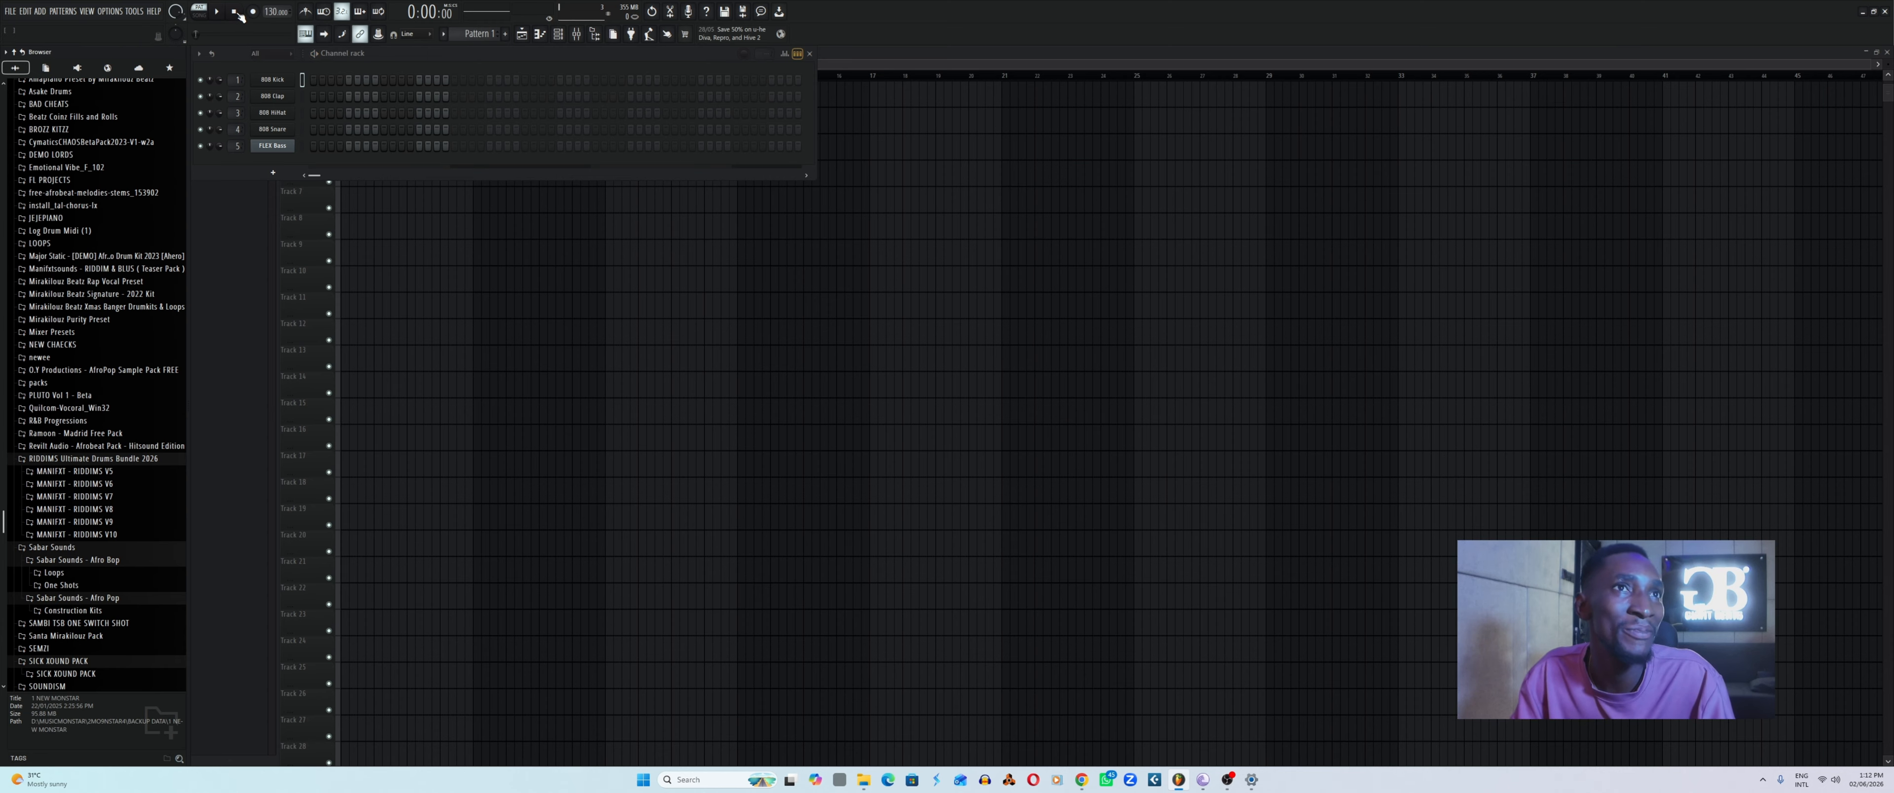
Arm recording and switch it off again.
{"action": "left_click", "coordinate": [252, 12]}
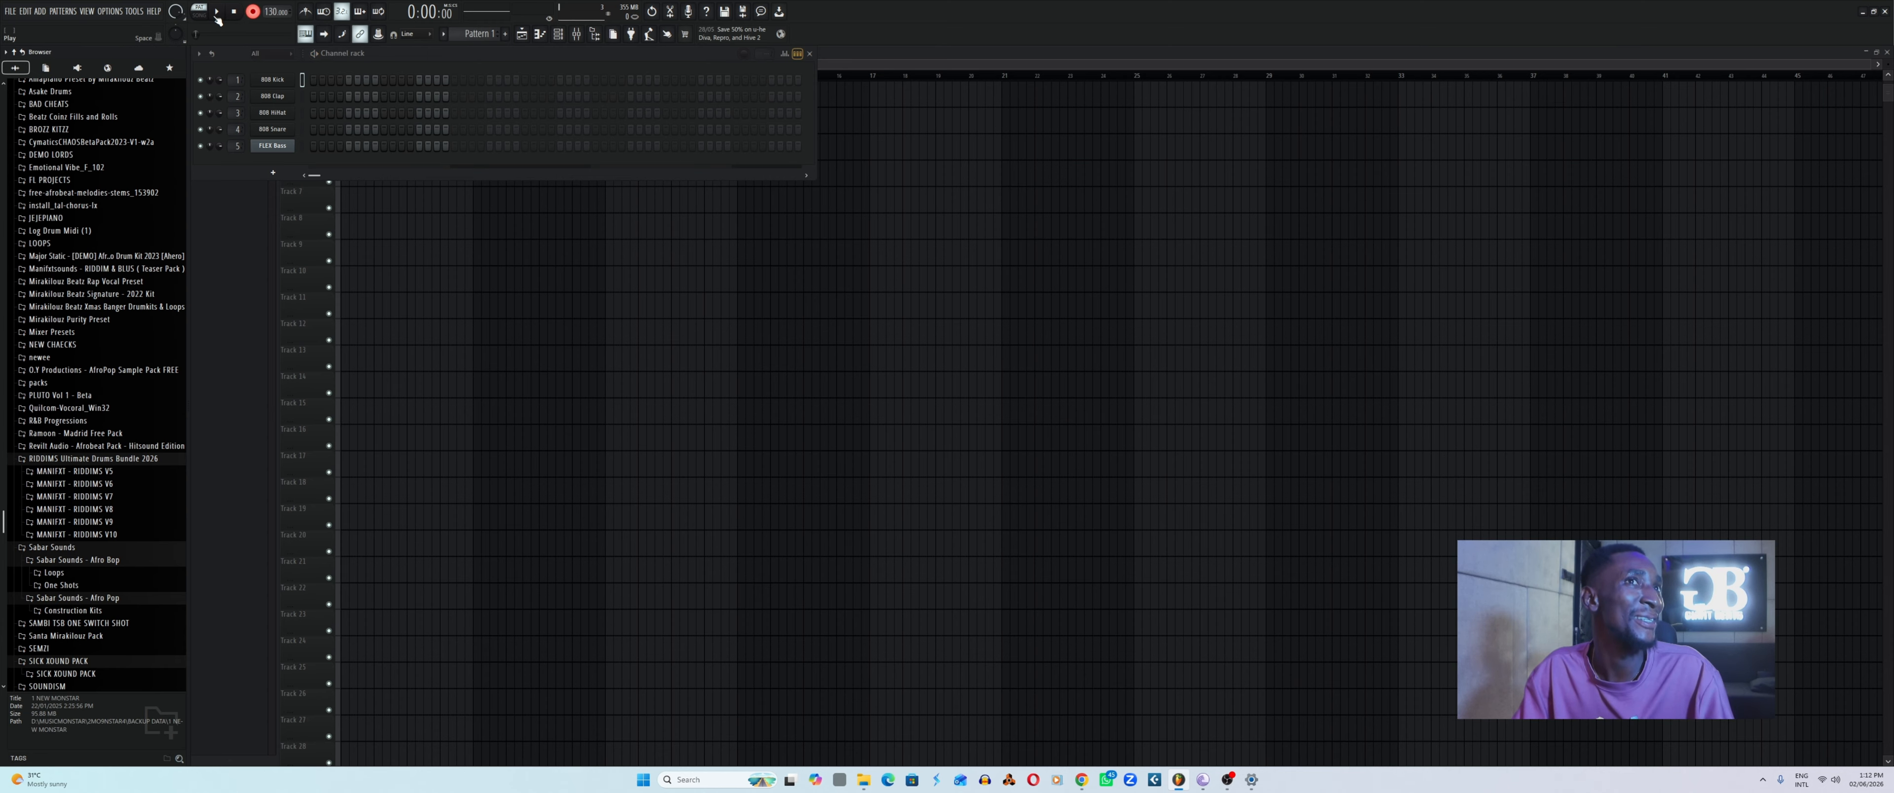
{"action": "left_click", "coordinate": [252, 11]}
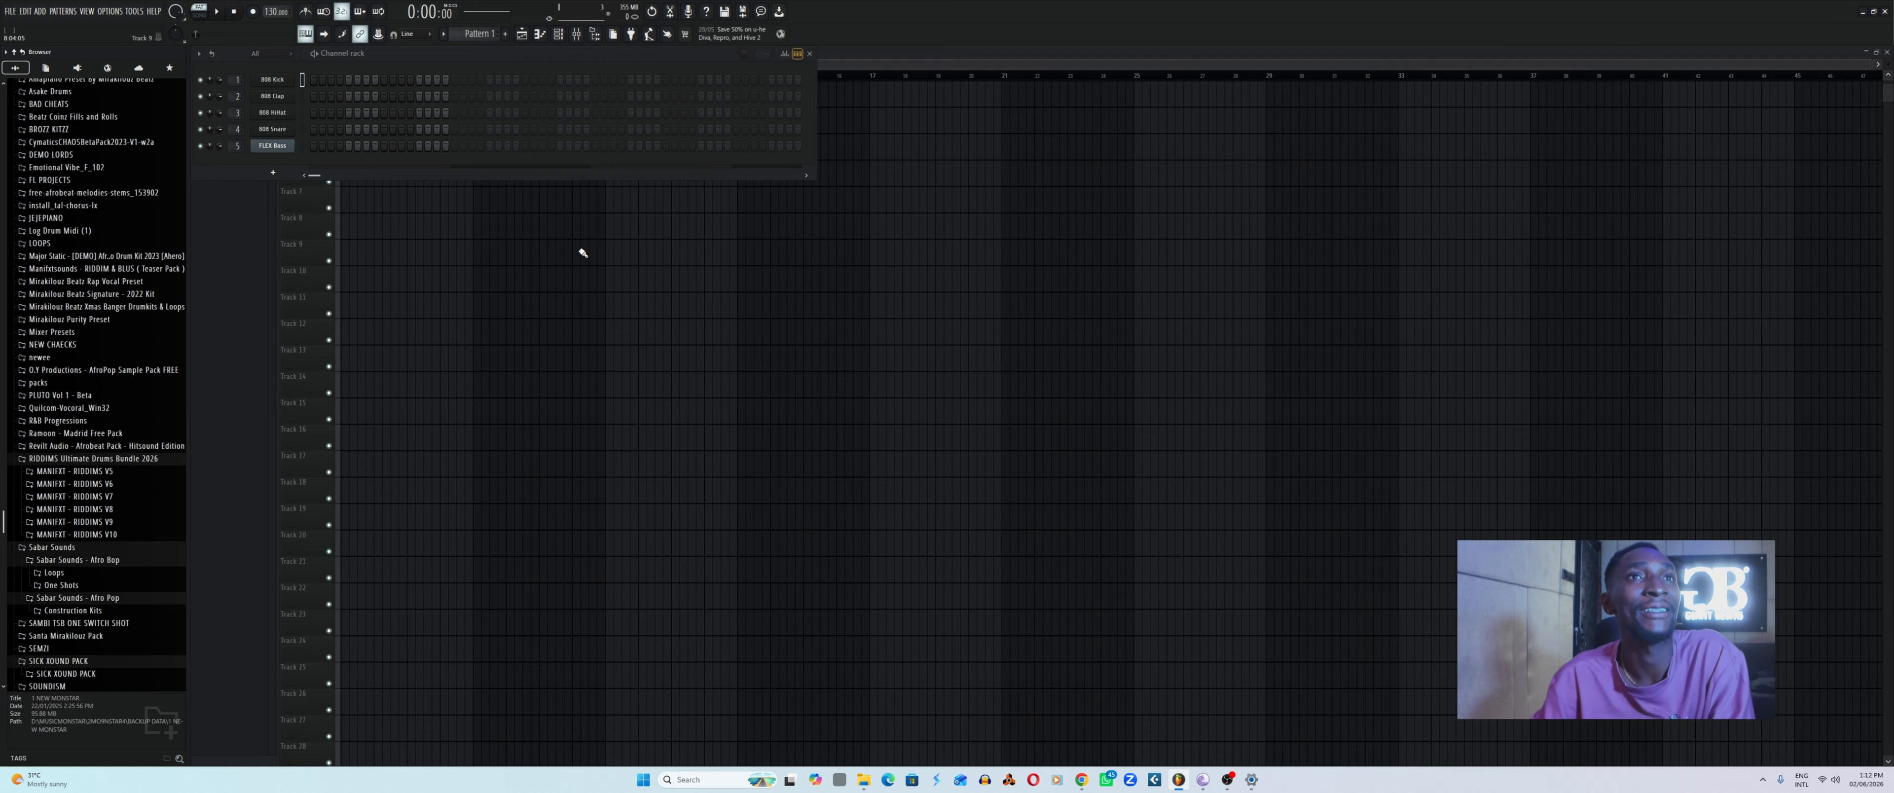
Hide and show the Playlist window several times, ending with the arrangement displayed.
{"action": "left_click", "coordinate": [528, 41]}
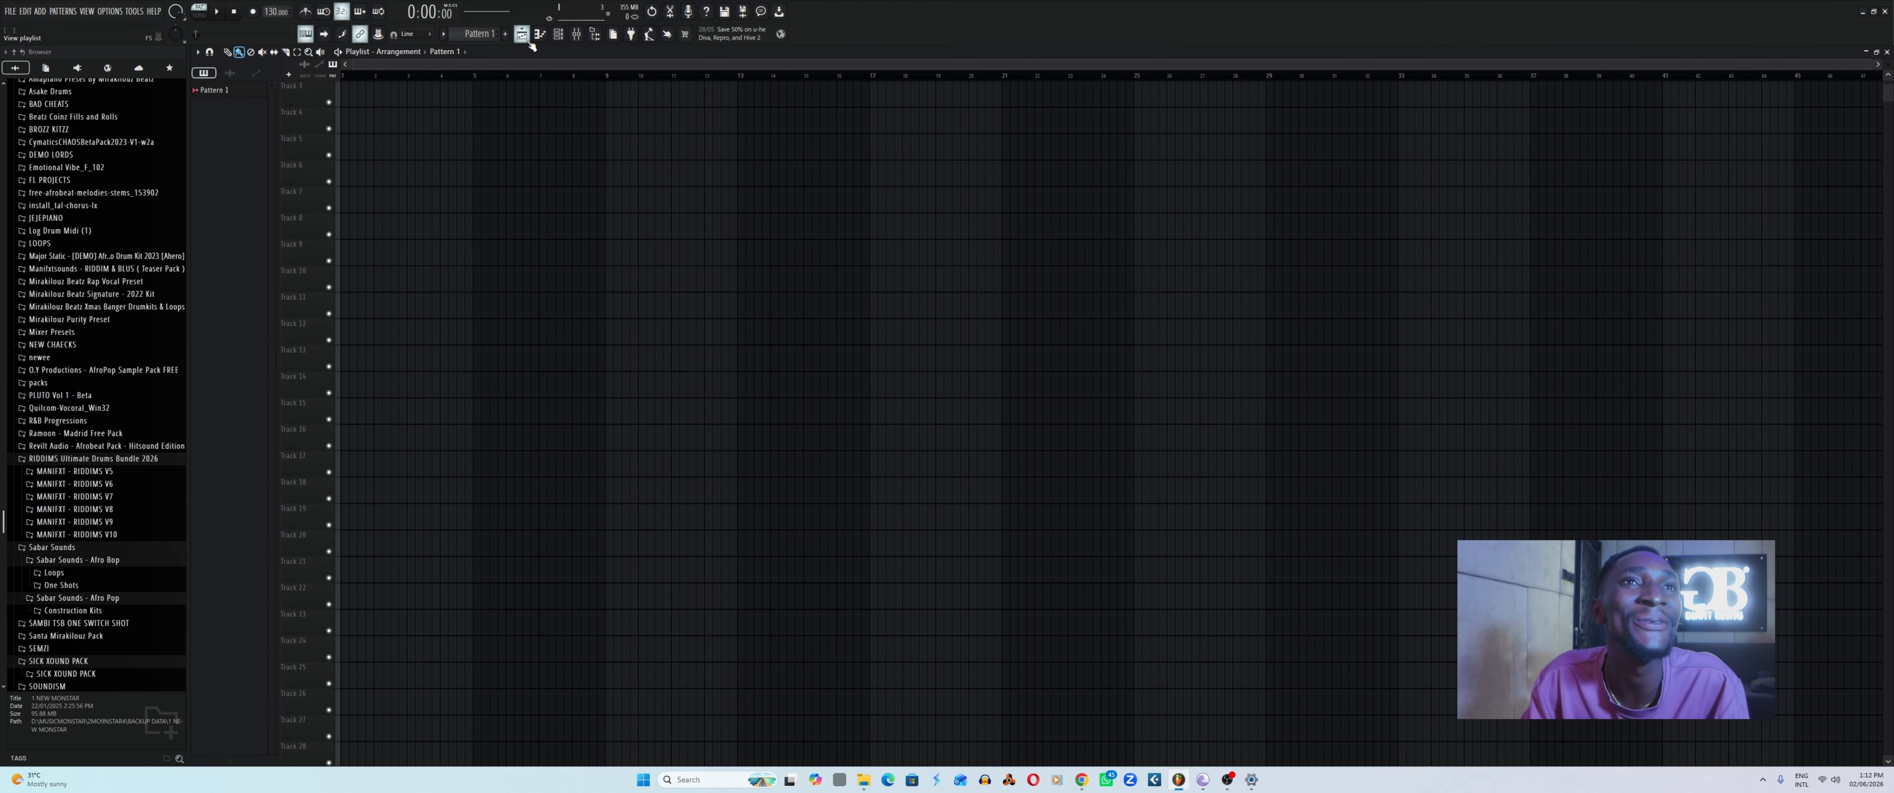
{"action": "left_click", "coordinate": [528, 41]}
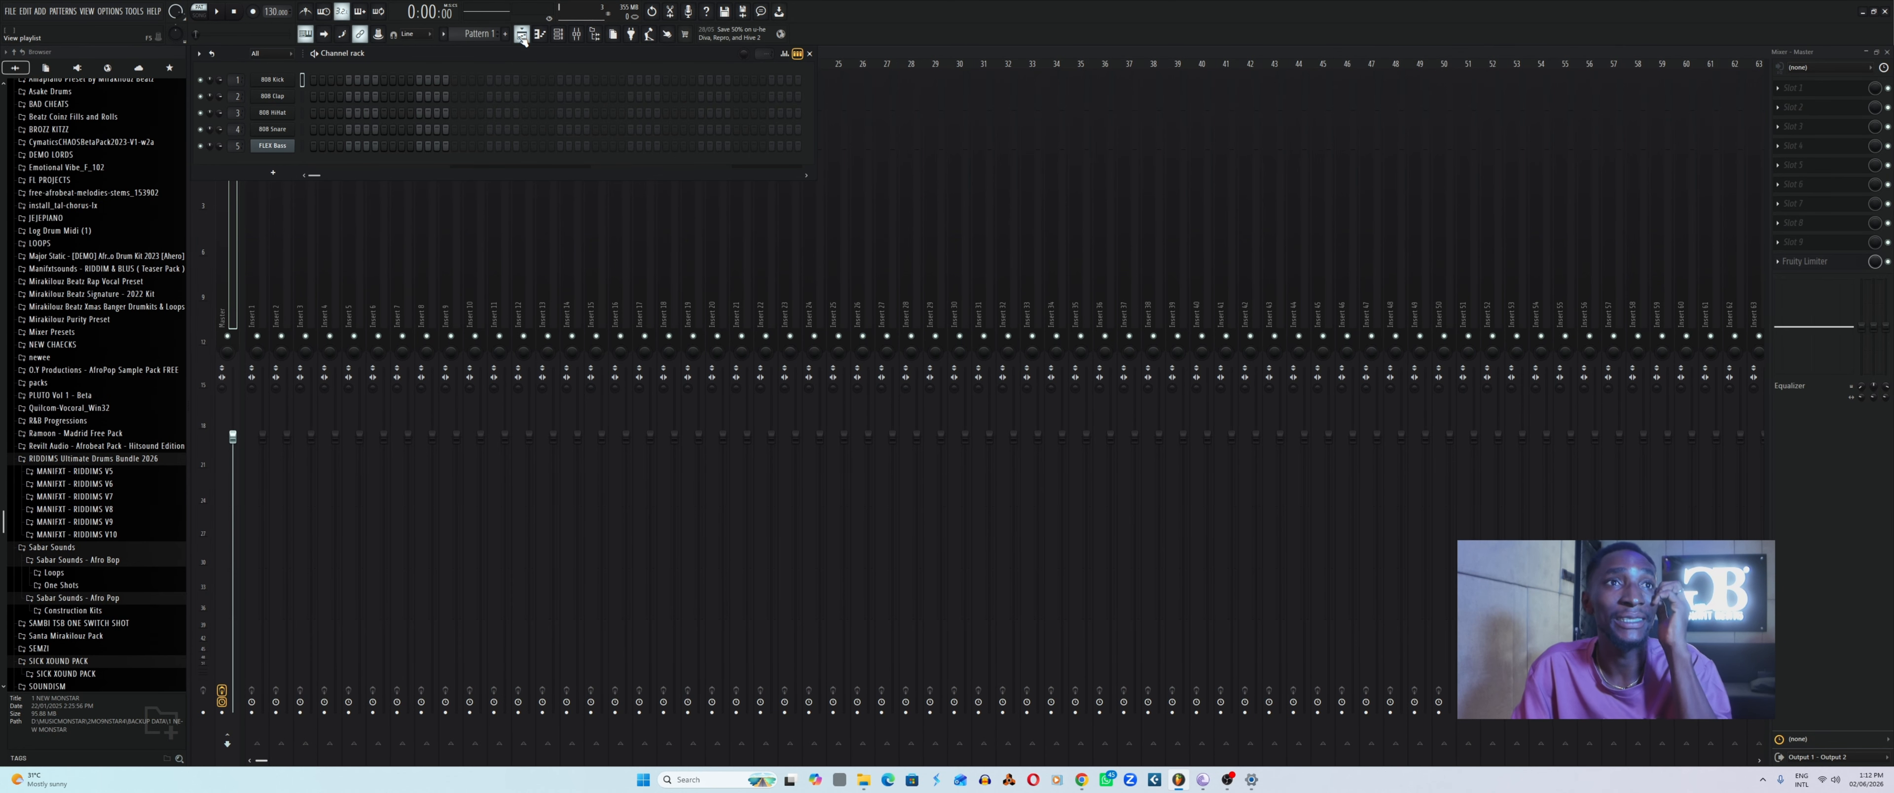
{"action": "left_click", "coordinate": [523, 40]}
{"action": "left_click", "coordinate": [523, 41]}
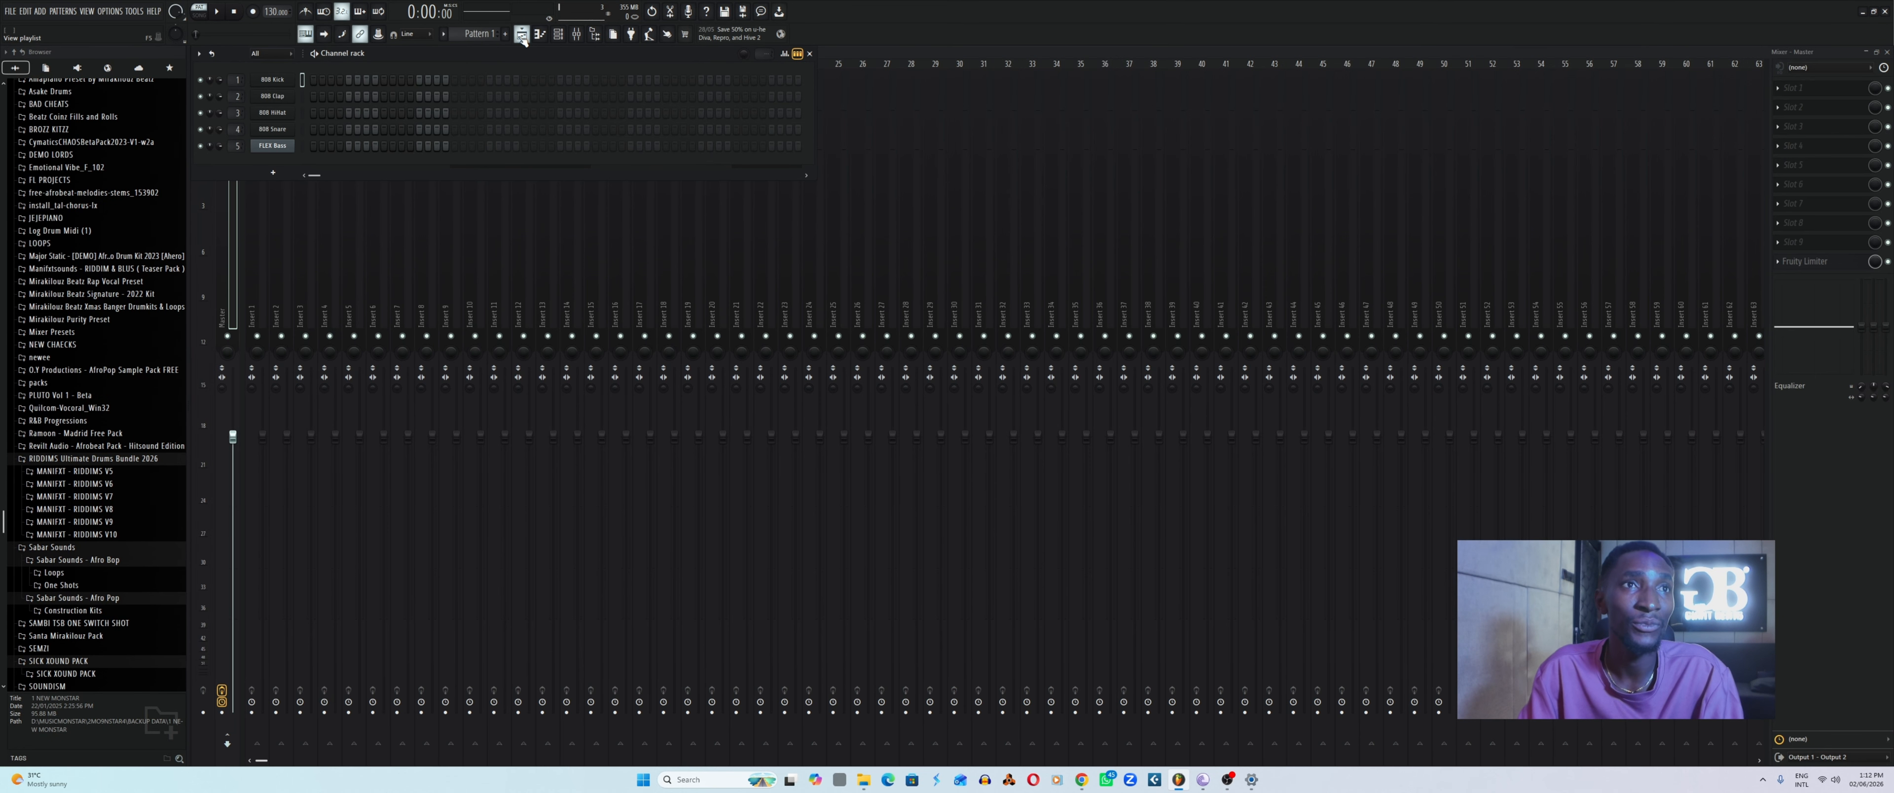
{"action": "left_click", "coordinate": [523, 41]}
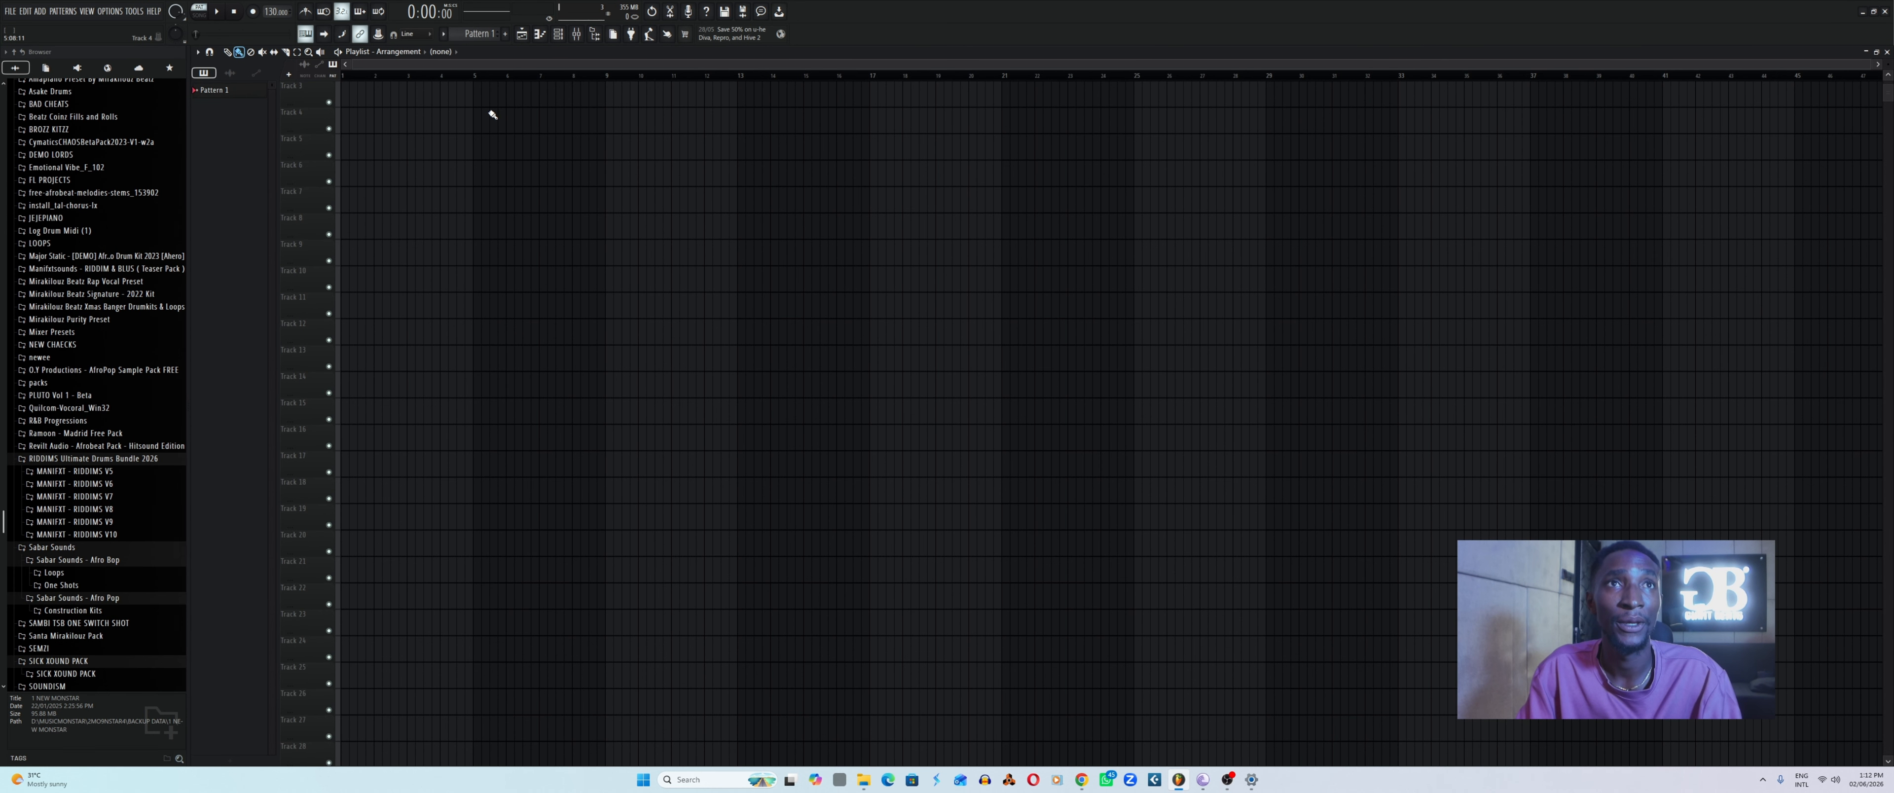
{"action": "left_click", "coordinate": [522, 34]}
{"action": "left_click", "coordinate": [522, 34]}
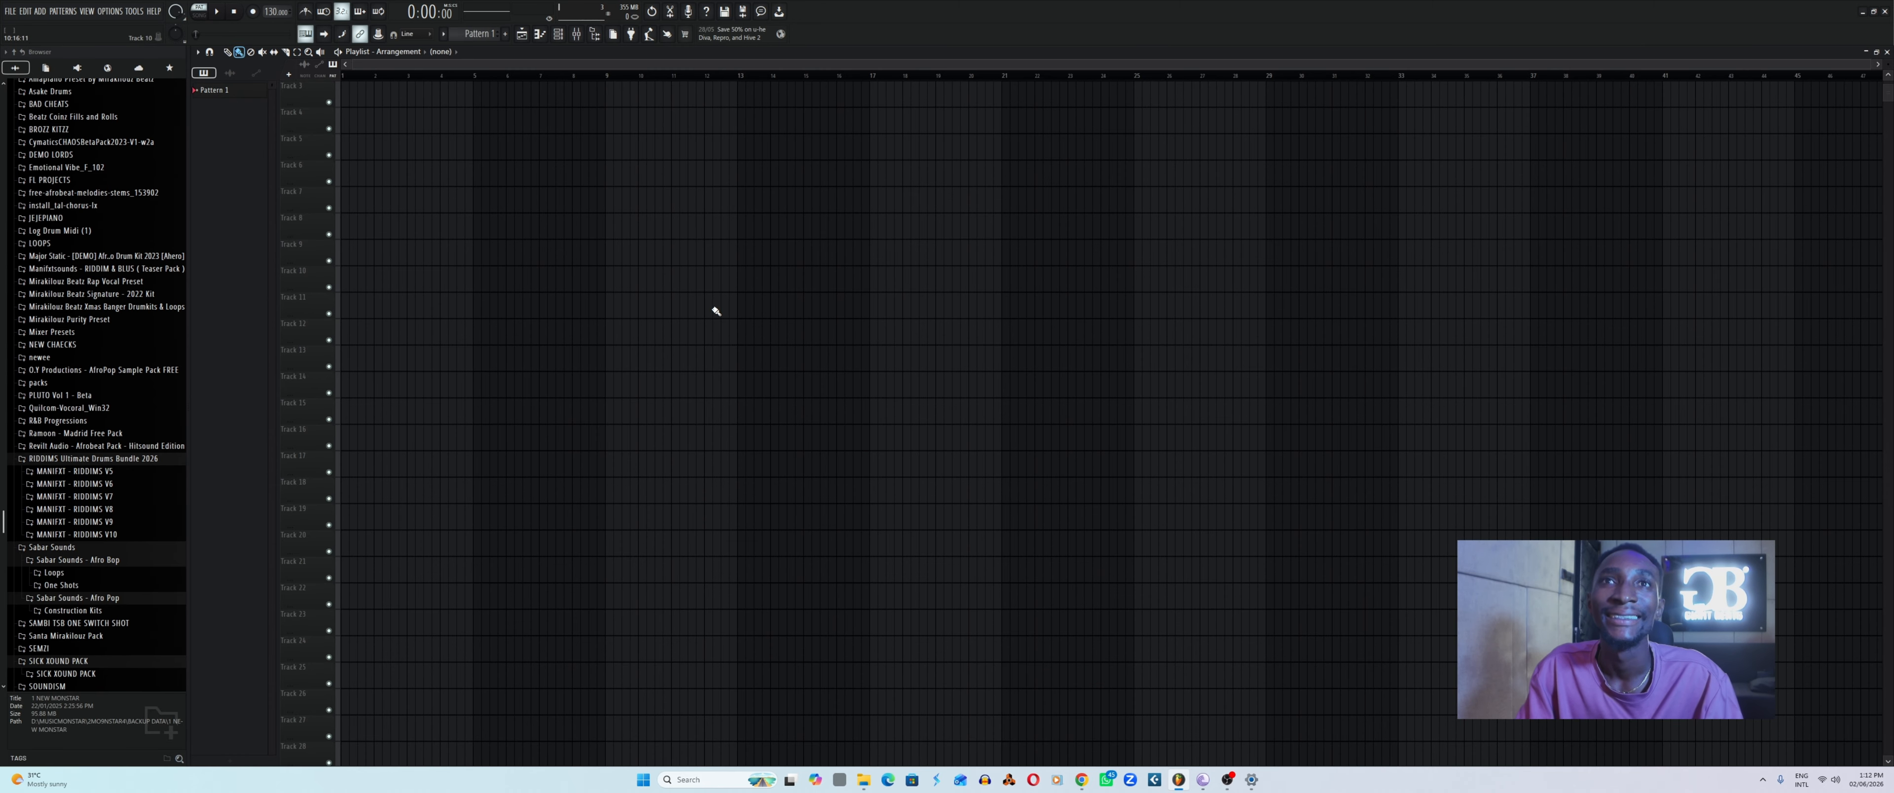
View the 808 Kick piano roll, close it, and bring up the channel rack.
{"action": "left_click", "coordinate": [542, 34]}
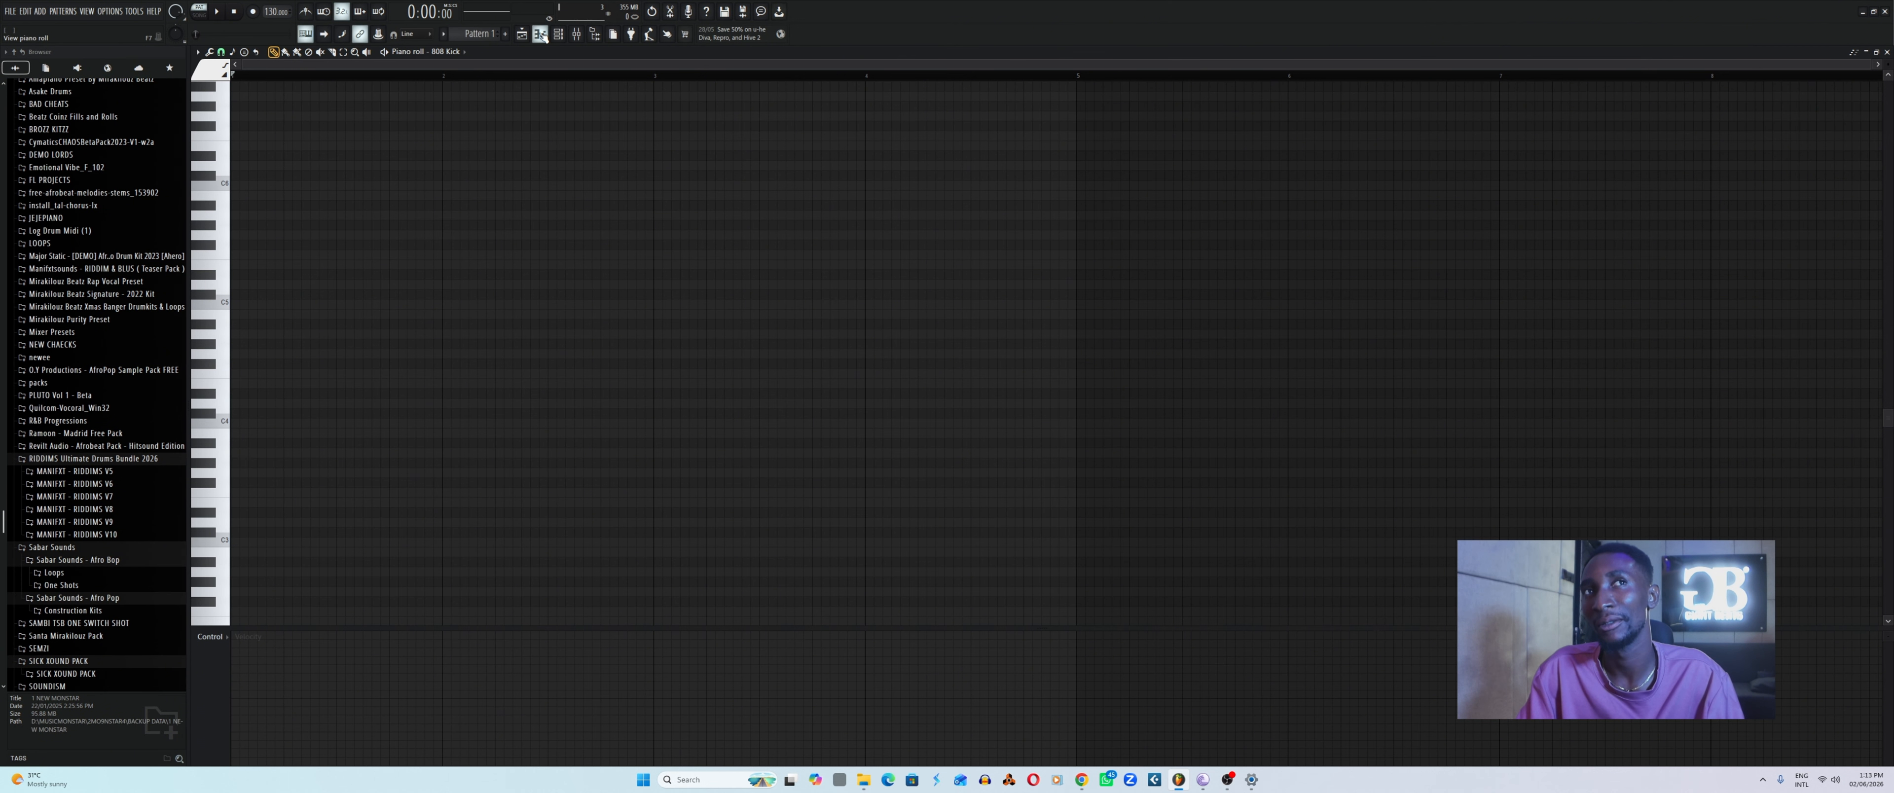
{"action": "left_click", "coordinate": [542, 35]}
{"action": "left_click", "coordinate": [559, 35]}
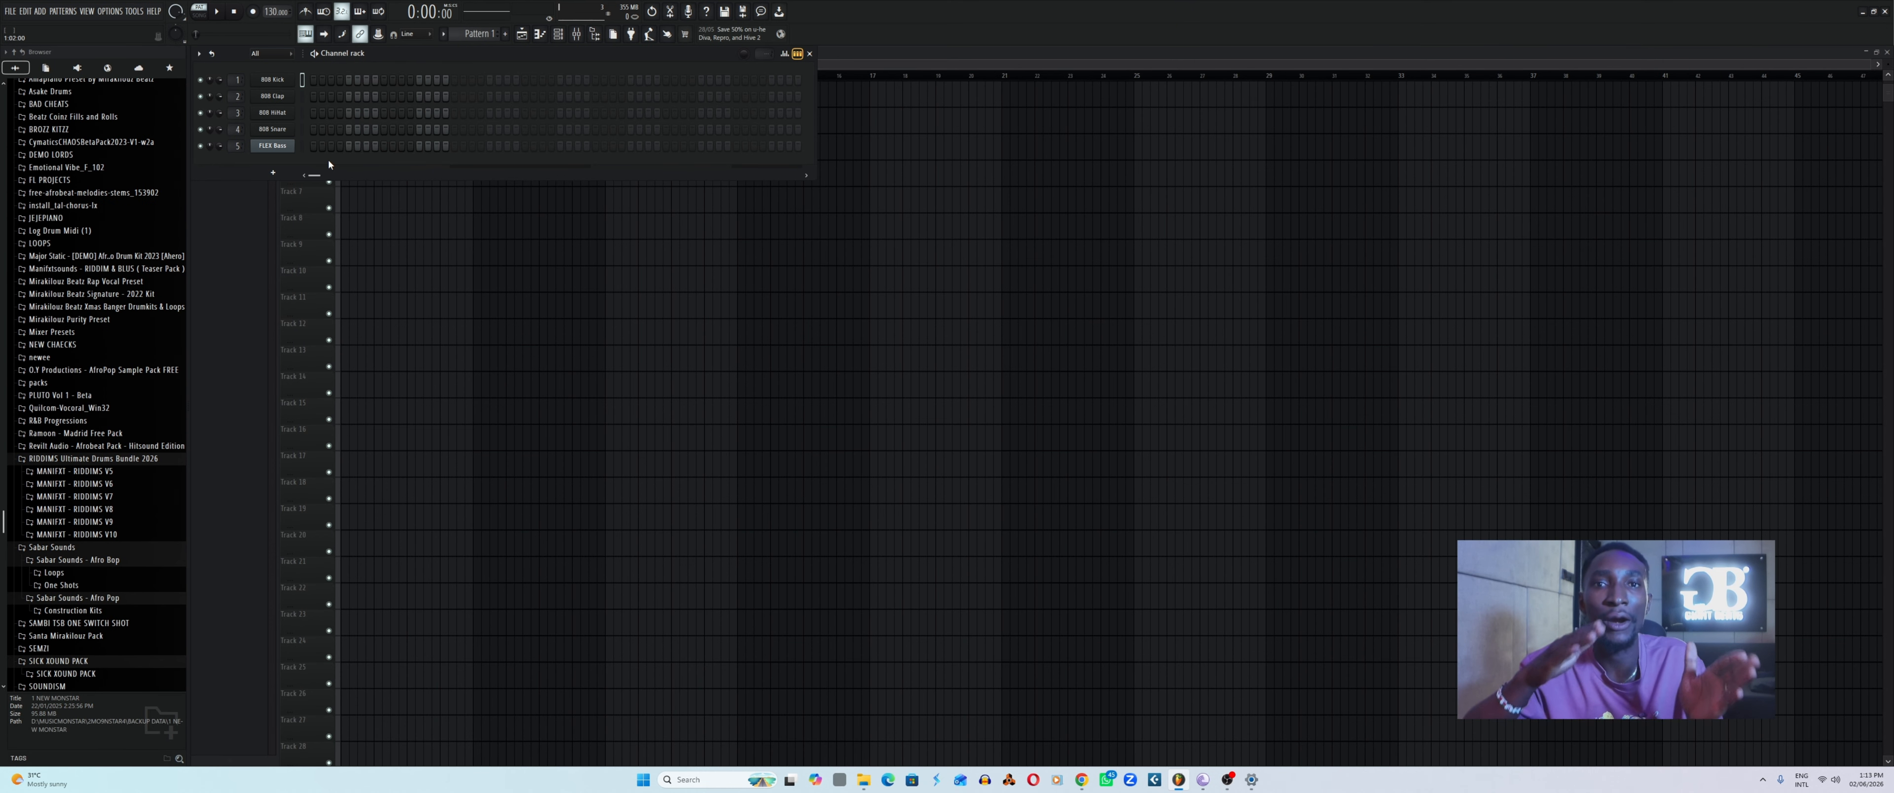
Switch between the playlist, piano roll and channel rack, ending on the 808 Kick piano roll alone.
{"action": "left_click", "coordinate": [522, 40]}
{"action": "left_click", "coordinate": [541, 37]}
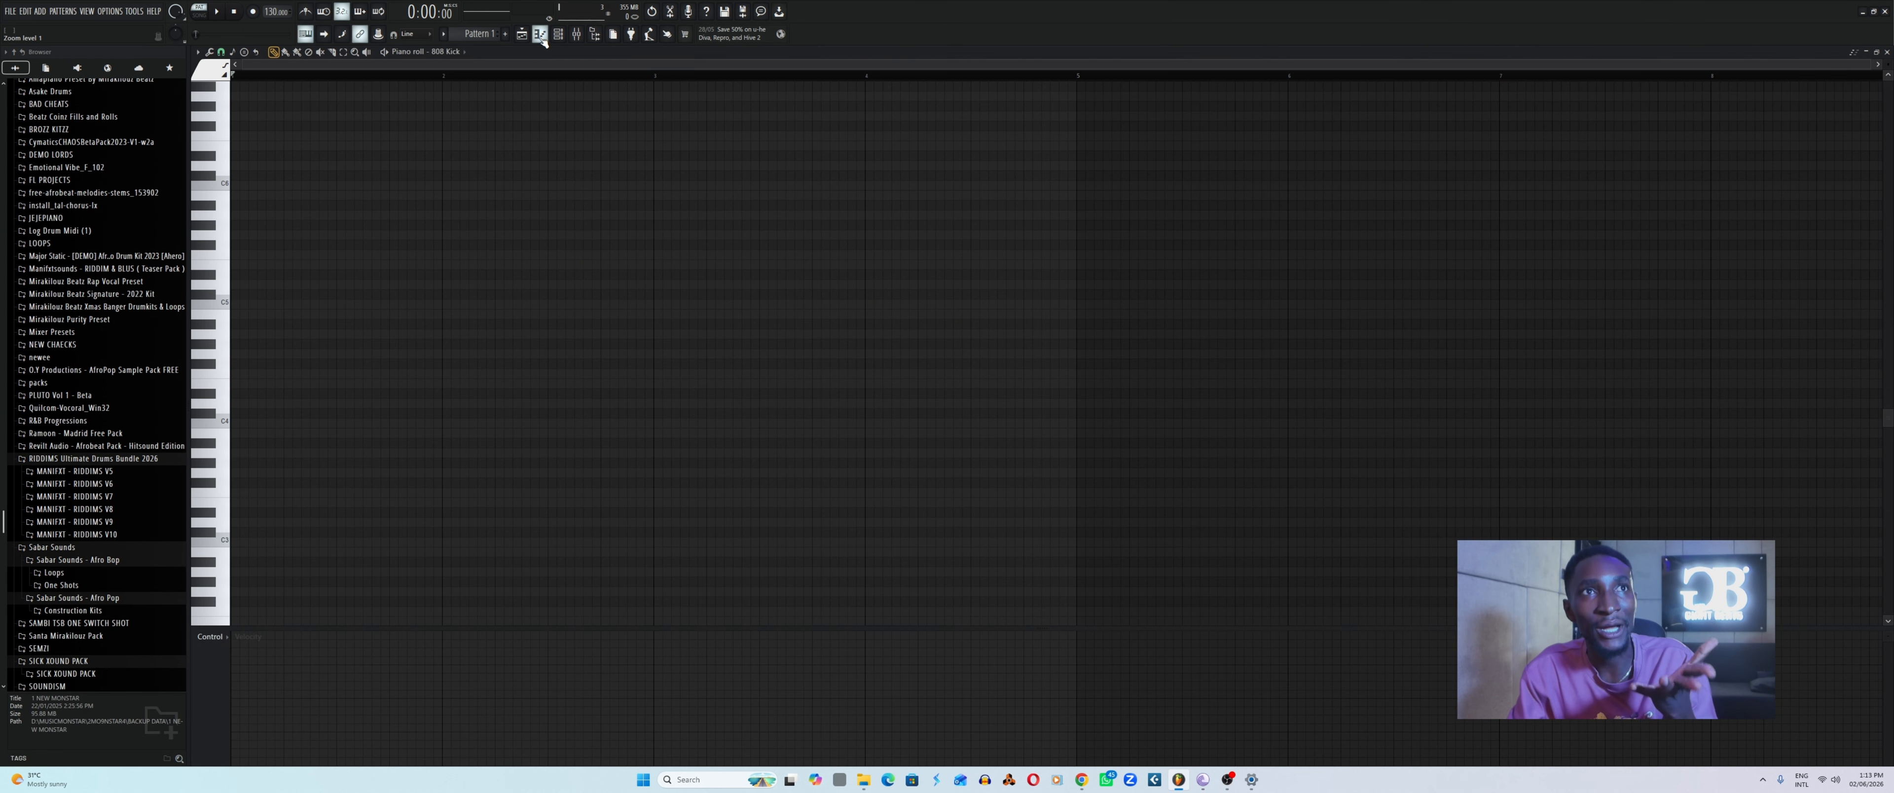
{"action": "left_click", "coordinate": [558, 37]}
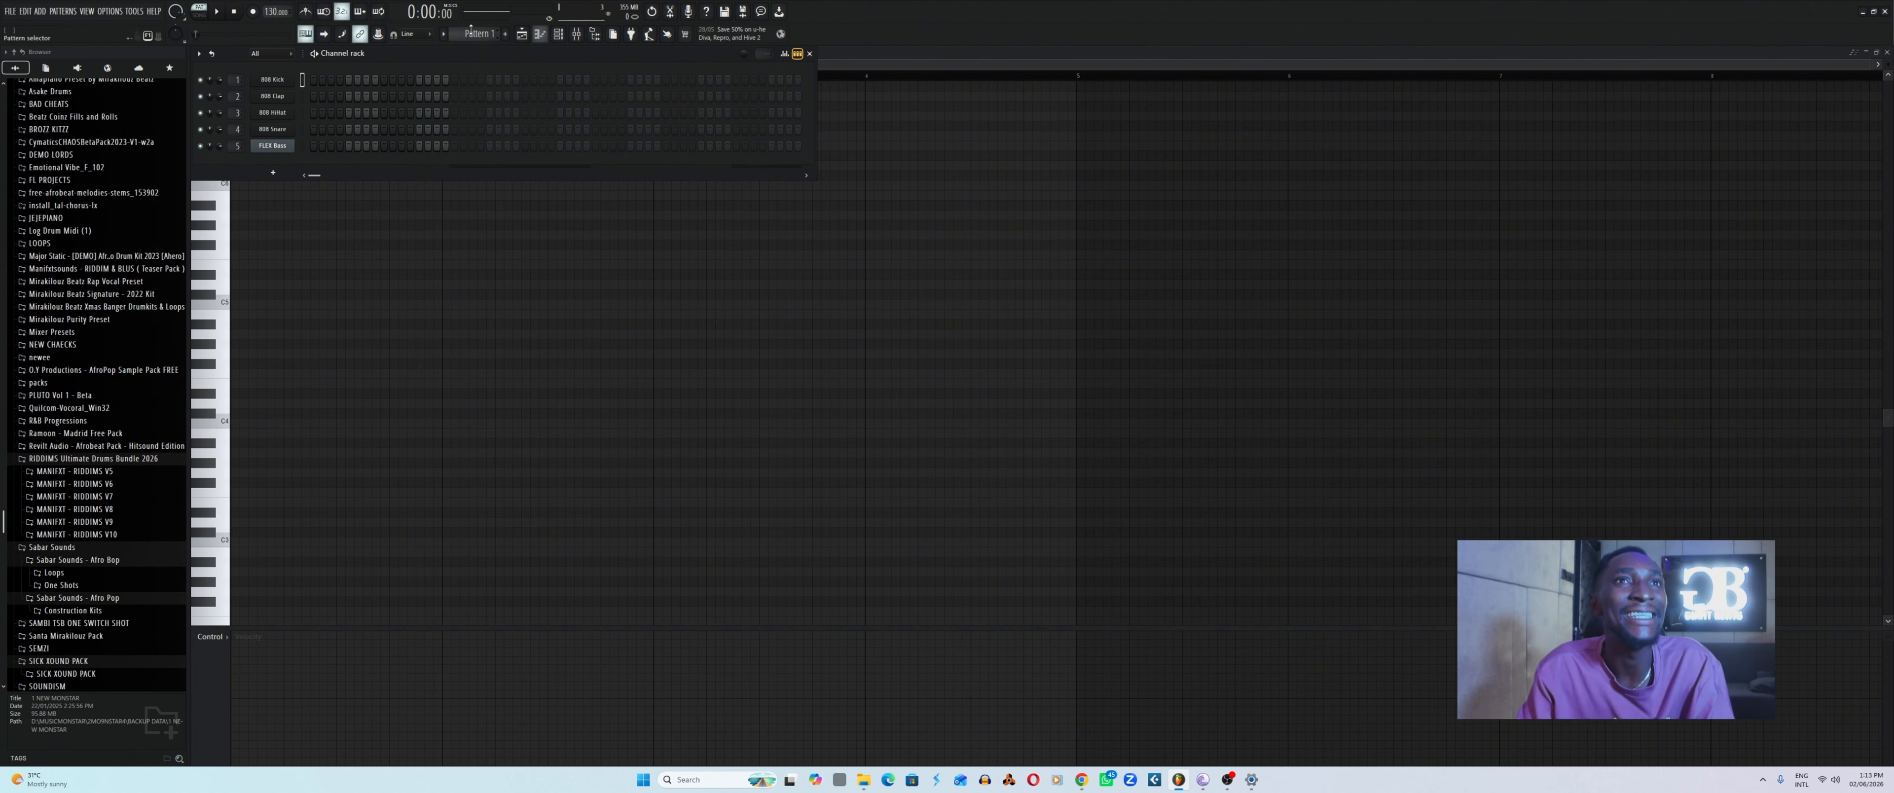
{"action": "left_click", "coordinate": [540, 37]}
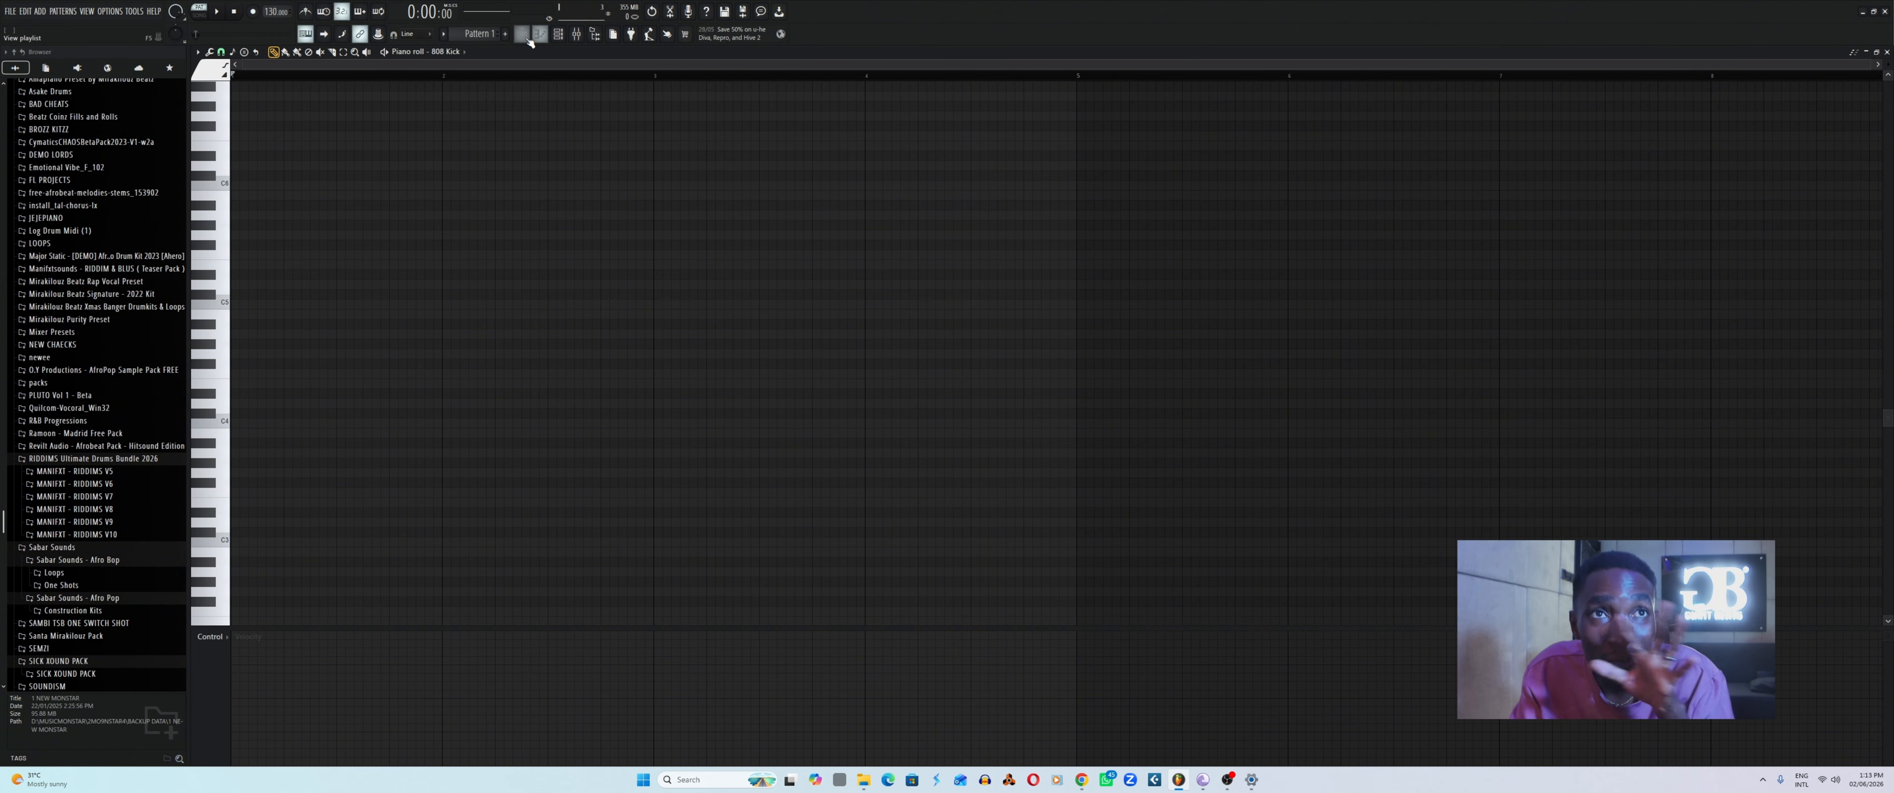
{"action": "left_click", "coordinate": [561, 37]}
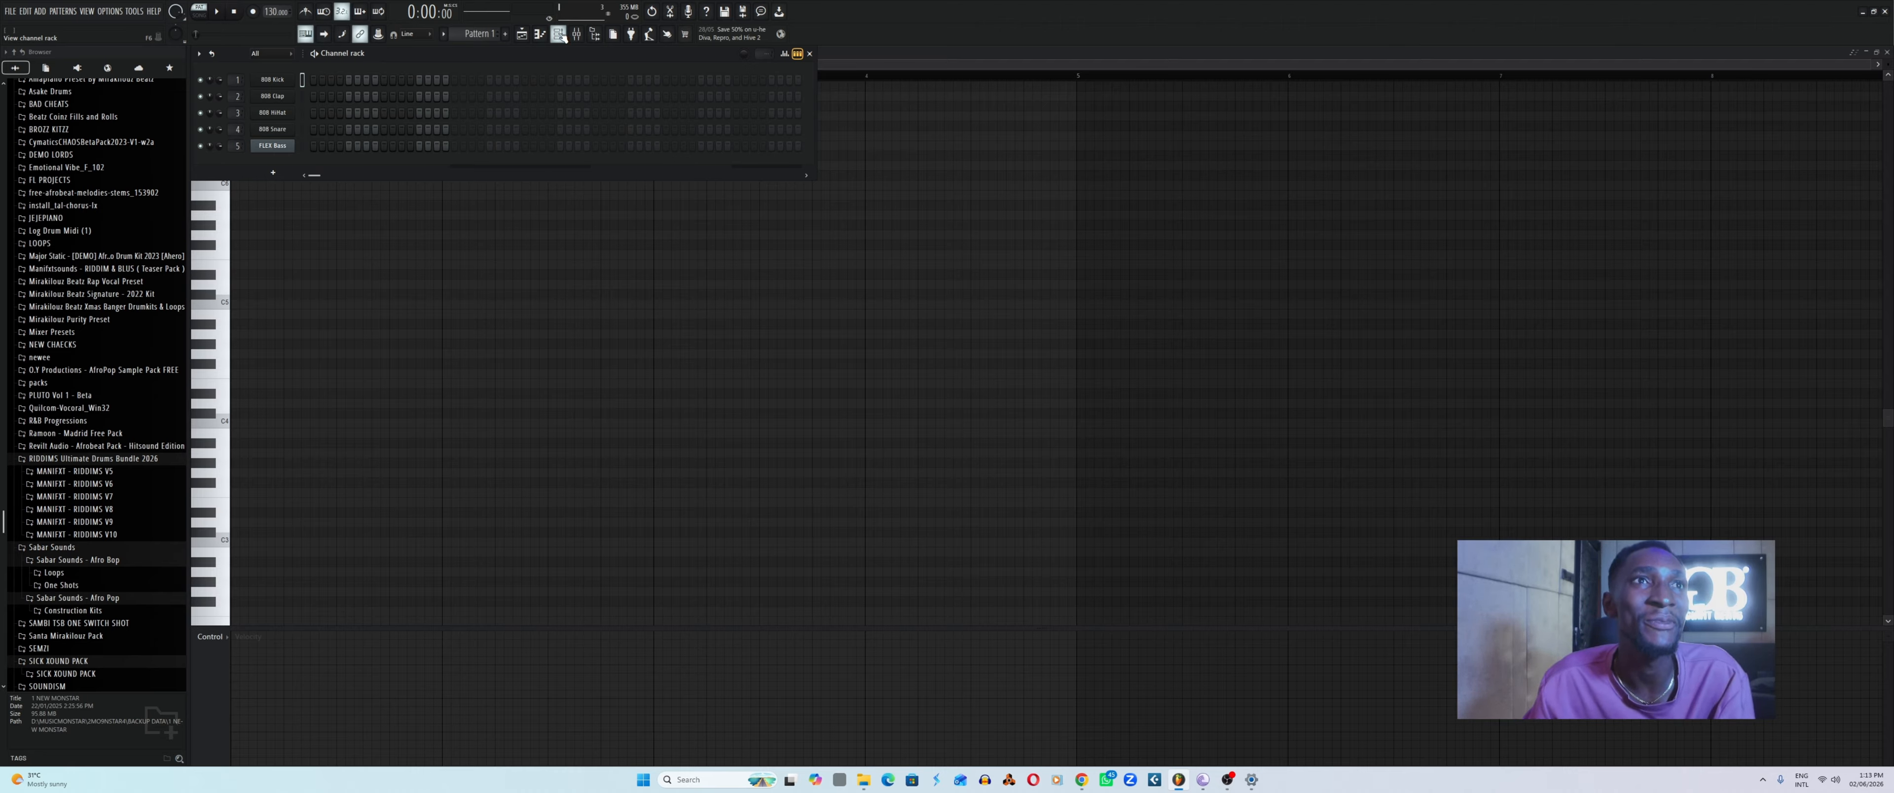
{"action": "left_click", "coordinate": [561, 37]}
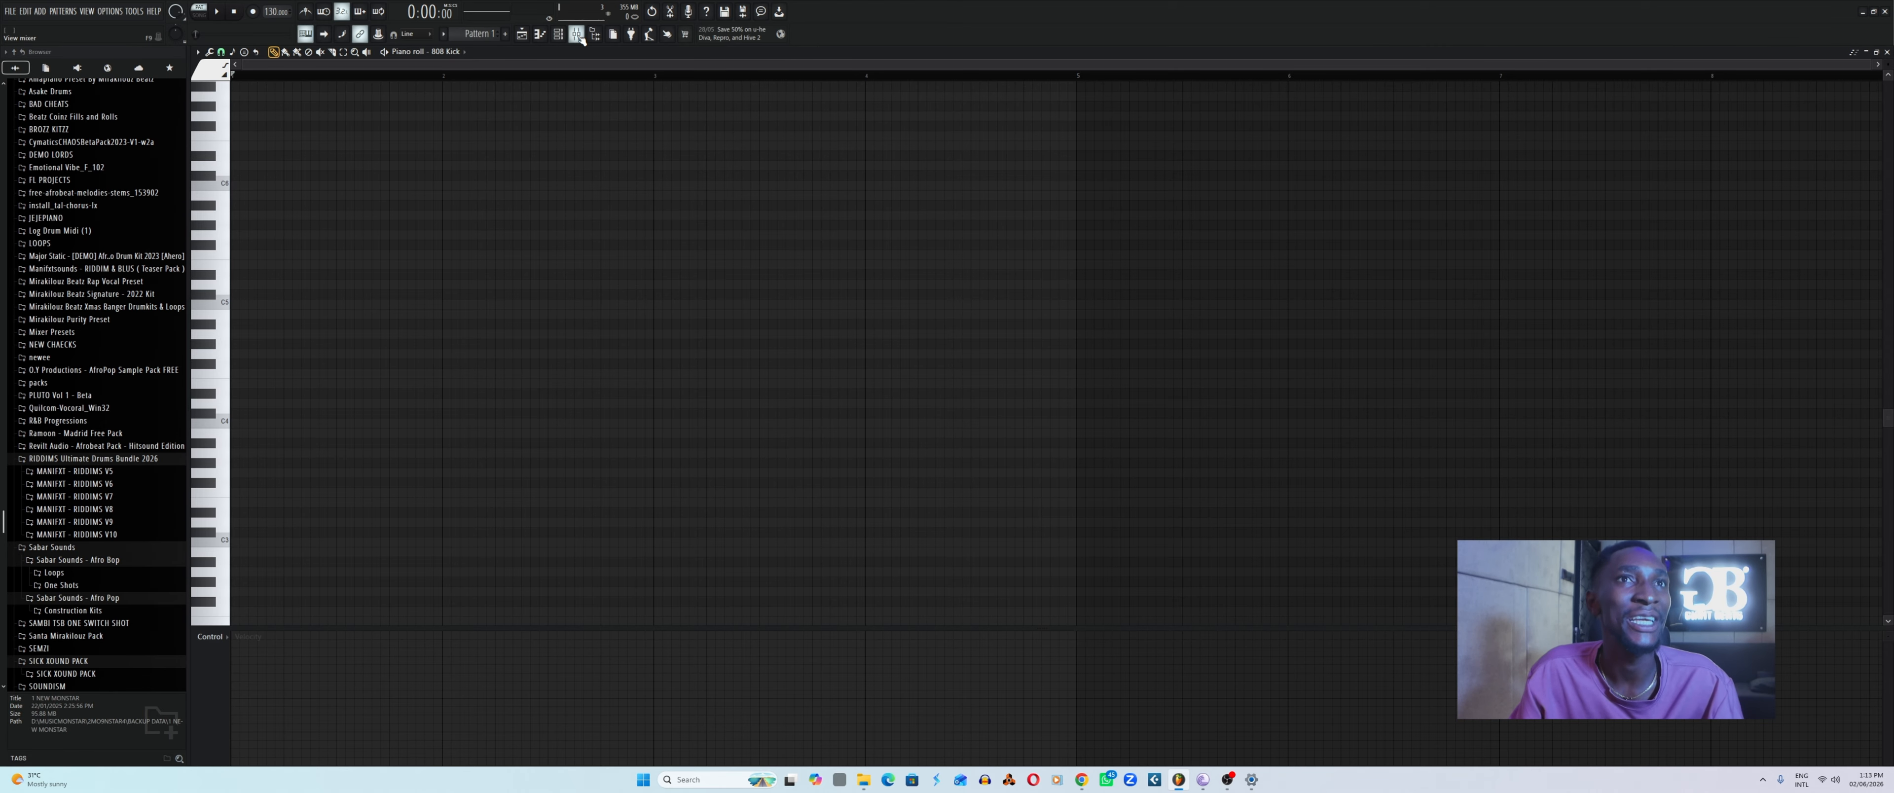
Display the mixer and bring up the channel rack over it.
{"action": "left_click", "coordinate": [578, 36]}
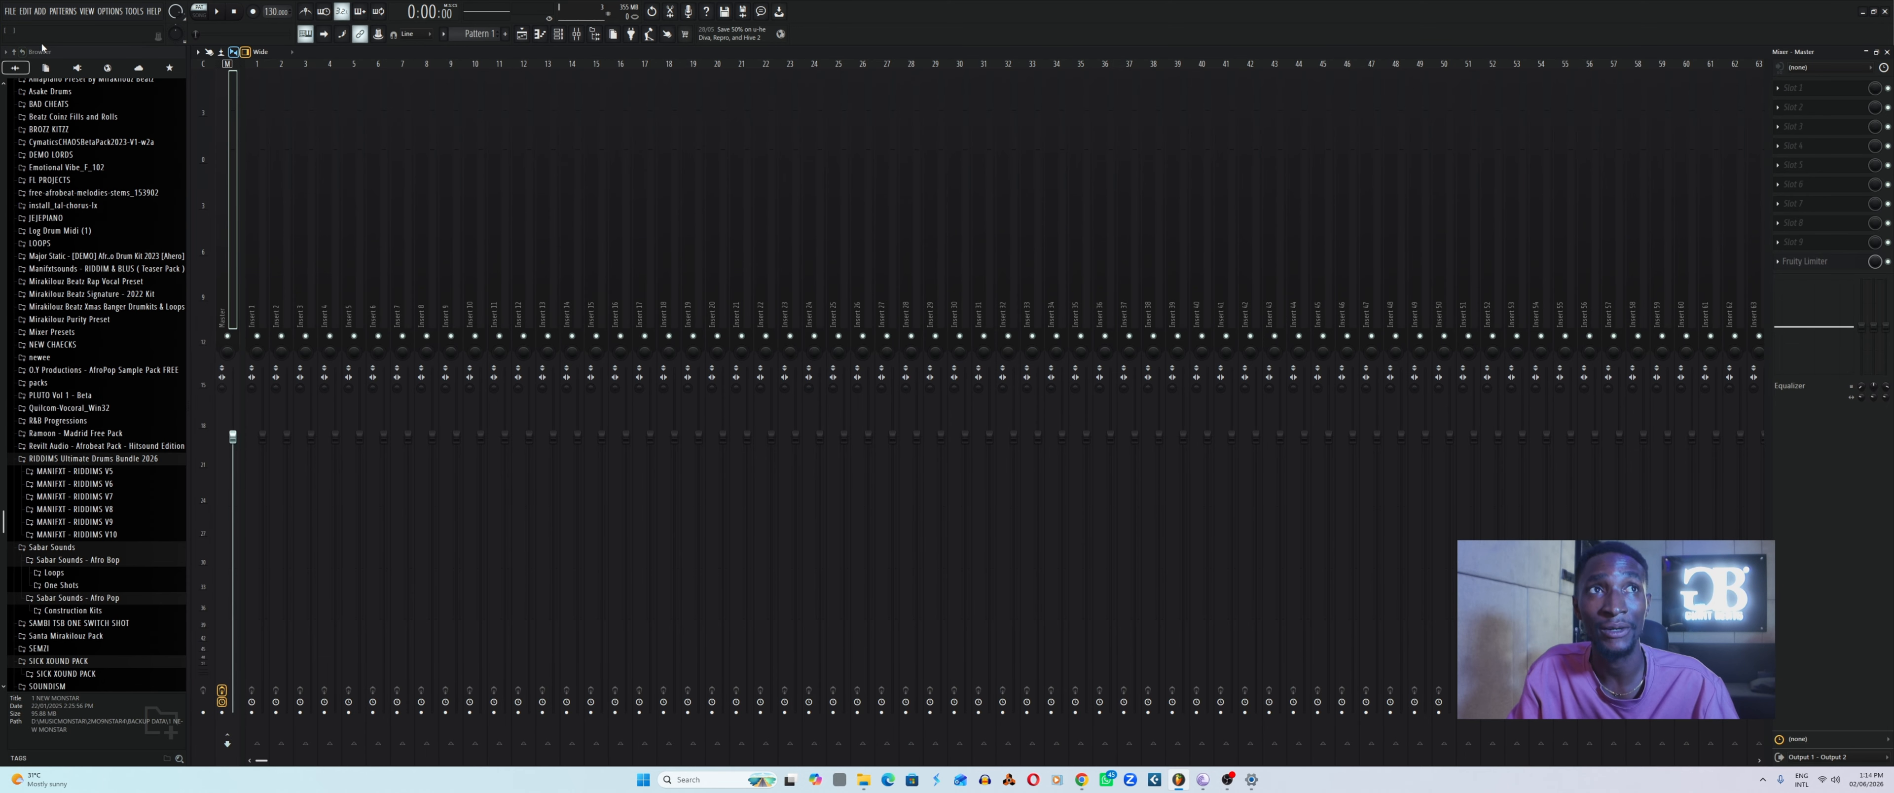
{"action": "left_click", "coordinate": [581, 39]}
{"action": "left_click", "coordinate": [580, 40]}
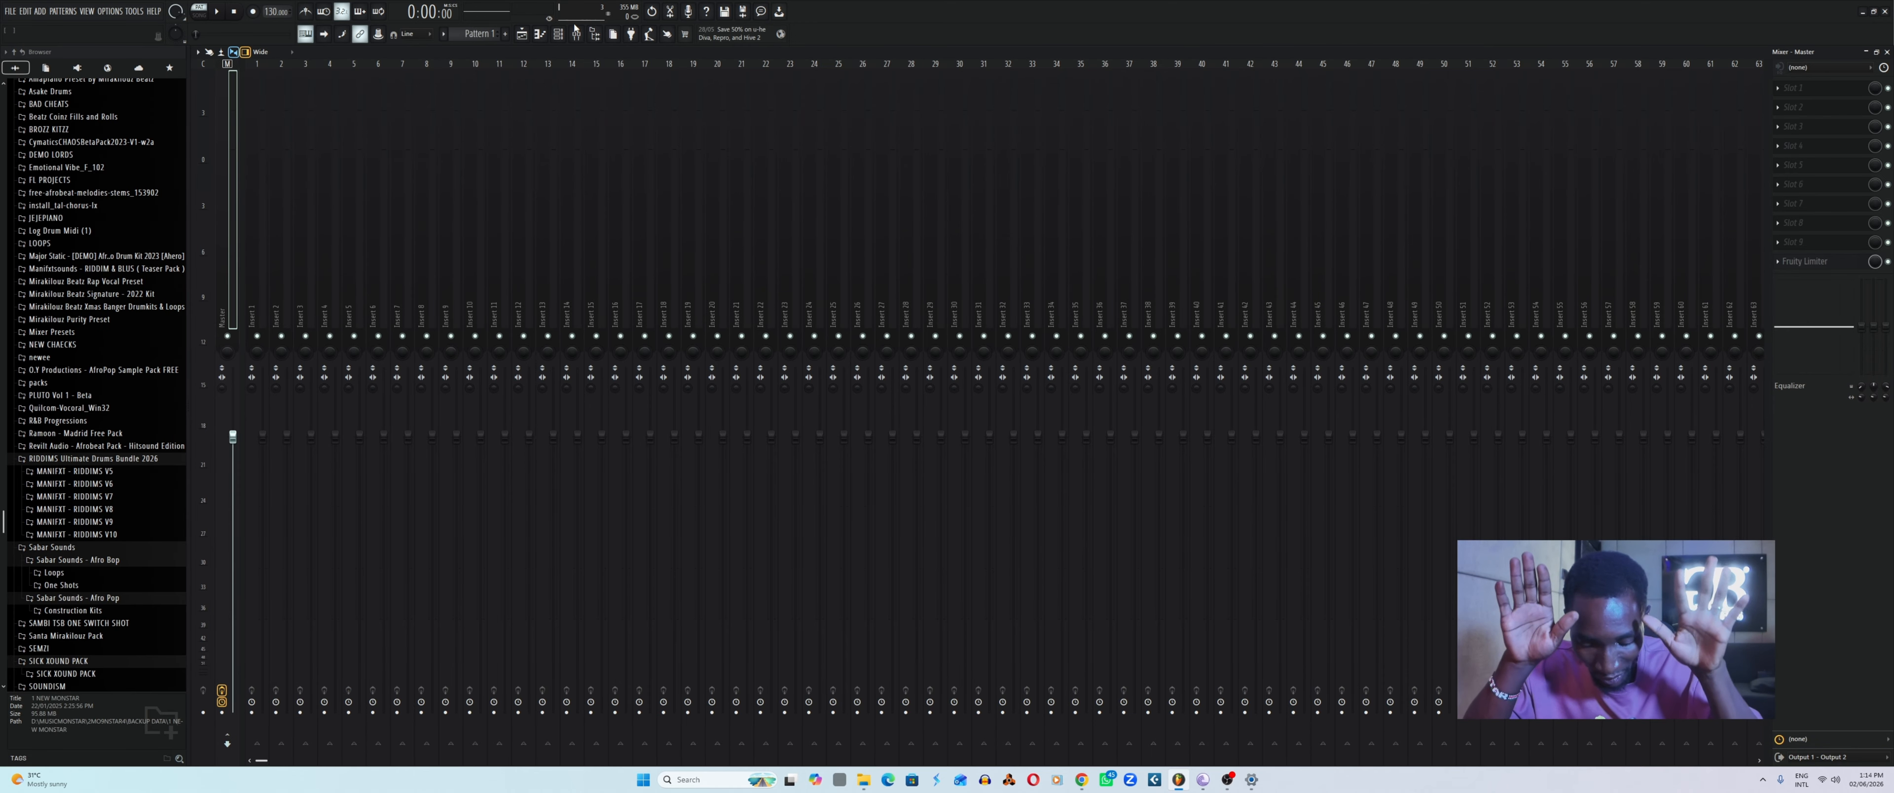
{"action": "left_click", "coordinate": [558, 34]}
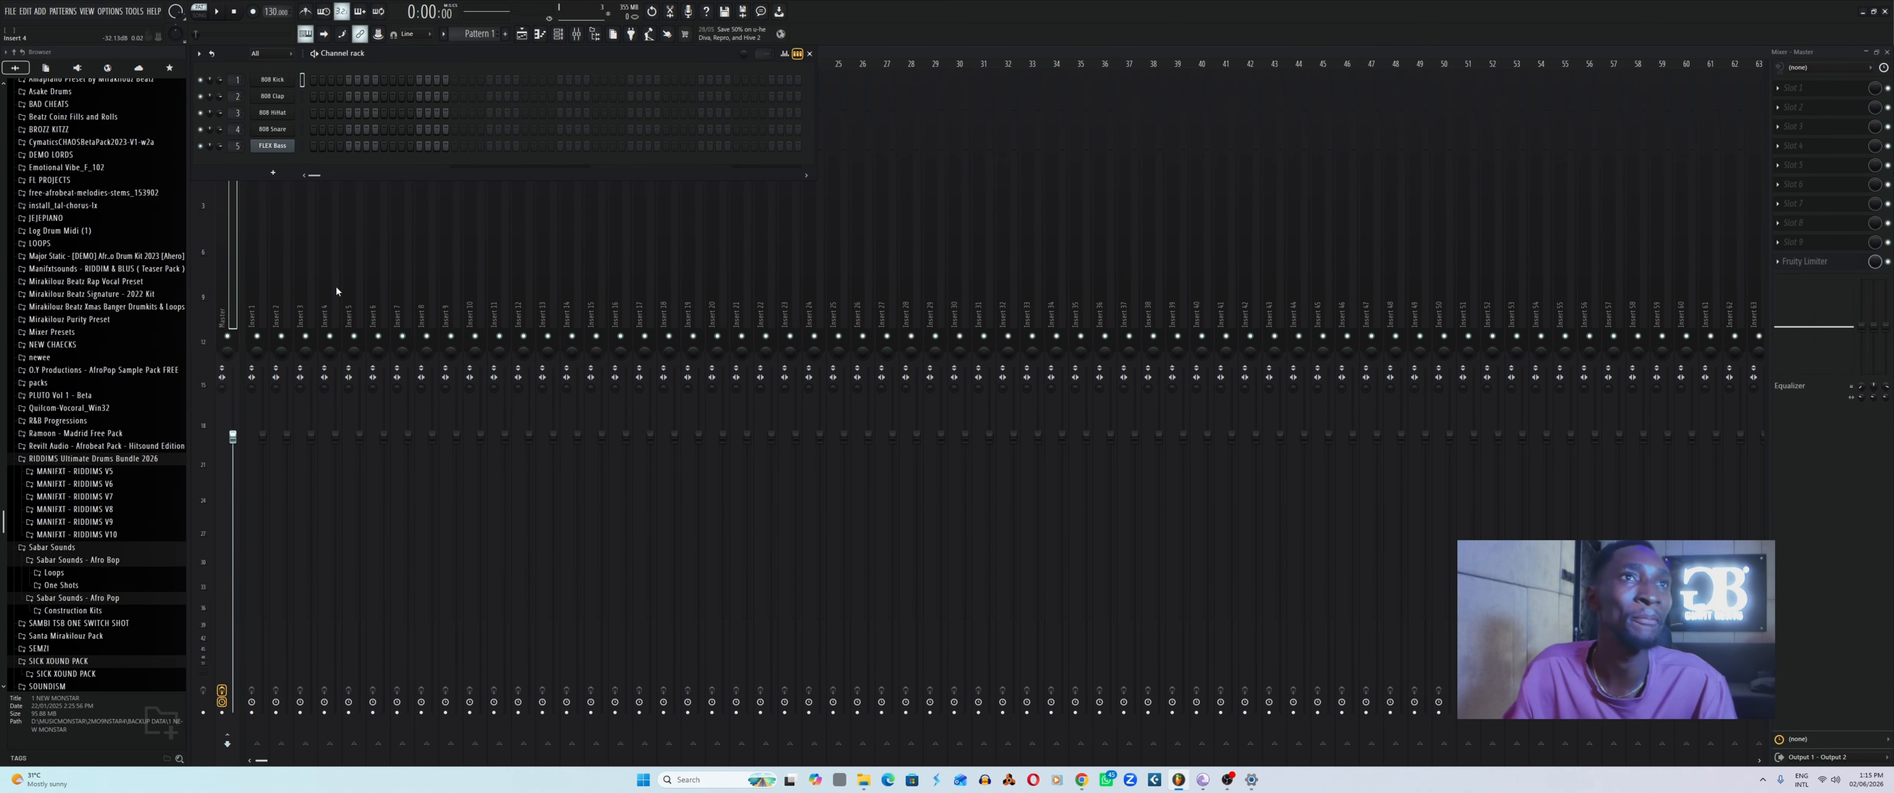
Look through the browser's sample folders and search the browser for "kick".
{"action": "scroll", "coordinate": [43, 335], "scroll_direction": "up", "scroll_amount": 5}
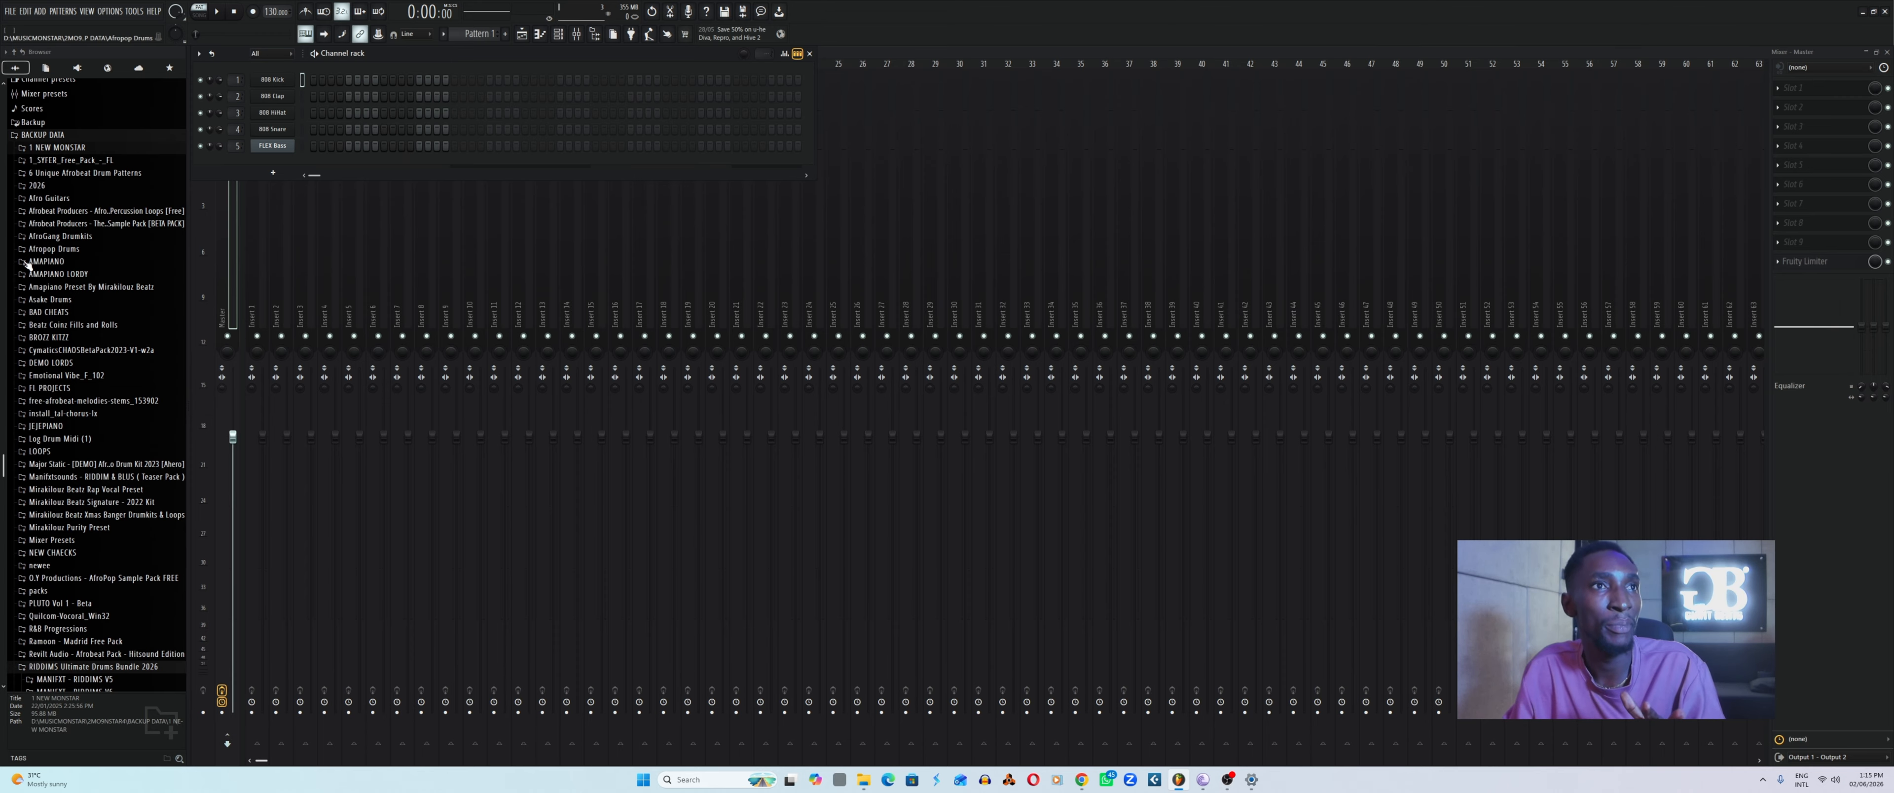
{"action": "scroll", "coordinate": [80, 290], "scroll_direction": "down", "scroll_amount": 3}
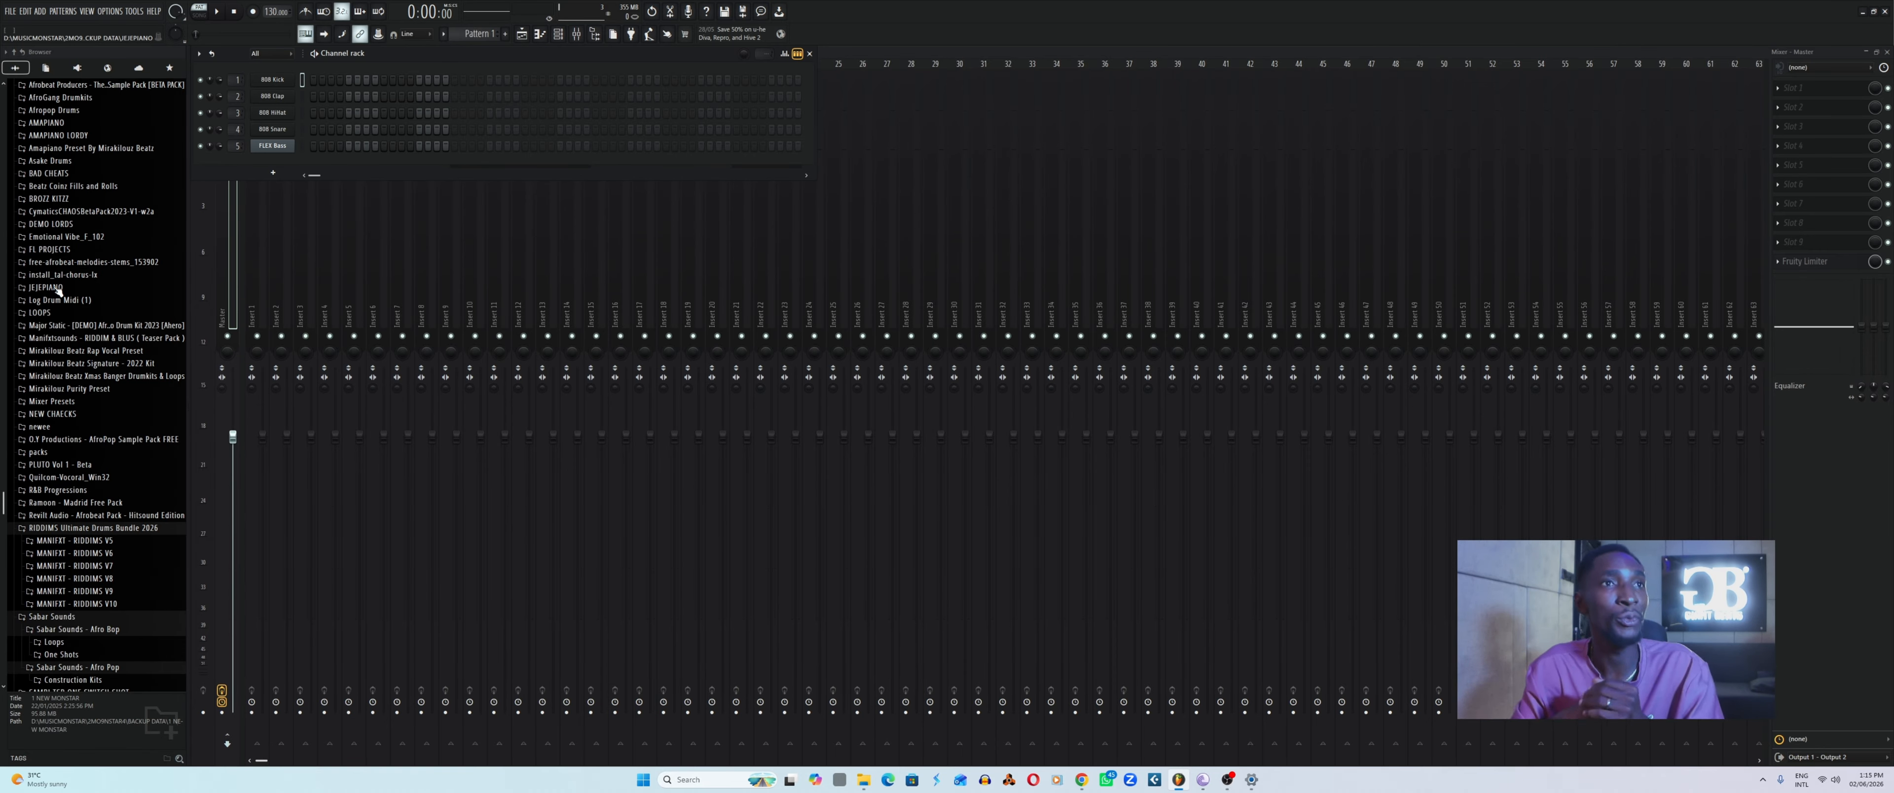
{"action": "scroll", "coordinate": [29, 289], "scroll_direction": "down", "scroll_amount": 10}
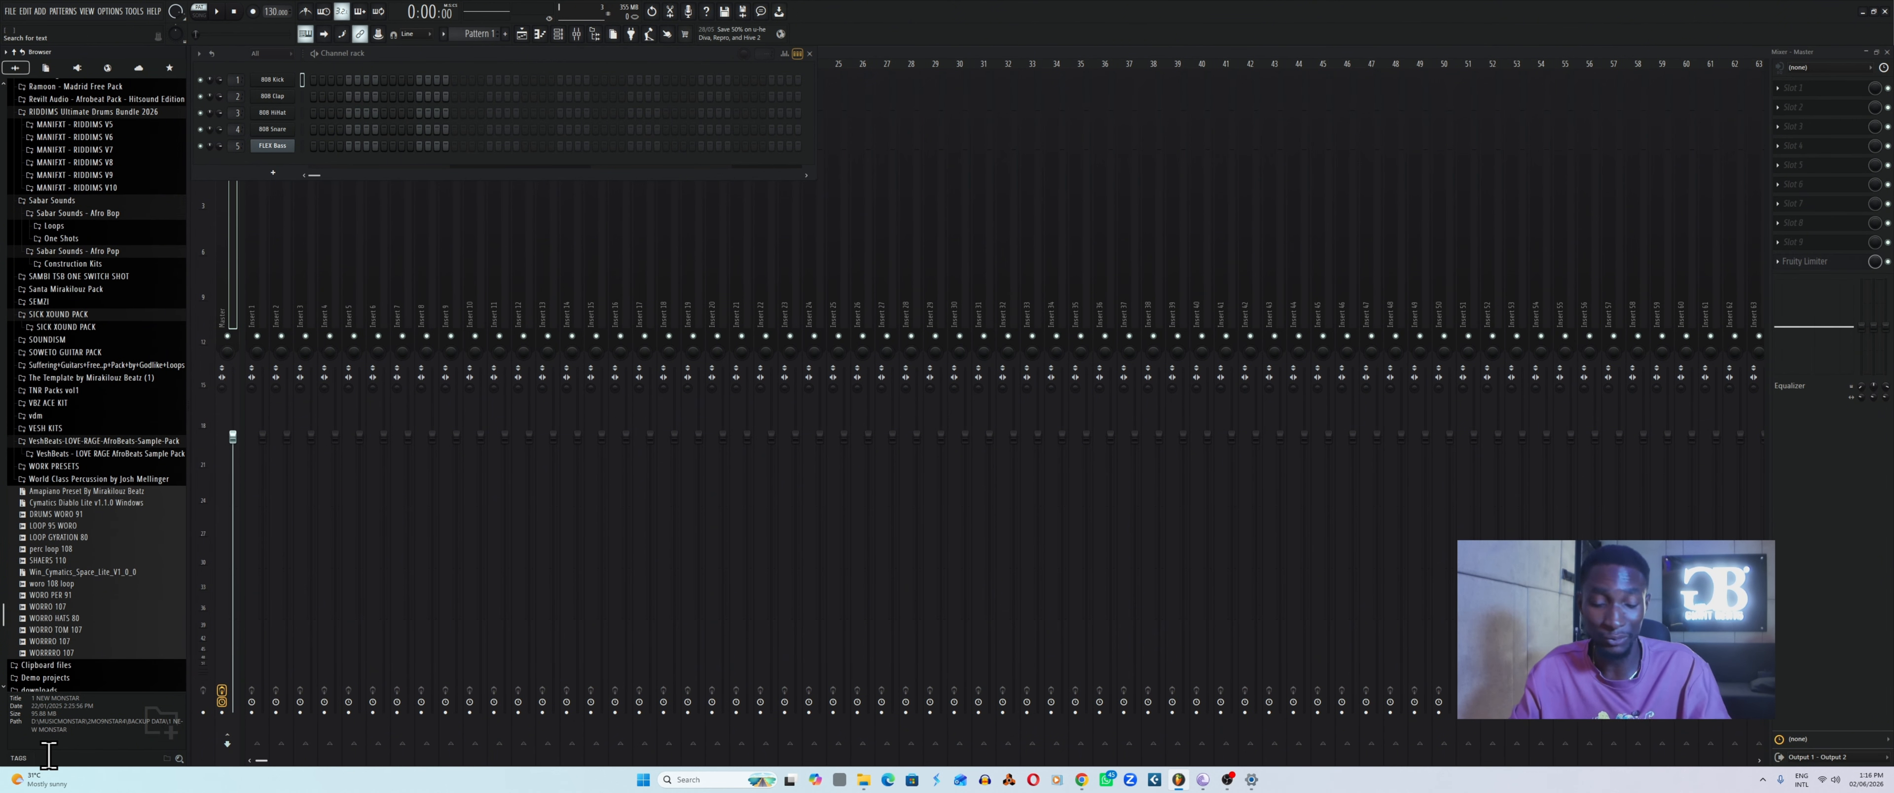
{"action": "type", "text": "ck"}
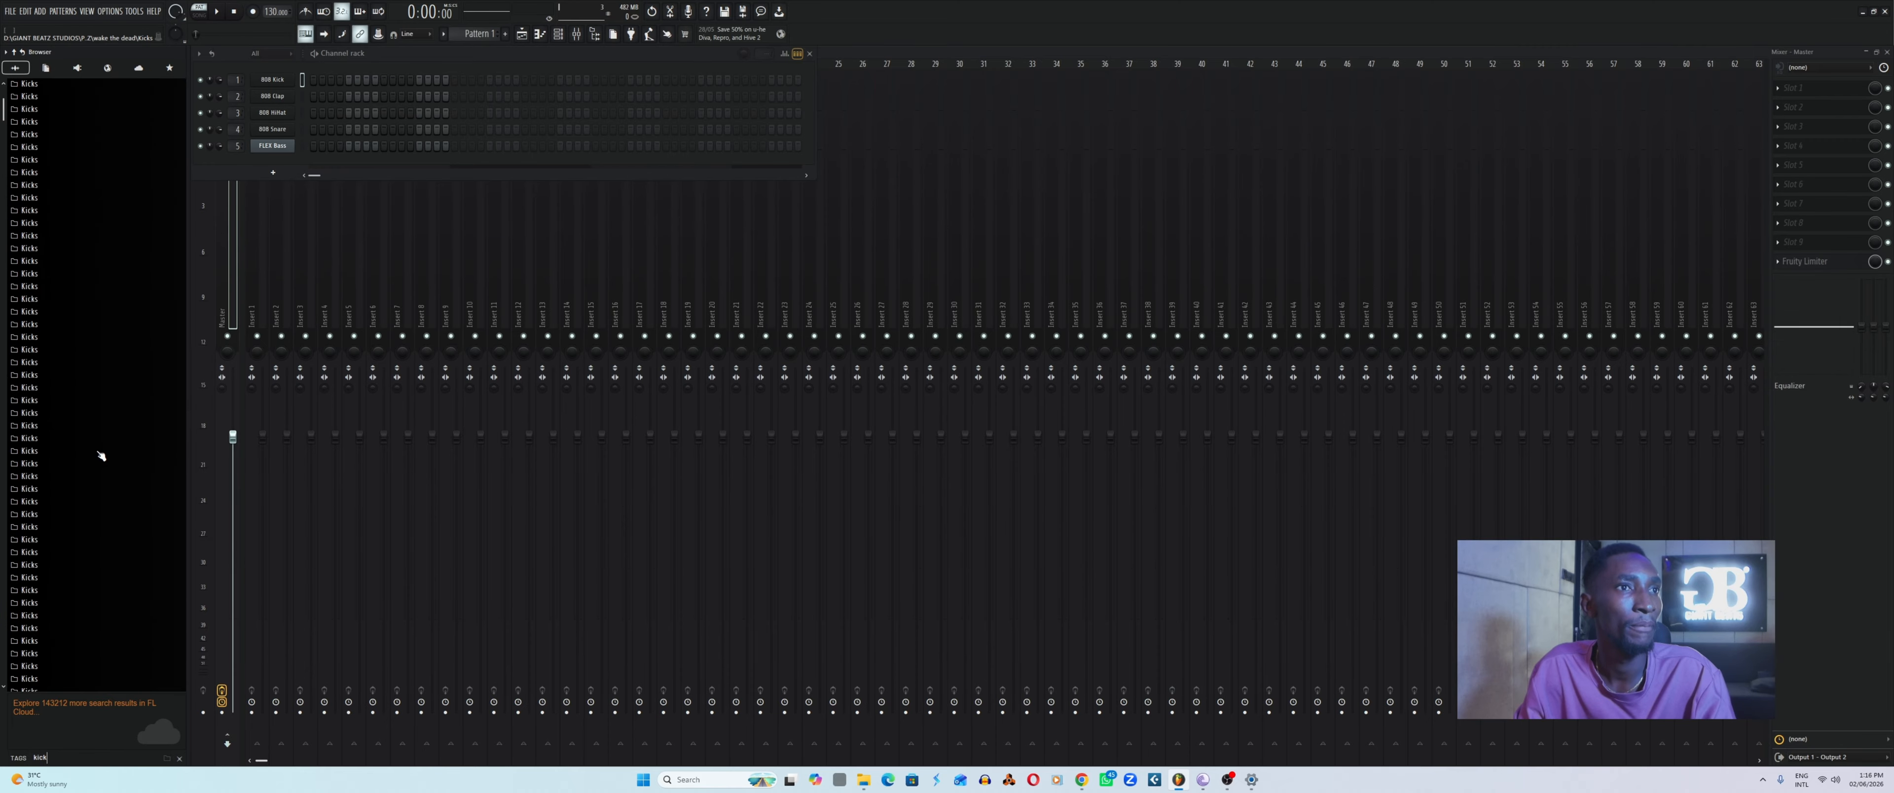
Audition the Zan_Kick_(2), __Kick and __Low Kick samples among the kick search results.
{"action": "scroll", "coordinate": [101, 456], "scroll_direction": "down", "scroll_amount": 10}
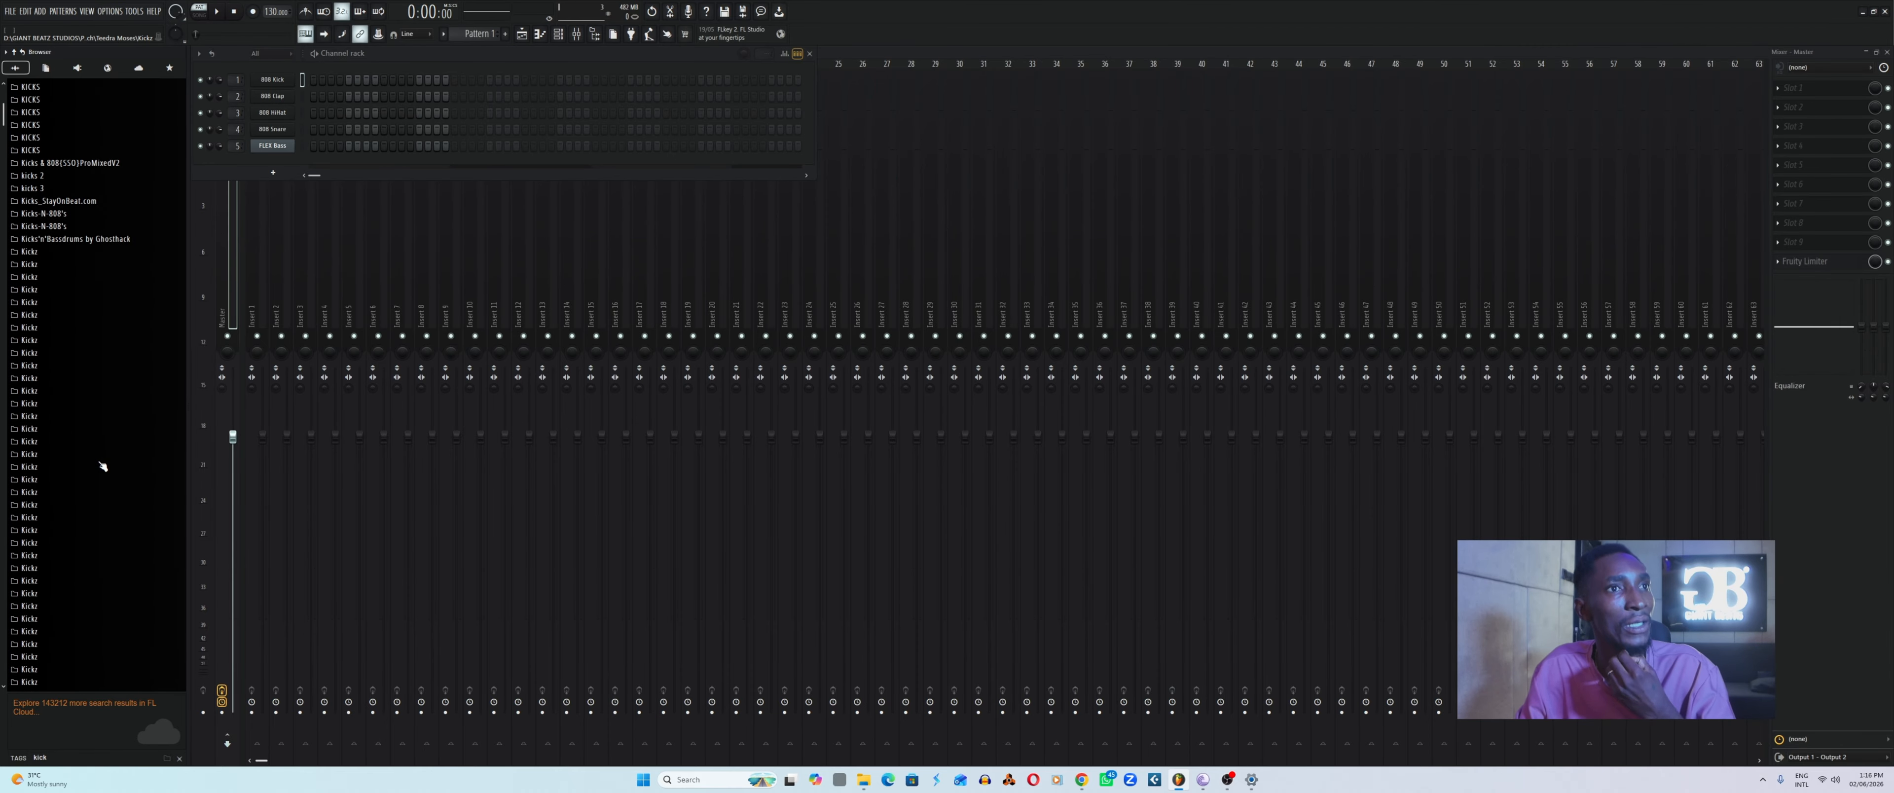
{"action": "scroll", "coordinate": [101, 466], "scroll_direction": "down", "scroll_amount": 4}
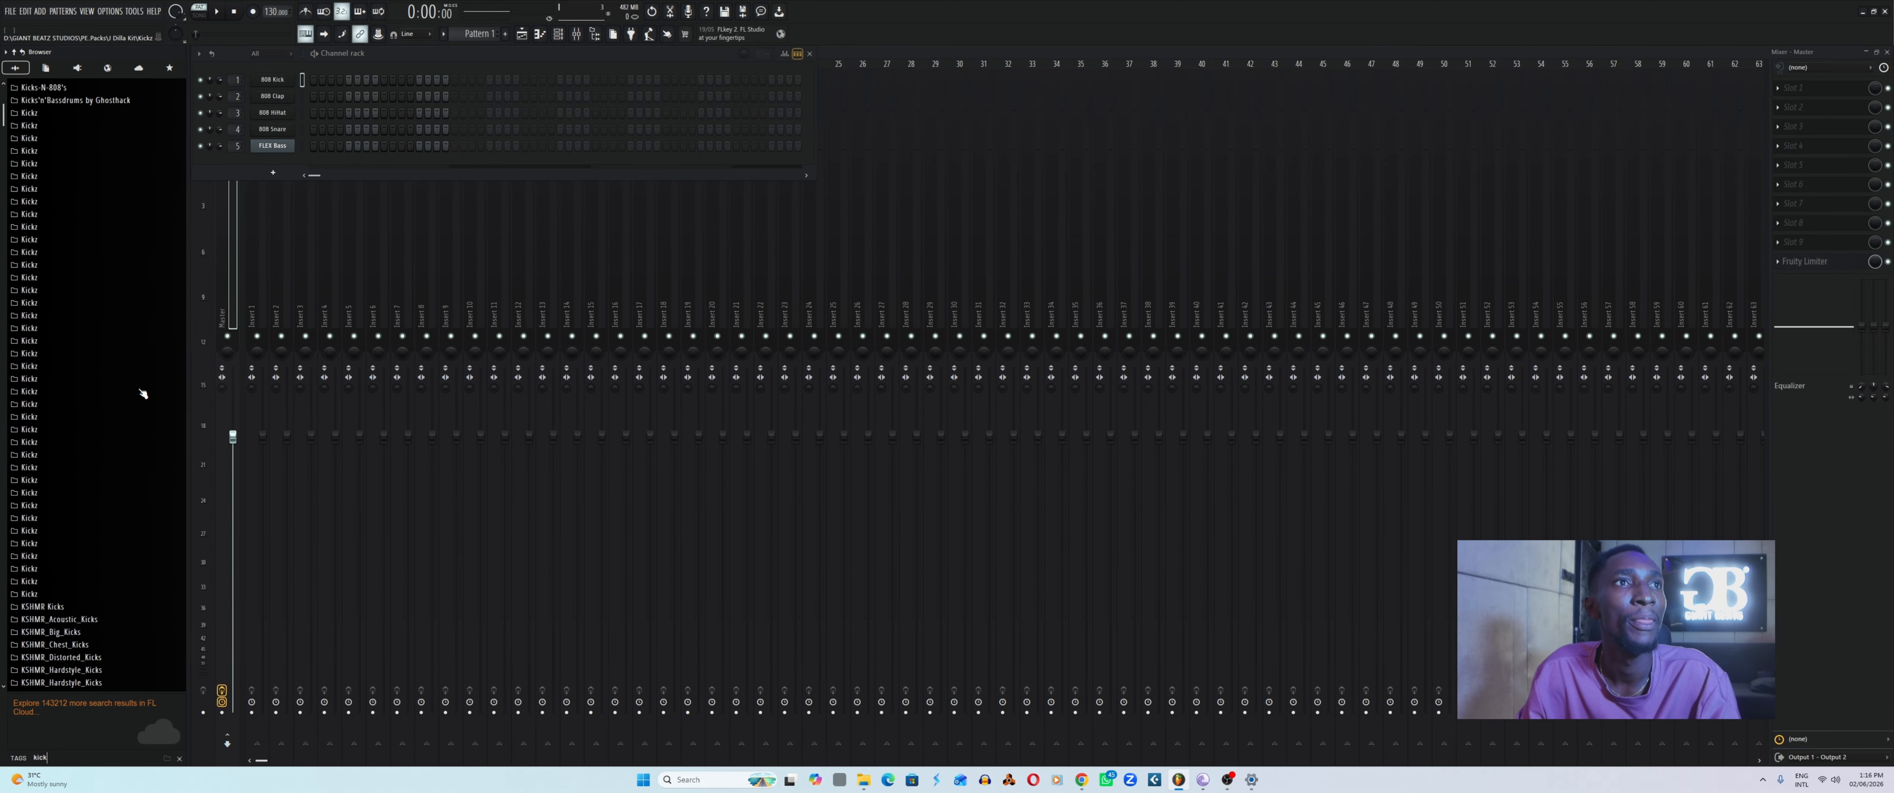
{"action": "scroll", "coordinate": [144, 393], "scroll_direction": "down", "scroll_amount": 15}
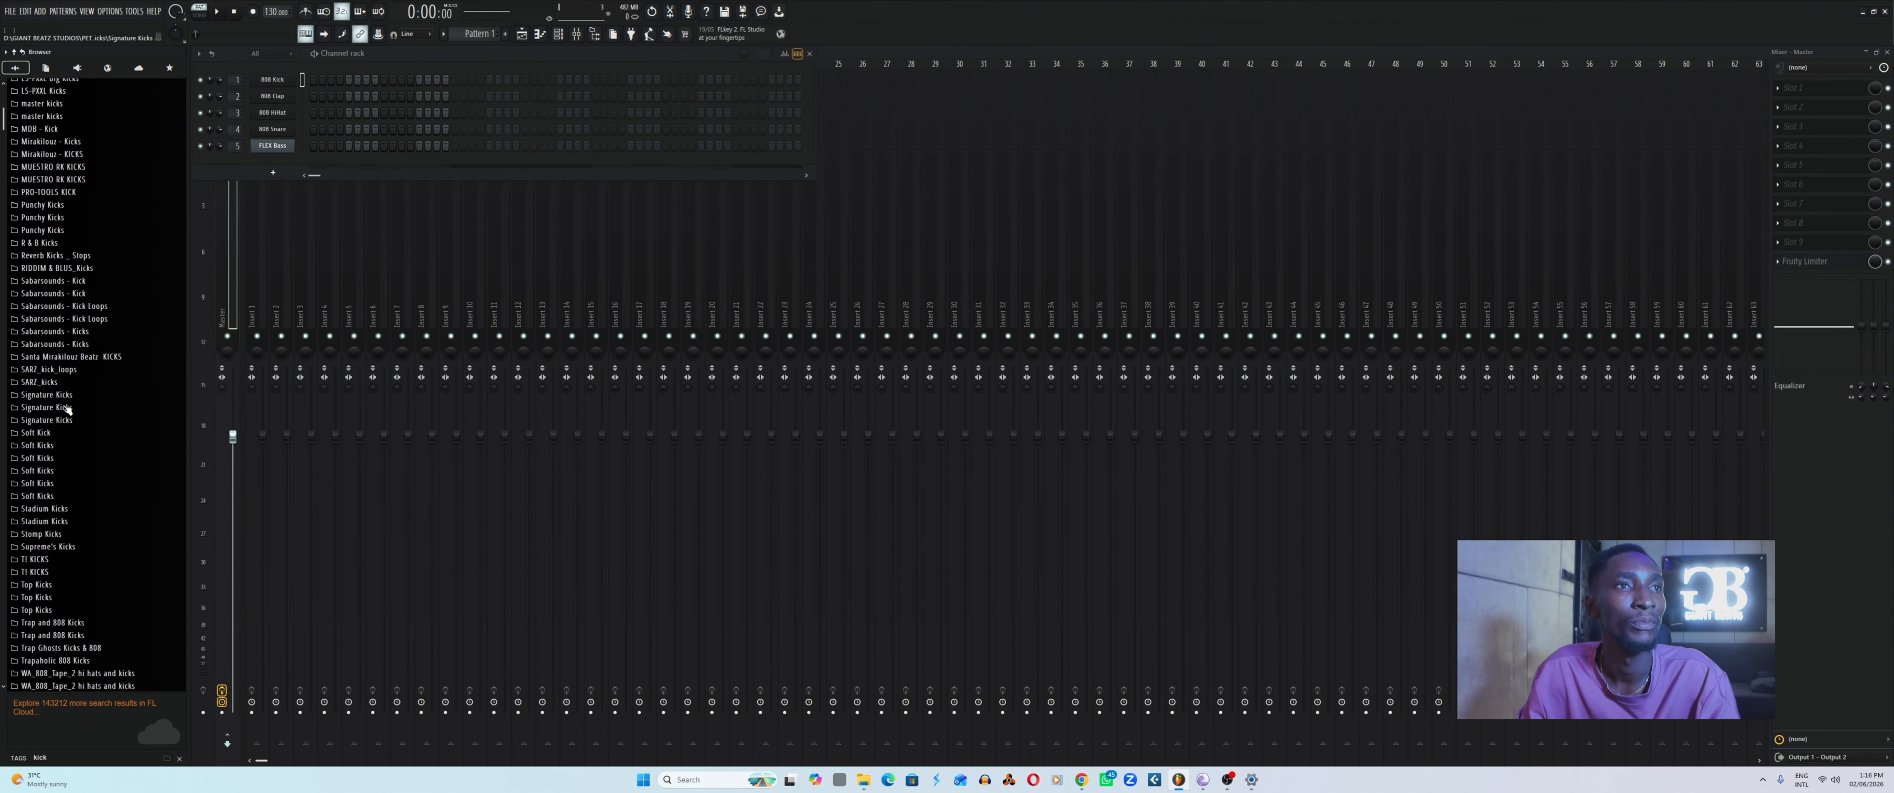
{"action": "scroll", "coordinate": [66, 427], "scroll_direction": "down", "scroll_amount": 15}
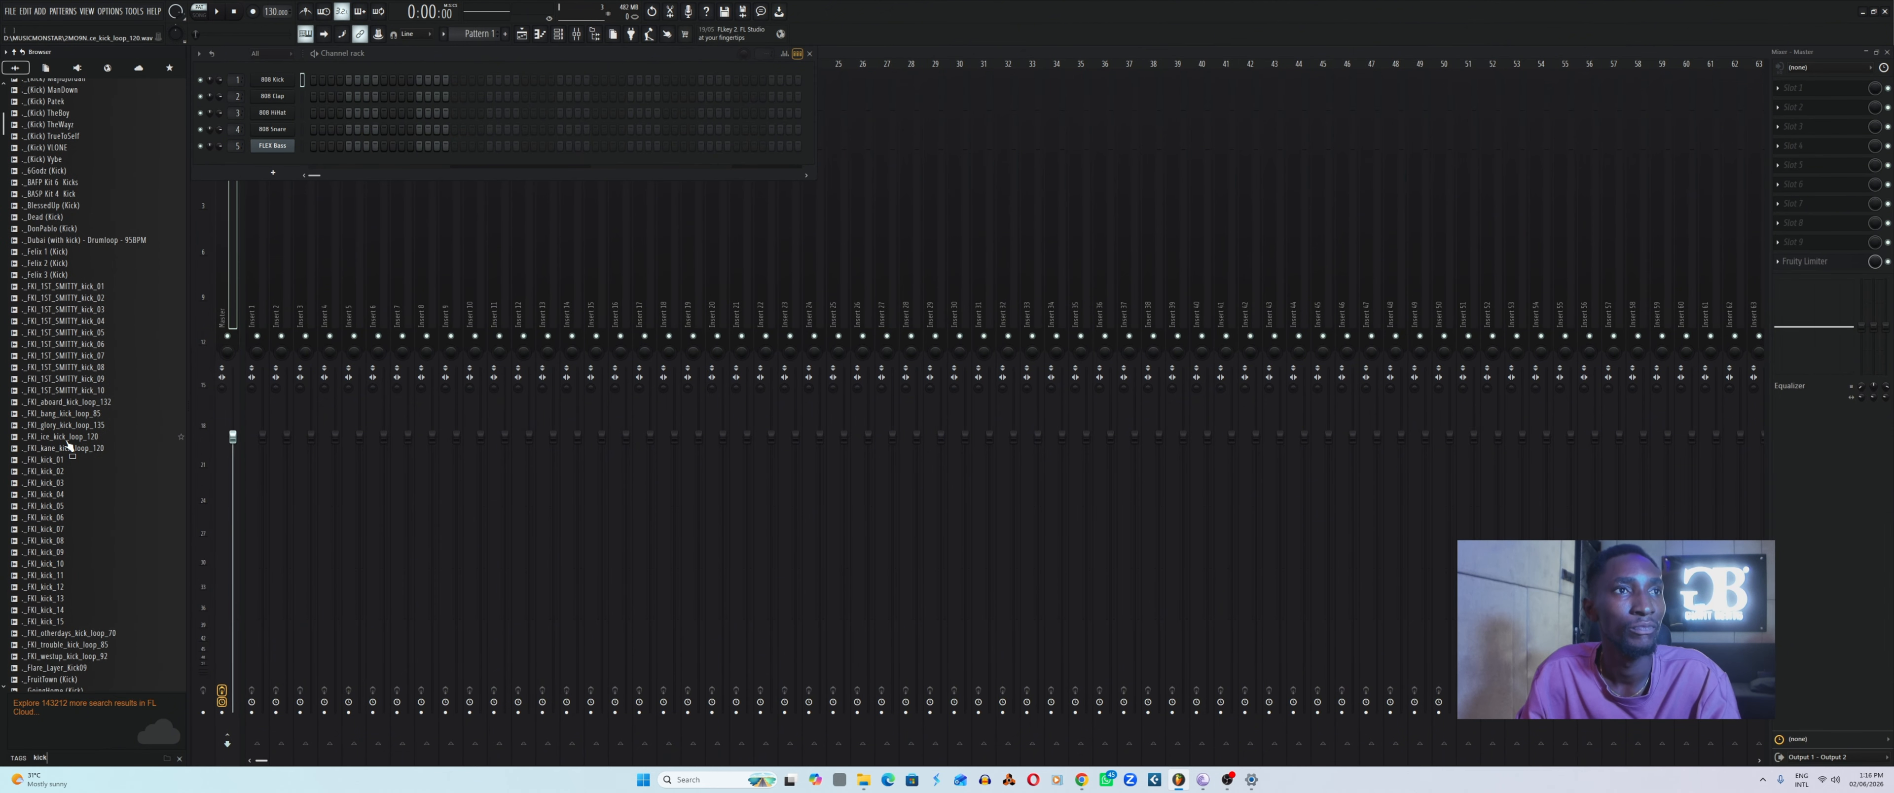
{"action": "scroll", "coordinate": [68, 445], "scroll_direction": "down", "scroll_amount": 20}
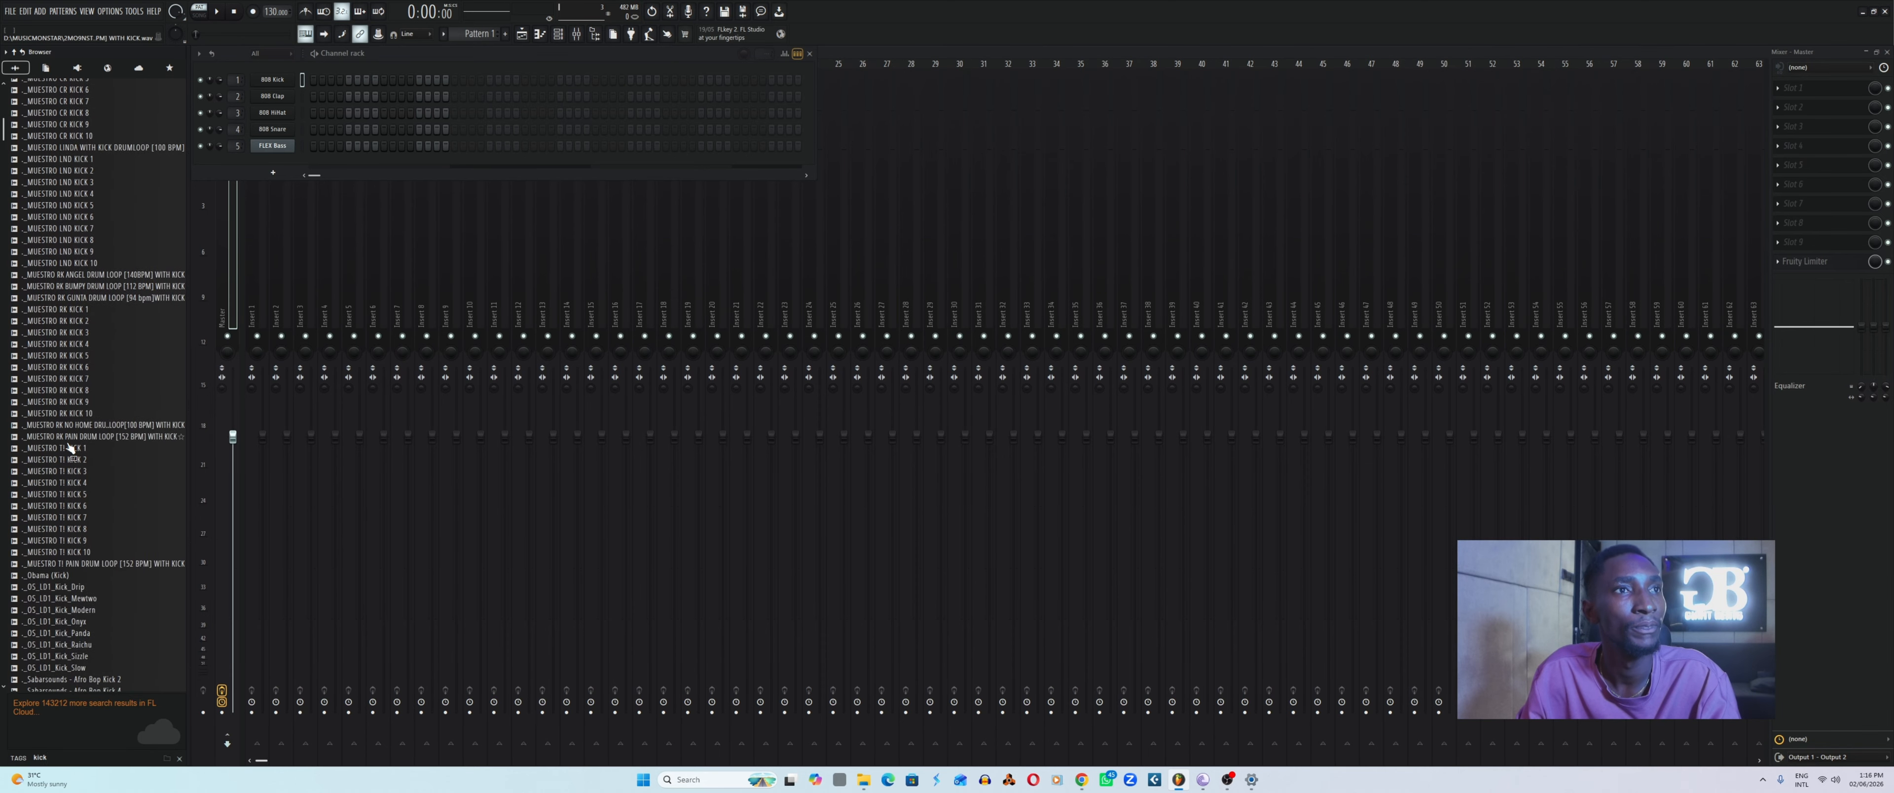
{"action": "scroll", "coordinate": [74, 441], "scroll_direction": "down", "scroll_amount": 20}
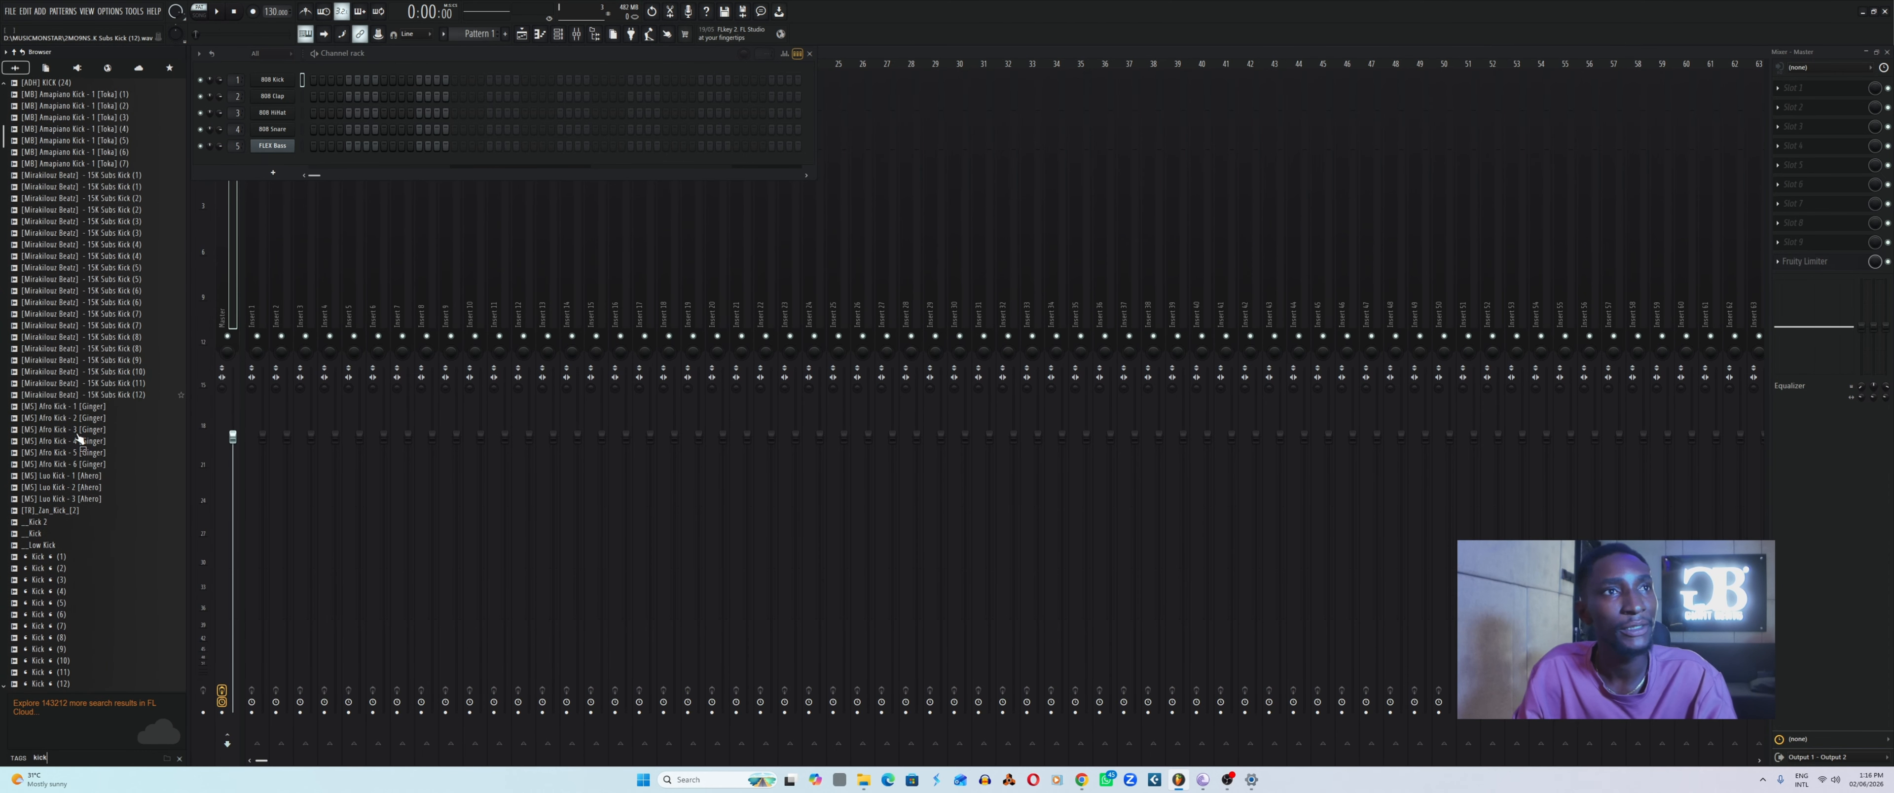
{"action": "scroll", "coordinate": [79, 439], "scroll_direction": "down", "scroll_amount": 4}
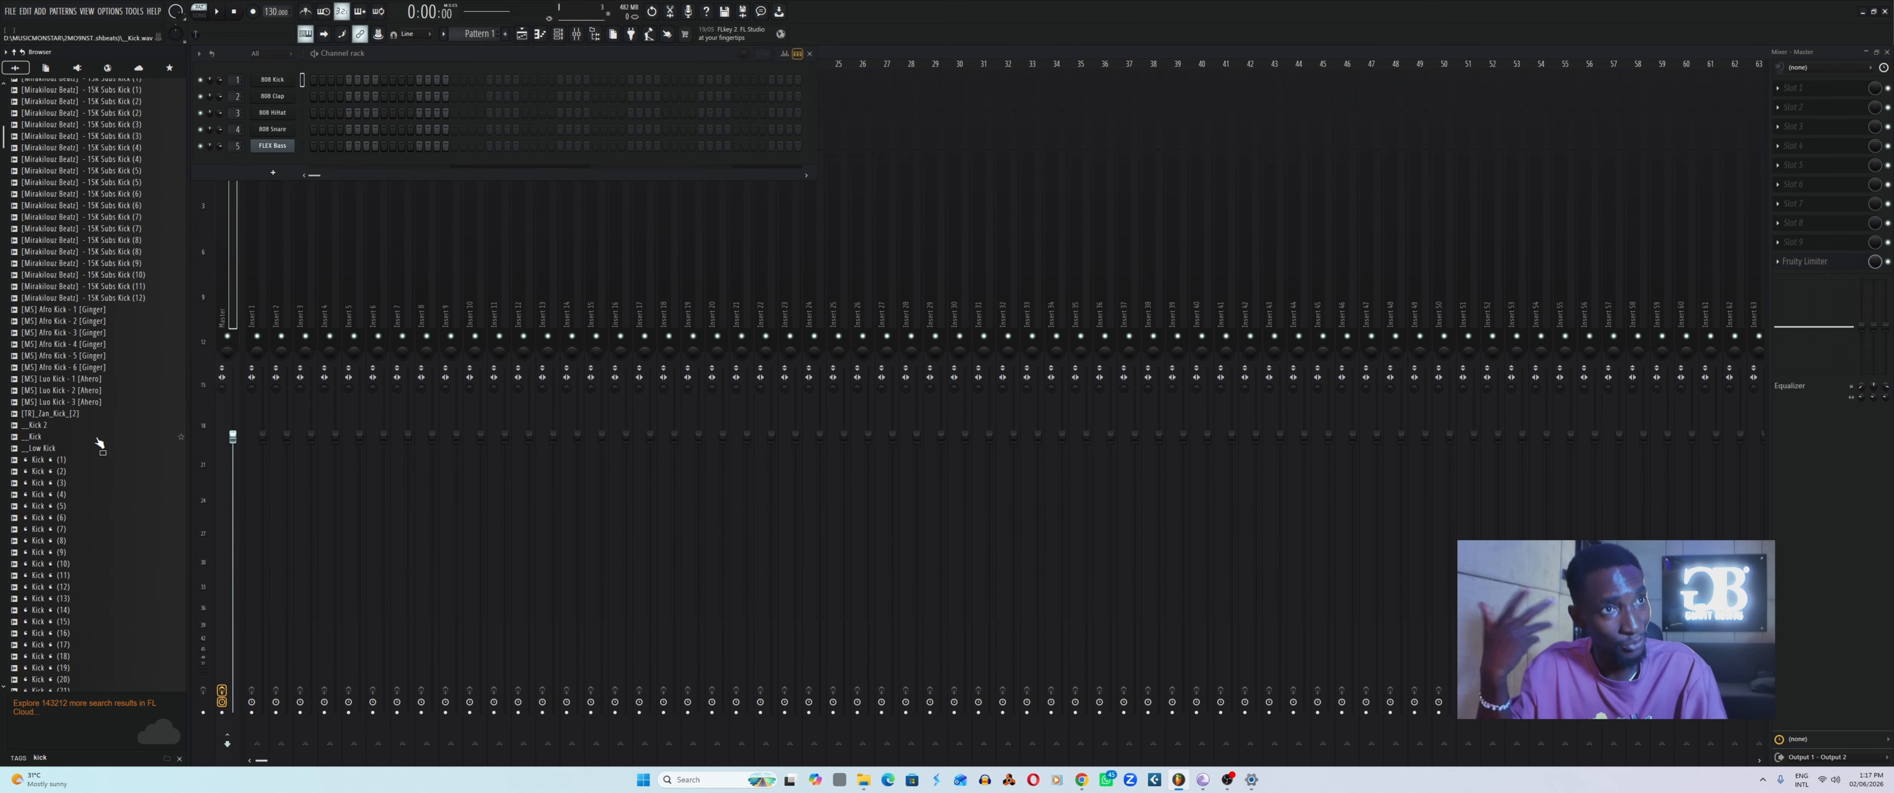
{"action": "left_click", "coordinate": [58, 416]}
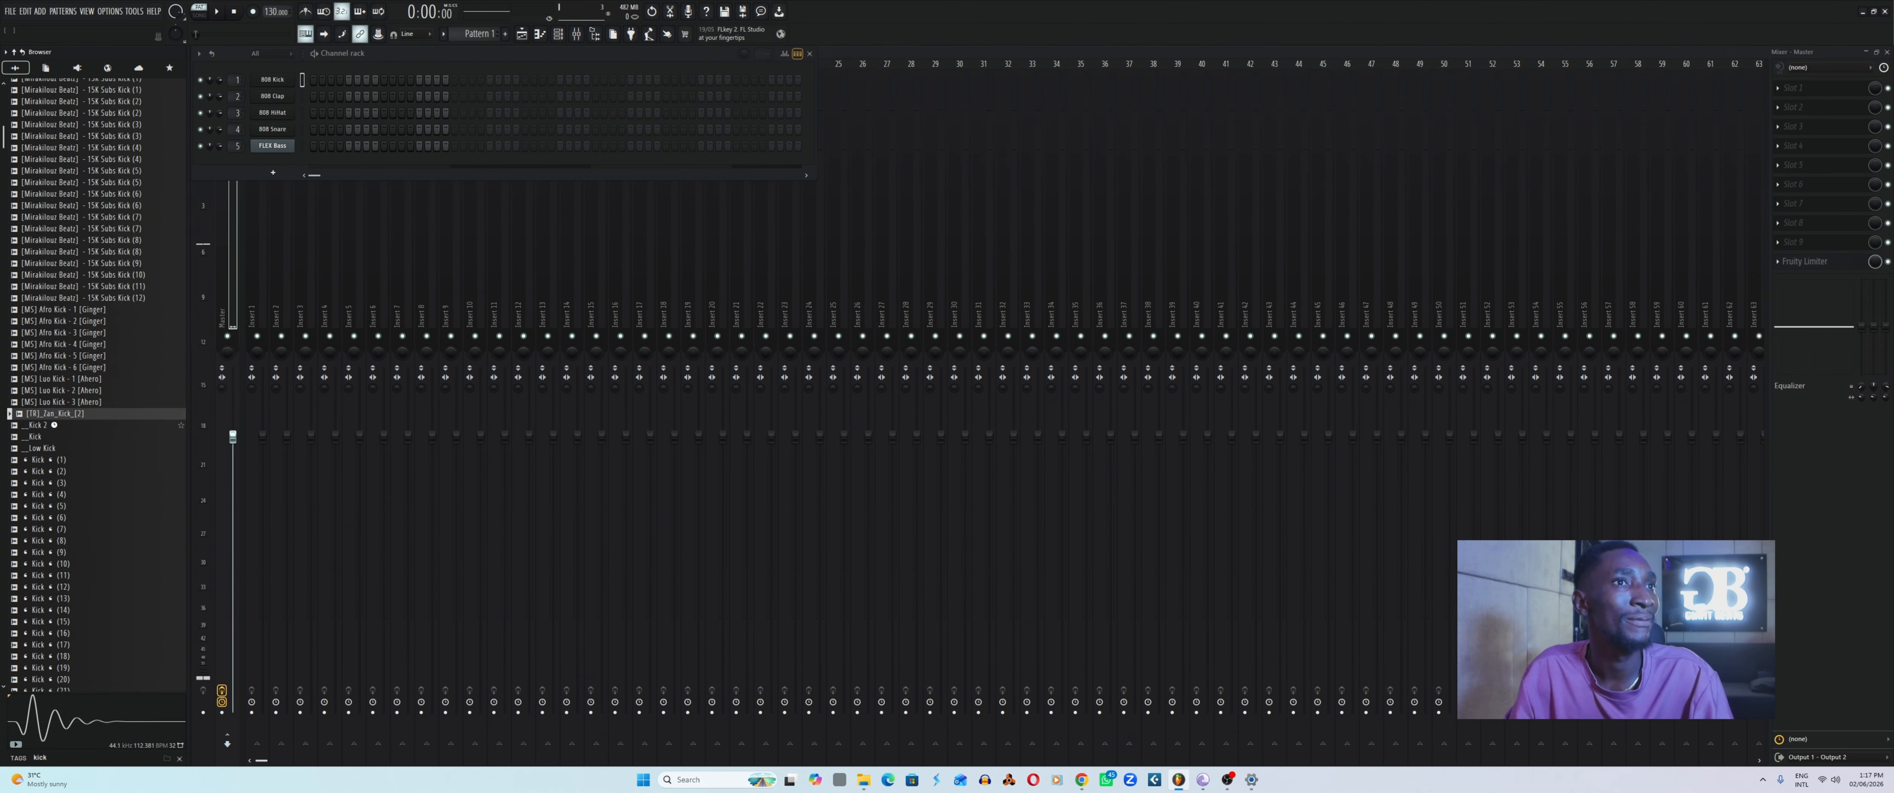
{"action": "left_click", "coordinate": [39, 439]}
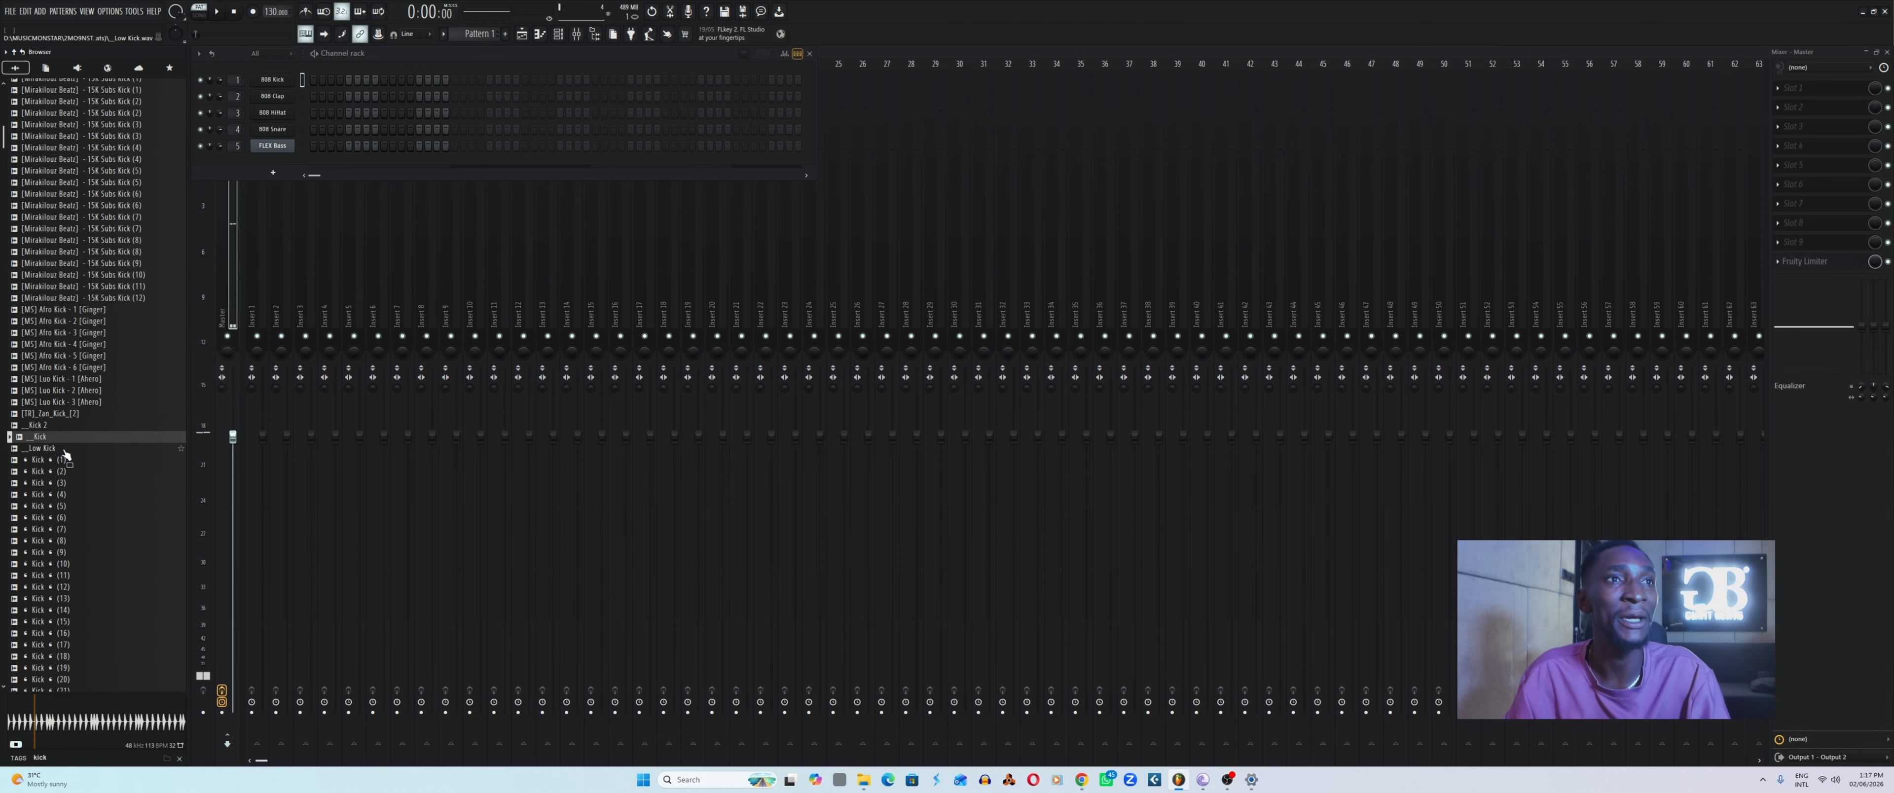
{"action": "left_click", "coordinate": [42, 448]}
Audition the numbered Kick samples 1, 4, 8 and 15 through 18 in the search results.
{"action": "left_click", "coordinate": [61, 460]}
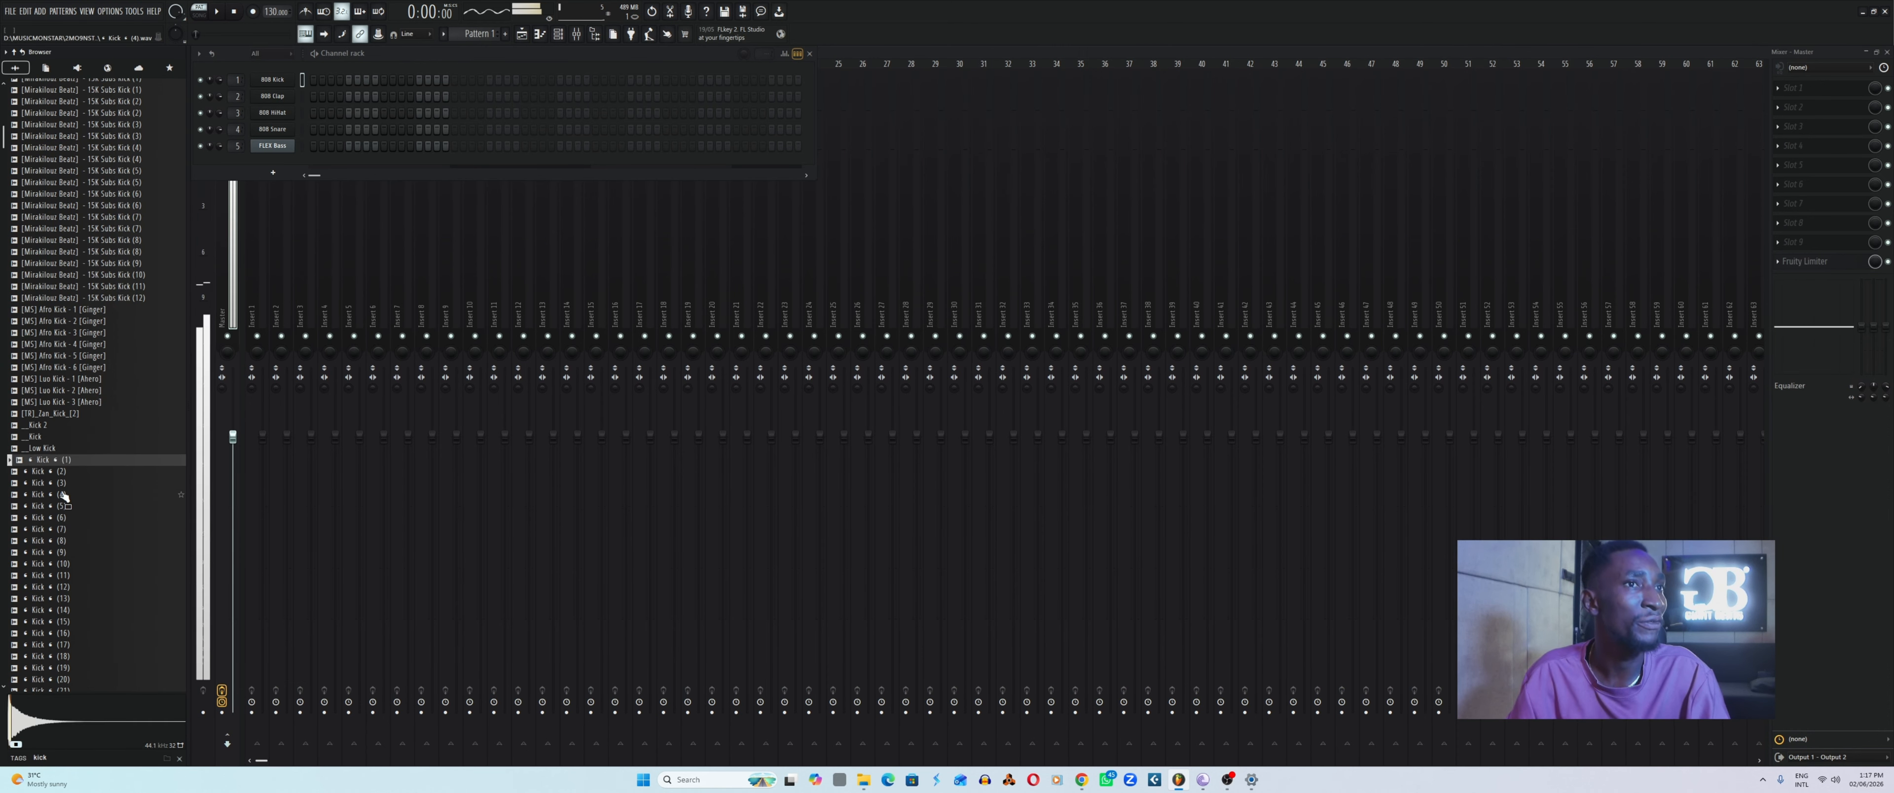
{"action": "left_click", "coordinate": [63, 495]}
{"action": "left_click", "coordinate": [59, 540]}
{"action": "scroll", "coordinate": [59, 544], "scroll_direction": "down", "scroll_amount": 2}
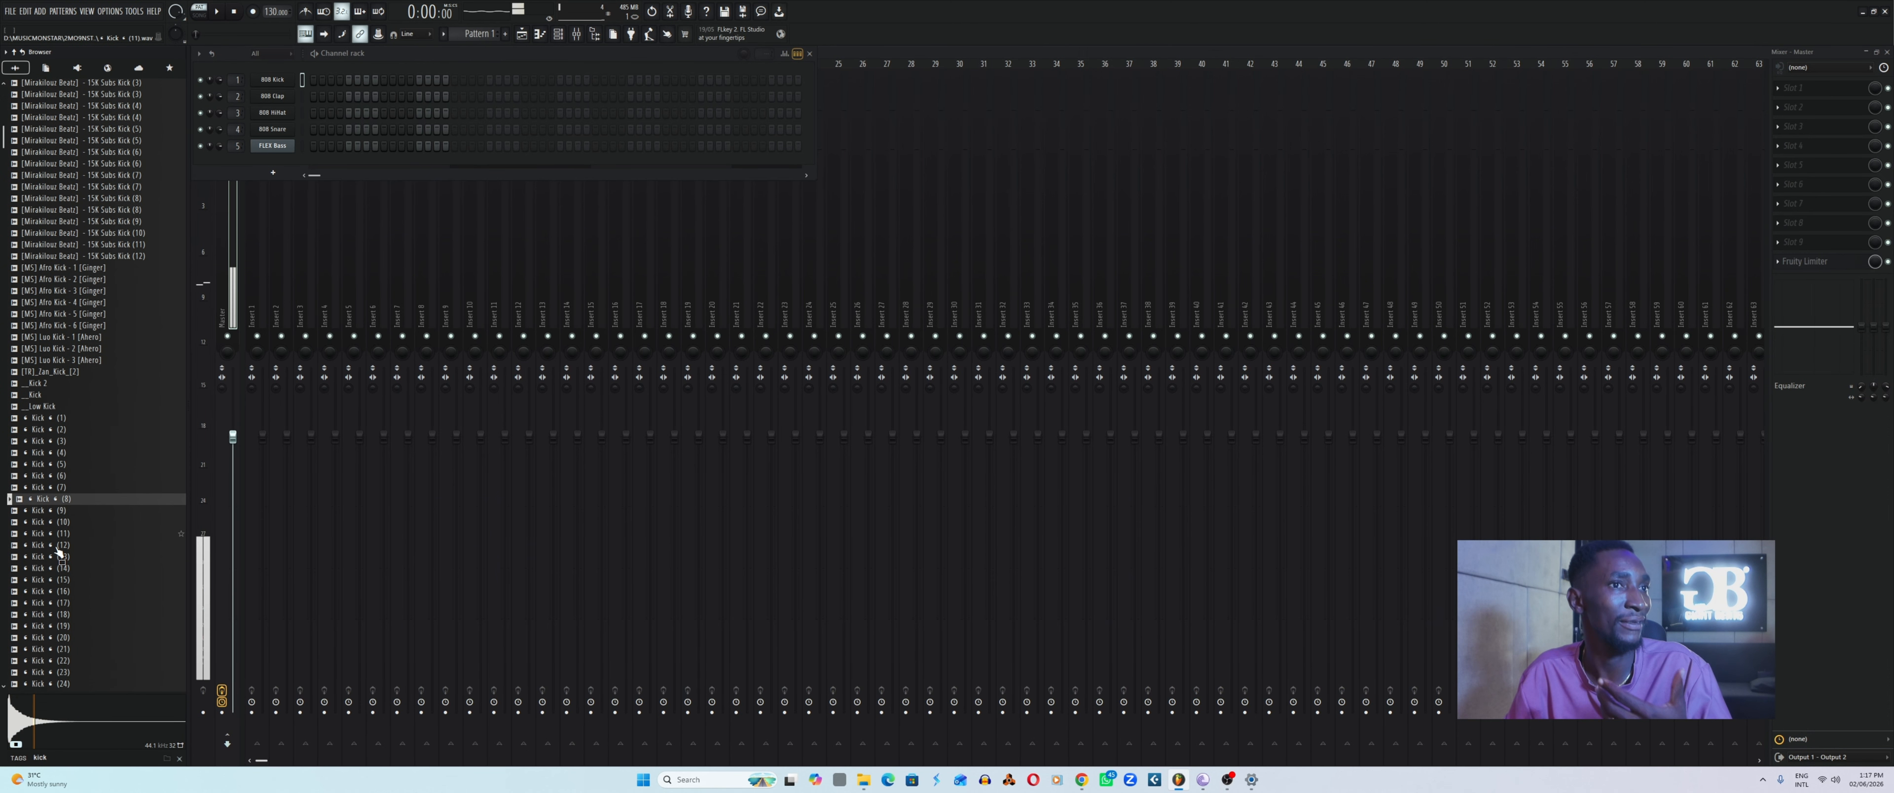
{"action": "left_click", "coordinate": [56, 552]}
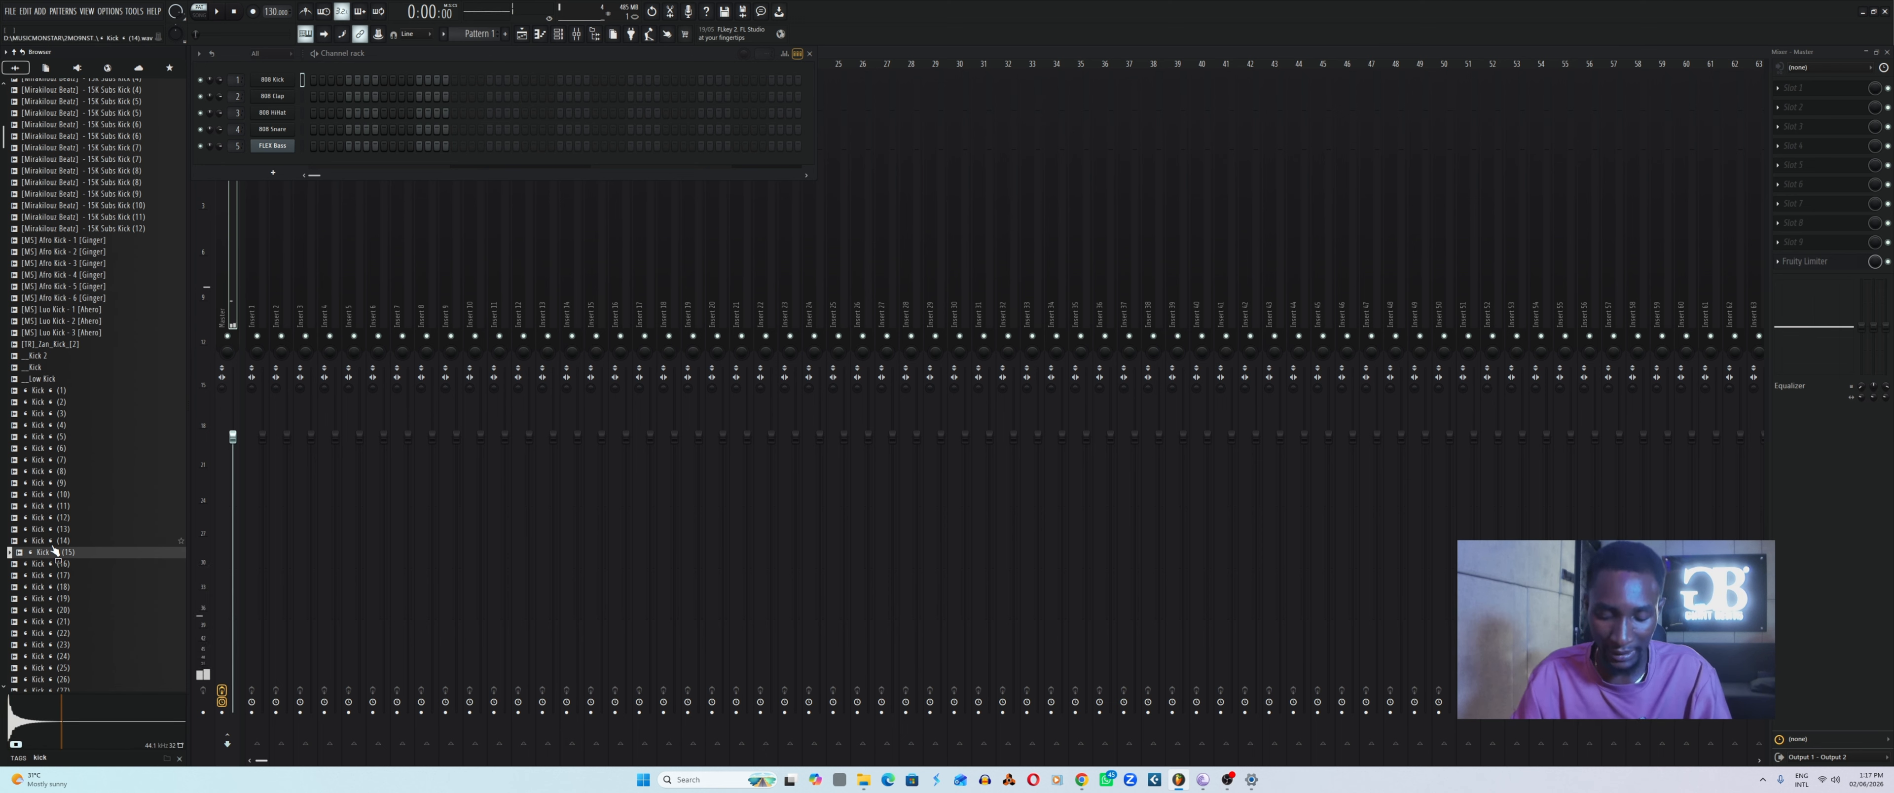
{"action": "key", "text": "Down"}
{"action": "key", "text": "Down"}
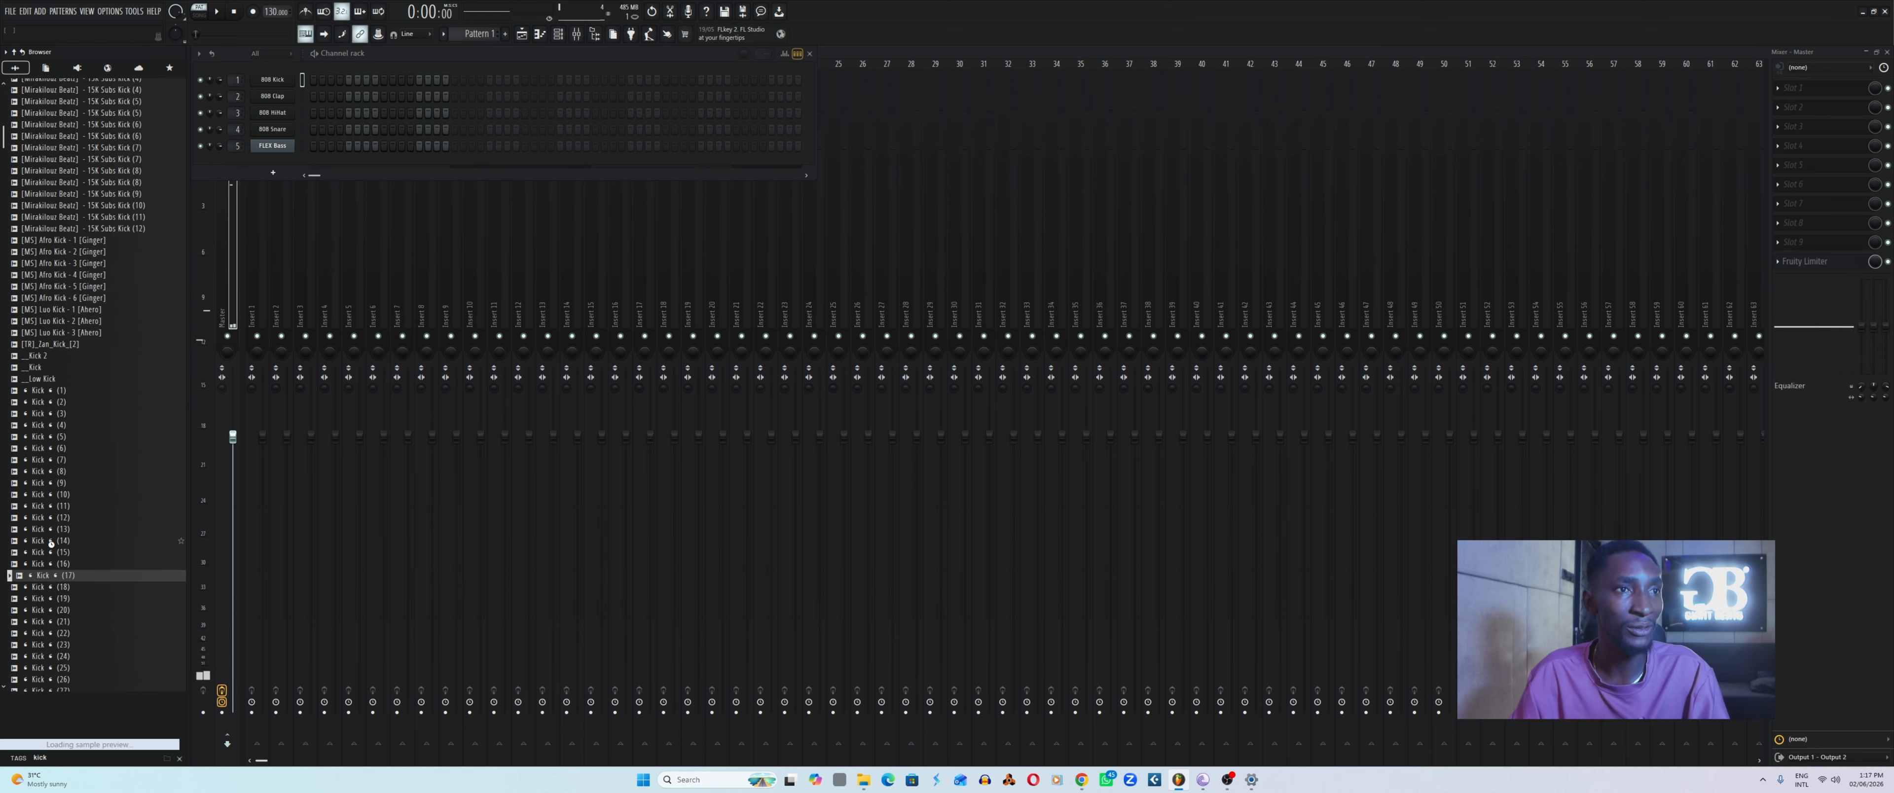
{"action": "key", "text": "Down"}
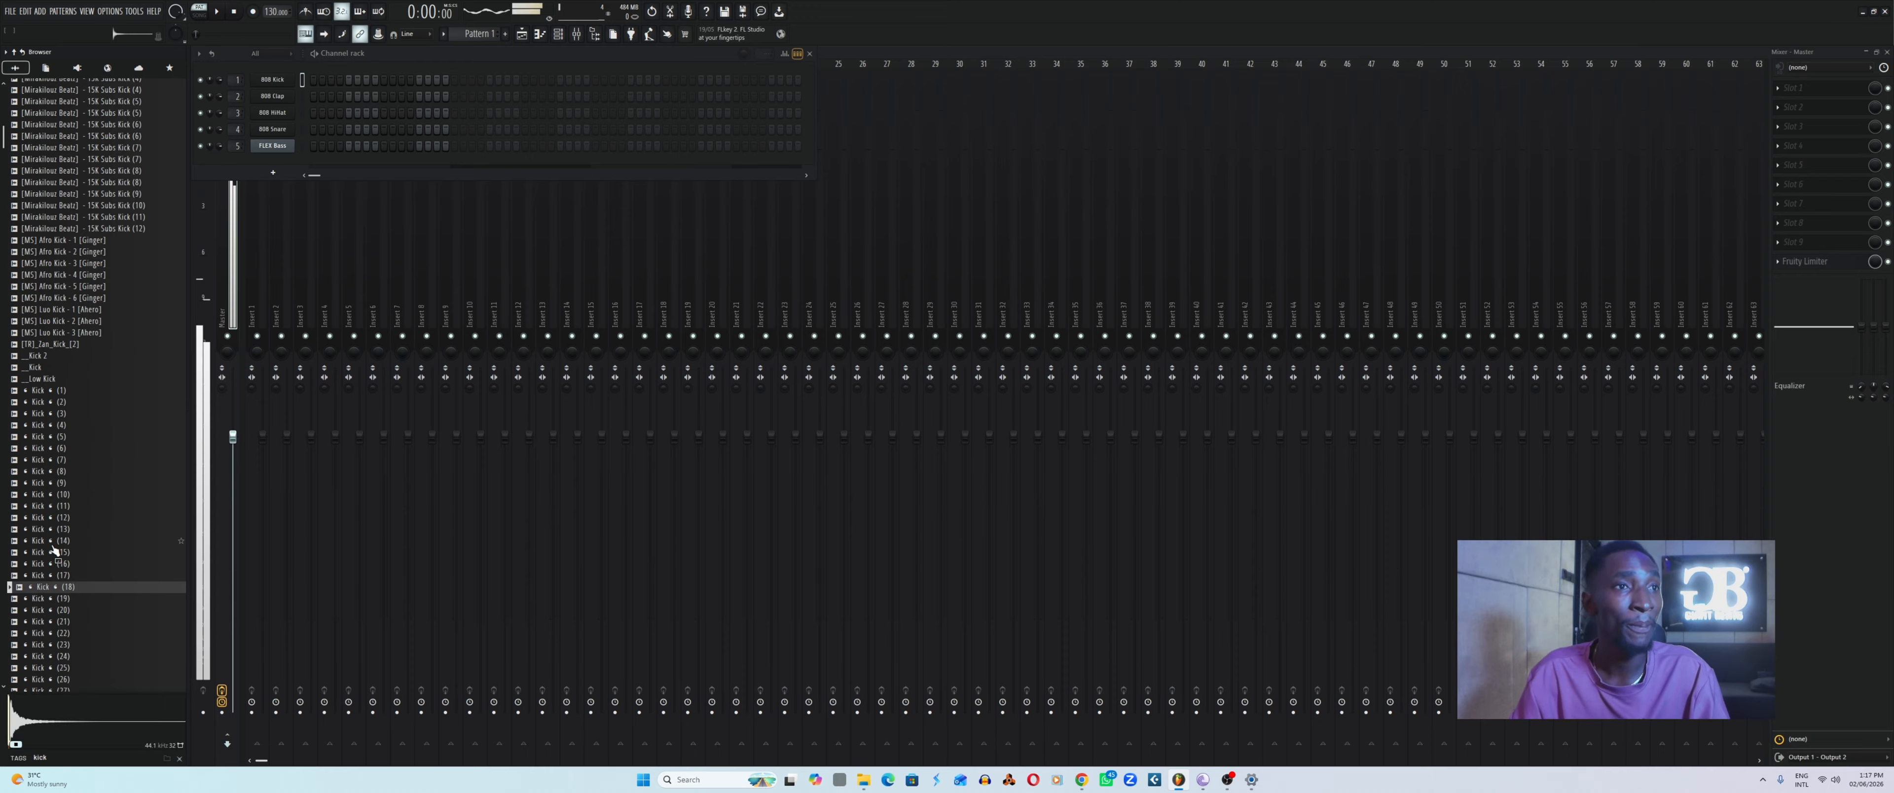
Audition the numbered Kick samples 19 through 35 one after another in the search results.
{"action": "key", "text": "Down"}
{"action": "key", "text": "Down"}
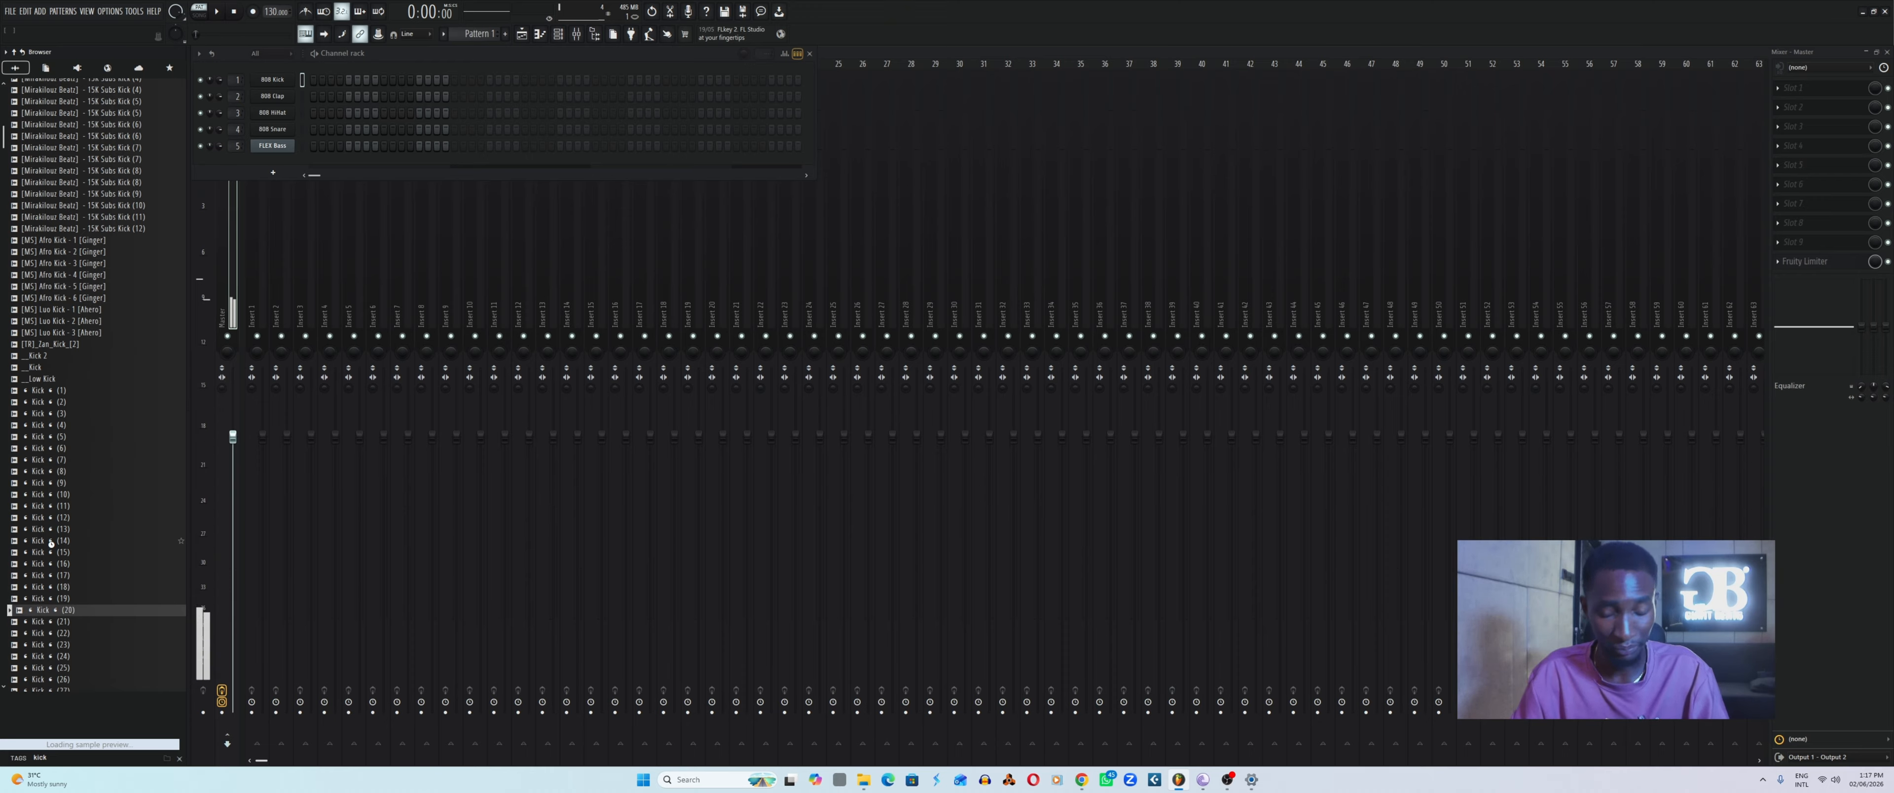
{"action": "key", "text": "Down"}
{"action": "key", "text": "Down"}
{"action": "key", "text": "Down"}
{"action": "key", "text": "Down"}
{"action": "key", "text": "Down"}
{"action": "key", "text": "Down"}
{"action": "key", "text": "Down"}
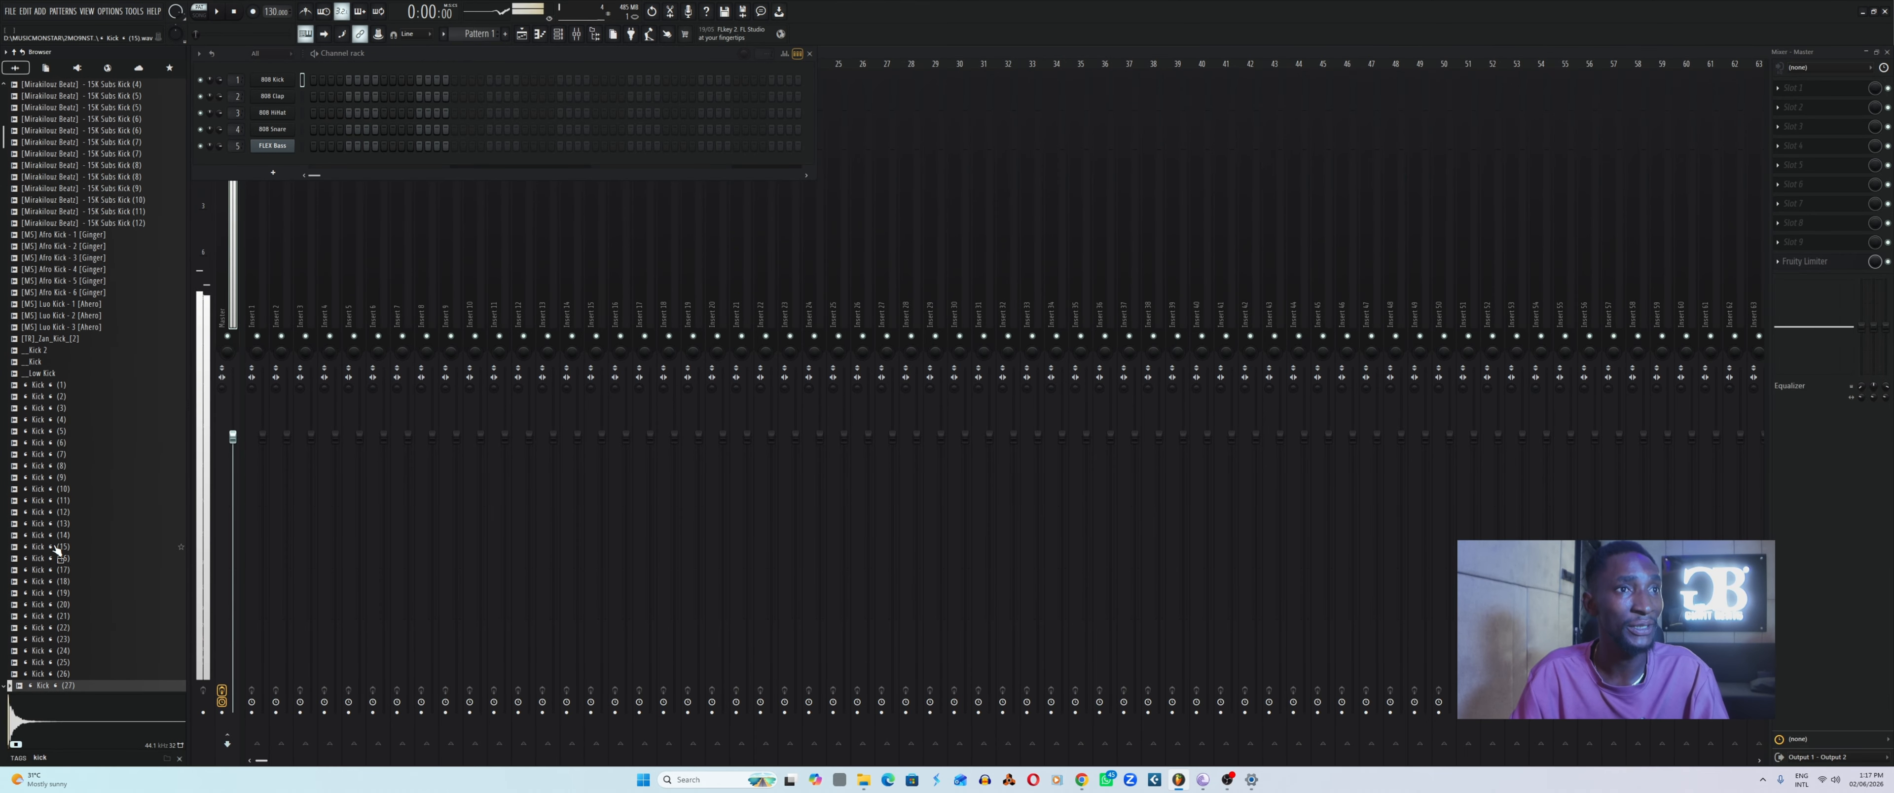
{"action": "key", "text": "Down"}
{"action": "key", "text": "Down"}
{"action": "key", "text": "Down"}
{"action": "key", "text": "Down"}
{"action": "key", "text": "Down"}
{"action": "key", "text": "Down"}
{"action": "key", "text": "Down"}
{"action": "key", "text": "Down"}
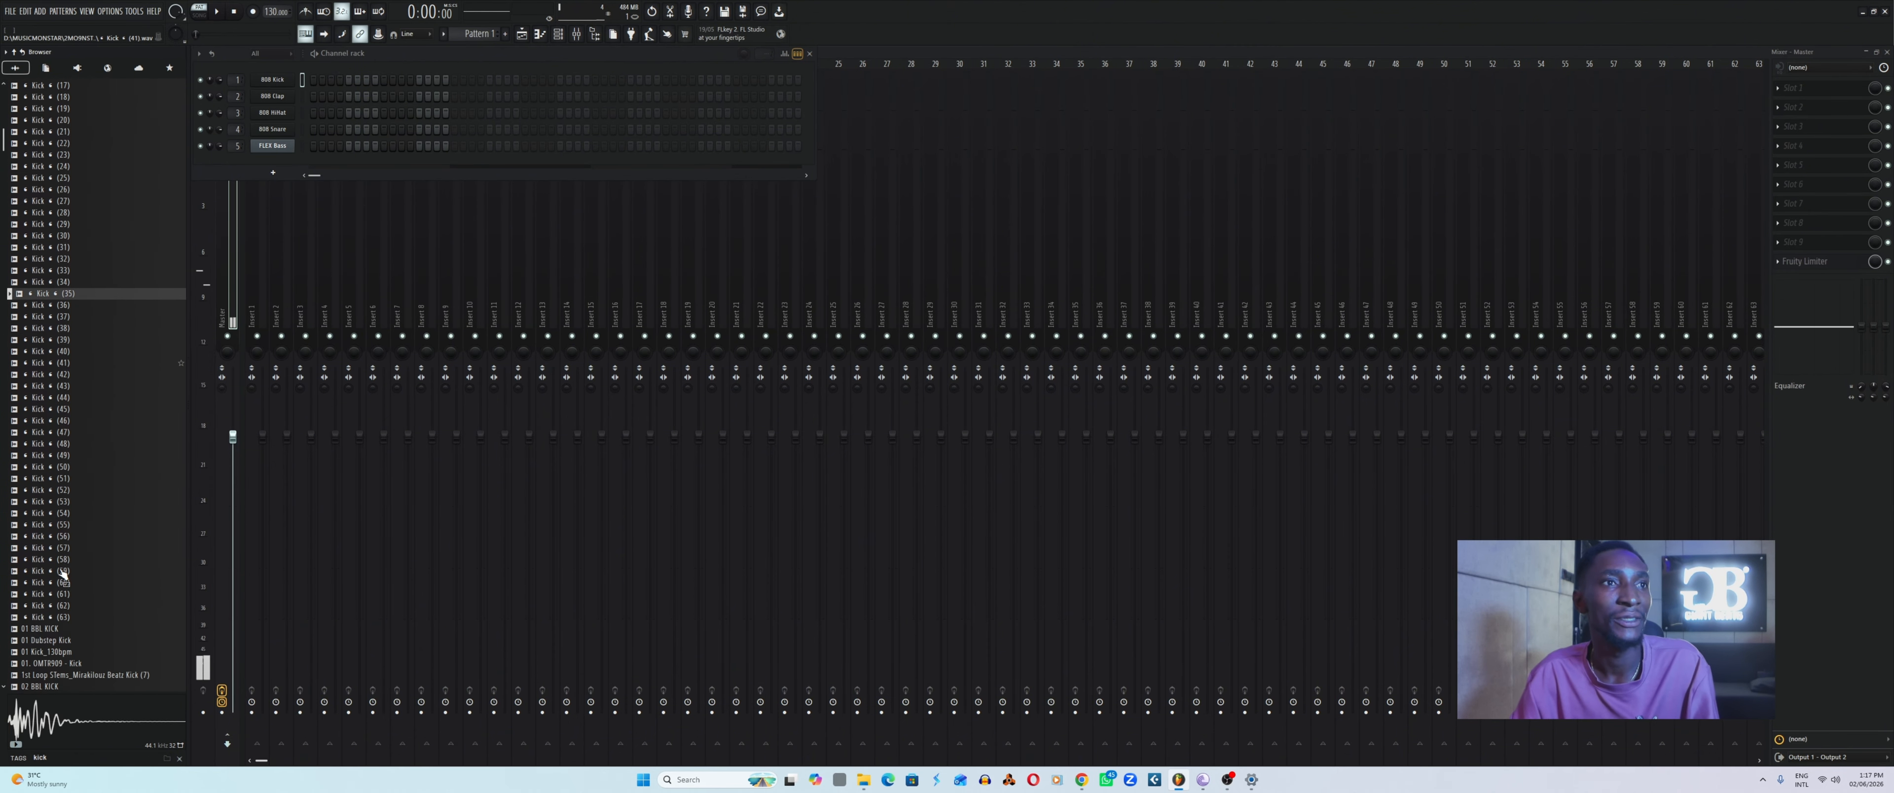
Audition Kick (57), a 2KICK sample, 15 BBL KICK and one of the 21 kicks in the search results.
{"action": "left_click", "coordinate": [61, 546]}
{"action": "scroll", "coordinate": [51, 508], "scroll_direction": "down", "scroll_amount": 8}
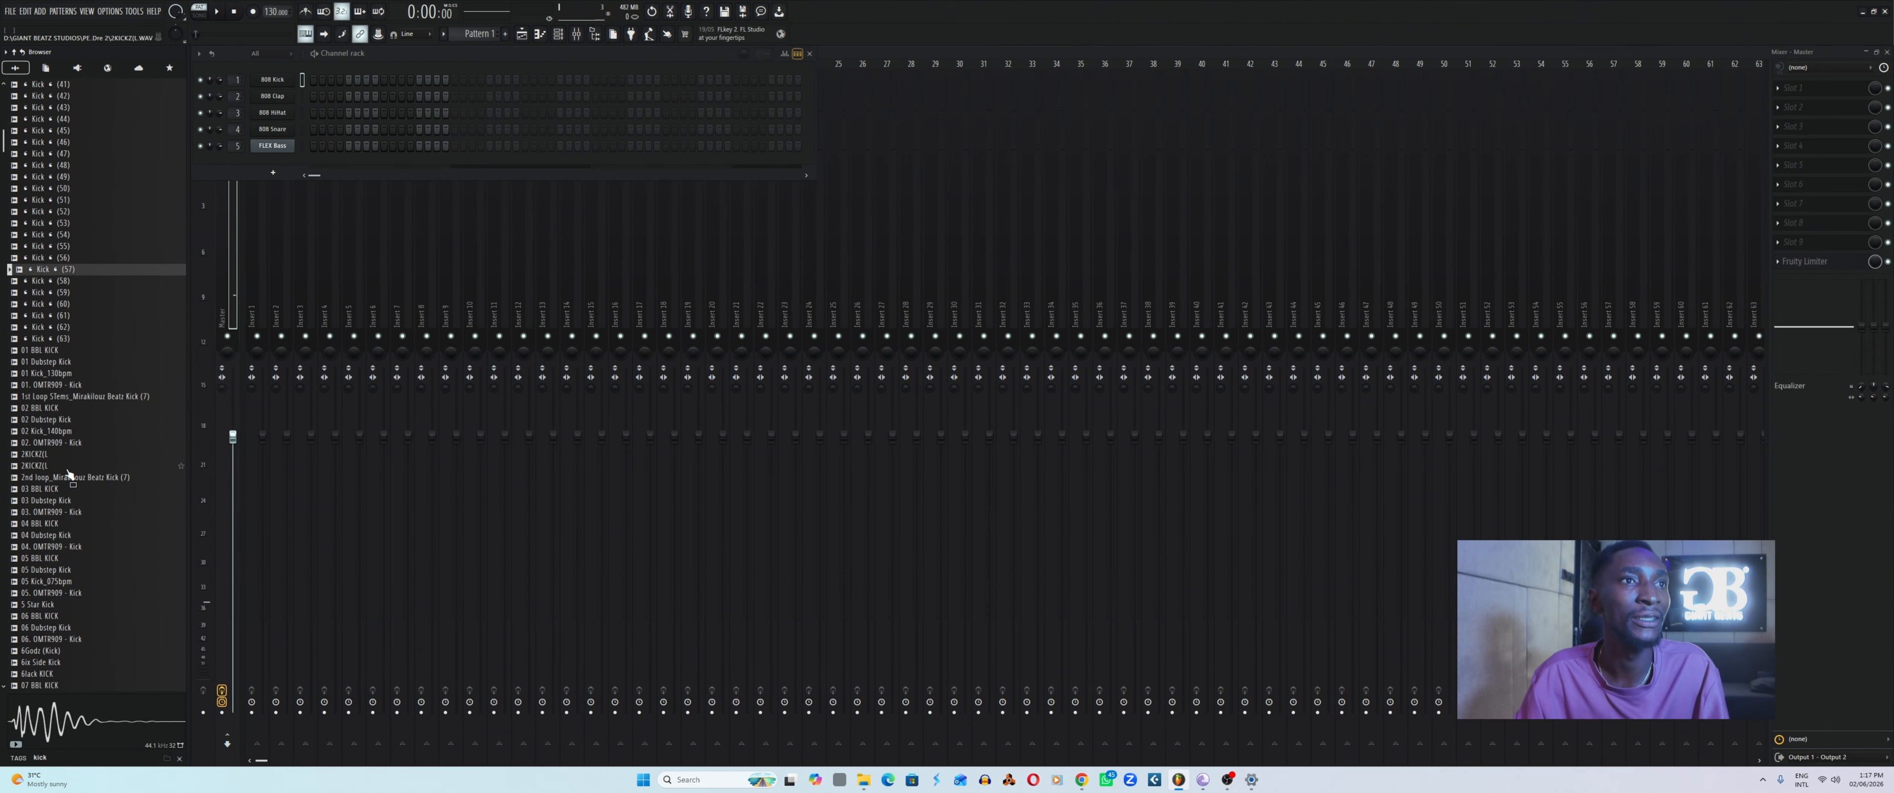
{"action": "left_click", "coordinate": [34, 465]}
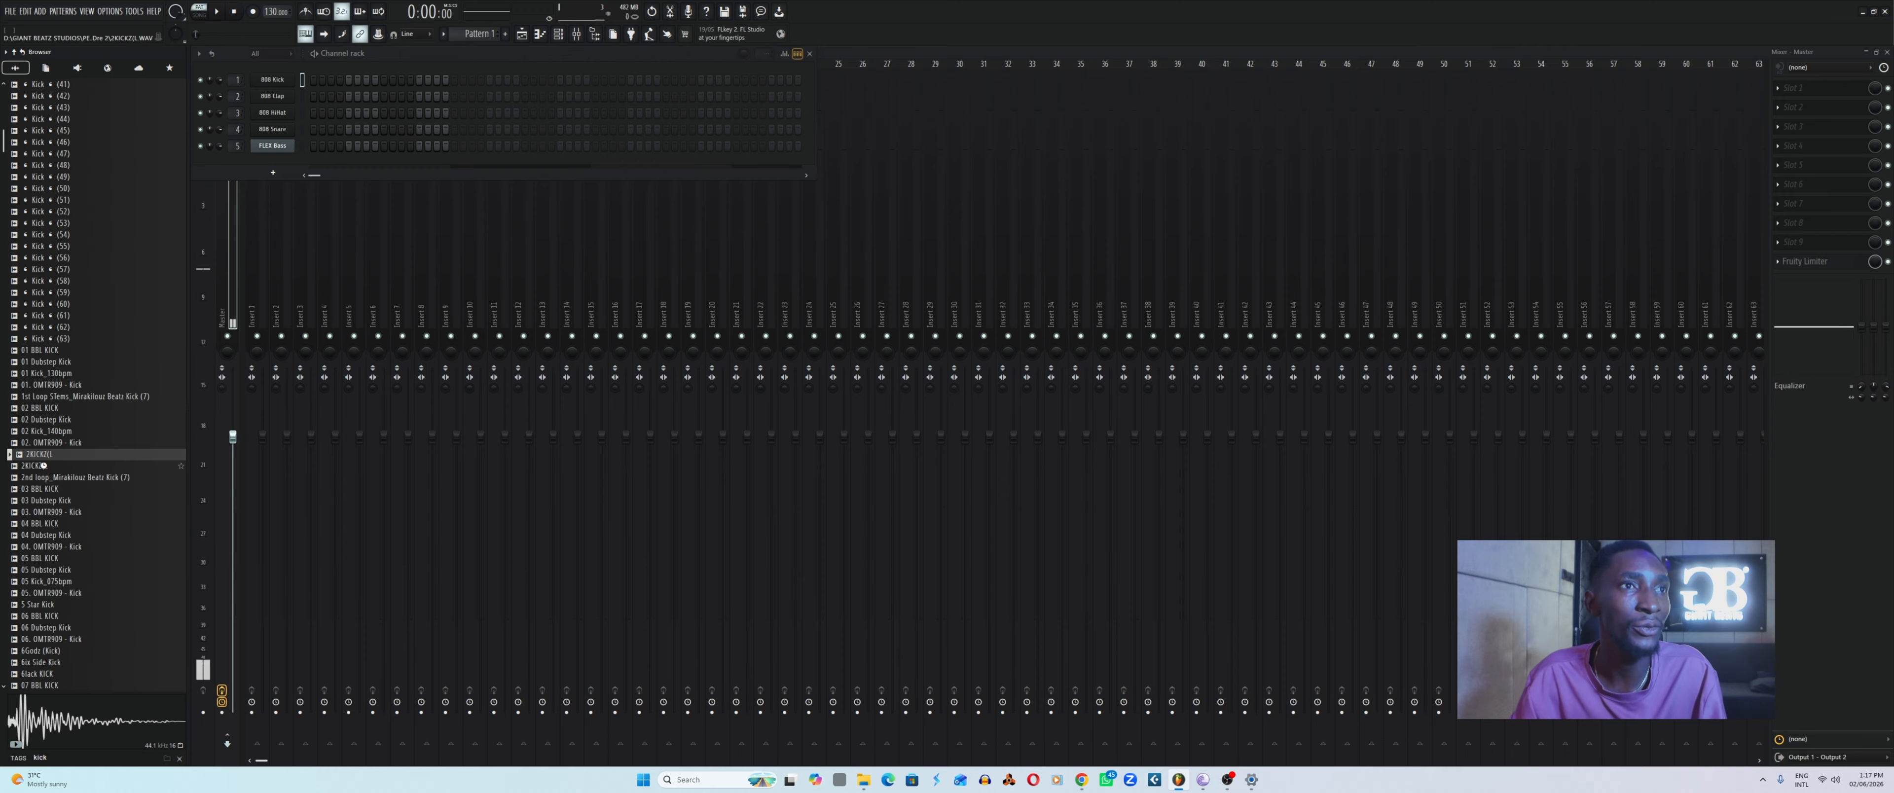
{"action": "scroll", "coordinate": [44, 508], "scroll_direction": "down", "scroll_amount": 6}
{"action": "scroll", "coordinate": [46, 519], "scroll_direction": "down", "scroll_amount": 12}
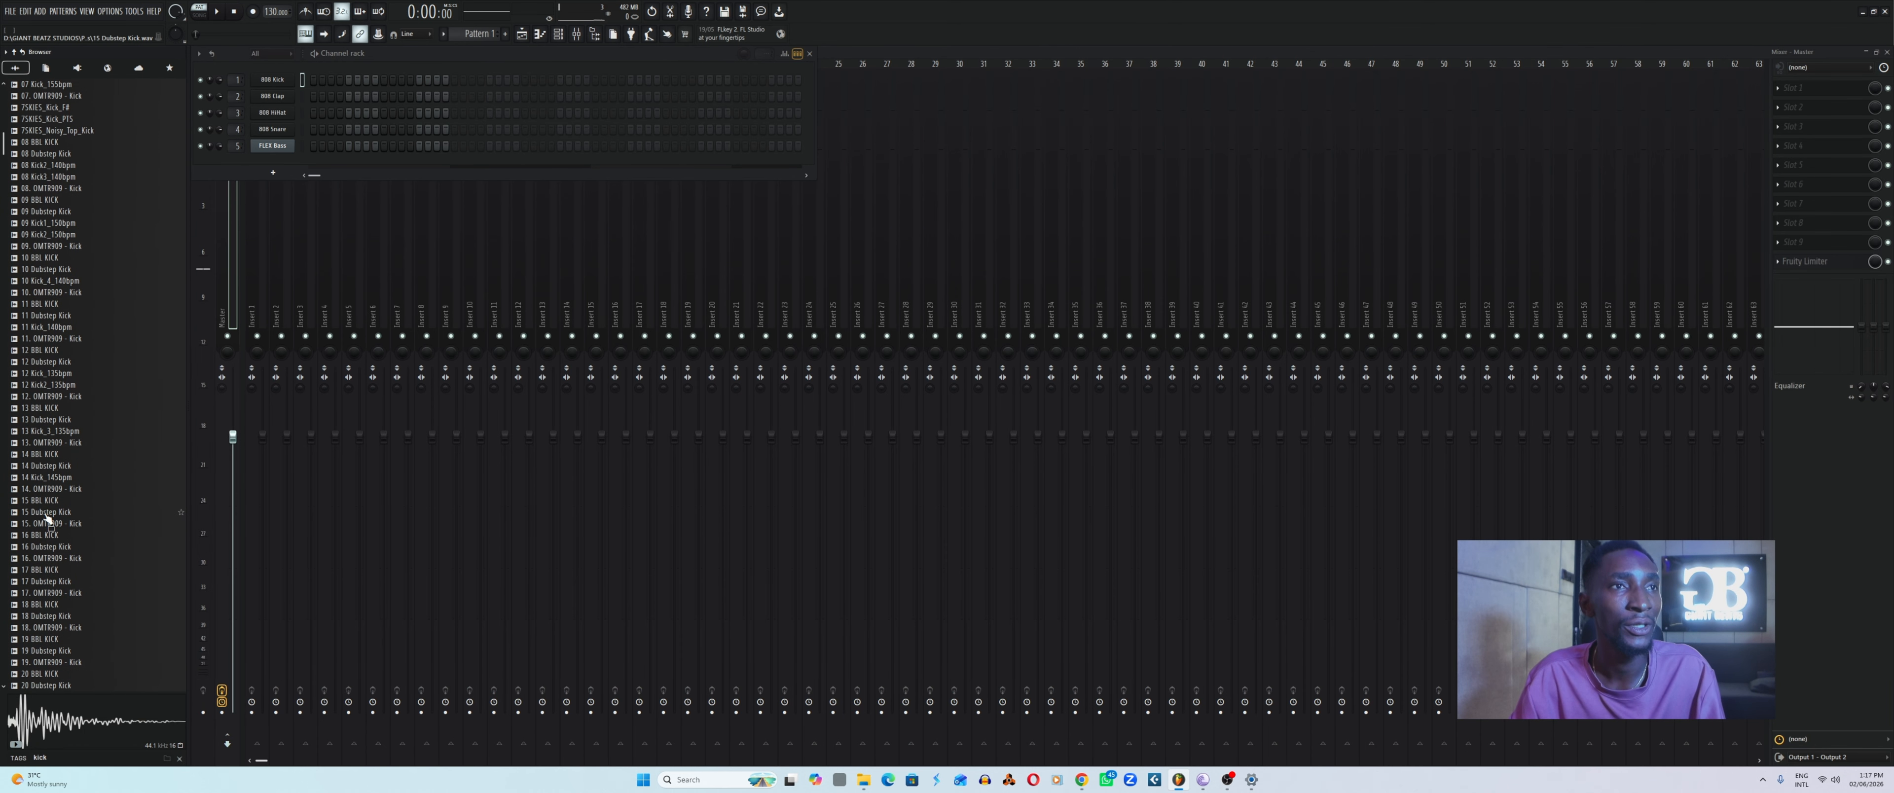
{"action": "left_click", "coordinate": [54, 506]}
{"action": "scroll", "coordinate": [54, 508], "scroll_direction": "down", "scroll_amount": 6}
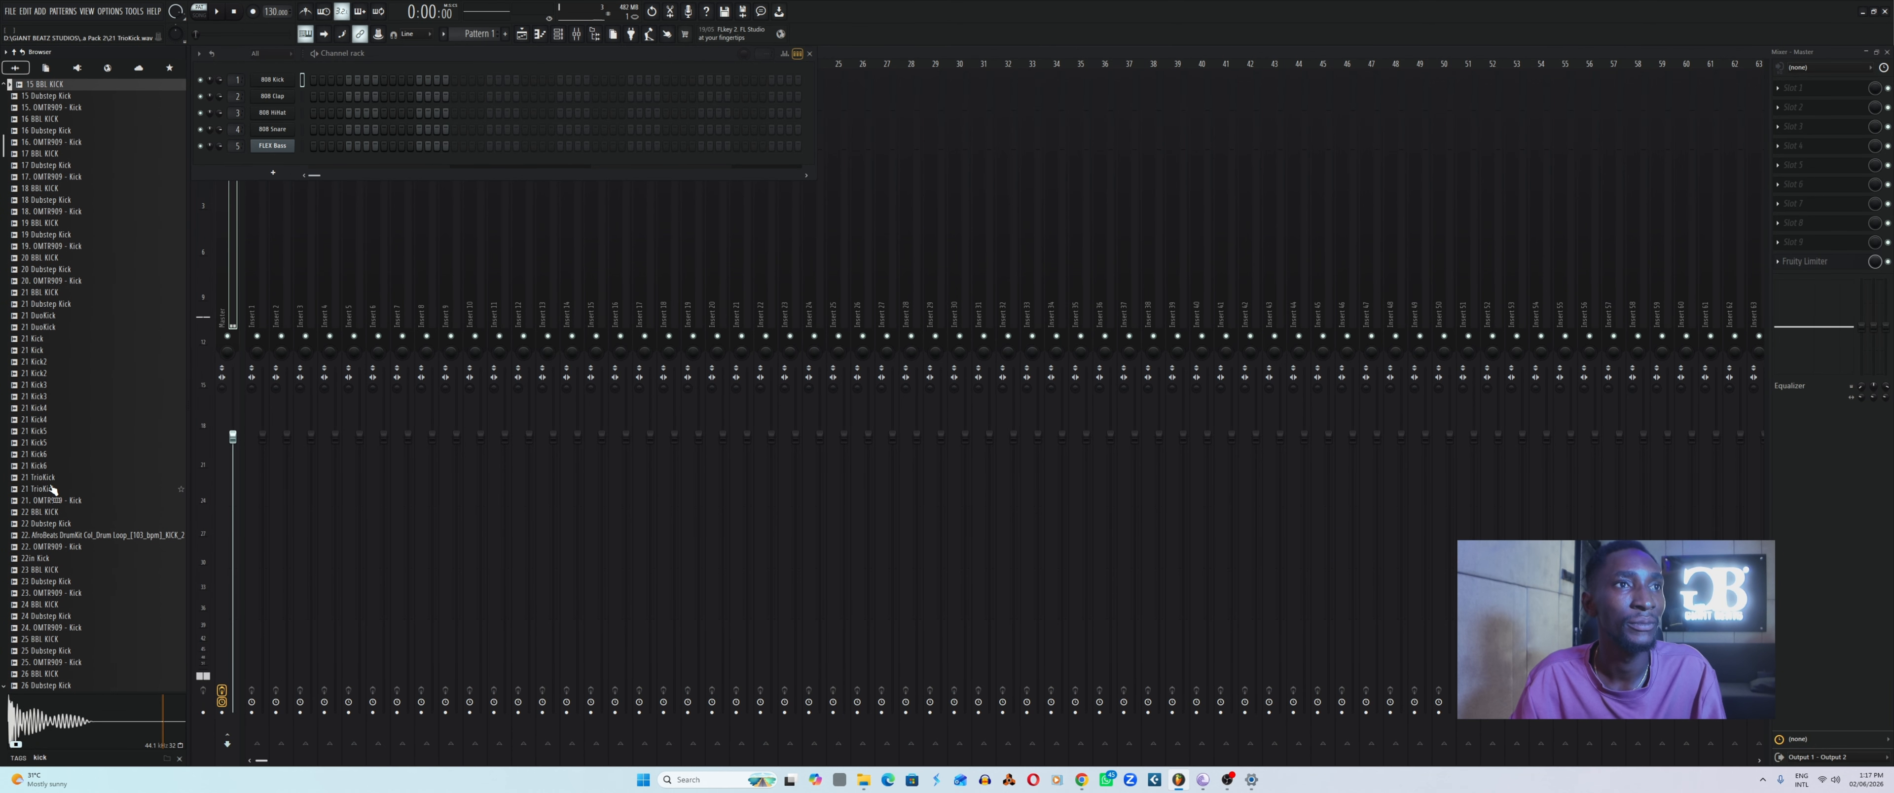
{"action": "left_click", "coordinate": [51, 489]}
{"action": "scroll", "coordinate": [51, 491], "scroll_direction": "down", "scroll_amount": 5}
{"action": "scroll", "coordinate": [53, 494], "scroll_direction": "down", "scroll_amount": 20}
Audition several OMTR909 kicks in the search results, including numbers 45, 67, 59 and 70.
{"action": "left_click", "coordinate": [55, 500]}
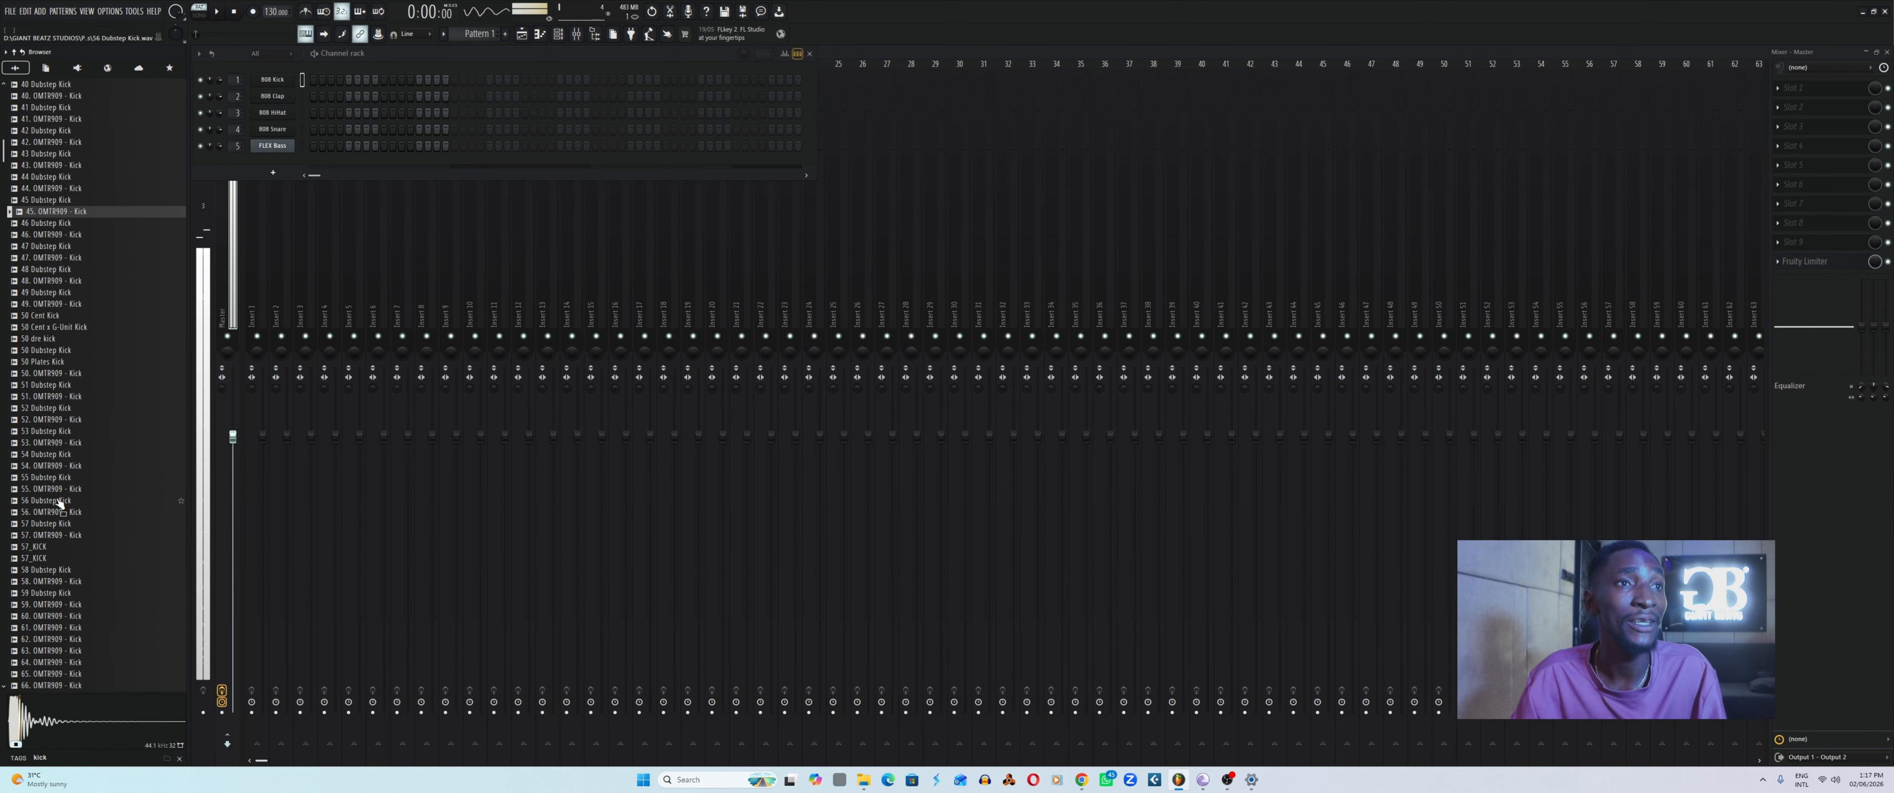
{"action": "scroll", "coordinate": [58, 507], "scroll_direction": "down", "scroll_amount": 8}
{"action": "left_click", "coordinate": [47, 456]}
{"action": "left_click", "coordinate": [62, 350]}
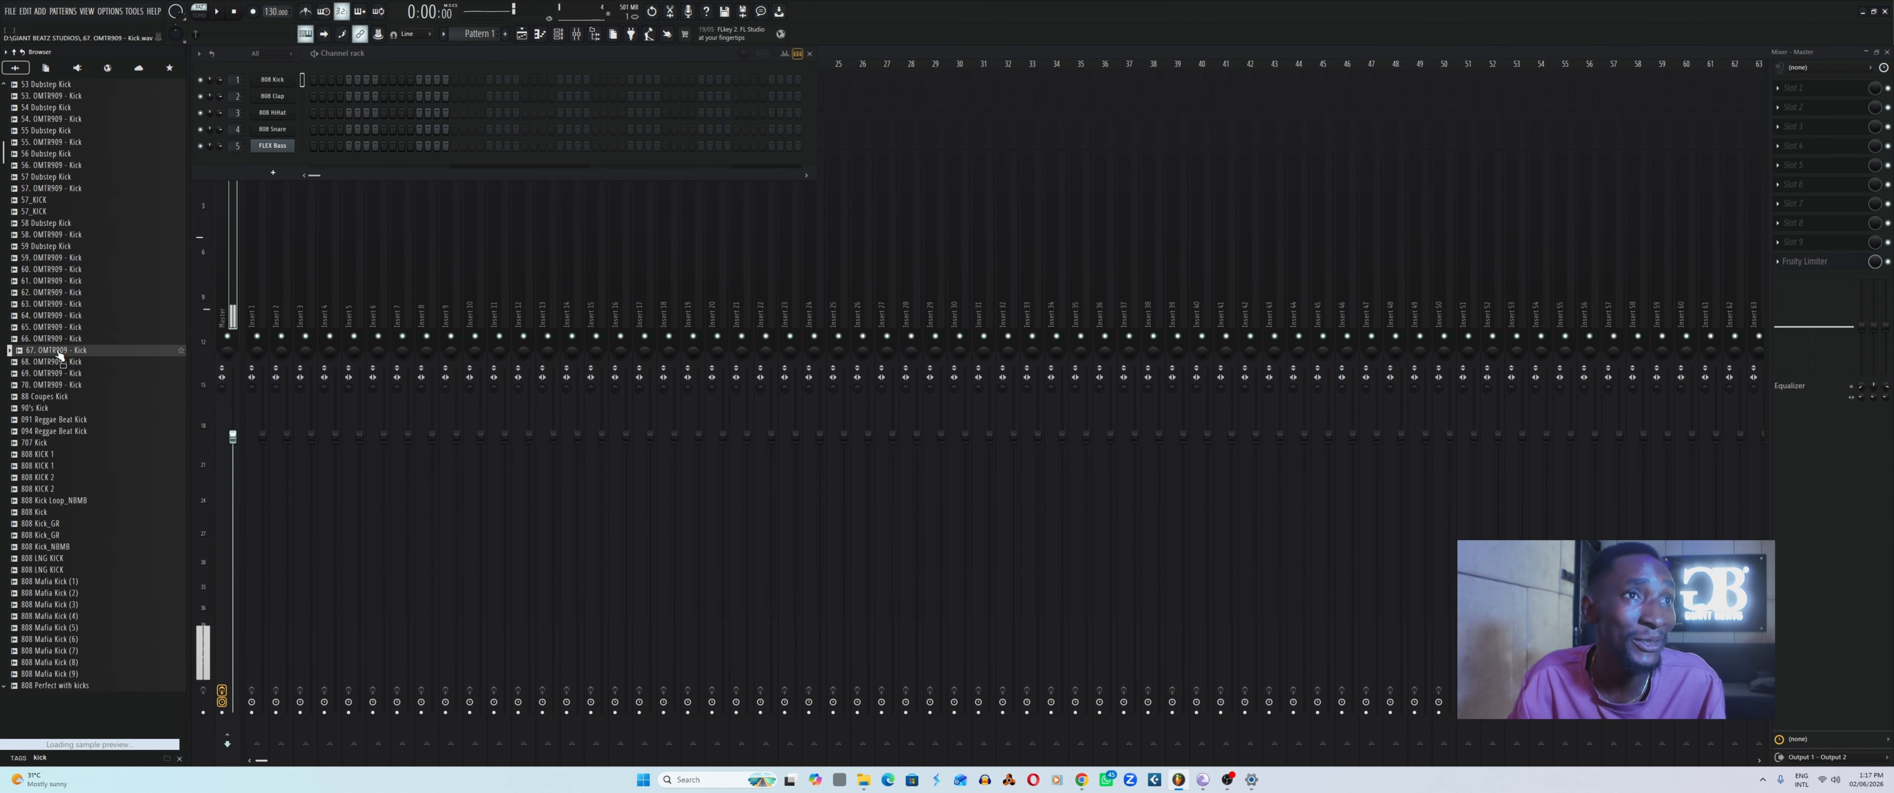
{"action": "left_click", "coordinate": [64, 316]}
{"action": "left_click", "coordinate": [67, 293]}
{"action": "left_click", "coordinate": [65, 257]}
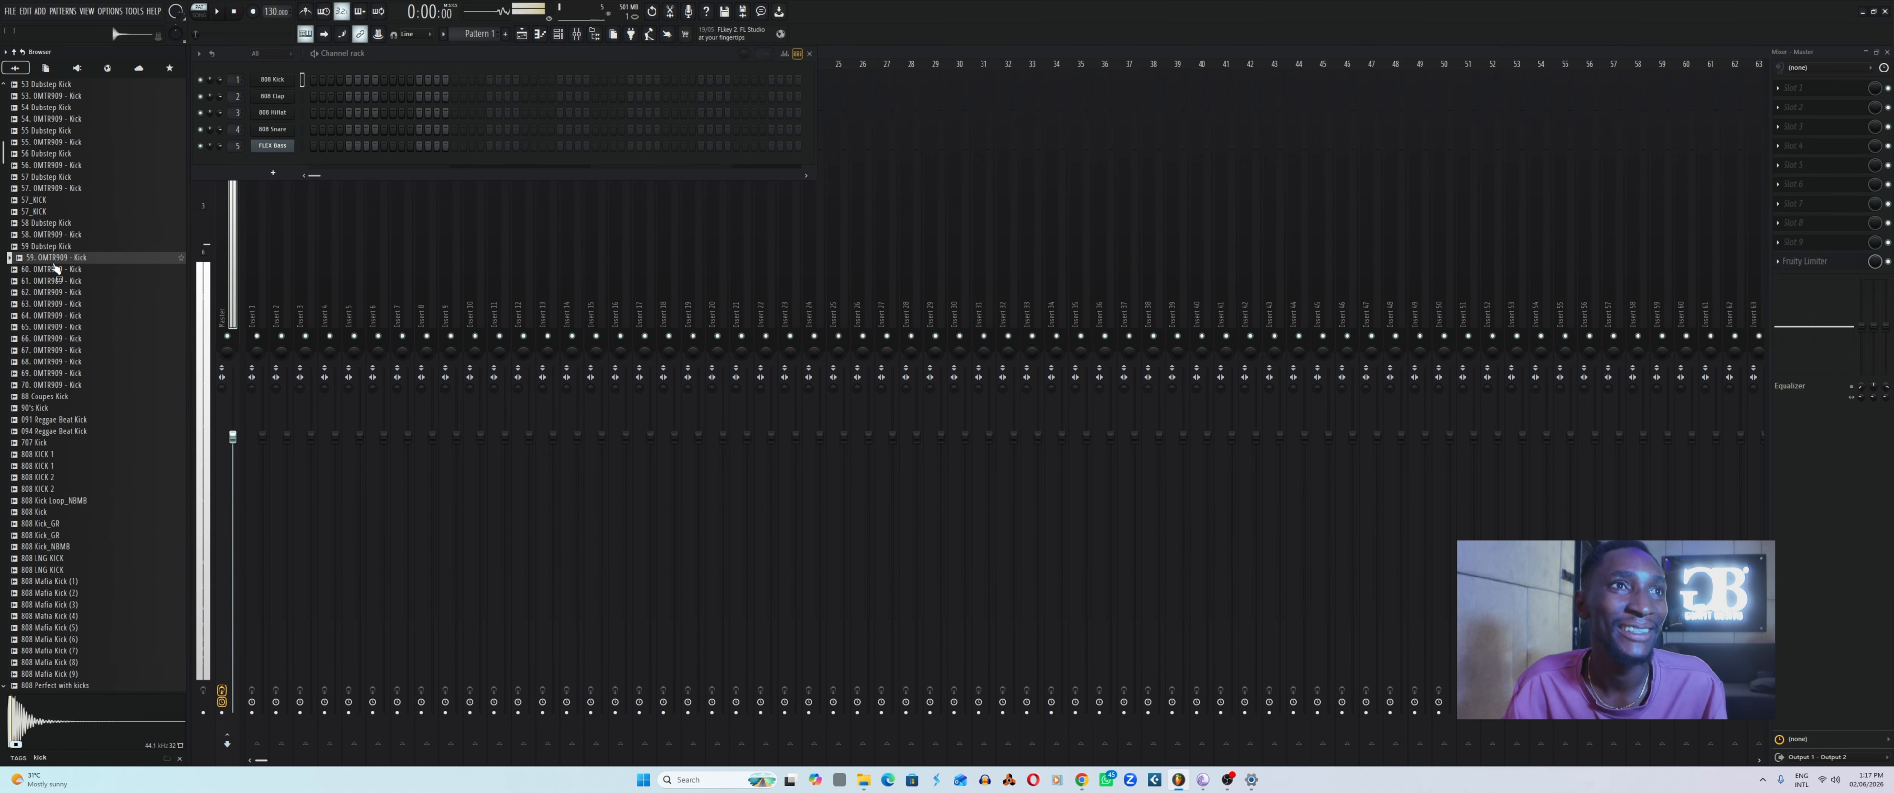
{"action": "left_click", "coordinate": [70, 384]}
{"action": "scroll", "coordinate": [43, 479], "scroll_direction": "down", "scroll_amount": 4}
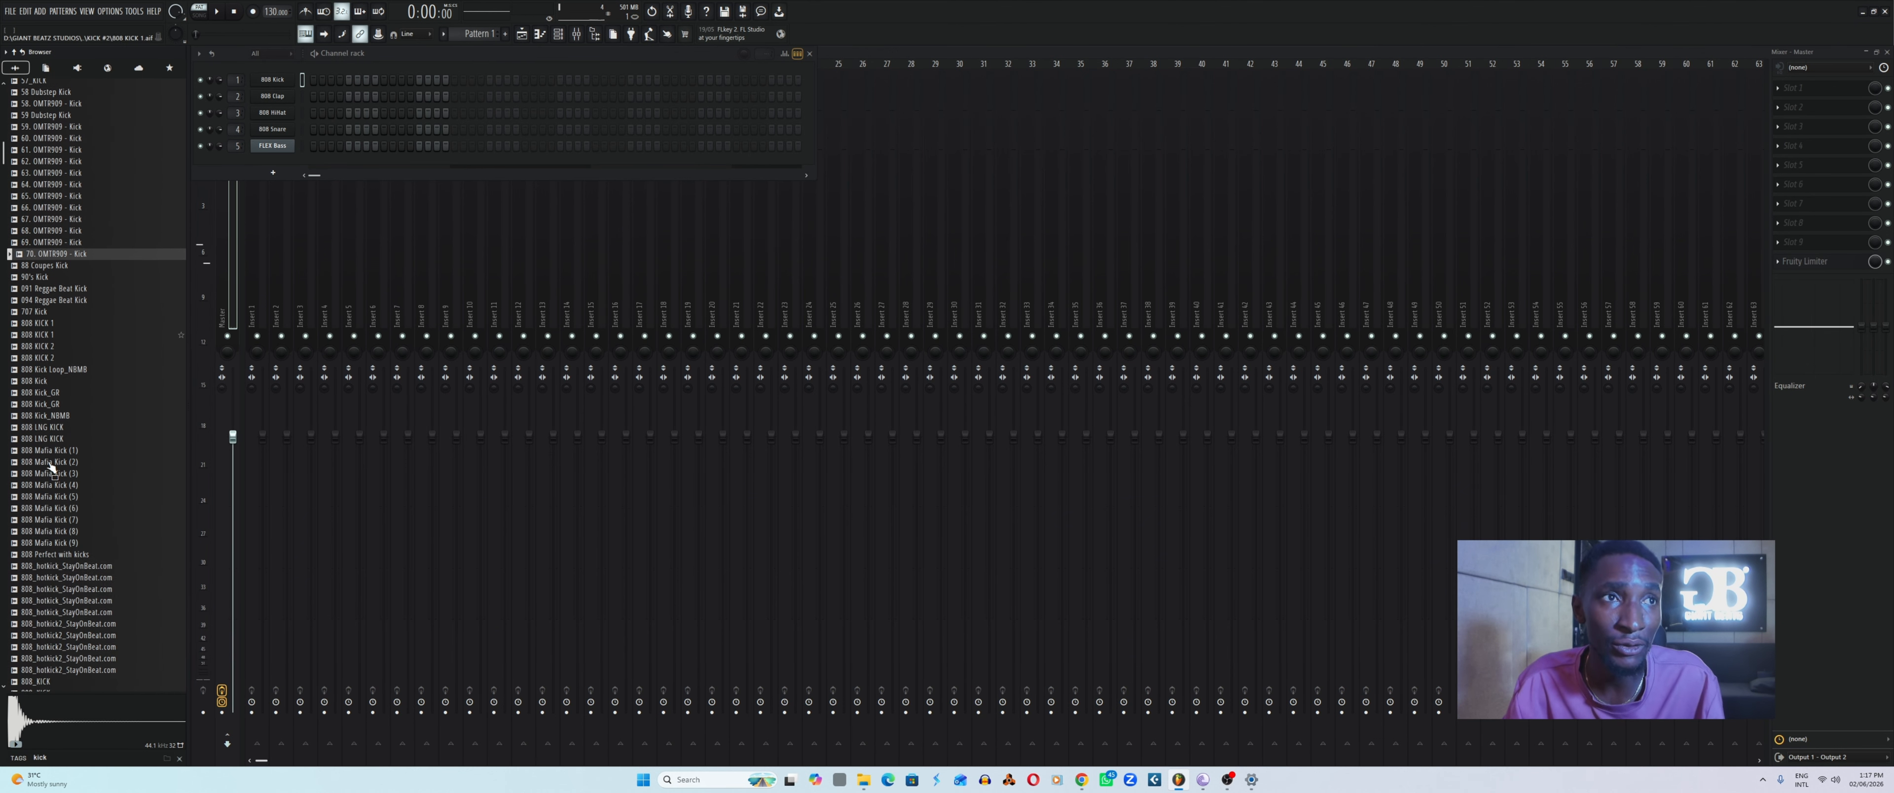
Audition 808 Mafia Kick (5) and 808 Mafia Kick (2) in the search results.
{"action": "left_click", "coordinate": [56, 490]}
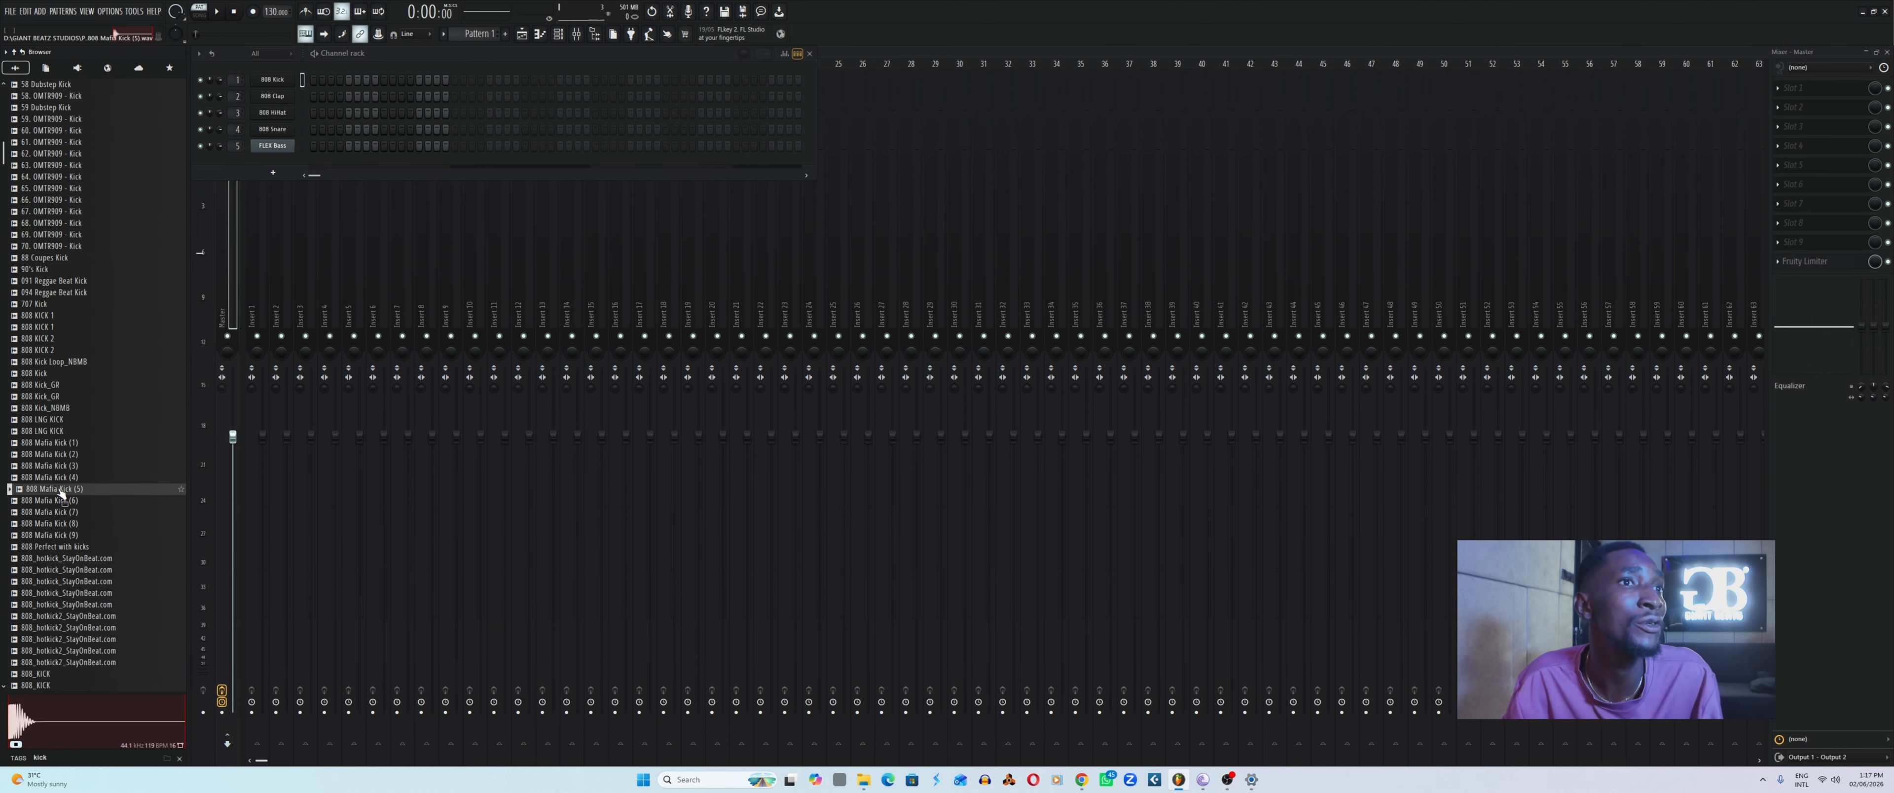
{"action": "left_click", "coordinate": [66, 454]}
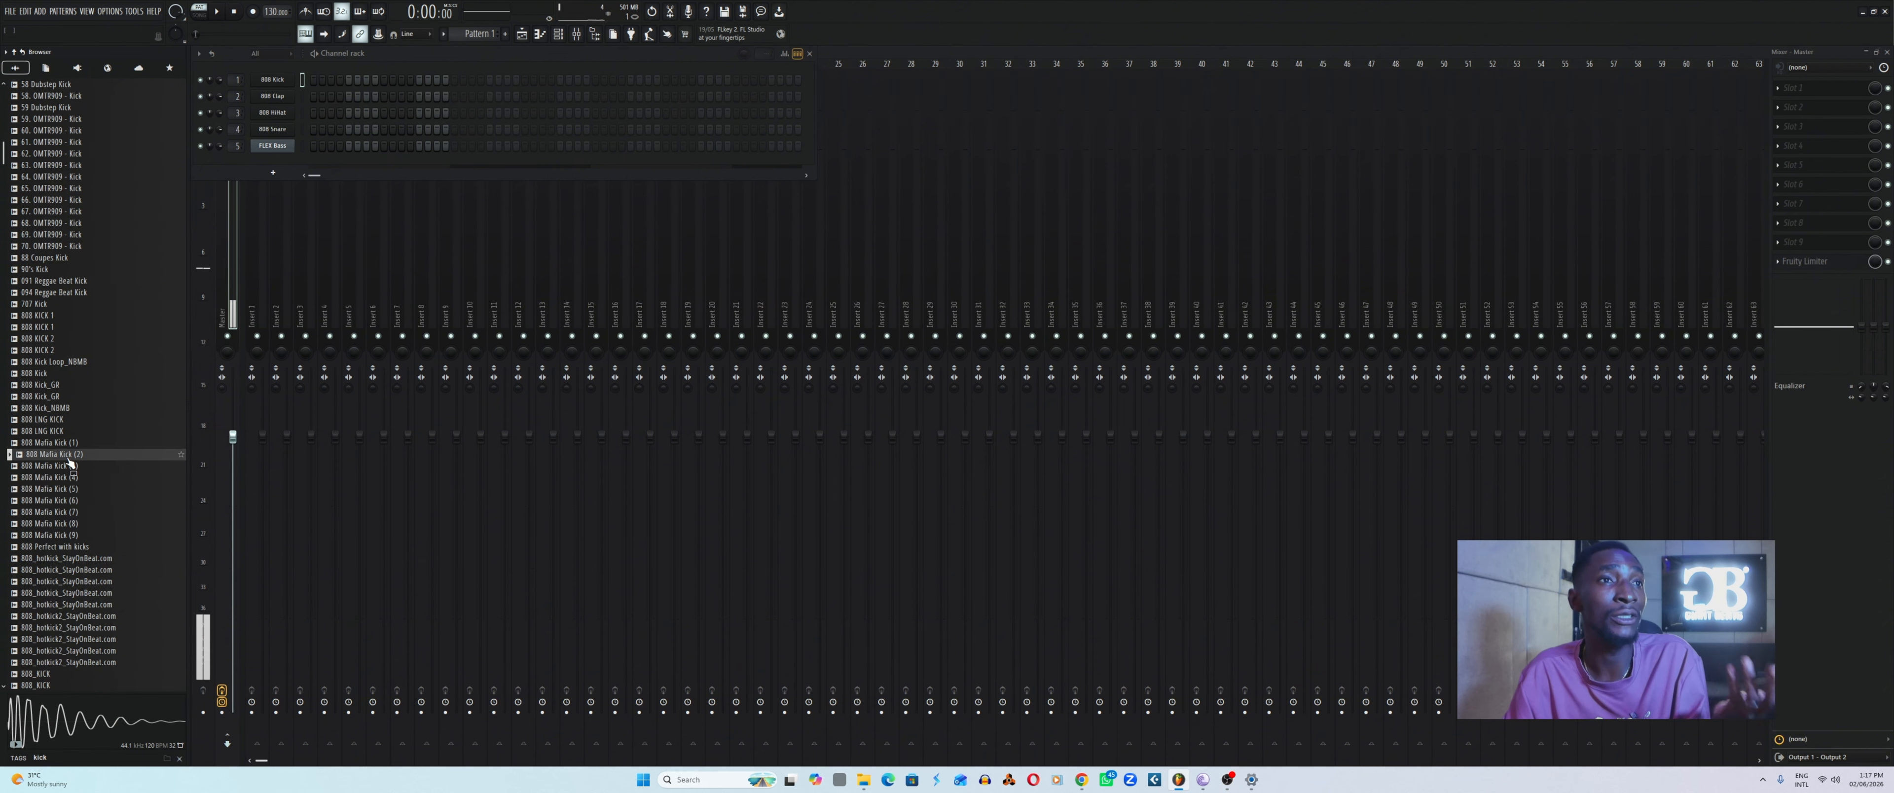
{"action": "scroll", "coordinate": [40, 509], "scroll_direction": "down", "scroll_amount": 2}
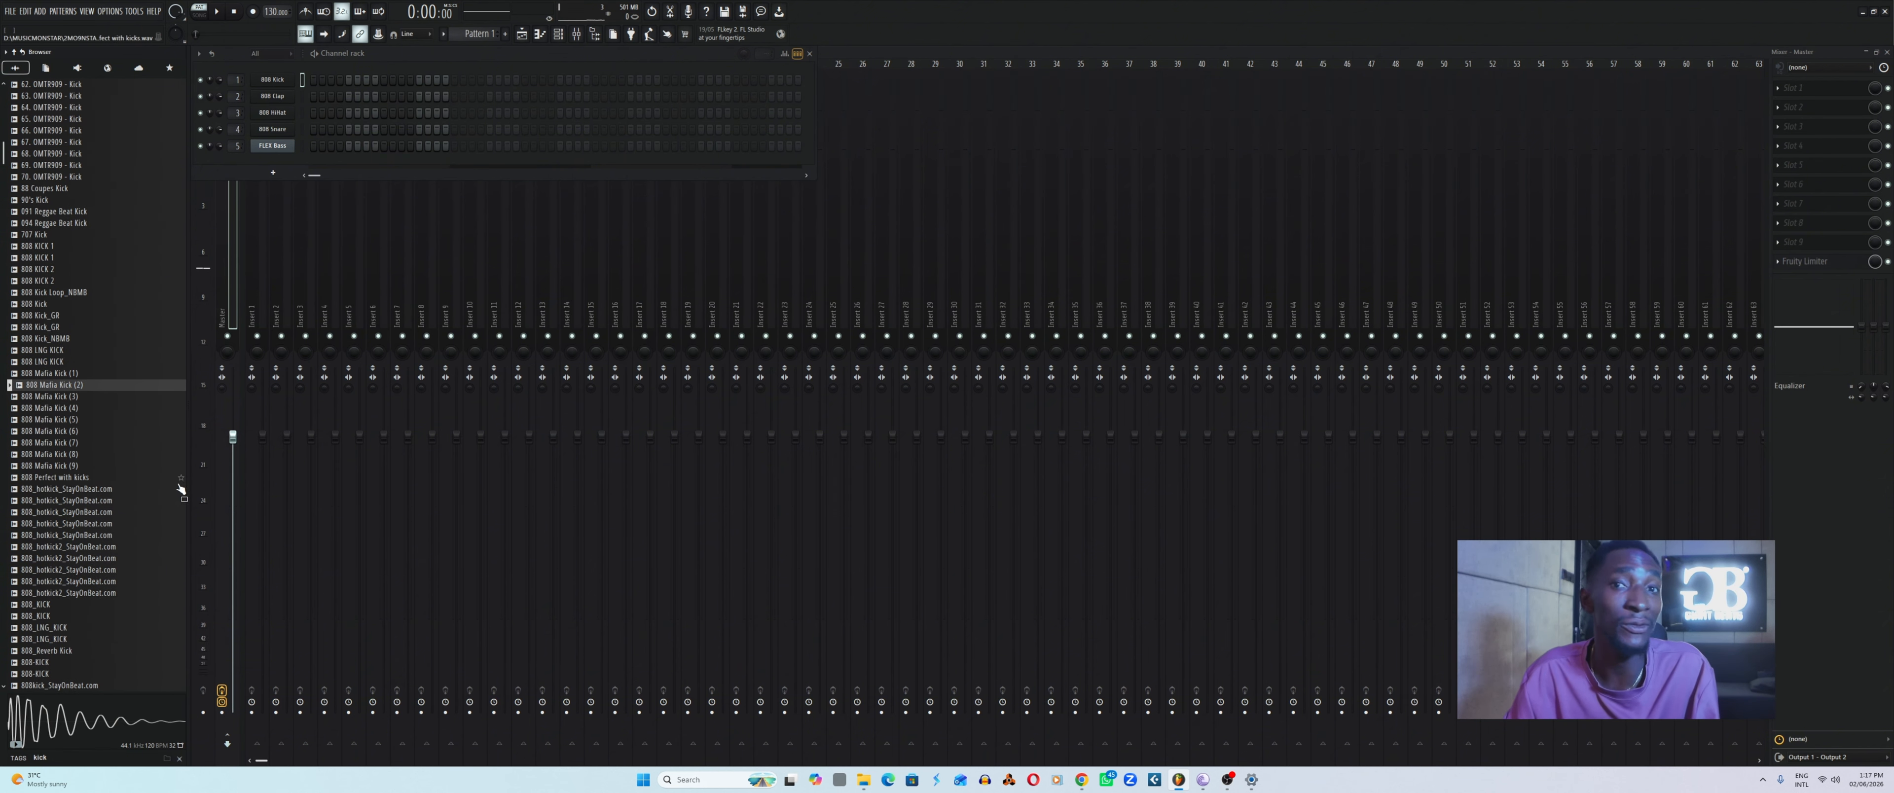
{"action": "scroll", "coordinate": [118, 543], "scroll_direction": "down", "scroll_amount": 6}
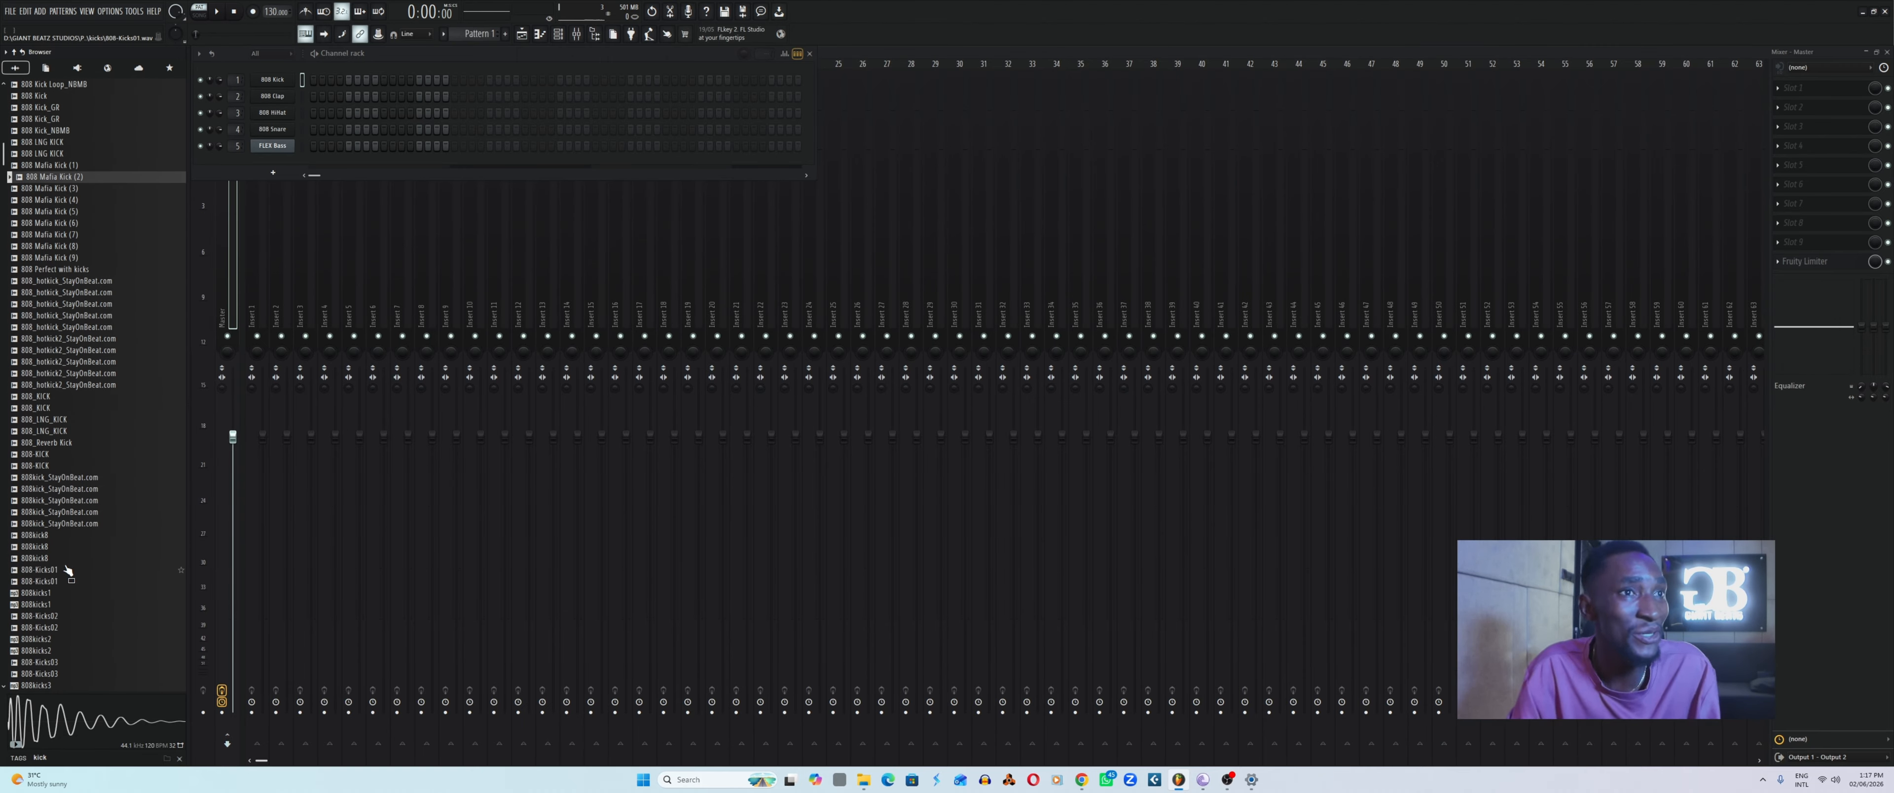
Audition the AND_KICK and AN_KICK samples among the search results starting with A.
{"action": "scroll", "coordinate": [48, 573], "scroll_direction": "down", "scroll_amount": 20}
{"action": "scroll", "coordinate": [60, 537], "scroll_direction": "down", "scroll_amount": 20}
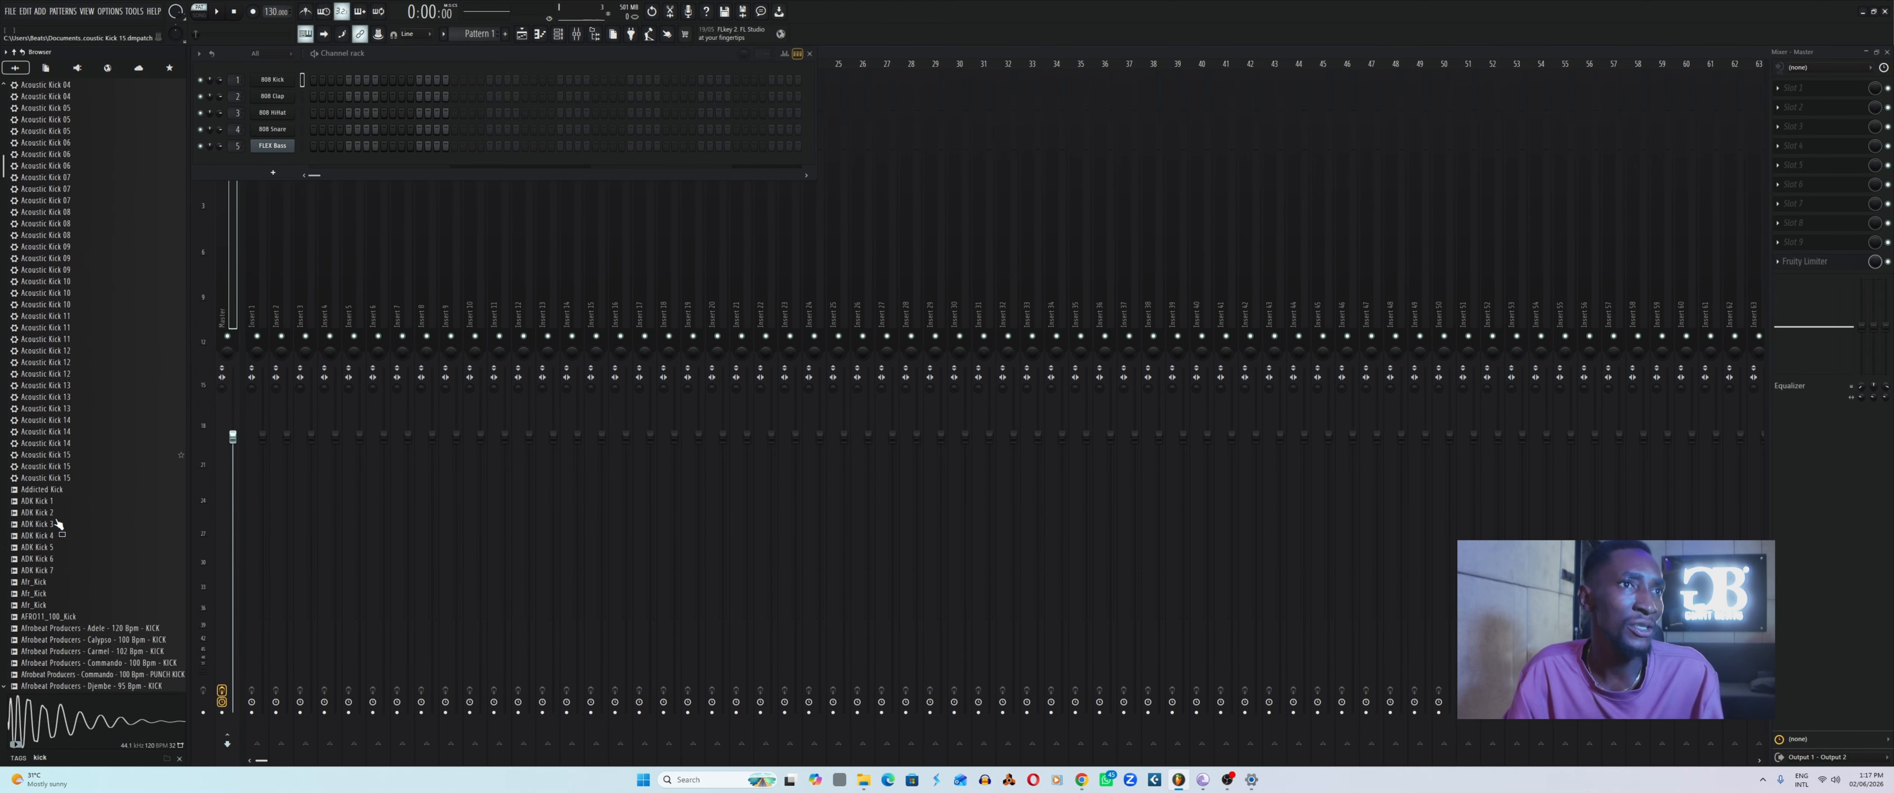
{"action": "scroll", "coordinate": [70, 480], "scroll_direction": "down", "scroll_amount": 9}
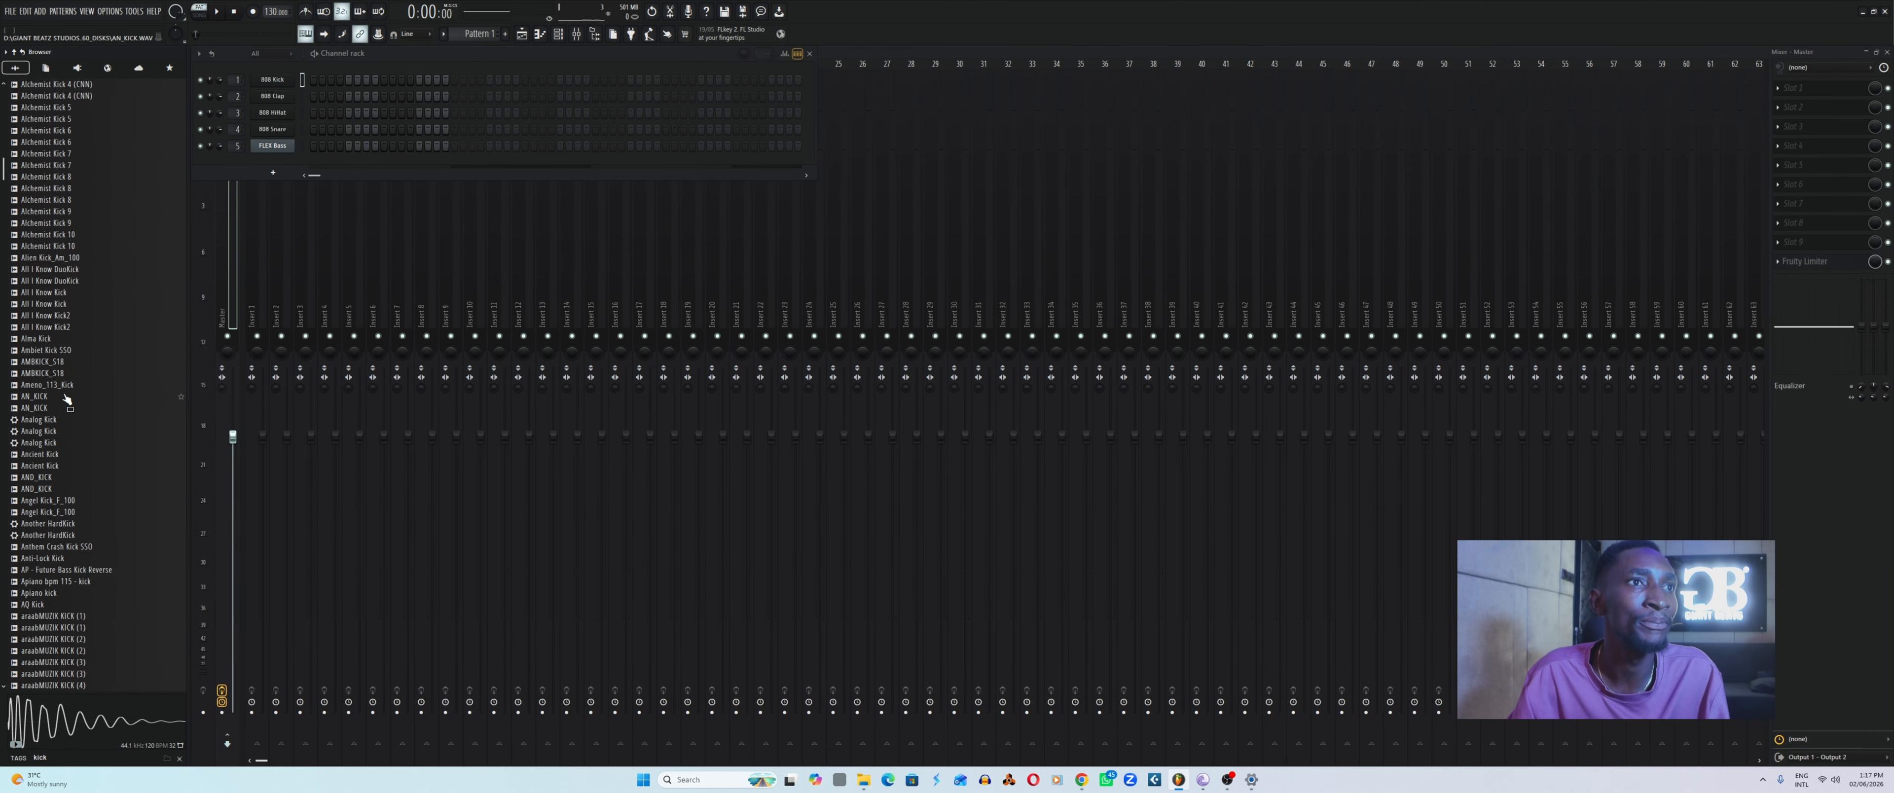
{"action": "left_click", "coordinate": [40, 410]}
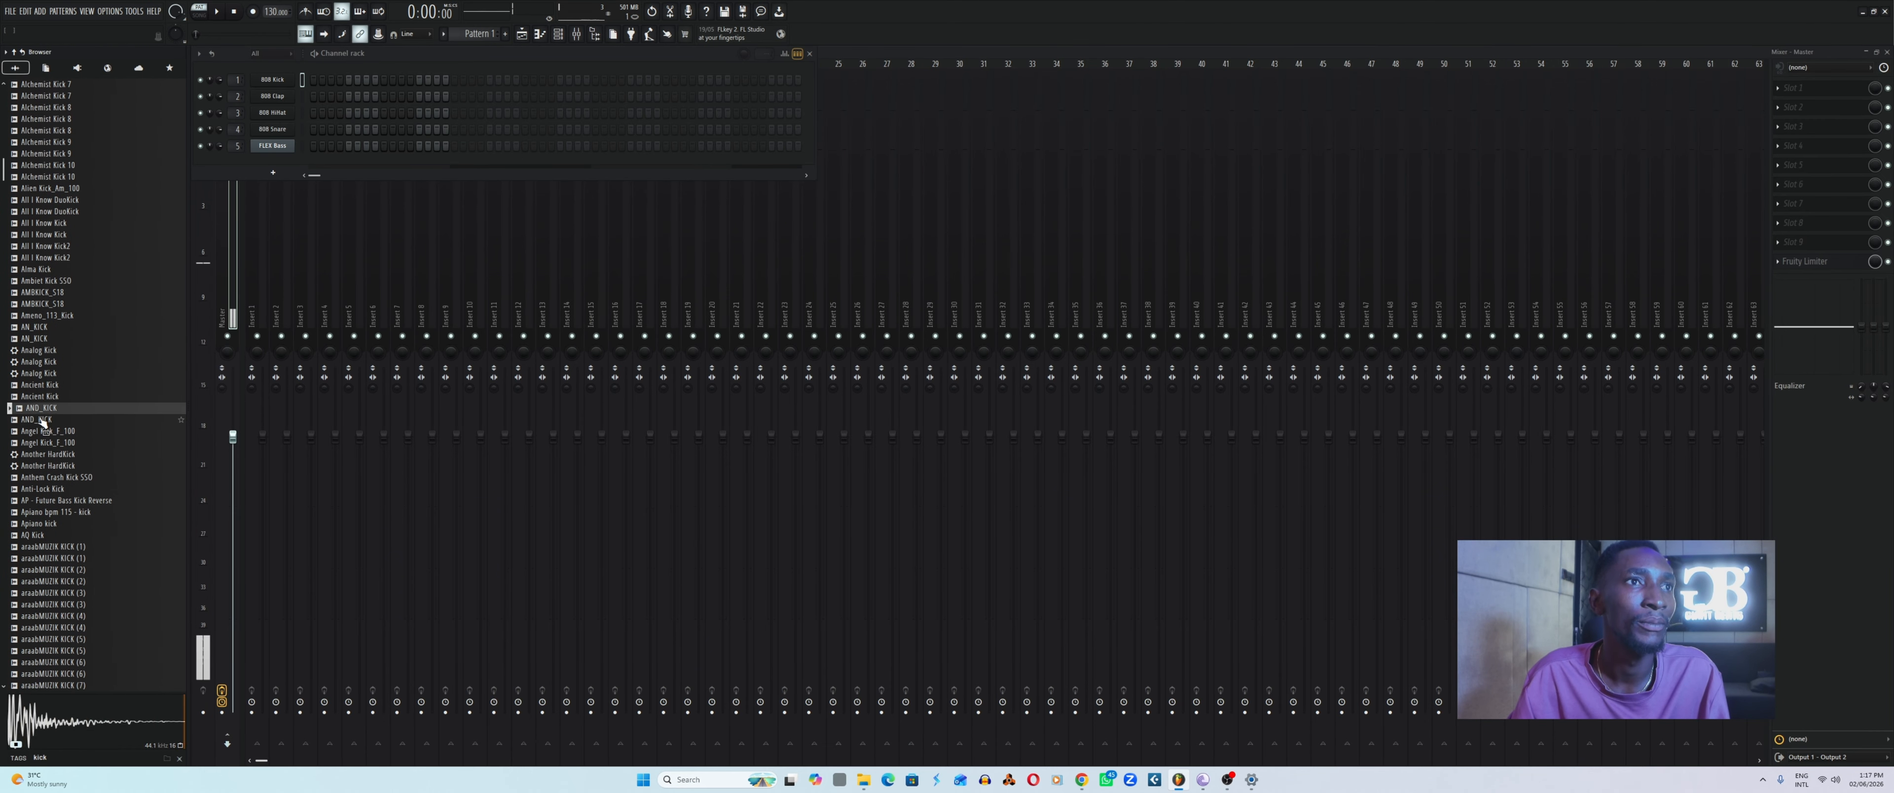
{"action": "left_click", "coordinate": [41, 419]}
{"action": "left_click", "coordinate": [38, 340]}
Audition araabMUZIK KICK (5), AQ Kick and Attack Kick 63 among the kick samples.
{"action": "scroll", "coordinate": [38, 353], "scroll_direction": "down", "scroll_amount": 6}
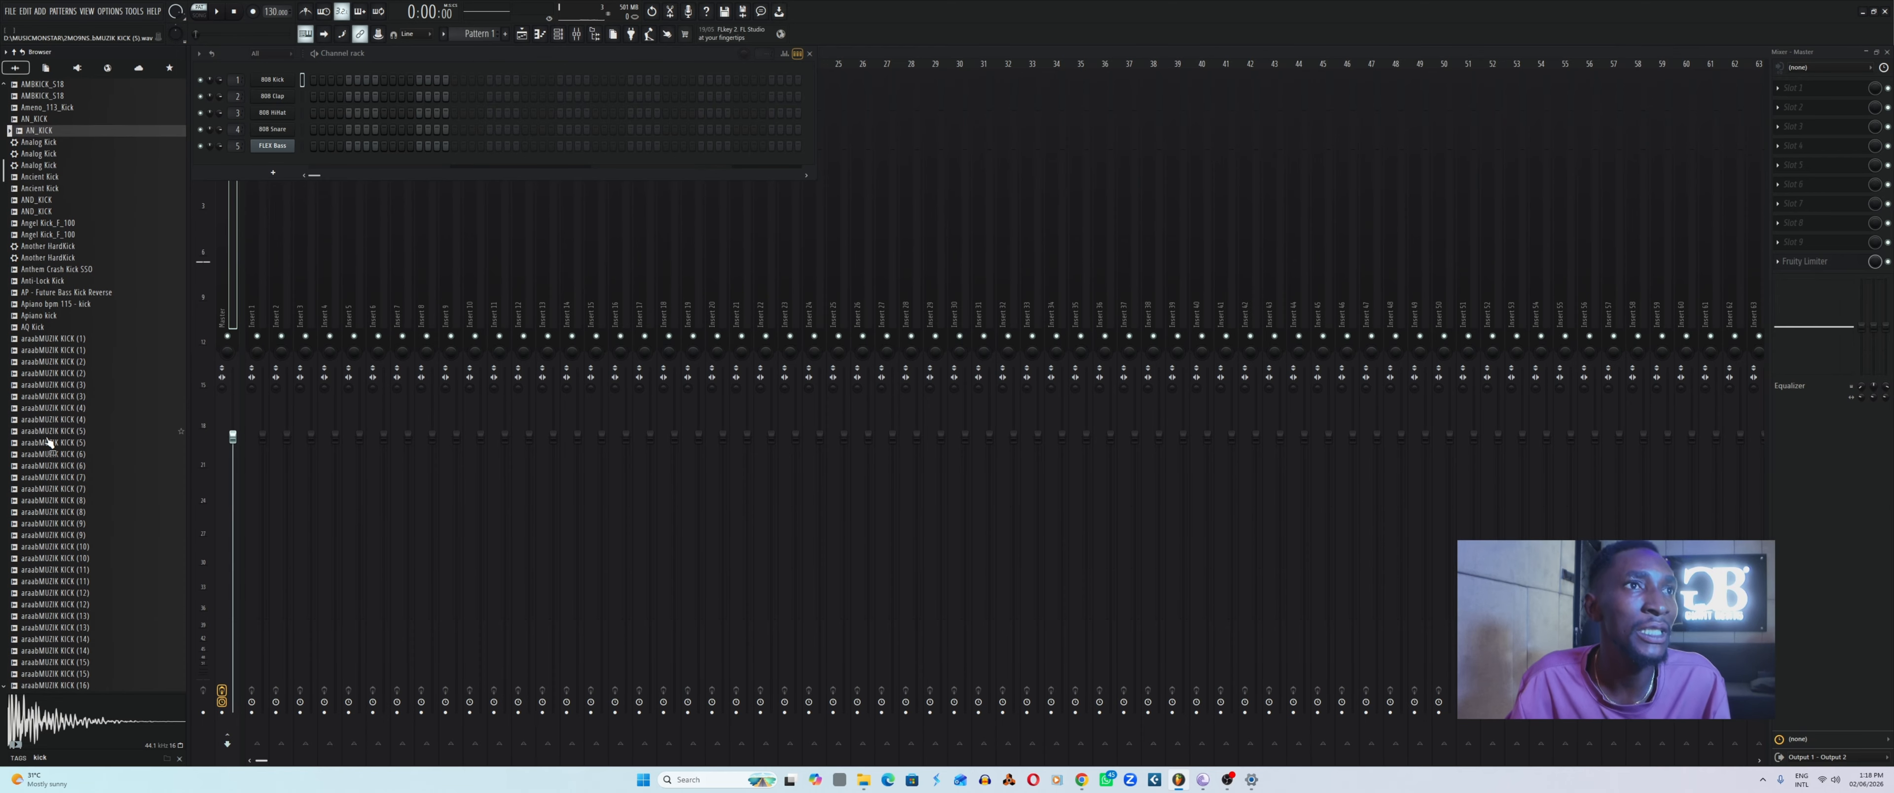
{"action": "left_click", "coordinate": [47, 431]}
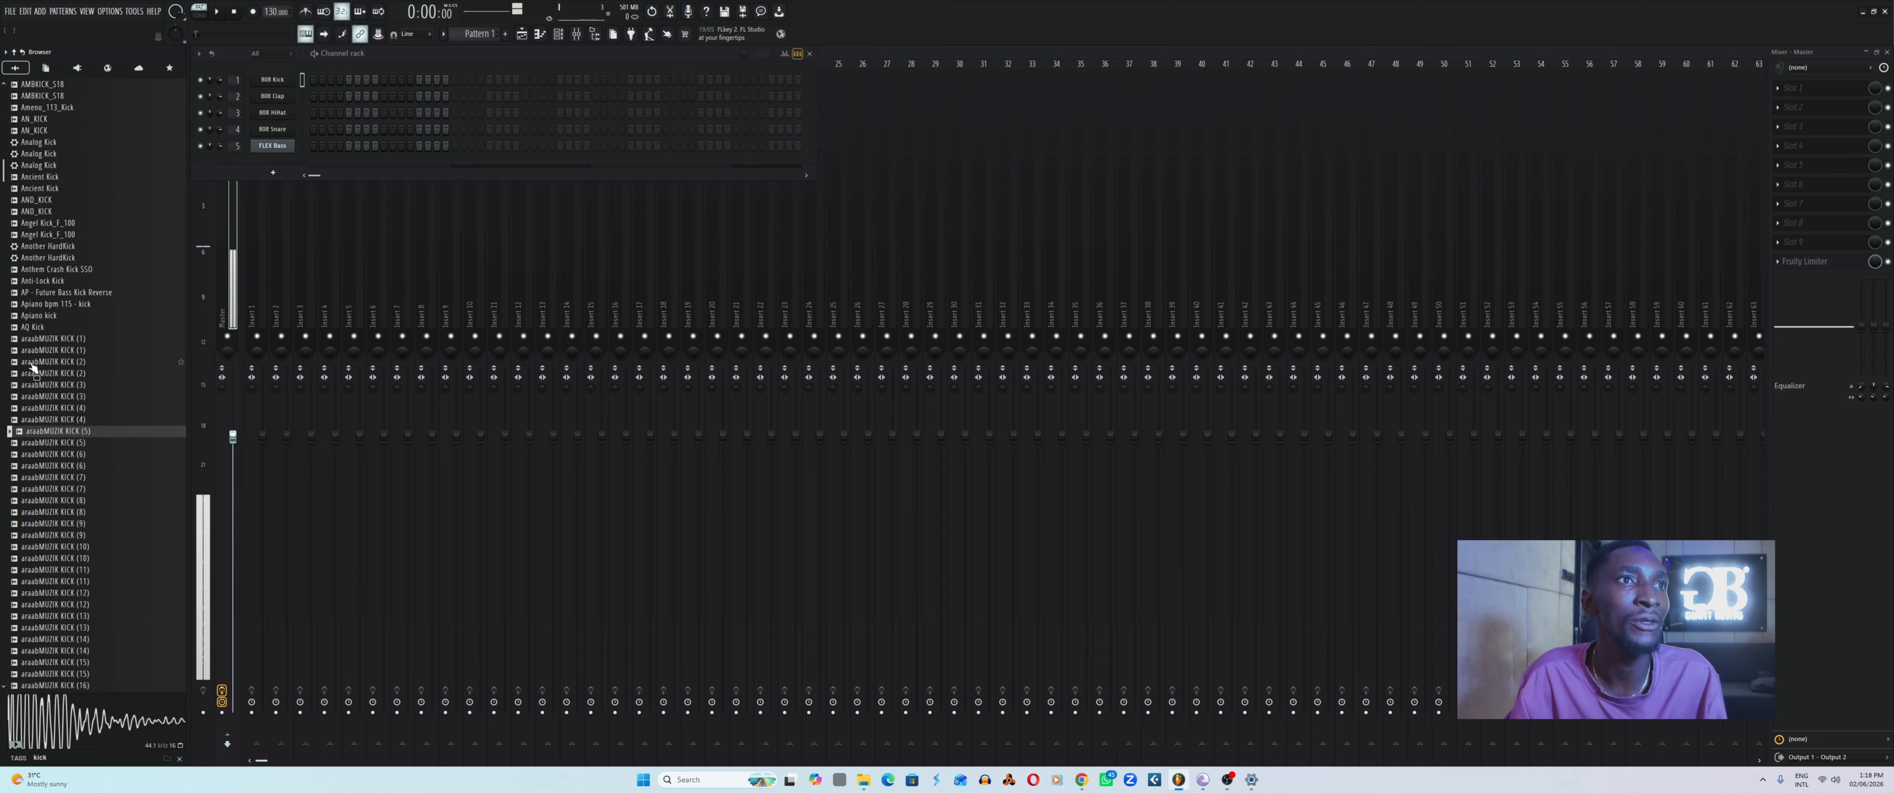
{"action": "left_click", "coordinate": [42, 326]}
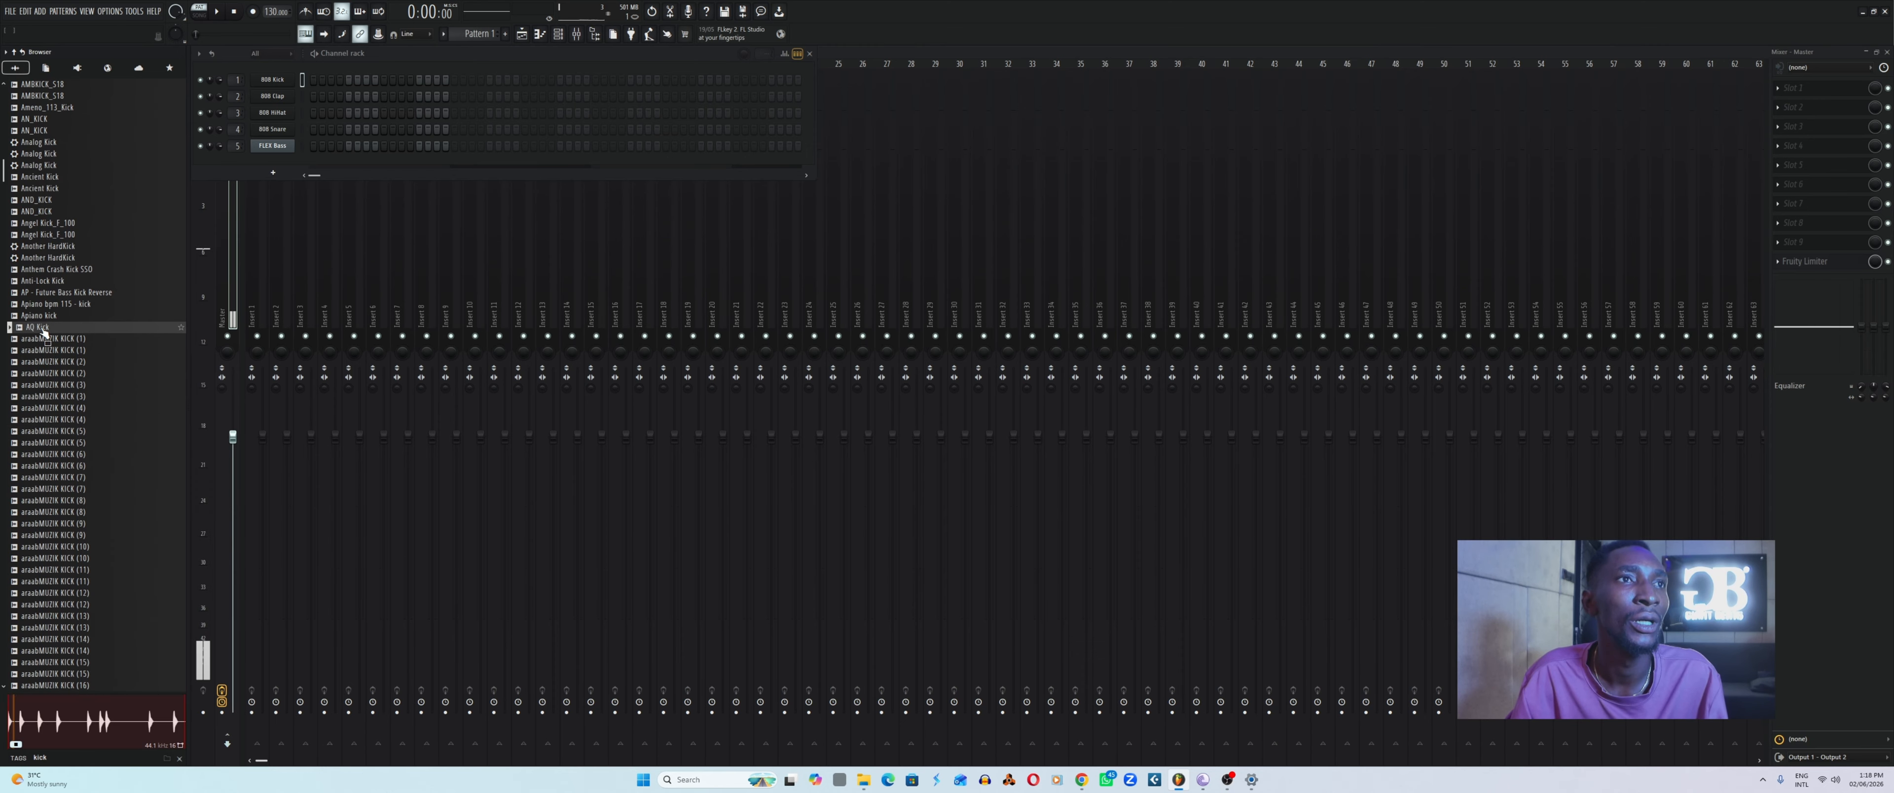
{"action": "left_click", "coordinate": [63, 497]}
{"action": "scroll", "coordinate": [63, 506], "scroll_direction": "down", "scroll_amount": 12}
{"action": "left_click", "coordinate": [57, 503]}
{"action": "scroll", "coordinate": [52, 519], "scroll_direction": "down", "scroll_amount": 12}
{"action": "scroll", "coordinate": [47, 527], "scroll_direction": "down", "scroll_amount": 11}
{"action": "left_click", "coordinate": [46, 514]}
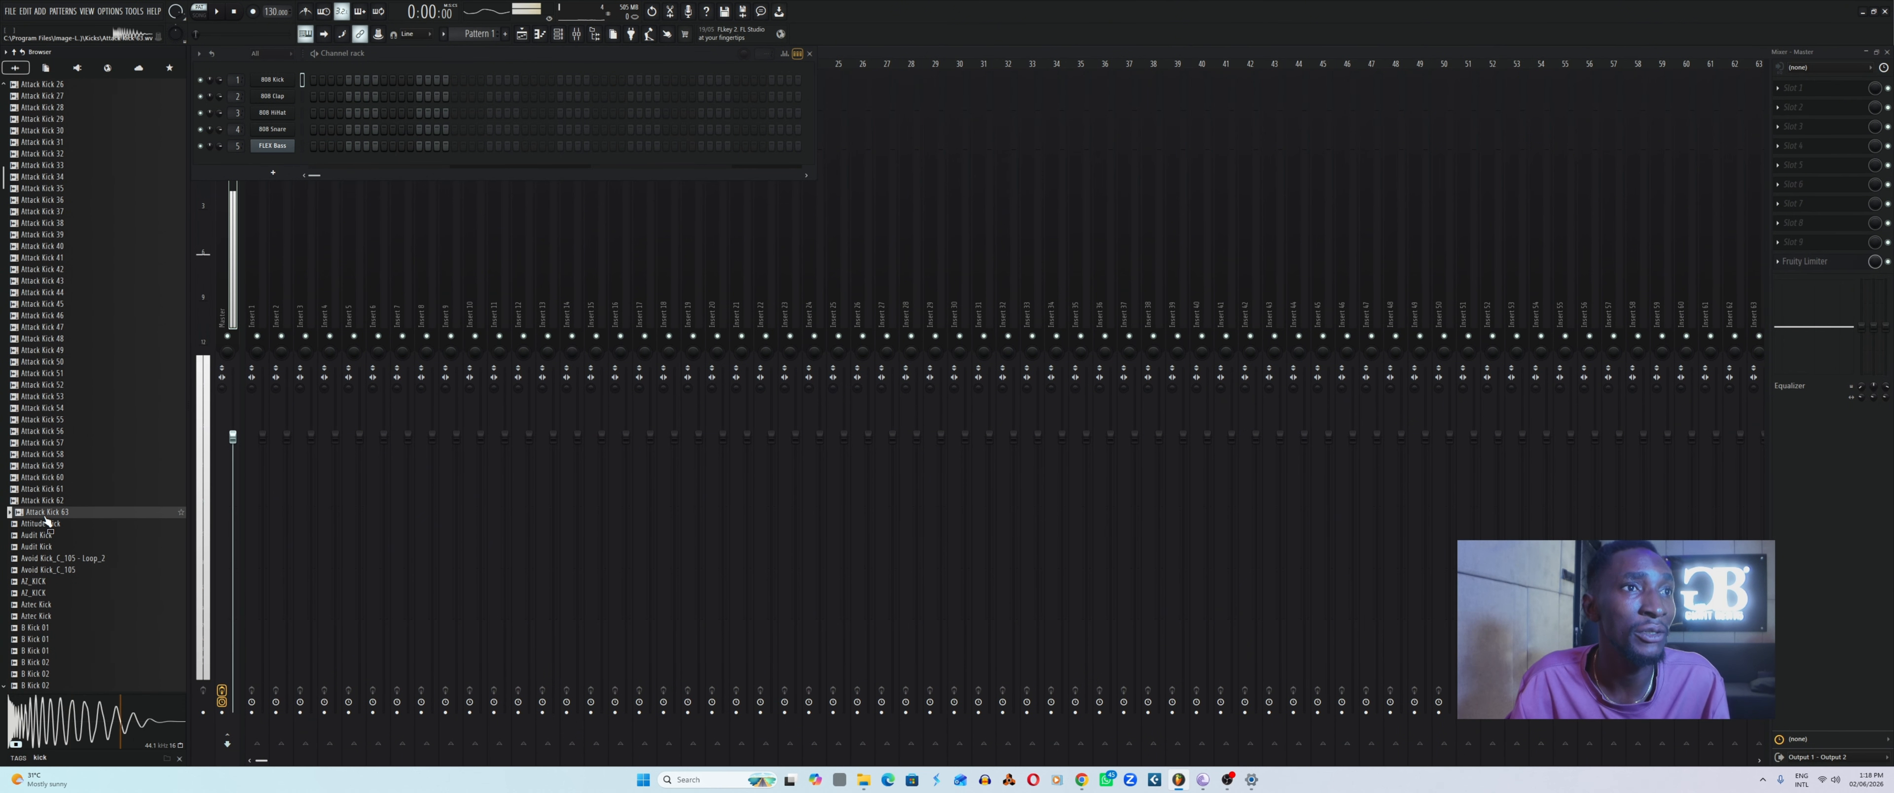
Audition the Avoid Kick_C_105, AZ_KICK and Audit Kick samples below the Attack Kick group.
{"action": "left_click", "coordinate": [47, 570]}
{"action": "left_click", "coordinate": [47, 581]}
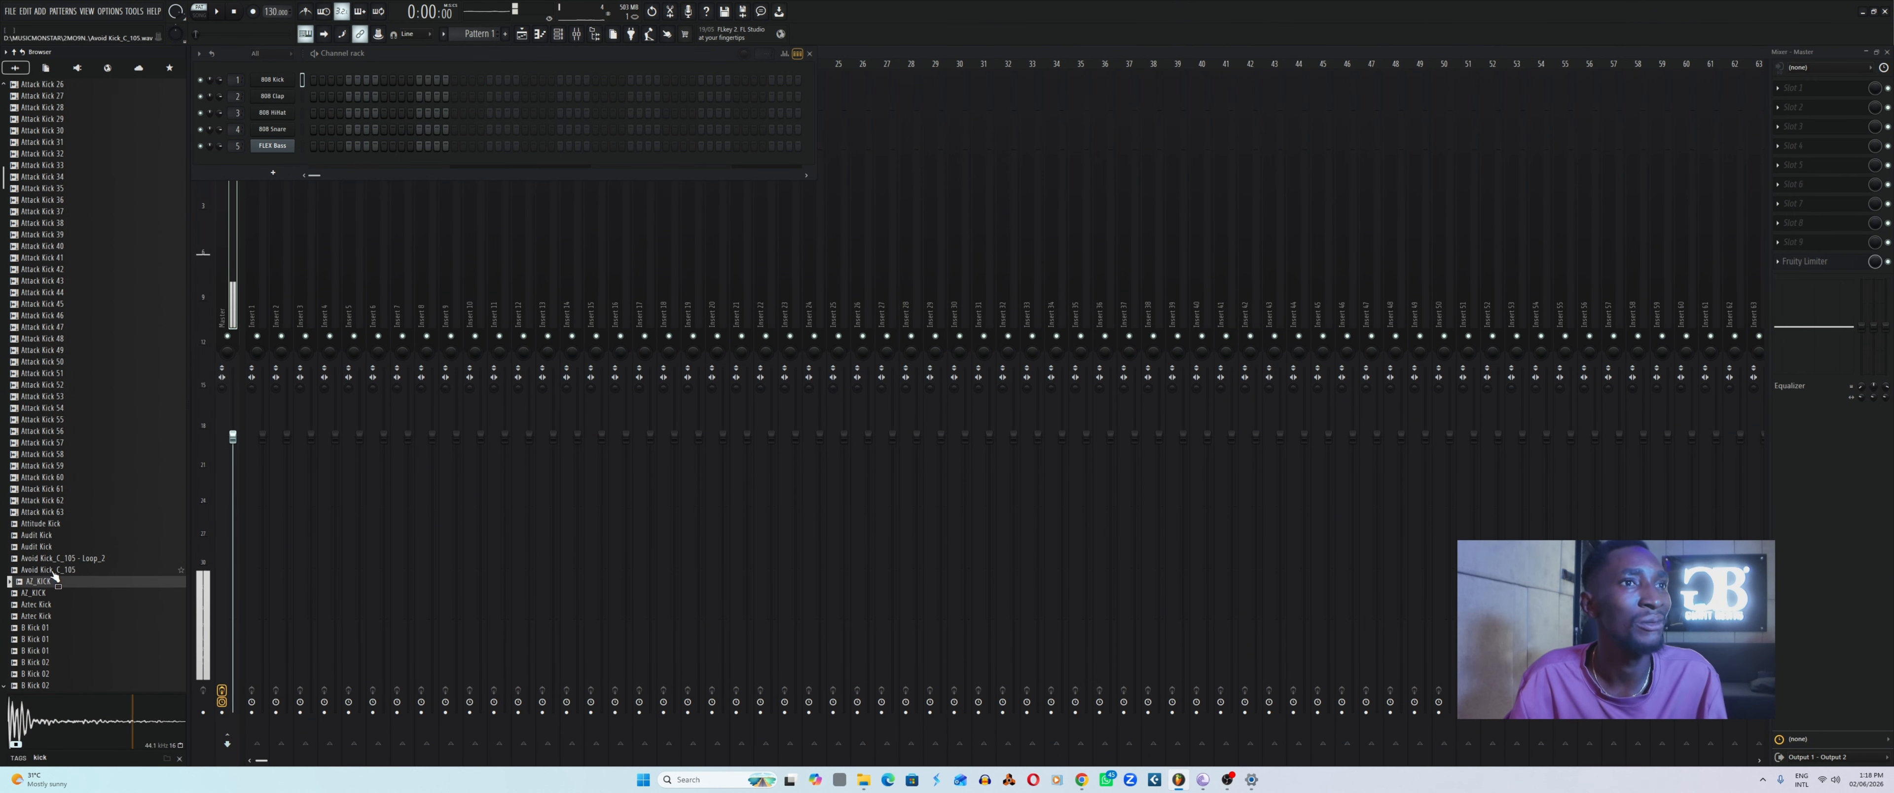
{"action": "left_click", "coordinate": [44, 593]}
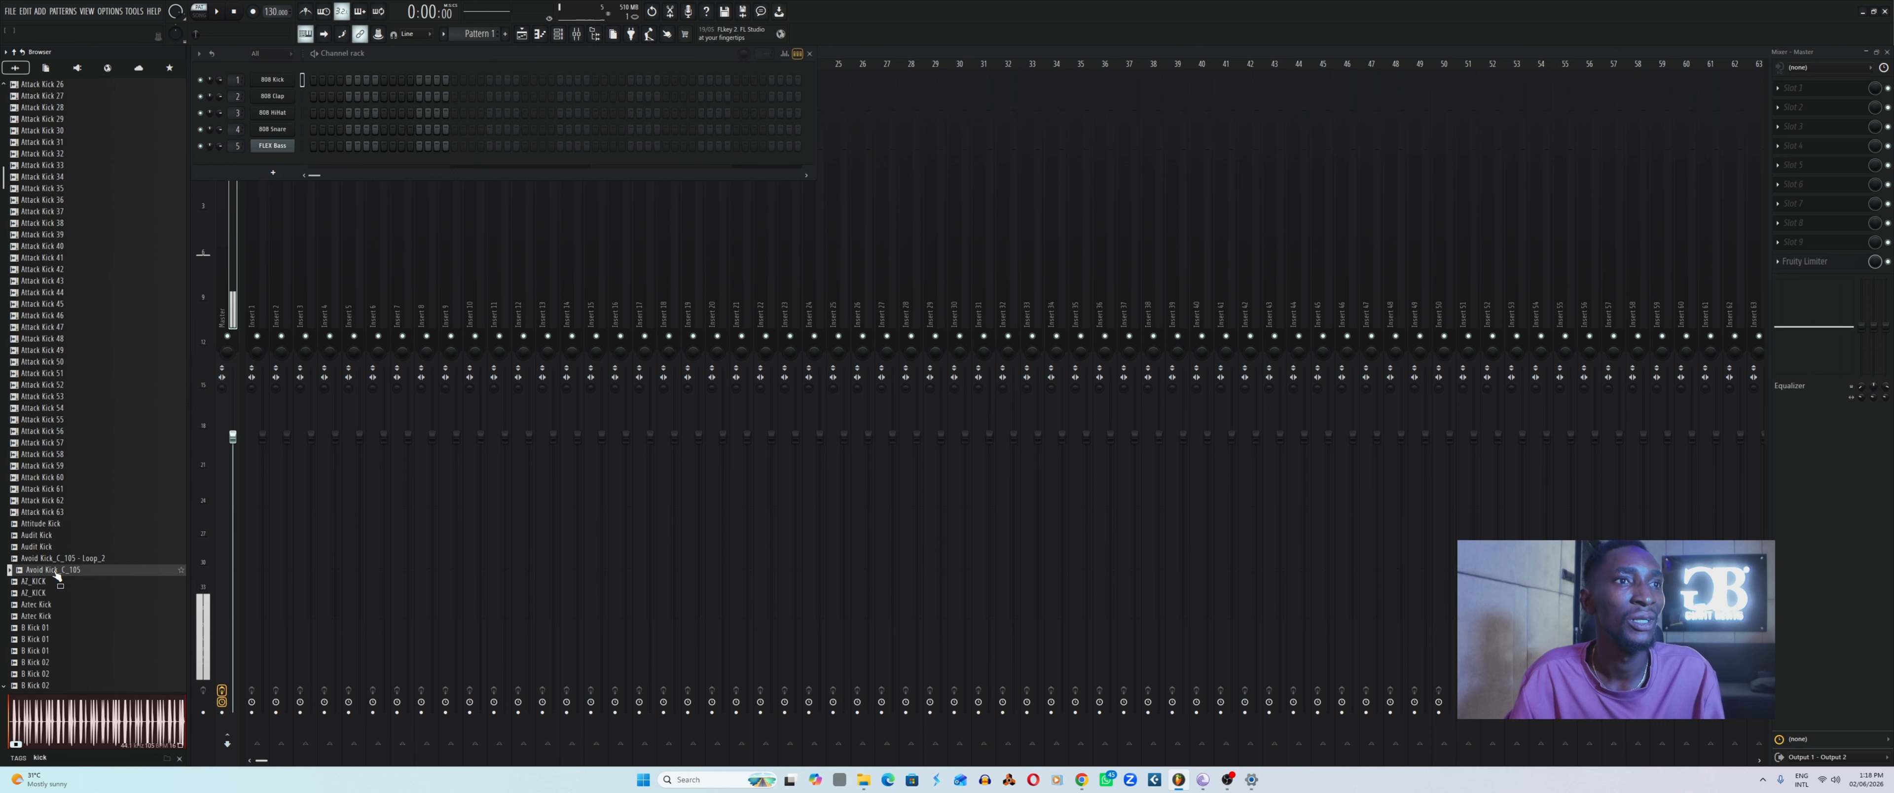
{"action": "left_click", "coordinate": [39, 548]}
{"action": "left_click", "coordinate": [42, 536]}
{"action": "scroll", "coordinate": [39, 574], "scroll_direction": "down", "scroll_amount": 6}
{"action": "left_click", "coordinate": [53, 409]}
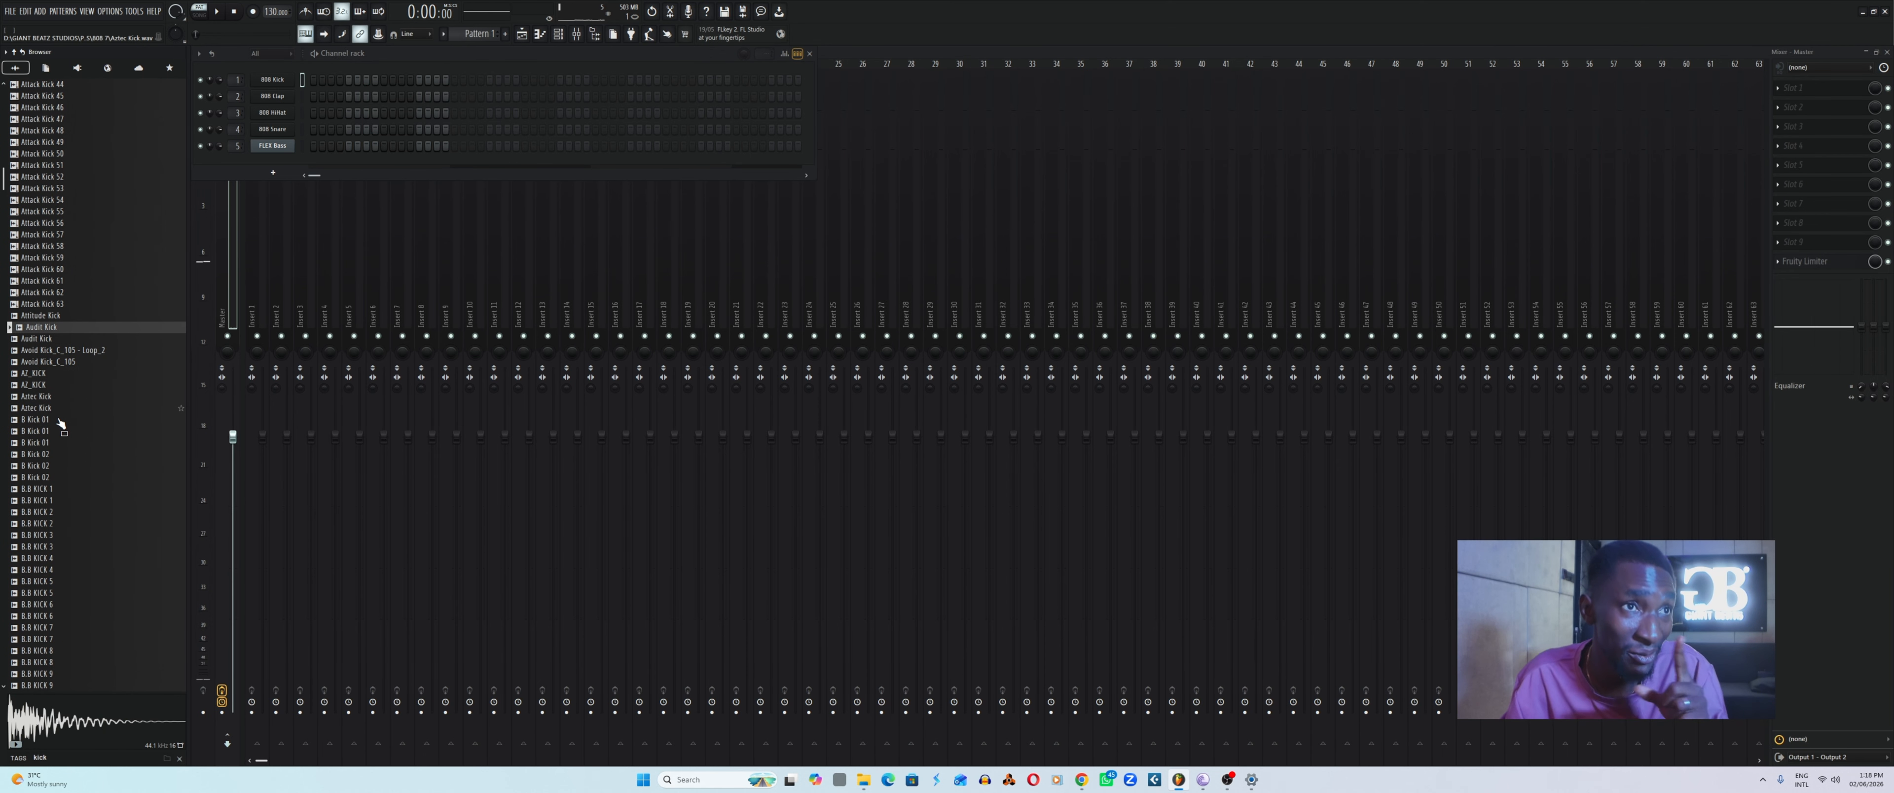
{"action": "left_click", "coordinate": [68, 444]}
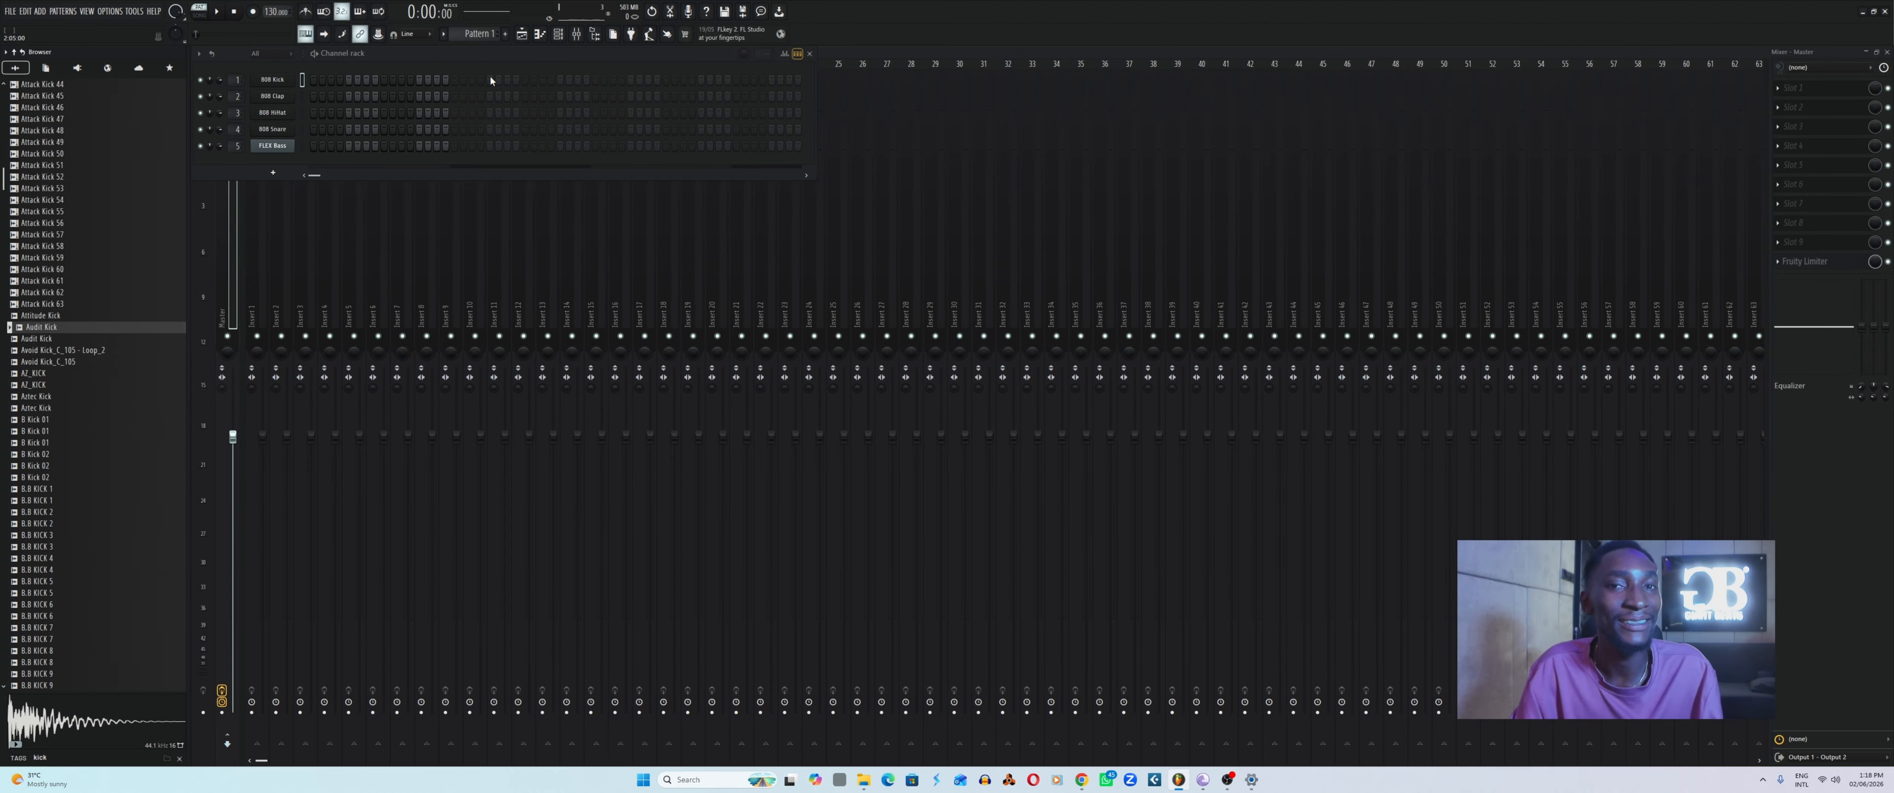
Compare Avoid Kick_C_105 with its Loop_2 version by auditioning both again.
{"action": "left_click", "coordinate": [69, 350]}
{"action": "left_click", "coordinate": [64, 362]}
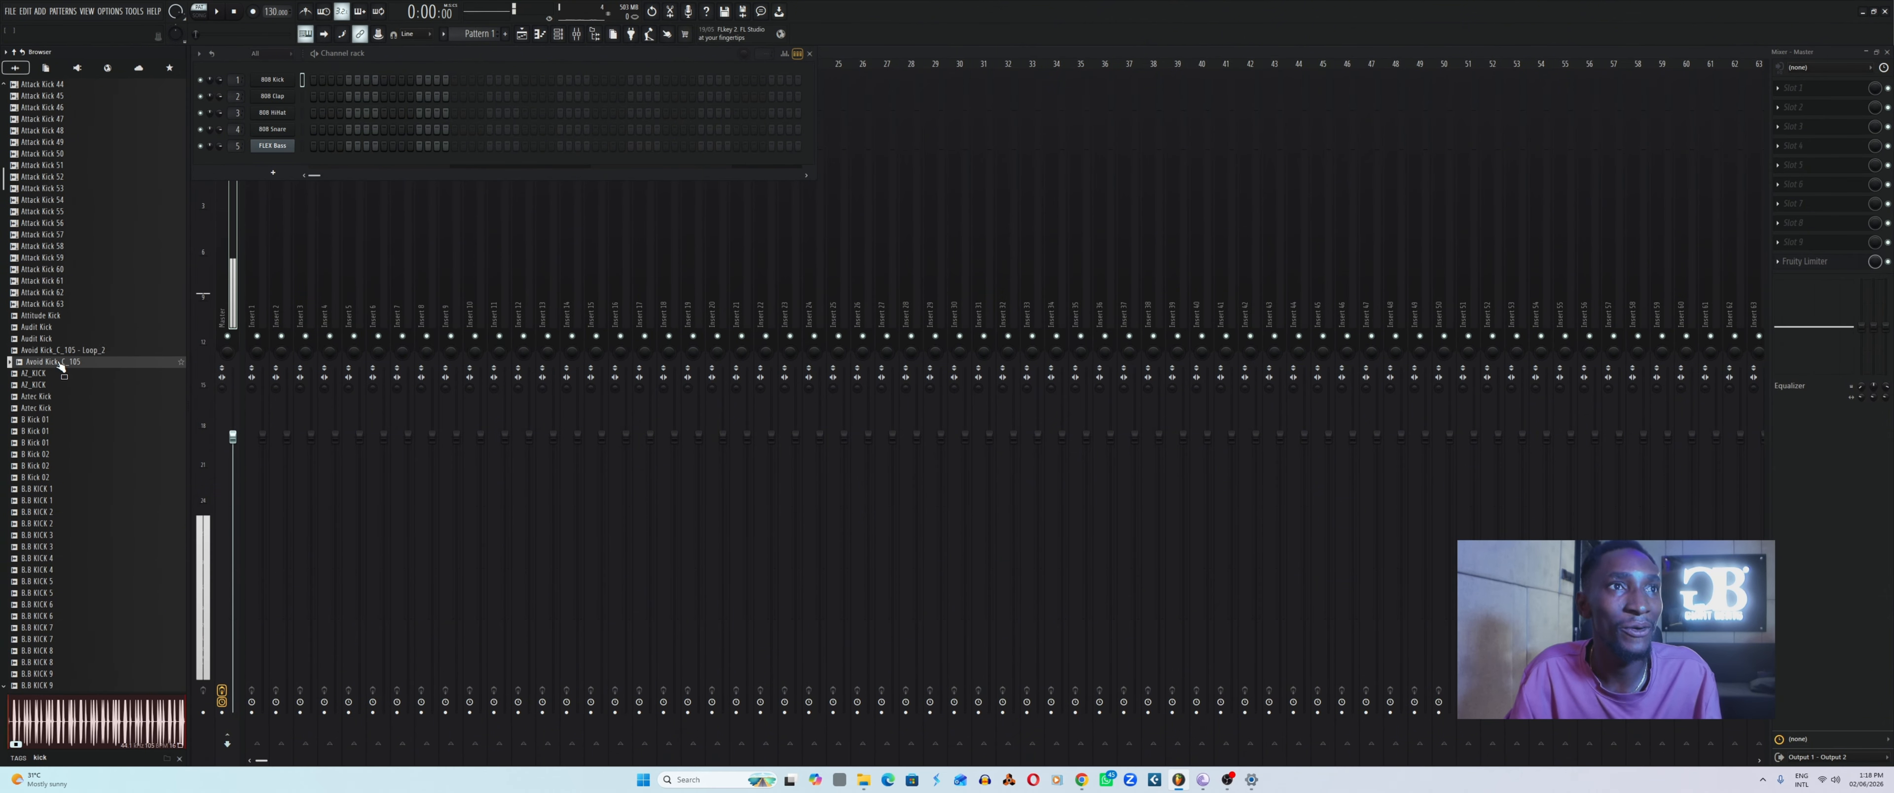
{"action": "left_click", "coordinate": [65, 353]}
{"action": "left_click", "coordinate": [65, 362]}
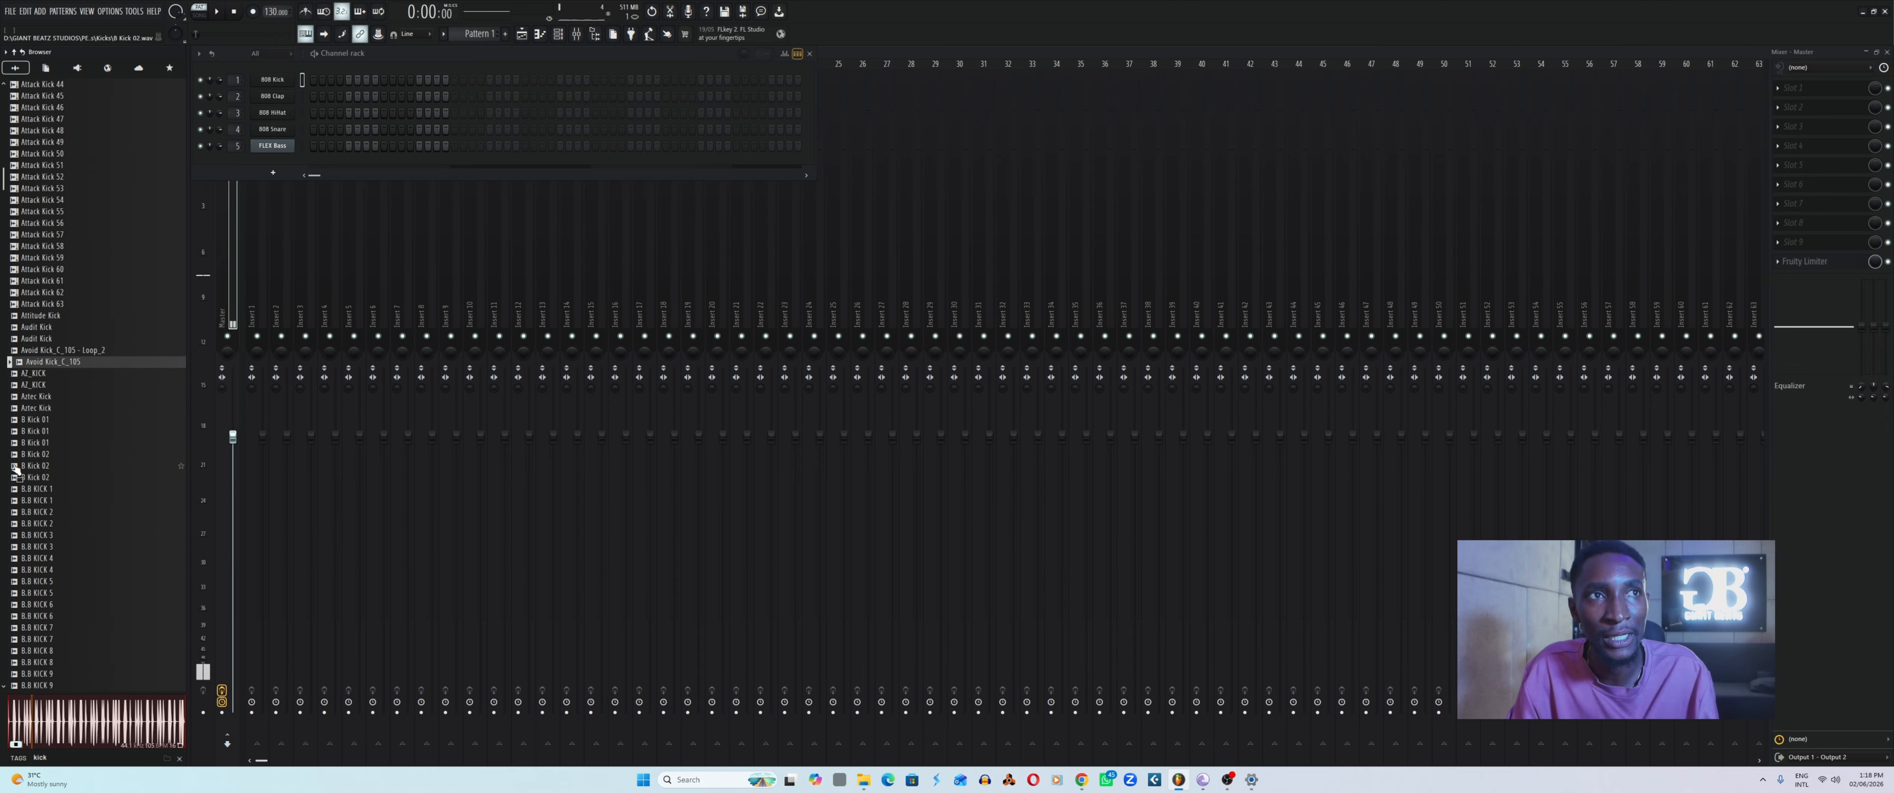
Show the playlist, then open Avoid Kick_C_105 from the browser in a new channel and display the channel rack.
{"action": "left_click", "coordinate": [528, 37]}
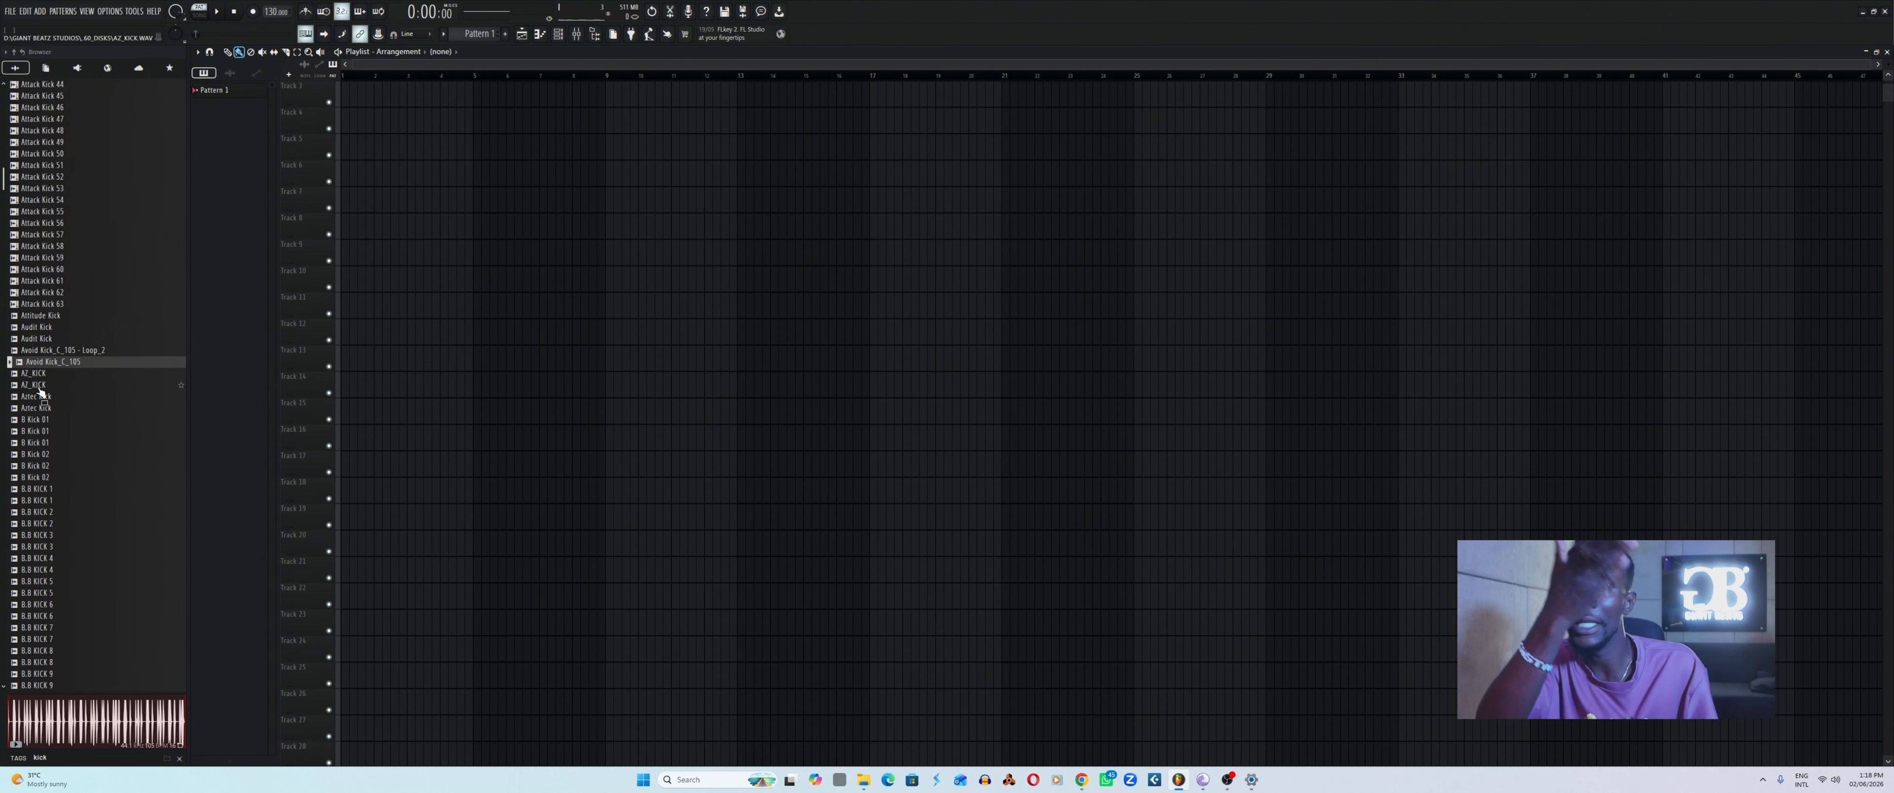
{"action": "right_click", "coordinate": [67, 363]}
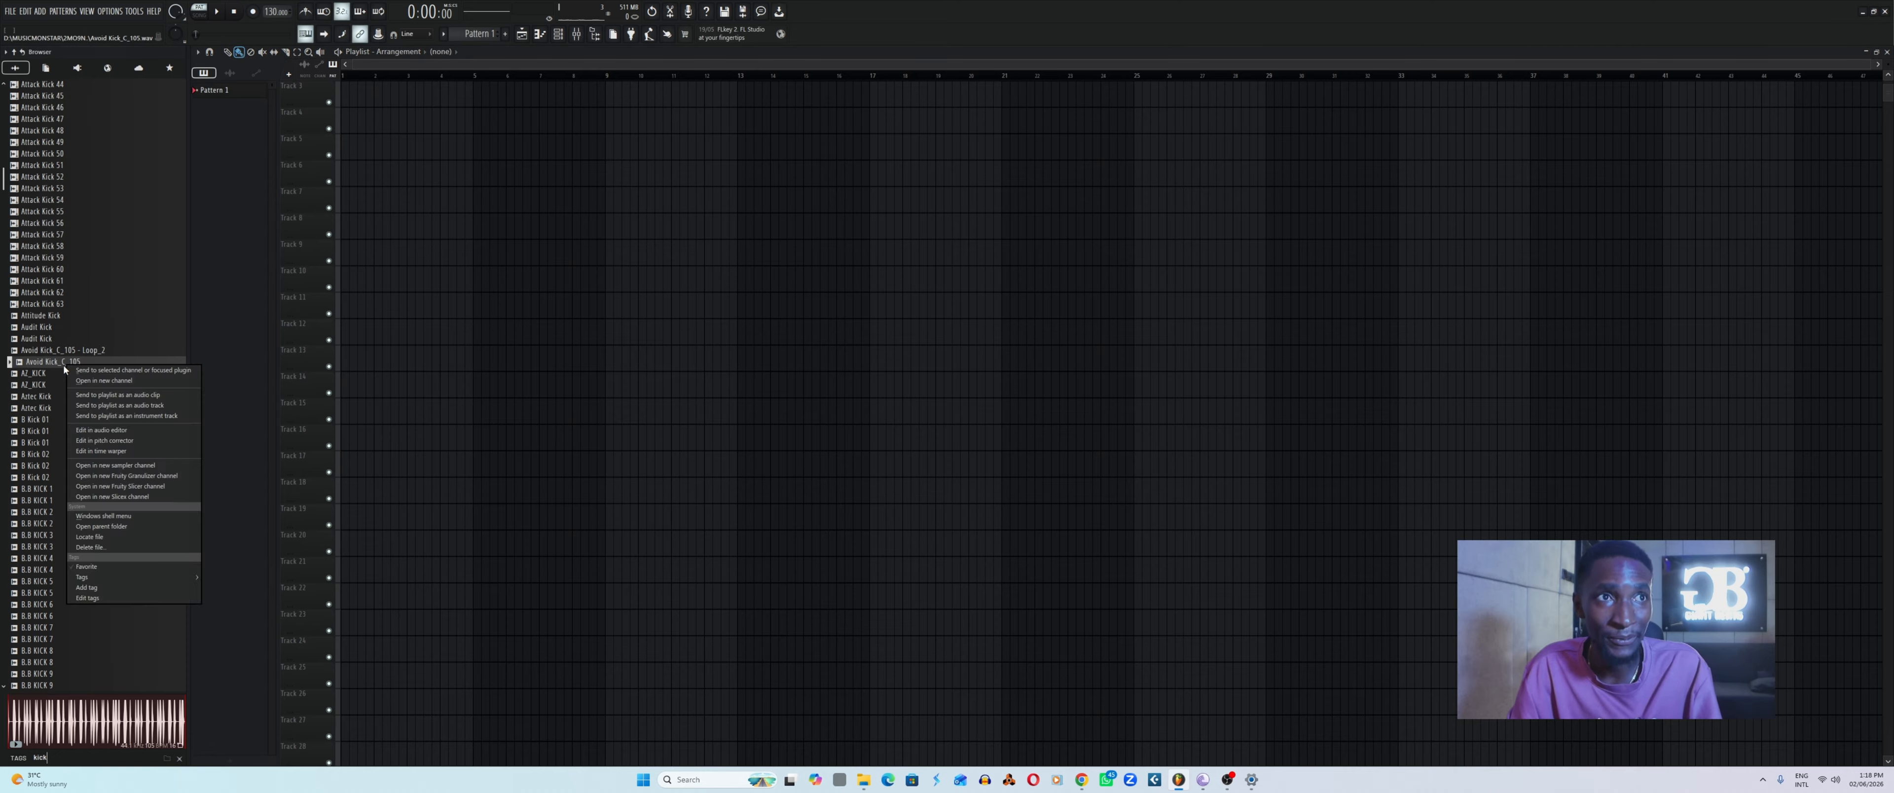
{"action": "left_click", "coordinate": [102, 382]}
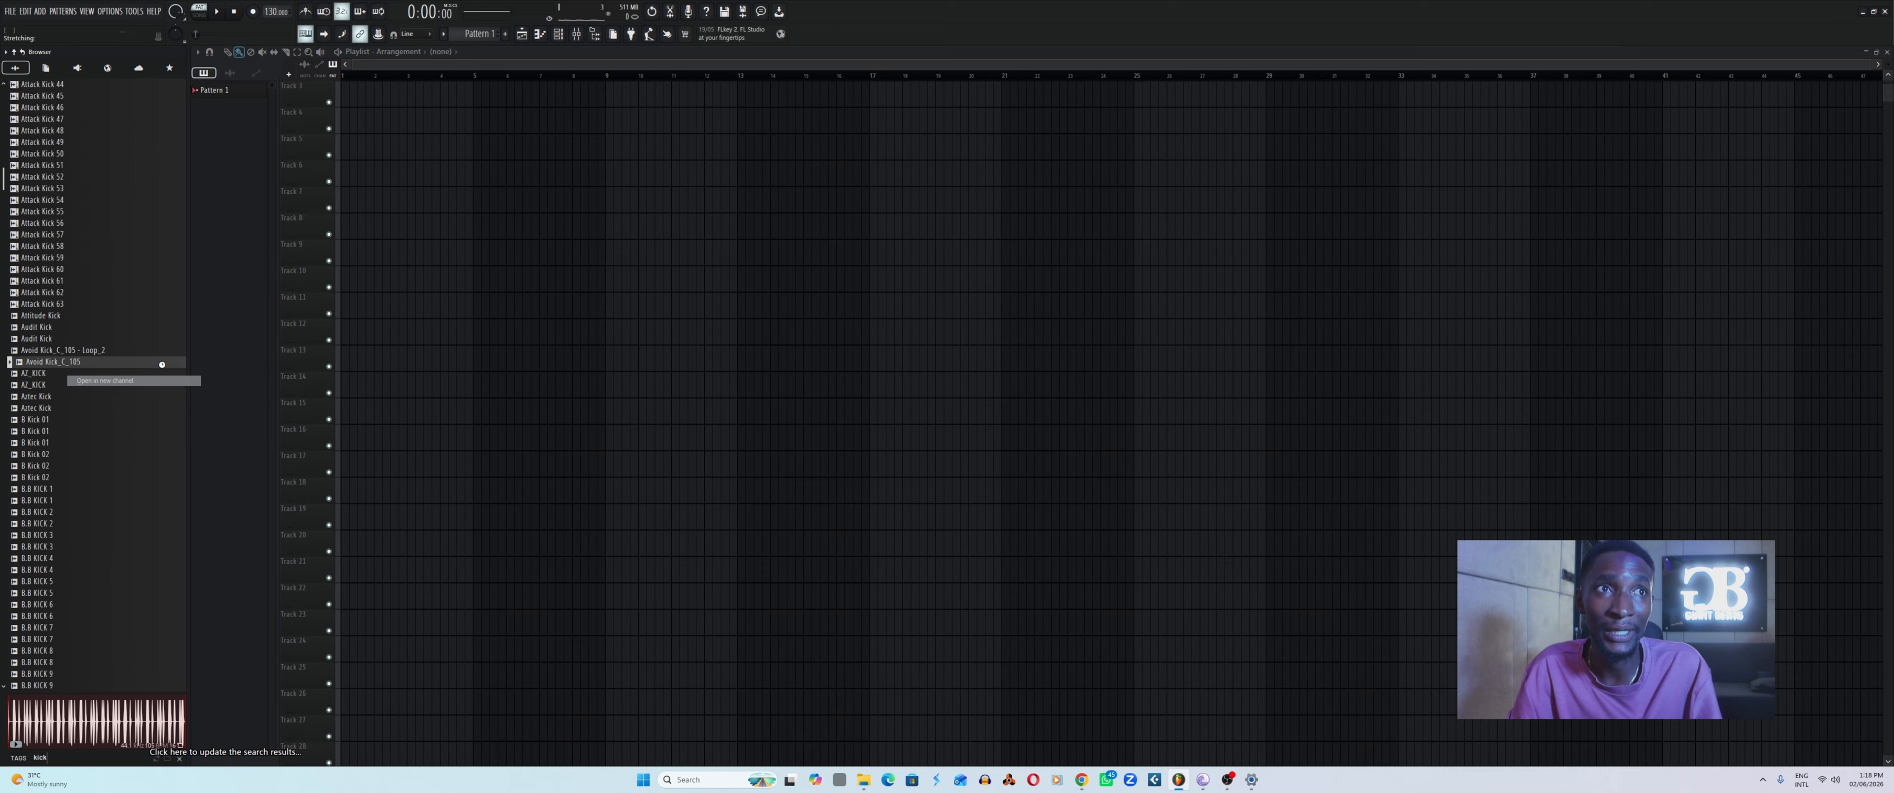
{"action": "left_click", "coordinate": [560, 34]}
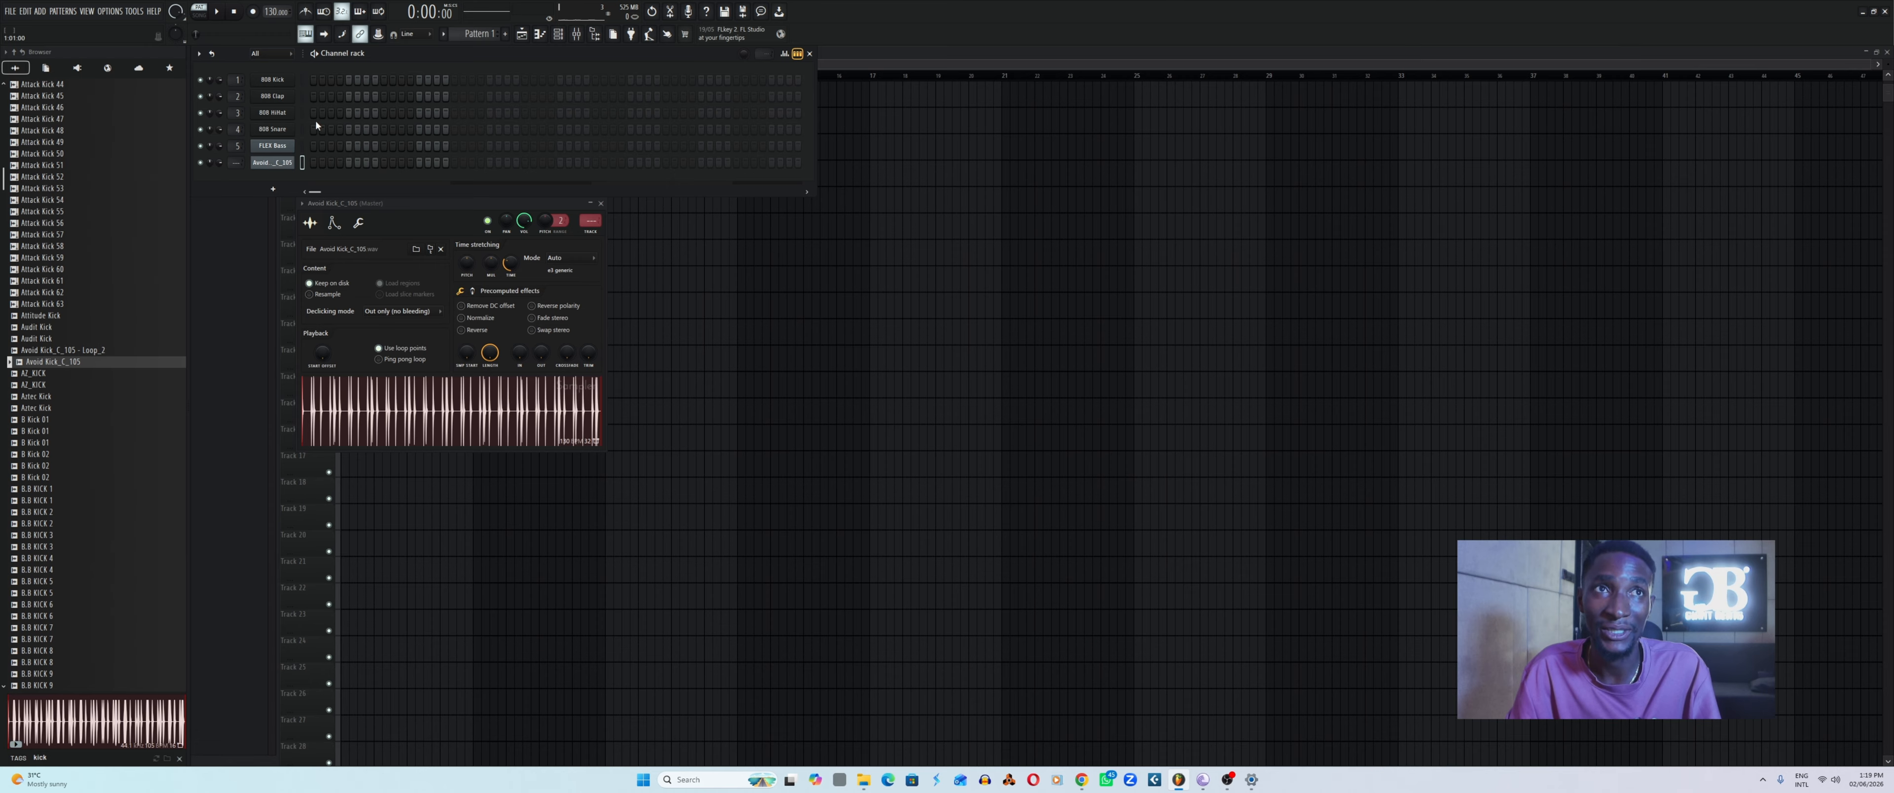
Open the Avoid Kick_C_105 sample in the Edison audio editor and select its whole waveform.
{"action": "right_click", "coordinate": [422, 403]}
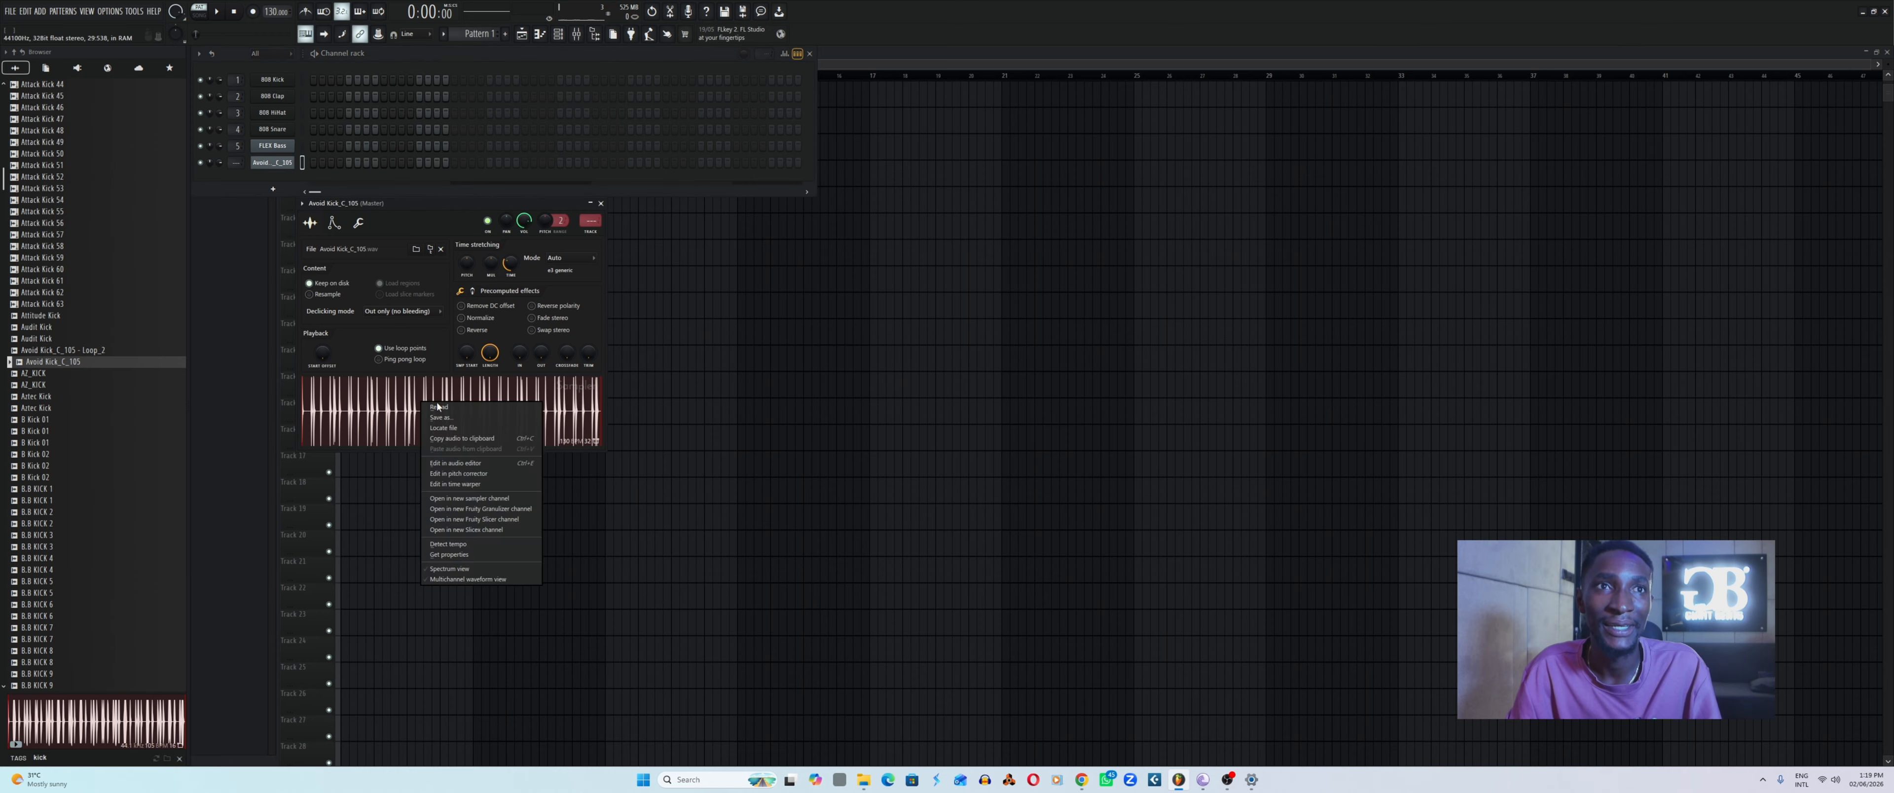
{"action": "left_click", "coordinate": [448, 465]}
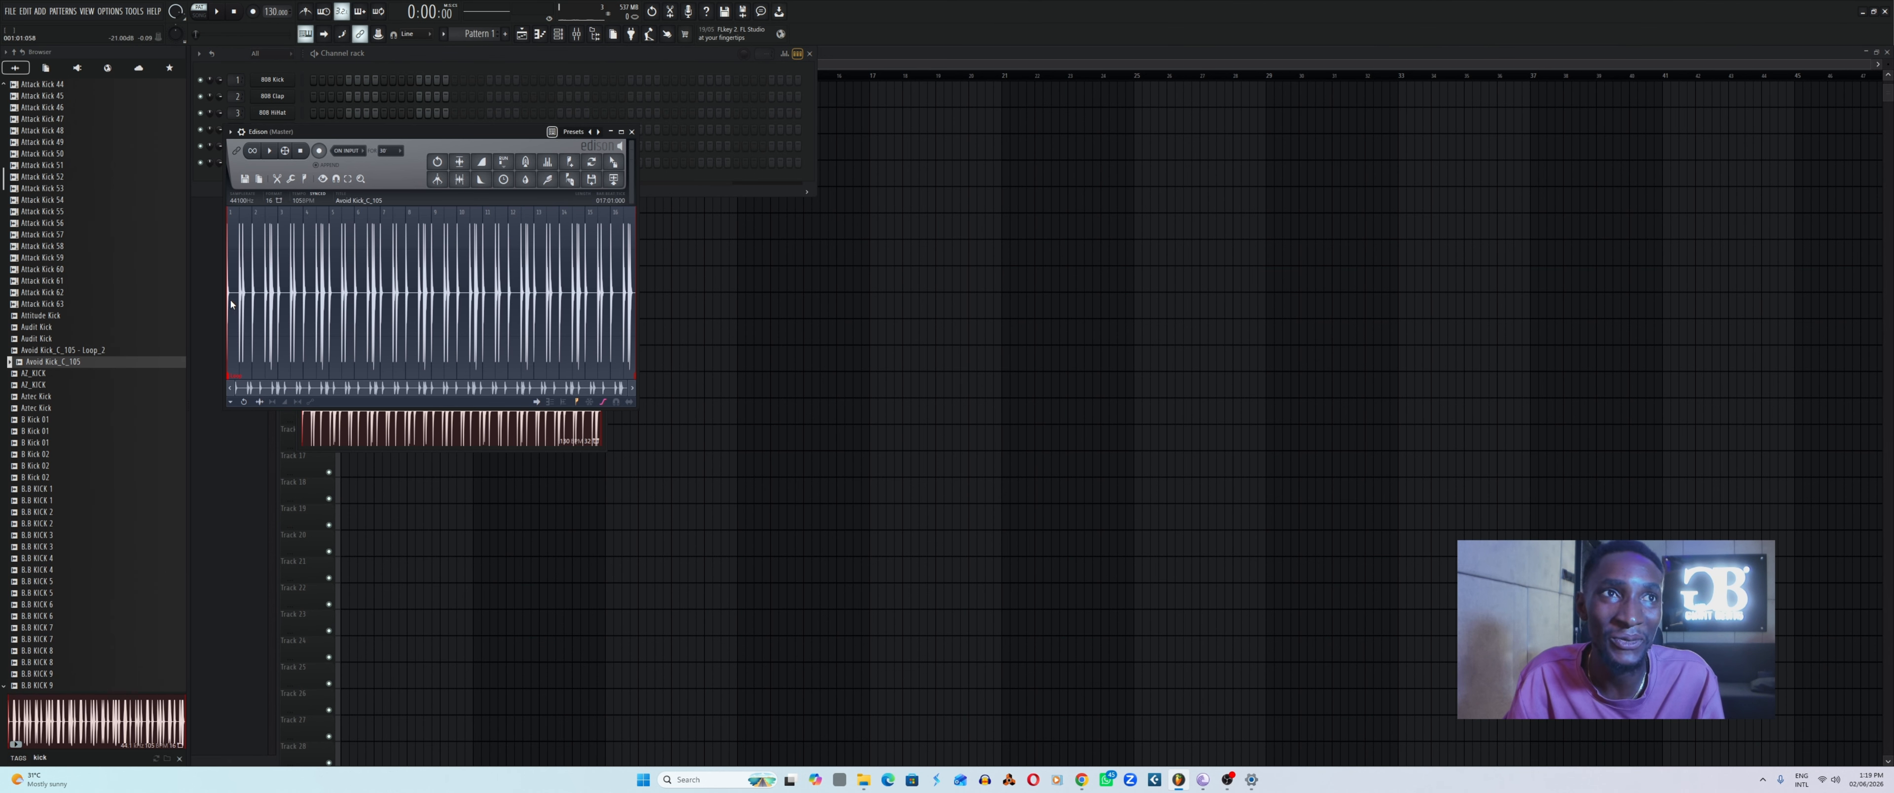
{"action": "left_click_drag", "start_coordinate": [232, 305], "coordinate": [858, 373]}
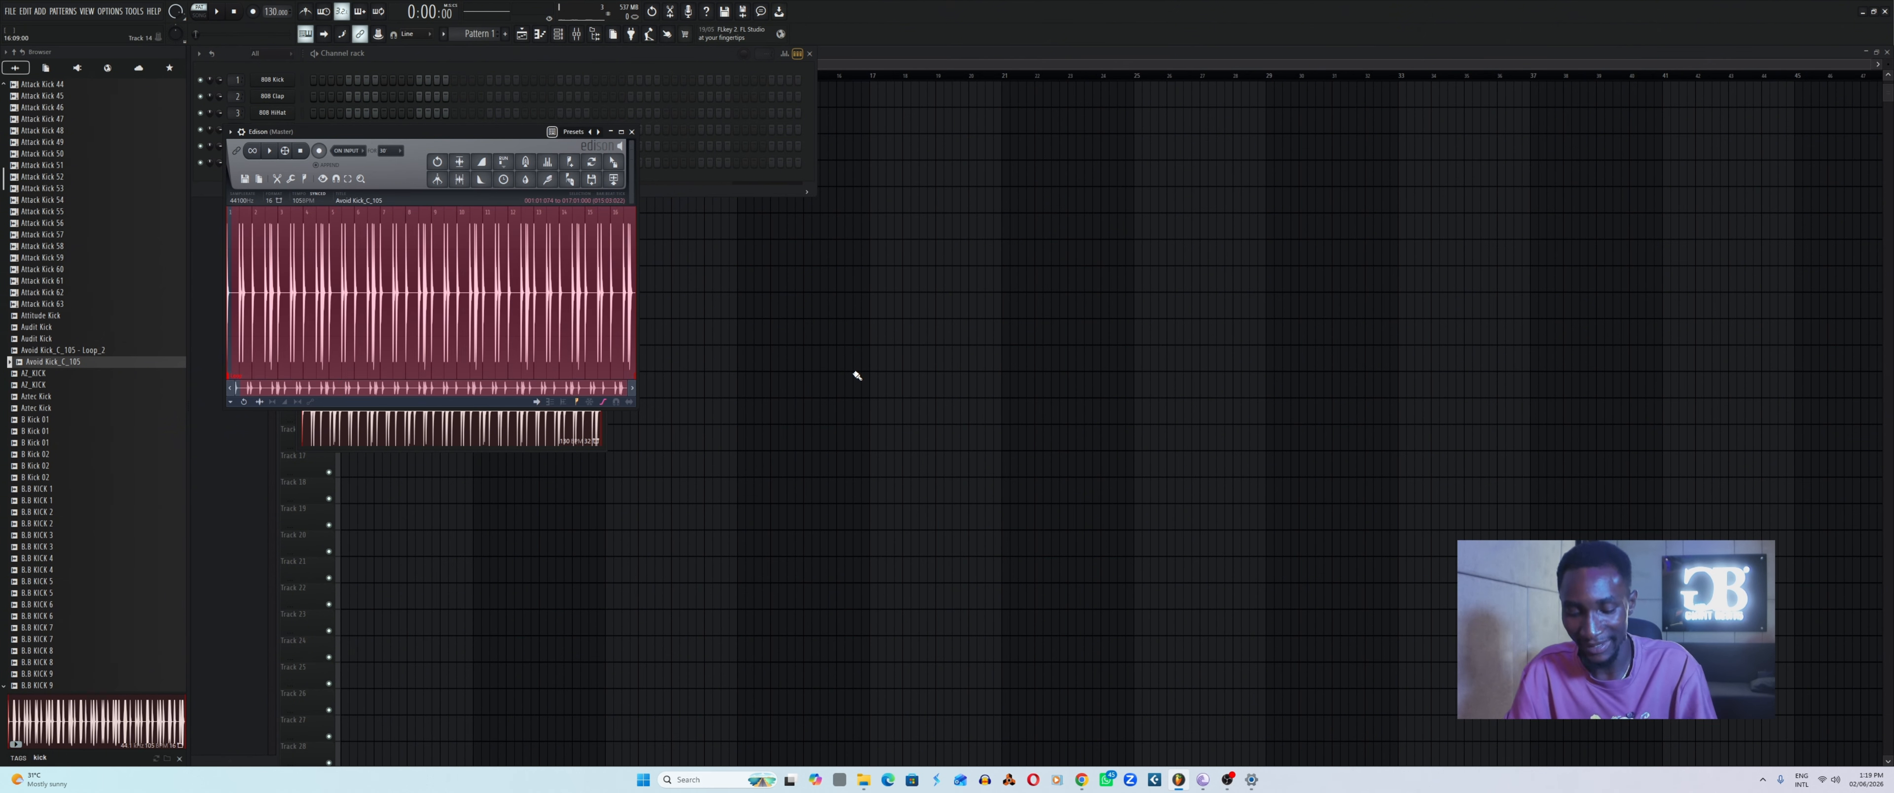
Trim the Edison waveform to its first kick hit, add it to the channel rack as a new channel and check that channel's sample.
{"action": "key", "text": "Delete"}
{"action": "left_click_drag", "start_coordinate": [630, 199], "coordinate": [283, 183]}
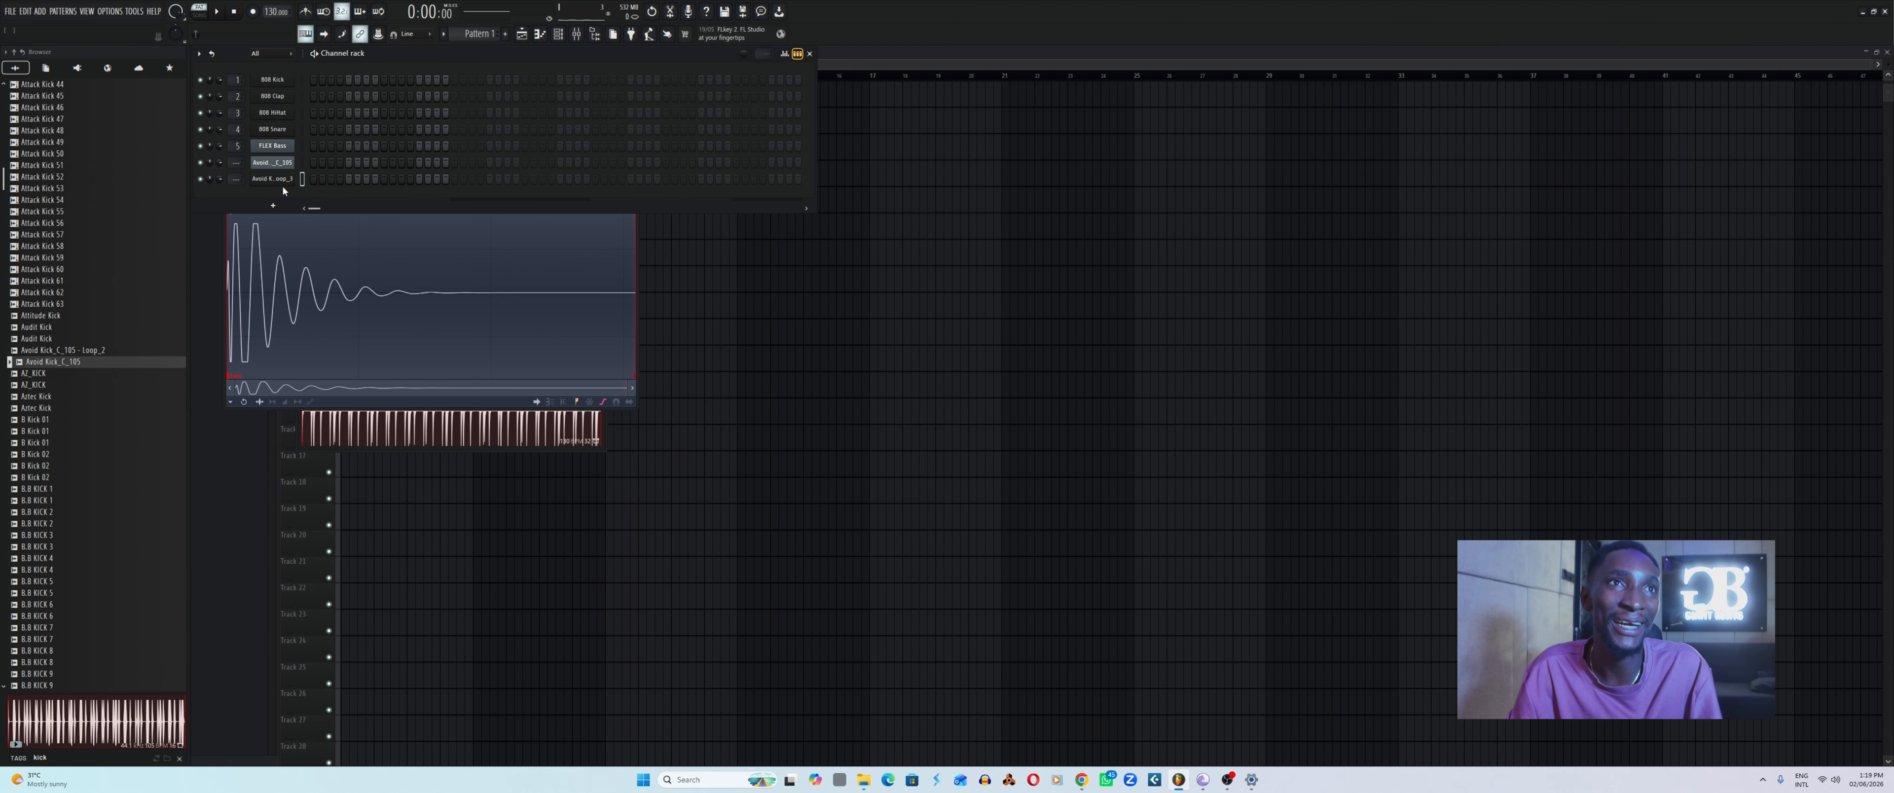
{"action": "right_click", "coordinate": [277, 164]}
{"action": "left_click", "coordinate": [271, 180]}
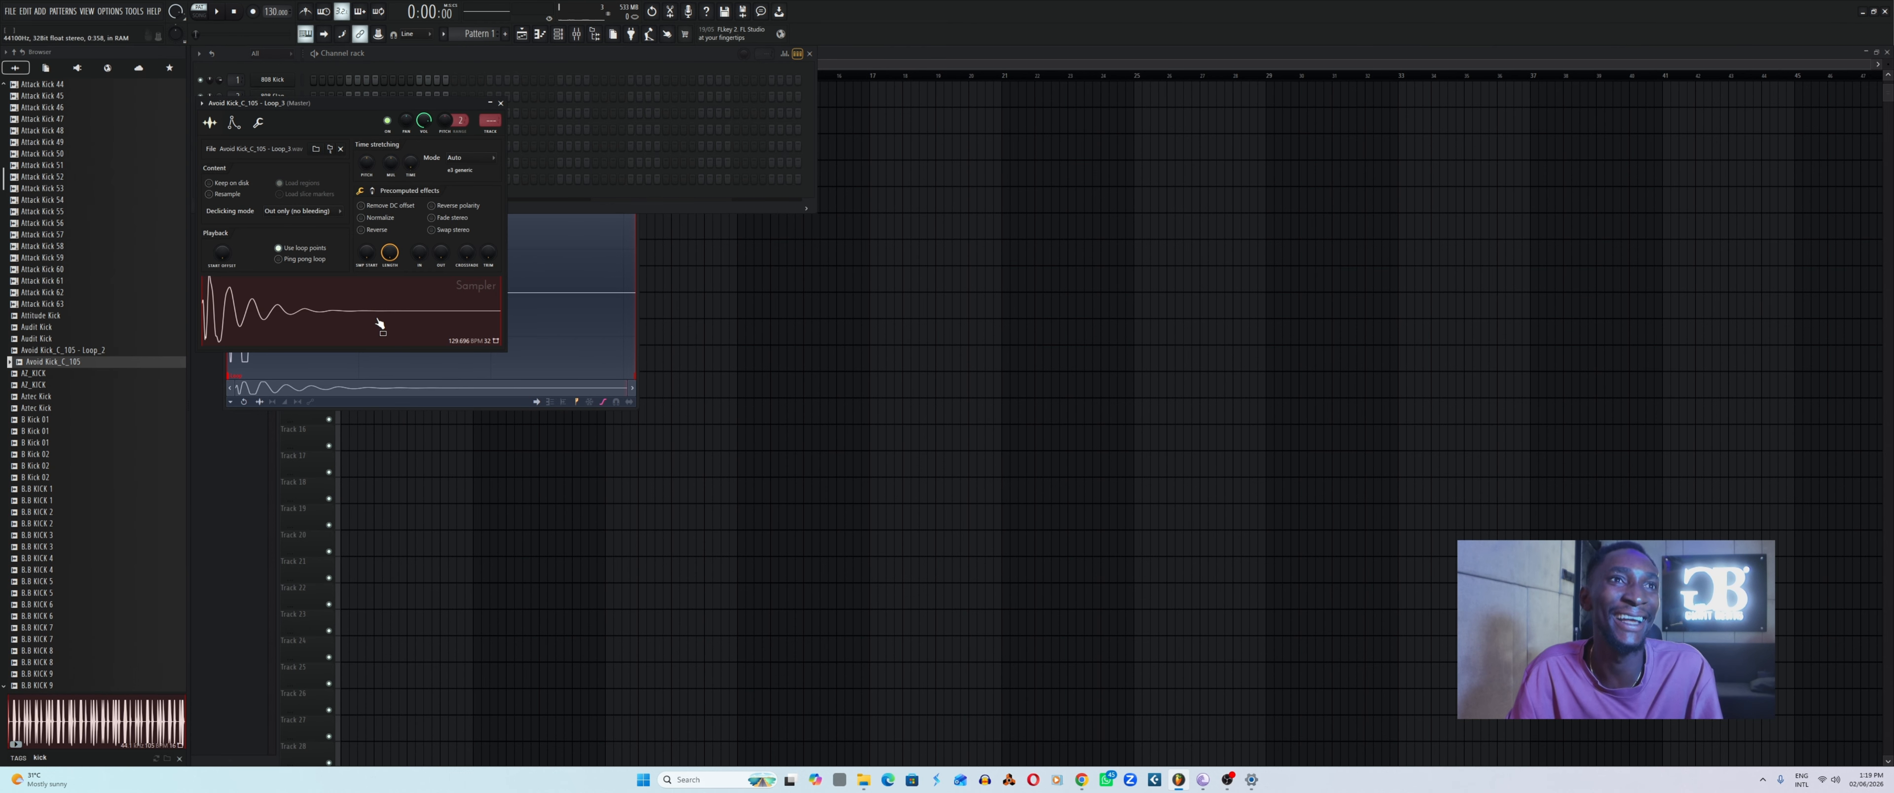
{"action": "left_click", "coordinate": [500, 103]}
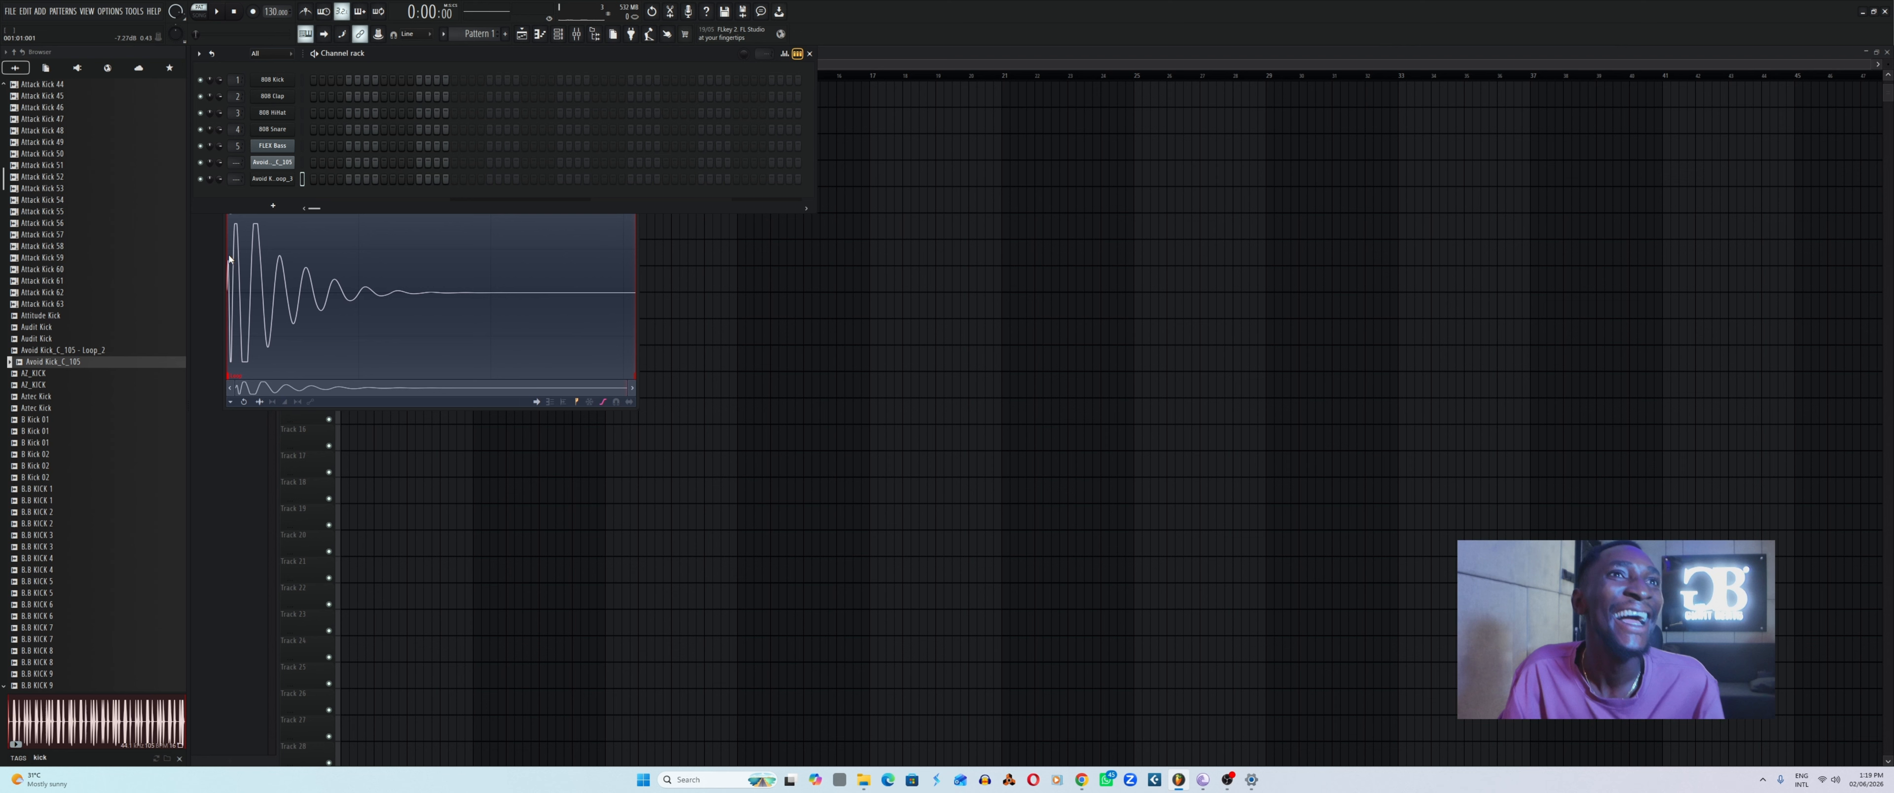
Delete the new channel holding the trimmed Avoid Kick_C_105 Loop_2 sample from the channel rack.
{"action": "left_click", "coordinate": [273, 162]}
{"action": "right_click", "coordinate": [272, 178]}
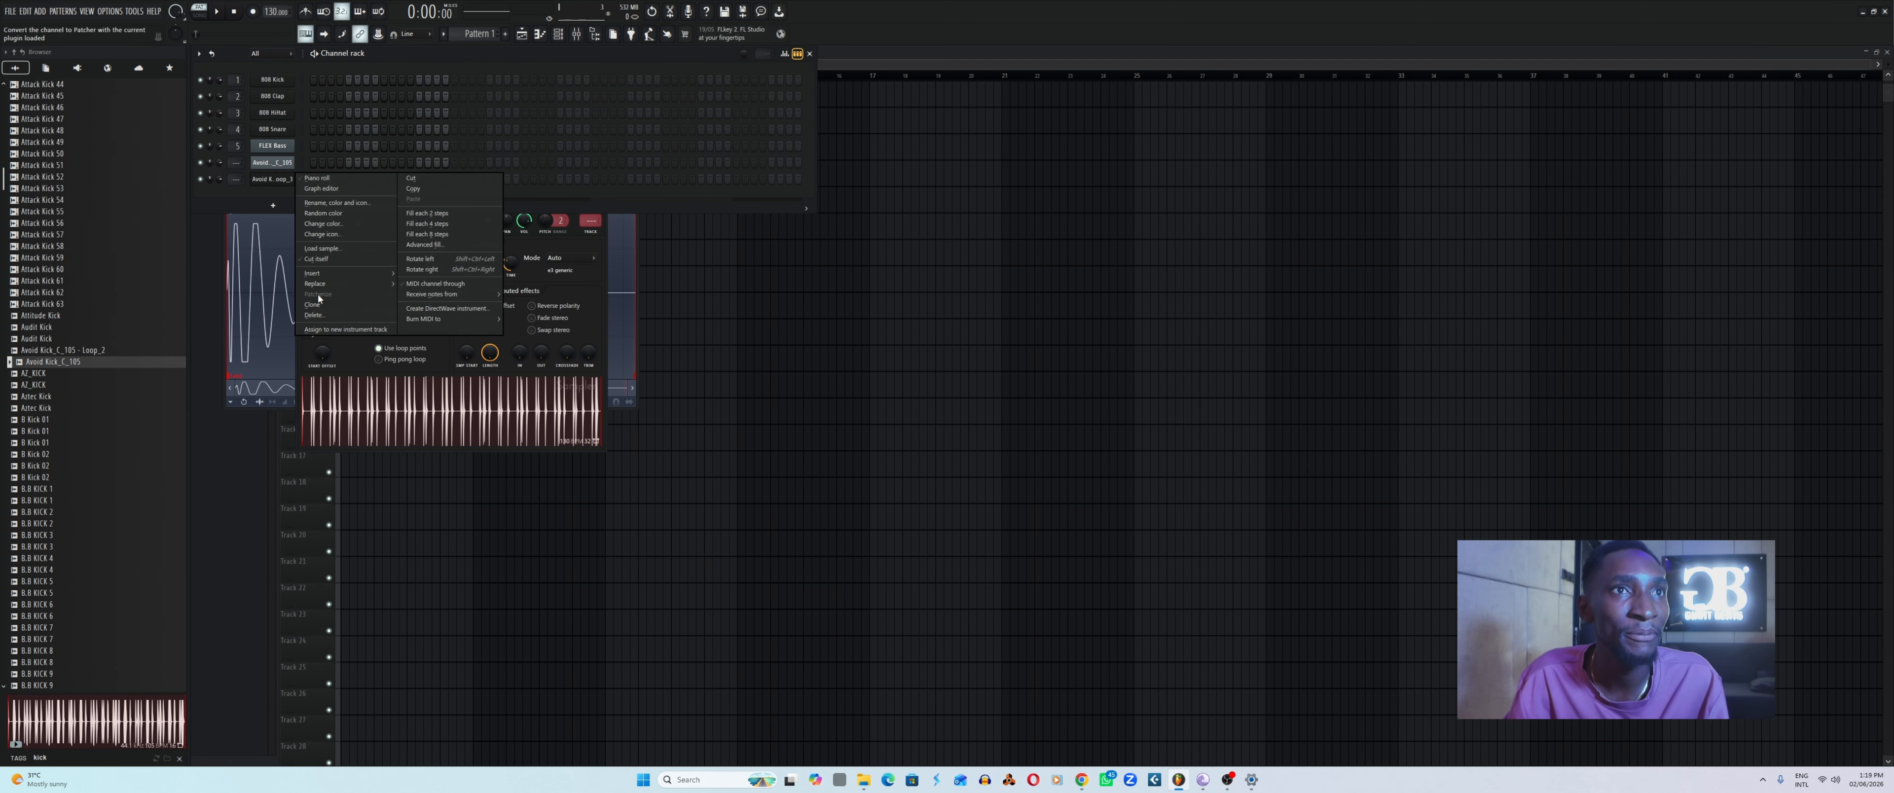
{"action": "left_click", "coordinate": [345, 318]}
{"action": "left_click", "coordinate": [986, 425]}
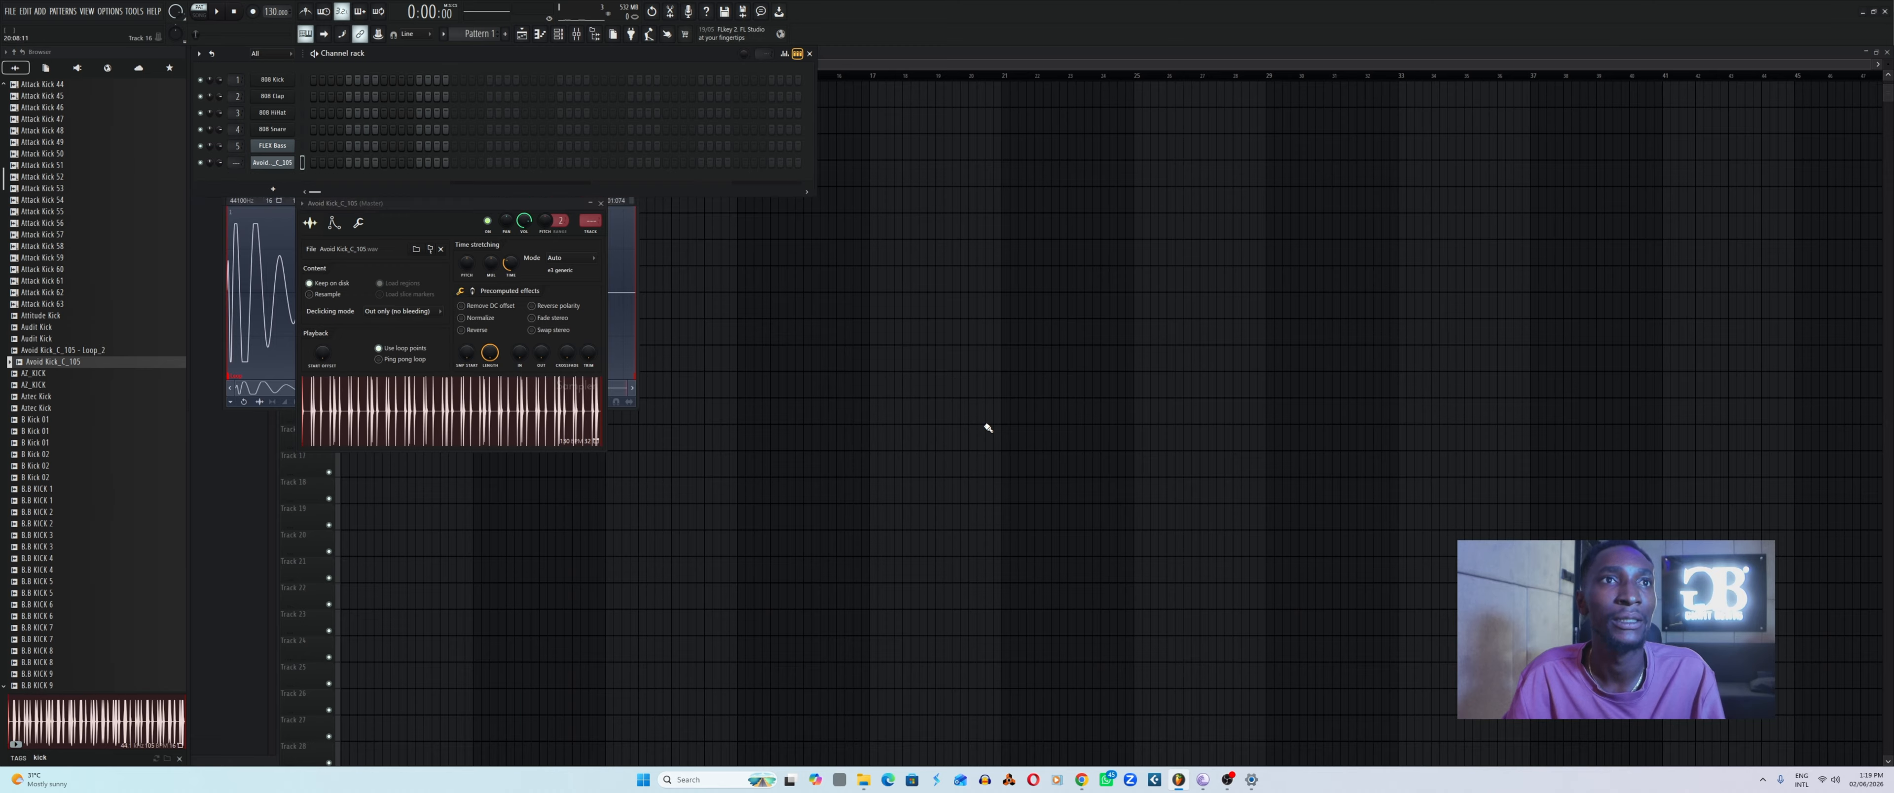
Open the Avoid Kick_C_105 channel's sample in the audio editor again.
{"action": "left_click", "coordinate": [283, 163]}
{"action": "left_click", "coordinate": [285, 163]}
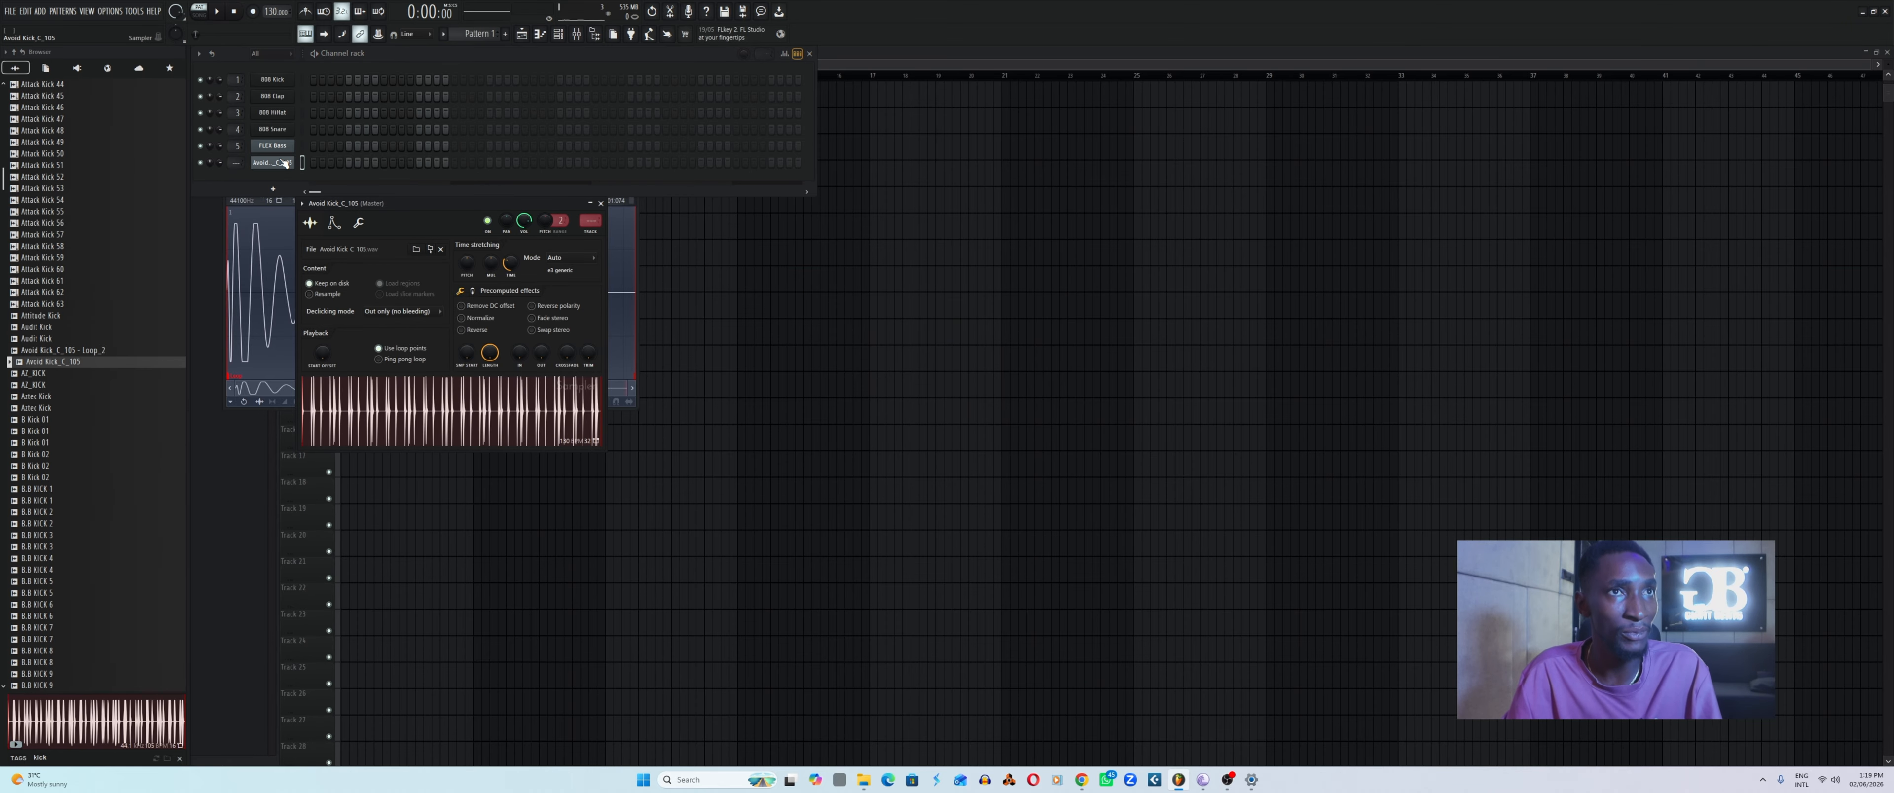
{"action": "right_click", "coordinate": [361, 401]}
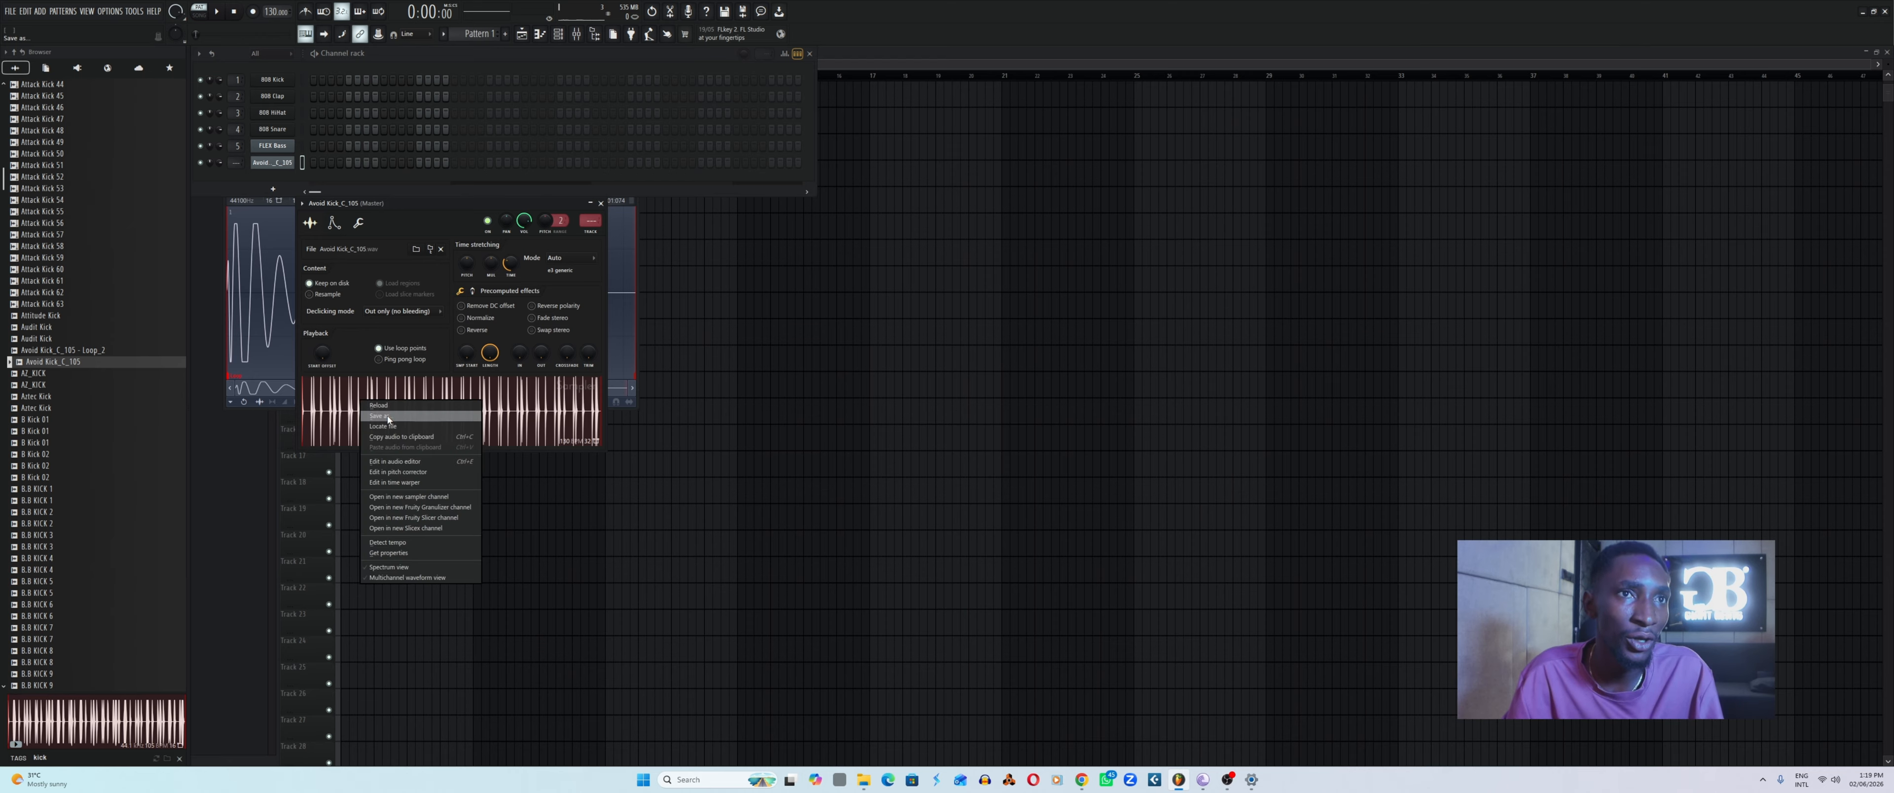
{"action": "left_click", "coordinate": [400, 465]}
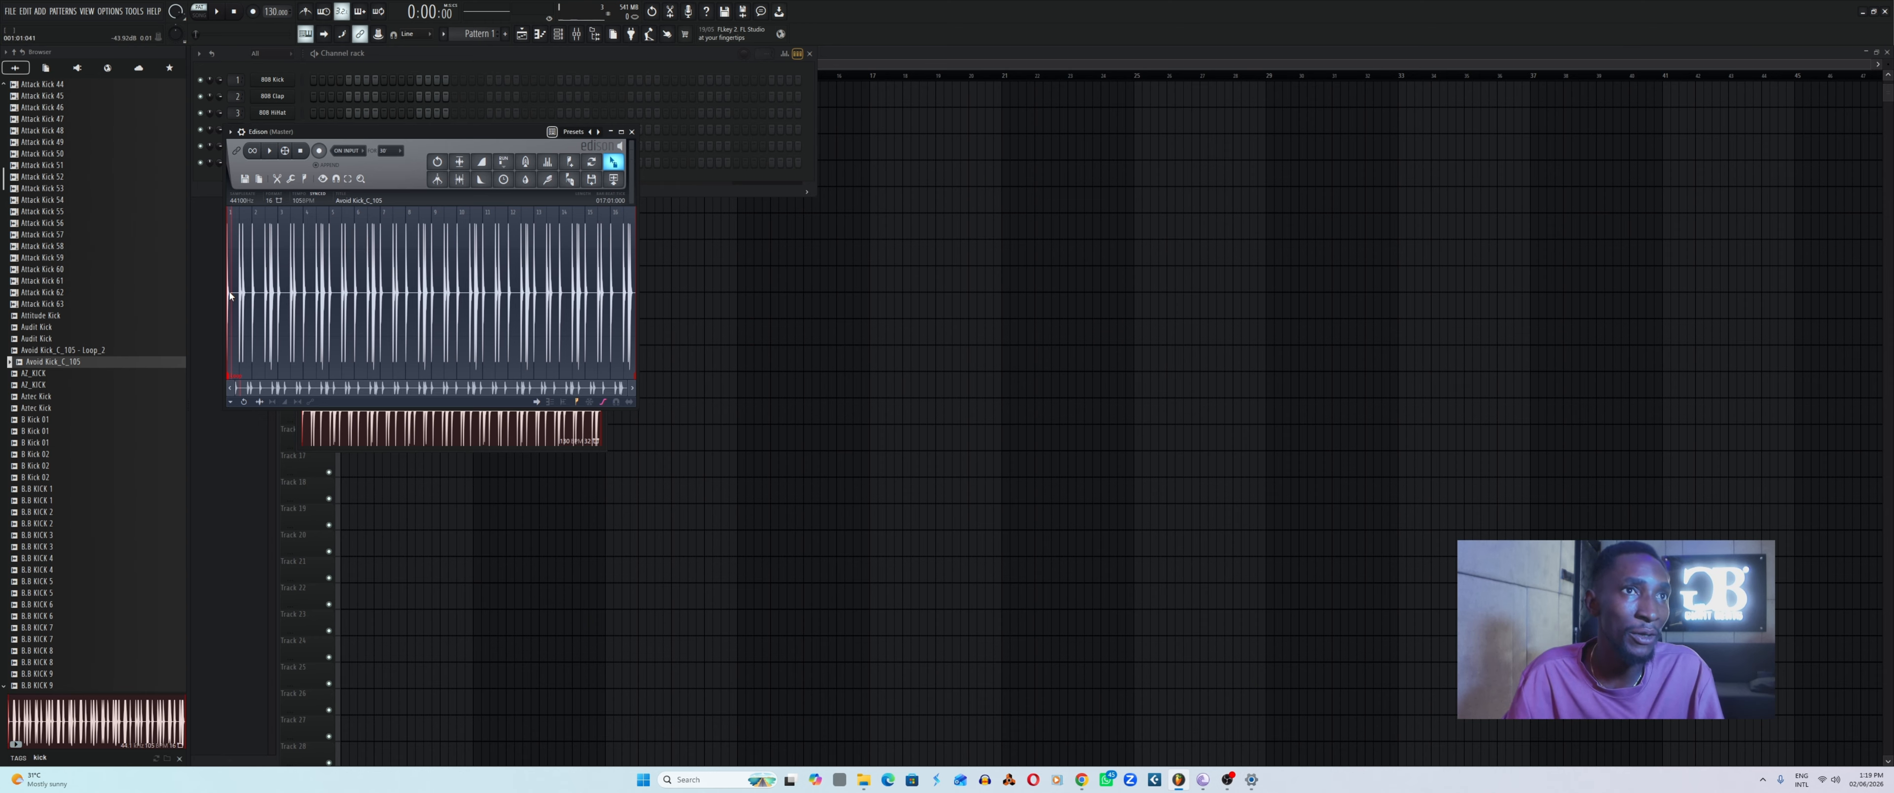
Trim the waveform to its first kick hit and add the result to the channel rack as a new channel.
{"action": "left_click_drag", "start_coordinate": [234, 293], "coordinate": [307, 298]}
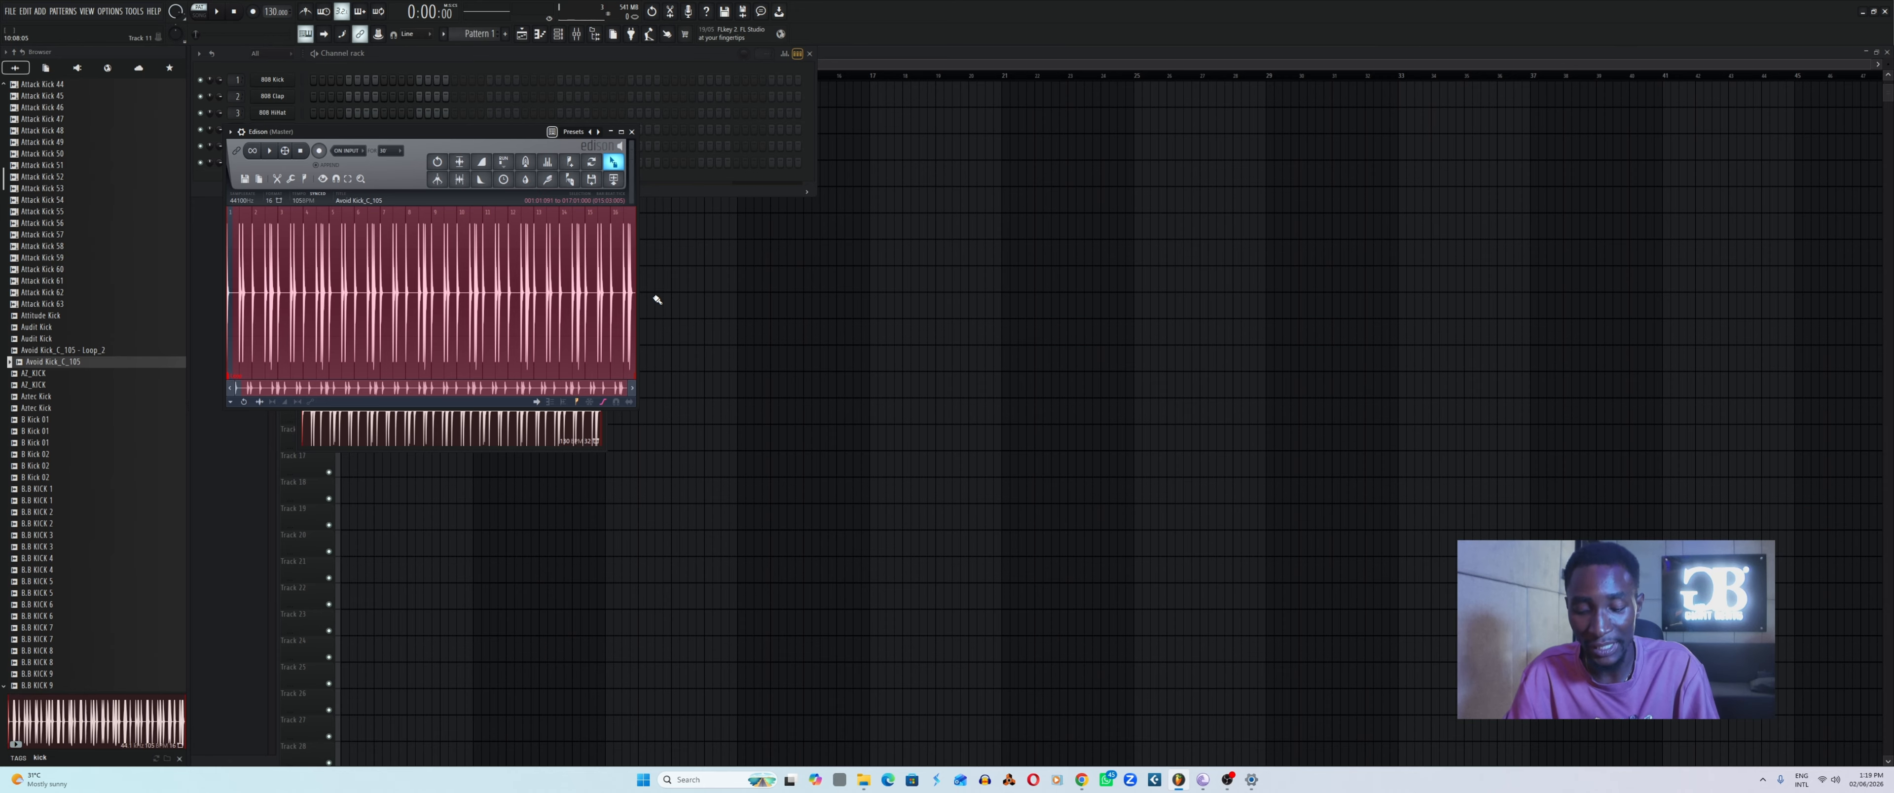
{"action": "key", "text": "Delete"}
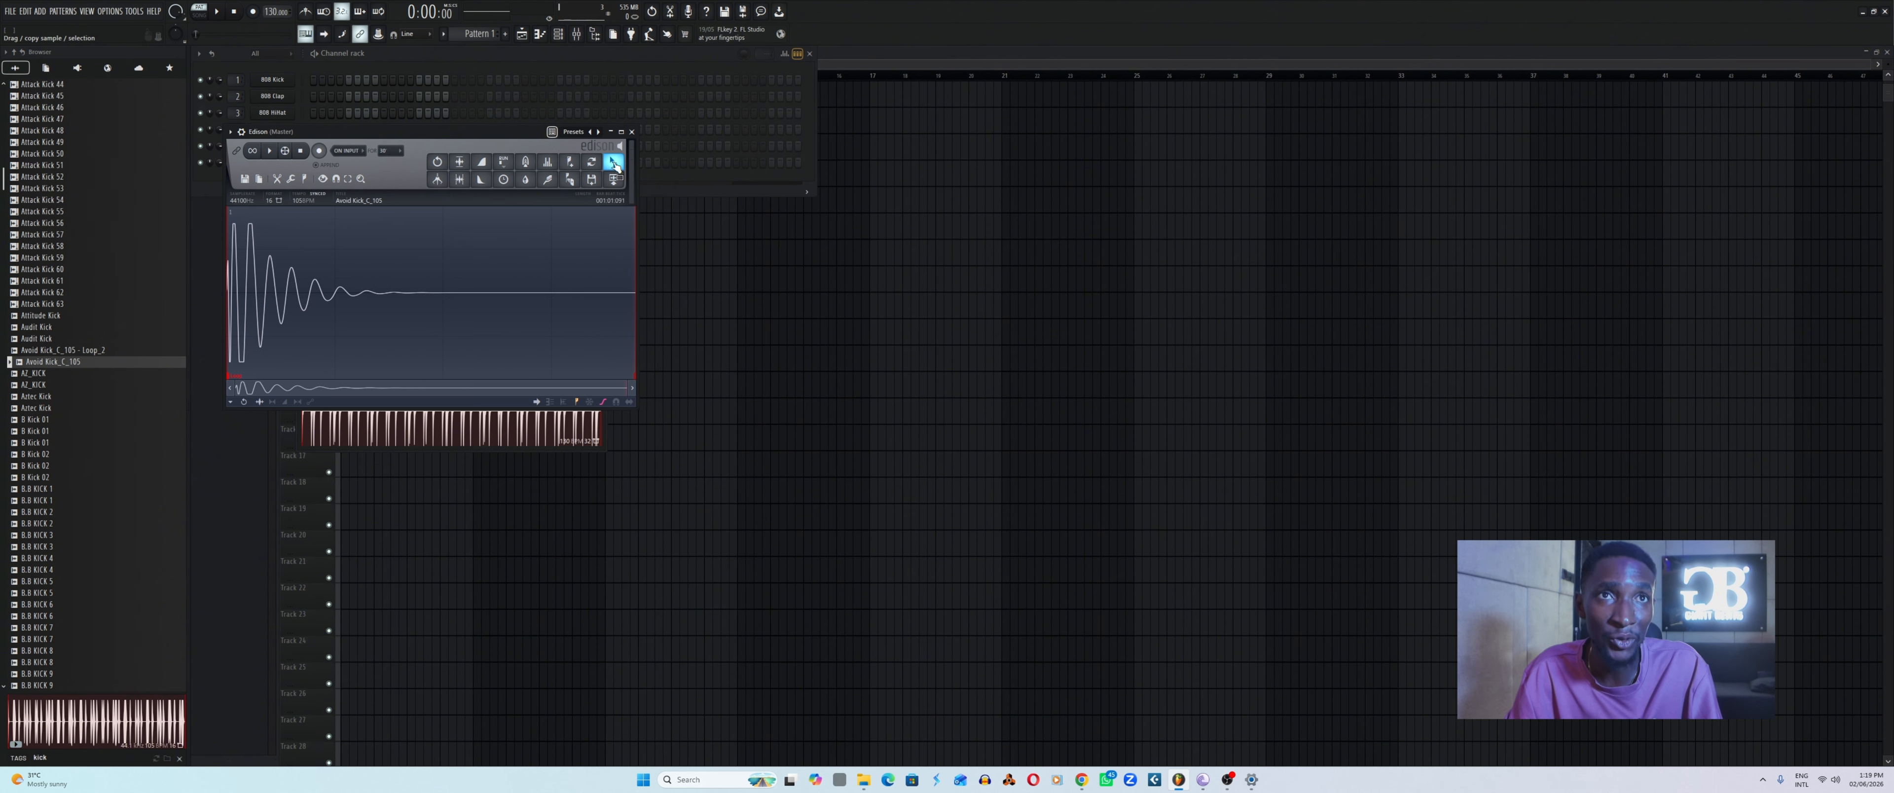
{"action": "left_click_drag", "start_coordinate": [615, 163], "coordinate": [285, 181]}
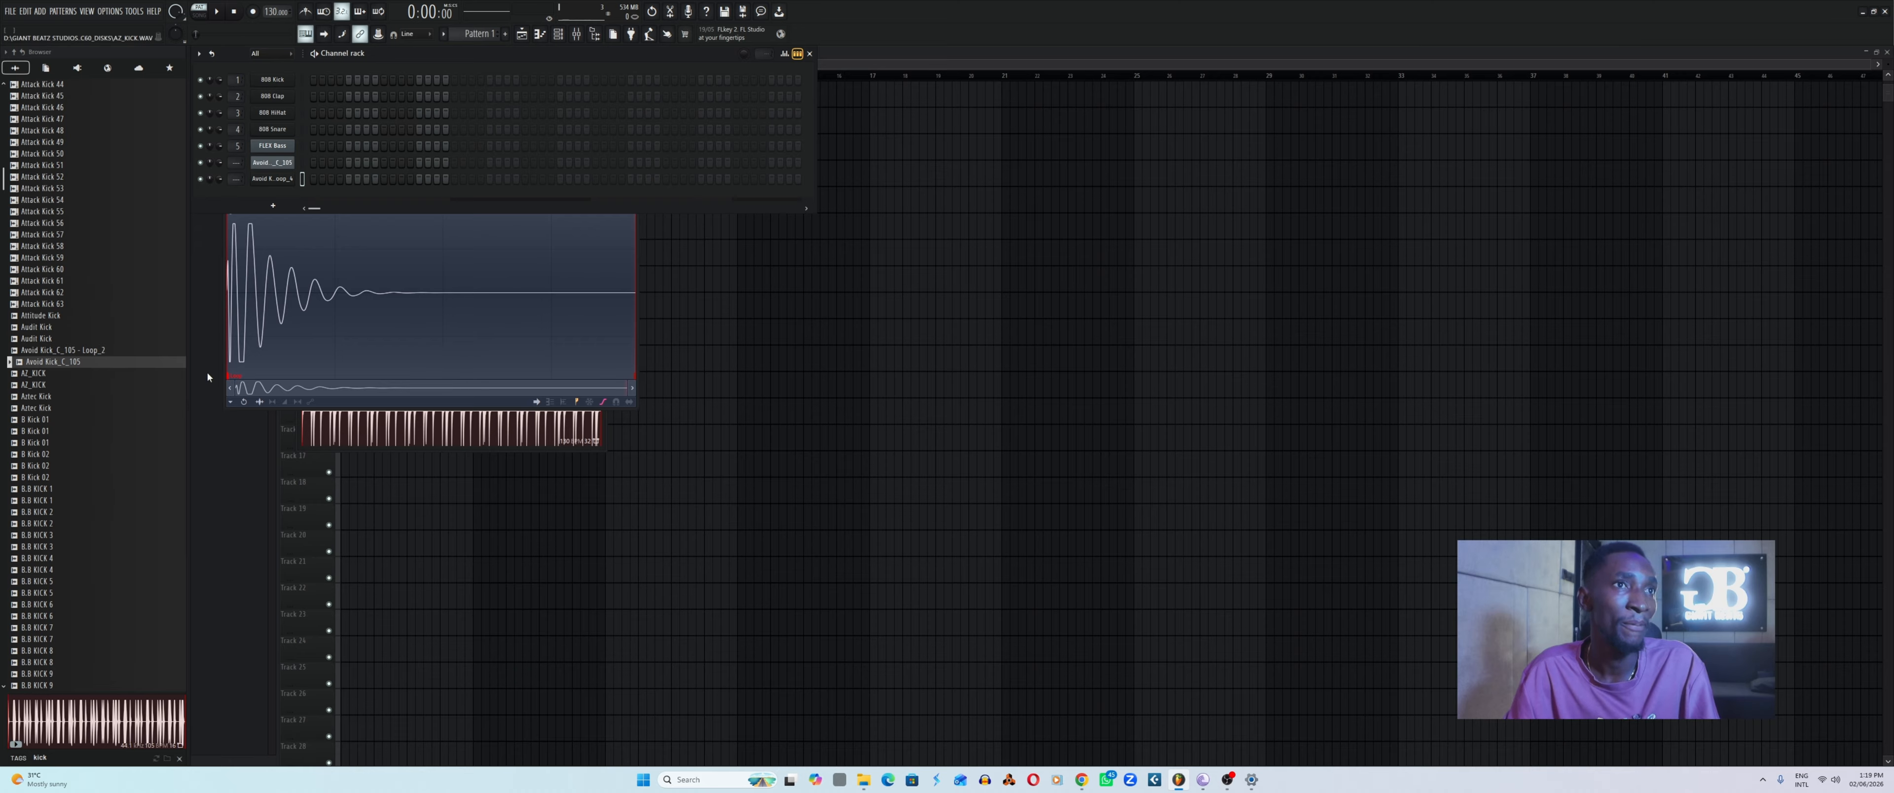
Open the new trimmed kick channel, play its sample and close the channel settings.
{"action": "left_click", "coordinate": [291, 180]}
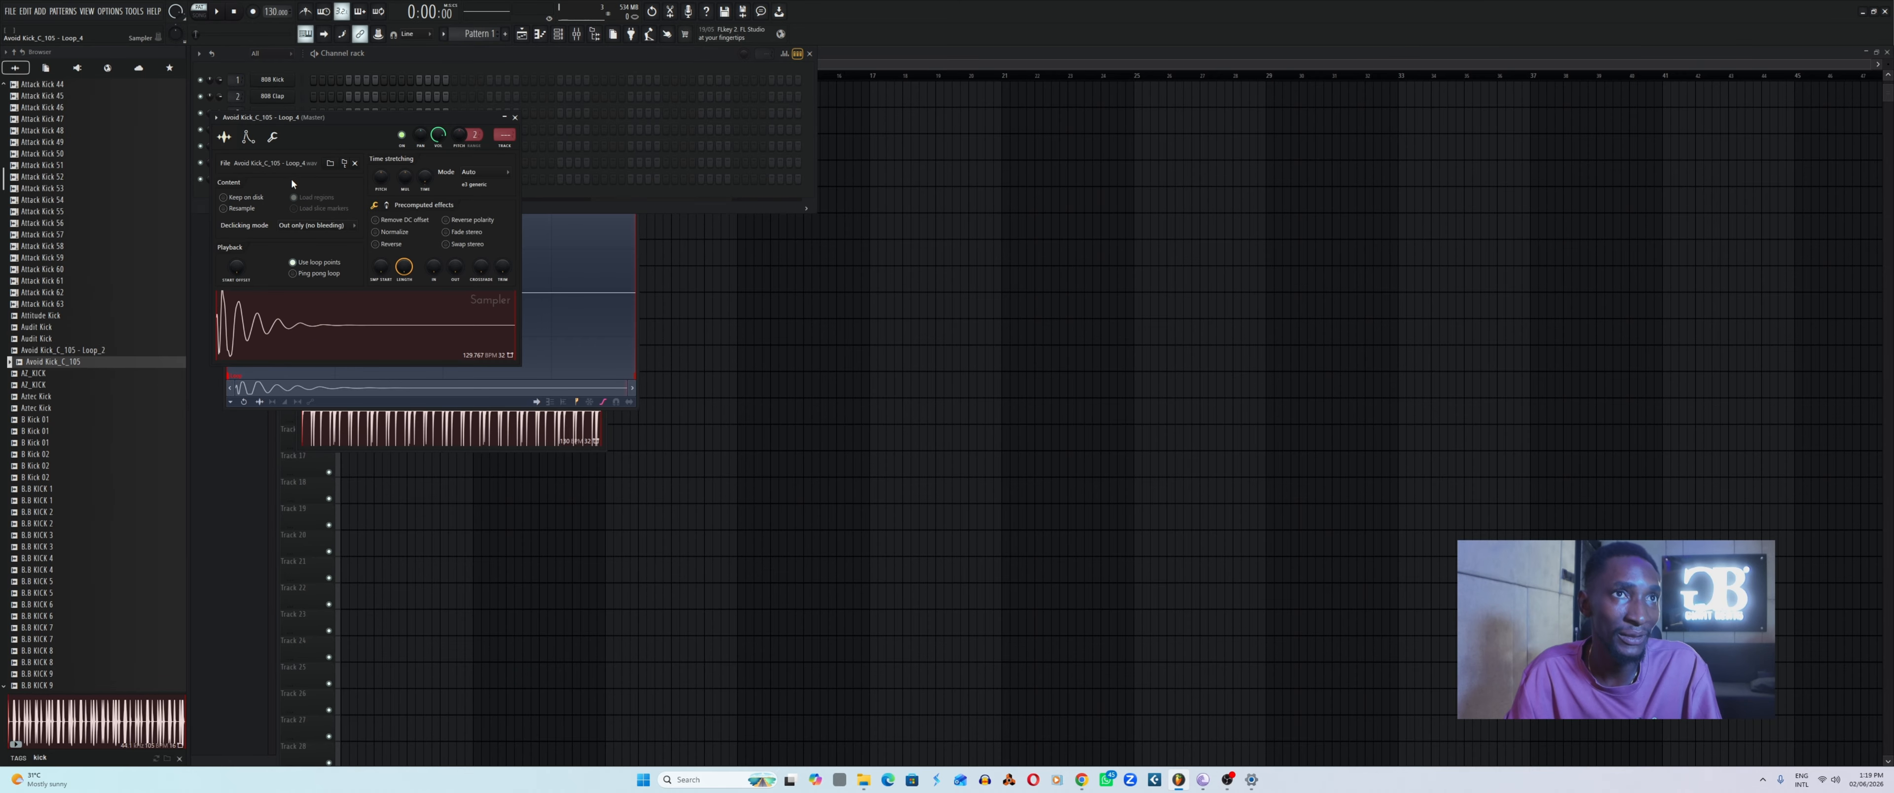
{"action": "left_click", "coordinate": [311, 325]}
{"action": "left_click", "coordinate": [295, 313]}
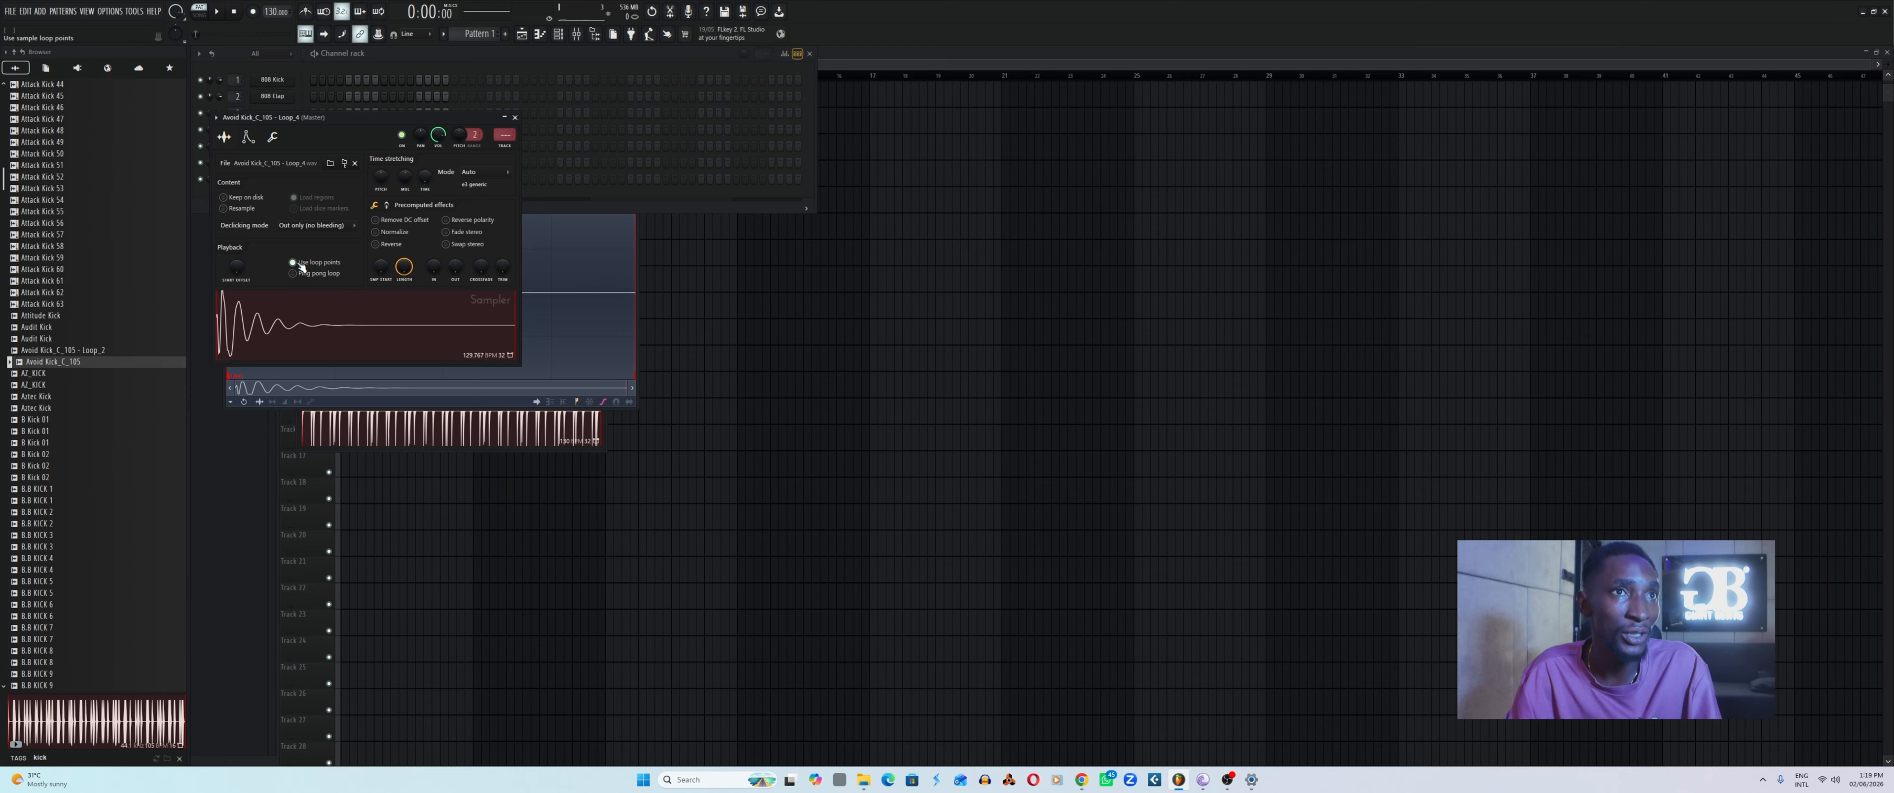
{"action": "left_click", "coordinate": [514, 118]}
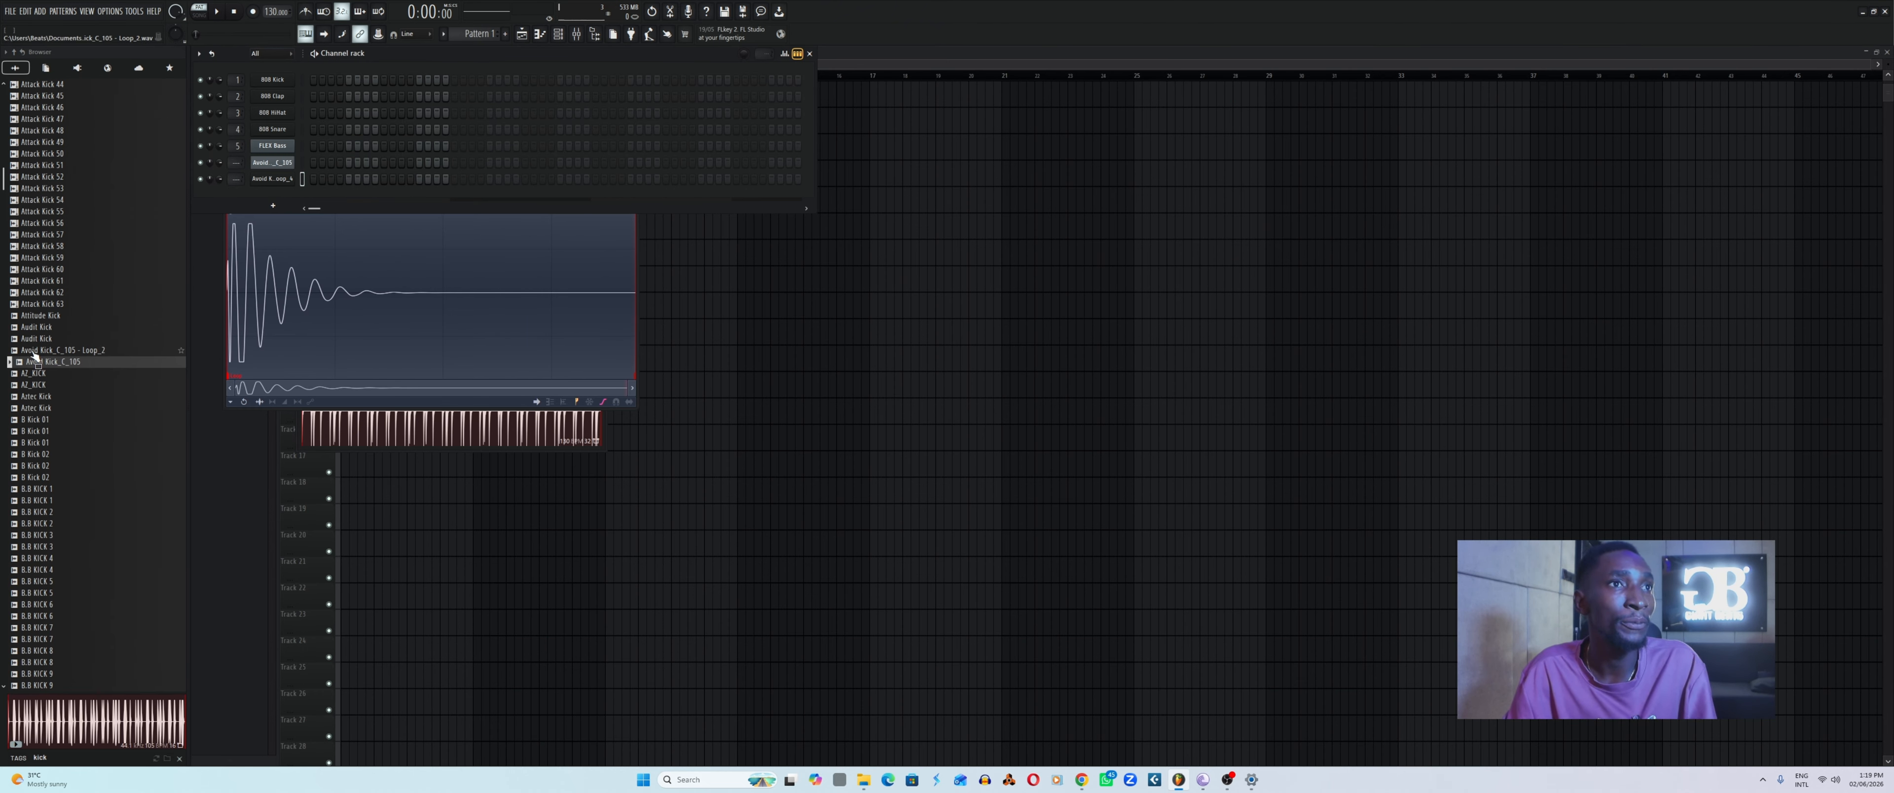
Audition Avoid Kick_C_105 - Loop_2 in the browser and load it into the 808 Kick channel in place of its sample.
{"action": "left_click", "coordinate": [61, 351]}
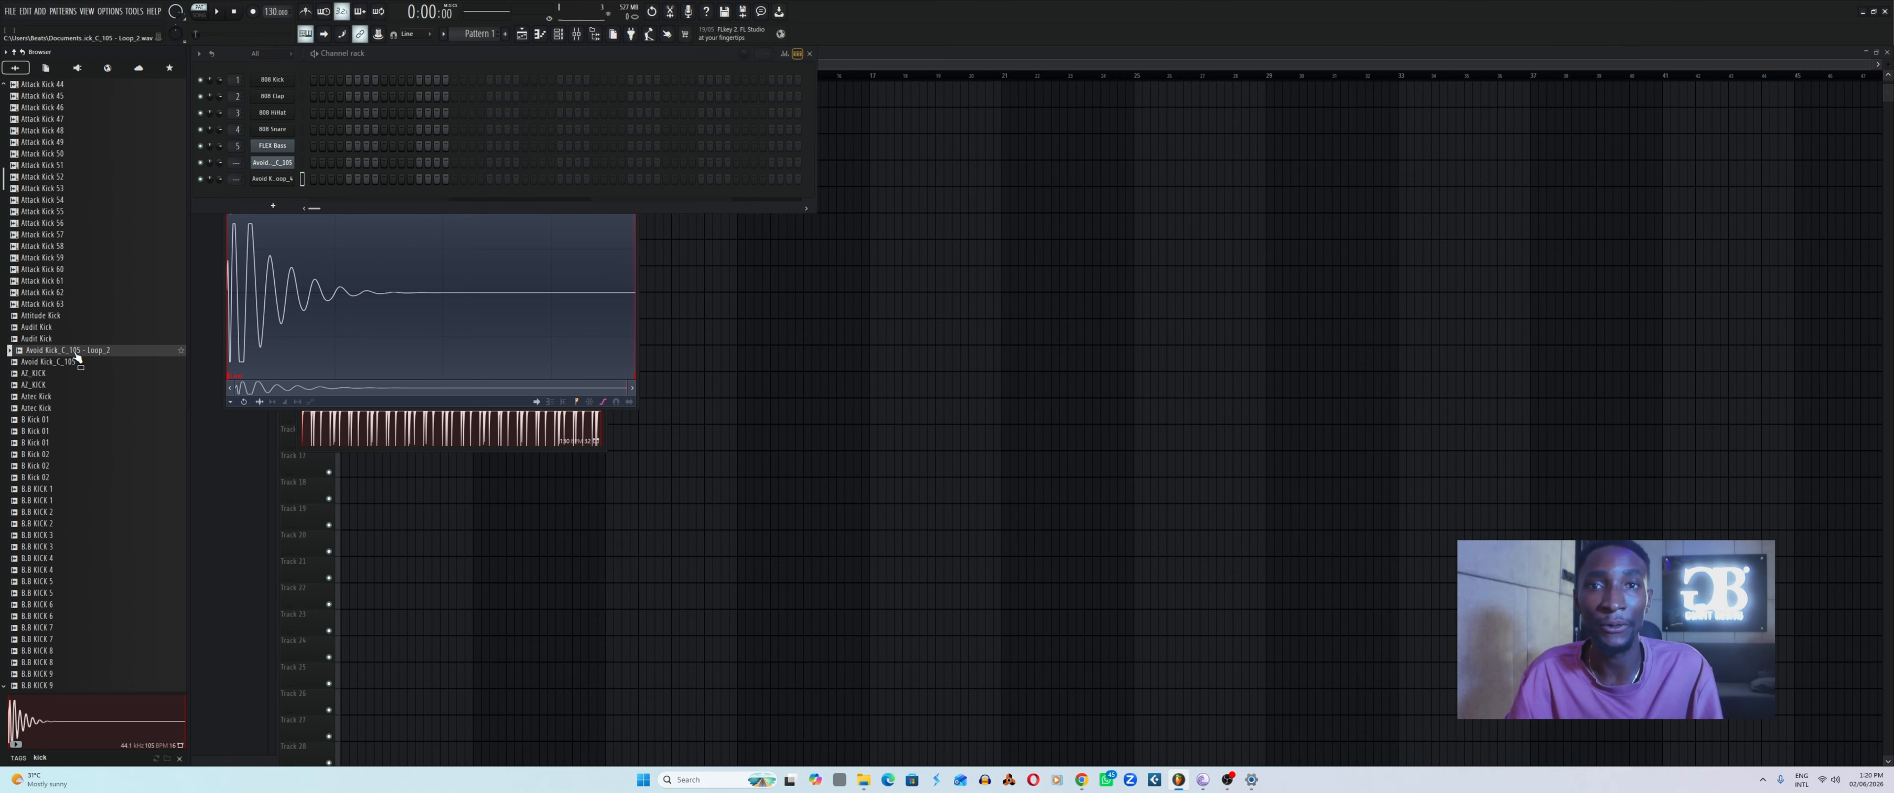
{"action": "left_click", "coordinate": [288, 79]}
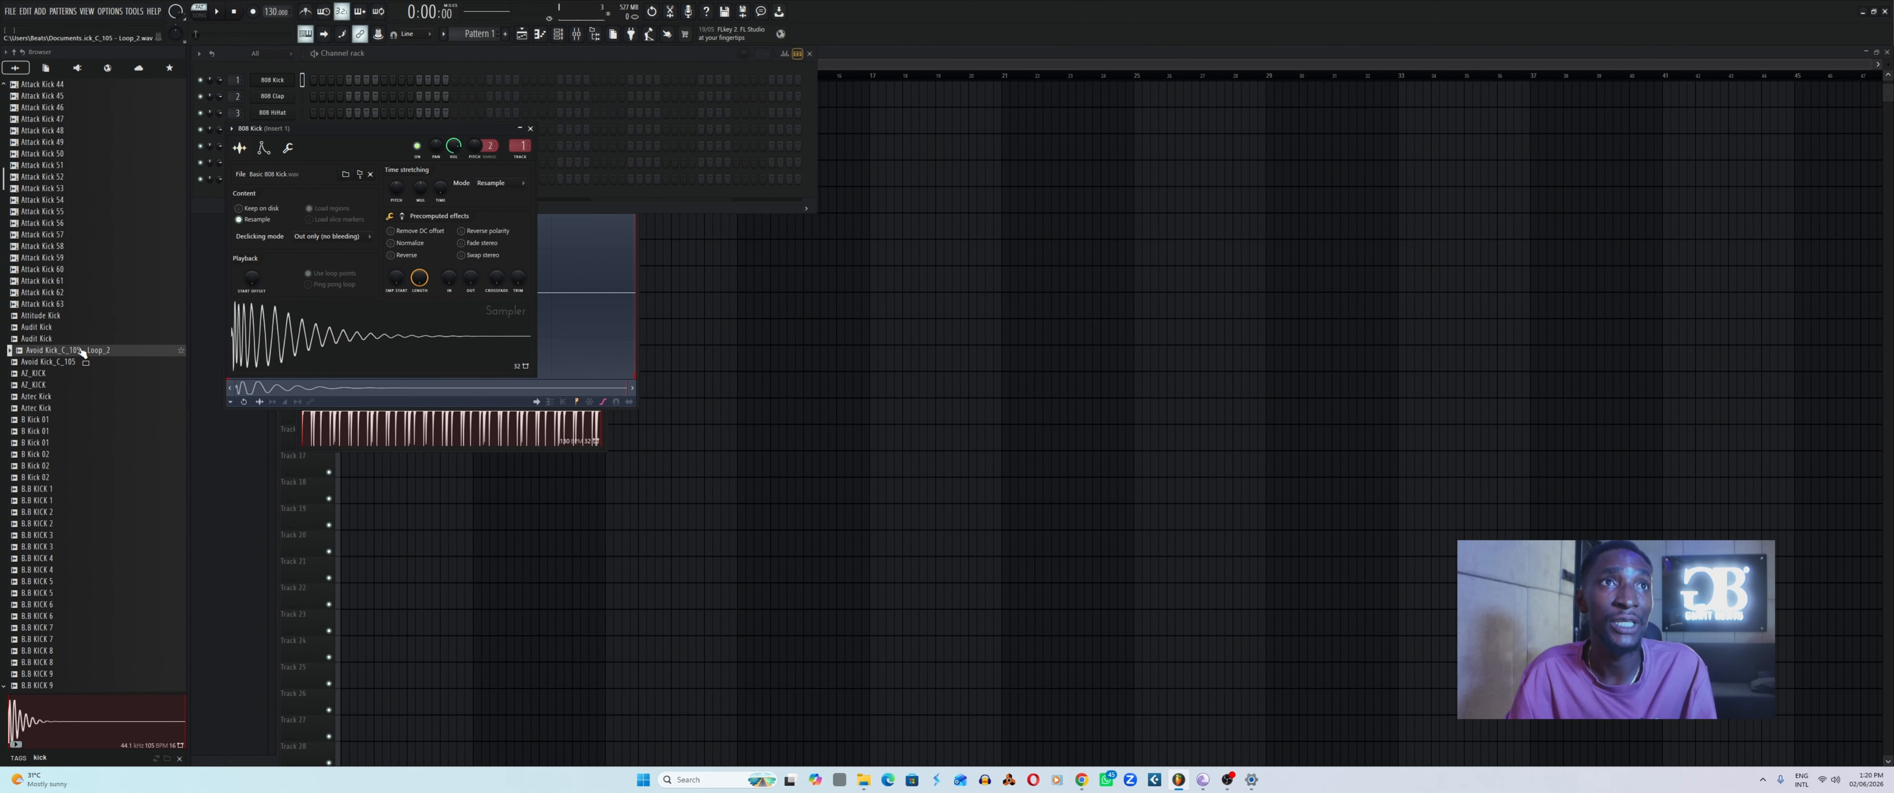
{"action": "left_click_drag", "start_coordinate": [82, 352], "coordinate": [266, 81]}
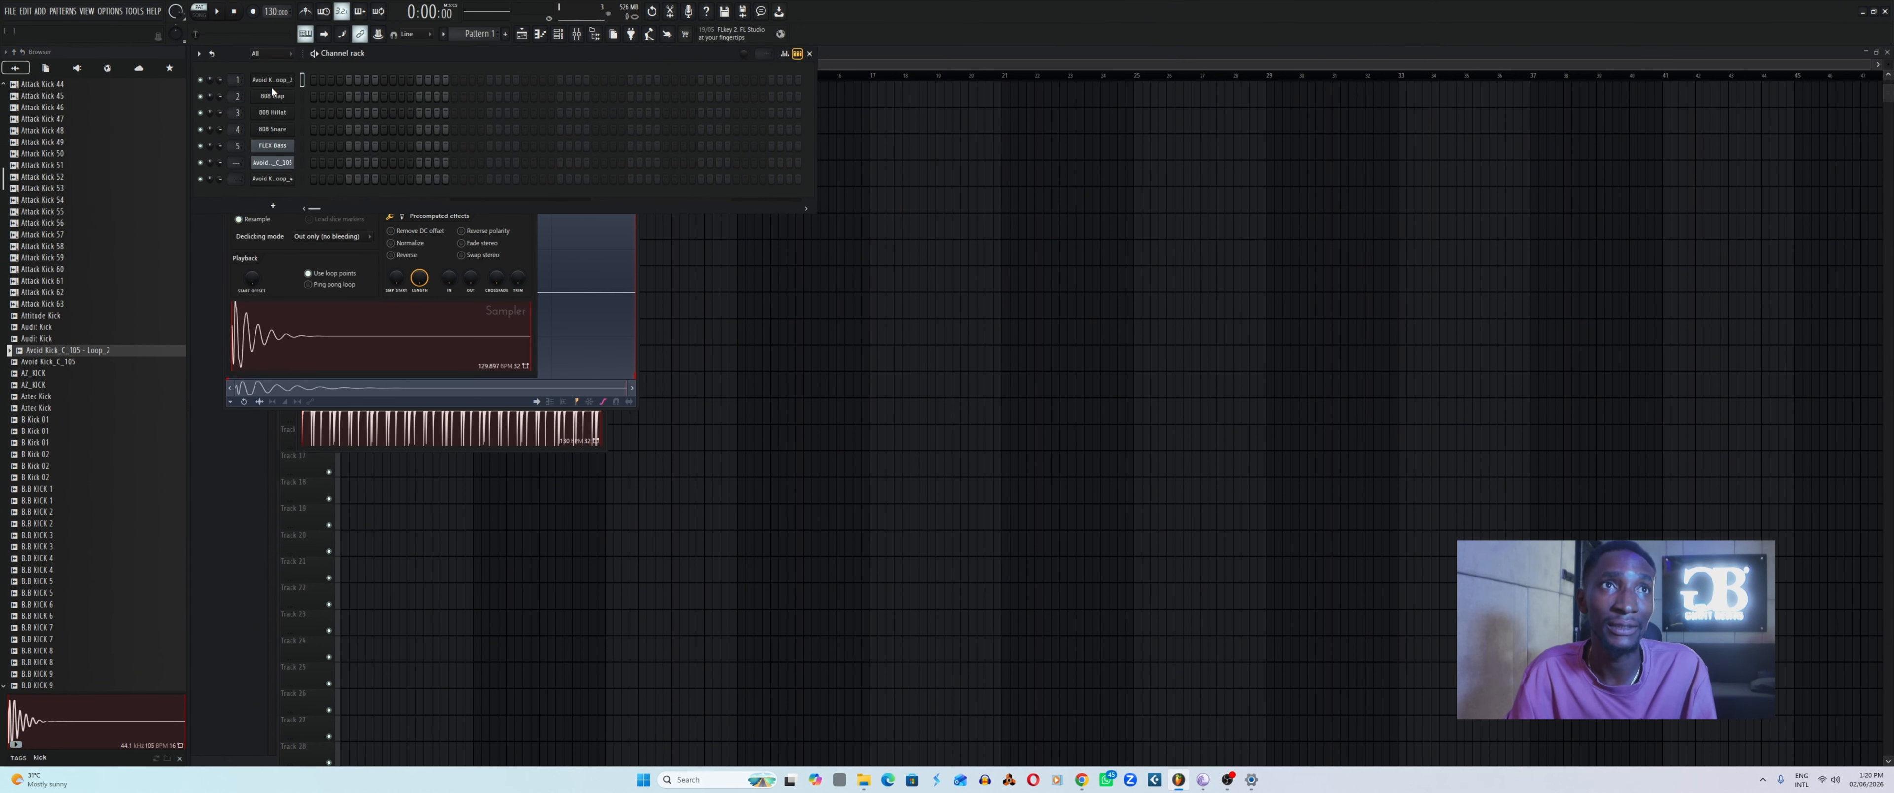
Open the Avoid Kick_C_105 - Loop_2 sample in a new channel, and also send it to the selected 808 Clap channel.
{"action": "right_click", "coordinate": [83, 352]}
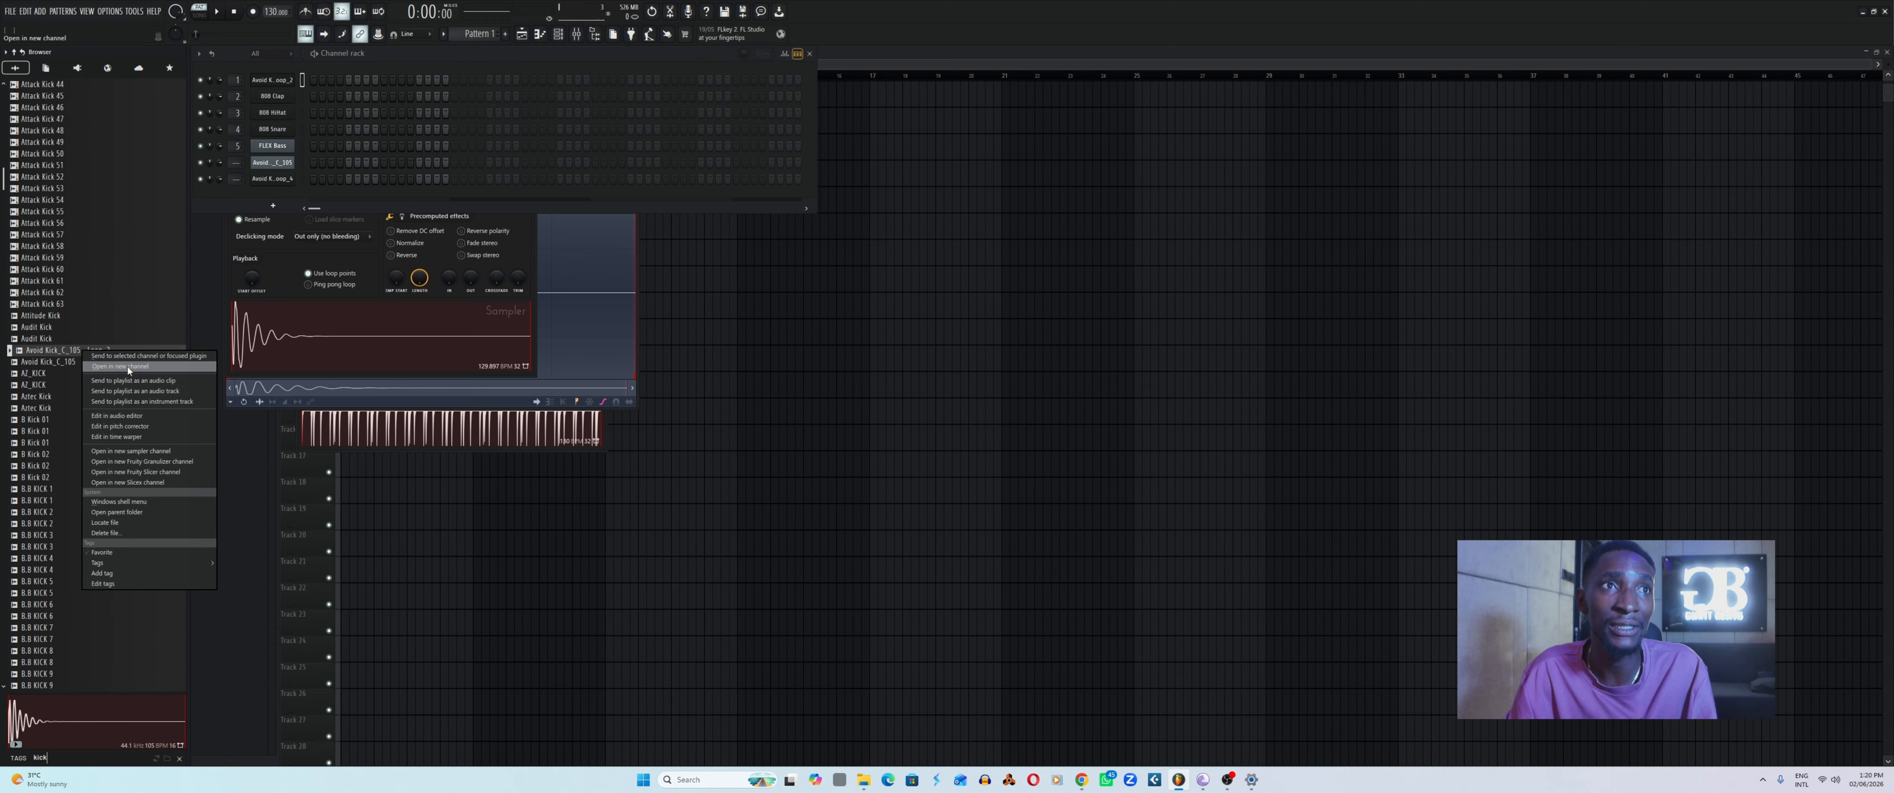
{"action": "left_click", "coordinate": [127, 367]}
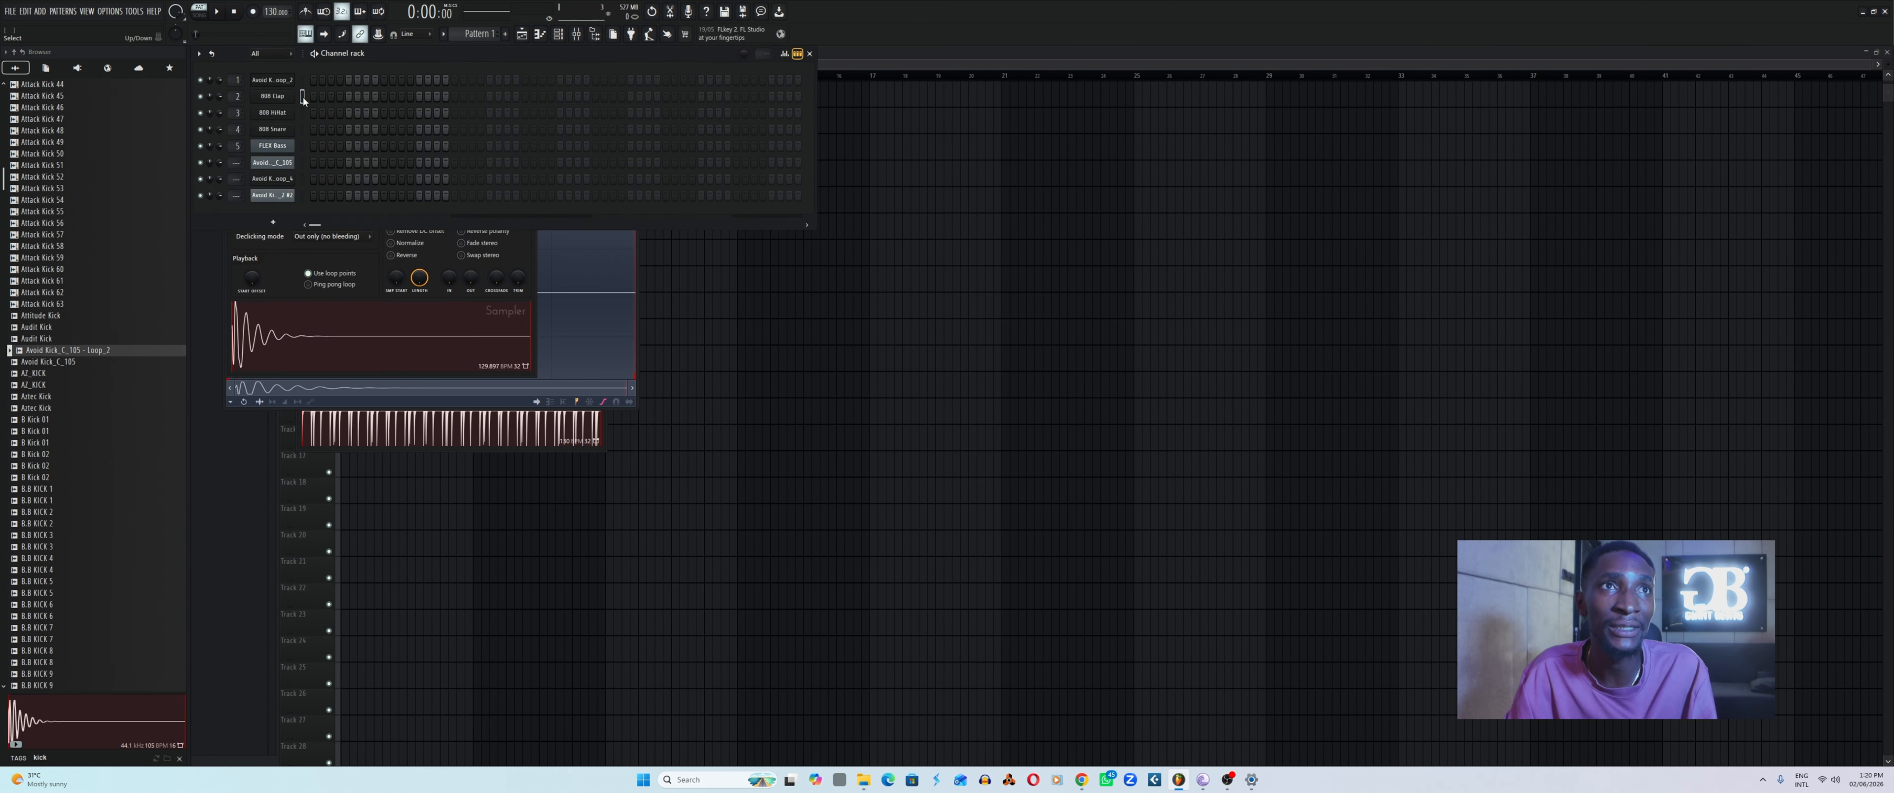
{"action": "right_click", "coordinate": [57, 350]}
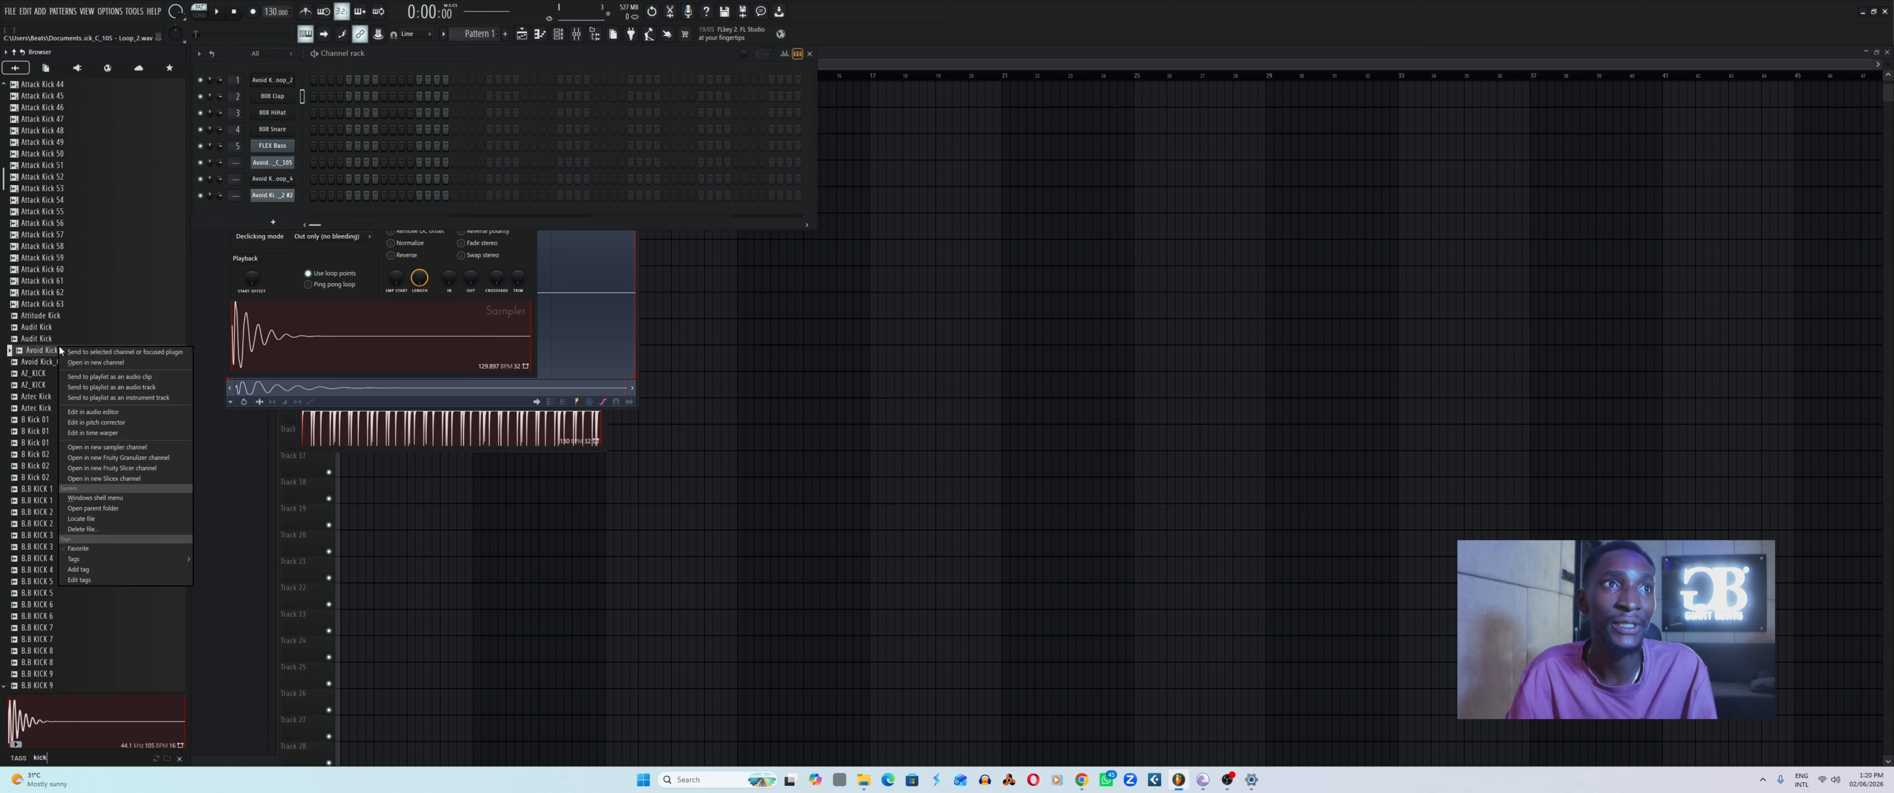
{"action": "left_click", "coordinate": [91, 355]}
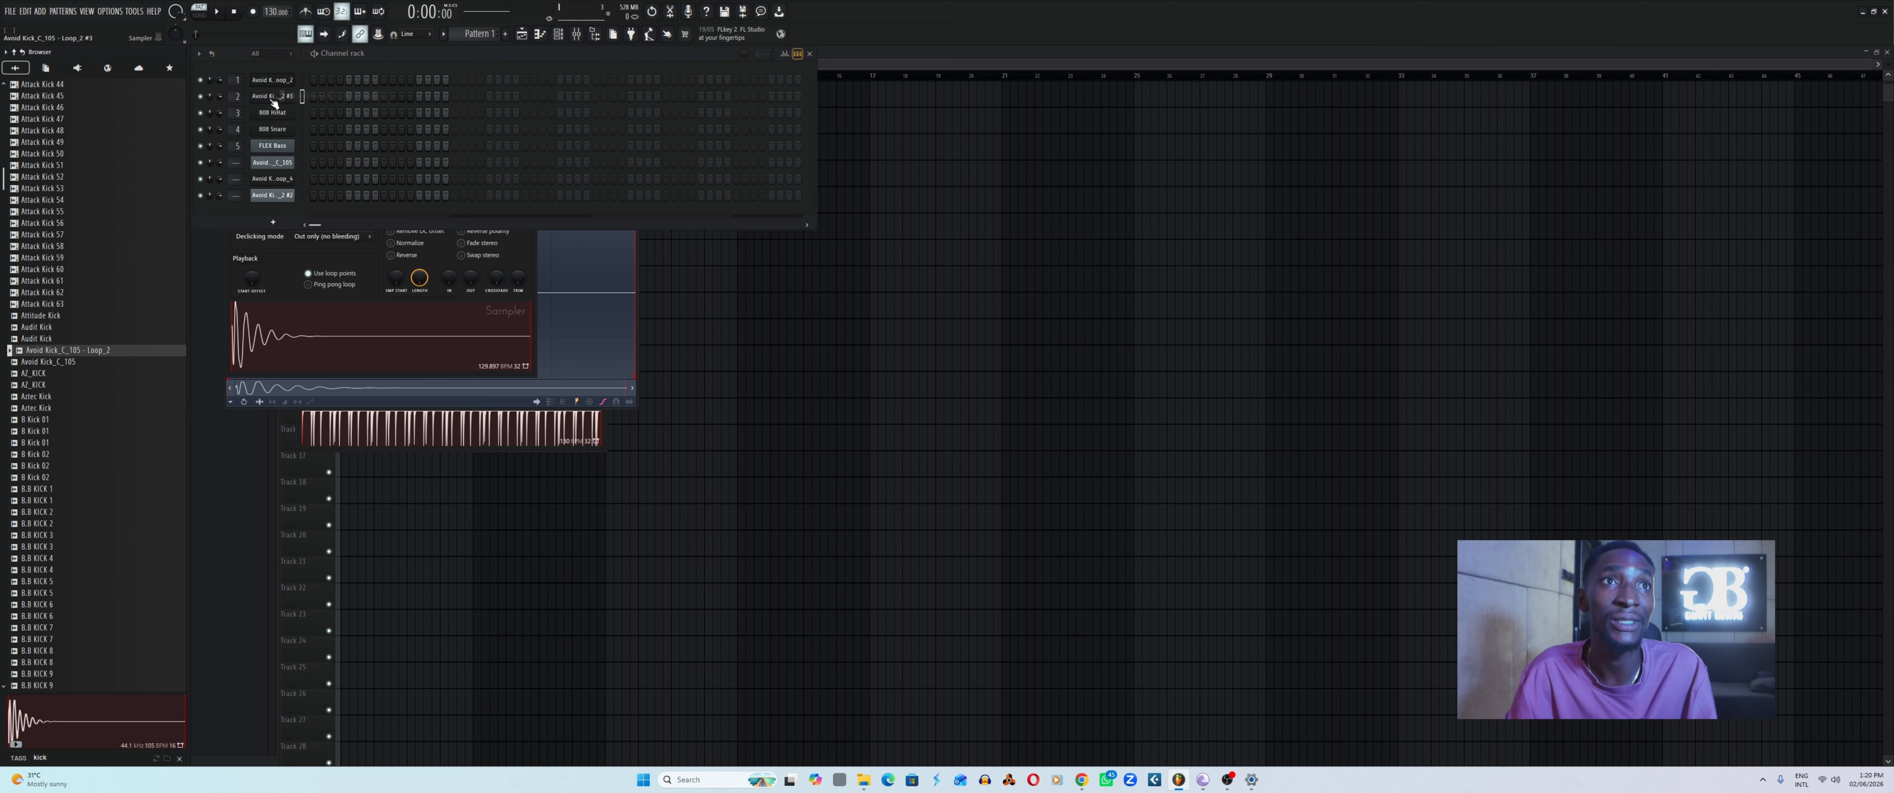
Delete the first two channels in the rack, the former 808 Clap and 808 Kick channels holding Loop_2.
{"action": "right_click", "coordinate": [288, 95]}
{"action": "left_click", "coordinate": [325, 233]}
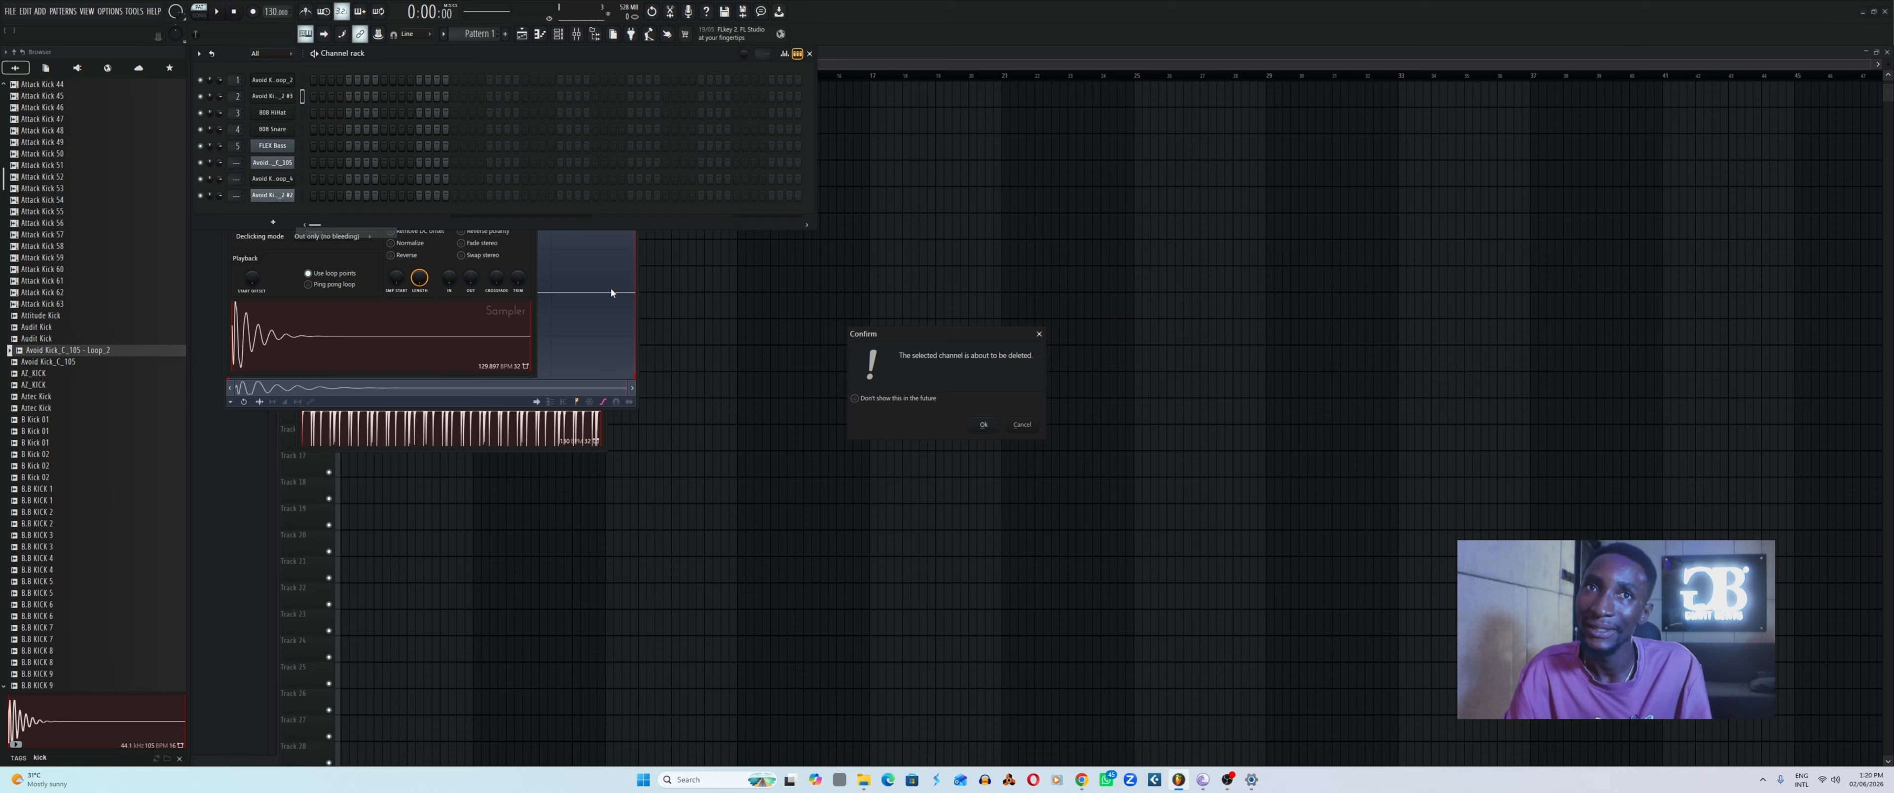
{"action": "left_click", "coordinate": [992, 427]}
{"action": "right_click", "coordinate": [279, 78]}
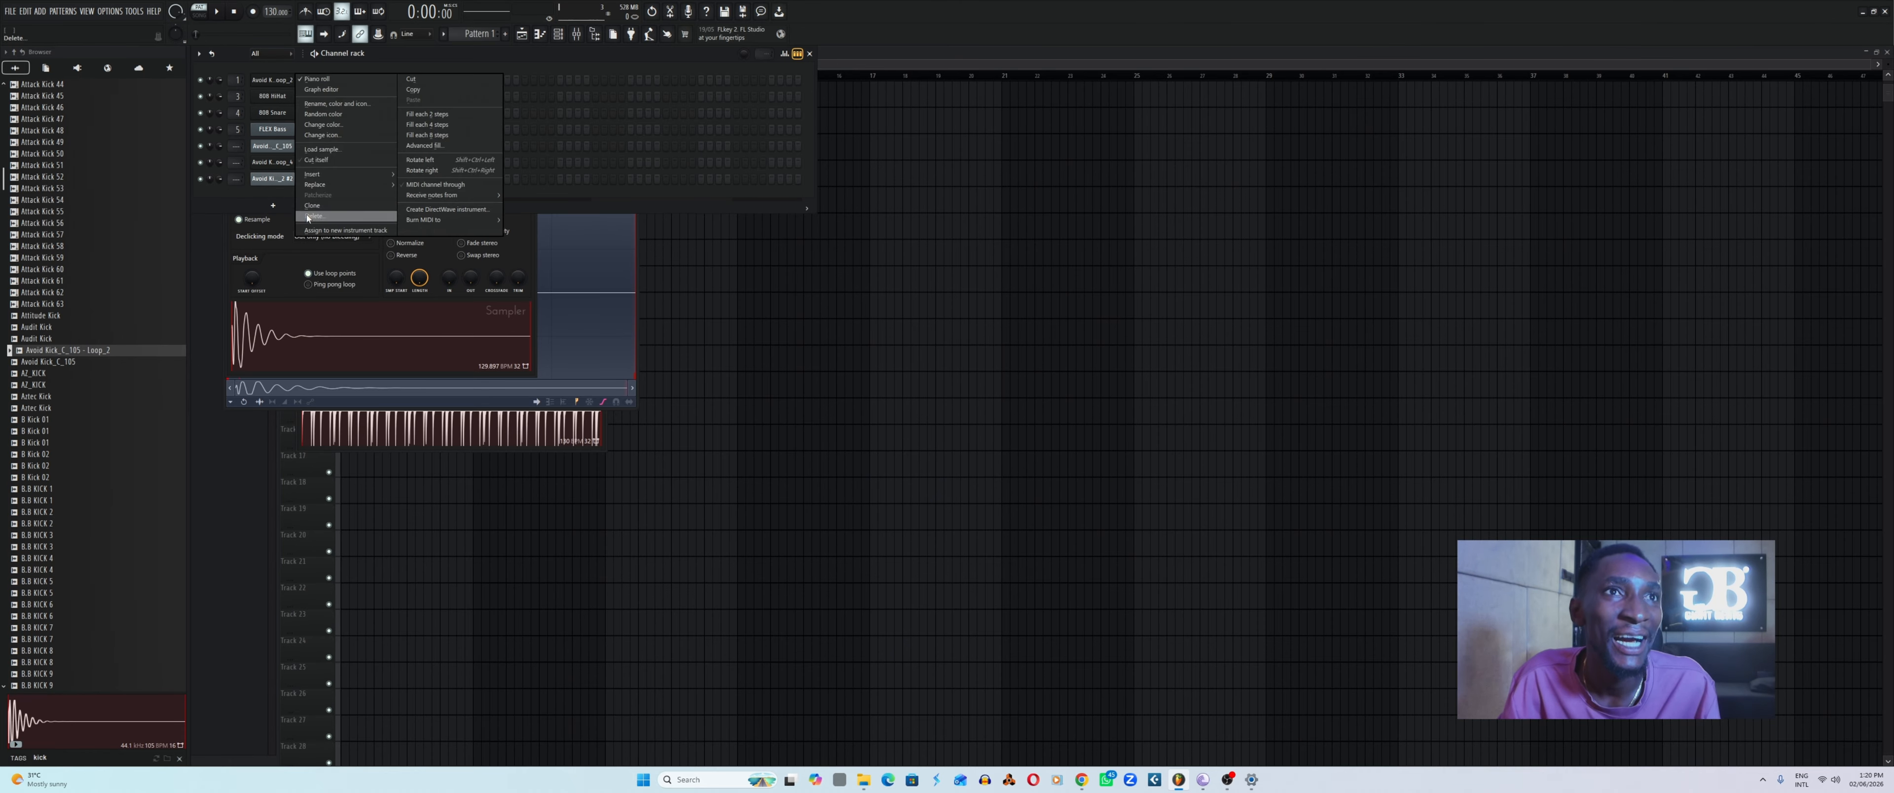
{"action": "left_click", "coordinate": [325, 218]}
{"action": "left_click", "coordinate": [983, 425]}
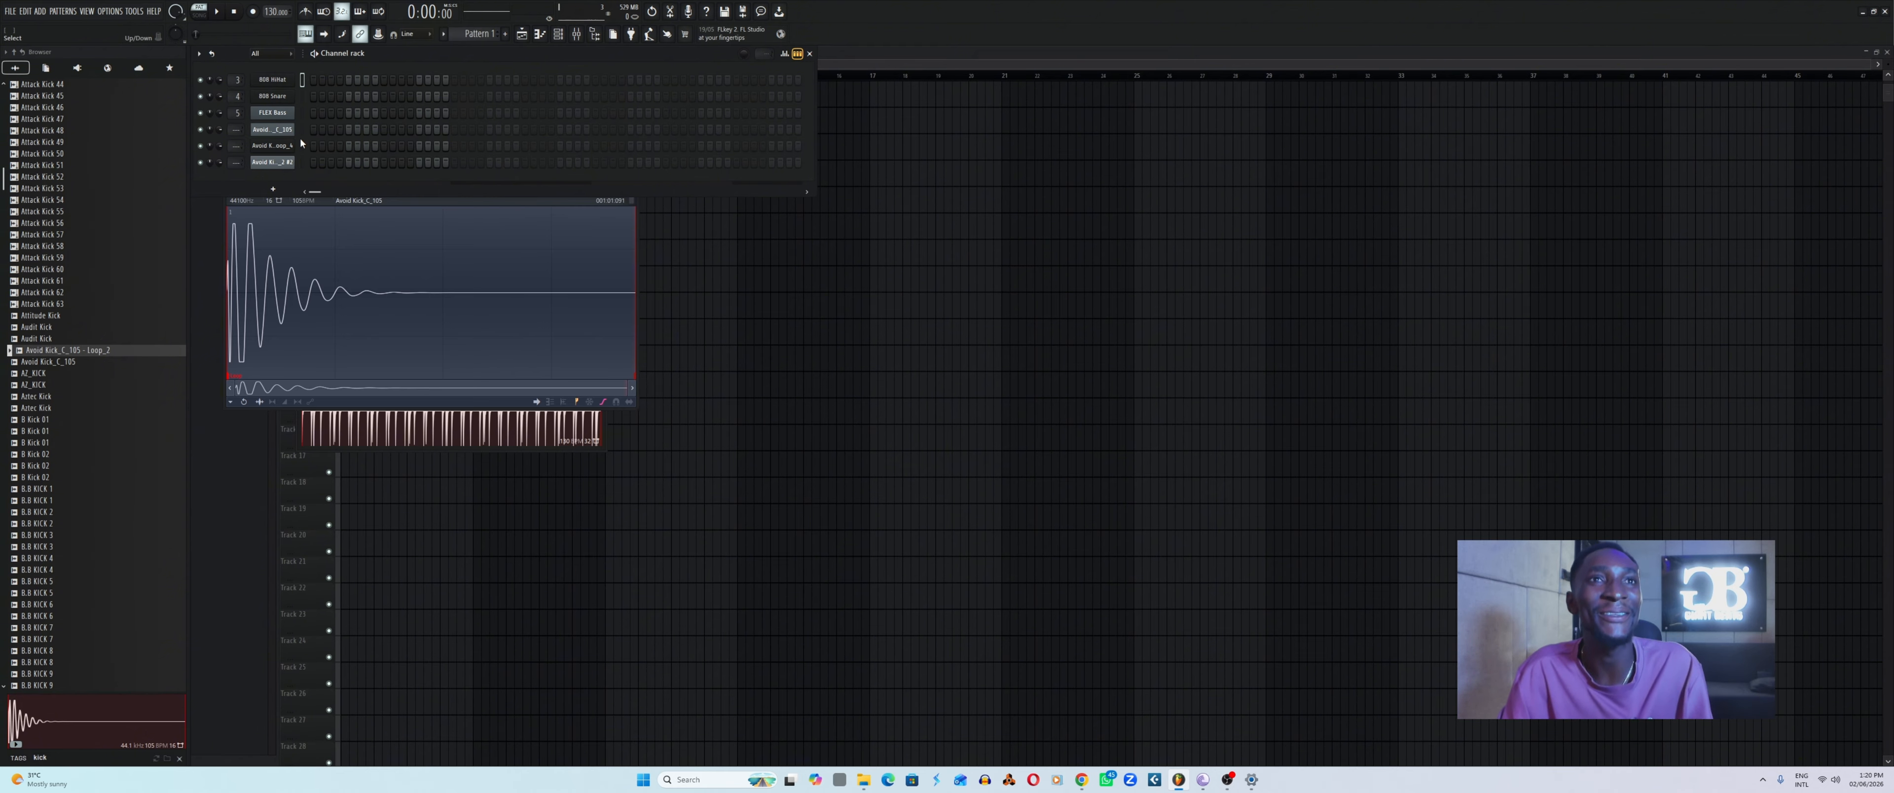
Delete the 808 HiHat and 808 Snare channels from the channel rack.
{"action": "right_click", "coordinate": [283, 81]}
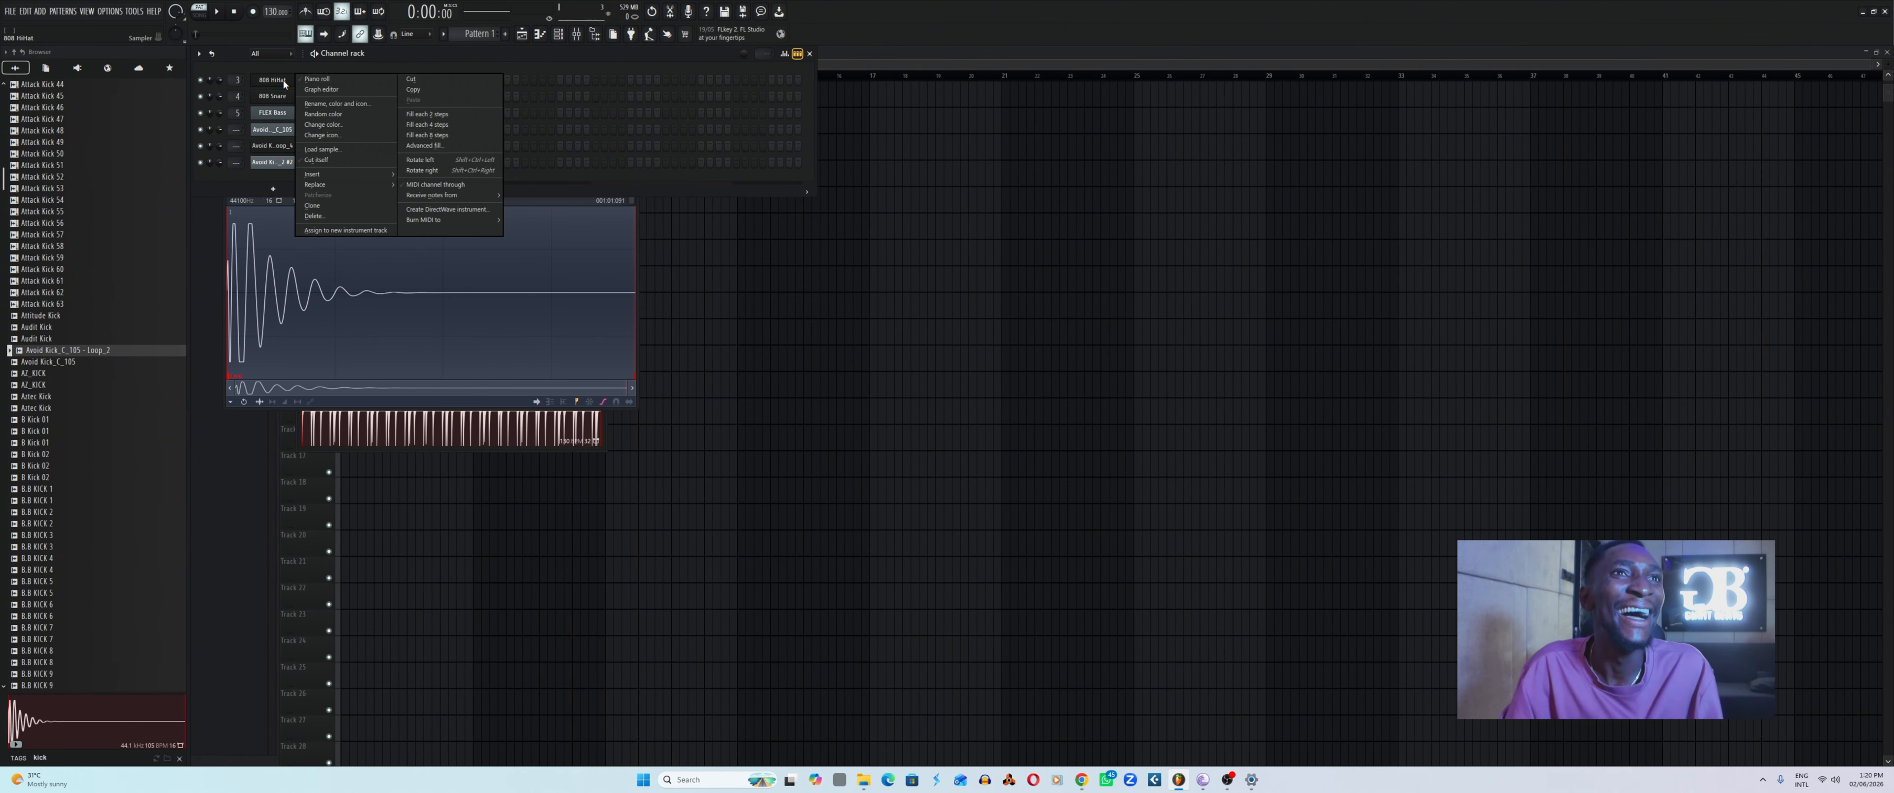
{"action": "left_click", "coordinate": [329, 218]}
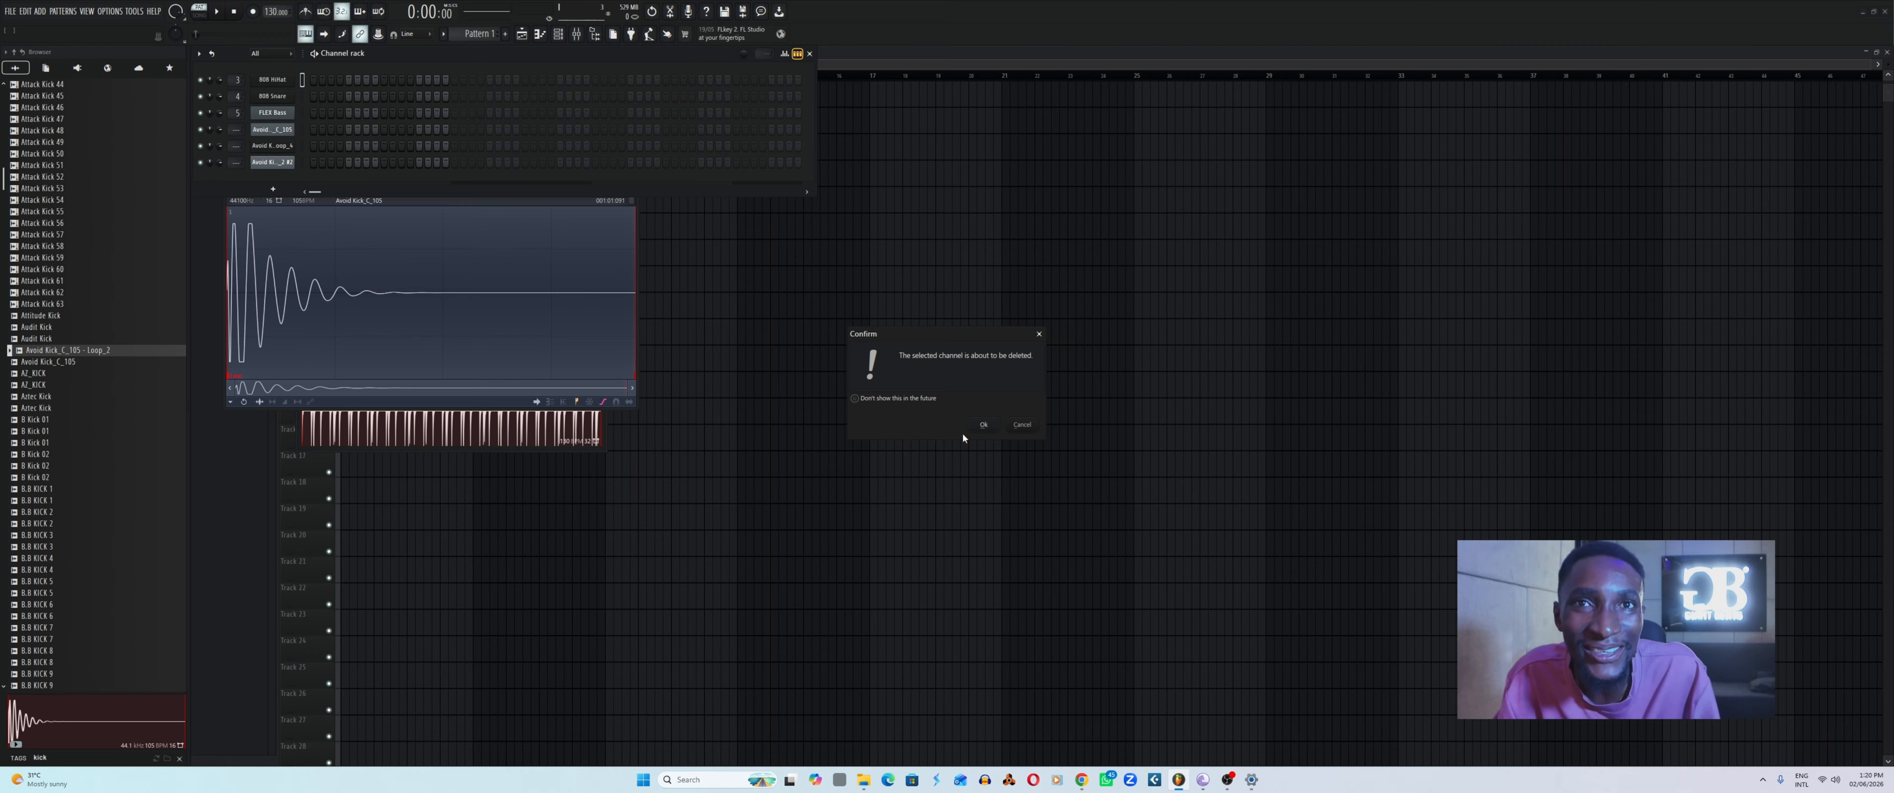
{"action": "left_click", "coordinate": [982, 425]}
{"action": "right_click", "coordinate": [280, 105]}
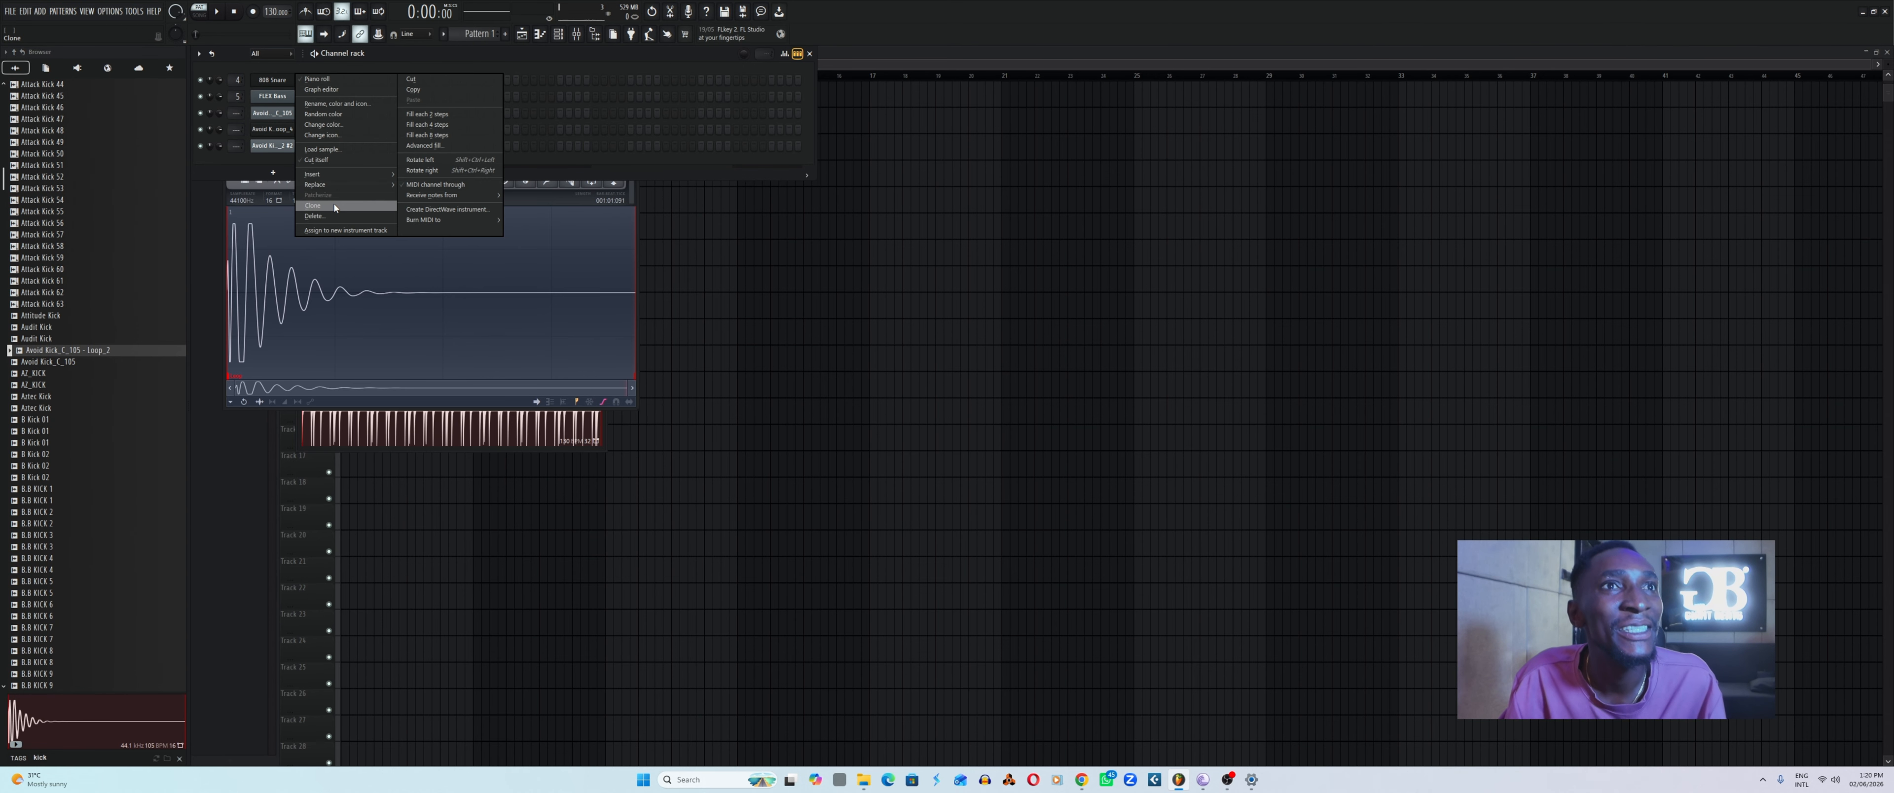
{"action": "left_click", "coordinate": [342, 216]}
{"action": "left_click", "coordinate": [983, 424]}
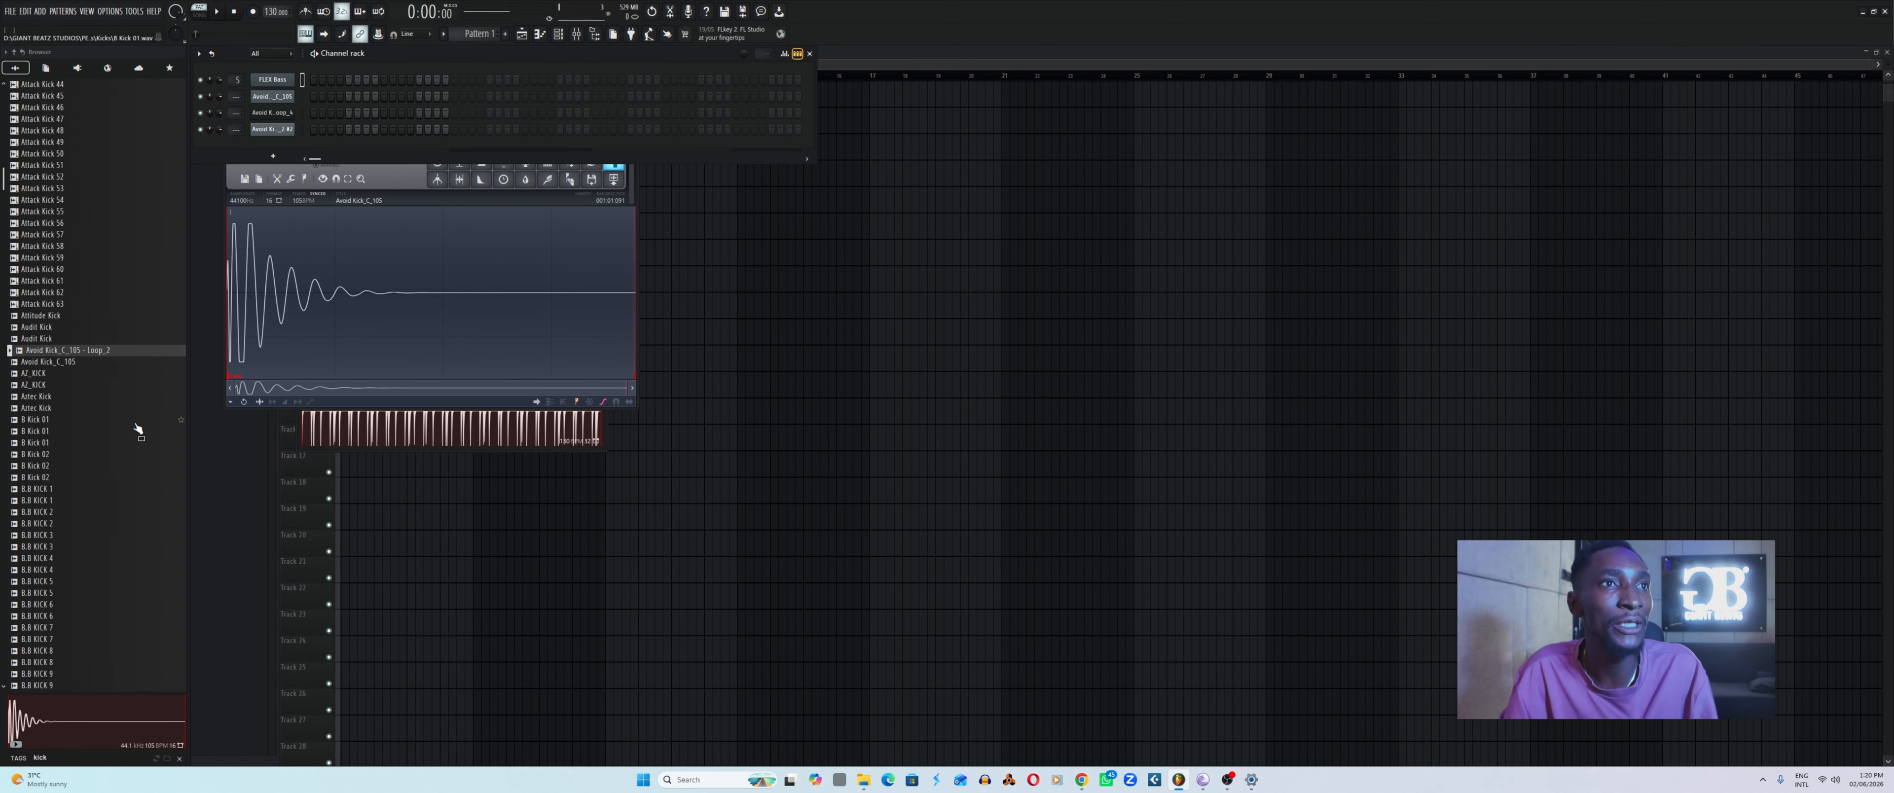
Replace the browser's search text with "snare drum" to search for snare samples.
{"action": "scroll", "coordinate": [135, 420], "scroll_direction": "down", "scroll_amount": 8}
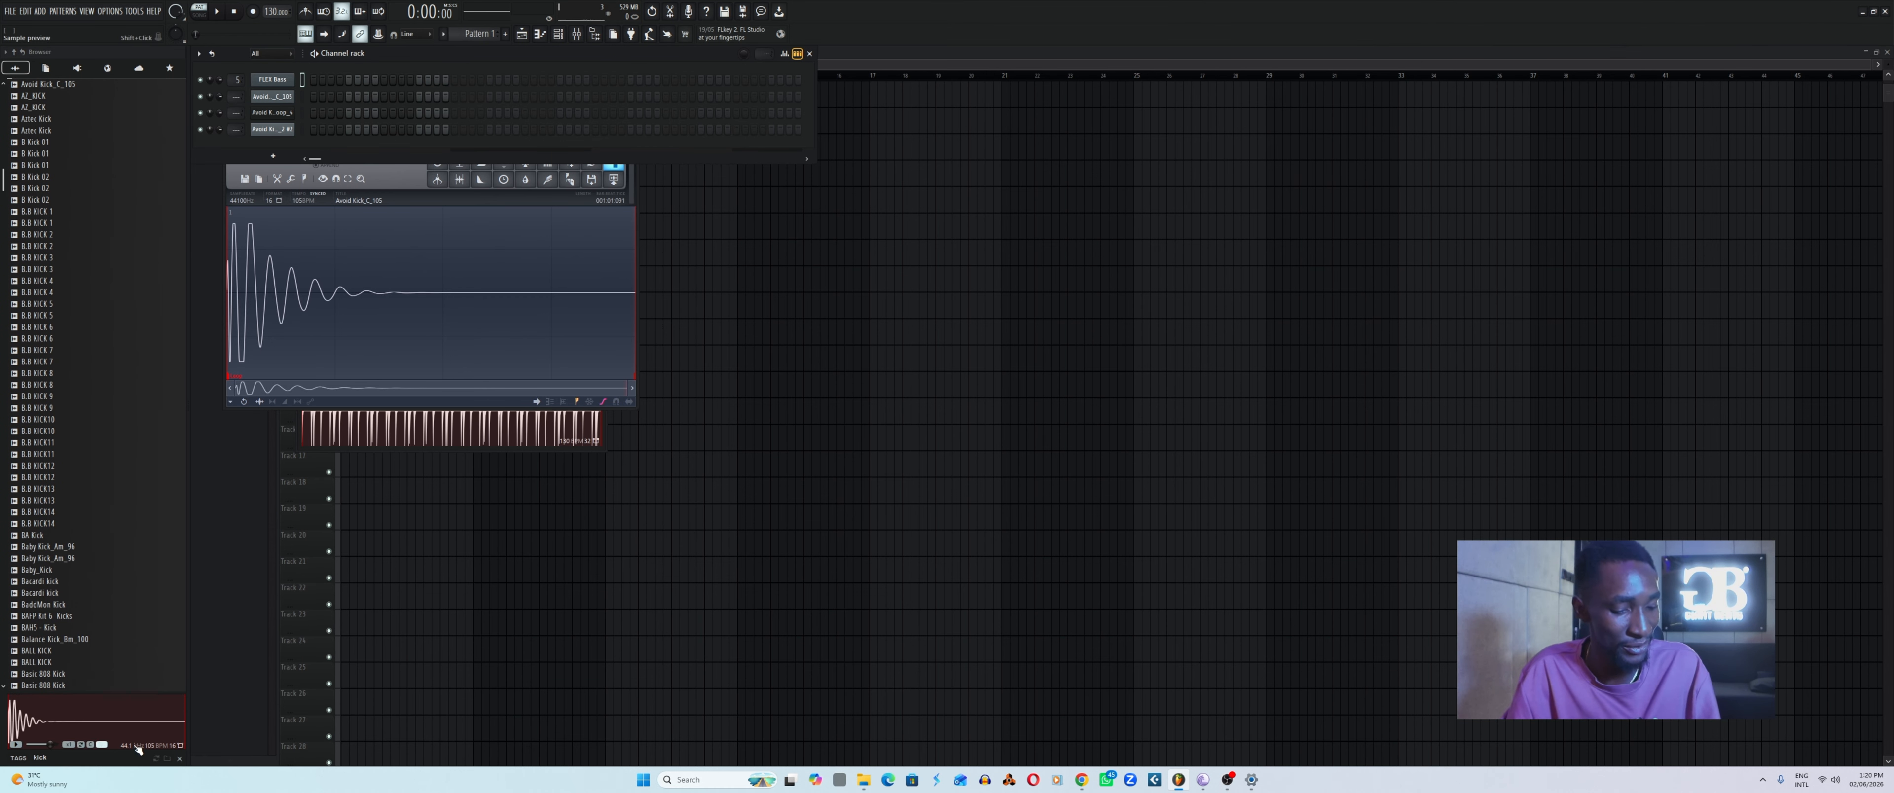
{"action": "left_click_drag", "start_coordinate": [51, 757], "coordinate": [31, 756]}
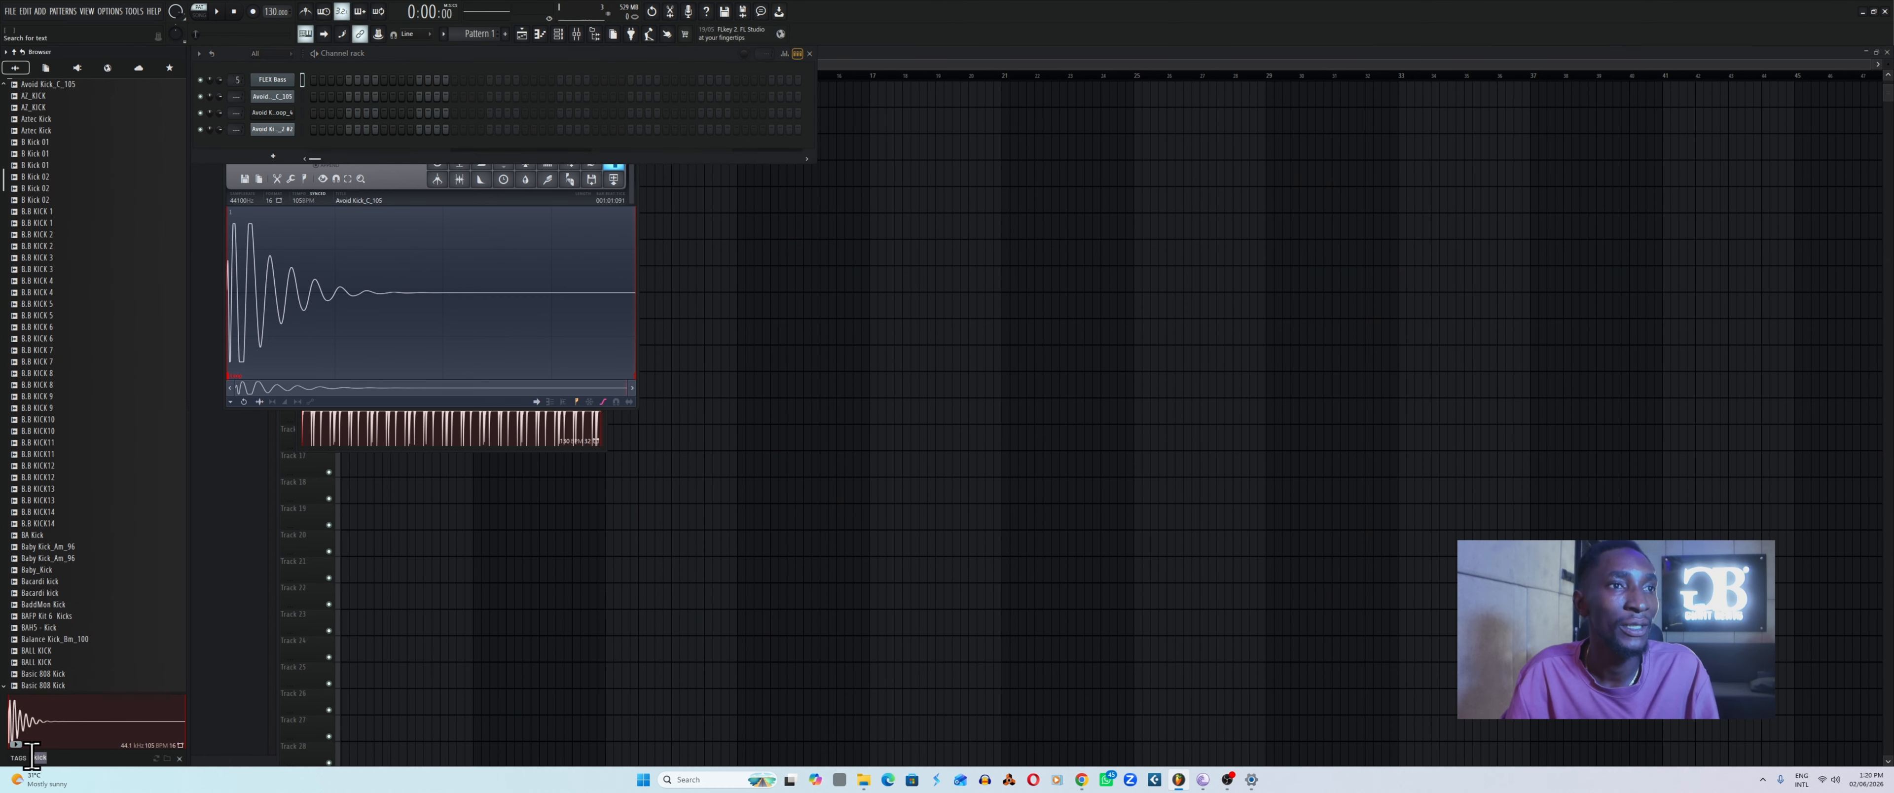
{"action": "type", "text": "s"}
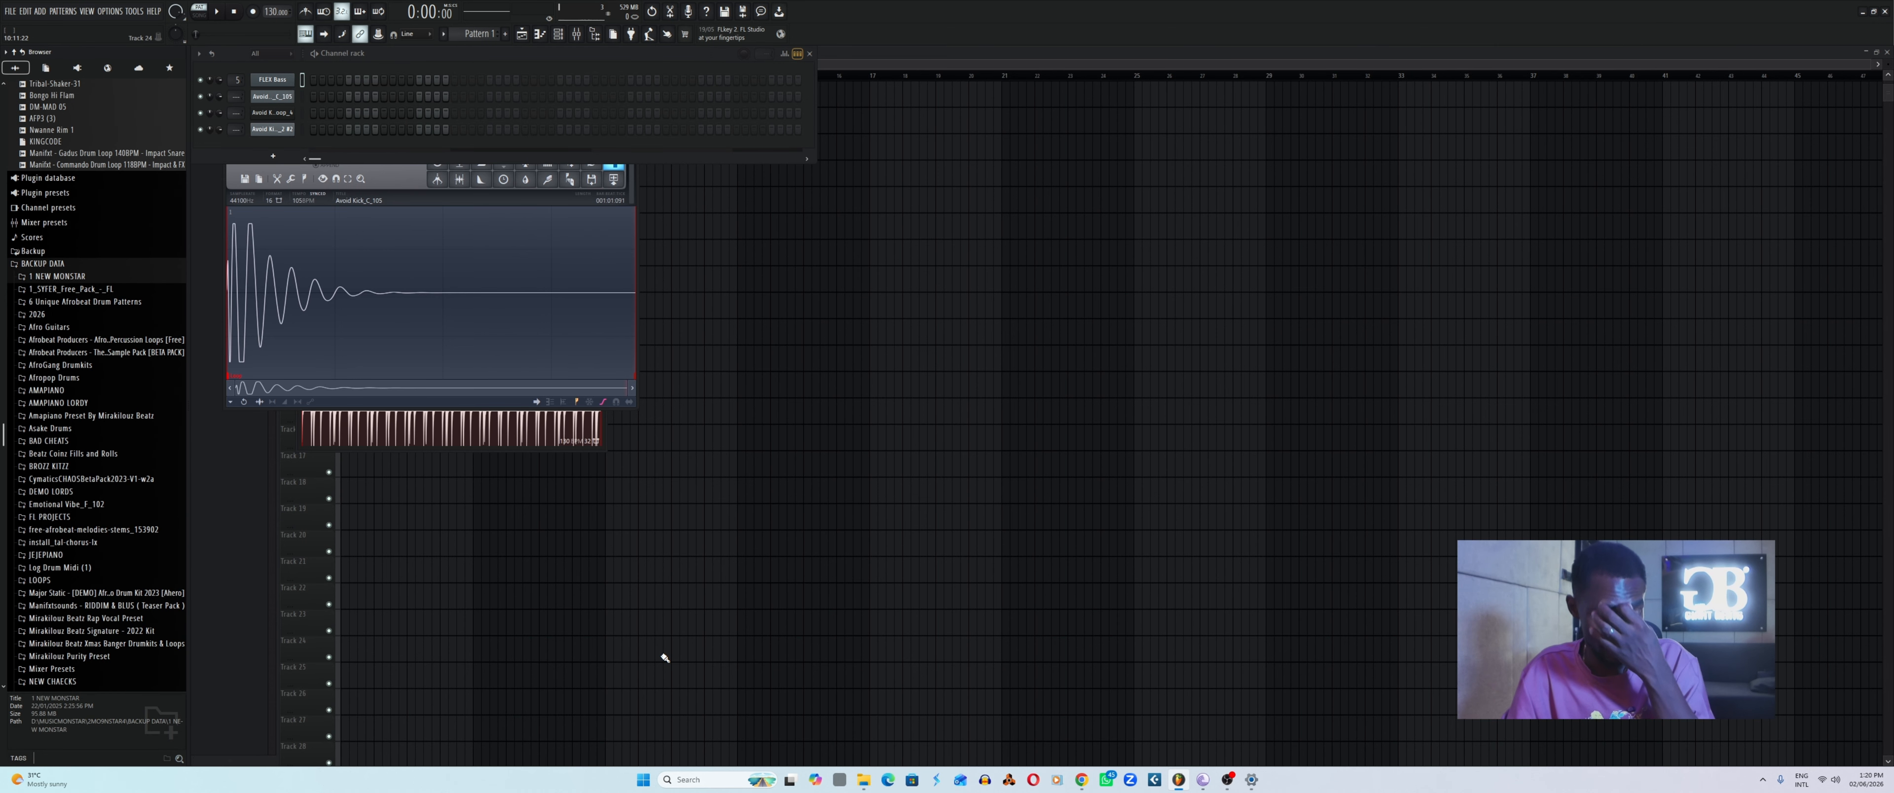
{"action": "type", "text": "nare"}
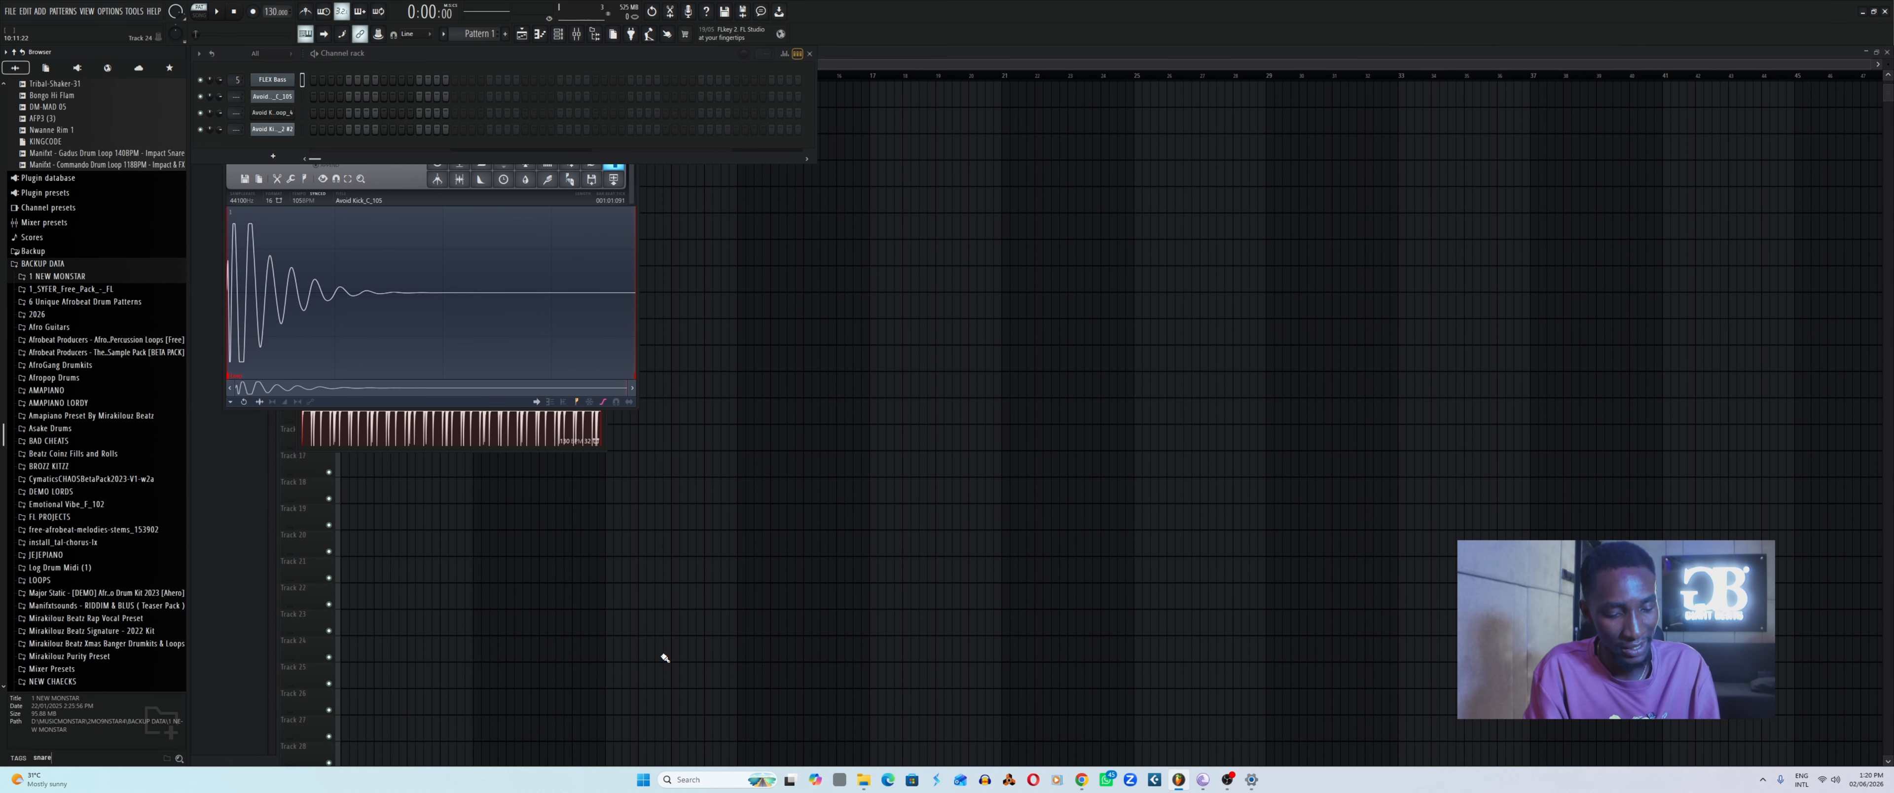
{"action": "type", "text": " drum"}
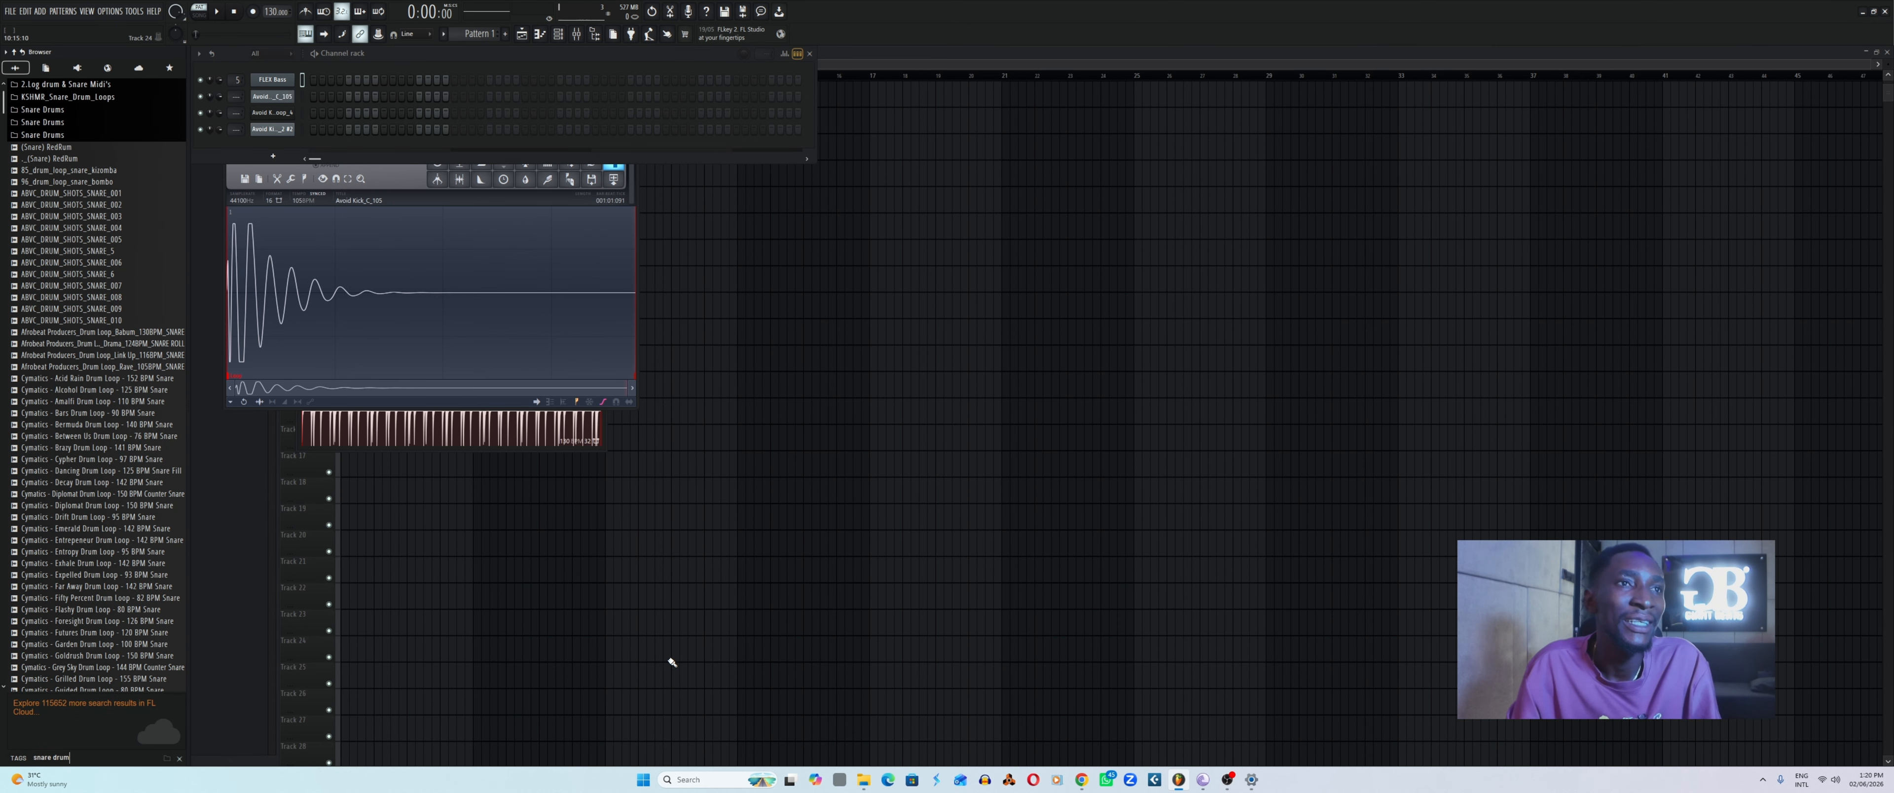
Audition the ABVC_DRUM_SHOTS_SNARE samples 009, 008 and 007 in the browser results.
{"action": "scroll", "coordinate": [88, 368], "scroll_direction": "down", "scroll_amount": 4}
{"action": "left_click", "coordinate": [84, 170]}
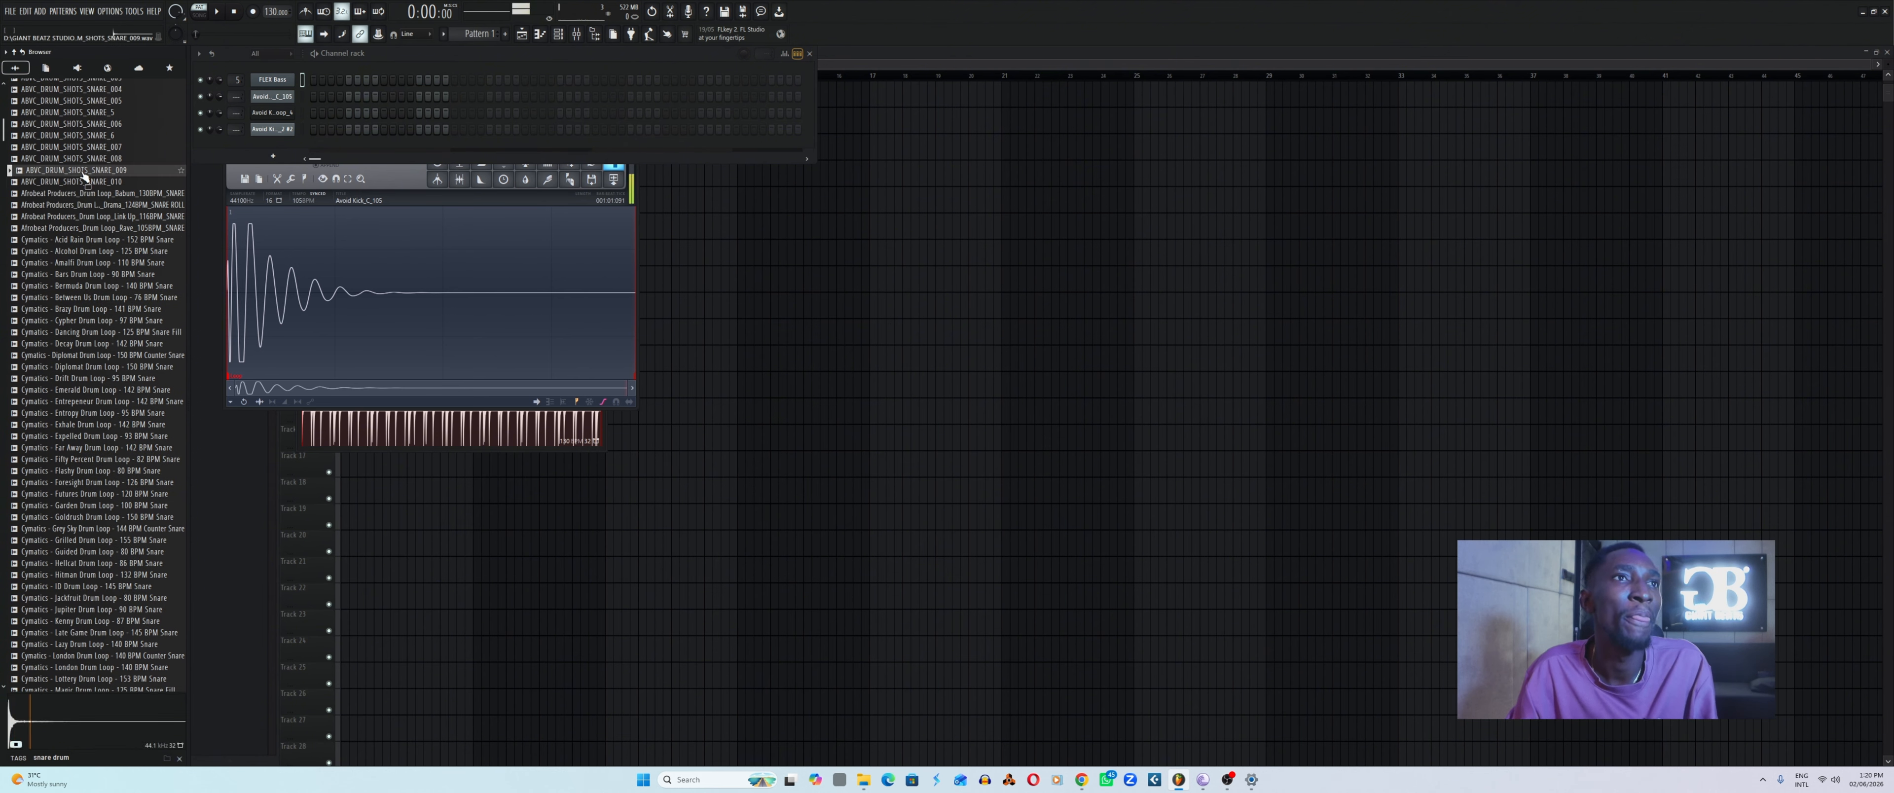
{"action": "left_click", "coordinate": [83, 160]}
{"action": "left_click", "coordinate": [84, 149]}
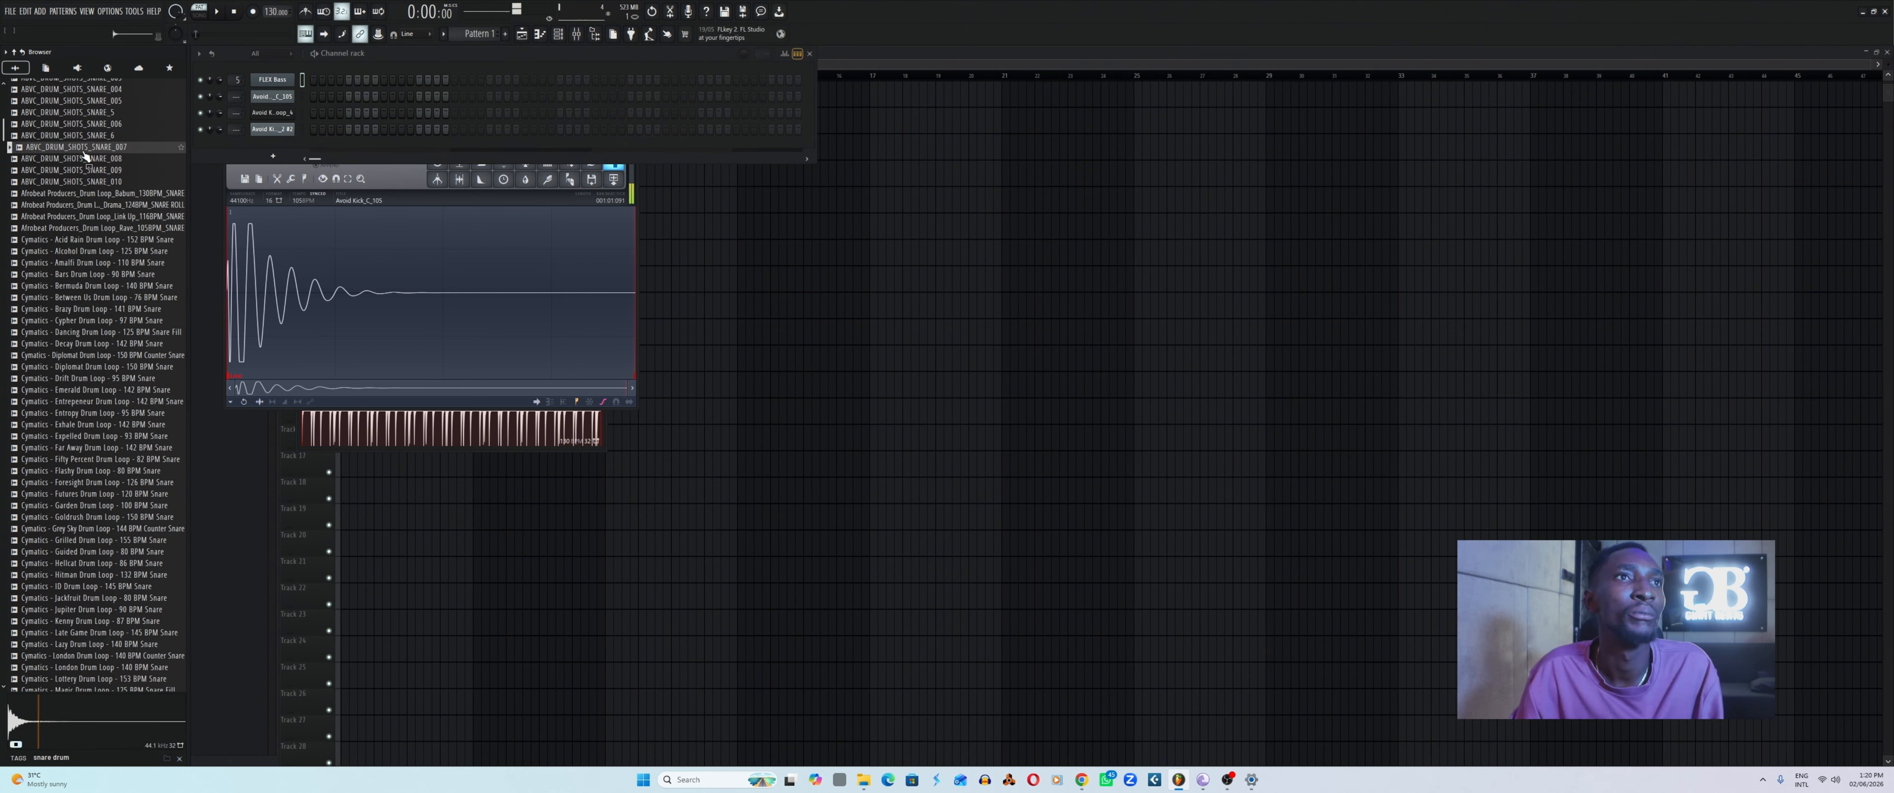
Audition the ABVC_DRUM_SHOTS_SNARE samples 007, 6, 006 and 5 in the browser and settle on 006.
{"action": "left_click", "coordinate": [84, 158]}
{"action": "left_click", "coordinate": [94, 136]}
{"action": "left_click", "coordinate": [96, 125]}
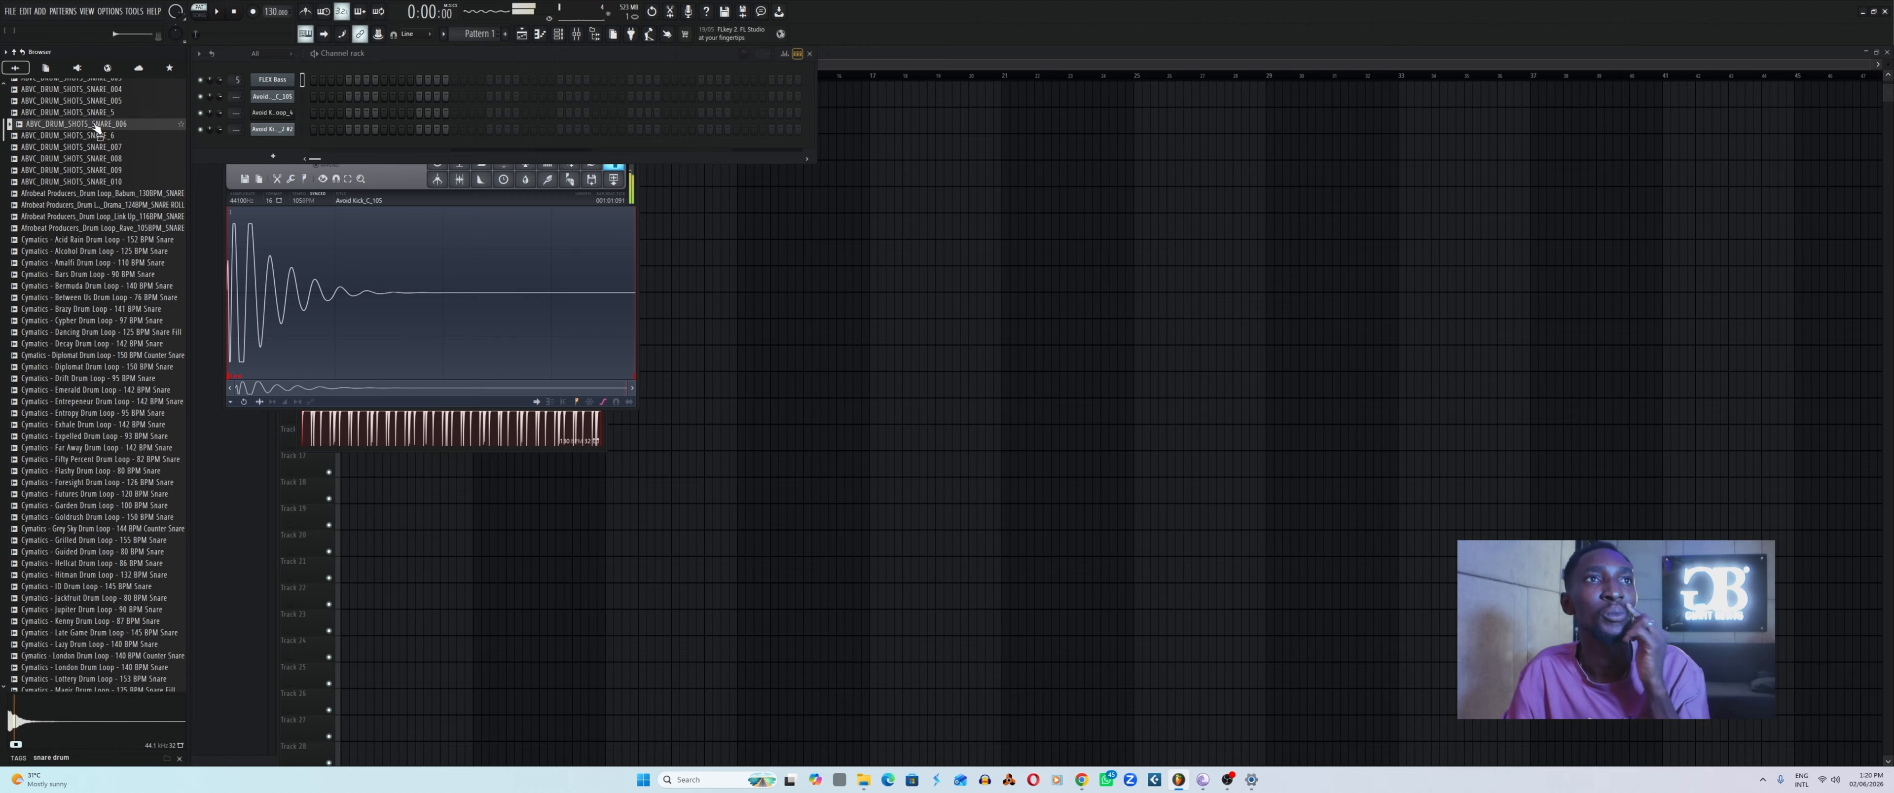
{"action": "left_click", "coordinate": [98, 114]}
{"action": "left_click", "coordinate": [100, 124]}
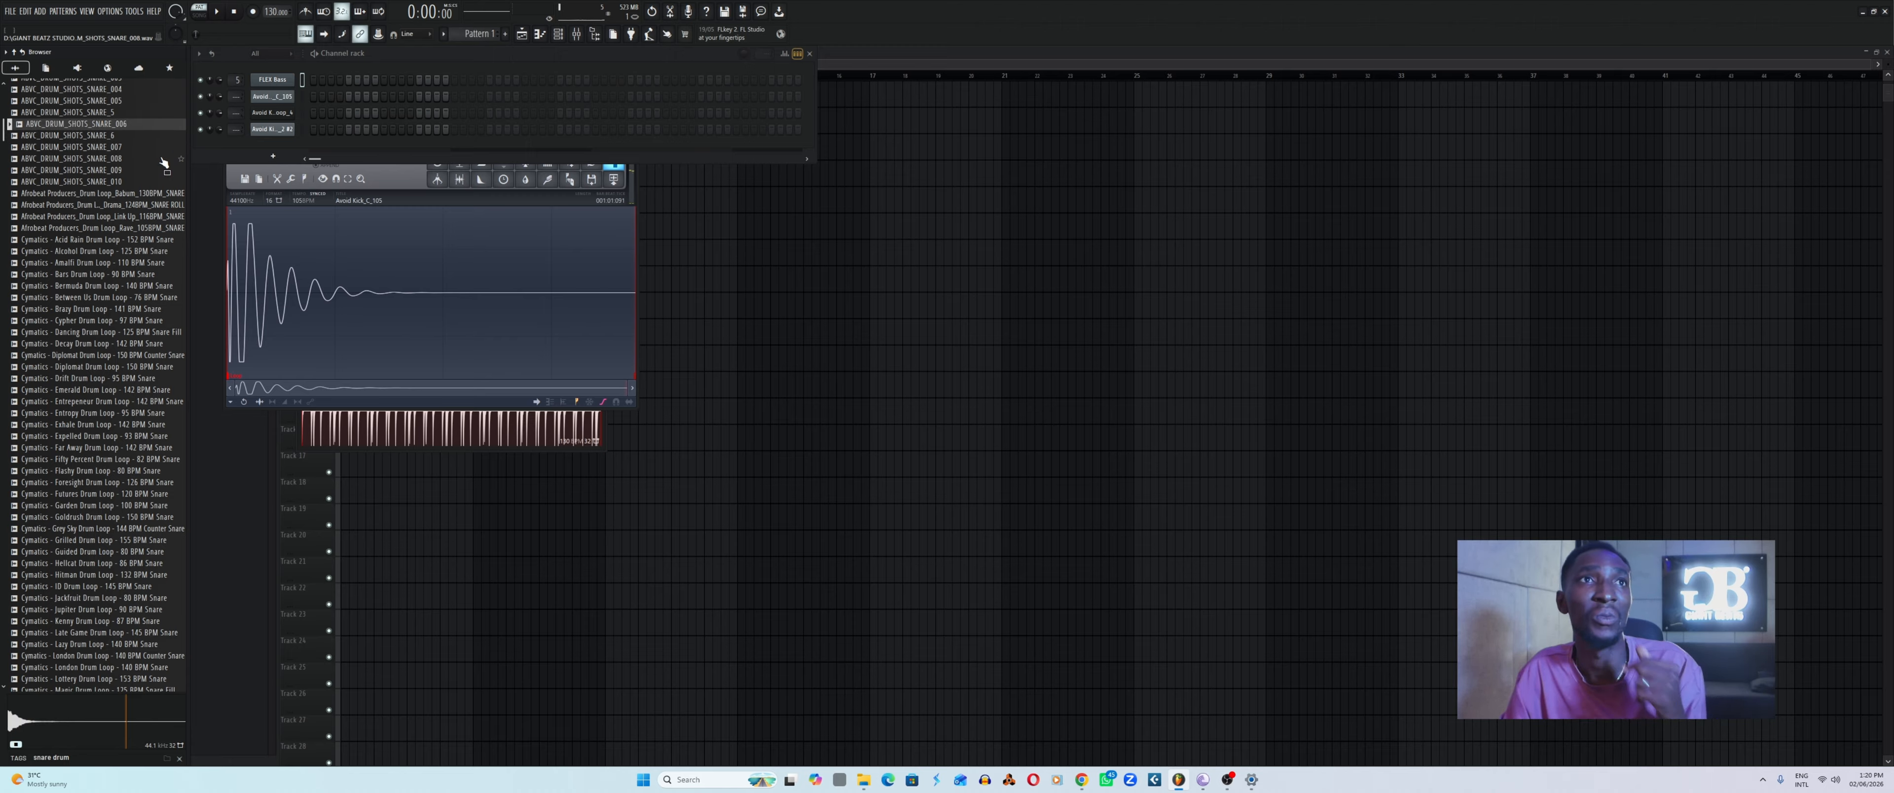
Load ABVC_DRUM_SHOTS_SNARE_006 into a new sampler channel and close its settings window.
{"action": "right_click", "coordinate": [112, 124]}
{"action": "left_click", "coordinate": [150, 139]}
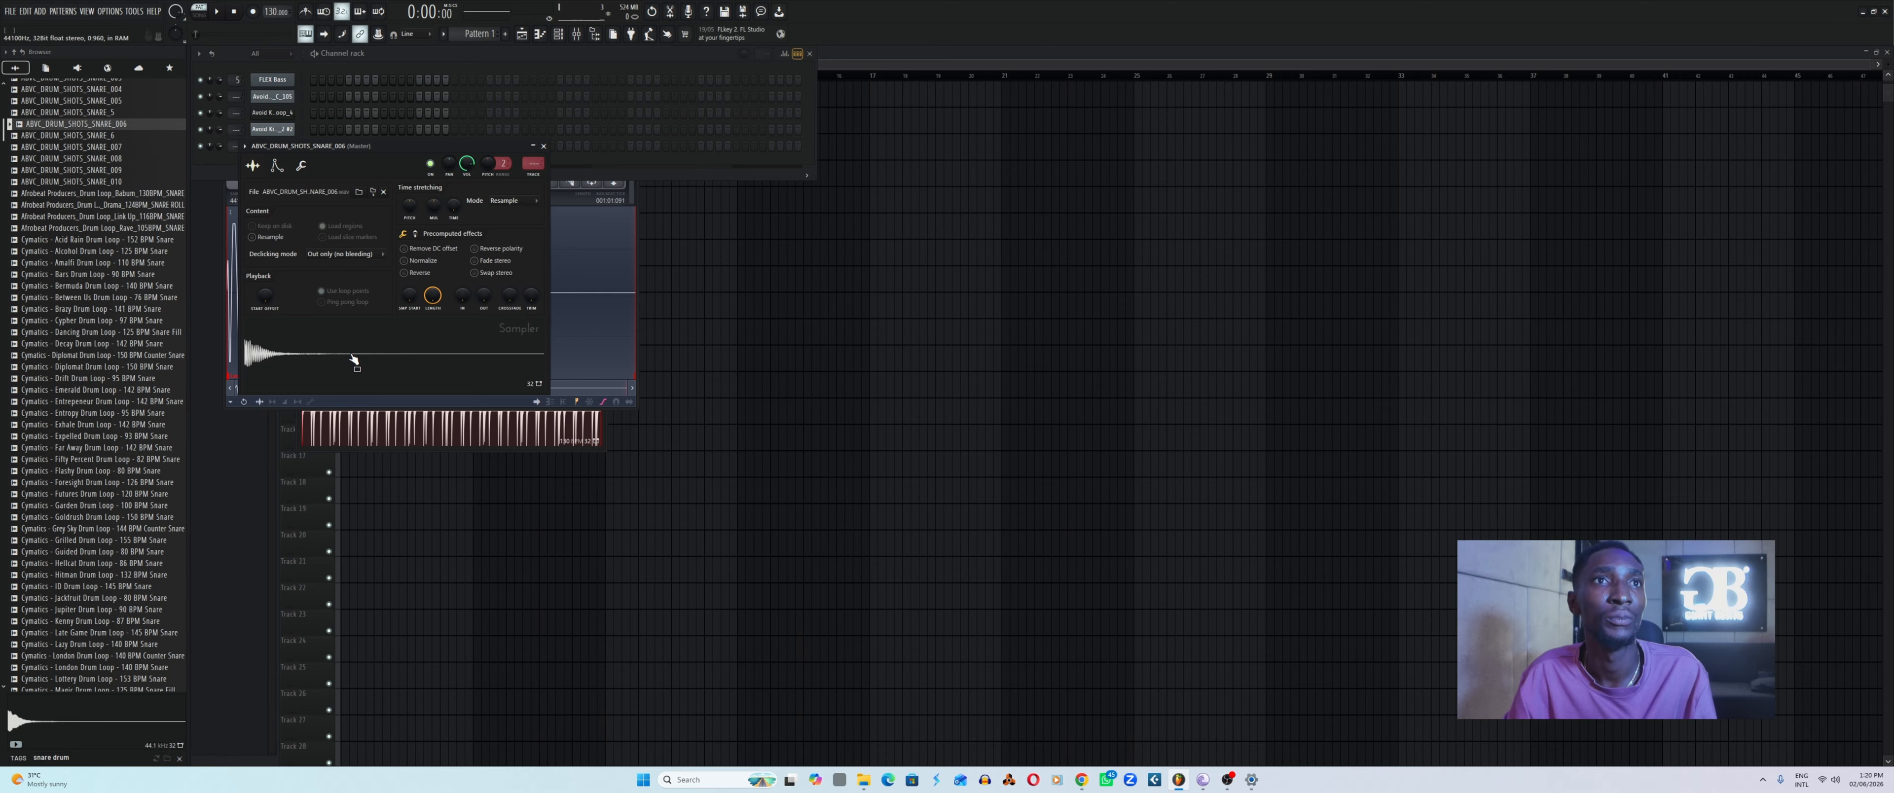
{"action": "left_click", "coordinate": [544, 146]}
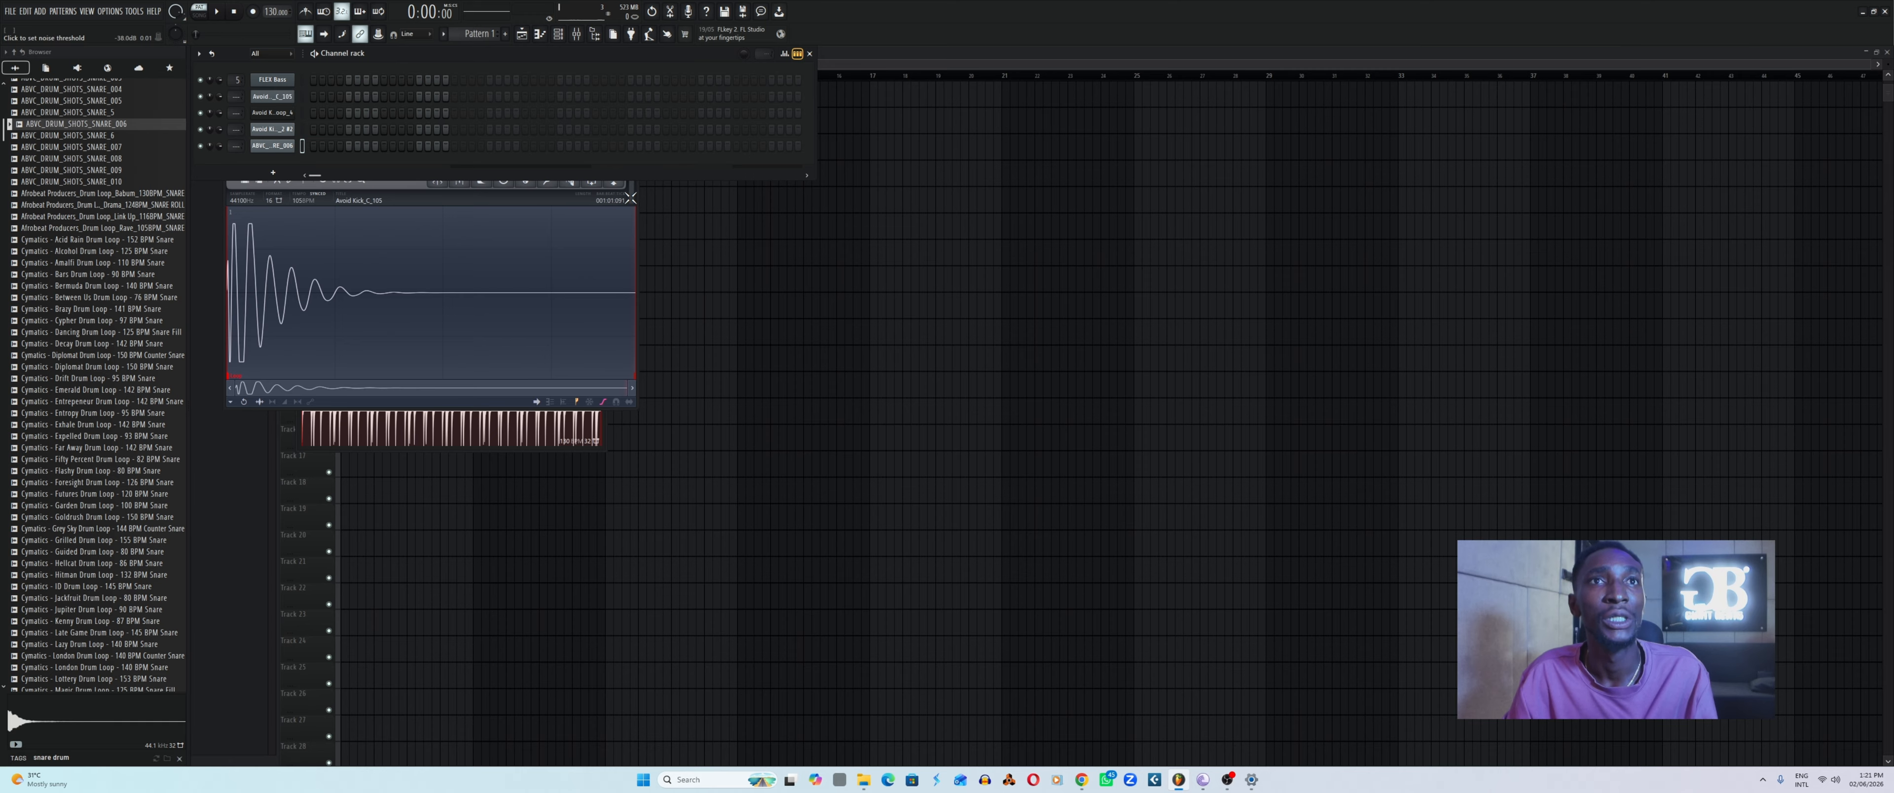
Close the playlist, the Edison editor and the kick sampler's settings window, leaving the channel rack open.
{"action": "left_click", "coordinate": [521, 34]}
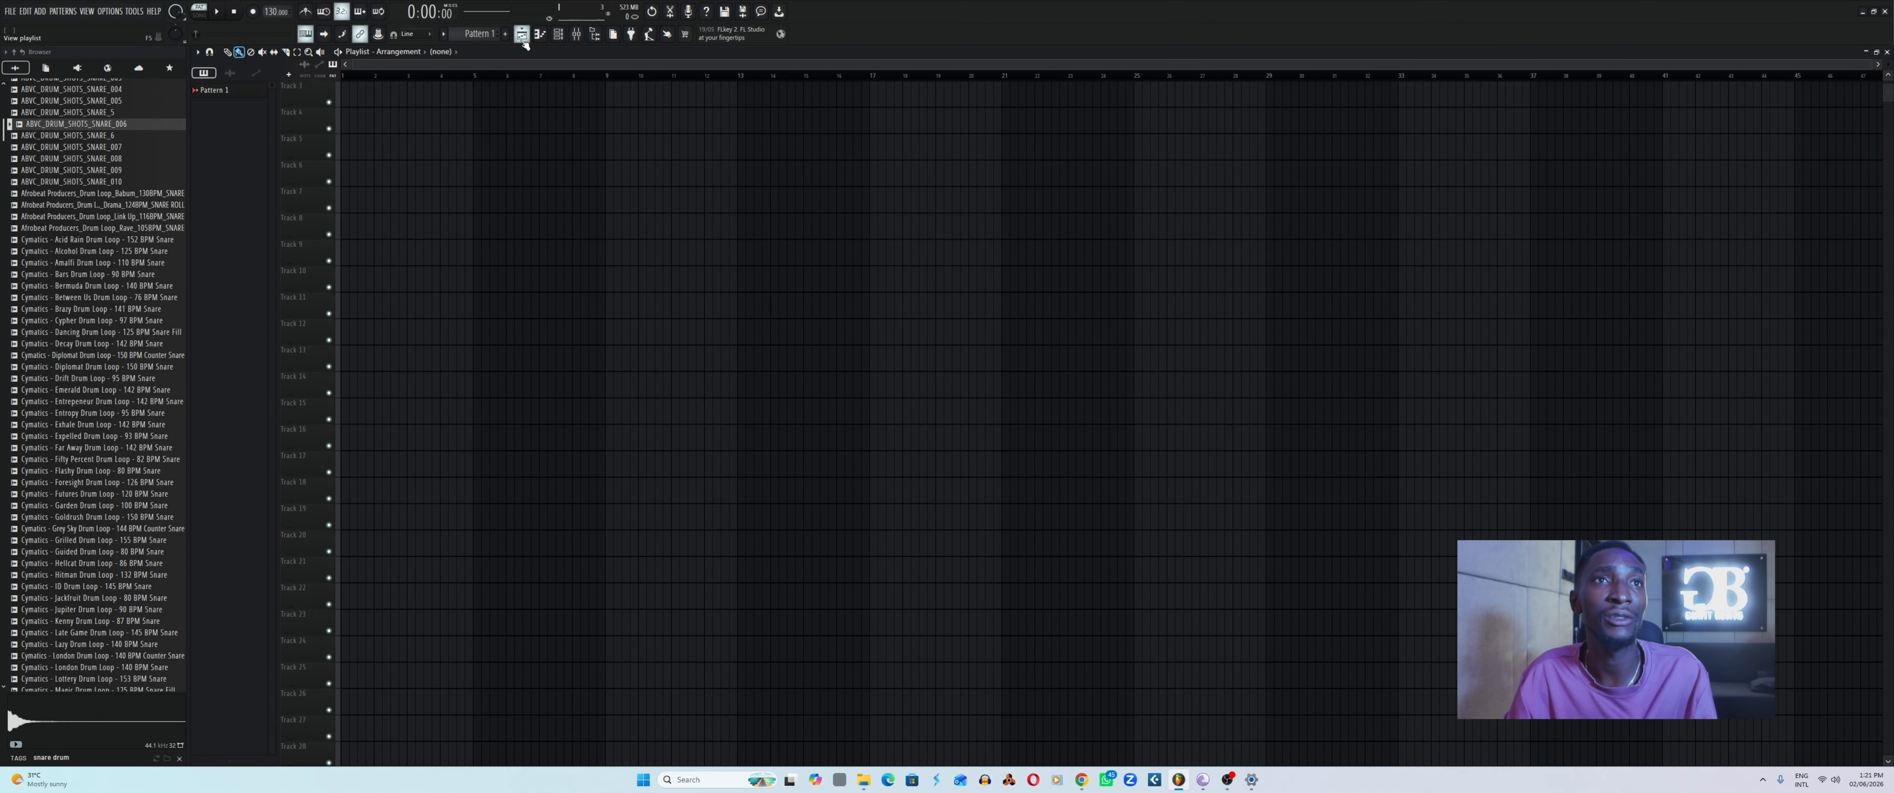
{"action": "left_click", "coordinate": [577, 34]}
{"action": "left_click", "coordinate": [577, 34]}
{"action": "left_click", "coordinate": [521, 34]}
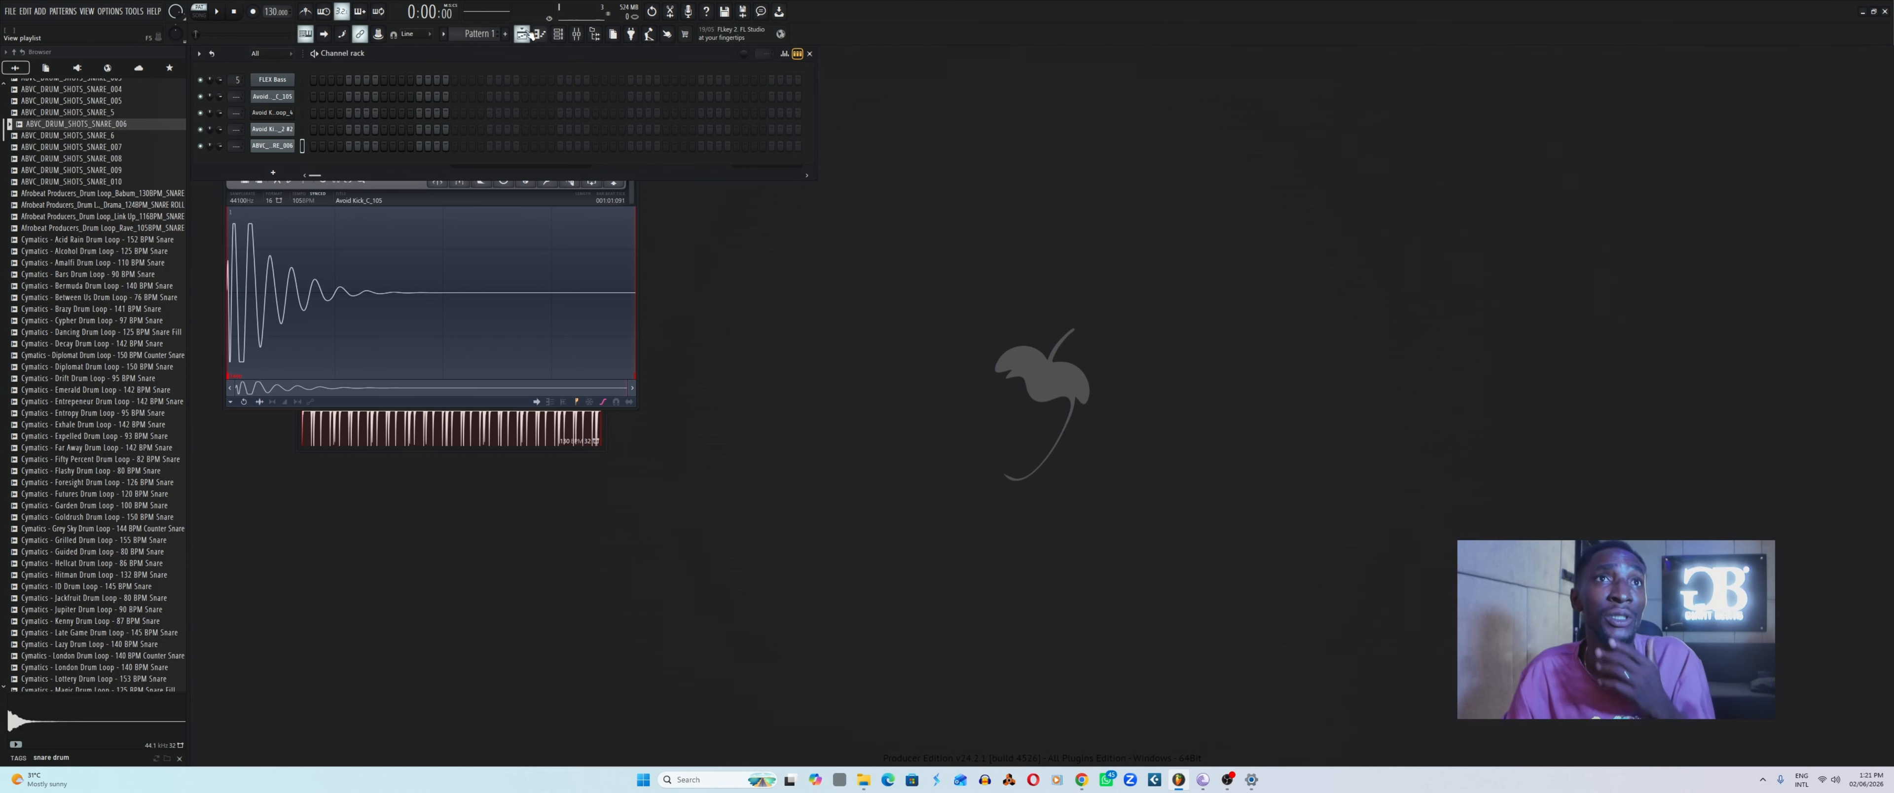
{"action": "left_click", "coordinate": [630, 192]}
{"action": "left_click", "coordinate": [632, 131]}
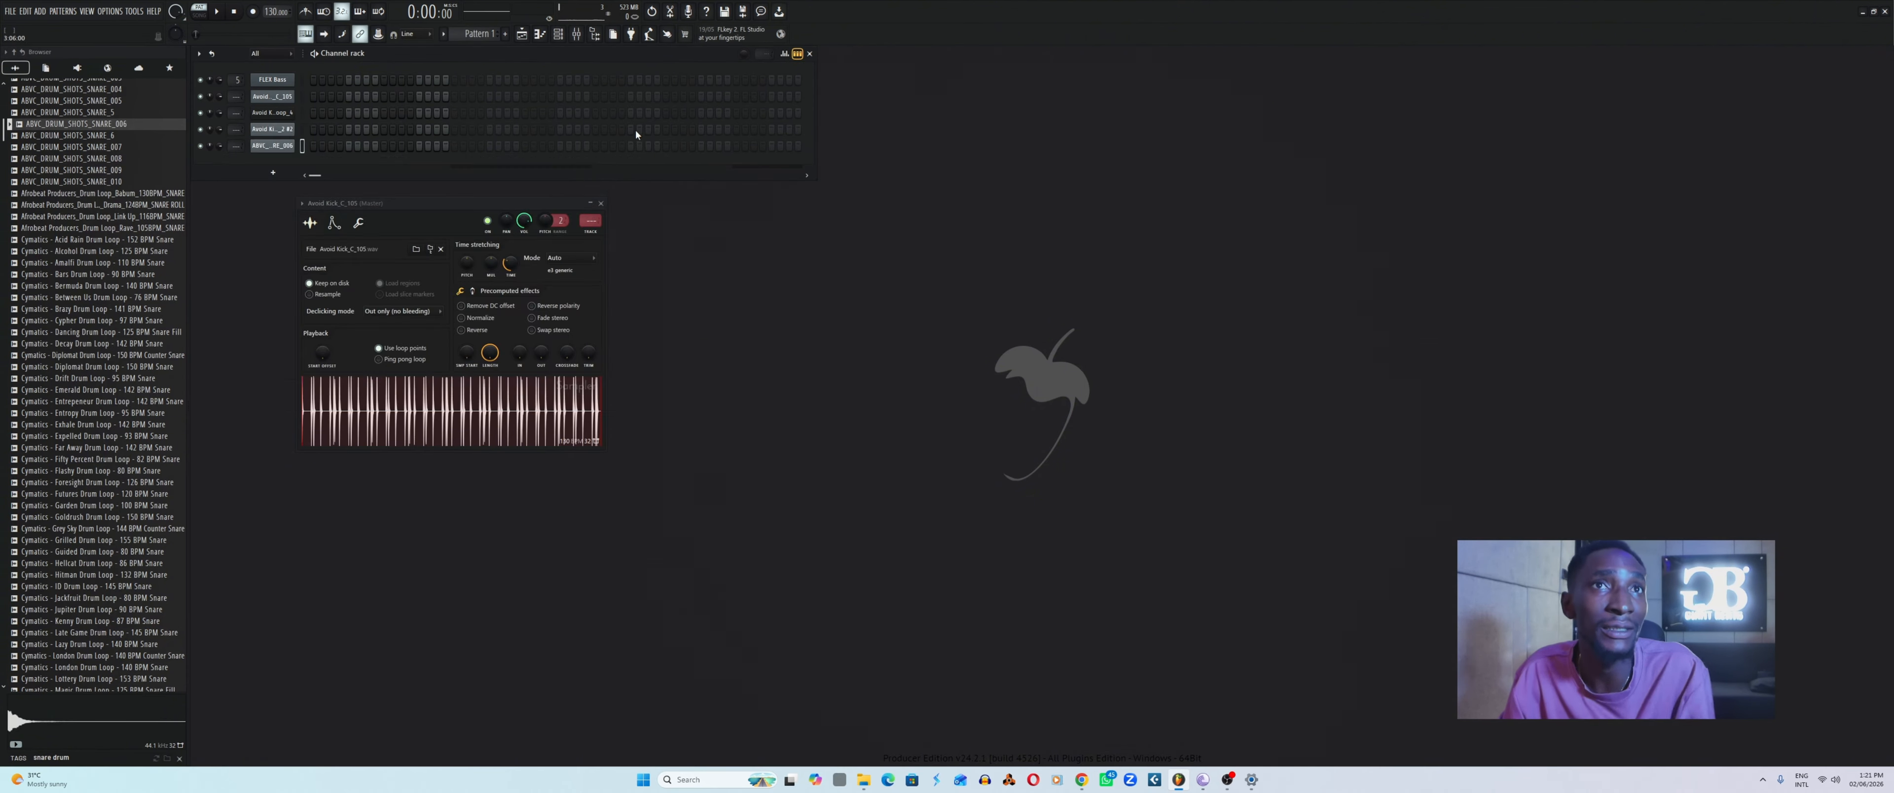
{"action": "left_click", "coordinate": [601, 202]}
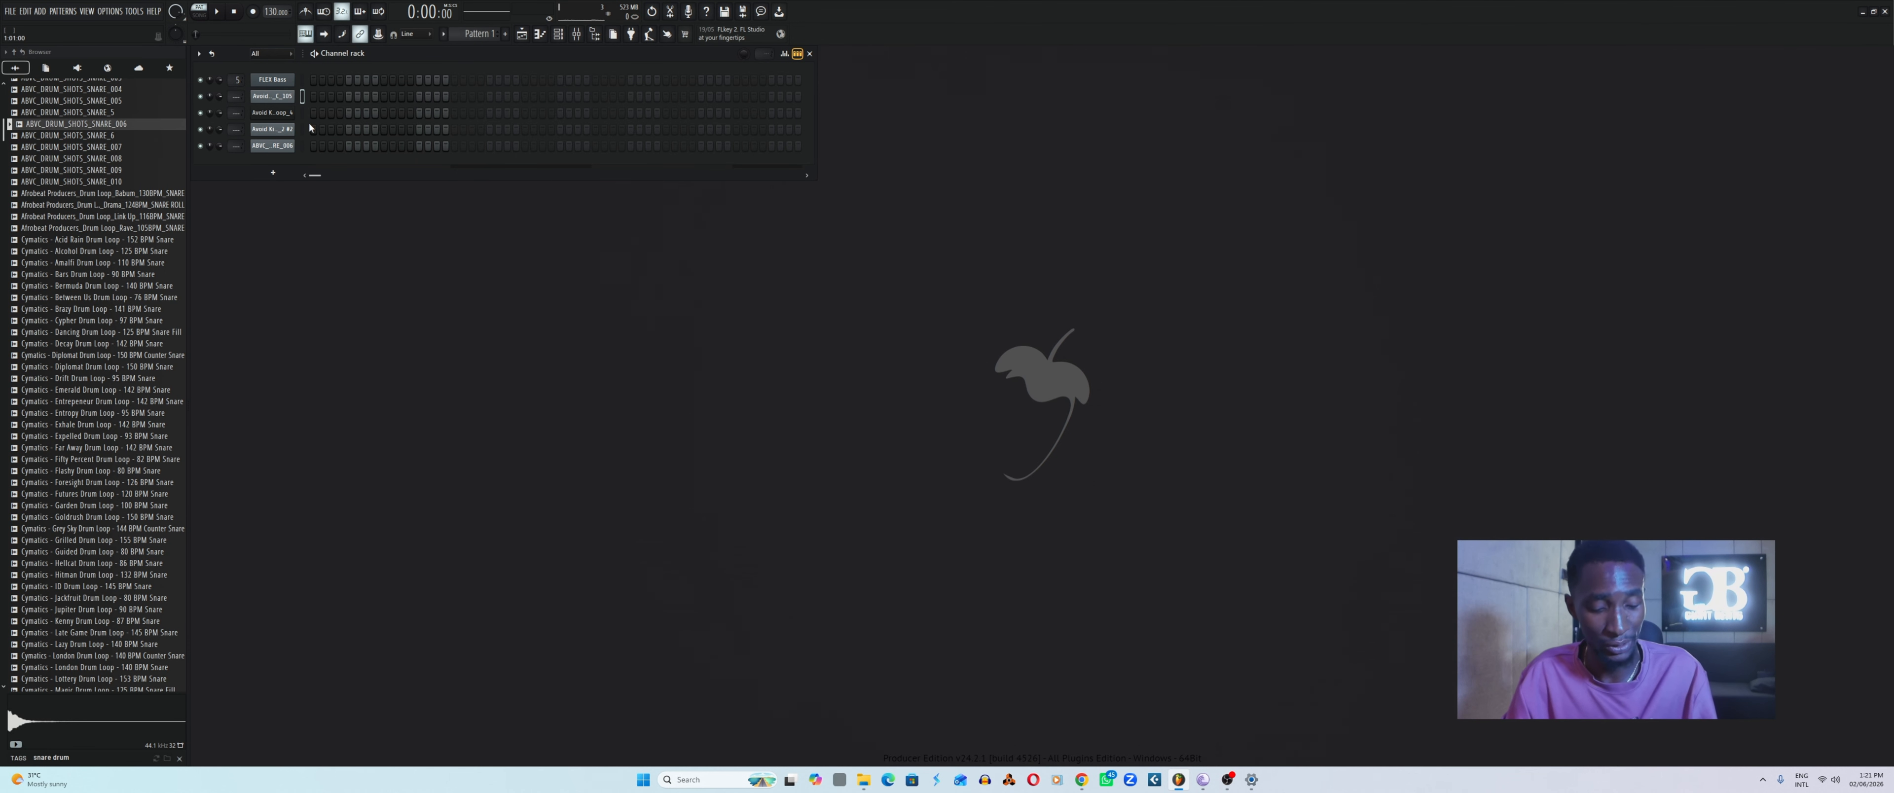
Select the new snare channel in the rack, and audition snare samples 007 and 6 in the browser.
{"action": "left_click", "coordinate": [301, 146]}
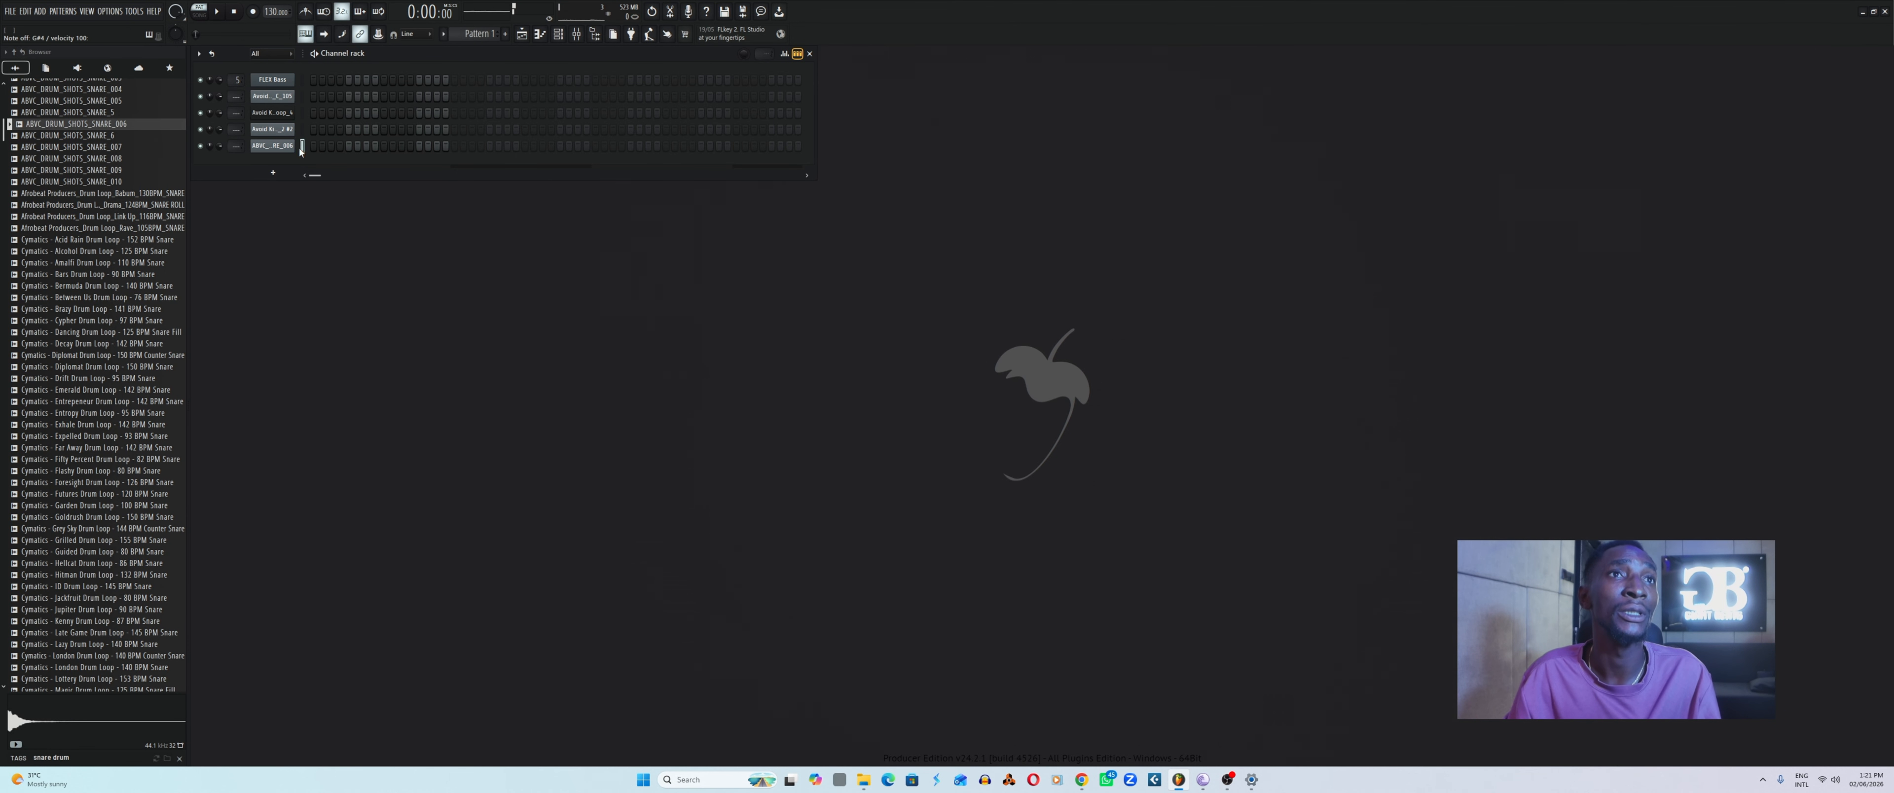
{"action": "left_click", "coordinate": [71, 147]}
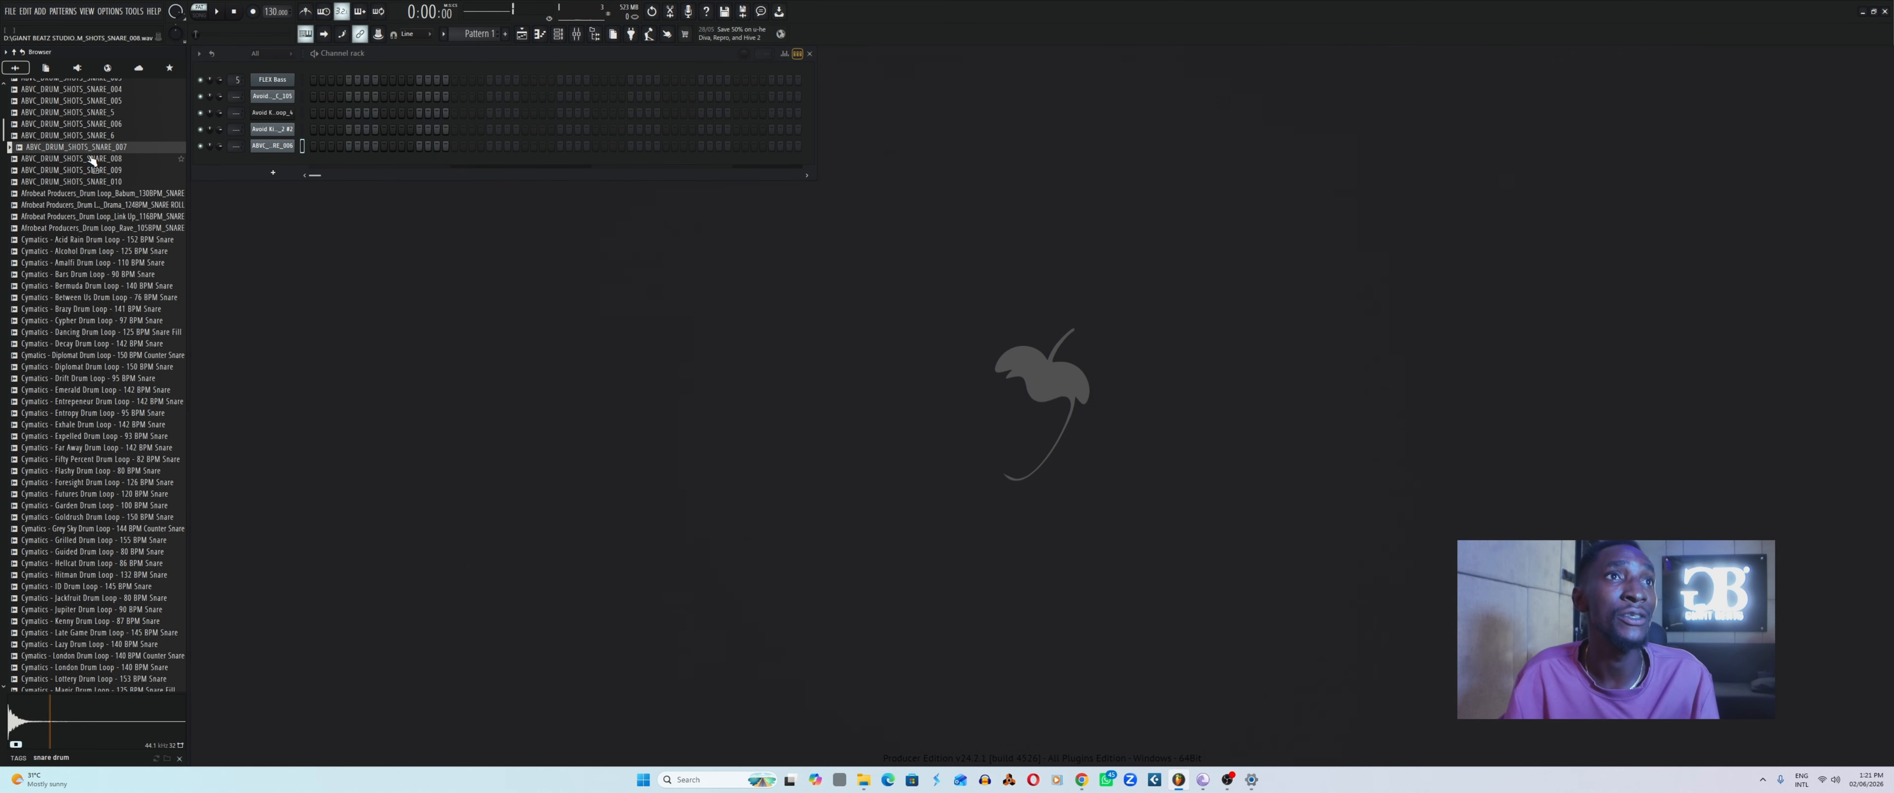
{"action": "left_click", "coordinate": [88, 137]}
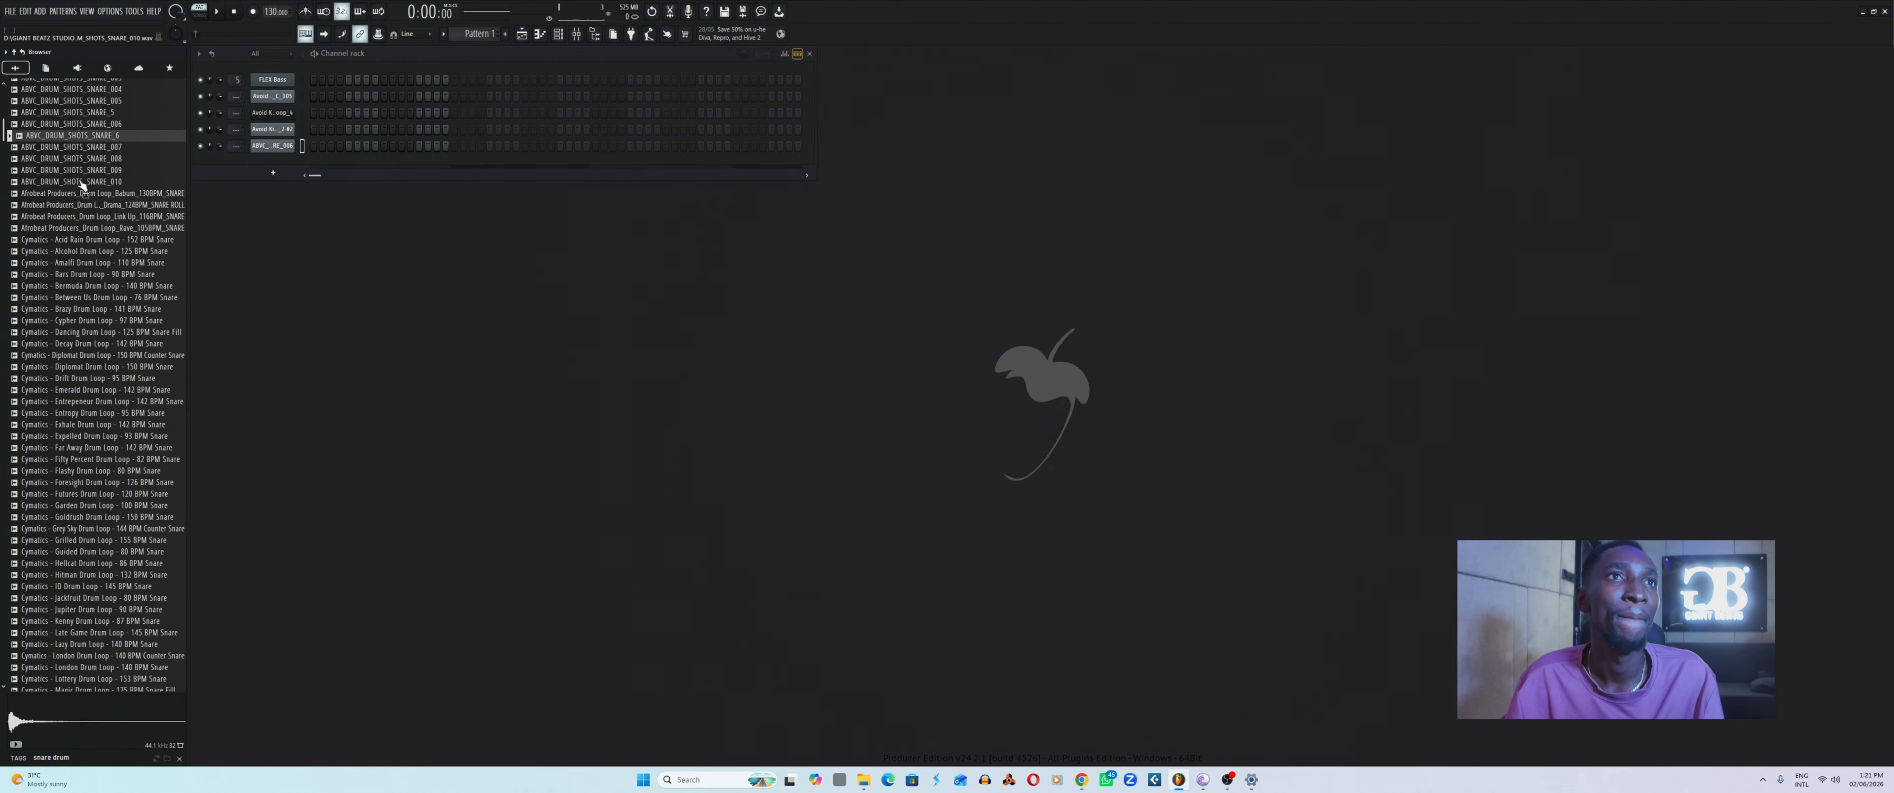
{"action": "scroll", "coordinate": [77, 533], "scroll_direction": "down", "scroll_amount": 10}
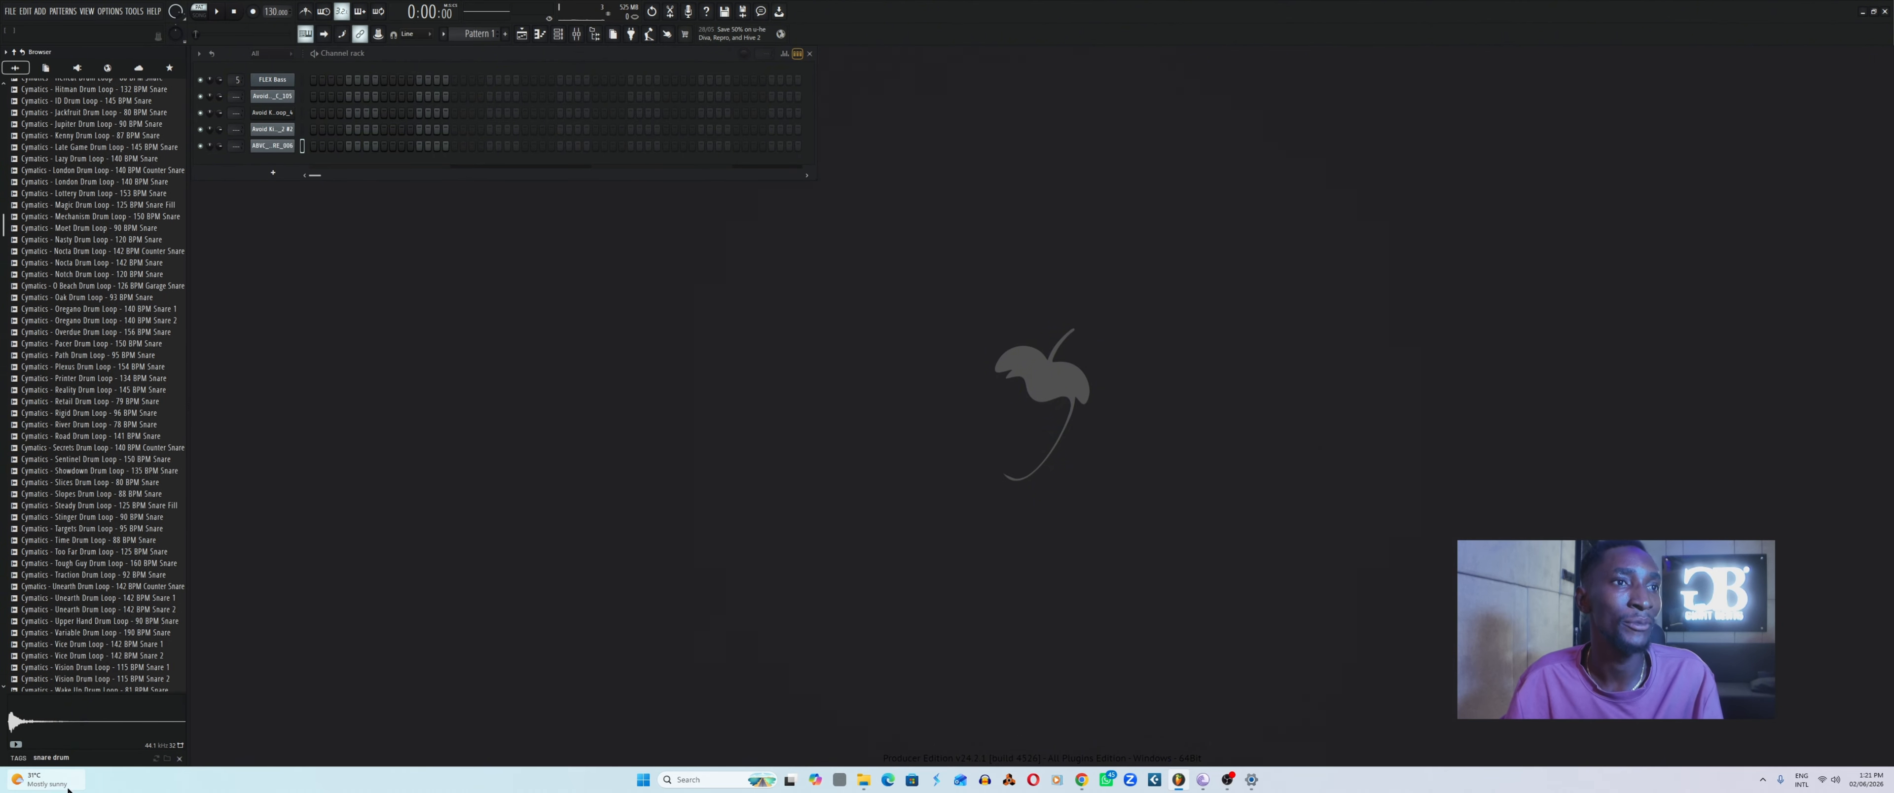
Replace the browser's search text with "hi hat" and go to the individual hi-hat samples.
{"action": "left_click", "coordinate": [13, 758]}
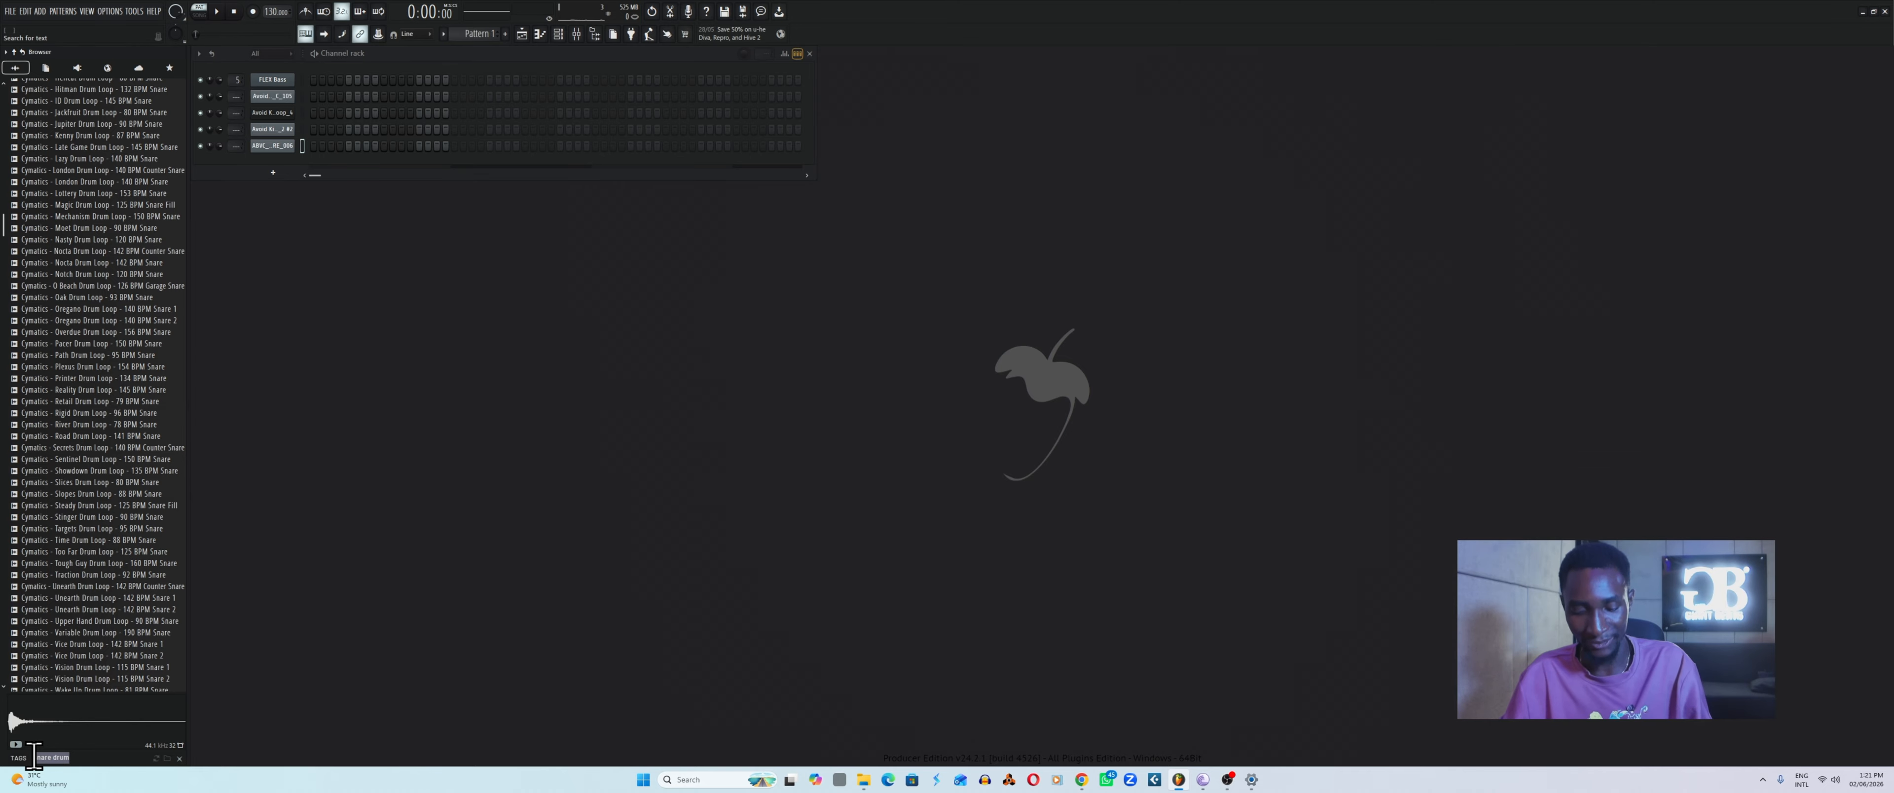
{"action": "key", "text": "BackSpace"}
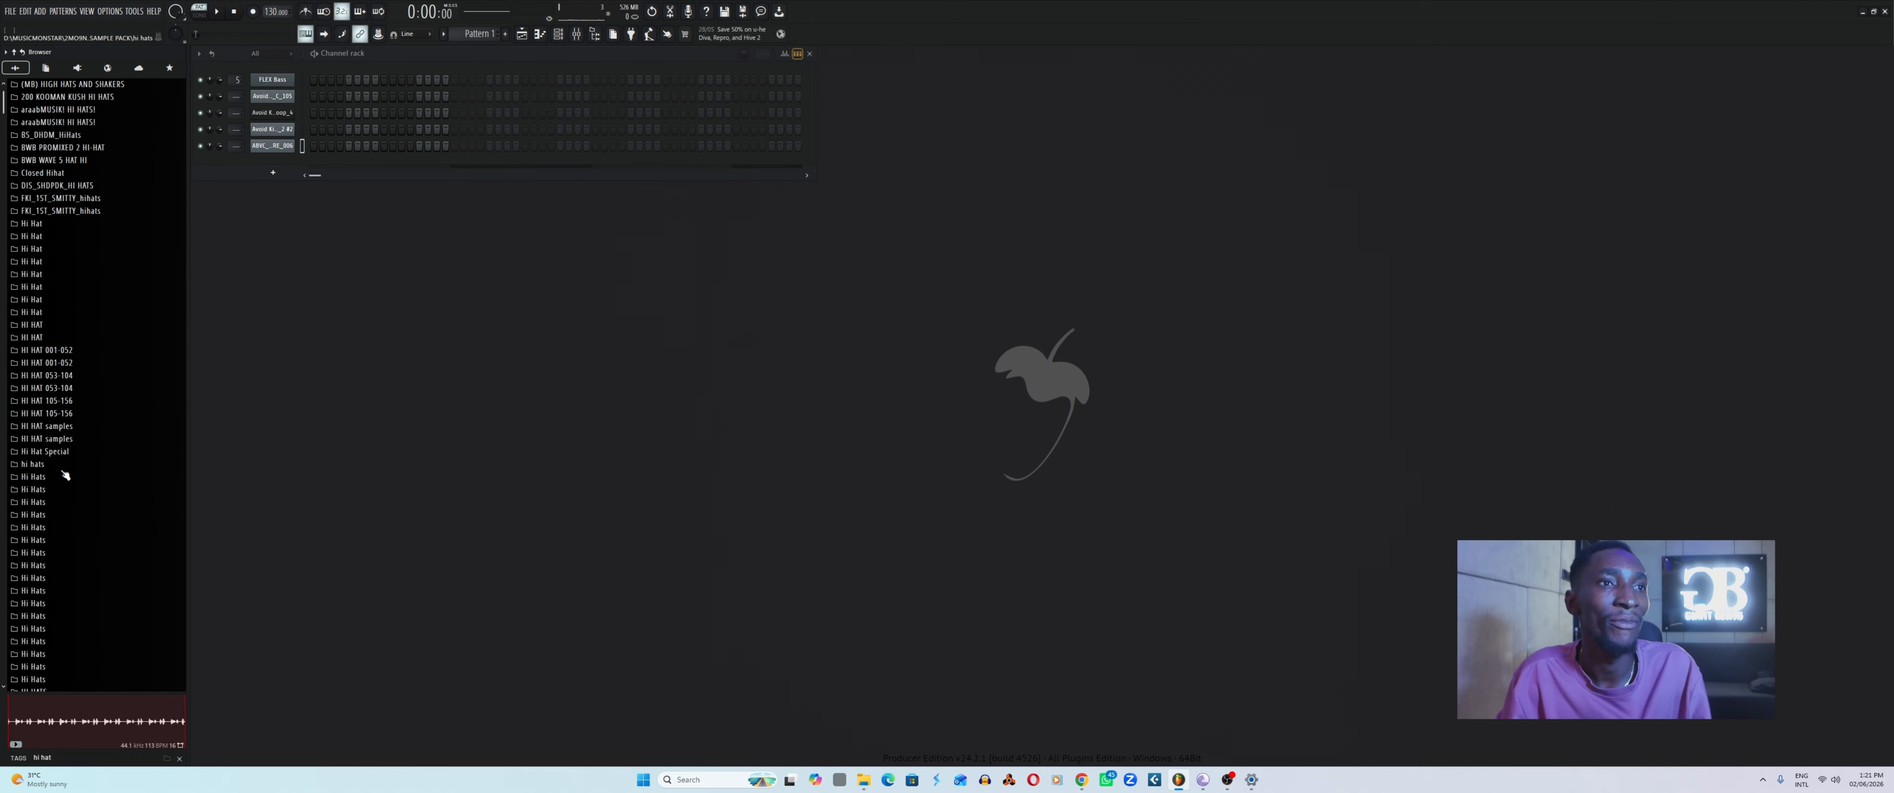
{"action": "scroll", "coordinate": [55, 475], "scroll_direction": "down", "scroll_amount": 9}
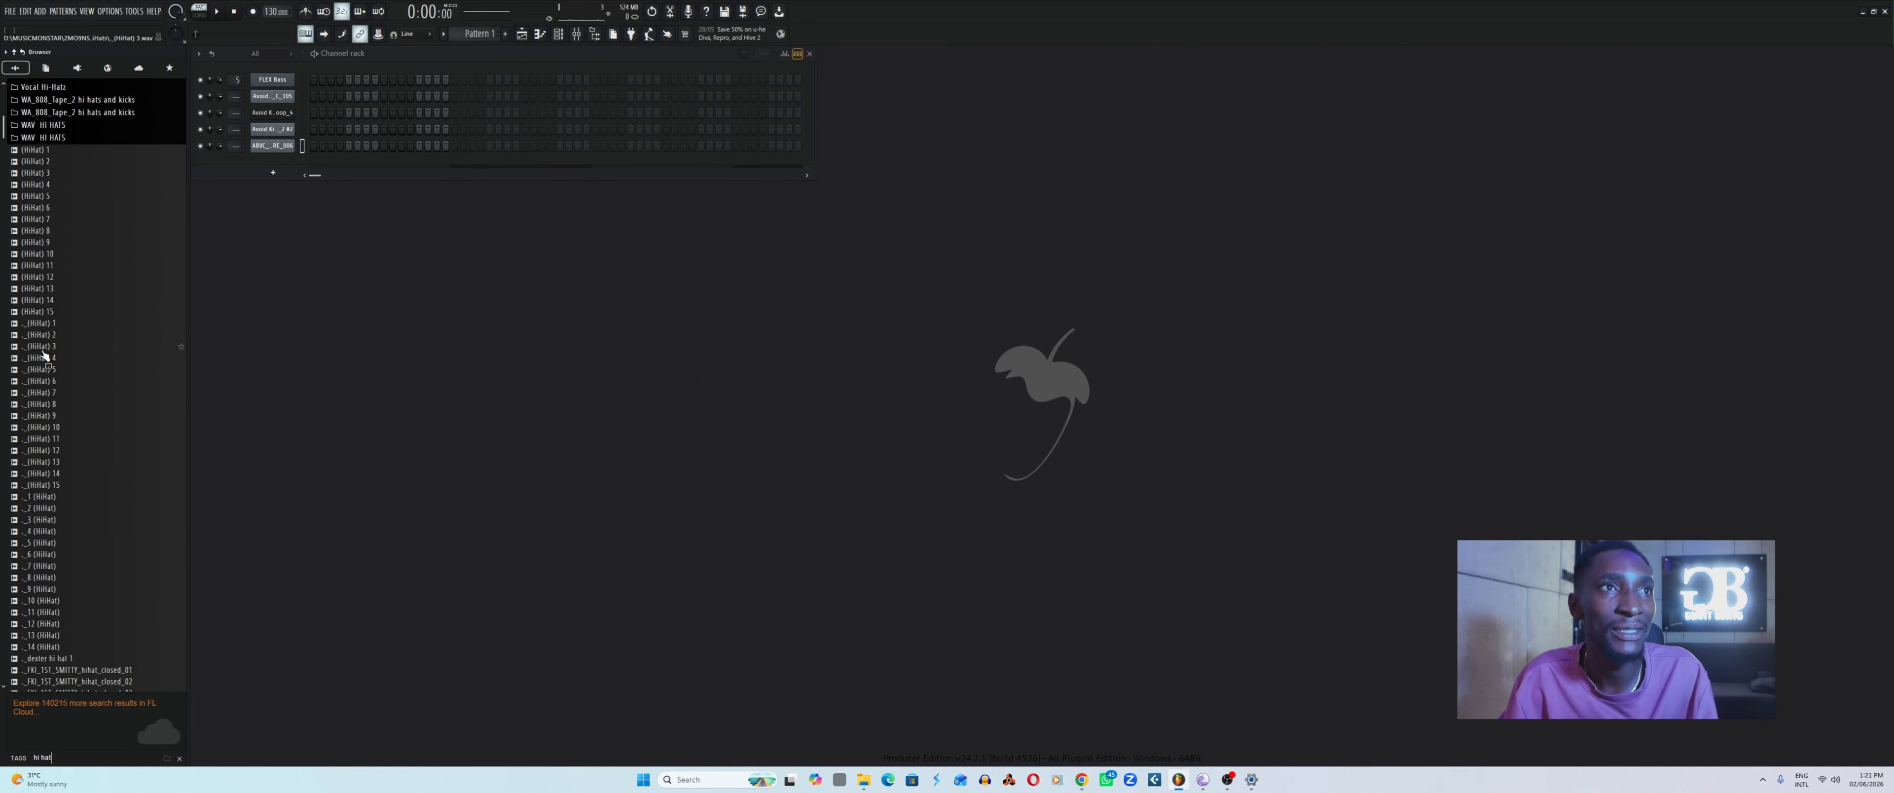
{"action": "scroll", "coordinate": [44, 356], "scroll_direction": "down", "scroll_amount": 20}
Audition the hi-hat samples between 27 BBL HIHAT and 15 BBL HIHAT, ending on 15 HiHat_140bpm.
{"action": "left_click", "coordinate": [46, 369]}
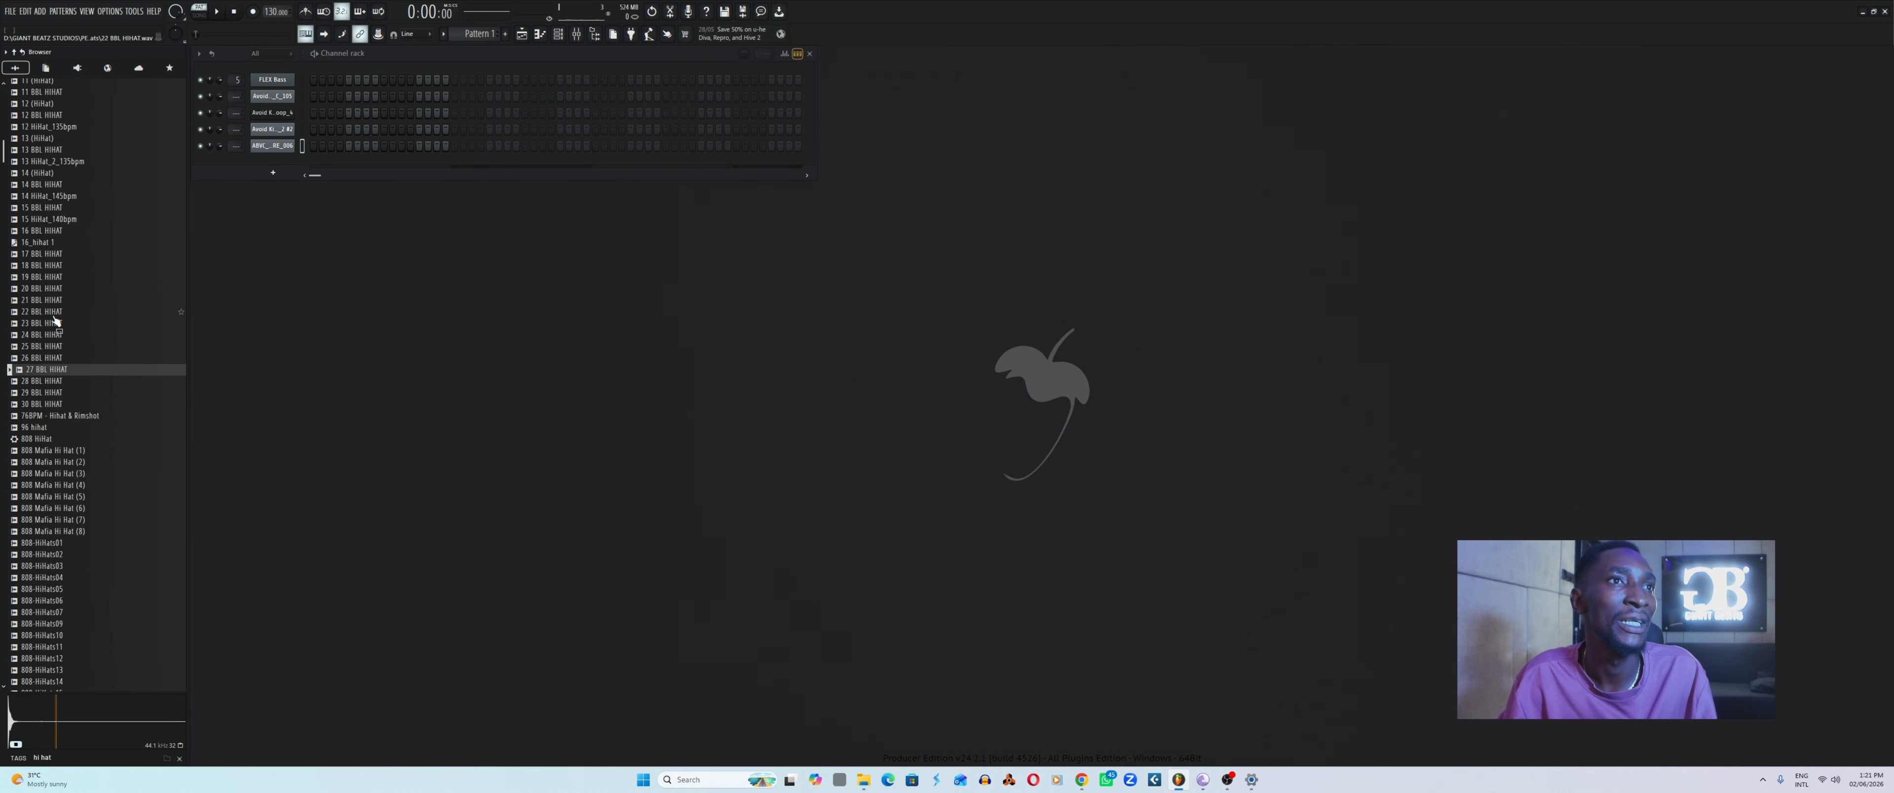
{"action": "left_click", "coordinate": [51, 311]}
{"action": "left_click", "coordinate": [52, 277]}
{"action": "left_click", "coordinate": [54, 253]}
{"action": "left_click", "coordinate": [56, 242]}
{"action": "left_click", "coordinate": [59, 219]}
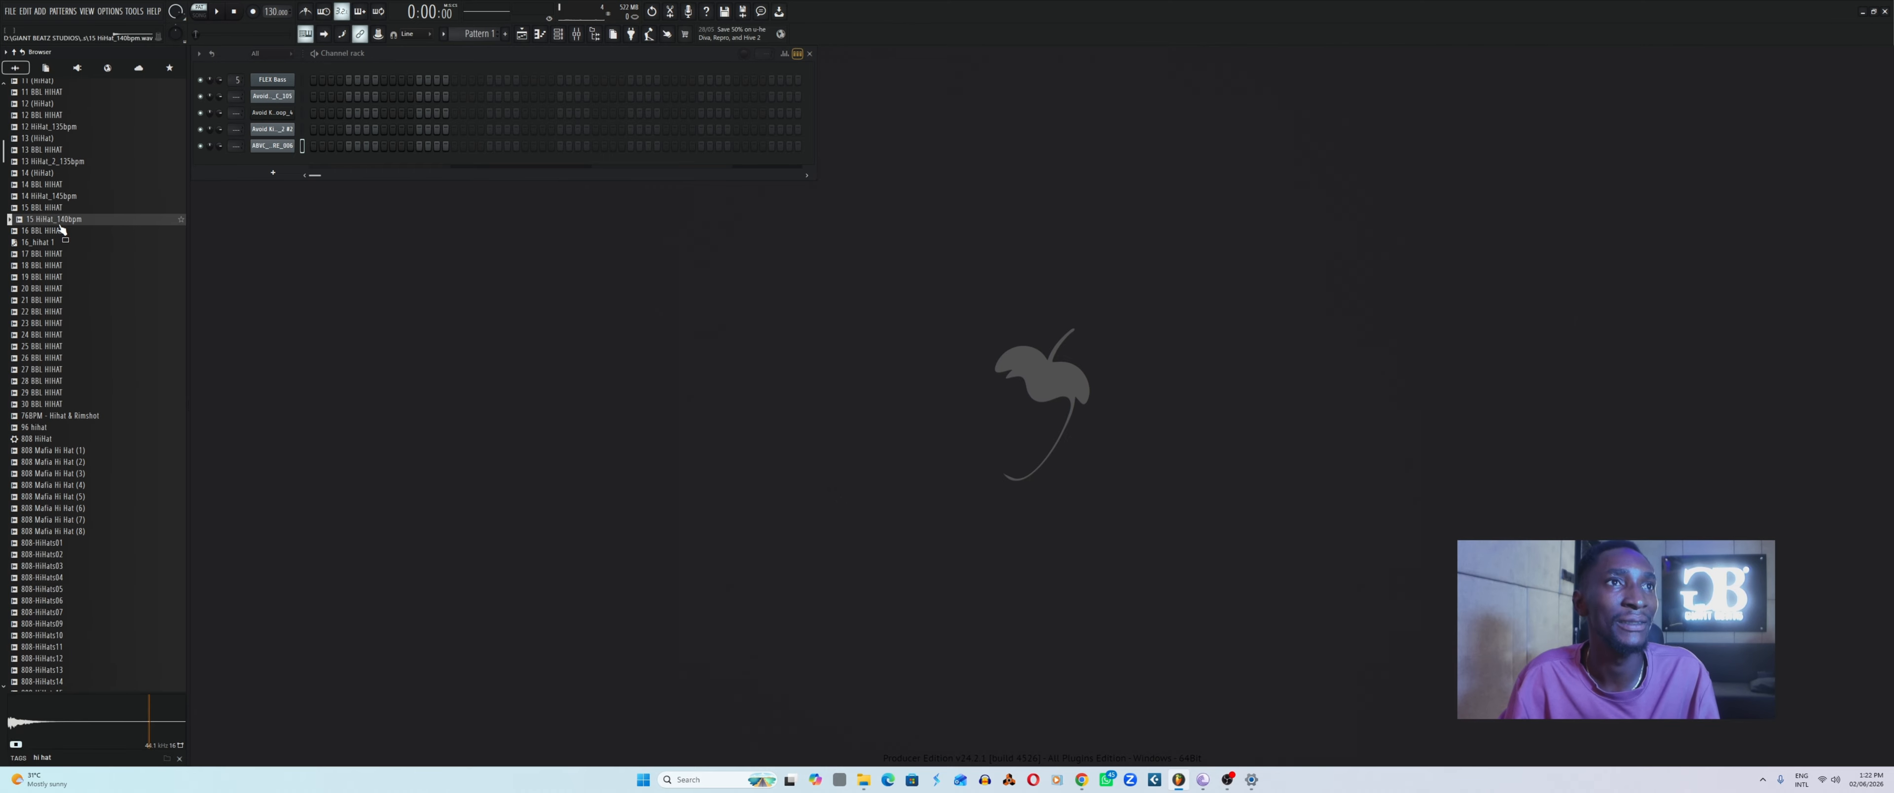
{"action": "left_click", "coordinate": [59, 208]}
{"action": "left_click", "coordinate": [59, 220]}
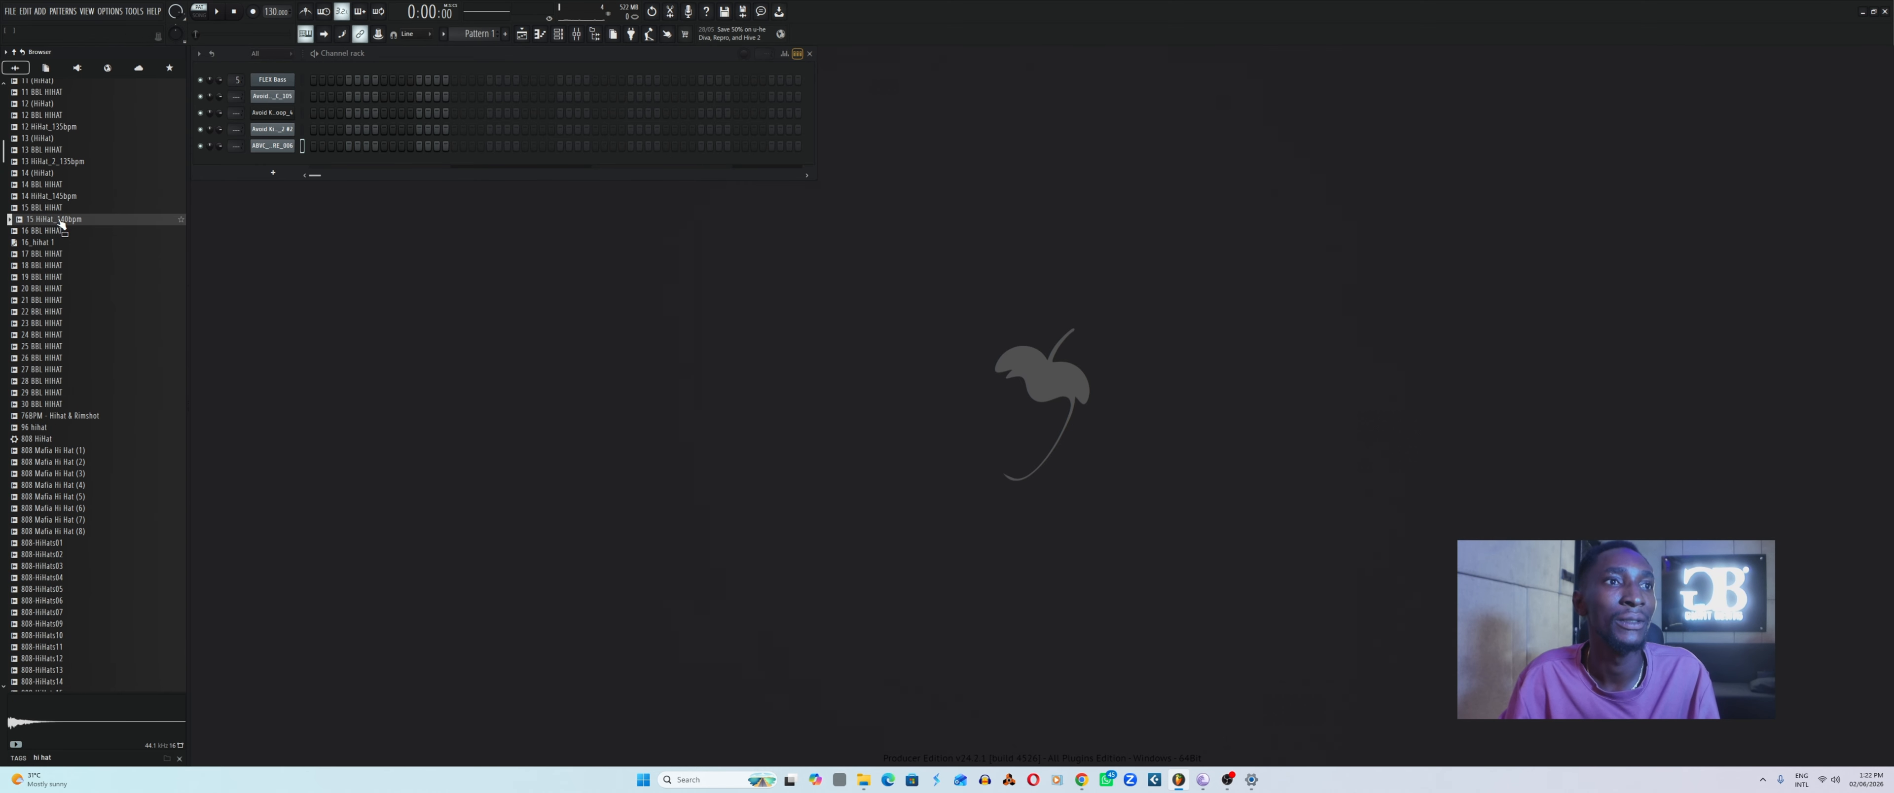
Load the 15 HiHat_140bpm sample into a new sampler channel and close its settings window.
{"action": "right_click", "coordinate": [62, 223]}
{"action": "left_click", "coordinate": [88, 241]}
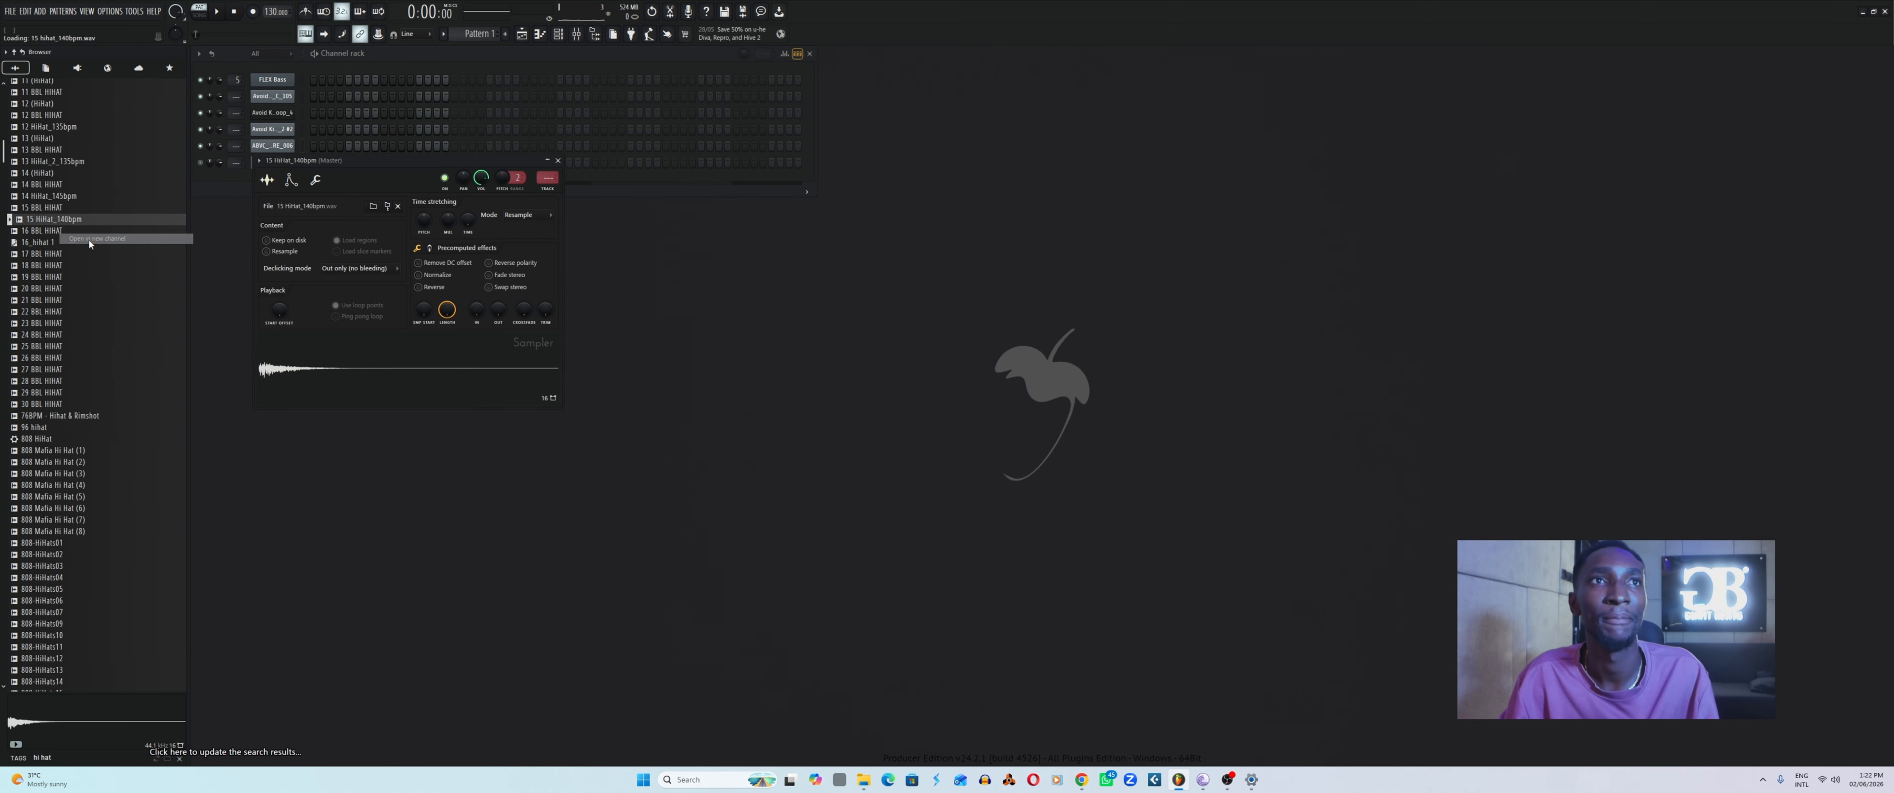
{"action": "left_click", "coordinate": [558, 160]}
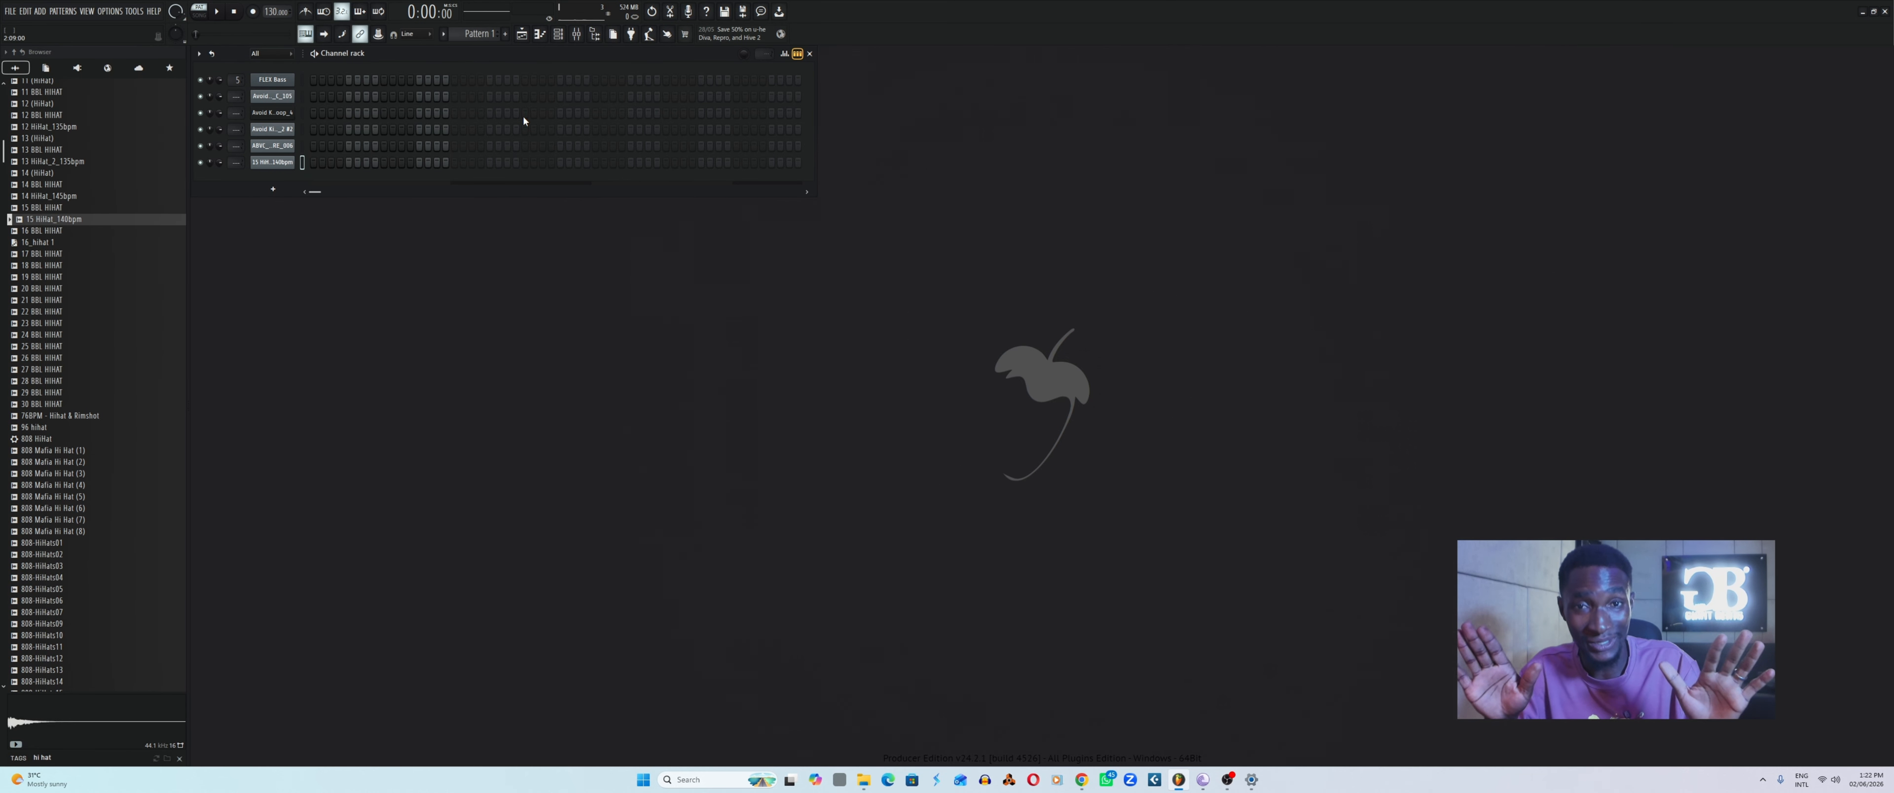
Turn on the metronome, and start and stop playback of the empty pattern to hear the beat count.
{"action": "left_click", "coordinate": [307, 18]}
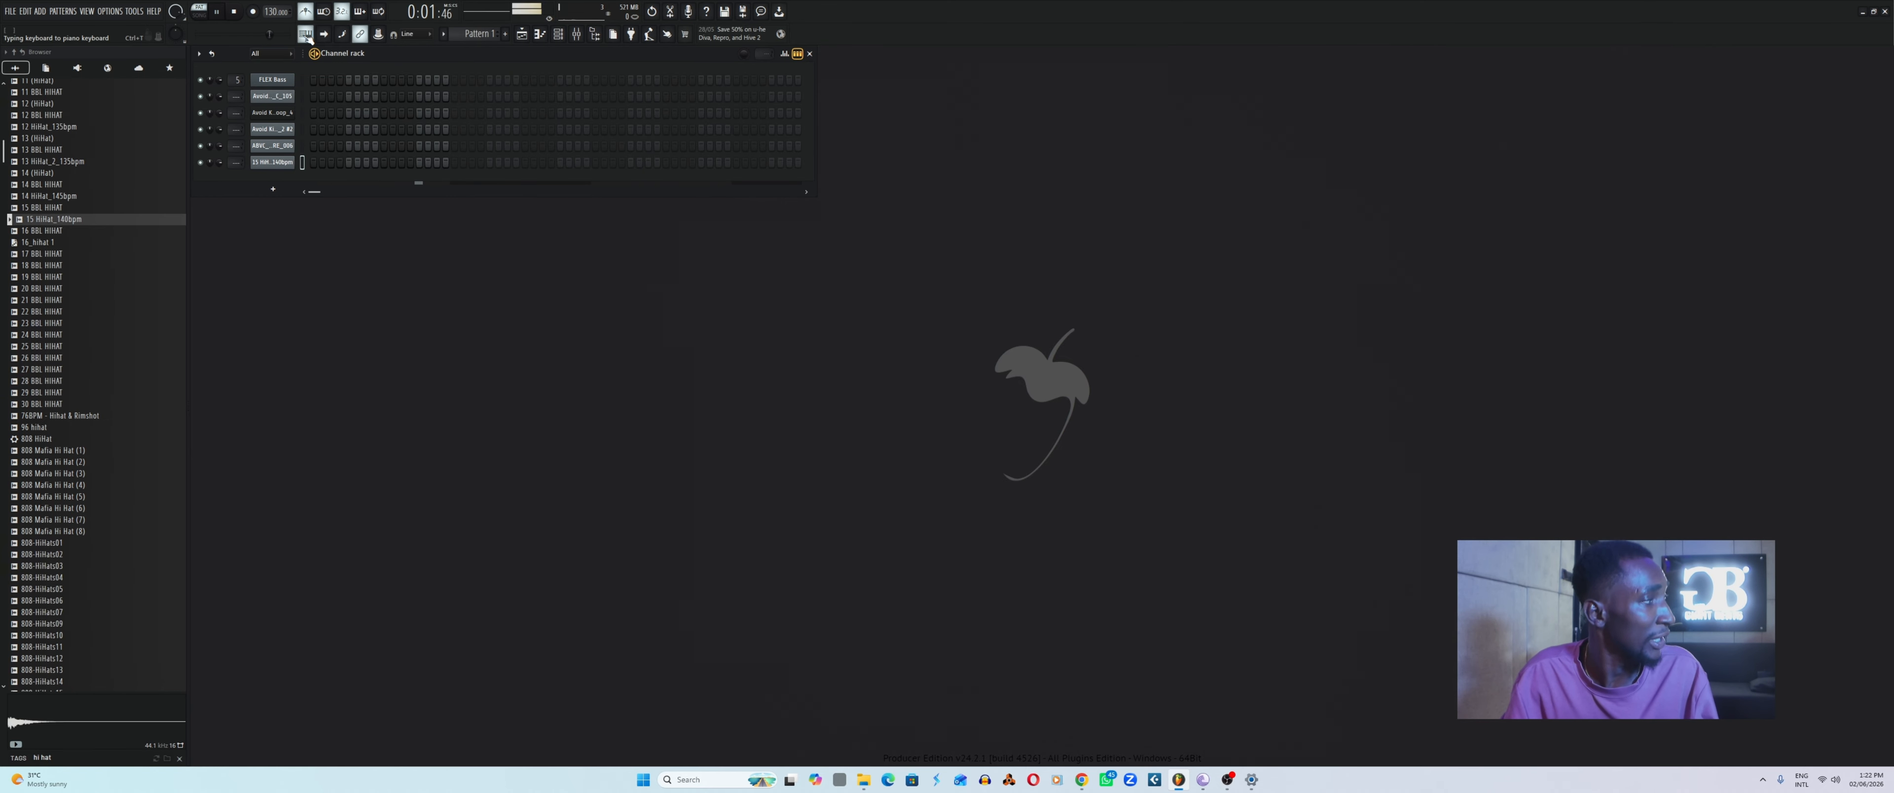
{"action": "key", "text": "space"}
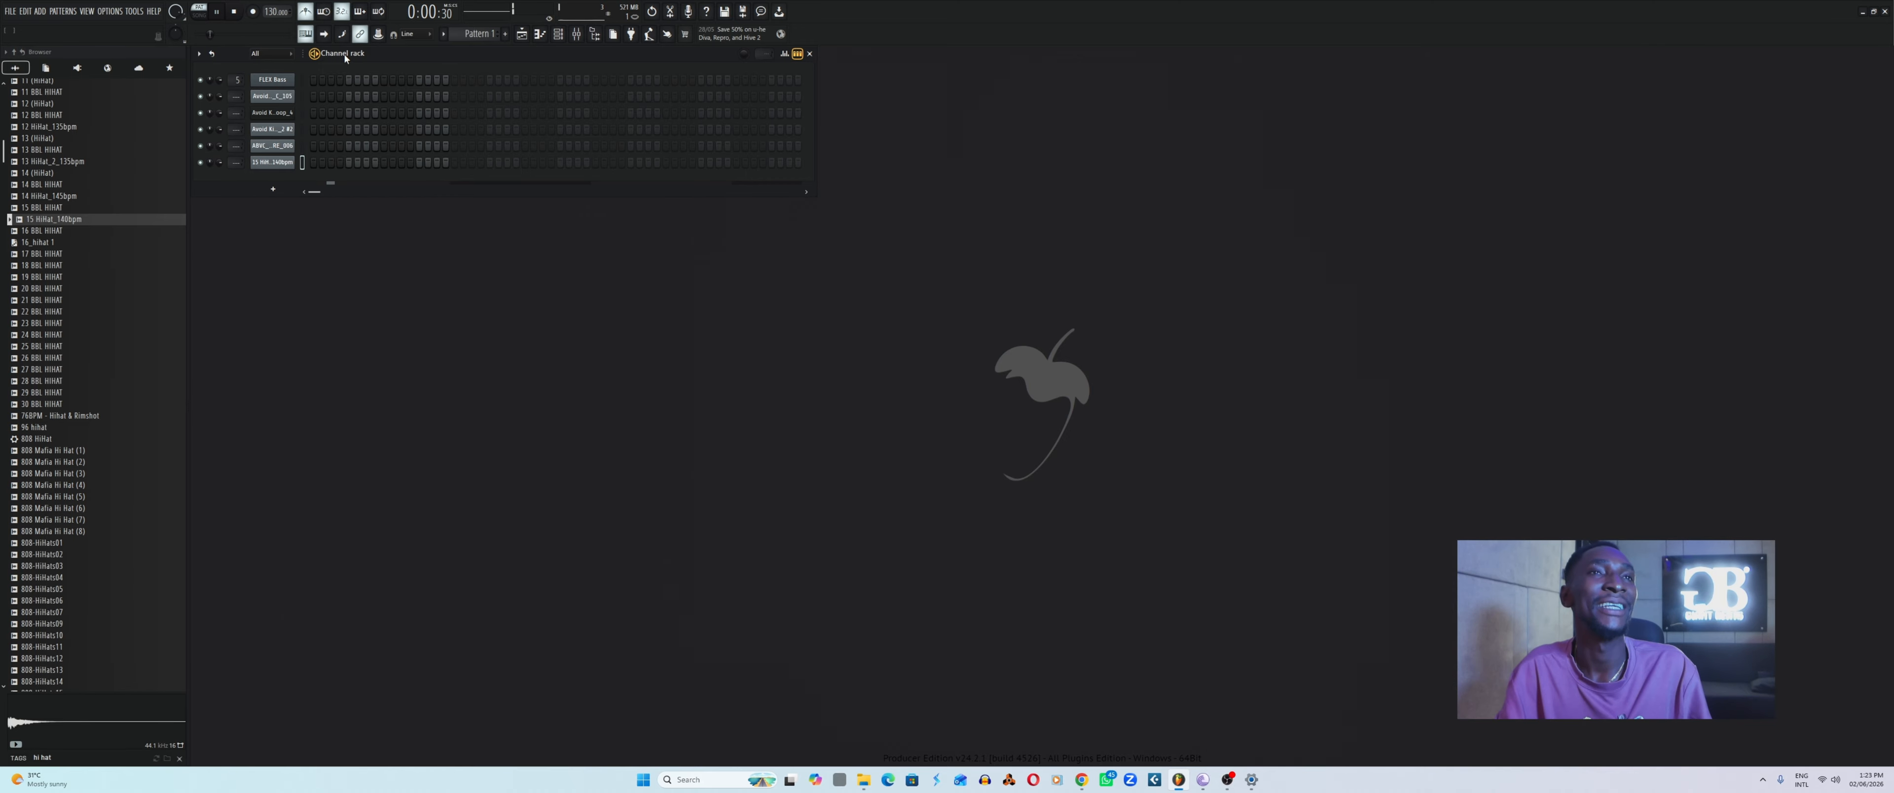
{"action": "key", "text": "space"}
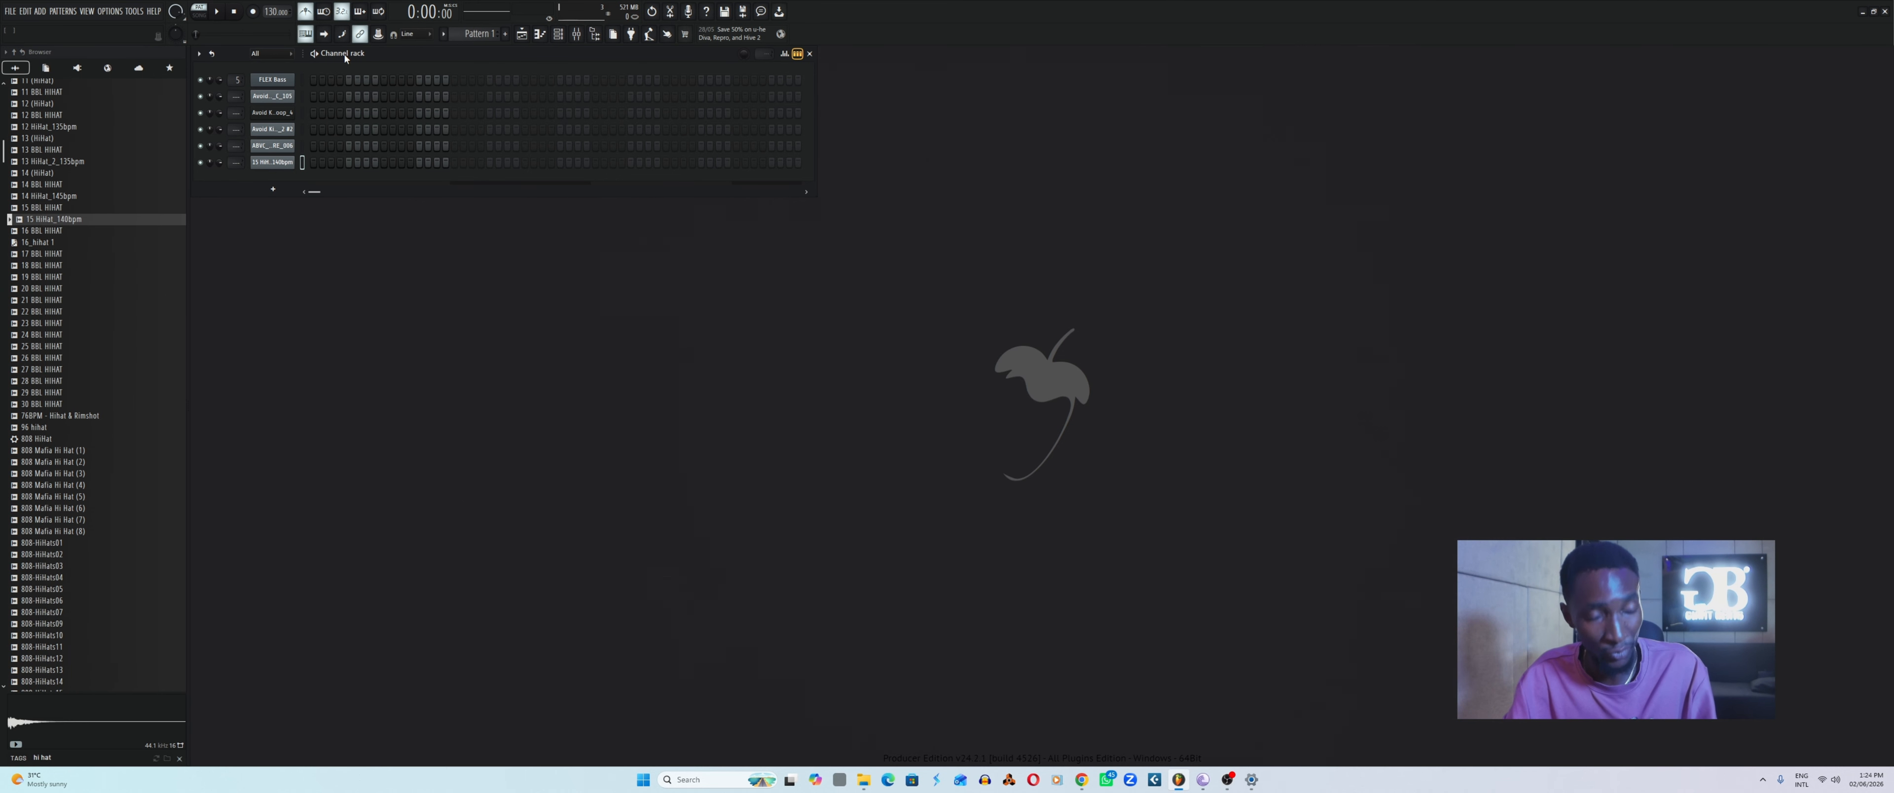
{"action": "key", "text": "space"}
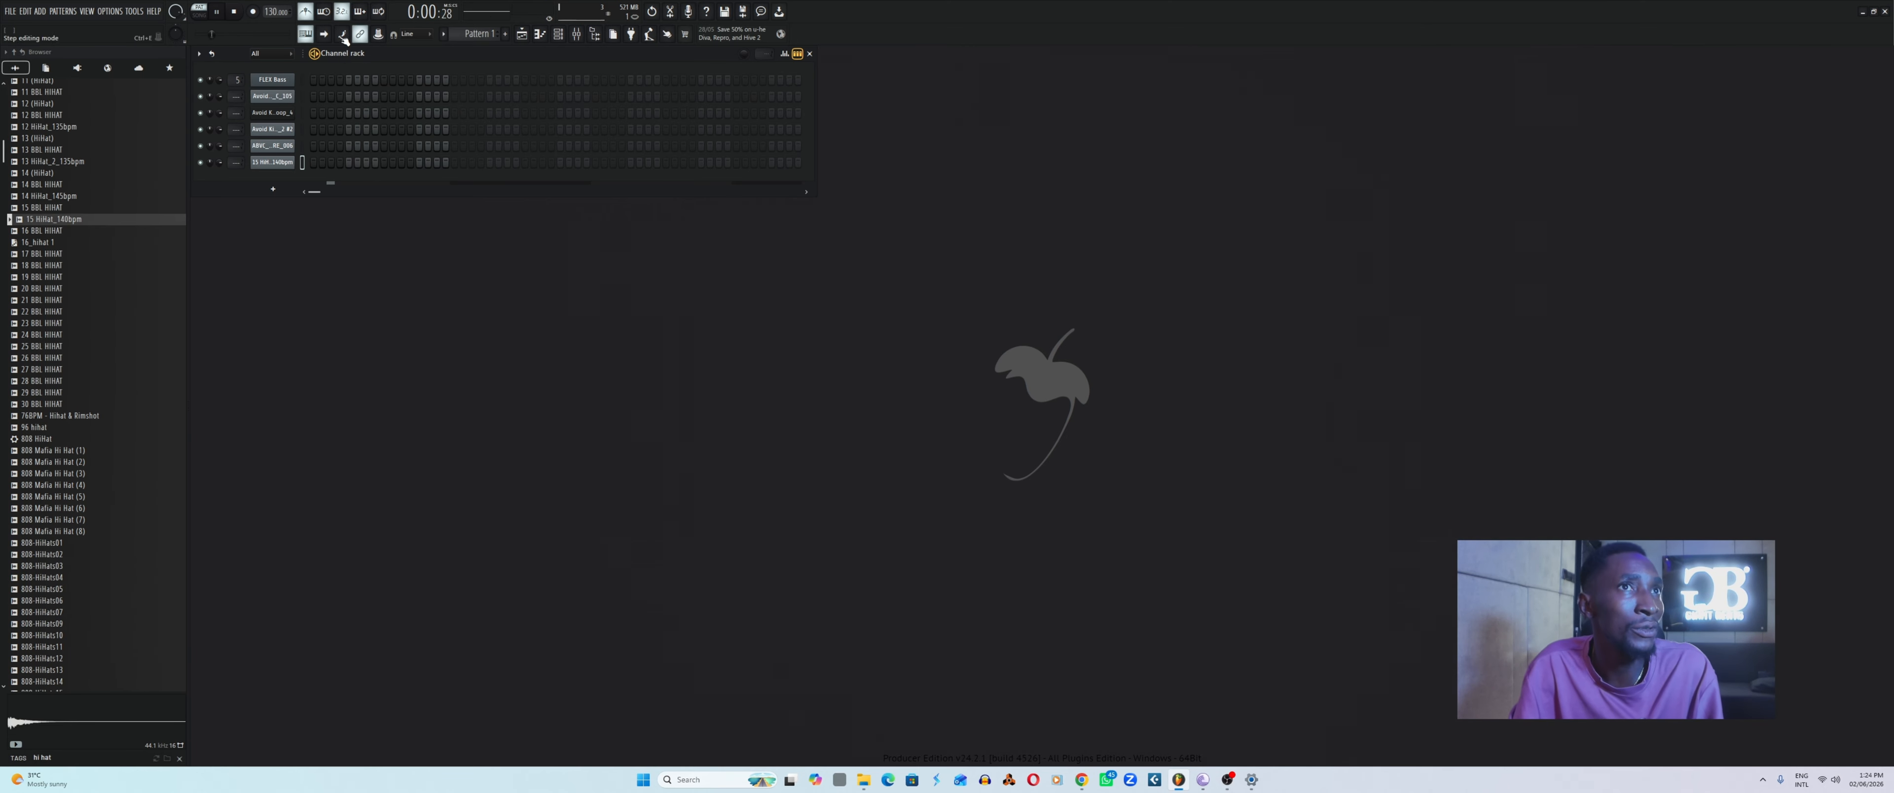
Try different project tempos while the metronome plays, dismissing the channel restretching prompt each time.
{"action": "left_click_drag", "start_coordinate": [273, 11], "coordinate": [271, 12]}
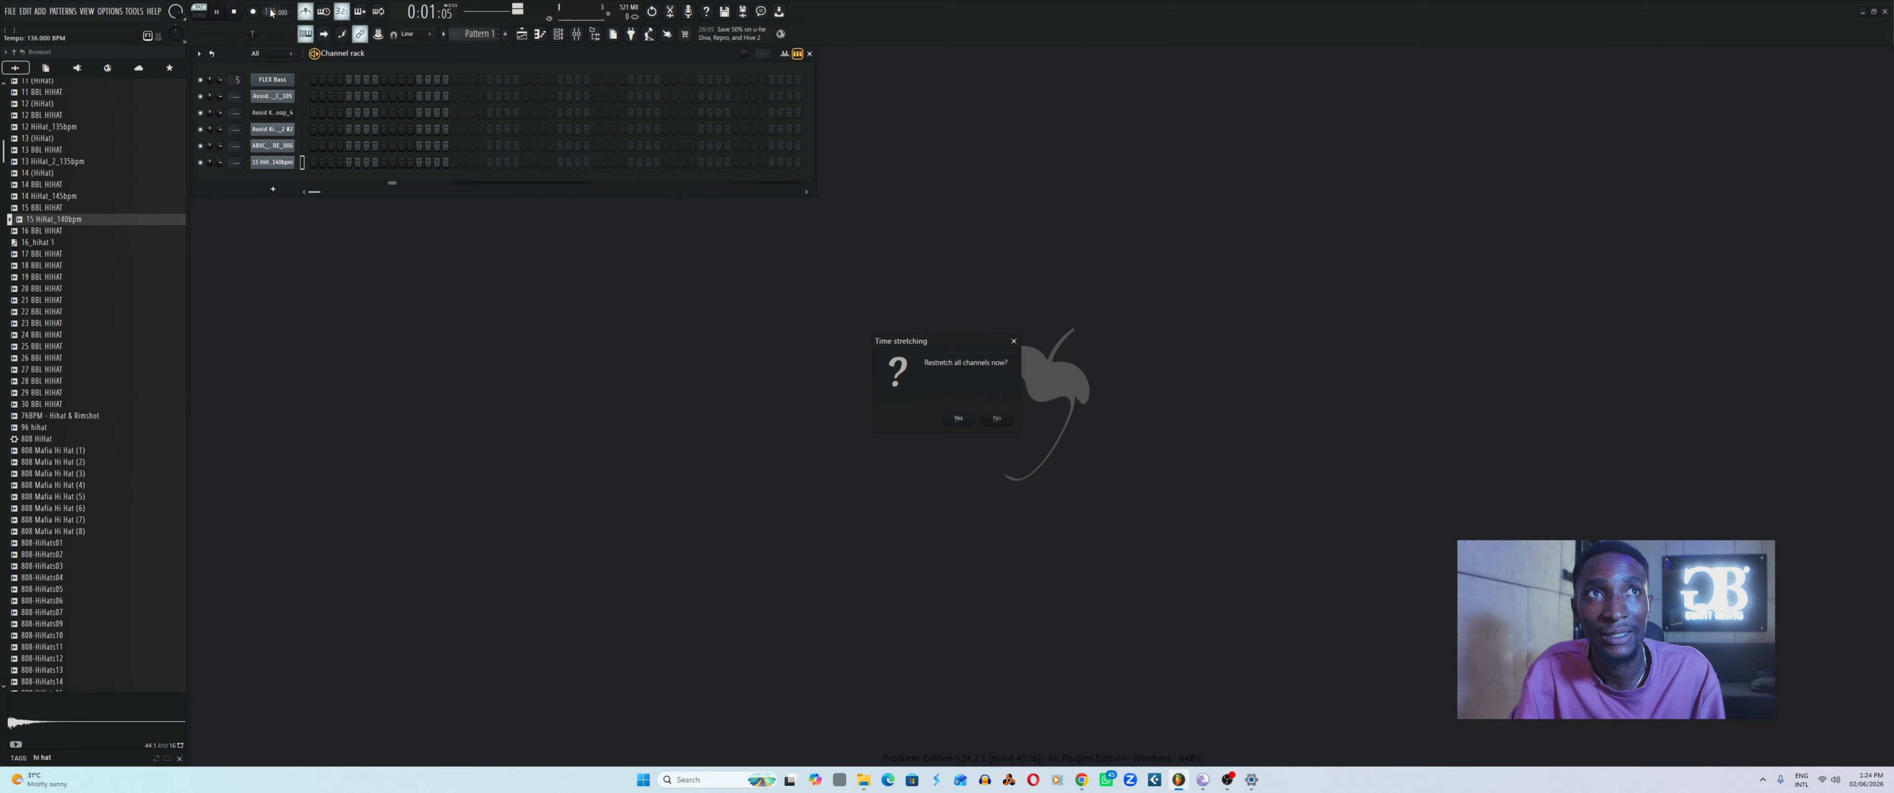
{"action": "left_click", "coordinate": [1014, 341]}
{"action": "left_click_drag", "start_coordinate": [269, 20], "coordinate": [270, 16]}
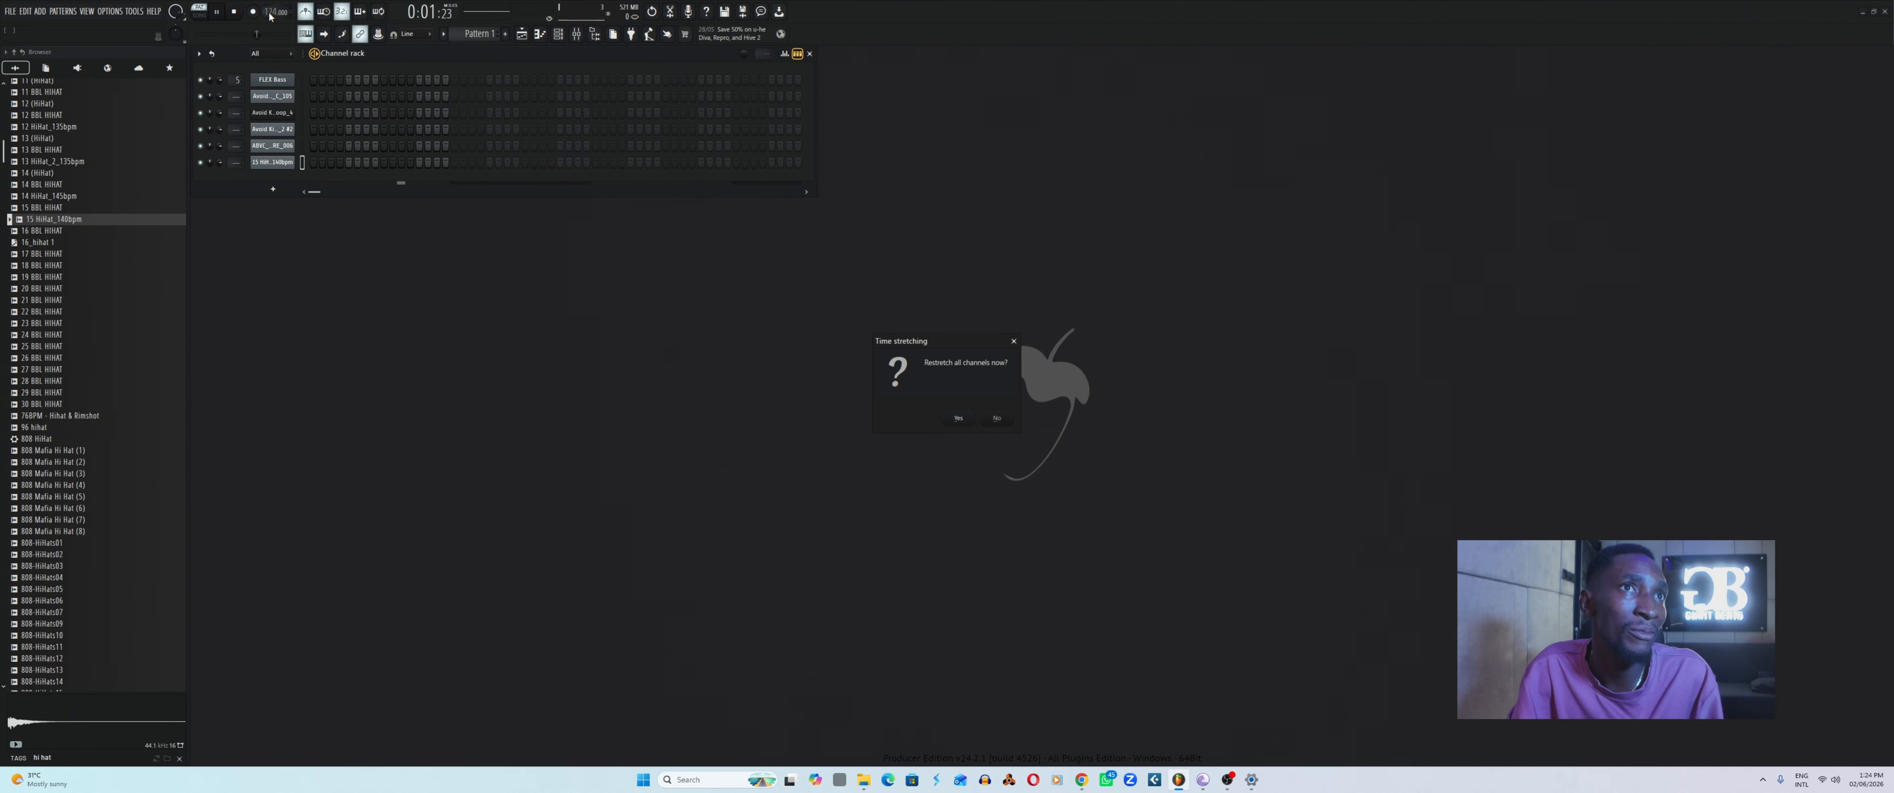
{"action": "left_click", "coordinate": [1014, 341]}
Bring back the playlist and channel rack, set the project tempo to the 100 BPM preset and answer the restretching prompt.
{"action": "left_click", "coordinate": [521, 34]}
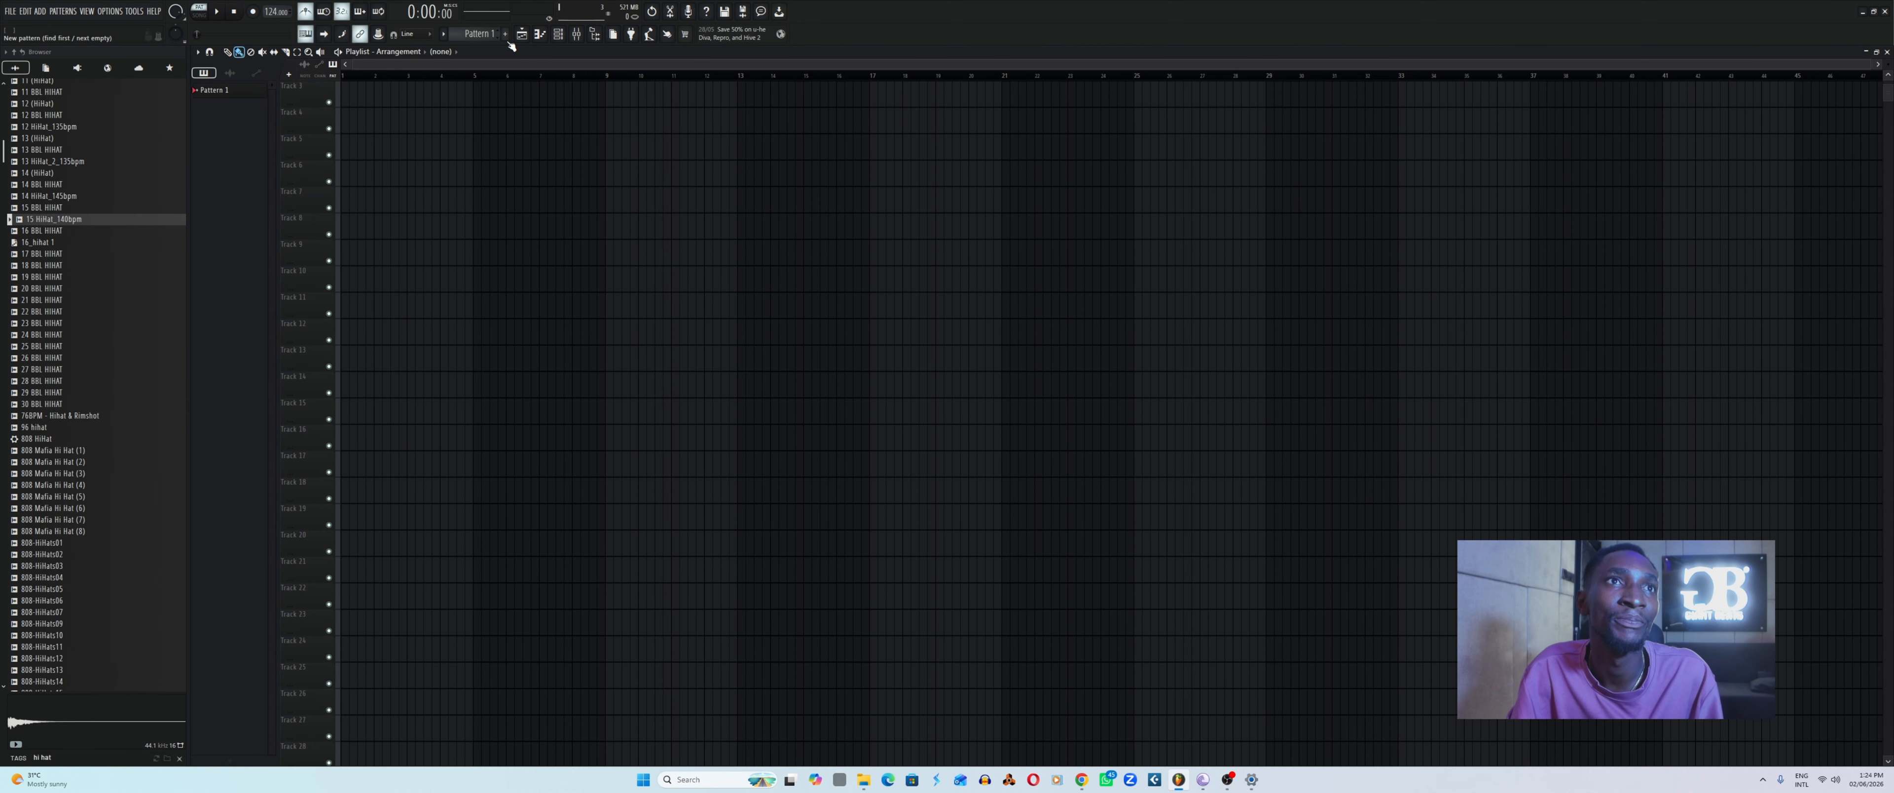
{"action": "left_click", "coordinate": [558, 34]}
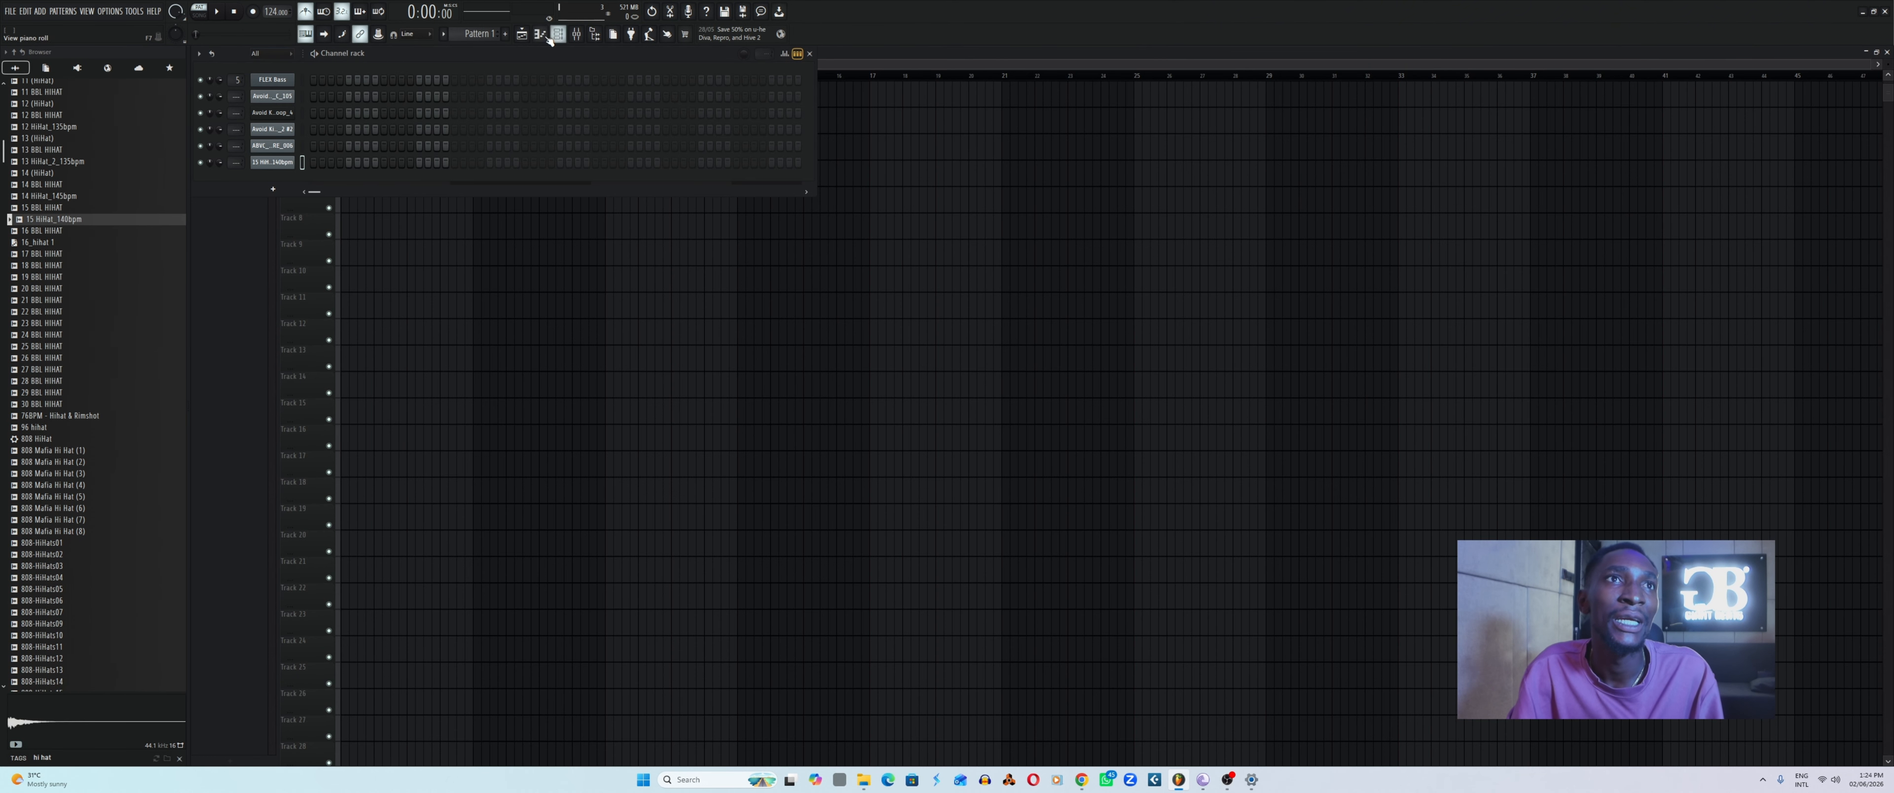
{"action": "right_click", "coordinate": [273, 10]}
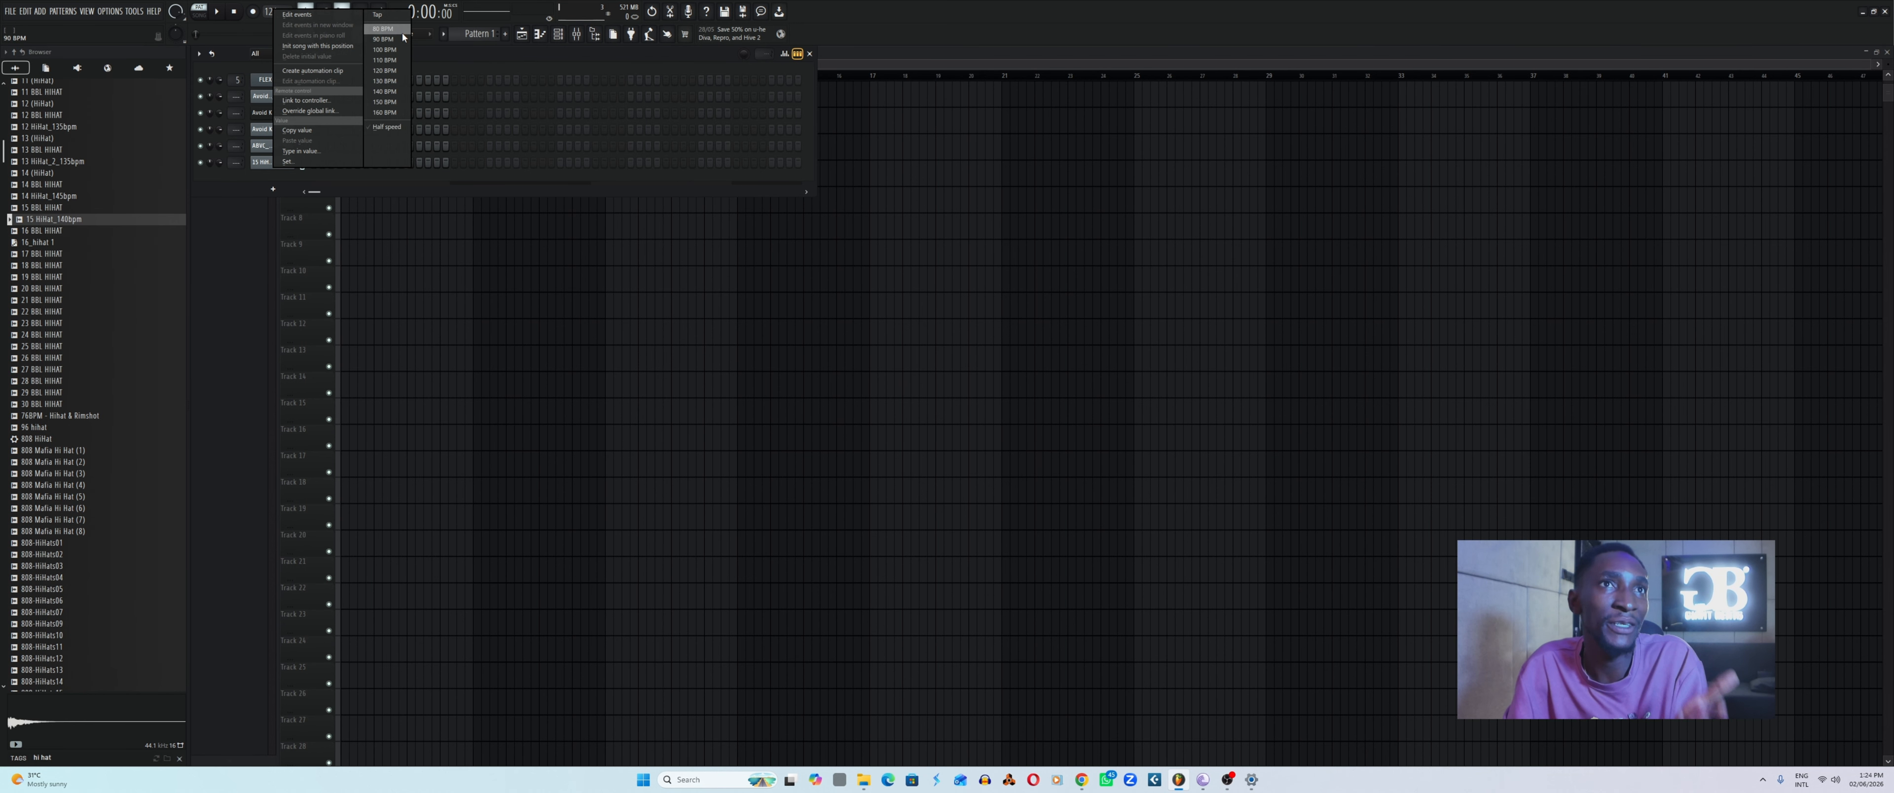
{"action": "right_click", "coordinate": [268, 14]}
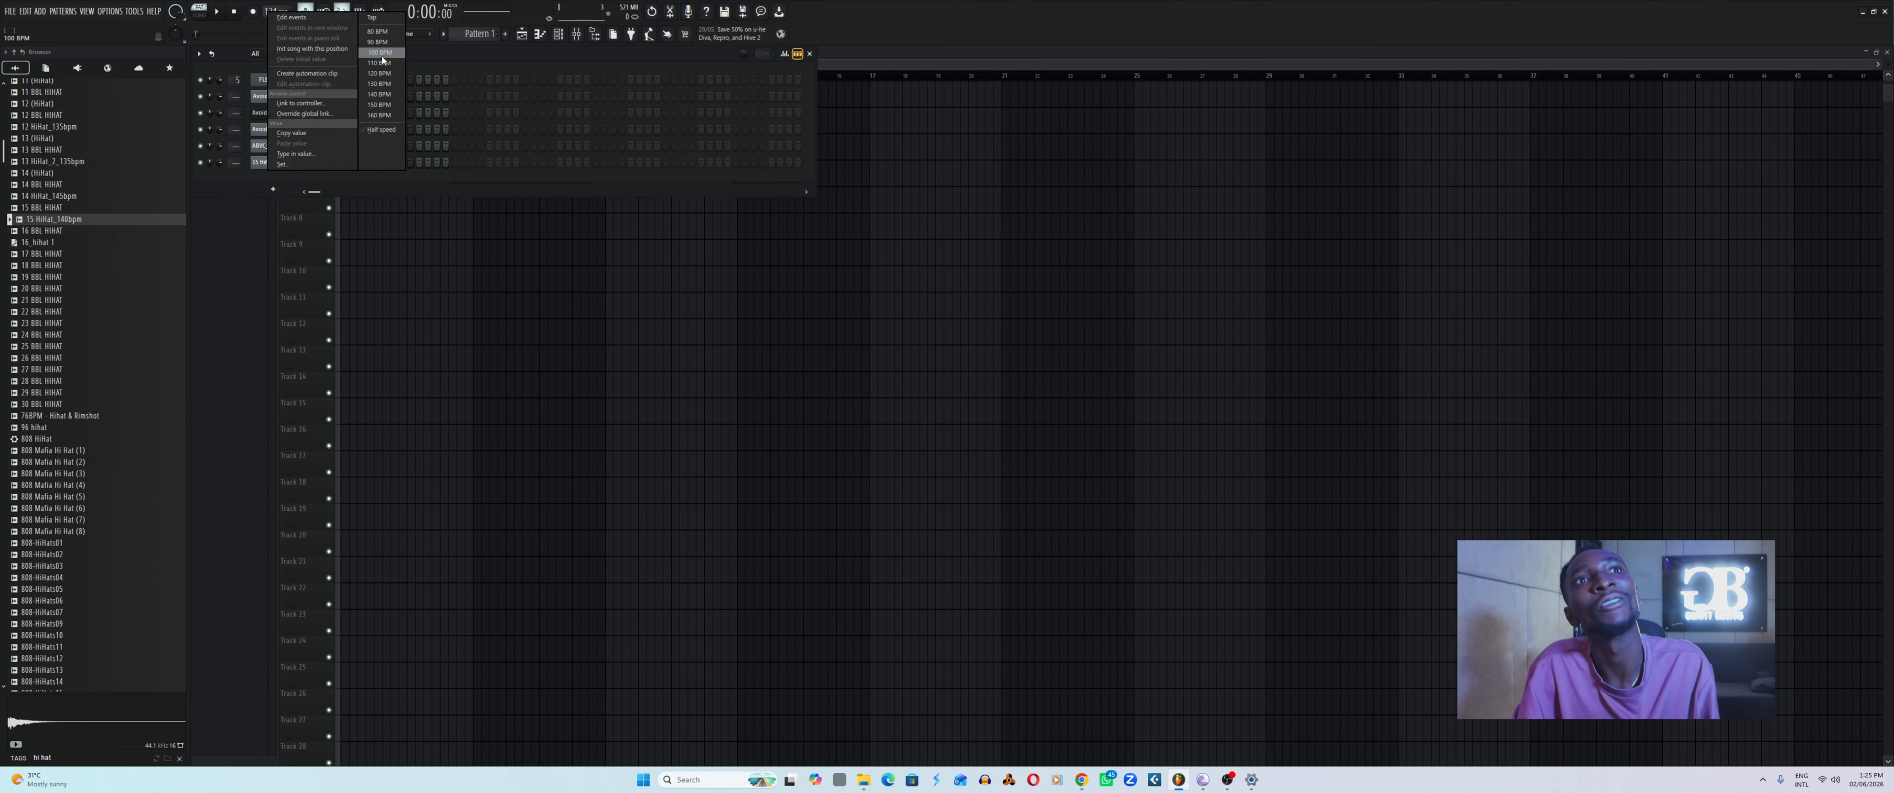
{"action": "left_click", "coordinate": [380, 52]}
{"action": "left_click", "coordinate": [961, 418]}
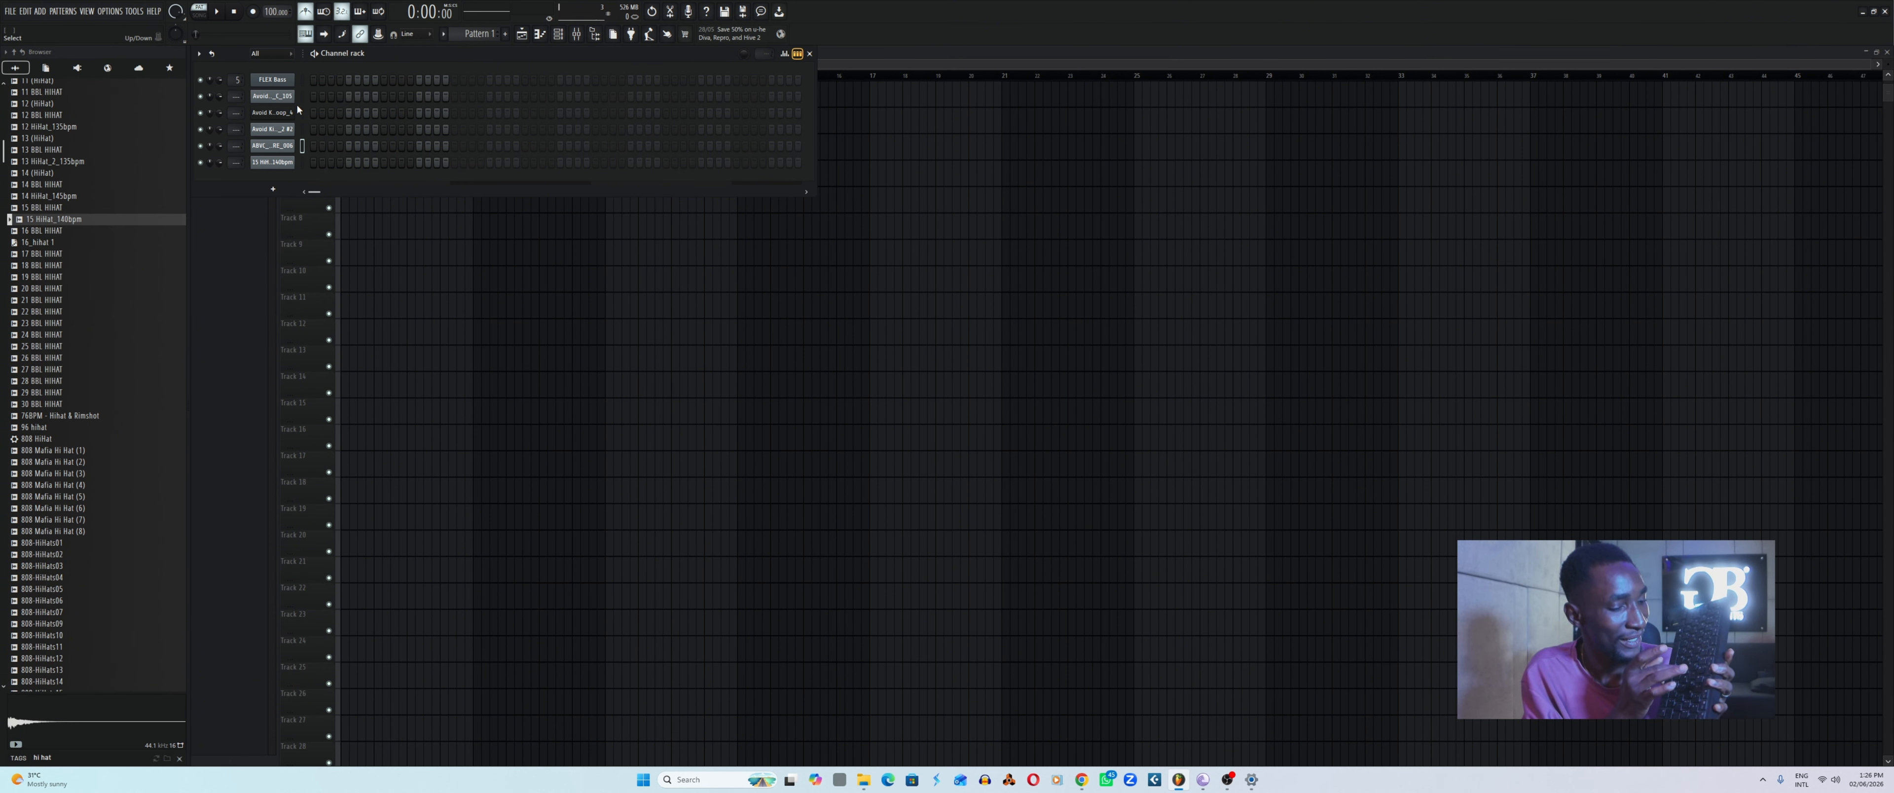
Play the snare channel at several pitches using the computer keyboard as a piano keyboard.
{"action": "key", "text": "j"}
{"action": "key", "text": "j"}
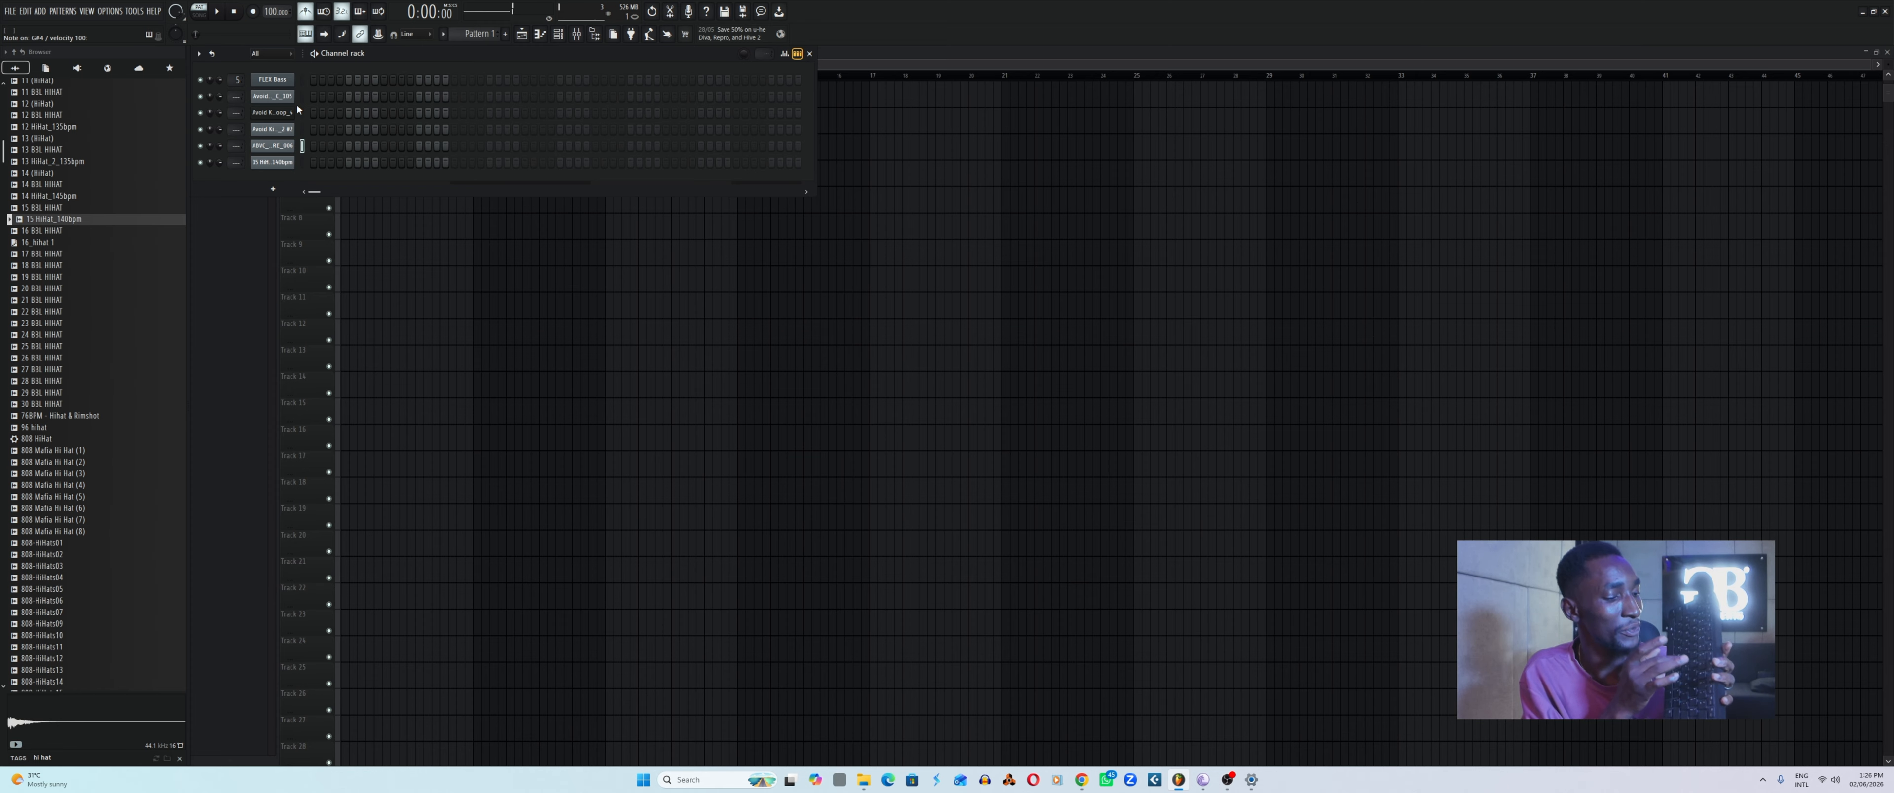
{"action": "key", "text": "u"}
{"action": "key", "text": "i"}
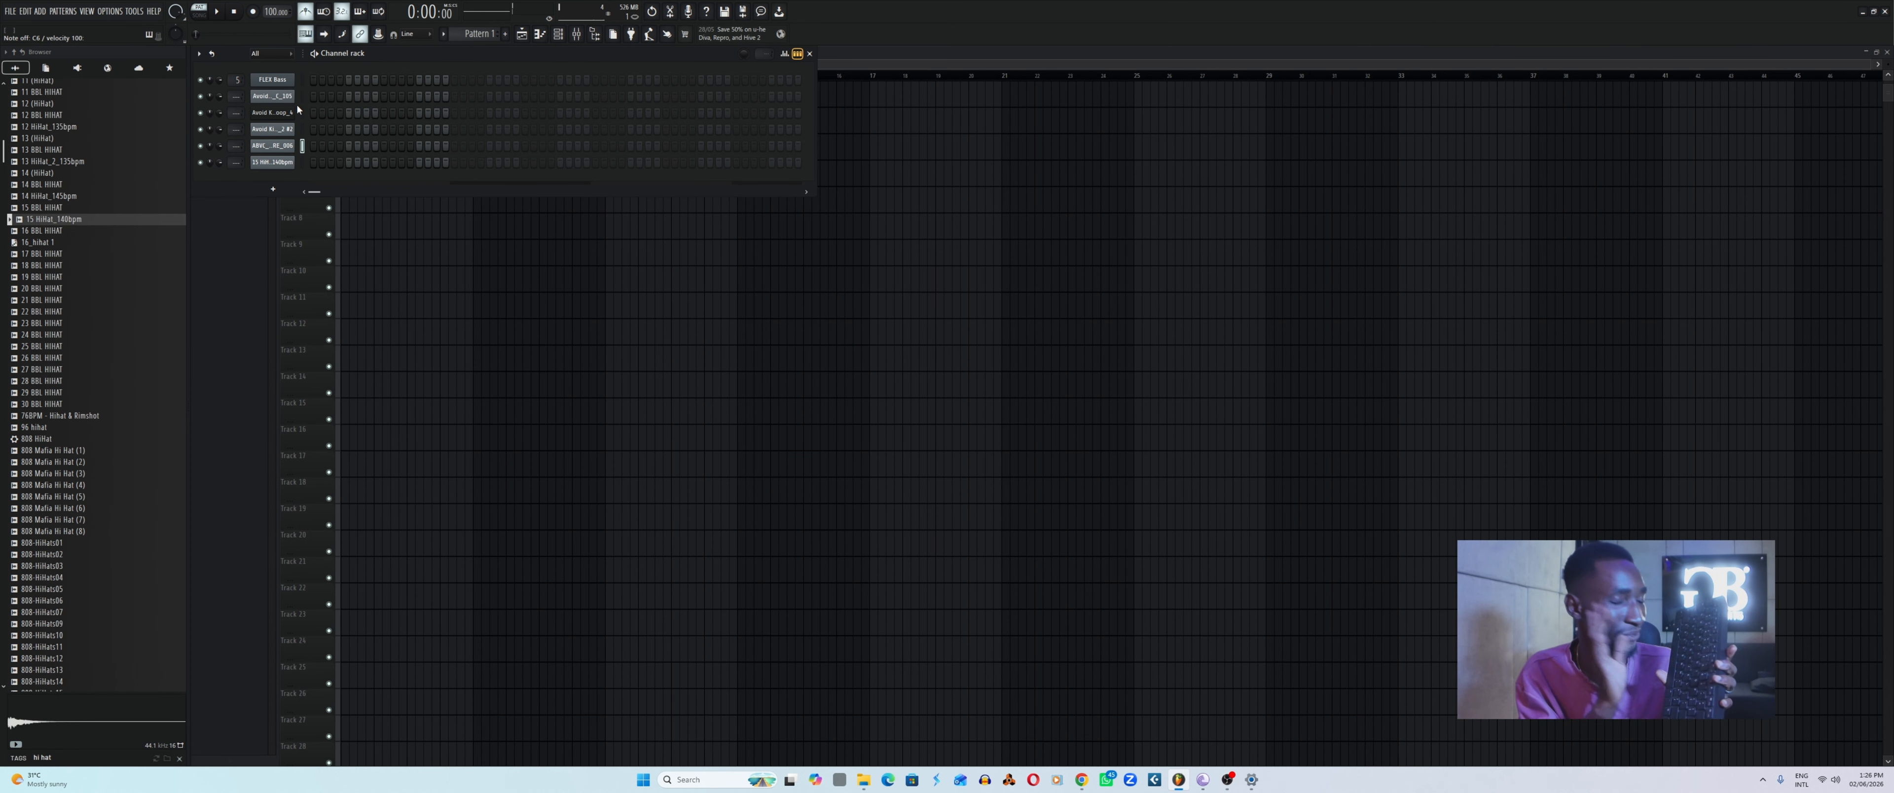
{"action": "key", "text": "d"}
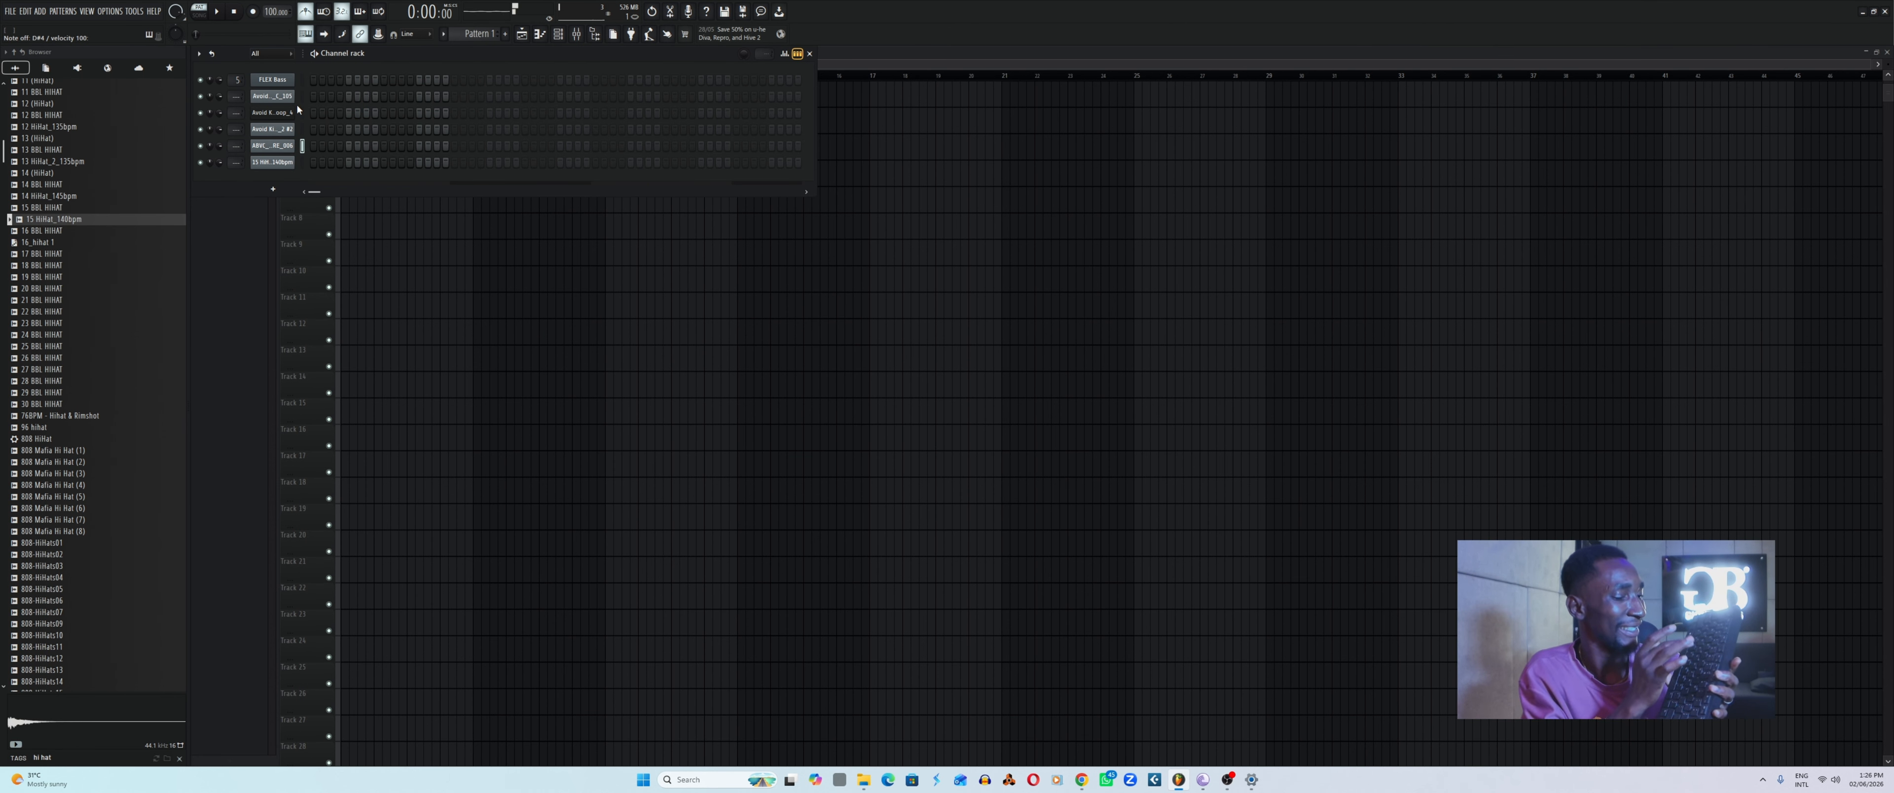
{"action": "key", "text": "h"}
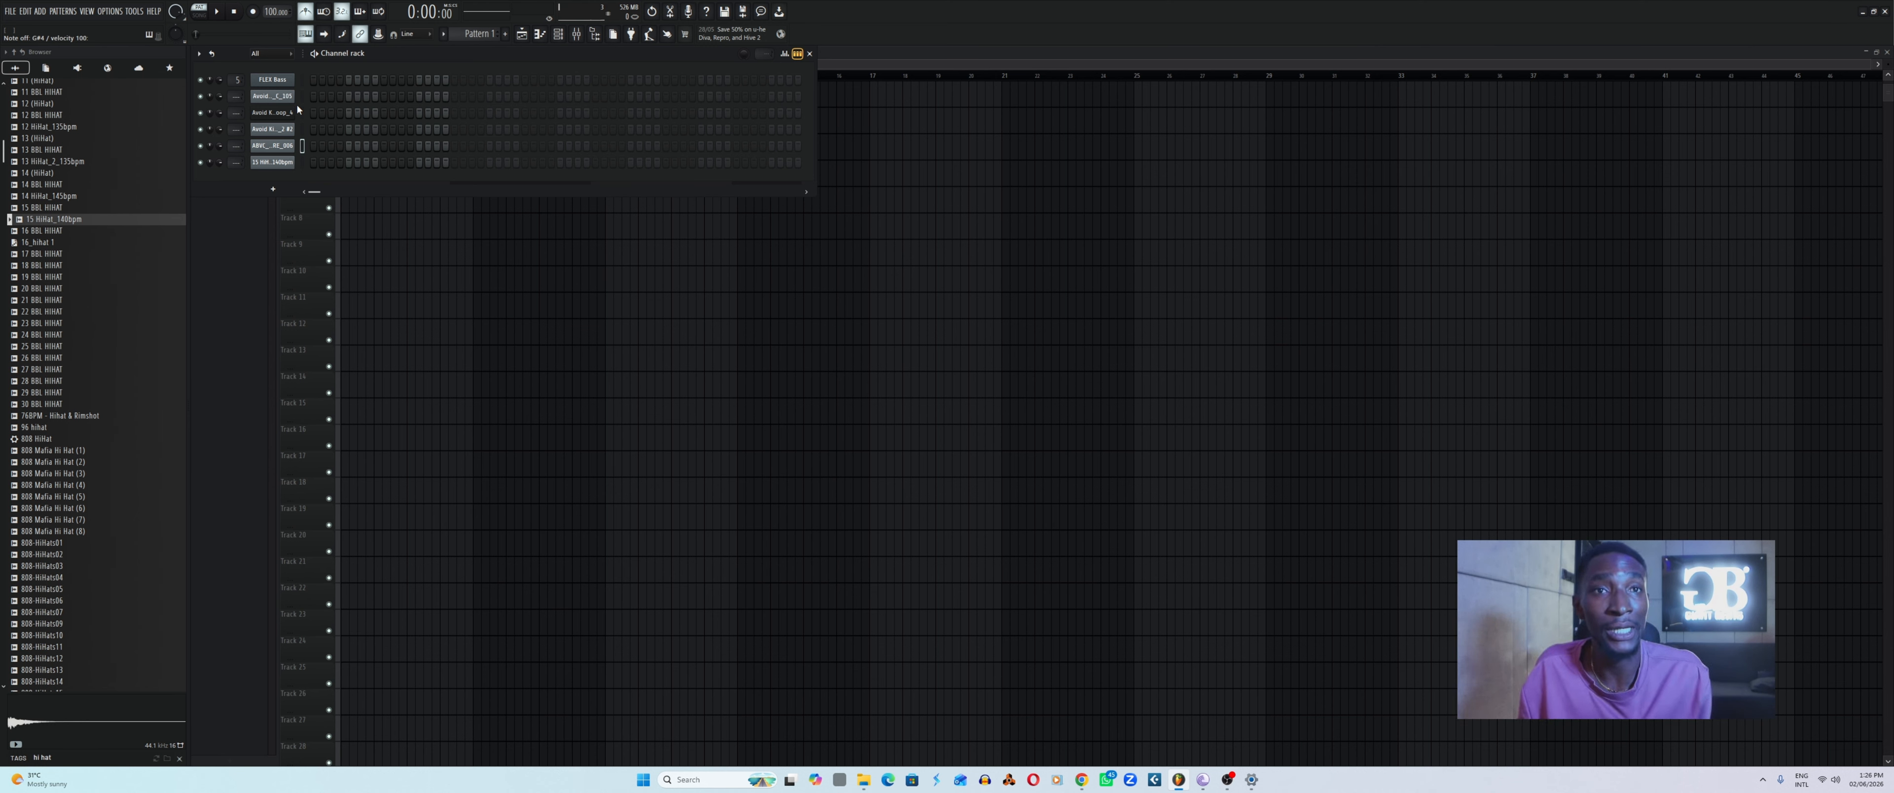
Play the hi-hat, snare and kick channels in turn using the computer keyboard as a piano keyboard.
{"action": "left_click", "coordinate": [301, 162]}
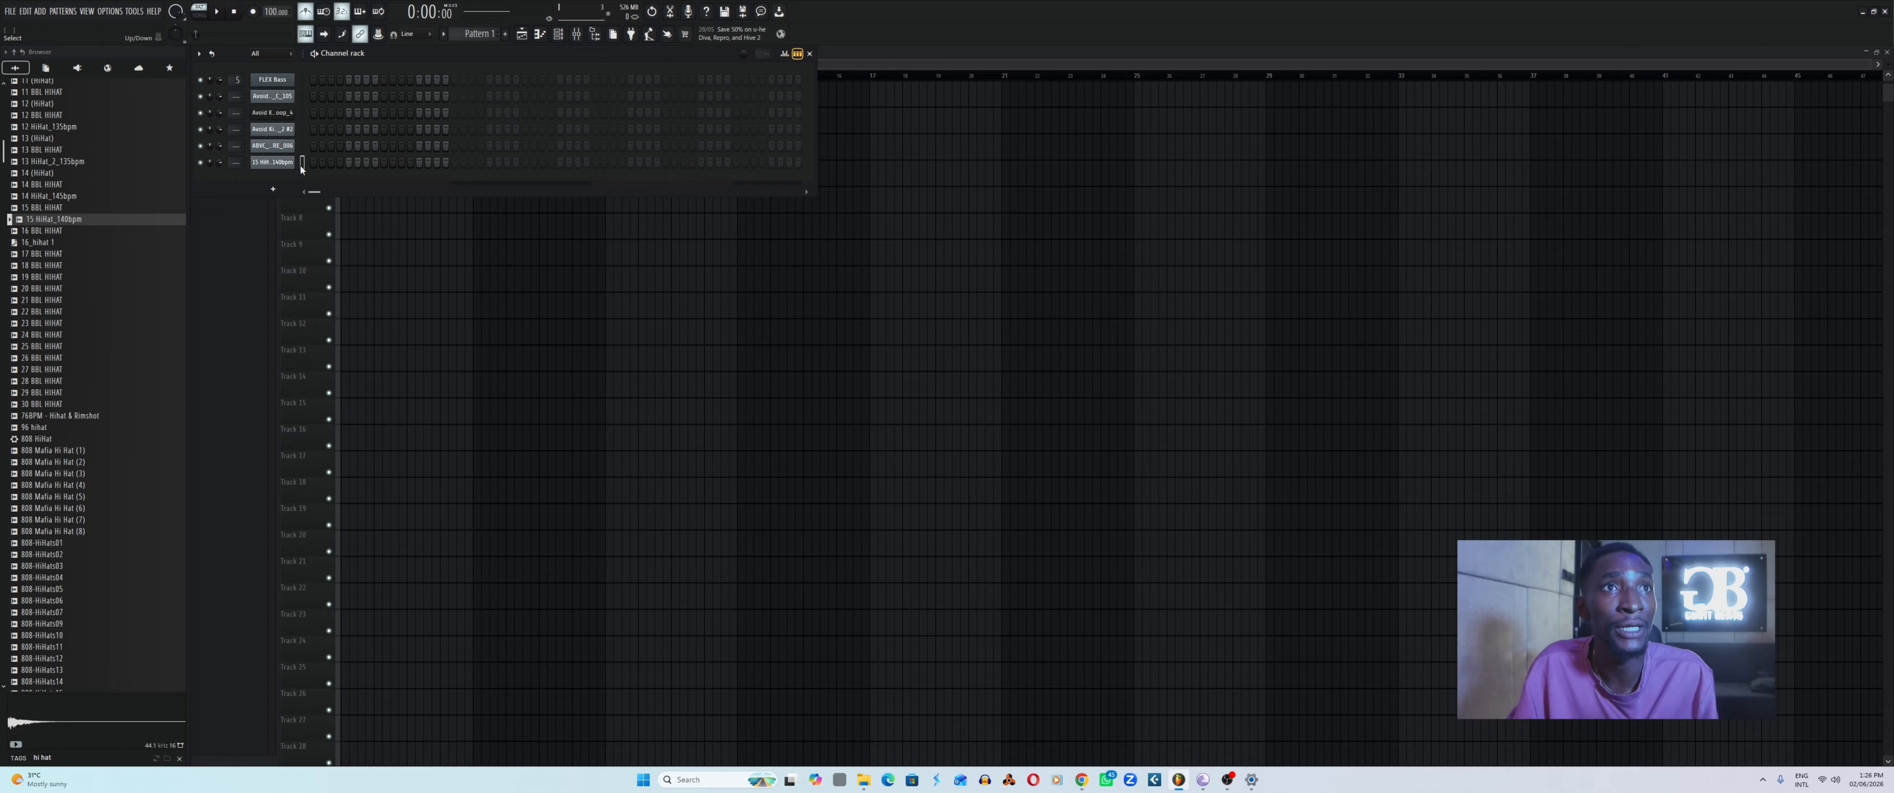
{"action": "key", "text": "b"}
{"action": "key", "text": "b"}
{"action": "key", "text": "b"}
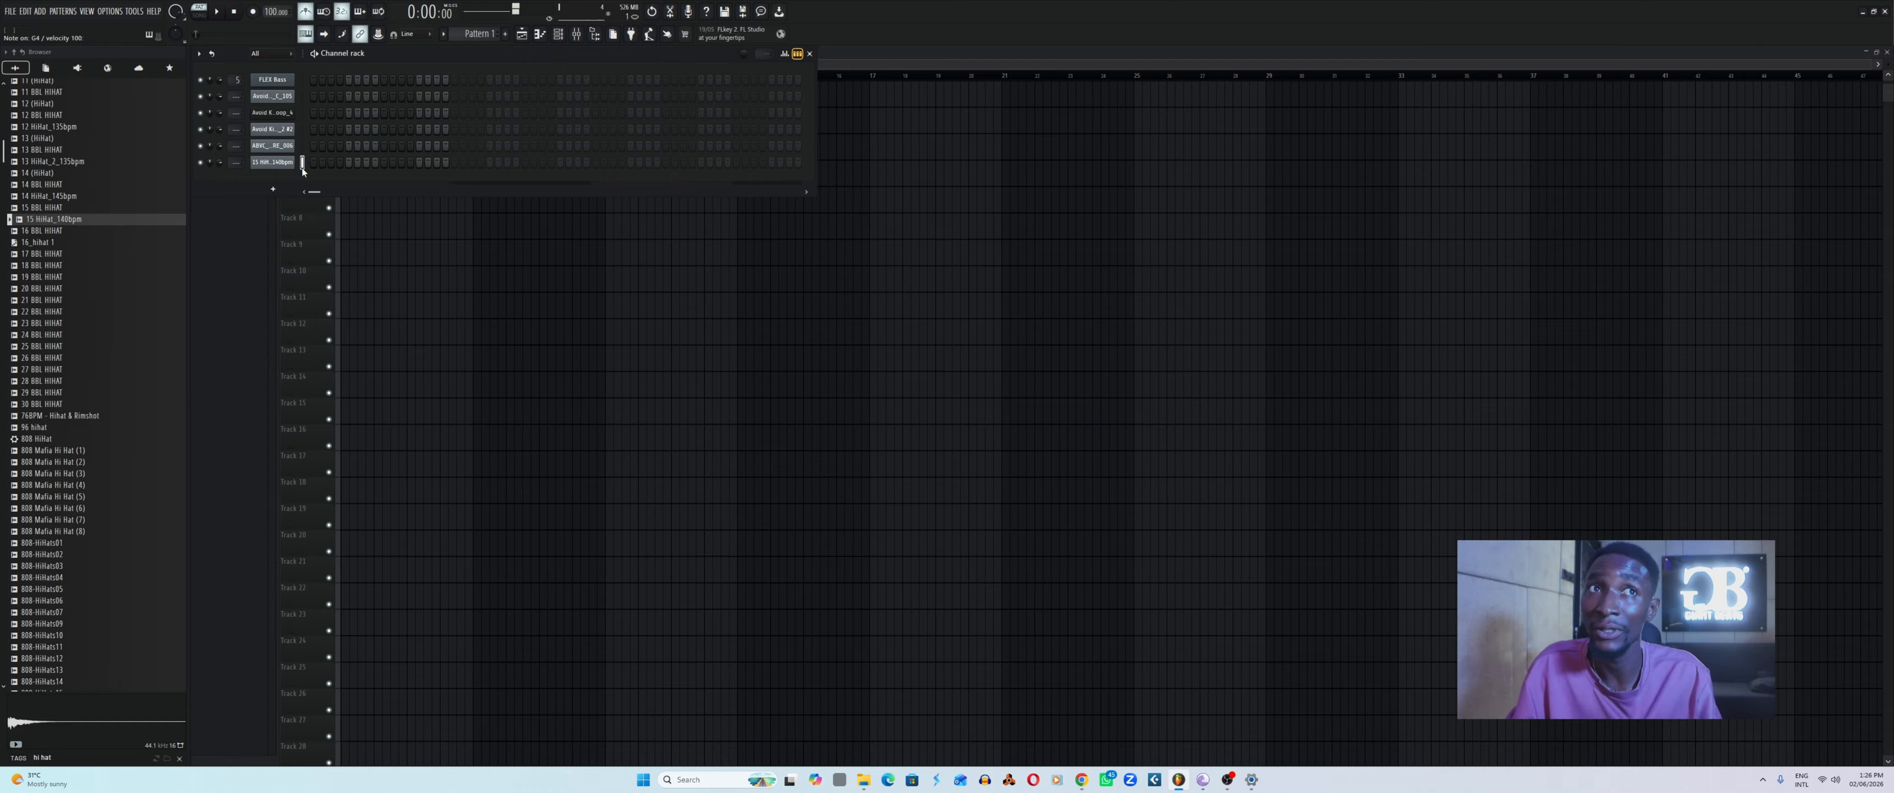
{"action": "left_click", "coordinate": [302, 150]}
{"action": "key", "text": "h"}
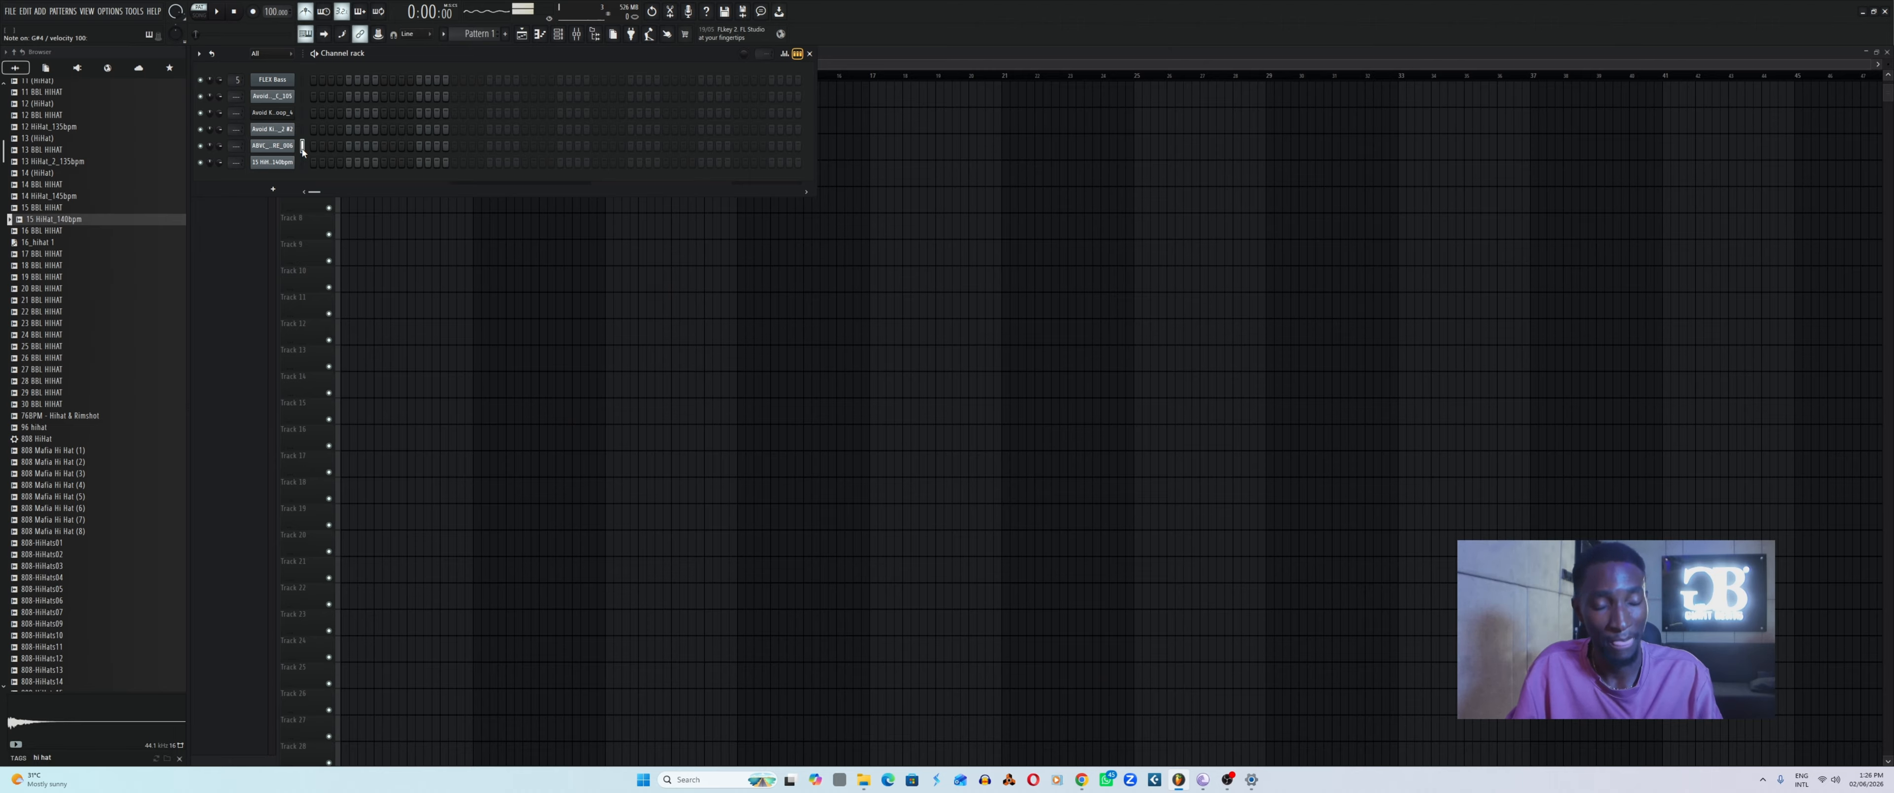
{"action": "key", "text": "j"}
{"action": "left_click", "coordinate": [301, 131]}
{"action": "key", "text": "m"}
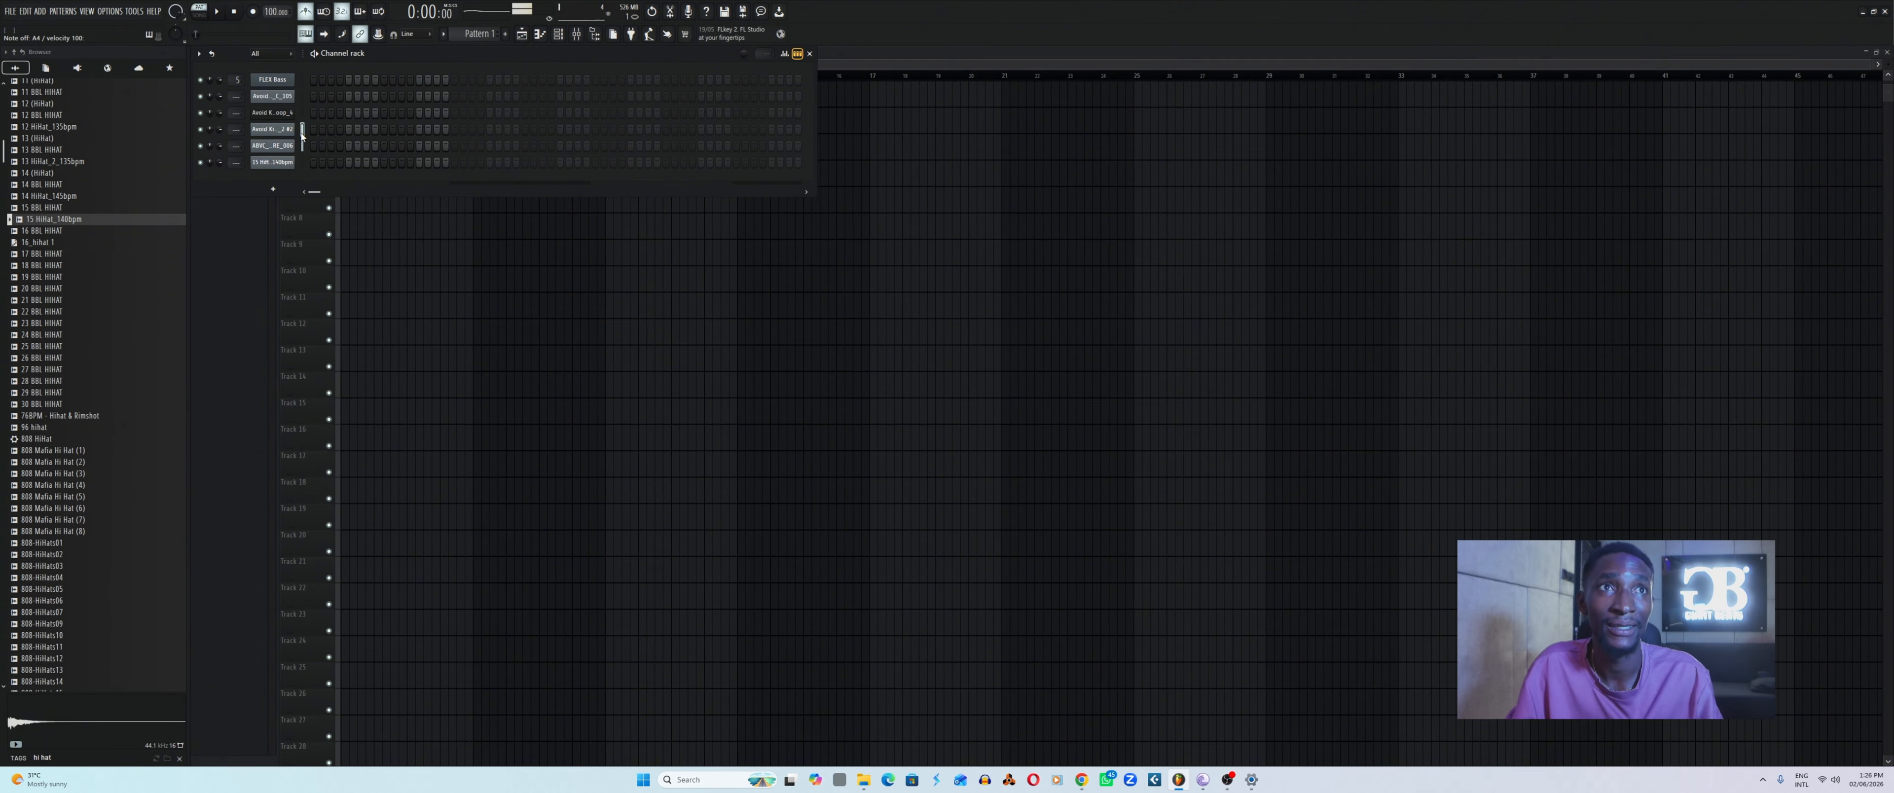
{"action": "key", "text": "j"}
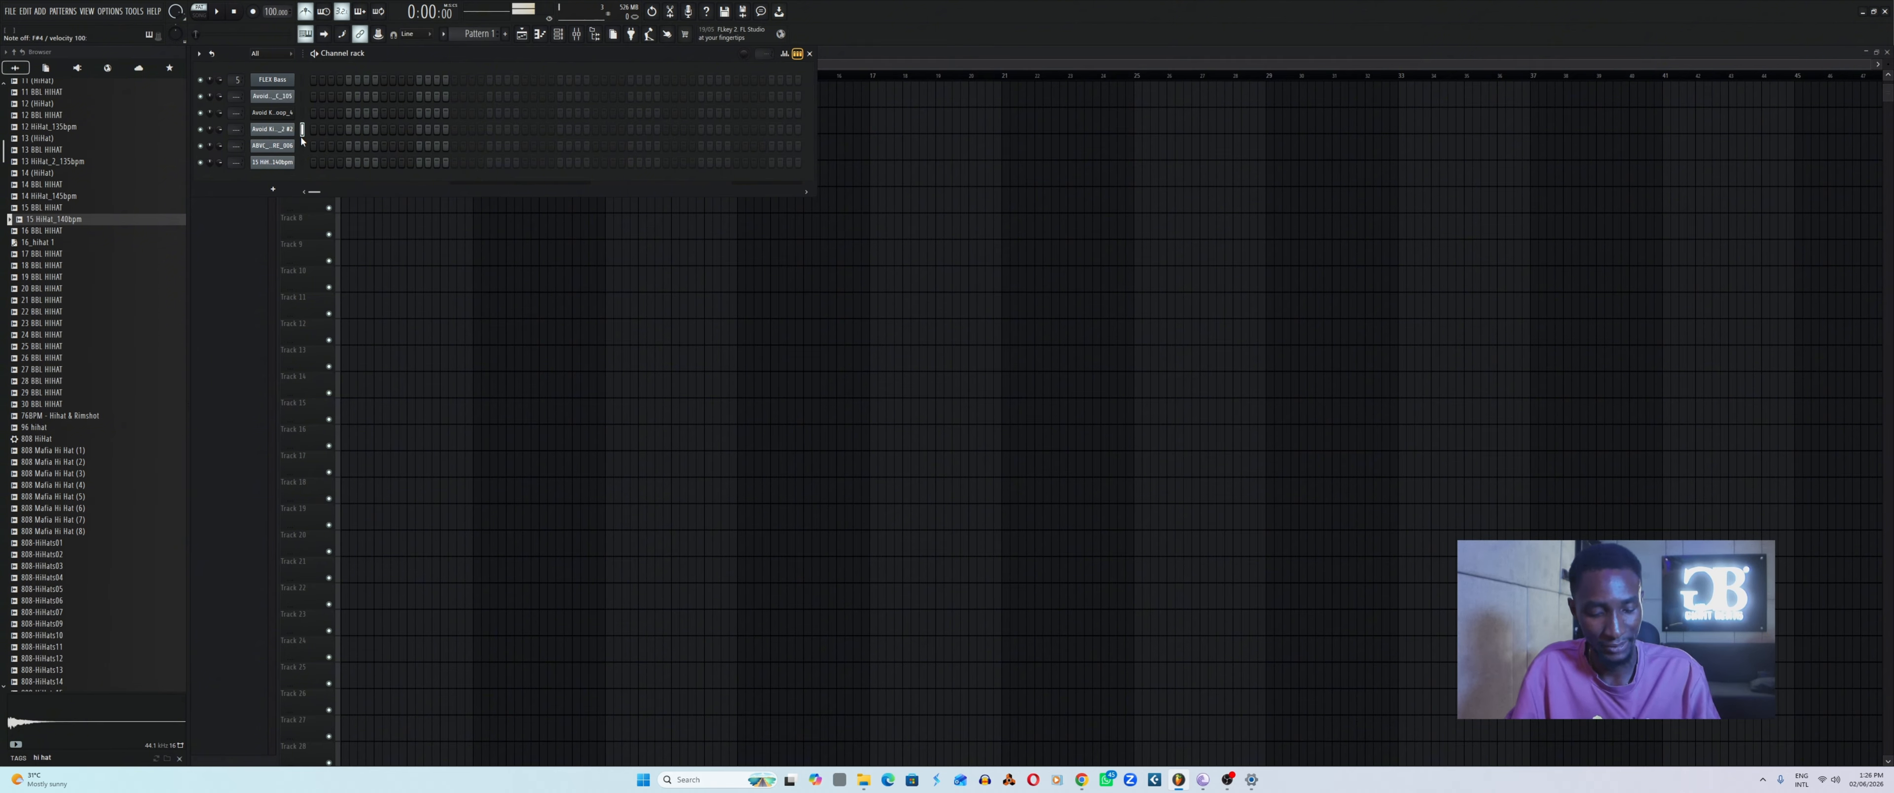
{"action": "key", "text": "m"}
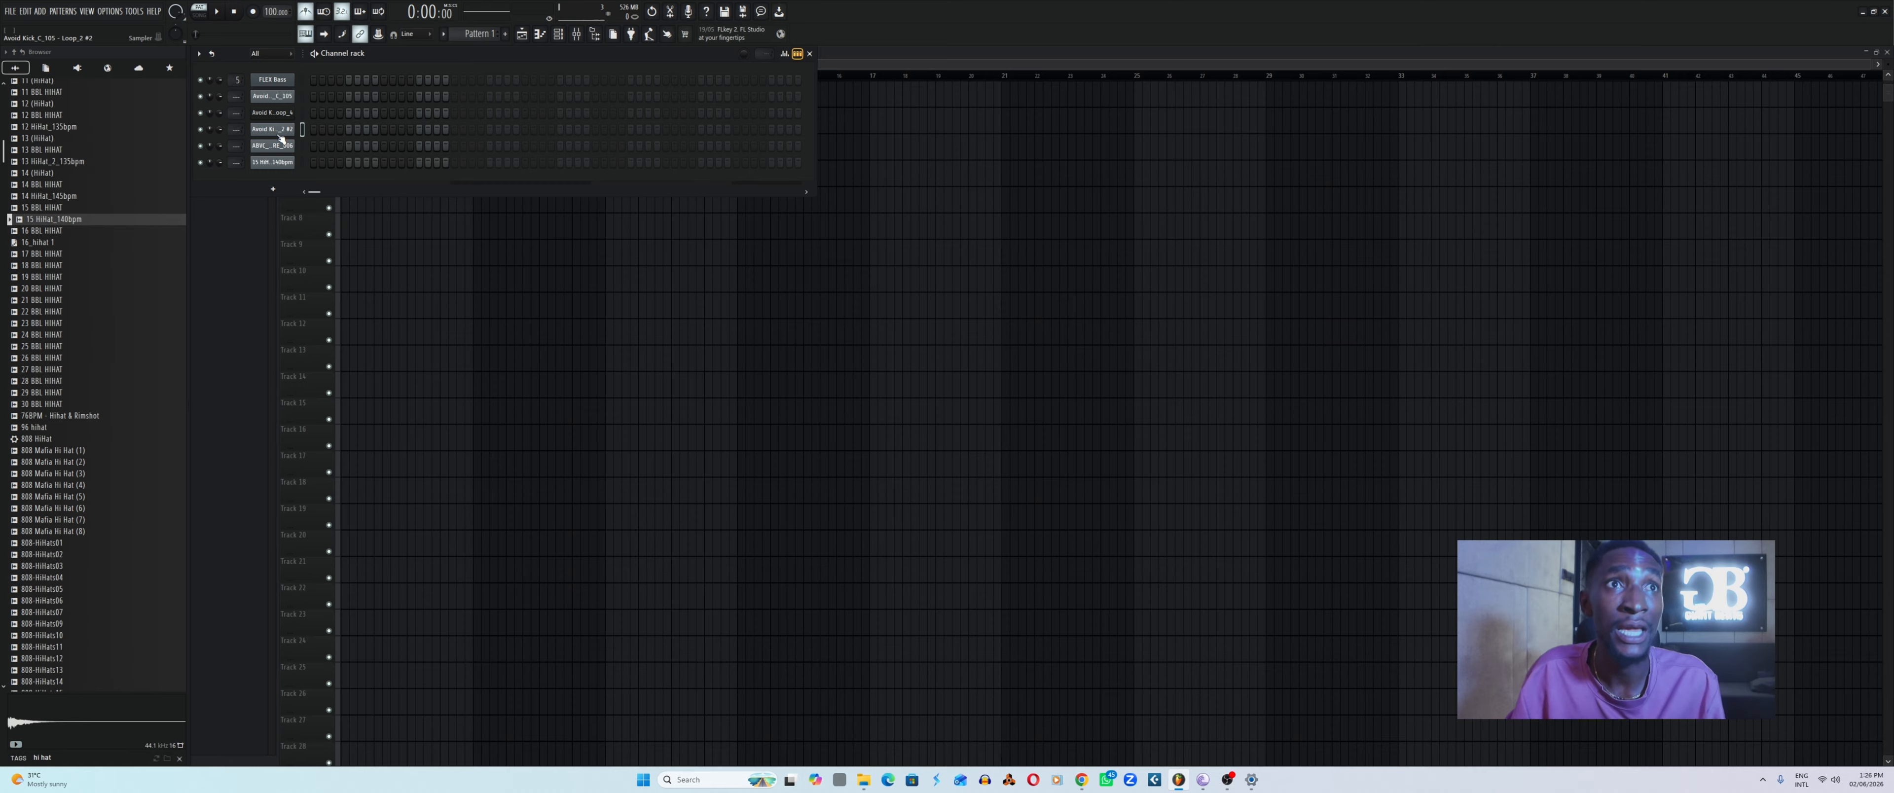
Open the kick channel's piano roll and switch between it and the channel rack, ending in the piano roll.
{"action": "right_click", "coordinate": [283, 135]}
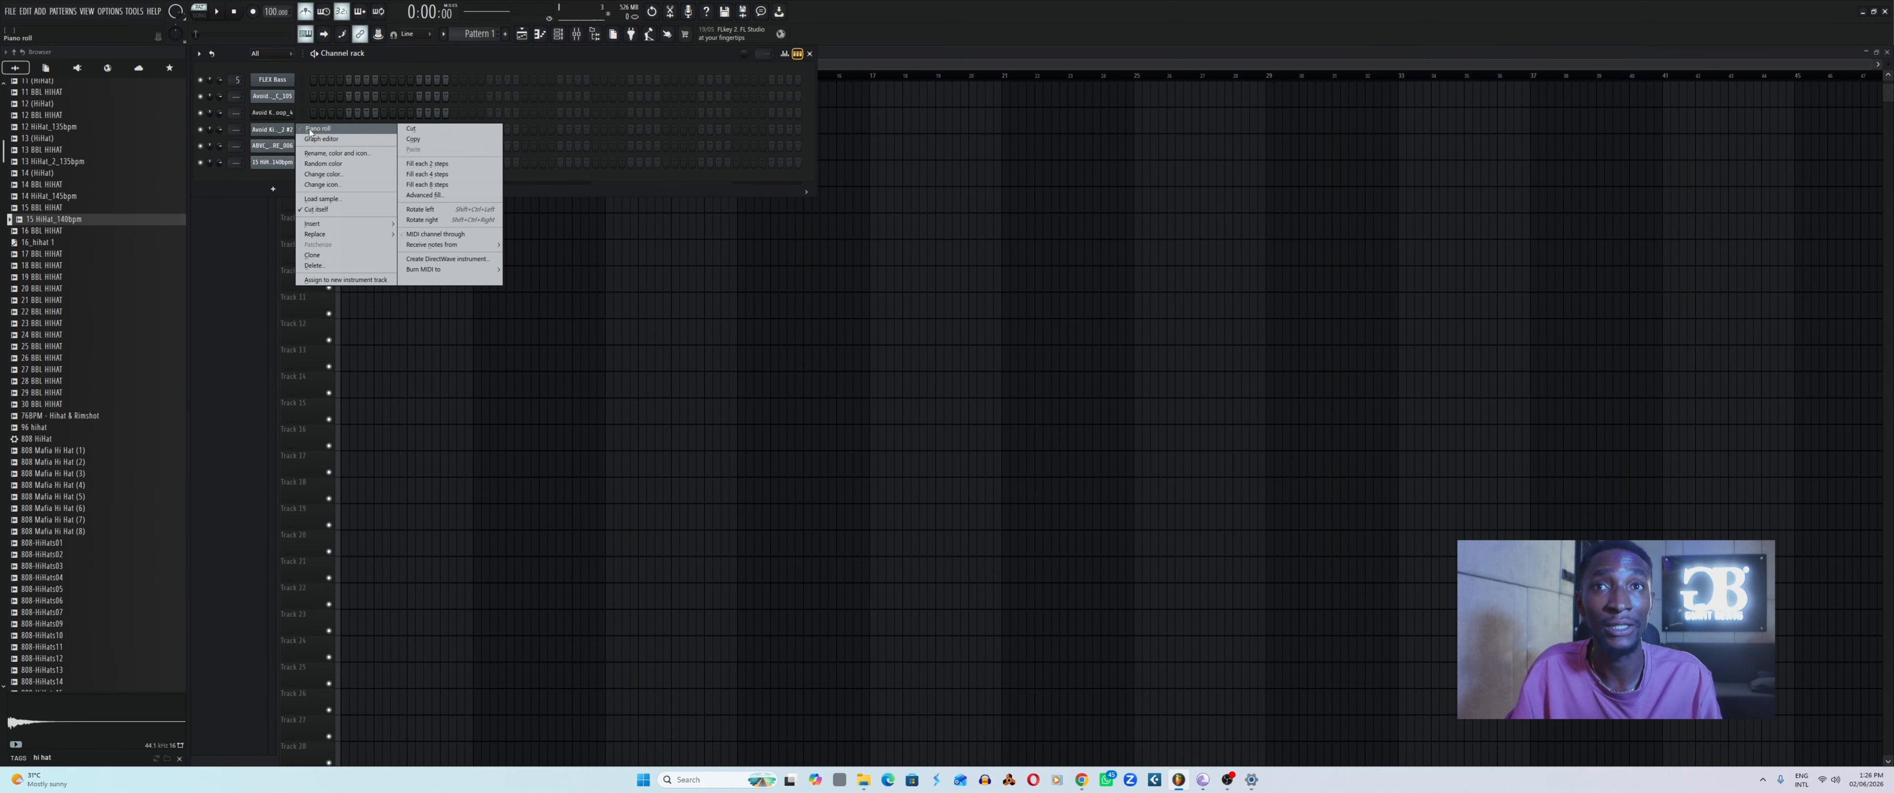
{"action": "left_click", "coordinate": [318, 129]}
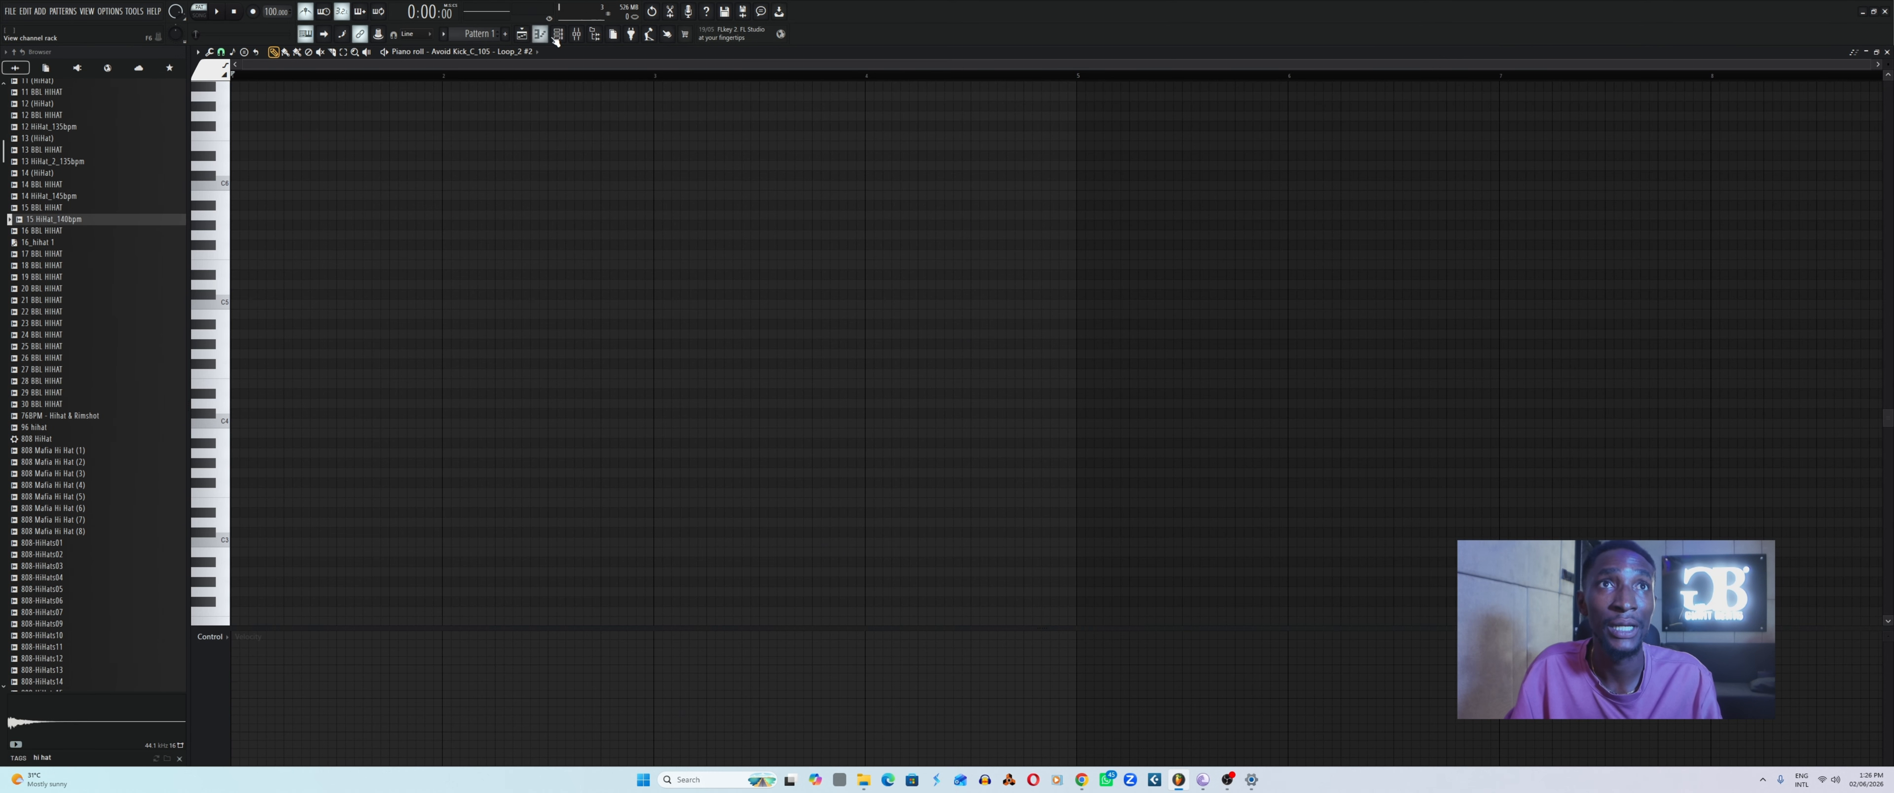
{"action": "left_click", "coordinate": [557, 38]}
{"action": "right_click", "coordinate": [280, 130]}
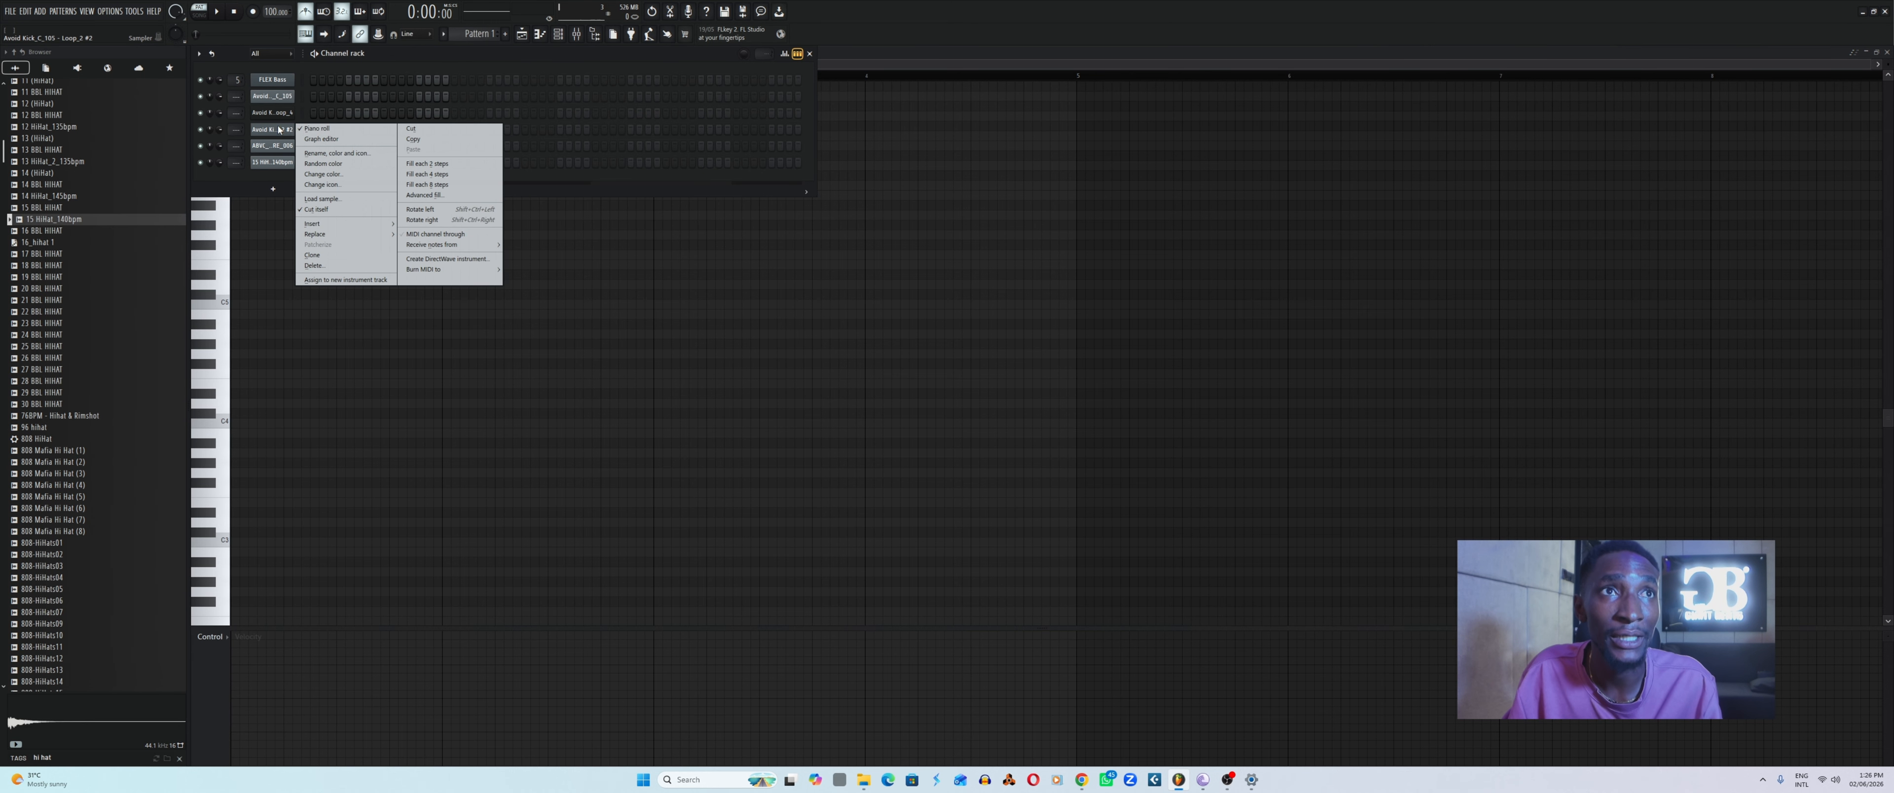
{"action": "left_click", "coordinate": [316, 129]}
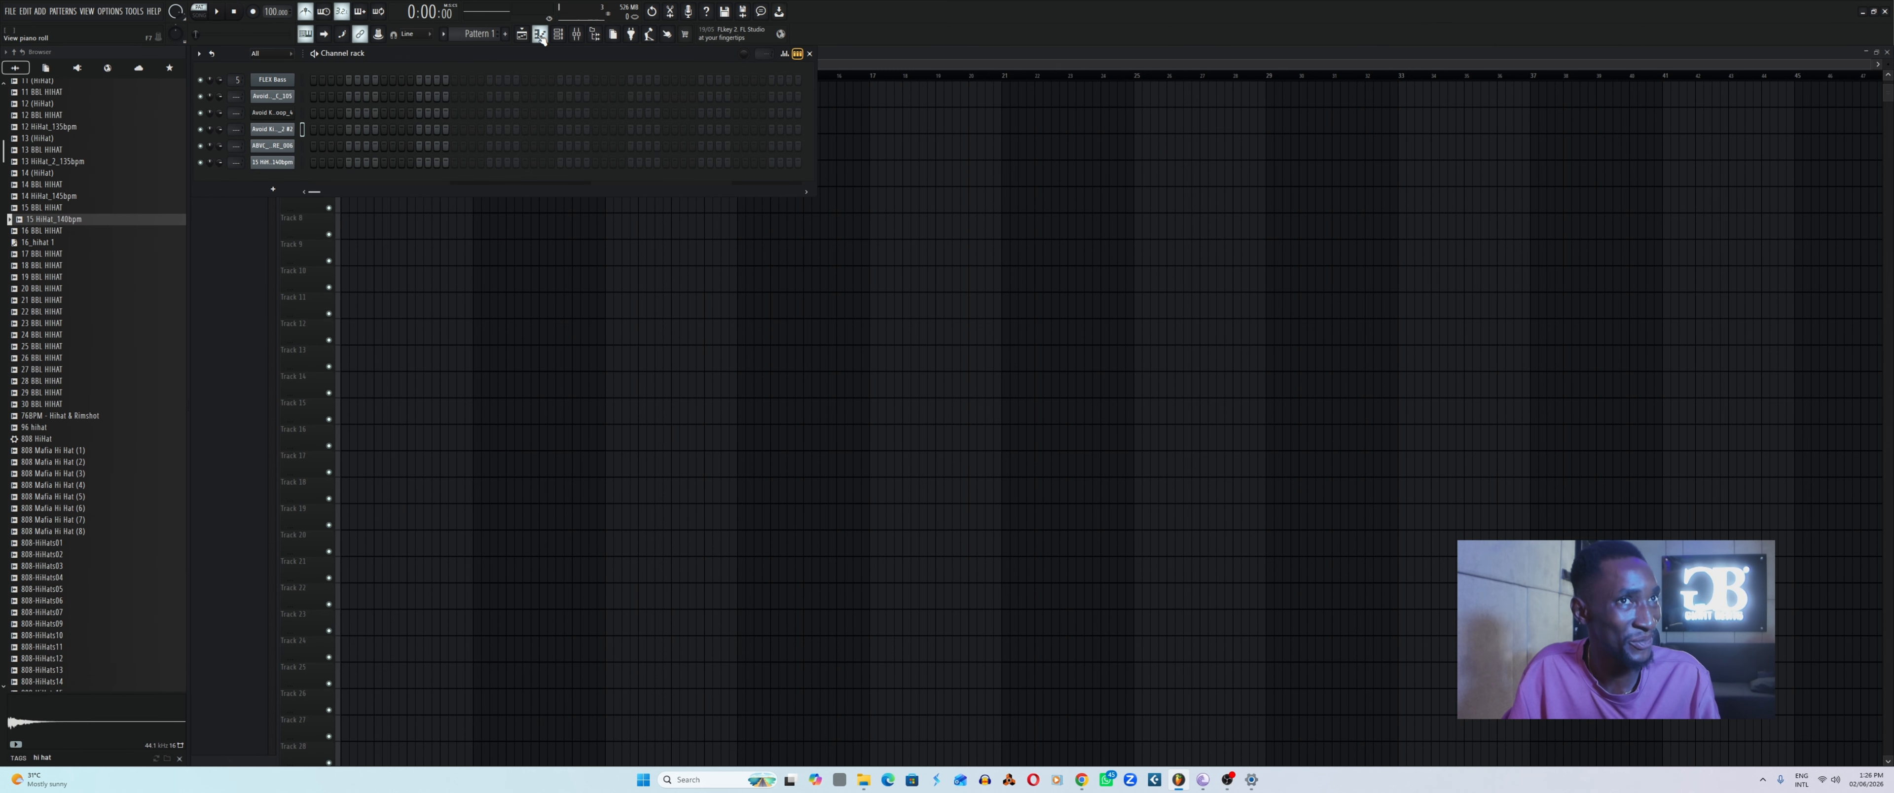
{"action": "right_click", "coordinate": [287, 130]}
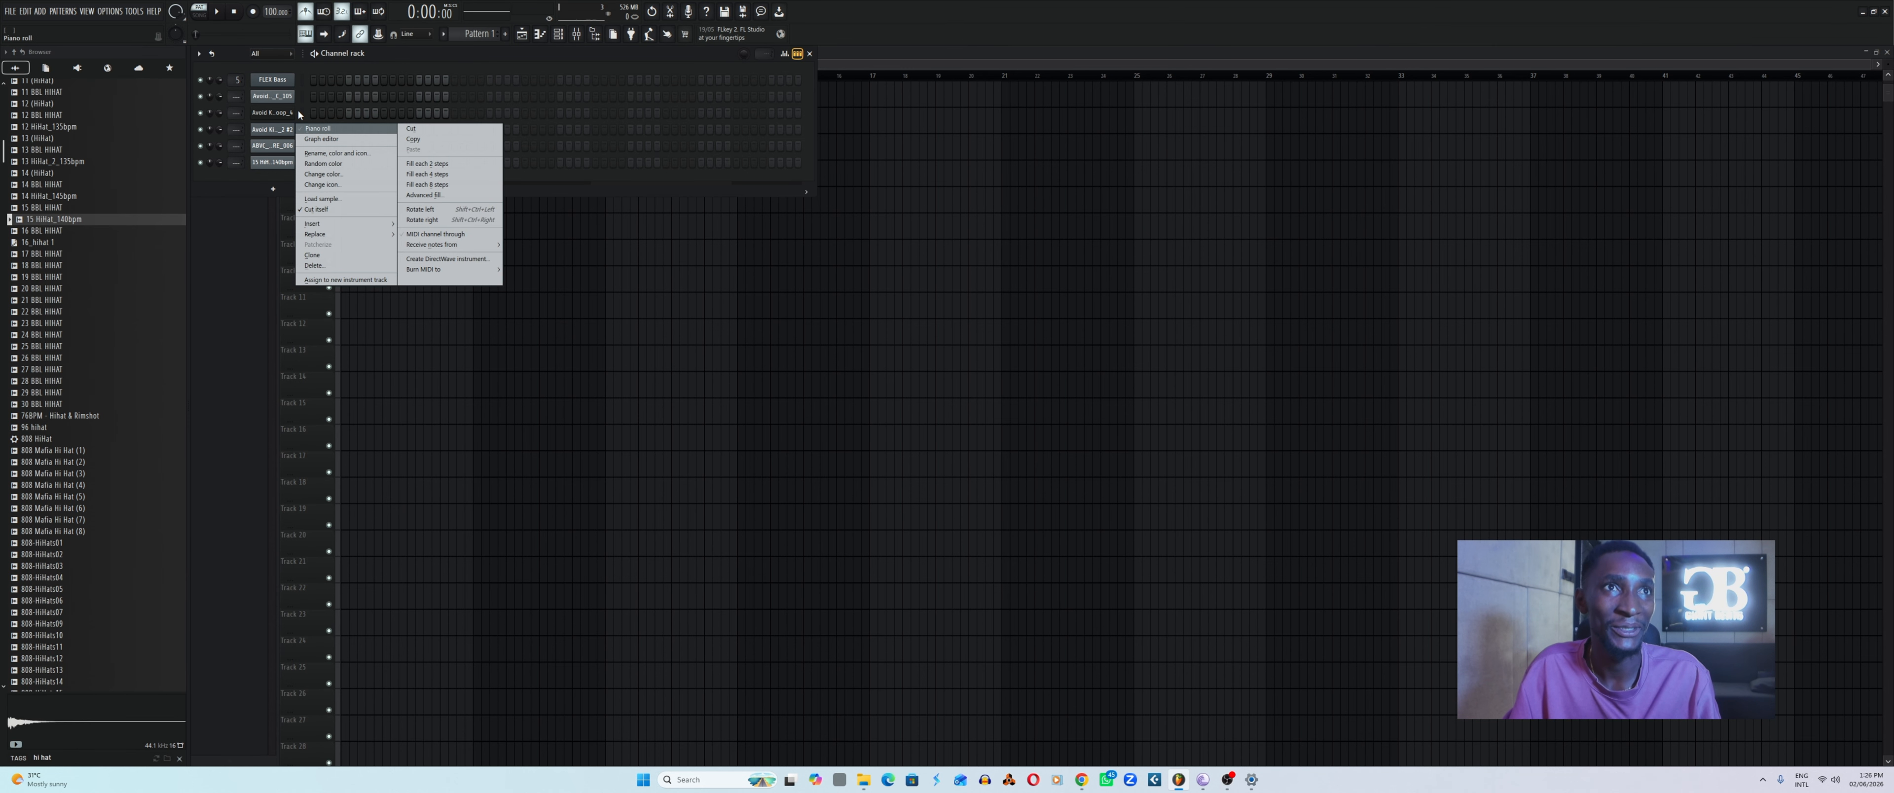
{"action": "left_click", "coordinate": [282, 134]}
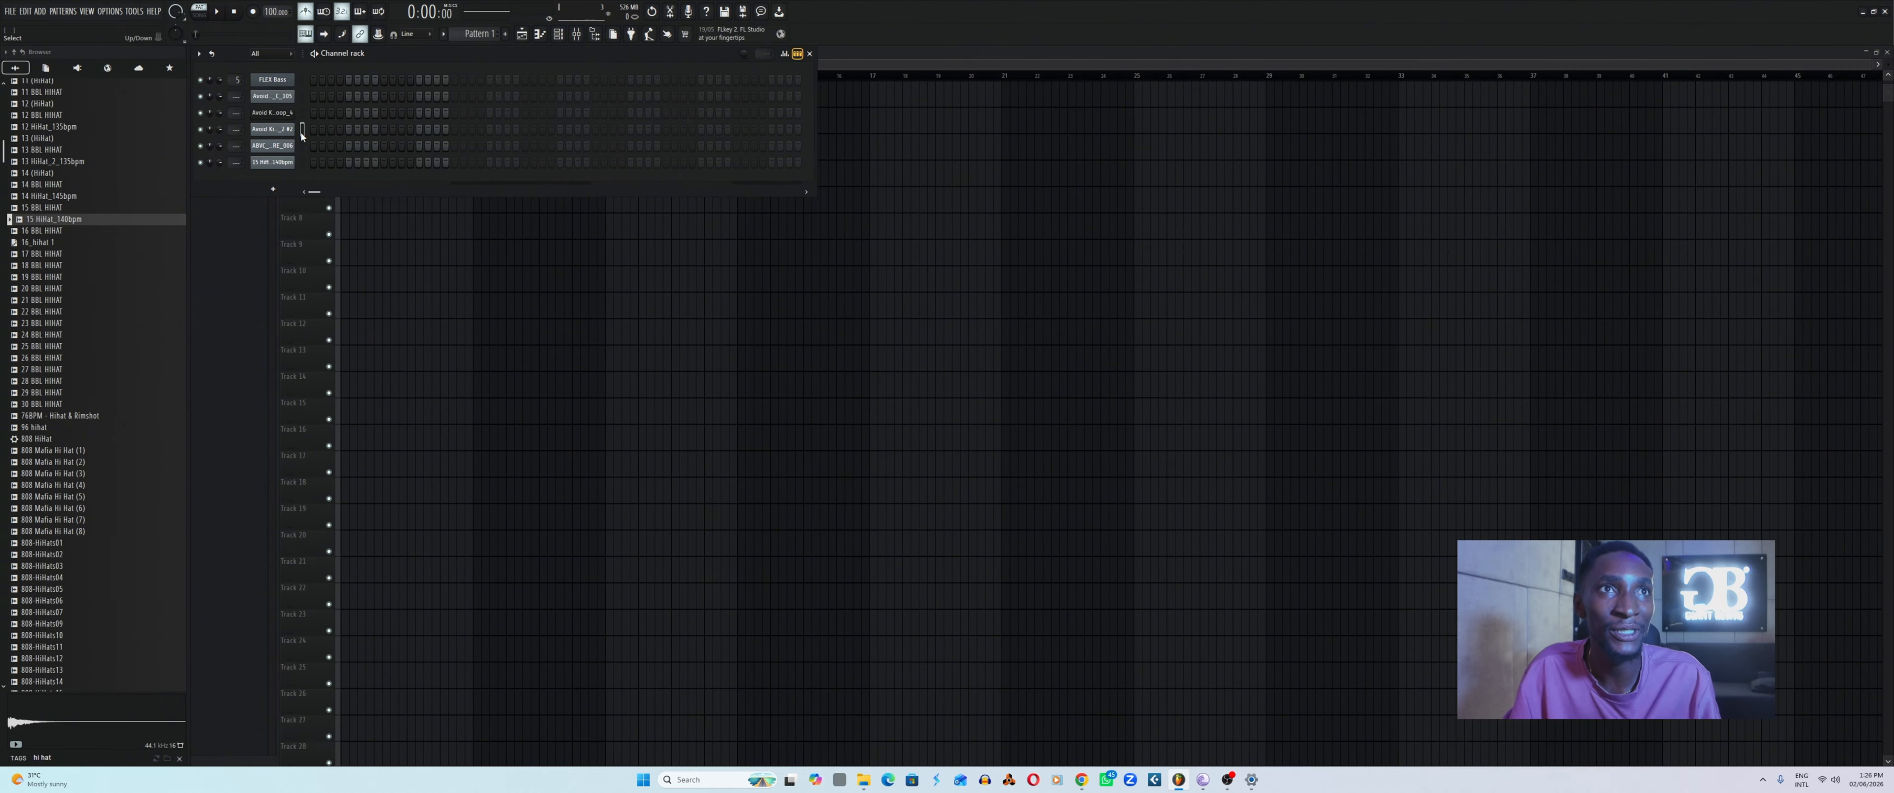
{"action": "left_click", "coordinate": [539, 34]}
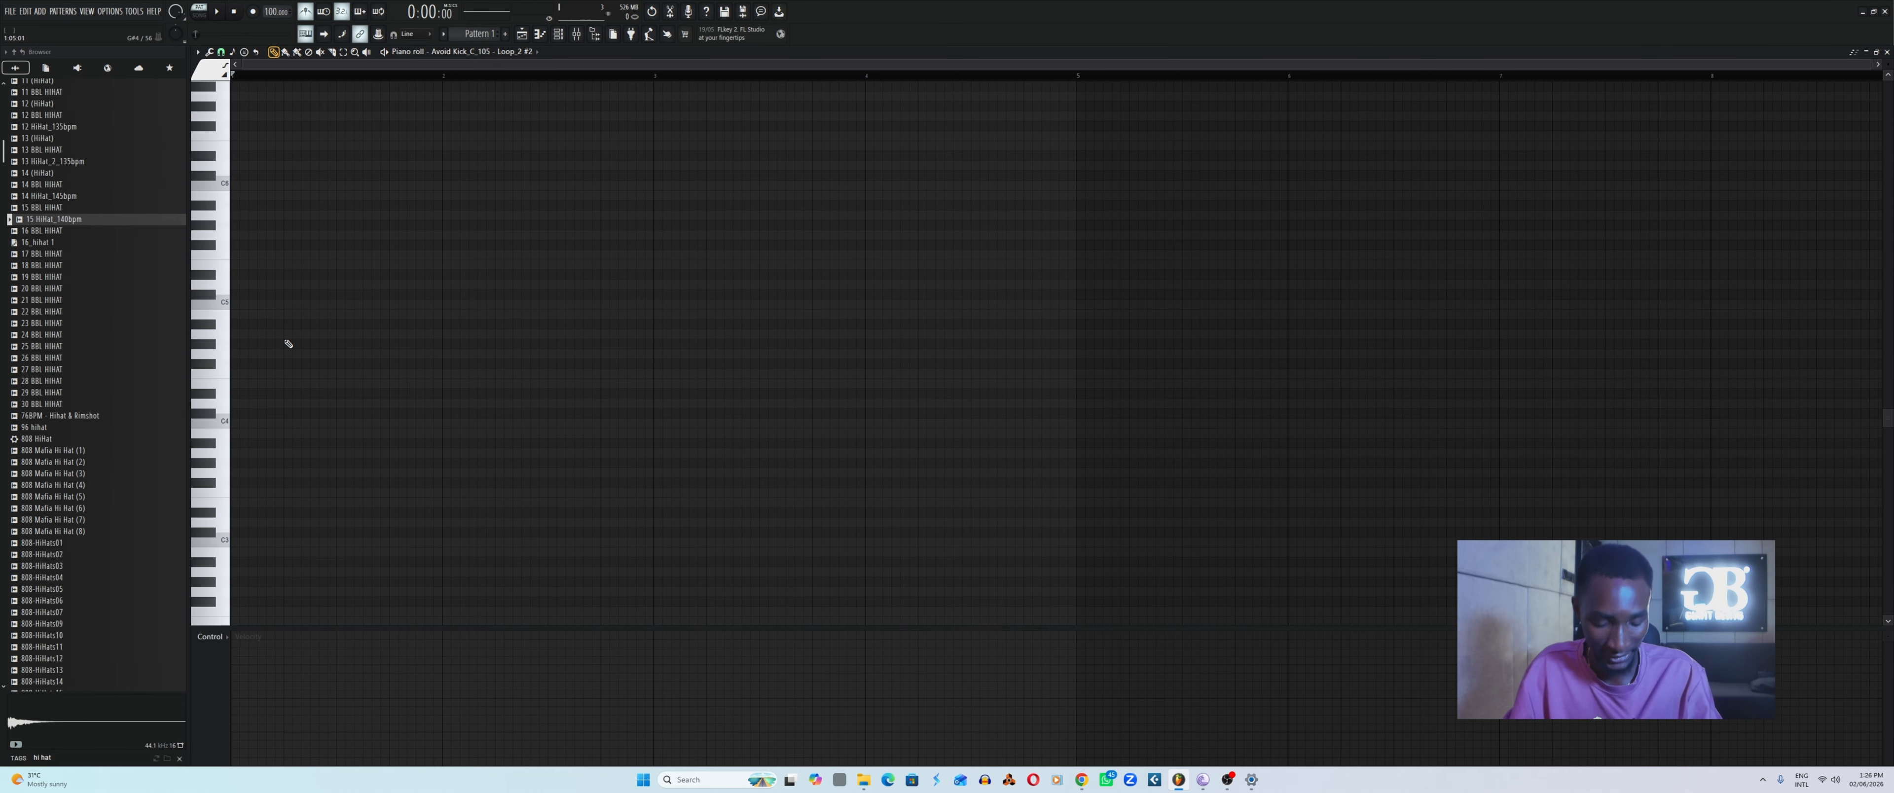
Play the kick at various low and high pitches from the computer keyboard with its piano roll open.
{"action": "key", "text": "n"}
{"action": "key", "text": "m"}
{"action": "key", "text": "v"}
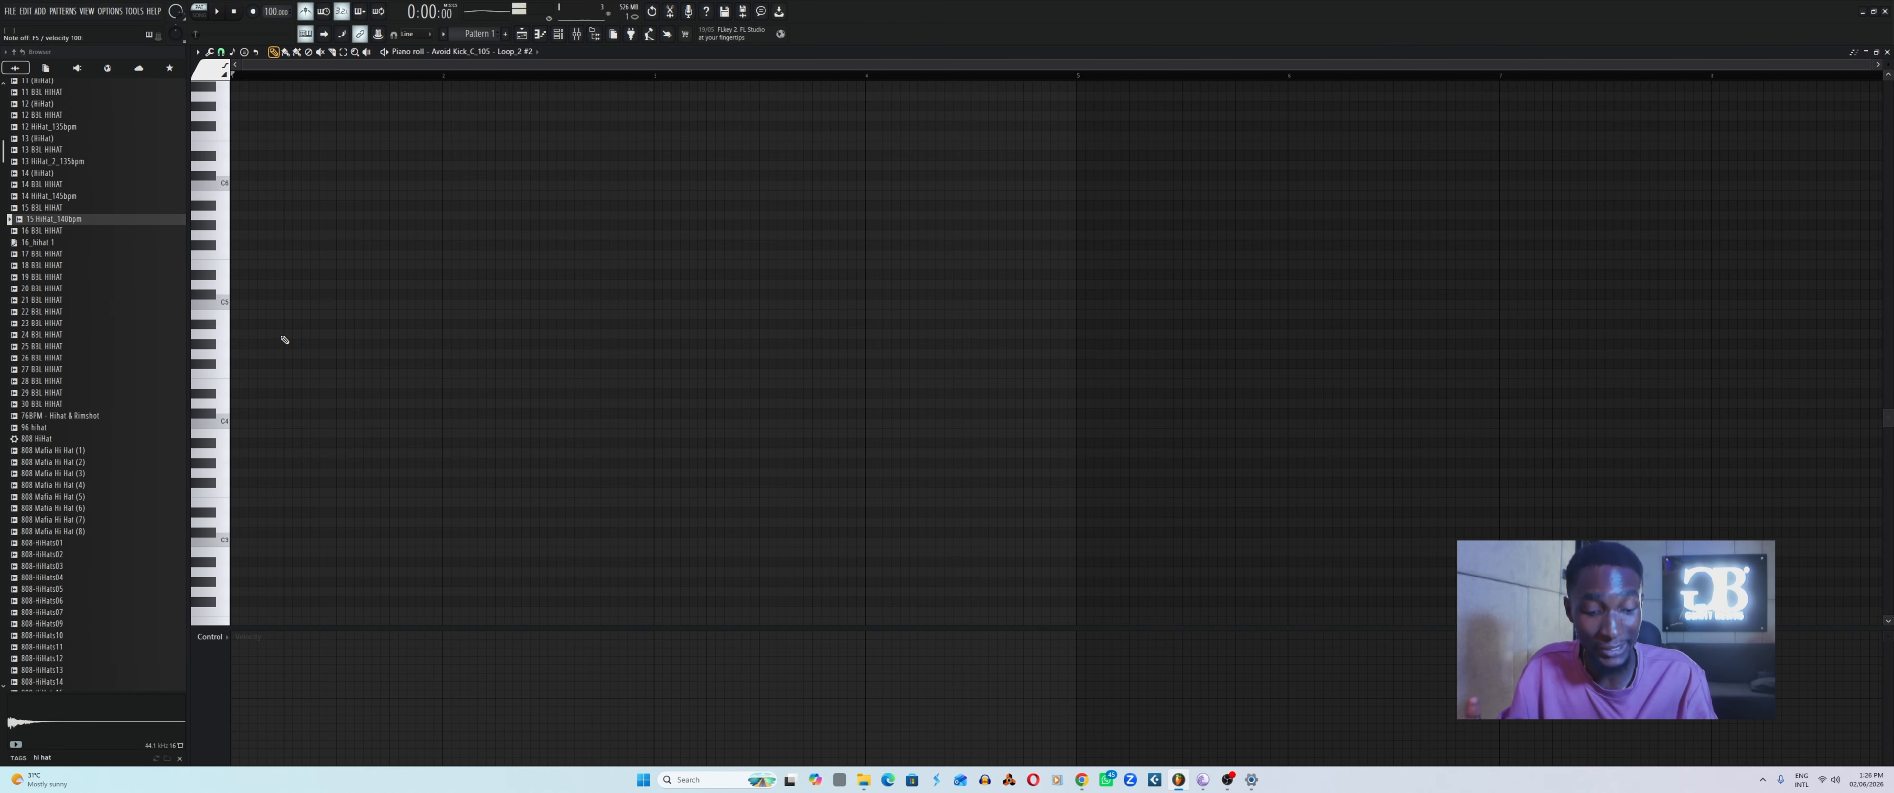
{"action": "key", "text": "t"}
{"action": "key", "text": "e"}
{"action": "key", "text": "c"}
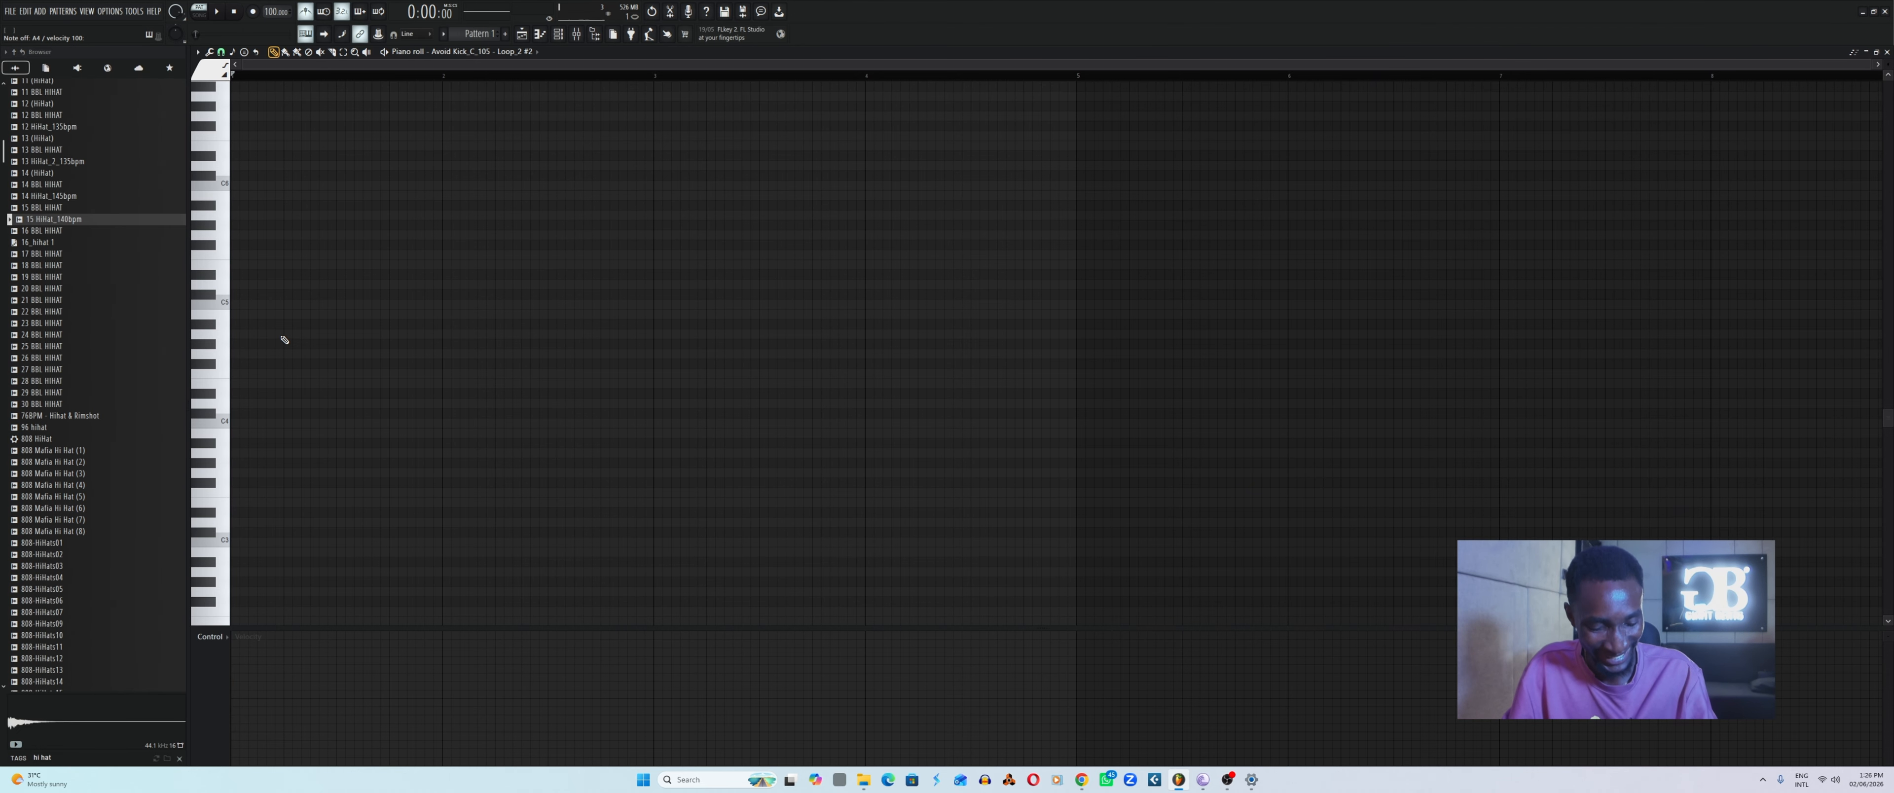
{"action": "key", "text": "t"}
{"action": "key", "text": "b"}
{"action": "key", "text": "r"}
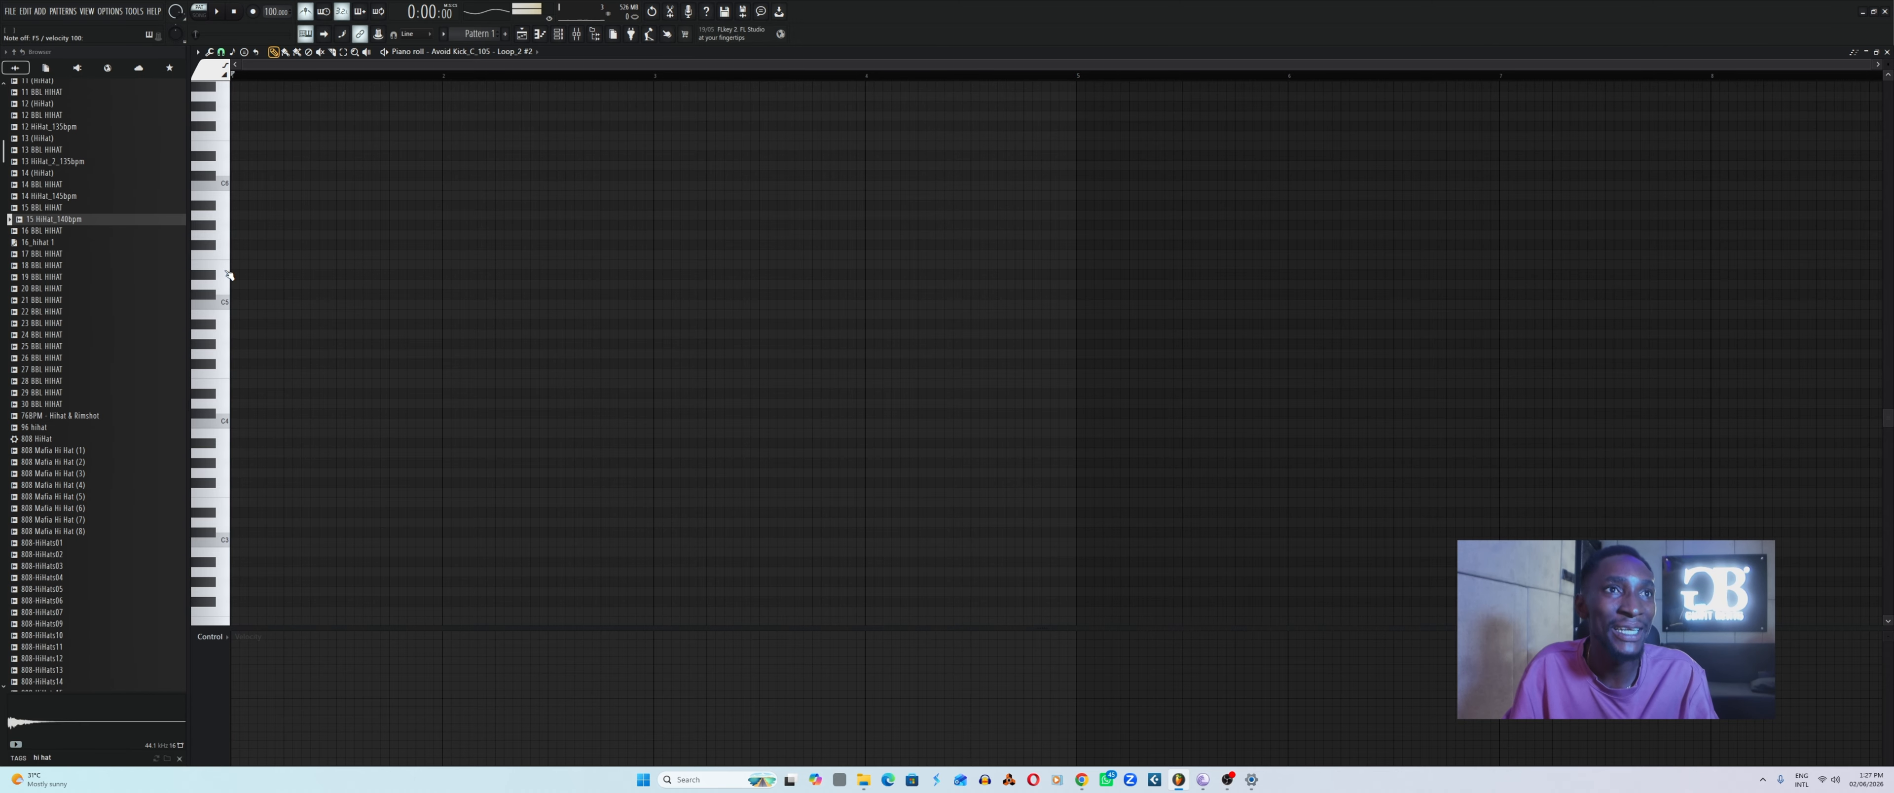
{"action": "key", "text": "b"}
{"action": "key", "text": "u"}
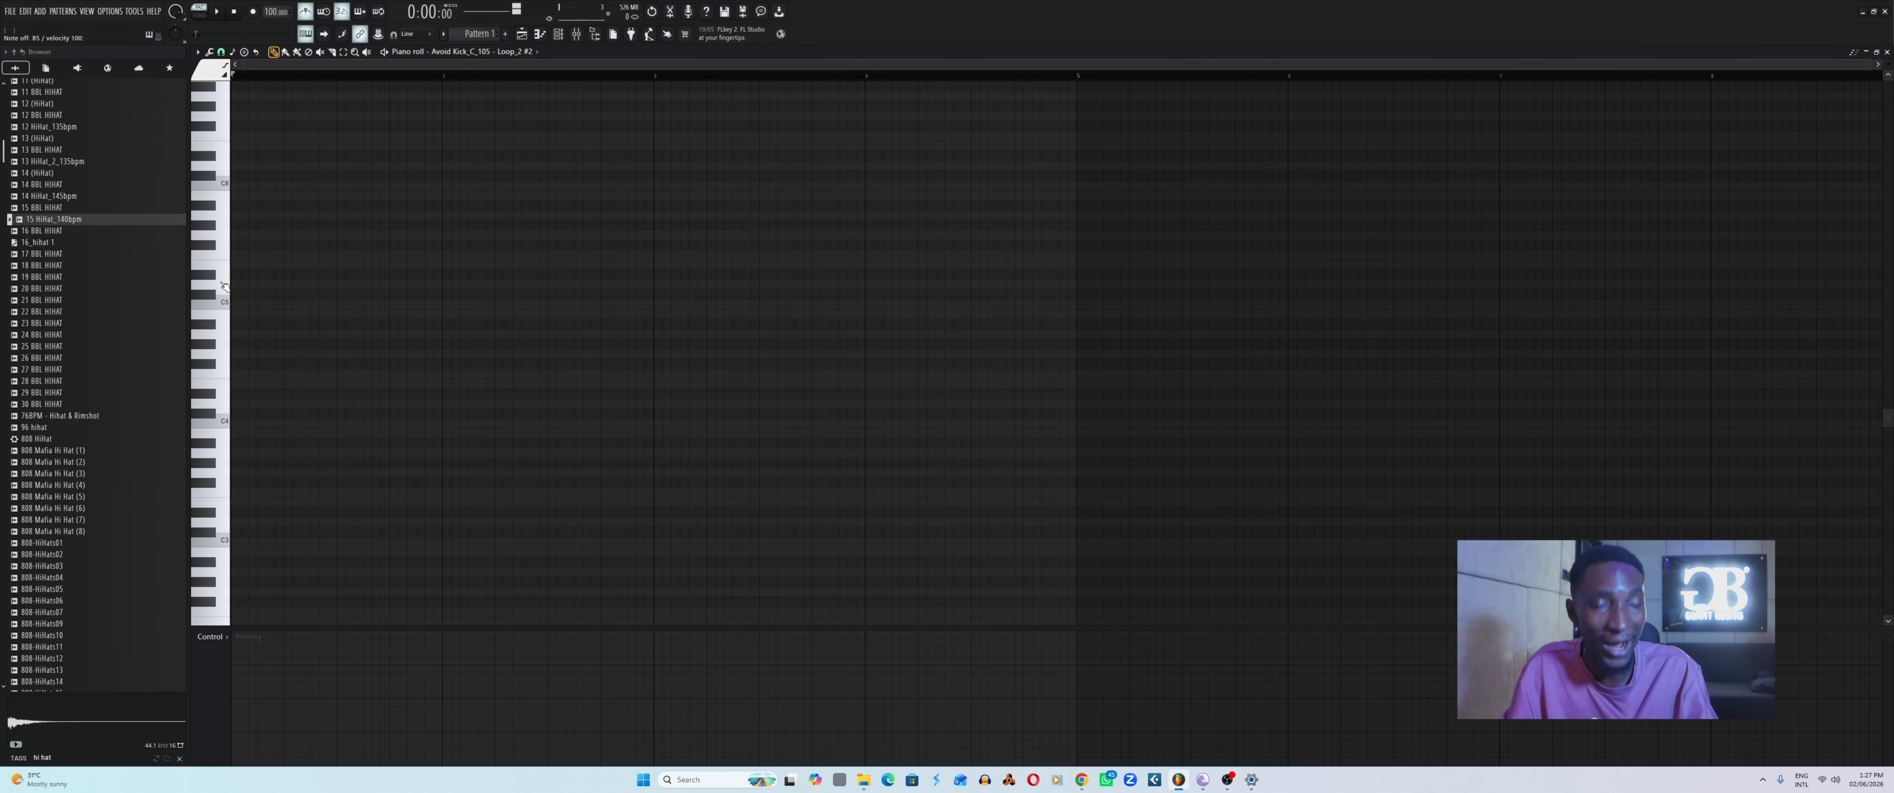
{"action": "key", "text": "o"}
{"action": "key", "text": "p"}
{"action": "key", "text": "v"}
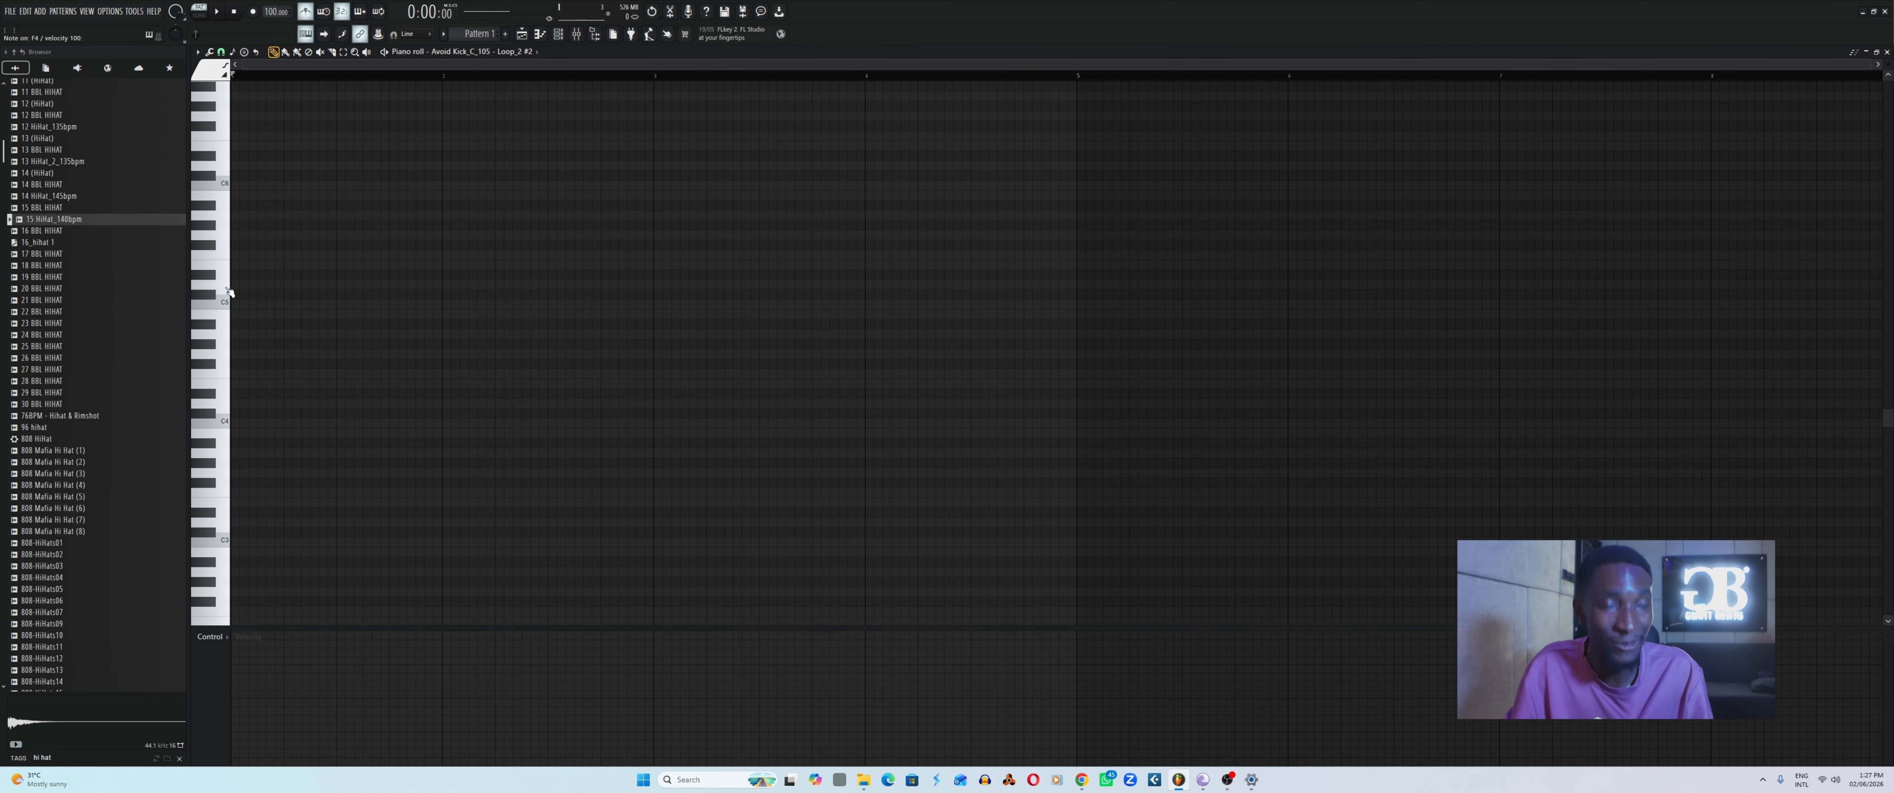
{"action": "key", "text": "c"}
{"action": "key", "text": "x"}
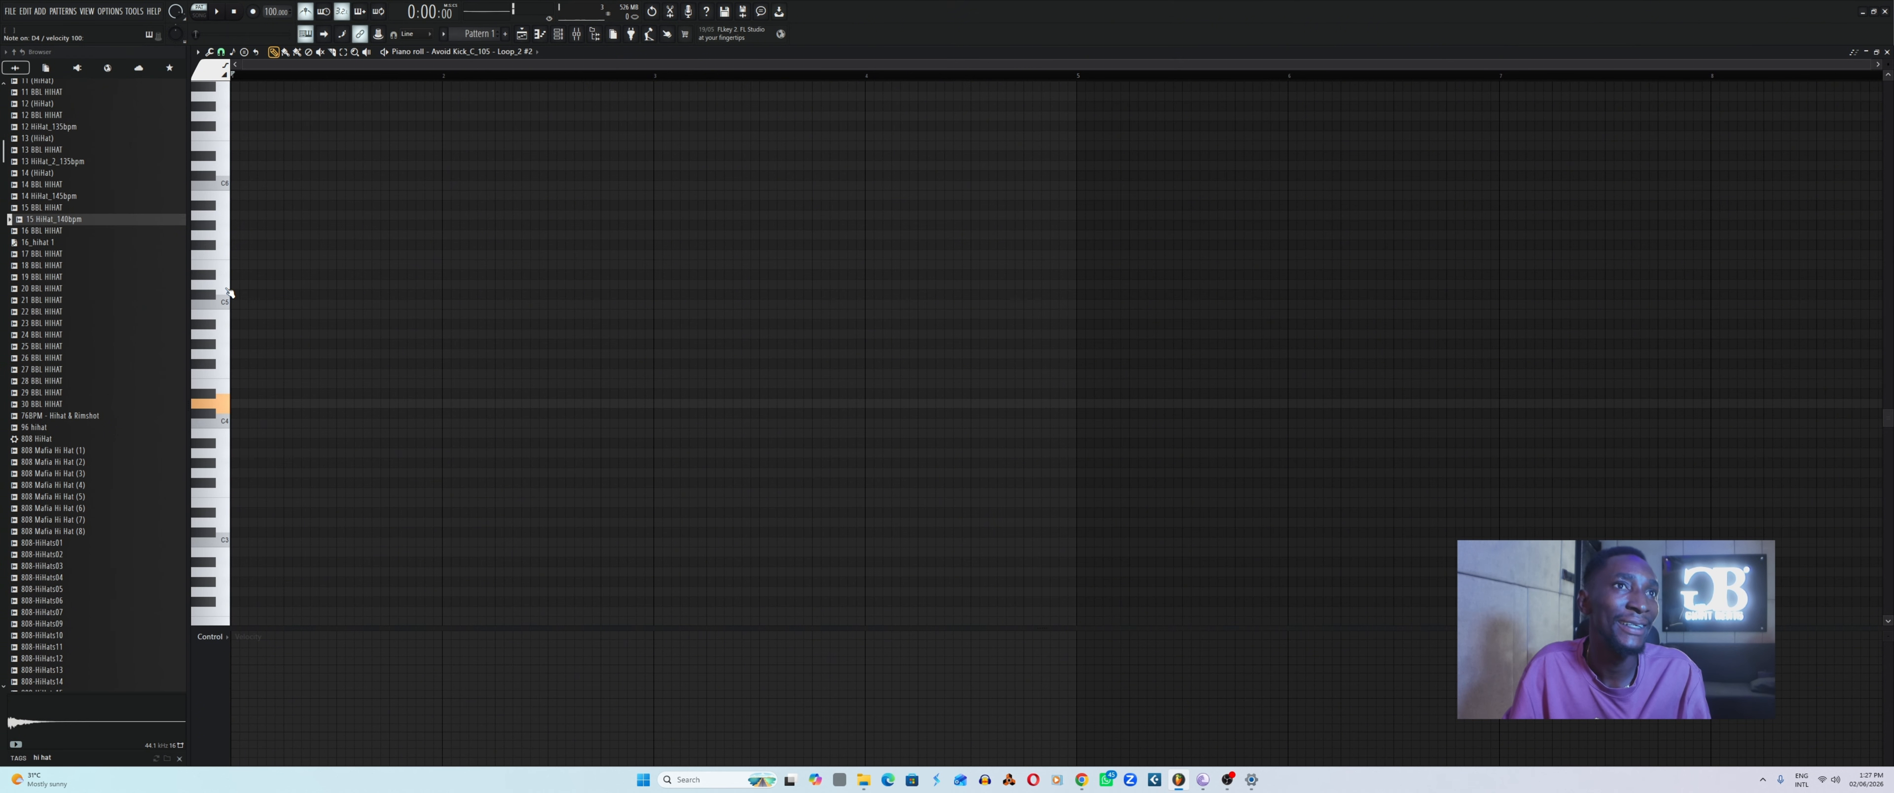
Play the empty pattern while switching between the channel rack, piano roll and playlist, and stop it in the channel rack.
{"action": "left_click", "coordinate": [561, 35]}
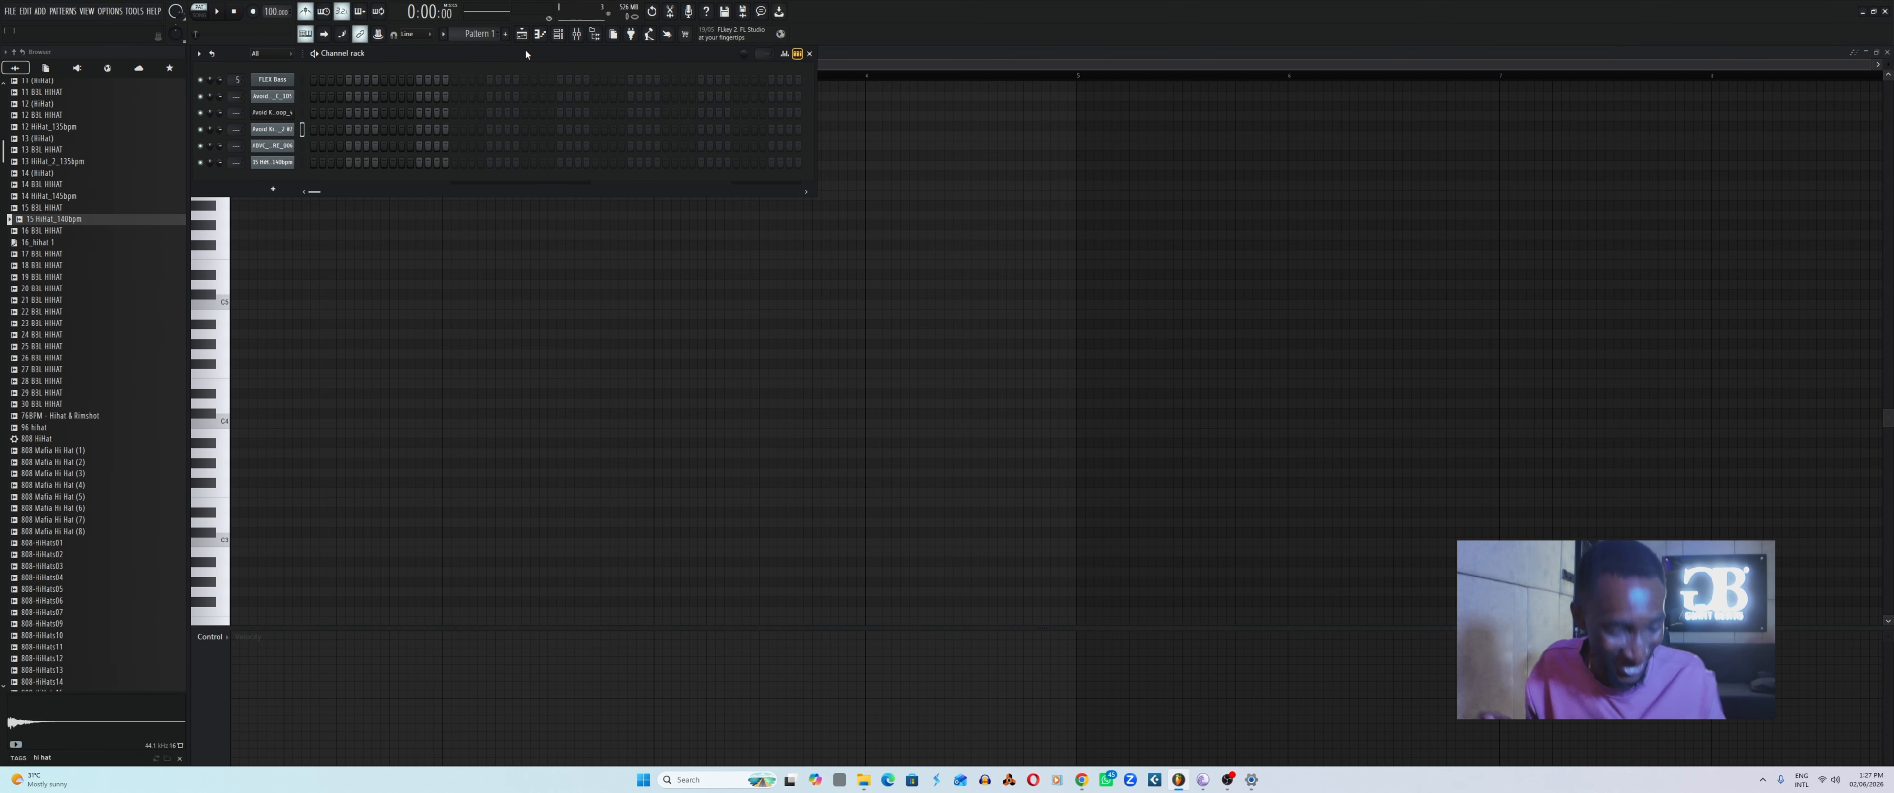
{"action": "key", "text": "space"}
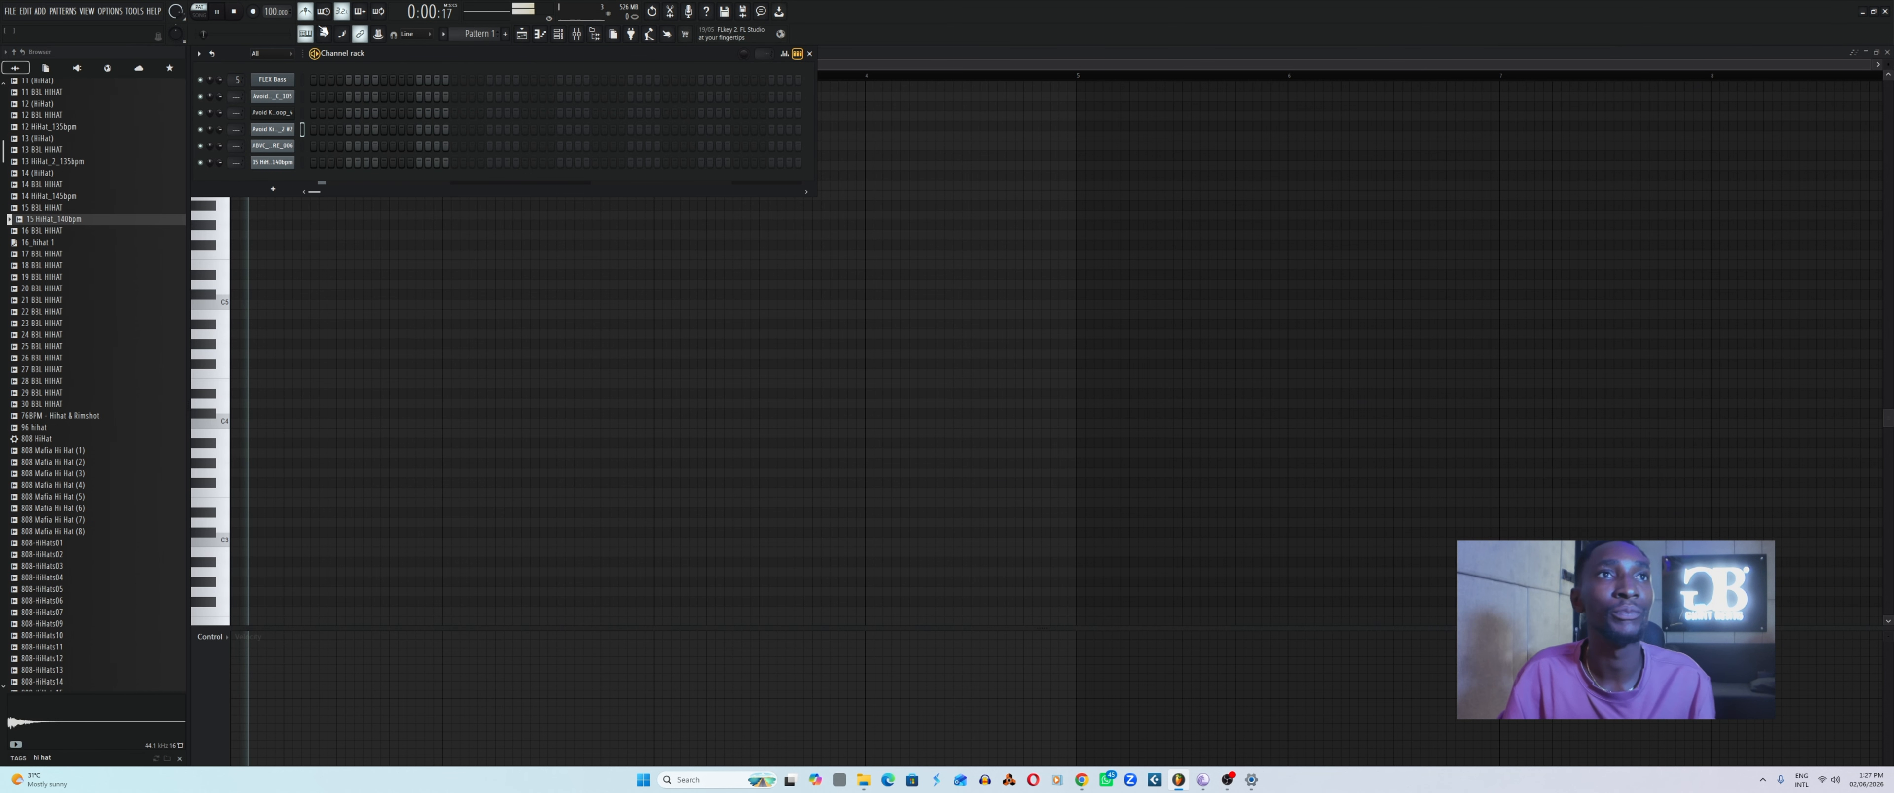
{"action": "left_click", "coordinate": [540, 33]}
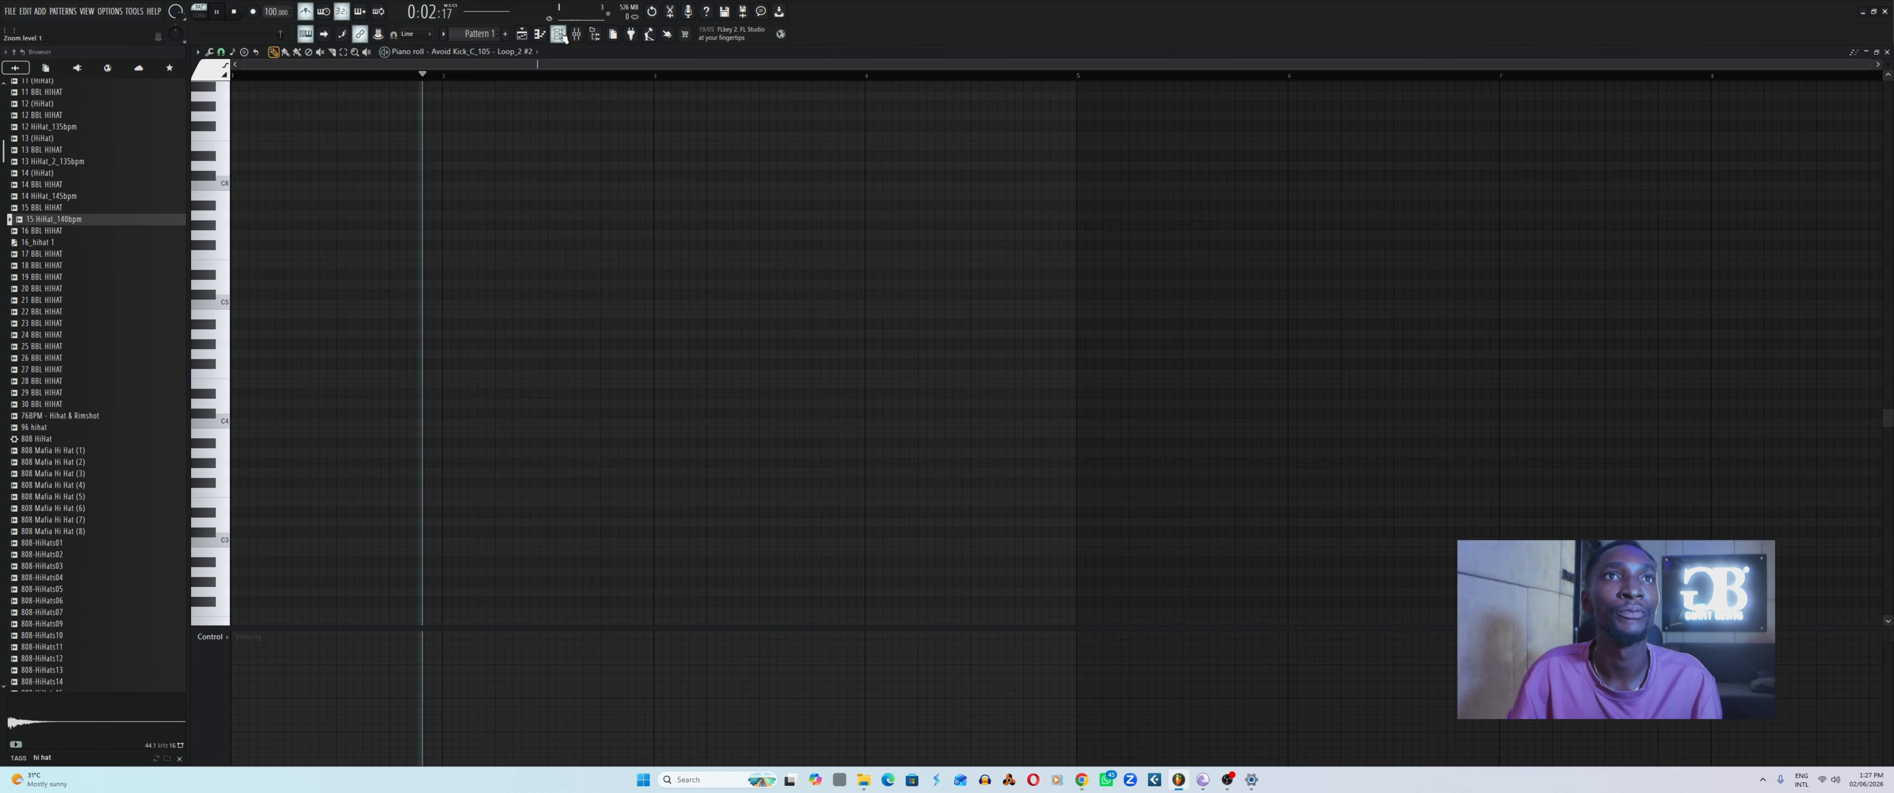
{"action": "left_click", "coordinate": [529, 35]}
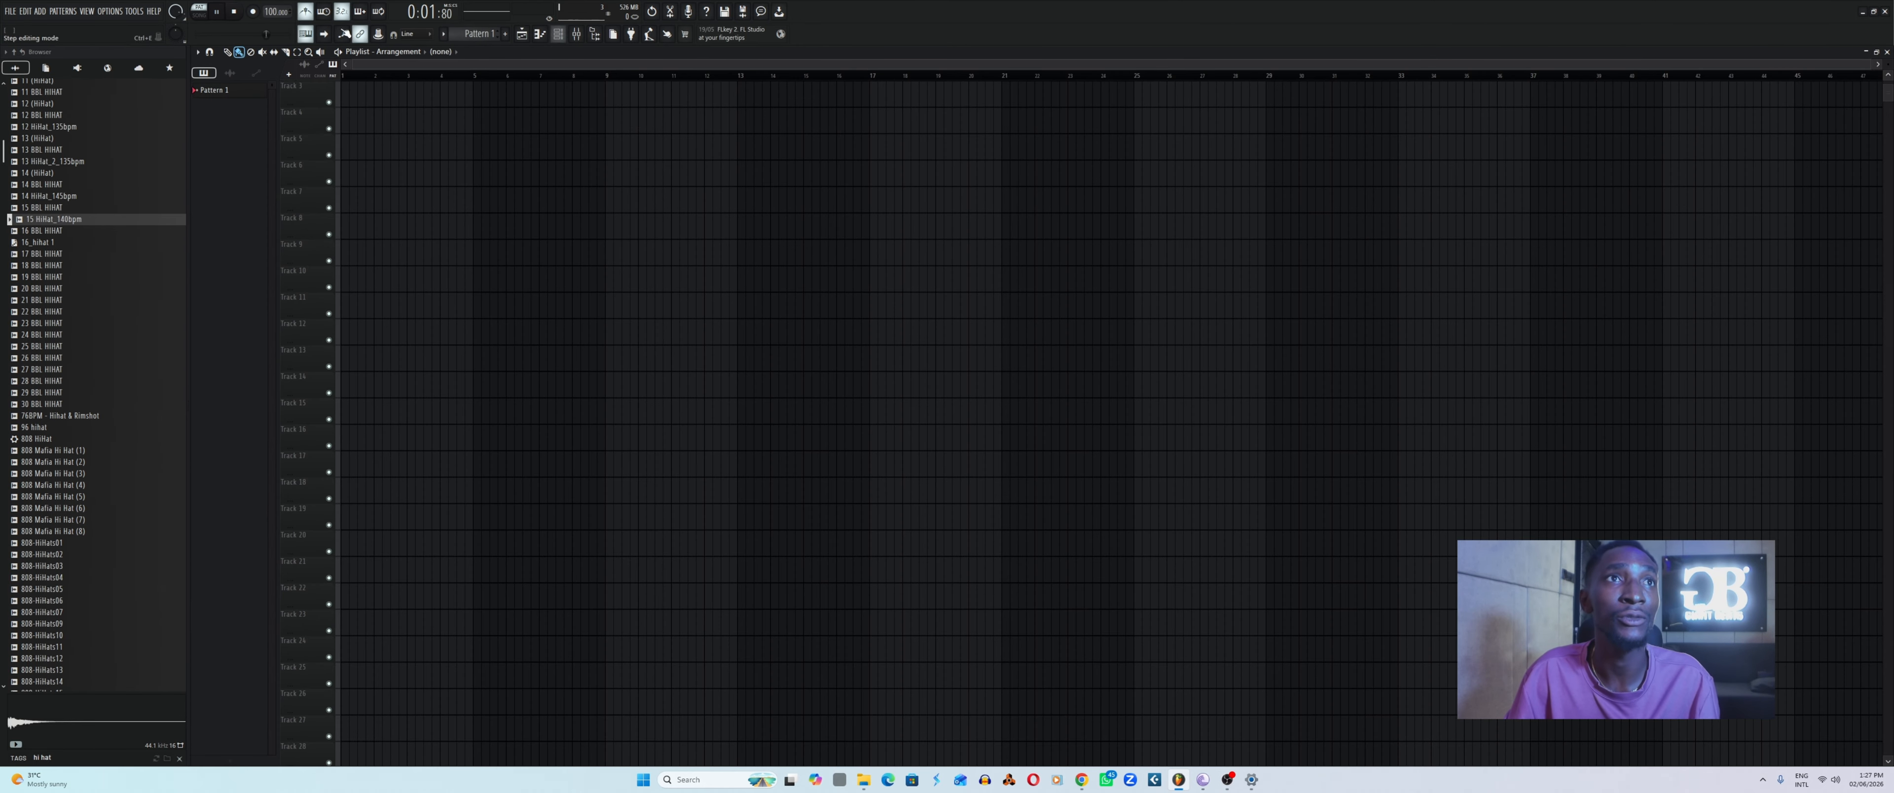
{"action": "left_click", "coordinate": [558, 34]}
{"action": "key", "text": "space"}
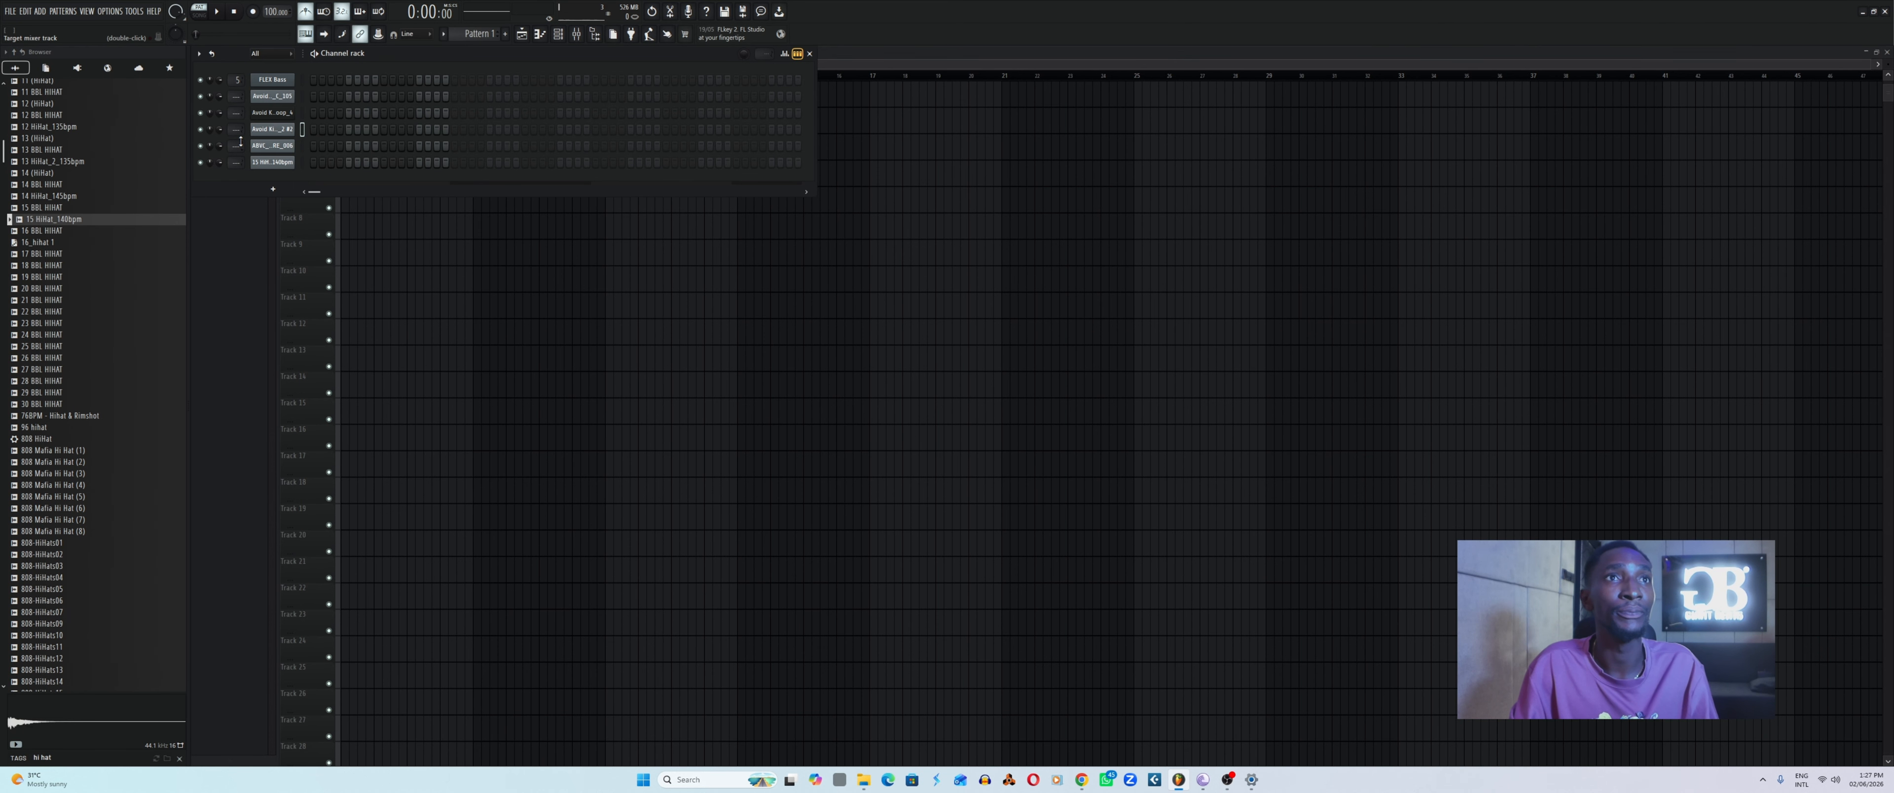
During playback, paint kick hits across the pattern's steps, erase them and place a single kick on step 1.
{"action": "key", "text": "space"}
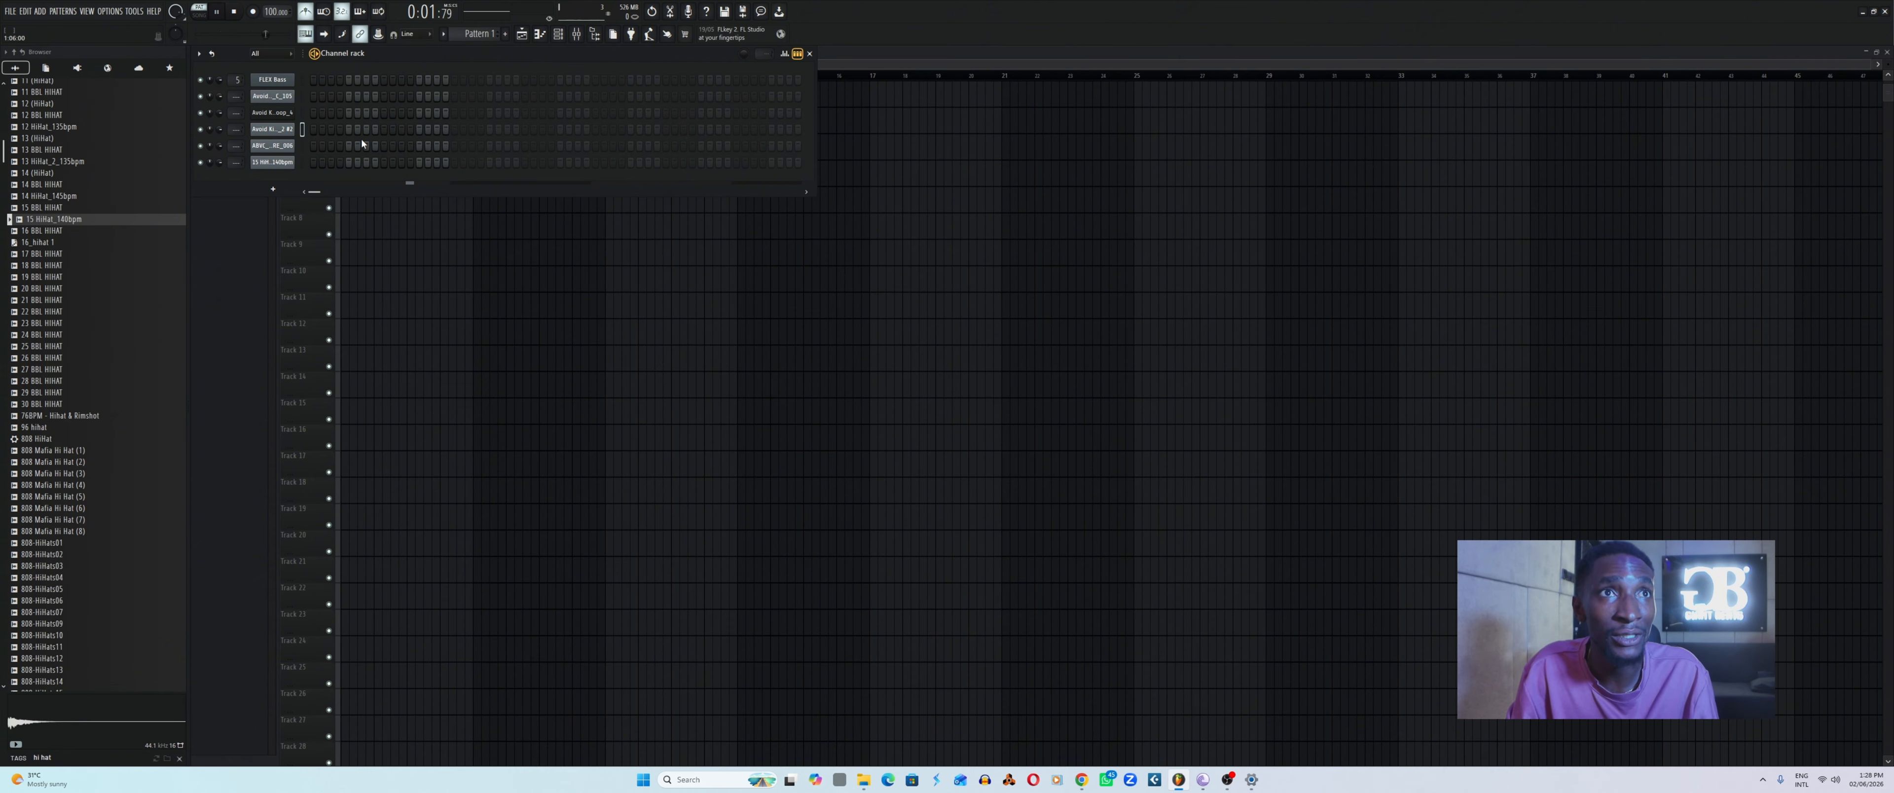
{"action": "left_click_drag", "start_coordinate": [313, 130], "coordinate": [417, 135]}
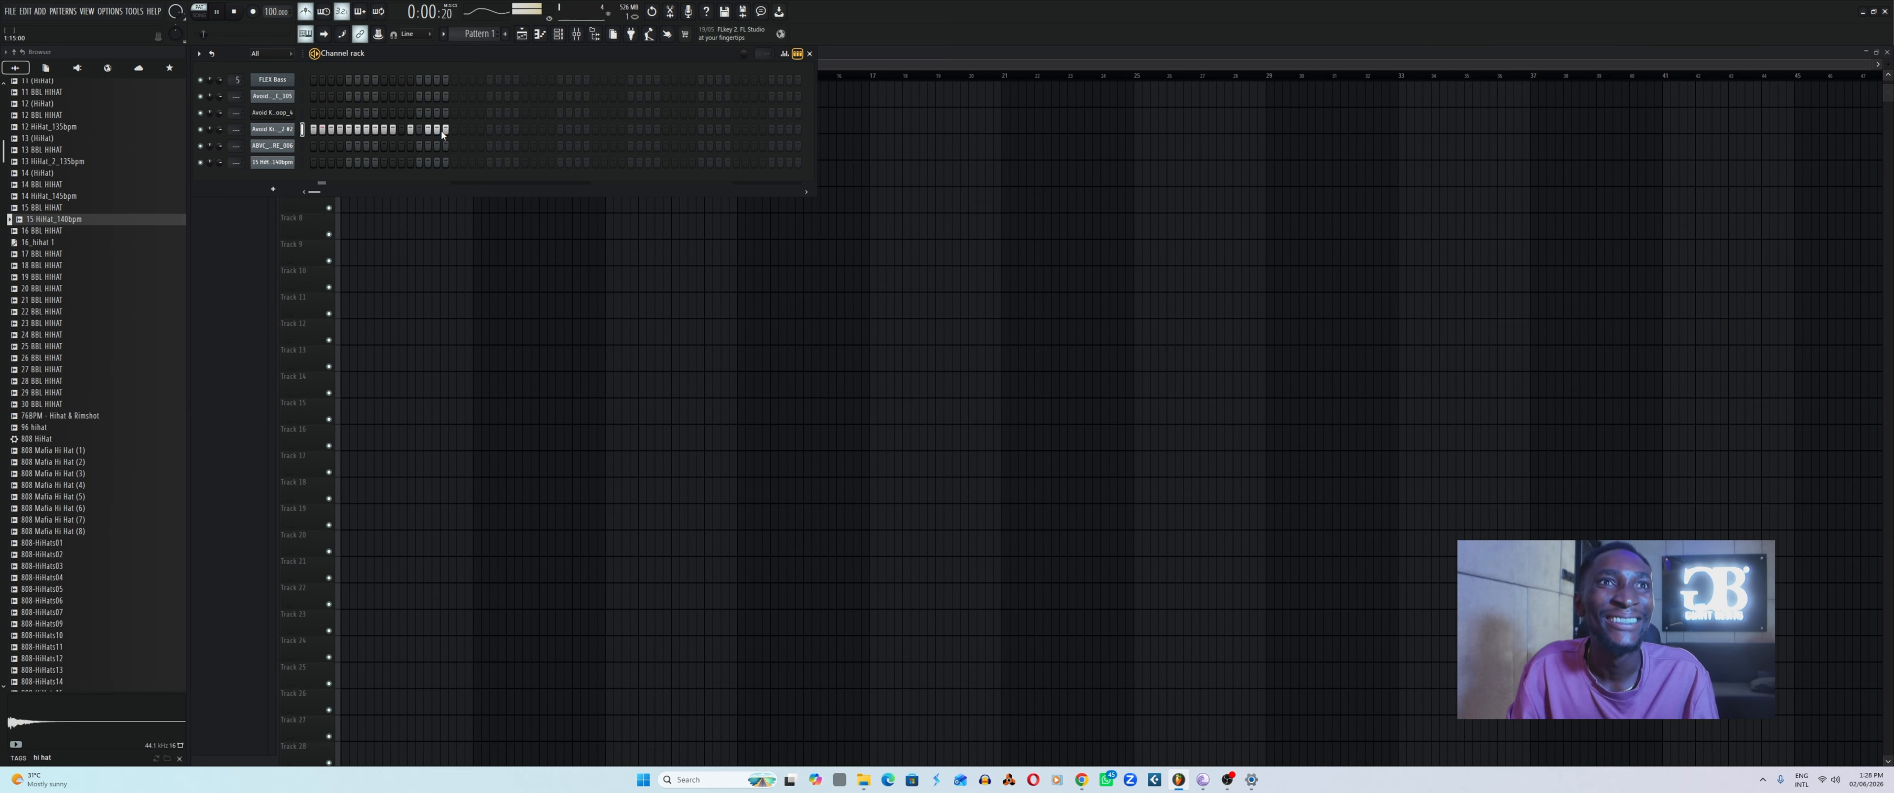
{"action": "left_click_drag", "start_coordinate": [419, 132], "coordinate": [311, 137]}
{"action": "left_click", "coordinate": [314, 131]}
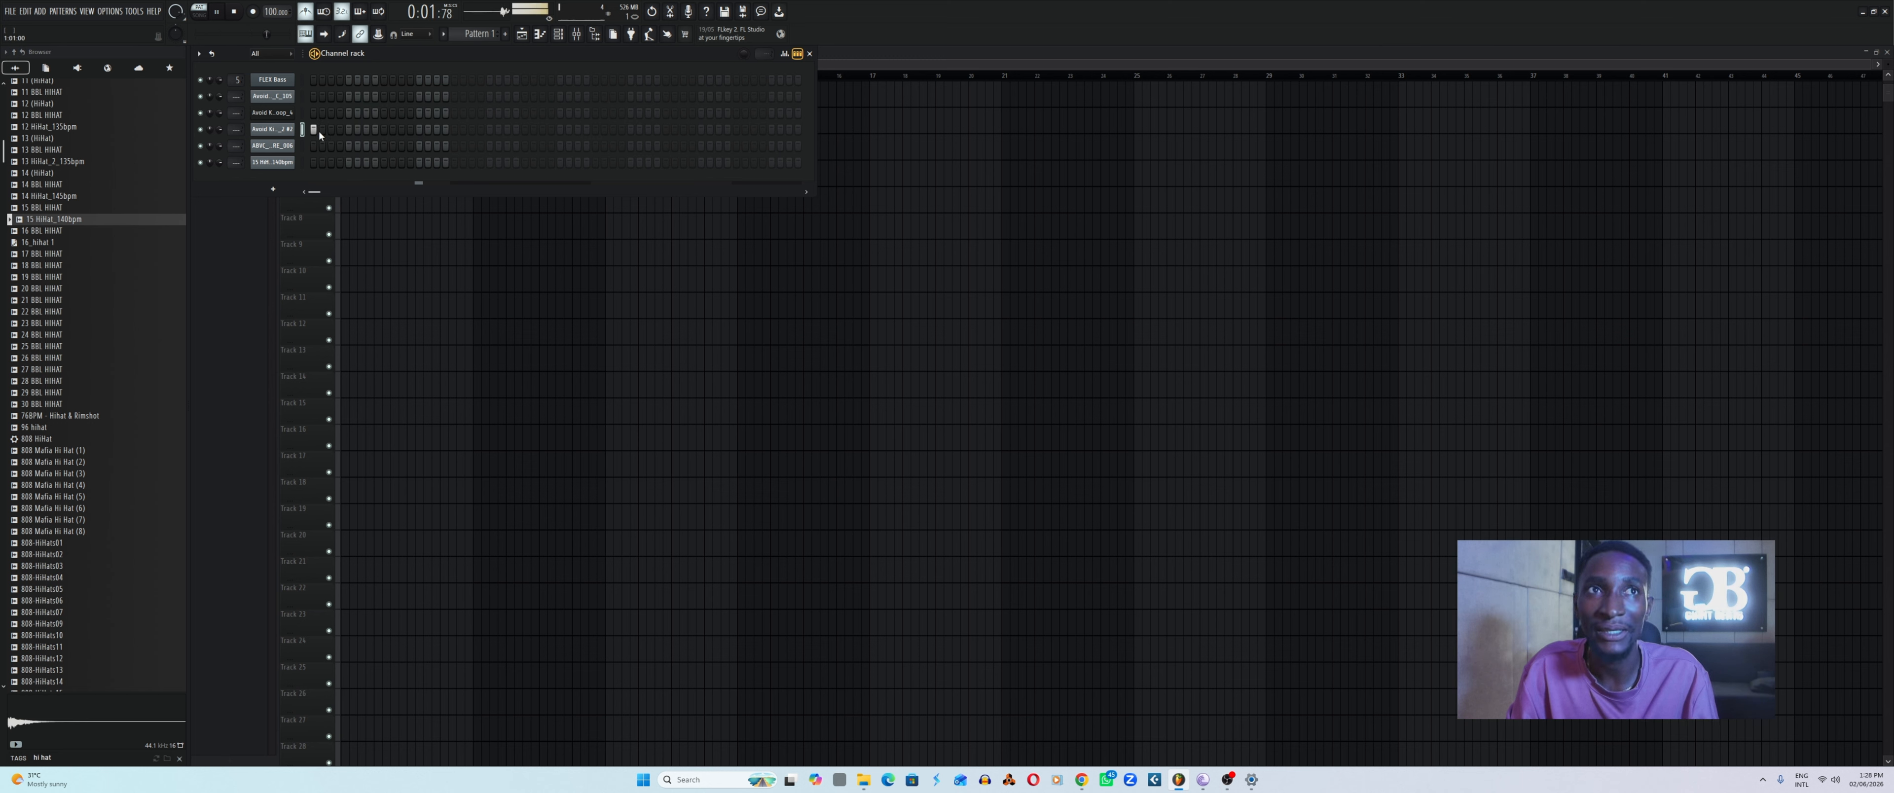
Open and close the kick channel's sampler settings, stop playback and clear the kick from step 1.
{"action": "left_click", "coordinate": [284, 132]}
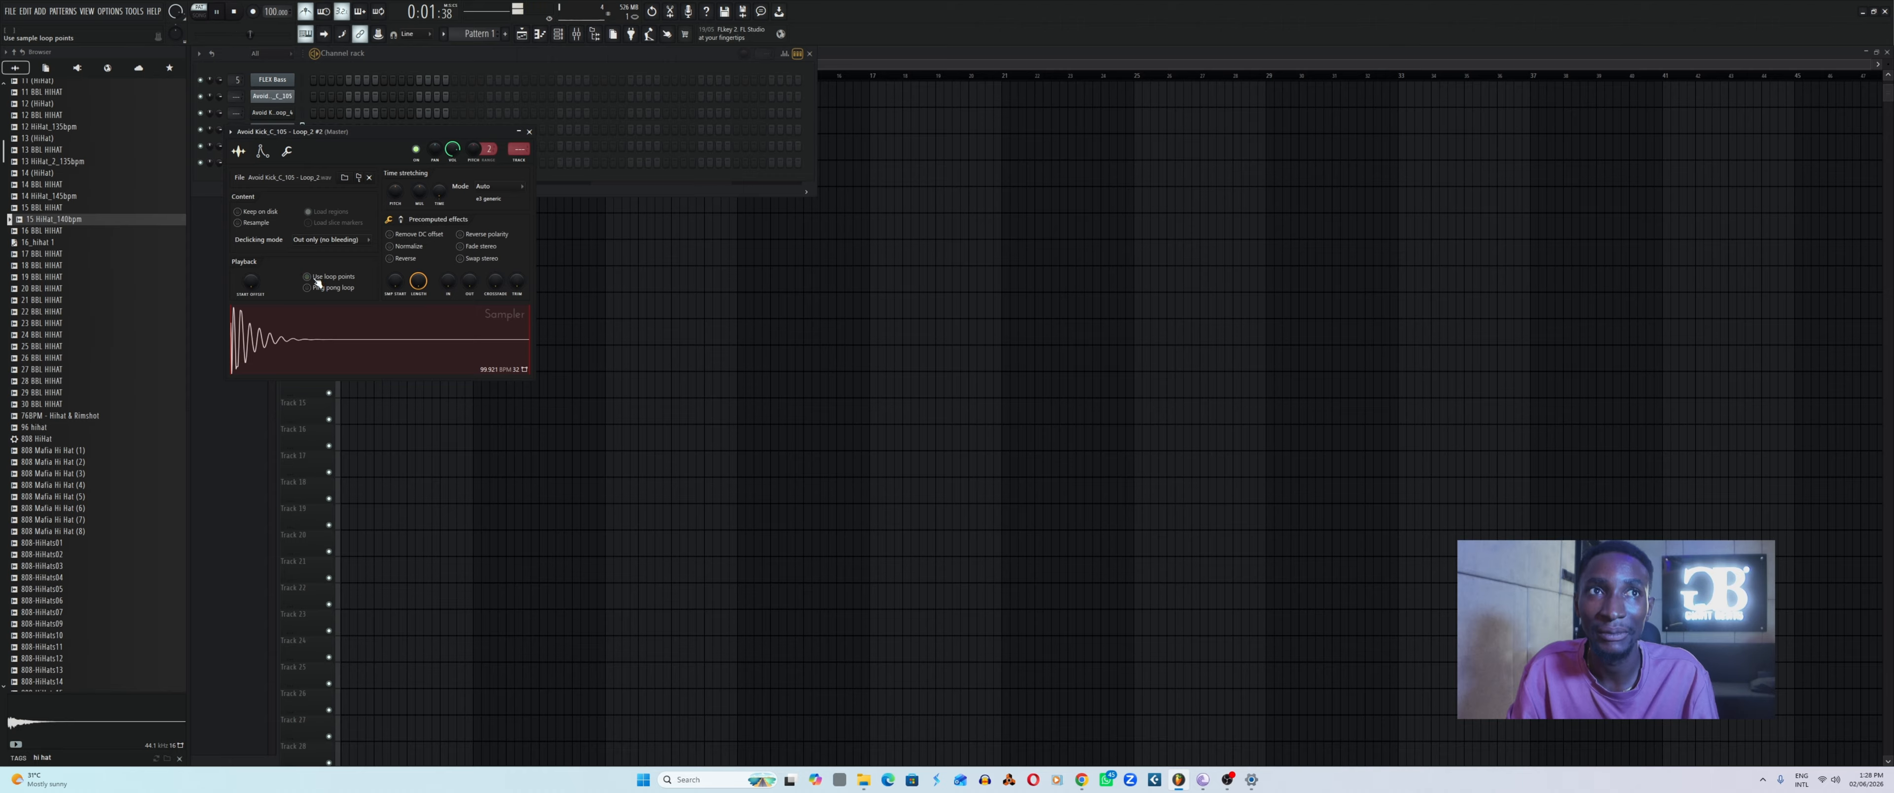
{"action": "left_click", "coordinate": [528, 133]}
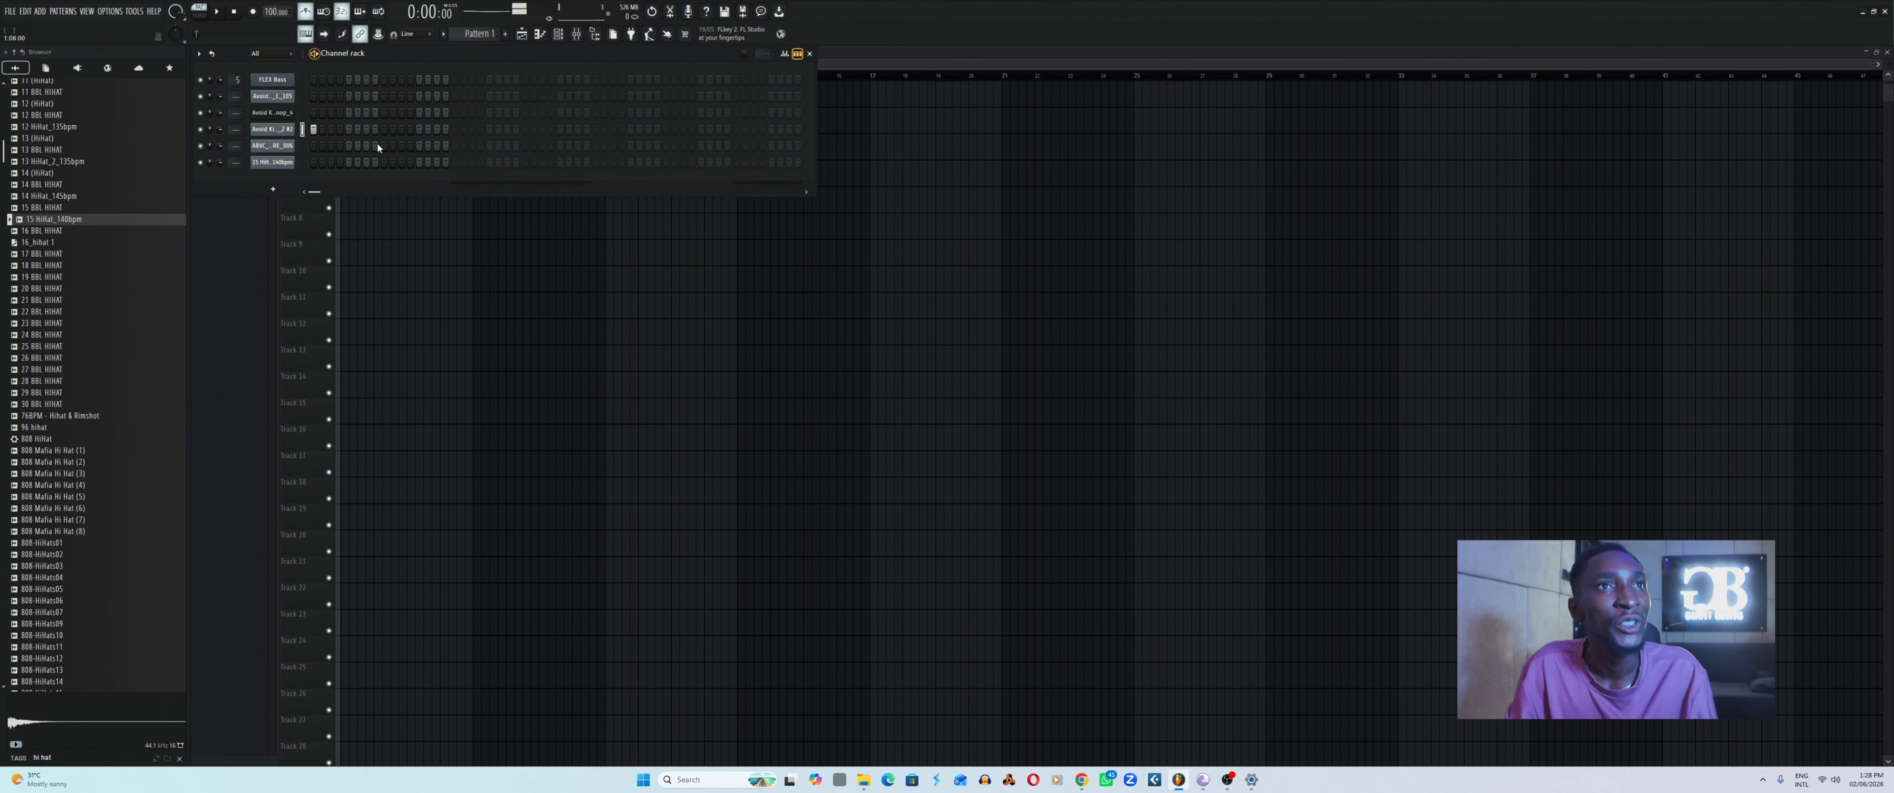
{"action": "key", "text": "space"}
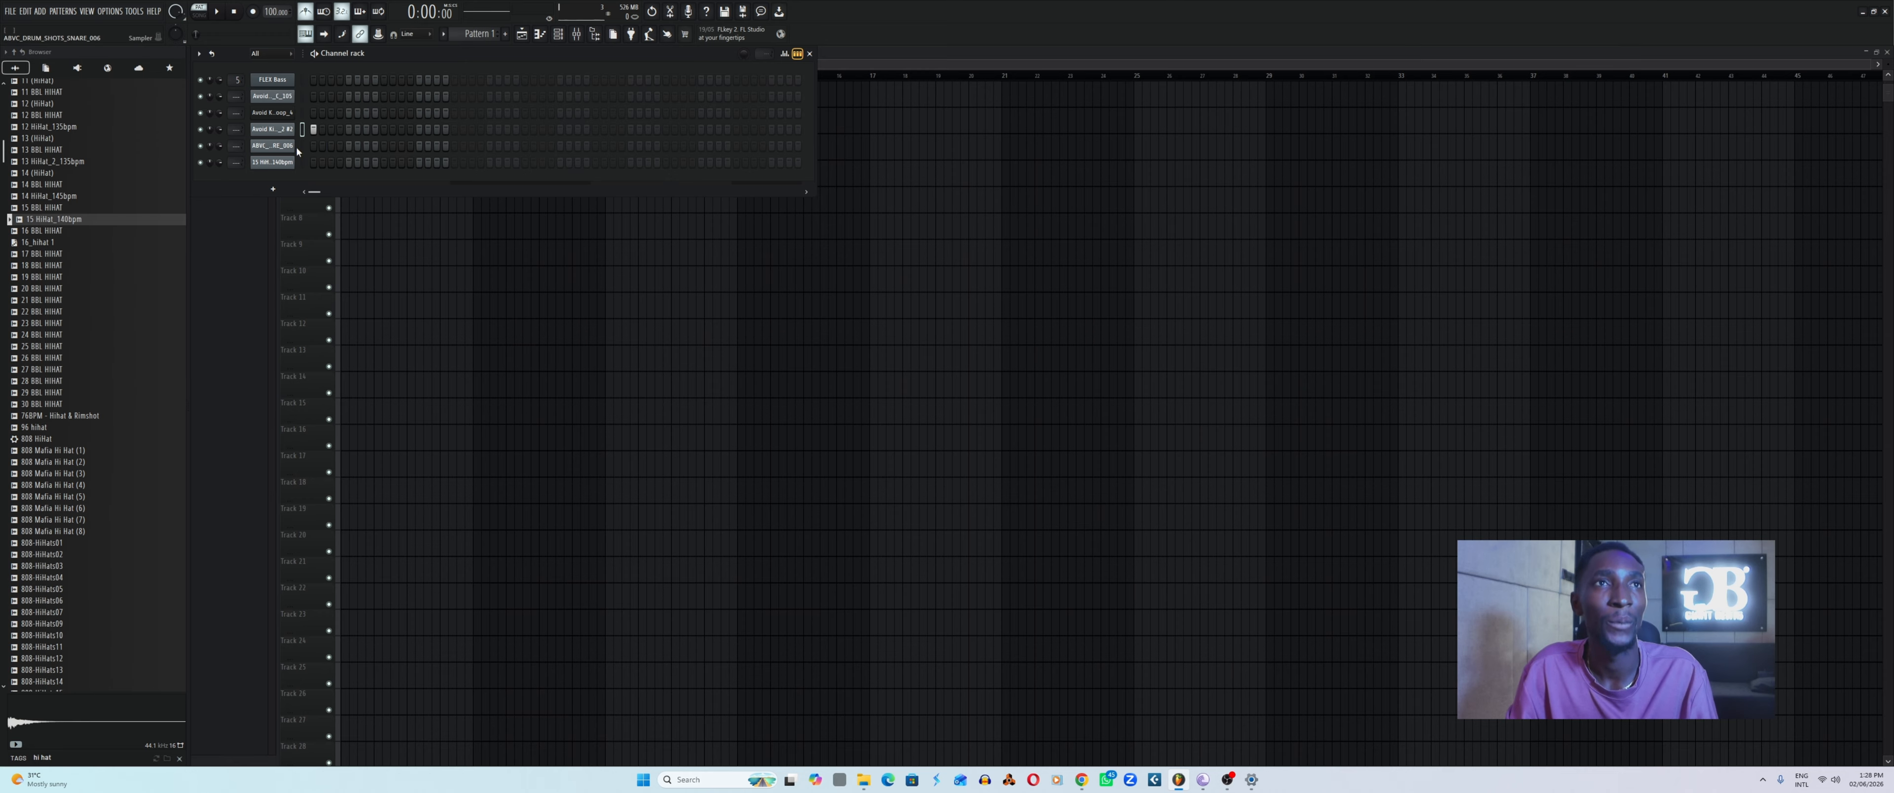
{"action": "left_click", "coordinate": [318, 135]}
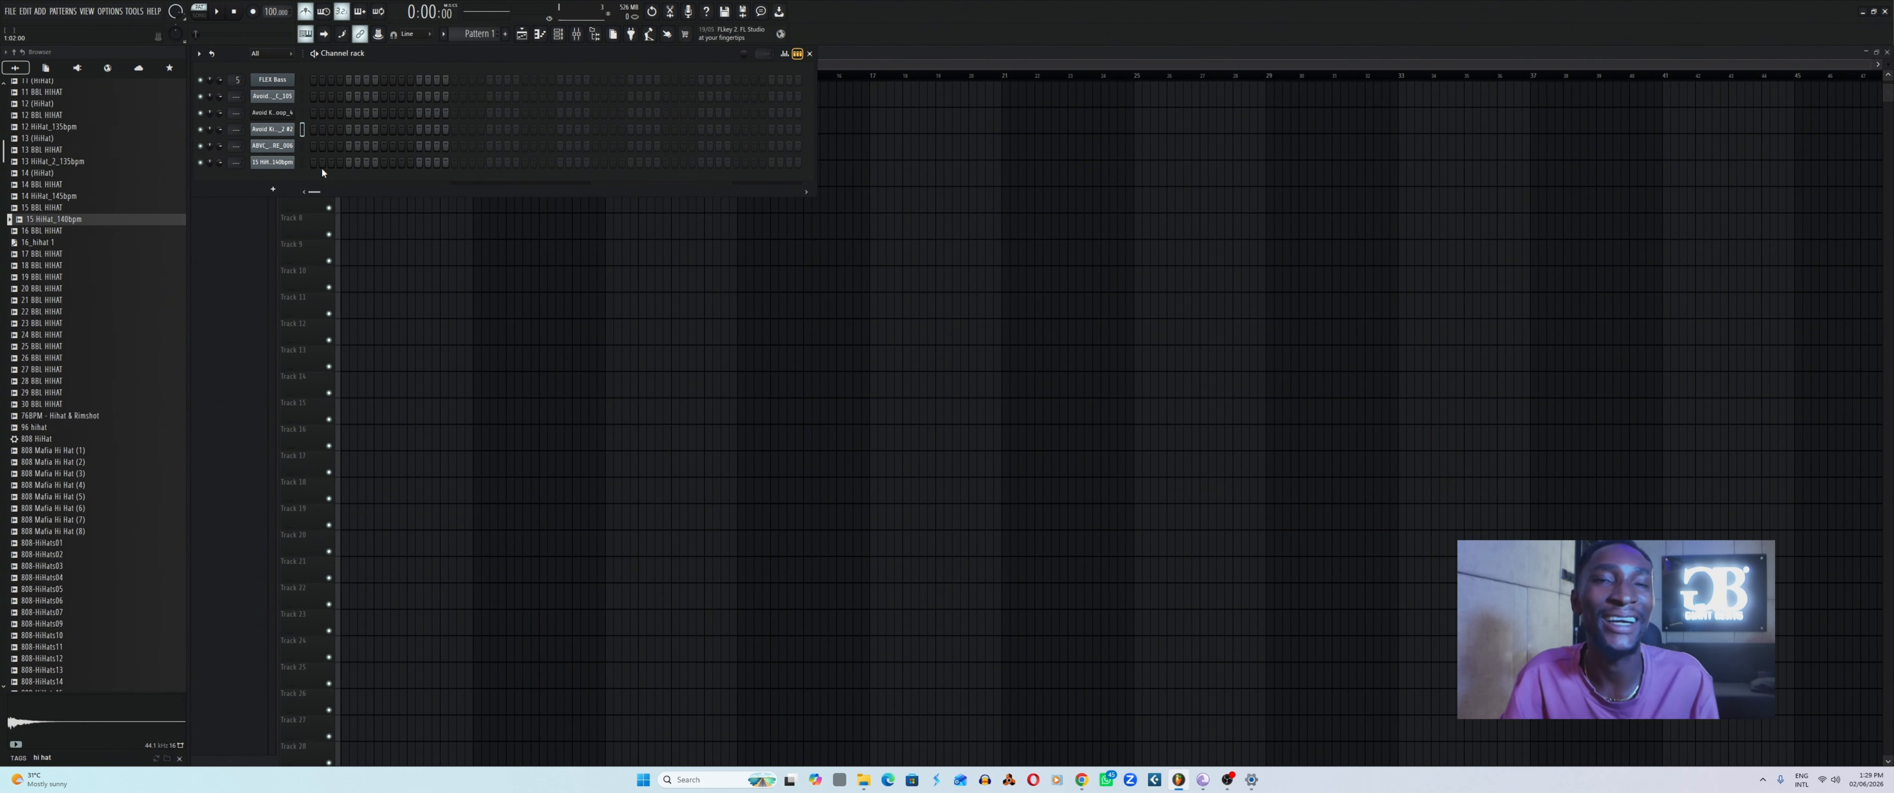
Place a kick on the pattern's first step during playback, and restart playback to hear it with the metronome.
{"action": "key", "text": "space"}
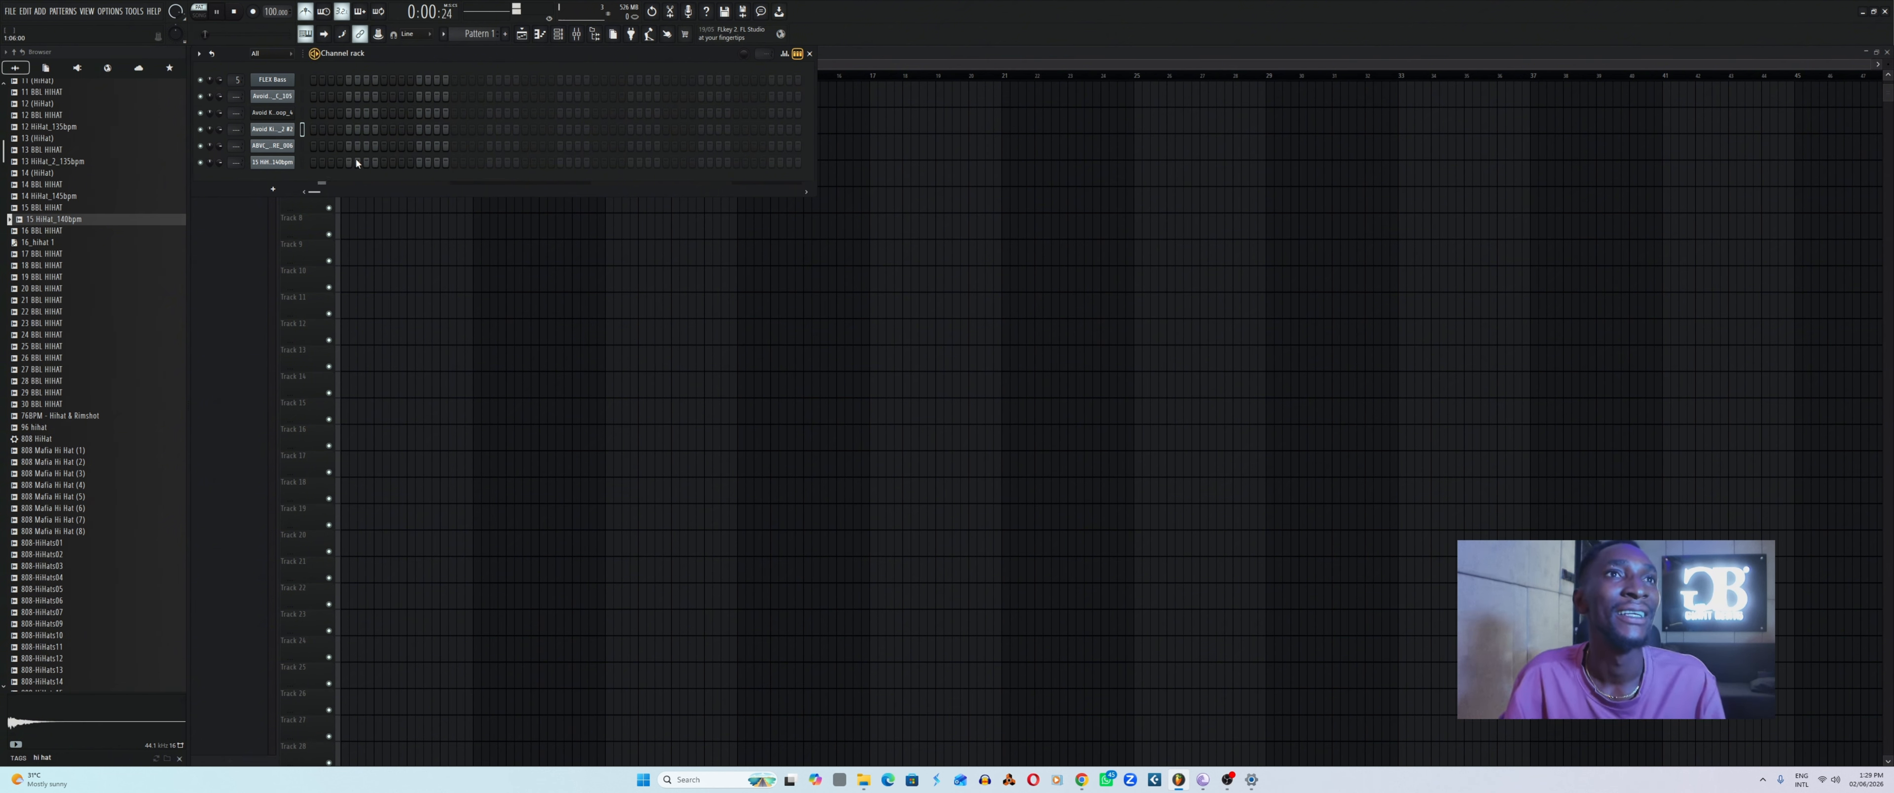
{"action": "left_click", "coordinate": [314, 129]}
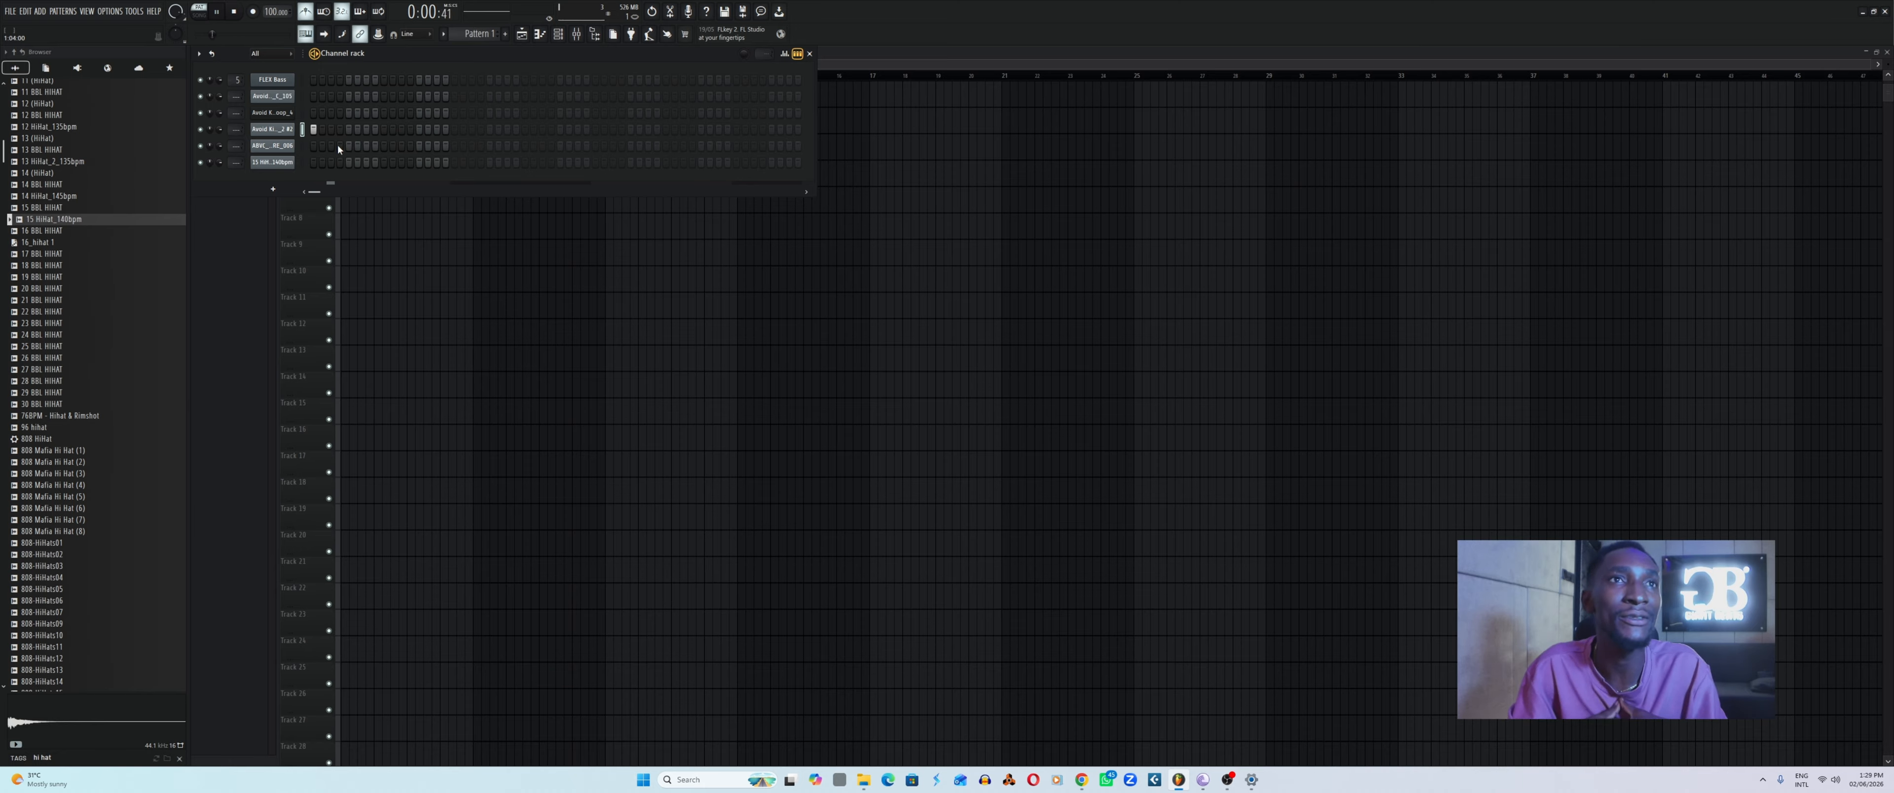
{"action": "key", "text": "space"}
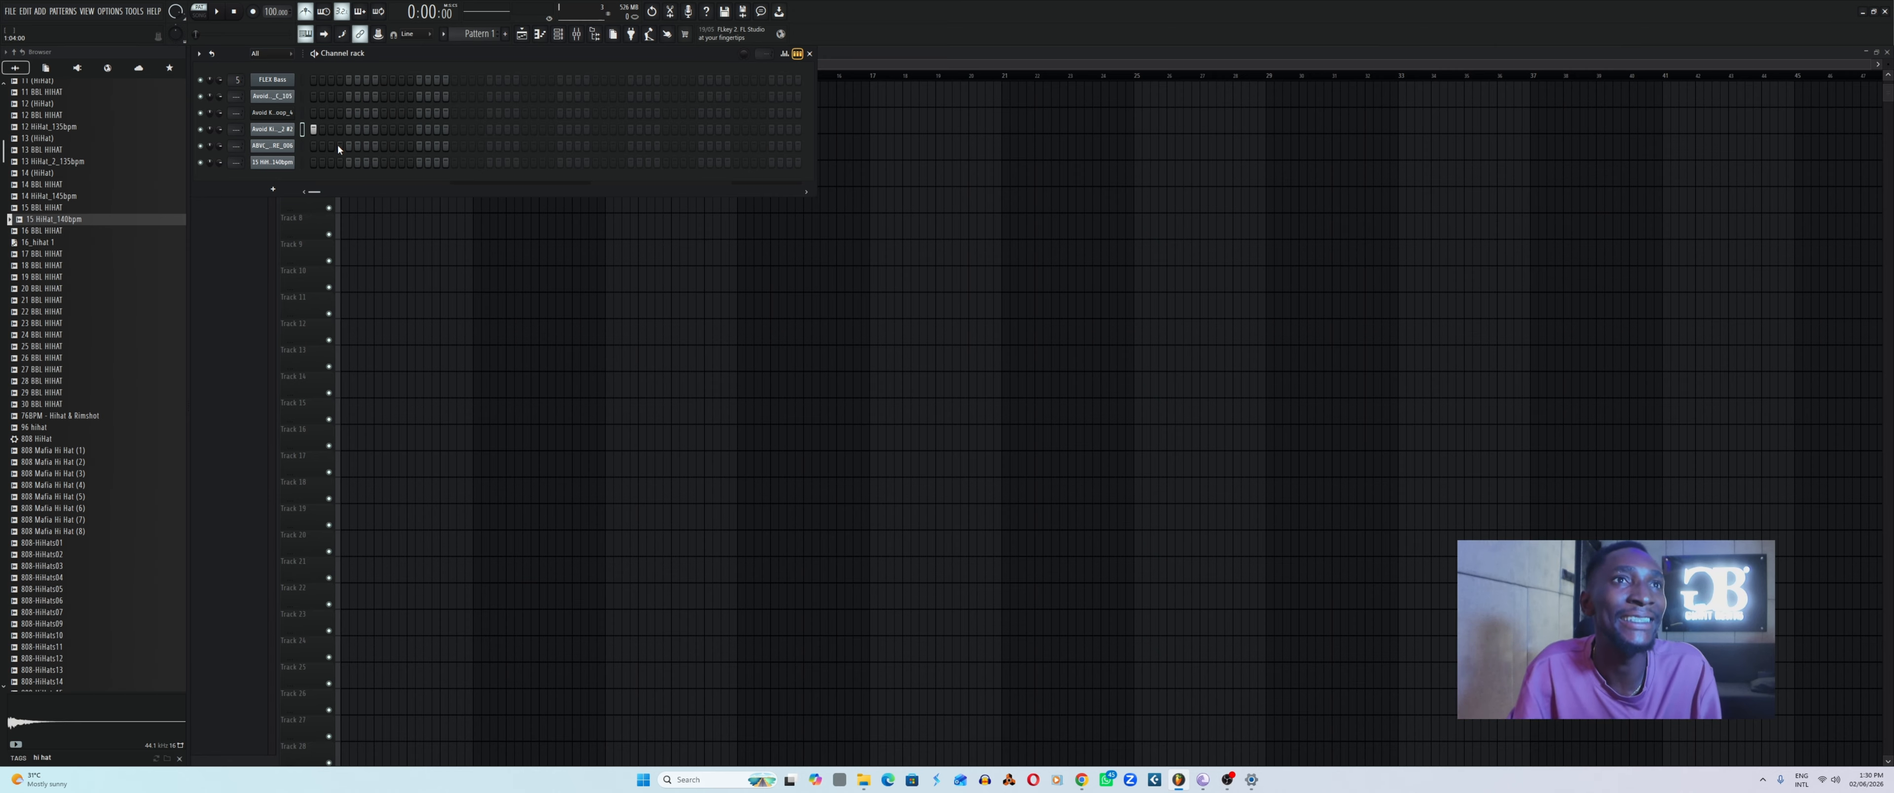
{"action": "key", "text": "space"}
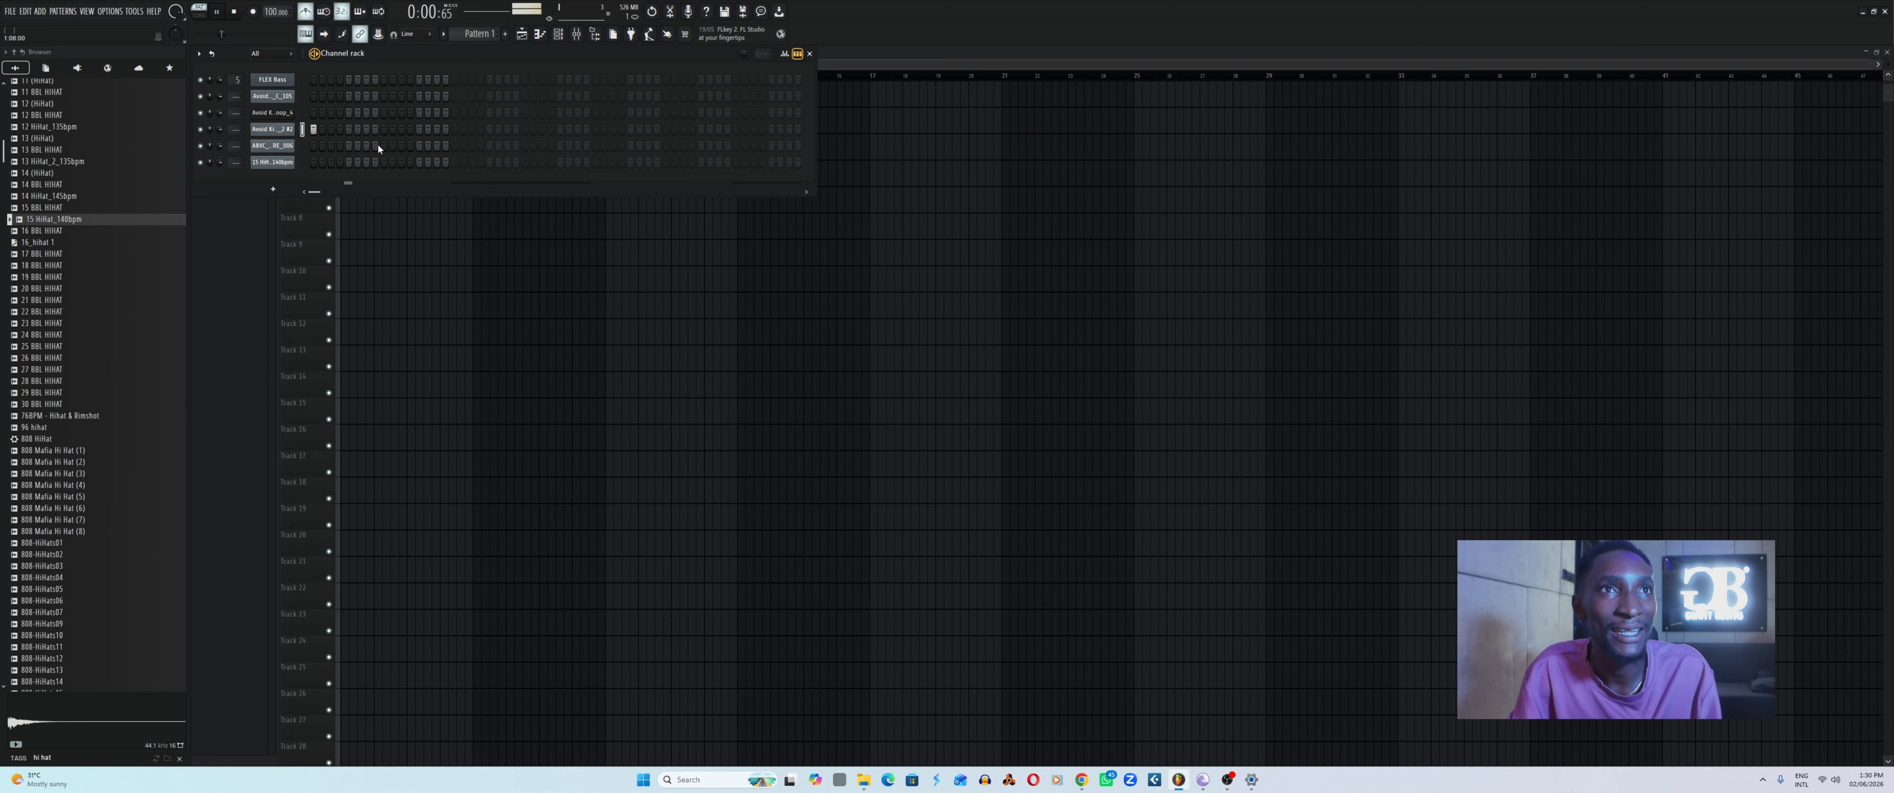
Add a second kick on step 11, play the pattern to hear it, select the snare channel and stop playback.
{"action": "left_click", "coordinate": [401, 129]}
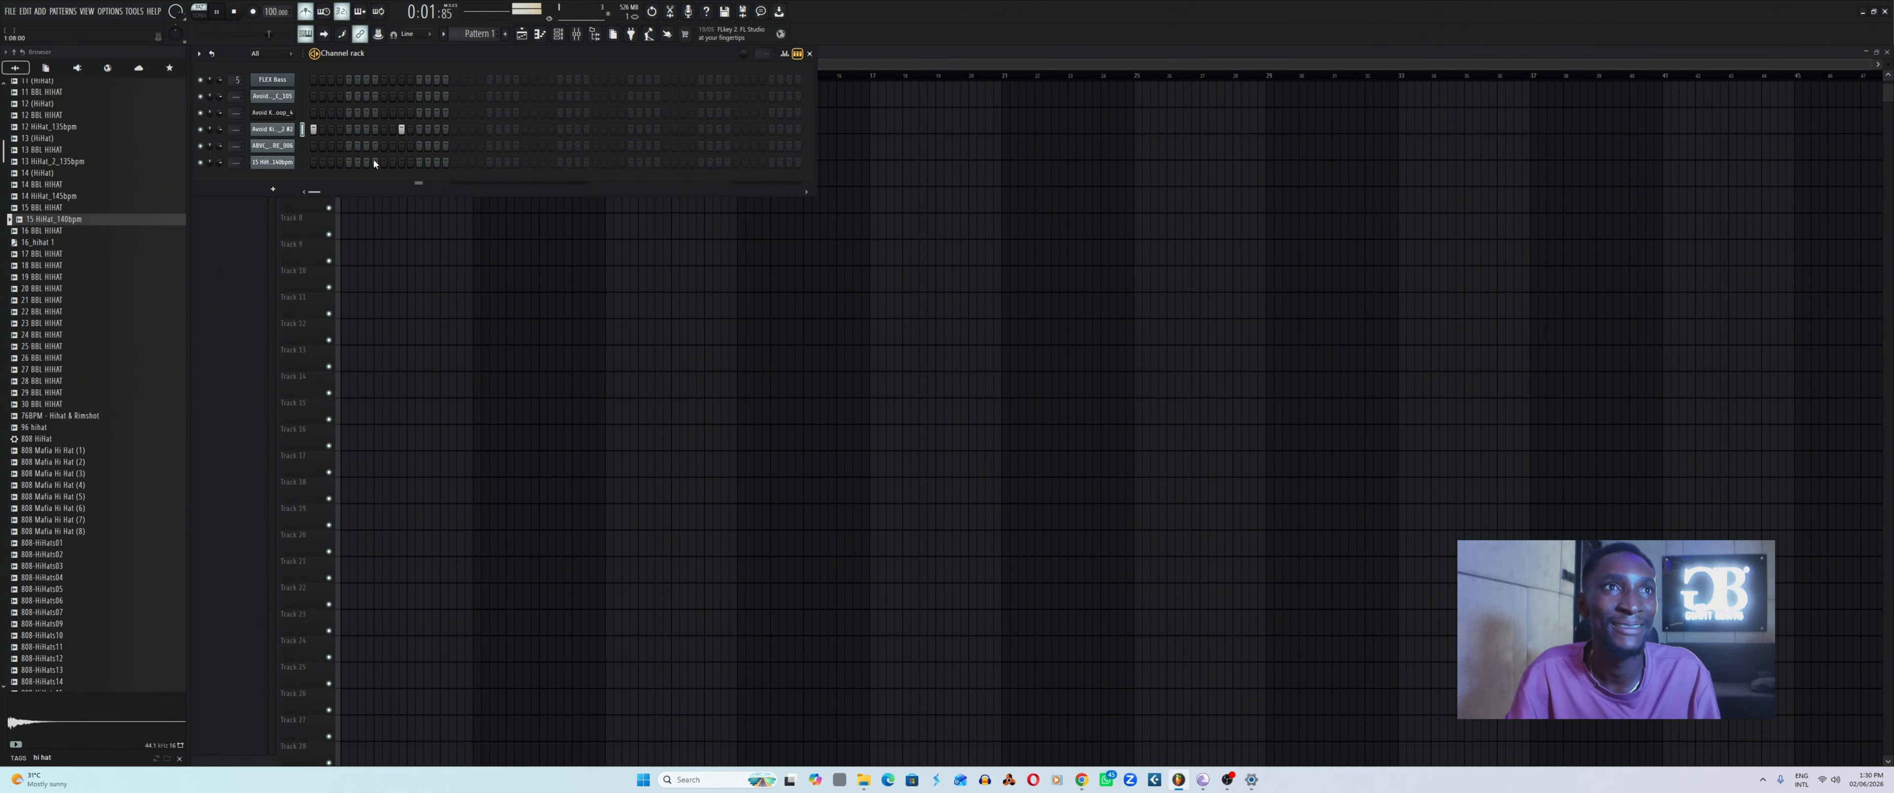
{"action": "key", "text": "space"}
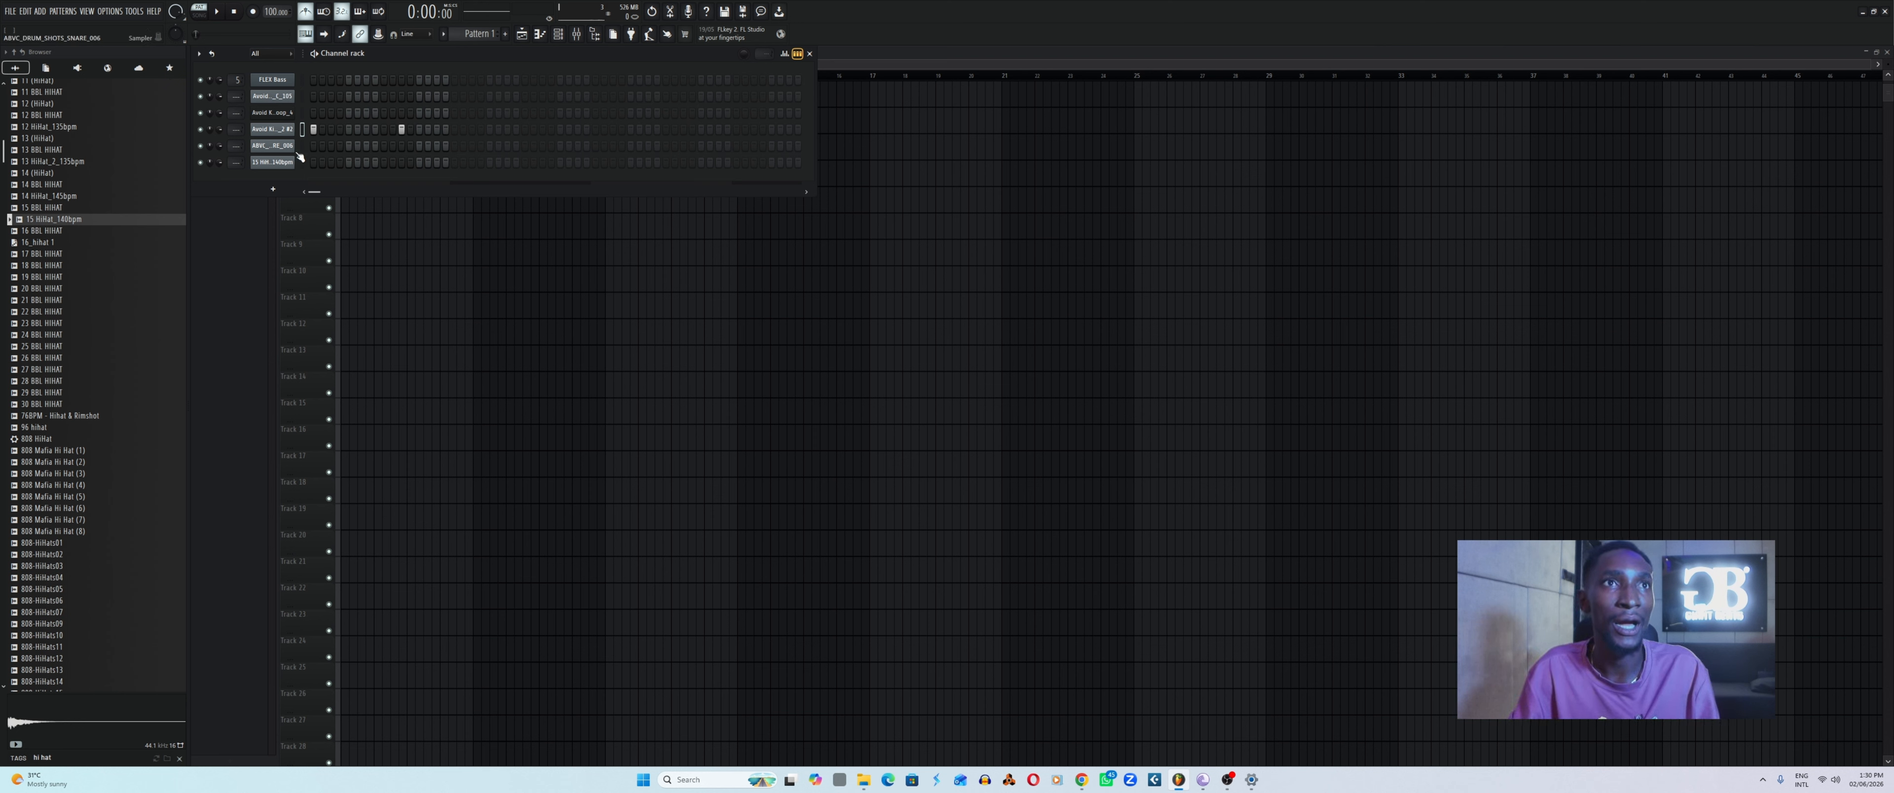
{"action": "key", "text": "space"}
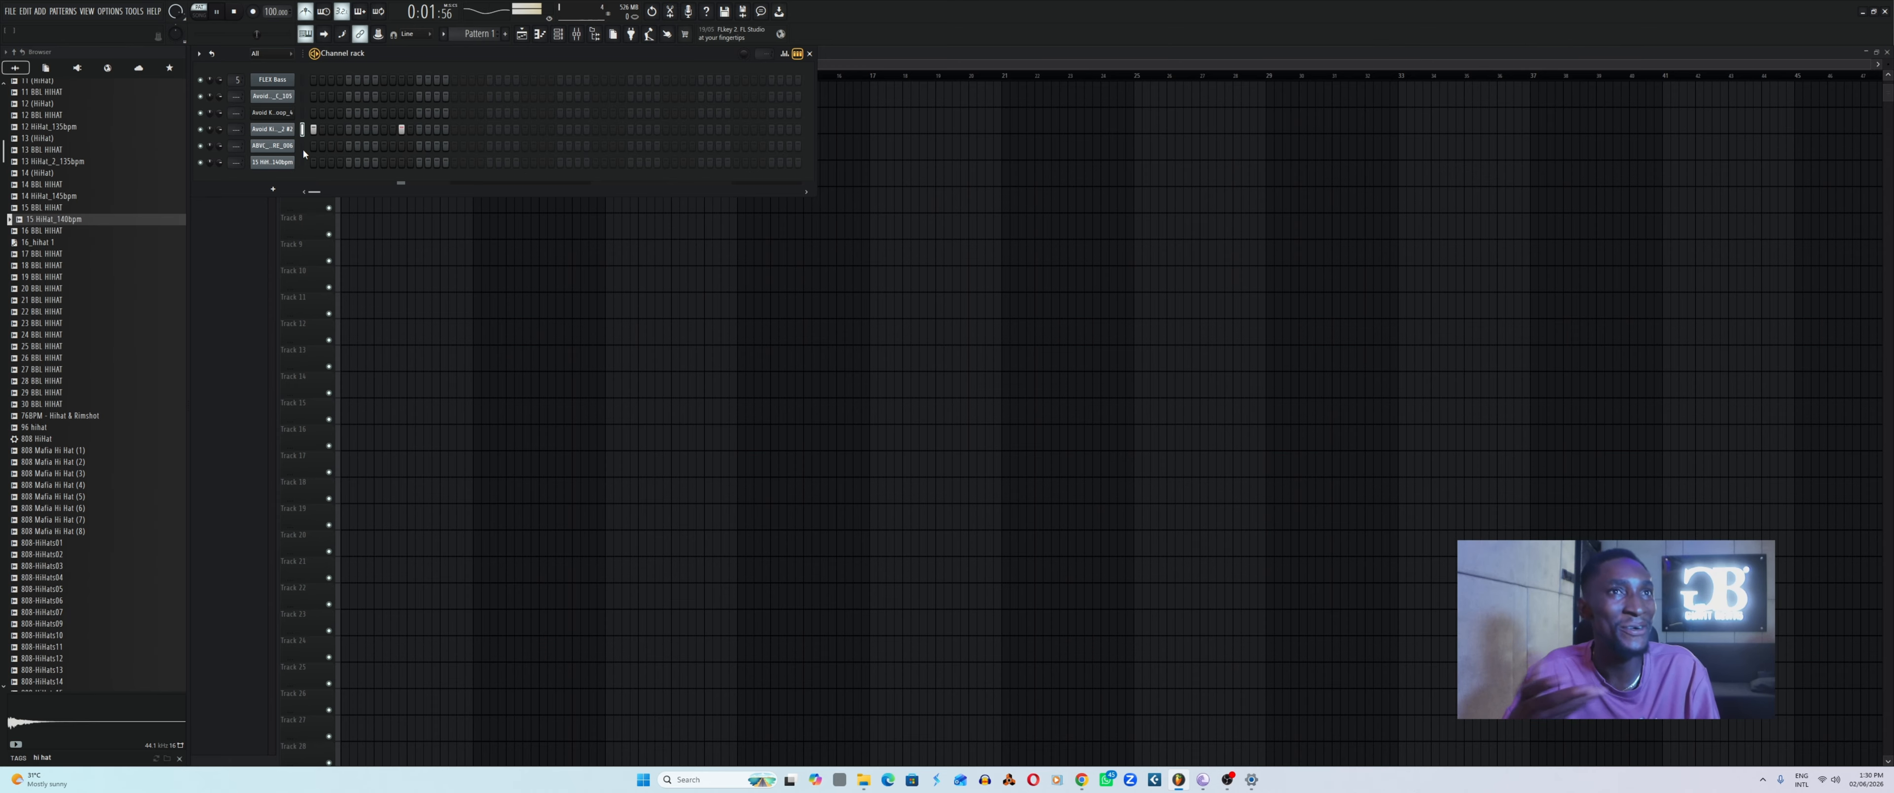
{"action": "left_click", "coordinate": [302, 147]}
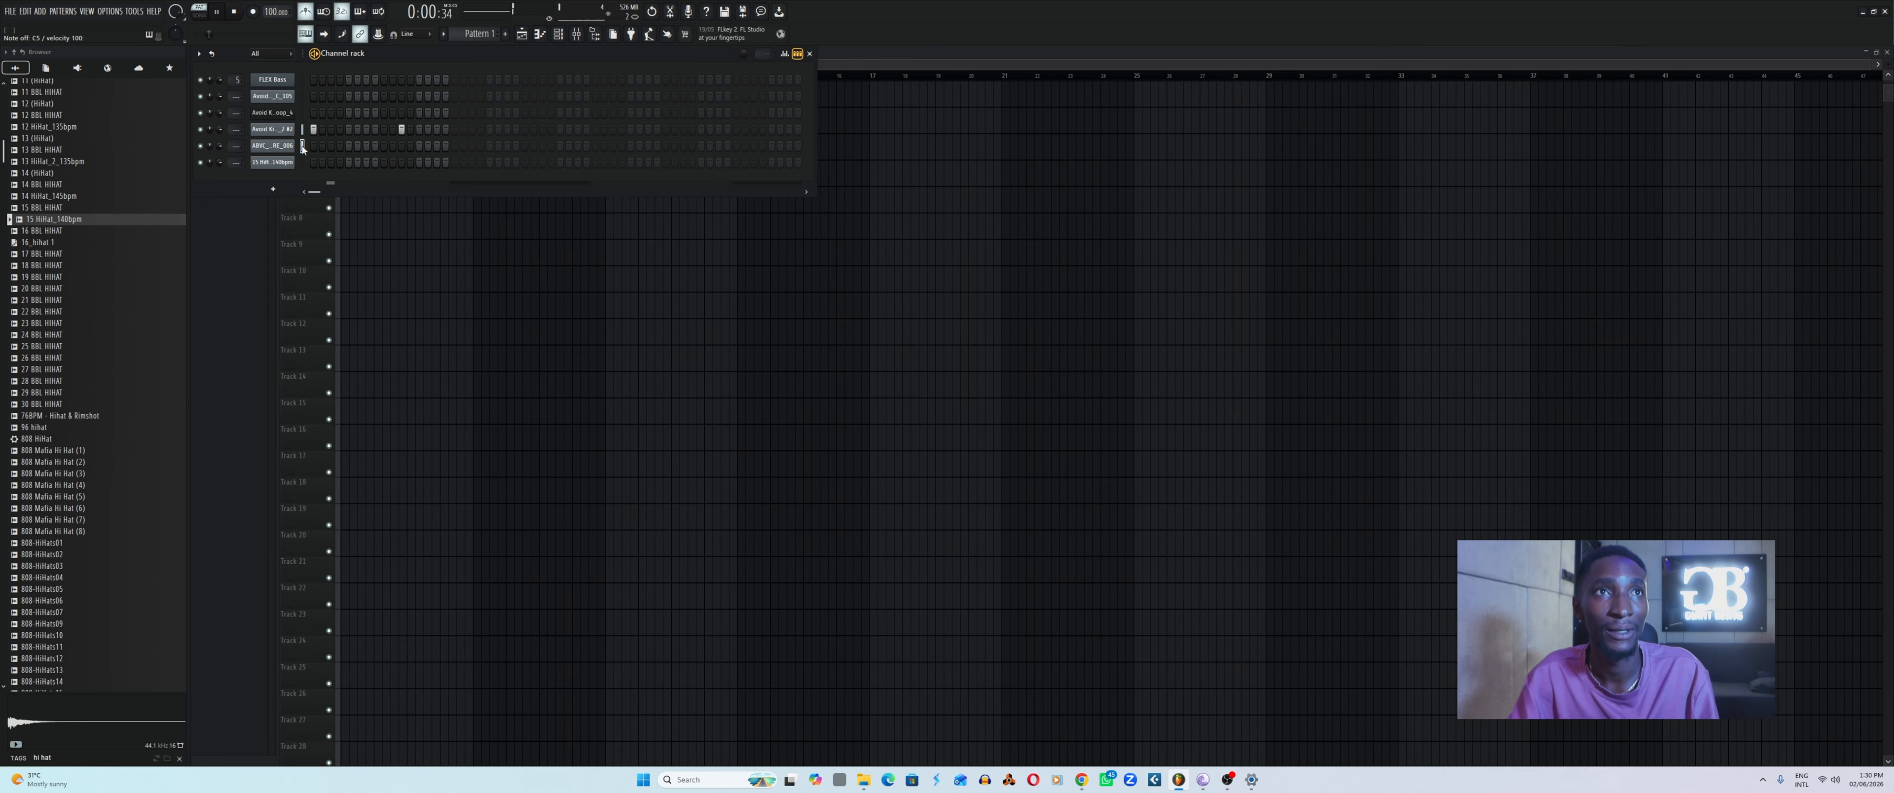
{"action": "key", "text": "space"}
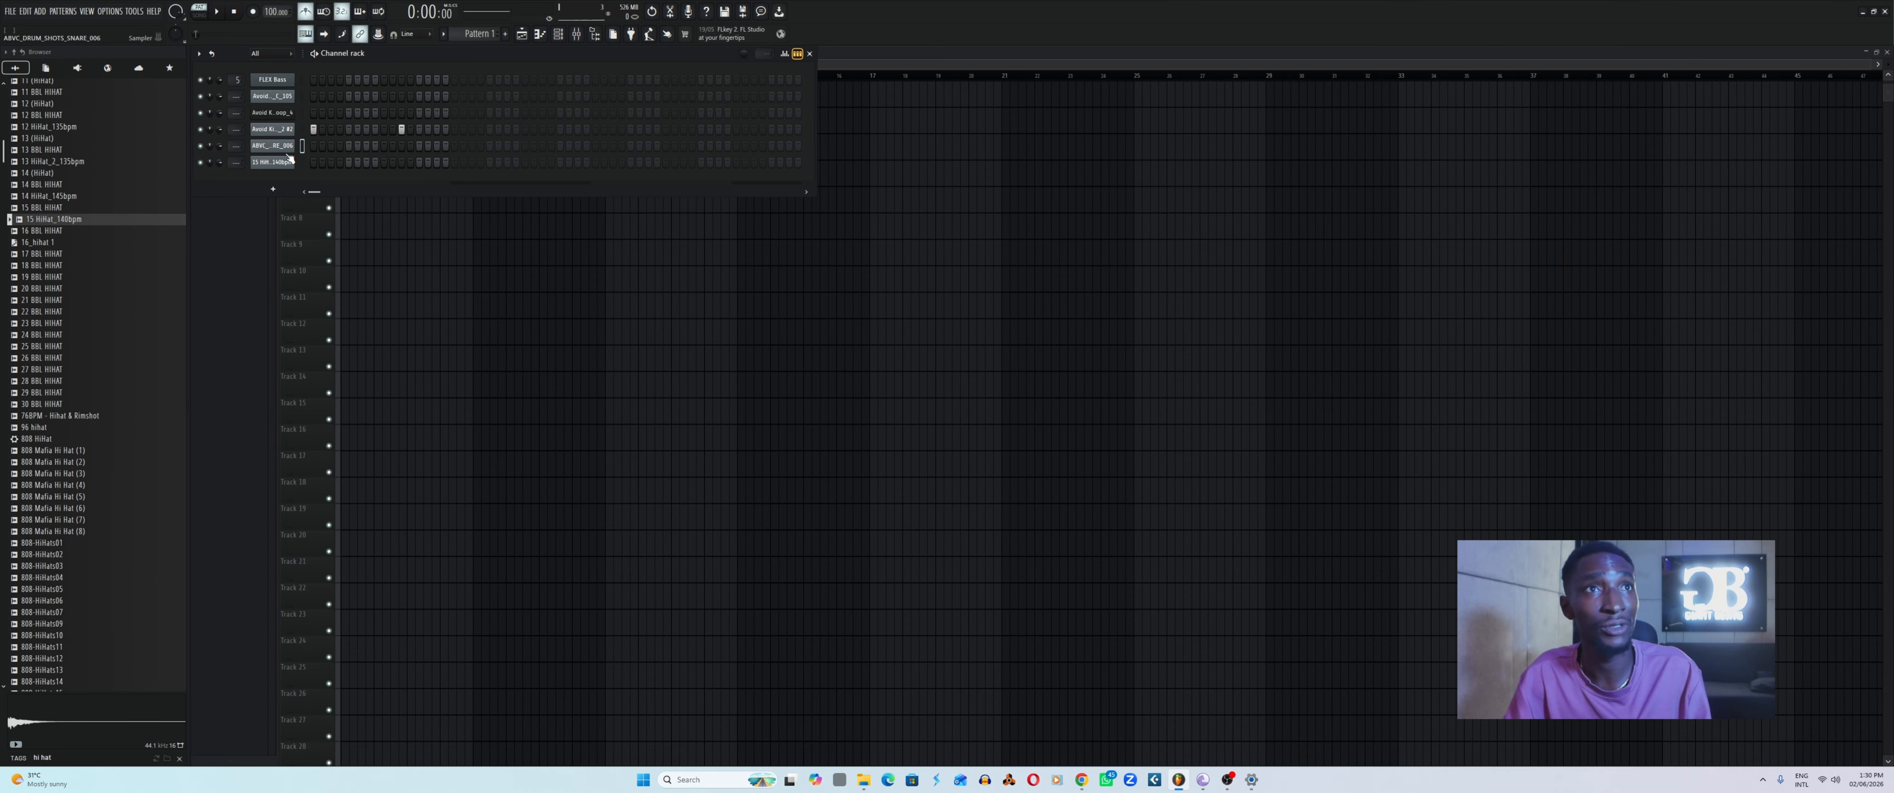
Raise, reset and raise again the fade-out of the snare sample in its sampler settings, and close them.
{"action": "left_click", "coordinate": [288, 150]}
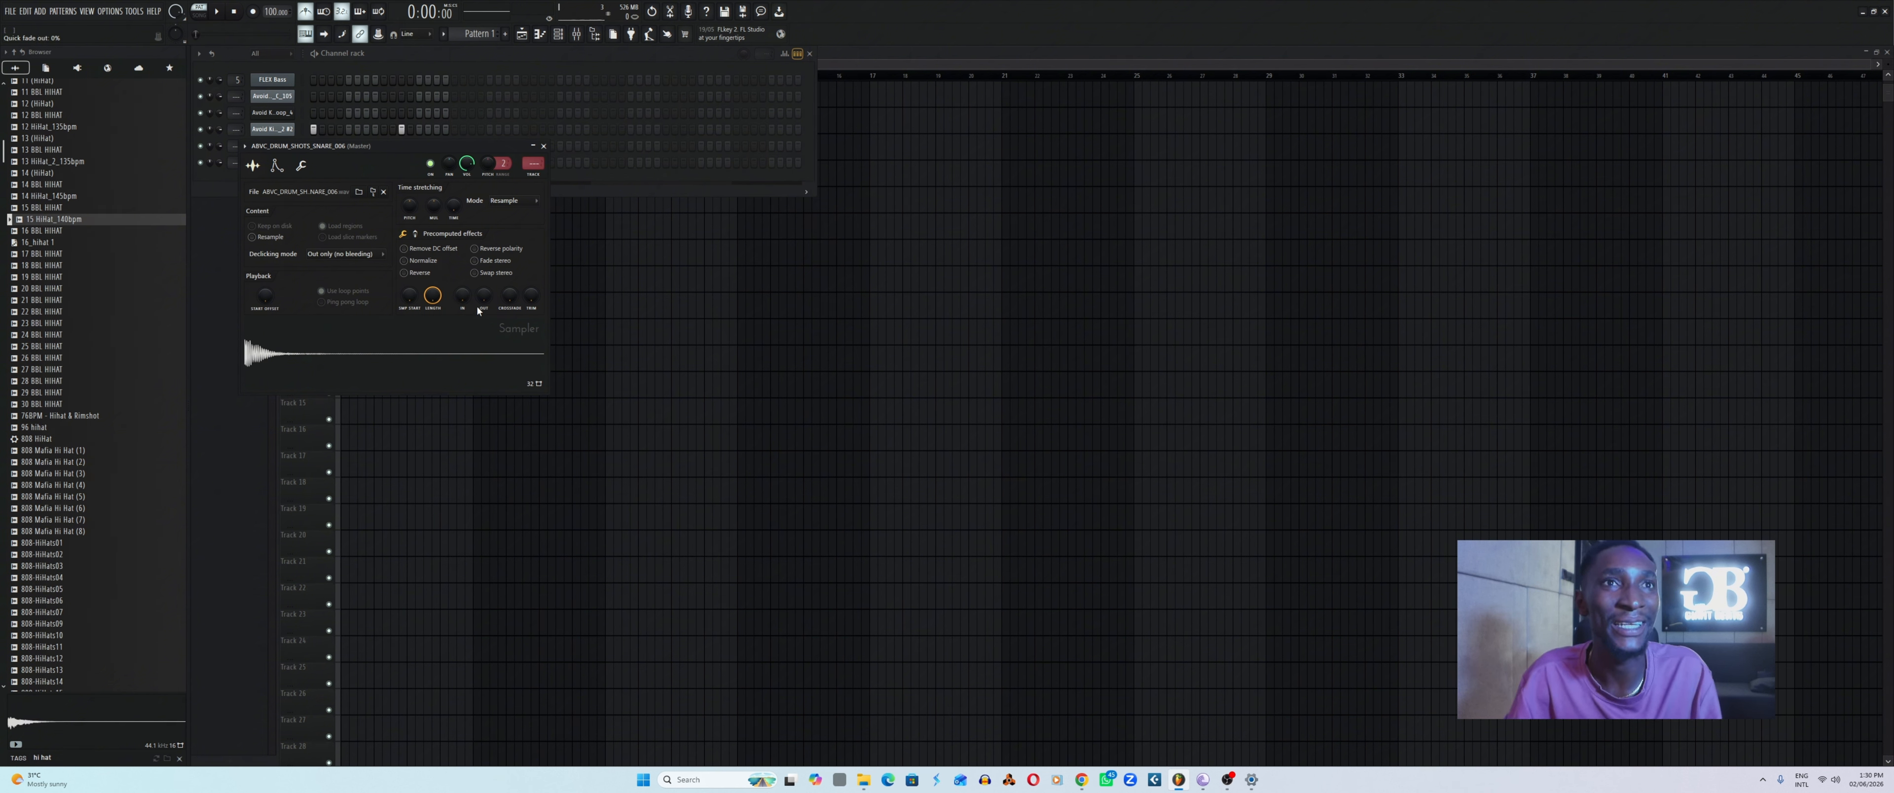
{"action": "left_click_drag", "start_coordinate": [484, 295], "coordinate": [484, 228]}
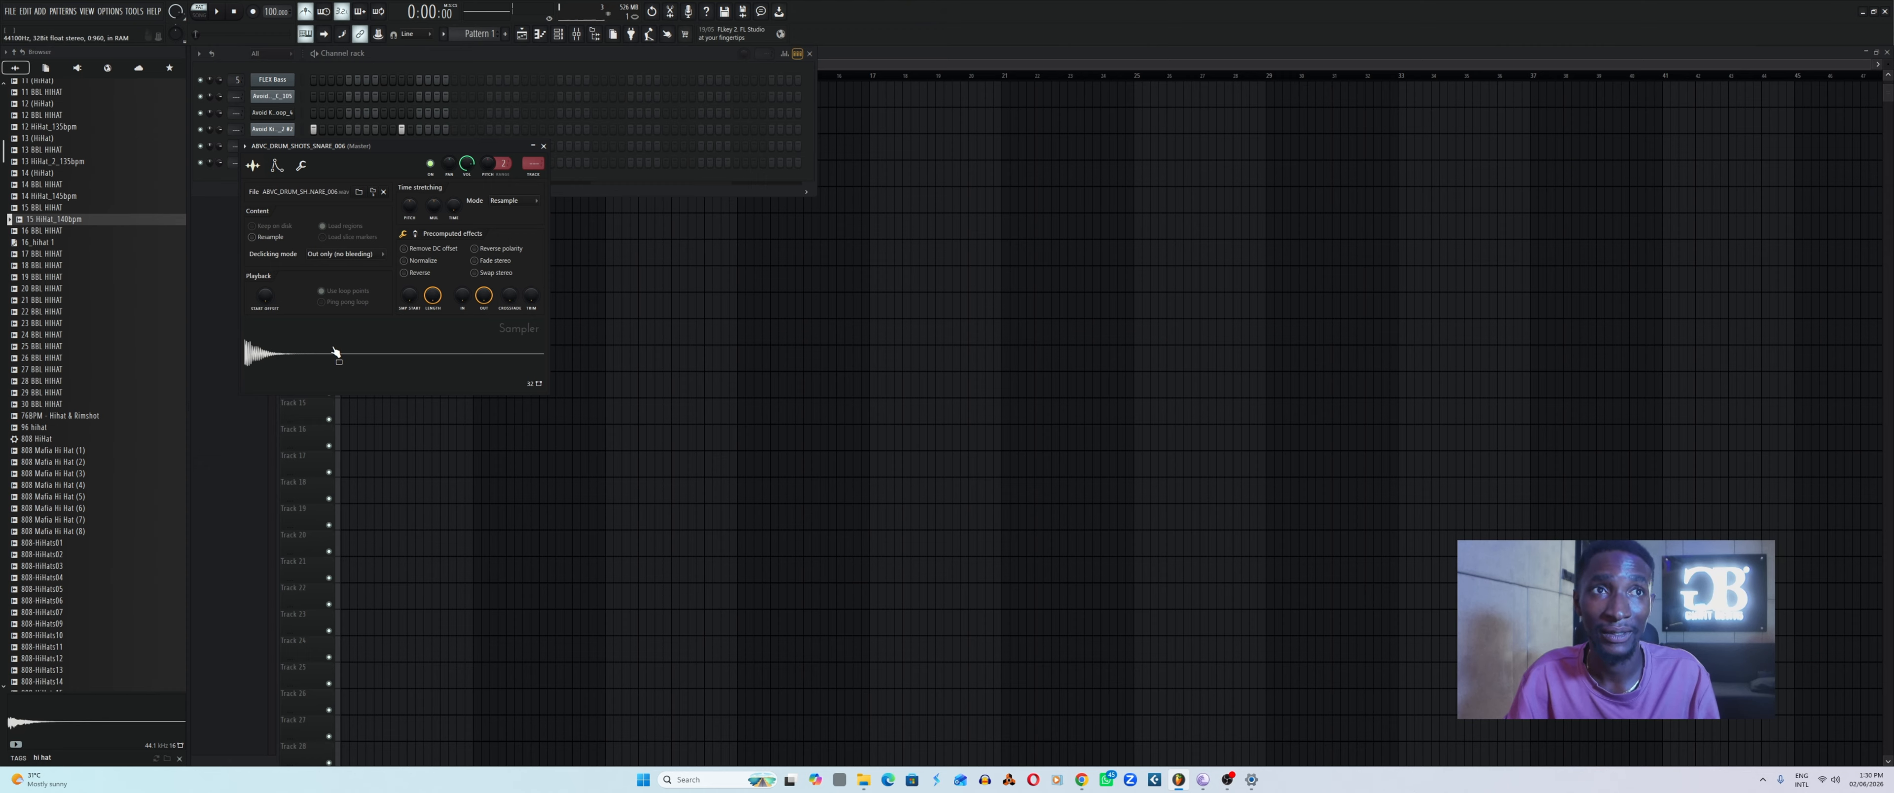
{"action": "left_click_drag", "start_coordinate": [484, 295], "coordinate": [484, 324]}
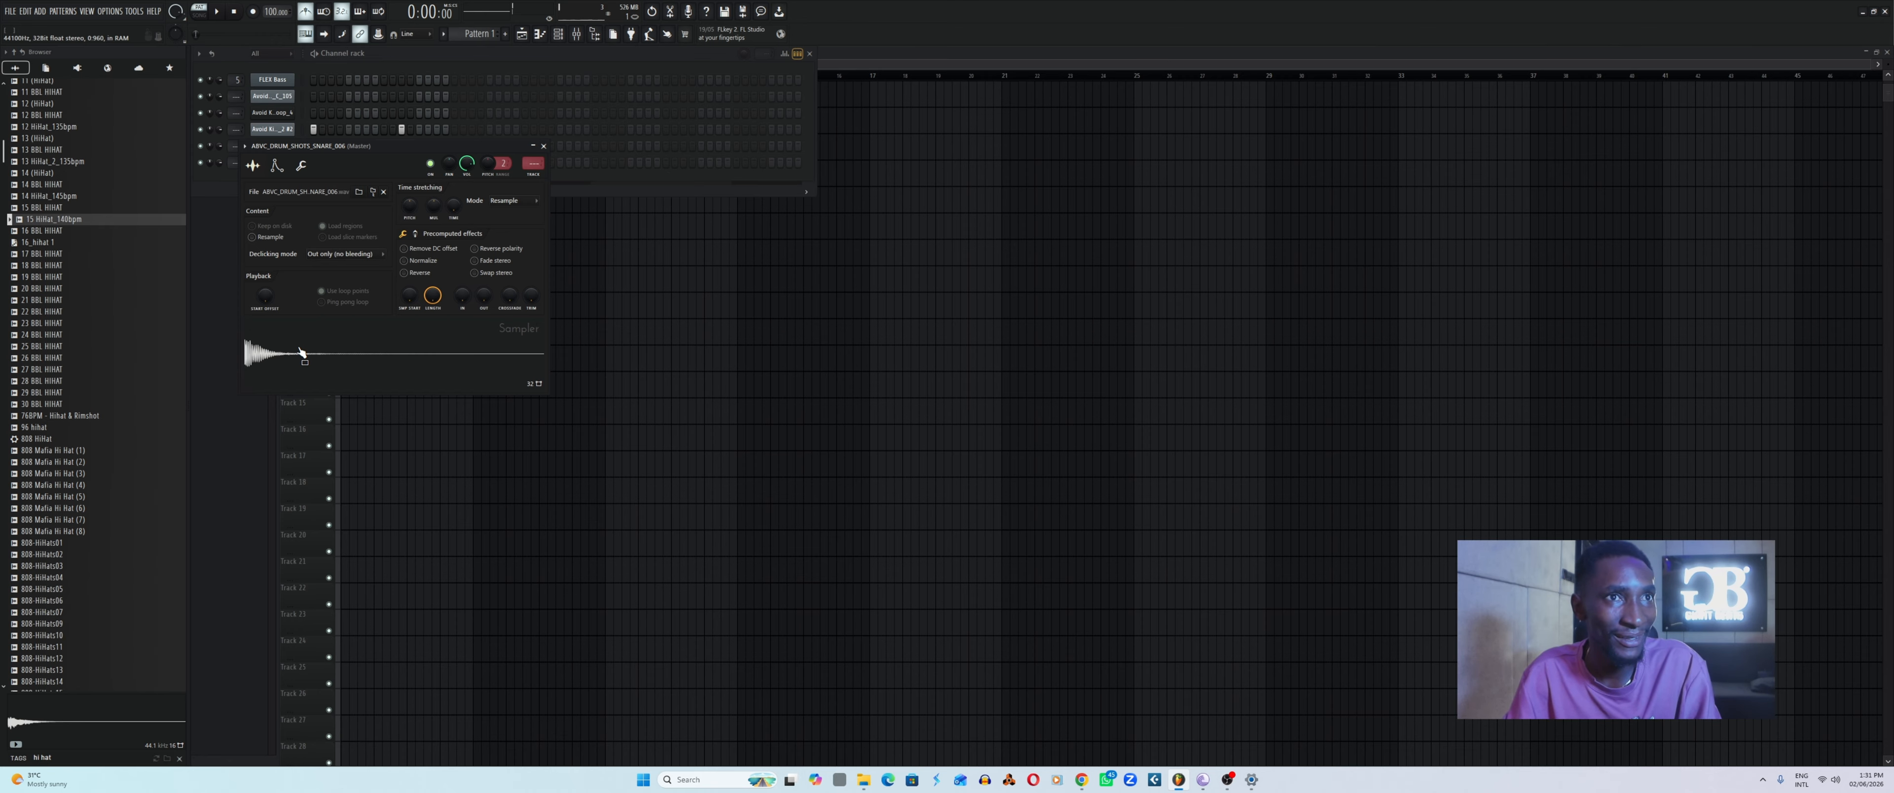
{"action": "left_click_drag", "start_coordinate": [484, 296], "coordinate": [484, 259]}
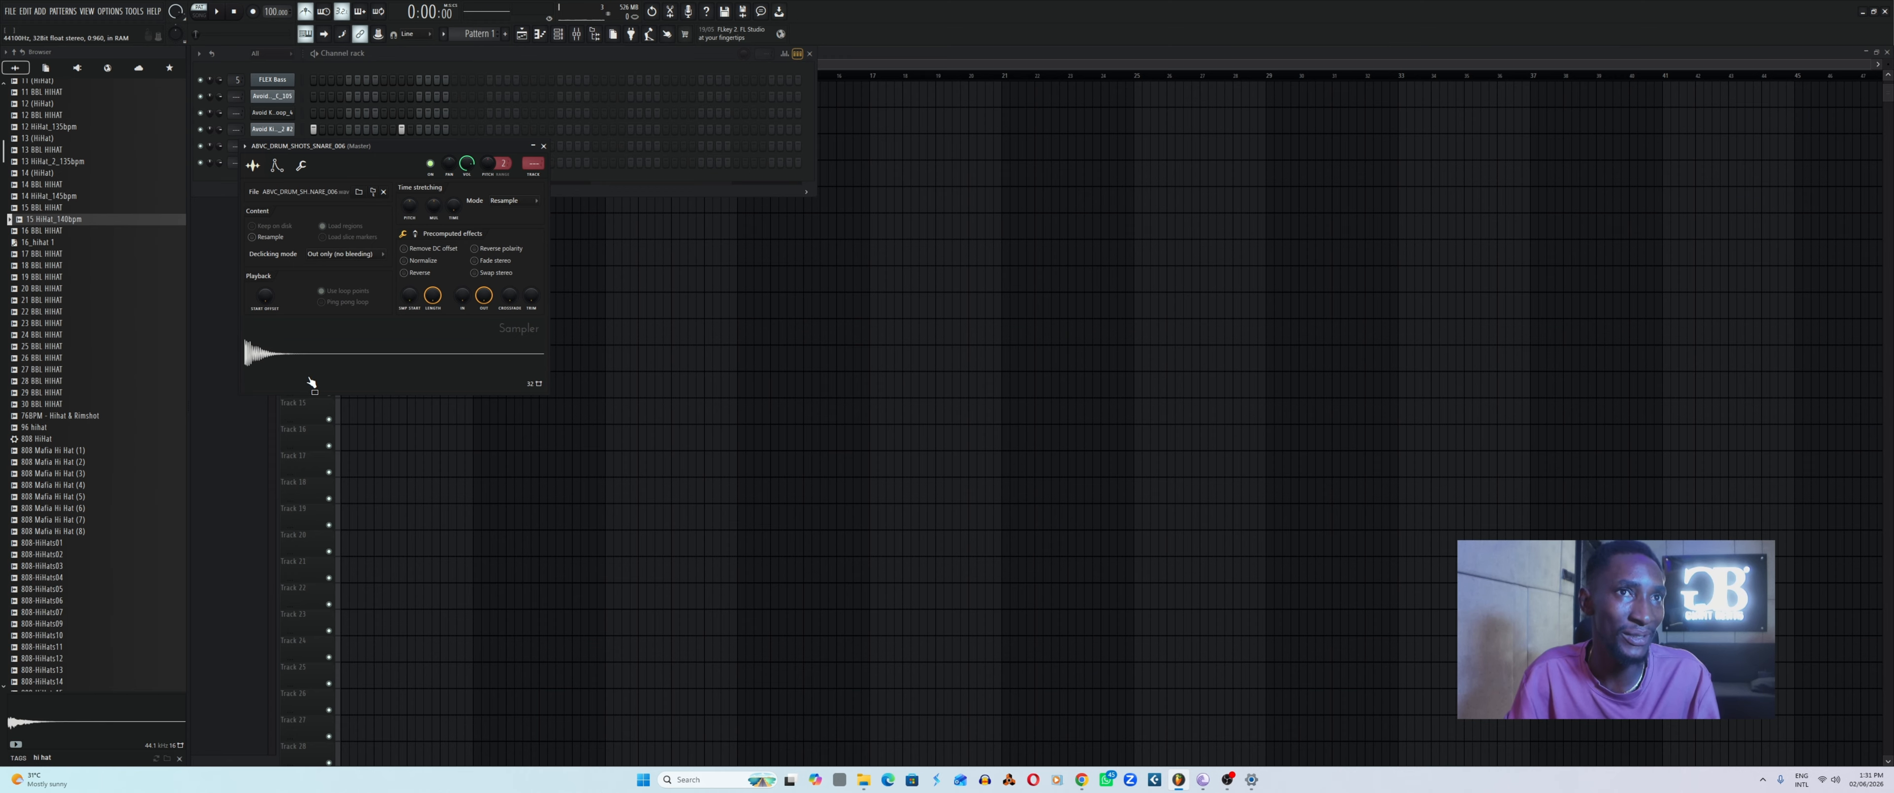
{"action": "mouse_move", "coordinate": [484, 295]}
{"action": "left_mouse_down"}
{"action": "mouse_move", "coordinate": [484, 331]}
{"action": "mouse_move", "coordinate": [484, 287]}
{"action": "left_mouse_up"}
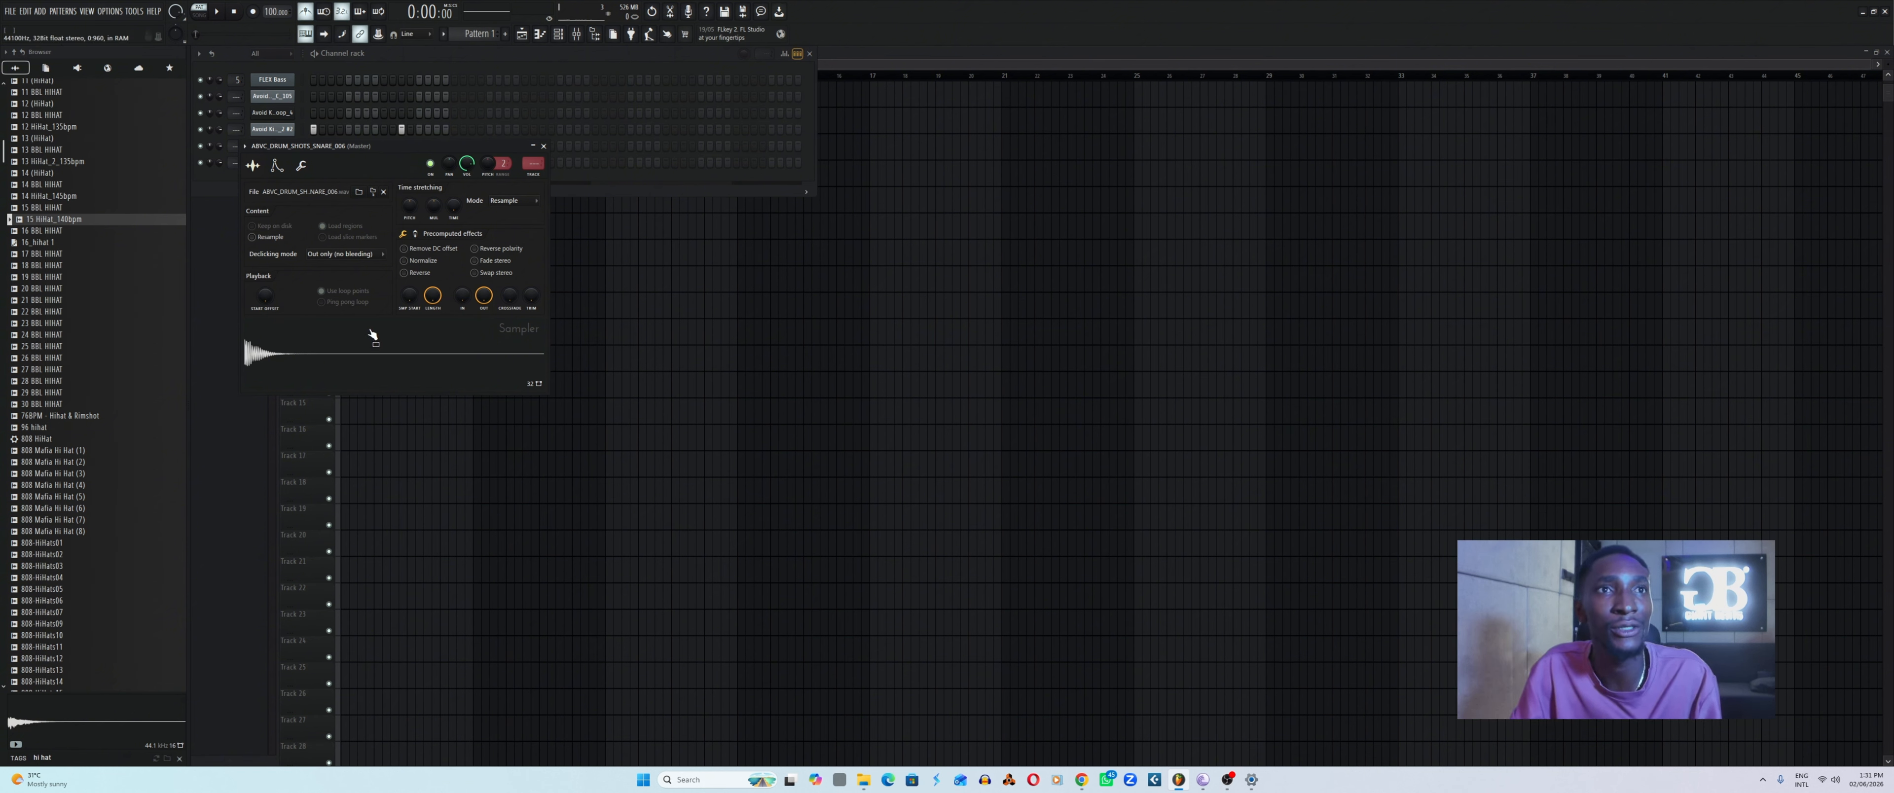
{"action": "left_click", "coordinate": [544, 145]}
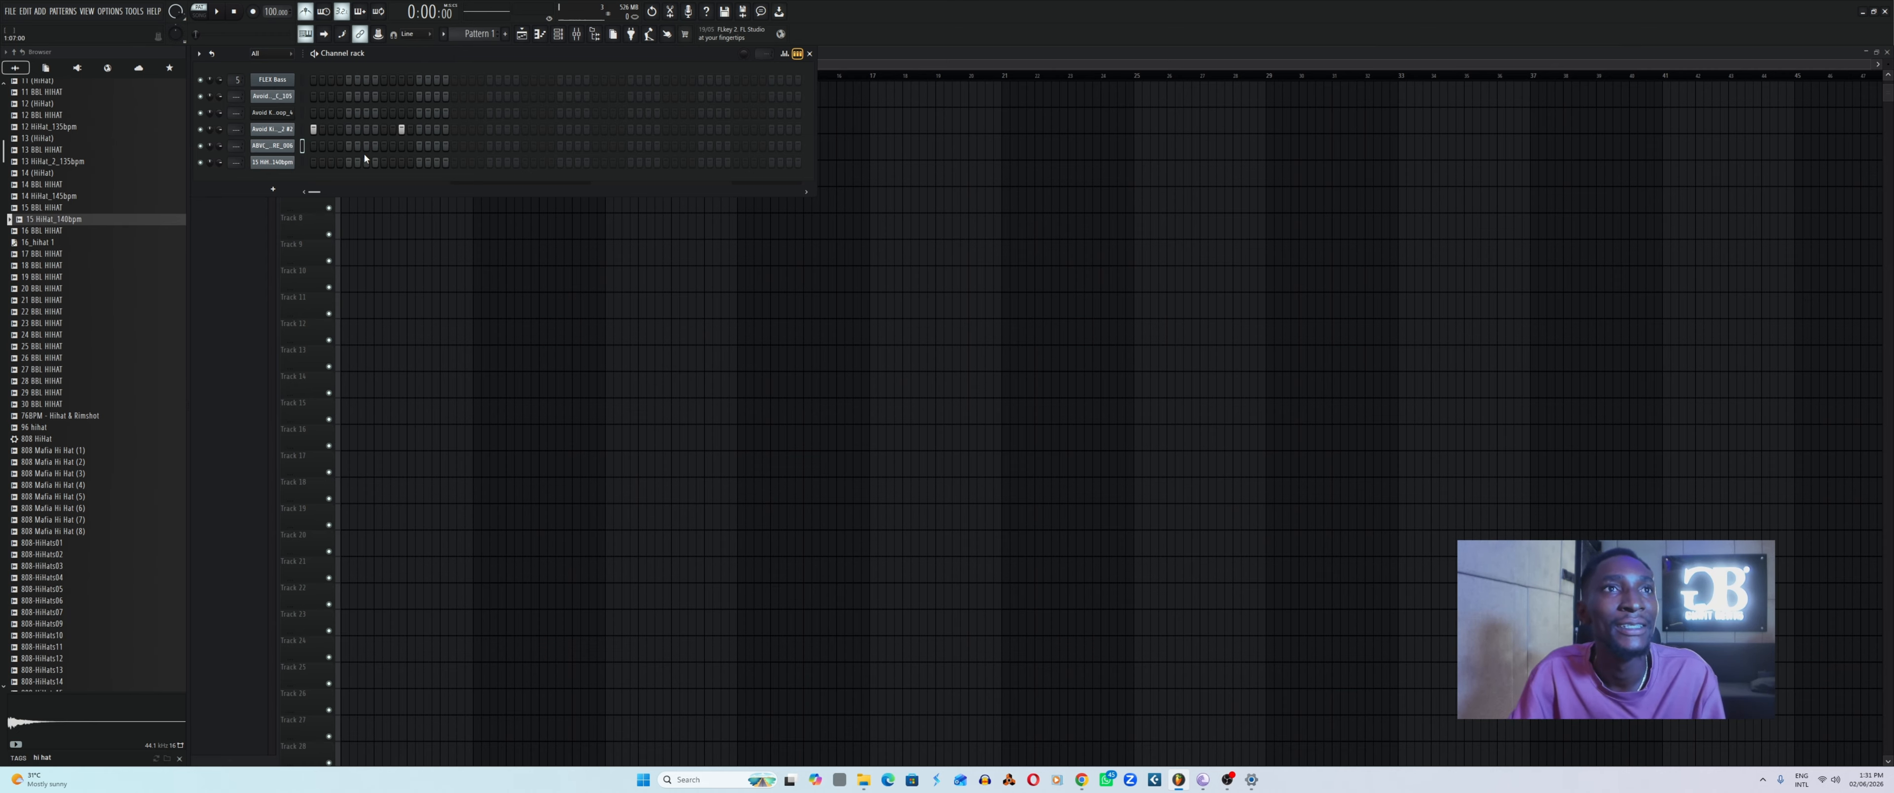
Place snare hits on steps 4 and 13 and play the pattern.
{"action": "left_click", "coordinate": [340, 147]}
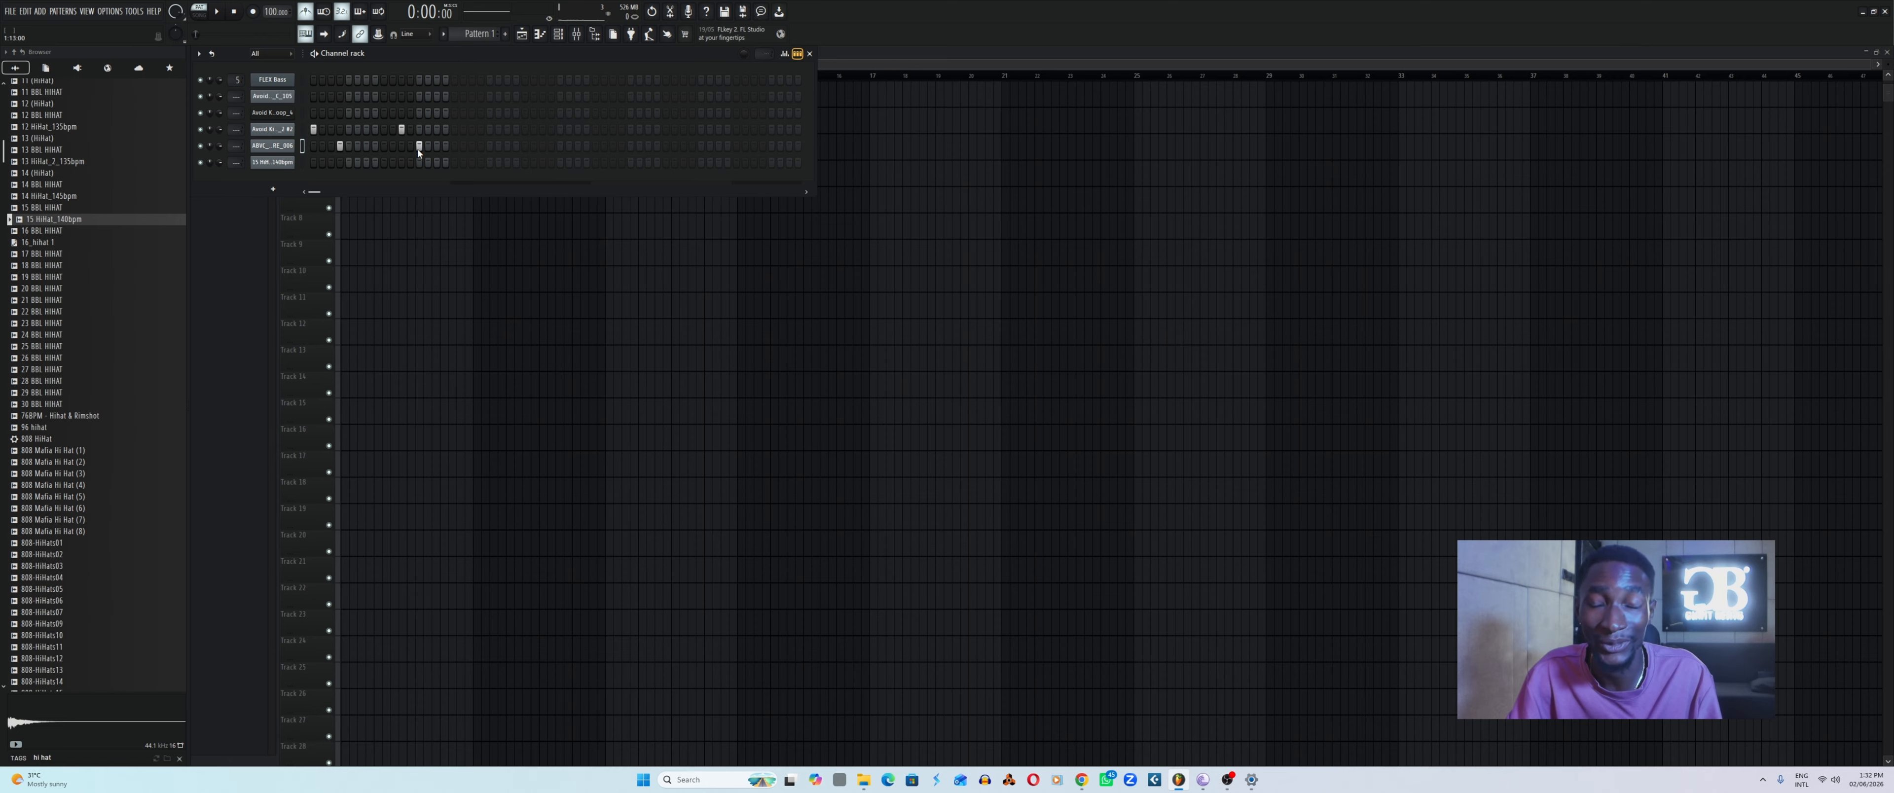
{"action": "key", "text": "space"}
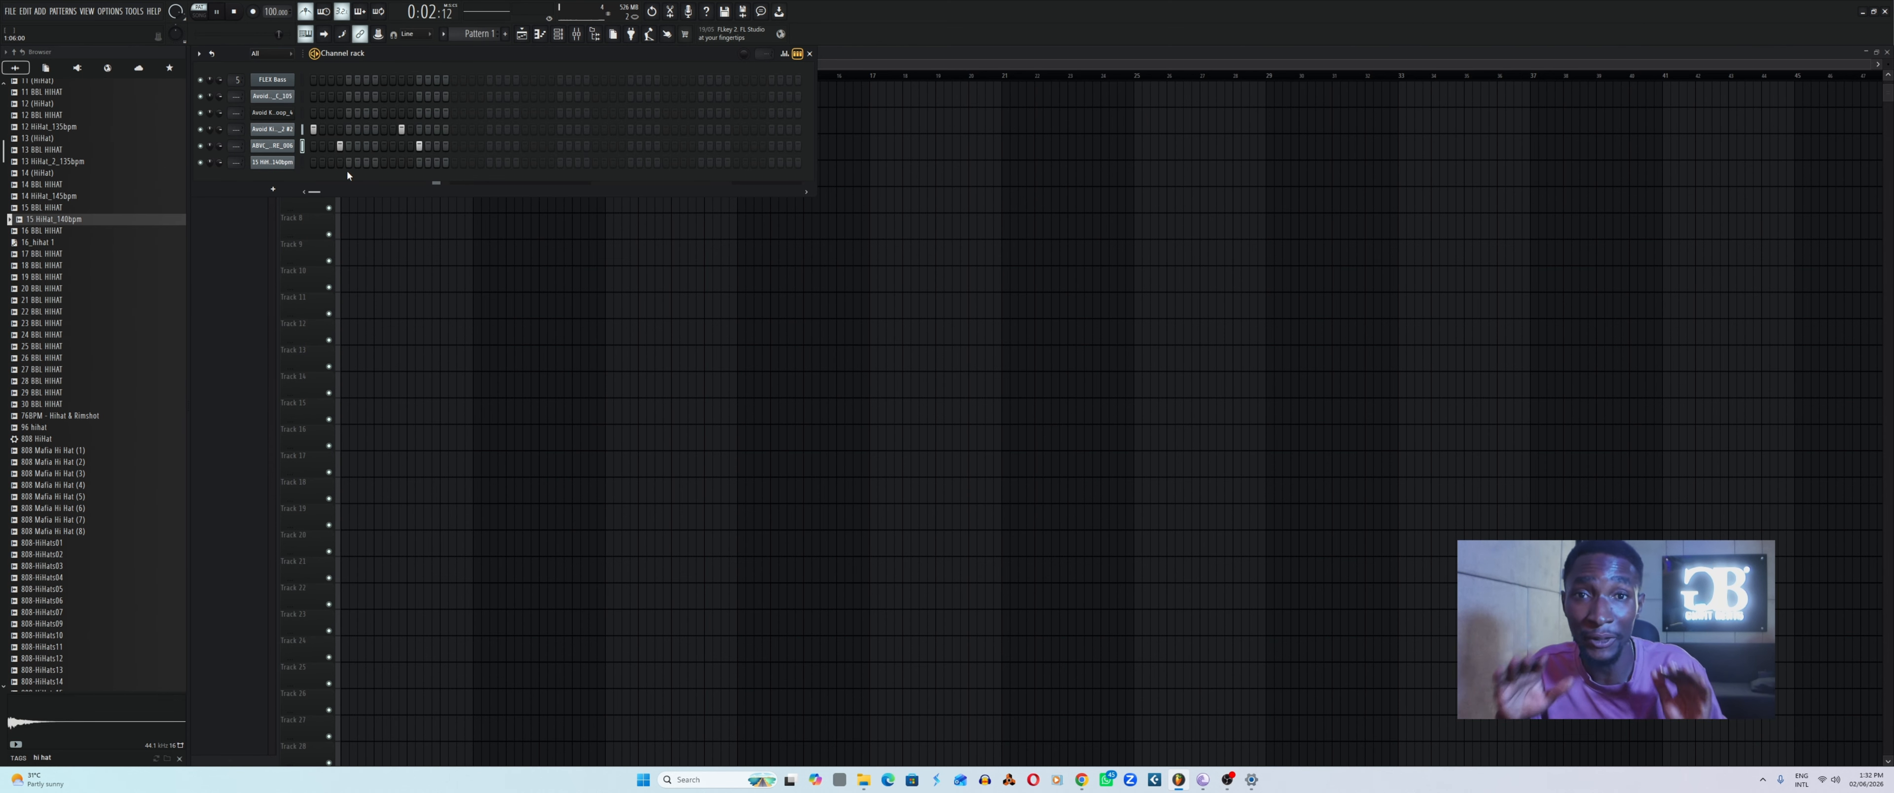
Search the browser for "rim" and go past the folders to the individual rim samples.
{"action": "scroll", "coordinate": [37, 515], "scroll_direction": "down", "scroll_amount": 10}
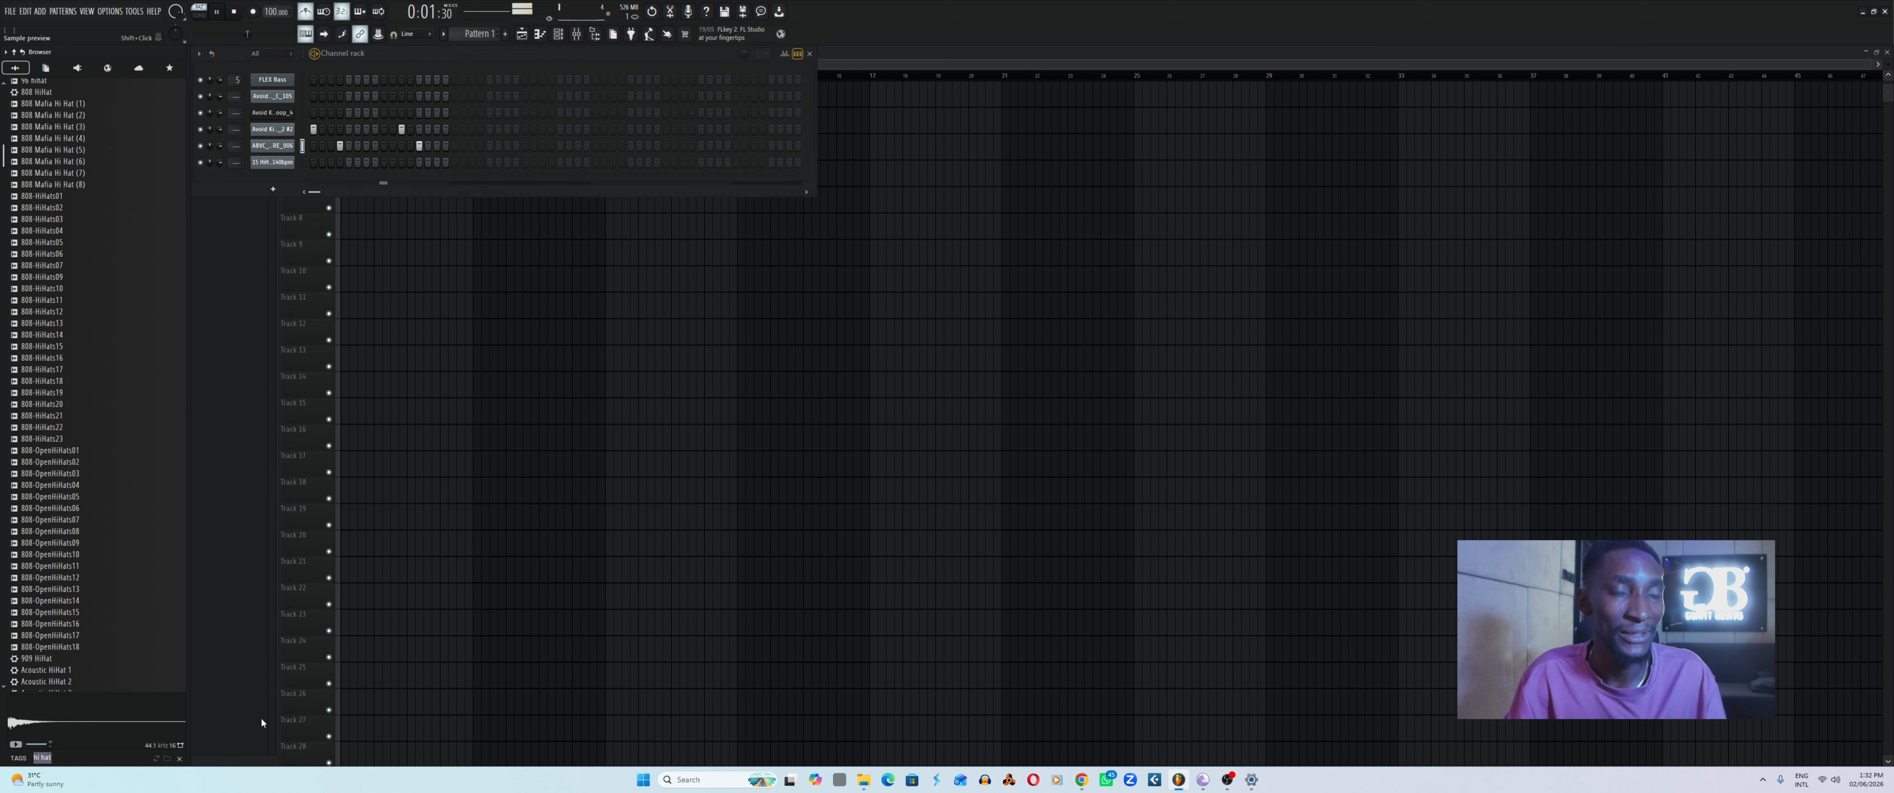
{"action": "type", "text": "rim"}
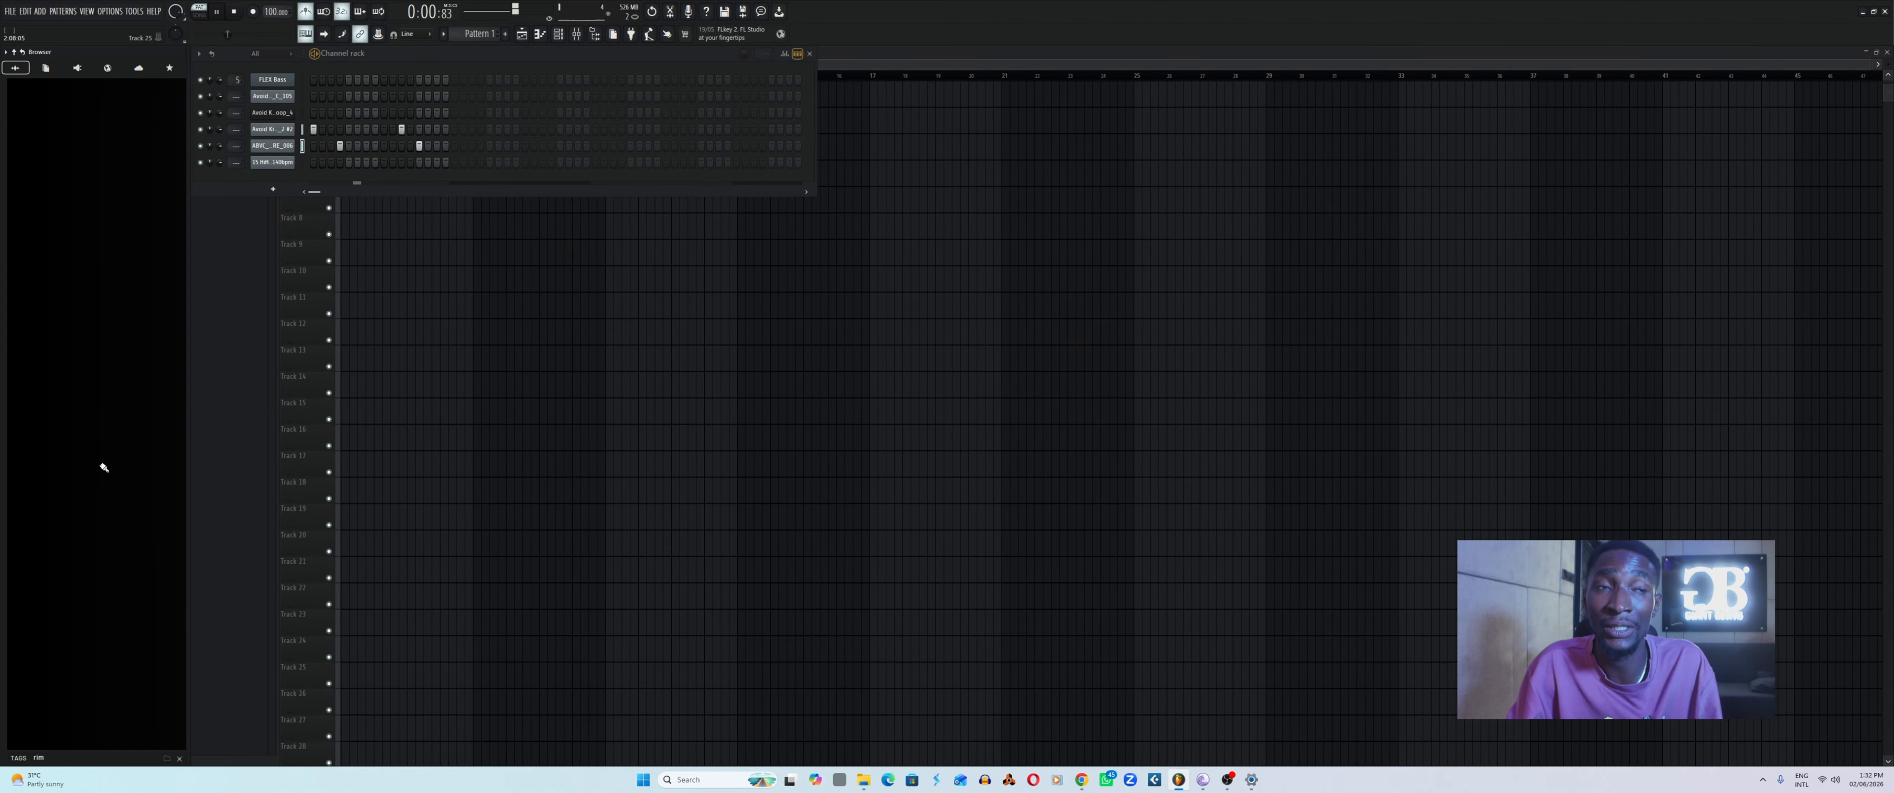
{"action": "scroll", "coordinate": [47, 446], "scroll_direction": "down", "scroll_amount": 12}
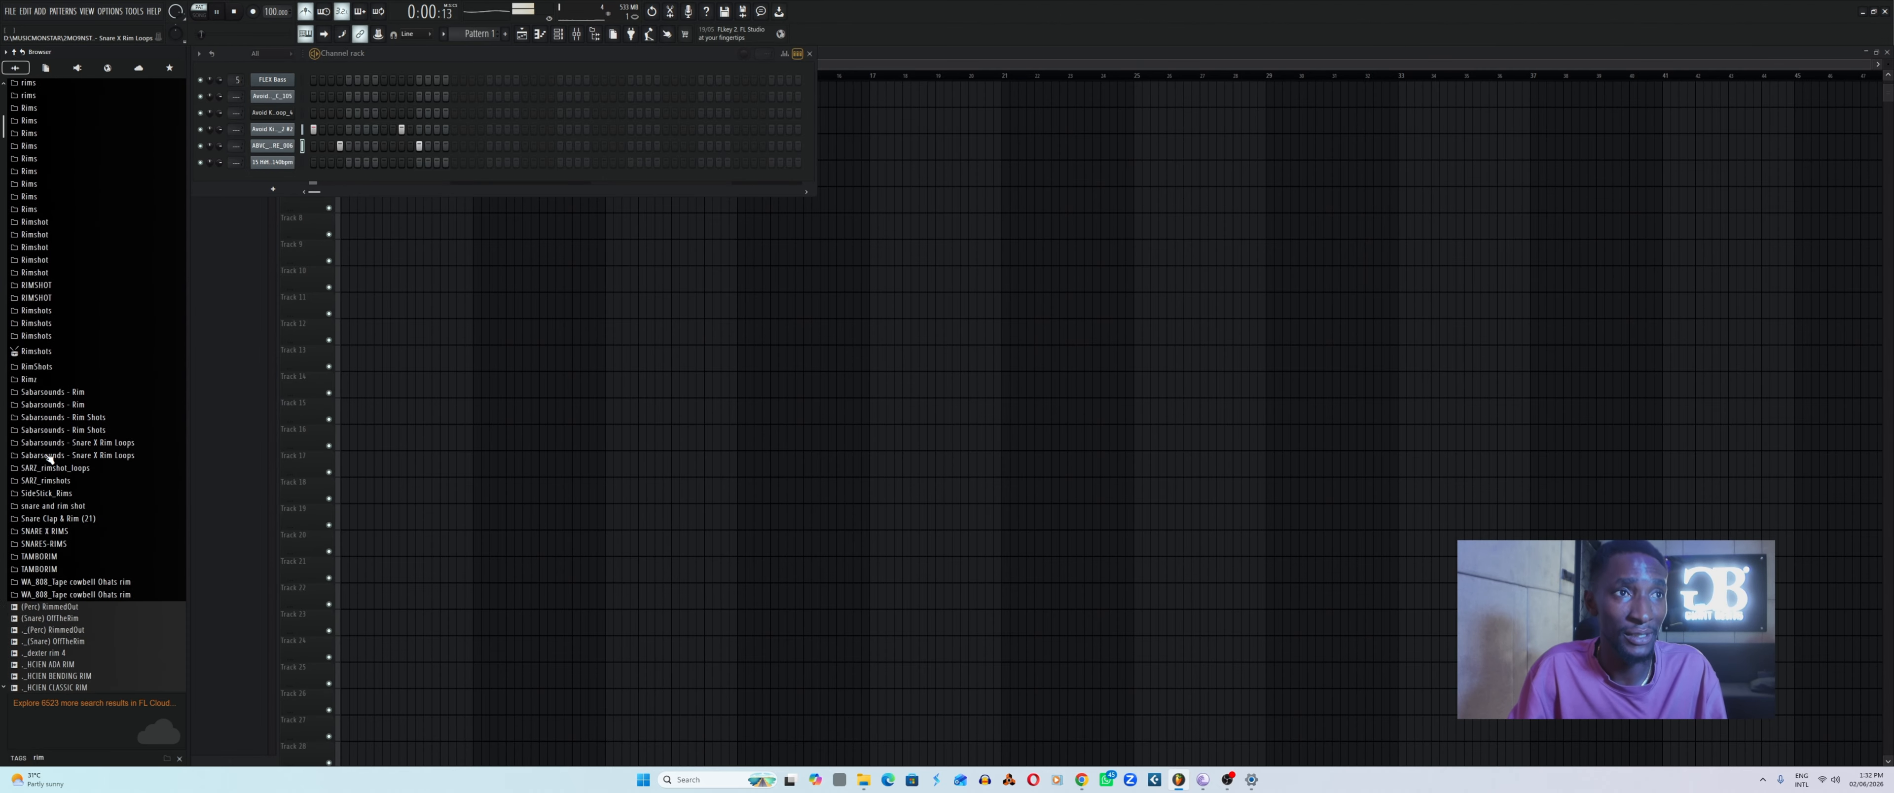
{"action": "scroll", "coordinate": [47, 458], "scroll_direction": "down", "scroll_amount": 15}
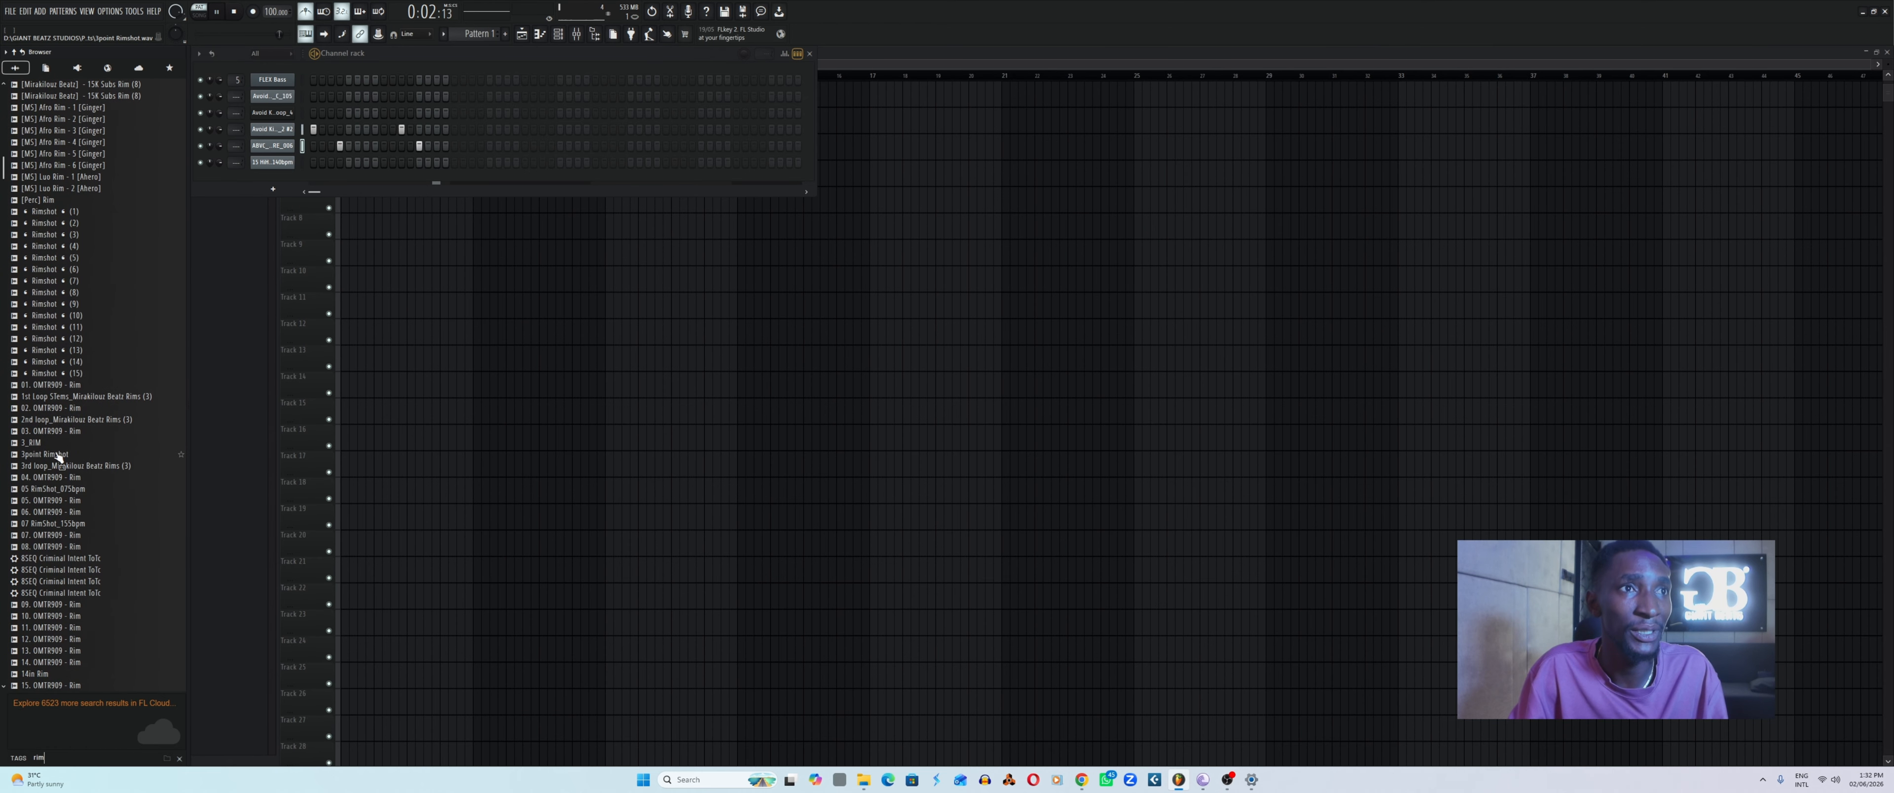
Audition the numbered rim and rimshot samples one after another while the beat plays.
{"action": "left_click", "coordinate": [54, 444]}
{"action": "left_click", "coordinate": [57, 433]}
{"action": "left_click", "coordinate": [62, 421]}
{"action": "left_click", "coordinate": [60, 410]}
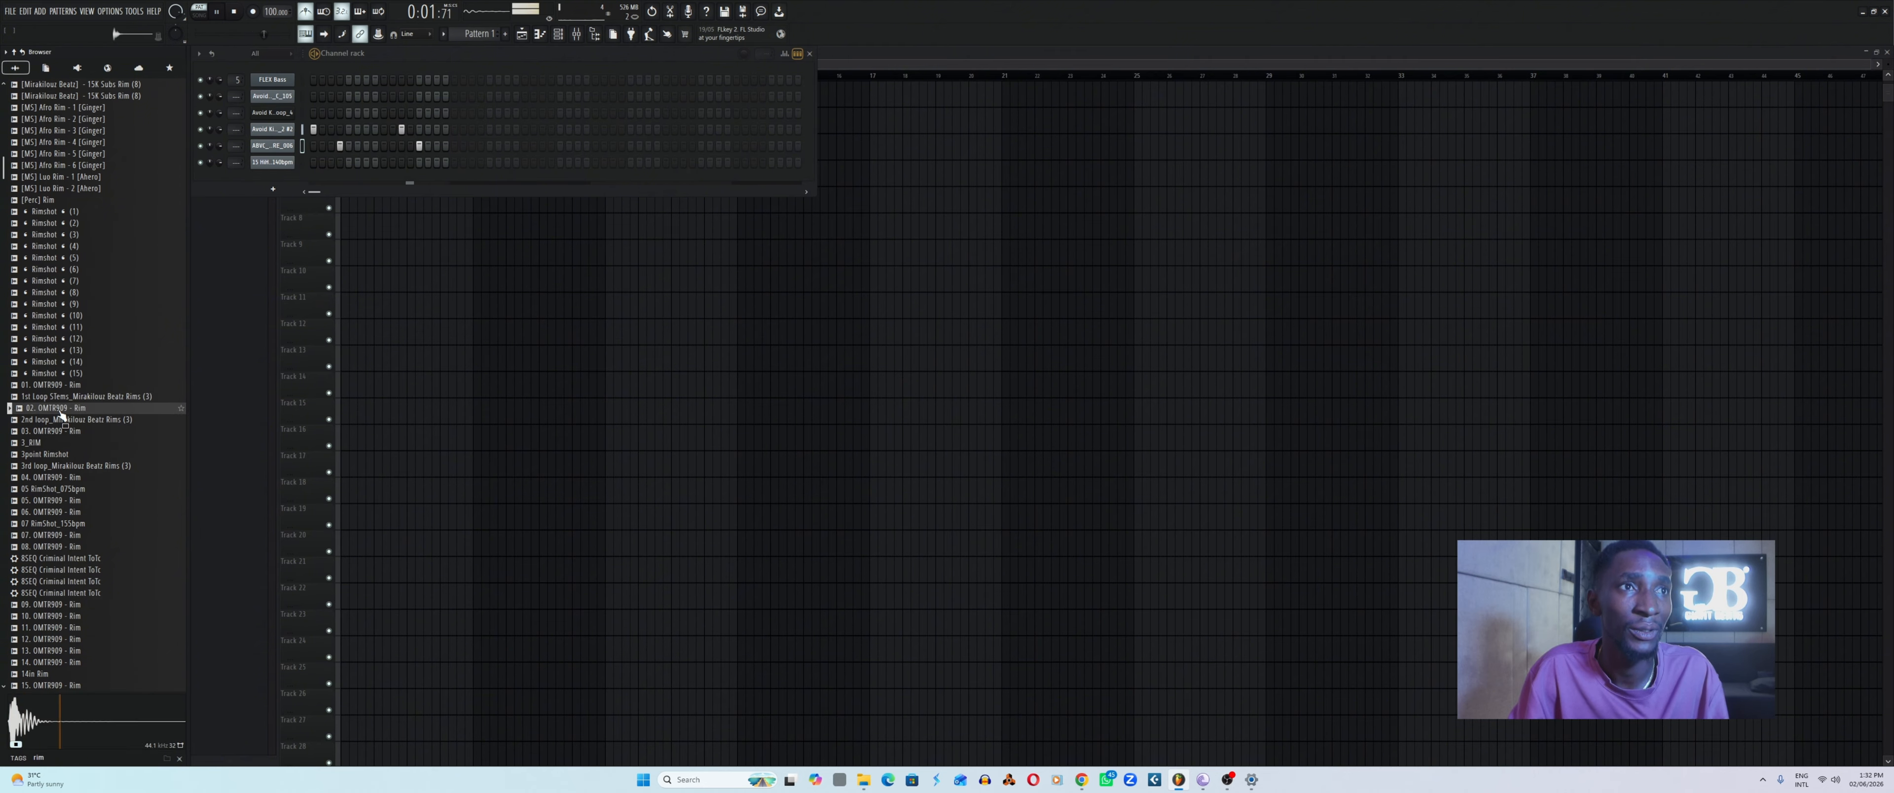
{"action": "left_click", "coordinate": [60, 398]}
{"action": "left_click", "coordinate": [56, 386]}
{"action": "left_click", "coordinate": [58, 398]}
{"action": "left_click", "coordinate": [55, 443]}
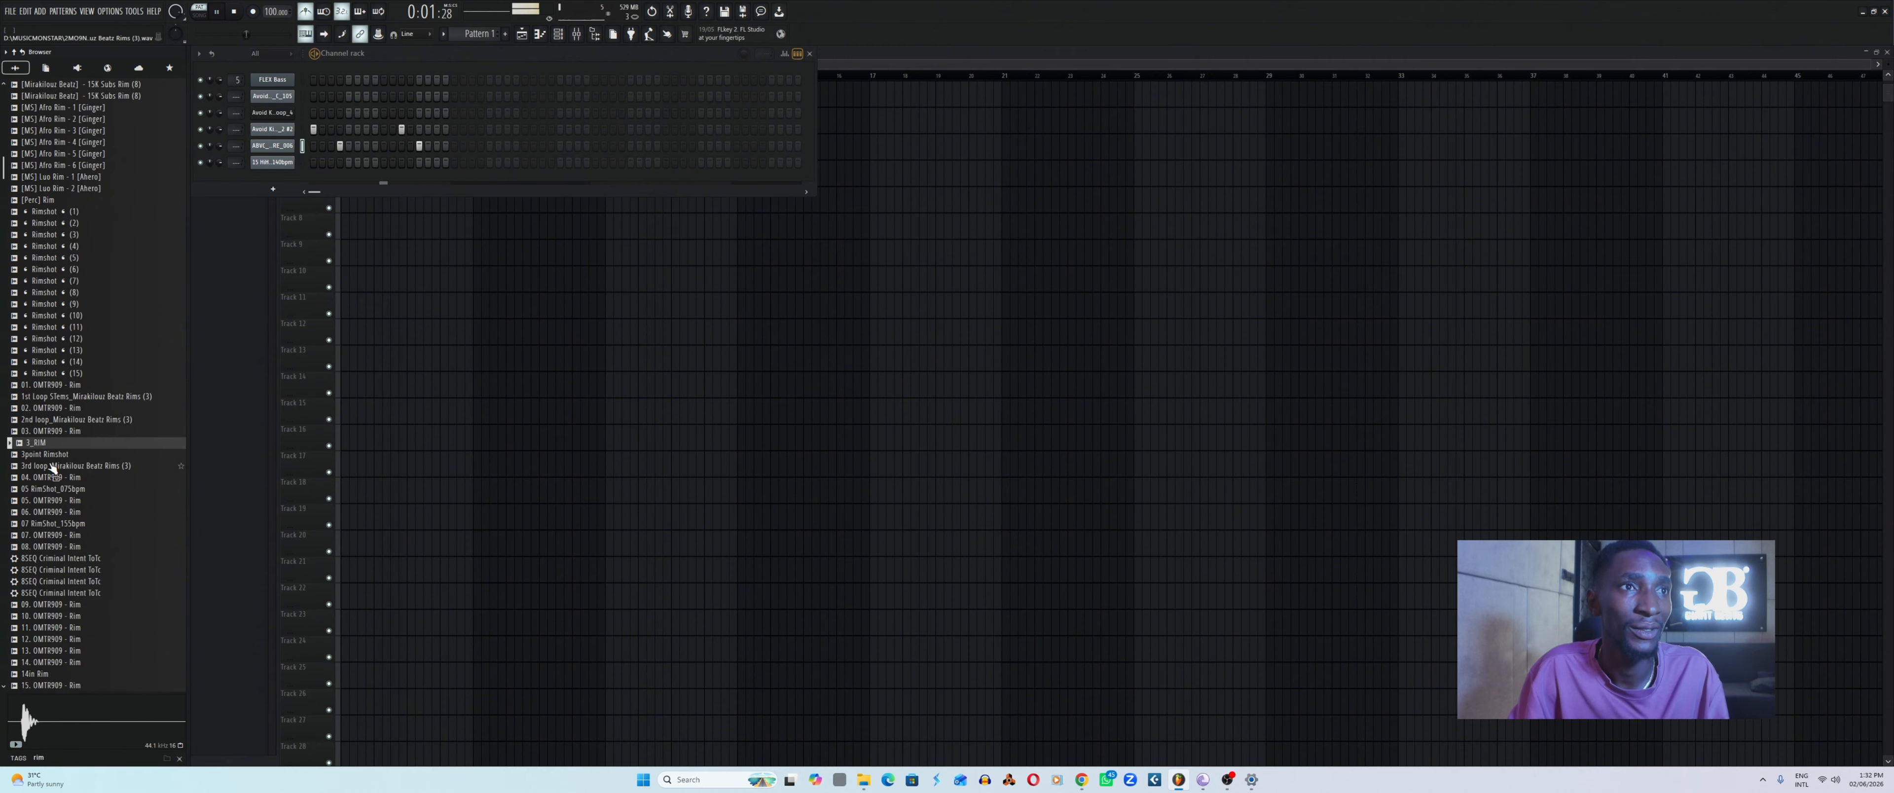
{"action": "left_click", "coordinate": [53, 465]}
{"action": "left_click", "coordinate": [54, 477]}
{"action": "left_click", "coordinate": [57, 489]}
{"action": "left_click", "coordinate": [60, 500]}
{"action": "left_click", "coordinate": [65, 511]}
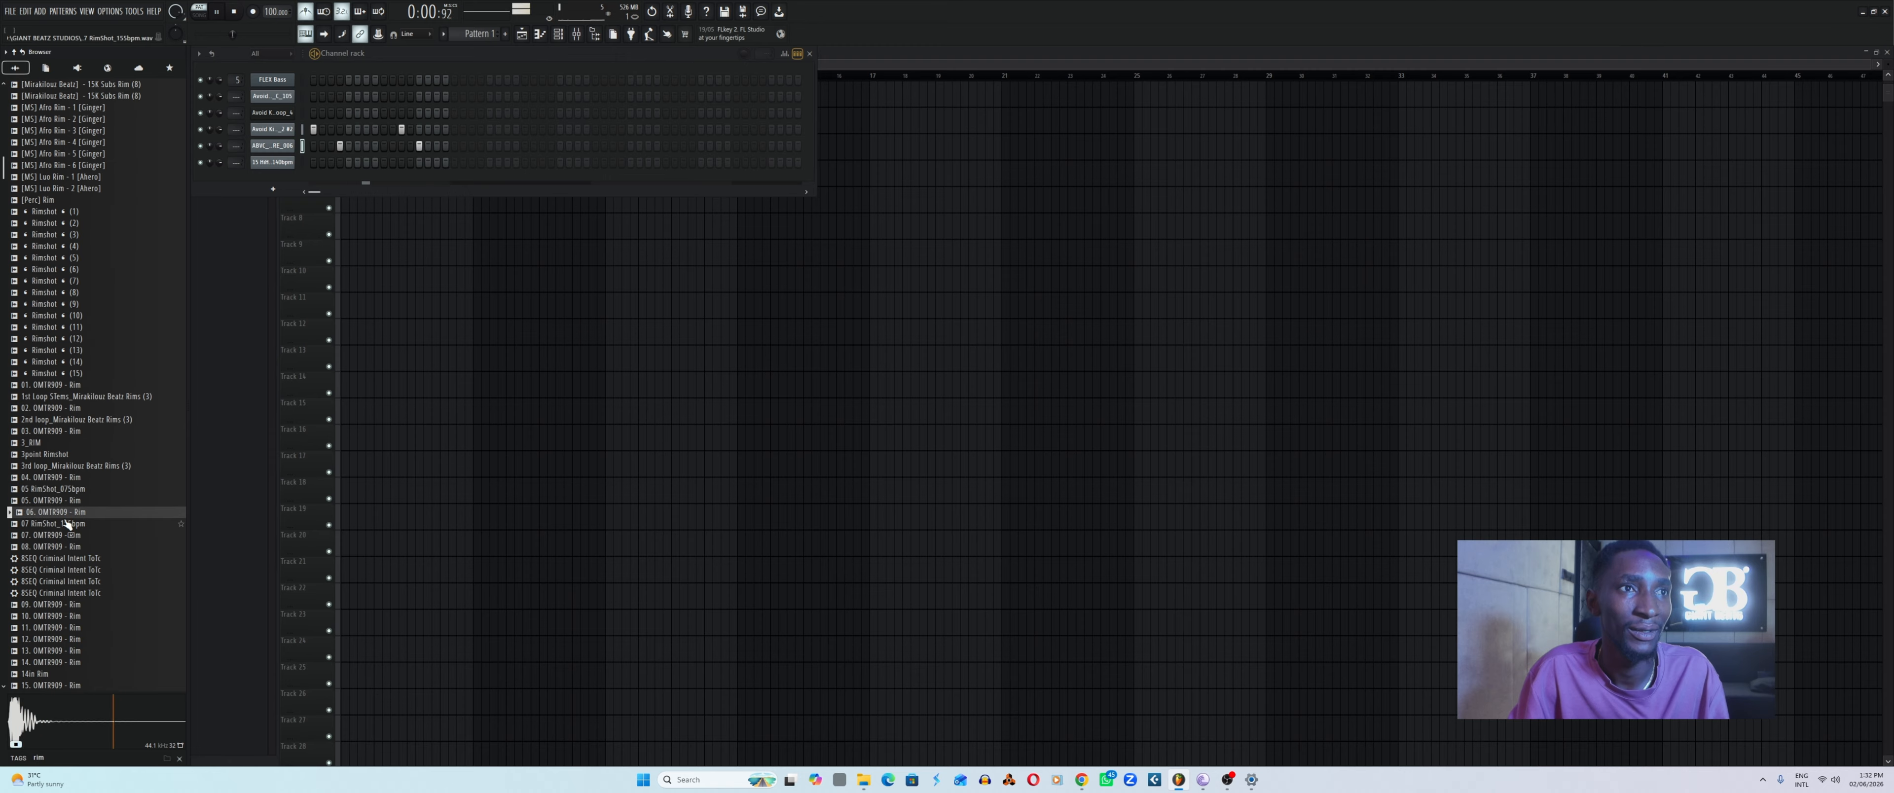
{"action": "left_click", "coordinate": [65, 522]}
{"action": "scroll", "coordinate": [71, 541], "scroll_direction": "down", "scroll_amount": 2}
{"action": "left_click", "coordinate": [65, 489]}
{"action": "left_click", "coordinate": [67, 478]}
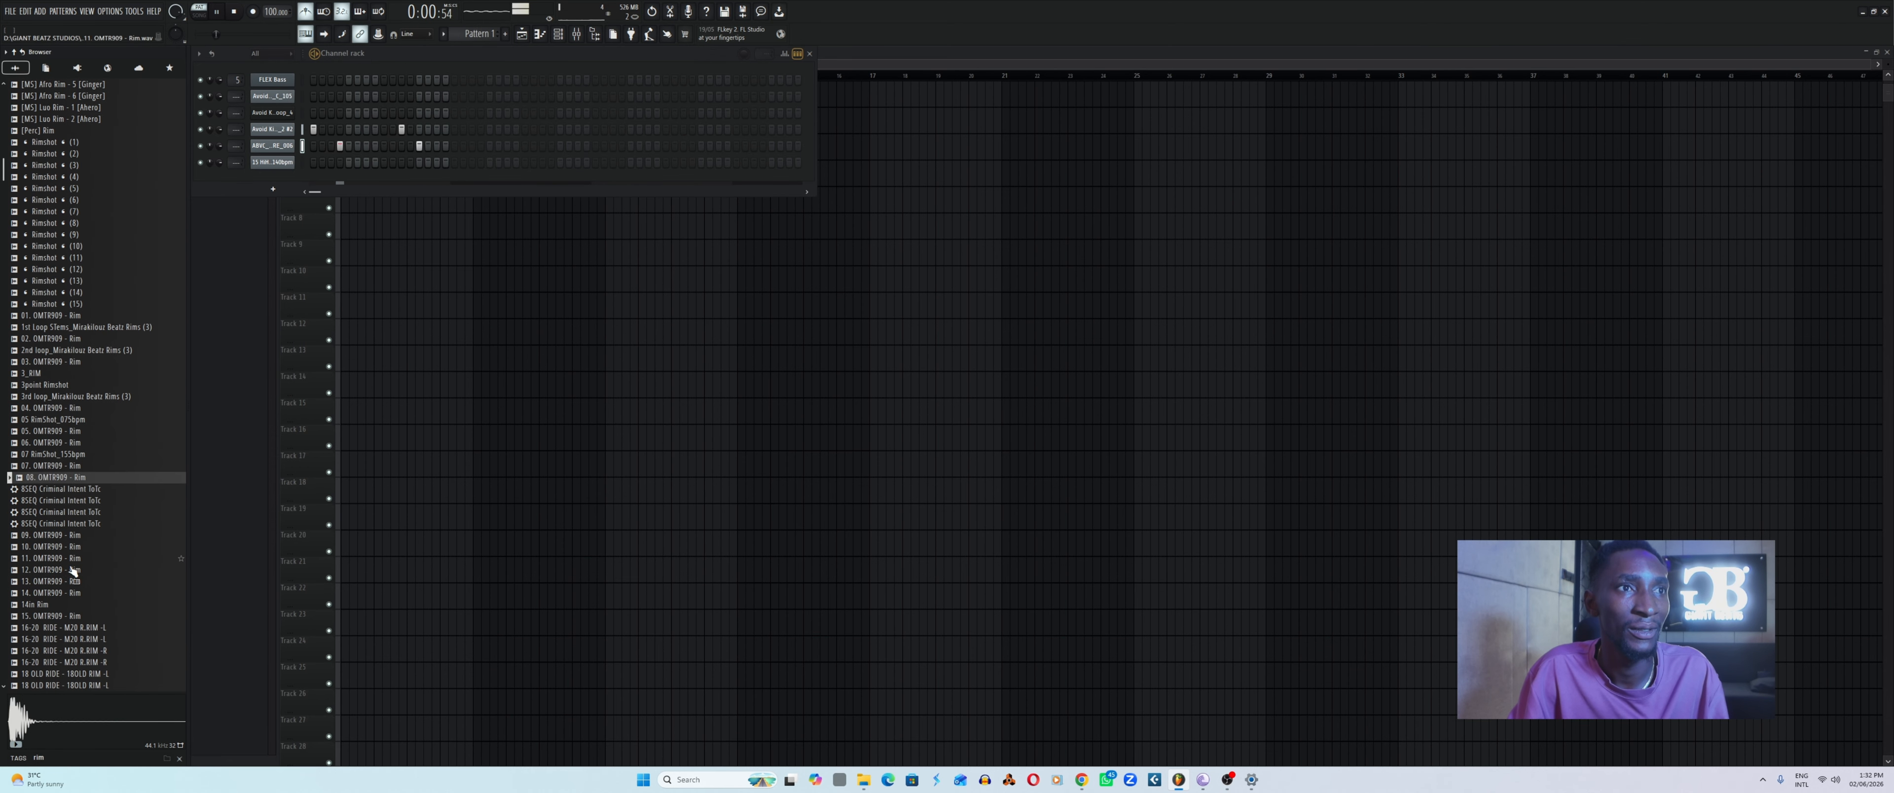
{"action": "scroll", "coordinate": [70, 566], "scroll_direction": "down", "scroll_amount": 2}
{"action": "left_click", "coordinate": [57, 536]}
{"action": "left_click", "coordinate": [63, 524]}
{"action": "left_click", "coordinate": [71, 501]}
{"action": "left_click", "coordinate": [73, 490]}
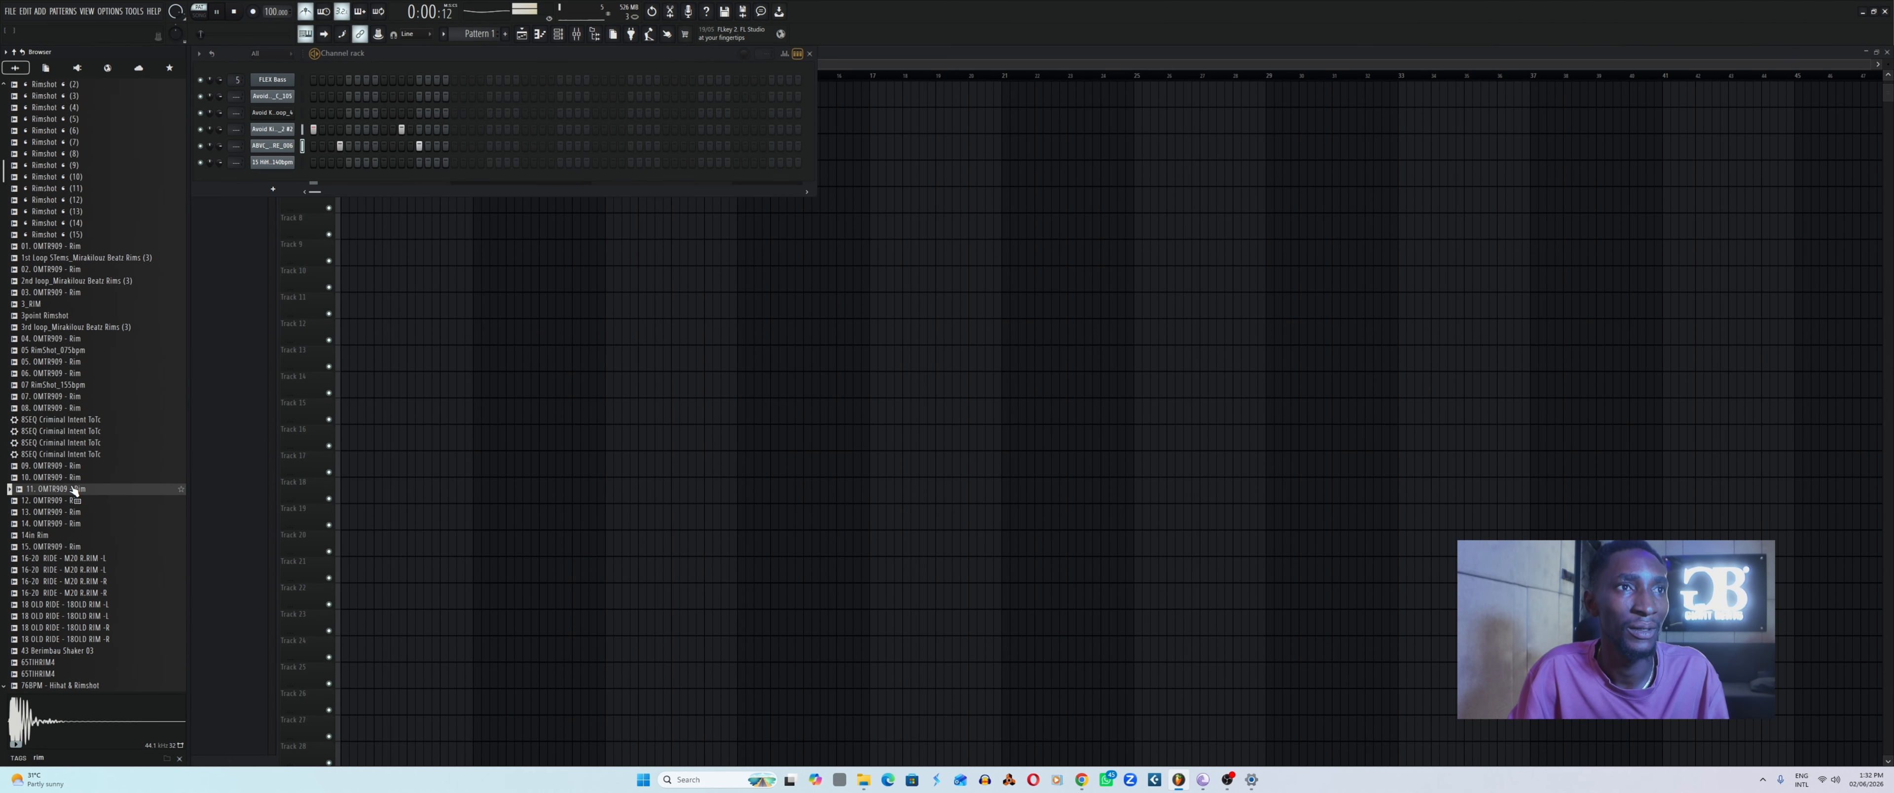
{"action": "left_click", "coordinate": [73, 478]}
{"action": "left_click", "coordinate": [73, 467]}
{"action": "left_click", "coordinate": [75, 513]}
{"action": "scroll", "coordinate": [72, 556], "scroll_direction": "down", "scroll_amount": 4}
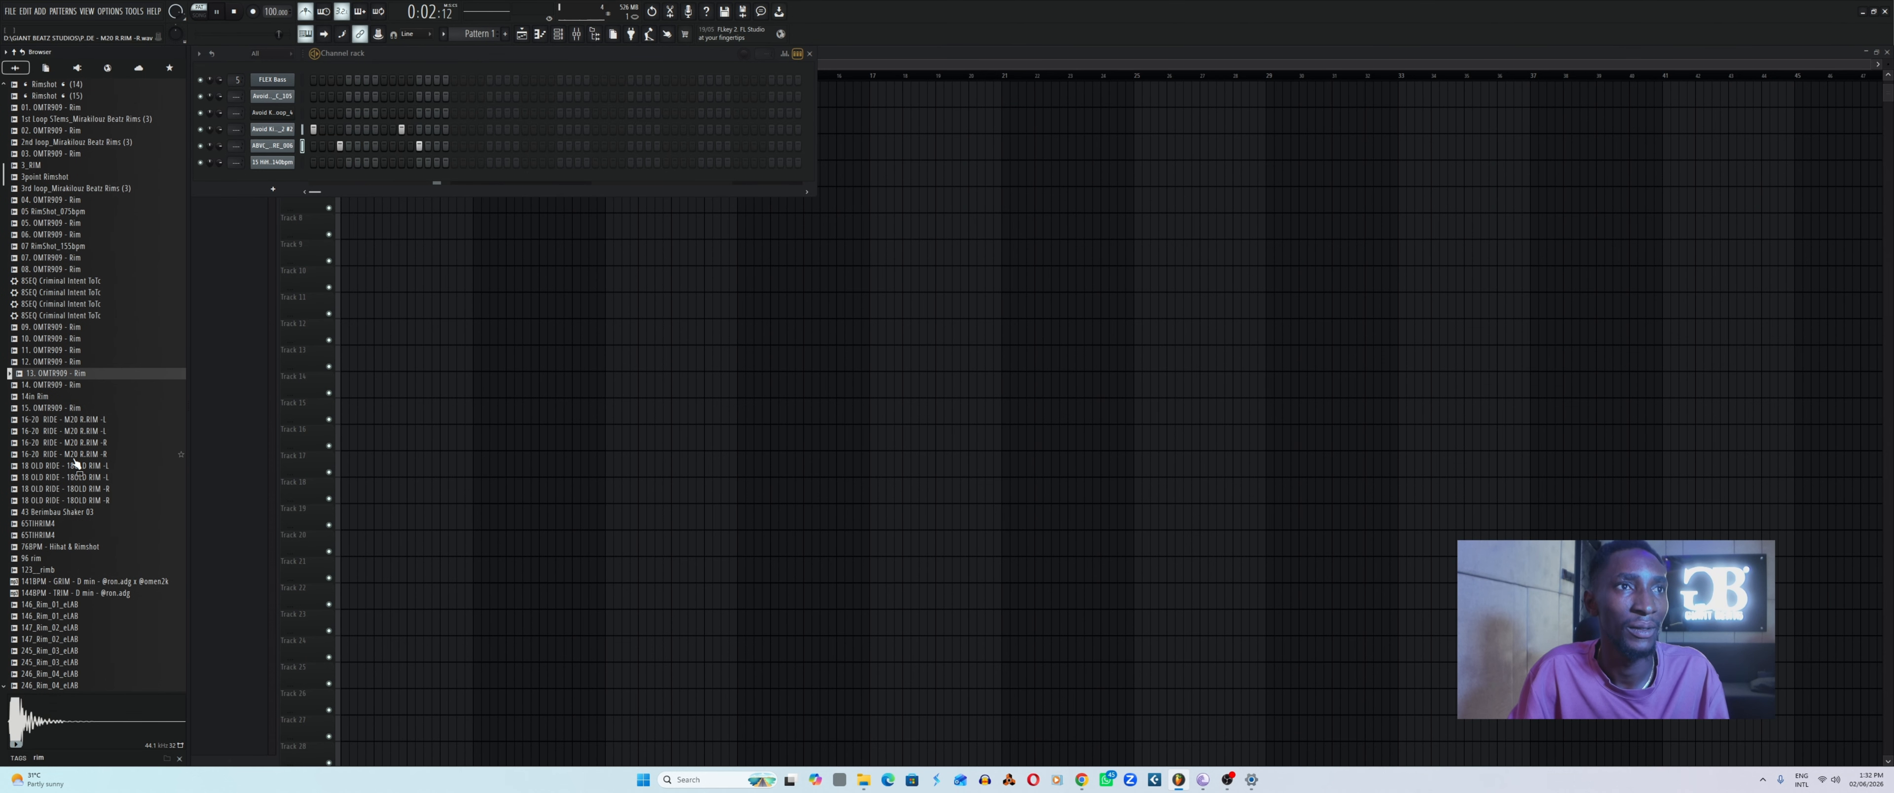
Audition the ride rim, shaker, 808 rim and 707 Rim samples further down the results against the beat.
{"action": "left_click", "coordinate": [73, 455]}
{"action": "left_click", "coordinate": [73, 431]}
{"action": "left_click", "coordinate": [73, 419]}
{"action": "left_click", "coordinate": [68, 523]}
{"action": "left_click", "coordinate": [67, 512]}
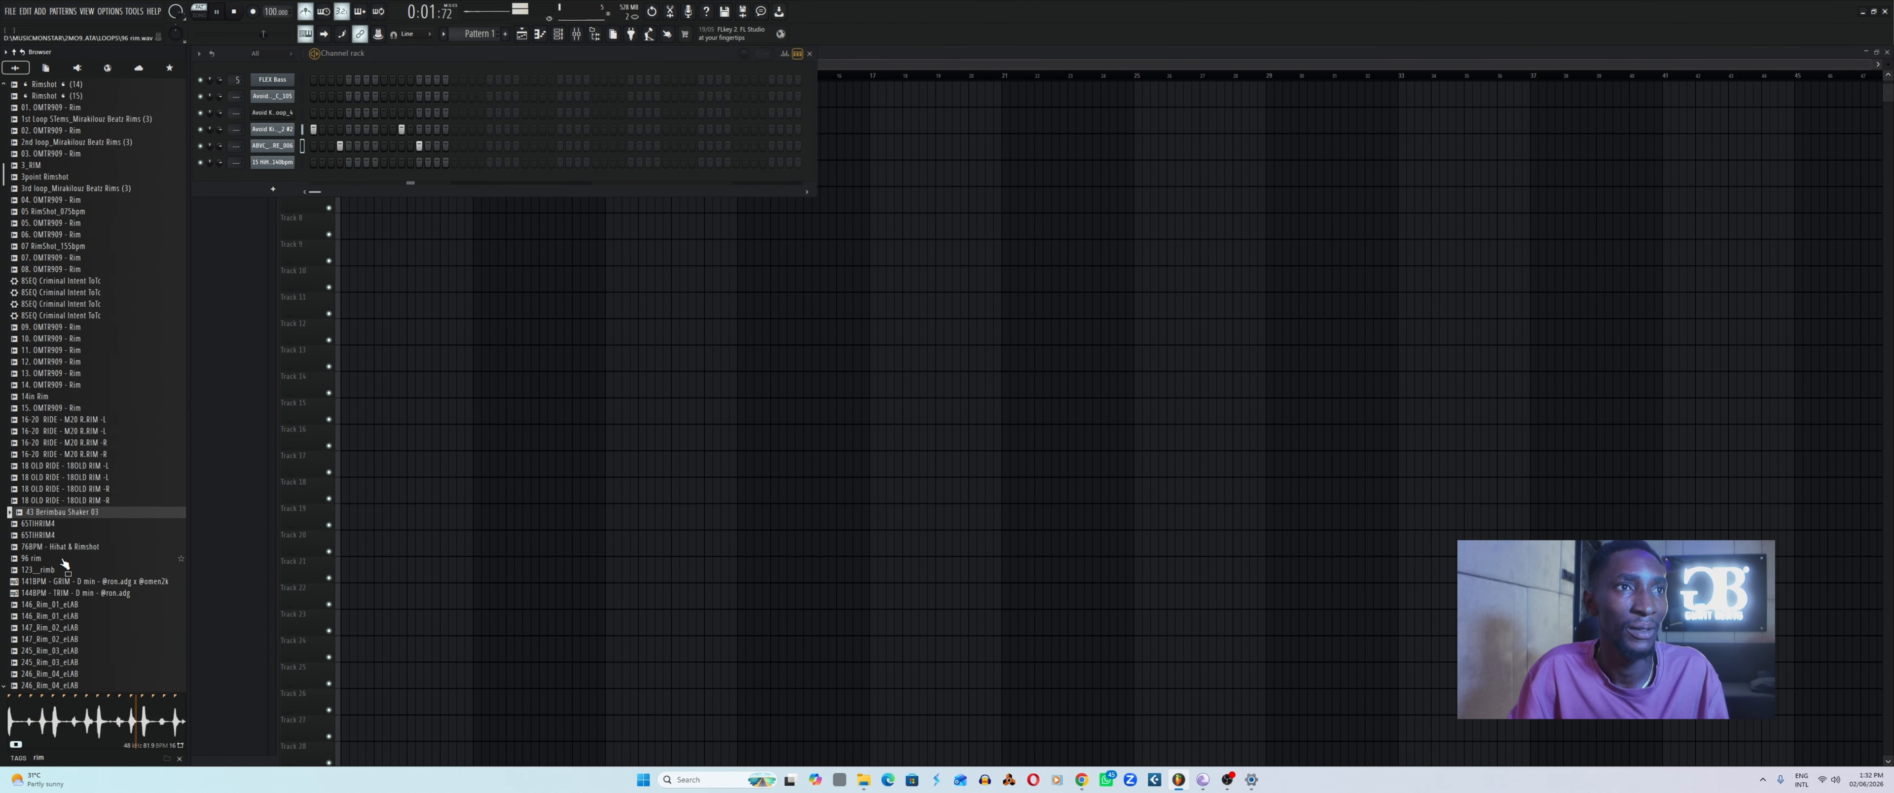
{"action": "left_click", "coordinate": [62, 559]}
{"action": "scroll", "coordinate": [59, 556], "scroll_direction": "down", "scroll_amount": 10}
{"action": "left_click", "coordinate": [50, 534]}
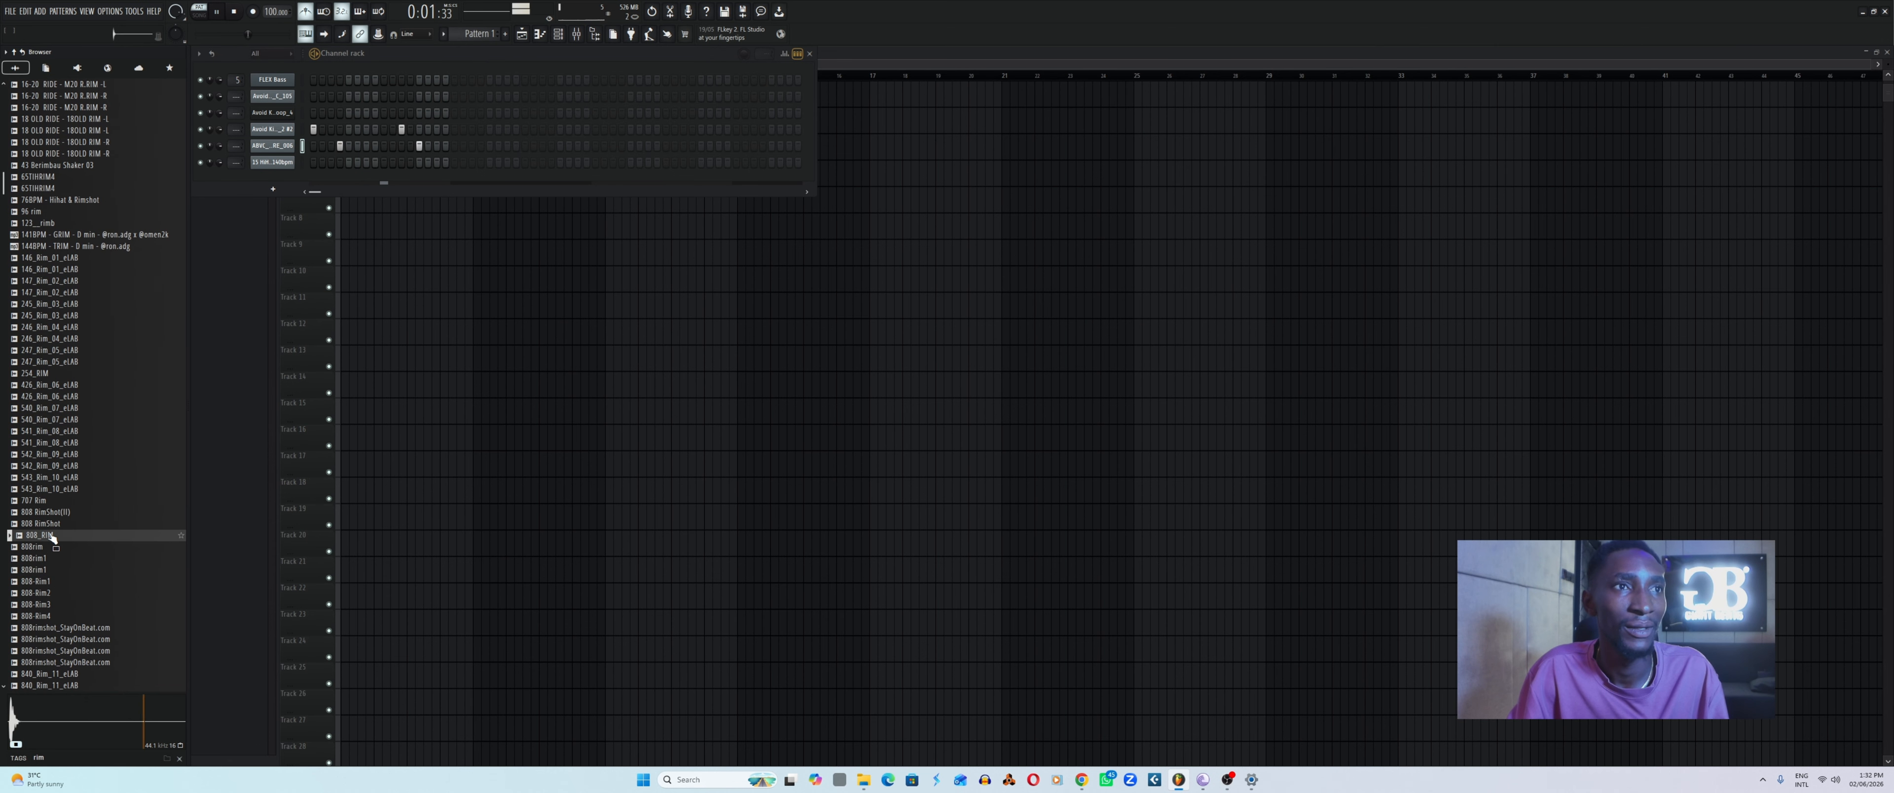
{"action": "left_click", "coordinate": [49, 523]}
{"action": "left_click", "coordinate": [48, 513]}
{"action": "left_click", "coordinate": [49, 501]}
{"action": "left_click", "coordinate": [52, 467]}
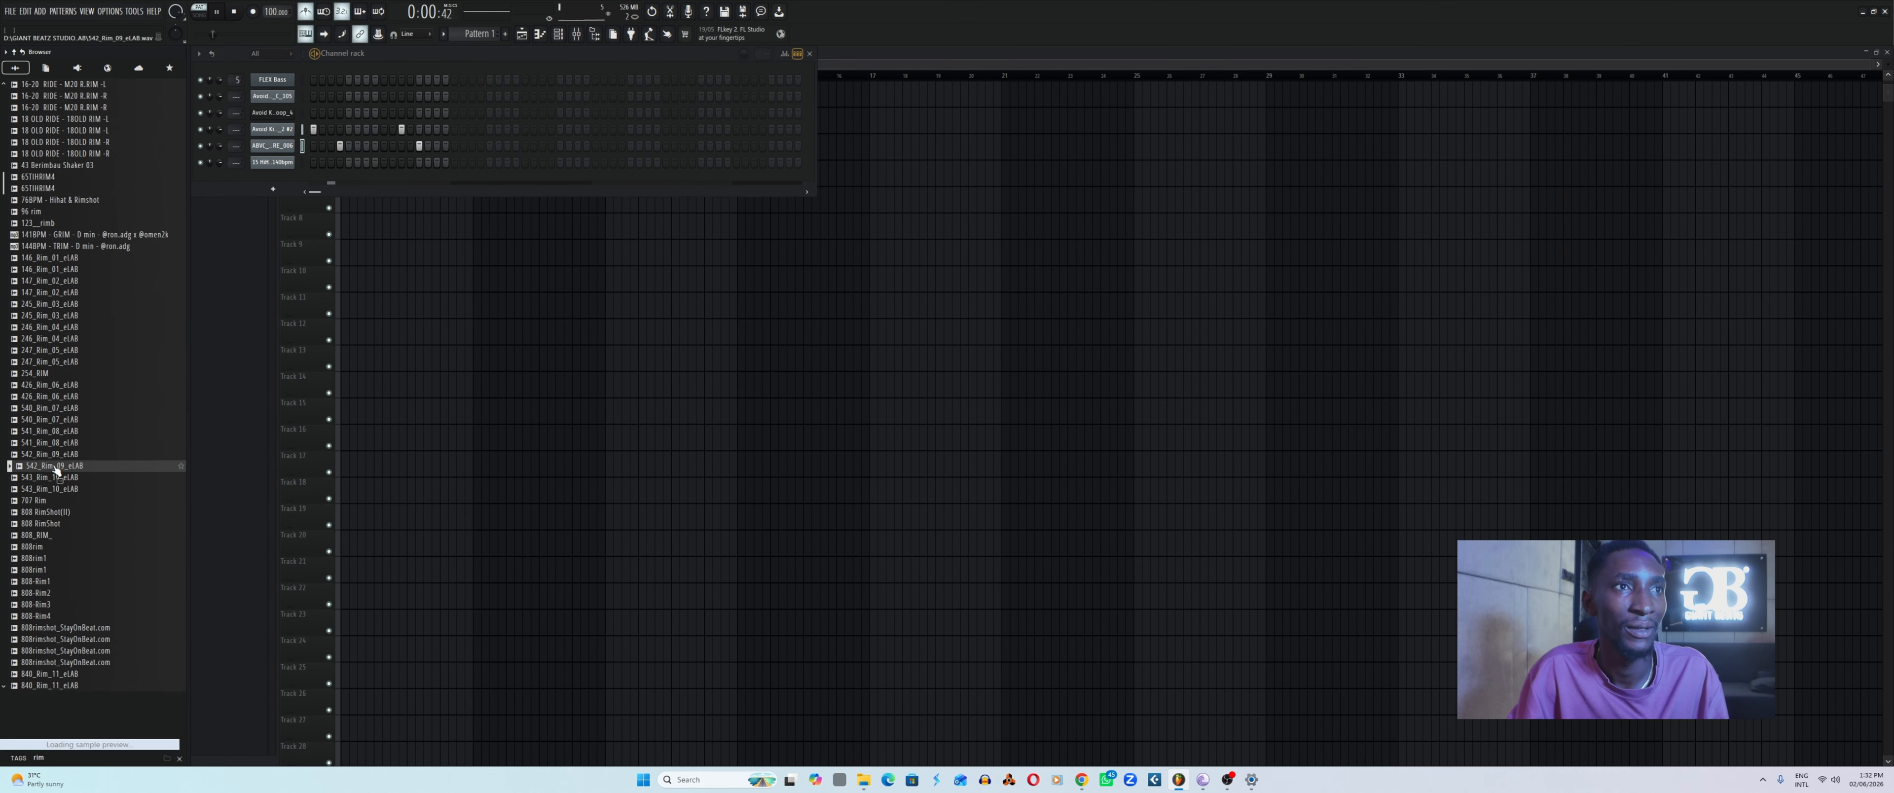
Replace the snare channel's sample with the 707 Rim sample from the browser.
{"action": "left_click", "coordinate": [45, 501]}
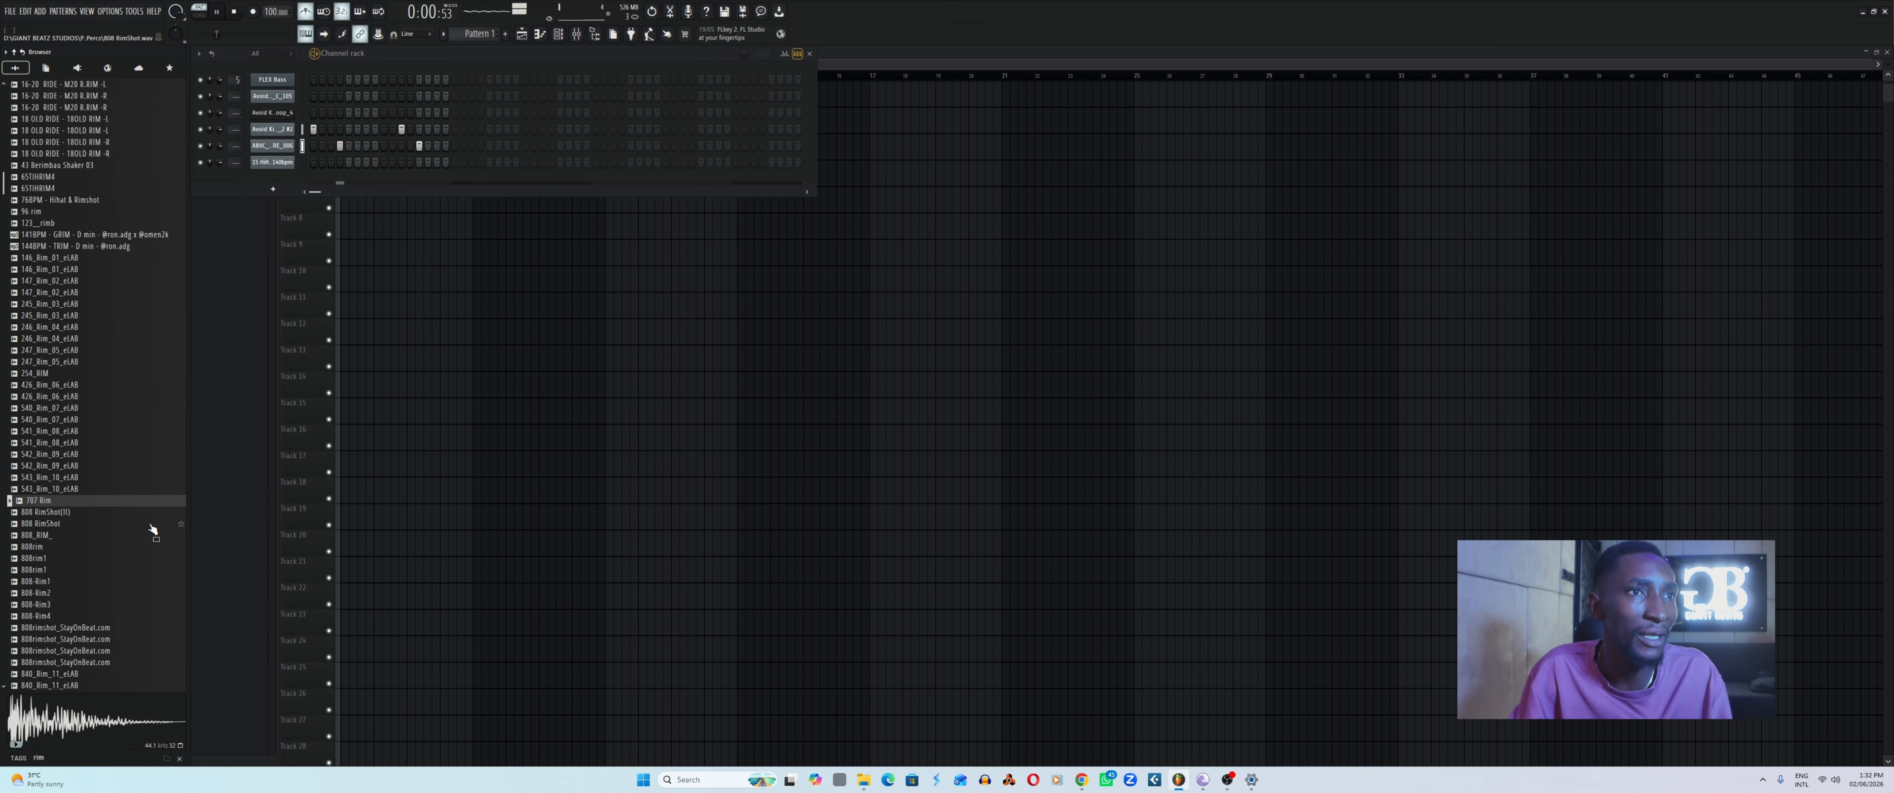
{"action": "left_click_drag", "start_coordinate": [153, 529], "coordinate": [273, 145]}
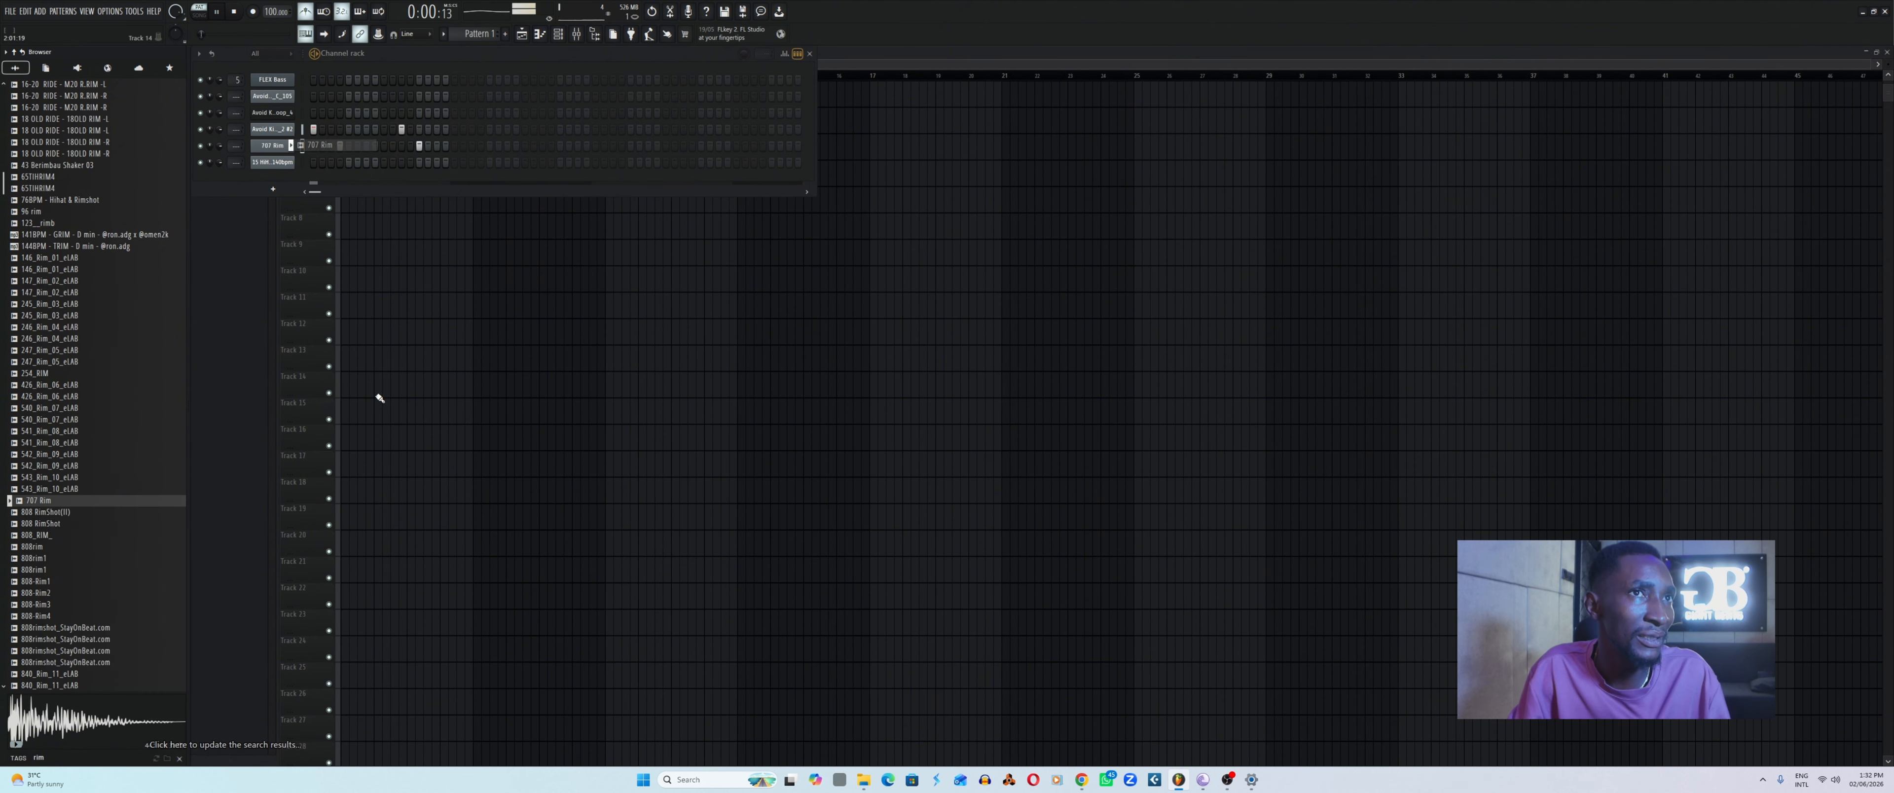
{"action": "right_click", "coordinate": [67, 507]}
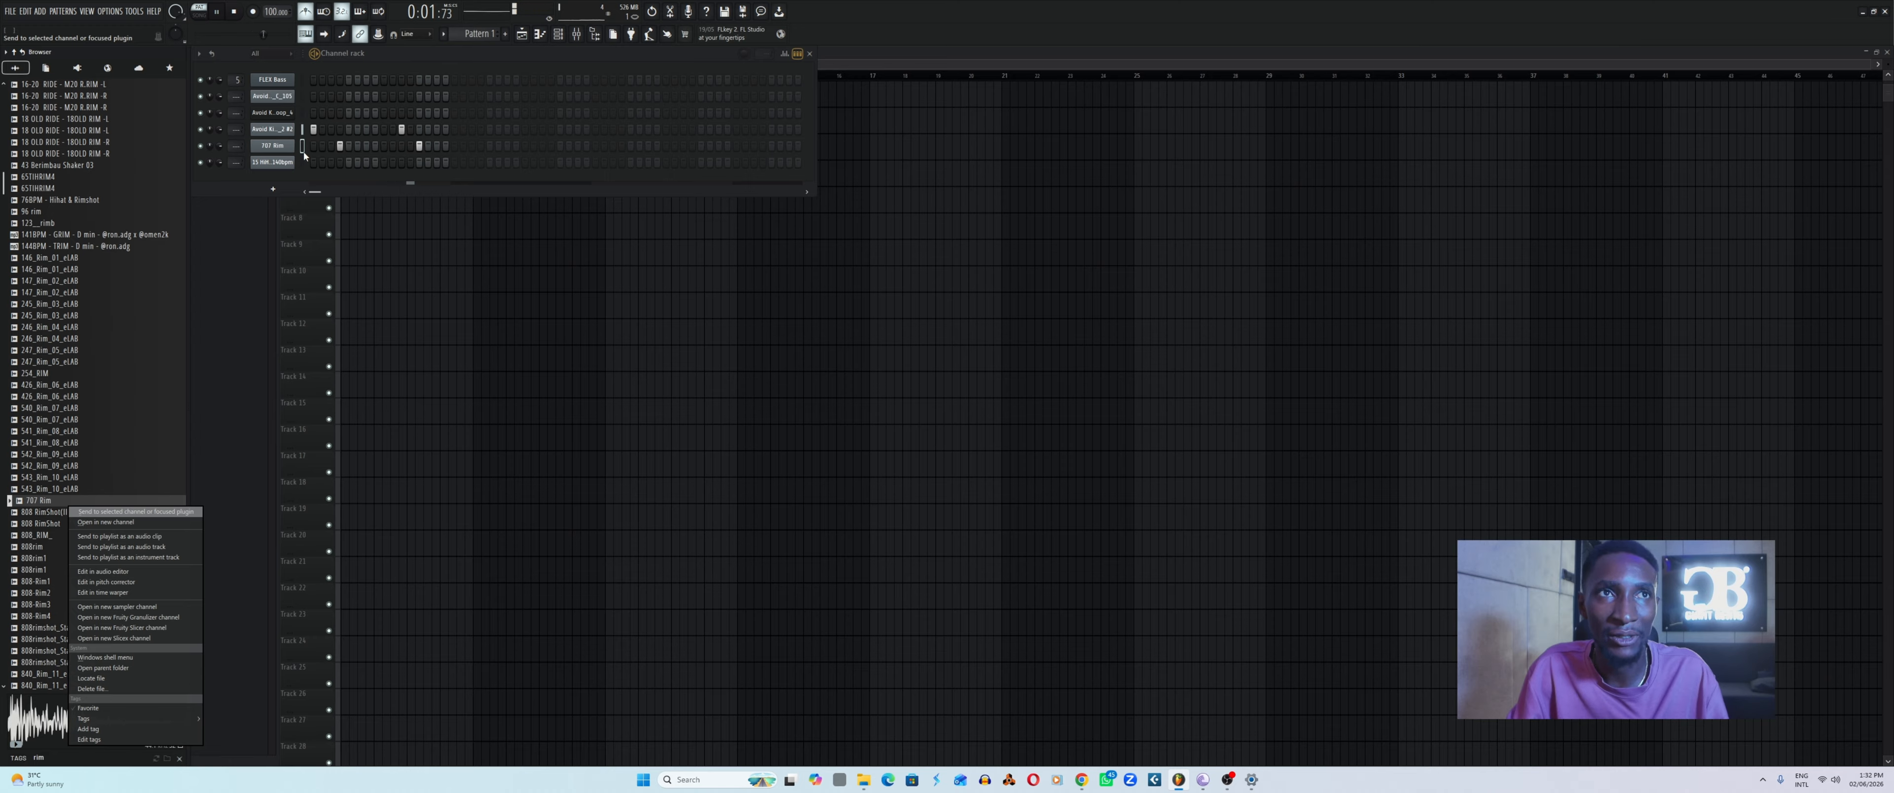
{"action": "left_click", "coordinate": [132, 512]}
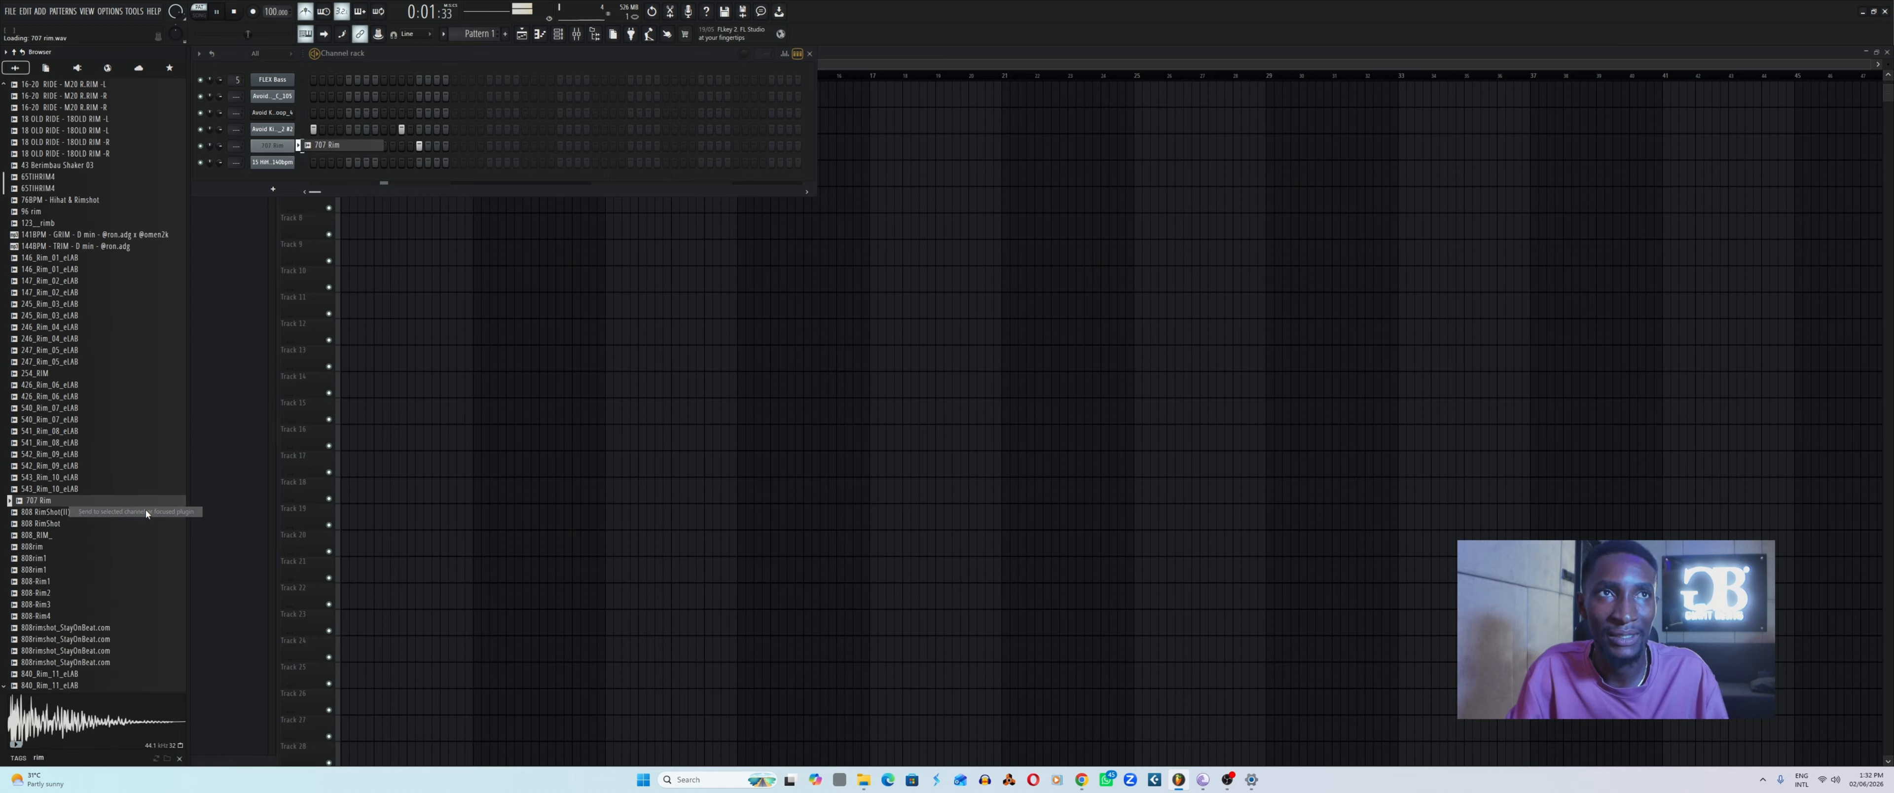
Reset the 707 Rim sample's fade-out and raise it slightly, close its settings and stop playback.
{"action": "left_click", "coordinate": [277, 147]}
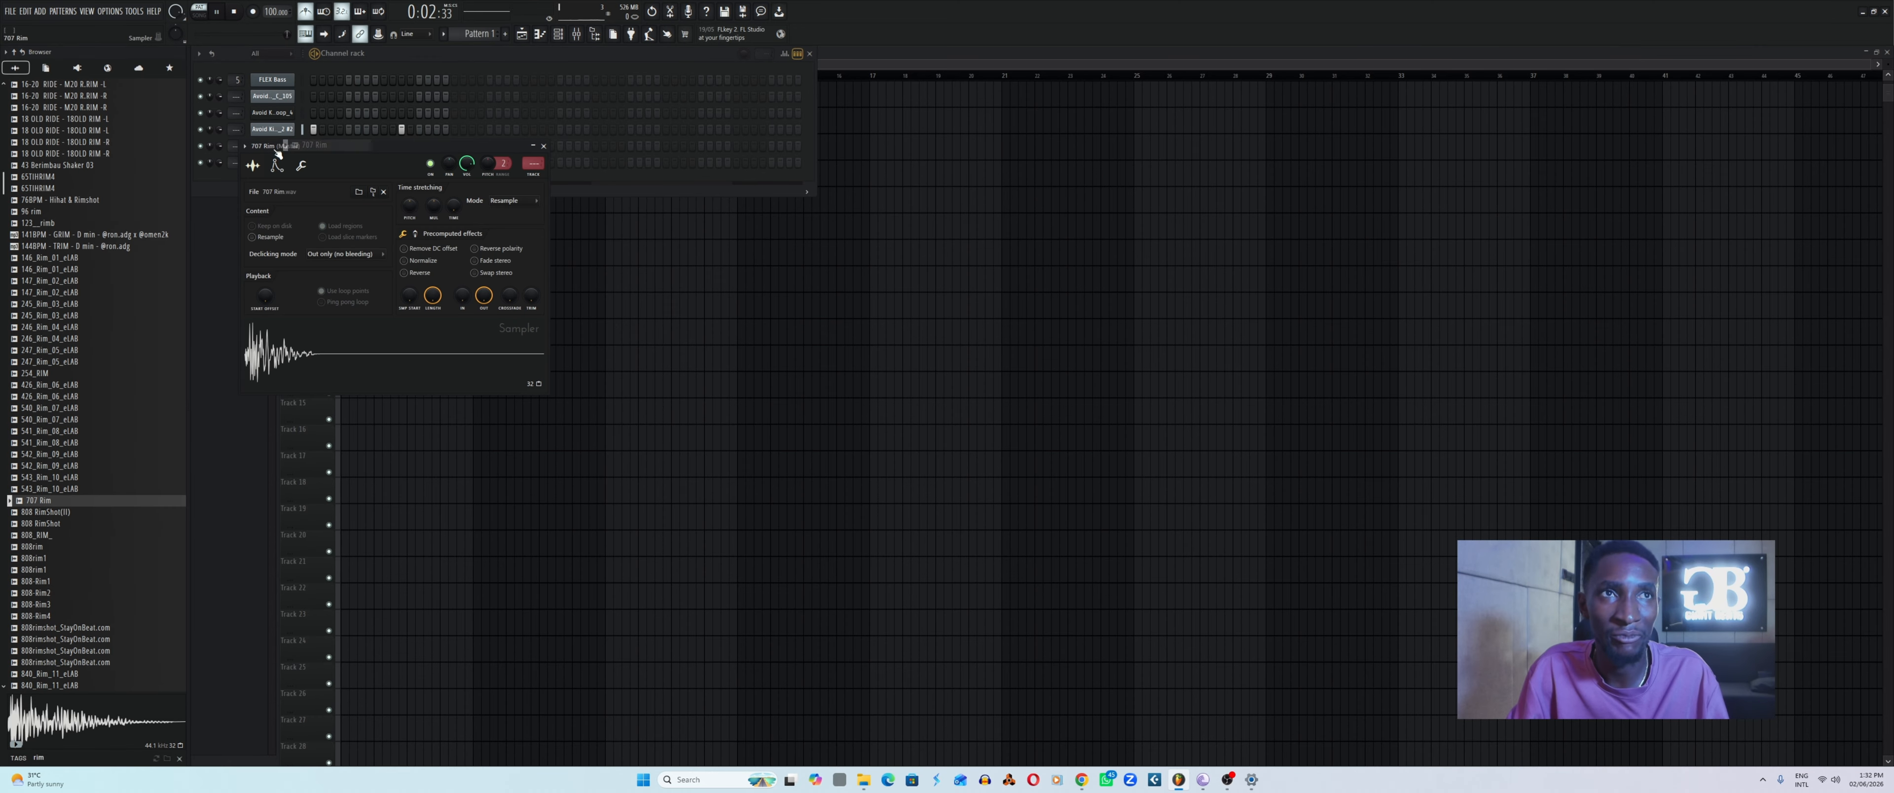
{"action": "right_click", "coordinate": [483, 298]}
{"action": "left_click", "coordinate": [513, 305]}
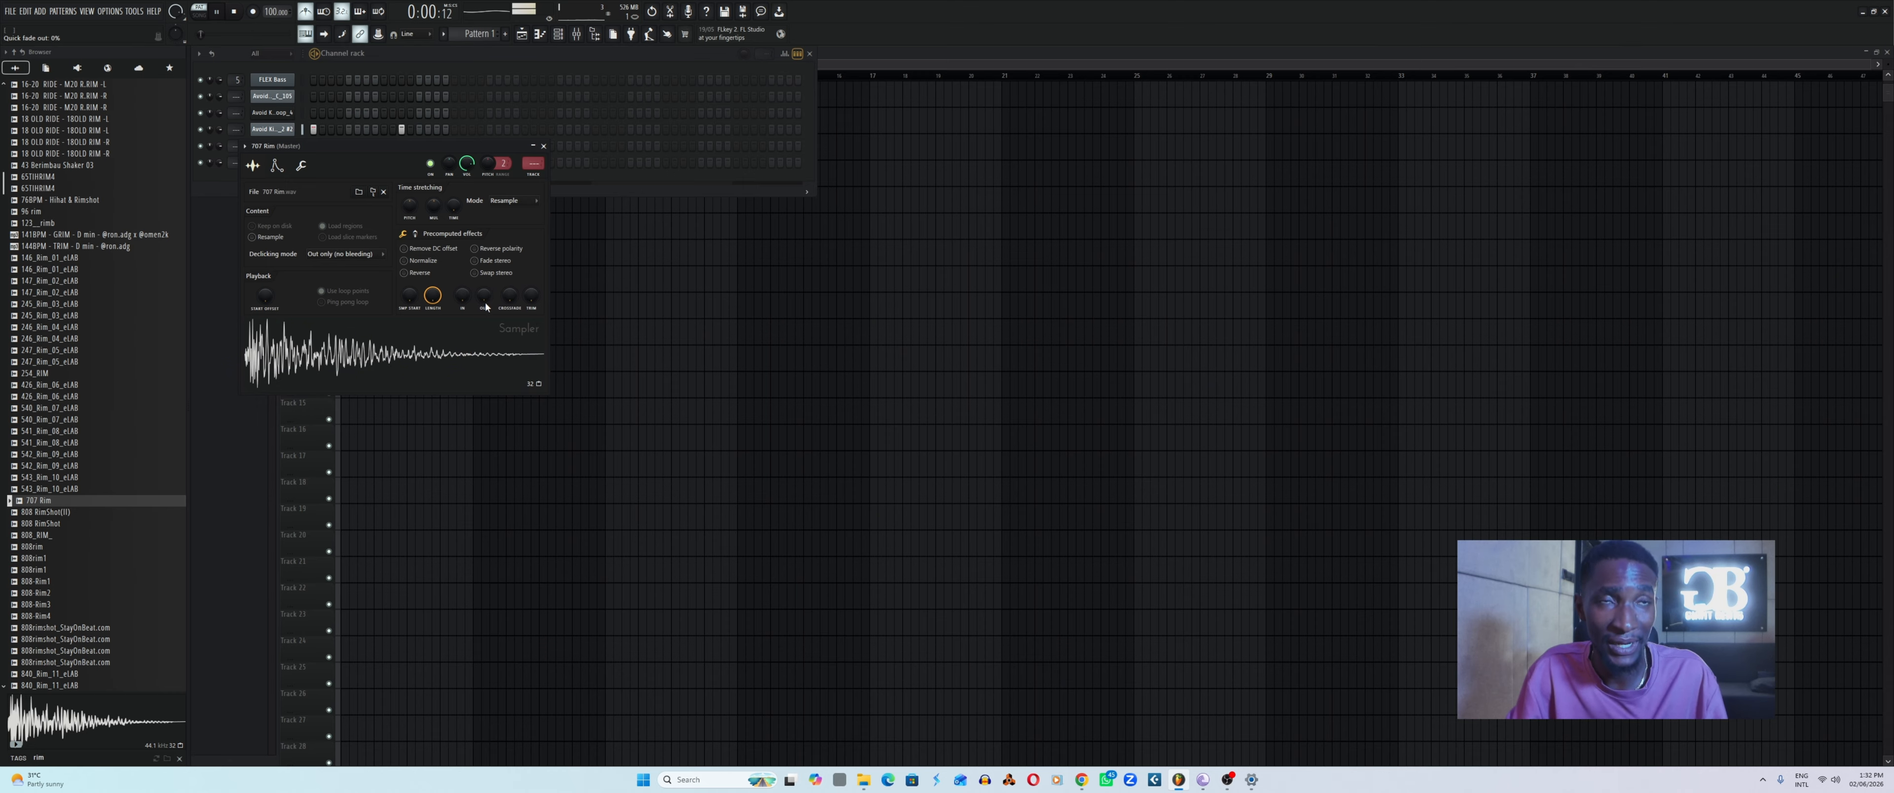
{"action": "left_click_drag", "start_coordinate": [489, 309], "coordinate": [485, 296]}
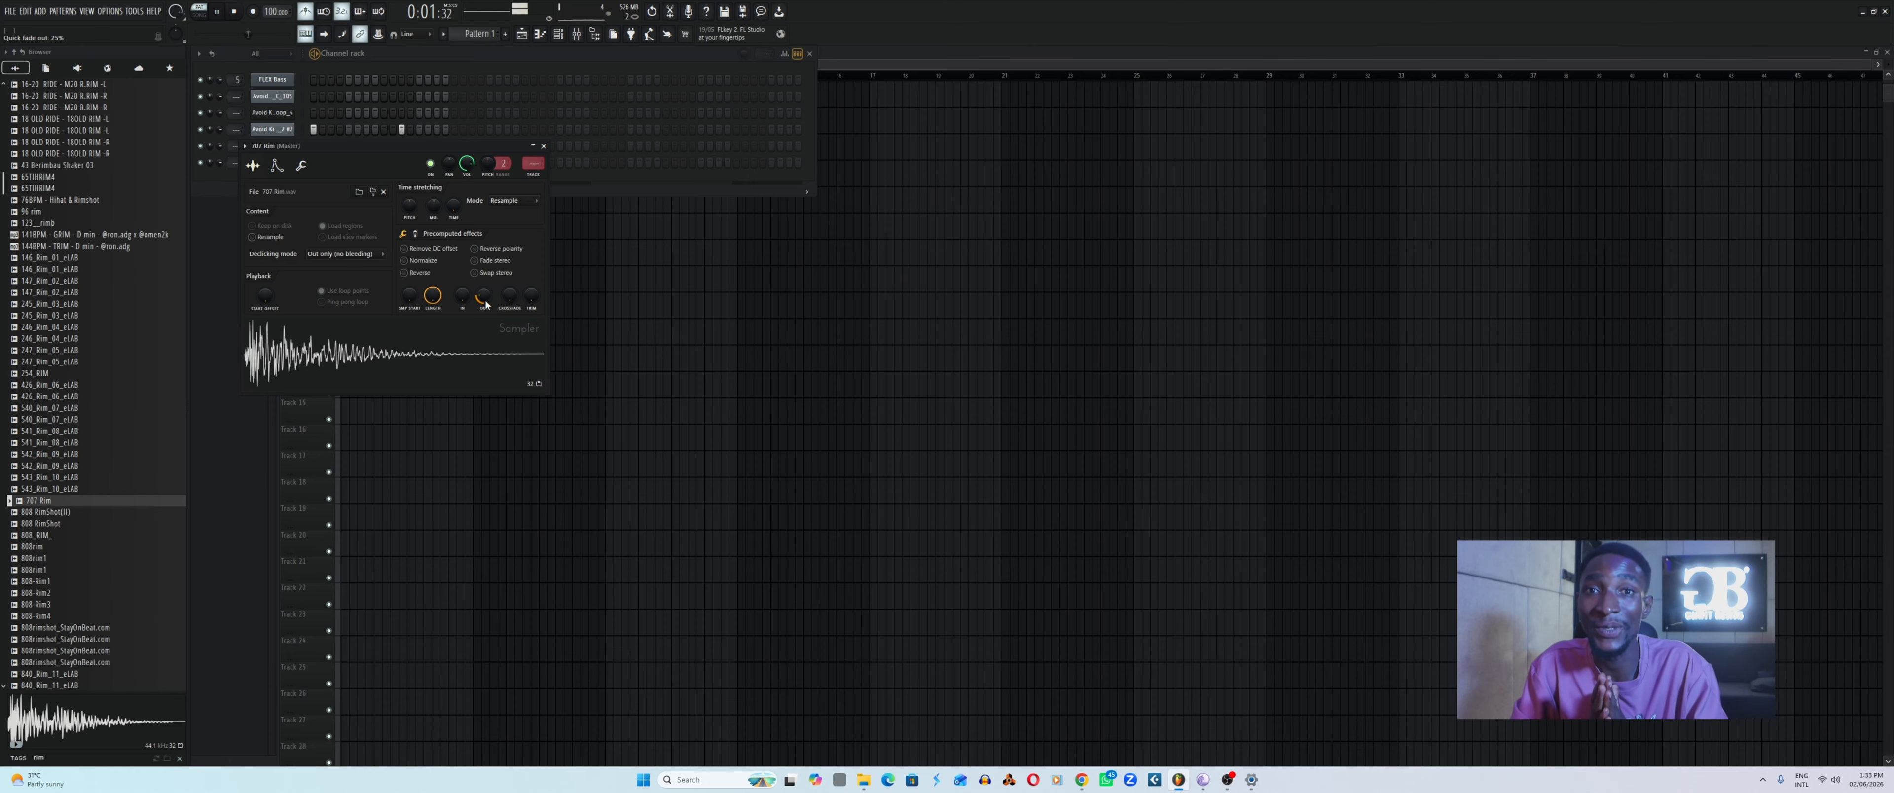
{"action": "left_click", "coordinate": [542, 147]}
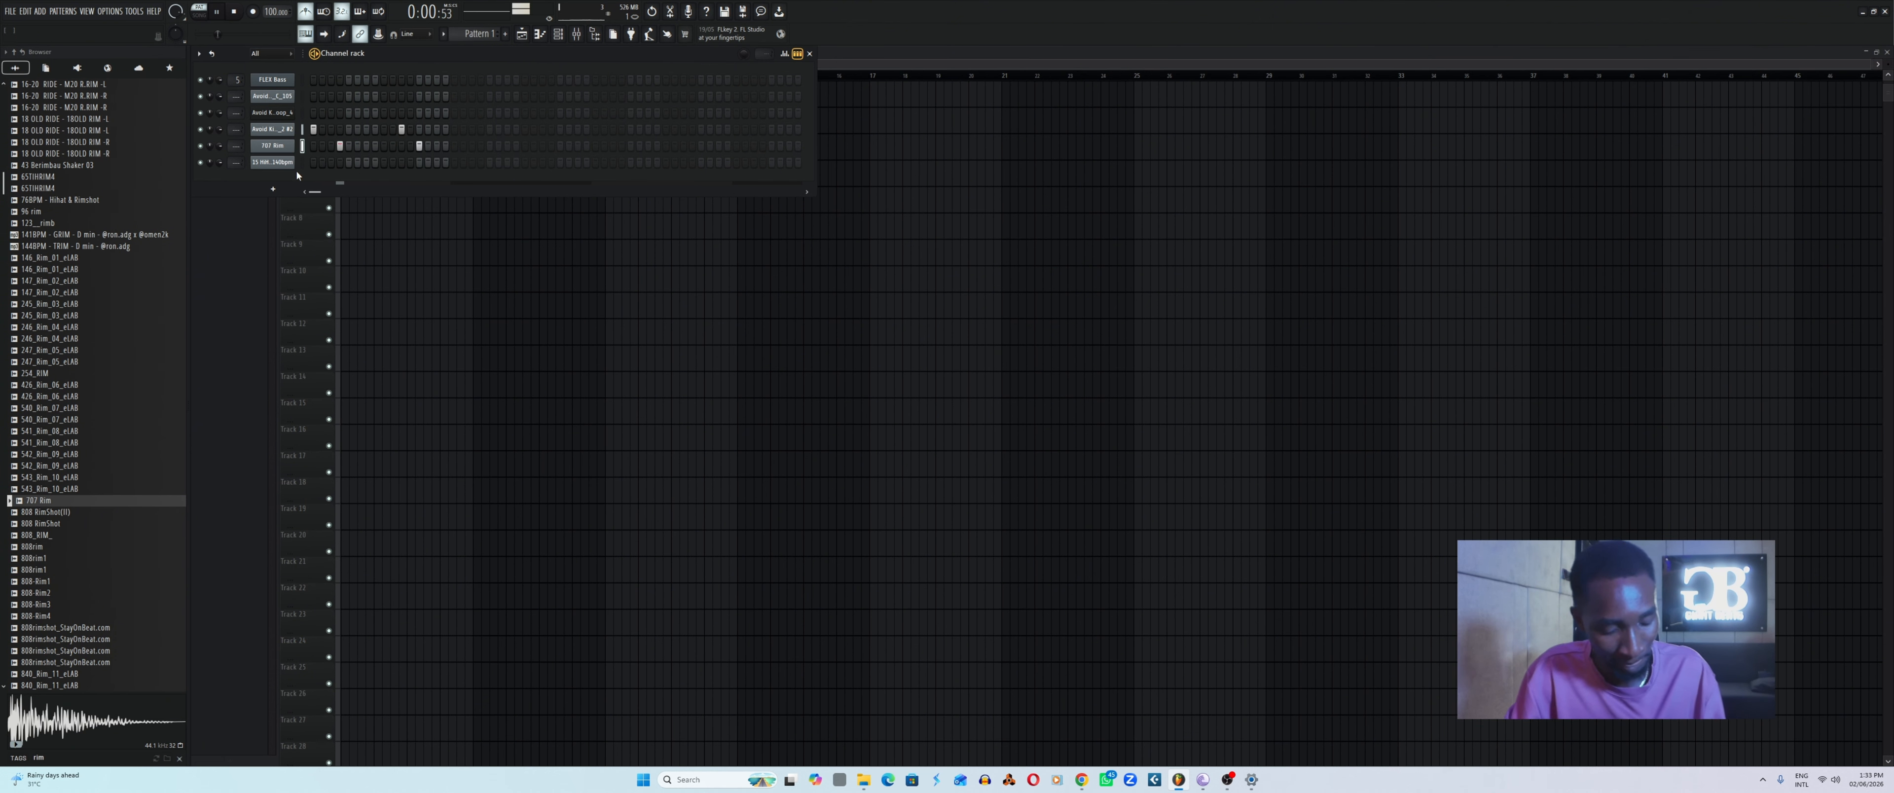
{"action": "key", "text": "space"}
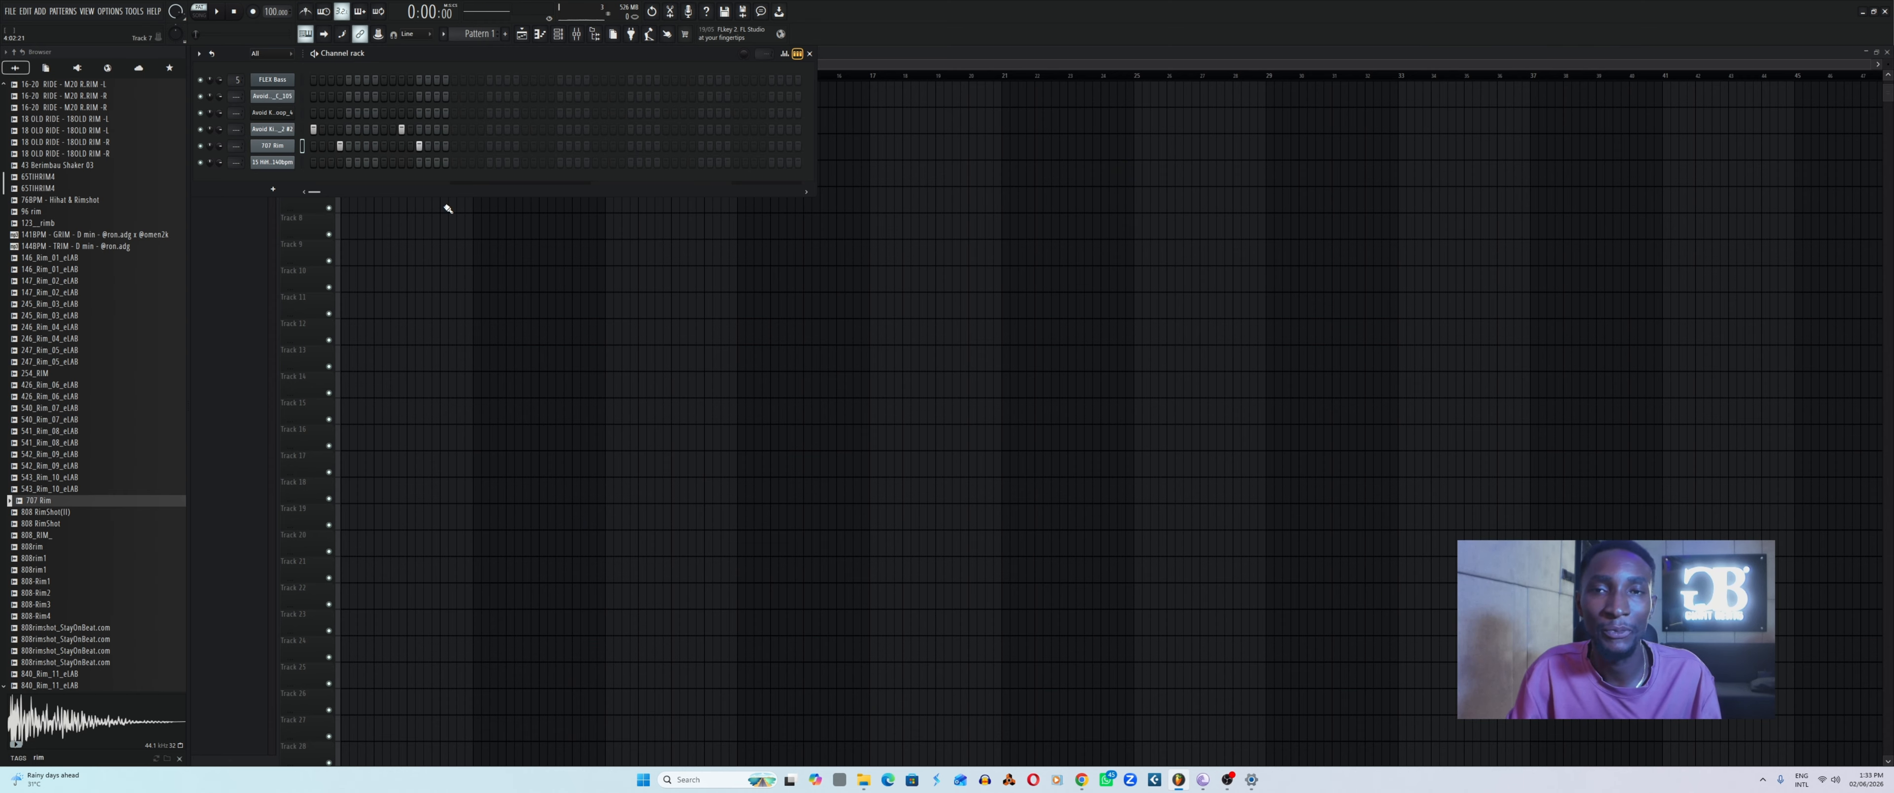
Play the beat and add hi-hat hits on steps 7 and 15 of the HiHat_140bpm channel.
{"action": "key", "text": "space"}
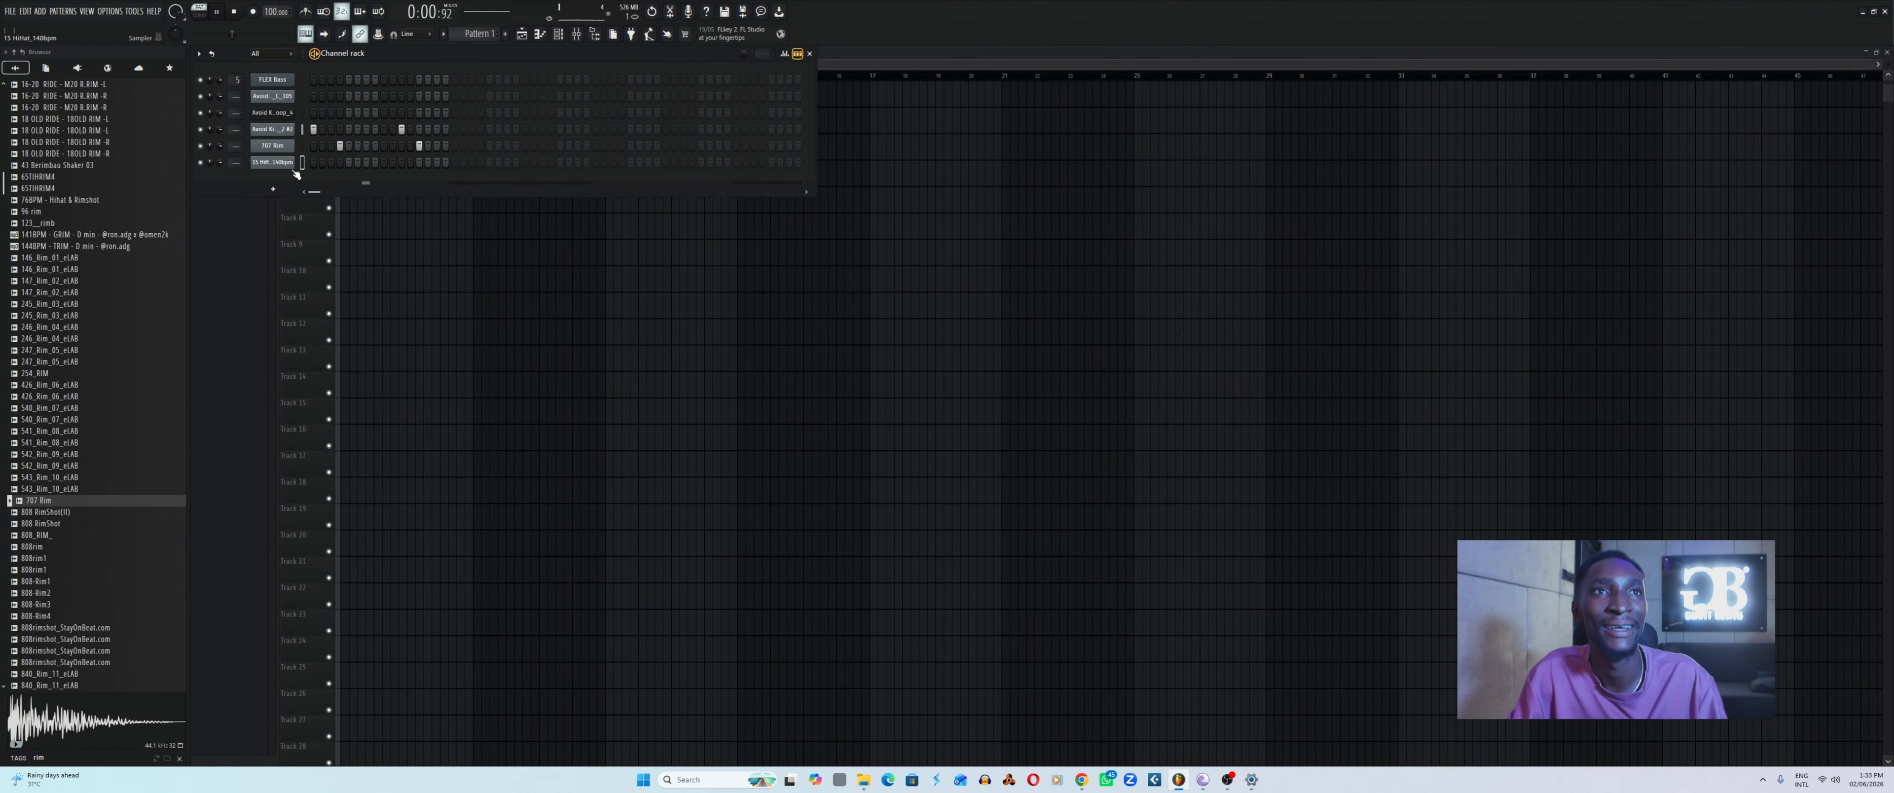
{"action": "key", "text": "space"}
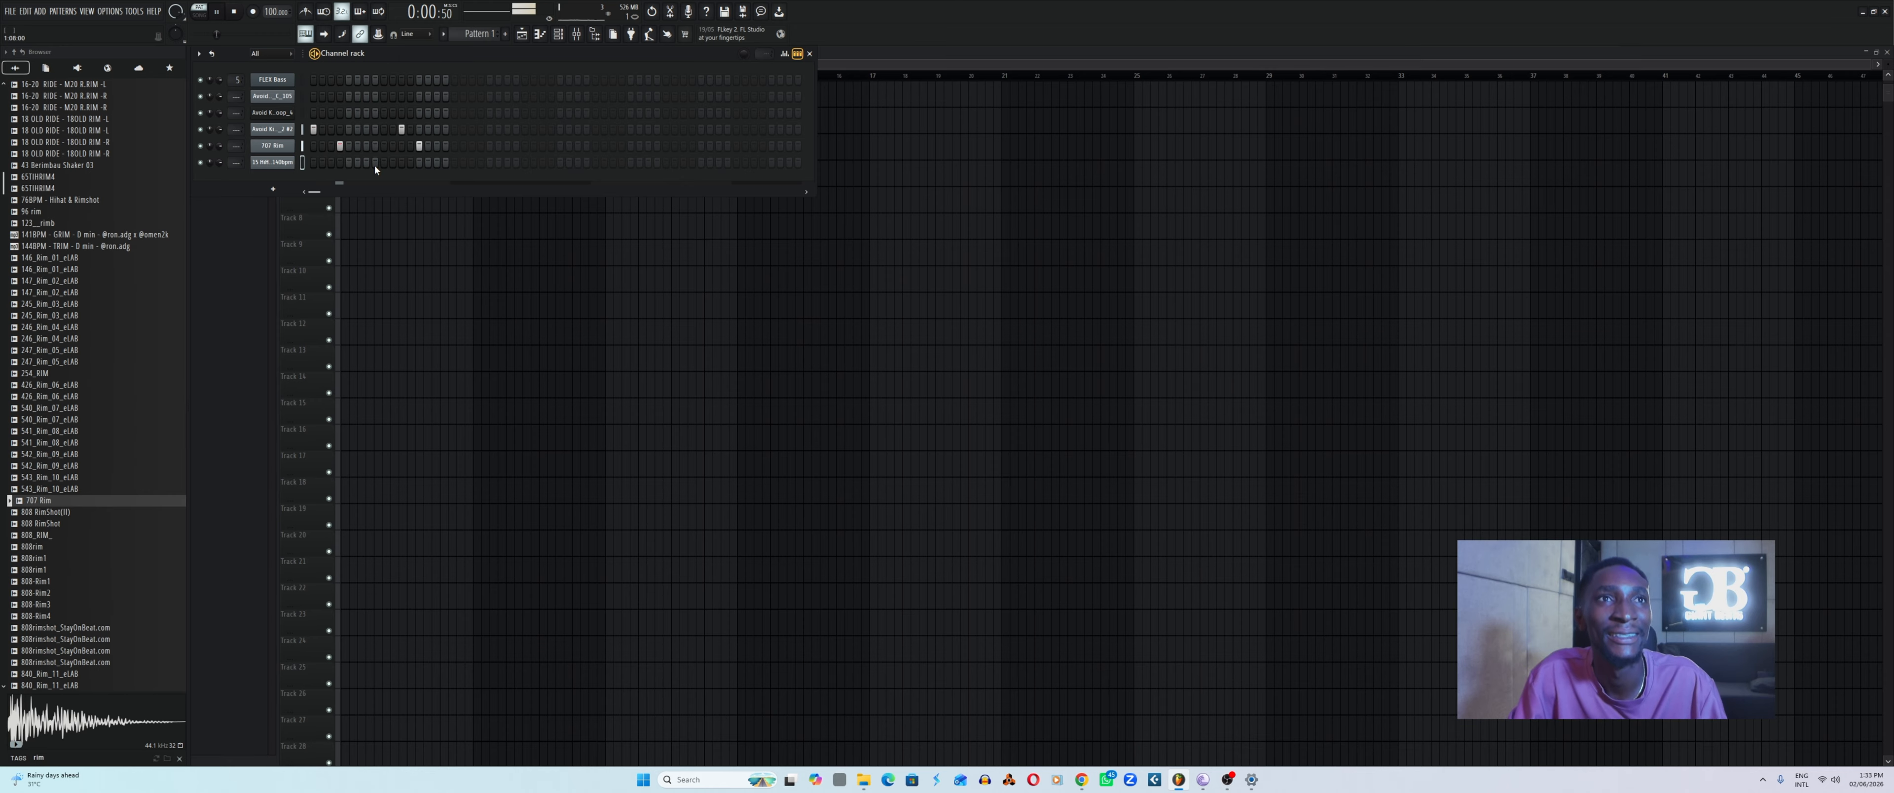
{"action": "left_click", "coordinate": [438, 163]}
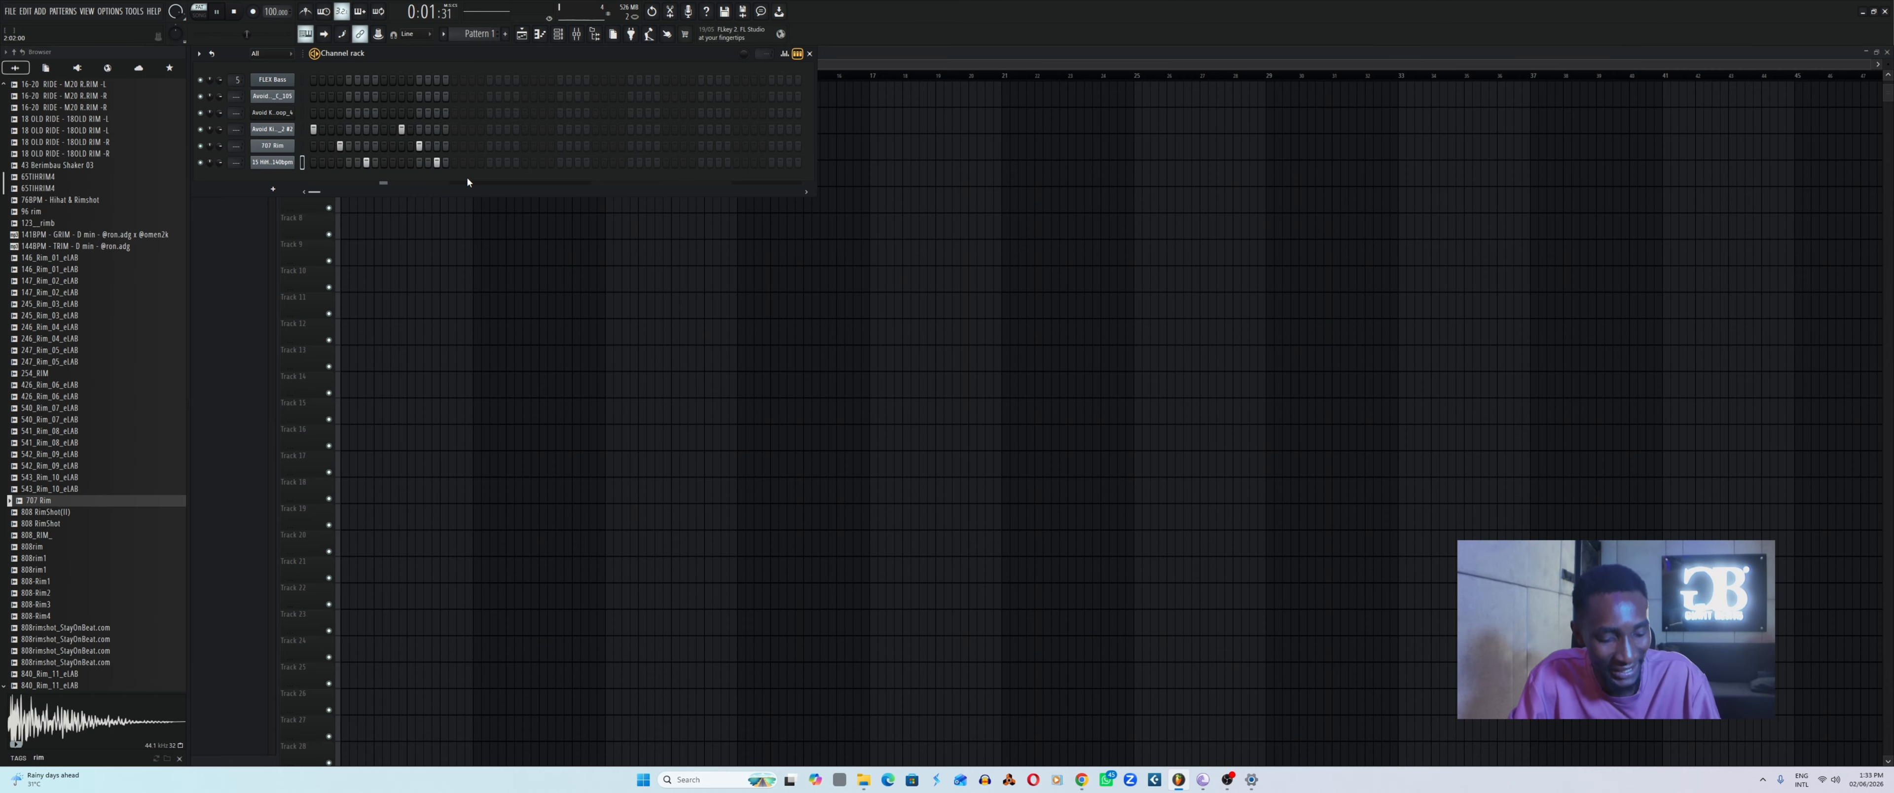
Save the project under the name "beginners beat" and save it once more.
{"action": "key", "text": "ctrl+s"}
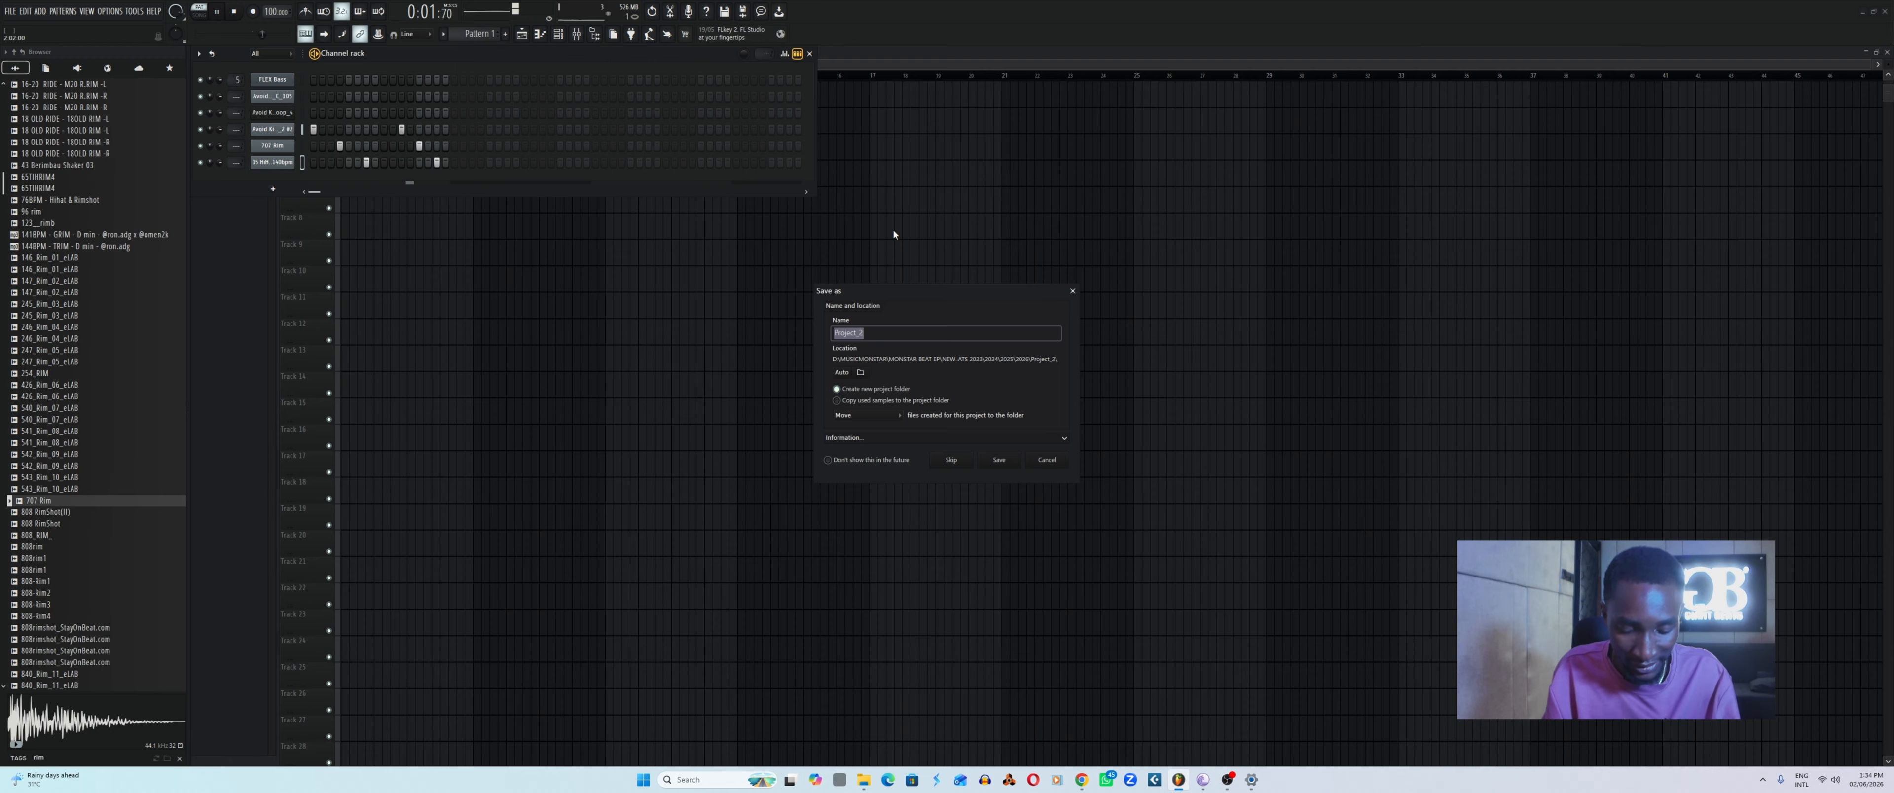
{"action": "type", "text": "begi"}
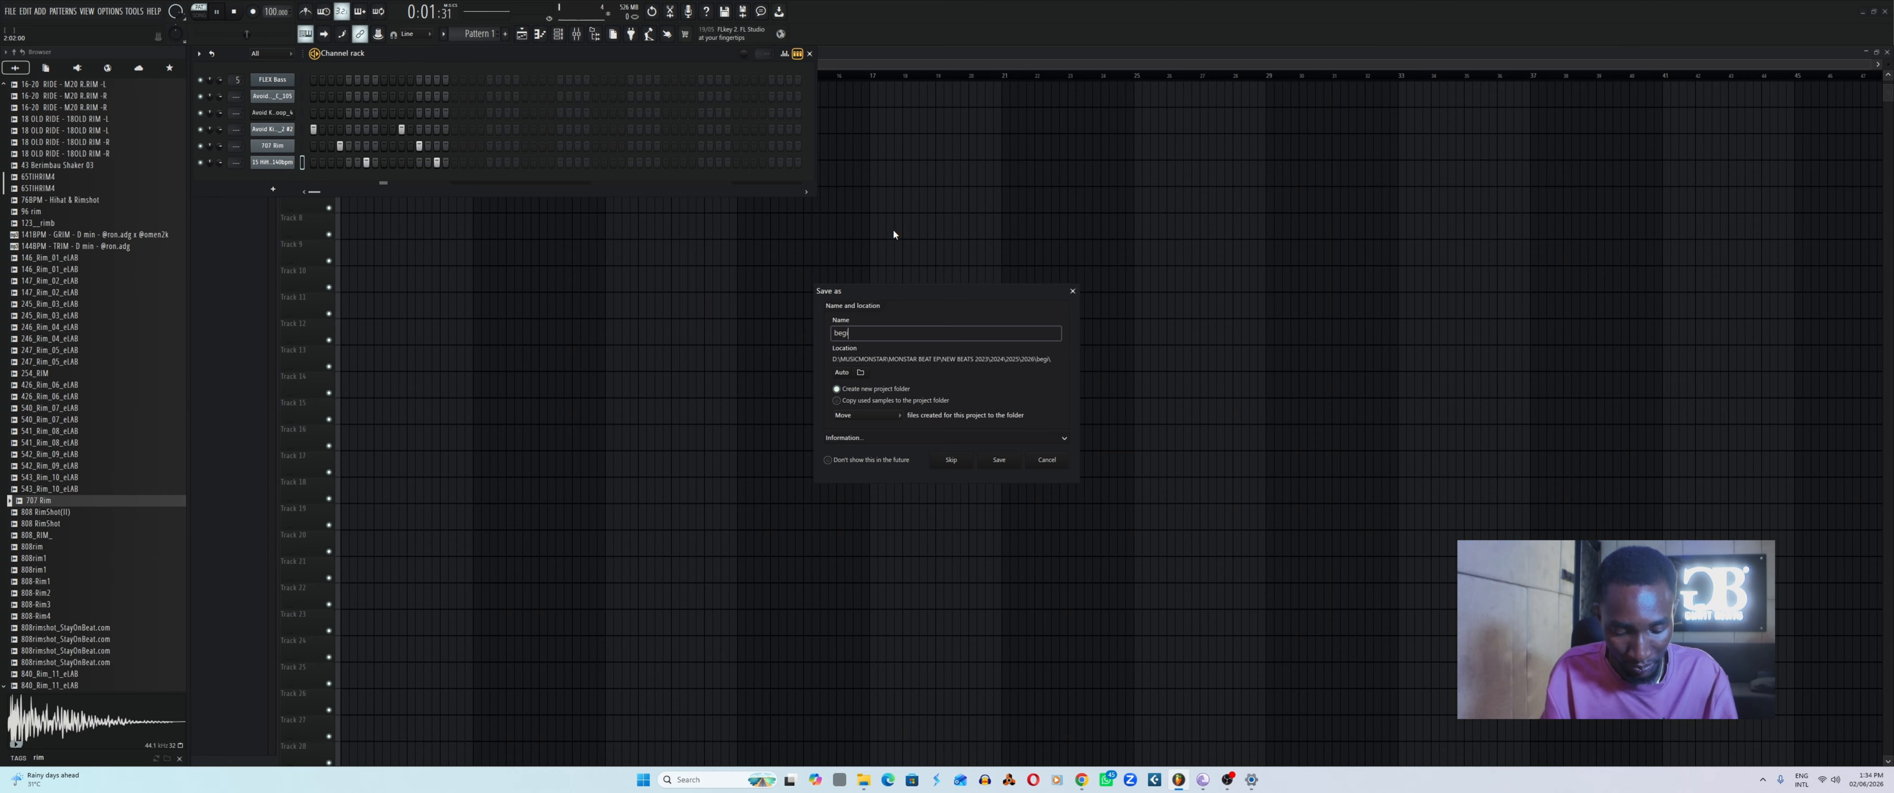
{"action": "type", "text": "nners beat"}
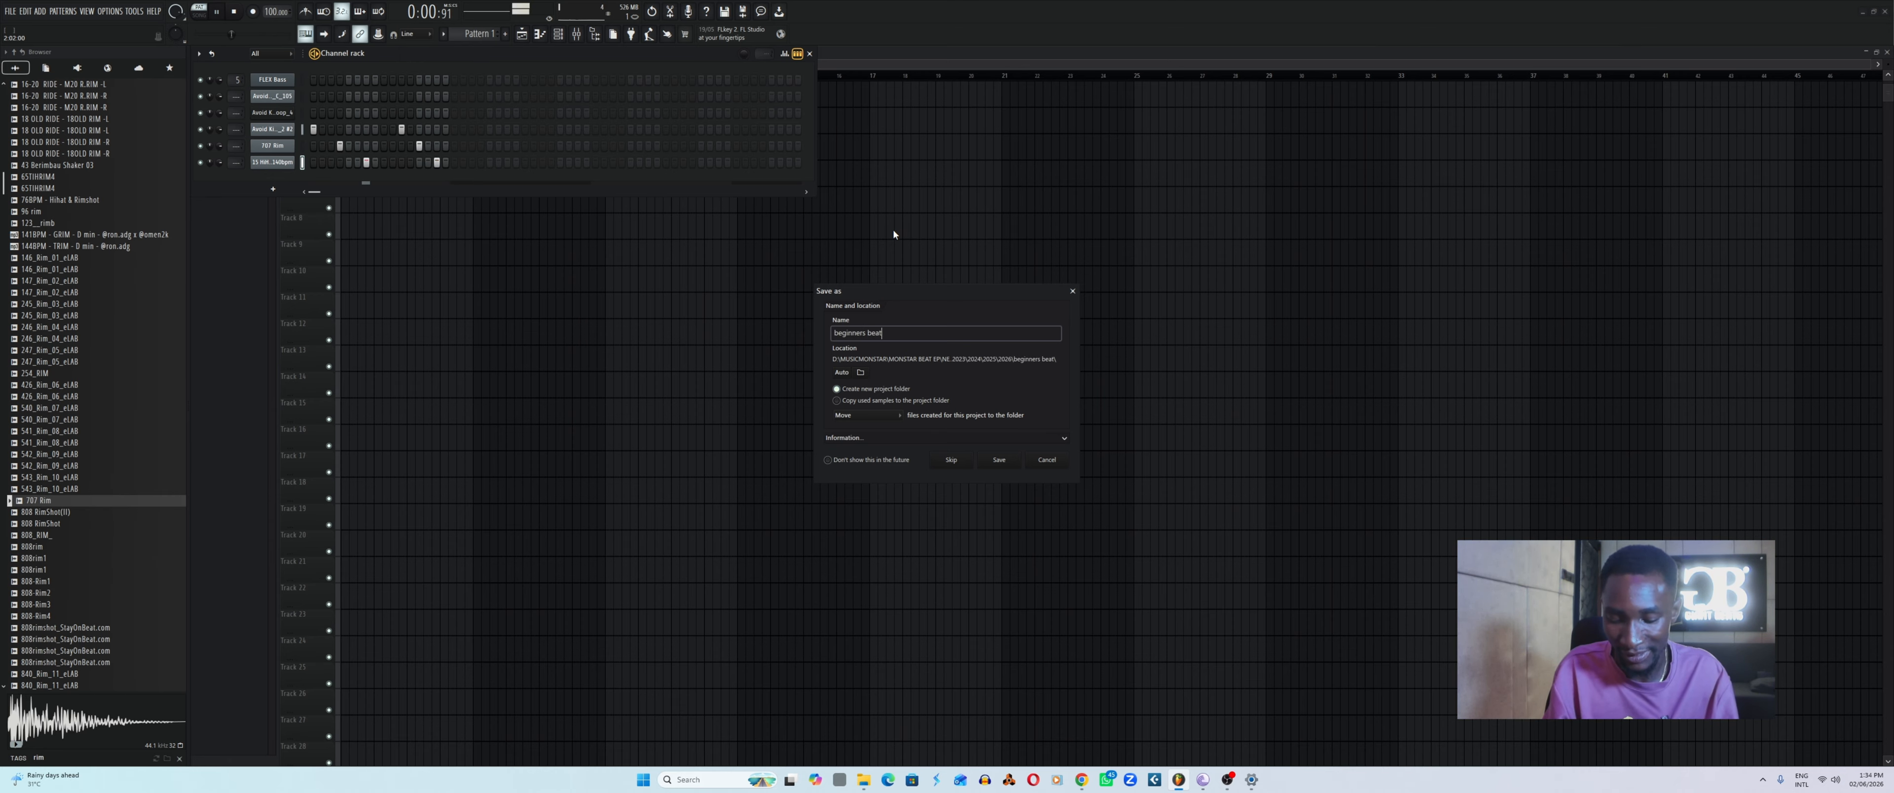
{"action": "key", "text": "Return"}
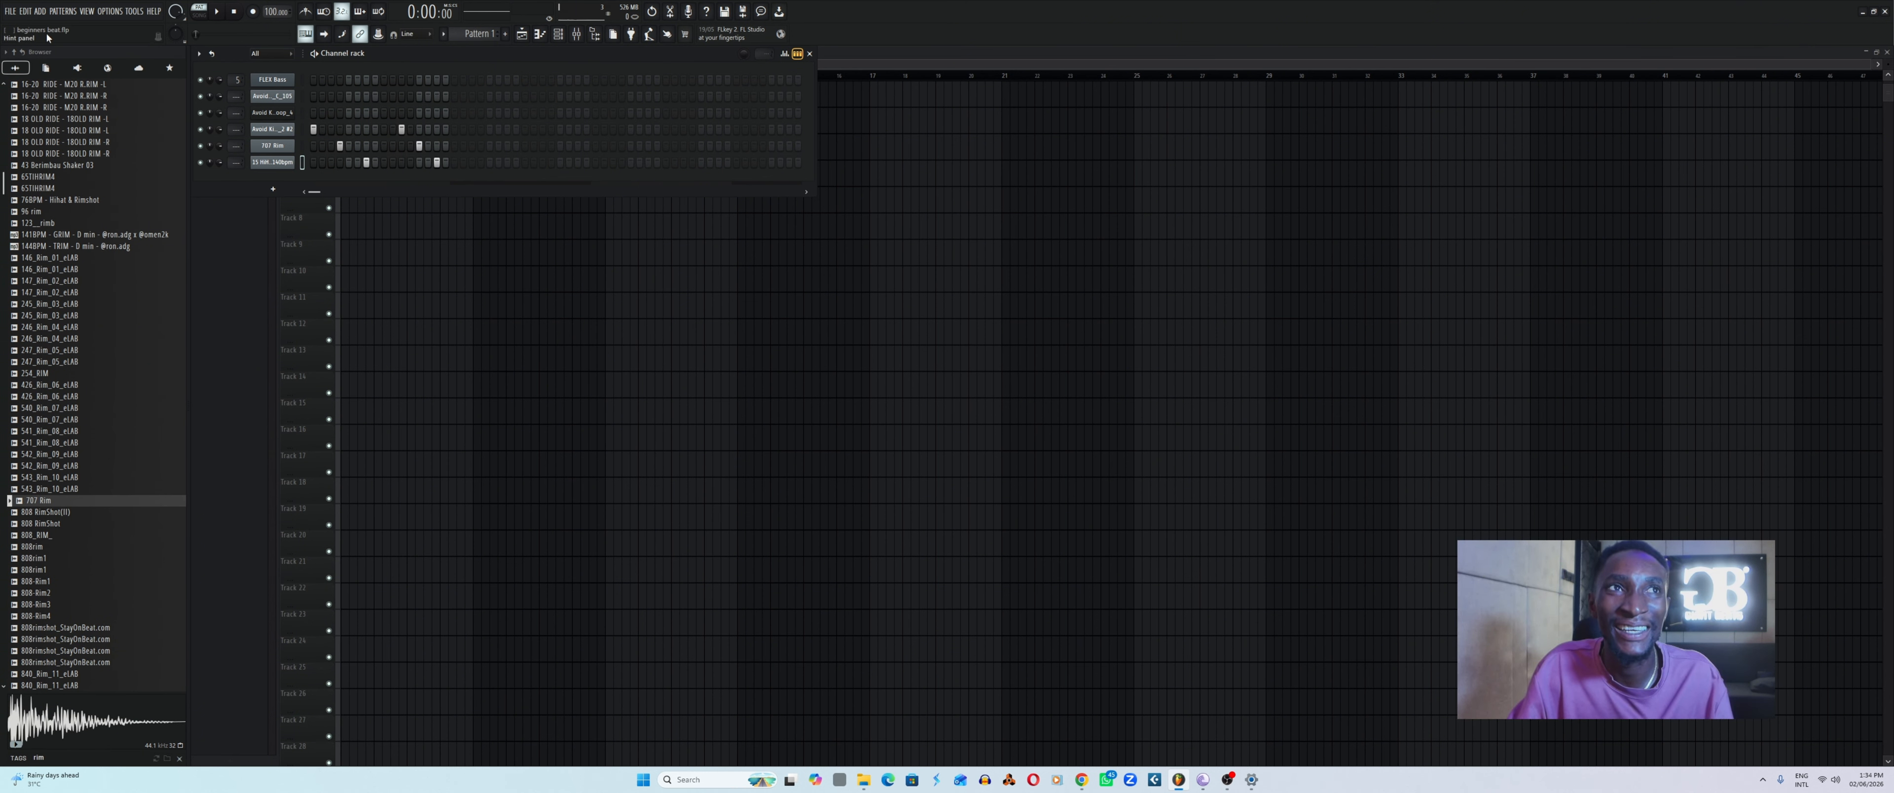
{"action": "key", "text": "ctrl+s"}
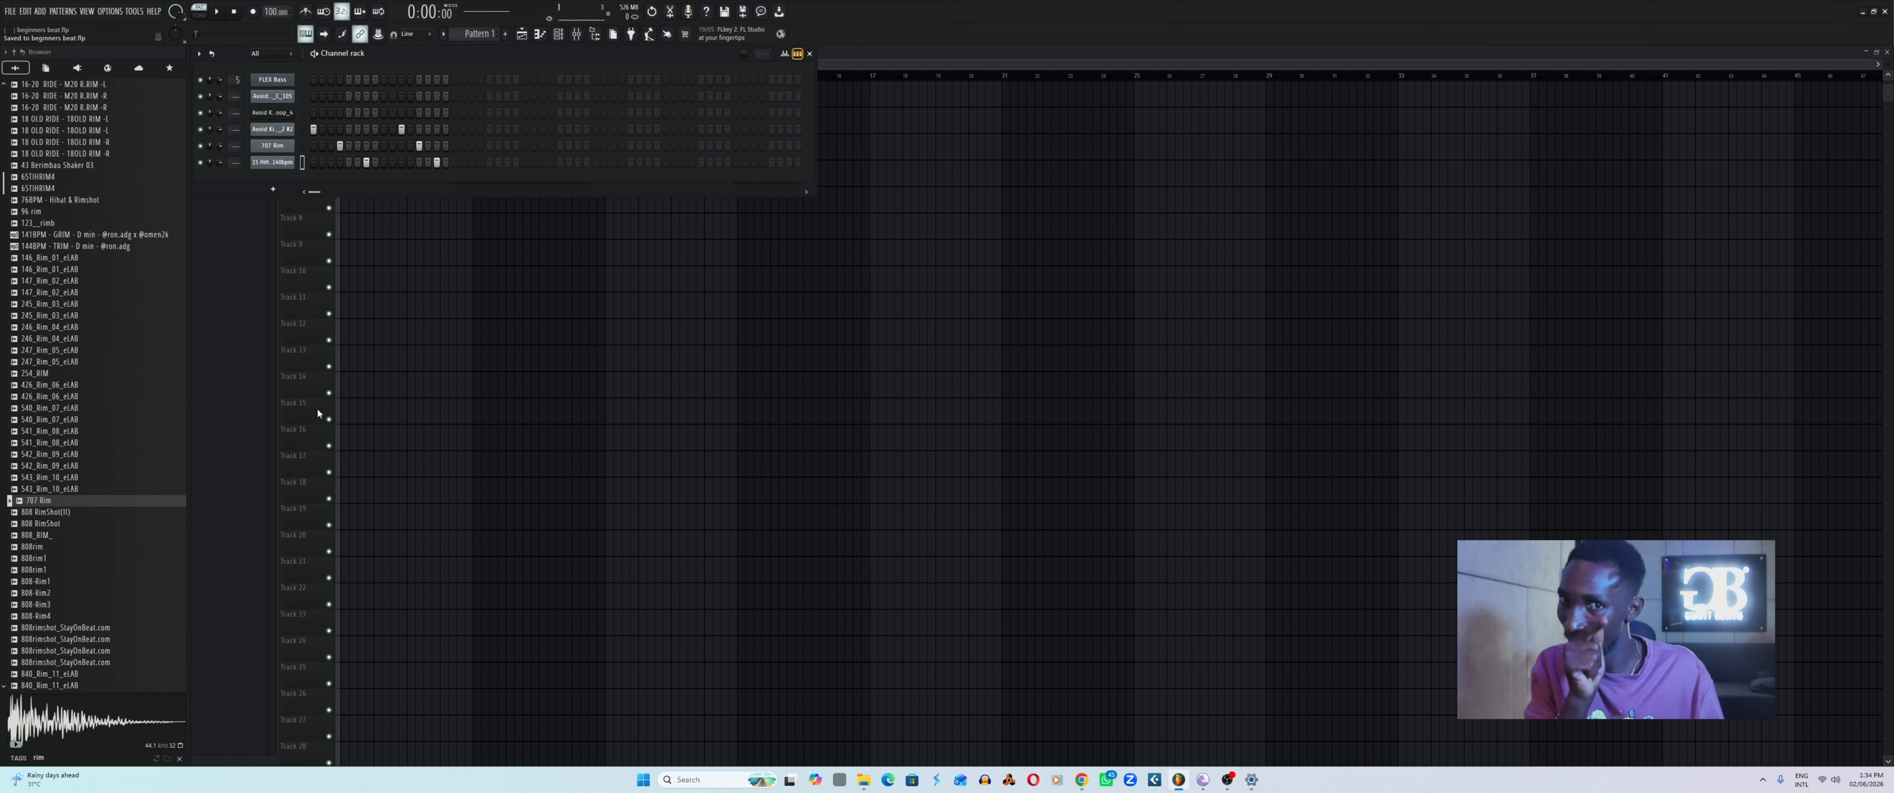
Play the pattern, set the tempo to 102 BPM and answer the time-stretching prompt.
{"action": "key", "text": "space"}
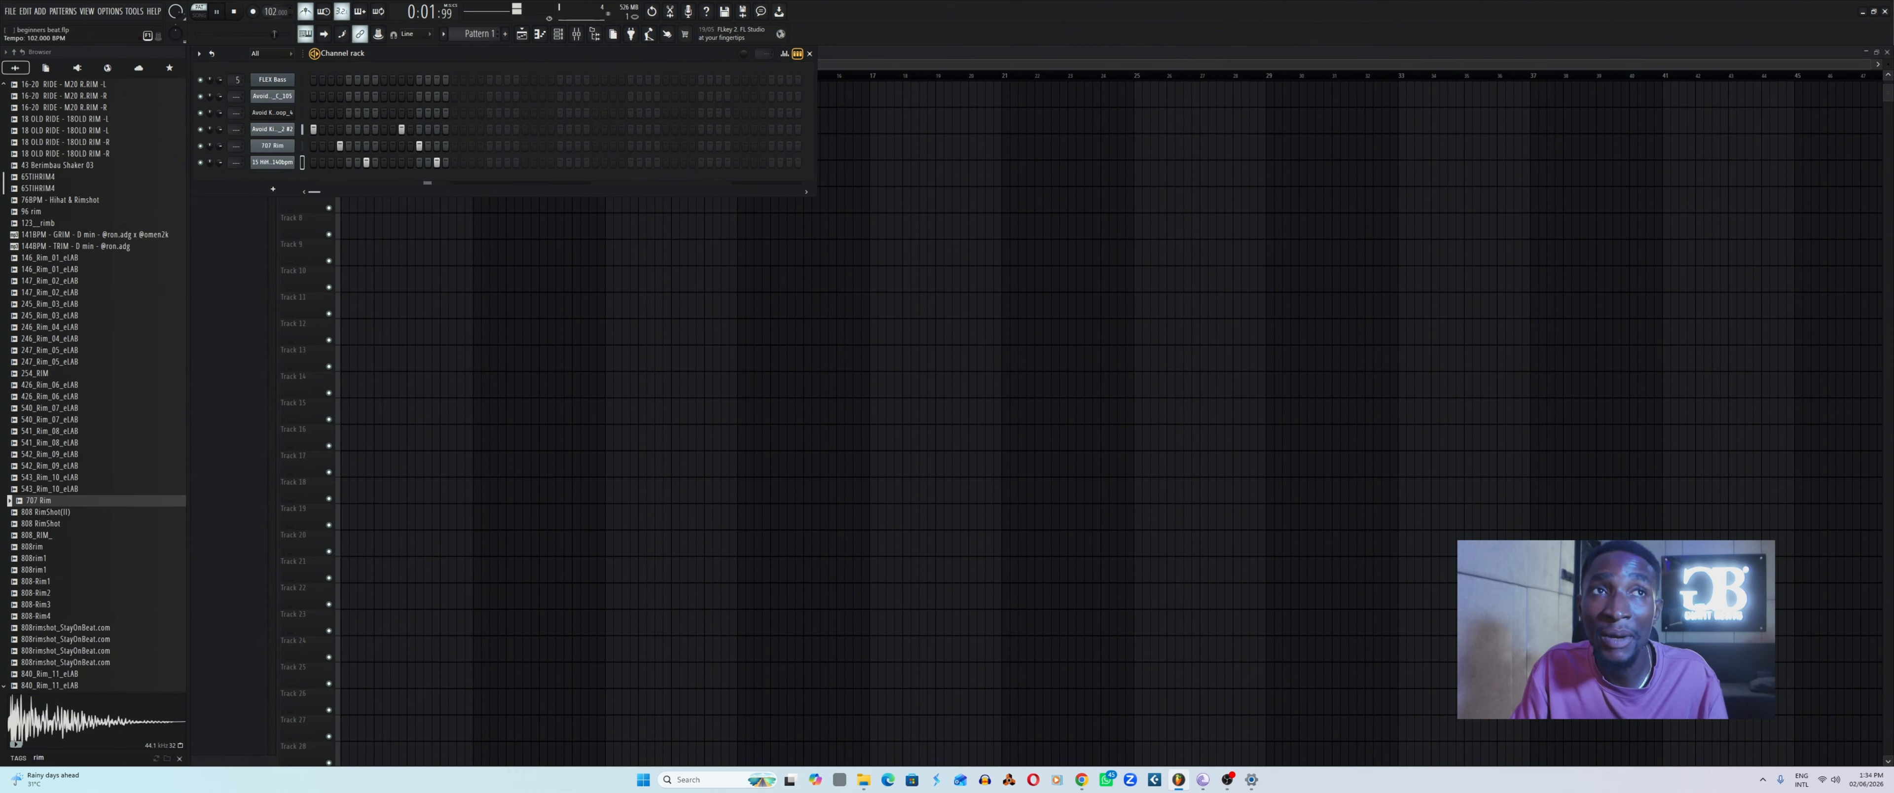
{"action": "left_click", "coordinate": [272, 14]}
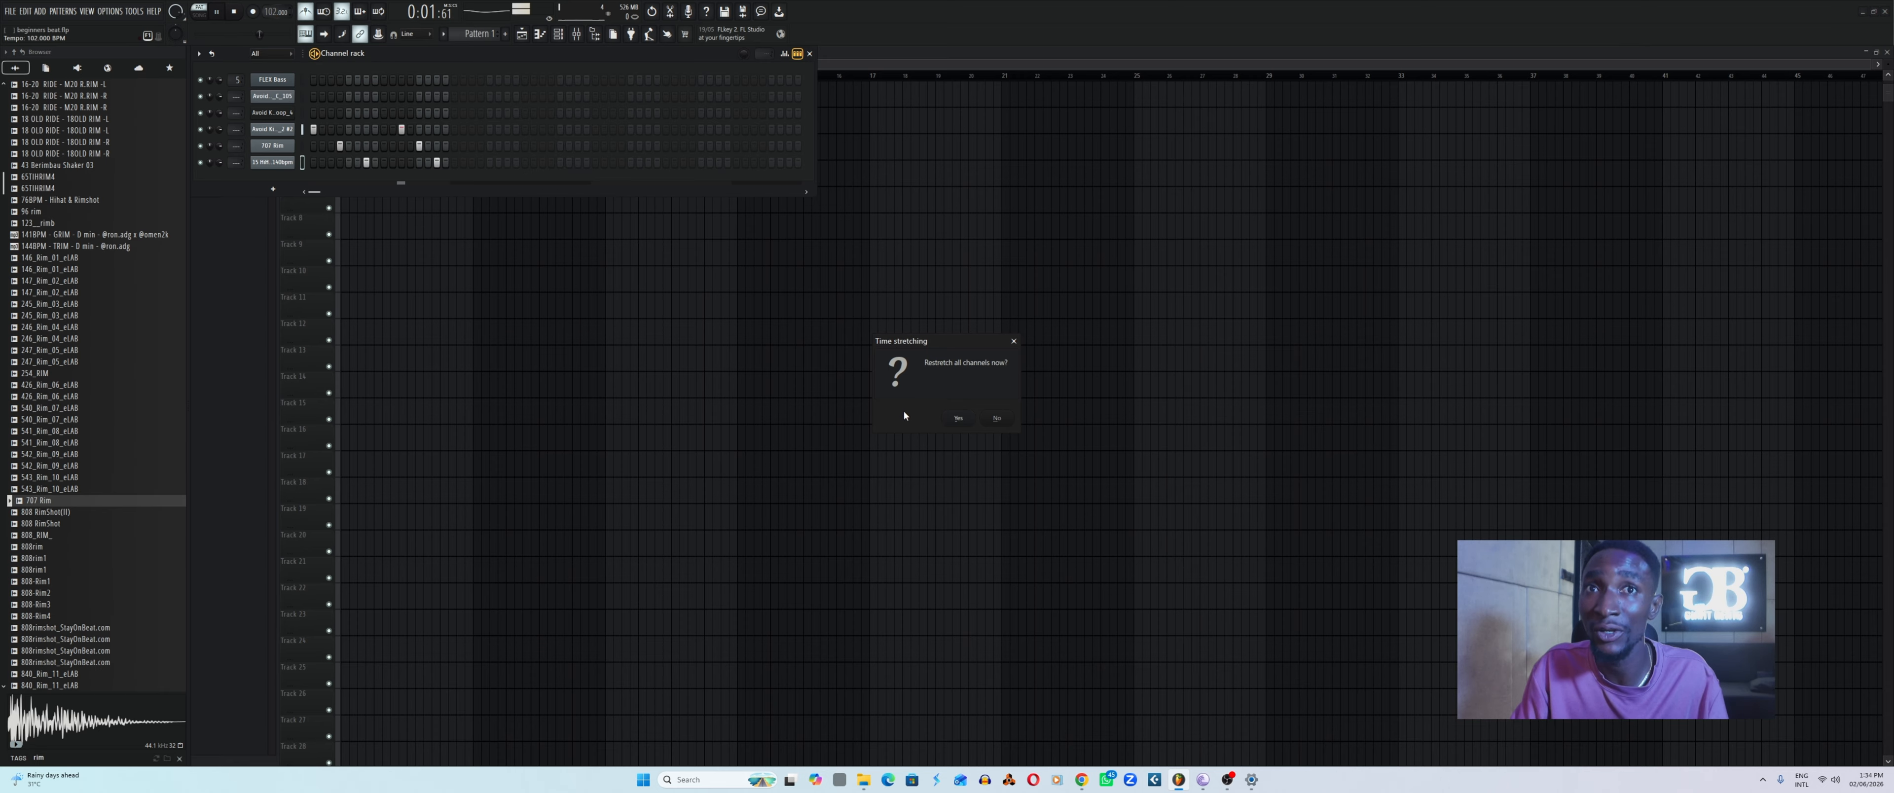
{"action": "left_click", "coordinate": [959, 418]}
Delete the three unused channels above the programmed kick channel, confirming each deletion.
{"action": "right_click", "coordinate": [292, 111]}
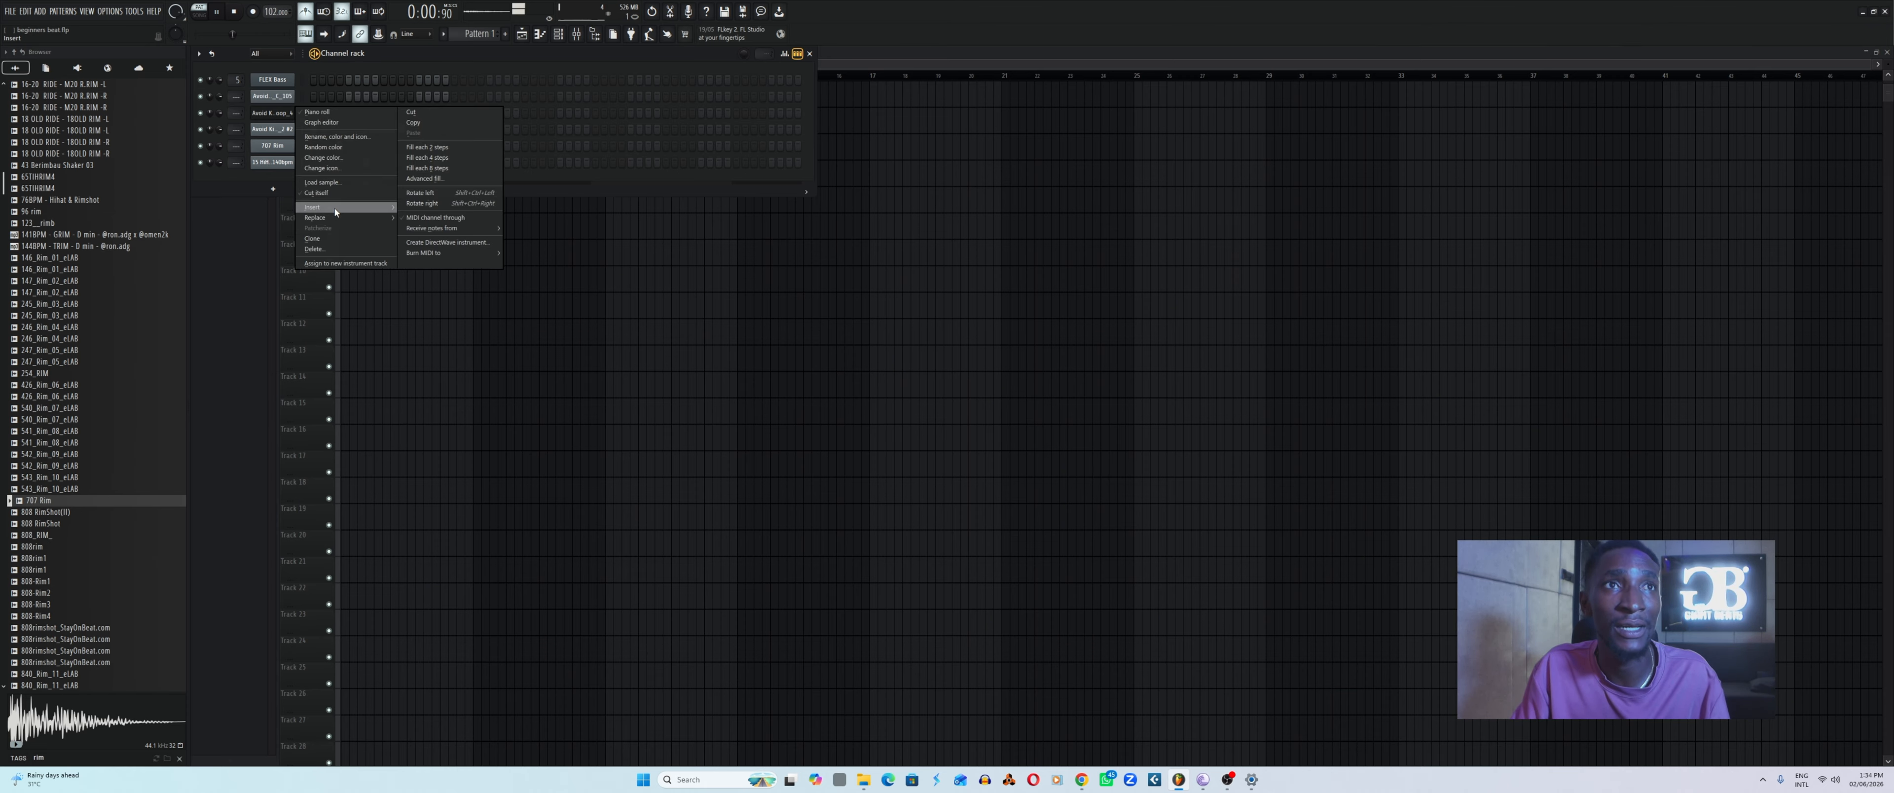
{"action": "left_click", "coordinate": [336, 251]}
{"action": "left_click", "coordinate": [982, 426]}
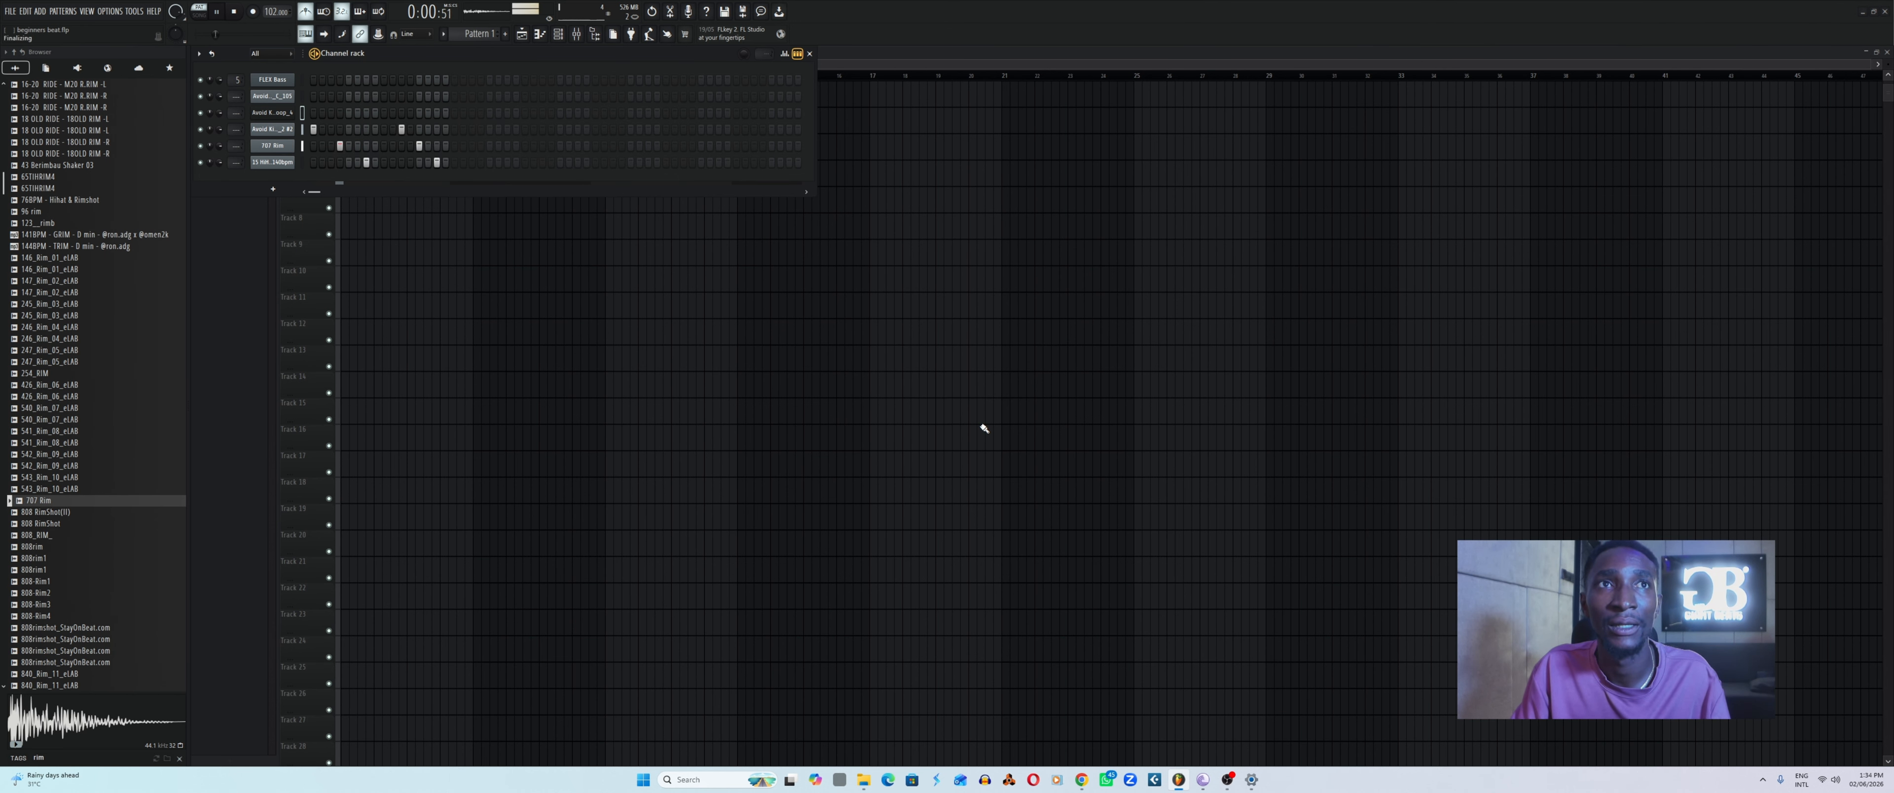
{"action": "right_click", "coordinate": [288, 94]}
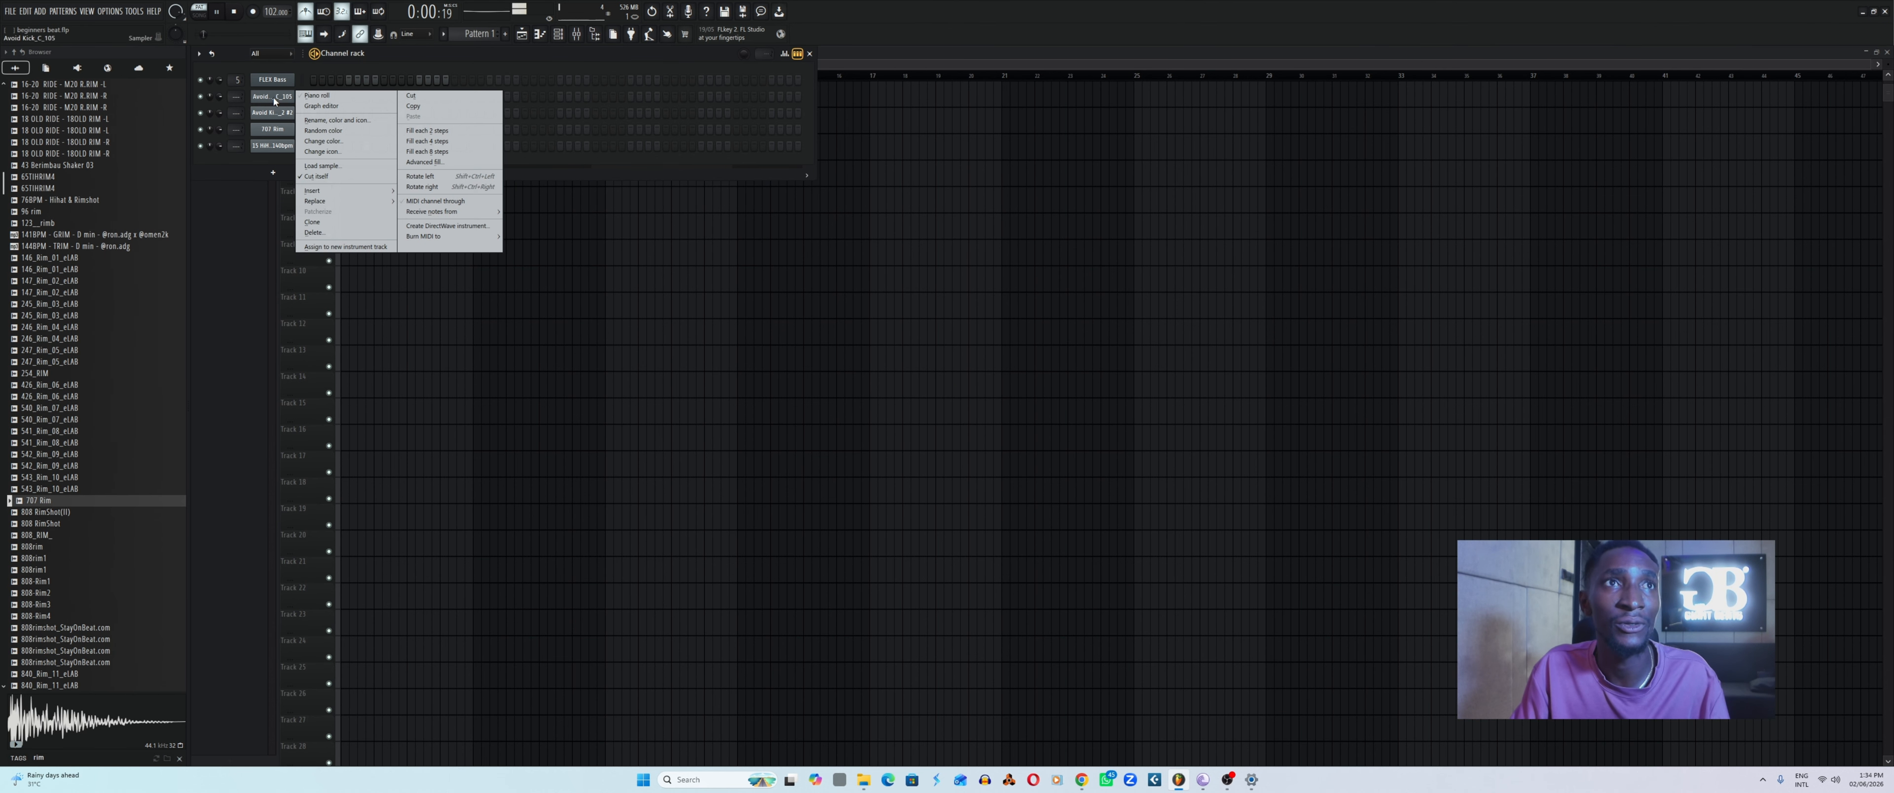
{"action": "left_click", "coordinate": [326, 233]}
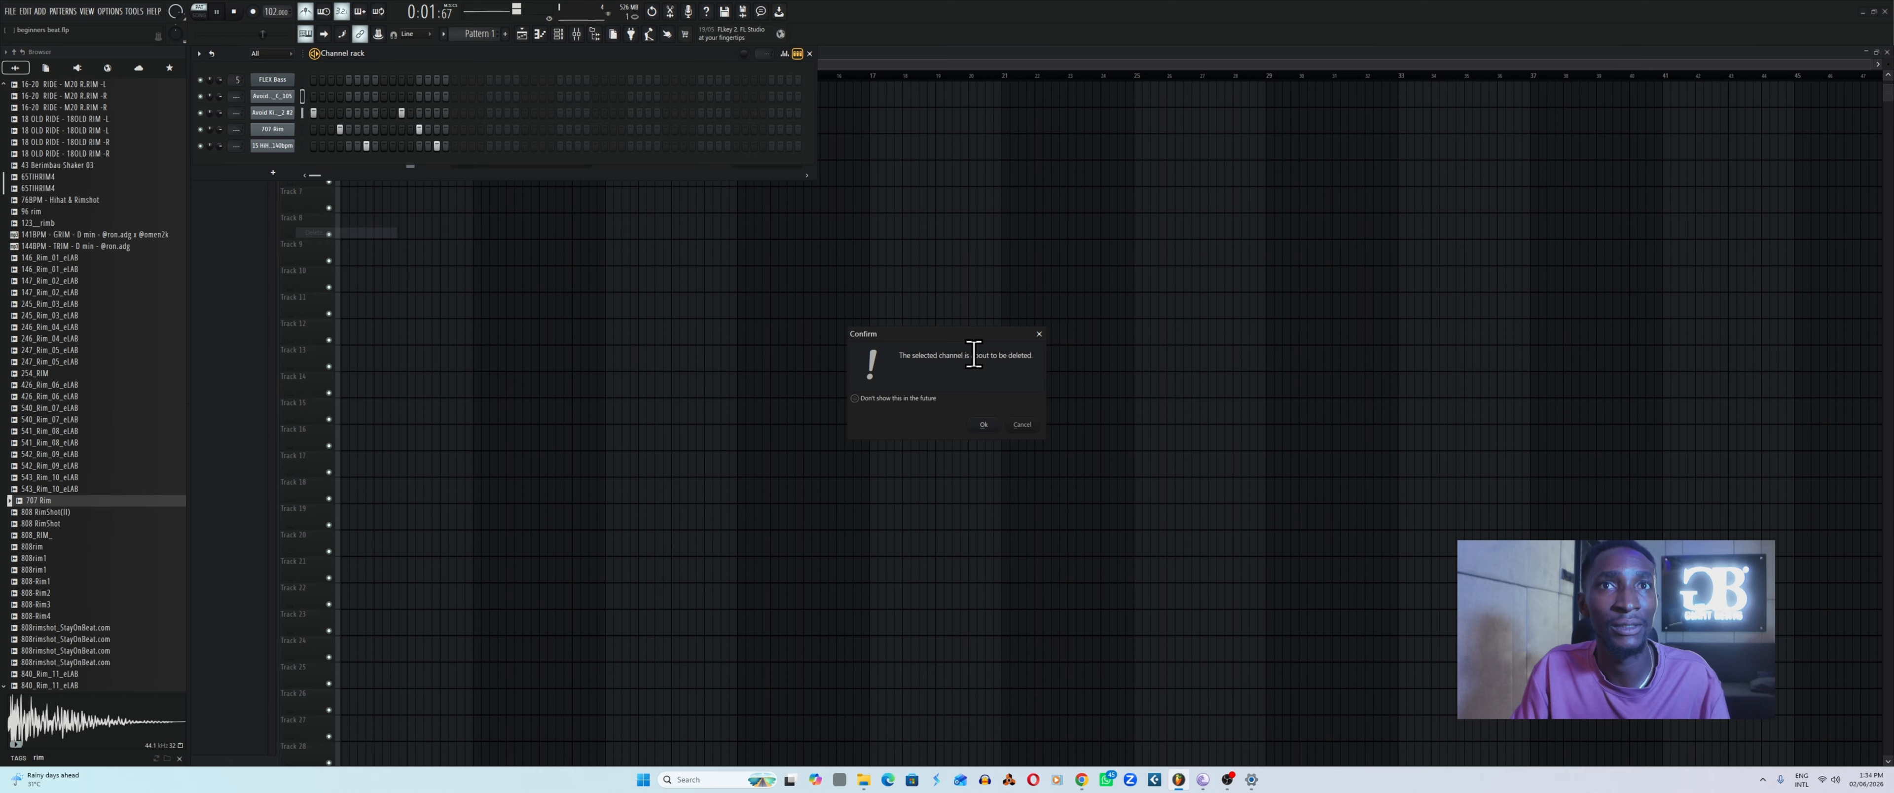
{"action": "left_click", "coordinate": [983, 428]}
{"action": "right_click", "coordinate": [276, 112]}
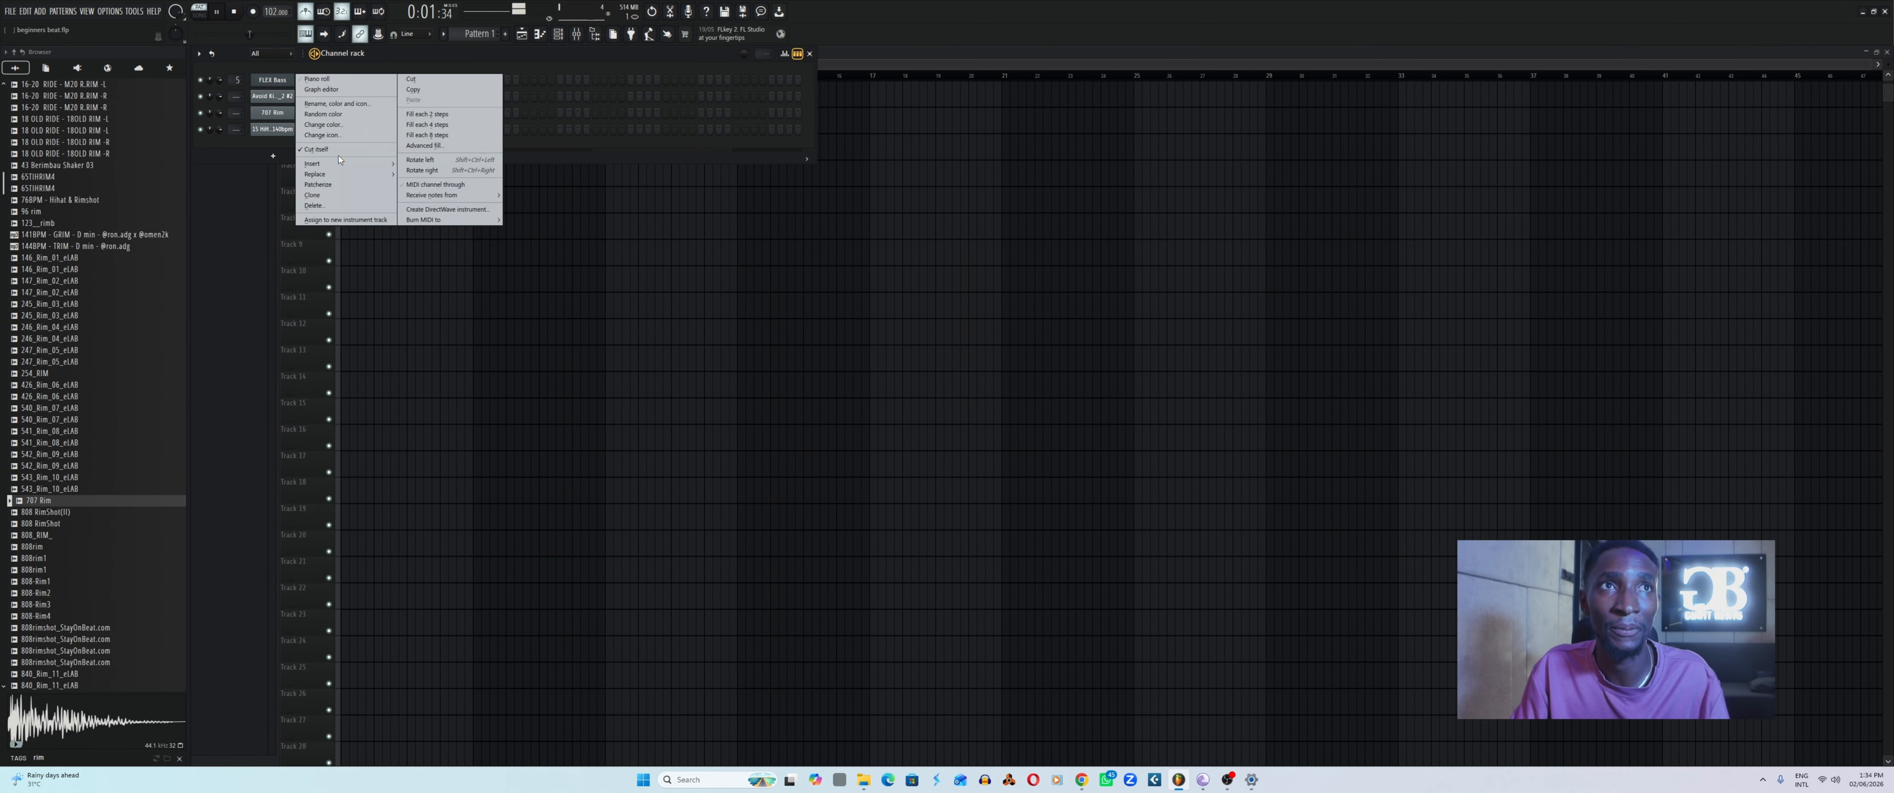
{"action": "left_click", "coordinate": [331, 206]}
{"action": "left_click", "coordinate": [984, 424]}
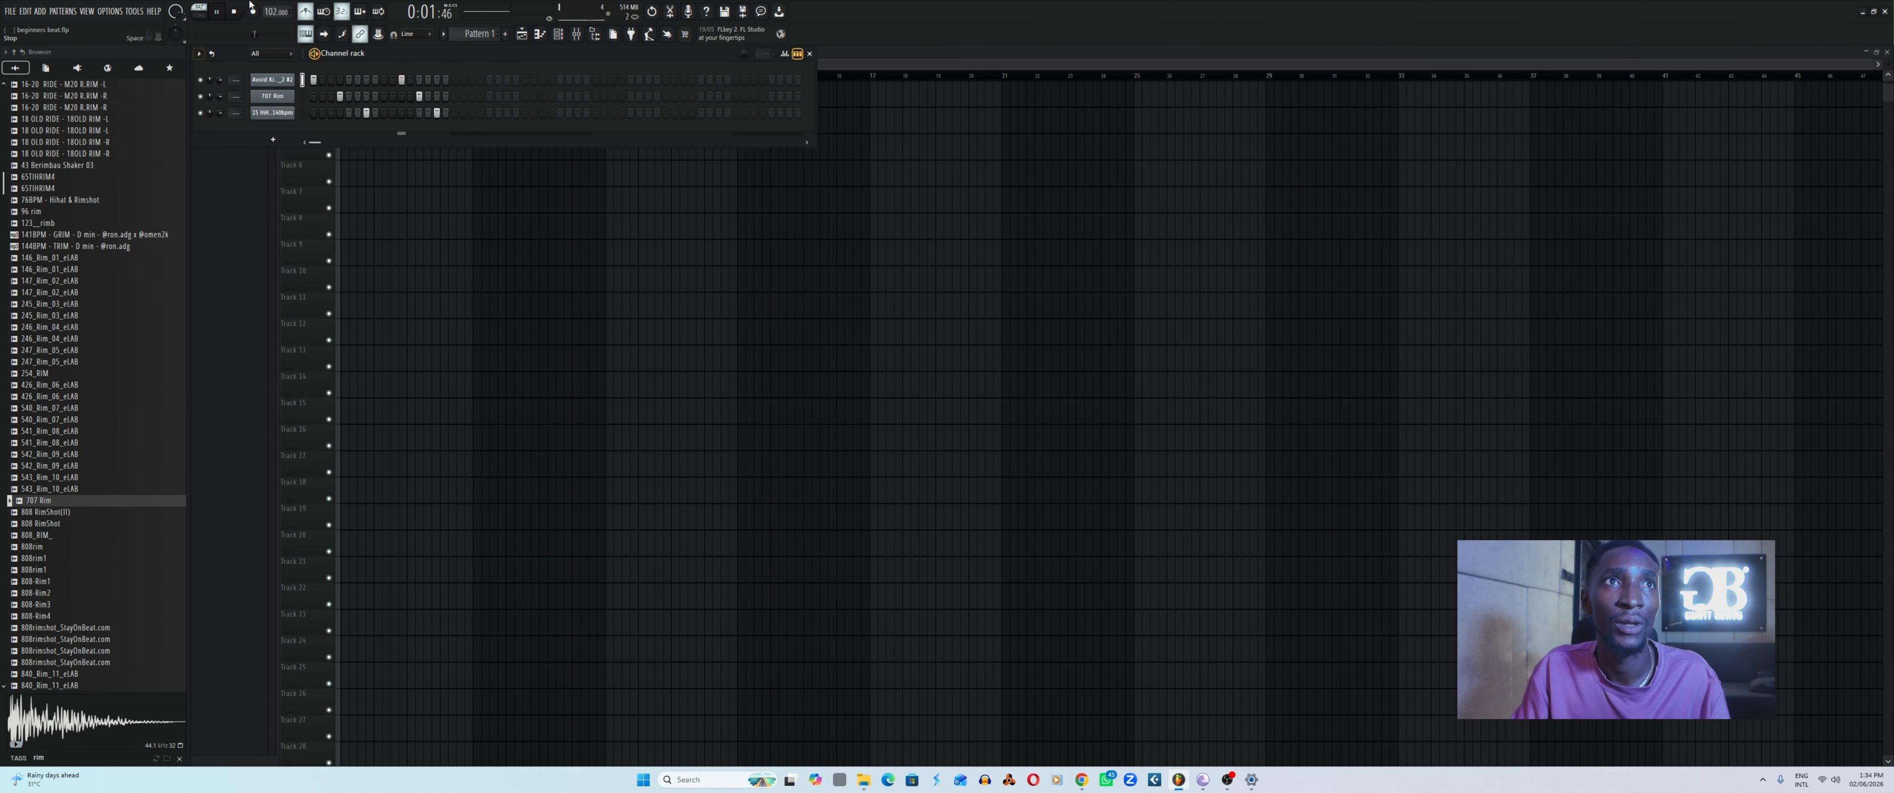
Set the tempo to 100 BPM and dismiss the time-stretching prompt.
{"action": "scroll", "coordinate": [267, 16], "scroll_direction": "down", "scroll_amount": 2}
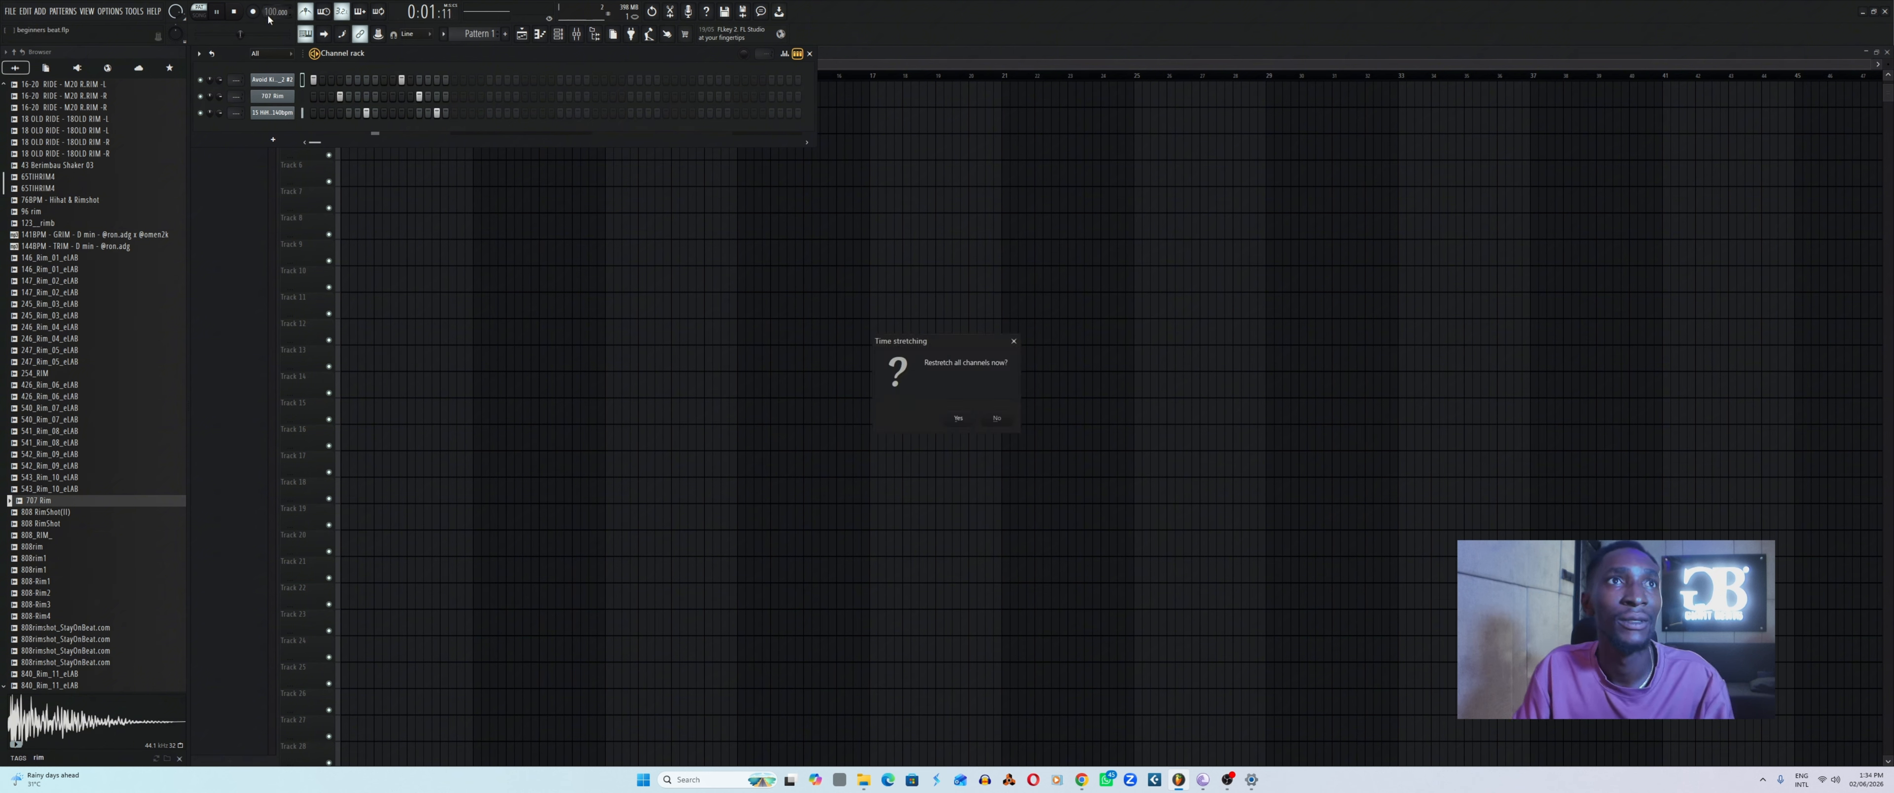
{"action": "left_click", "coordinate": [1014, 342]}
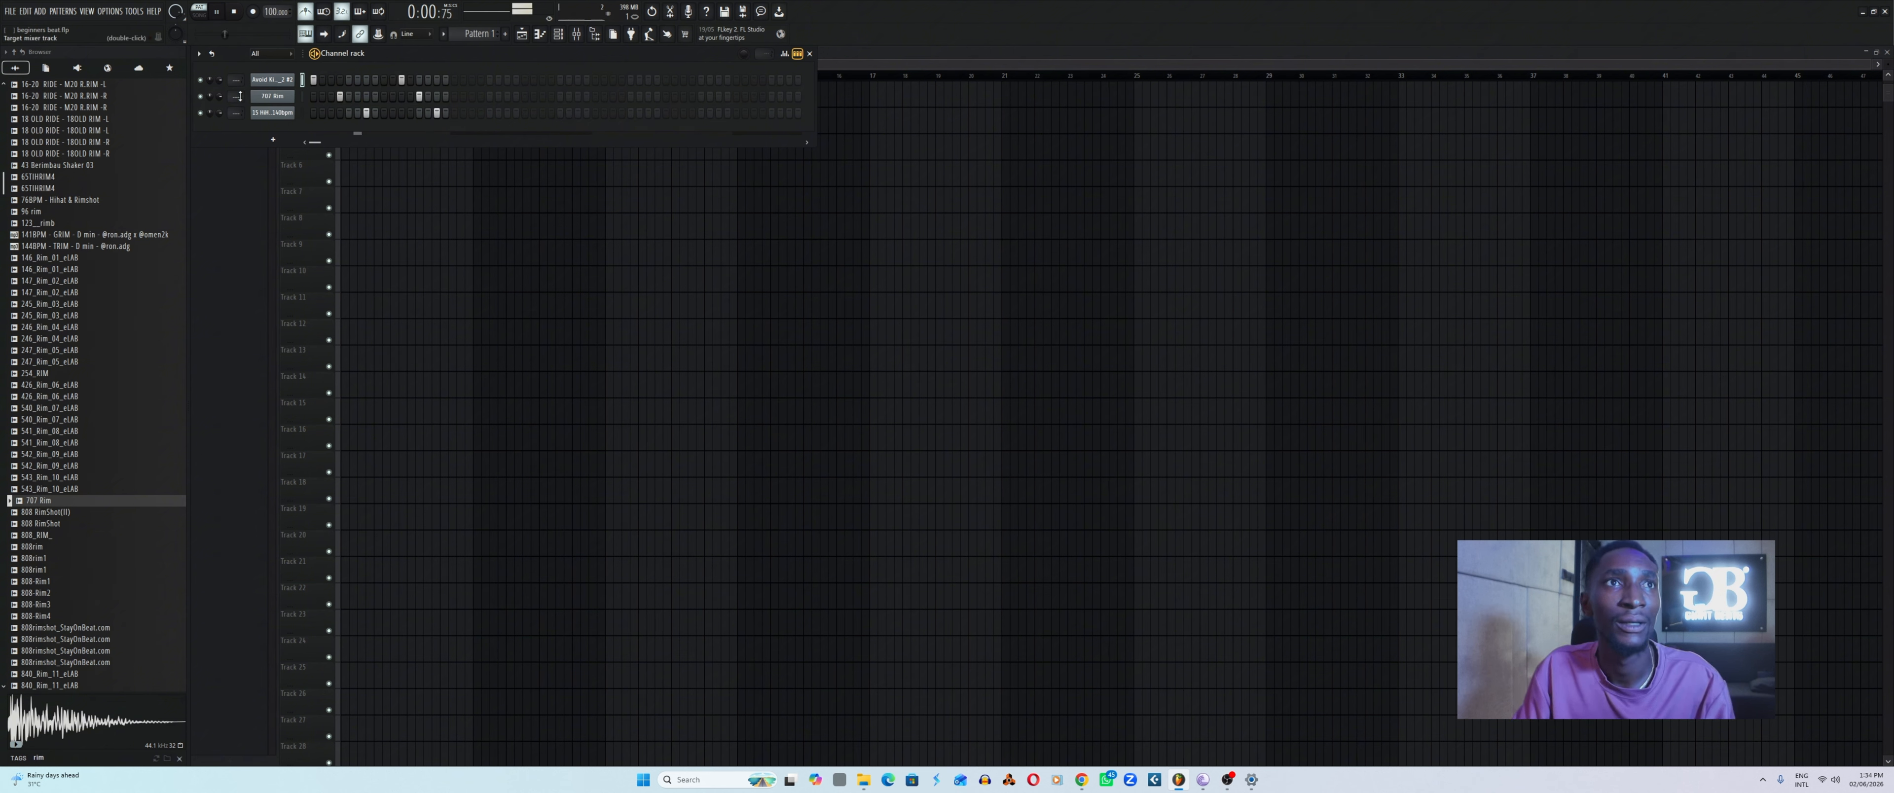
Inspect the sampler settings of the kick, hi-hat and 707 Rim channels, closing each window.
{"action": "left_click", "coordinate": [272, 80]}
{"action": "left_click", "coordinate": [529, 131]}
{"action": "left_click", "coordinate": [273, 112]}
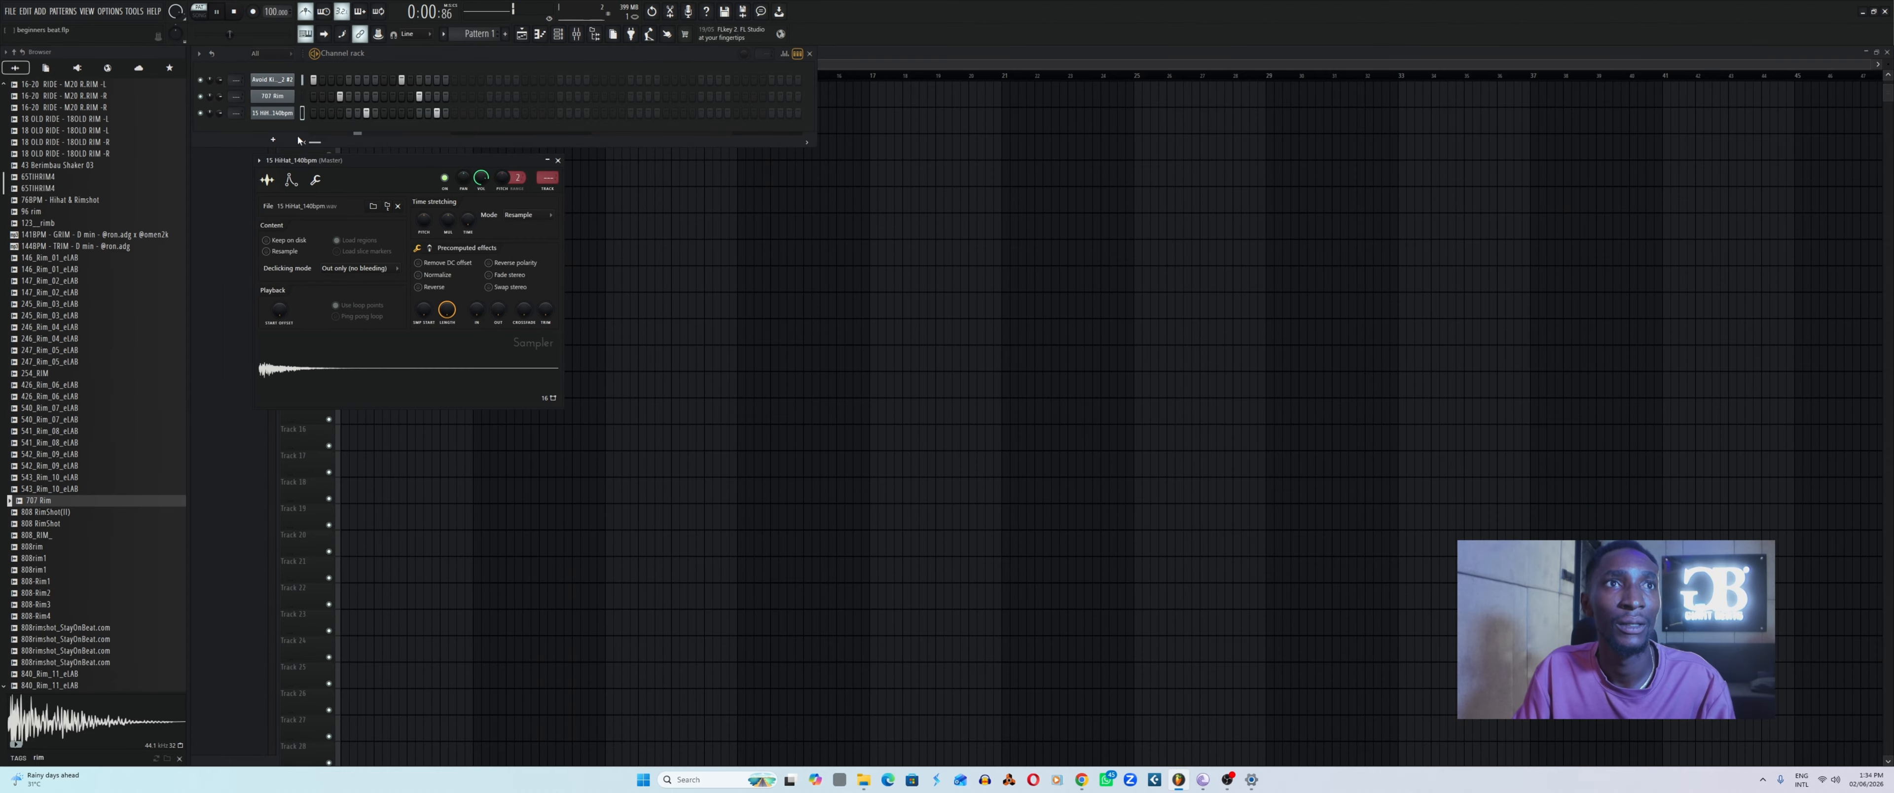
{"action": "left_click", "coordinate": [558, 160]}
{"action": "left_click", "coordinate": [272, 96]}
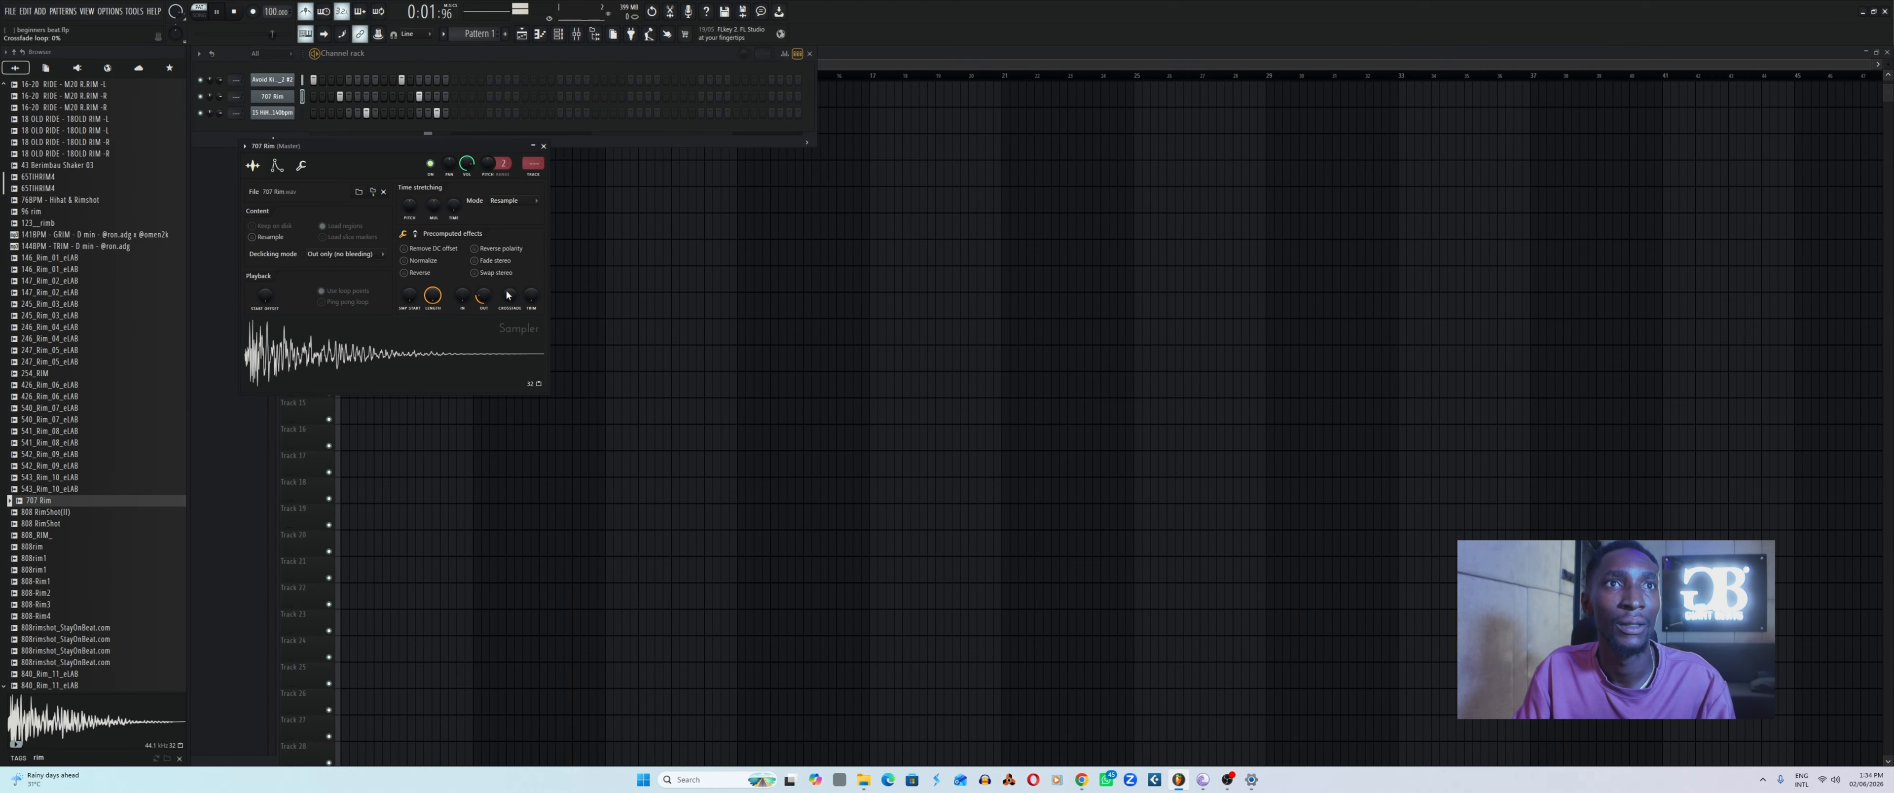
{"action": "left_click", "coordinate": [543, 146]}
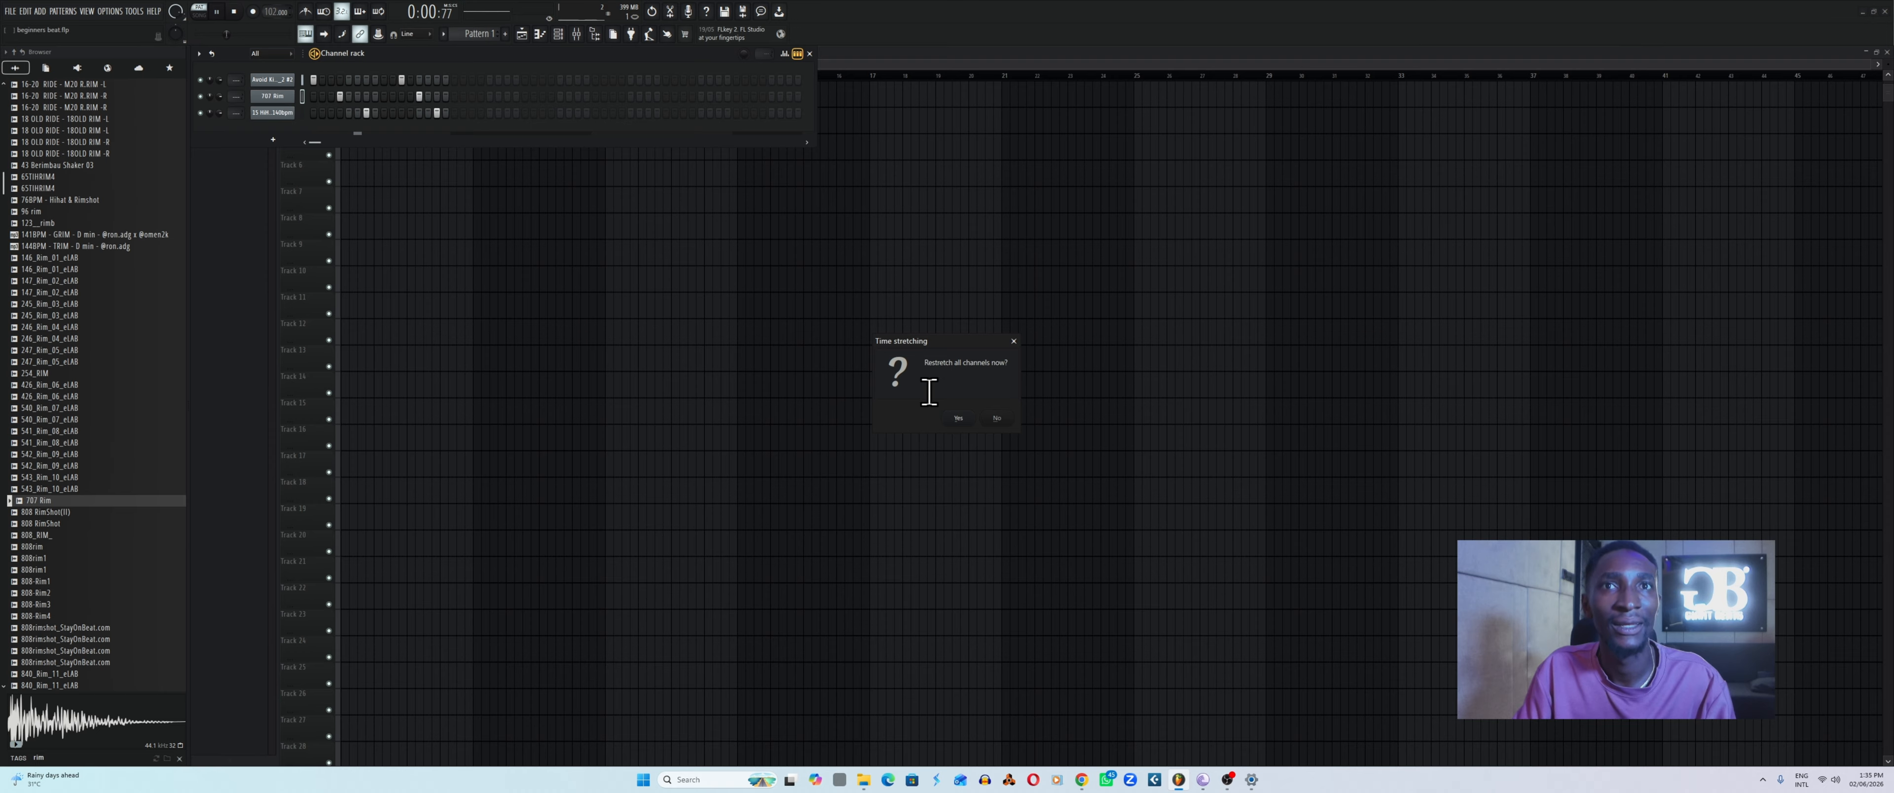
Set the tempo to 102 BPM, answer the time-stretching prompt and turn the metronome off.
{"action": "left_click", "coordinate": [988, 420]}
{"action": "left_click", "coordinate": [305, 12]}
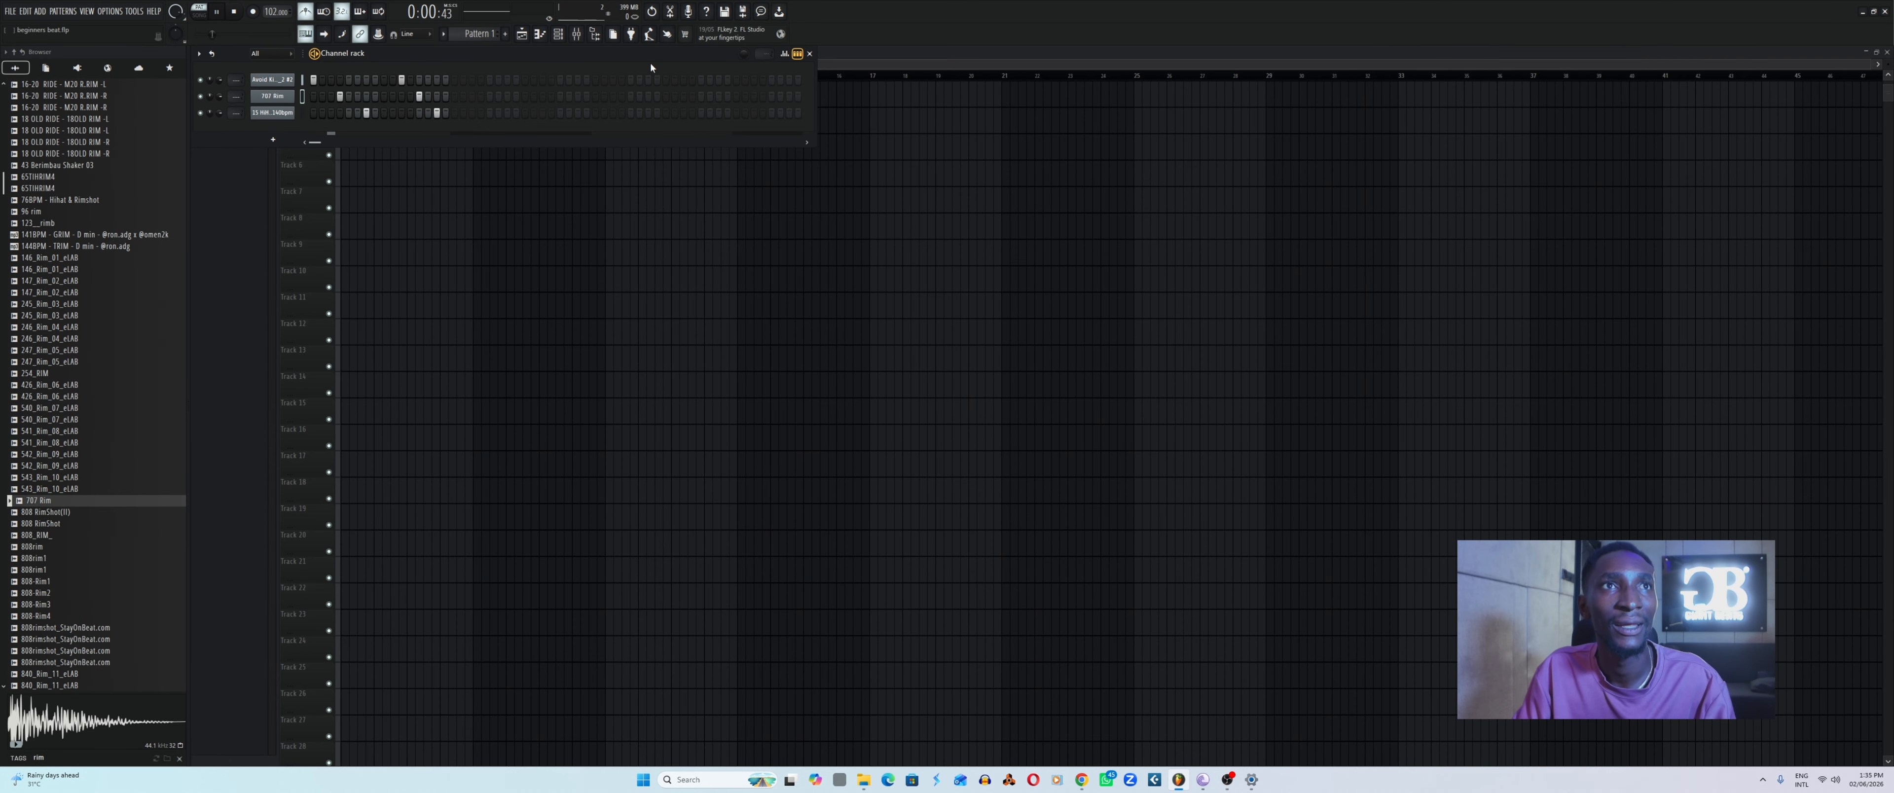
Look through the playlist, piano roll and channel rack, stop playback and return to the playlist.
{"action": "left_click", "coordinate": [522, 36]}
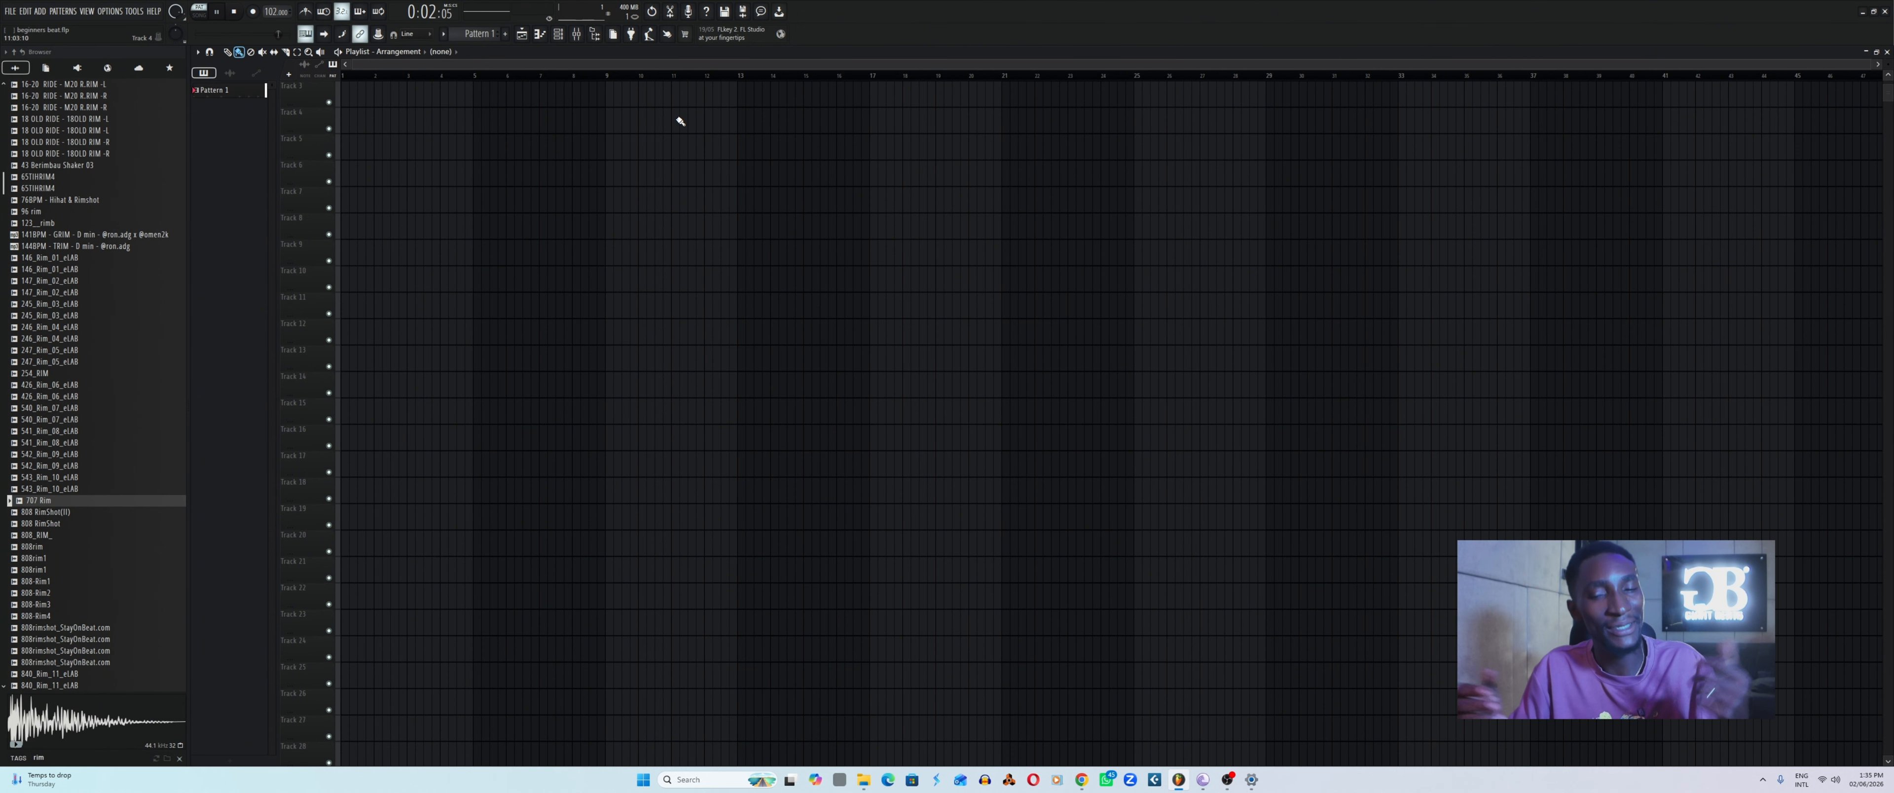
{"action": "left_click", "coordinate": [522, 36]}
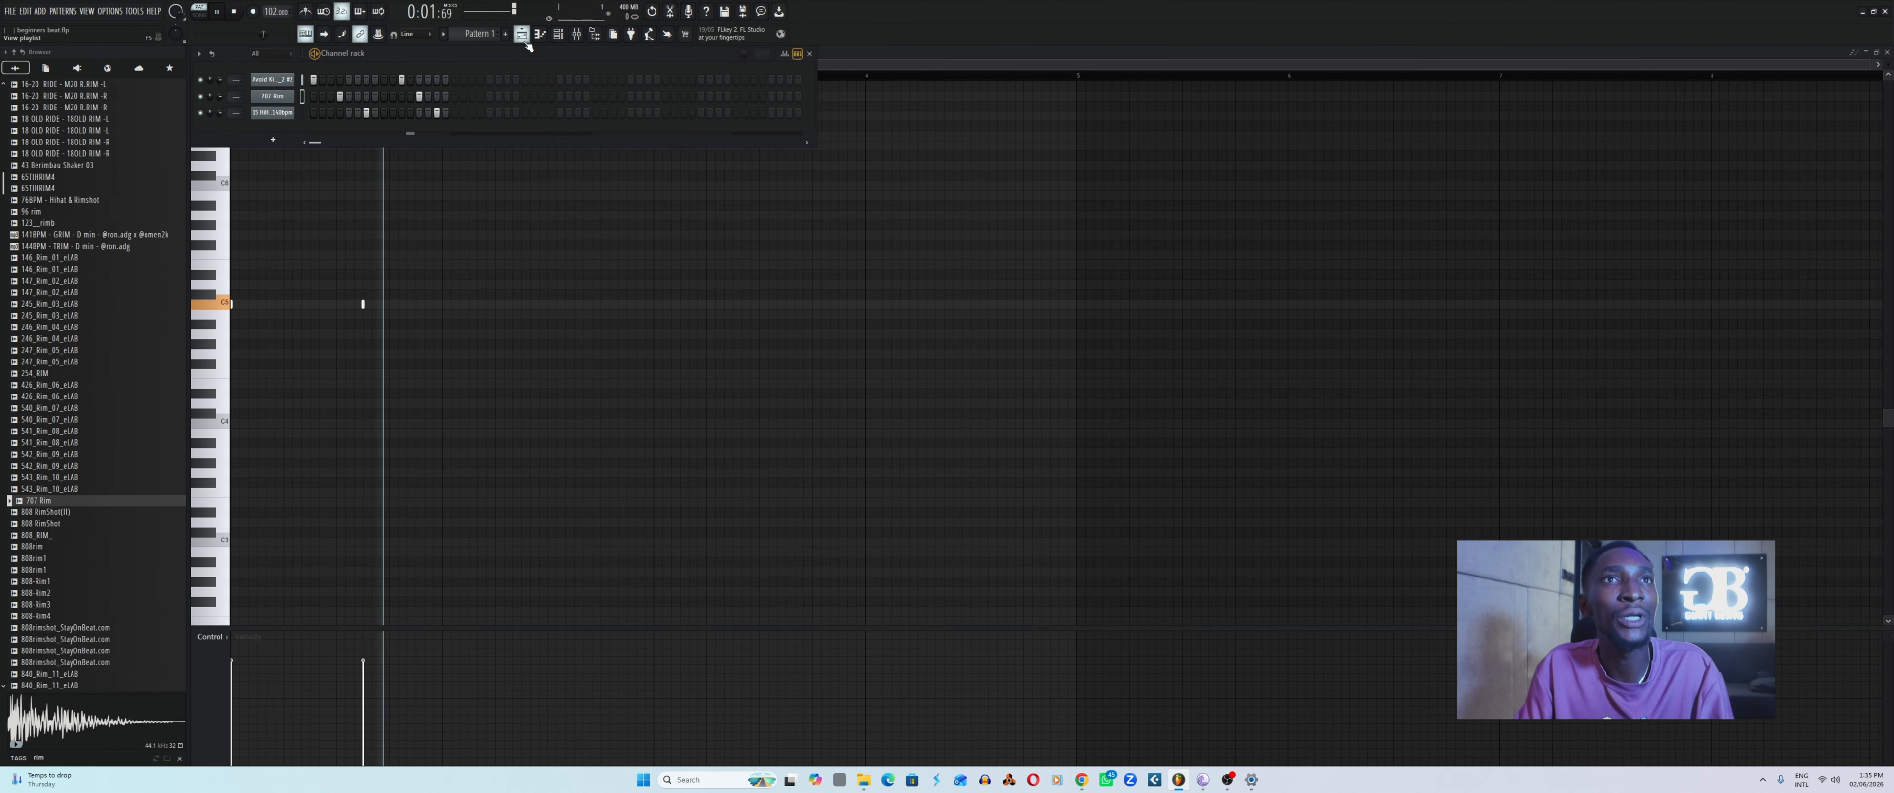
{"action": "left_click", "coordinate": [522, 36]}
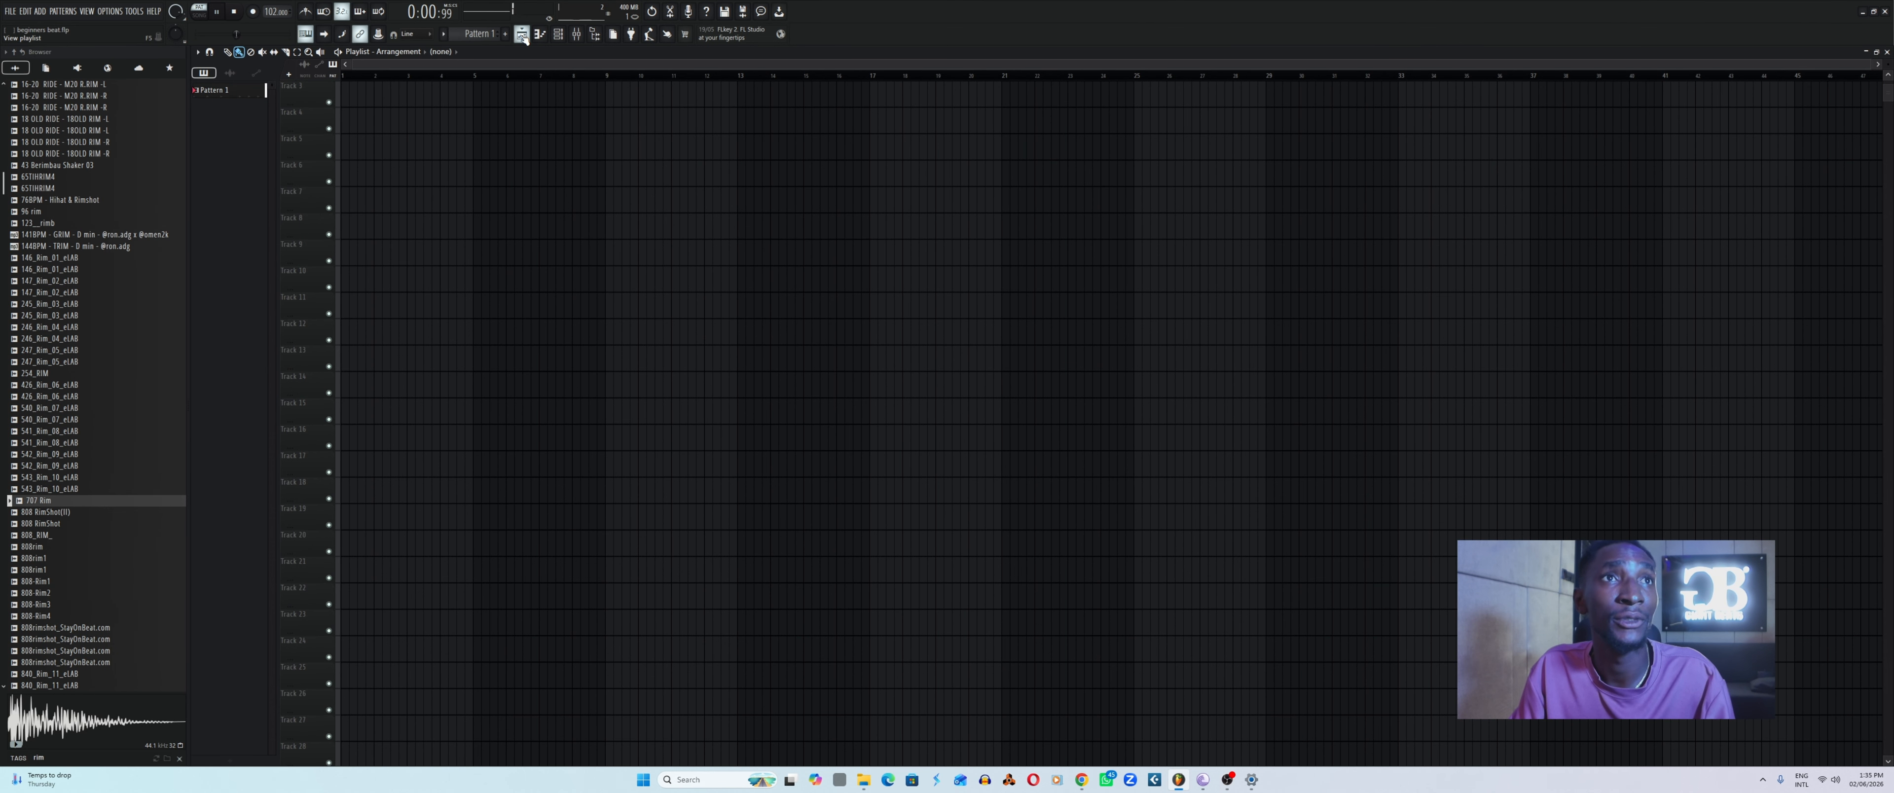
{"action": "key", "text": "space"}
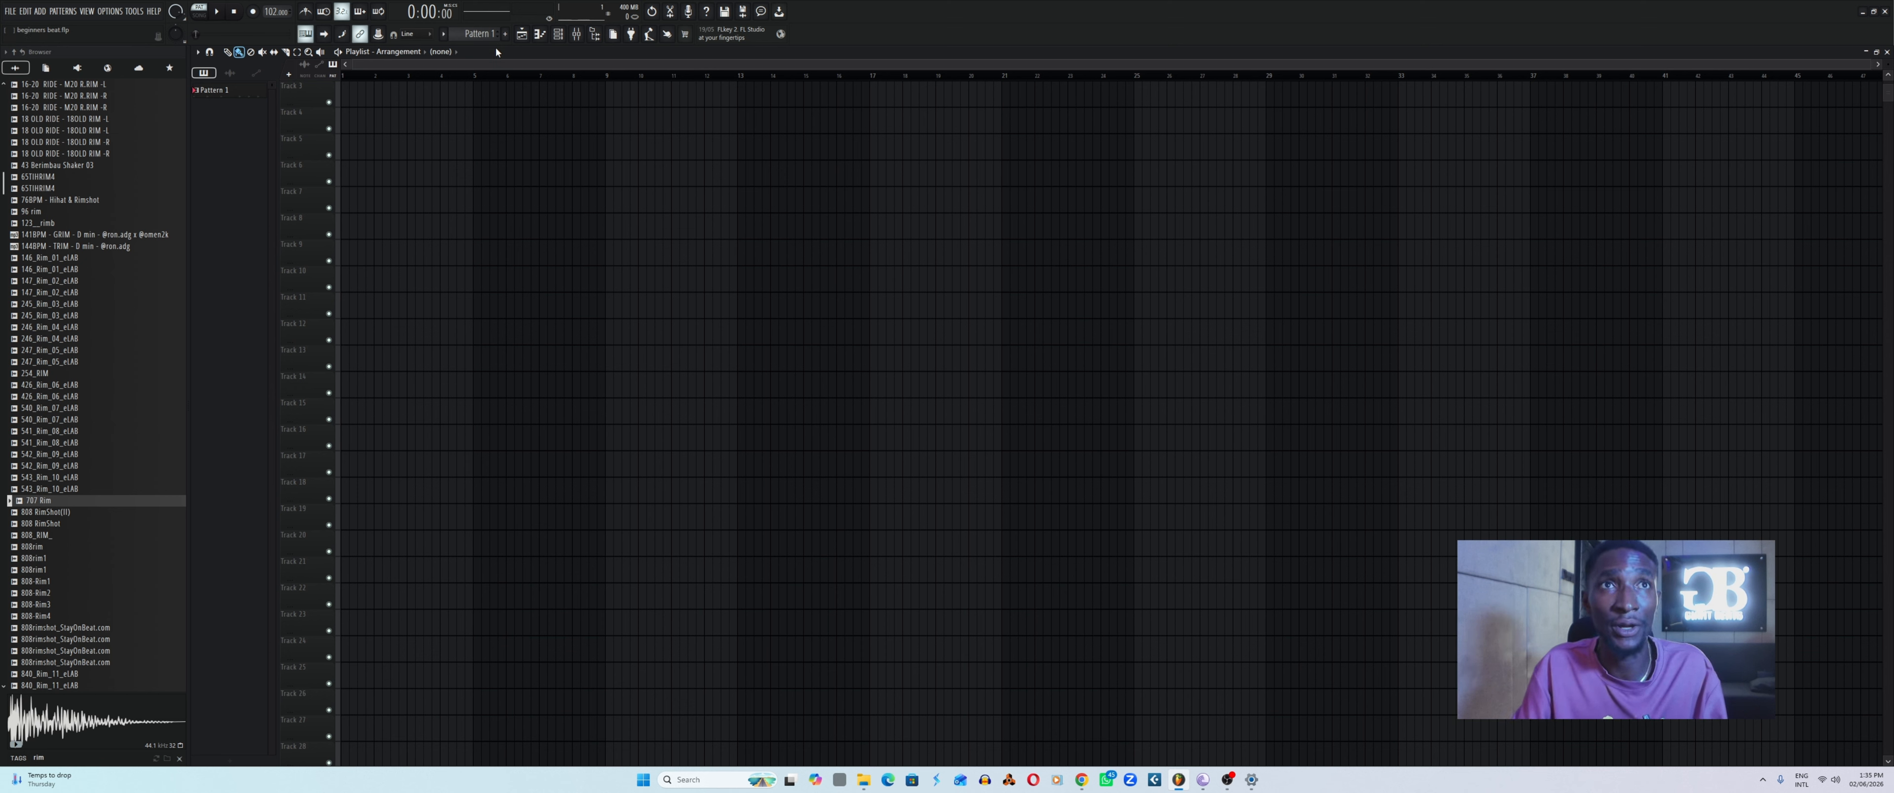
{"action": "left_click", "coordinate": [565, 35]}
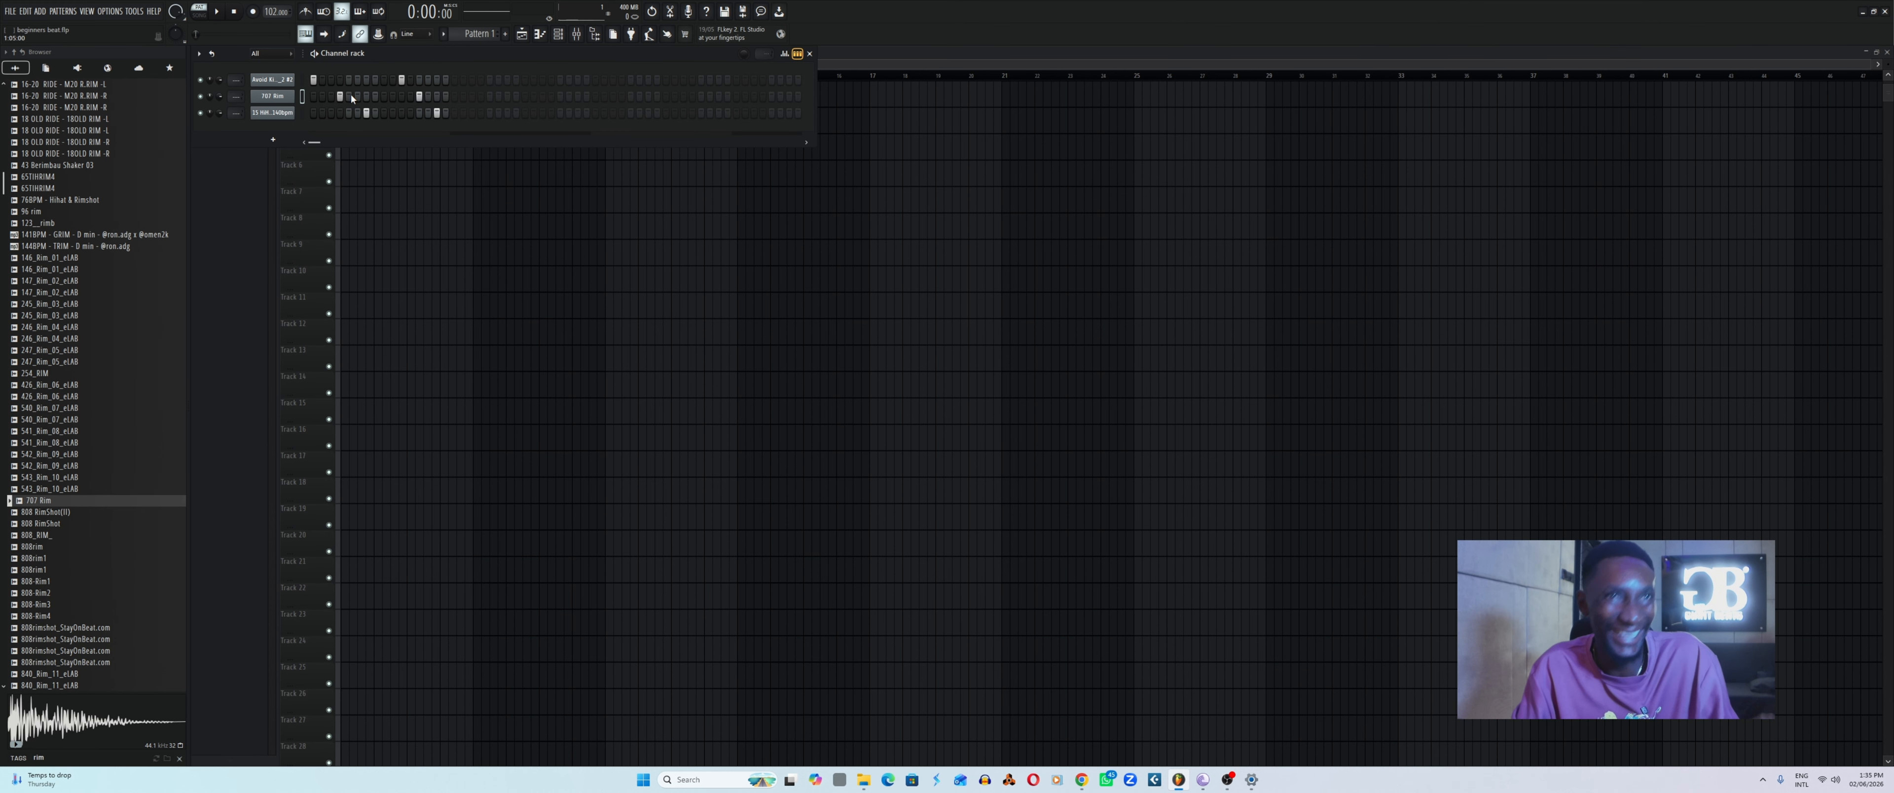
{"action": "left_click", "coordinate": [523, 36]}
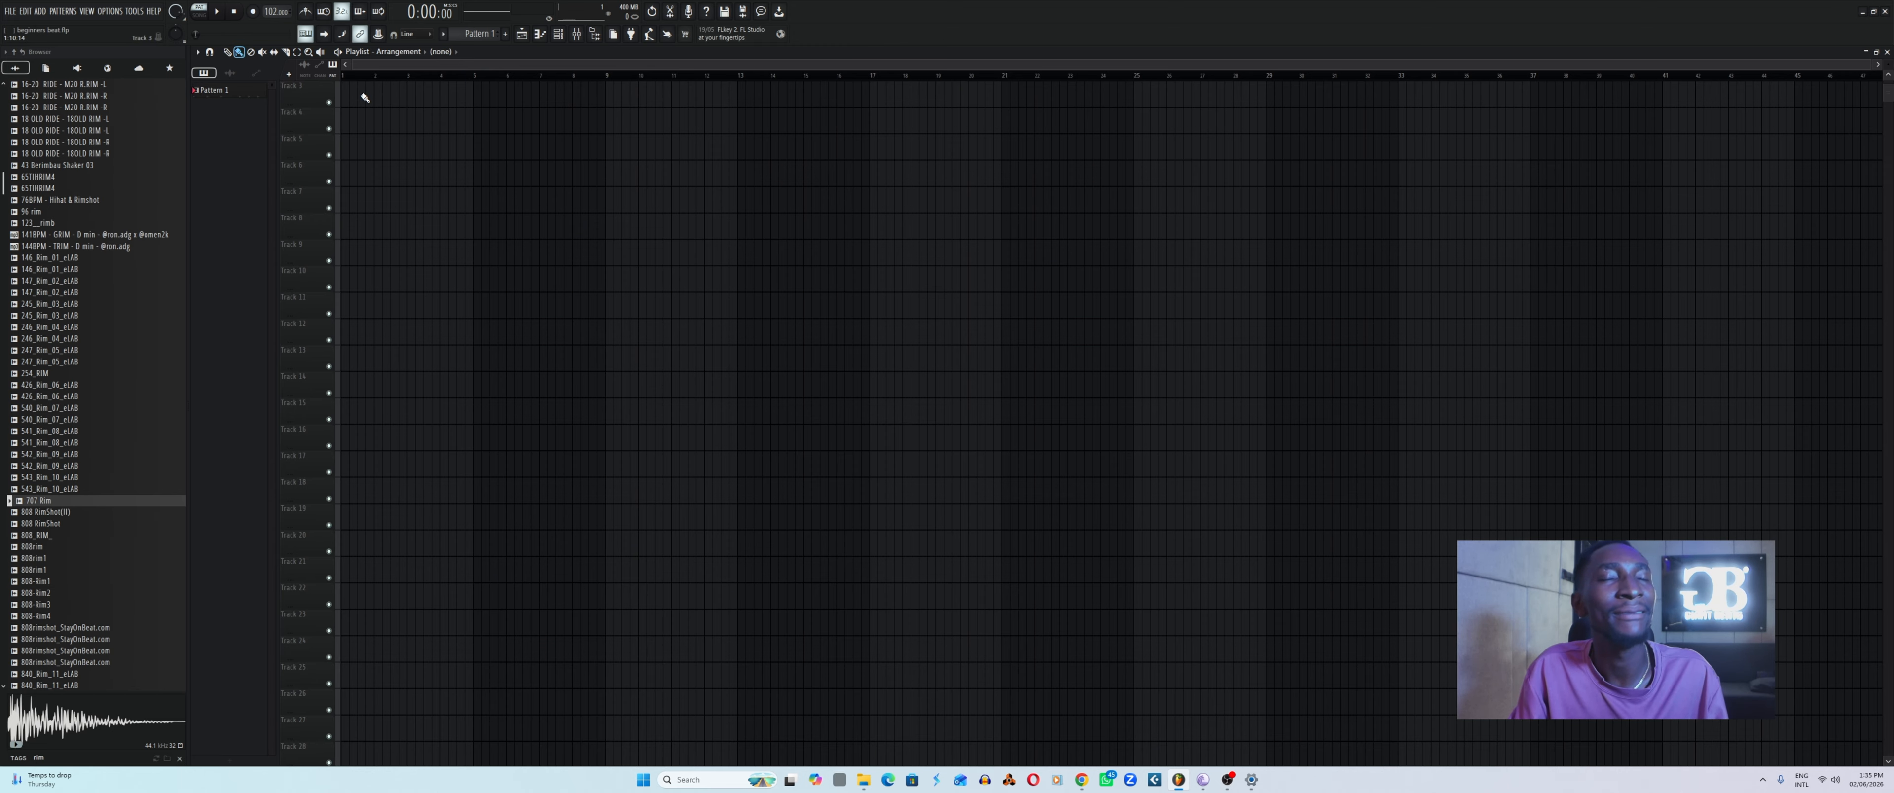
Place Pattern 1 at bar 1 of the playlist, delete the clip and check the channel rack once more.
{"action": "left_click_drag", "start_coordinate": [363, 95], "coordinate": [350, 94]}
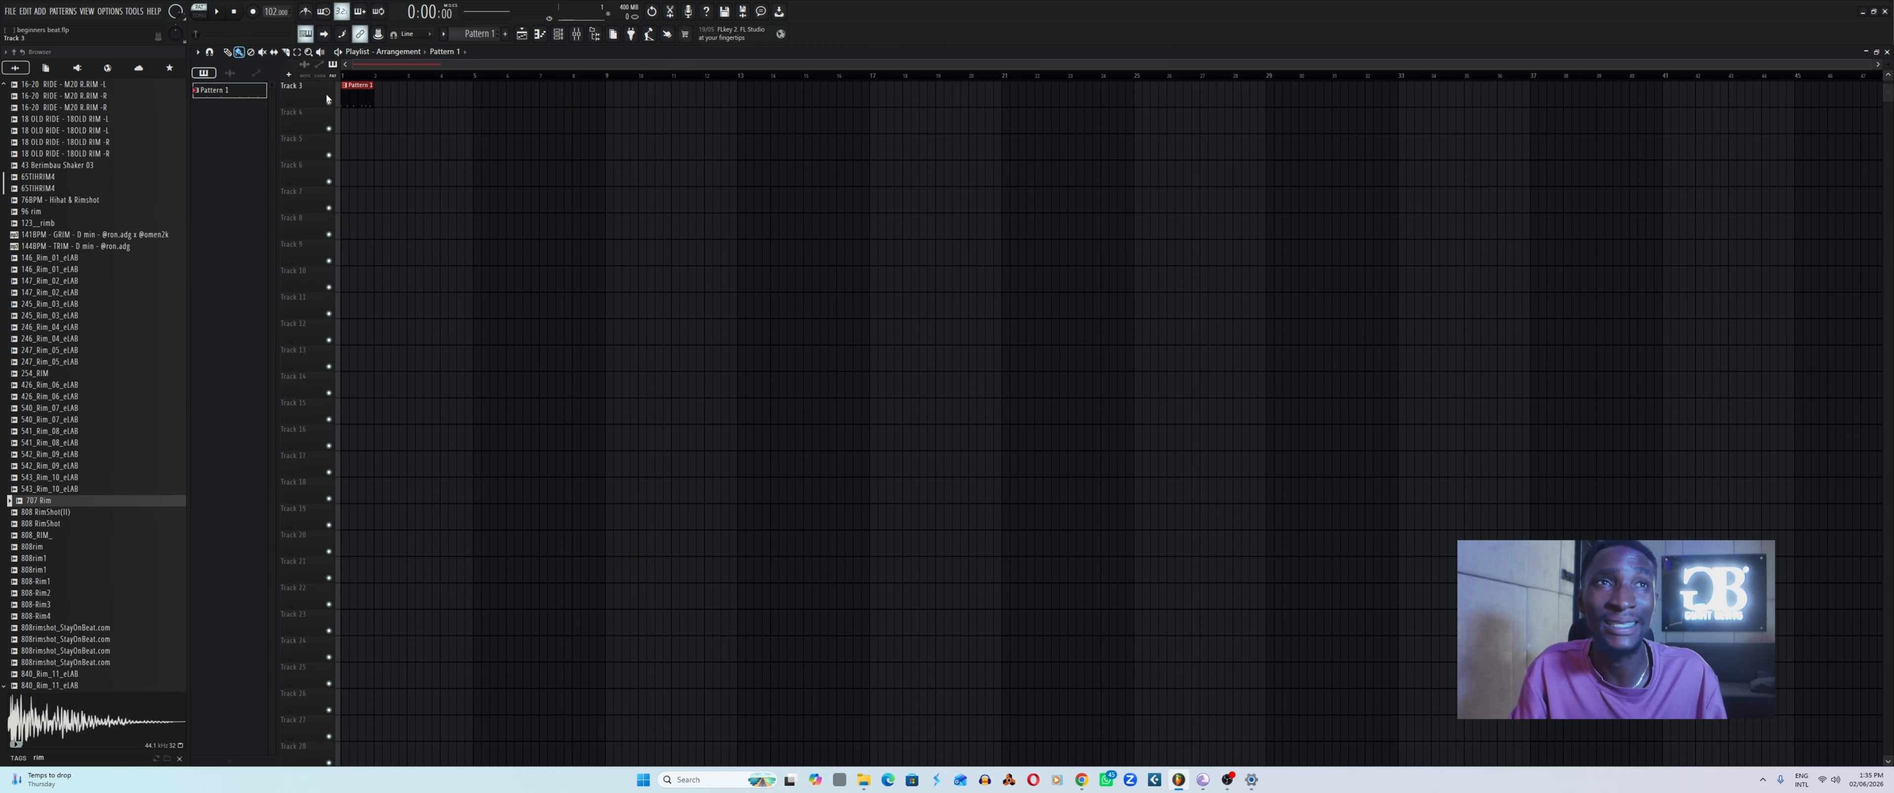
{"action": "right_click", "coordinate": [364, 96]}
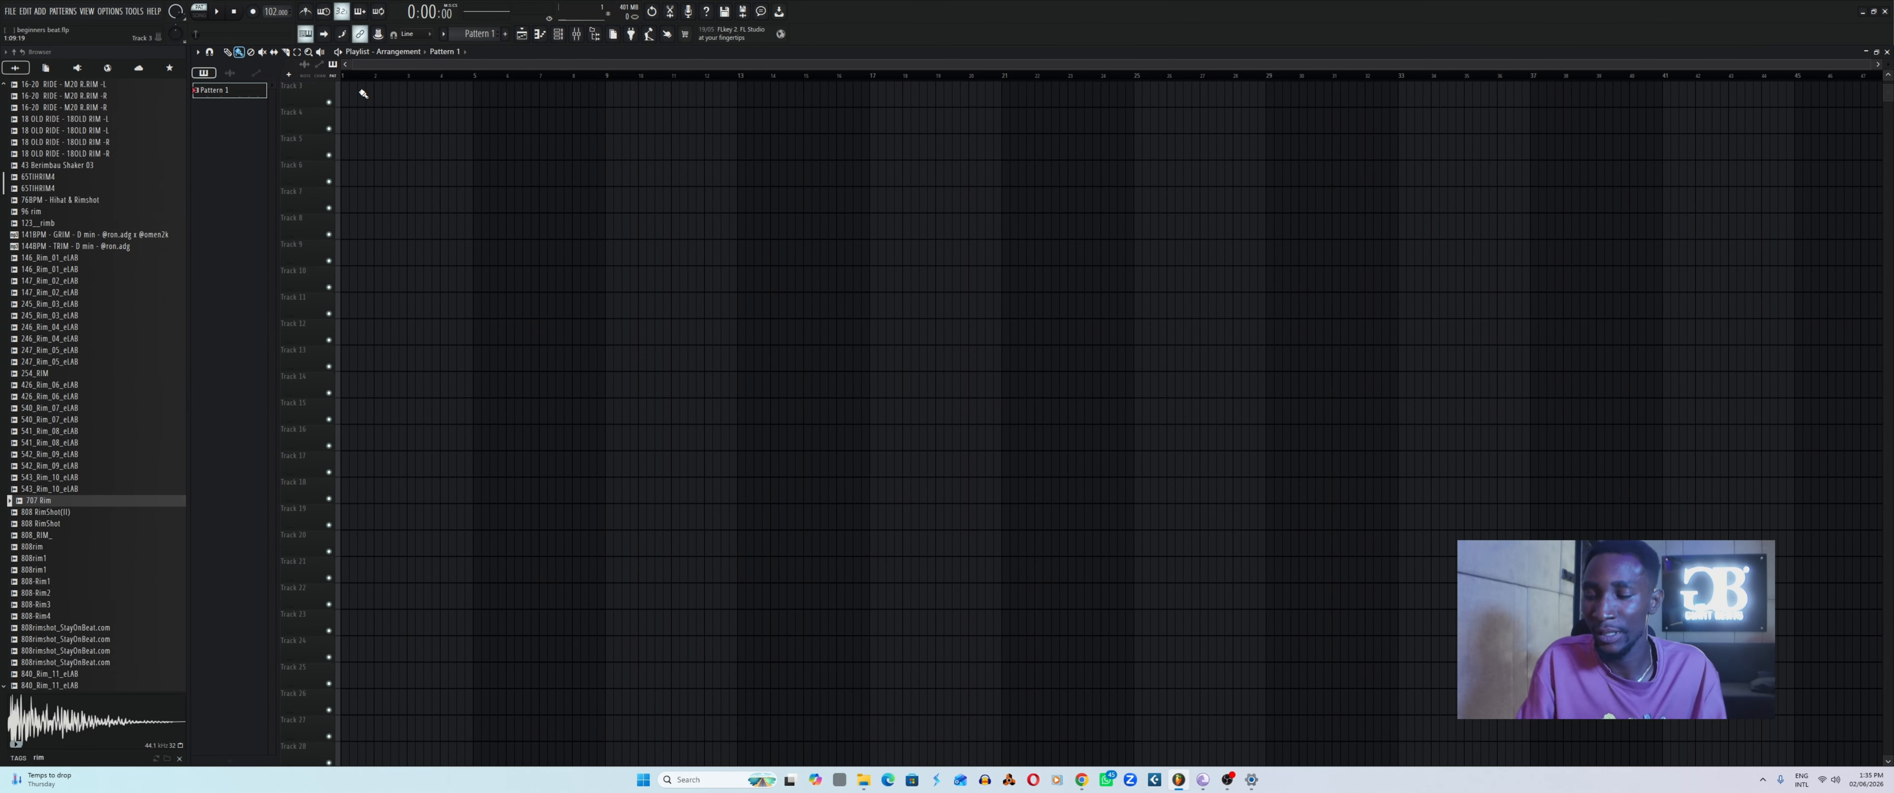
{"action": "left_click", "coordinate": [551, 35]}
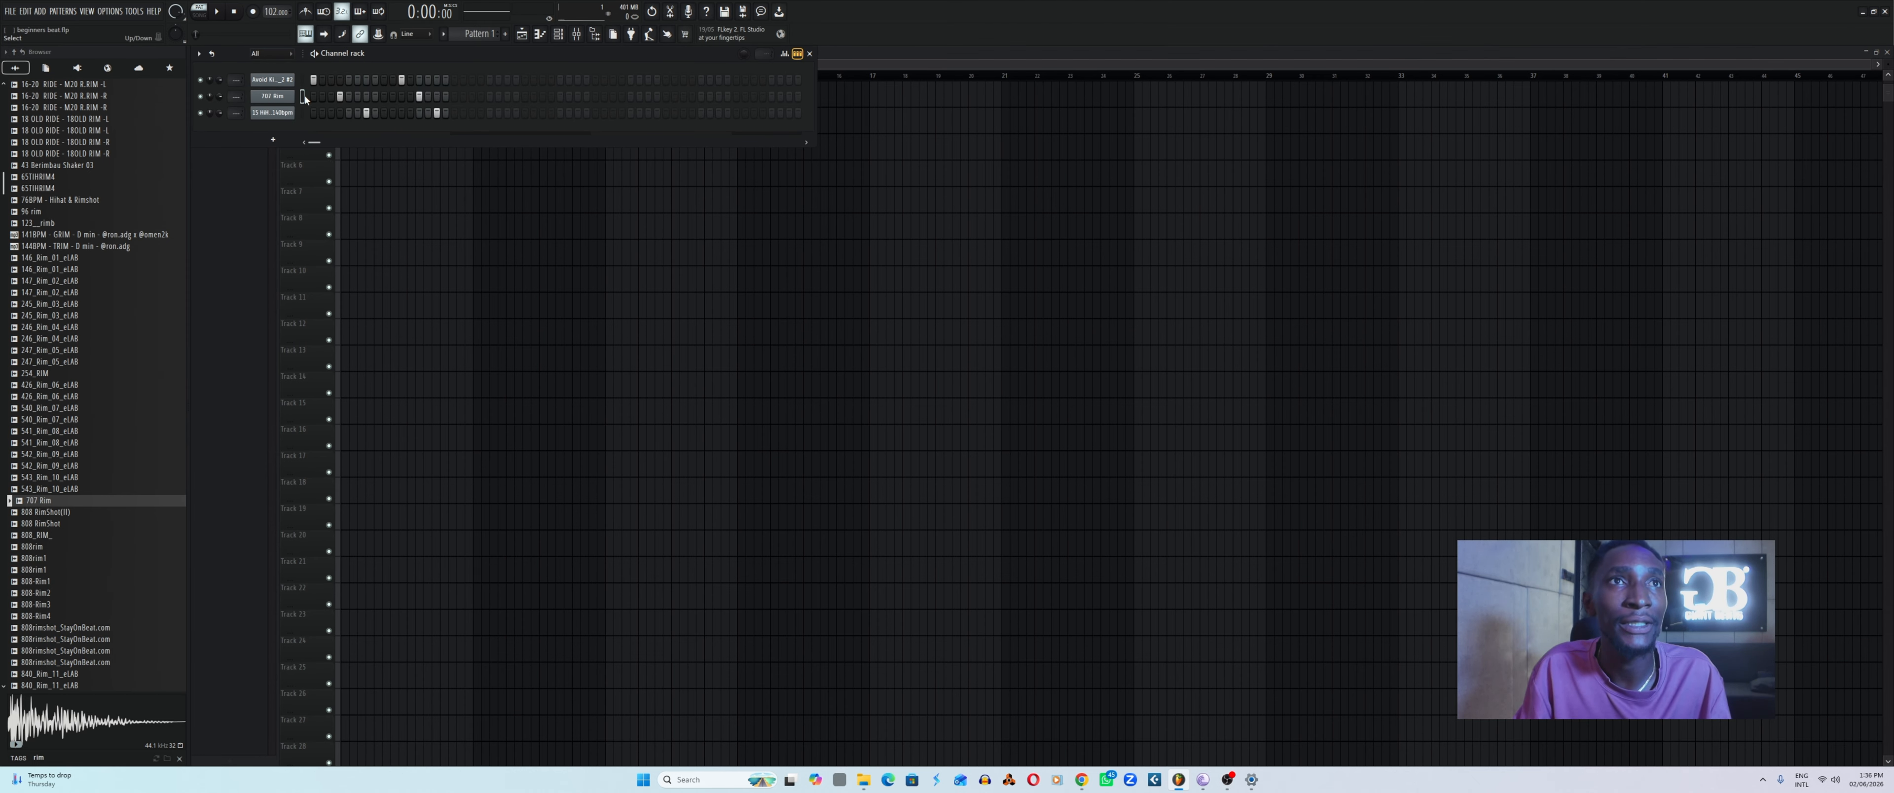
{"action": "key", "text": "F6"}
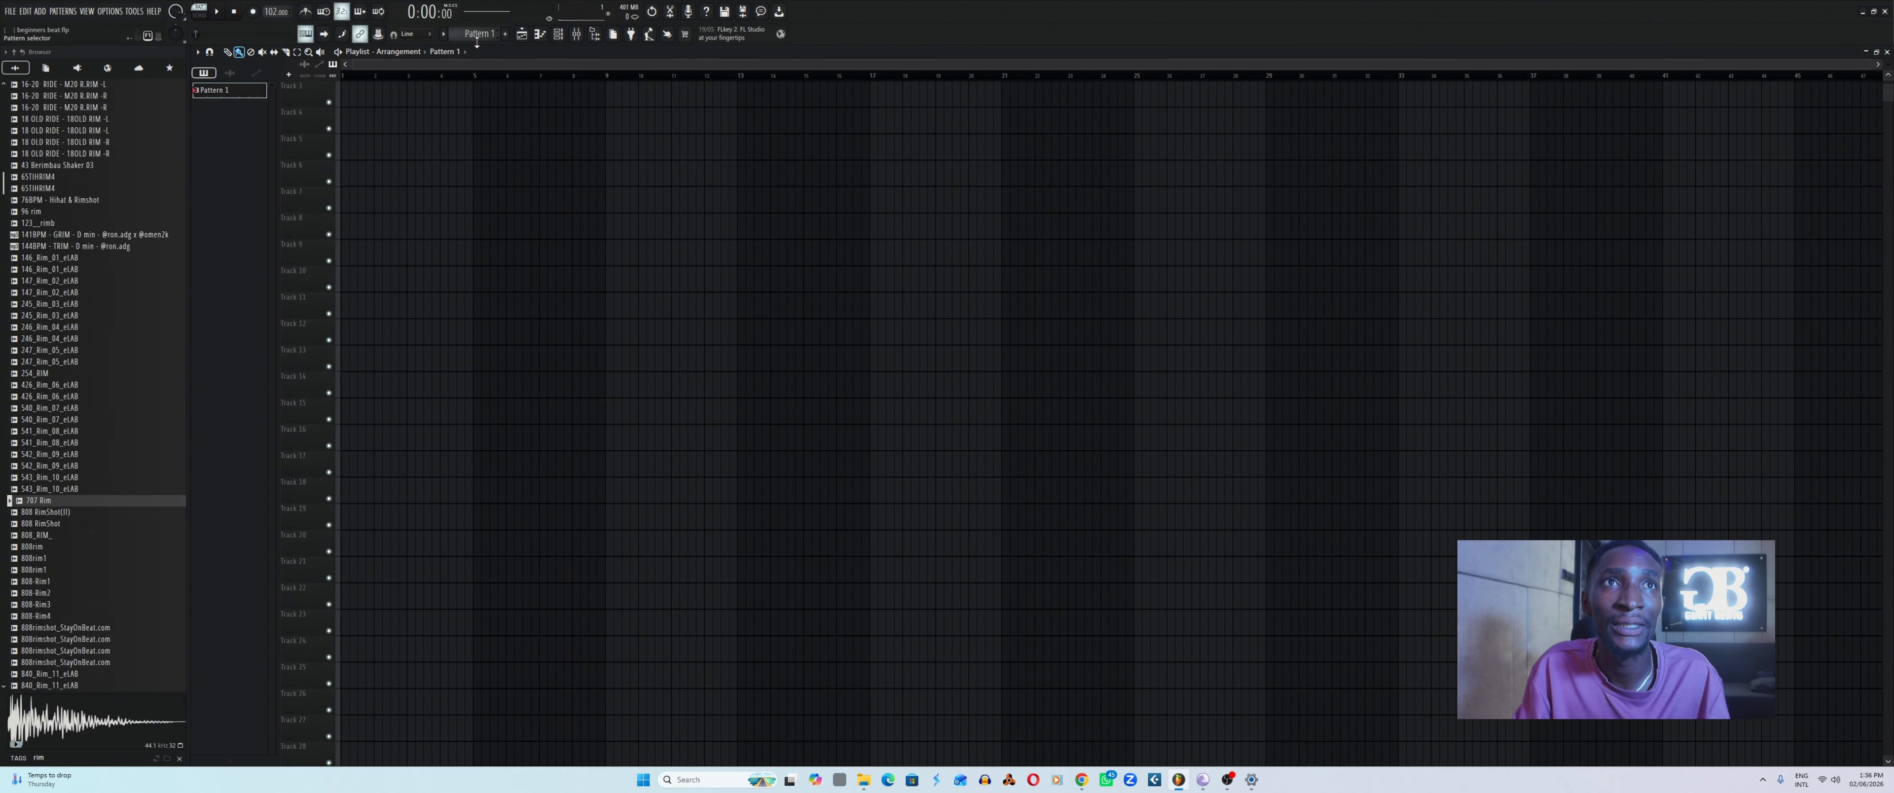
Place Pattern 1 at bar 1 of the topmost visible playlist track and briefly play it.
{"action": "left_click", "coordinate": [361, 96]}
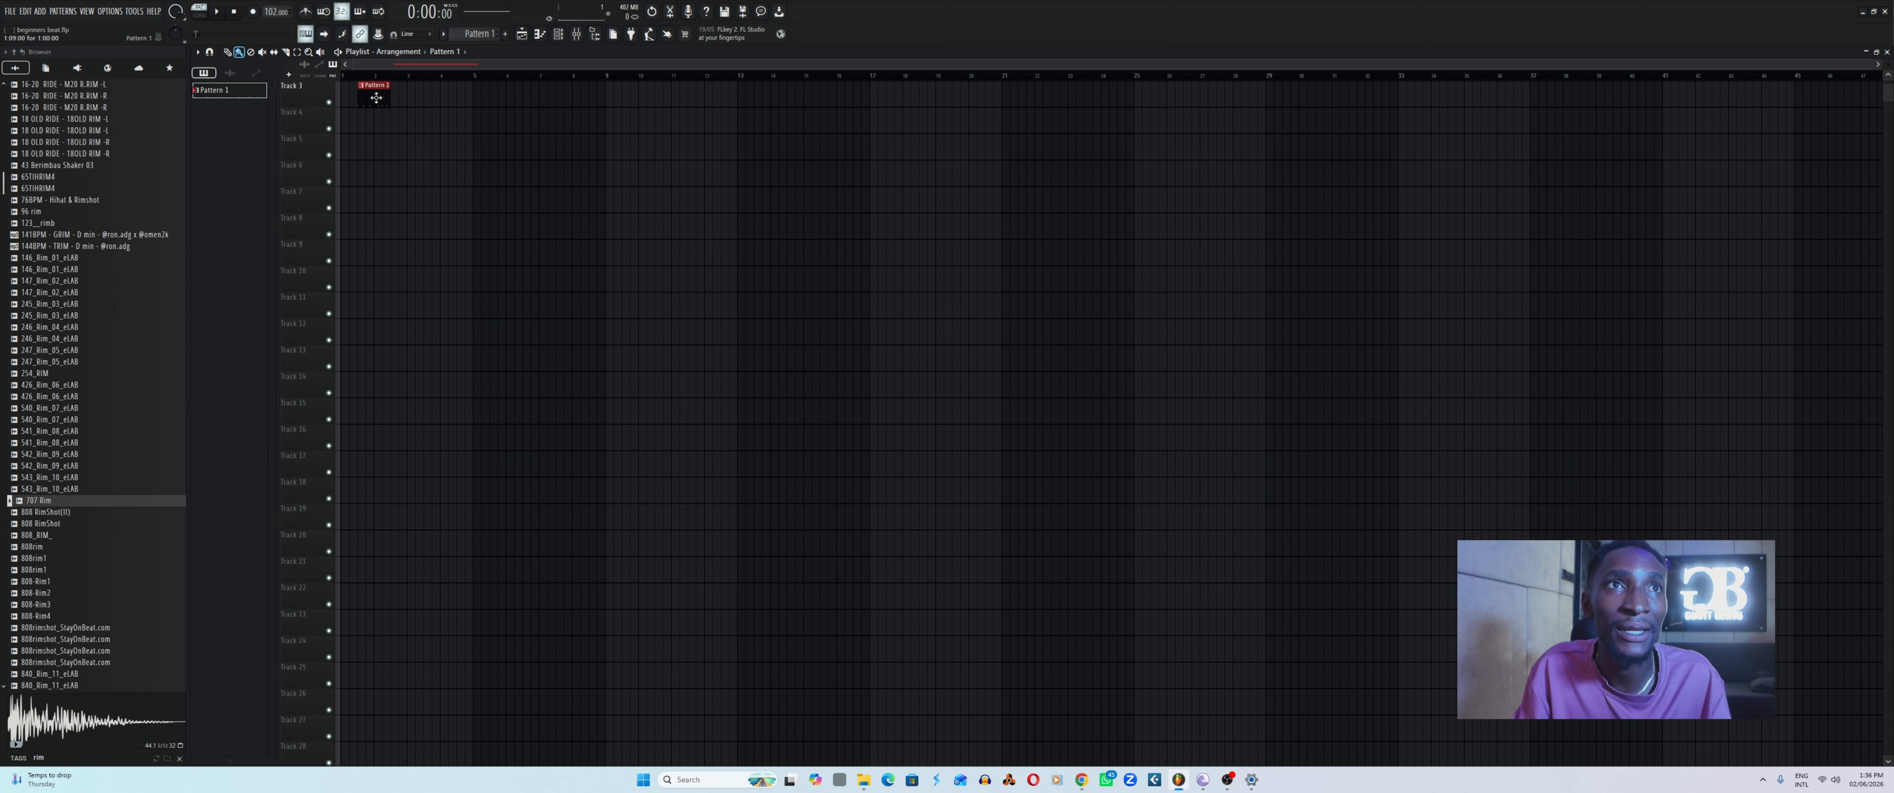
{"action": "left_click_drag", "start_coordinate": [376, 98], "coordinate": [350, 101]}
{"action": "key", "text": "space"}
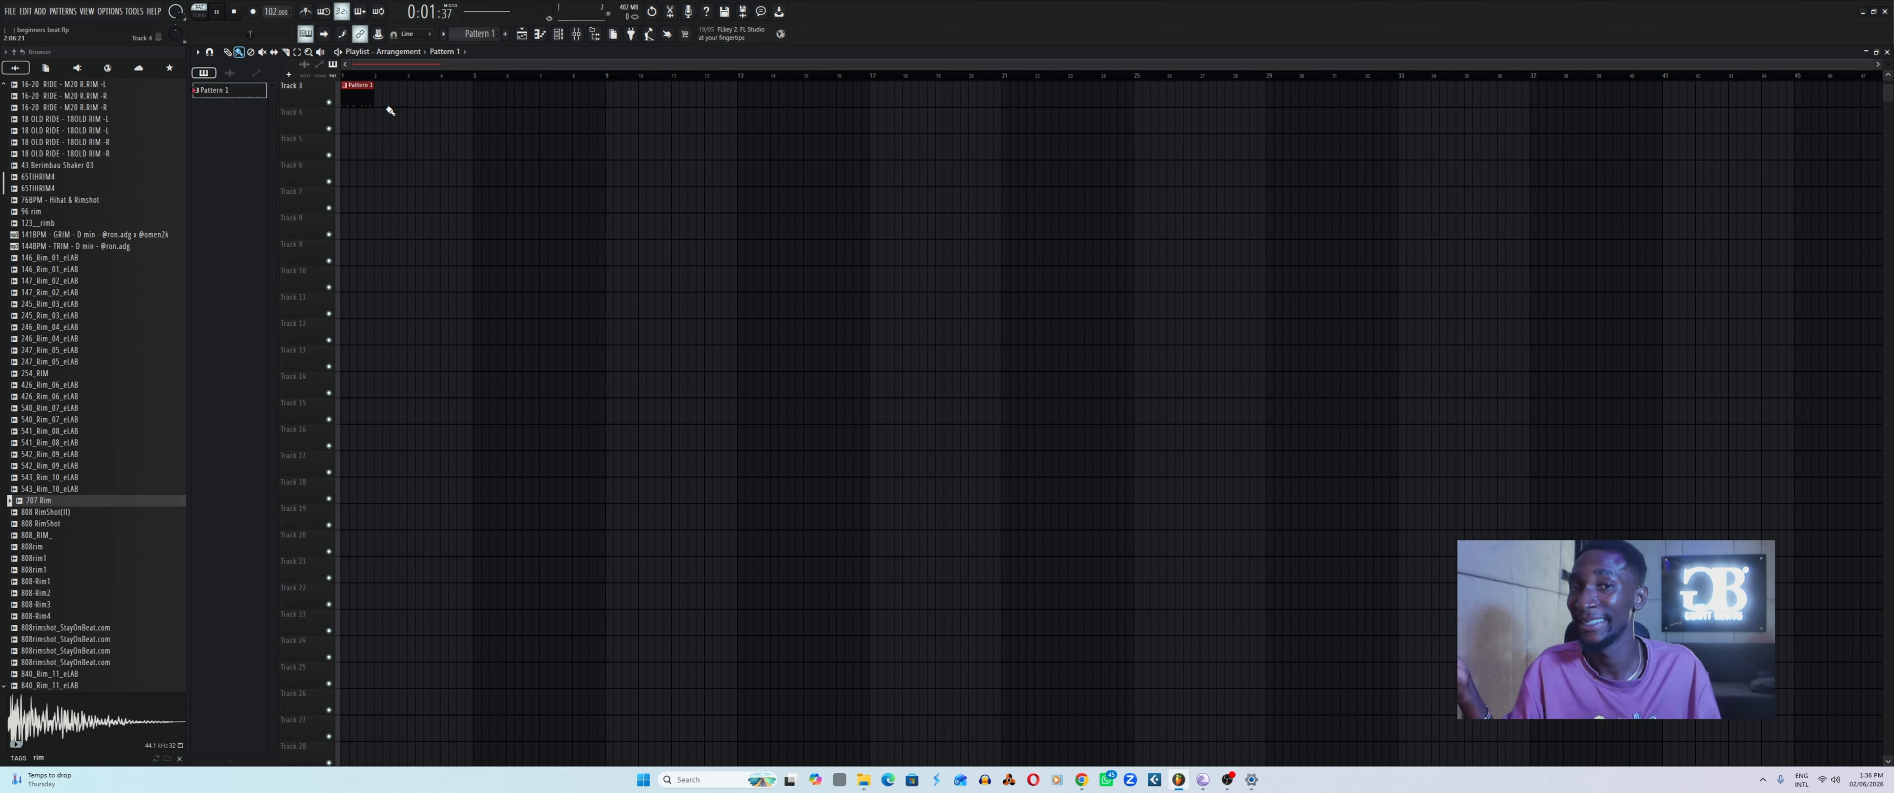
{"action": "key", "text": "space"}
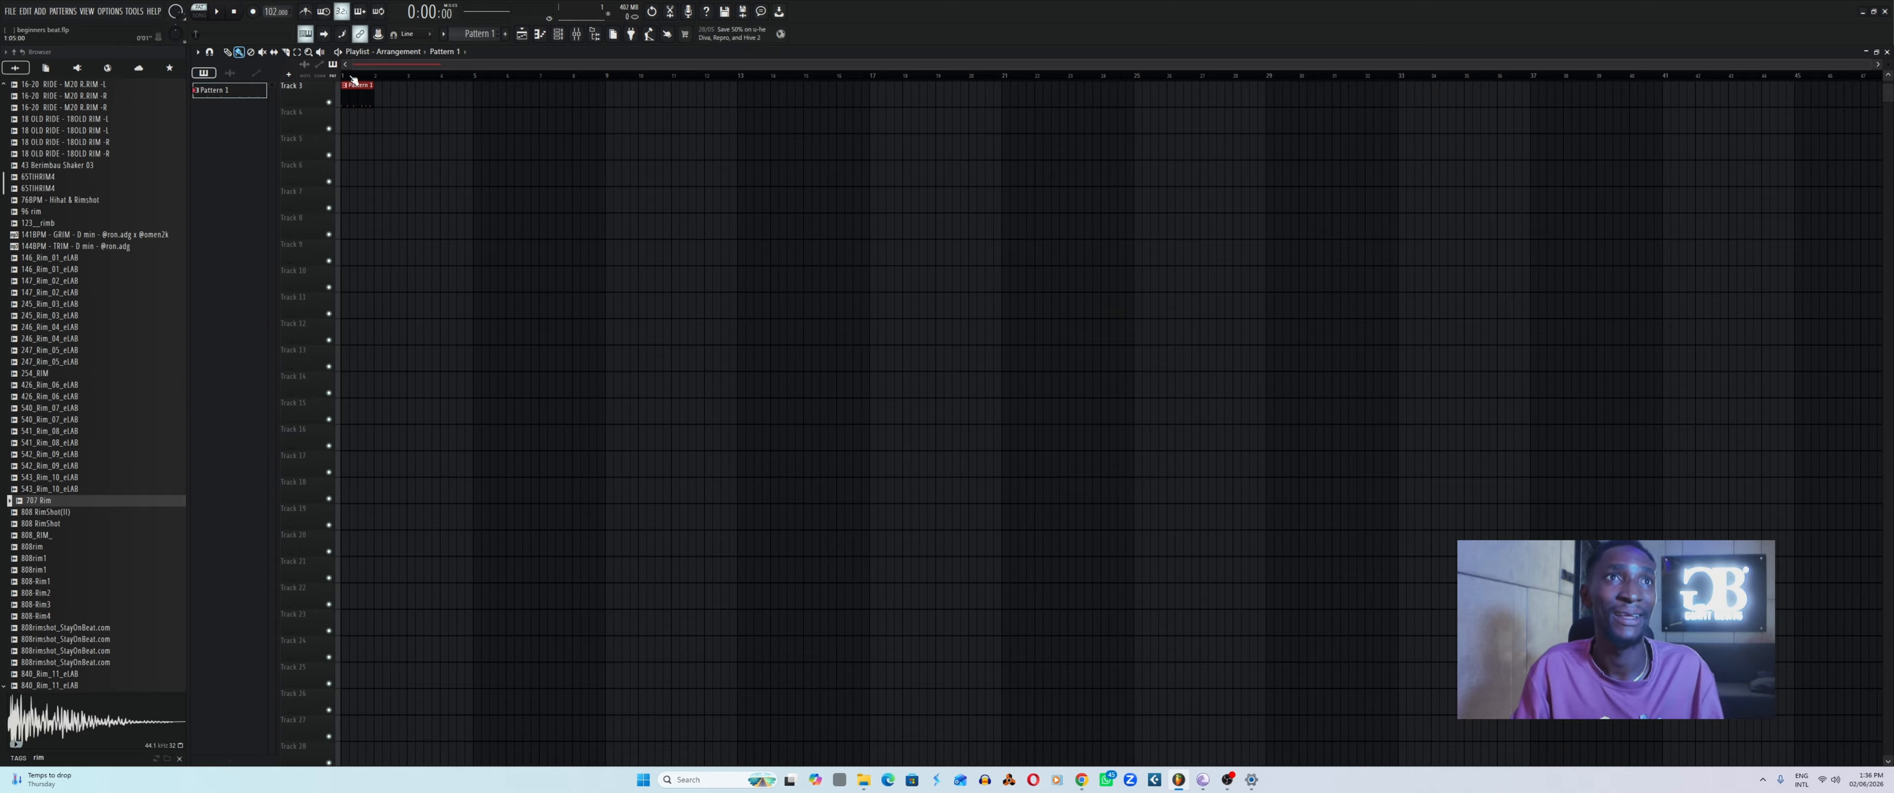
Look through the channel rack, piano roll and mixer windows and return to the playlist.
{"action": "left_click", "coordinate": [521, 34]}
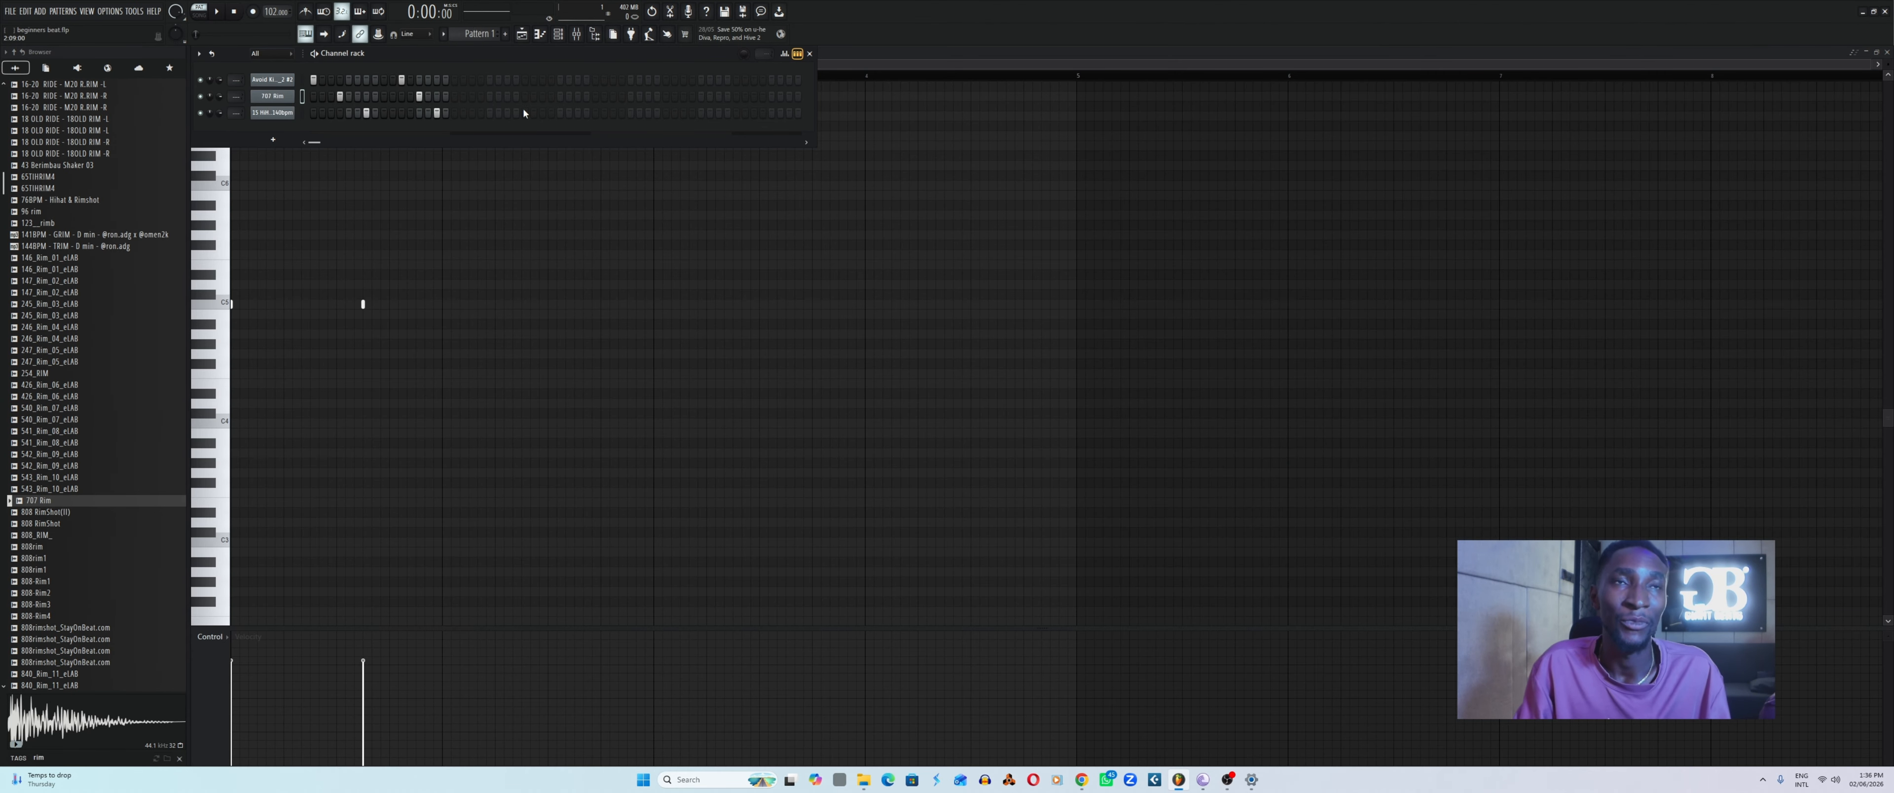
{"action": "left_click", "coordinate": [559, 35]}
{"action": "left_click", "coordinate": [522, 34]}
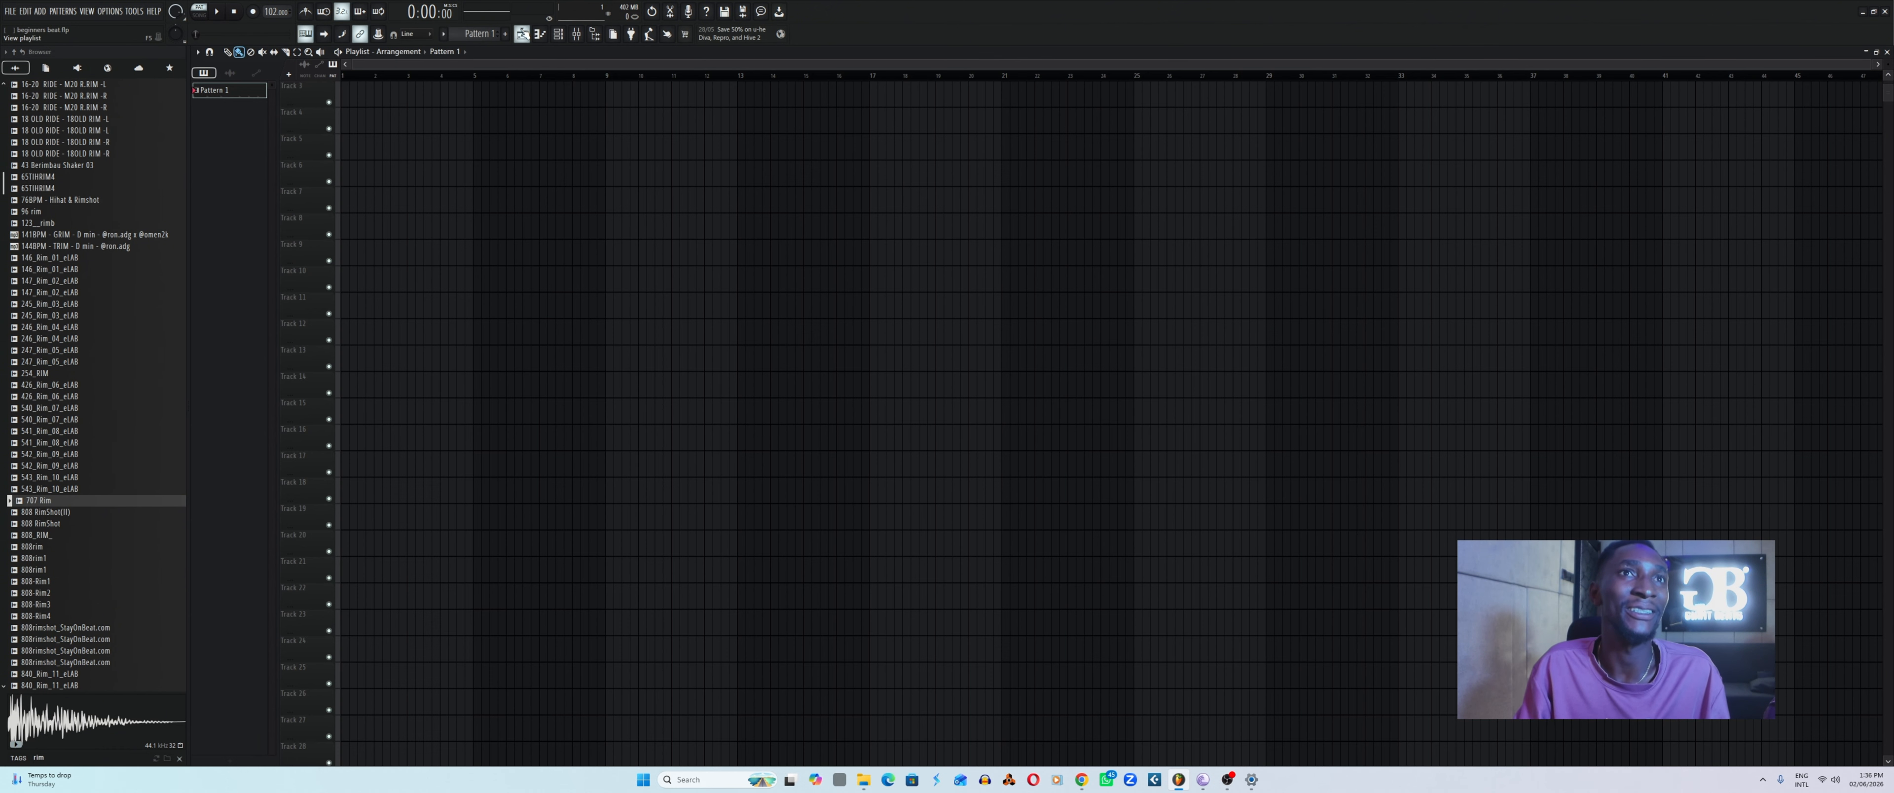
{"action": "left_click", "coordinate": [578, 37]}
{"action": "left_click", "coordinate": [578, 37]}
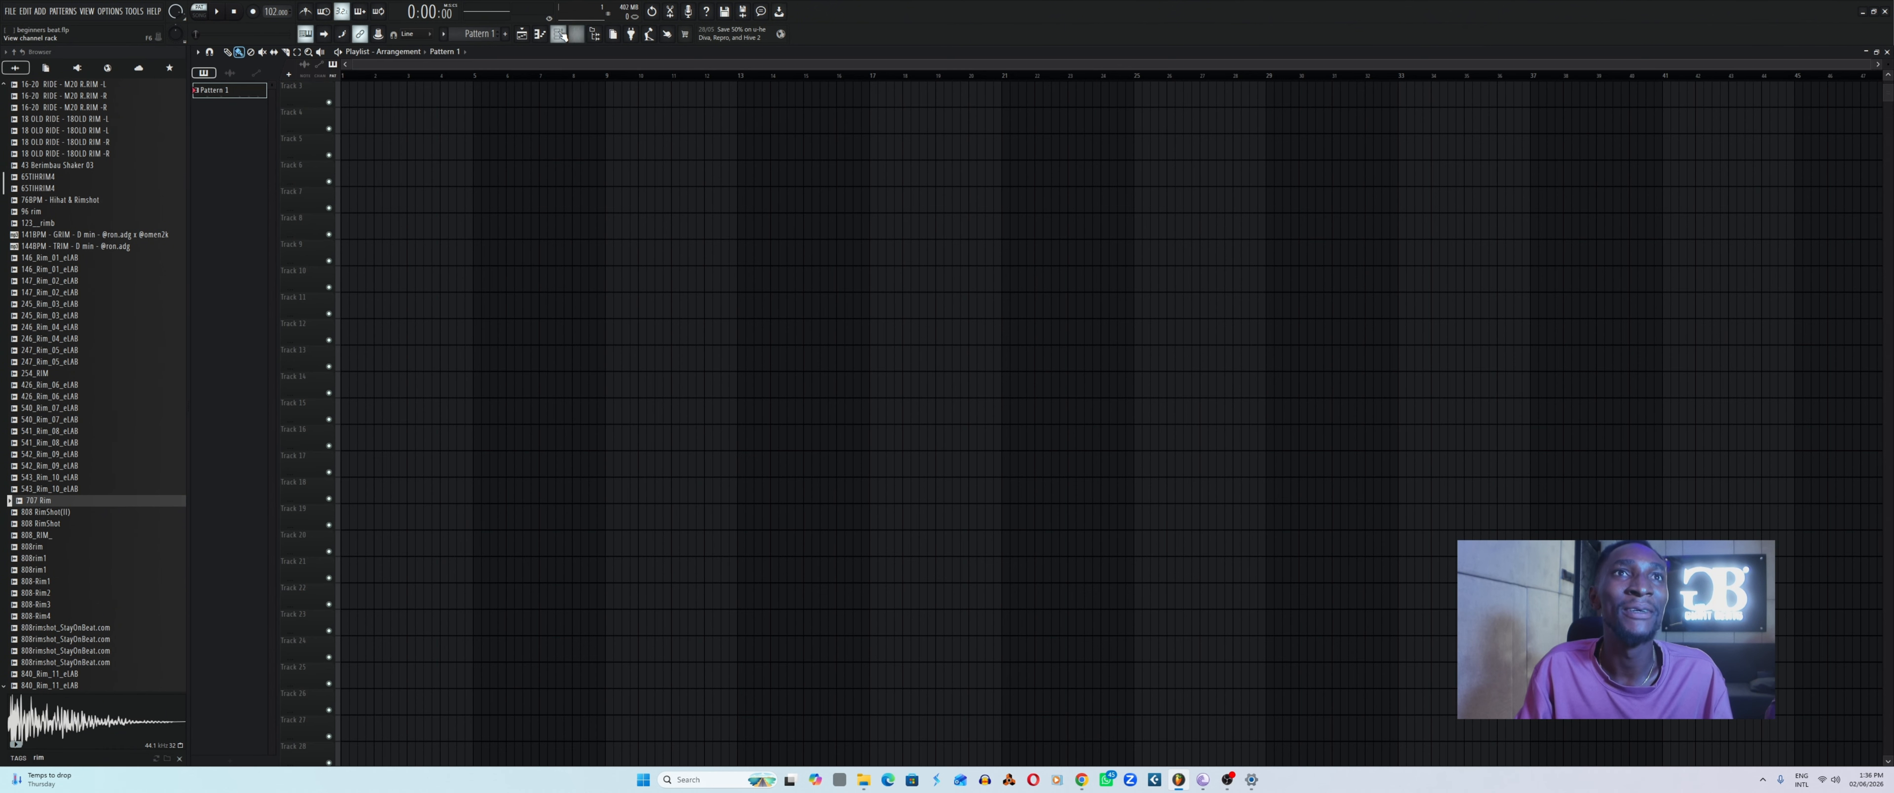
{"action": "left_click", "coordinate": [559, 34]}
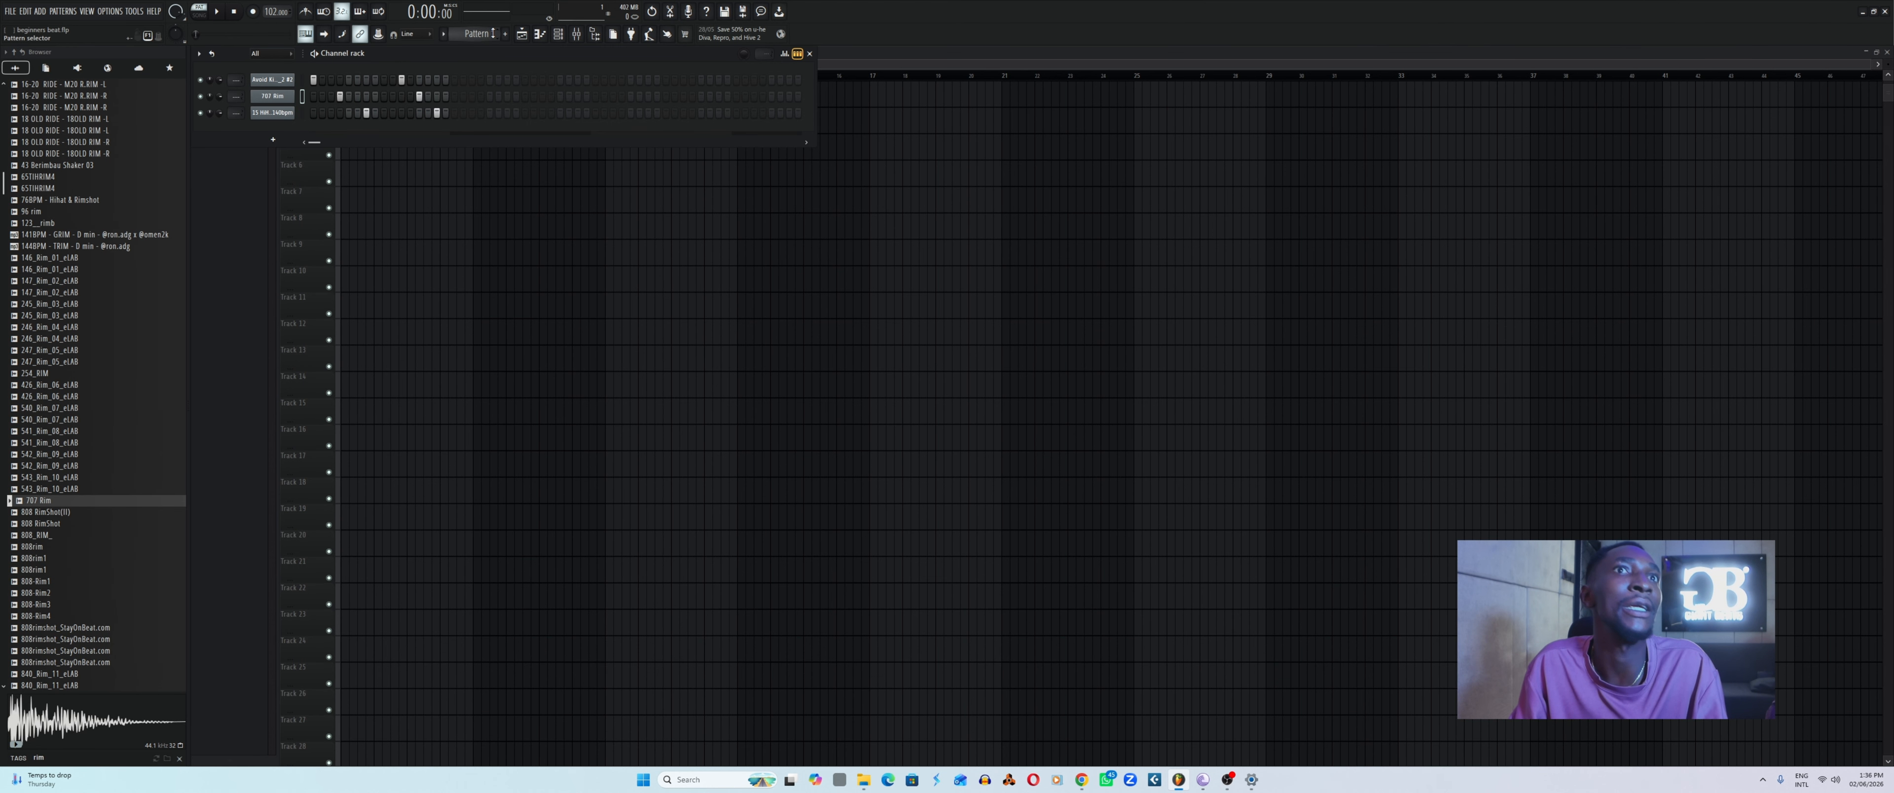
{"action": "left_click", "coordinate": [522, 34]}
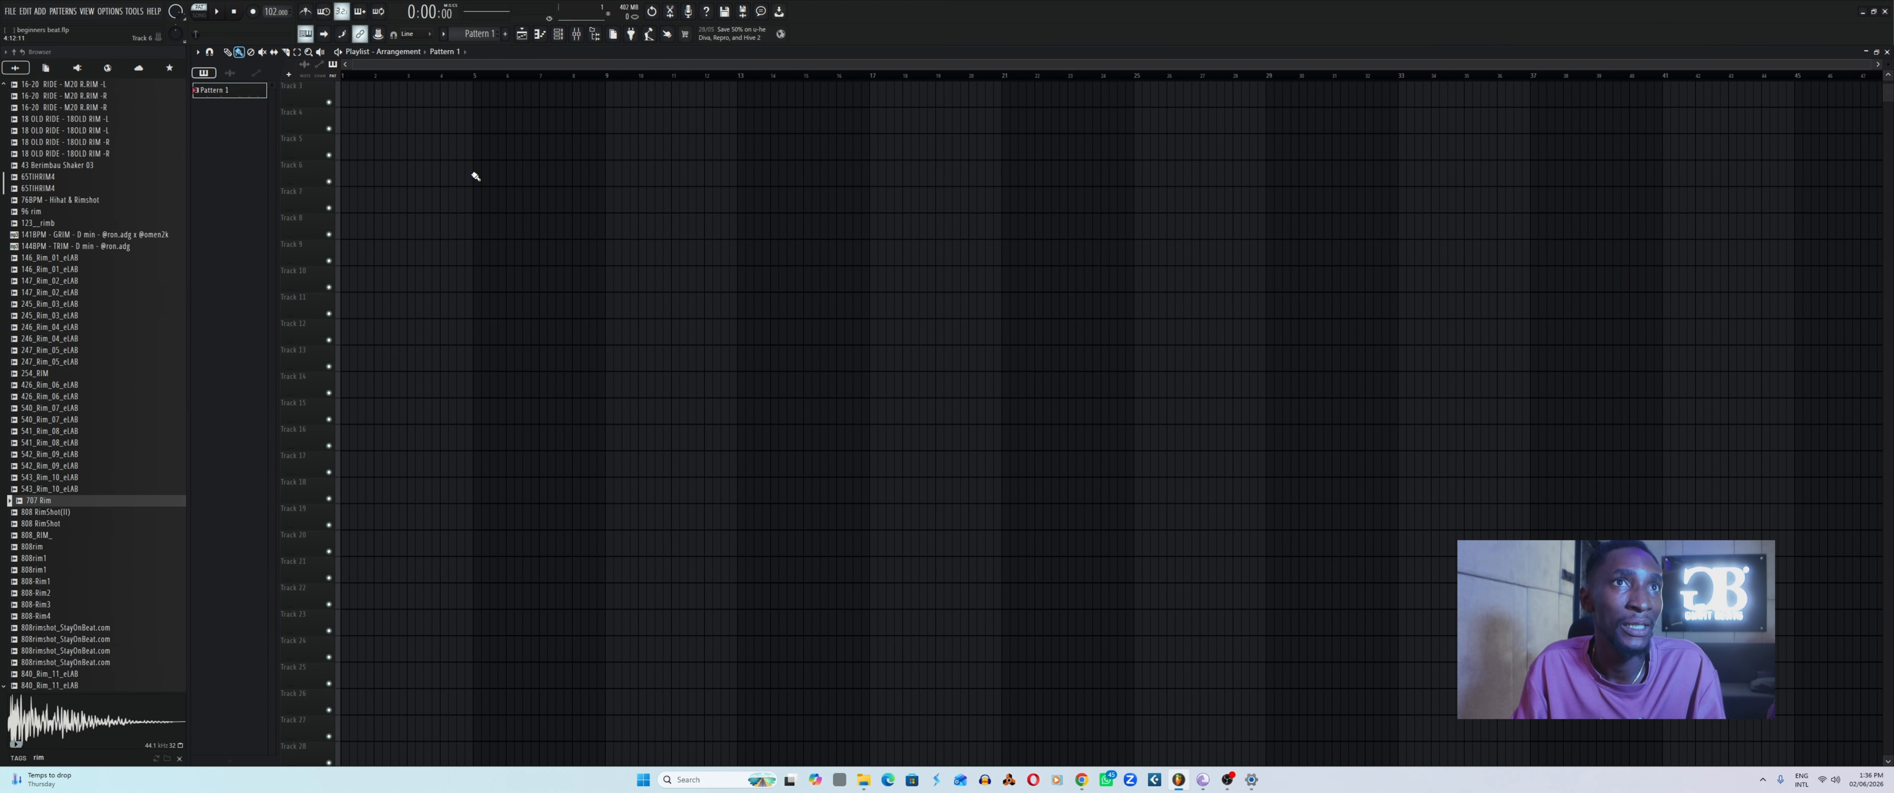
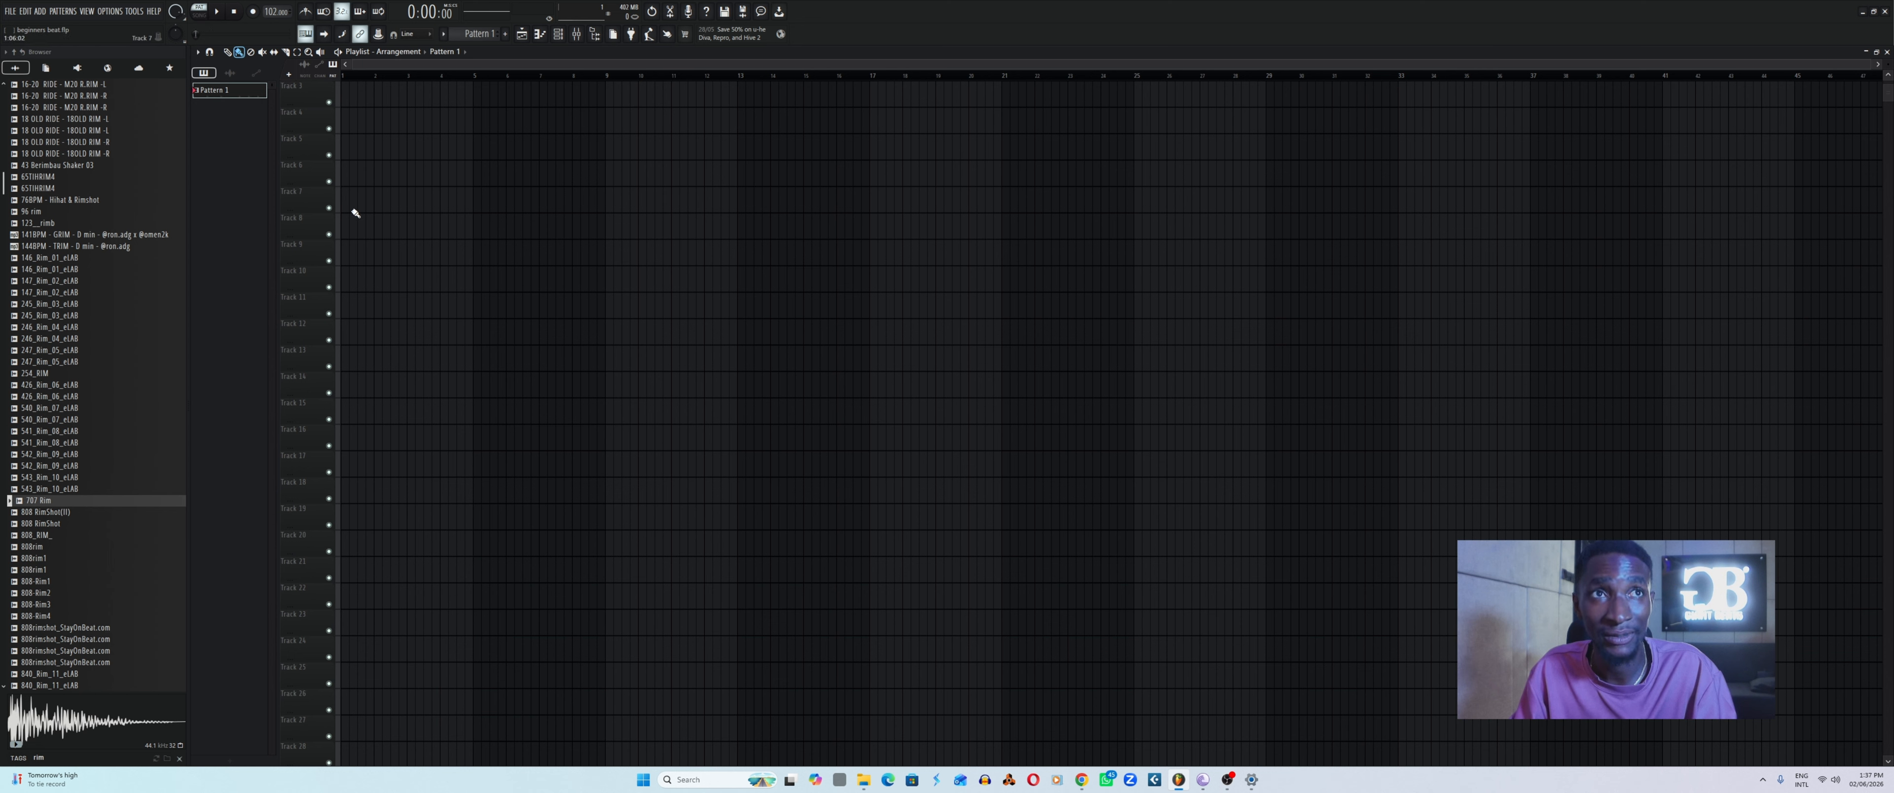
Place a Pattern 1 clip at bar 1 of the topmost visible playlist track and play it briefly.
{"action": "left_click", "coordinate": [357, 93]}
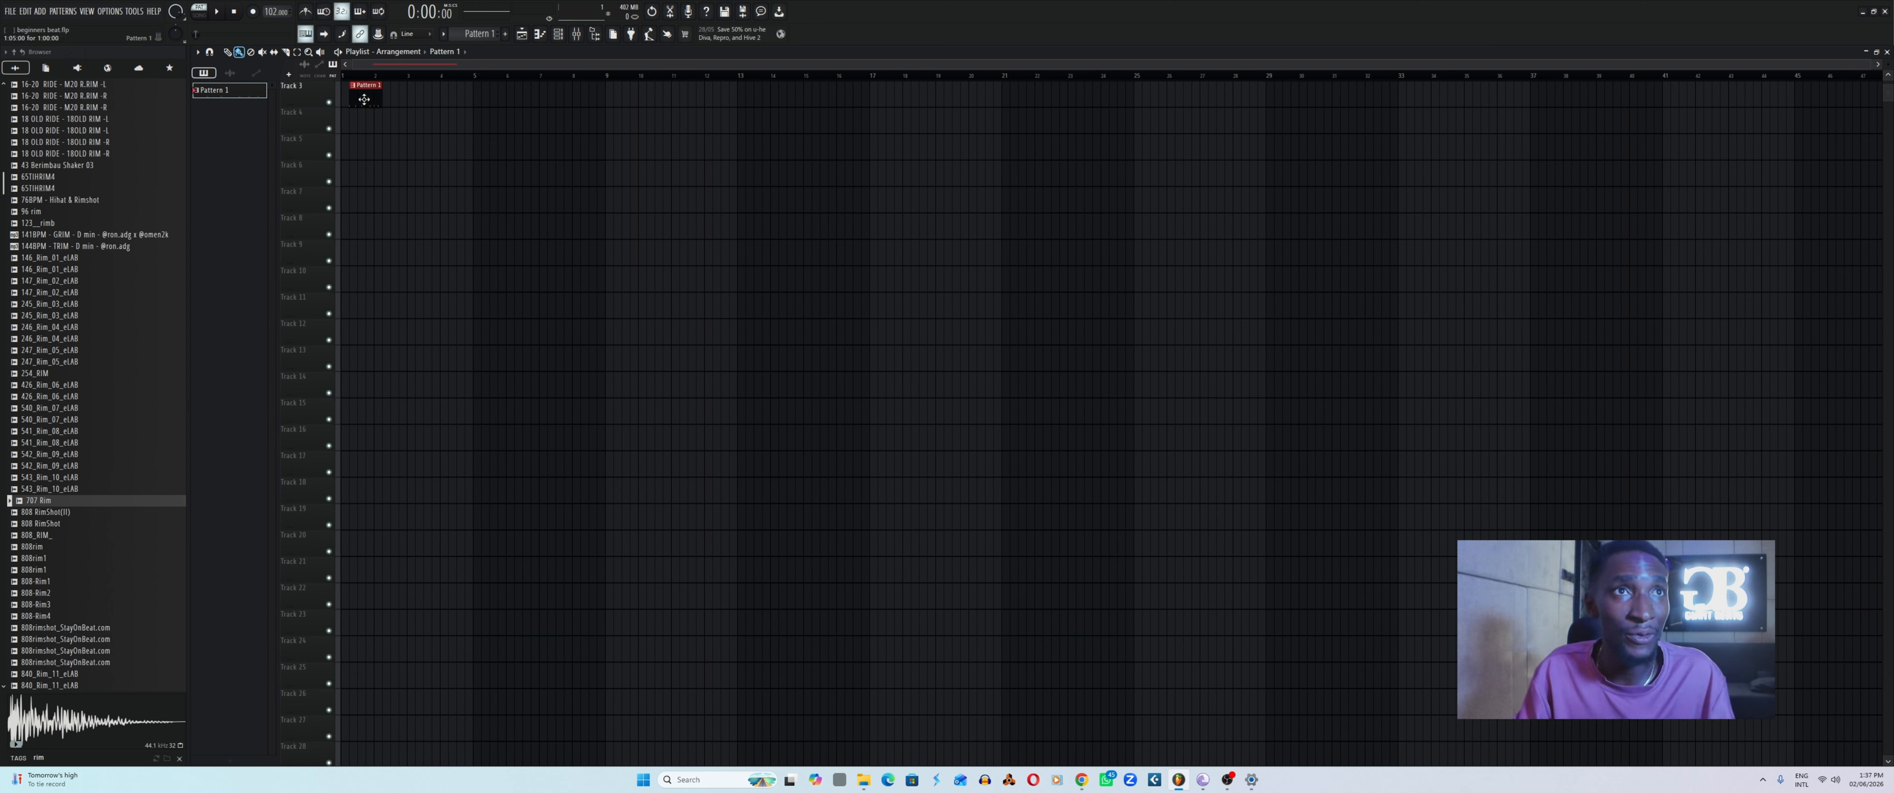
{"action": "key", "text": "space"}
{"action": "key", "text": "space"}
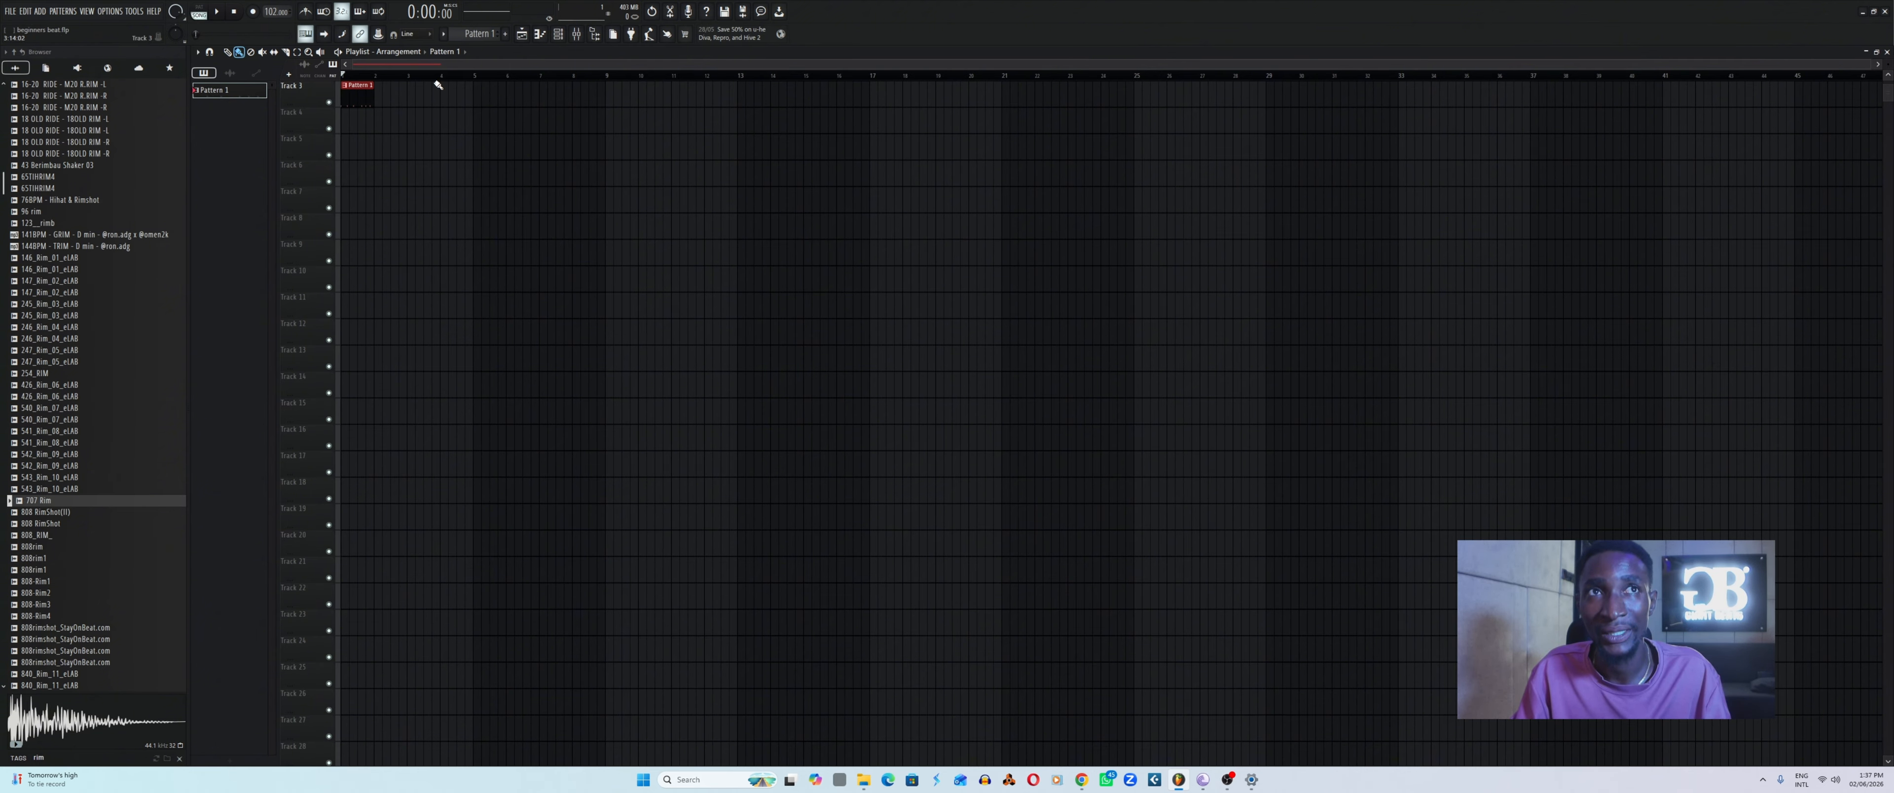
{"action": "key", "text": "space"}
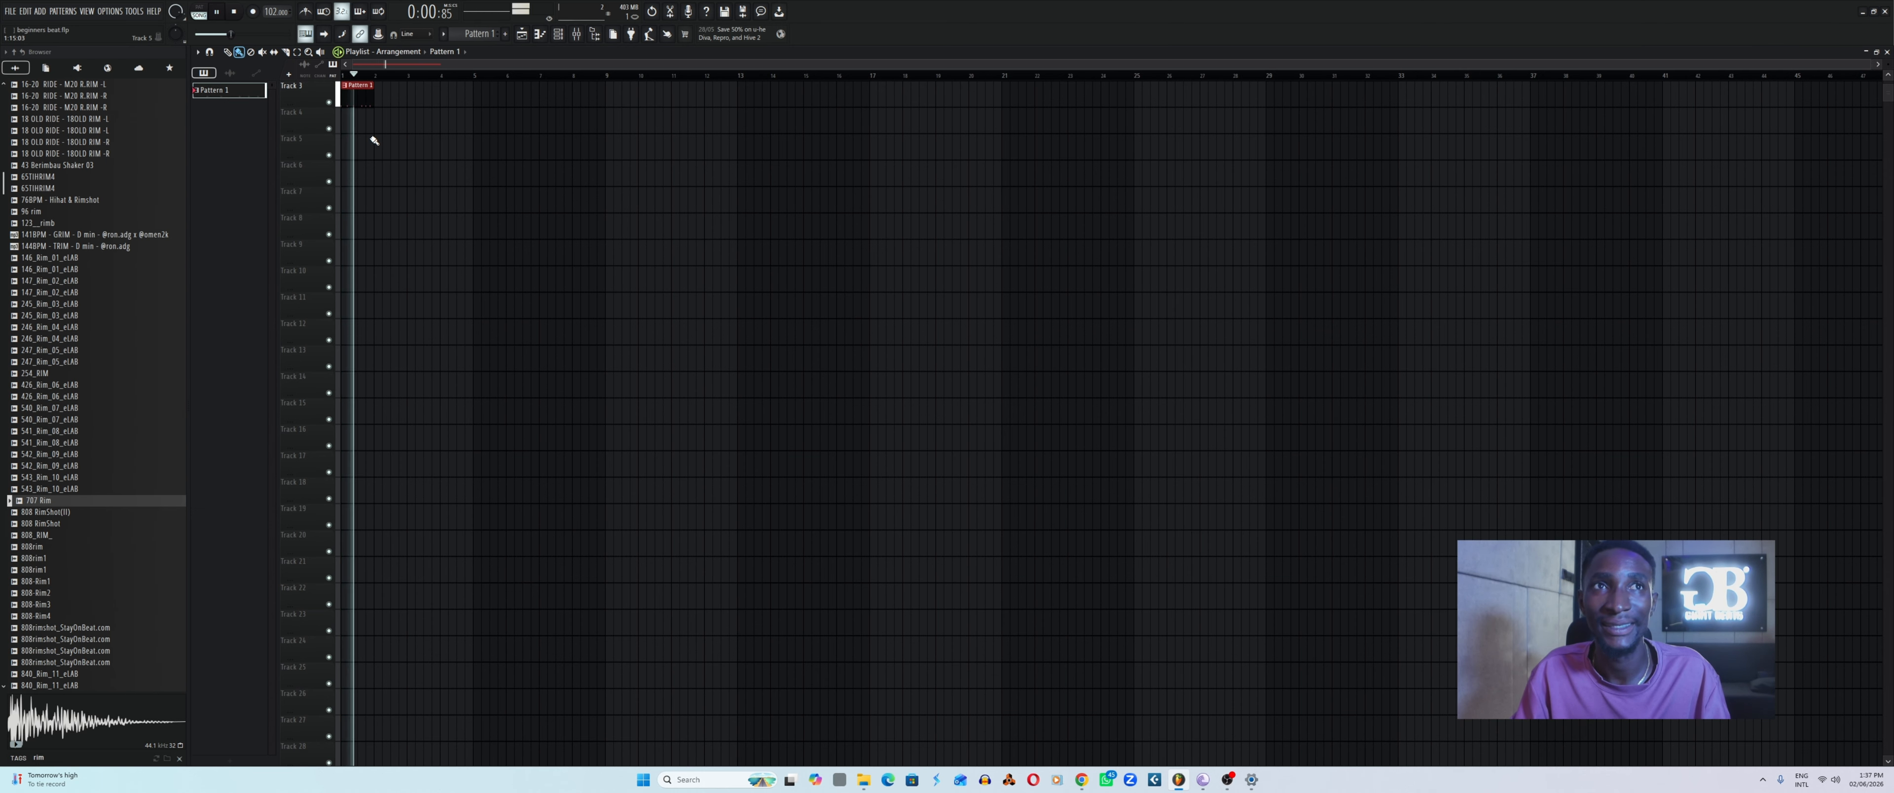
{"action": "key", "text": "space"}
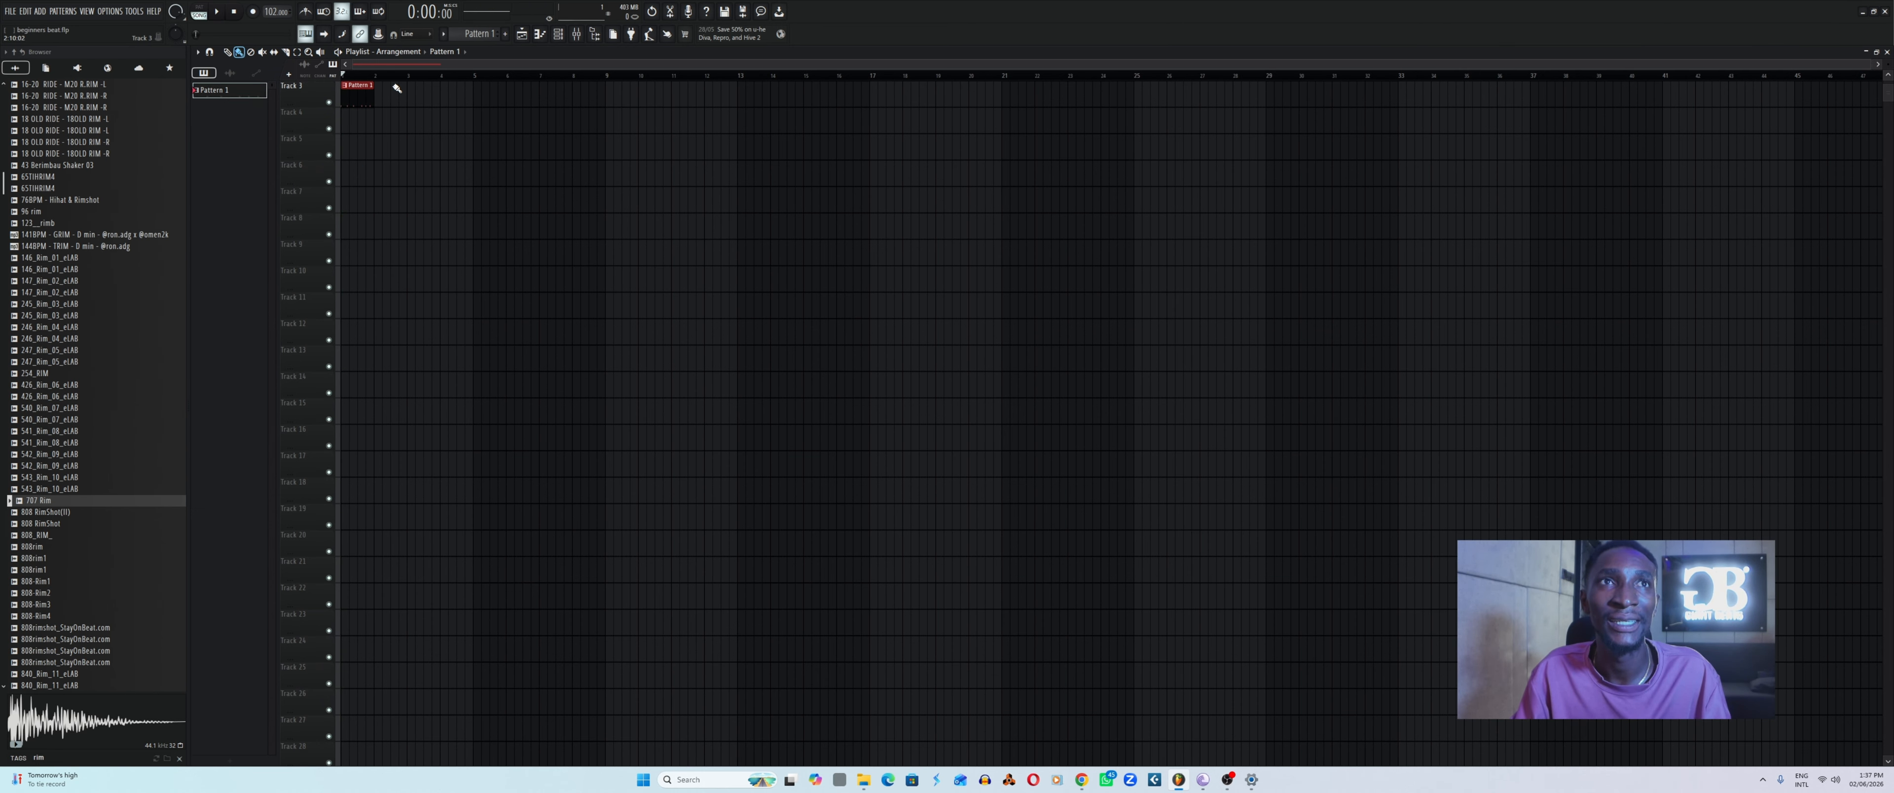
Repeat the Pattern 1 clip along the same track so four clips fill bars 1 to 4, playing the arrangement meanwhile.
{"action": "key", "text": "ctrl+b"}
{"action": "key", "text": "space"}
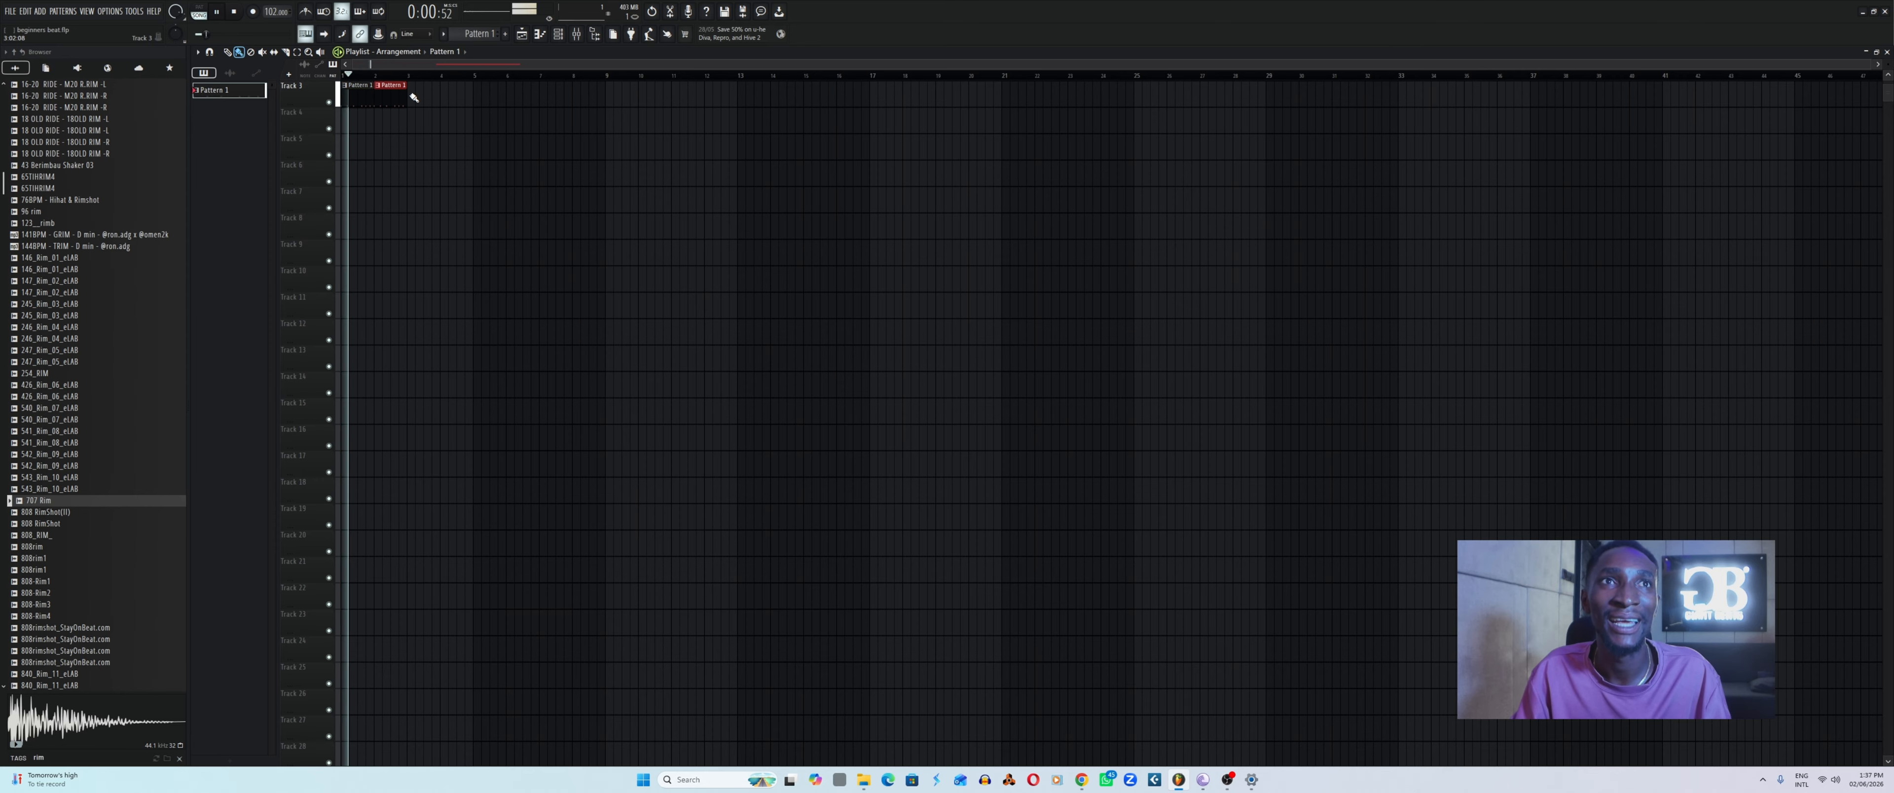
{"action": "key", "text": "ctrl+b"}
{"action": "left_click", "coordinate": [227, 51]}
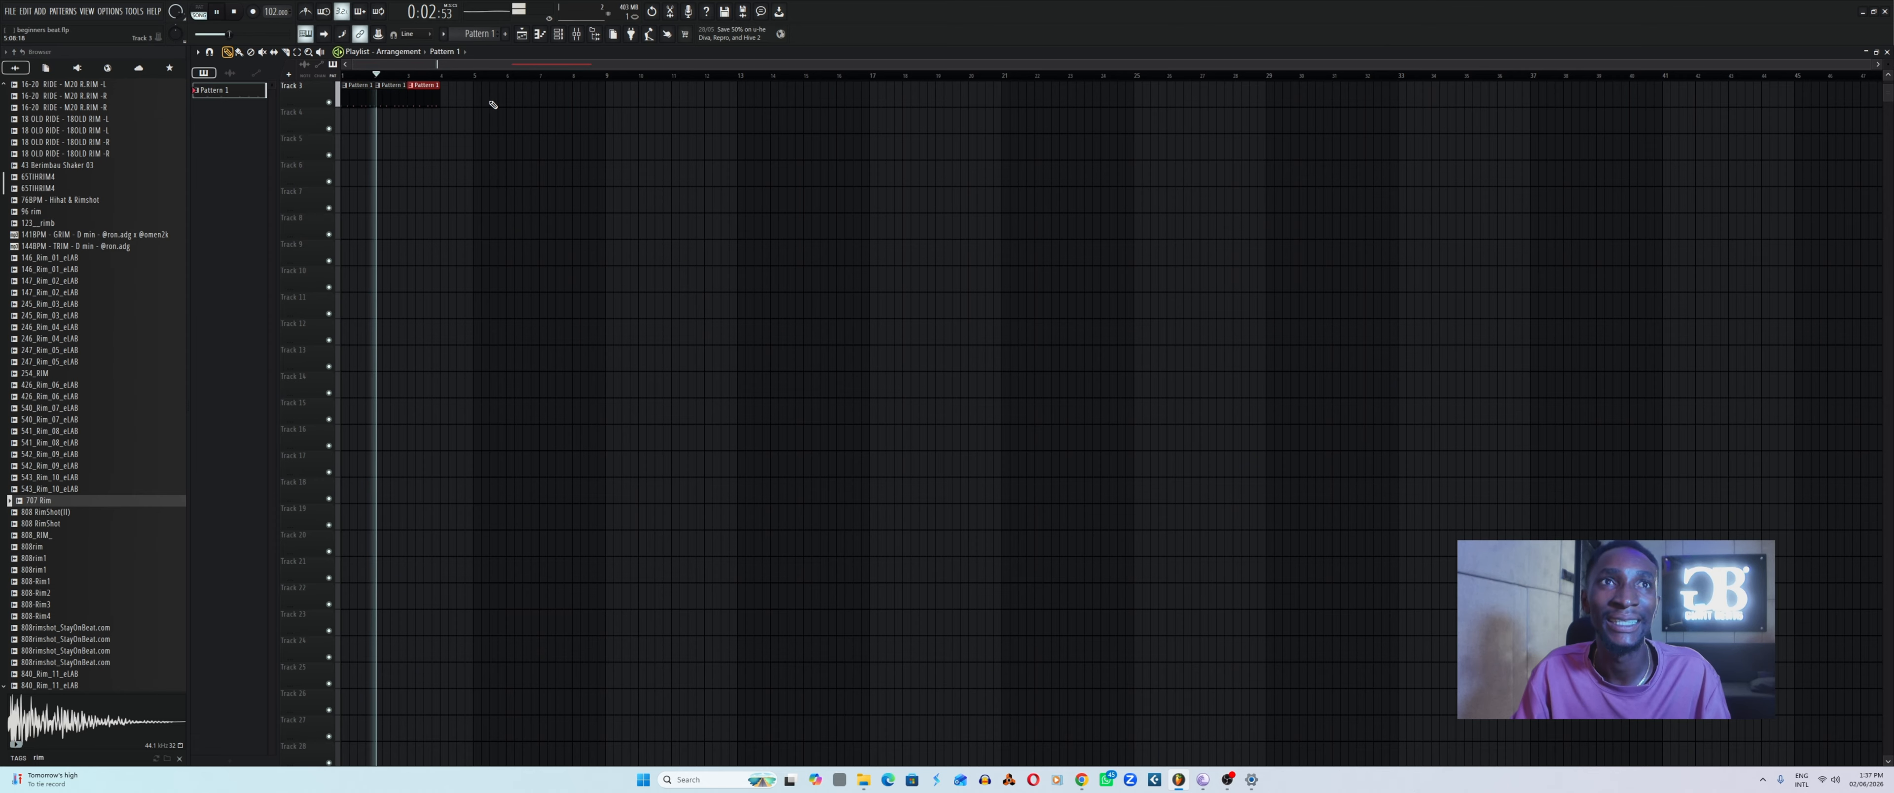
{"action": "left_click", "coordinate": [445, 102]}
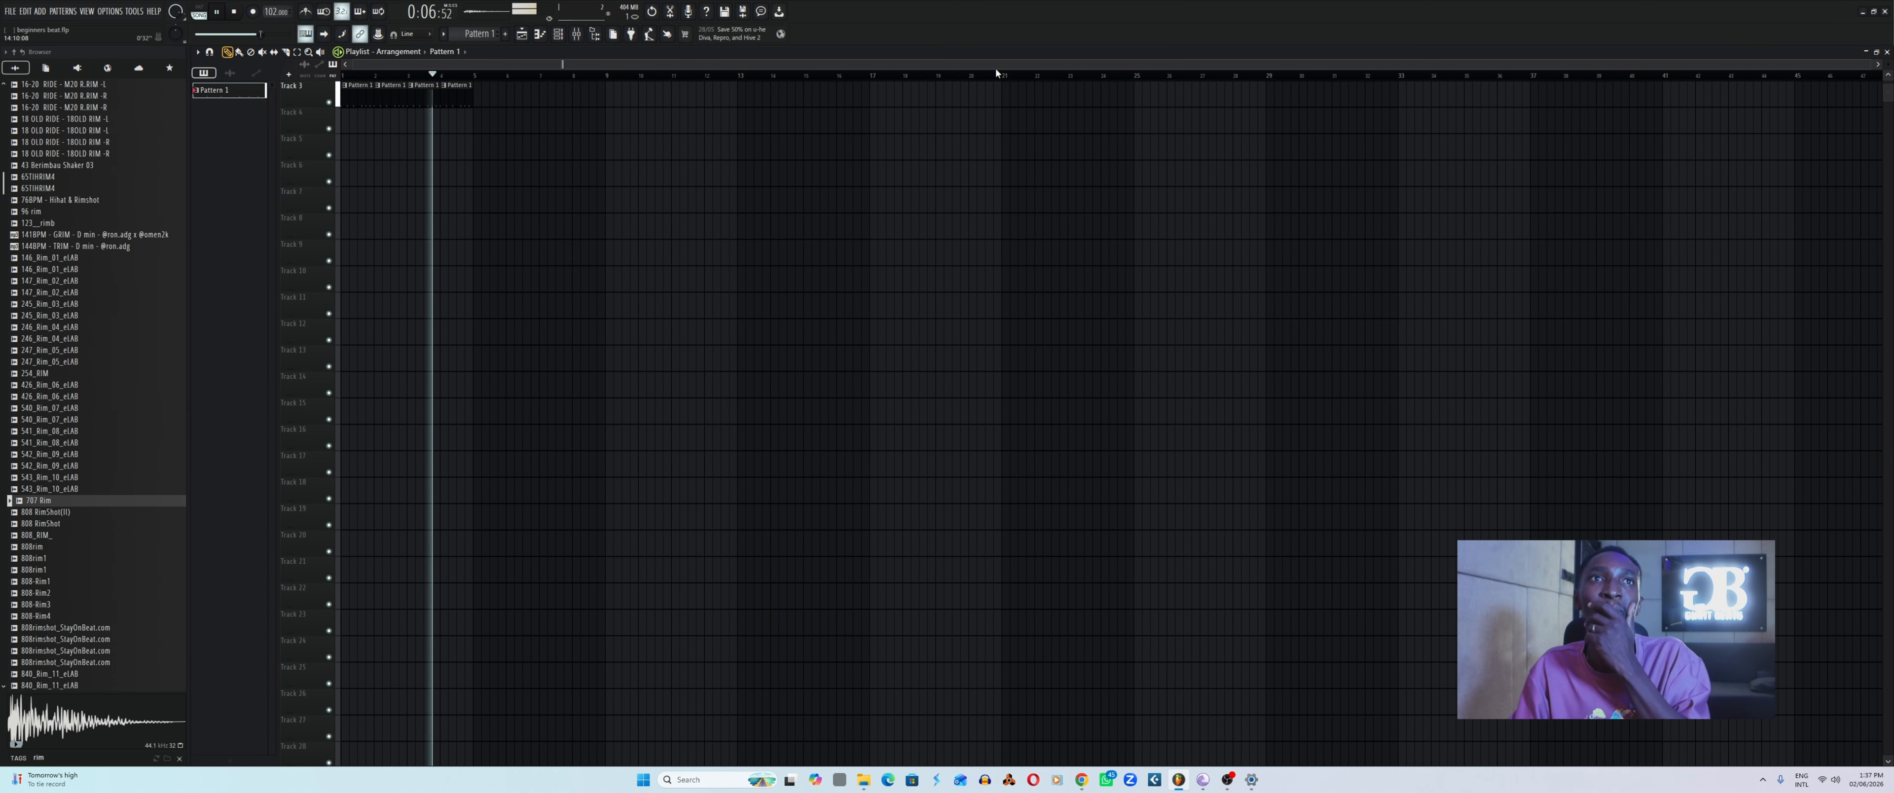
{"action": "left_click_drag", "start_coordinate": [1872, 64], "coordinate": [1728, 66]}
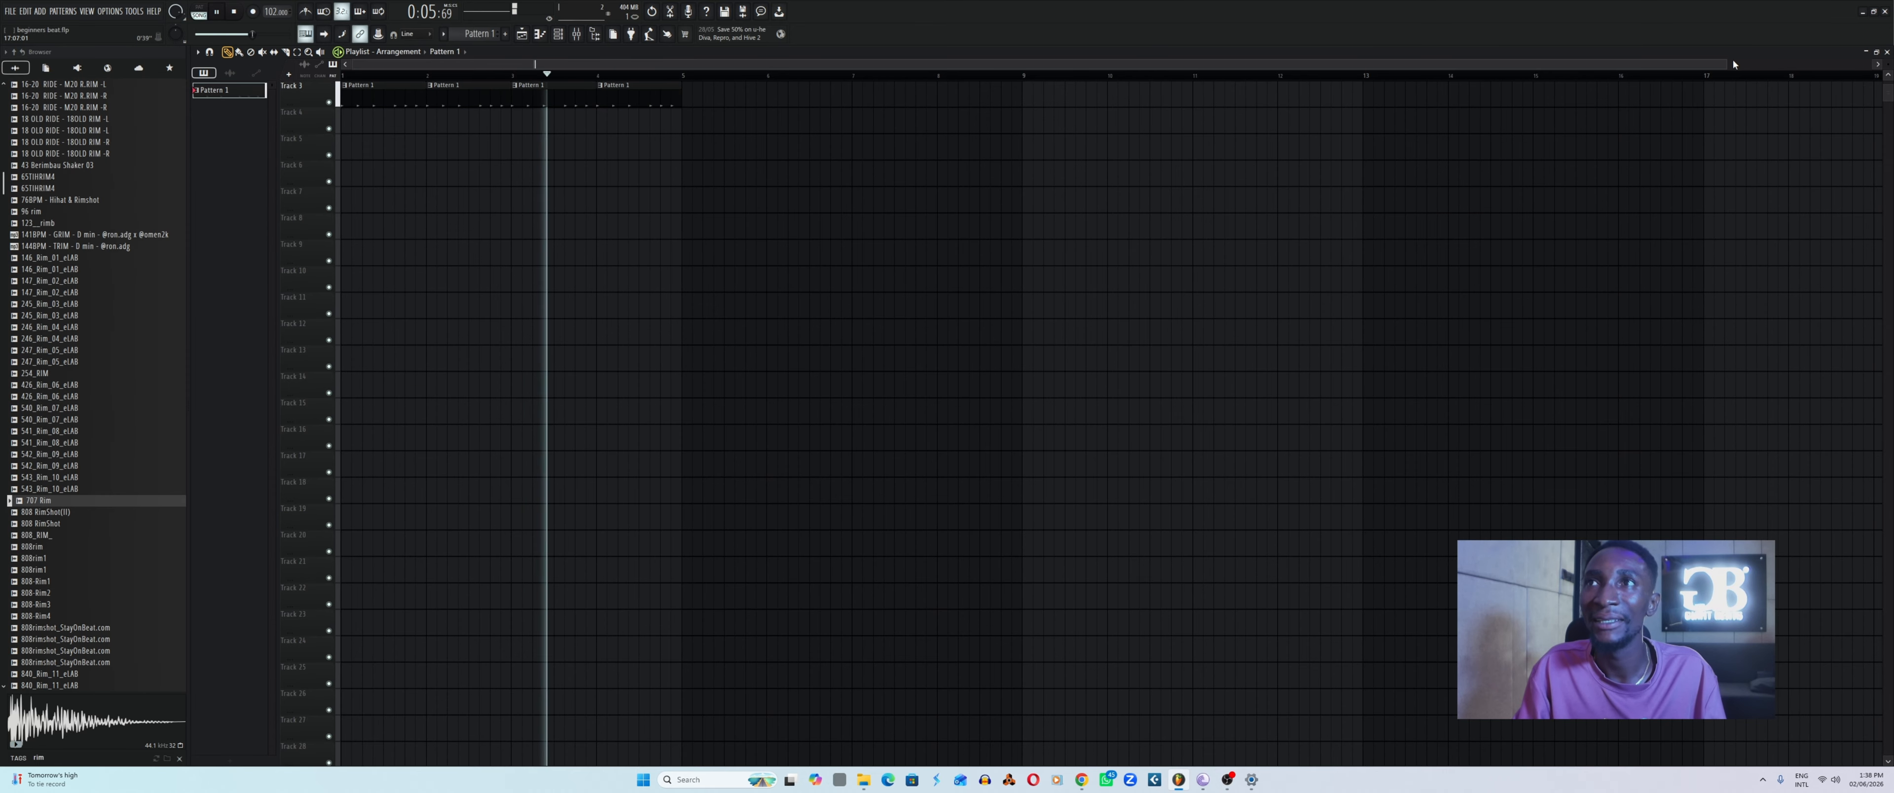
{"action": "left_click_drag", "start_coordinate": [1710, 66], "coordinate": [837, 65]}
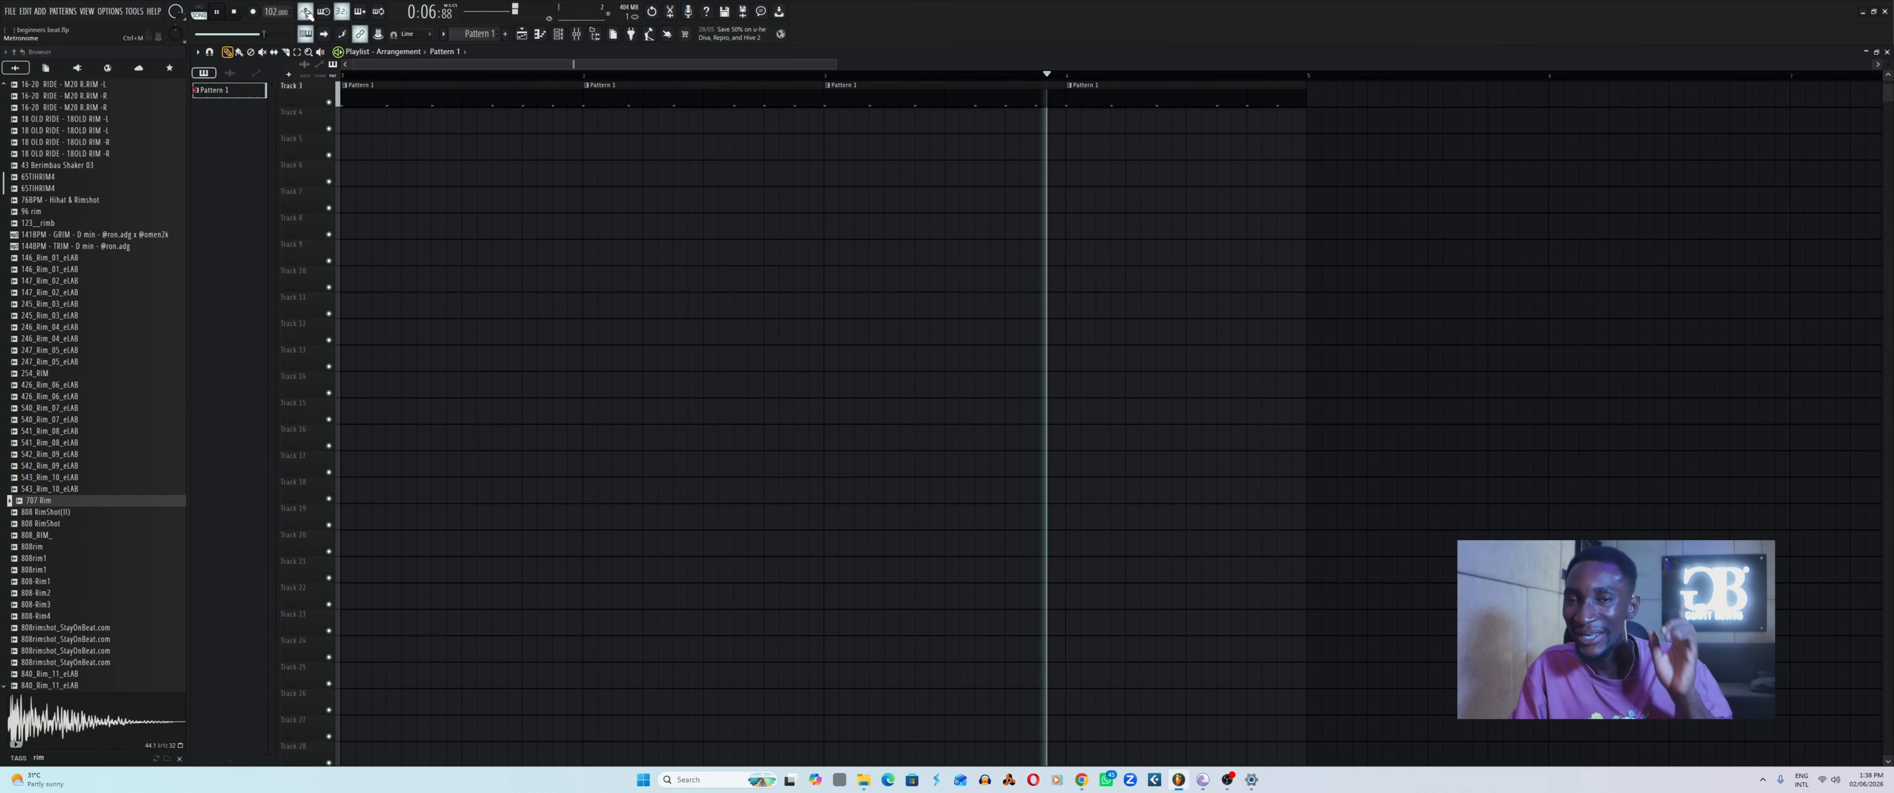
{"action": "key", "text": "space"}
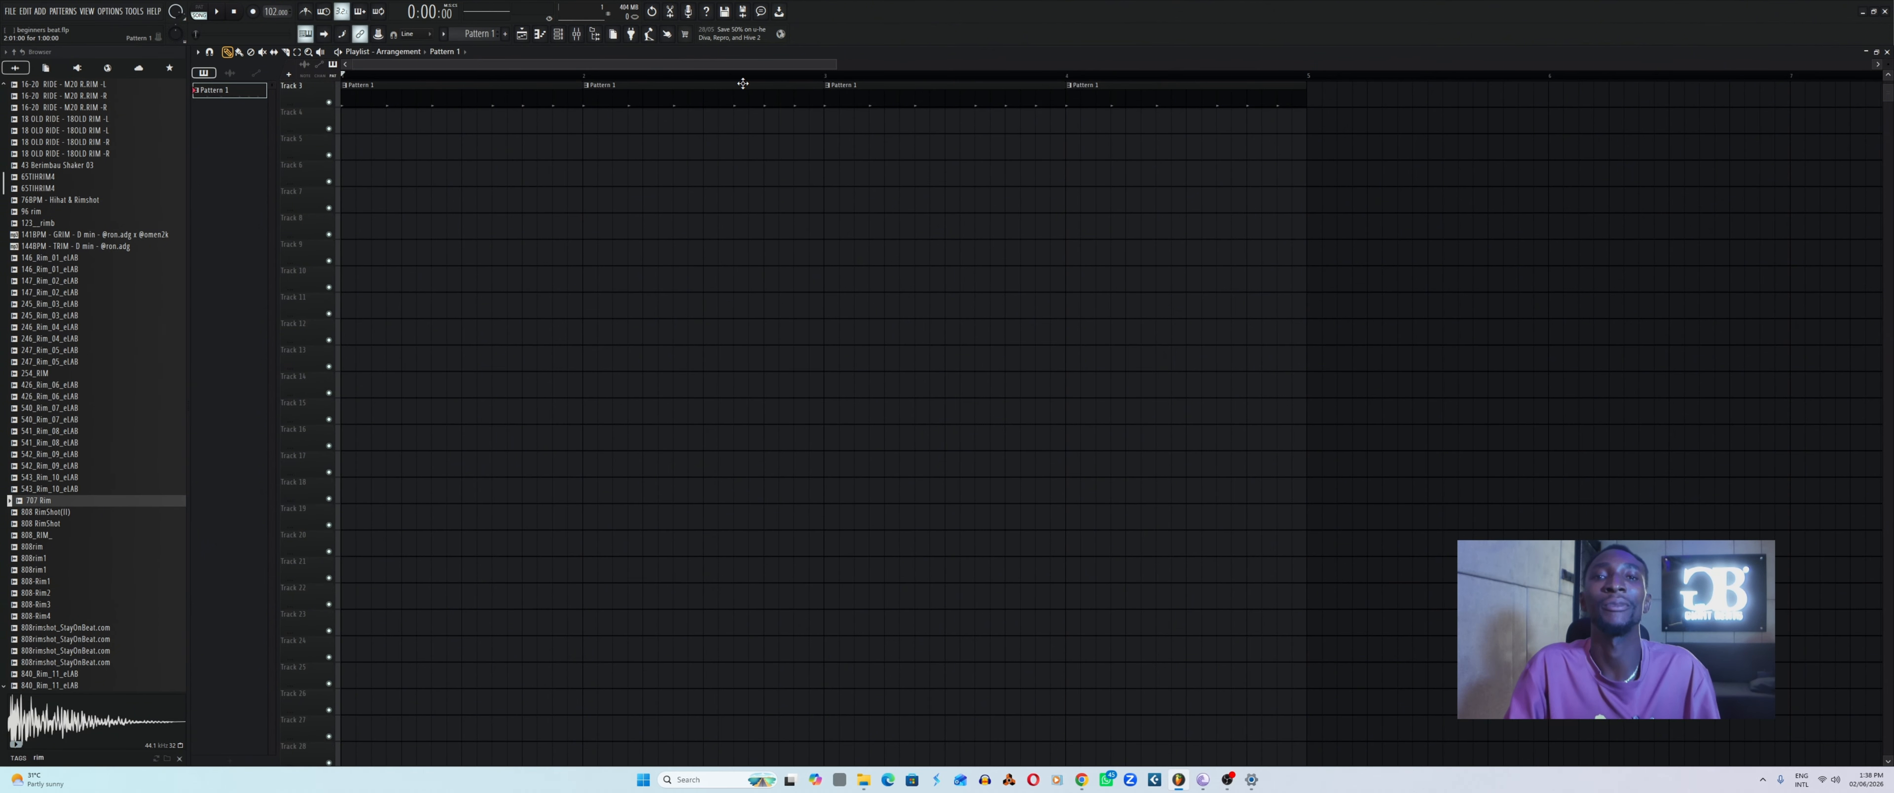
Play the four-clip arrangement, check Pattern 1's steps in the channel rack and stop playback.
{"action": "left_click_drag", "start_coordinate": [837, 64], "coordinate": [1243, 64]}
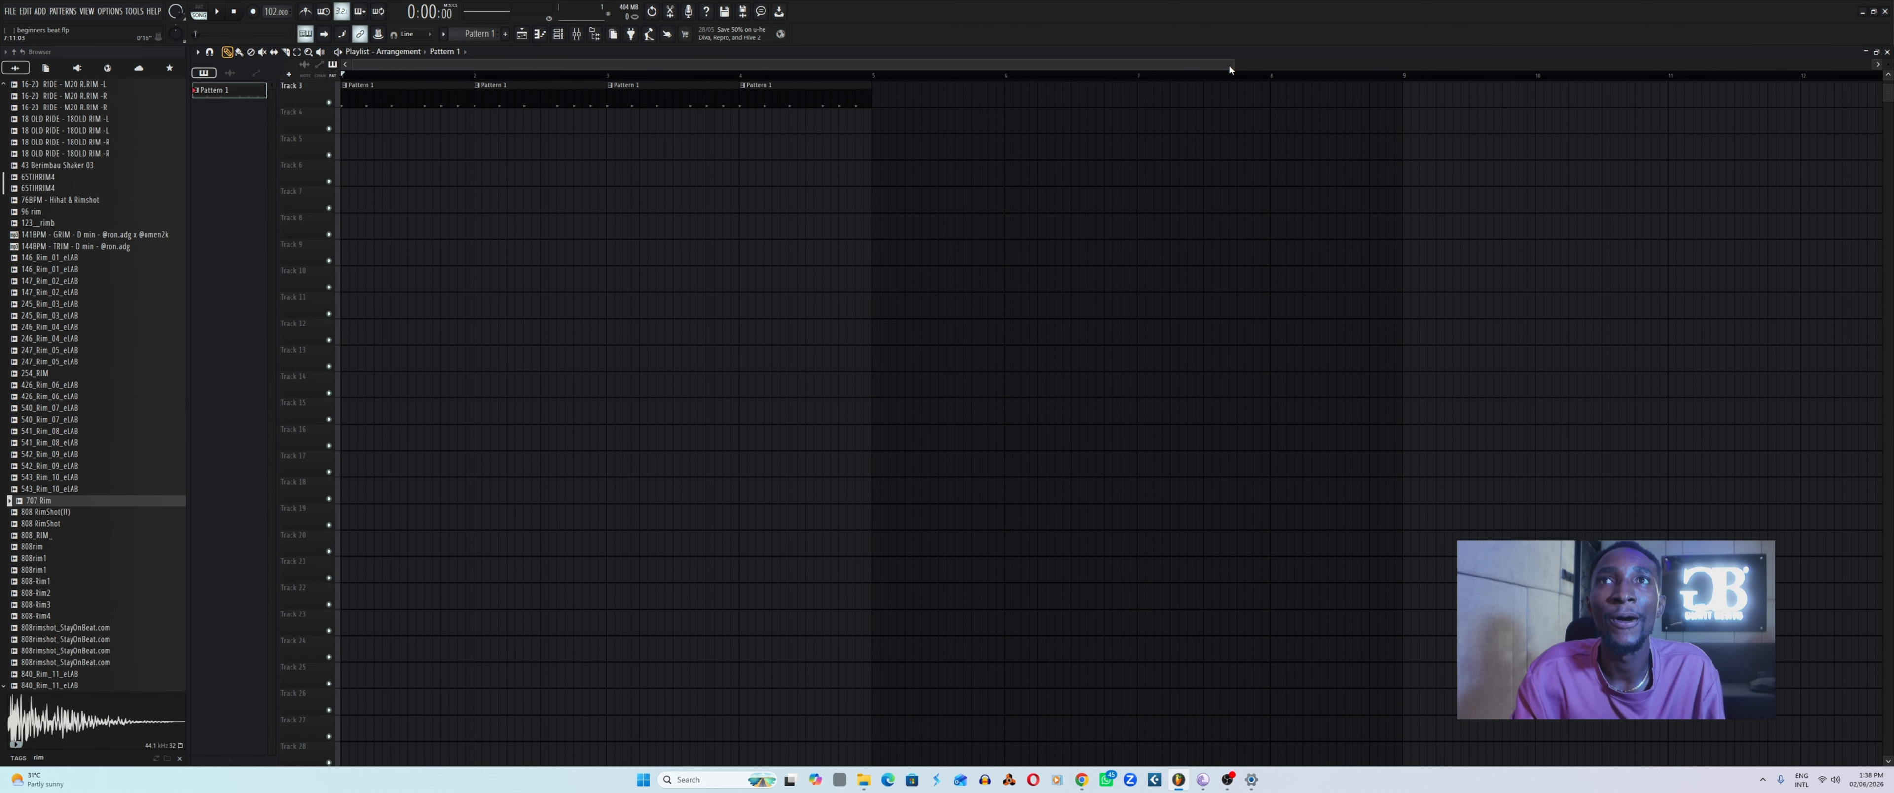
{"action": "left_click_drag", "start_coordinate": [1228, 64], "coordinate": [970, 64]}
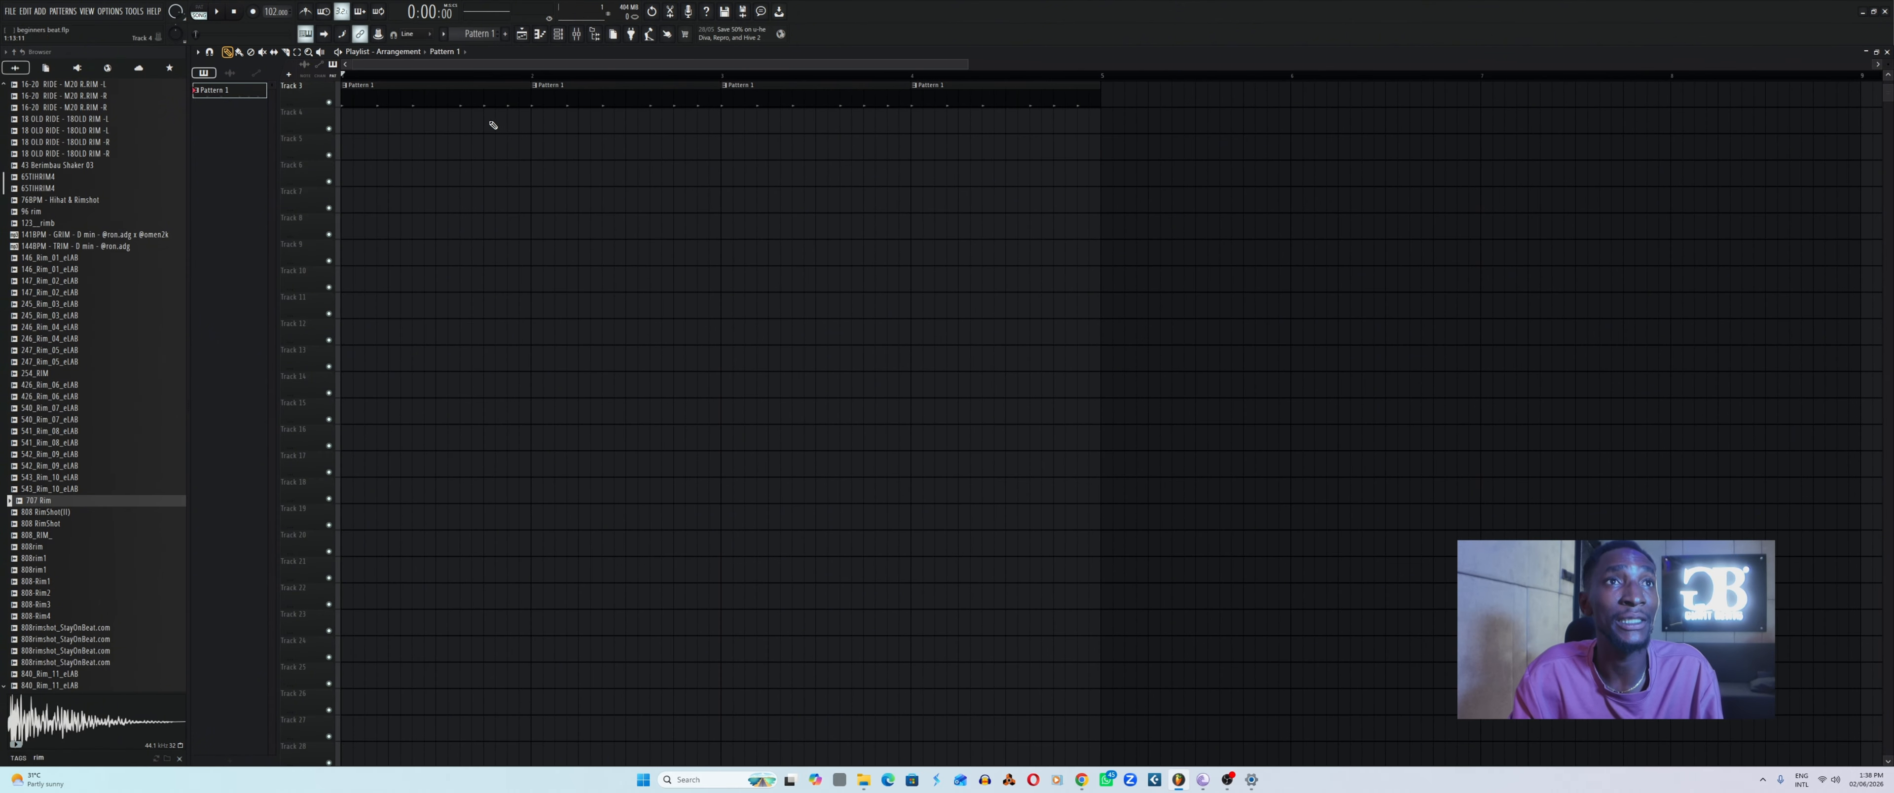
{"action": "key", "text": "space"}
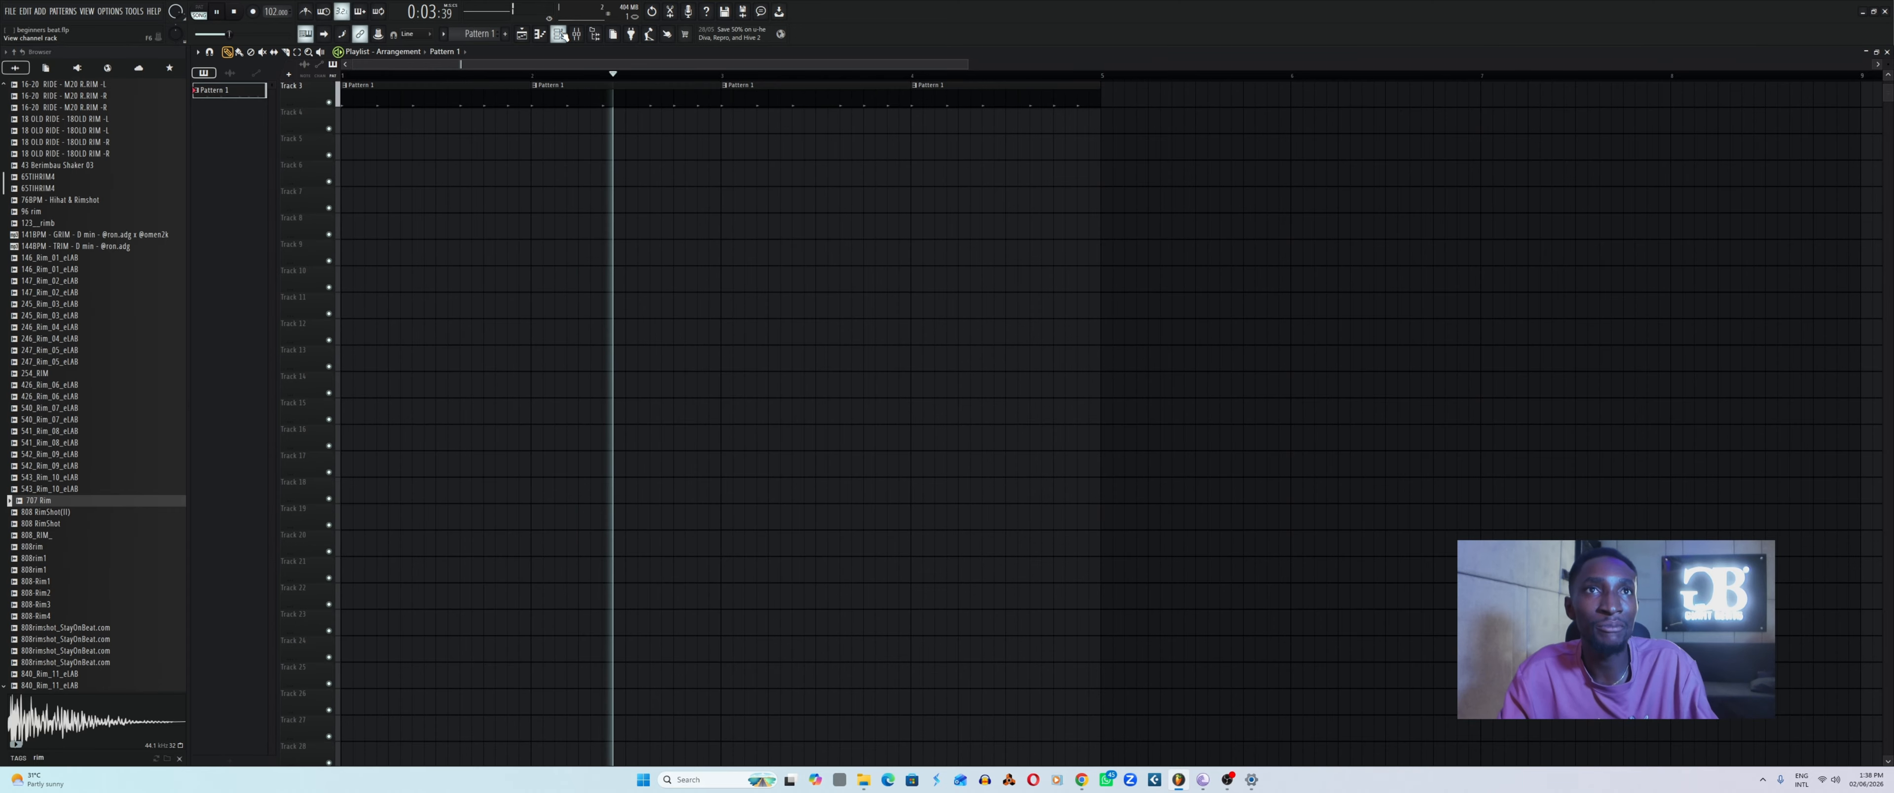
{"action": "left_click", "coordinate": [560, 34]}
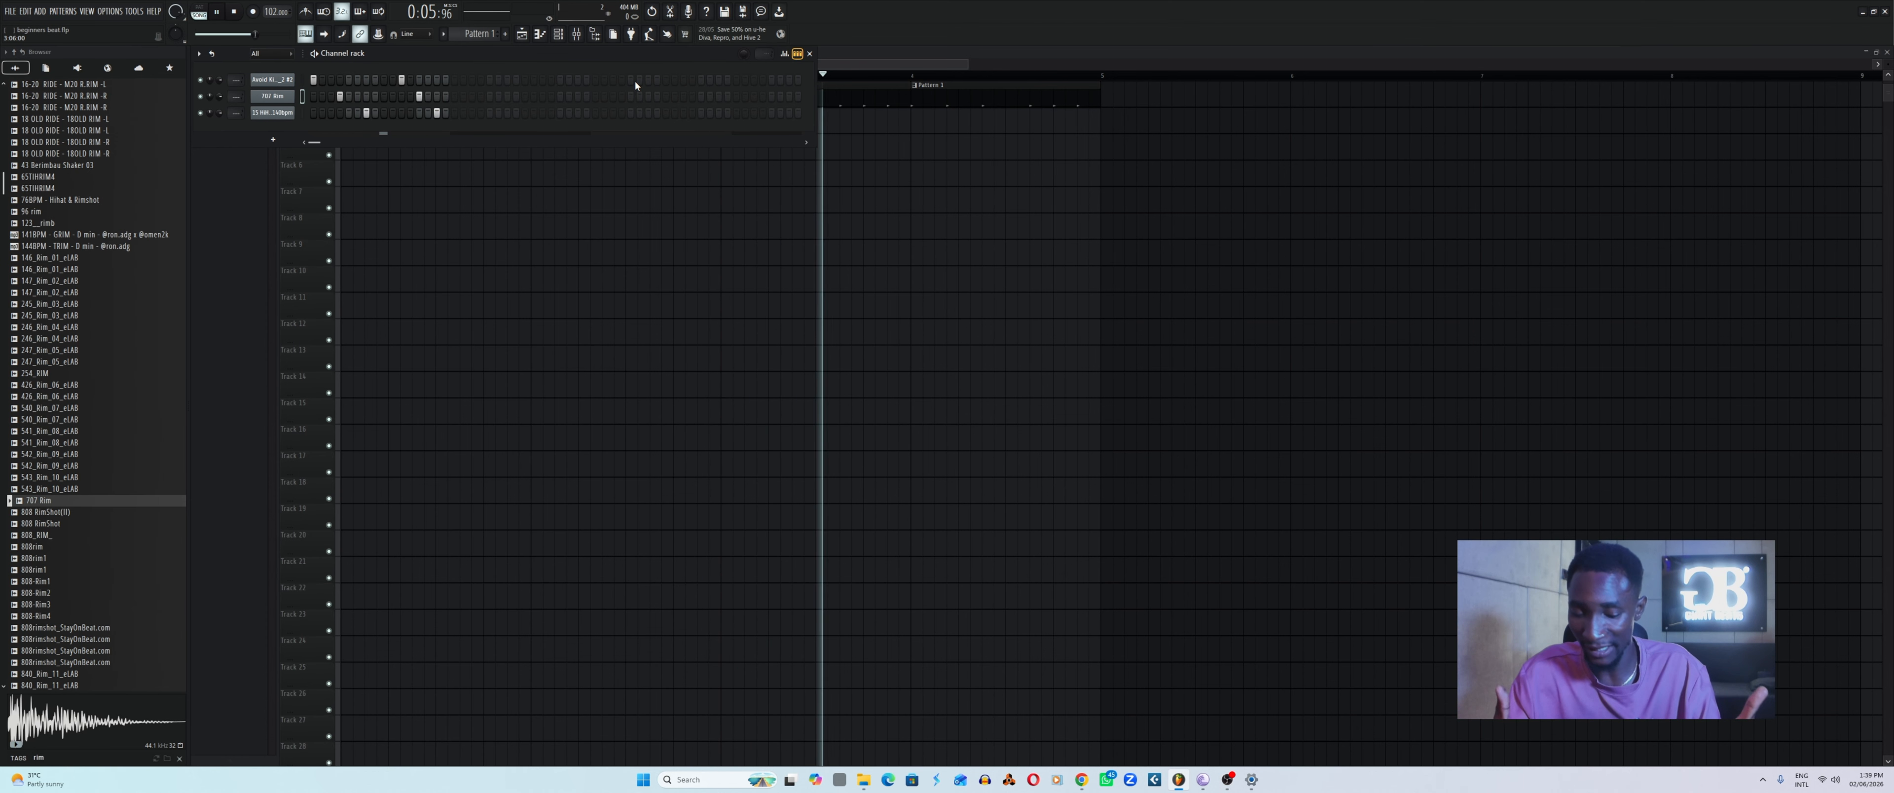
{"action": "key", "text": "space"}
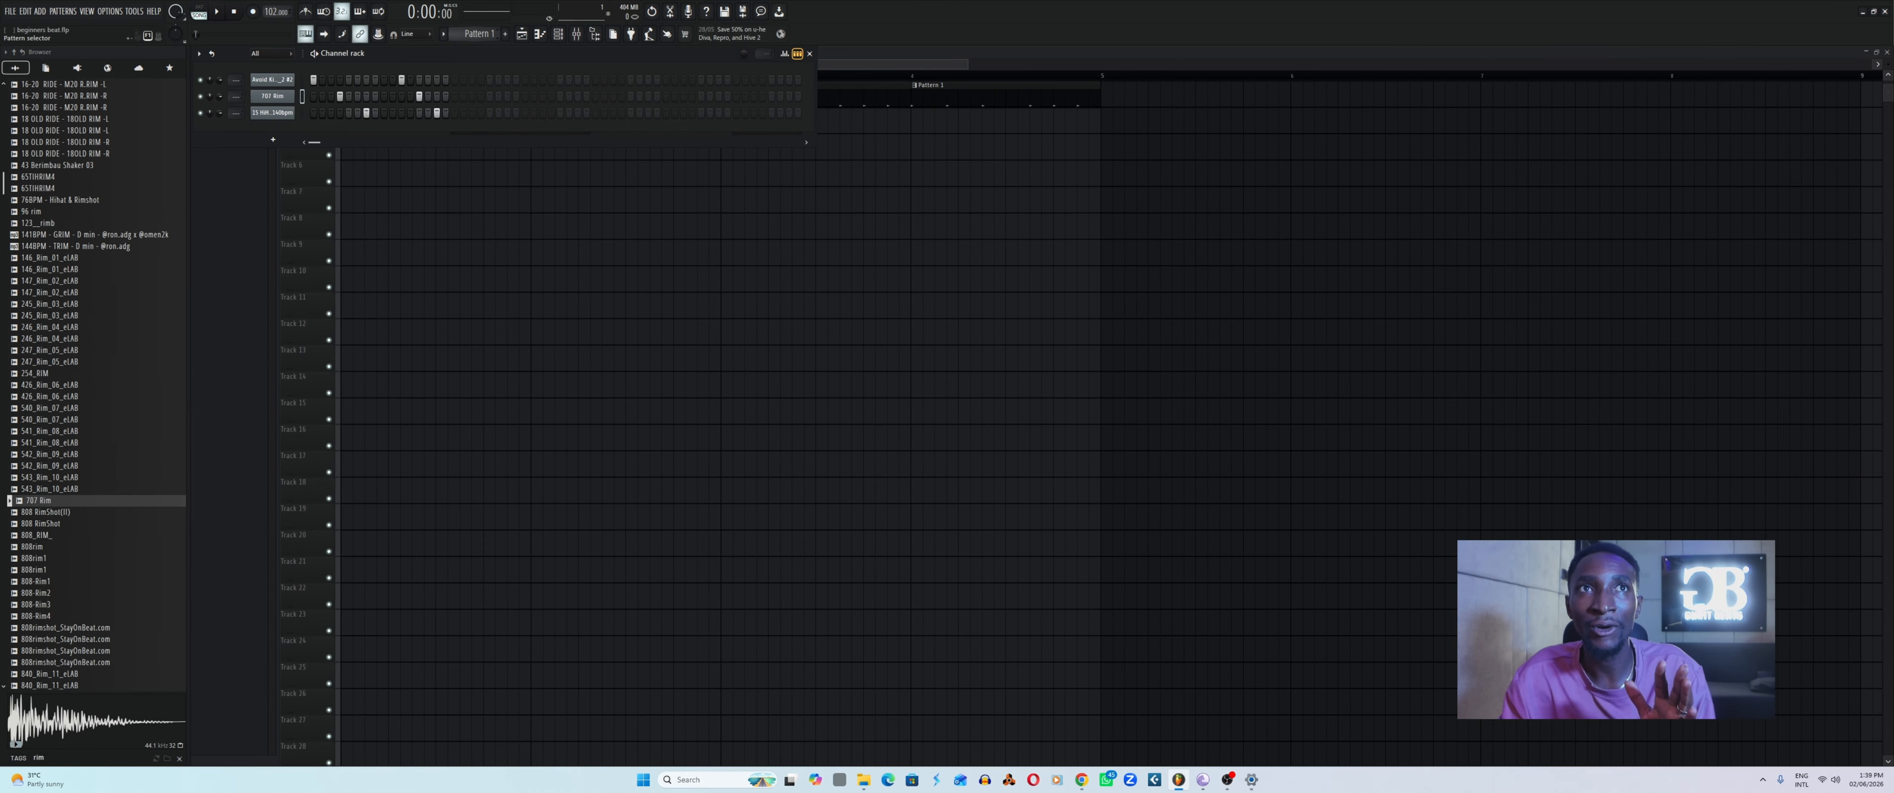
Select the empty Pattern 2 and place its clip at bar 1 of the track below the Pattern 1 clips.
{"action": "left_click", "coordinate": [505, 34]}
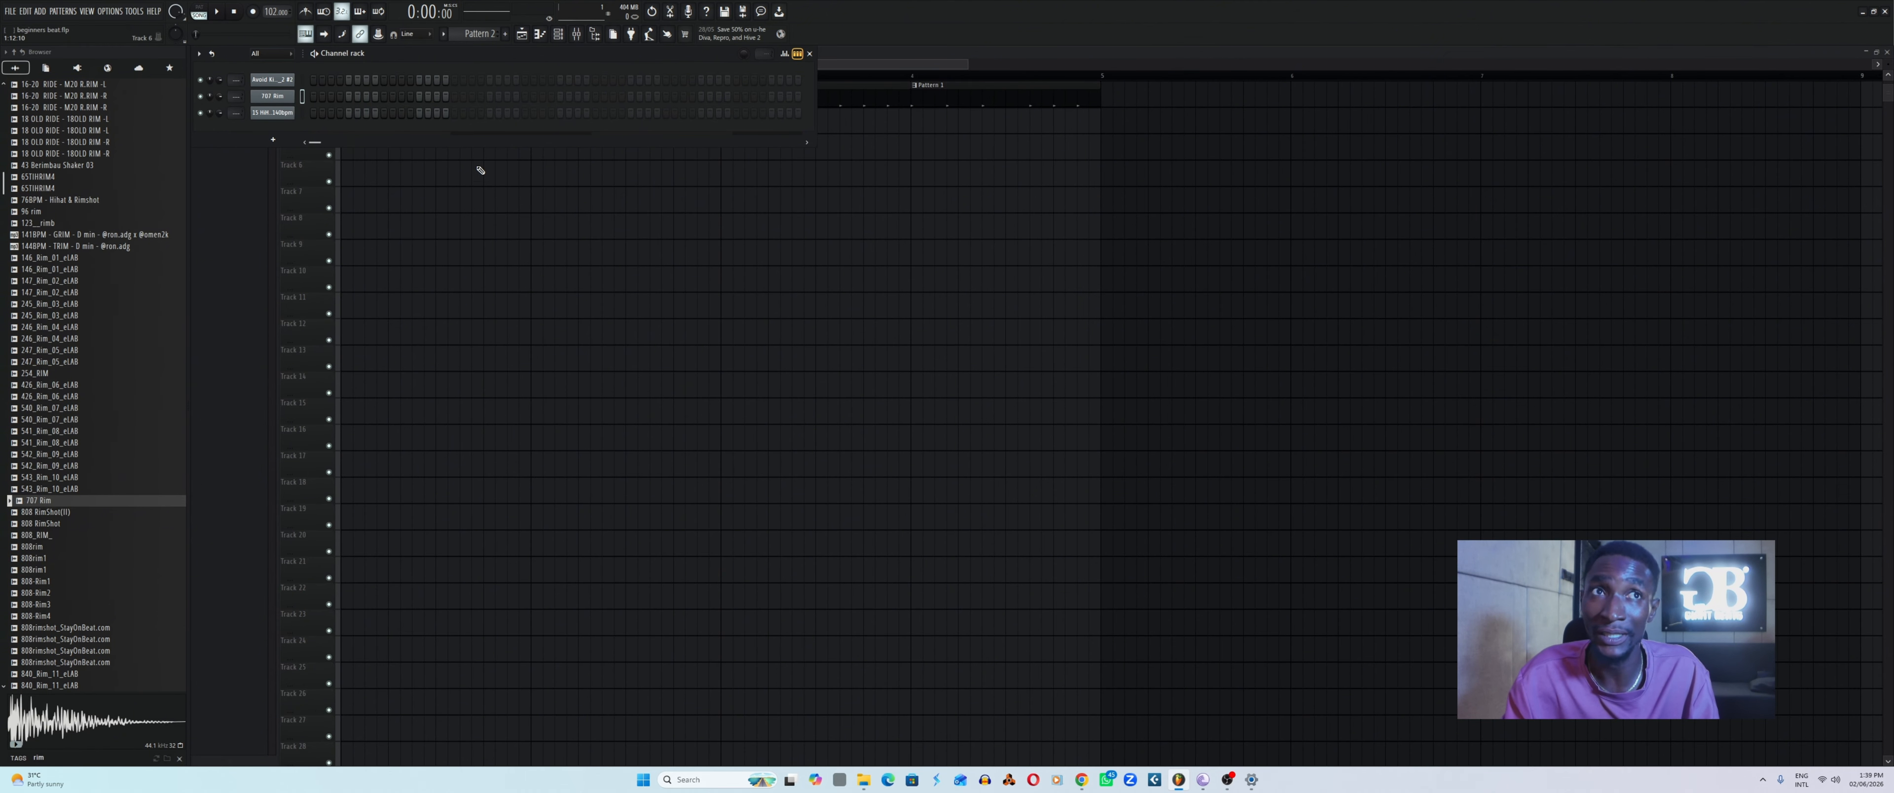
{"action": "left_click", "coordinate": [522, 36]}
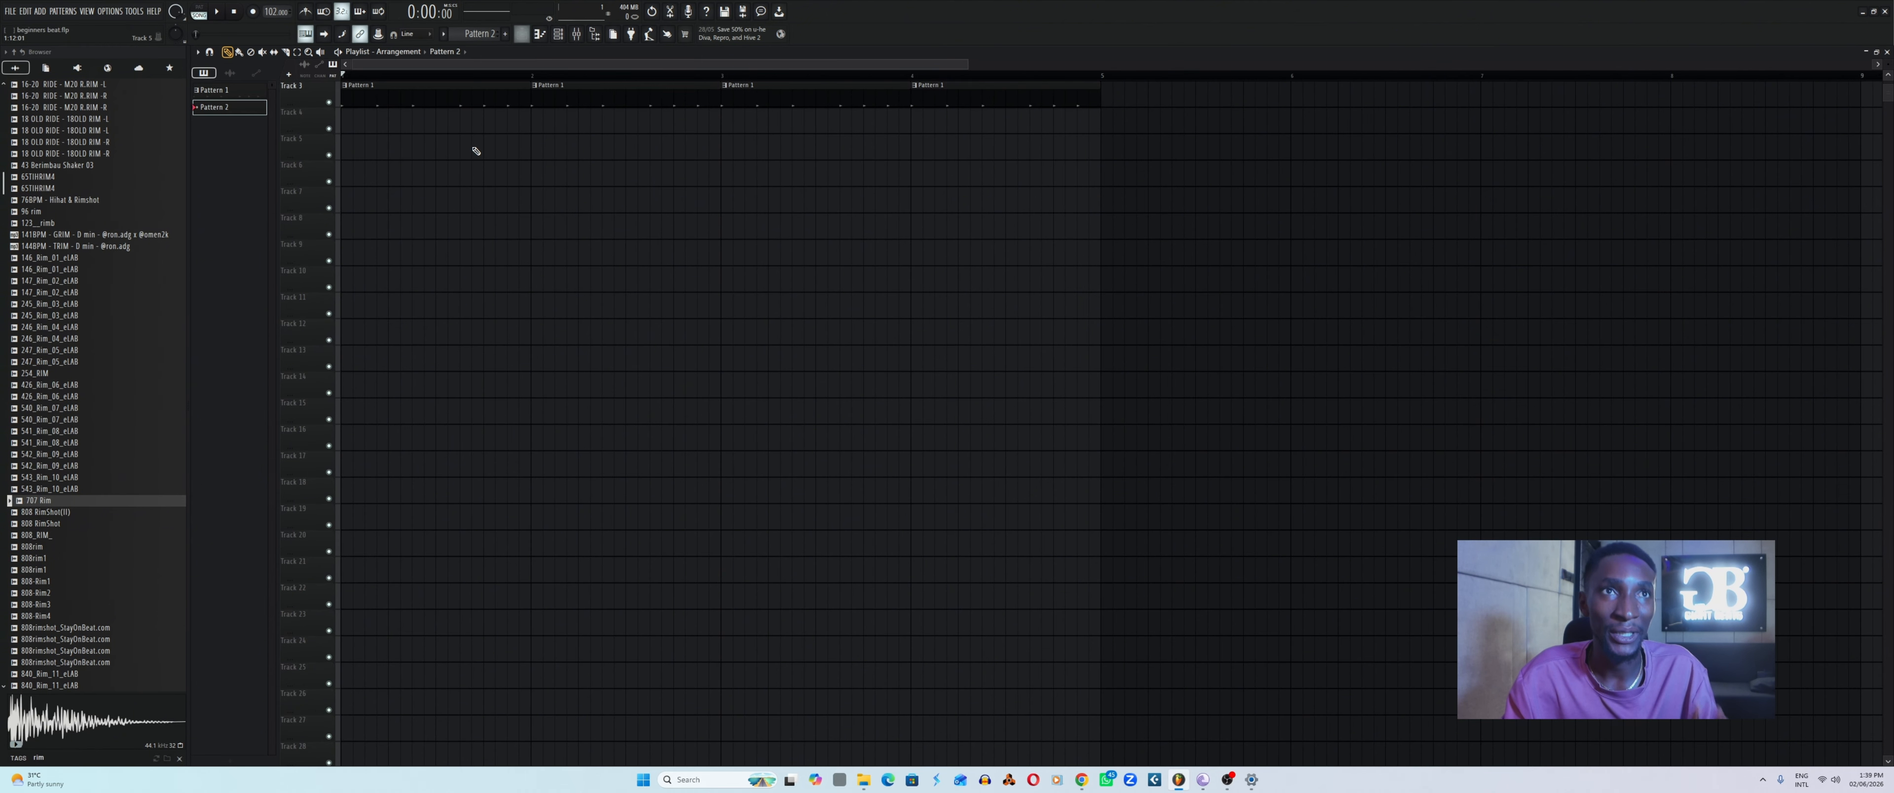
{"action": "left_click", "coordinate": [378, 126]}
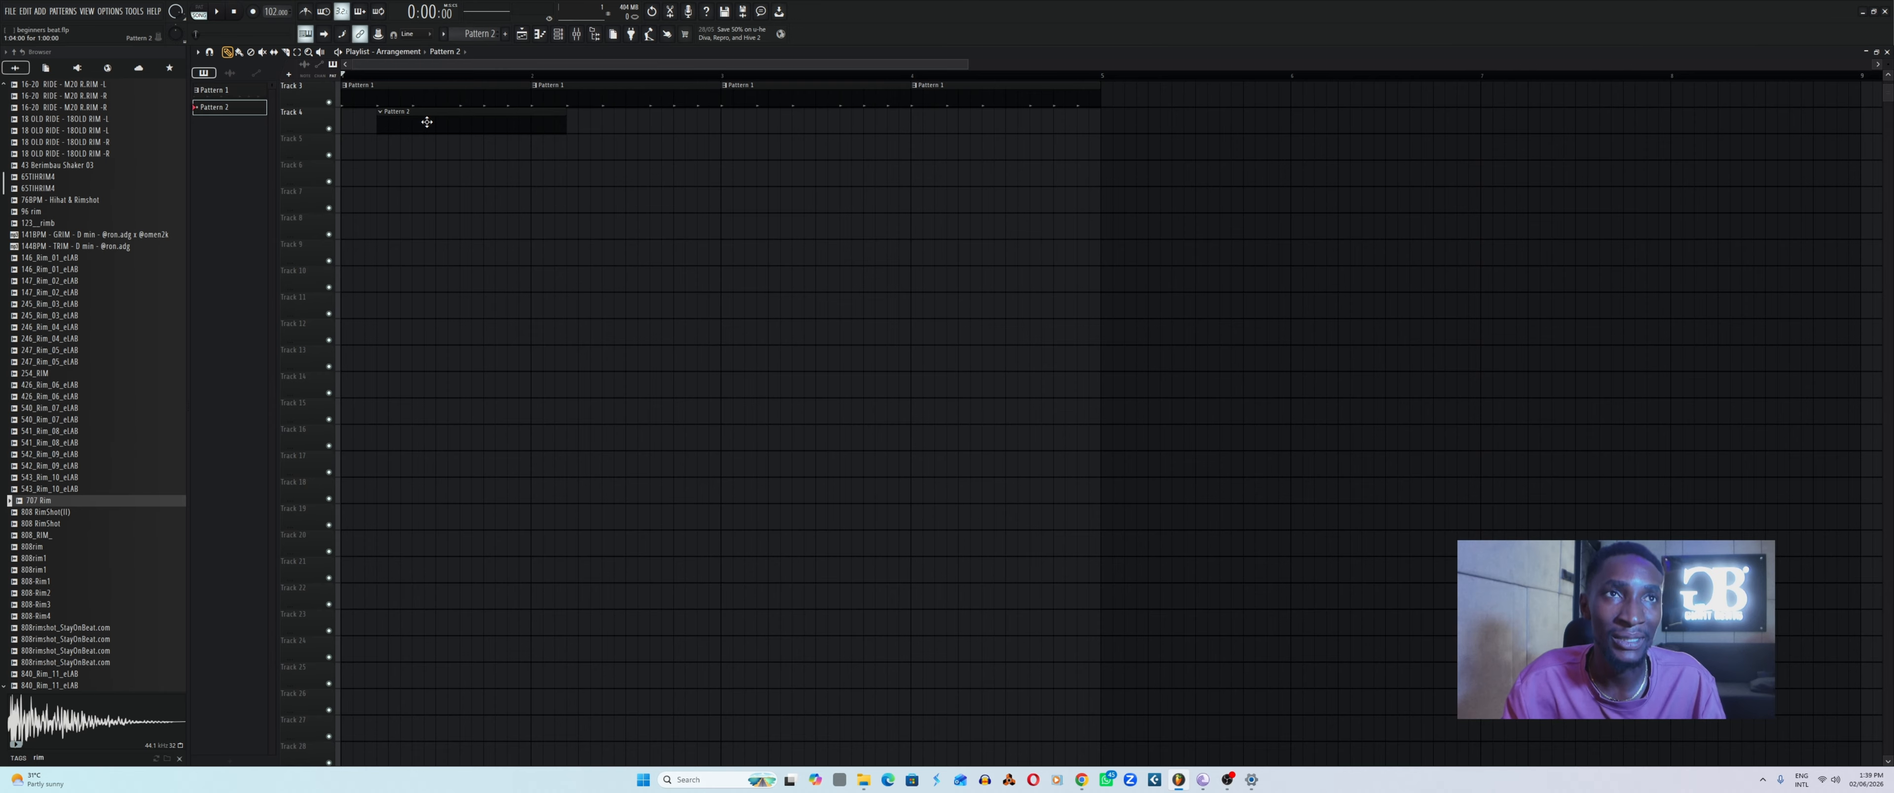
{"action": "left_click_drag", "start_coordinate": [427, 123], "coordinate": [365, 123]}
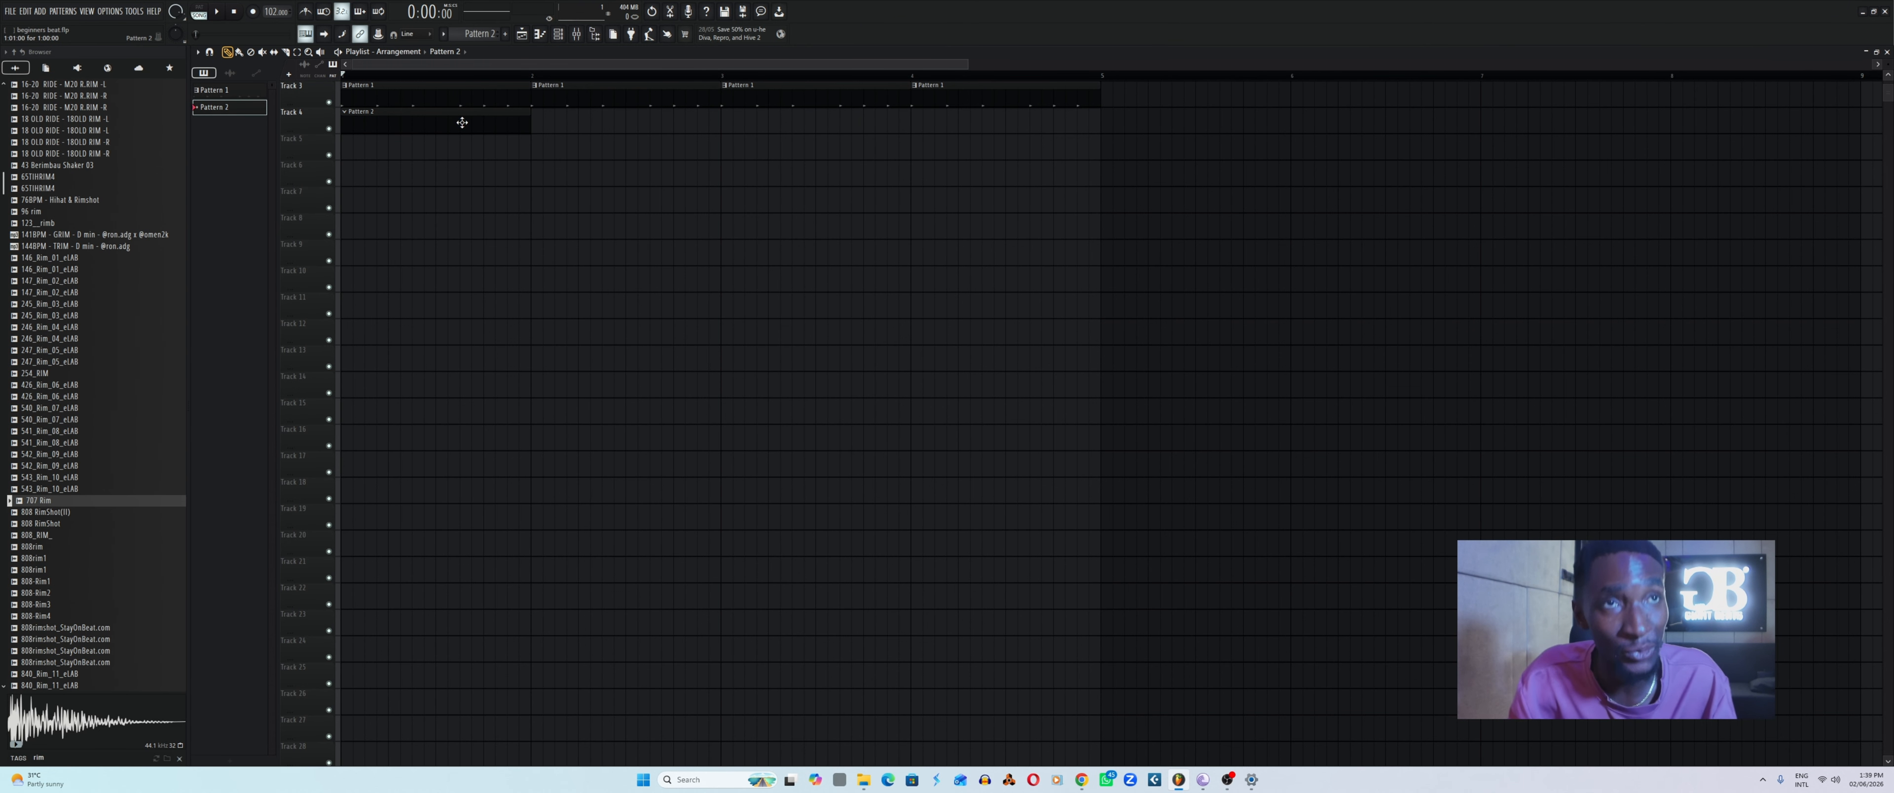
Switch back to Pattern 1, review its steps in the channel rack and return to the playlist.
{"action": "scroll", "coordinate": [475, 35], "scroll_direction": "up", "scroll_amount": 1}
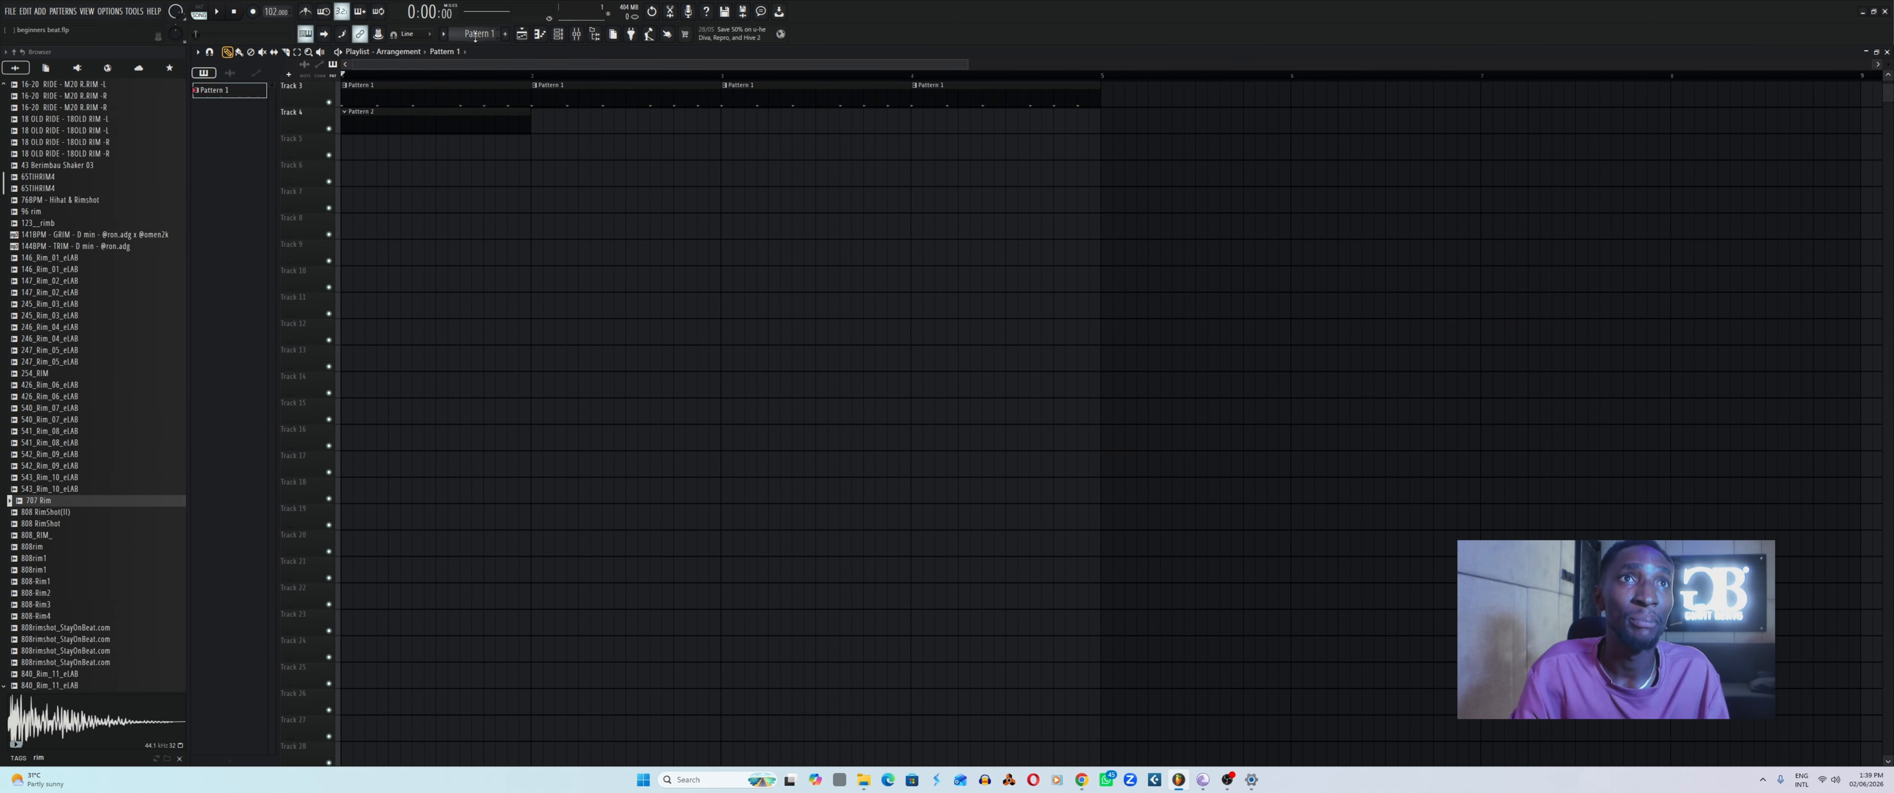
{"action": "left_click", "coordinate": [558, 34]}
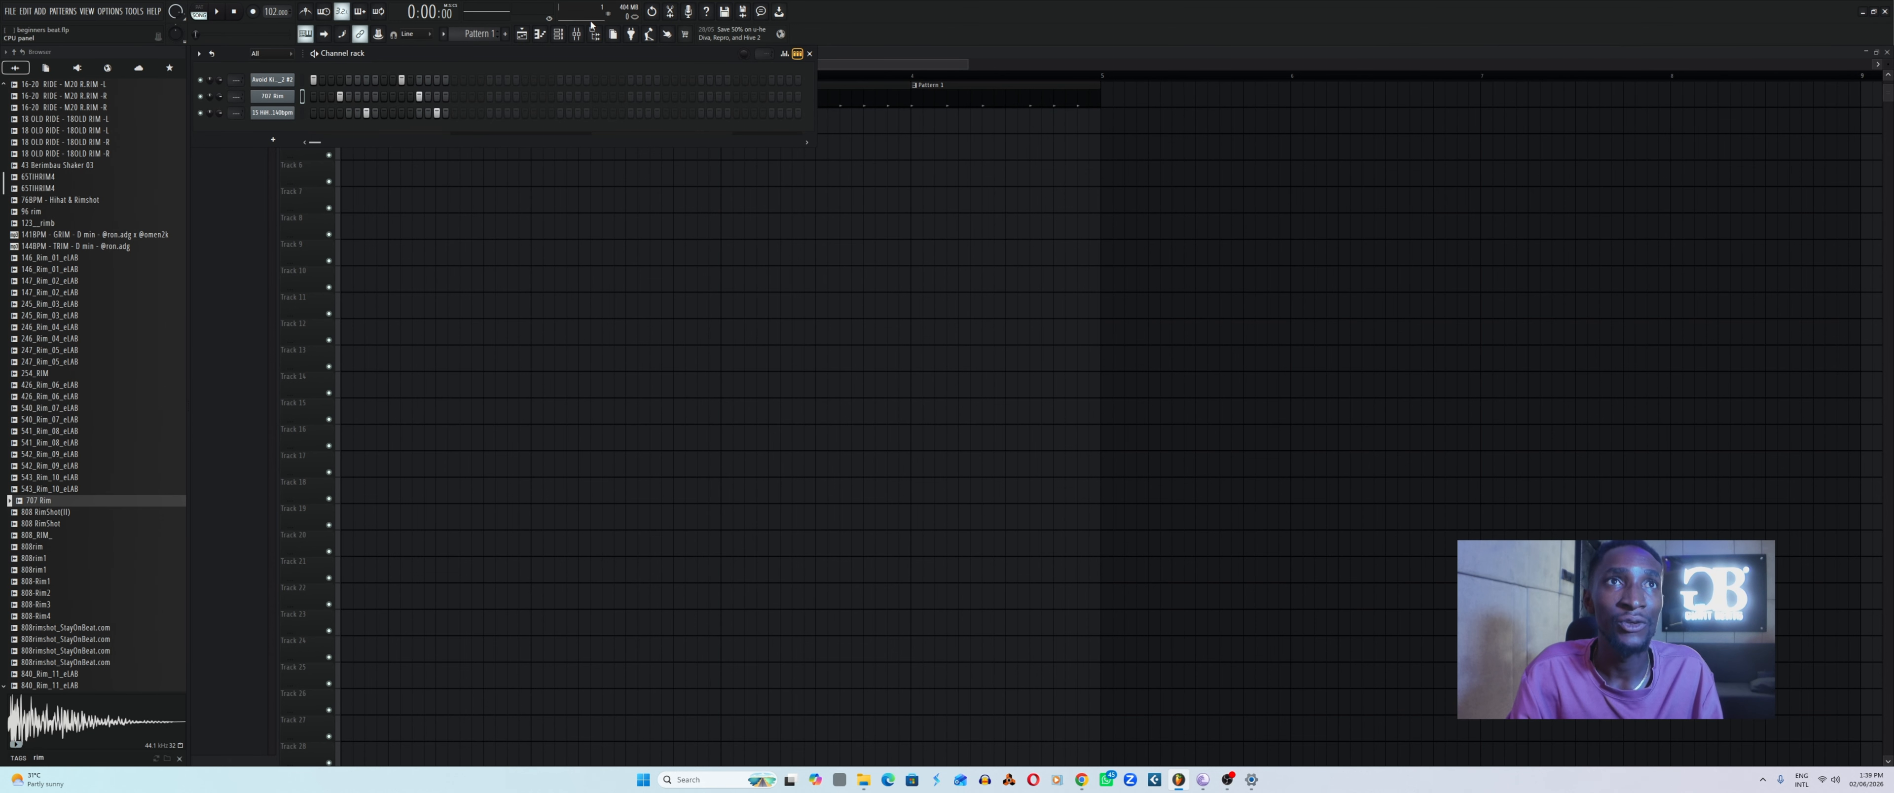
{"action": "left_click", "coordinate": [522, 34]}
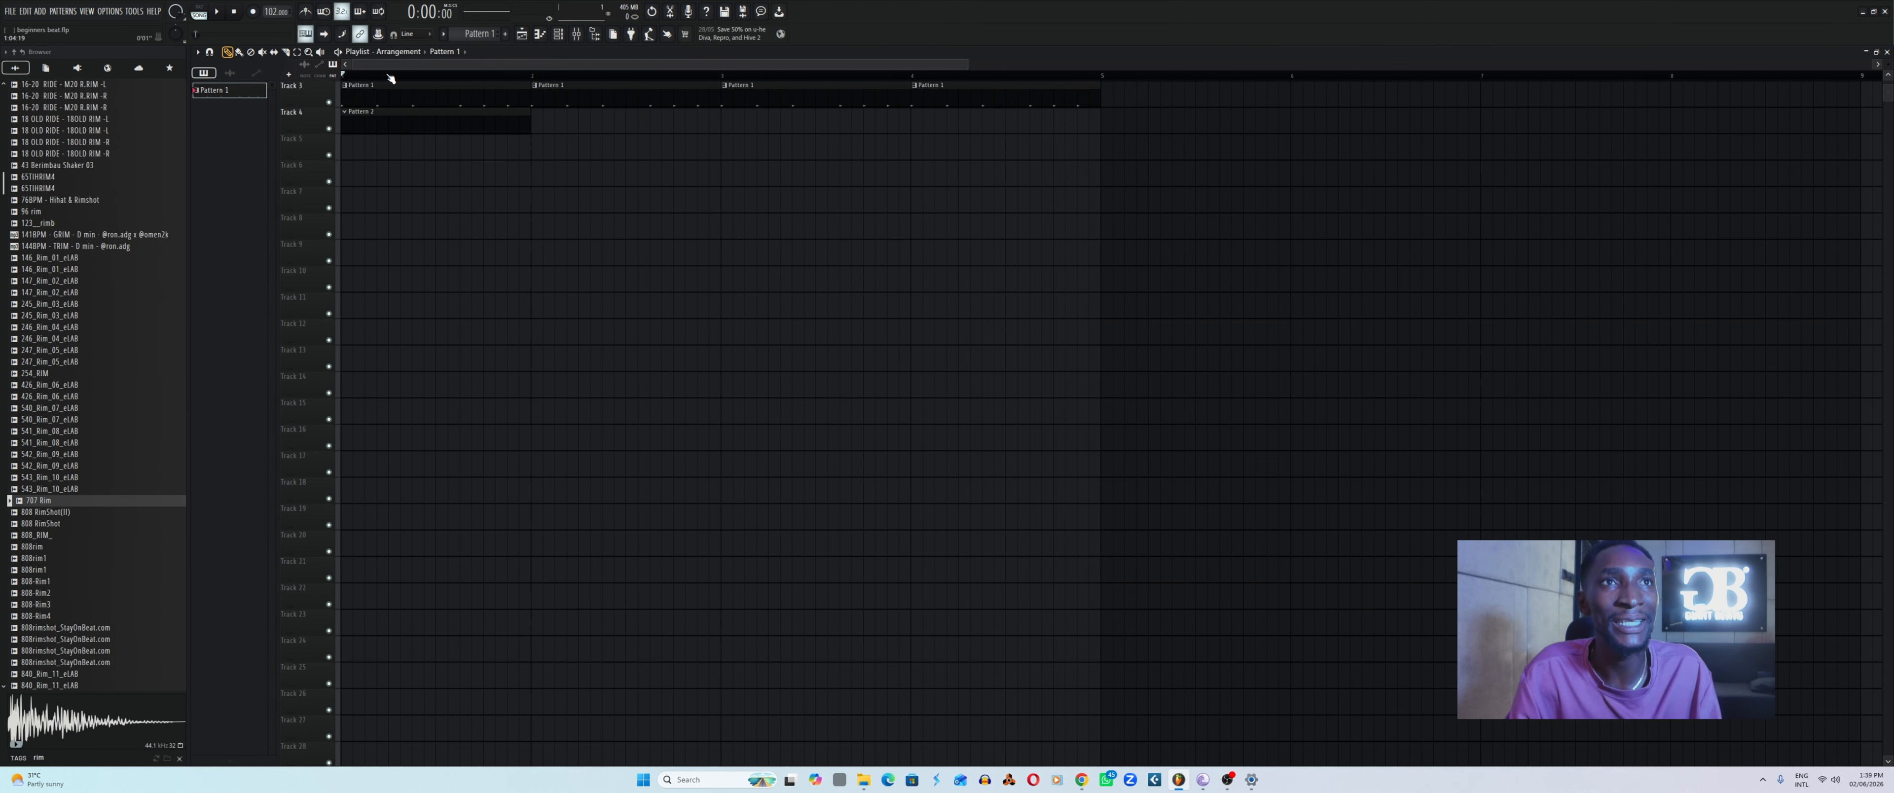
Replace the Pattern 2 clip with a Pattern 13 clip at bar 1, play it briefly and delete it.
{"action": "right_click", "coordinate": [403, 118]}
{"action": "scroll", "coordinate": [477, 33], "scroll_direction": "up", "scroll_amount": 4}
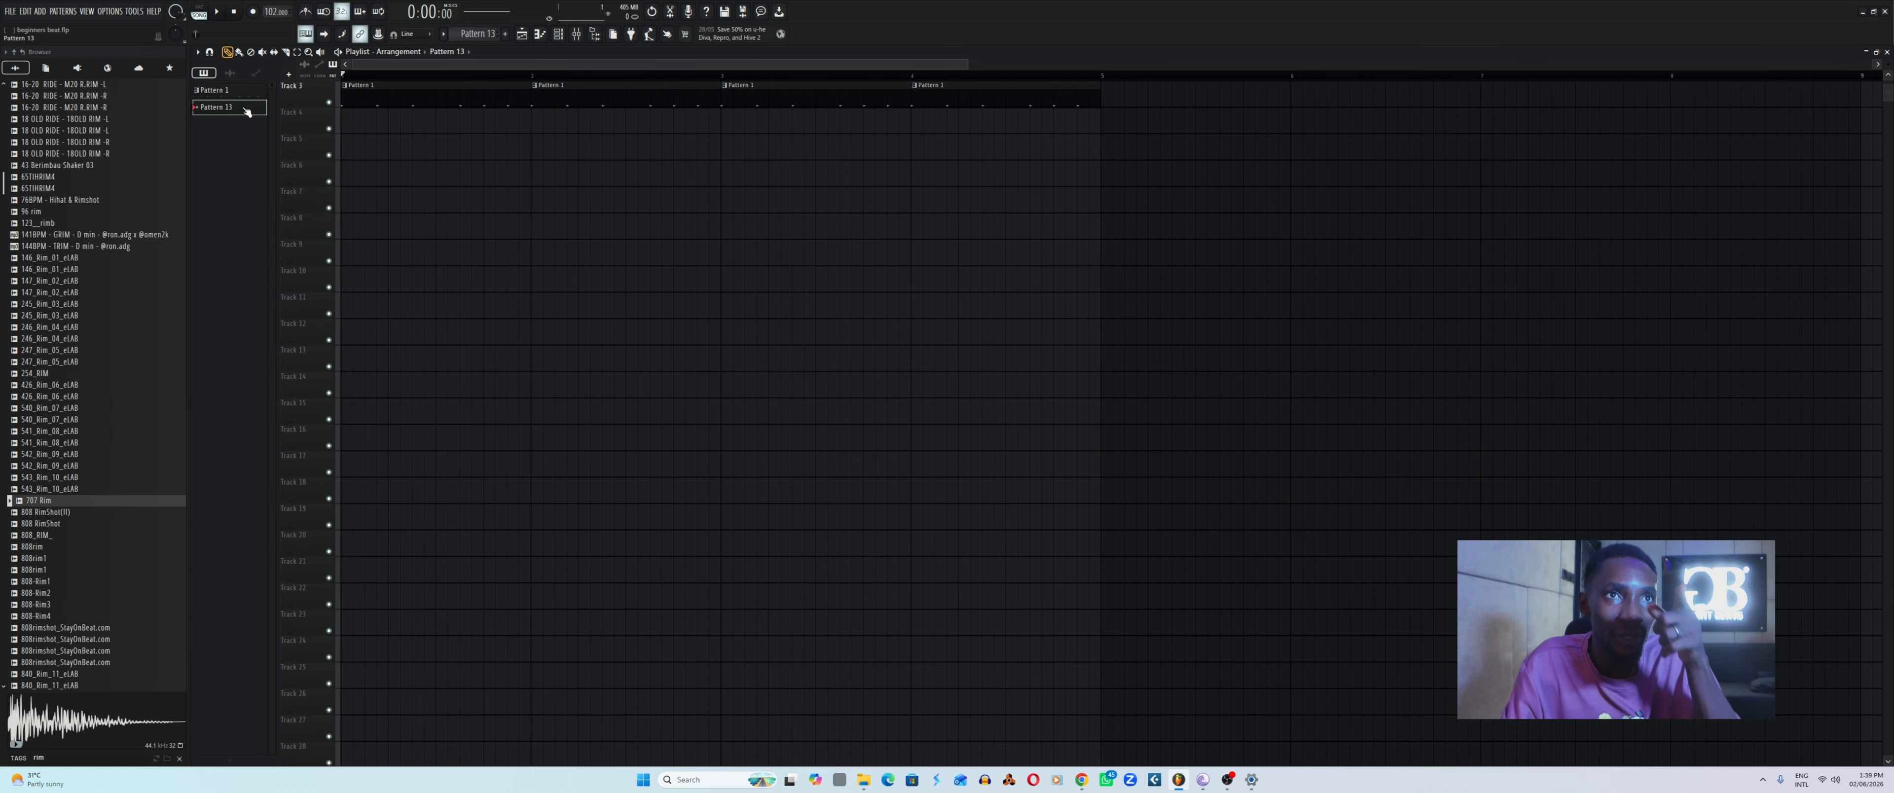
{"action": "left_click", "coordinate": [401, 122]}
{"action": "key", "text": "space"}
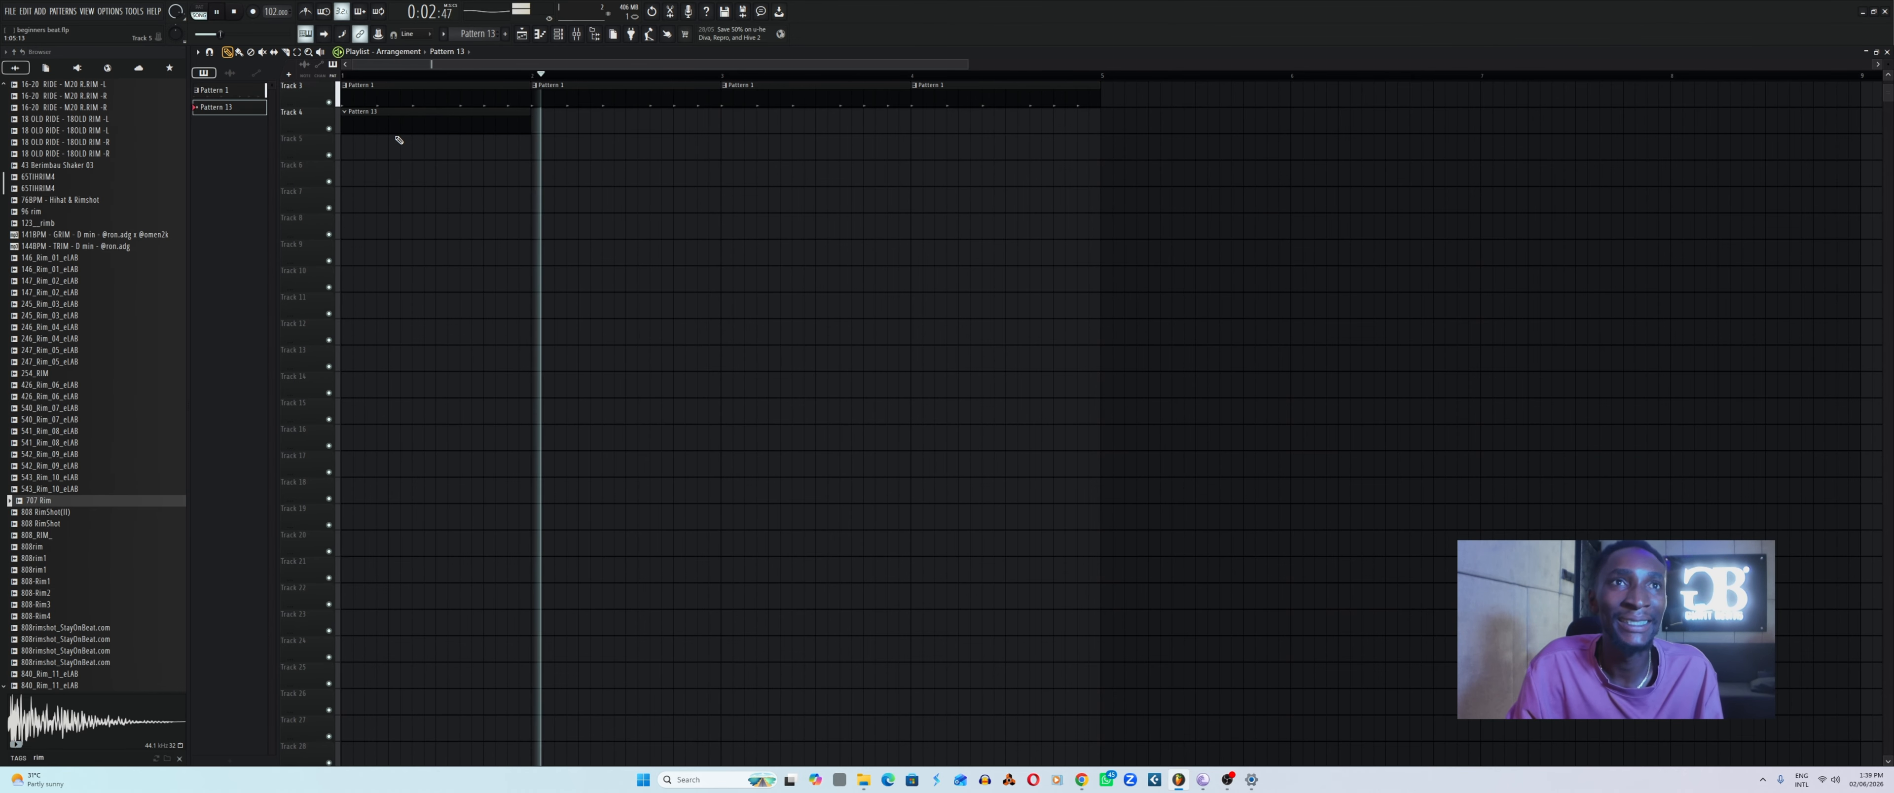
{"action": "right_click", "coordinate": [407, 124]}
{"action": "key", "text": "space"}
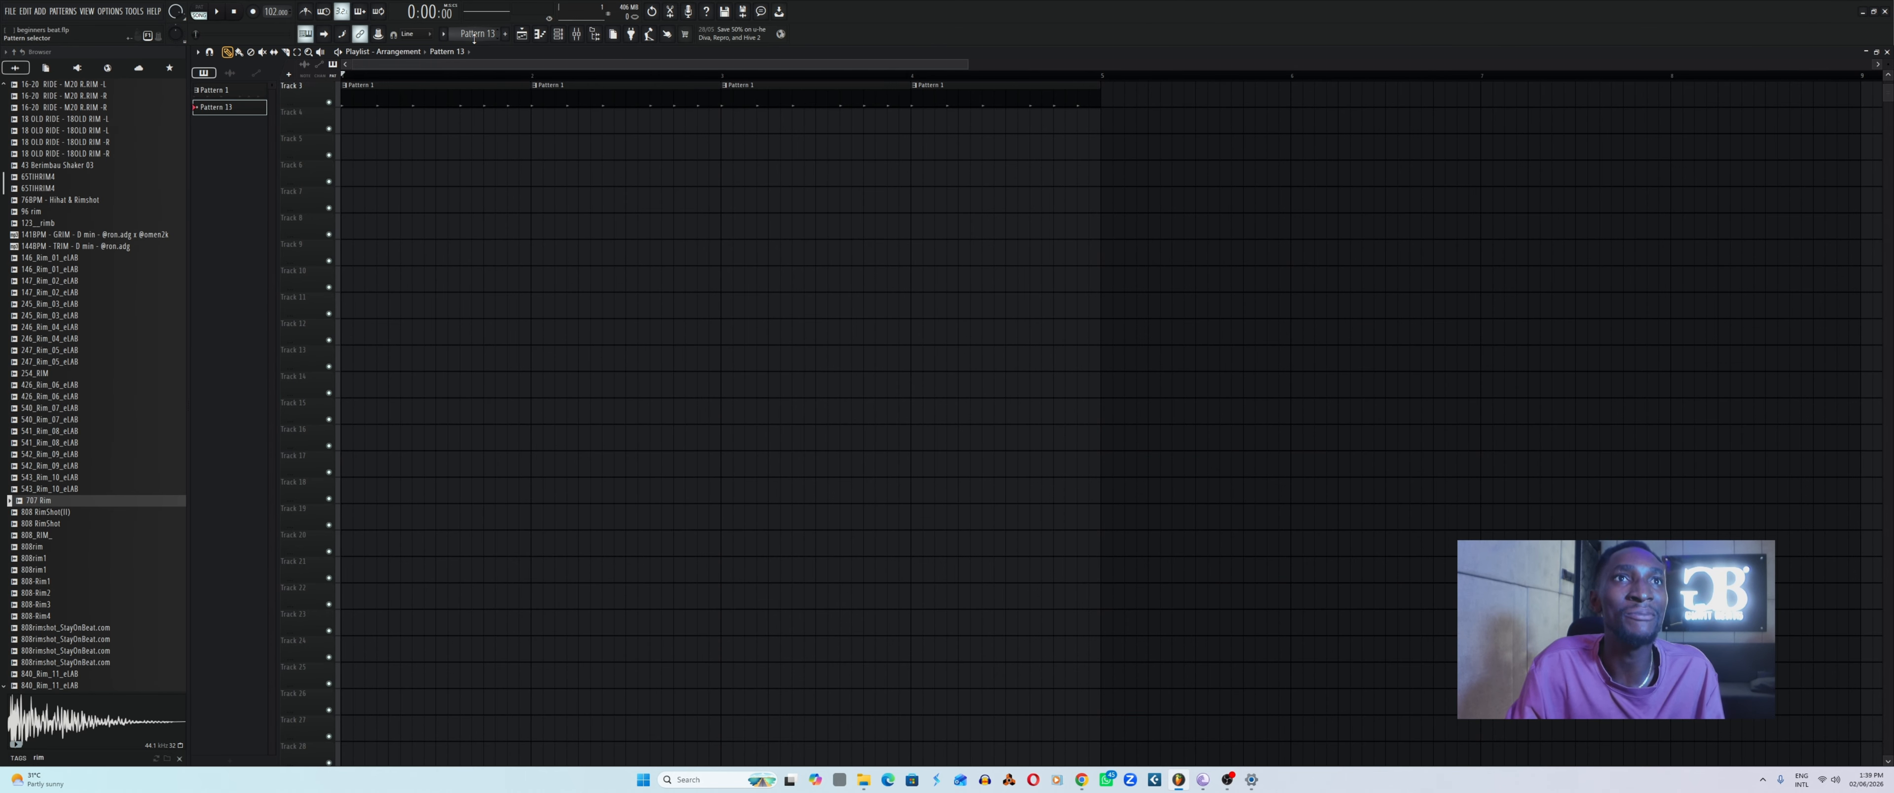
Place a Pattern 2 clip near bar 1 below the Pattern 1 clips and compare both patterns in the channel rack, ending on Pattern 2.
{"action": "scroll", "coordinate": [474, 37], "scroll_direction": "down", "scroll_amount": 6}
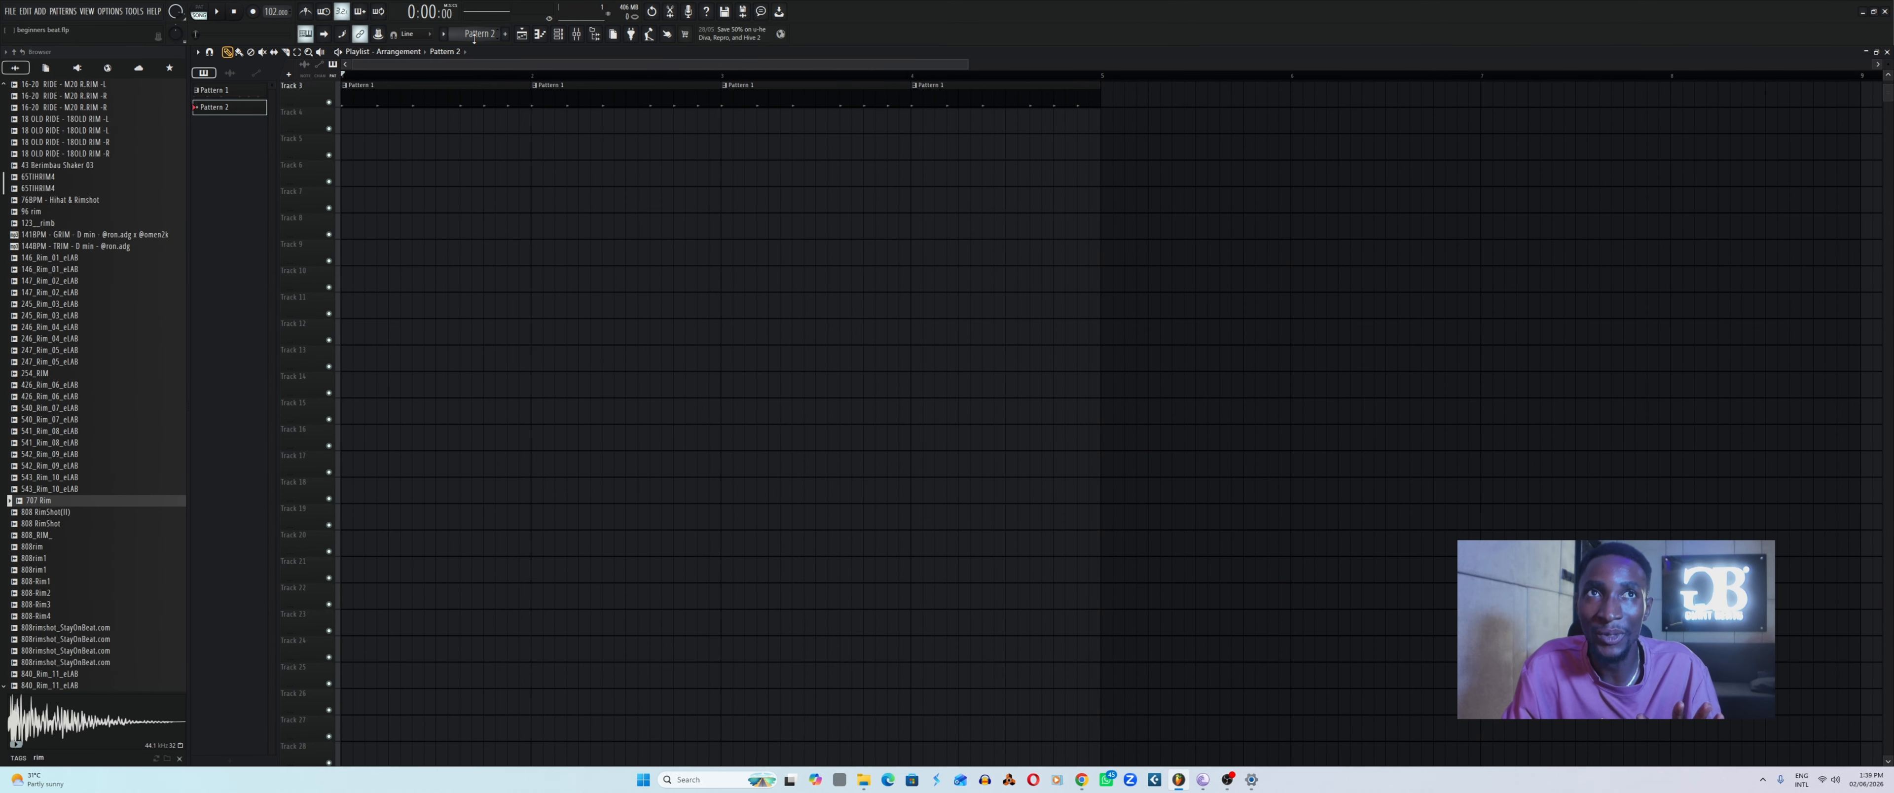
{"action": "left_click", "coordinate": [358, 126]}
{"action": "left_click", "coordinate": [556, 37]}
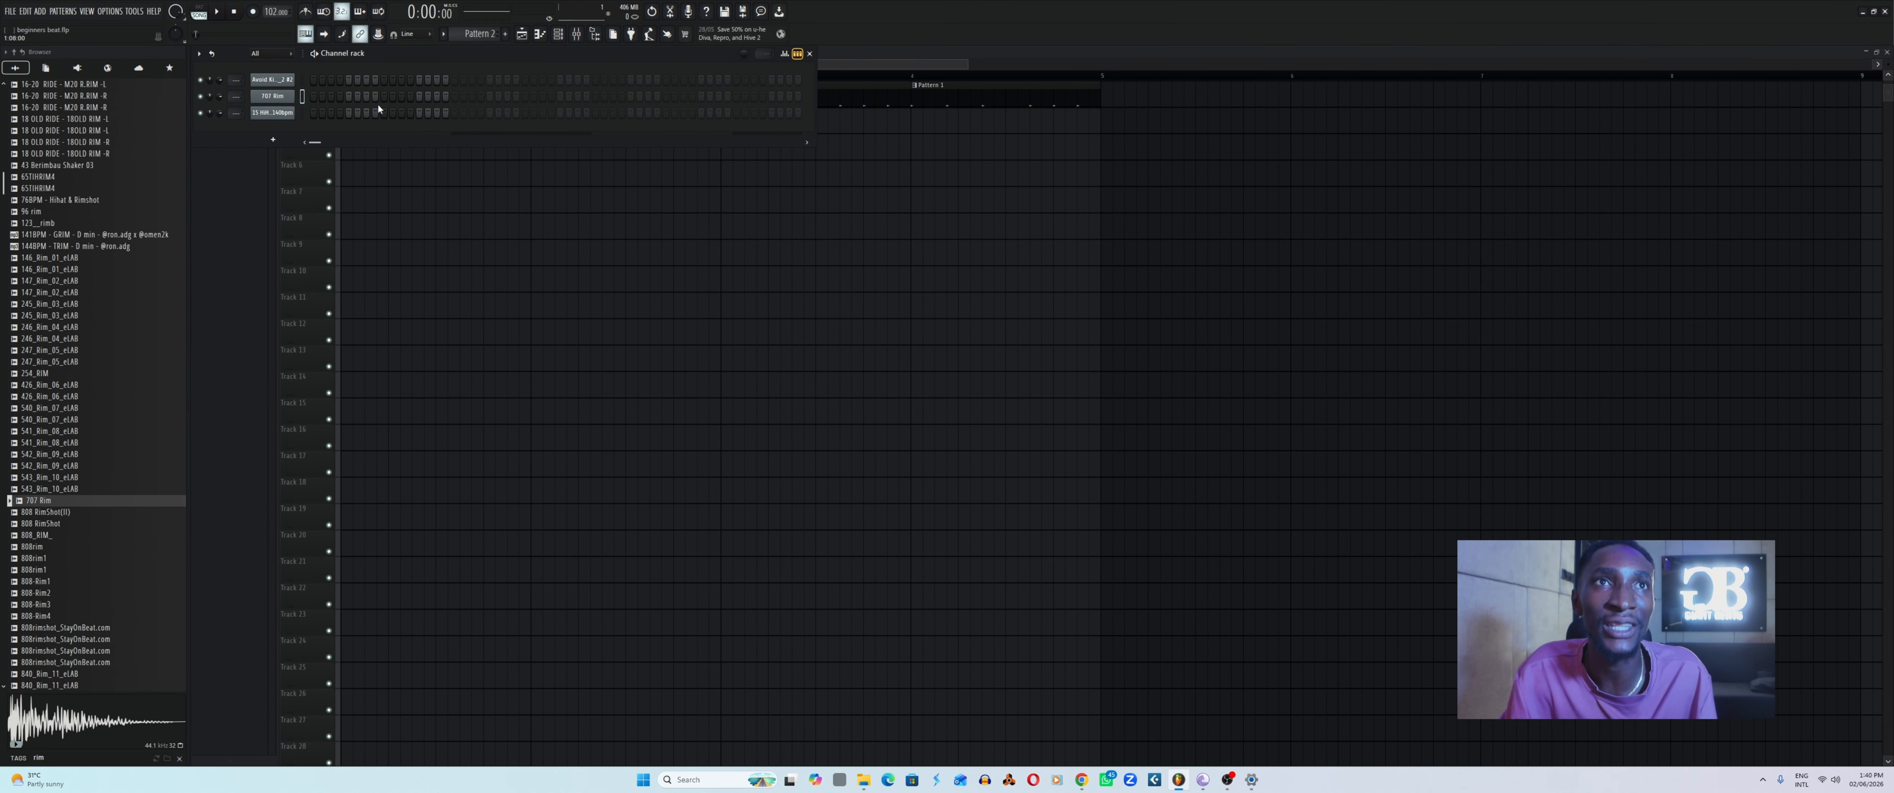
{"action": "scroll", "coordinate": [480, 37], "scroll_direction": "up", "scroll_amount": 1}
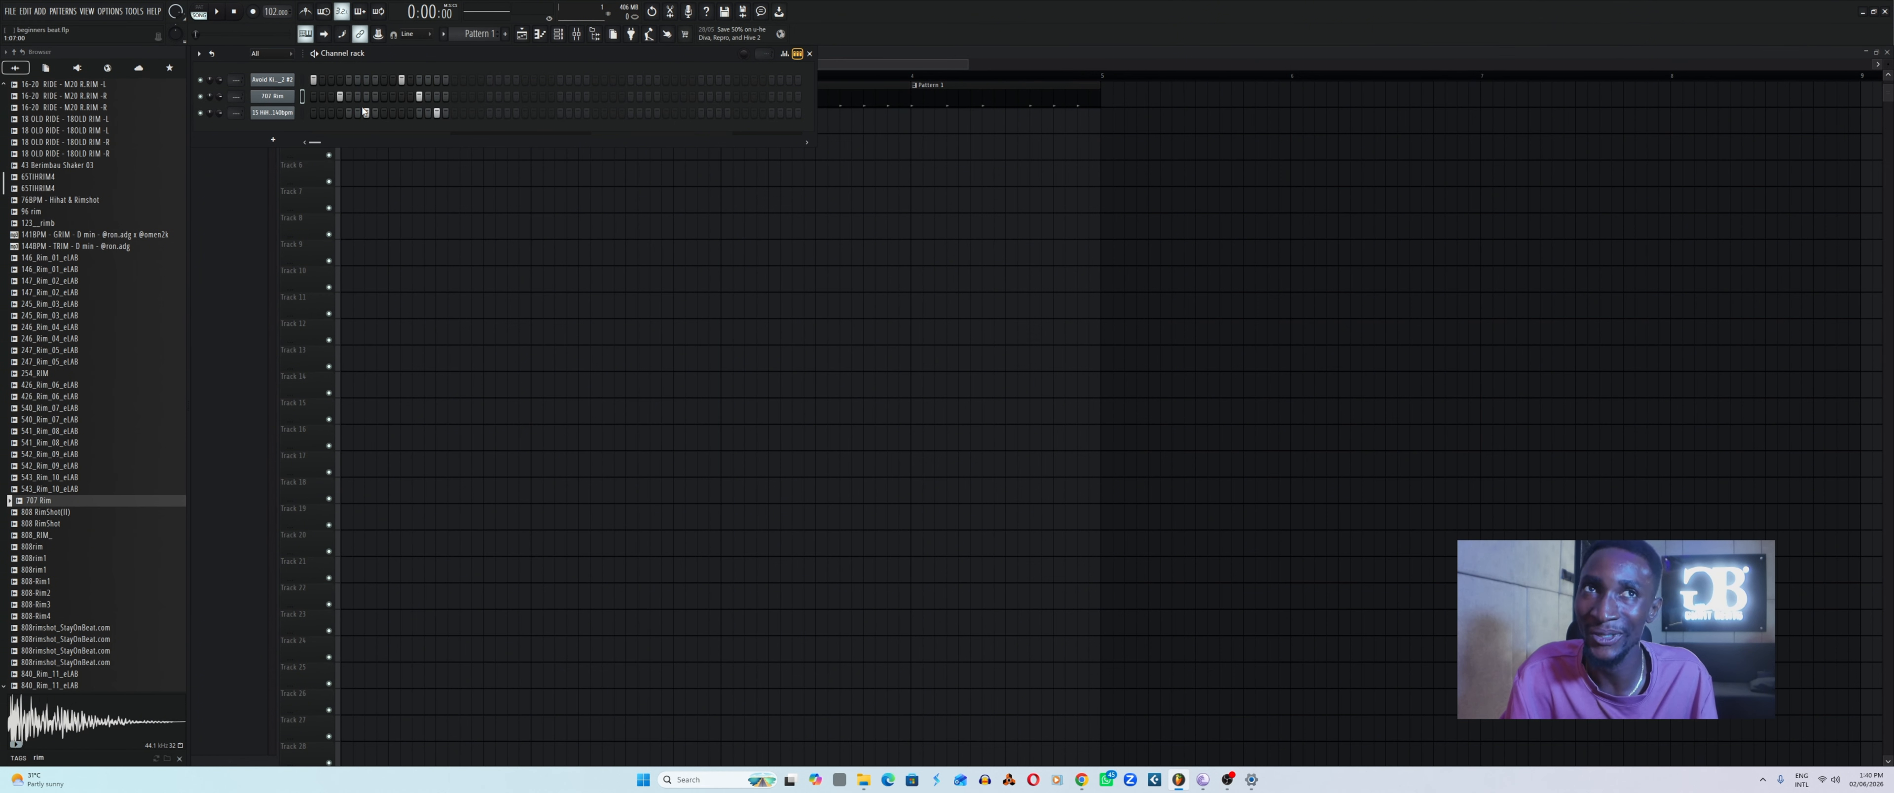
{"action": "scroll", "coordinate": [473, 36], "scroll_direction": "down", "scroll_amount": 1}
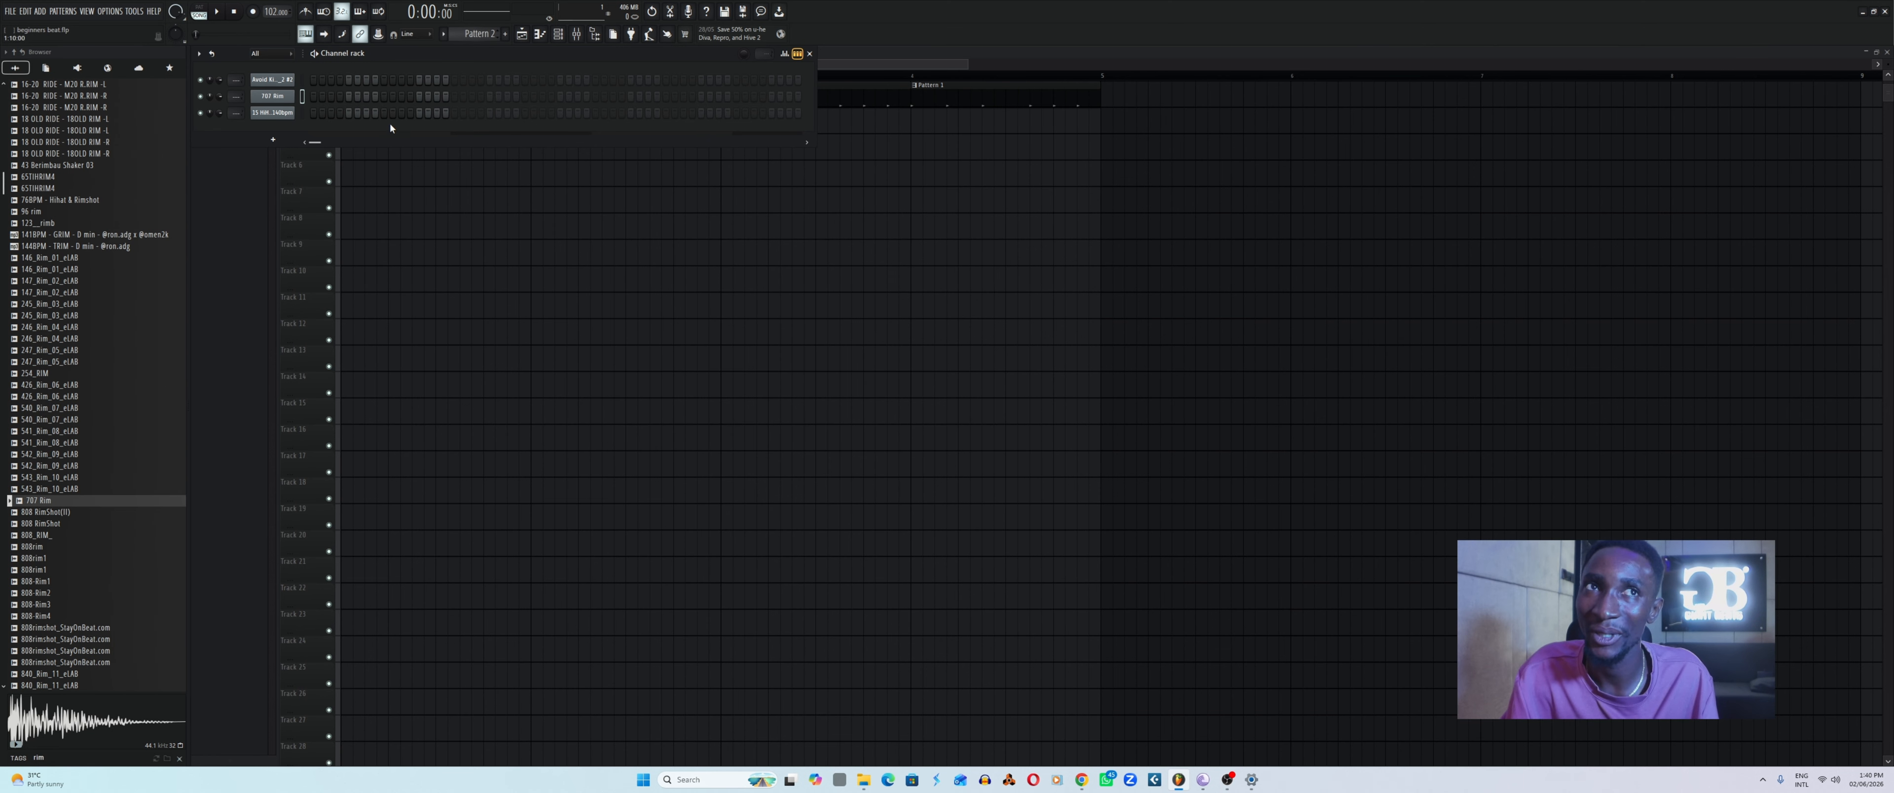
Repeat the Pattern 2 clip along its track to the end of the Pattern 1 clips and play the arrangement.
{"action": "key", "text": "F6"}
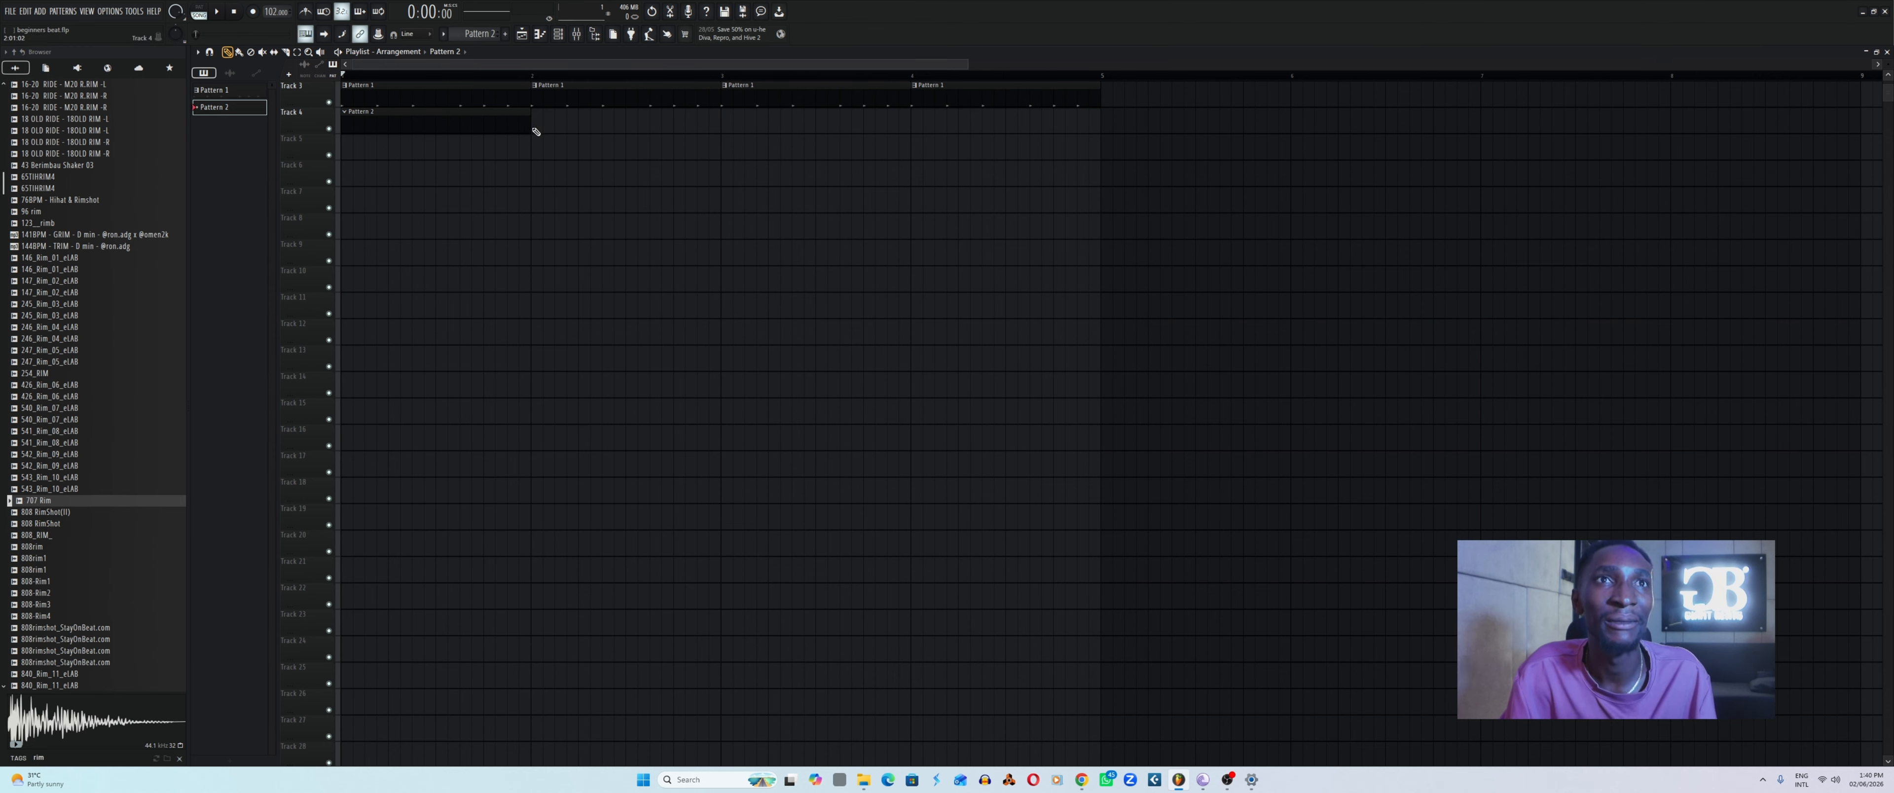
{"action": "left_click_drag", "start_coordinate": [537, 131], "coordinate": [920, 124]}
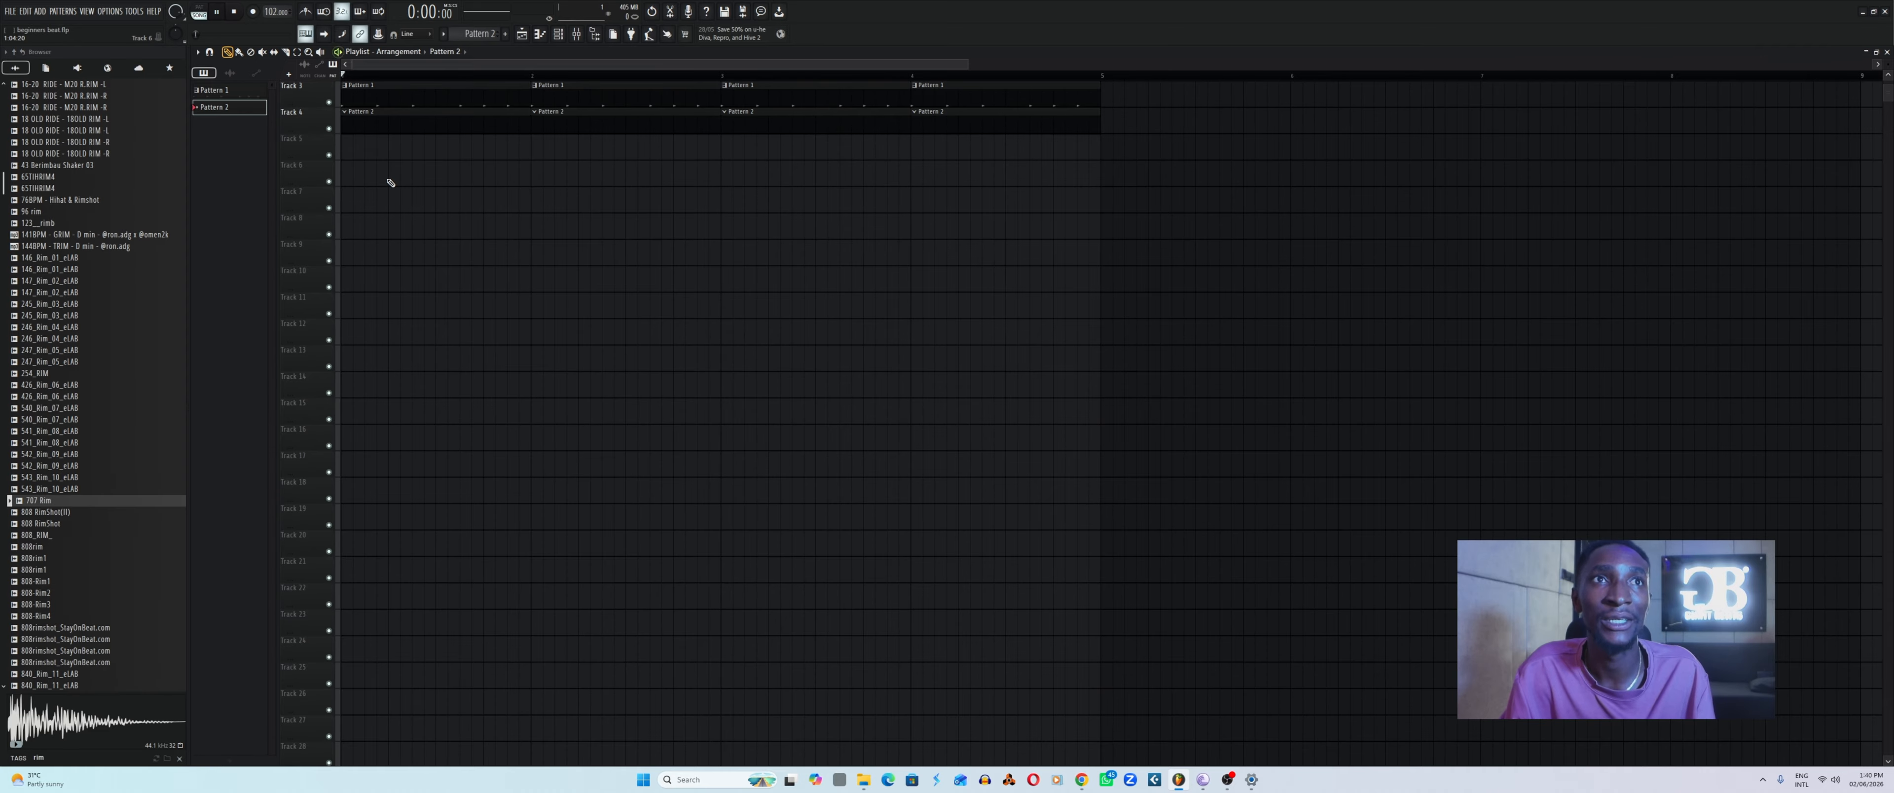
{"action": "key", "text": "space"}
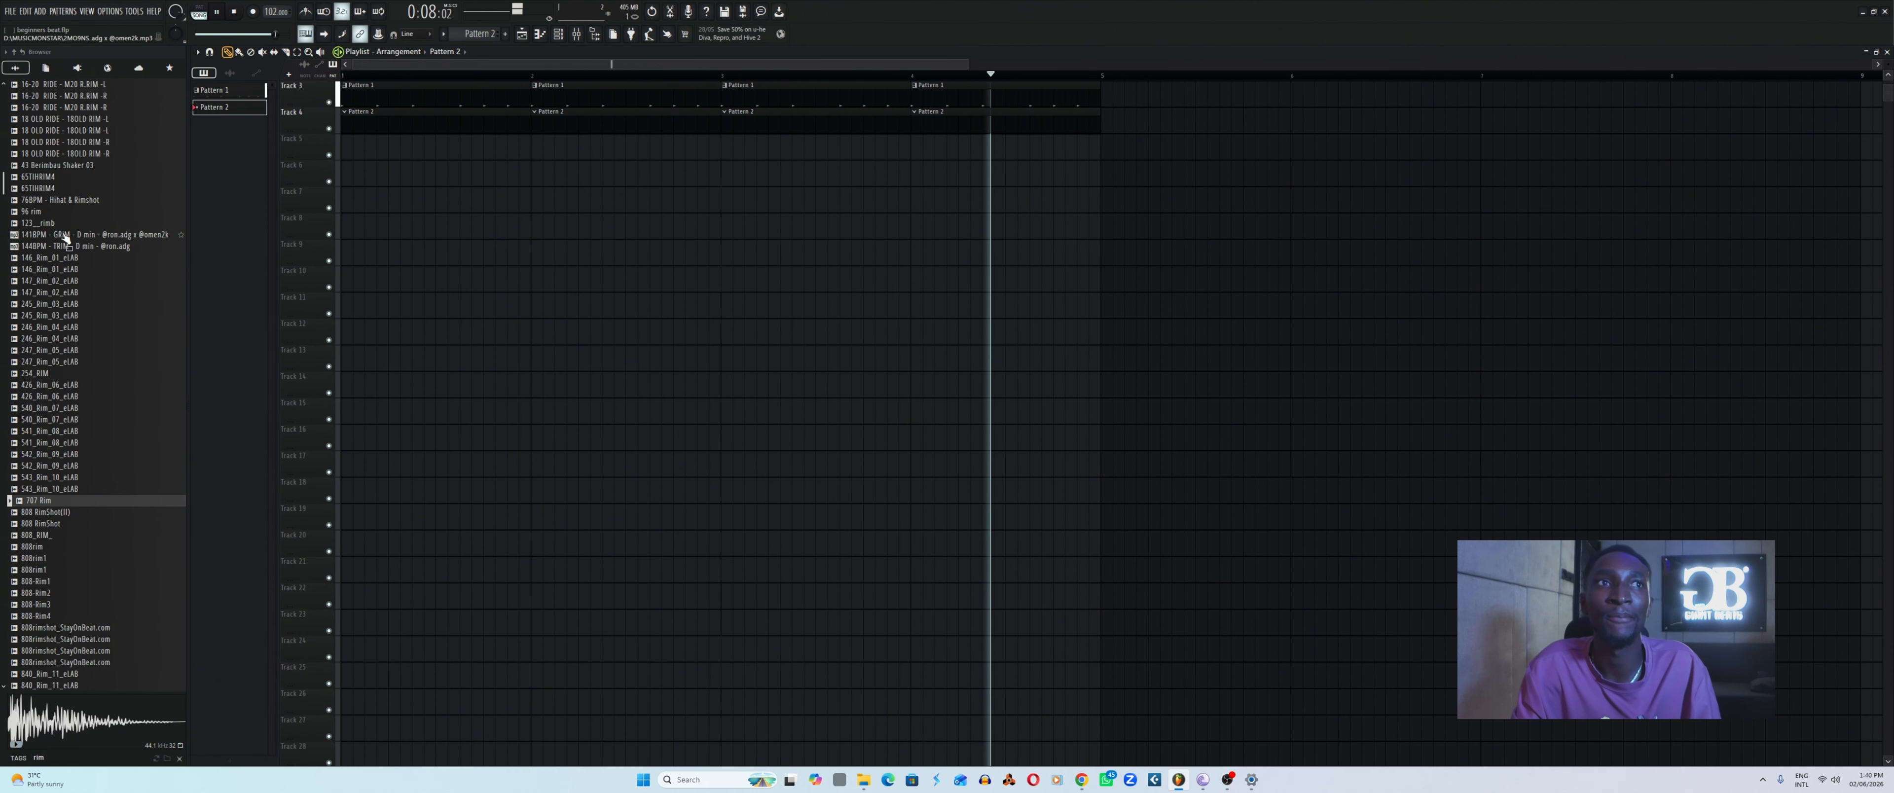
{"action": "key", "text": "F6"}
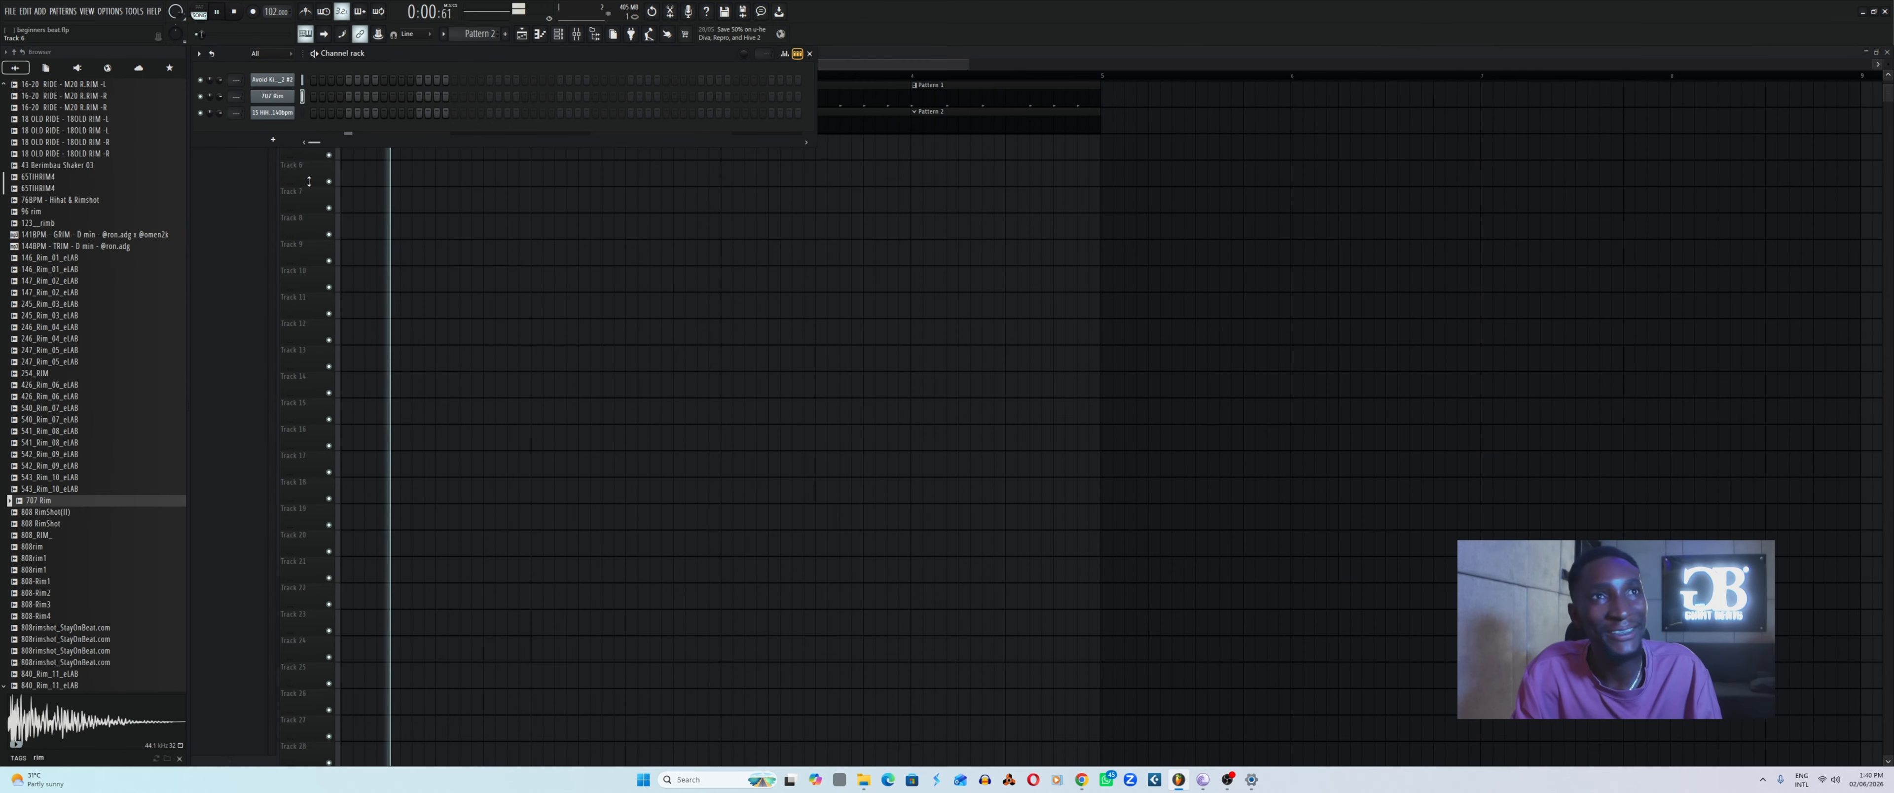
{"action": "key", "text": "space"}
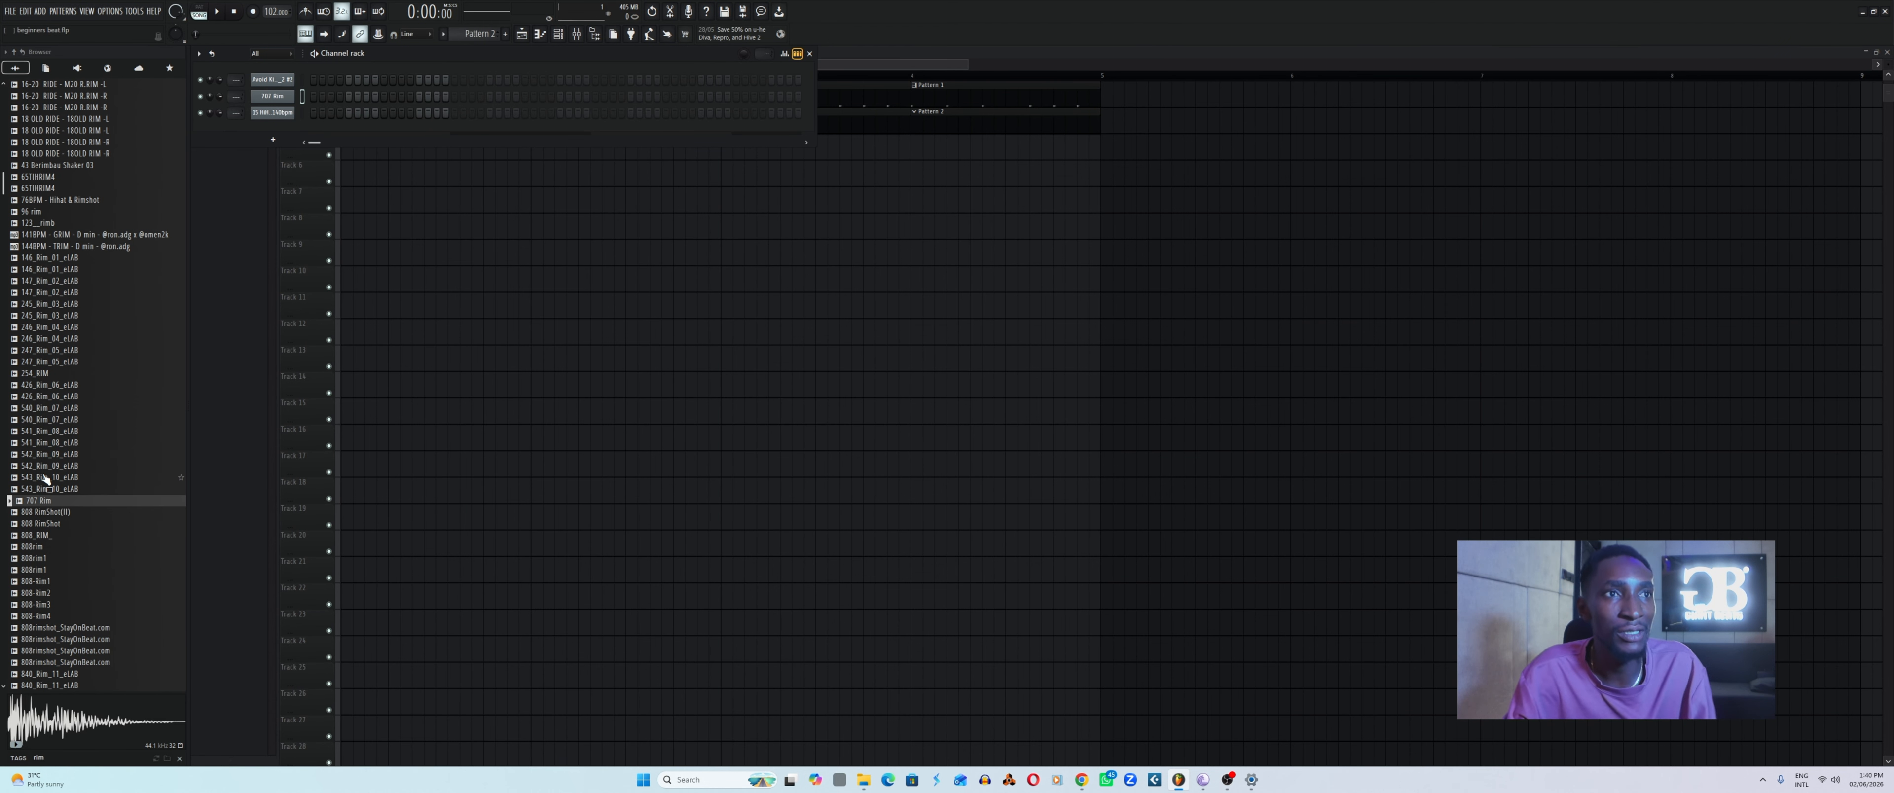
Search the sample browser for "perc" and look through the matching folders down to the individual percussion samples.
{"action": "scroll", "coordinate": [76, 544], "scroll_direction": "down", "scroll_amount": 20}
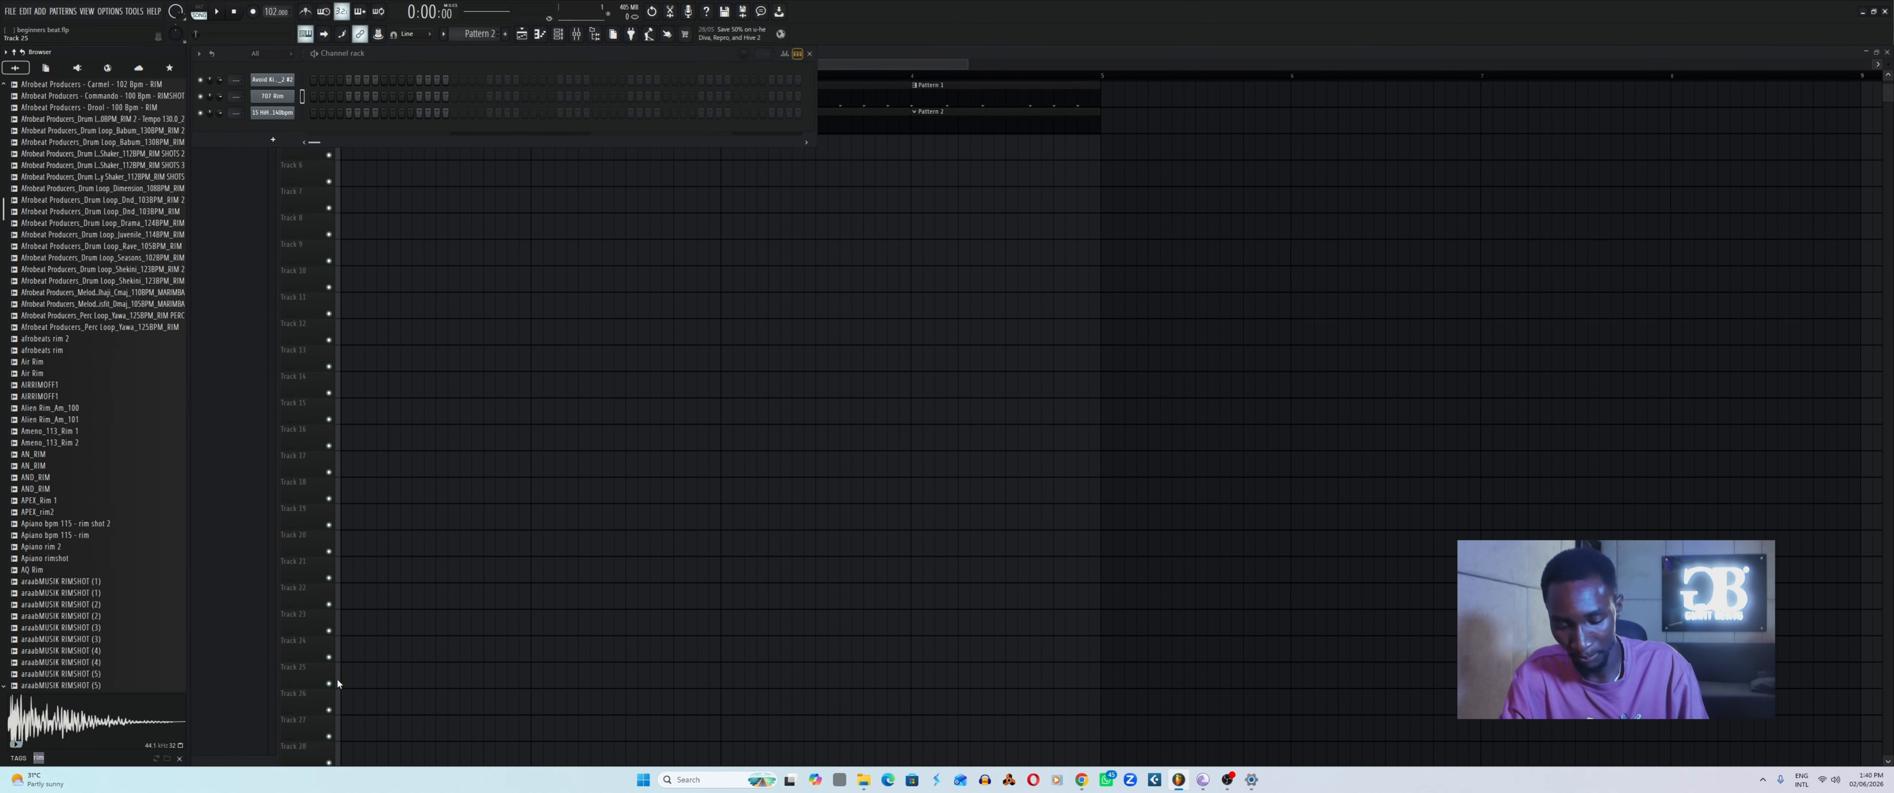
{"action": "key", "text": "ctrl+f"}
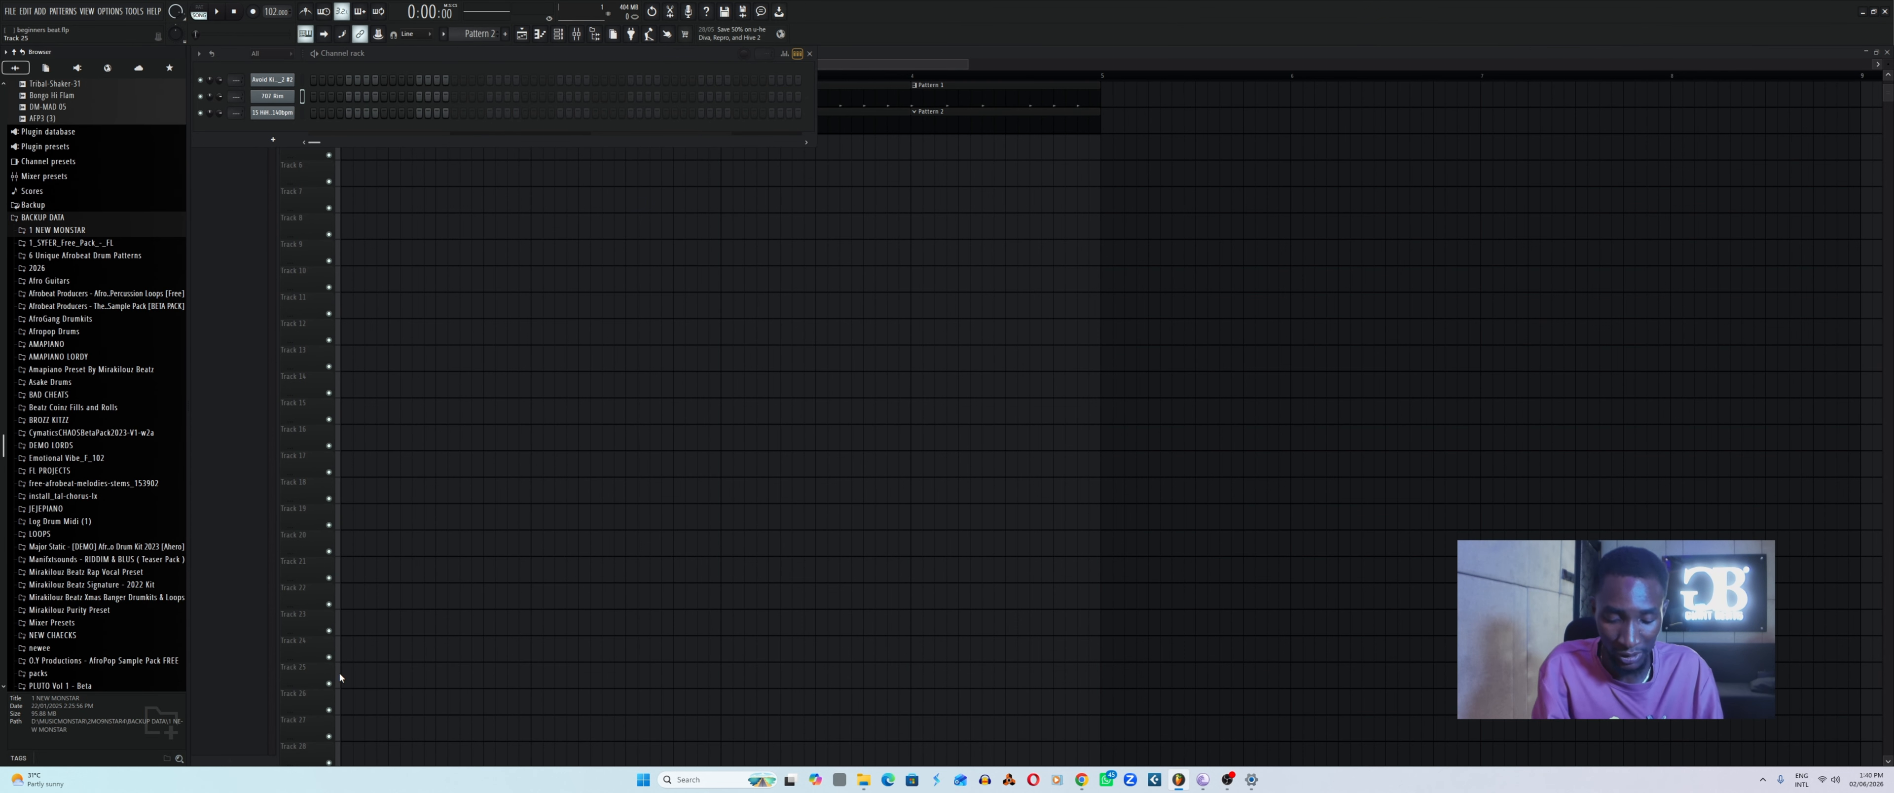
{"action": "type", "text": "perc"}
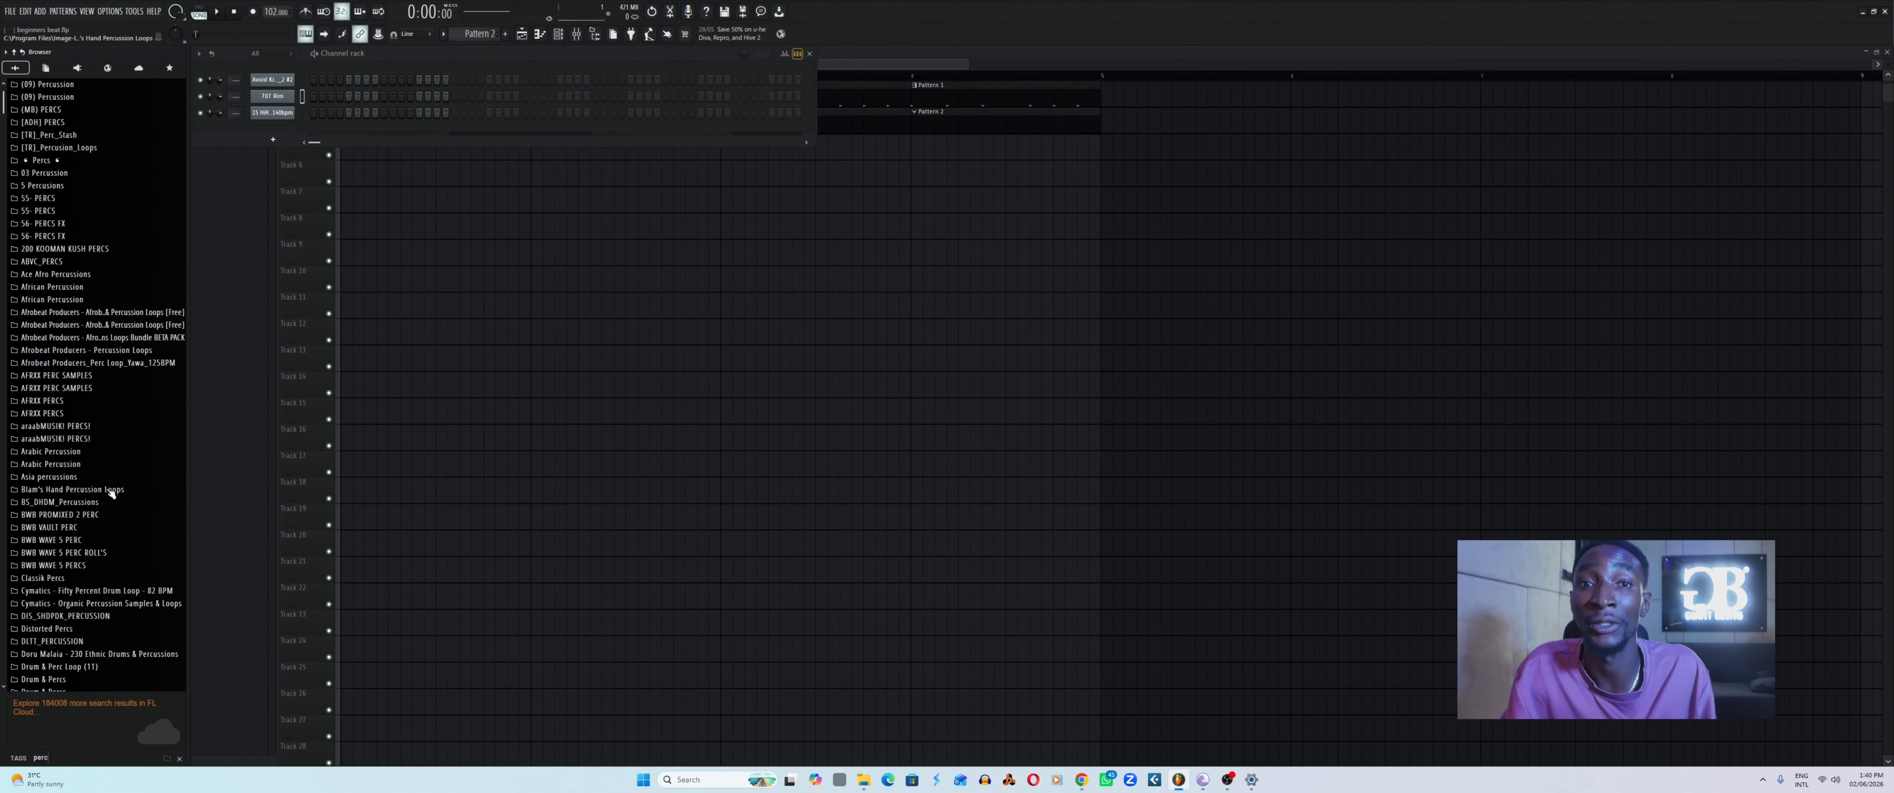
{"action": "scroll", "coordinate": [111, 491], "scroll_direction": "down", "scroll_amount": 20}
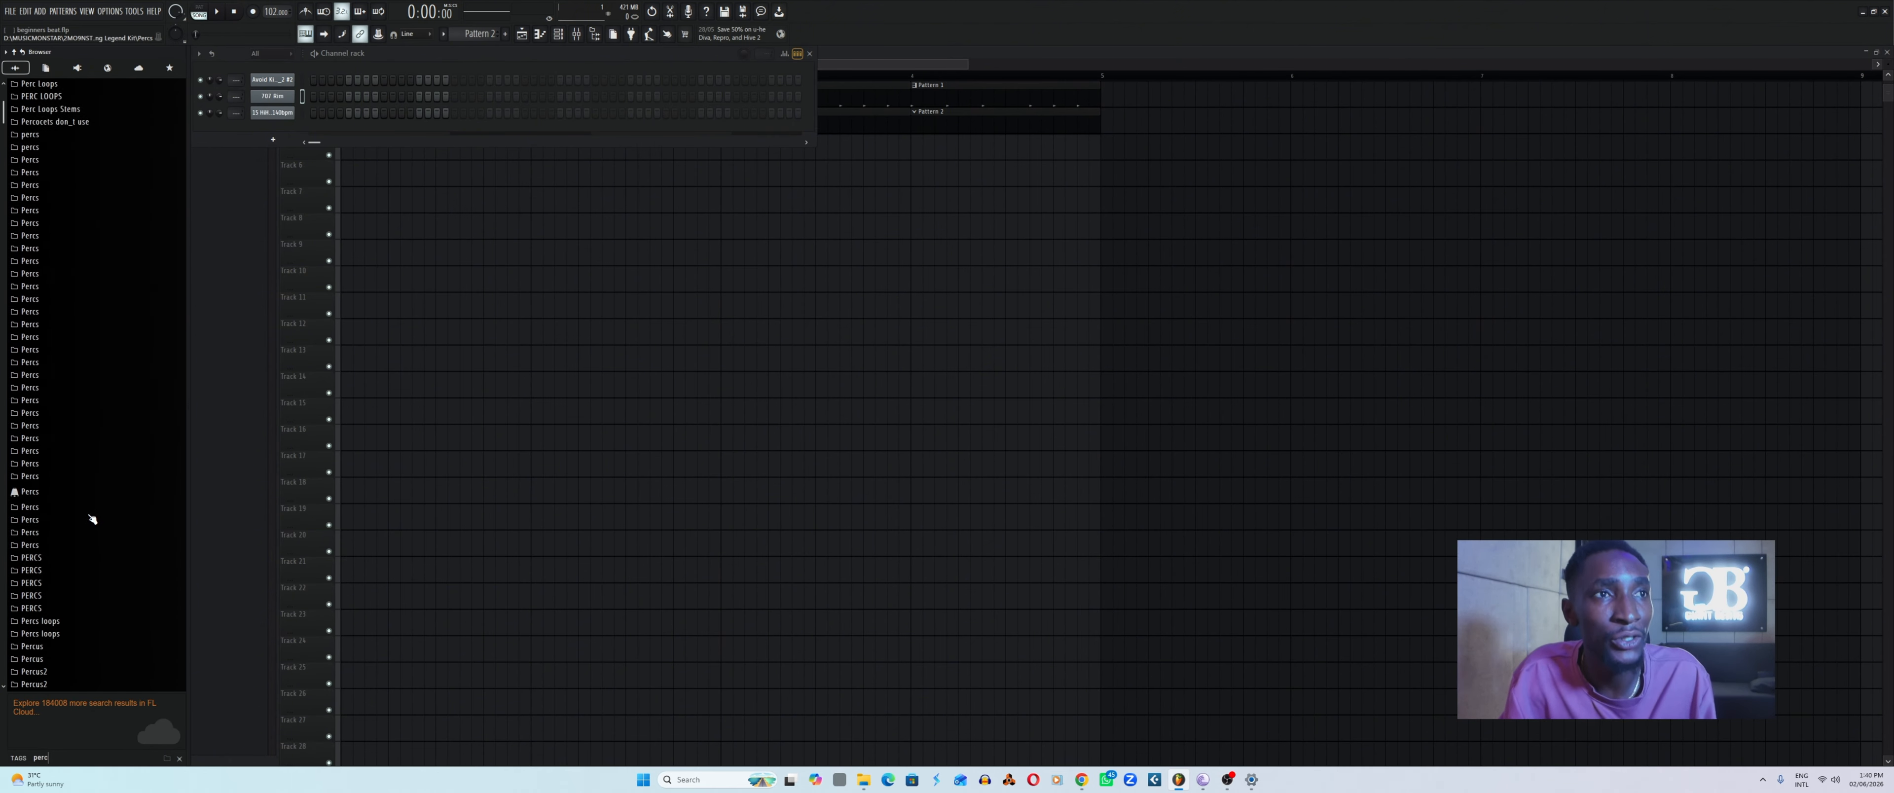
{"action": "scroll", "coordinate": [92, 519], "scroll_direction": "down", "scroll_amount": 10}
{"action": "scroll", "coordinate": [92, 520], "scroll_direction": "down", "scroll_amount": 15}
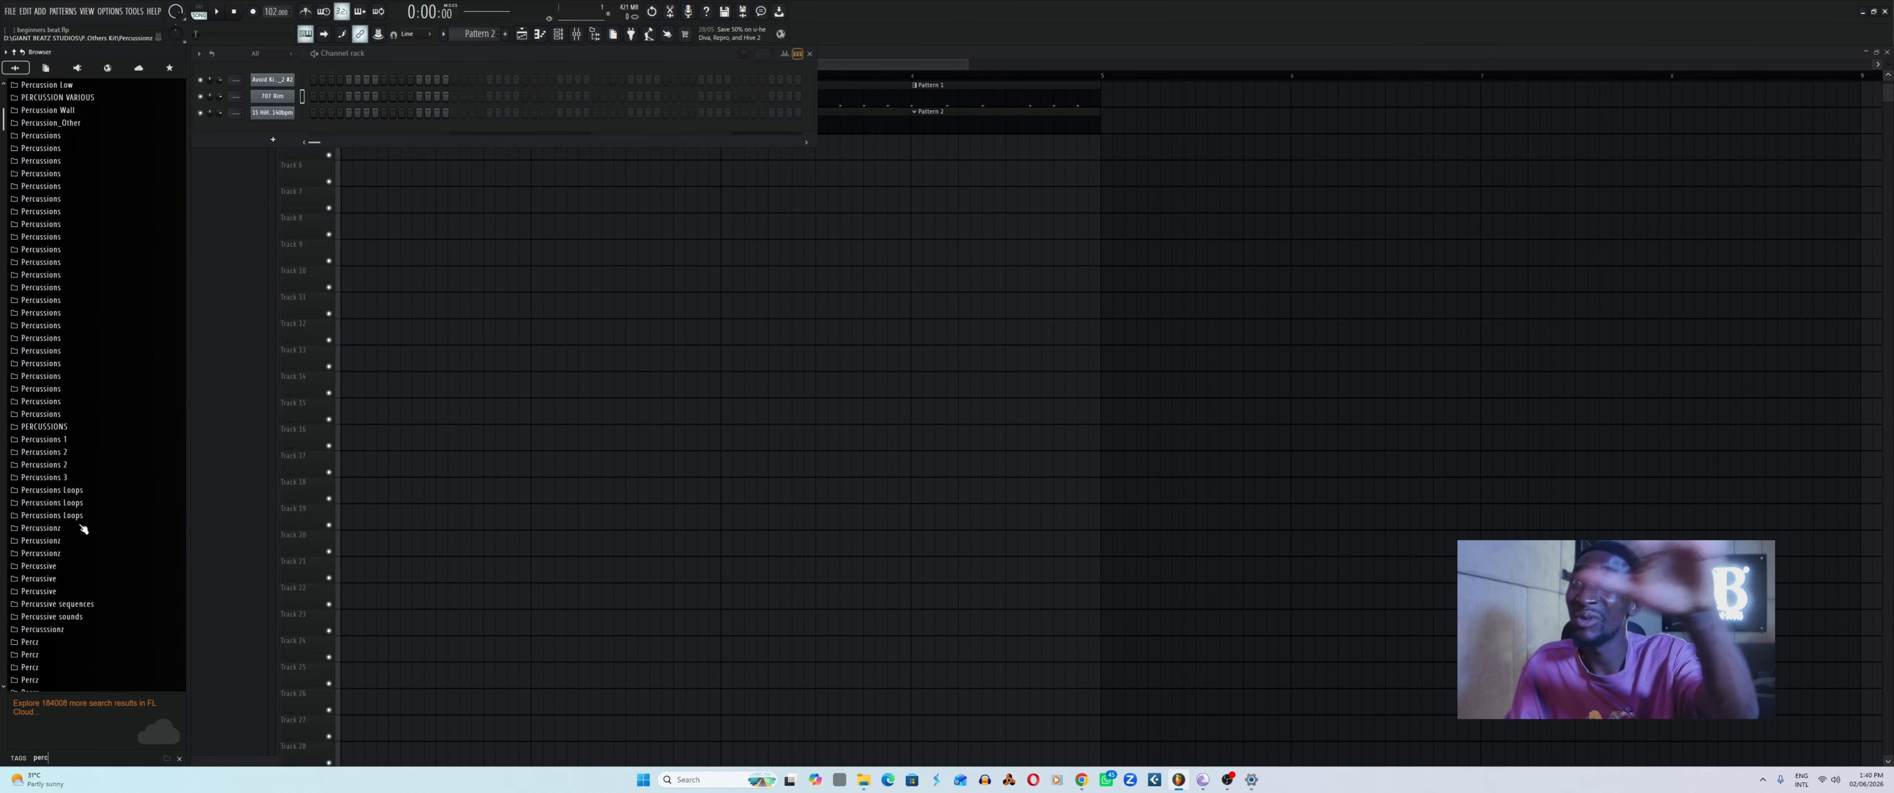
{"action": "scroll", "coordinate": [44, 519], "scroll_direction": "down", "scroll_amount": 5}
{"action": "scroll", "coordinate": [42, 517], "scroll_direction": "down", "scroll_amount": 5}
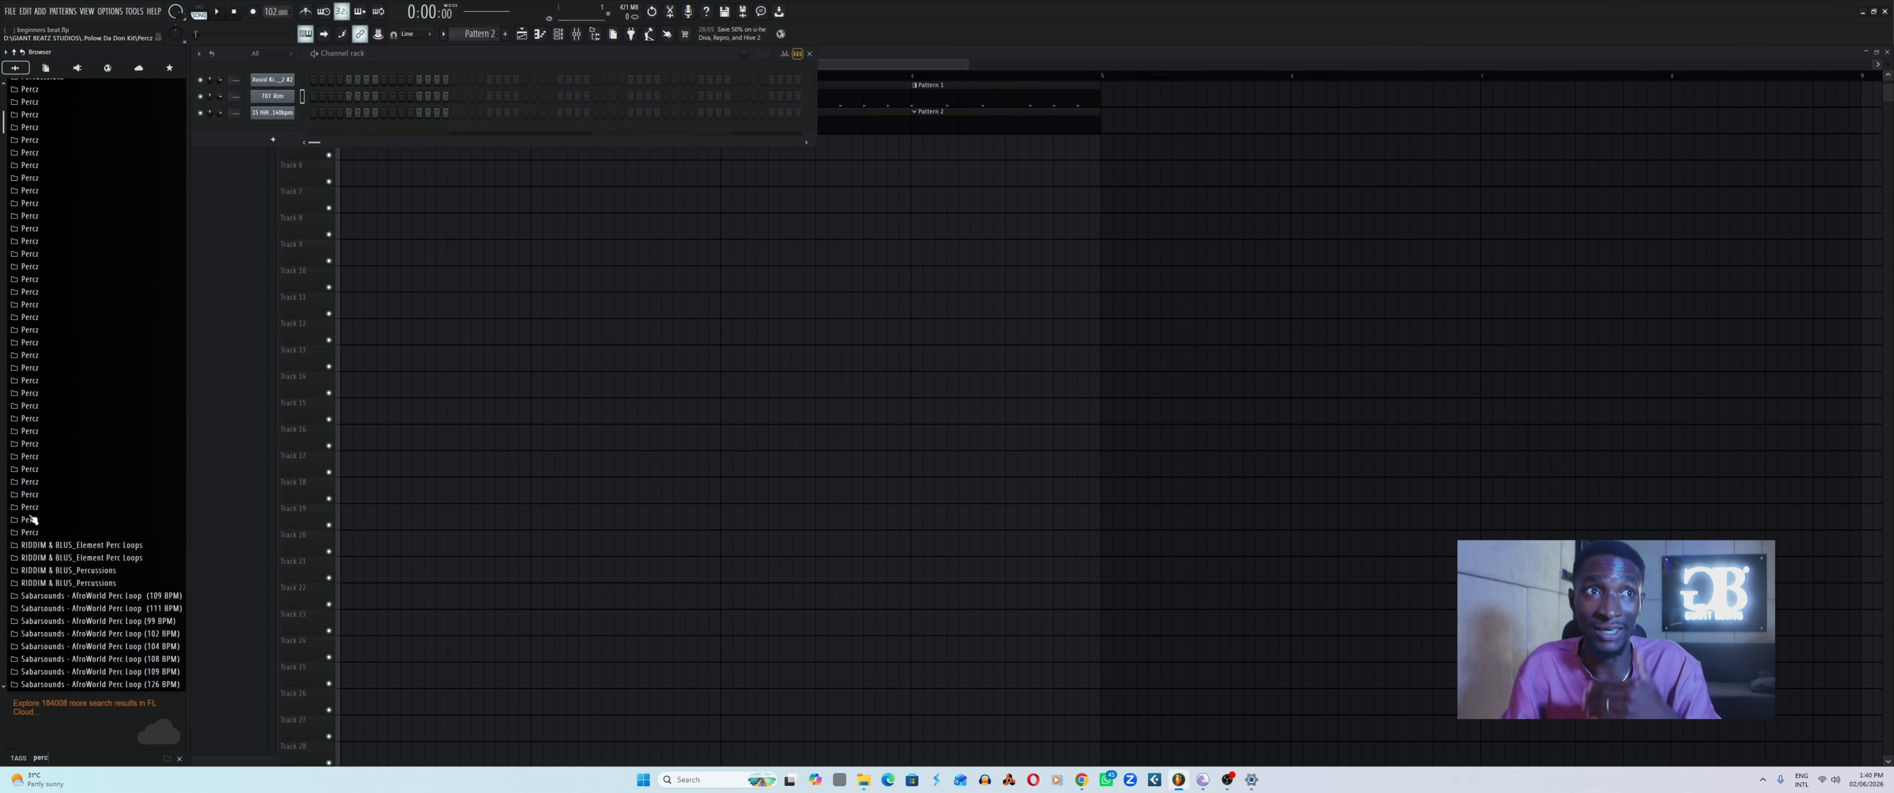
{"action": "scroll", "coordinate": [33, 521], "scroll_direction": "down", "scroll_amount": 15}
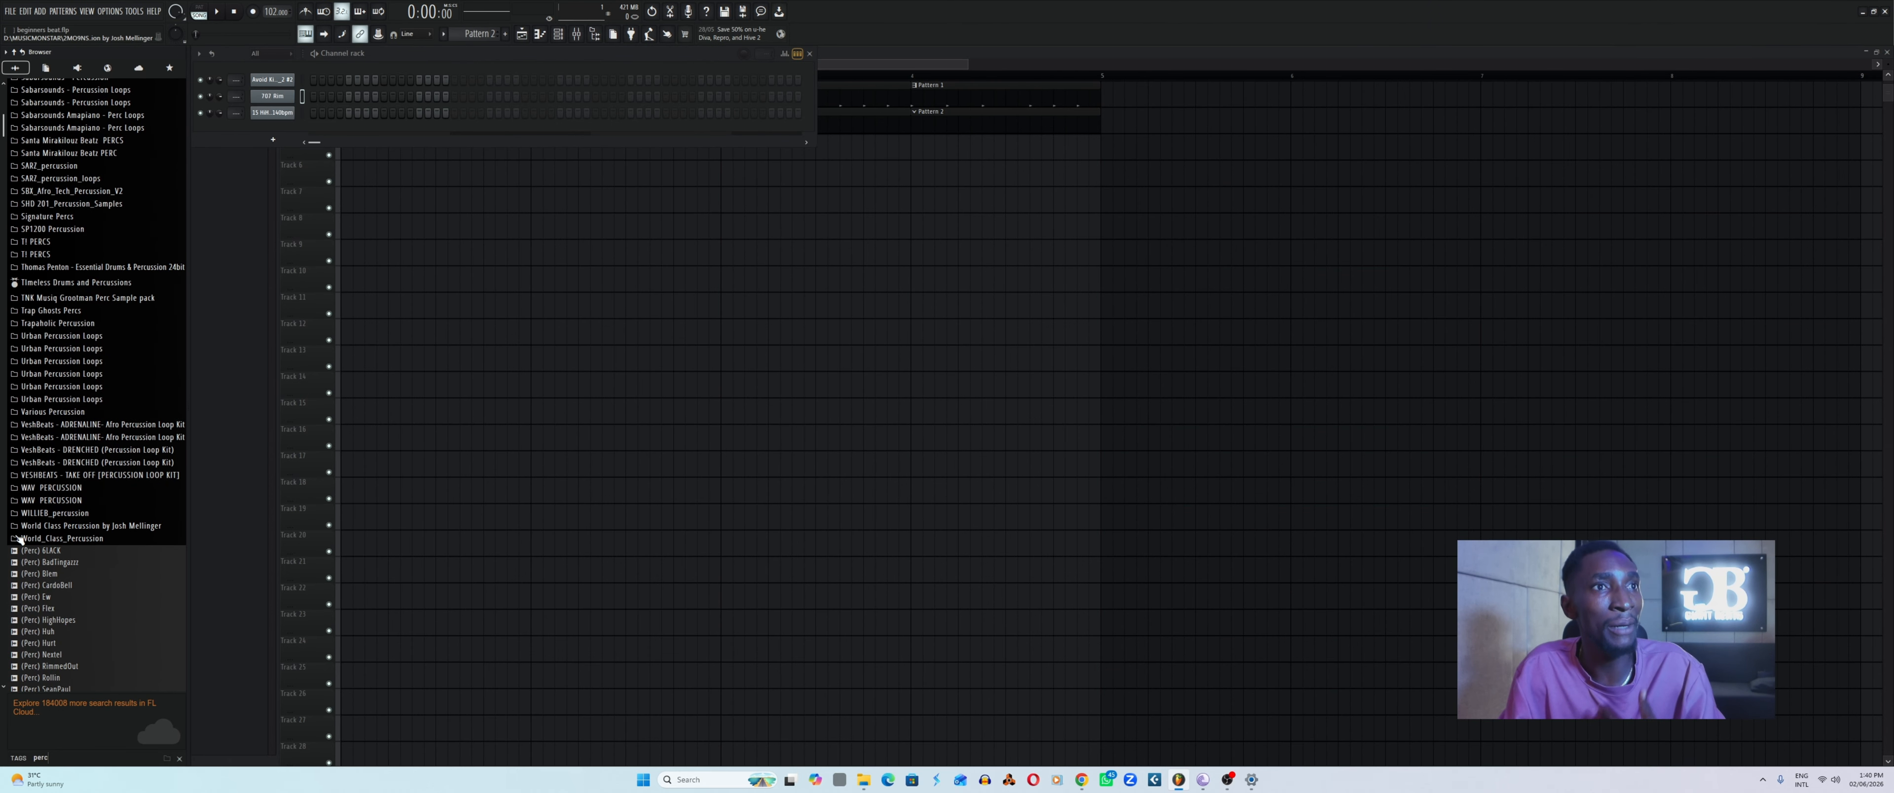
{"action": "scroll", "coordinate": [37, 573], "scroll_direction": "down", "scroll_amount": 10}
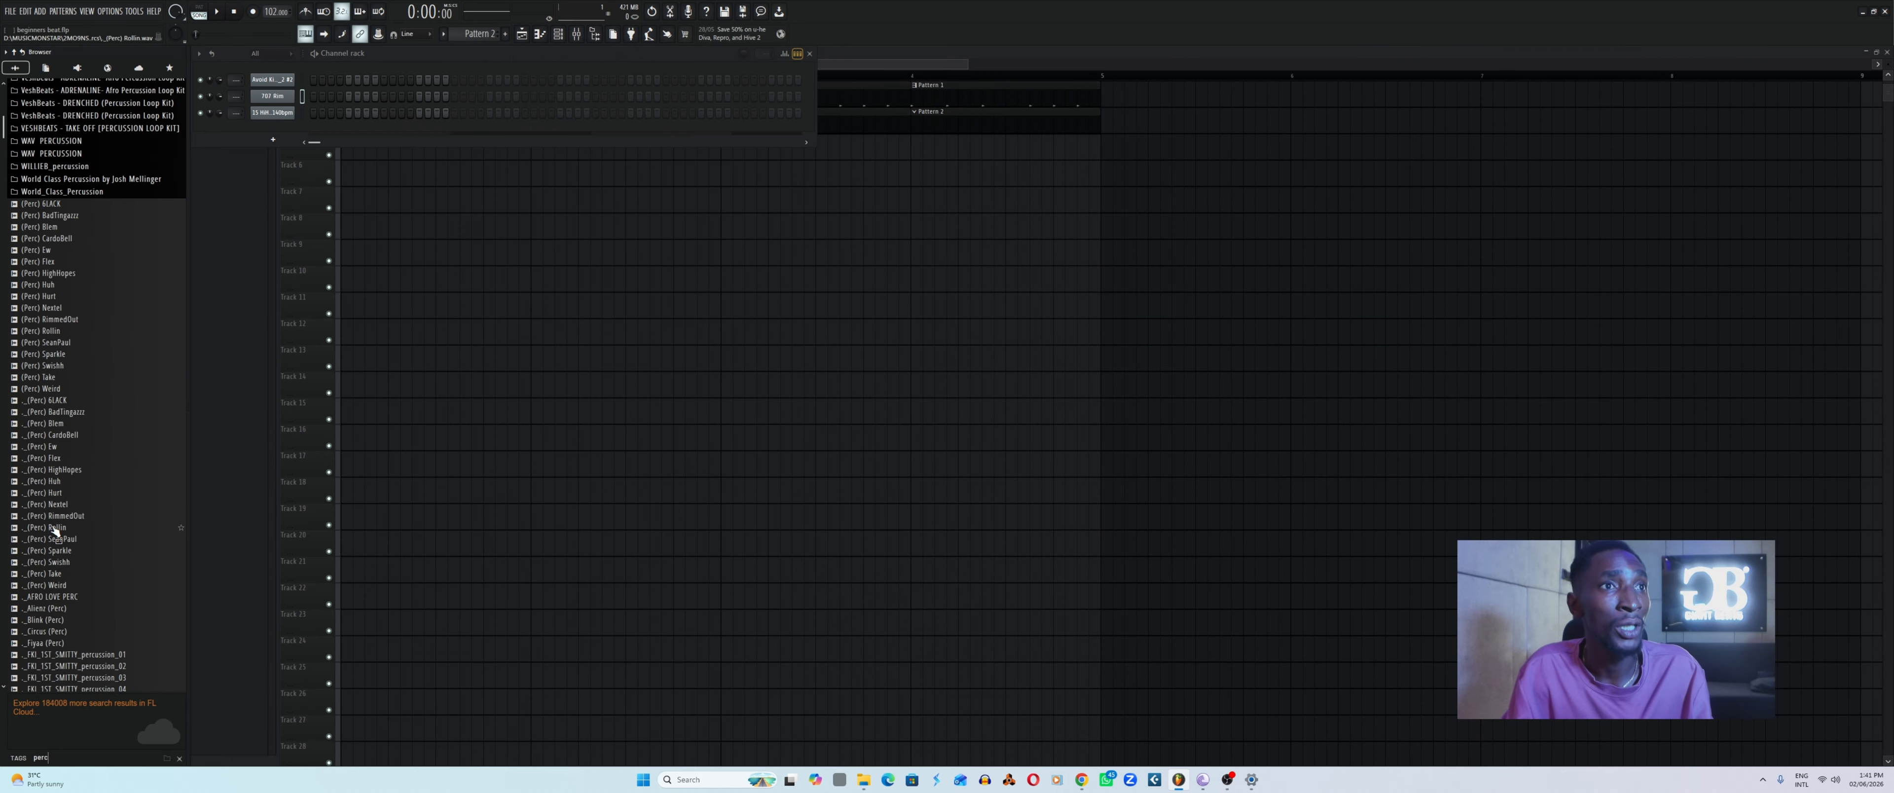
{"action": "scroll", "coordinate": [56, 529], "scroll_direction": "down", "scroll_amount": 20}
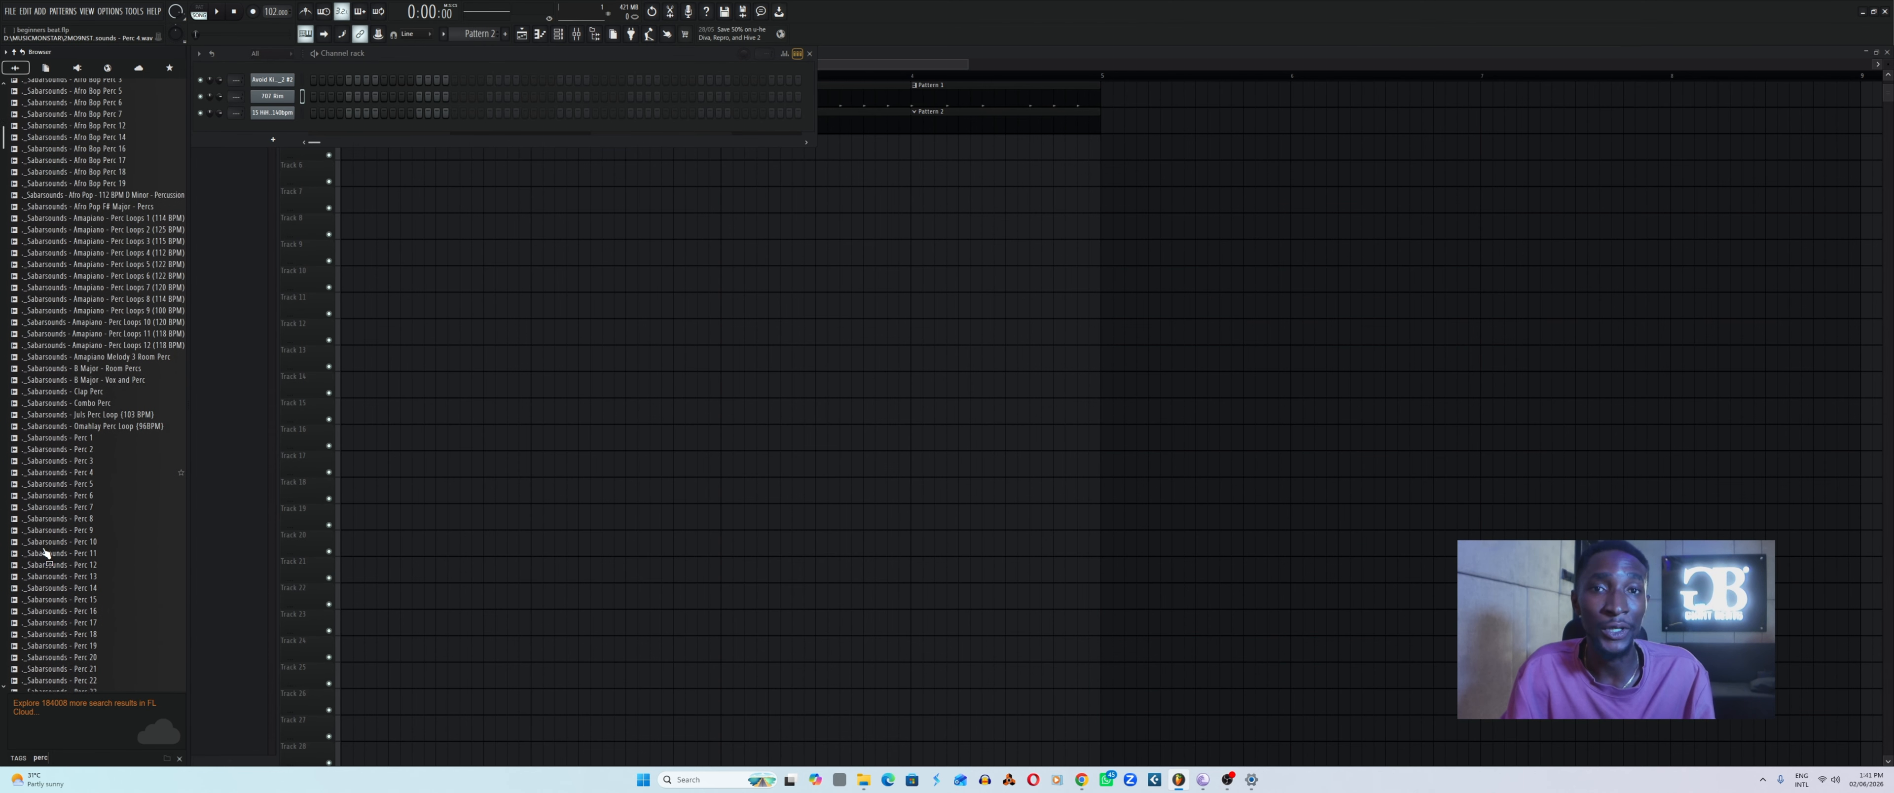
{"action": "scroll", "coordinate": [46, 554], "scroll_direction": "down", "scroll_amount": 20}
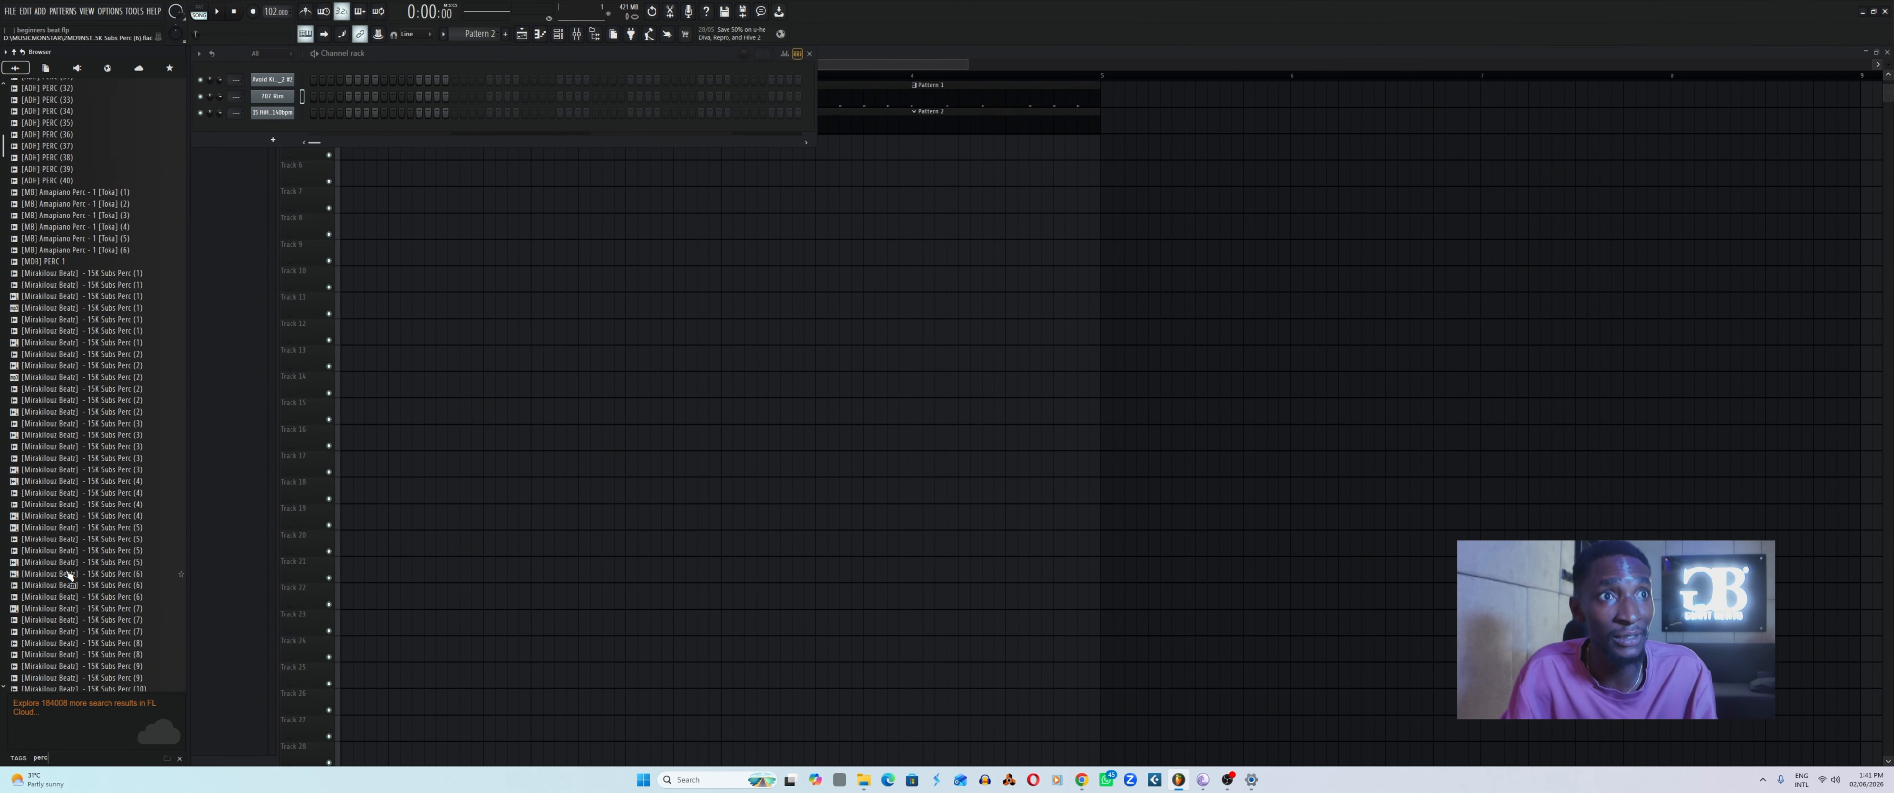
Audition several of the 15K Subs Perc samples, ending on the selected Perc (4) sample.
{"action": "left_click", "coordinate": [68, 574]}
{"action": "left_click", "coordinate": [72, 516]}
{"action": "scroll", "coordinate": [76, 532], "scroll_direction": "down", "scroll_amount": 4}
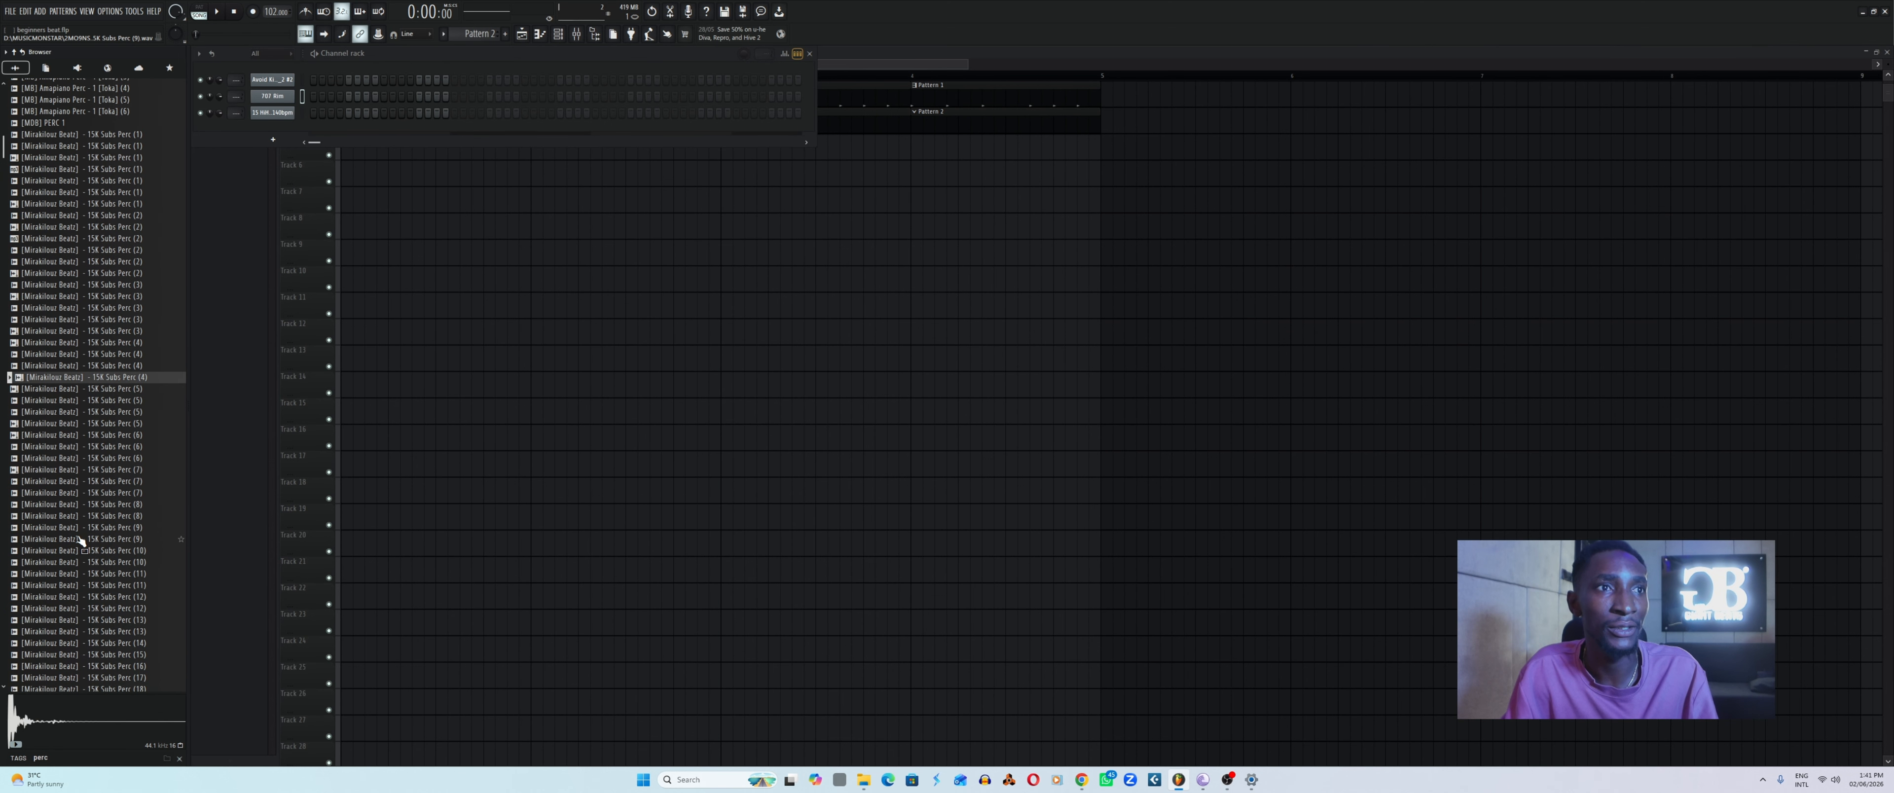
{"action": "left_click", "coordinate": [80, 539]}
{"action": "left_click", "coordinate": [95, 516]}
{"action": "left_click", "coordinate": [99, 412]}
{"action": "left_click", "coordinate": [111, 377]}
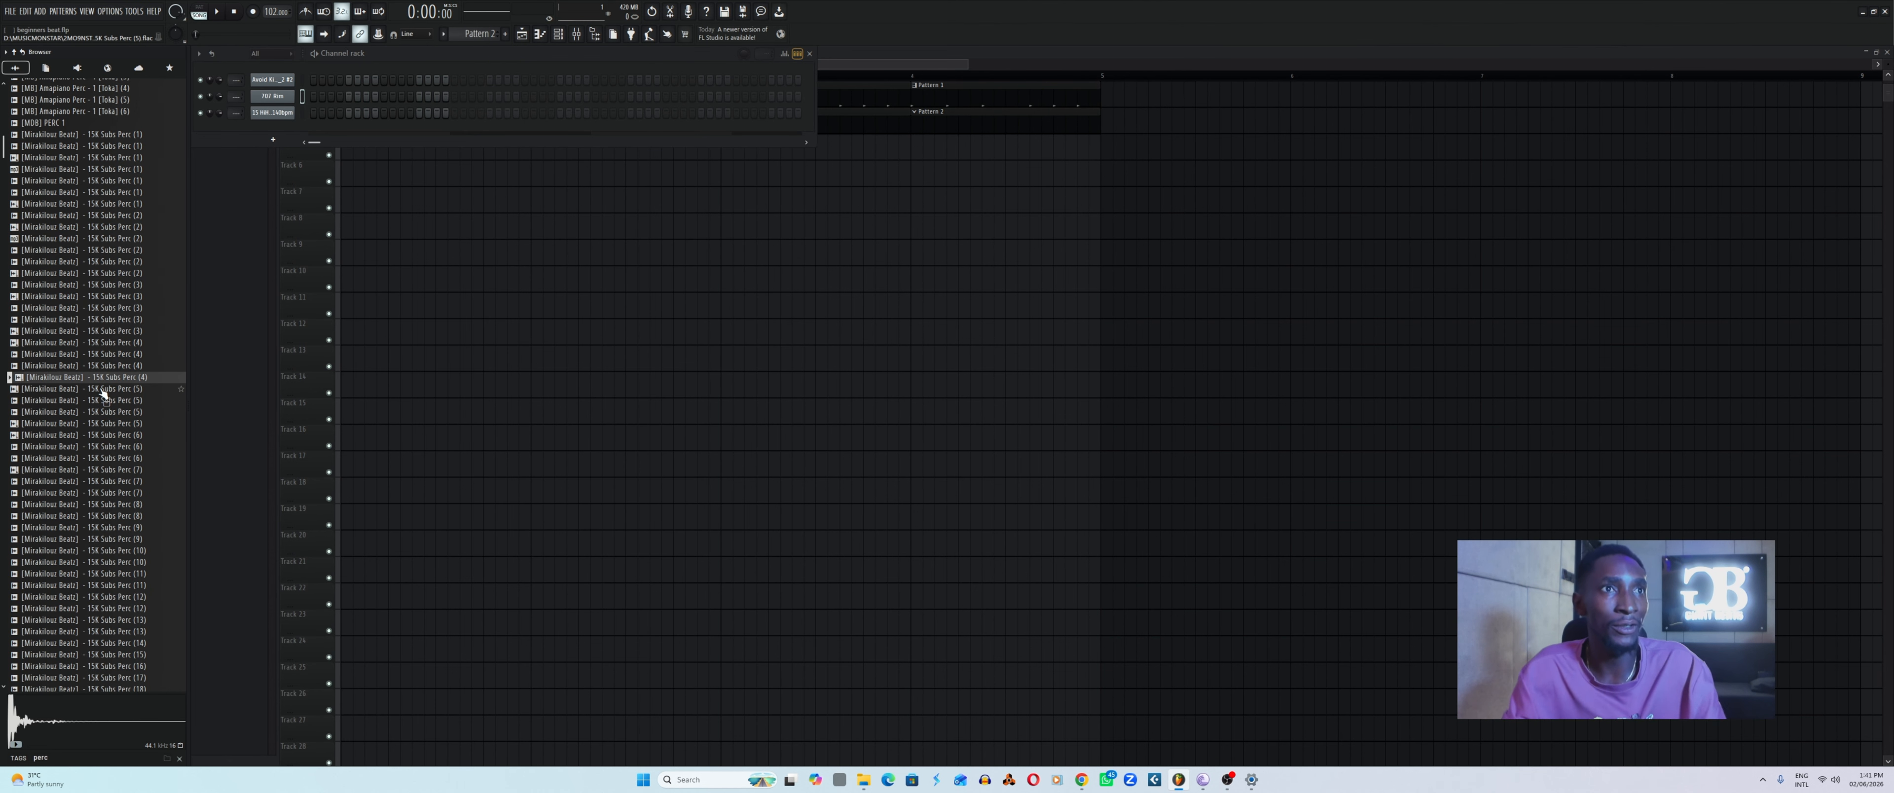
{"action": "left_click", "coordinate": [104, 381]}
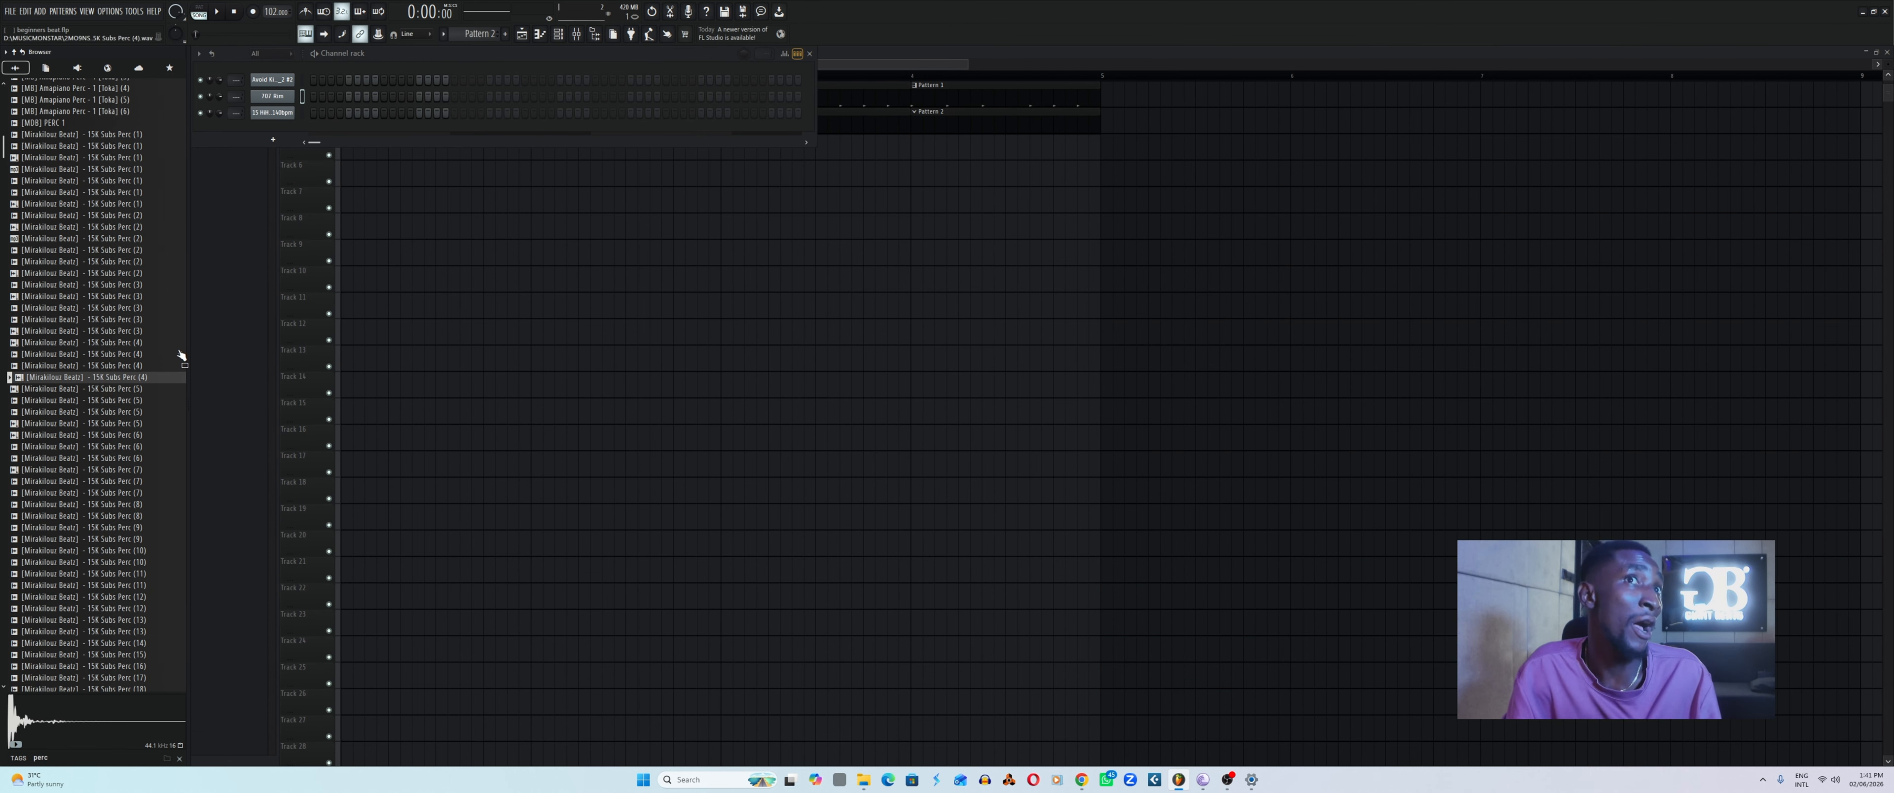
Open the selected 15K Subs Perc (4) sample in a new channel and close its sampler window.
{"action": "right_click", "coordinate": [87, 377]}
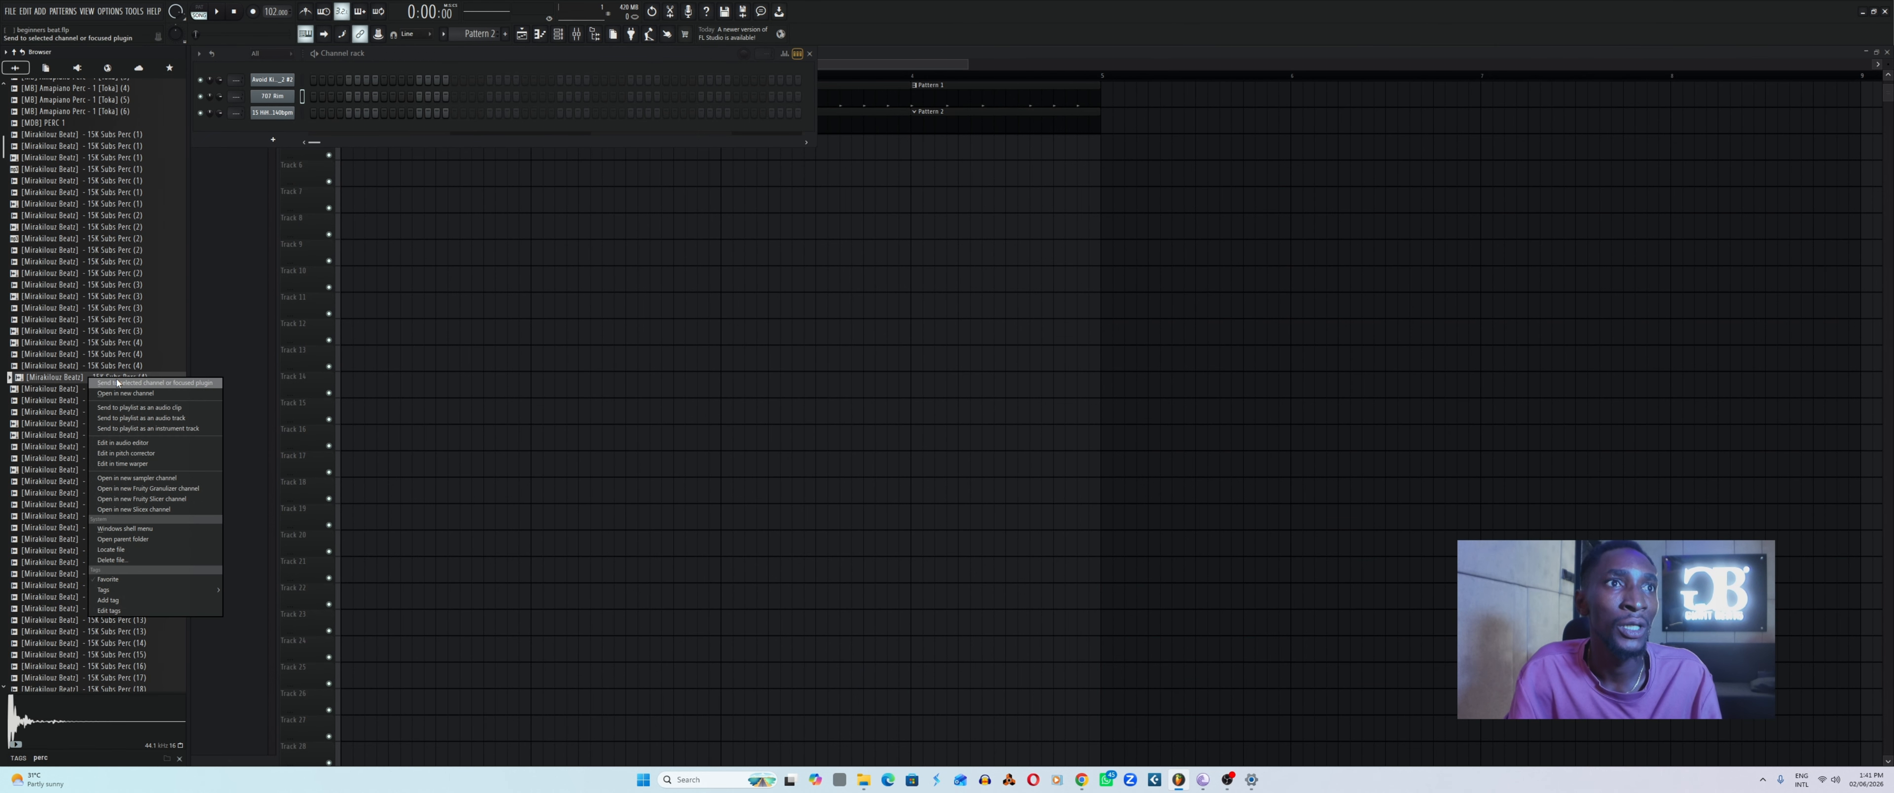
{"action": "left_click", "coordinate": [126, 393]}
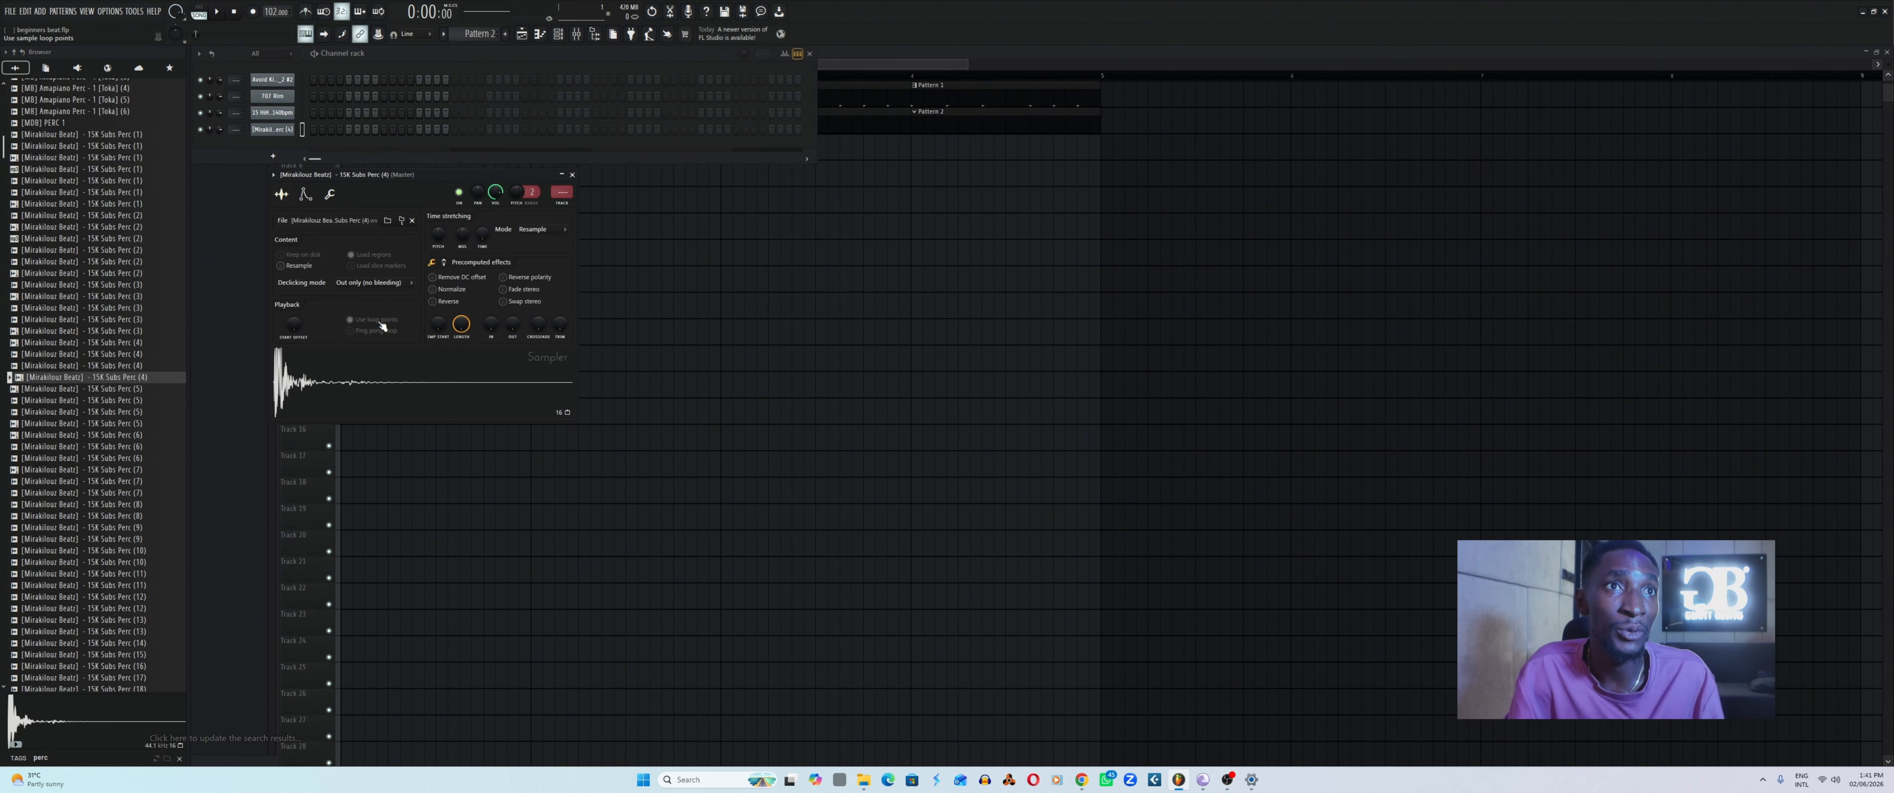
{"action": "left_click", "coordinate": [573, 174]}
Start playback and add a hit on step 7 of the new percussion channel in Pattern 2.
{"action": "key", "text": "space"}
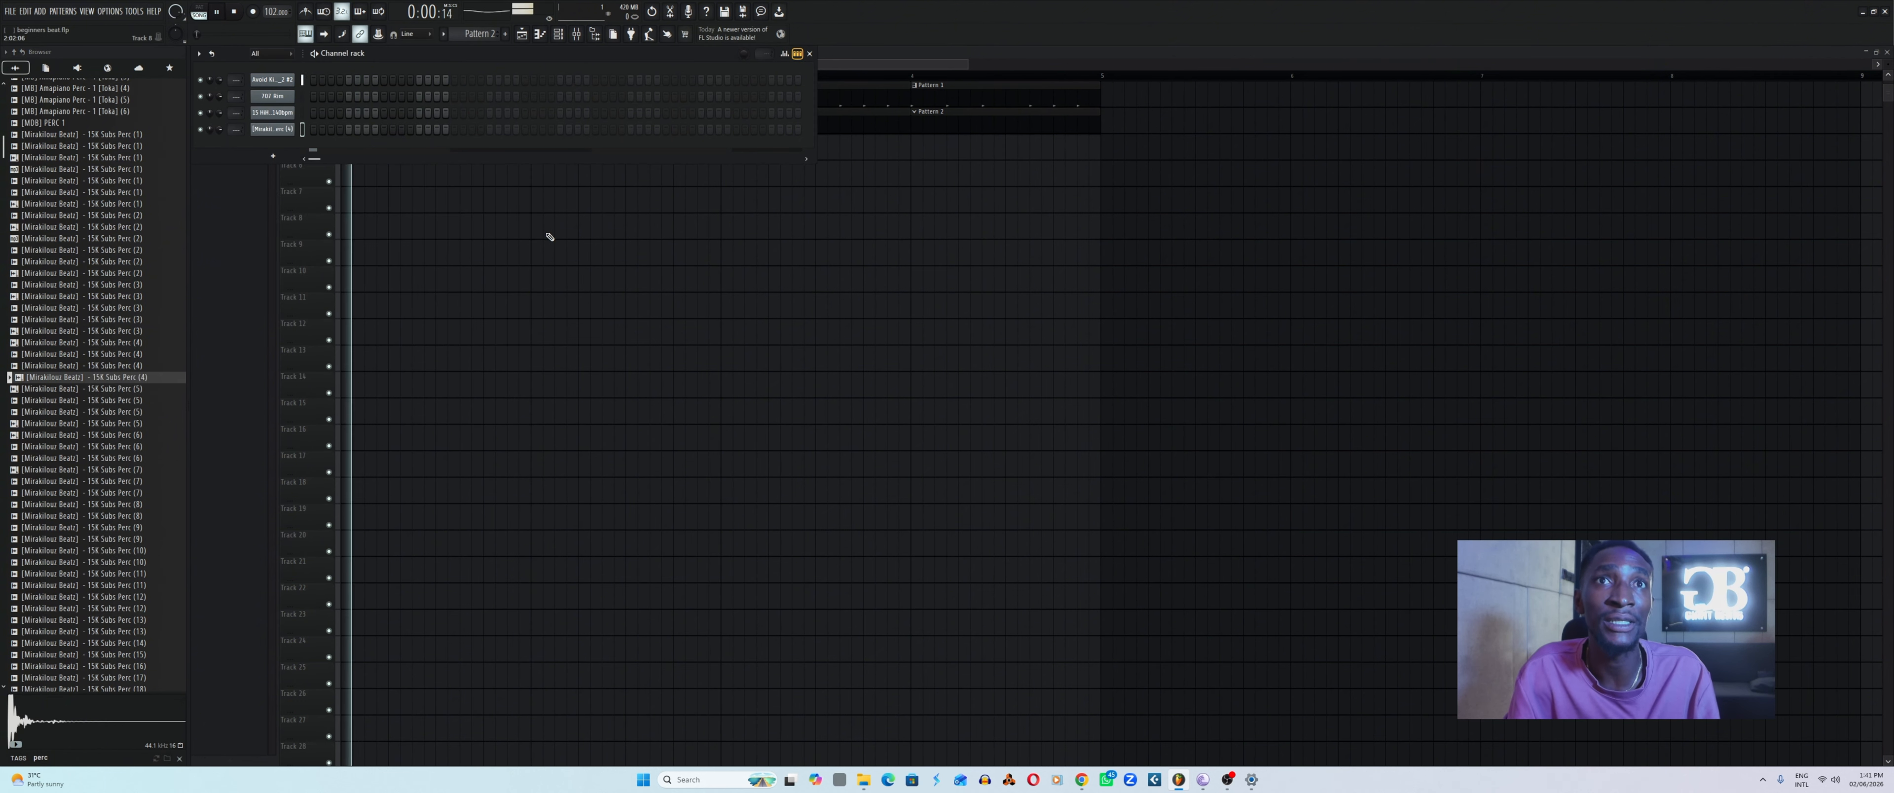
{"action": "left_click", "coordinate": [366, 129]}
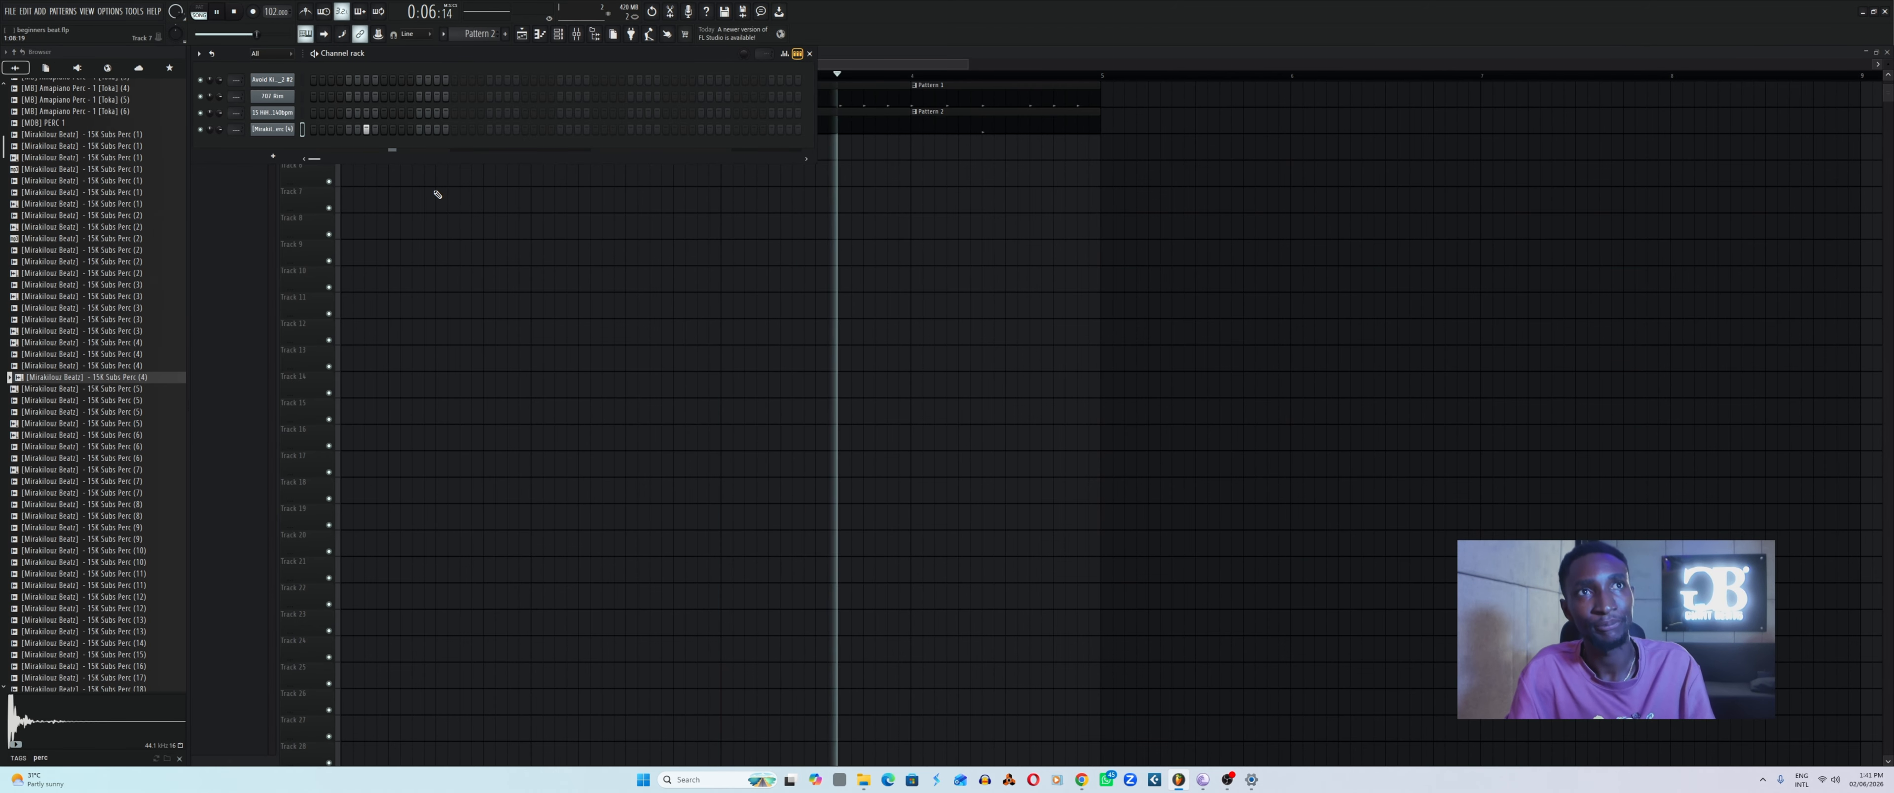
Dismiss the default PDF app notification and lower the Perc (4) channel's volume while the song plays.
{"action": "key", "text": "space"}
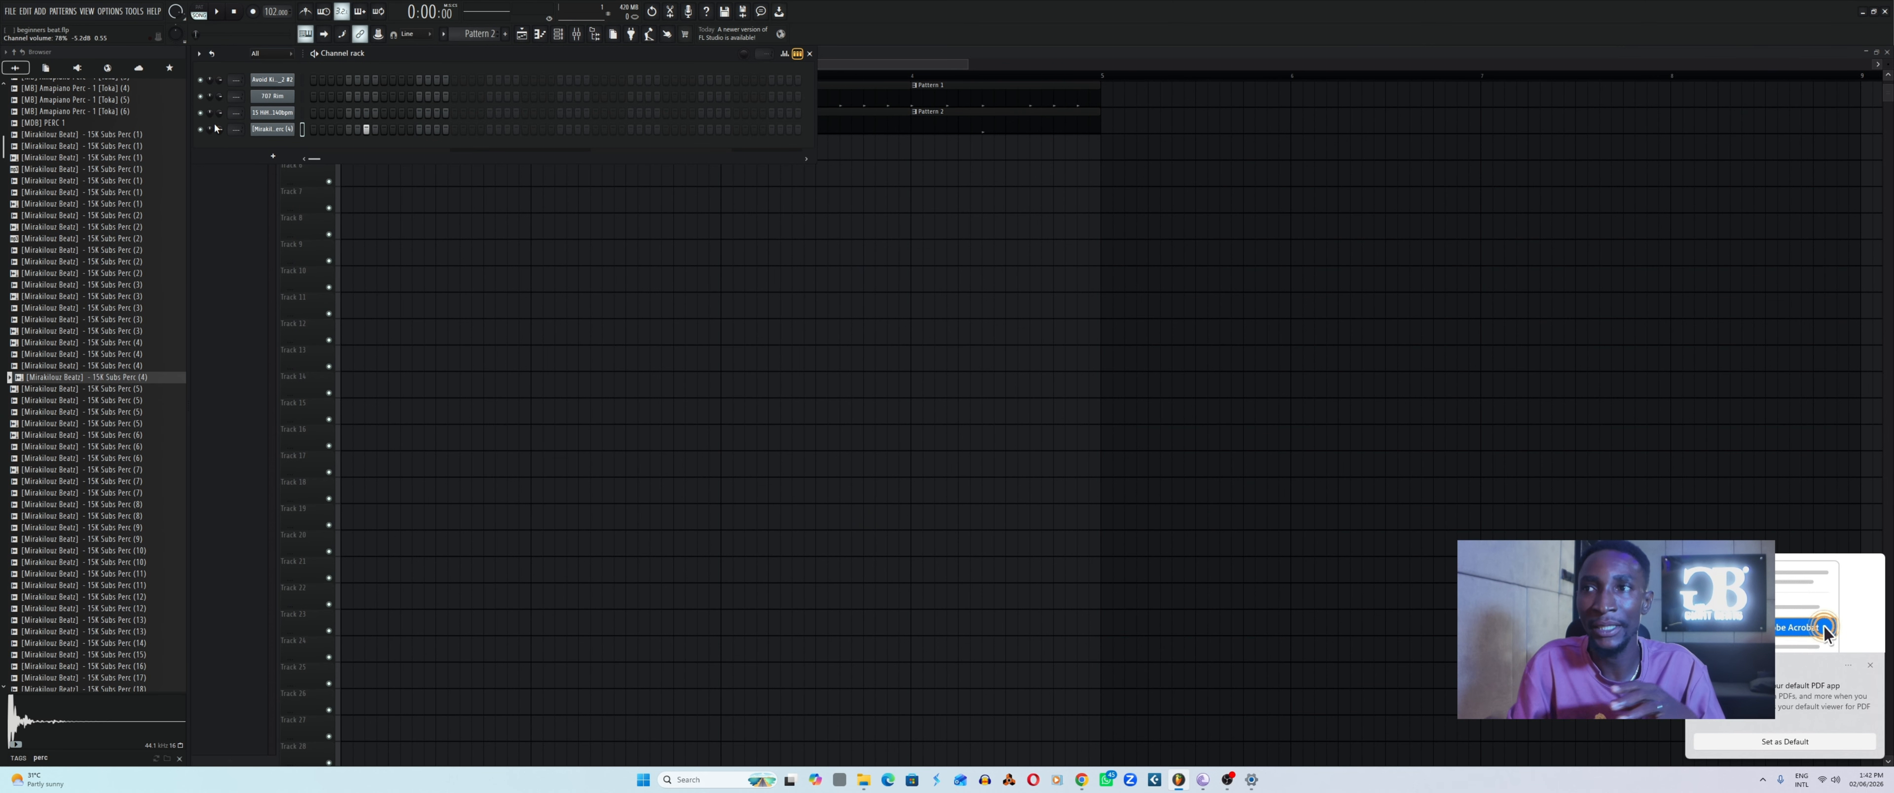
{"action": "left_click", "coordinate": [1869, 662]}
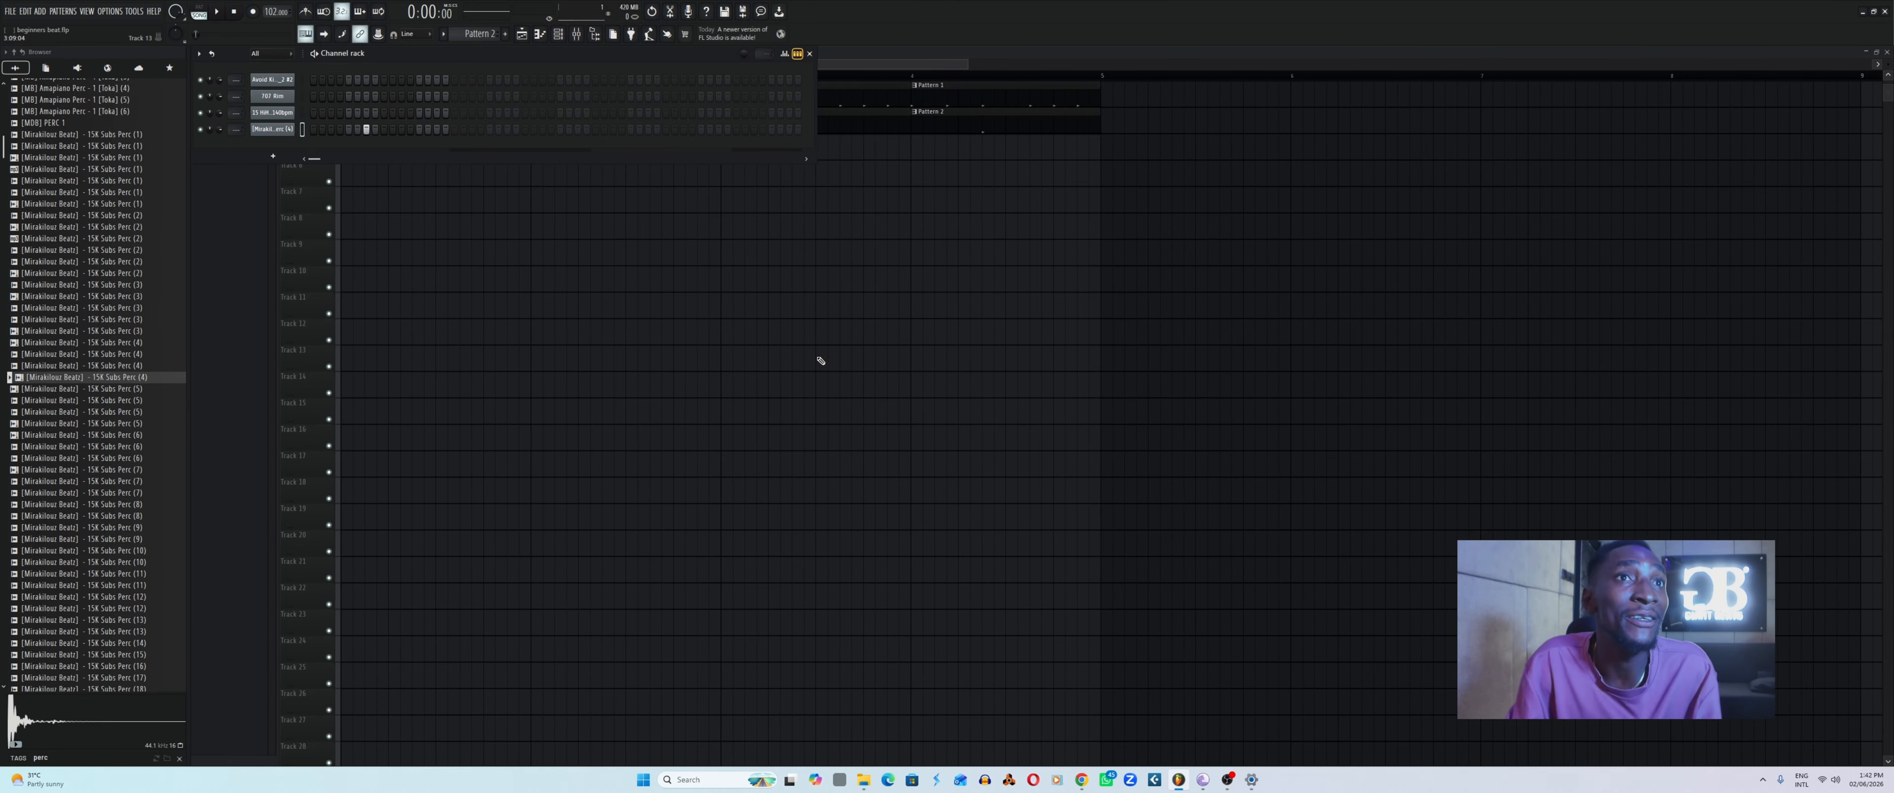
{"action": "key", "text": "space"}
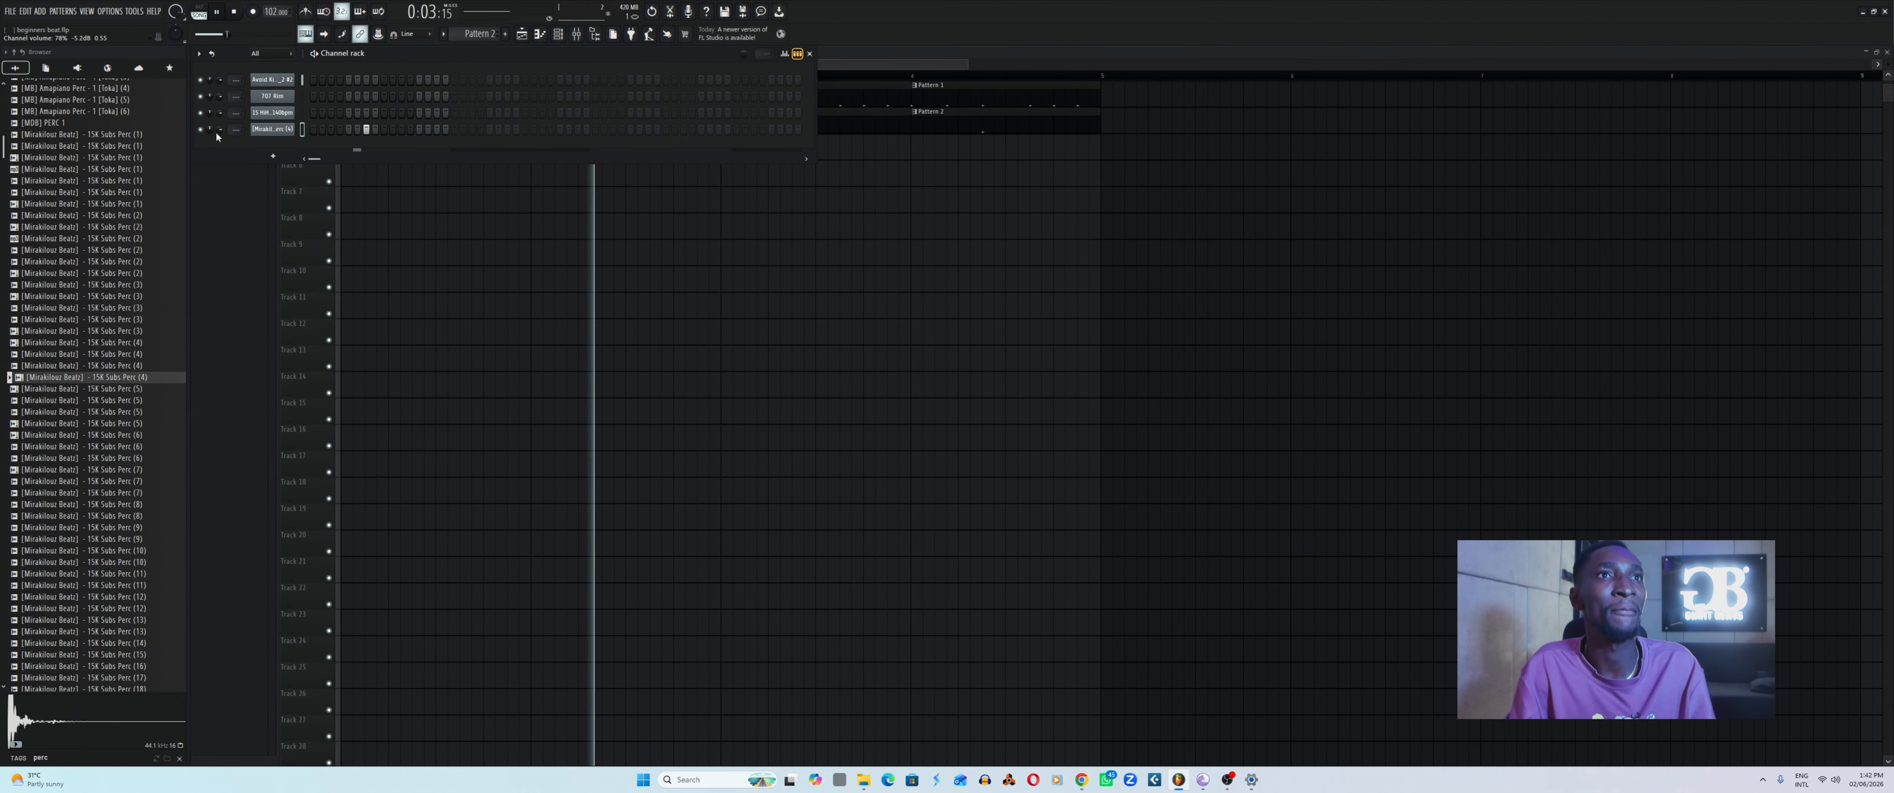
{"action": "left_click_drag", "start_coordinate": [218, 132], "coordinate": [219, 159]}
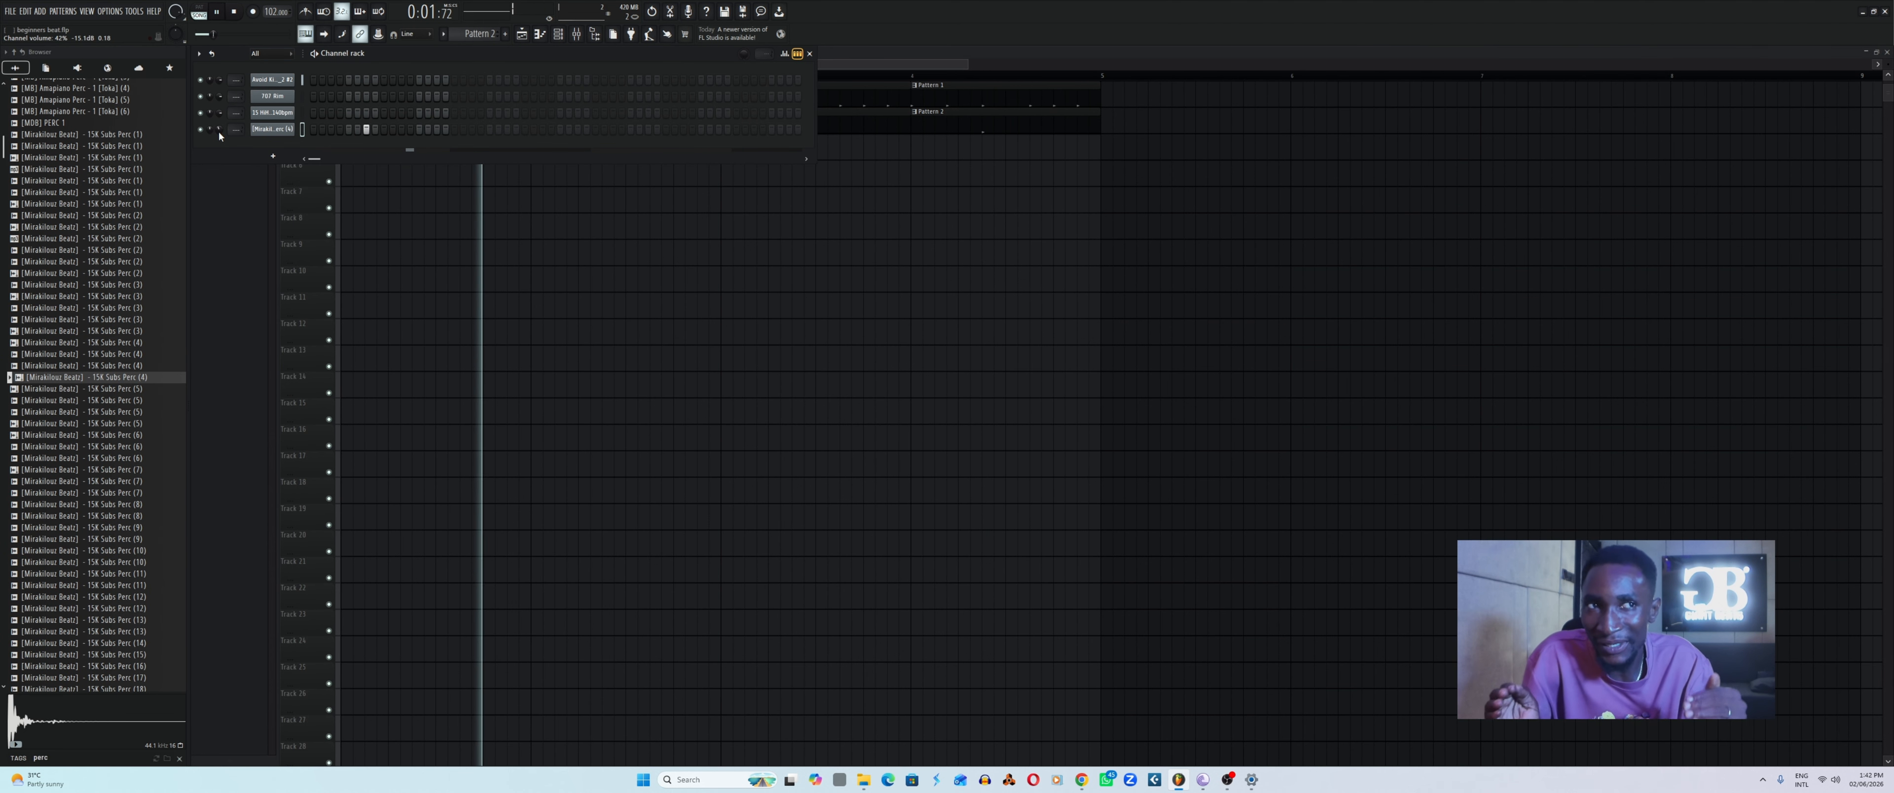
Audition percussion samples, load 15K Subs Perc (13) into a new sampler channel, and place a hit on its step 15.
{"action": "left_click", "coordinate": [103, 469]}
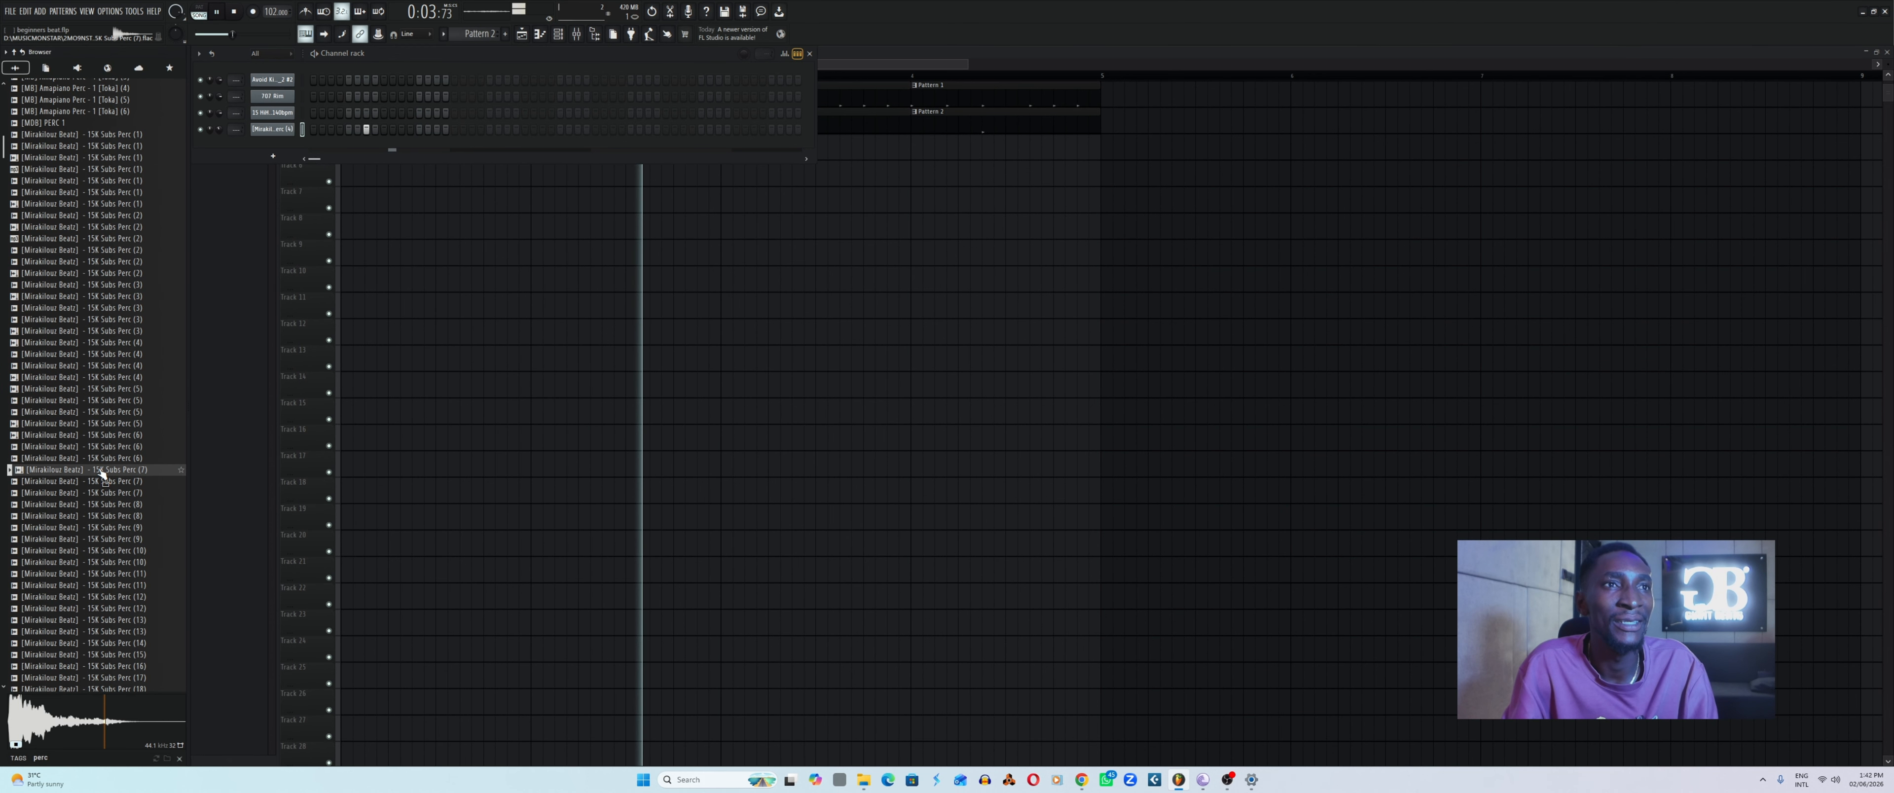
{"action": "scroll", "coordinate": [111, 515], "scroll_direction": "down", "scroll_amount": 4}
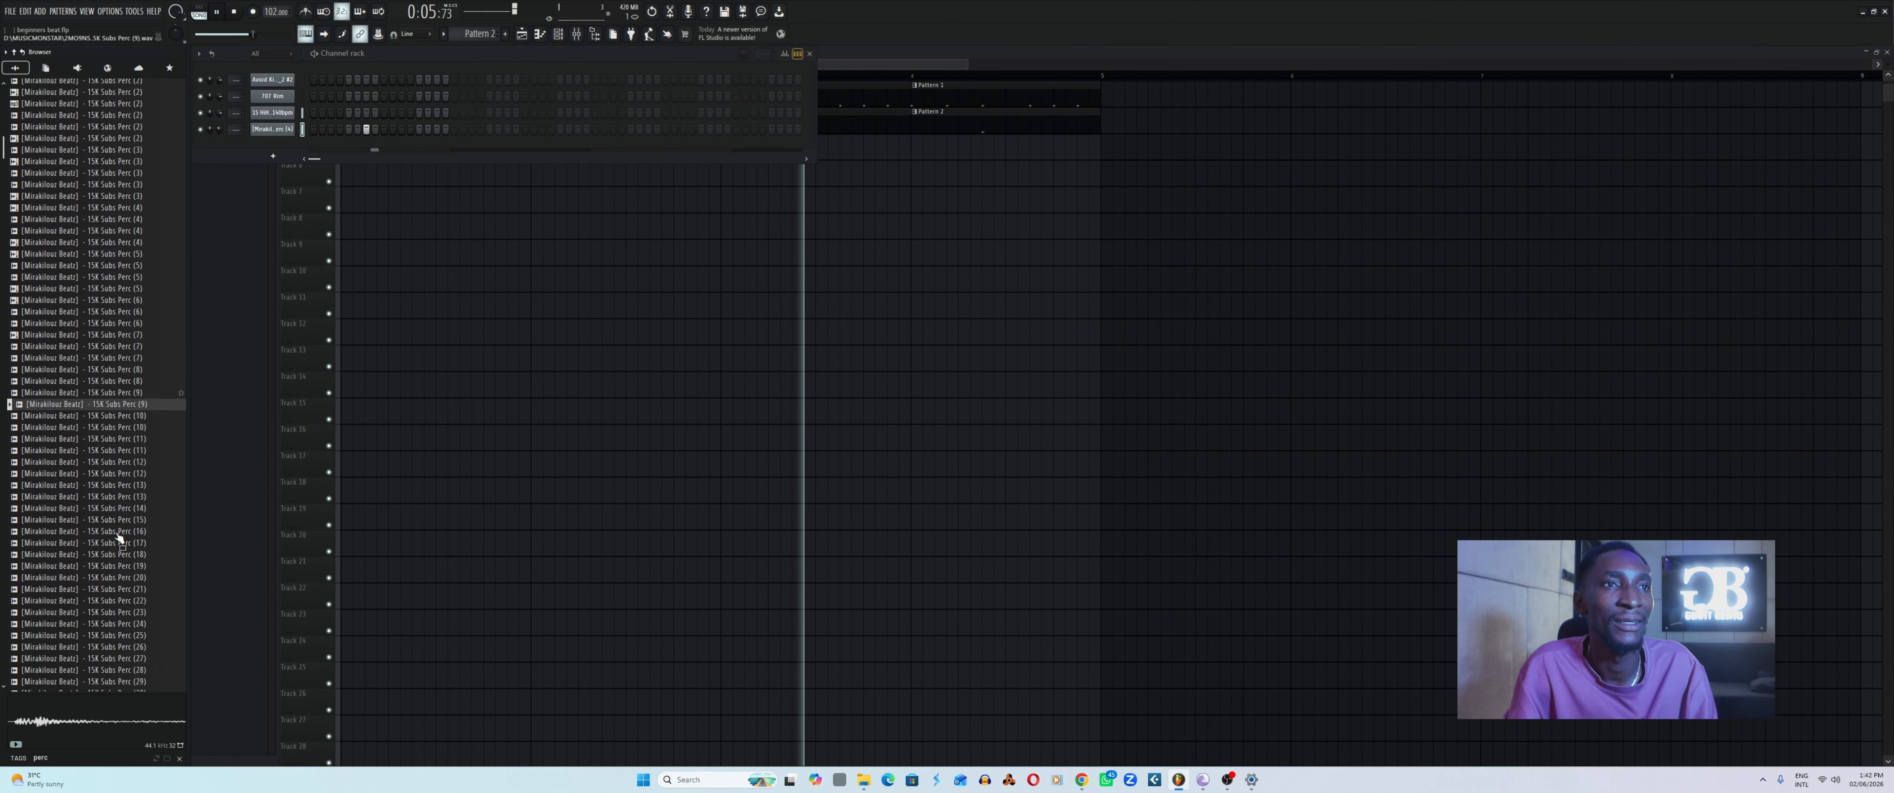
{"action": "left_click", "coordinate": [122, 483]}
{"action": "left_click", "coordinate": [122, 506]}
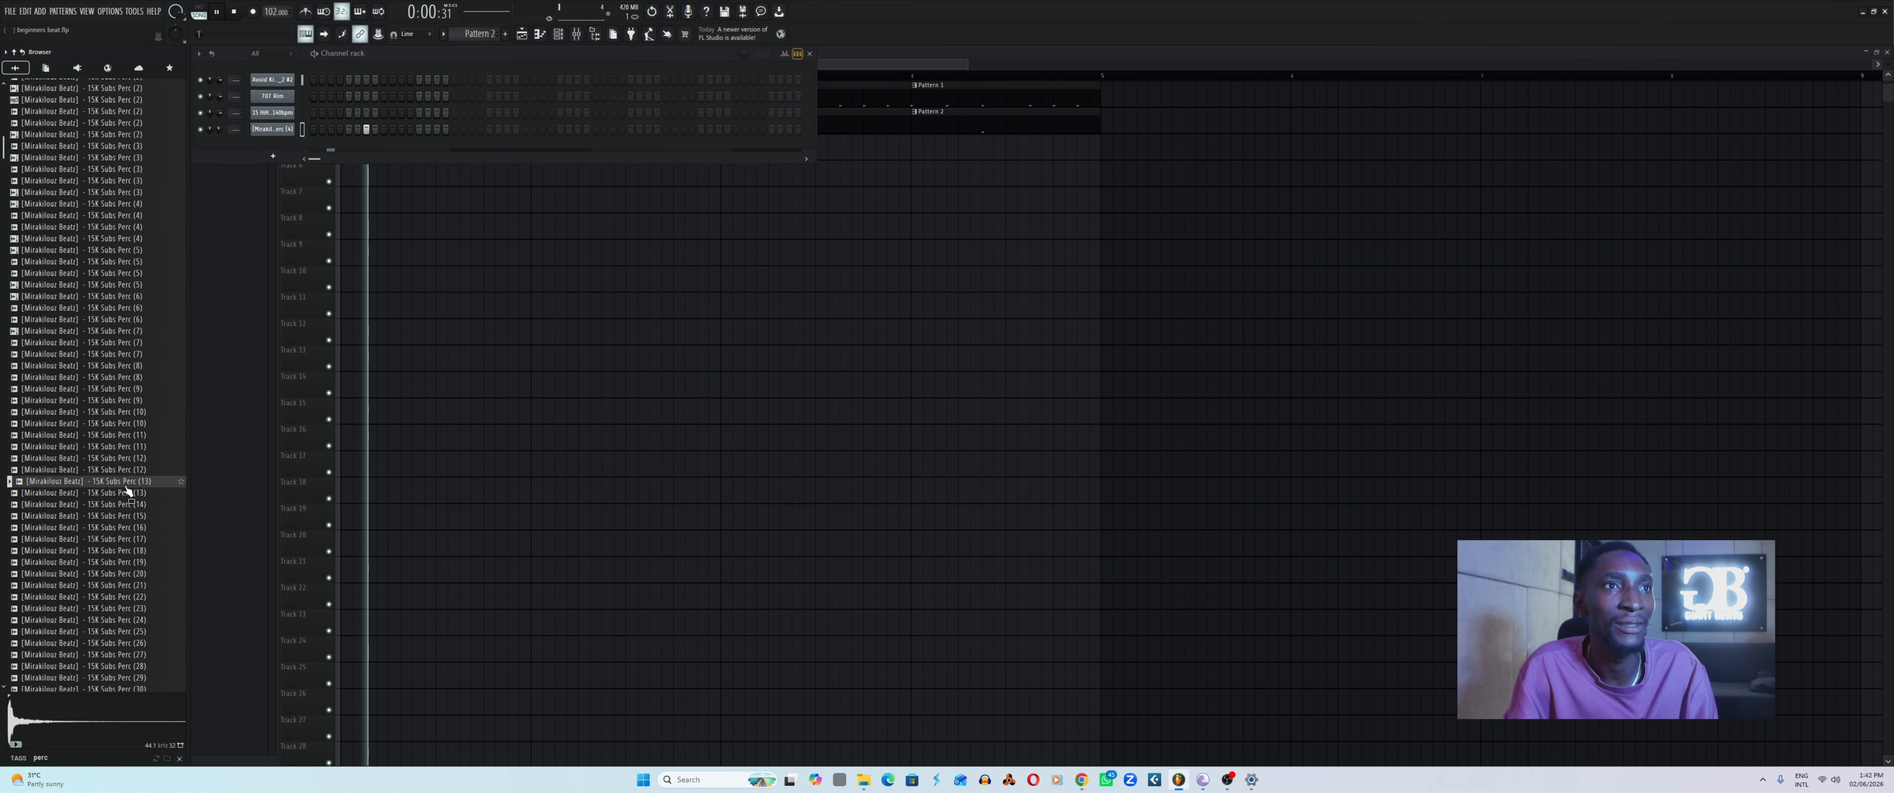
{"action": "right_click", "coordinate": [125, 484]}
{"action": "left_click", "coordinate": [161, 502]}
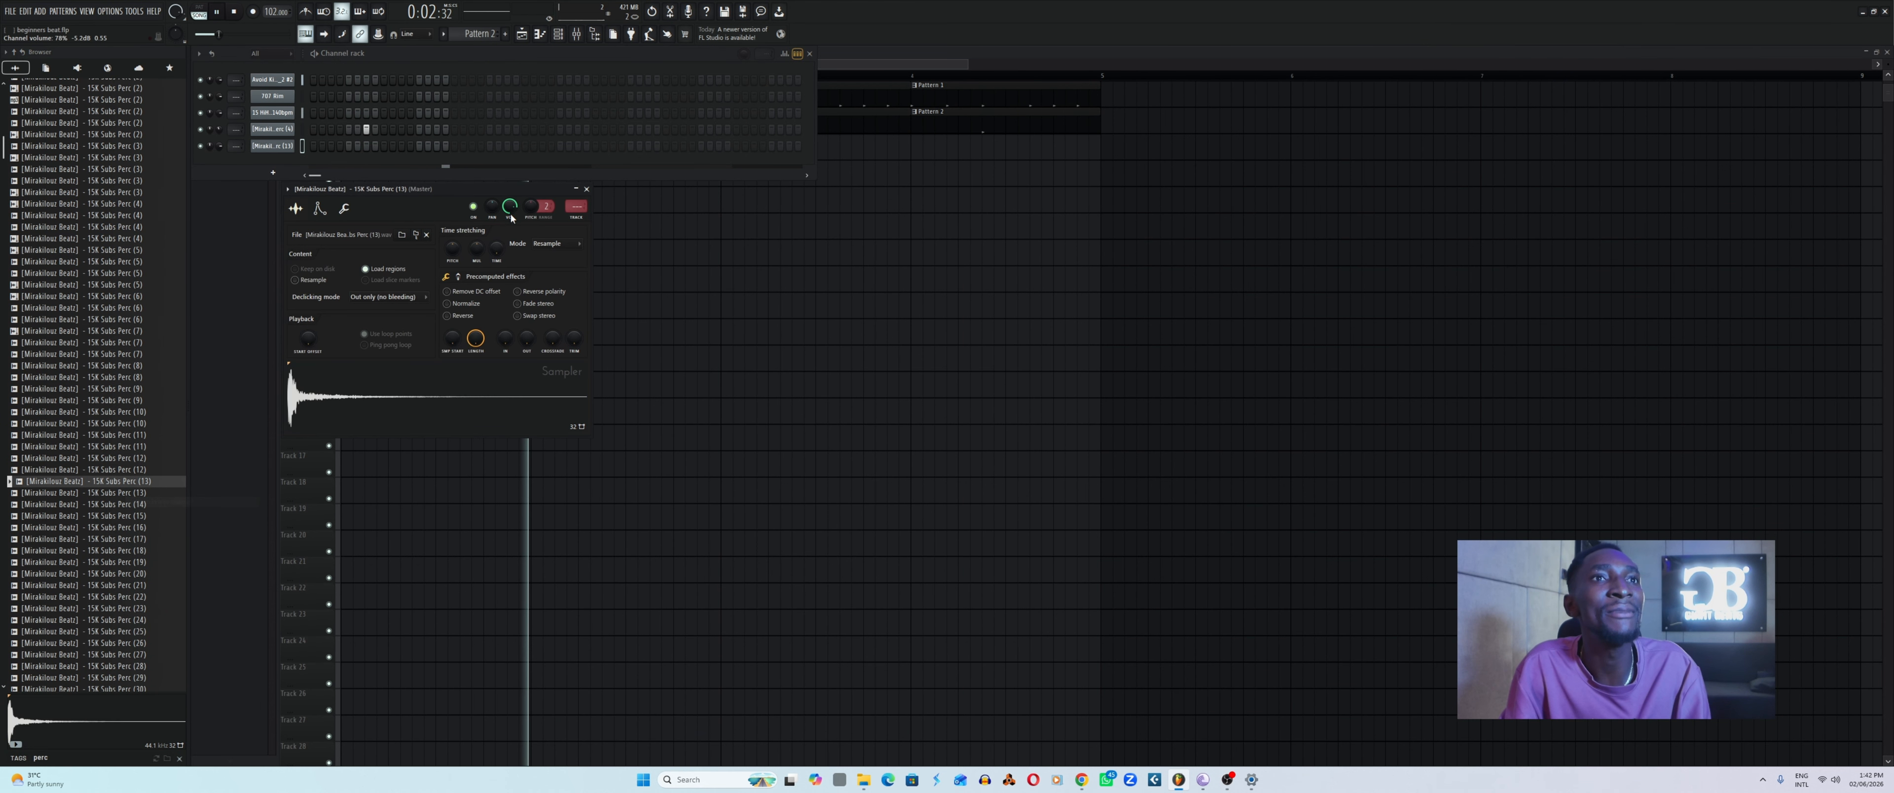
{"action": "left_click", "coordinate": [586, 188]}
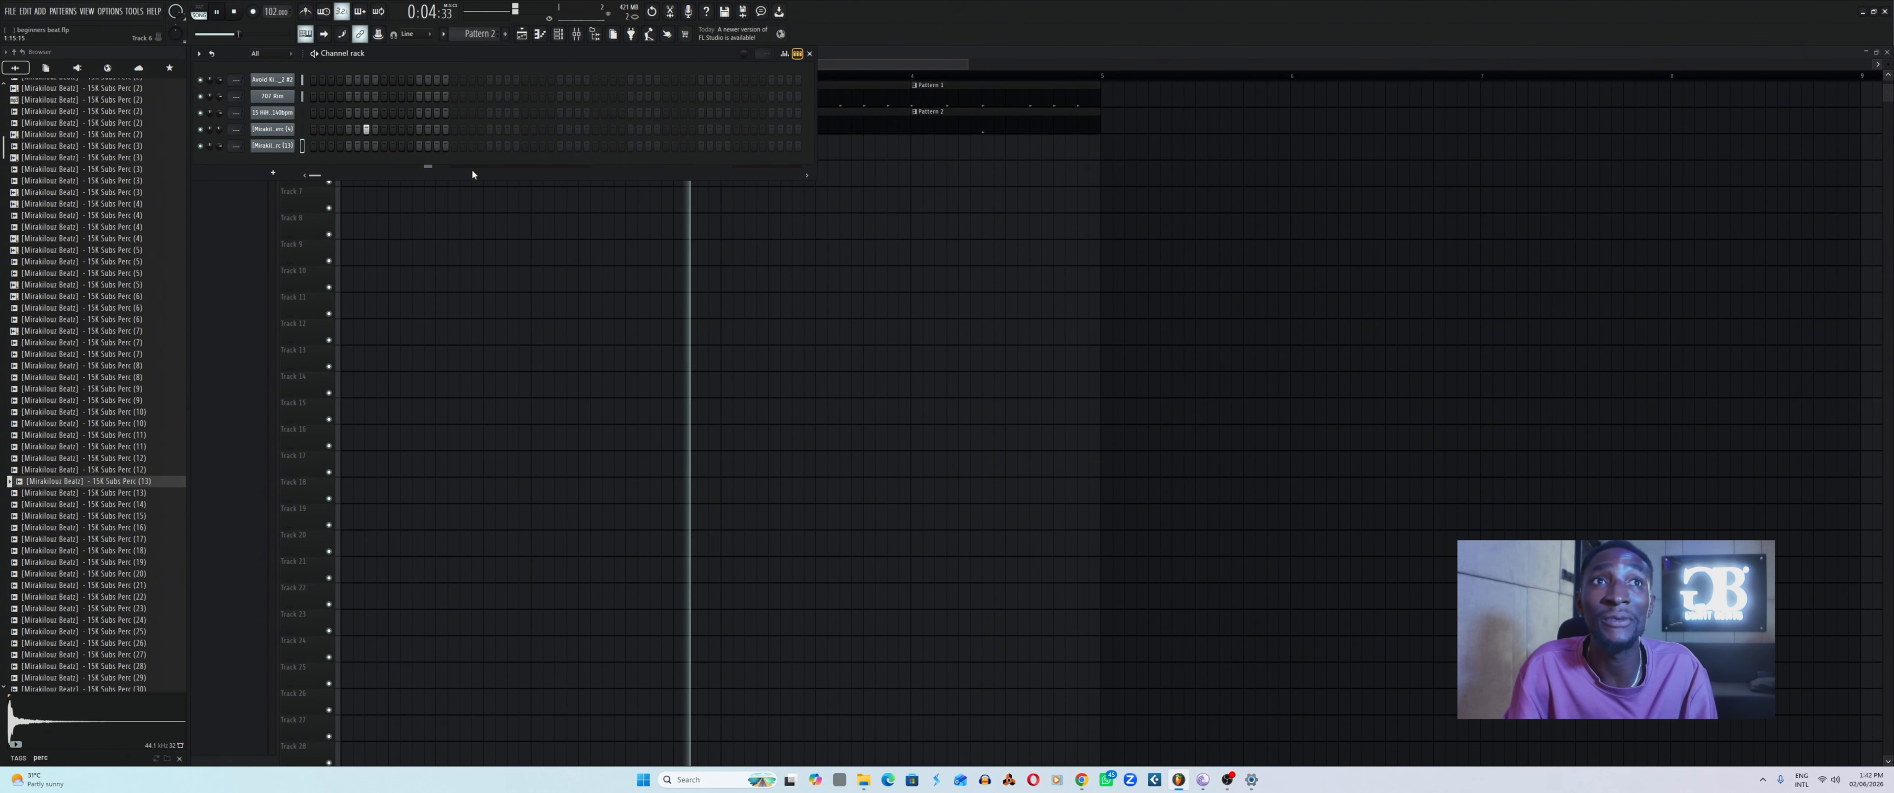
{"action": "left_click", "coordinate": [436, 145]}
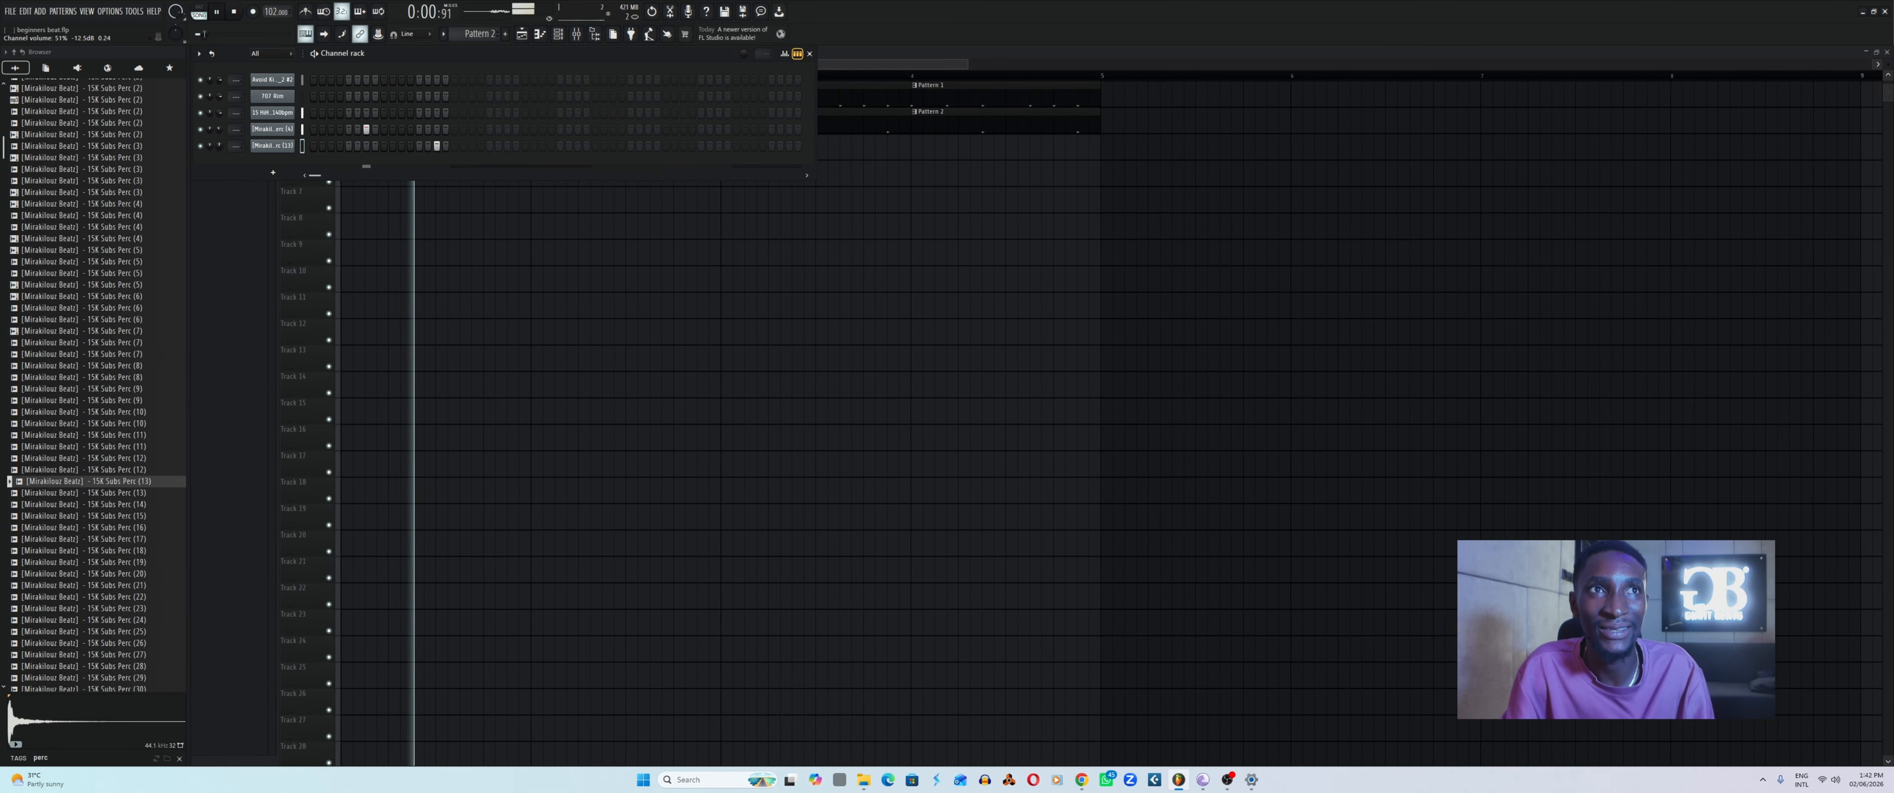
Add a quick fade-out to the Perc (13) sample and to the Perc (4) sample.
{"action": "left_click", "coordinate": [273, 145]}
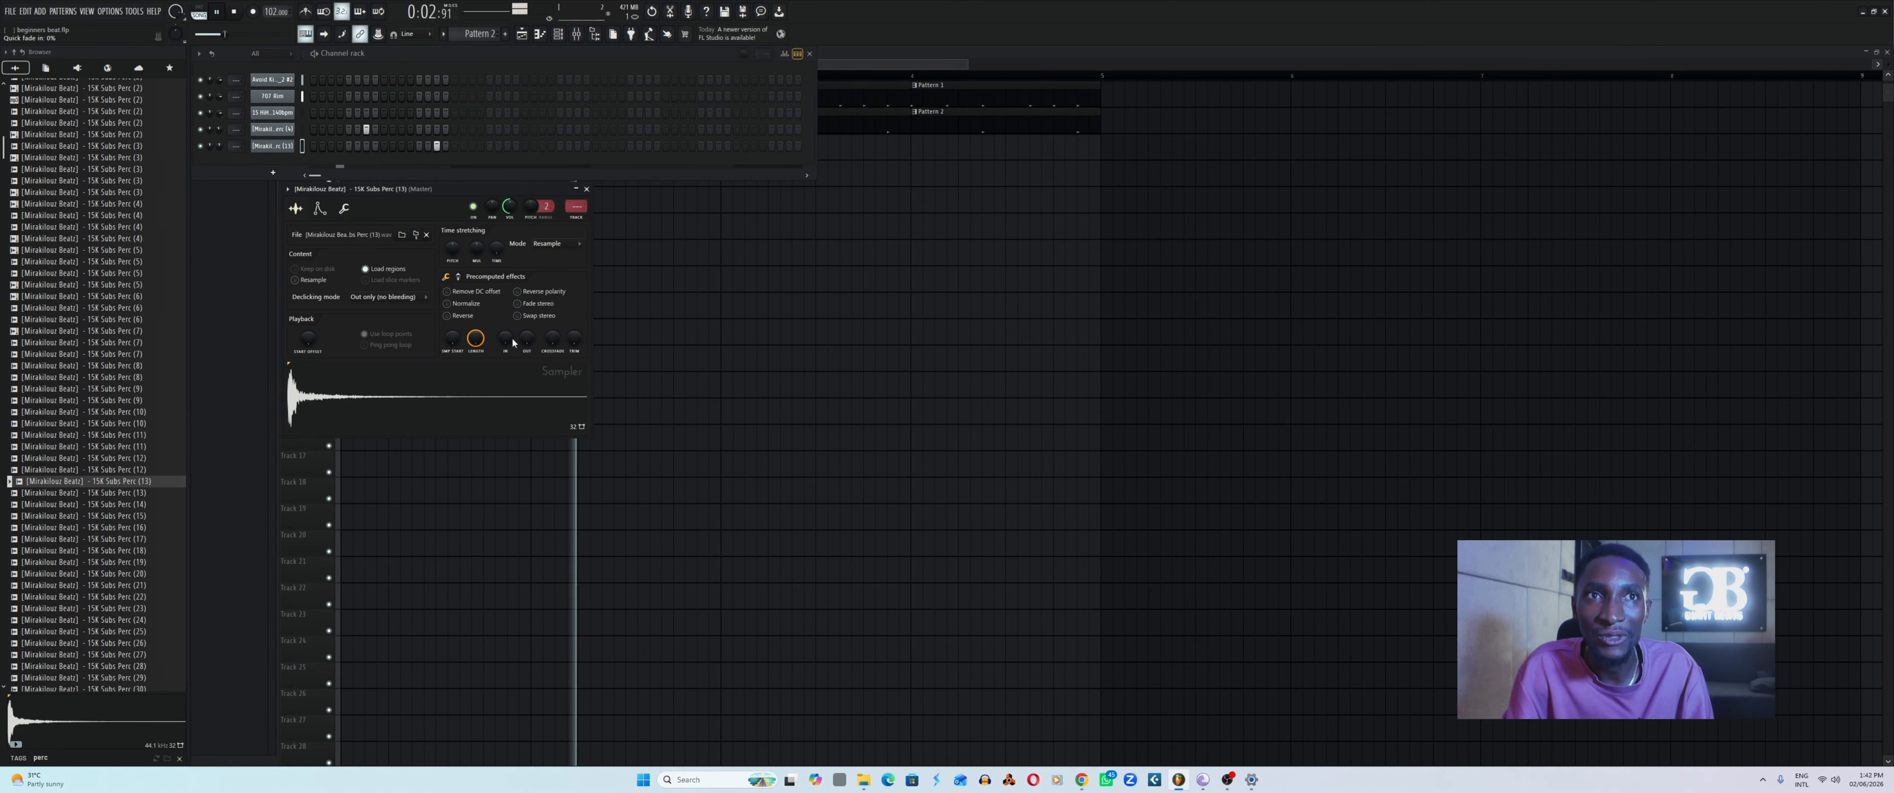
{"action": "left_click_drag", "start_coordinate": [532, 343], "coordinate": [532, 319]}
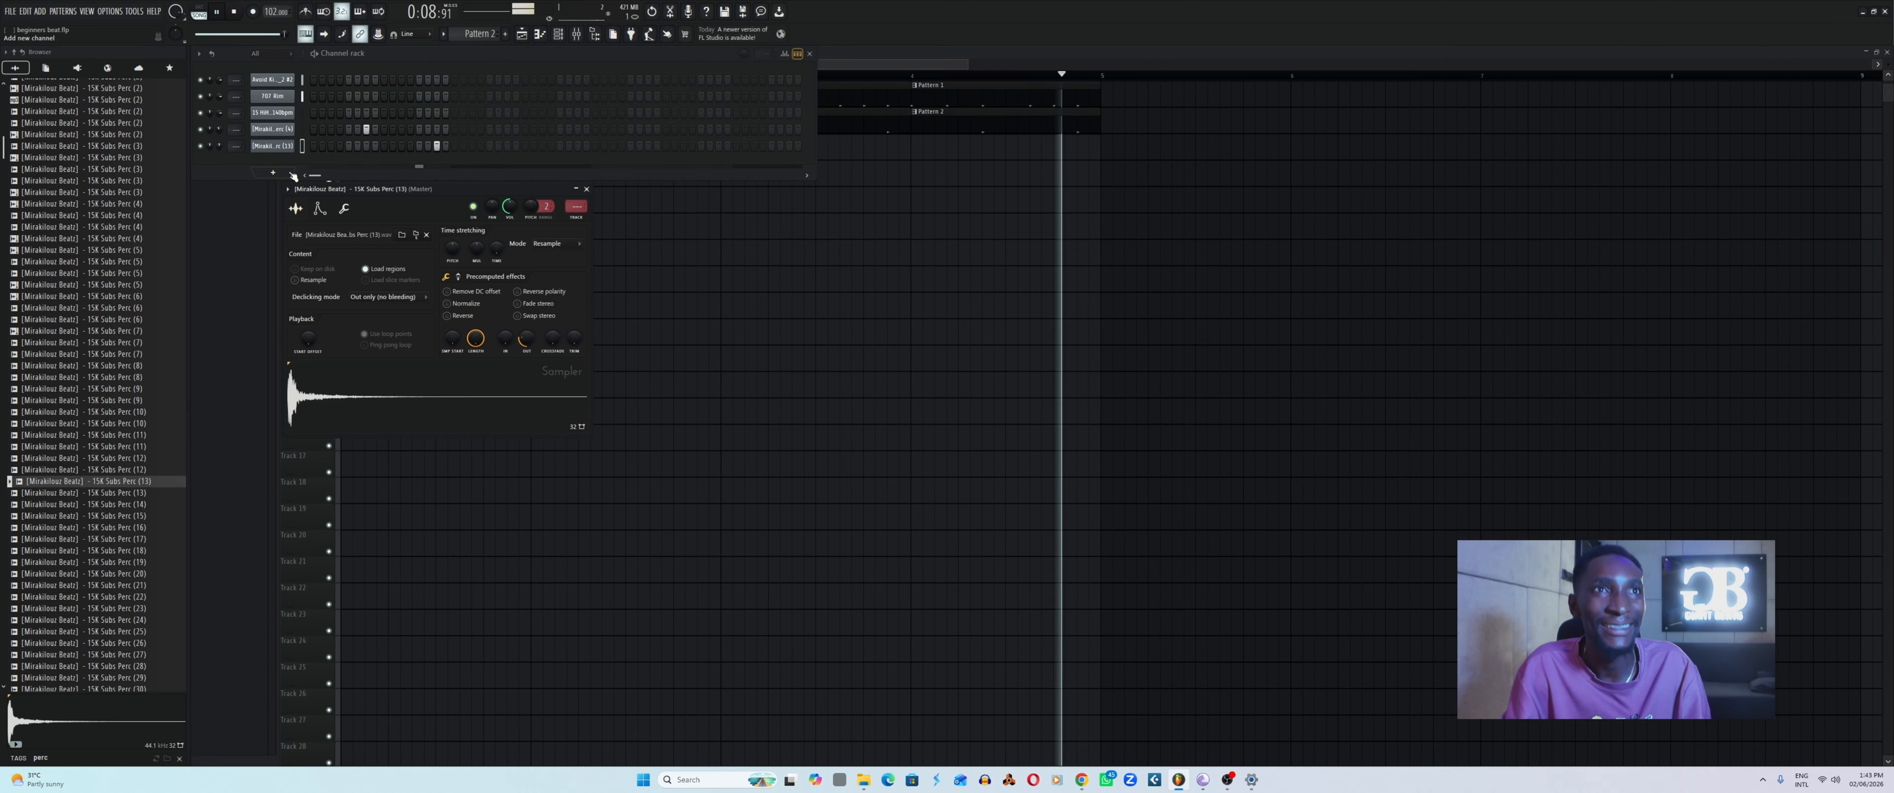
{"action": "left_click", "coordinate": [291, 130]}
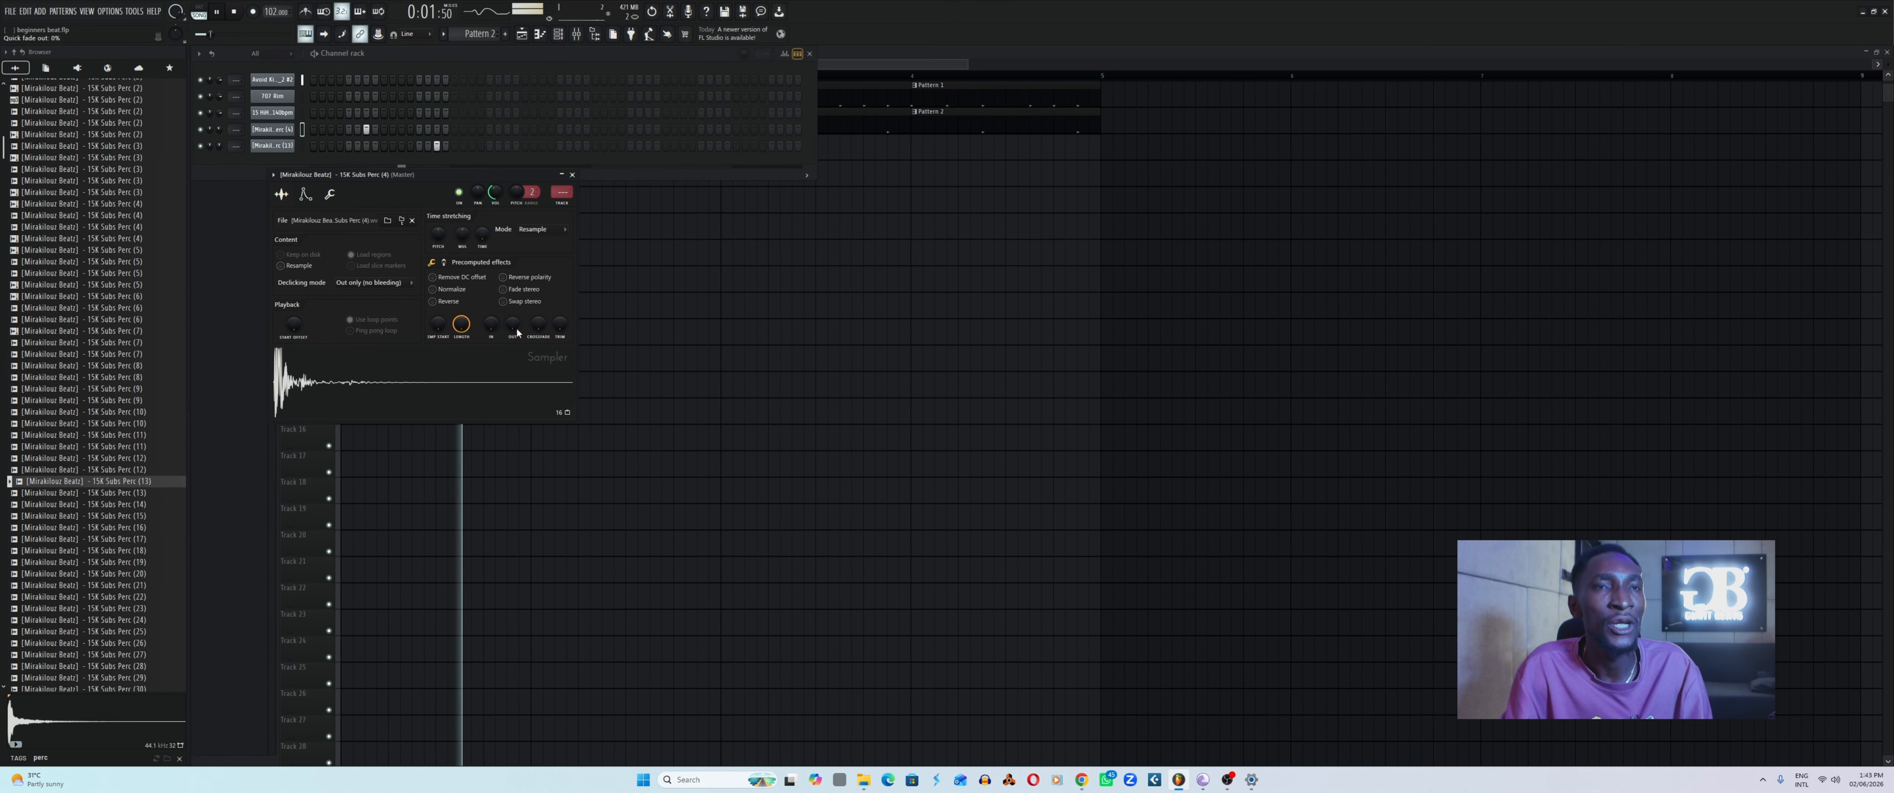
{"action": "left_click_drag", "start_coordinate": [518, 333], "coordinate": [518, 305]}
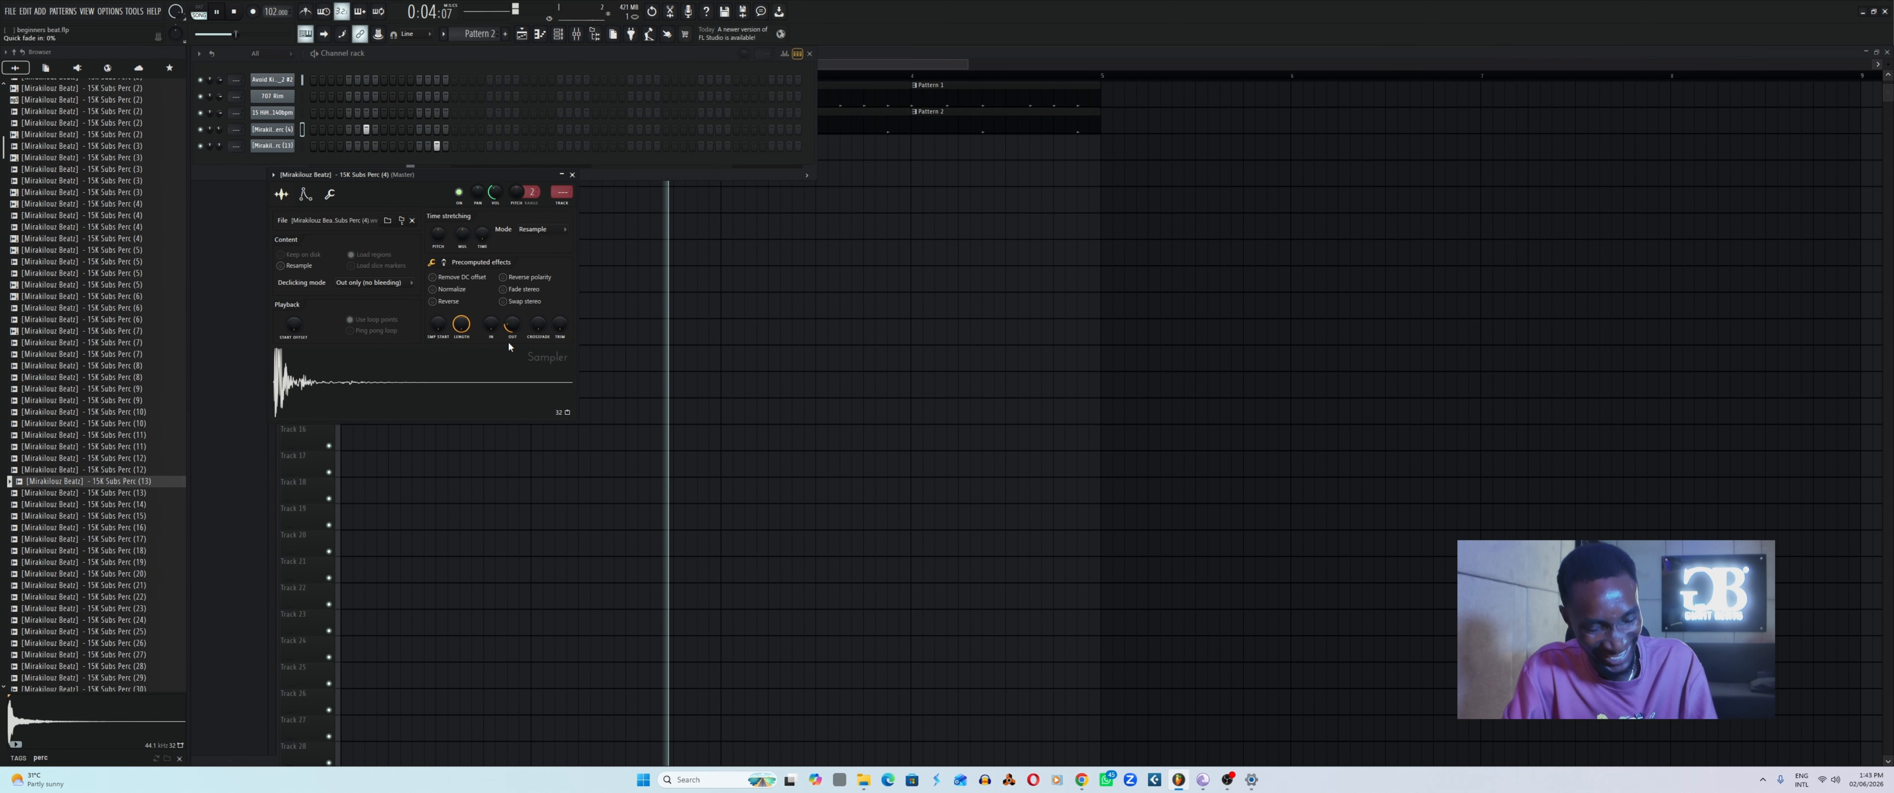
{"action": "left_click", "coordinate": [572, 175]}
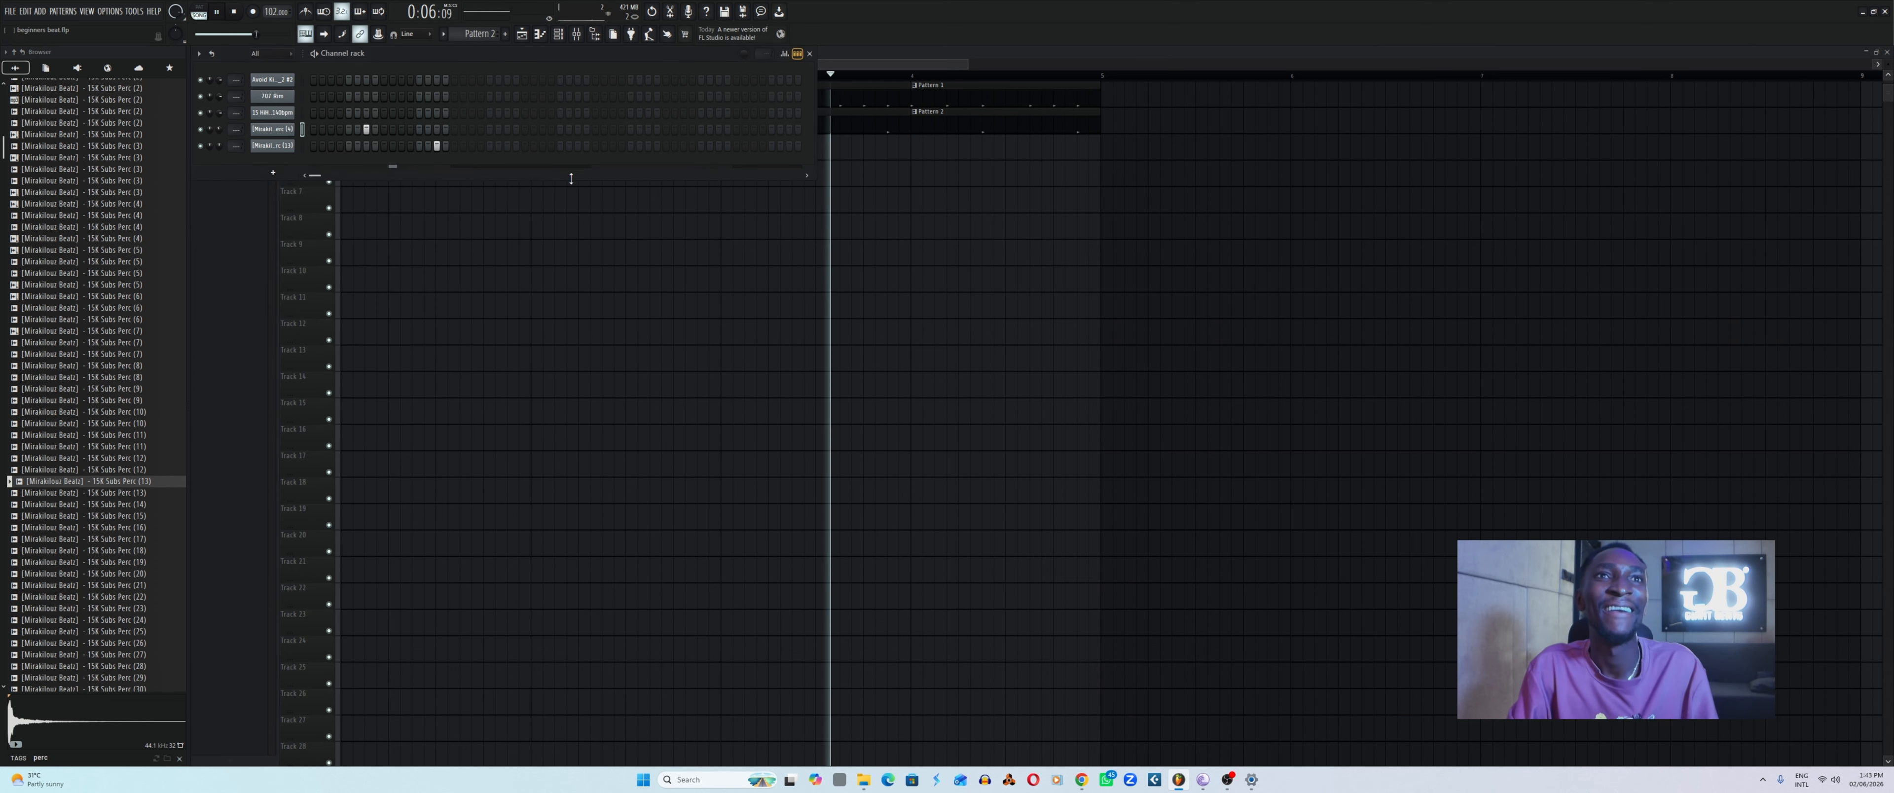
Open the playlist and compare the beat with track 4 muted and unmuted.
{"action": "key", "text": "F6"}
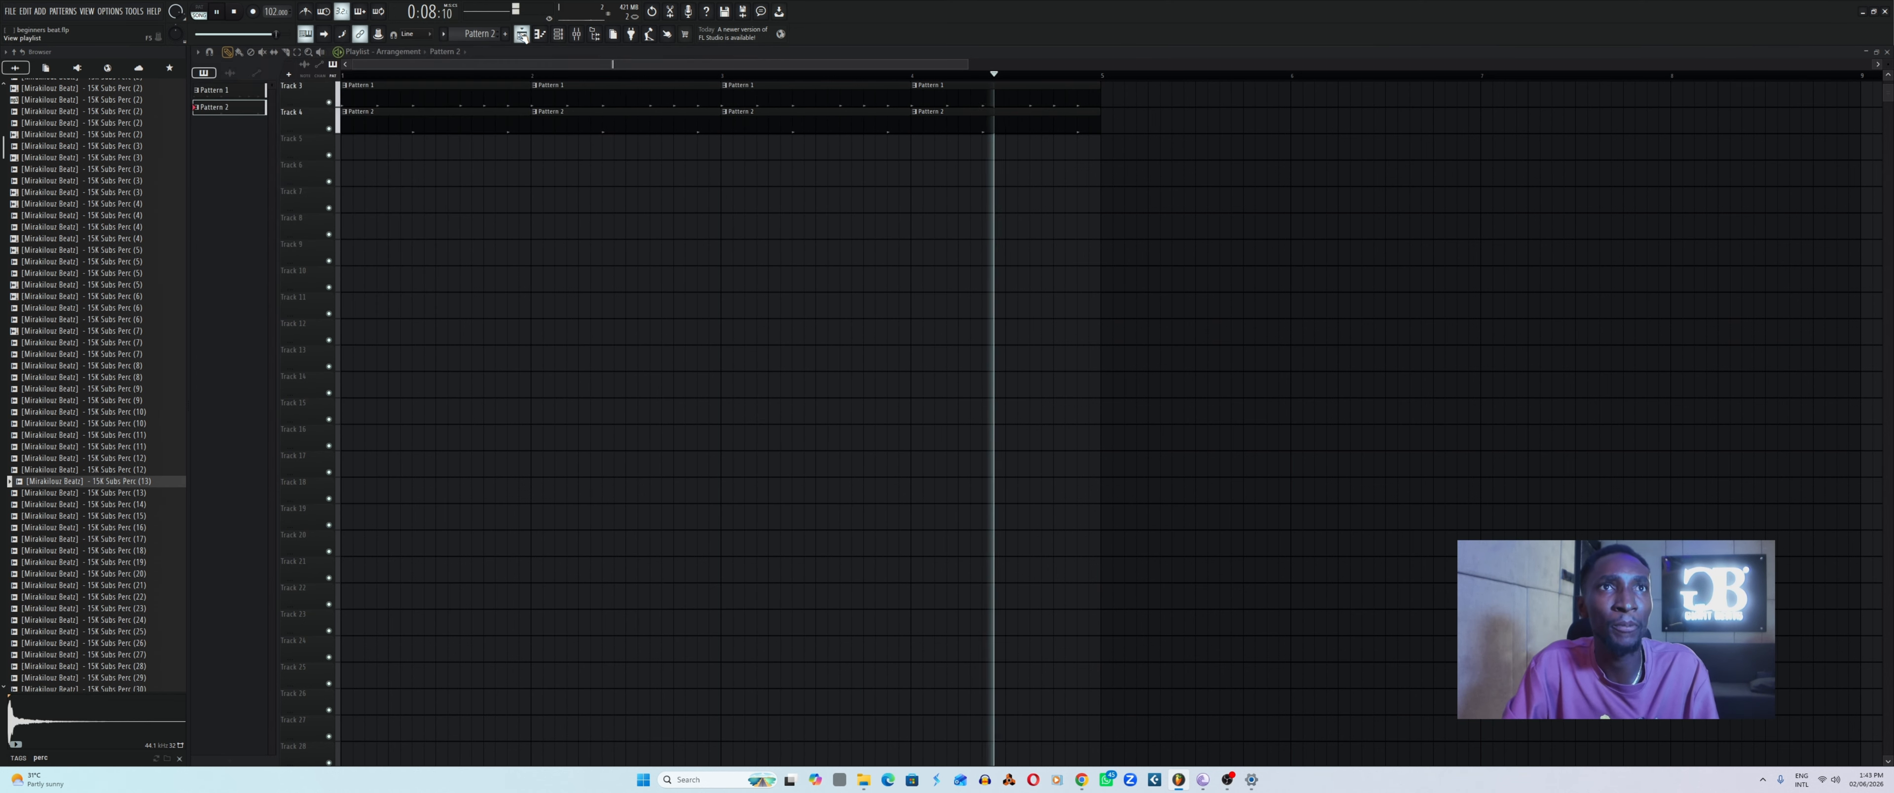
{"action": "left_click", "coordinate": [328, 129]}
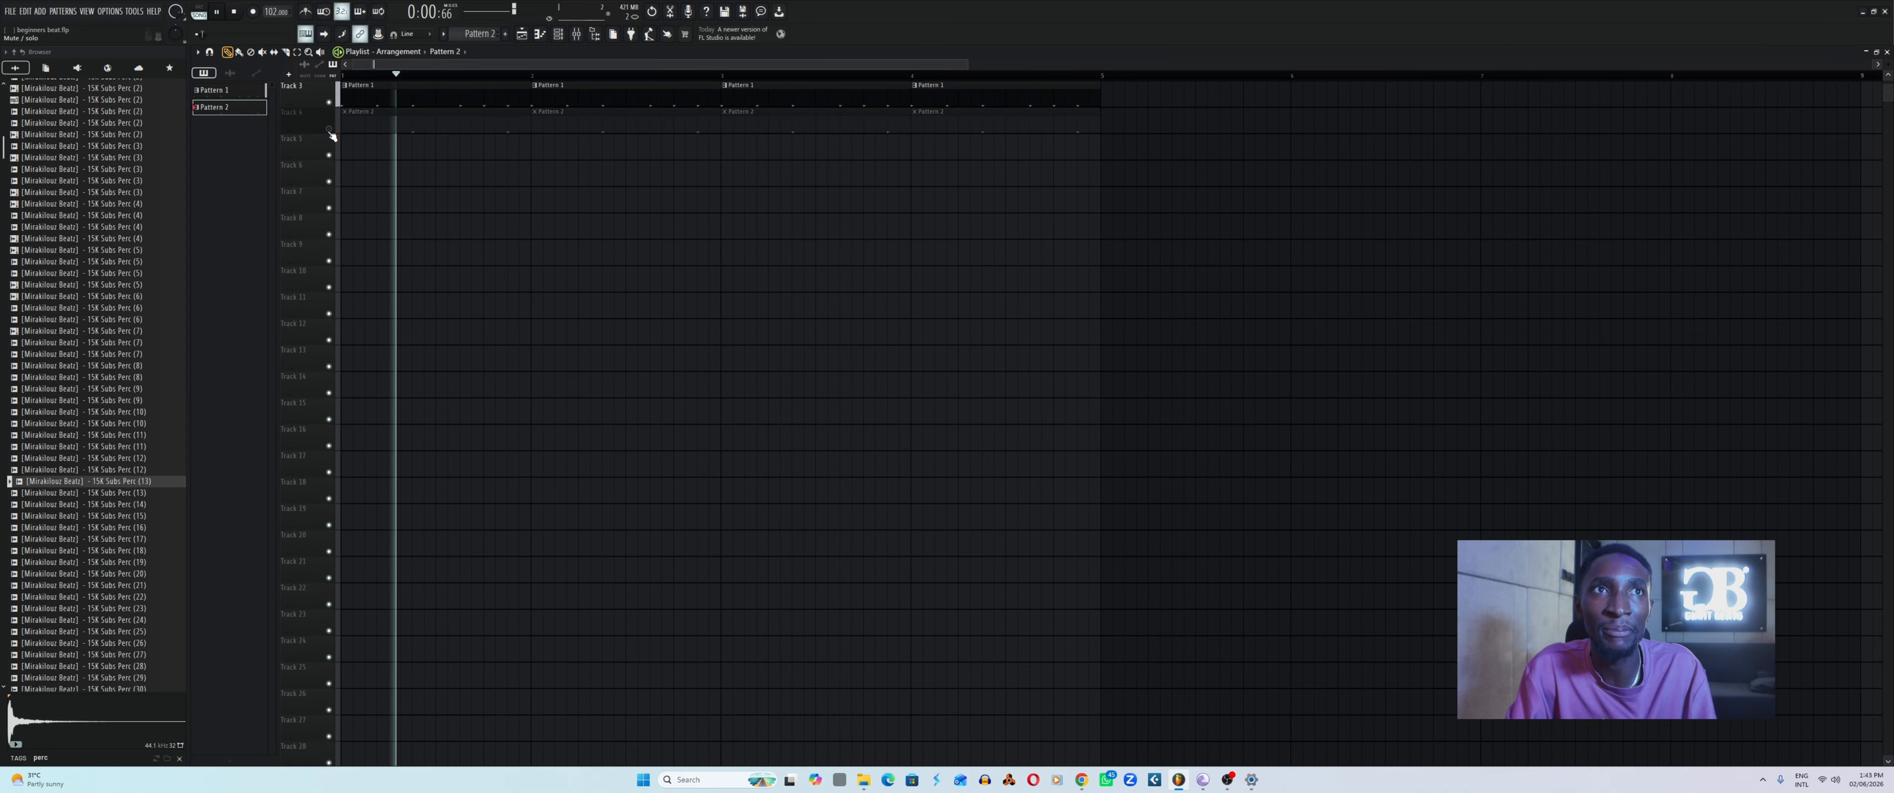
{"action": "left_click", "coordinate": [329, 130]}
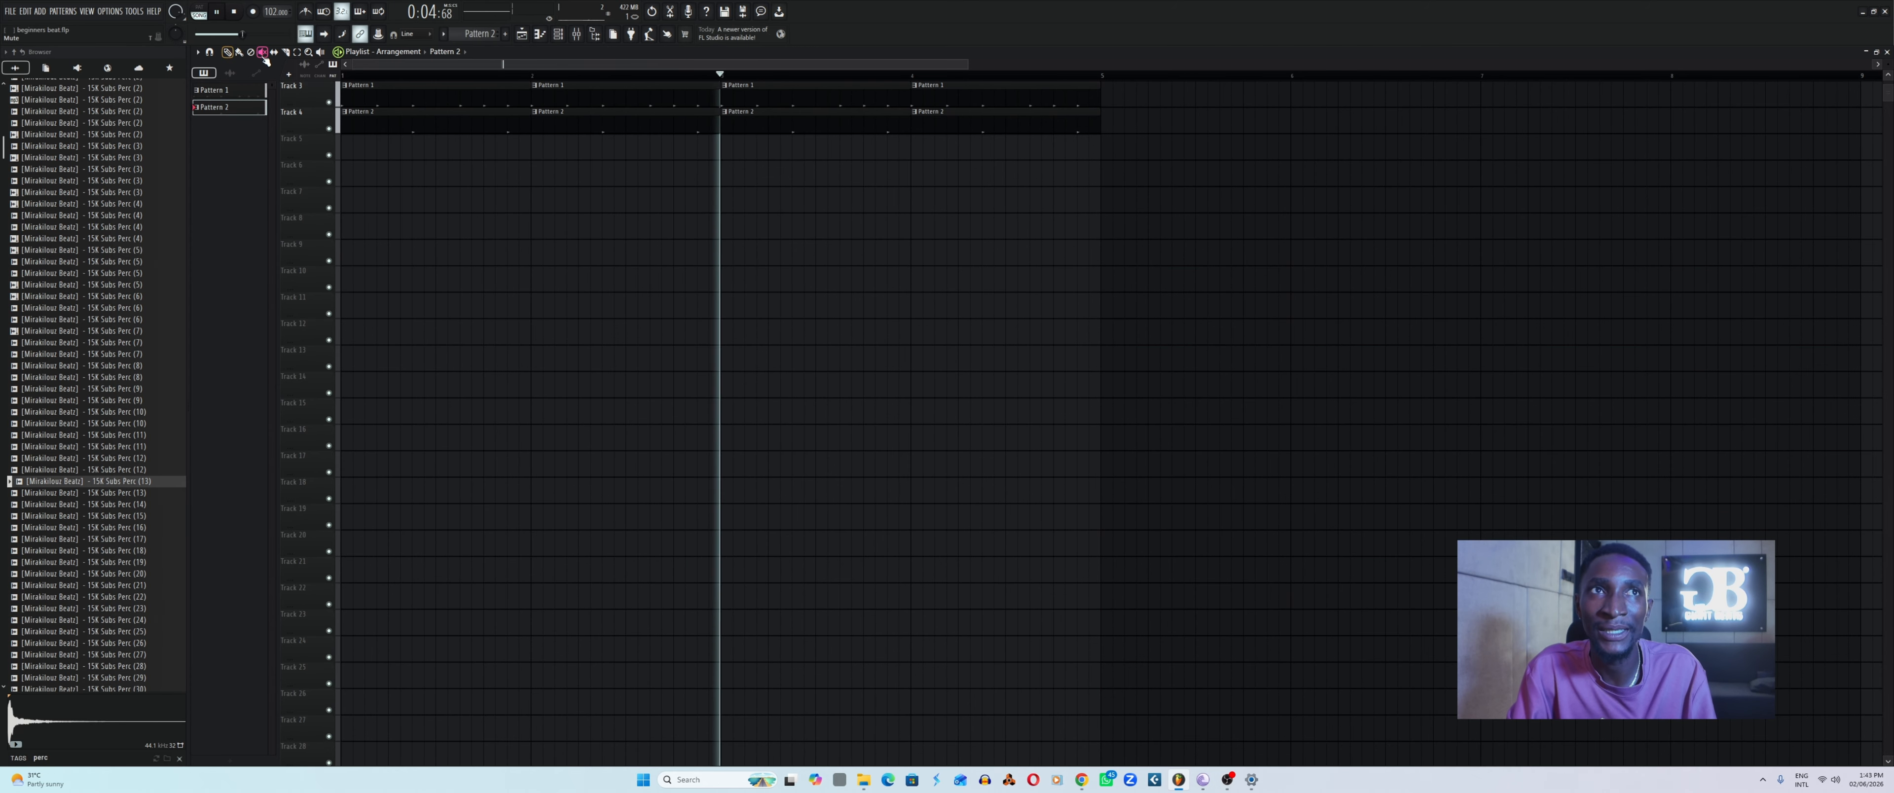
Mute and unmute the four Pattern 2 clips on track 4 with the Mute tool, and return to the Draw tool.
{"action": "key", "text": "t"}
{"action": "left_click_drag", "start_coordinate": [367, 131], "coordinate": [727, 139]}
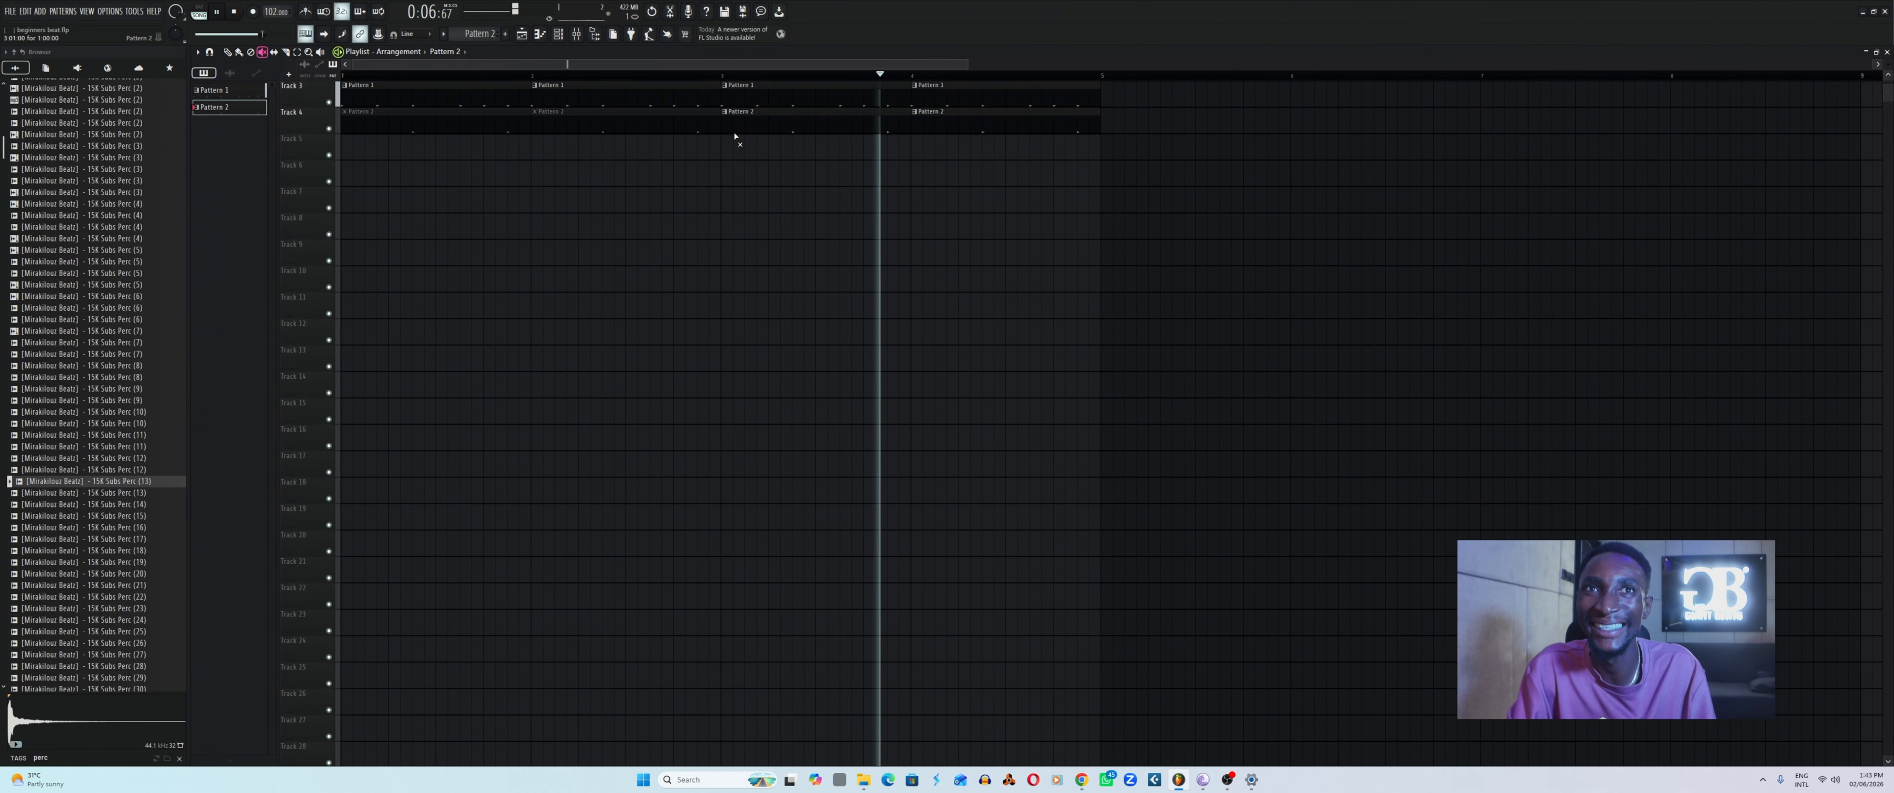
{"action": "left_click", "coordinate": [972, 127]}
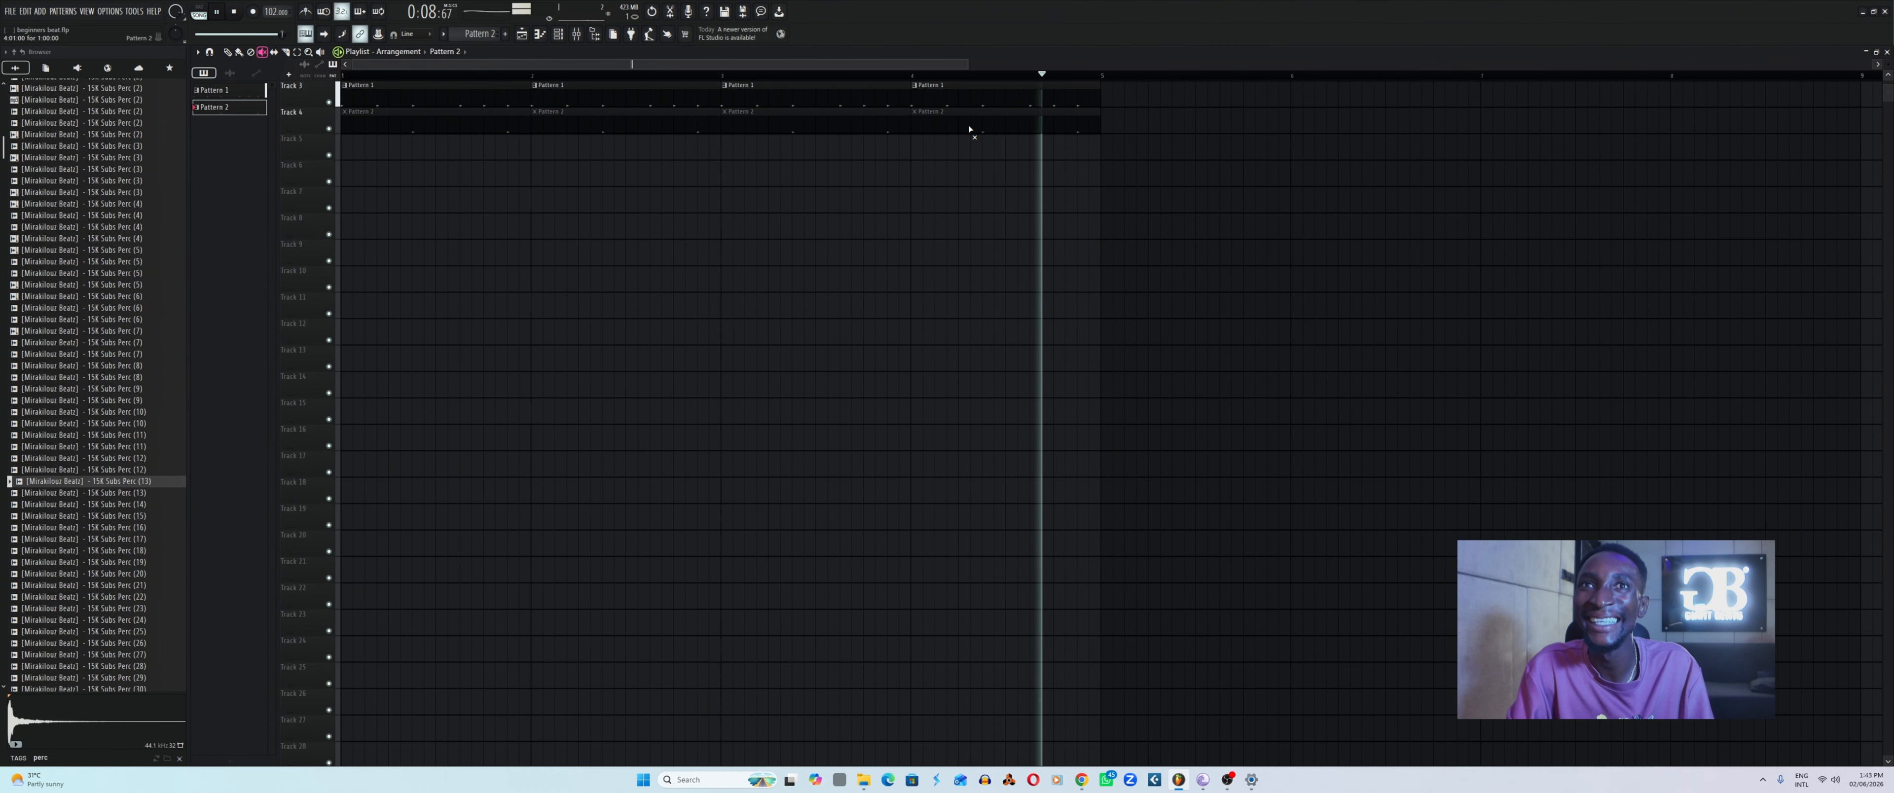
{"action": "left_click_drag", "start_coordinate": [448, 132], "coordinate": [938, 127]}
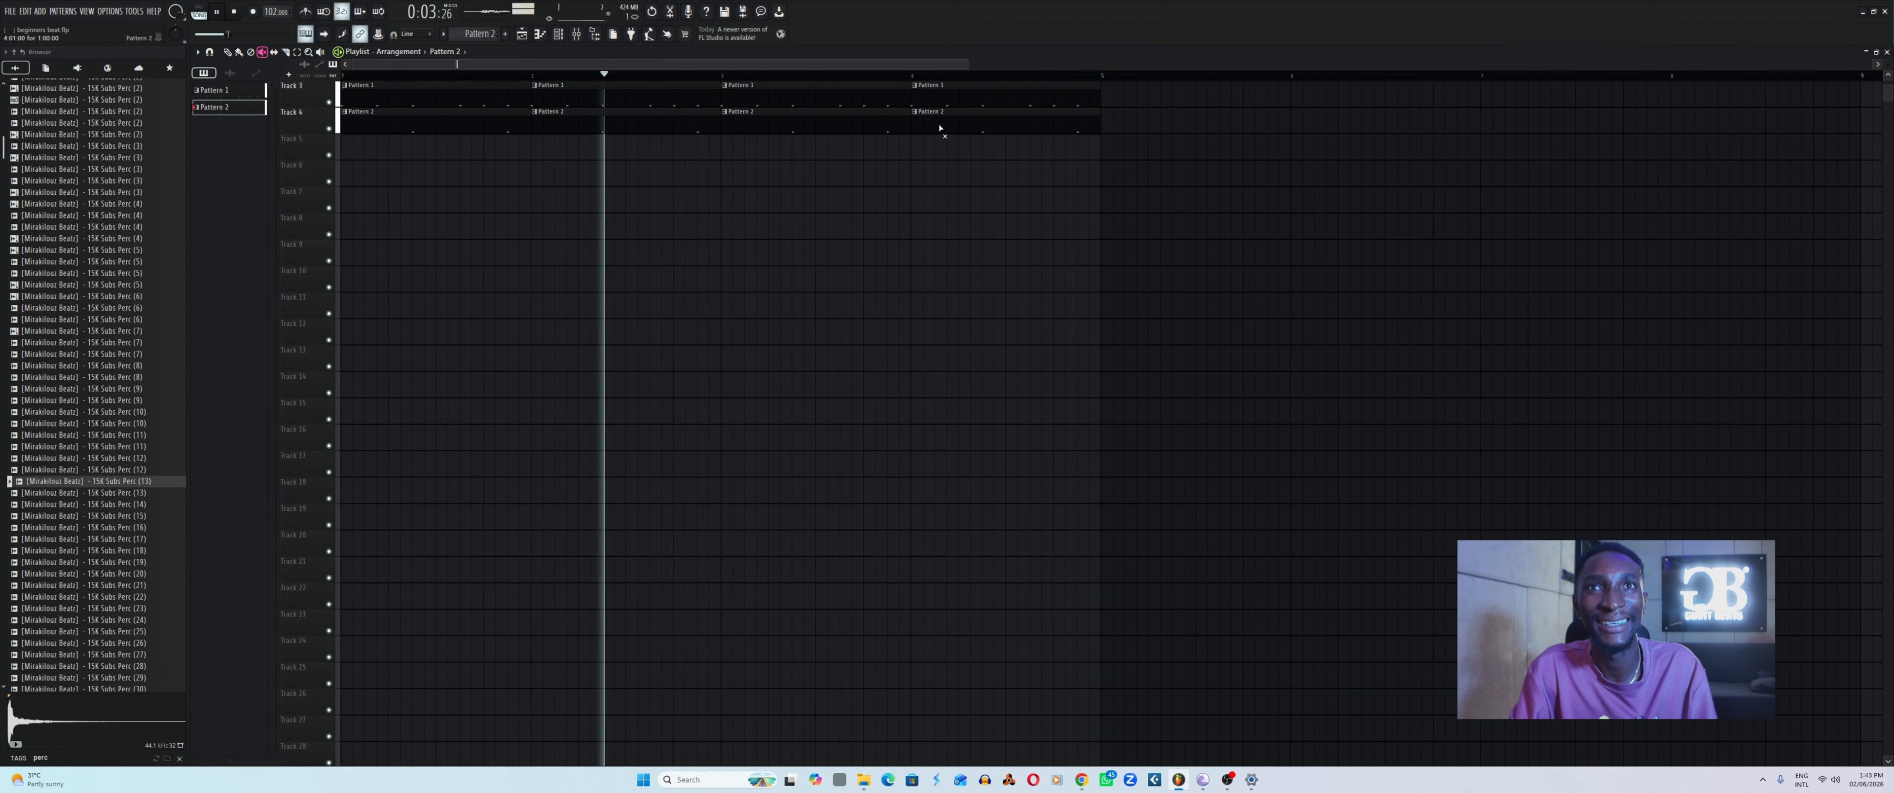
{"action": "left_click", "coordinate": [228, 52]}
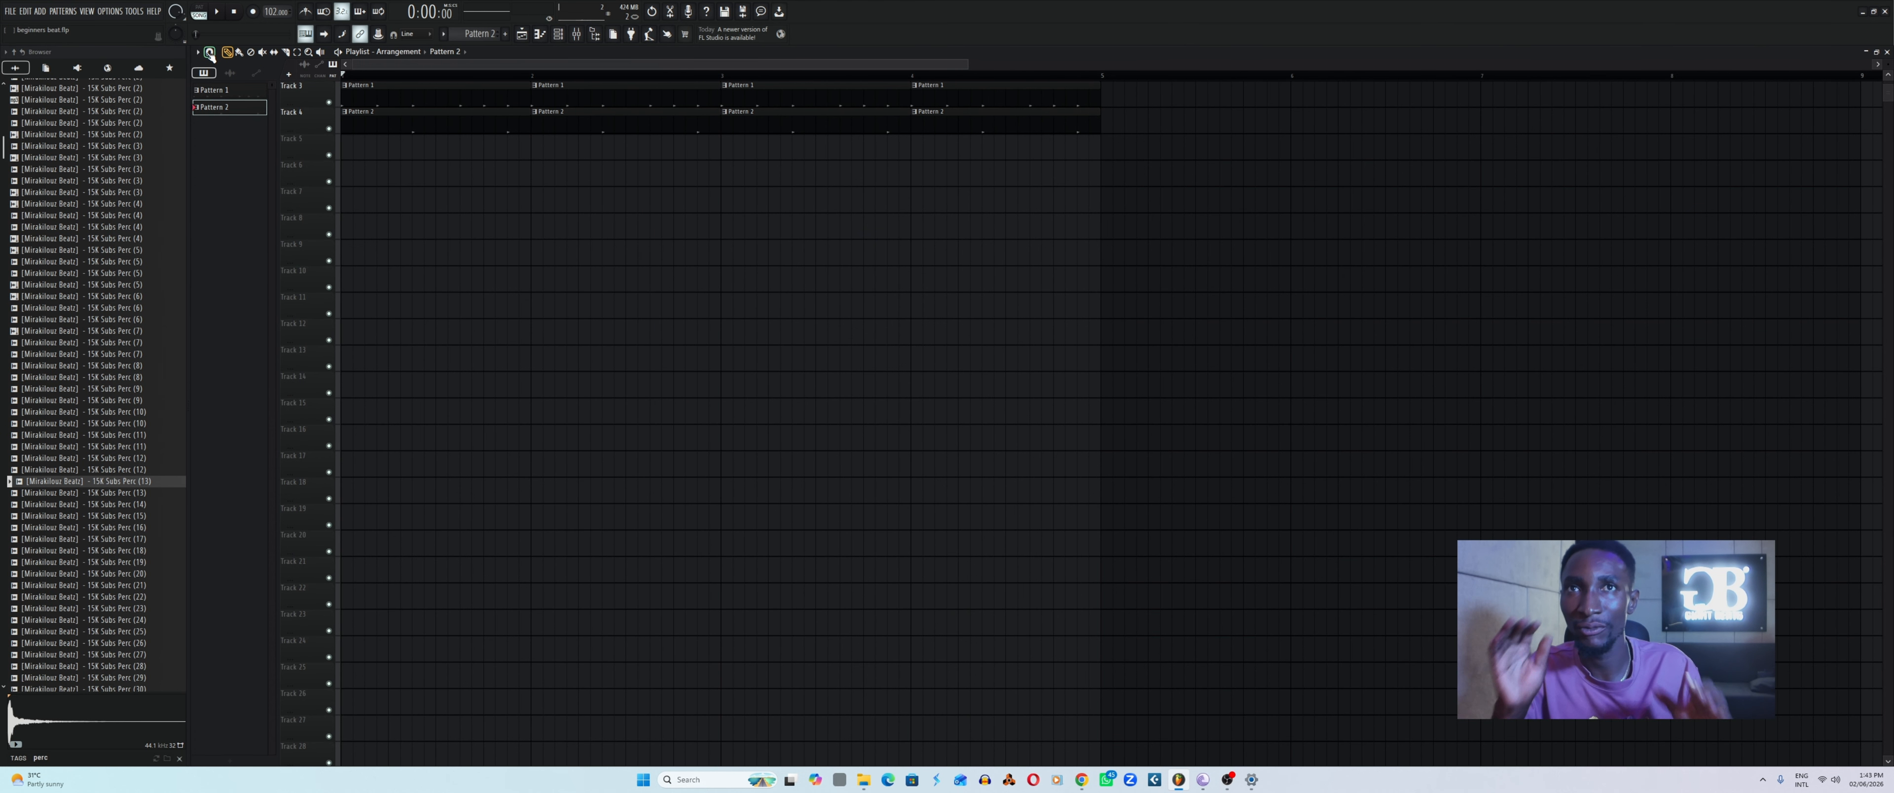
Set the playlist snap to Events and place a Pattern 2 clip slightly off the grid near the start of track 5.
{"action": "left_click", "coordinate": [210, 53]}
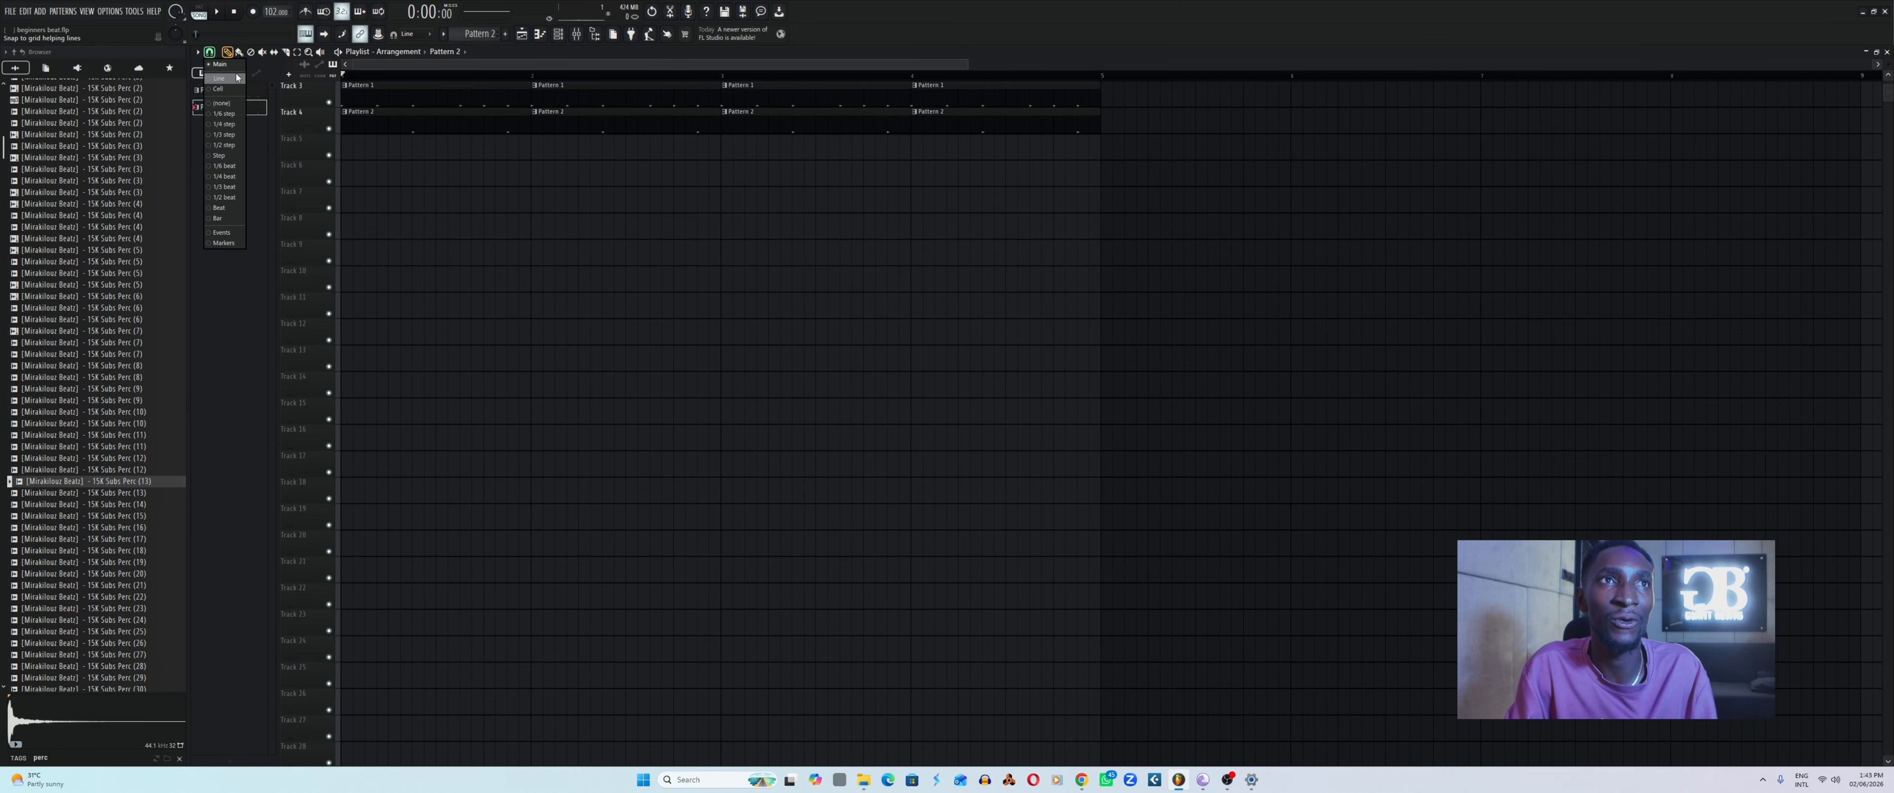
{"action": "left_click", "coordinate": [224, 234]}
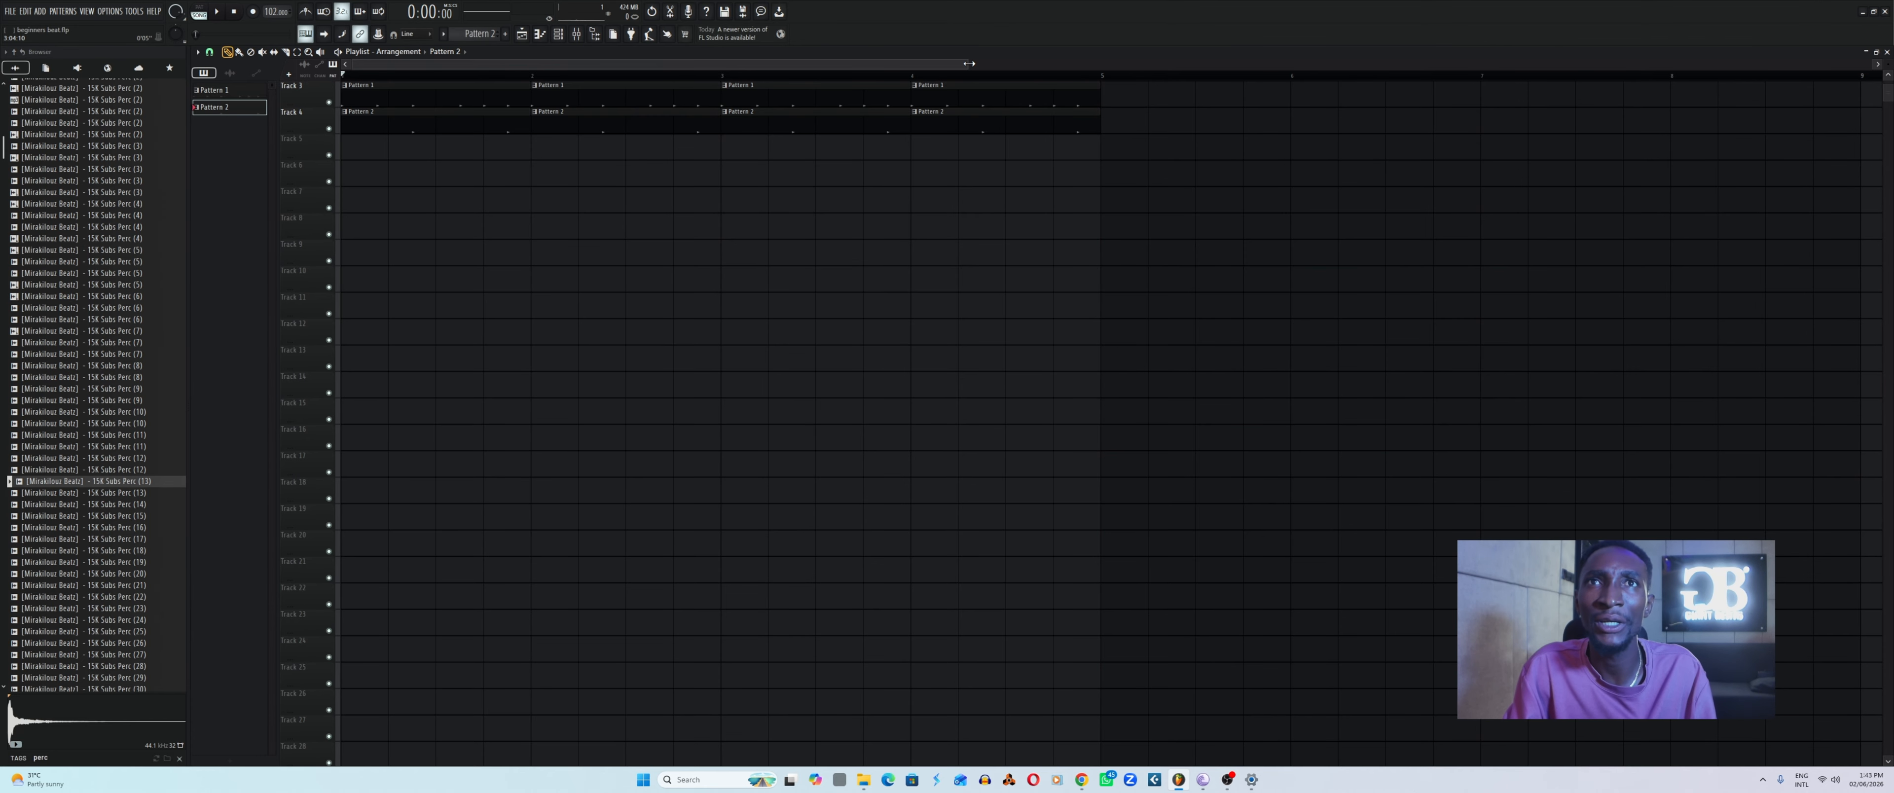
{"action": "left_click_drag", "start_coordinate": [924, 65], "coordinate": [590, 90]}
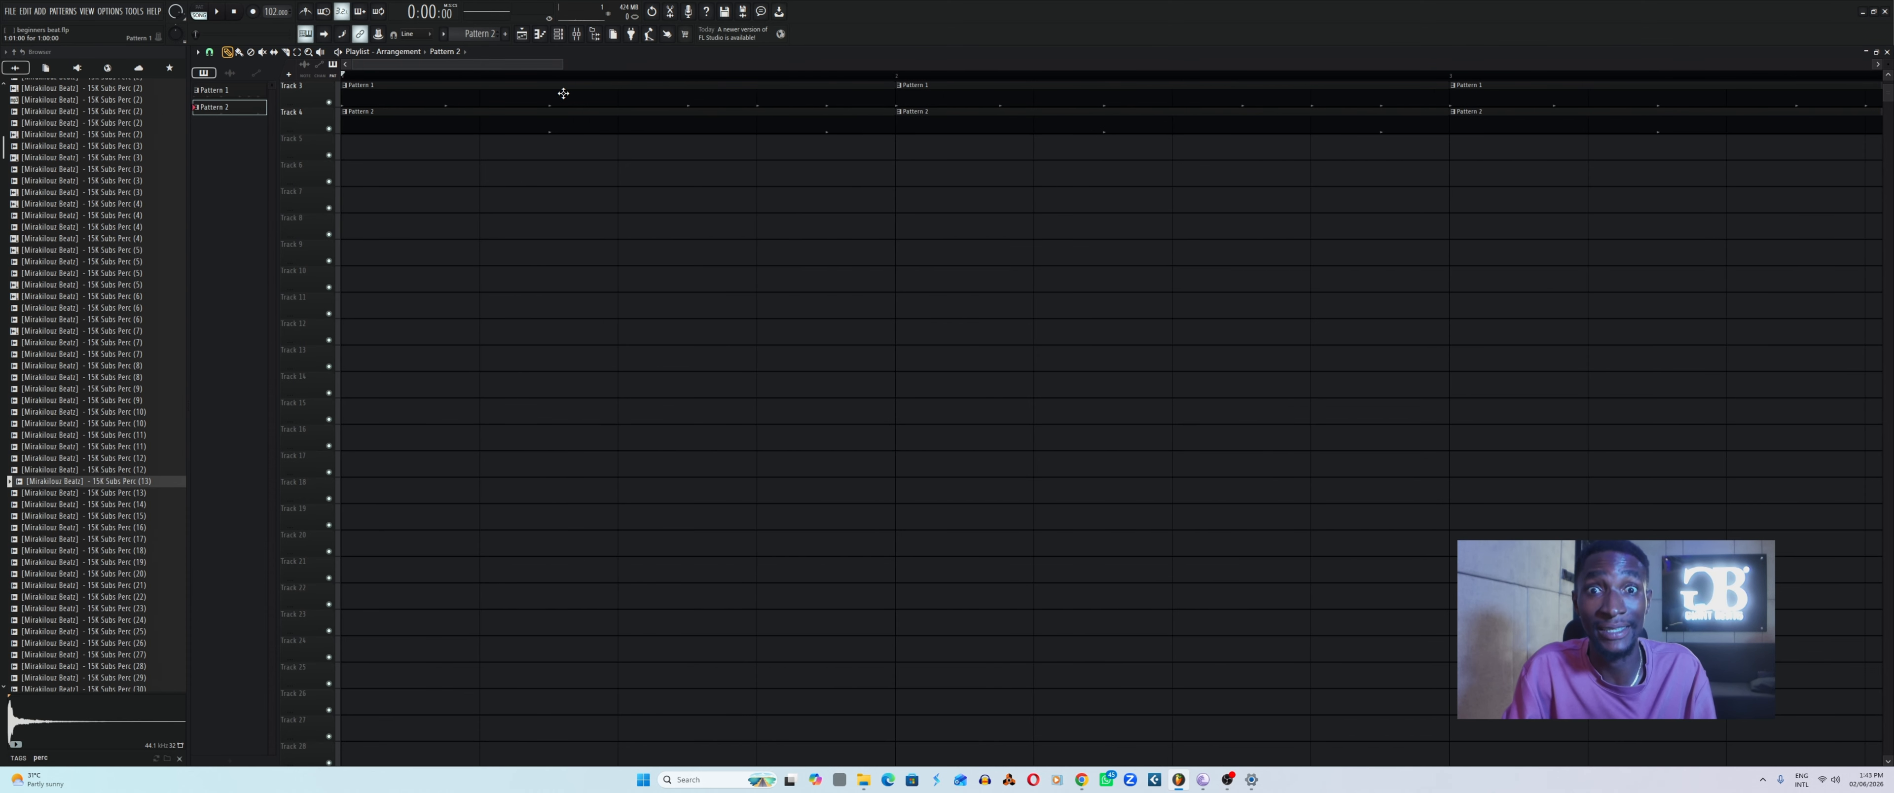
{"action": "left_click", "coordinate": [363, 150]}
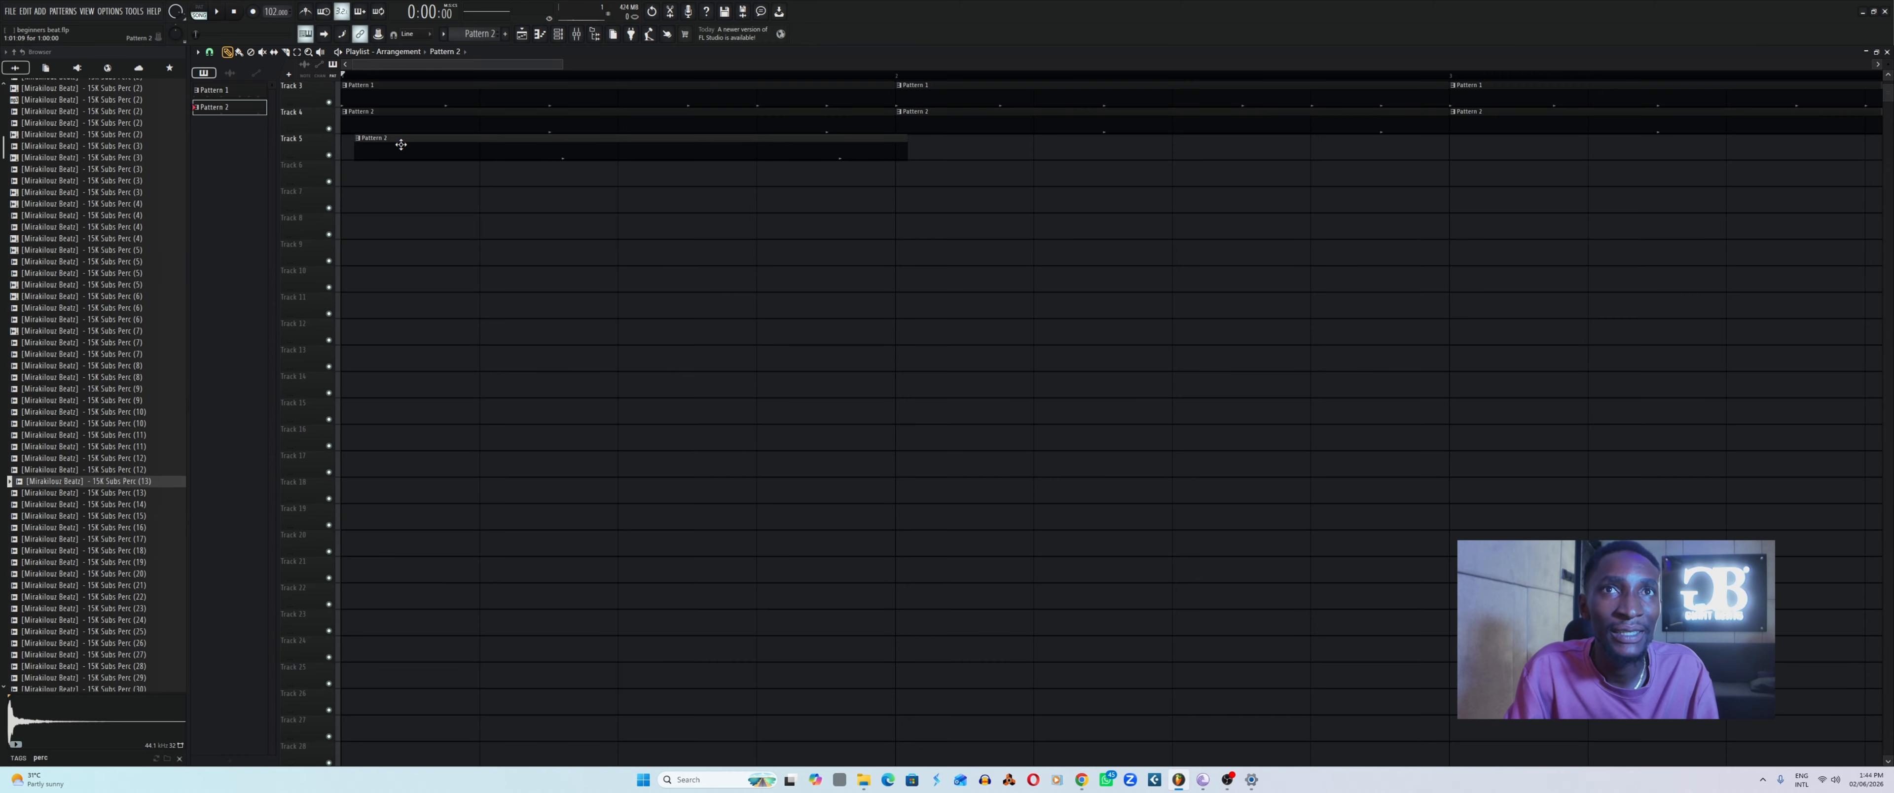
Delete and restore the first Pattern 2 clip on track 4, and mute tracks 3 and 4.
{"action": "right_click", "coordinate": [394, 105]}
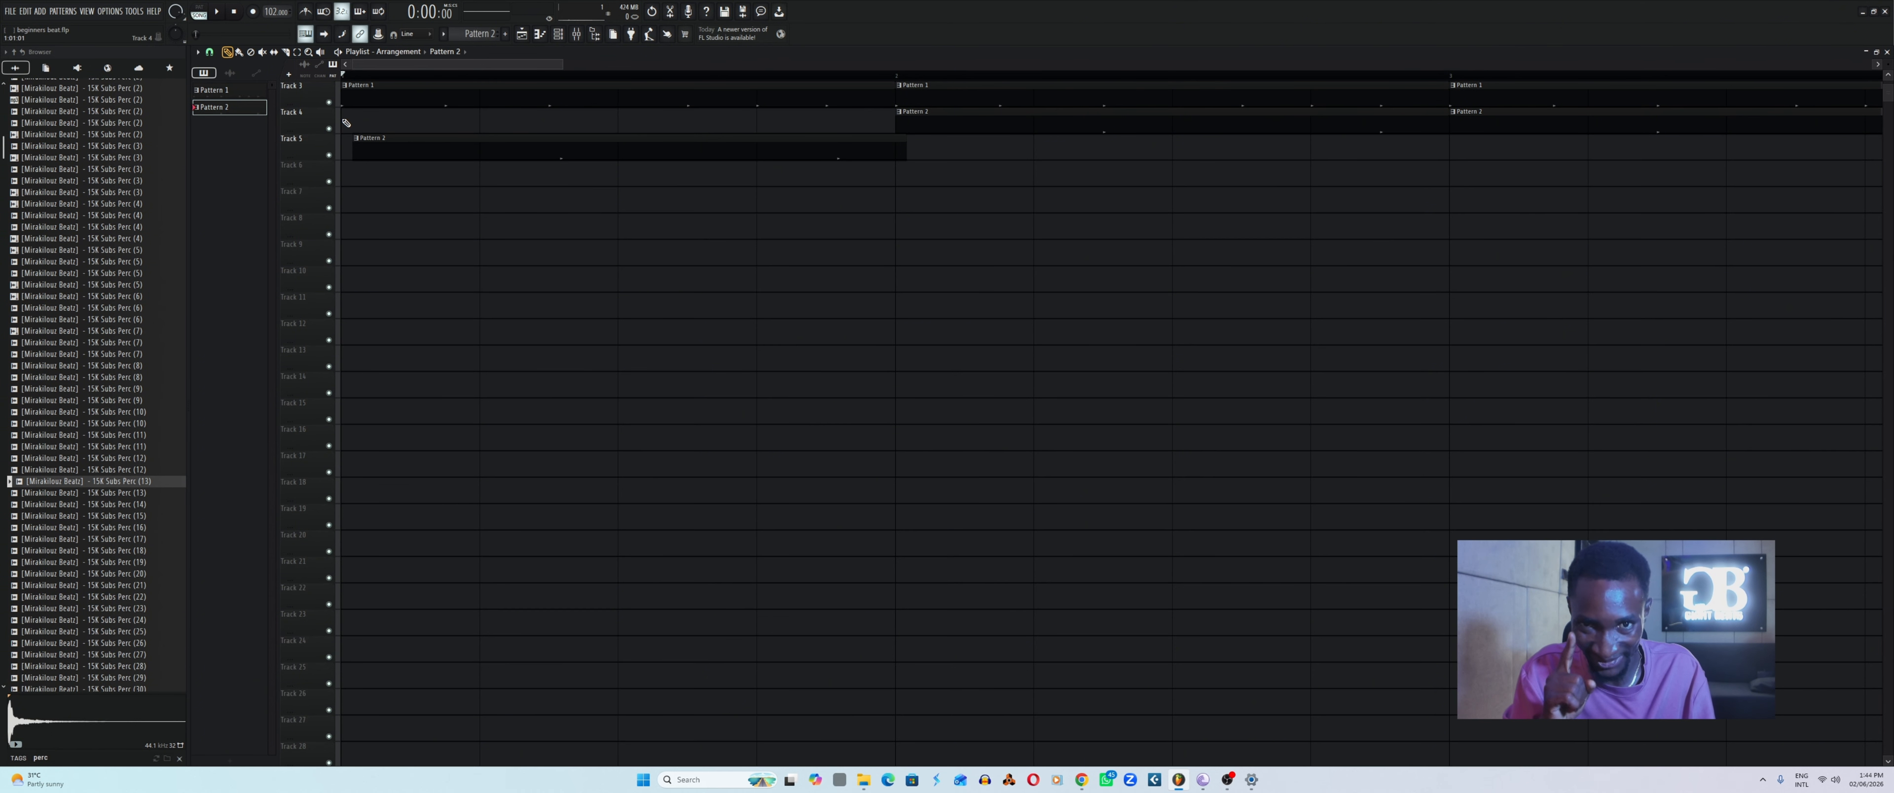
{"action": "key", "text": "ctrl+z"}
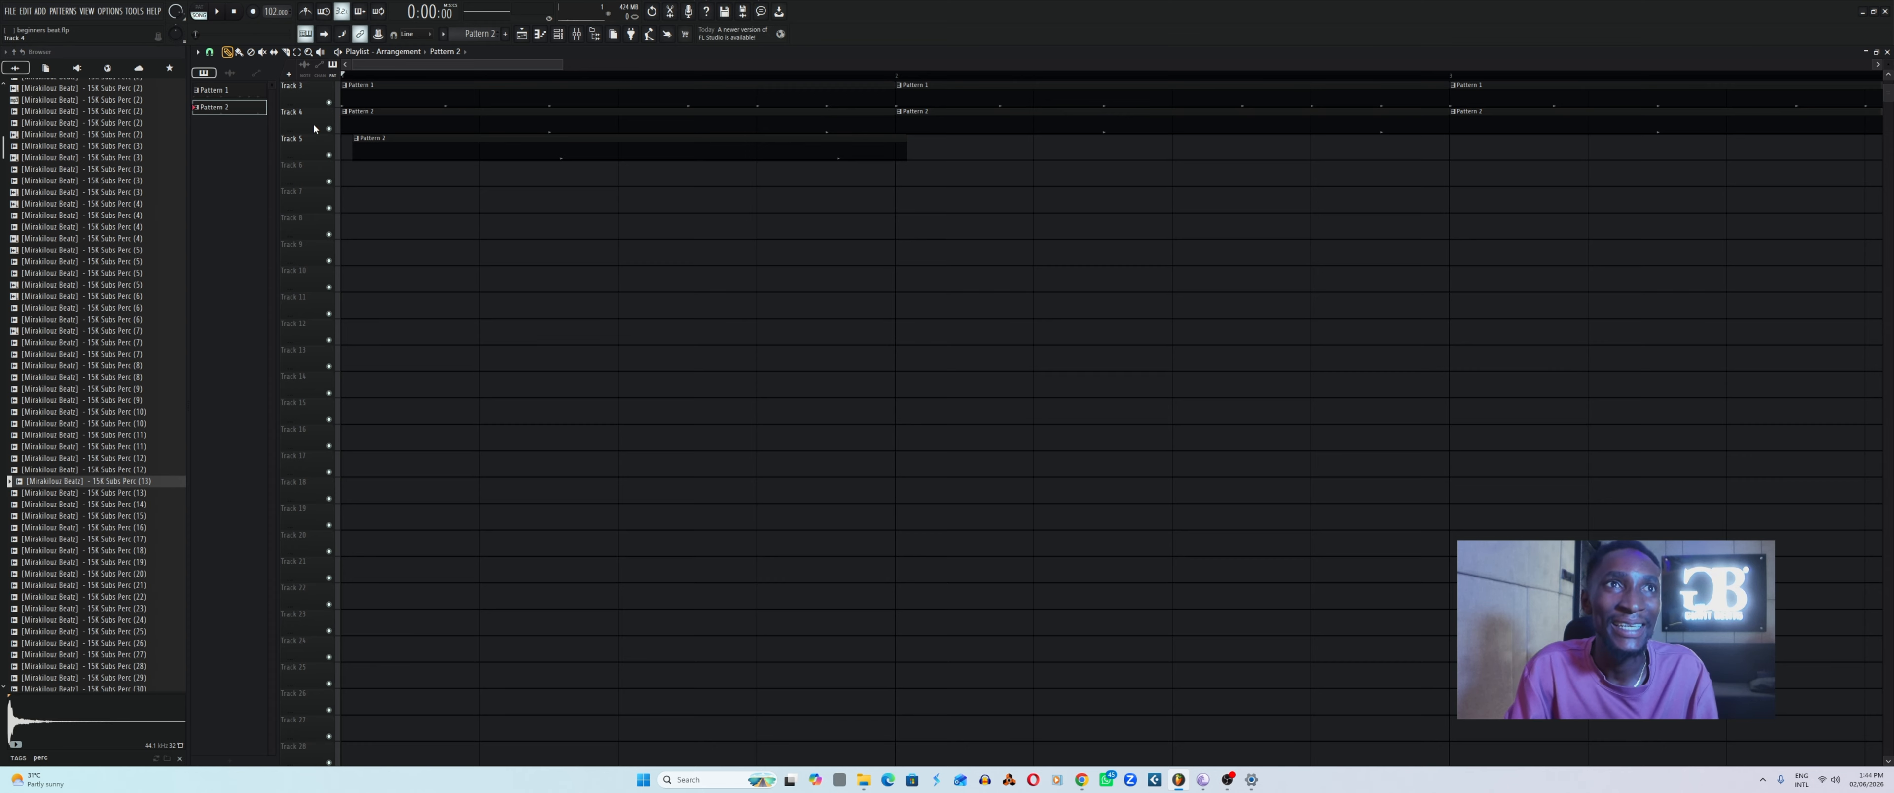
{"action": "left_click", "coordinate": [328, 129]}
{"action": "left_click", "coordinate": [328, 103]}
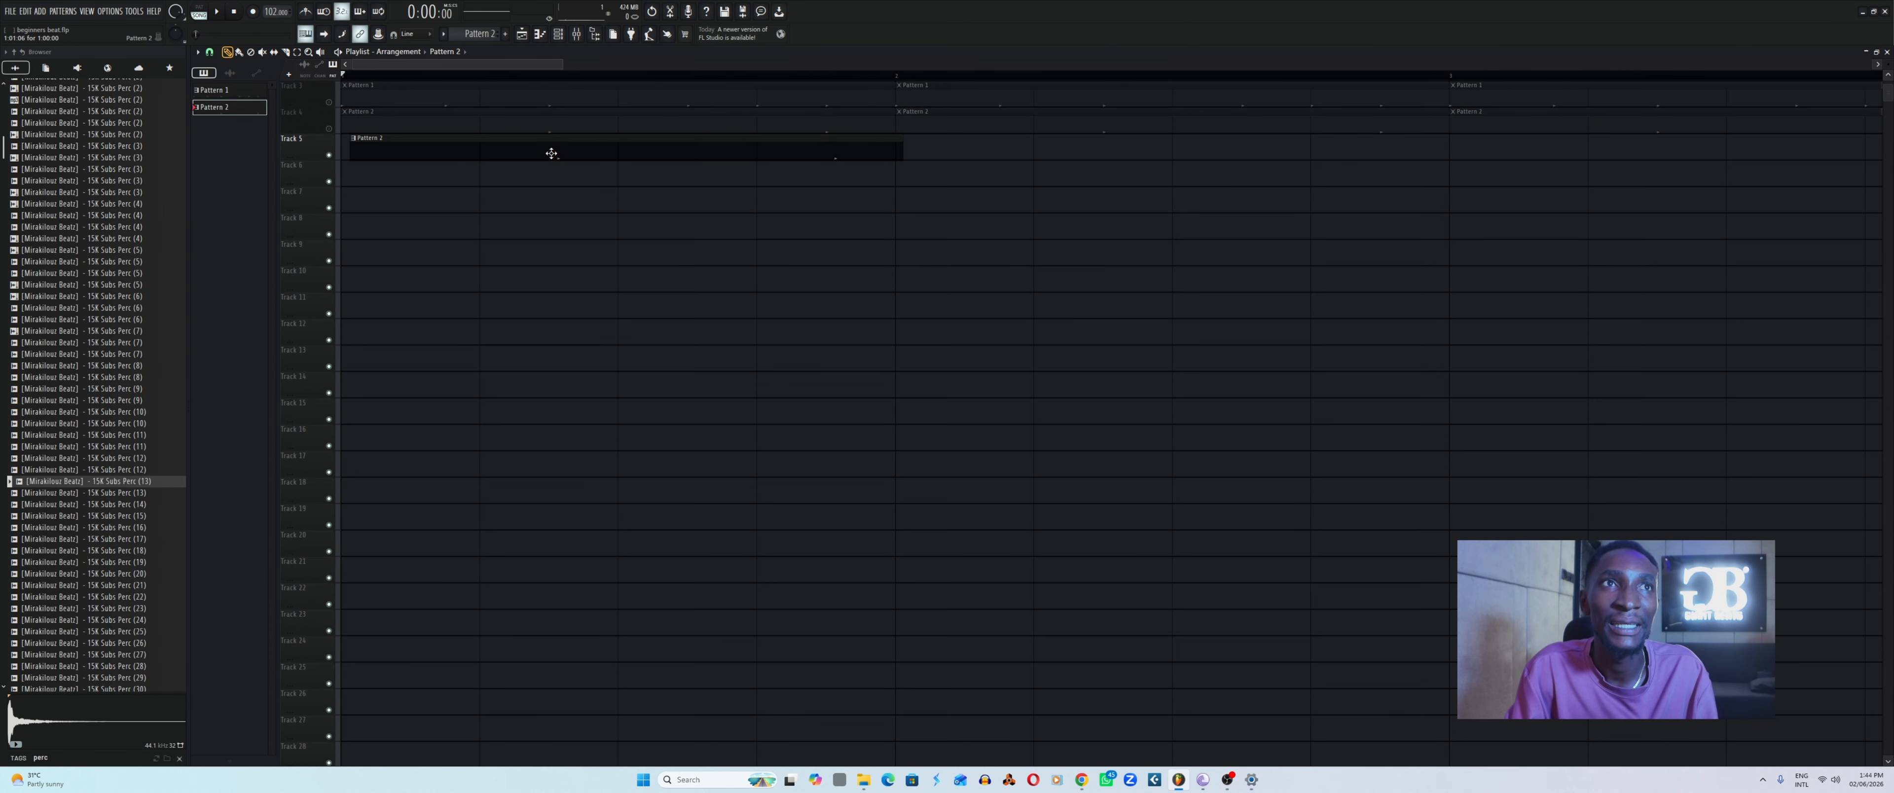
Place two more Pattern 2 clips off the grid on track 5, near the starts of bars 2 and 3, during playback.
{"action": "key", "text": "space"}
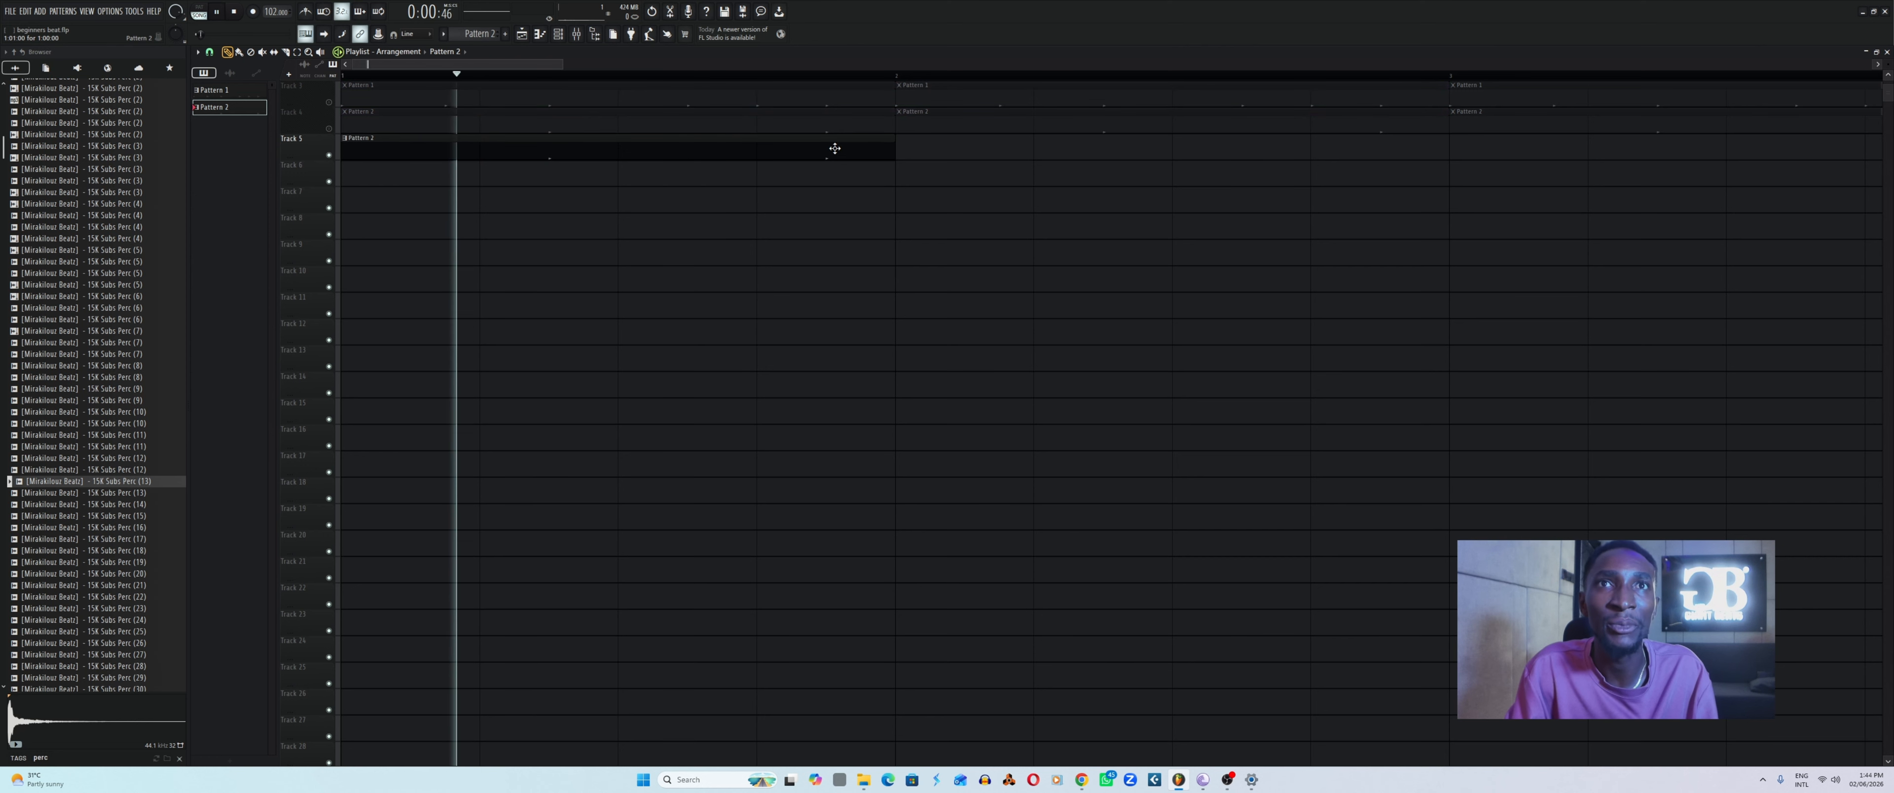
{"action": "left_click", "coordinate": [904, 150]}
{"action": "left_click_drag", "start_coordinate": [959, 153], "coordinate": [942, 148]}
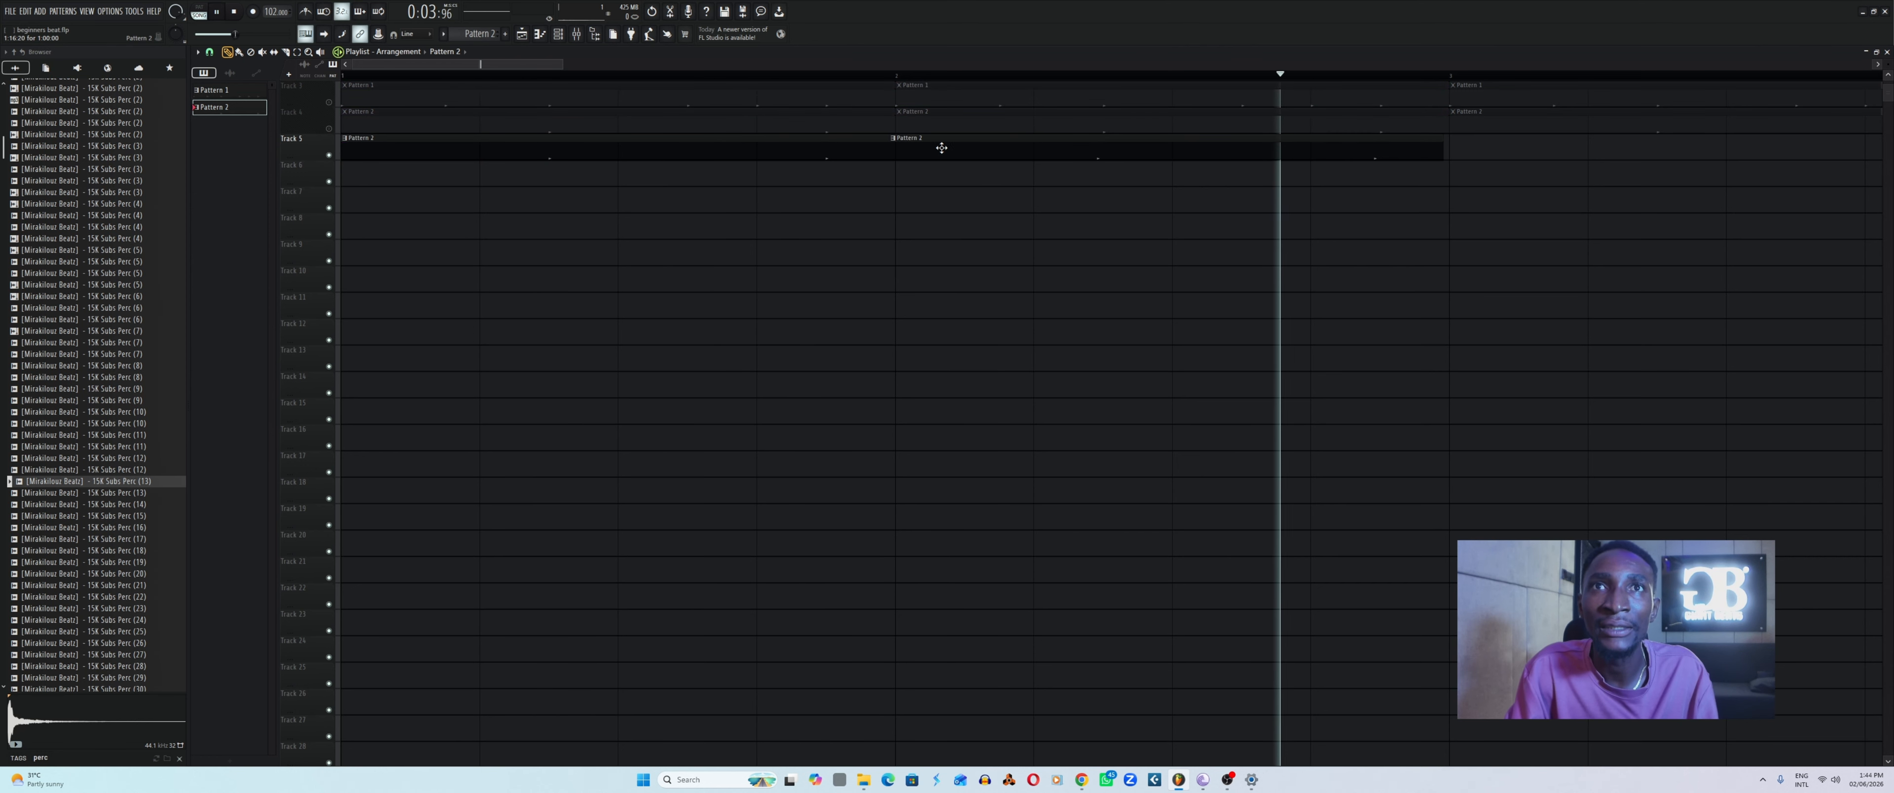
{"action": "left_click", "coordinate": [1463, 153]}
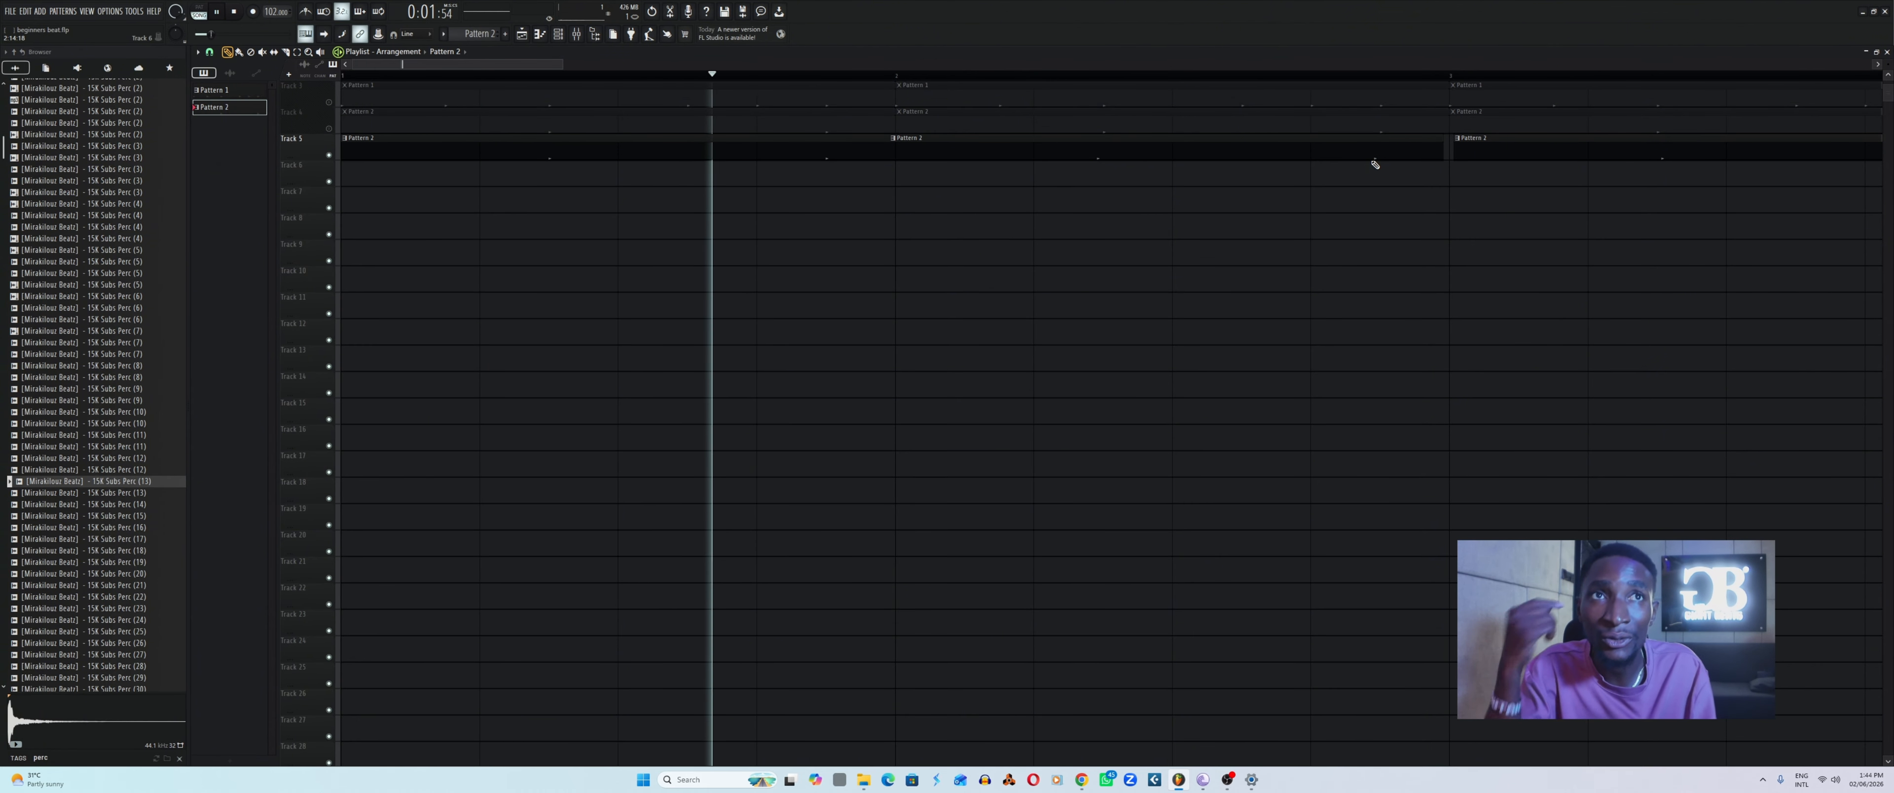
Stop playback and set the playlist snap back to Main.
{"action": "left_click", "coordinate": [306, 11]}
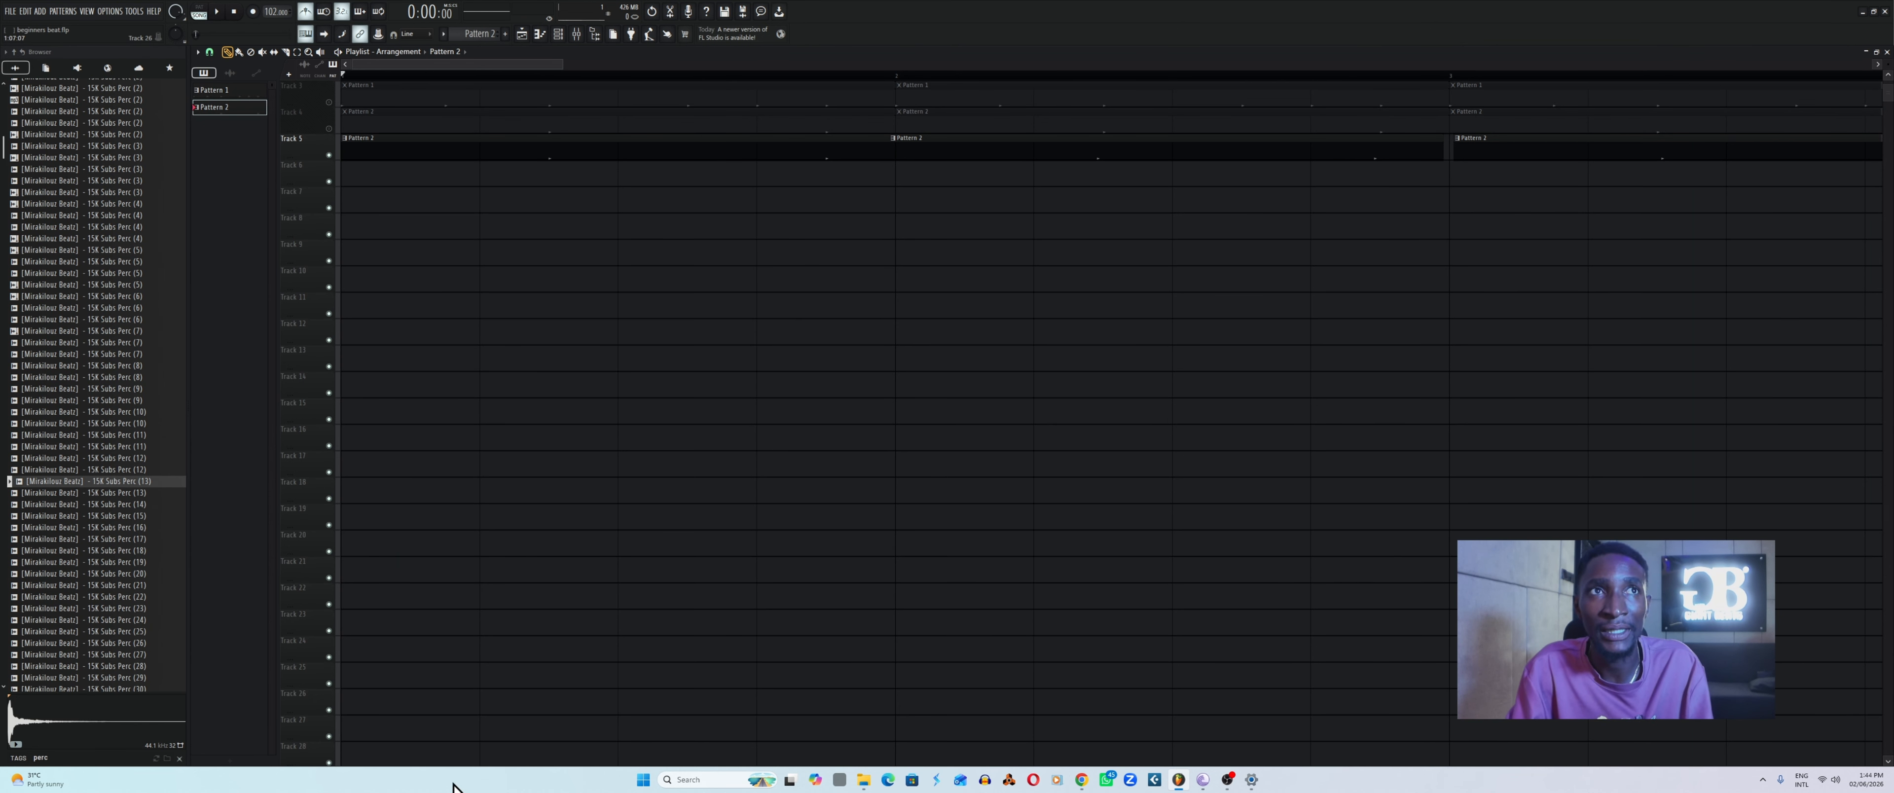
{"action": "left_click", "coordinate": [210, 53]}
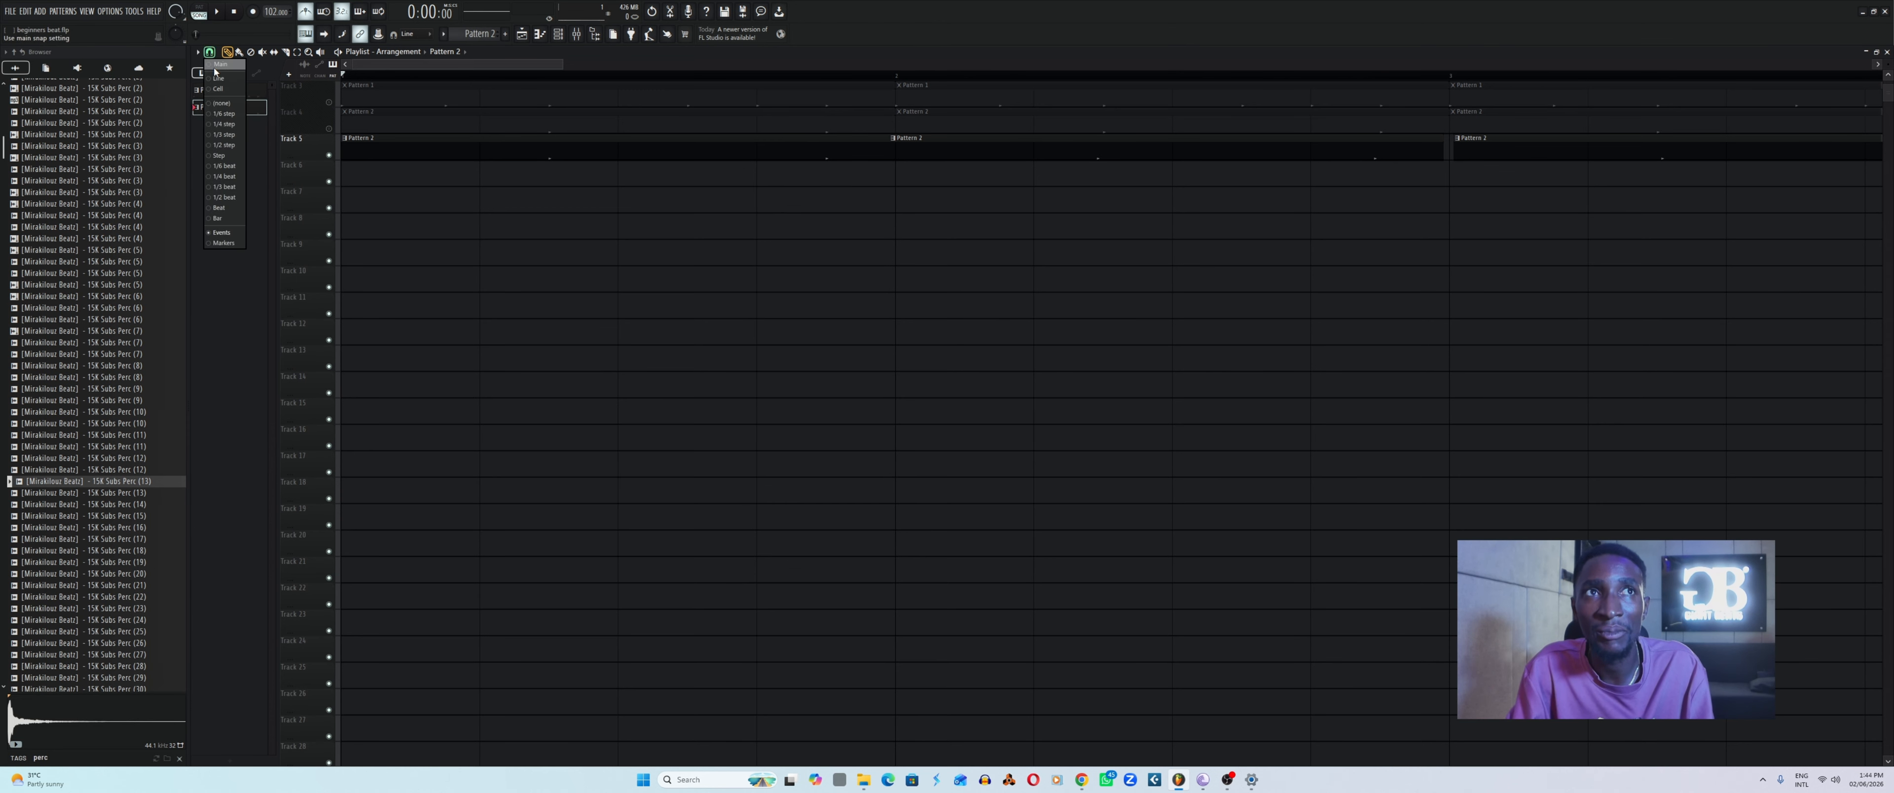
{"action": "left_click", "coordinate": [224, 67]}
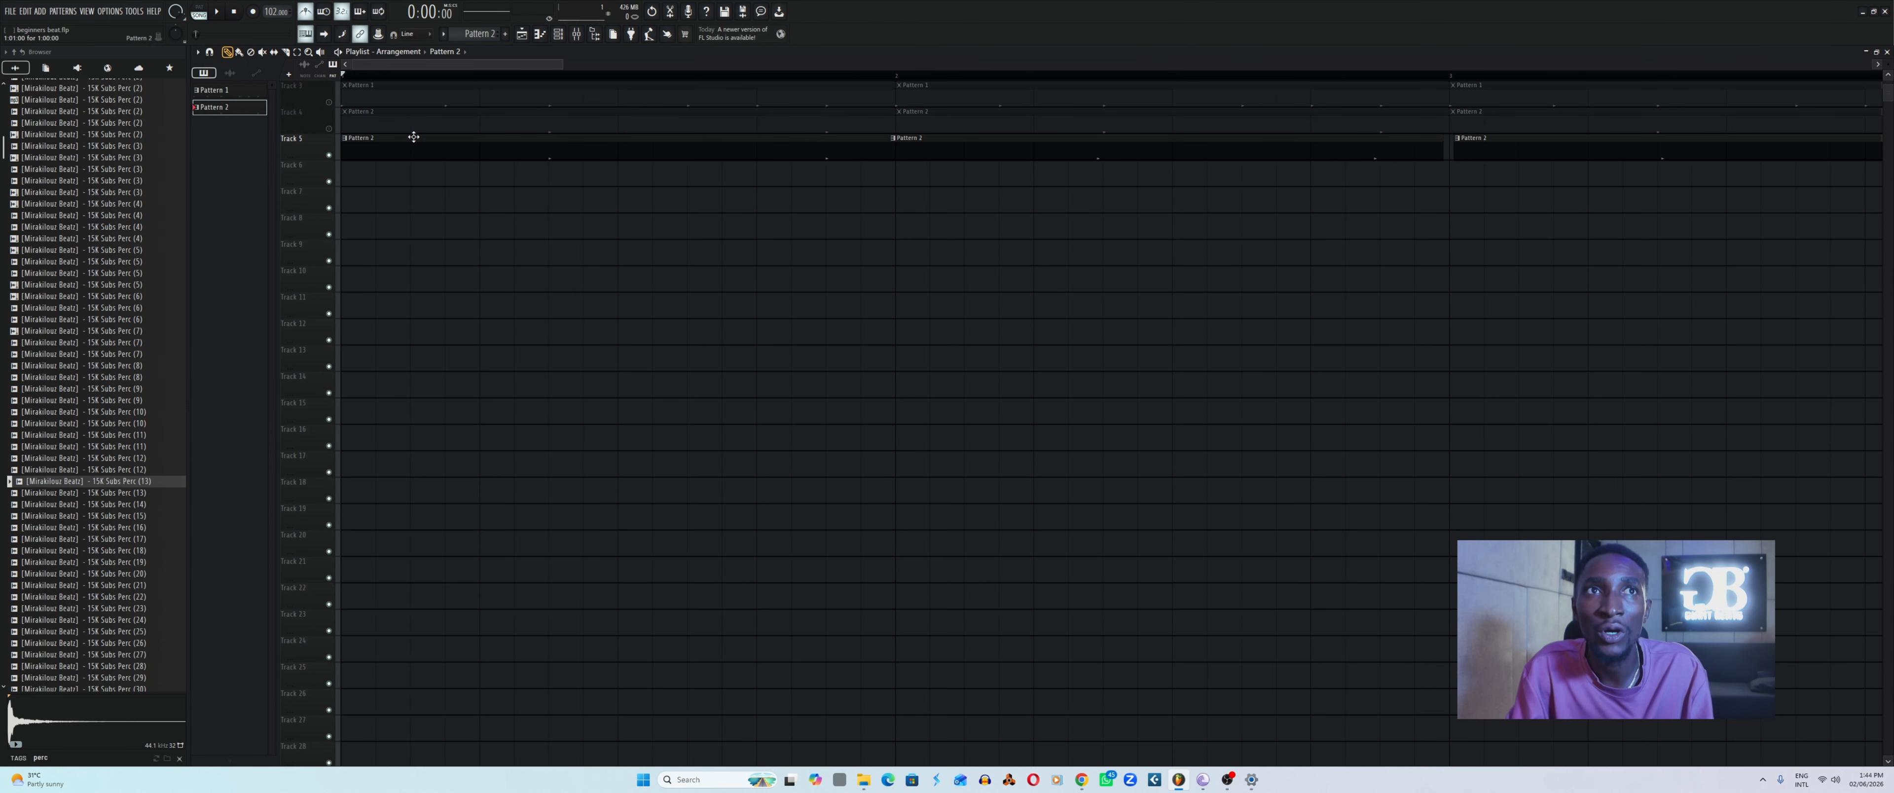
Replace the second Pattern 2 clip on track 5 with one starting exactly at bar 2, and shift the third clip later.
{"action": "right_click", "coordinate": [981, 155]}
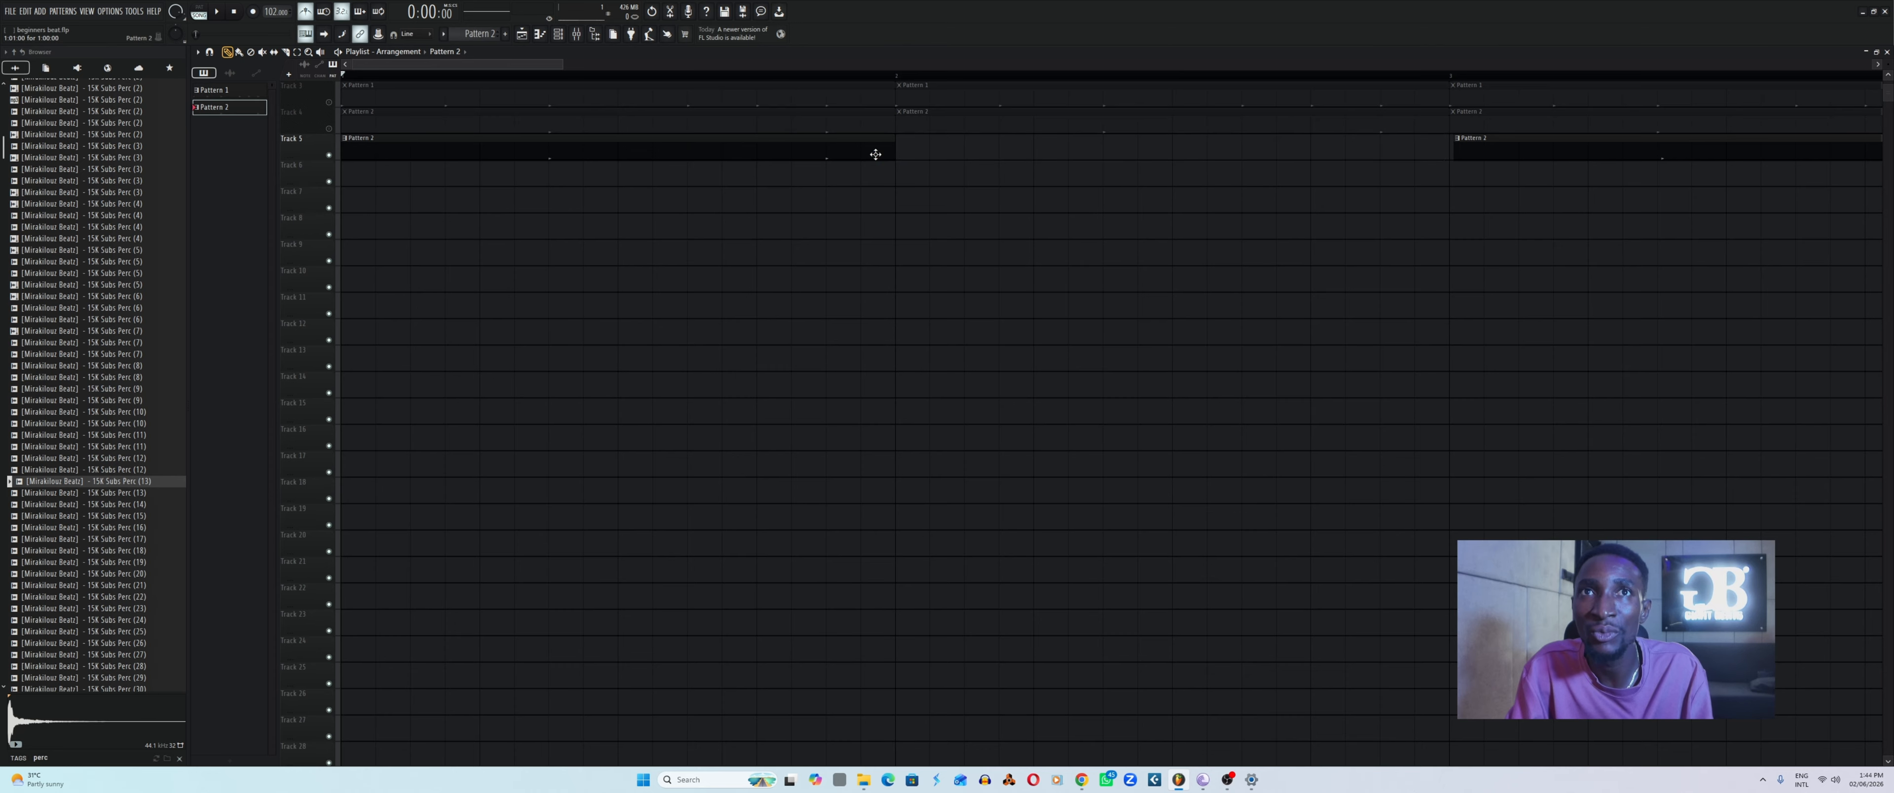
{"action": "left_click", "coordinate": [901, 151]}
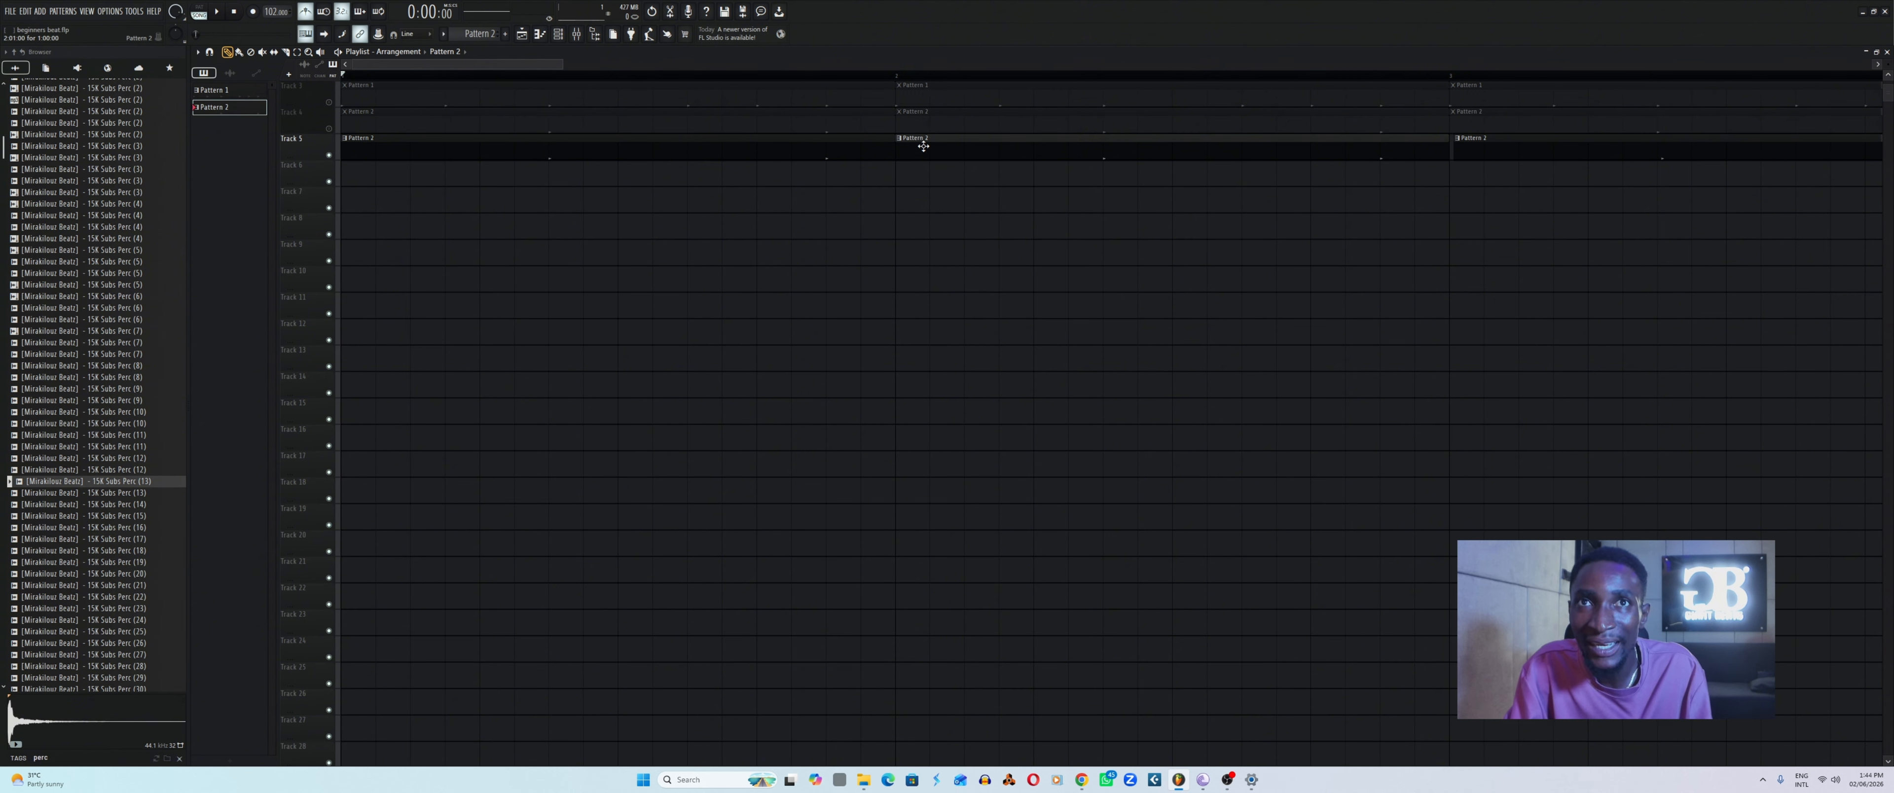
{"action": "left_click_drag", "start_coordinate": [1519, 155], "coordinate": [1554, 152]}
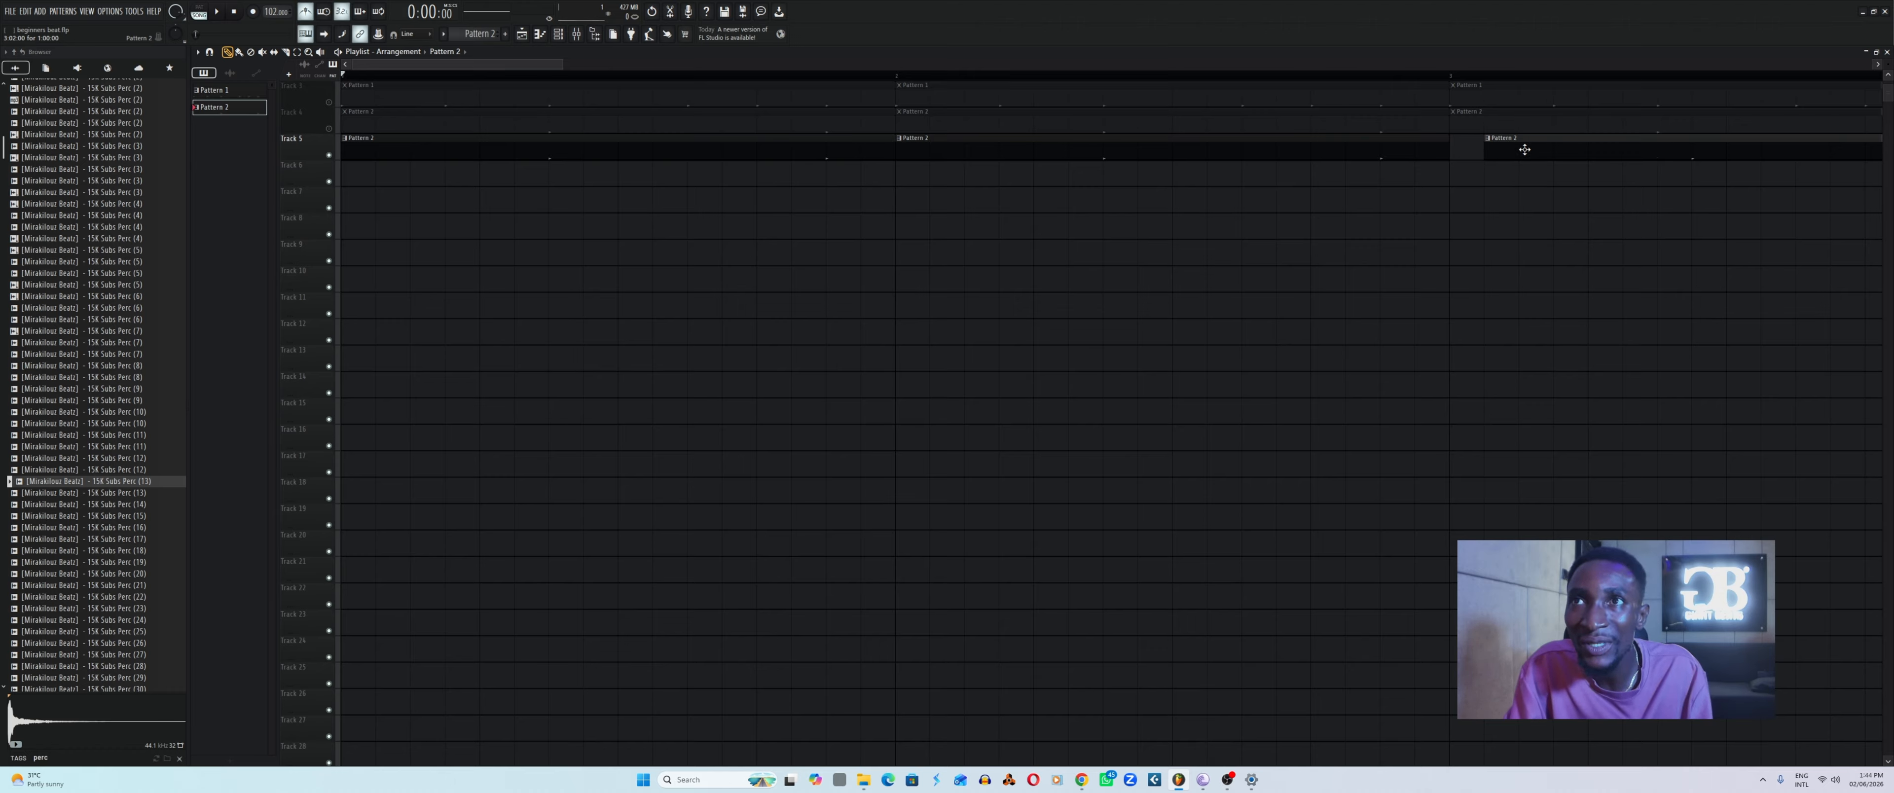
Delete all Pattern 2 clips from track 5 and unmute tracks 3 and 4.
{"action": "right_click", "coordinate": [1481, 148]}
{"action": "right_click", "coordinate": [1413, 150]}
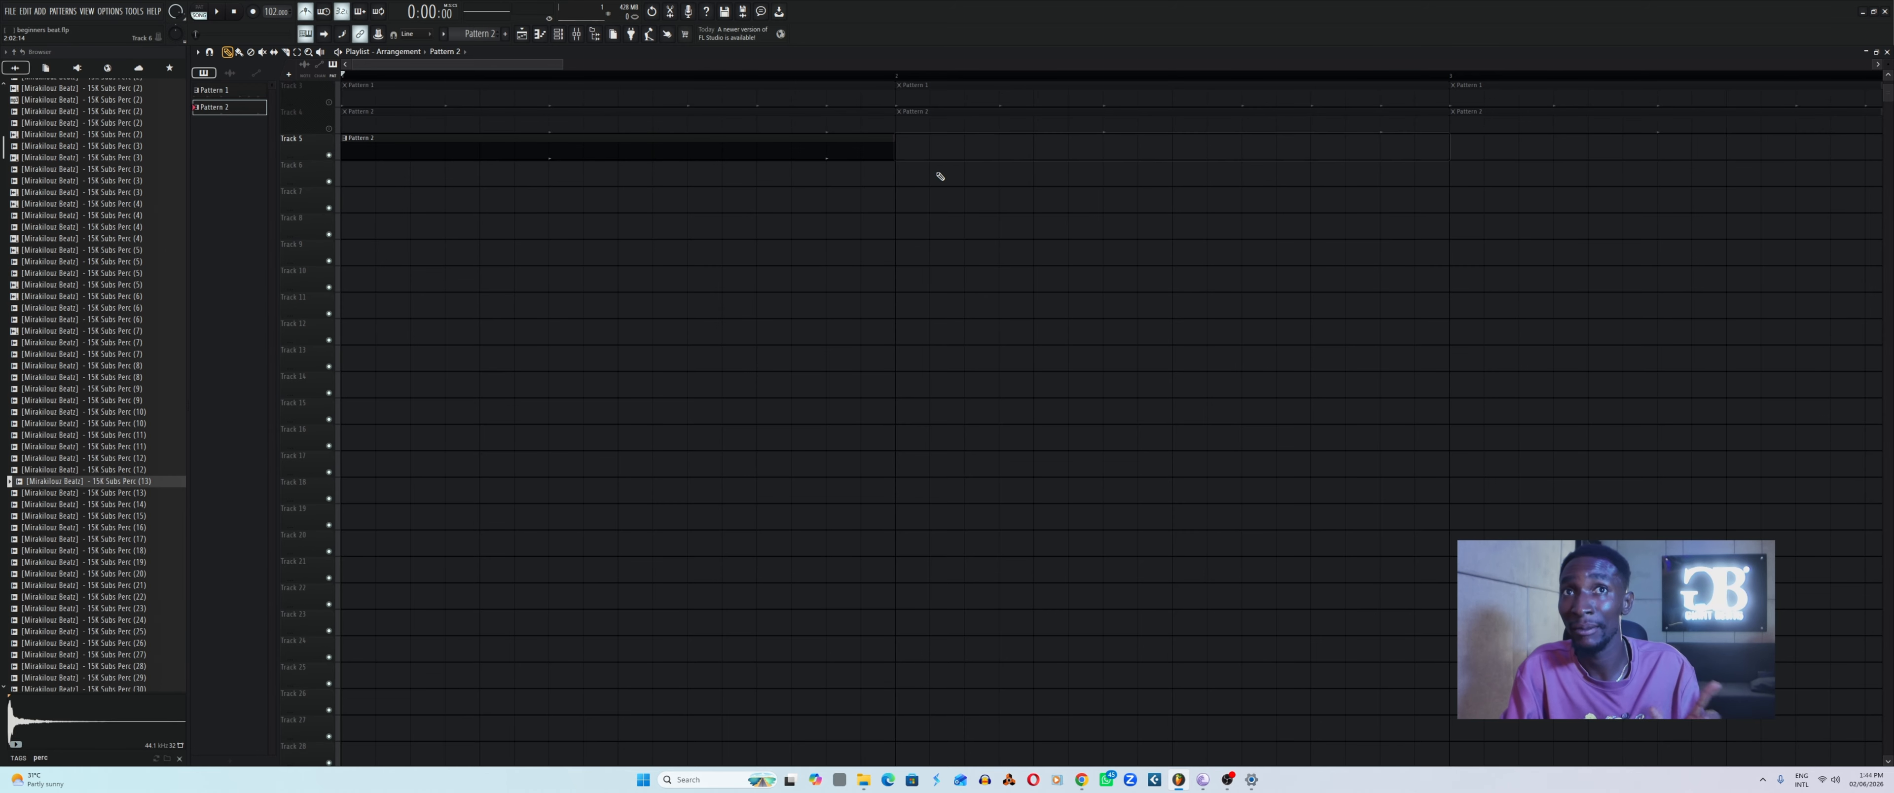
{"action": "right_click", "coordinate": [823, 148]}
{"action": "right_click", "coordinate": [329, 131]}
{"action": "right_click", "coordinate": [328, 131]}
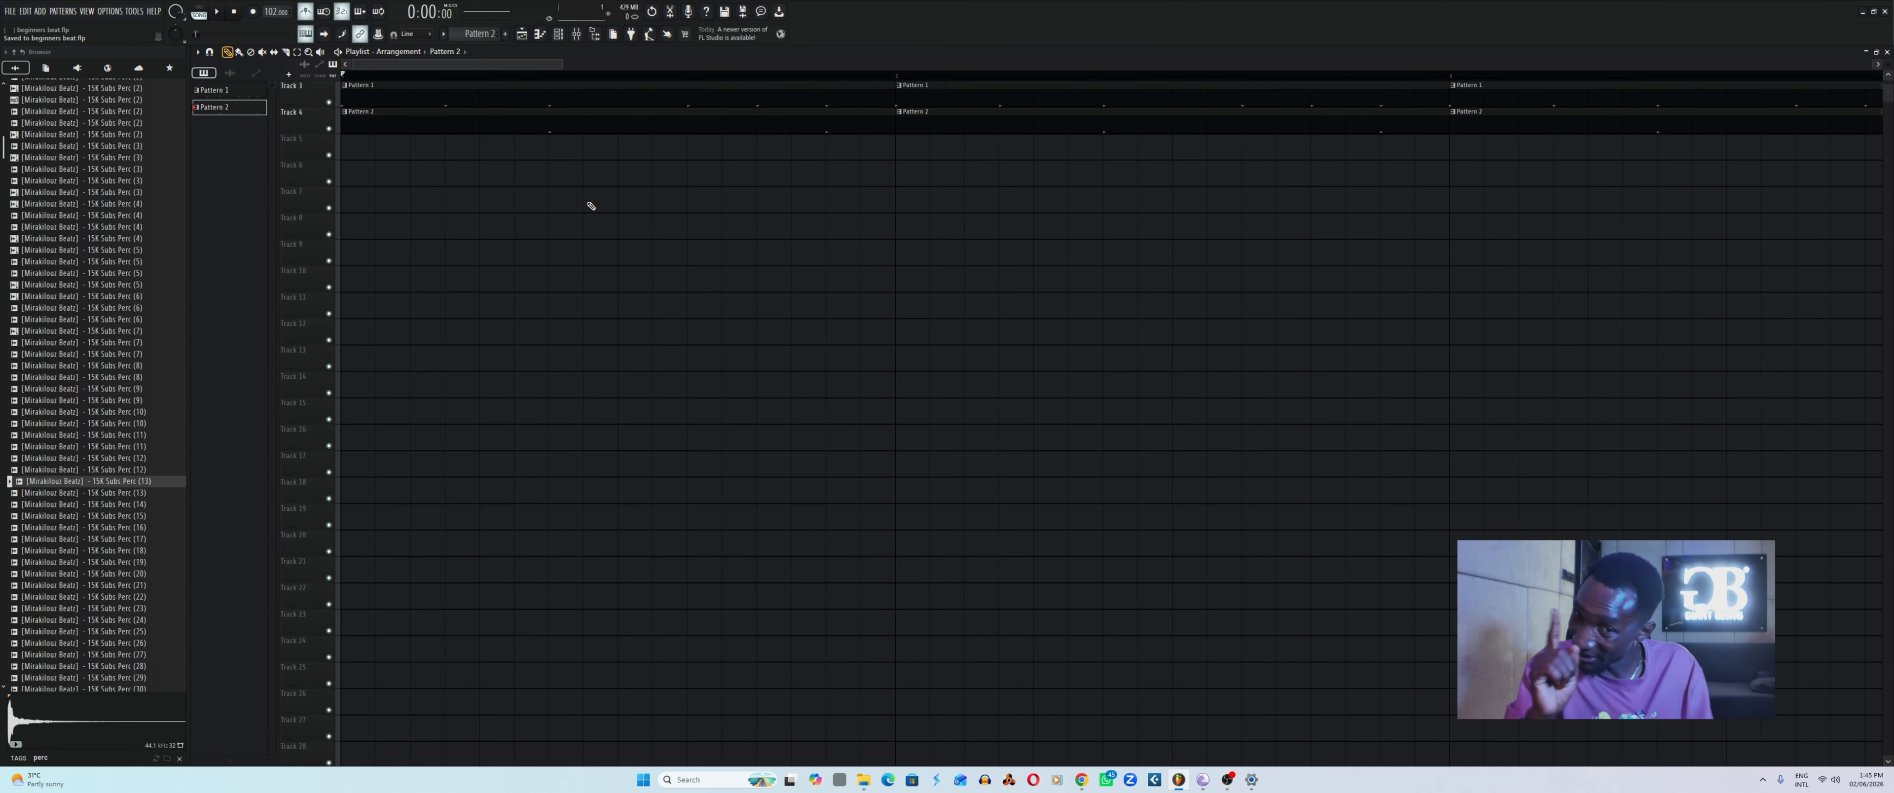
Audition various one-shots and percussion loops throughout the browser's "perc" search results.
{"action": "scroll", "coordinate": [118, 335], "scroll_direction": "down", "scroll_amount": 10}
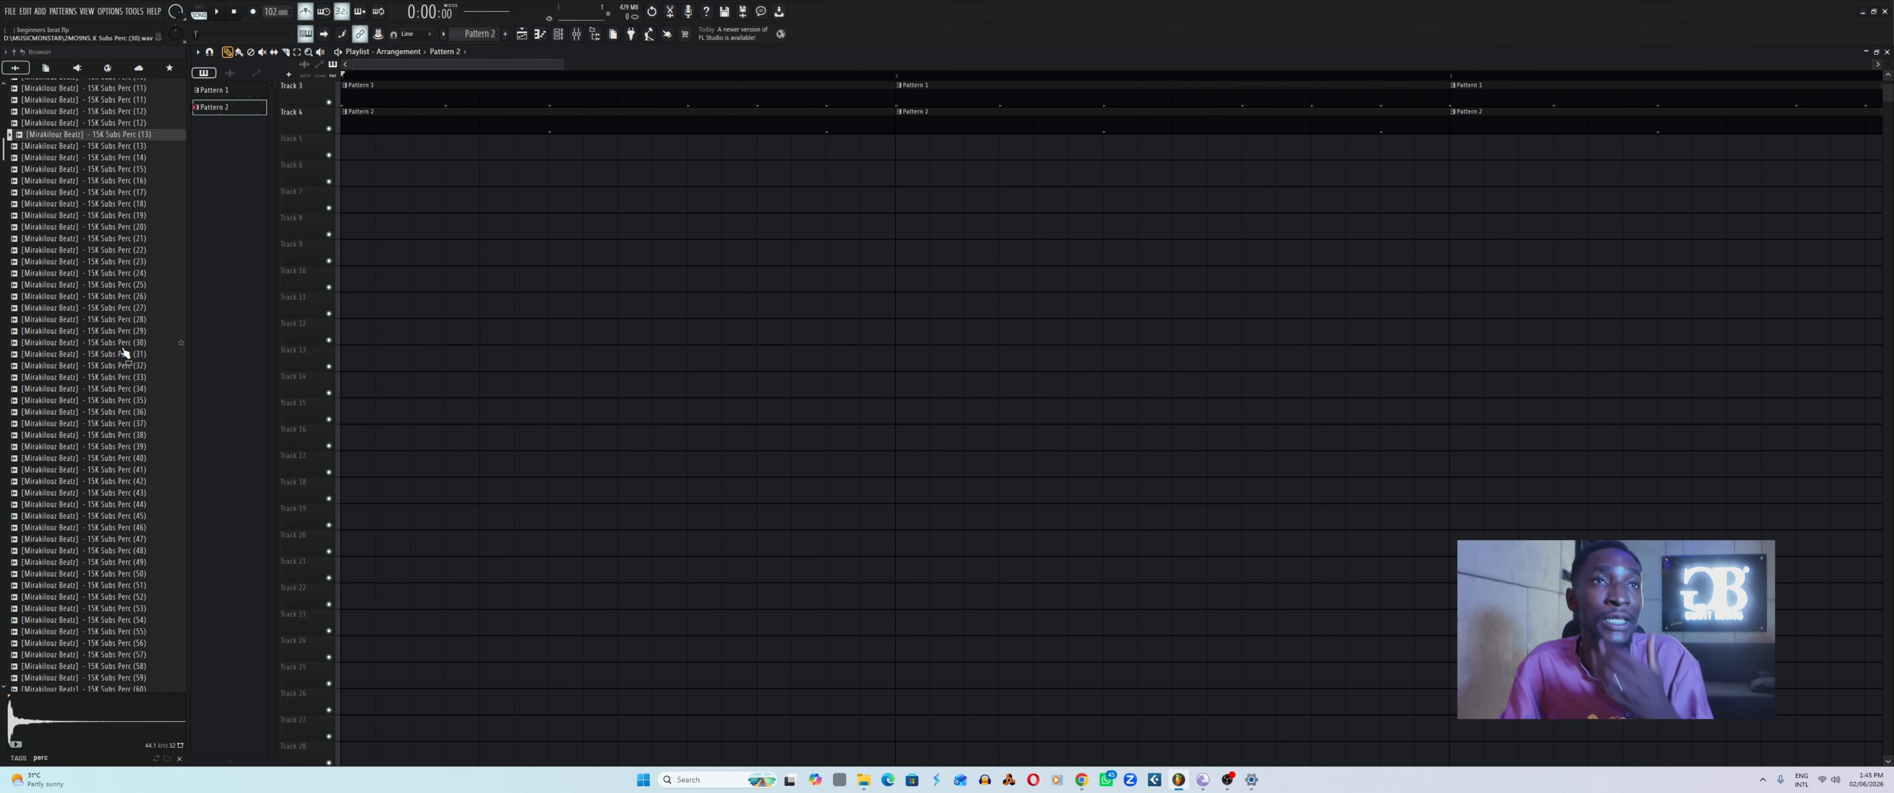
{"action": "left_click", "coordinate": [125, 354]}
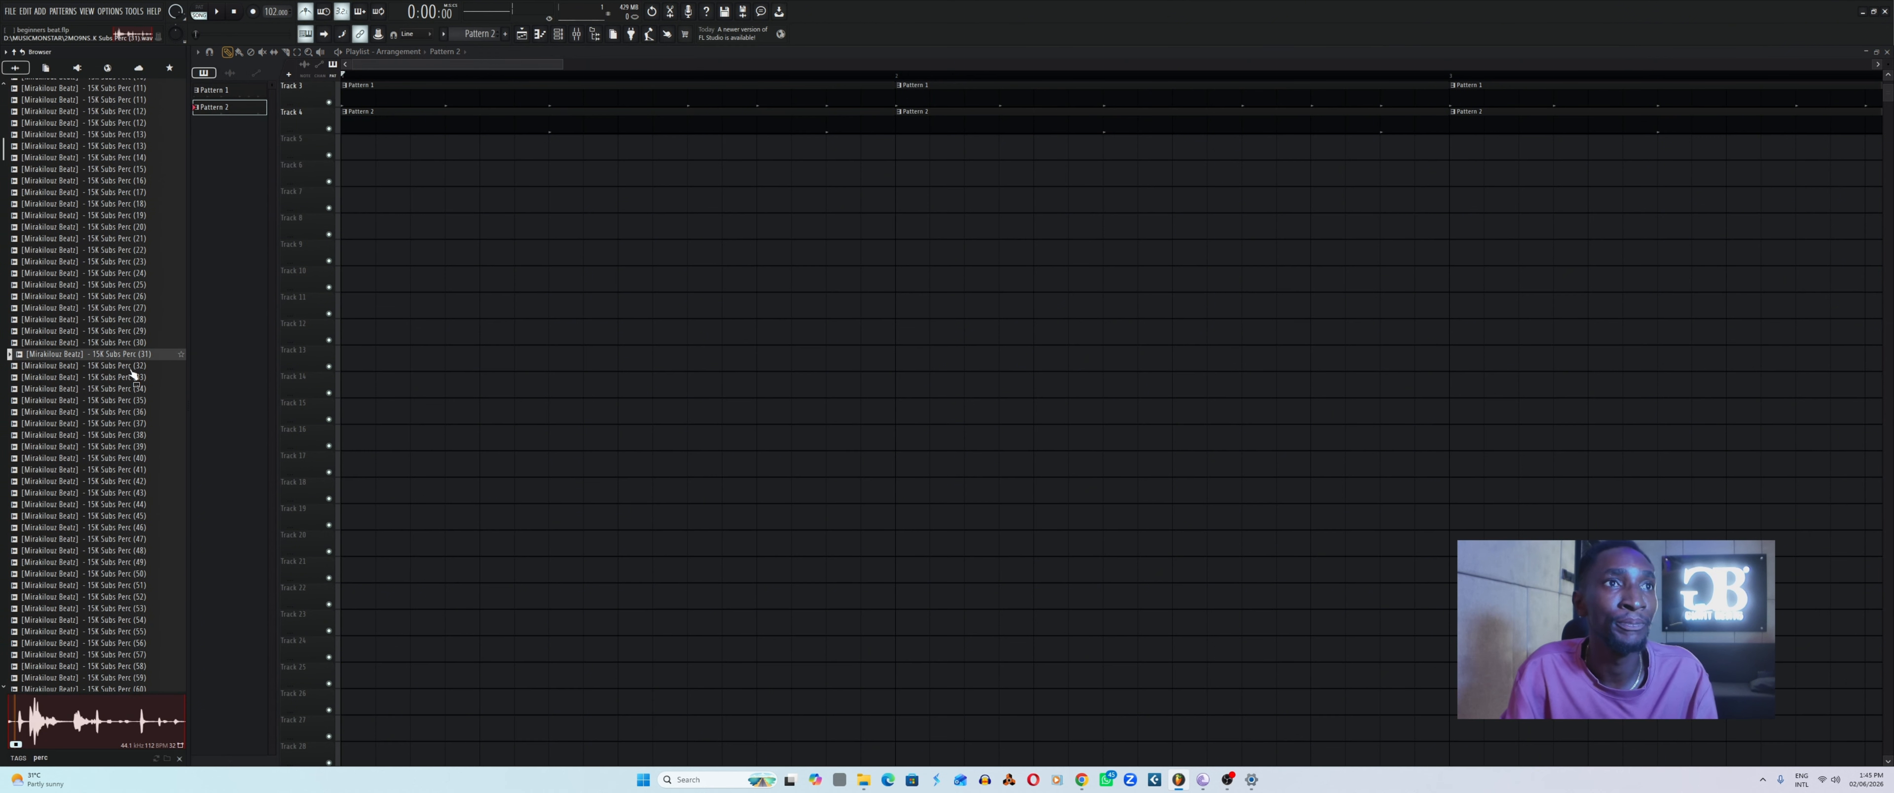
{"action": "left_click", "coordinate": [122, 539]}
{"action": "scroll", "coordinate": [122, 546], "scroll_direction": "down", "scroll_amount": 6}
{"action": "left_click", "coordinate": [121, 541]}
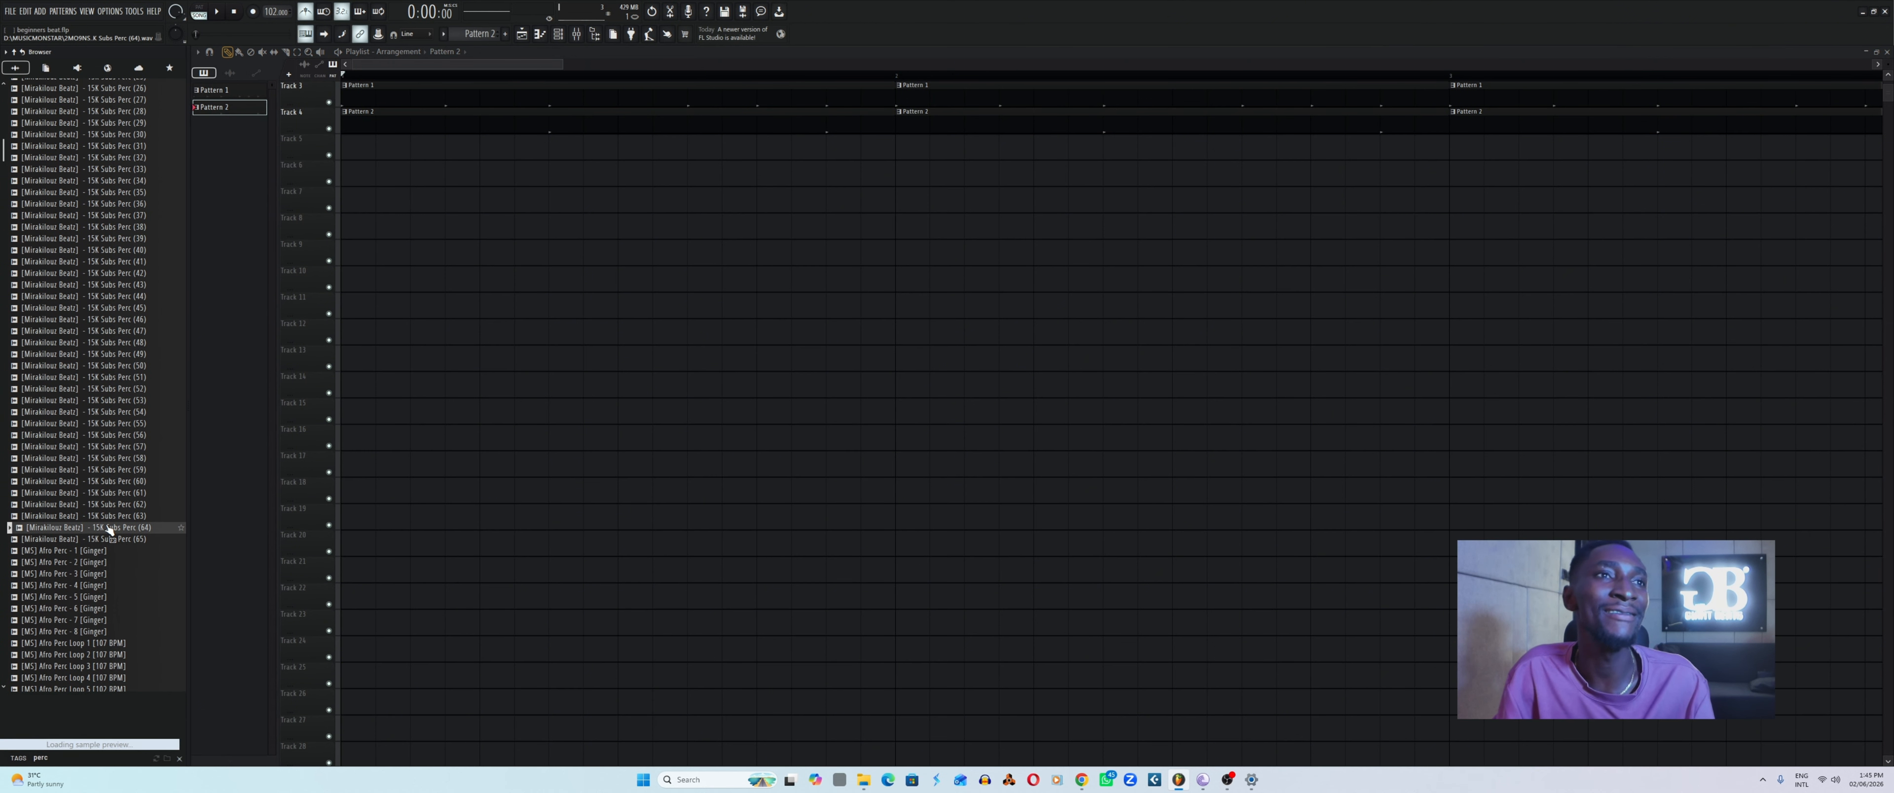
{"action": "scroll", "coordinate": [122, 544], "scroll_direction": "down", "scroll_amount": 6}
{"action": "left_click", "coordinate": [118, 505]}
{"action": "scroll", "coordinate": [110, 465], "scroll_direction": "down", "scroll_amount": 14}
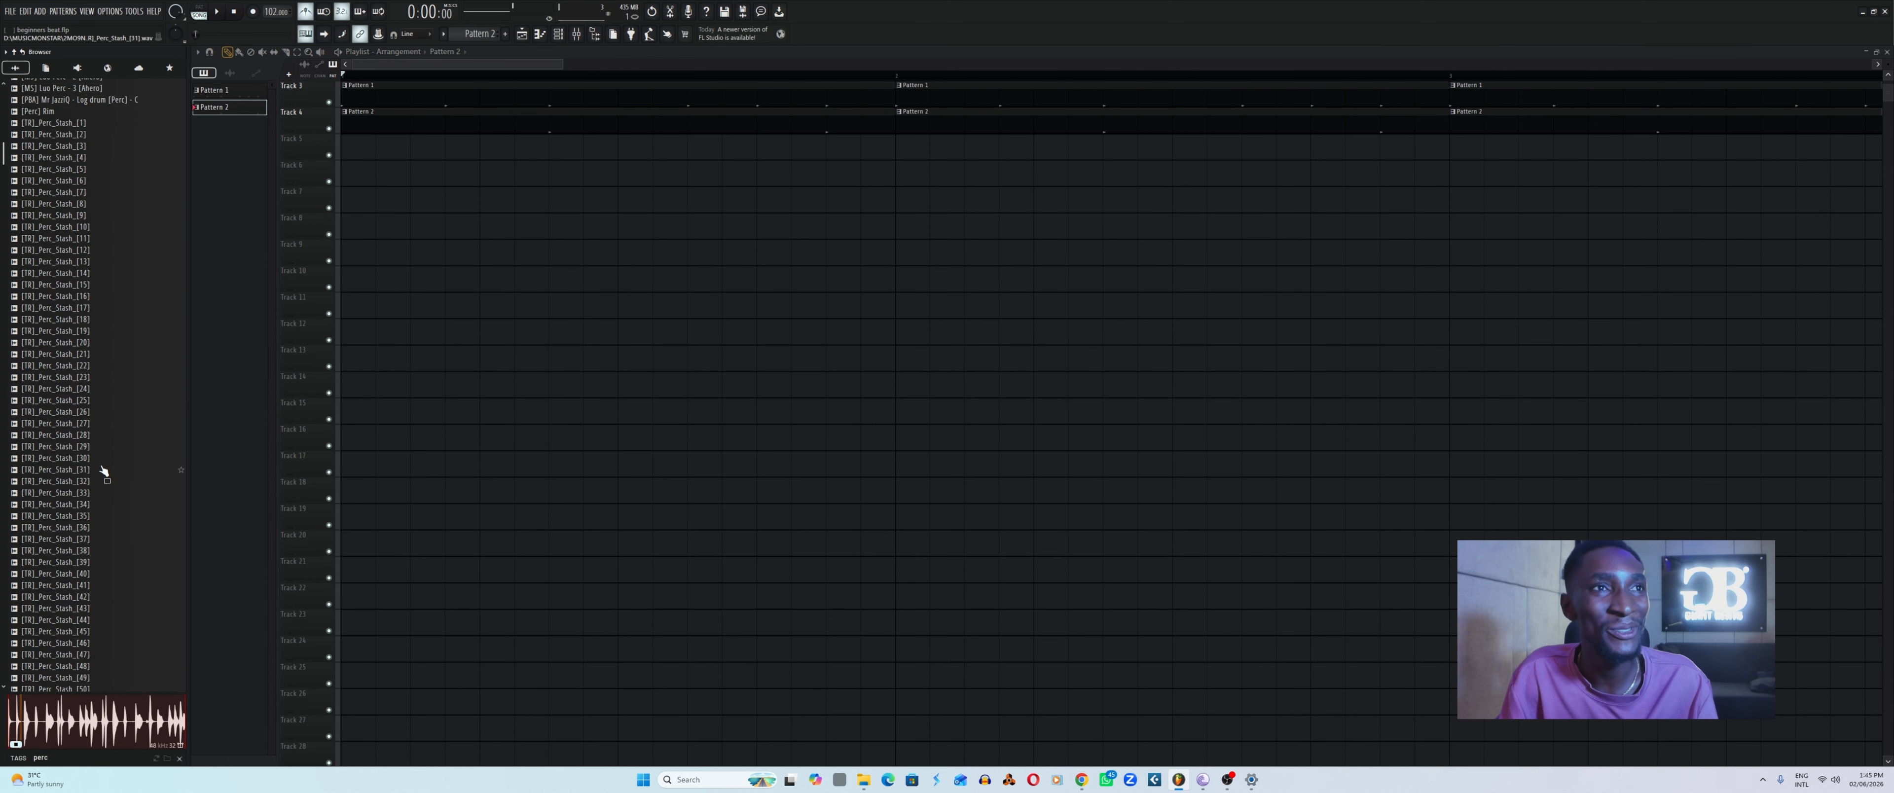
{"action": "left_click", "coordinate": [102, 469]}
{"action": "scroll", "coordinate": [89, 480], "scroll_direction": "down", "scroll_amount": 12}
{"action": "left_click", "coordinate": [86, 483]}
{"action": "scroll", "coordinate": [94, 509], "scroll_direction": "down", "scroll_amount": 10}
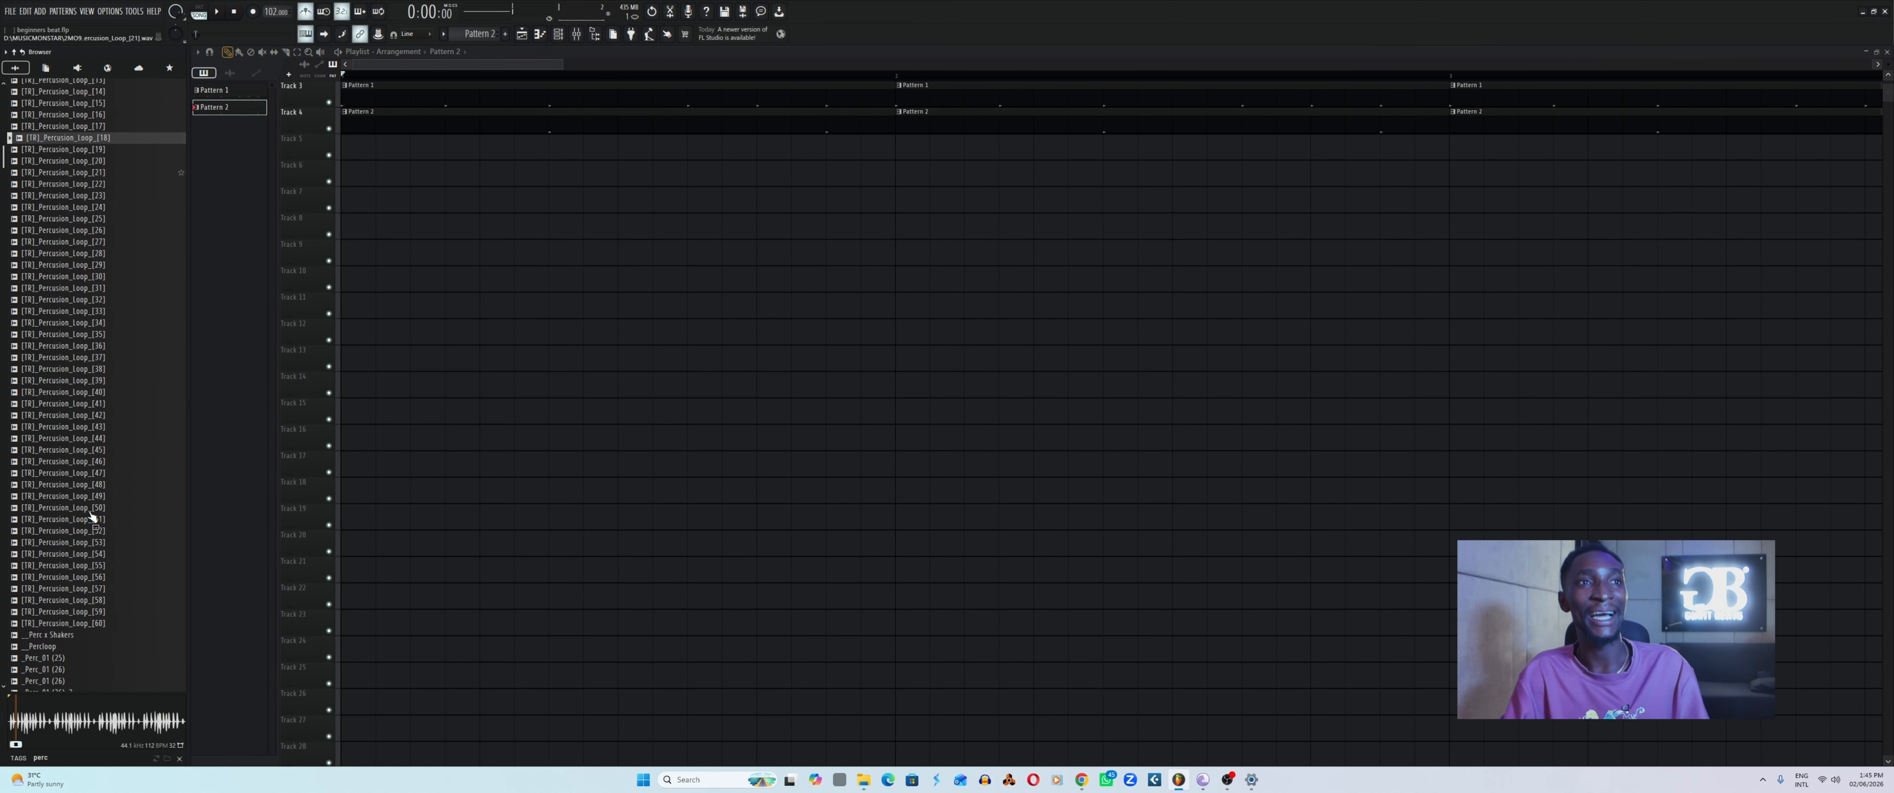
{"action": "left_click", "coordinate": [86, 532]}
{"action": "scroll", "coordinate": [82, 539], "scroll_direction": "down", "scroll_amount": 14}
{"action": "left_click", "coordinate": [82, 545]}
{"action": "scroll", "coordinate": [83, 546], "scroll_direction": "down", "scroll_amount": 10}
{"action": "scroll", "coordinate": [82, 543], "scroll_direction": "down", "scroll_amount": 3}
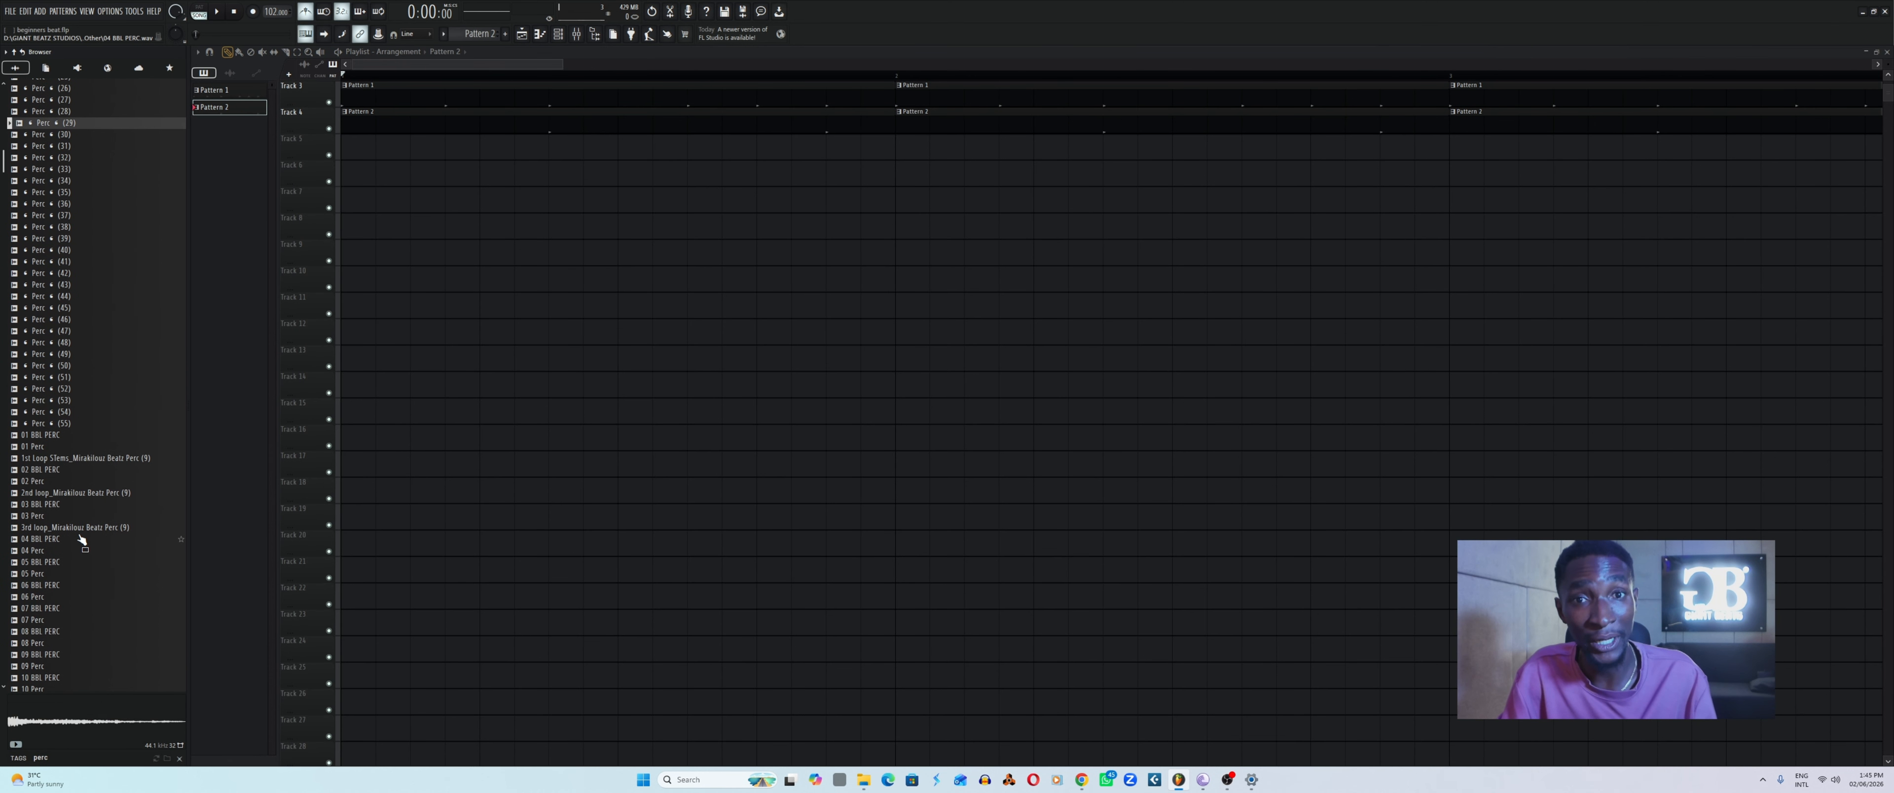
{"action": "scroll", "coordinate": [89, 559], "scroll_direction": "down", "scroll_amount": 8}
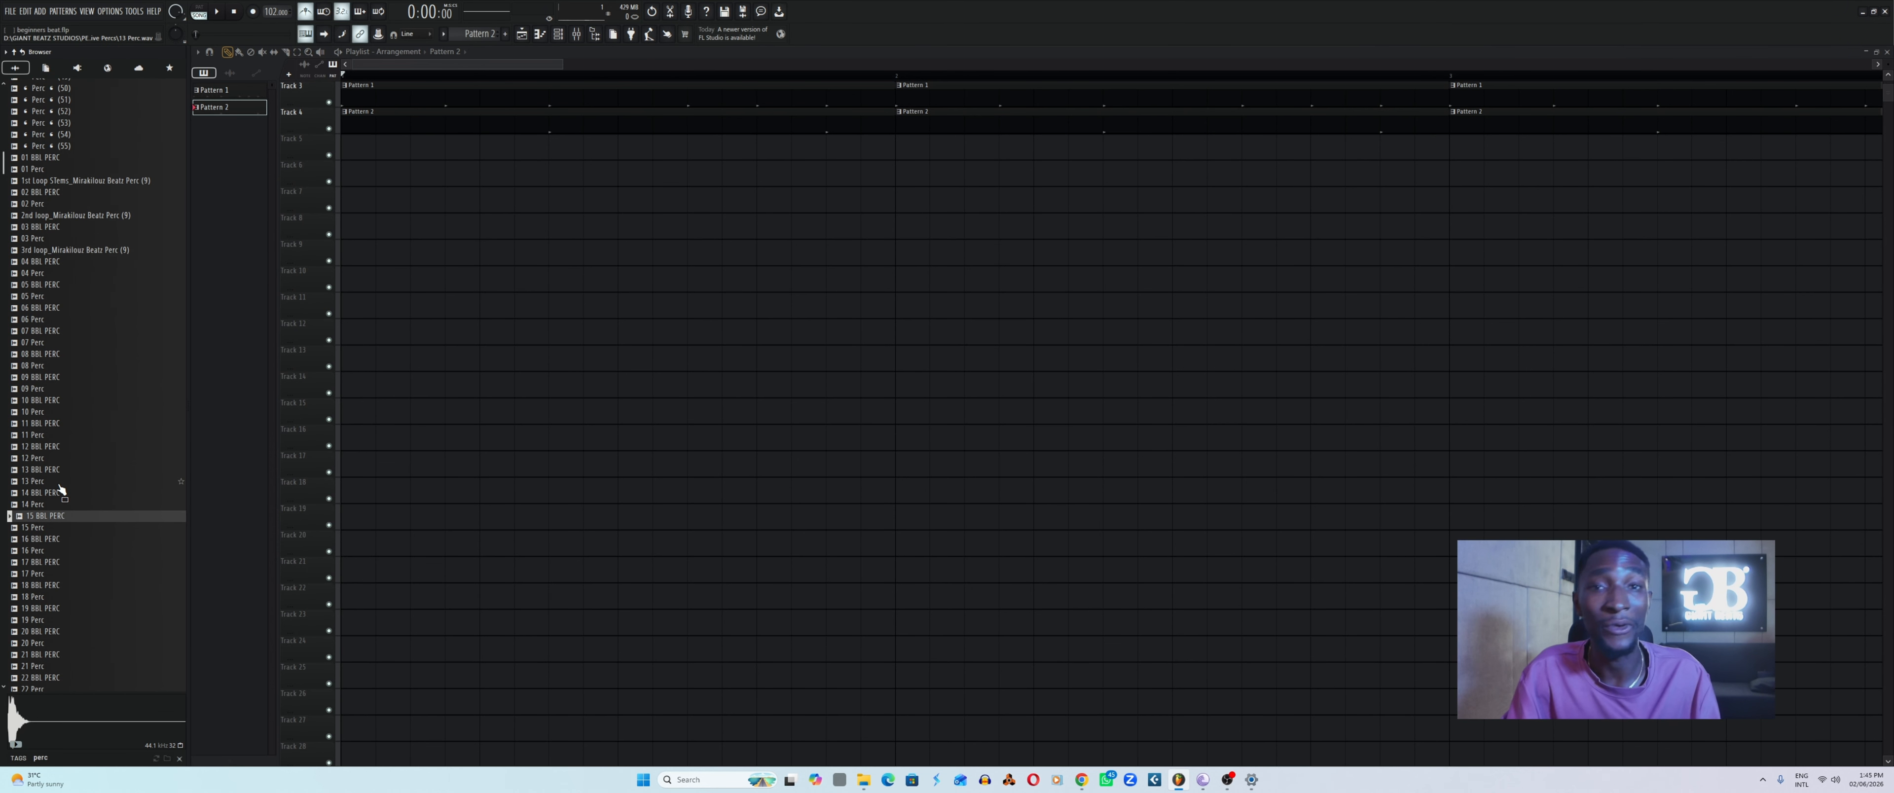
{"action": "scroll", "coordinate": [41, 498], "scroll_direction": "down", "scroll_amount": 10}
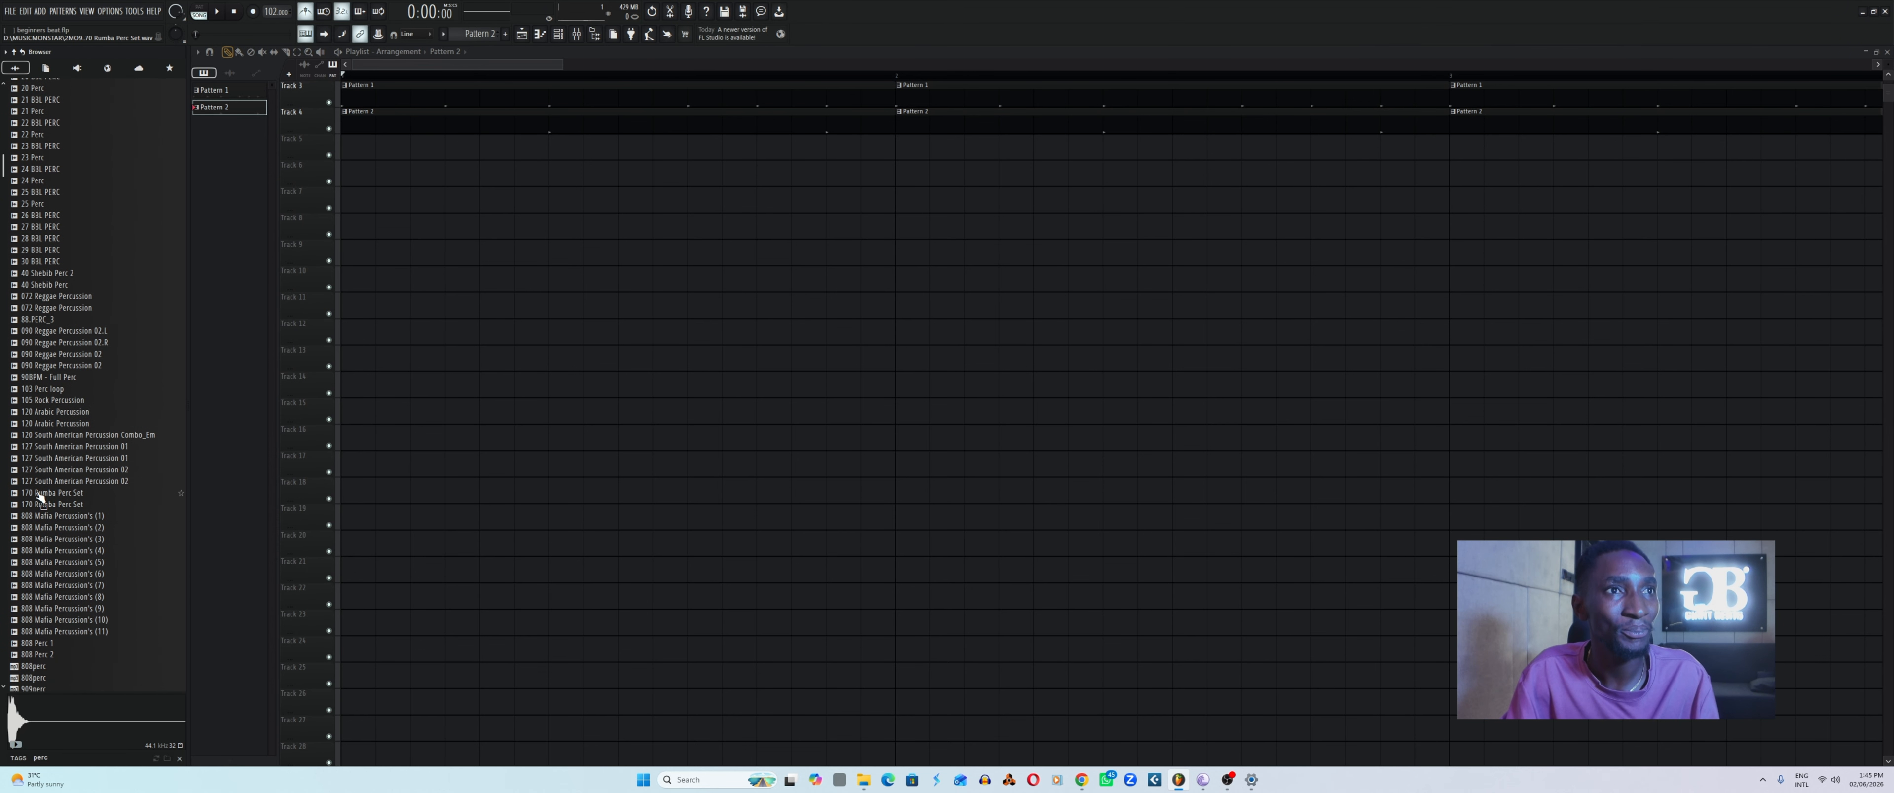
{"action": "scroll", "coordinate": [40, 498], "scroll_direction": "down", "scroll_amount": 15}
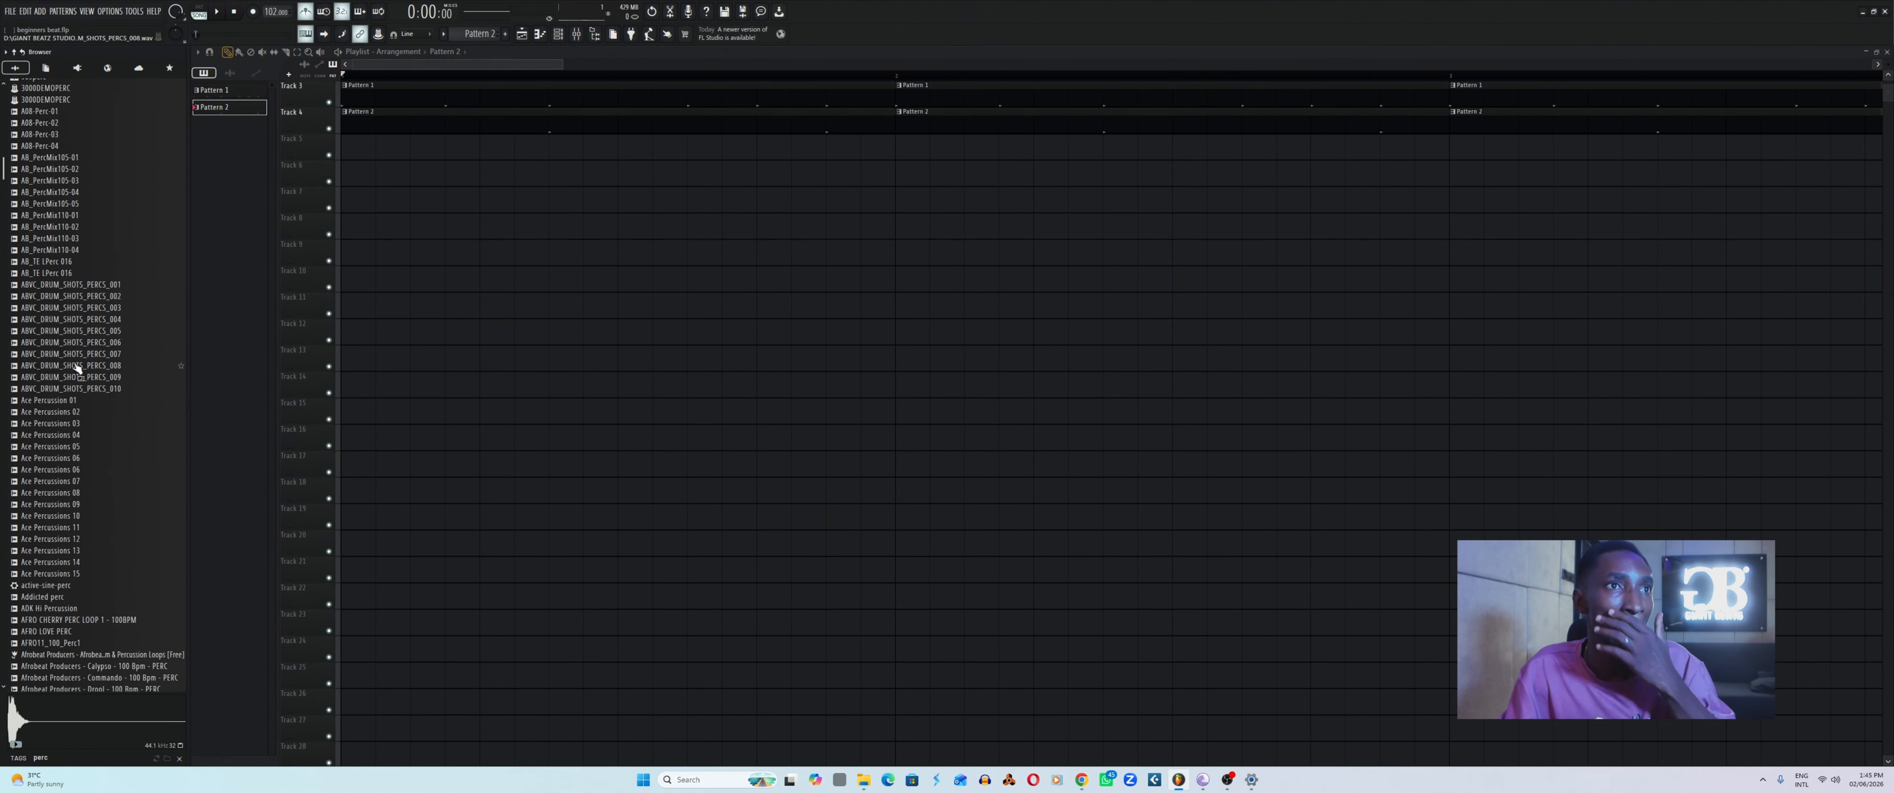
{"action": "left_click", "coordinate": [74, 355]}
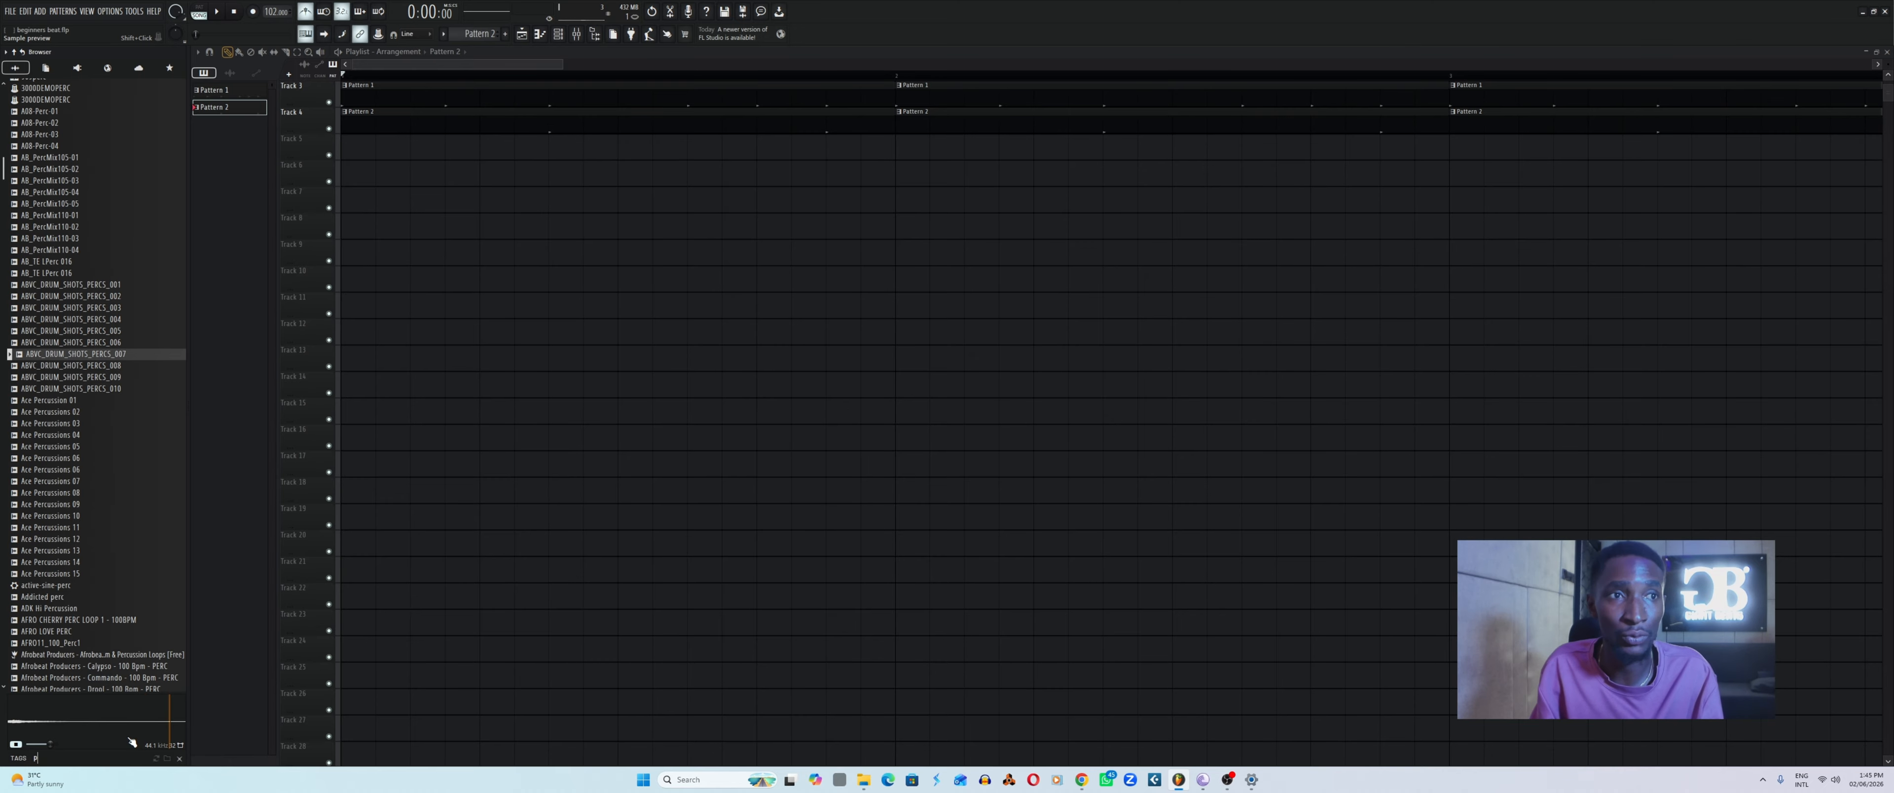
Replace the browser search with "102 loop" to find loops matching the project tempo.
{"action": "key", "text": "BackSpace"}
{"action": "key", "text": "BackSpace"}
{"action": "key", "text": "BackSpace"}
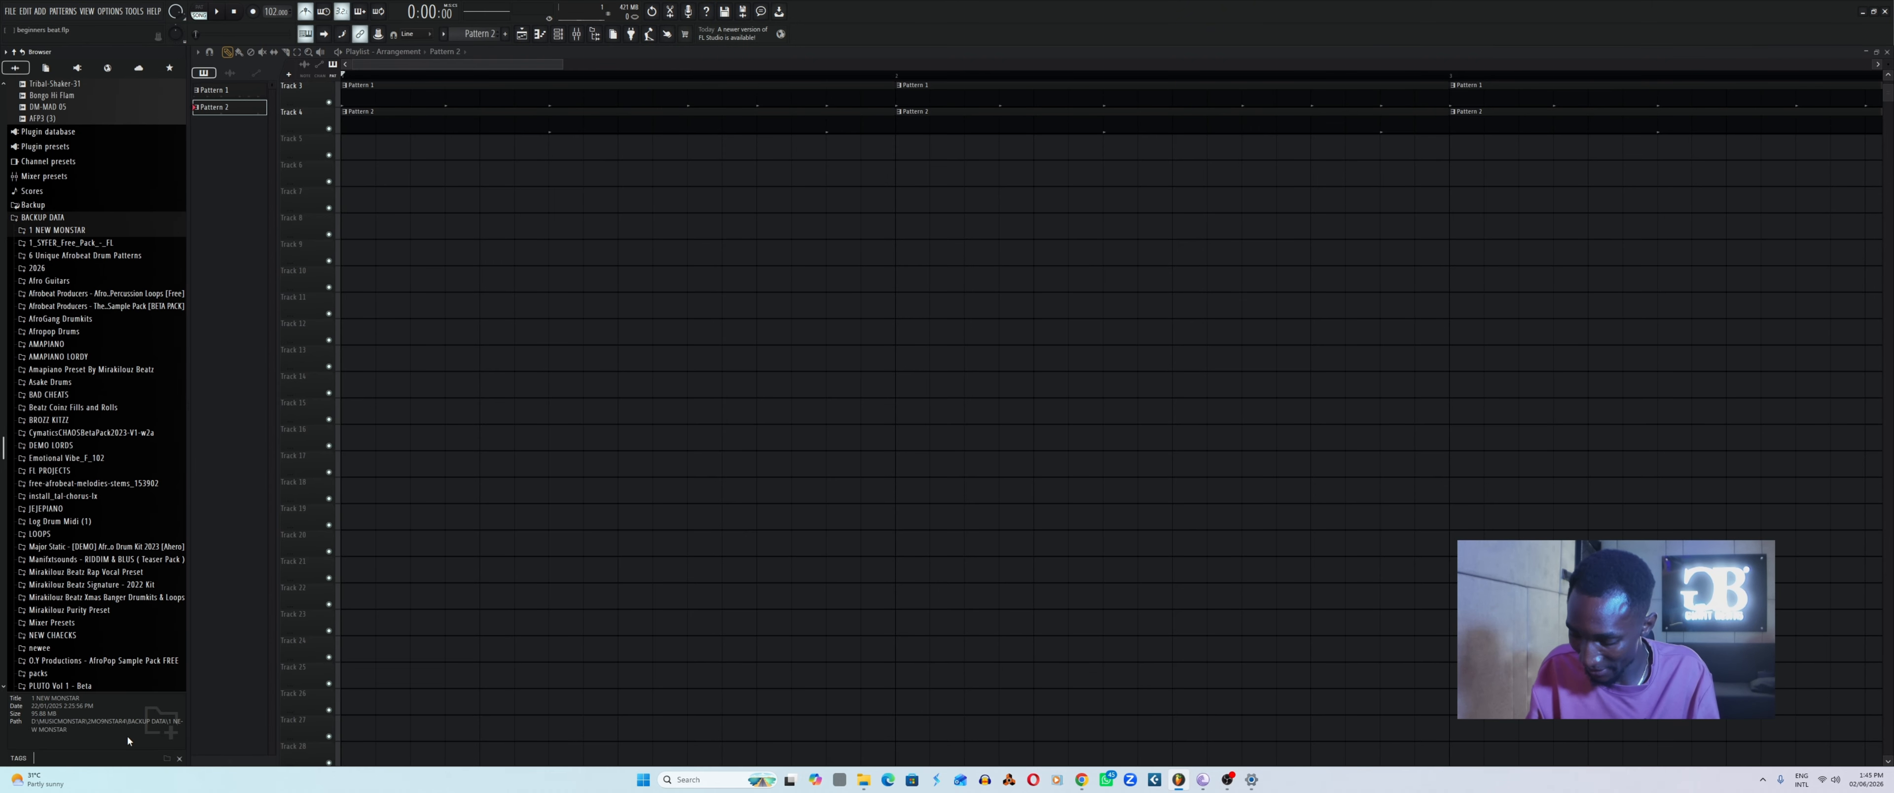
{"action": "type", "text": "0"}
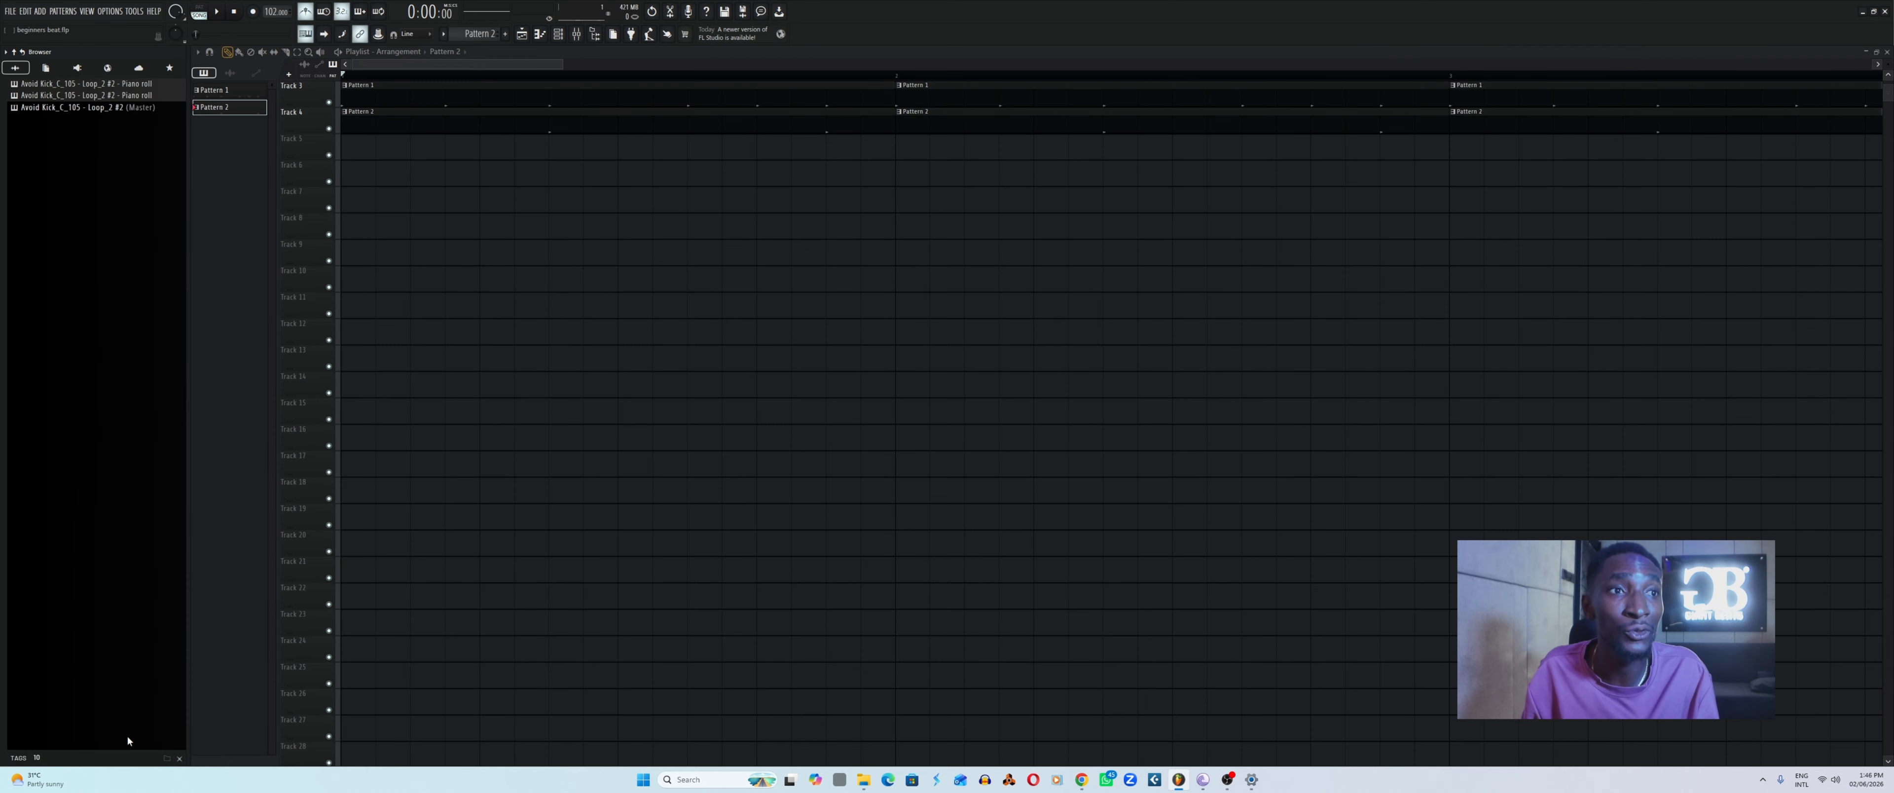
{"action": "type", "text": "2 loop"}
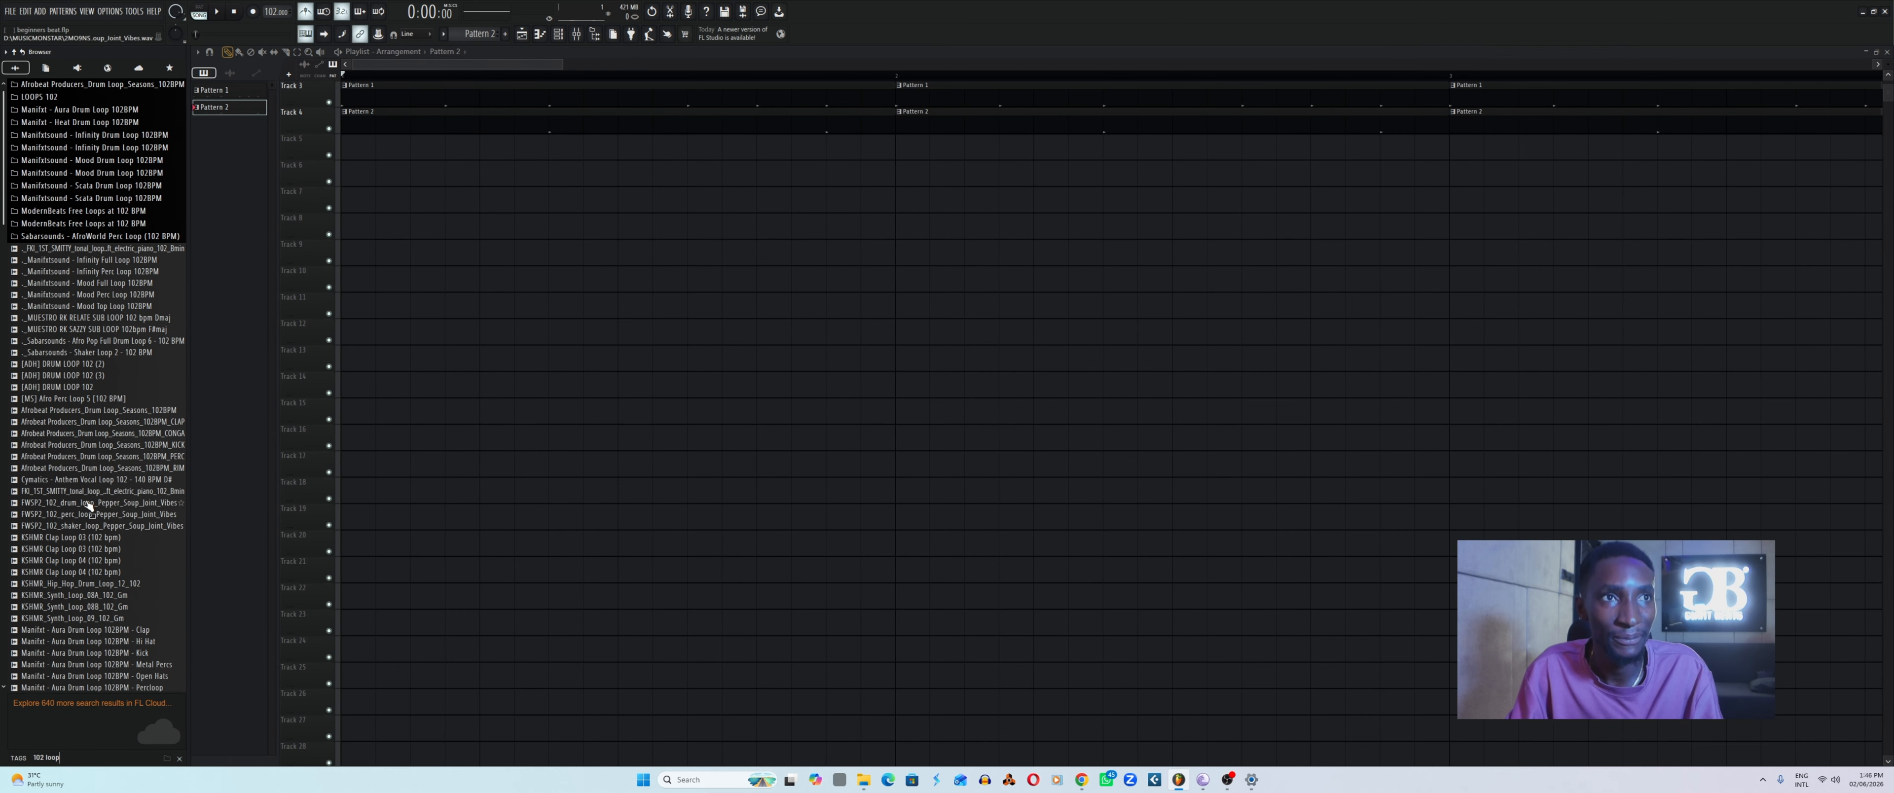
Preview the FWSP2_102 Pepper Soup Joint Vibes drum, perc and shaker loops, and play the arrangement along with the shaker loop.
{"action": "scroll", "coordinate": [126, 491], "scroll_direction": "down", "scroll_amount": 2}
{"action": "scroll", "coordinate": [138, 461], "scroll_direction": "down", "scroll_amount": 2}
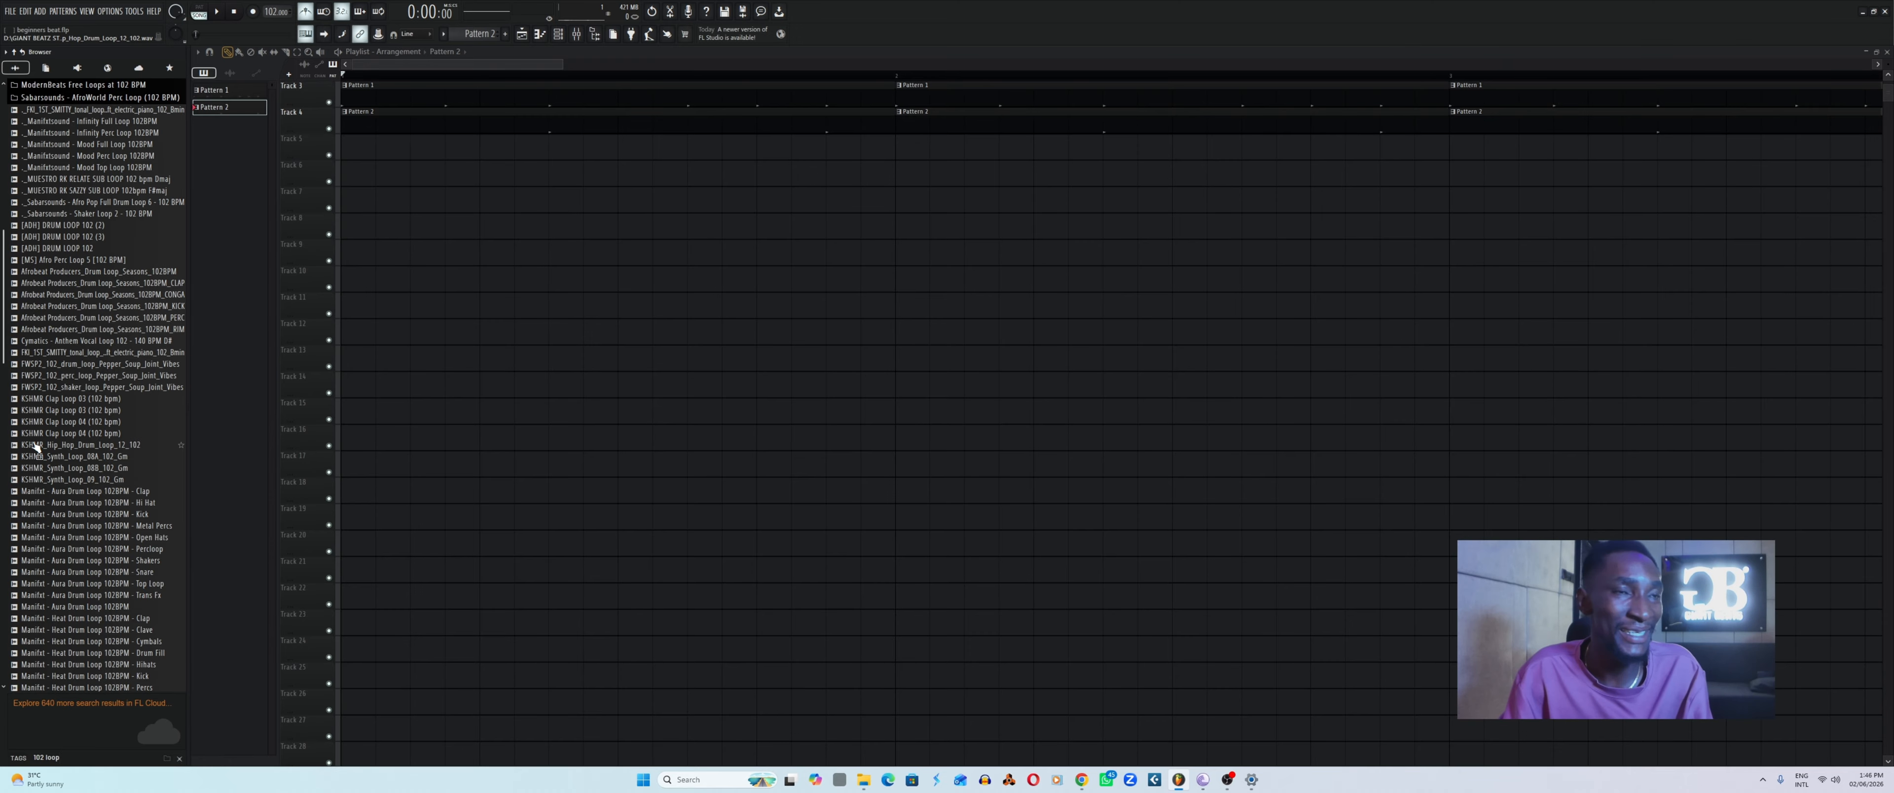
{"action": "scroll", "coordinate": [40, 537], "scroll_direction": "down", "scroll_amount": 9}
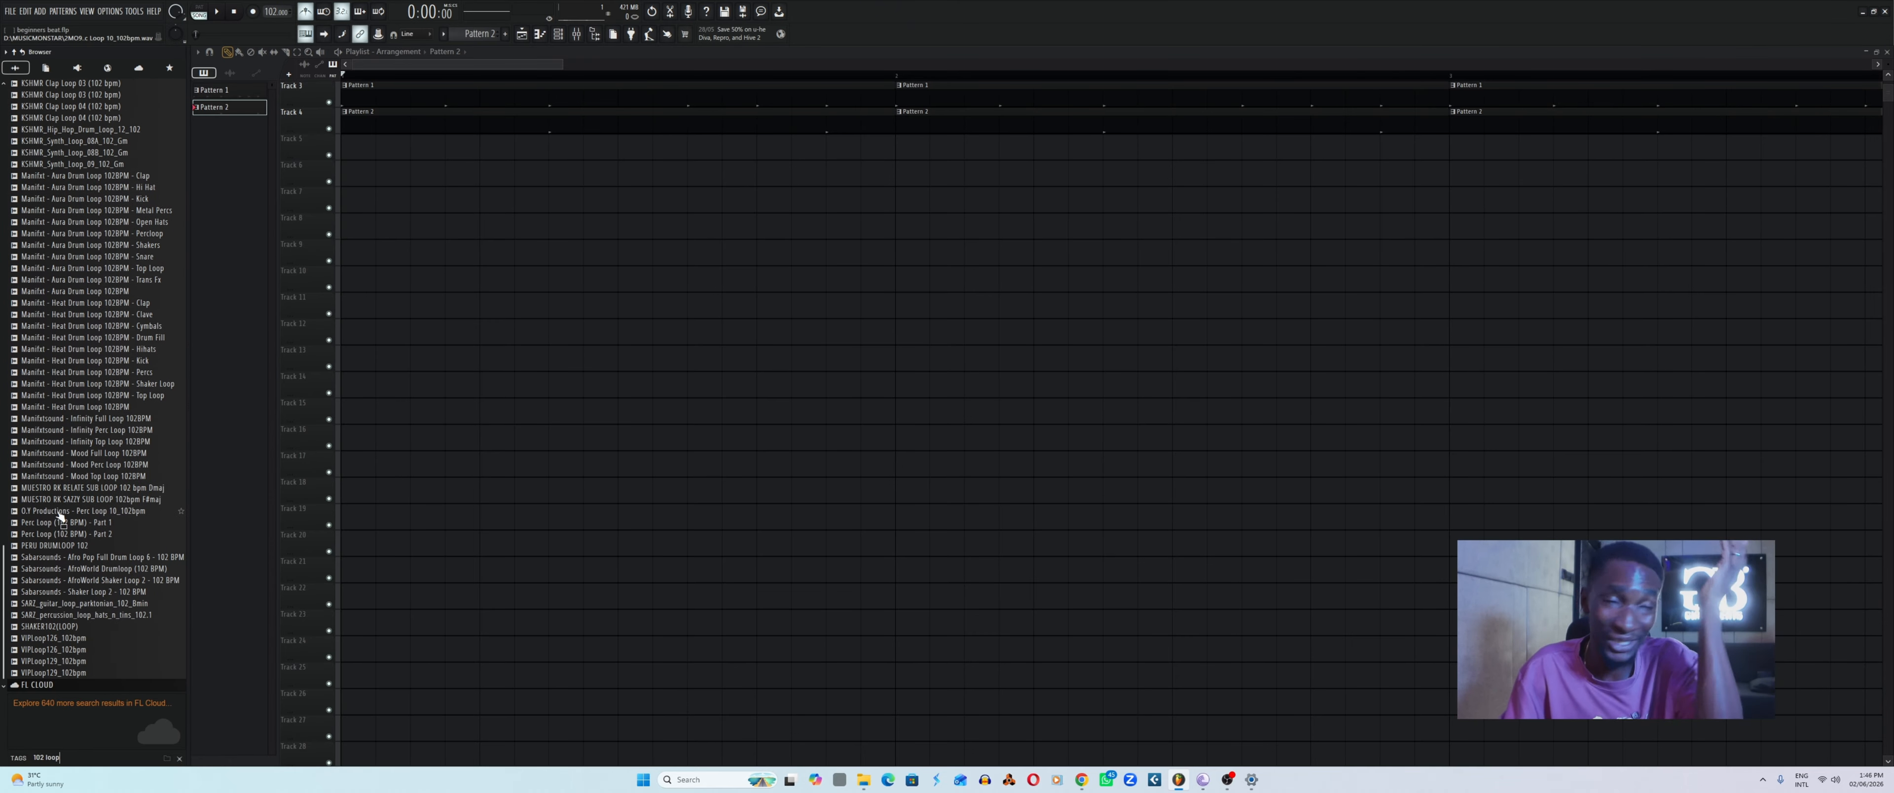
{"action": "scroll", "coordinate": [111, 575], "scroll_direction": "up", "scroll_amount": 10}
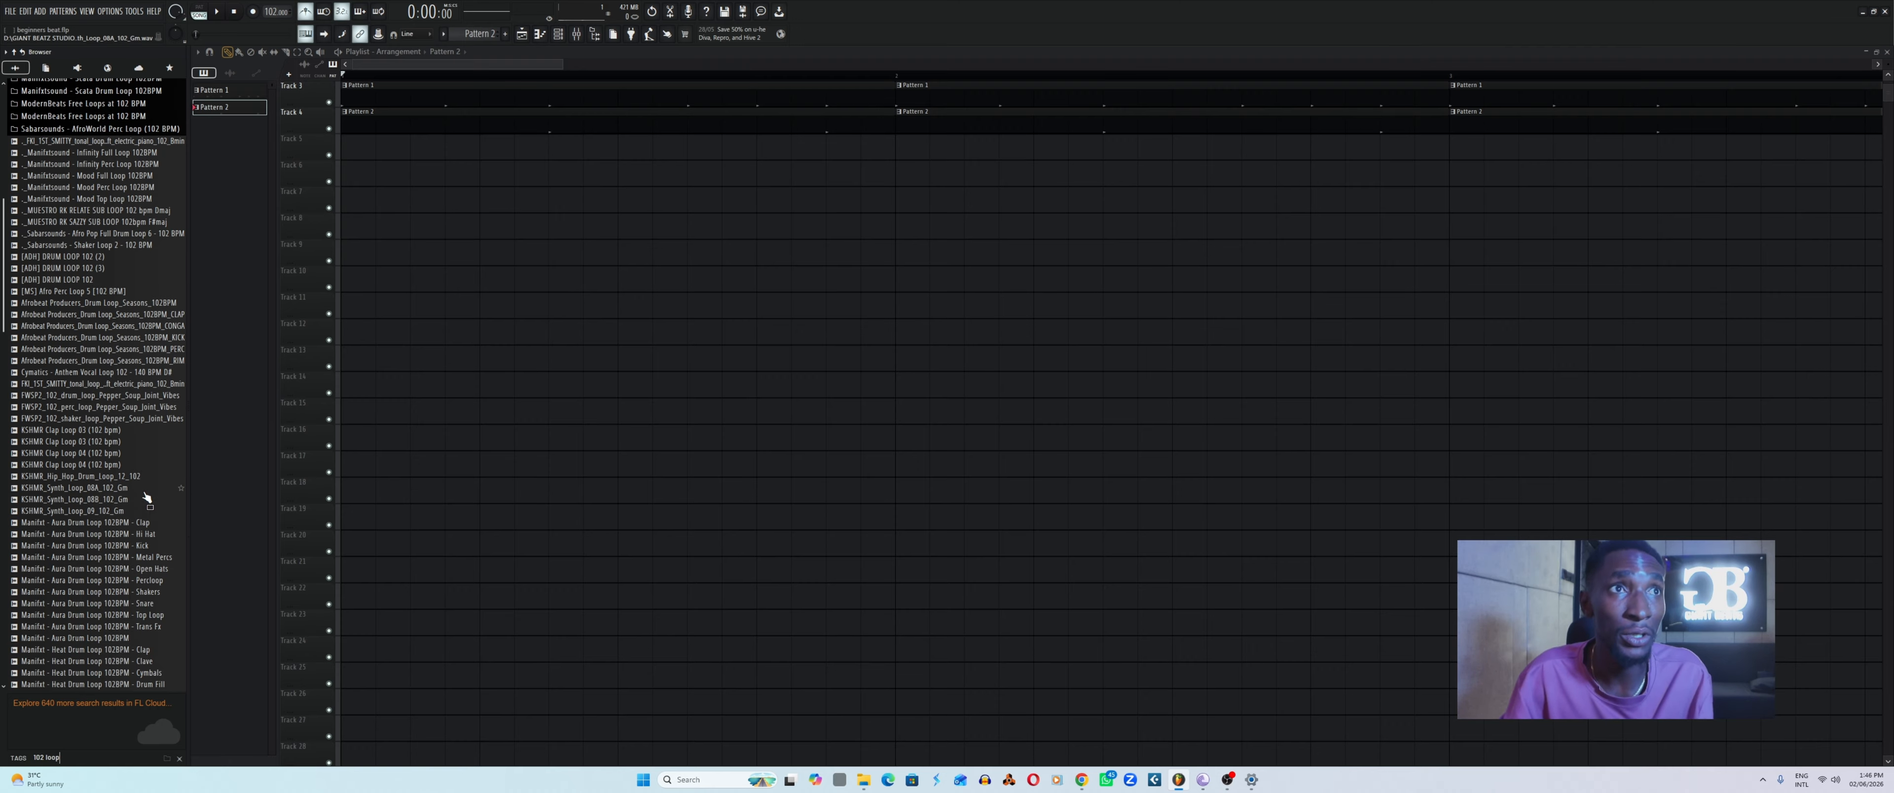
{"action": "scroll", "coordinate": [110, 471], "scroll_direction": "up", "scroll_amount": 3}
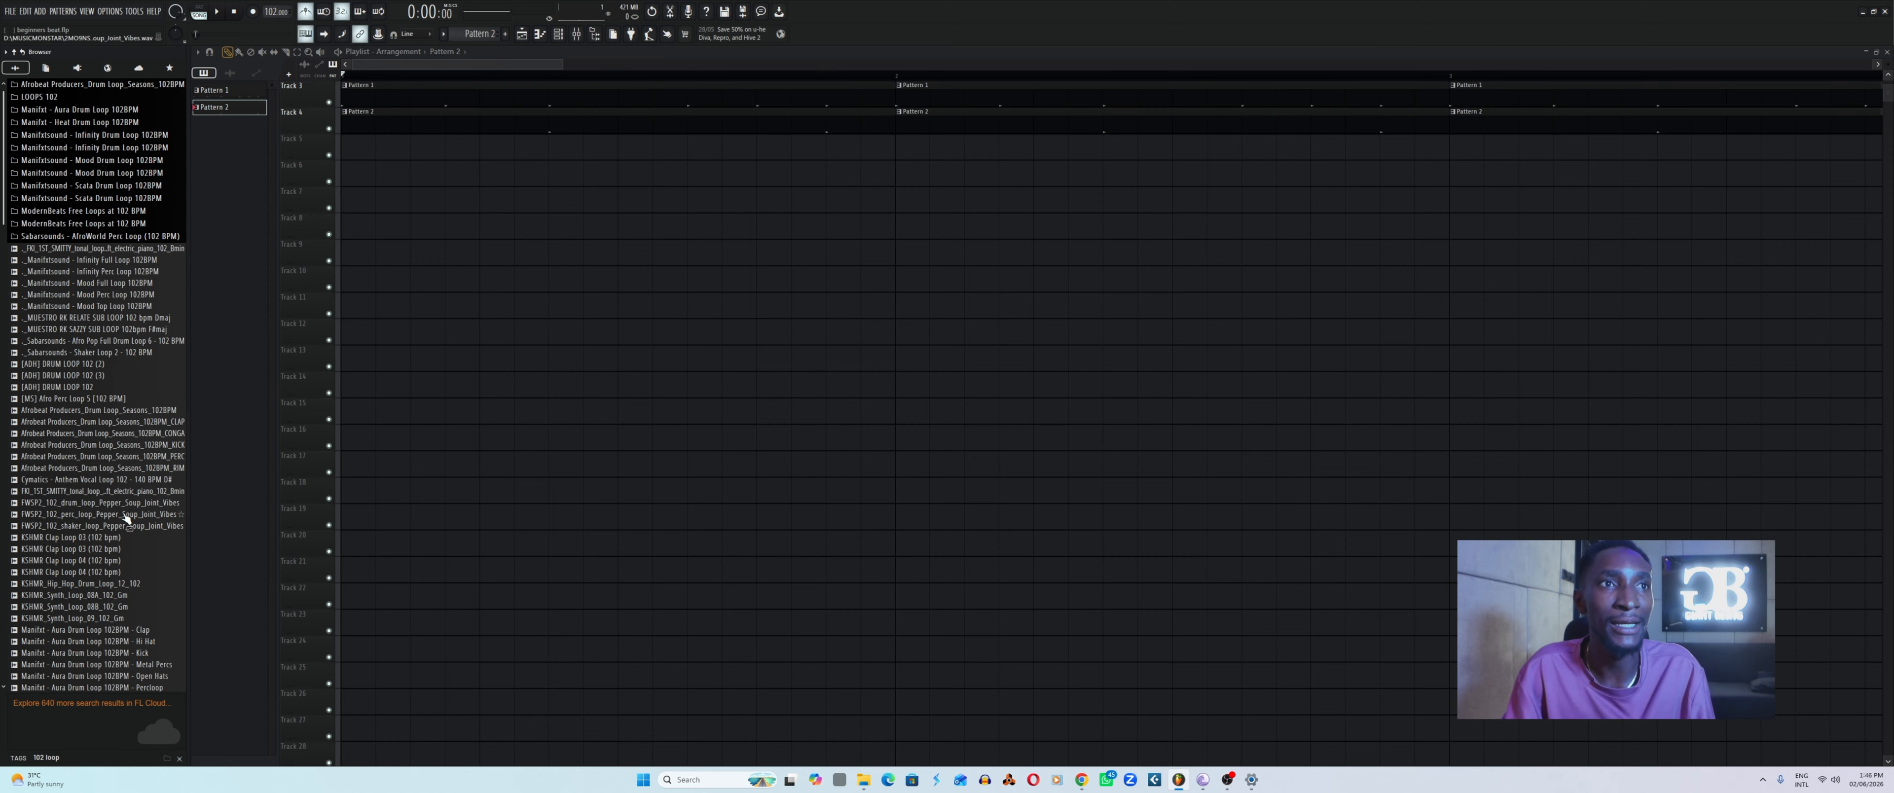
{"action": "left_click", "coordinate": [72, 506]}
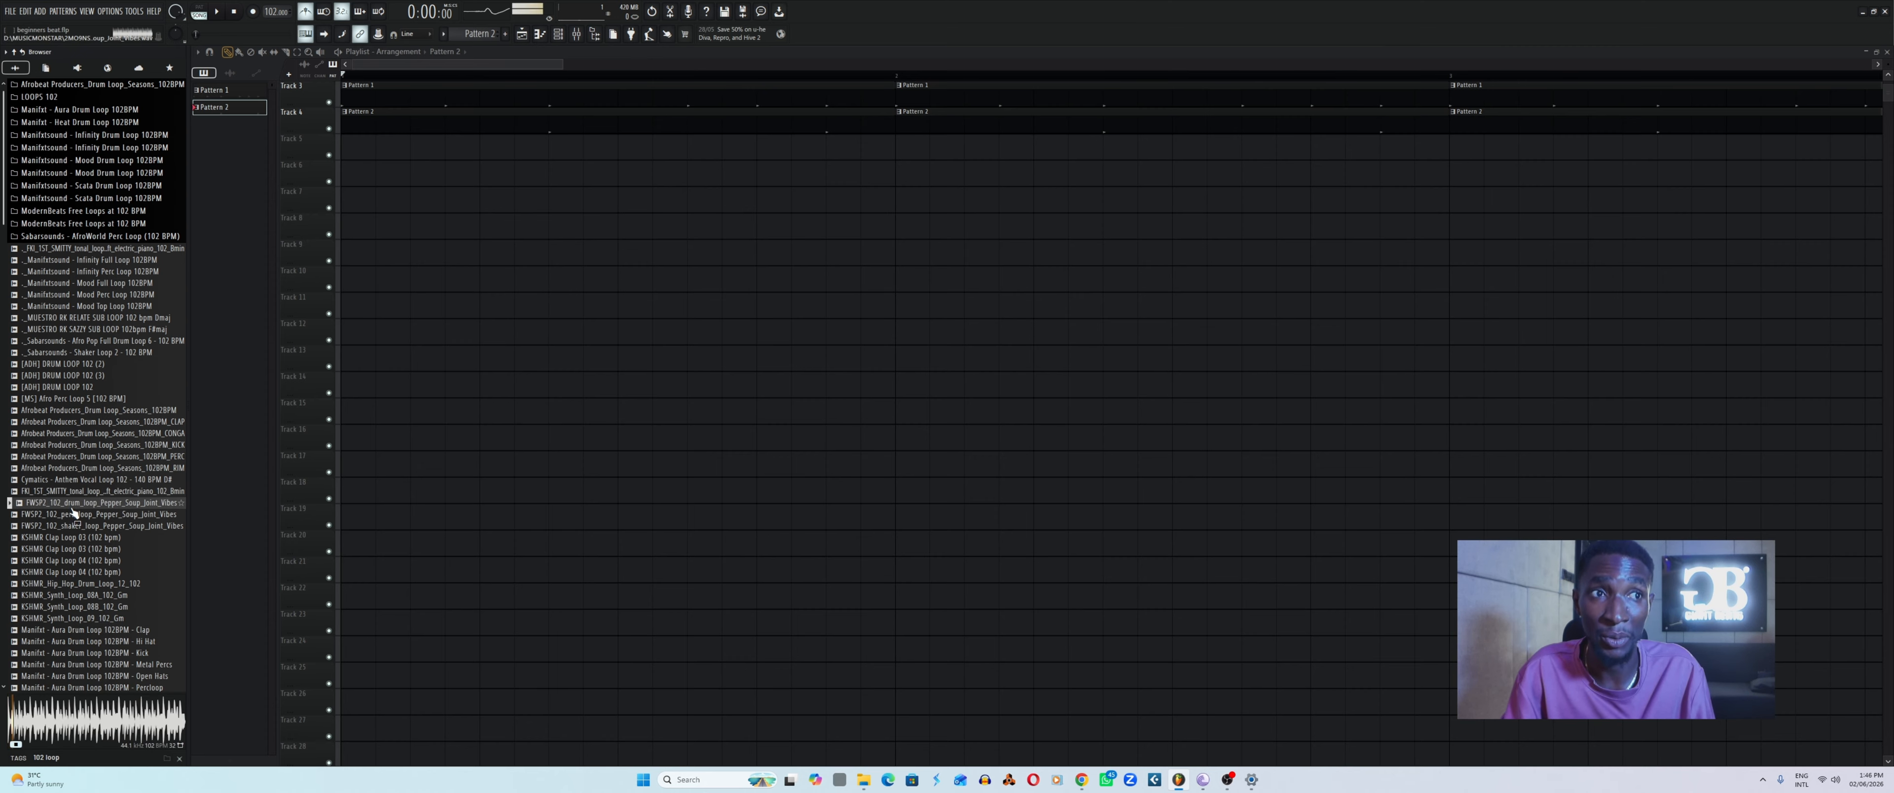
{"action": "left_click", "coordinate": [82, 516]}
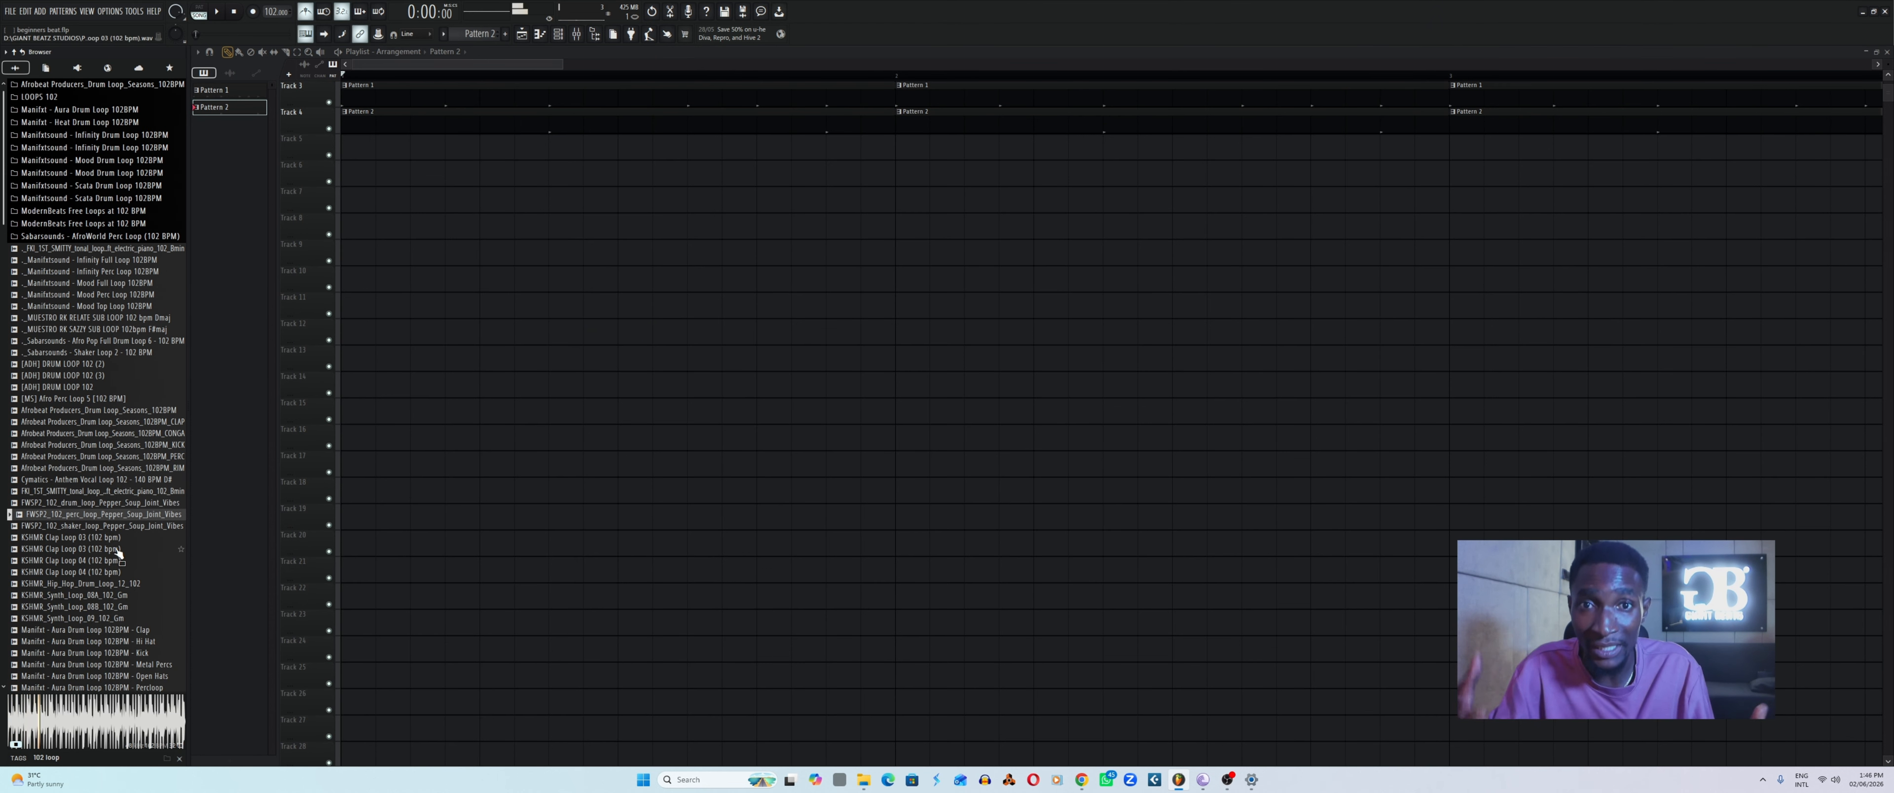
{"action": "left_click", "coordinate": [87, 526]}
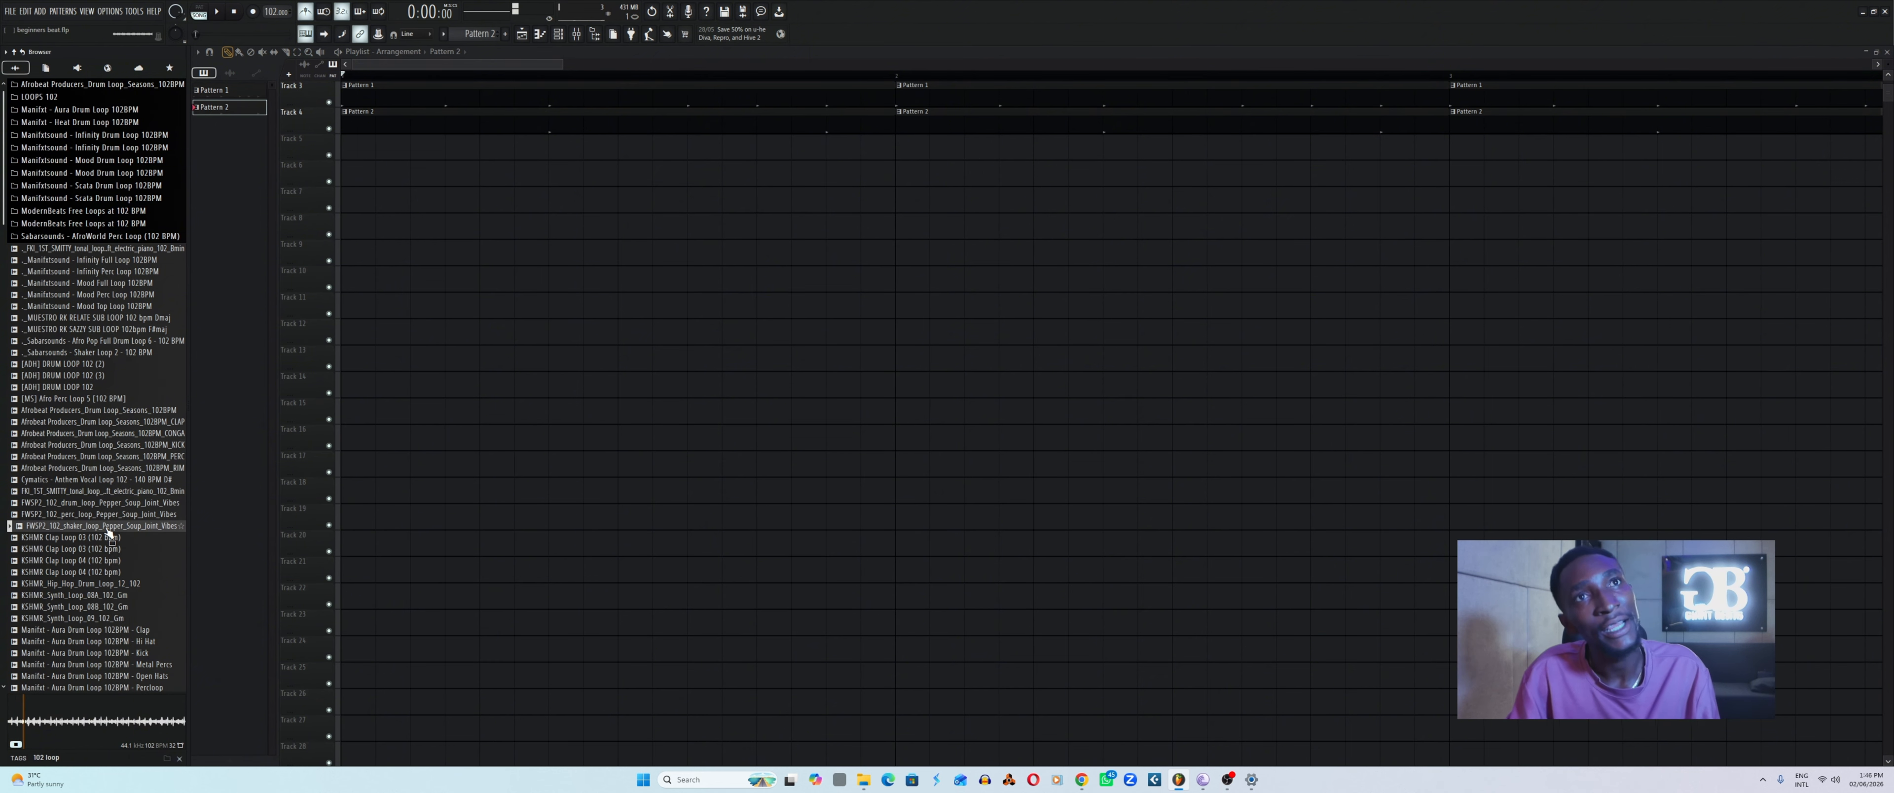
{"action": "key", "text": "space"}
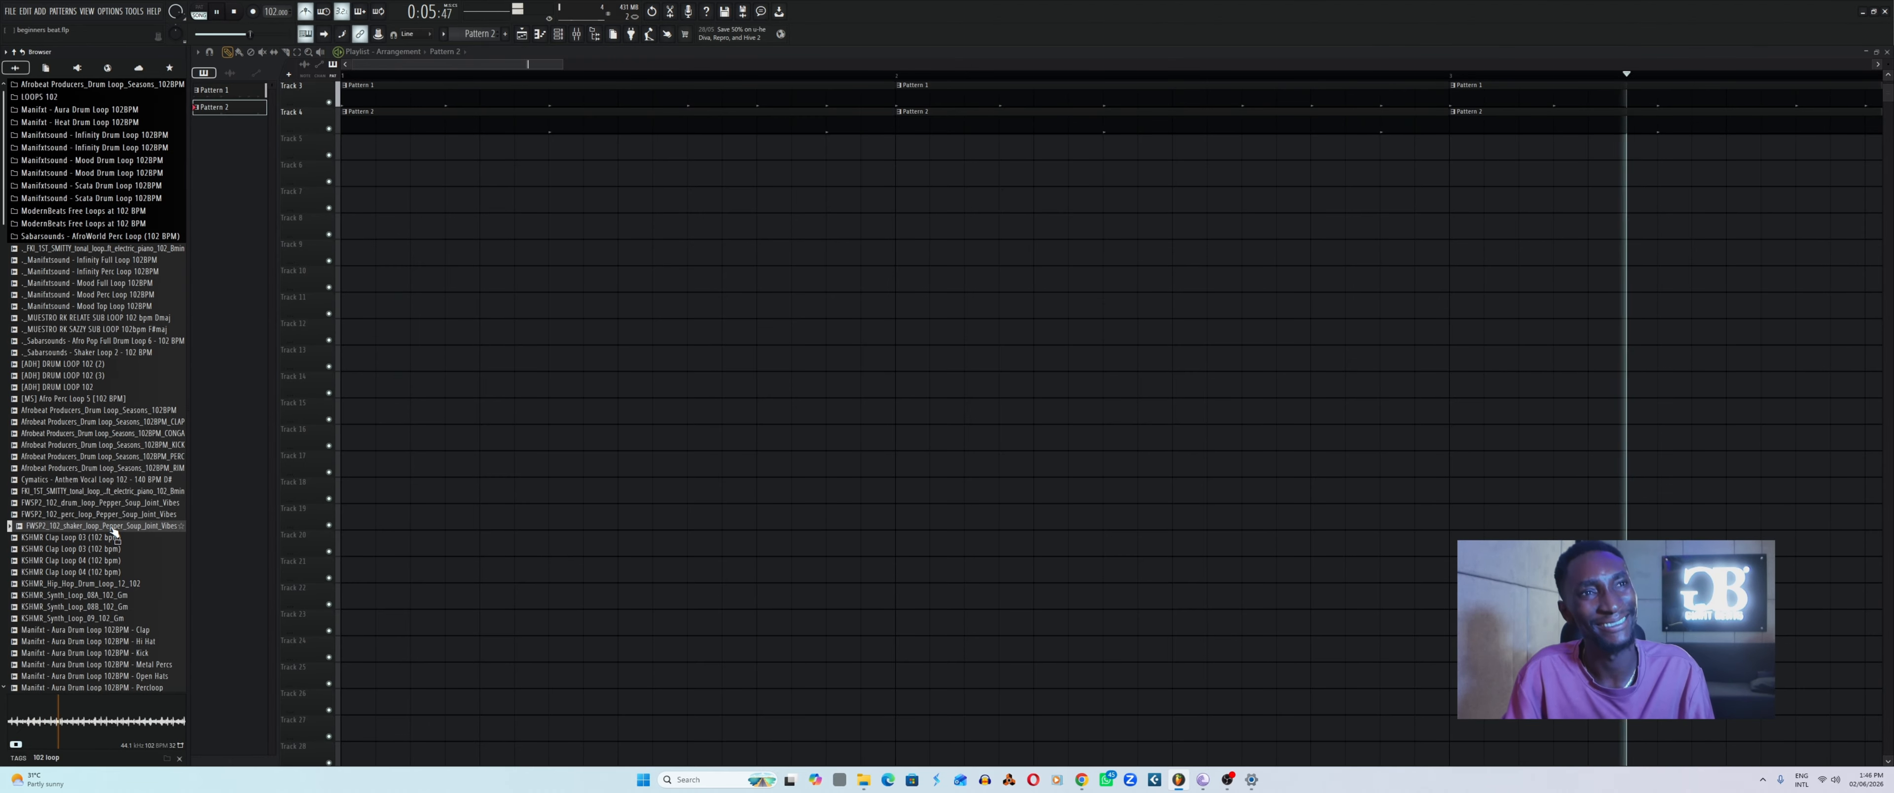
{"action": "key", "text": "space"}
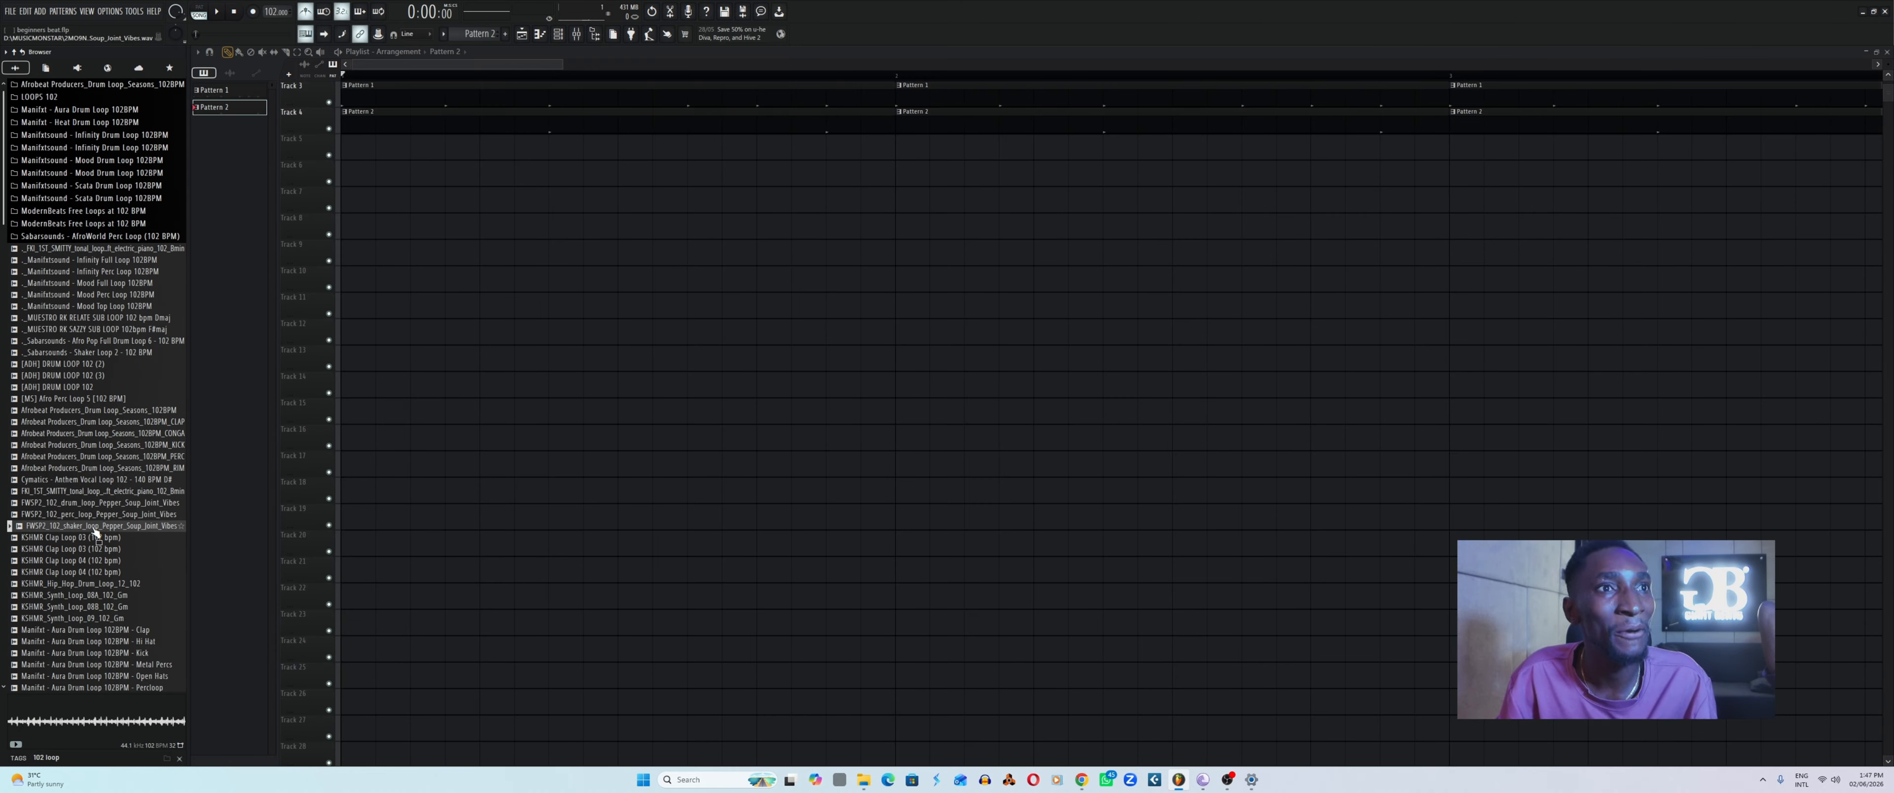
Add FWSP2_102_shaker_loop_Pepper_Soup_Joint_Vibes to the start of track 5 and slice the clip at bar 5, where the patterns end.
{"action": "left_click_drag", "start_coordinate": [94, 527], "coordinate": [434, 147]}
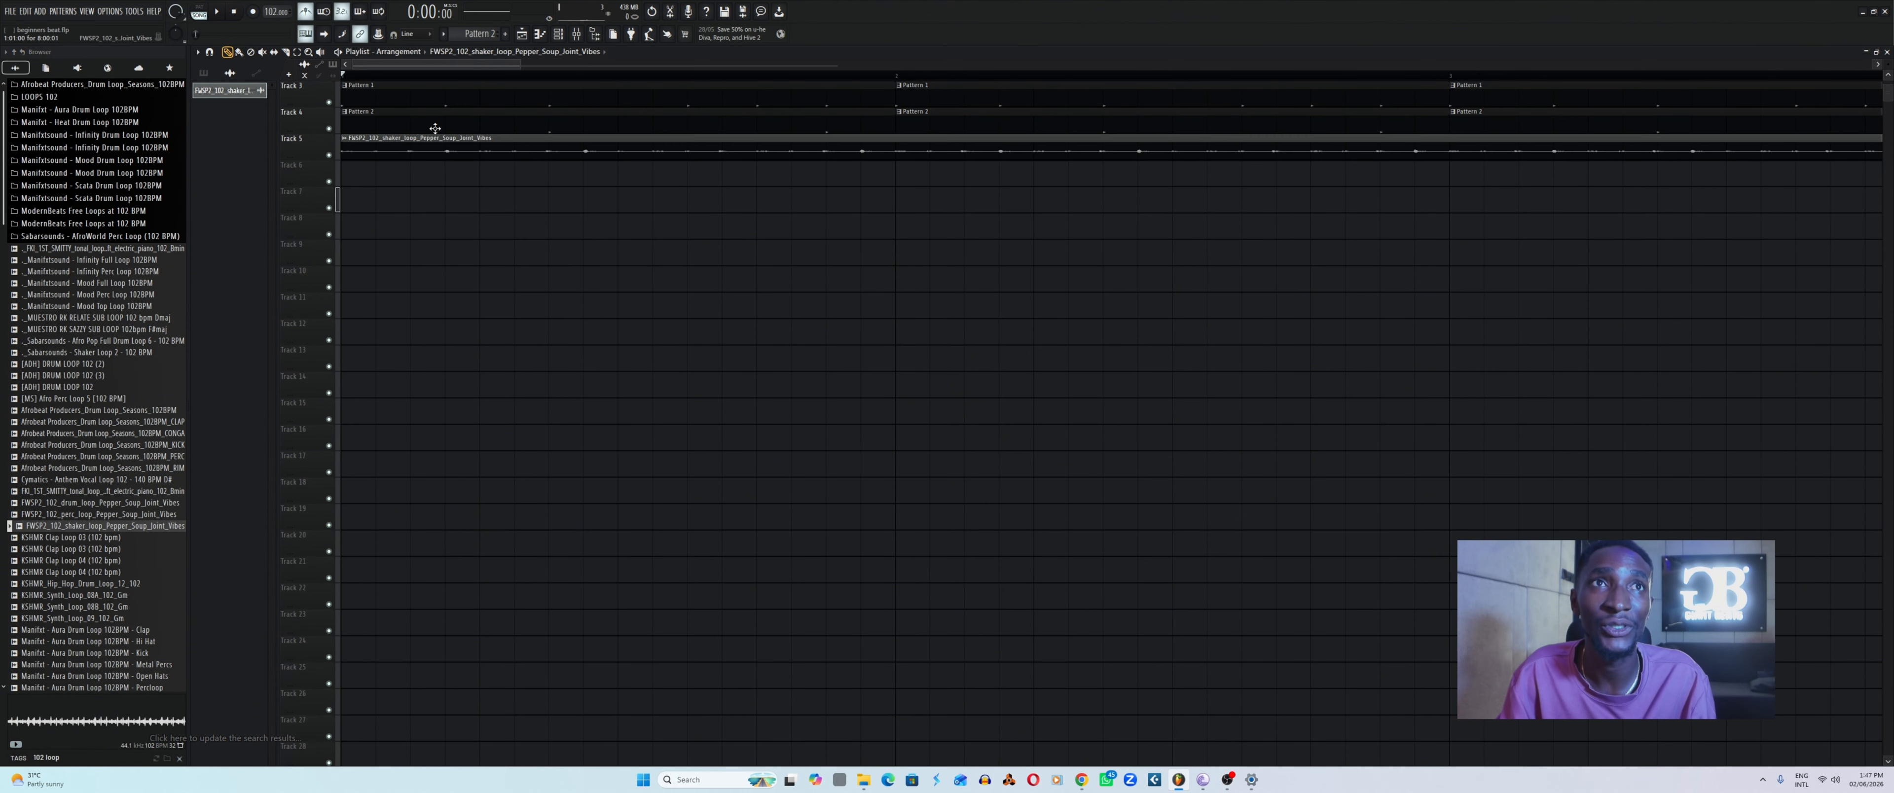
{"action": "left_click_drag", "start_coordinate": [522, 68], "coordinate": [1622, 67]}
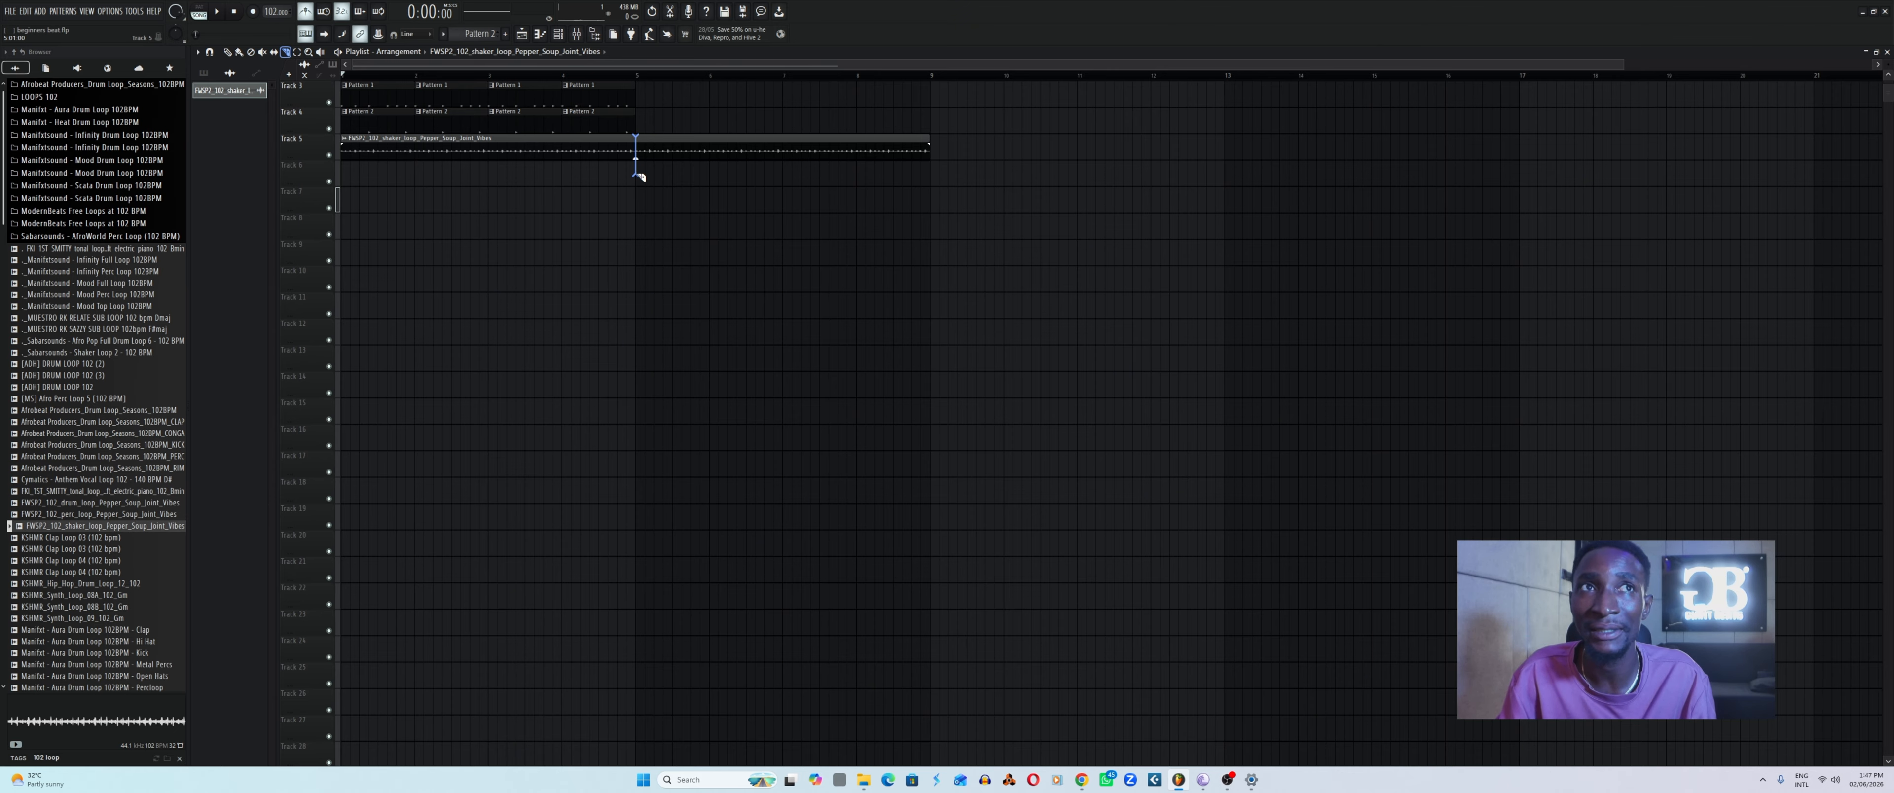
{"action": "left_click_drag", "start_coordinate": [640, 176], "coordinate": [641, 181]}
{"action": "left_click_drag", "start_coordinate": [1625, 66], "coordinate": [959, 65]}
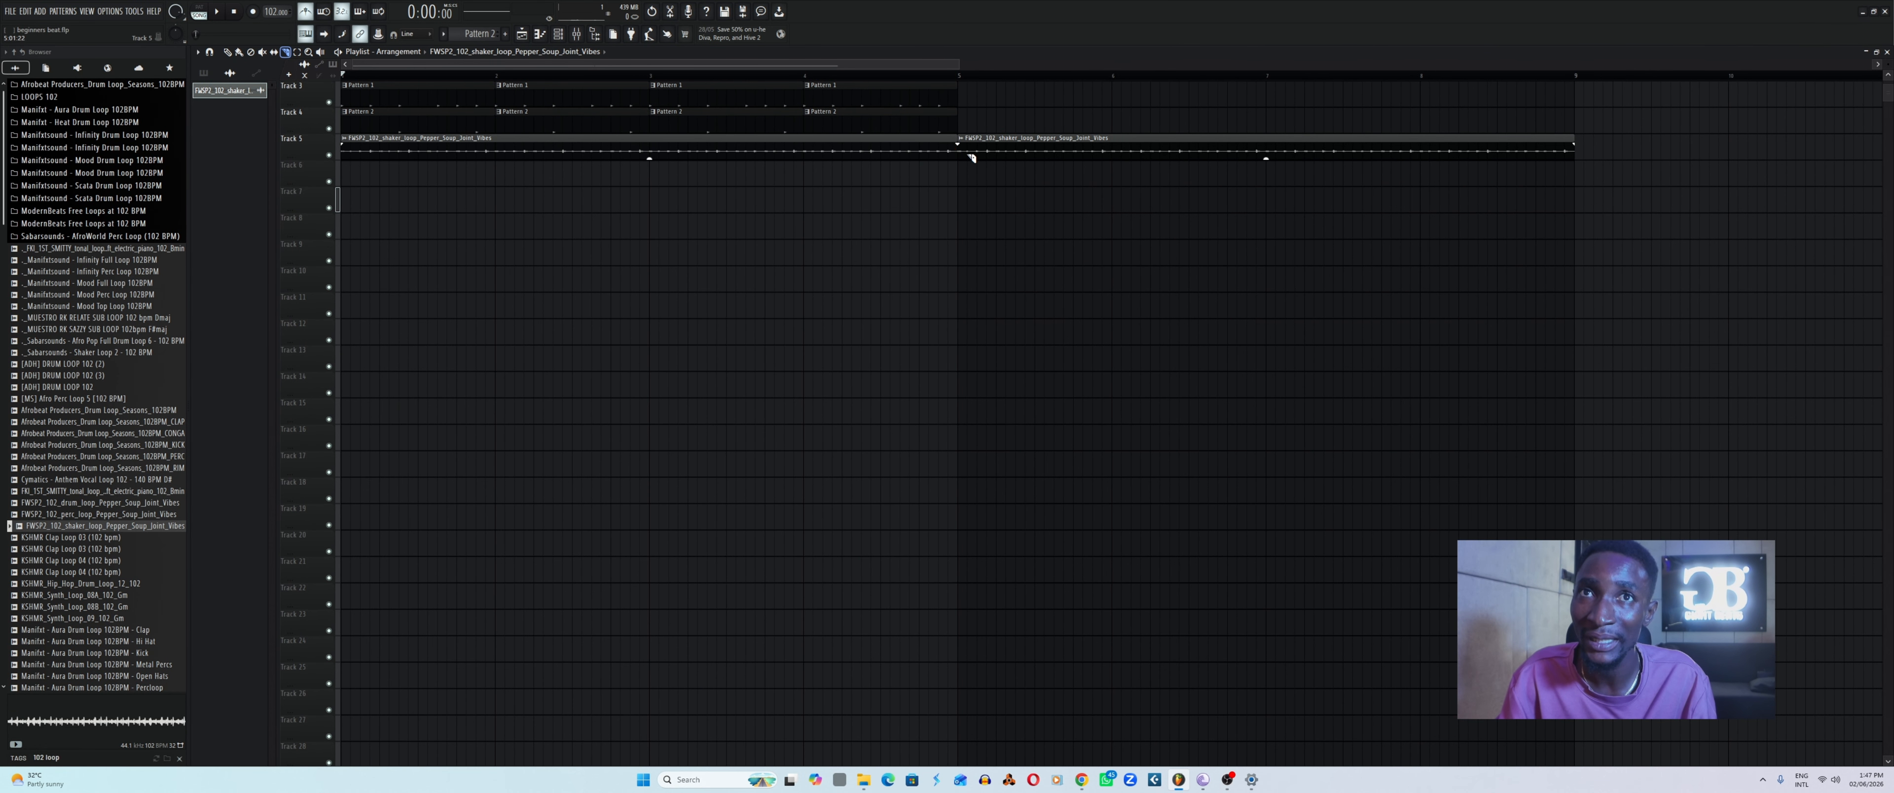
Delete the part of the shaker loop after the slice at bar 5 on track 5.
{"action": "left_click", "coordinate": [210, 51]}
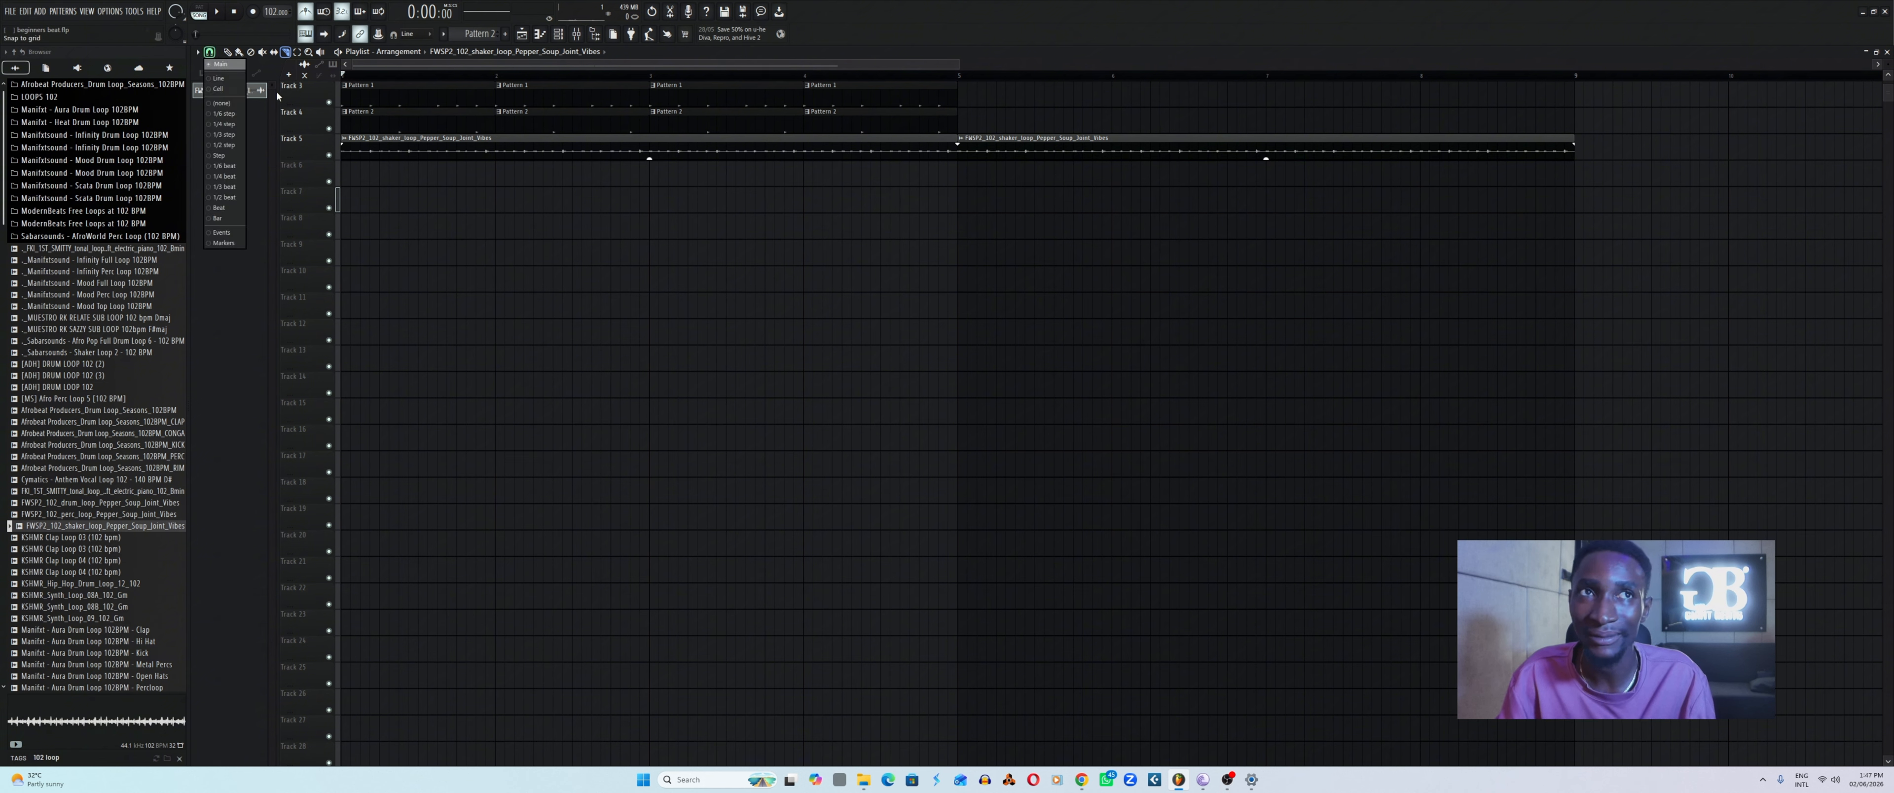
{"action": "left_click", "coordinate": [215, 51]}
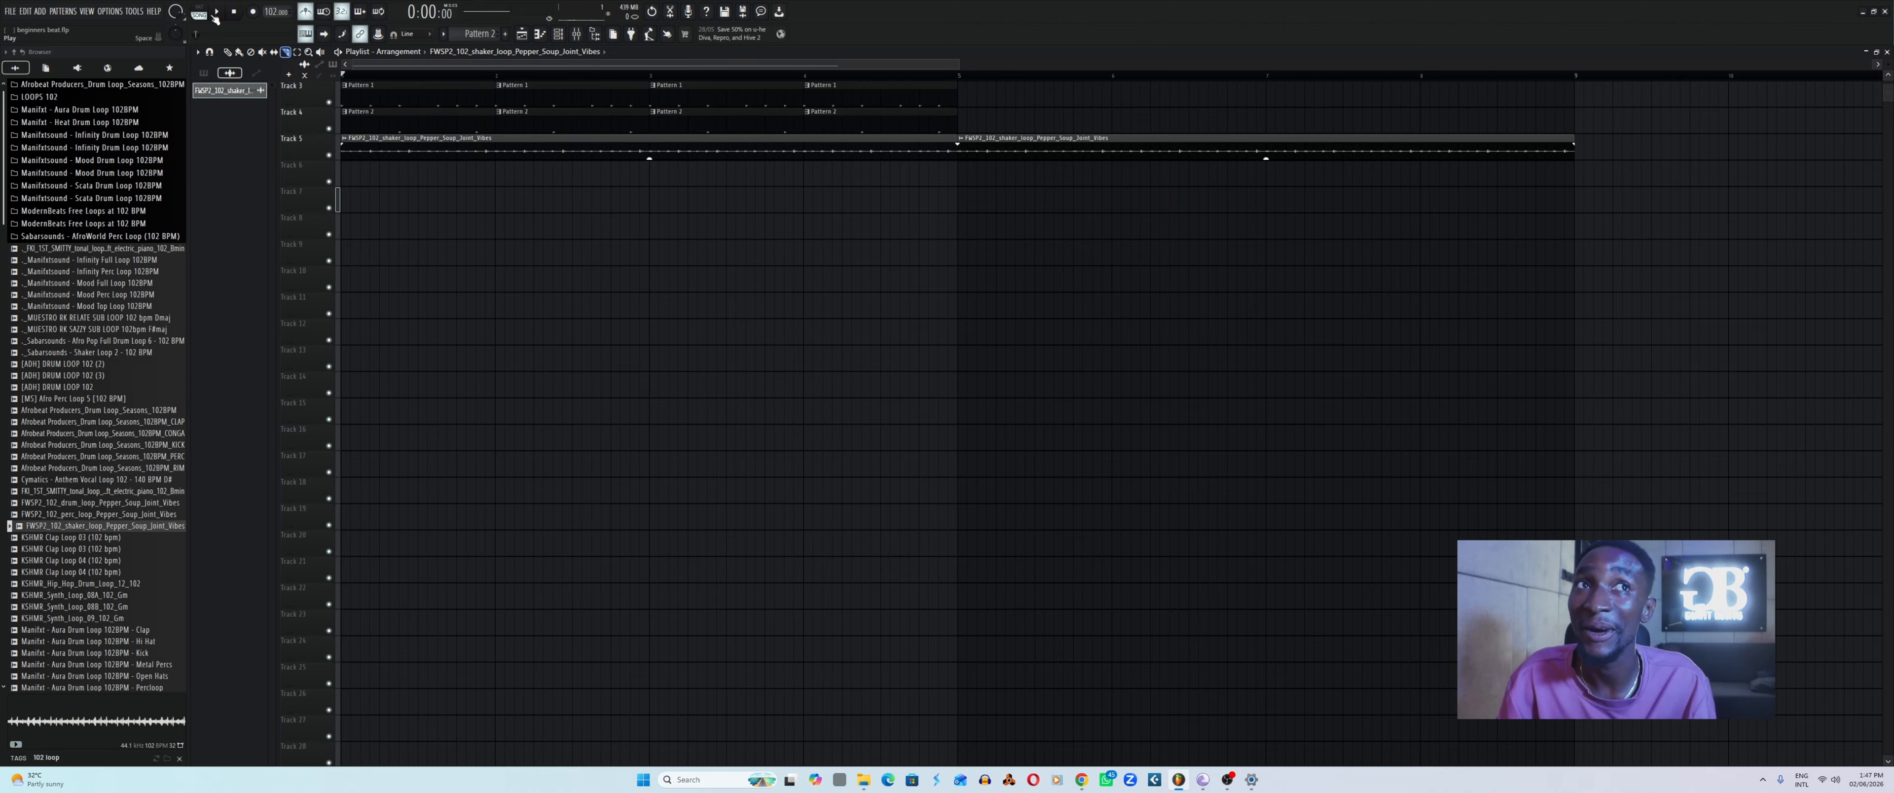
{"action": "left_click", "coordinate": [227, 51]}
{"action": "right_click", "coordinate": [1077, 151]}
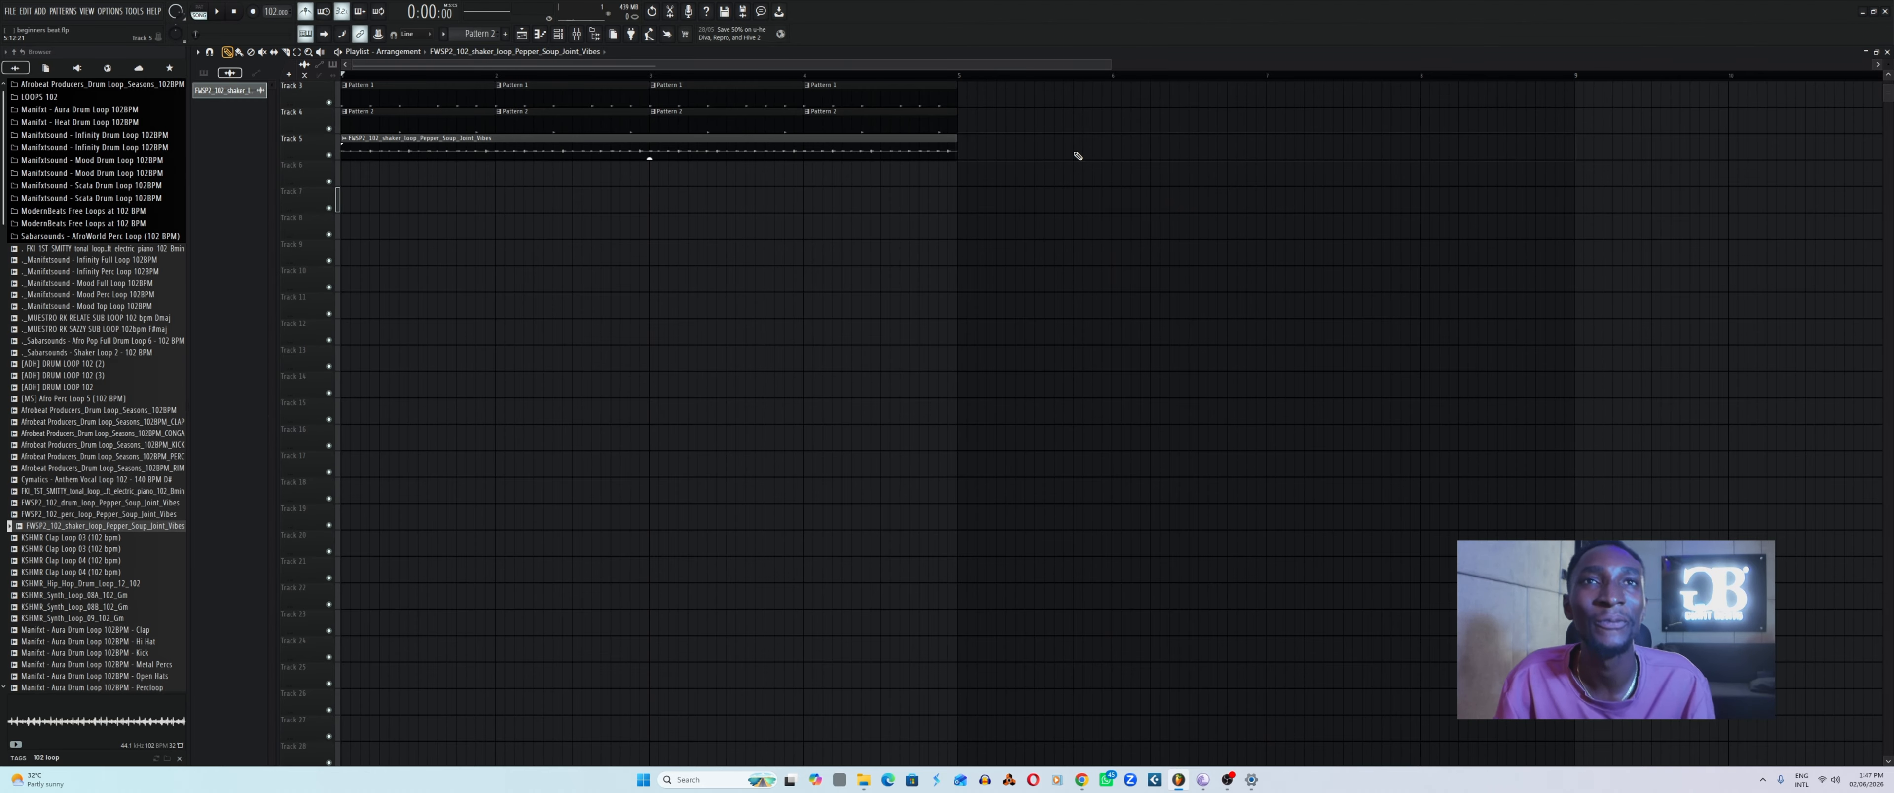
Play the arrangement with the trimmed shaker loop, check the loop's channel settings, and save the project.
{"action": "key", "text": "space"}
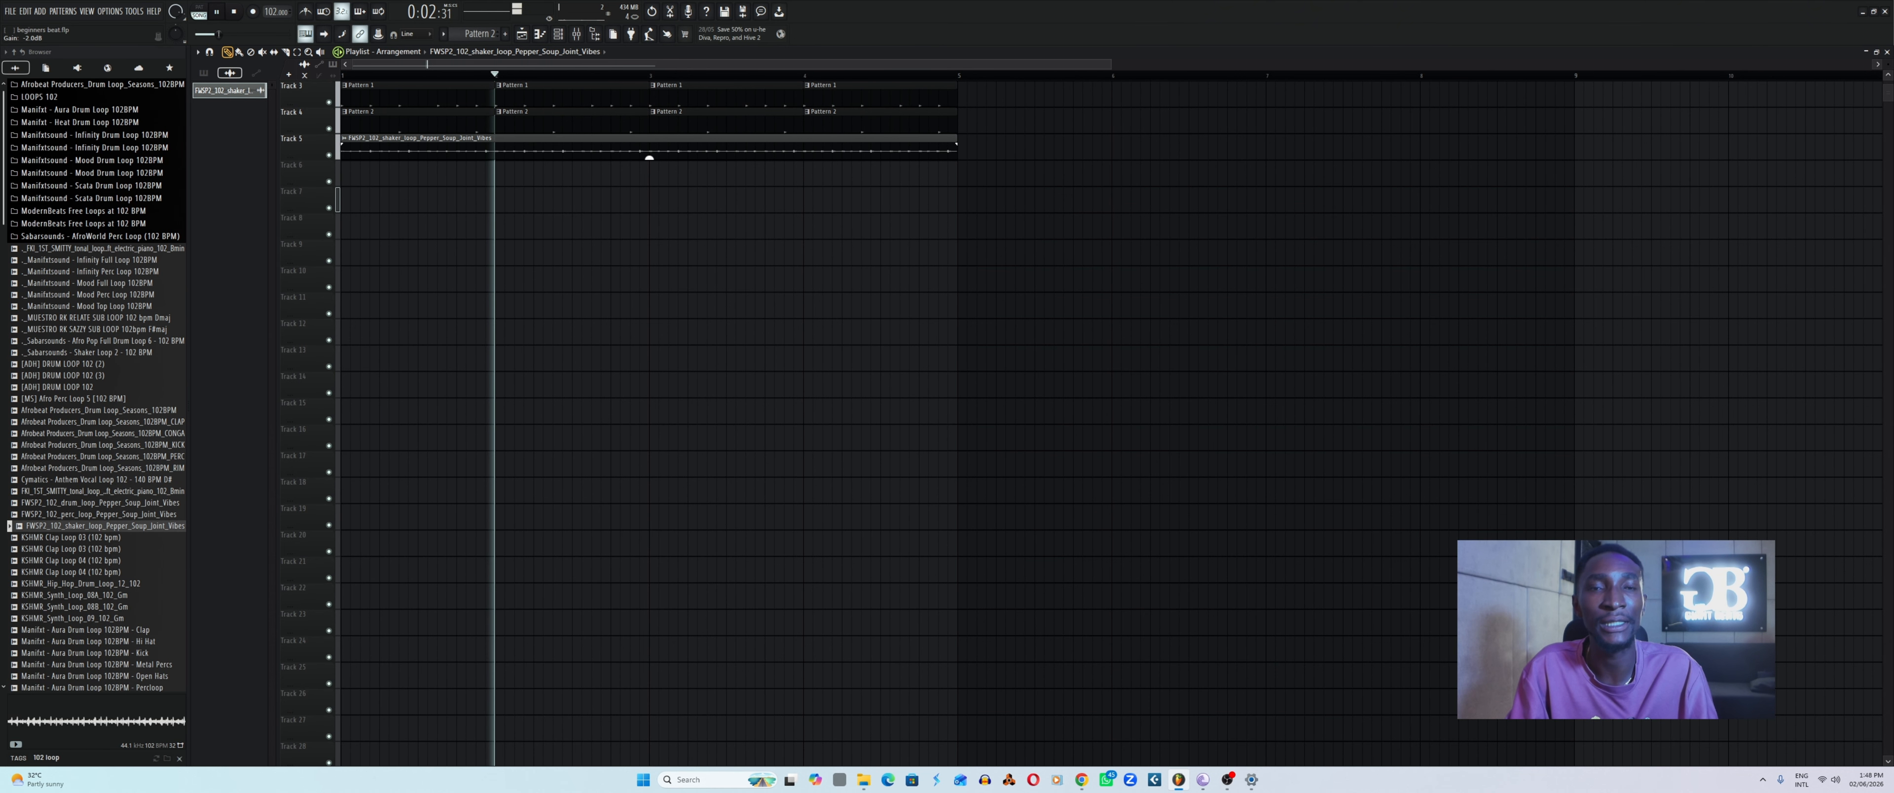
{"action": "double_click", "coordinate": [658, 145]}
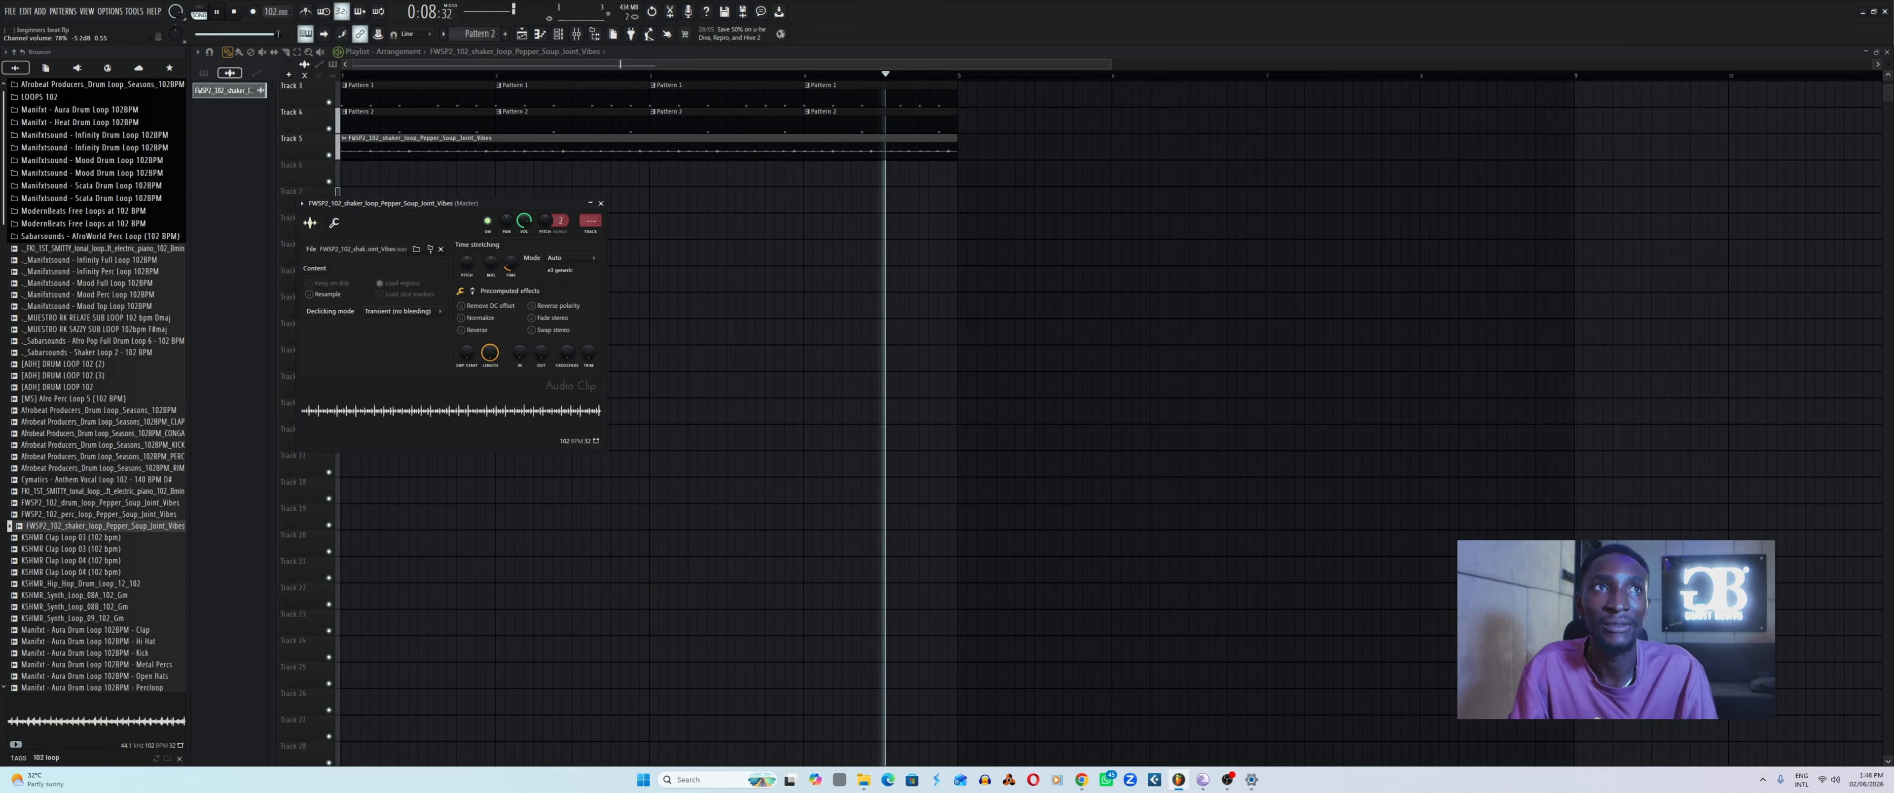
{"action": "left_click", "coordinate": [601, 203]}
{"action": "key", "text": "space"}
{"action": "key", "text": "ctrl+s"}
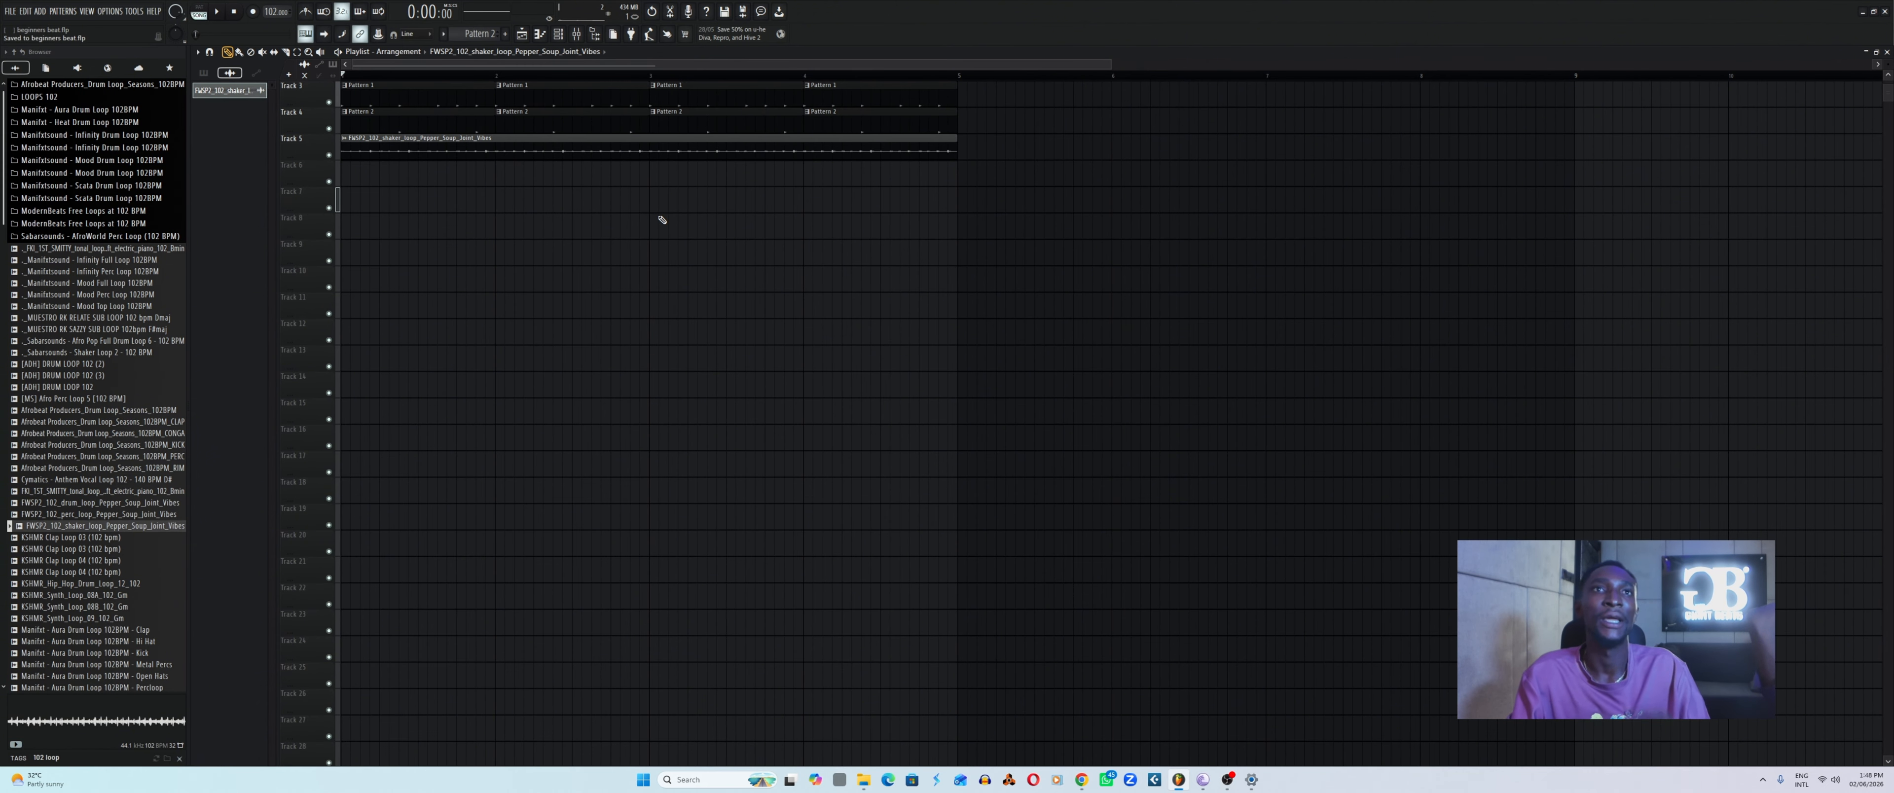
Select all clips on tracks 3 to 5 and duplicate them into bars 5 to 8.
{"action": "left_click_drag", "start_coordinate": [1112, 68], "coordinate": [1889, 109]}
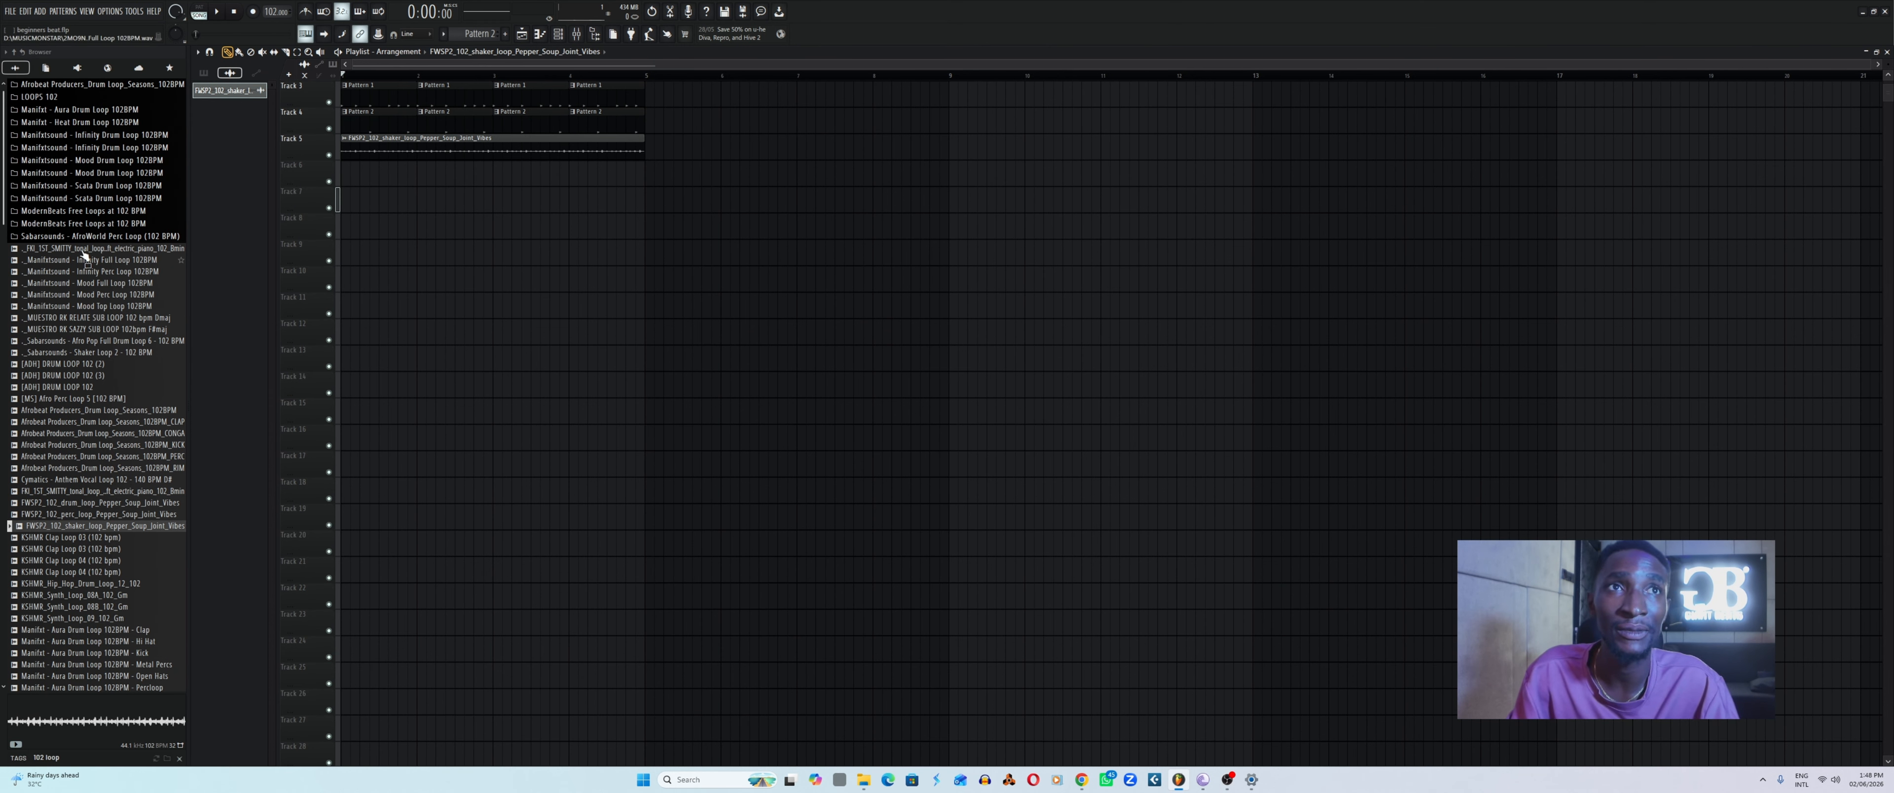
{"action": "key", "text": "ctrl+a"}
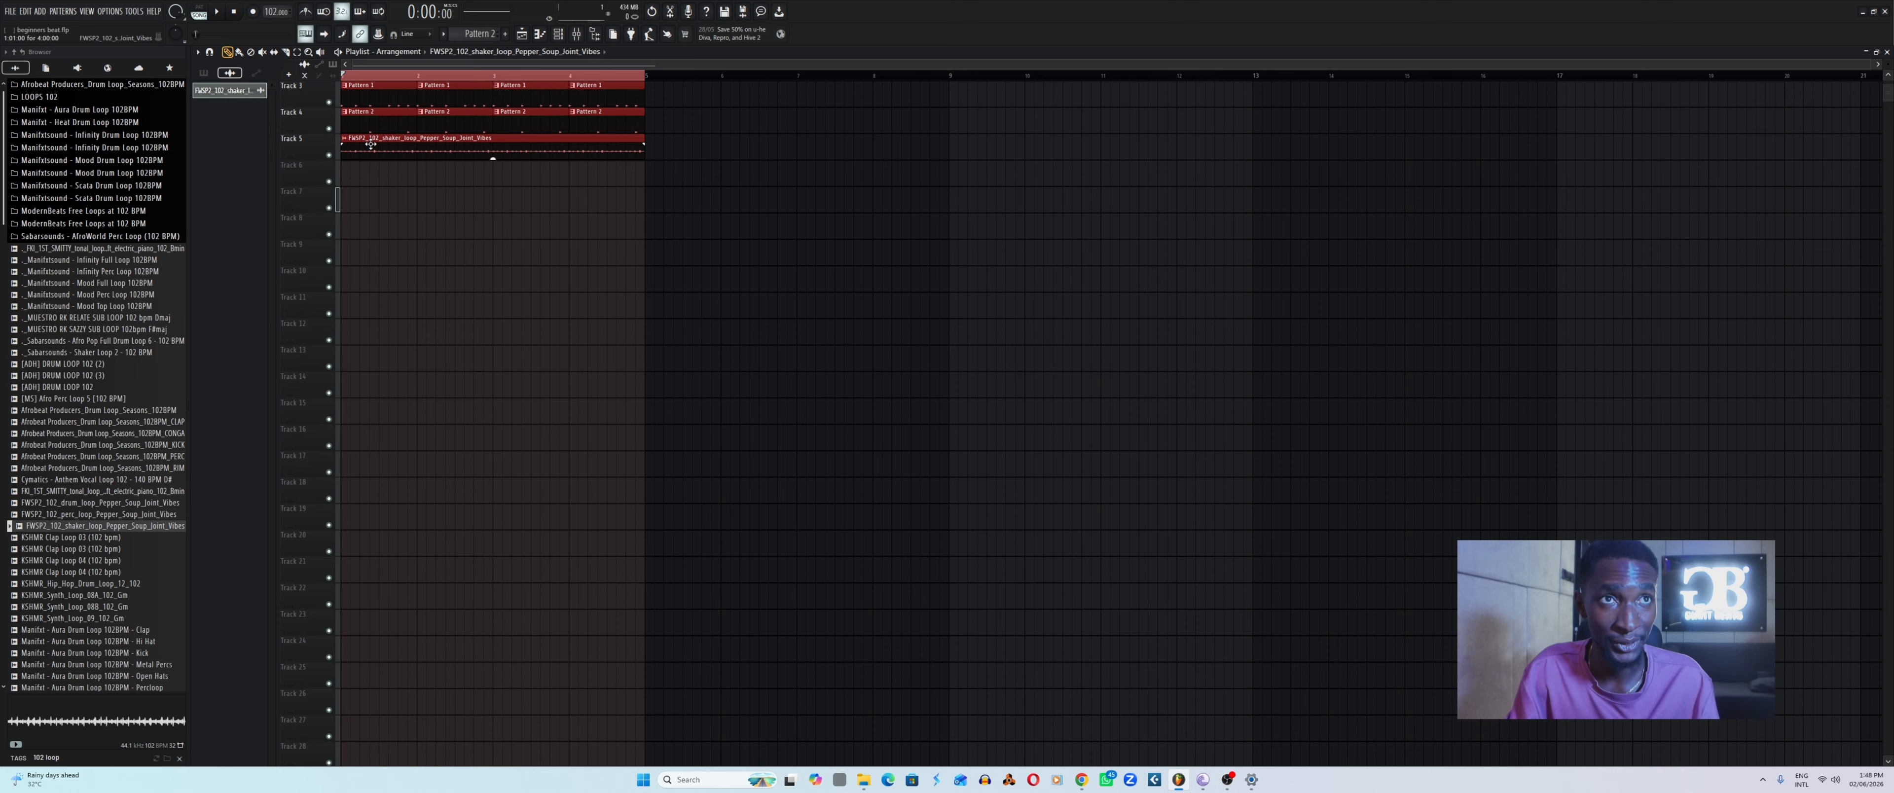
{"action": "left_click", "coordinate": [297, 52]}
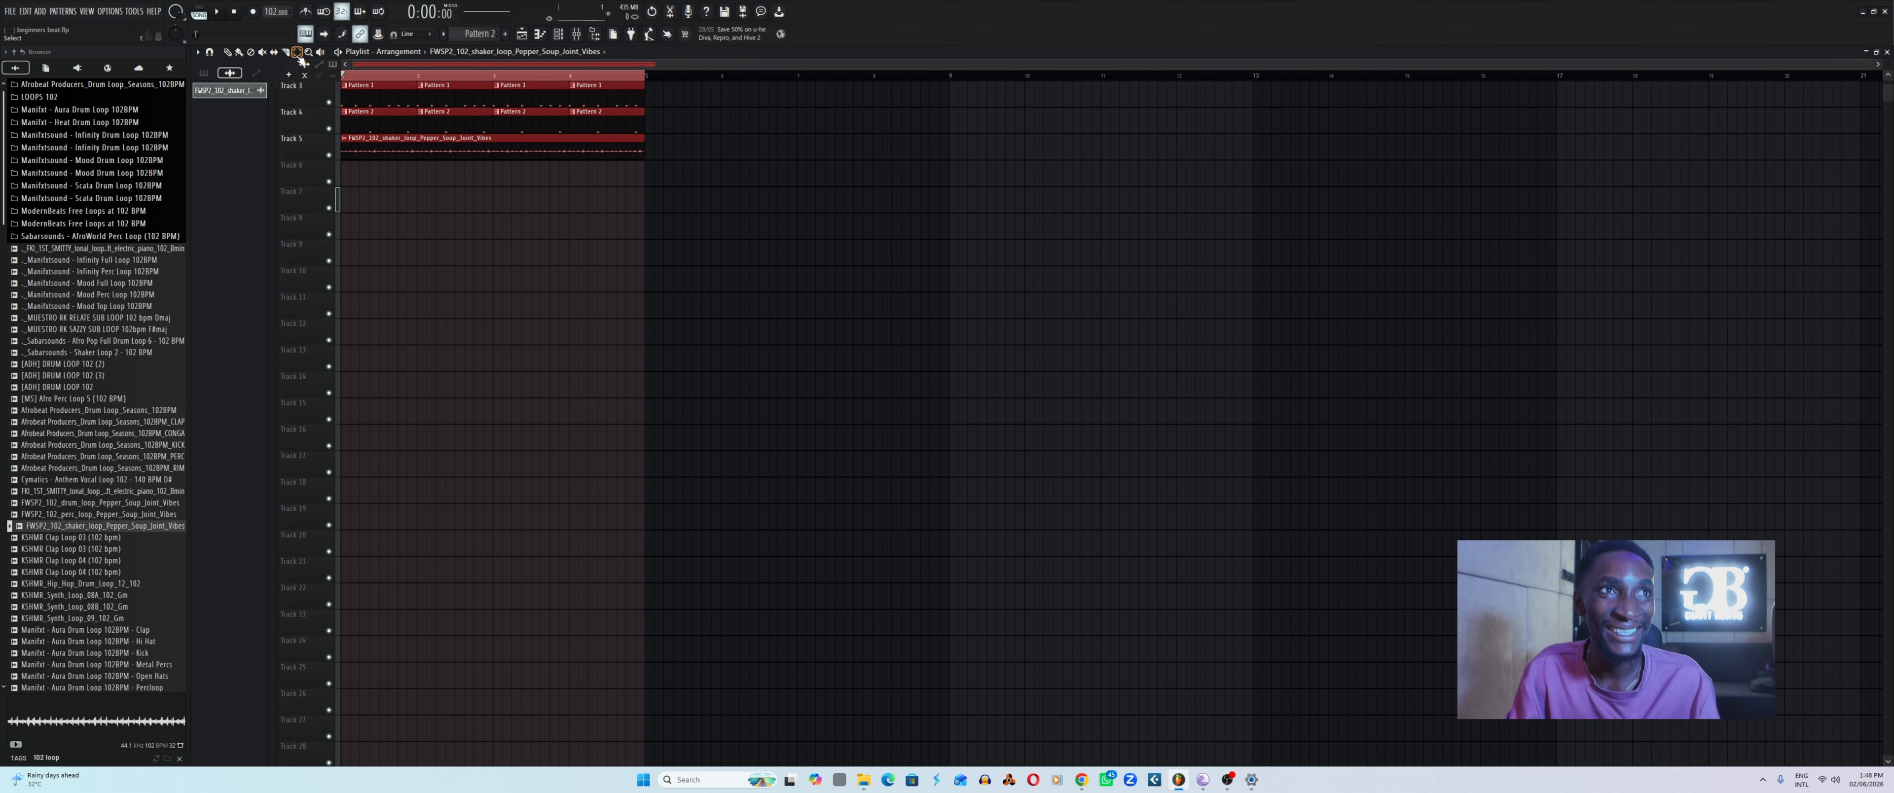
{"action": "left_click_drag", "start_coordinate": [728, 94], "coordinate": [160, 248]}
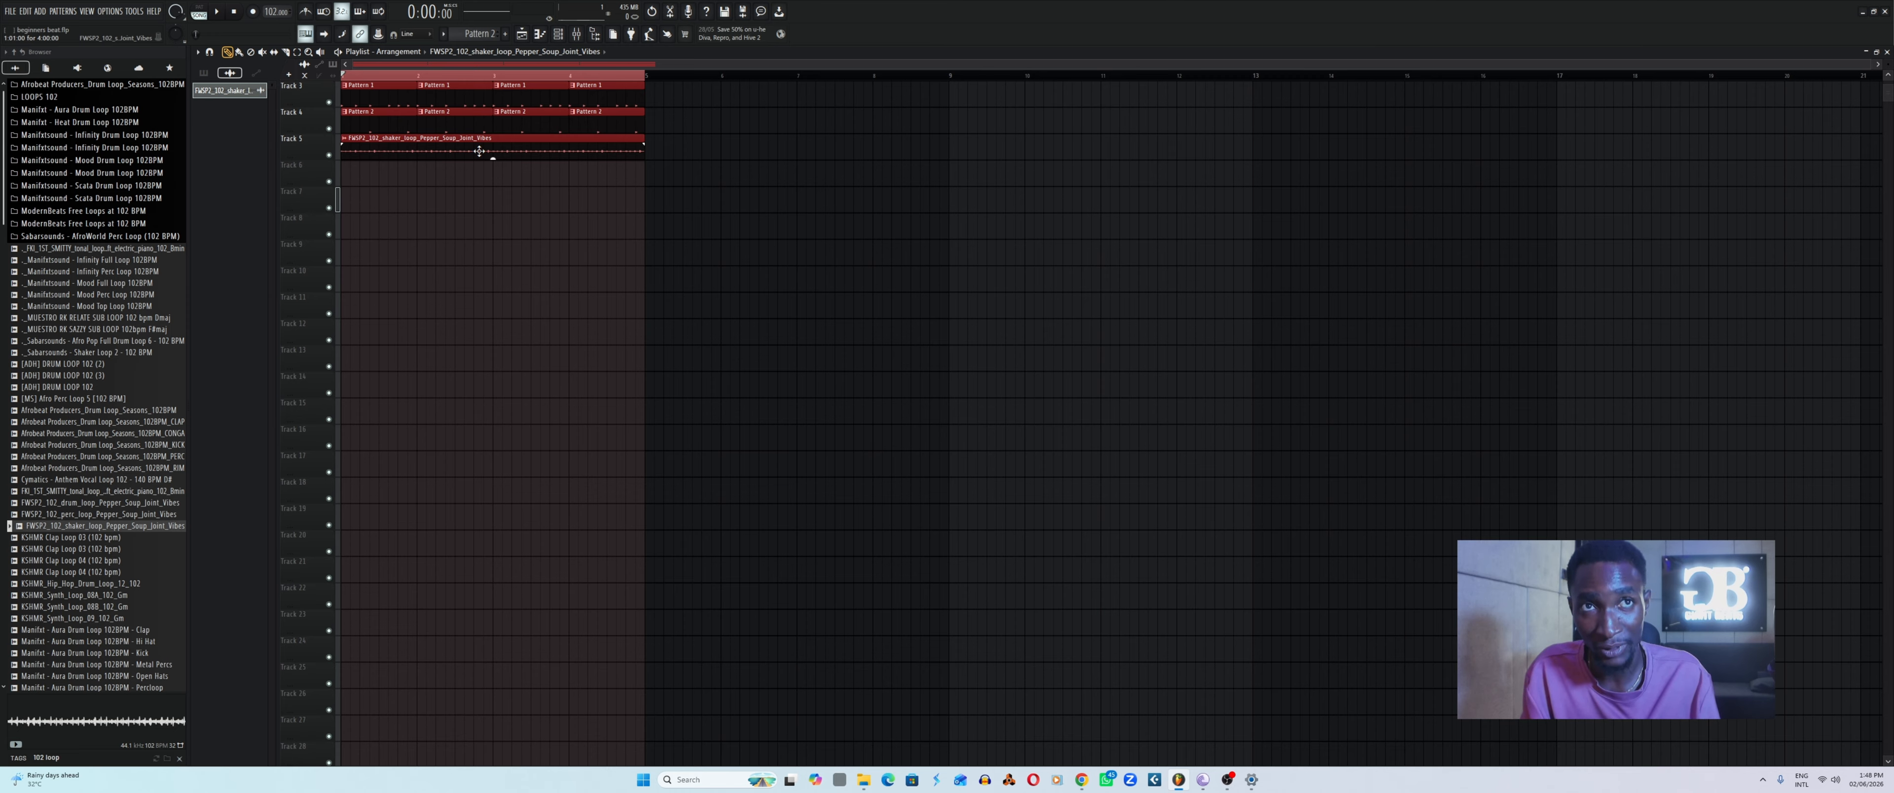
{"action": "key", "text": "ctrl+b"}
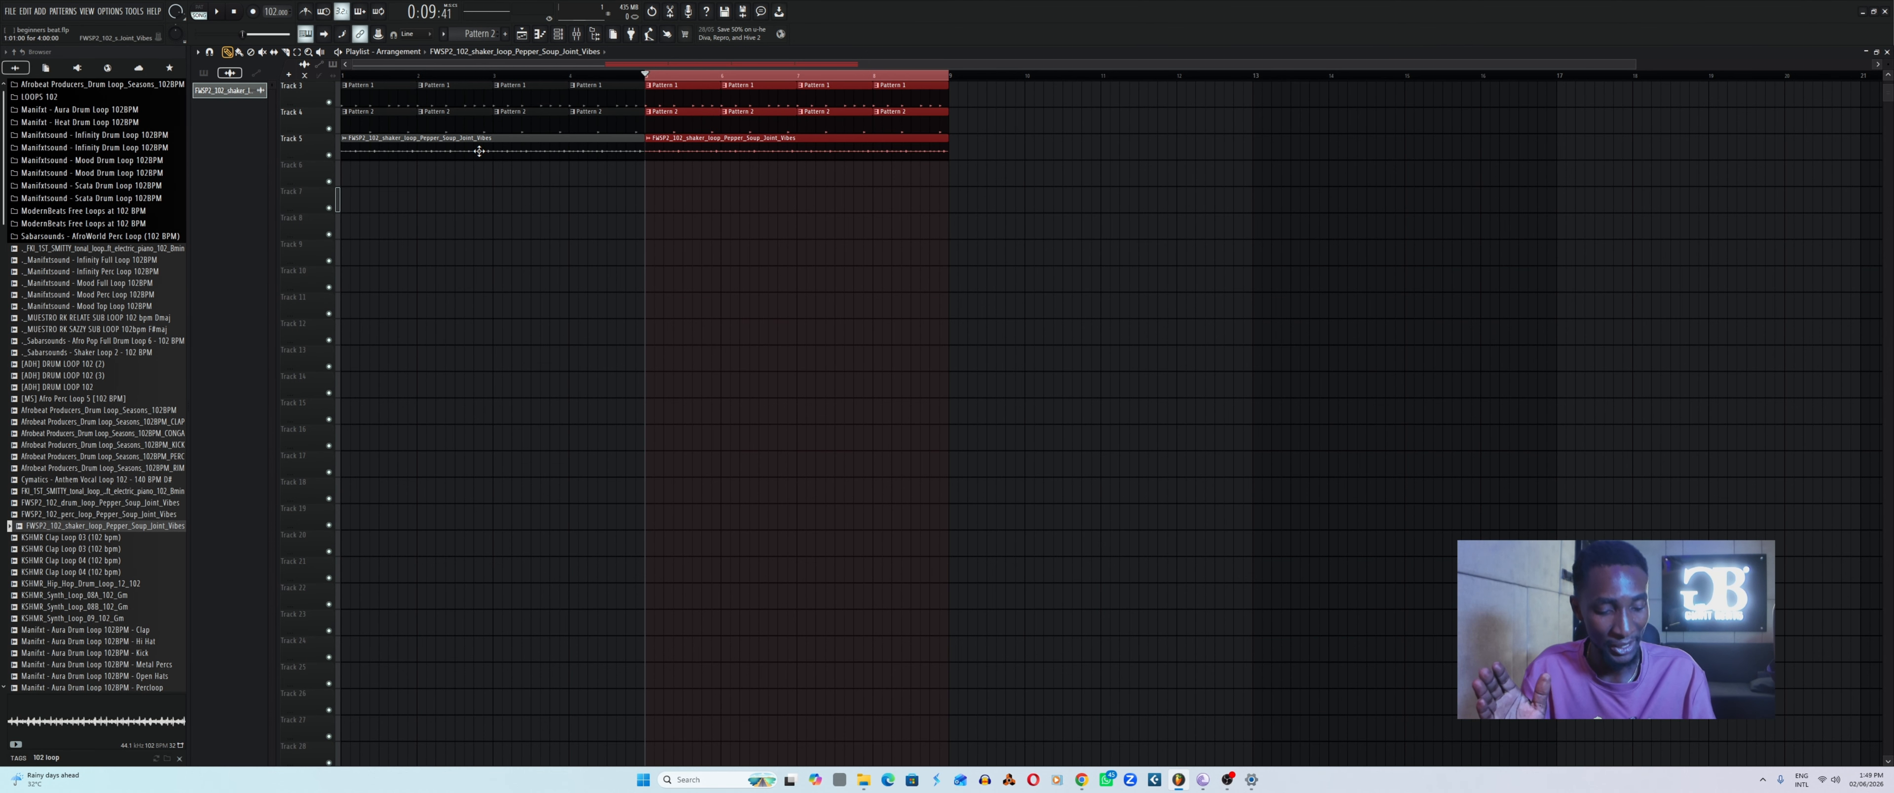
{"action": "key", "text": "ctrl+a"}
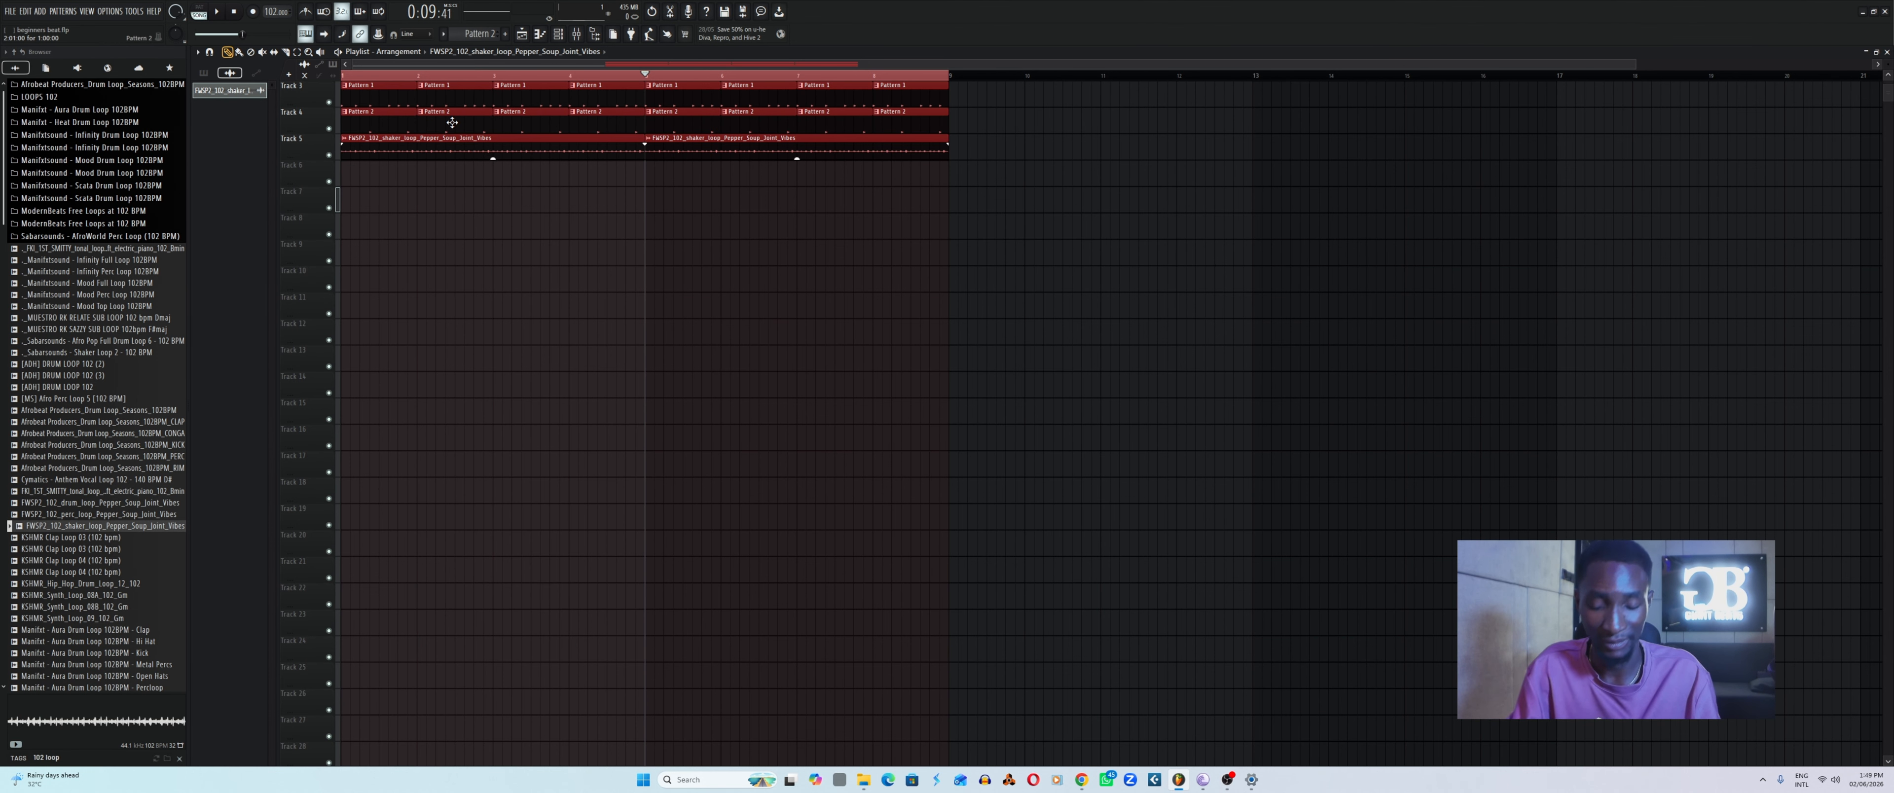
{"action": "key", "text": "space"}
{"action": "key", "text": "space"}
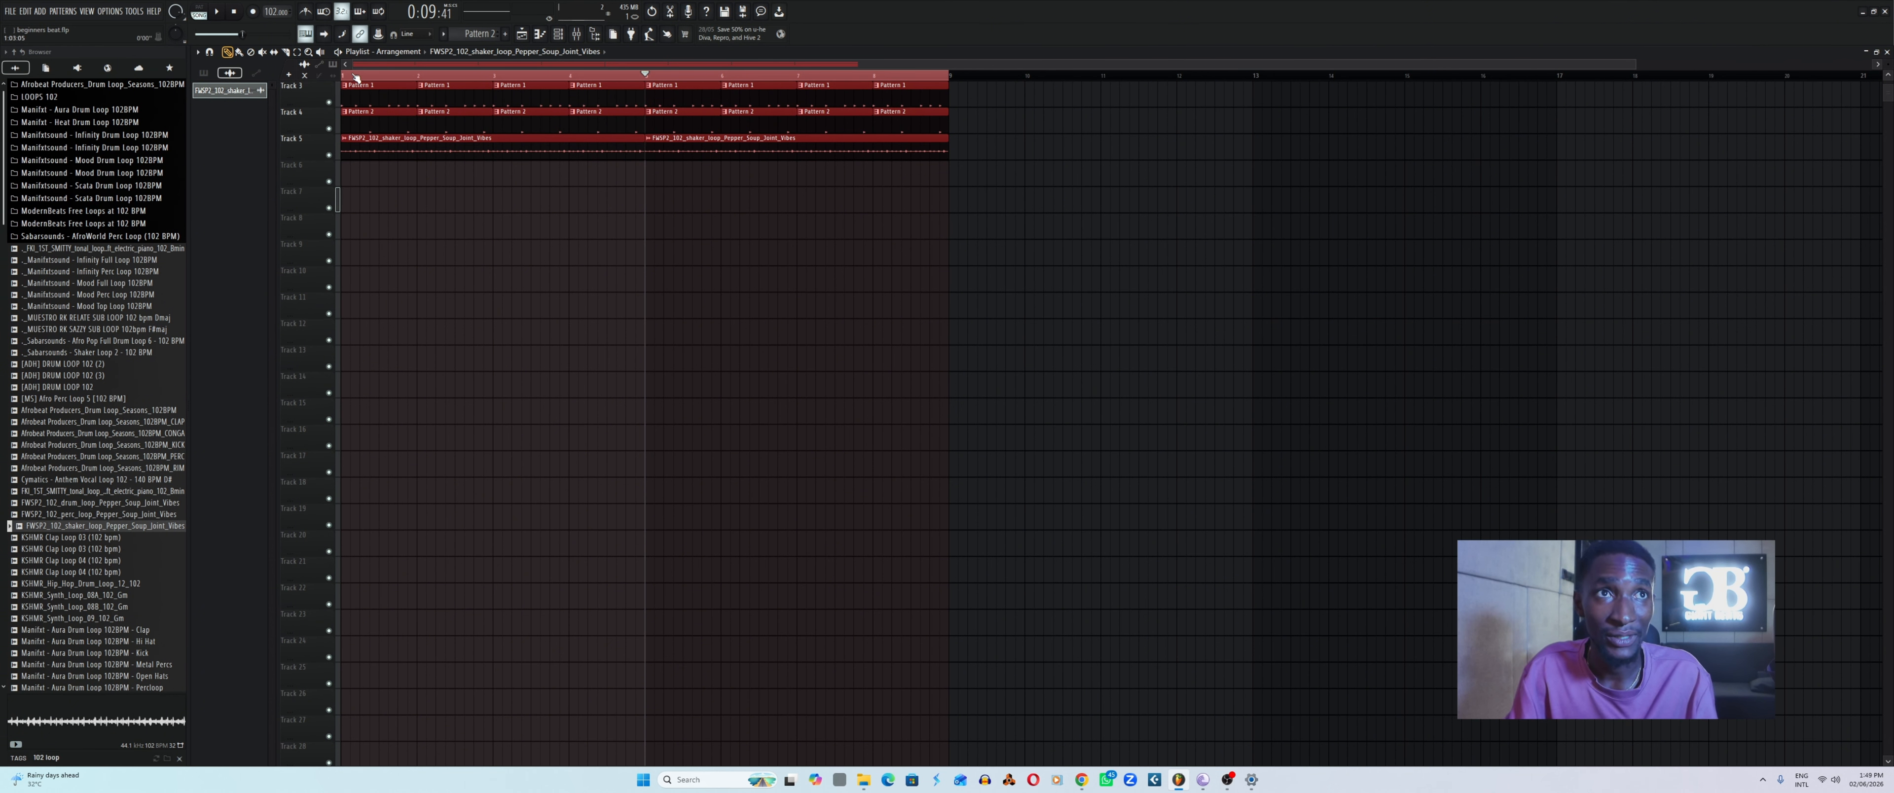
{"action": "left_click_drag", "start_coordinate": [355, 78], "coordinate": [645, 138]}
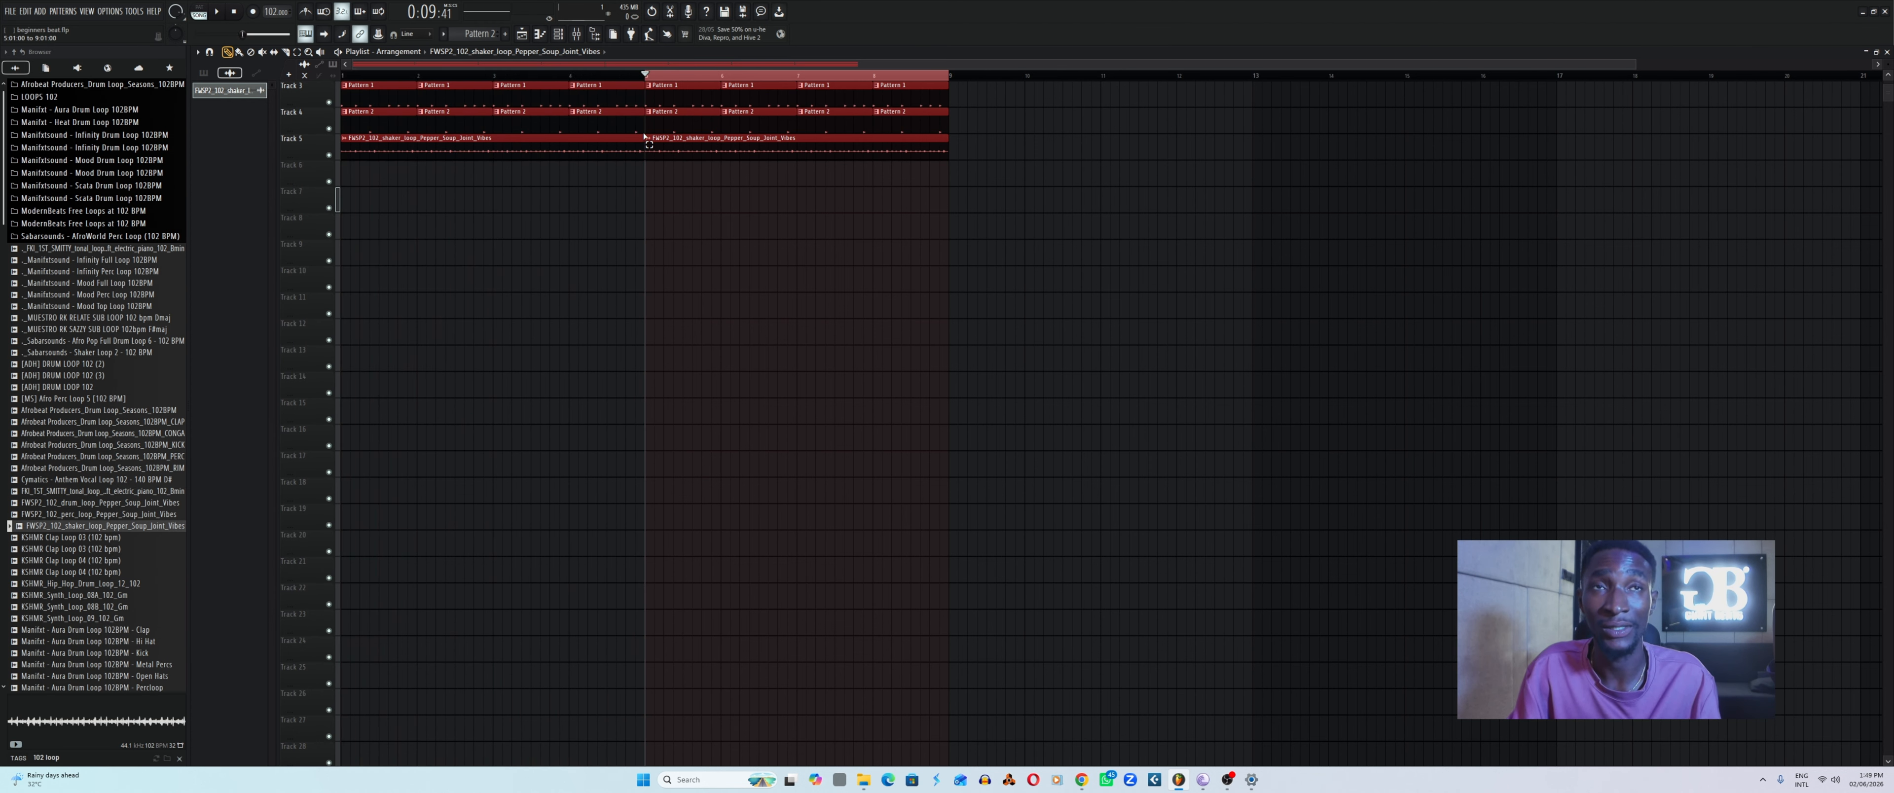
{"action": "left_click", "coordinate": [649, 79]}
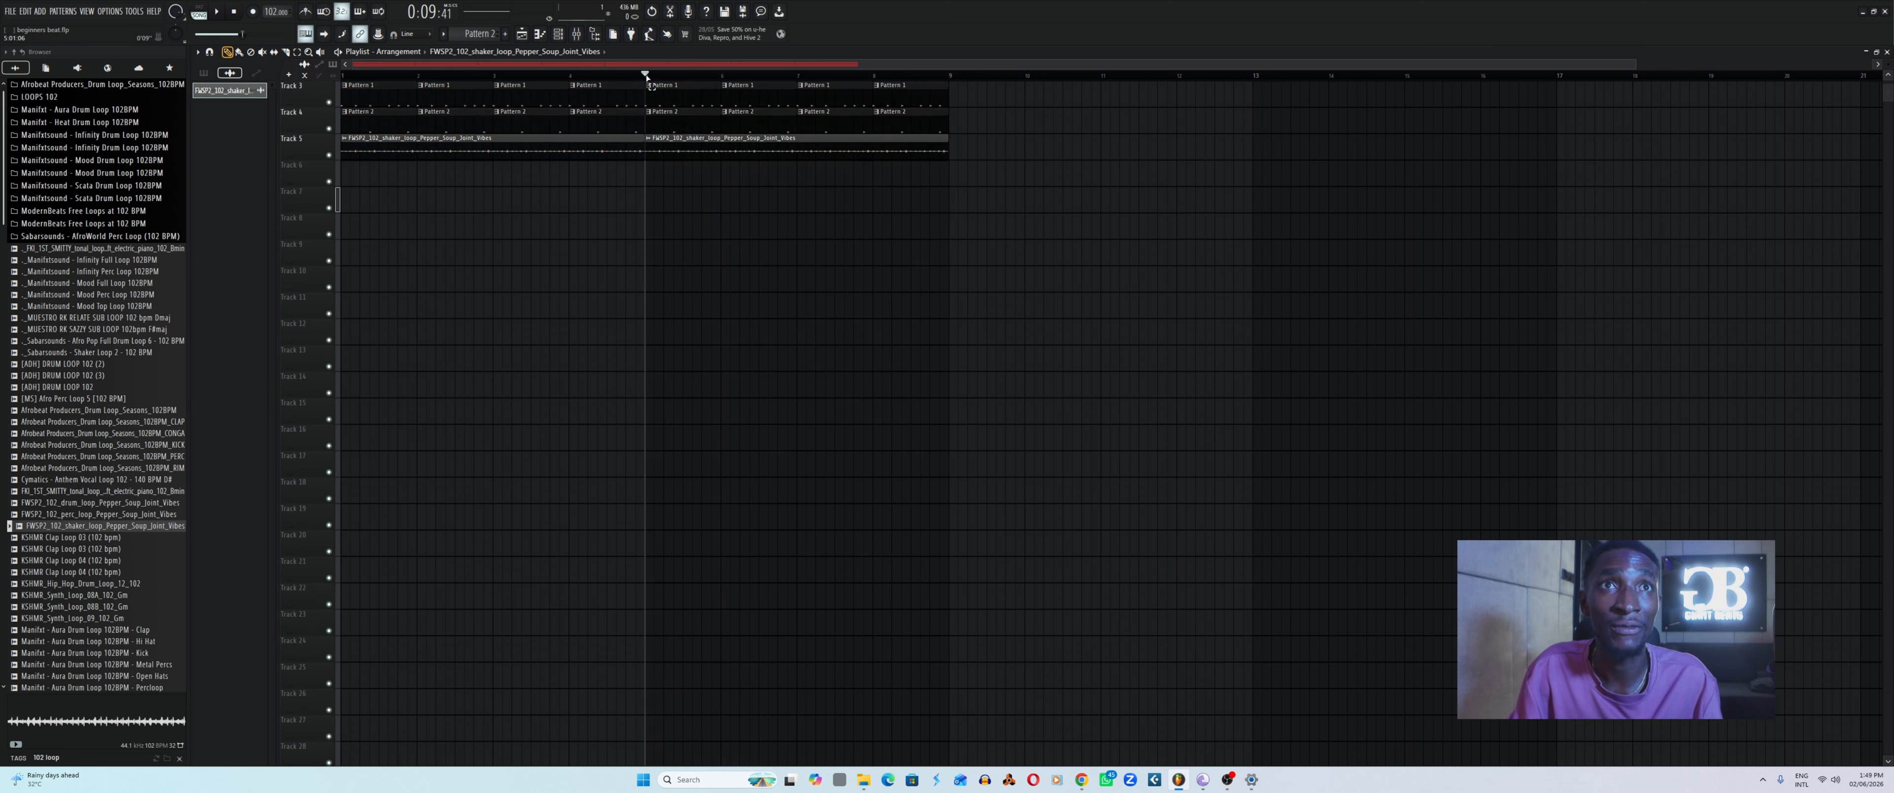
{"action": "left_click", "coordinate": [347, 77]}
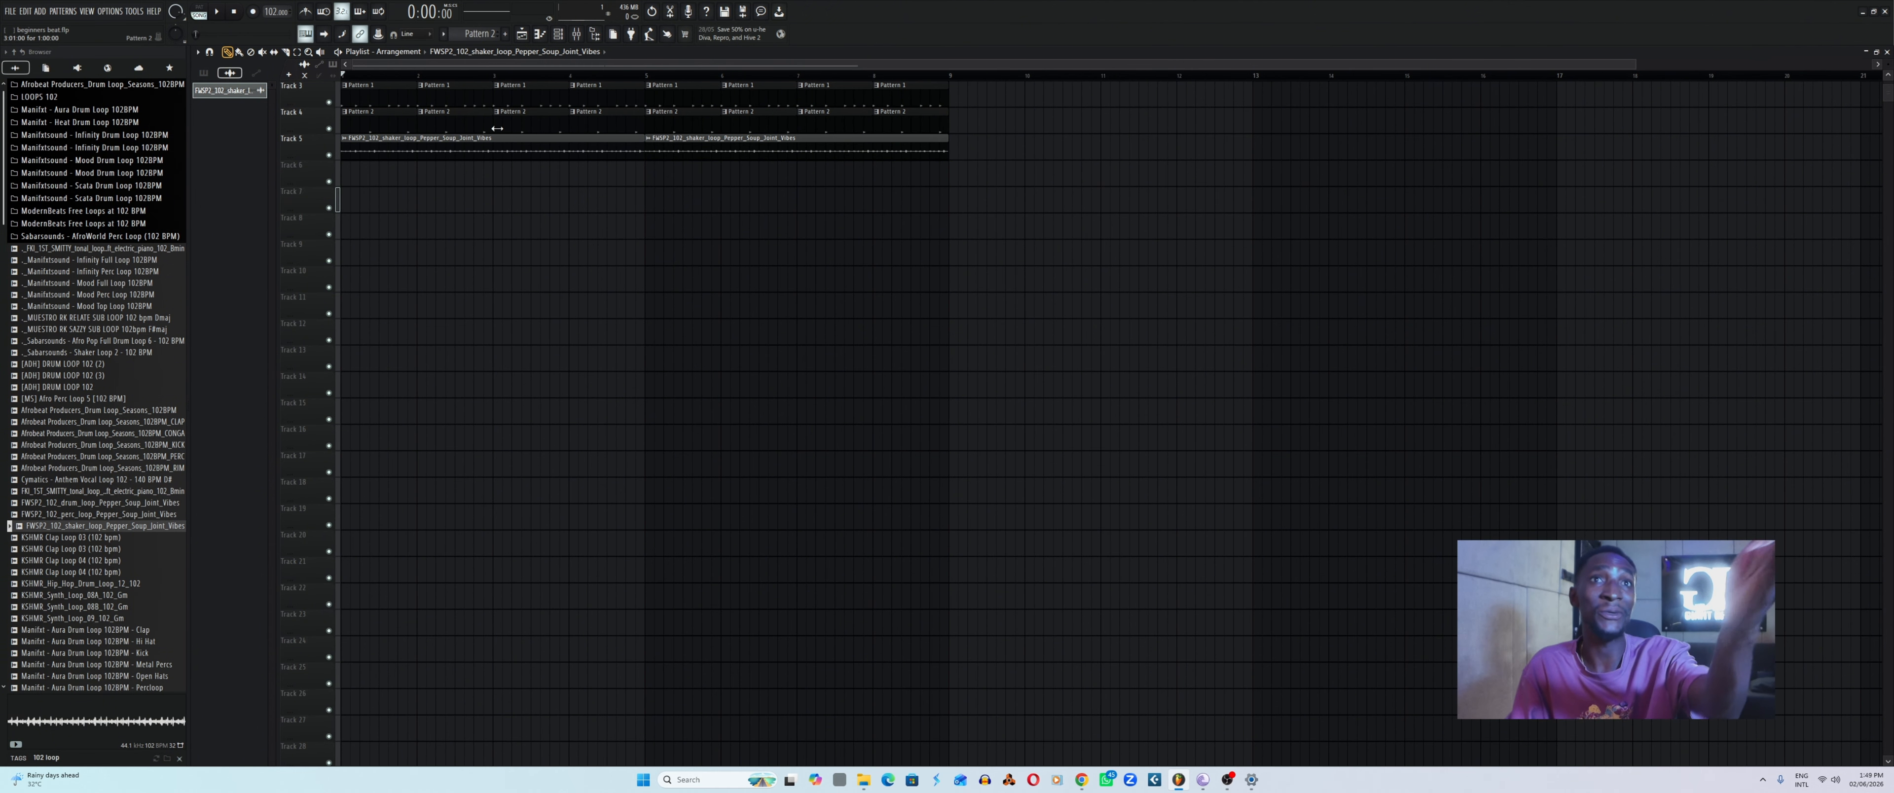
Duplicate all eight bars of clips on tracks 3 to 5 into bars 9 to 16 and set the time selection over bars 1 to 16.
{"action": "key", "text": "ctrl+a"}
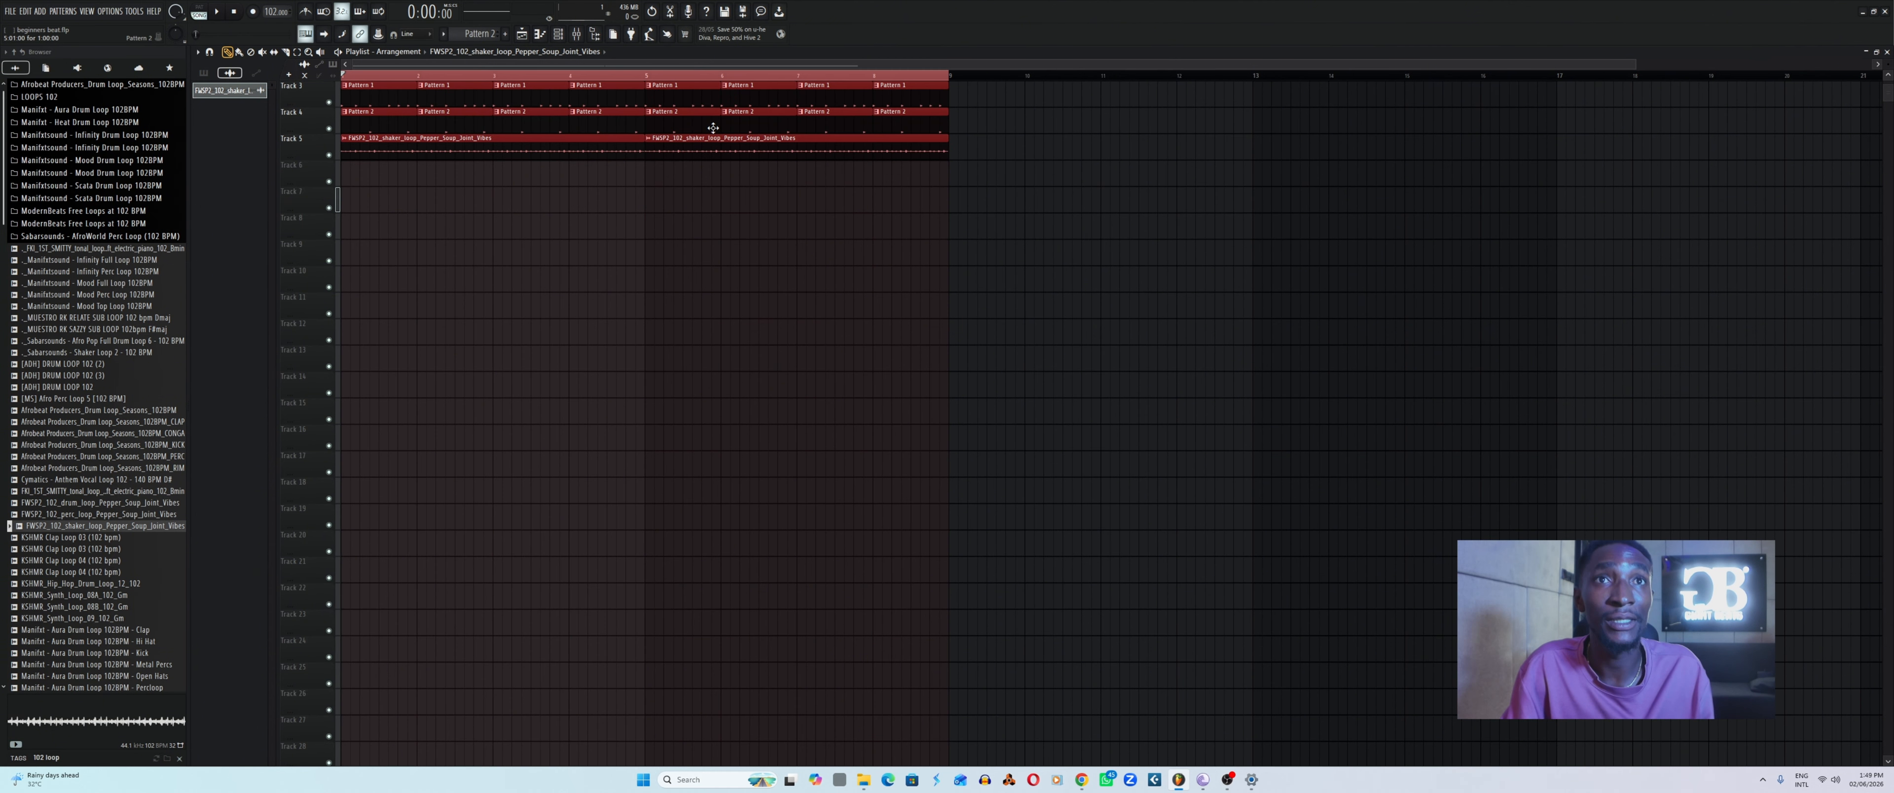
{"action": "key", "text": "ctrl+b"}
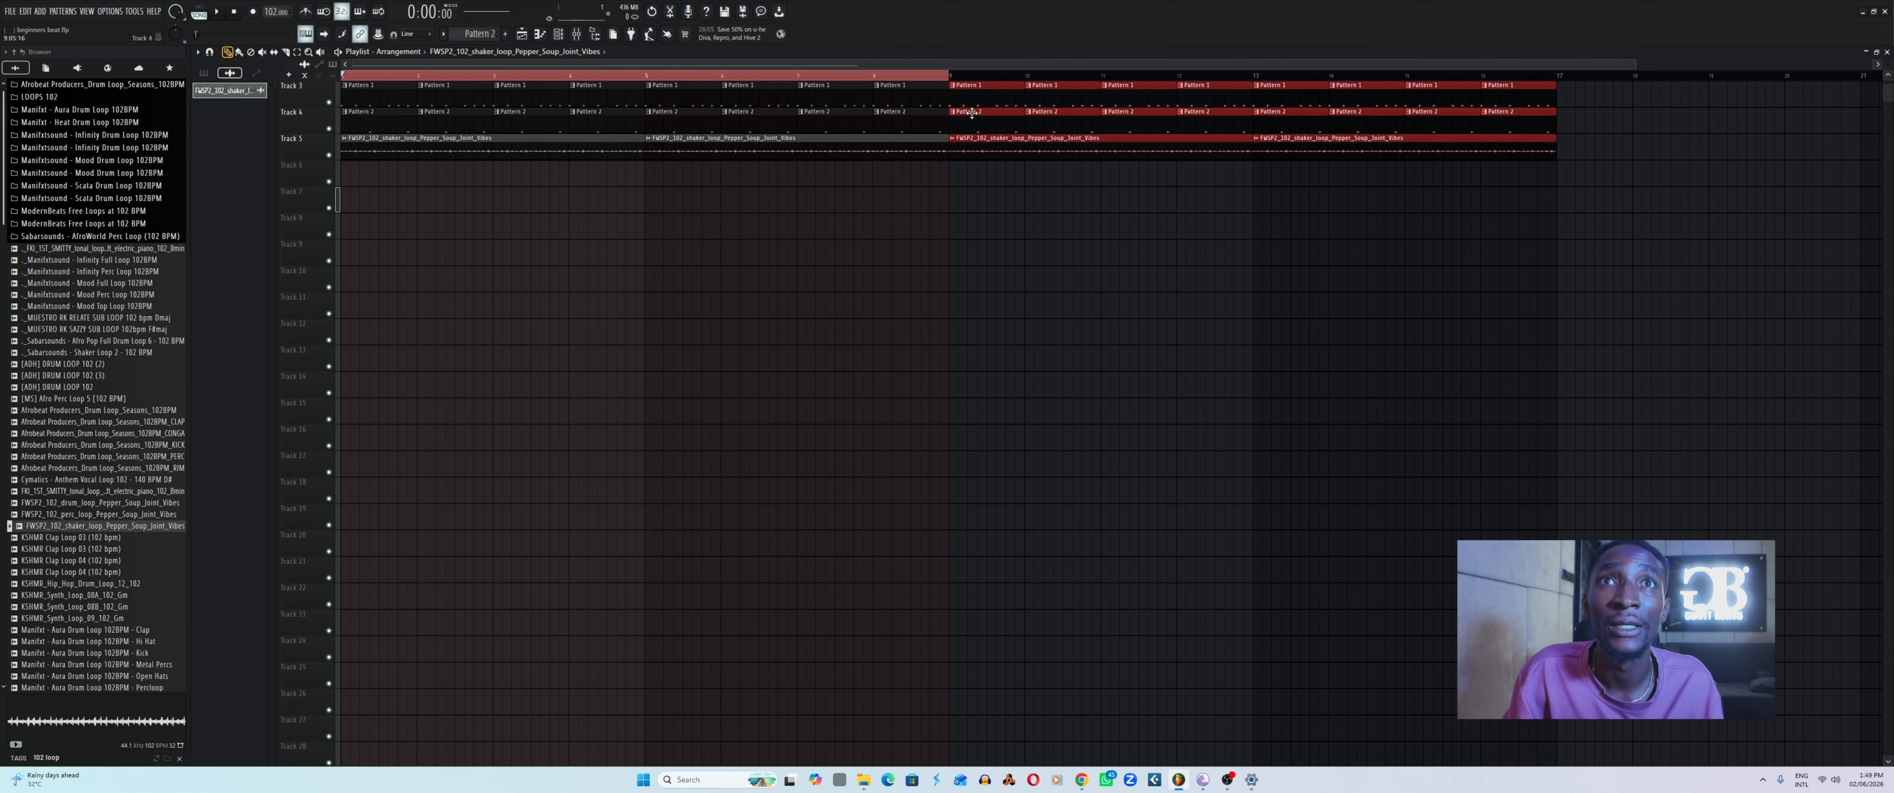
{"action": "left_click_drag", "start_coordinate": [972, 113], "coordinate": [962, 114]}
{"action": "key", "text": "ctrl+a"}
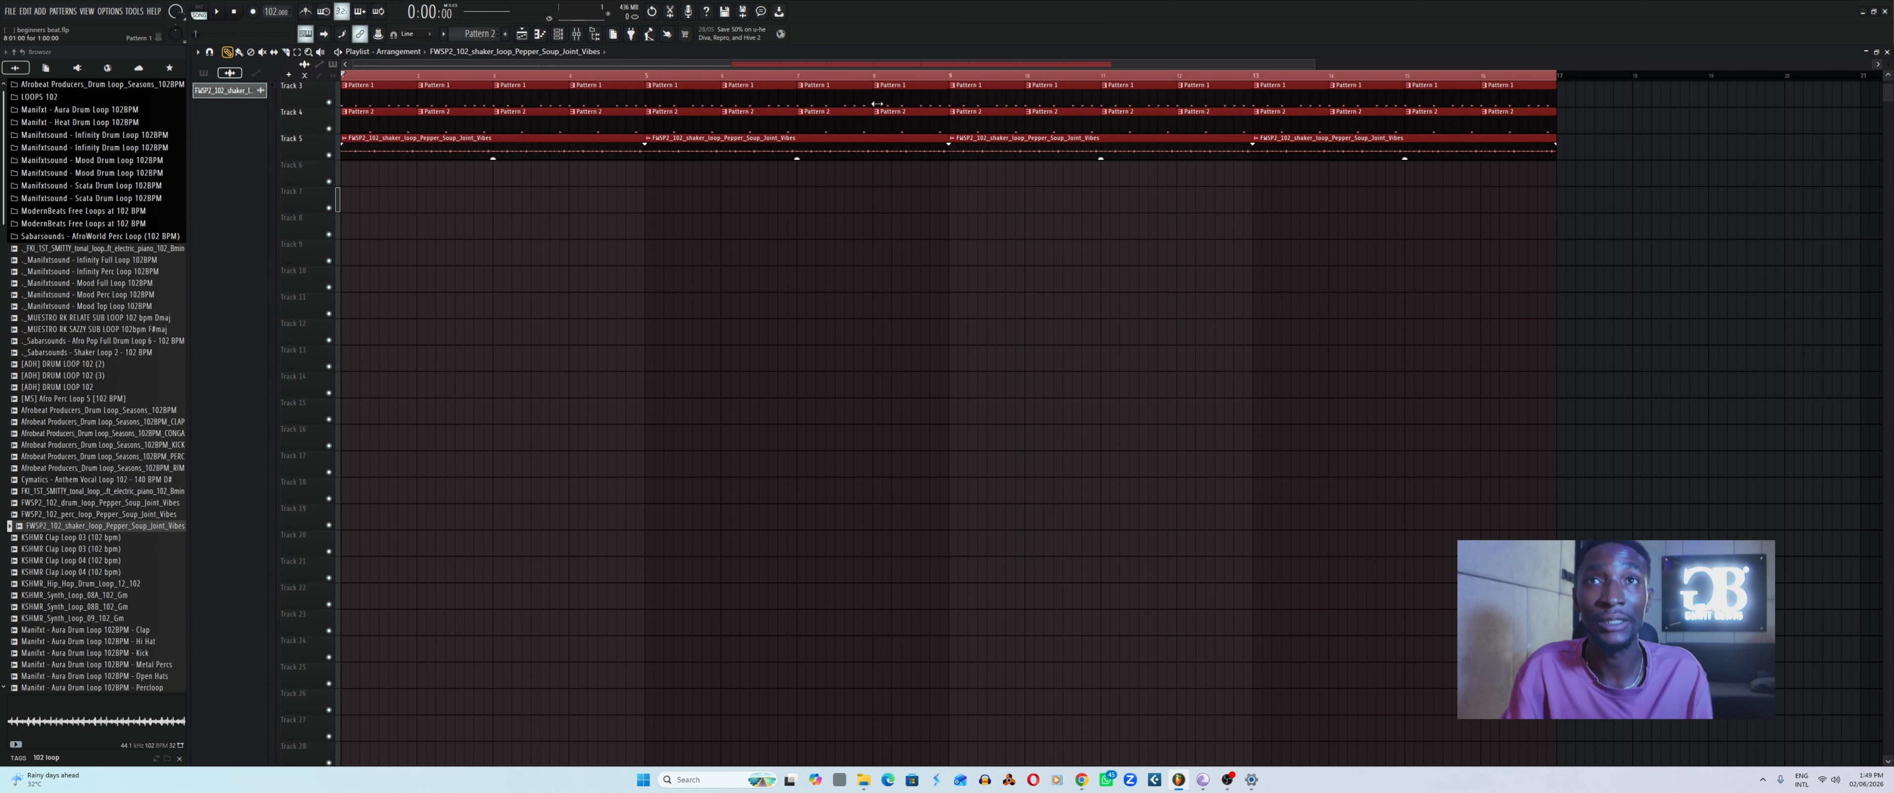
{"action": "left_click", "coordinate": [527, 268]}
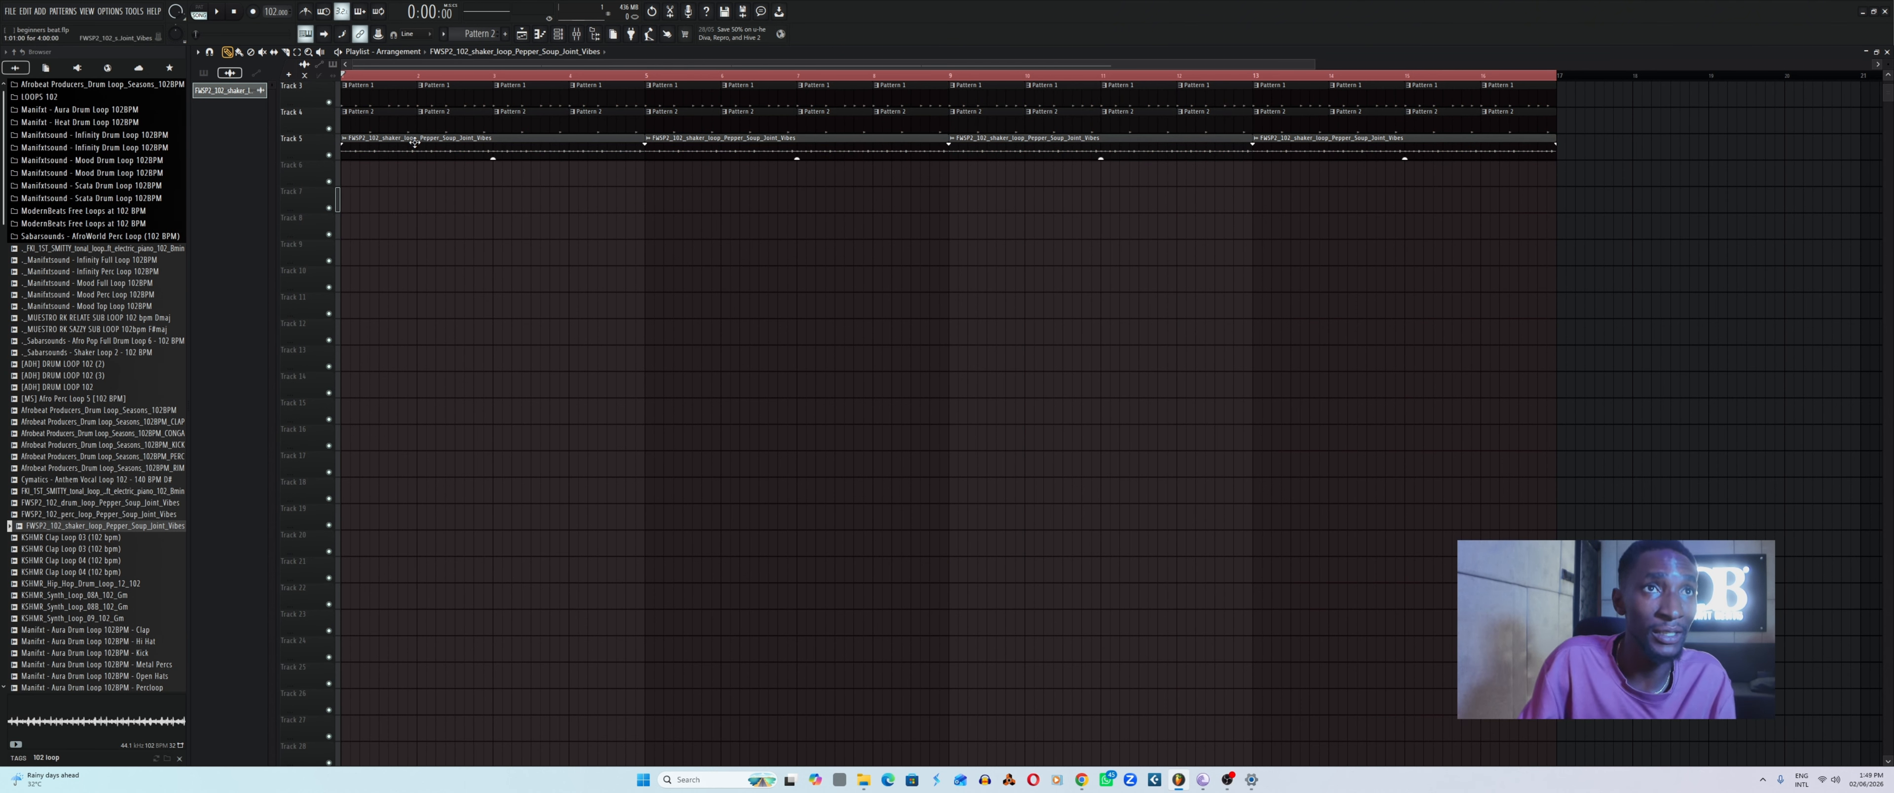
Delete the pattern clips in the first four bars of tracks 3 and 4, and play the shaker-only intro.
{"action": "right_click", "coordinate": [575, 126]}
{"action": "right_click", "coordinate": [529, 124]}
{"action": "right_click", "coordinate": [452, 123]}
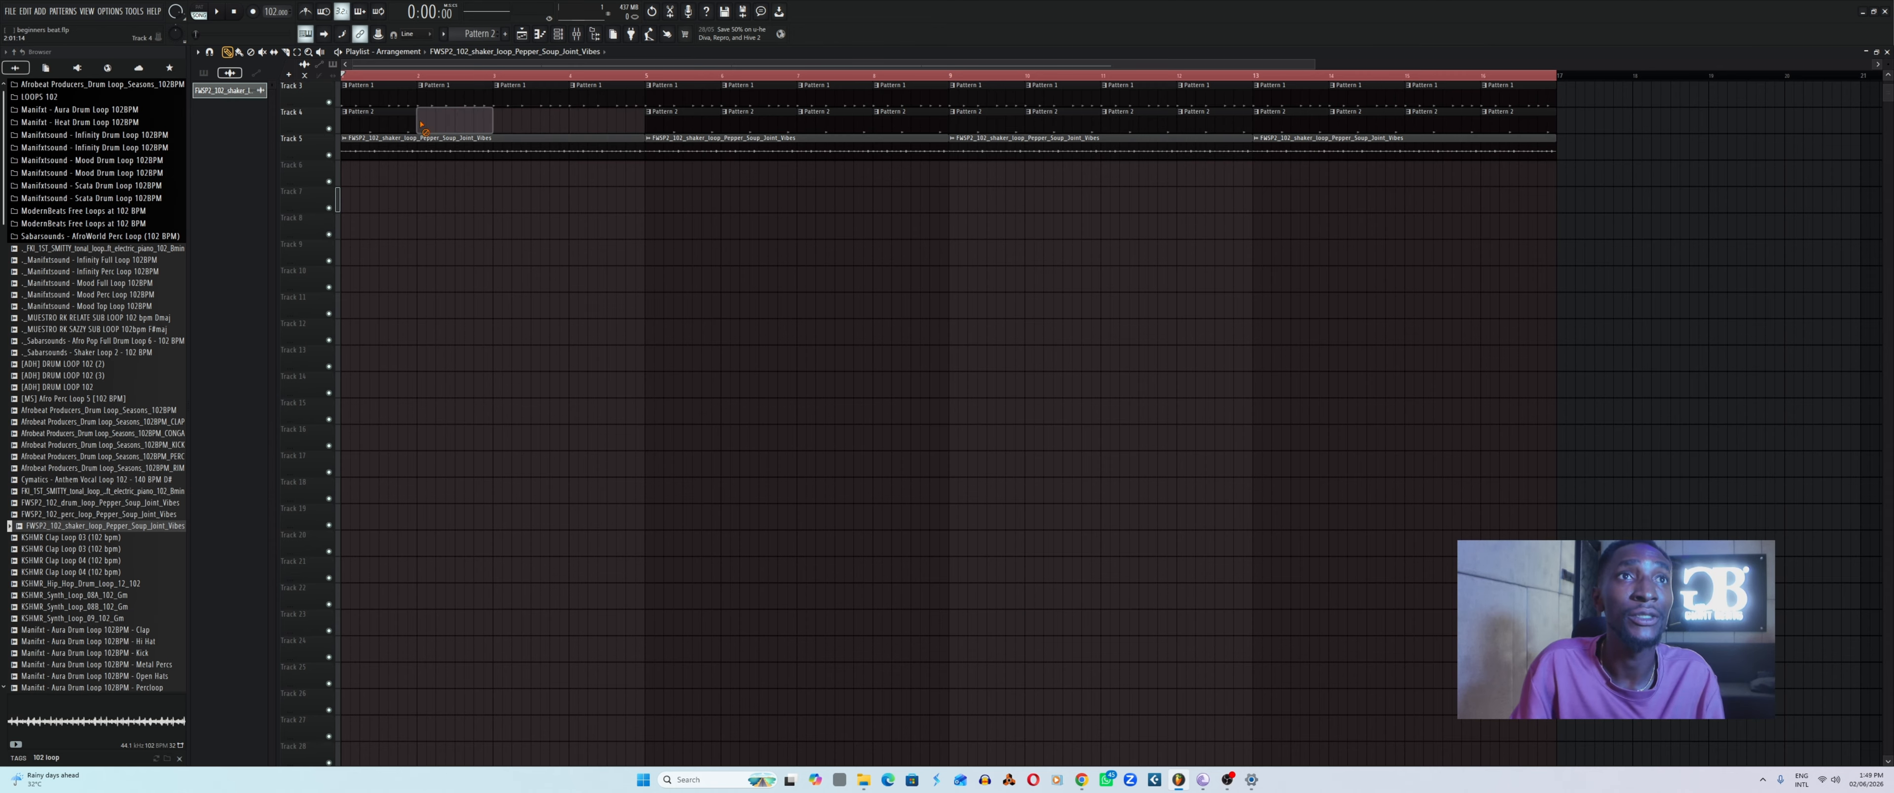
{"action": "right_click", "coordinate": [371, 123]}
{"action": "right_click", "coordinate": [375, 99]}
{"action": "right_click", "coordinate": [453, 100]}
{"action": "right_click", "coordinate": [529, 102]}
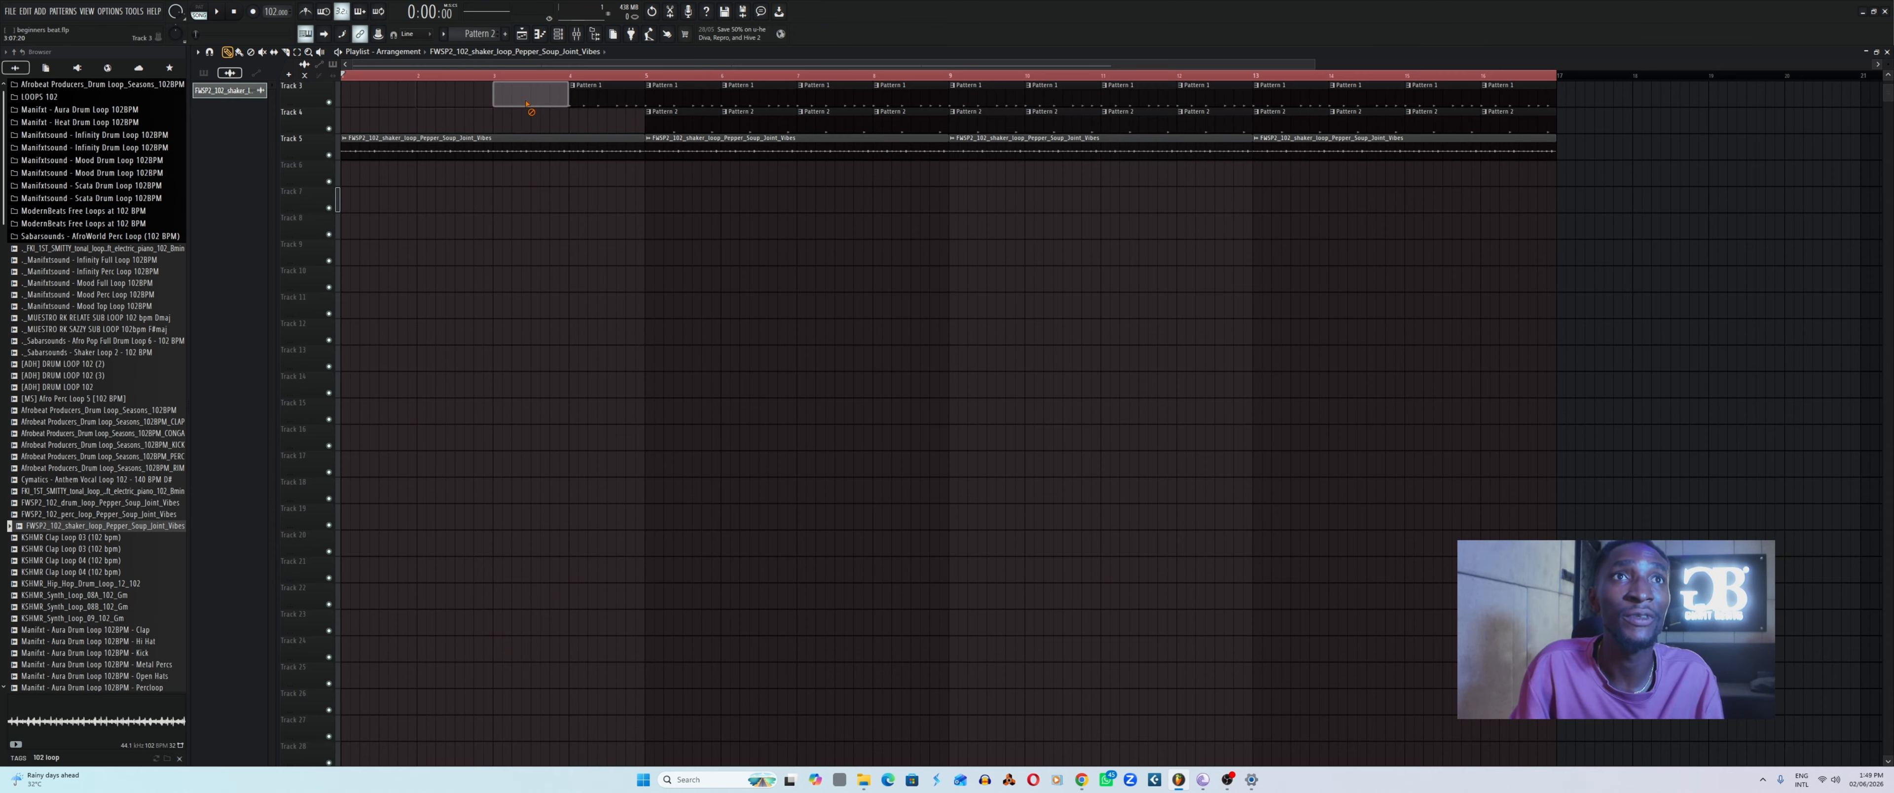
{"action": "right_click", "coordinate": [601, 105]}
{"action": "key", "text": "space"}
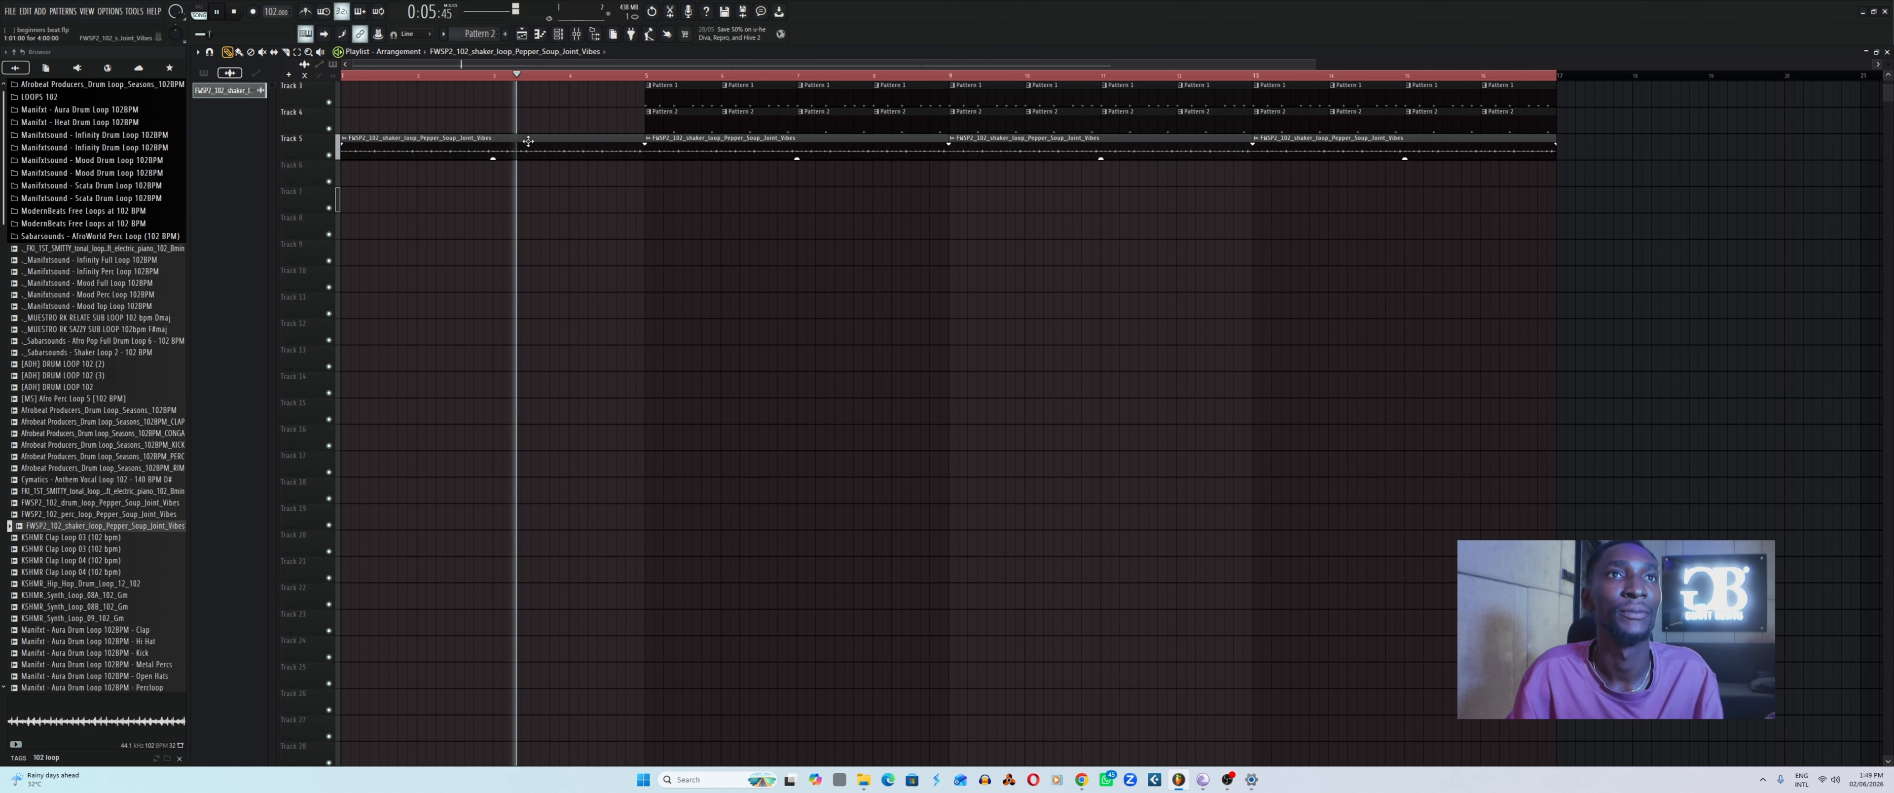
{"action": "key", "text": "space"}
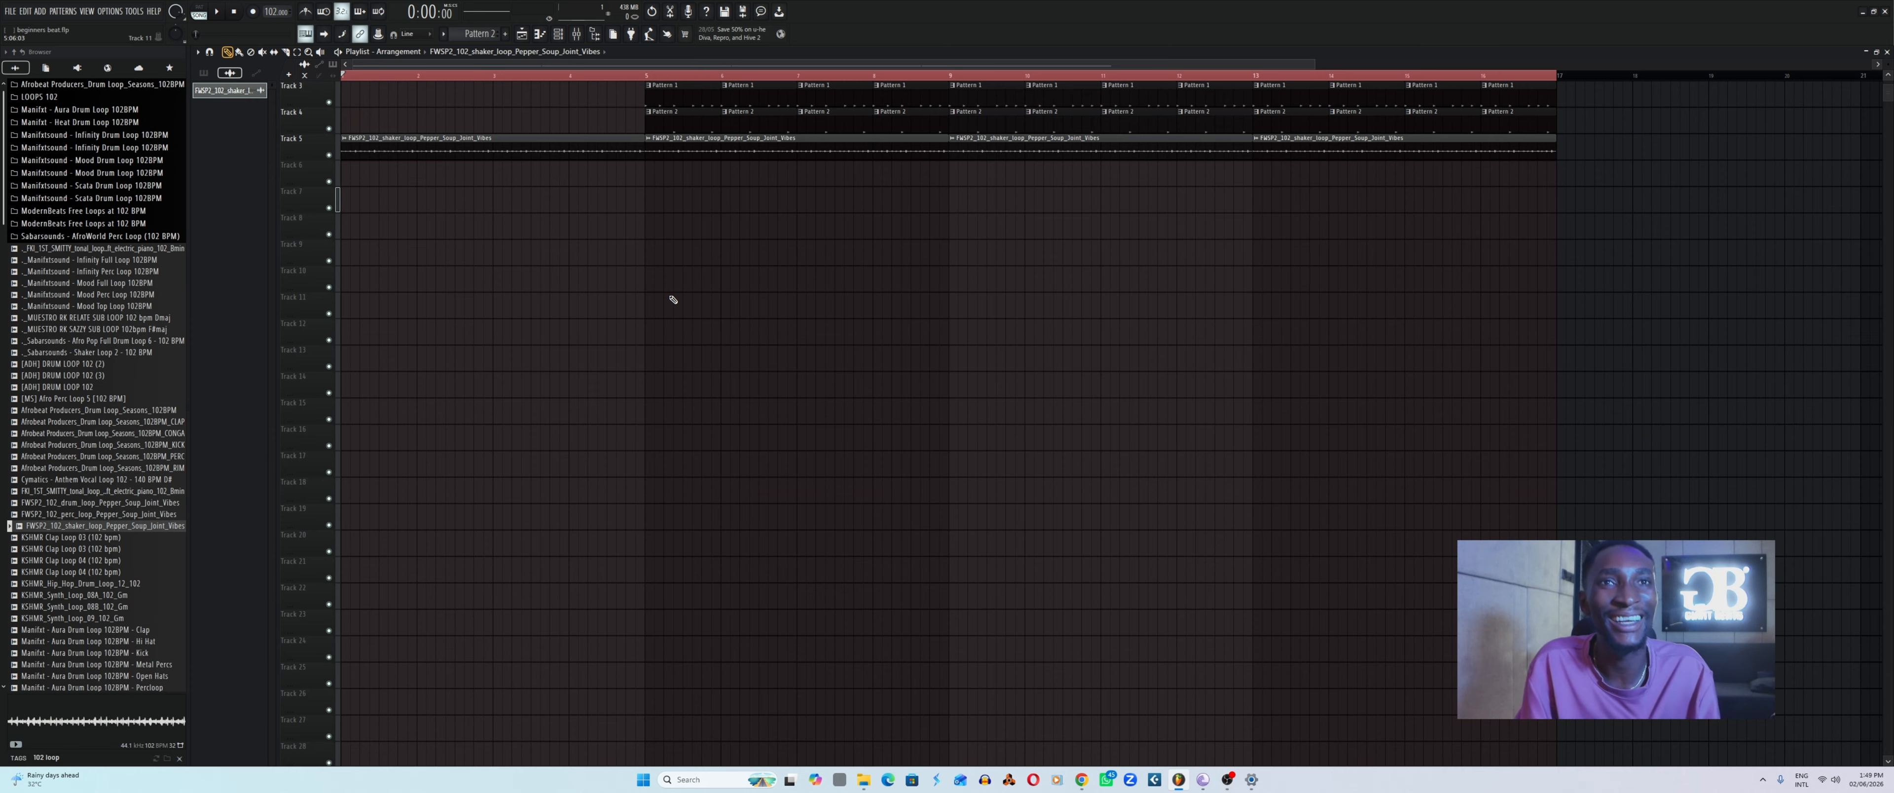
Try placing a copy of the shaker loop at the start of track 3.
{"action": "left_click", "coordinate": [385, 100]}
{"action": "right_click", "coordinate": [405, 99]}
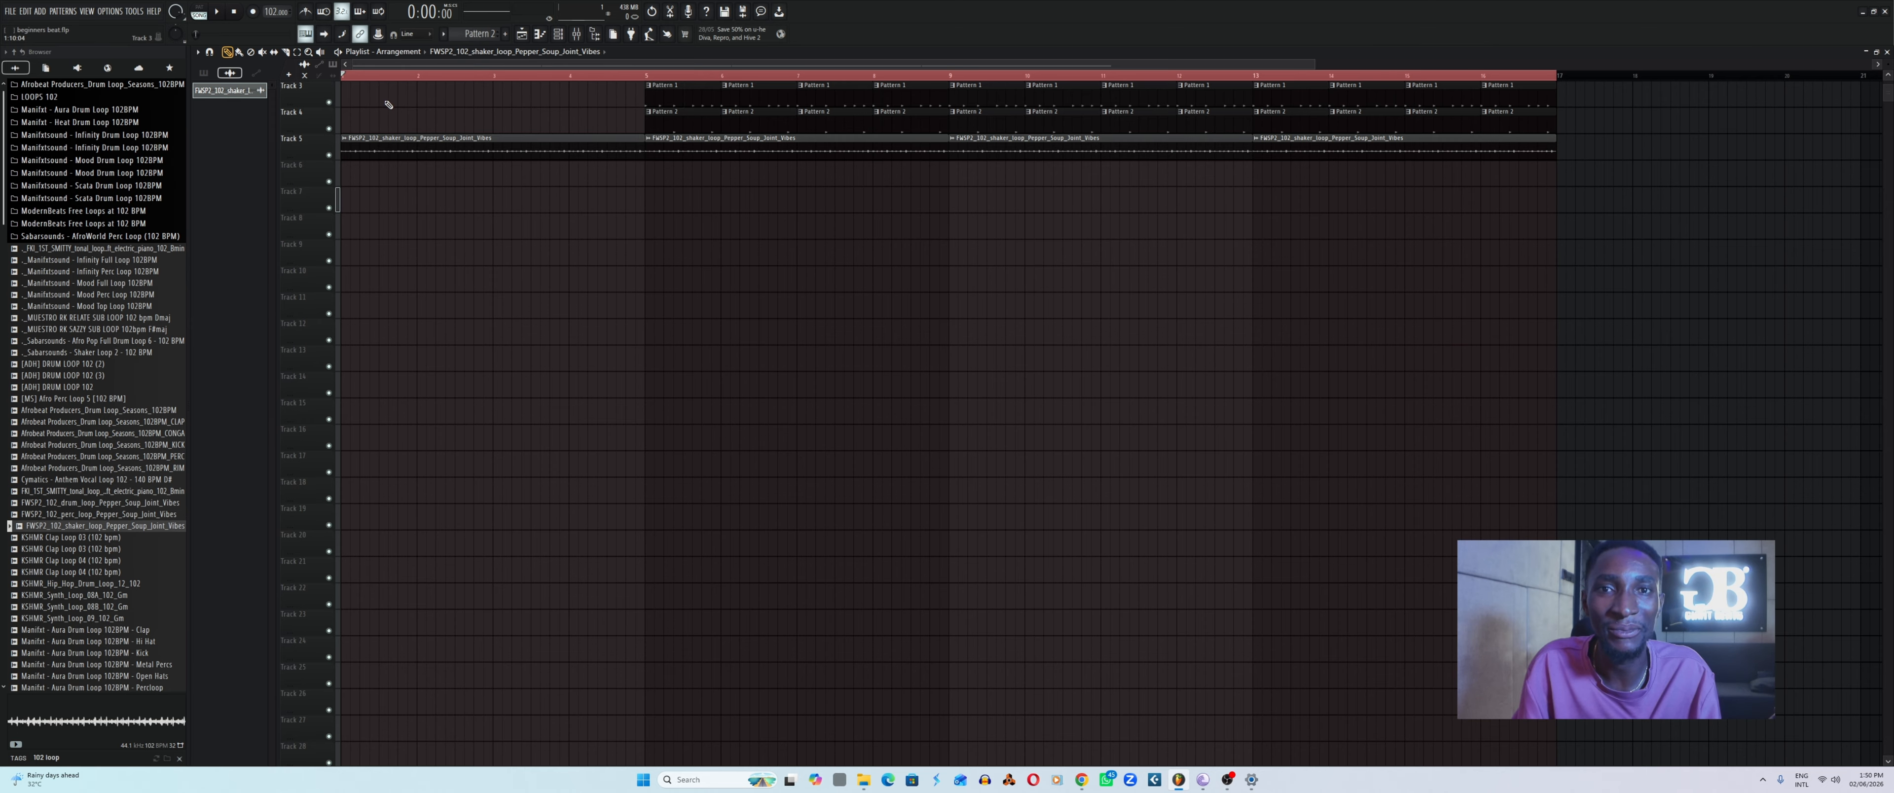
{"action": "left_click", "coordinate": [355, 98]}
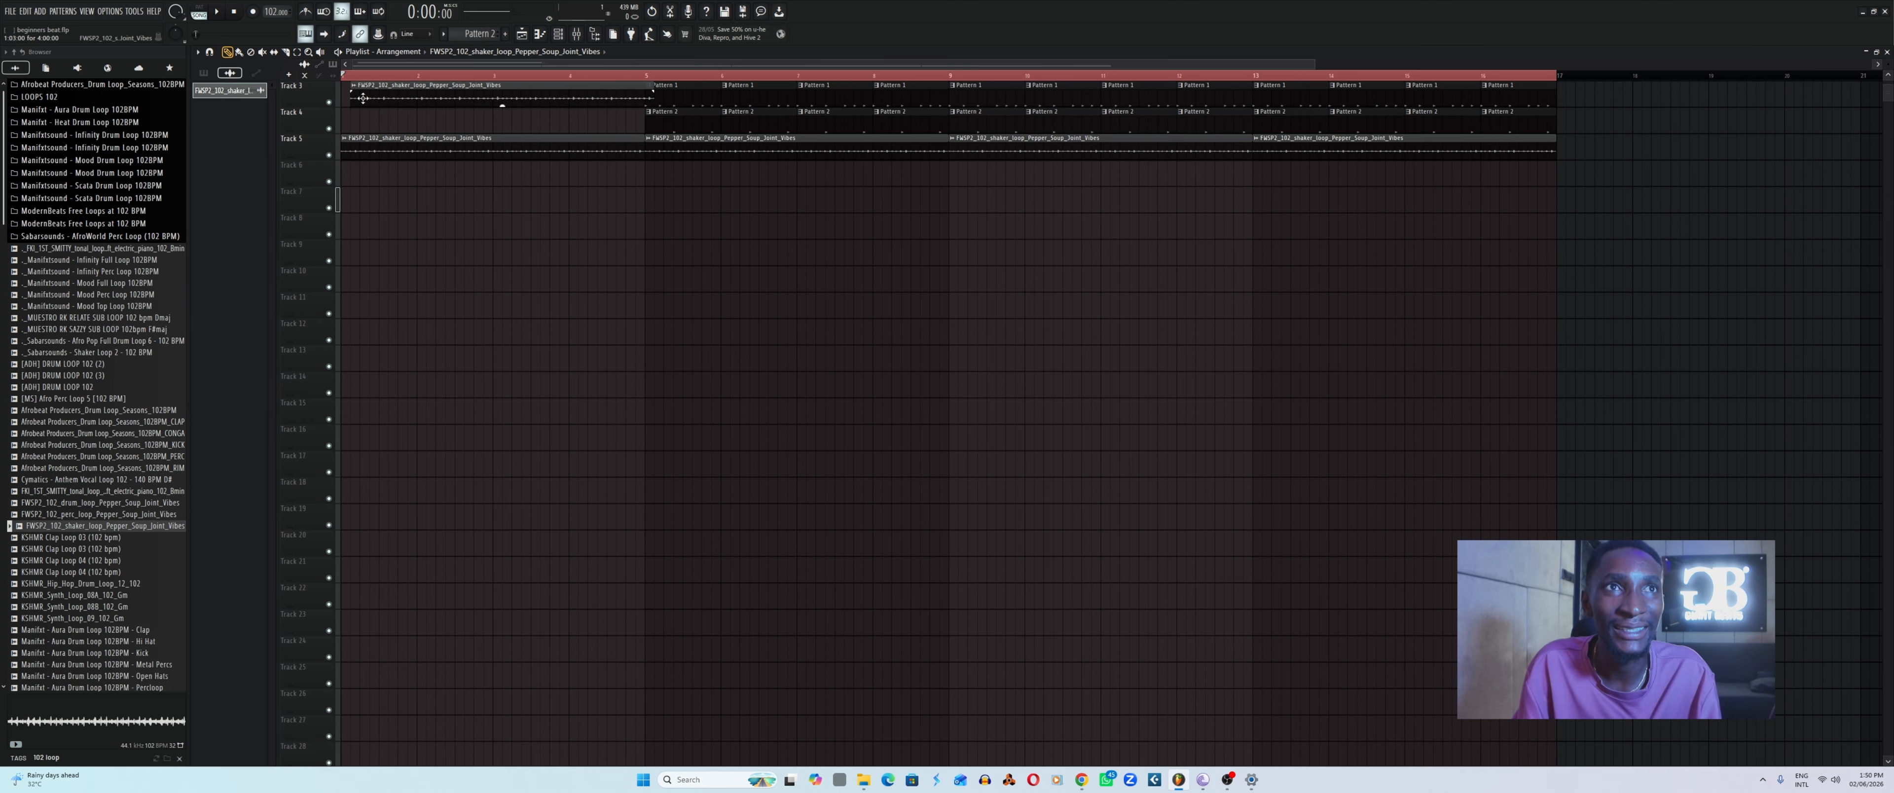
{"action": "right_click", "coordinate": [363, 100]}
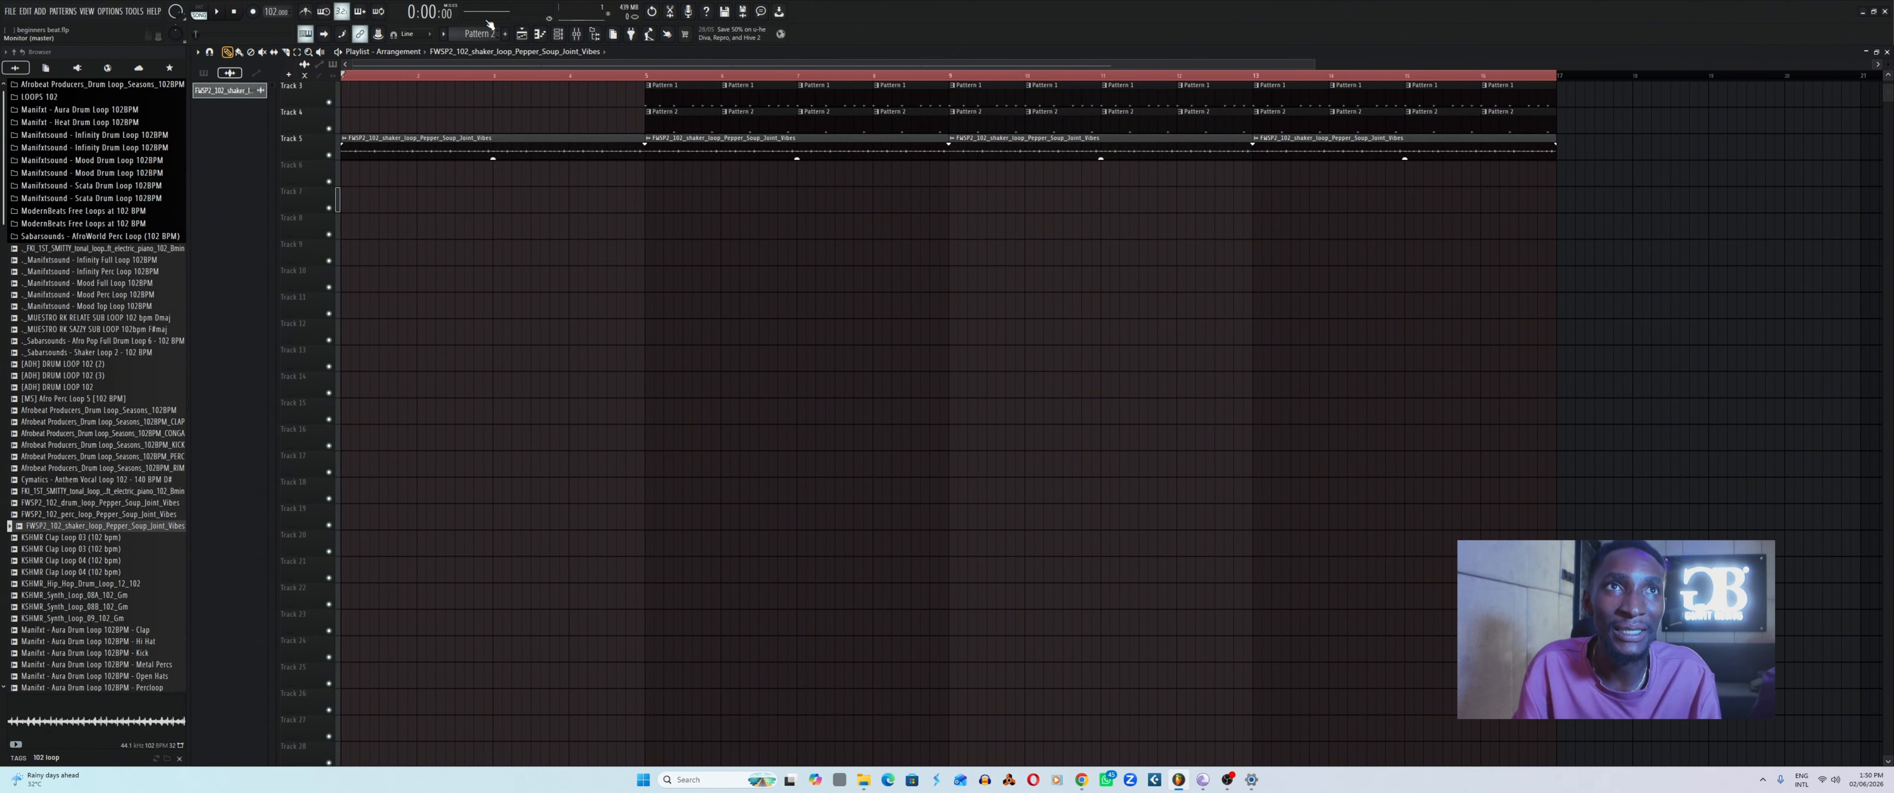
Try switching the clip source between the patterns and the shaker loop by placing and removing test clips on the empty tracks.
{"action": "left_click", "coordinate": [478, 35]}
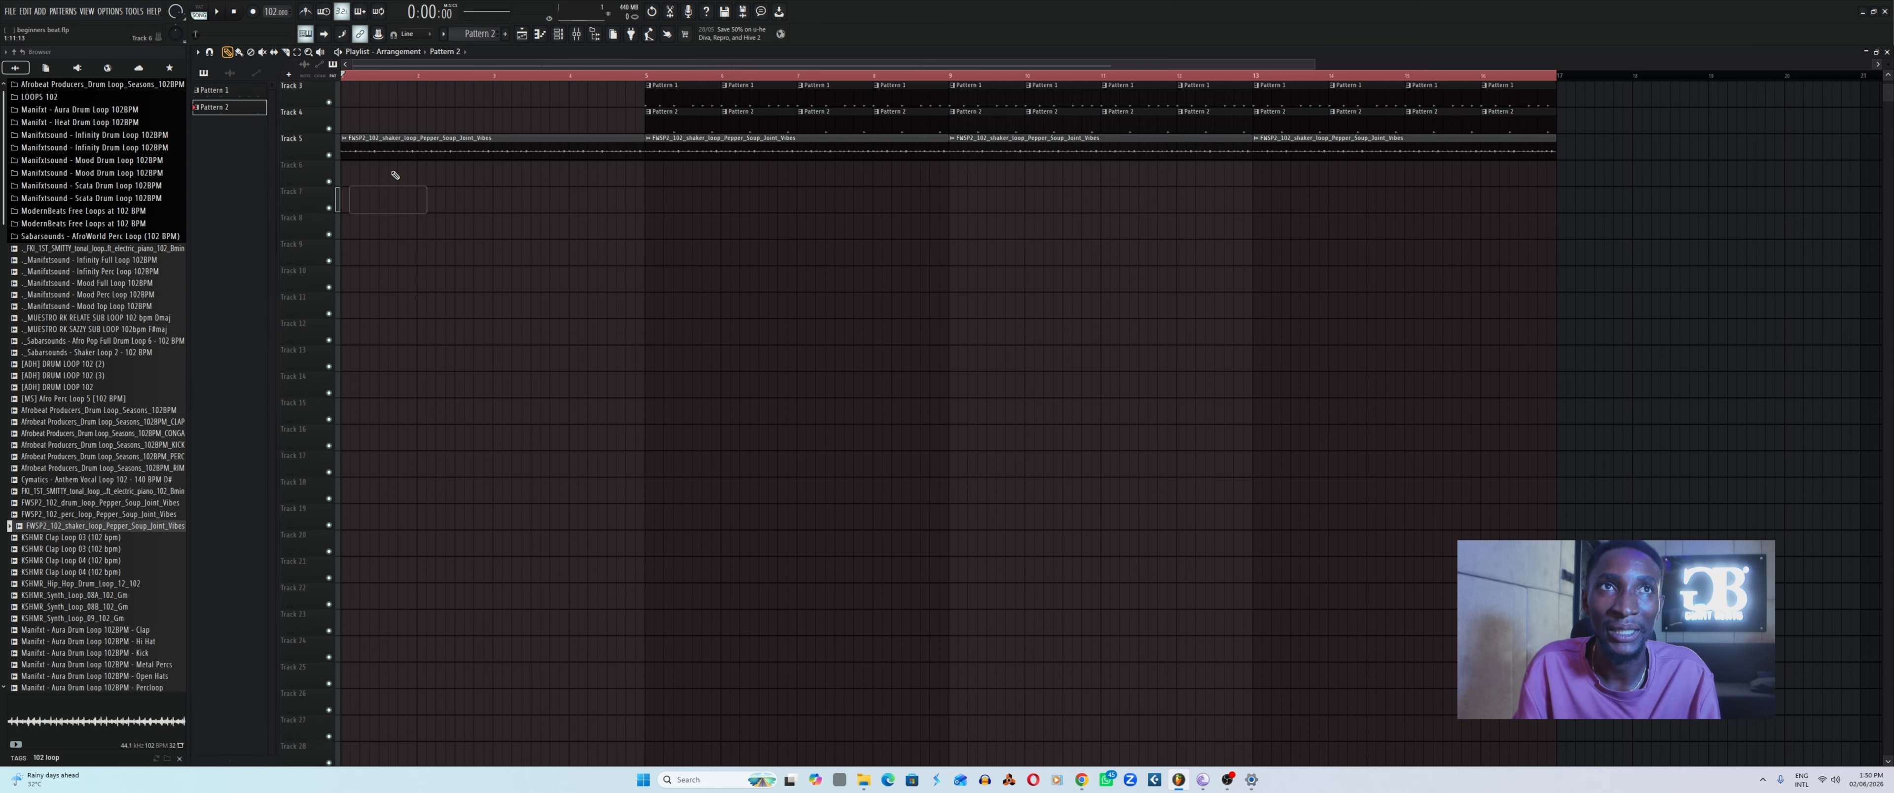
{"action": "scroll", "coordinate": [479, 35], "scroll_direction": "up", "scroll_amount": 1}
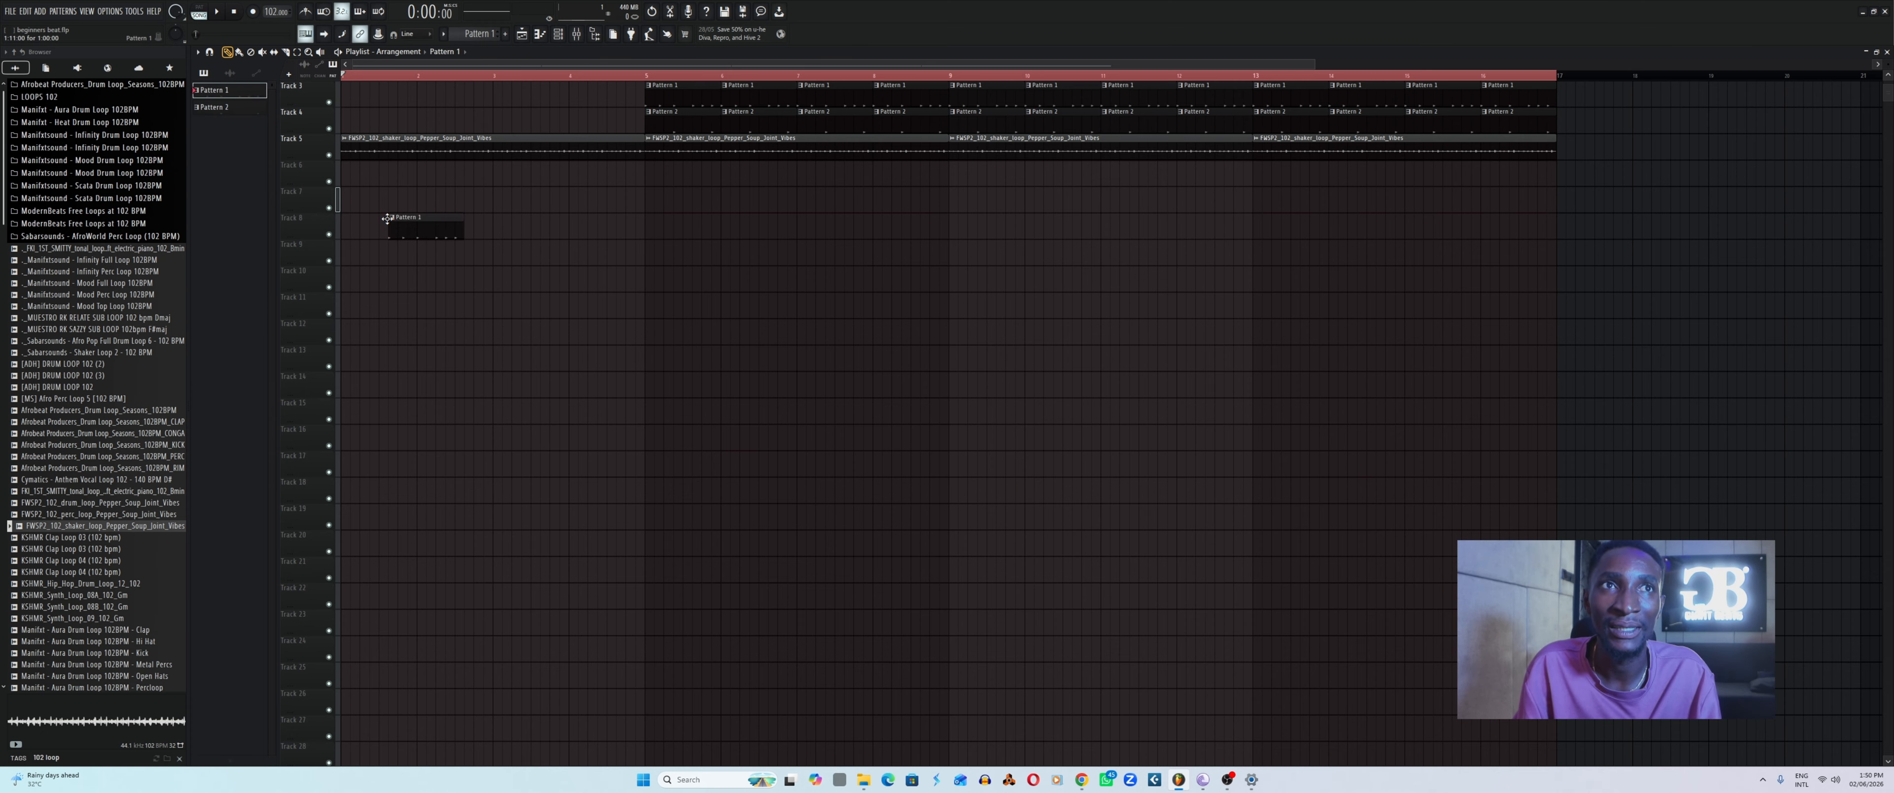
{"action": "left_click", "coordinate": [450, 148]}
{"action": "left_click", "coordinate": [388, 219]}
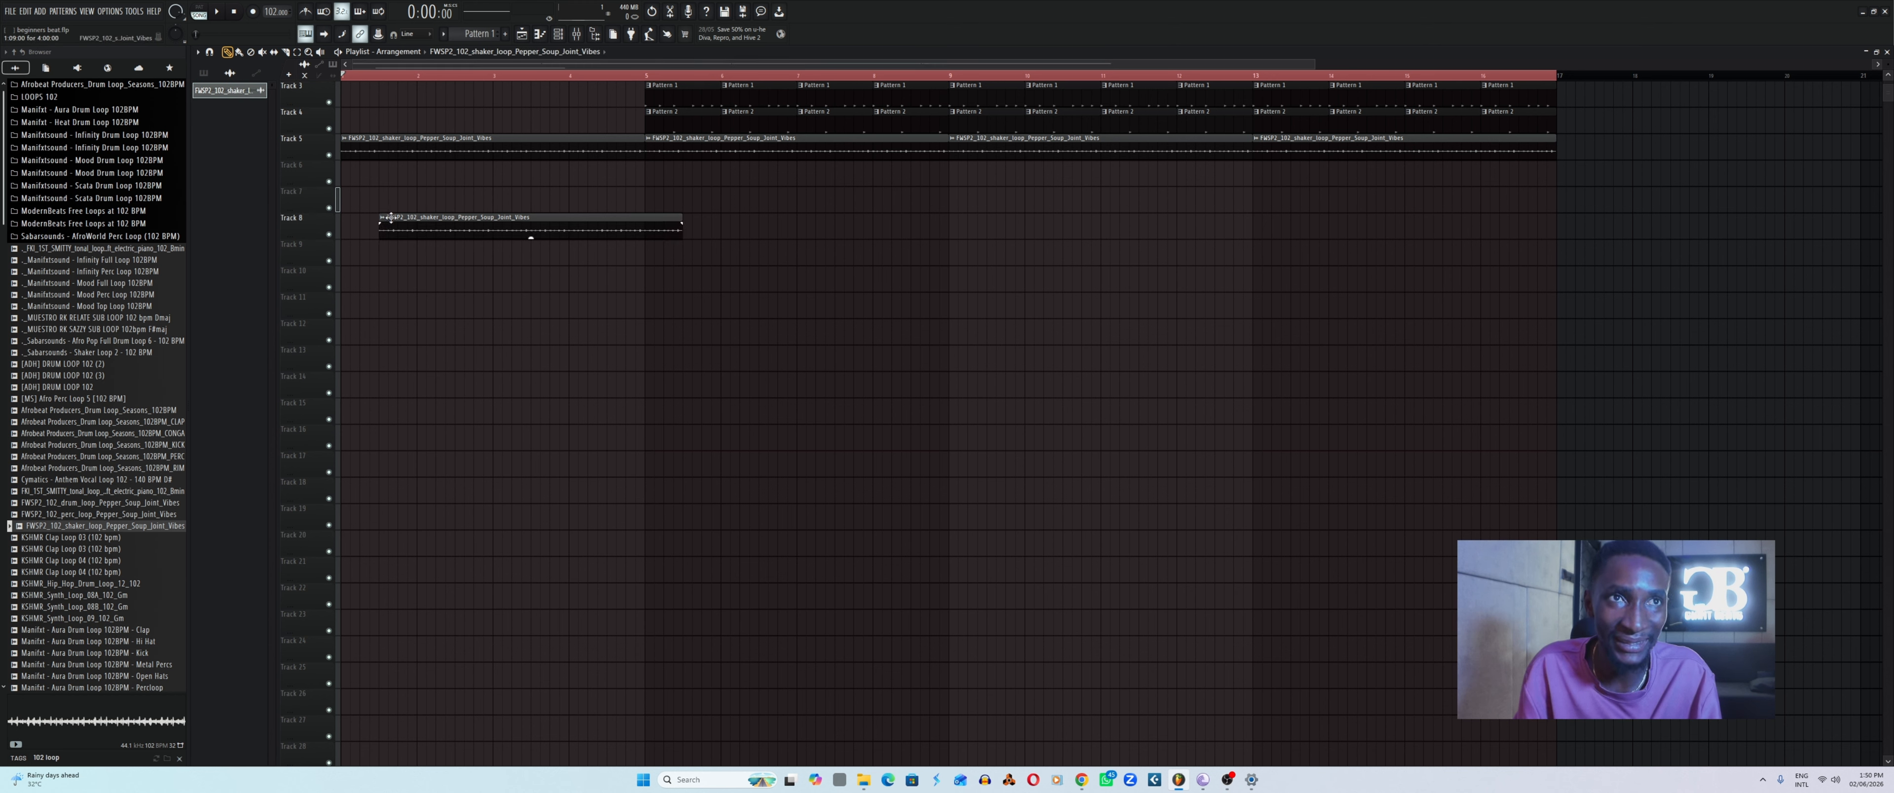
{"action": "right_click", "coordinate": [391, 218]}
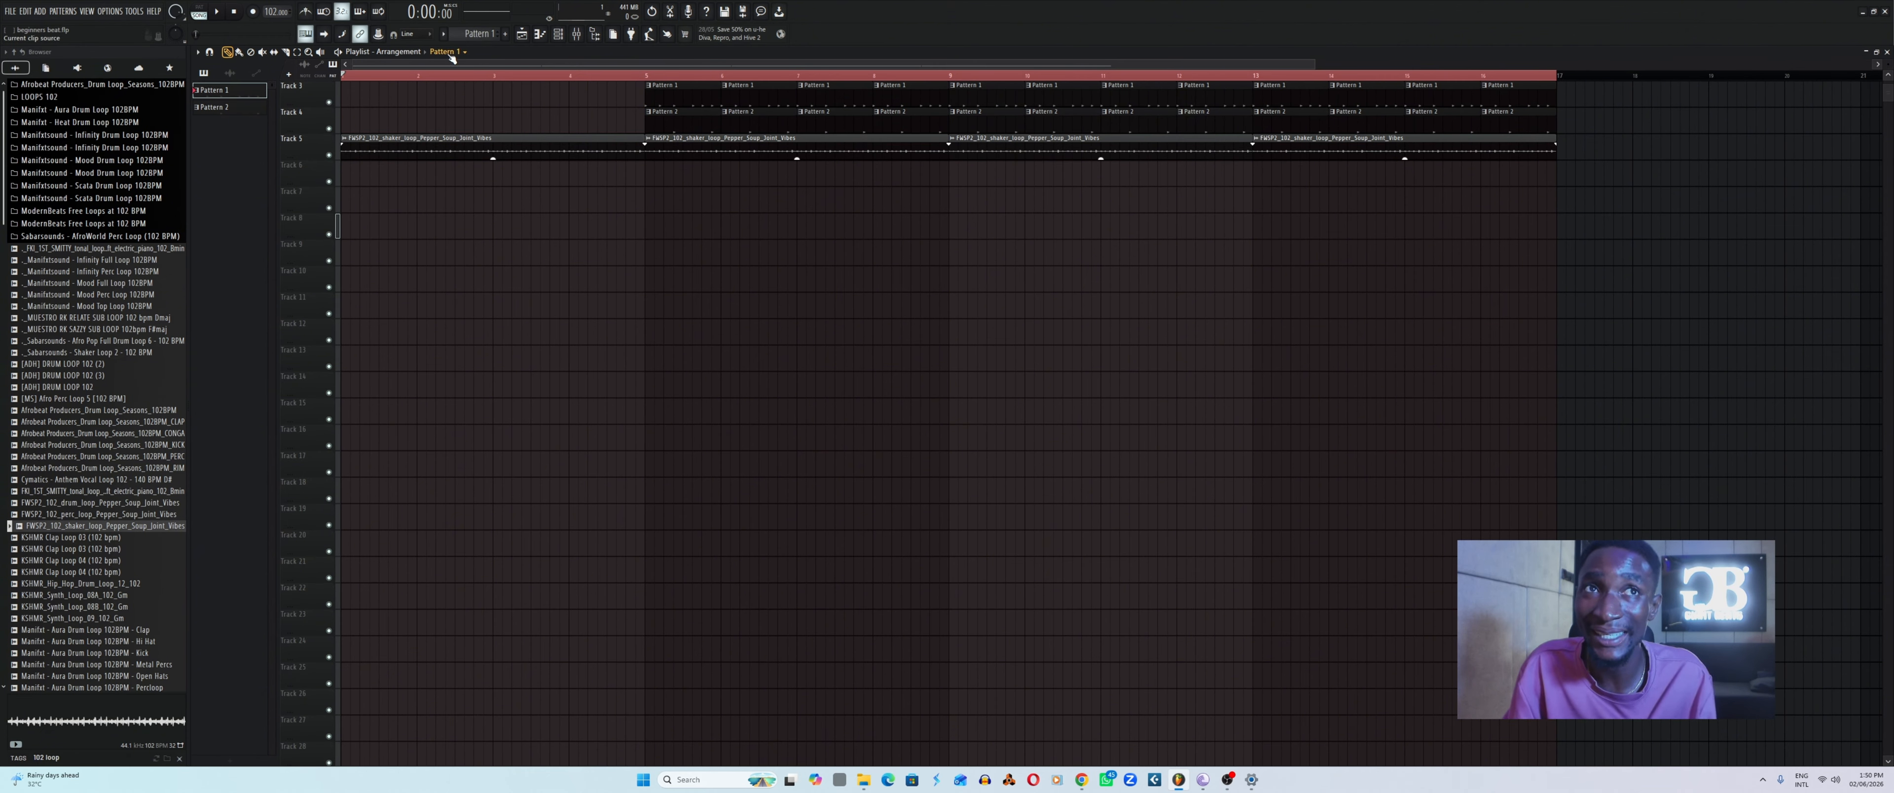
{"action": "left_click", "coordinate": [683, 124]}
{"action": "left_click", "coordinate": [695, 151]}
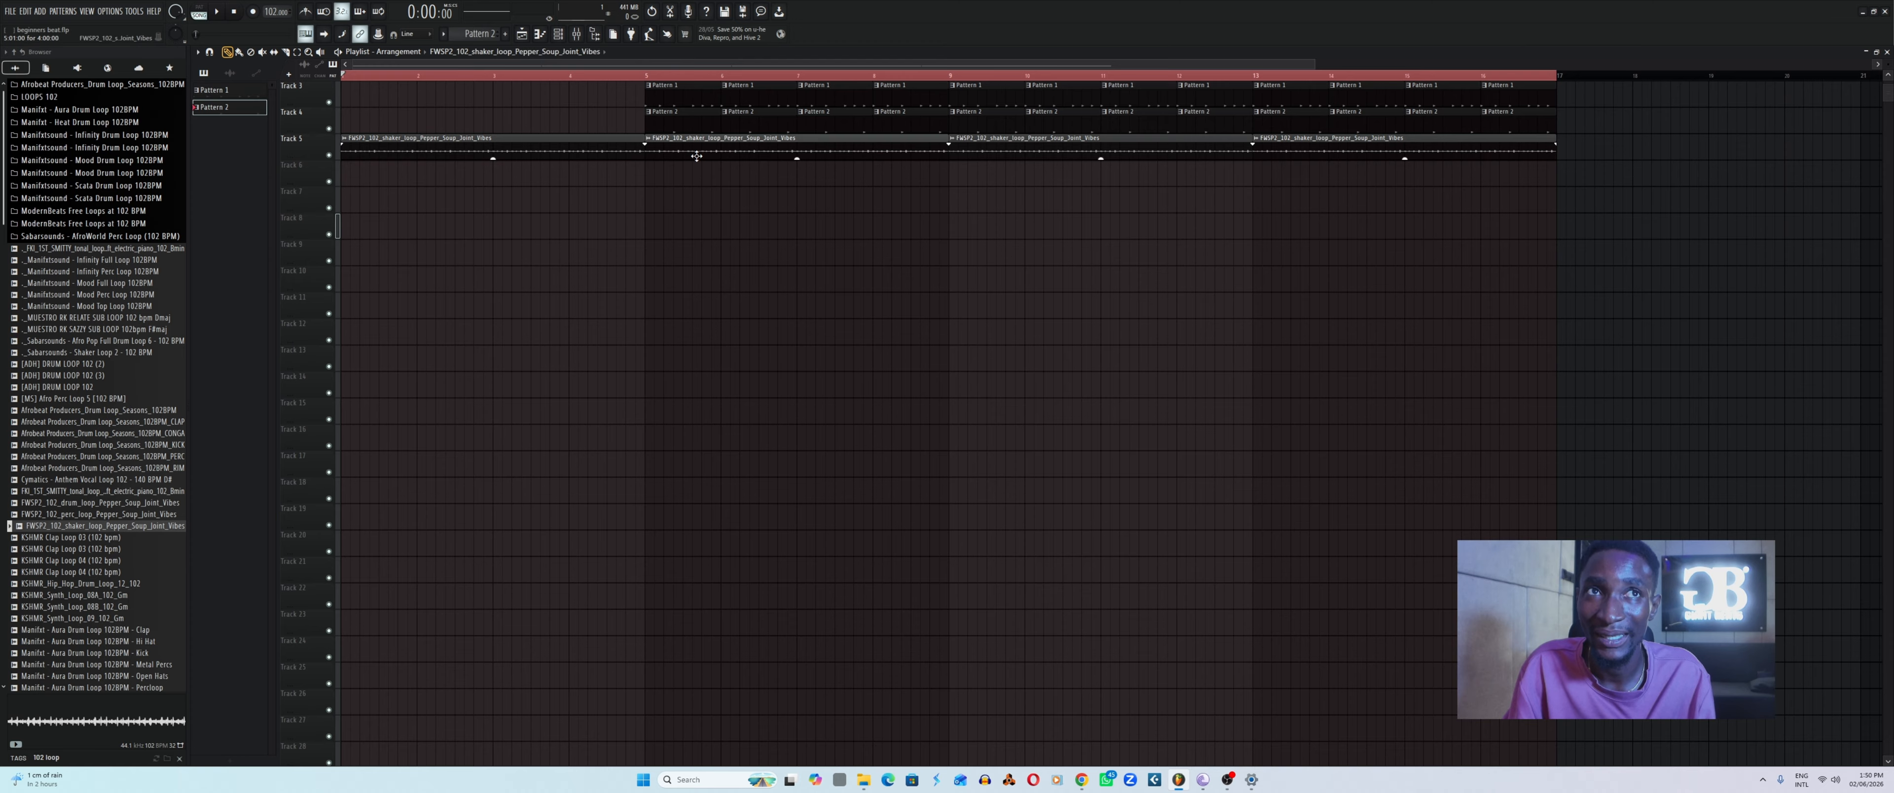
{"action": "left_click", "coordinate": [542, 208]}
{"action": "right_click", "coordinate": [614, 205]}
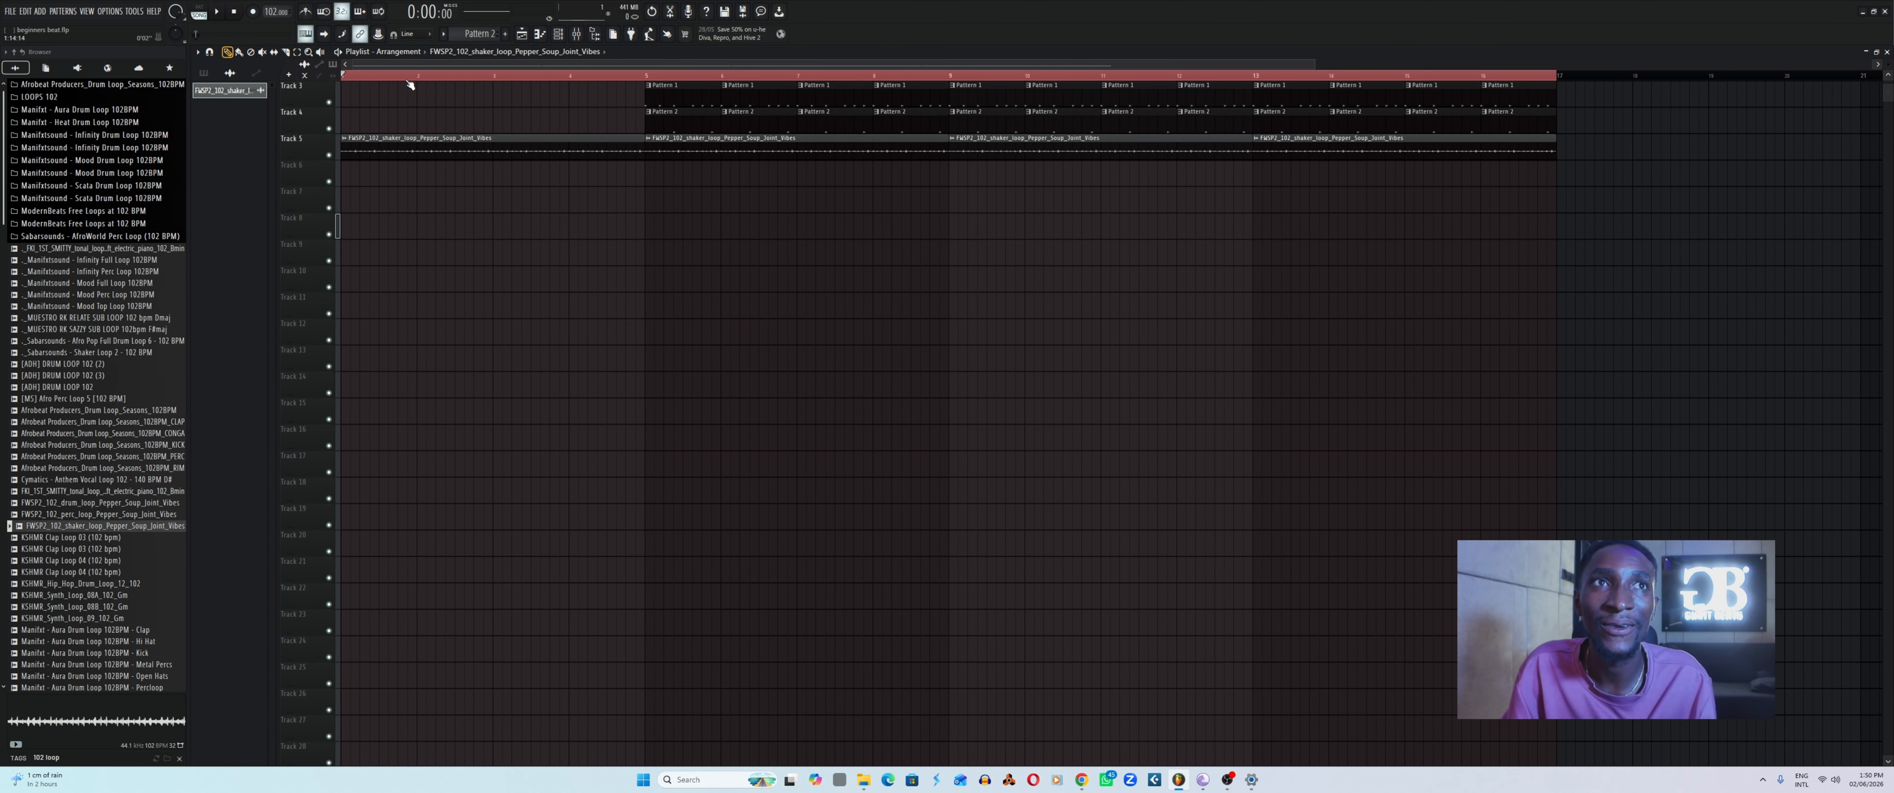
Play the arrangement, delete the shaker clip in bars 5 to 8 of track 5, and save the project.
{"action": "key", "text": "space"}
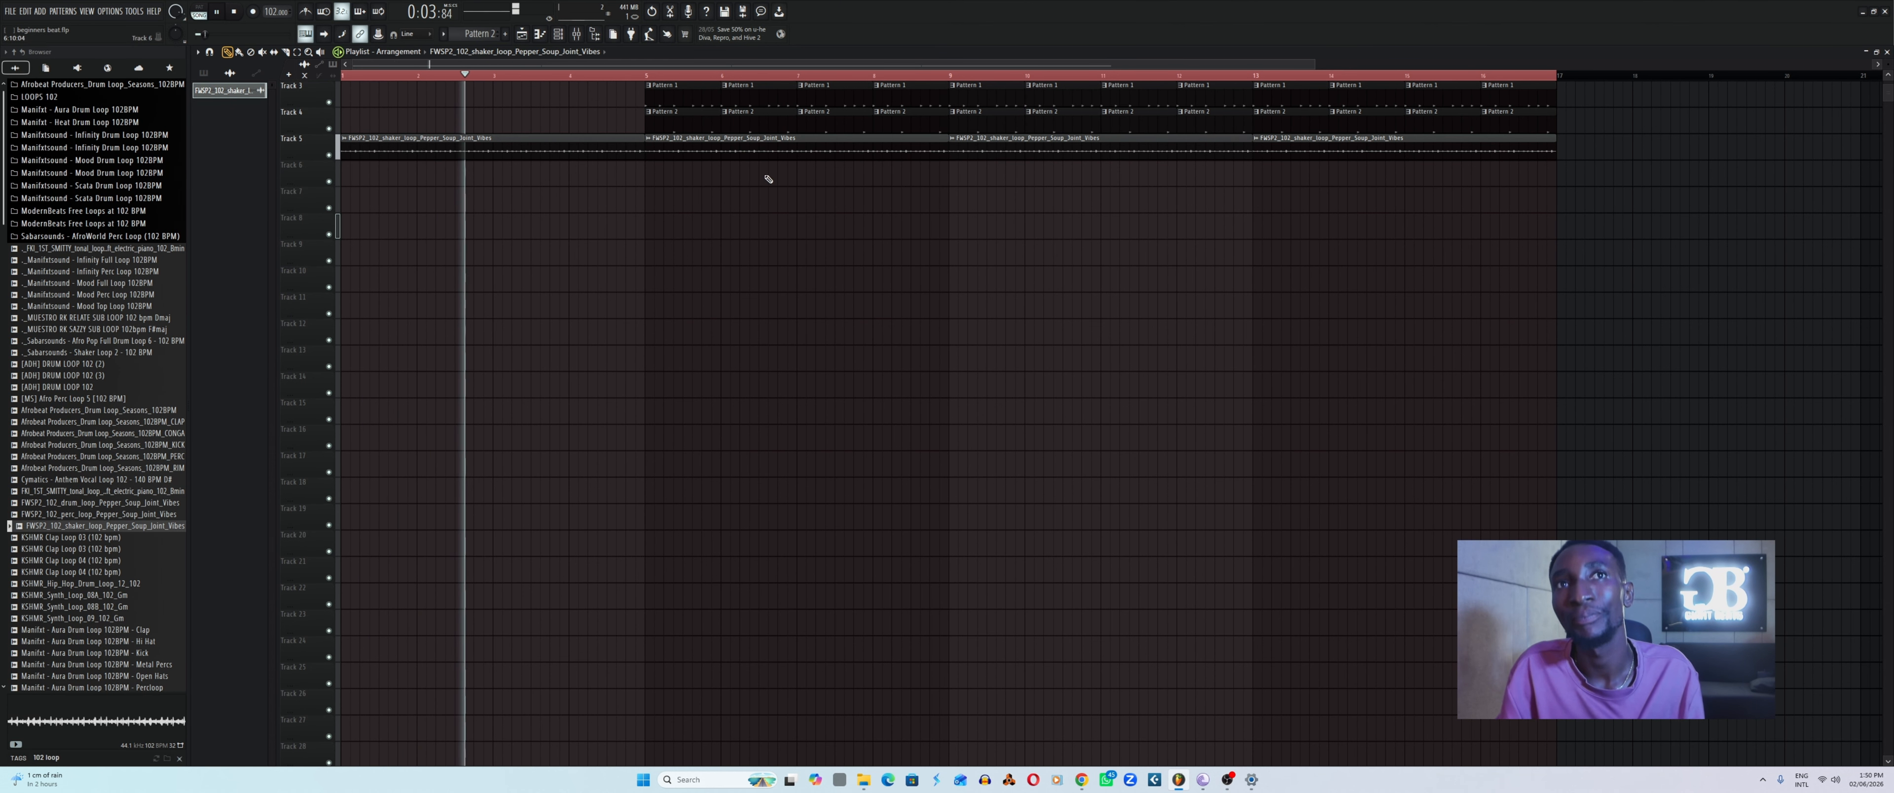
{"action": "right_click", "coordinate": [867, 149]}
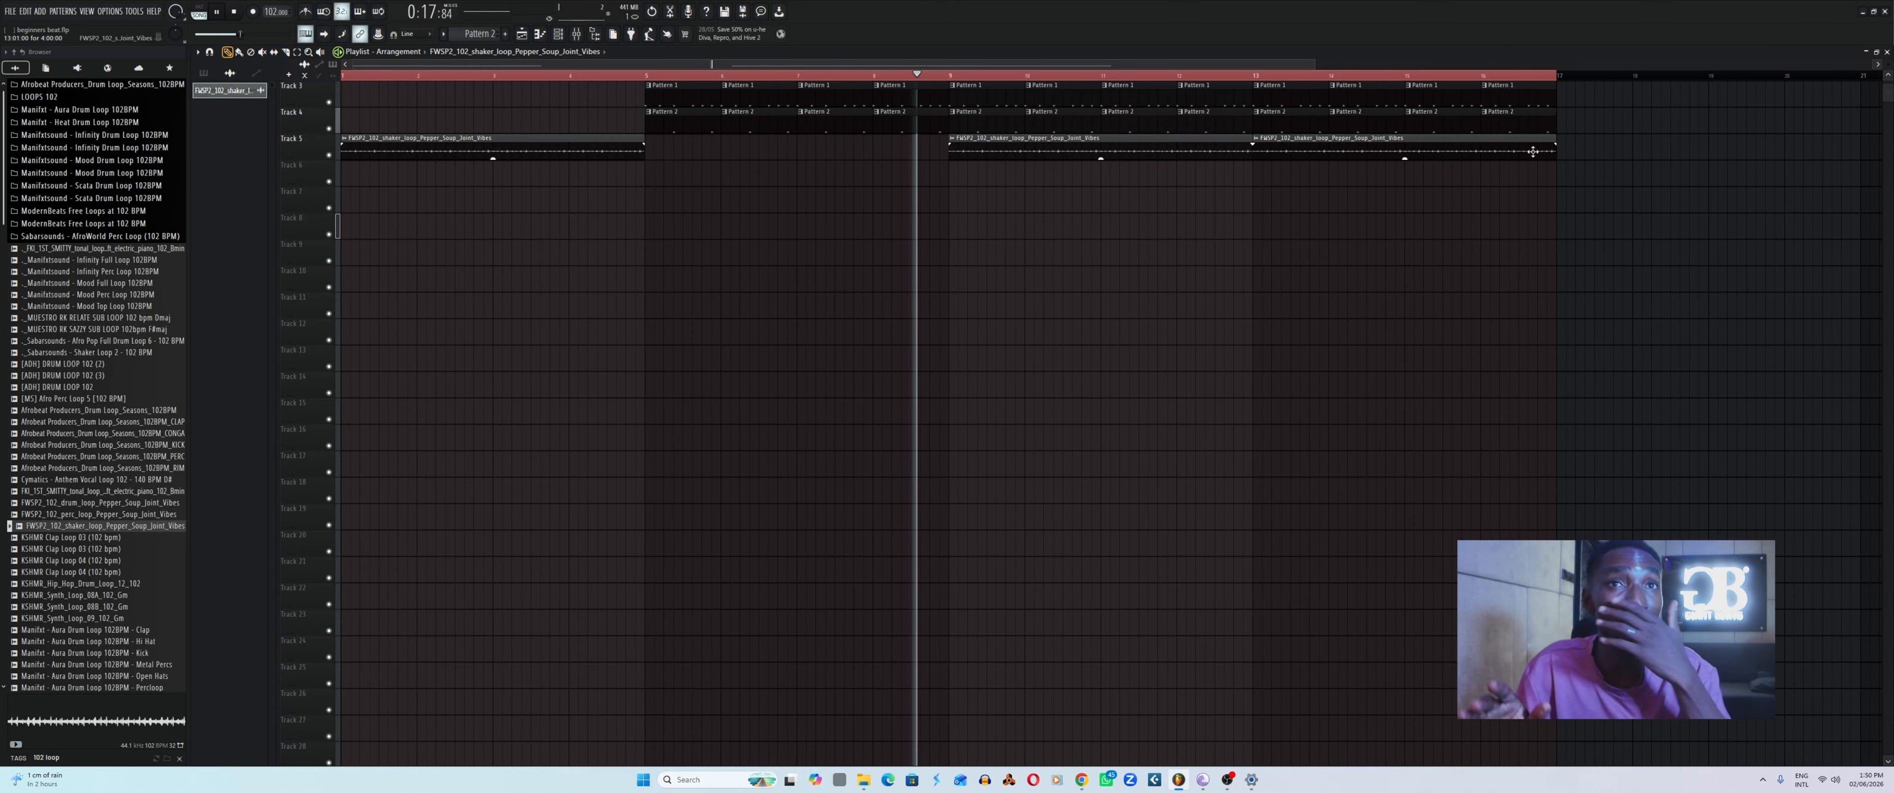
{"action": "key", "text": "ctrl+s"}
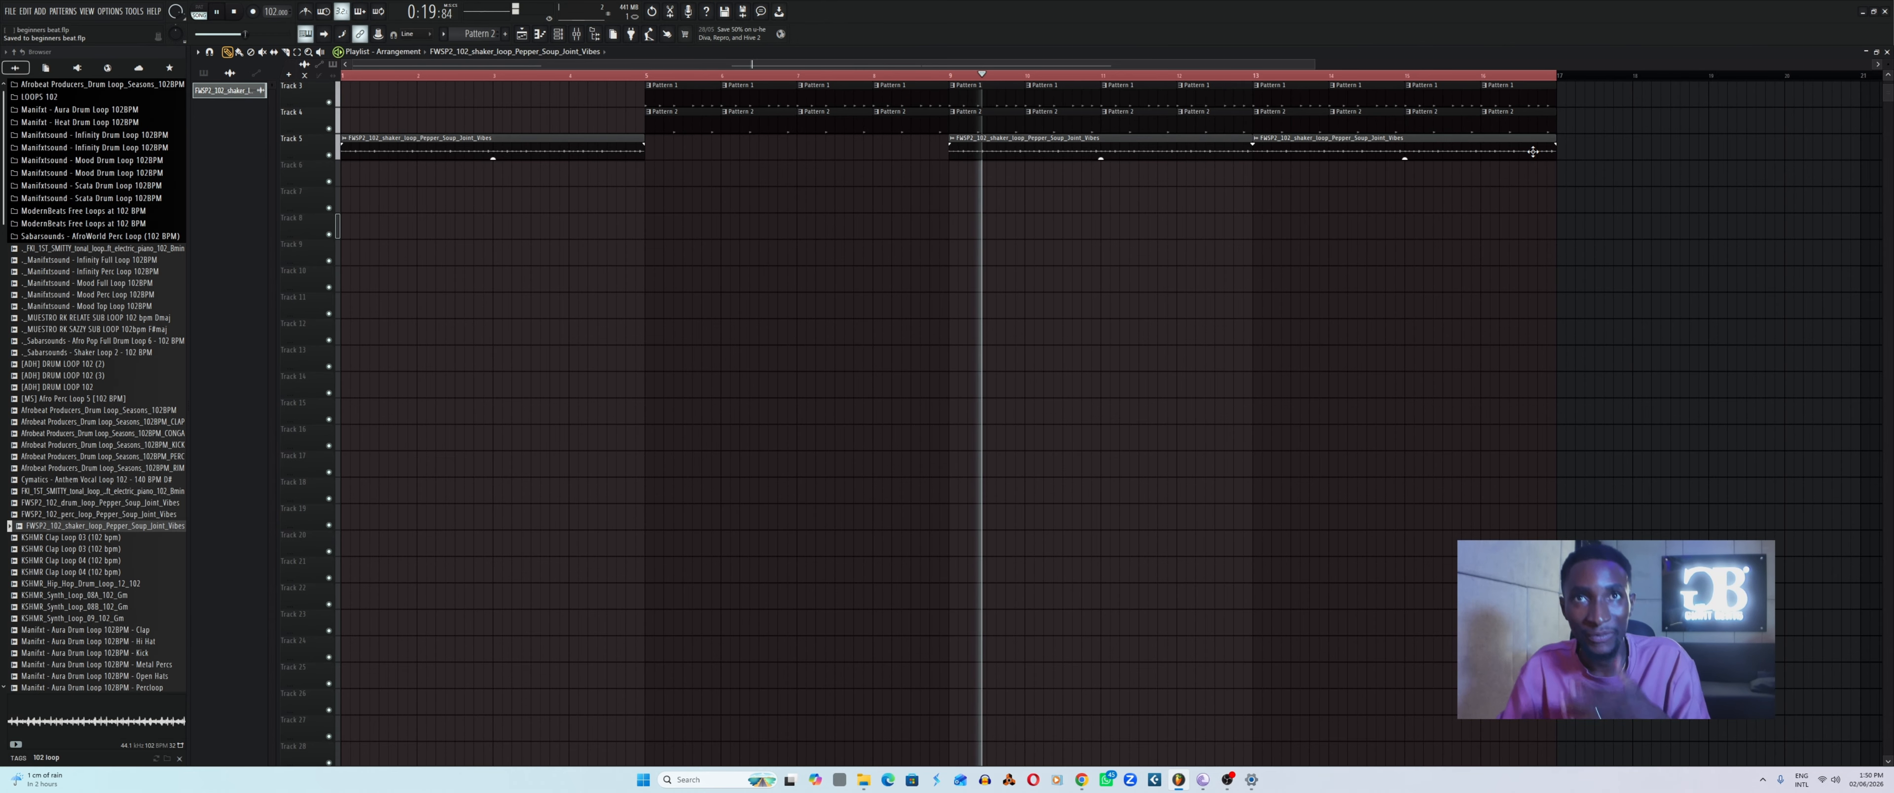
{"action": "key", "text": "space"}
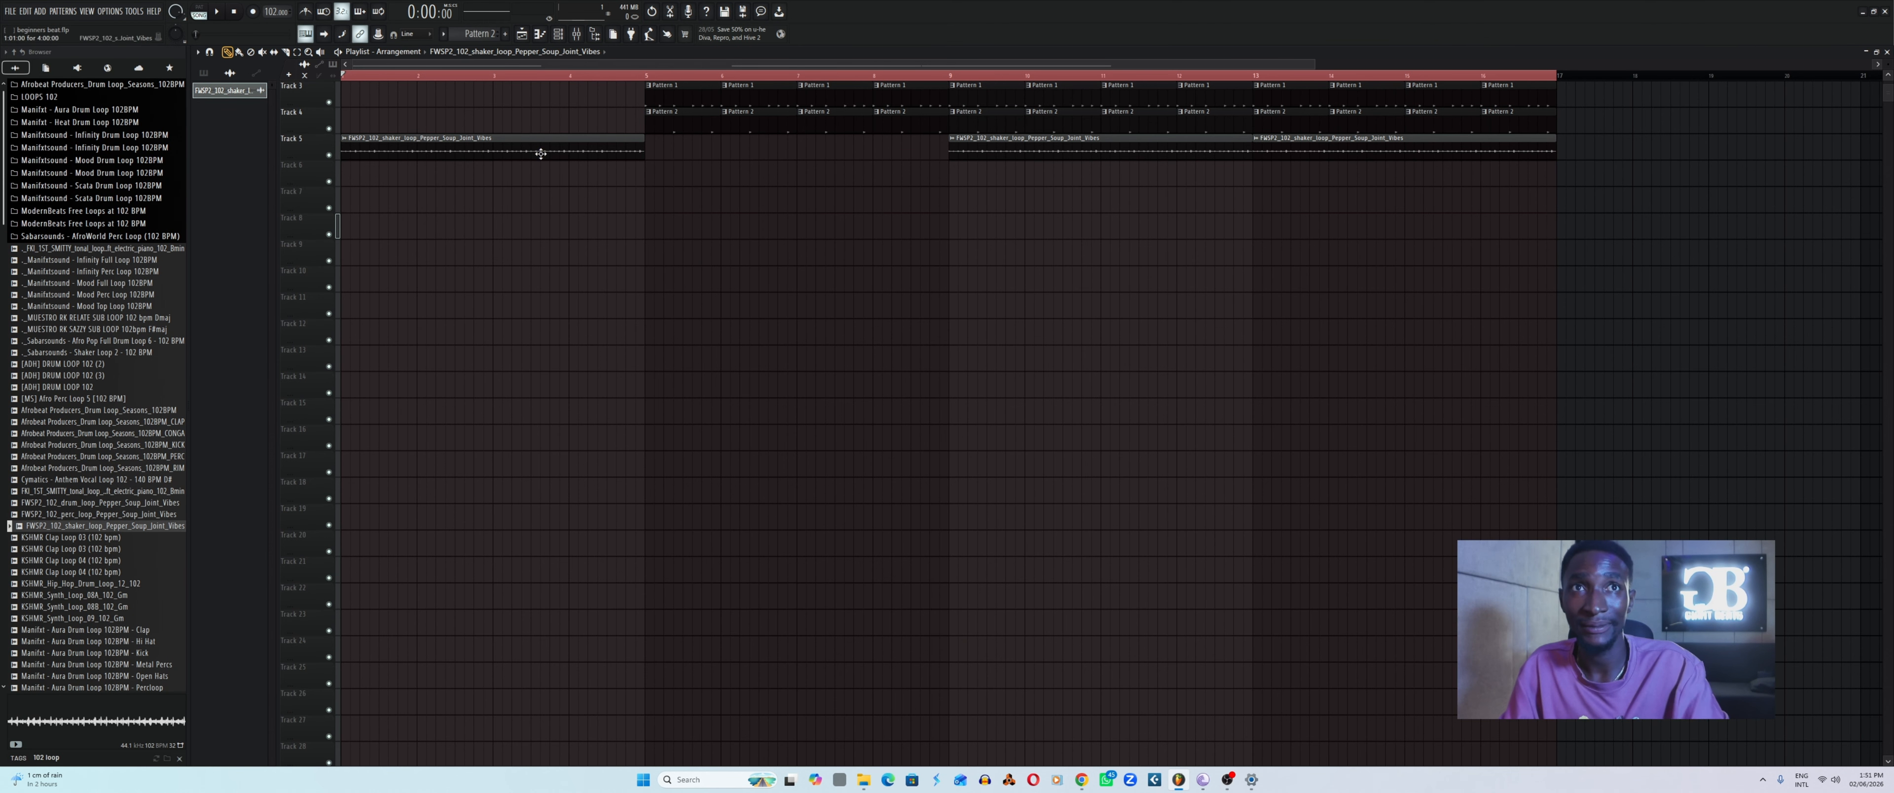
Try moving every clip from bar 5 onward four bars later and adding a shaker loop copy in bars 5 to 8 of track 5.
{"action": "left_click", "coordinate": [297, 51]}
{"action": "mouse_move", "coordinate": [1594, 288]}
{"action": "left_mouse_down"}
{"action": "mouse_move", "coordinate": [820, 76]}
{"action": "mouse_move", "coordinate": [680, 81]}
{"action": "left_mouse_up"}
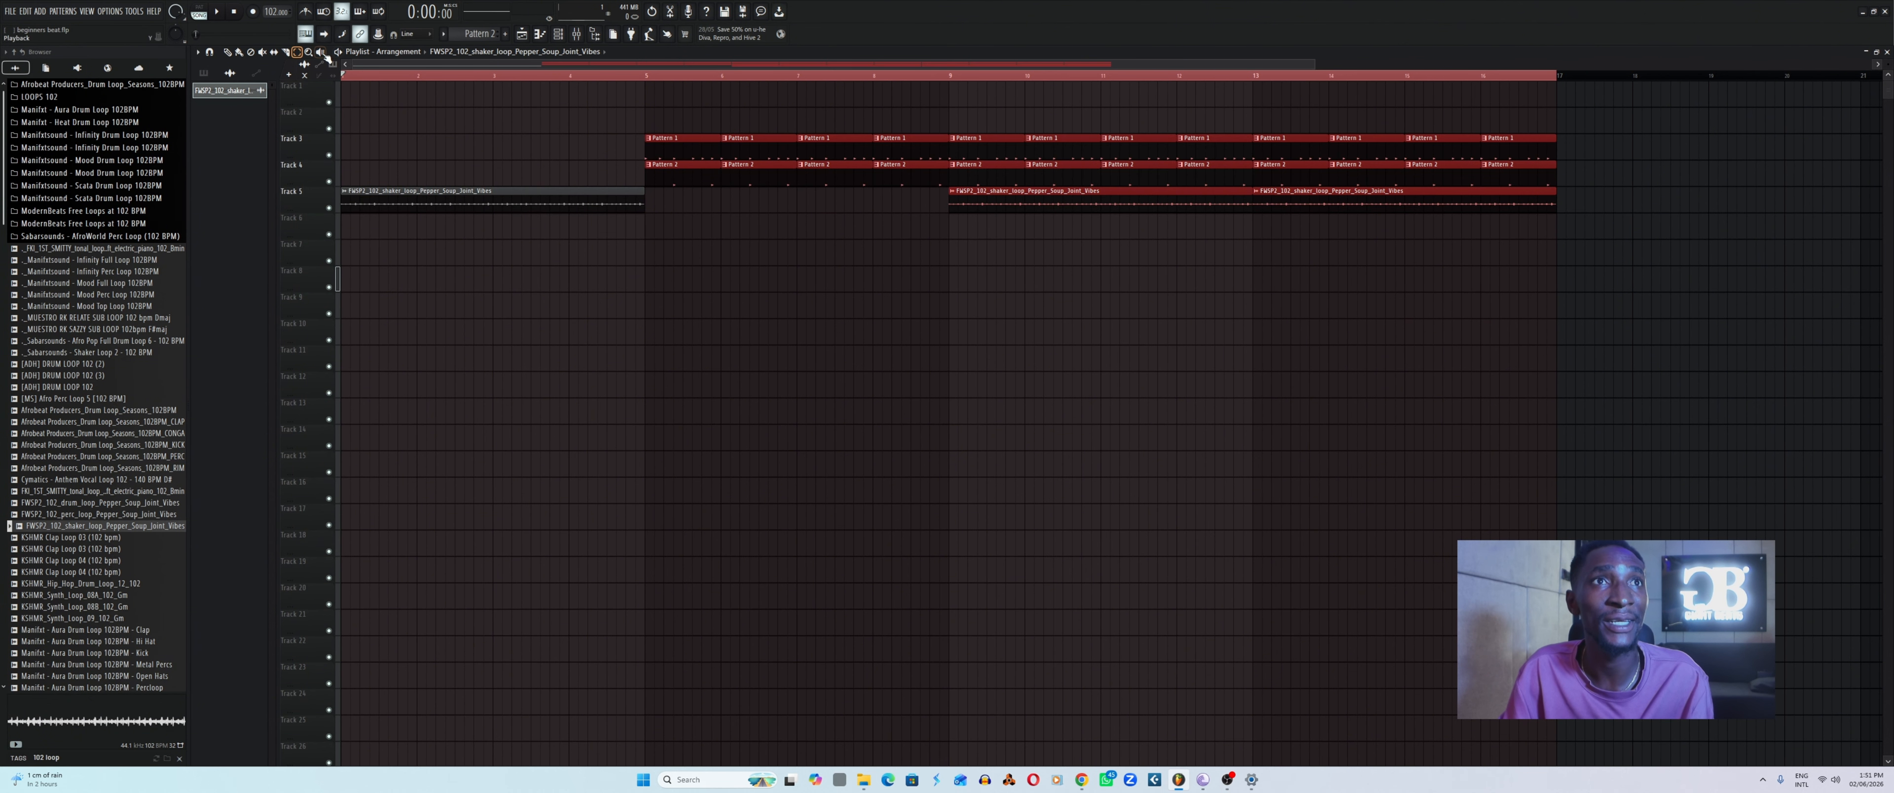
{"action": "left_click", "coordinate": [228, 52]}
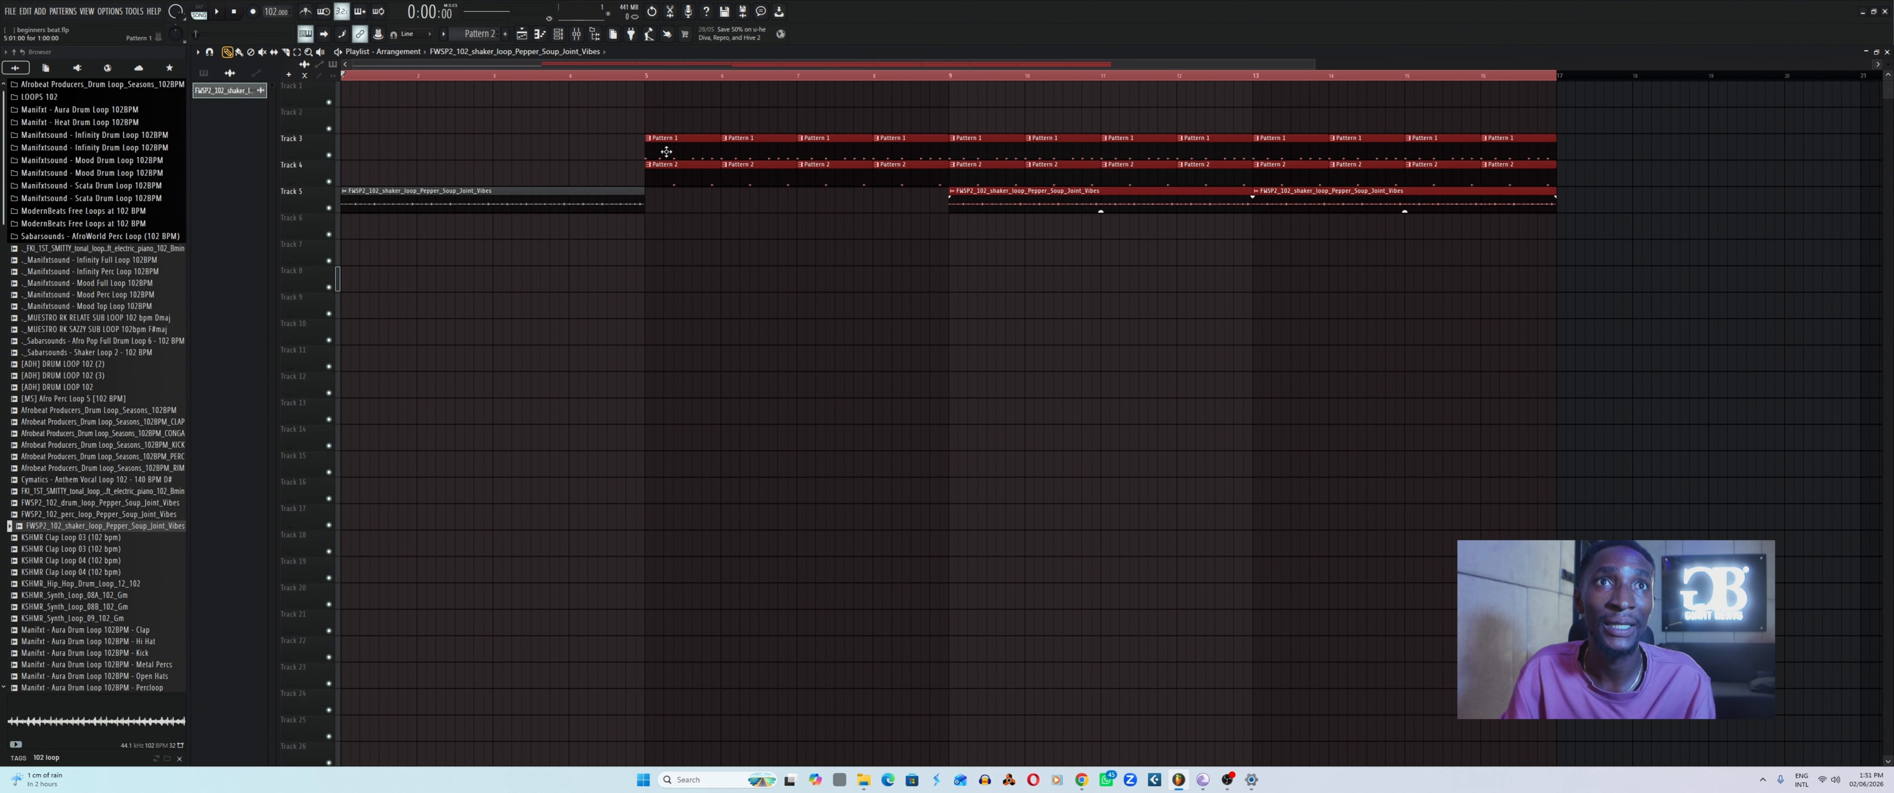
{"action": "left_click_drag", "start_coordinate": [655, 147], "coordinate": [959, 151]}
{"action": "left_click", "coordinate": [681, 256]}
{"action": "left_click", "coordinate": [562, 196]}
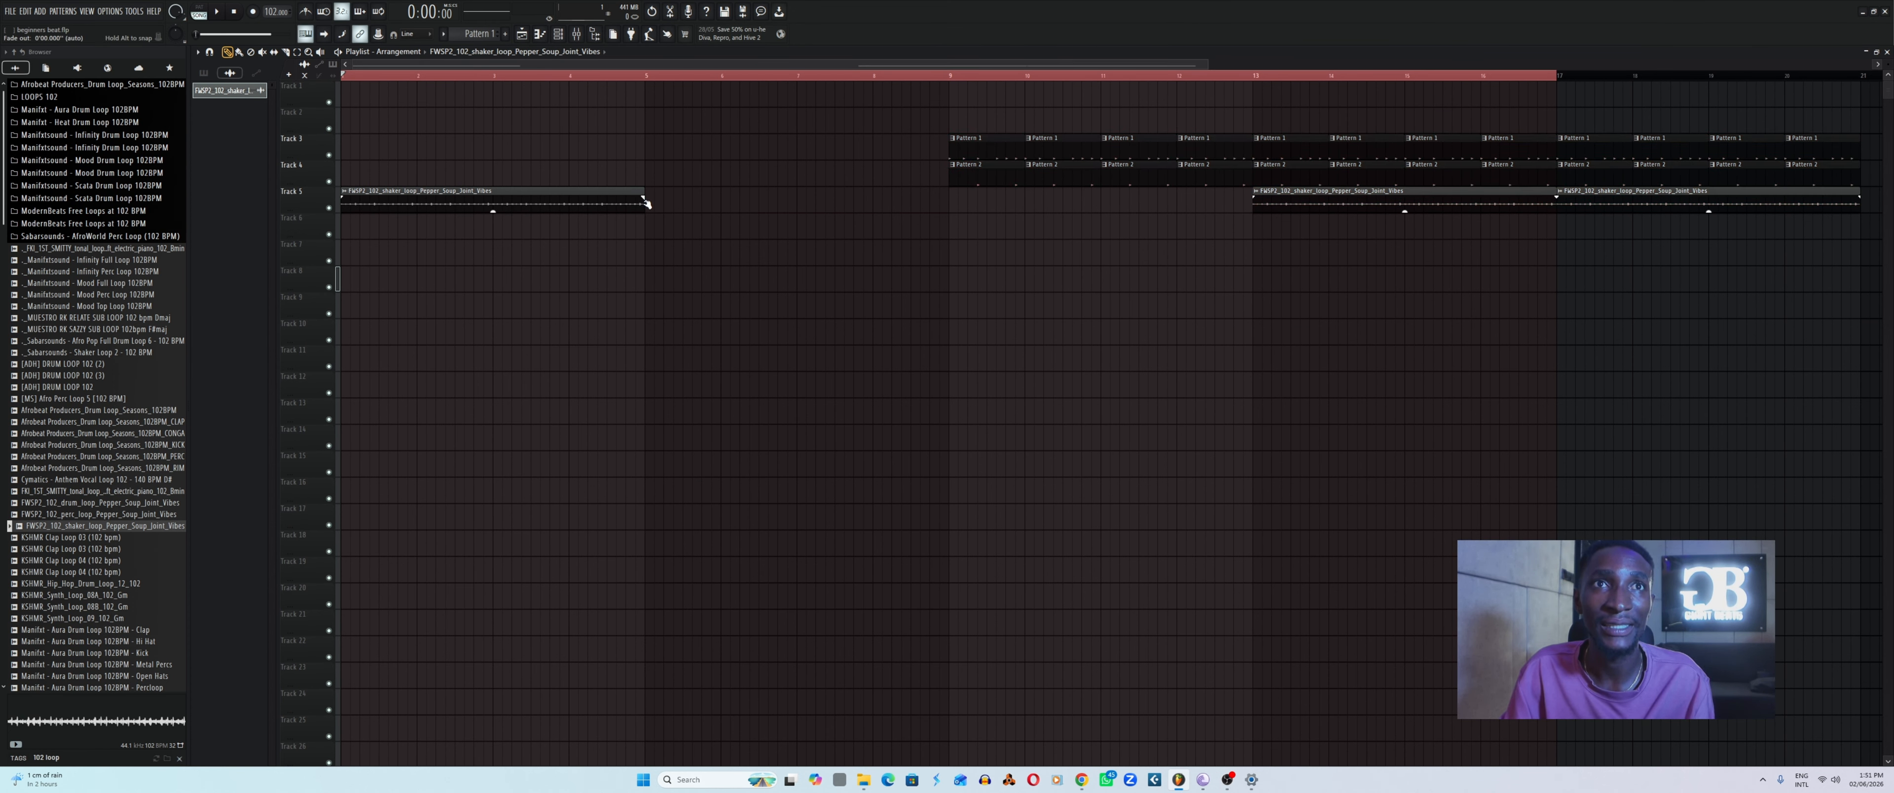
{"action": "left_click", "coordinate": [651, 208]}
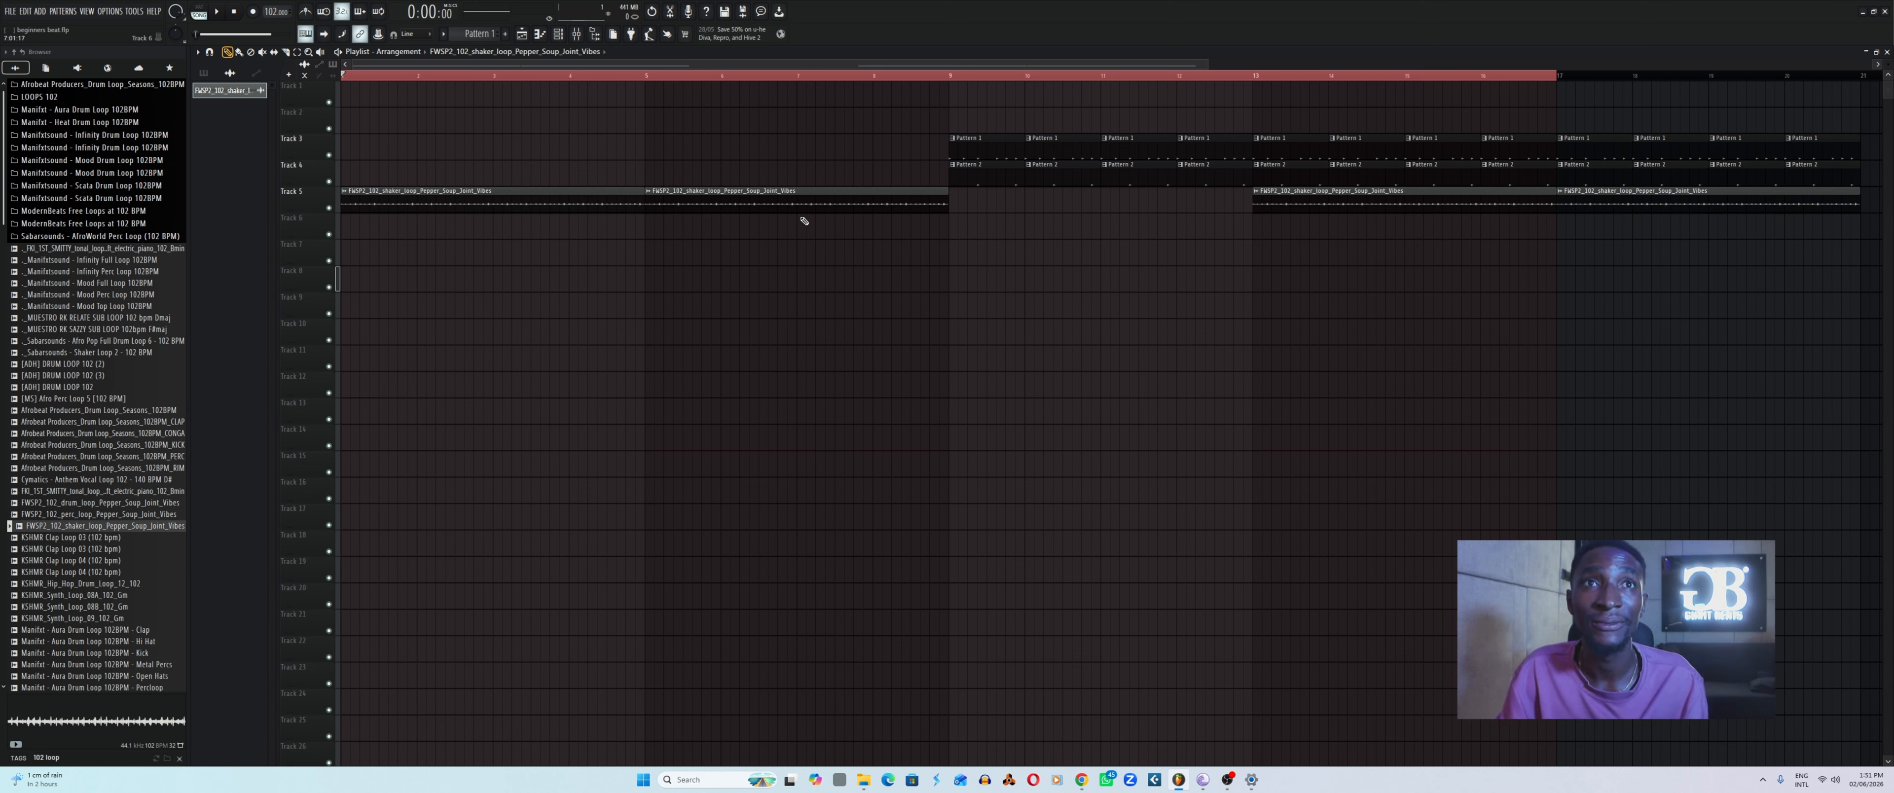
Undo the added shaker copy and the four-bar move of the clips.
{"action": "key", "text": "ctrl+alt+z"}
{"action": "key", "text": "ctrl+alt+z"}
{"action": "key", "text": "ctrl+alt+z"}
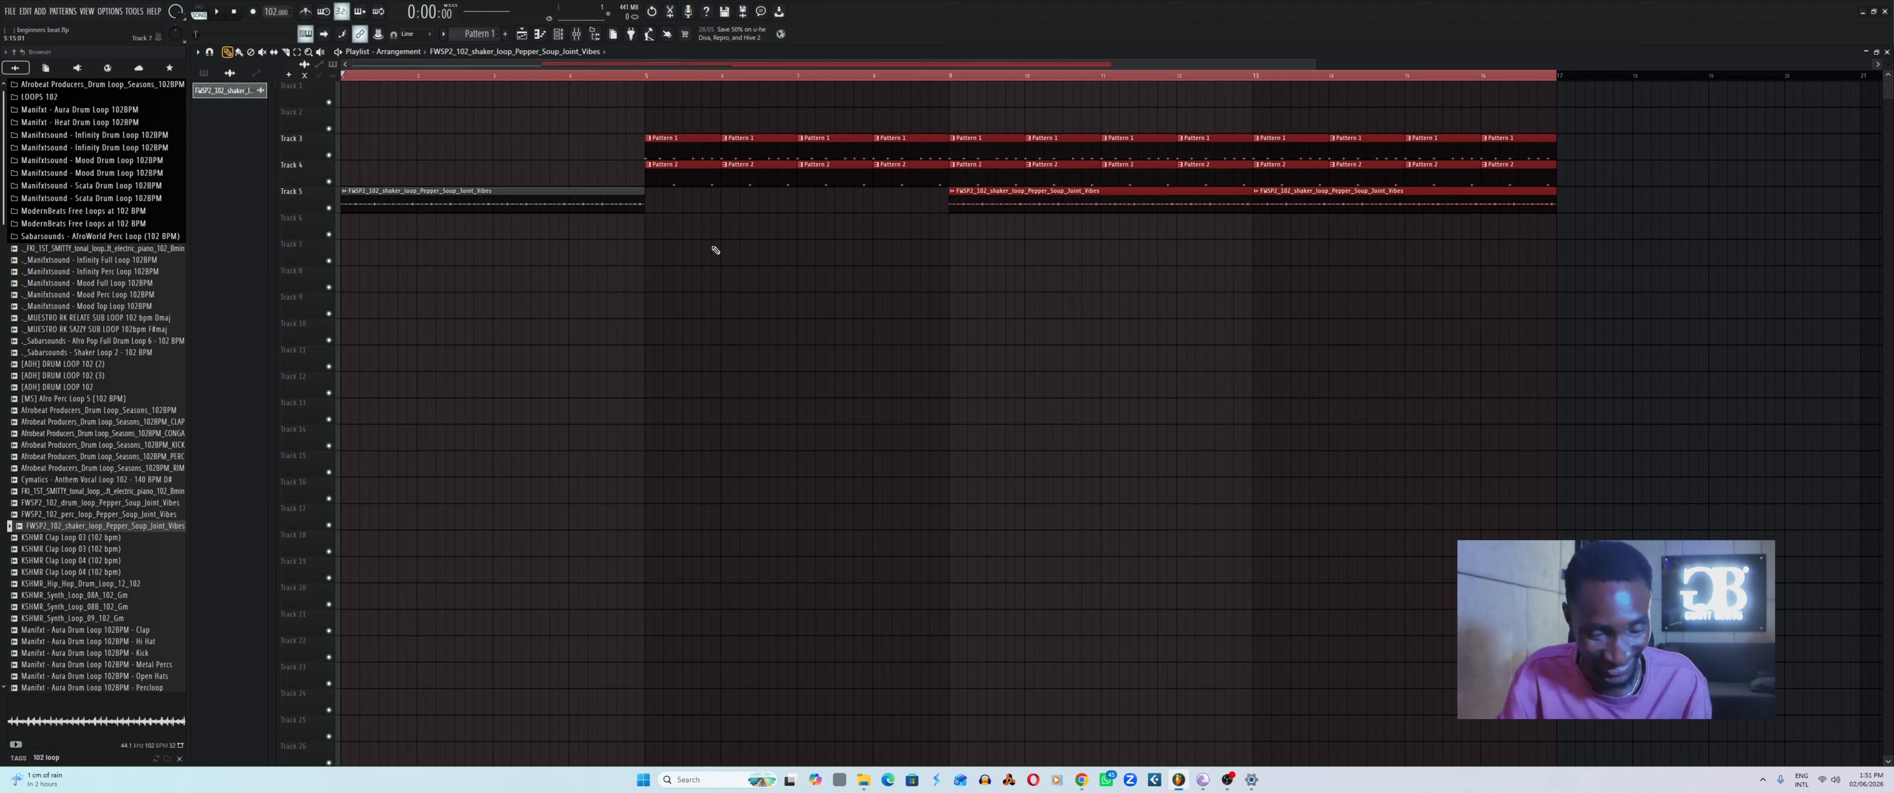
Save the project, briefly start and stop playback, and deselect all playlist clips.
{"action": "key", "text": "ctrl+s"}
{"action": "key", "text": "space"}
{"action": "key", "text": "space"}
{"action": "left_click", "coordinate": [845, 398], "text": "ctrl"}
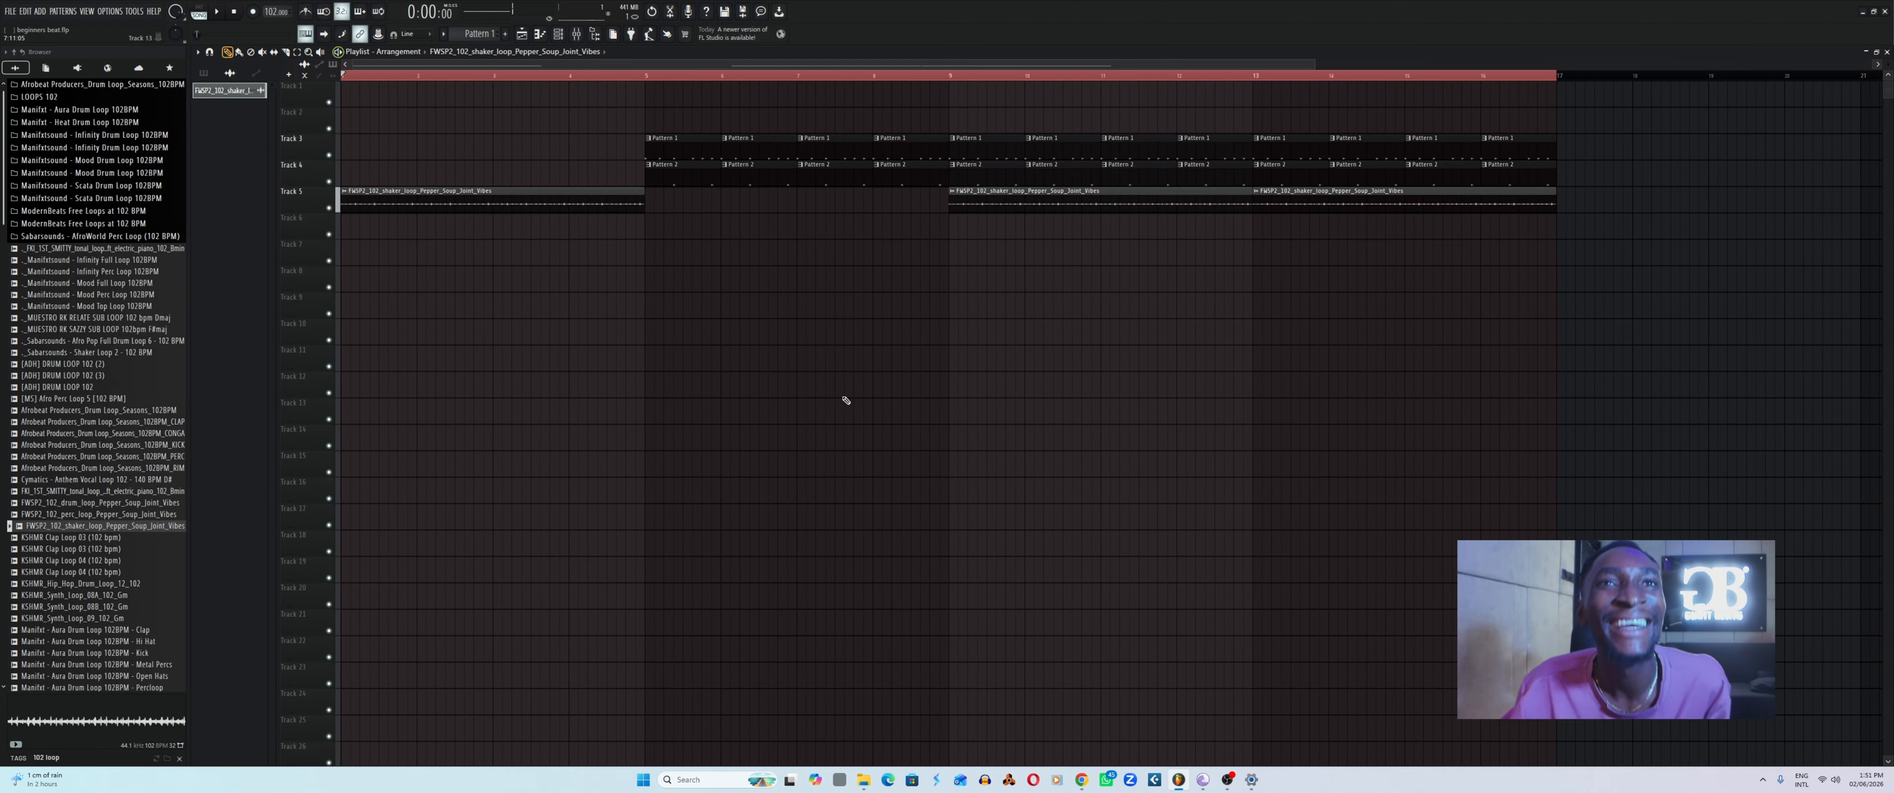
Open the Channel rack and compare its All, Audio and Unsorted channel filters.
{"action": "left_click", "coordinate": [559, 34]}
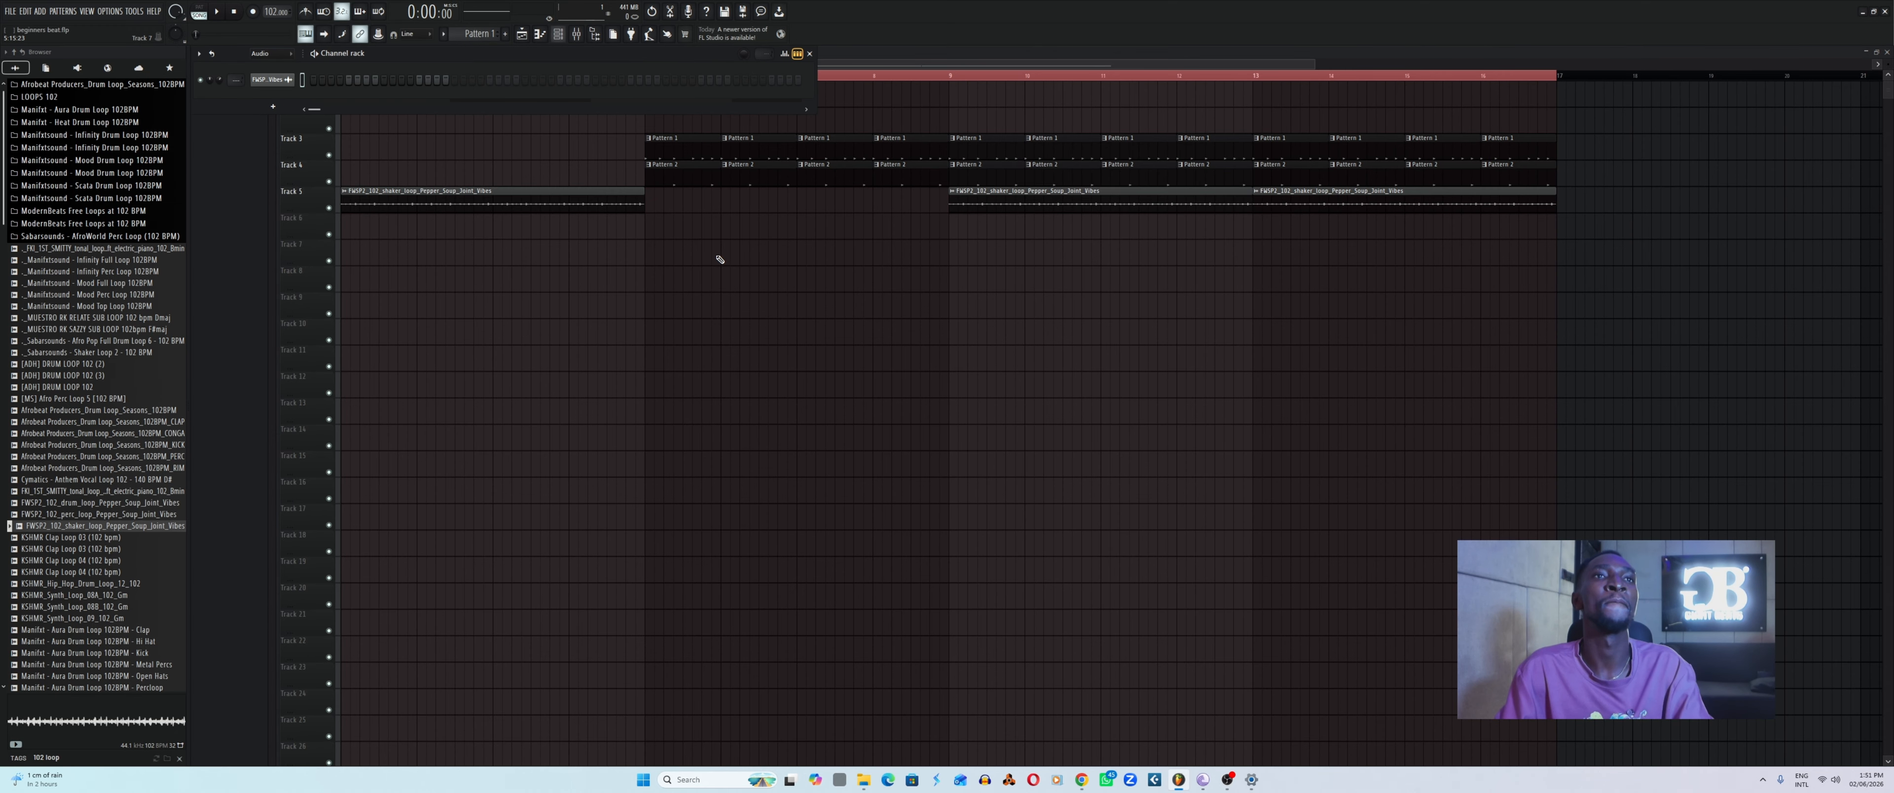
{"action": "left_click", "coordinate": [261, 53]}
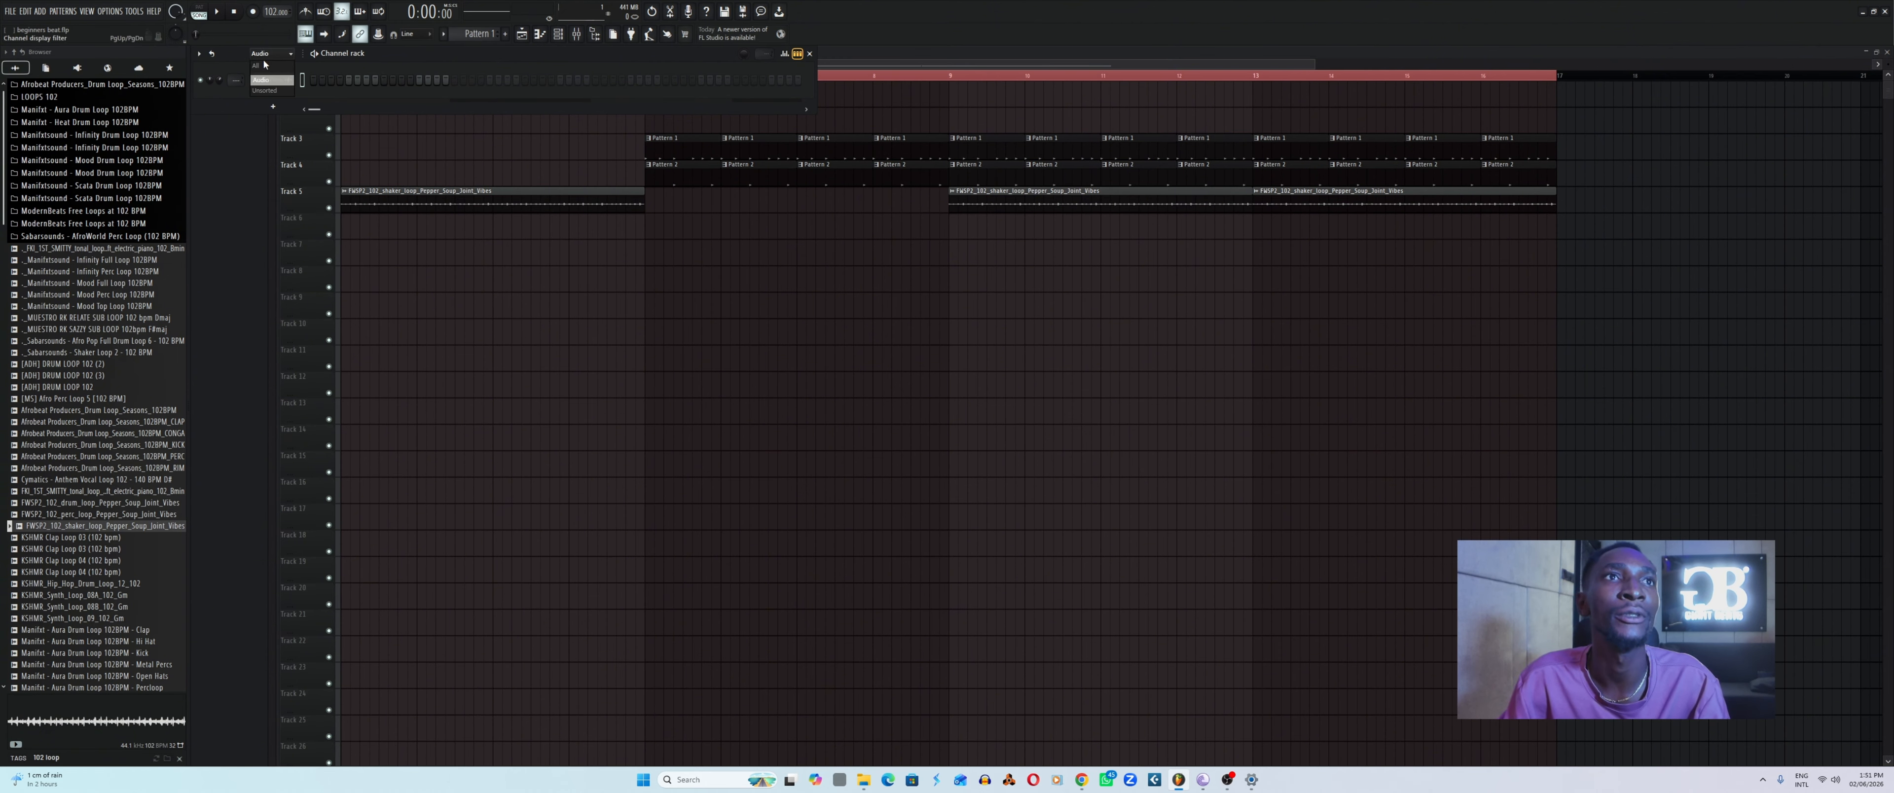
{"action": "left_click", "coordinate": [265, 64]}
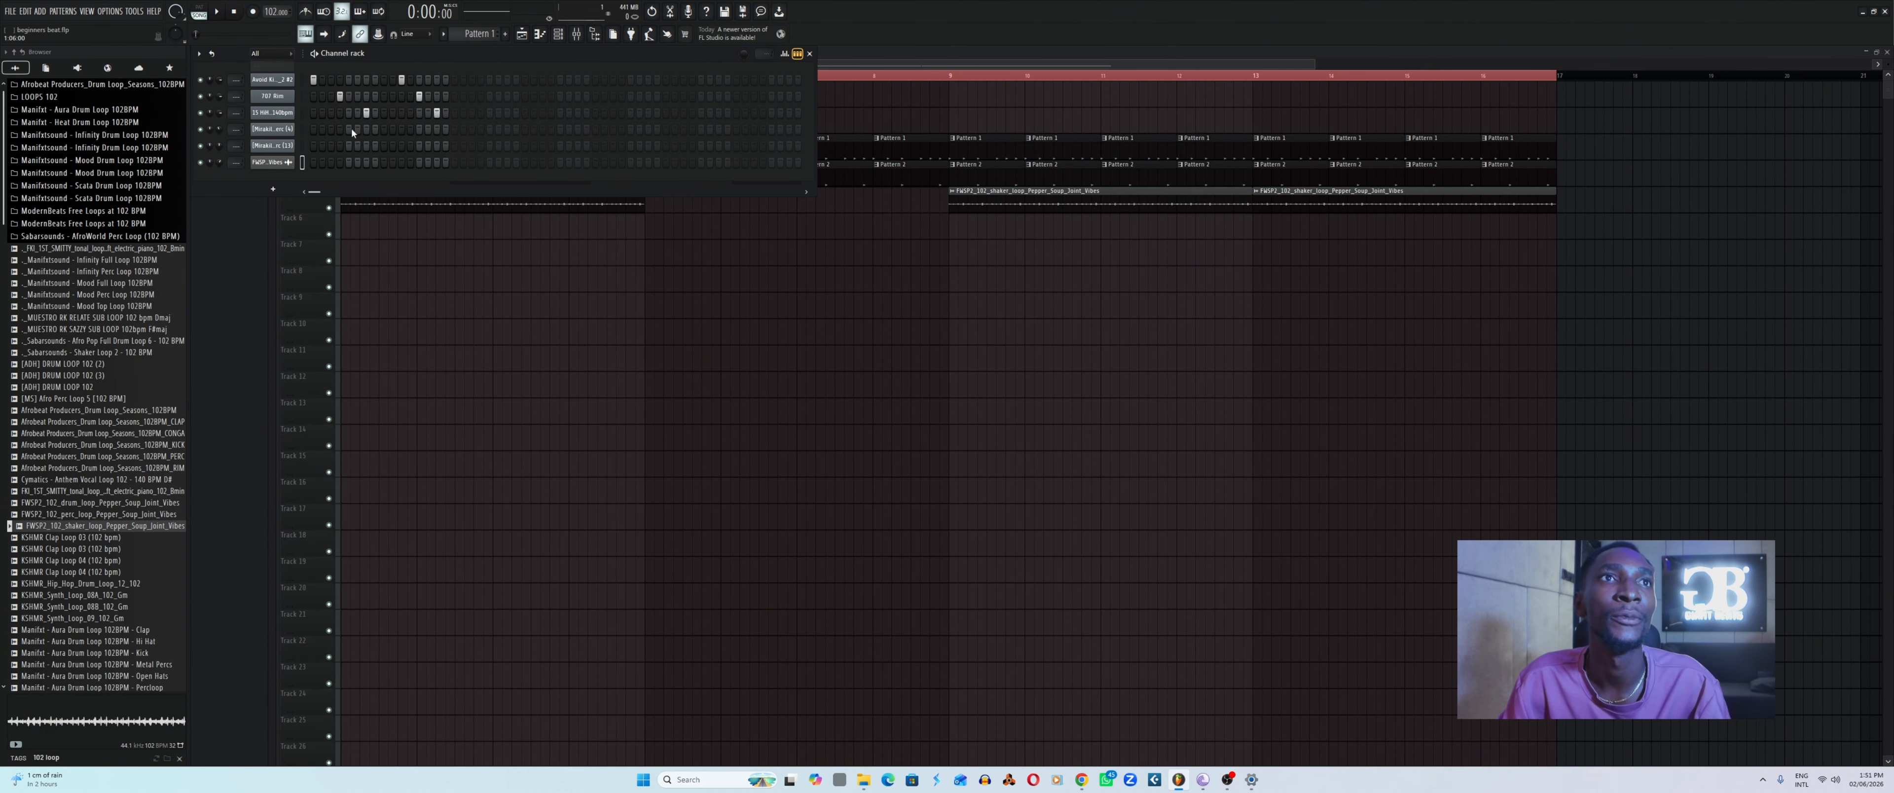
{"action": "left_click", "coordinate": [264, 54]}
{"action": "left_click", "coordinate": [275, 76]}
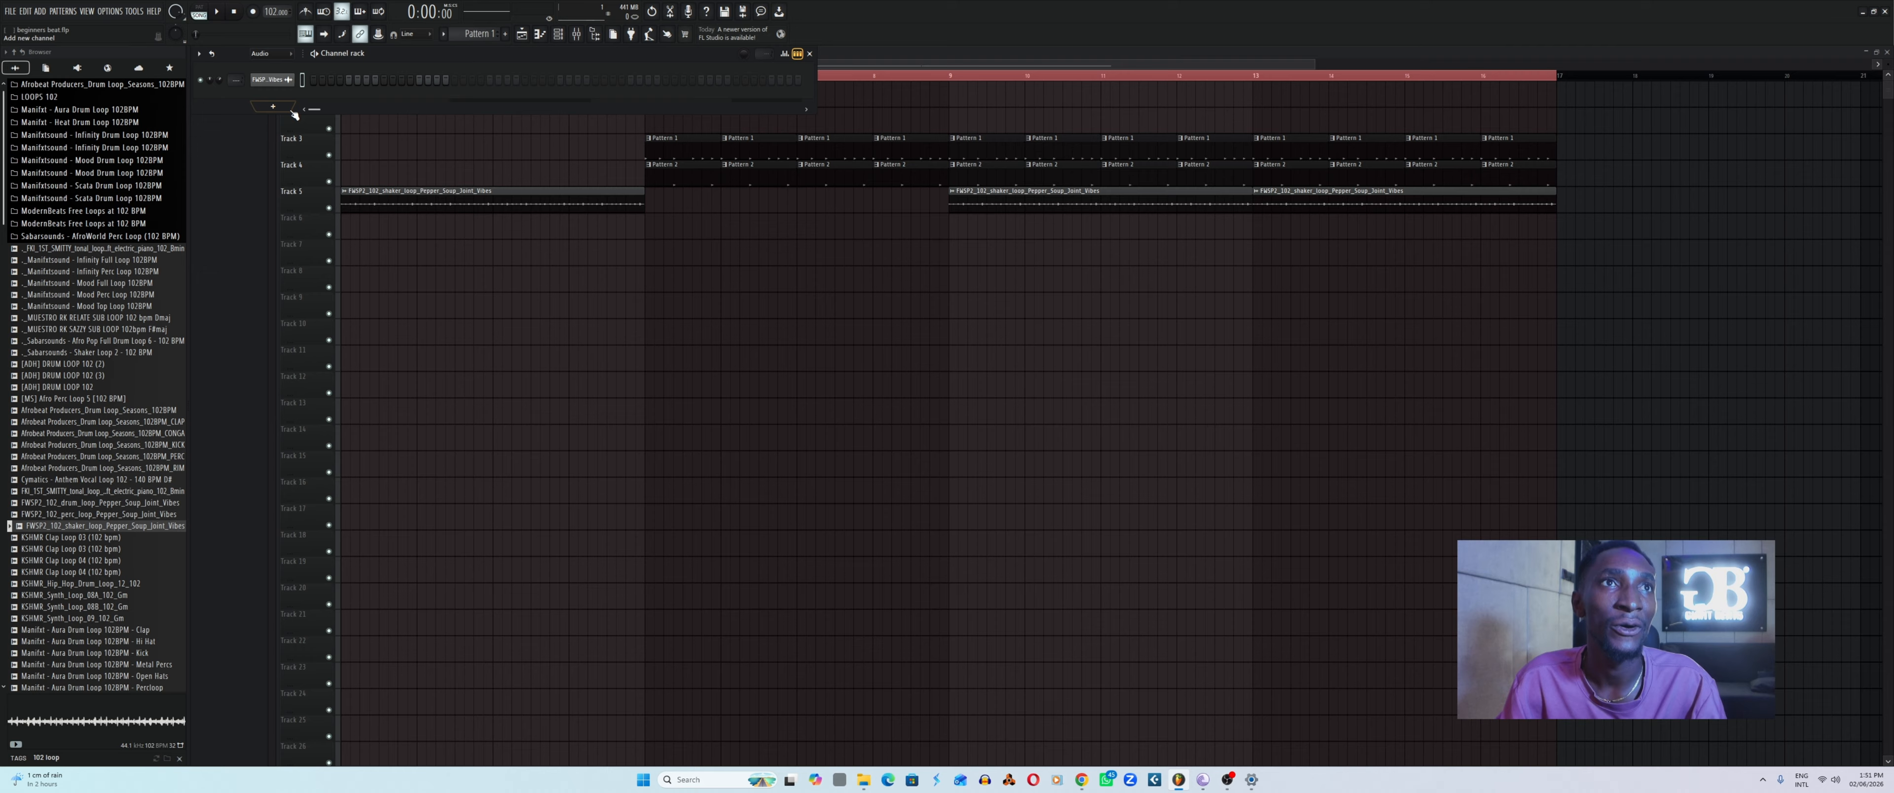
{"action": "left_click", "coordinate": [273, 83]}
{"action": "left_click", "coordinate": [274, 84]}
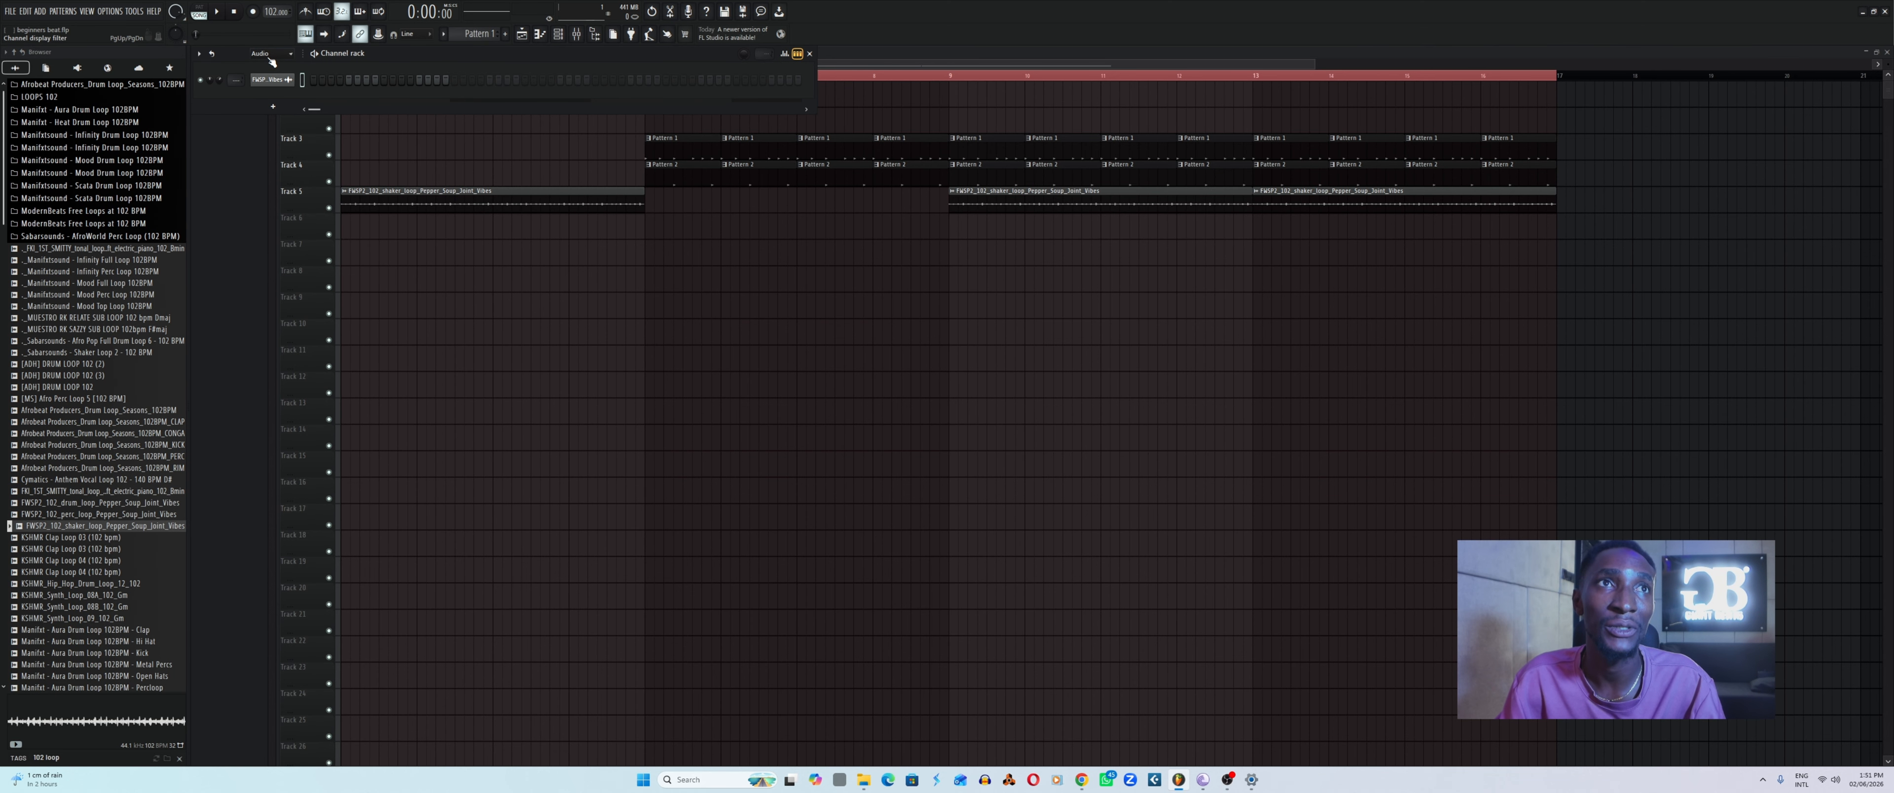
{"action": "left_click", "coordinate": [270, 55]}
{"action": "left_click", "coordinate": [274, 90]}
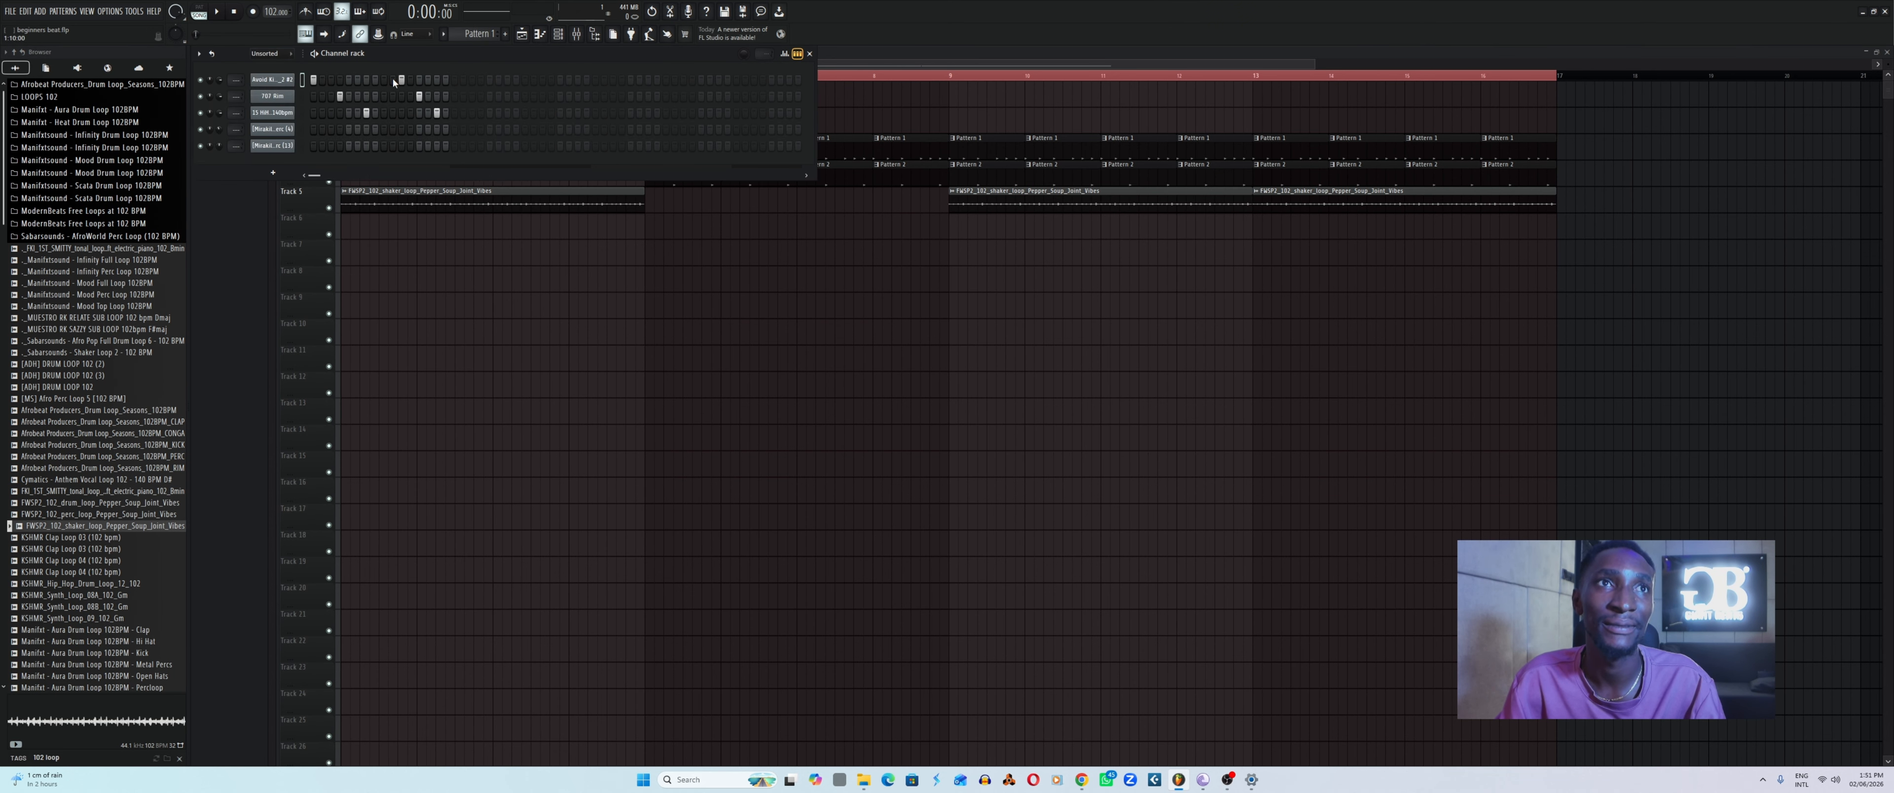
Set the Channel rack filter to All and save the project.
{"action": "left_click", "coordinate": [270, 54]}
{"action": "left_click", "coordinate": [272, 67]}
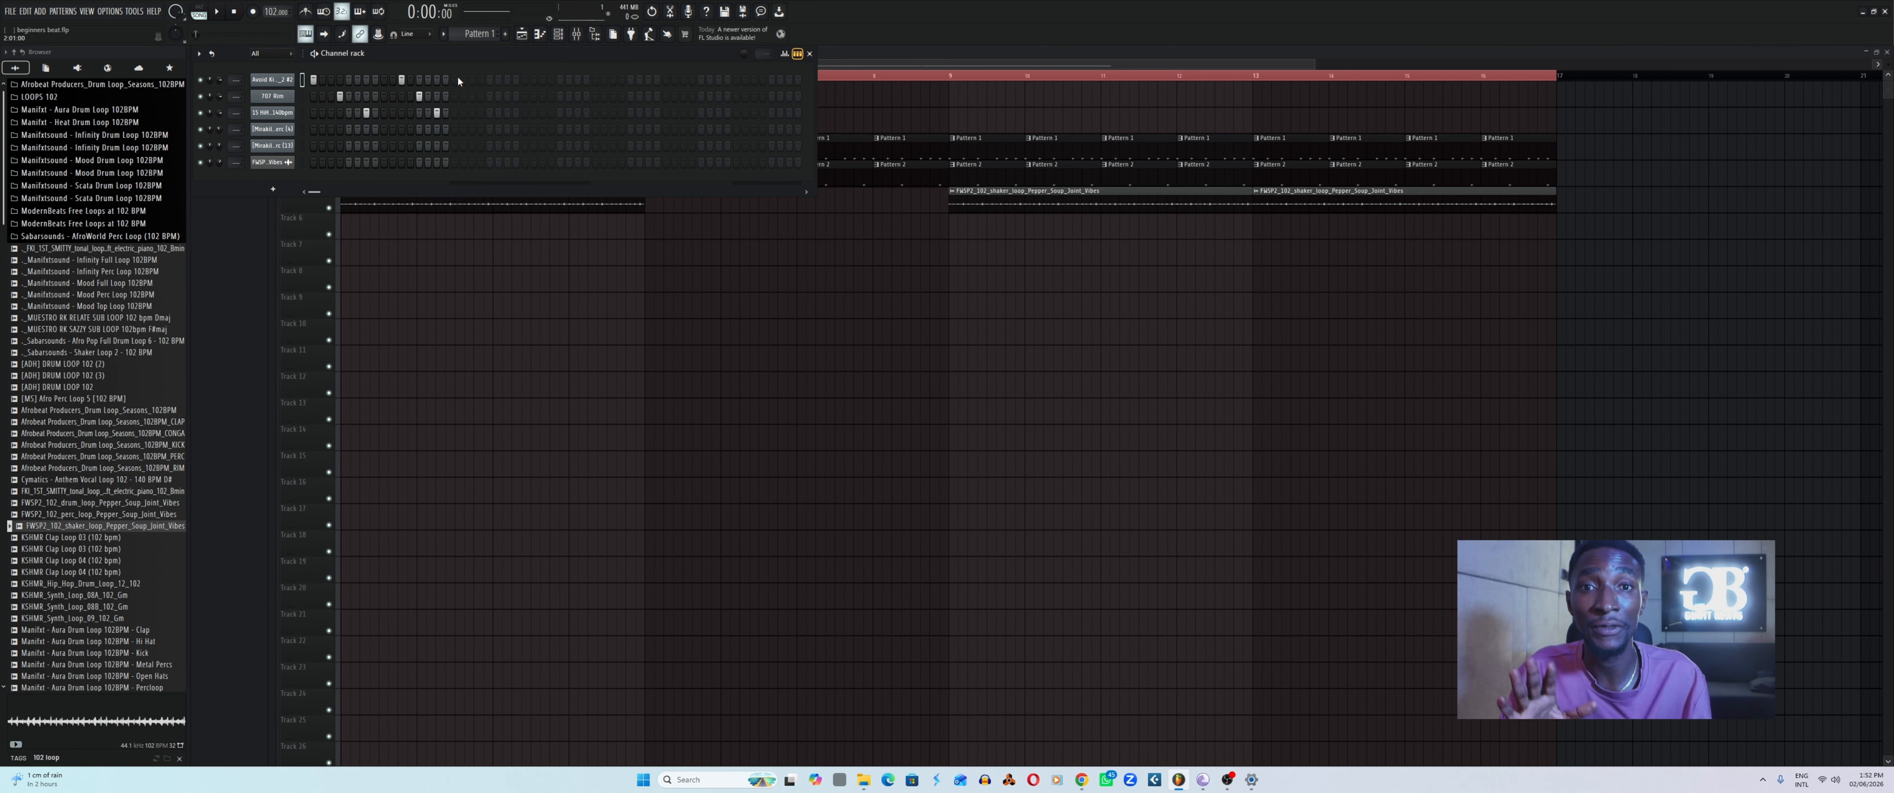
{"action": "key", "text": "ctrl+s"}
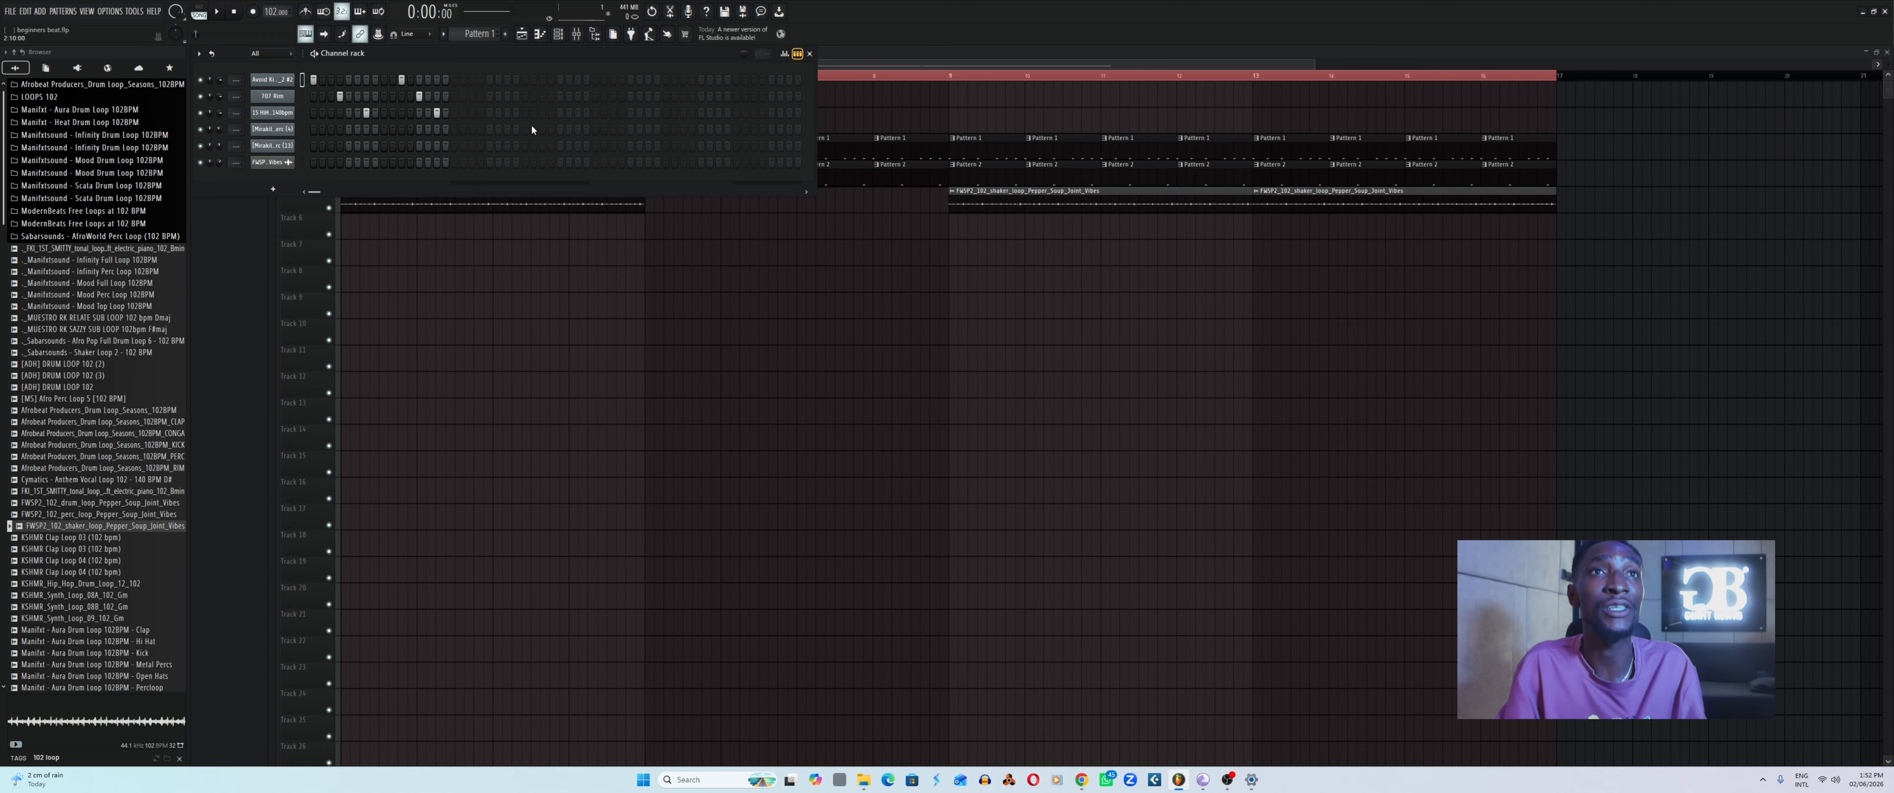
Add a FLEX instrument as a new channel in the Channel rack.
{"action": "key", "text": "F6"}
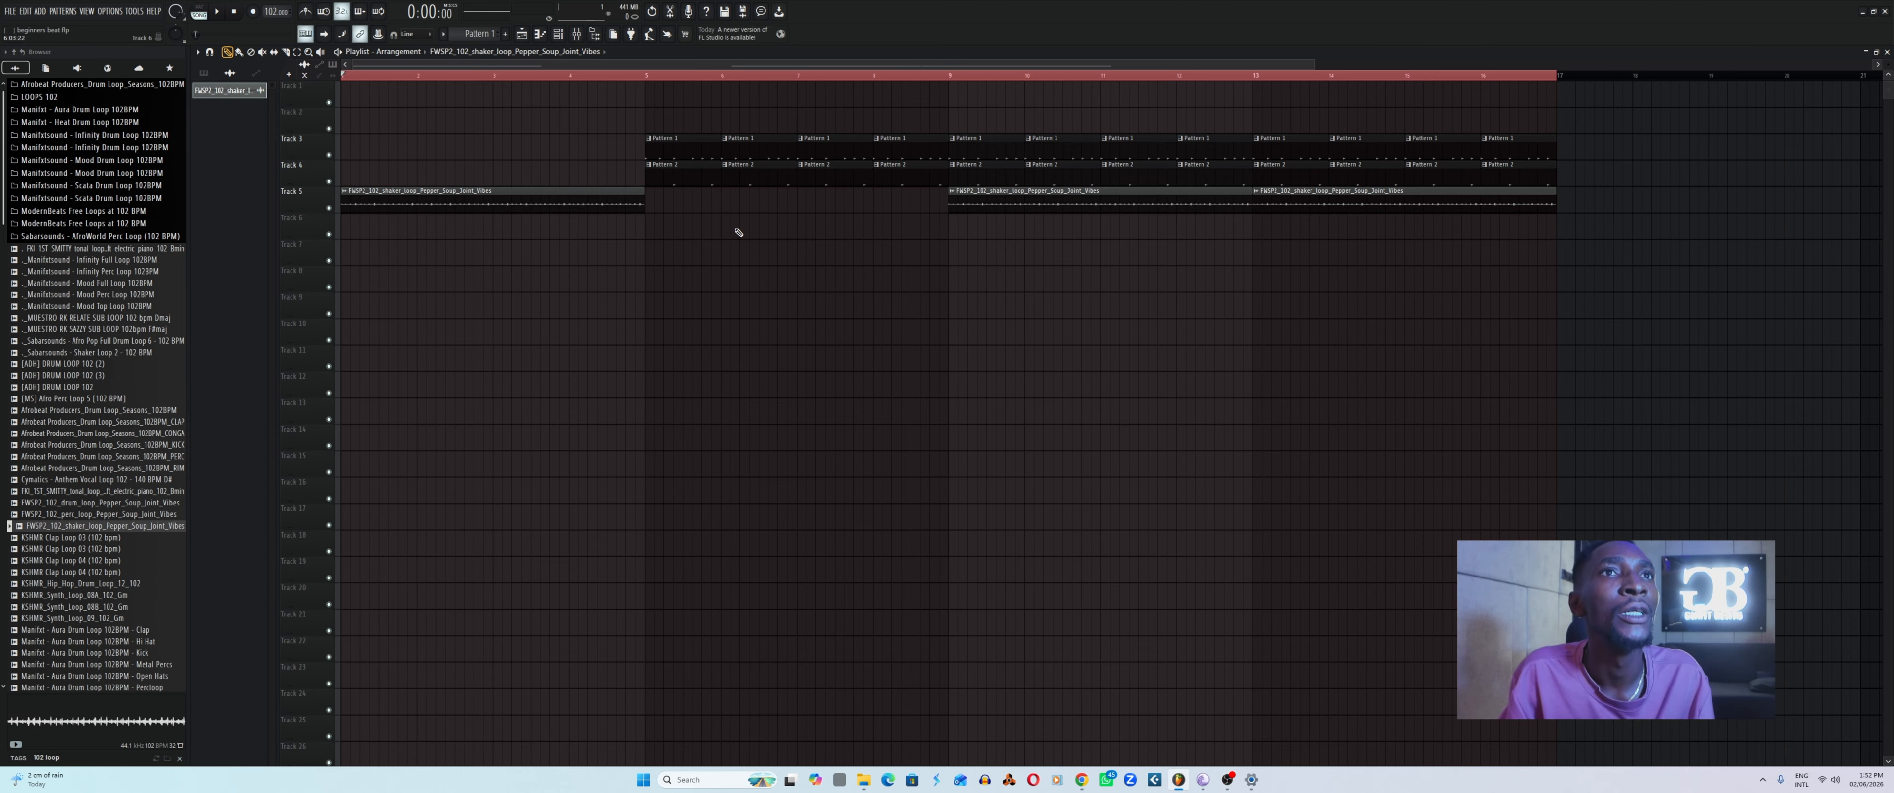
{"action": "left_click", "coordinate": [558, 34]}
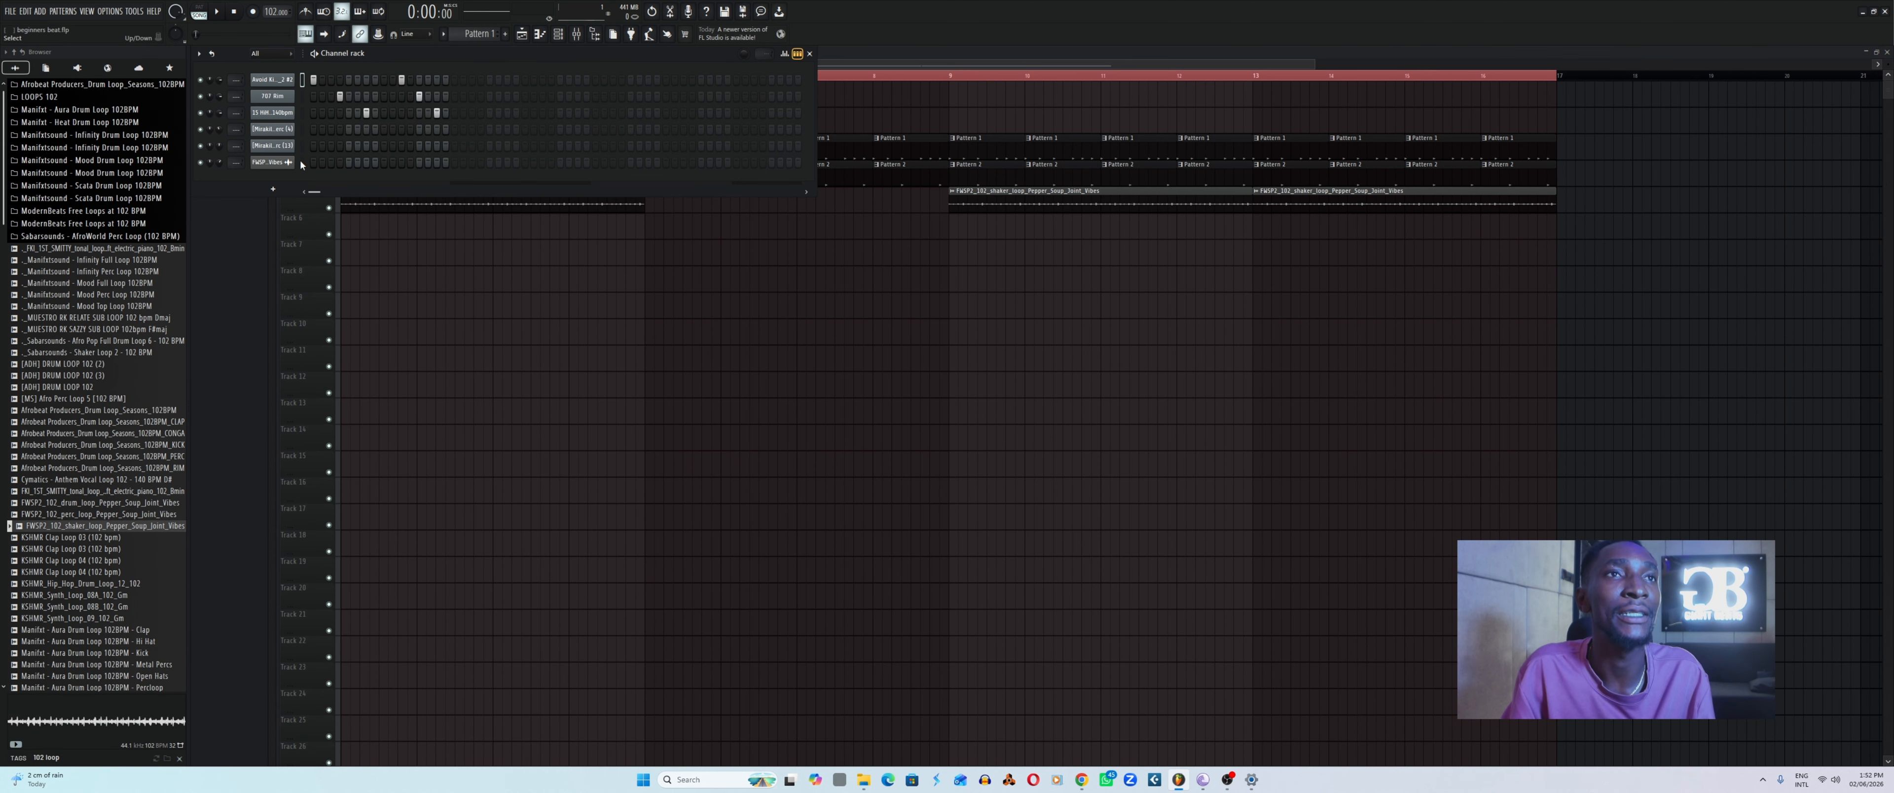
{"action": "left_click", "coordinate": [273, 189]}
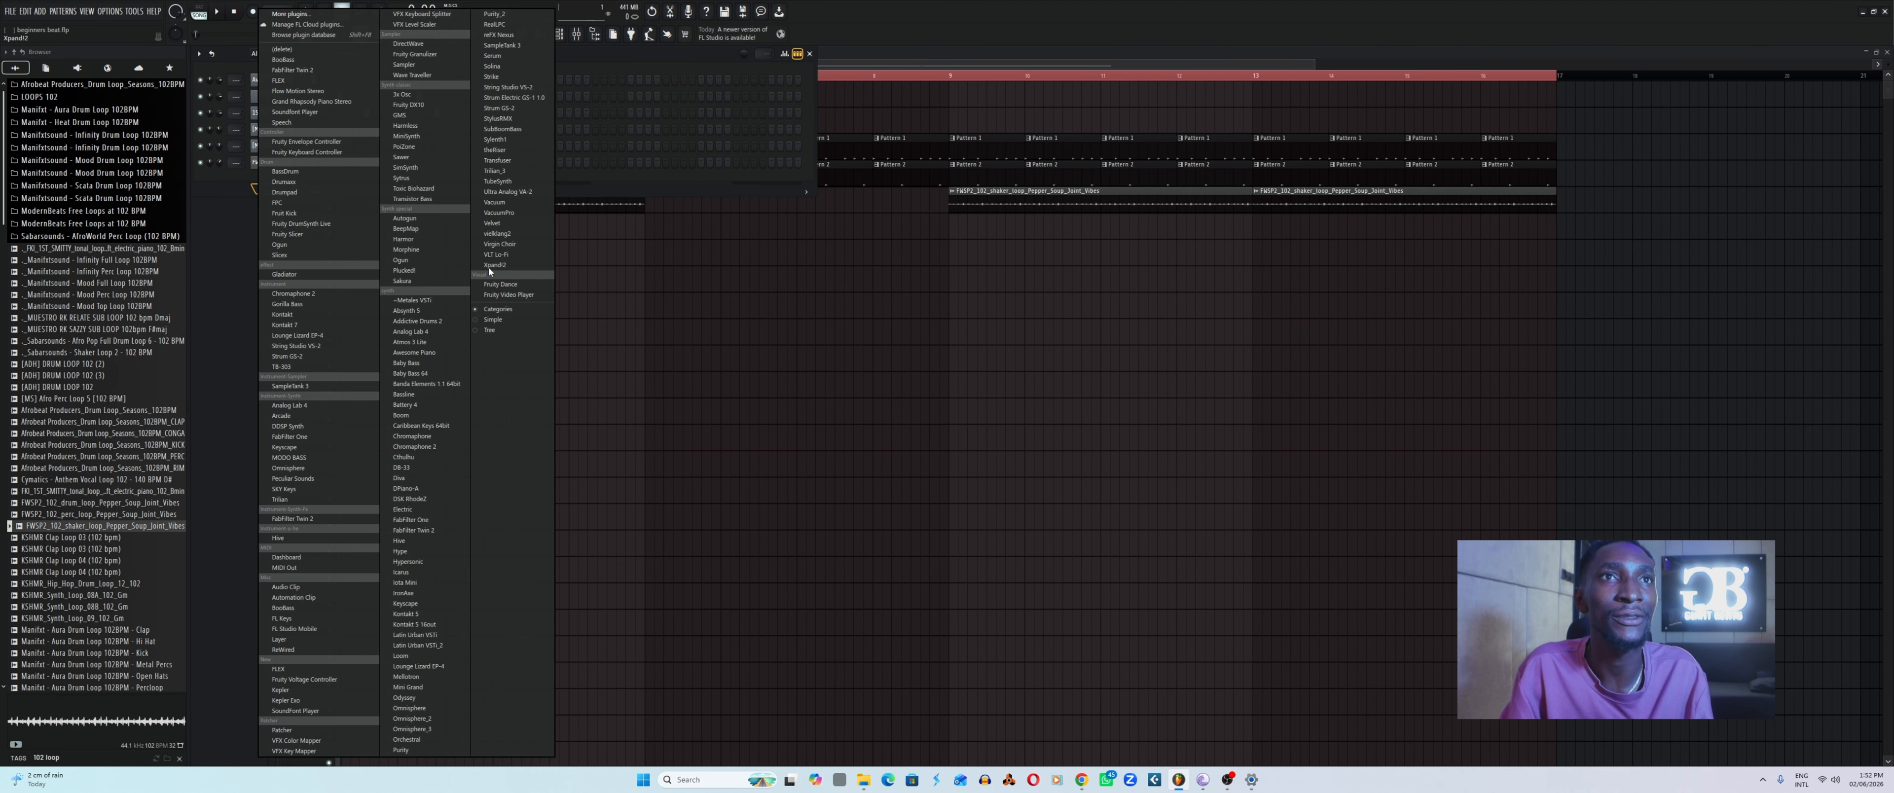
{"action": "key", "text": "Escape"}
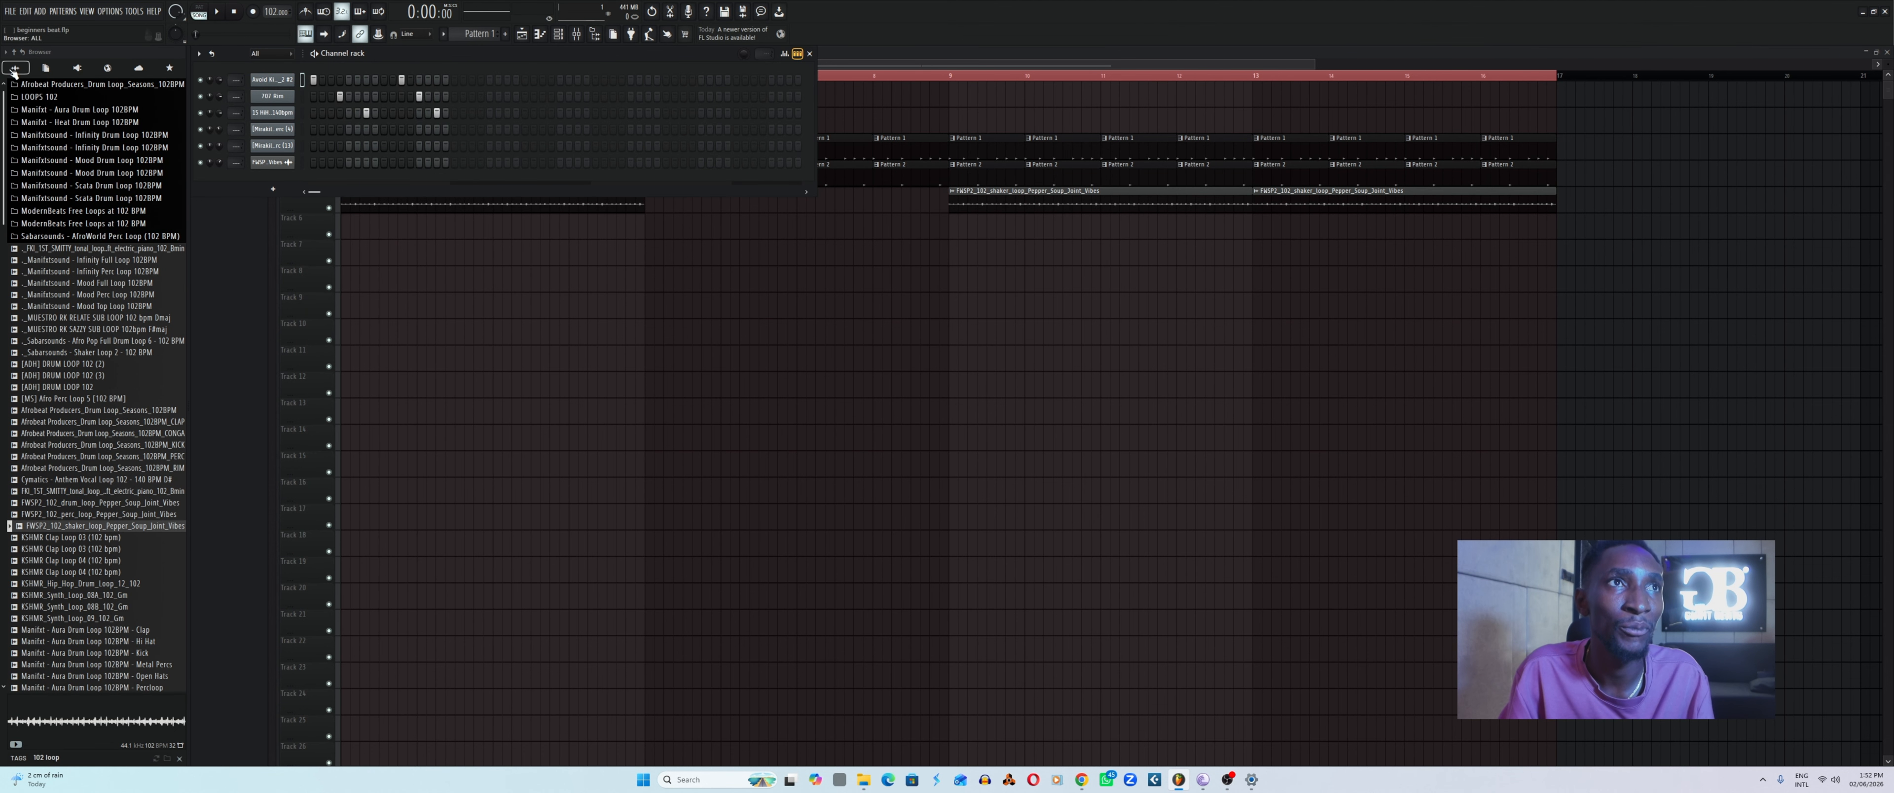
{"action": "left_click", "coordinate": [275, 190]}
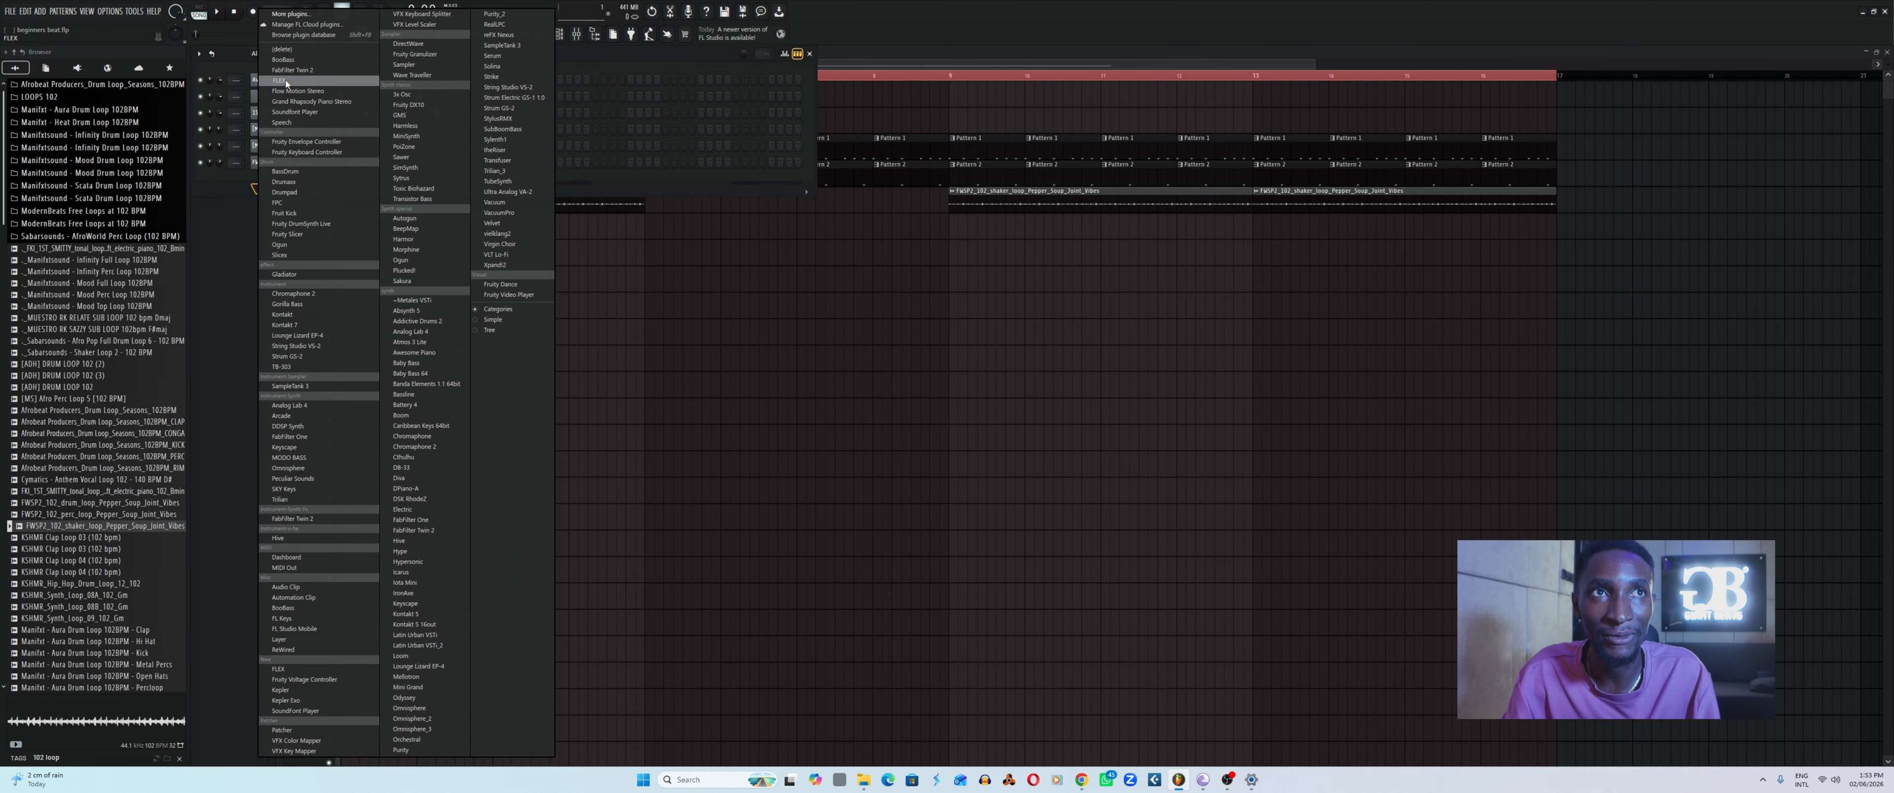
{"action": "left_click", "coordinate": [286, 83]}
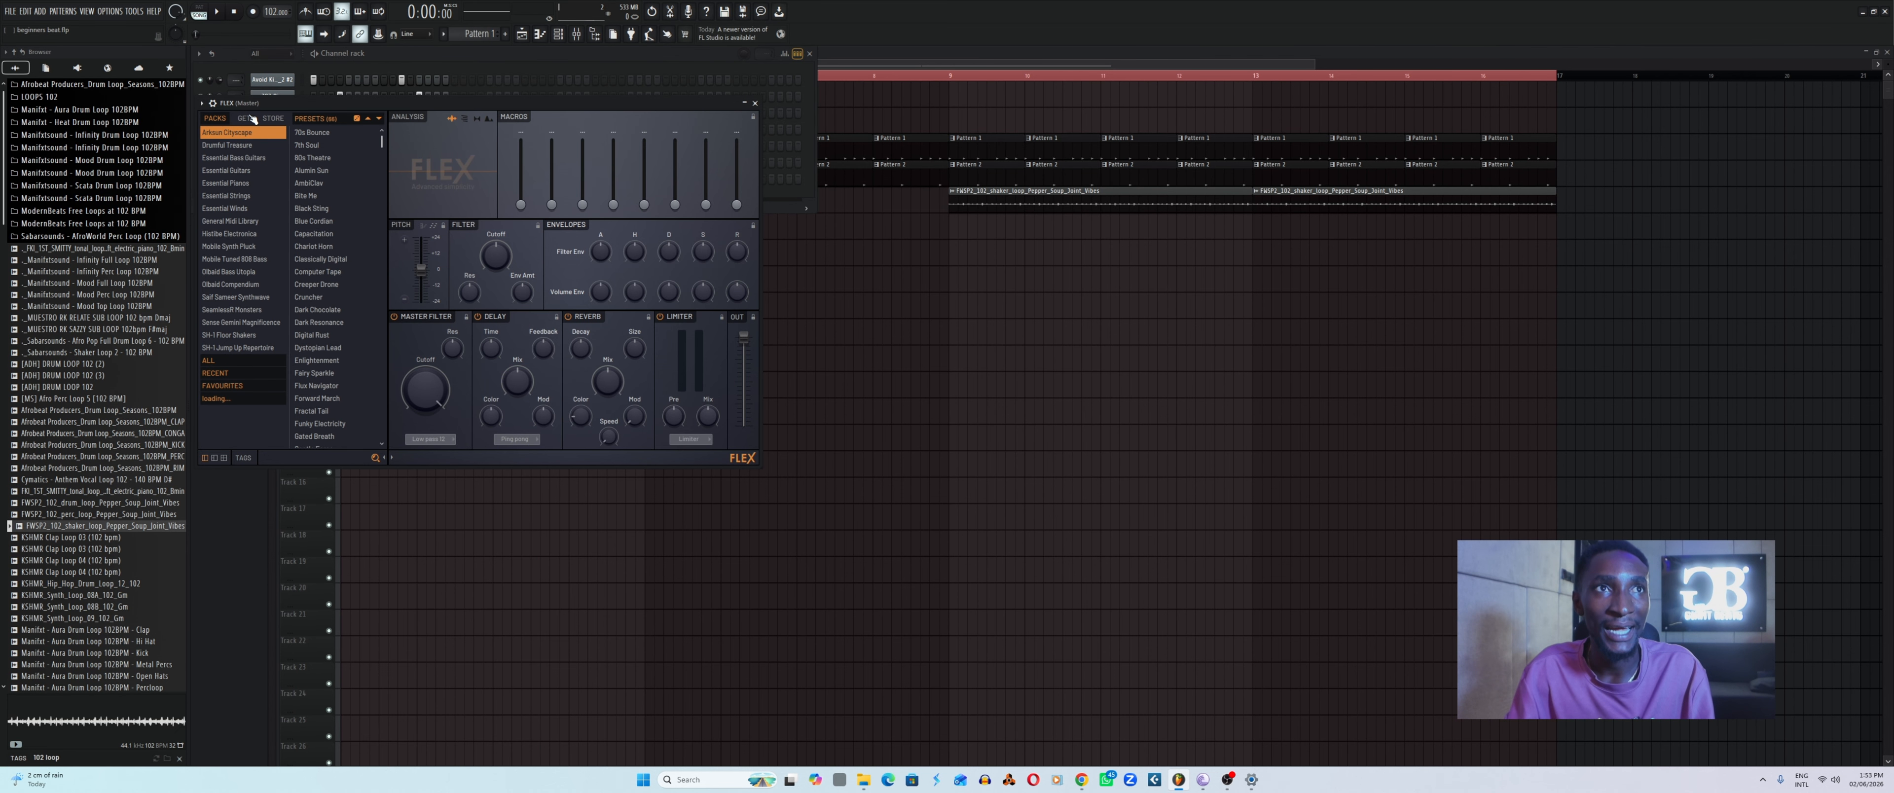
Audition the Arksun Cityscape presets in FLEX, including 7th Soul, Bite Me, Capacitation and Cruncher.
{"action": "left_click", "coordinate": [313, 144]}
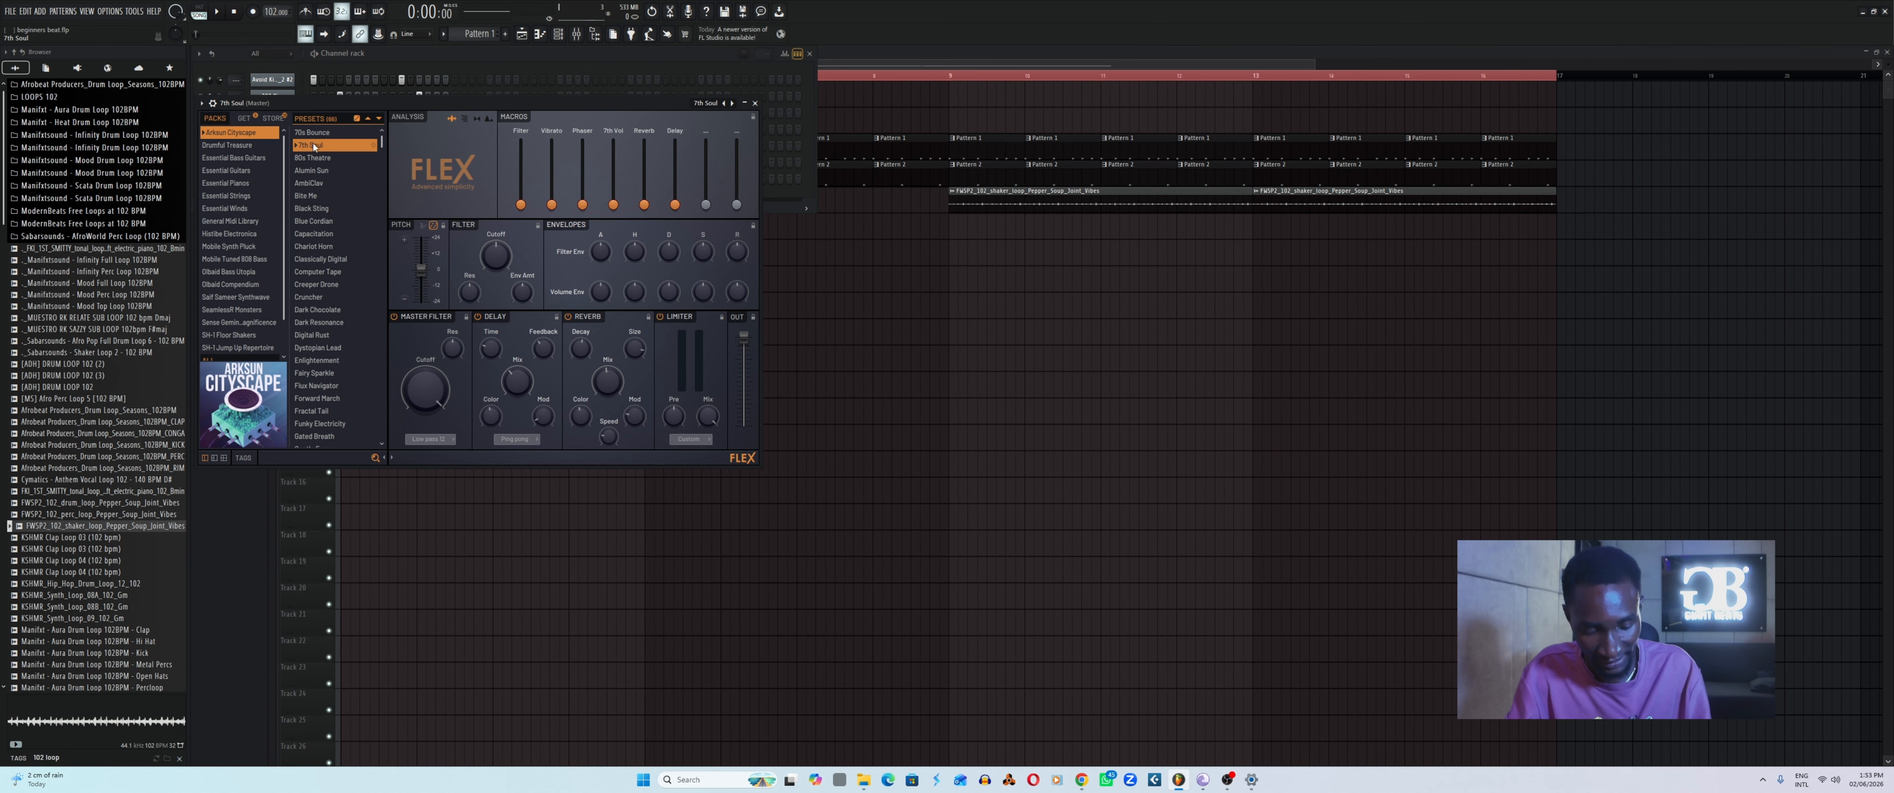
{"action": "left_click", "coordinate": [309, 196]}
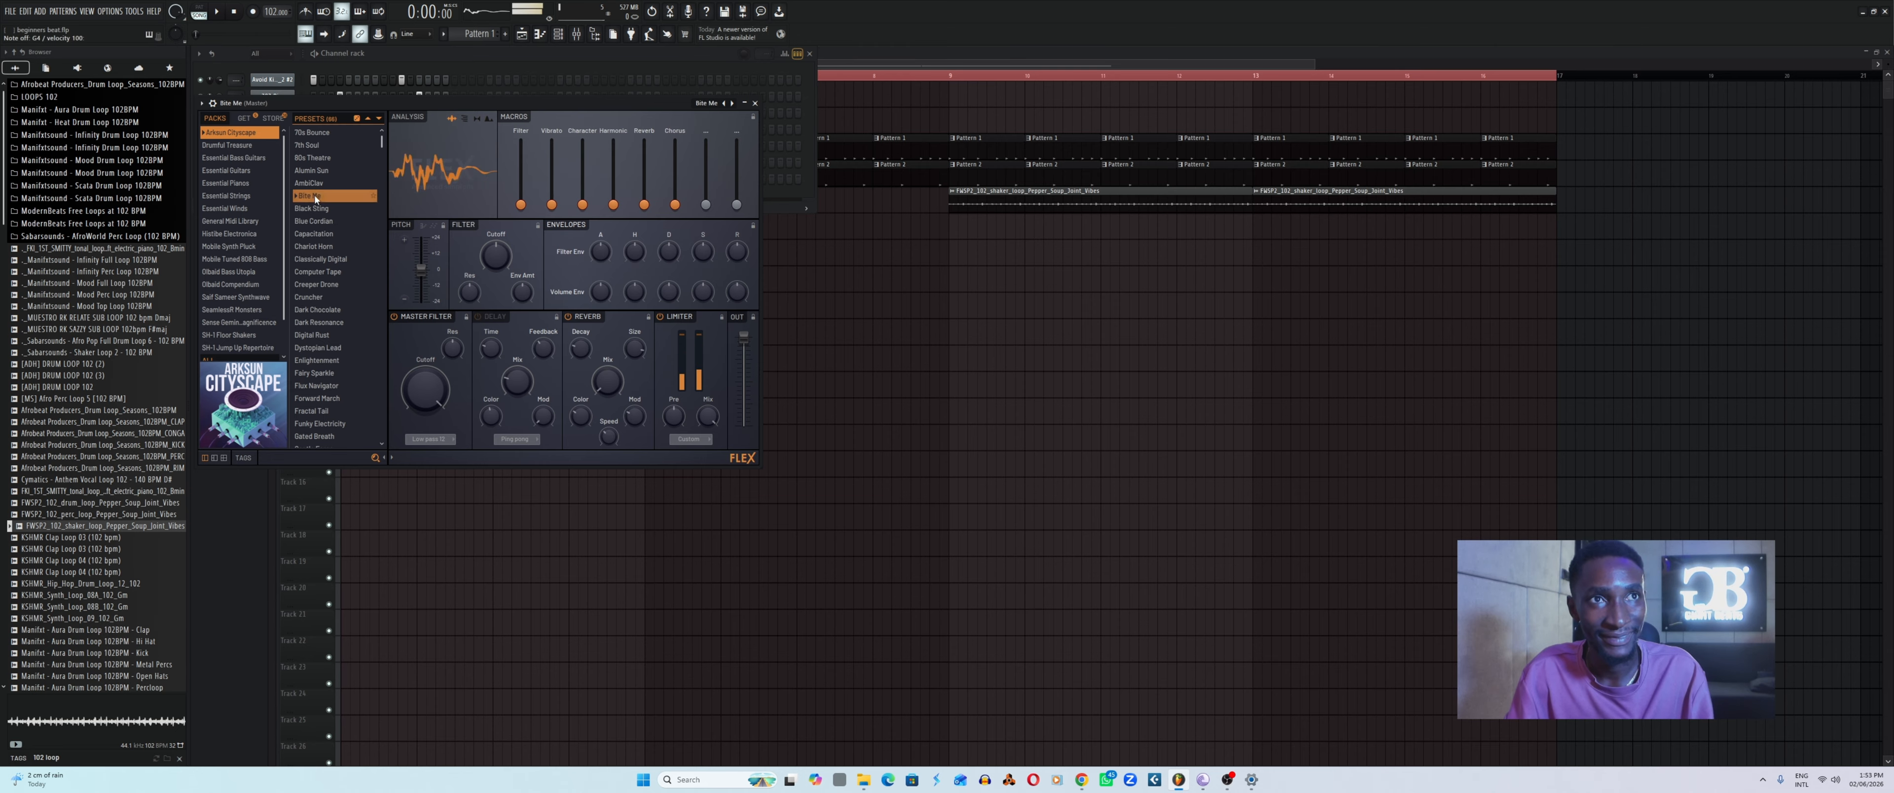
{"action": "left_click", "coordinate": [314, 208]}
{"action": "left_click", "coordinate": [321, 247]}
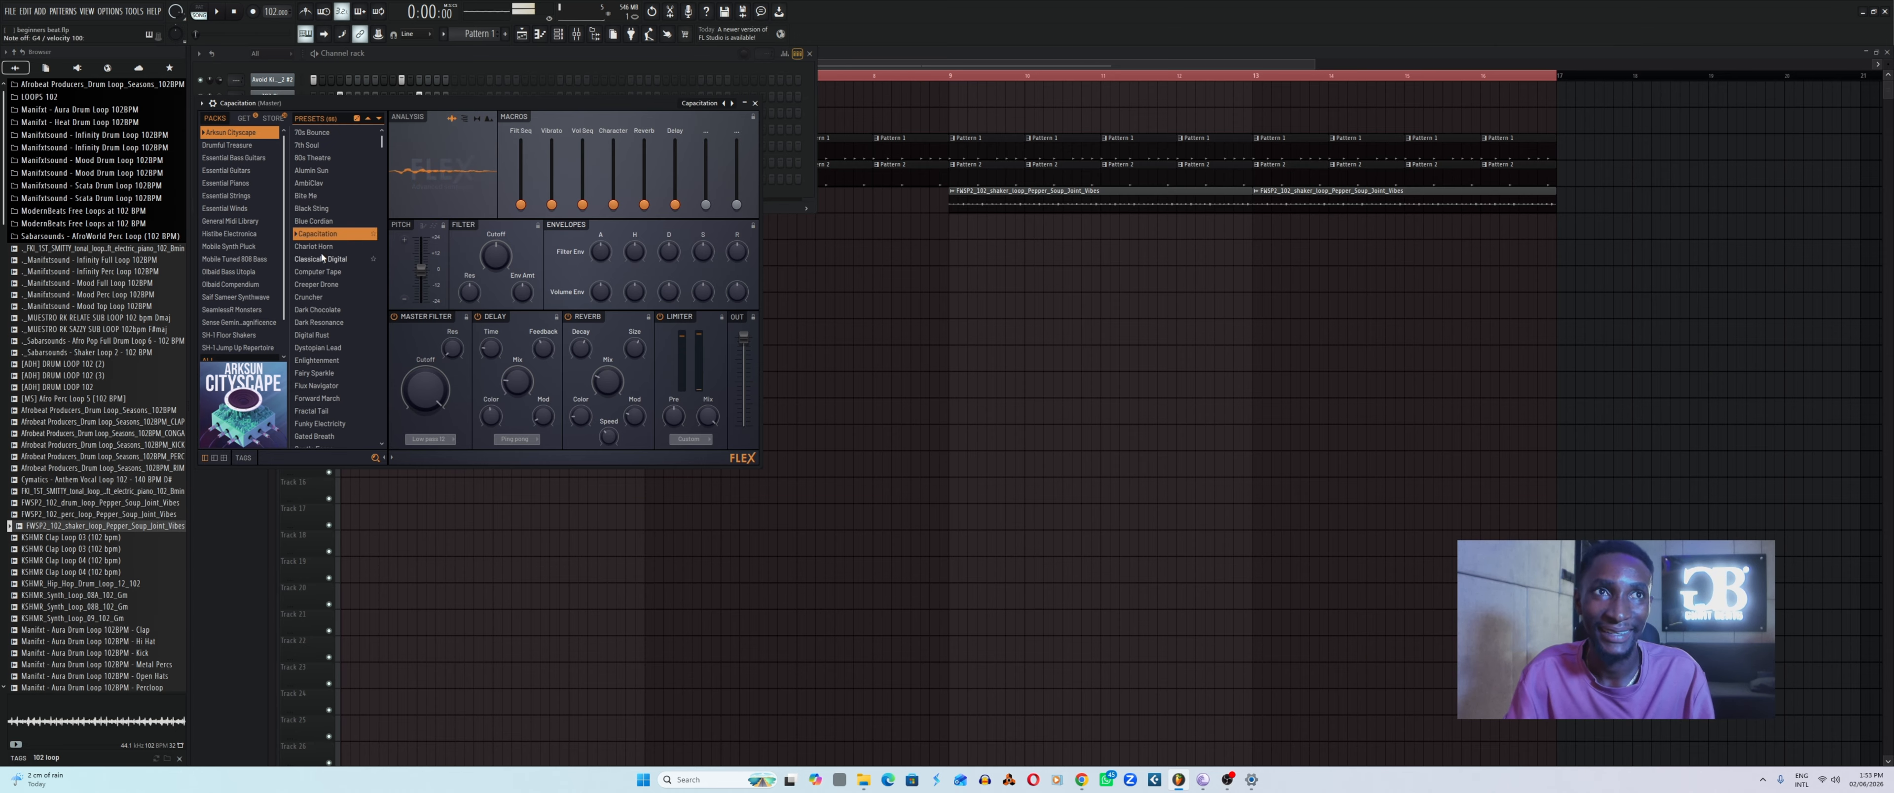
{"action": "left_click", "coordinate": [329, 294]}
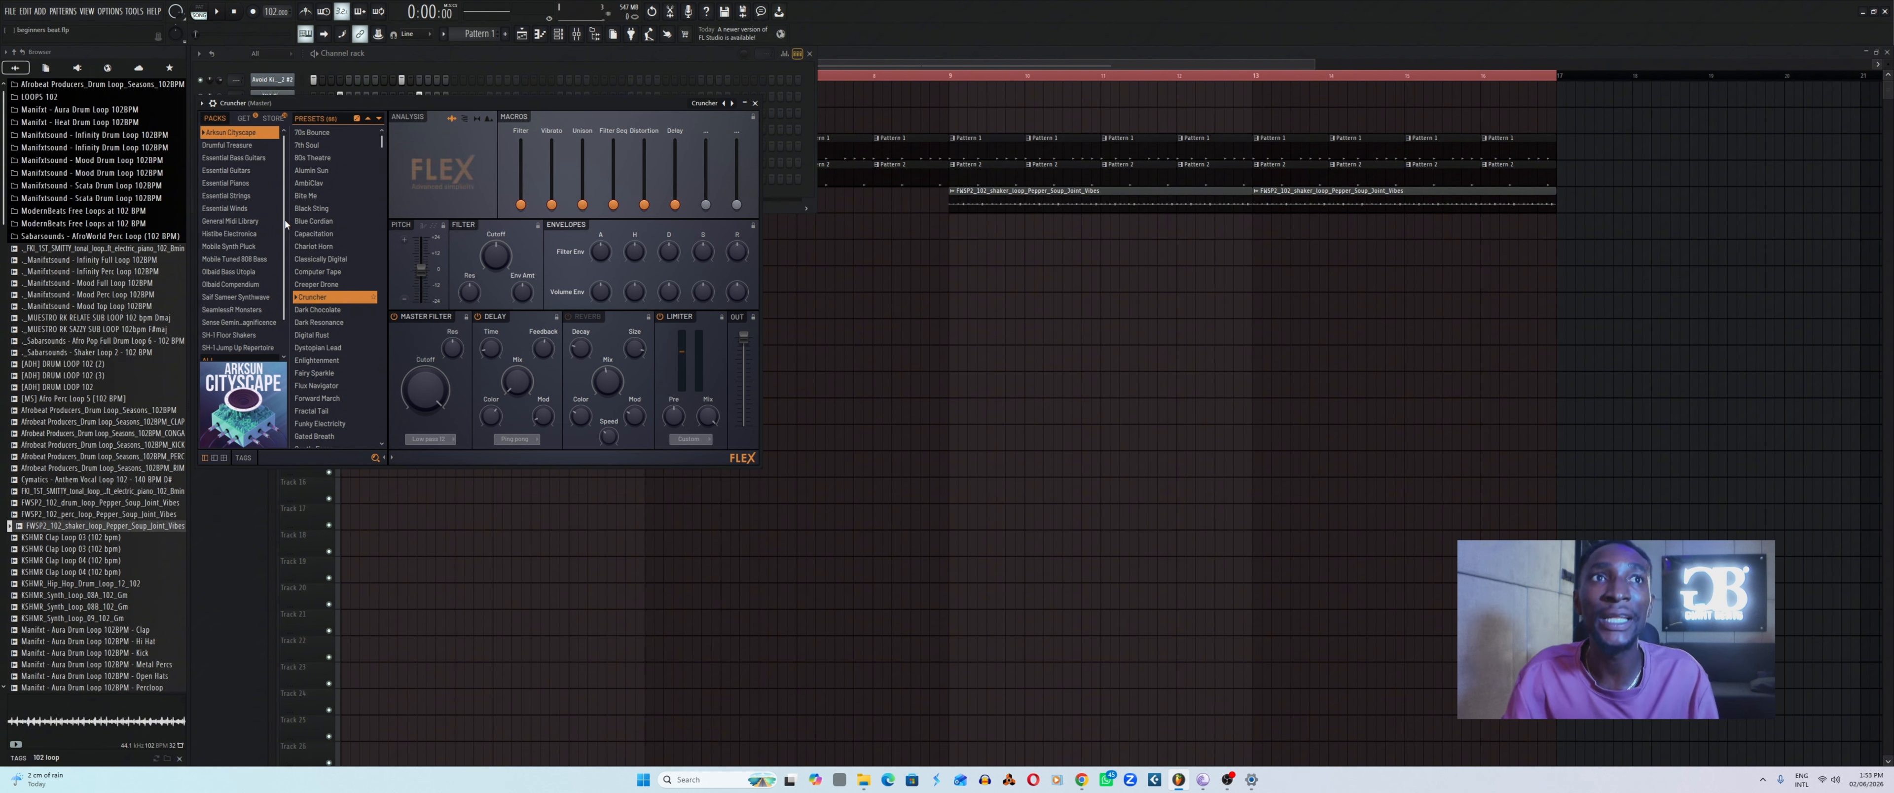
List the presets of all FLEX packs and search them for "bass".
{"action": "scroll", "coordinate": [284, 258], "scroll_direction": "down", "scroll_amount": 2}
{"action": "scroll", "coordinate": [284, 268], "scroll_direction": "down", "scroll_amount": 1}
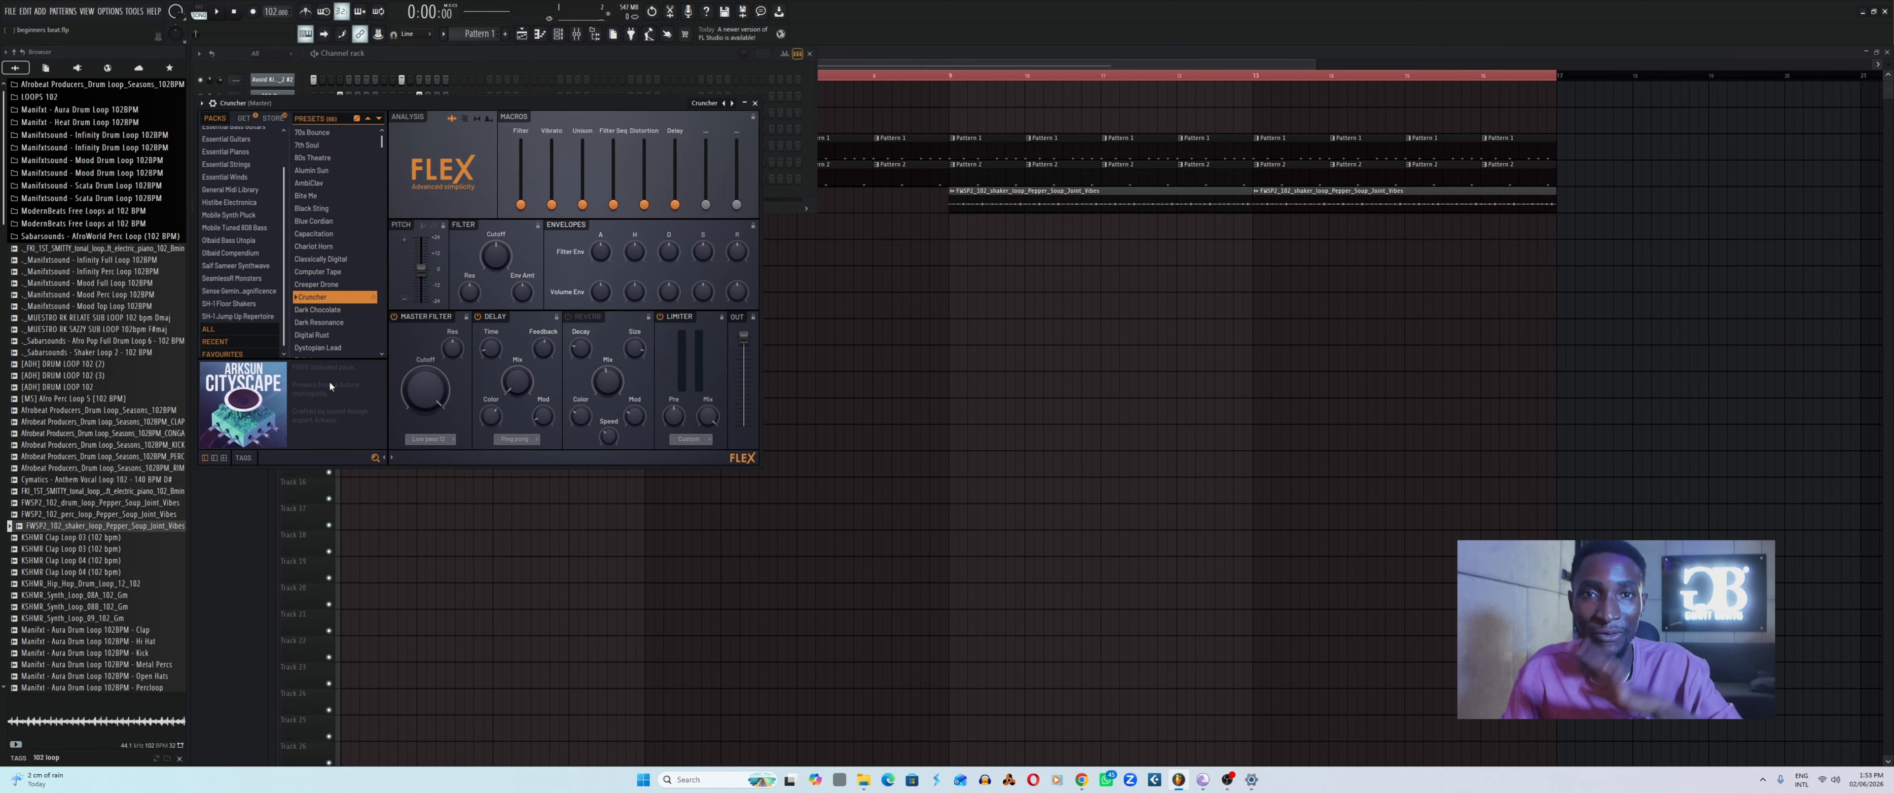
{"action": "left_click", "coordinate": [208, 330]}
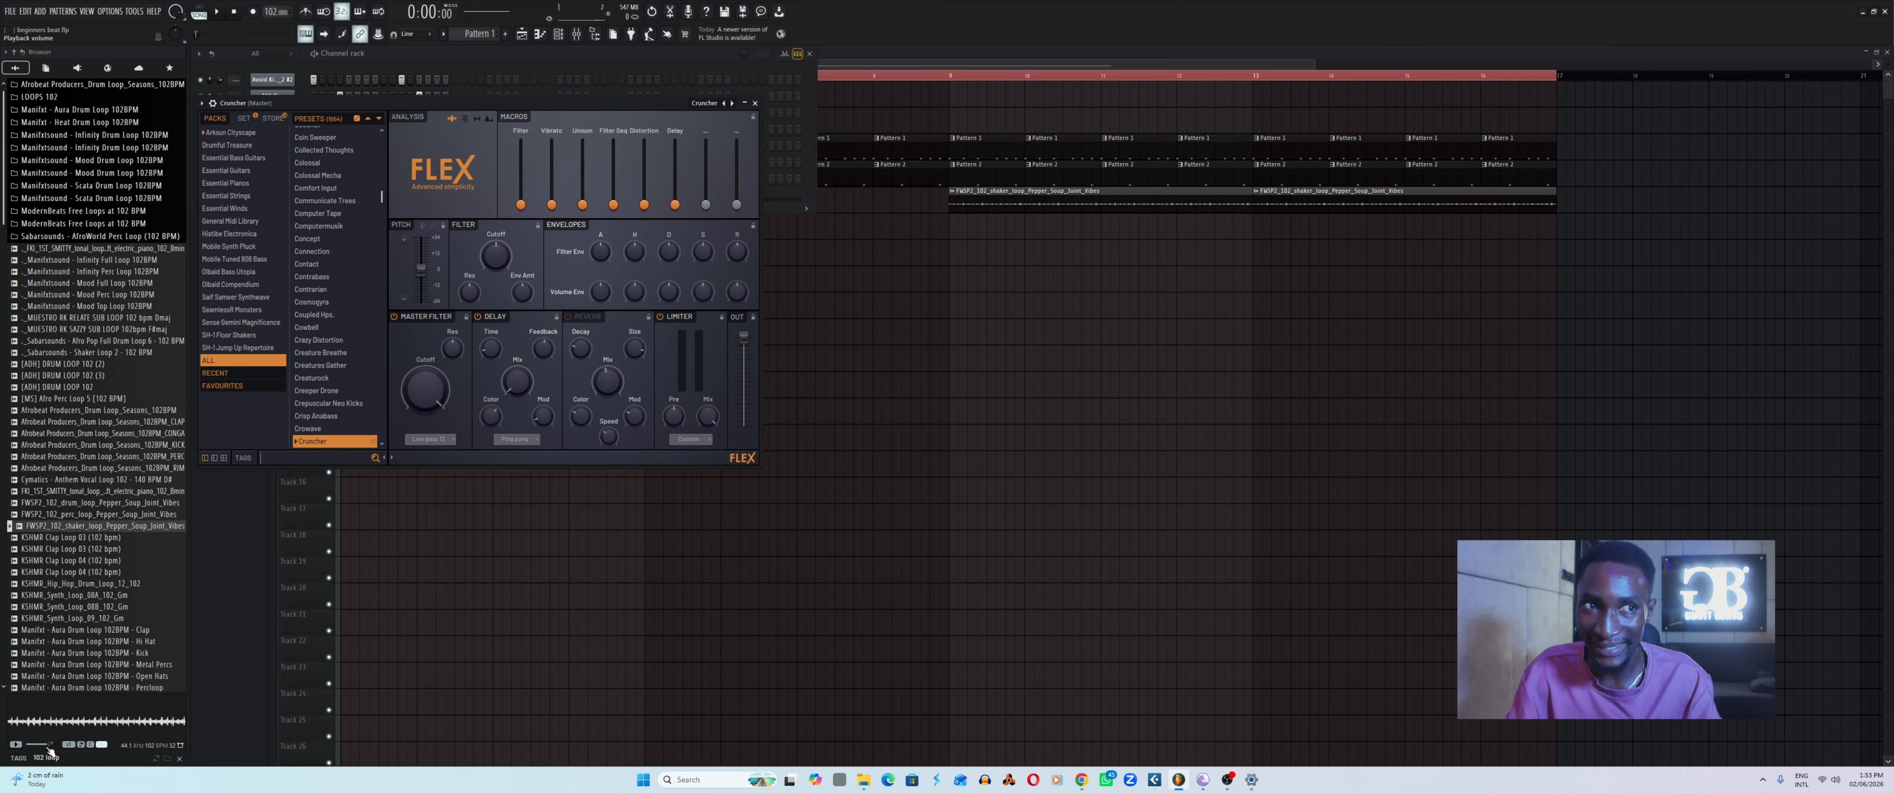
{"action": "left_click", "coordinate": [292, 459]}
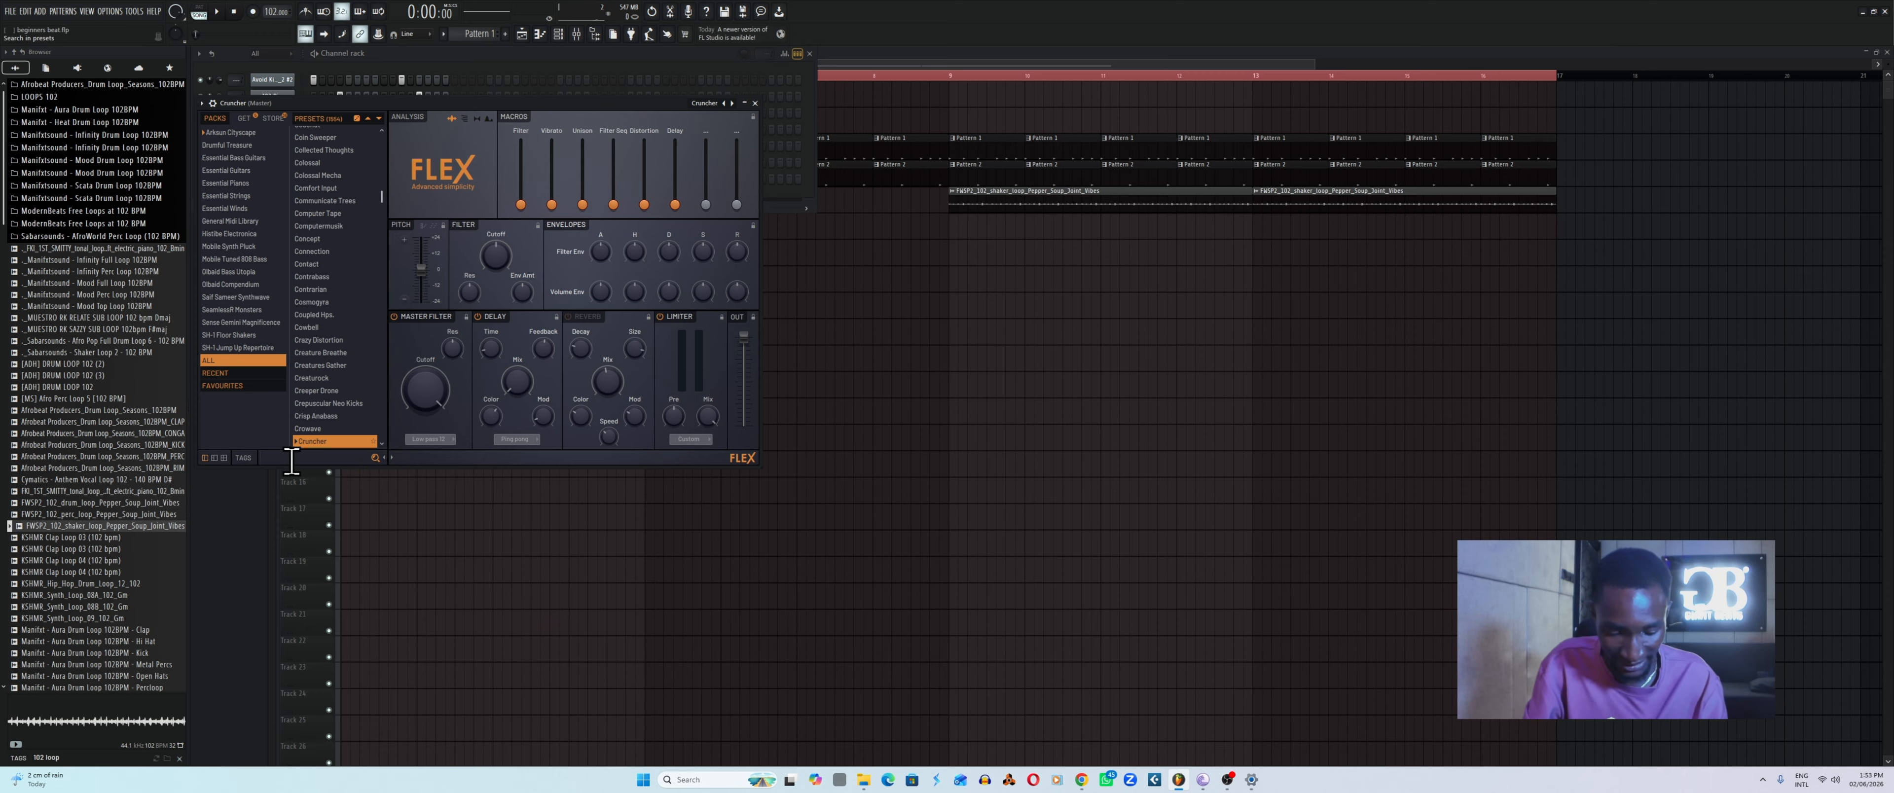
{"action": "type", "text": "bass"}
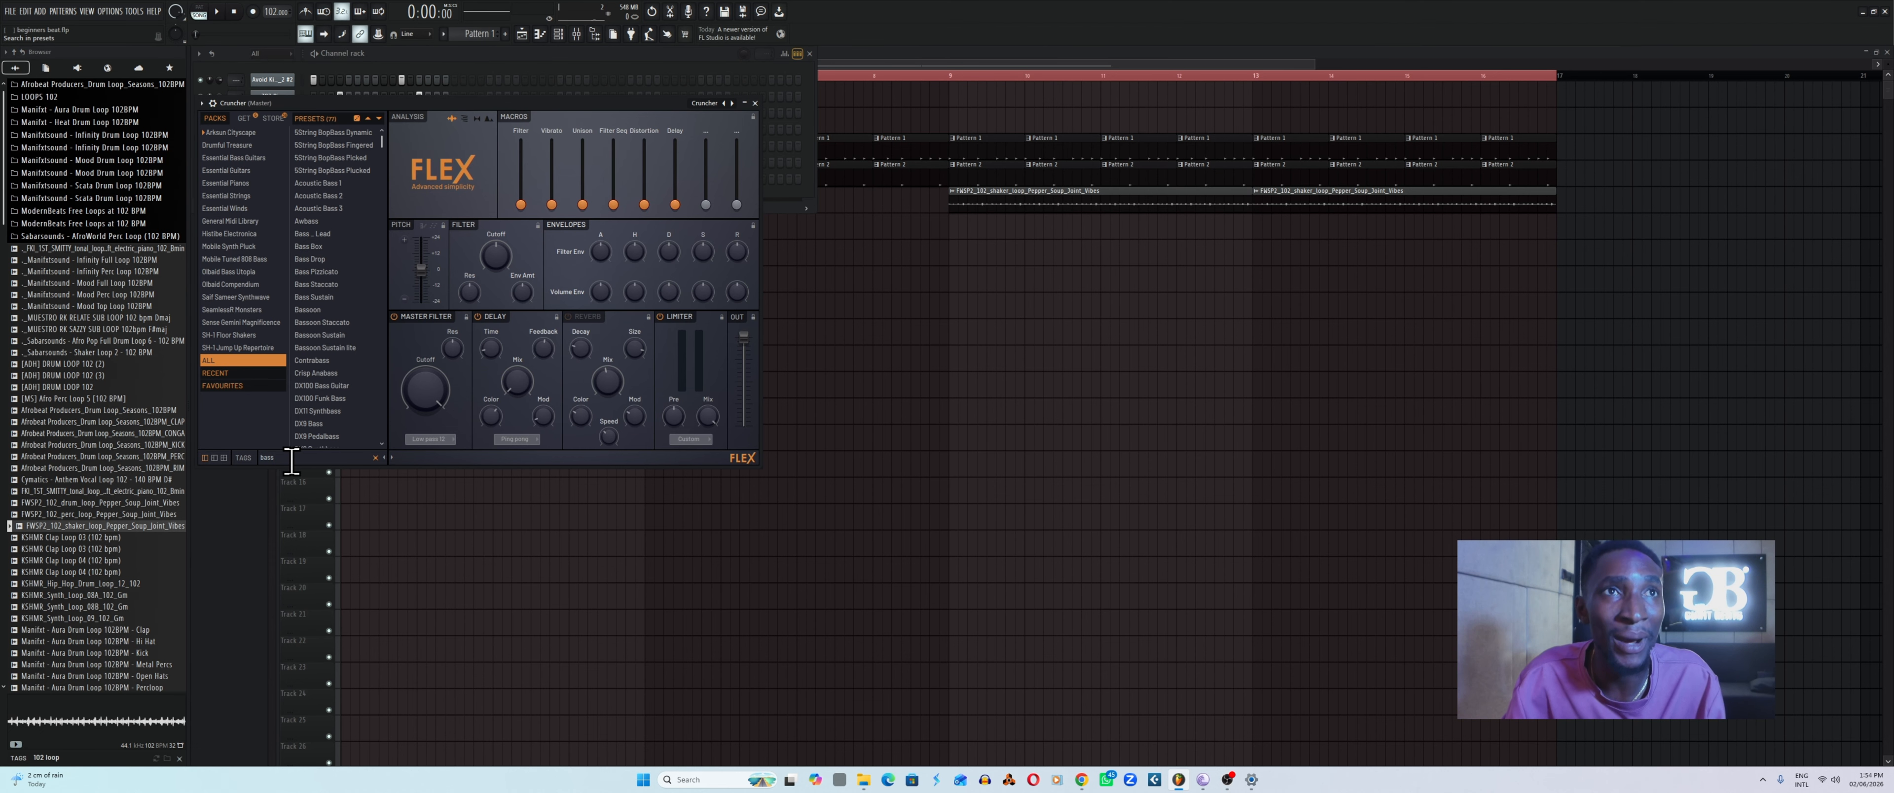
Audition the 5String BopBass presets Dynamic, Fingered, Picked and Plucked in FLEX.
{"action": "left_click", "coordinate": [341, 135]}
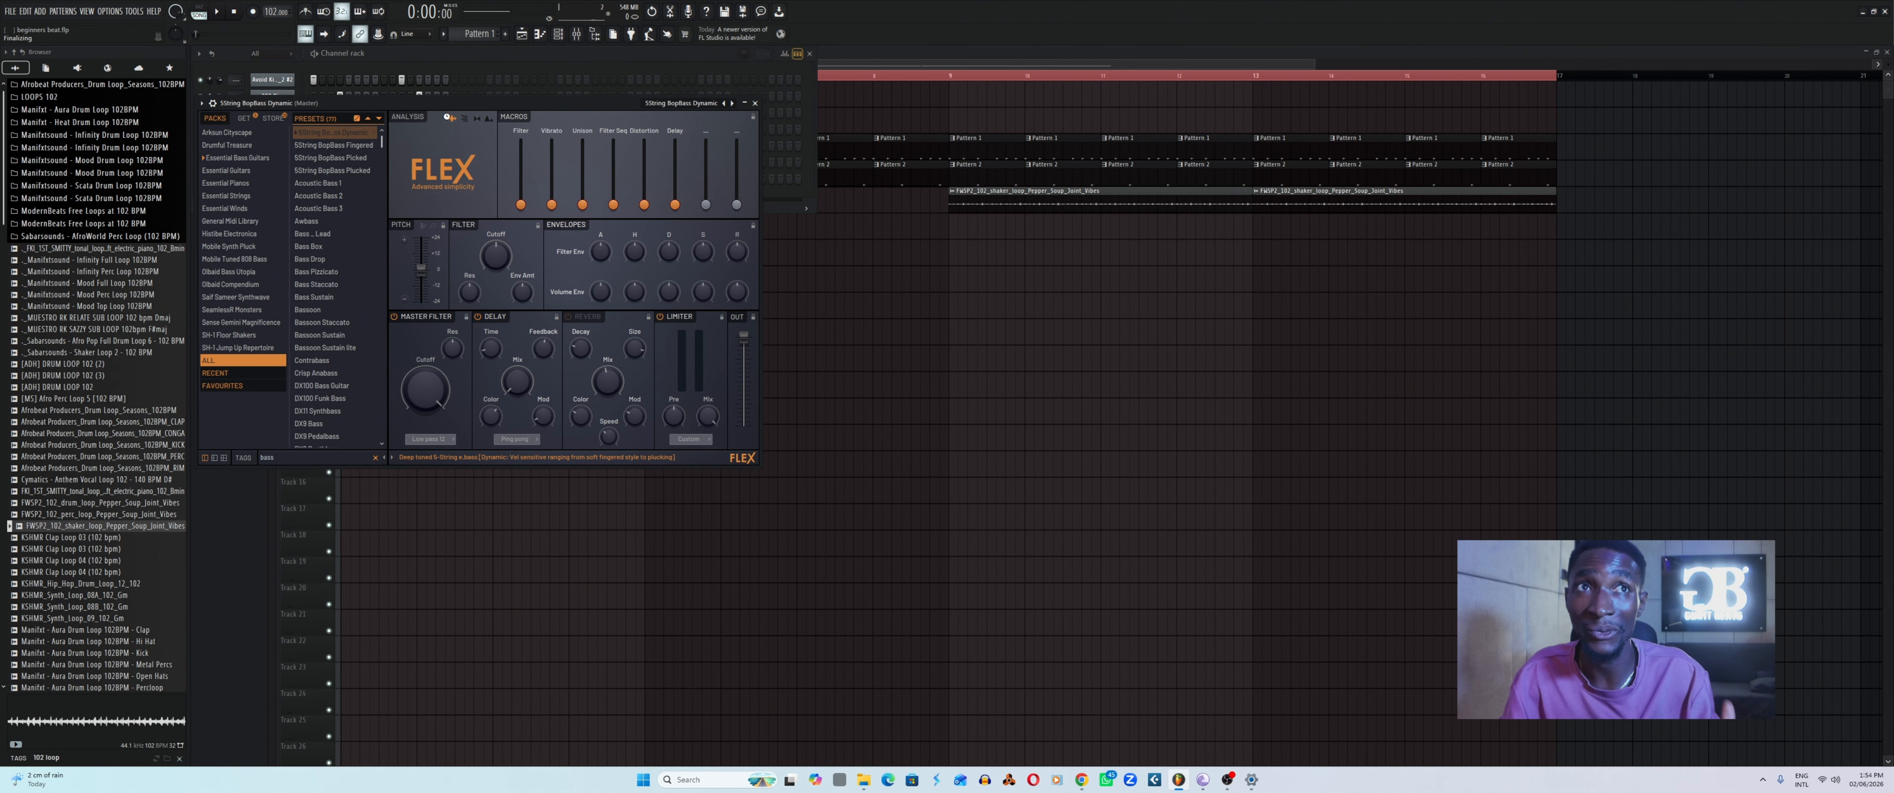
{"action": "key", "text": "b"}
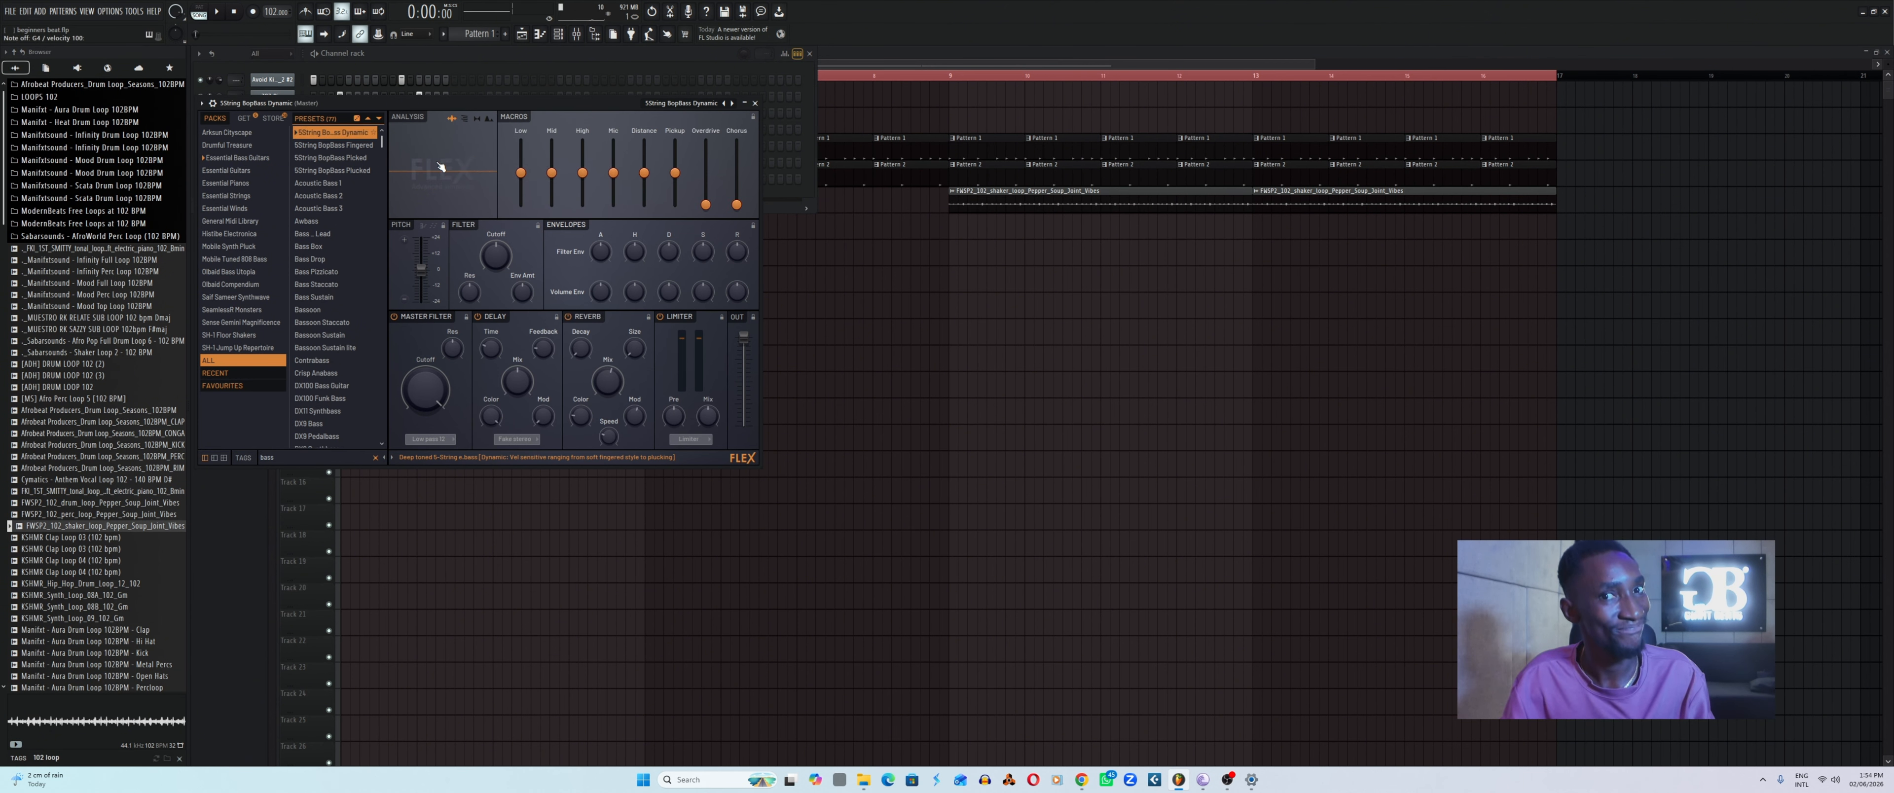
{"action": "left_click", "coordinate": [342, 147]}
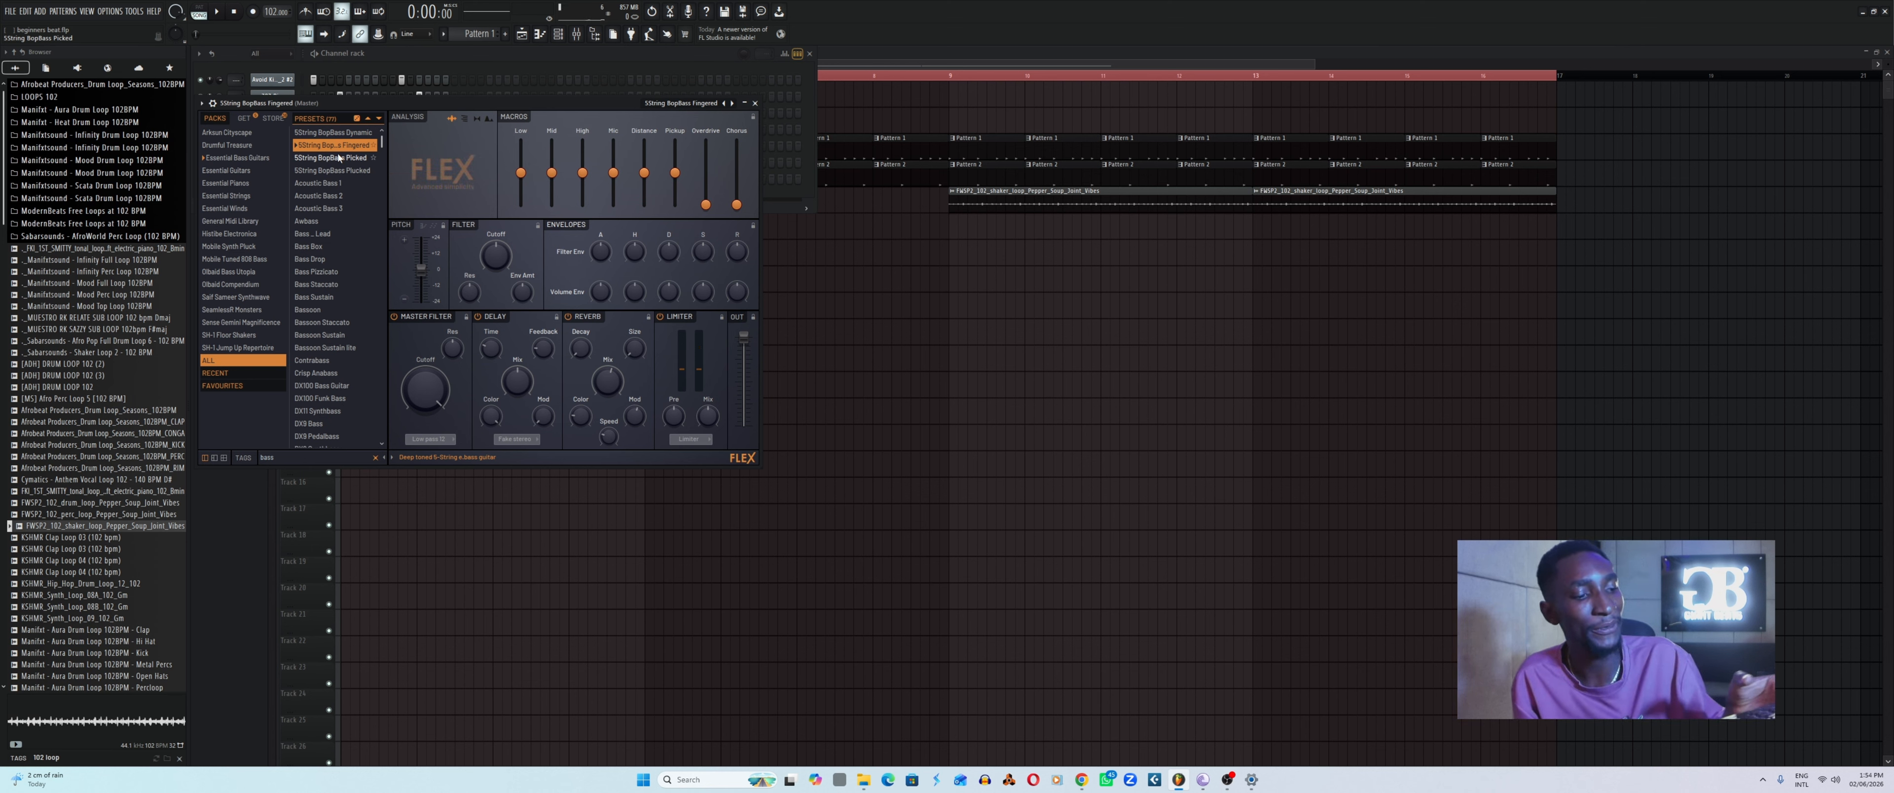
{"action": "key", "text": "j"}
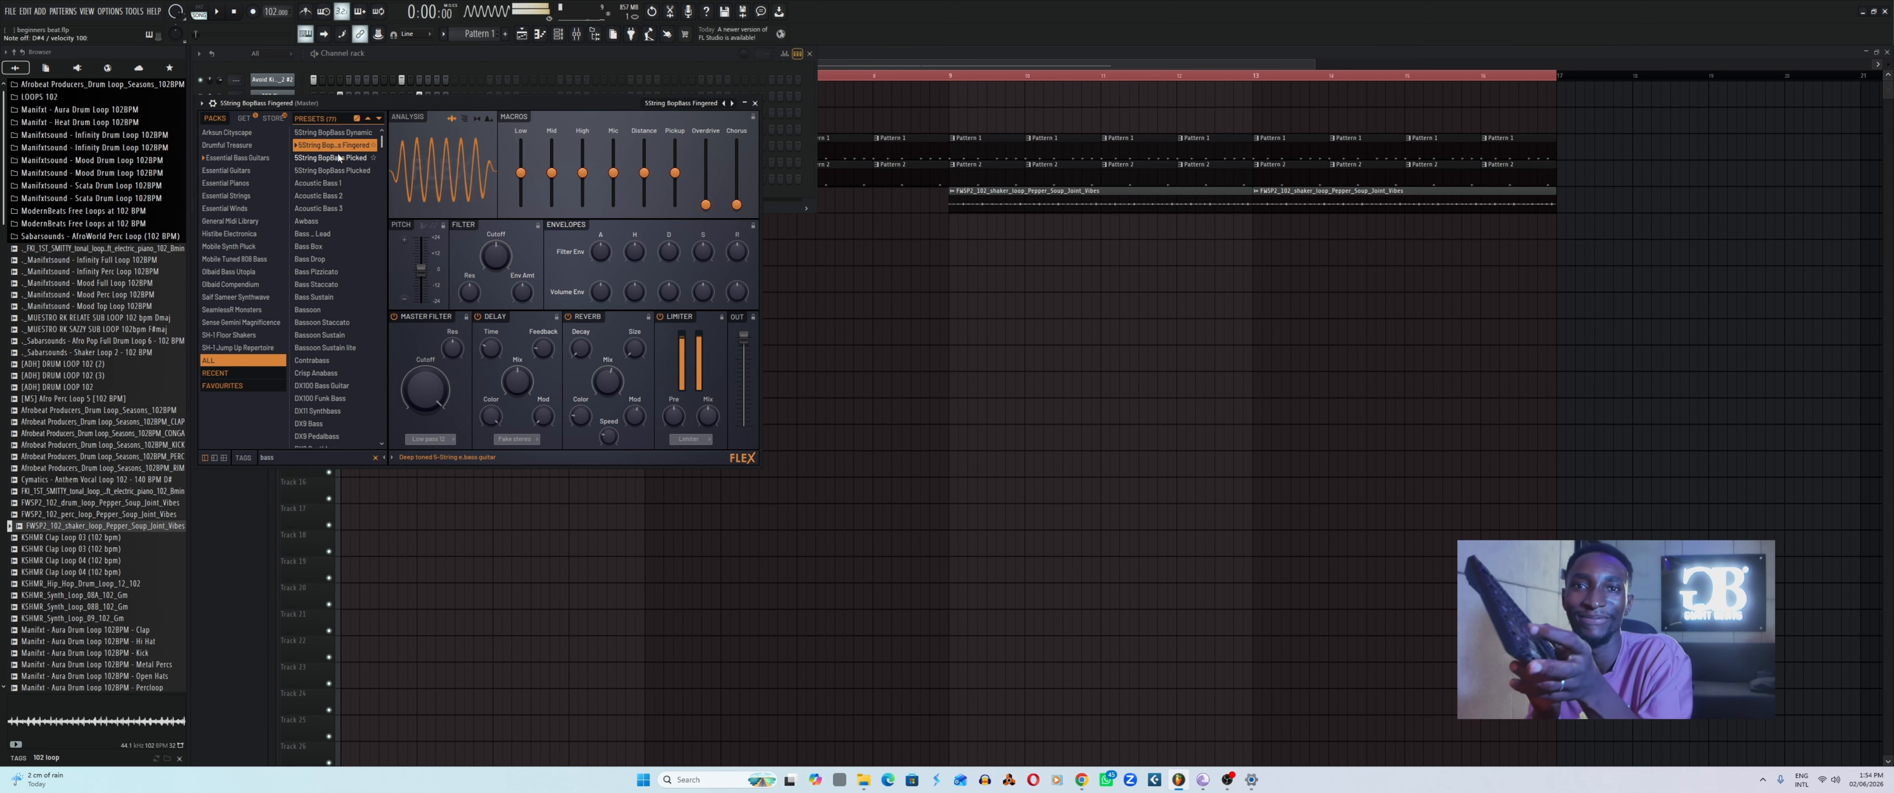
{"action": "key", "text": "b"}
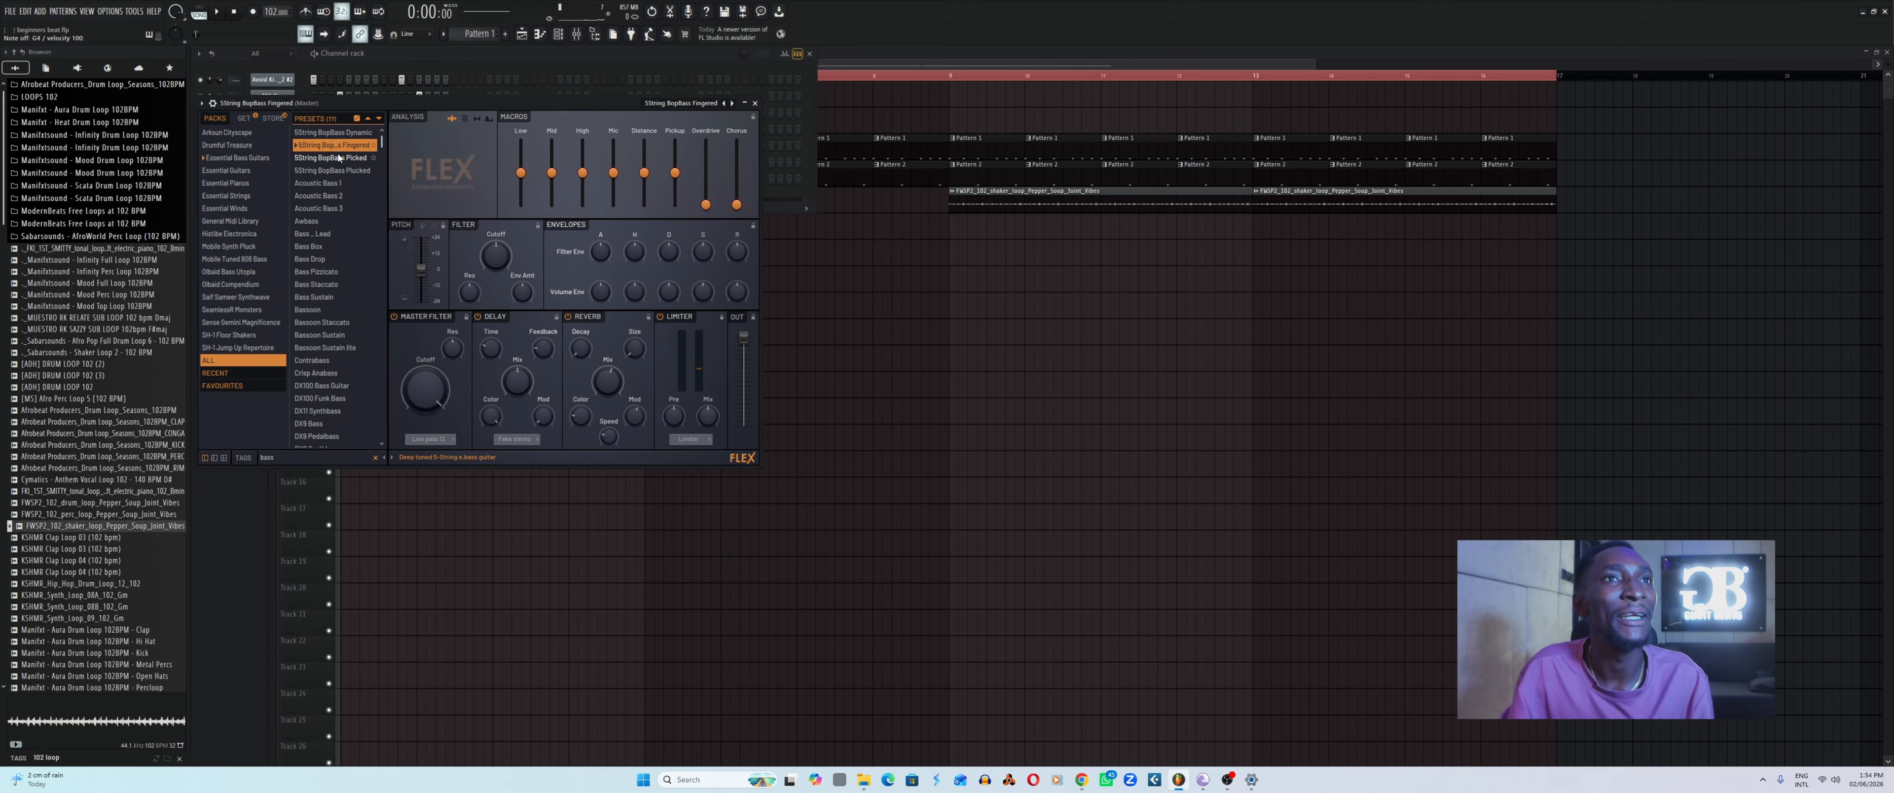
{"action": "left_click", "coordinate": [328, 159]}
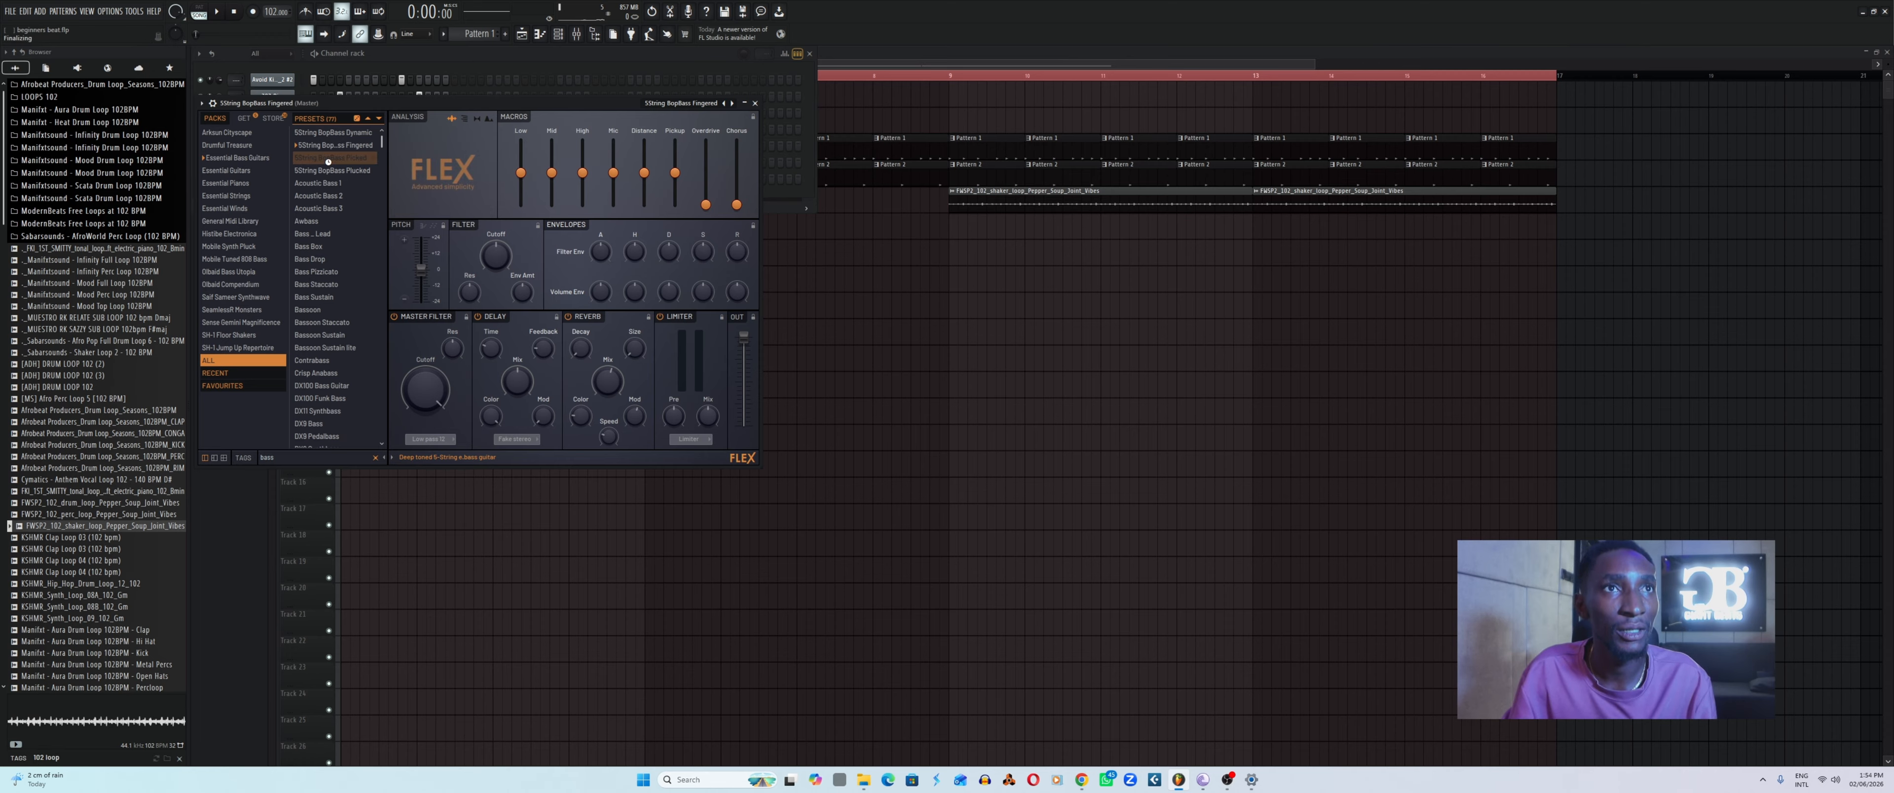
{"action": "left_click", "coordinate": [331, 170]}
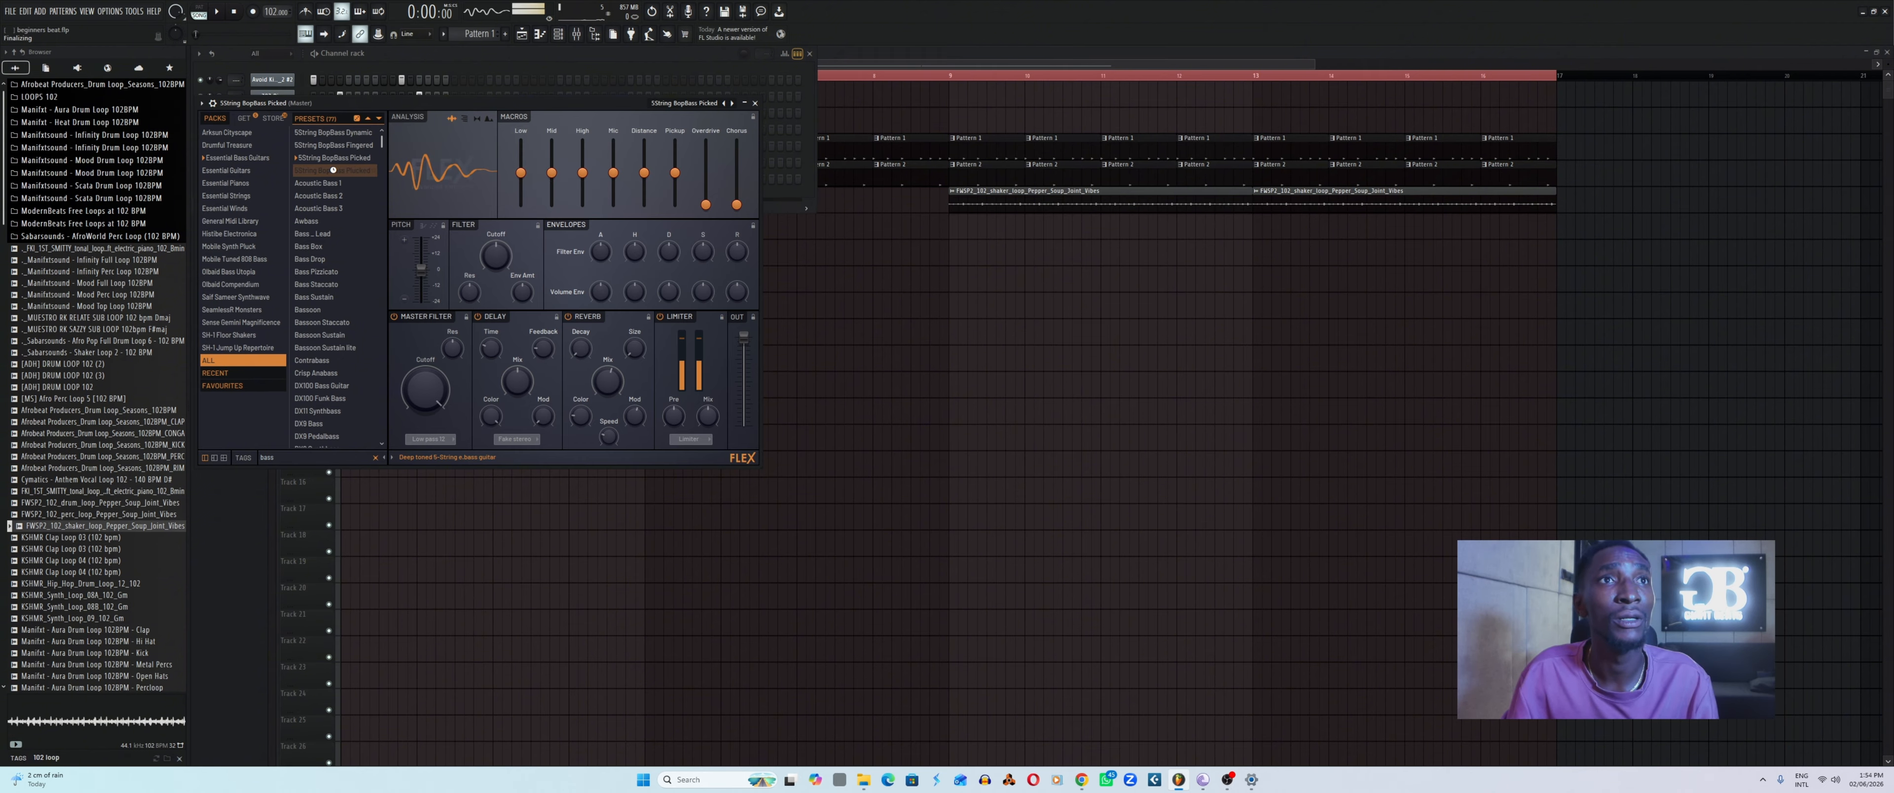
Audition further FLEX bass presets, including Acoustic Bass 1 and 2, DX9 PedalBass, Contrabass and Ferry Bass.
{"action": "key", "text": "Down"}
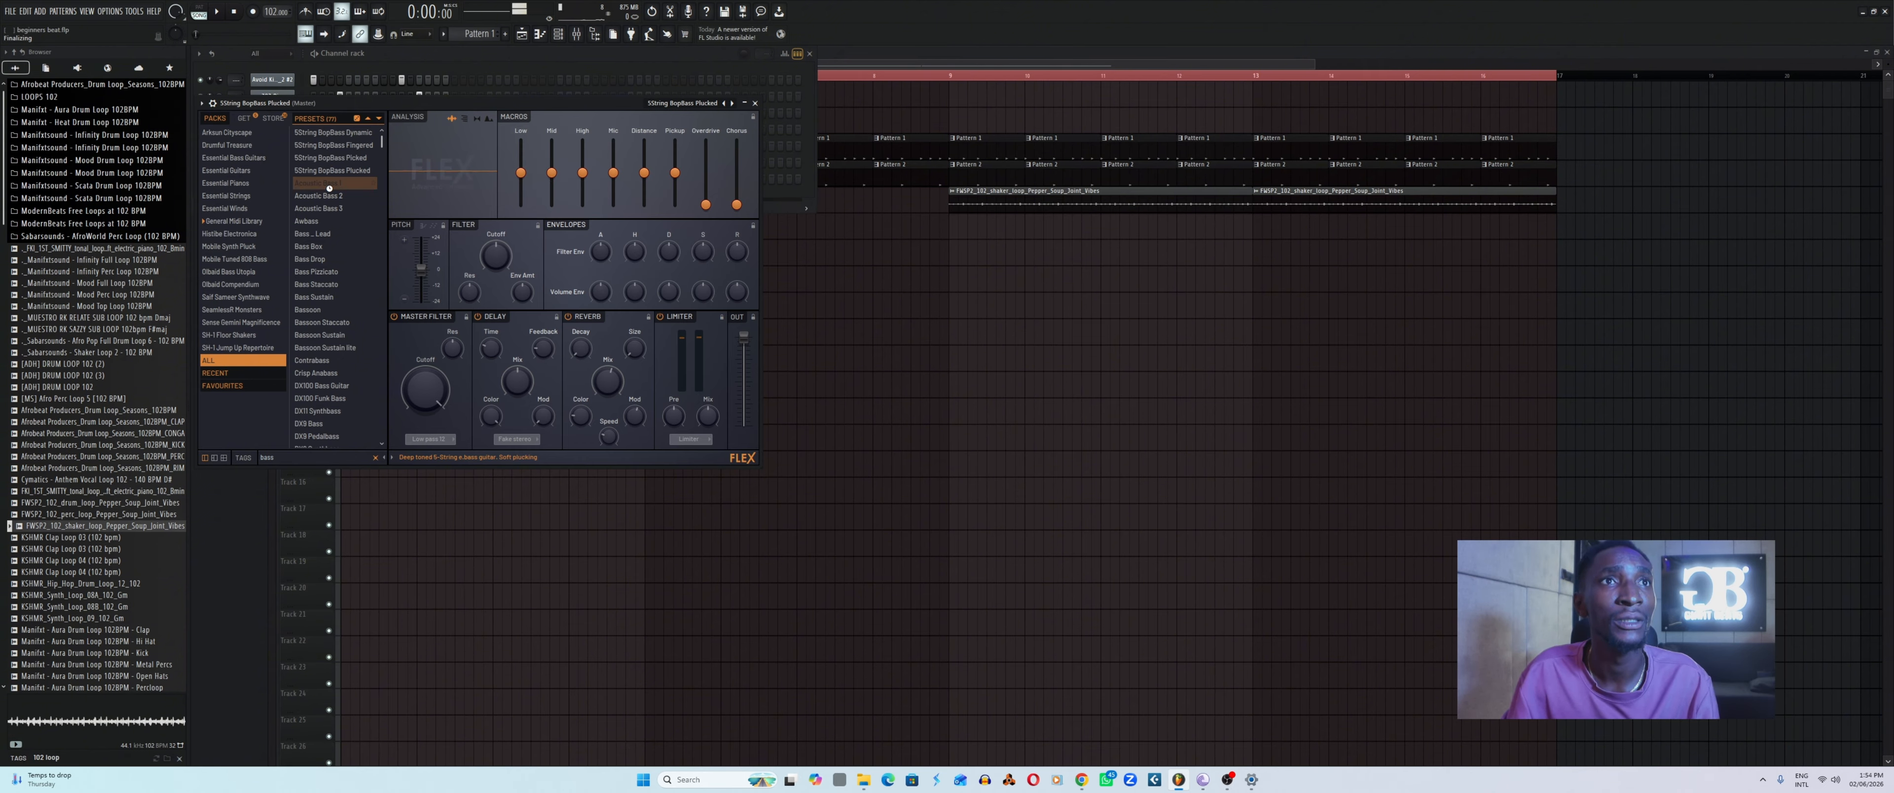
{"action": "left_click", "coordinate": [330, 195]}
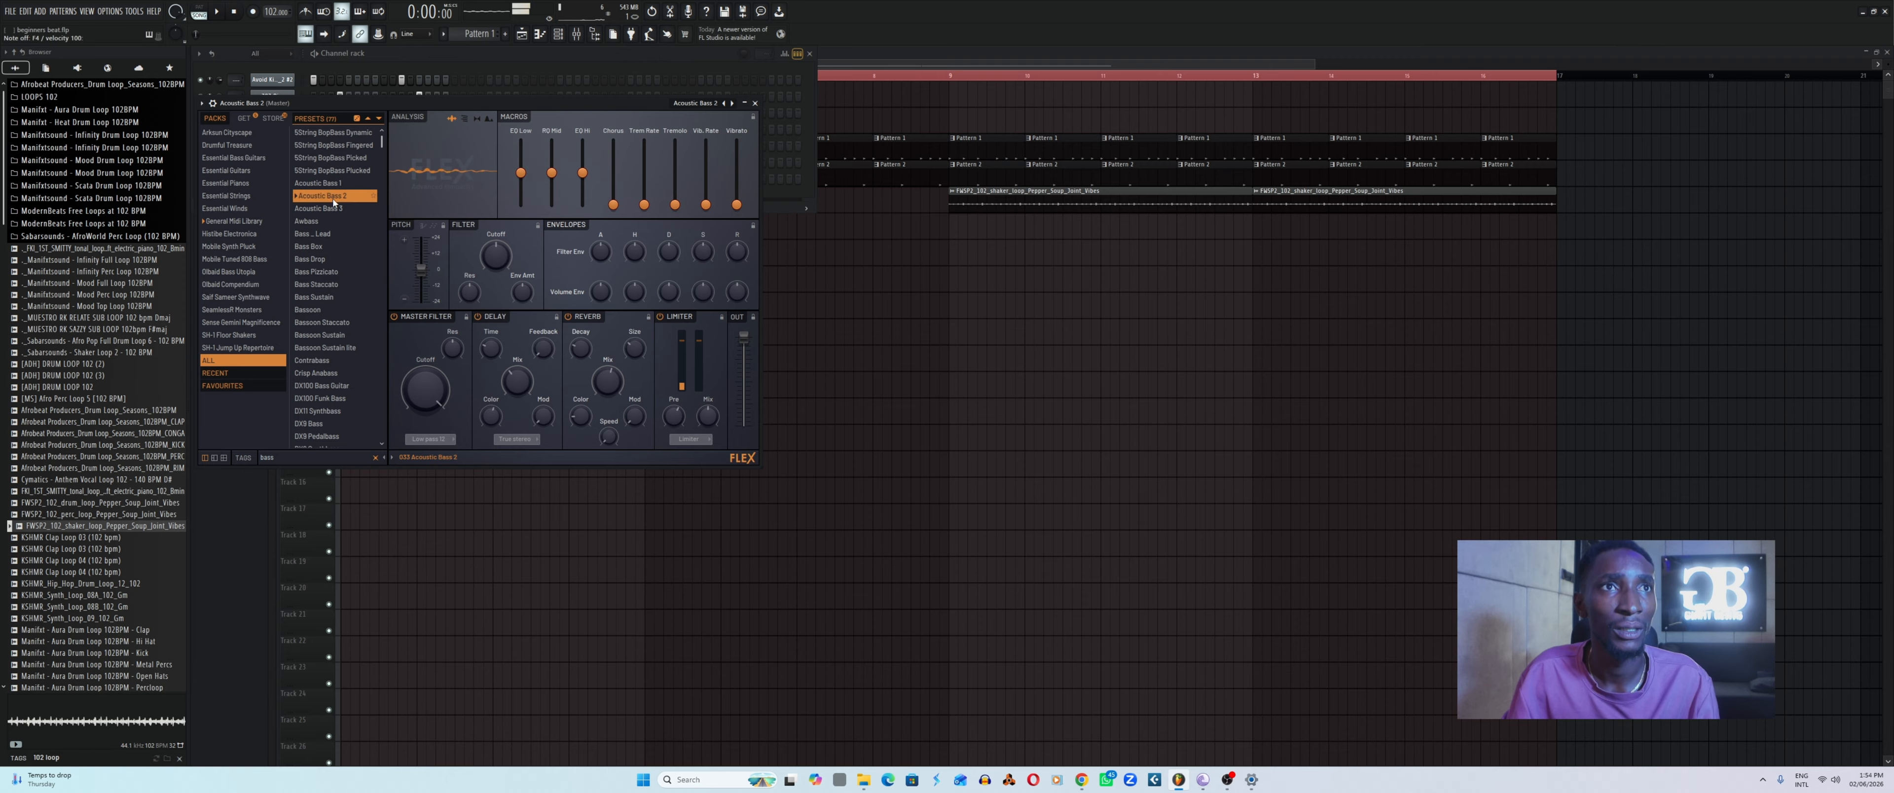
{"action": "scroll", "coordinate": [320, 305], "scroll_direction": "down", "scroll_amount": 3}
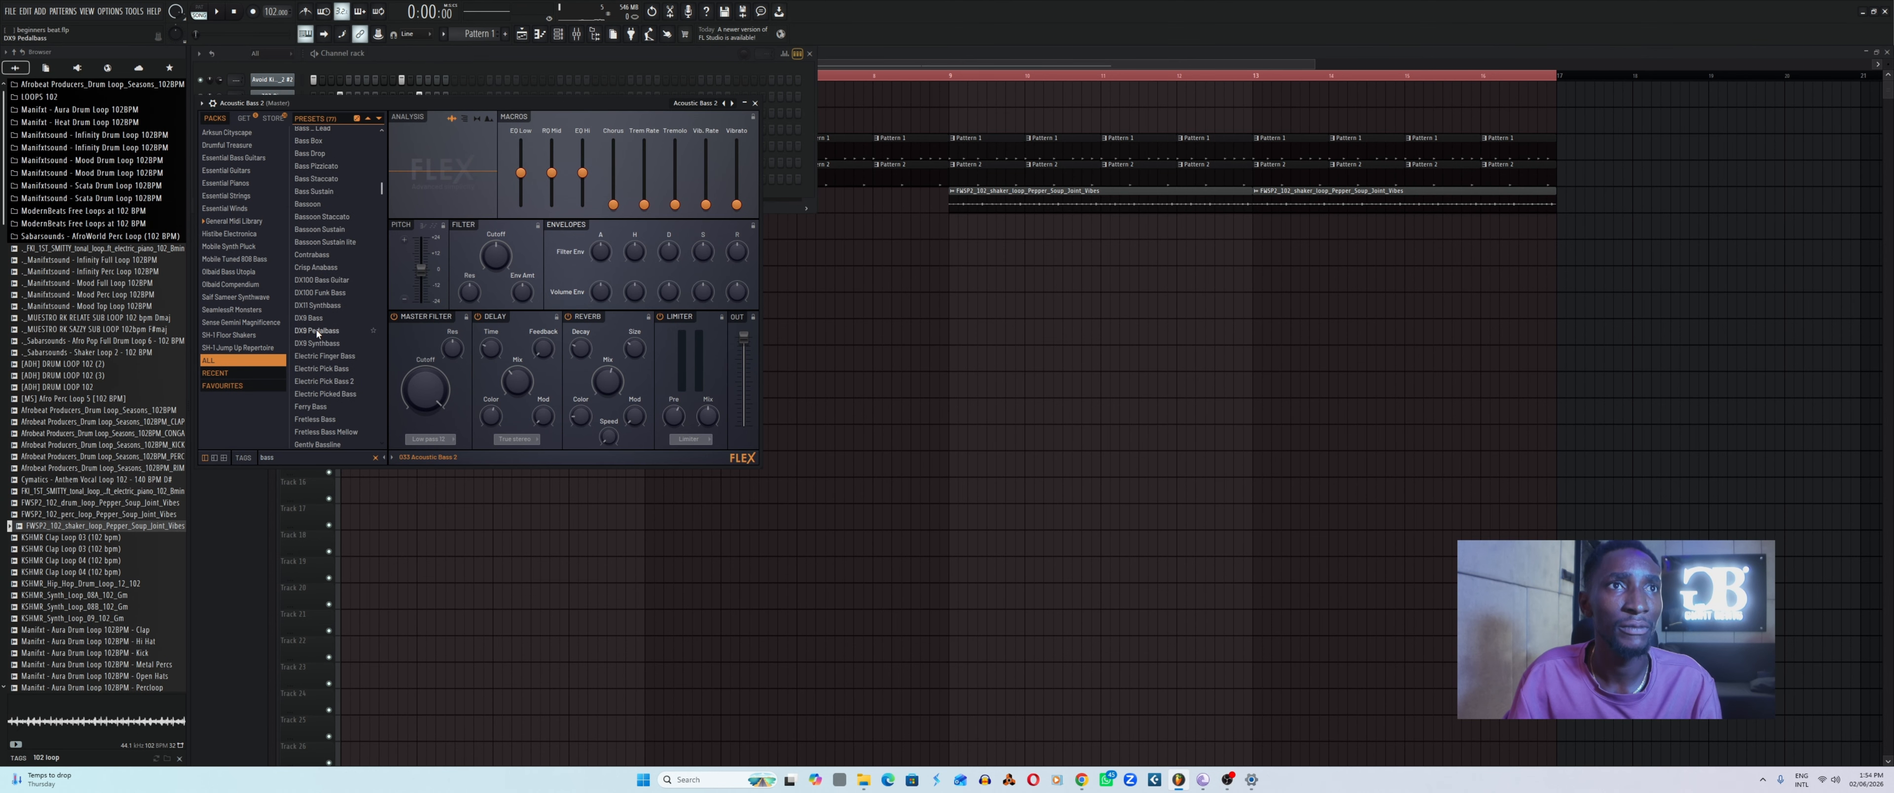
{"action": "left_click", "coordinate": [316, 315]}
{"action": "left_click", "coordinate": [318, 330]}
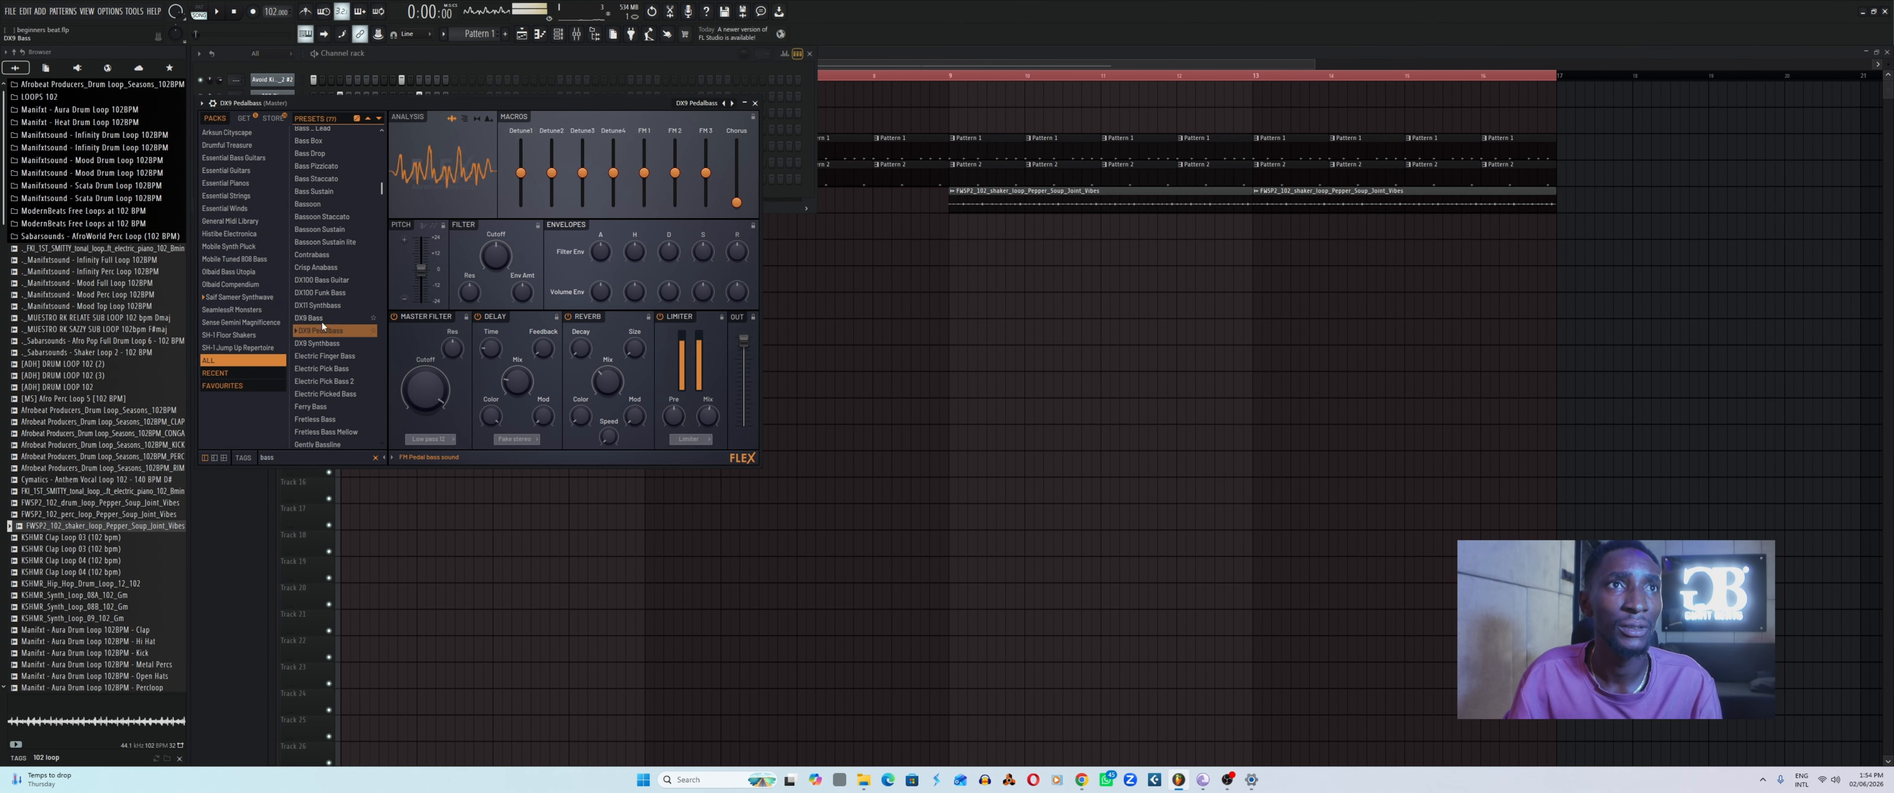
{"action": "left_click", "coordinate": [333, 257]}
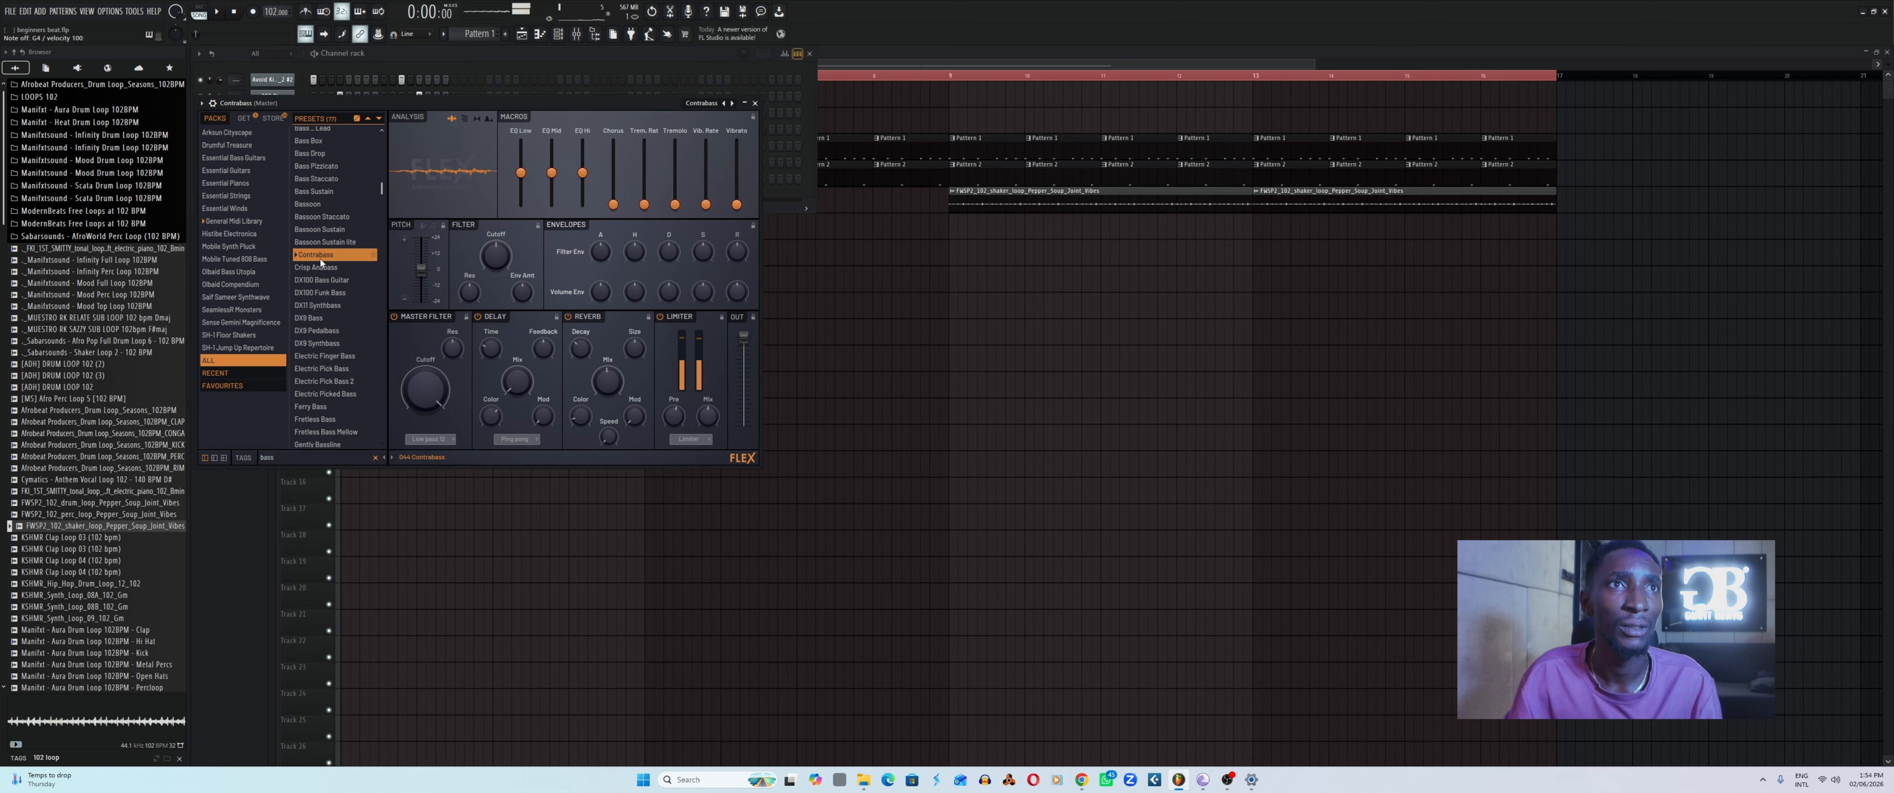
{"action": "scroll", "coordinate": [334, 265], "scroll_direction": "down", "scroll_amount": 3}
{"action": "left_click", "coordinate": [322, 300]}
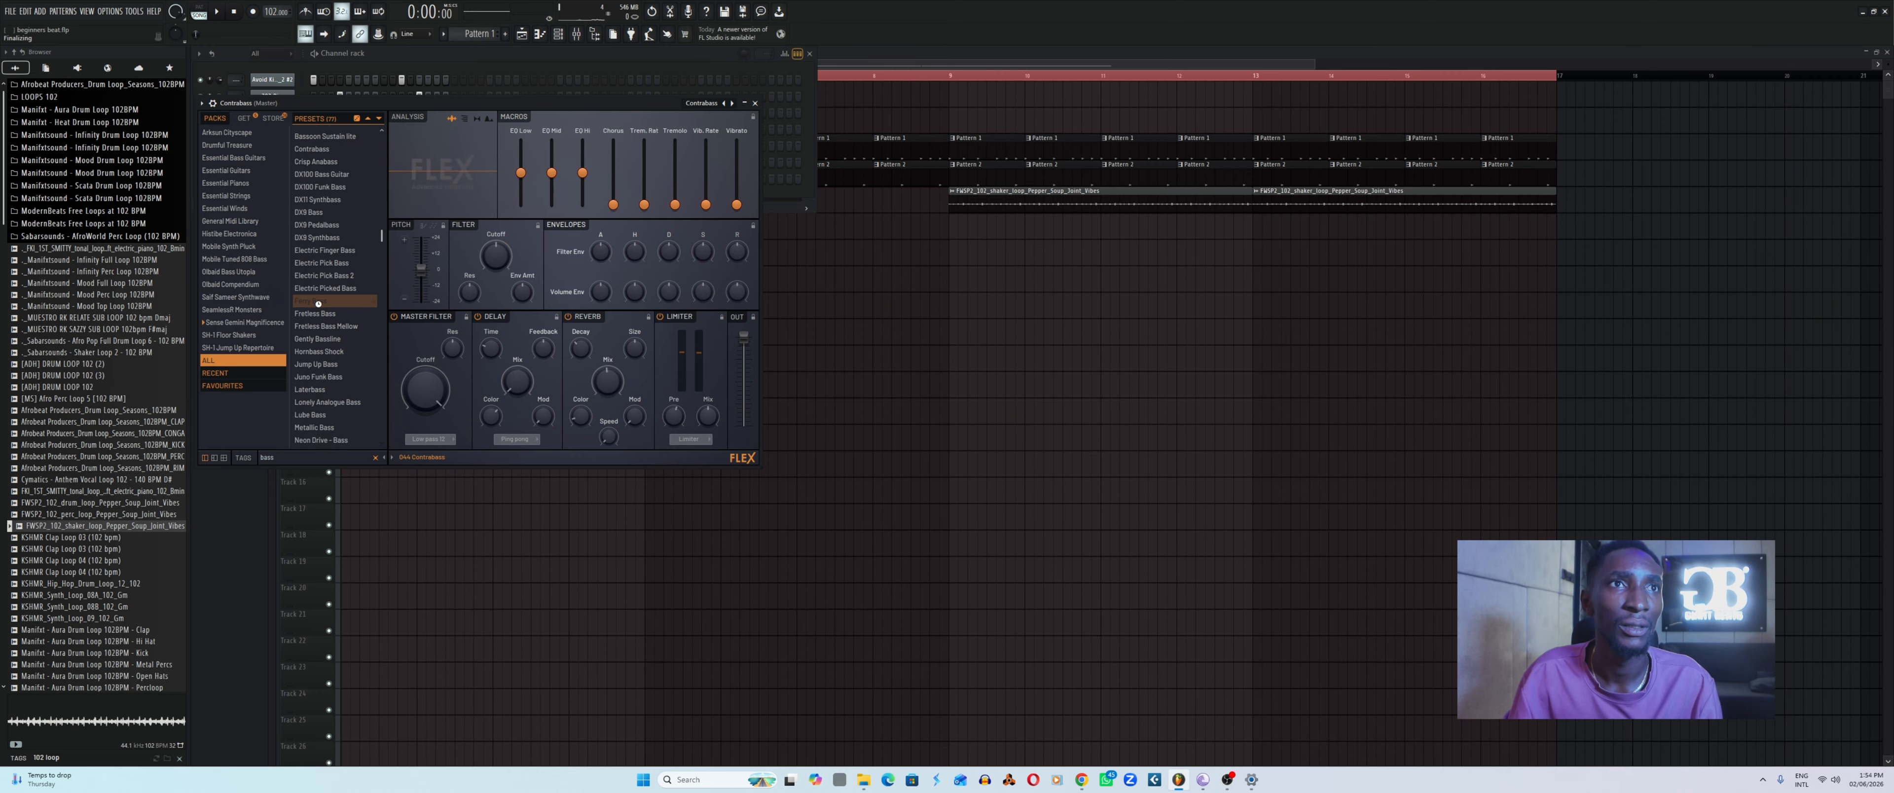
Compare Fretless Bass Mellow, Jump Up Bass and Juno Funk Bass, load Juno Funk Bass and close FLEX.
{"action": "left_click", "coordinate": [327, 326]}
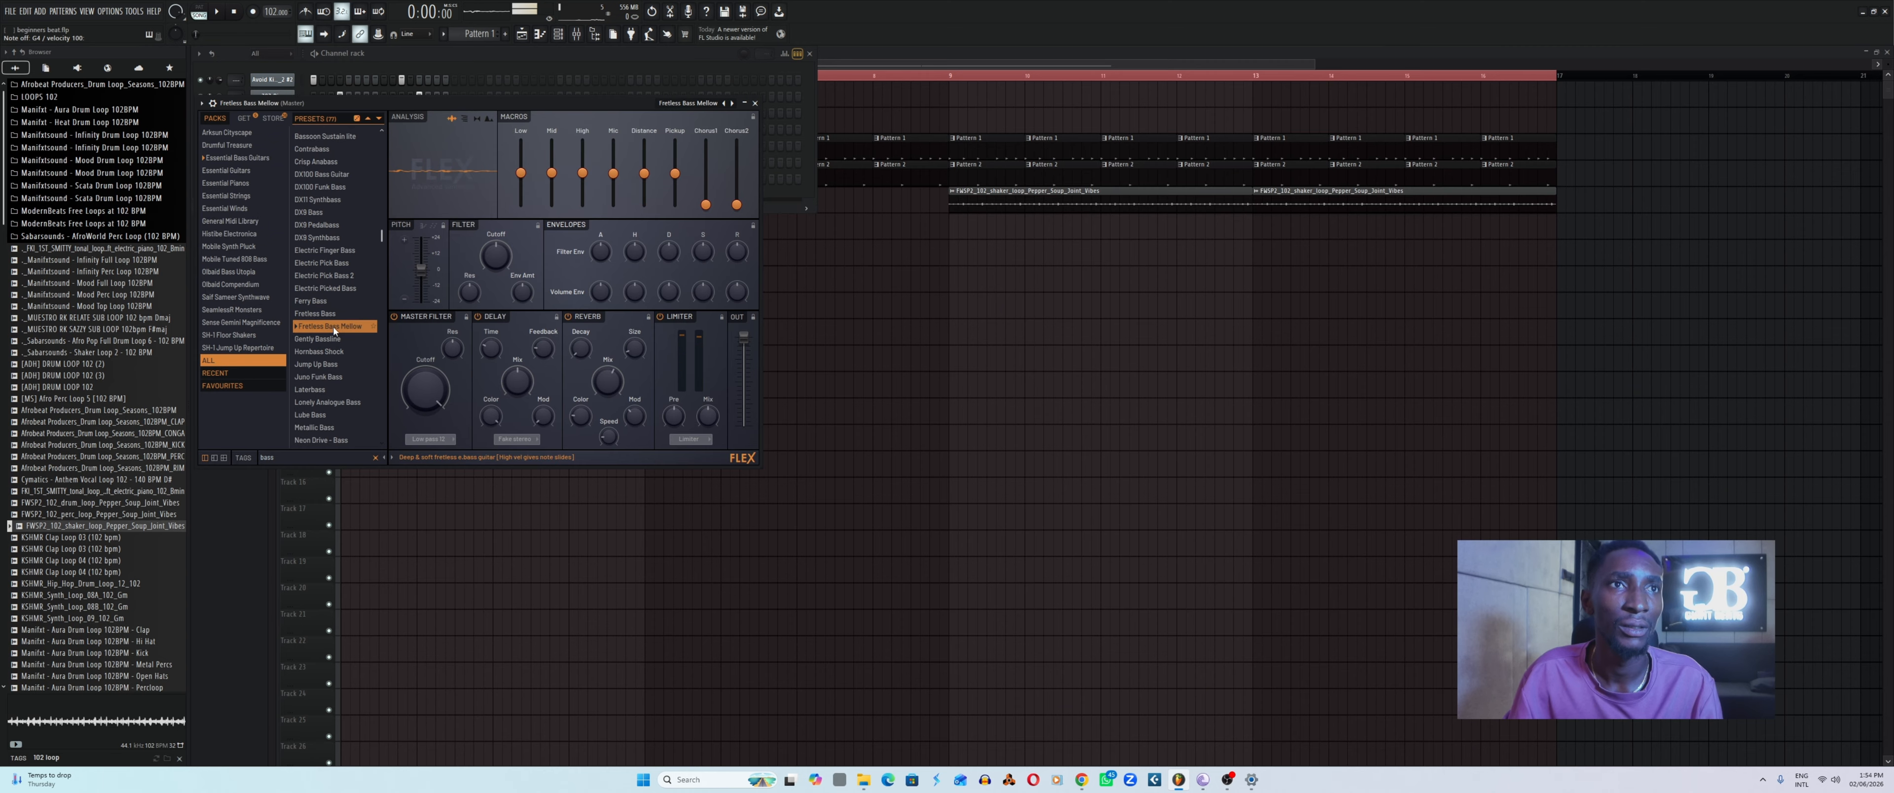
{"action": "left_click", "coordinate": [321, 378]}
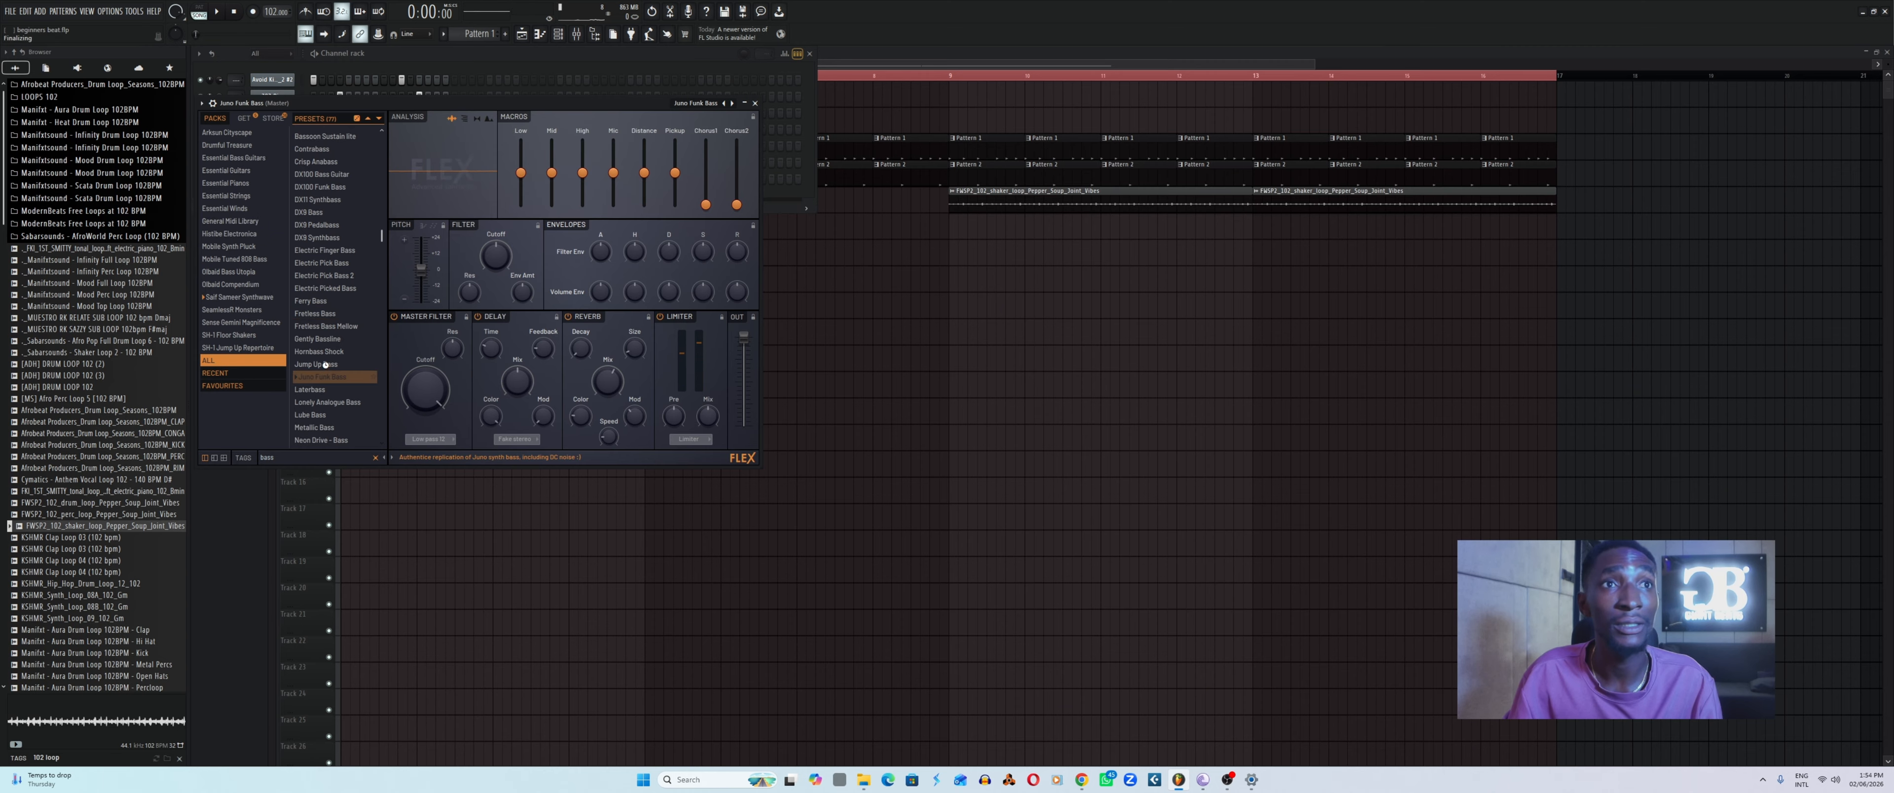
{"action": "left_click", "coordinate": [327, 366]}
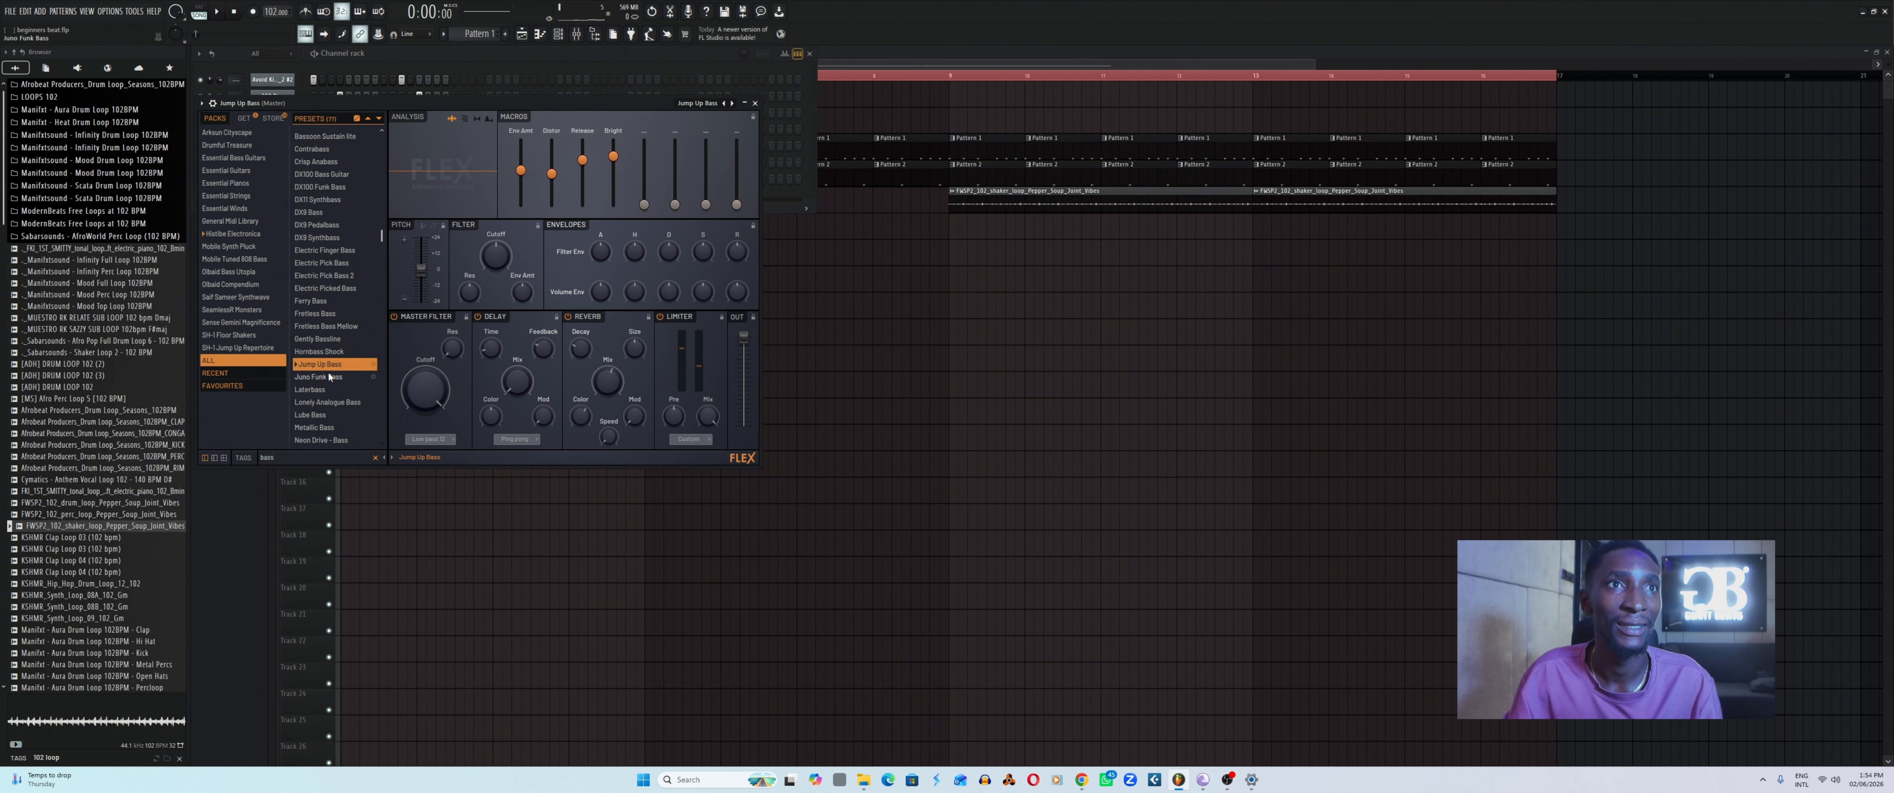
{"action": "left_click", "coordinate": [328, 377]}
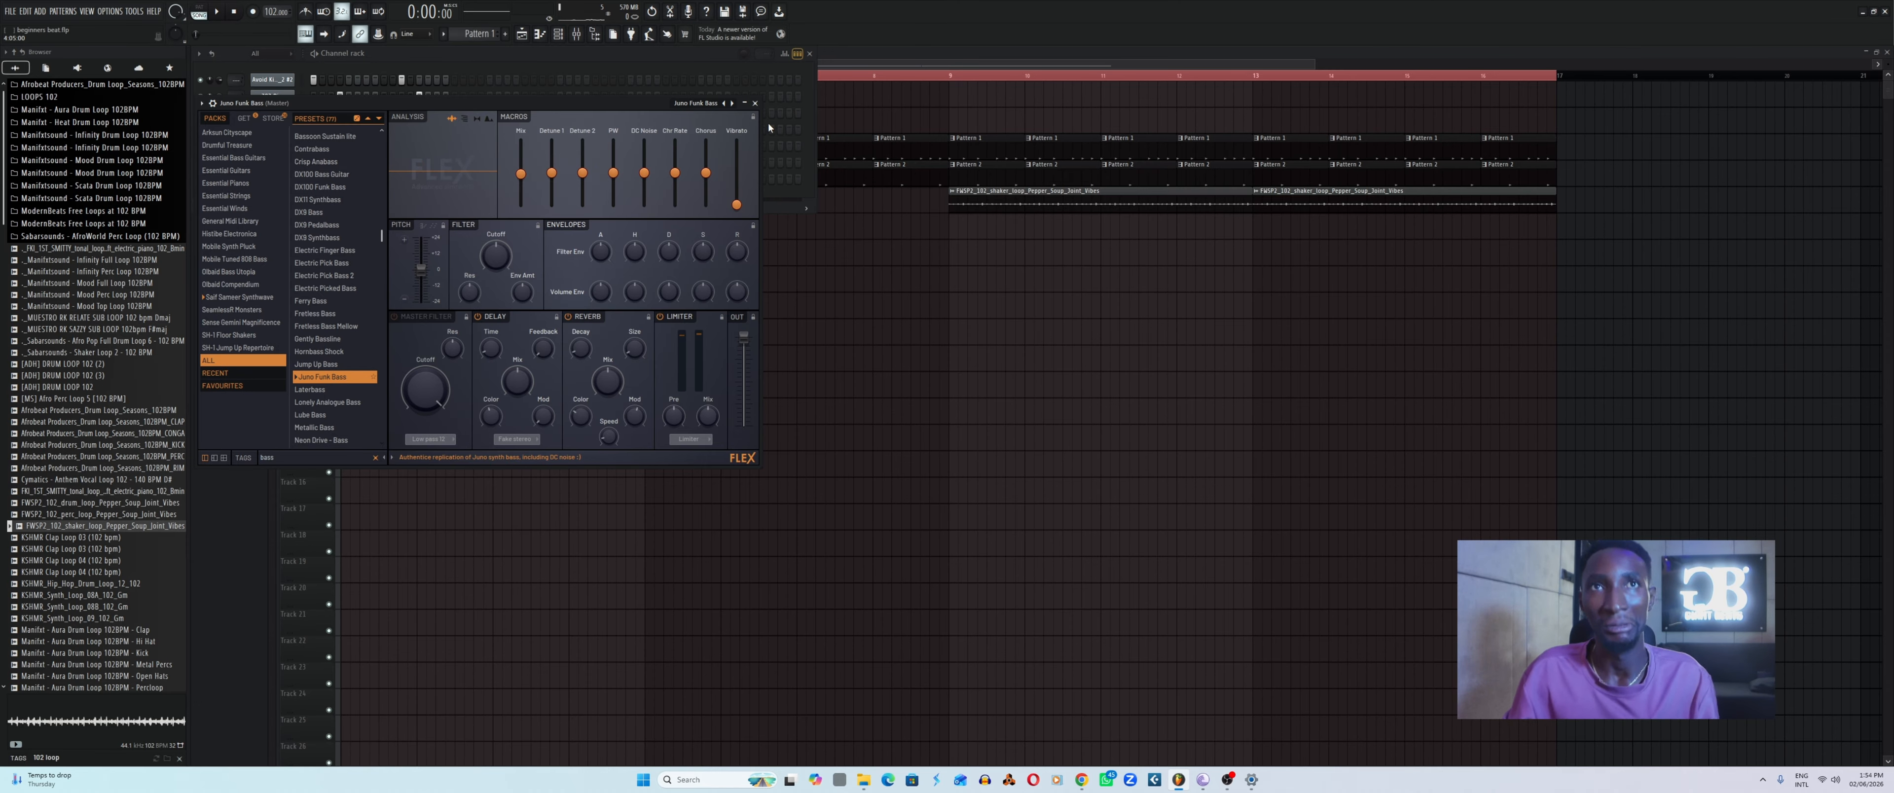
{"action": "left_click", "coordinate": [755, 104]}
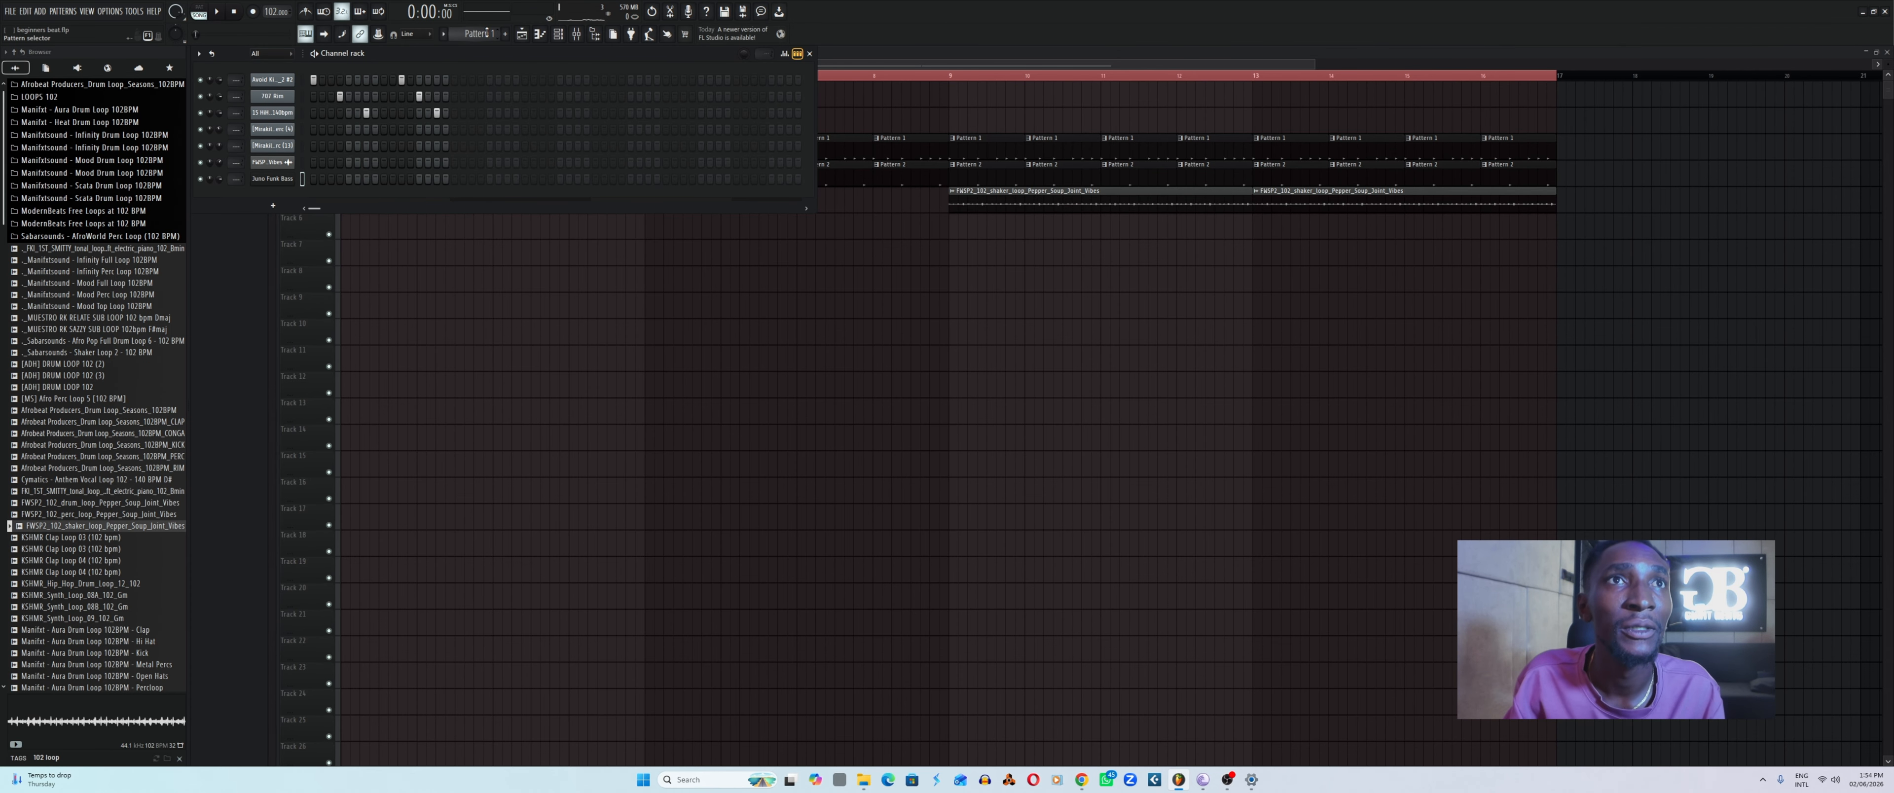
Switch to the empty Pattern 3, place it at the start of Playlist Track 8 and extend the clip to four bars.
{"action": "scroll", "coordinate": [486, 33], "scroll_direction": "down", "scroll_amount": 1}
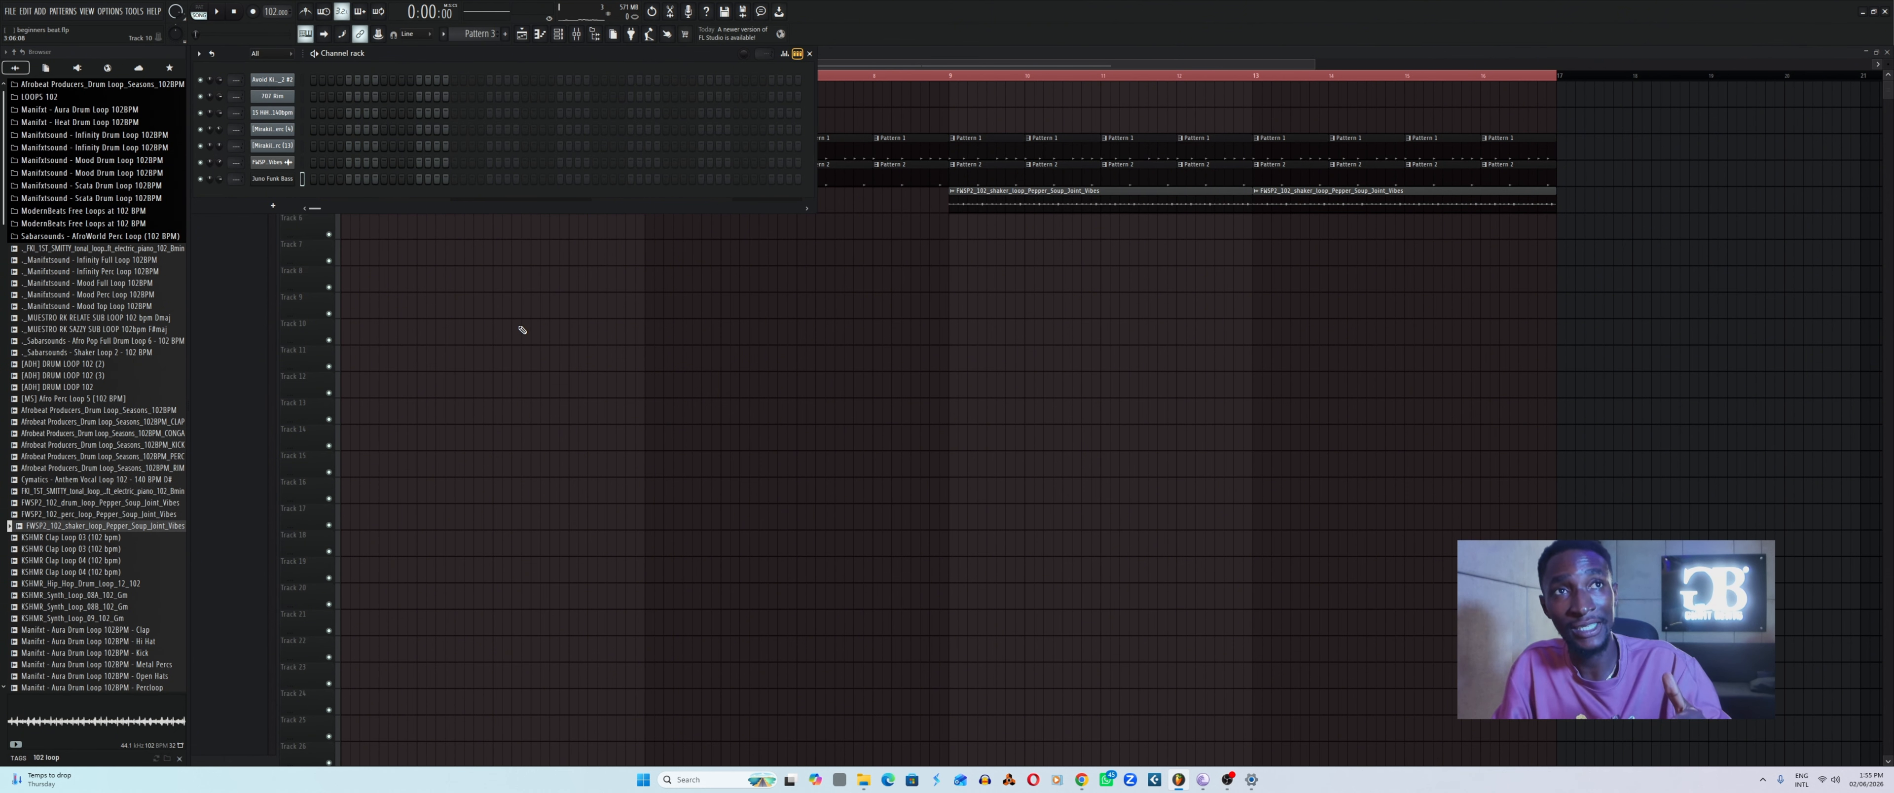
{"action": "key", "text": "F6"}
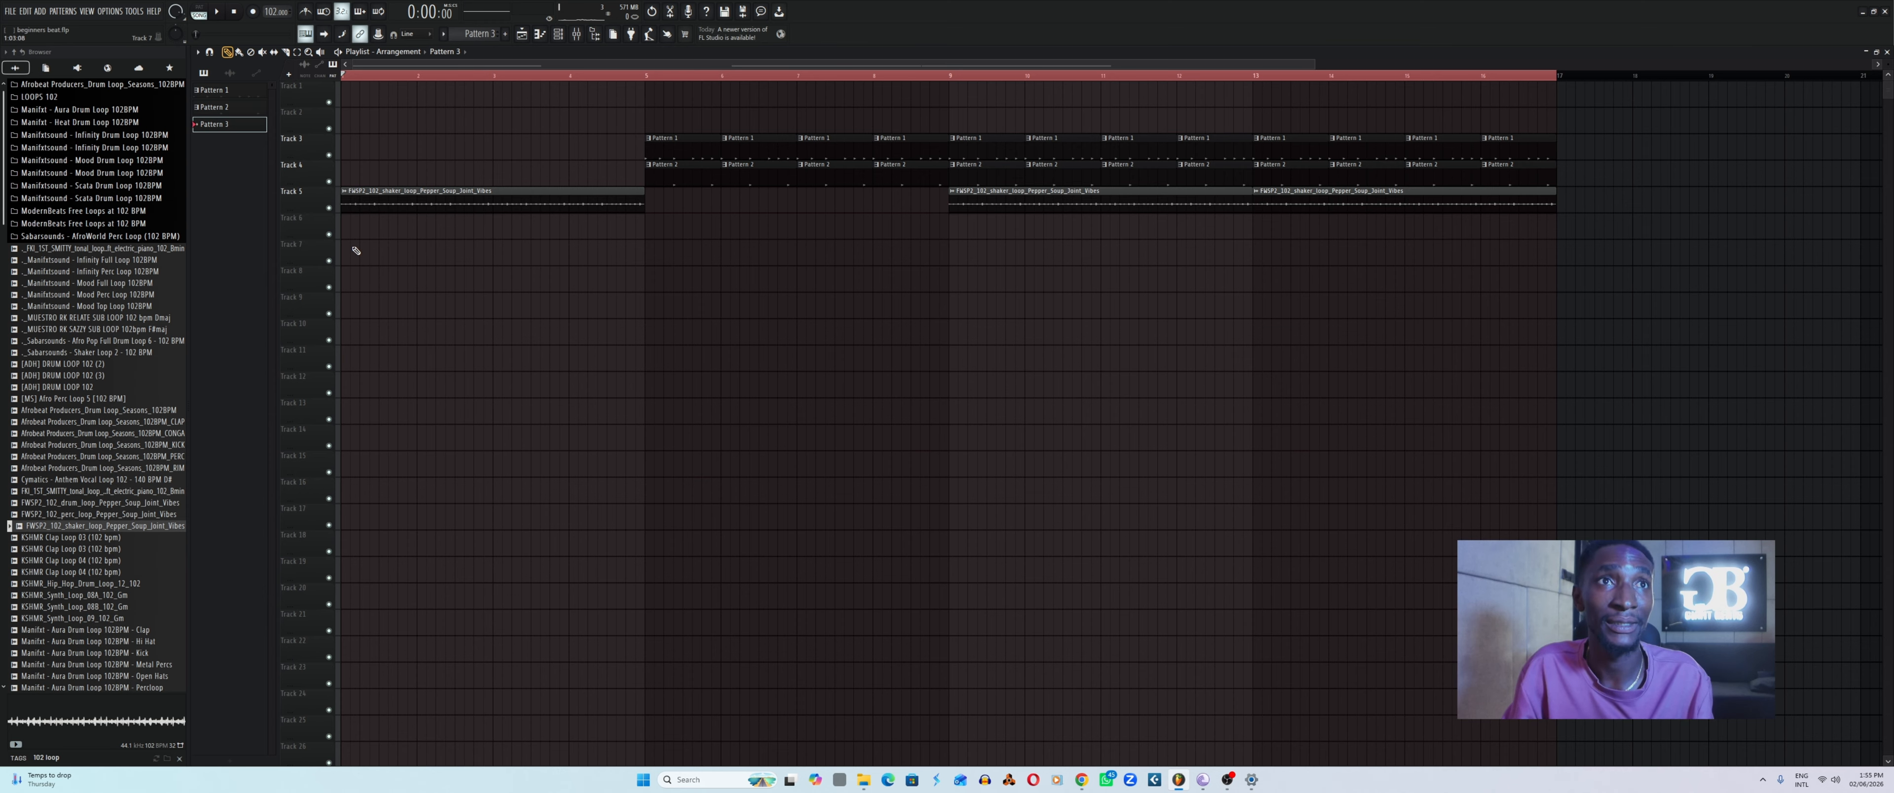
{"action": "left_click", "coordinate": [352, 286]}
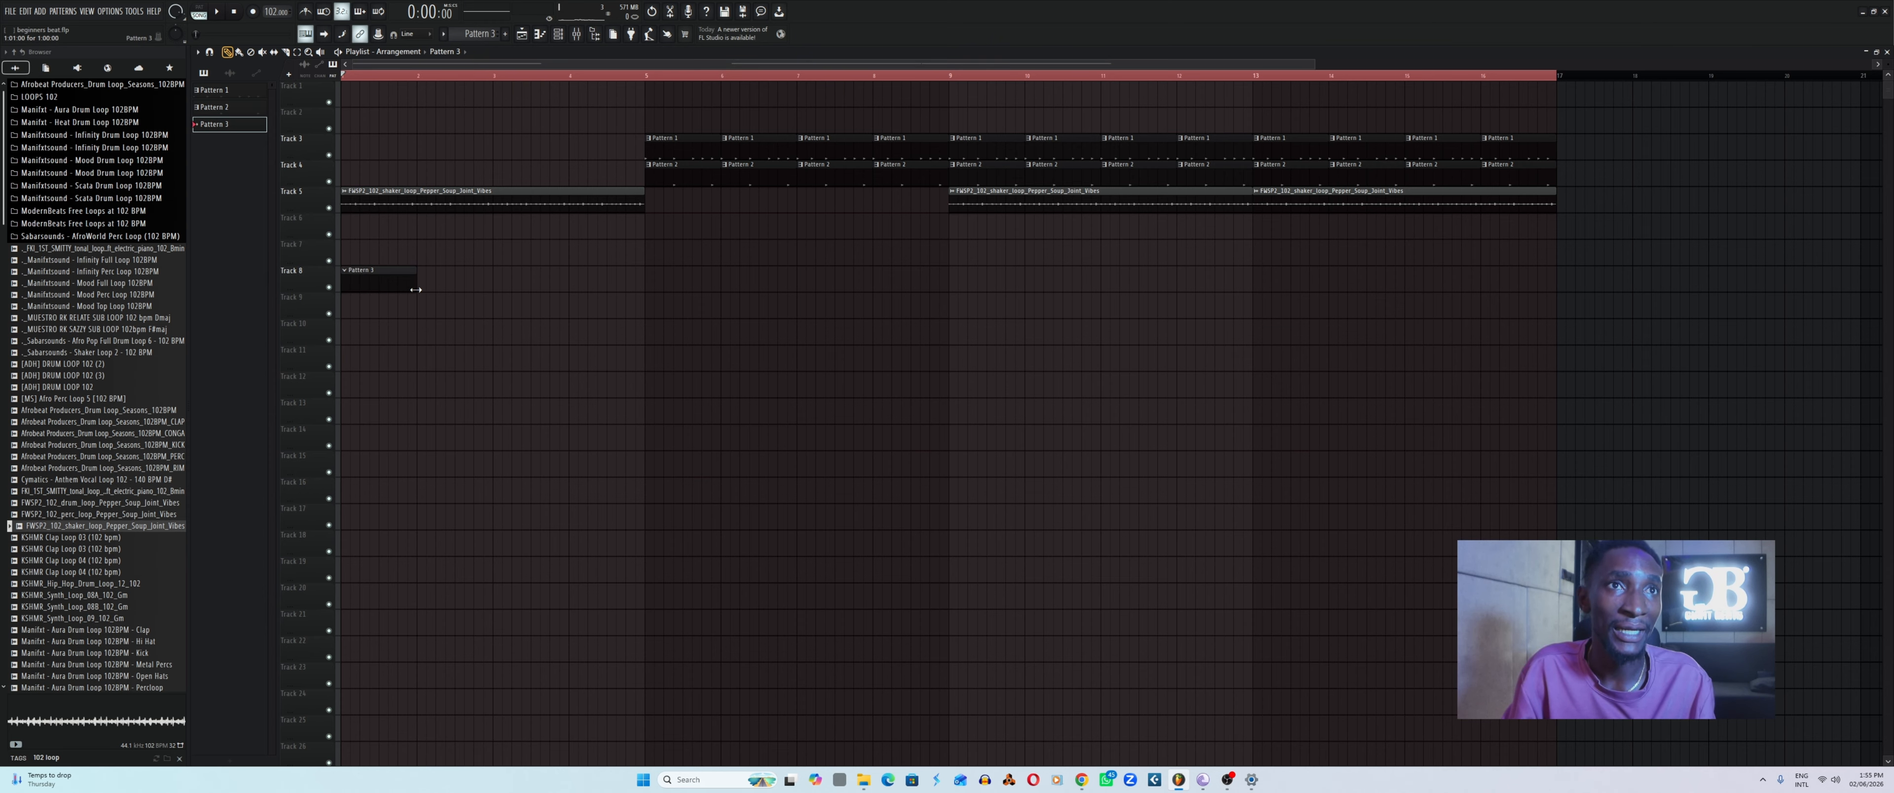
{"action": "mouse_move", "coordinate": [416, 291]}
{"action": "left_mouse_down"}
{"action": "mouse_move", "coordinate": [691, 293]}
{"action": "mouse_move", "coordinate": [414, 304]}
{"action": "left_mouse_up"}
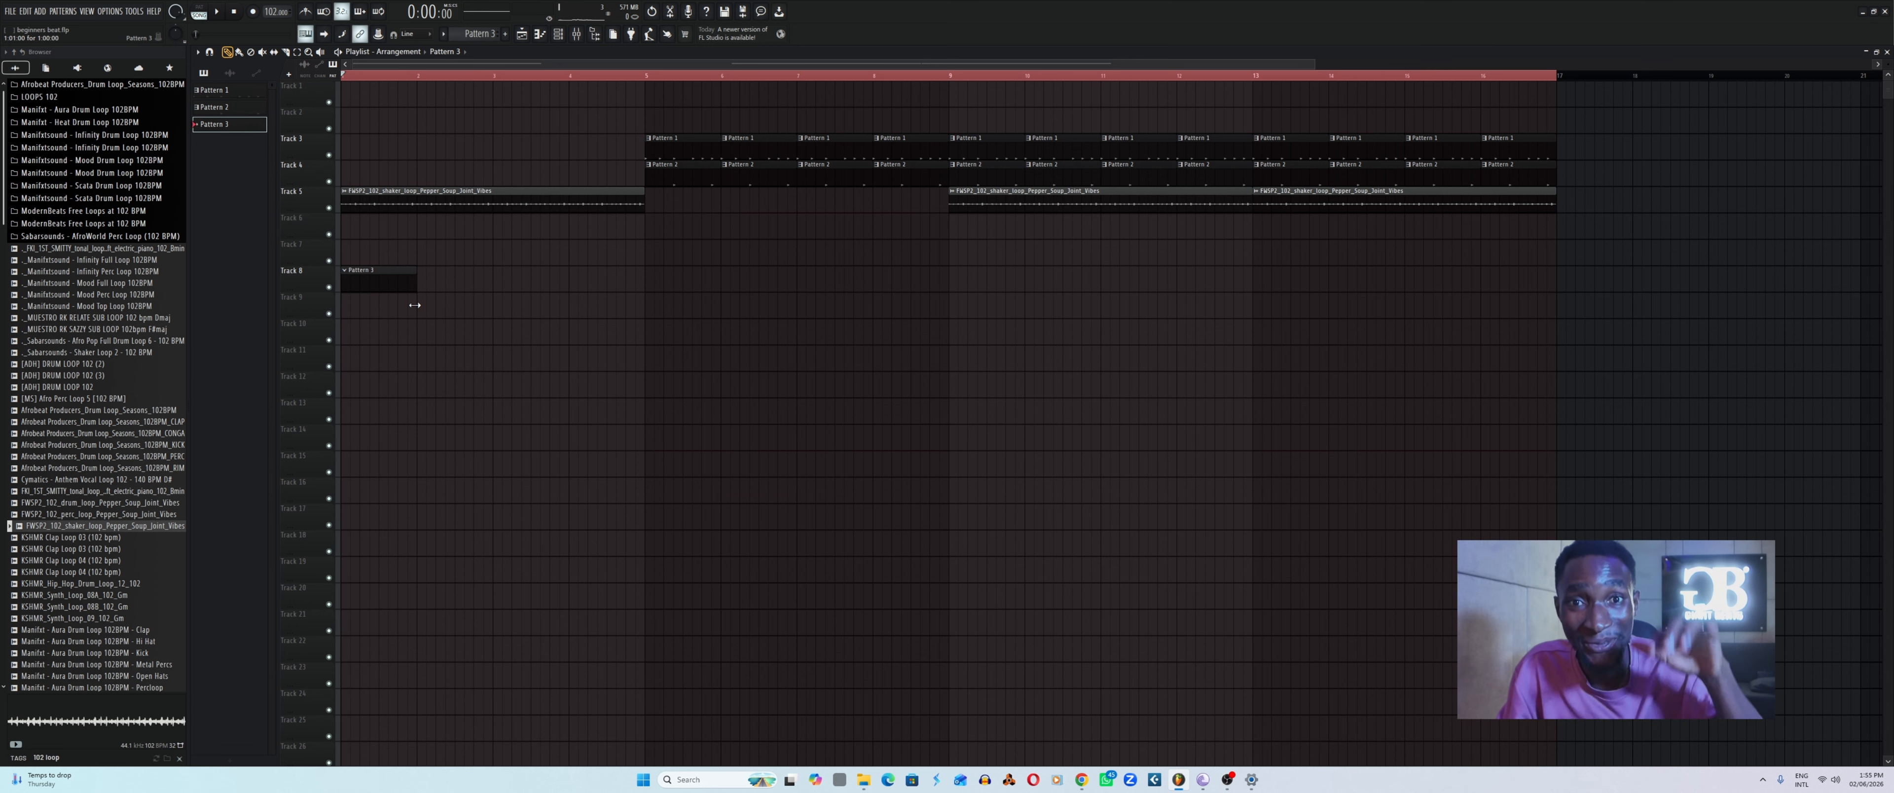
{"action": "left_click_drag", "start_coordinate": [415, 305], "coordinate": [643, 342]}
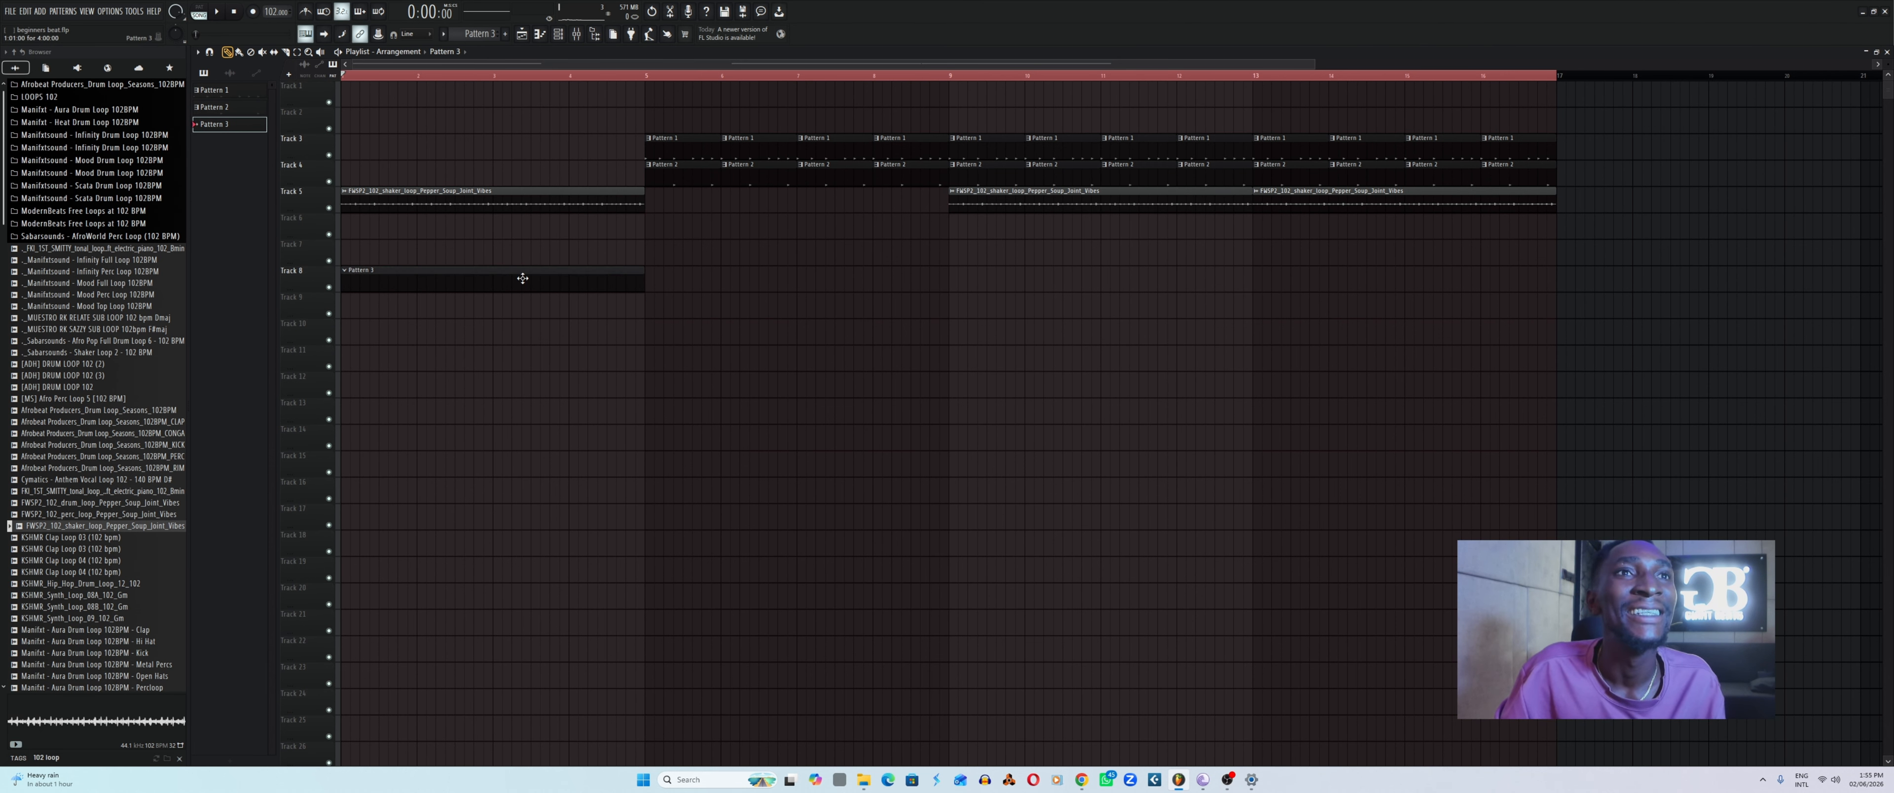
Add three more four-bar Pattern 3 clips on Track 8, starting at bars 5, 9 and 13.
{"action": "left_click", "coordinate": [652, 287]}
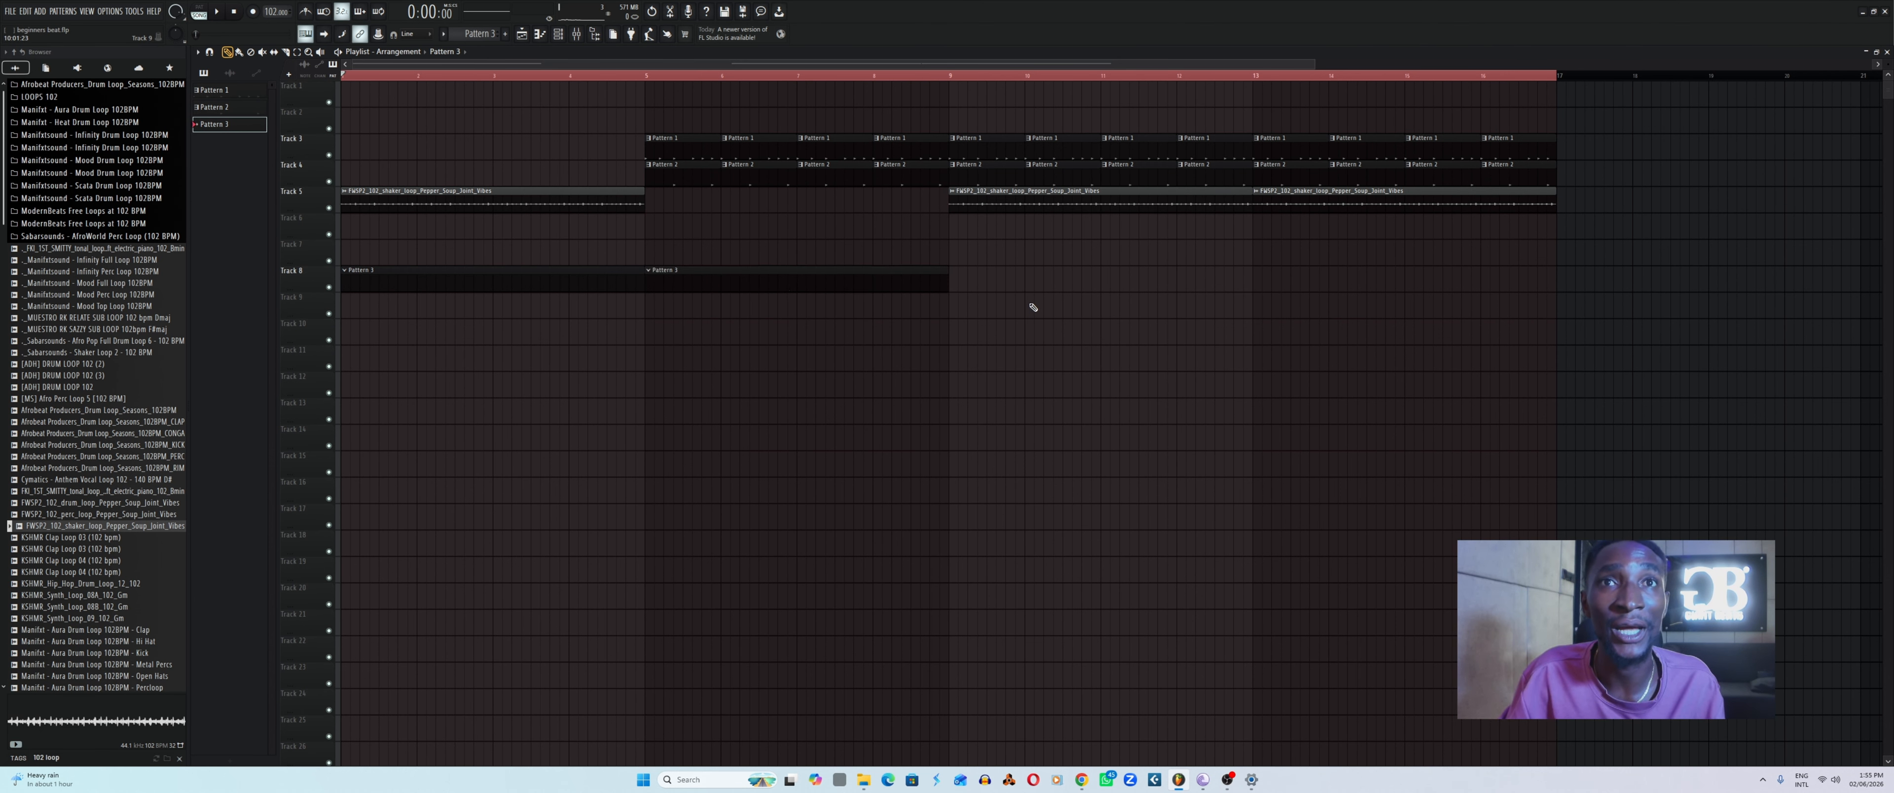
{"action": "left_click", "coordinate": [967, 289]}
{"action": "left_click", "coordinate": [1259, 286]}
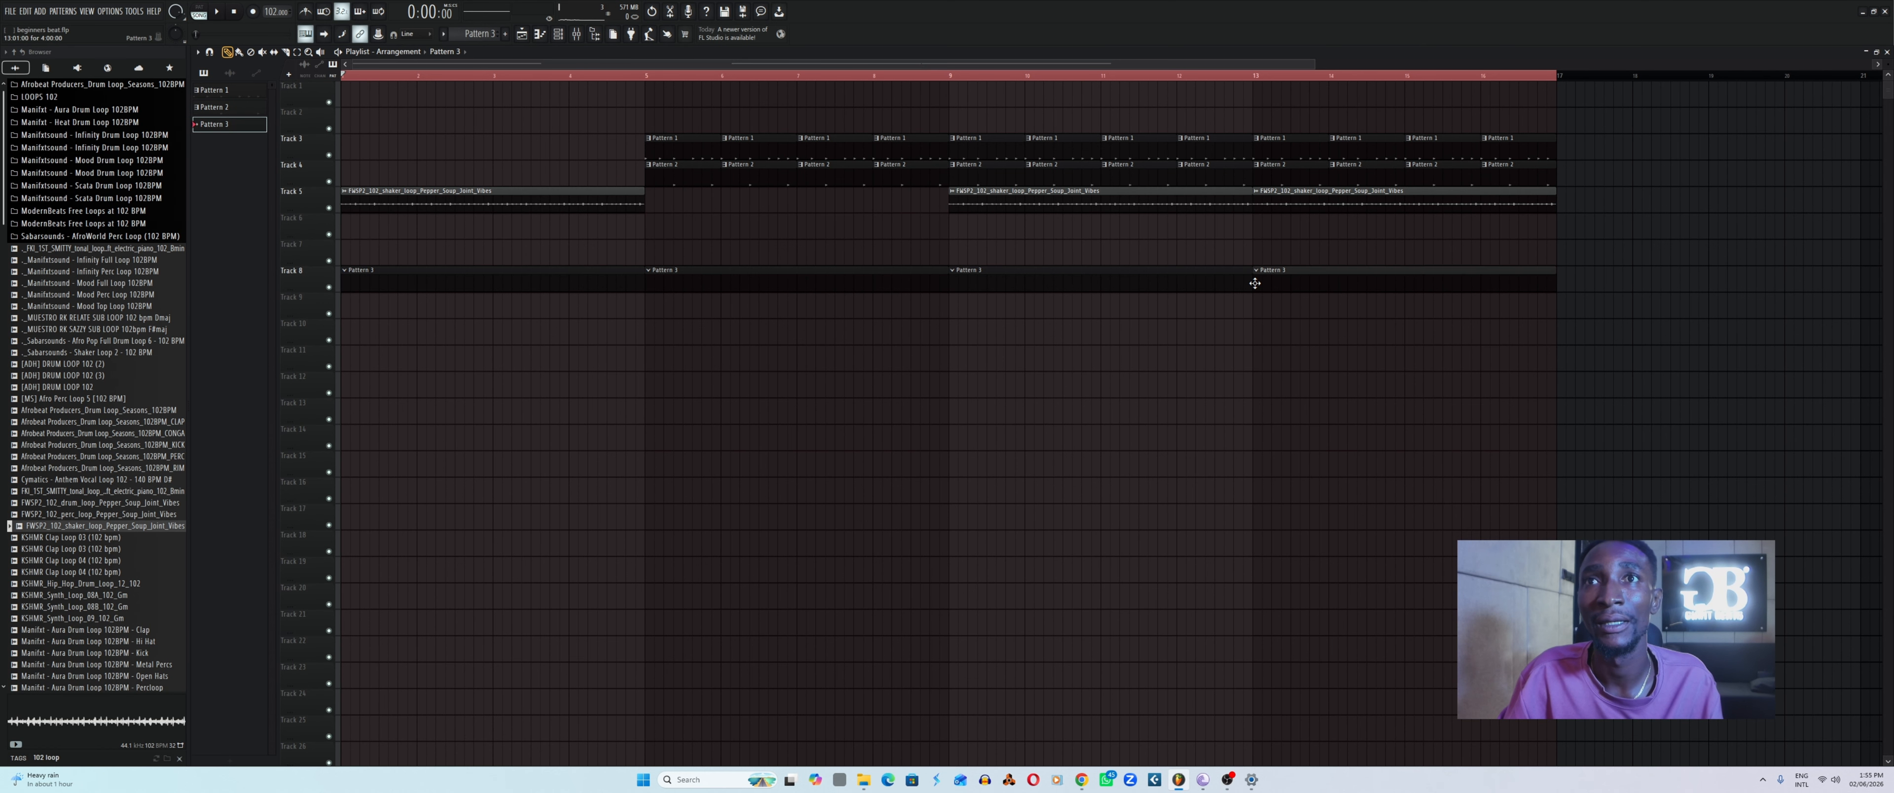
Open the Juno Funk Bass channel in the Piano roll and listen to the arrangement.
{"action": "left_click", "coordinate": [558, 34]}
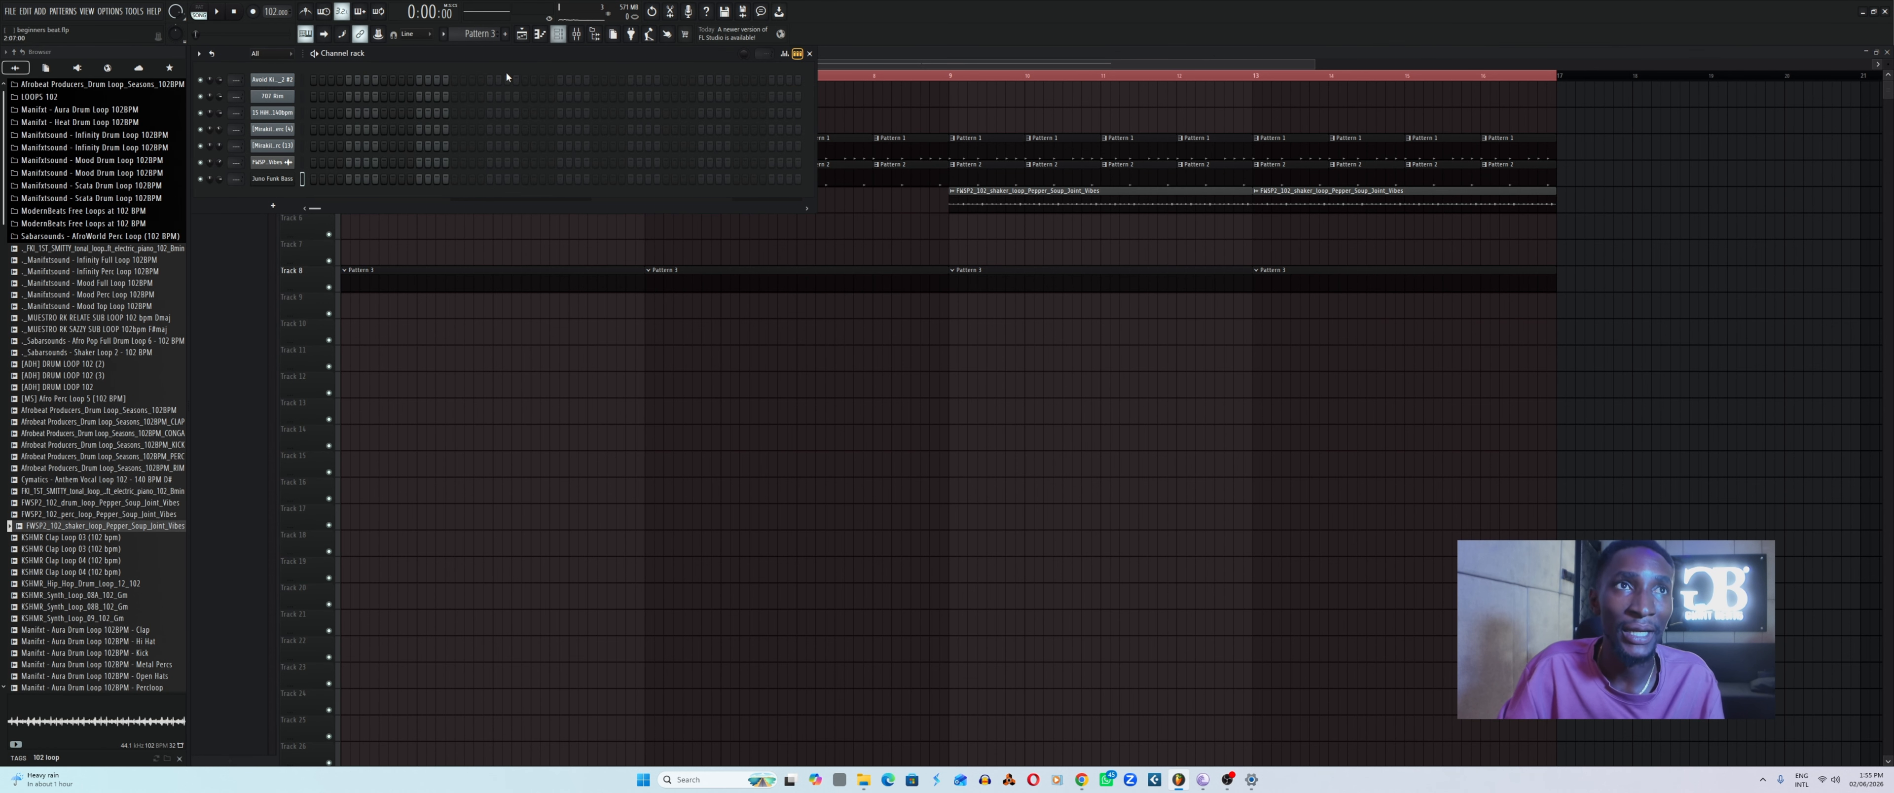
{"action": "right_click", "coordinate": [281, 184]}
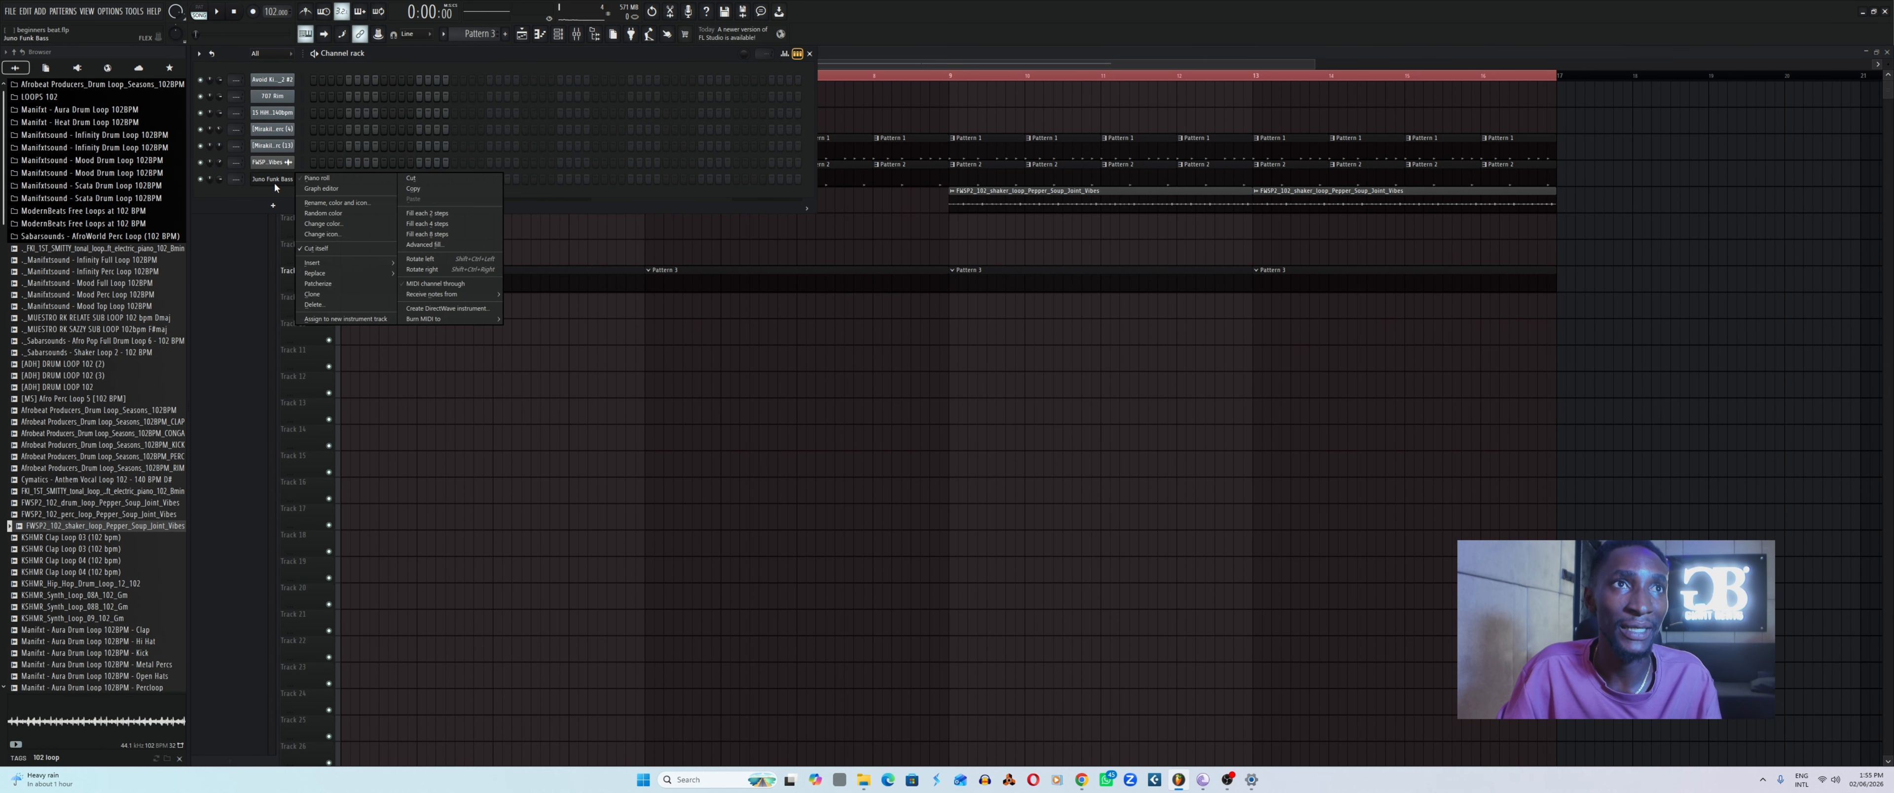
{"action": "left_click", "coordinate": [318, 178]}
{"action": "key", "text": "space"}
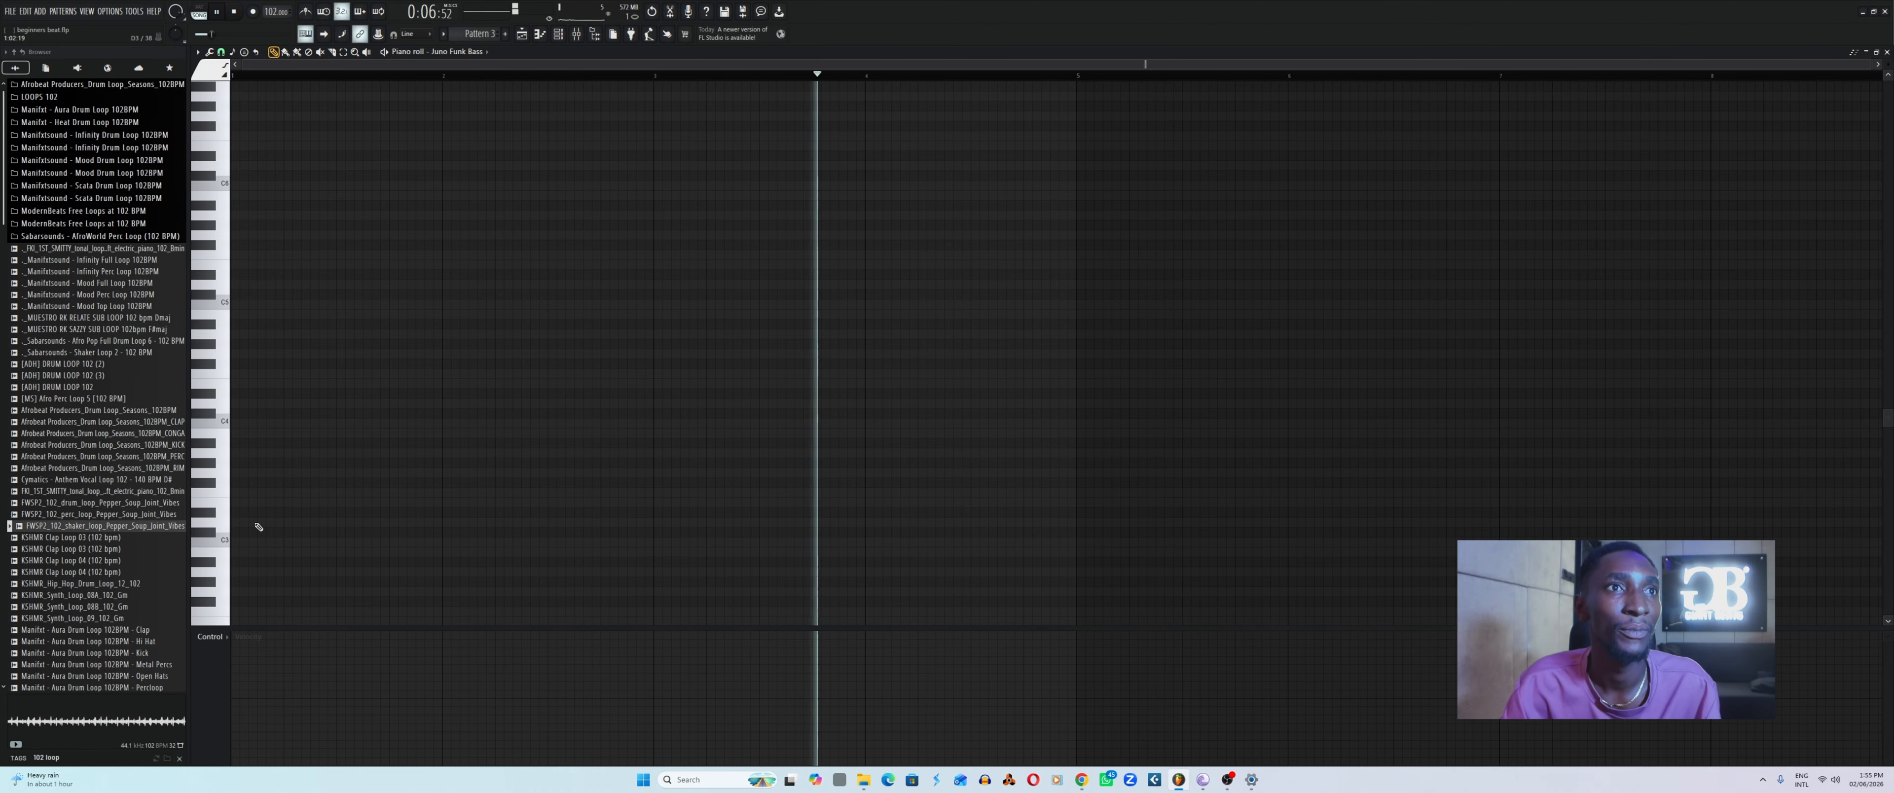
{"action": "key", "text": "space"}
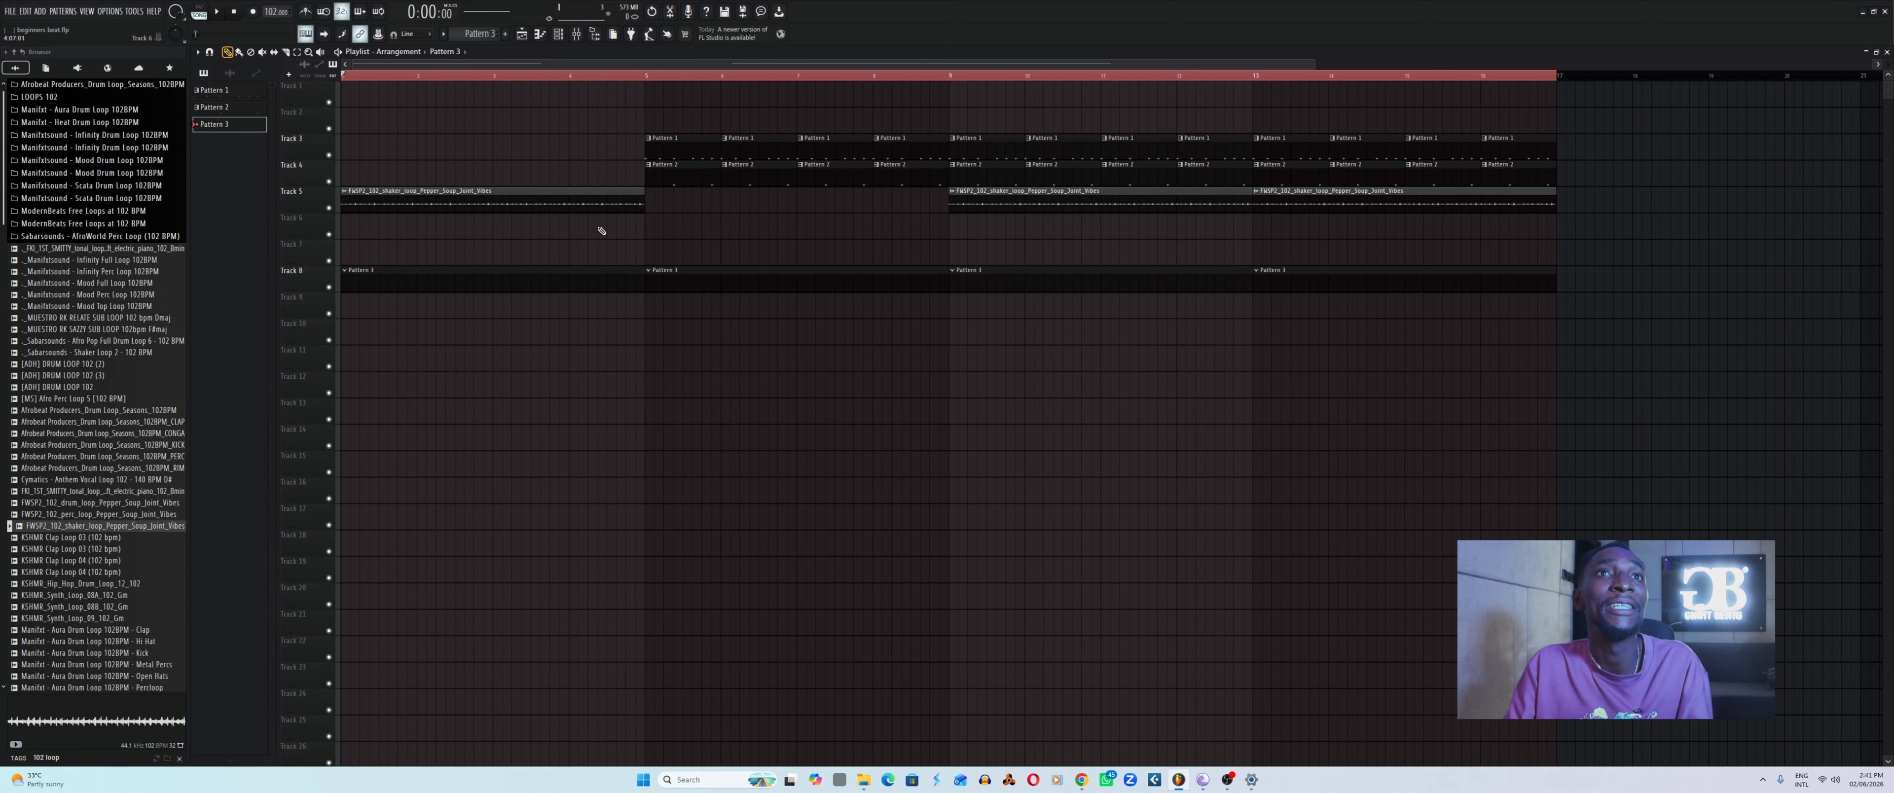
Reopen the Juno Funk Bass channel's Piano roll from the Channel rack and try out a few bass notes.
{"action": "left_click", "coordinate": [559, 34]}
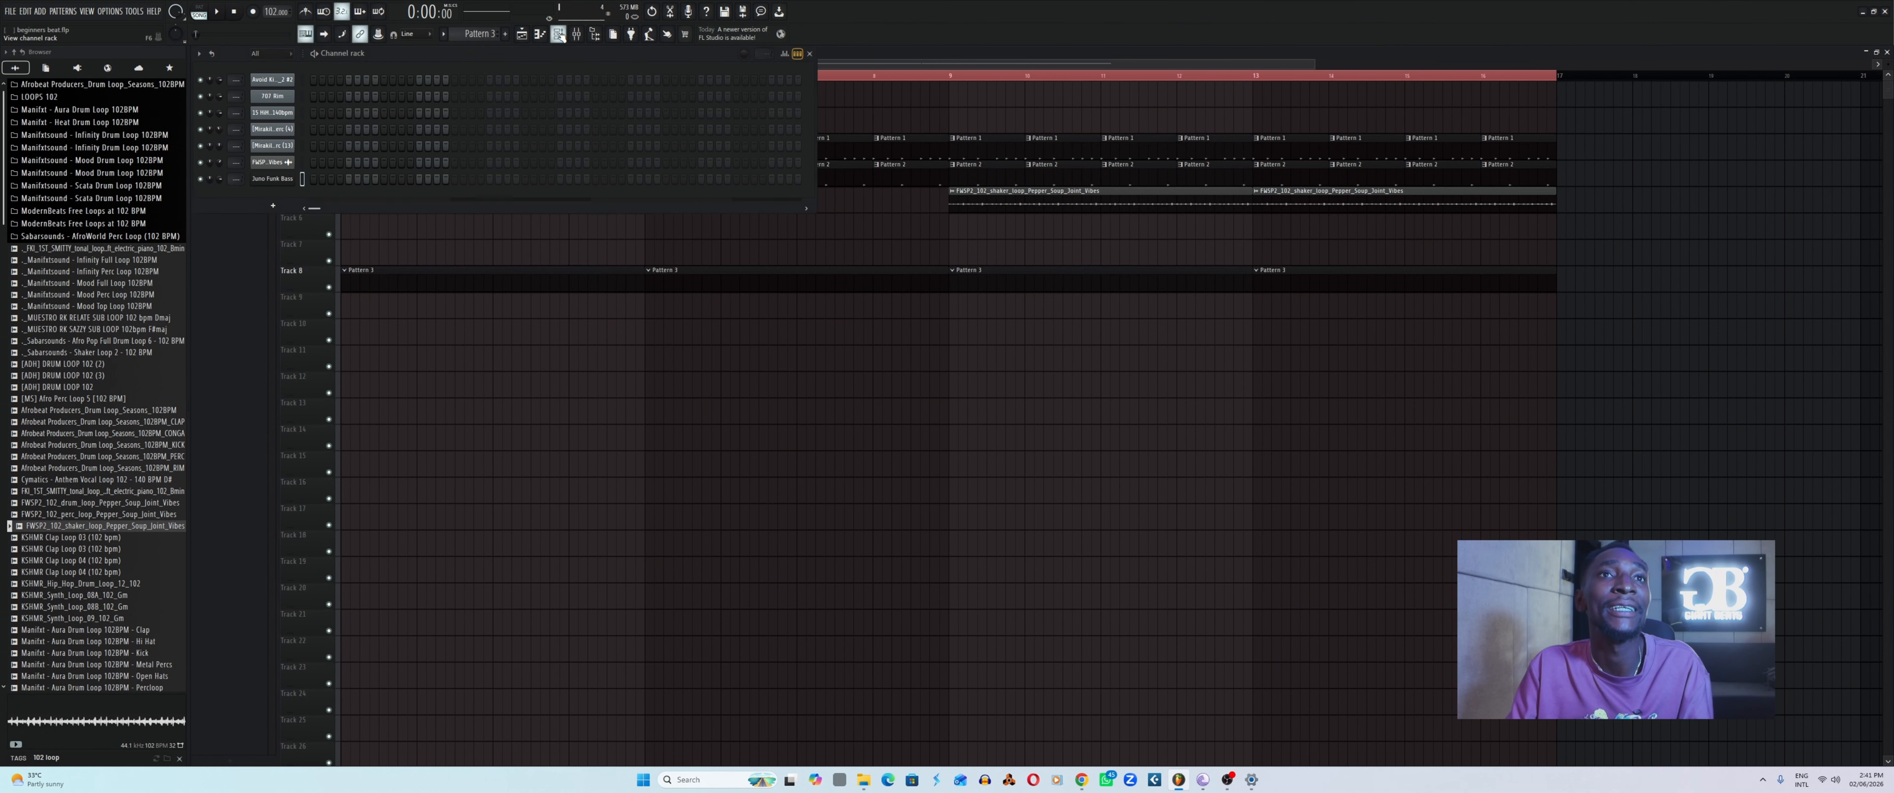
{"action": "right_click", "coordinate": [281, 182]}
{"action": "left_click", "coordinate": [303, 181]}
{"action": "right_click", "coordinate": [279, 181]}
{"action": "left_click", "coordinate": [319, 182]}
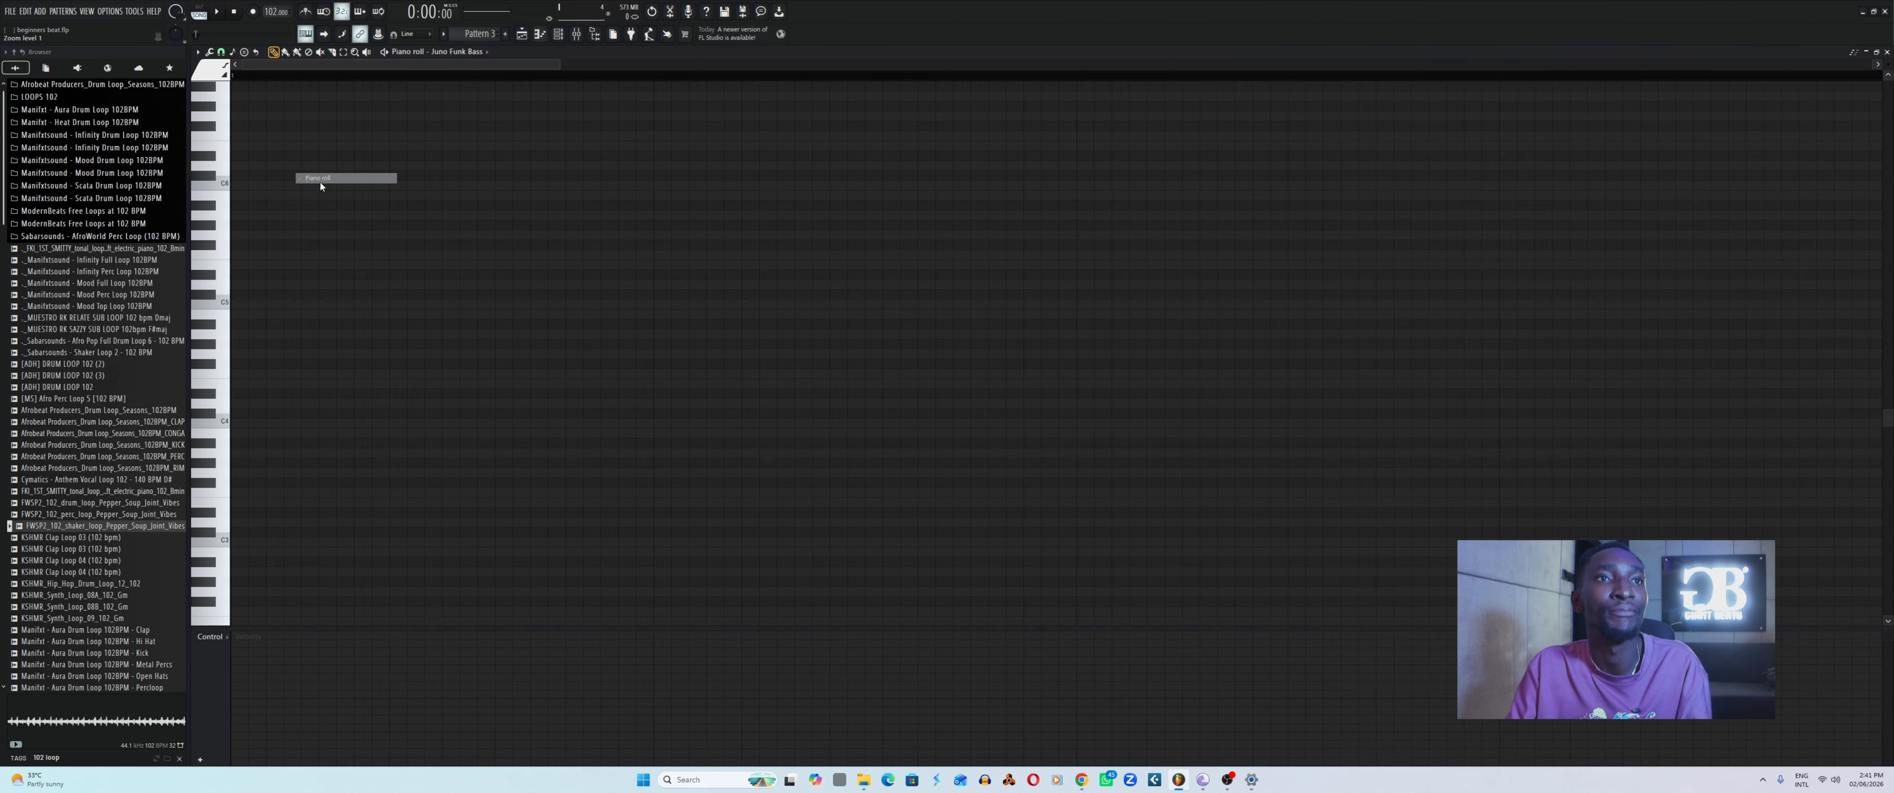
{"action": "key", "text": "v"}
{"action": "key", "text": "v"}
{"action": "key", "text": "c"}
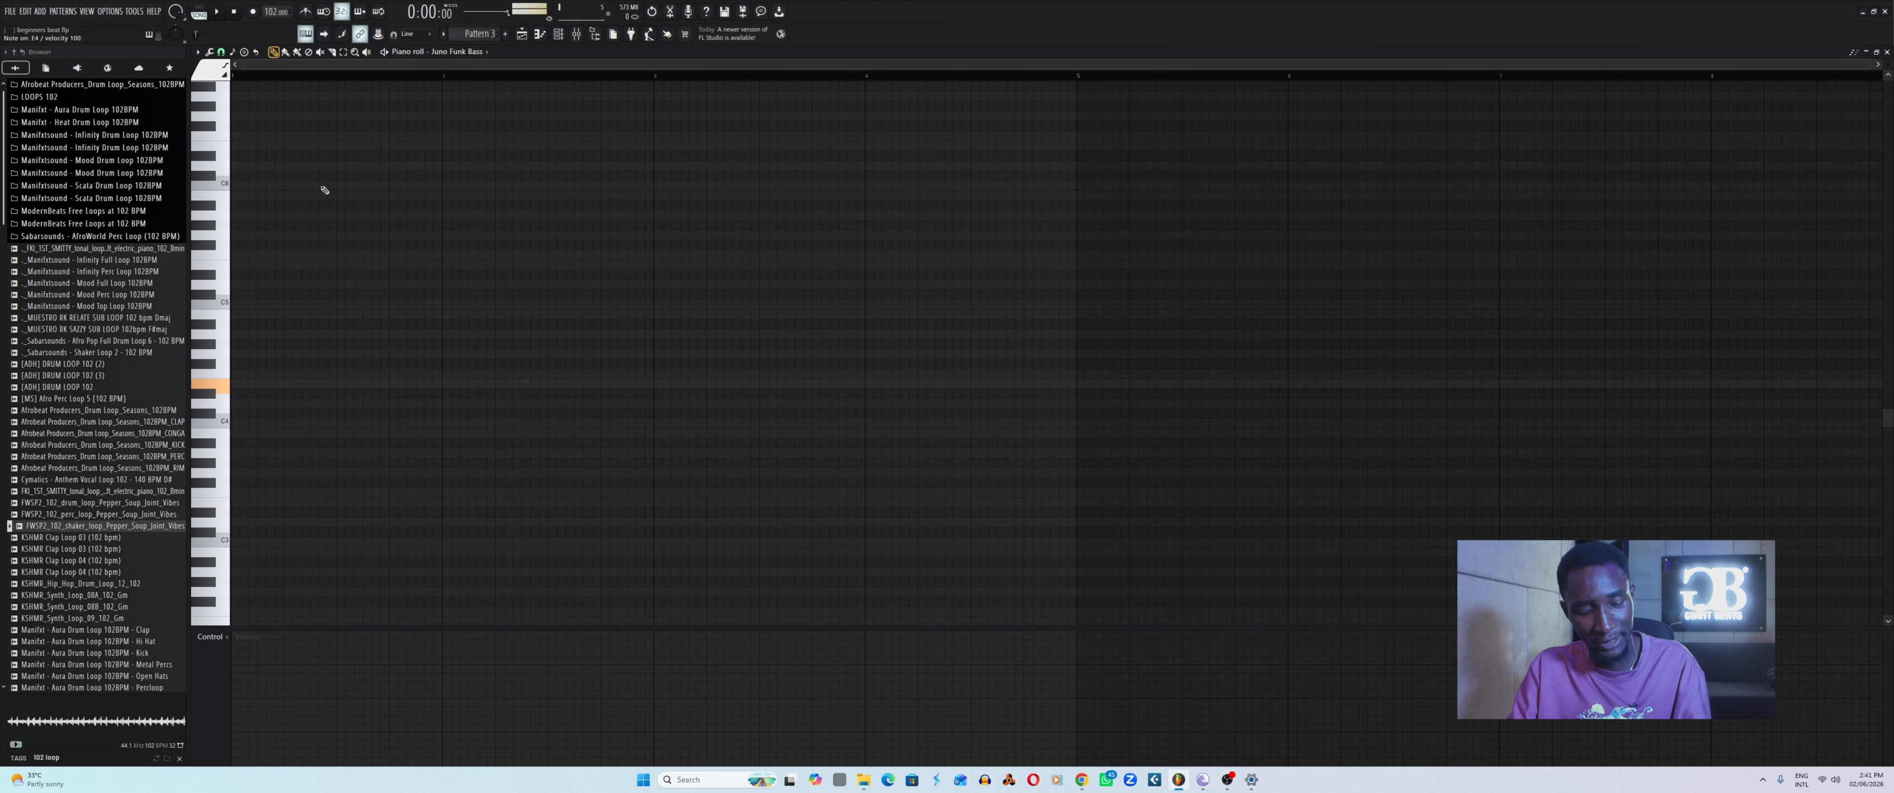
Play the arrangement briefly from the start, bring up the Playlist and stop playback.
{"action": "key", "text": "space"}
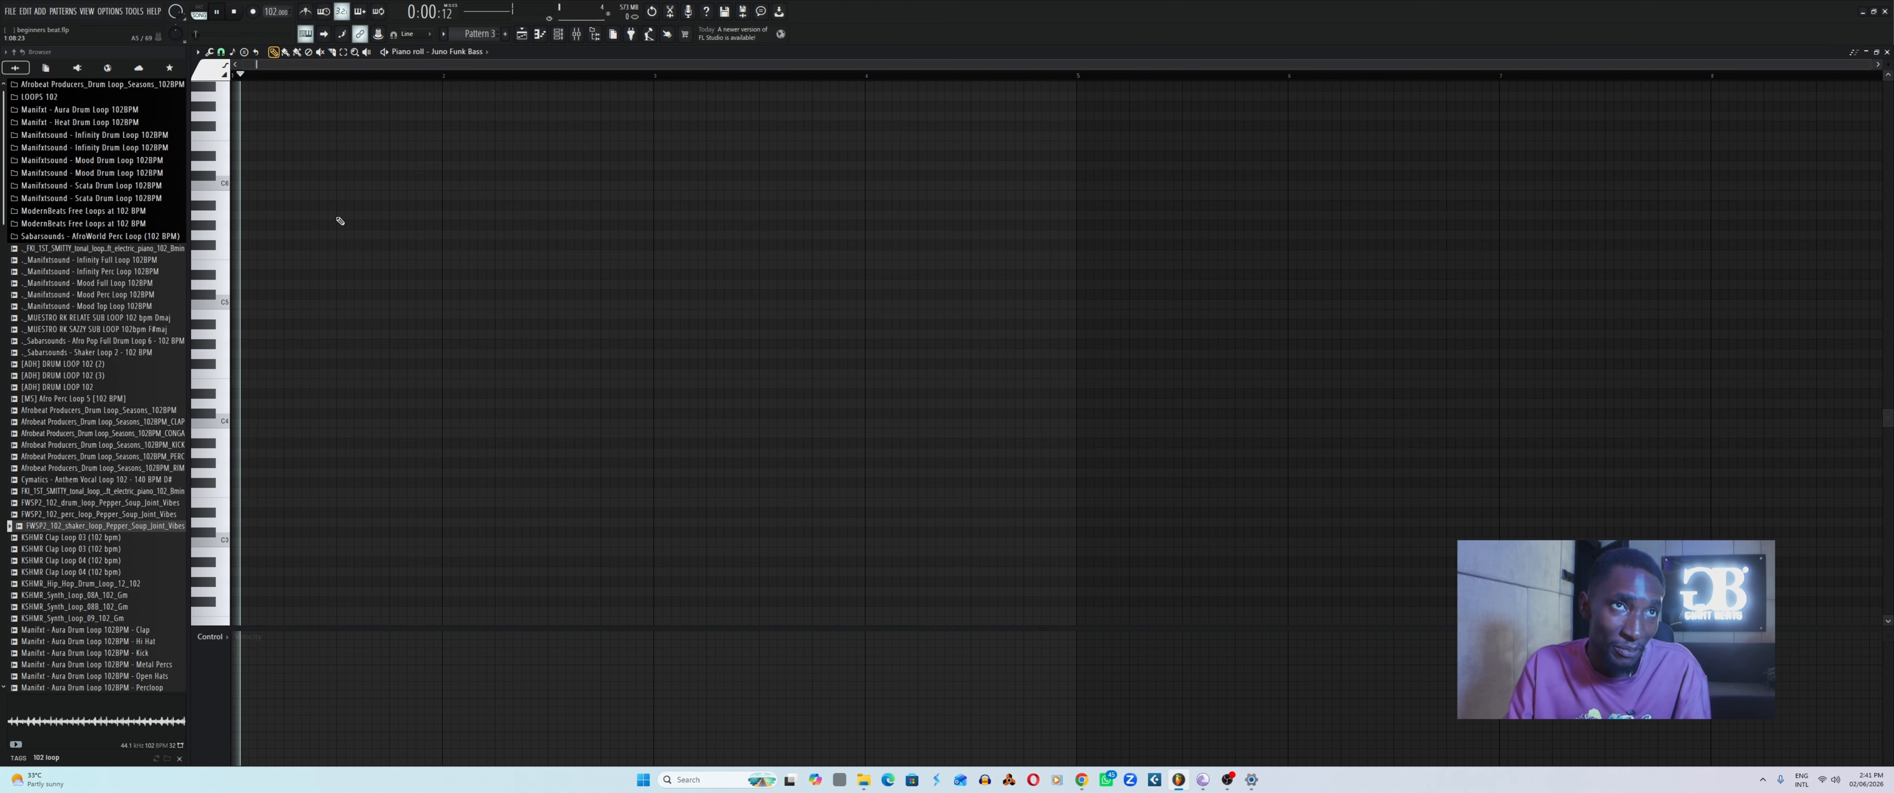
{"action": "left_click", "coordinate": [524, 34]}
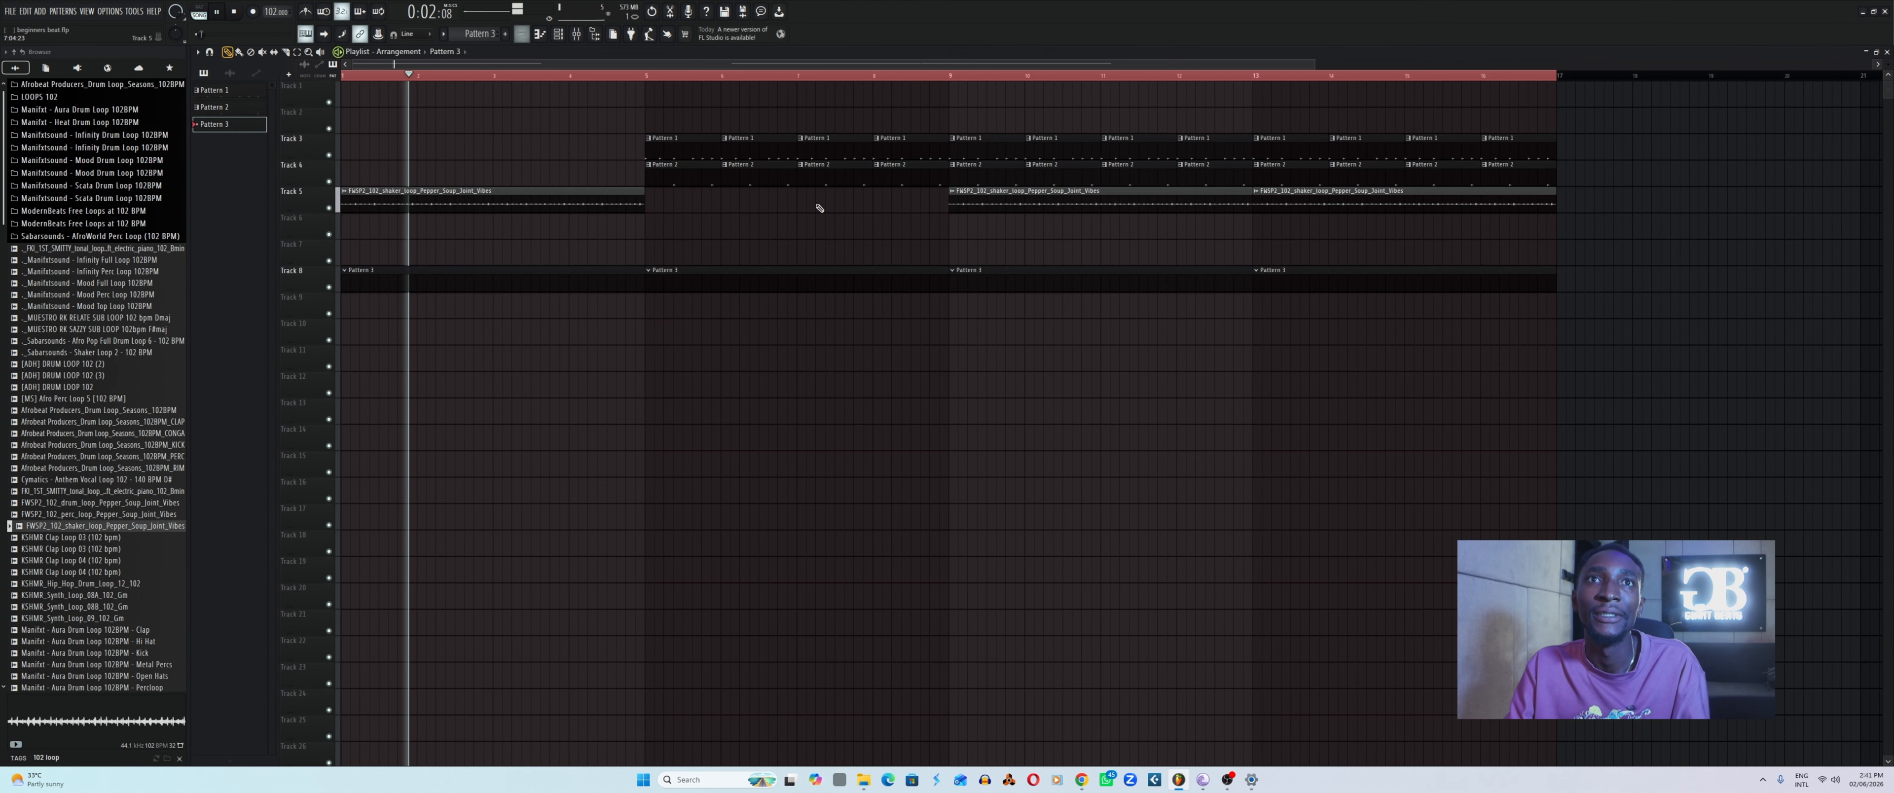
{"action": "key", "text": "space"}
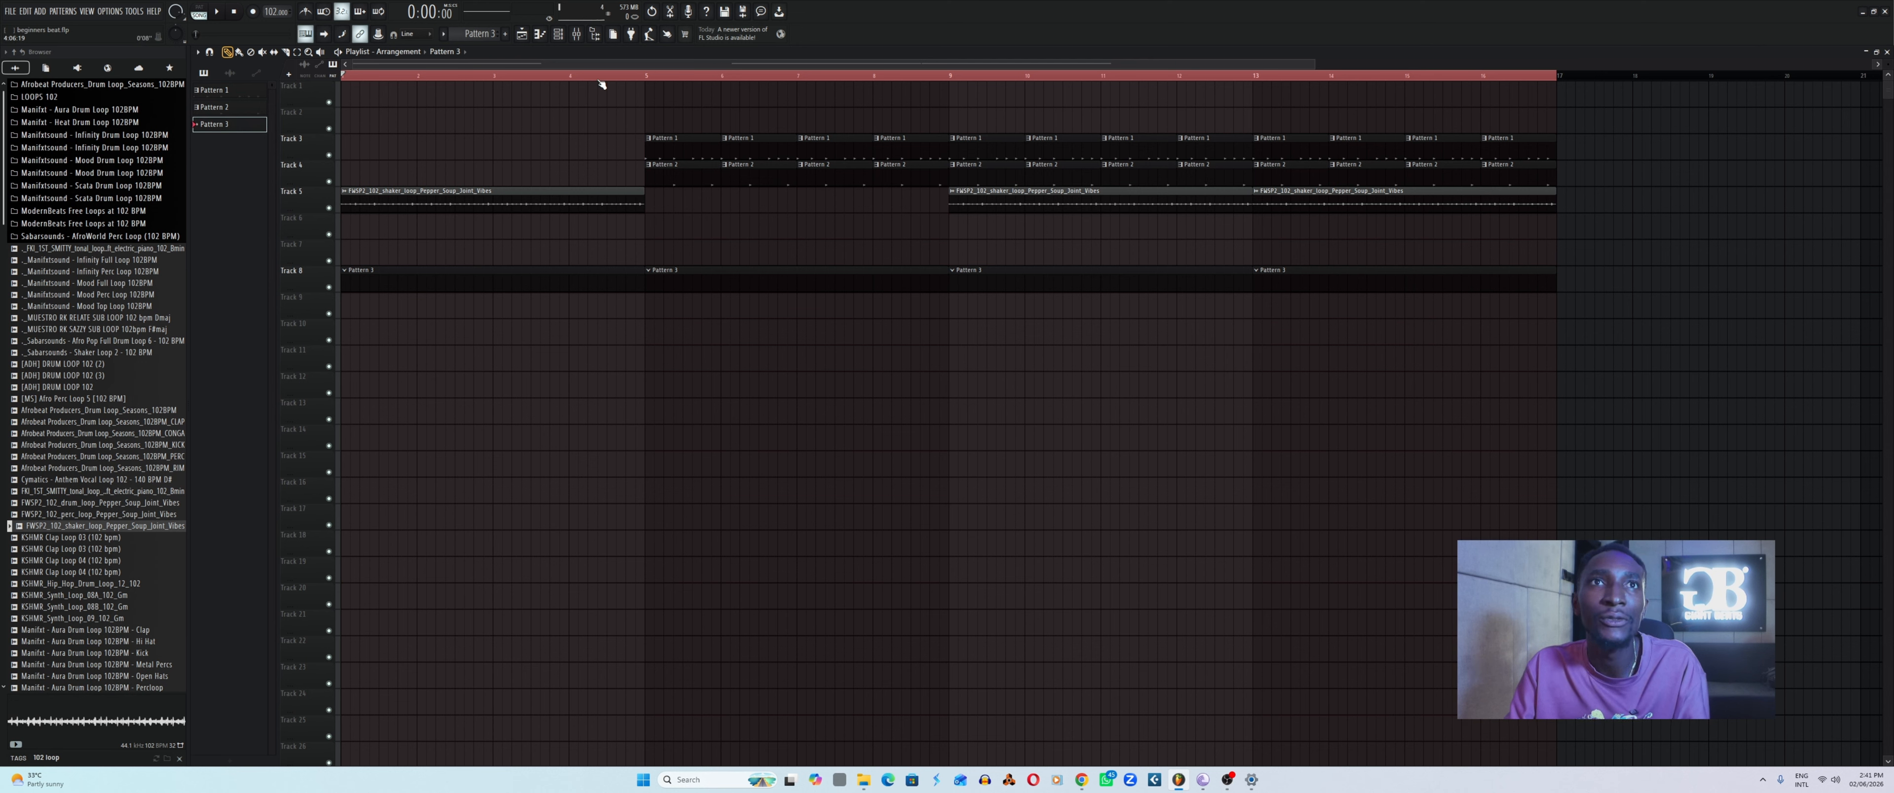
Select bars 9 to 12 of the Playlist as the loop region and start playback.
{"action": "left_click_drag", "start_coordinate": [601, 83], "coordinate": [950, 121]}
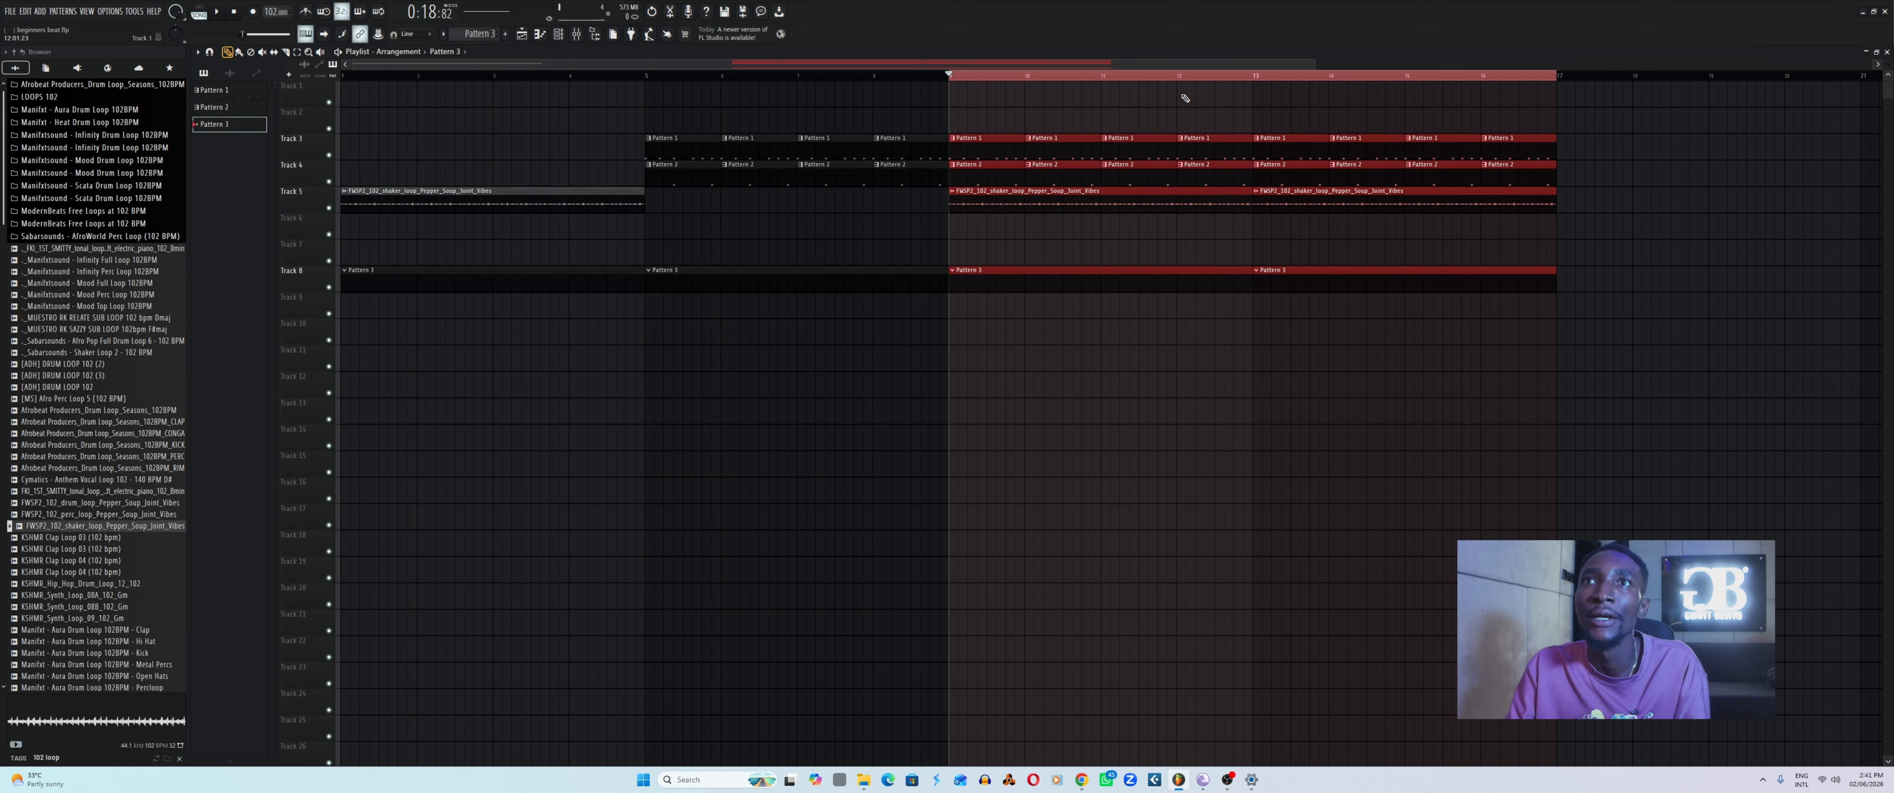
{"action": "left_click_drag", "start_coordinate": [1521, 81], "coordinate": [1250, 132]}
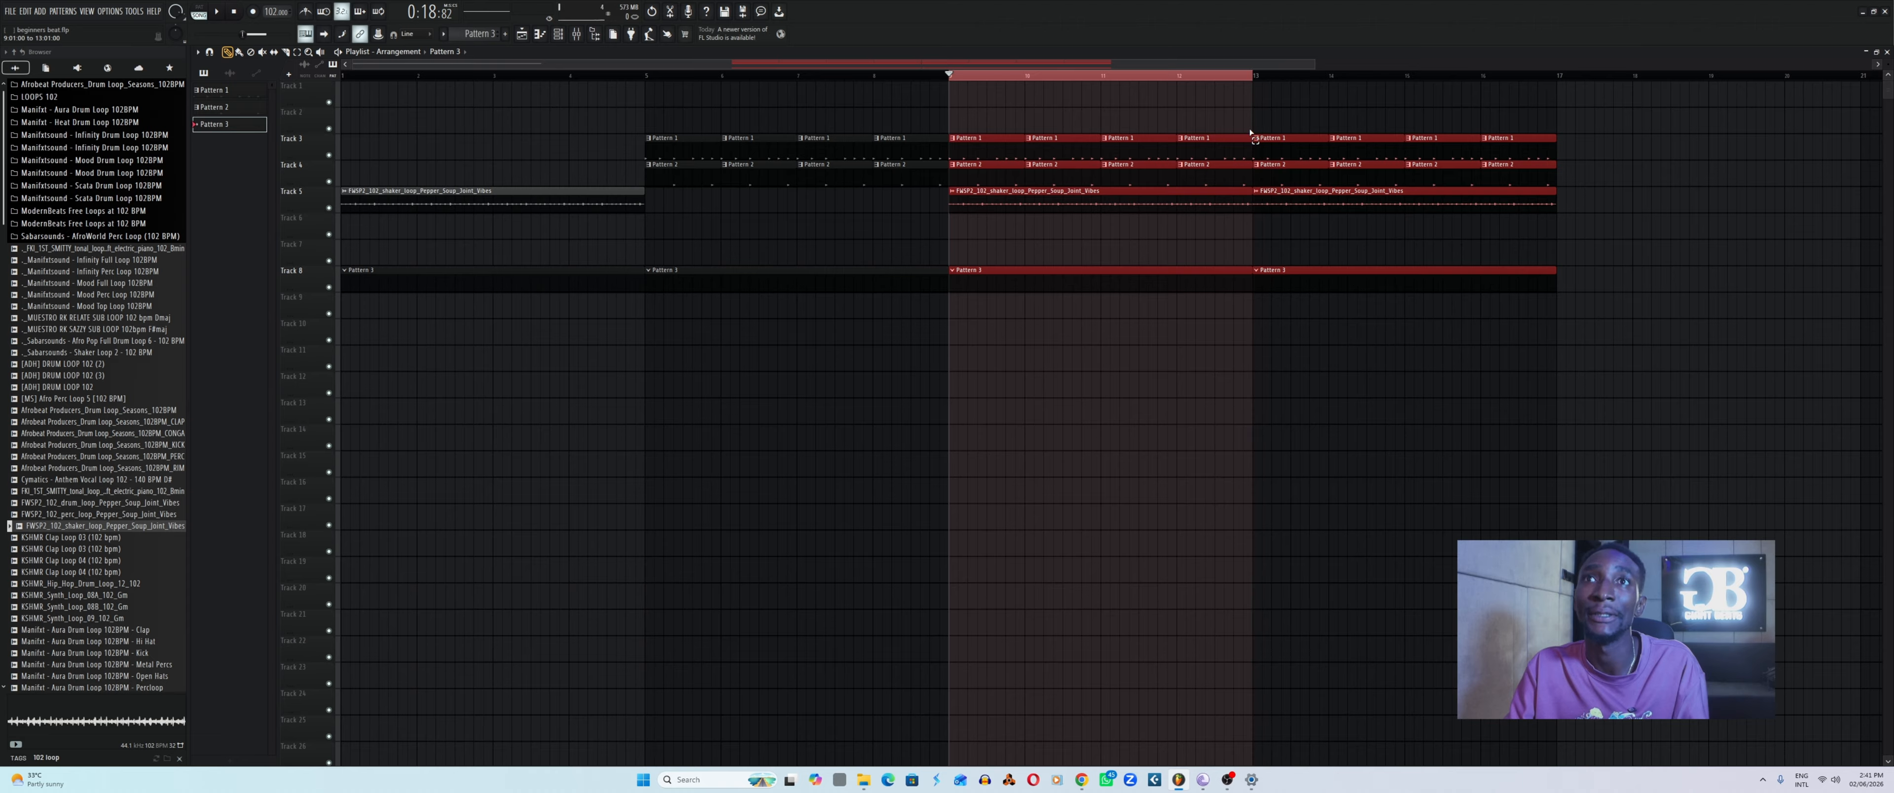
{"action": "key", "text": "space"}
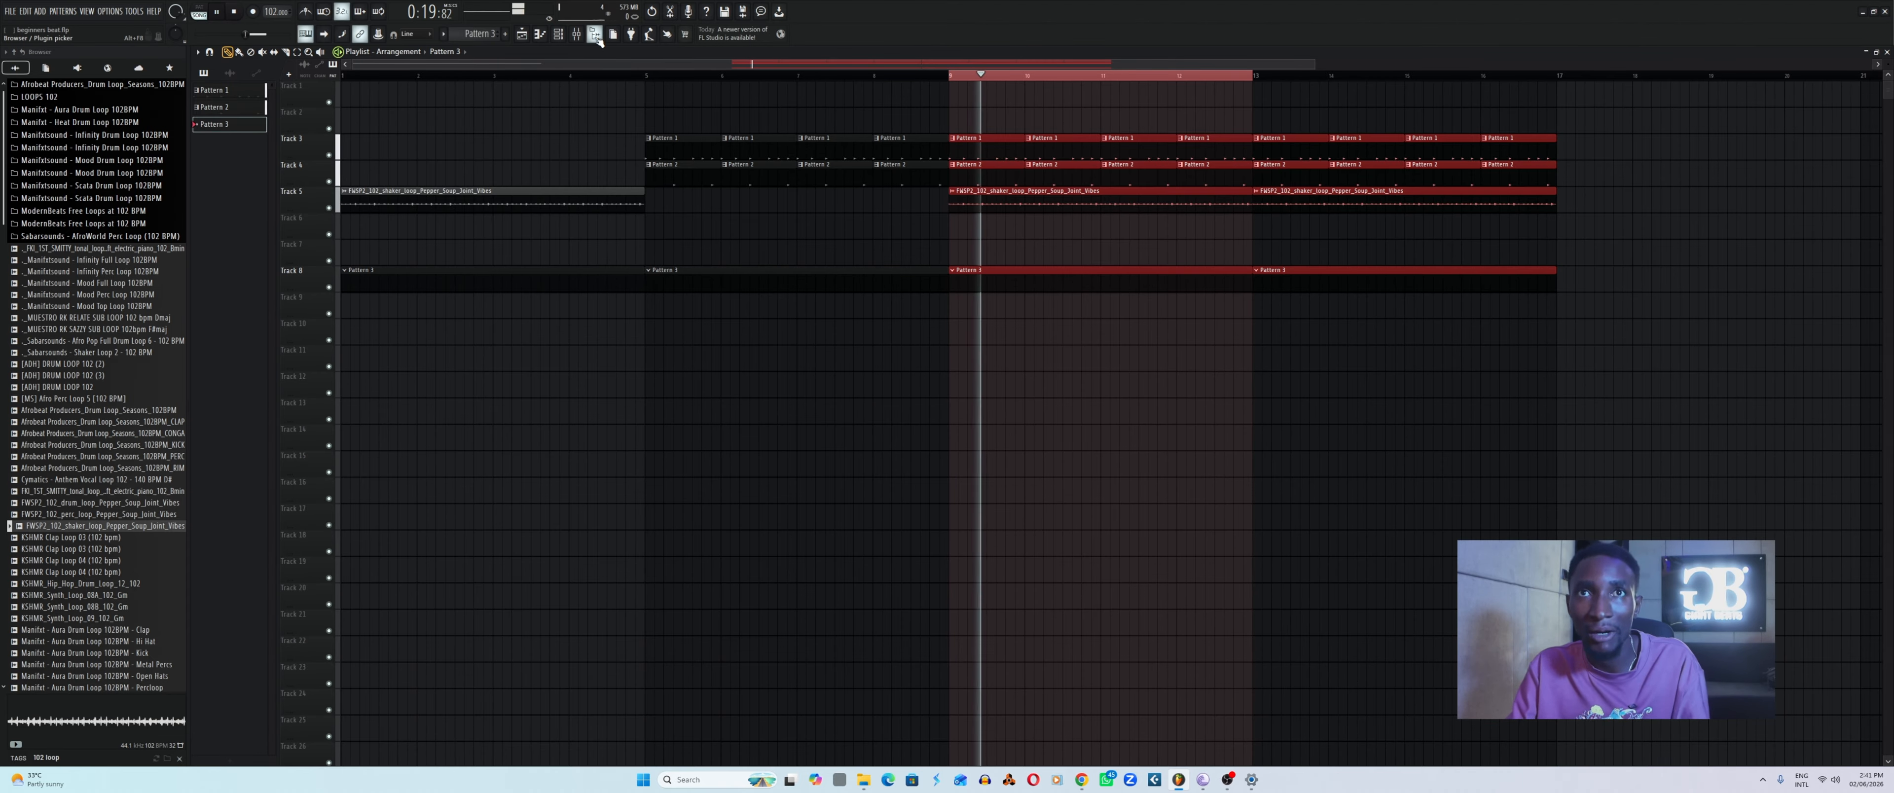
Open the Juno Funk Bass channel's Piano roll from the Channel rack.
{"action": "left_click", "coordinate": [559, 35]}
{"action": "right_click", "coordinate": [294, 177]}
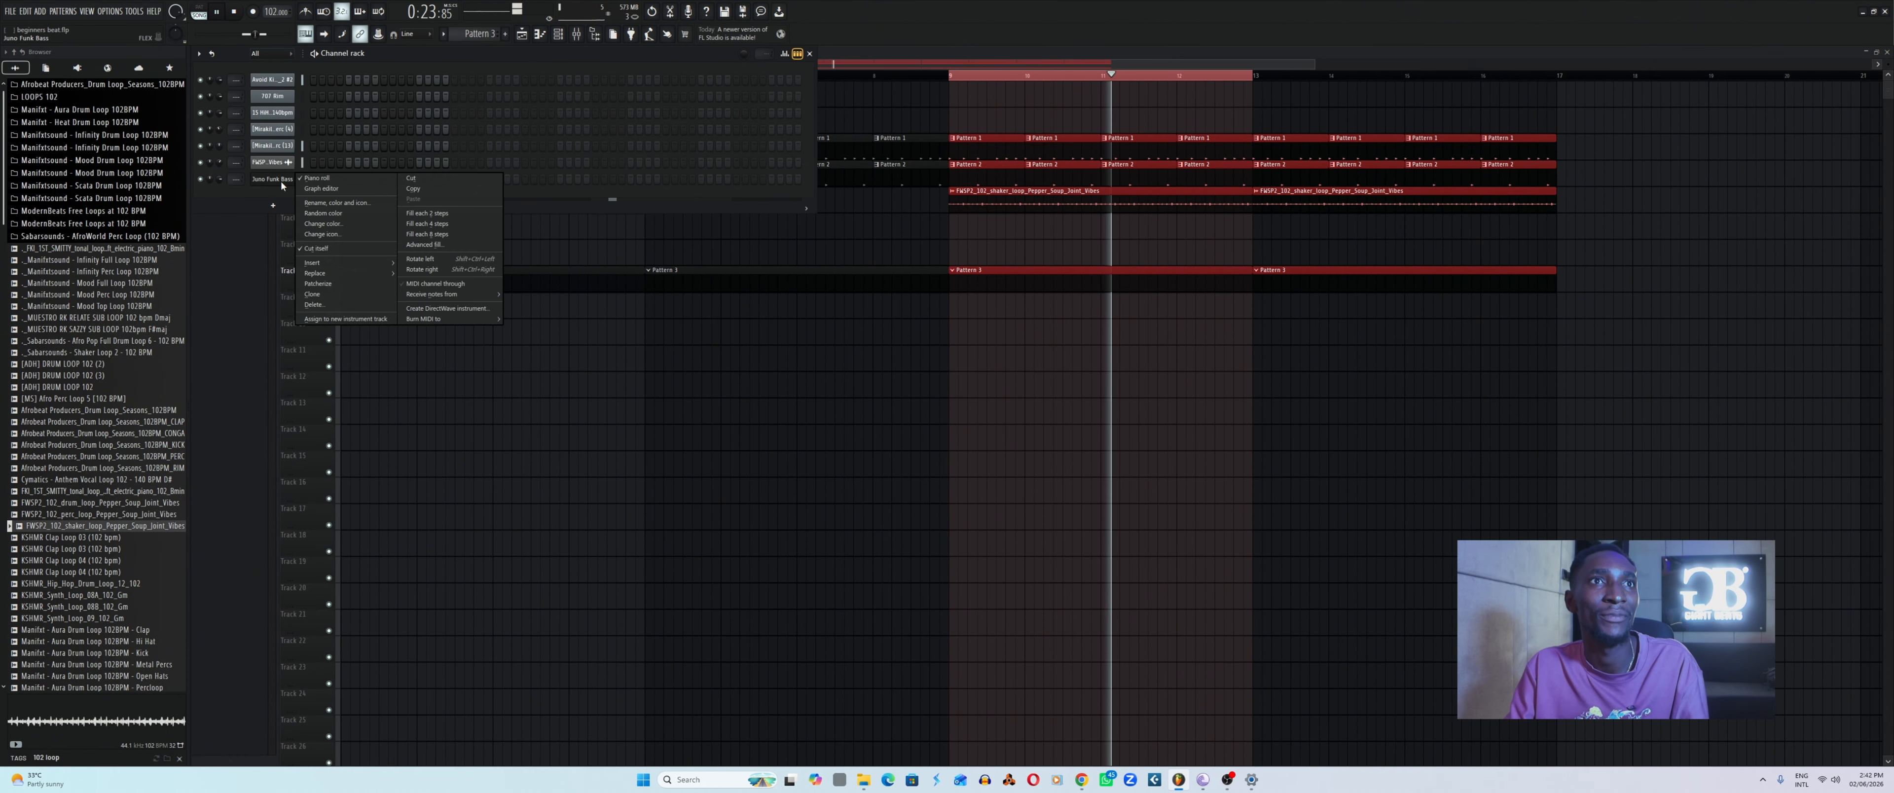
{"action": "right_click", "coordinate": [294, 177]}
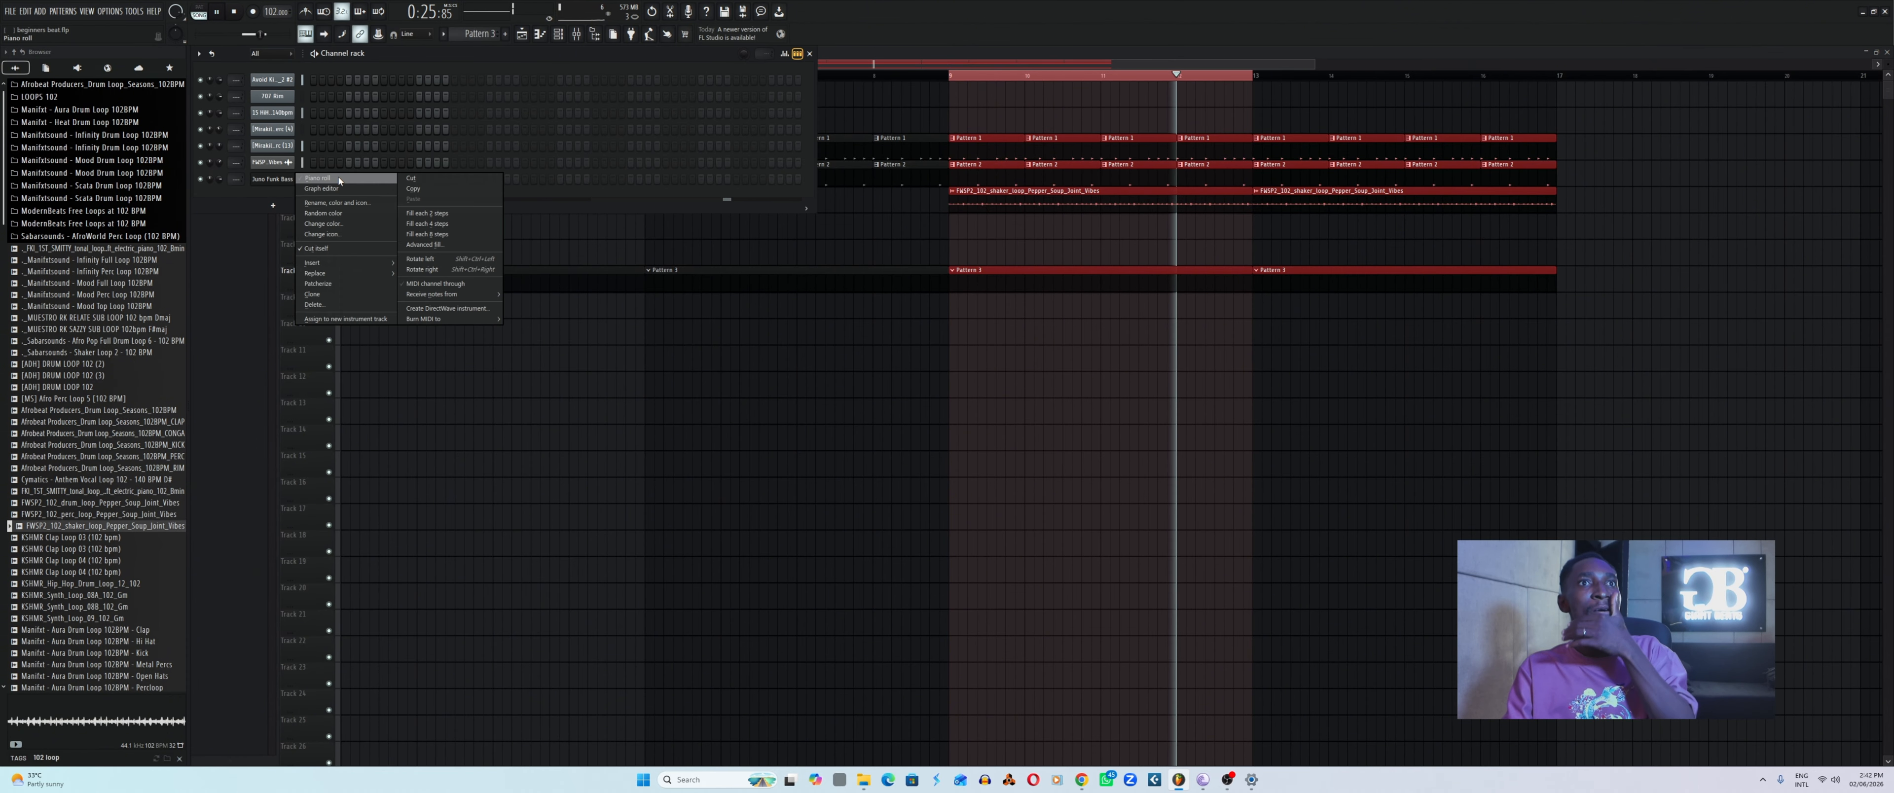
{"action": "left_click", "coordinate": [339, 178]}
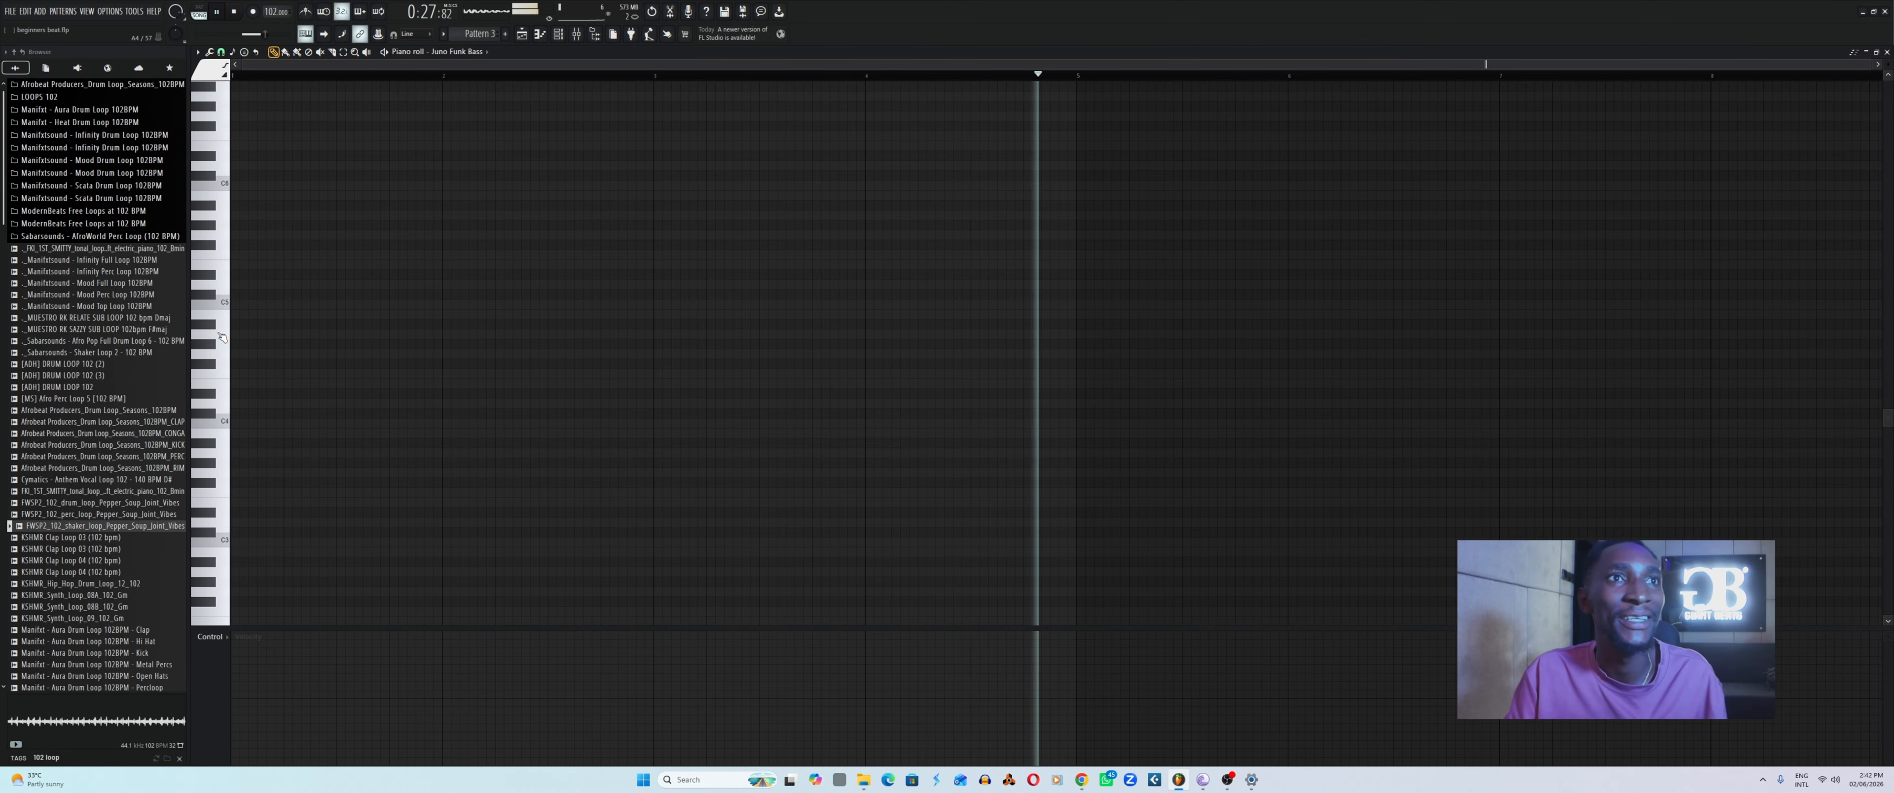
Audition bass notes between C3 and C4 on the Piano roll keyboard against the looping drums.
{"action": "left_click", "coordinate": [223, 419]}
{"action": "scroll", "coordinate": [223, 422], "scroll_direction": "down", "scroll_amount": 2}
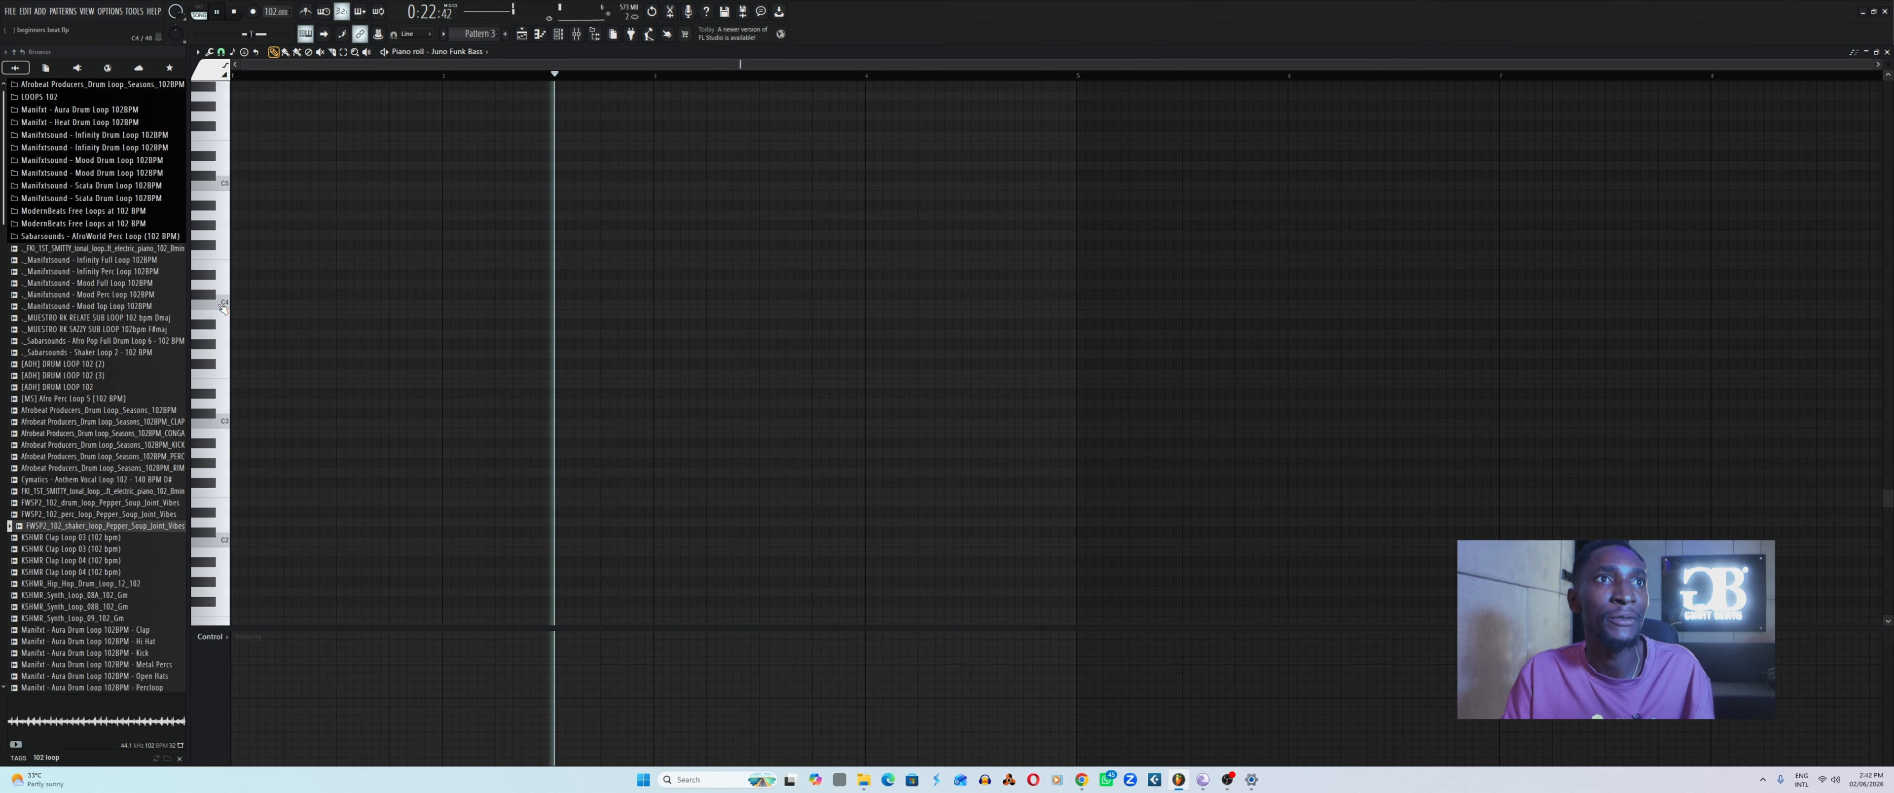
{"action": "left_click", "coordinate": [223, 335]}
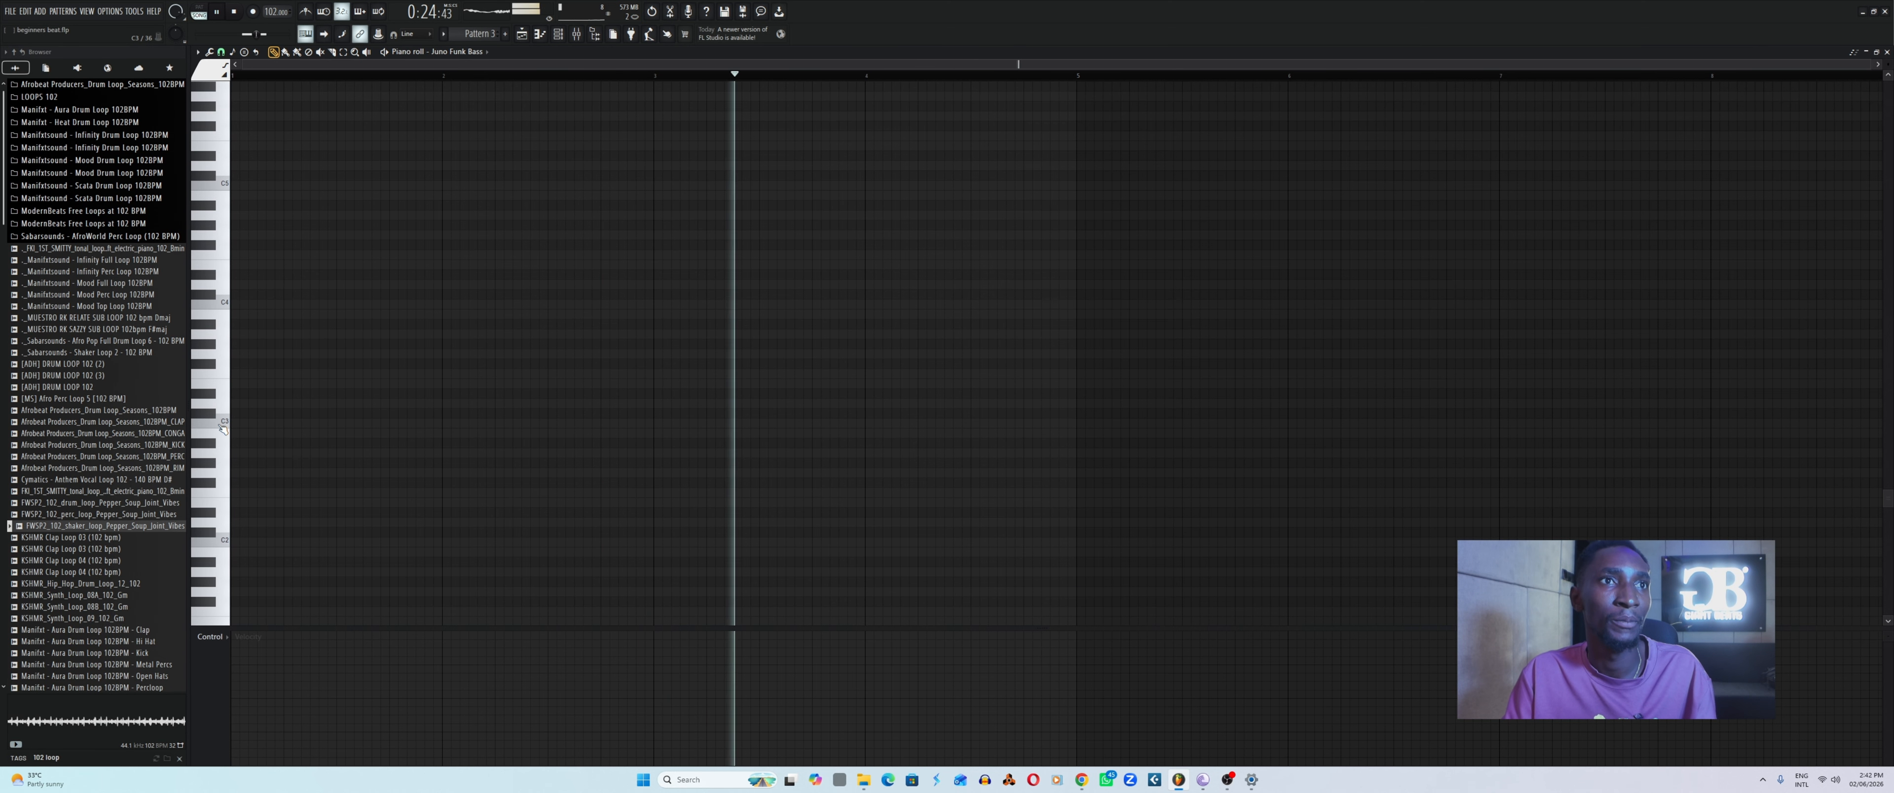
{"action": "left_click", "coordinate": [222, 407]}
{"action": "left_click", "coordinate": [217, 356]}
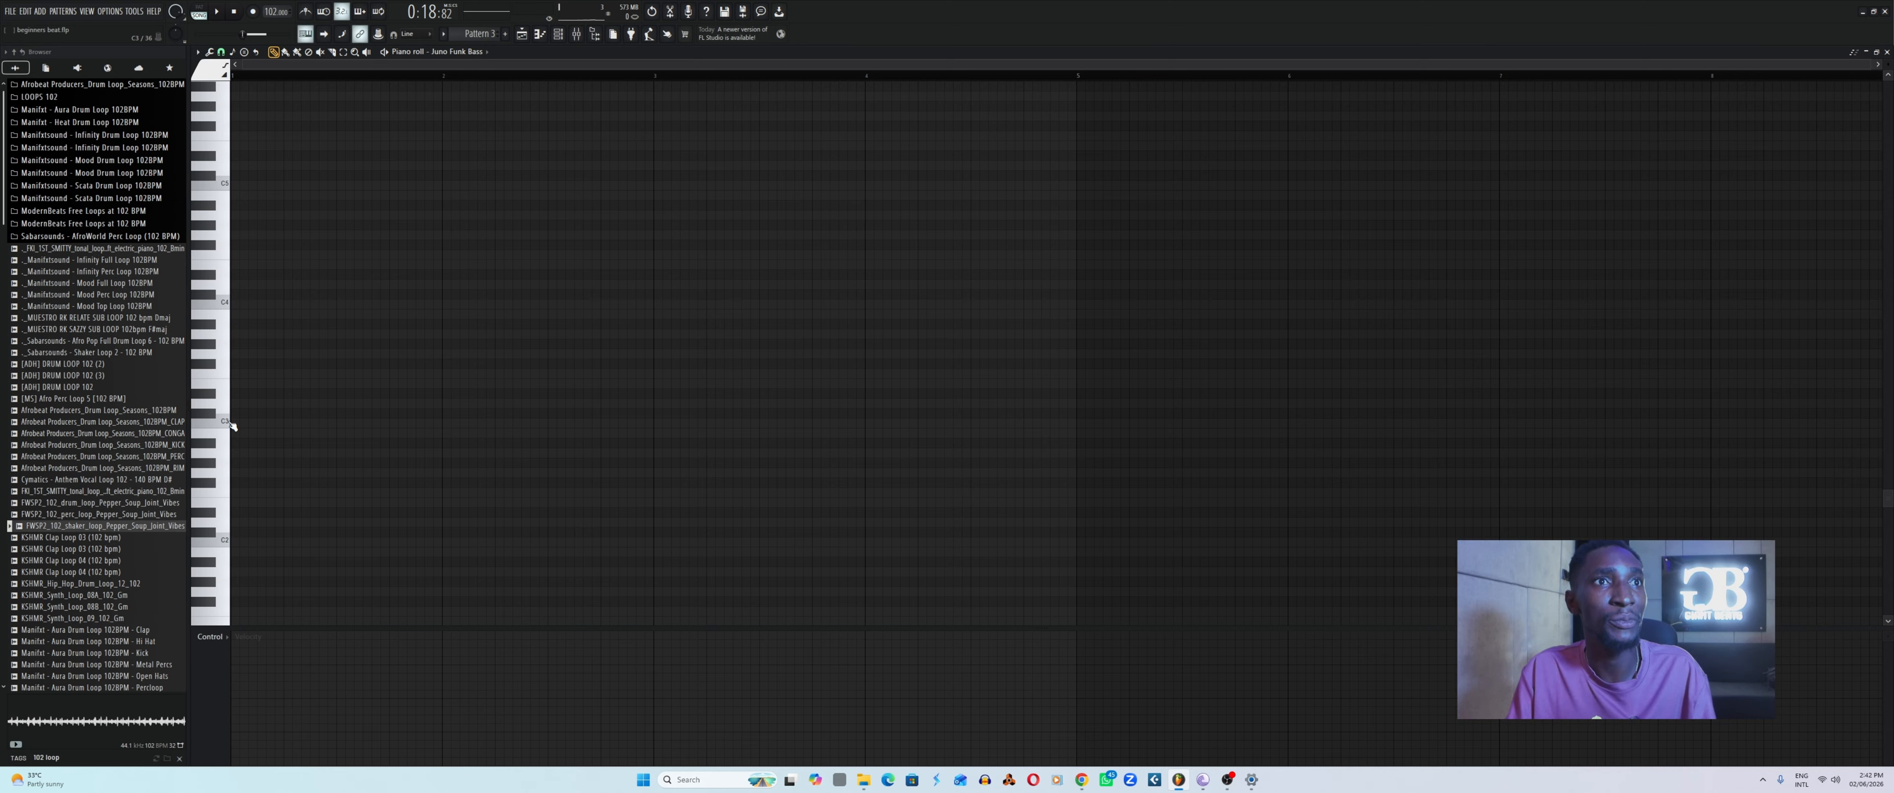
{"action": "left_click_drag", "start_coordinate": [225, 406], "coordinate": [226, 324]}
{"action": "left_click", "coordinate": [224, 304]}
{"action": "left_click", "coordinate": [224, 338]}
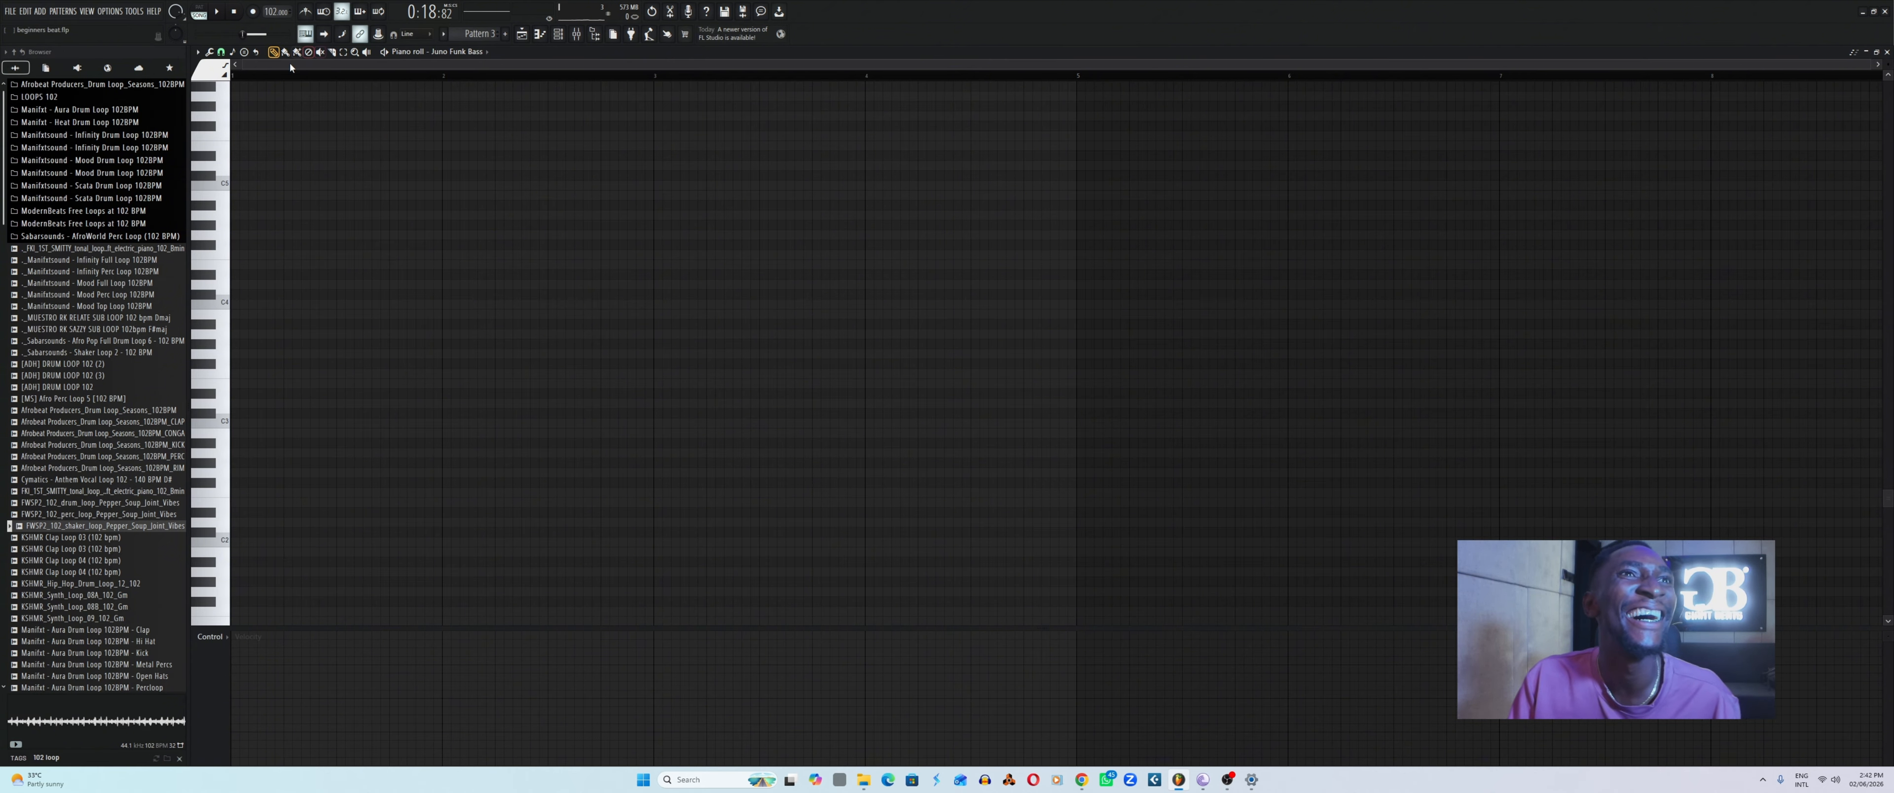
{"action": "left_click", "coordinate": [221, 425]}
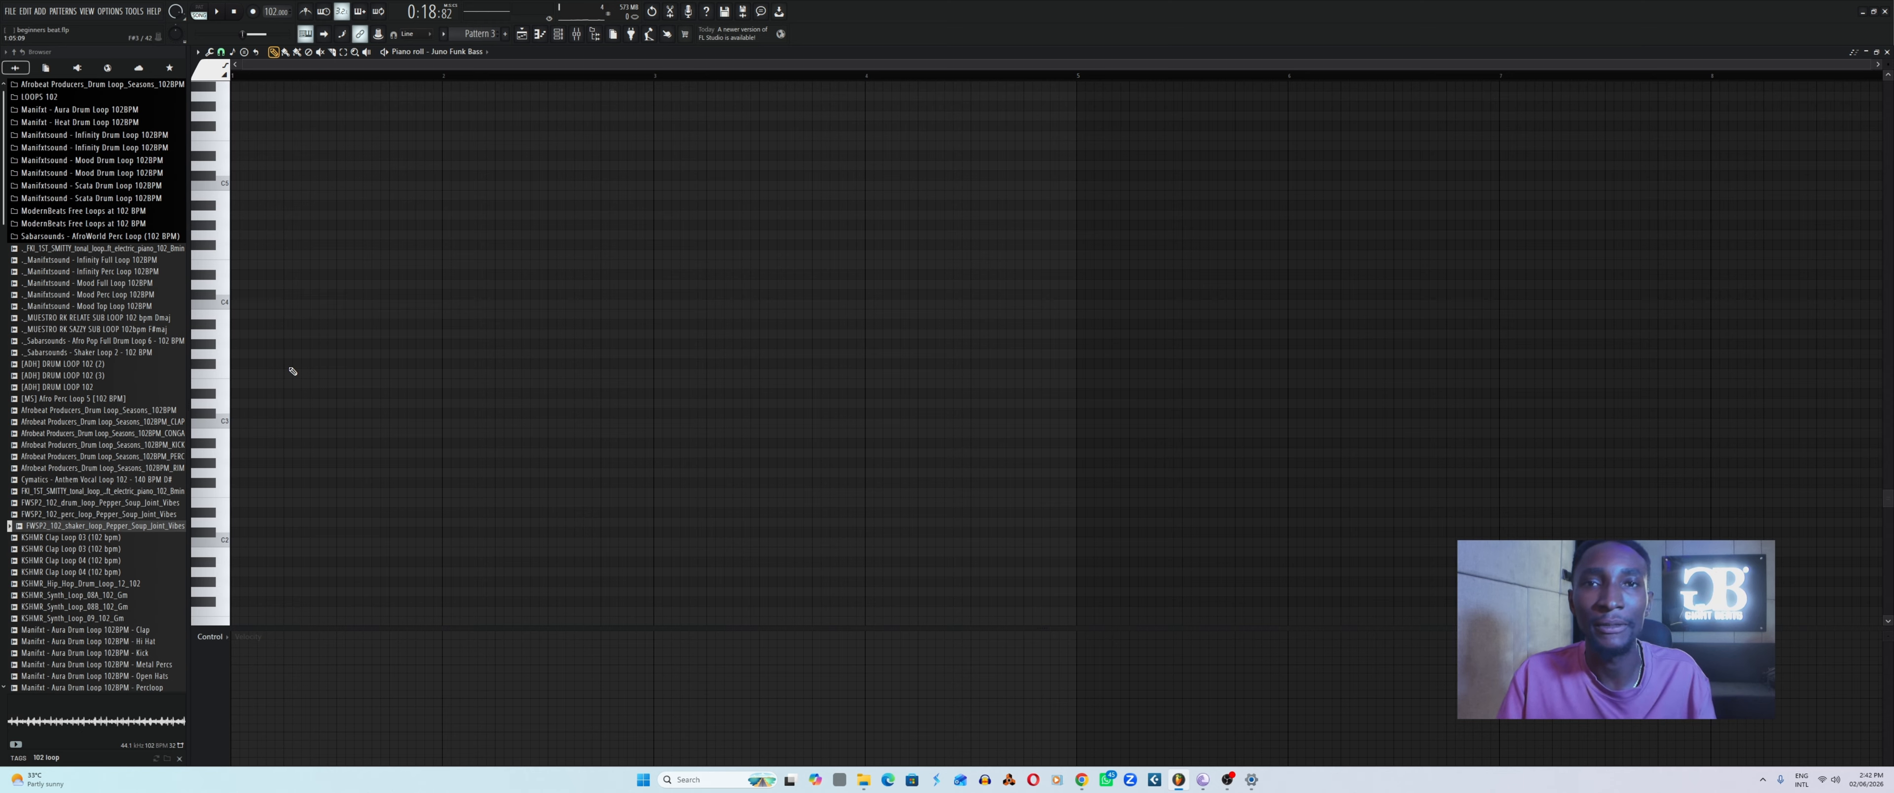
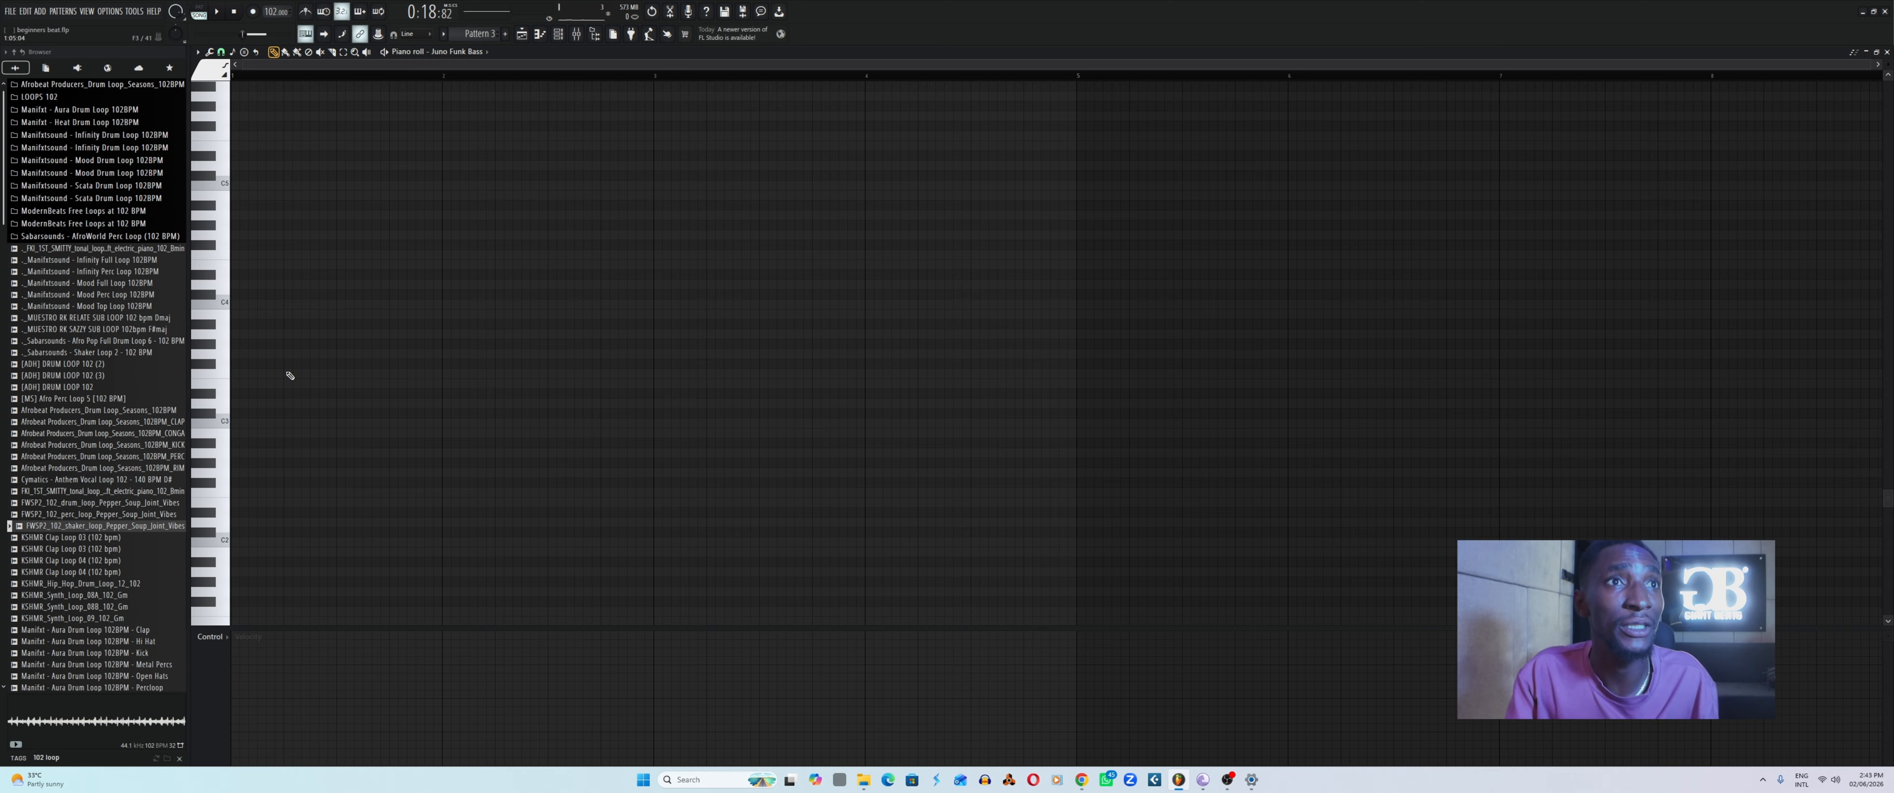
Place the first bass note on G3 at the start of bar 1, half a beat long.
{"action": "key", "text": "space"}
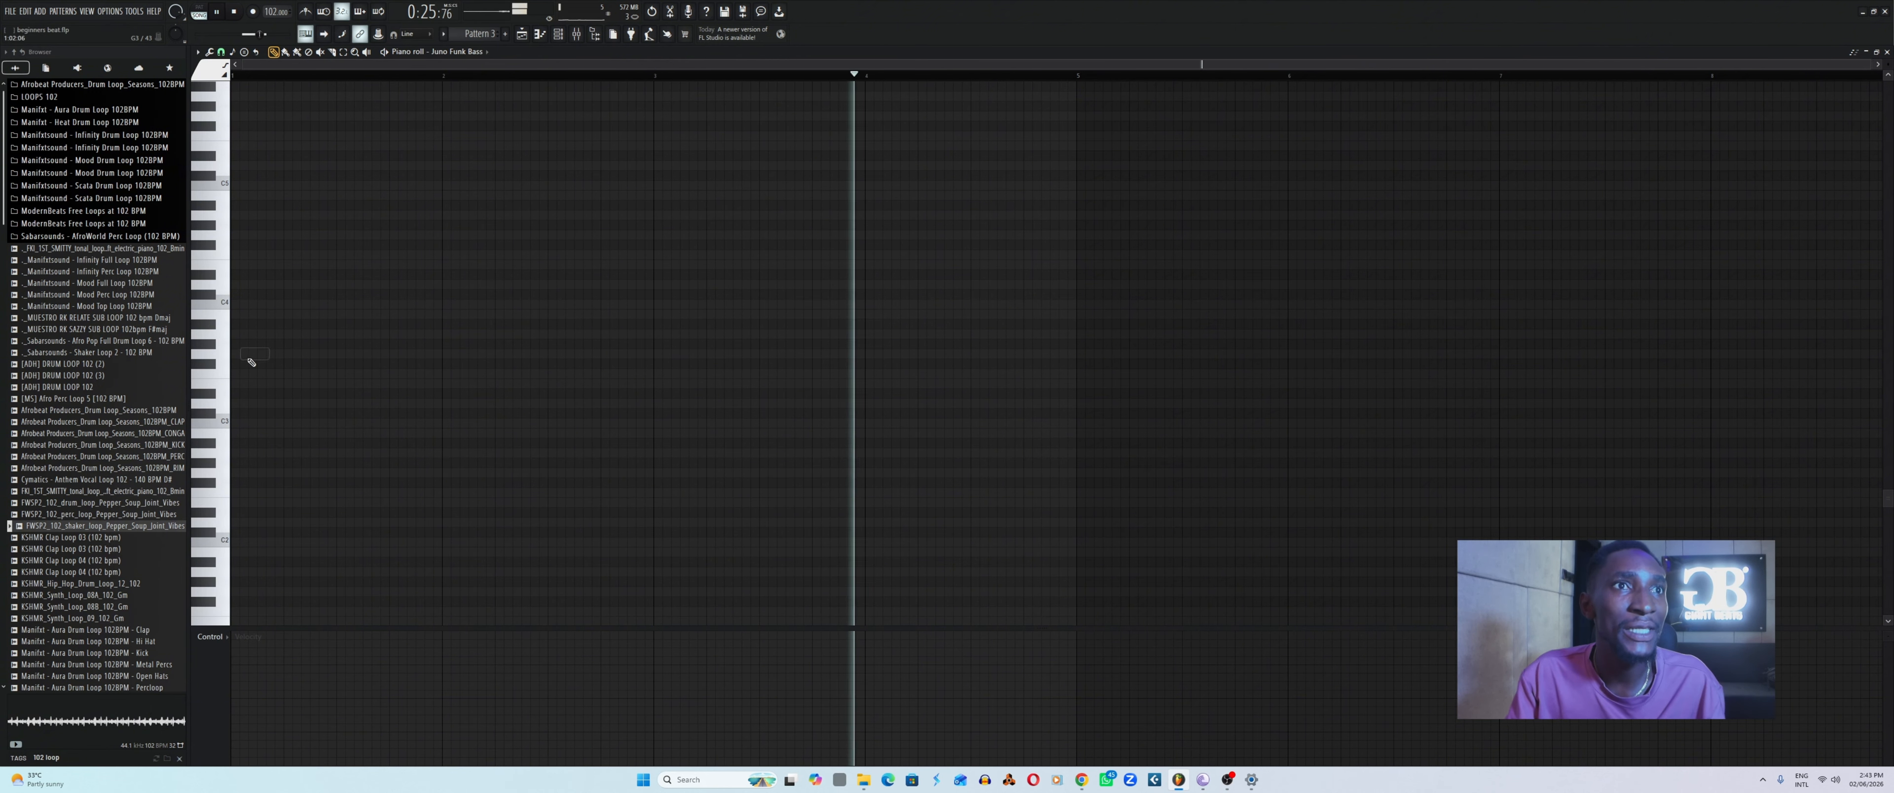
{"action": "key", "text": "space"}
{"action": "left_click", "coordinate": [239, 334]}
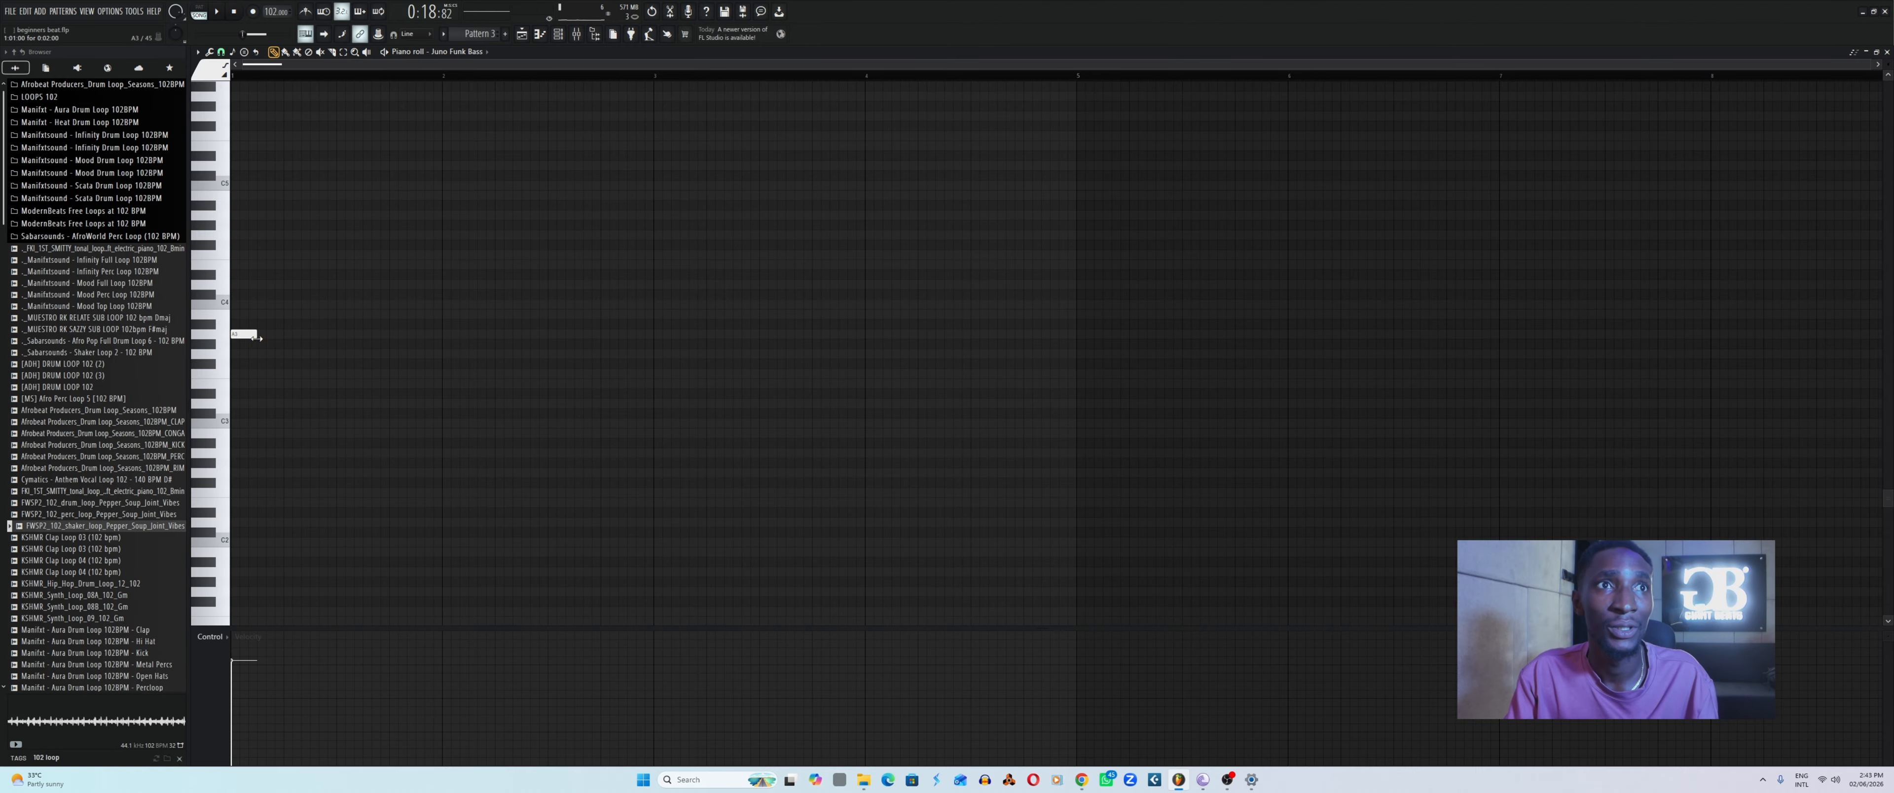
{"action": "left_click_drag", "start_coordinate": [246, 337], "coordinate": [243, 356]}
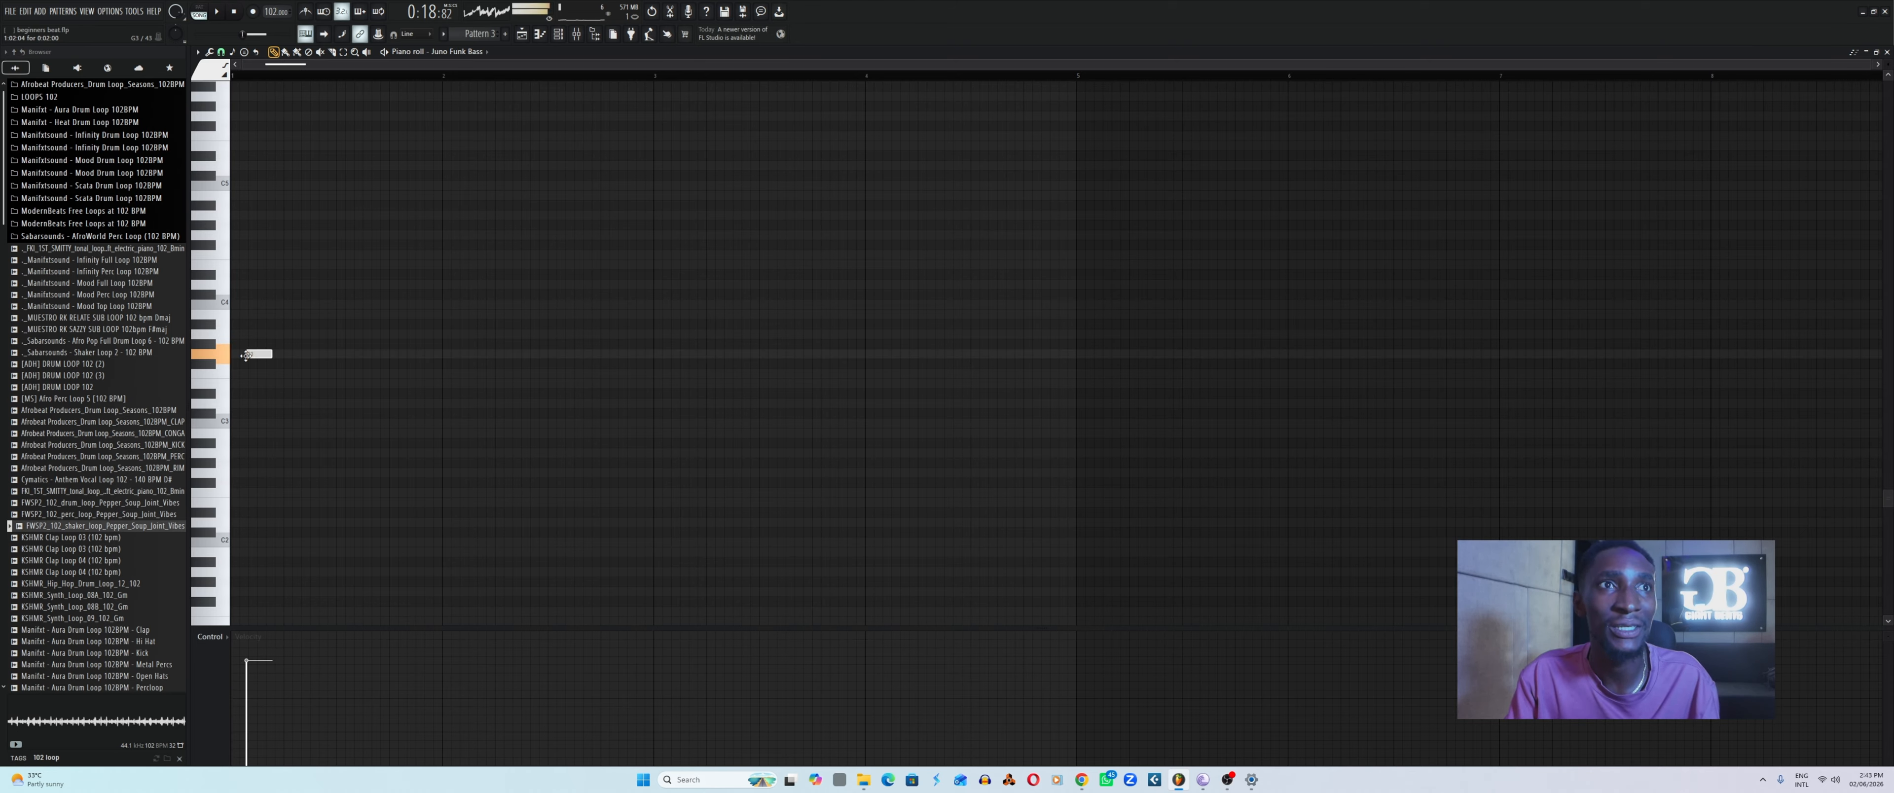
{"action": "key", "text": "space"}
{"action": "key", "text": "space"}
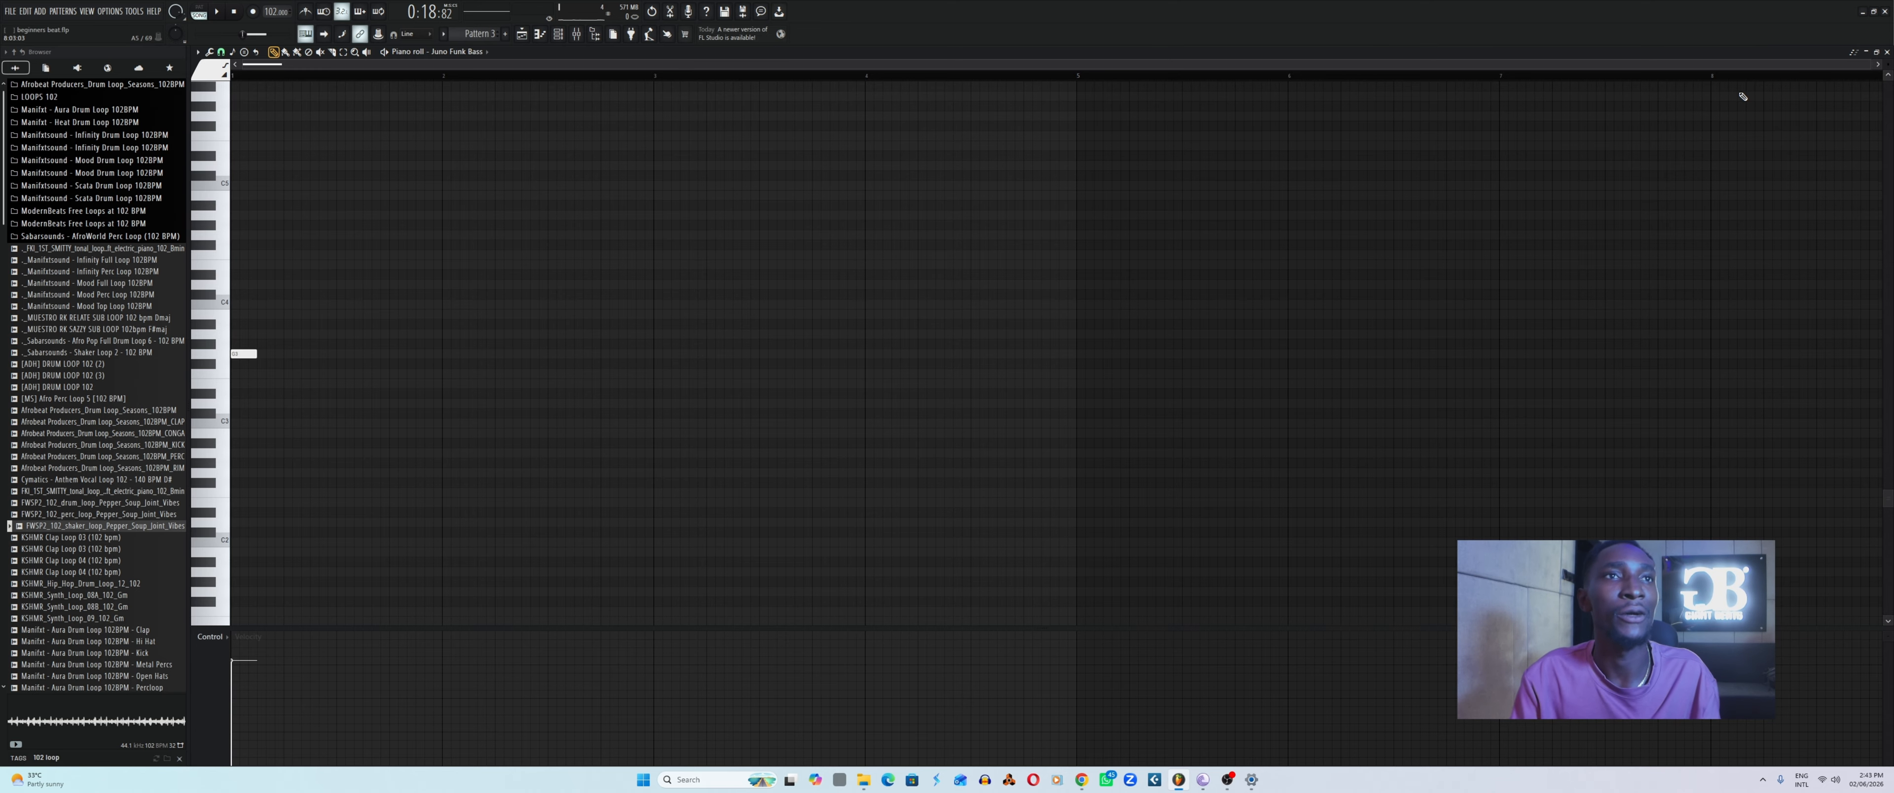
{"action": "right_click", "coordinate": [249, 355]}
{"action": "left_click", "coordinate": [251, 355]}
{"action": "left_click_drag", "start_coordinate": [252, 355], "coordinate": [240, 355]}
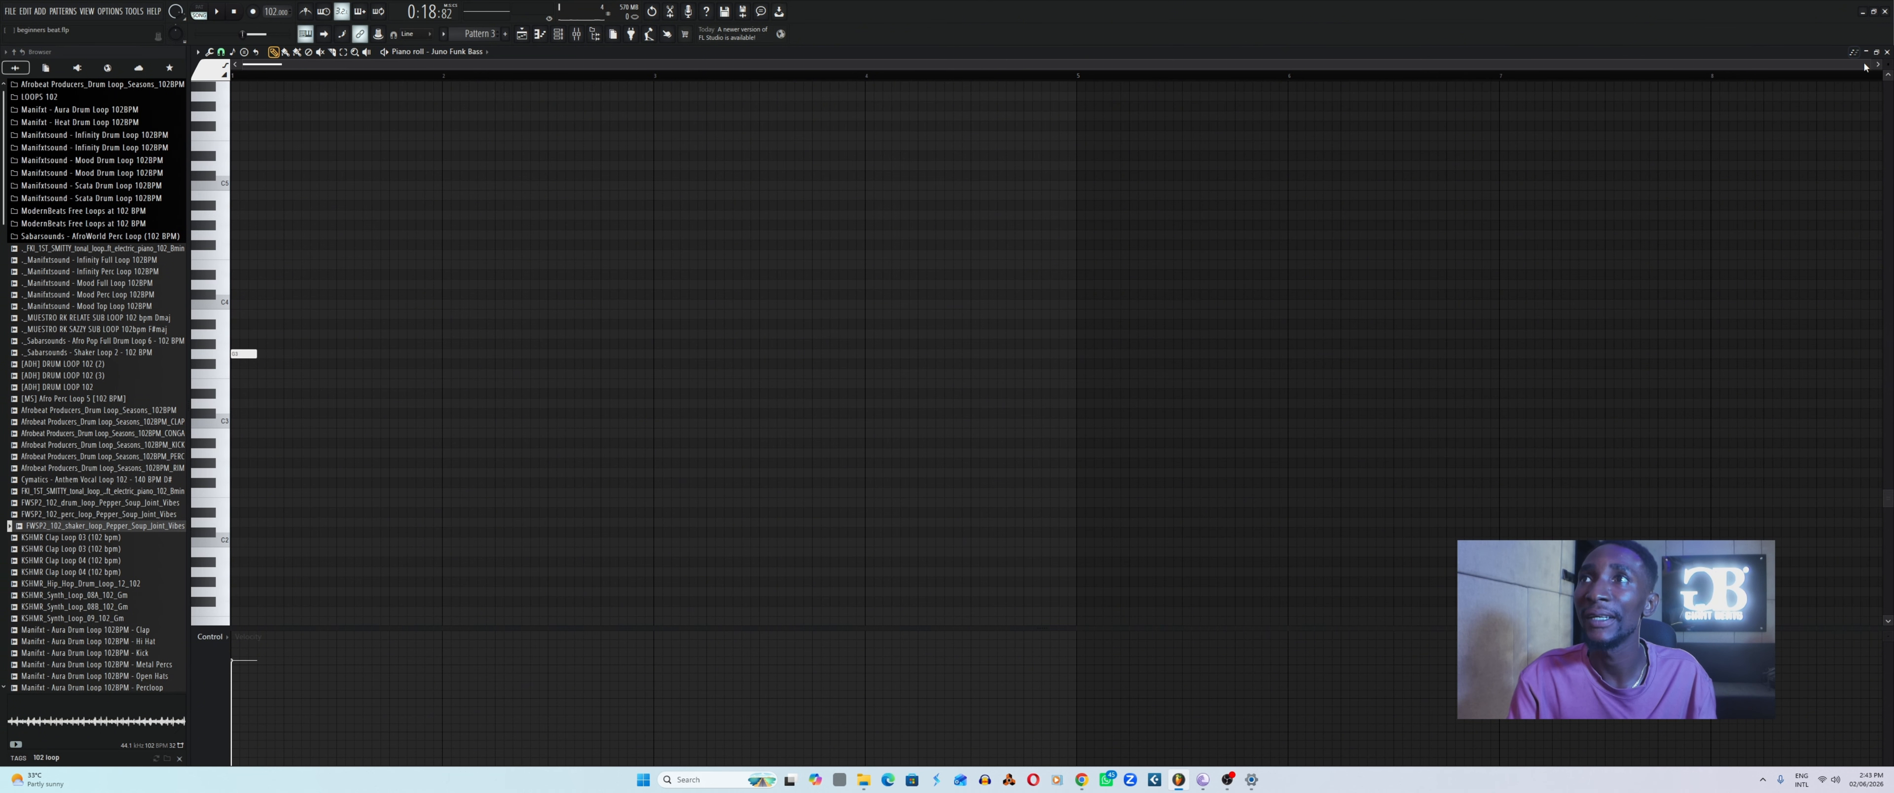
Set the Piano roll's snap to Main so it follows the main snap setting.
{"action": "left_click_drag", "start_coordinate": [1867, 66], "coordinate": [1830, 60]}
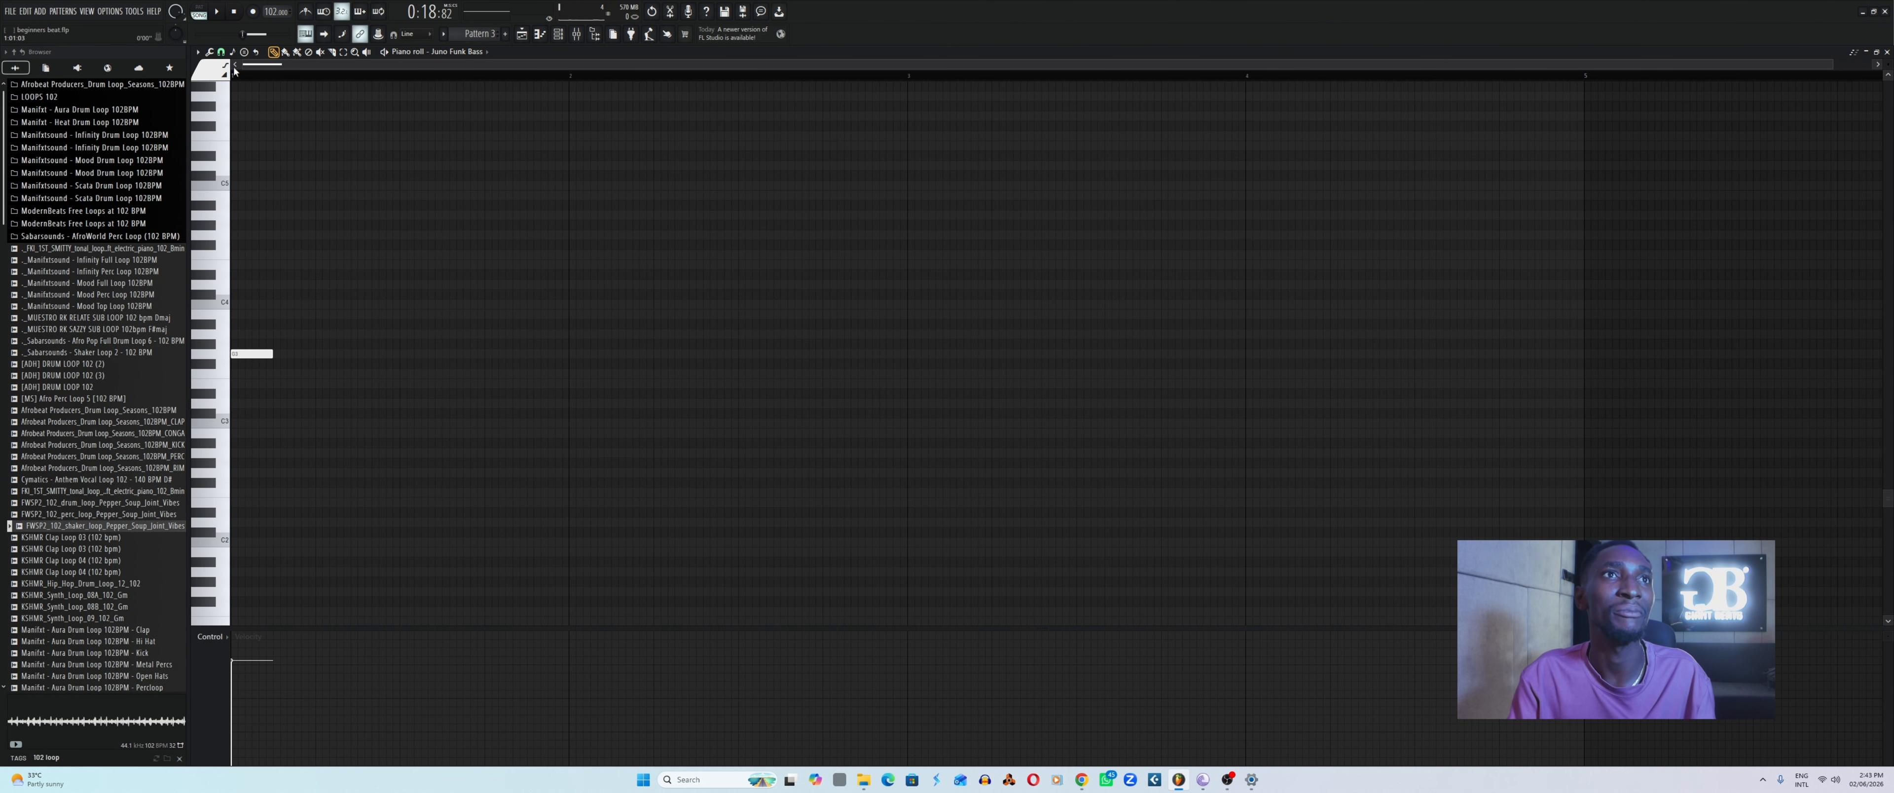
{"action": "left_click", "coordinate": [209, 52]}
{"action": "left_click", "coordinate": [221, 54]}
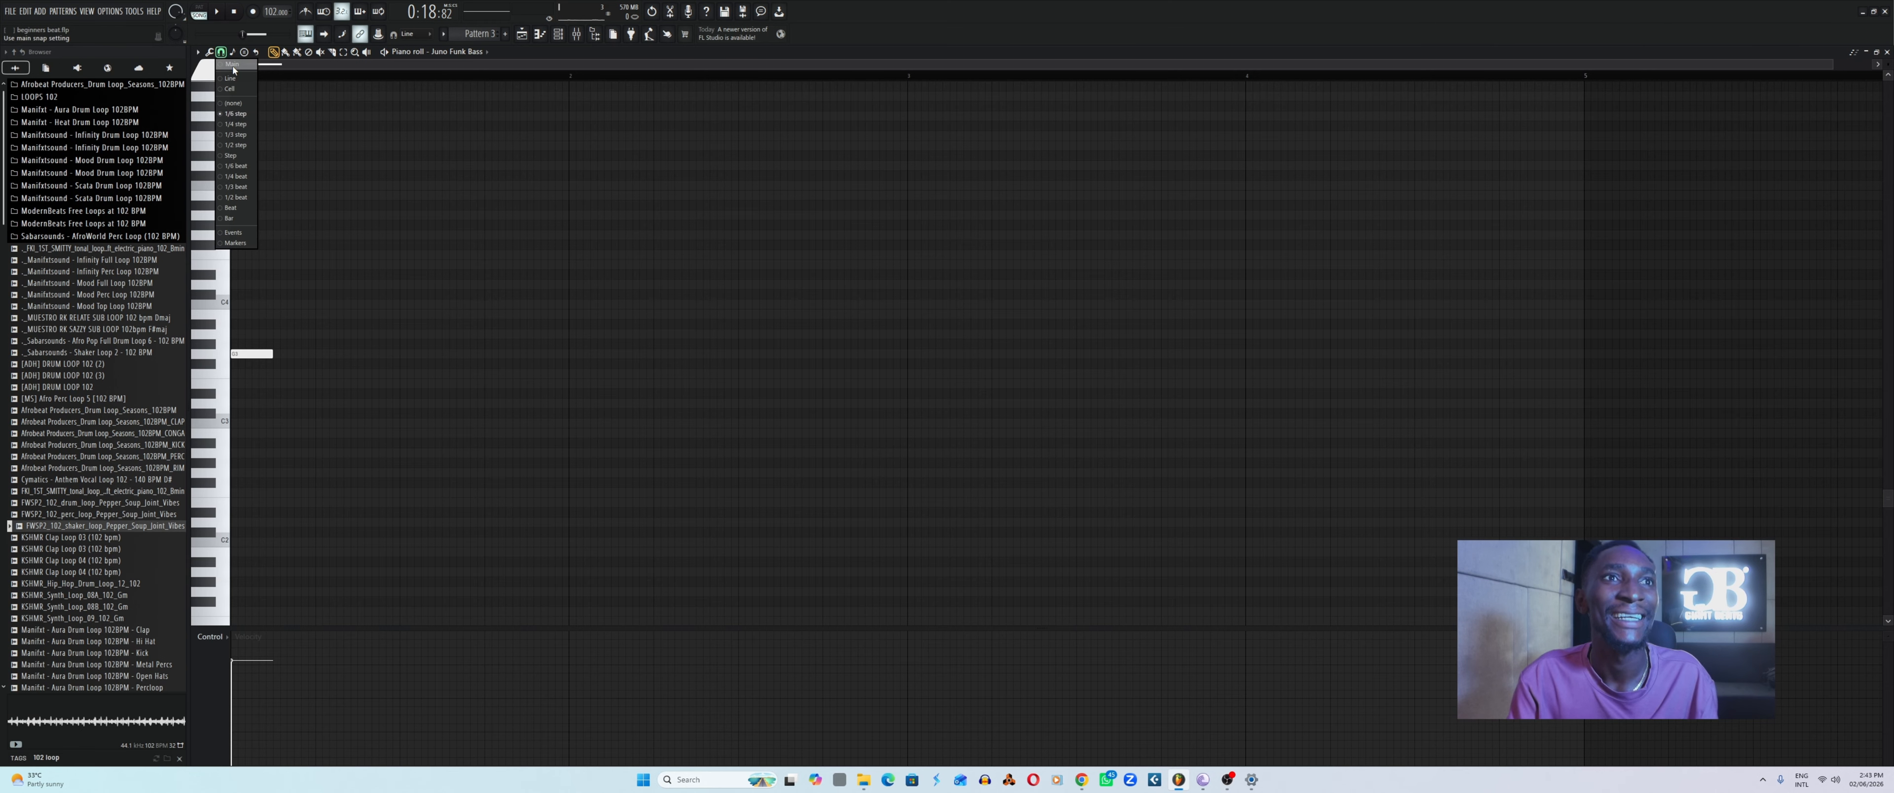
{"action": "left_click", "coordinate": [232, 69]}
{"action": "left_click", "coordinate": [222, 53]}
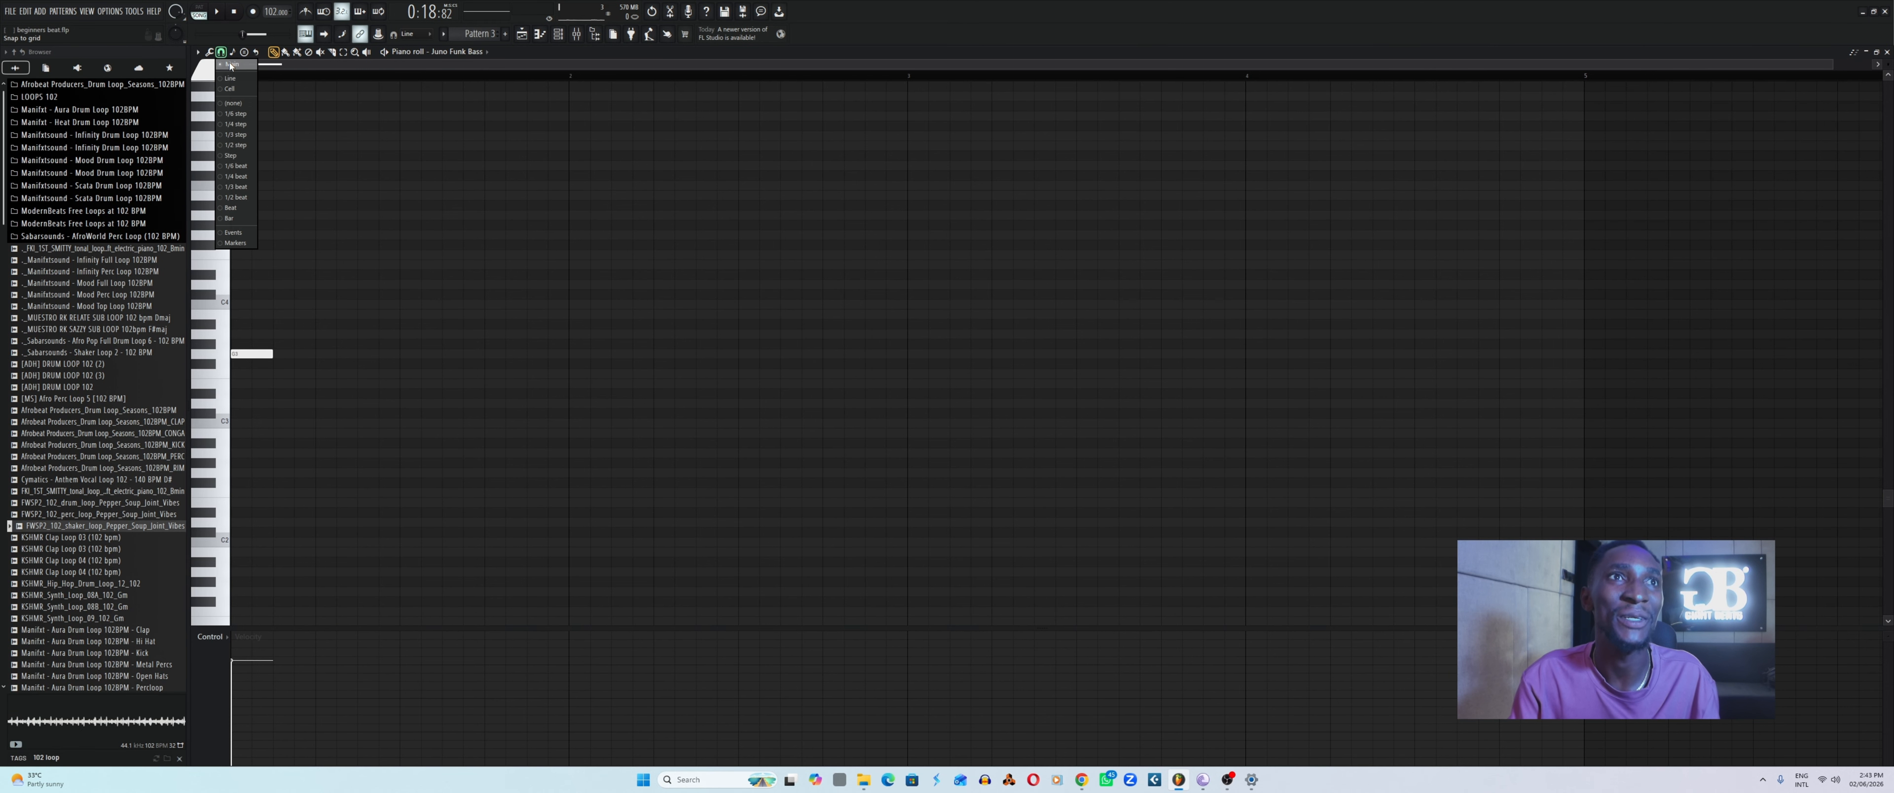
{"action": "left_click", "coordinate": [236, 69]}
Add a second half-beat G3 note on beat 2 of bar 1 and play the loop.
{"action": "left_click", "coordinate": [248, 353]}
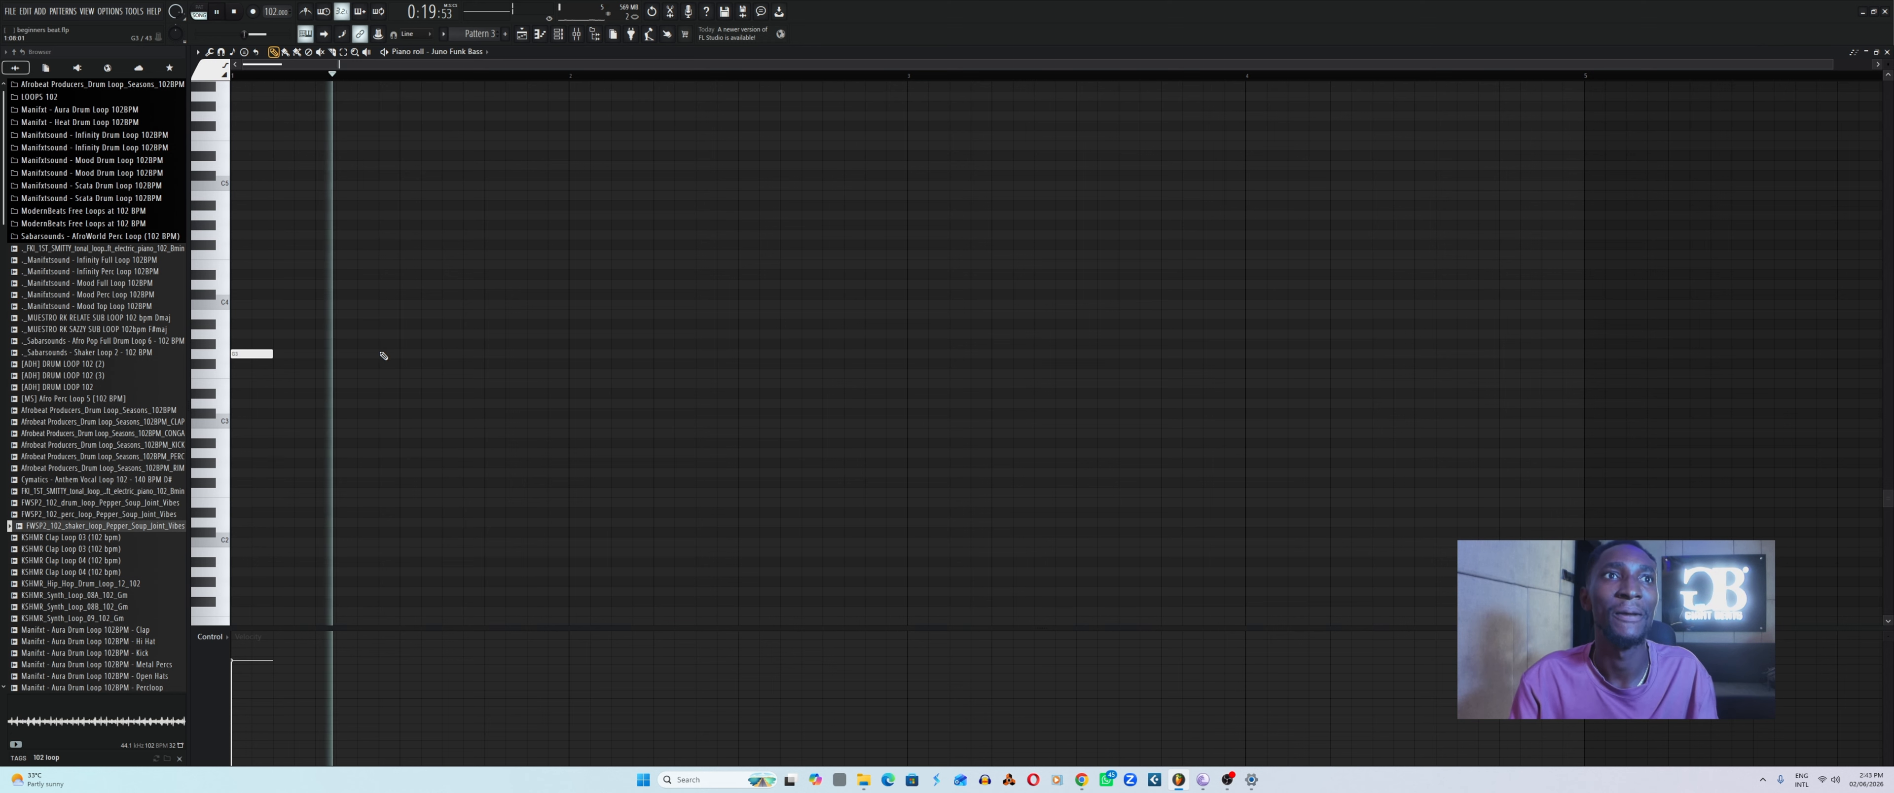
{"action": "left_click", "coordinate": [321, 354]}
{"action": "key", "text": "space"}
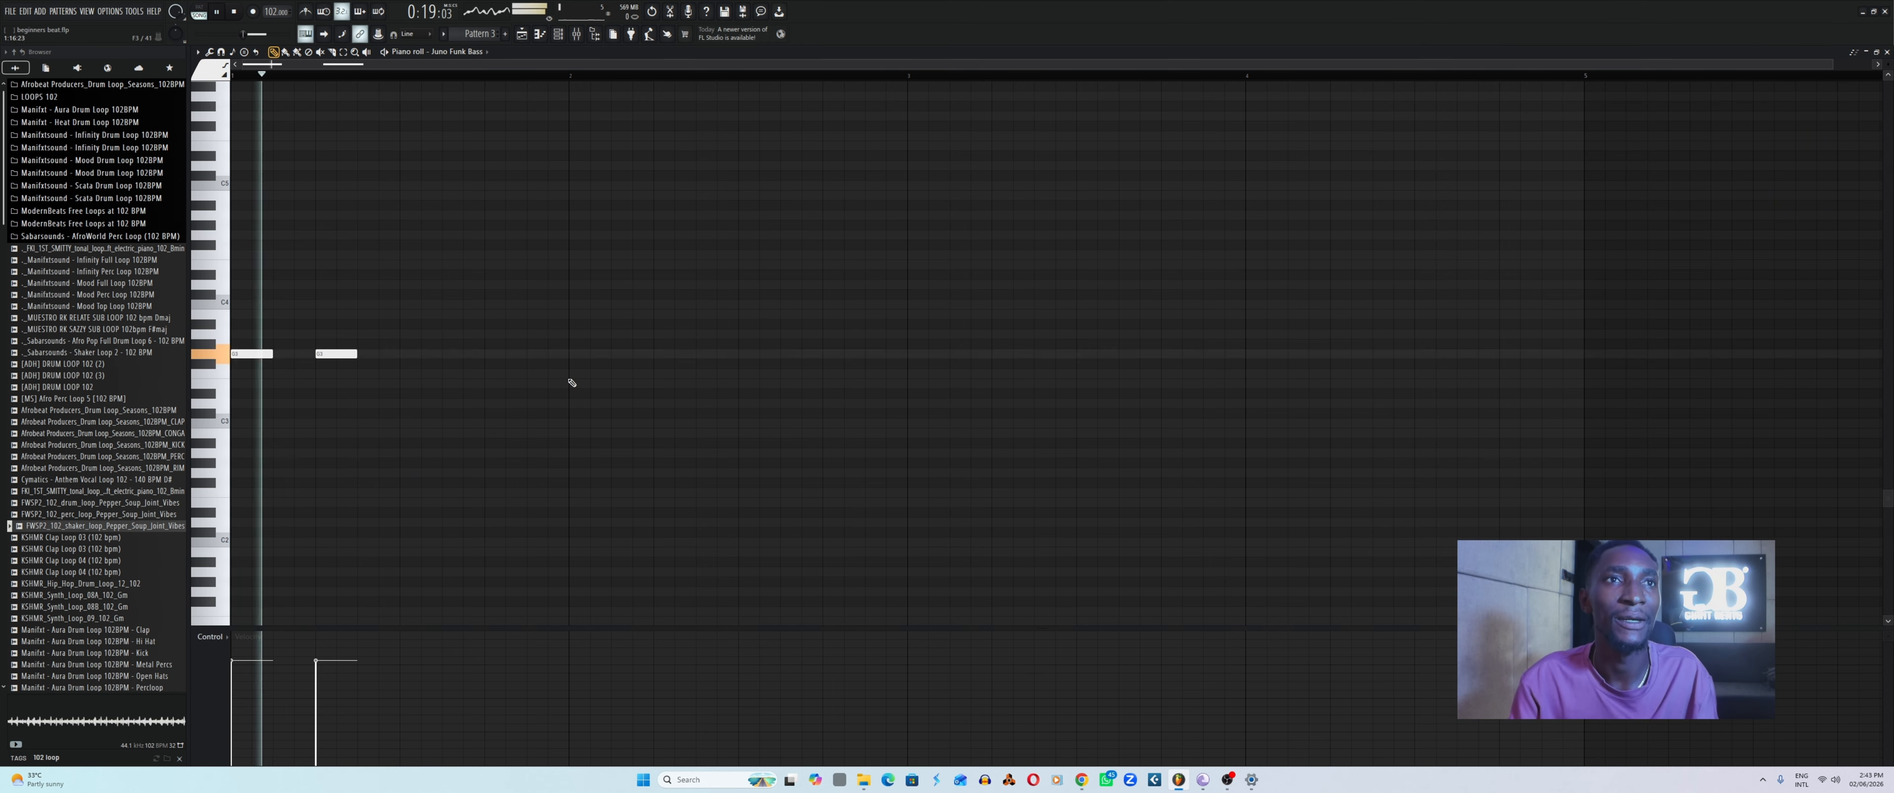
Add two half-beat A3 notes on beats 1 and 2 of bar 2, checking them with playback.
{"action": "left_click", "coordinate": [579, 344]}
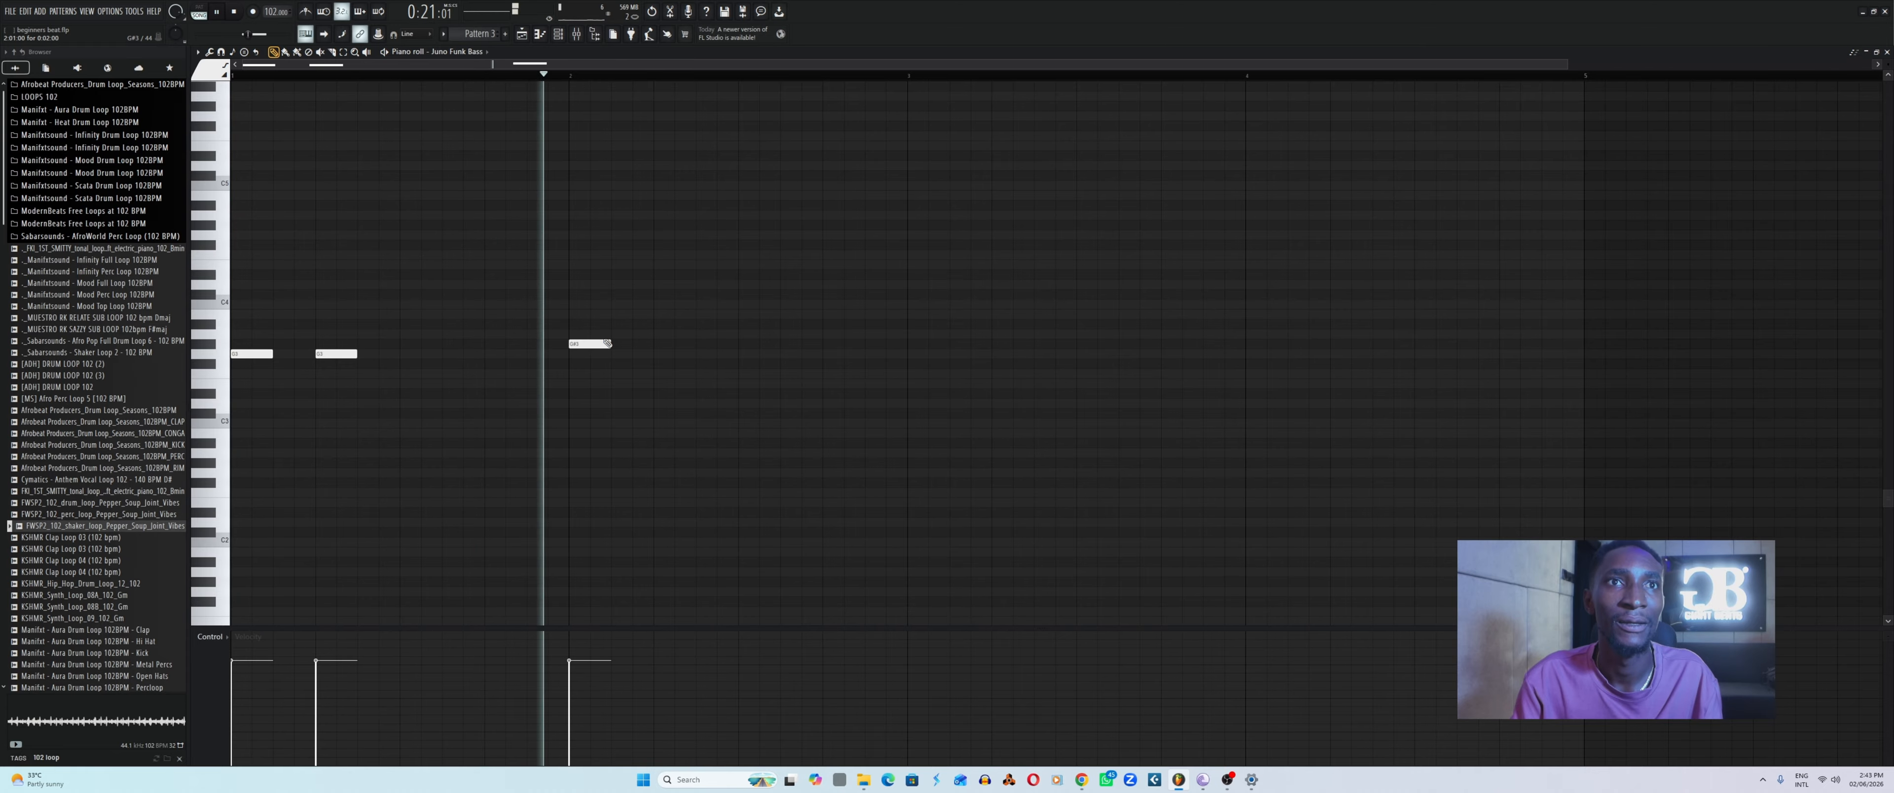
{"action": "key", "text": "space"}
{"action": "left_click_drag", "start_coordinate": [579, 343], "coordinate": [580, 328]}
{"action": "key", "text": "space"}
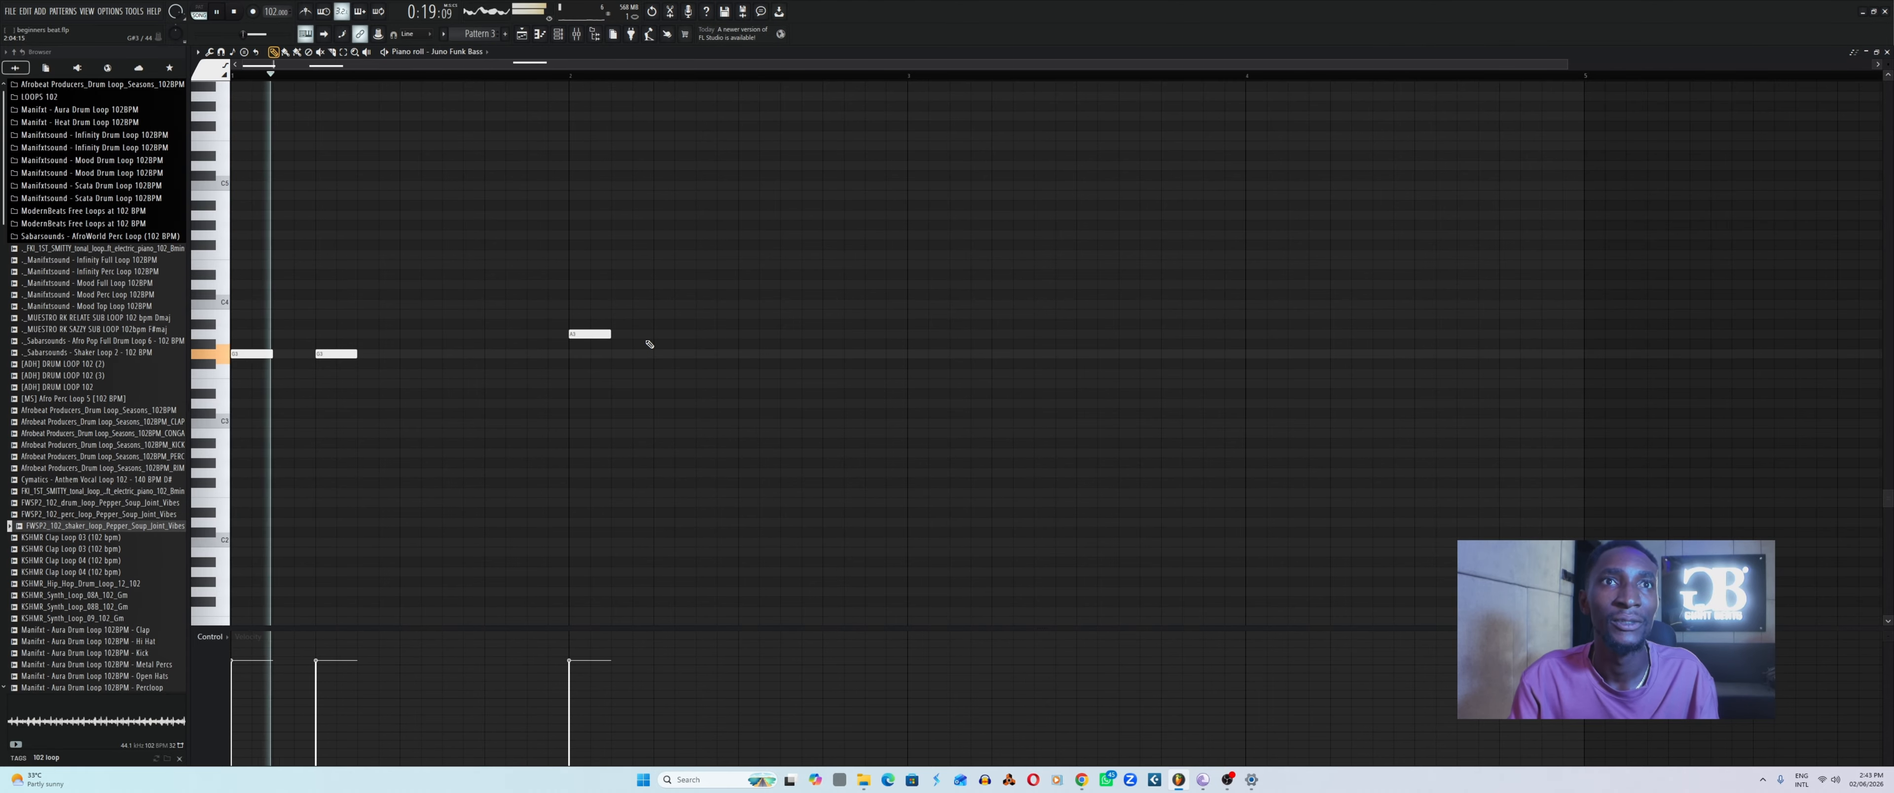
{"action": "key", "text": "space"}
{"action": "left_click", "coordinate": [659, 335]}
{"action": "key", "text": "space"}
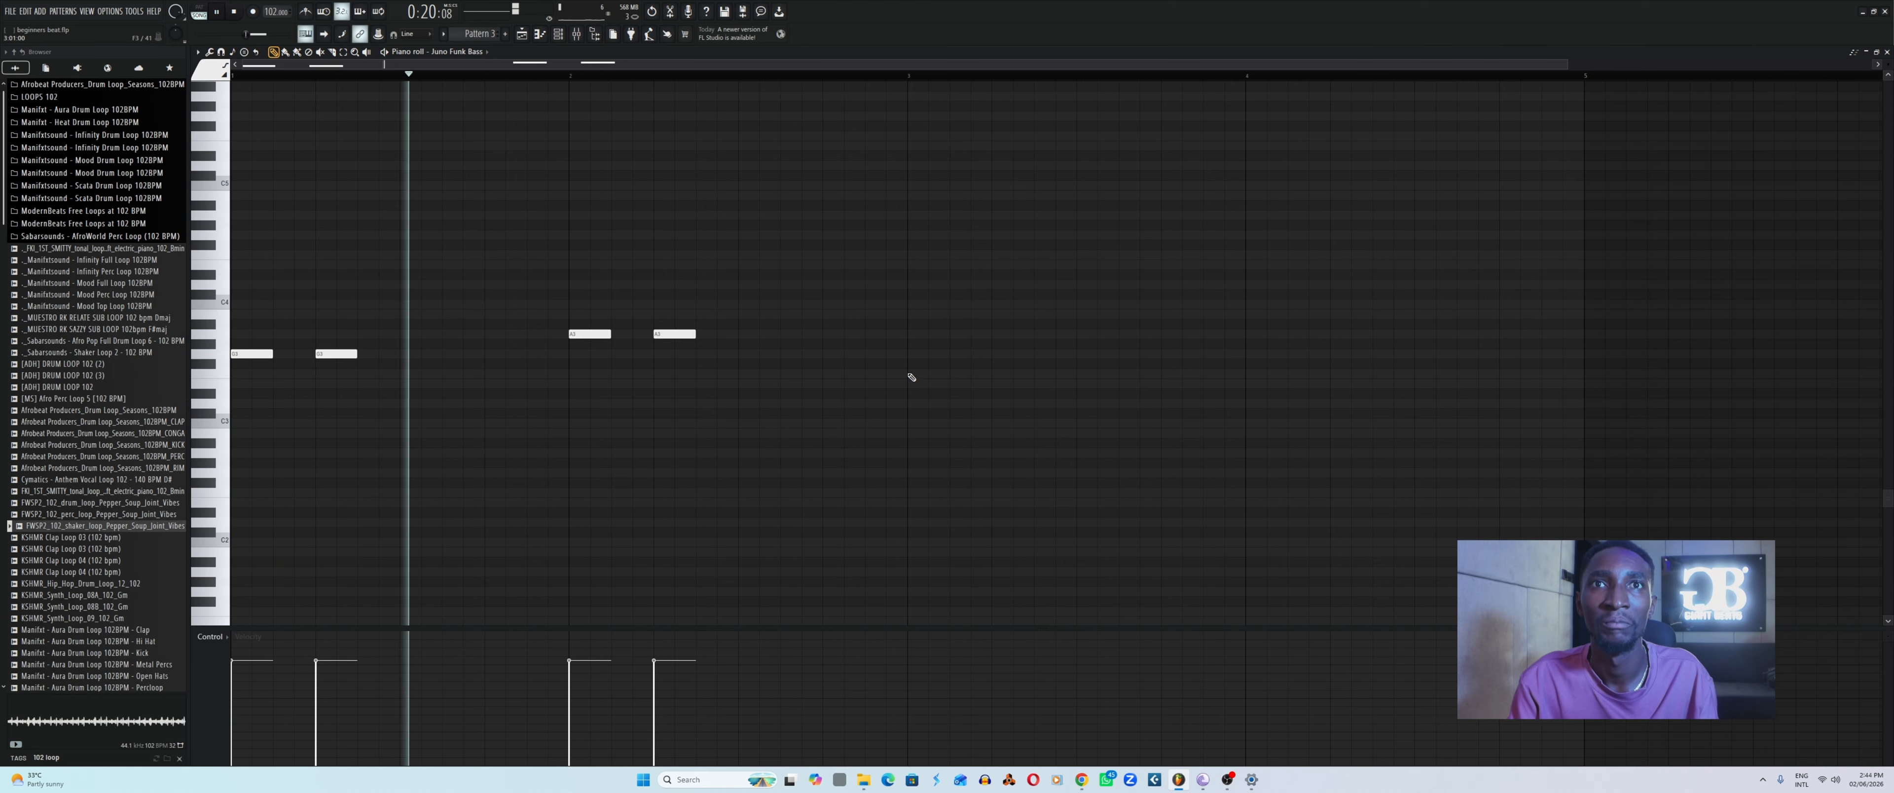
Add half-beat F3 notes on beats 1 and 2 of both bar 3 and bar 4.
{"action": "left_click", "coordinate": [912, 374]}
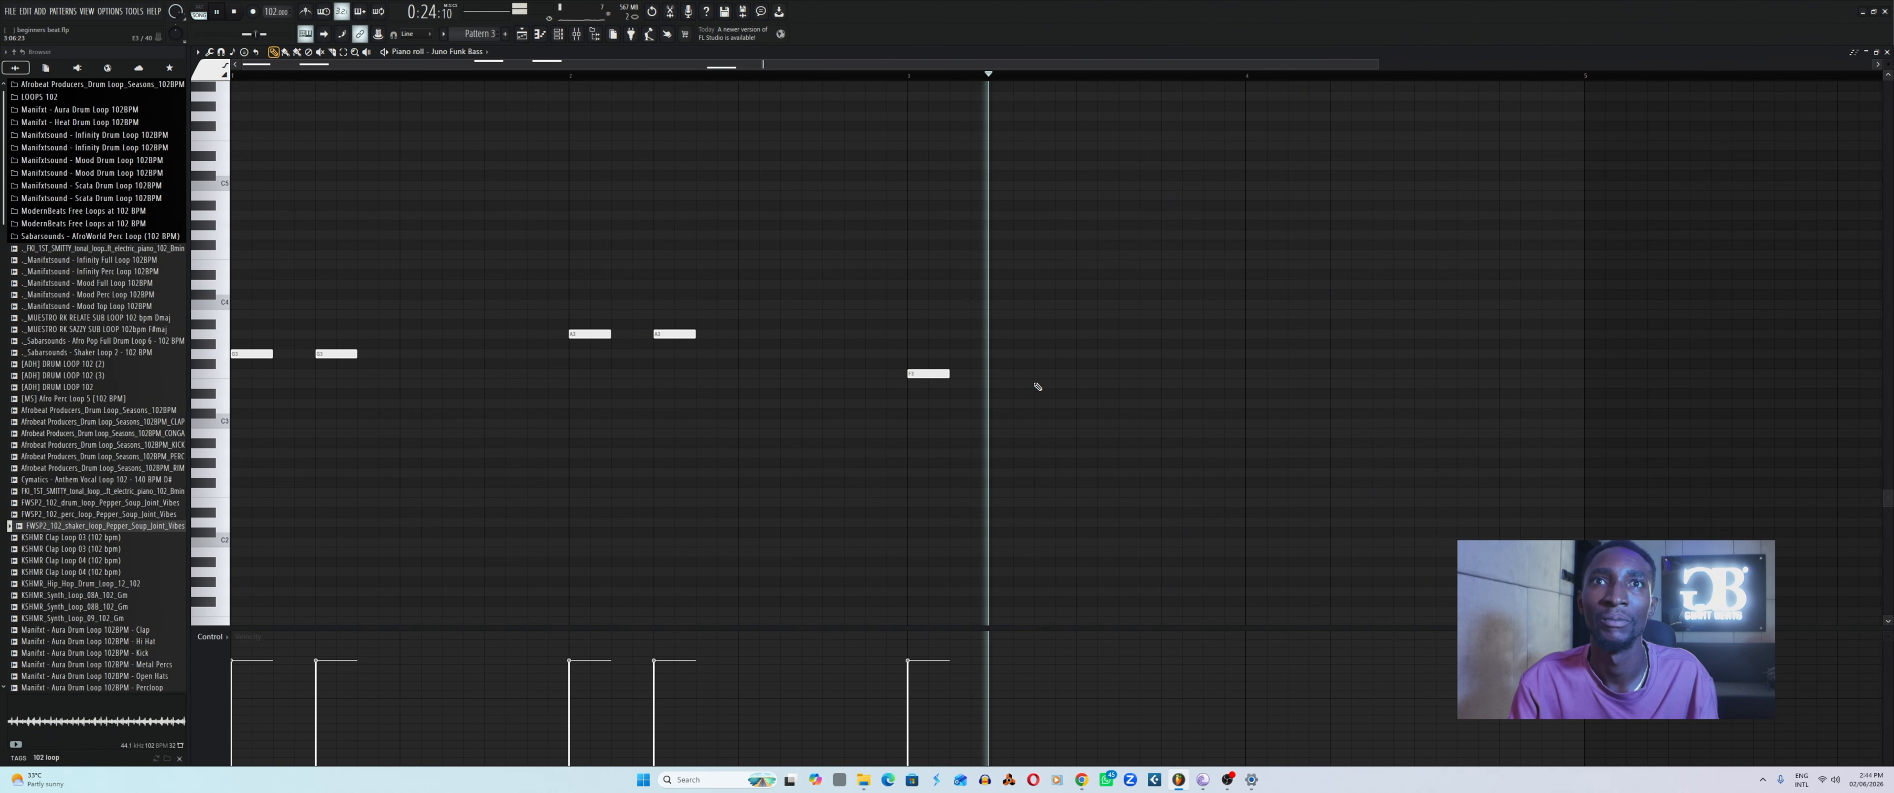
{"action": "key", "text": "space"}
{"action": "key", "text": "space"}
{"action": "left_click", "coordinate": [996, 374]}
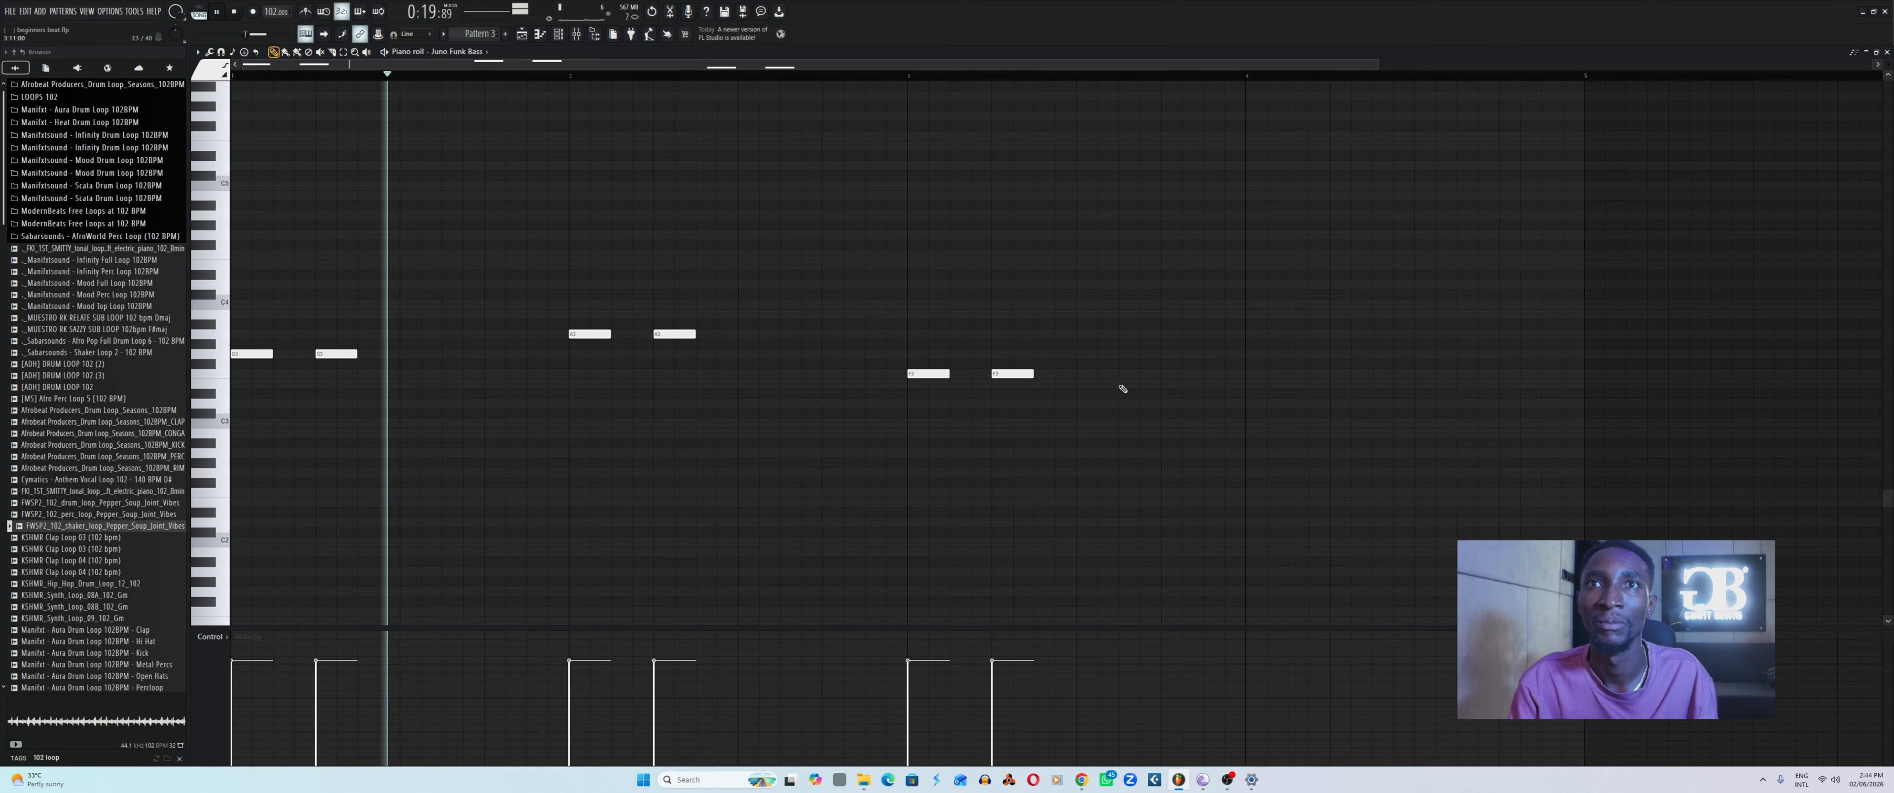
{"action": "left_click", "coordinate": [1250, 374]}
{"action": "left_click", "coordinate": [1333, 374]}
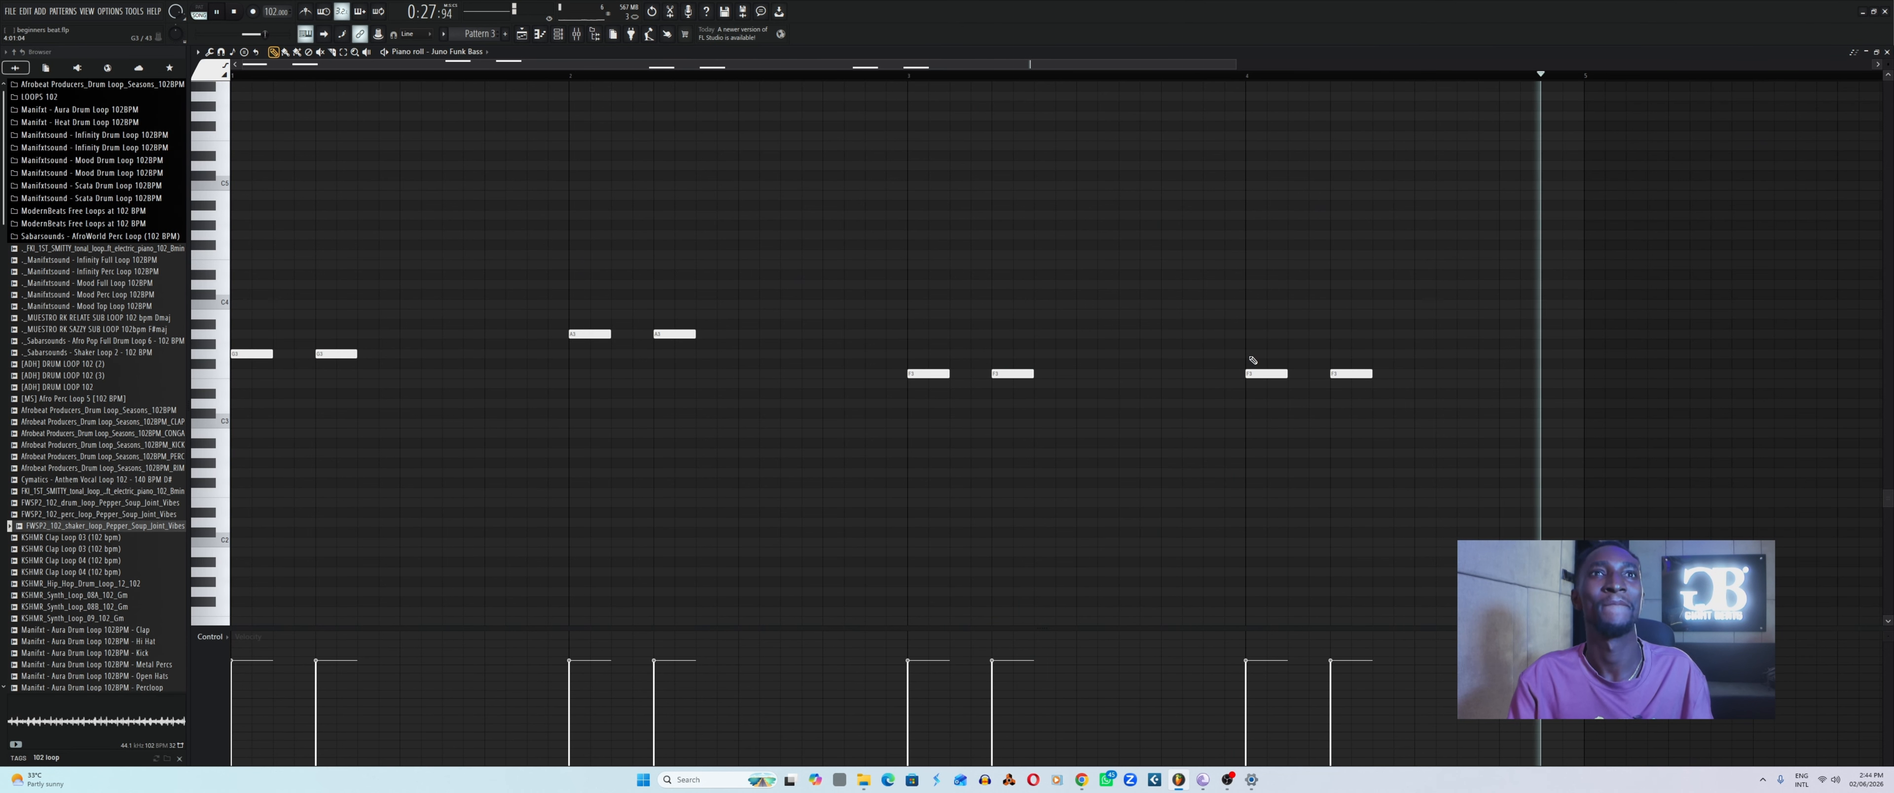
Replay the four-bar bass line with the drums and stop playback.
{"action": "key", "text": "space"}
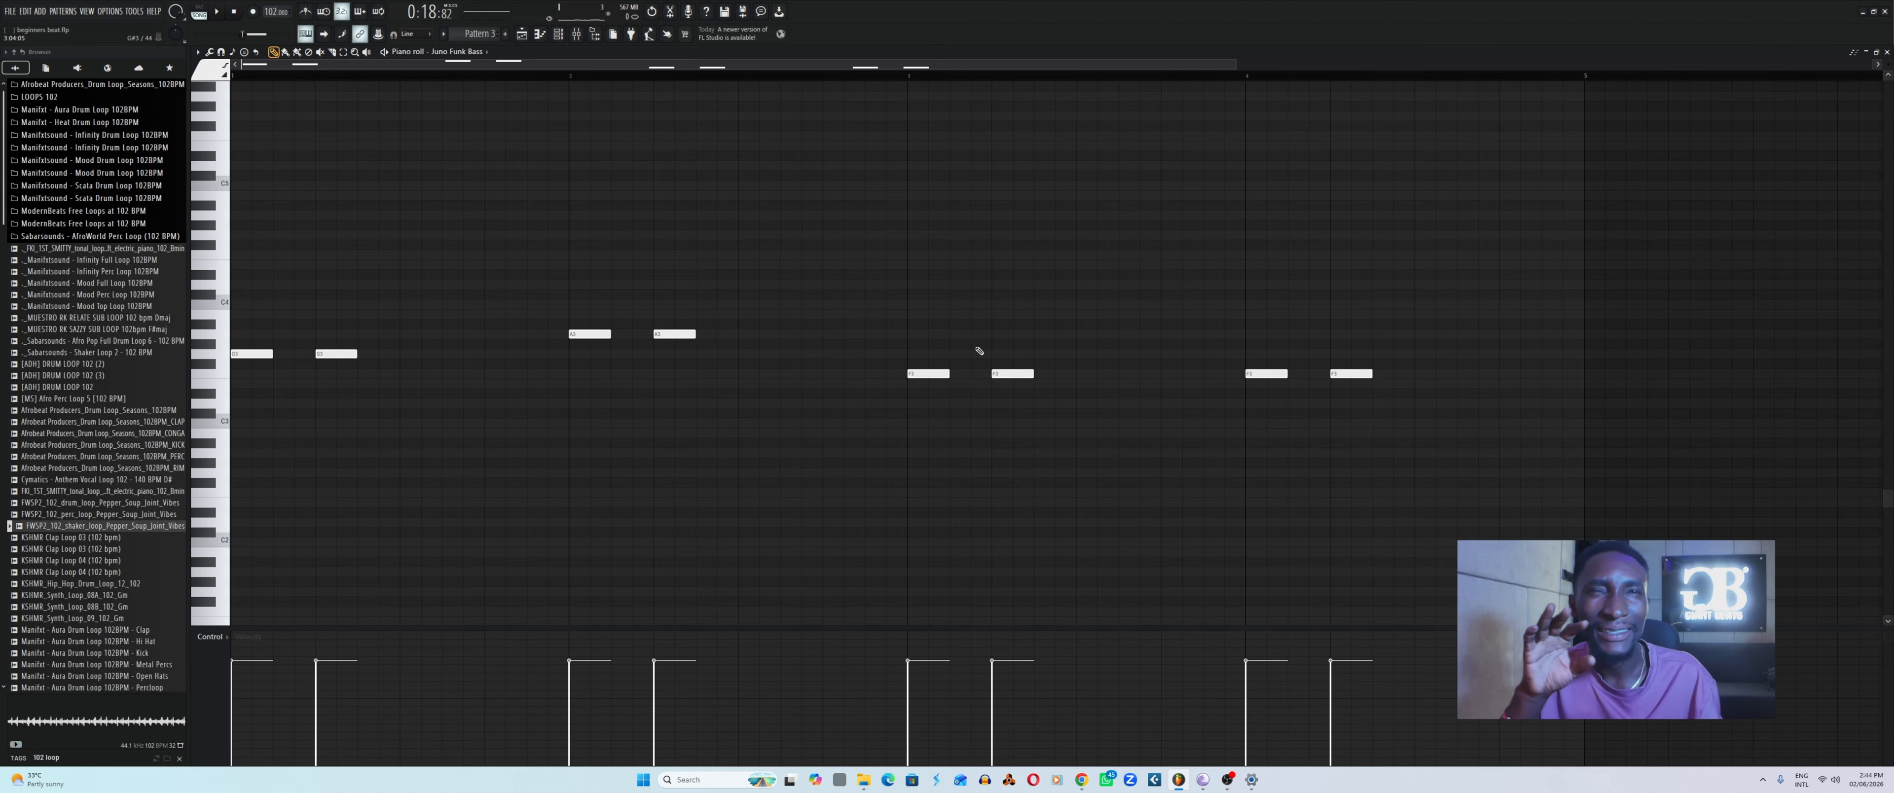
{"action": "key", "text": "space"}
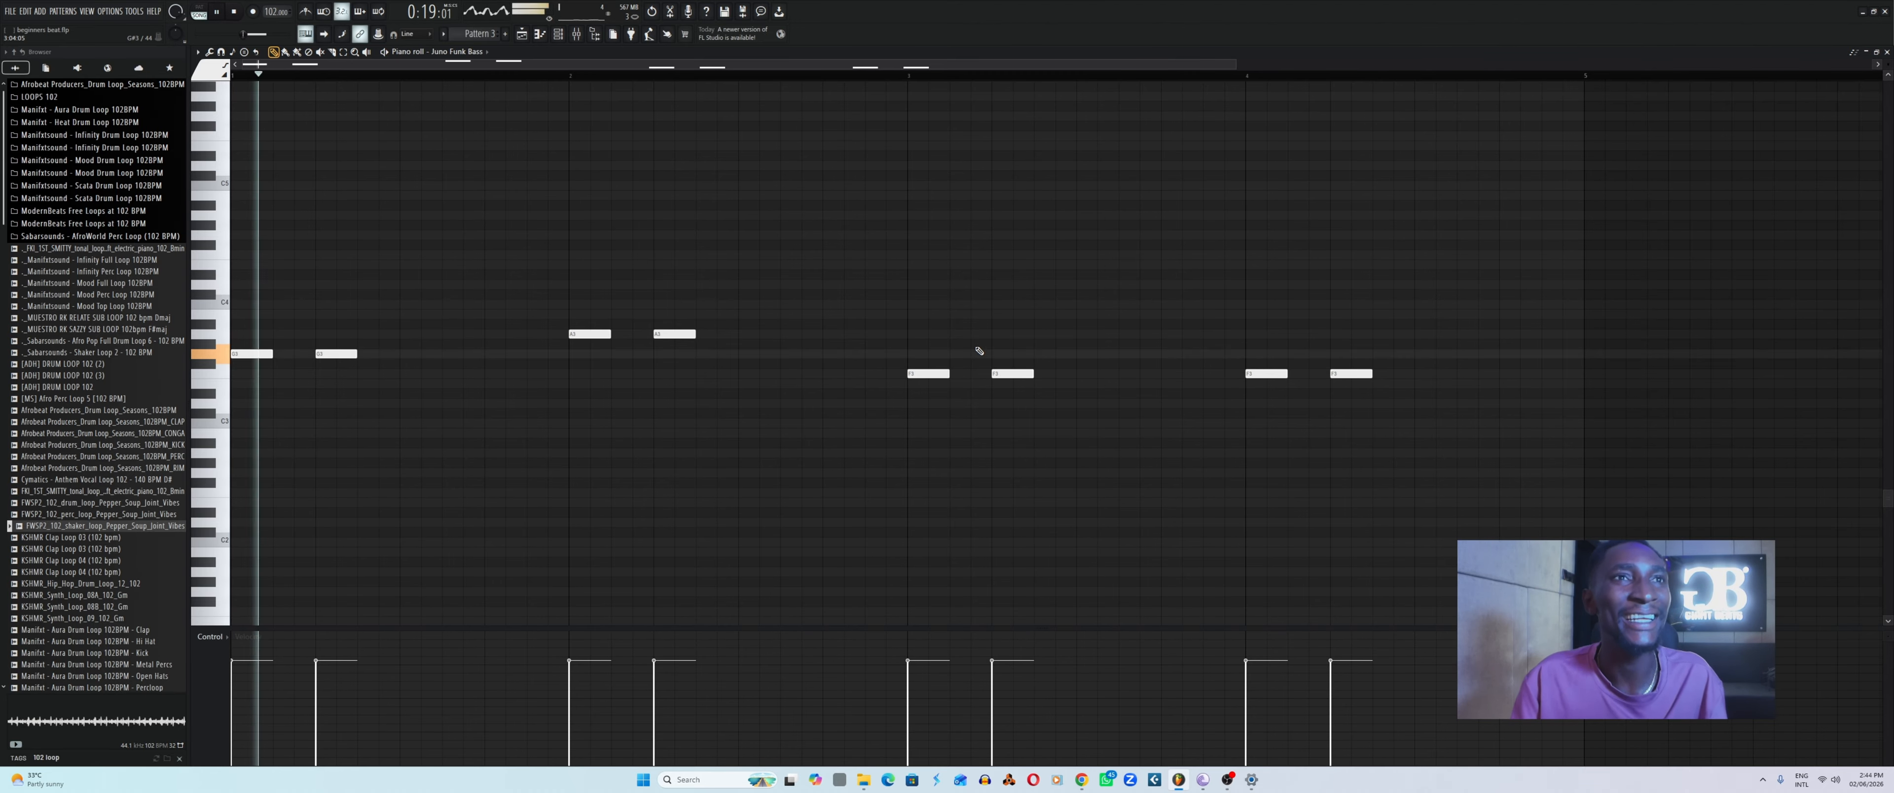
{"action": "scroll", "coordinate": [814, 419], "scroll_direction": "up", "scroll_amount": 1}
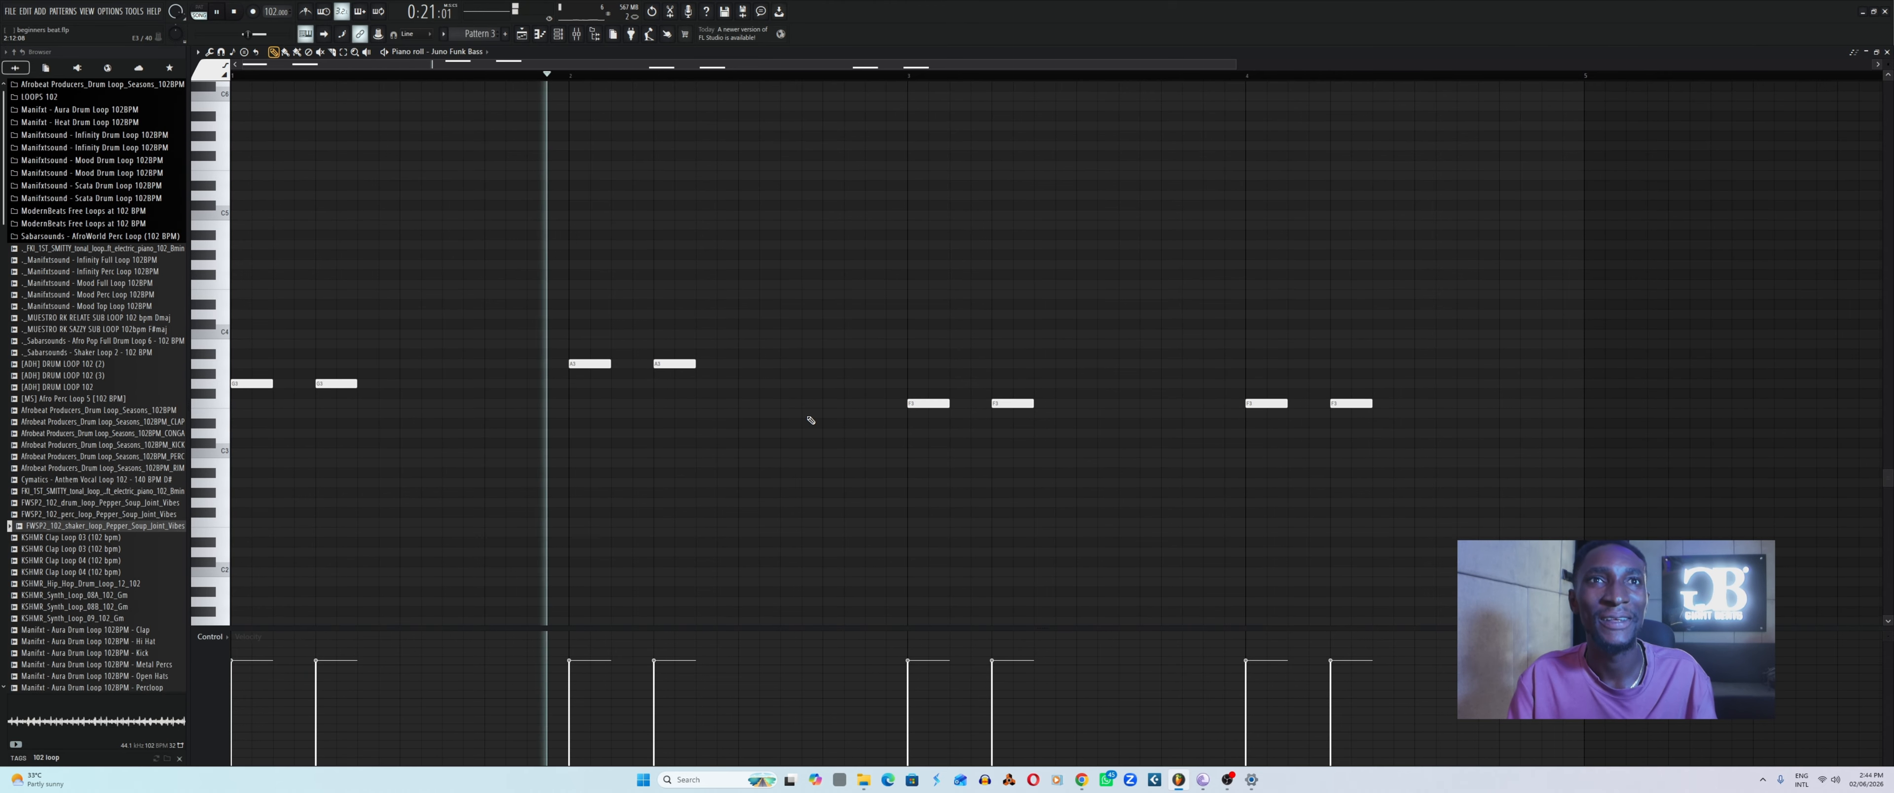
{"action": "key", "text": "space"}
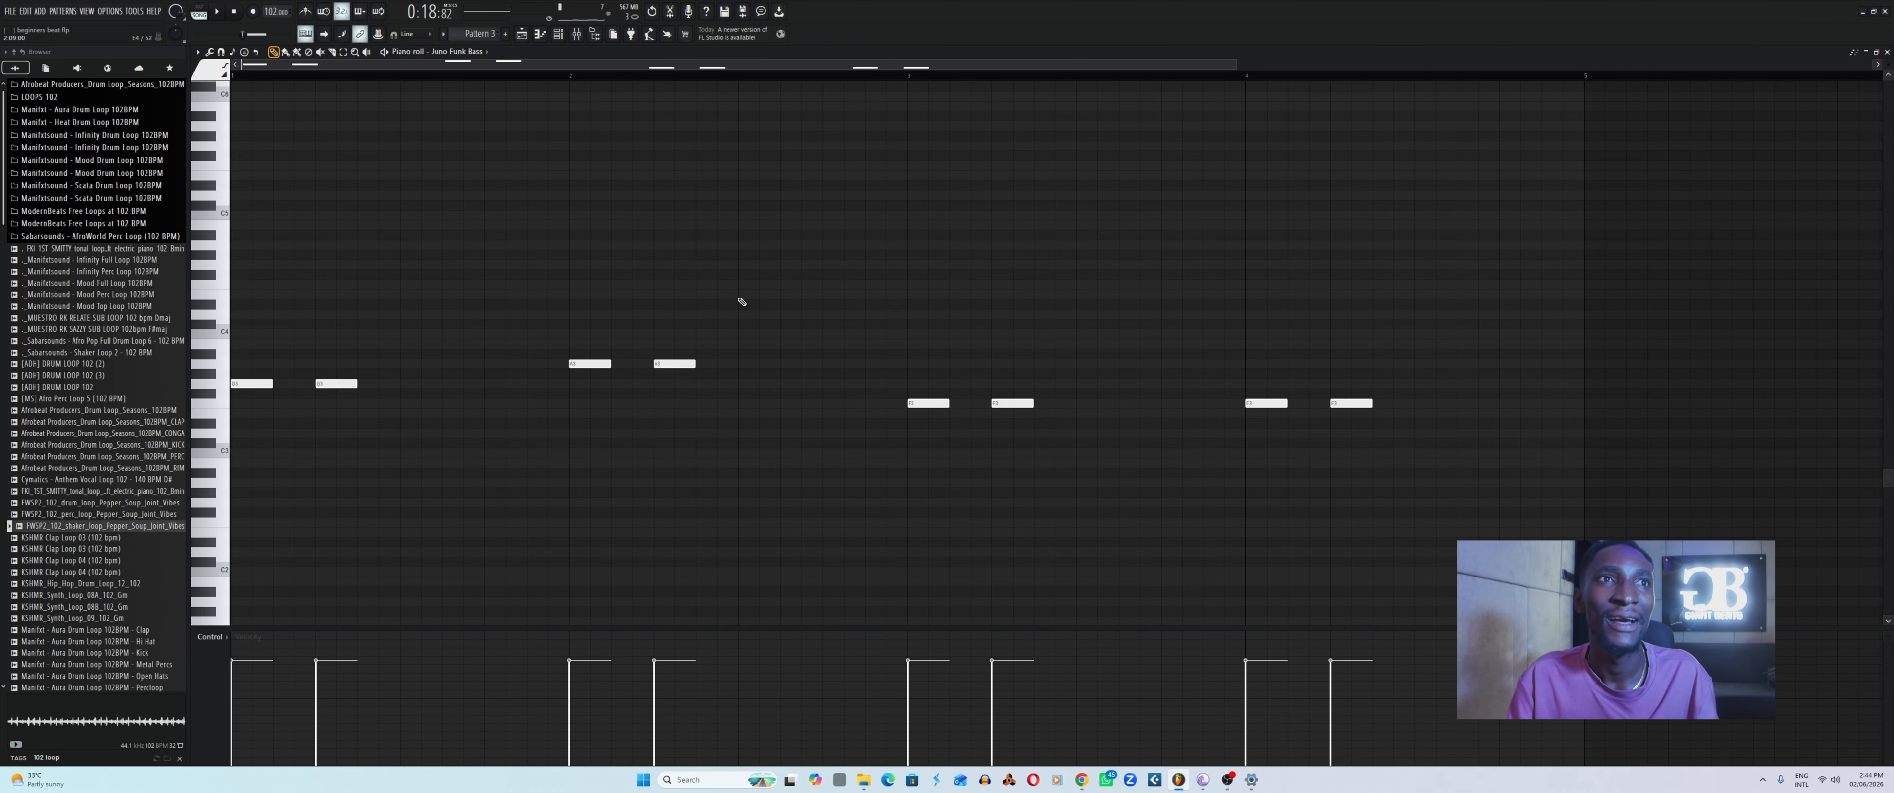
Add a C4 note on beat 3 of bar 2 and shorten it to one step.
{"action": "left_click", "coordinate": [676, 364]}
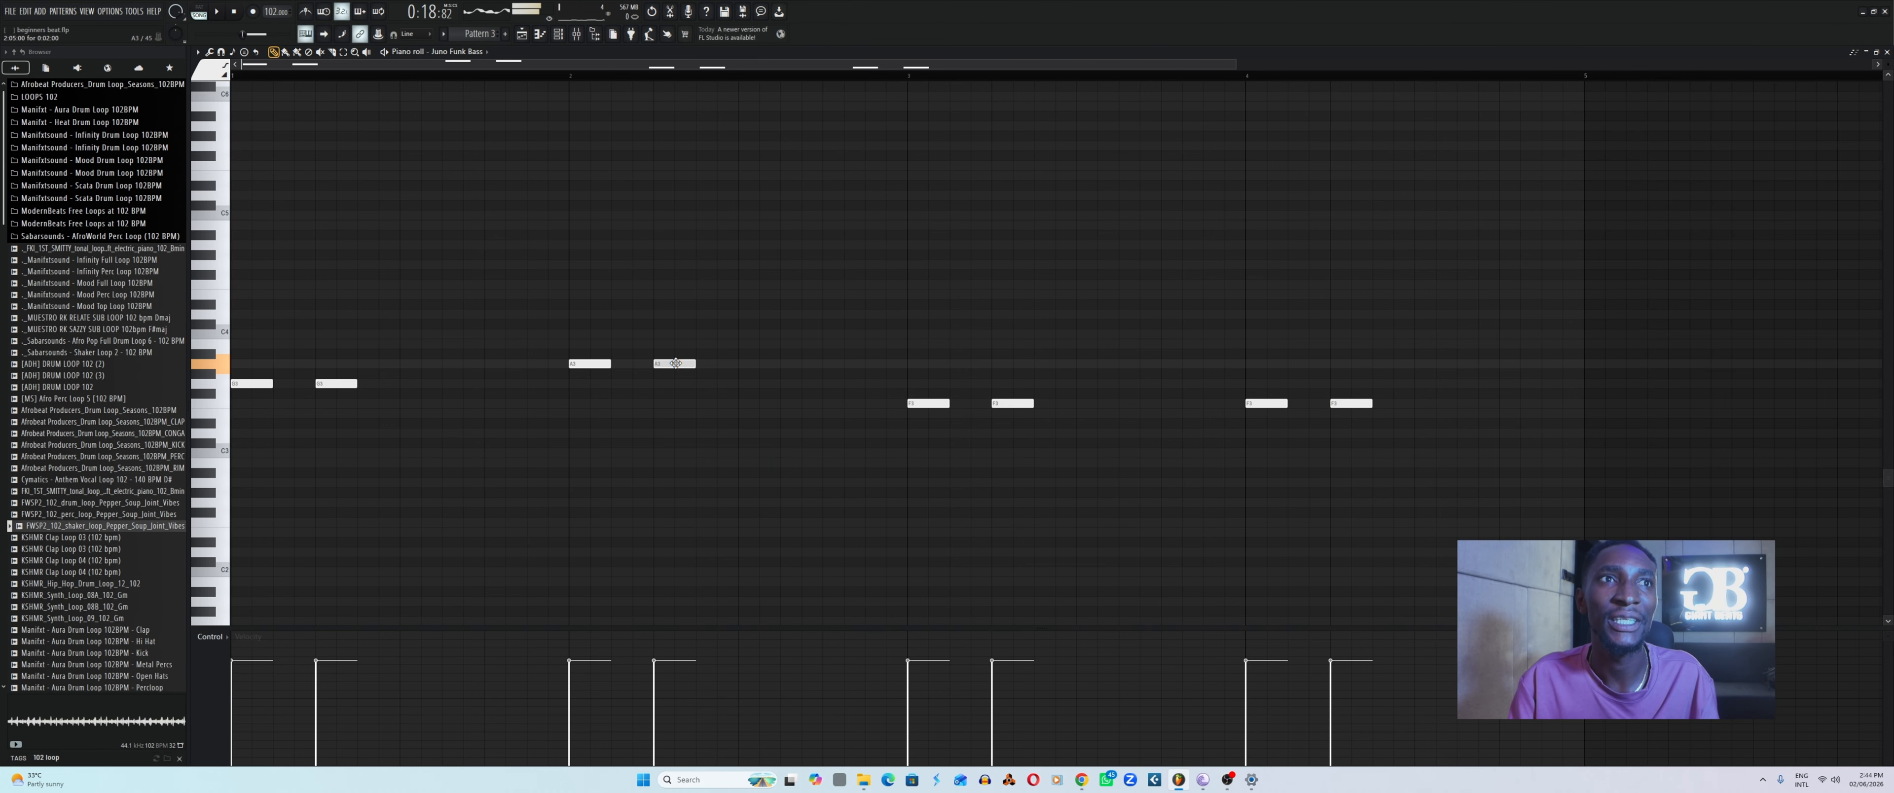
{"action": "left_click", "coordinate": [676, 363]}
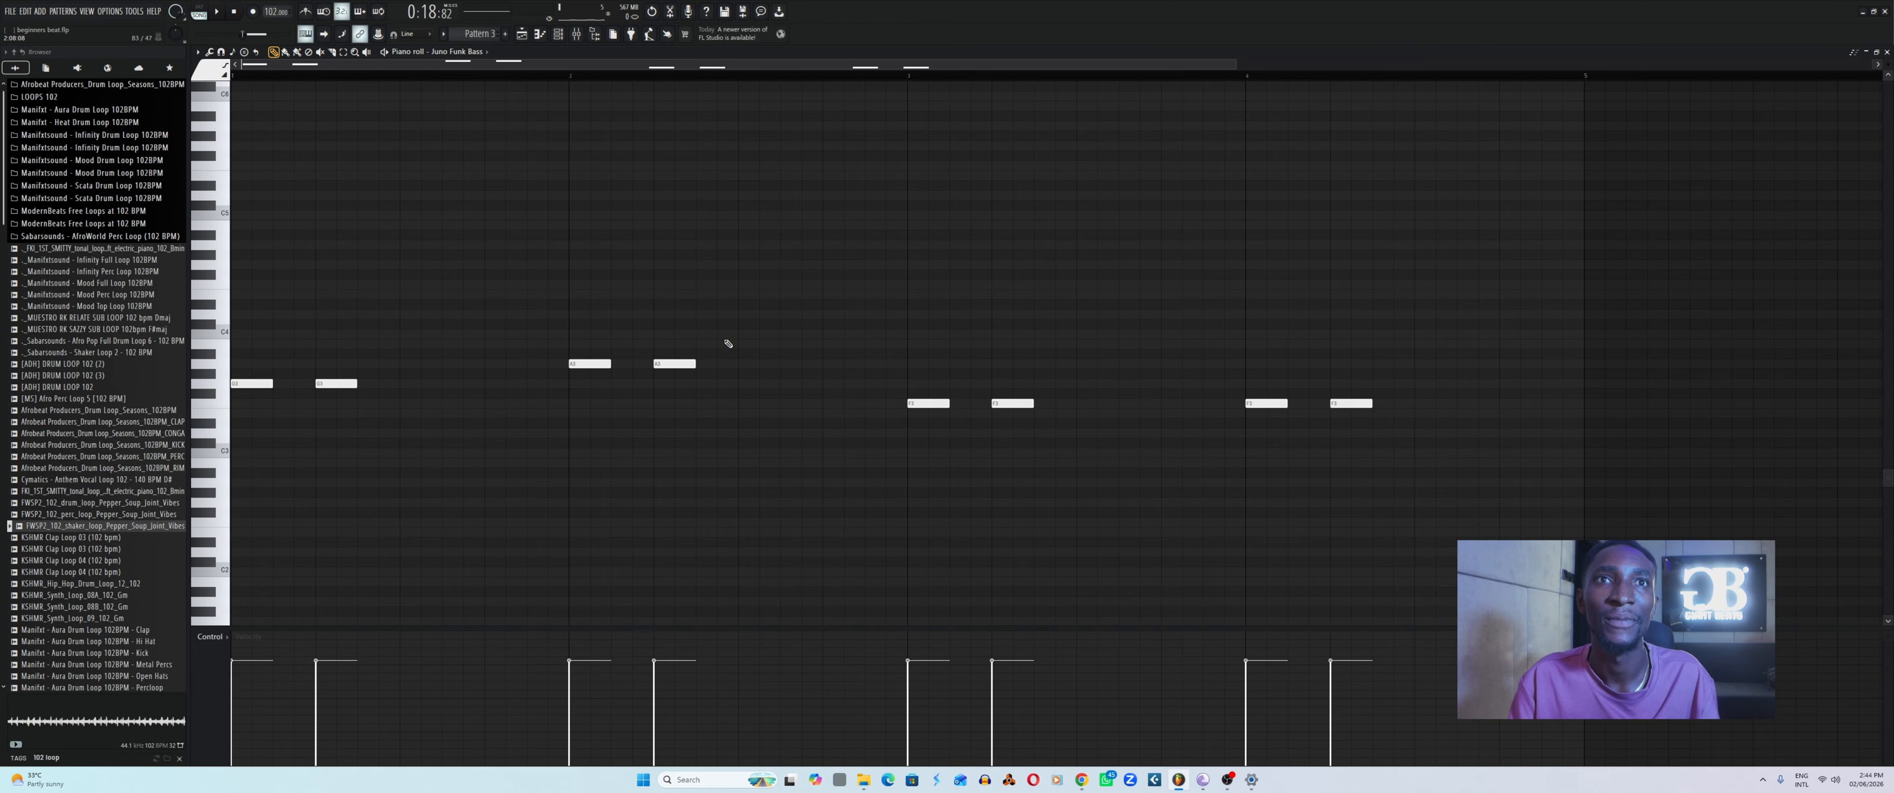
{"action": "left_click", "coordinate": [772, 333]}
{"action": "left_click_drag", "start_coordinate": [777, 334], "coordinate": [758, 334]}
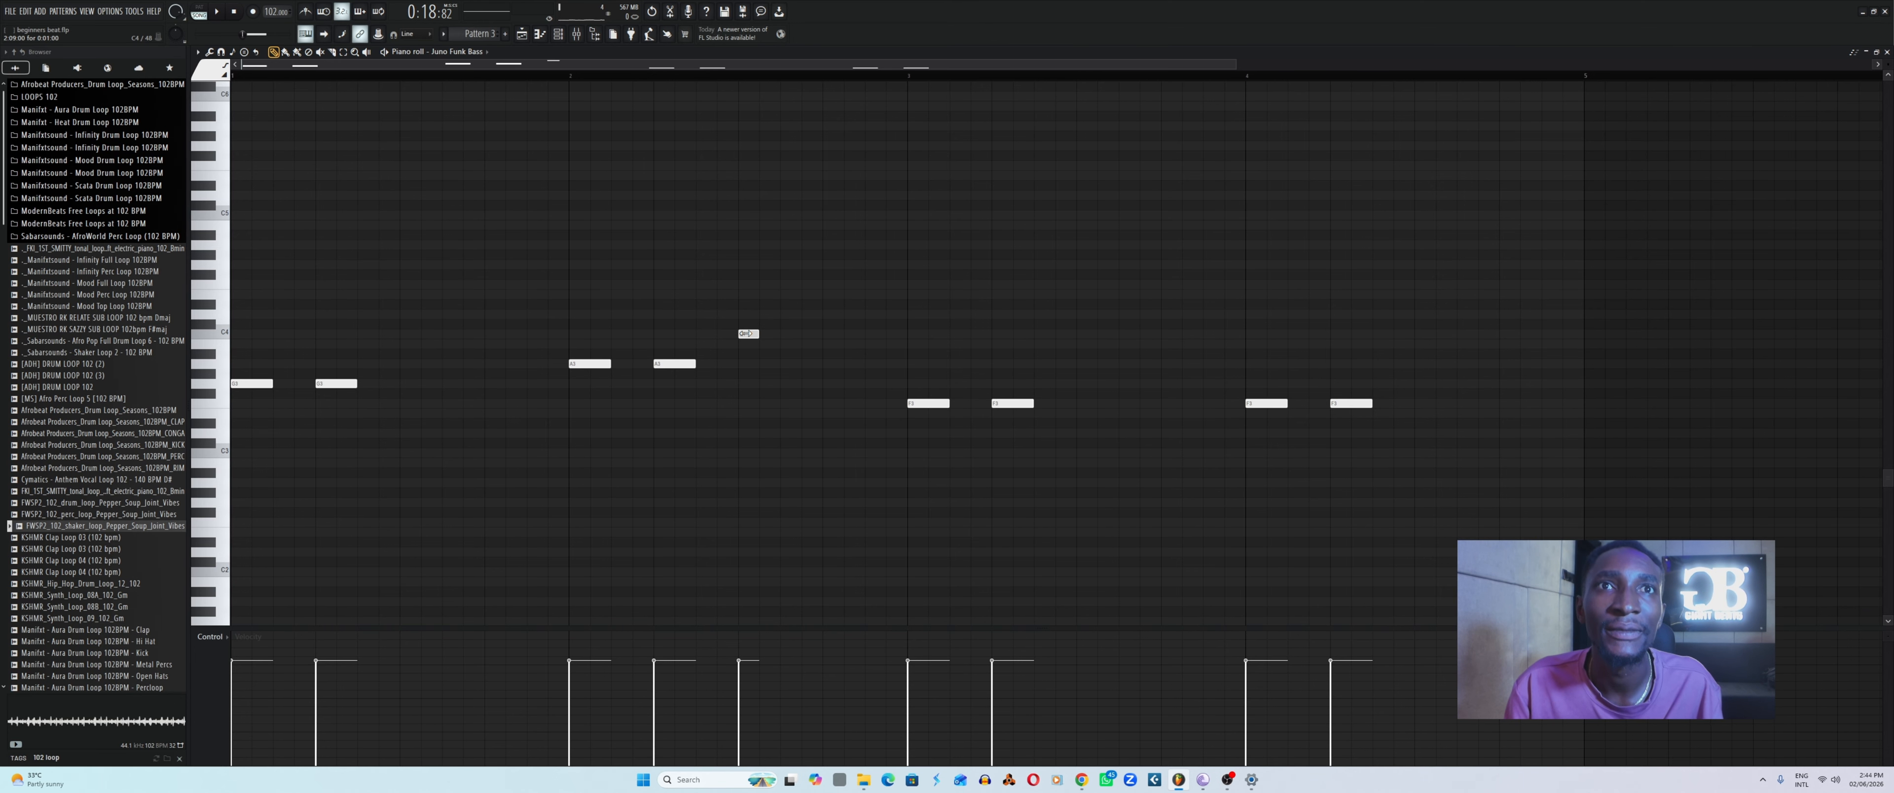
Add a second C4 note on beat 4 of bar 2 and lengthen both C4 notes to half a beat.
{"action": "key", "text": "space"}
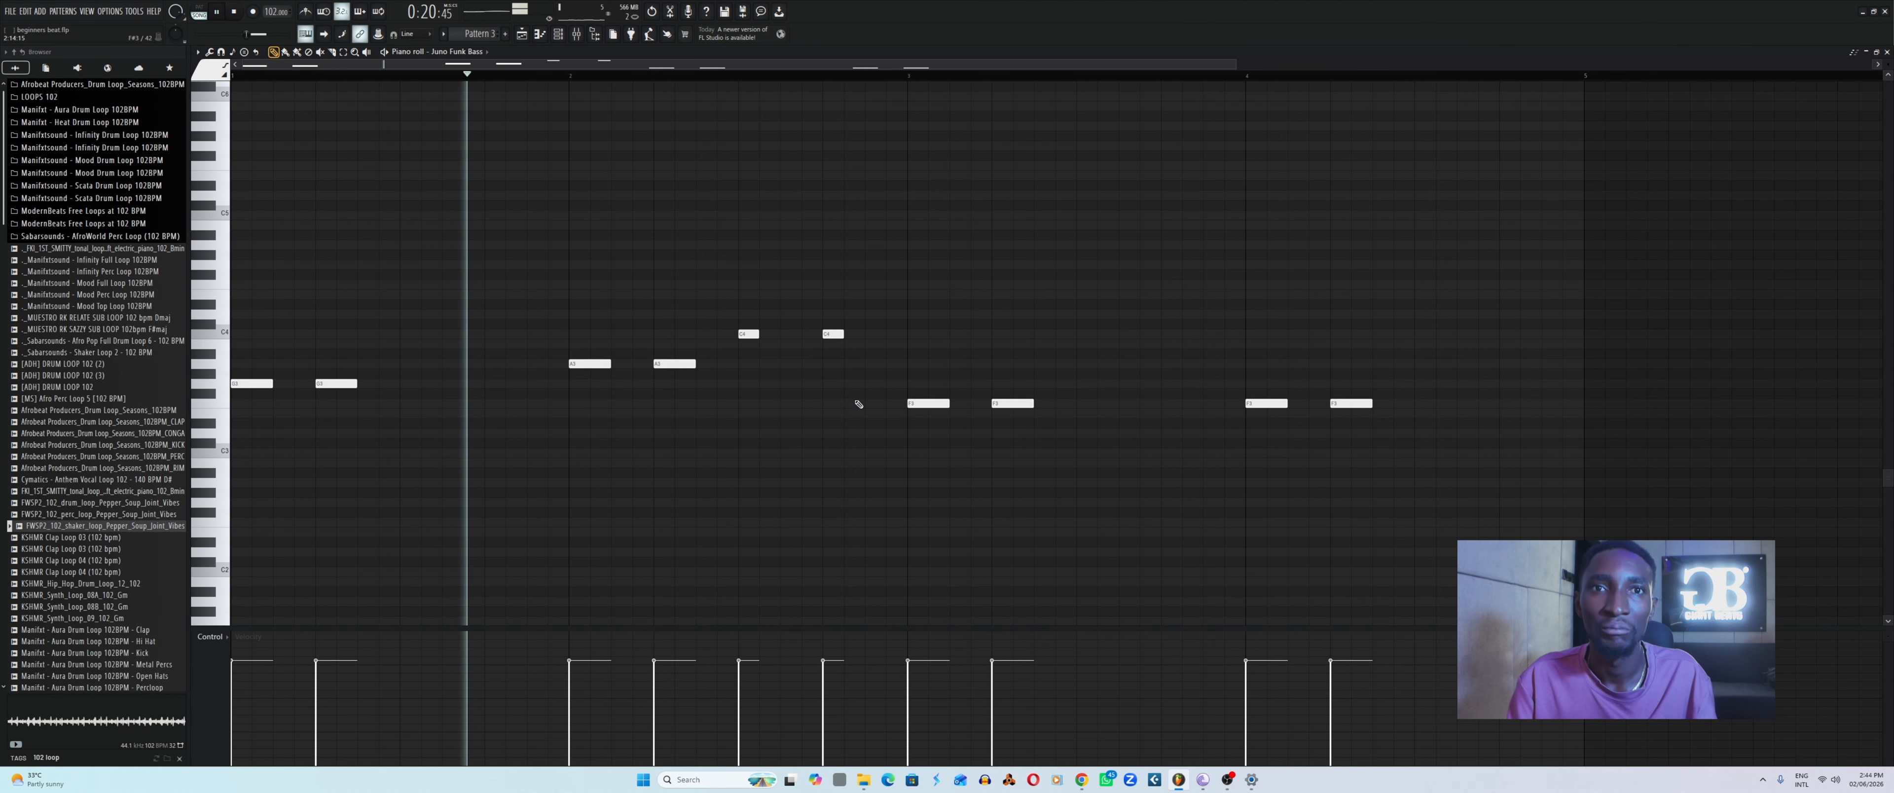
{"action": "left_click", "coordinate": [831, 333]}
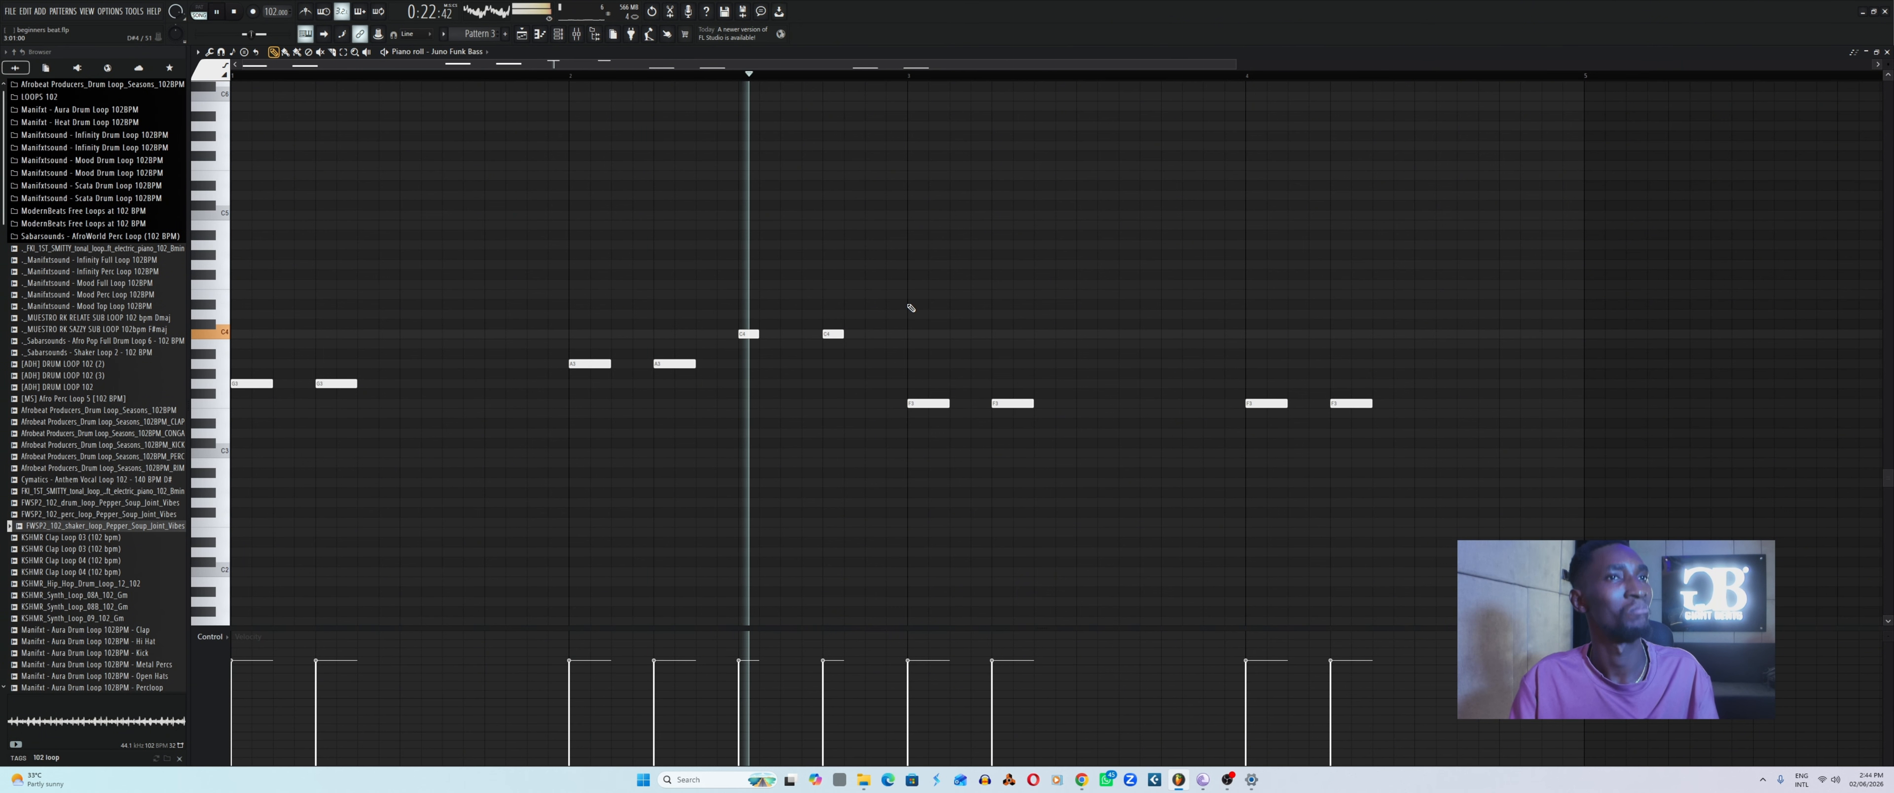
{"action": "key", "text": "space"}
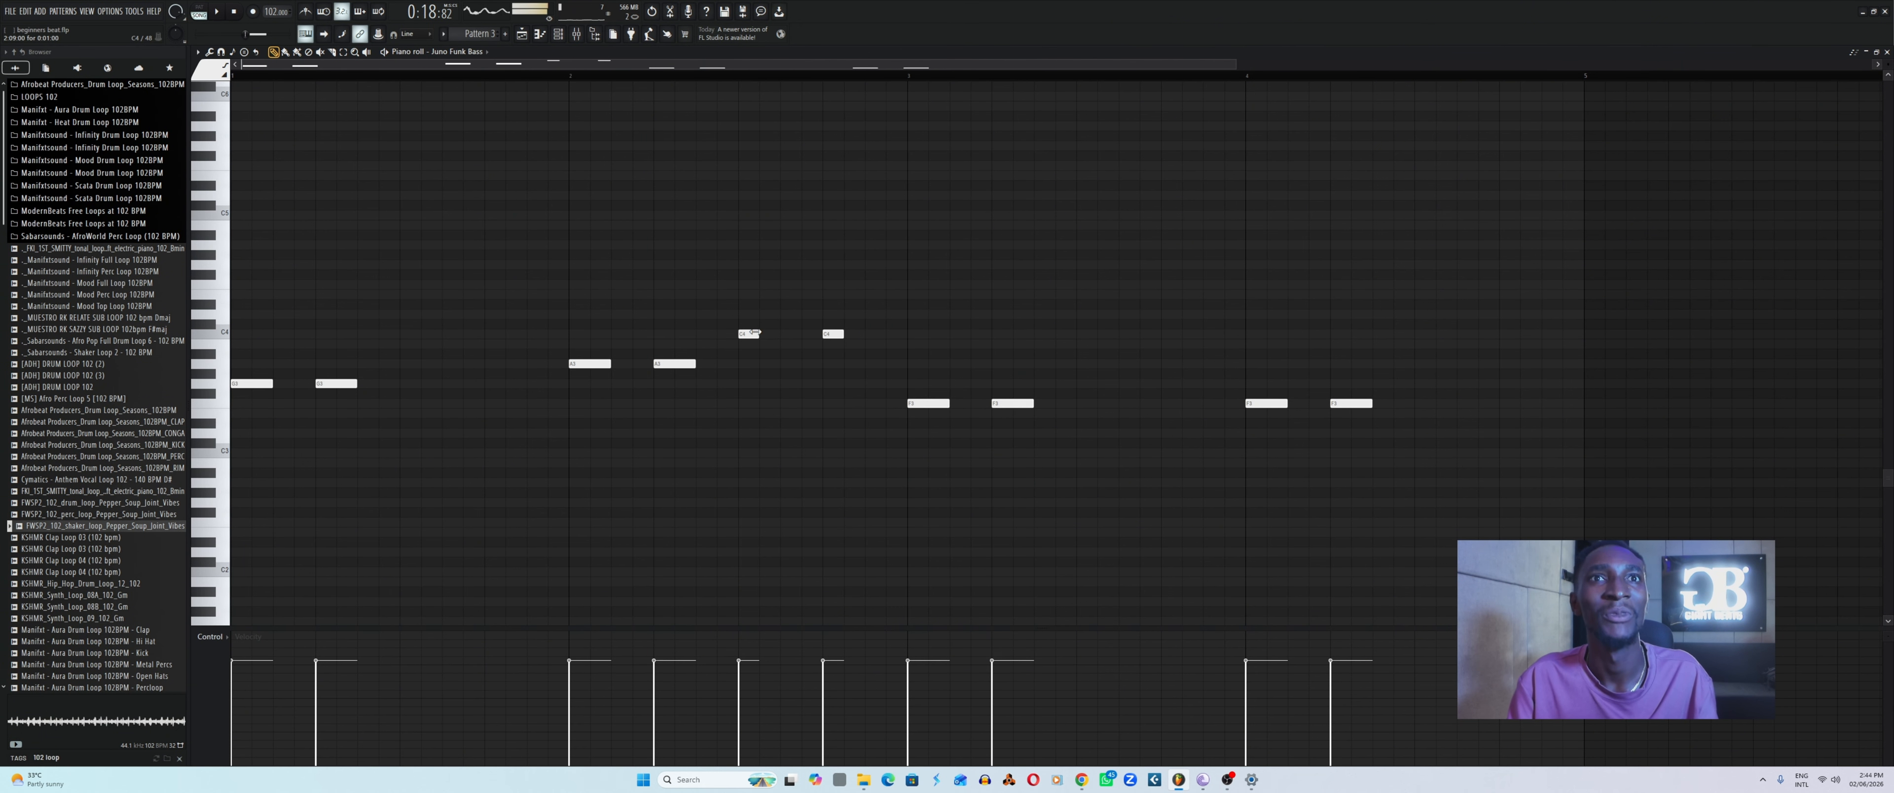
{"action": "left_click_drag", "start_coordinate": [759, 335], "coordinate": [774, 341]}
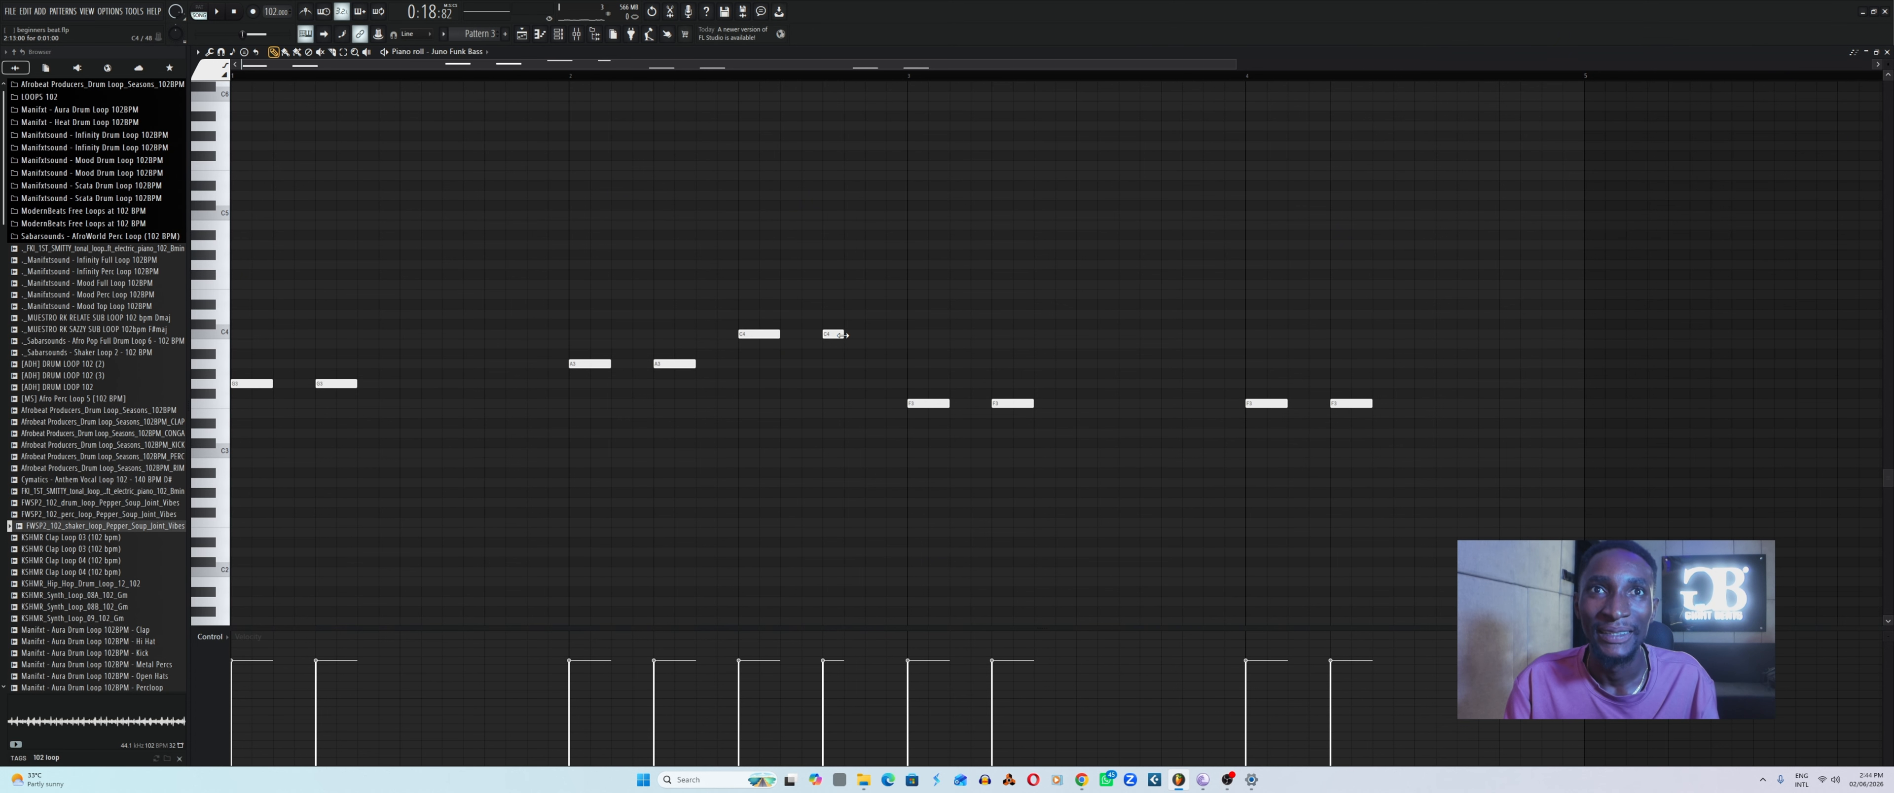
{"action": "mouse_move", "coordinate": [840, 335]}
{"action": "left_mouse_down"}
{"action": "mouse_move", "coordinate": [1203, 337]}
{"action": "mouse_move", "coordinate": [844, 337]}
{"action": "mouse_move", "coordinate": [866, 338]}
{"action": "left_mouse_up"}
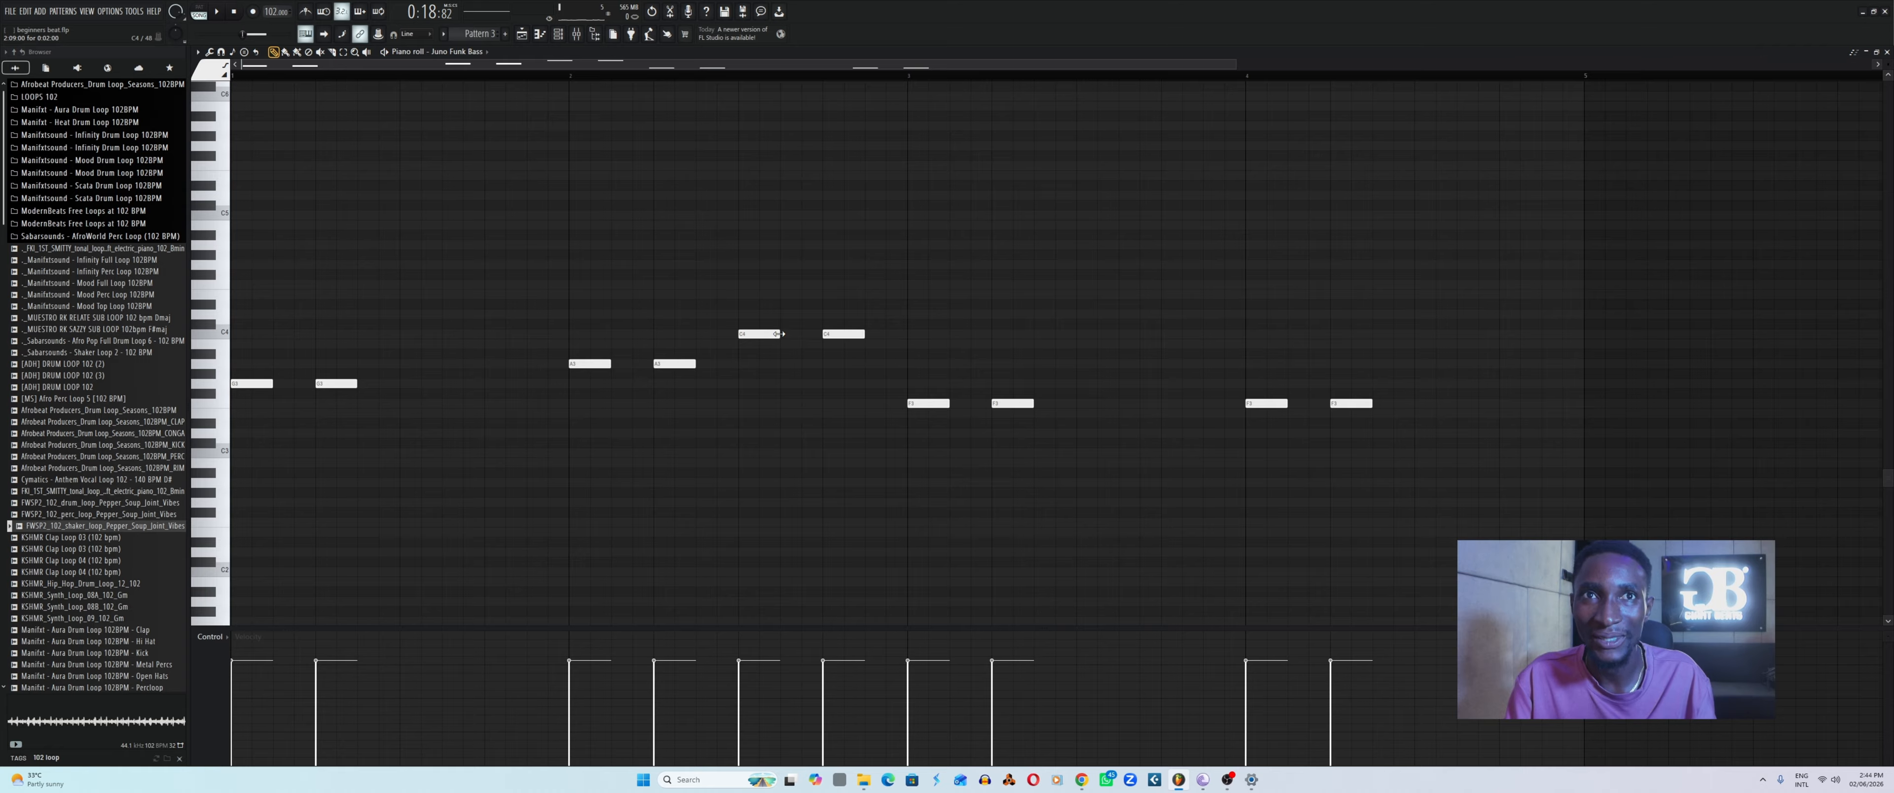
Add half-beat A3 notes on beats 3 and 4 of bar 4 and check the line with playback from bar 2.
{"action": "left_click", "coordinate": [699, 77]}
{"action": "key", "text": "space"}
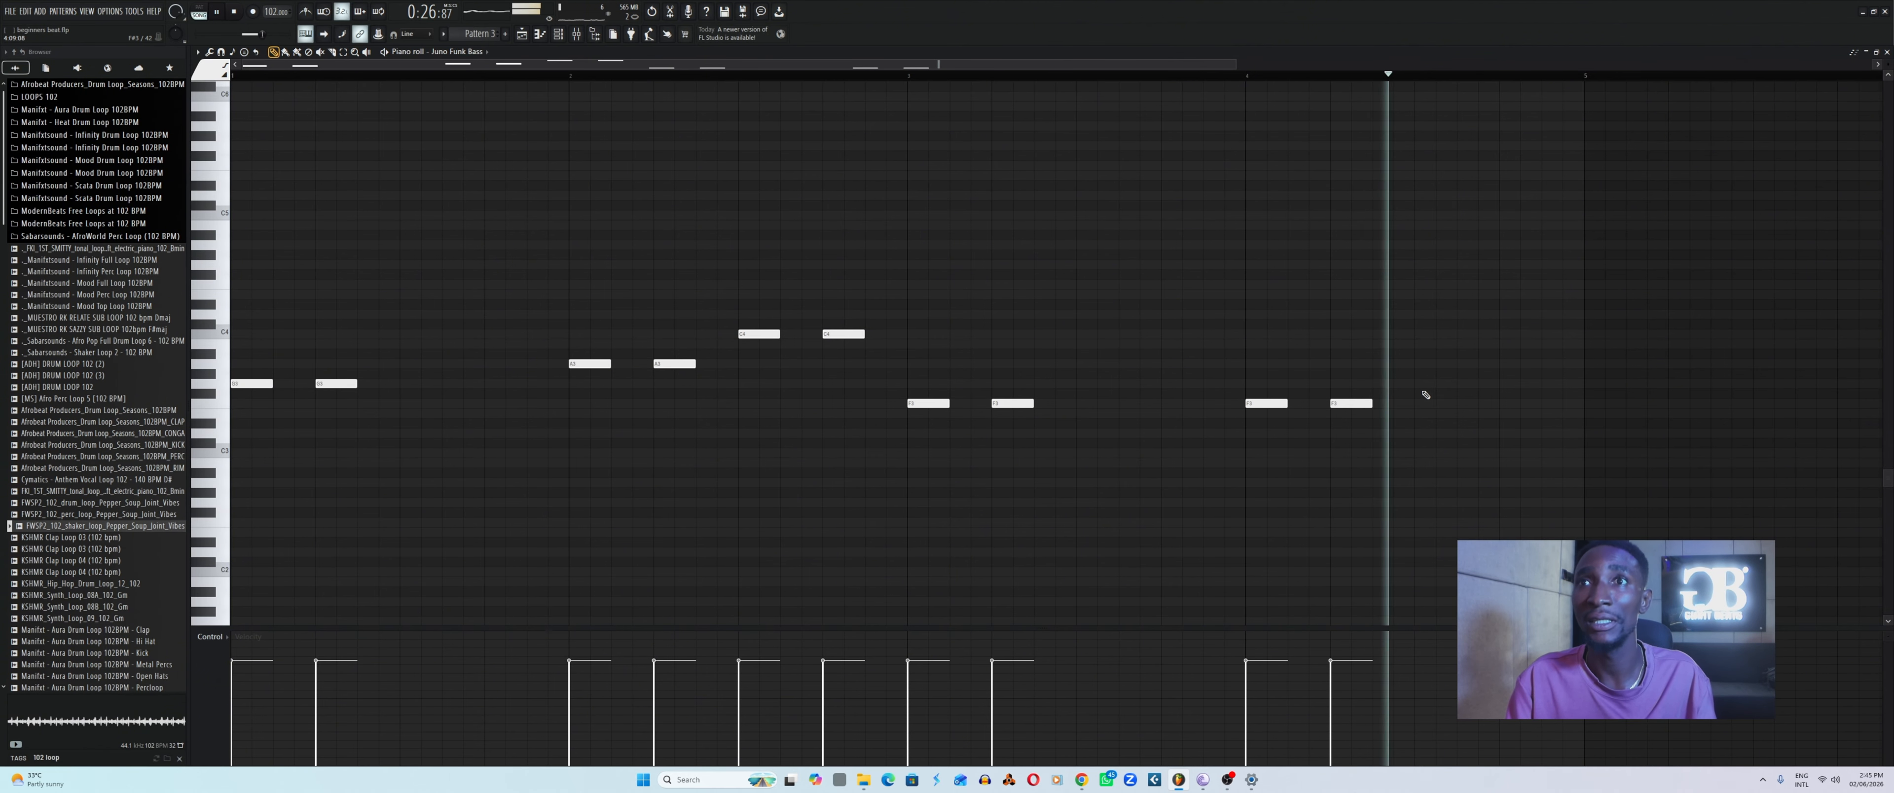
{"action": "key", "text": "space"}
{"action": "left_click", "coordinate": [1423, 363]}
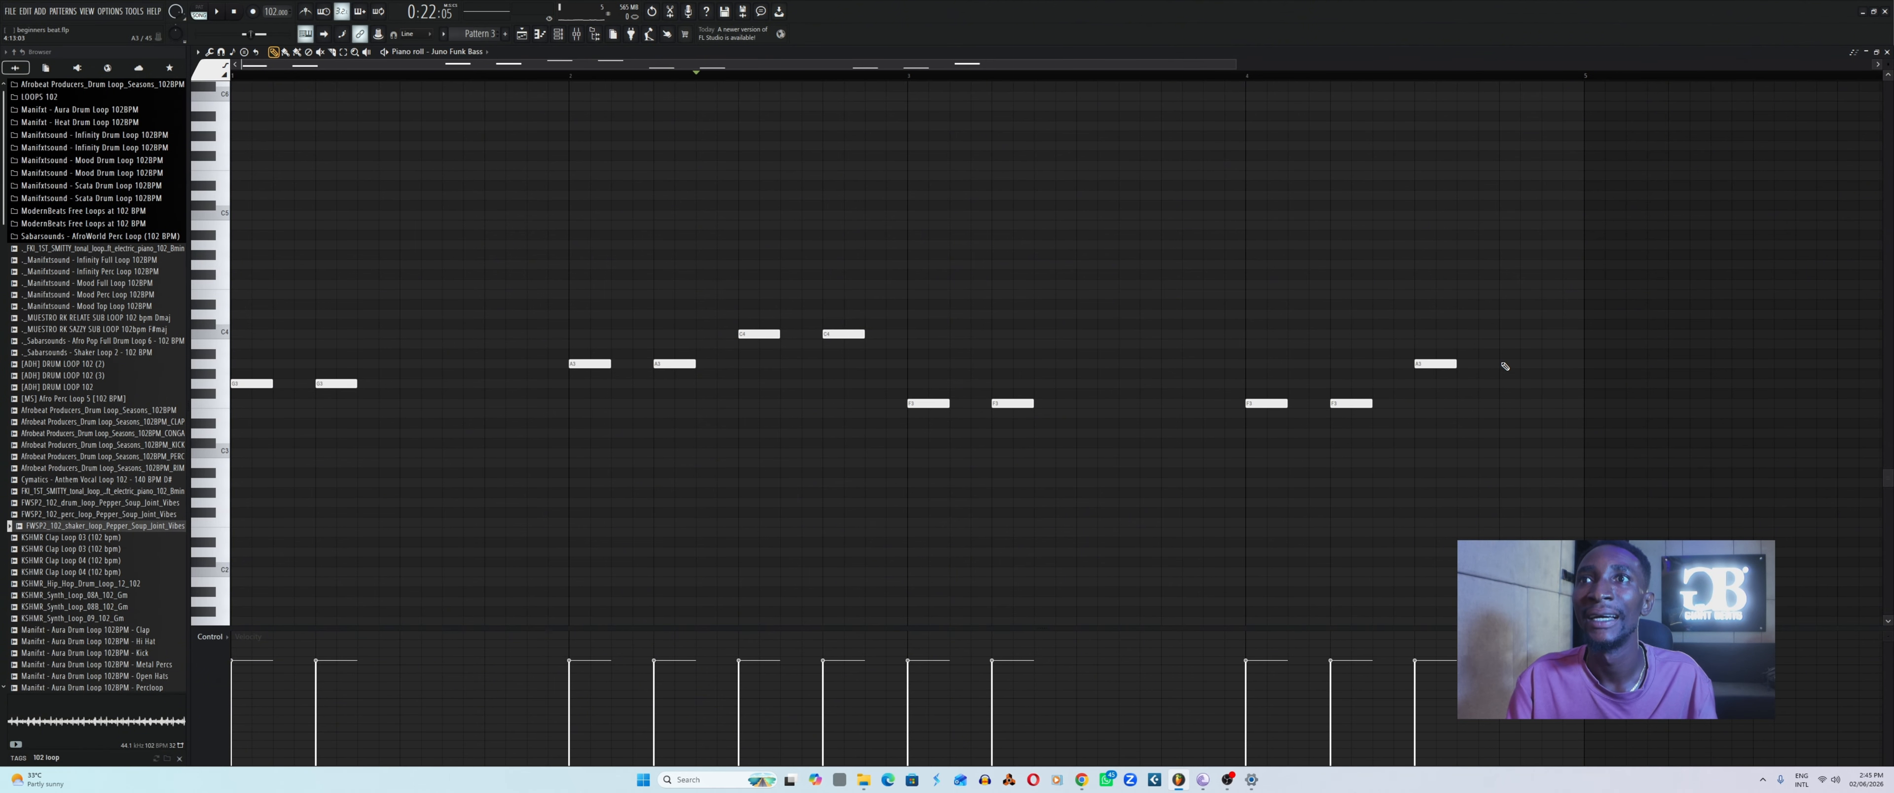
{"action": "left_click", "coordinate": [1505, 364]}
{"action": "key", "text": "space"}
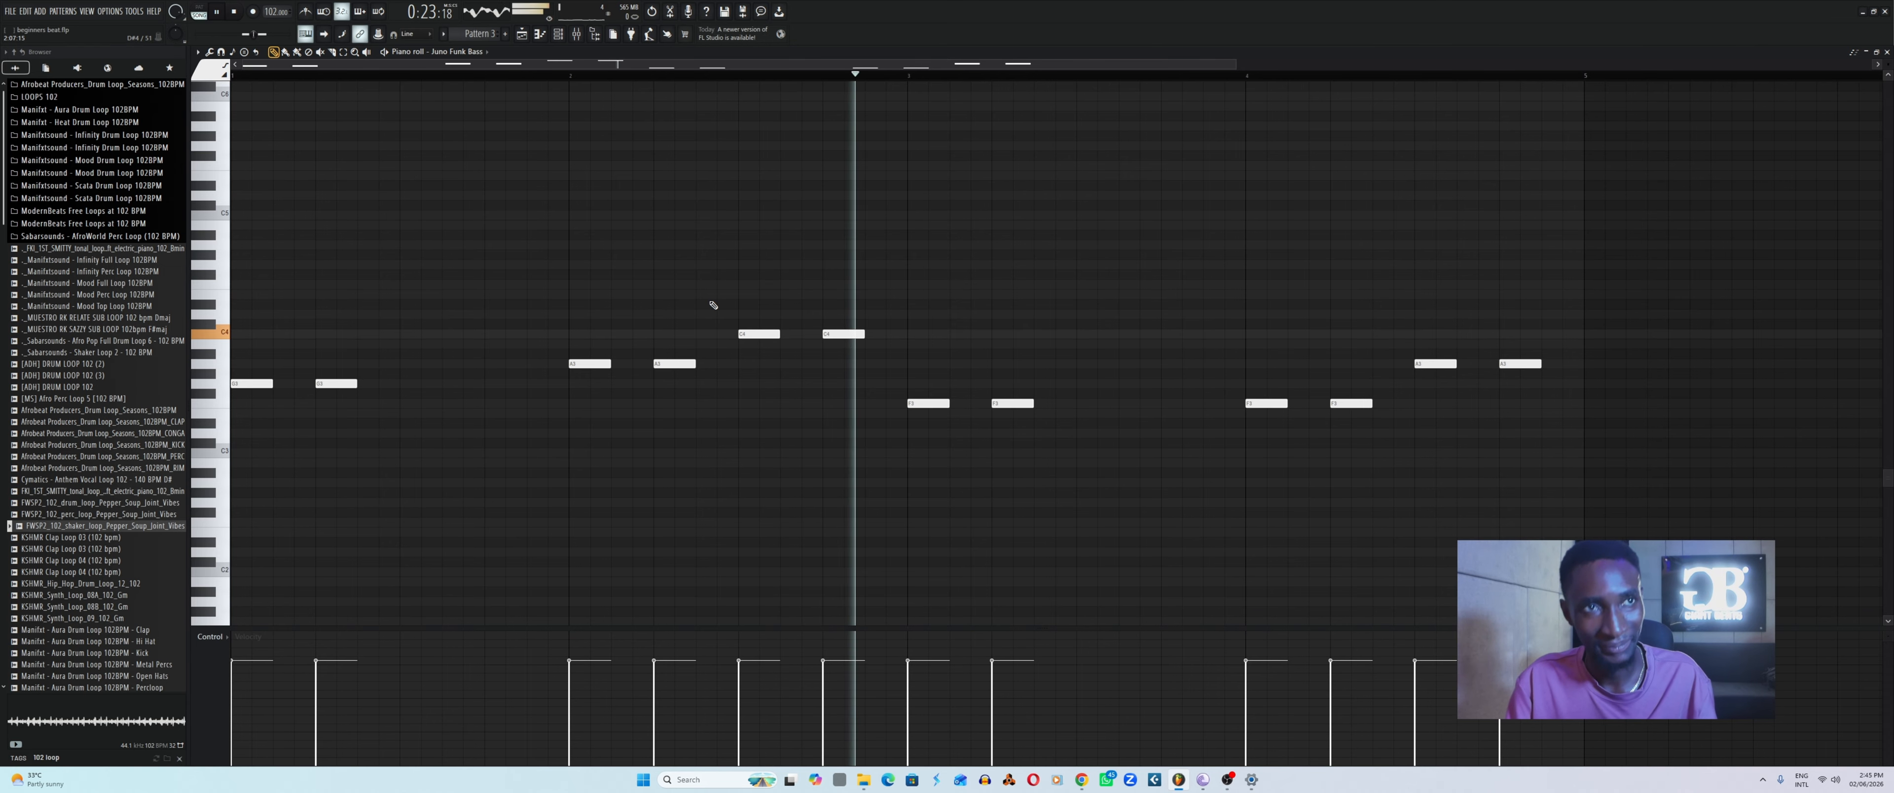
{"action": "key", "text": "space"}
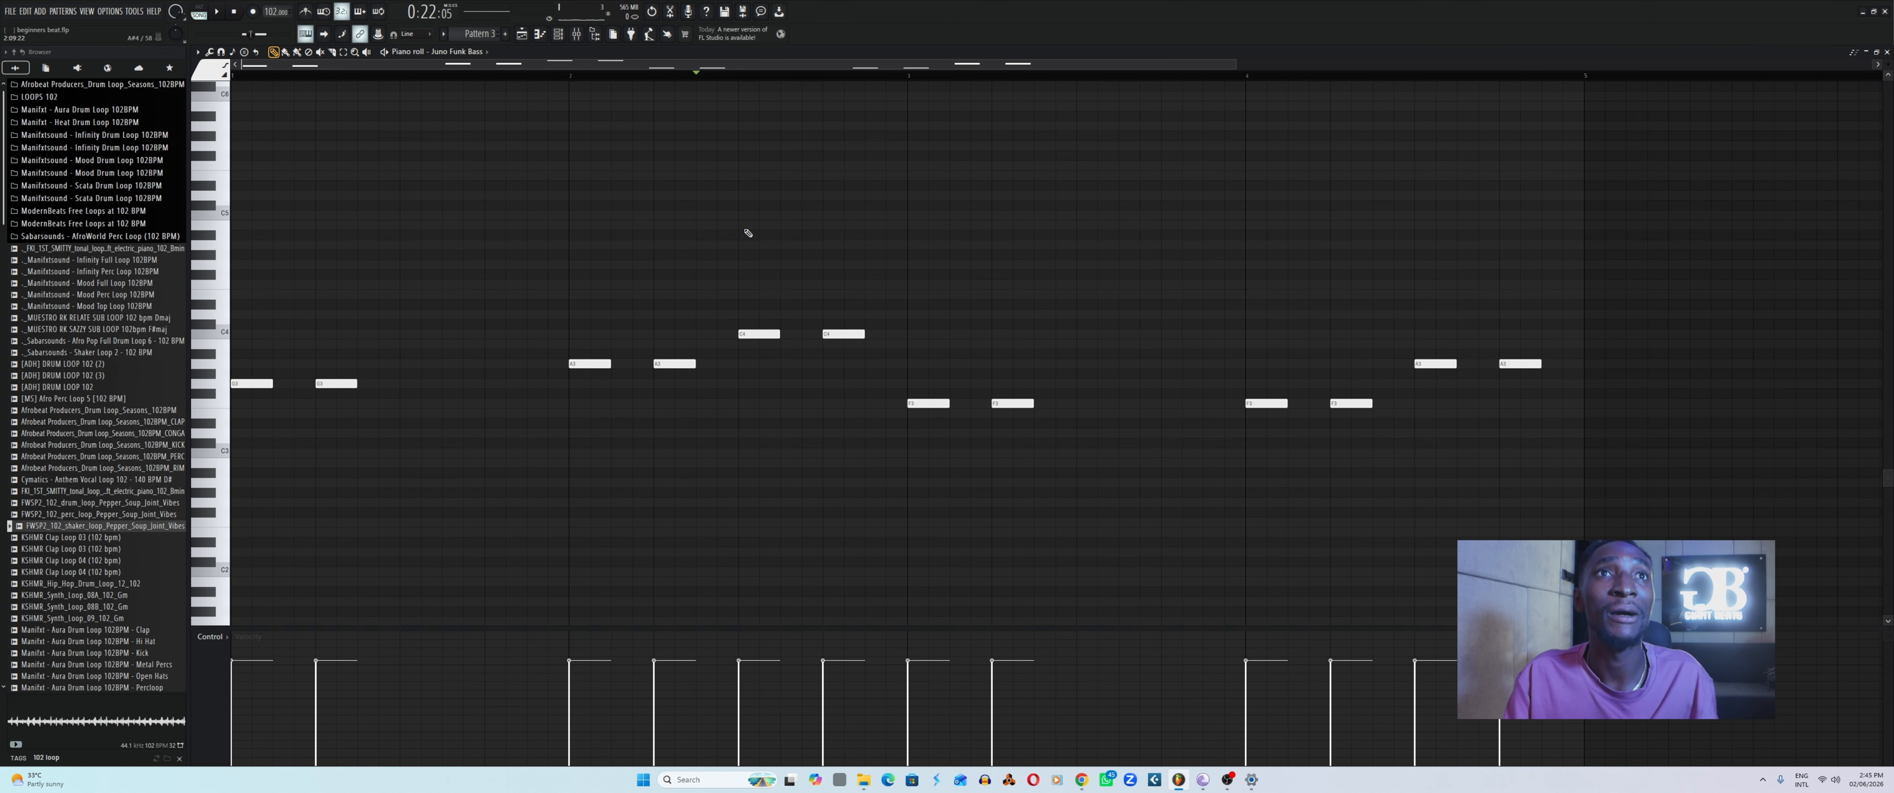
Set the playlist's time selection to the whole arrangement, play it from the start, and clear the clip selection.
{"action": "left_click", "coordinate": [521, 34]}
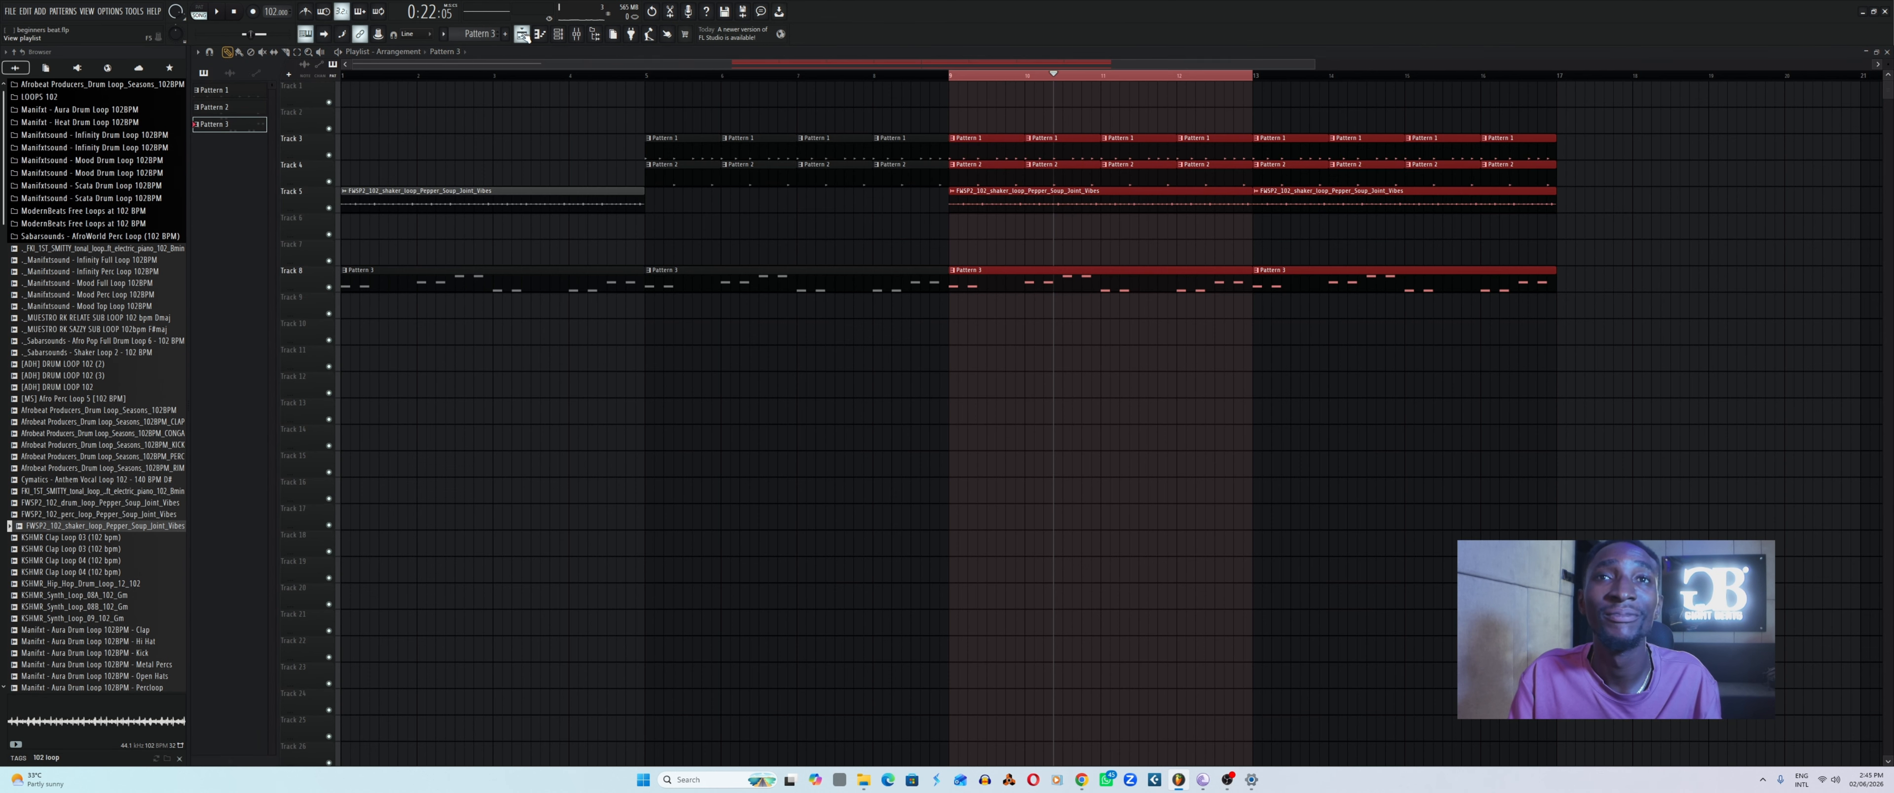
{"action": "key", "text": "ctrl+a"}
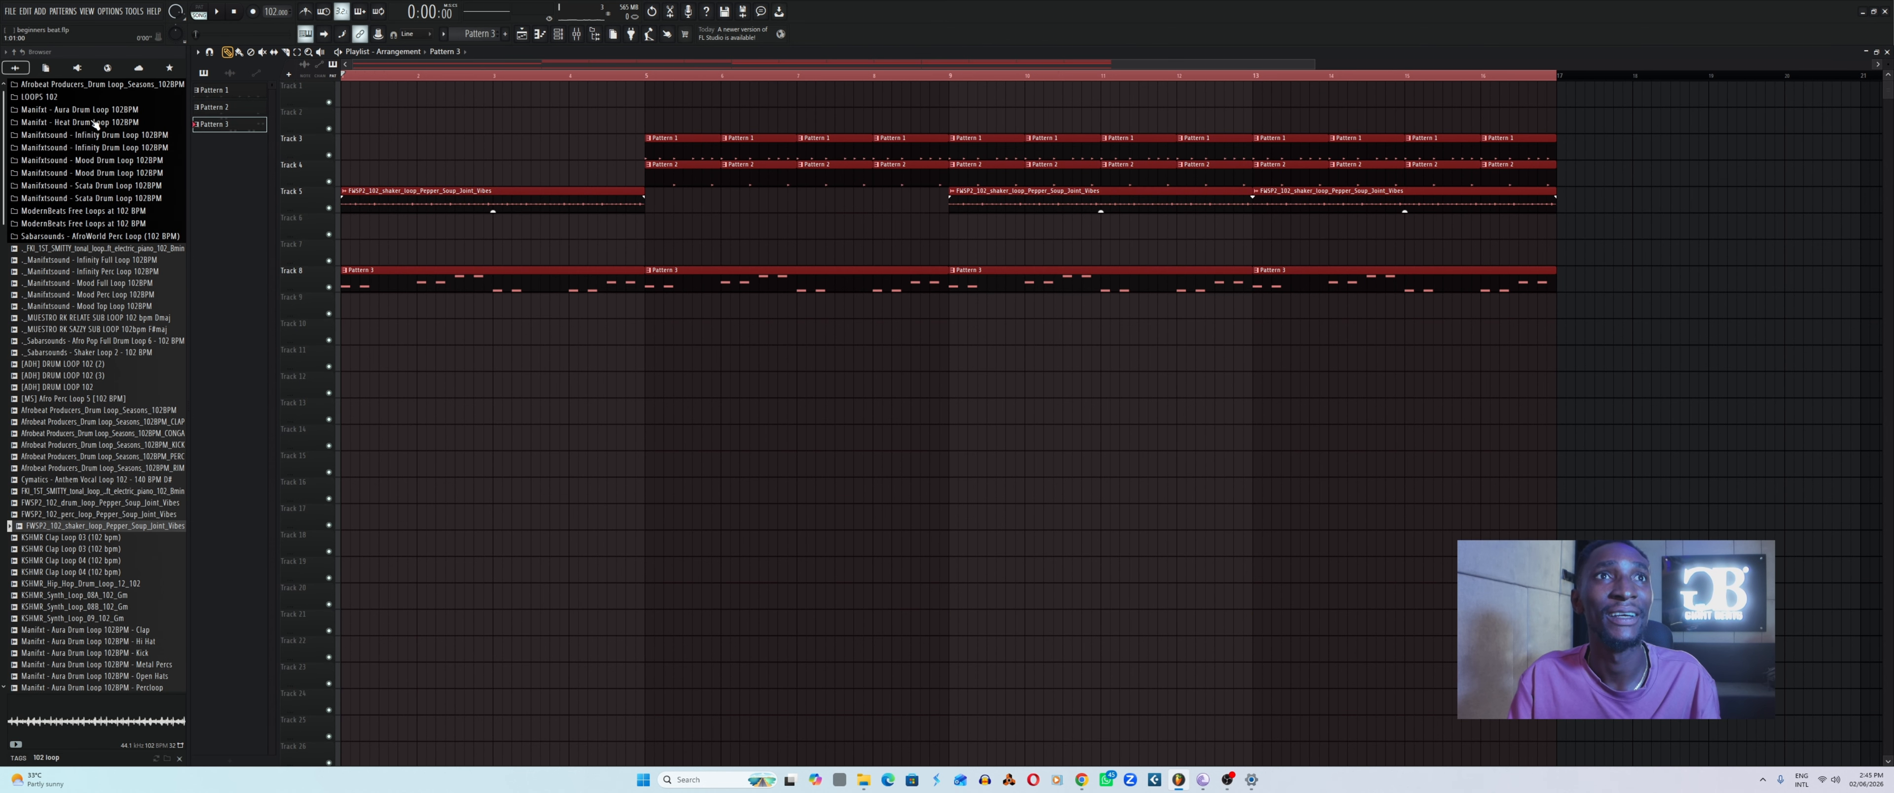
{"action": "key", "text": "space"}
{"action": "left_click", "coordinate": [758, 471], "text": "ctrl"}
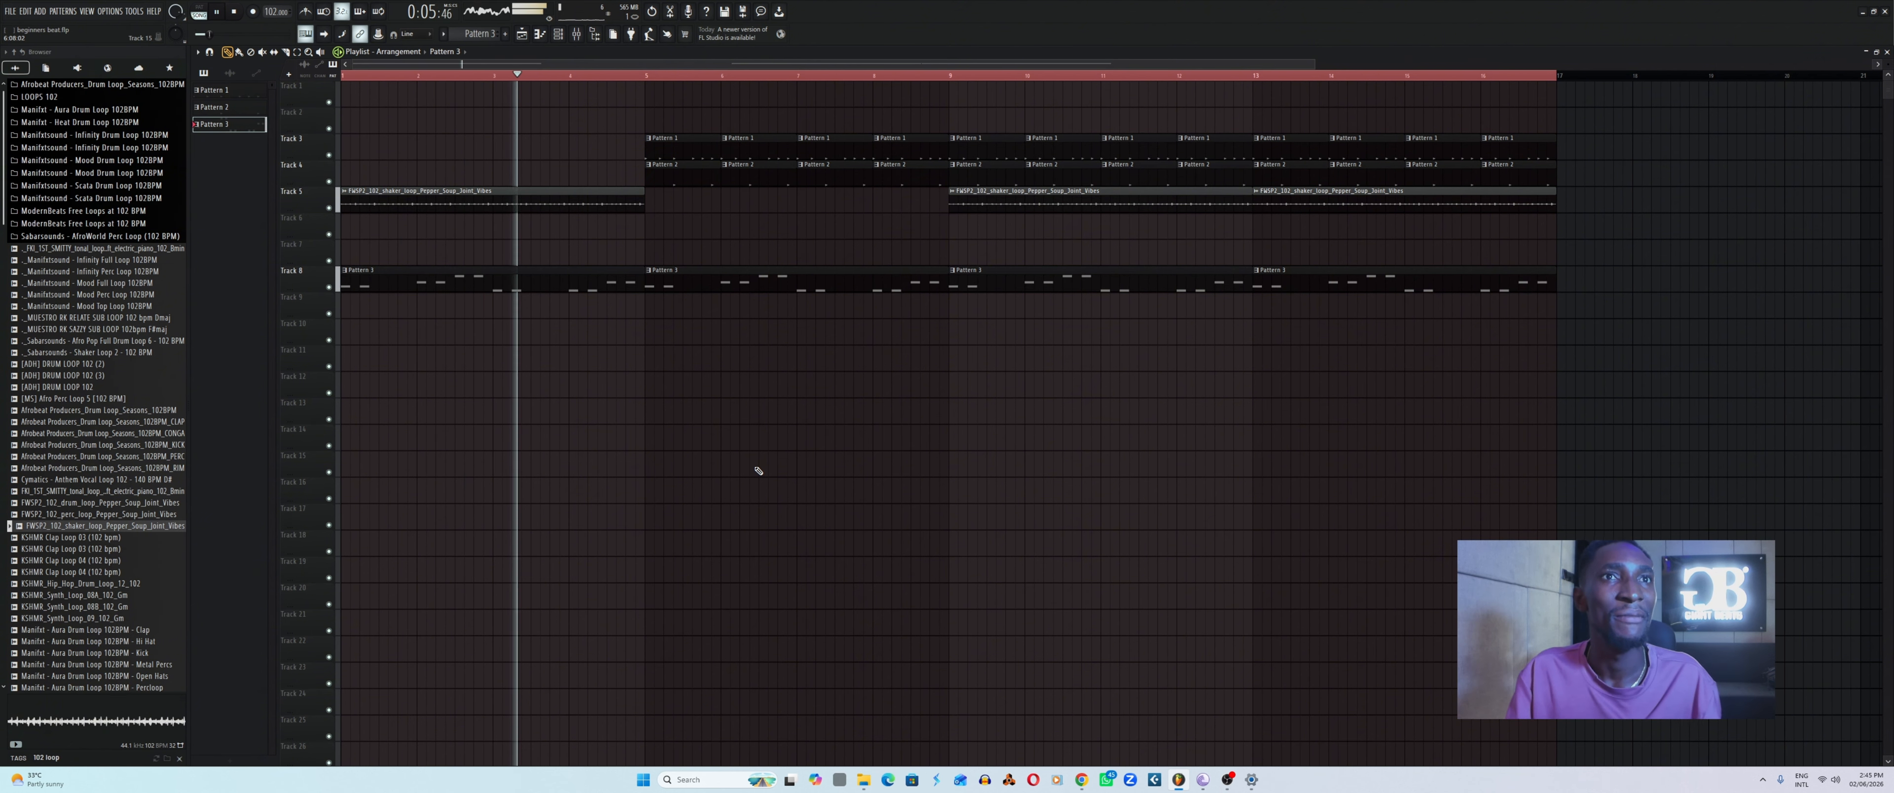
Stop playback and lower the channel volume of the Juno Funk Bass in the channel rack.
{"action": "left_click", "coordinate": [563, 42]}
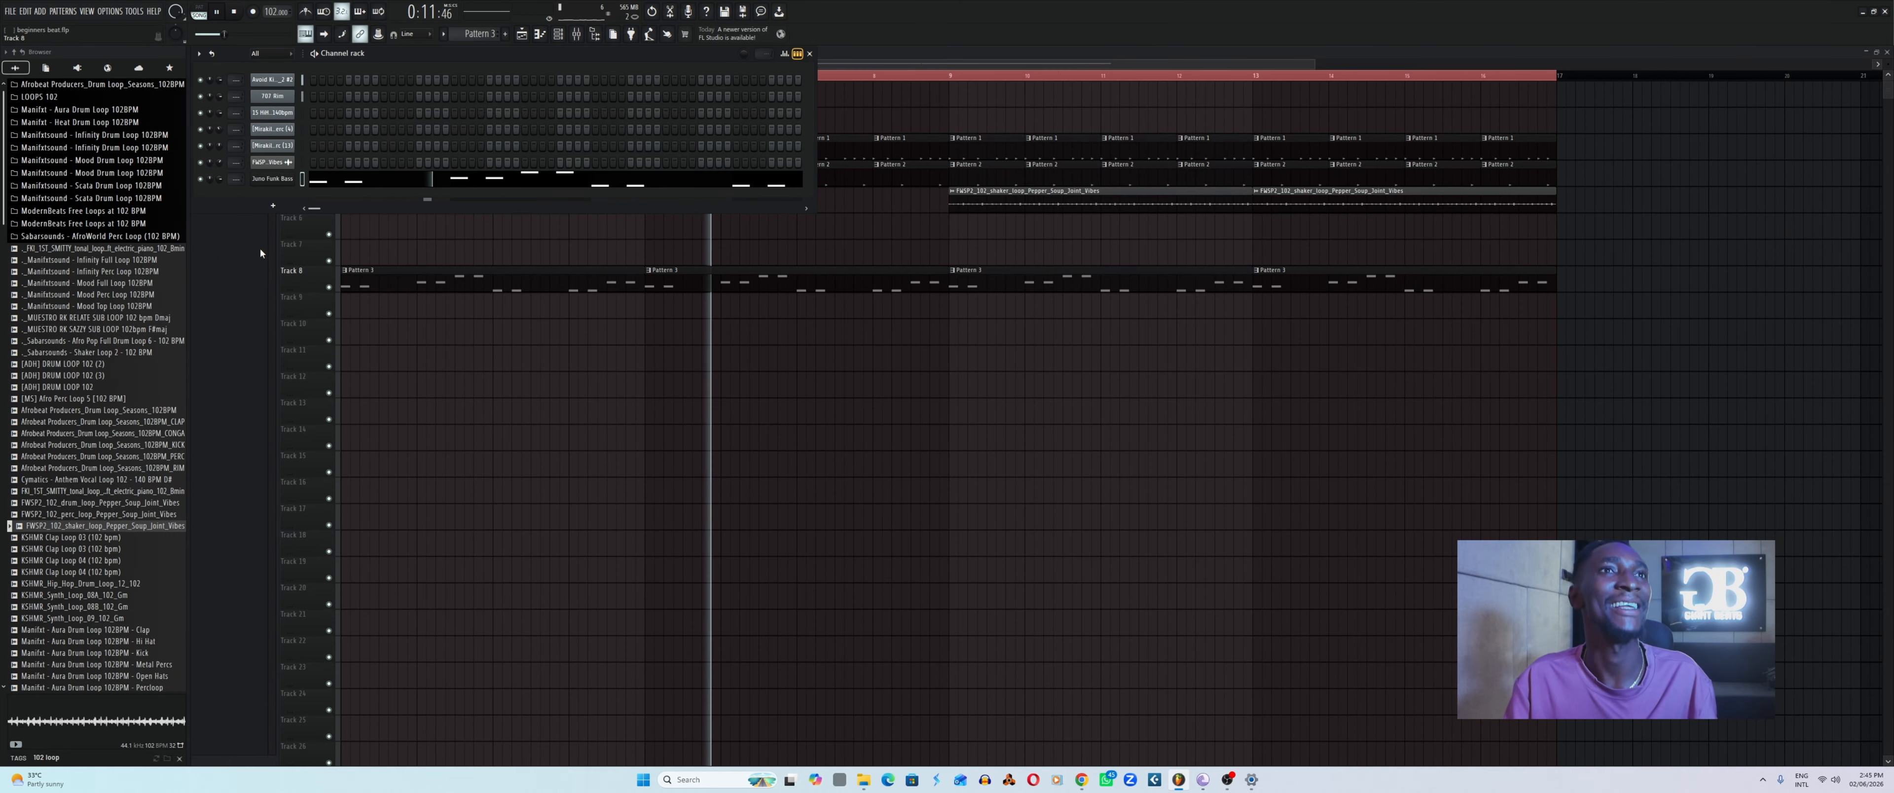
{"action": "left_click", "coordinate": [274, 180]}
{"action": "key", "text": "space"}
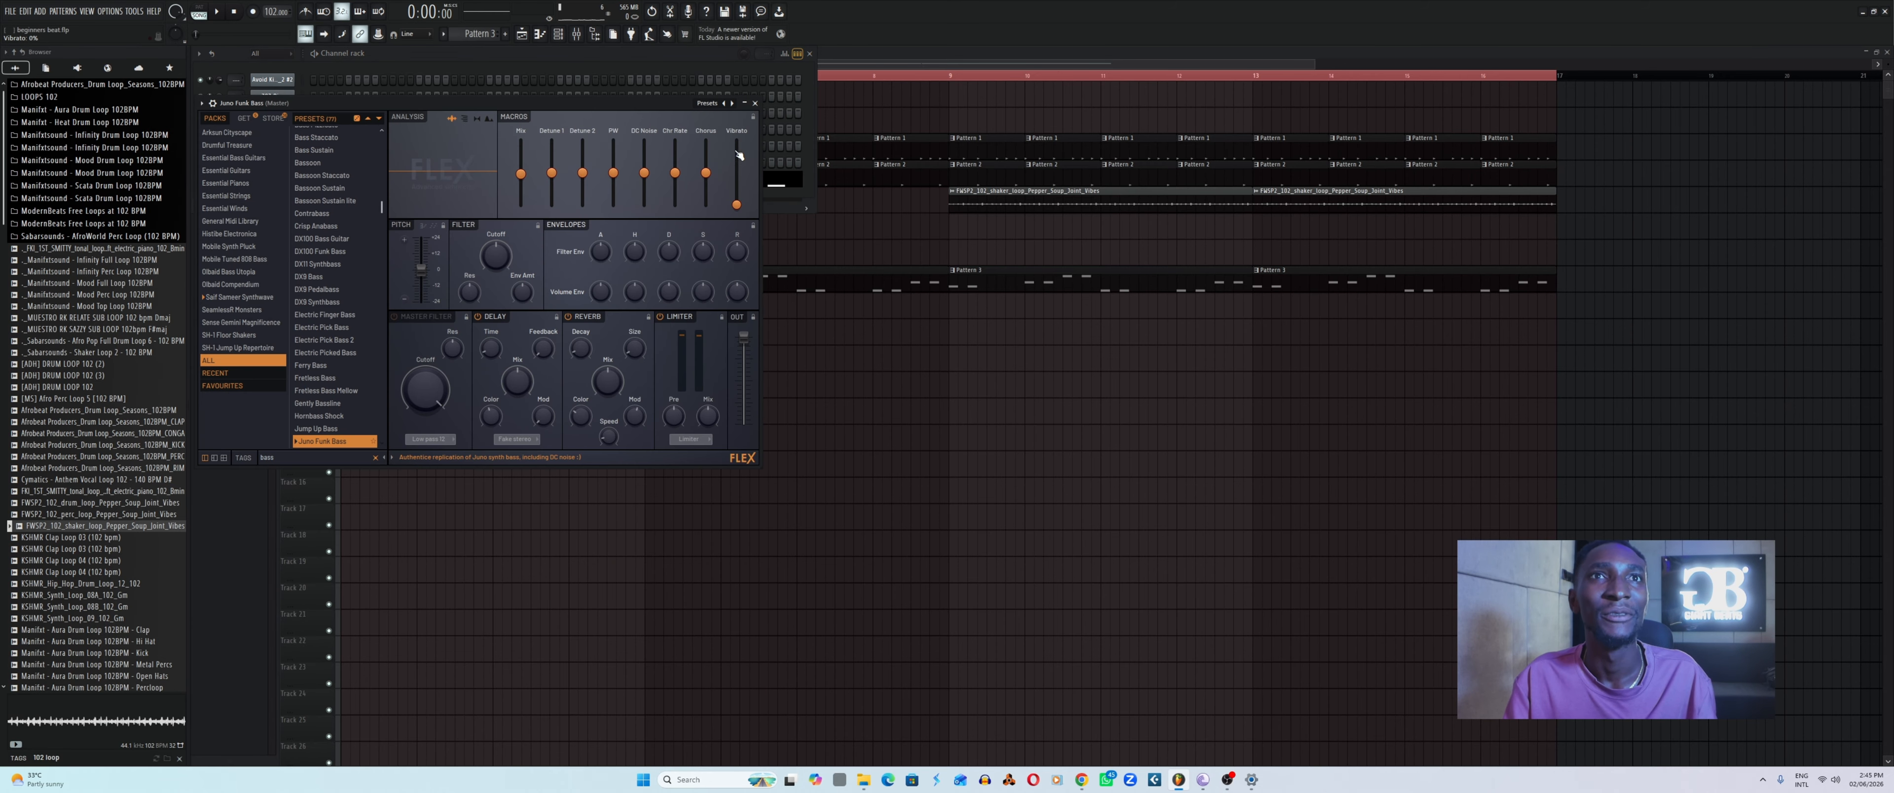
{"action": "left_click", "coordinate": [755, 103]}
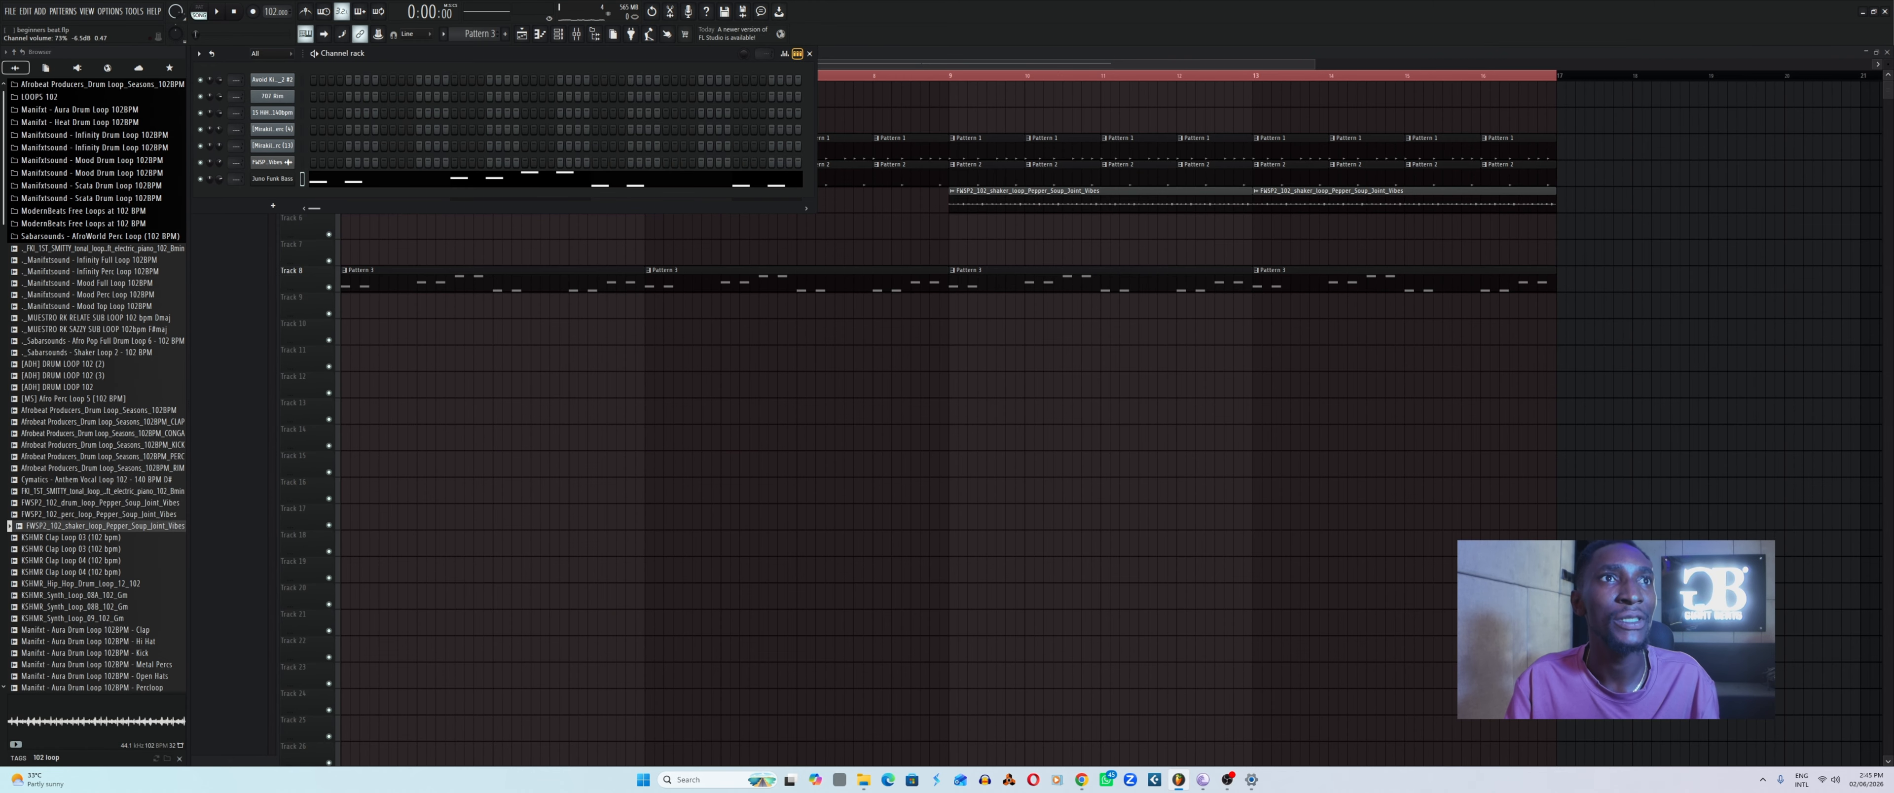
{"action": "left_click_drag", "start_coordinate": [216, 185], "coordinate": [216, 213]}
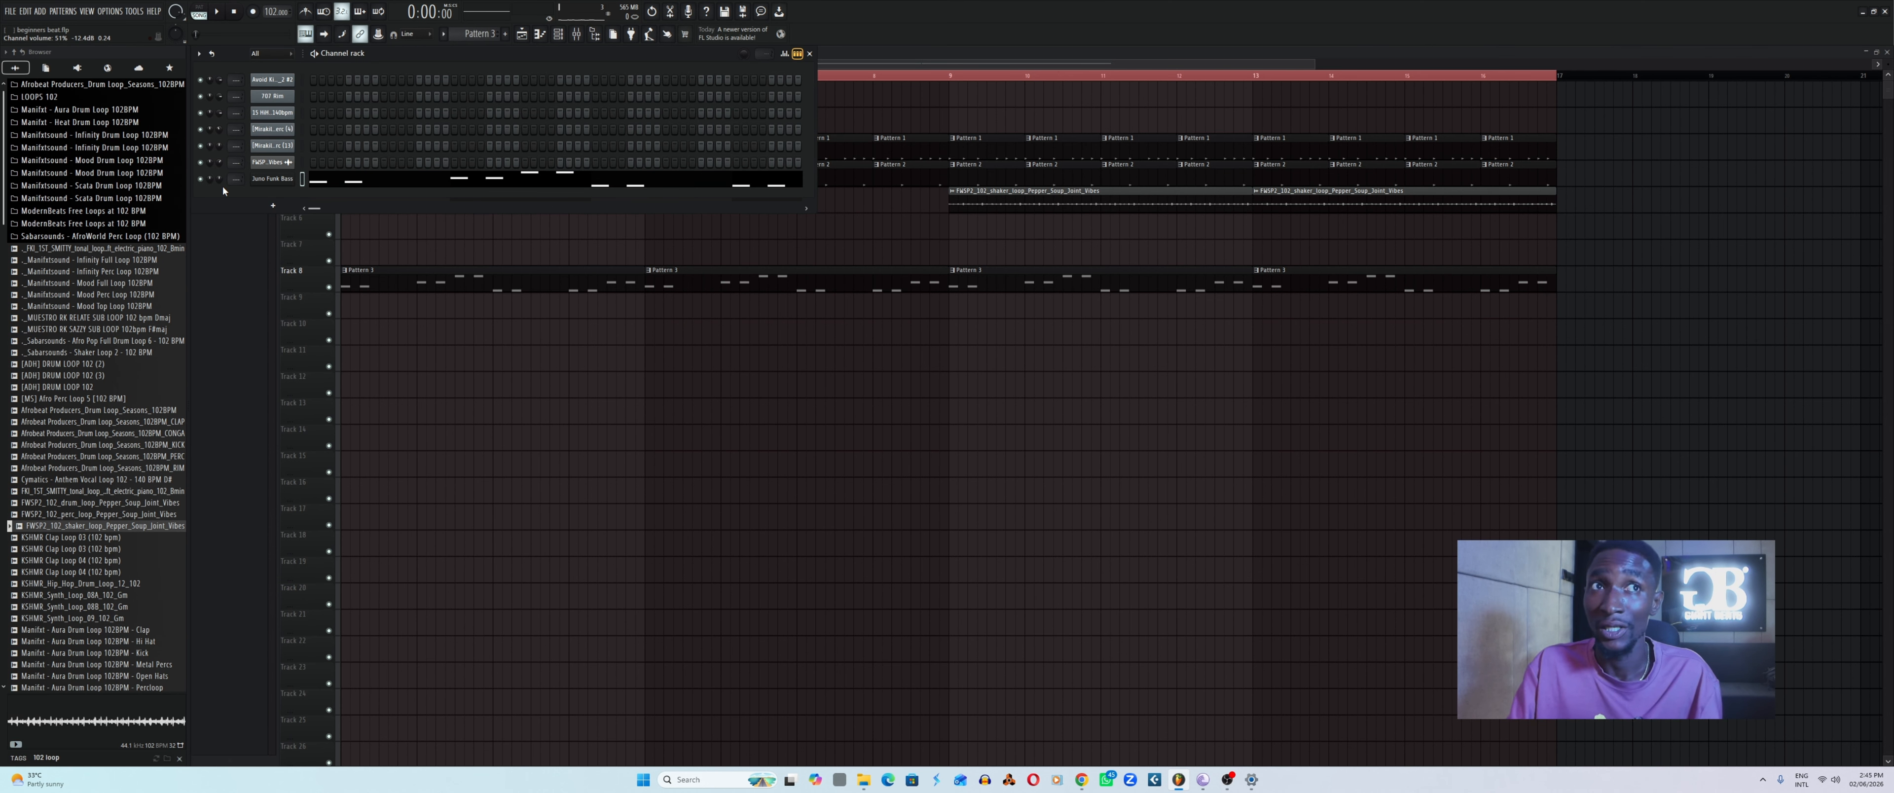
Play the arrangement from the start and again from bar 5 to check the bass level, and stop playback.
{"action": "key", "text": "space"}
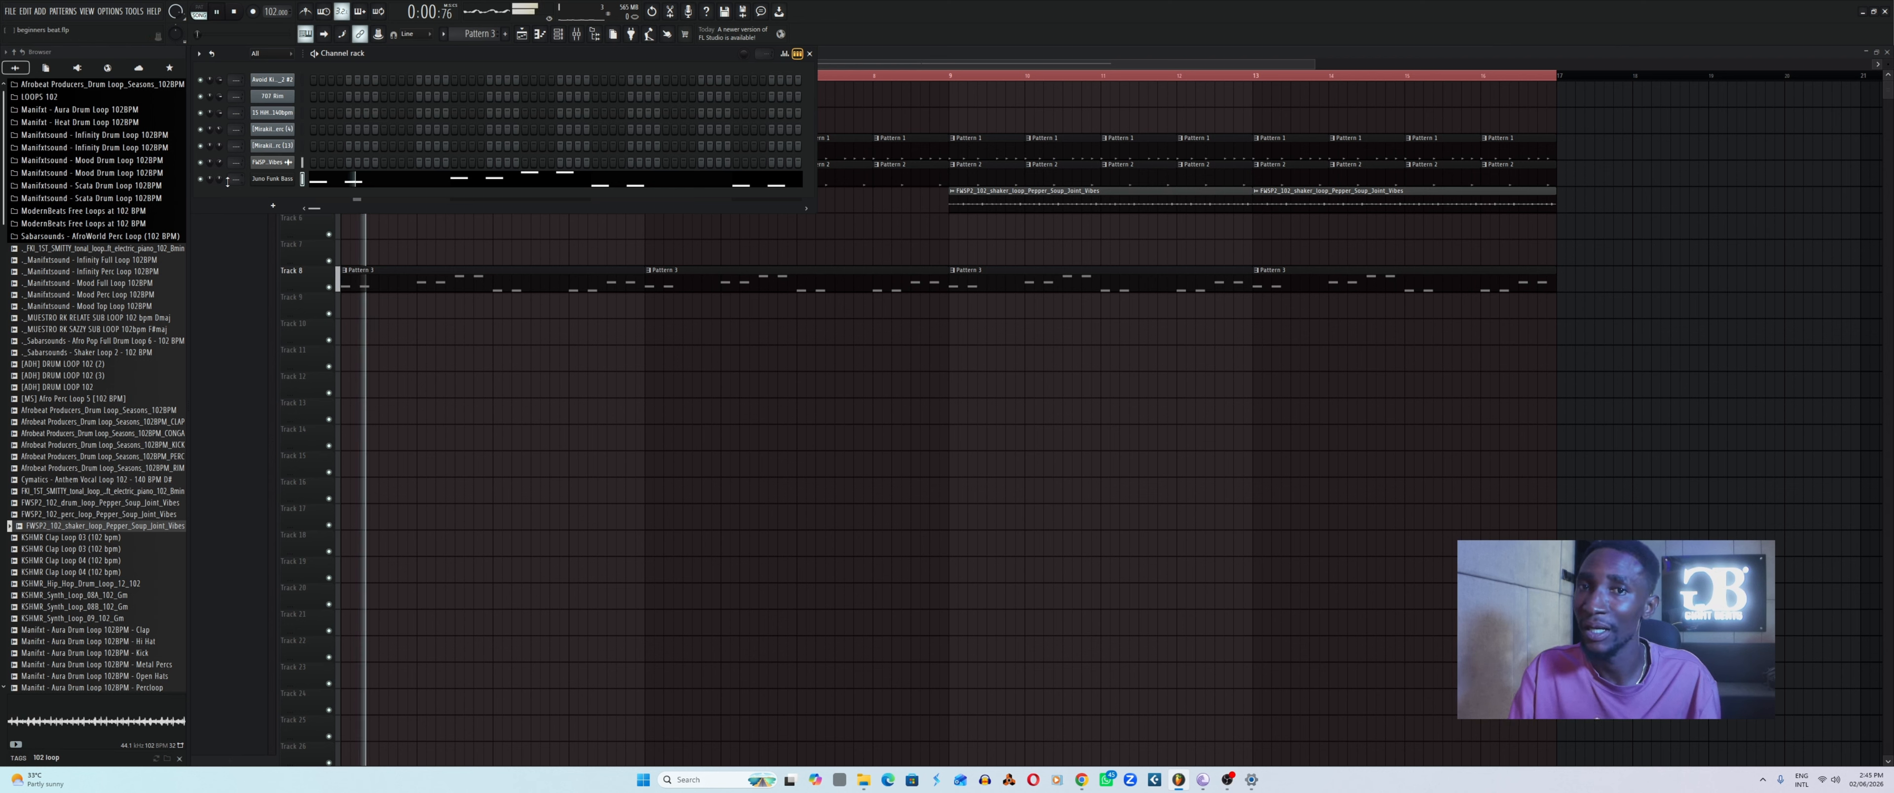
{"action": "right_click", "coordinate": [829, 393]}
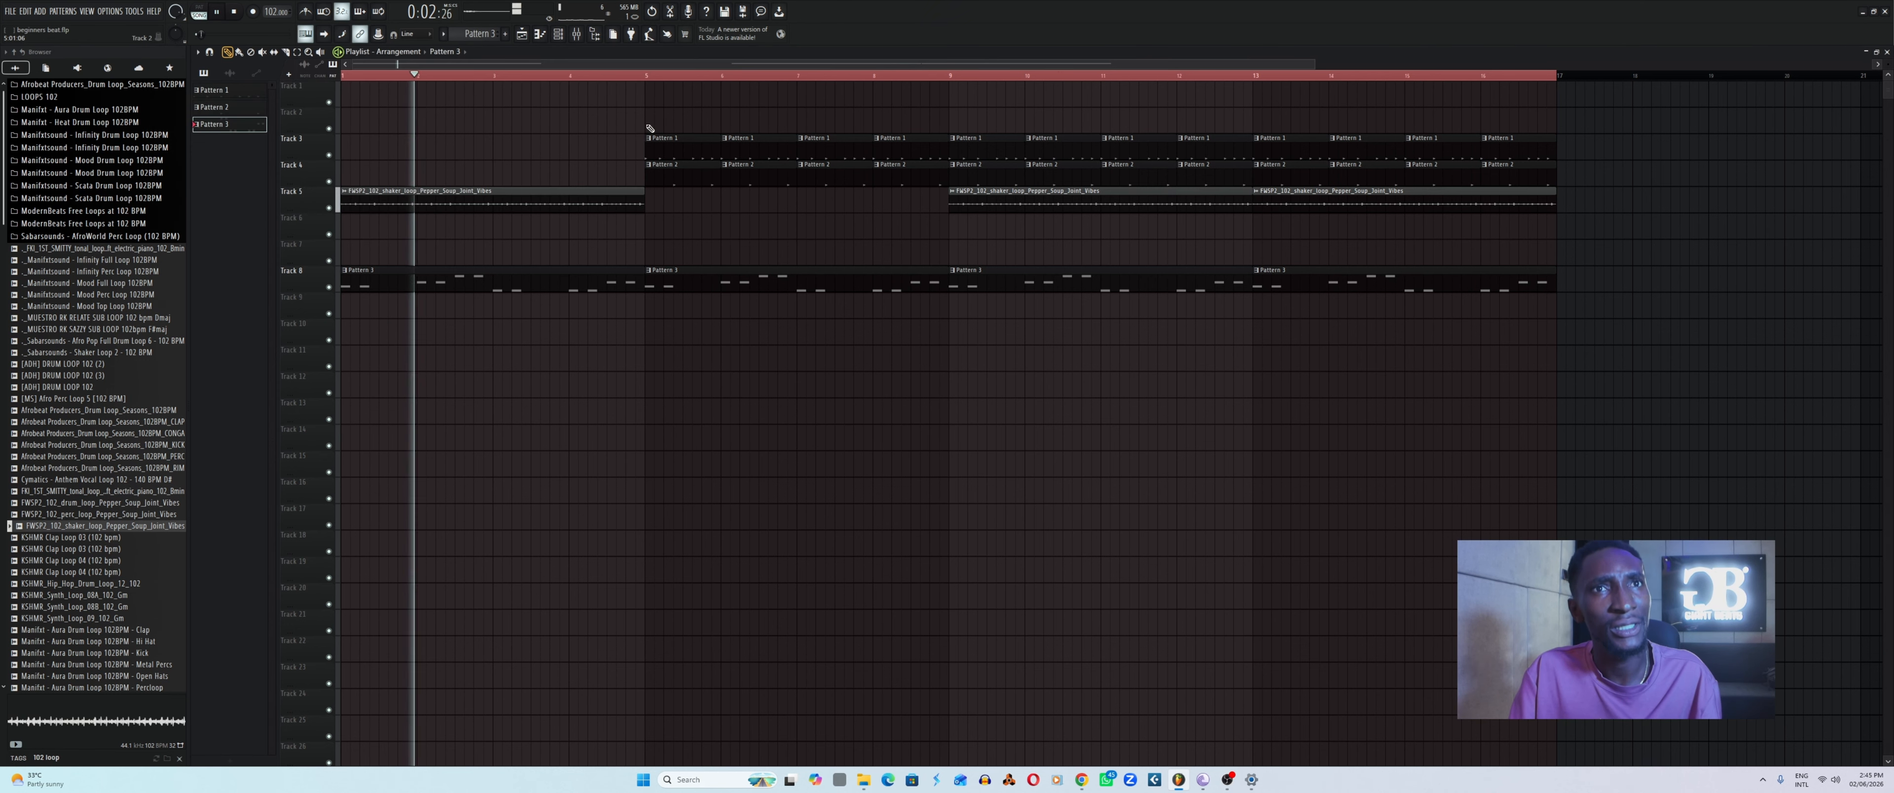
{"action": "left_click", "coordinate": [646, 74]}
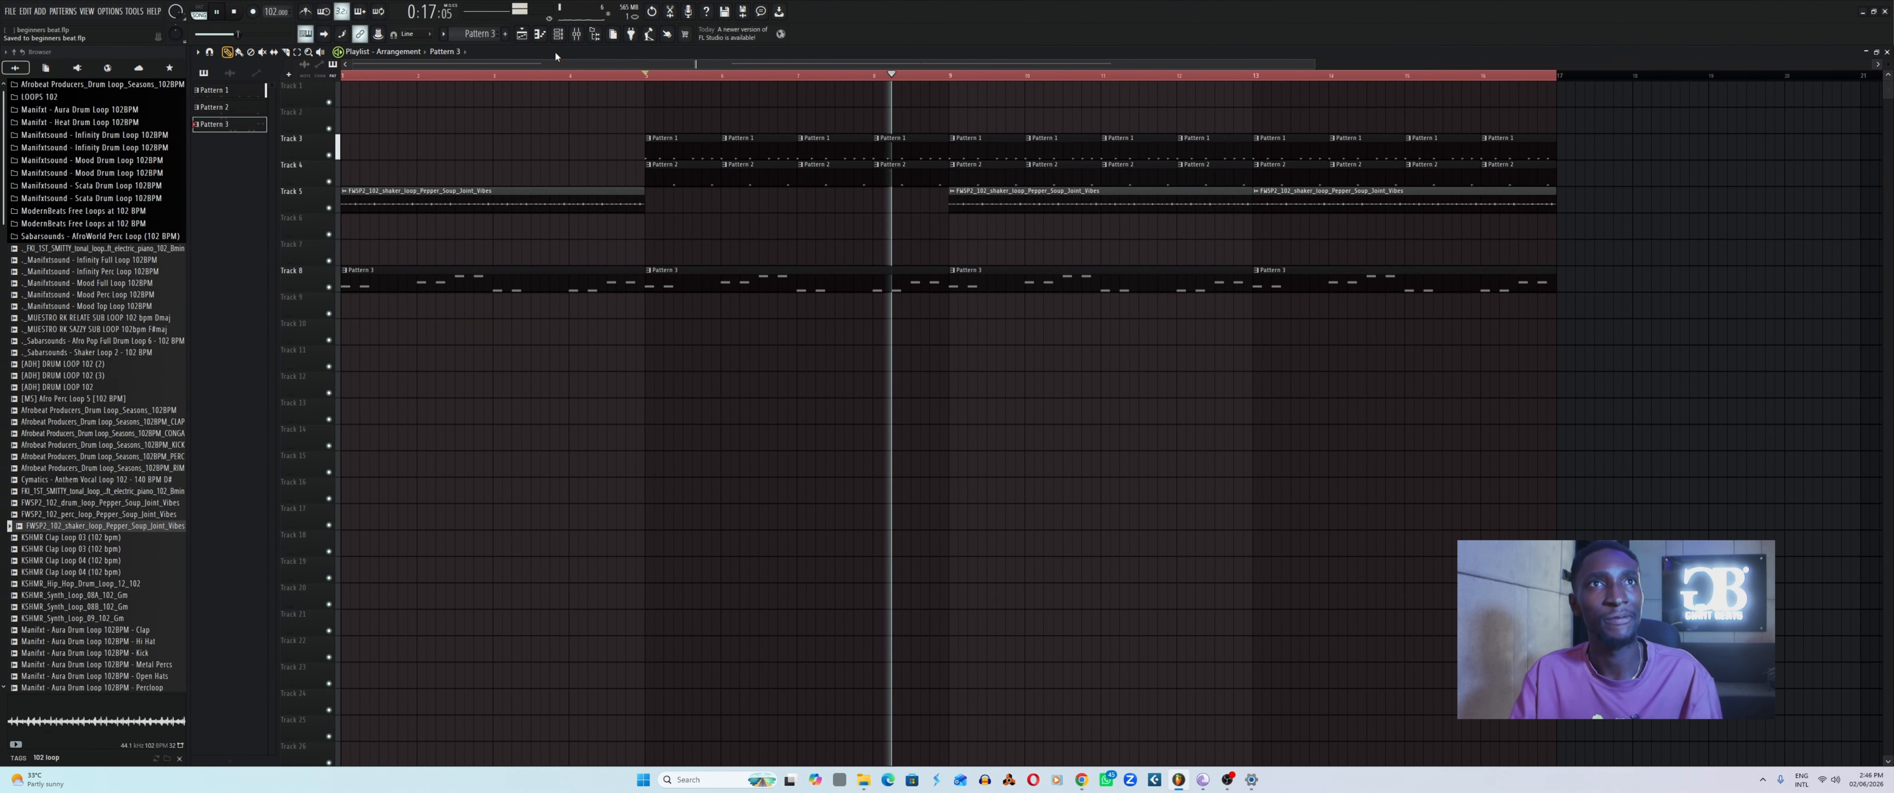
{"action": "key", "text": "F6"}
{"action": "key", "text": "space"}
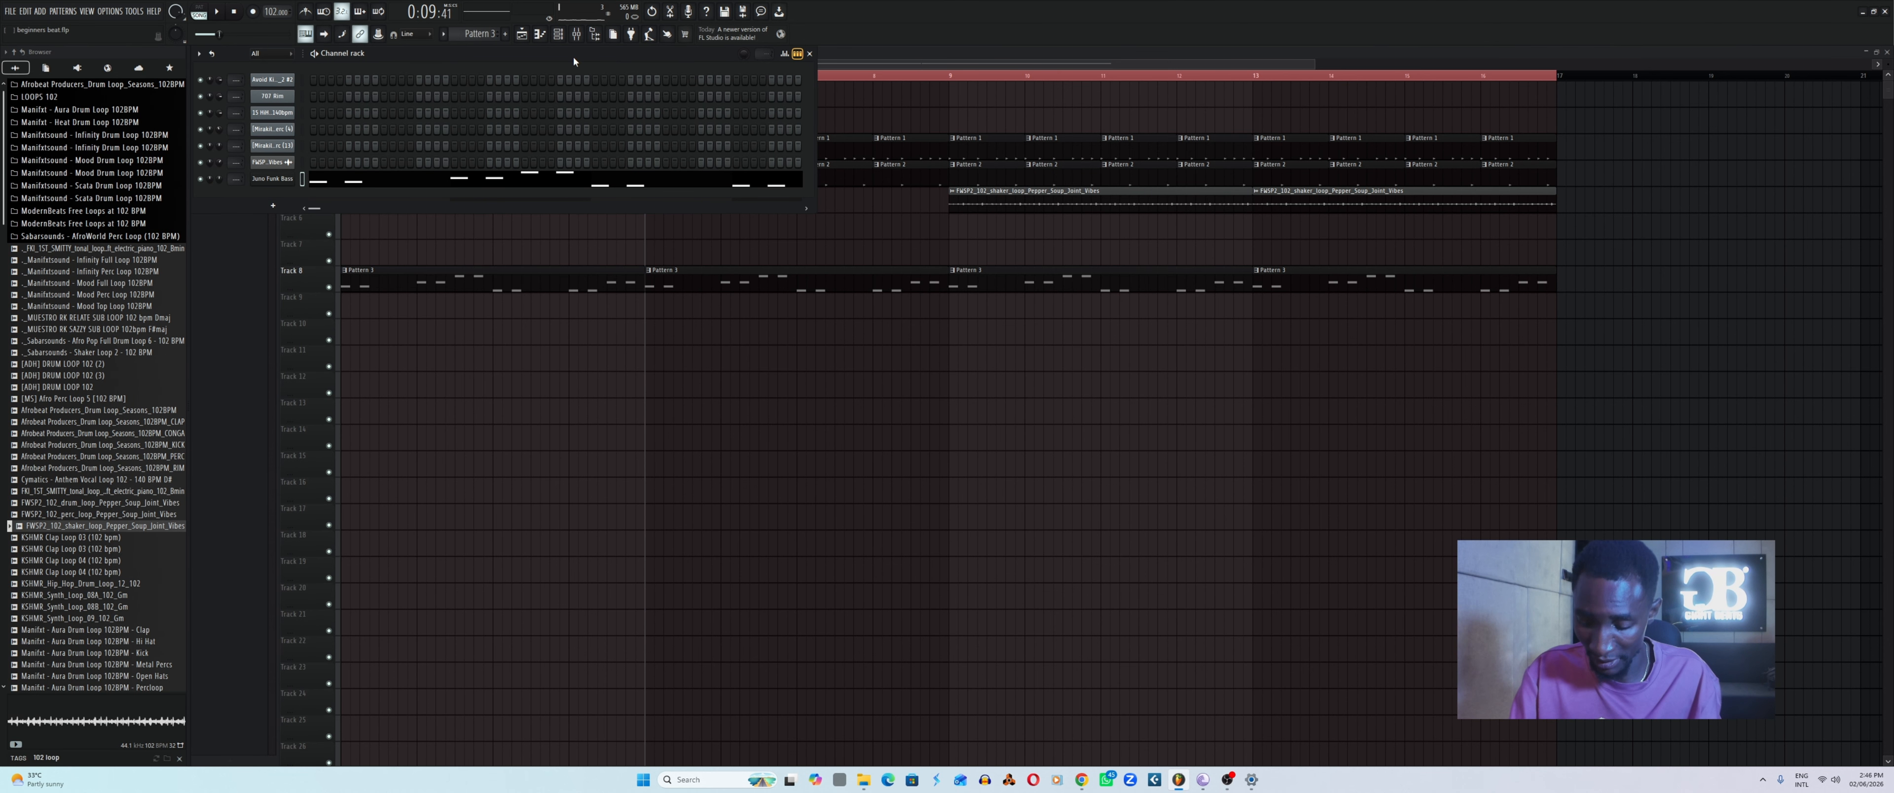
Add a new FLEX instrument channel, list the presets of all packs, and move its window clear of the channel rack.
{"action": "left_click", "coordinate": [271, 209]}
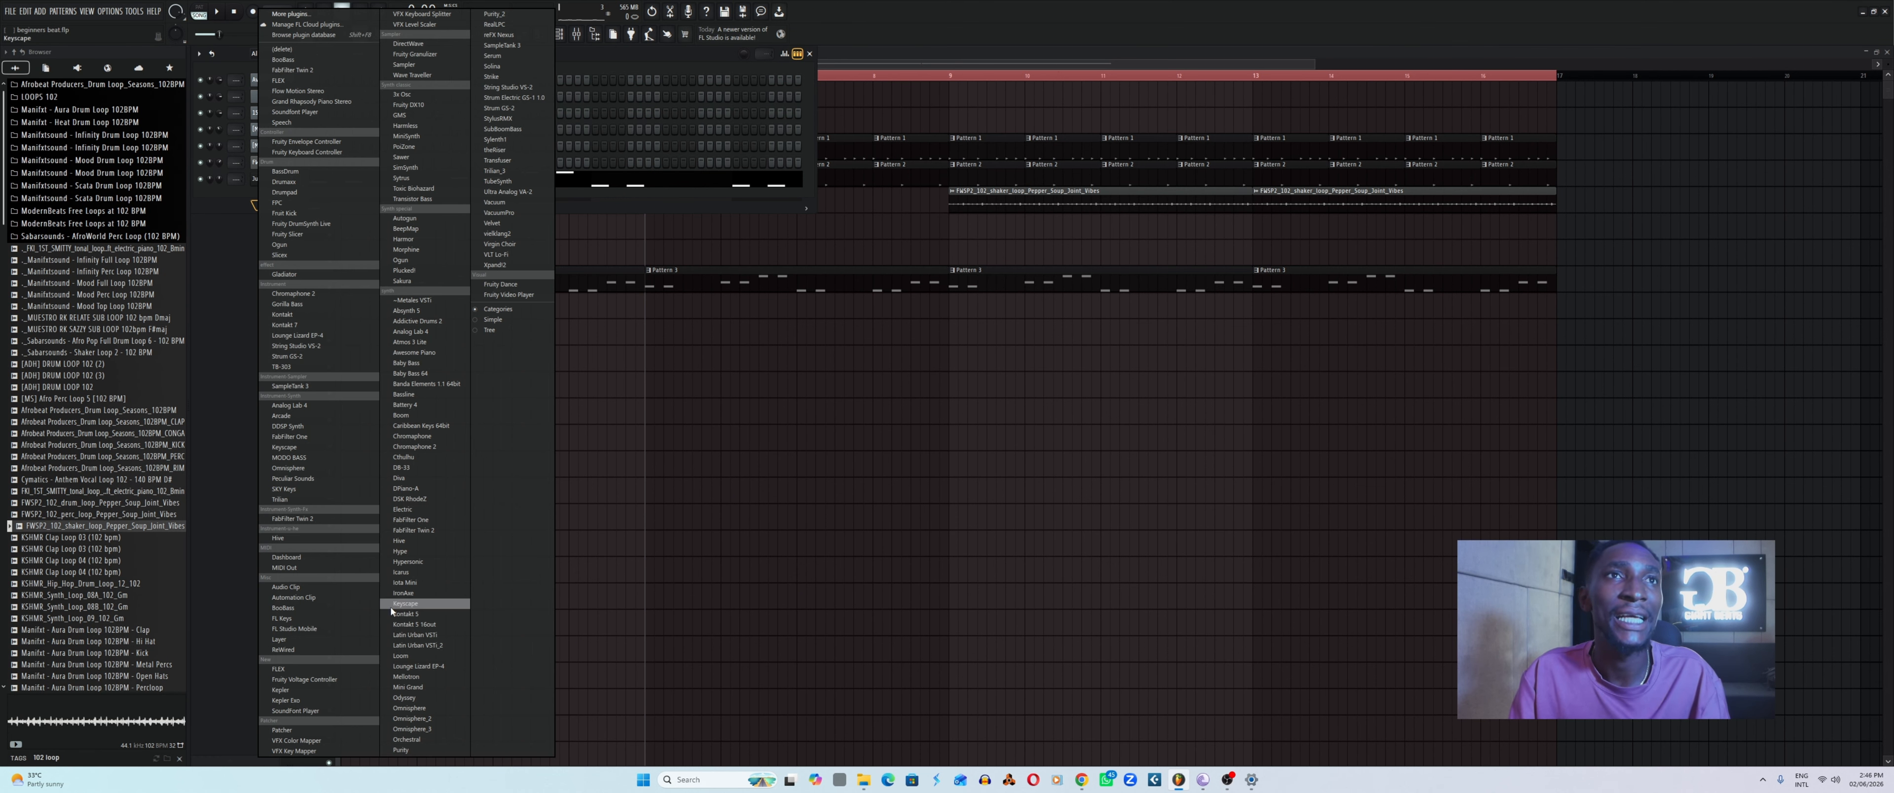
{"action": "left_click", "coordinate": [309, 80]}
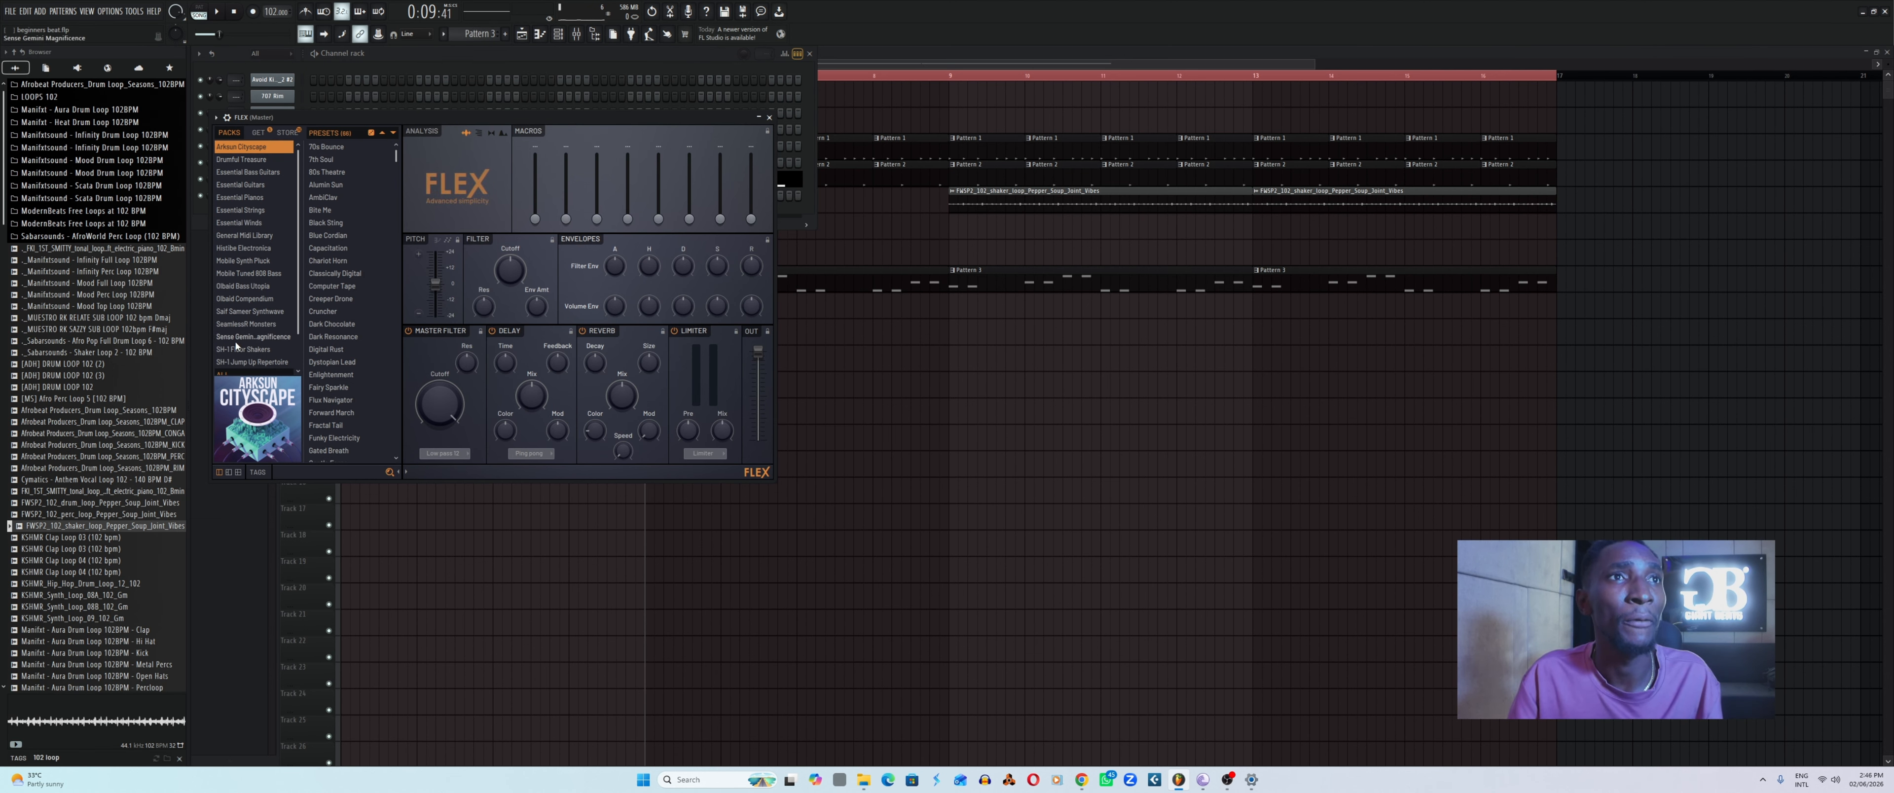
{"action": "left_click", "coordinate": [230, 372]}
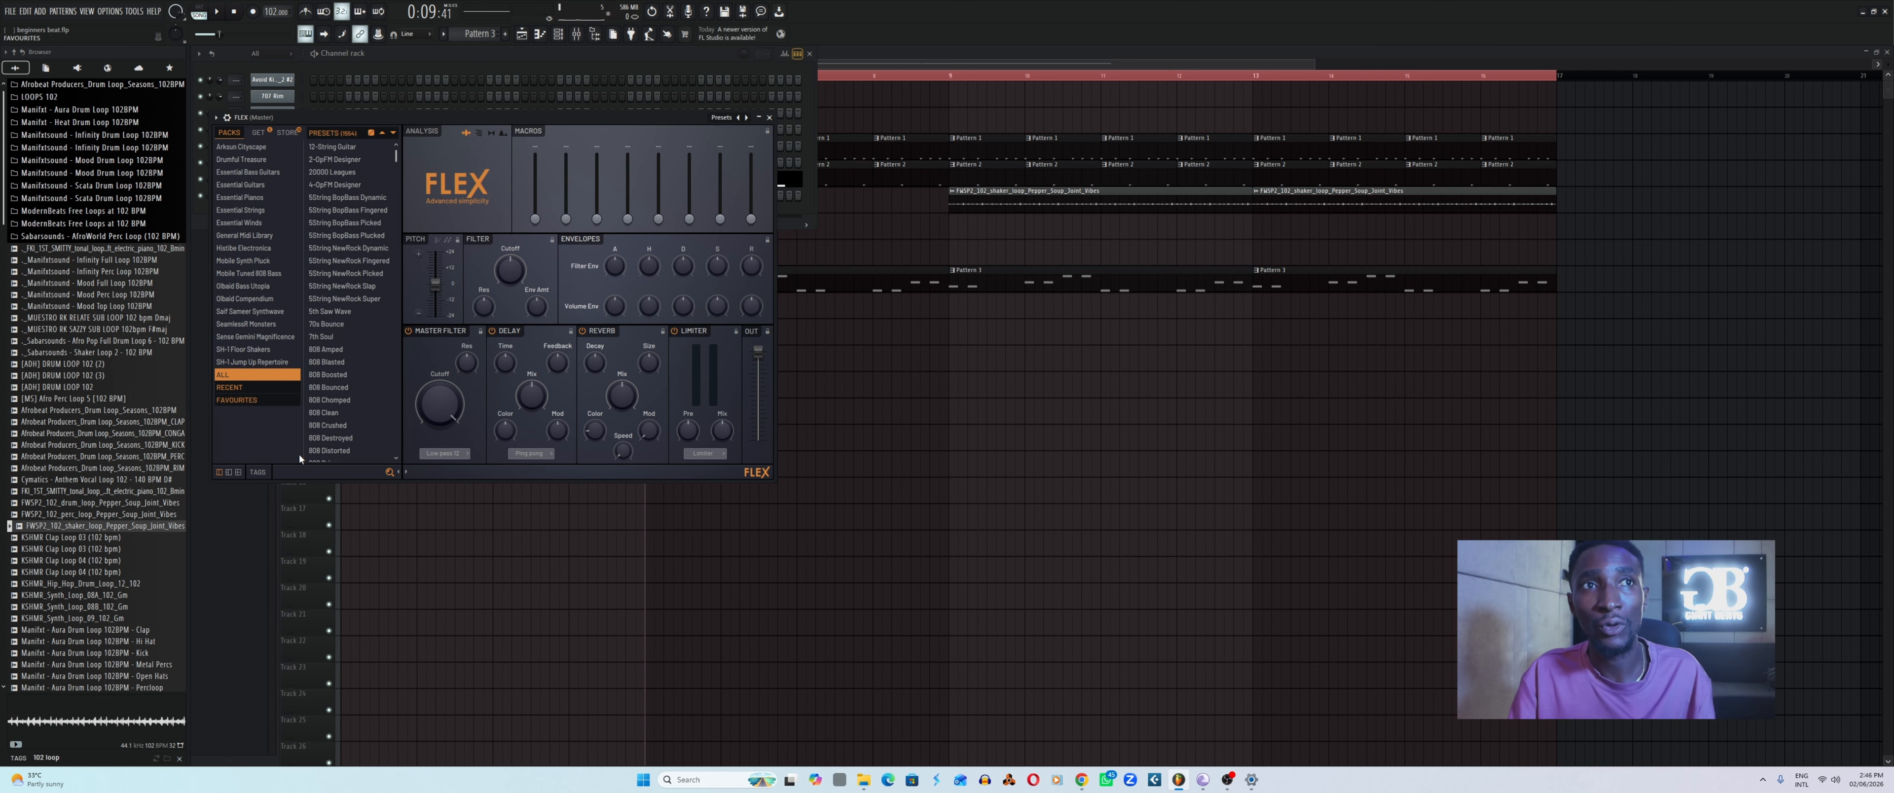
{"action": "left_click_drag", "start_coordinate": [440, 117], "coordinate": [1017, 201]}
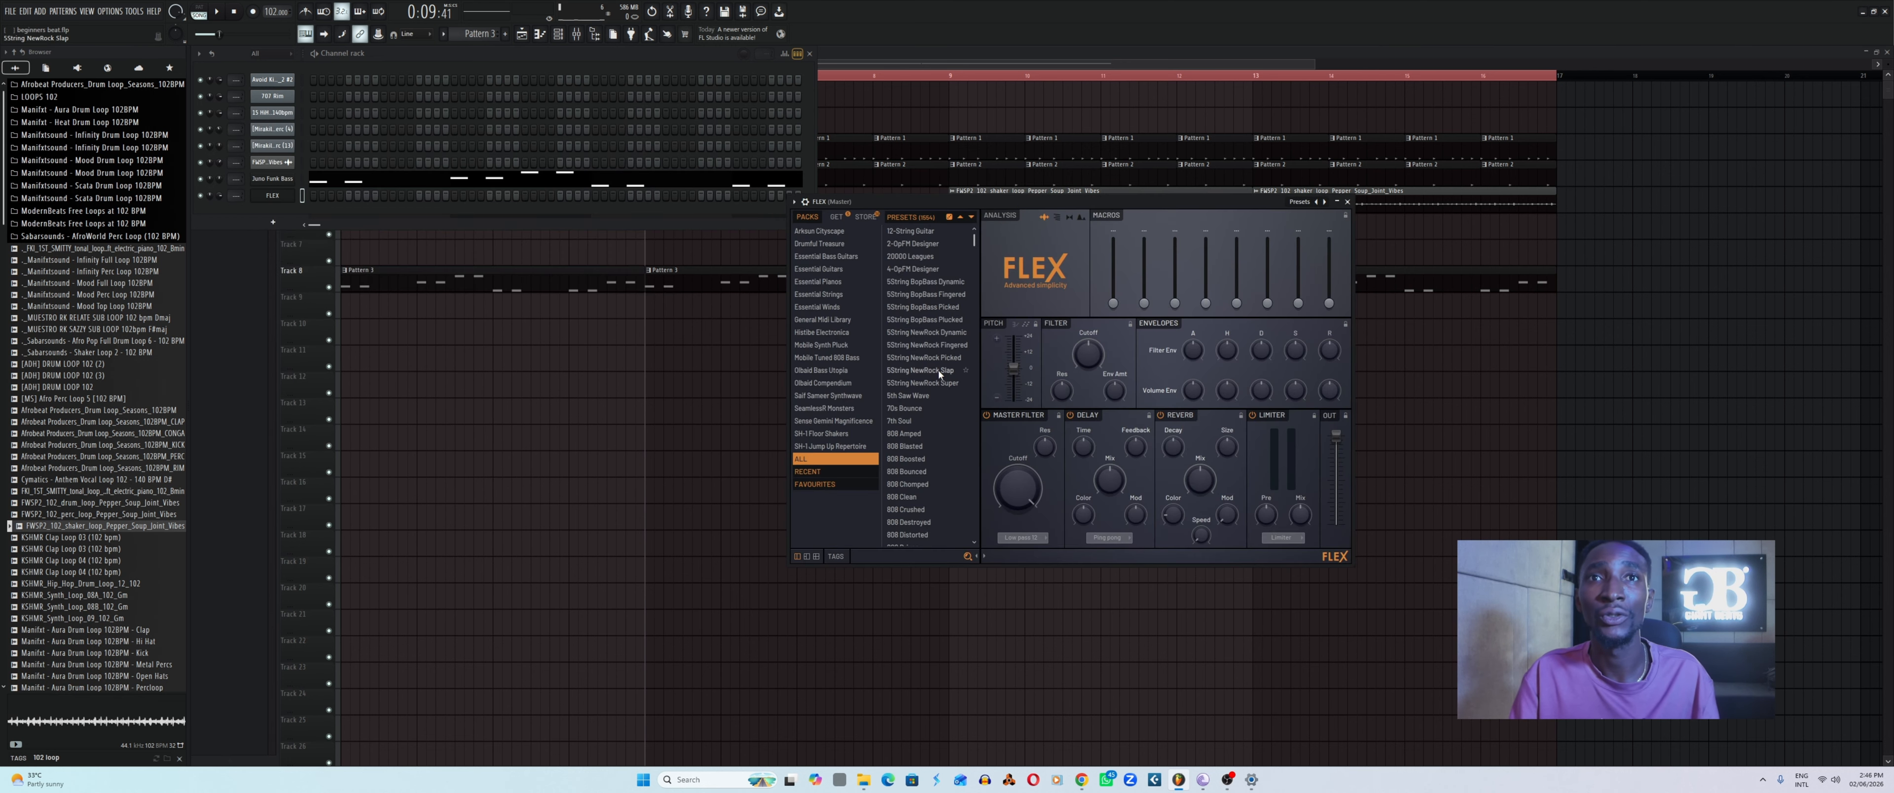
Filter the FLEX presets by "piano", compare Electric Piano with Dream Piano, load Electric Piano, and close the instrument window.
{"action": "left_click", "coordinate": [926, 556]}
{"action": "type", "text": "p"}
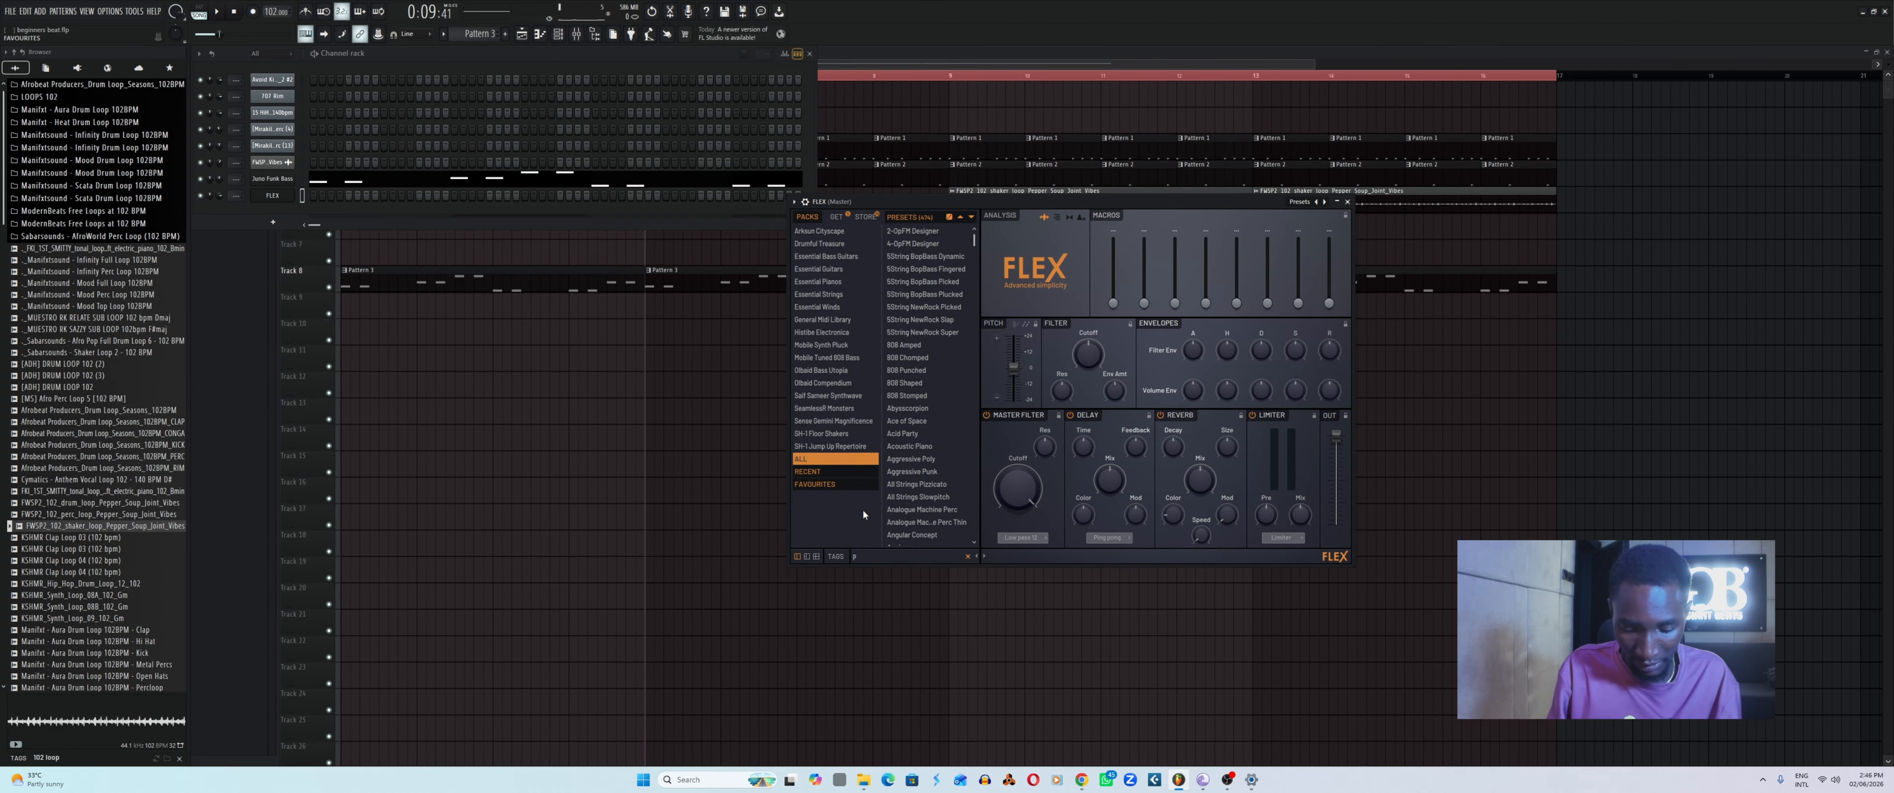
{"action": "type", "text": "iano"}
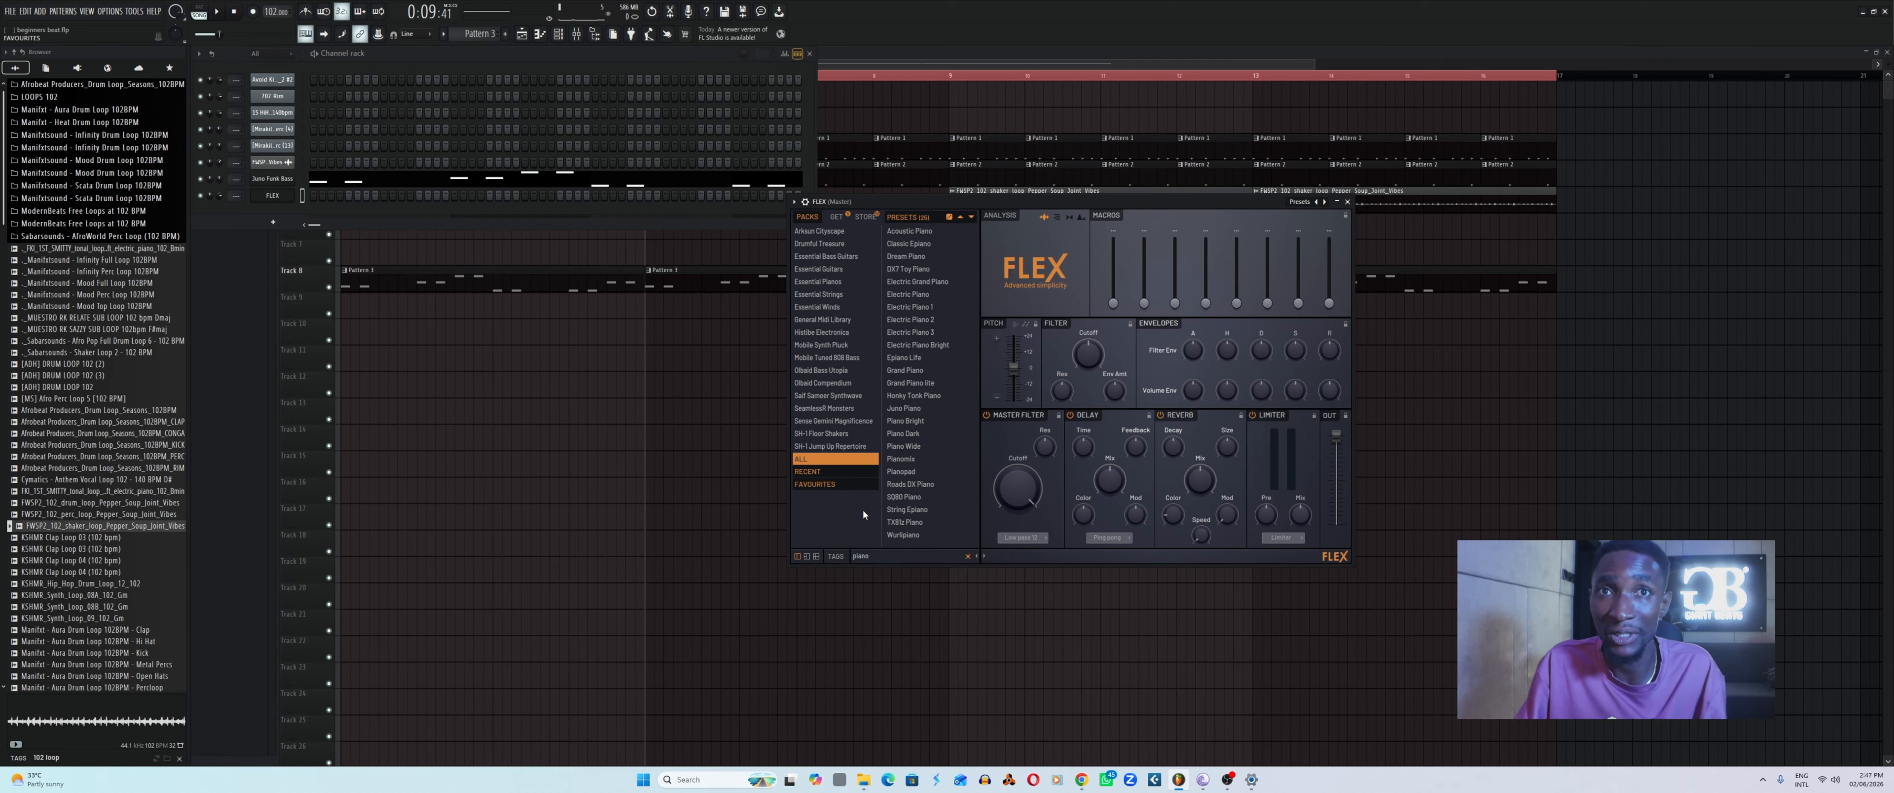
{"action": "left_click", "coordinate": [910, 296]}
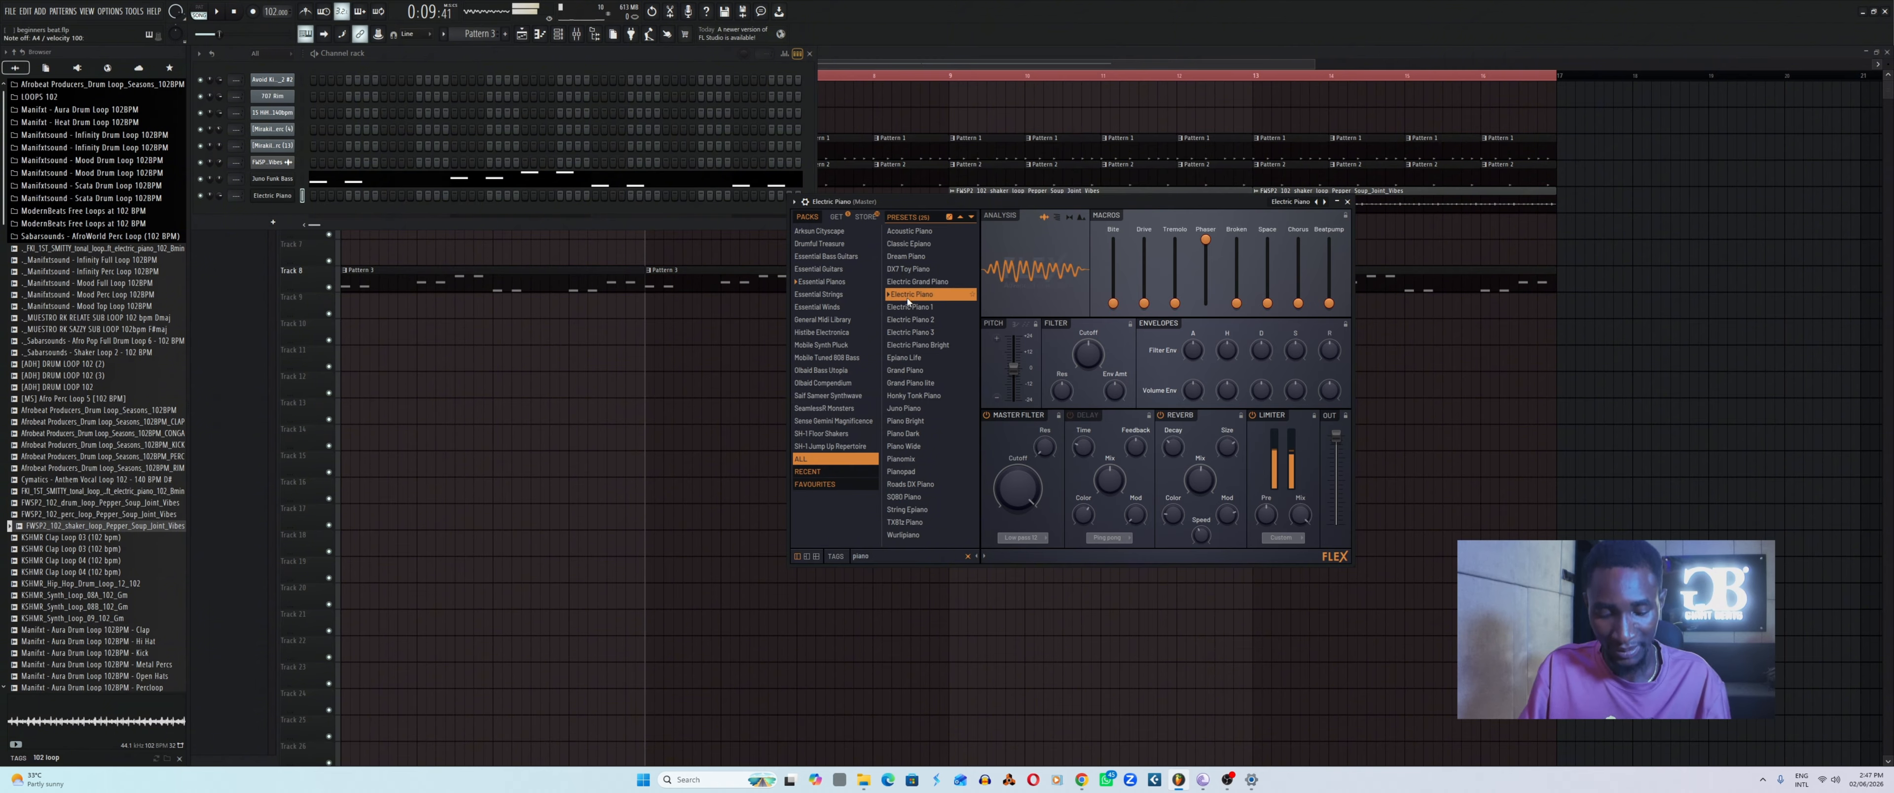
{"action": "left_click", "coordinate": [913, 257]}
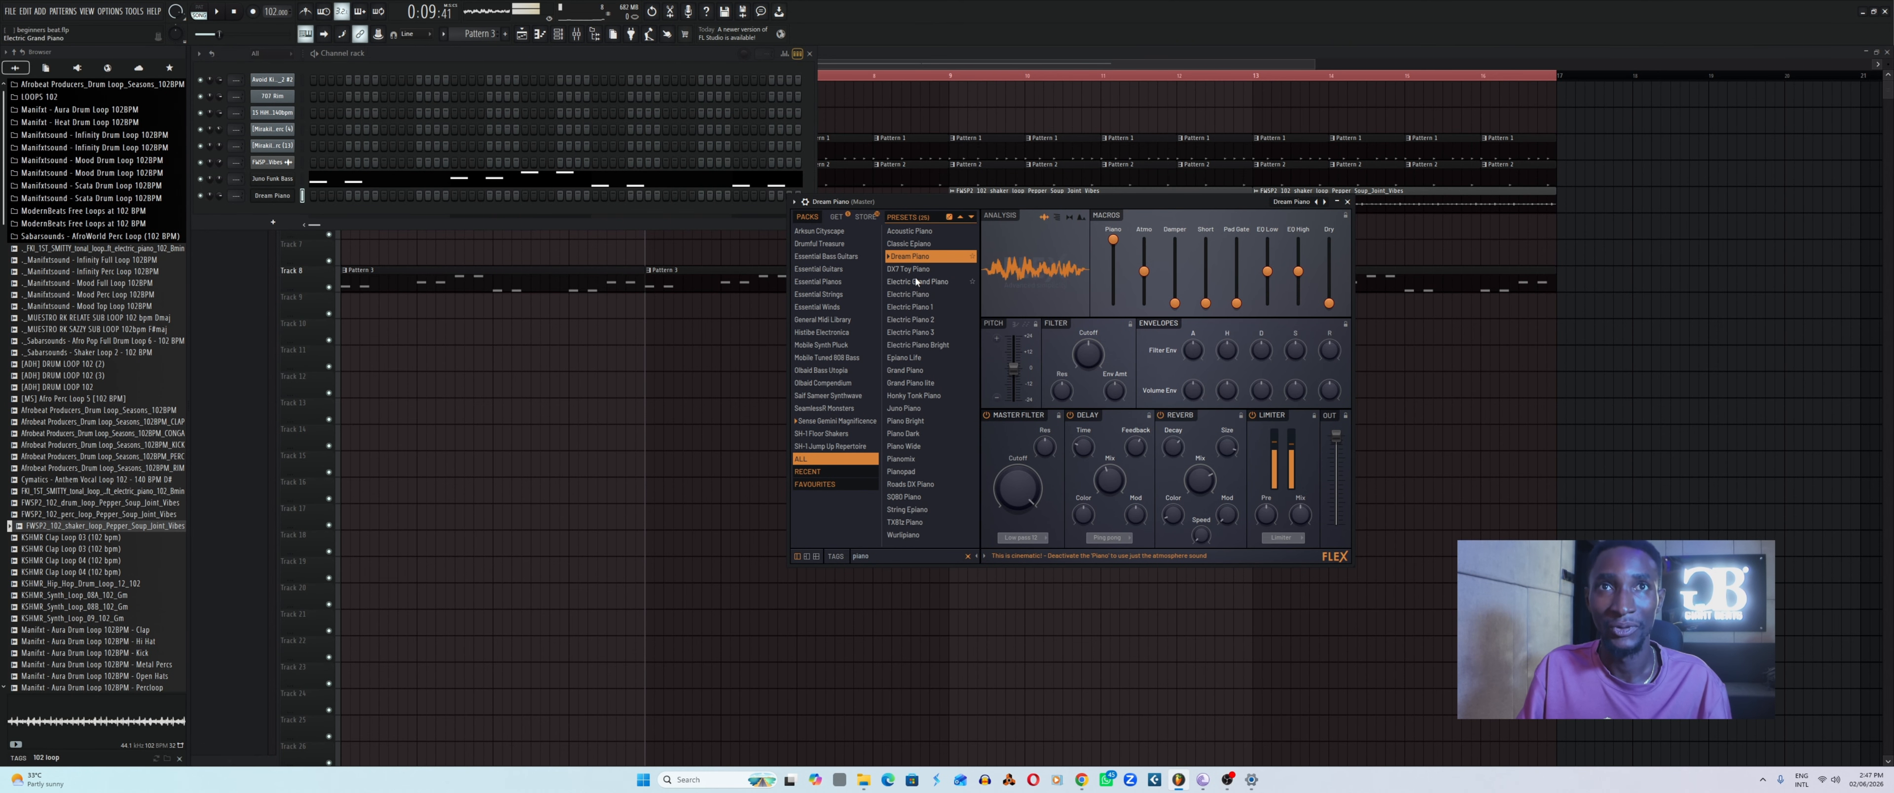
{"action": "left_click", "coordinate": [915, 296]}
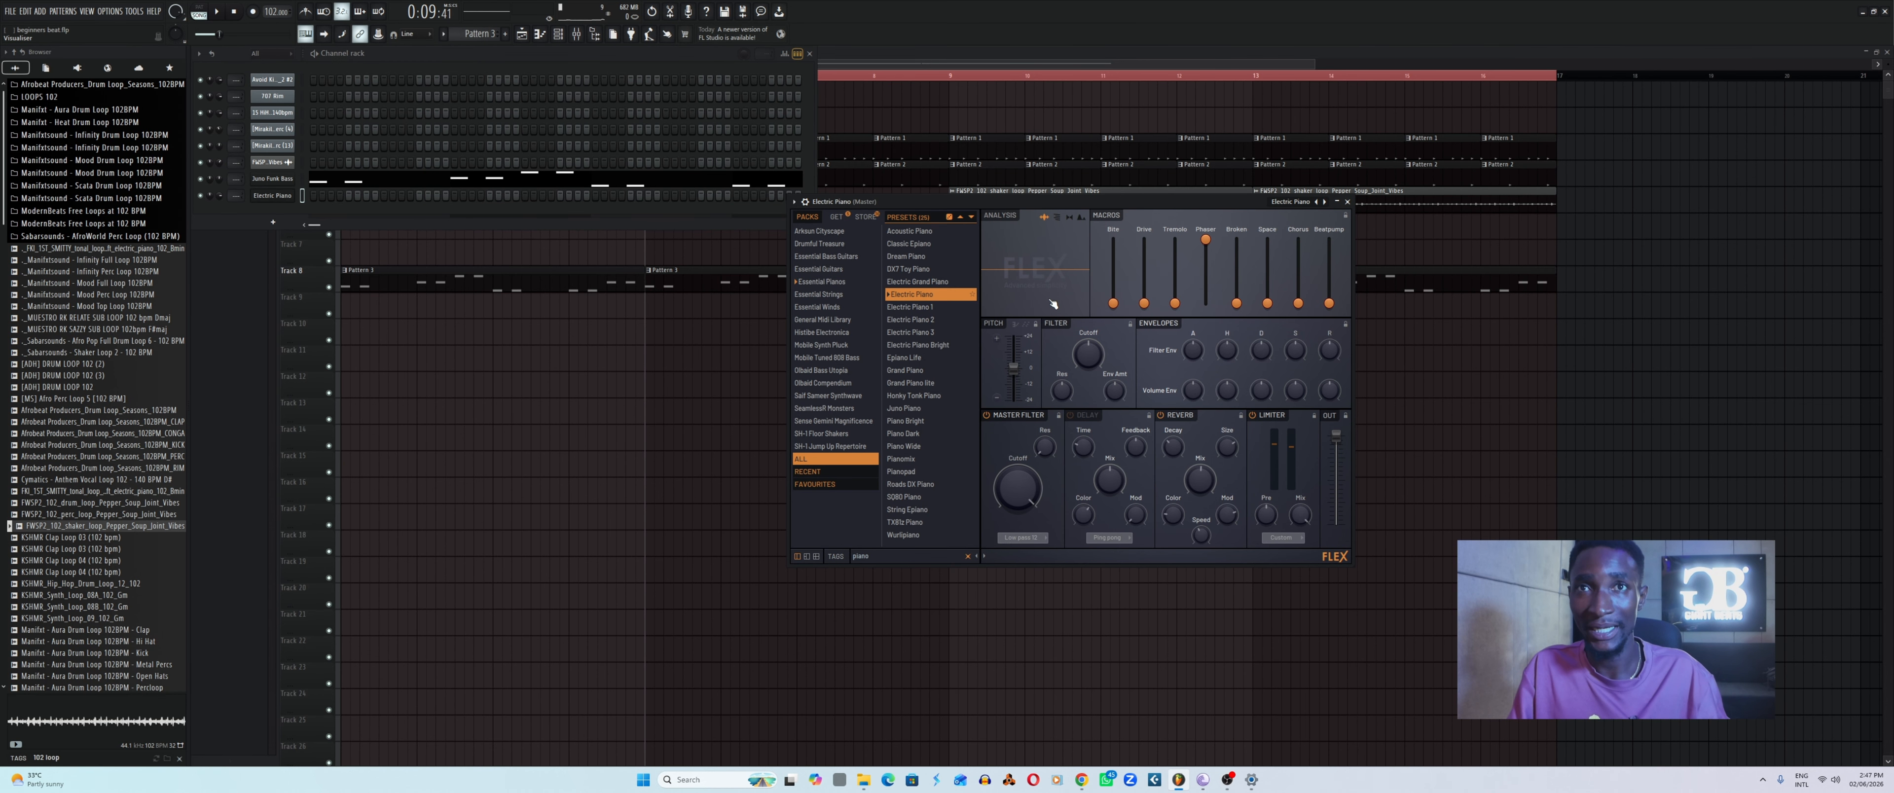
{"action": "left_click", "coordinate": [1347, 202]}
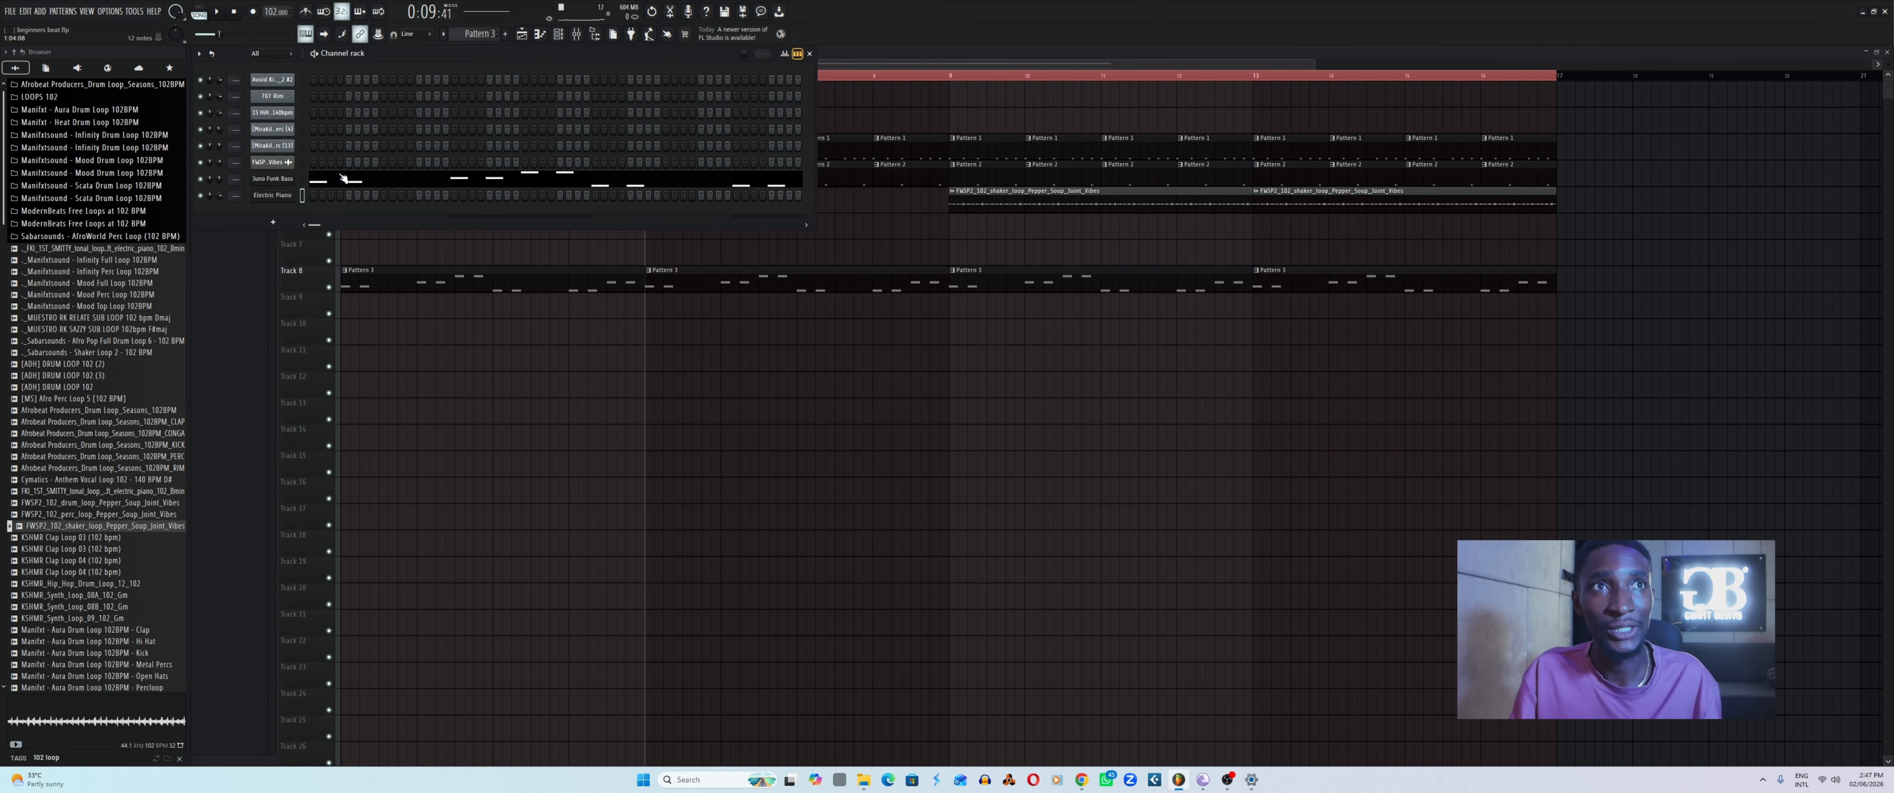
Open the Electric Piano channel's piano roll in Pattern 3 and widen the view to show more bars.
{"action": "right_click", "coordinate": [287, 196]}
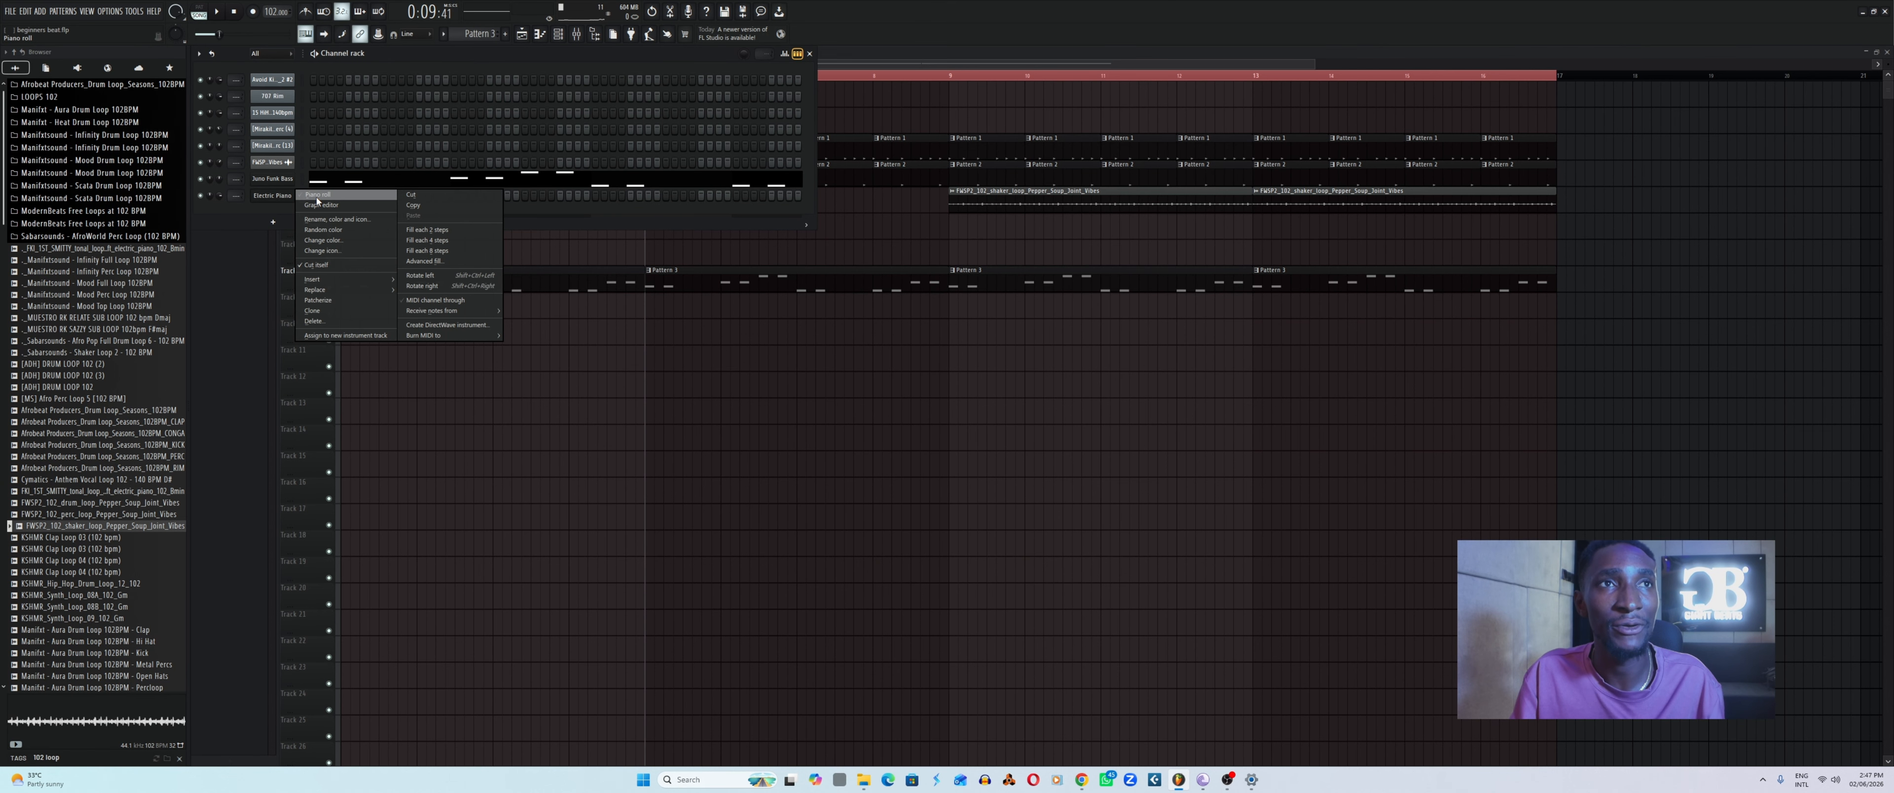
{"action": "left_click", "coordinate": [317, 196]}
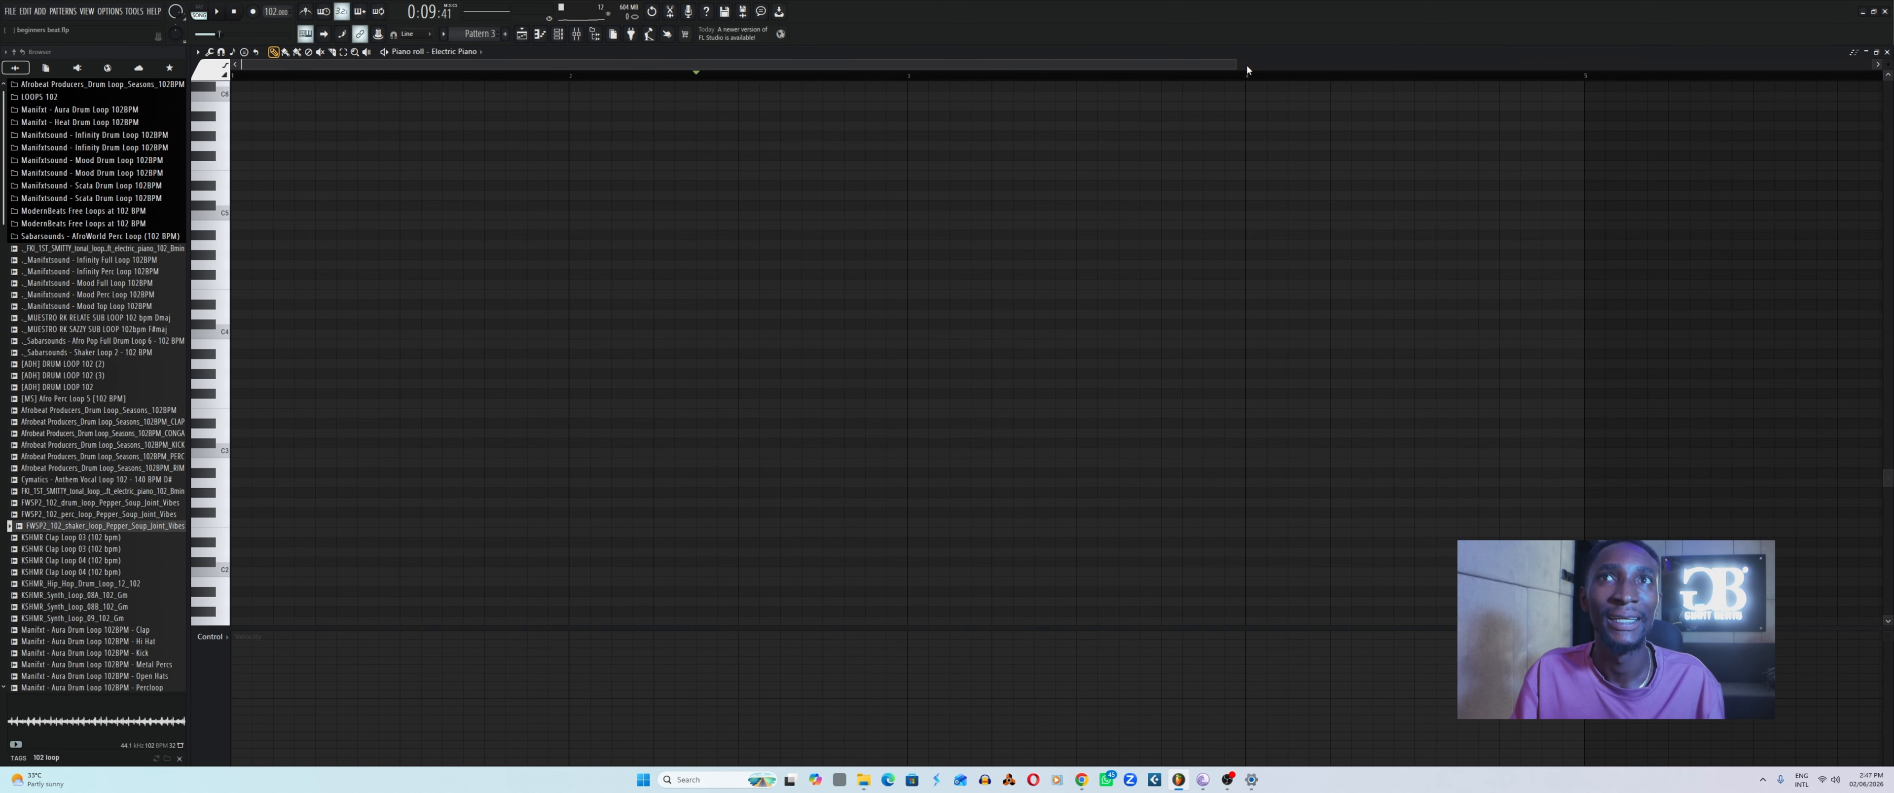
{"action": "left_click_drag", "start_coordinate": [1254, 66], "coordinate": [1735, 66]}
{"action": "scroll", "coordinate": [905, 344], "scroll_direction": "up", "scroll_amount": 10}
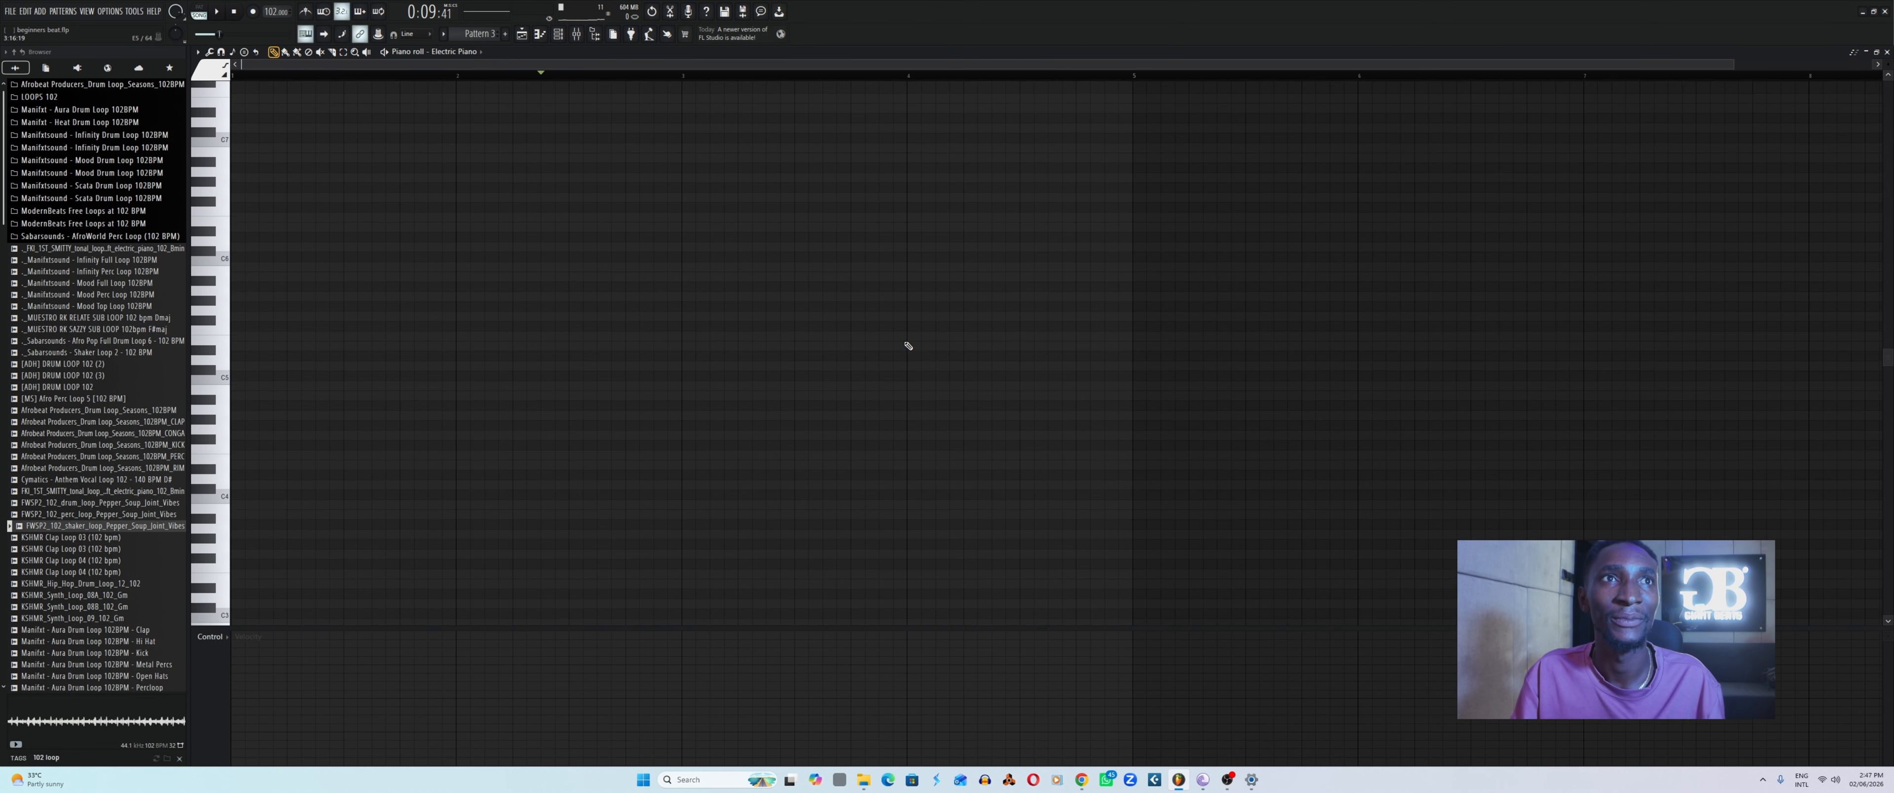
{"action": "scroll", "coordinate": [758, 347], "scroll_direction": "down", "scroll_amount": 12}
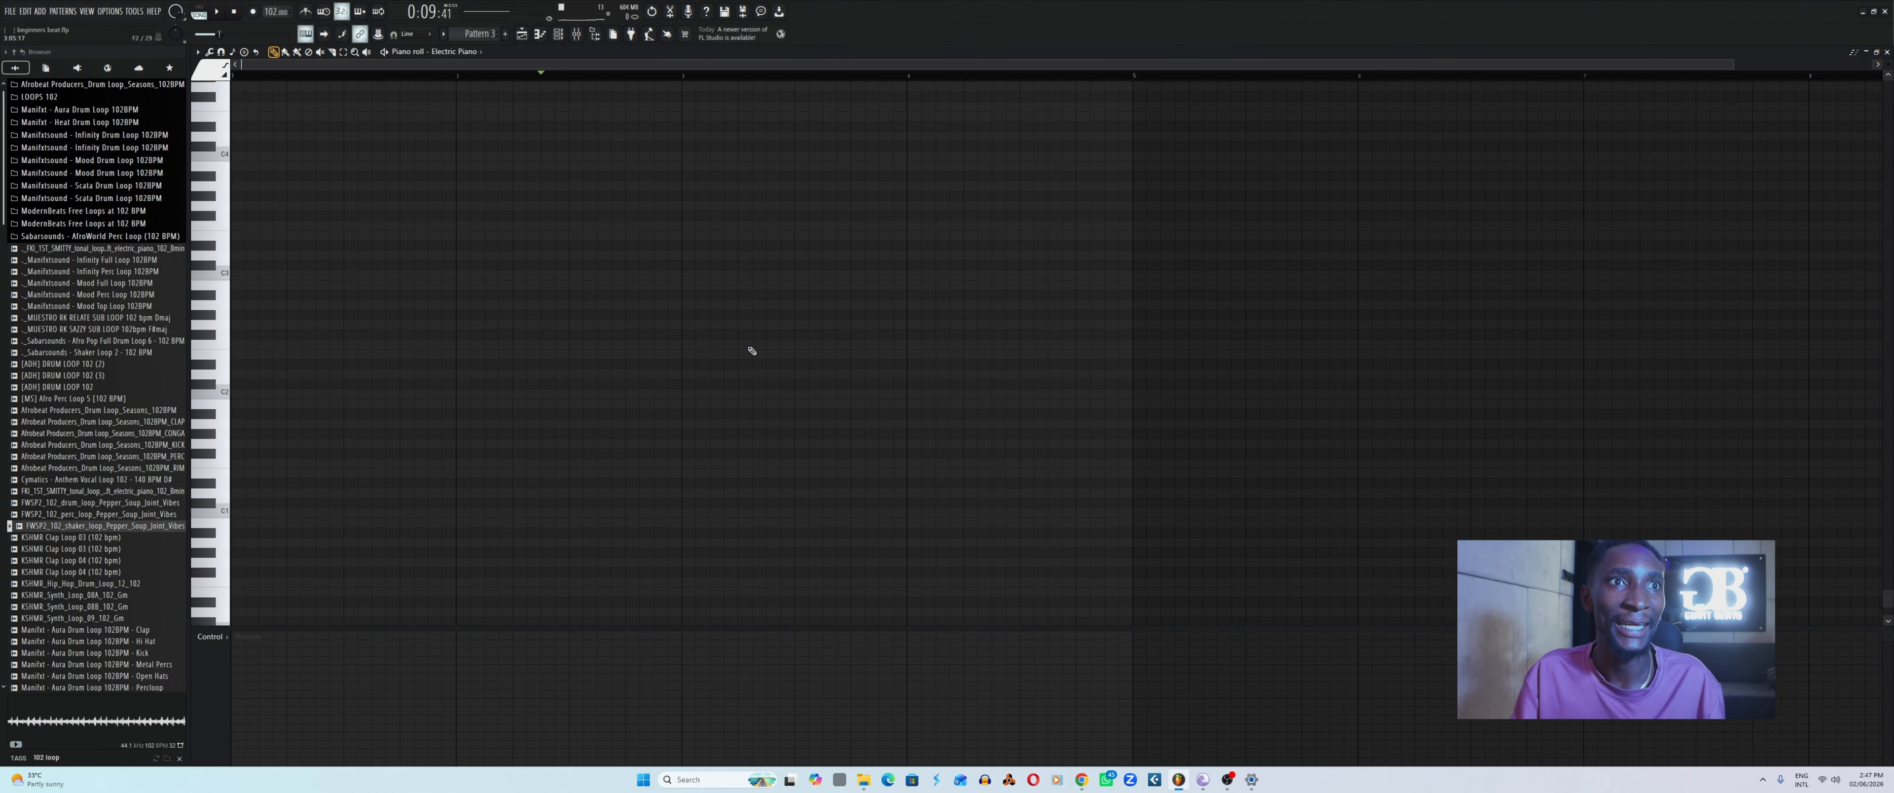
{"action": "scroll", "coordinate": [558, 319], "scroll_direction": "up", "scroll_amount": 2}
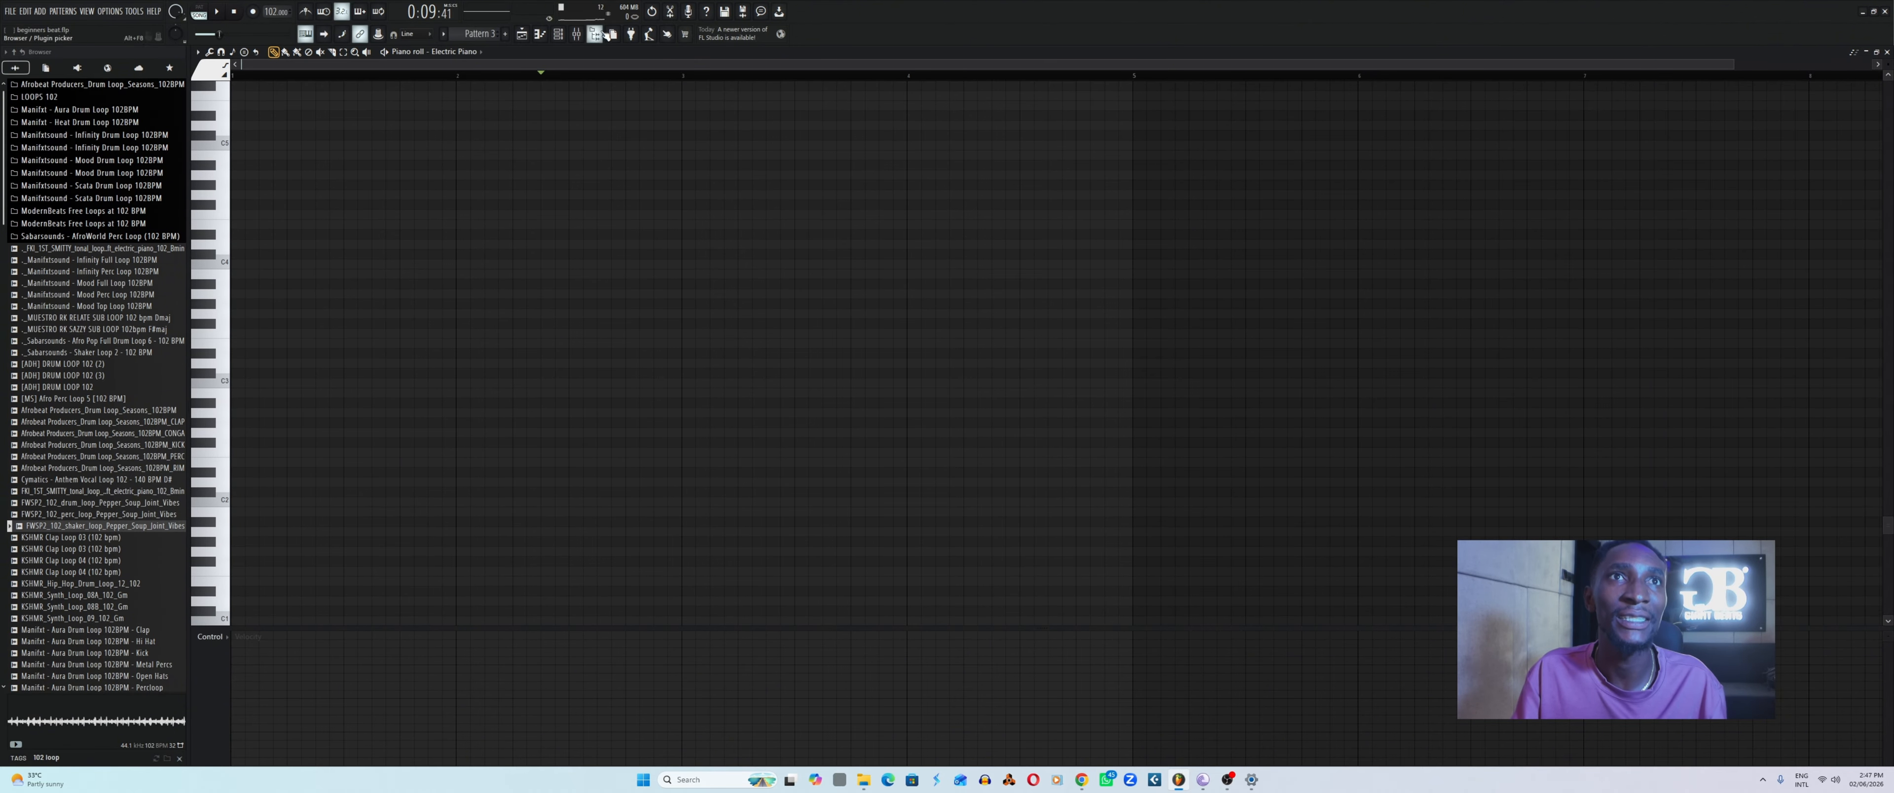
{"action": "left_click", "coordinate": [558, 34]}
{"action": "right_click", "coordinate": [280, 197]}
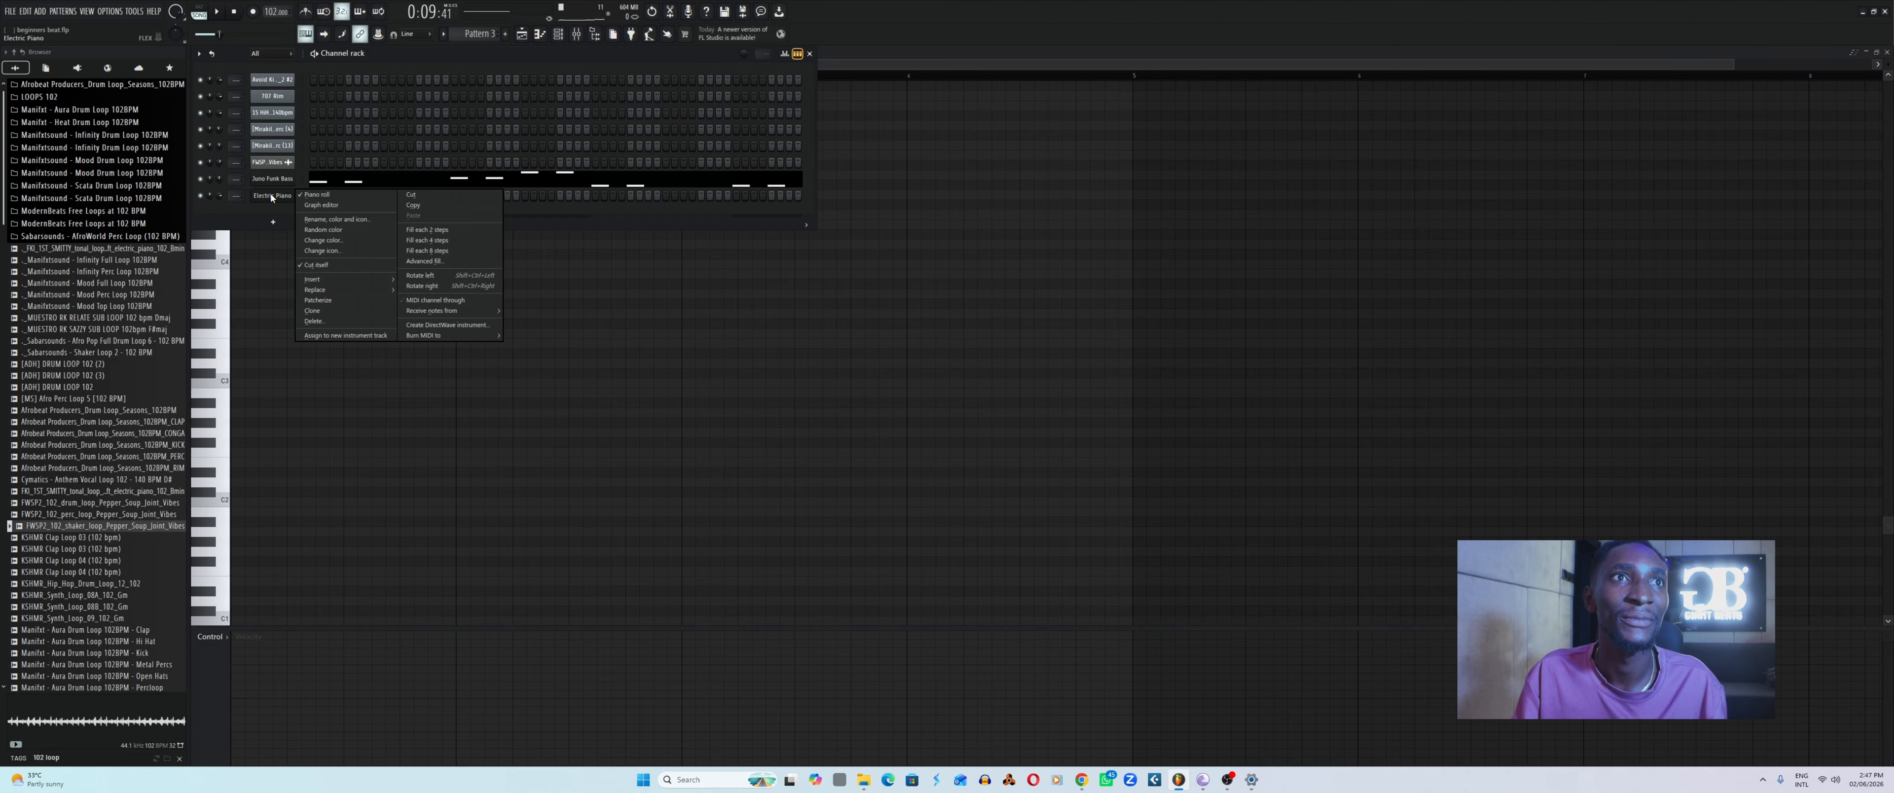
{"action": "left_click", "coordinate": [312, 199]}
{"action": "right_click", "coordinate": [282, 199]}
{"action": "left_click", "coordinate": [317, 195]}
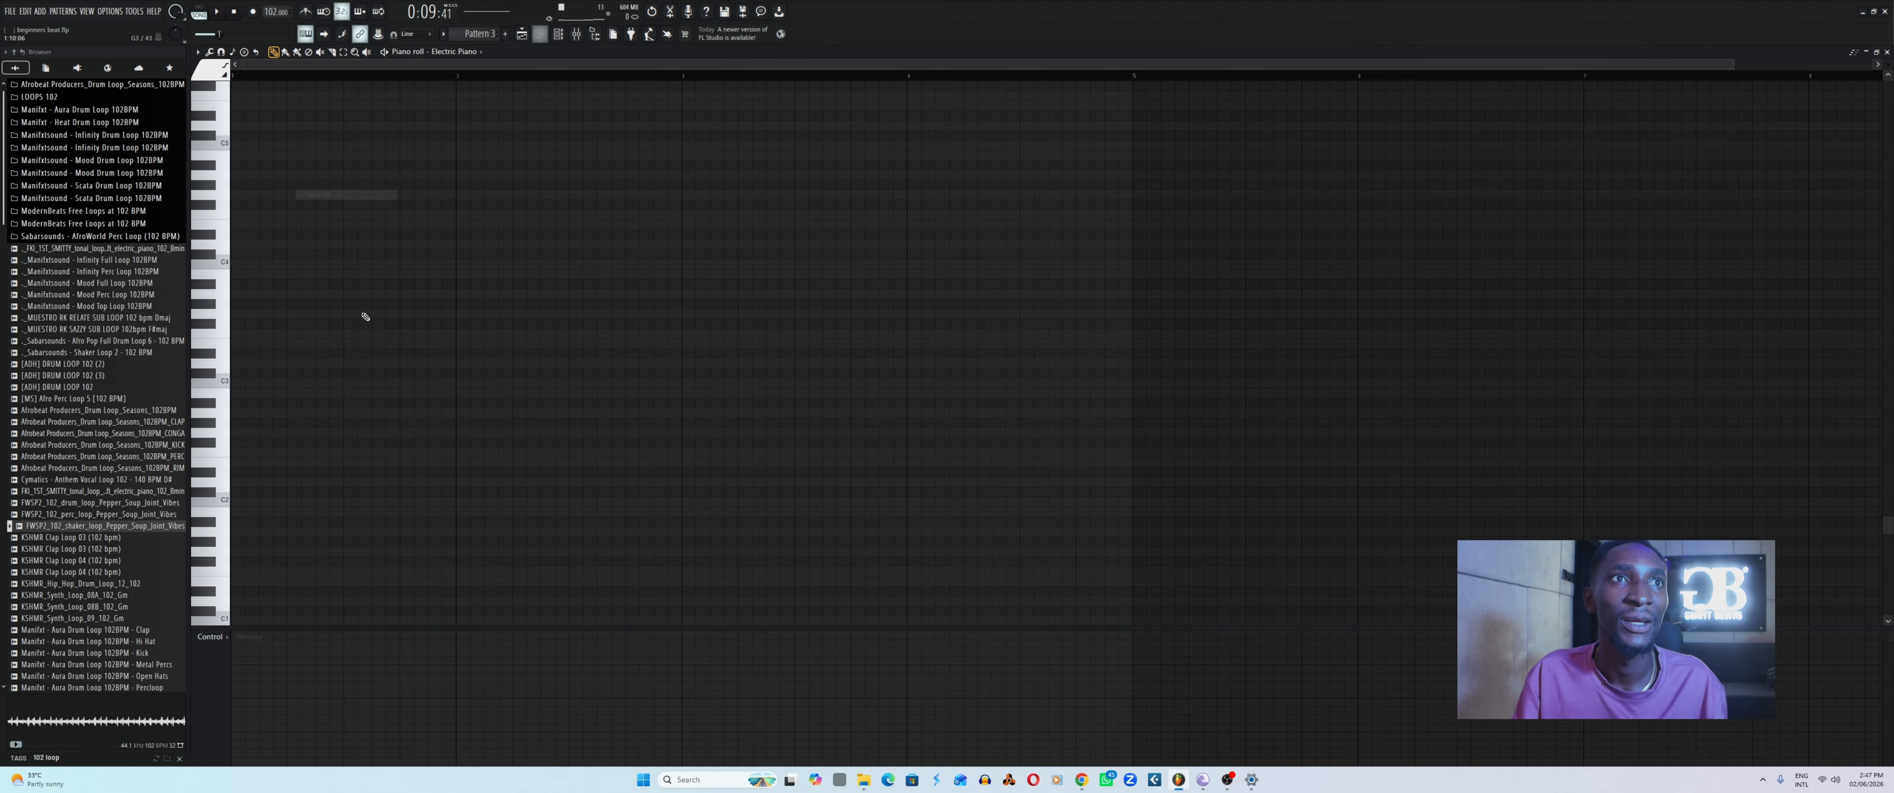
{"action": "scroll", "coordinate": [375, 283], "scroll_direction": "up", "scroll_amount": 10}
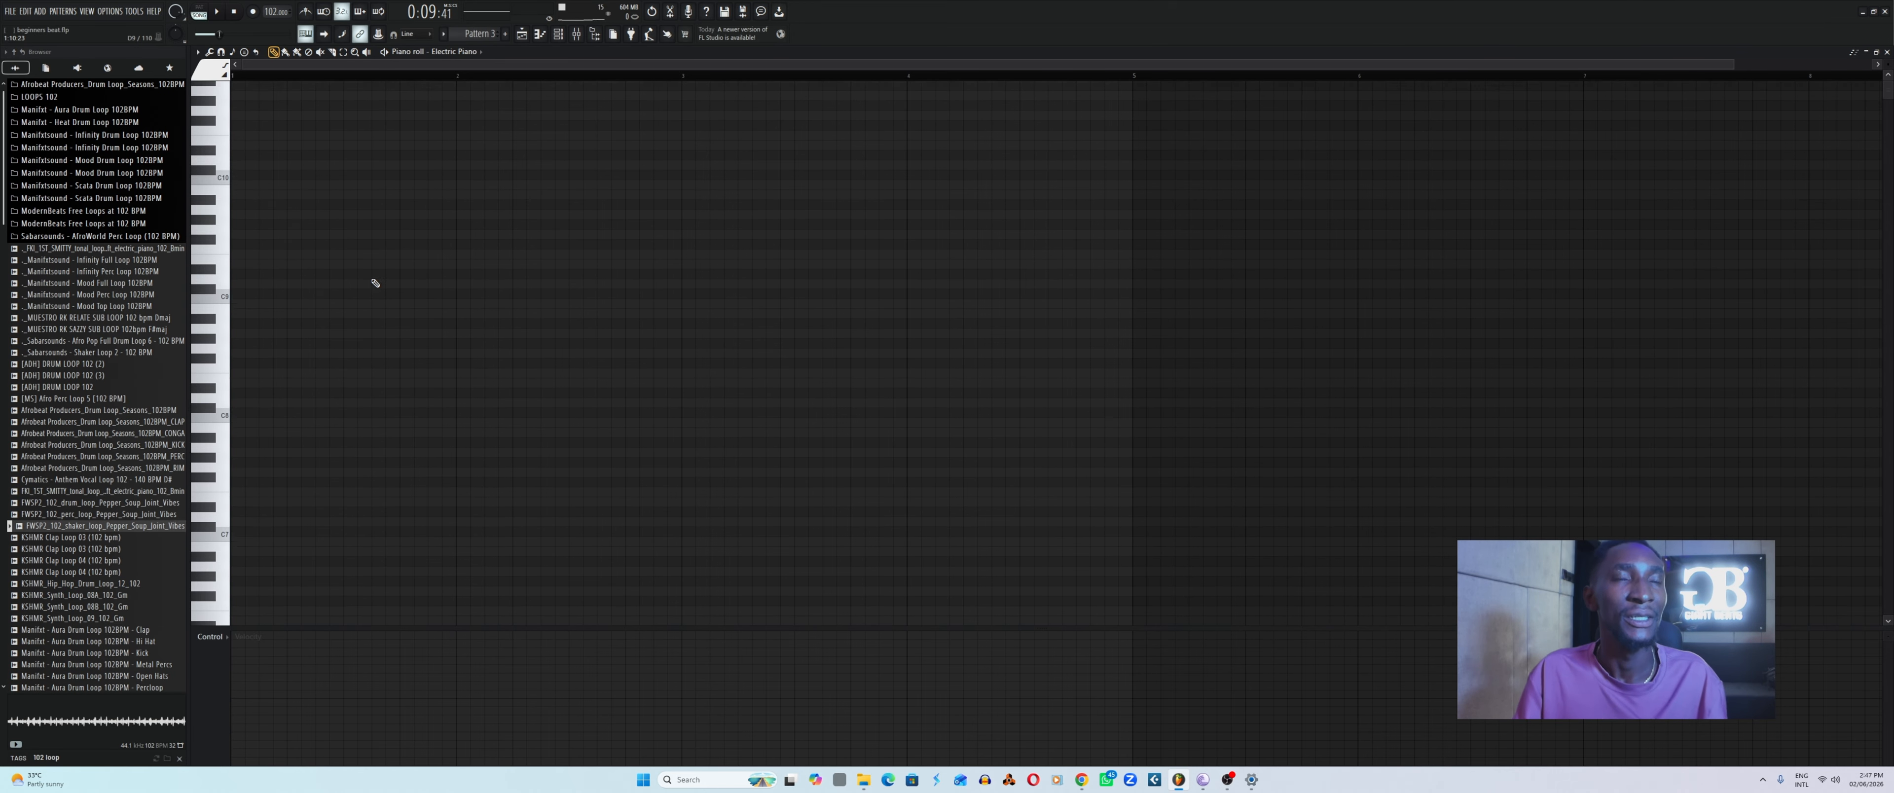
{"action": "scroll", "coordinate": [346, 318], "scroll_direction": "down", "scroll_amount": 4}
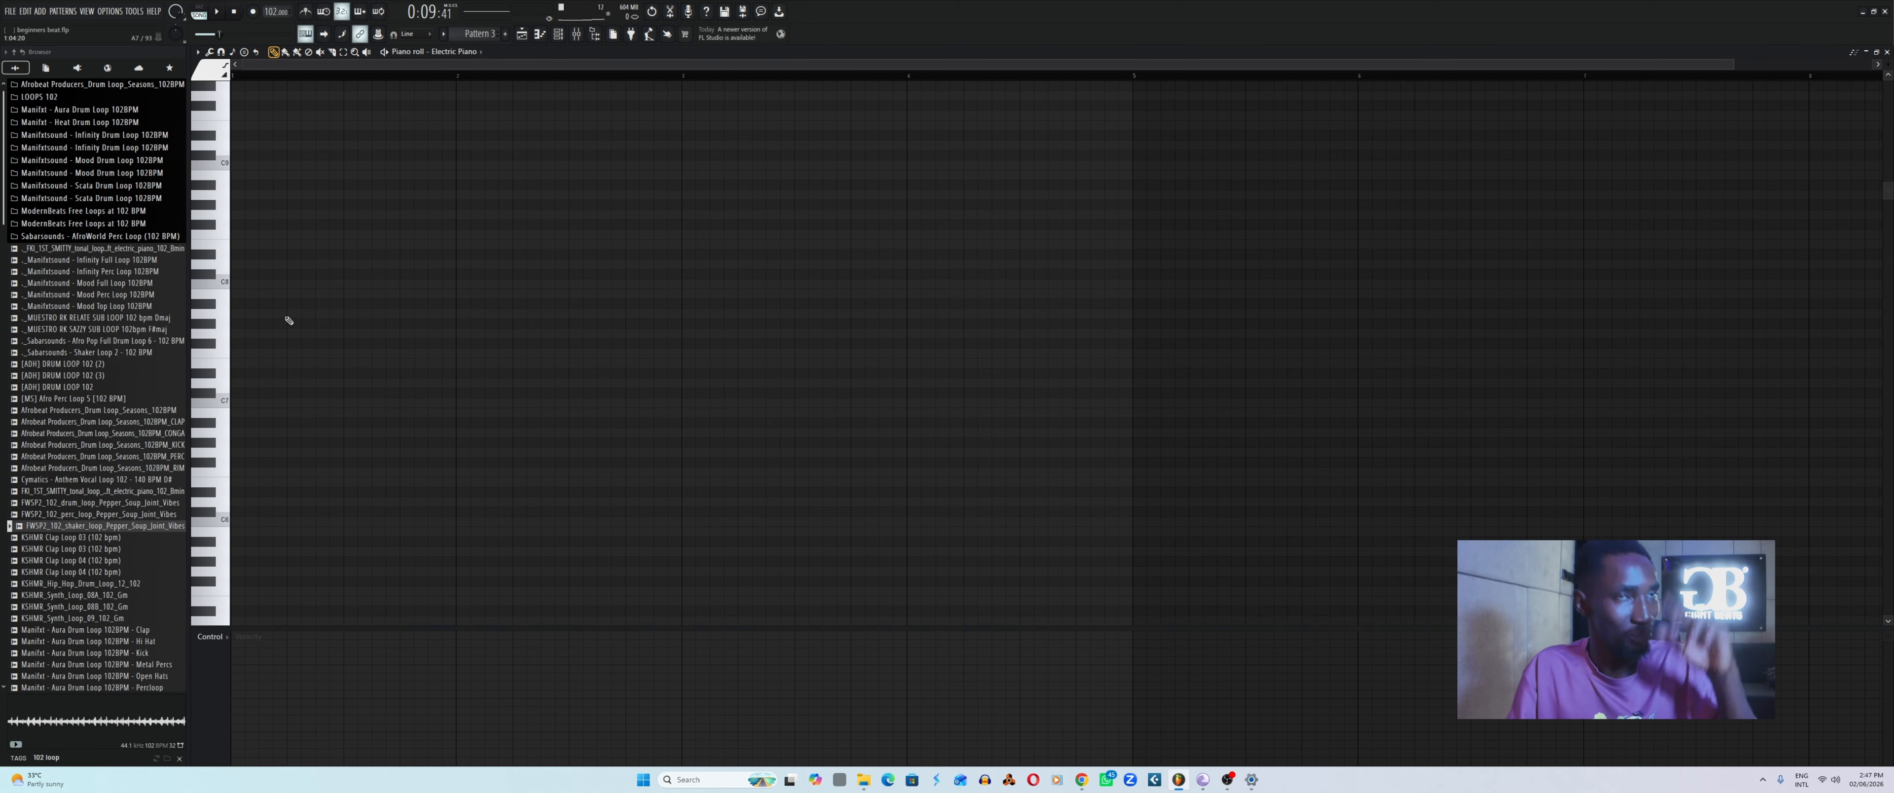
{"action": "scroll", "coordinate": [503, 181], "scroll_direction": "down", "scroll_amount": 4}
Open the bass channel's piano roll, show more bars, and play the bass line to review its note positions.
{"action": "left_click", "coordinate": [558, 34]}
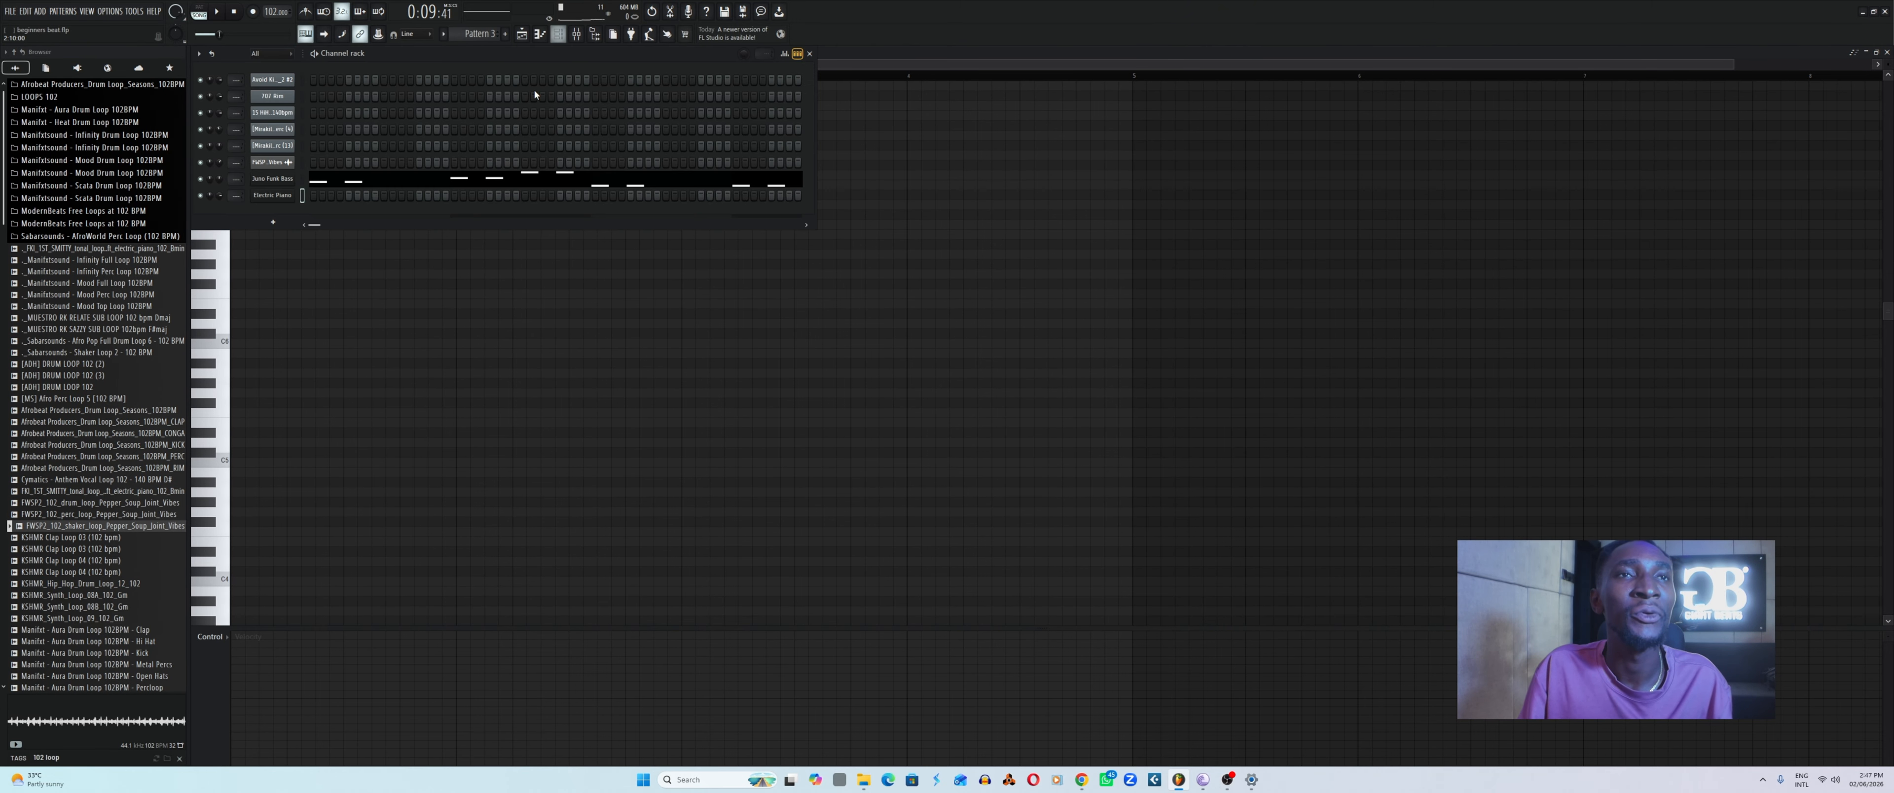
{"action": "right_click", "coordinate": [278, 183]}
{"action": "left_click", "coordinate": [316, 181]}
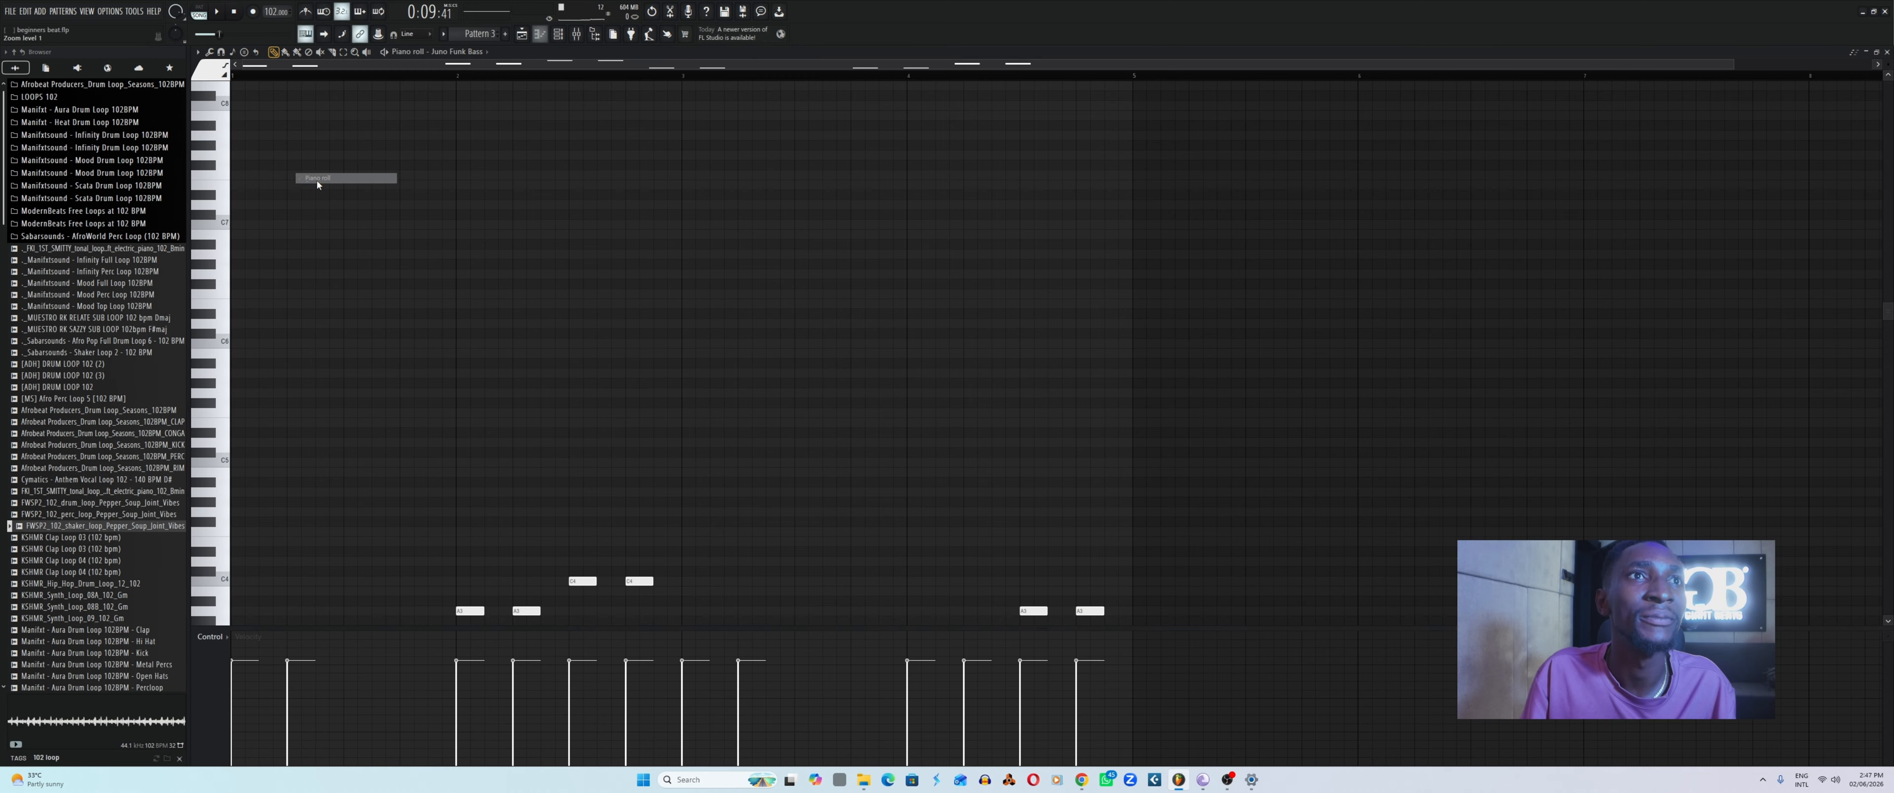
{"action": "scroll", "coordinate": [507, 523], "scroll_direction": "down", "scroll_amount": 1}
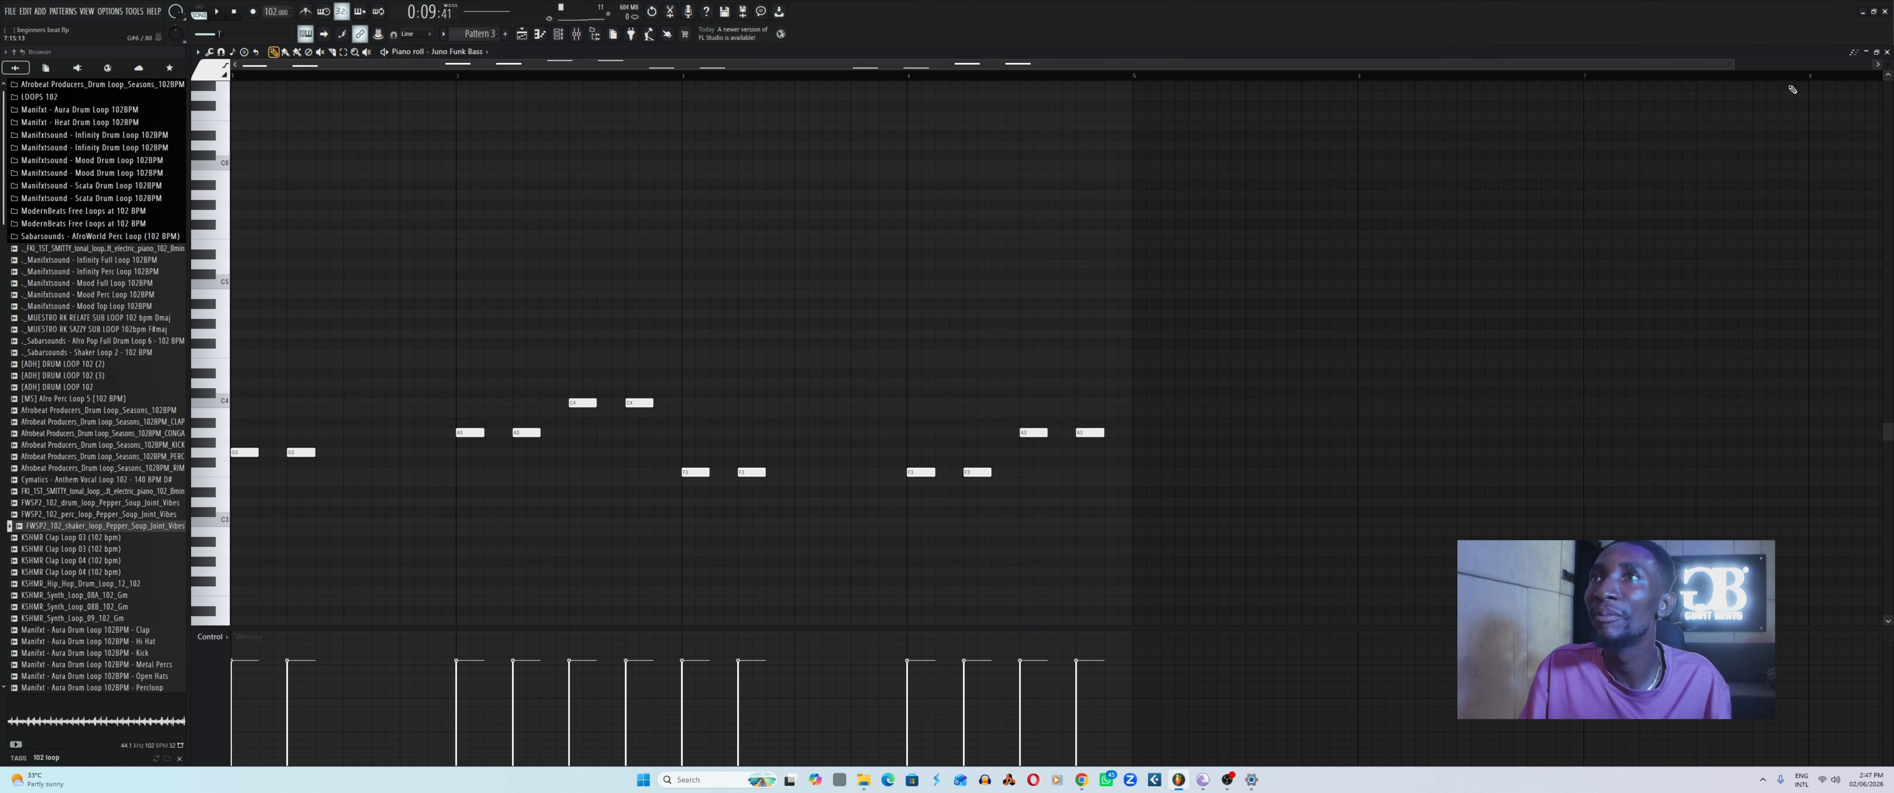
{"action": "left_click_drag", "start_coordinate": [1732, 65], "coordinate": [1871, 64]}
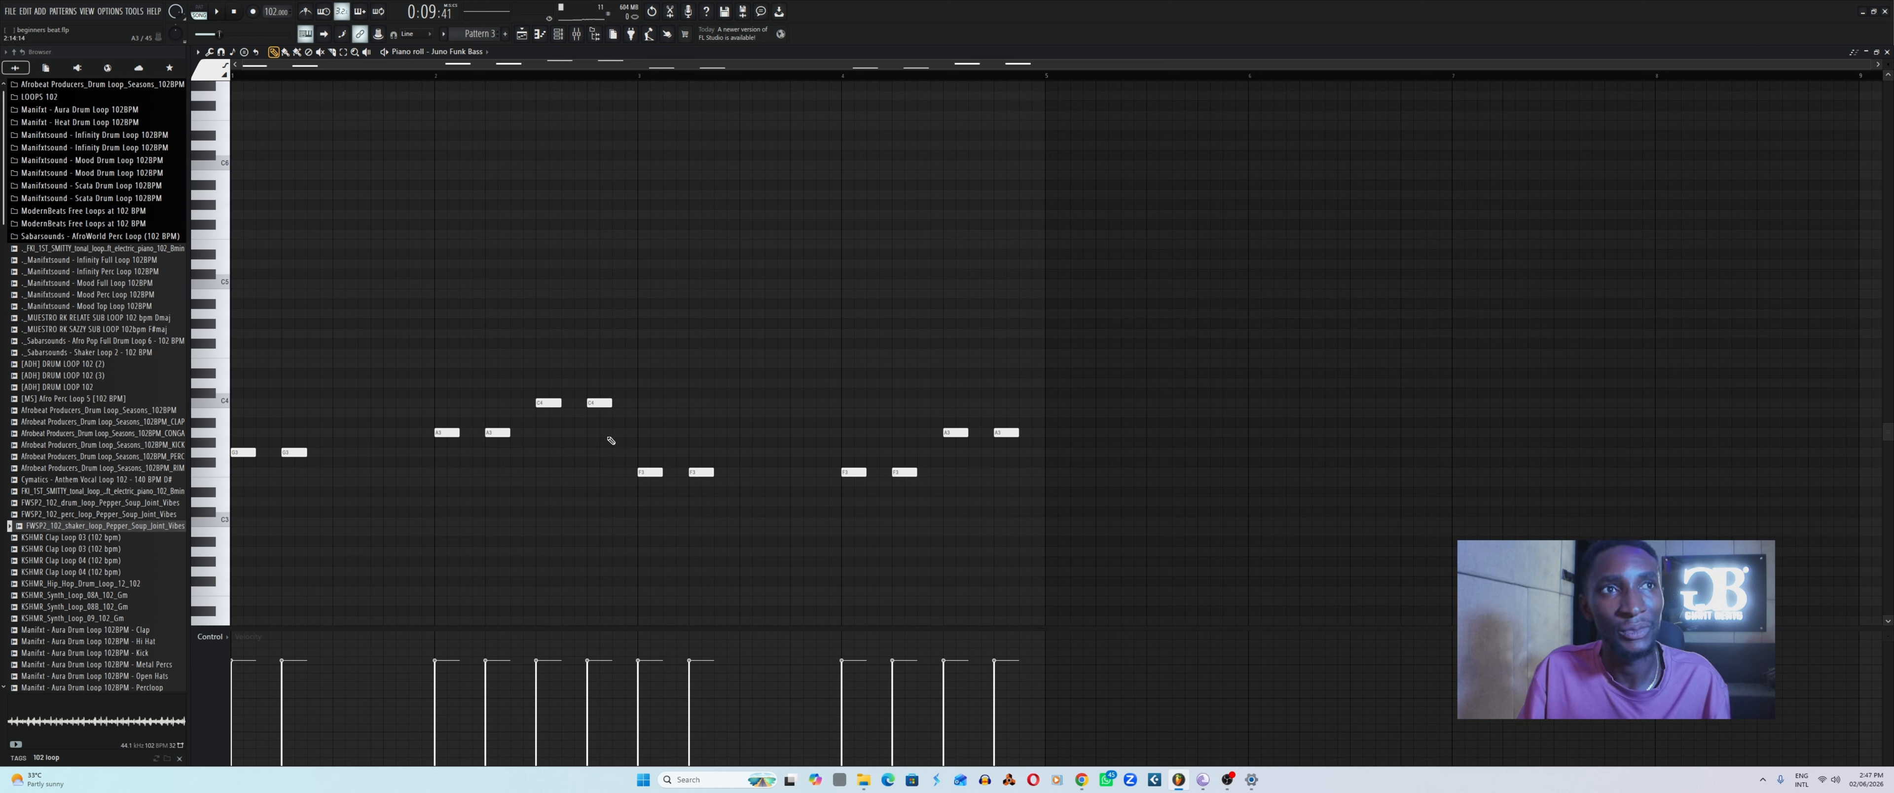
{"action": "key", "text": "space"}
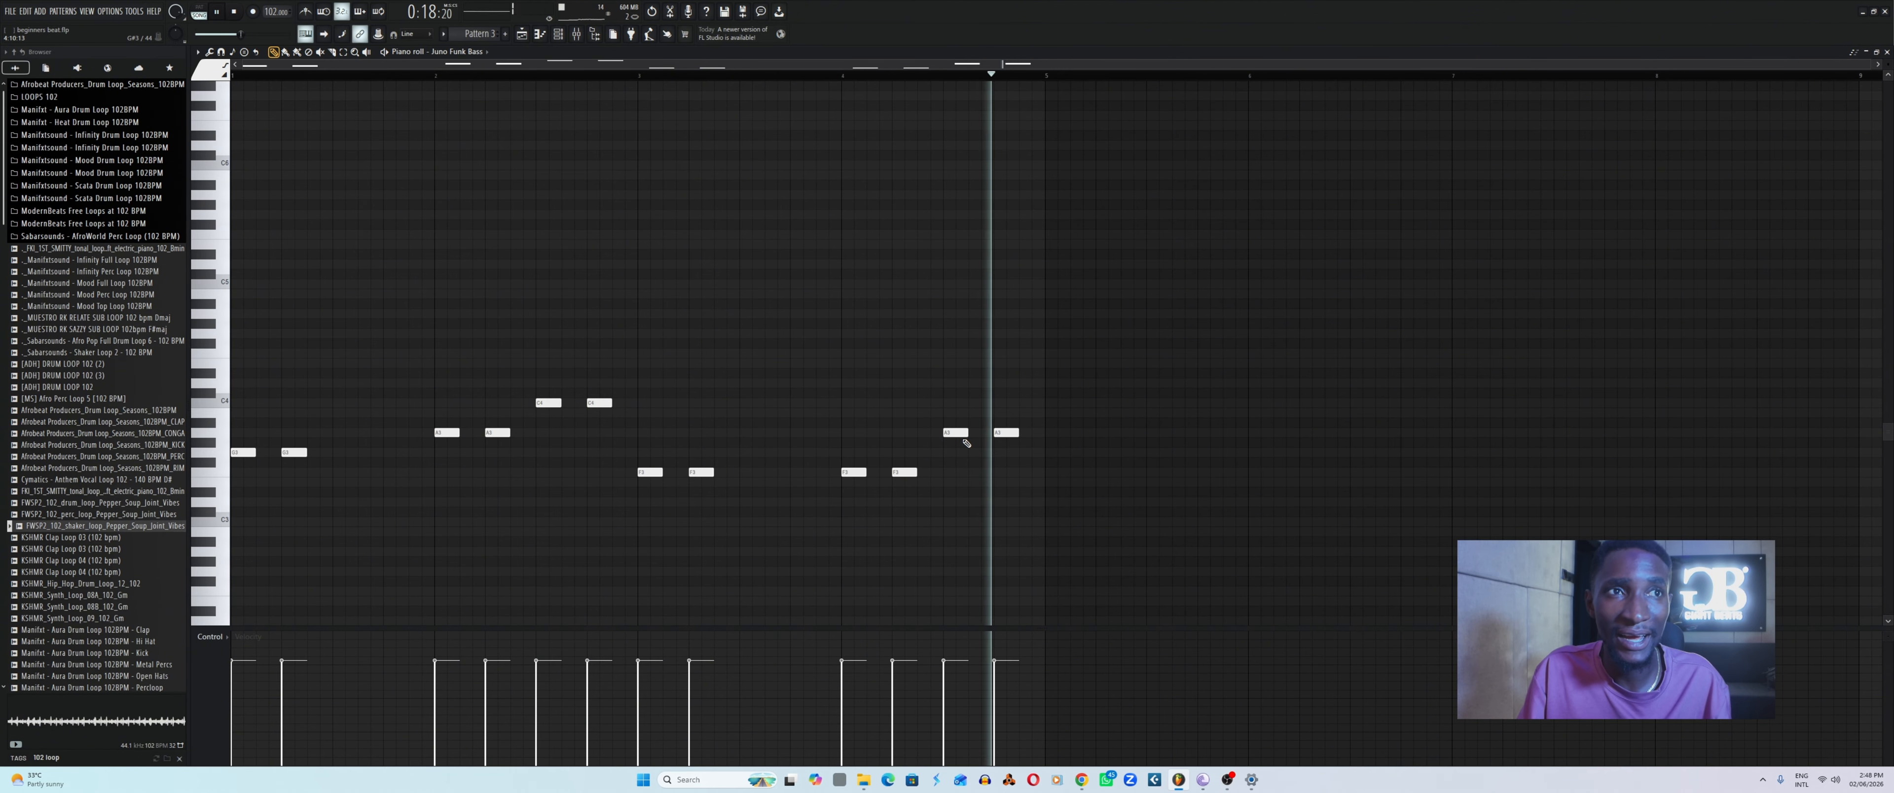
{"action": "key", "text": "space"}
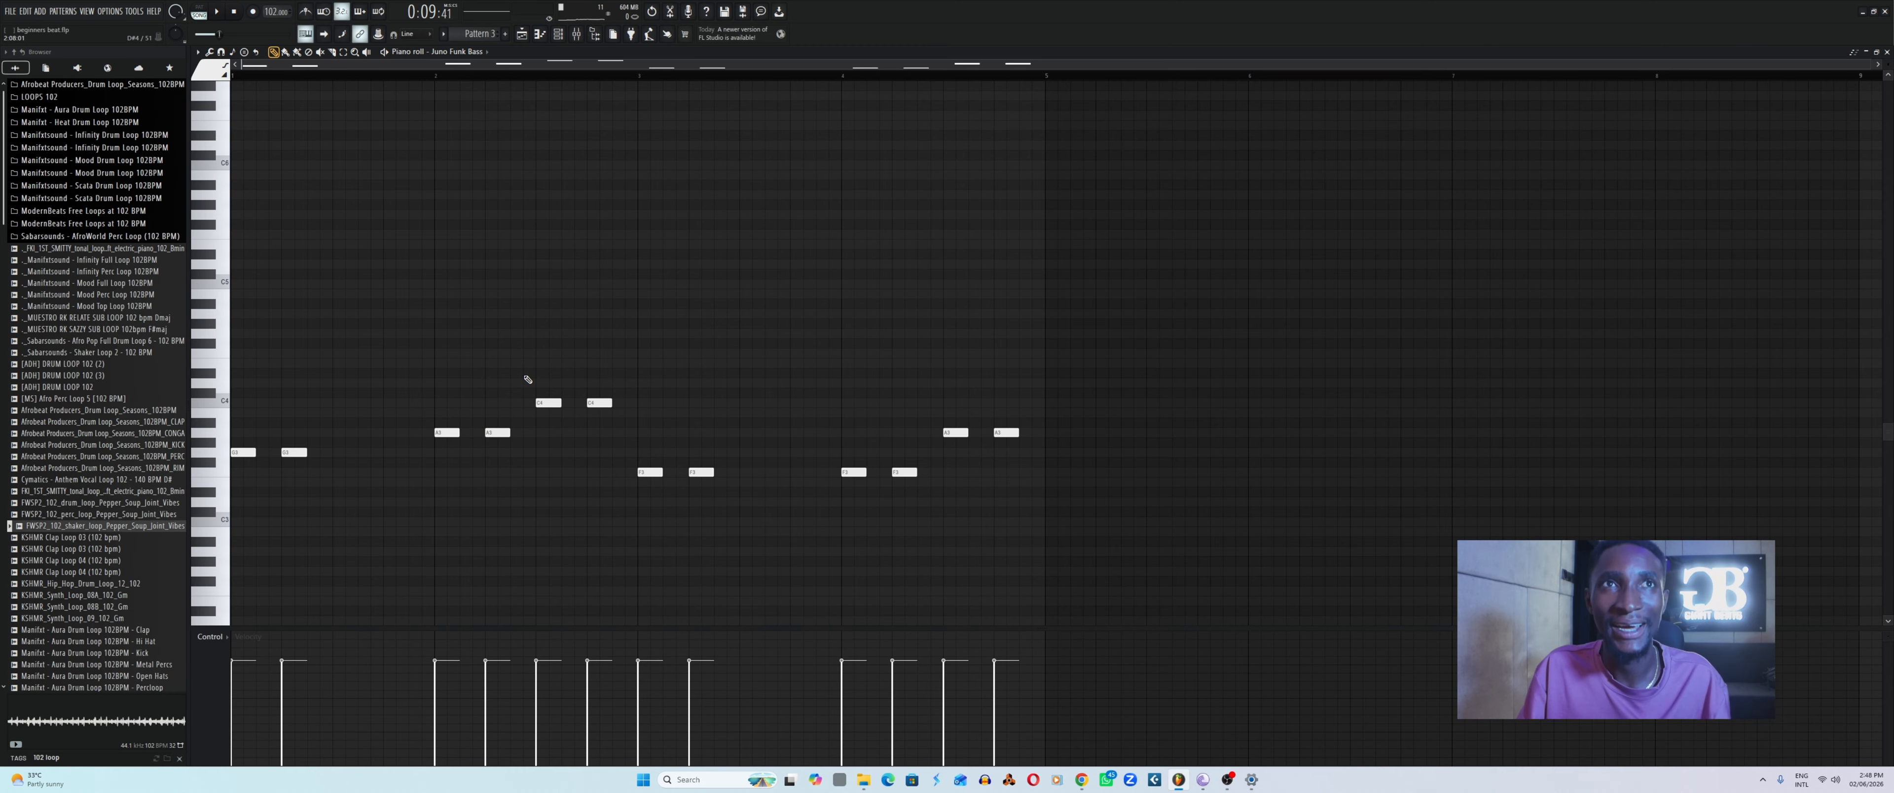
Return to the Electric Piano piano roll, draw a G note filling bar 1, and play it back.
{"action": "left_click", "coordinate": [558, 34]}
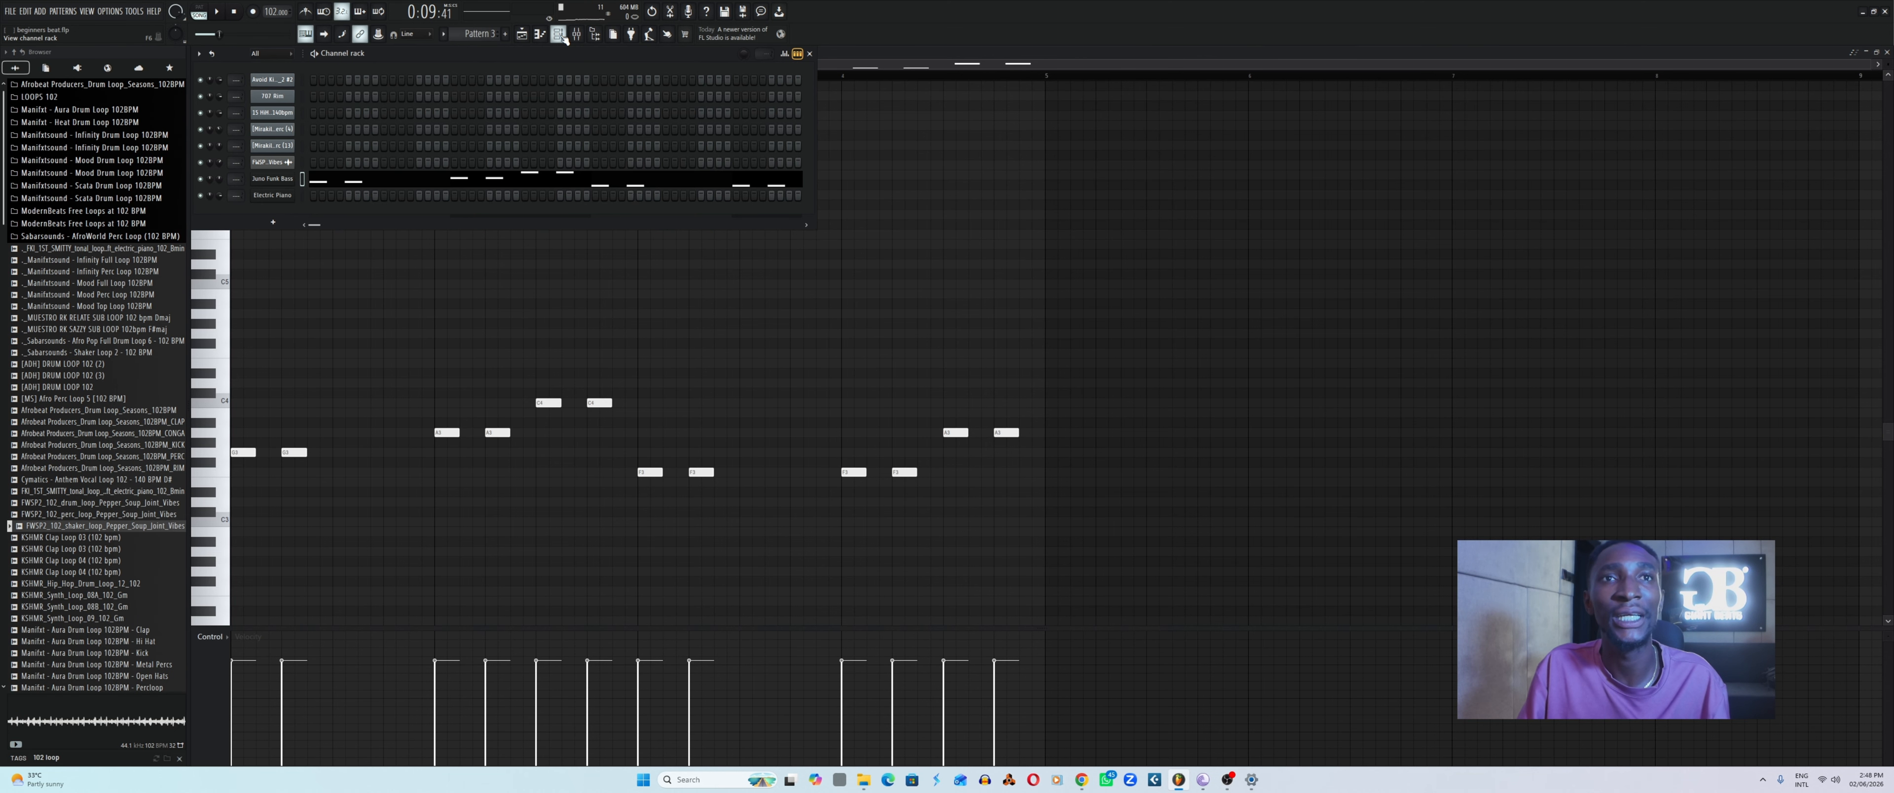
{"action": "right_click", "coordinate": [299, 197]}
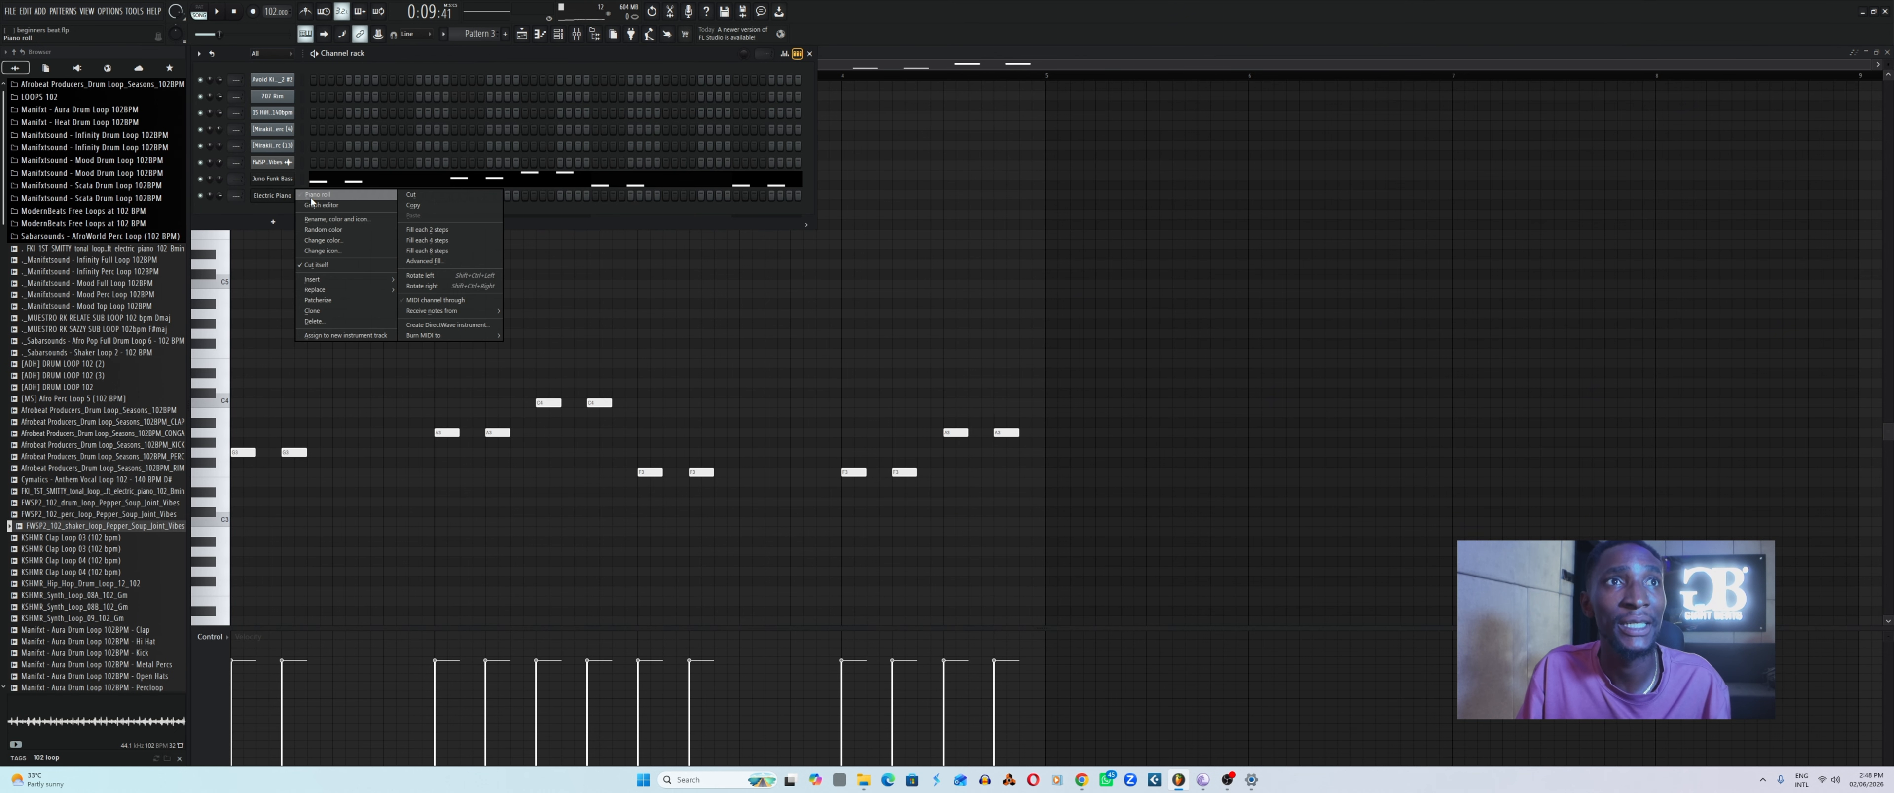
{"action": "left_click", "coordinate": [331, 199]}
{"action": "scroll", "coordinate": [211, 344], "scroll_direction": "down", "scroll_amount": 2}
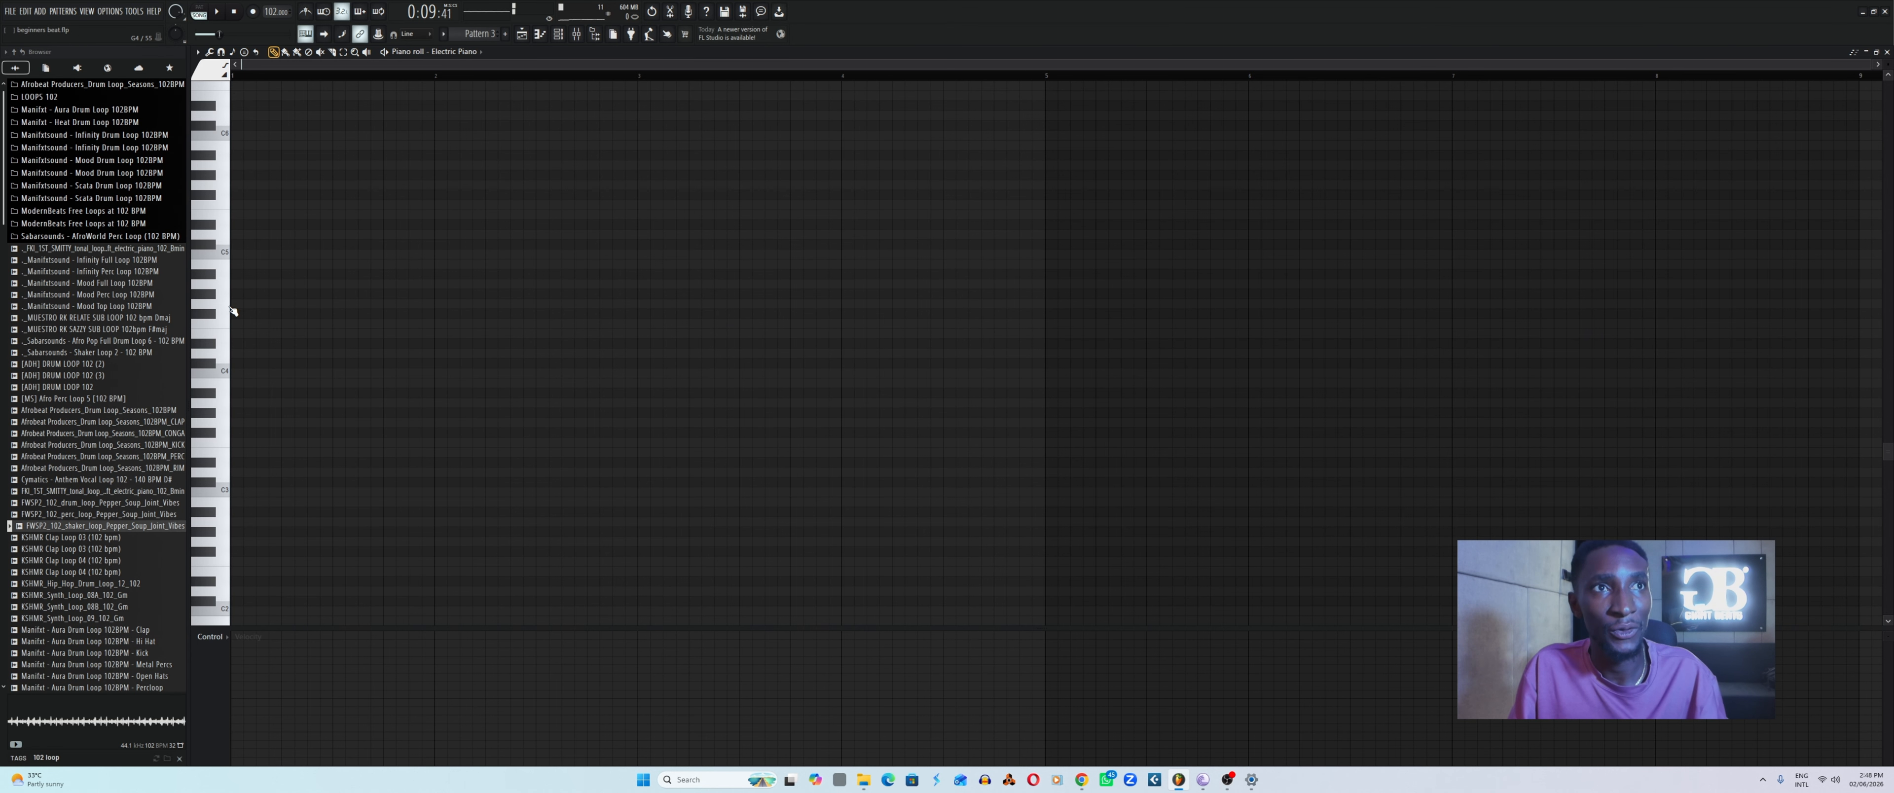
{"action": "left_click", "coordinate": [257, 304]}
{"action": "left_click_drag", "start_coordinate": [263, 303], "coordinate": [429, 305]}
{"action": "key", "text": "space"}
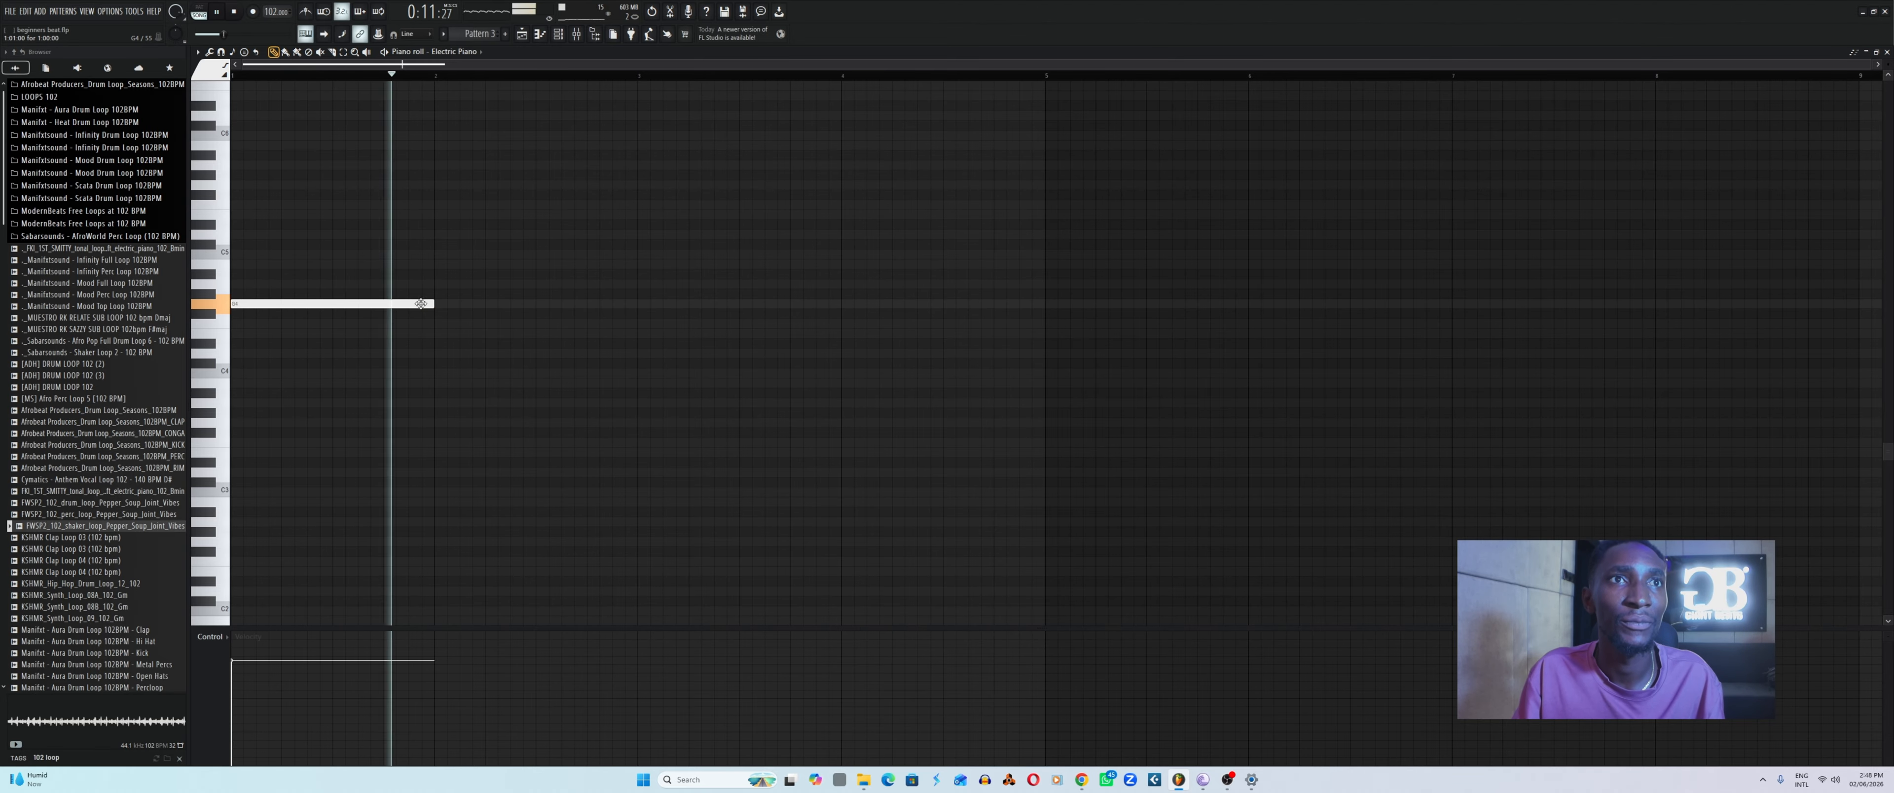
{"action": "key", "text": "space"}
Fill bar 2 with a half-bar A followed by a half-bar C, and play the melody back.
{"action": "left_click", "coordinate": [447, 284]}
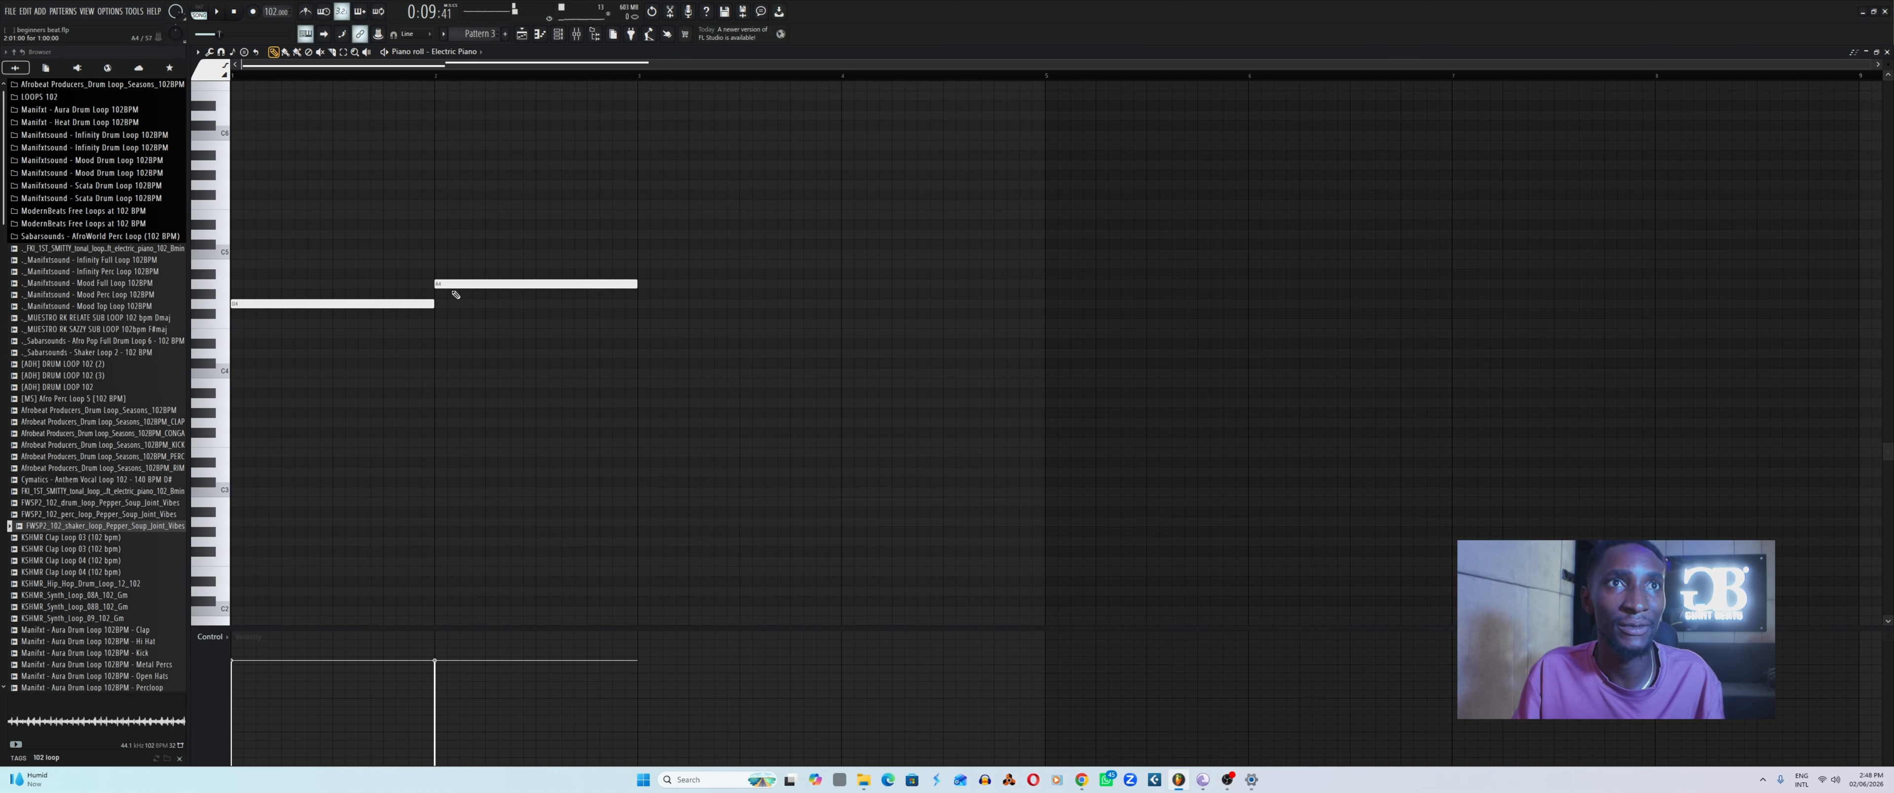
{"action": "key", "text": "space"}
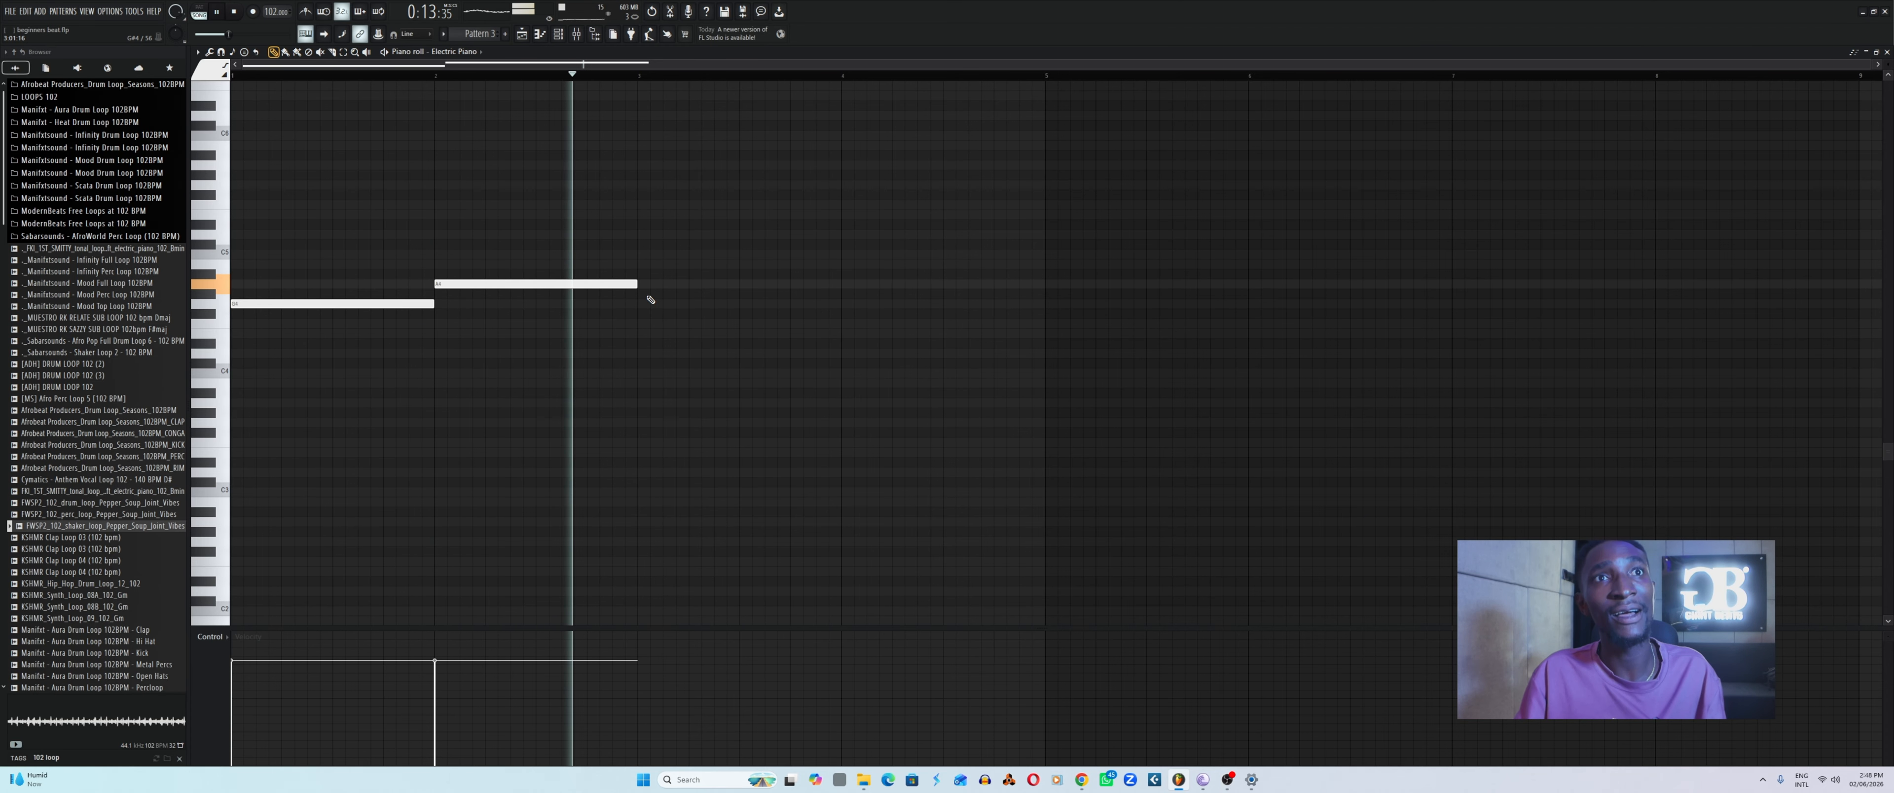
{"action": "key", "text": "space"}
{"action": "left_click_drag", "start_coordinate": [637, 284], "coordinate": [538, 285]}
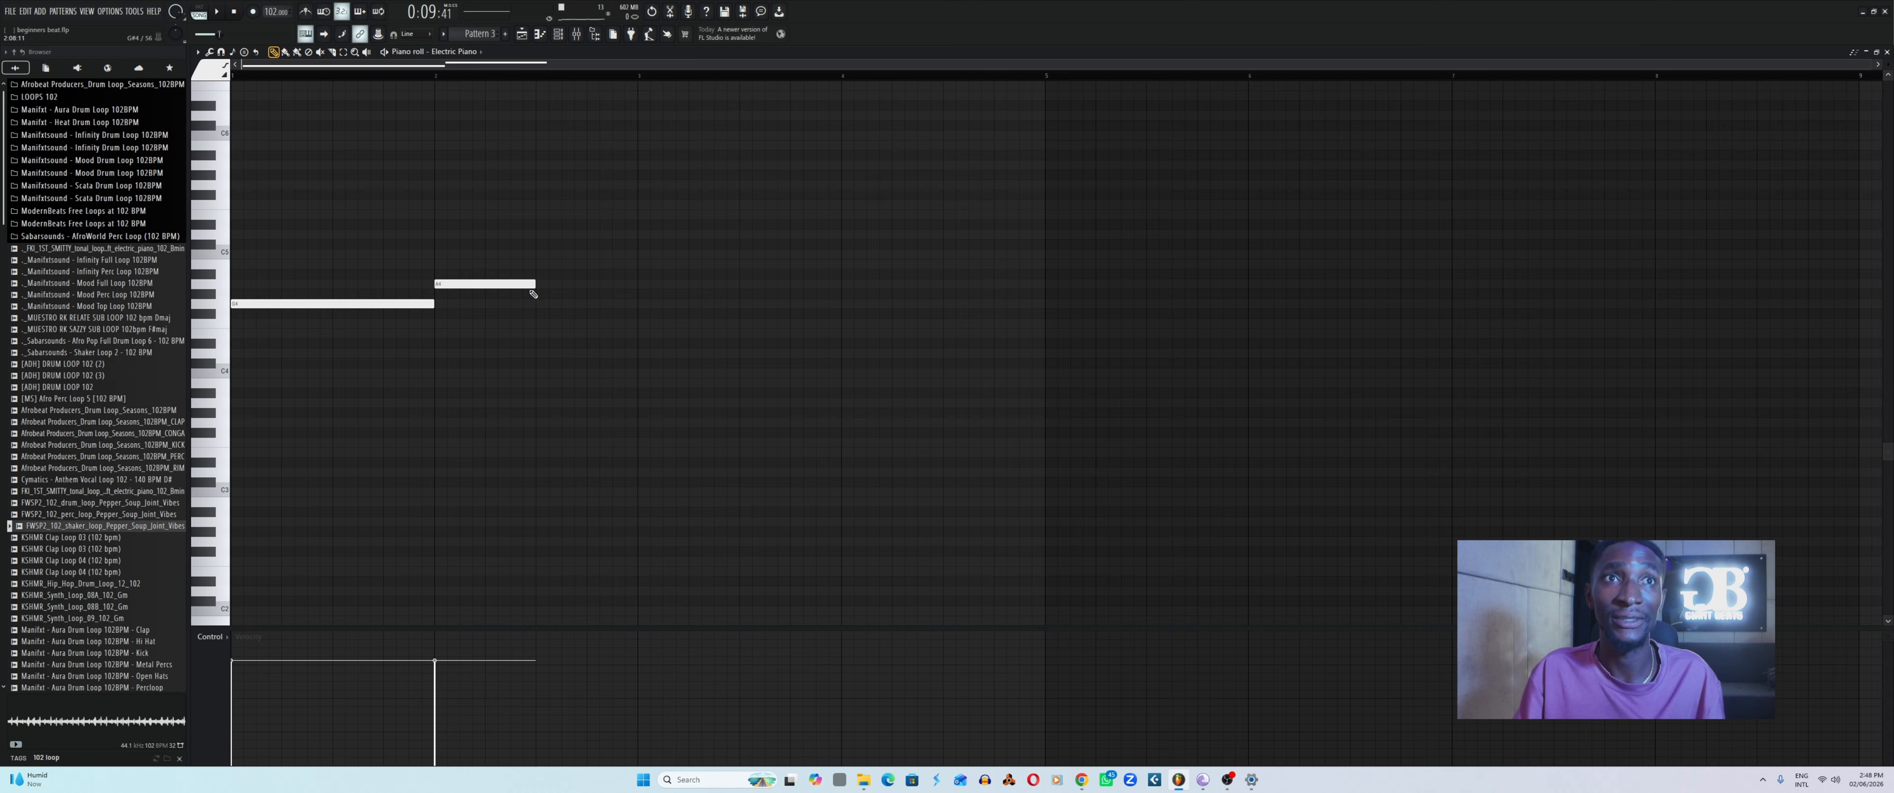
{"action": "left_click", "coordinate": [540, 293]}
{"action": "right_click", "coordinate": [539, 295]}
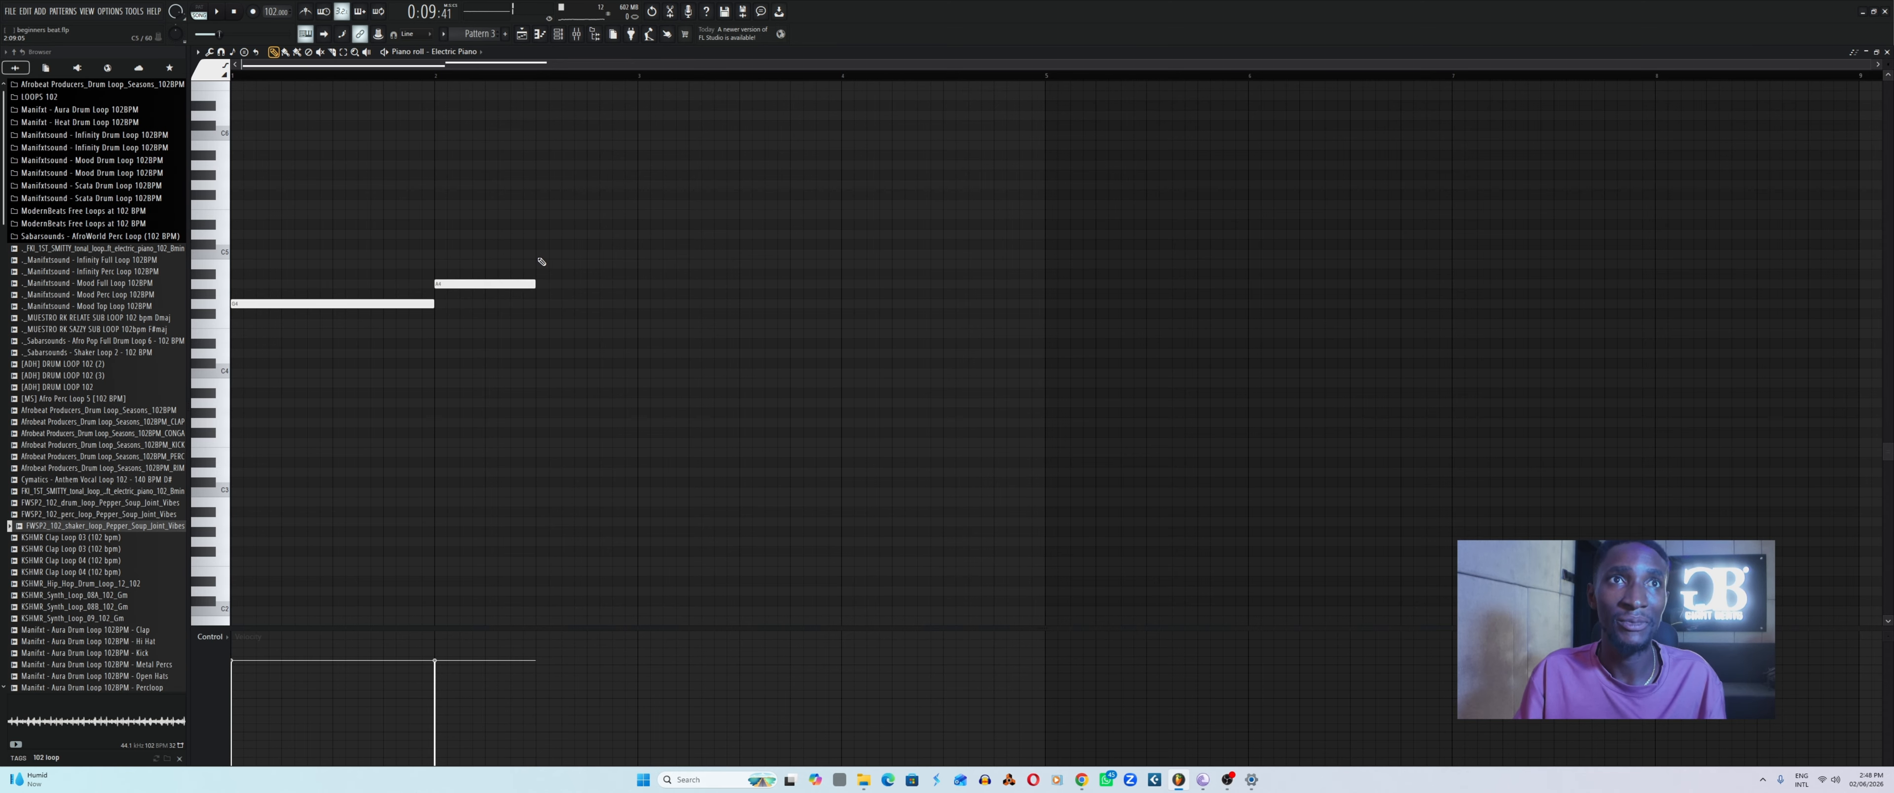
{"action": "left_click", "coordinate": [541, 254]}
{"action": "key", "text": "space"}
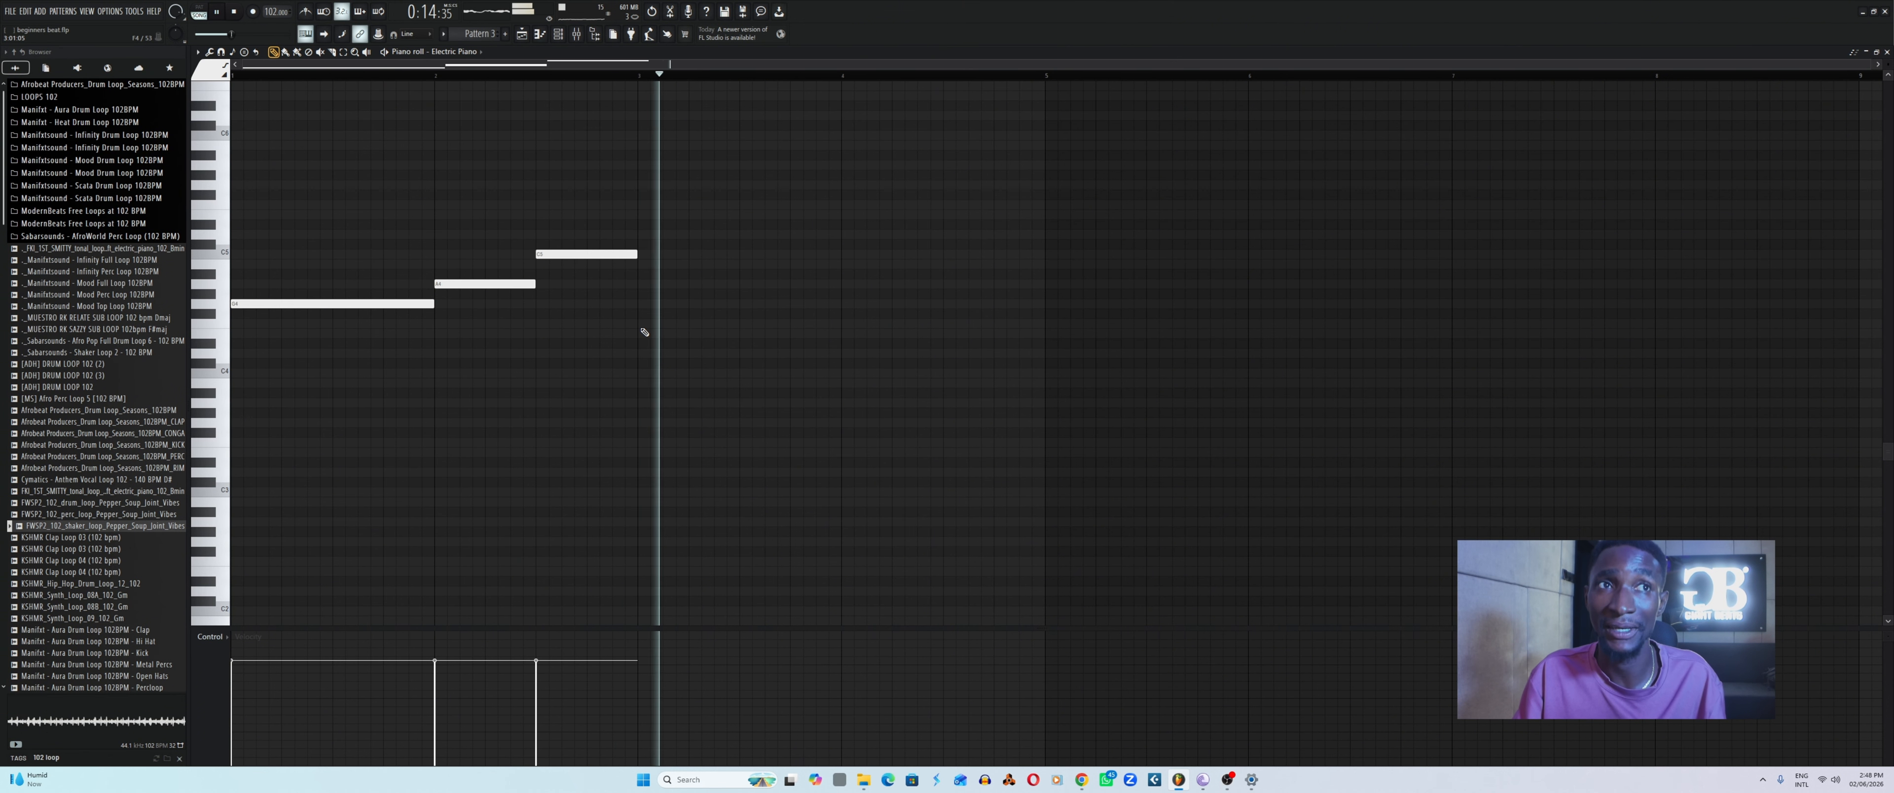
{"action": "key", "text": "space"}
Draw a full-bar F in bar 3 and a half-bar F followed by a half-bar A in bar 4, checking with playback.
{"action": "left_click", "coordinate": [638, 323]}
{"action": "key", "text": "space"}
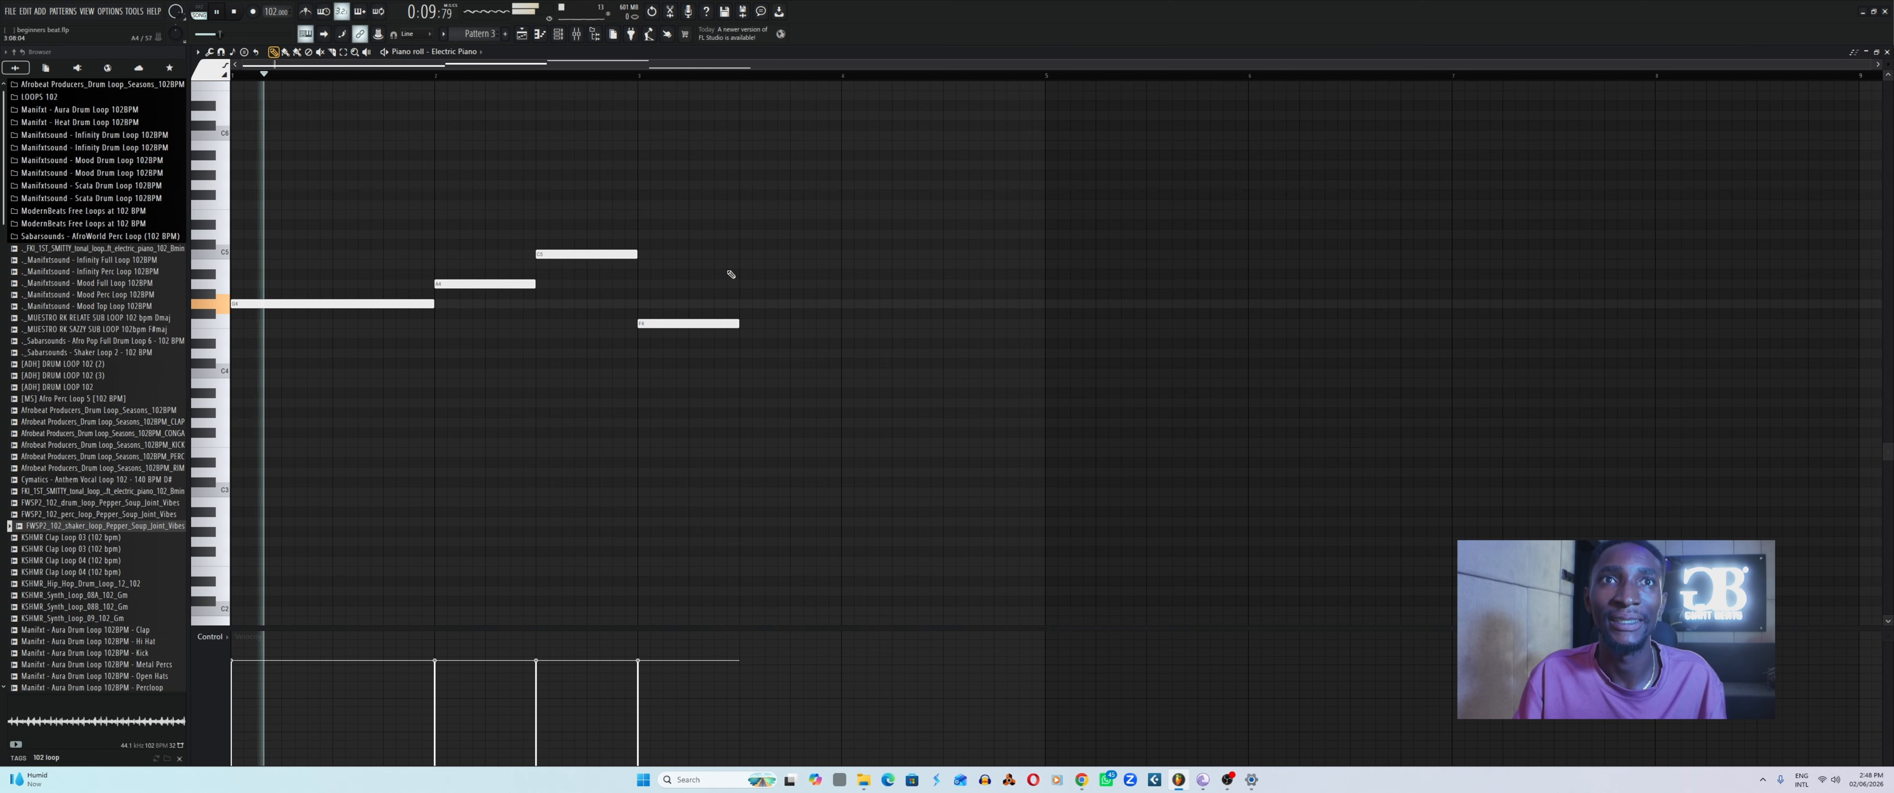
{"action": "left_click", "coordinate": [578, 73]}
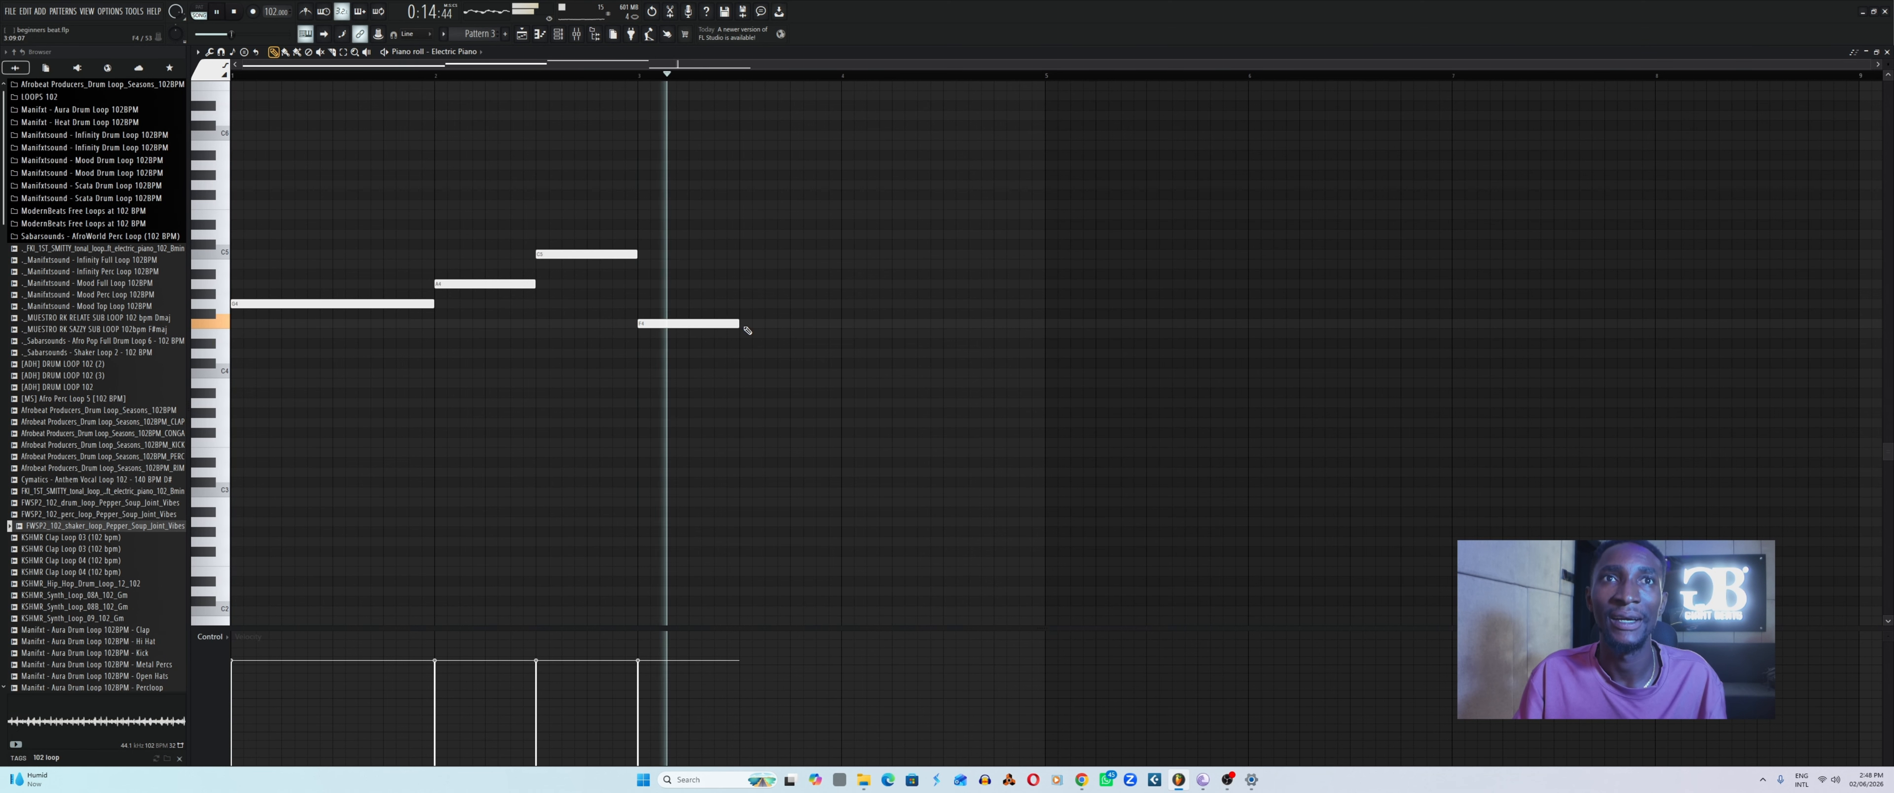
{"action": "left_click_drag", "start_coordinate": [735, 324], "coordinate": [841, 324]}
{"action": "left_click", "coordinate": [843, 324]}
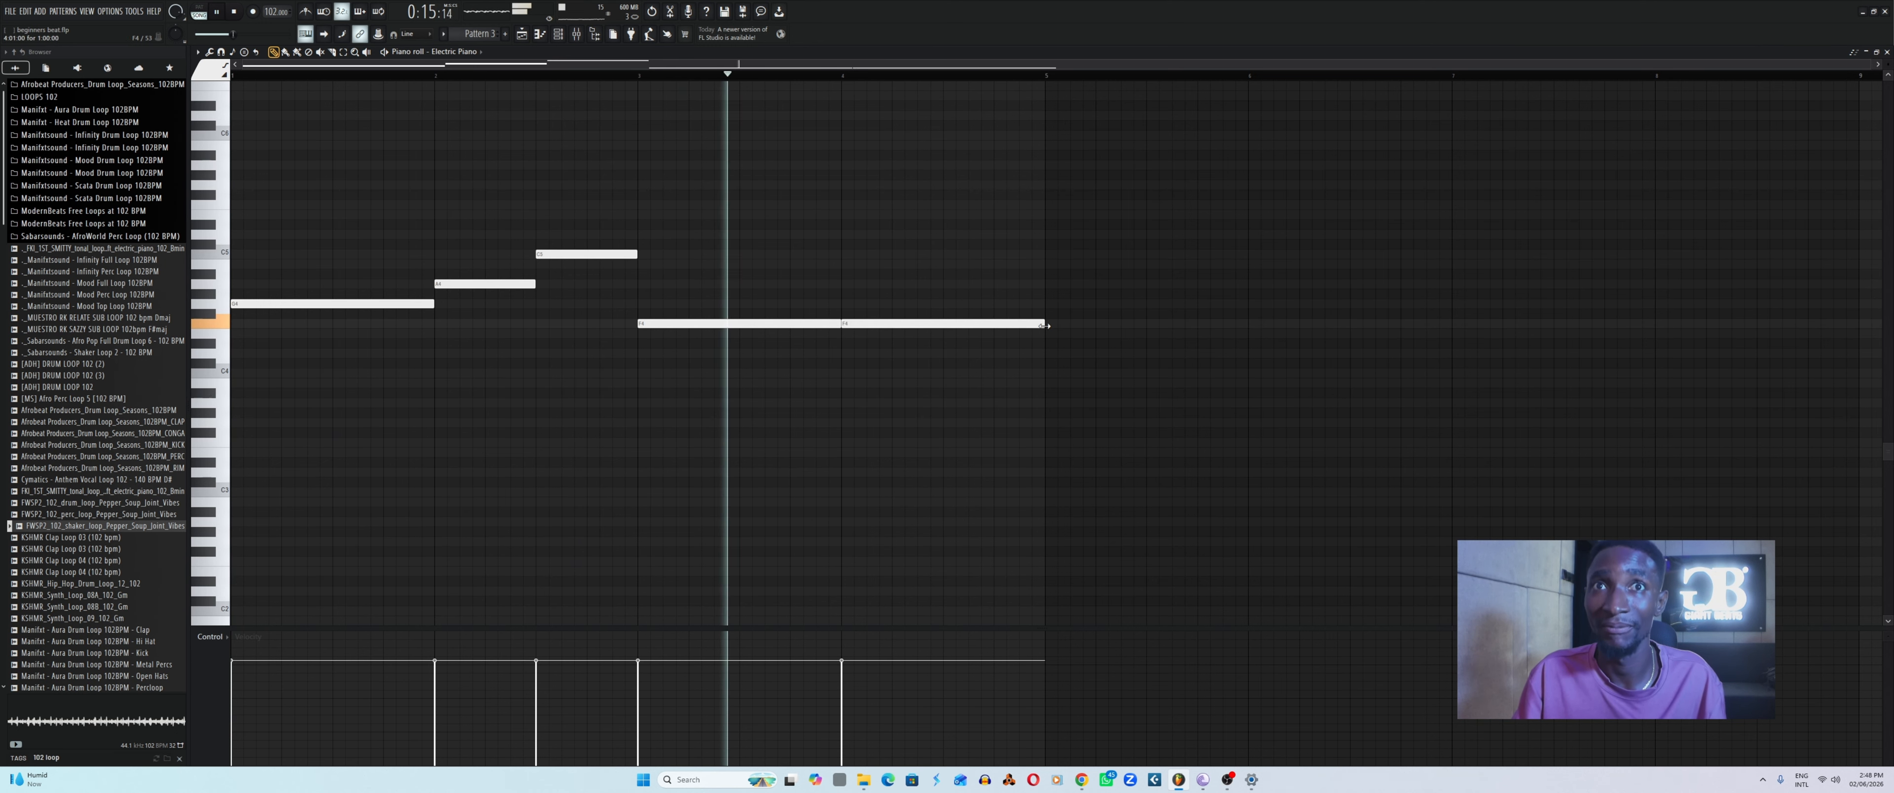
{"action": "left_click_drag", "start_coordinate": [1049, 327], "coordinate": [944, 326]}
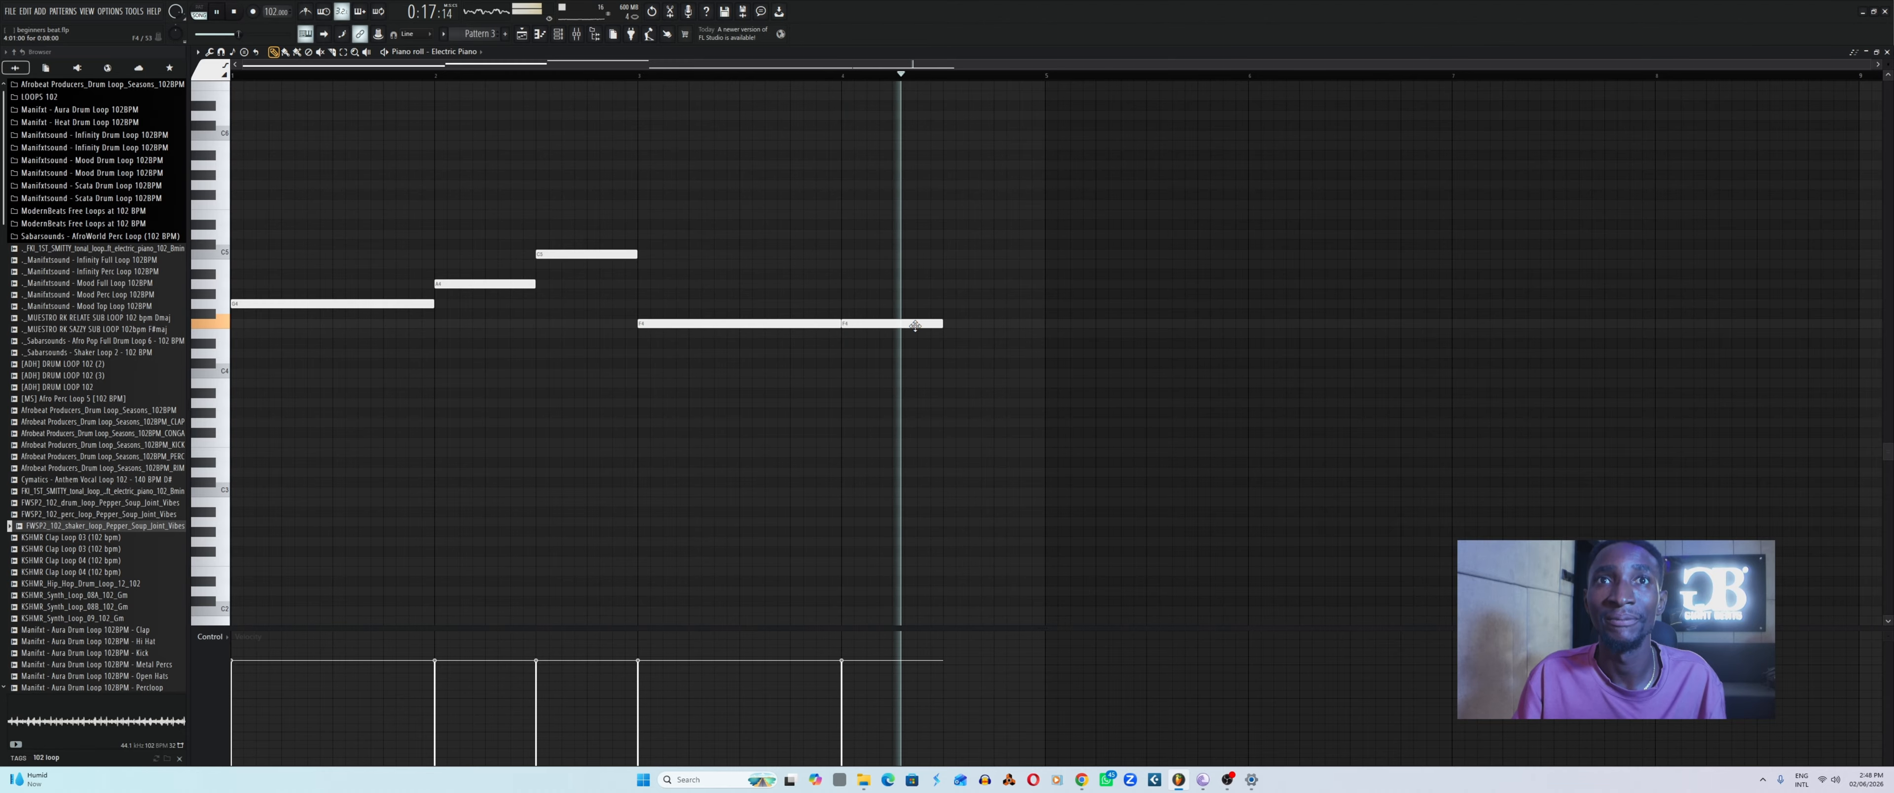
{"action": "left_click", "coordinate": [945, 284]}
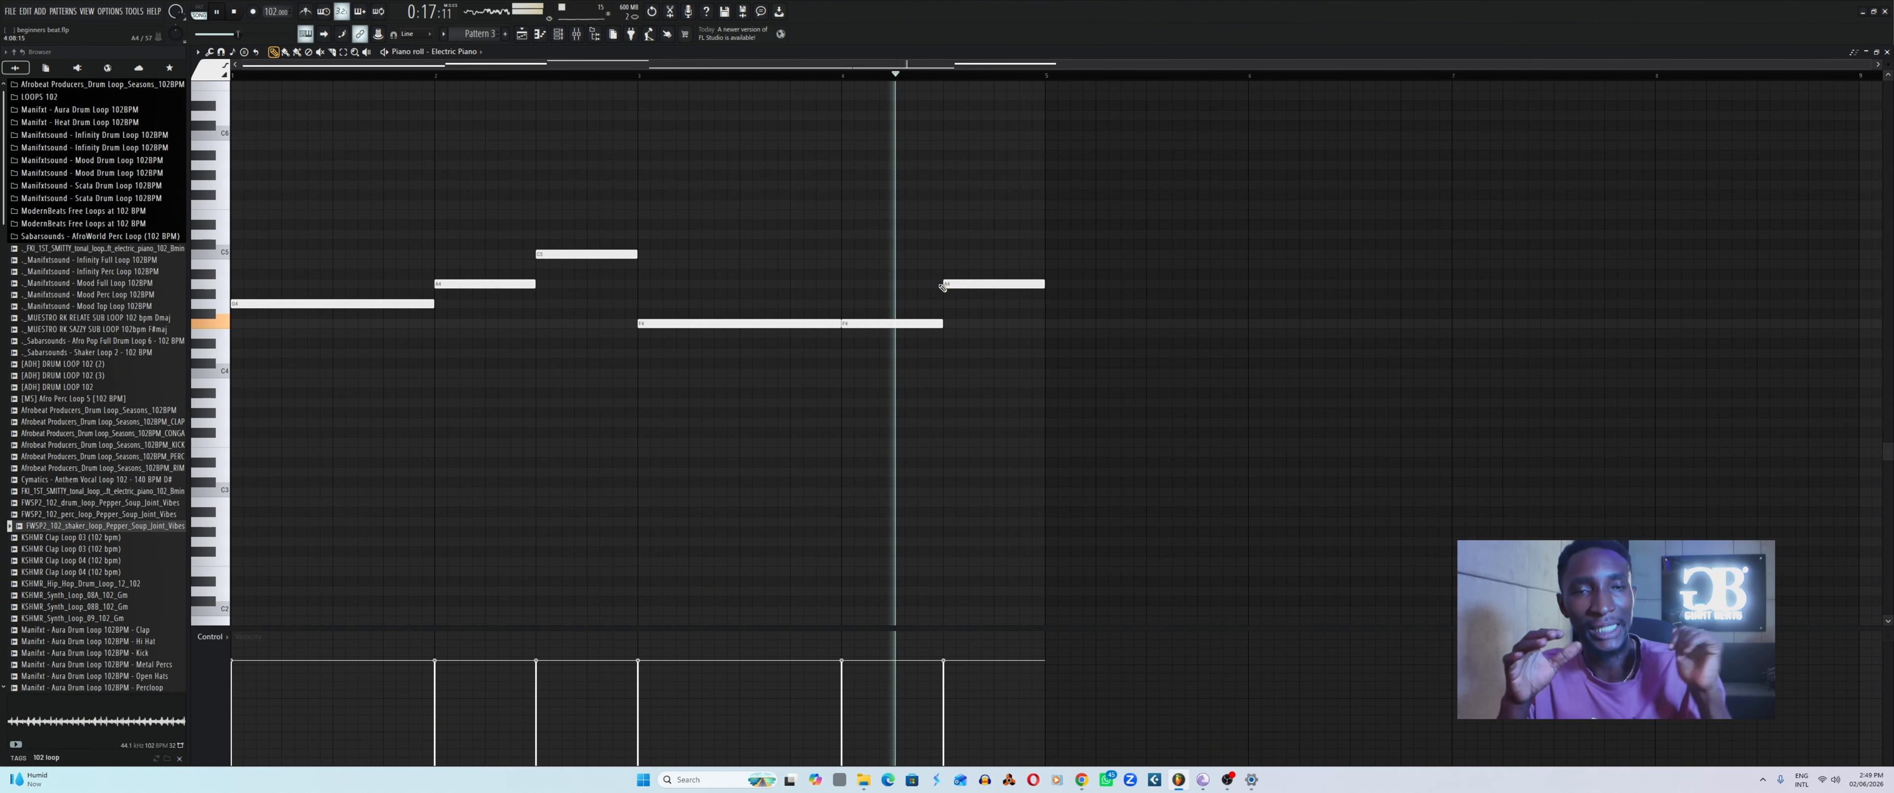
{"action": "key", "text": "space"}
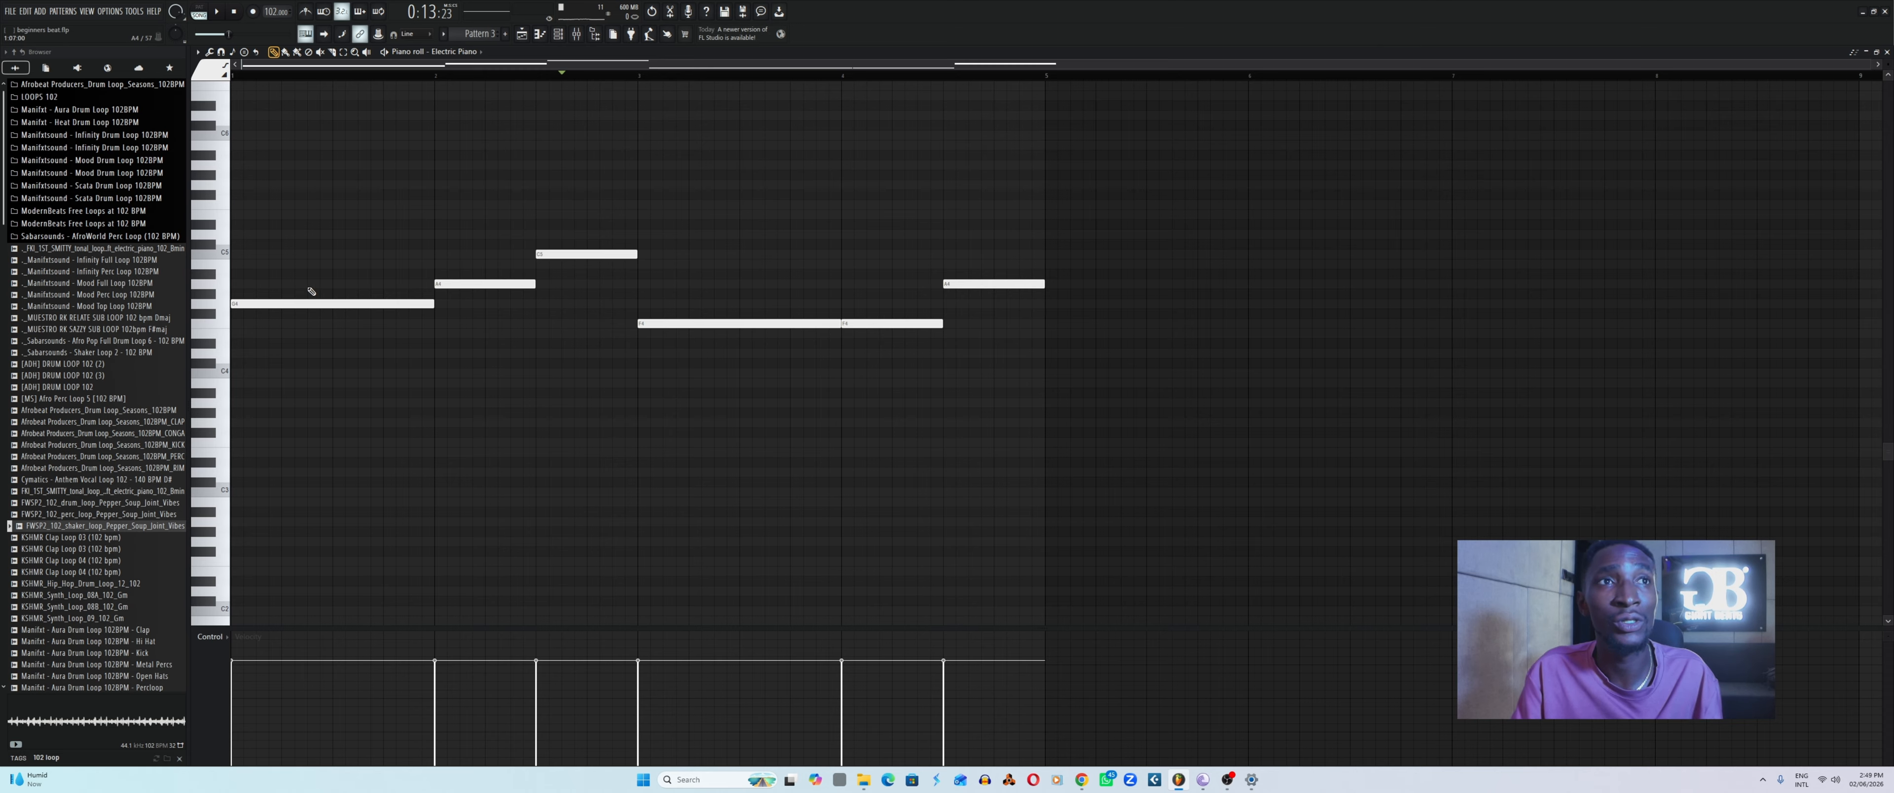
Stack B and D notes above the G in bar 1 and extend both to the full bar.
{"action": "left_click", "coordinate": [234, 263]}
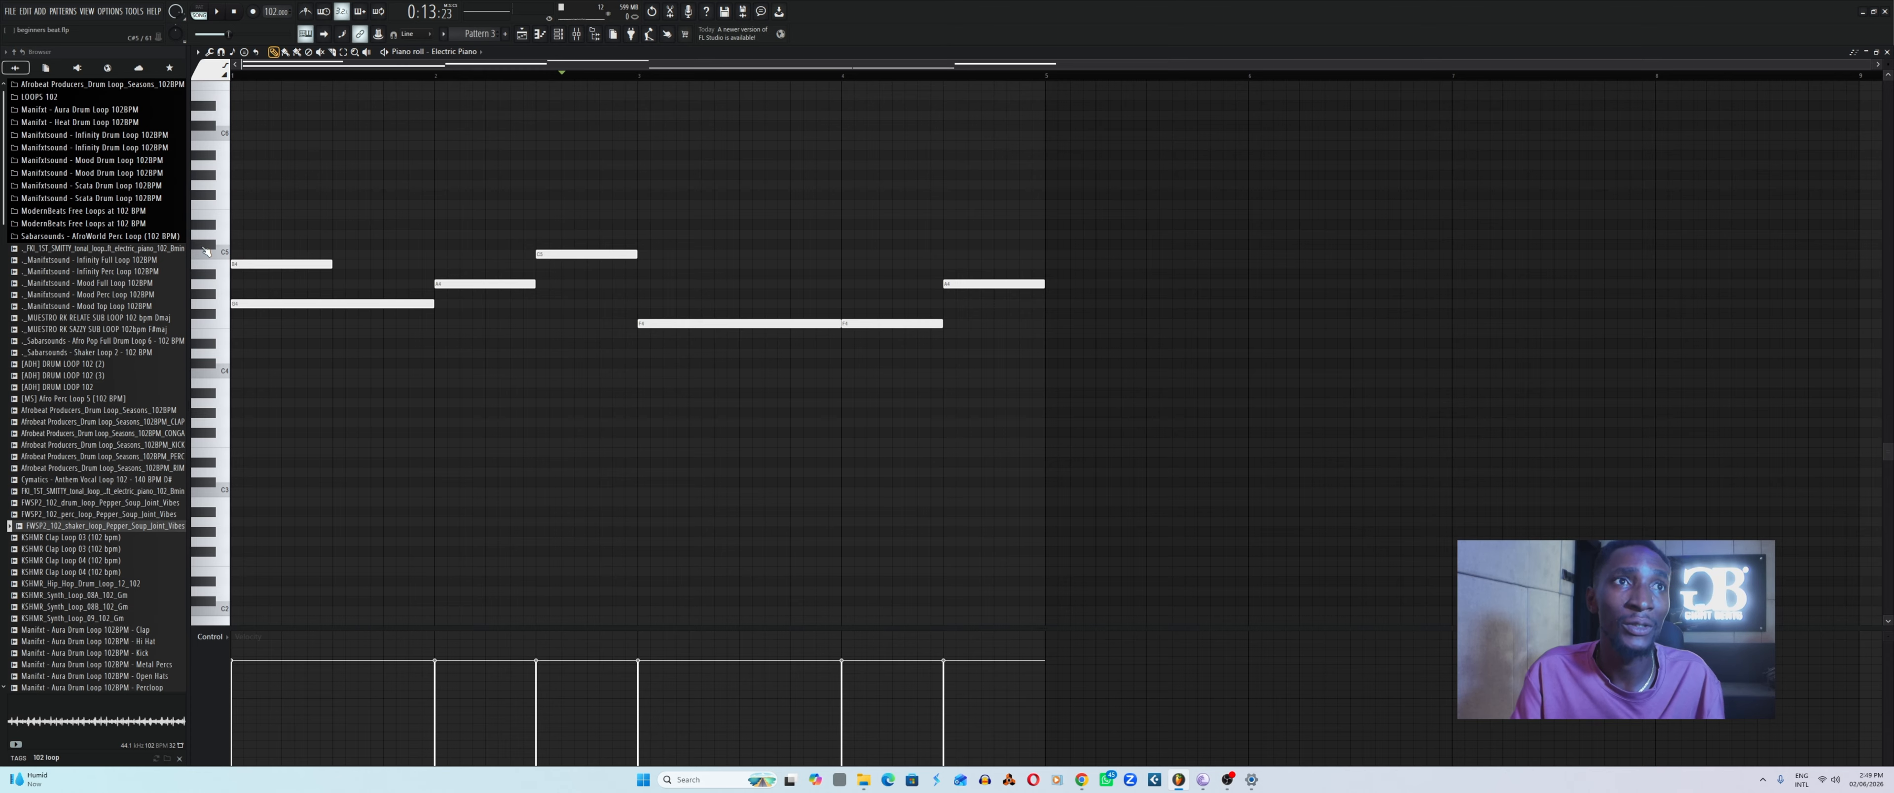
{"action": "left_click", "coordinate": [235, 235]}
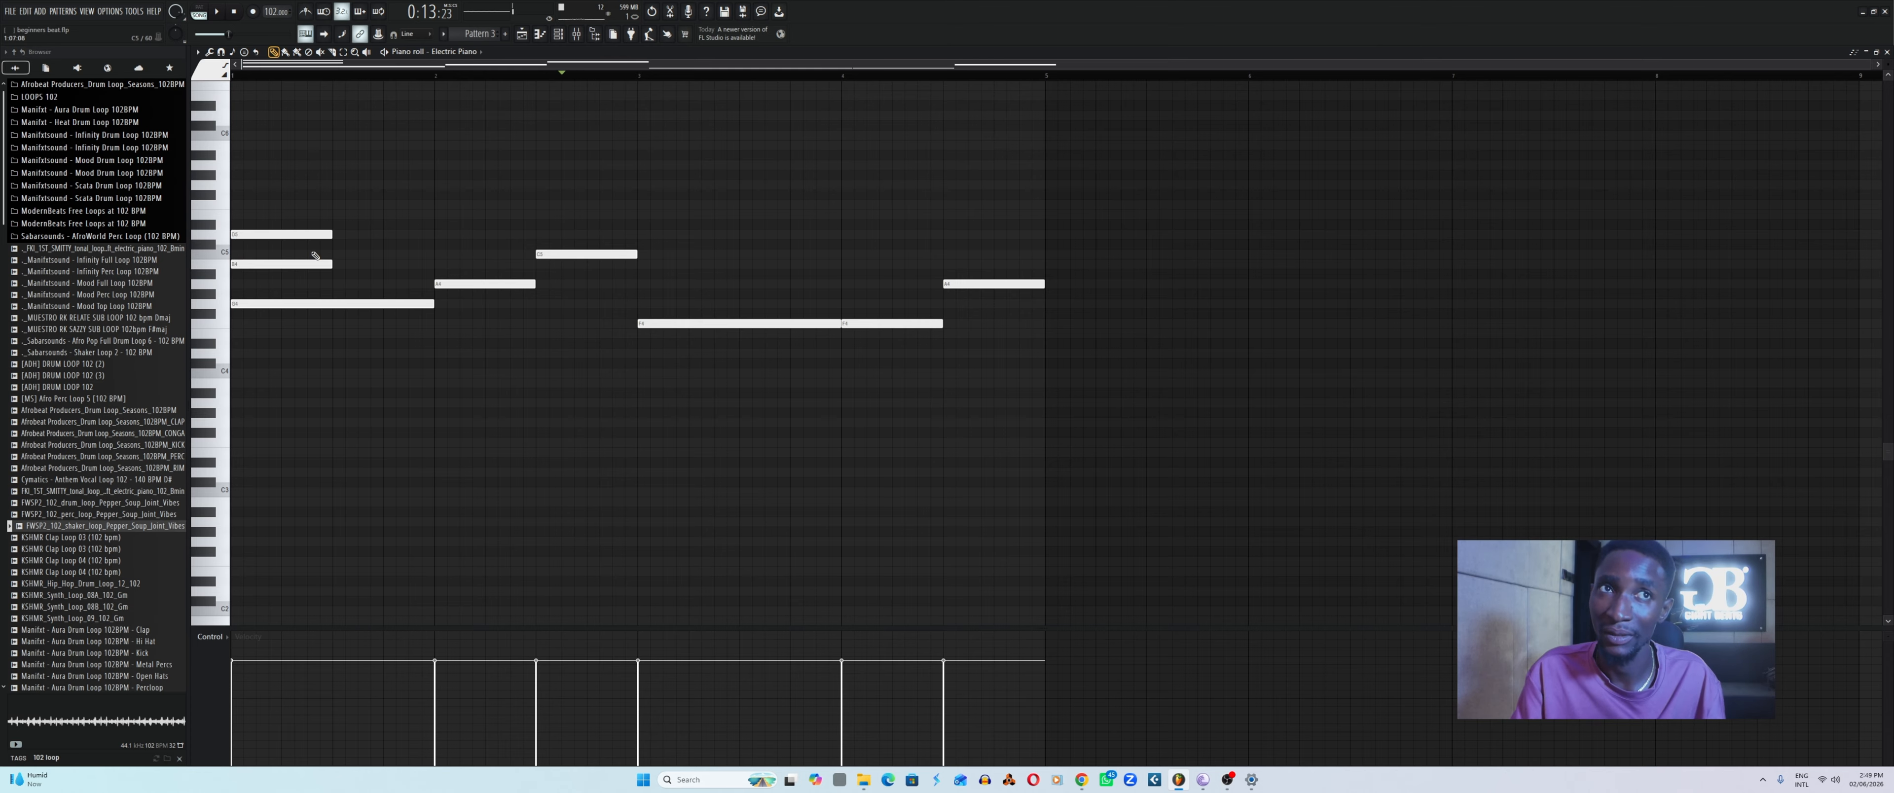
{"action": "left_click_drag", "start_coordinate": [330, 263], "coordinate": [434, 269]}
{"action": "left_click_drag", "start_coordinate": [332, 236], "coordinate": [434, 236]}
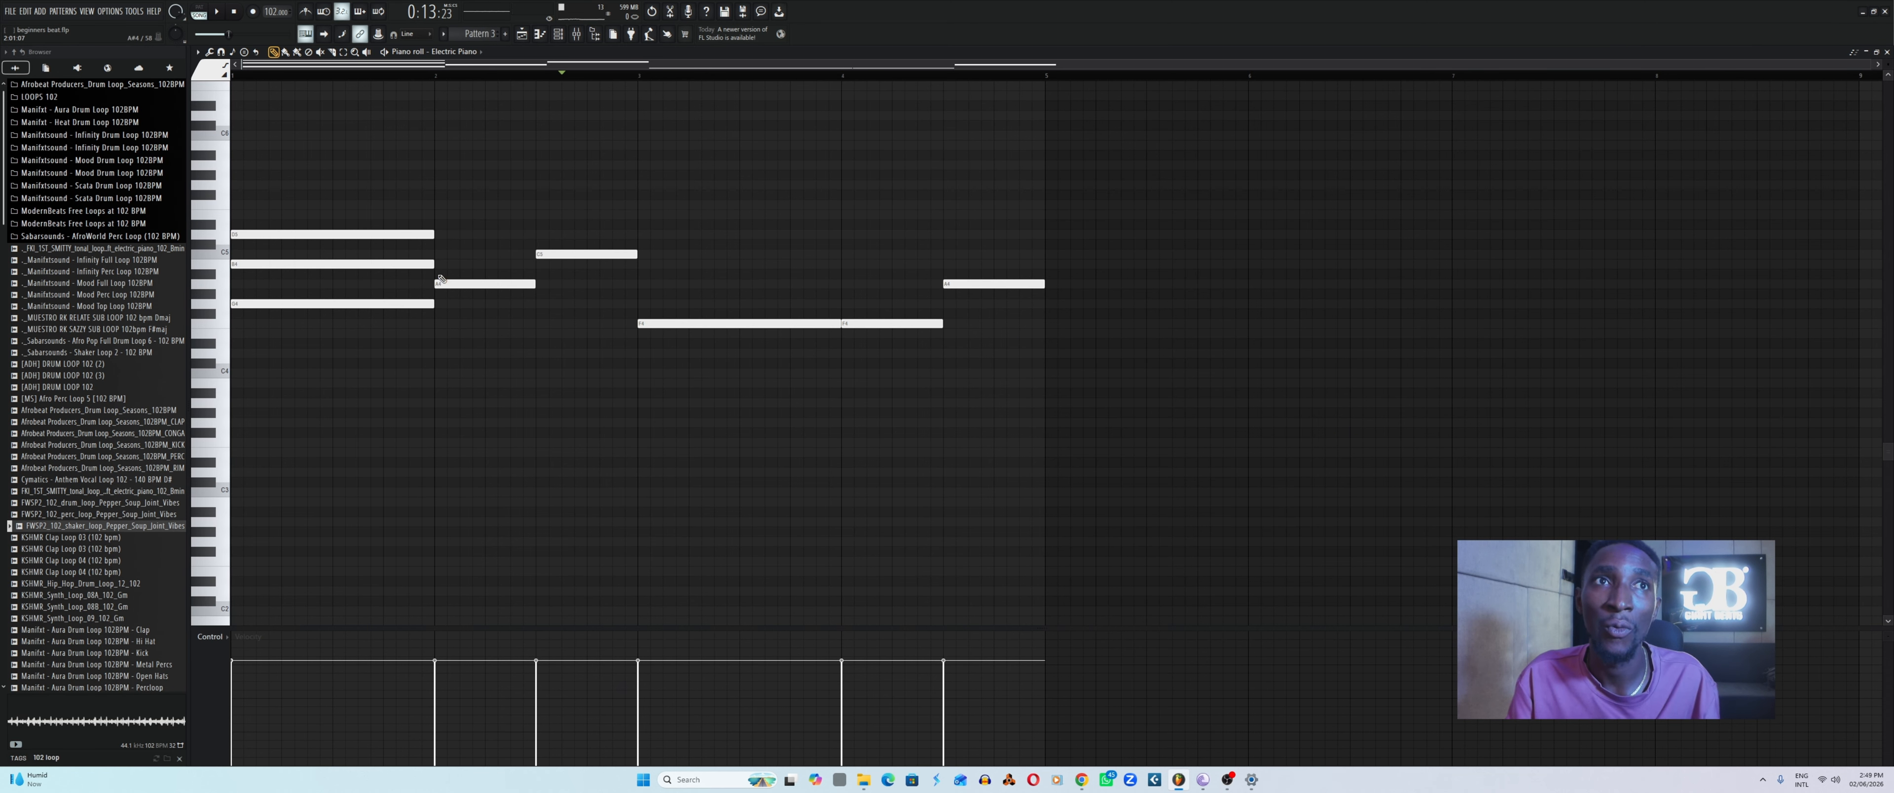
Stack half-bar C and E notes above the A at the start of bar 2.
{"action": "left_click", "coordinate": [442, 245]}
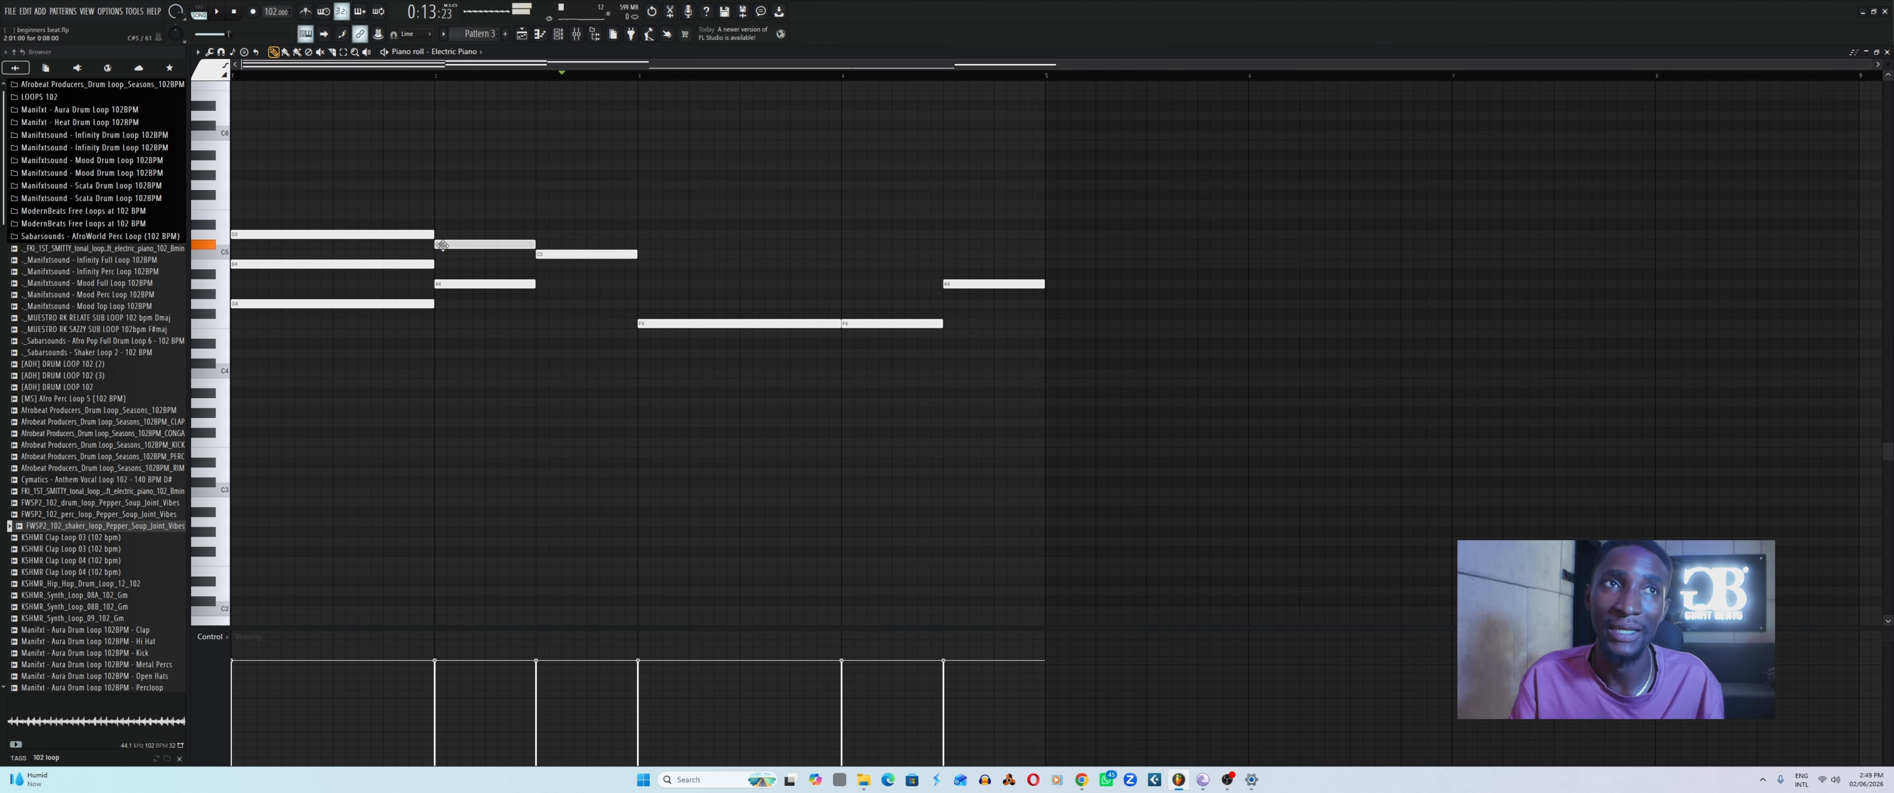
{"action": "left_click_drag", "start_coordinate": [442, 245], "coordinate": [442, 256]}
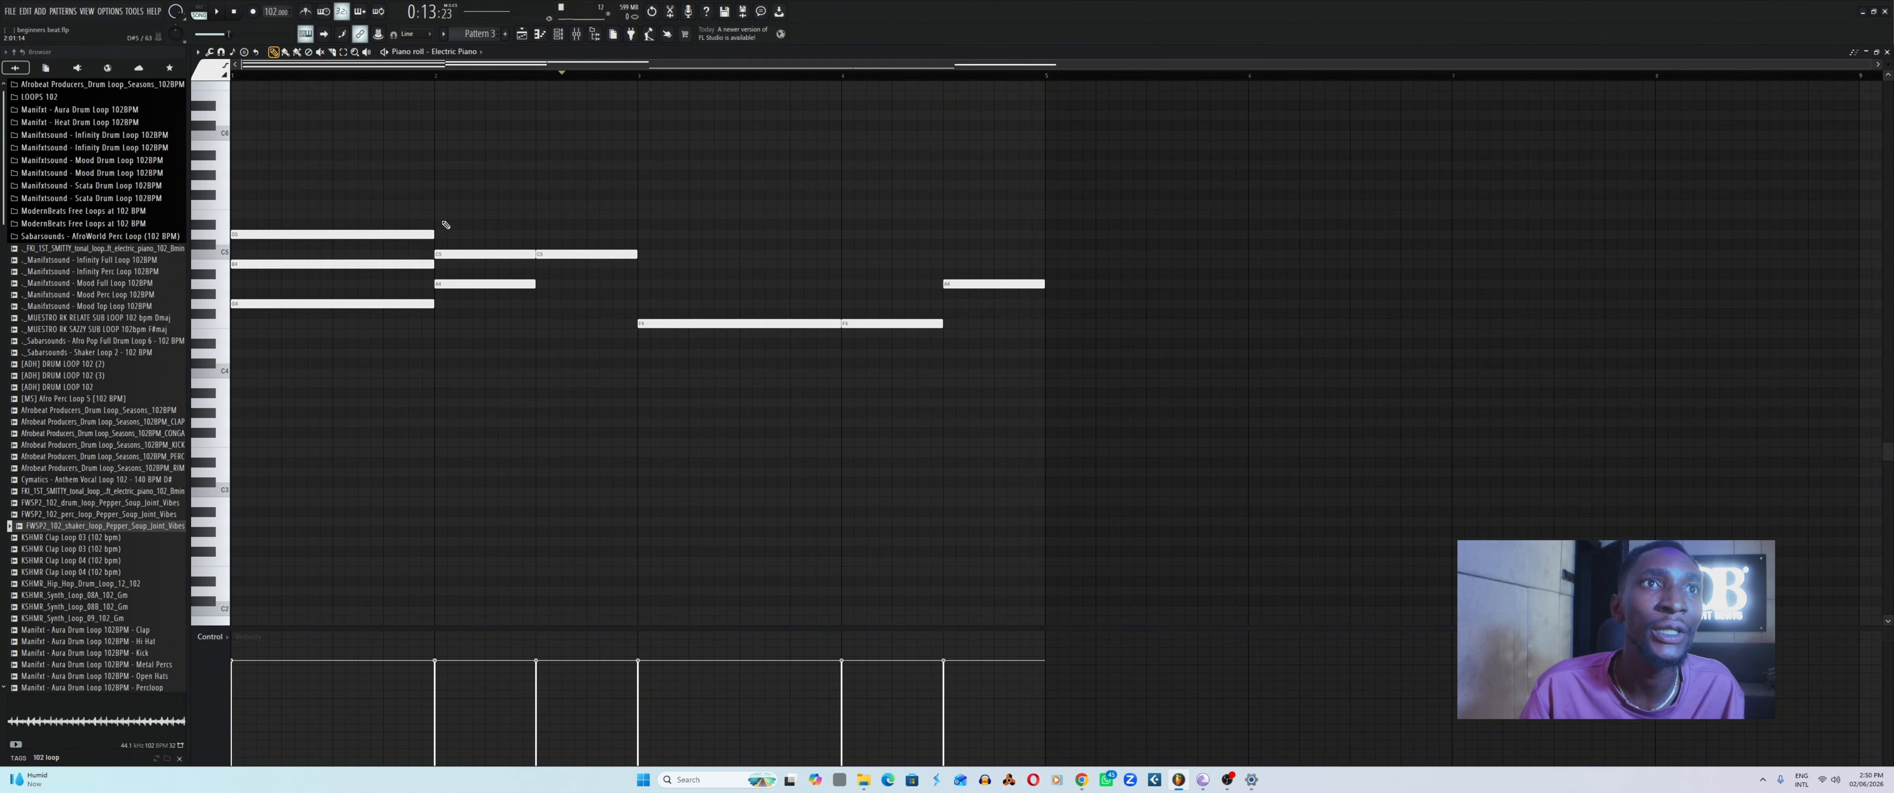
{"action": "left_click", "coordinate": [437, 215]}
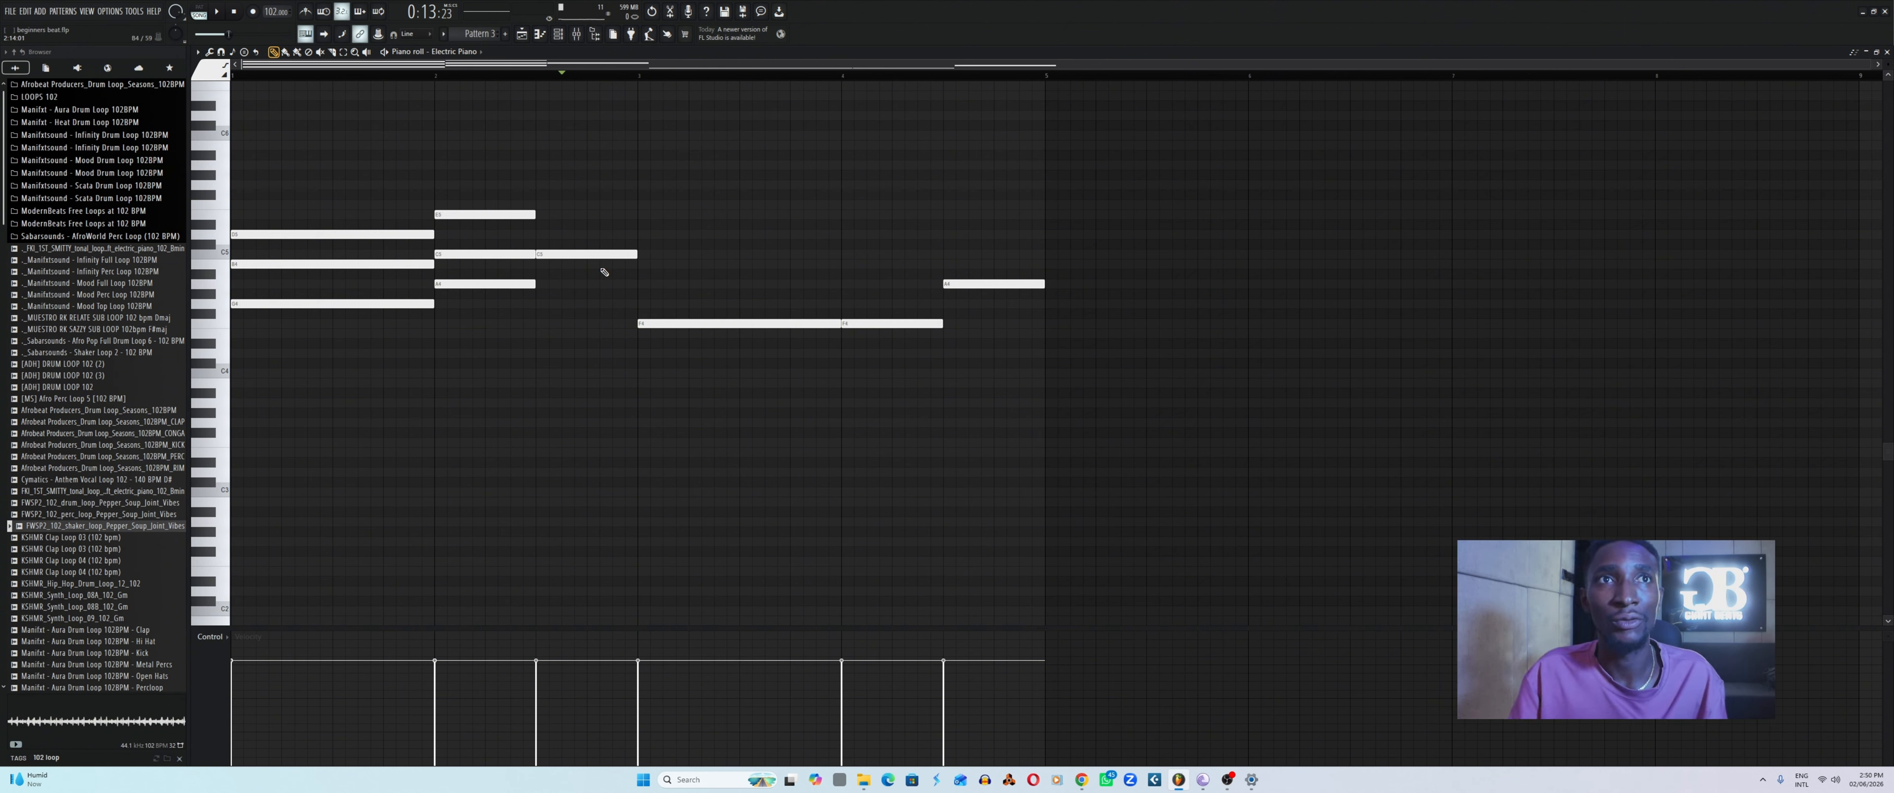
Stack half-bar E and G notes above the C in the second half of bar 2.
{"action": "left_click", "coordinate": [570, 255]}
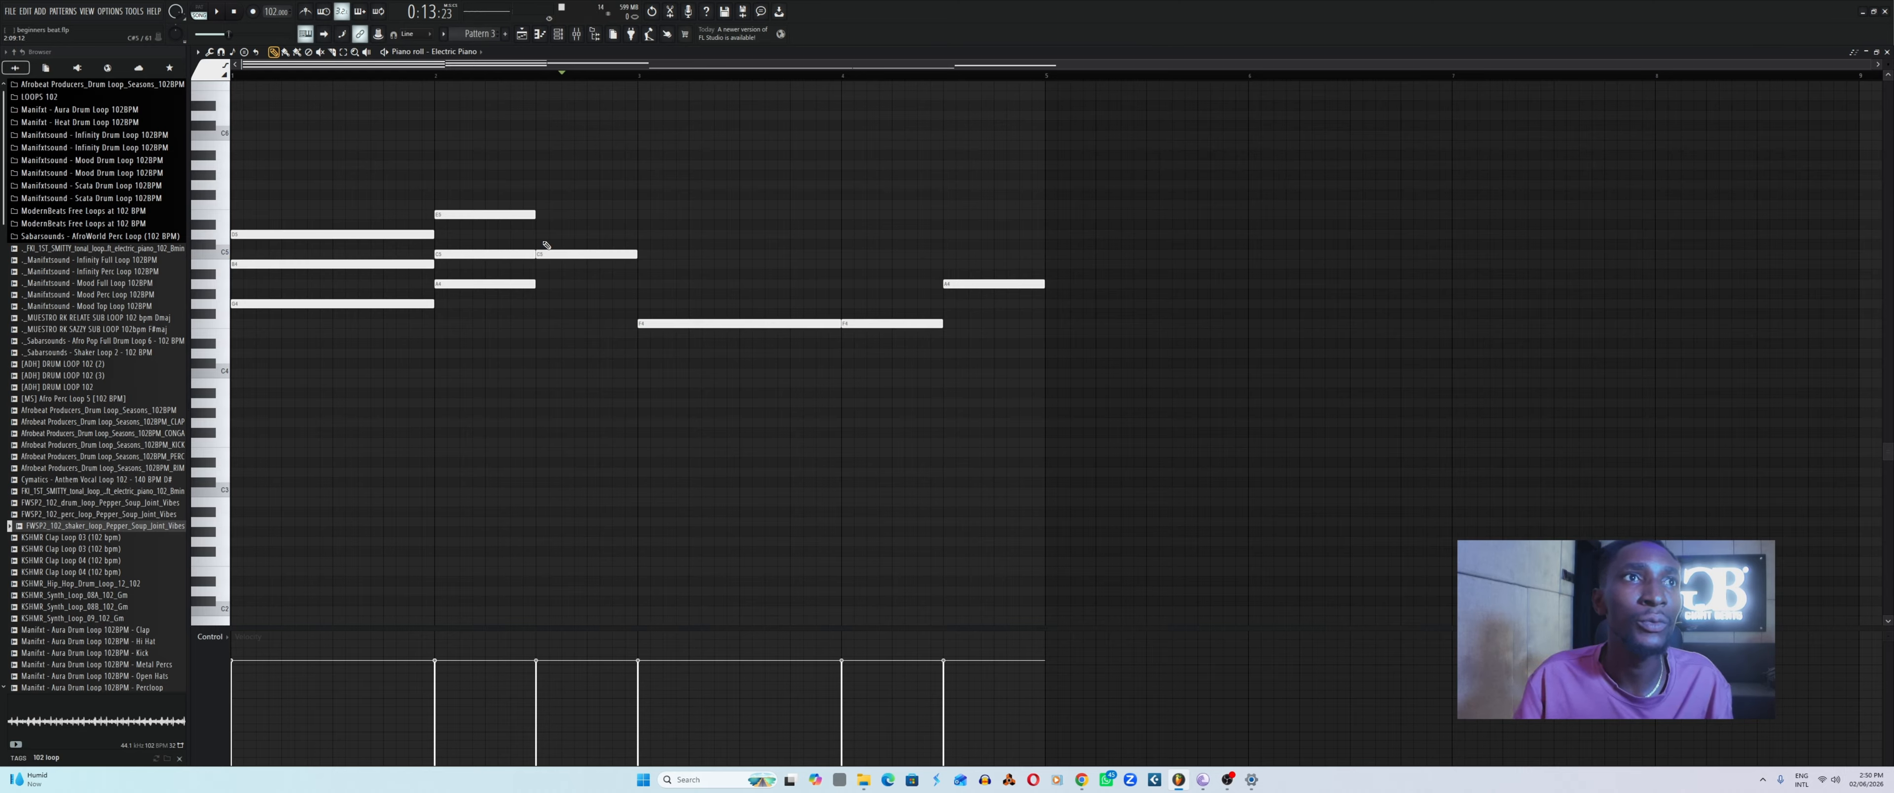
{"action": "left_click", "coordinate": [538, 215]}
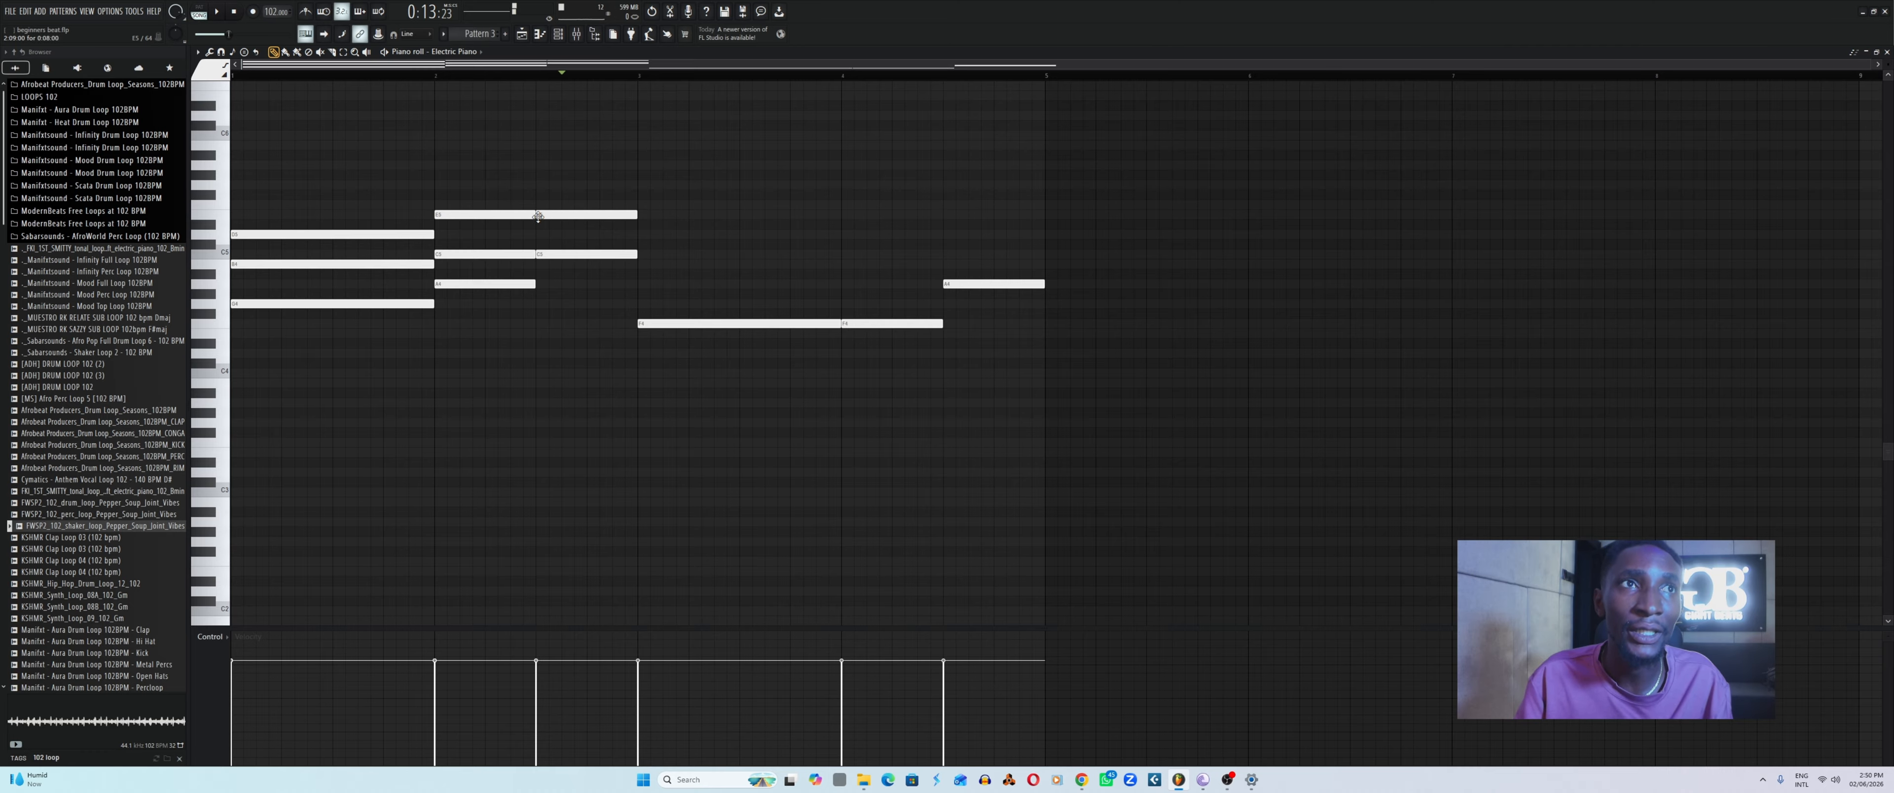
{"action": "left_click", "coordinate": [542, 177]}
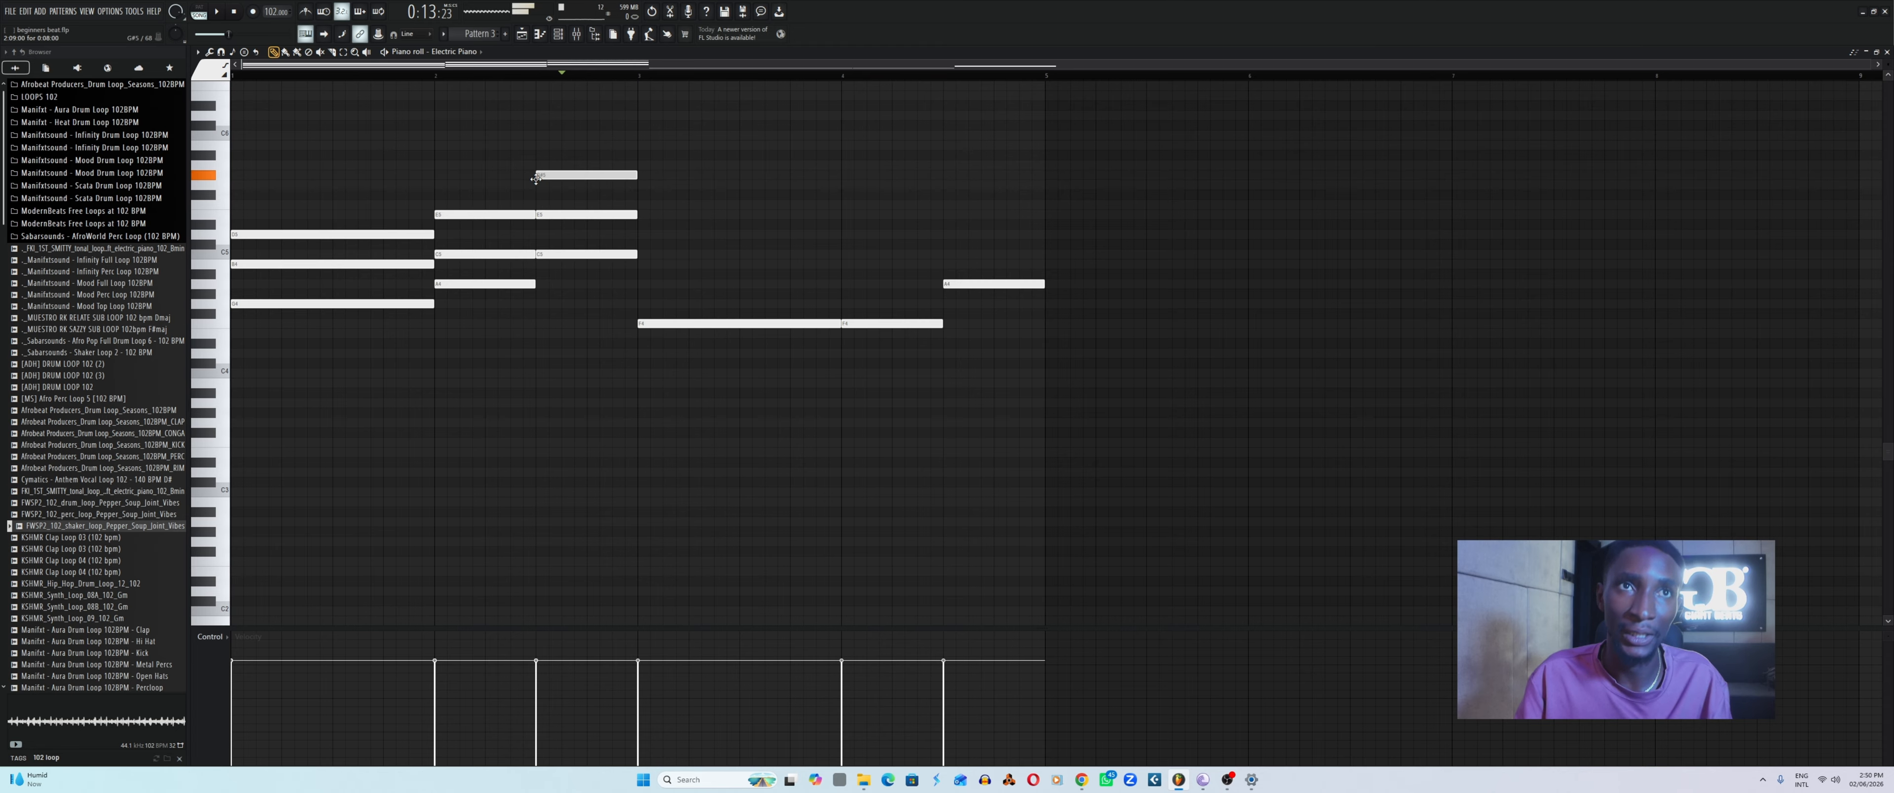
{"action": "left_click_drag", "start_coordinate": [542, 179], "coordinate": [547, 196]}
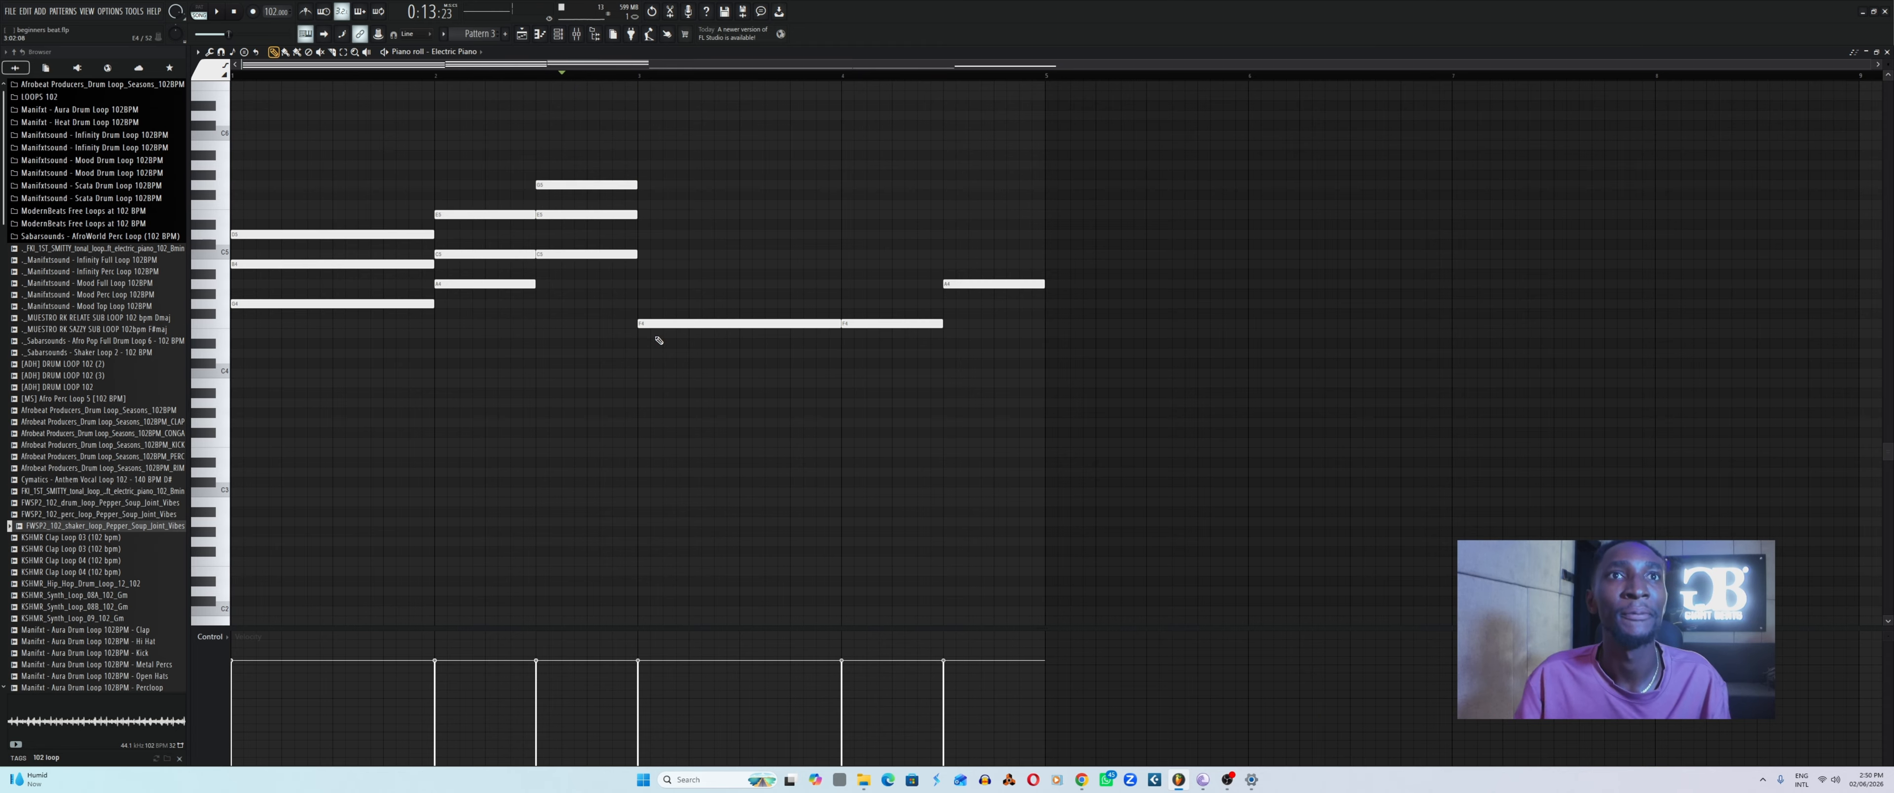
Stack full-bar A and C notes above the F in bar 3.
{"action": "left_click", "coordinate": [648, 323]}
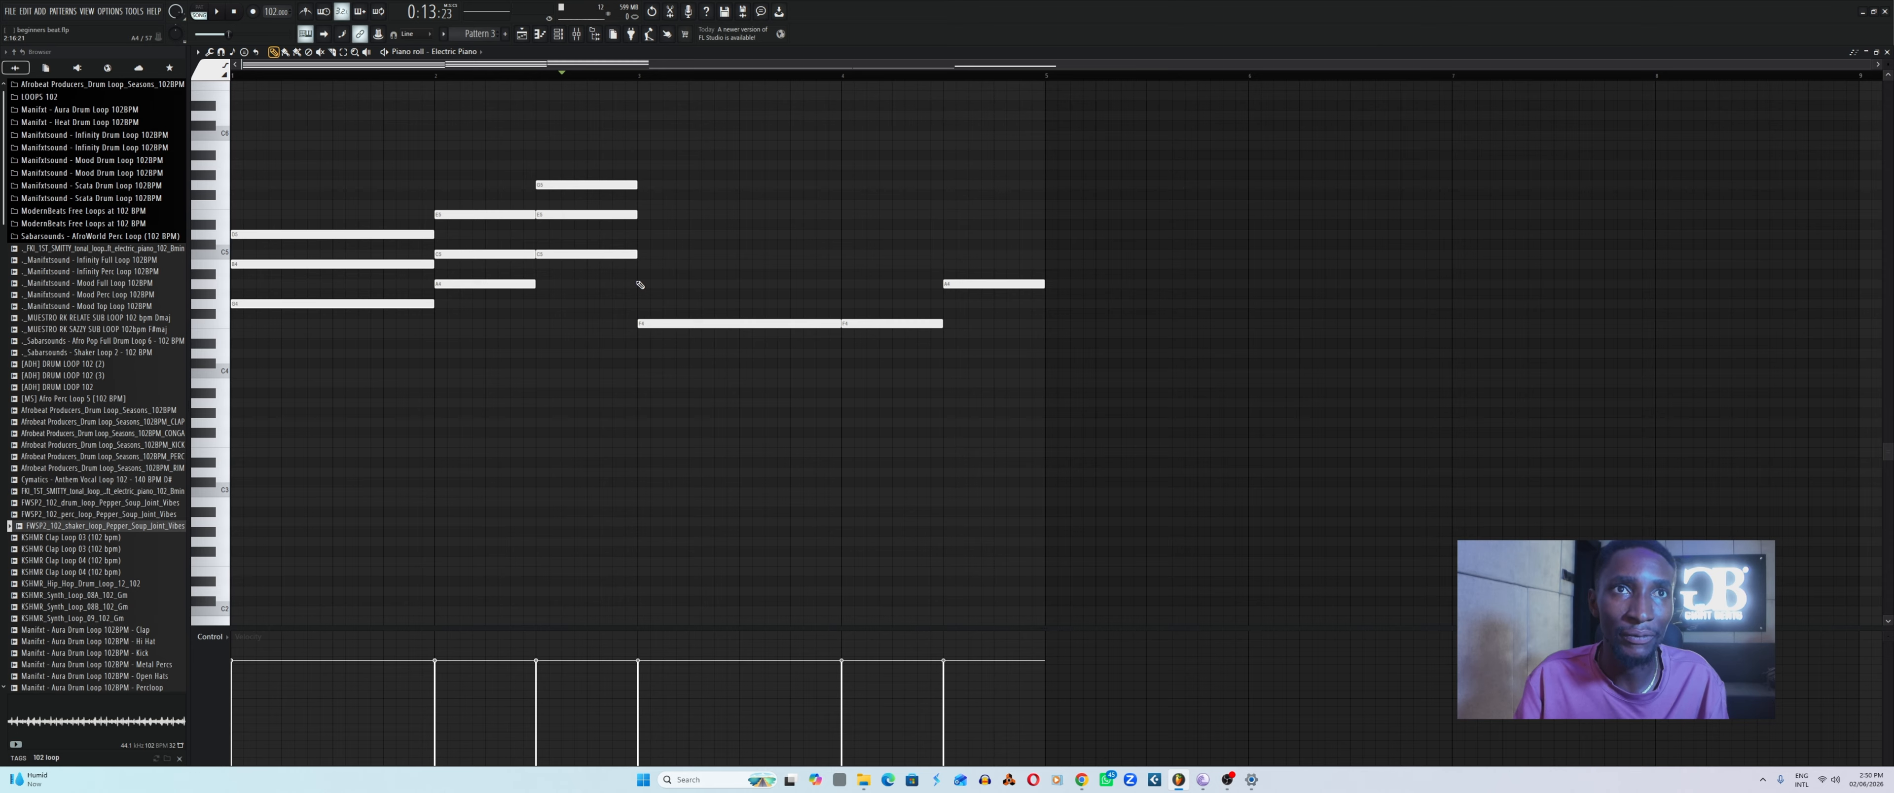
{"action": "left_click", "coordinate": [640, 284]}
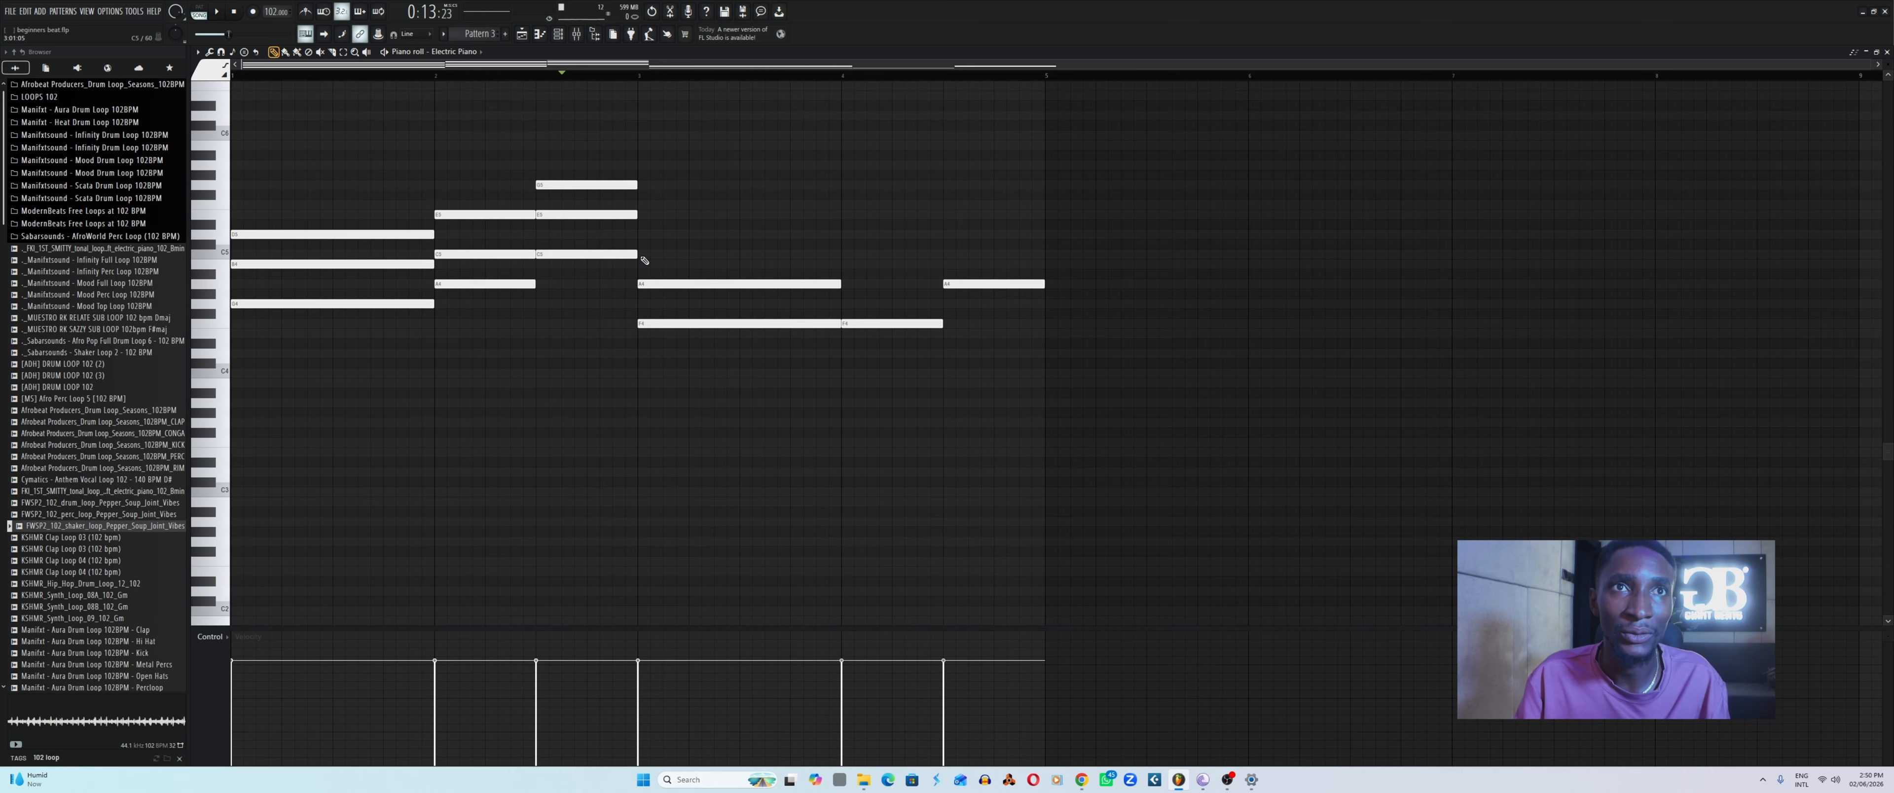
{"action": "left_click", "coordinate": [644, 254]}
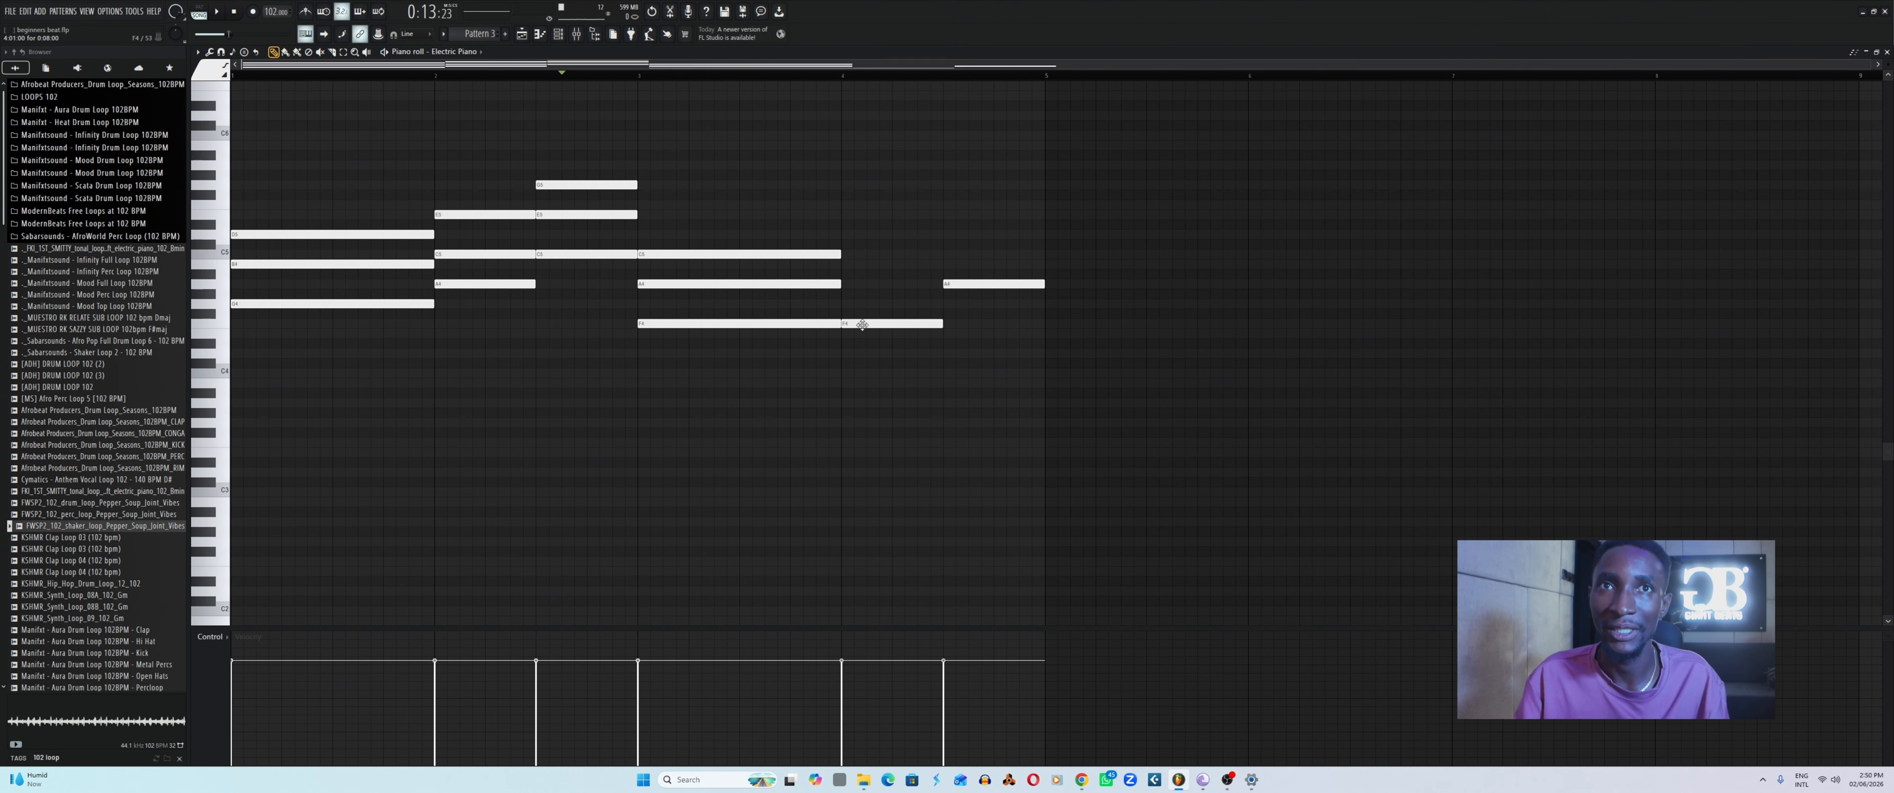
Stack half-bar A and C notes above the F in the first half of bar 4.
{"action": "left_click", "coordinate": [859, 324]}
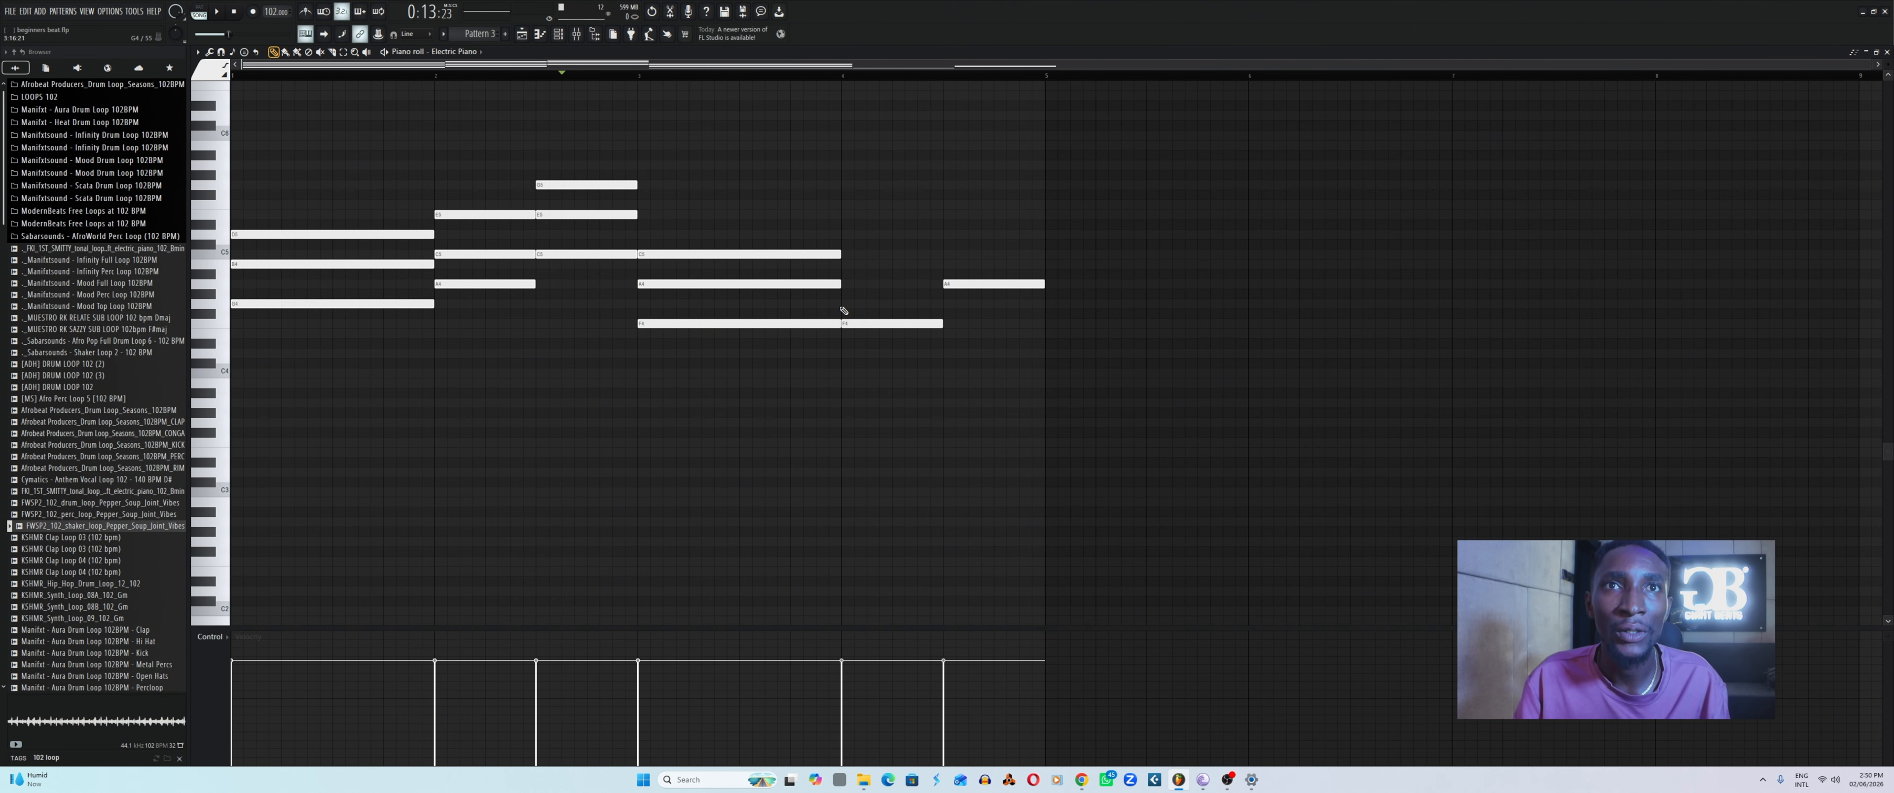
{"action": "left_click", "coordinate": [849, 284]}
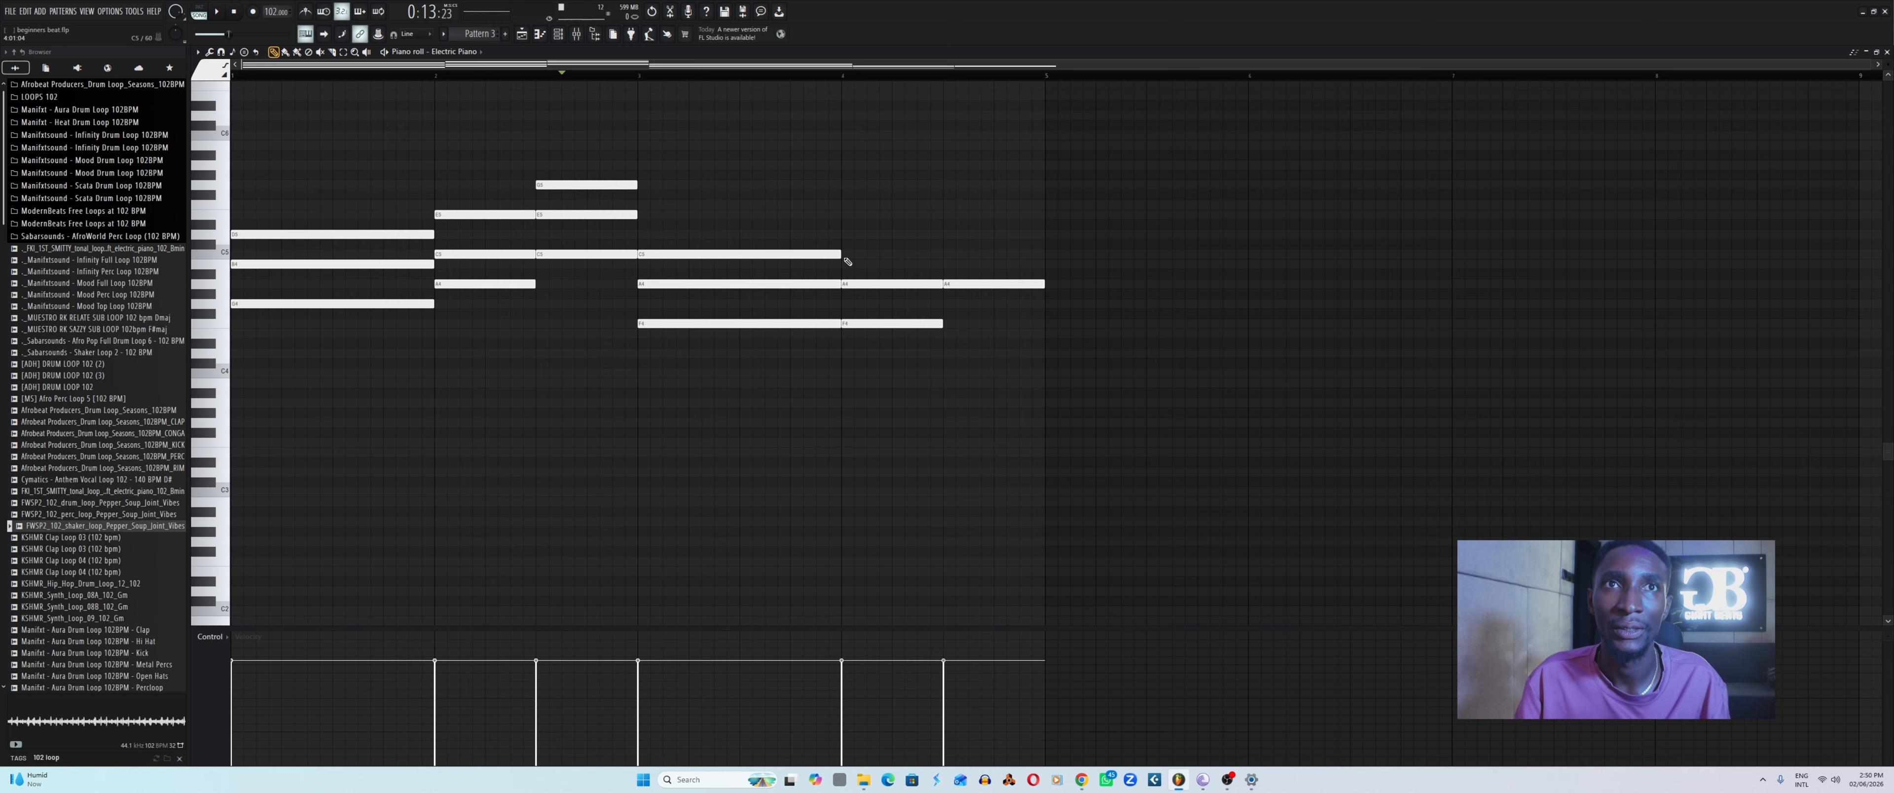
{"action": "left_click", "coordinate": [860, 254]}
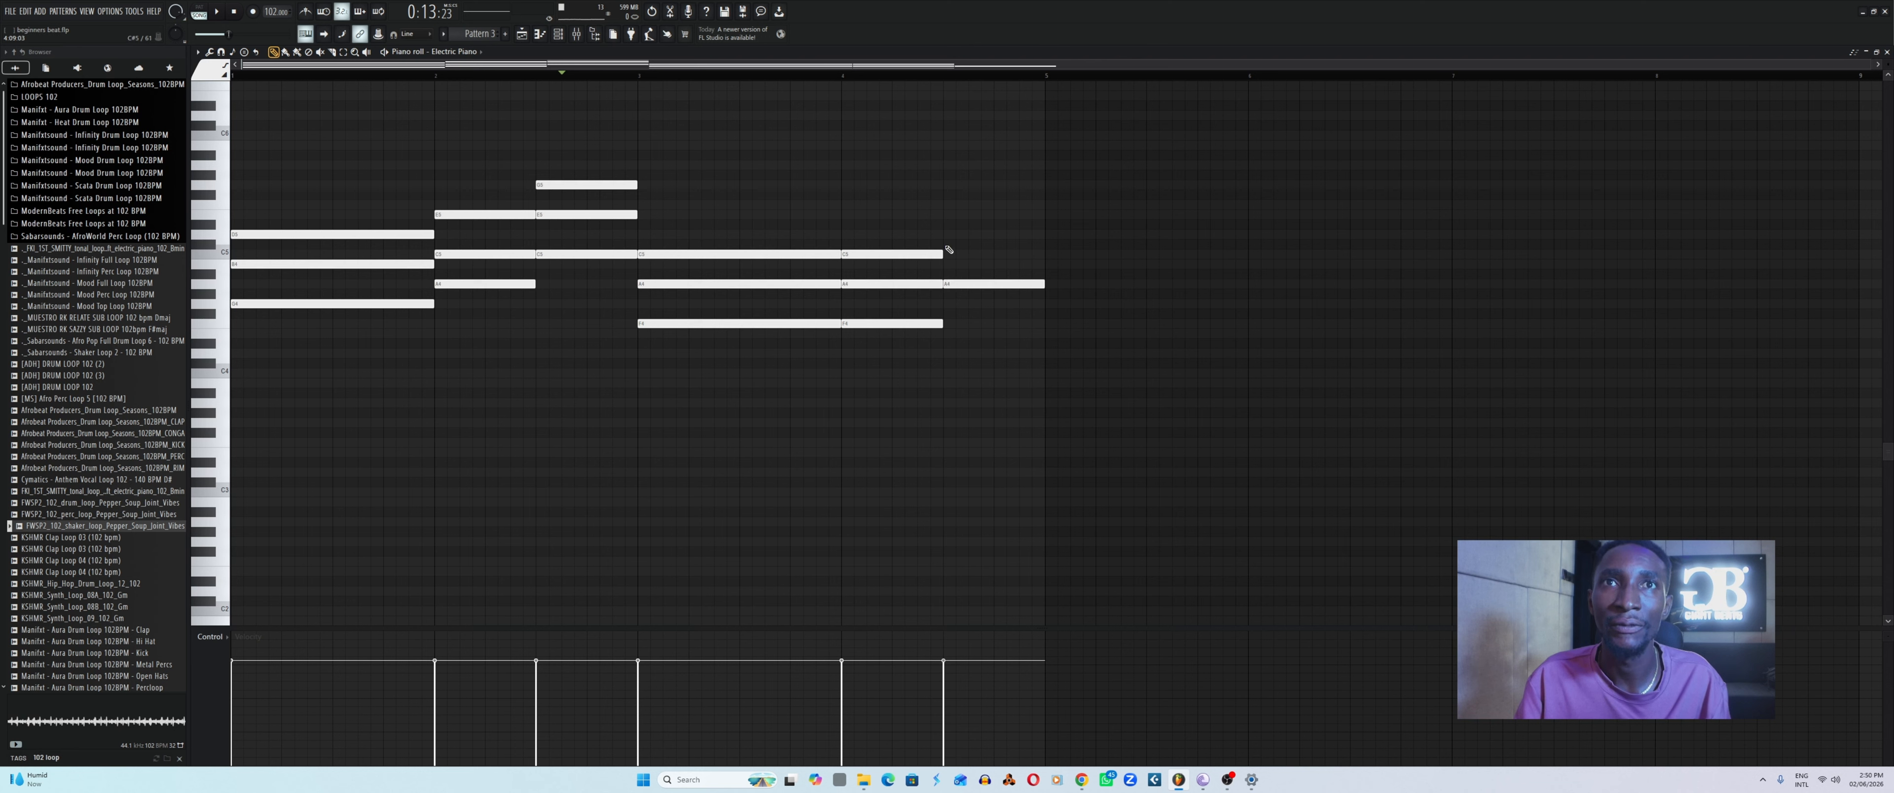
Stack half-bar C and E notes above the A in the second half of bar 4.
{"action": "left_click", "coordinate": [947, 244]}
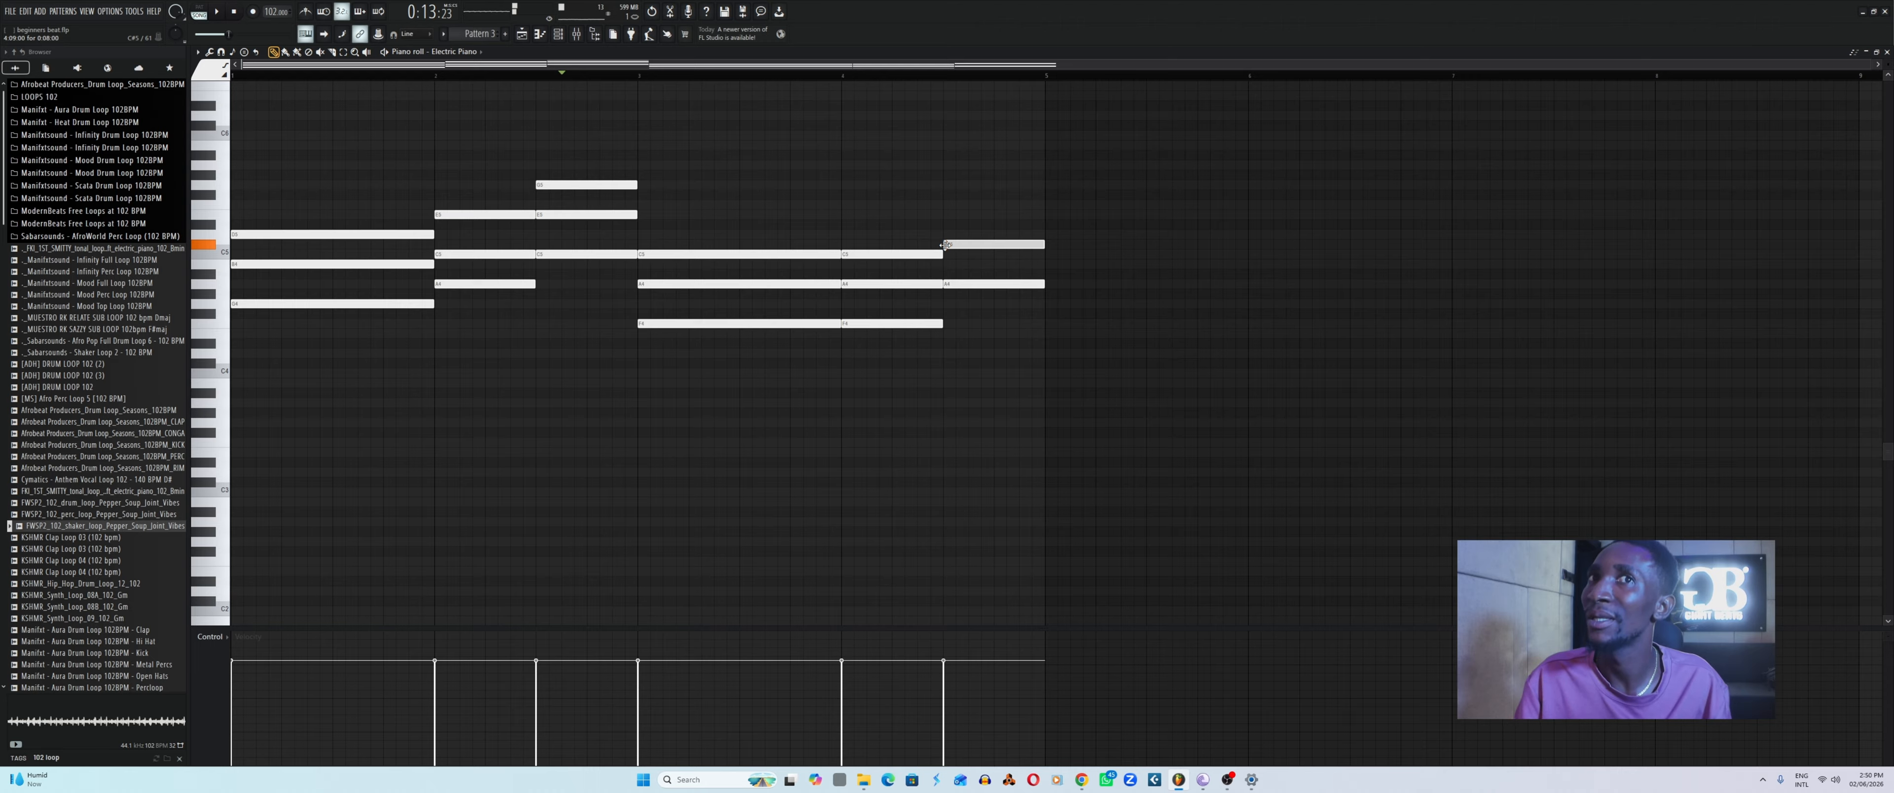
{"action": "left_click_drag", "start_coordinate": [945, 244], "coordinate": [946, 256]}
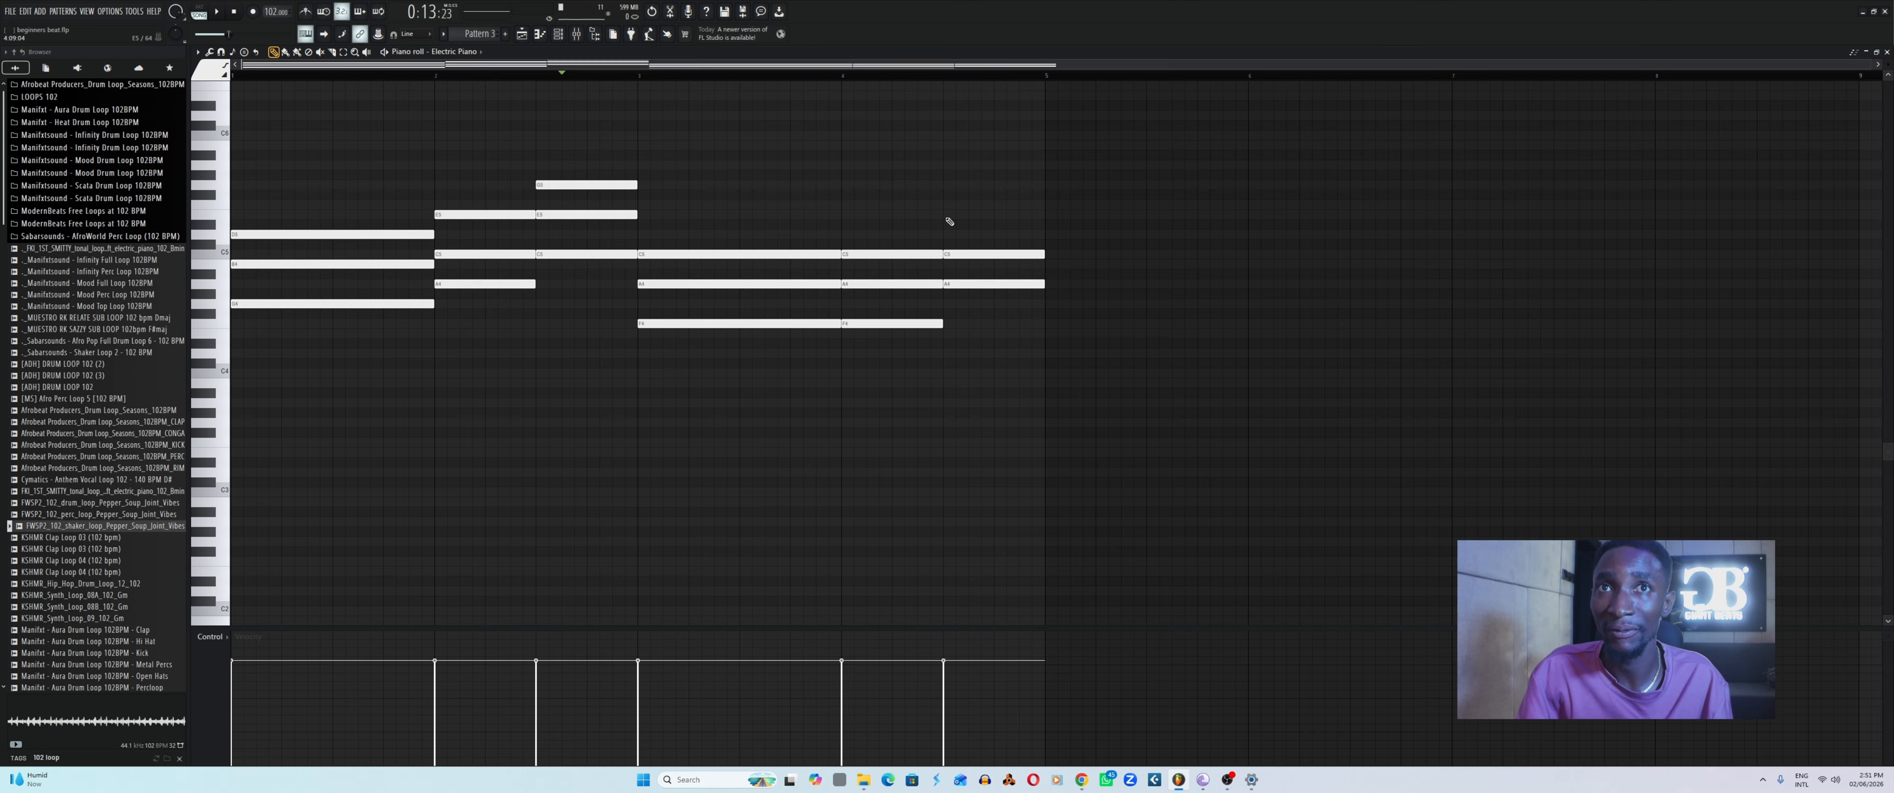
{"action": "left_click", "coordinate": [946, 215]}
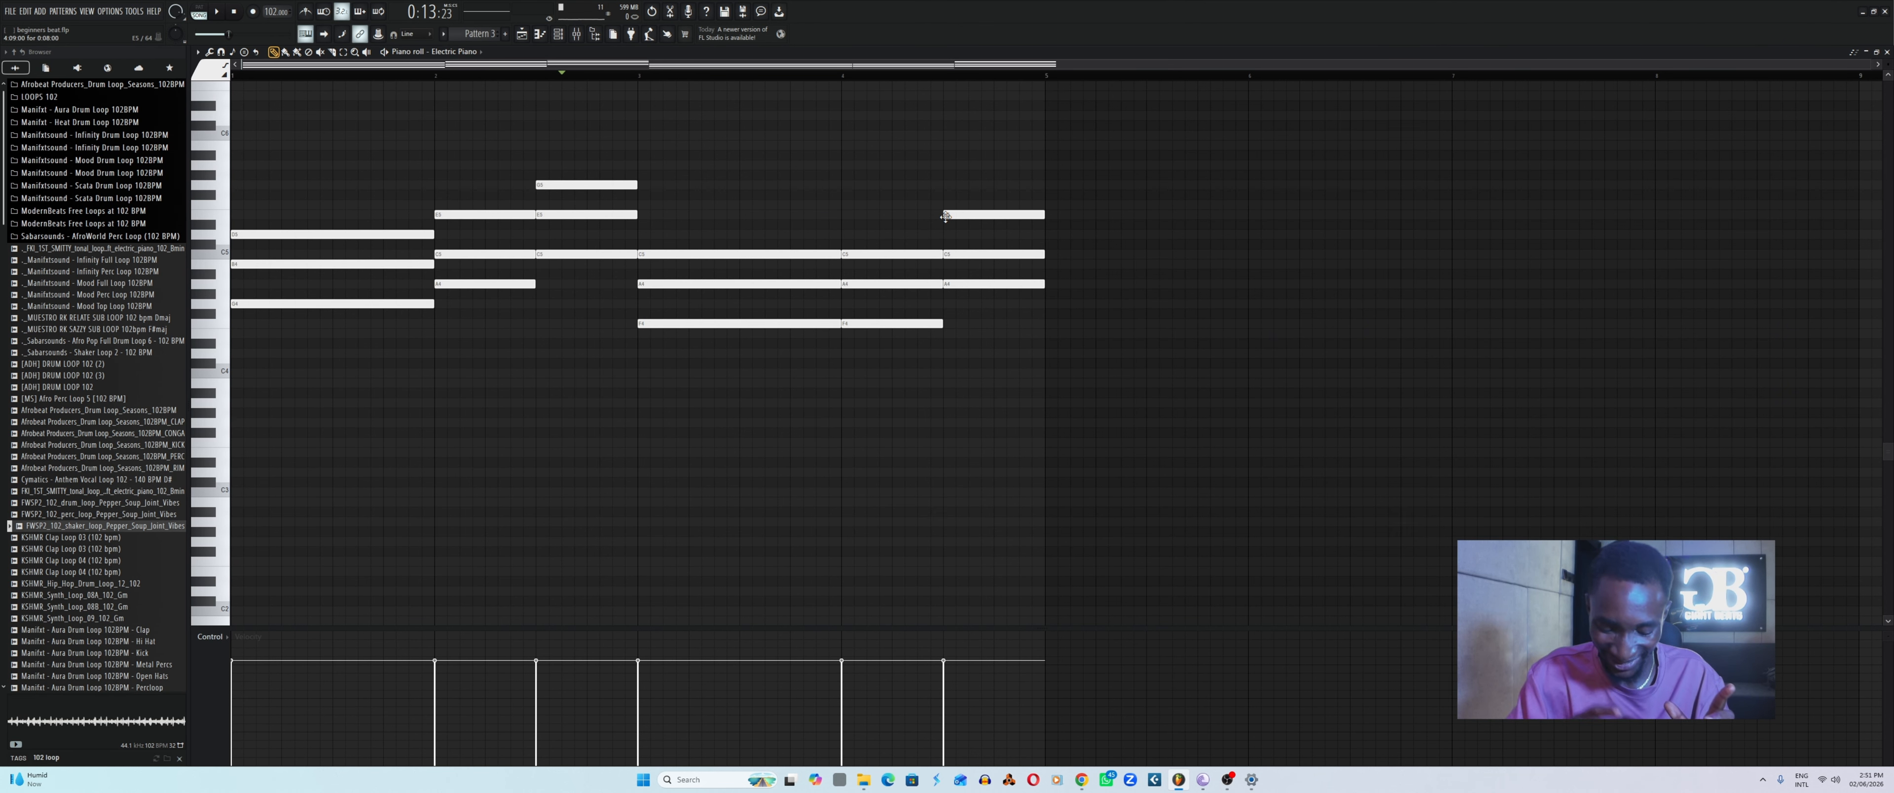
Play the pattern from the start to check the finished Electric Piano chords against the bass in the channel rack.
{"action": "key", "text": "space"}
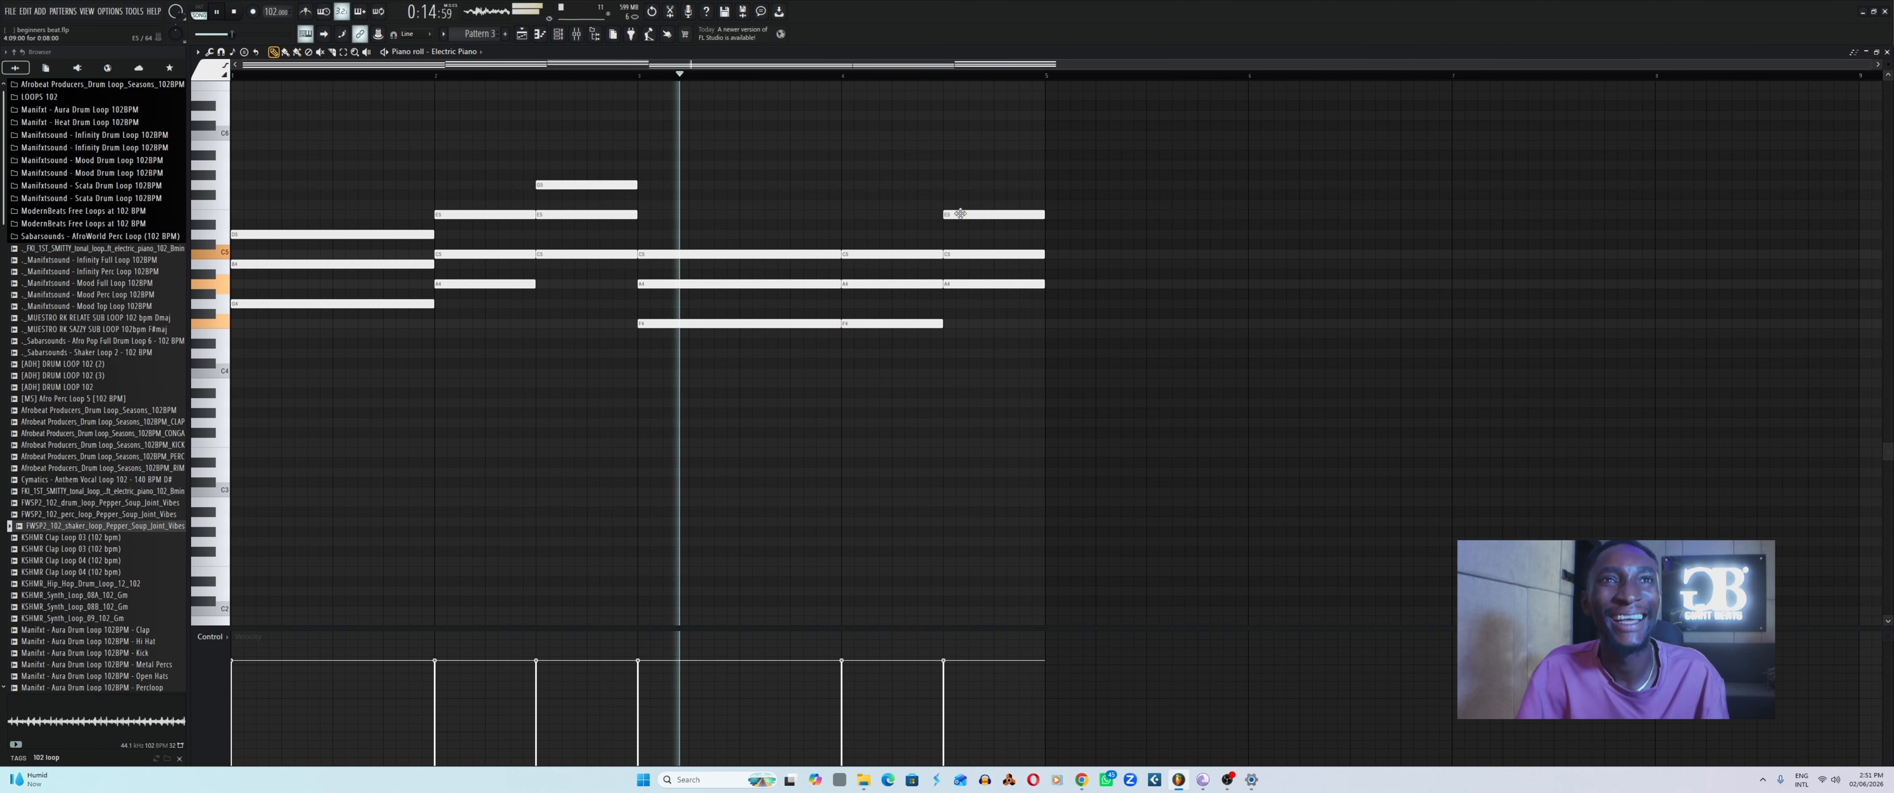
{"action": "key", "text": "space"}
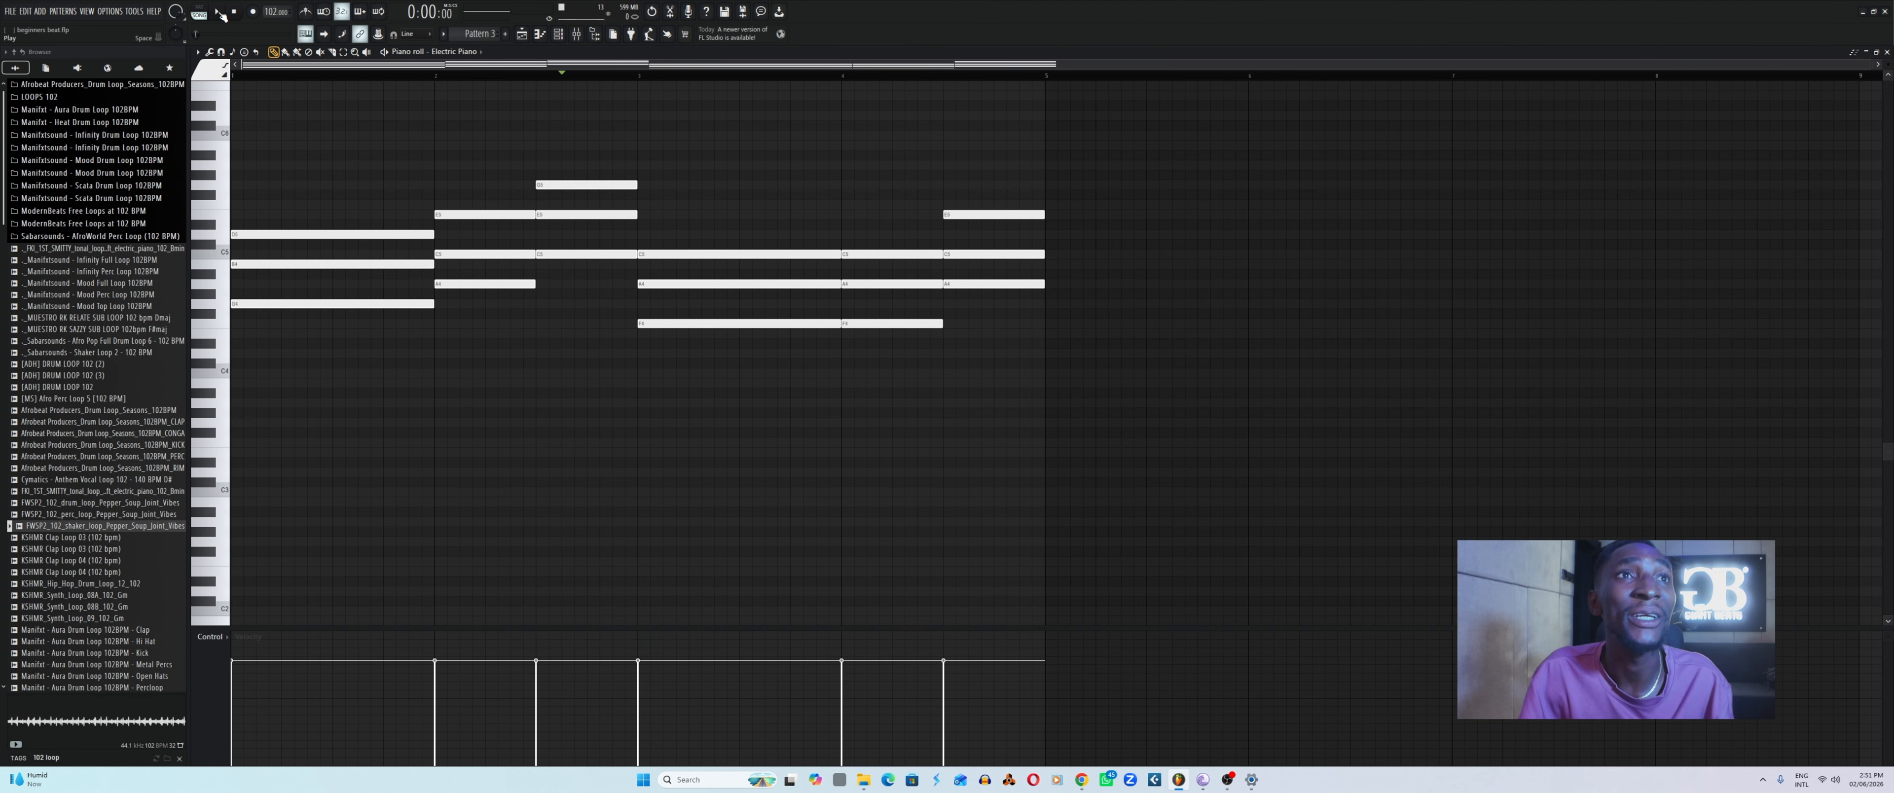
{"action": "left_click", "coordinate": [218, 12]}
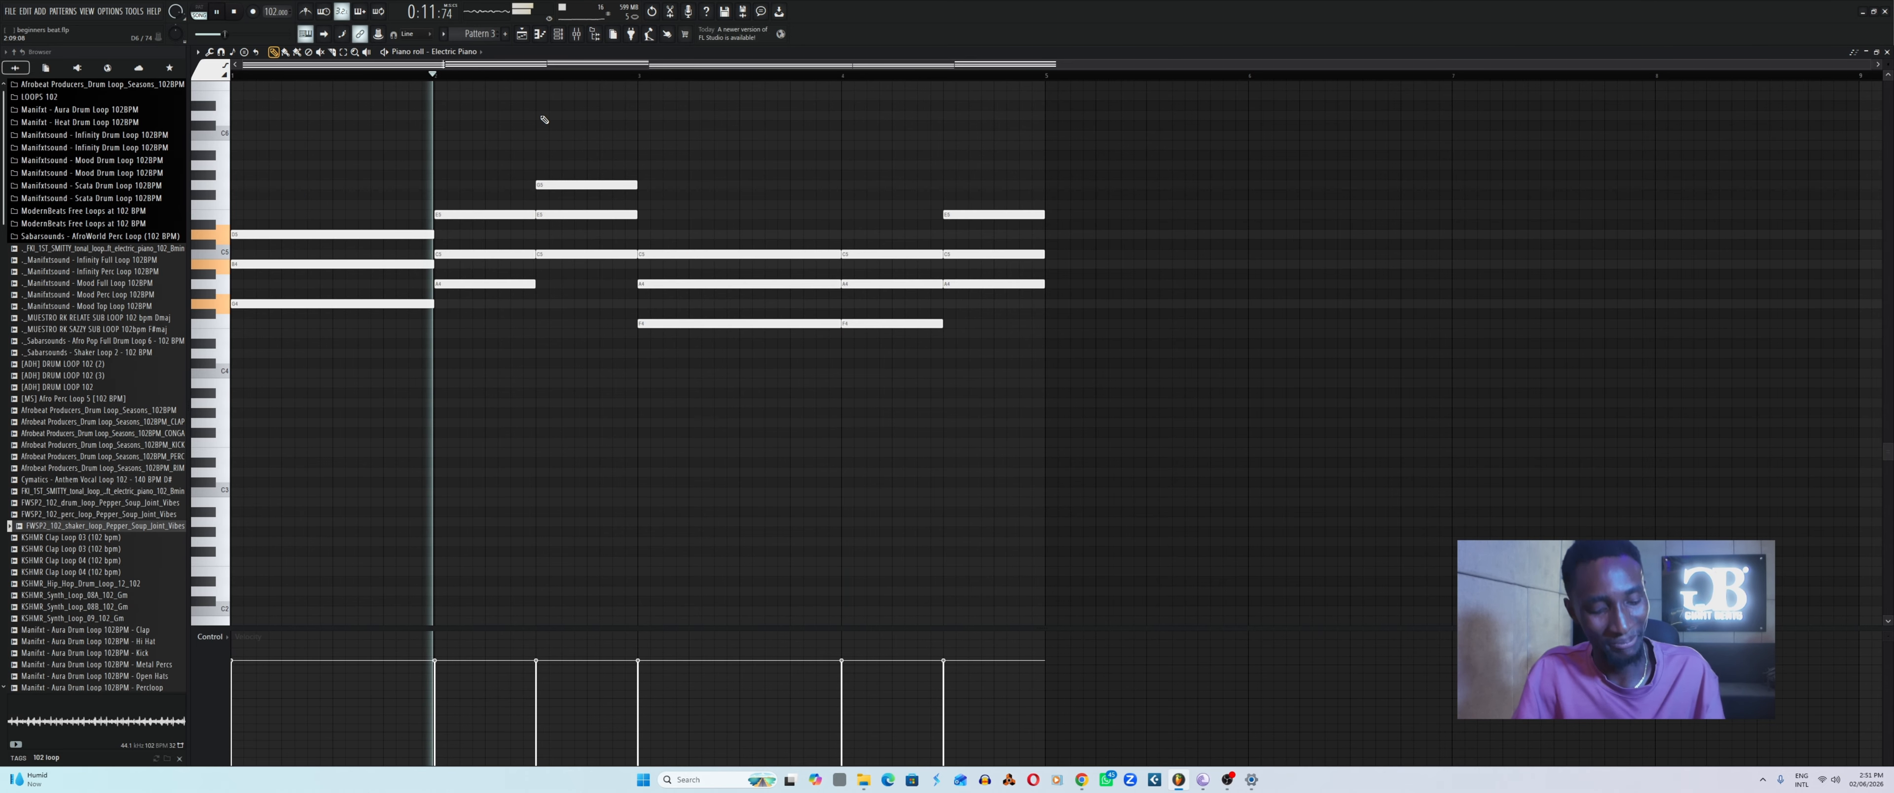
{"action": "left_click", "coordinate": [566, 36]}
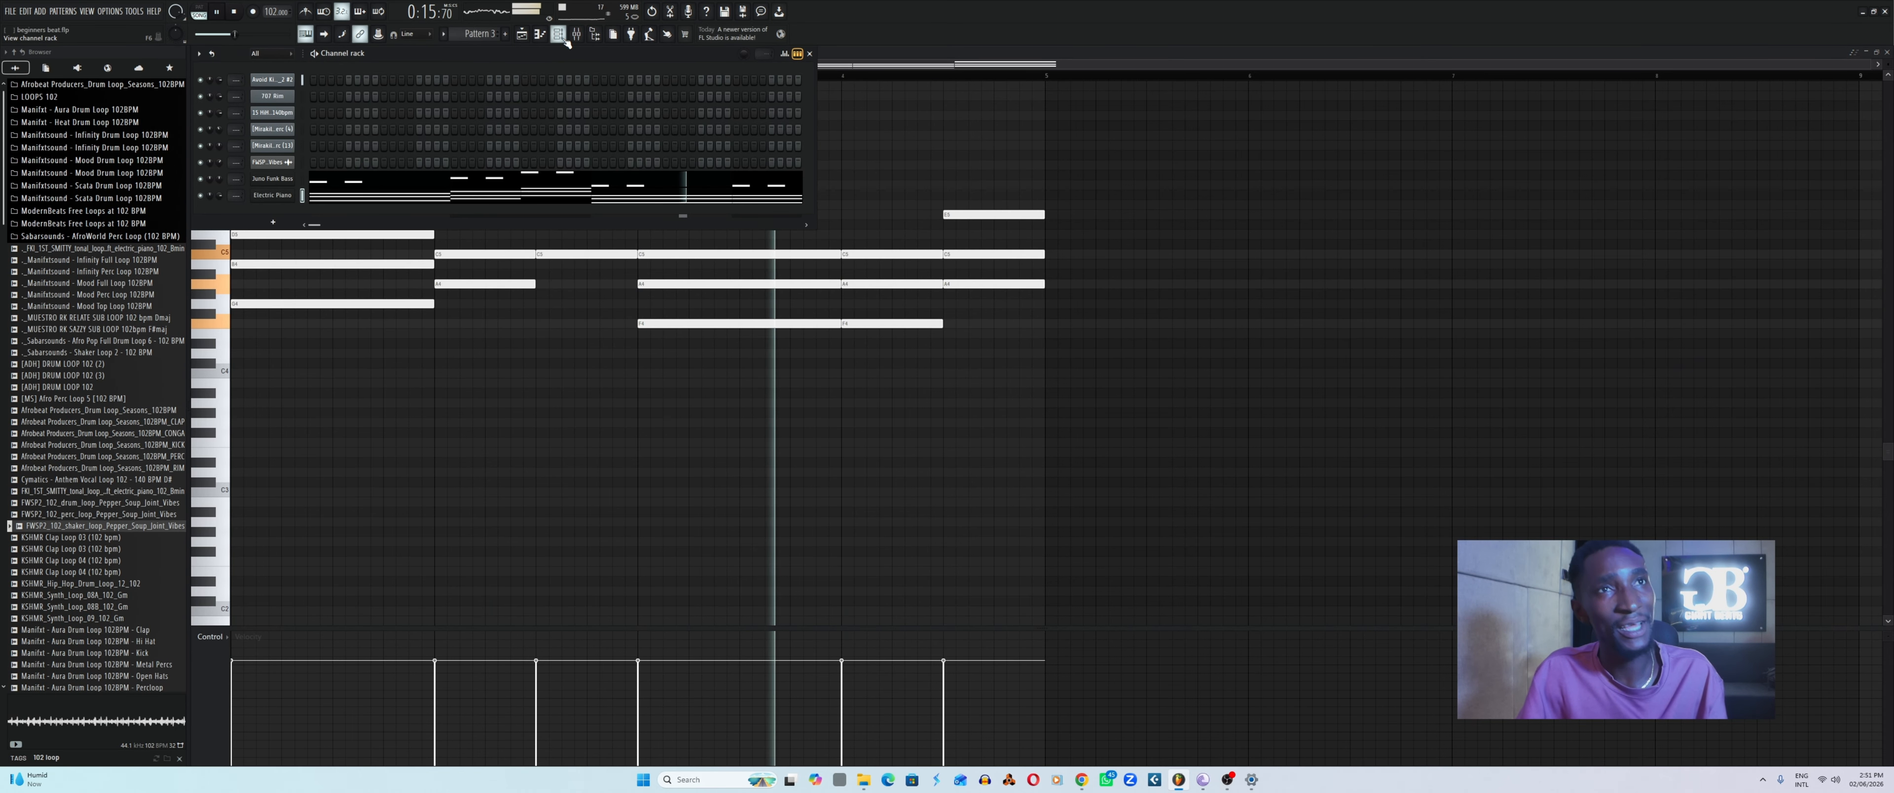
{"action": "left_click", "coordinate": [676, 430]}
{"action": "left_click", "coordinate": [527, 38]}
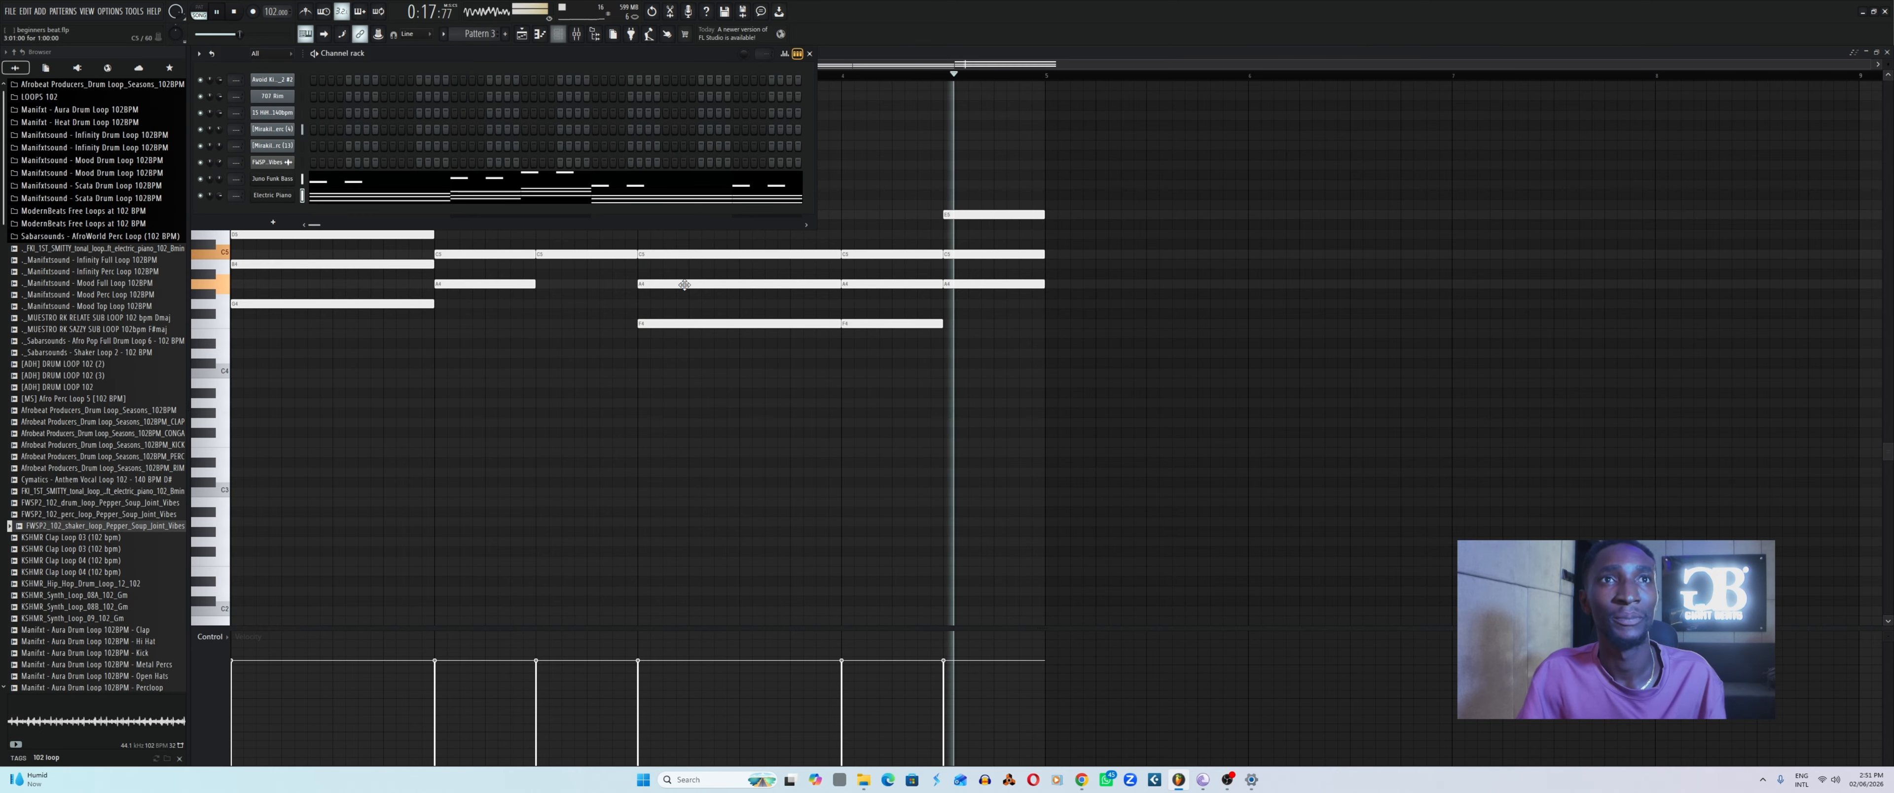
{"action": "key", "text": "space"}
Play the pattern once more with the channel rack over the playlist and switch playback to song mode.
{"action": "left_click", "coordinate": [521, 35]}
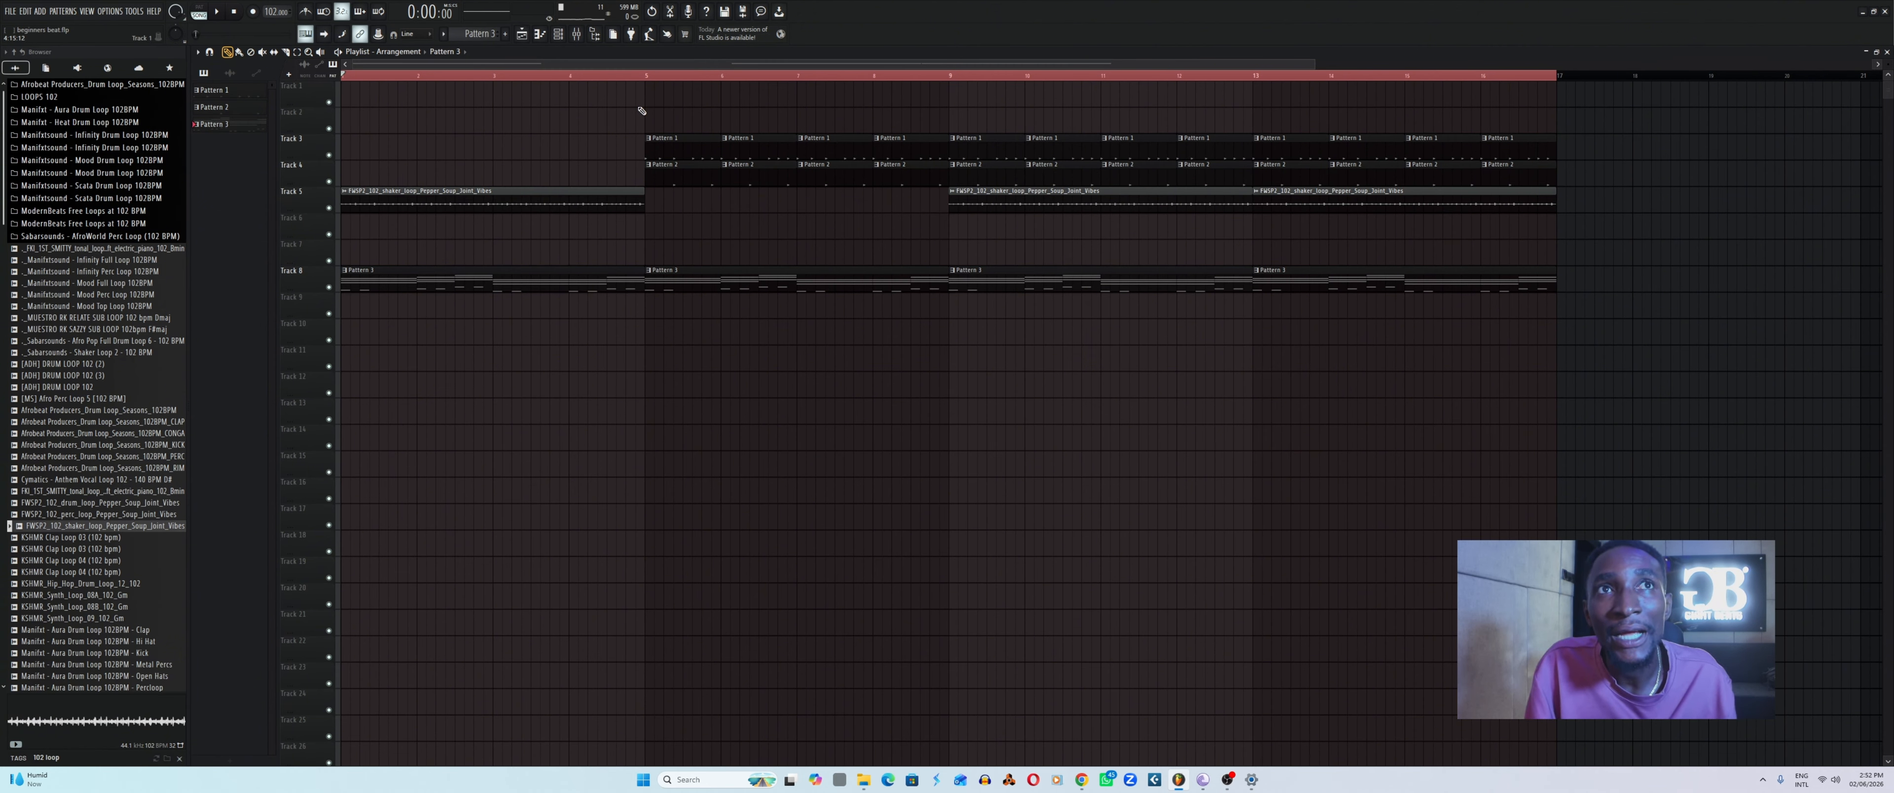
{"action": "left_click", "coordinate": [558, 34]}
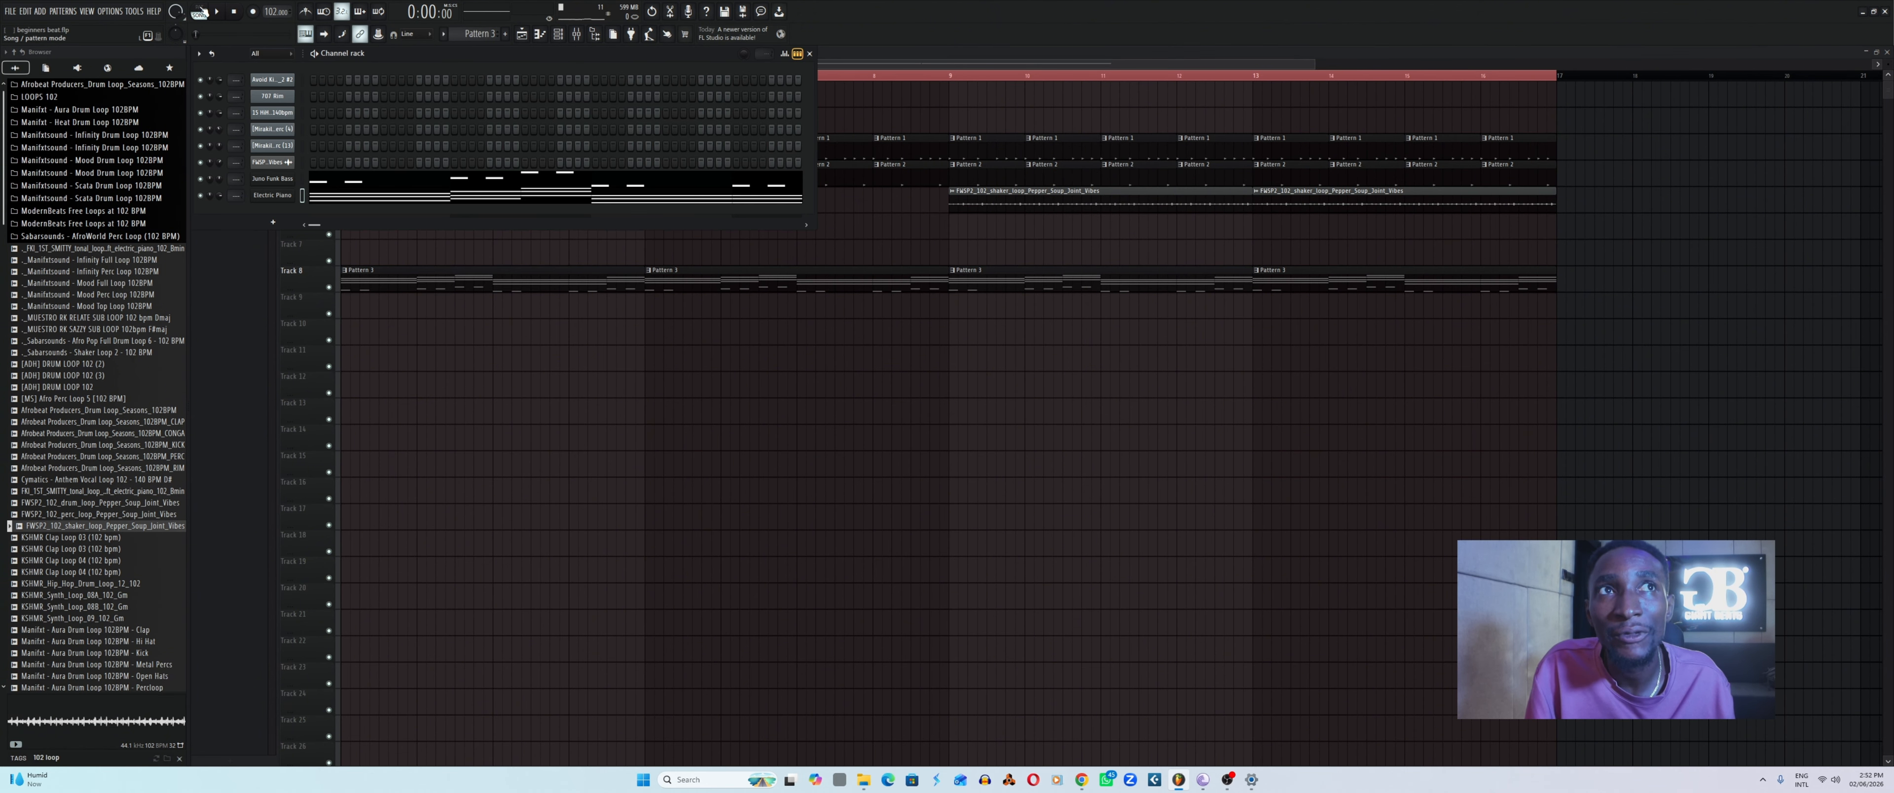
{"action": "key", "text": "space"}
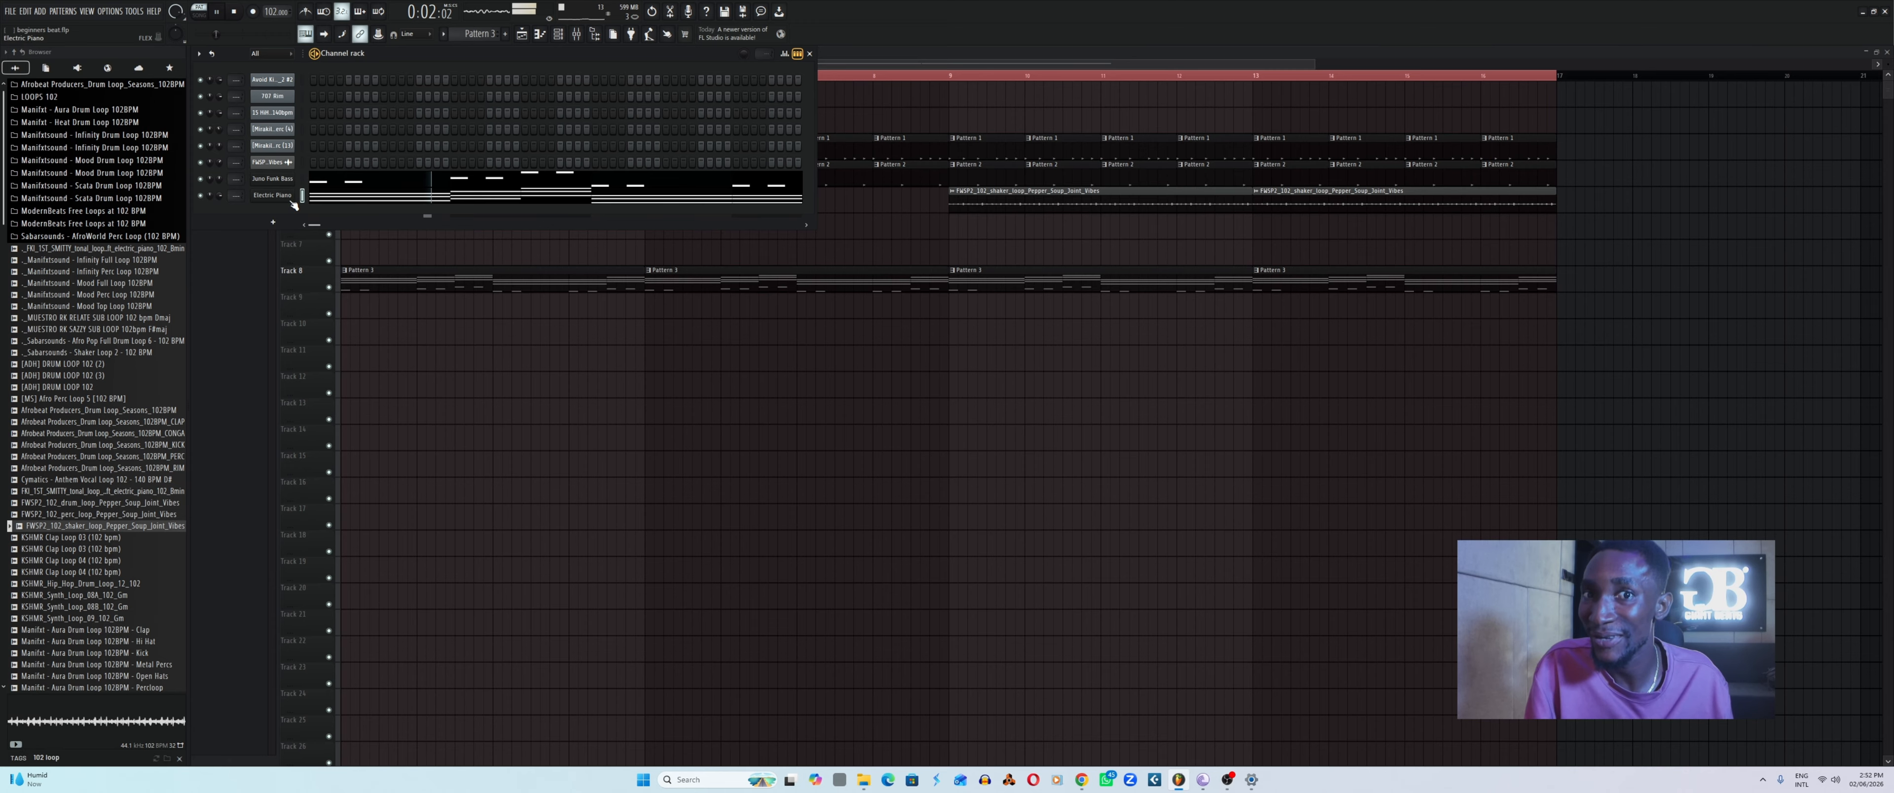
{"action": "key", "text": "space"}
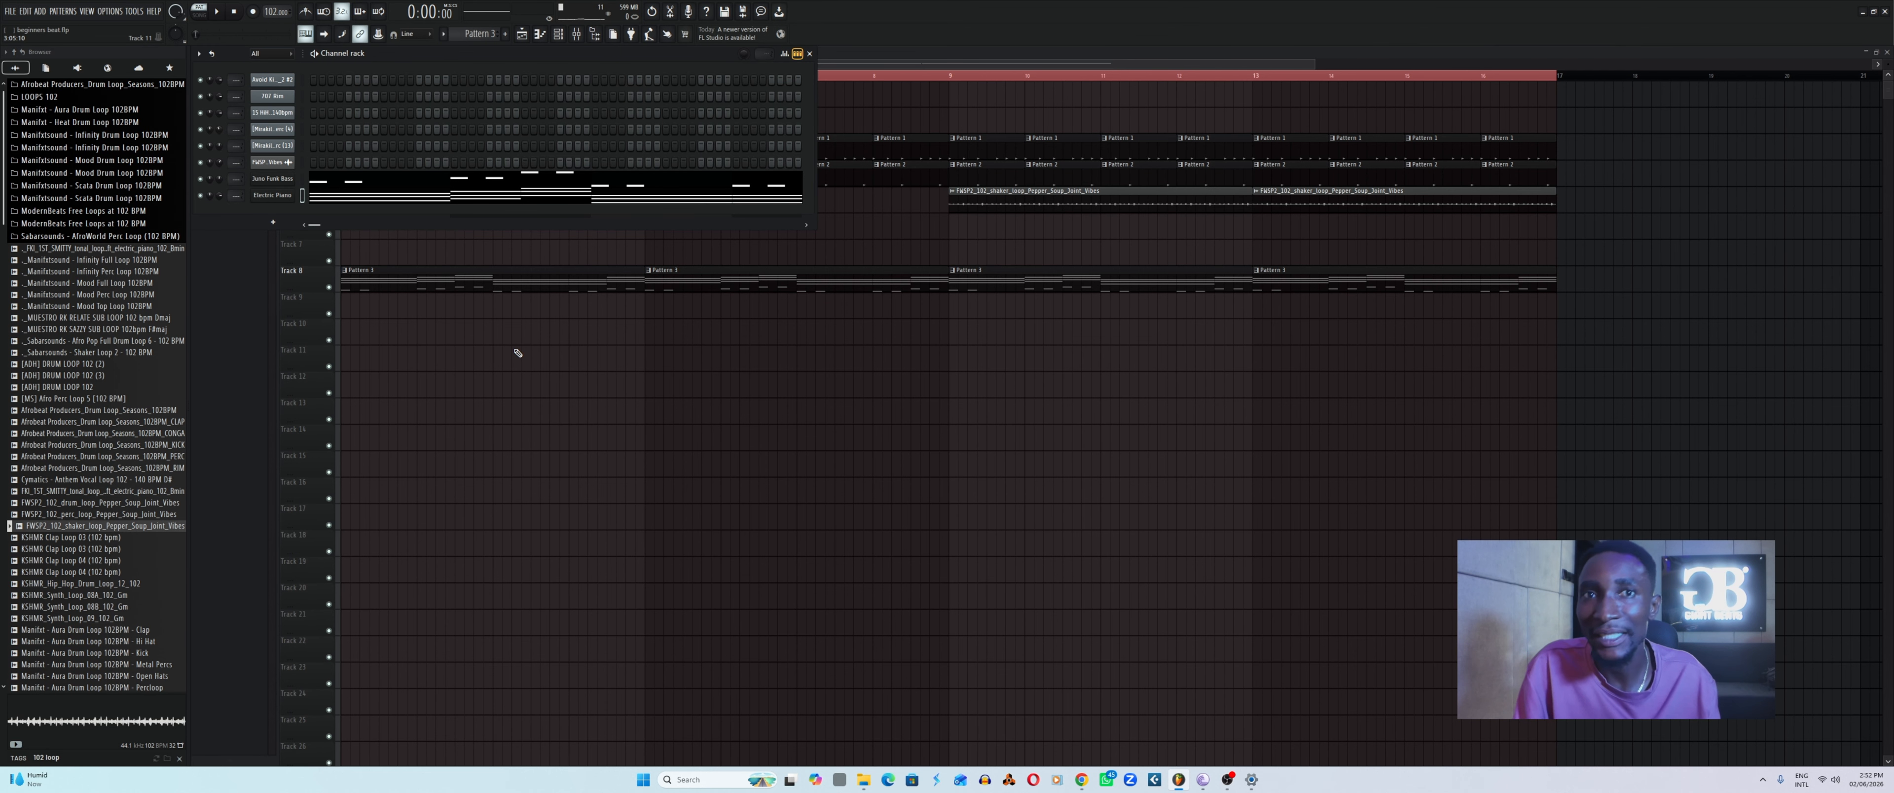
{"action": "left_click", "coordinate": [198, 12]}
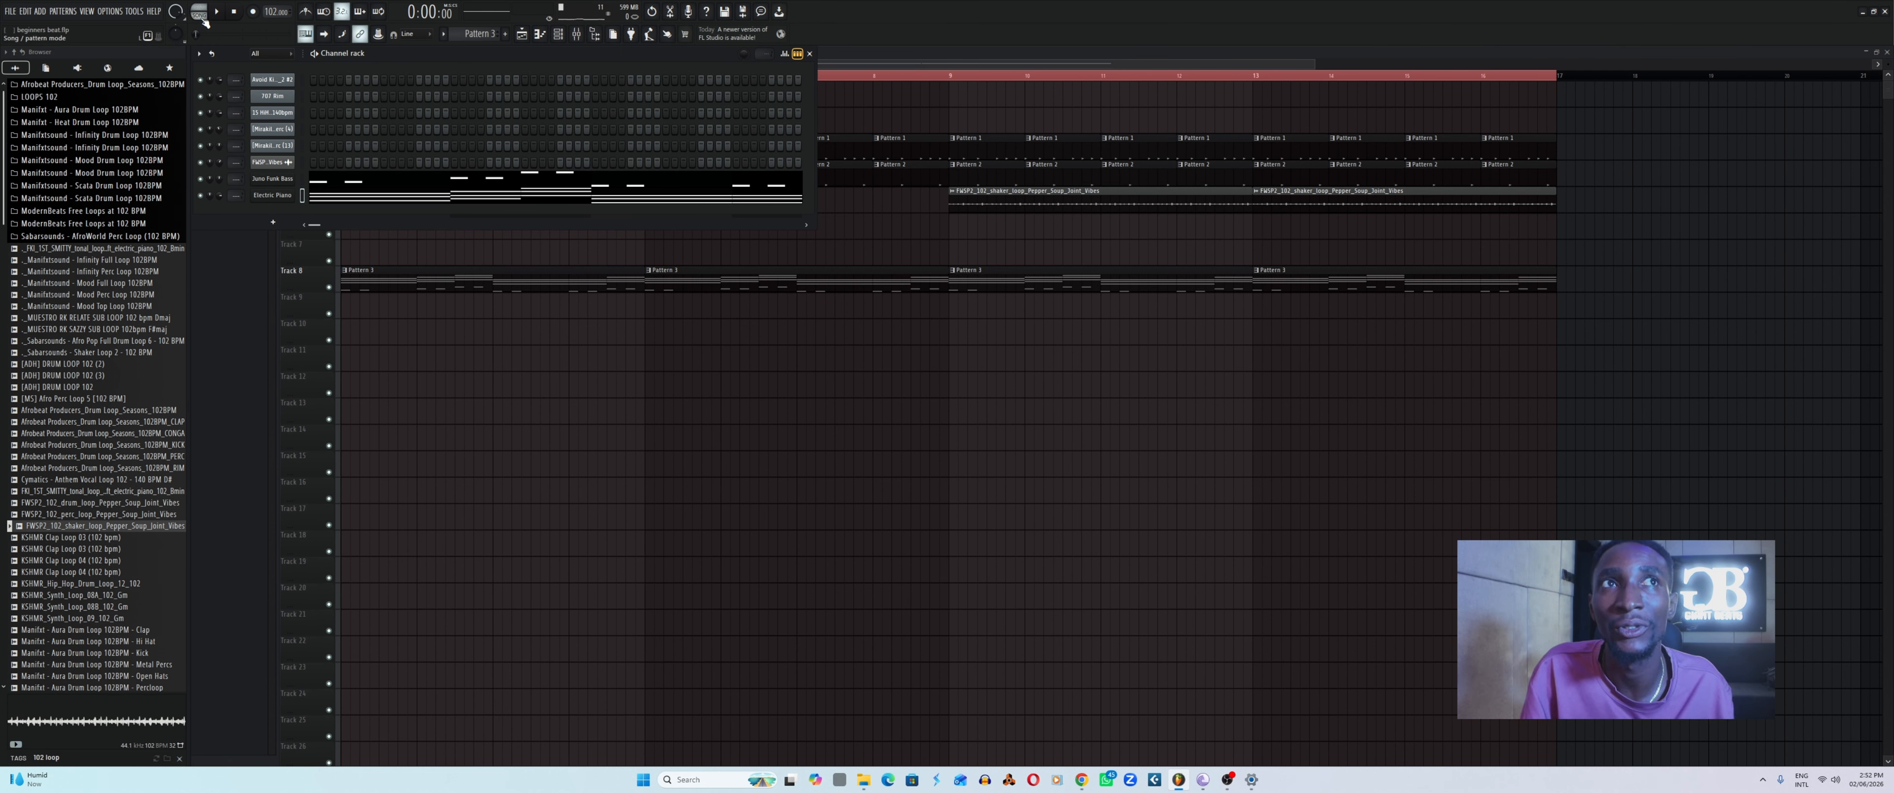
{"action": "left_click", "coordinate": [521, 34]}
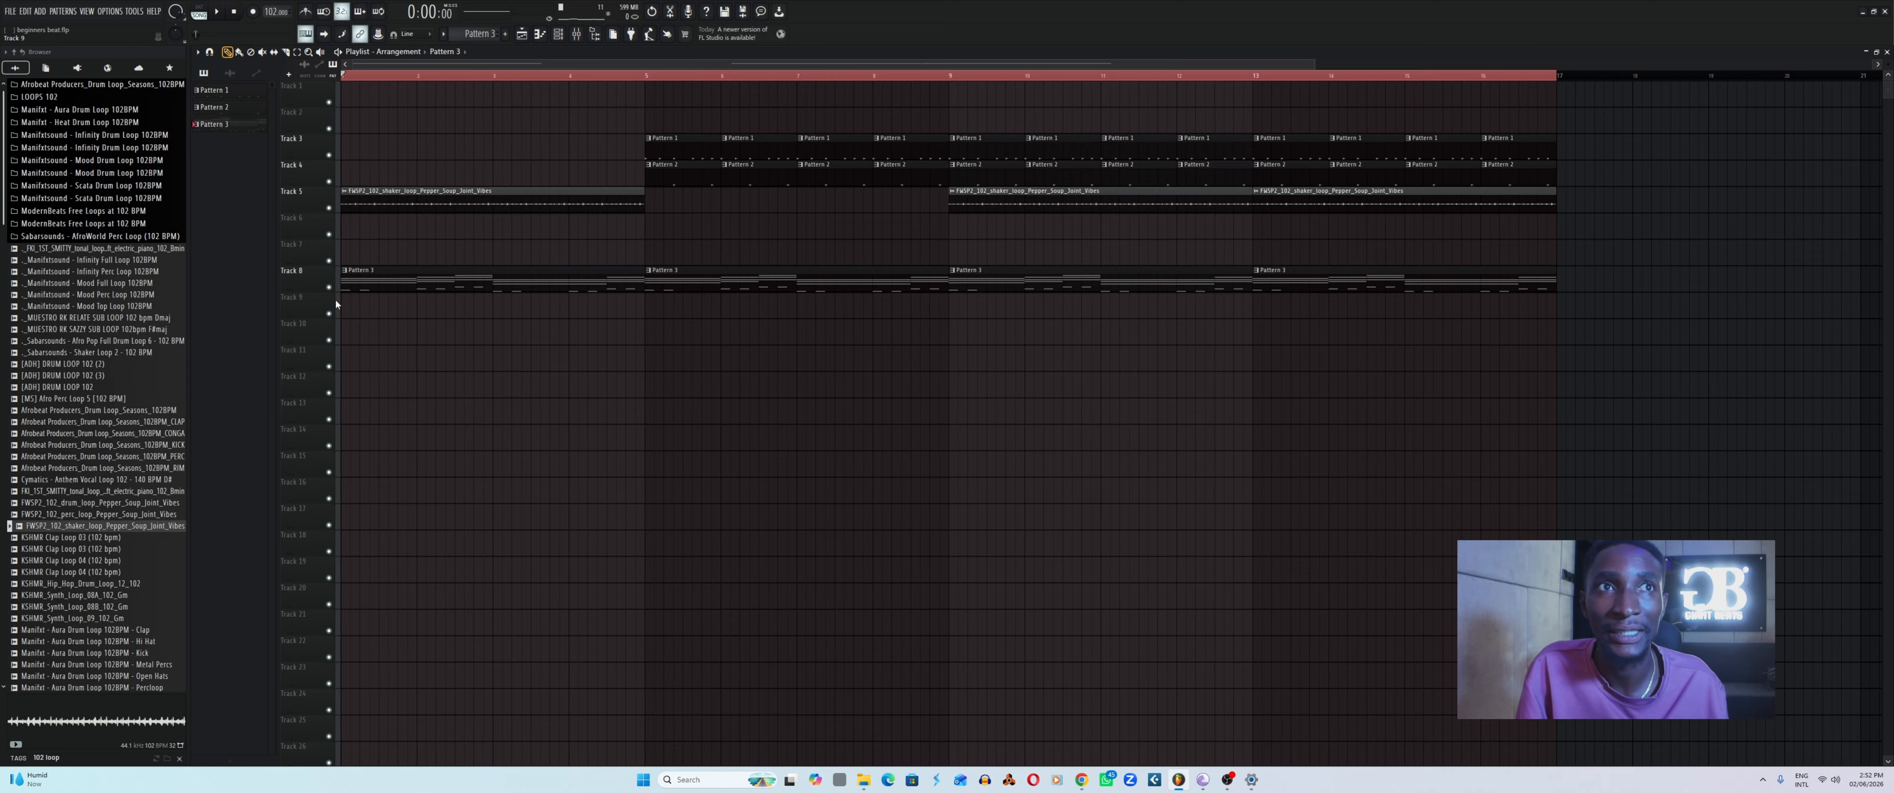
Make the first pattern clip on Track 8 unique and delete the clip starting at bar 5 on the same track.
{"action": "left_click", "coordinate": [345, 271]}
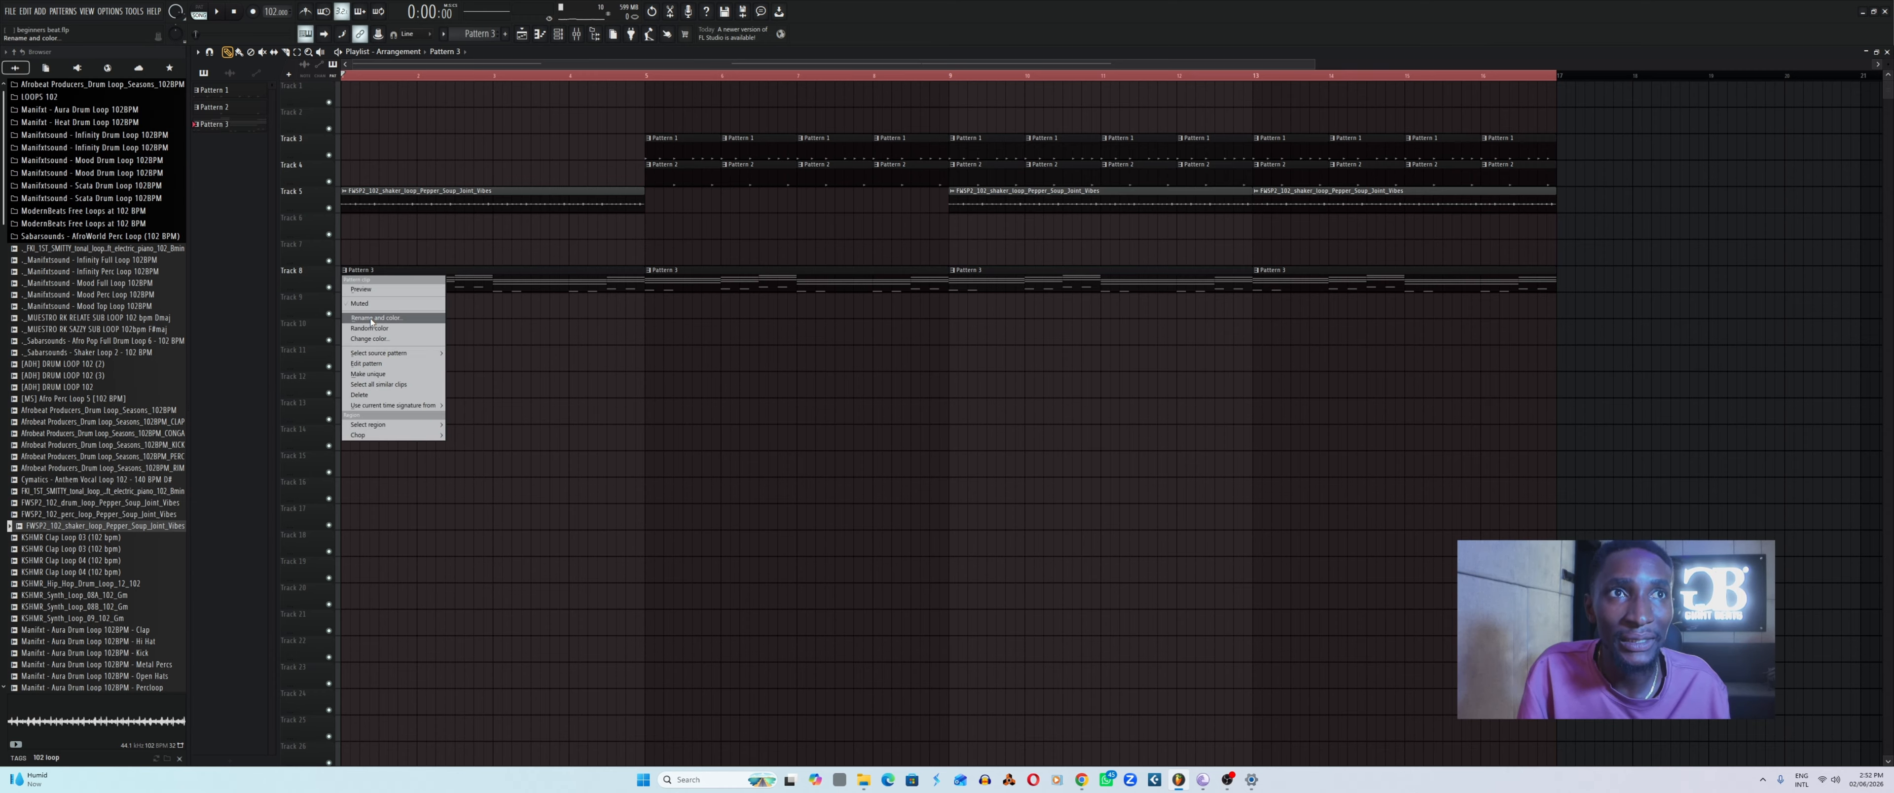
{"action": "left_click", "coordinate": [508, 399]}
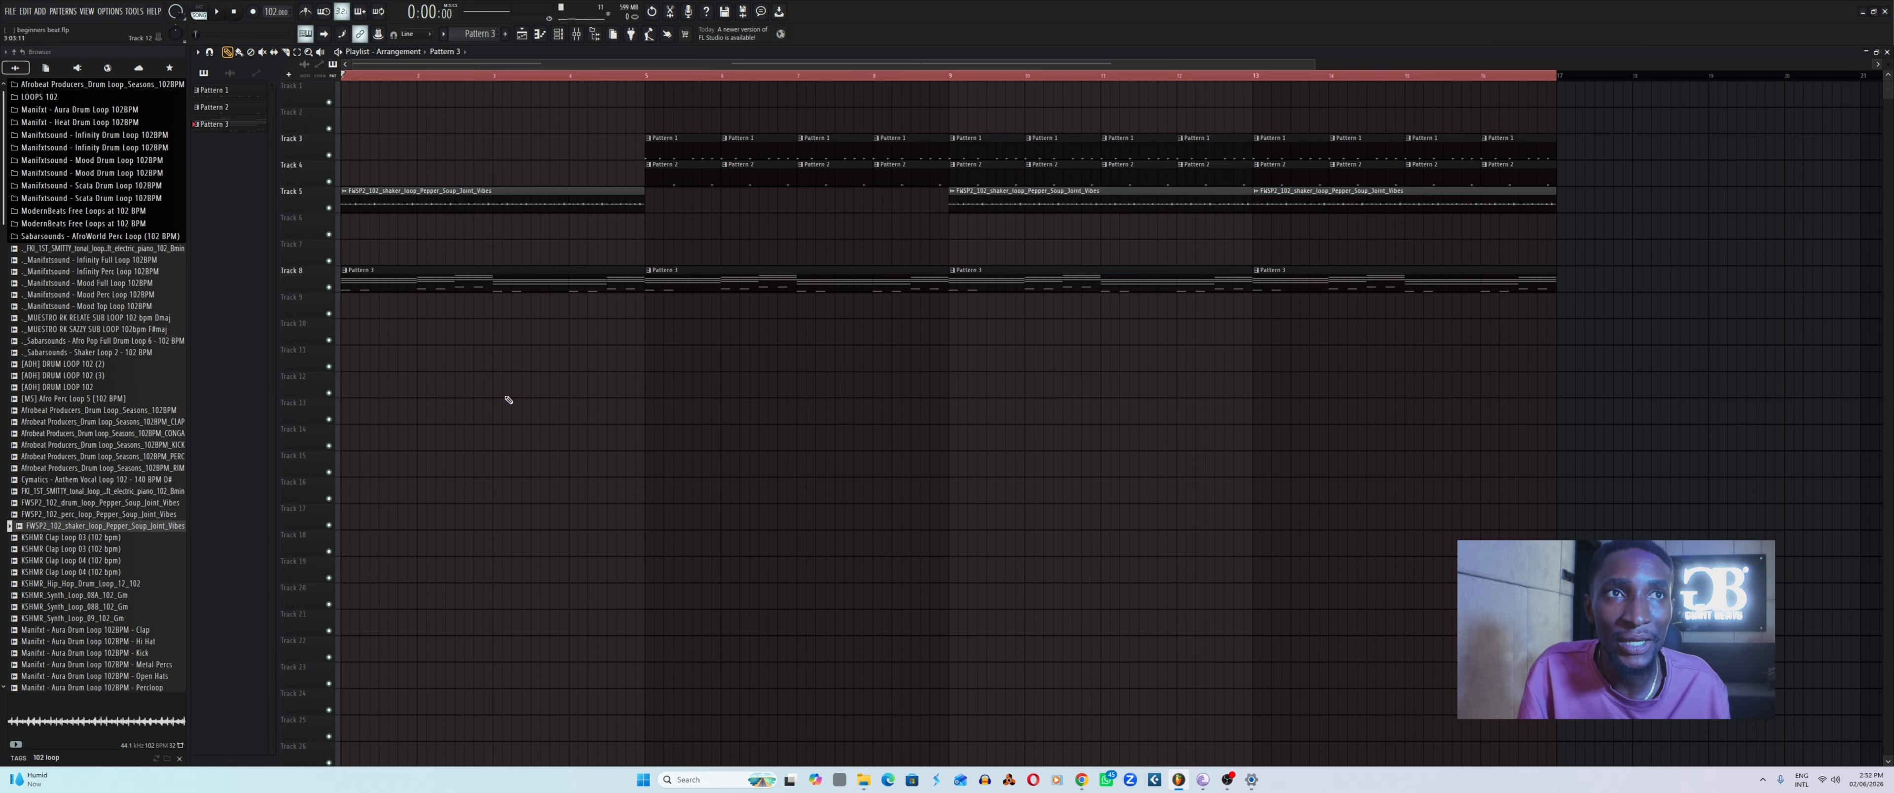
{"action": "left_click", "coordinate": [344, 271]}
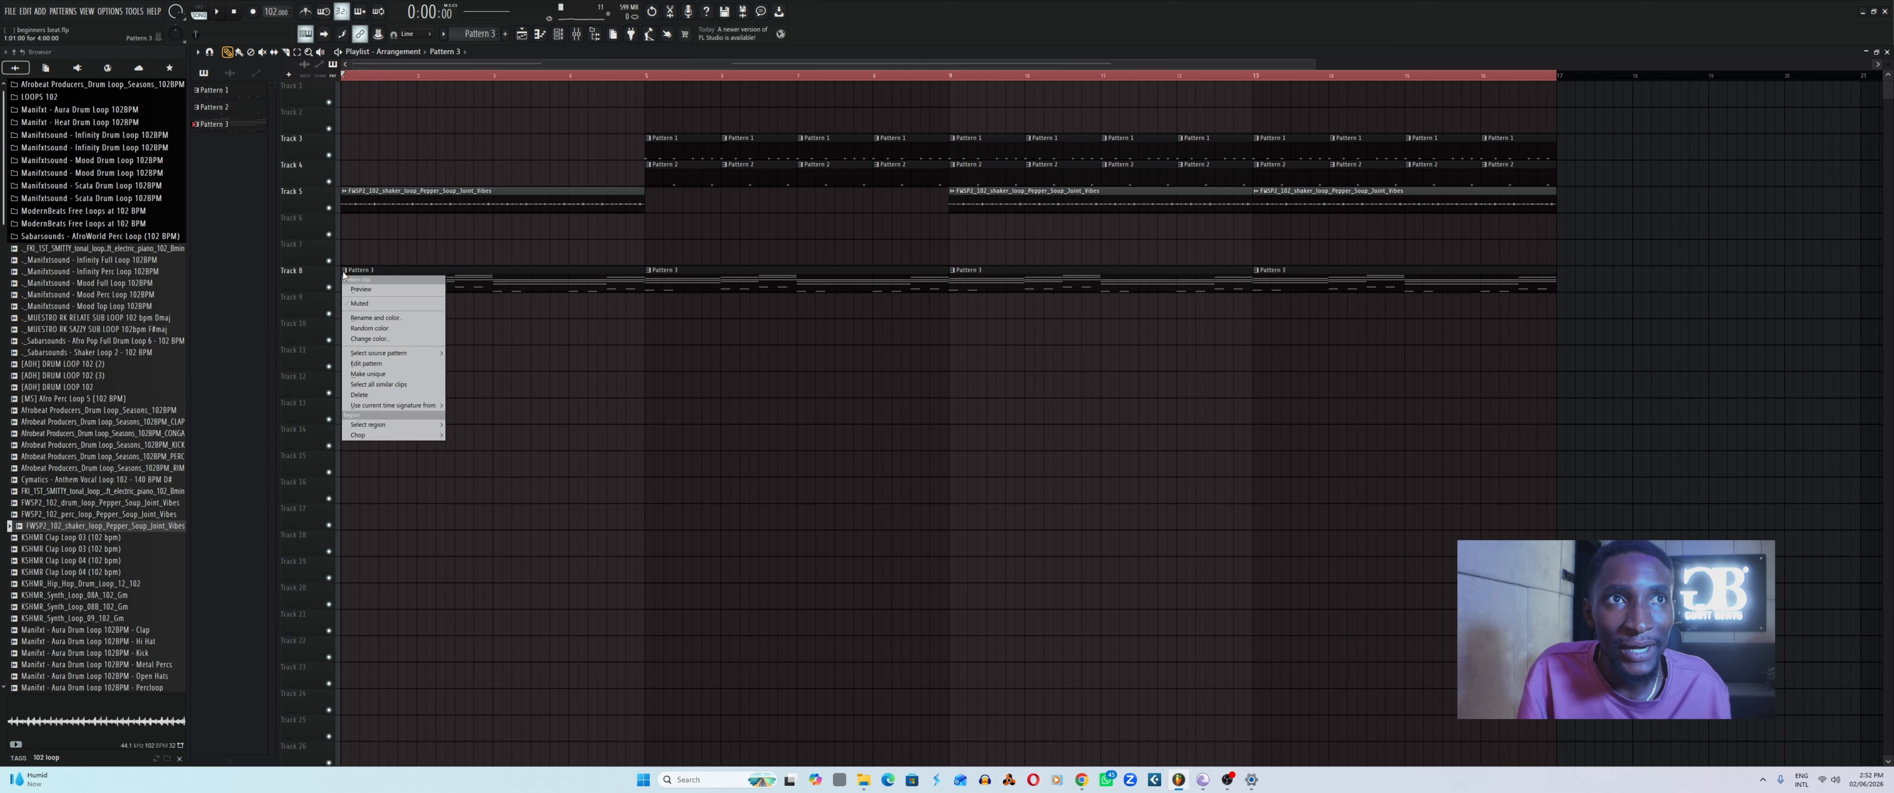
{"action": "left_click", "coordinate": [367, 376]}
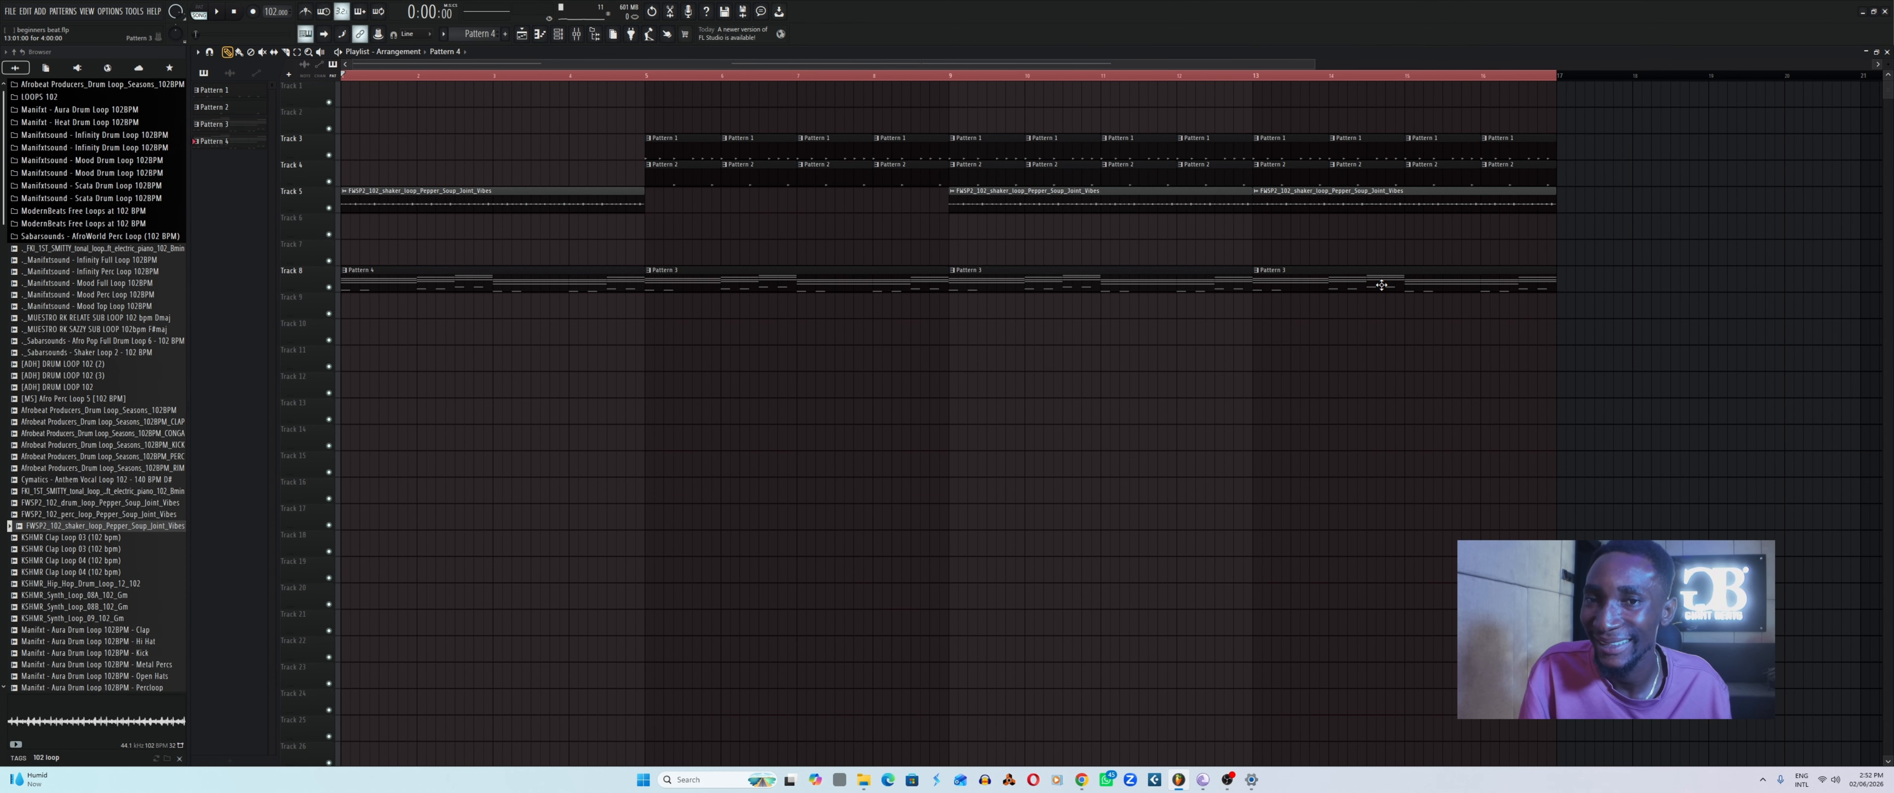
{"action": "right_click", "coordinate": [684, 287]}
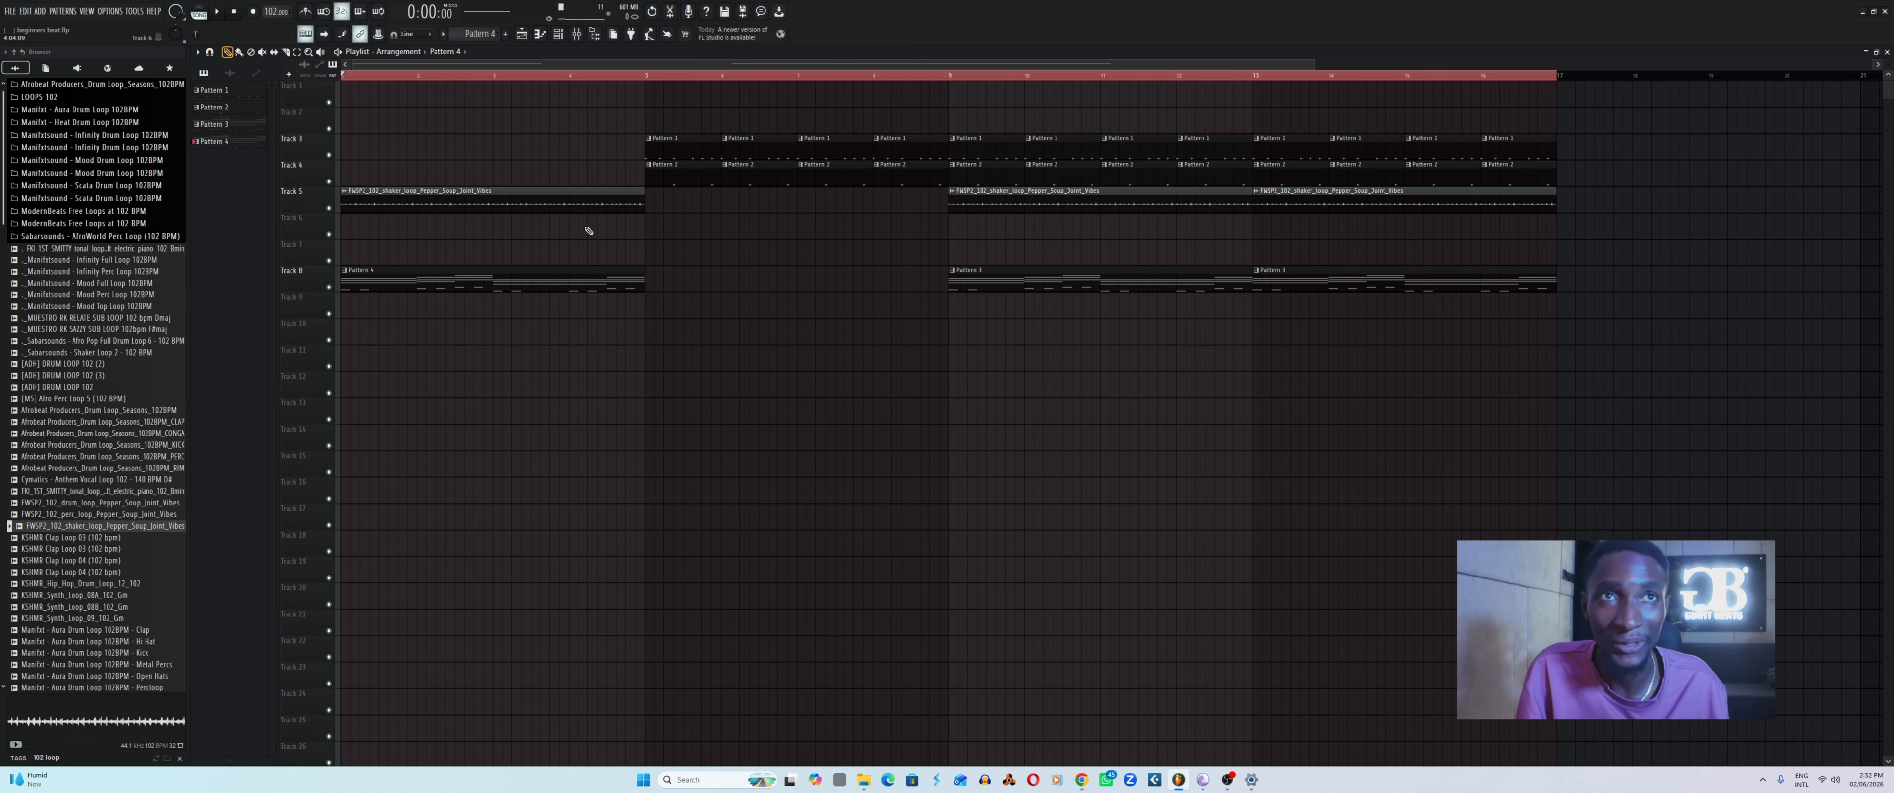
Delete all Juno Funk Bass notes from Pattern 4 in the piano roll.
{"action": "left_click", "coordinate": [557, 34]}
{"action": "right_click", "coordinate": [271, 186]}
{"action": "left_click", "coordinate": [317, 178]}
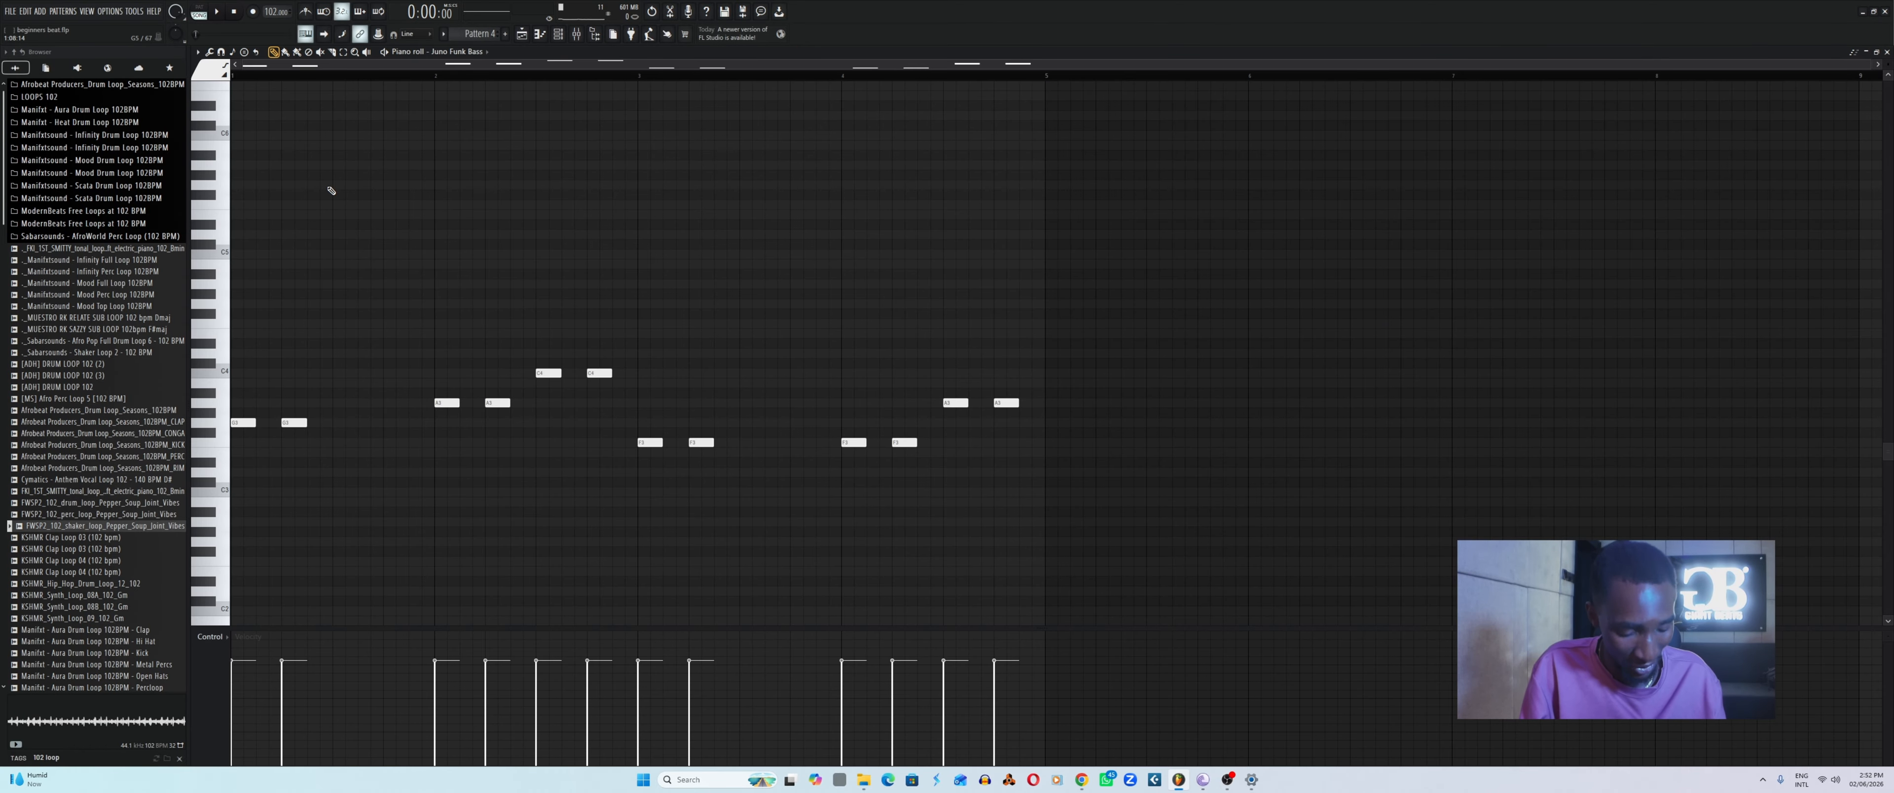
{"action": "key", "text": "ctrl+a"}
{"action": "key", "text": "Delete"}
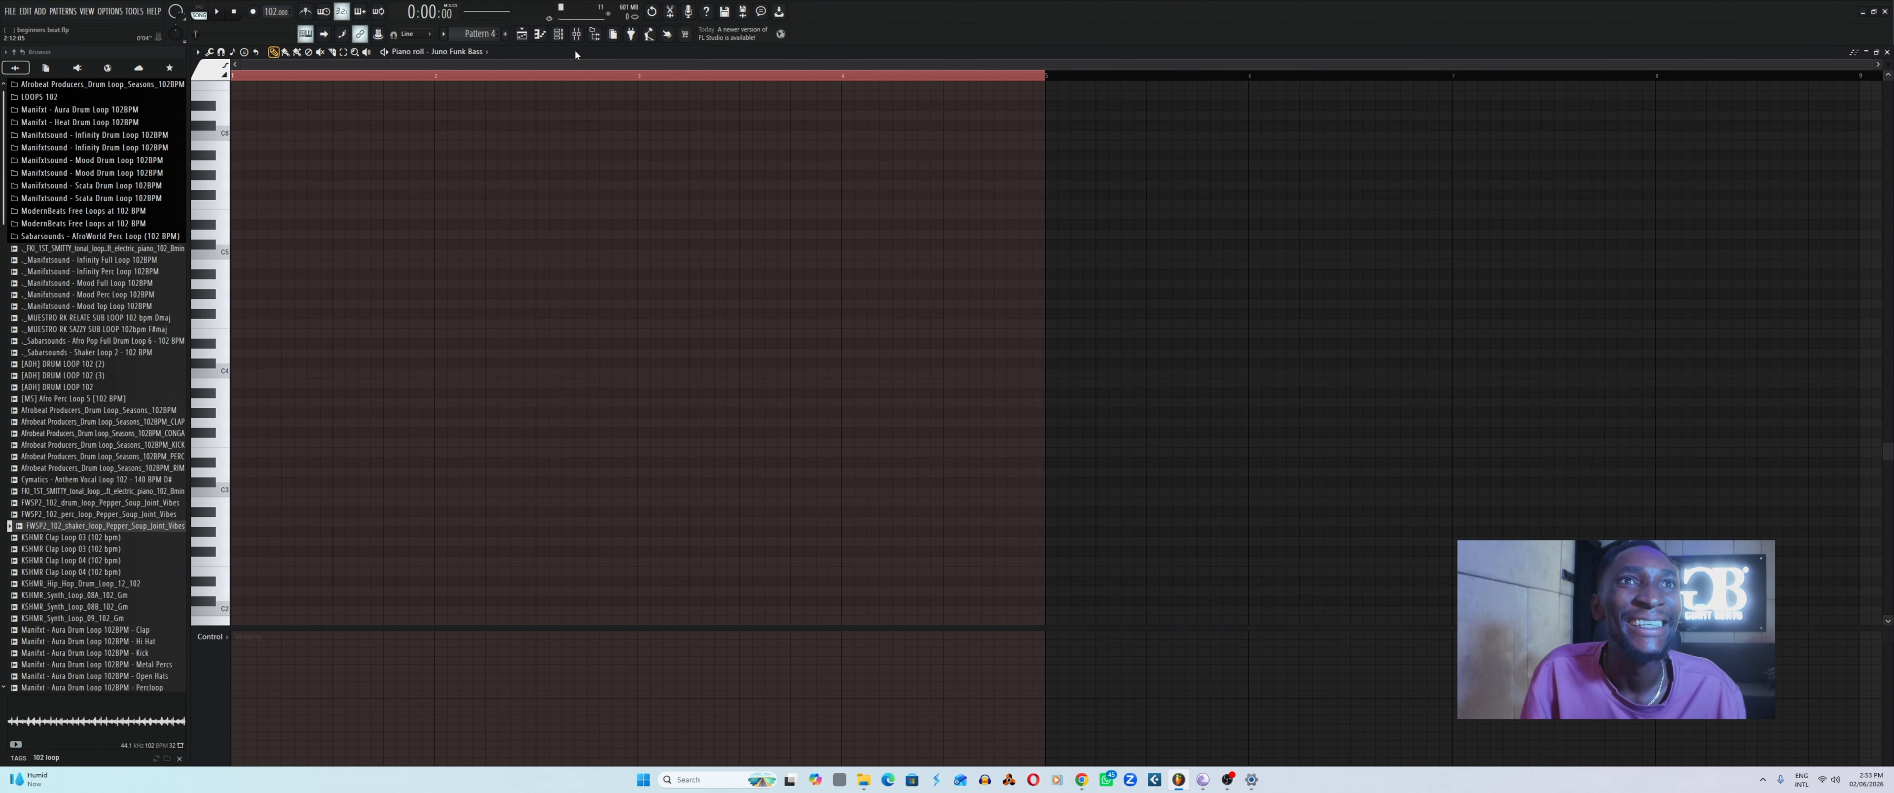
Place a Pattern 4 clip at bar 5 on Track 8 and play the arrangement from the start.
{"action": "left_click", "coordinate": [522, 34]}
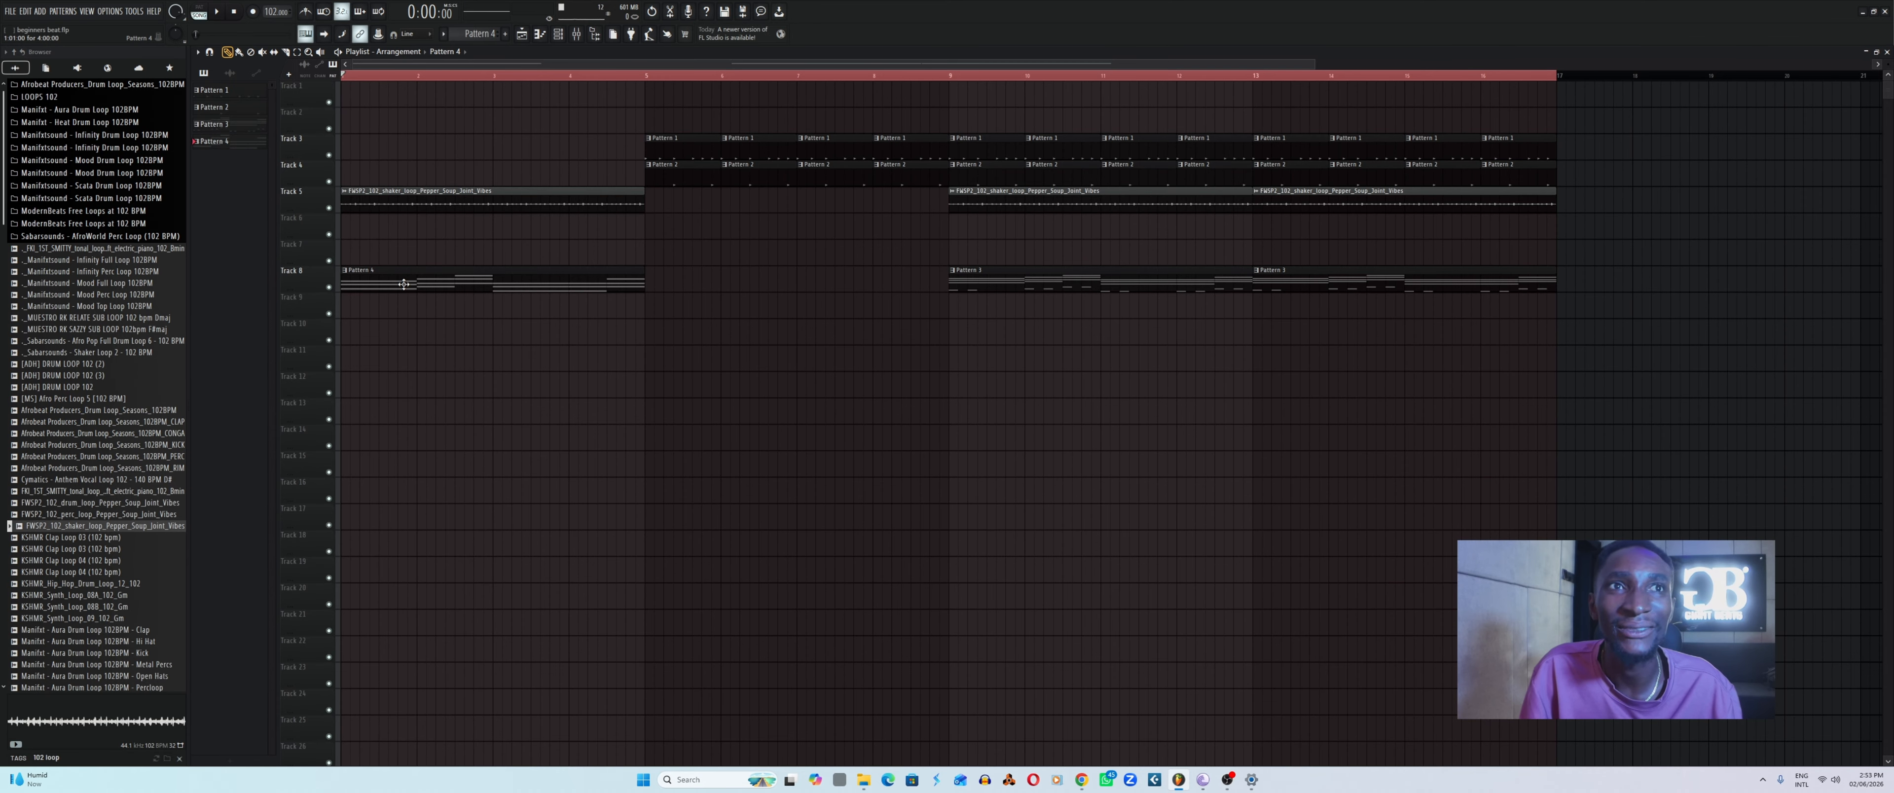
{"action": "left_click", "coordinate": [673, 274]}
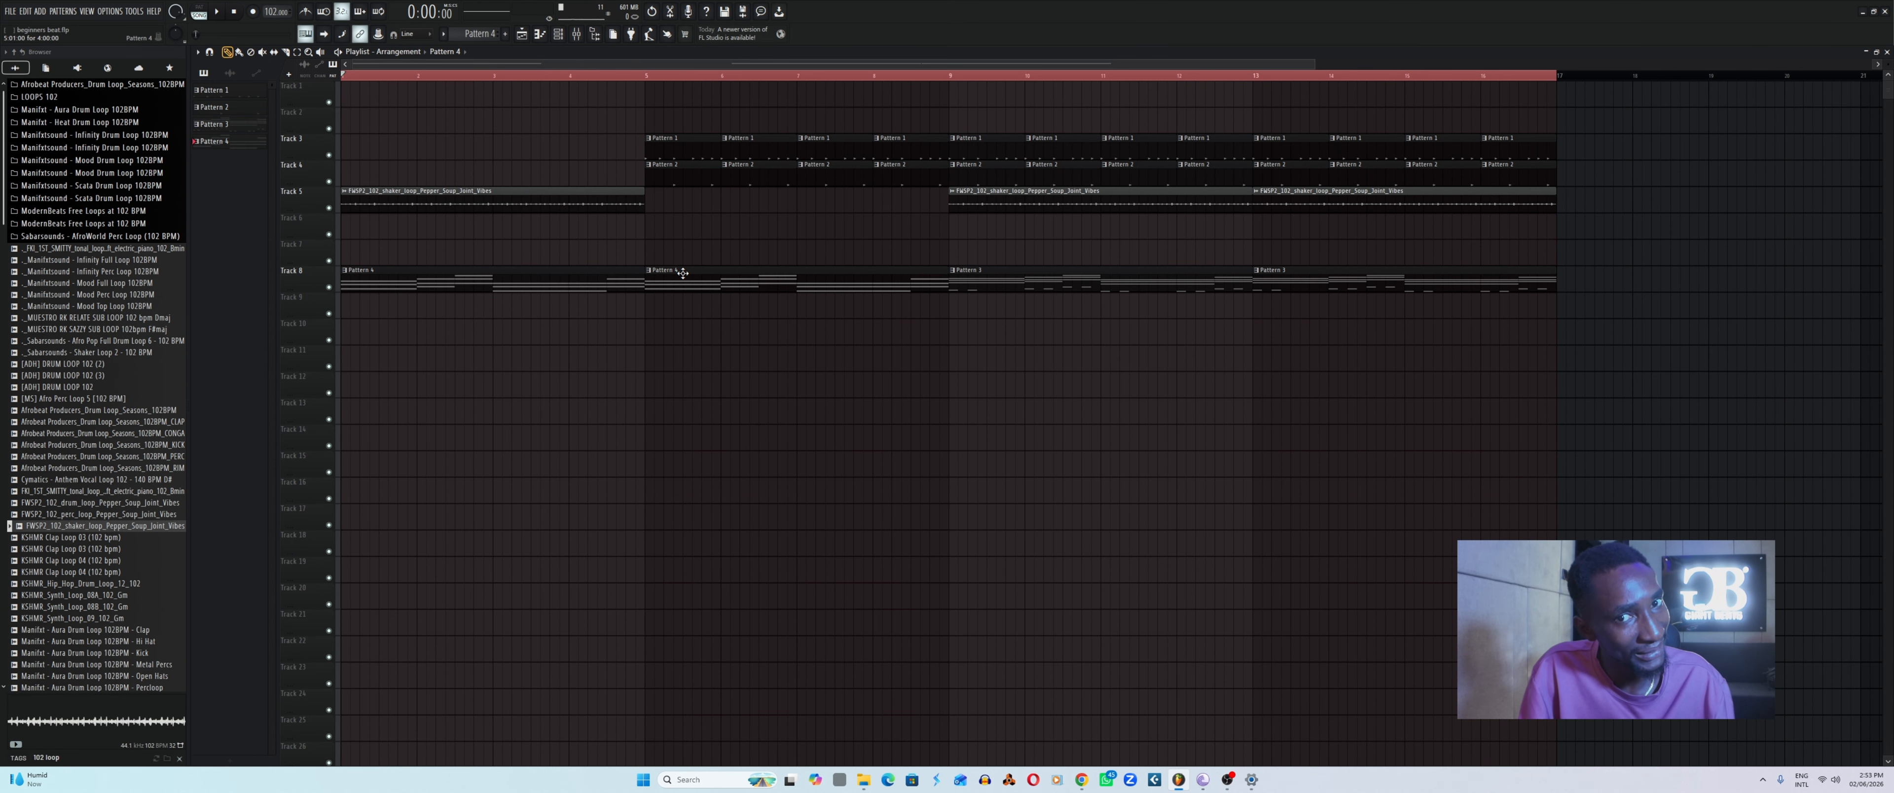
{"action": "key", "text": "space"}
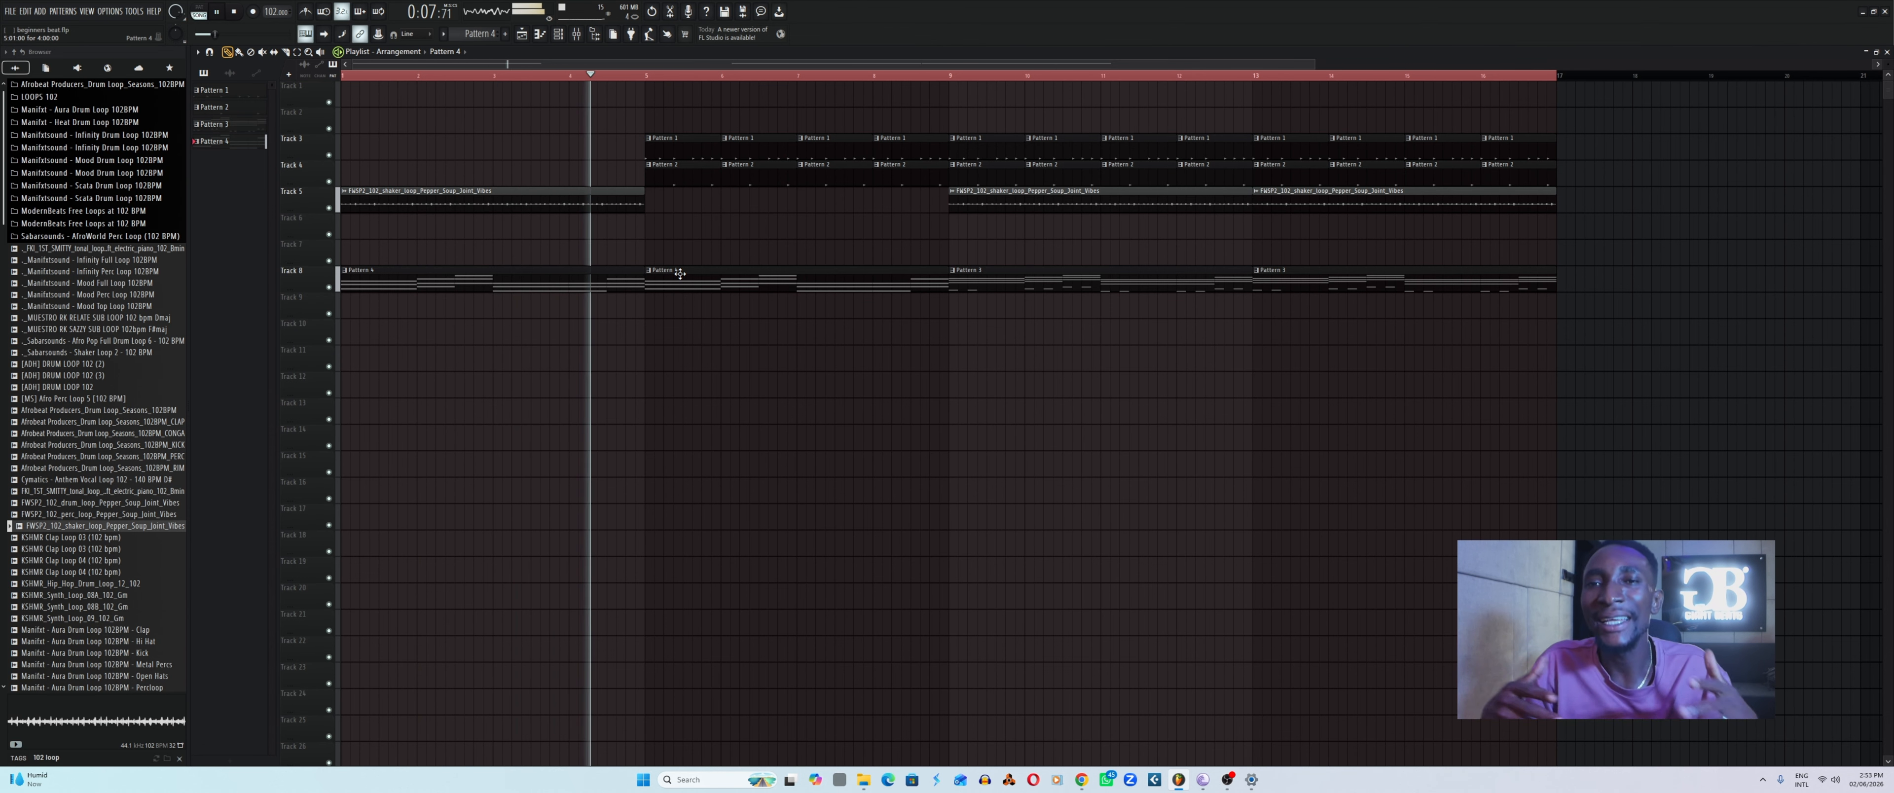
{"action": "key", "text": "space"}
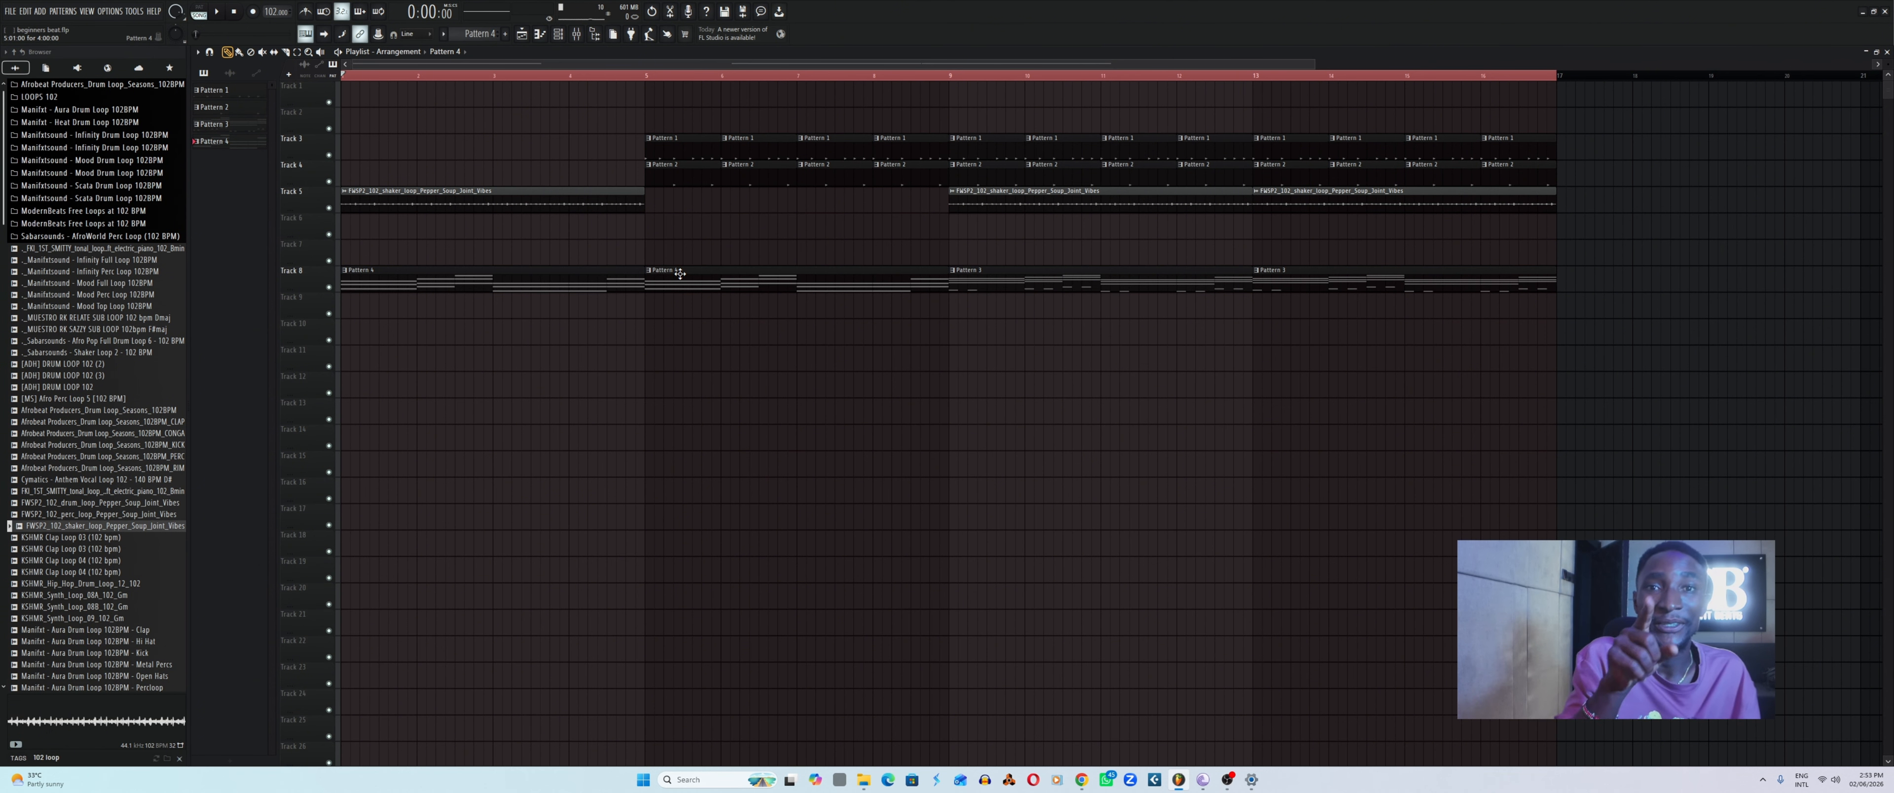
Make the first Pattern 4 clip at the start of Track 8 a unique pattern.
{"action": "key", "text": "space"}
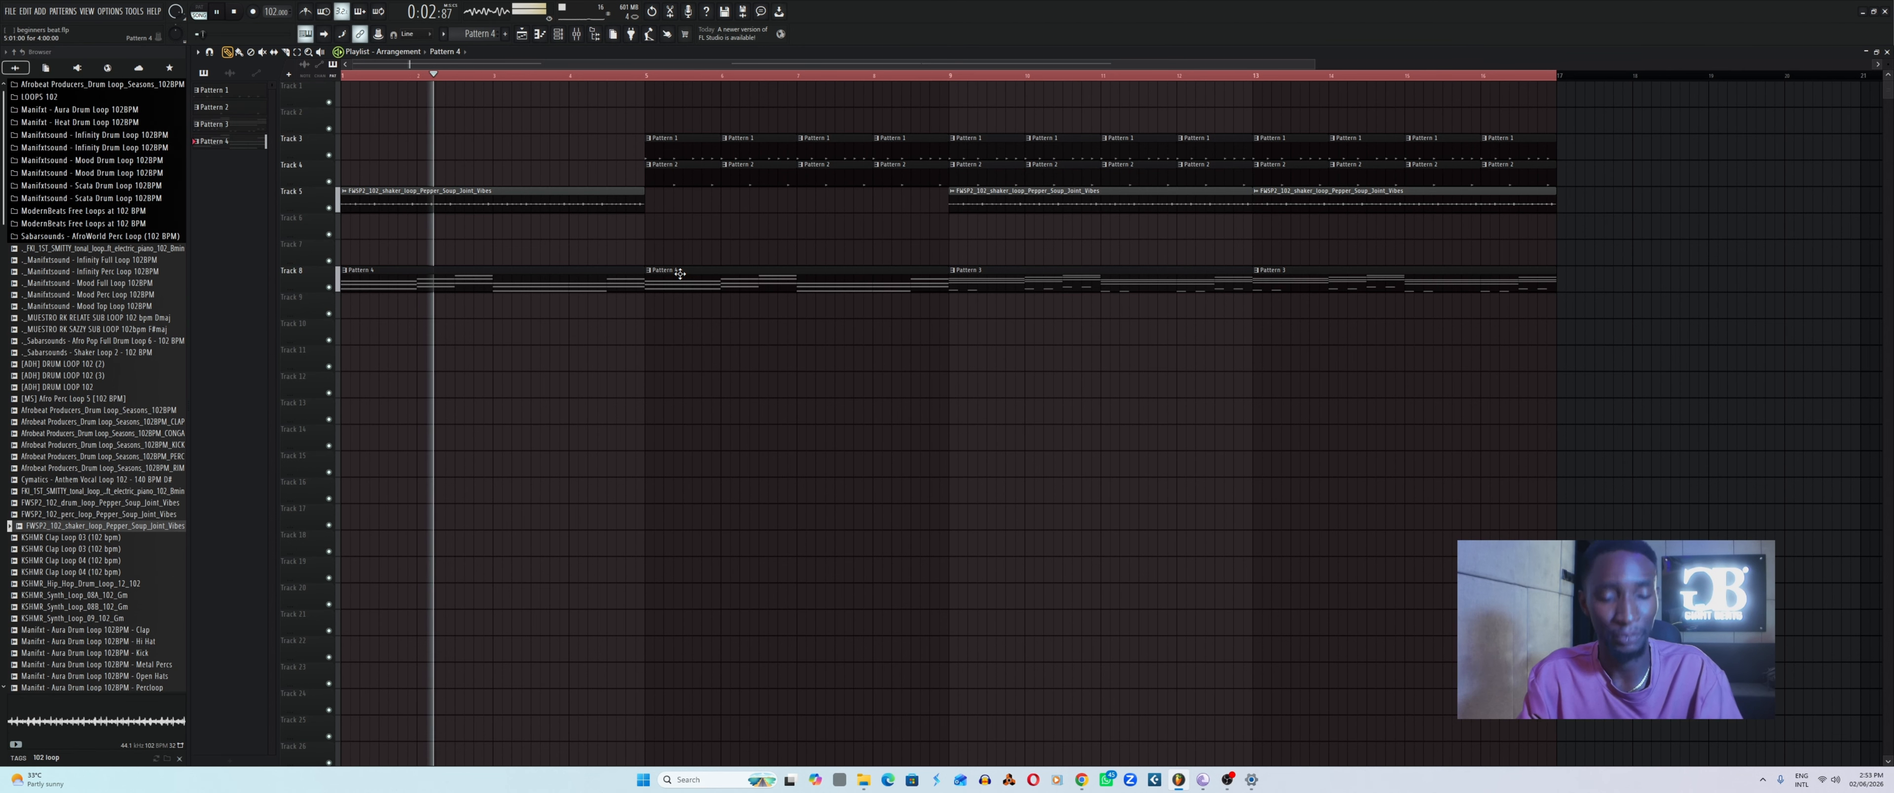
{"action": "key", "text": "space"}
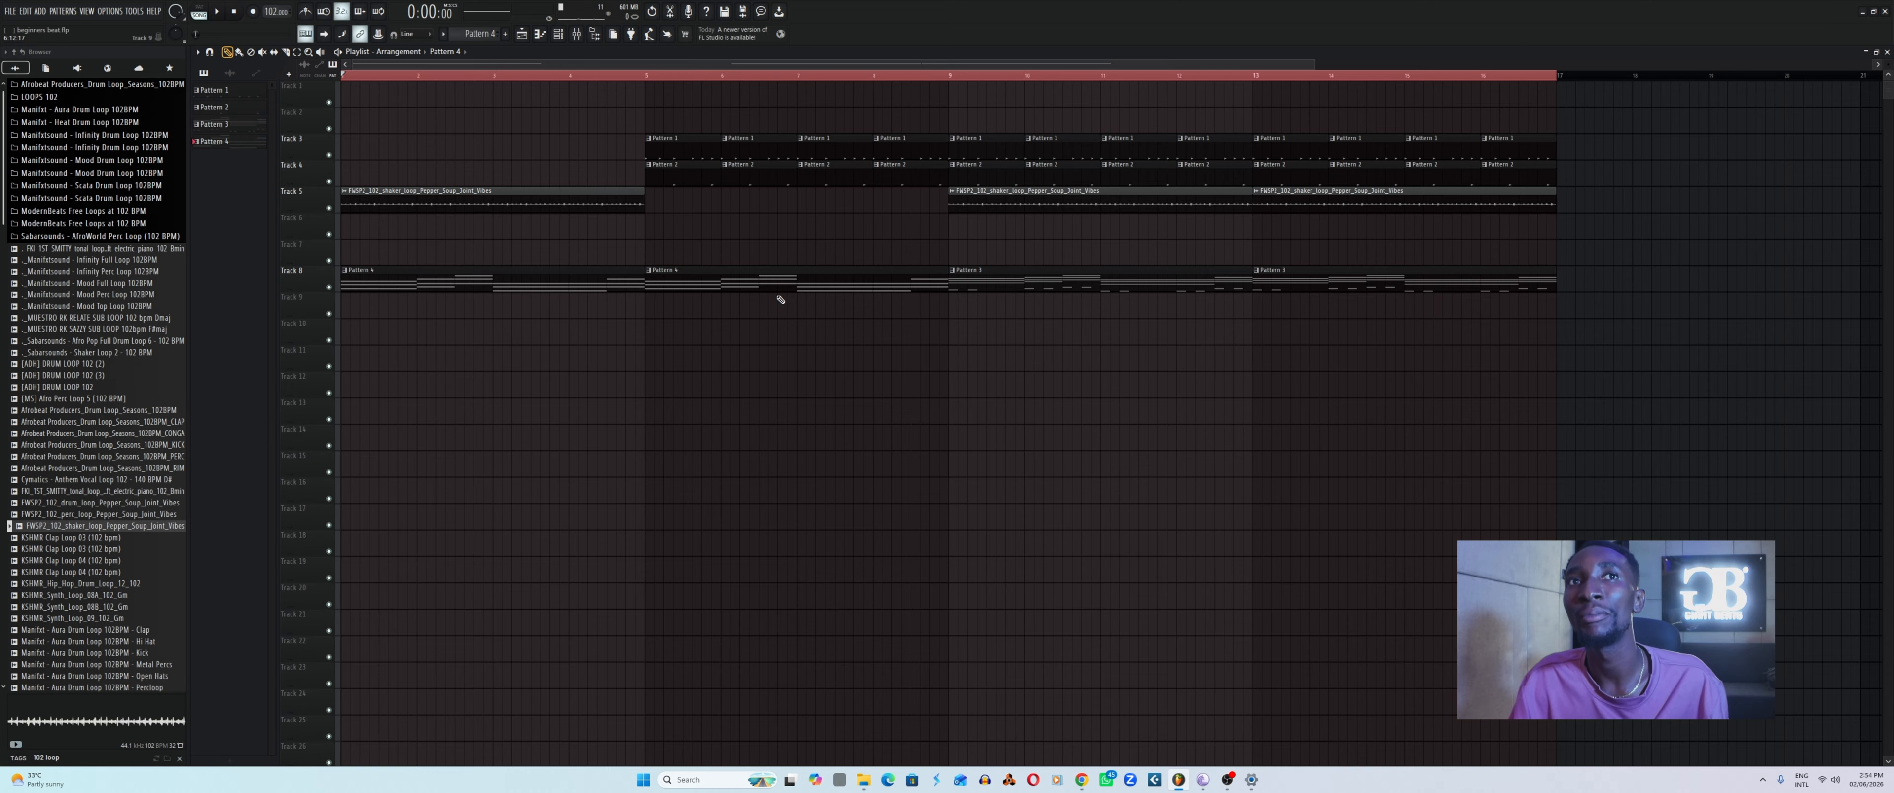
{"action": "left_click", "coordinate": [343, 271]}
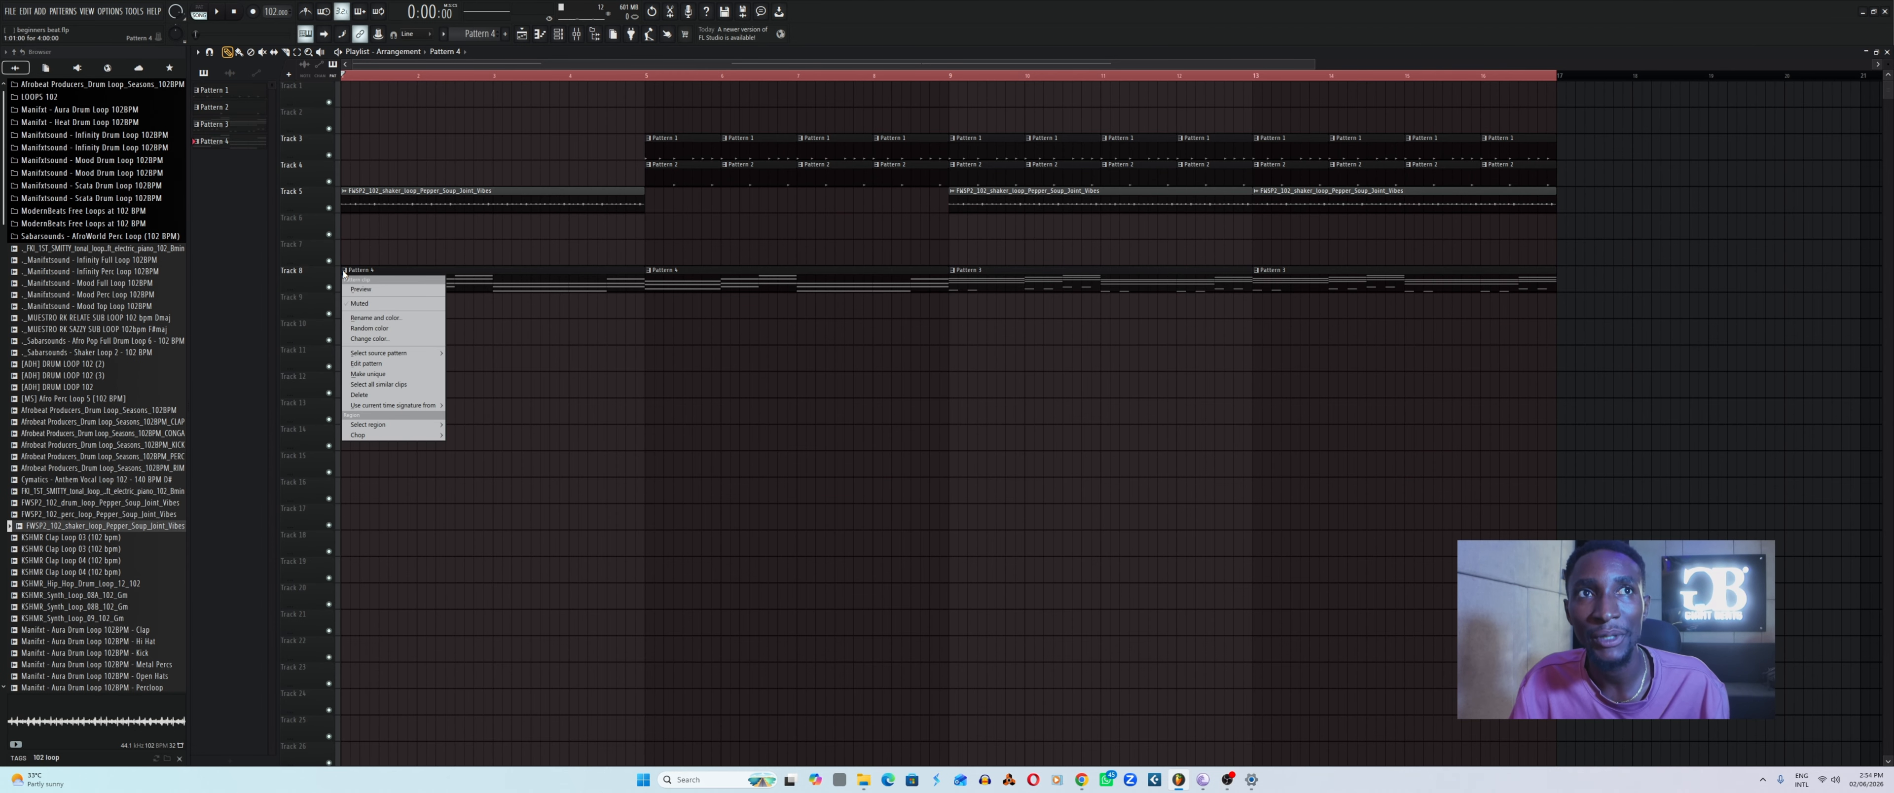
{"action": "left_click", "coordinate": [367, 374]}
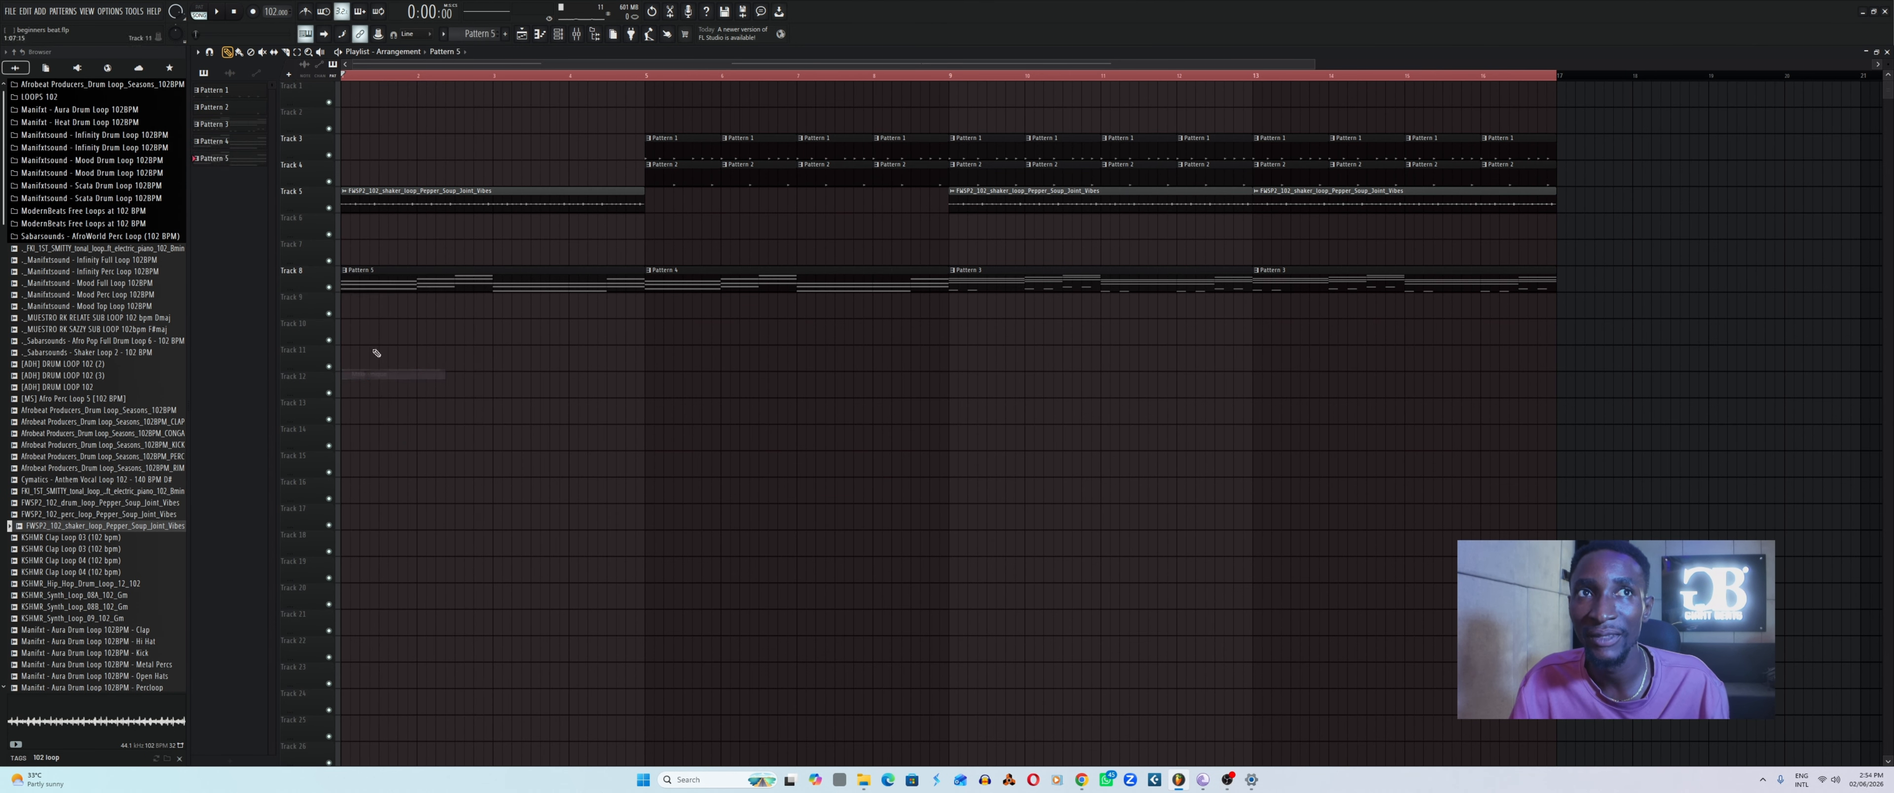
Add a FLEX instrument channel to the channel rack.
{"action": "left_click", "coordinate": [562, 37]}
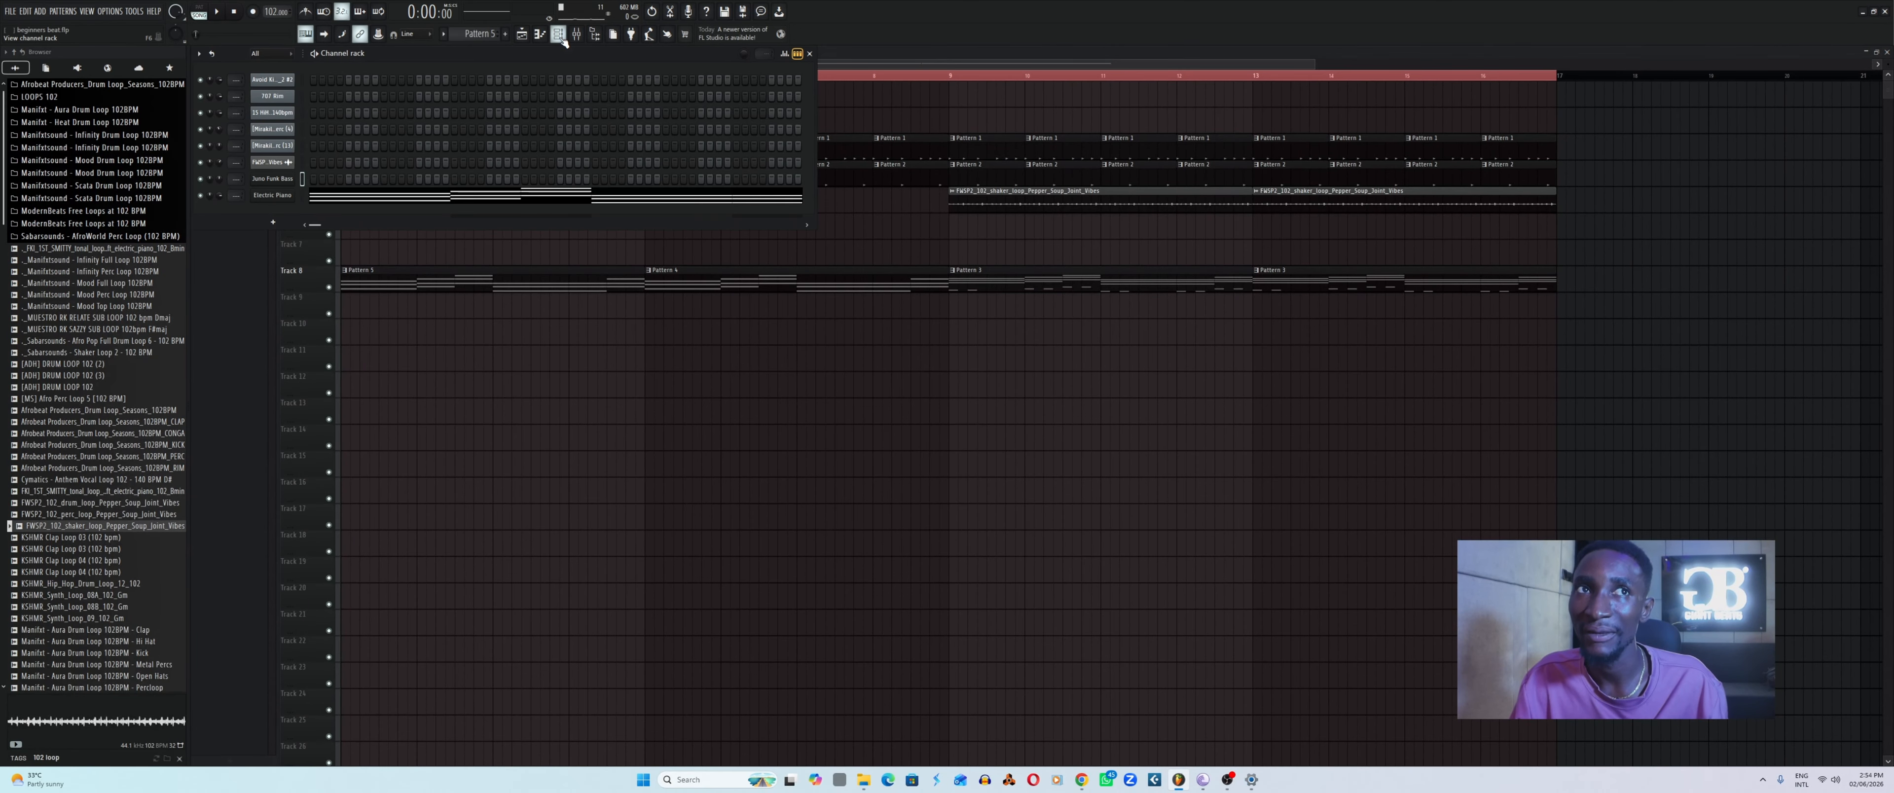
{"action": "left_click", "coordinate": [273, 222]}
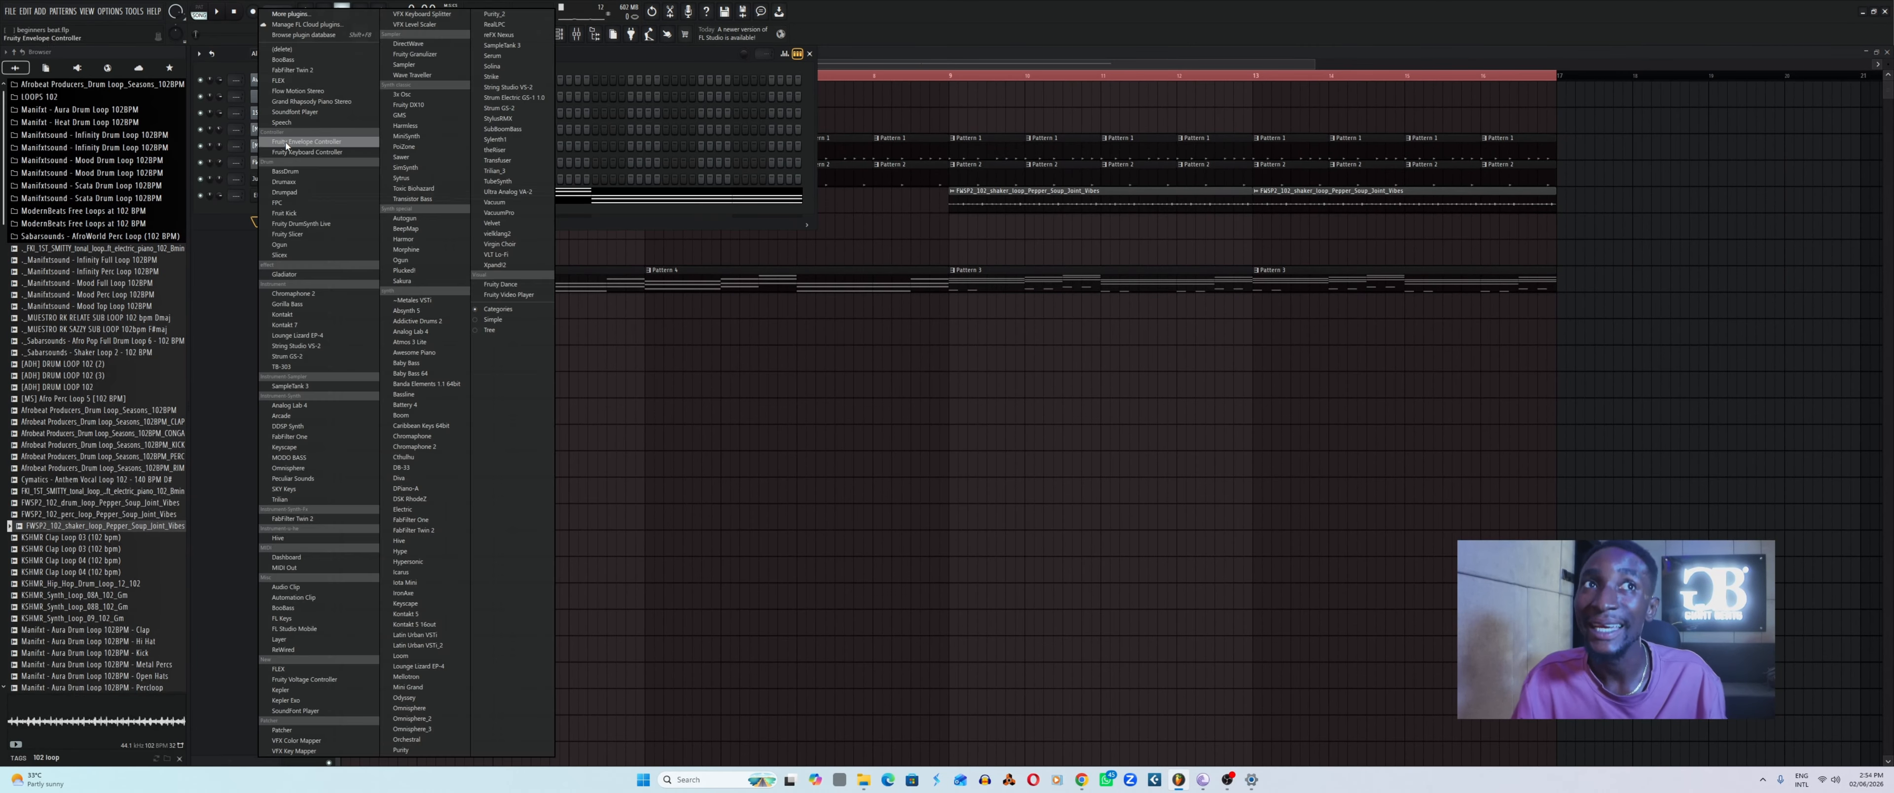
{"action": "left_click", "coordinate": [280, 81]}
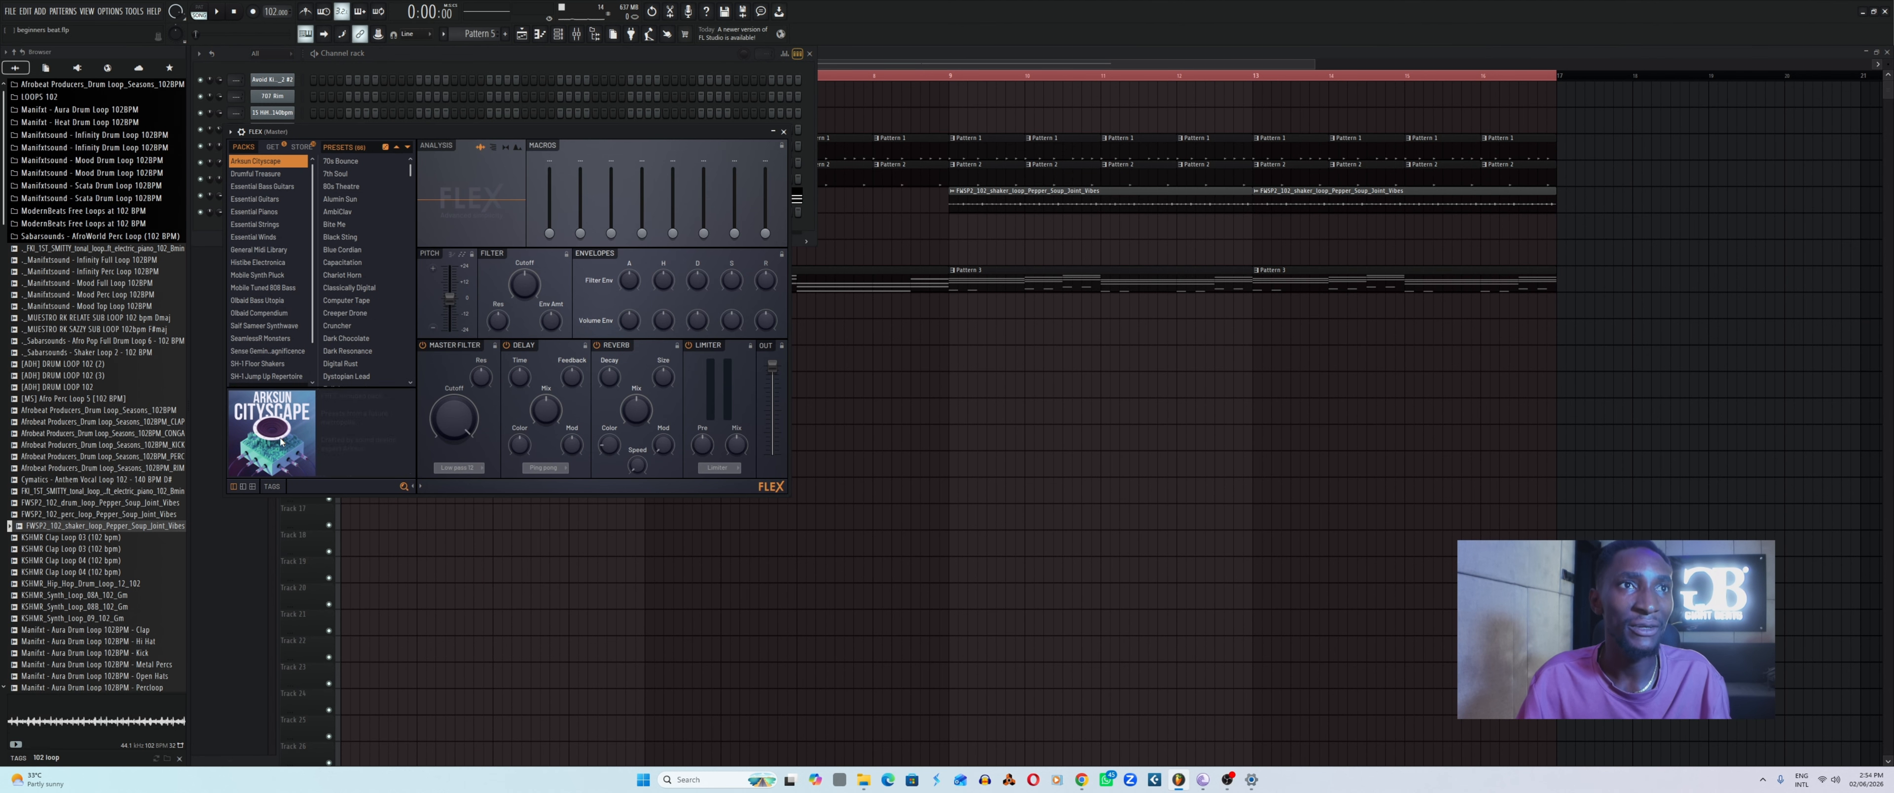
Filter all FLEX presets by "pad" and load the Choir Pad preset.
{"action": "scroll", "coordinate": [250, 361], "scroll_direction": "down", "scroll_amount": 2}
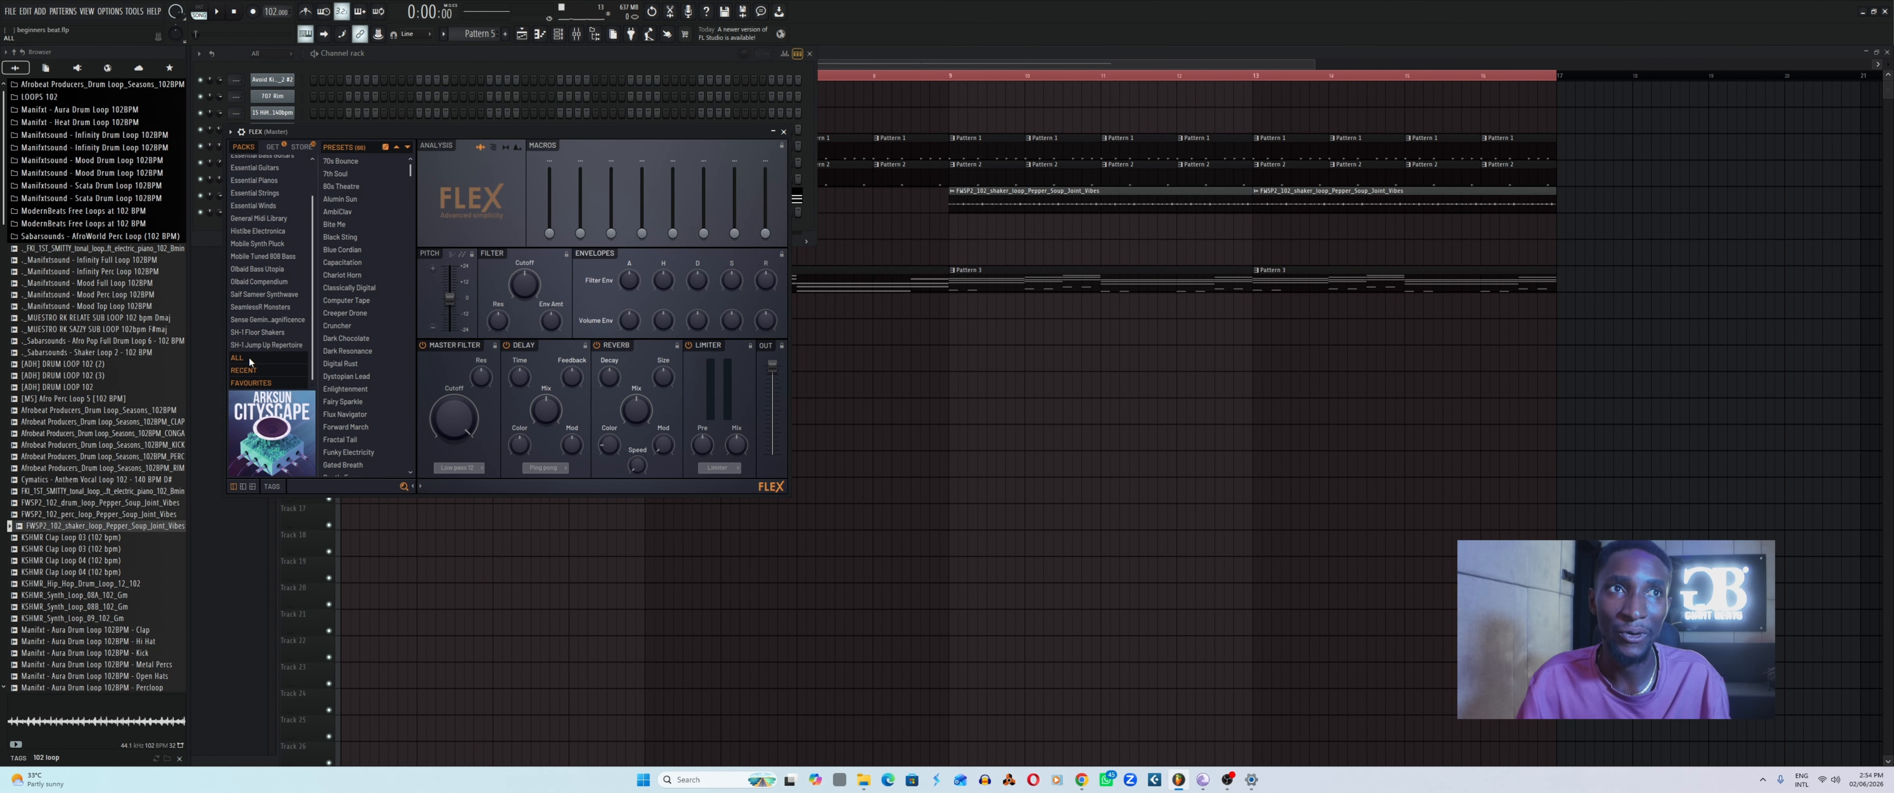
{"action": "scroll", "coordinate": [257, 295], "scroll_direction": "up", "scroll_amount": 2}
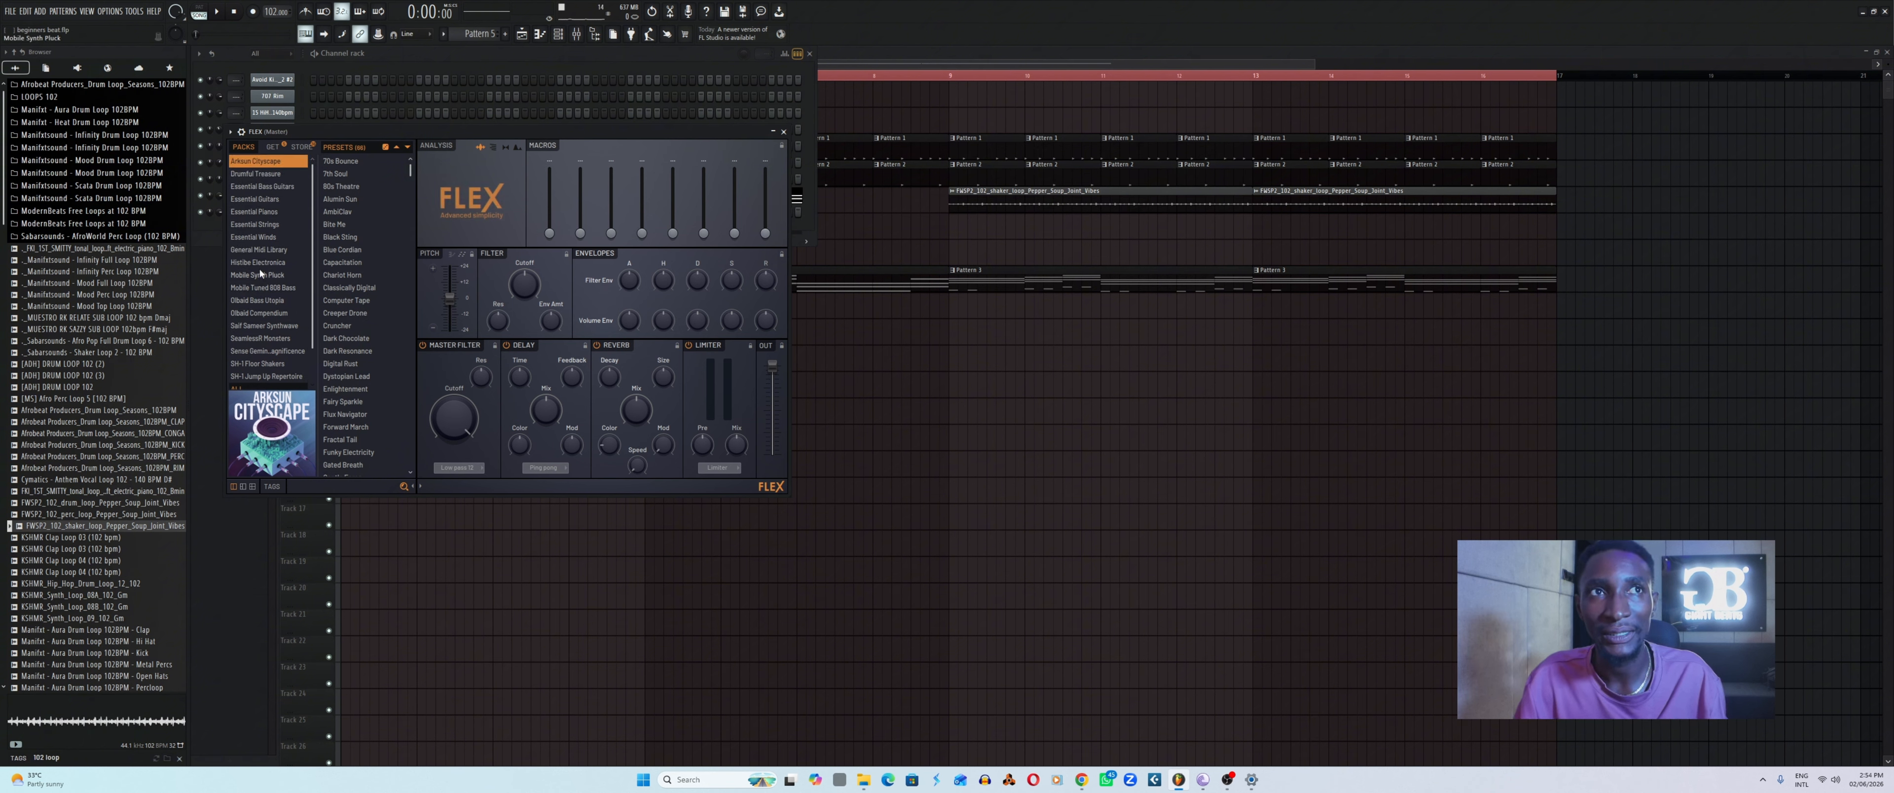
{"action": "left_click", "coordinate": [259, 174]}
{"action": "left_click", "coordinate": [262, 186]}
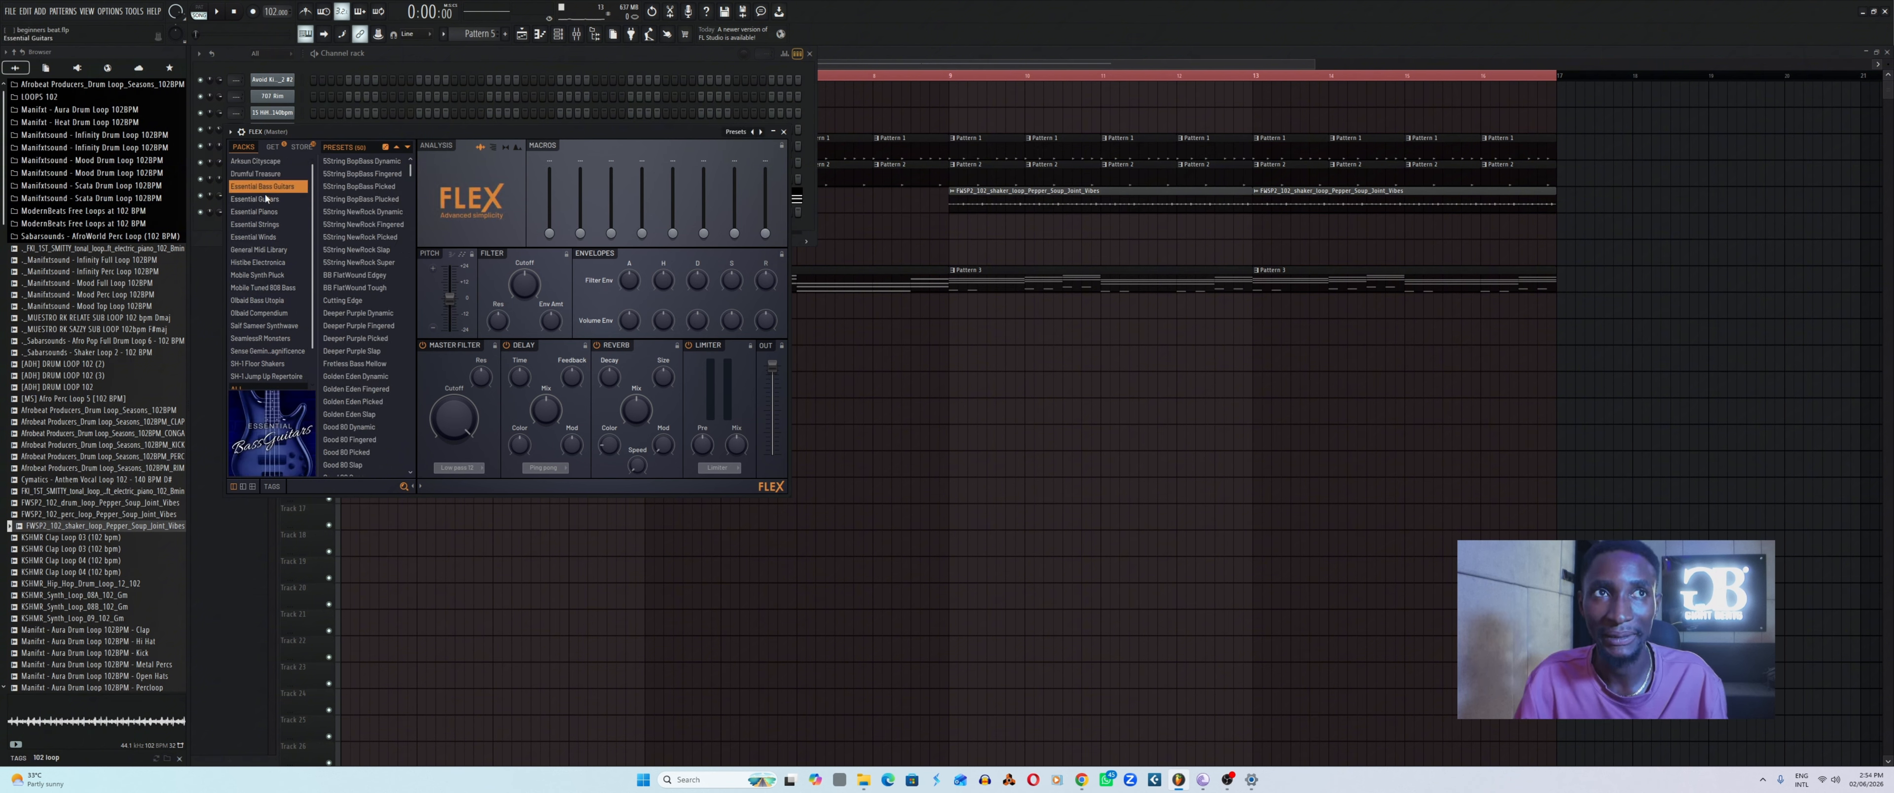
{"action": "left_click", "coordinate": [265, 200]}
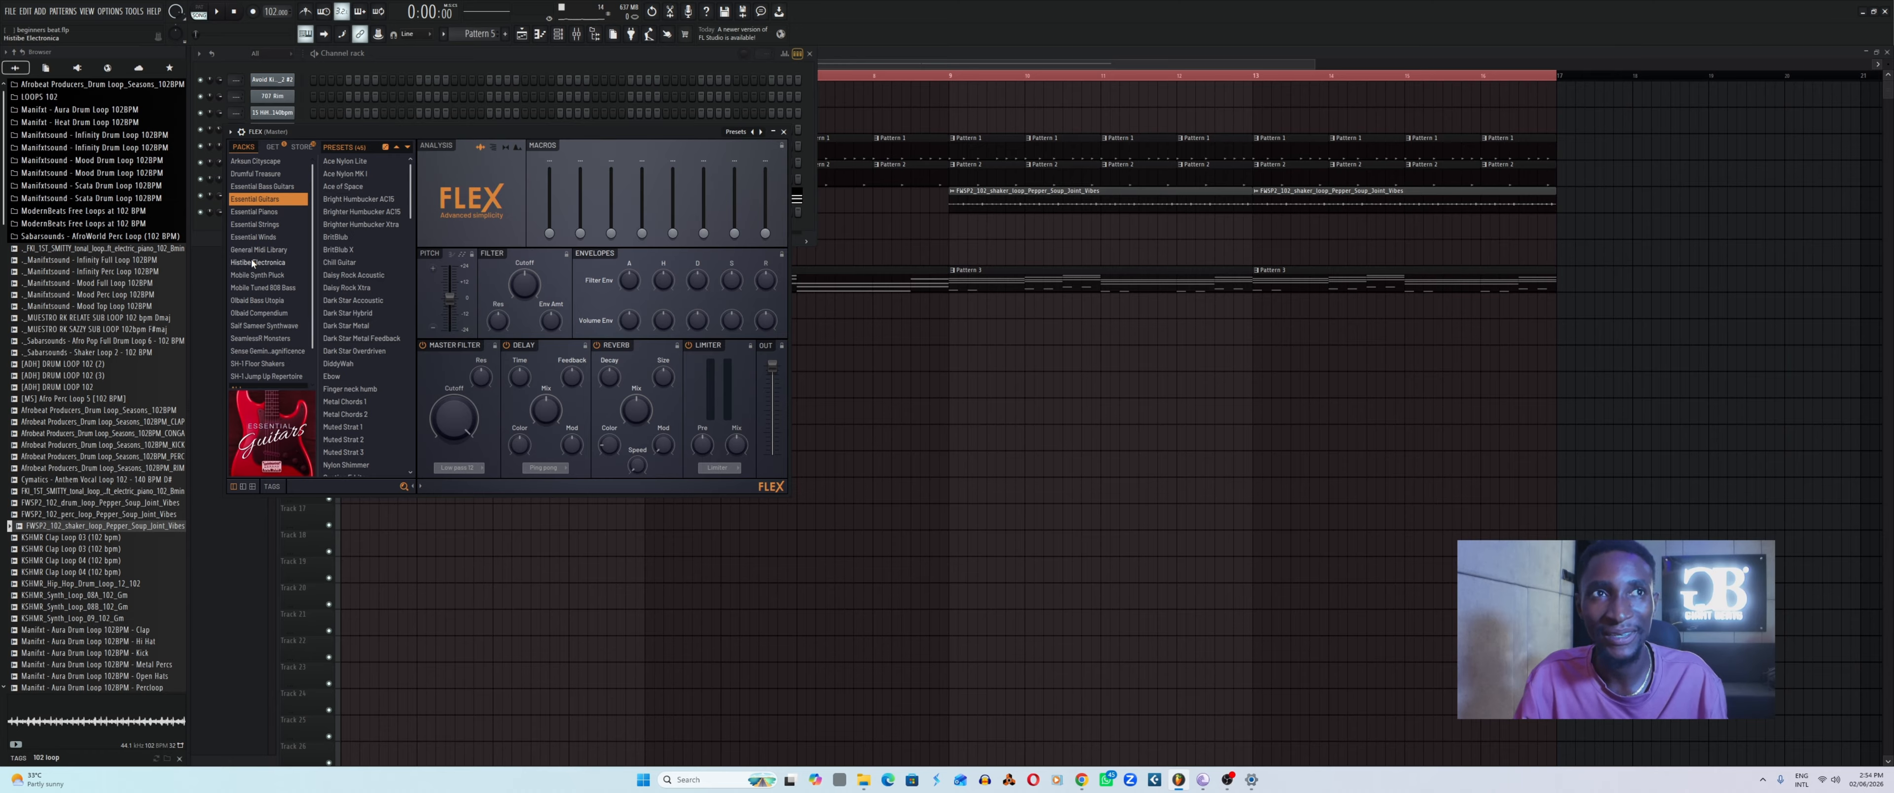
{"action": "scroll", "coordinate": [246, 344], "scroll_direction": "down", "scroll_amount": 2}
{"action": "left_click", "coordinate": [247, 360]}
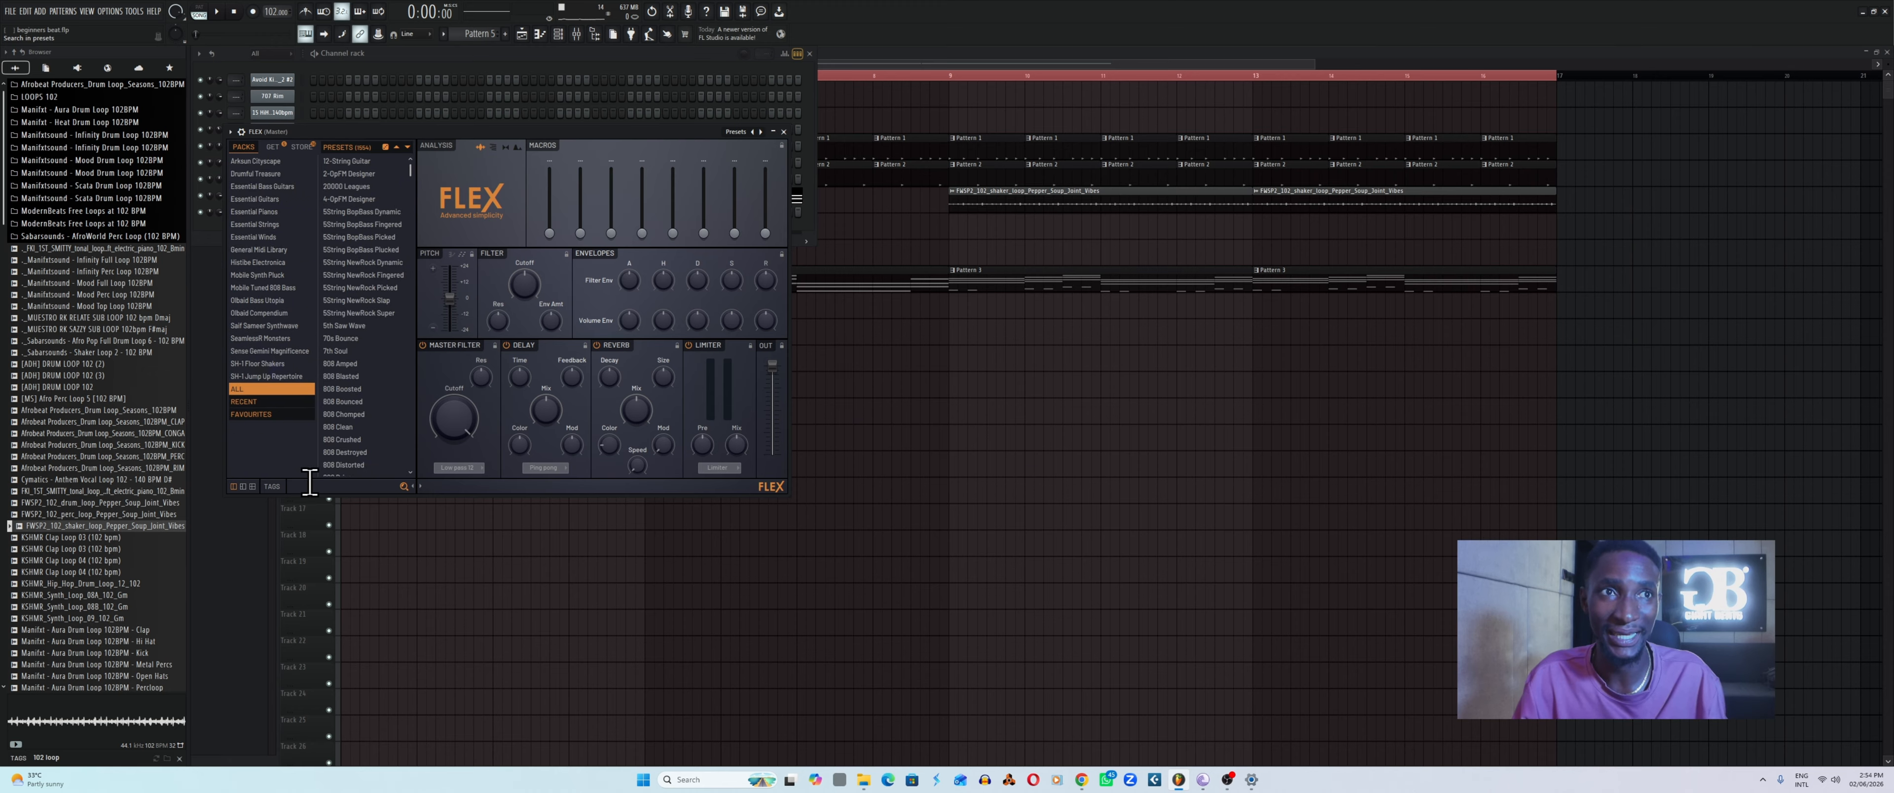
{"action": "type", "text": "pad"}
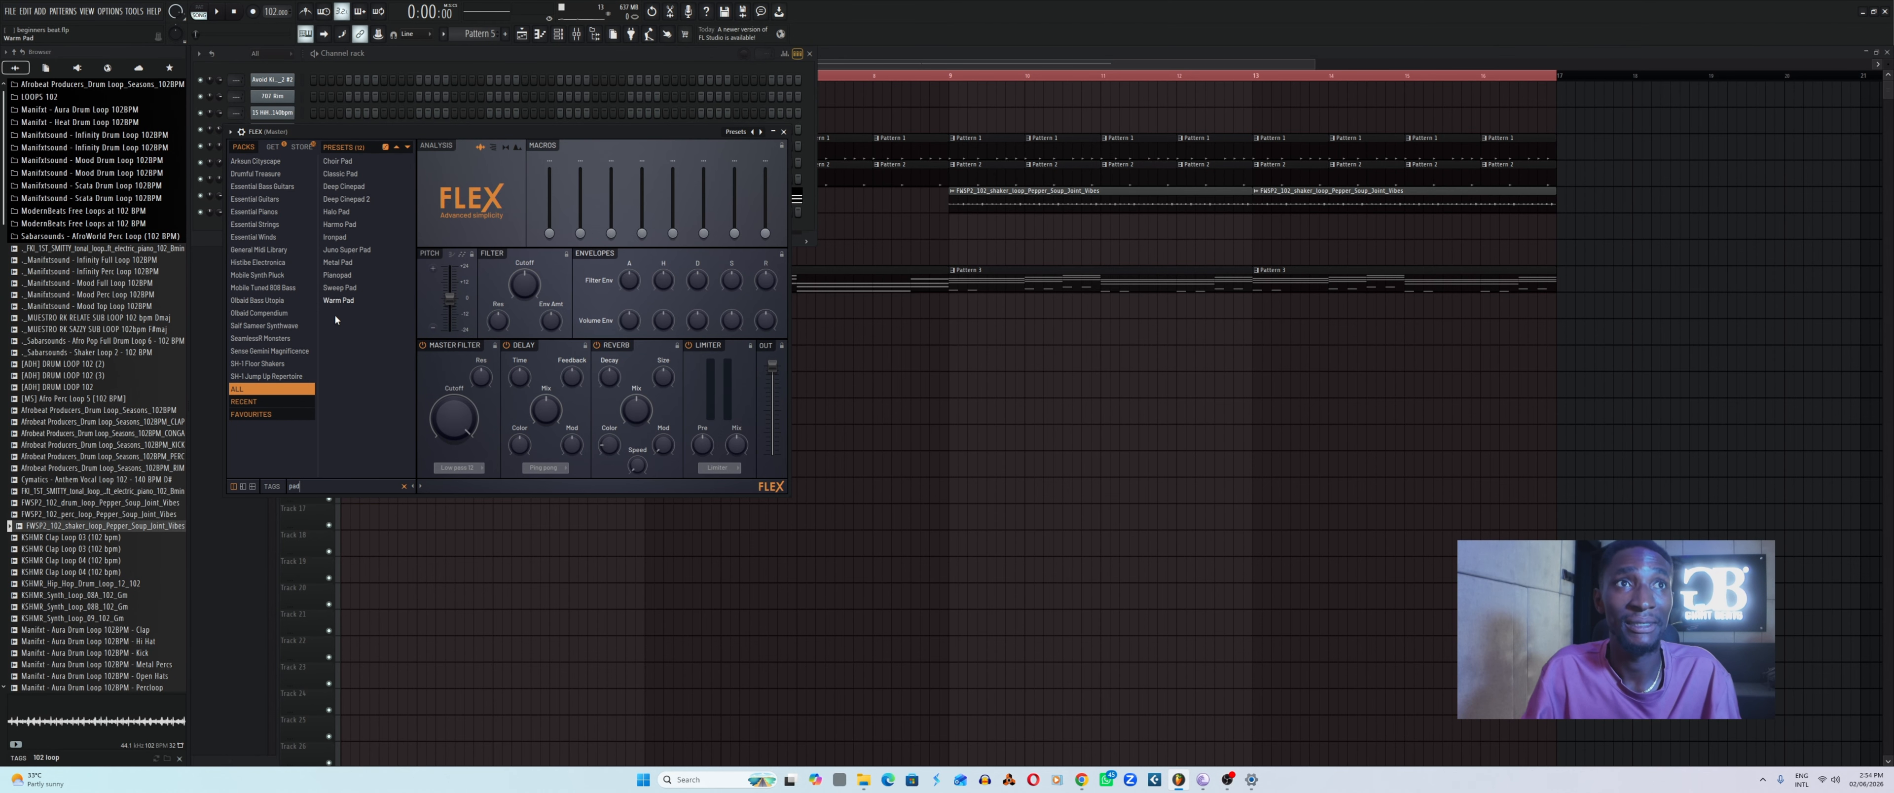
{"action": "left_click", "coordinate": [338, 160]}
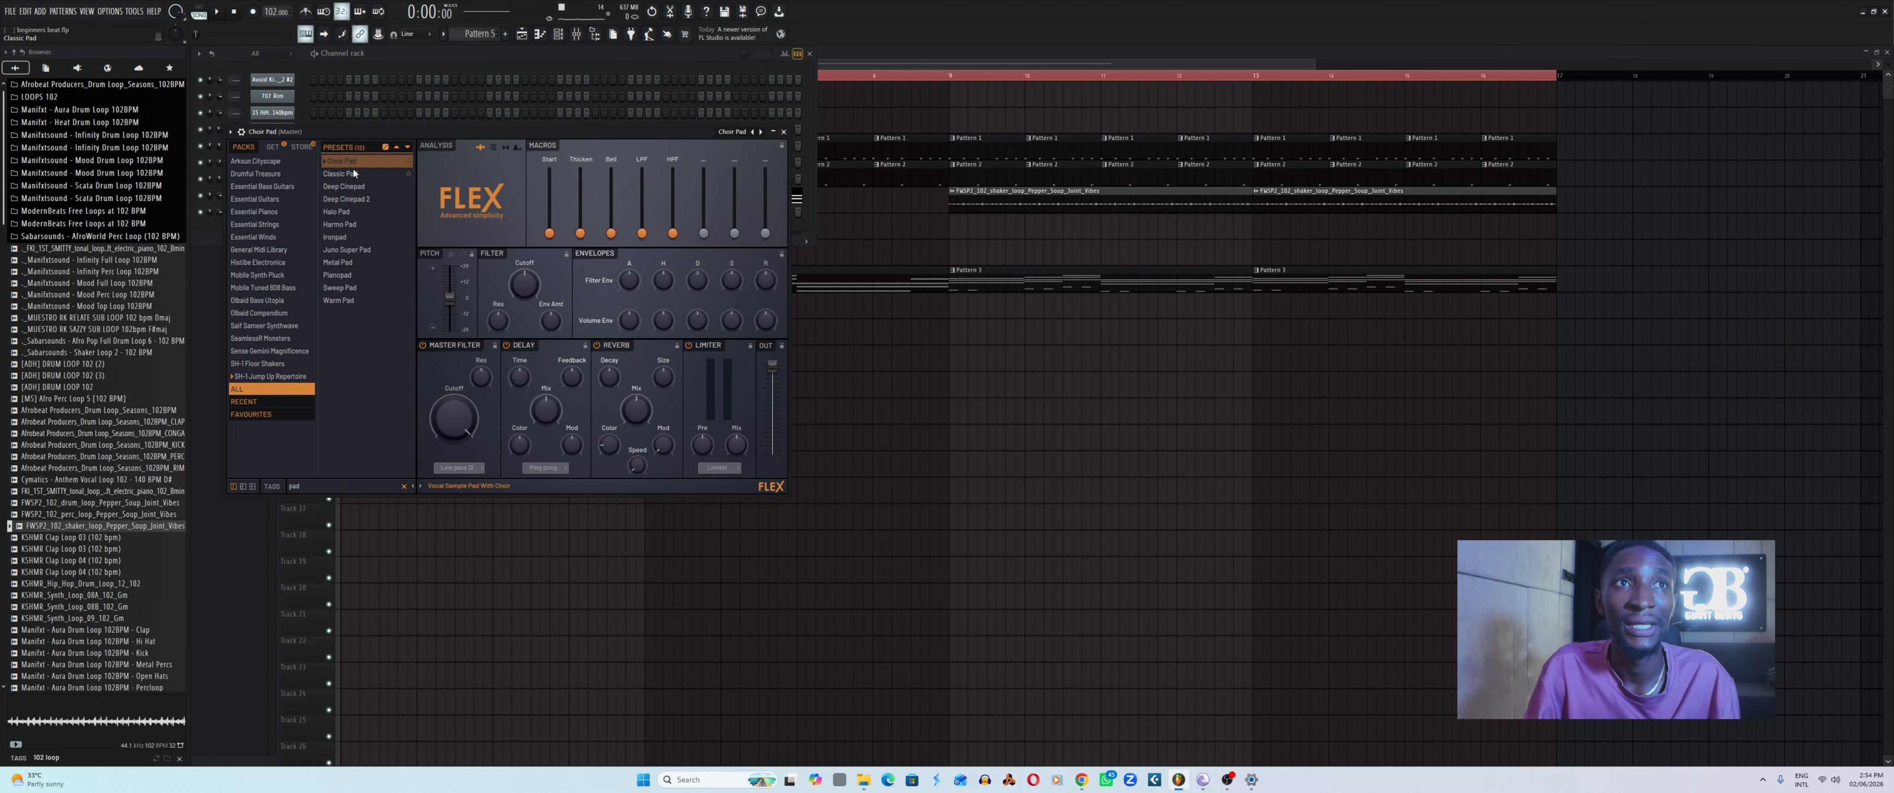
{"action": "left_click", "coordinate": [785, 132]}
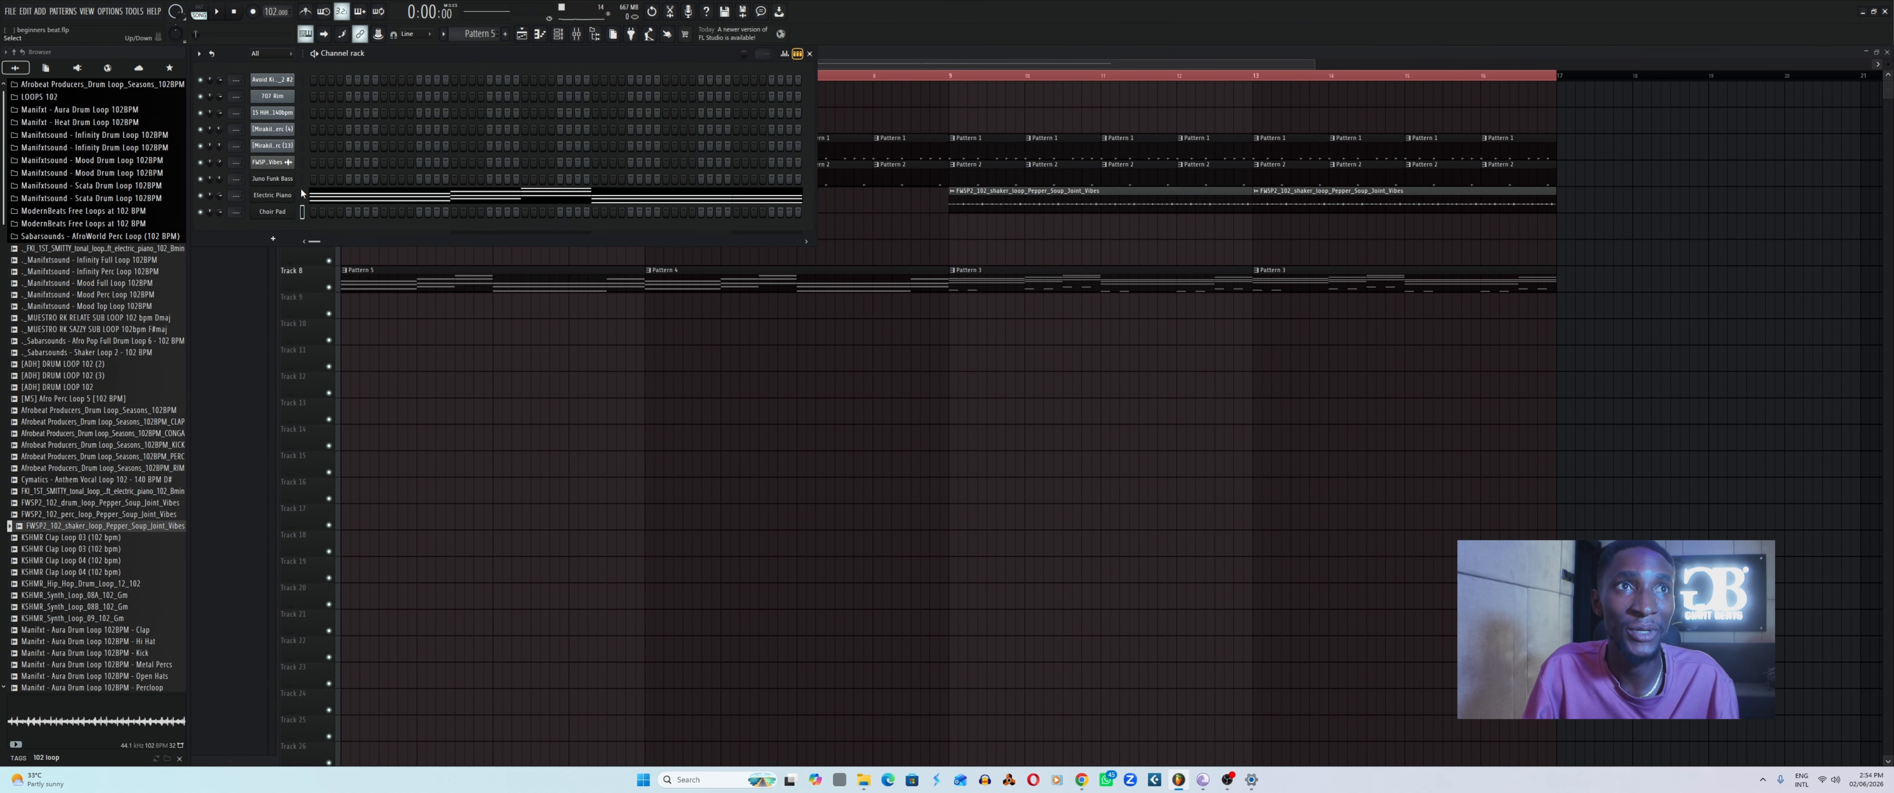
Cut the Electric Piano notes in Pattern 5 and paste them into the Choir Pad channel.
{"action": "right_click", "coordinate": [288, 199]}
{"action": "left_click", "coordinate": [708, 496]}
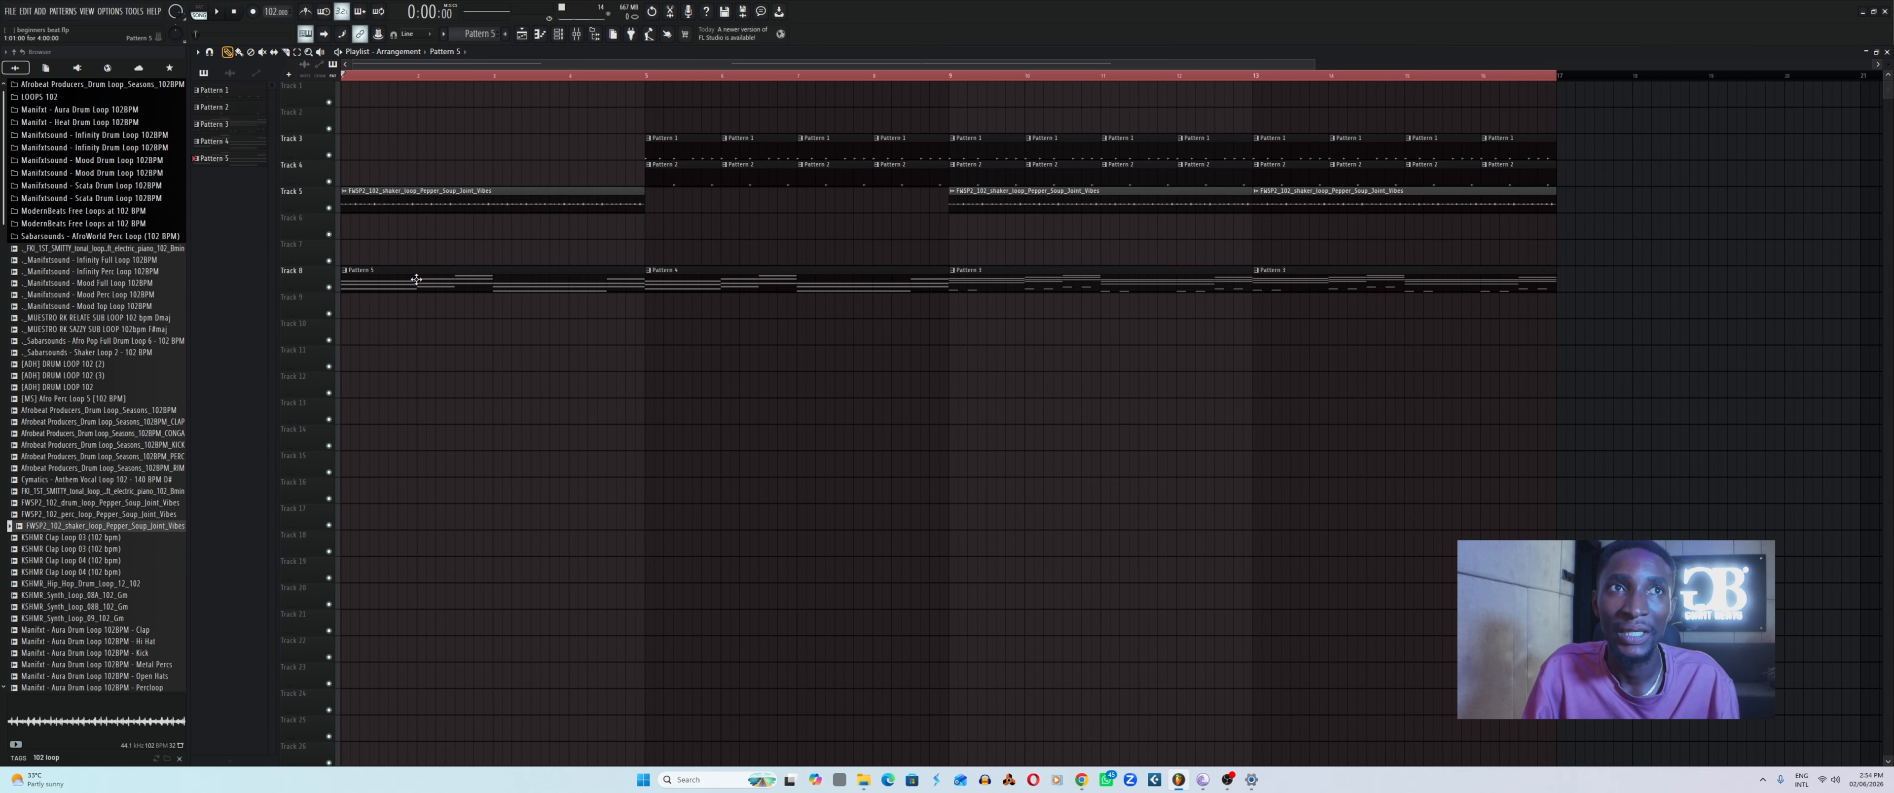
{"action": "left_click", "coordinate": [559, 35]}
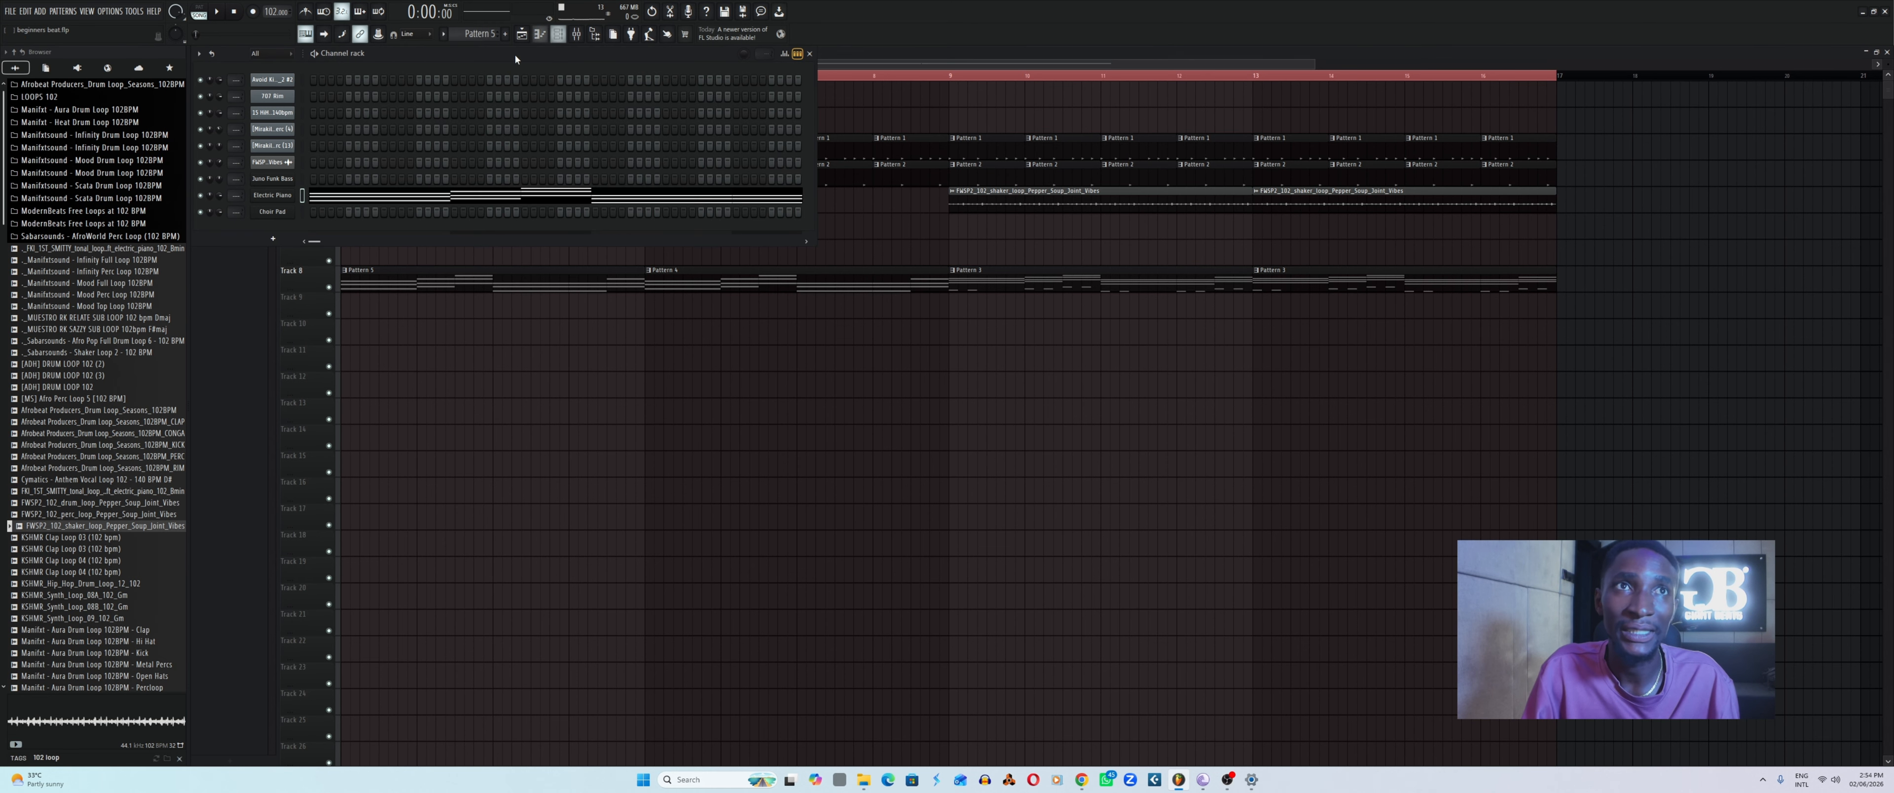
{"action": "right_click", "coordinate": [291, 199]}
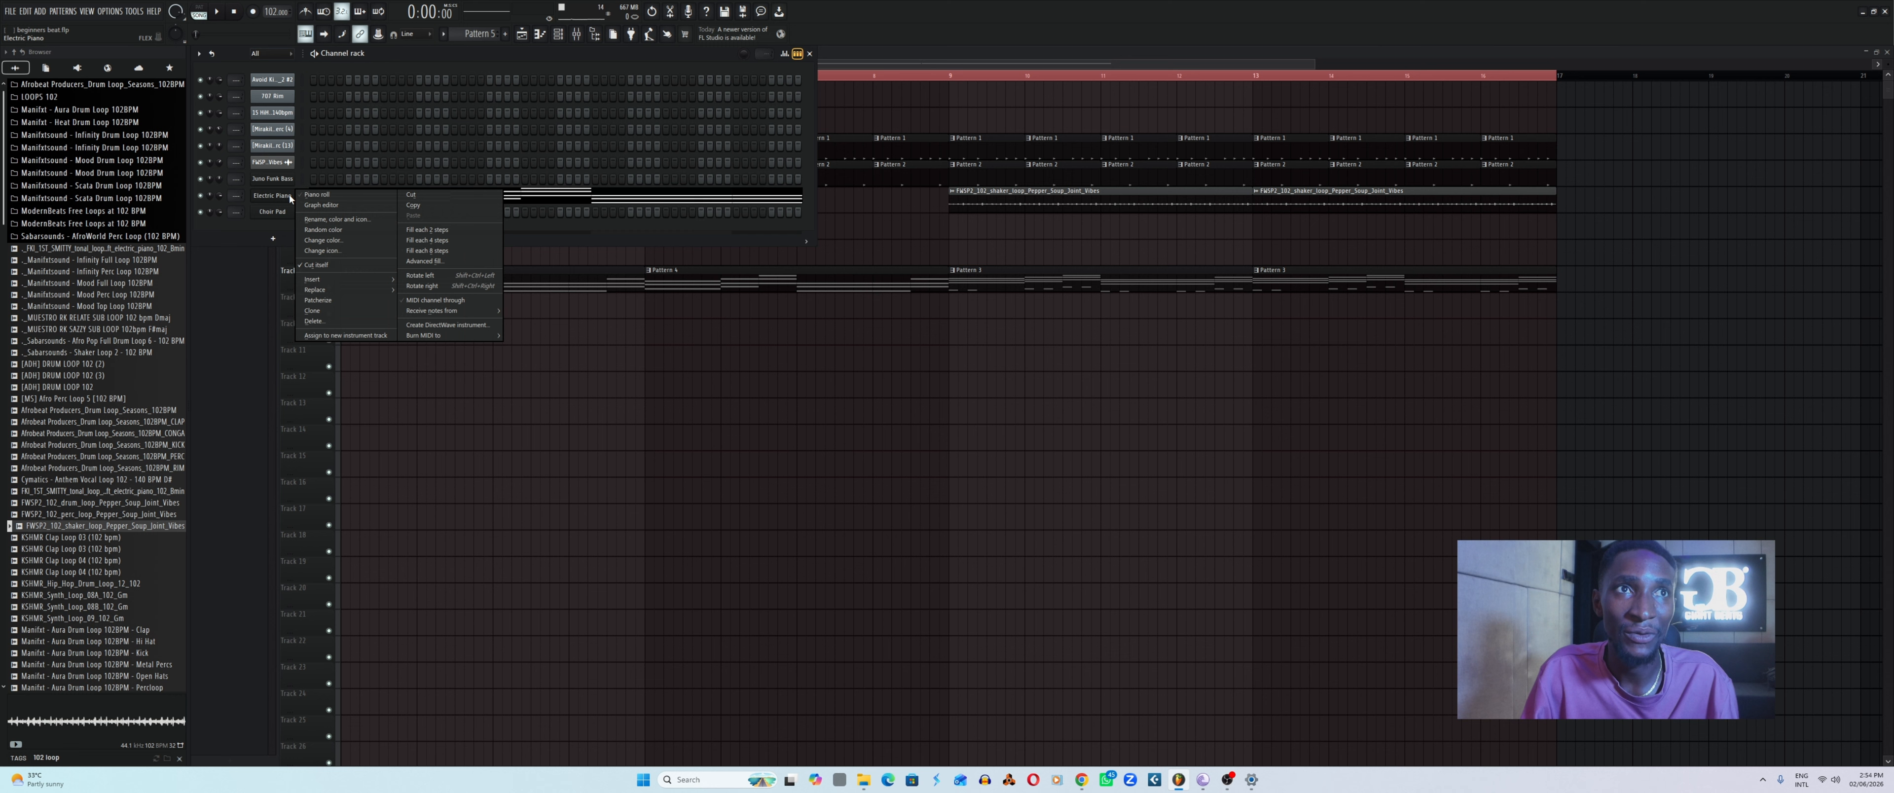
{"action": "left_click", "coordinate": [411, 193]}
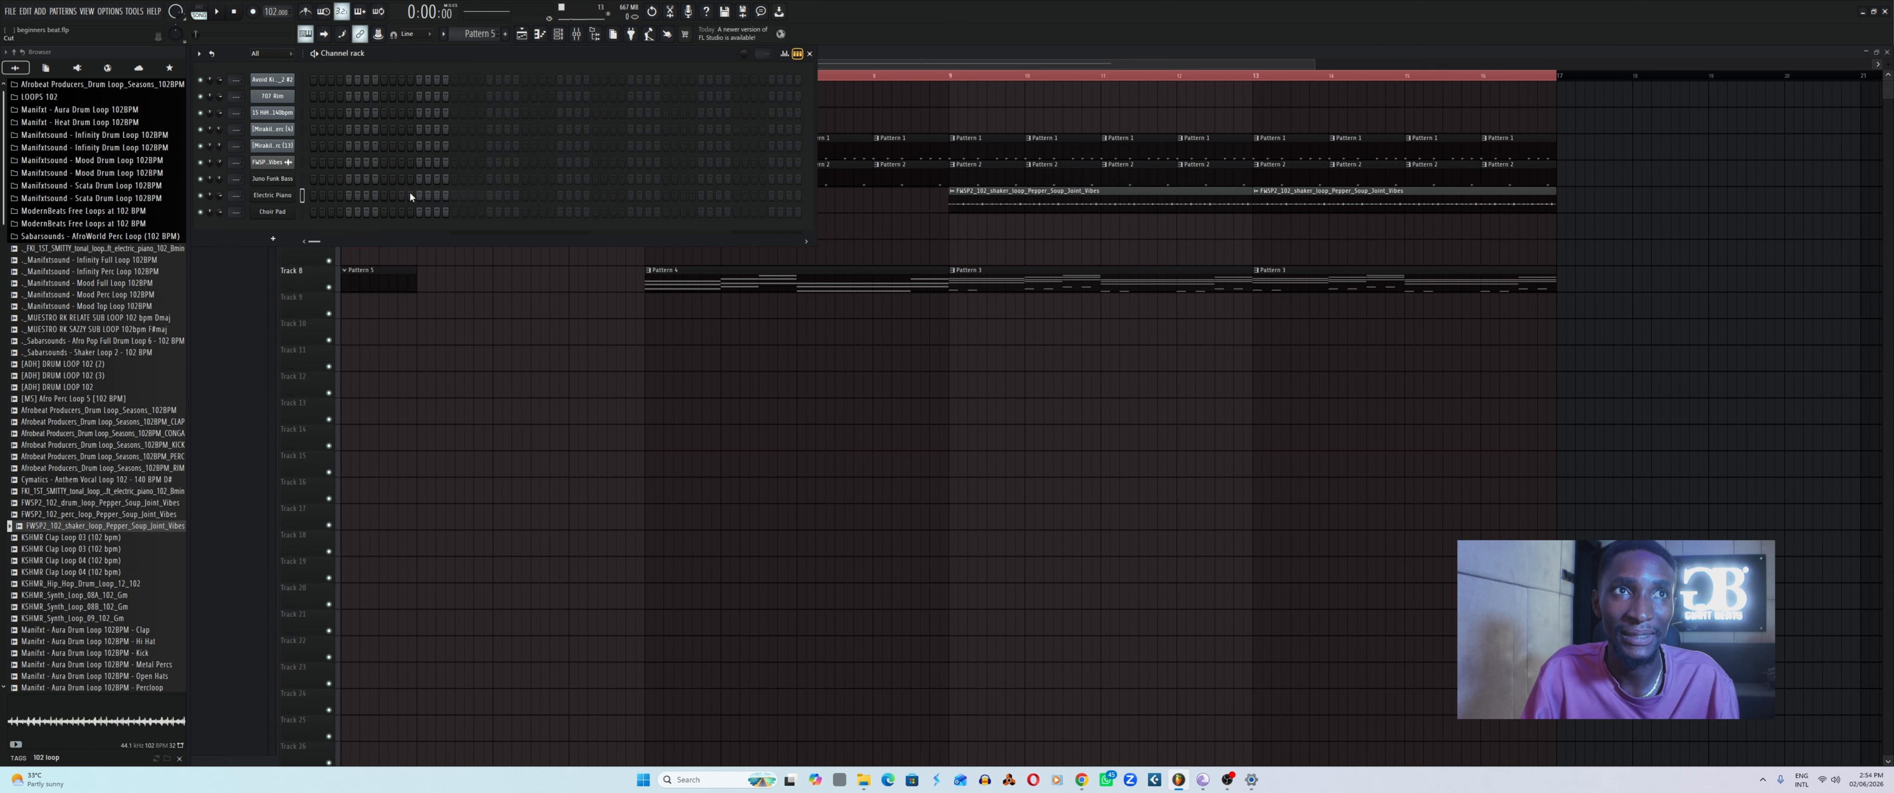
{"action": "right_click", "coordinate": [303, 215]}
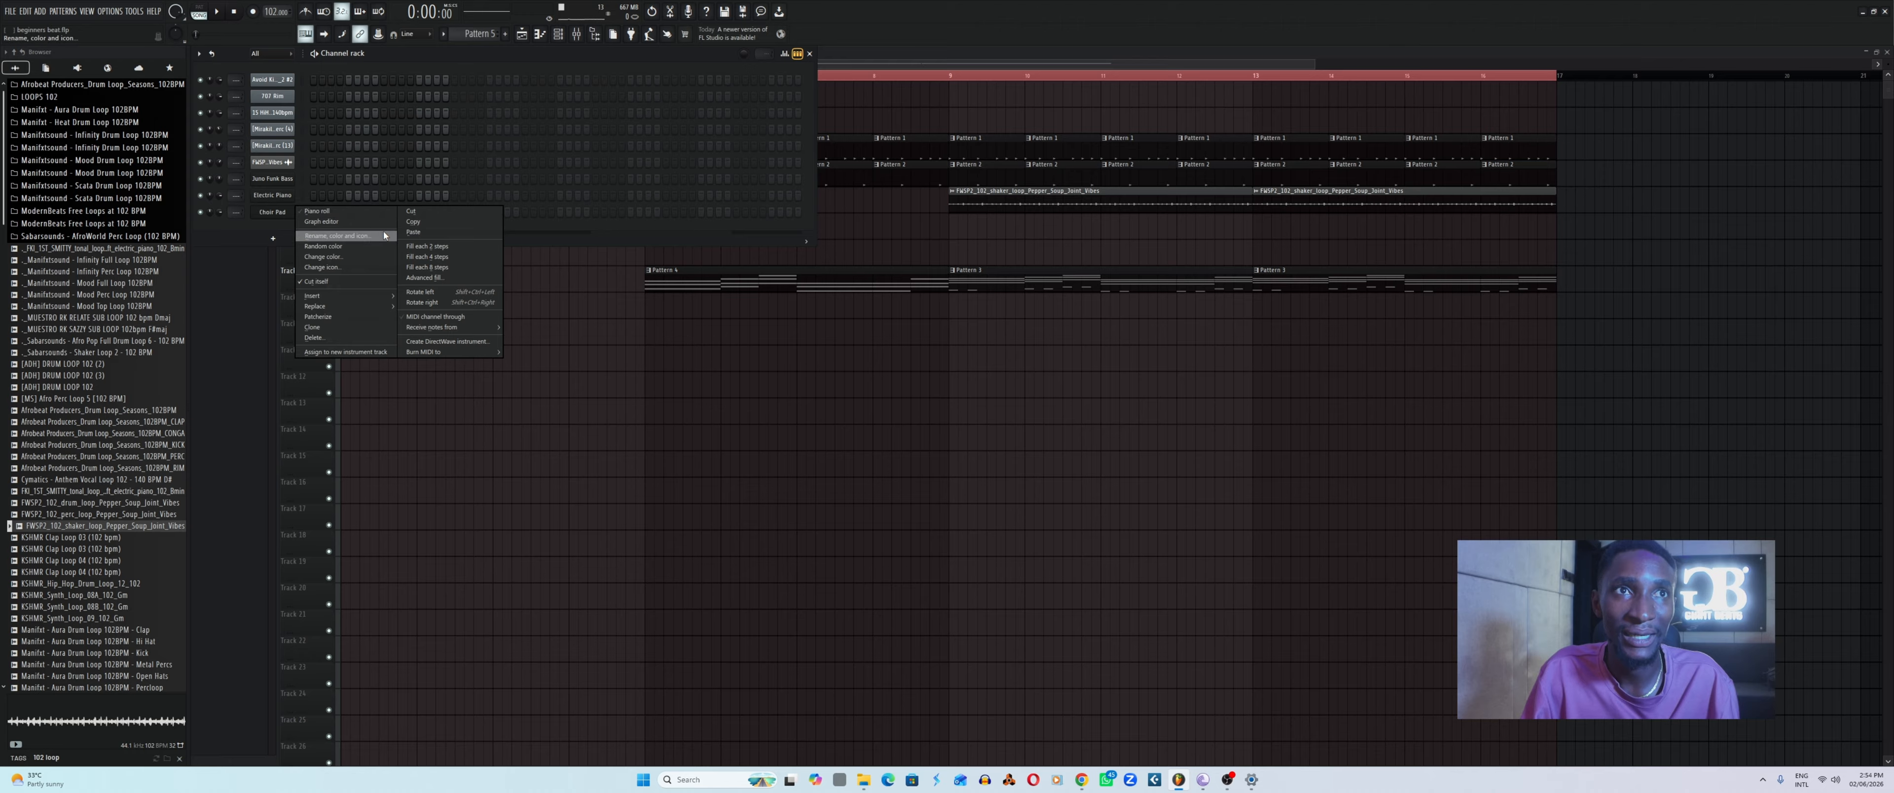
{"action": "left_click", "coordinate": [406, 232]}
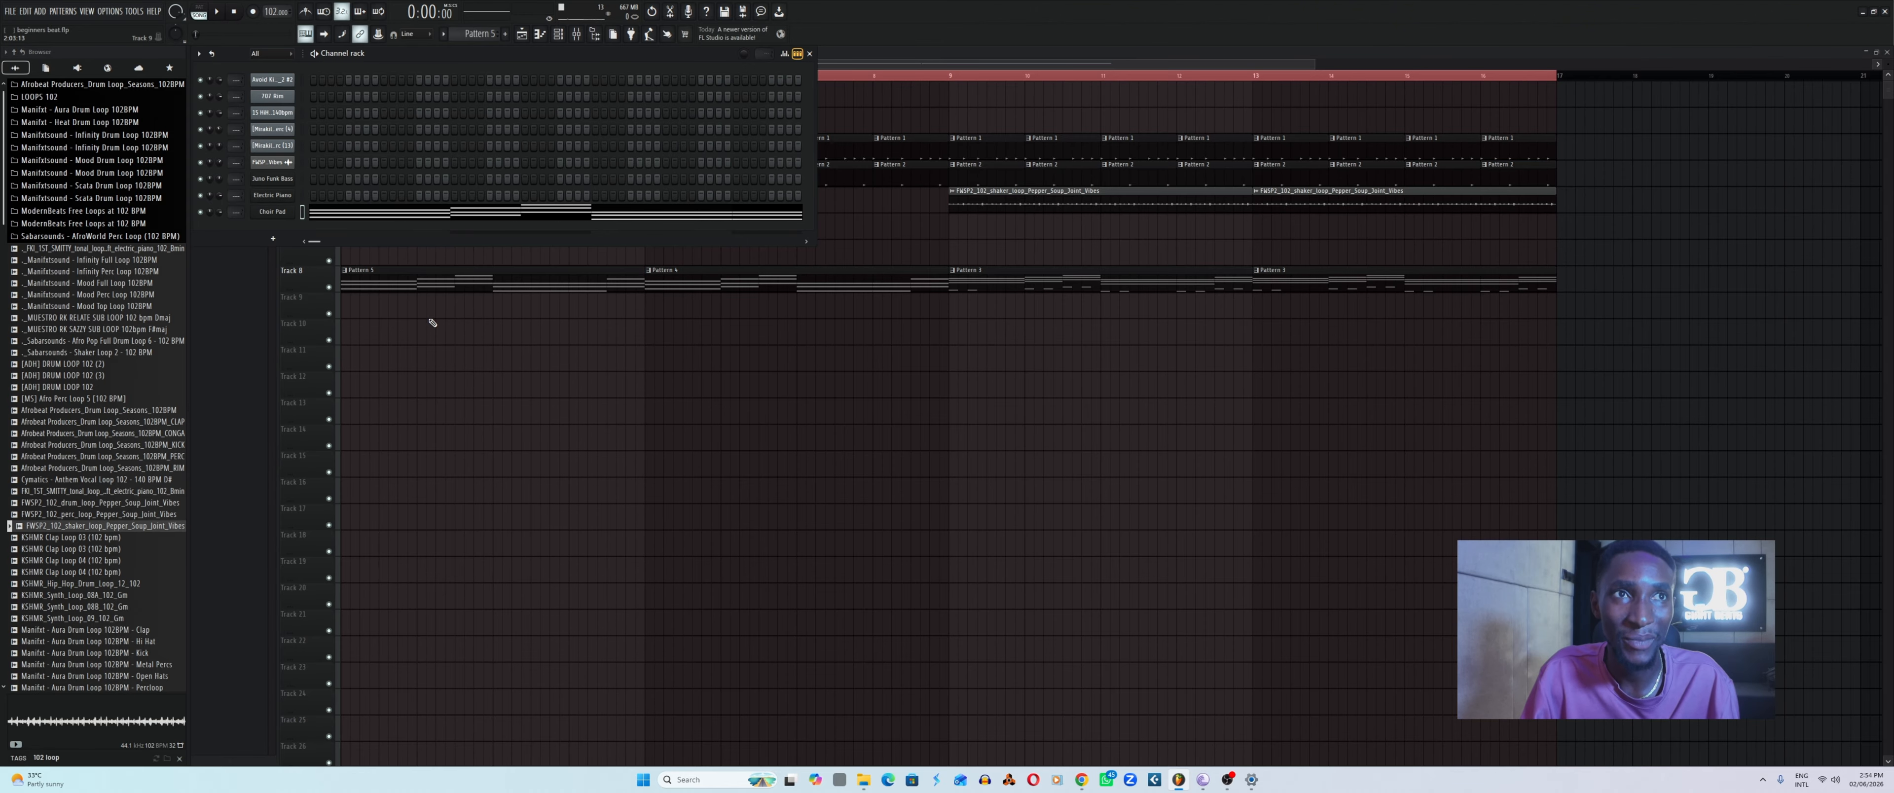
Move the Pattern 5 clip down to Track 9 and the Pattern 4 clip up to Track 7.
{"action": "key", "text": "F6"}
{"action": "left_click_drag", "start_coordinate": [404, 277], "coordinate": [401, 314]}
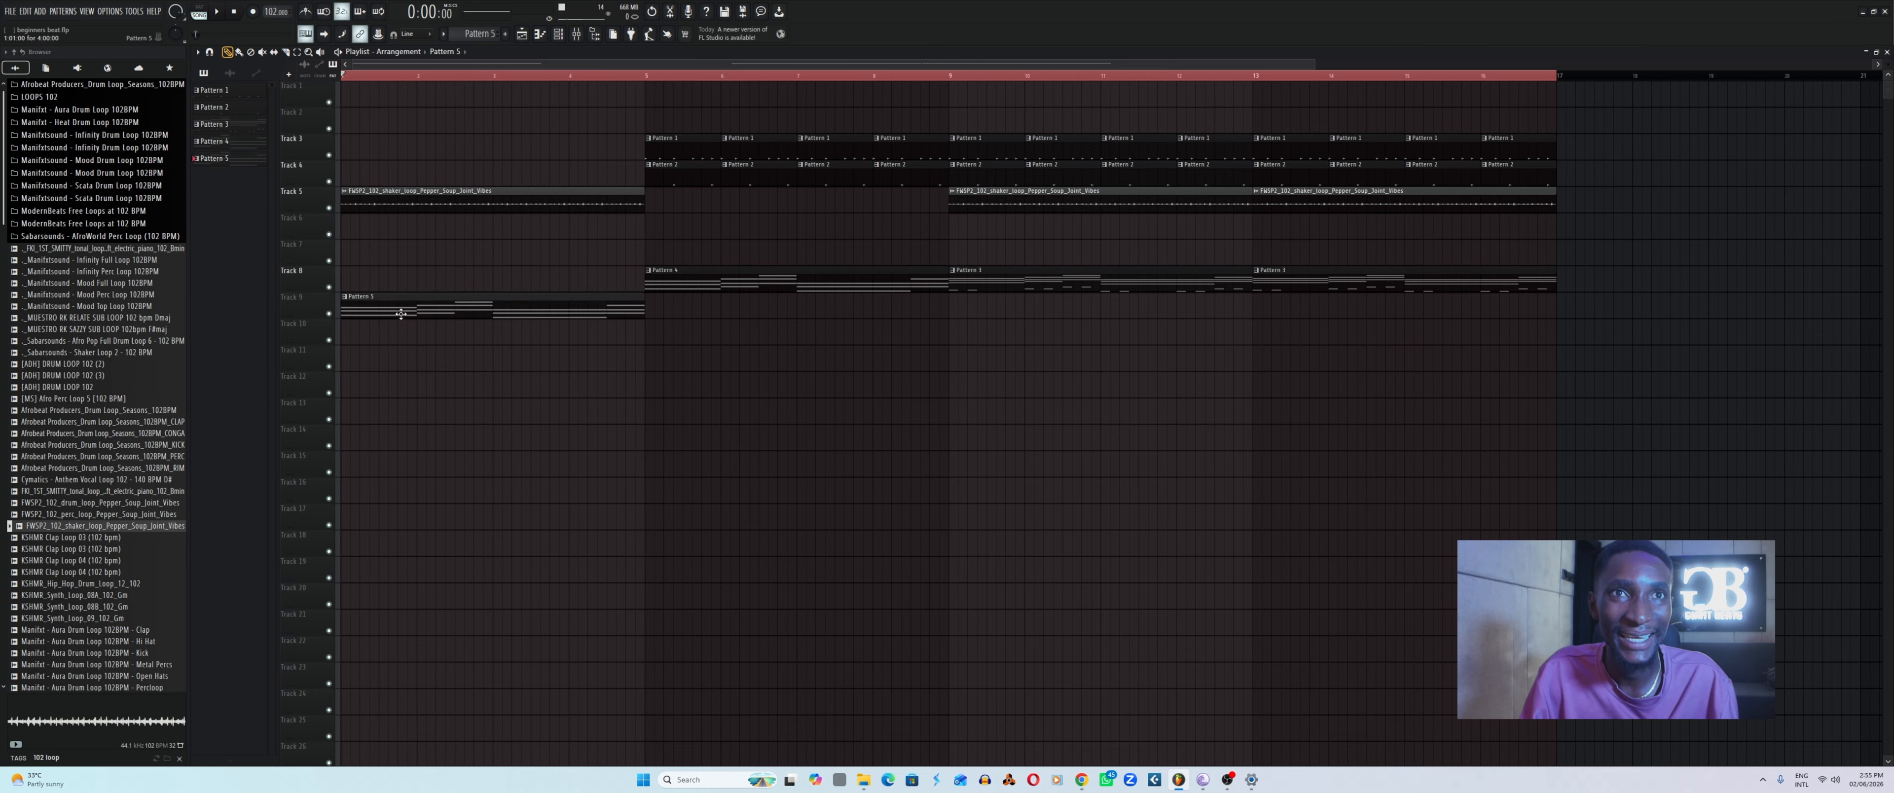
{"action": "left_click_drag", "start_coordinate": [672, 281], "coordinate": [677, 250]}
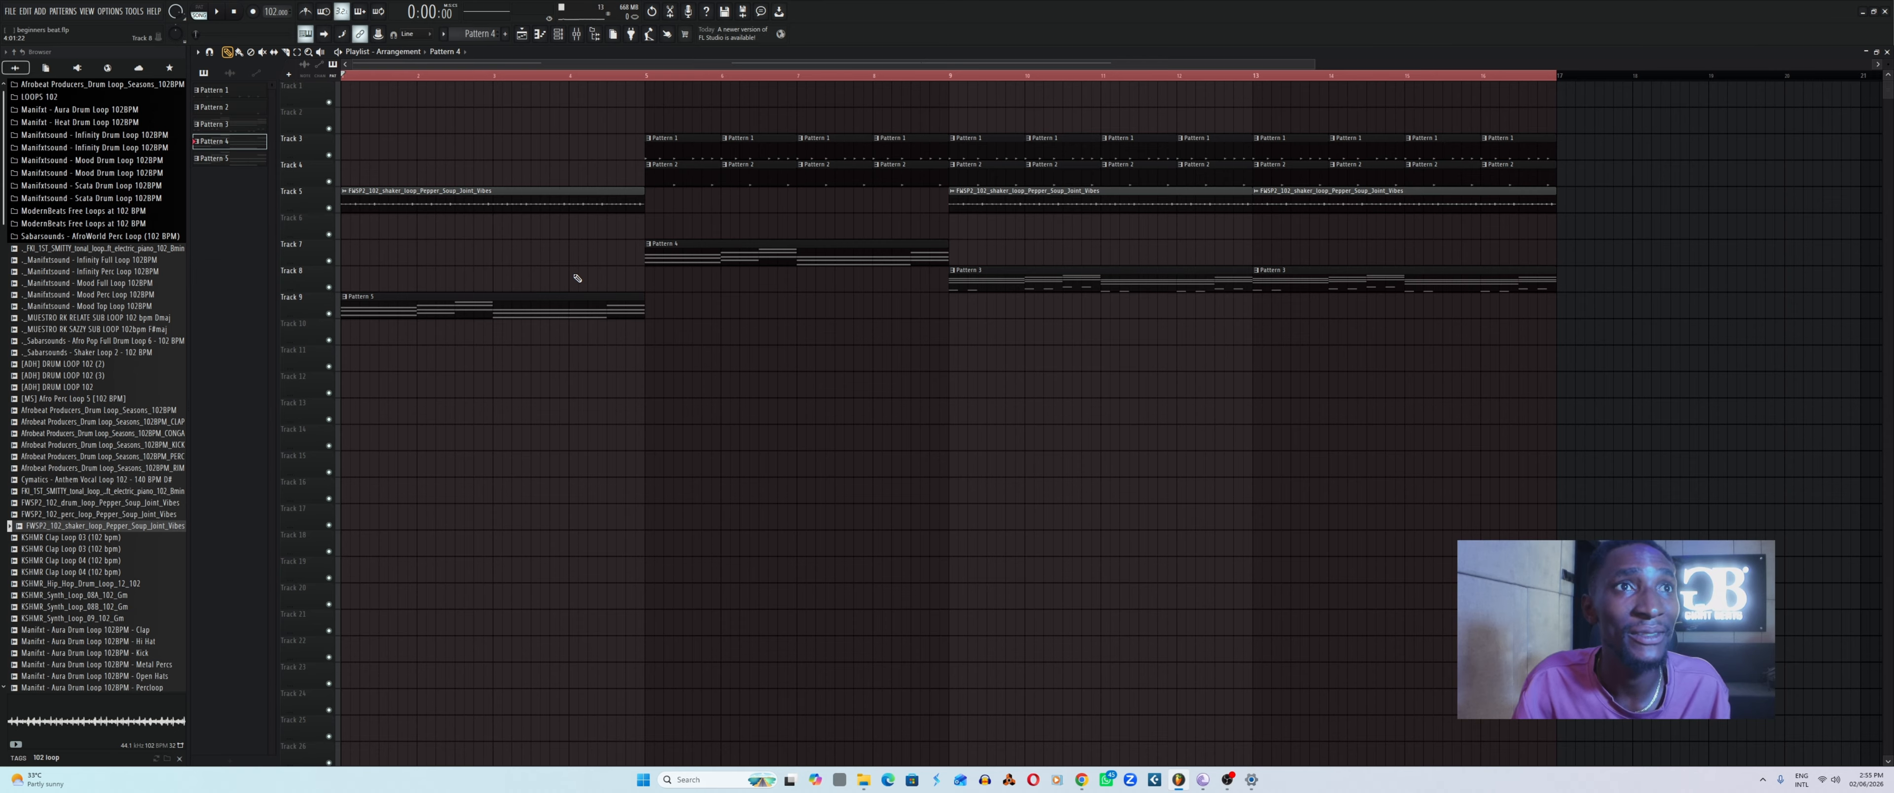
Audition the Classic Pad and Deep Cinepad presets during playback, and load Warm Pad for the FLEX channel.
{"action": "key", "text": "space"}
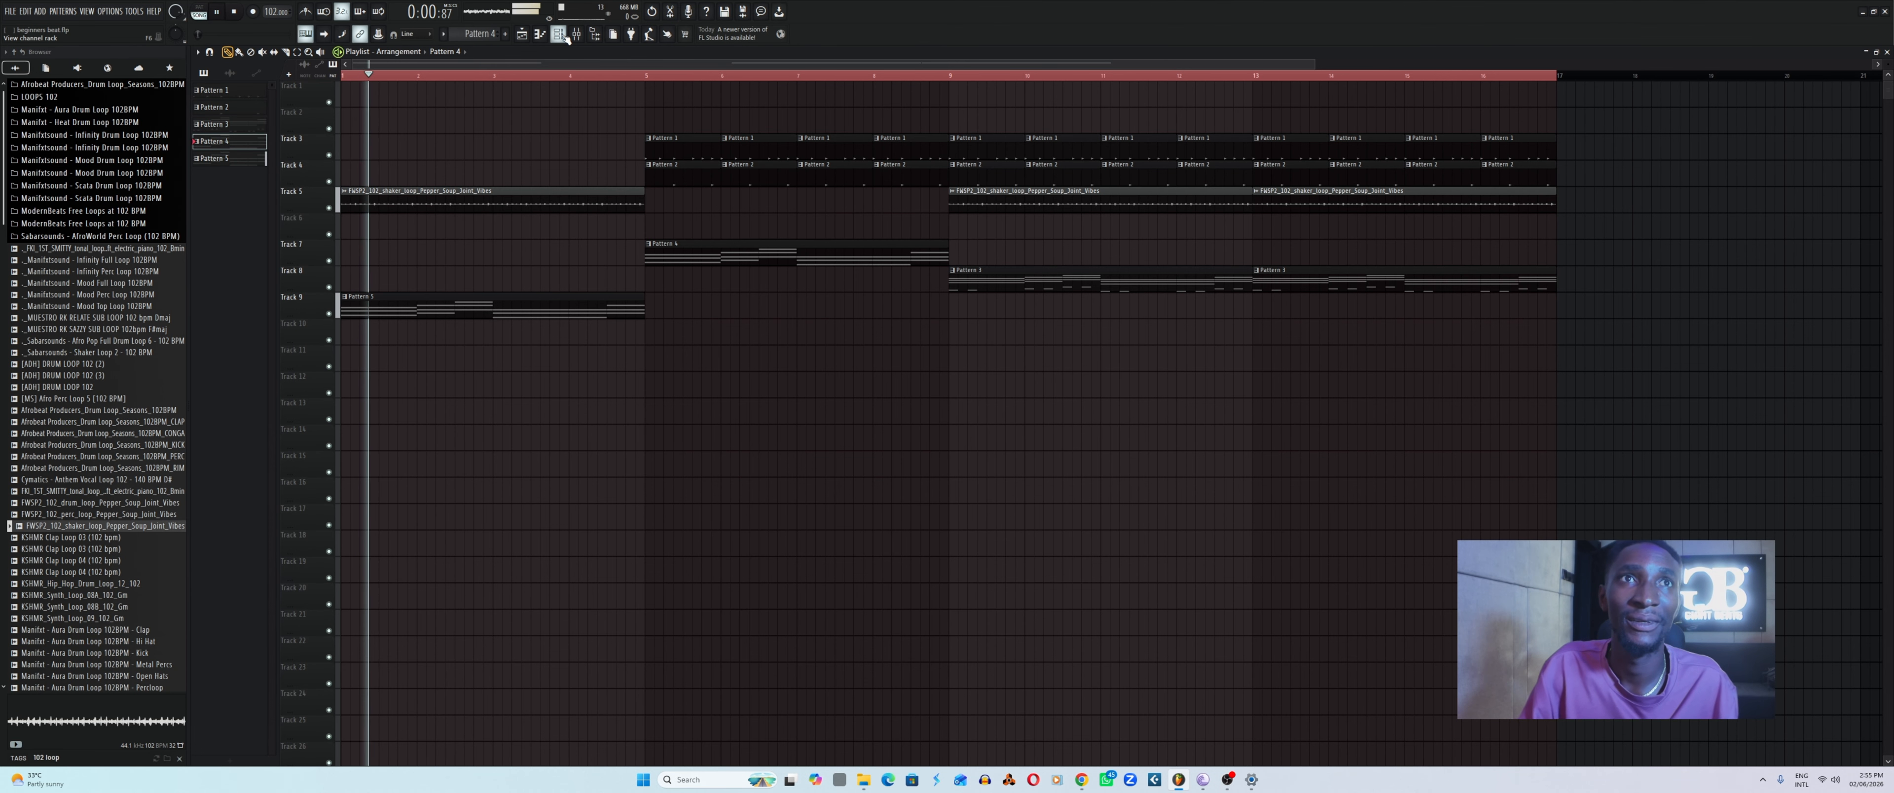
{"action": "key", "text": "F6"}
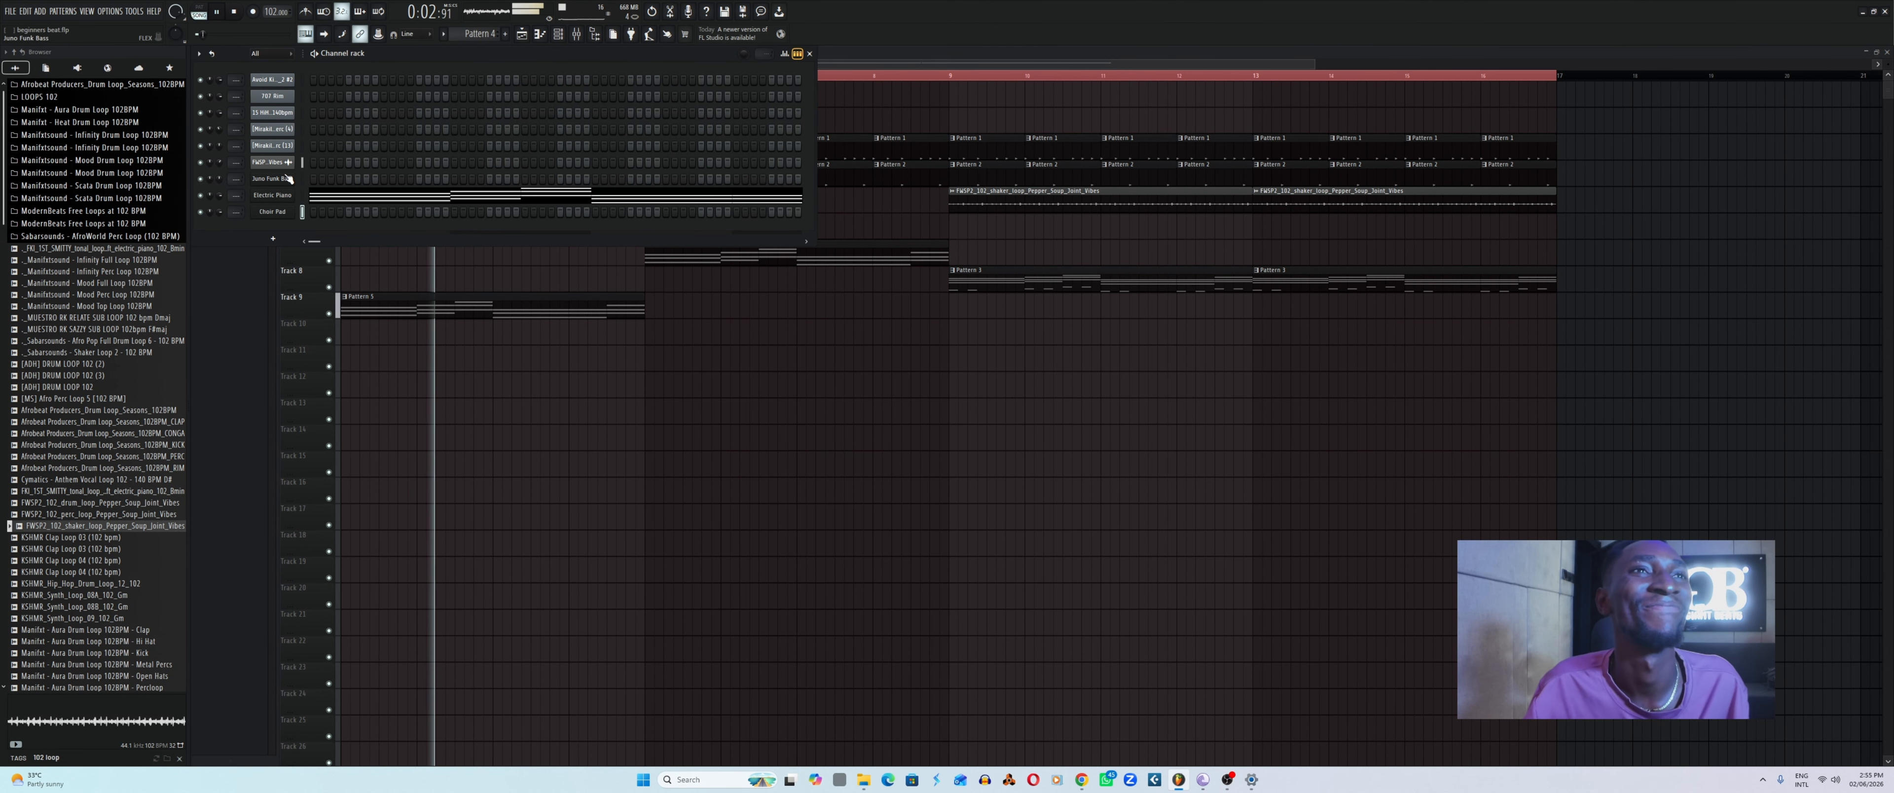
{"action": "left_click", "coordinate": [282, 212]}
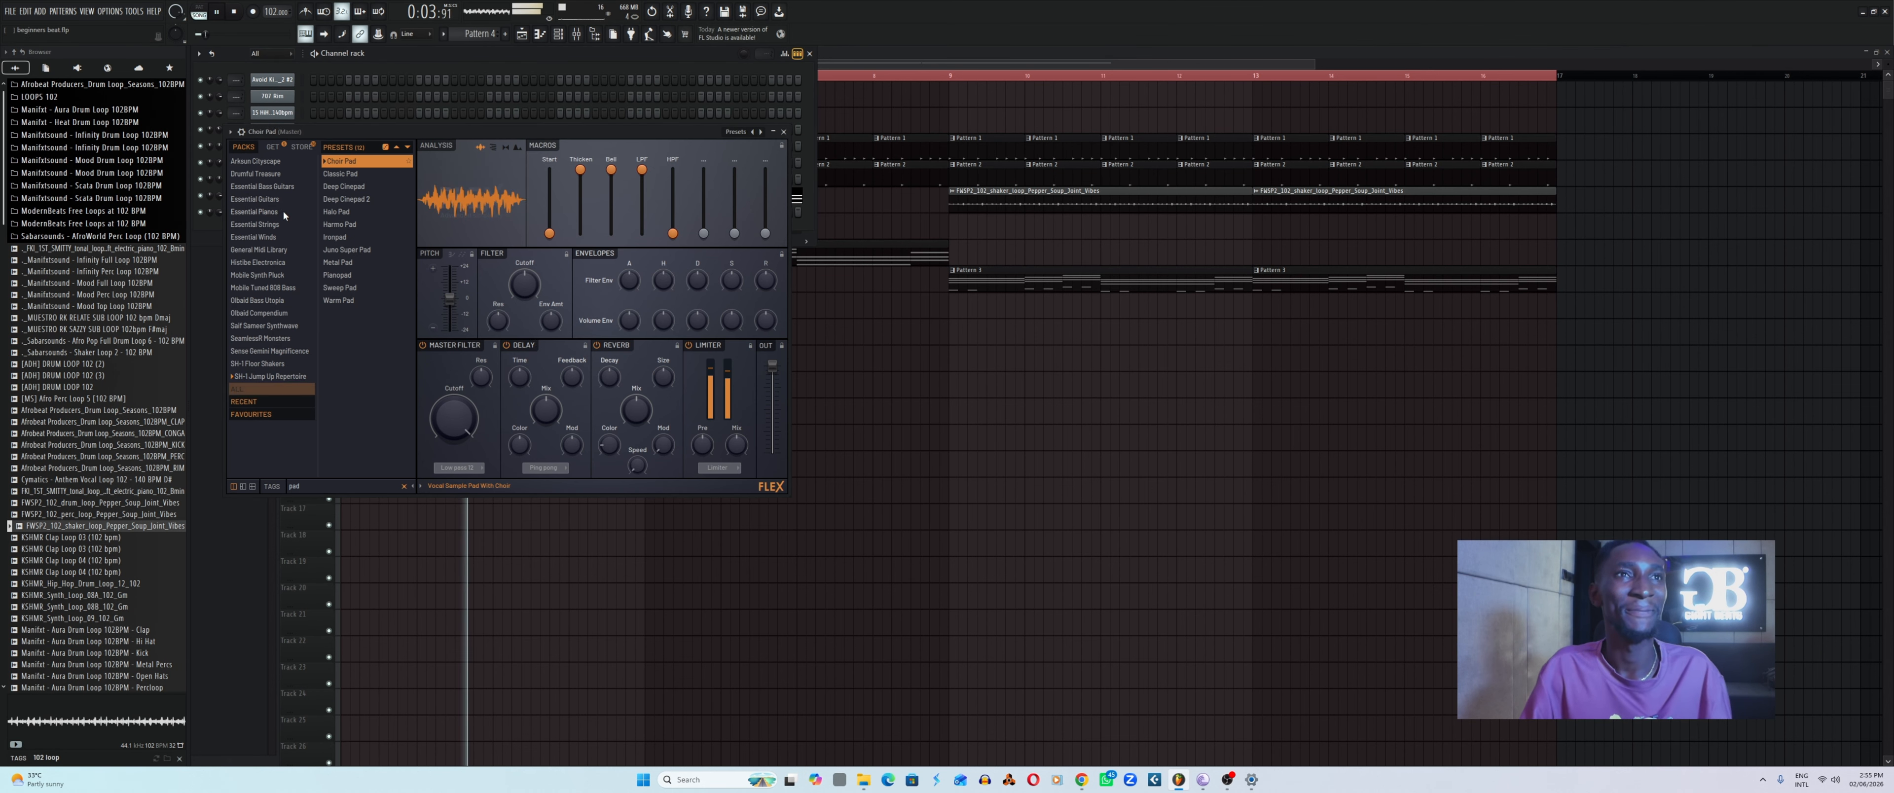
{"action": "left_click", "coordinate": [339, 175]}
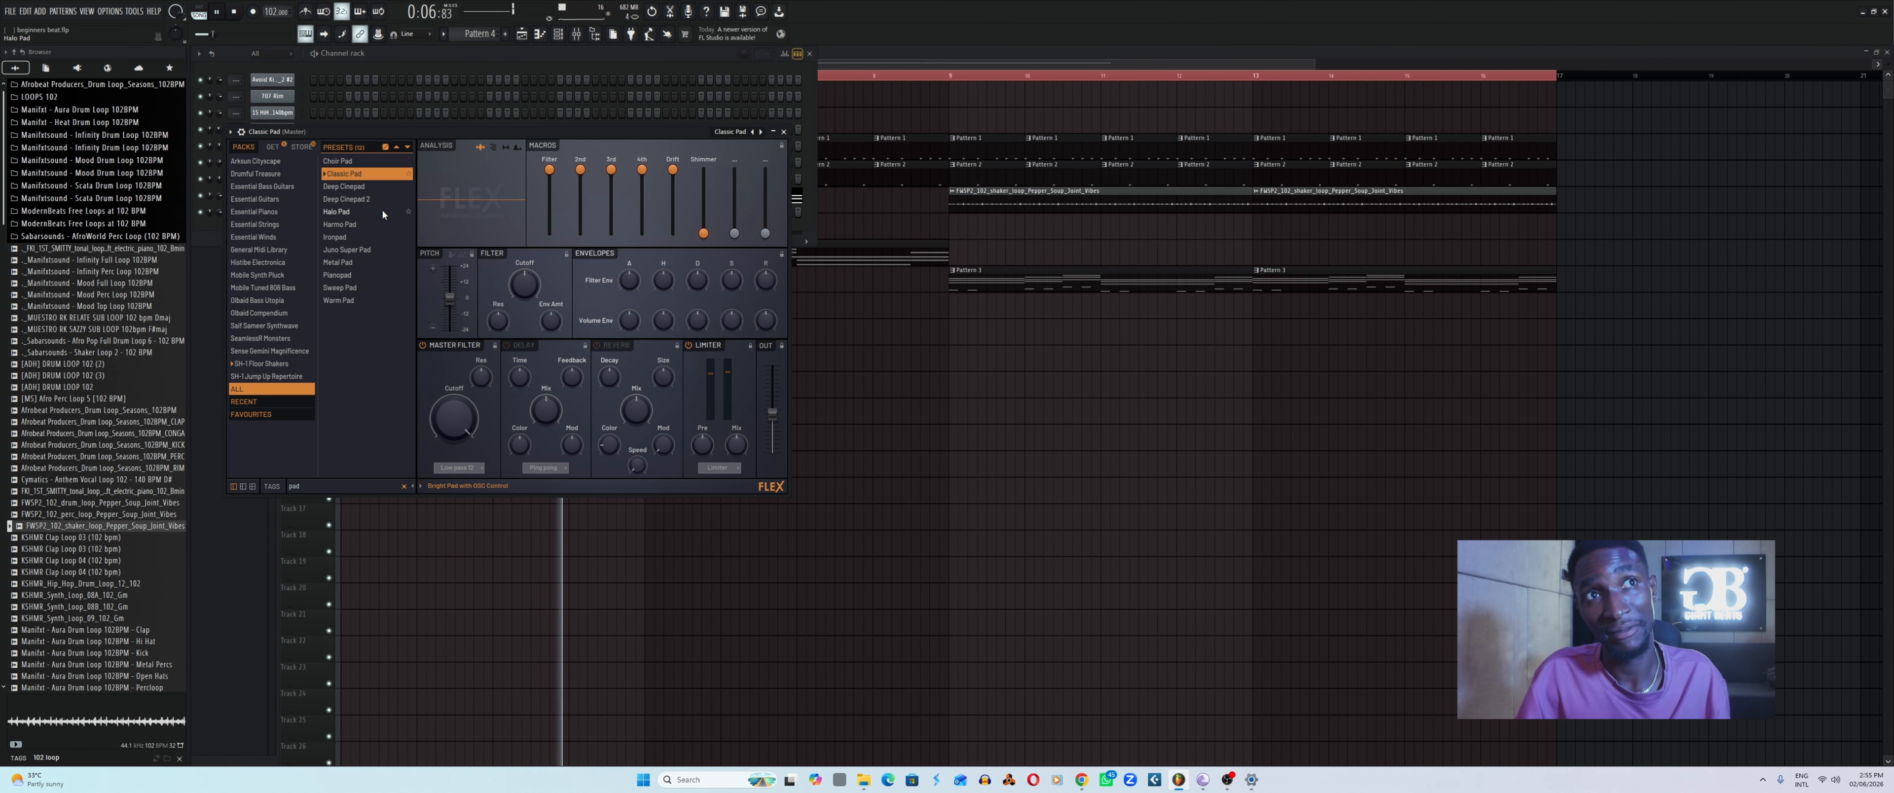
{"action": "left_click", "coordinate": [349, 190]}
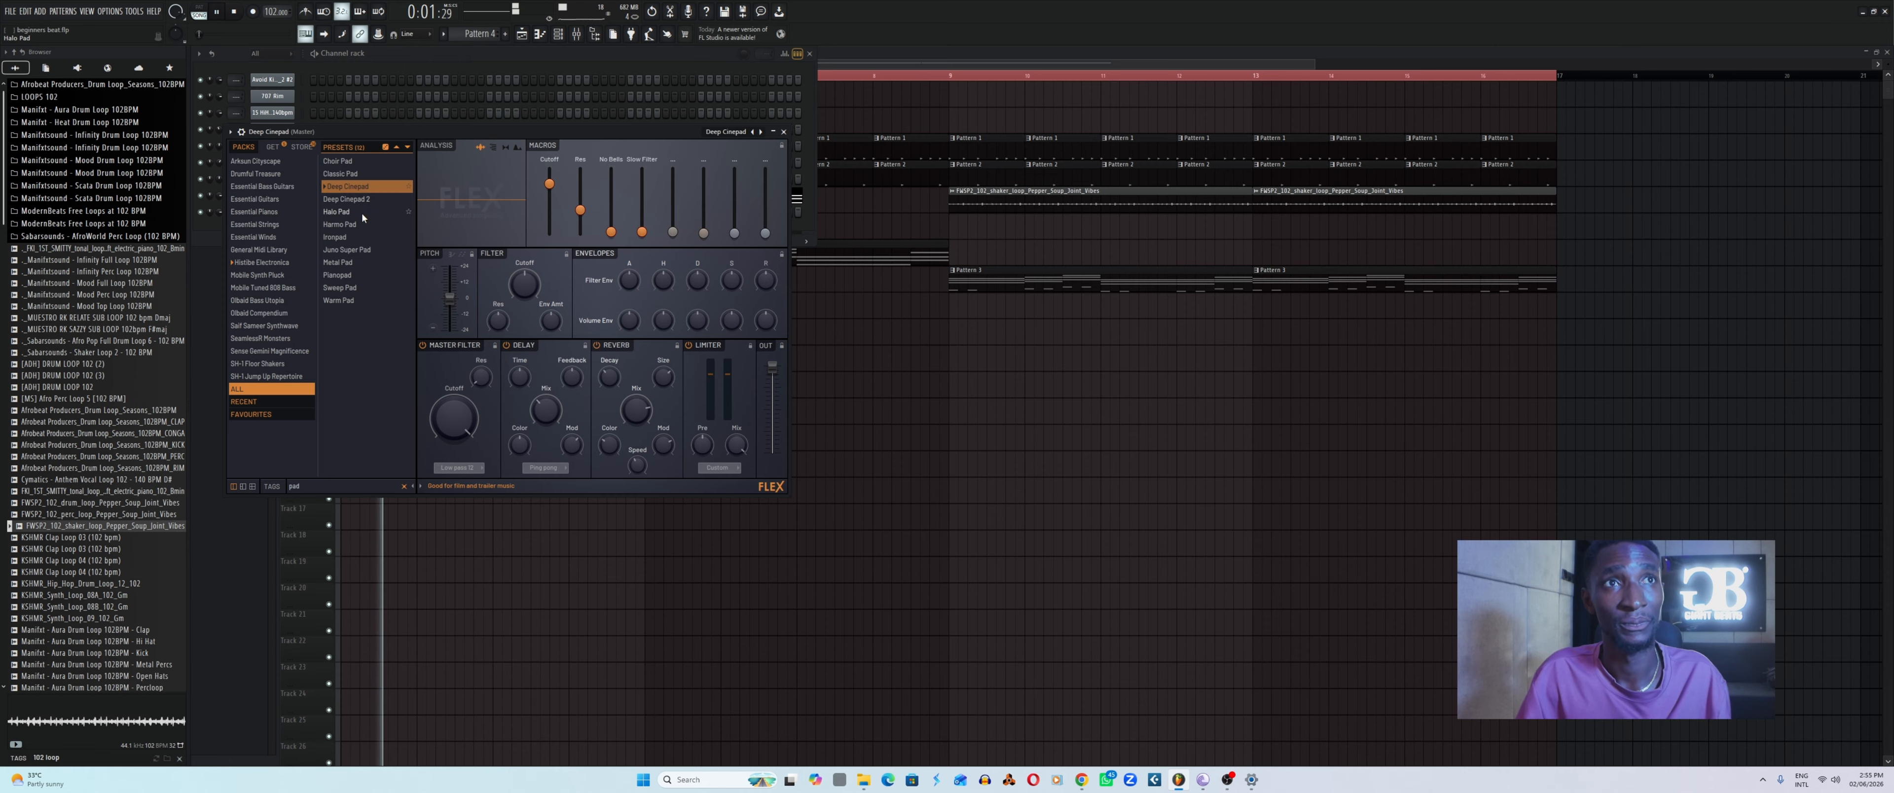
{"action": "left_click", "coordinate": [340, 274]}
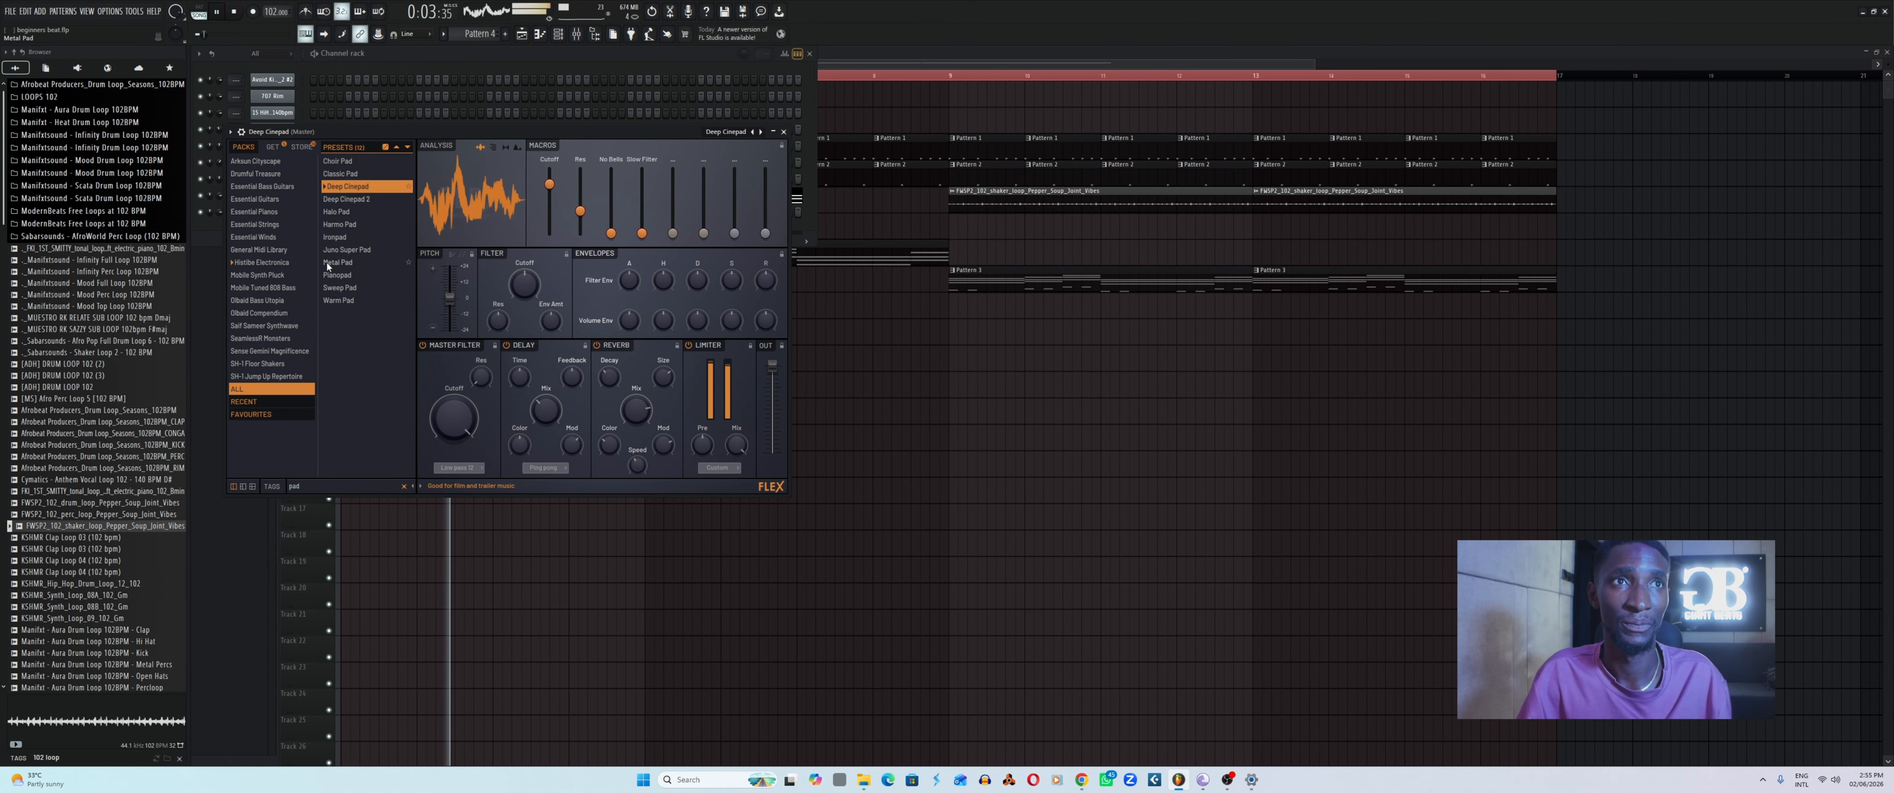
{"action": "left_click", "coordinate": [343, 302]}
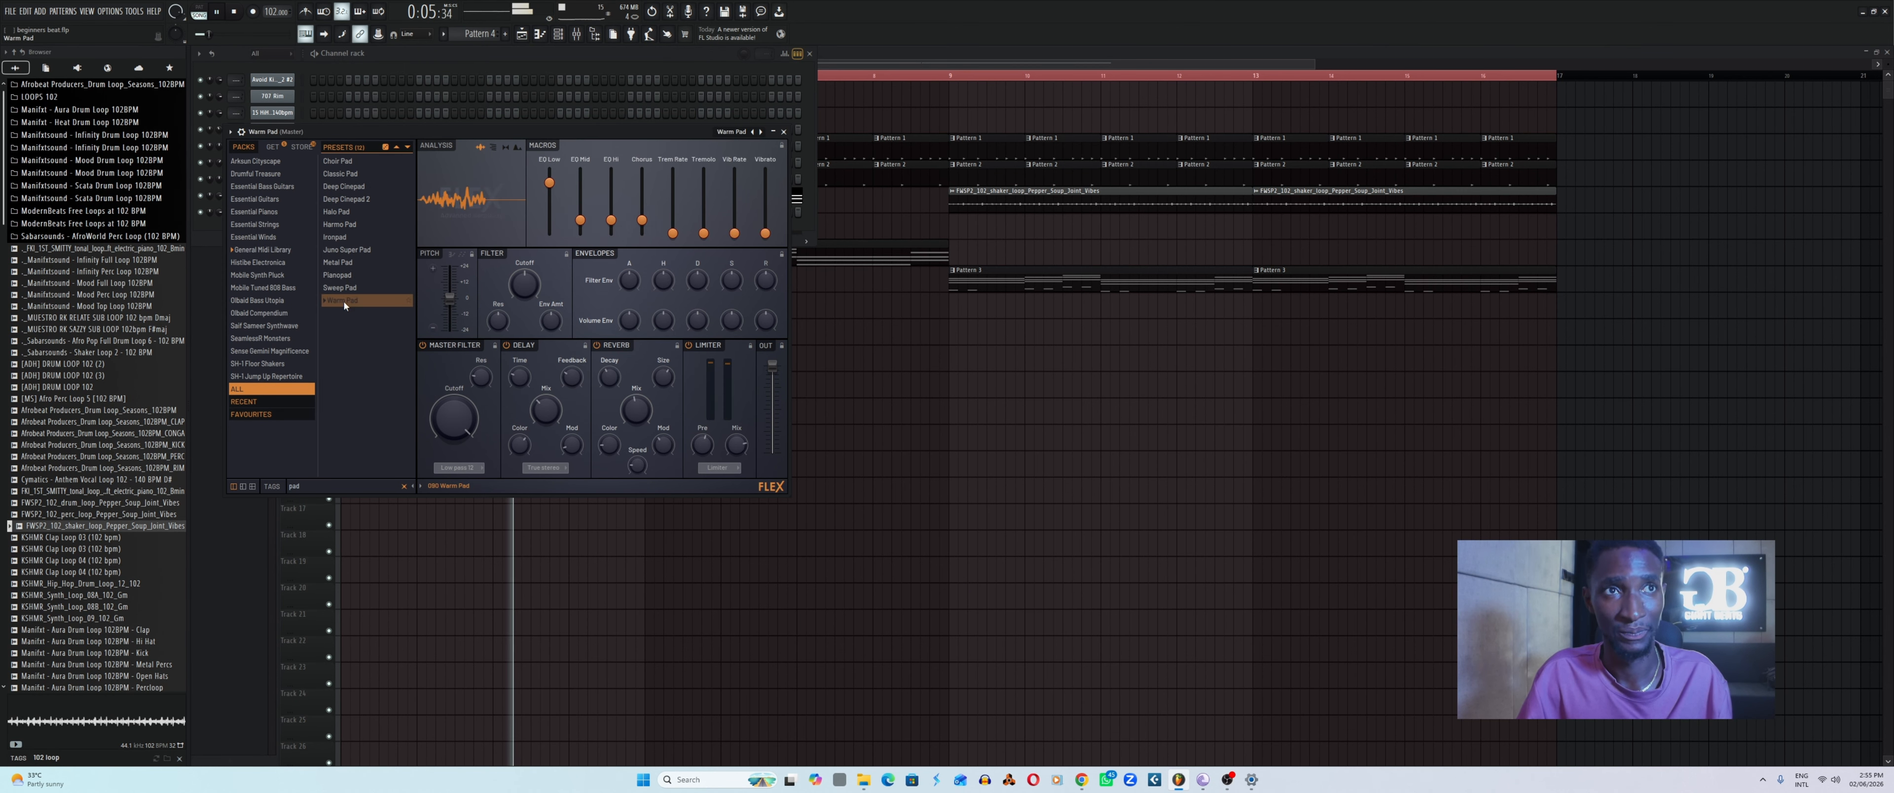
{"action": "key", "text": "space"}
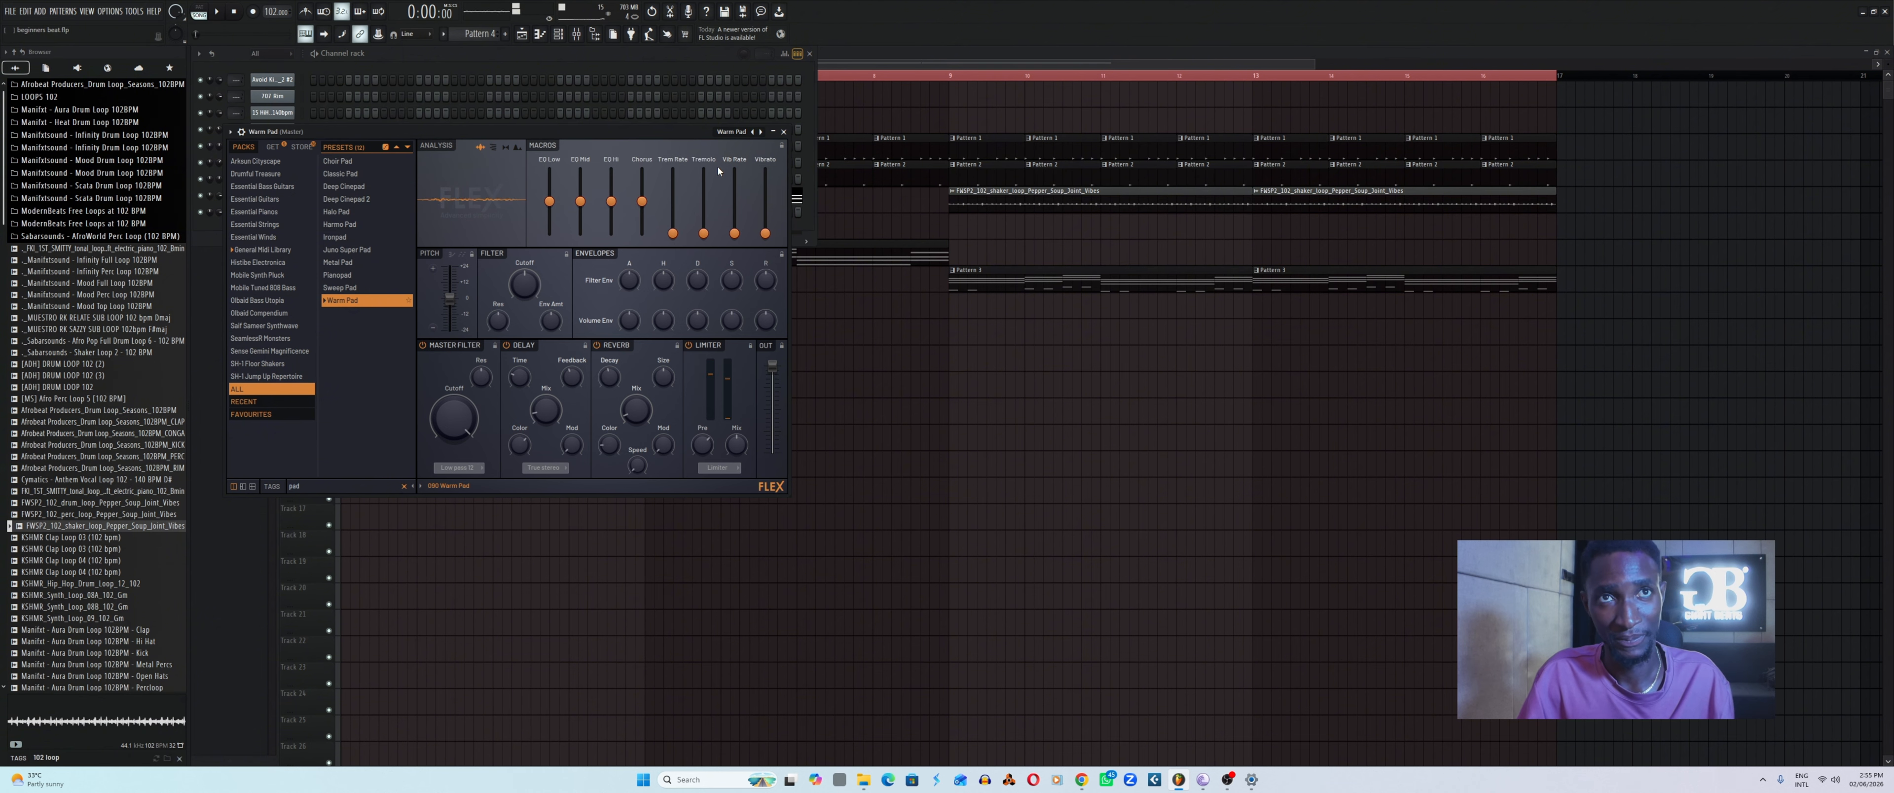
Lower the Warm Pad channel's volume and play the arrangement to check its balance.
{"action": "key", "text": "space"}
{"action": "left_click", "coordinate": [783, 132]}
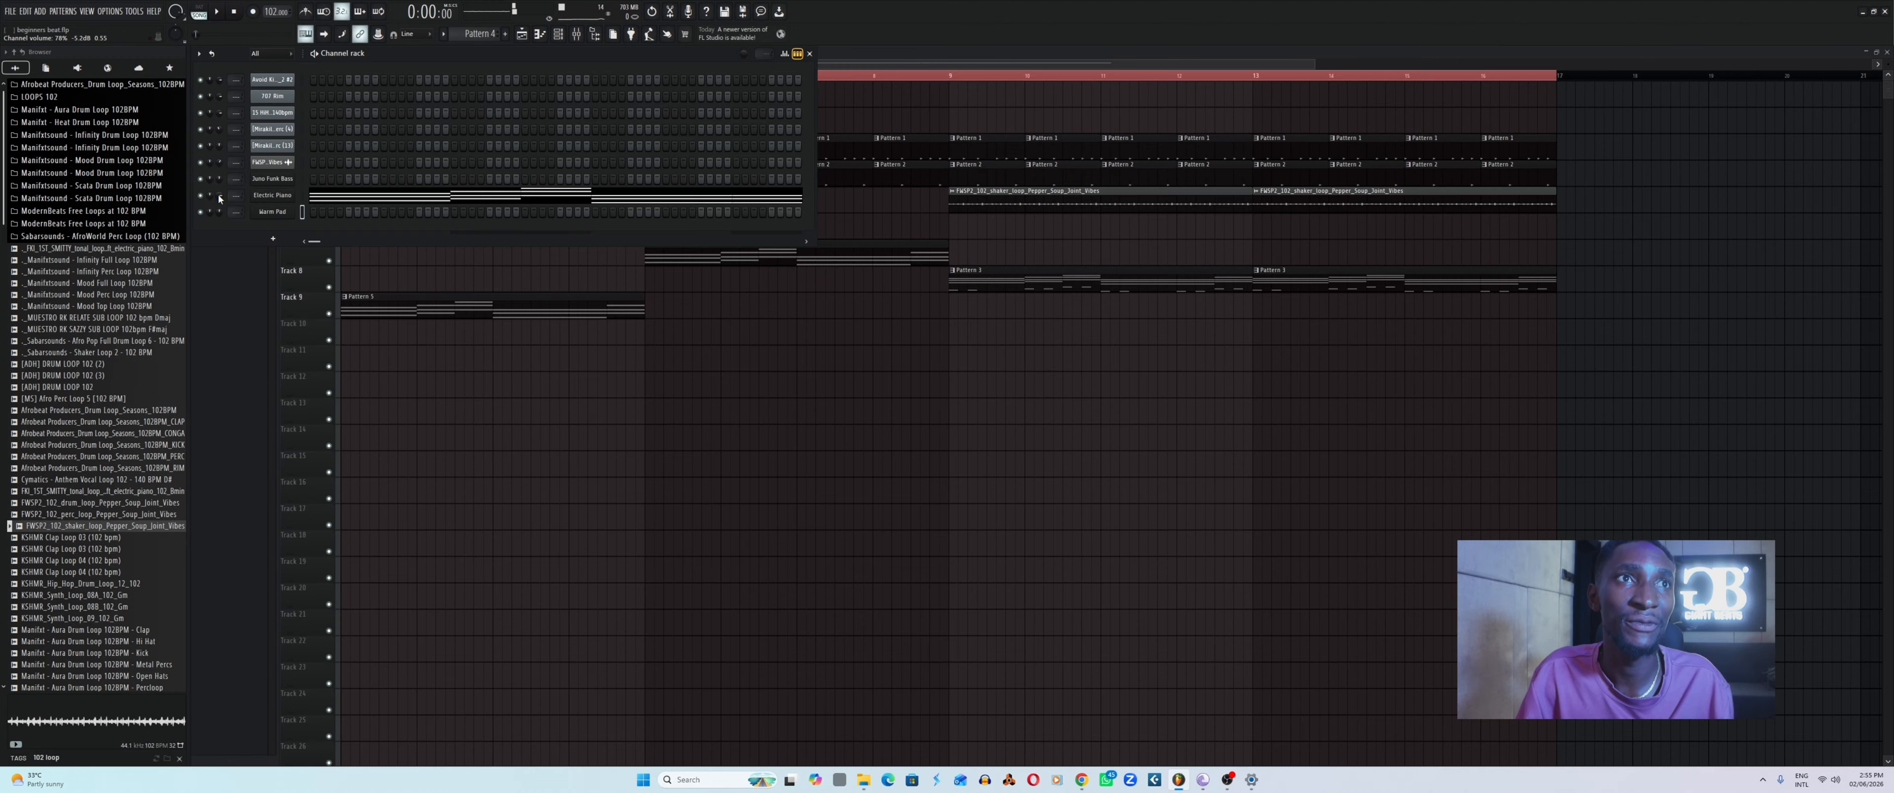
{"action": "key", "text": "space"}
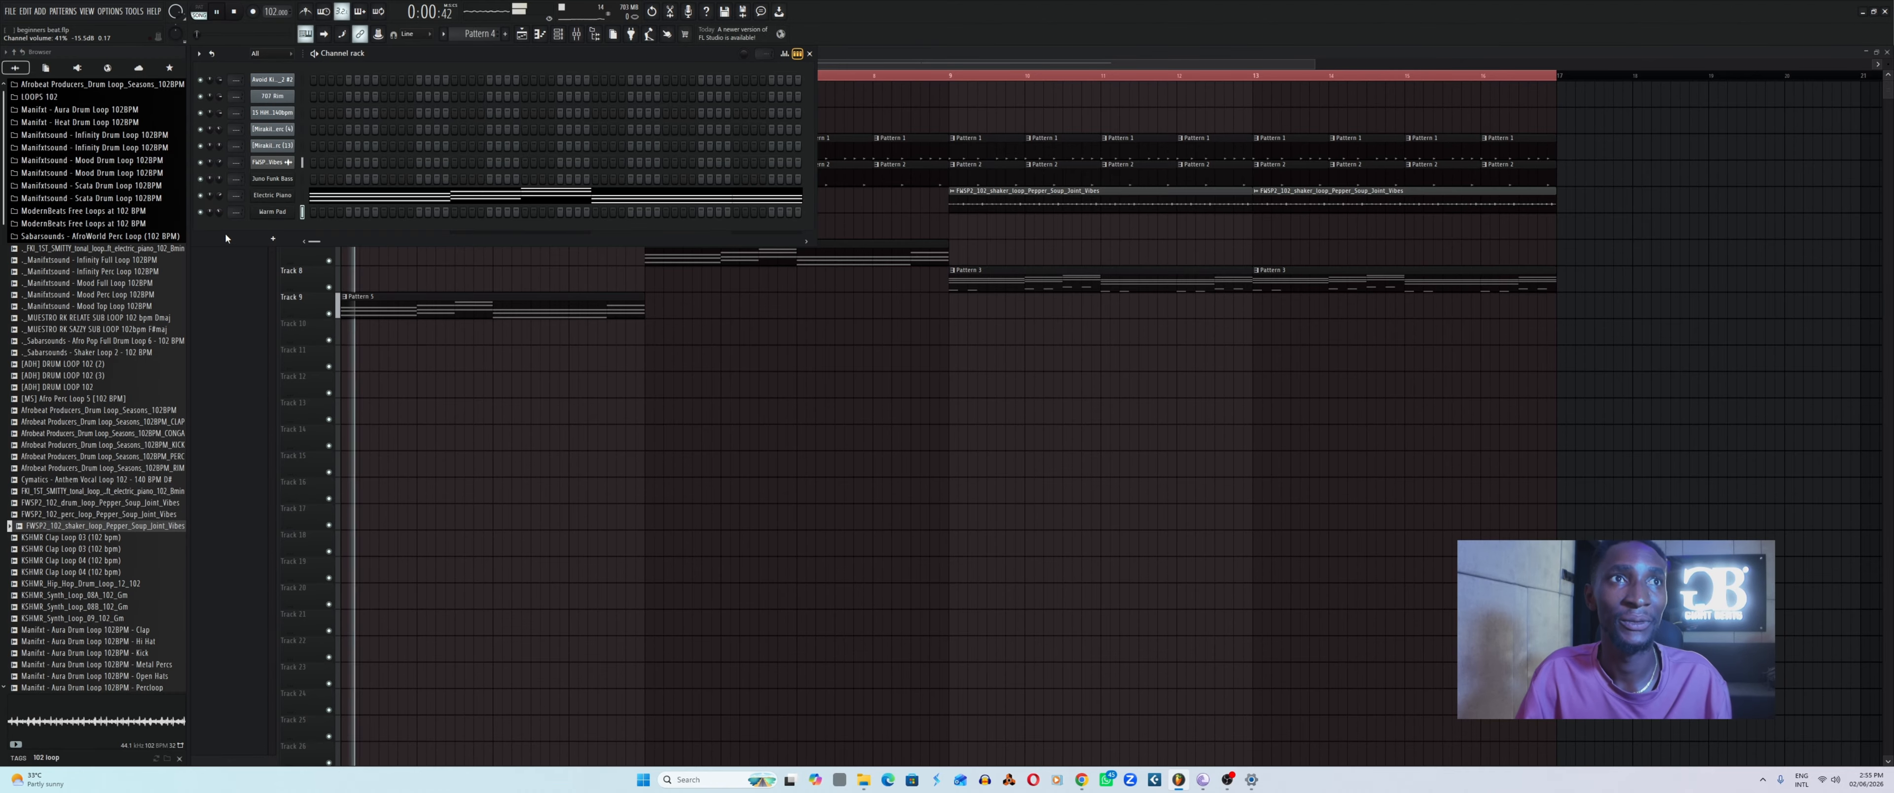
{"action": "key", "text": "F6"}
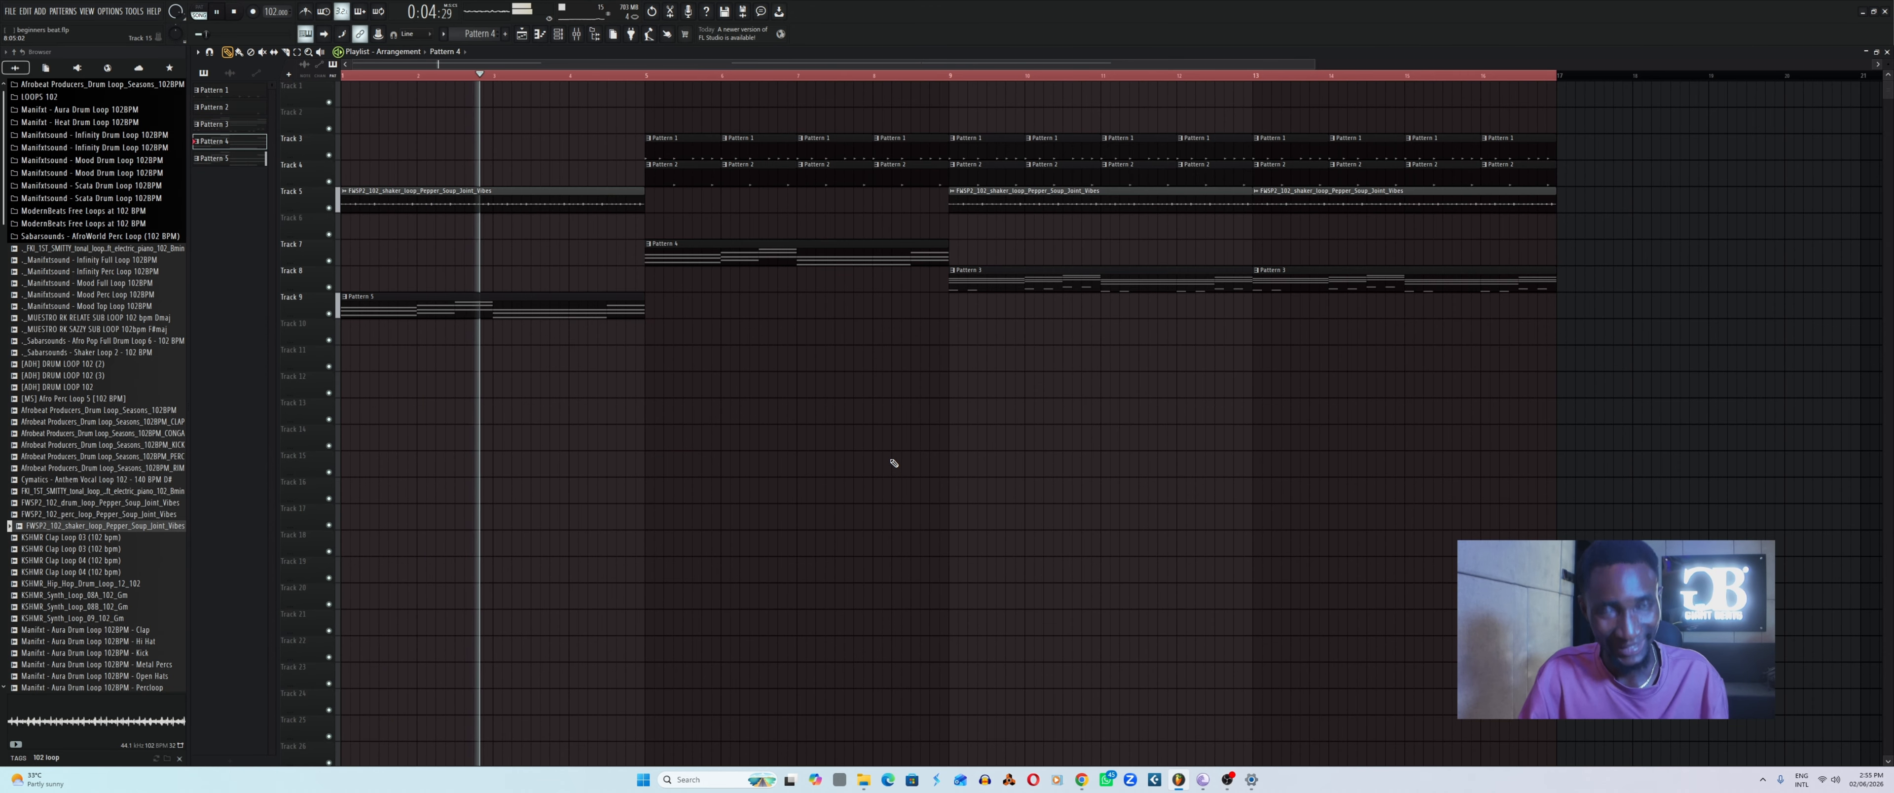
Place a copy of the Pattern 5 clip on Track 9 starting at bar 9.
{"action": "left_click", "coordinate": [515, 308]}
{"action": "left_click", "coordinate": [958, 310]}
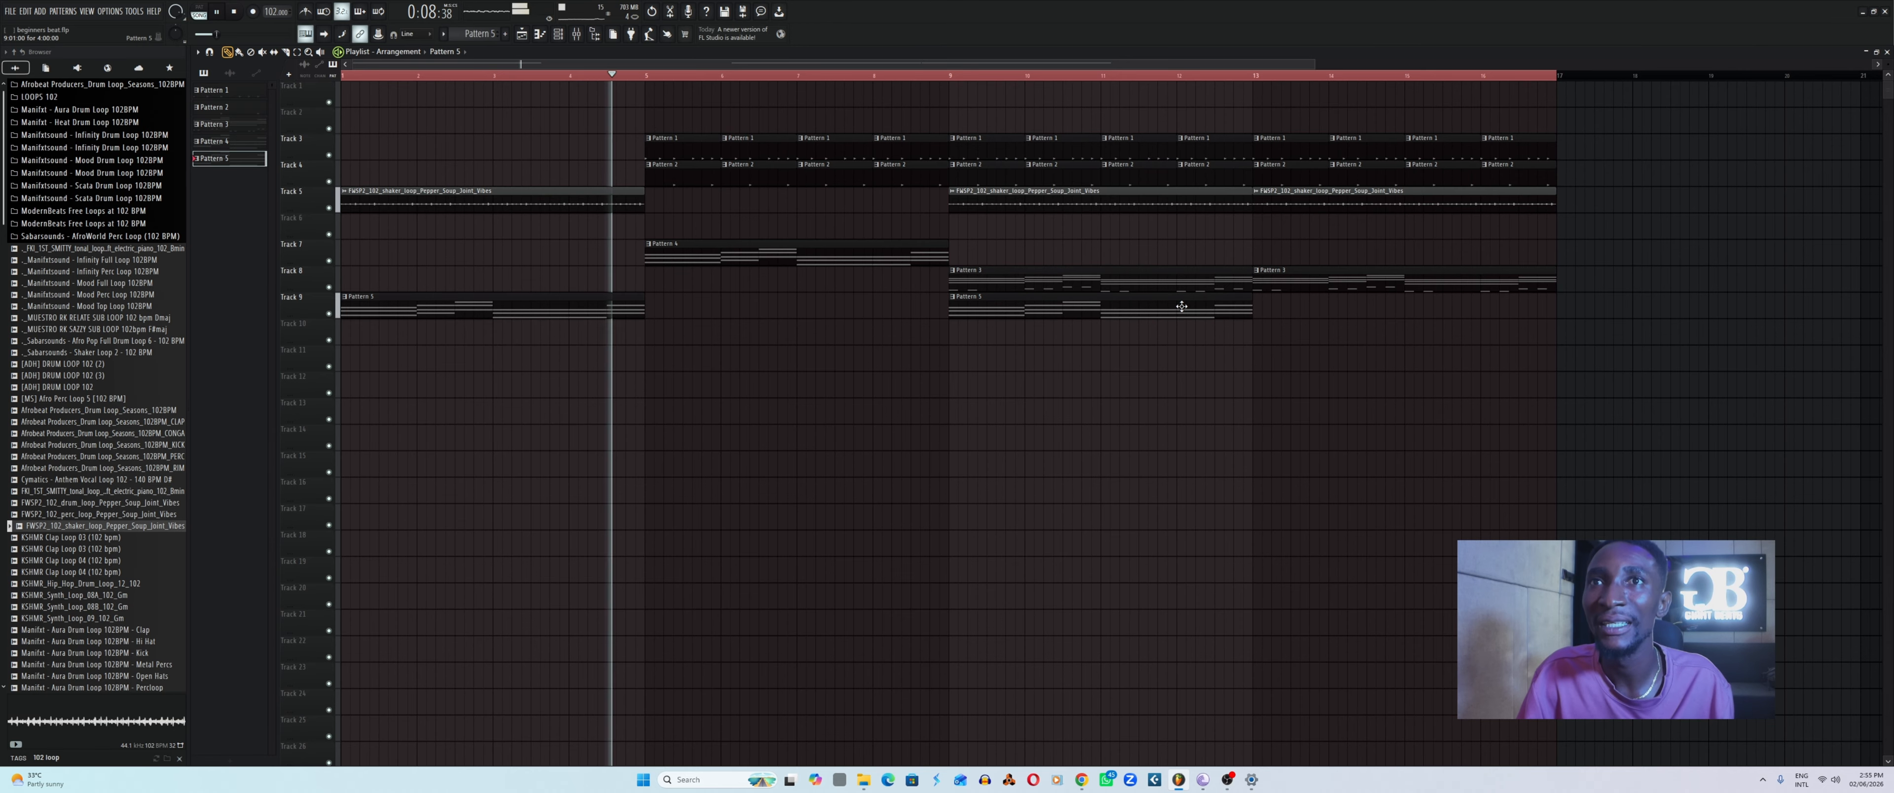
Move the Pattern 5 clip on Track 9 from bar 9 to bar 13, and save the project.
{"action": "left_click", "coordinate": [1279, 310]}
{"action": "right_click", "coordinate": [1293, 311]}
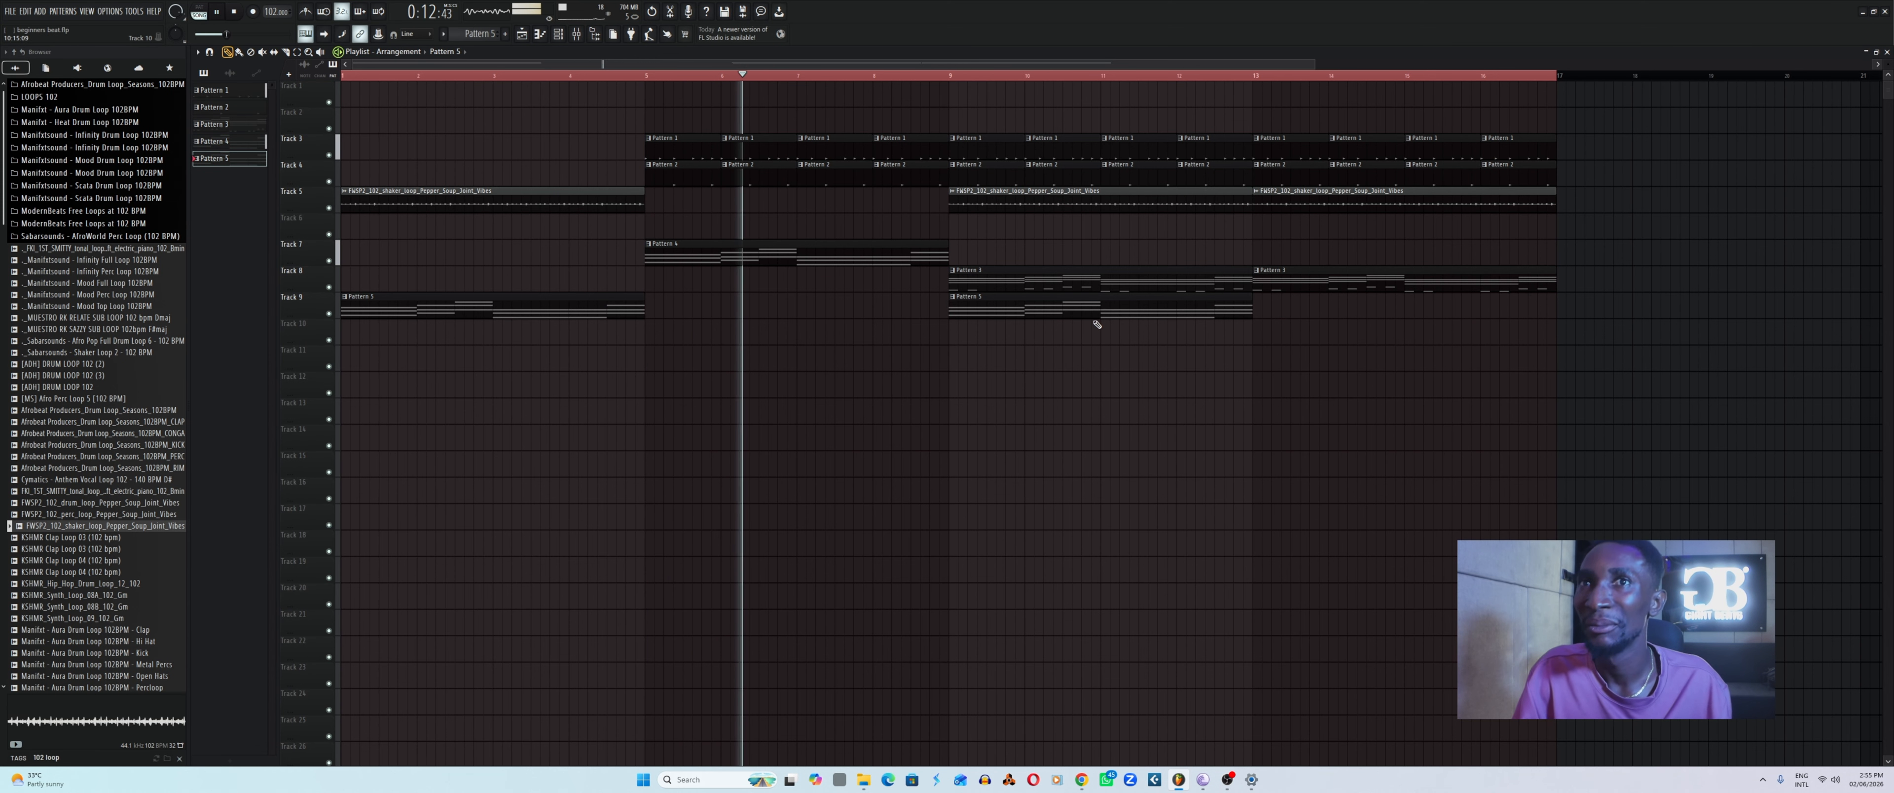
{"action": "left_click_drag", "start_coordinate": [1113, 317], "coordinate": [1412, 318]}
{"action": "key", "text": "ctrl+s"}
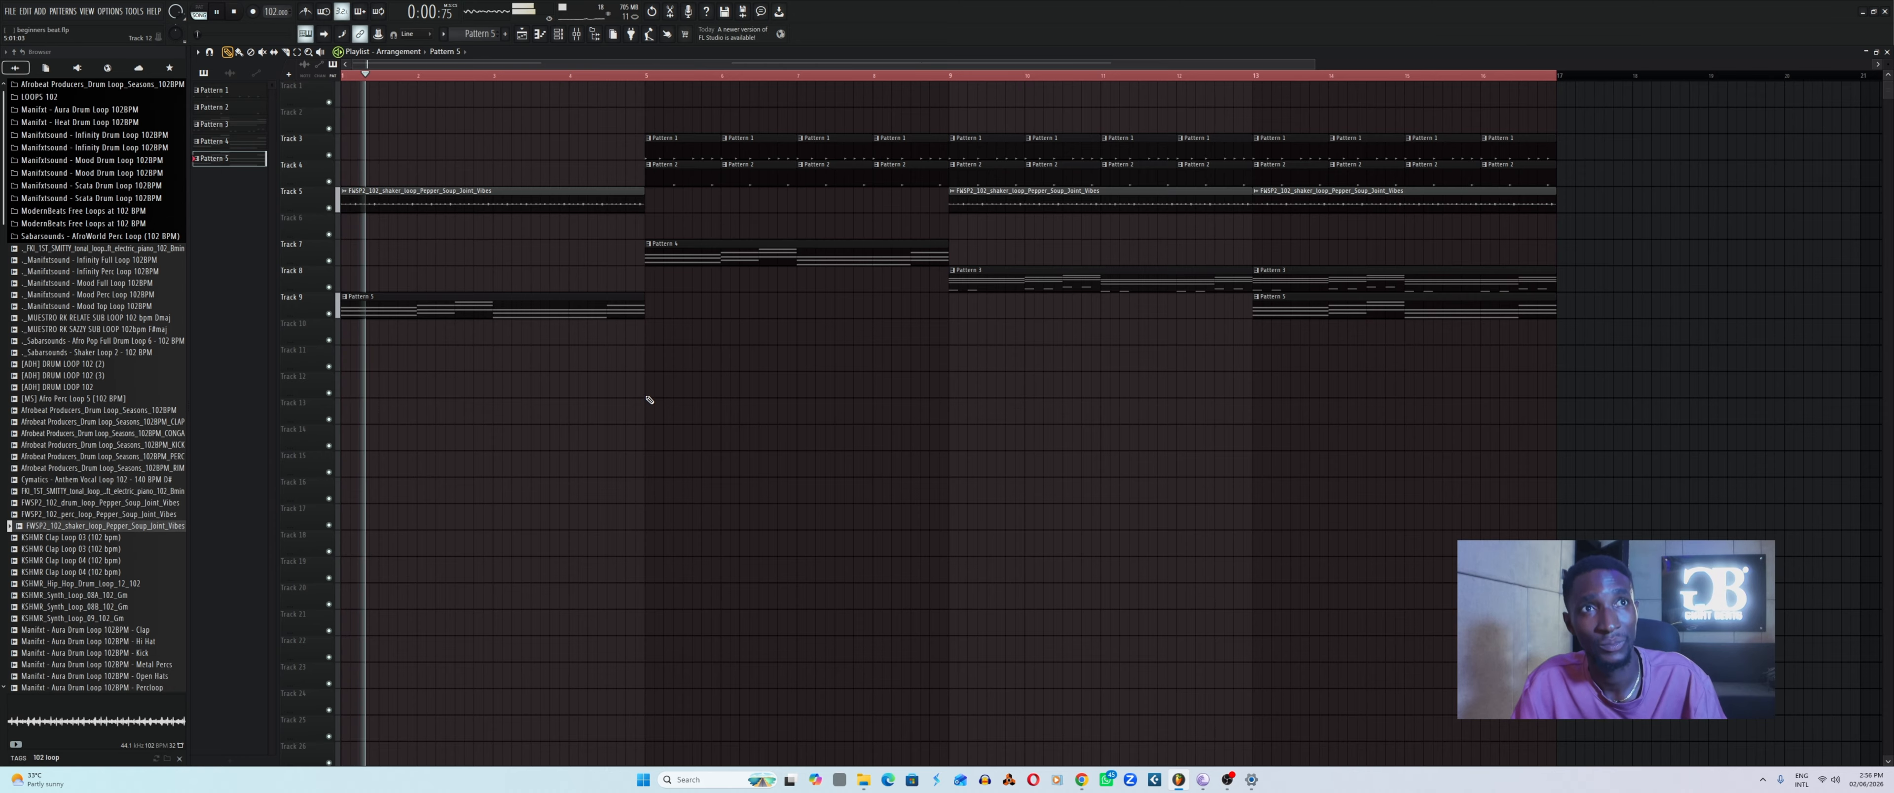
{"action": "key", "text": "space"}
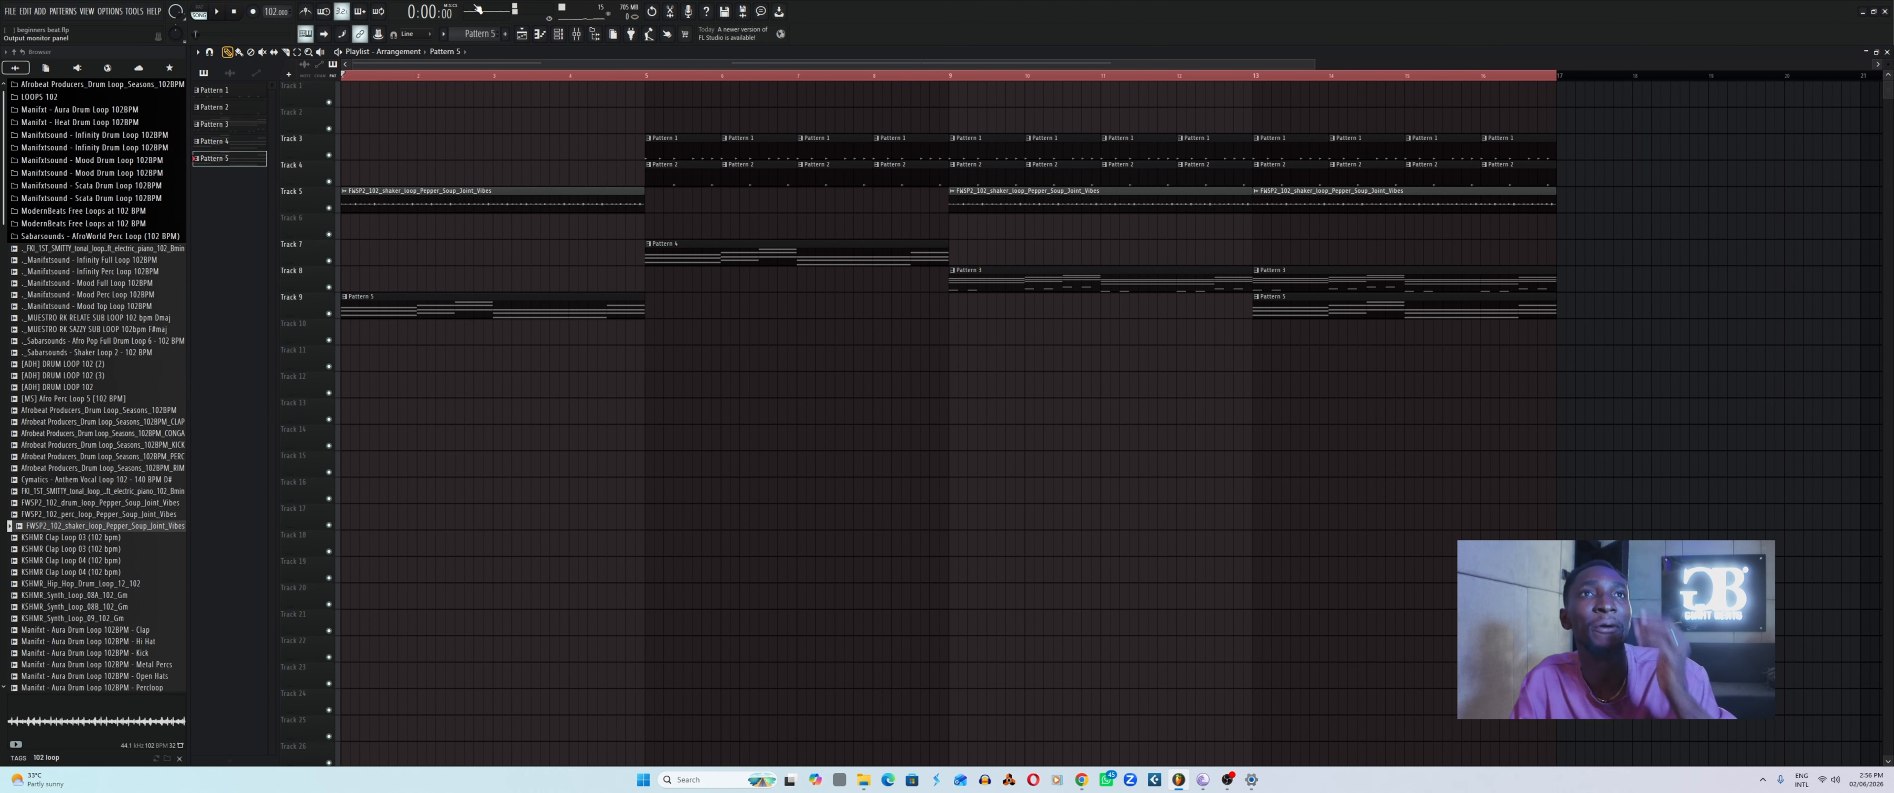
Switch to the empty Pattern 6 and add a Morphine instrument channel.
{"action": "left_click", "coordinate": [571, 36]}
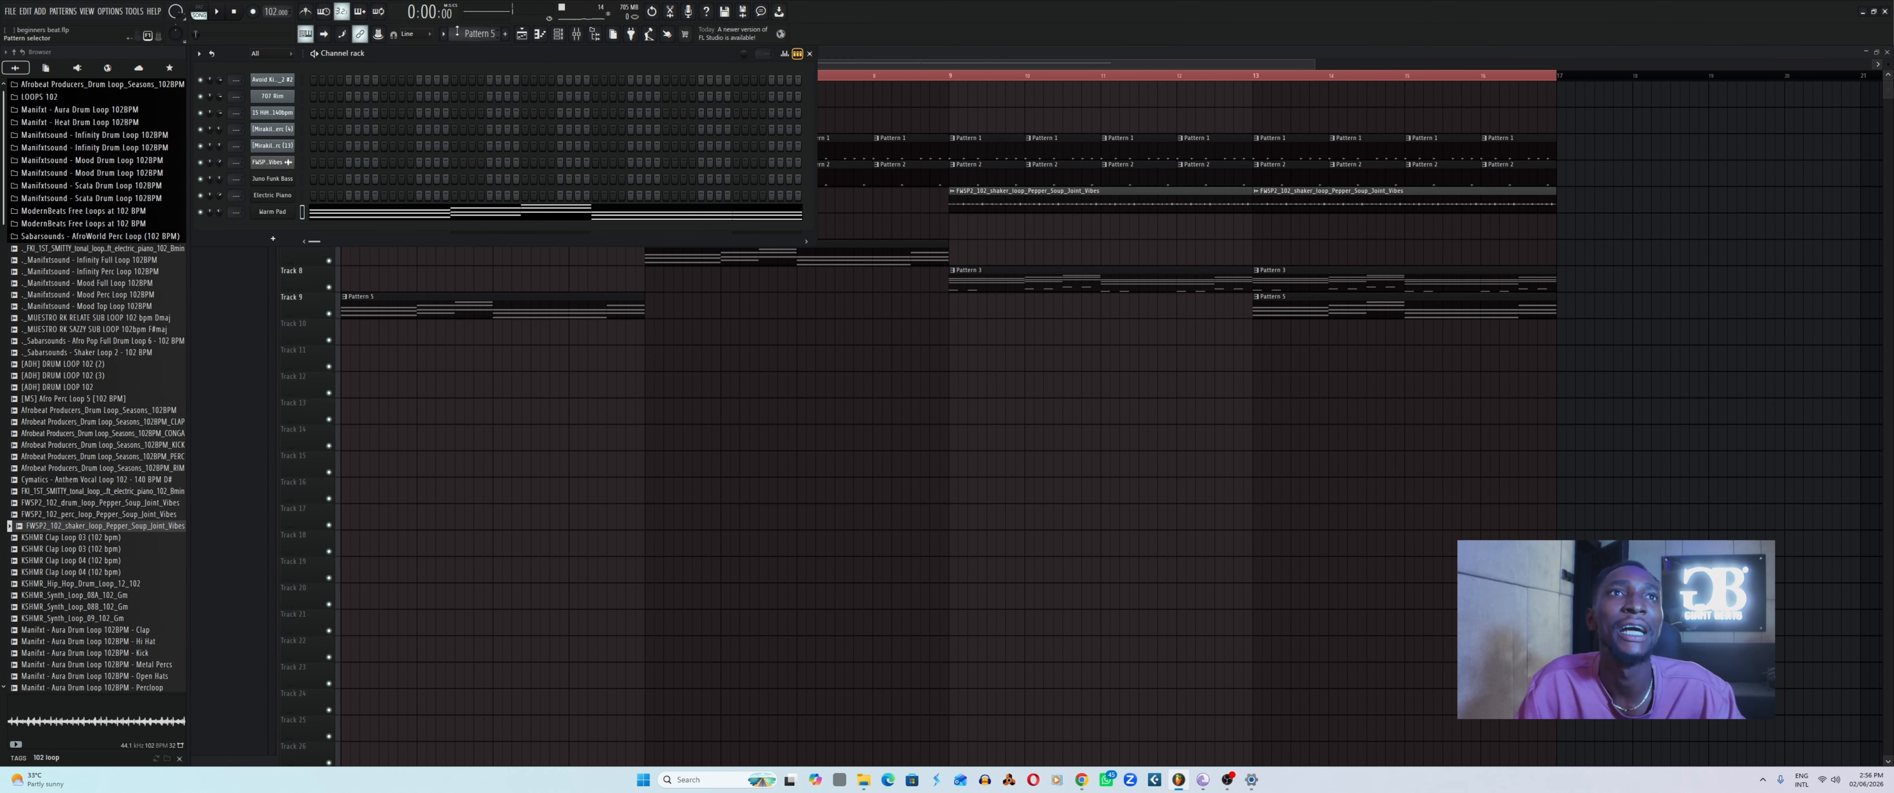
{"action": "scroll", "coordinate": [473, 30], "scroll_direction": "down", "scroll_amount": 1}
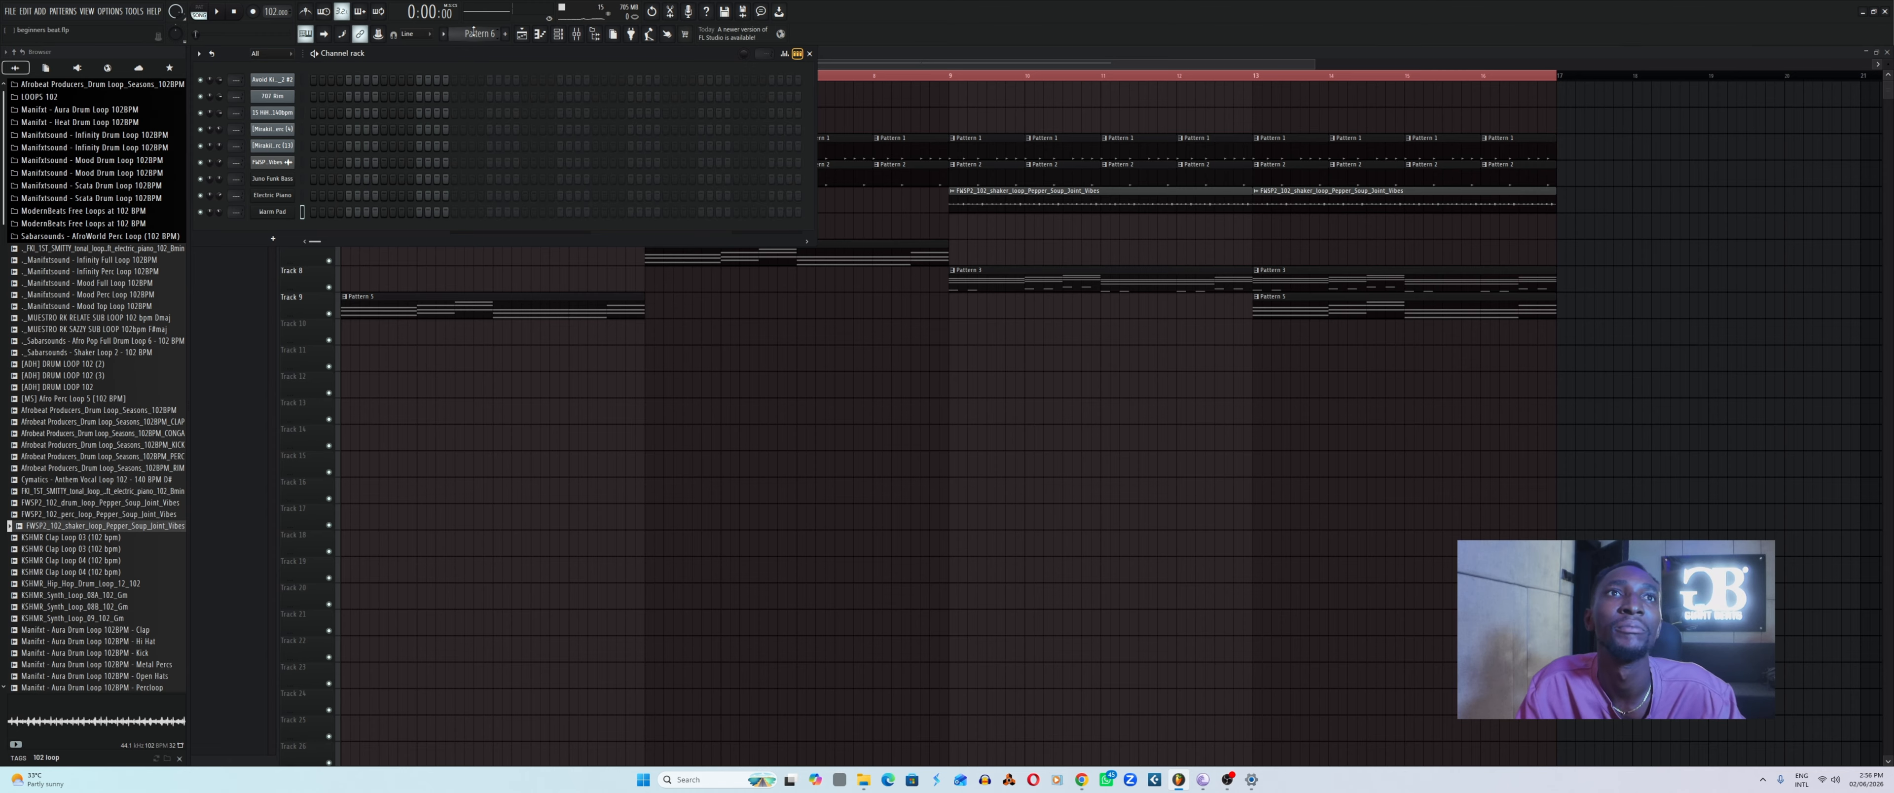
{"action": "left_click", "coordinate": [274, 239]}
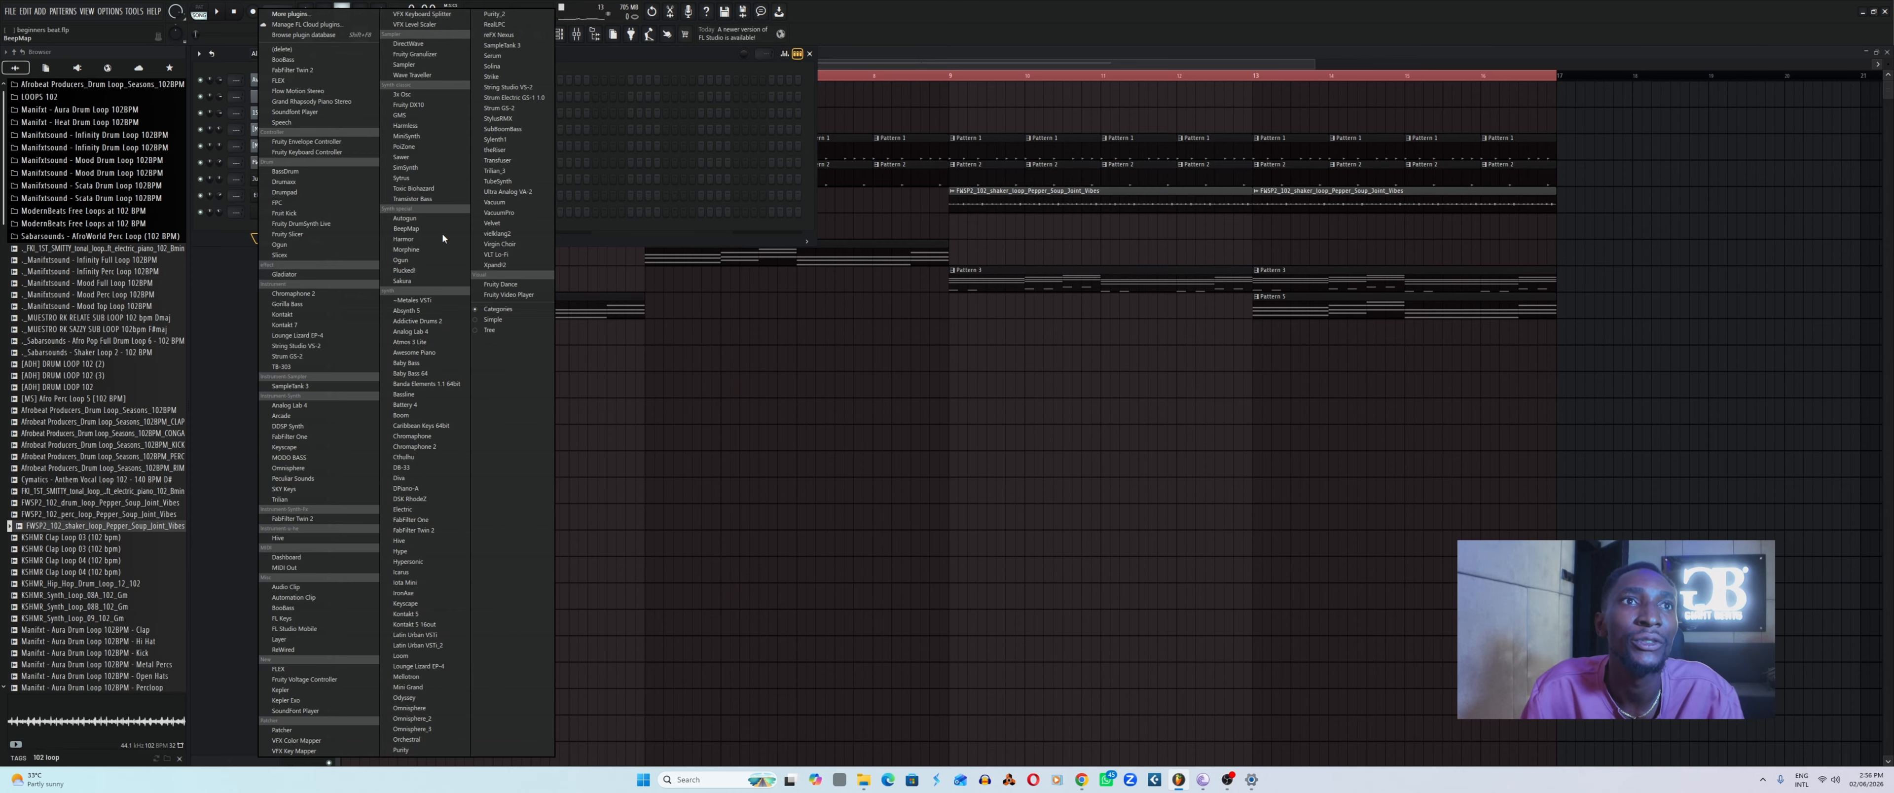
{"action": "left_click", "coordinate": [424, 252]}
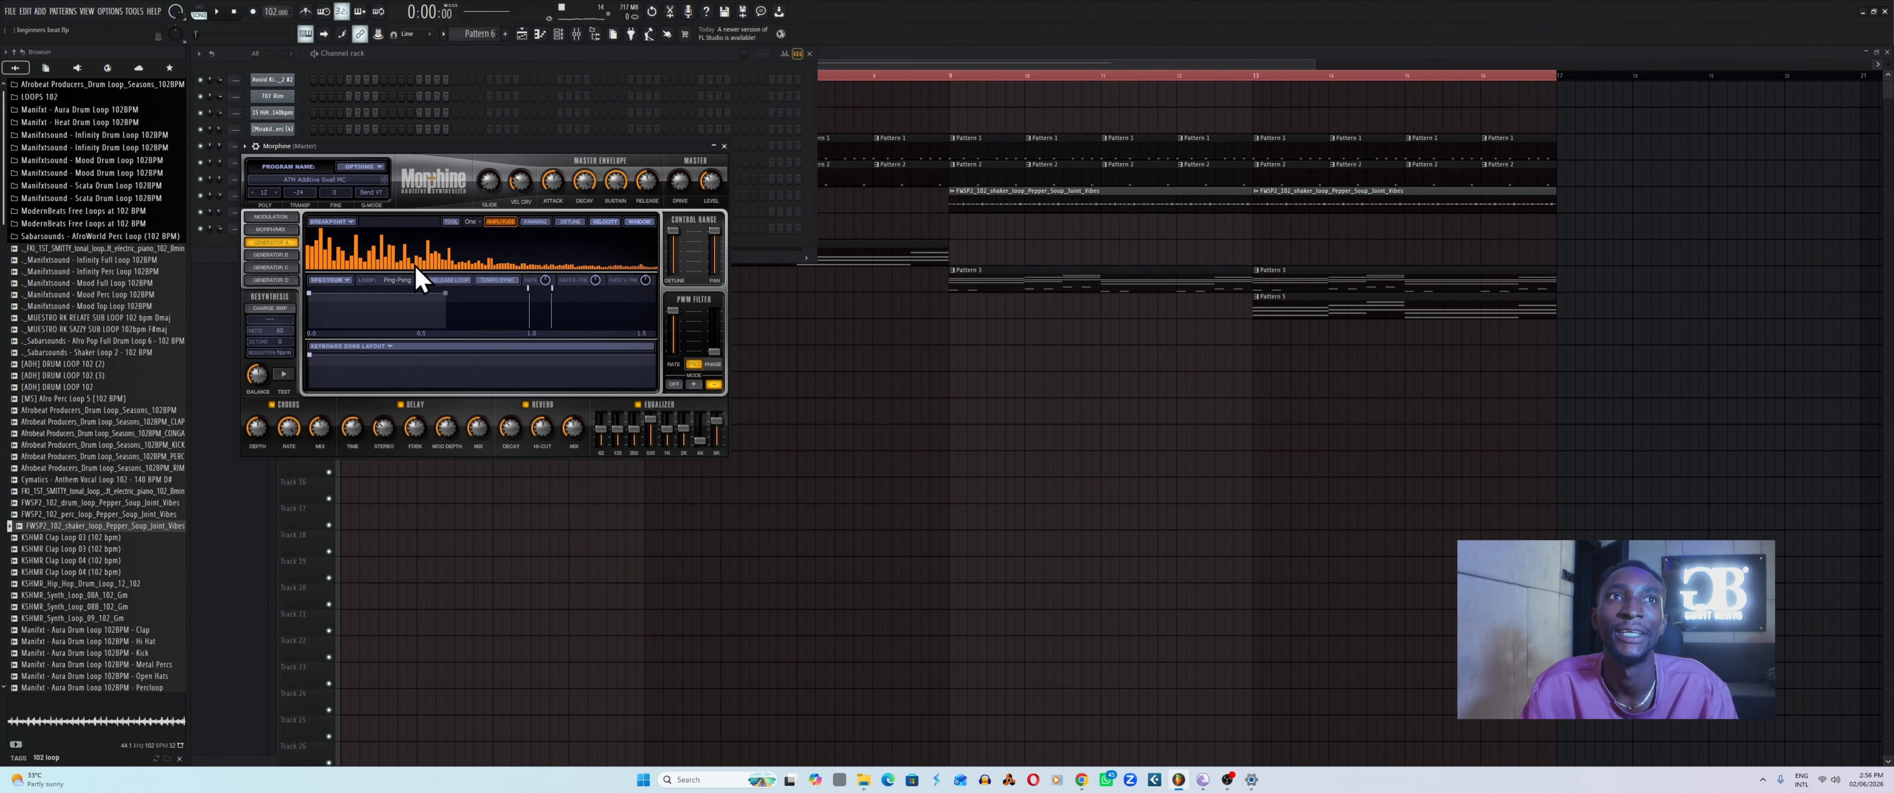
{"action": "left_click_drag", "start_coordinate": [450, 147], "coordinate": [1029, 226]}
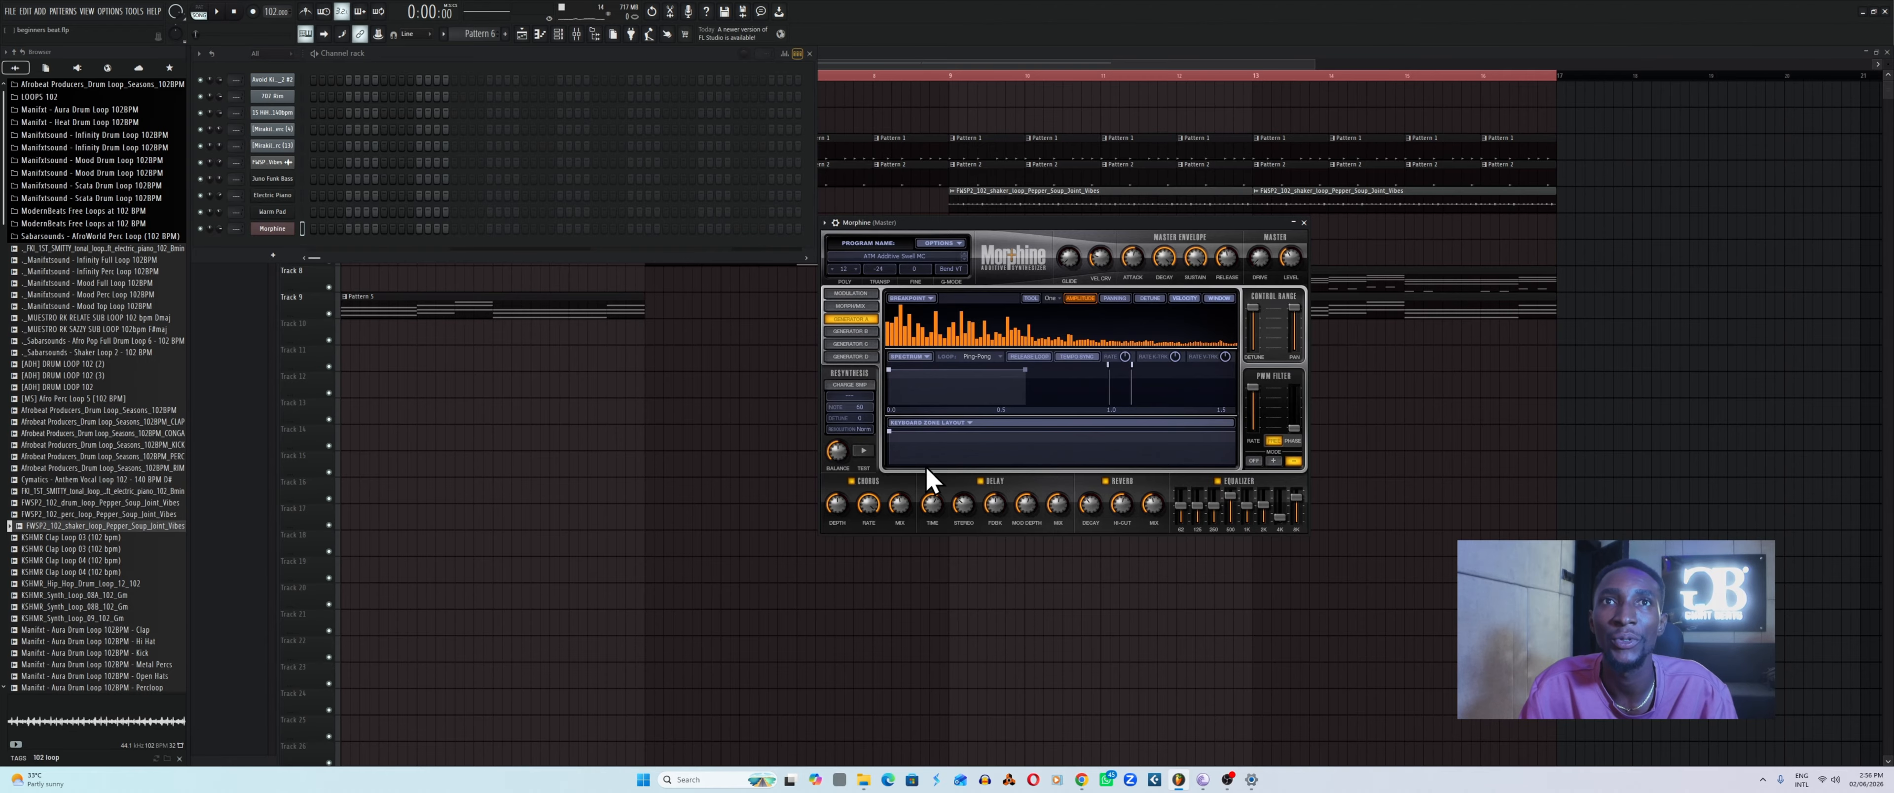
Audition BRS Clarinet from Morphine's Brass & Wind bank, then load flute program 11 during playback and close the plugin.
{"action": "left_click", "coordinate": [895, 263]}
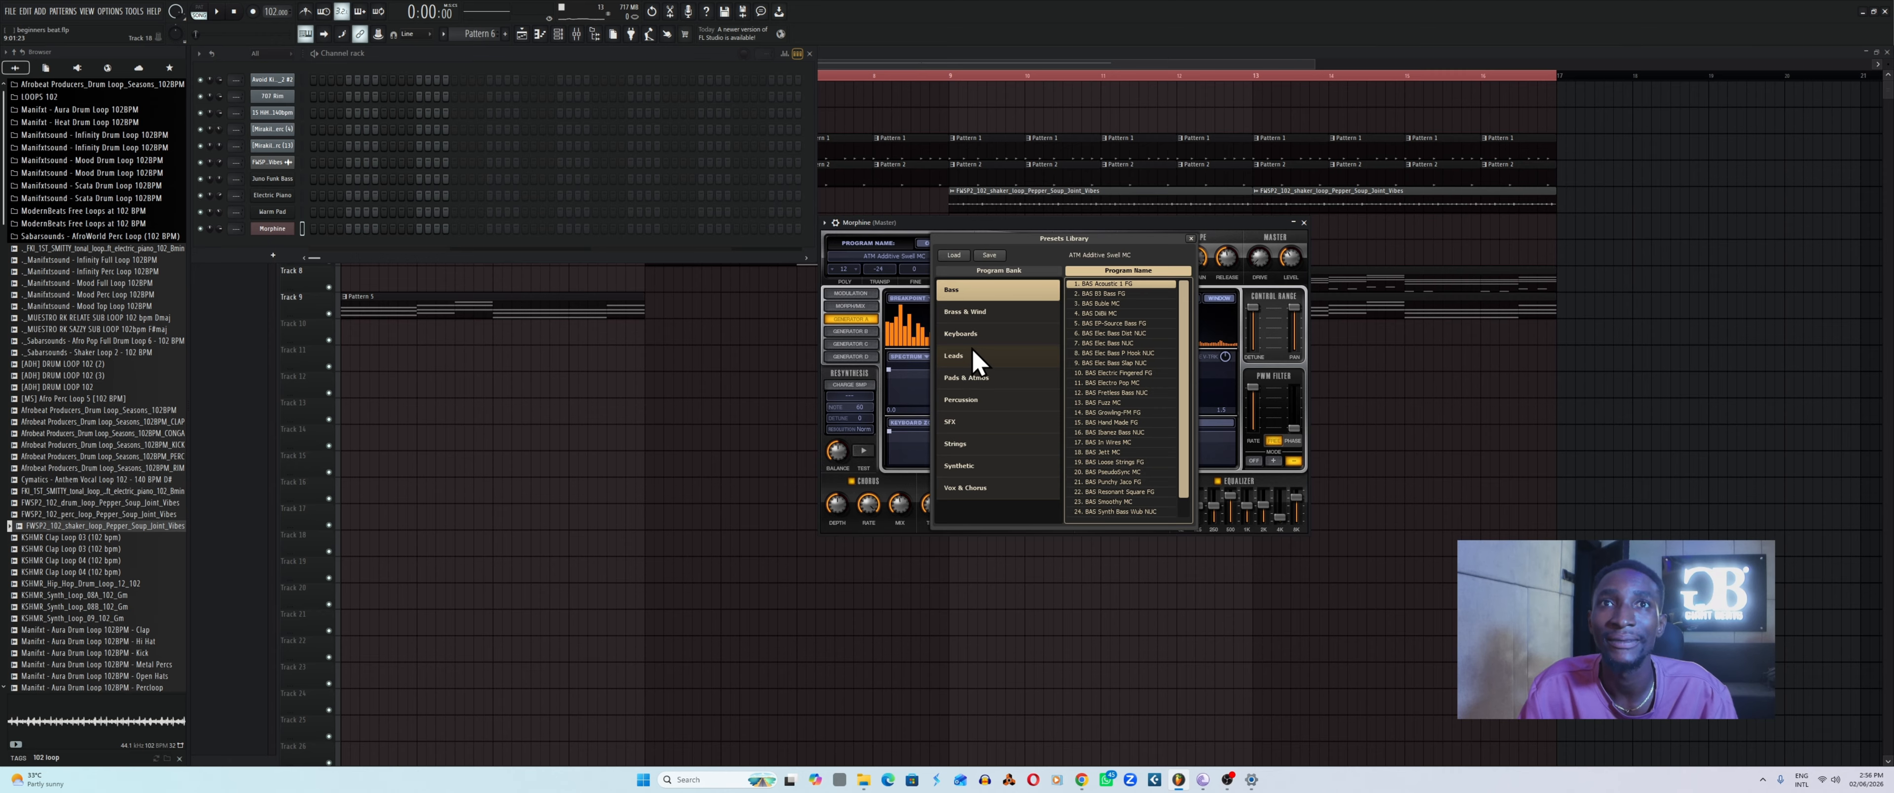
{"action": "left_click", "coordinate": [977, 311]}
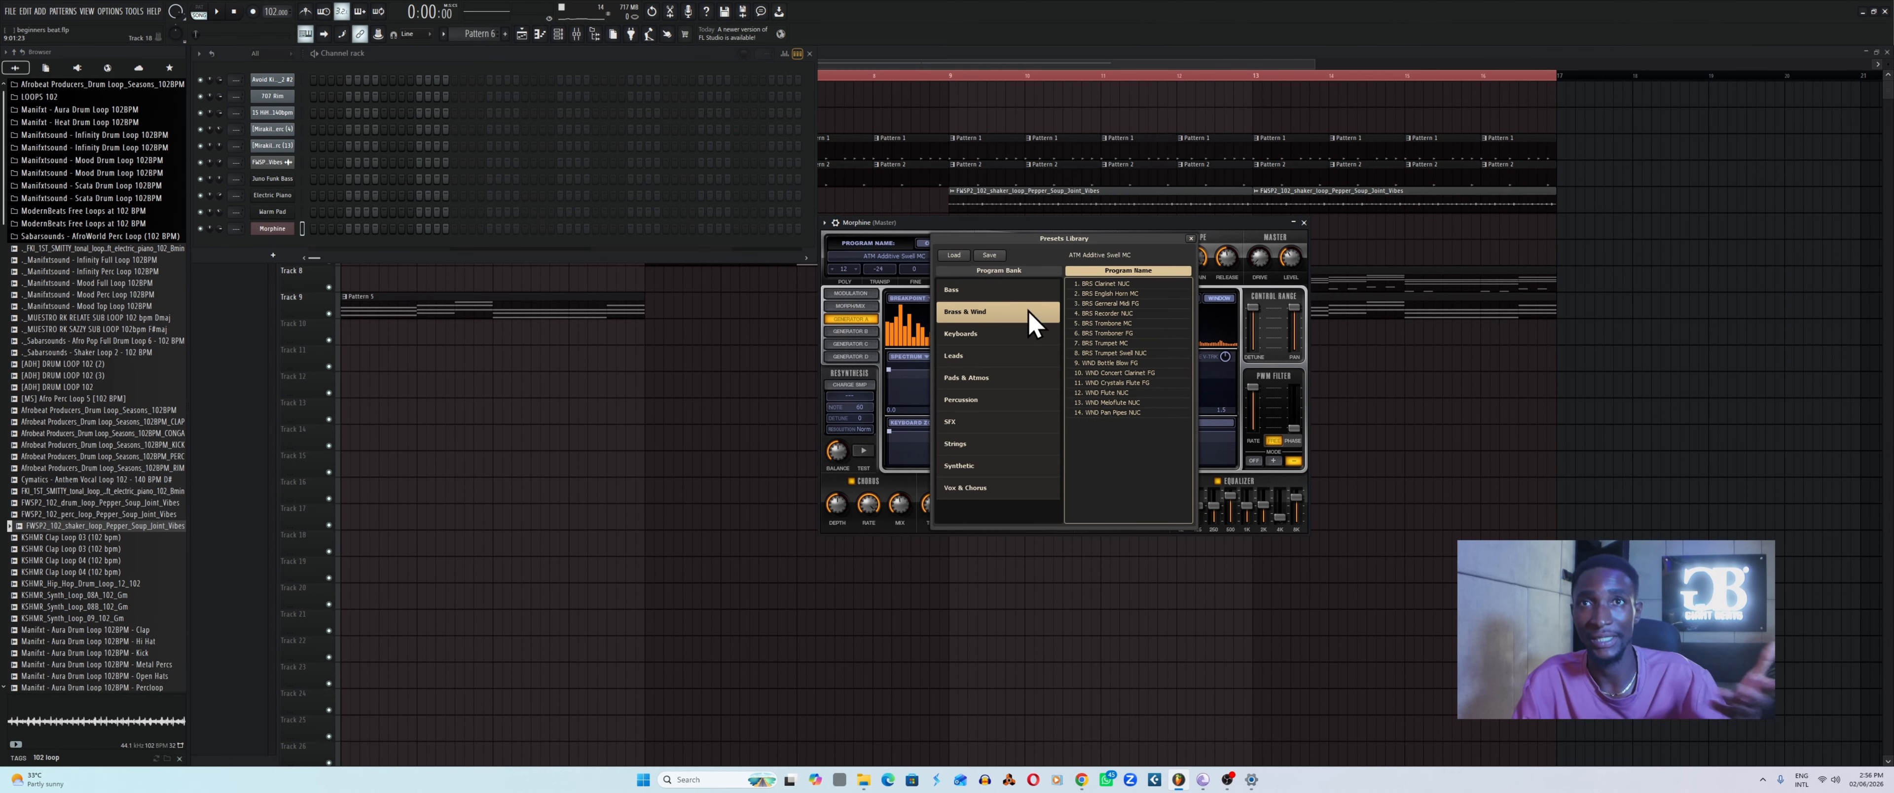
{"action": "left_click", "coordinate": [1104, 286]}
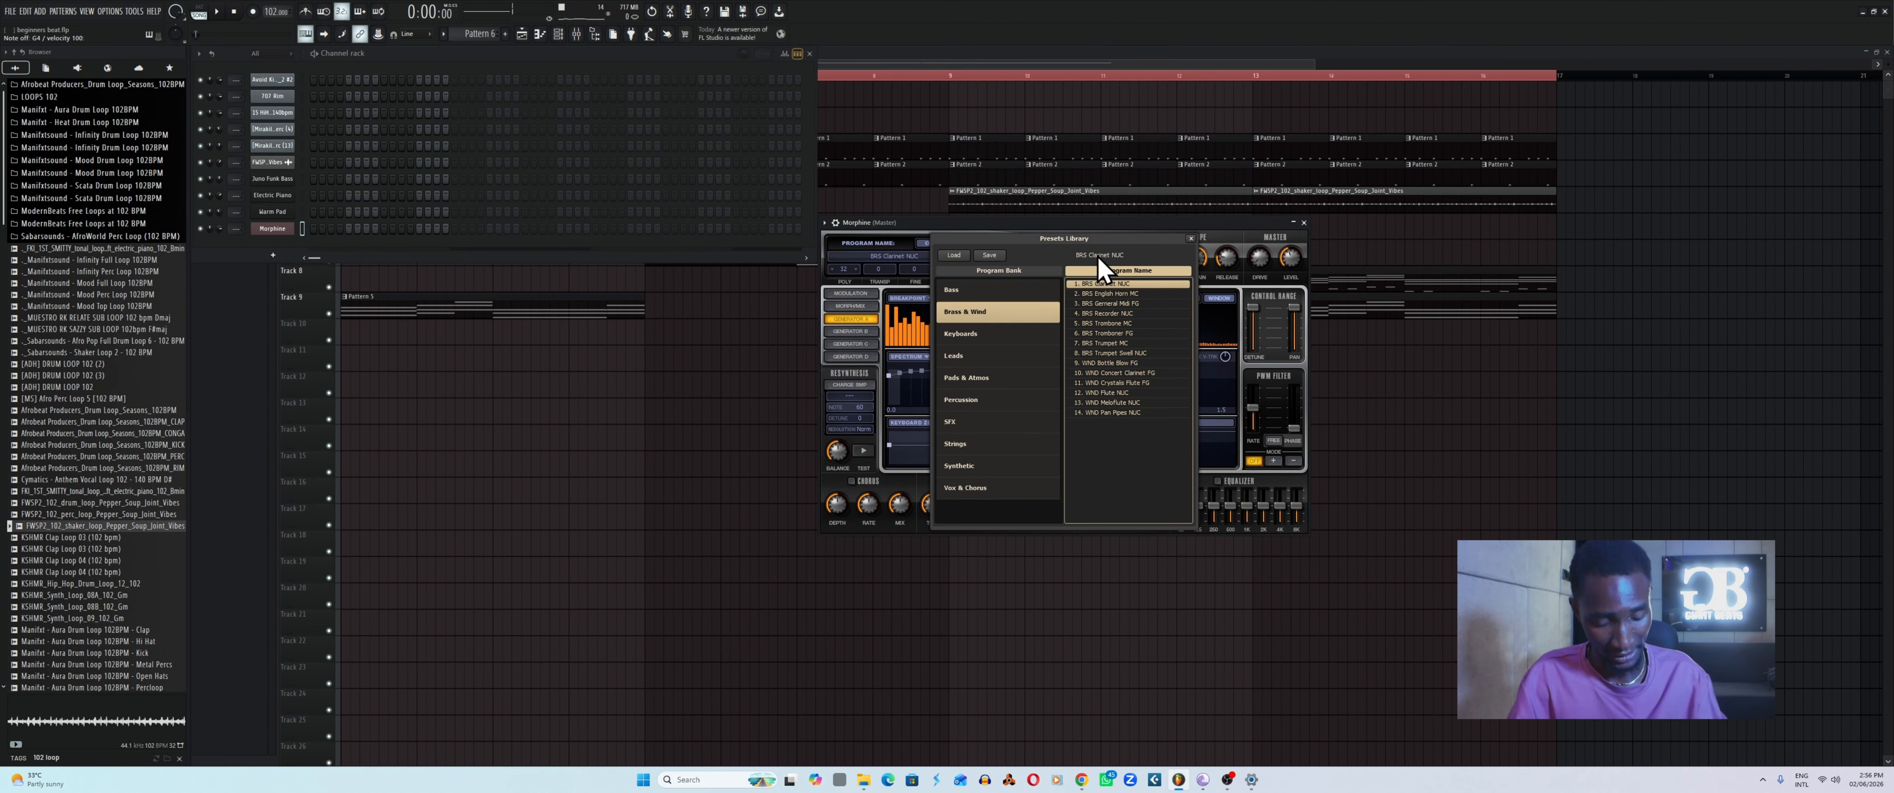
{"action": "key", "text": "space"}
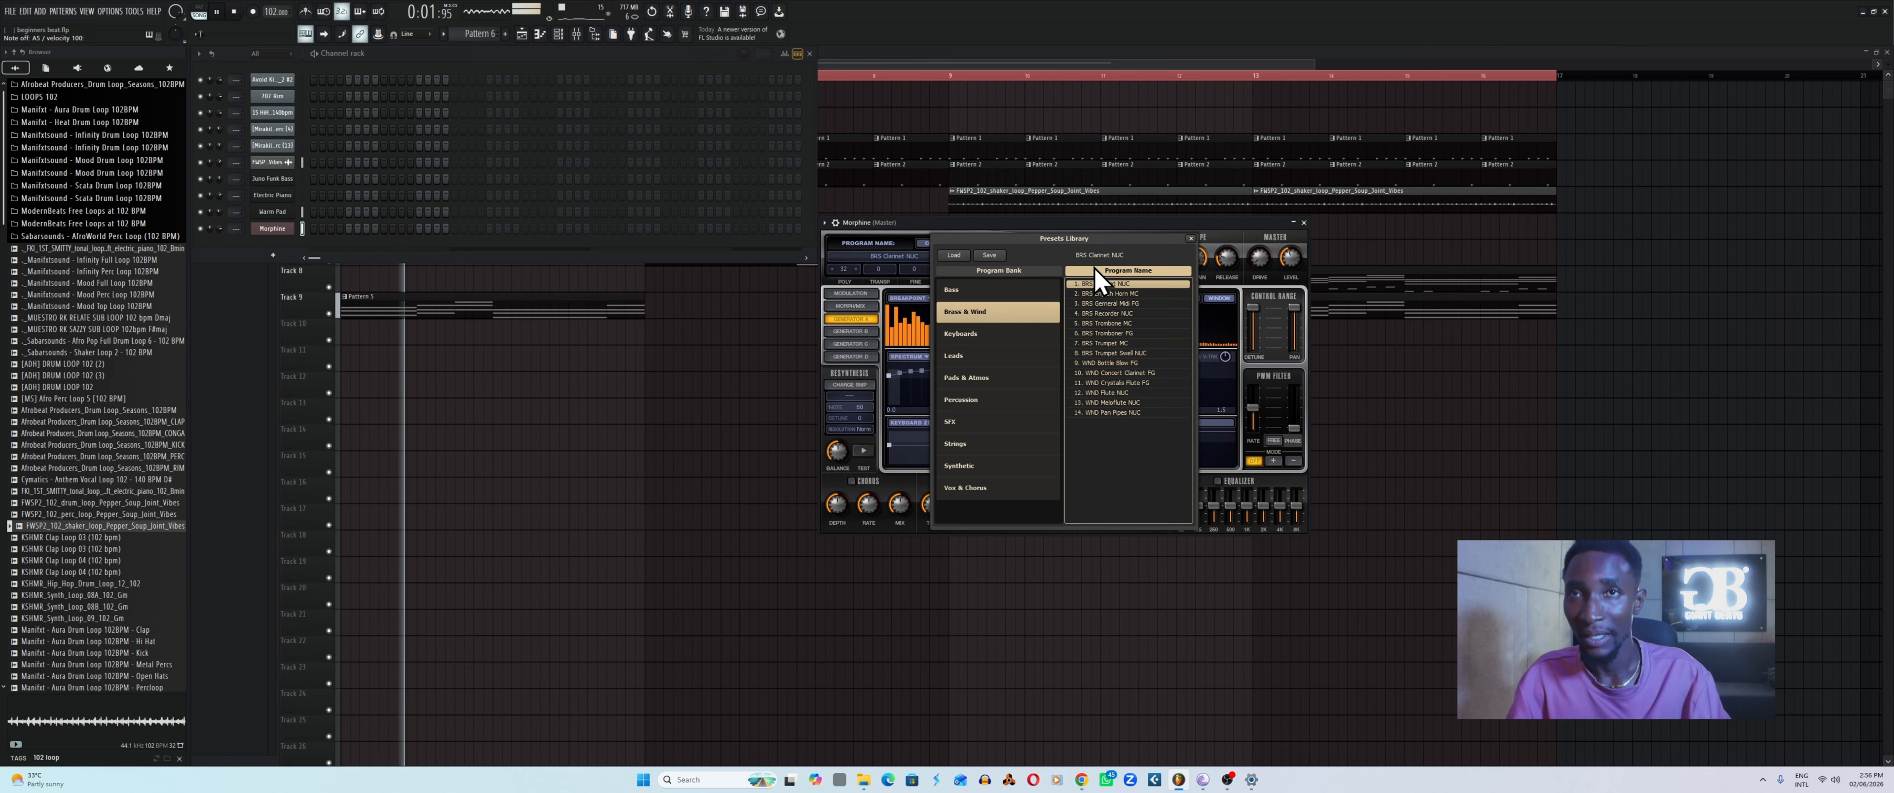
{"action": "left_click", "coordinate": [1099, 383]}
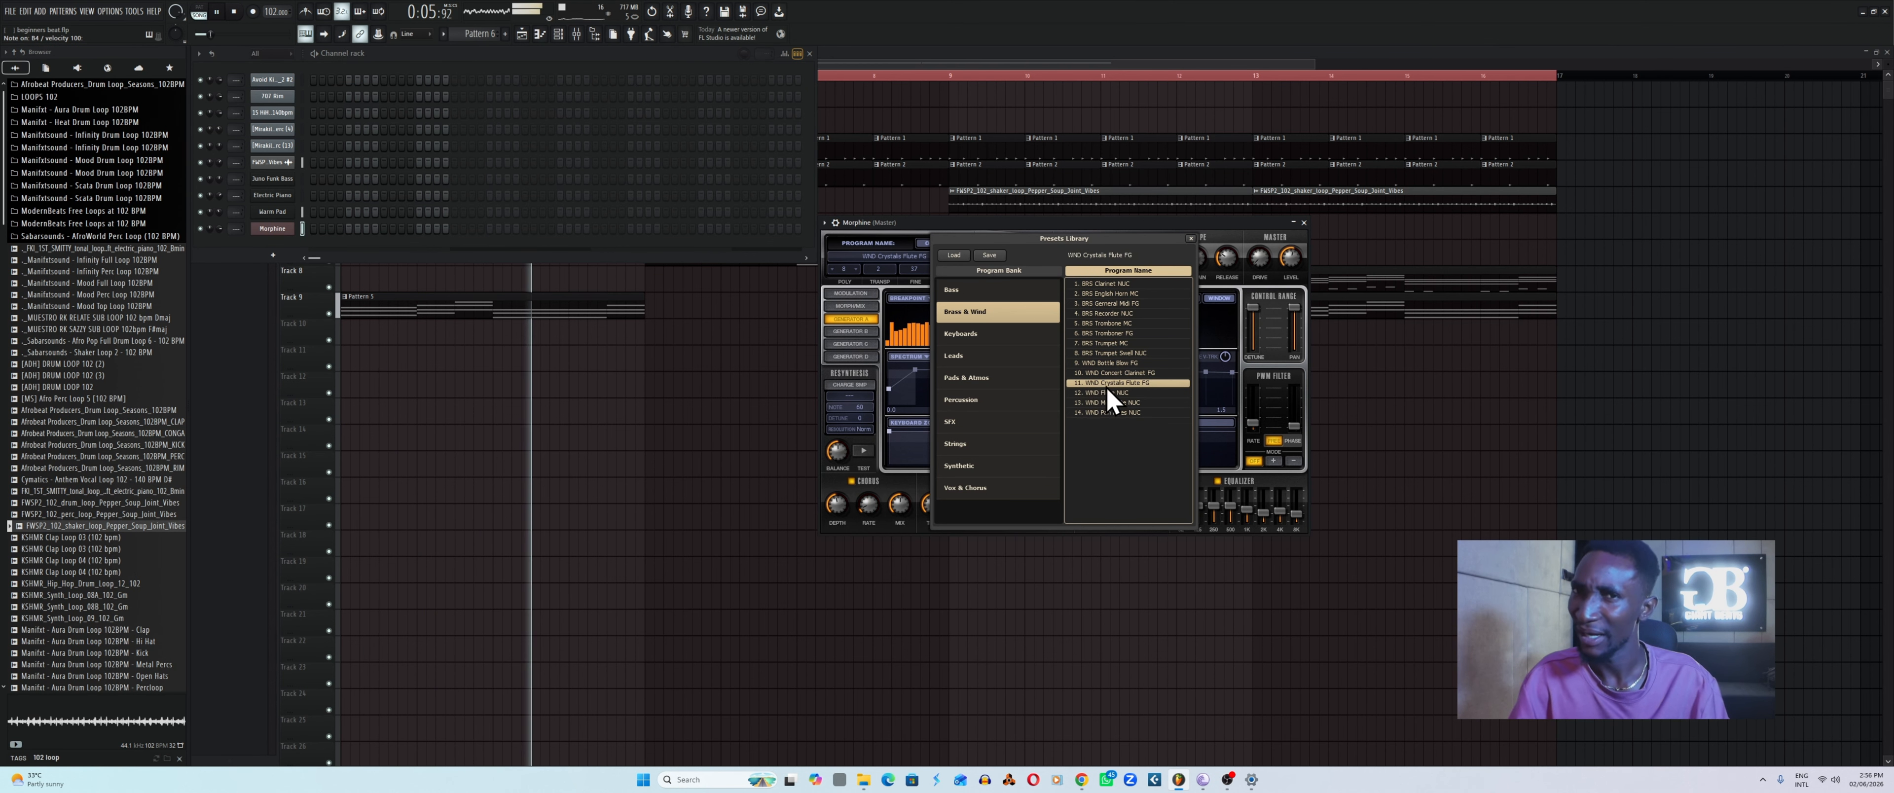
{"action": "left_click", "coordinate": [1304, 223]}
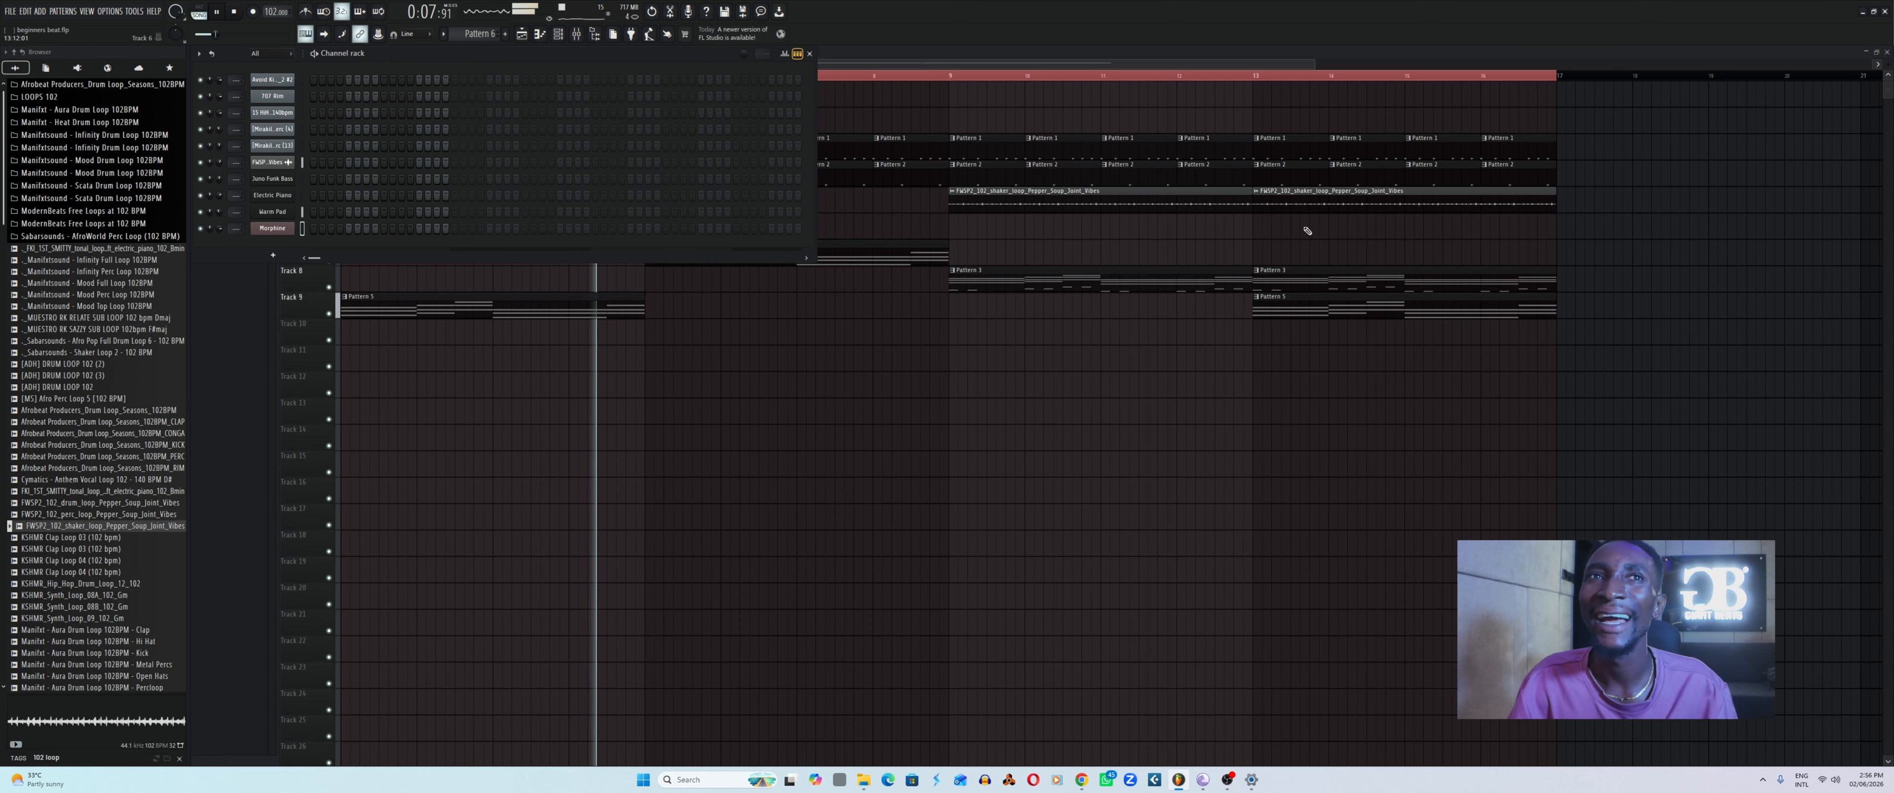
{"action": "key", "text": "space"}
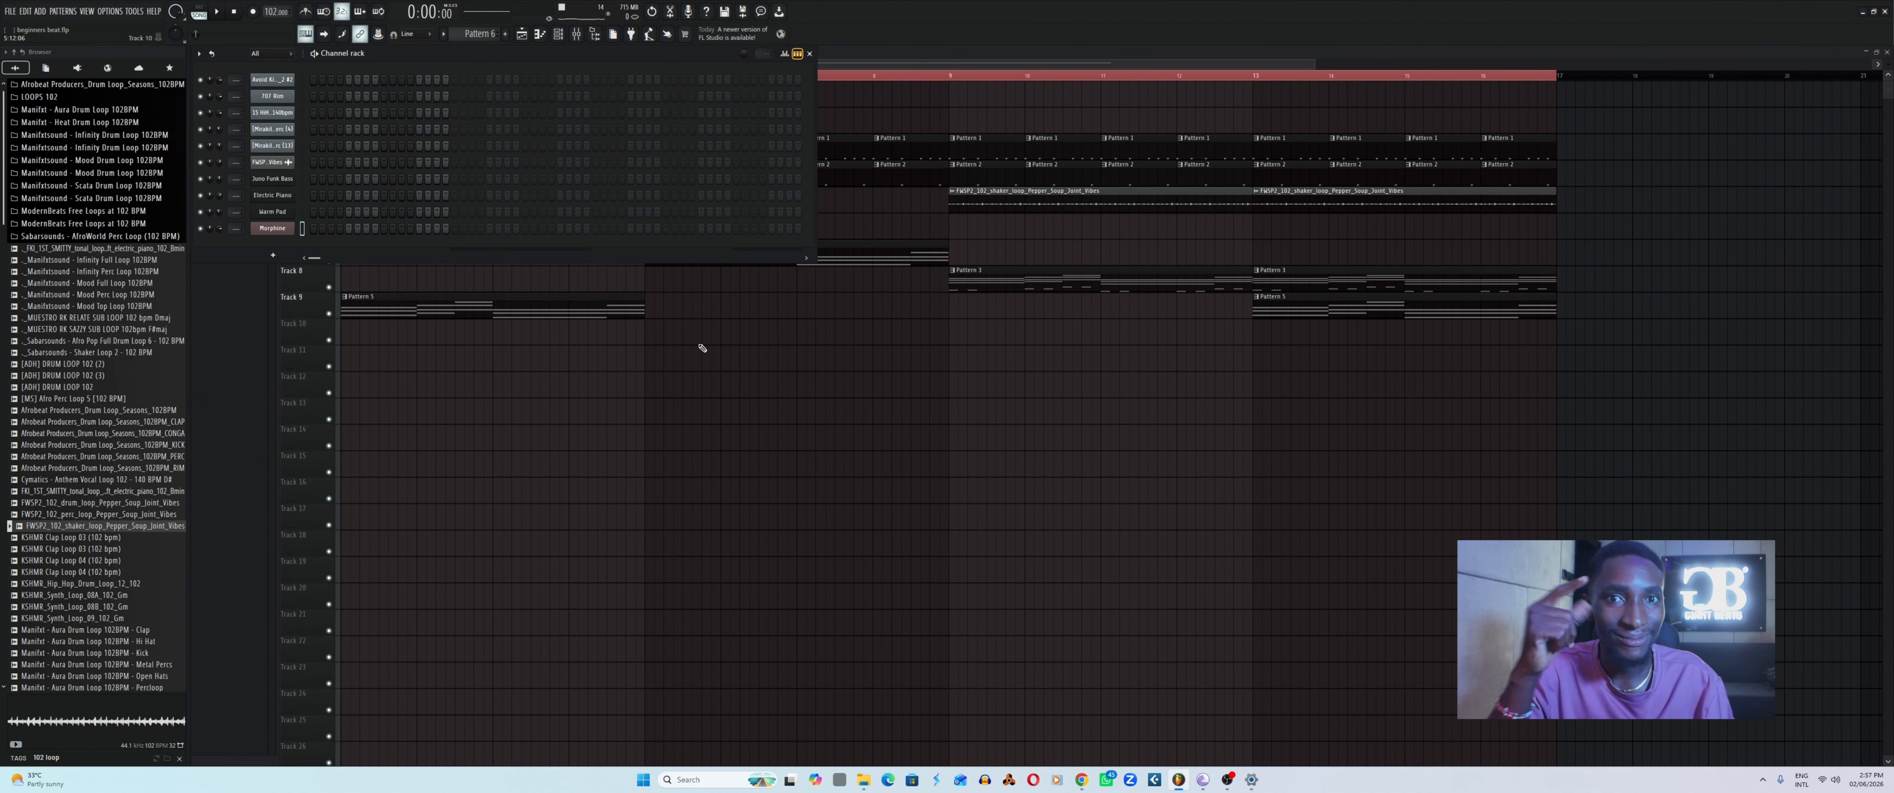
Place a Pattern 6 clip on Track 10 starting at bar 1 and extend it to four bars.
{"action": "key", "text": "m"}
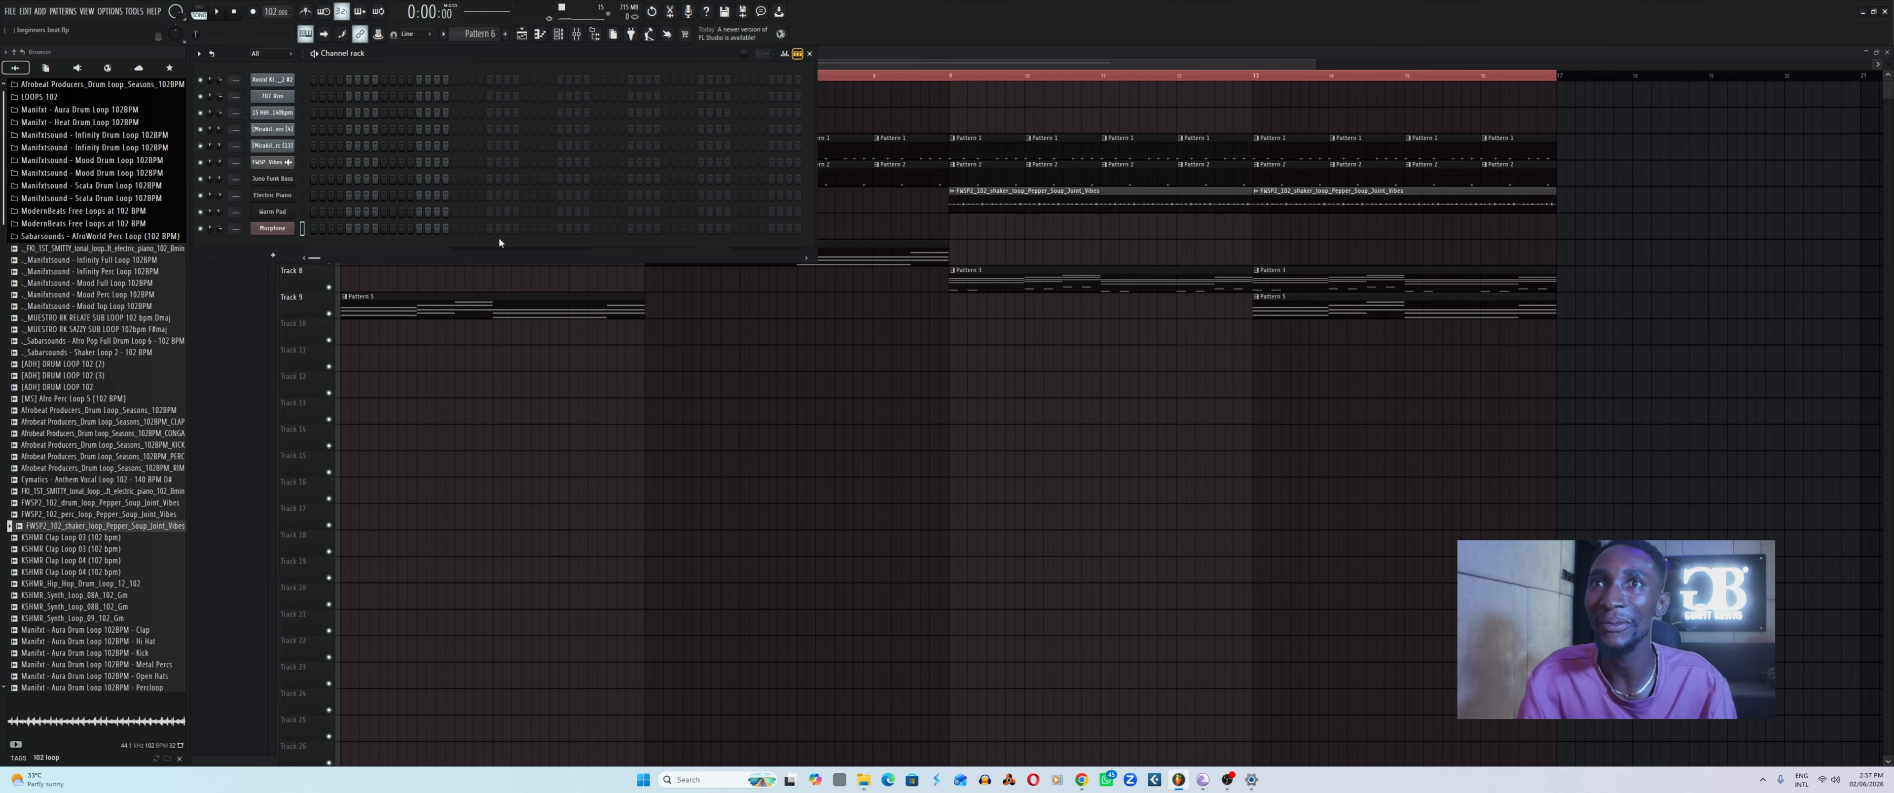
{"action": "left_click", "coordinate": [368, 329]}
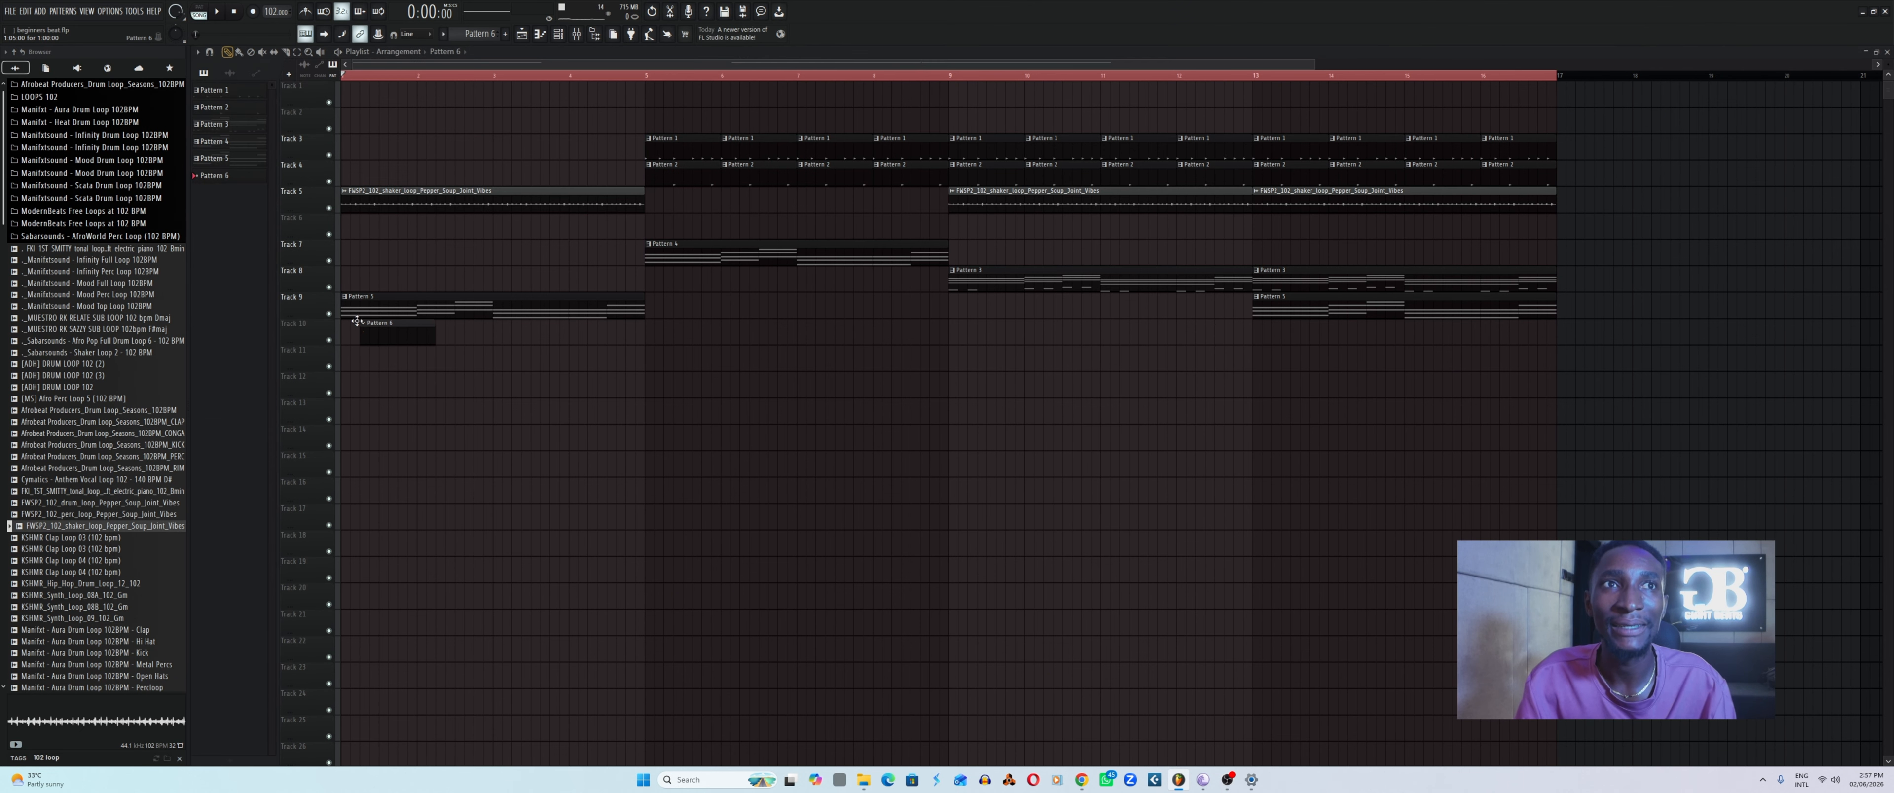
{"action": "left_click_drag", "start_coordinate": [379, 332], "coordinate": [645, 356]}
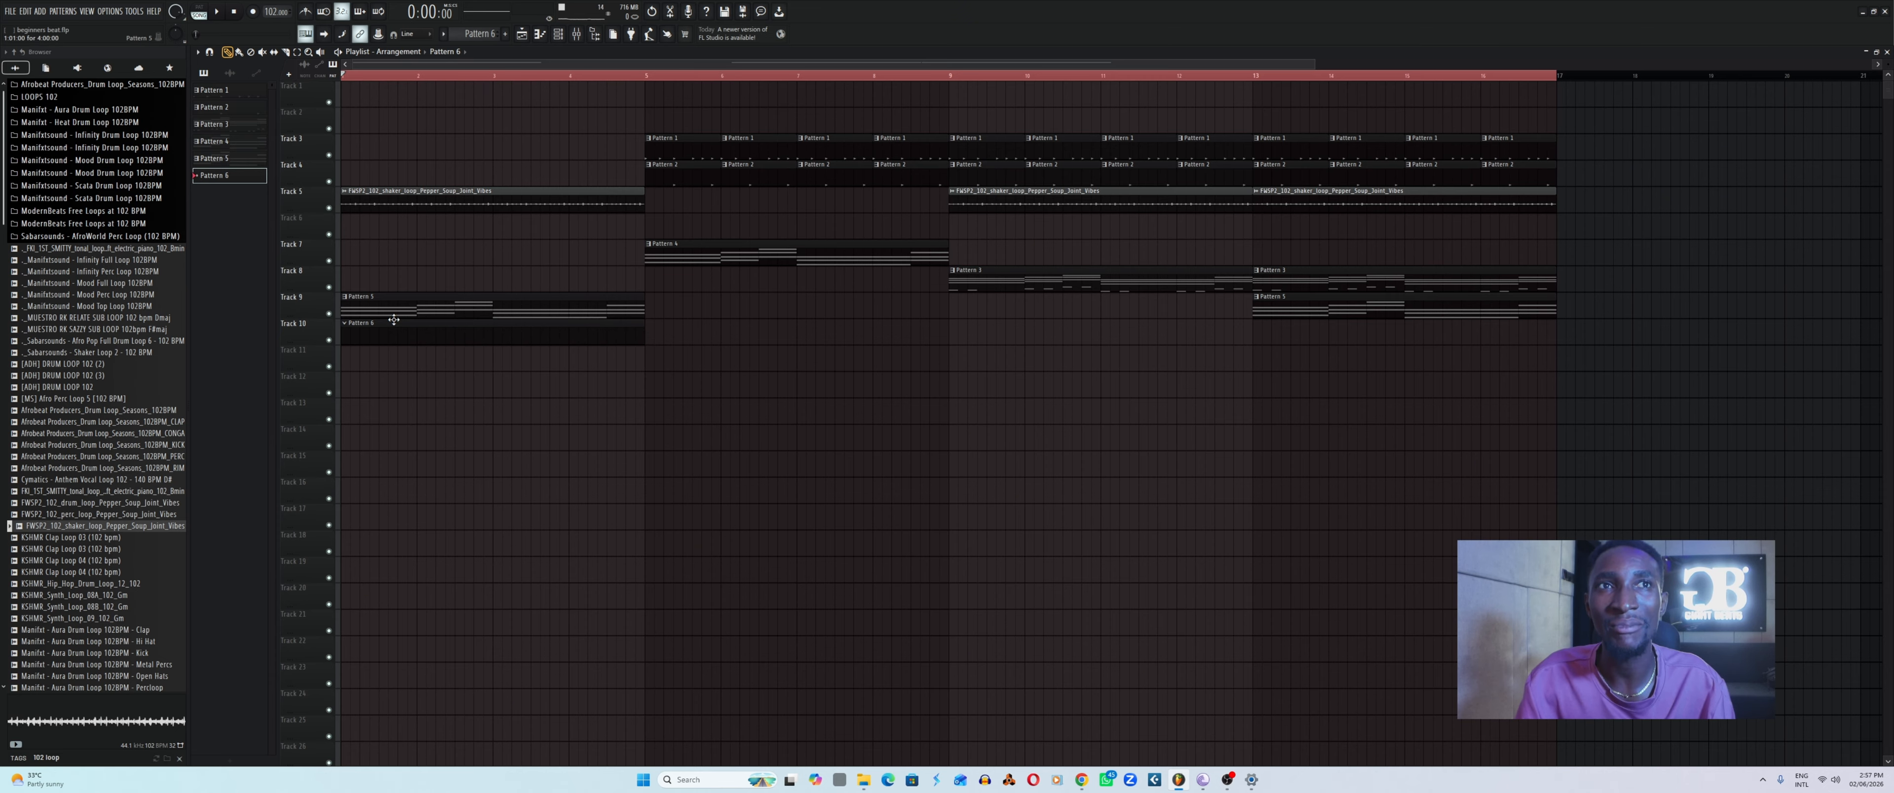
Draw a B4 note at the start of Morphine's piano roll and extend it to one full bar, checking it during playback.
{"action": "left_click", "coordinate": [557, 34]}
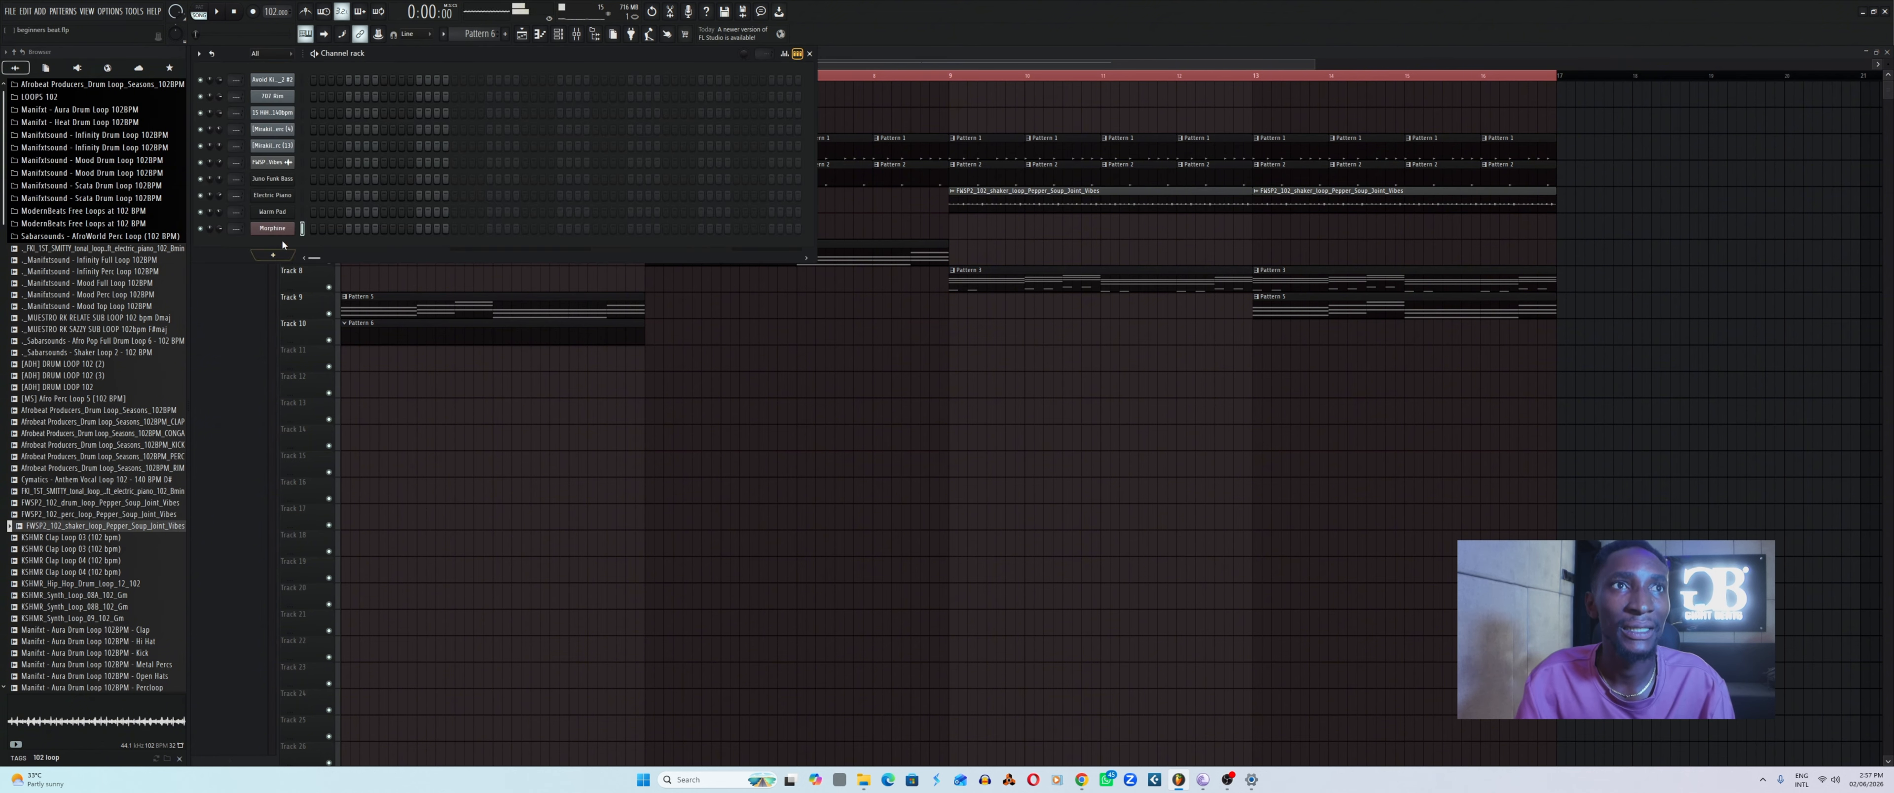
{"action": "right_click", "coordinate": [272, 228]}
{"action": "left_click", "coordinate": [321, 228]}
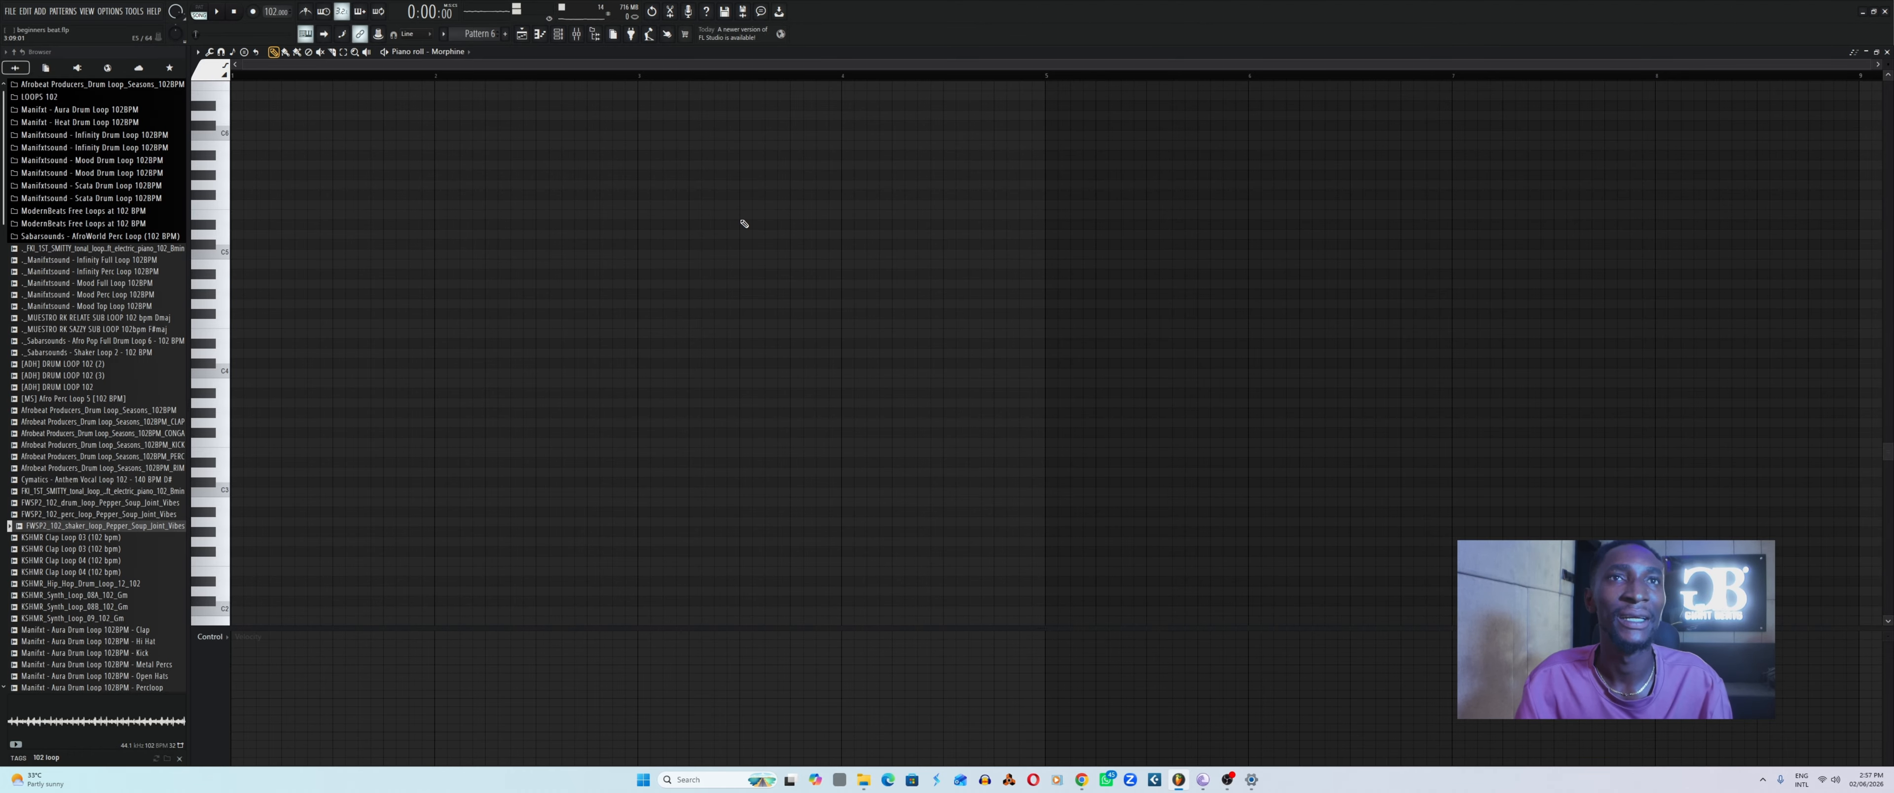
{"action": "left_click_drag", "start_coordinate": [1871, 65], "coordinate": [1672, 65]}
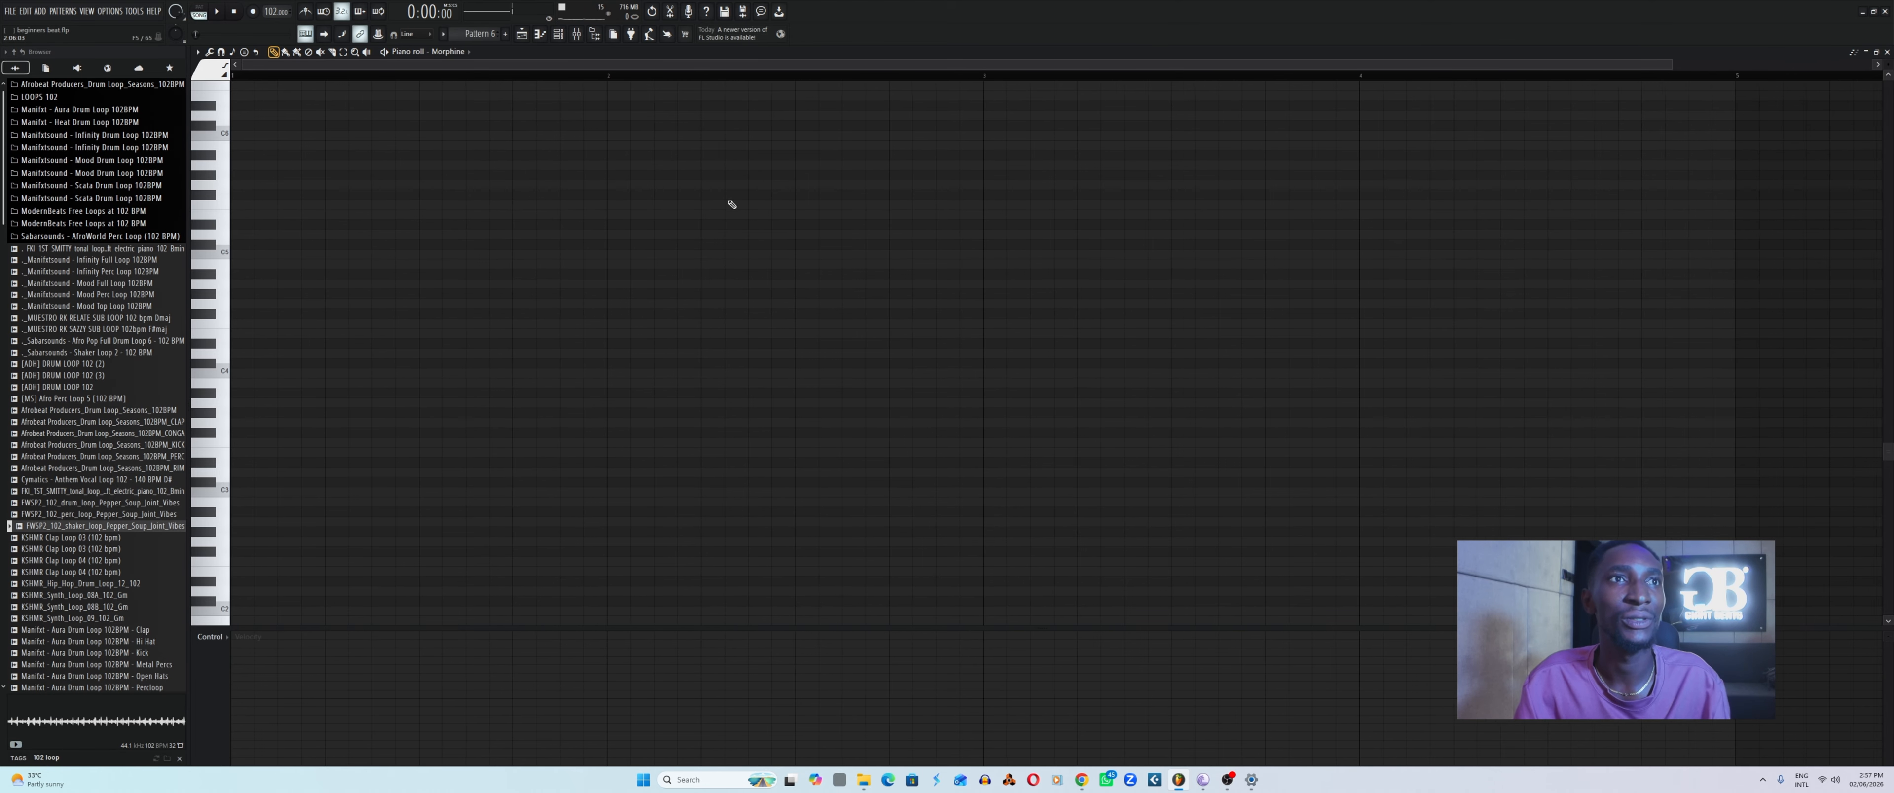
{"action": "left_click", "coordinate": [261, 263]}
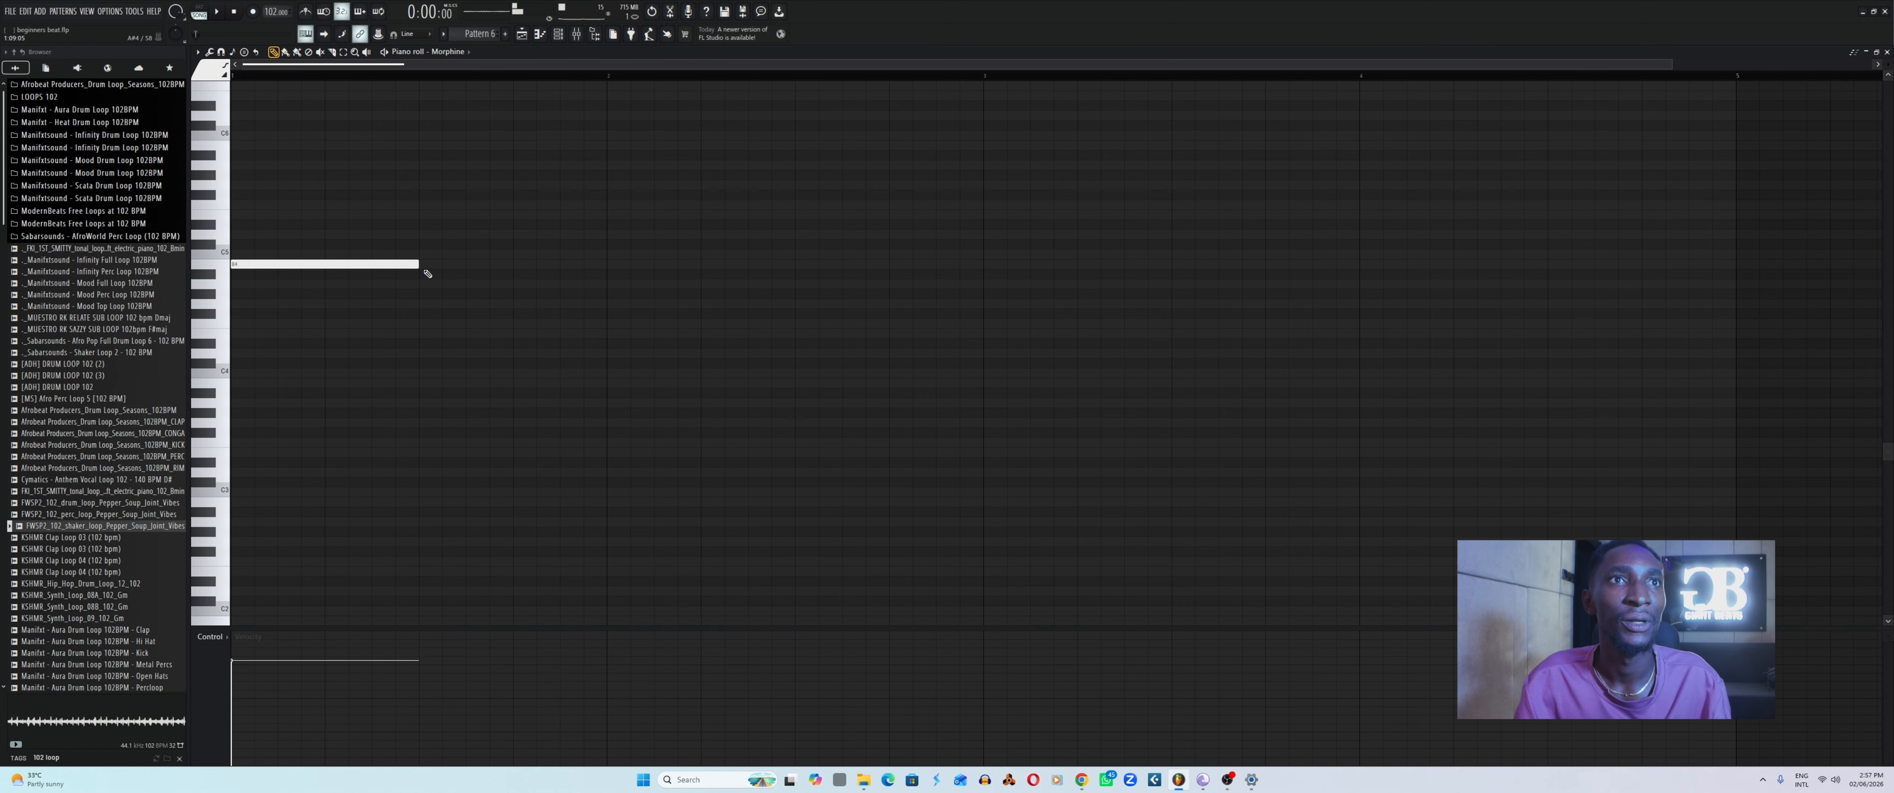
{"action": "mouse_move", "coordinate": [416, 263]}
{"action": "left_mouse_down"}
{"action": "mouse_move", "coordinate": [302, 265]}
{"action": "mouse_move", "coordinate": [419, 265]}
{"action": "left_mouse_up"}
{"action": "key", "text": "space"}
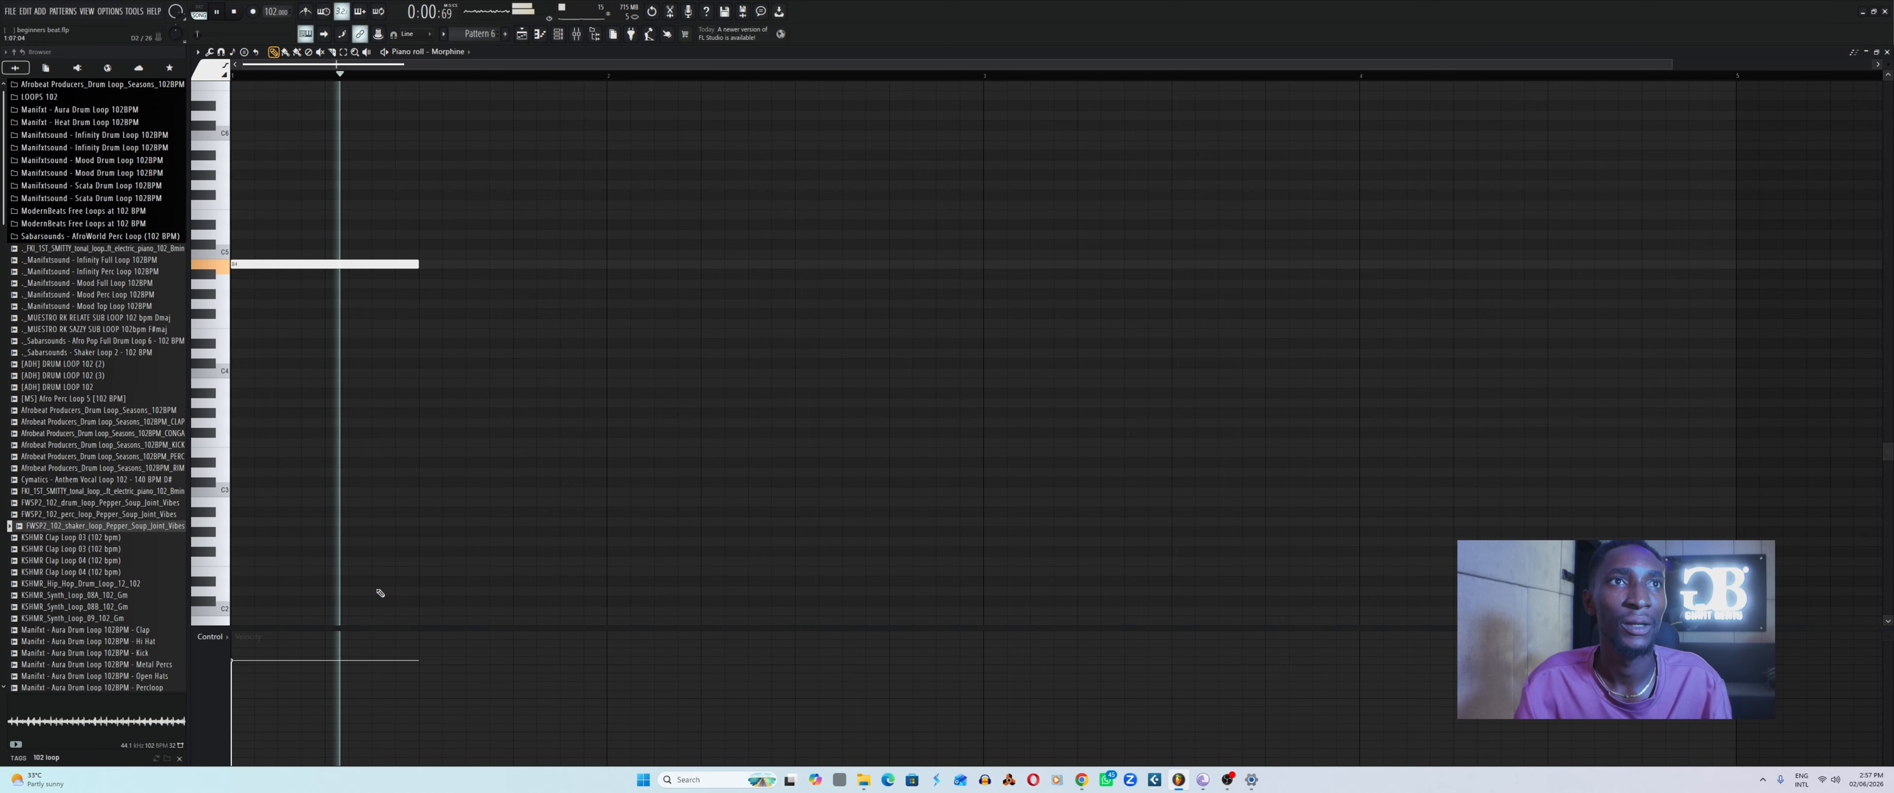
{"action": "key", "text": "space"}
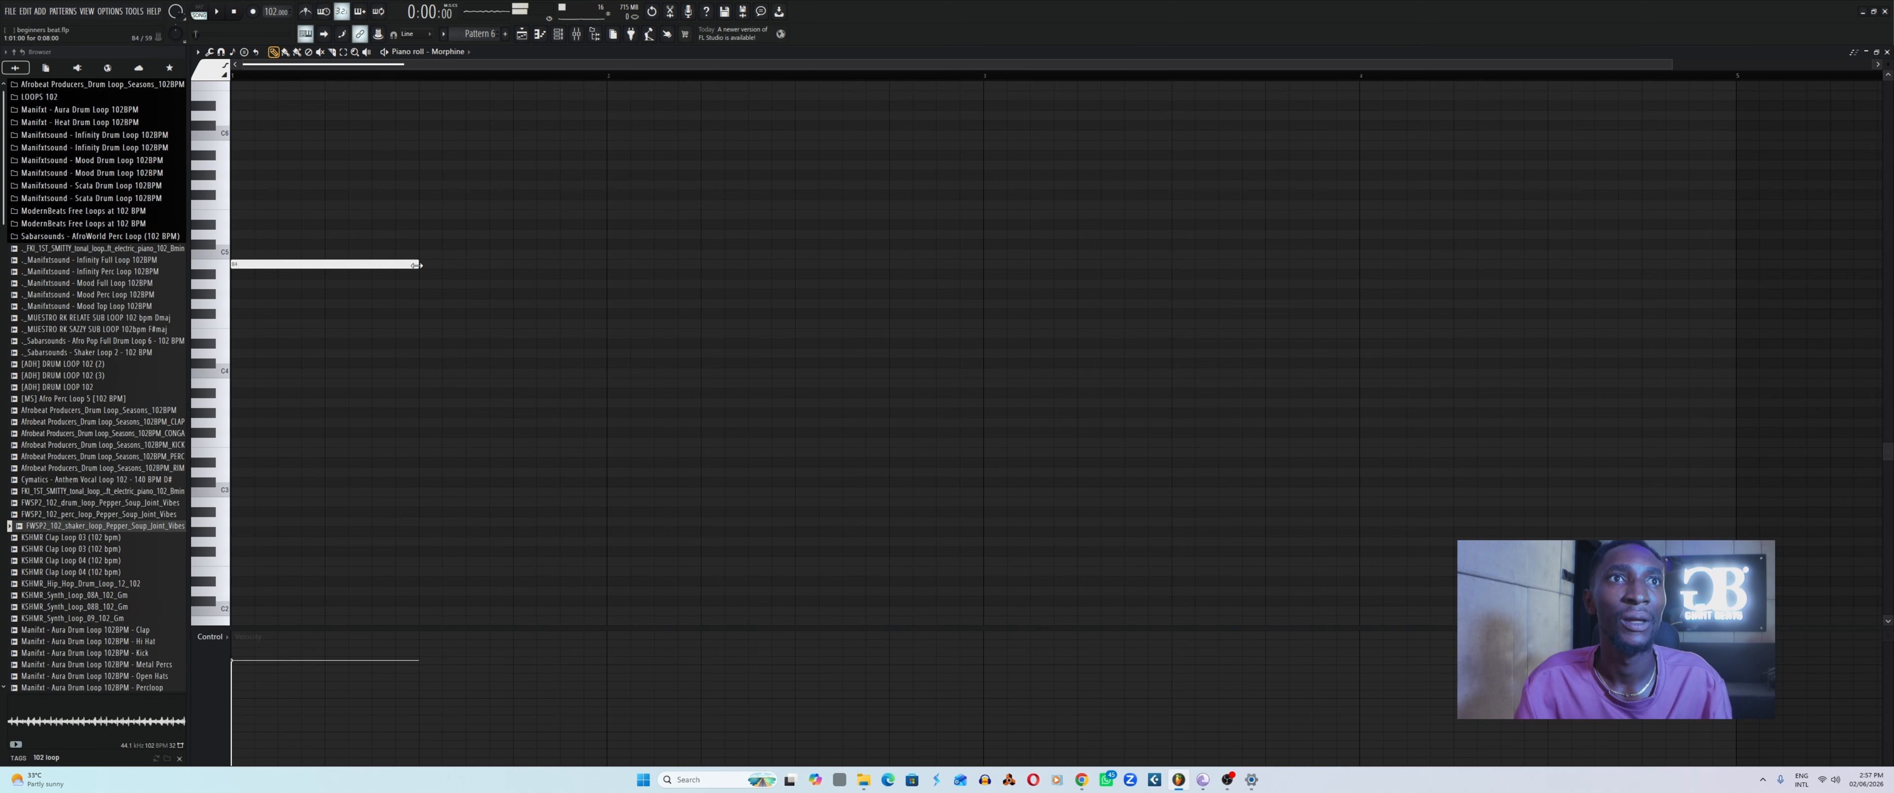
{"action": "key", "text": "space"}
{"action": "left_click_drag", "start_coordinate": [417, 265], "coordinate": [607, 266]}
{"action": "key", "text": "space"}
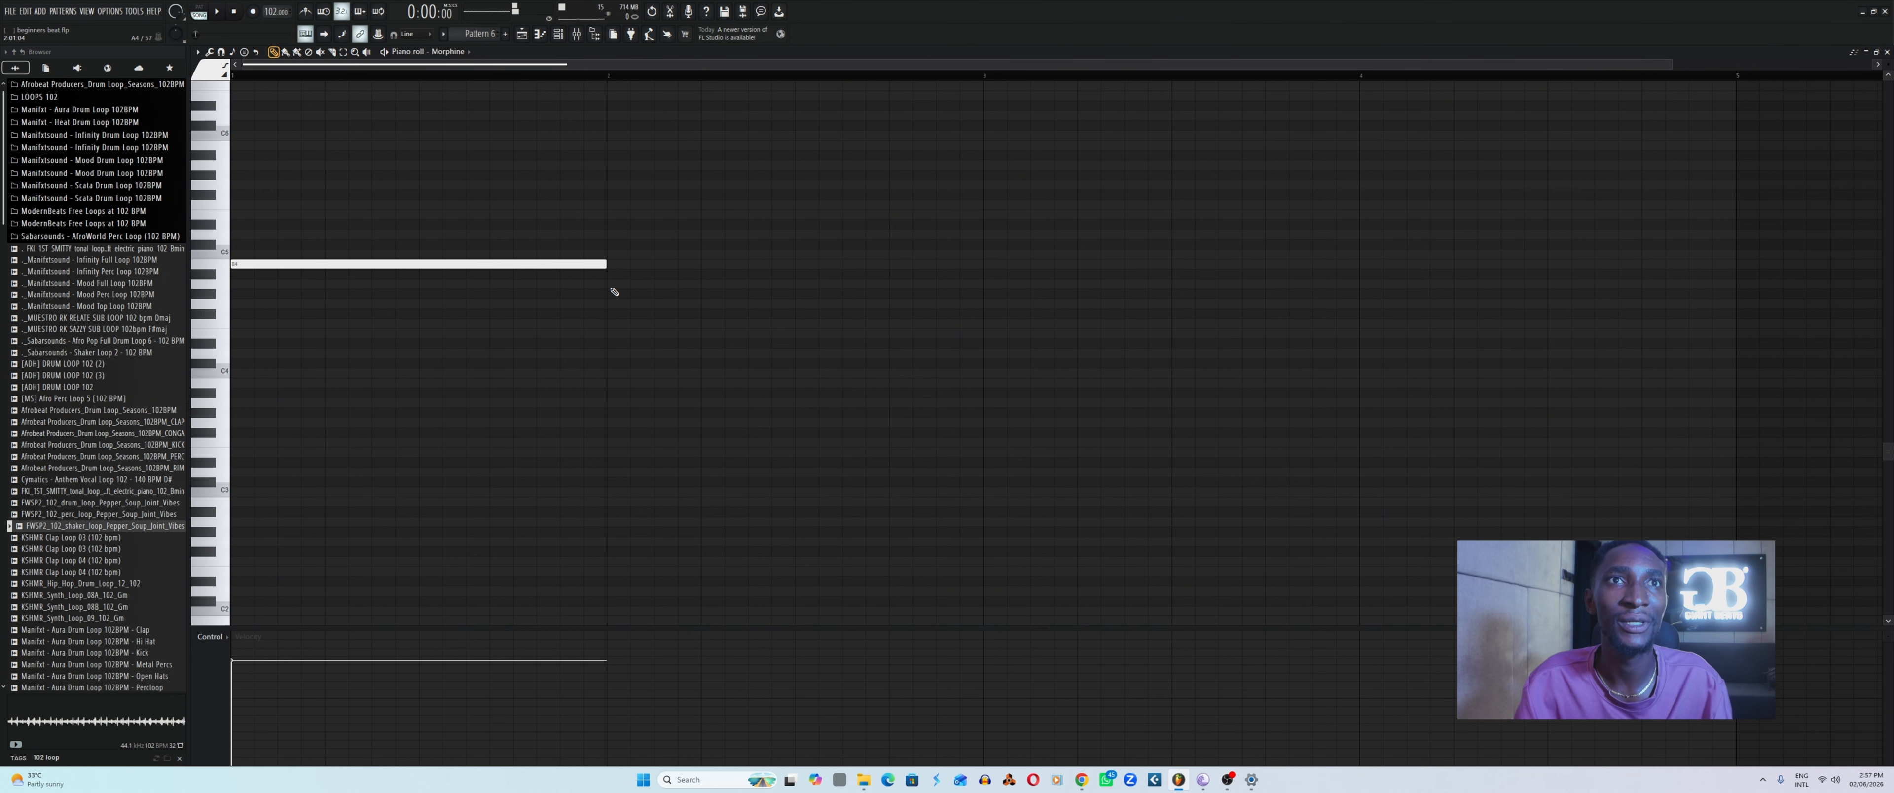
Continue the Morphine melody with A4 for bar 2, C5 for one and a half bars, and E5 for the last half bar.
{"action": "left_click", "coordinate": [610, 284]}
{"action": "key", "text": "space"}
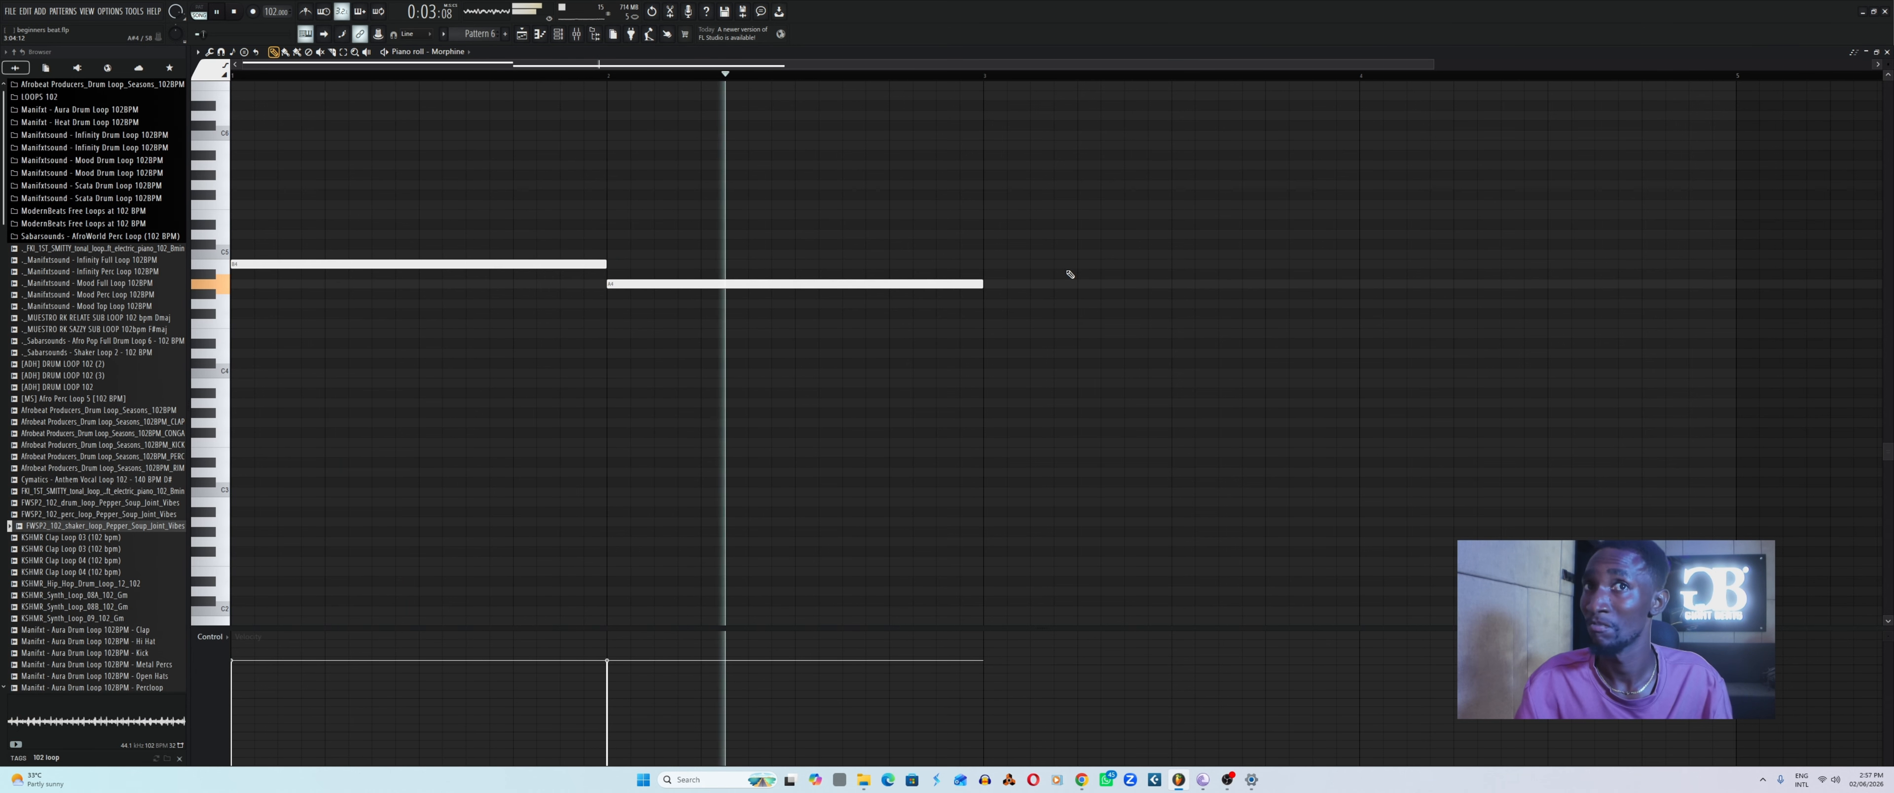
{"action": "left_click", "coordinate": [984, 255]}
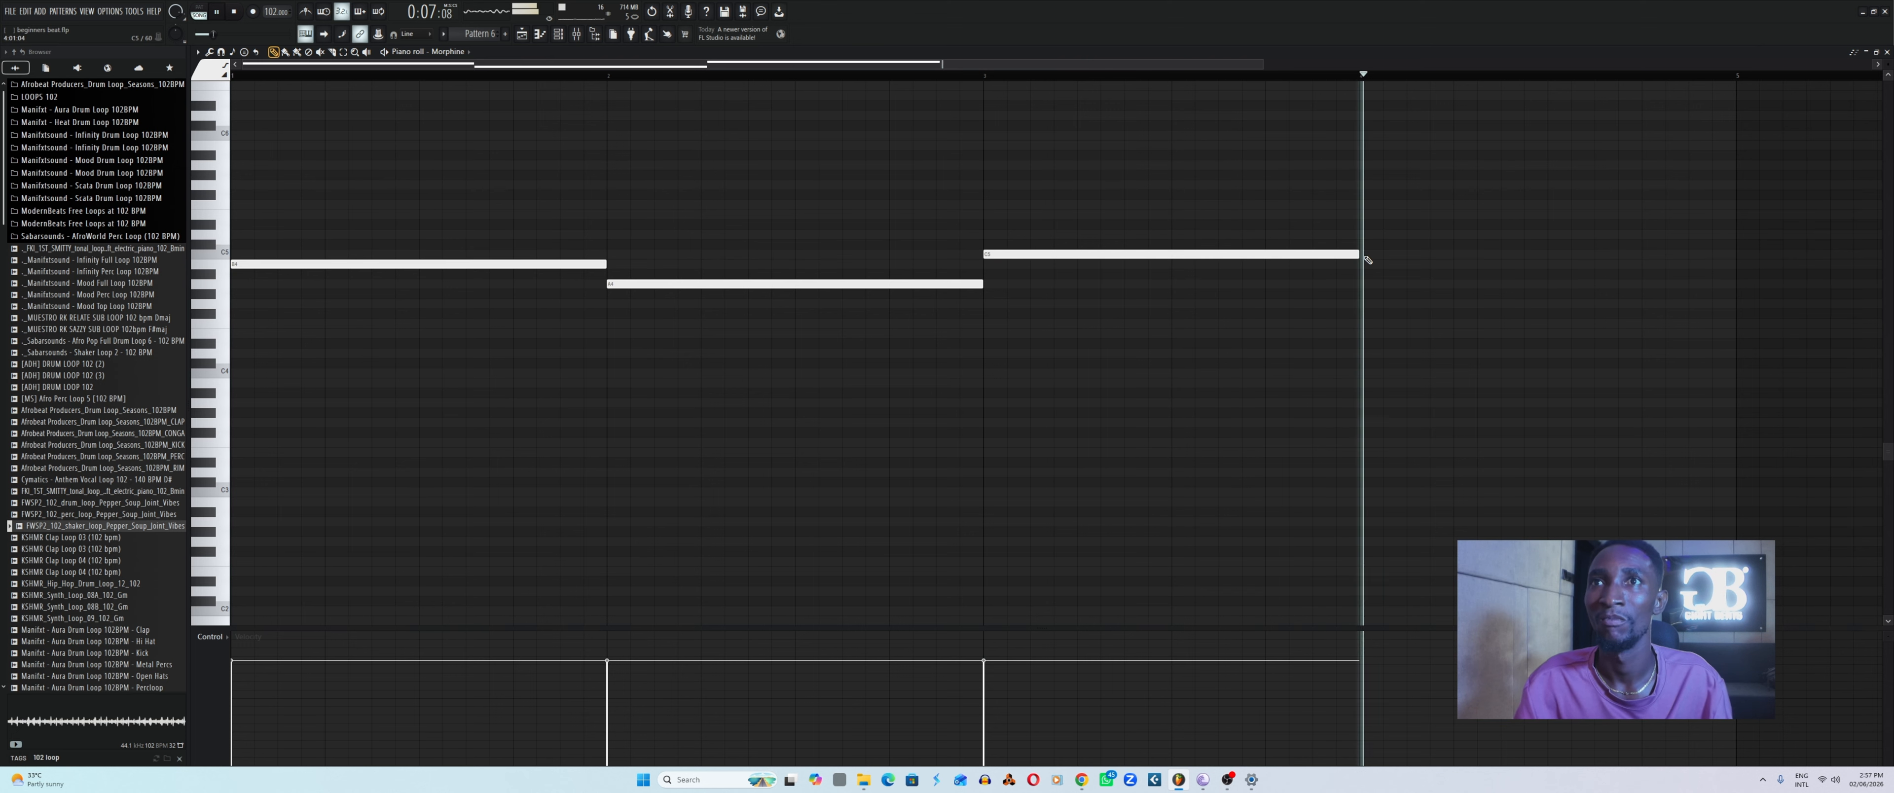
{"action": "left_click_drag", "start_coordinate": [1358, 254], "coordinate": [1537, 305]}
{"action": "key", "text": "space"}
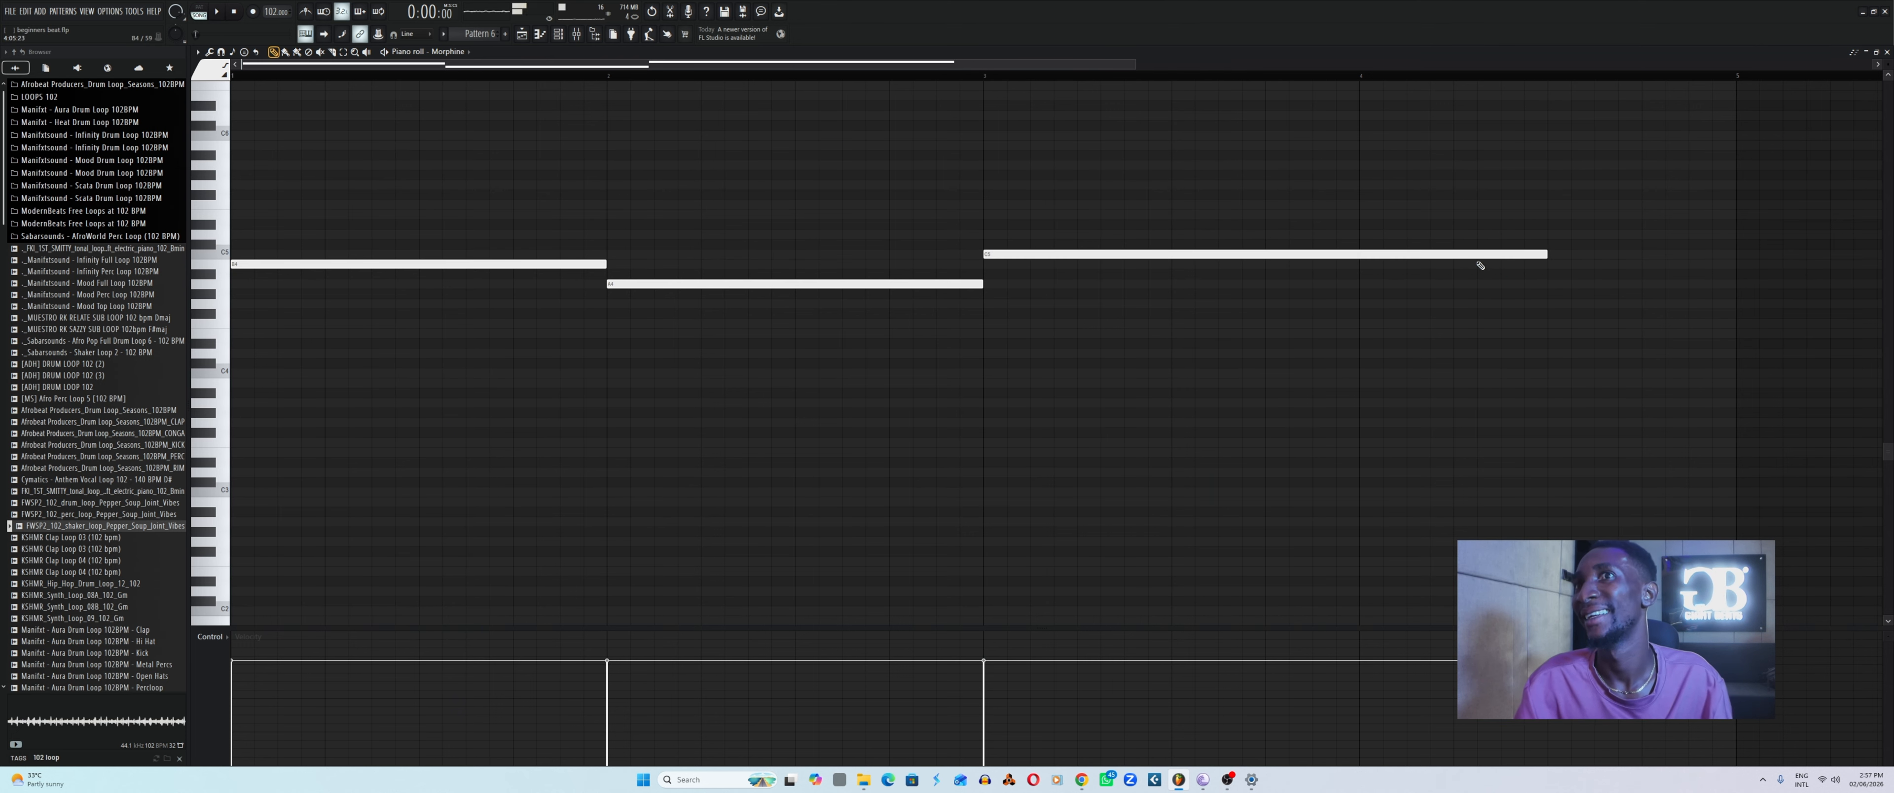
{"action": "left_click", "coordinate": [1549, 215]}
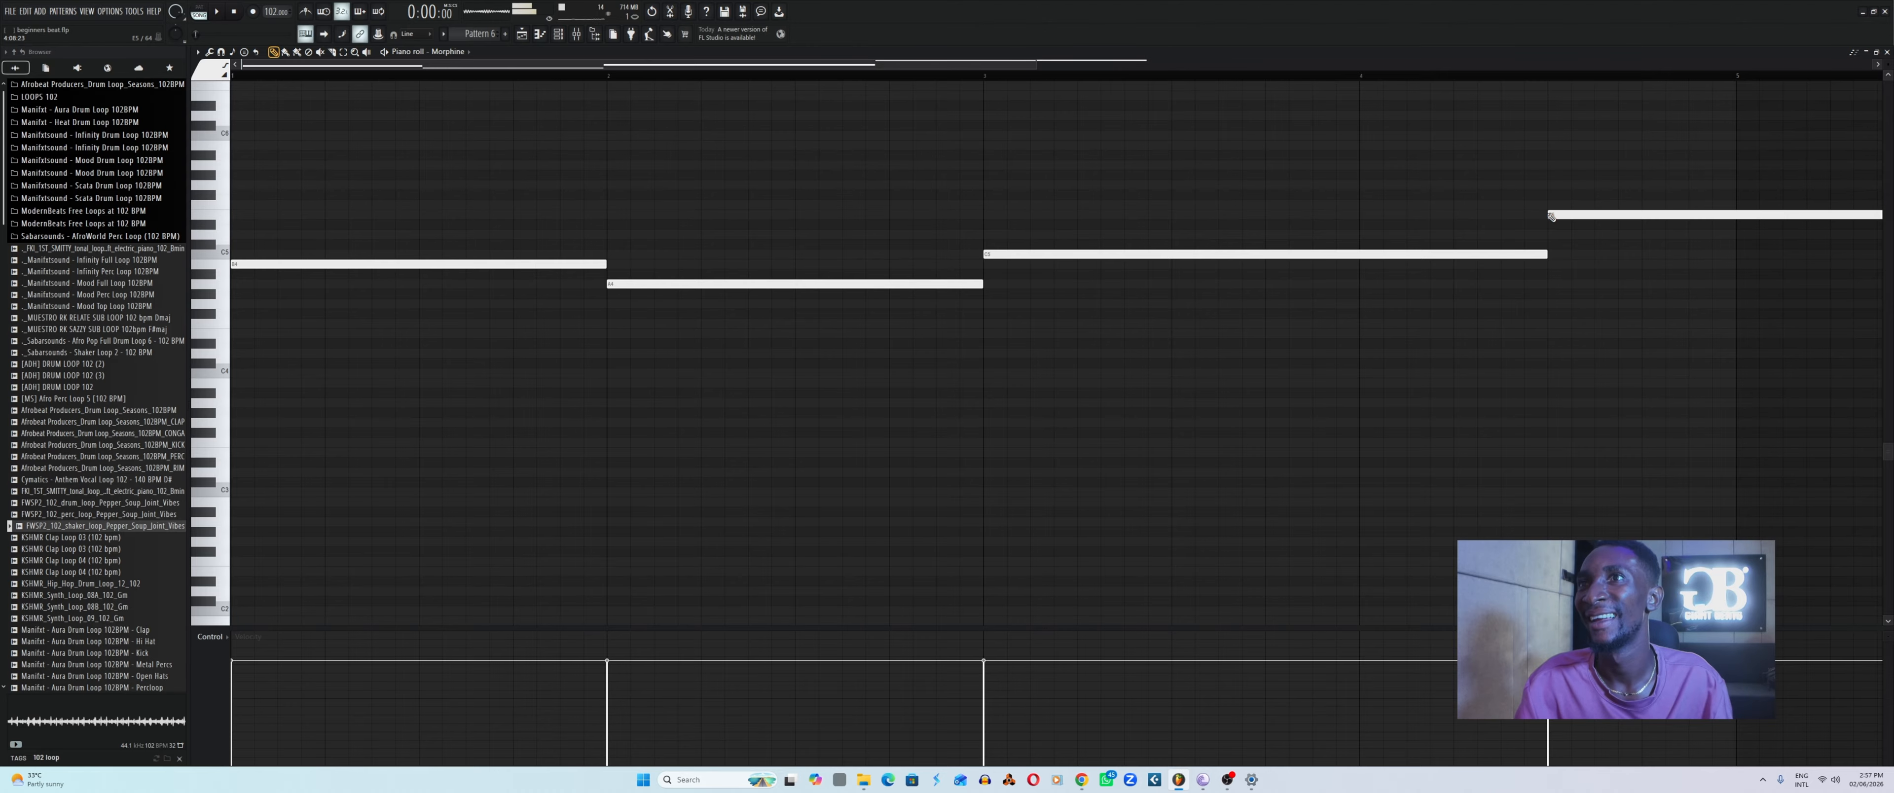
{"action": "left_click_drag", "start_coordinate": [1037, 64], "coordinate": [1334, 64]}
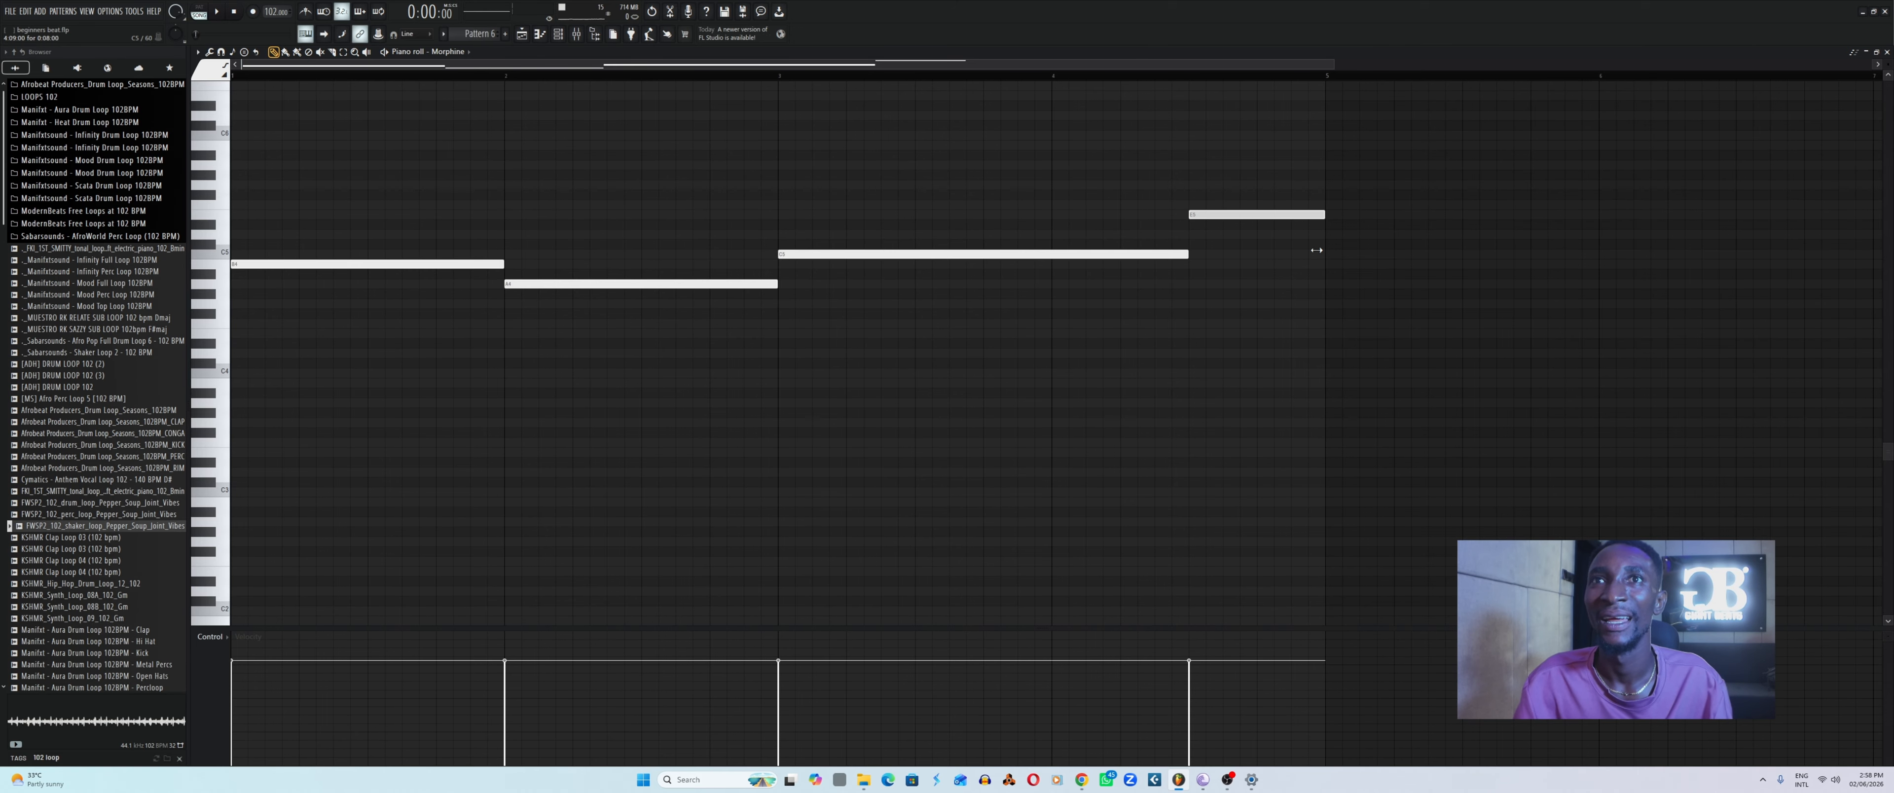
{"action": "key", "text": "space"}
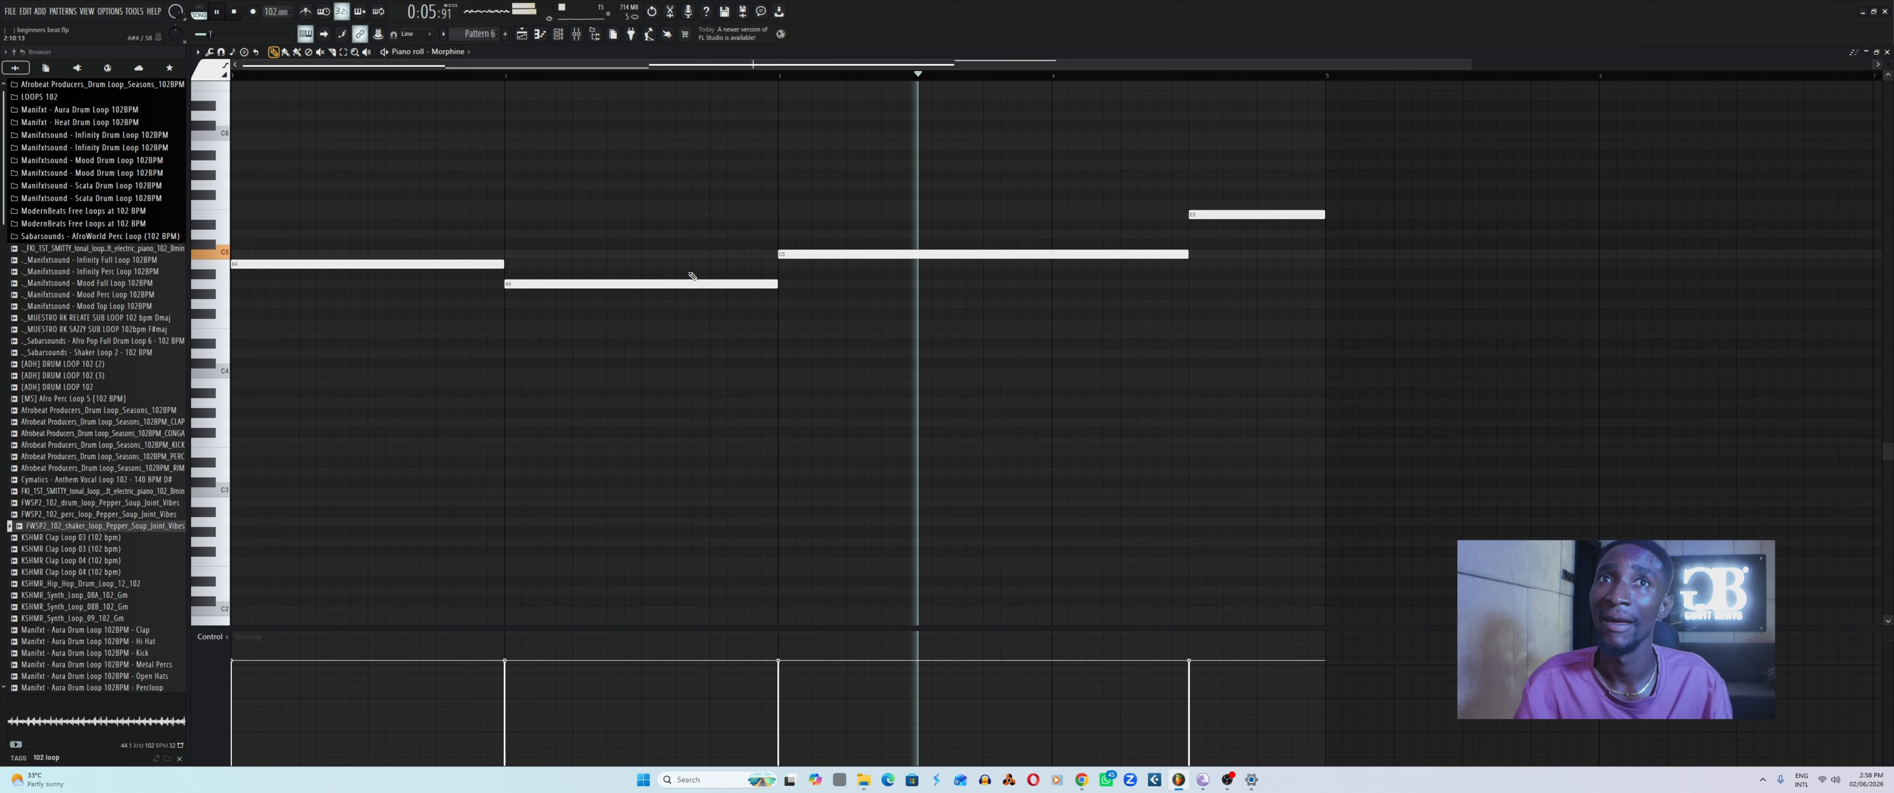
Lower the Morphine channel's volume, and repeat the Pattern 6 clip on Track 10 from bars 5, 9 and 13 during playback.
{"action": "key", "text": "F6"}
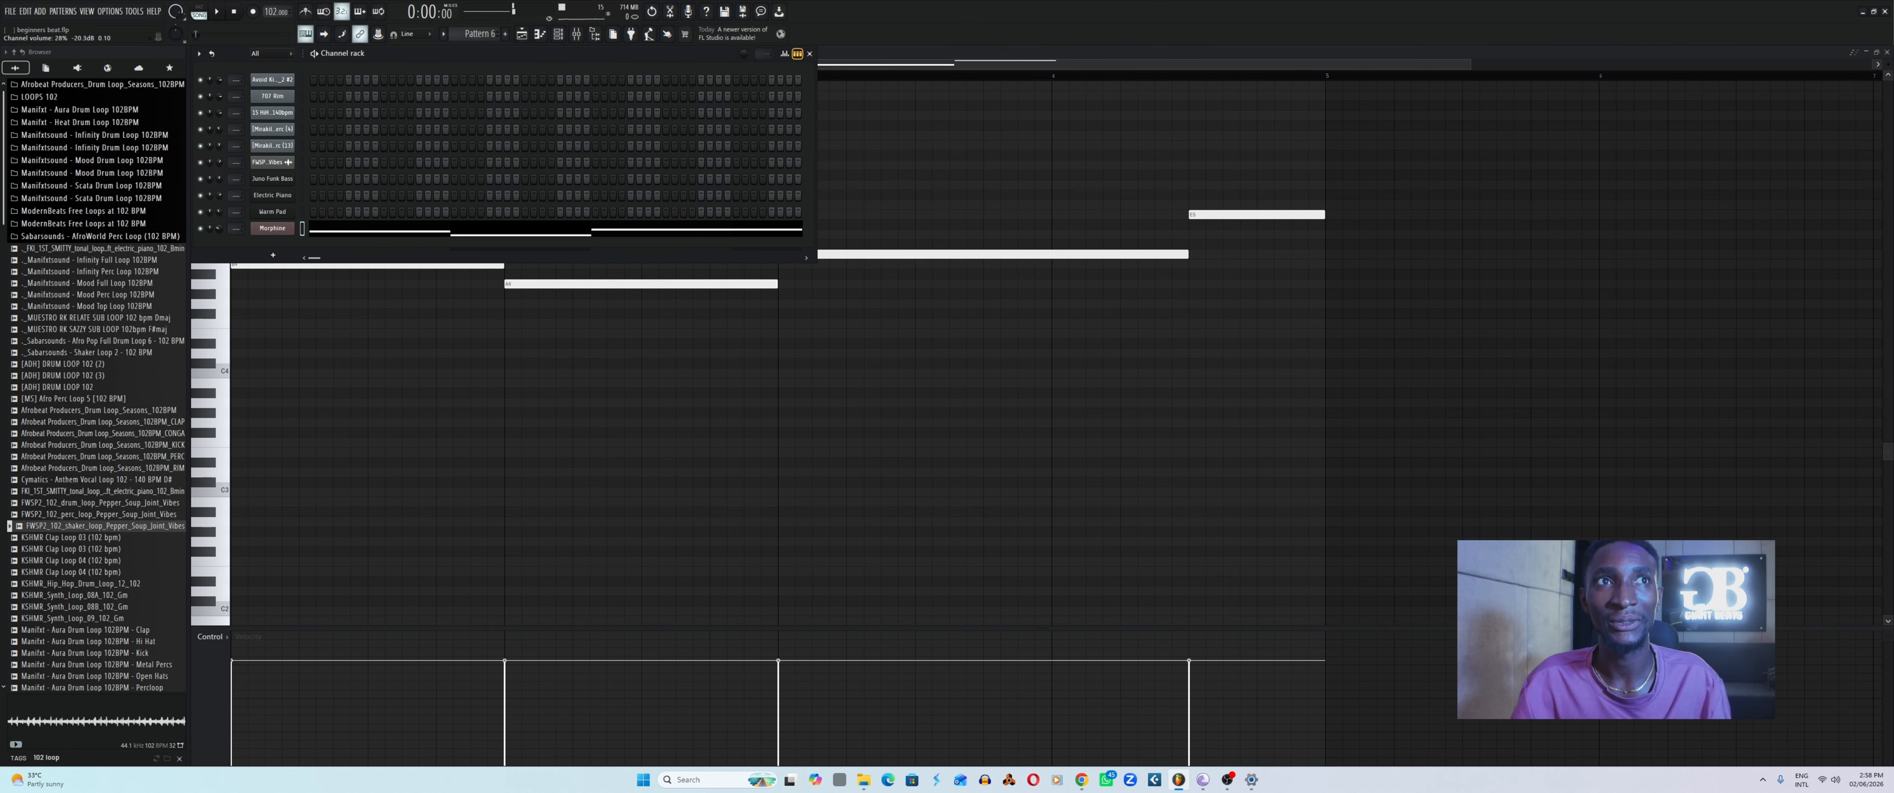
{"action": "left_click", "coordinate": [522, 37]}
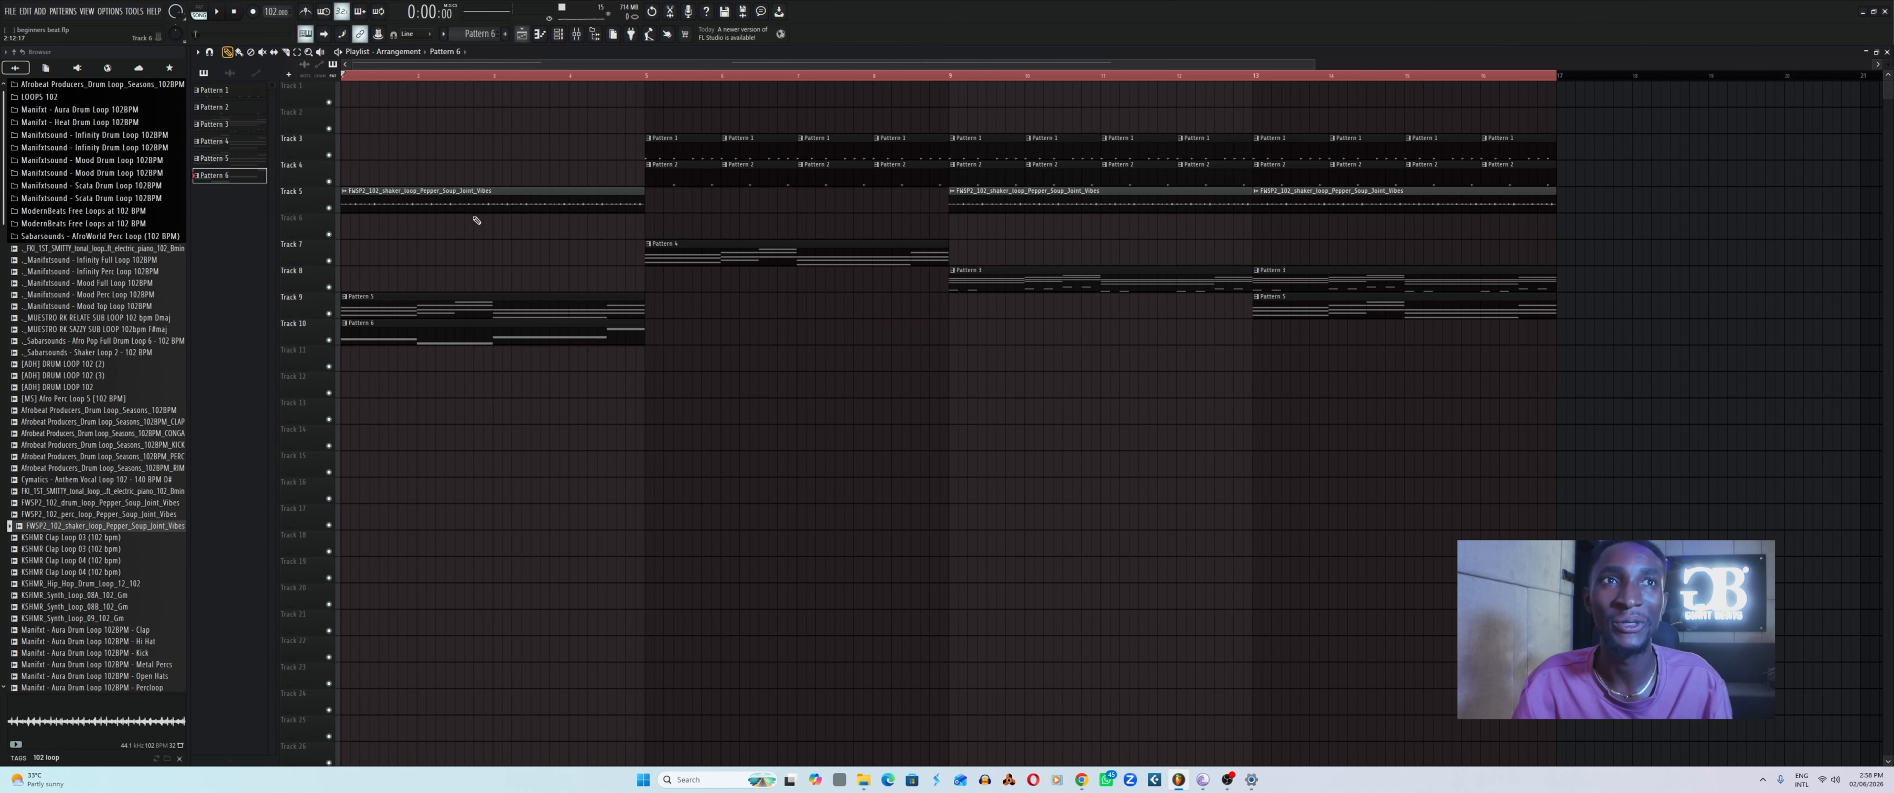
{"action": "key", "text": "space"}
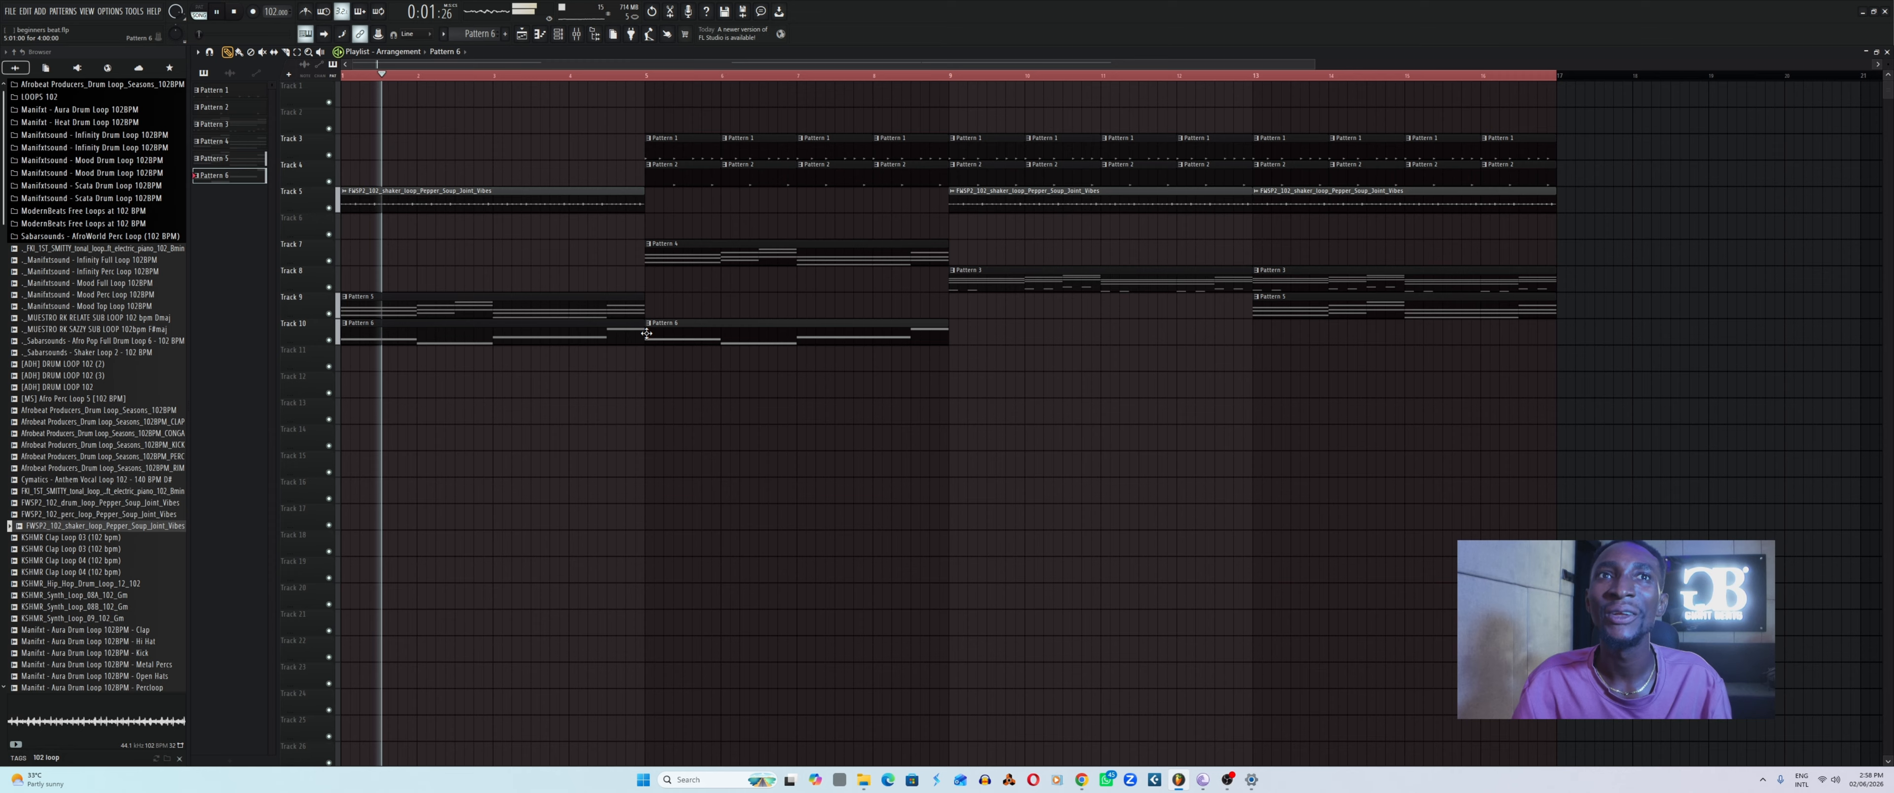
{"action": "left_click", "coordinate": [956, 333]}
{"action": "left_click", "coordinate": [1257, 342]}
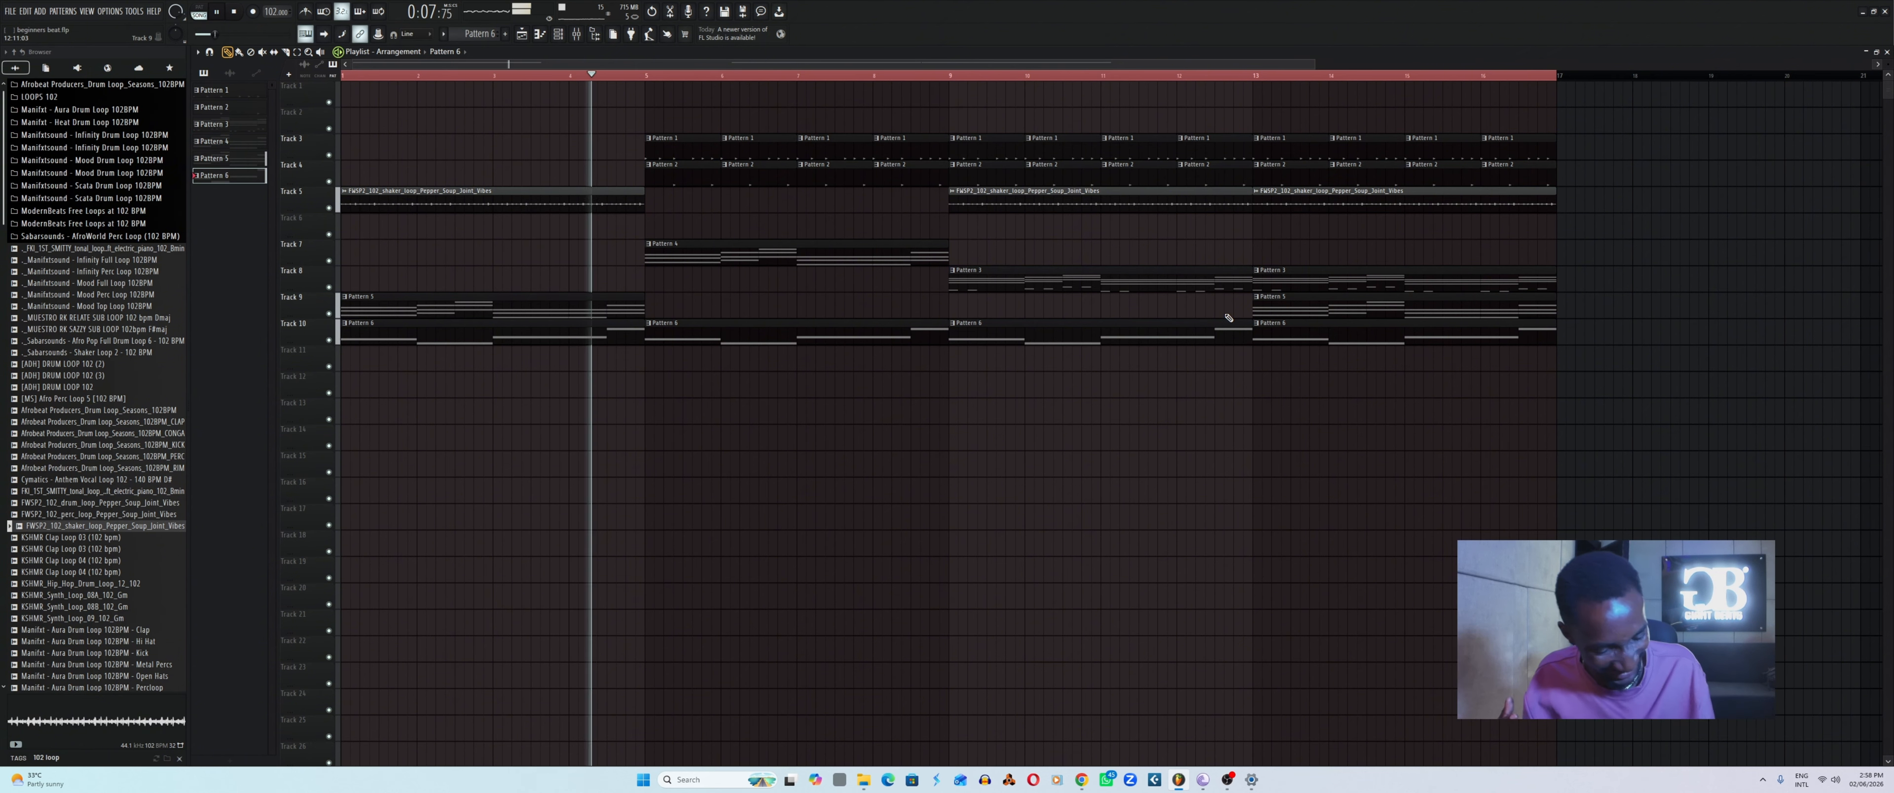
Save the project, stop playback, and show Pattern 1 in the channel rack.
{"action": "key", "text": "ctrl+s"}
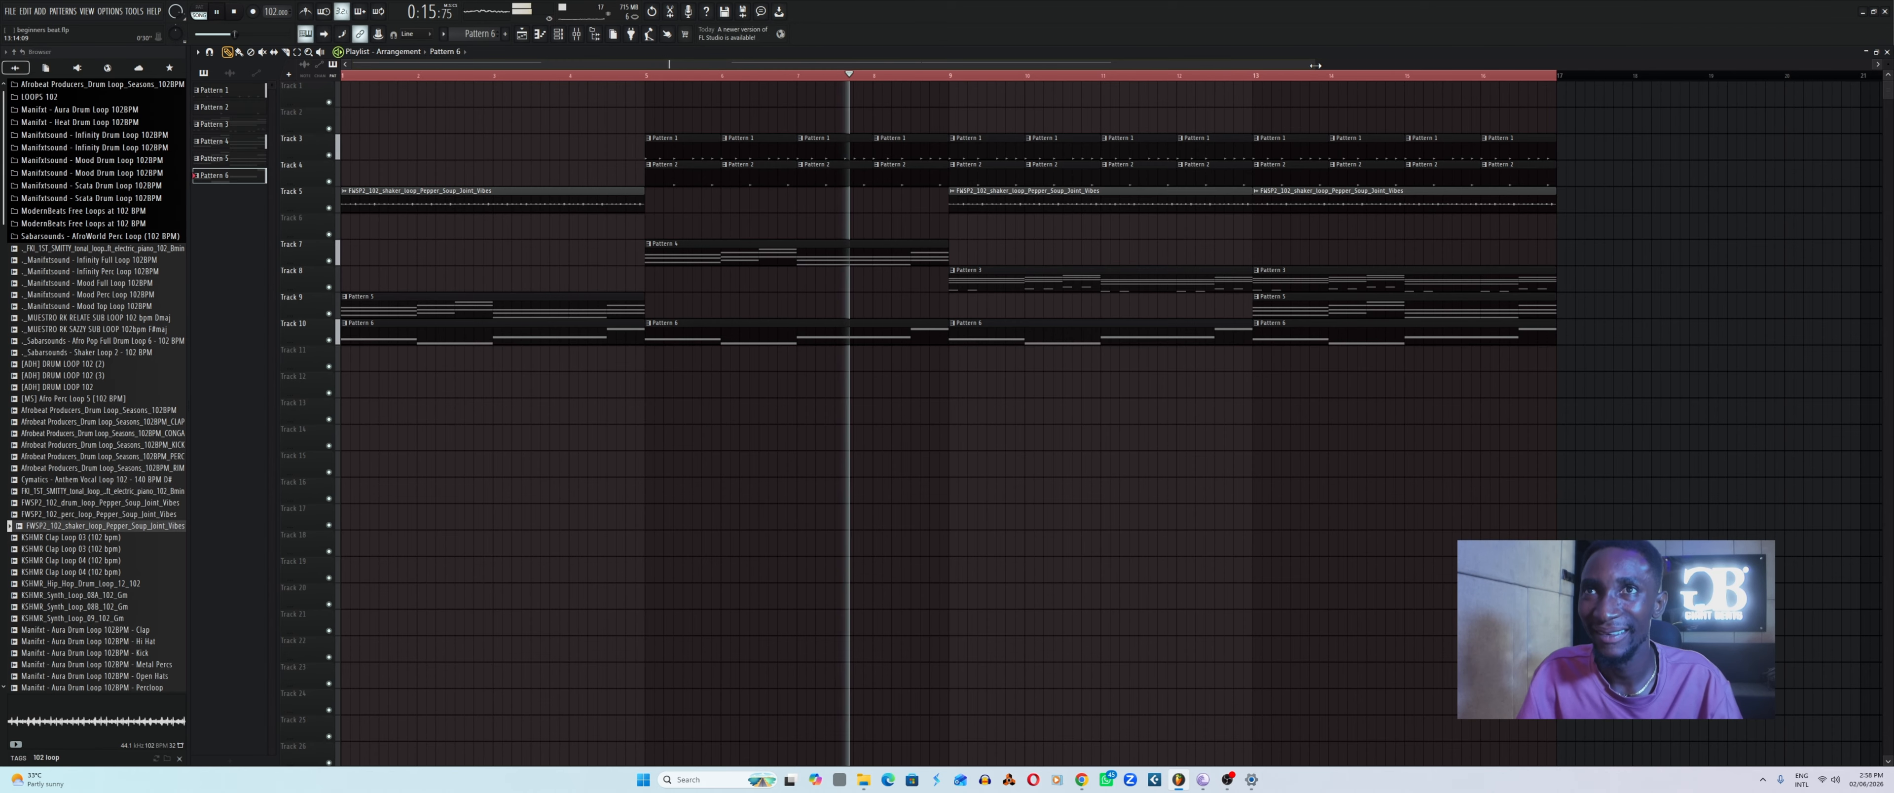
{"action": "left_click_drag", "start_coordinate": [1314, 64], "coordinate": [1856, 64]}
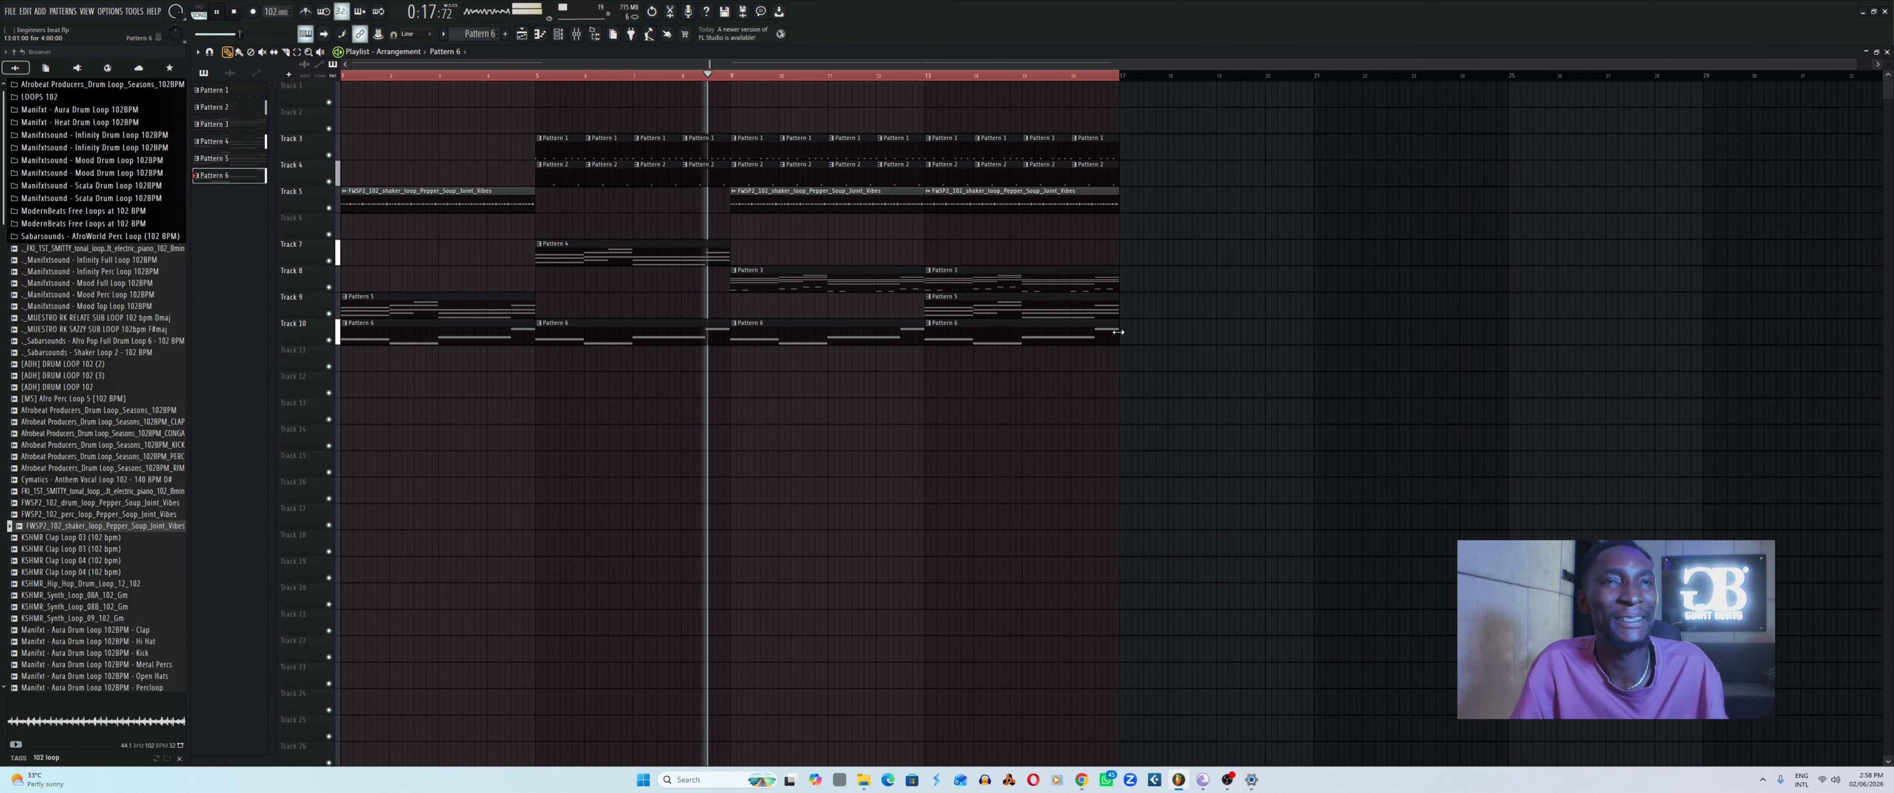
{"action": "left_click", "coordinate": [559, 34]}
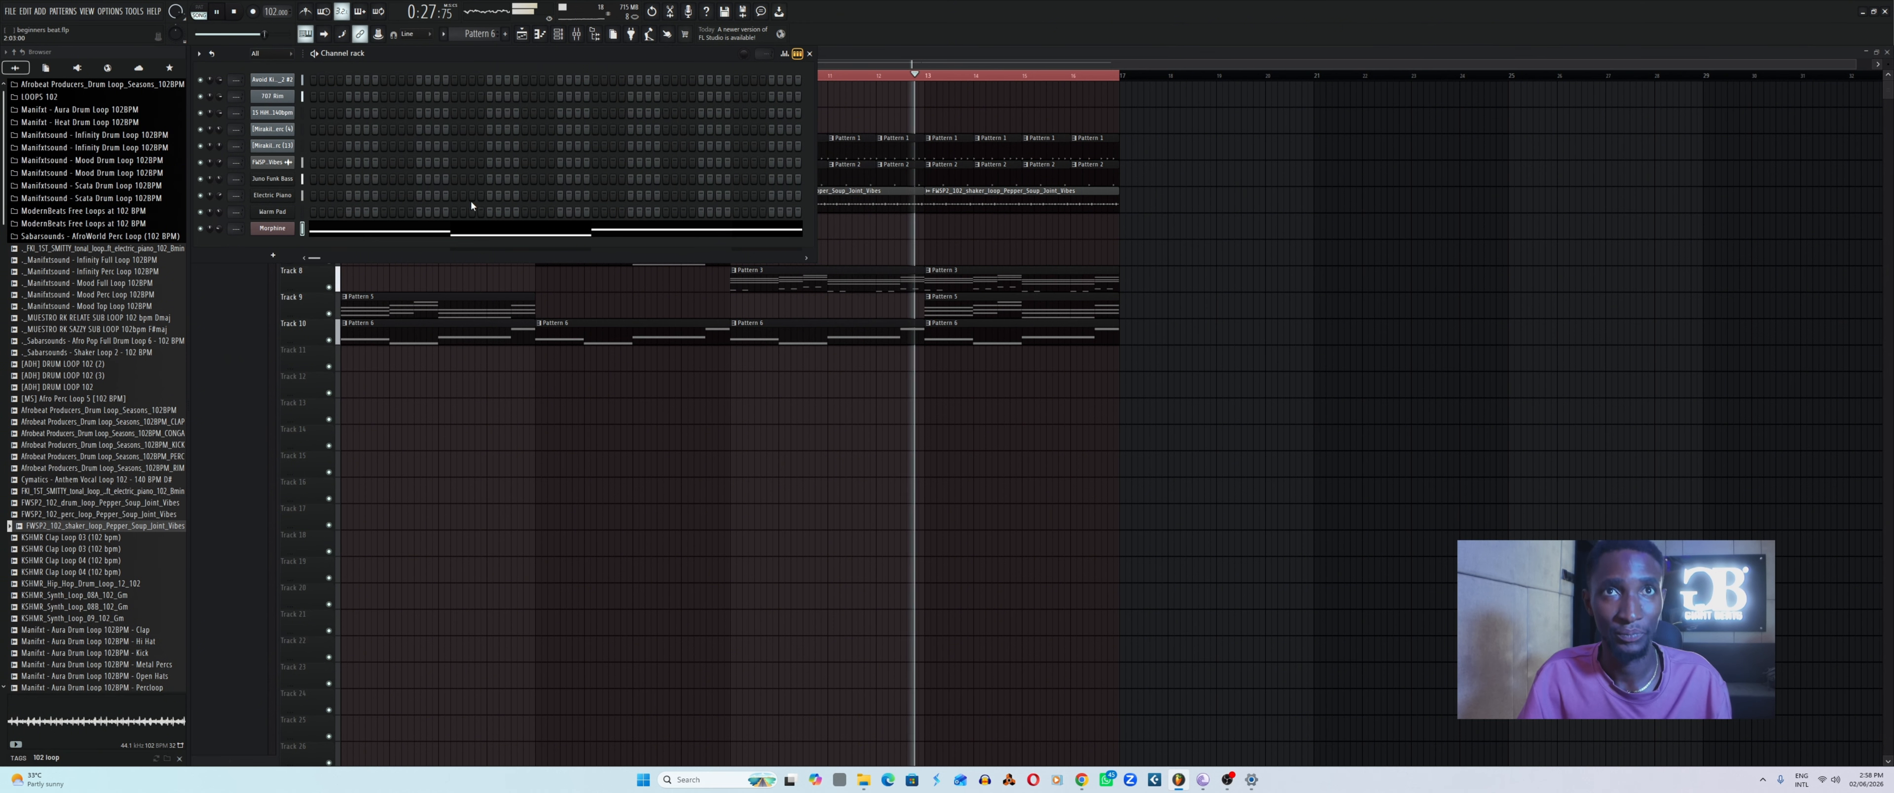
{"action": "key", "text": "space"}
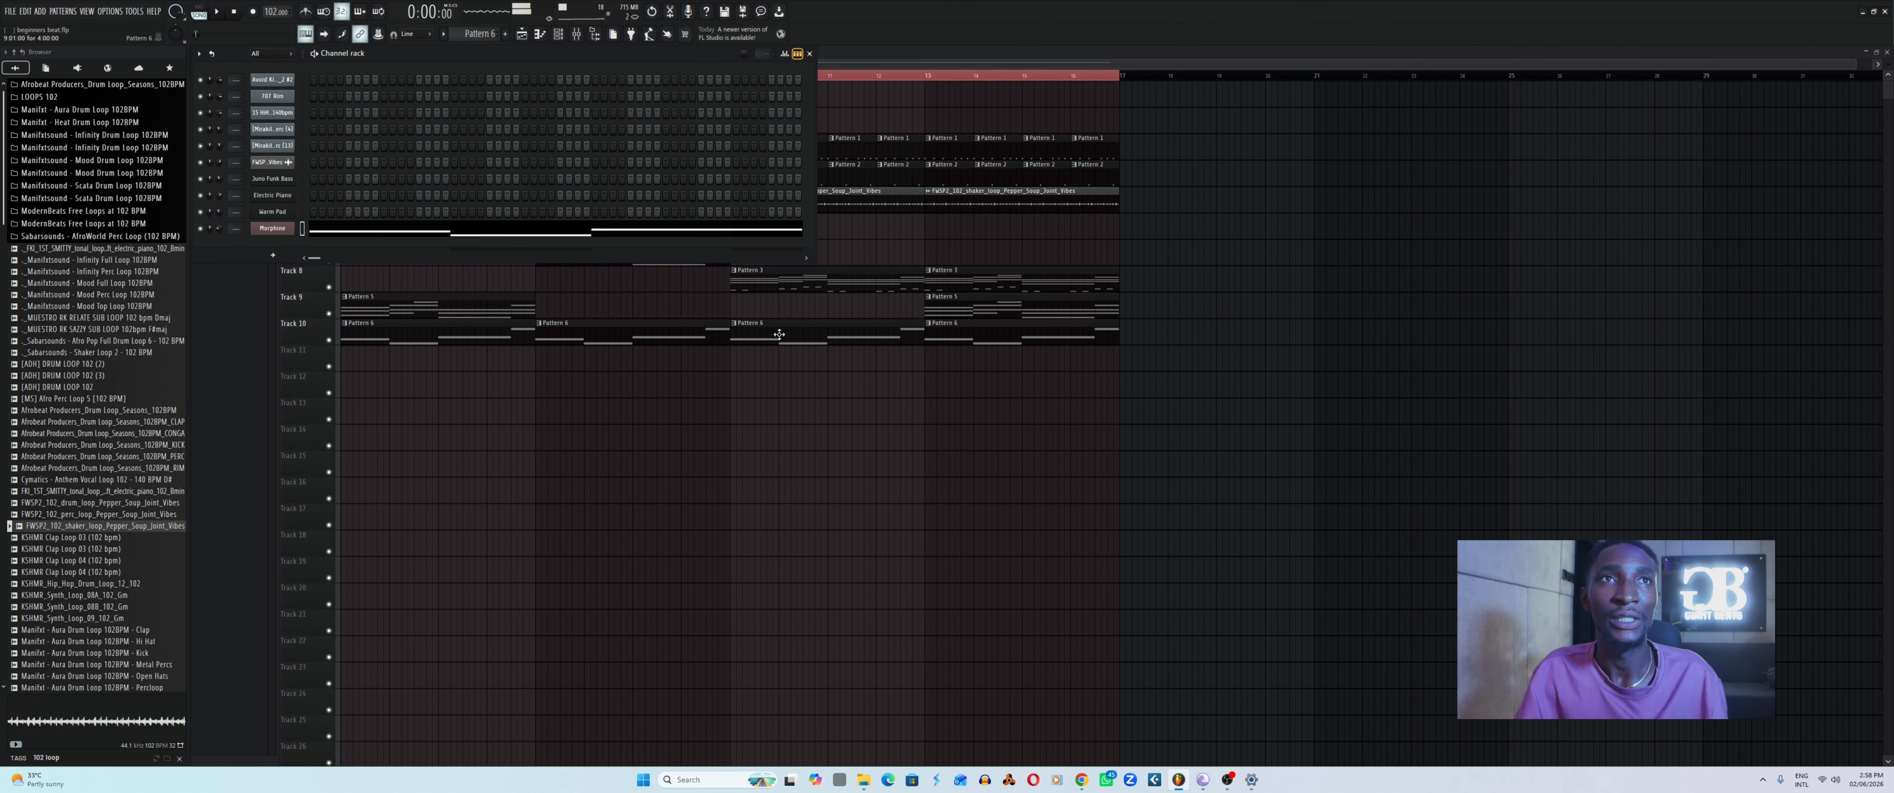
{"action": "scroll", "coordinate": [477, 33], "scroll_direction": "up", "scroll_amount": 5}
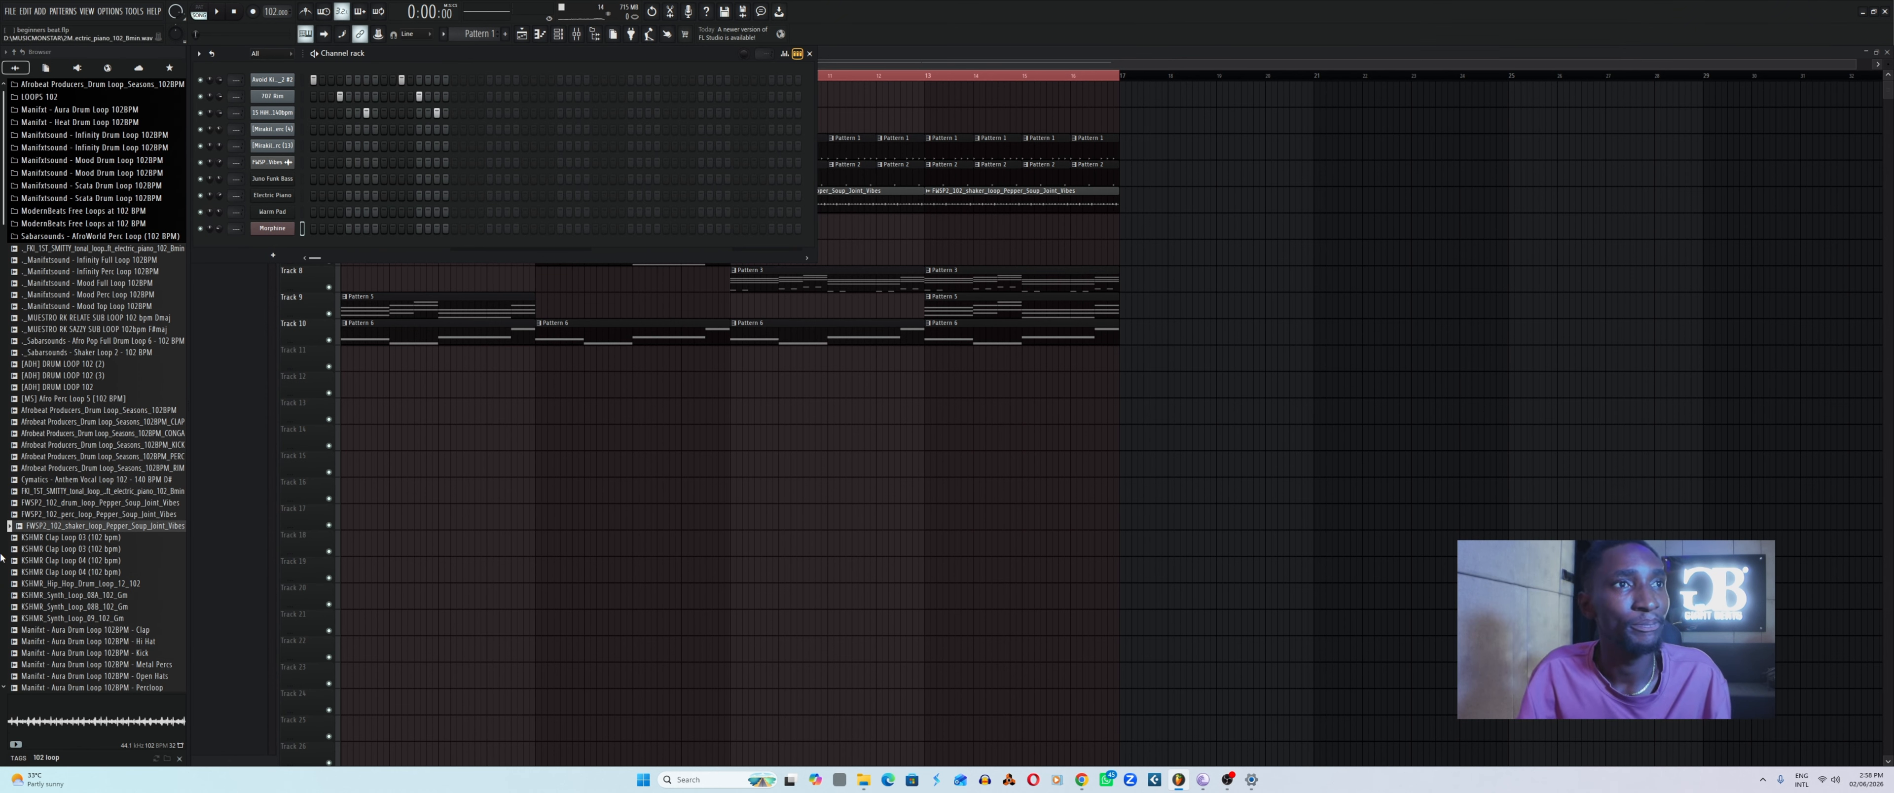
Clear the browser's "102 loop" search and open the One Shots folder of Sabar Sounds - Afro Bop.
{"action": "scroll", "coordinate": [2, 558], "scroll_direction": "down", "scroll_amount": 10}
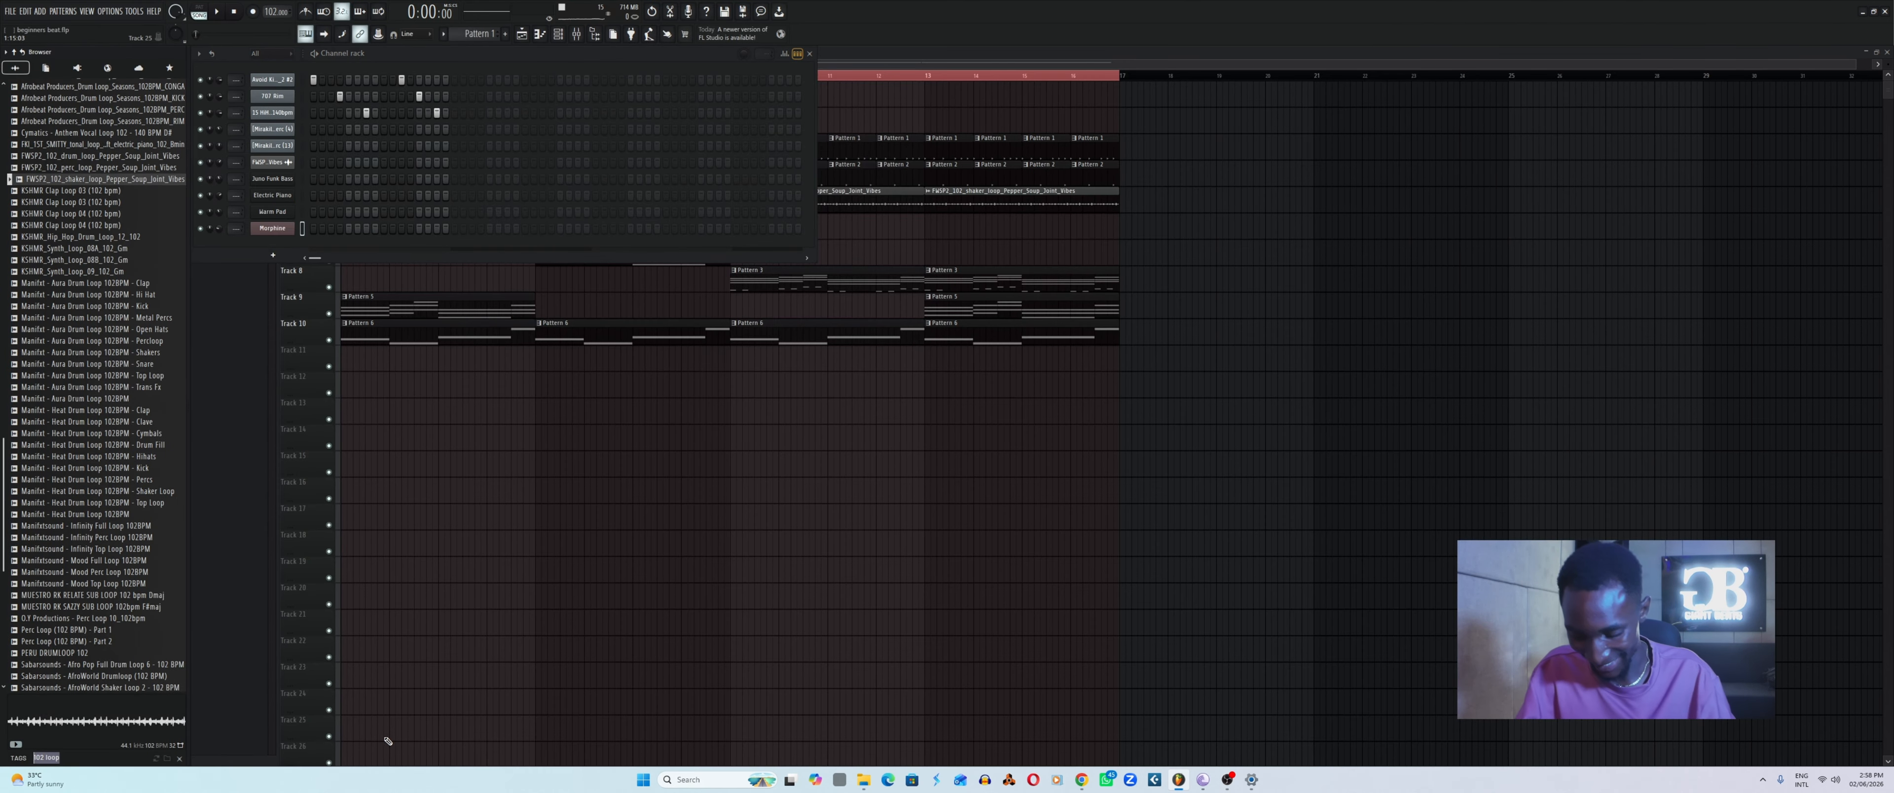
{"action": "left_click", "coordinate": [179, 758]}
{"action": "scroll", "coordinate": [106, 499], "scroll_direction": "down", "scroll_amount": 4}
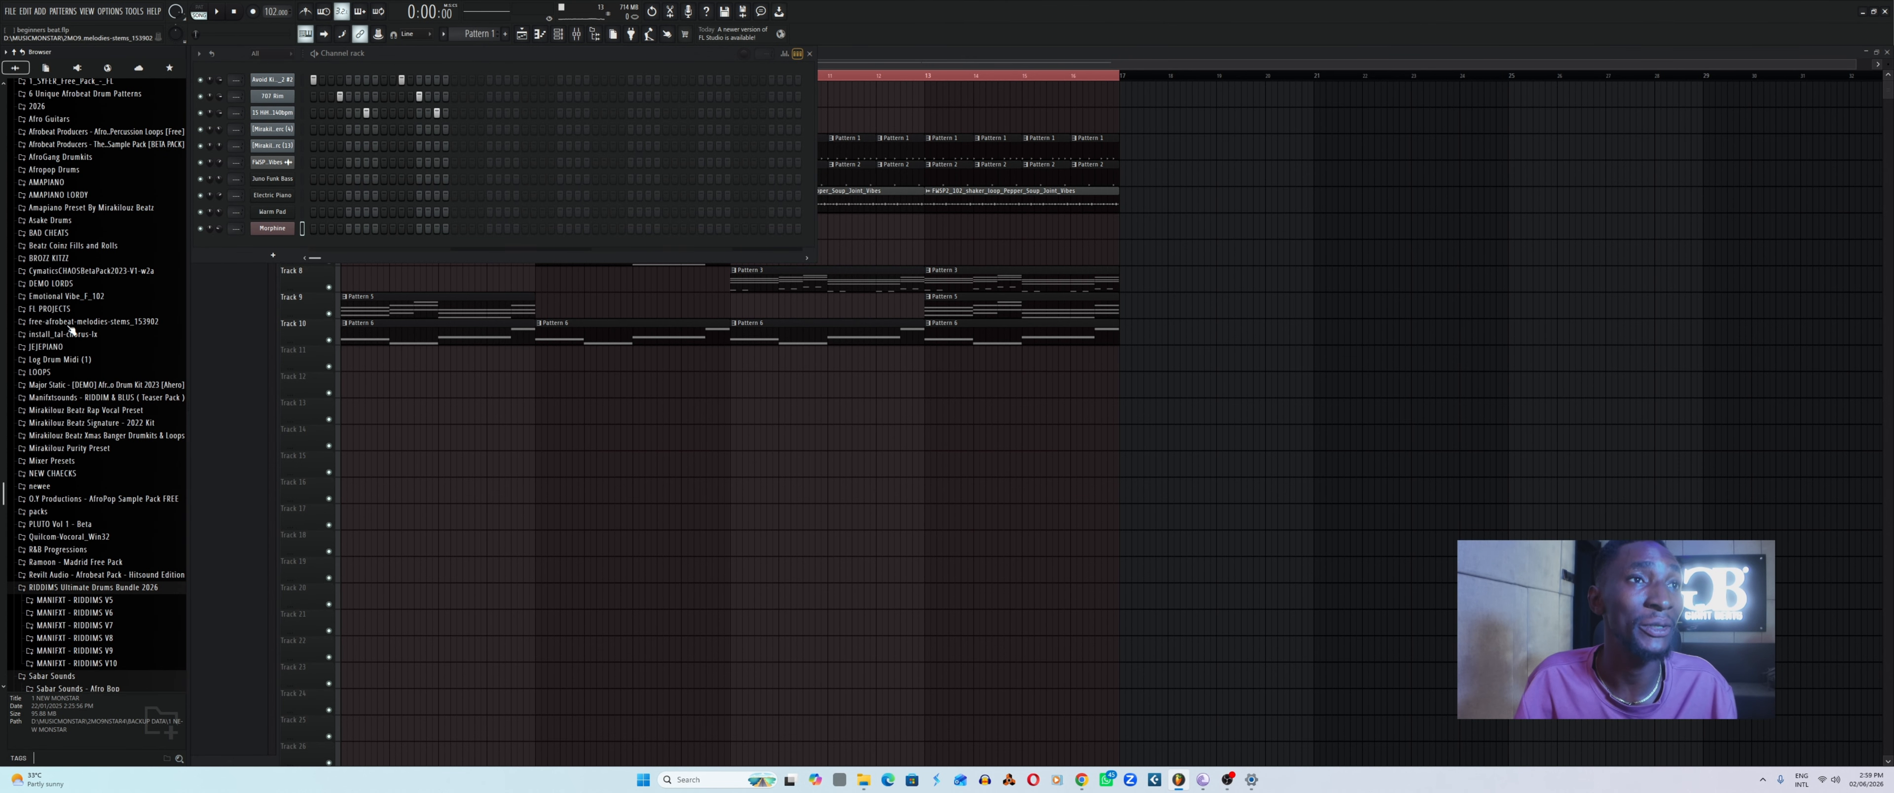
{"action": "scroll", "coordinate": [71, 329], "scroll_direction": "down", "scroll_amount": 6}
{"action": "left_click", "coordinate": [45, 380]}
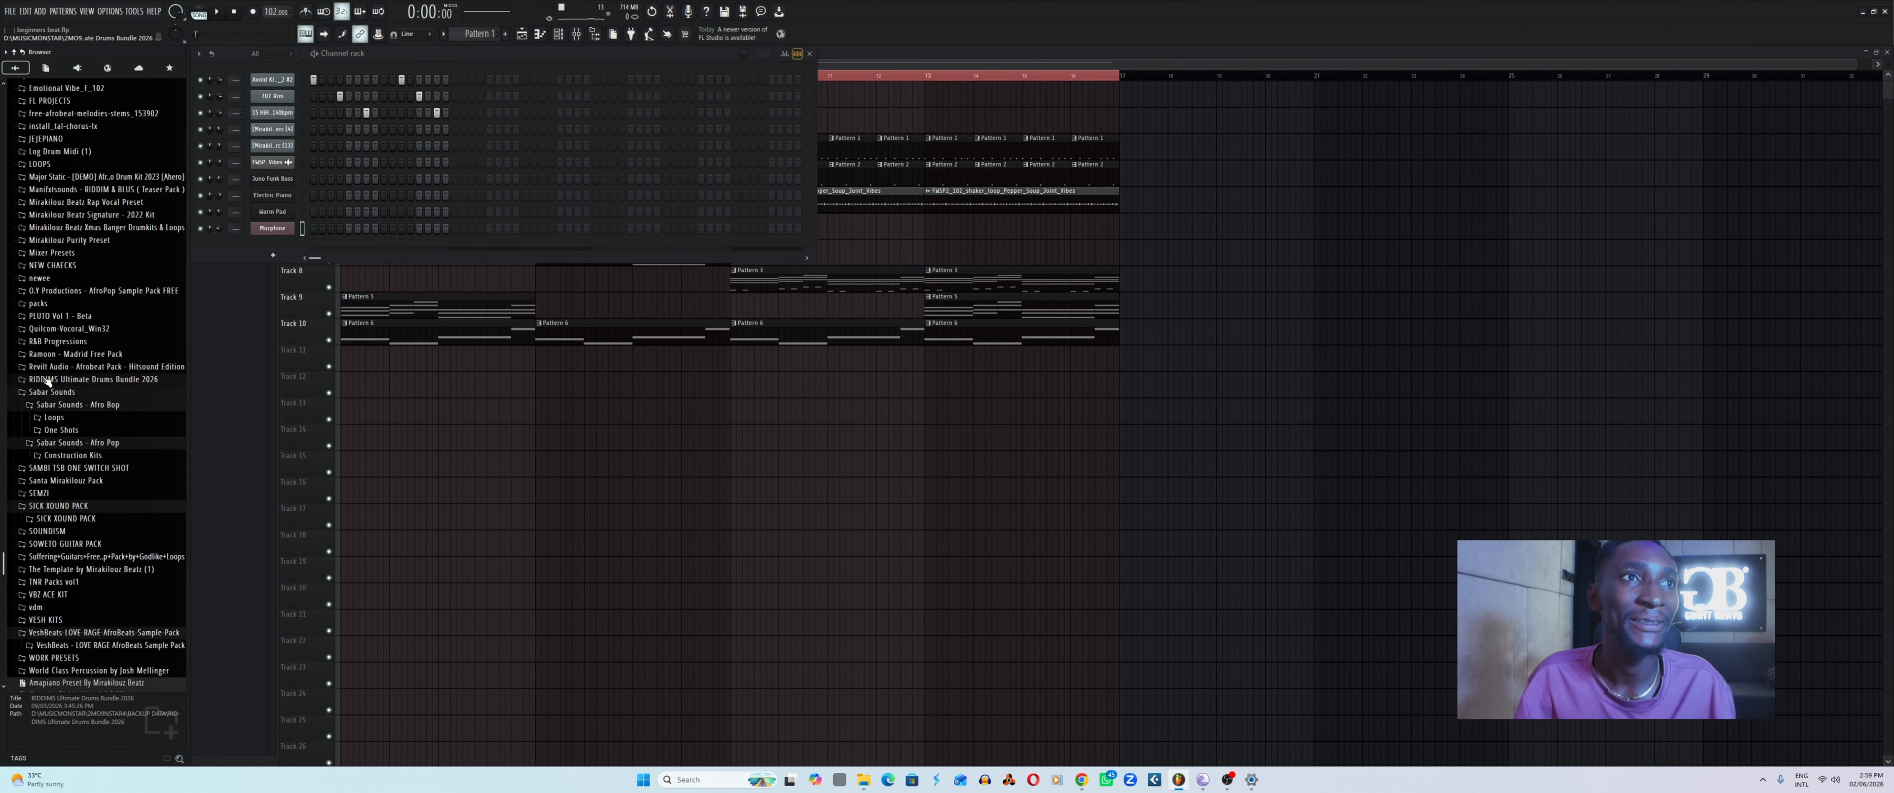
{"action": "left_click", "coordinate": [55, 380]}
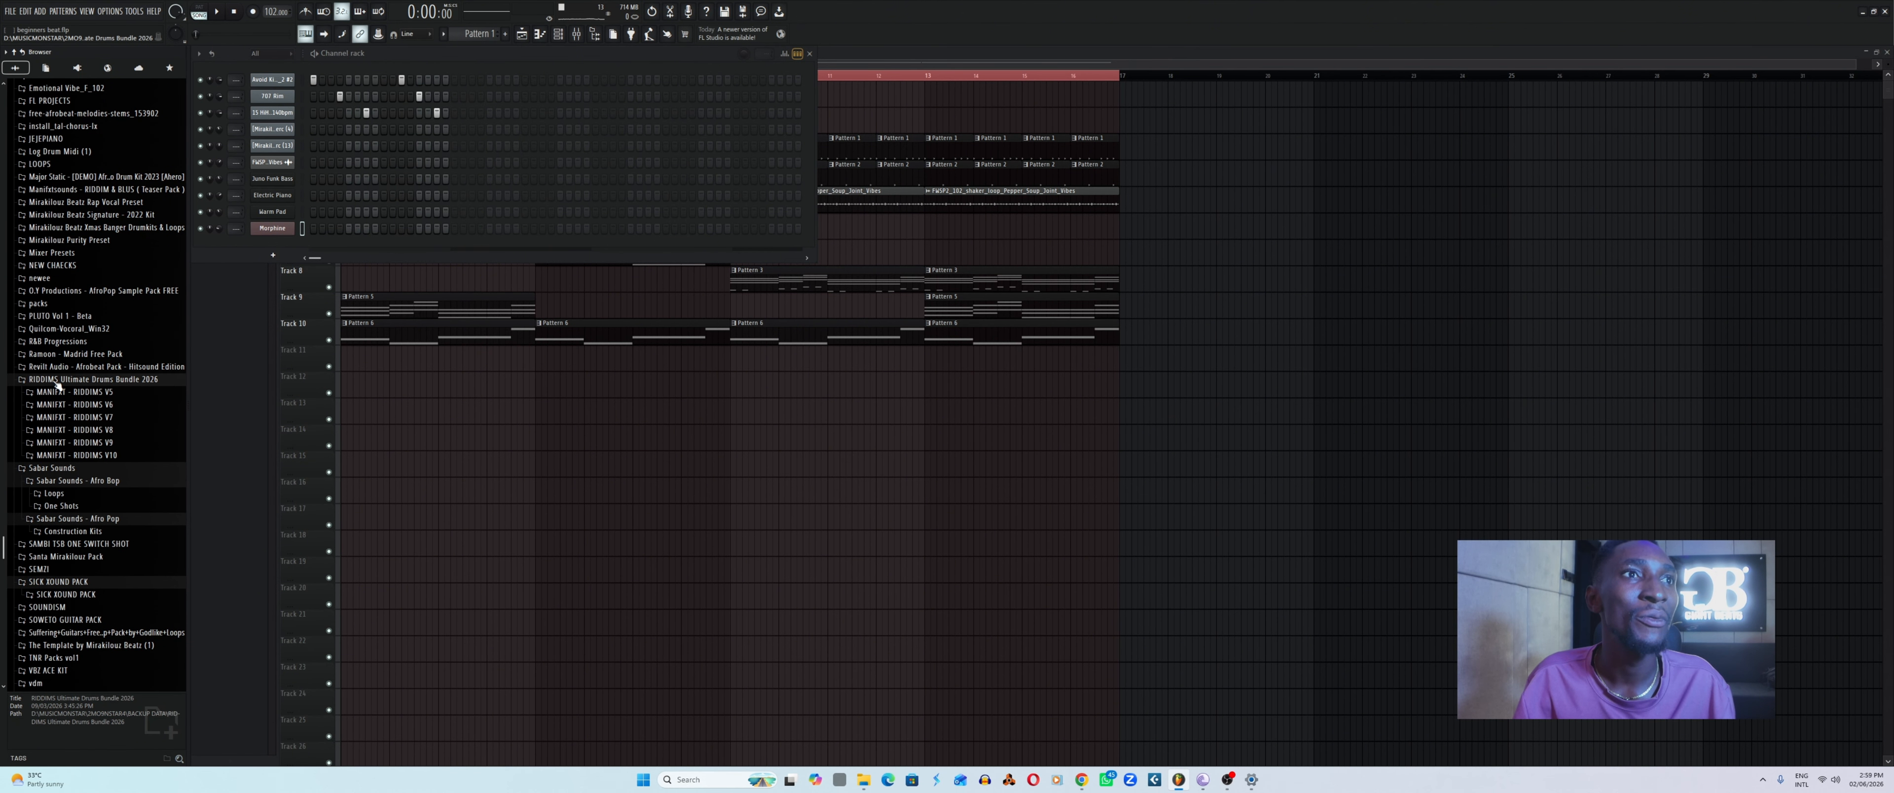
{"action": "left_click", "coordinate": [58, 381]}
{"action": "left_click", "coordinate": [58, 392]}
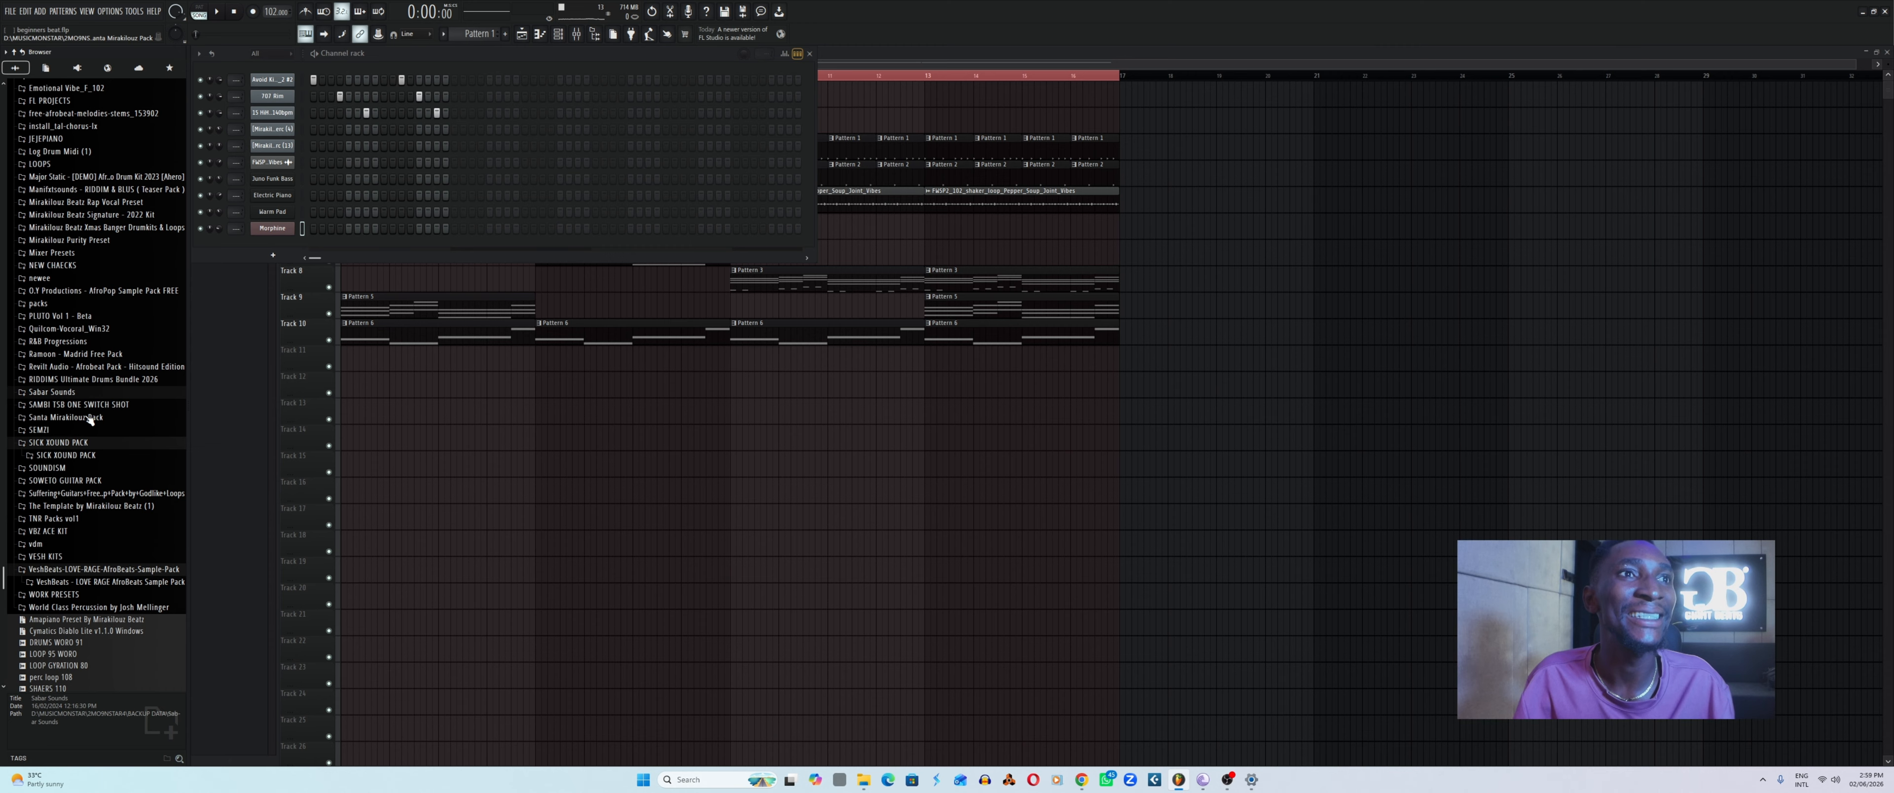
{"action": "left_click", "coordinate": [60, 395]}
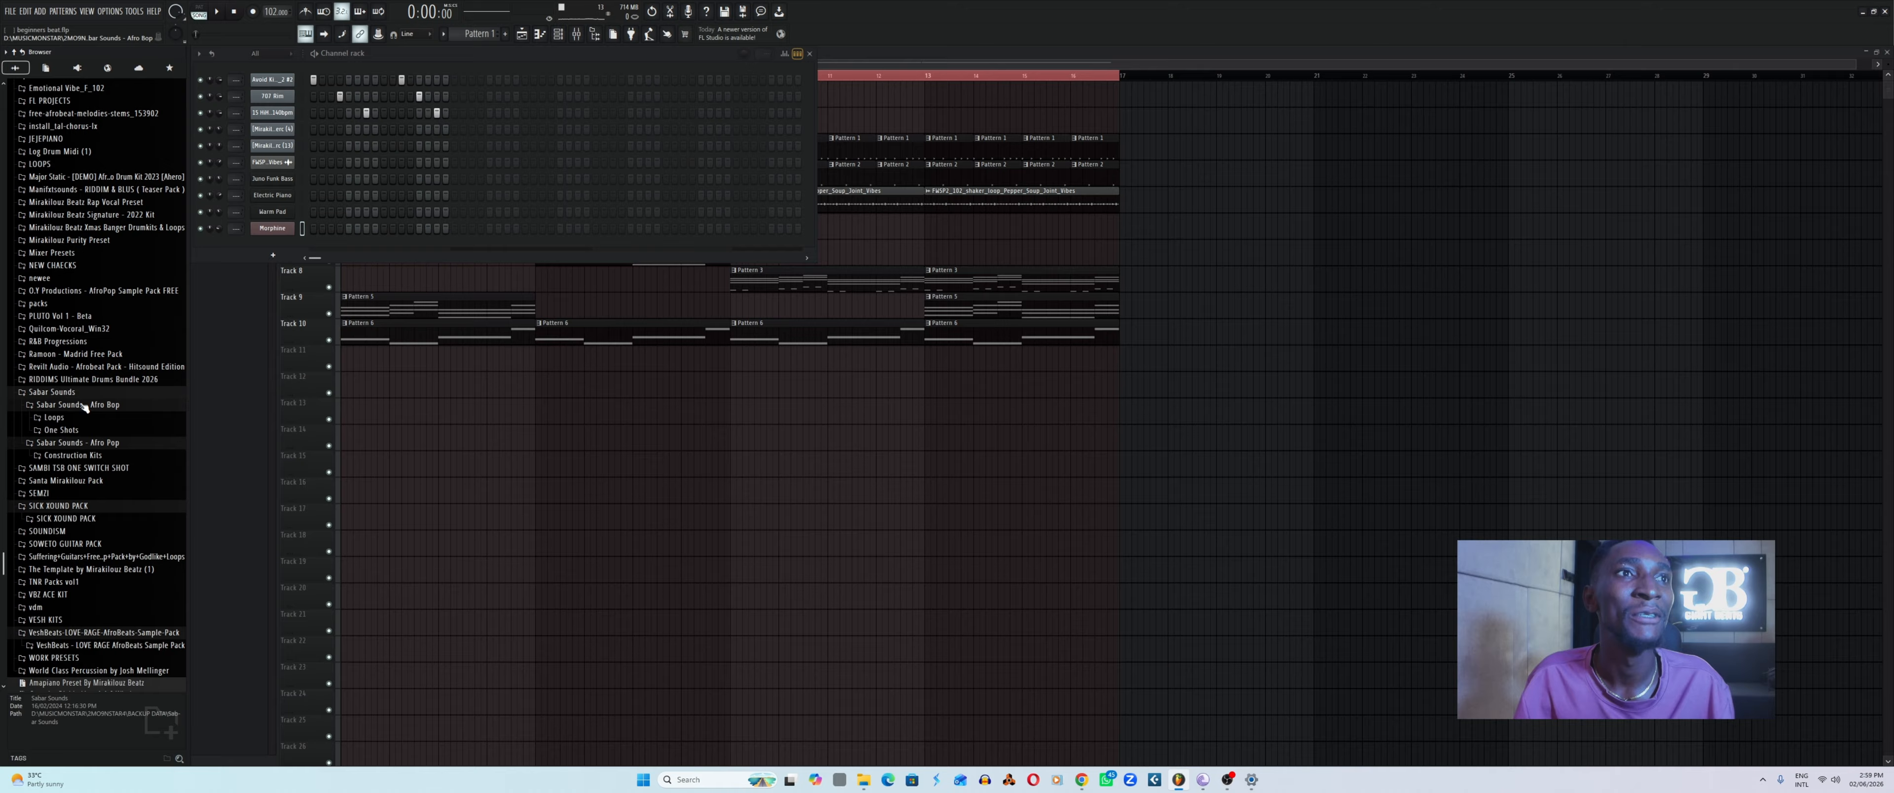
{"action": "left_click", "coordinate": [72, 432]}
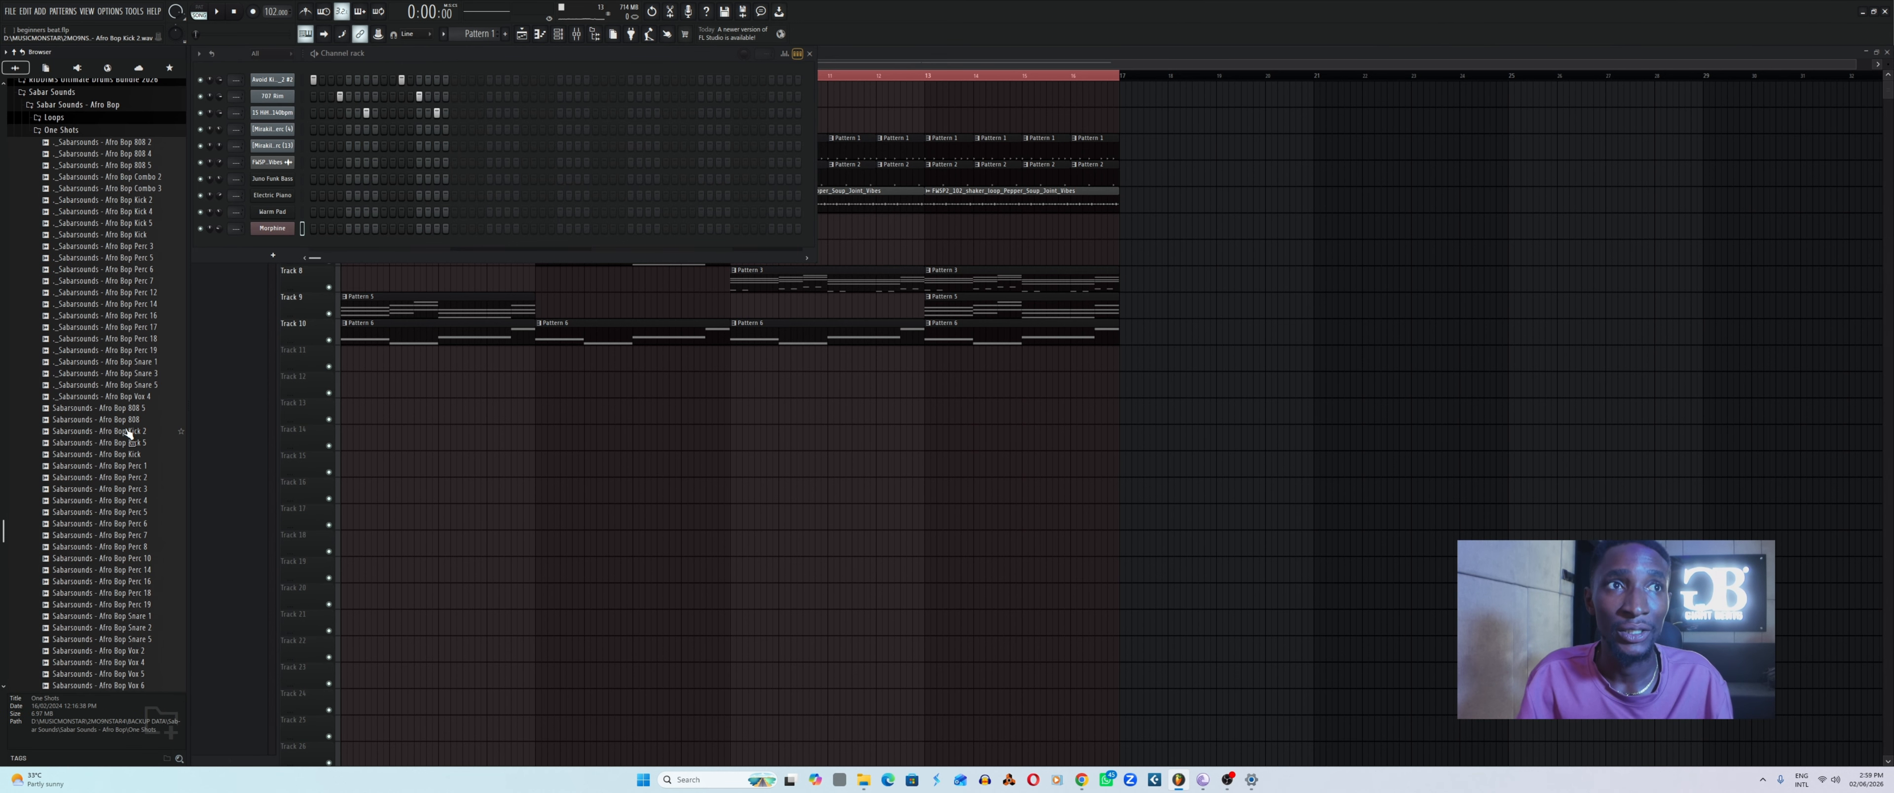
Audition the Afro Bop one-shots, comparing Vox 5 and Vox 6 while the arrangement plays.
{"action": "scroll", "coordinate": [93, 364], "scroll_direction": "down", "scroll_amount": 4}
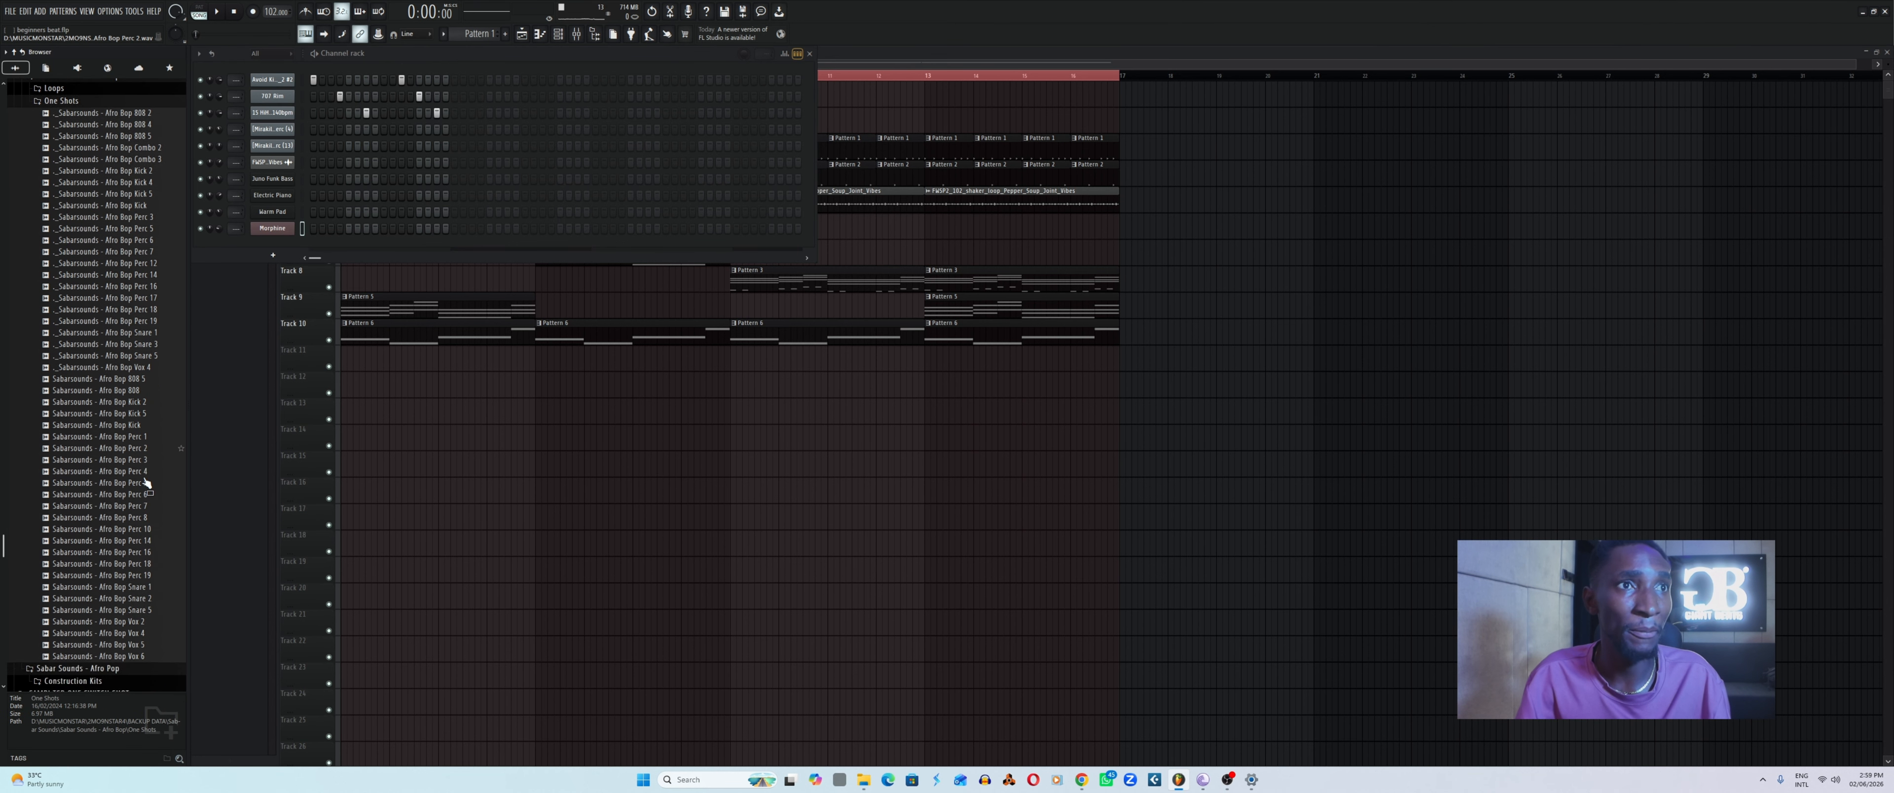
{"action": "left_click", "coordinate": [122, 432]}
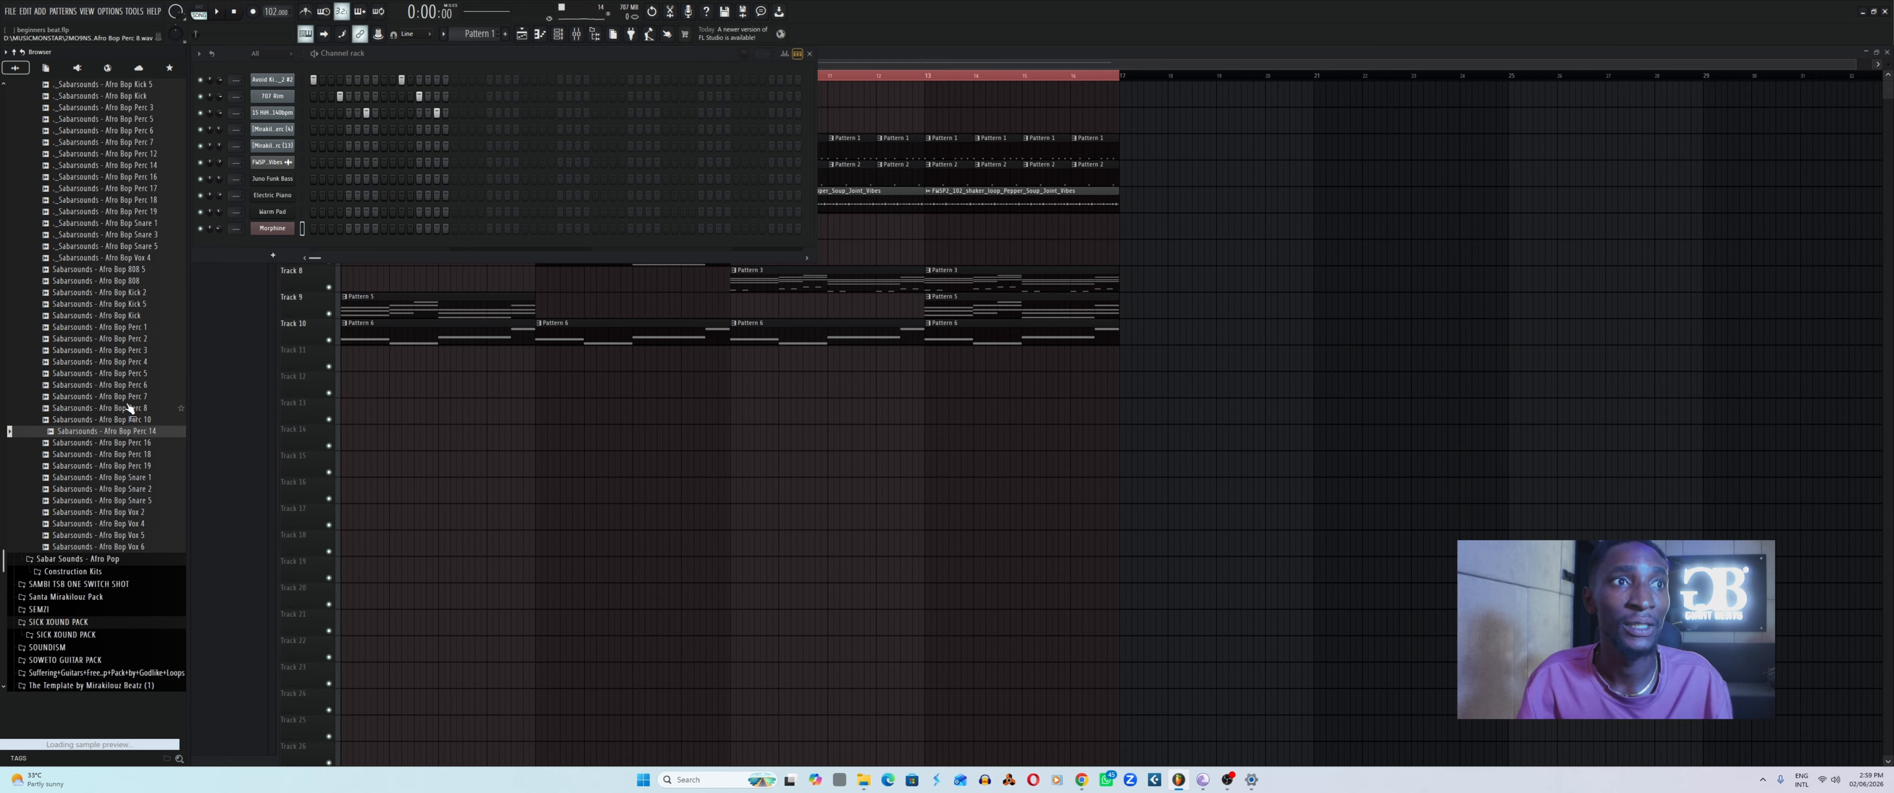
{"action": "left_click", "coordinate": [102, 526]}
{"action": "left_click", "coordinate": [96, 489]}
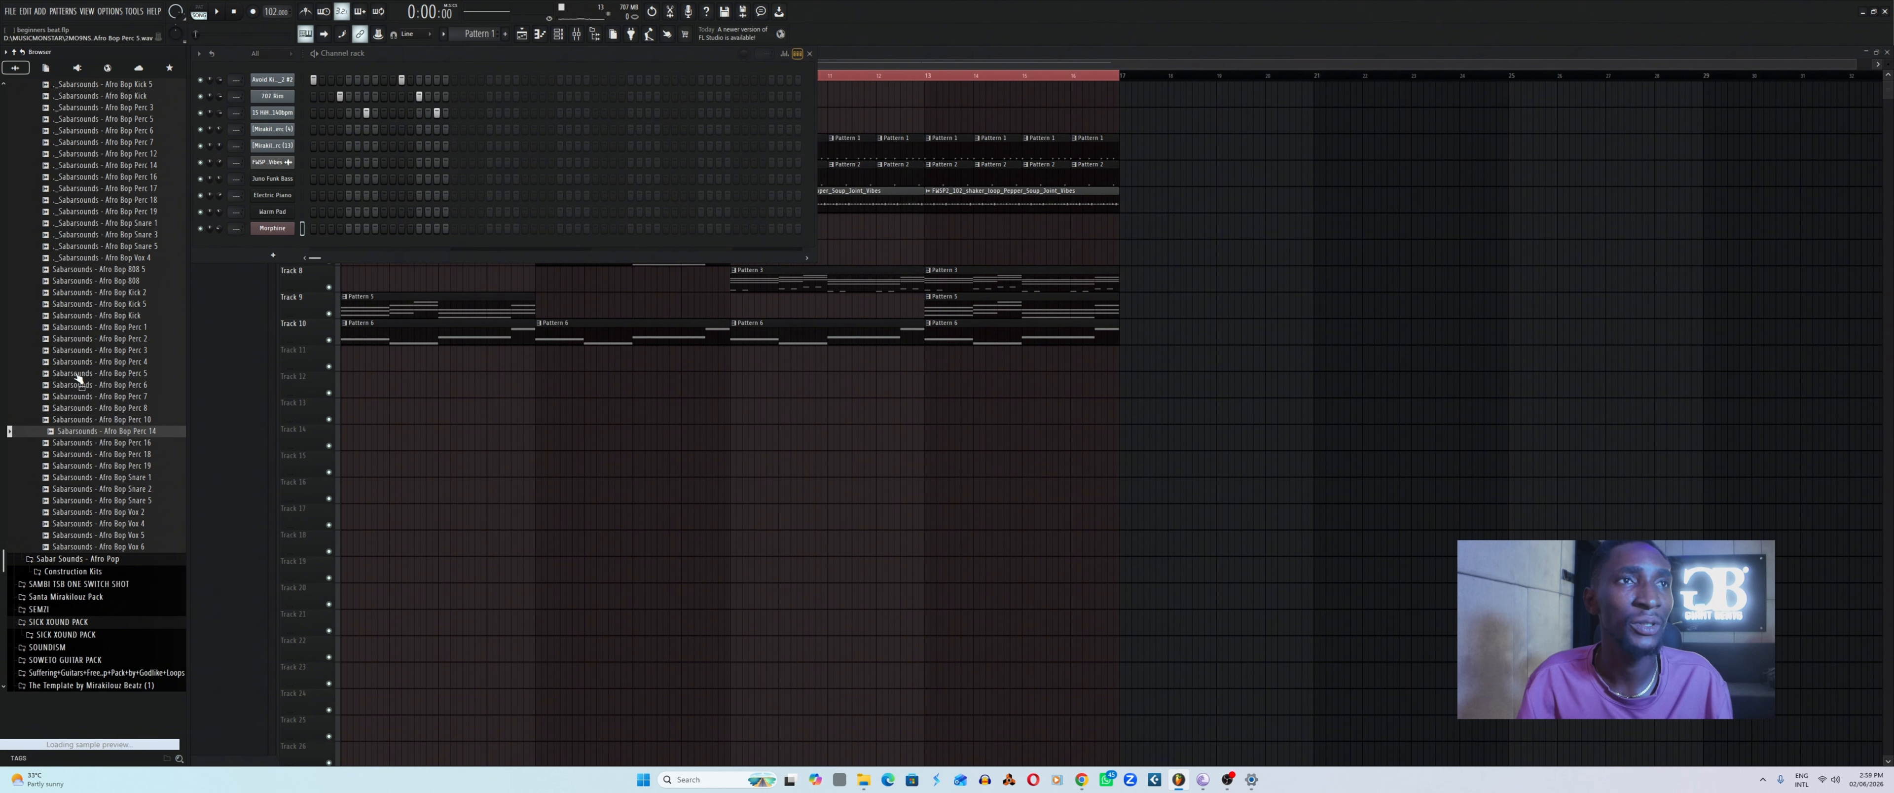
{"action": "left_click", "coordinate": [101, 525]}
{"action": "left_click", "coordinate": [121, 548]}
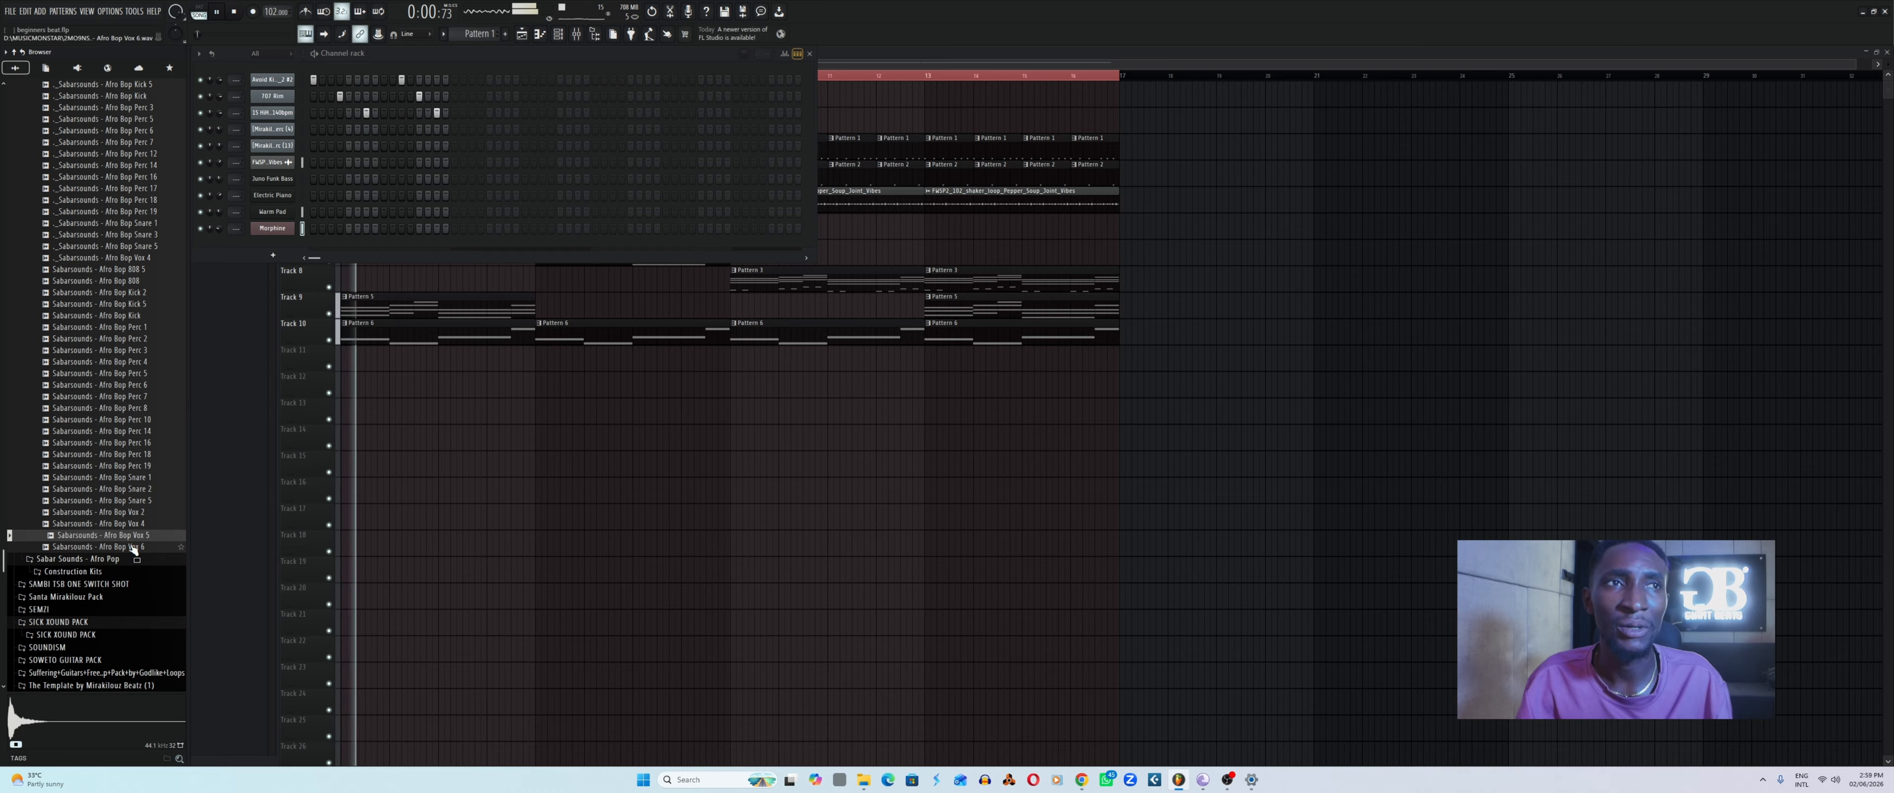
{"action": "left_click", "coordinate": [131, 548]}
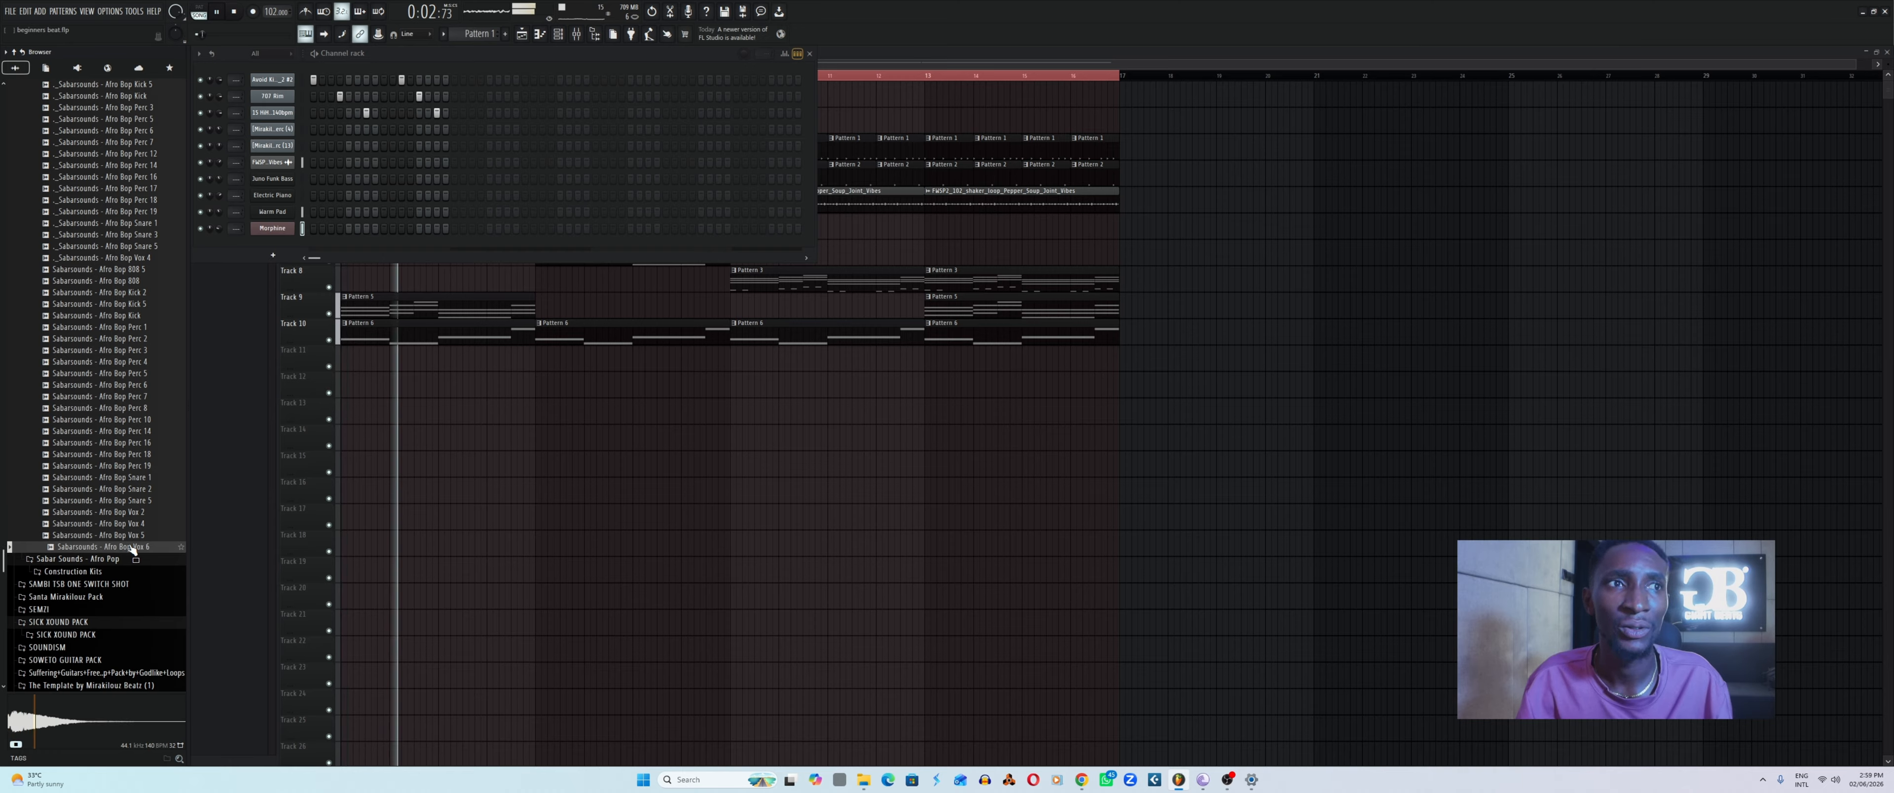
{"action": "left_click", "coordinate": [130, 537]}
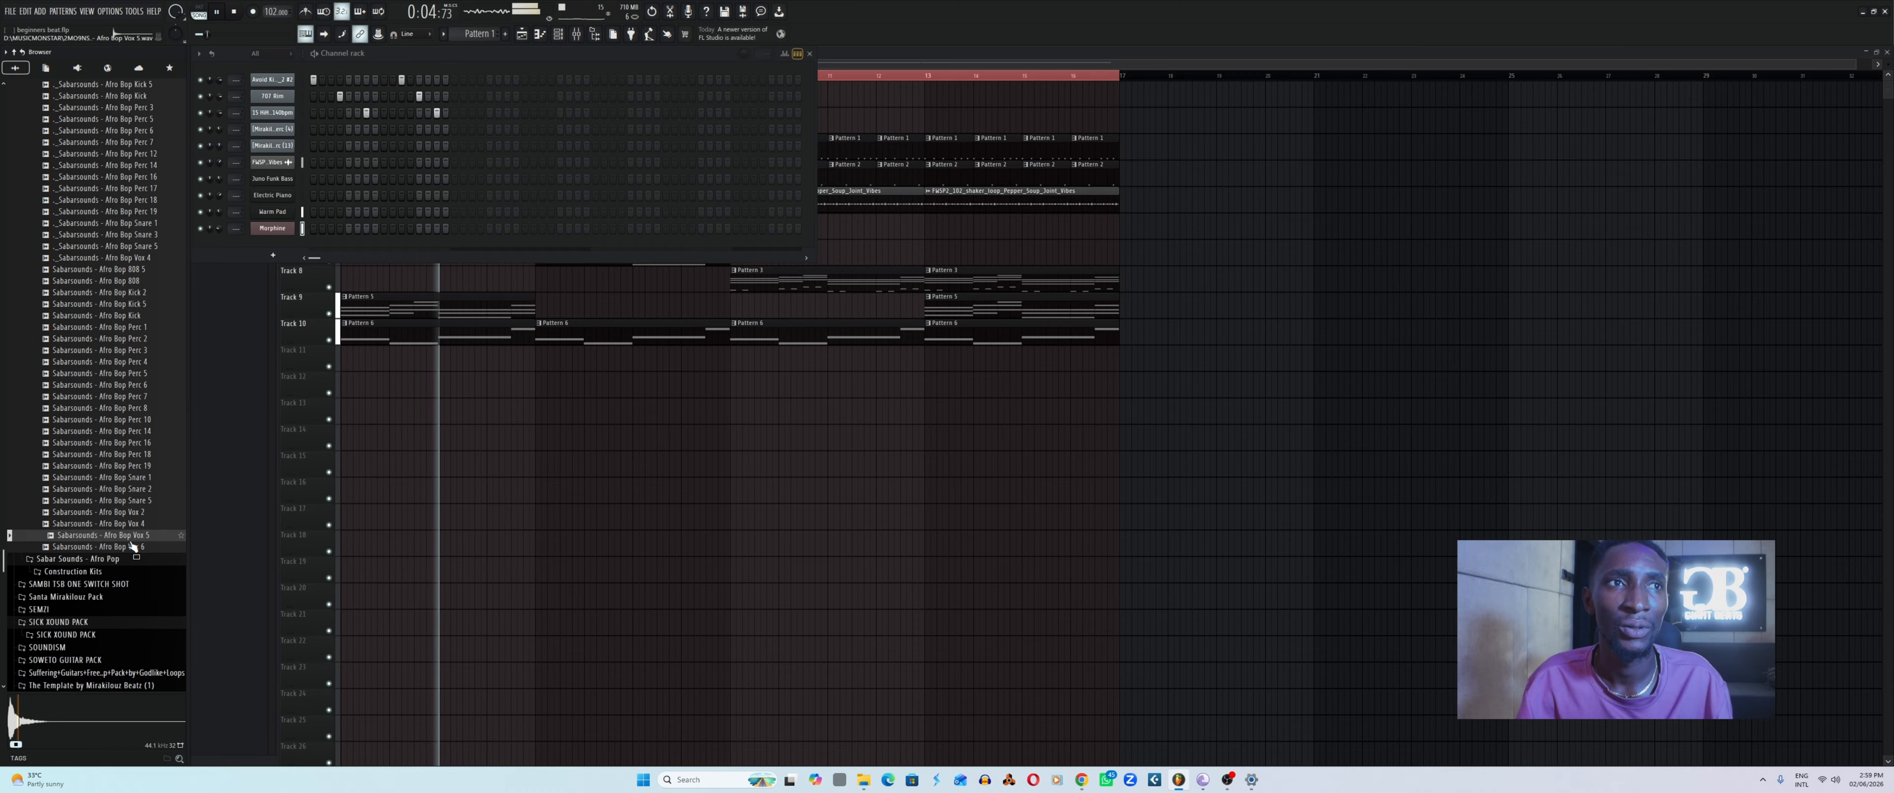
{"action": "left_click", "coordinate": [130, 549]}
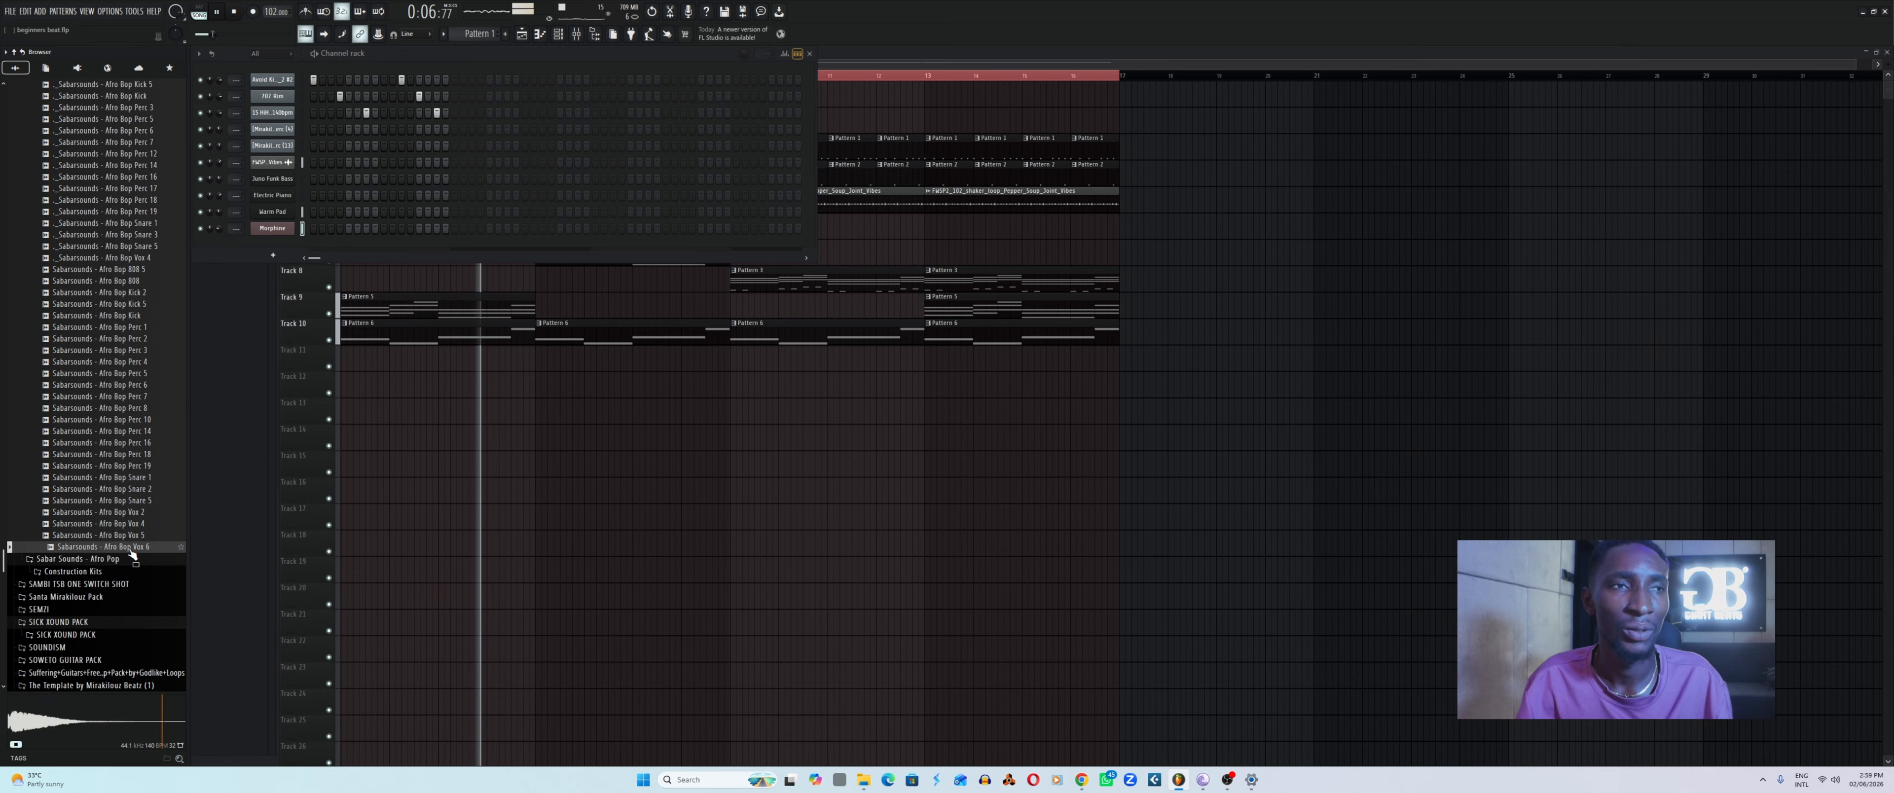
Load the Afro Bop Vox 6 sample into a new channel, close its sampler window, and stop playback.
{"action": "right_click", "coordinate": [130, 551]}
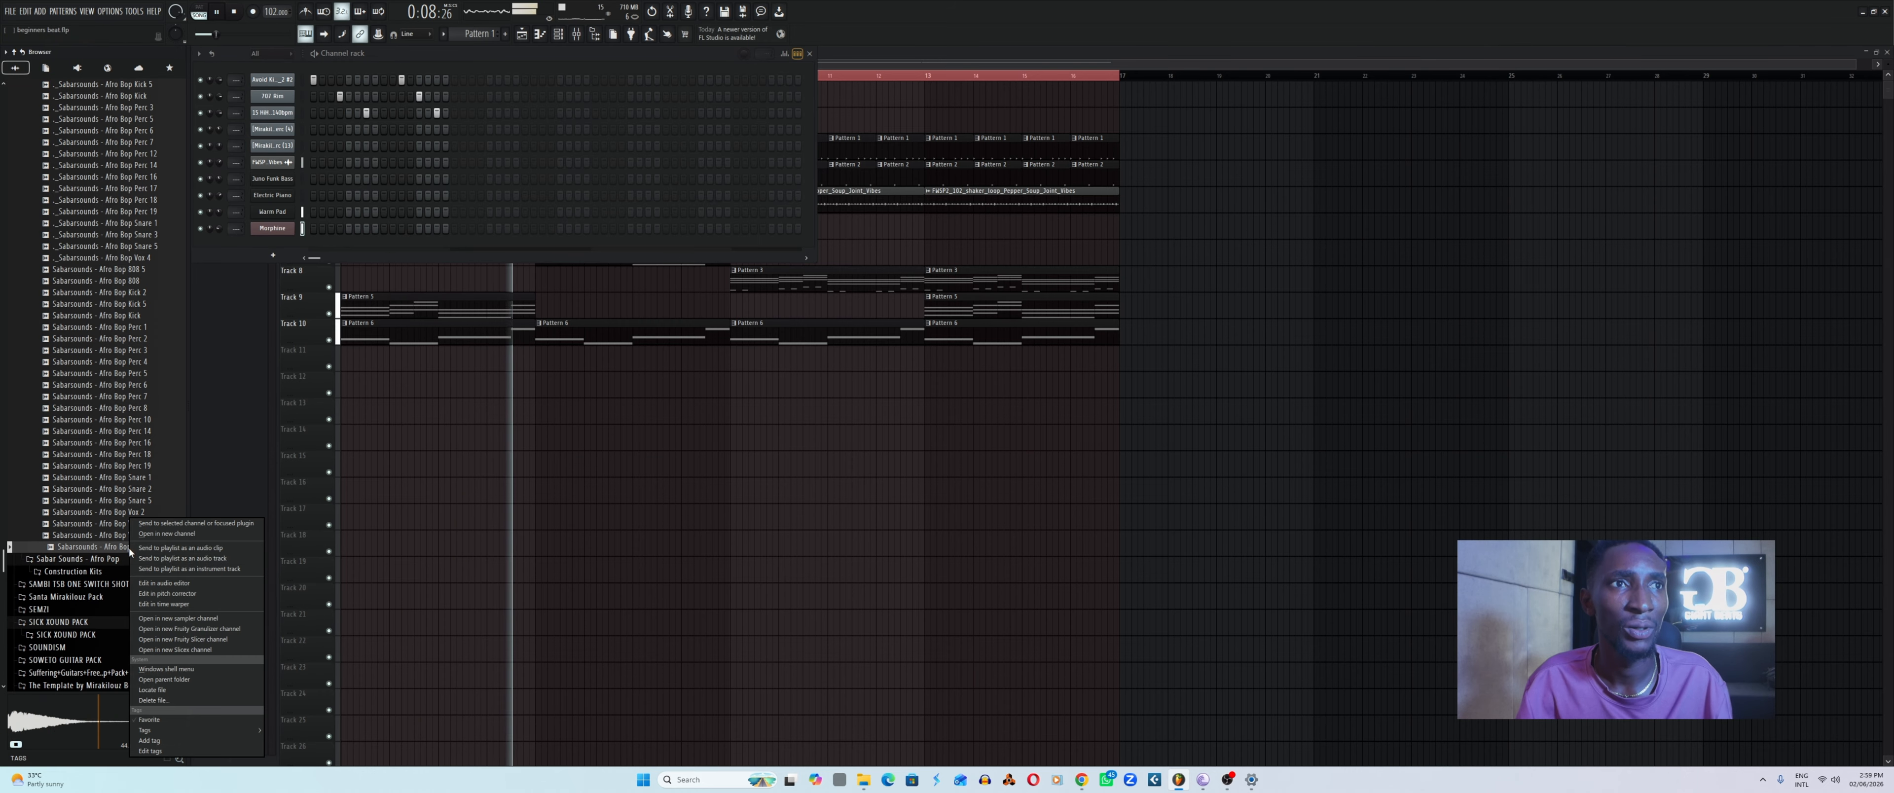
{"action": "left_click", "coordinate": [174, 534]}
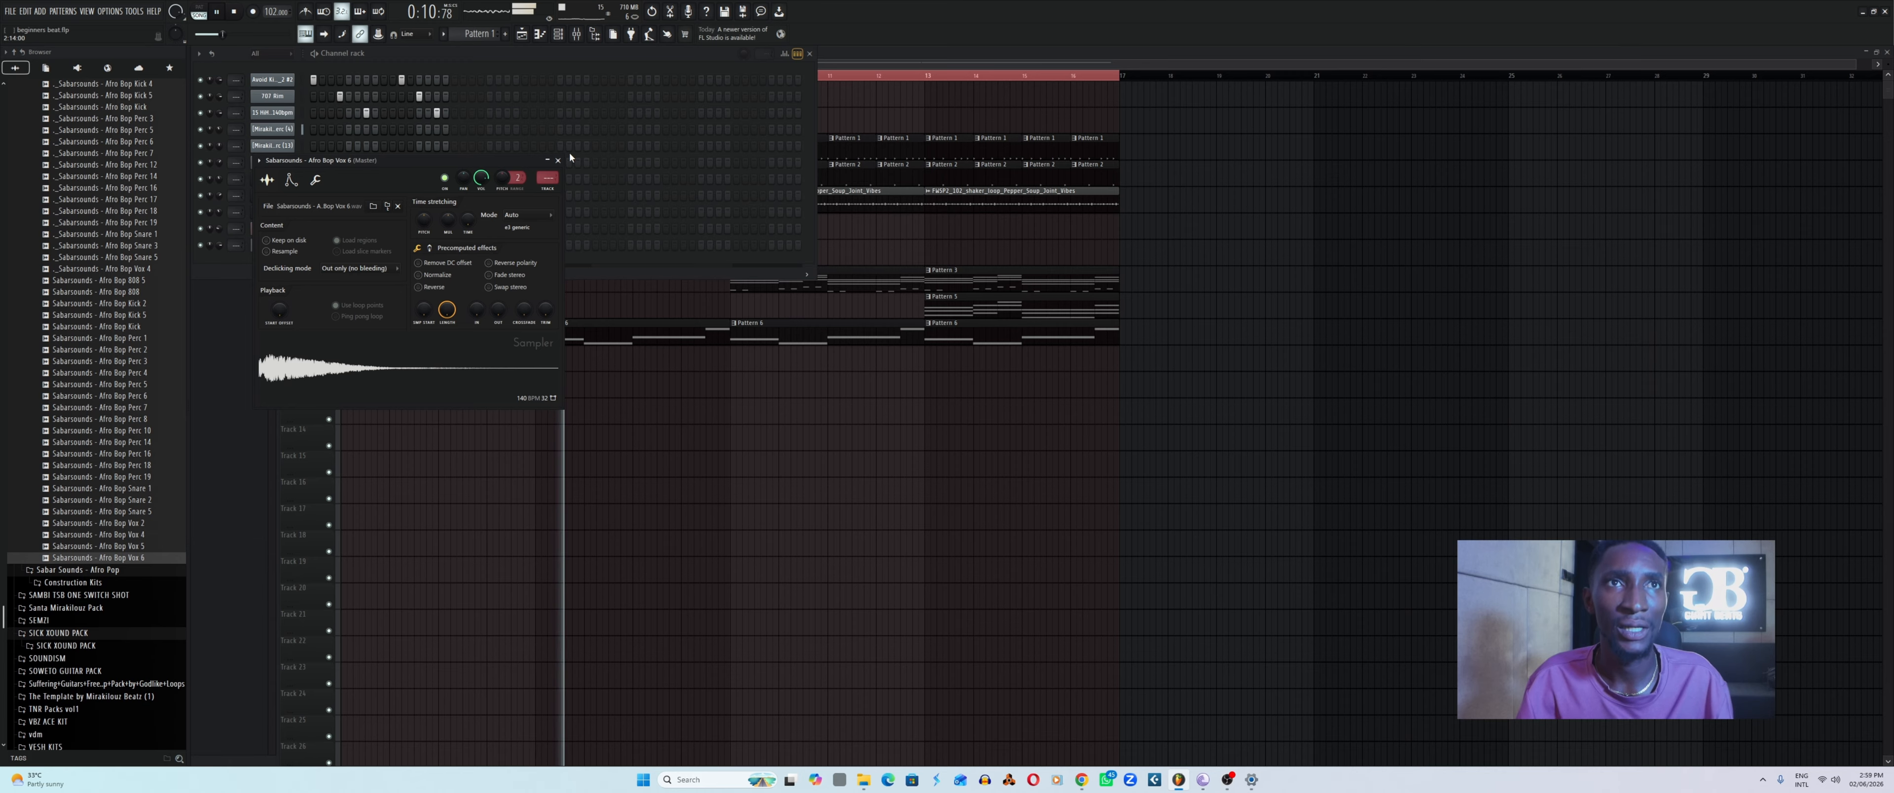
{"action": "left_click", "coordinate": [558, 160]}
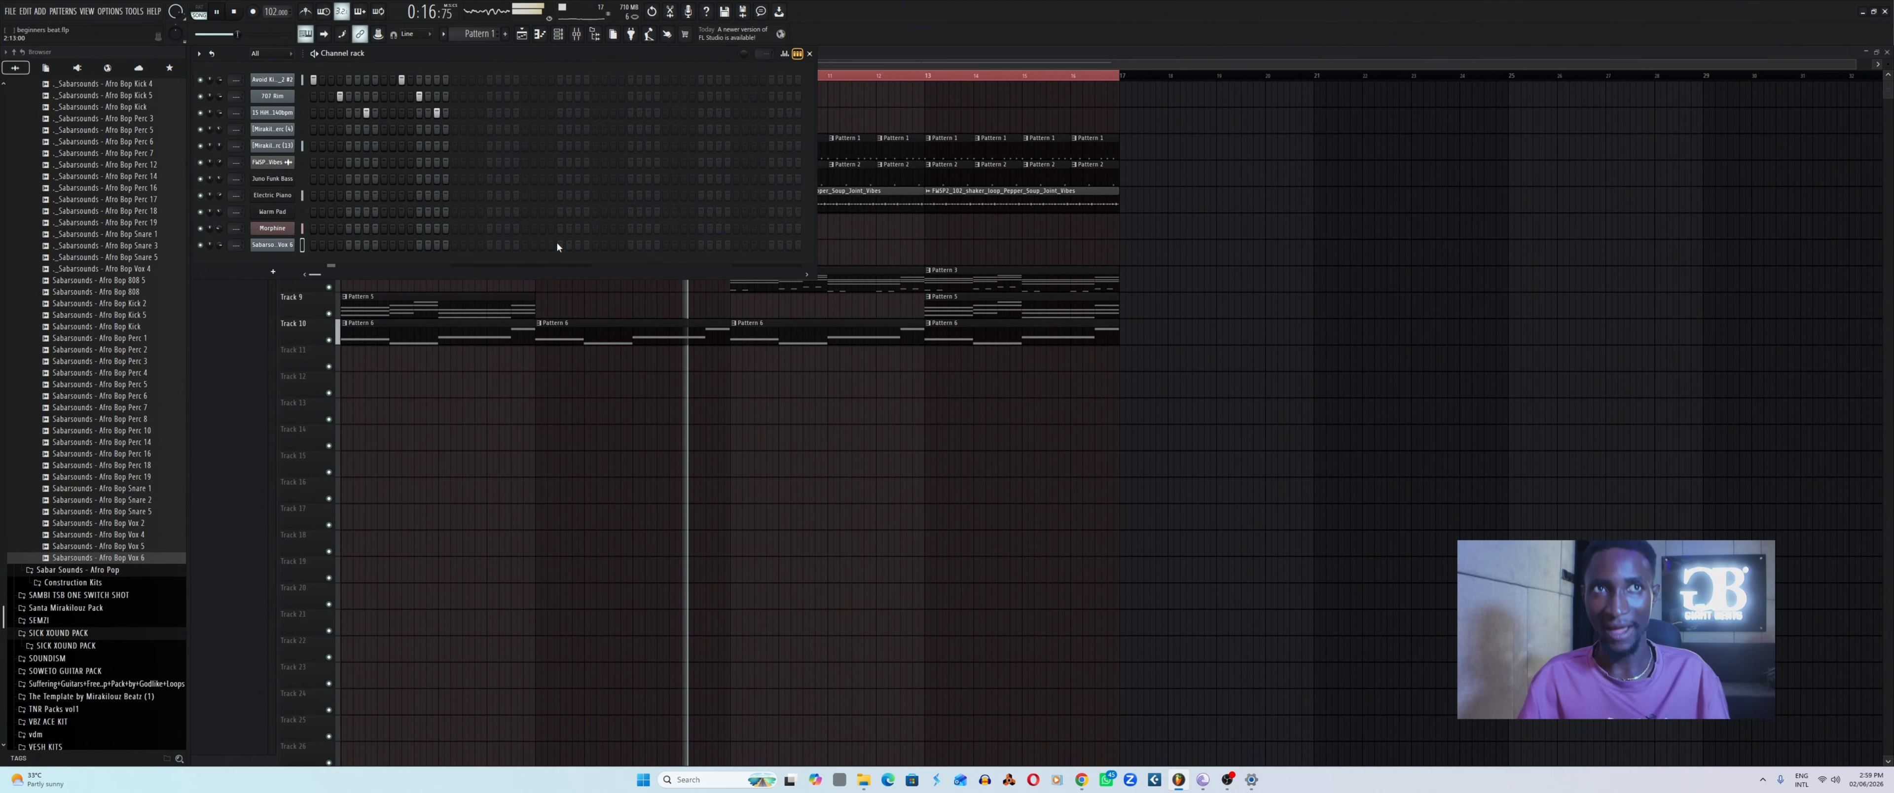
{"action": "key", "text": "space"}
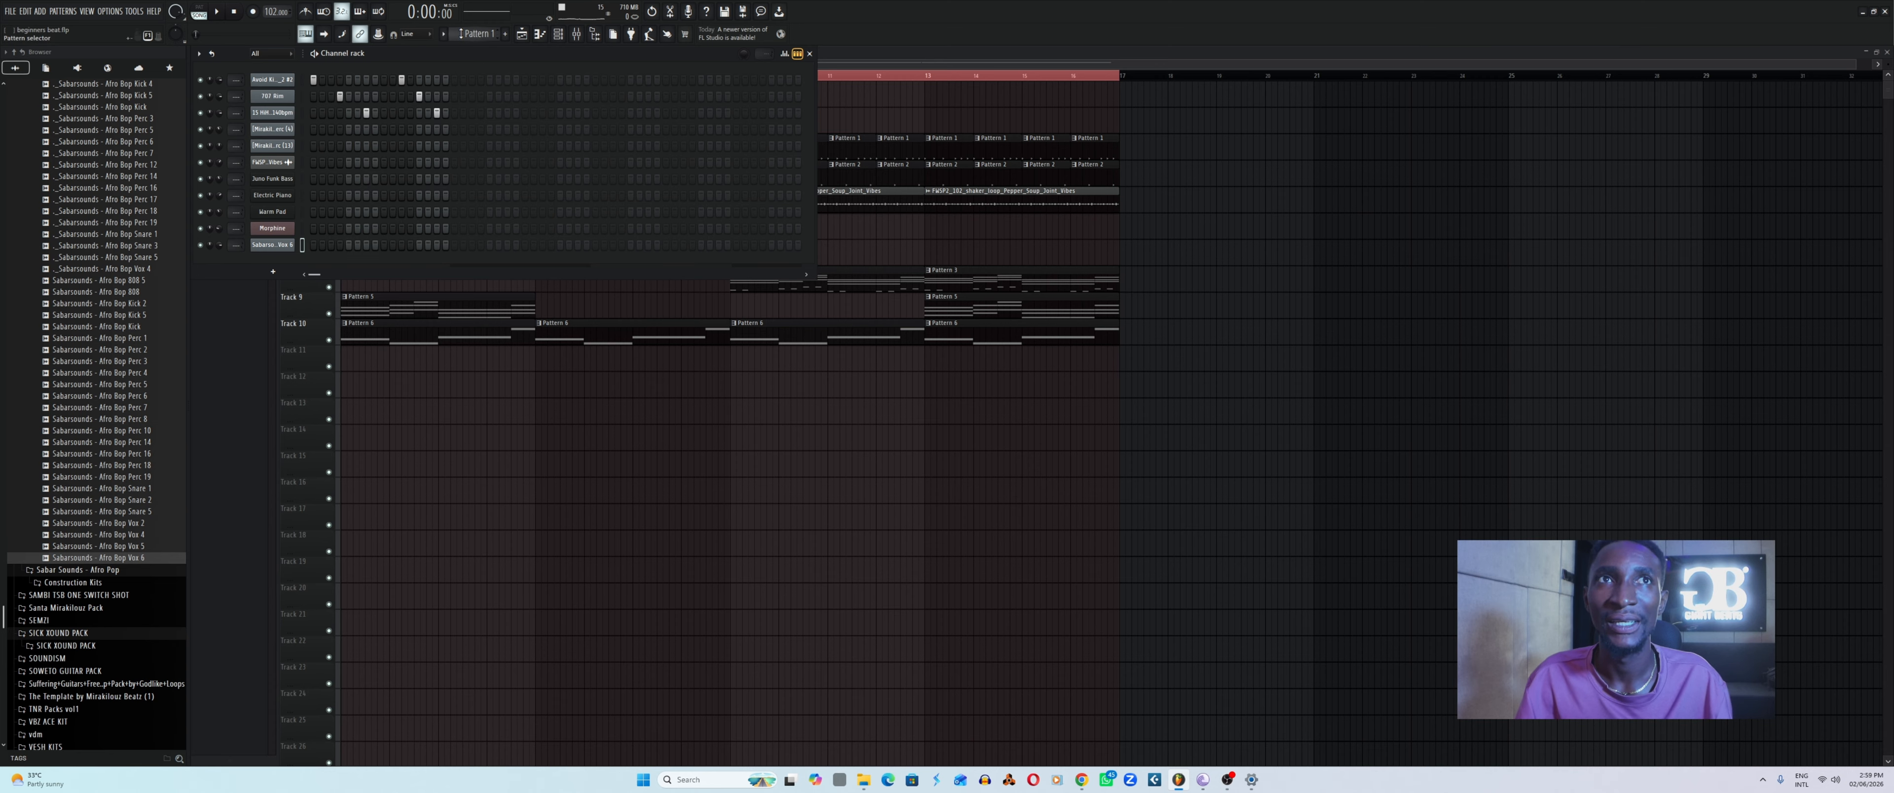
Switch to the empty Pattern 7 and add a Vox 6 hit on its first step.
{"action": "scroll", "coordinate": [470, 30], "scroll_direction": "down", "scroll_amount": 4}
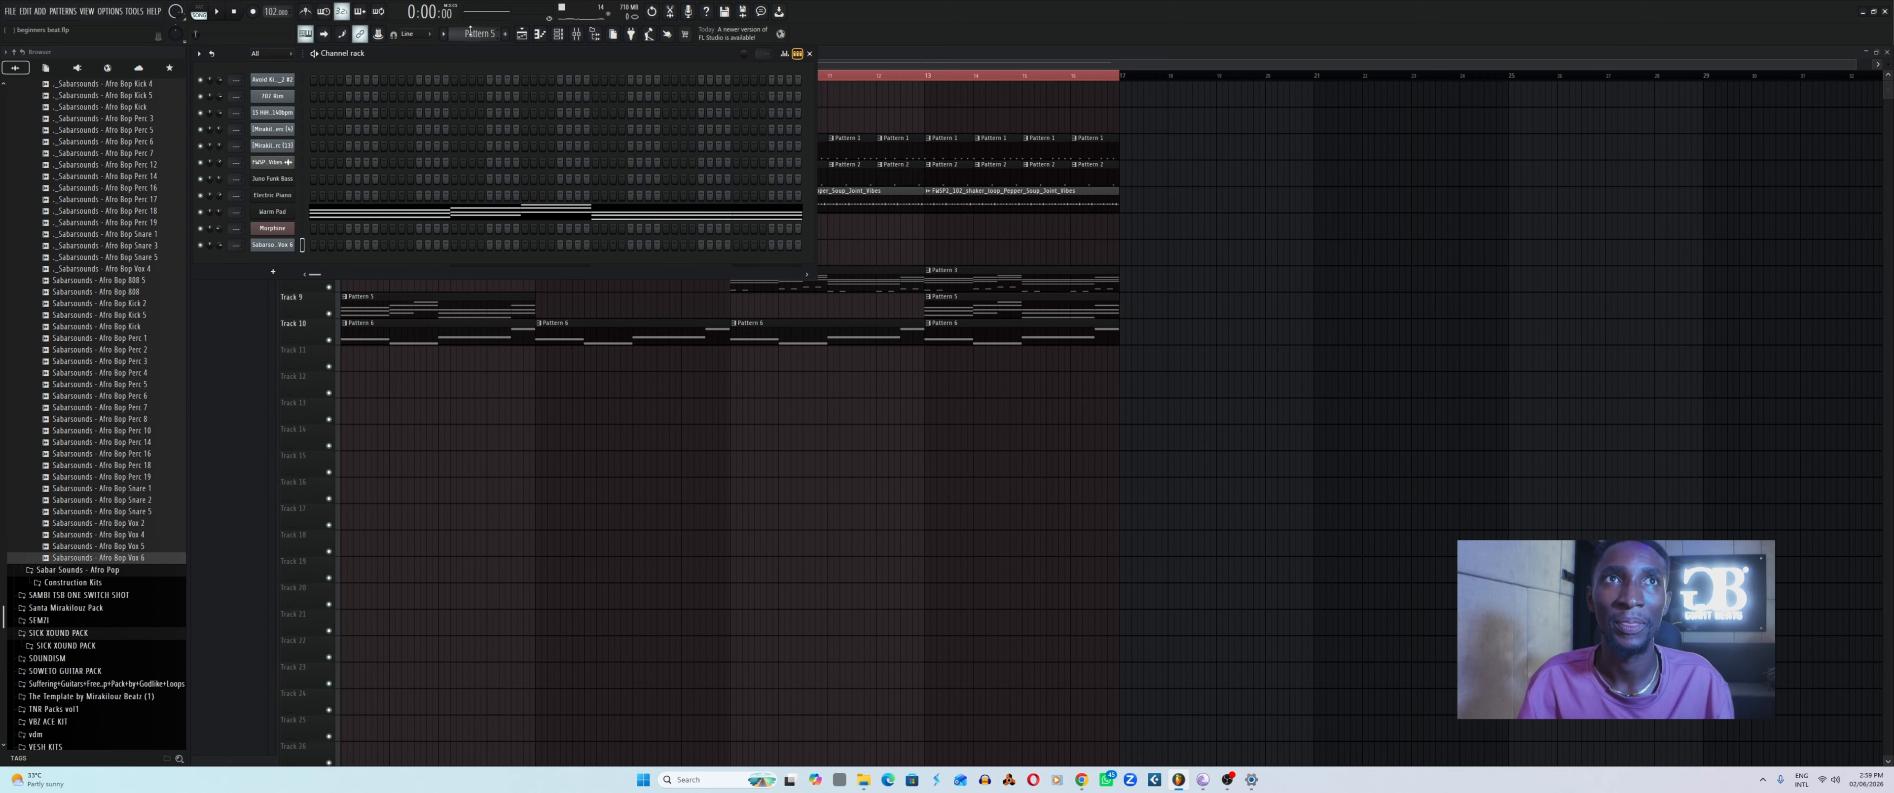
{"action": "scroll", "coordinate": [470, 30], "scroll_direction": "down", "scroll_amount": 1}
{"action": "scroll", "coordinate": [470, 30], "scroll_direction": "down", "scroll_amount": 1}
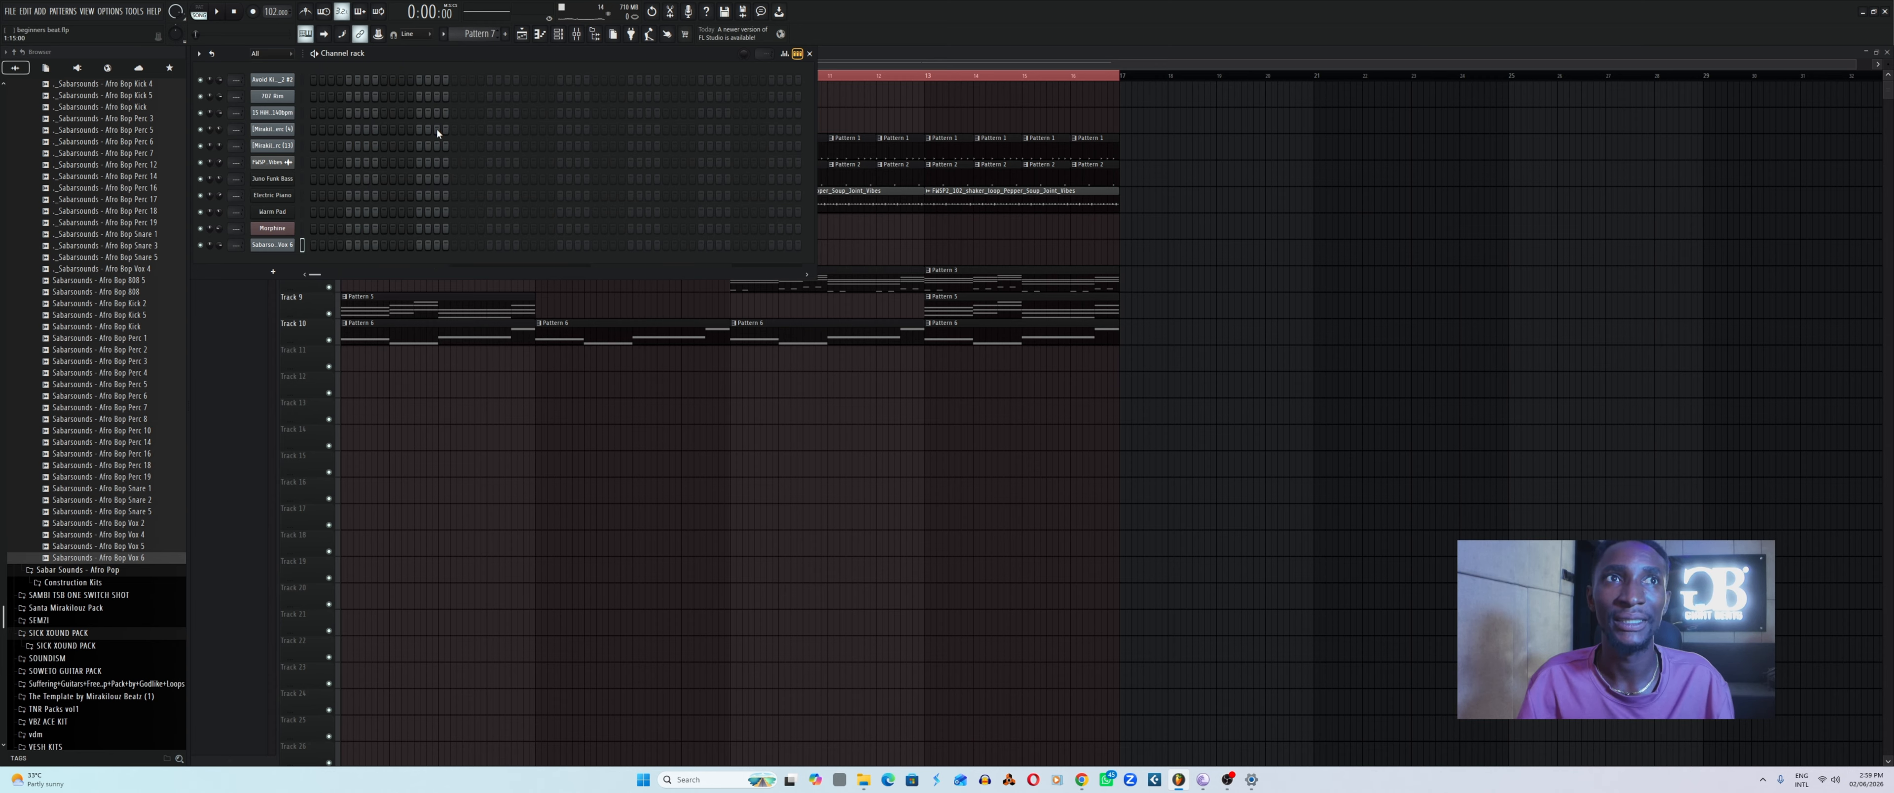
{"action": "key", "text": "F6"}
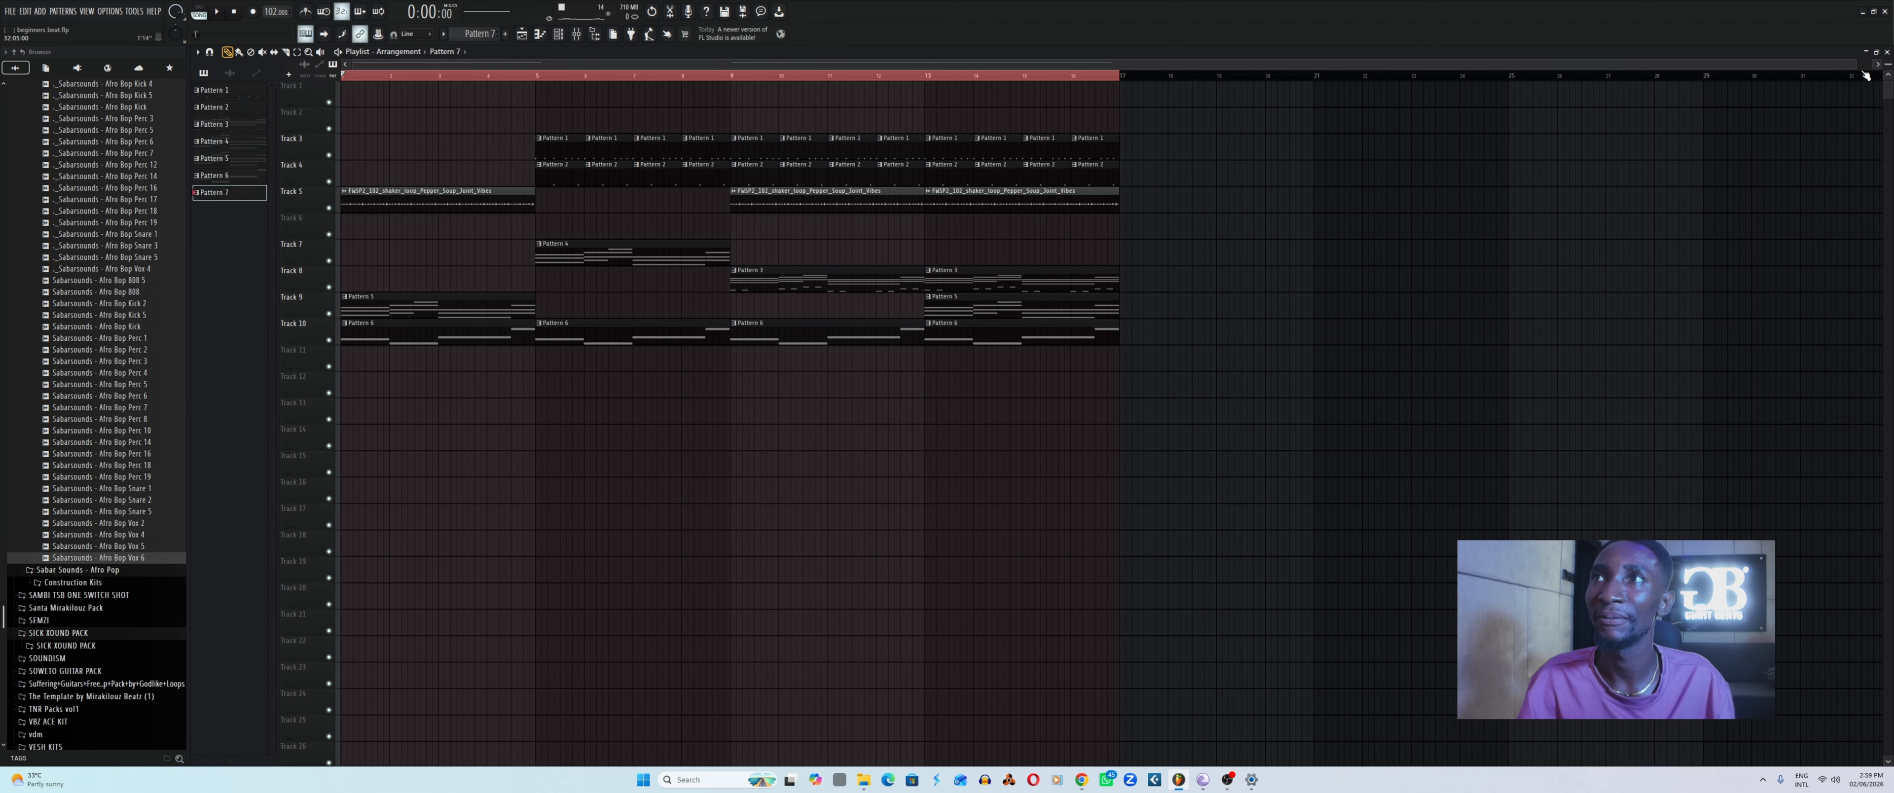
Place Pattern 7 clips on Track 11 at bars 2 and 4 while the arrangement plays.
{"action": "left_click_drag", "start_coordinate": [1853, 66], "coordinate": [1061, 65]}
{"action": "key", "text": "space"}
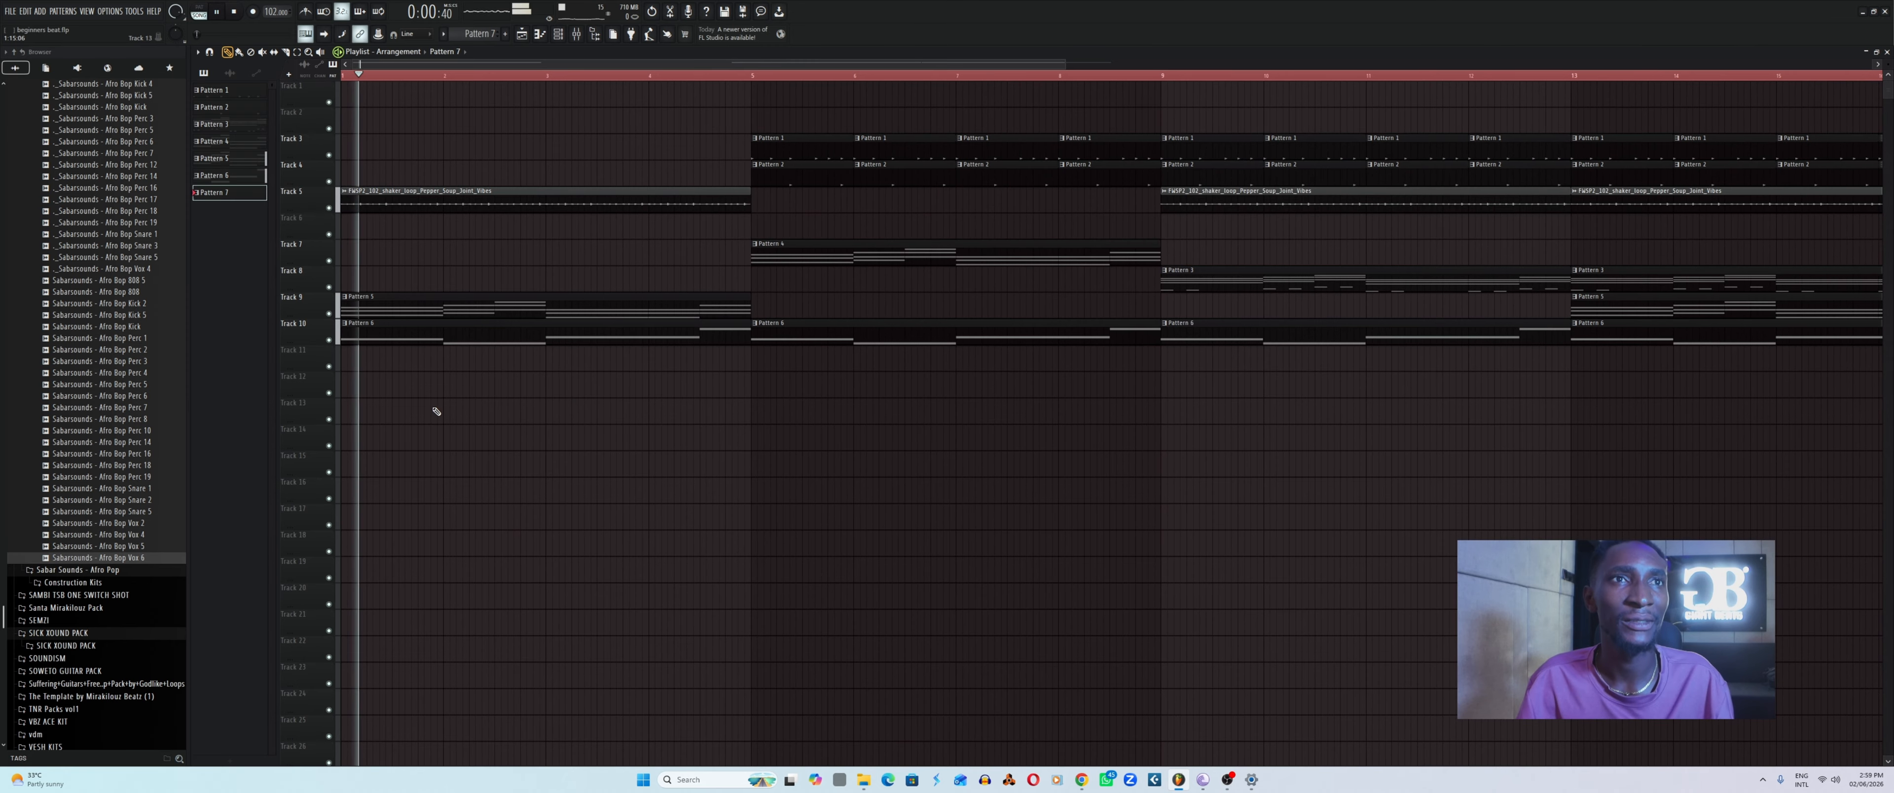
{"action": "left_click", "coordinate": [451, 360]}
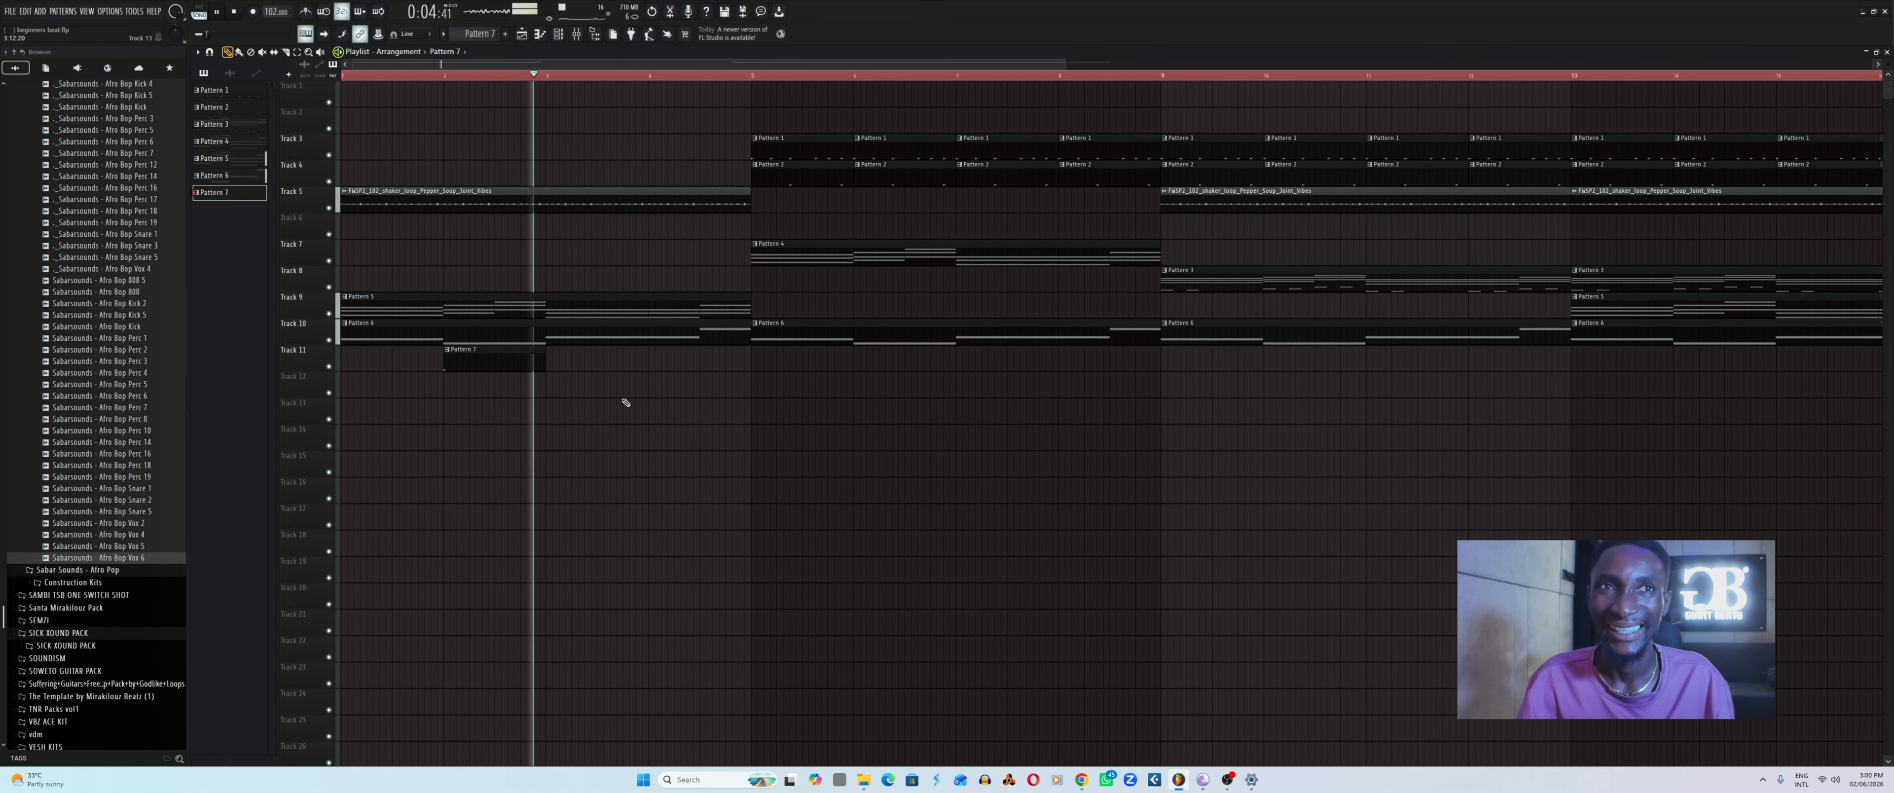
{"action": "left_click", "coordinate": [650, 361]}
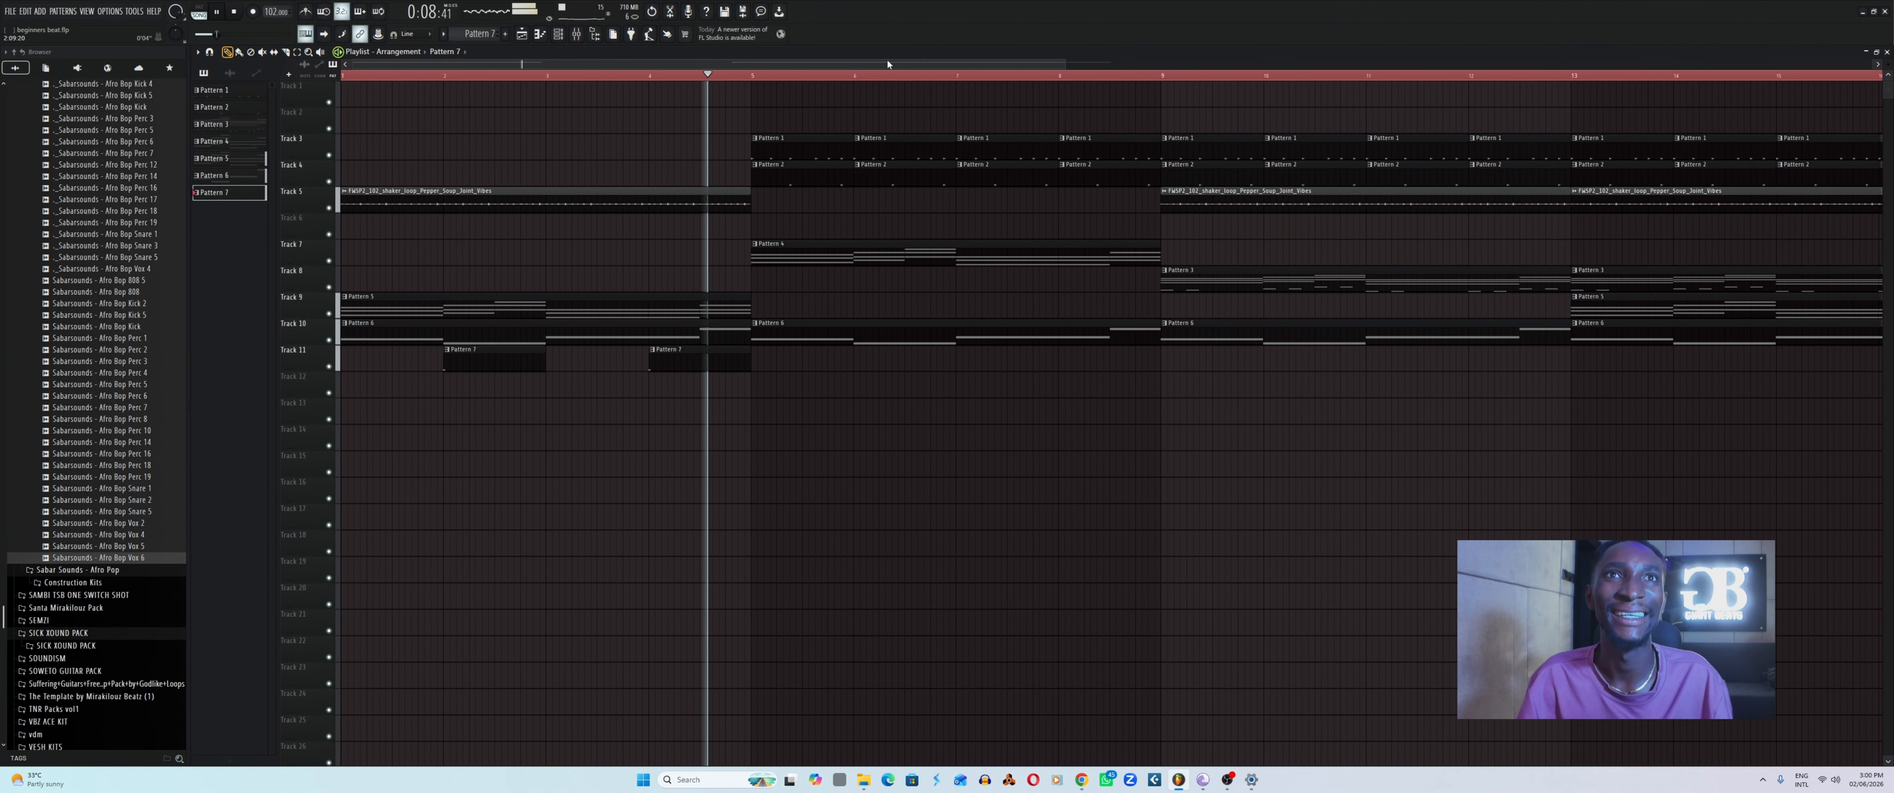
Select both Pattern 7 clips on Track 11, repeat them at every even bar through bar 16, and save the project.
{"action": "left_click_drag", "start_coordinate": [1066, 65], "coordinate": [1868, 63]}
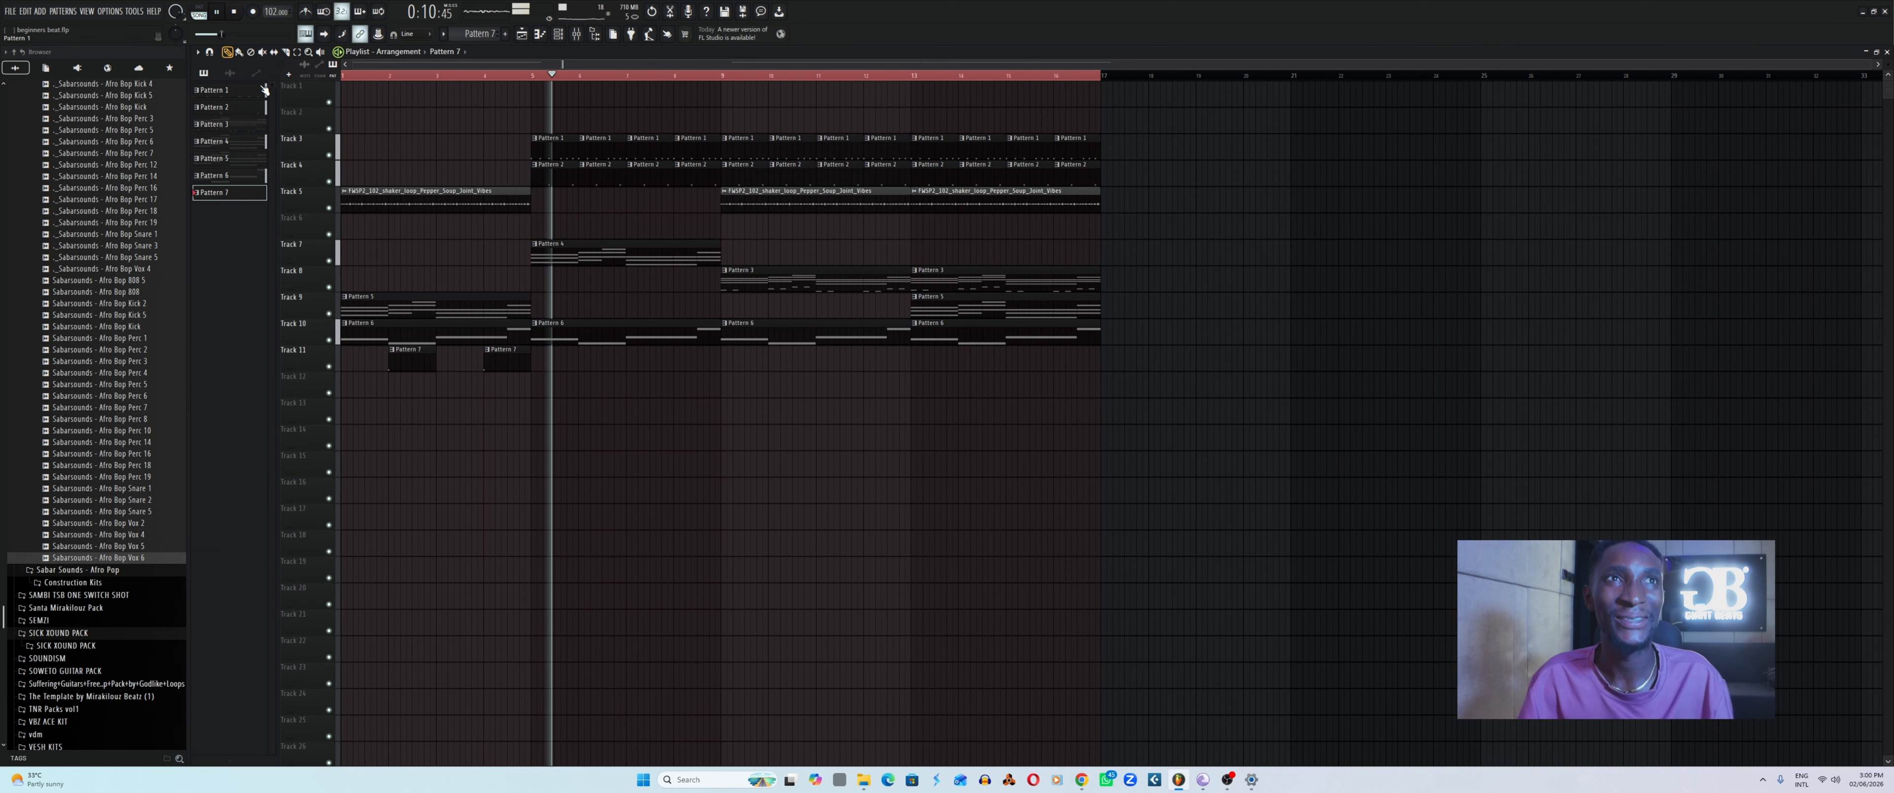
{"action": "left_click", "coordinate": [297, 52]}
{"action": "key", "text": "space"}
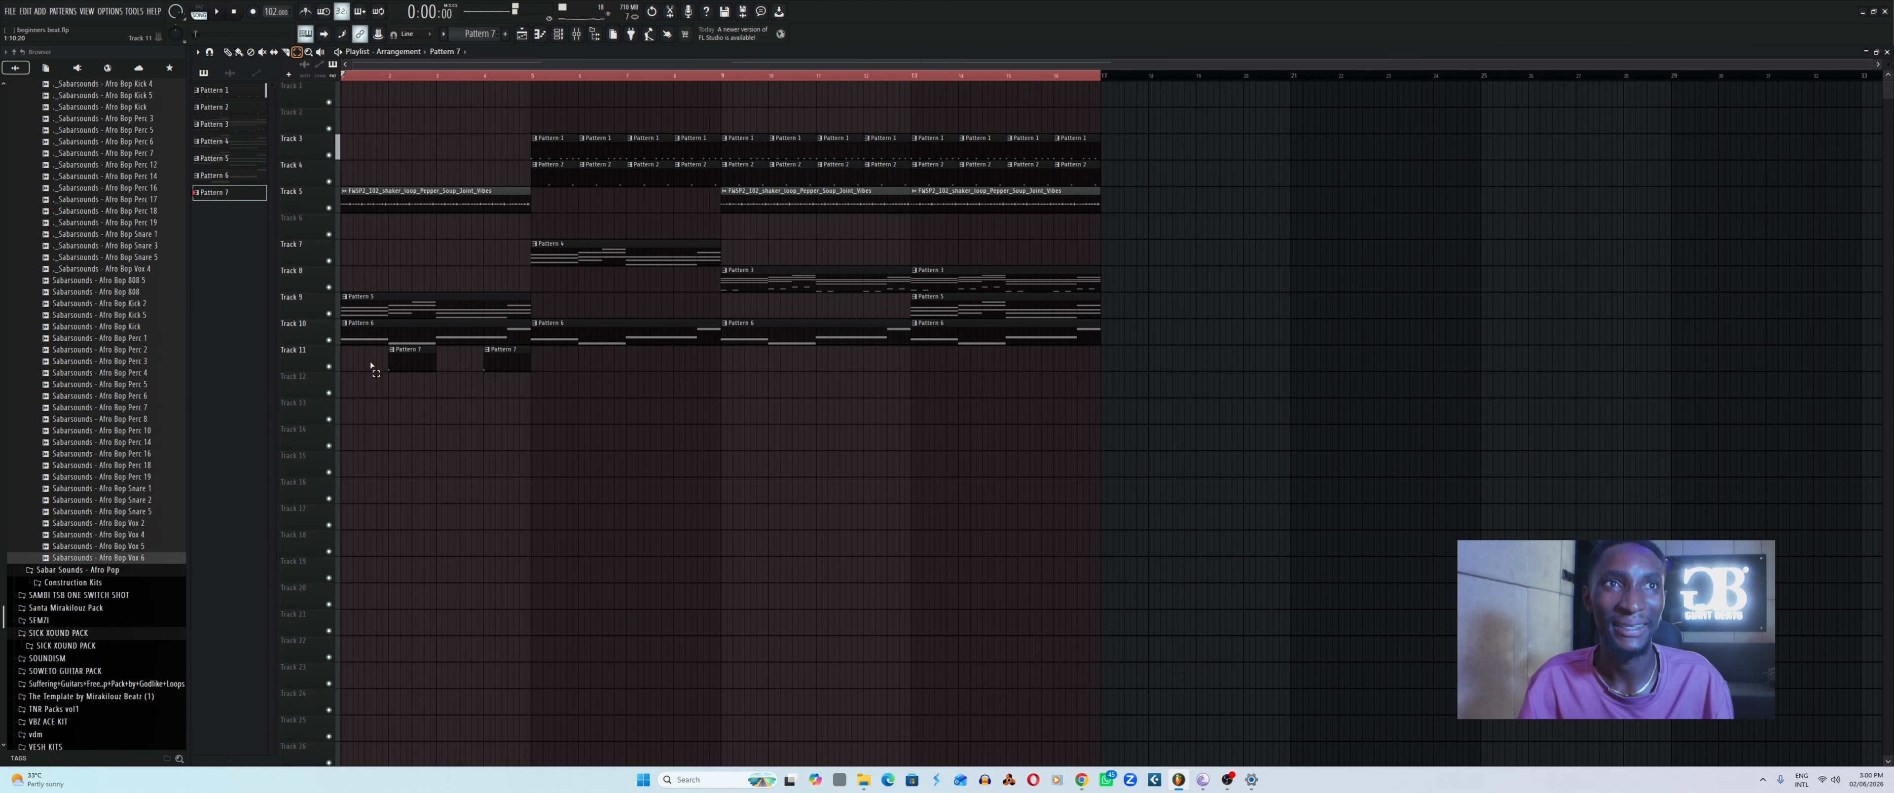
{"action": "left_click_drag", "start_coordinate": [371, 347], "coordinate": [510, 398]}
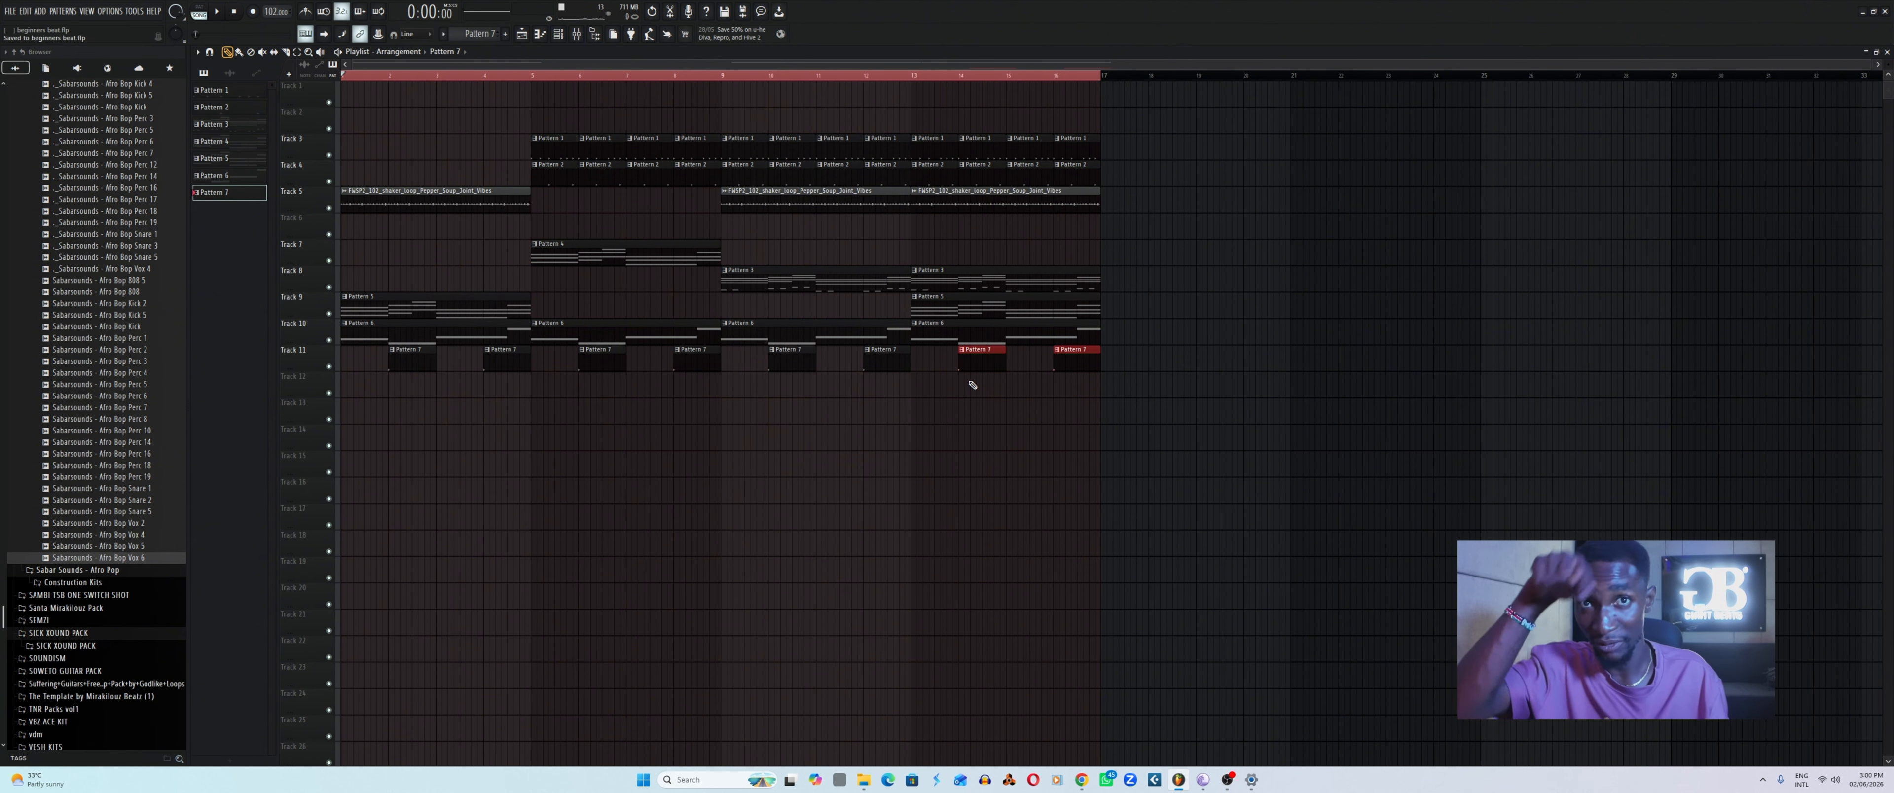
Play the arrangement with the channel rack open, preview an Afro Bop sample, and collapse the Afro Bop folder to browse the other packs.
{"action": "key", "text": "space"}
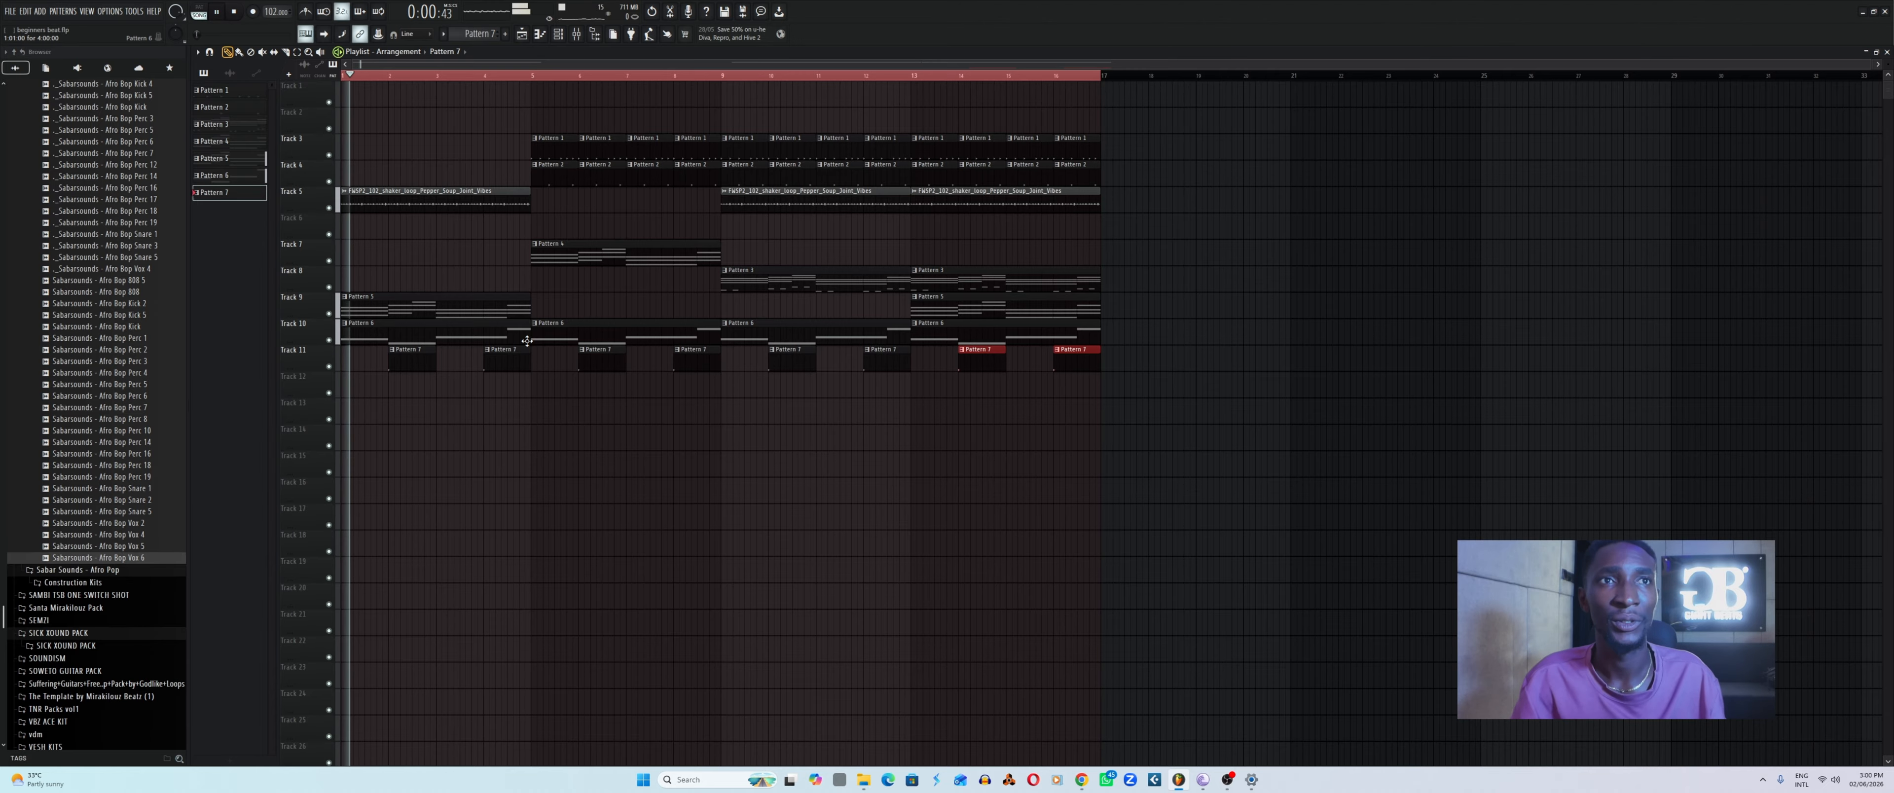
{"action": "left_click", "coordinate": [558, 35]}
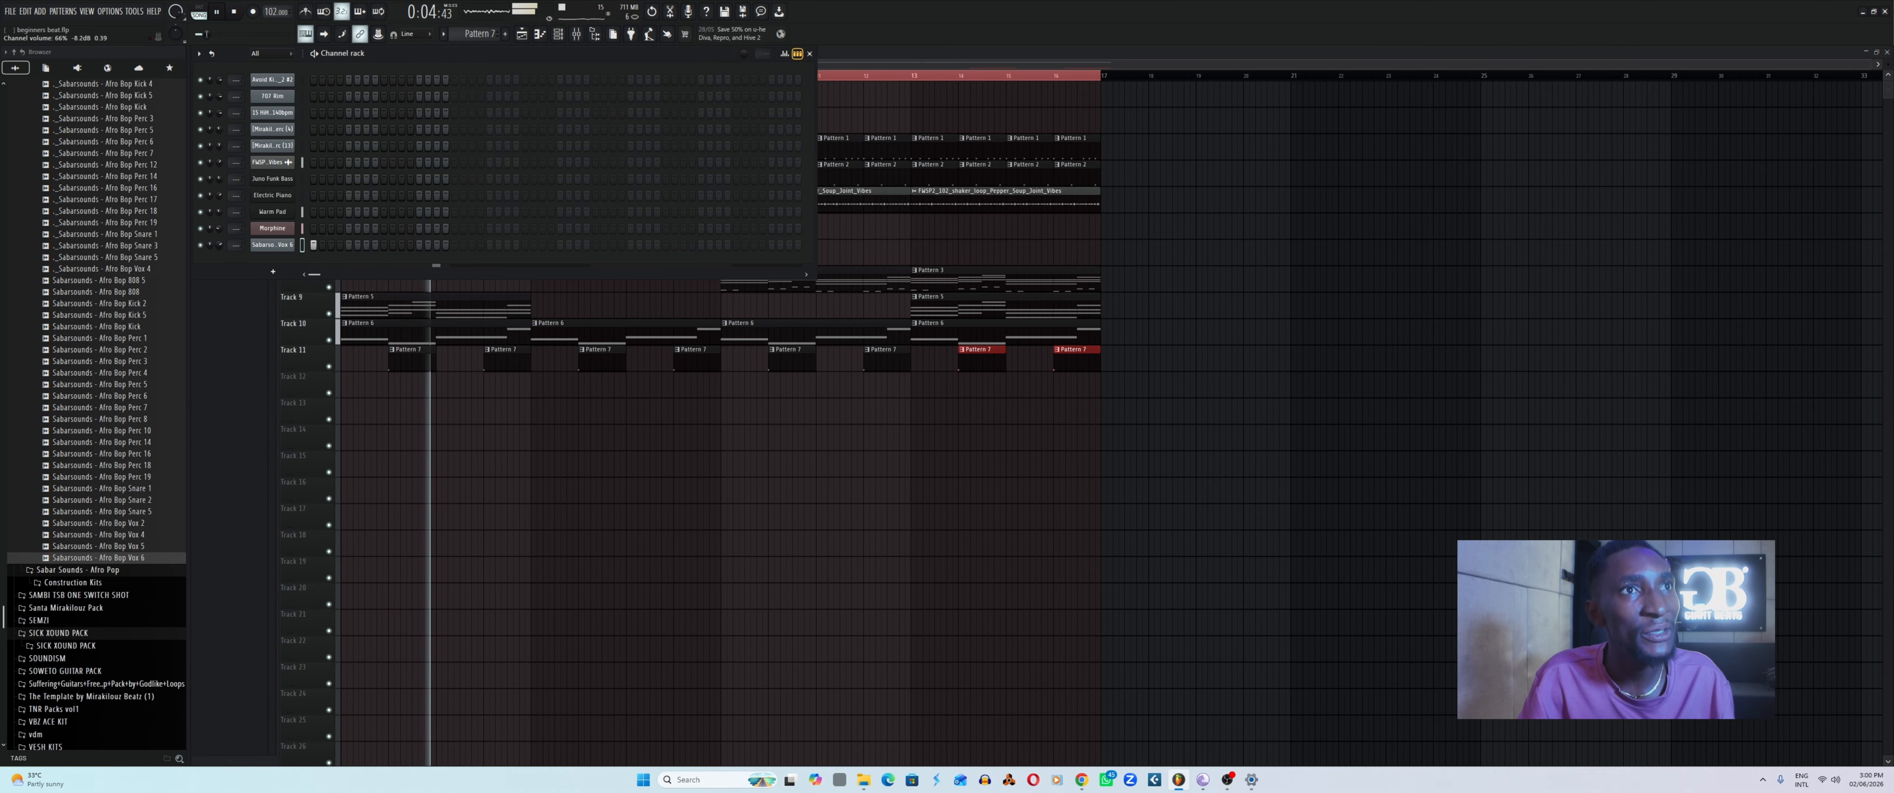
{"action": "left_click", "coordinate": [110, 407]}
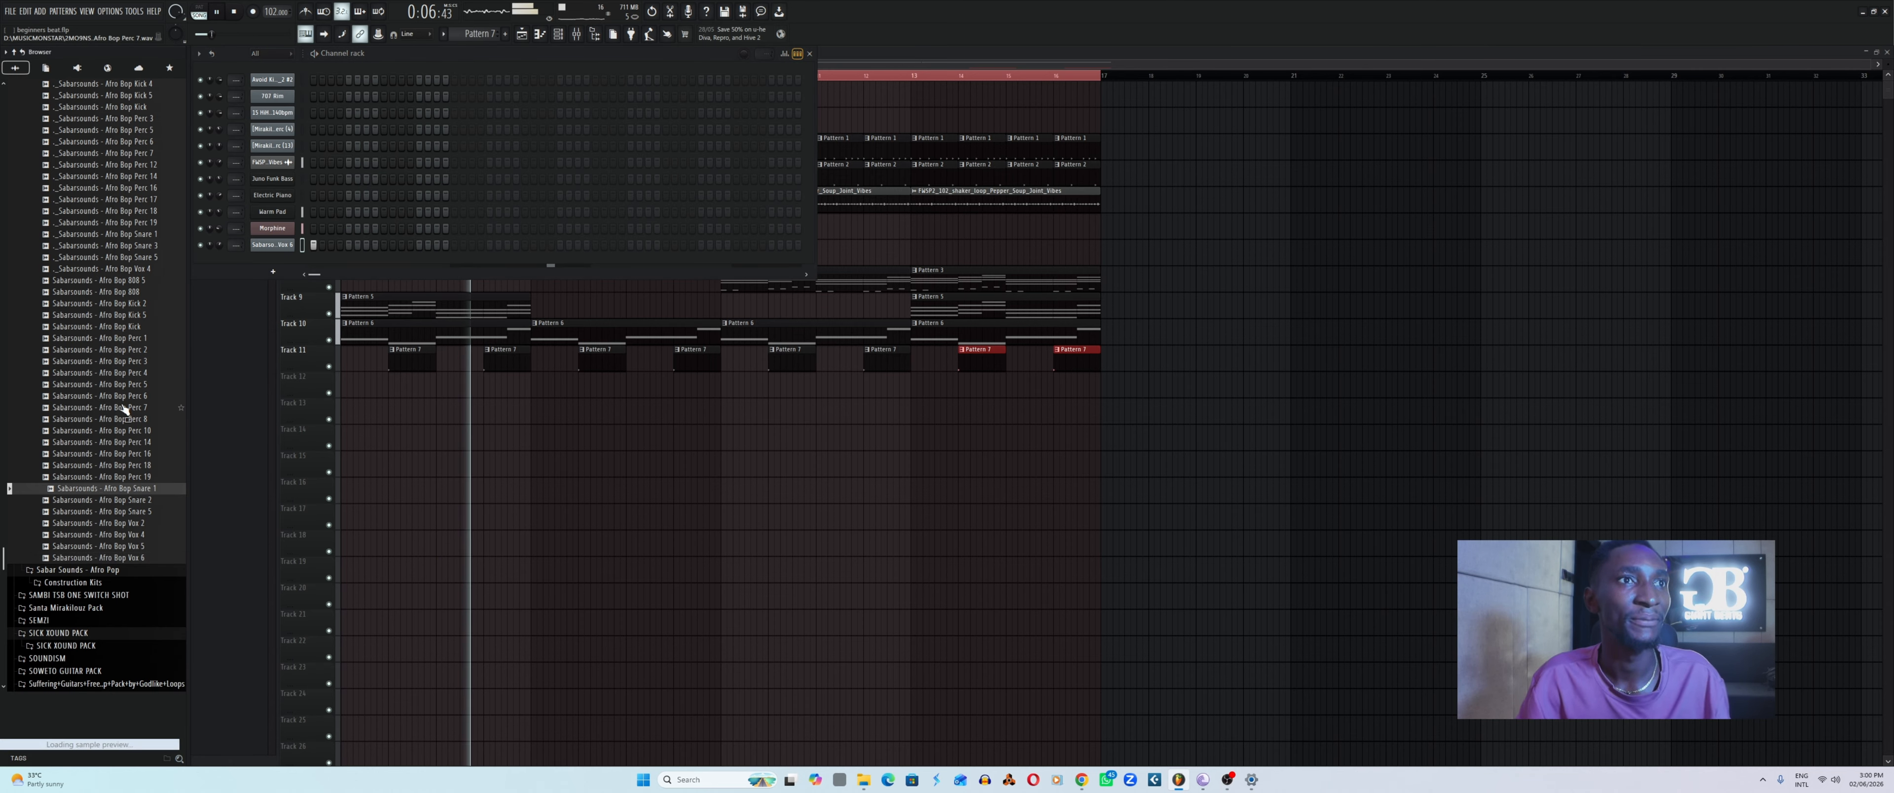
{"action": "scroll", "coordinate": [81, 329], "scroll_direction": "up", "scroll_amount": 10}
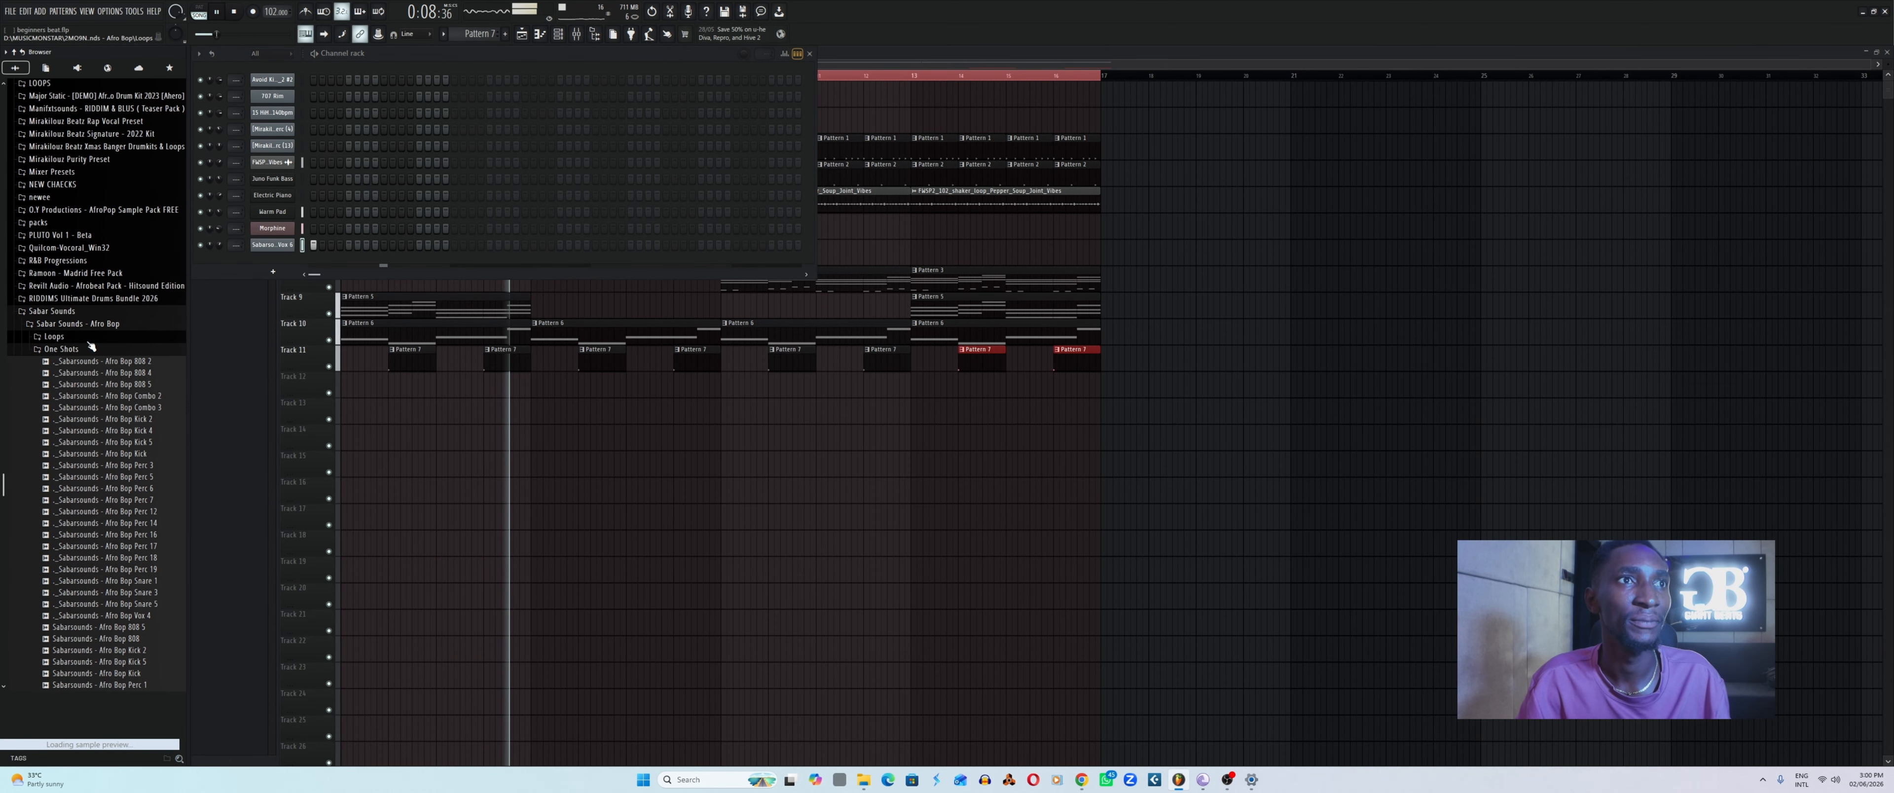
{"action": "left_click", "coordinate": [80, 329]}
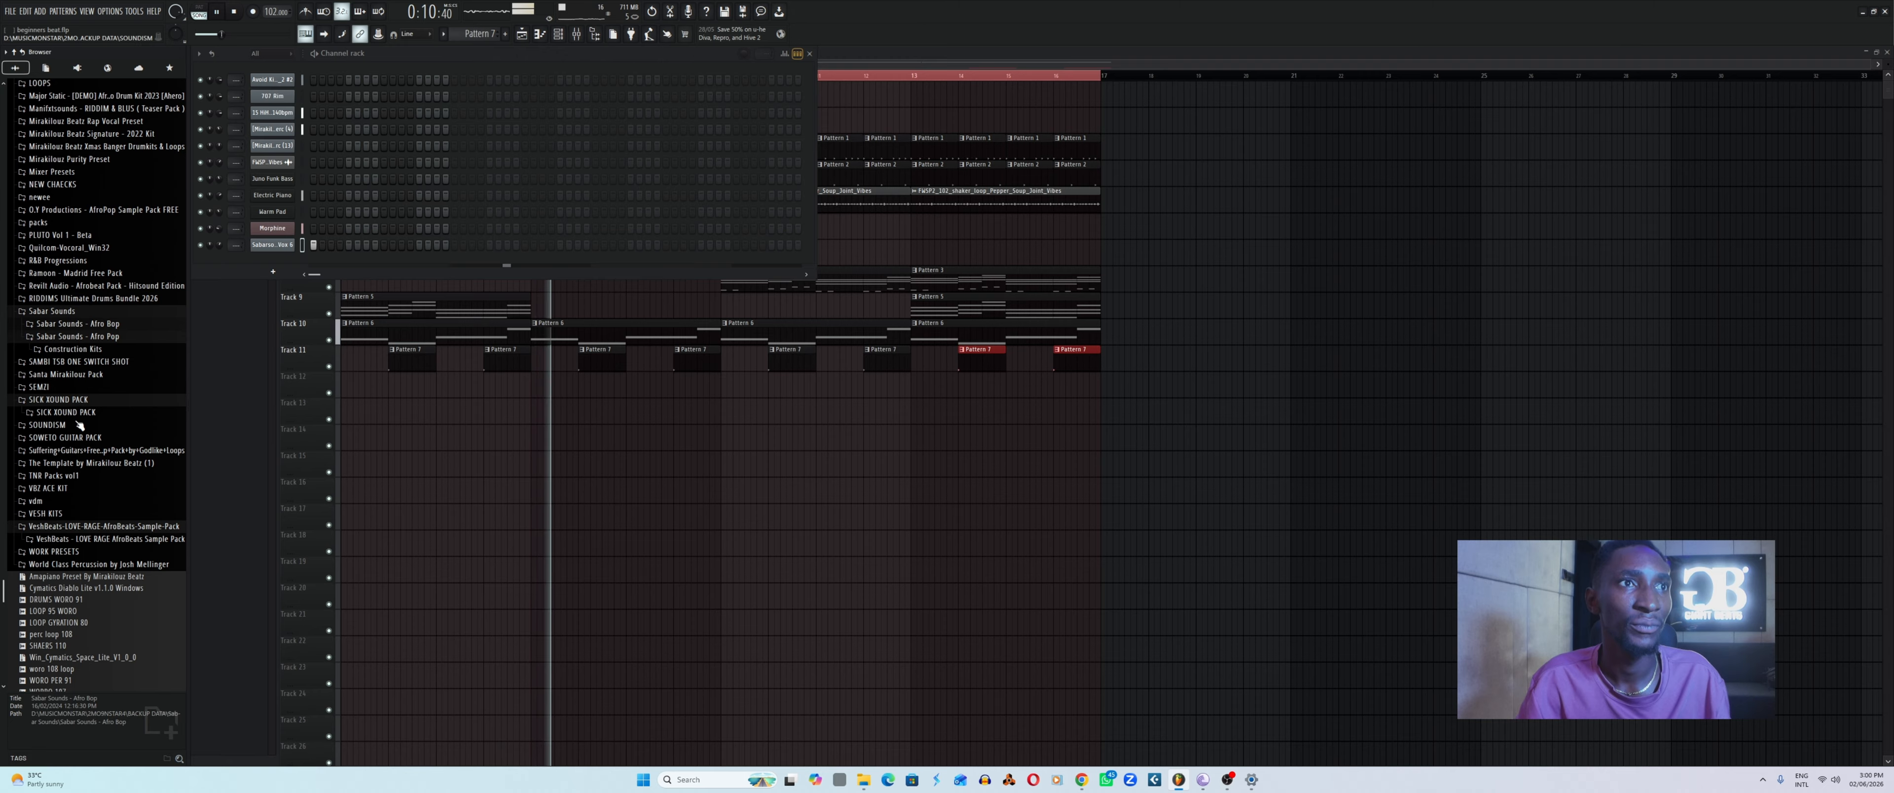
{"action": "scroll", "coordinate": [72, 440], "scroll_direction": "down", "scroll_amount": 2}
{"action": "scroll", "coordinate": [139, 407], "scroll_direction": "up", "scroll_amount": 8}
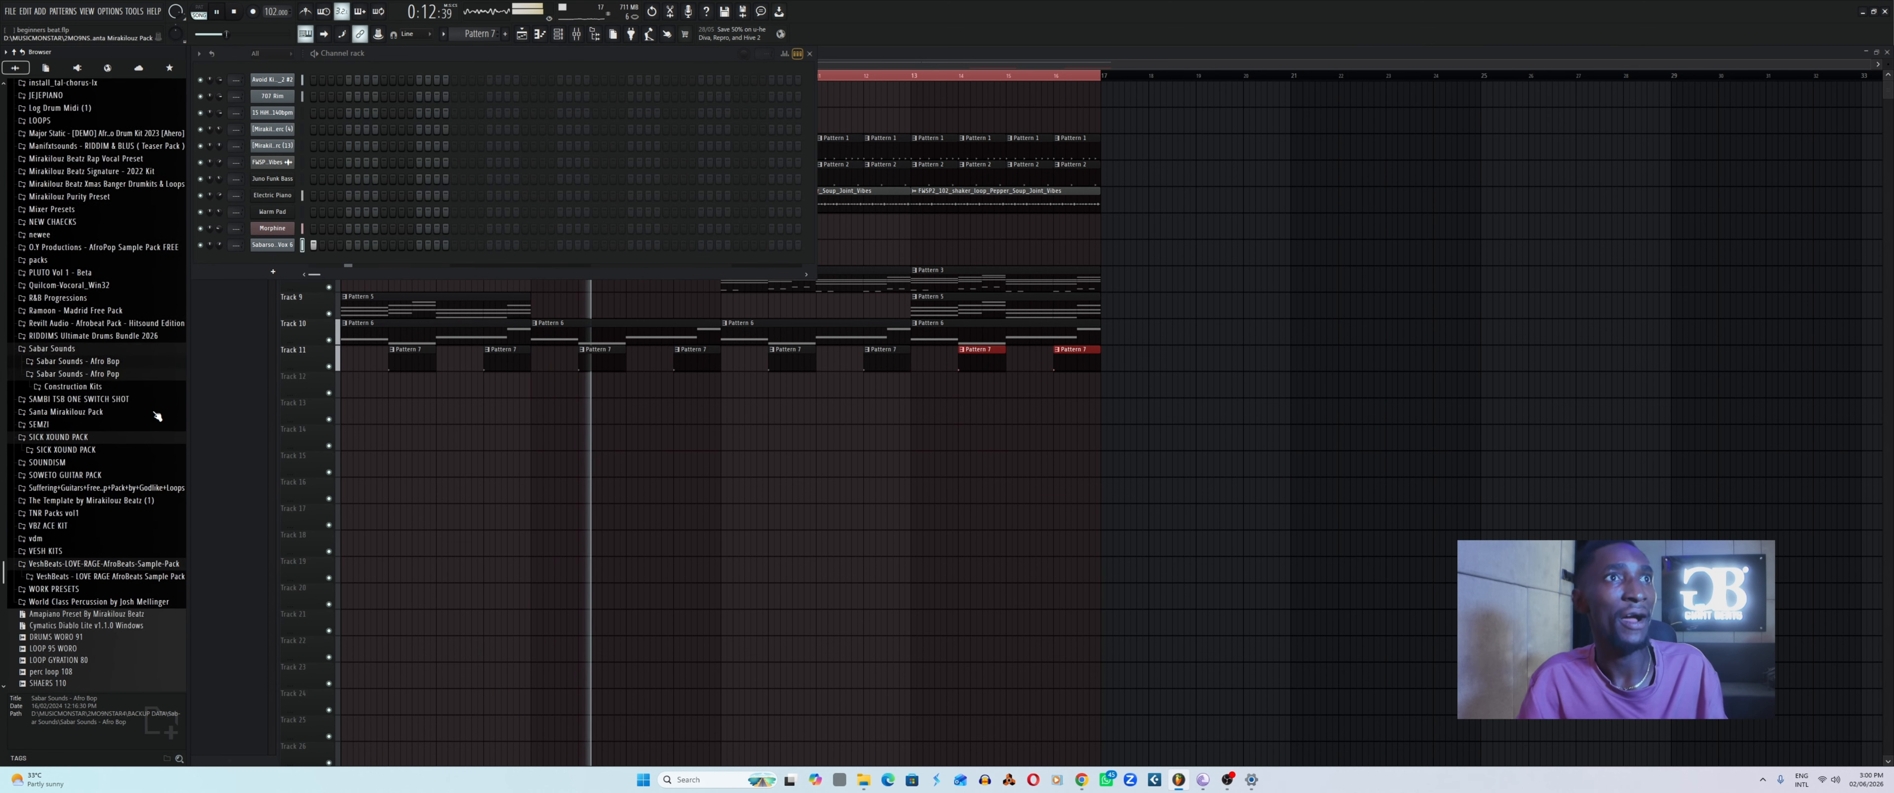
{"action": "scroll", "coordinate": [139, 407], "scroll_direction": "up", "scroll_amount": 7}
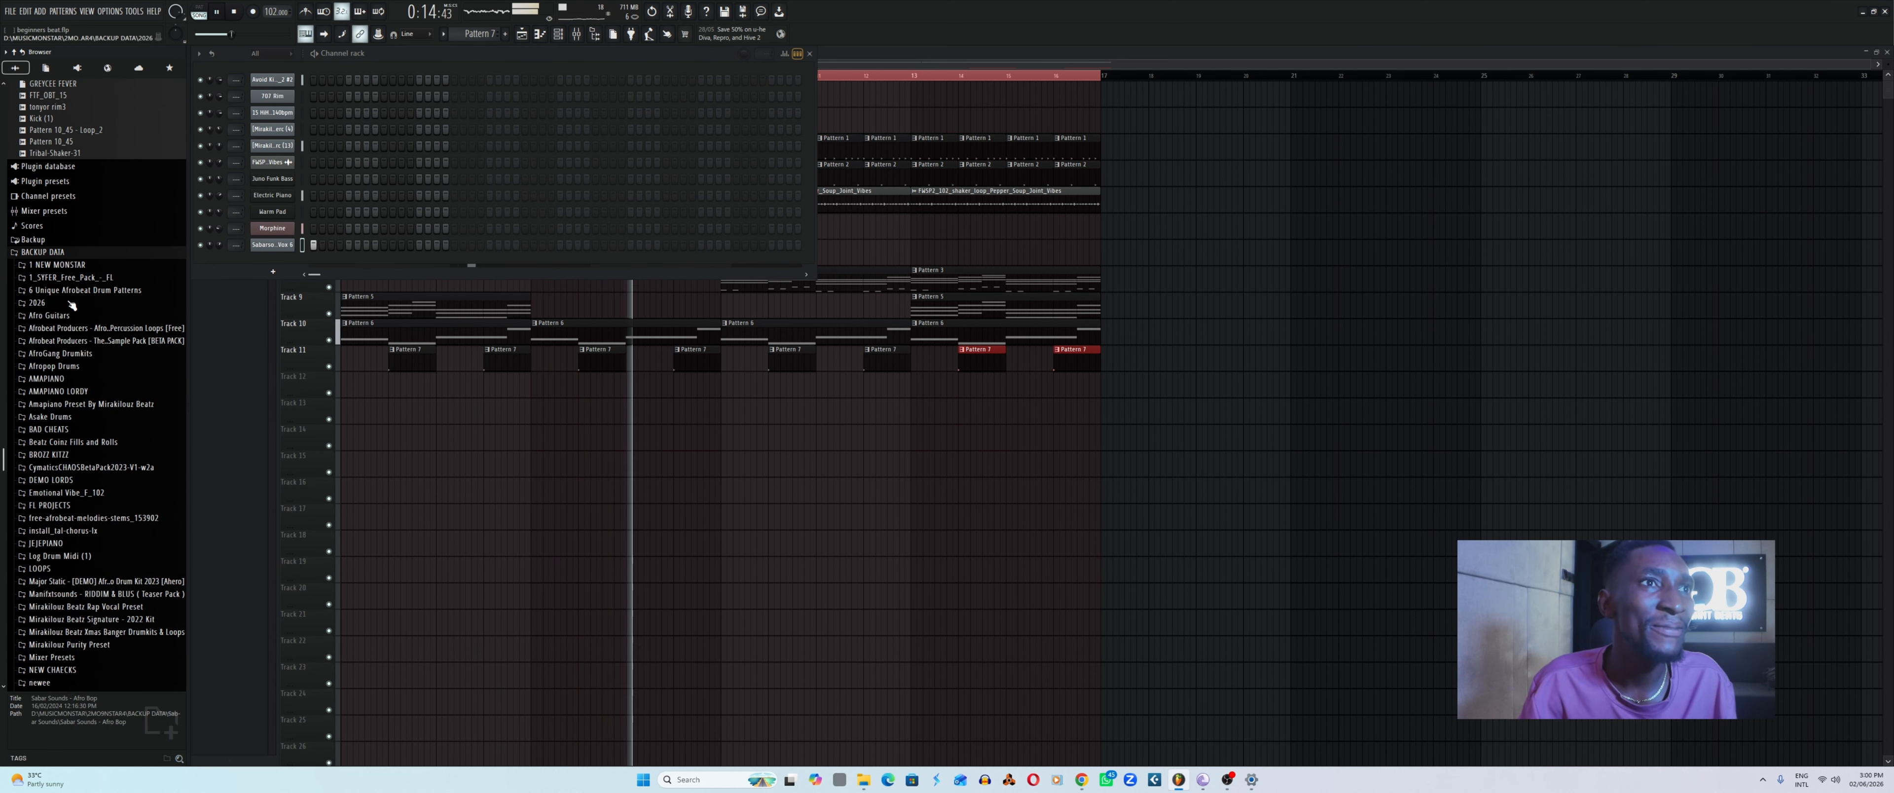
Open the Rim Shots folder of the Nwanne Compilation pack in 1 NEW MONSTAR, stop playback, and preview its rim samples.
{"action": "left_click", "coordinate": [58, 265]}
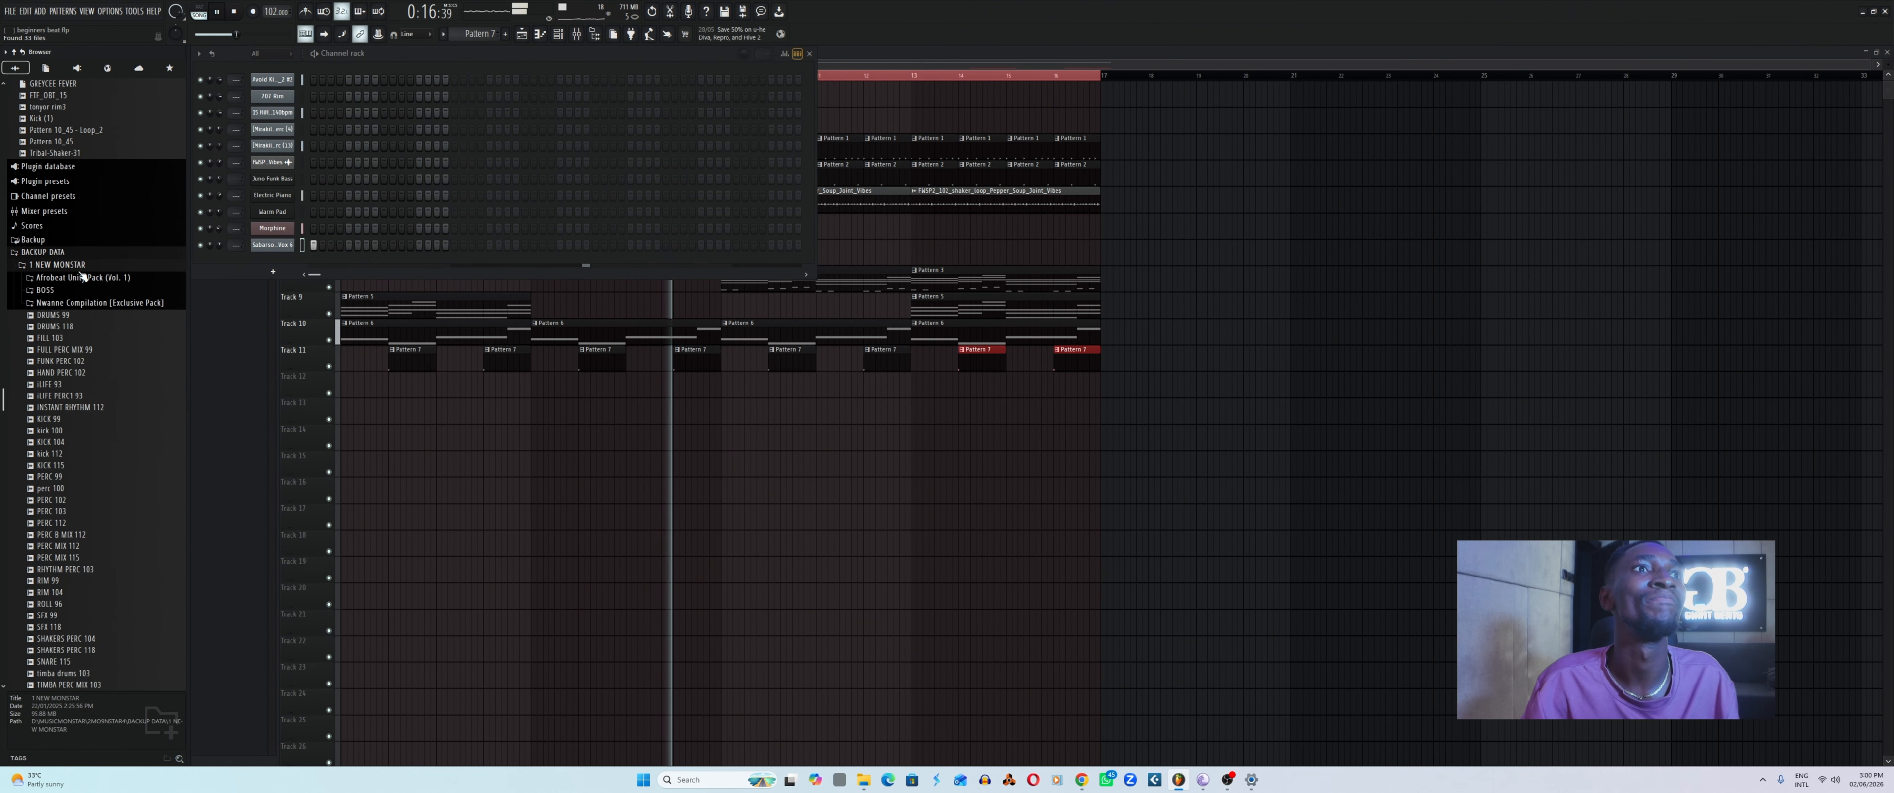
{"action": "left_click", "coordinate": [77, 303]}
{"action": "key", "text": "space"}
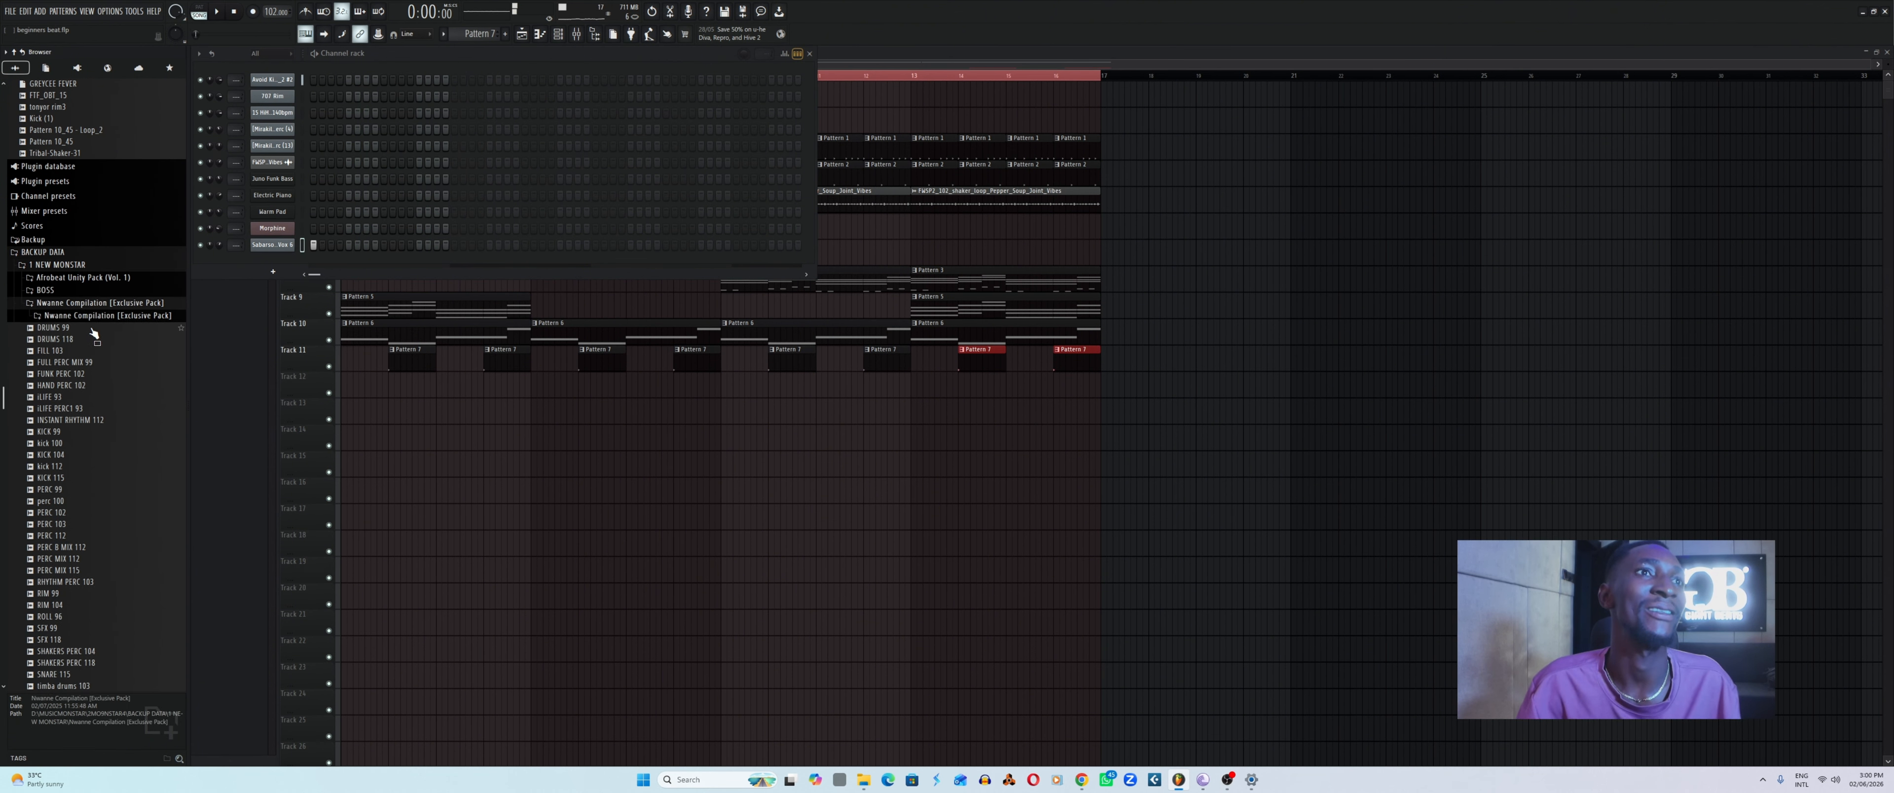
{"action": "left_click", "coordinate": [97, 316]}
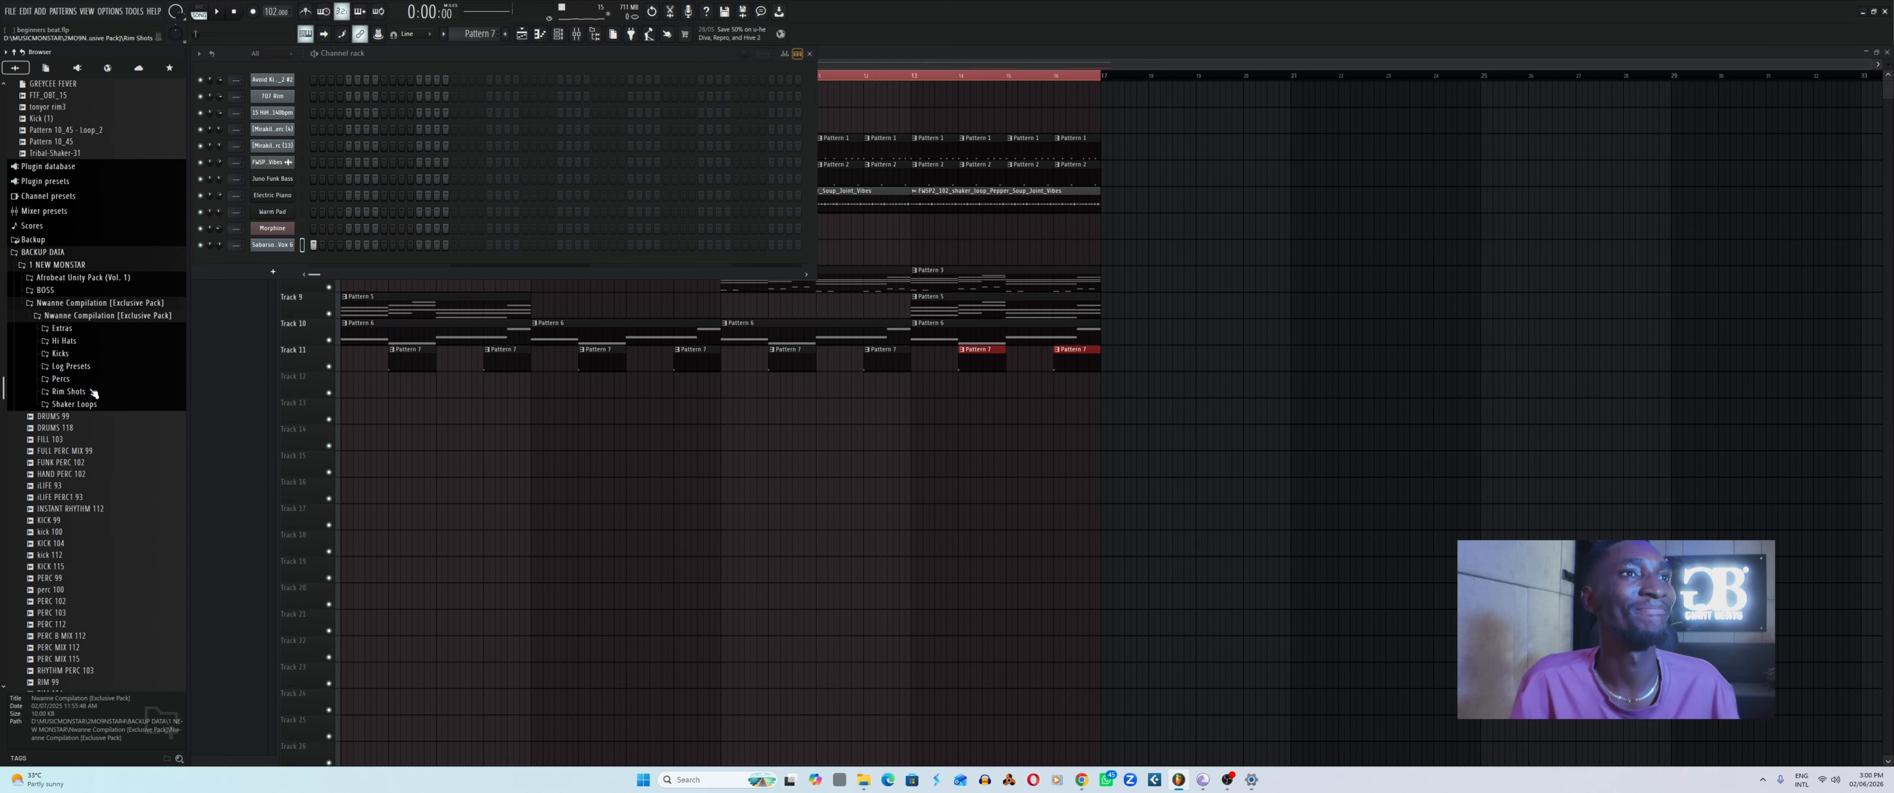
{"action": "left_click", "coordinate": [70, 391]}
{"action": "left_click", "coordinate": [84, 428]}
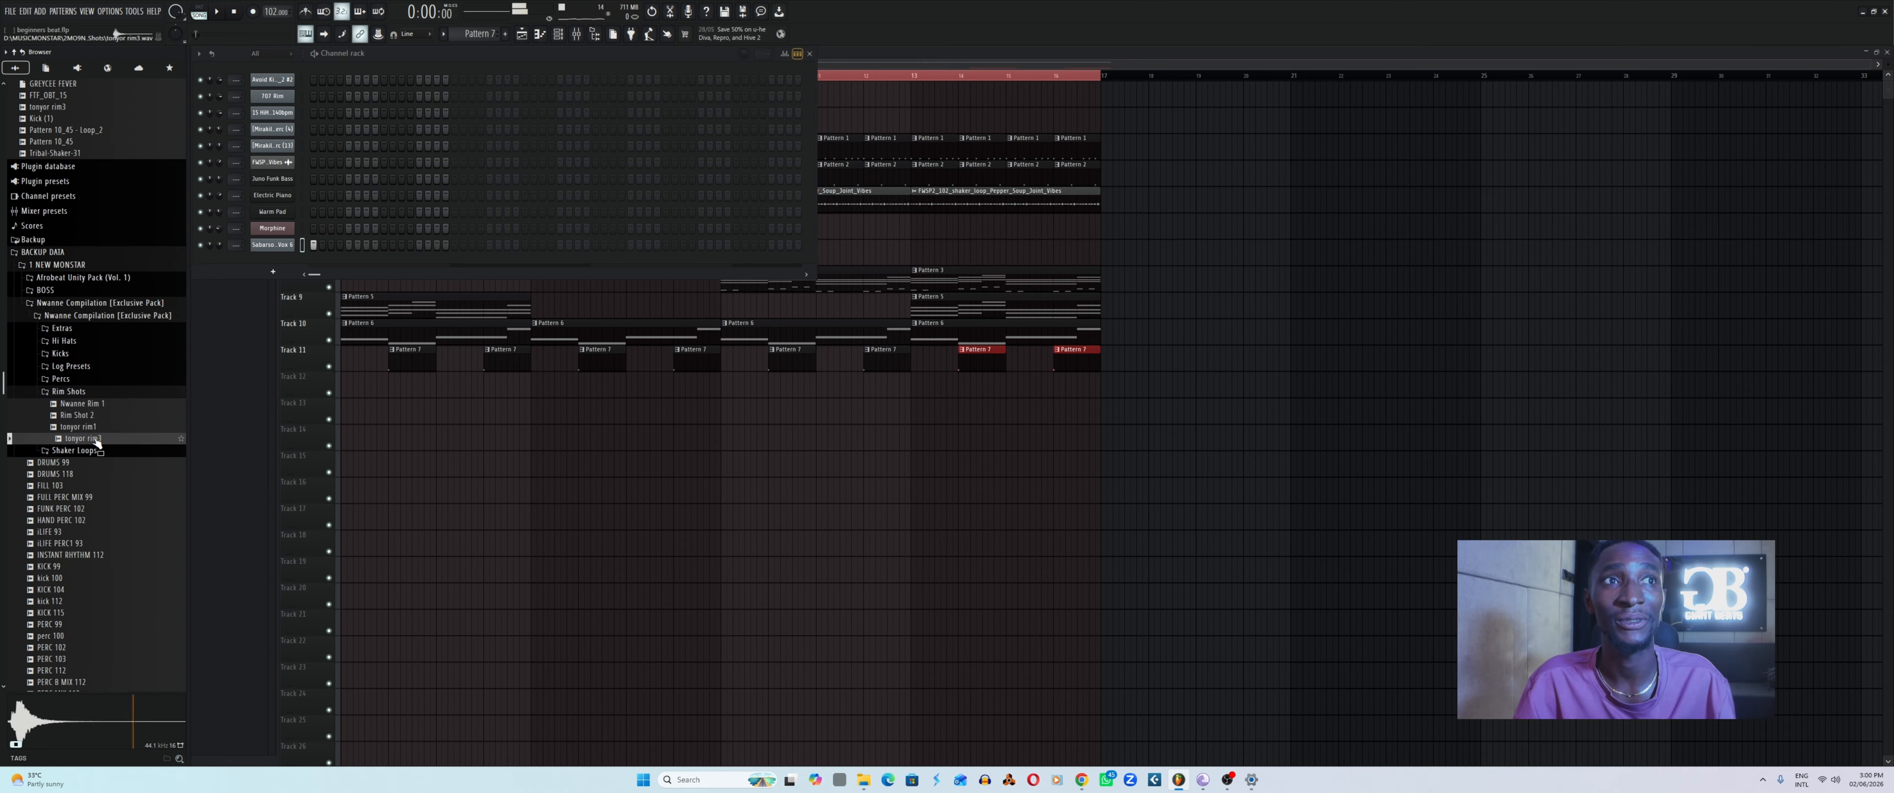
Switch to Pattern 1 and load the rim3 sample from Rim Shots into a new channel, closing its sampler window.
{"action": "scroll", "coordinate": [486, 37], "scroll_direction": "down", "scroll_amount": 6}
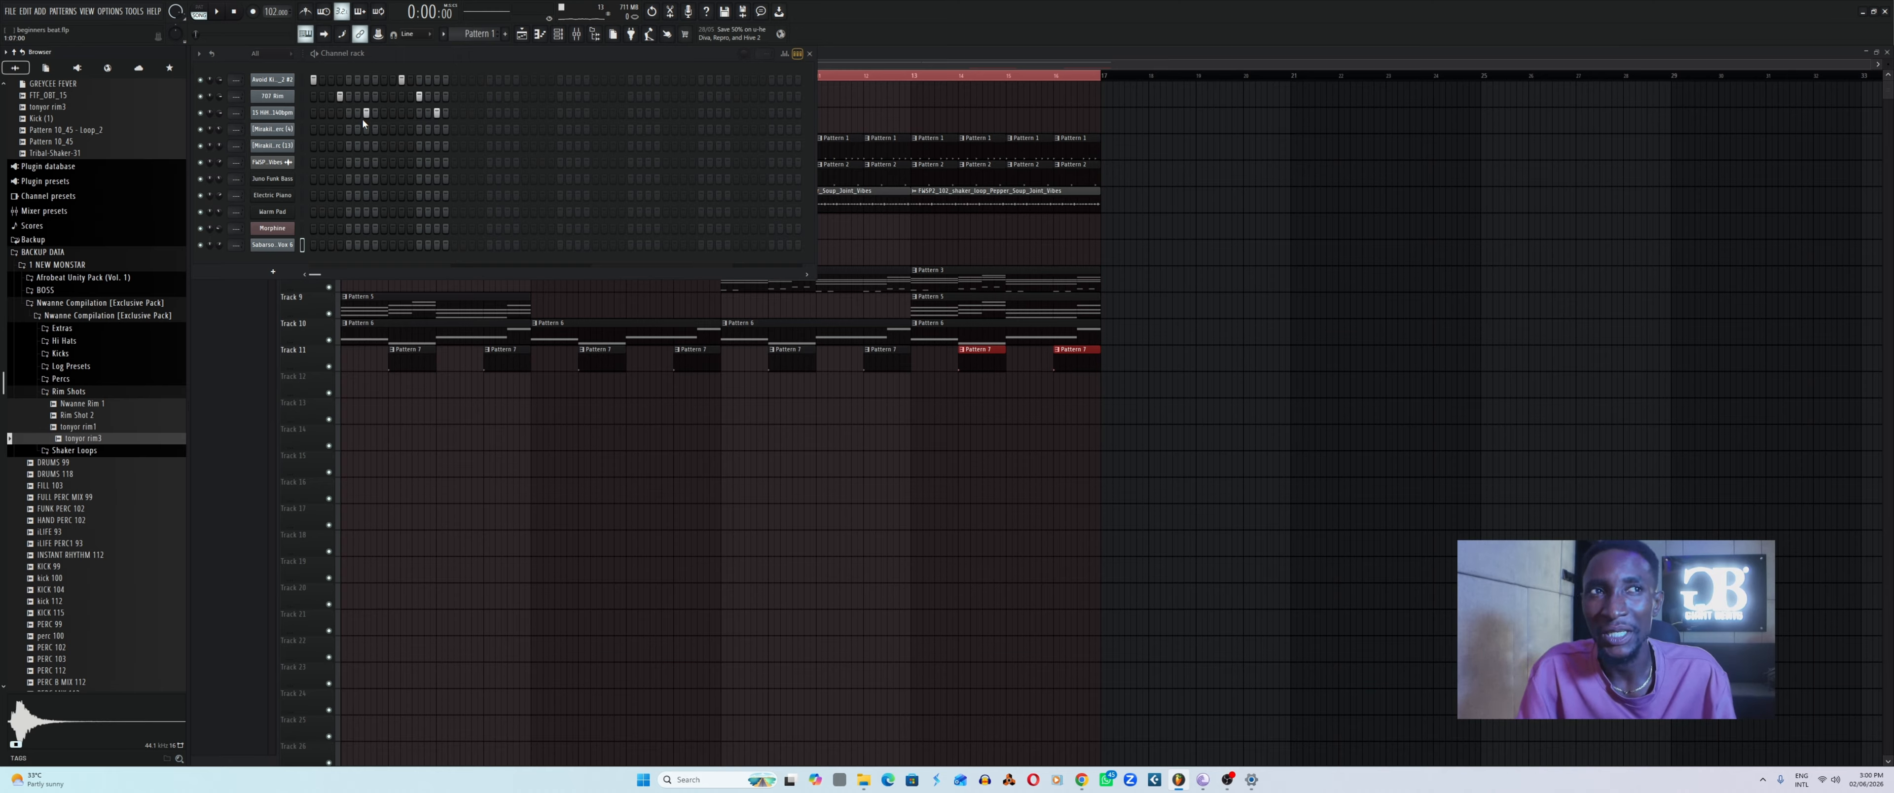
{"action": "left_click", "coordinate": [86, 415]}
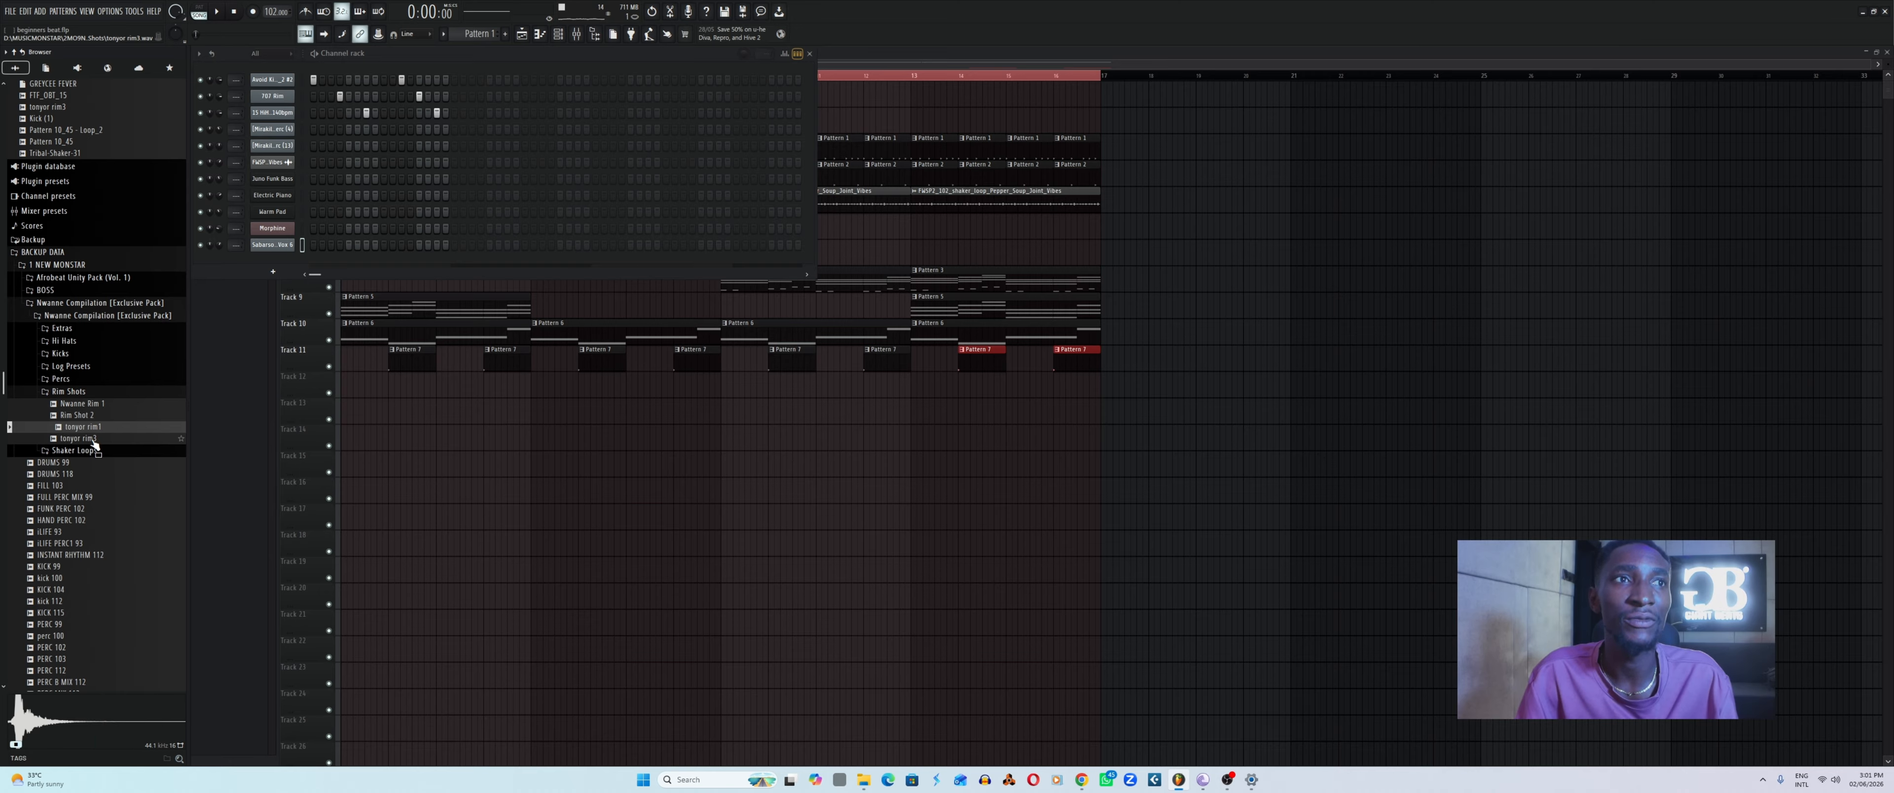
{"action": "right_click", "coordinate": [93, 441]}
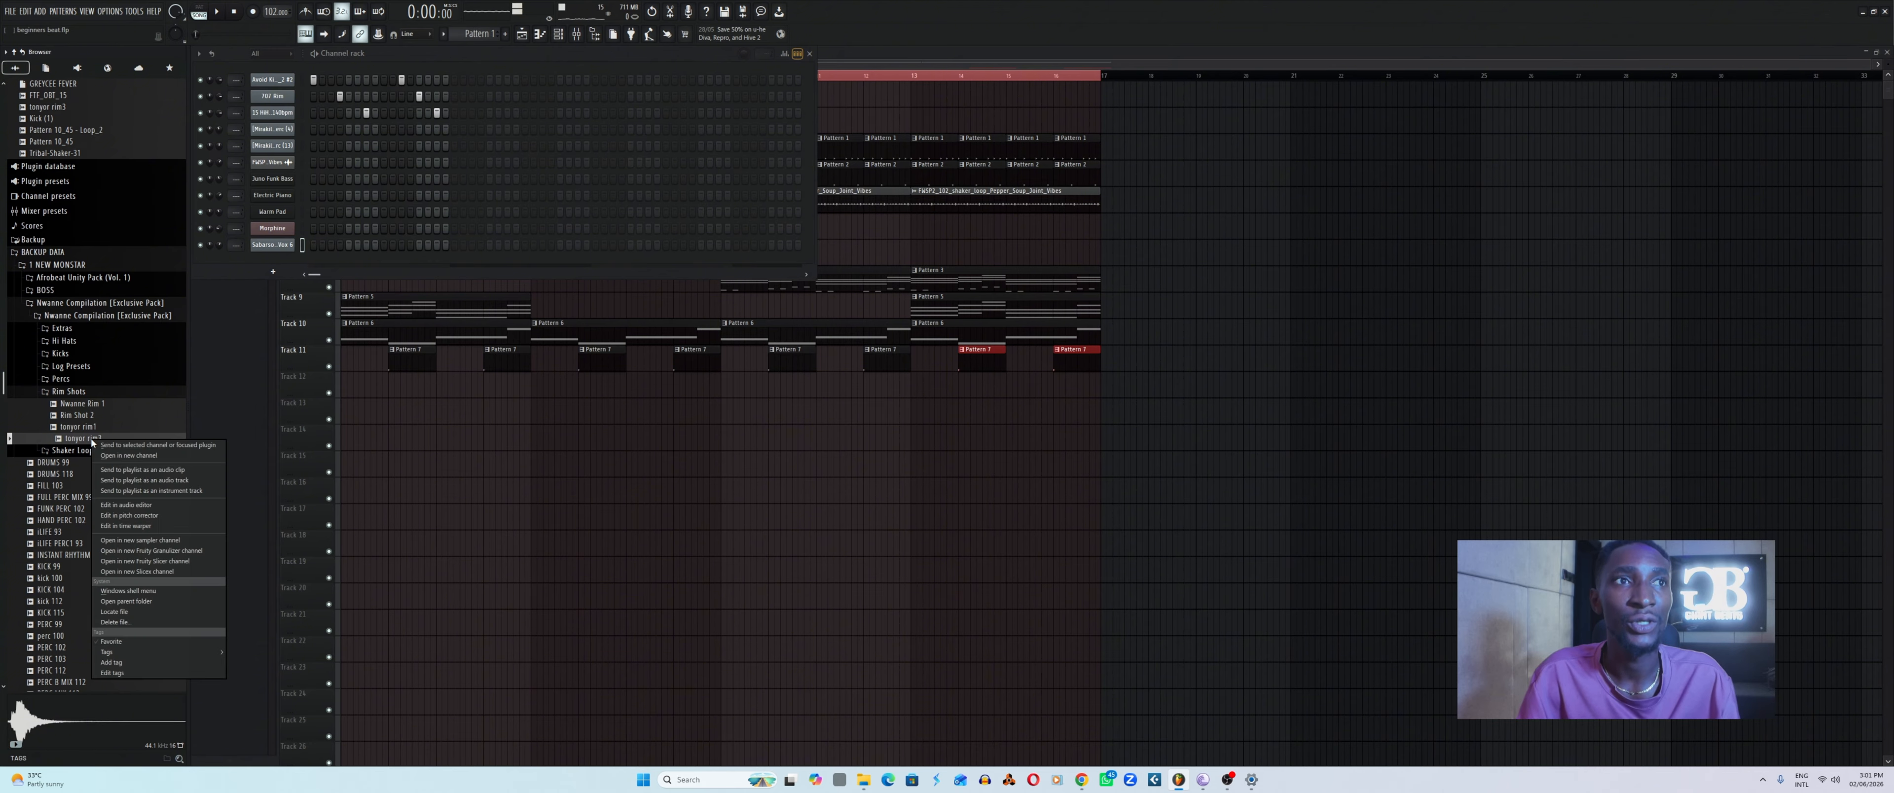
{"action": "left_click", "coordinate": [133, 457]}
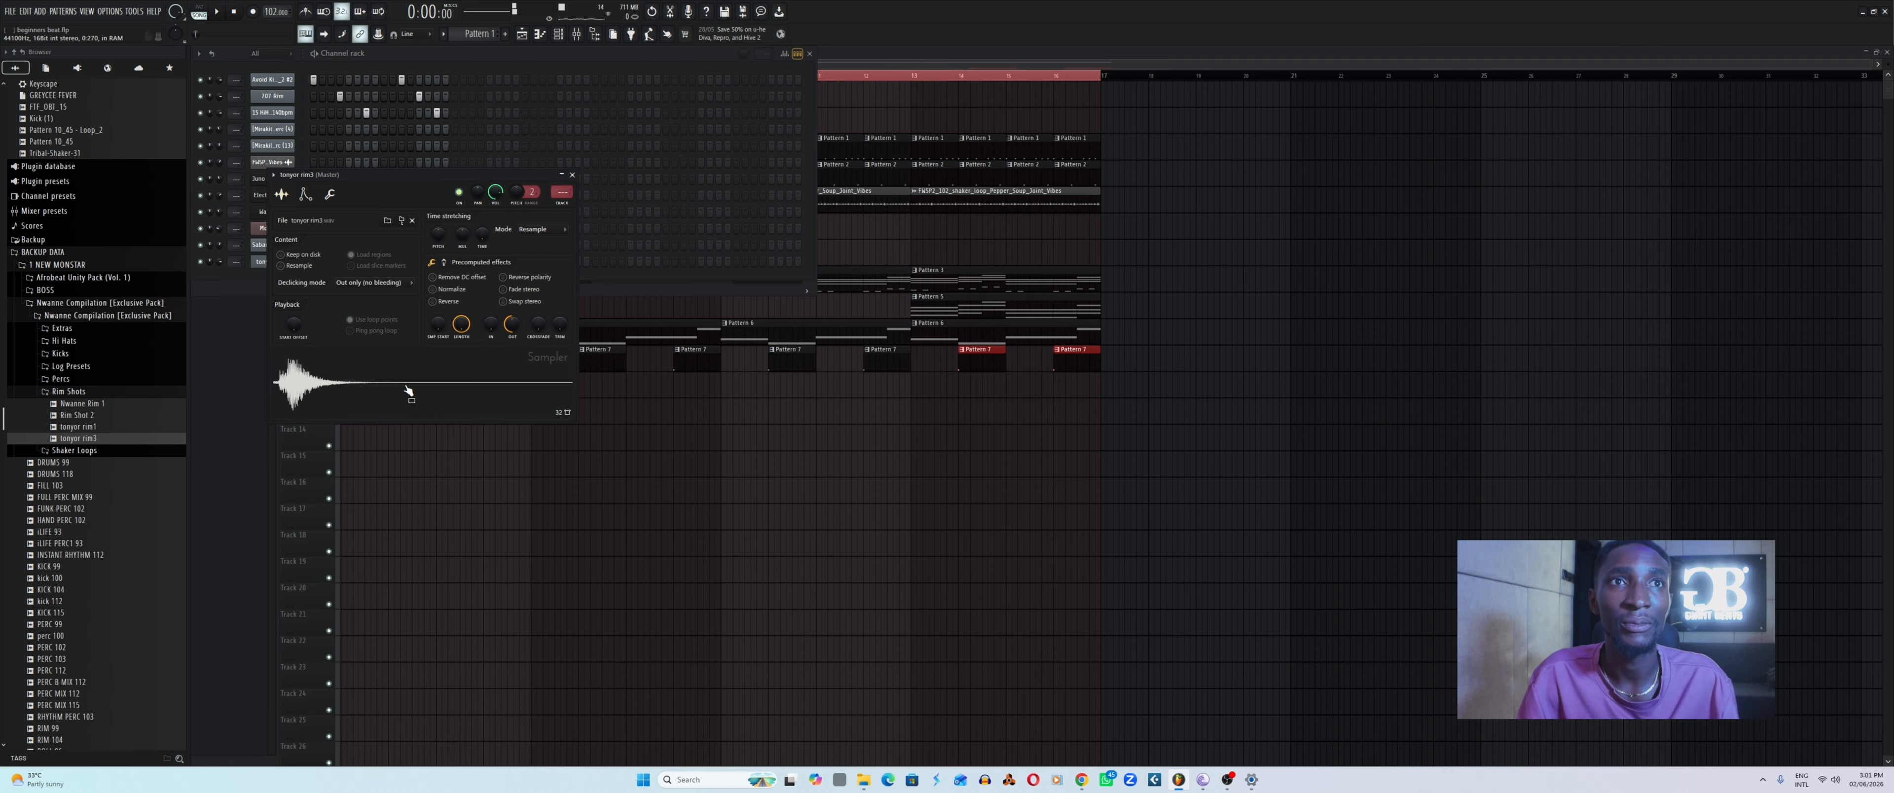
{"action": "left_click", "coordinate": [572, 175]}
Copy the step sequence of the second channel in Pattern 1 and paste it into the new rim channel.
{"action": "right_click", "coordinate": [291, 93]}
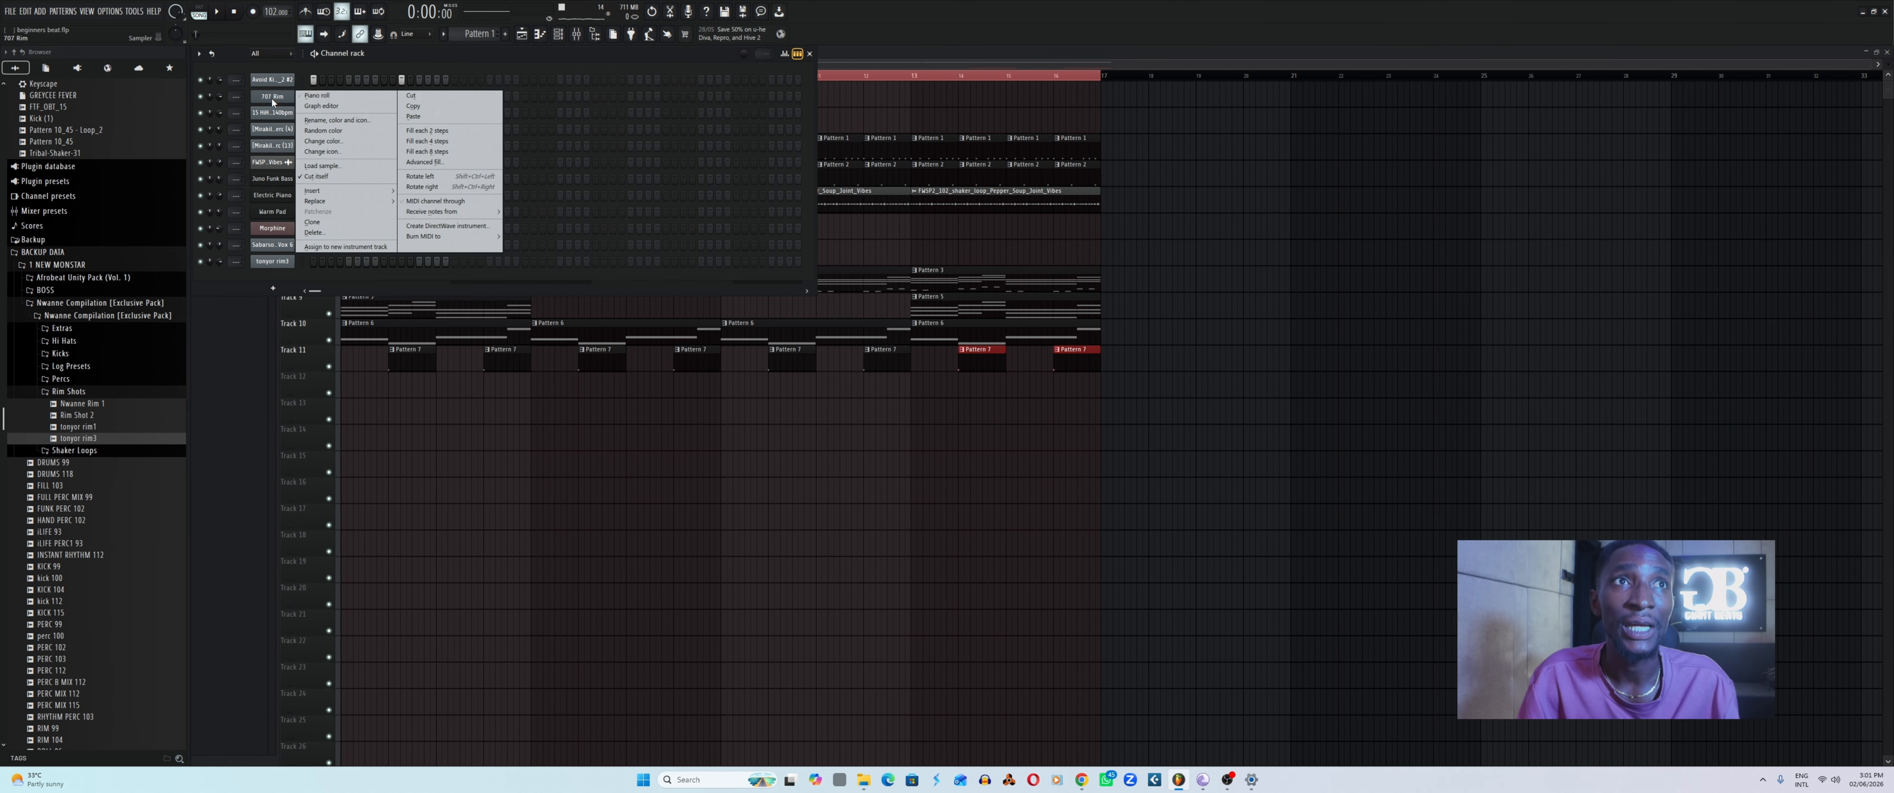
{"action": "left_click", "coordinate": [421, 106]}
{"action": "right_click", "coordinate": [289, 264]}
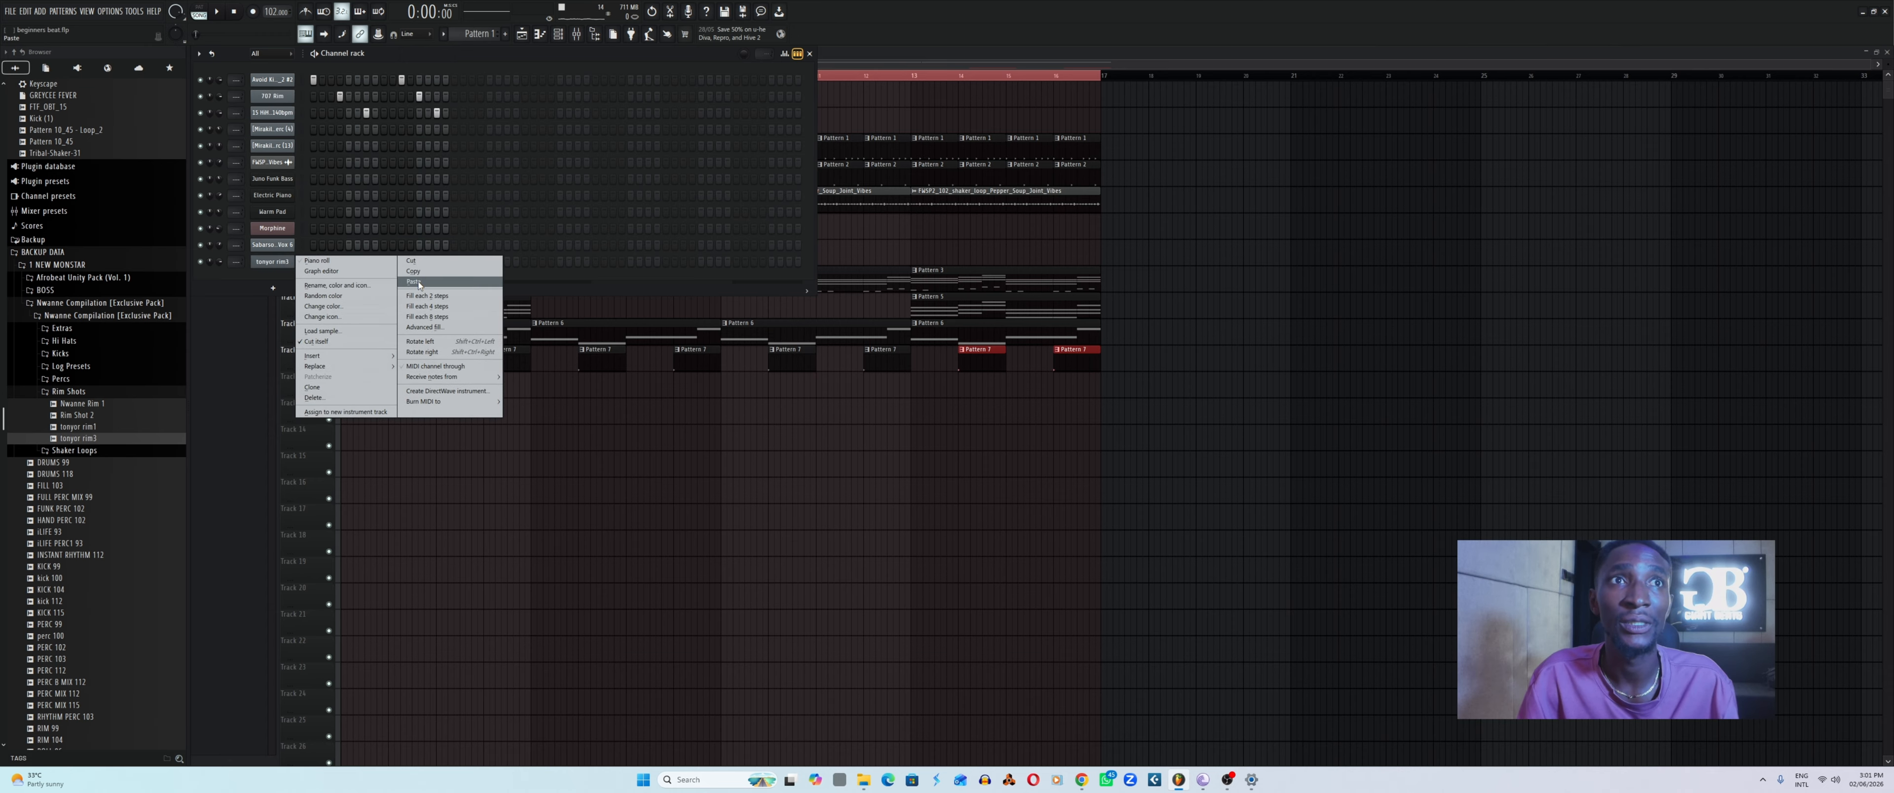
{"action": "left_click", "coordinate": [422, 289]}
Compare the beat from bar 5 with the new rim muted and unmuted, lower the rim channel's volume to about 52%, and save.
{"action": "key", "text": "space"}
{"action": "key", "text": "F6"}
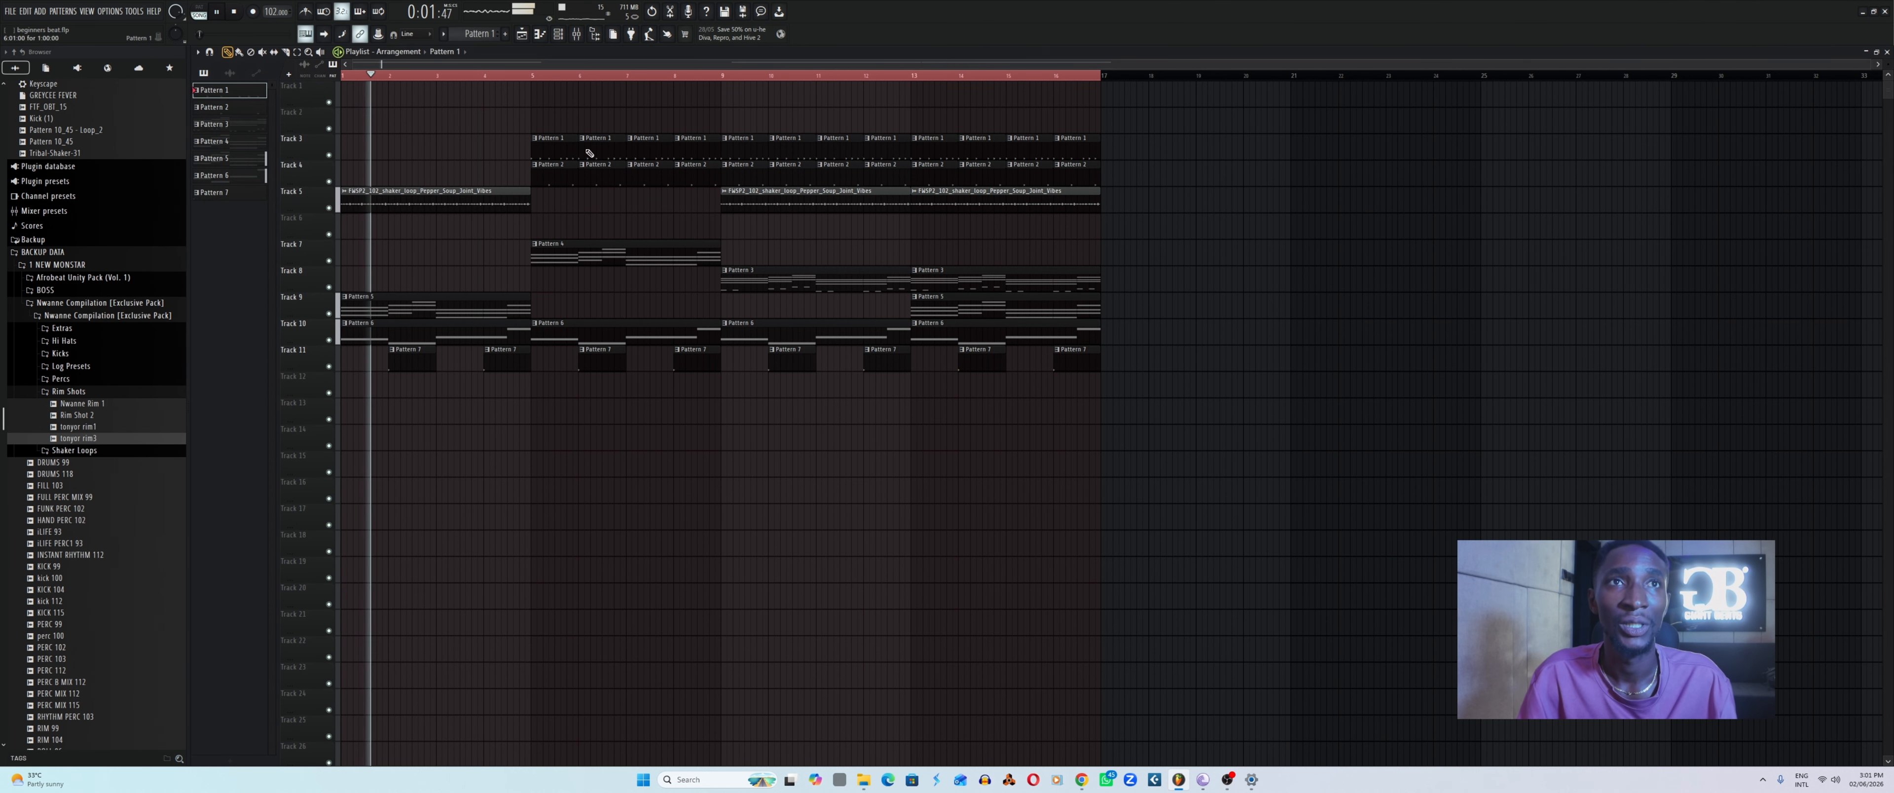
{"action": "left_click", "coordinate": [531, 74]}
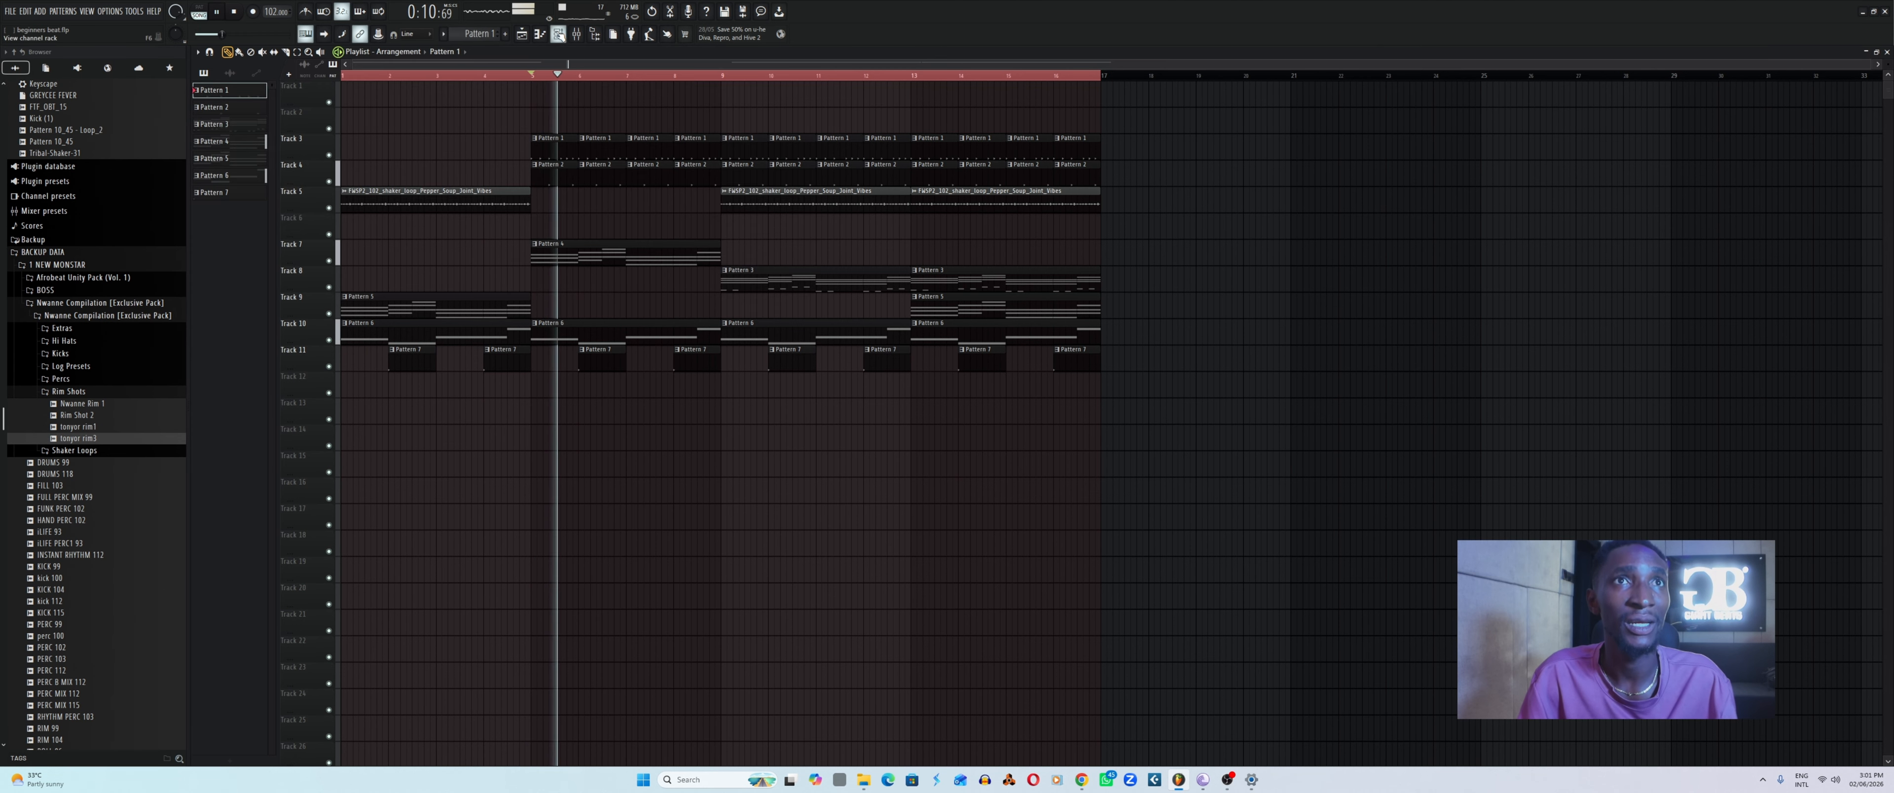
{"action": "key", "text": "F6"}
{"action": "left_click", "coordinate": [200, 261]}
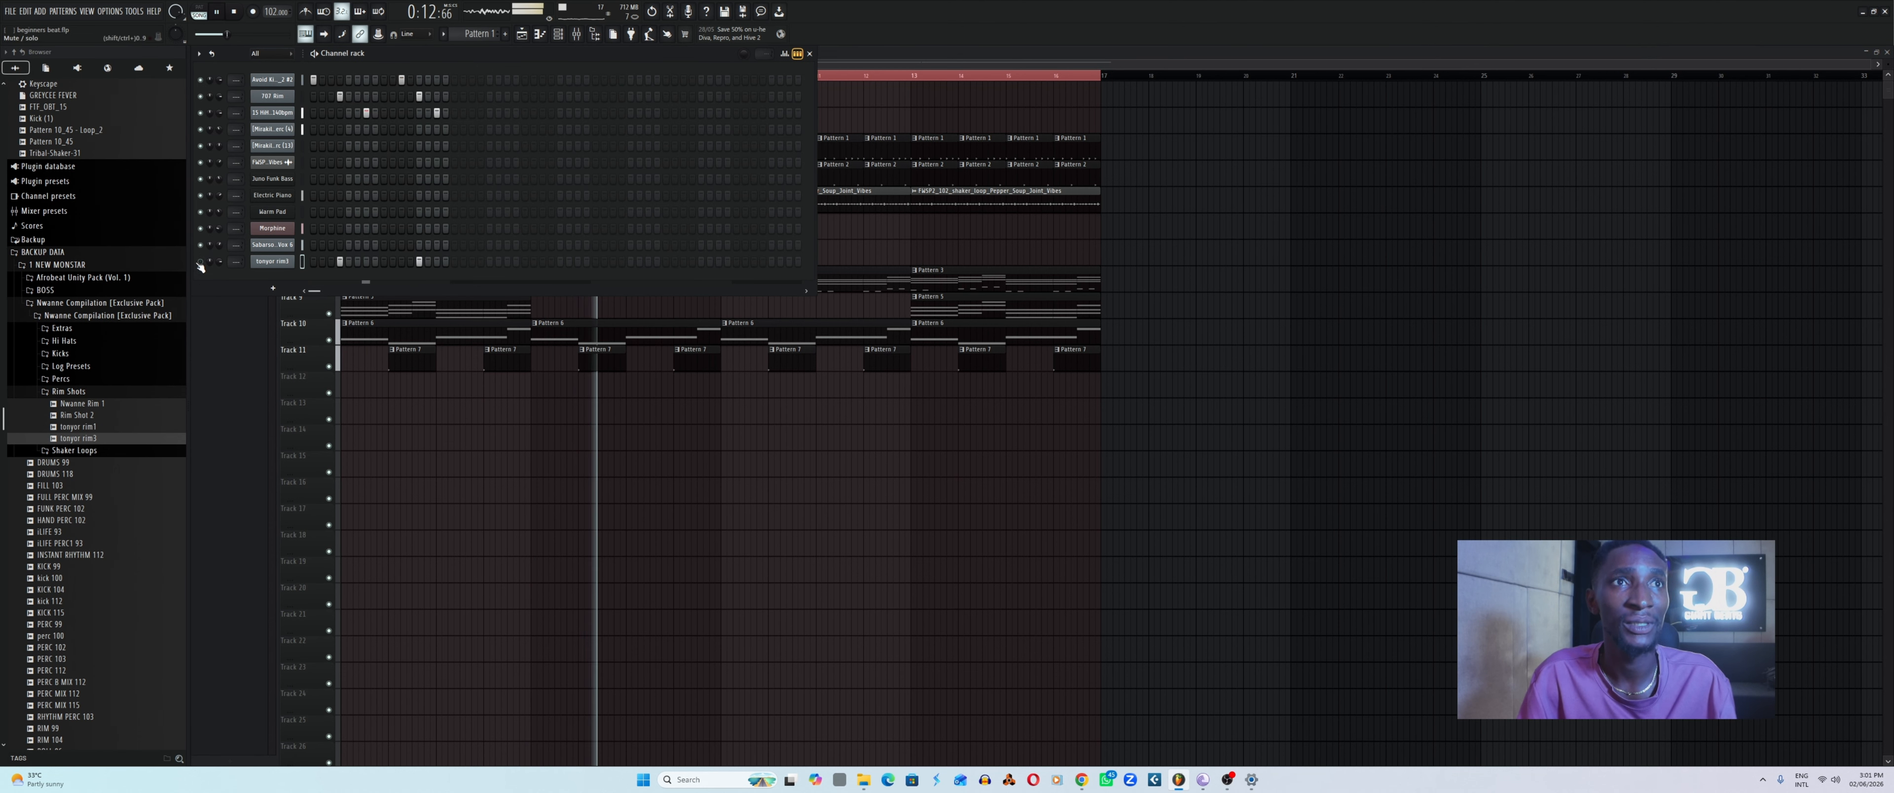
{"action": "left_click", "coordinate": [200, 263]}
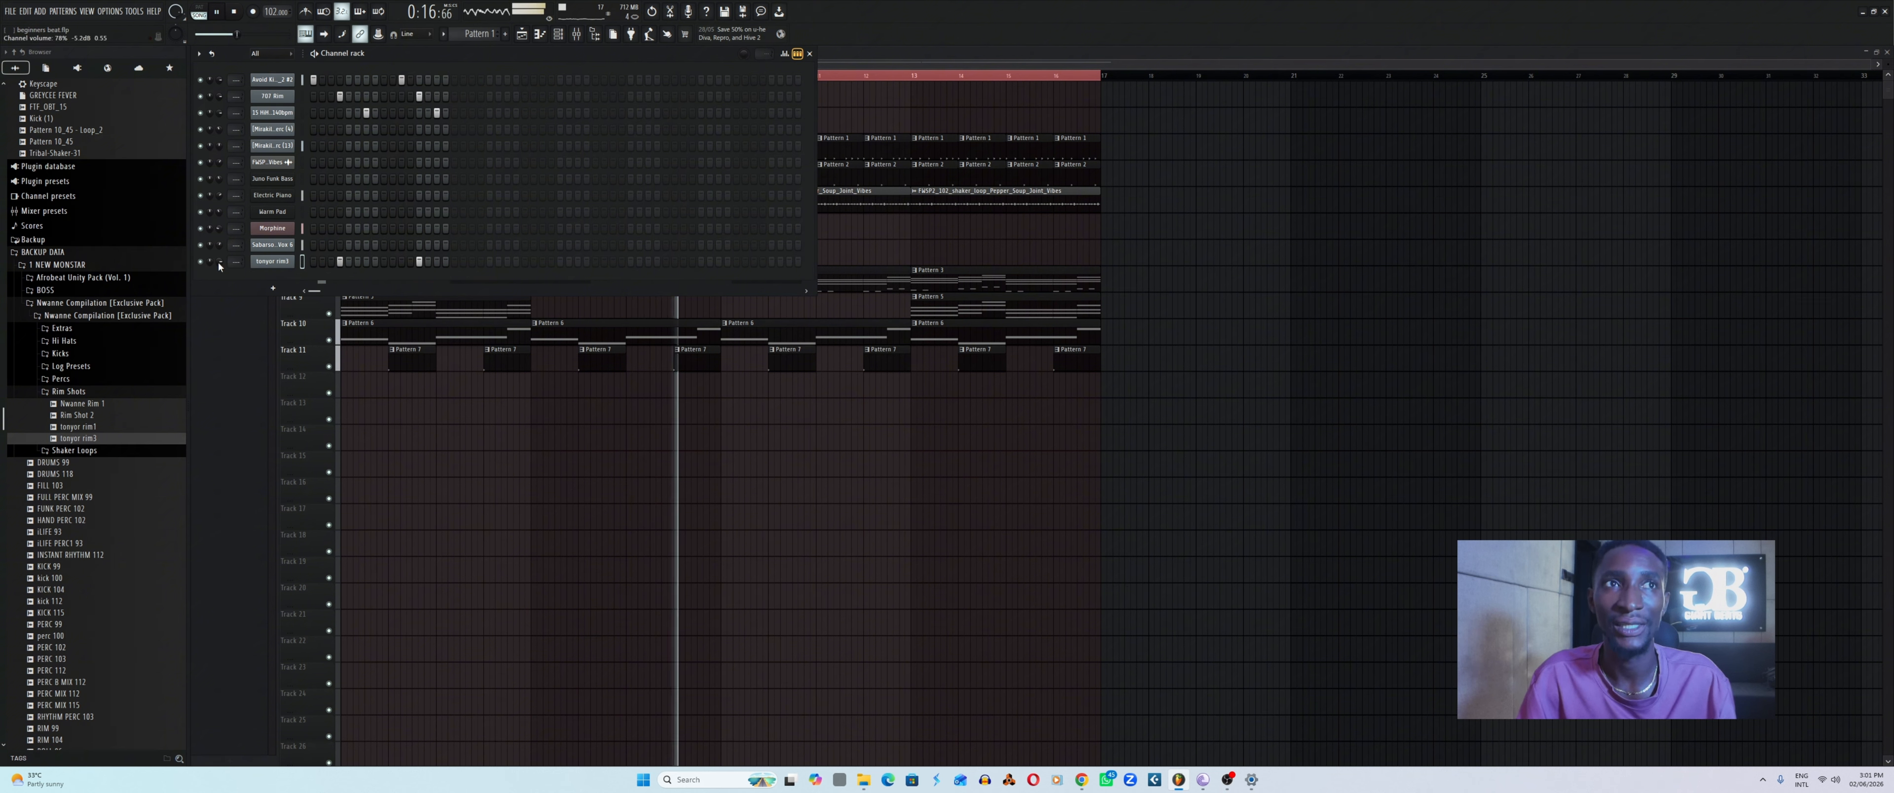
{"action": "left_click_drag", "start_coordinate": [219, 262], "coordinate": [218, 279]}
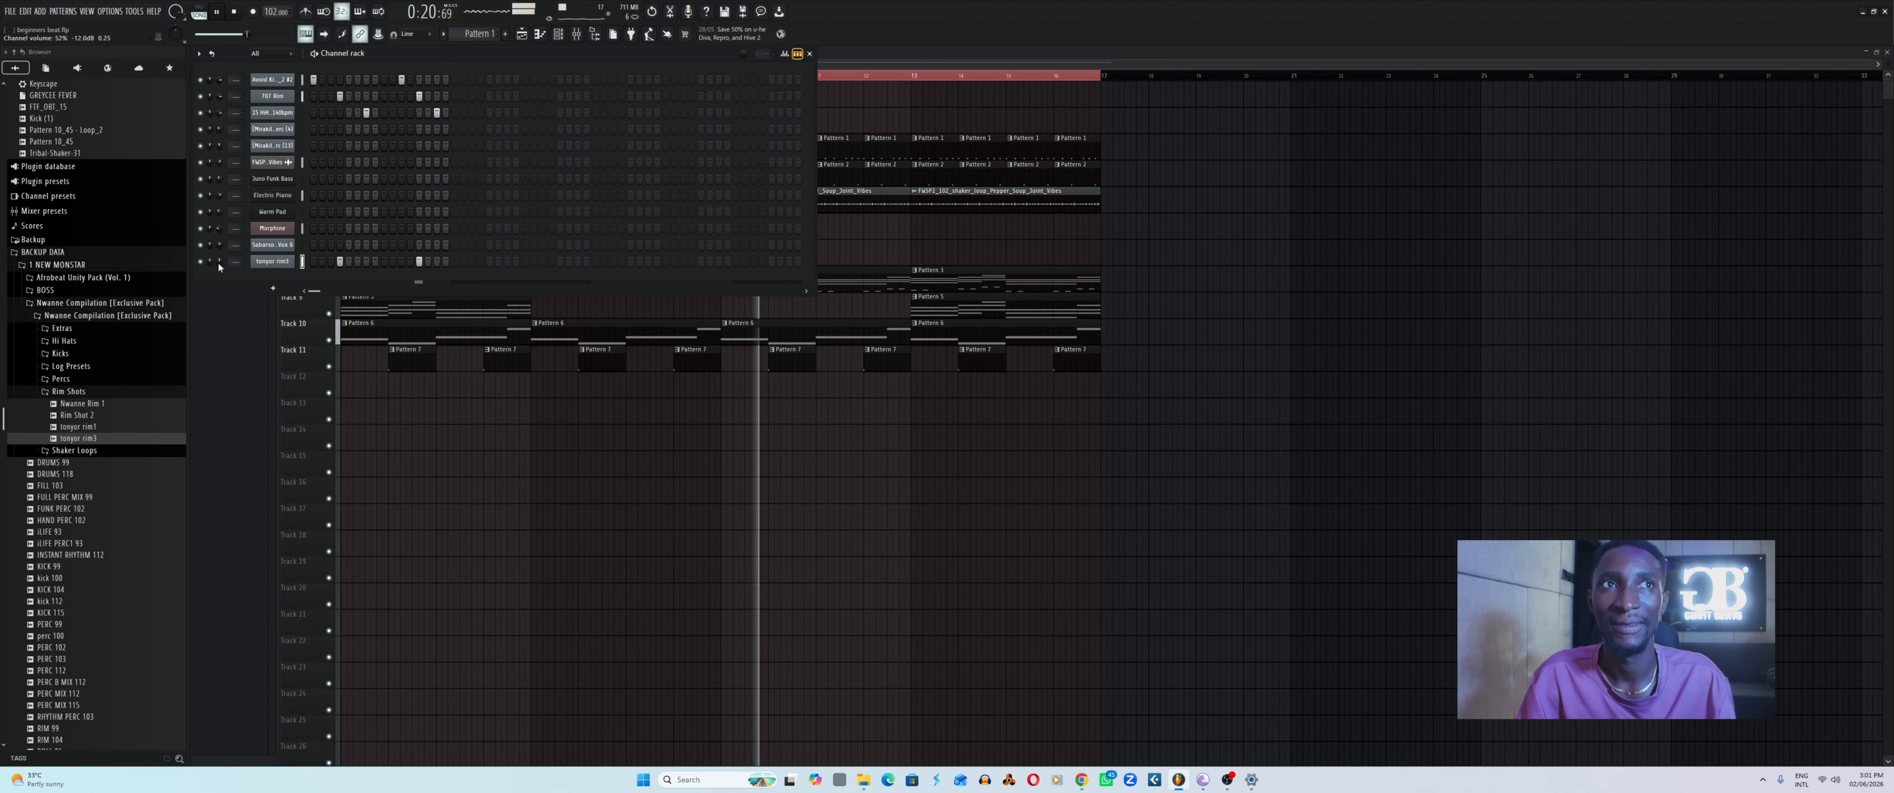
{"action": "key", "text": "ctrl+s"}
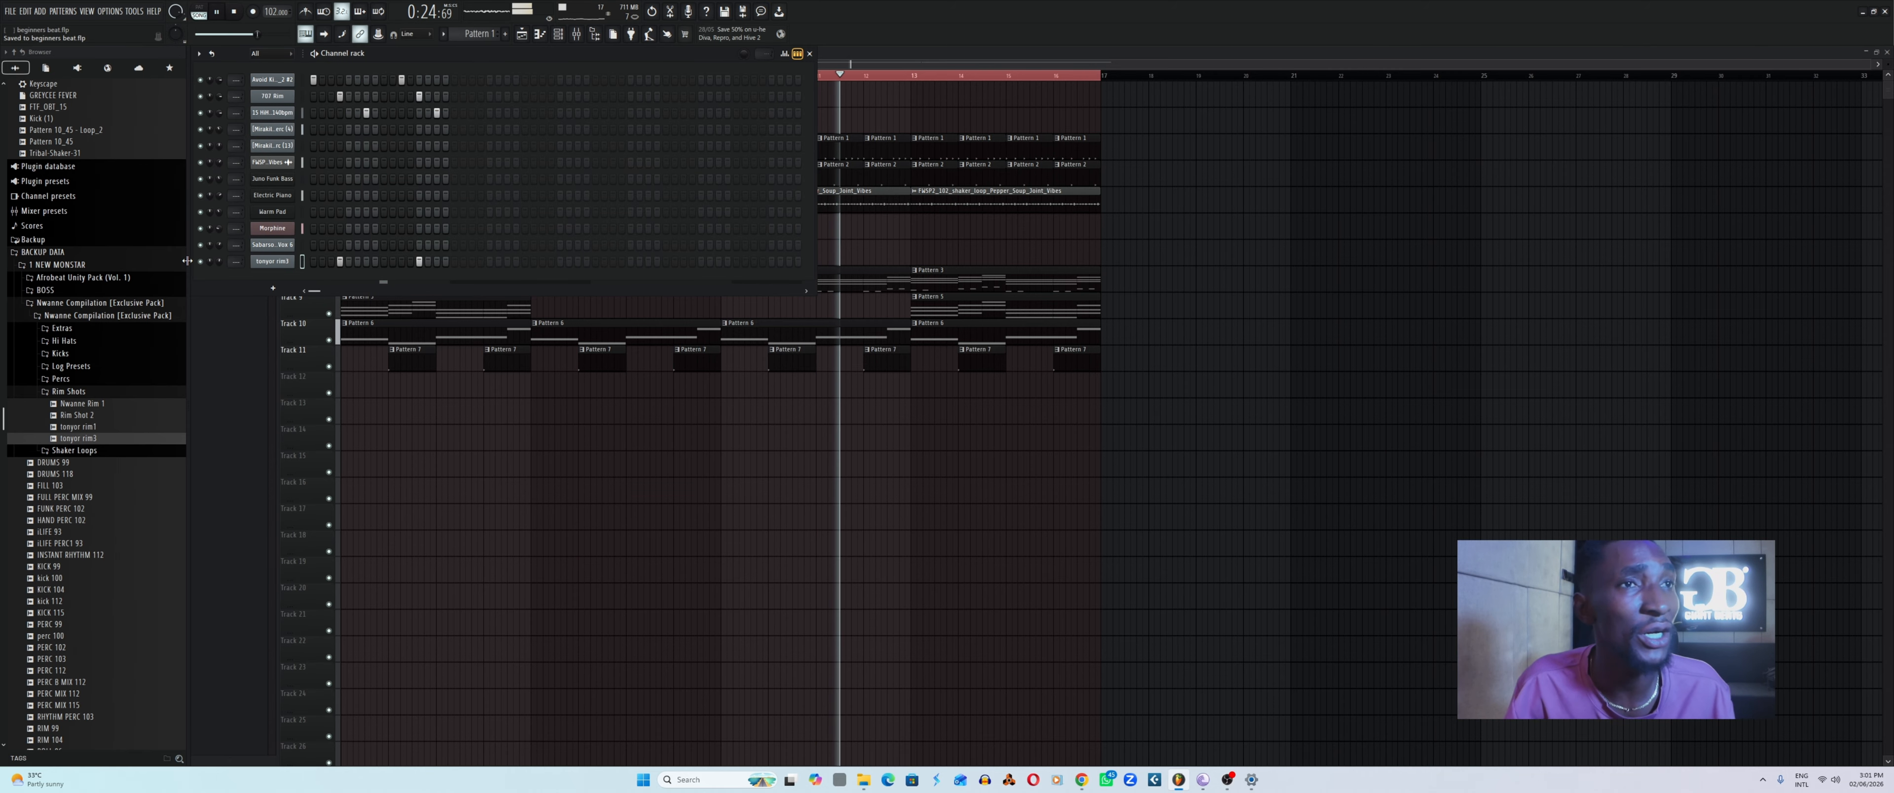
Open the Nwanne Compilation Percs folder and audition its samples, repeating DM-CON 010 against the arrangement.
{"action": "left_click", "coordinate": [72, 379]}
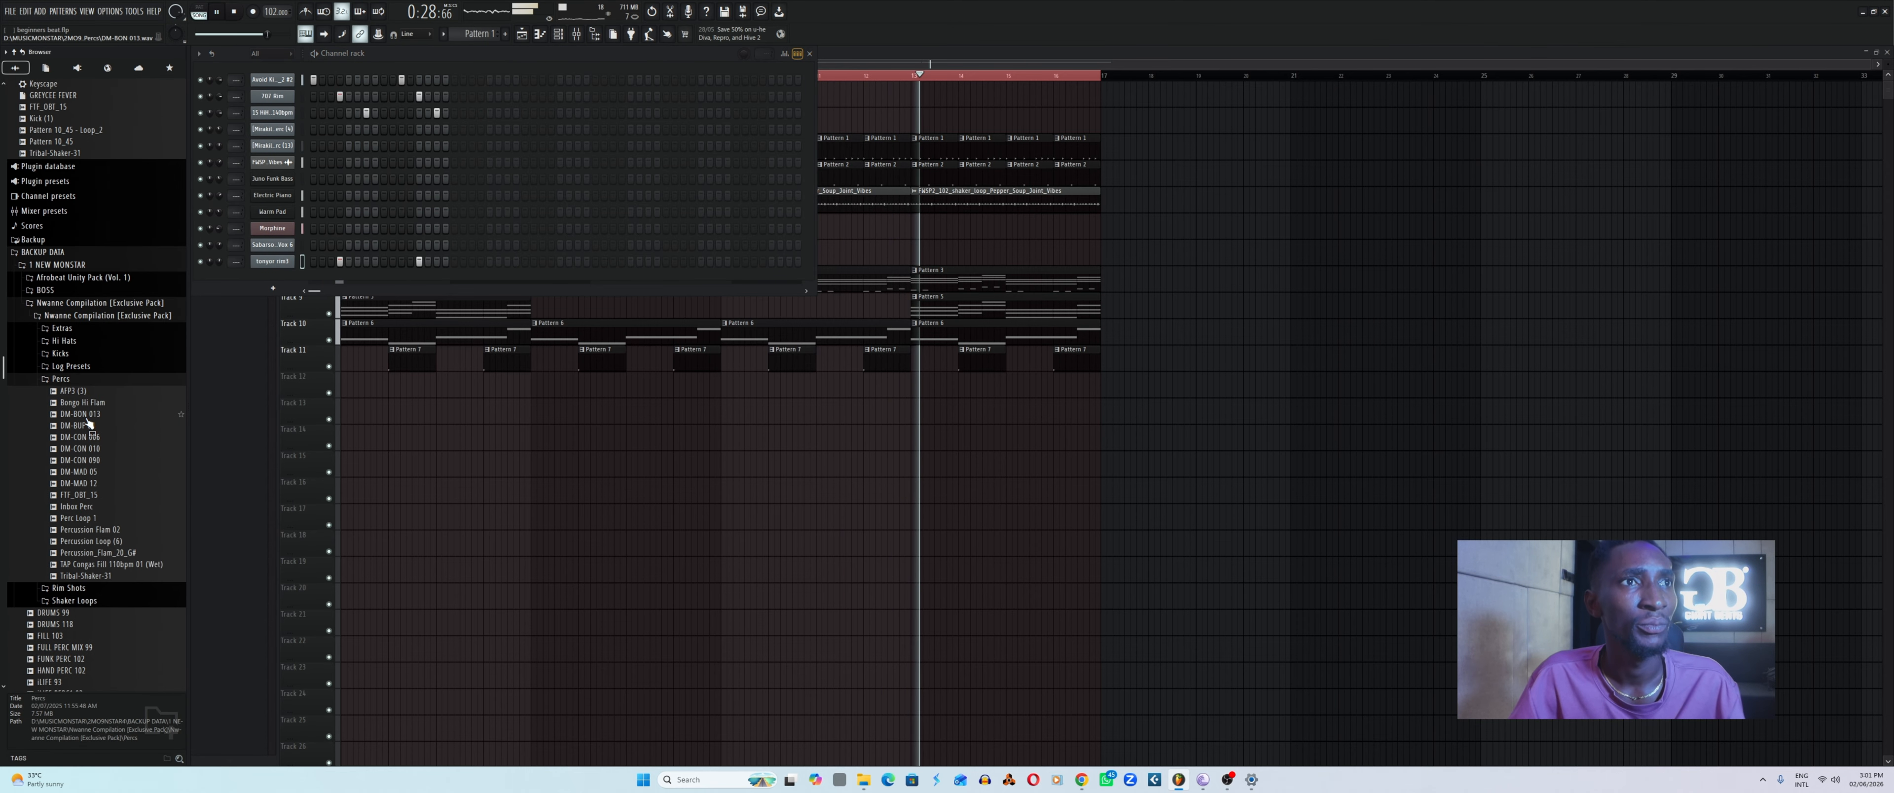
{"action": "left_click", "coordinate": [72, 390]}
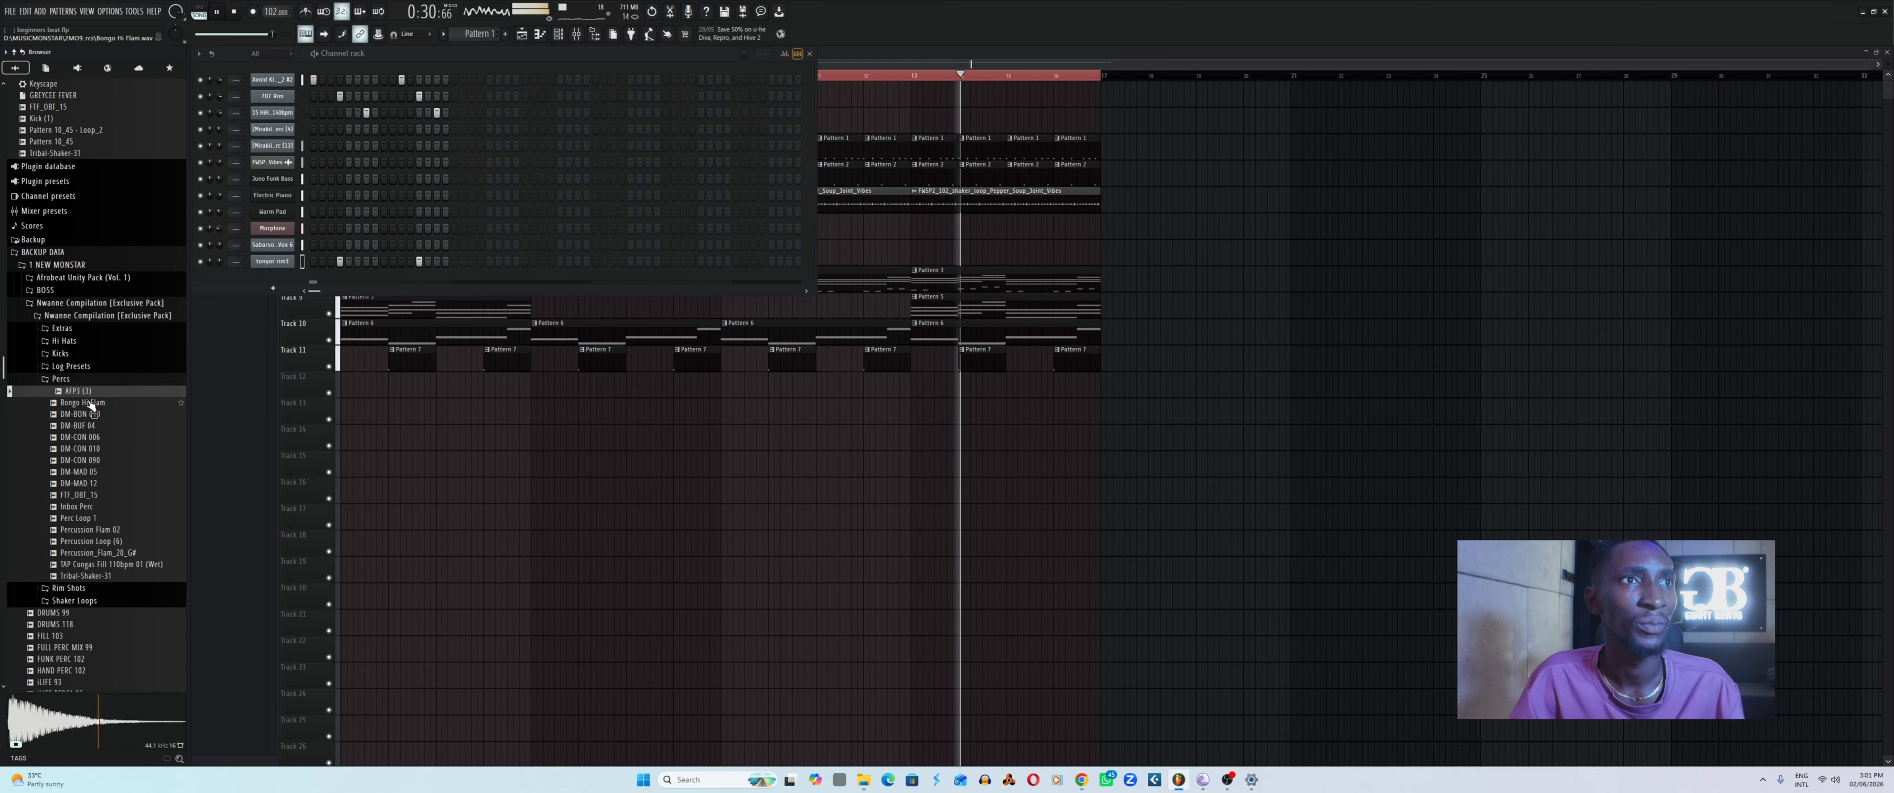
{"action": "left_click", "coordinate": [78, 472]}
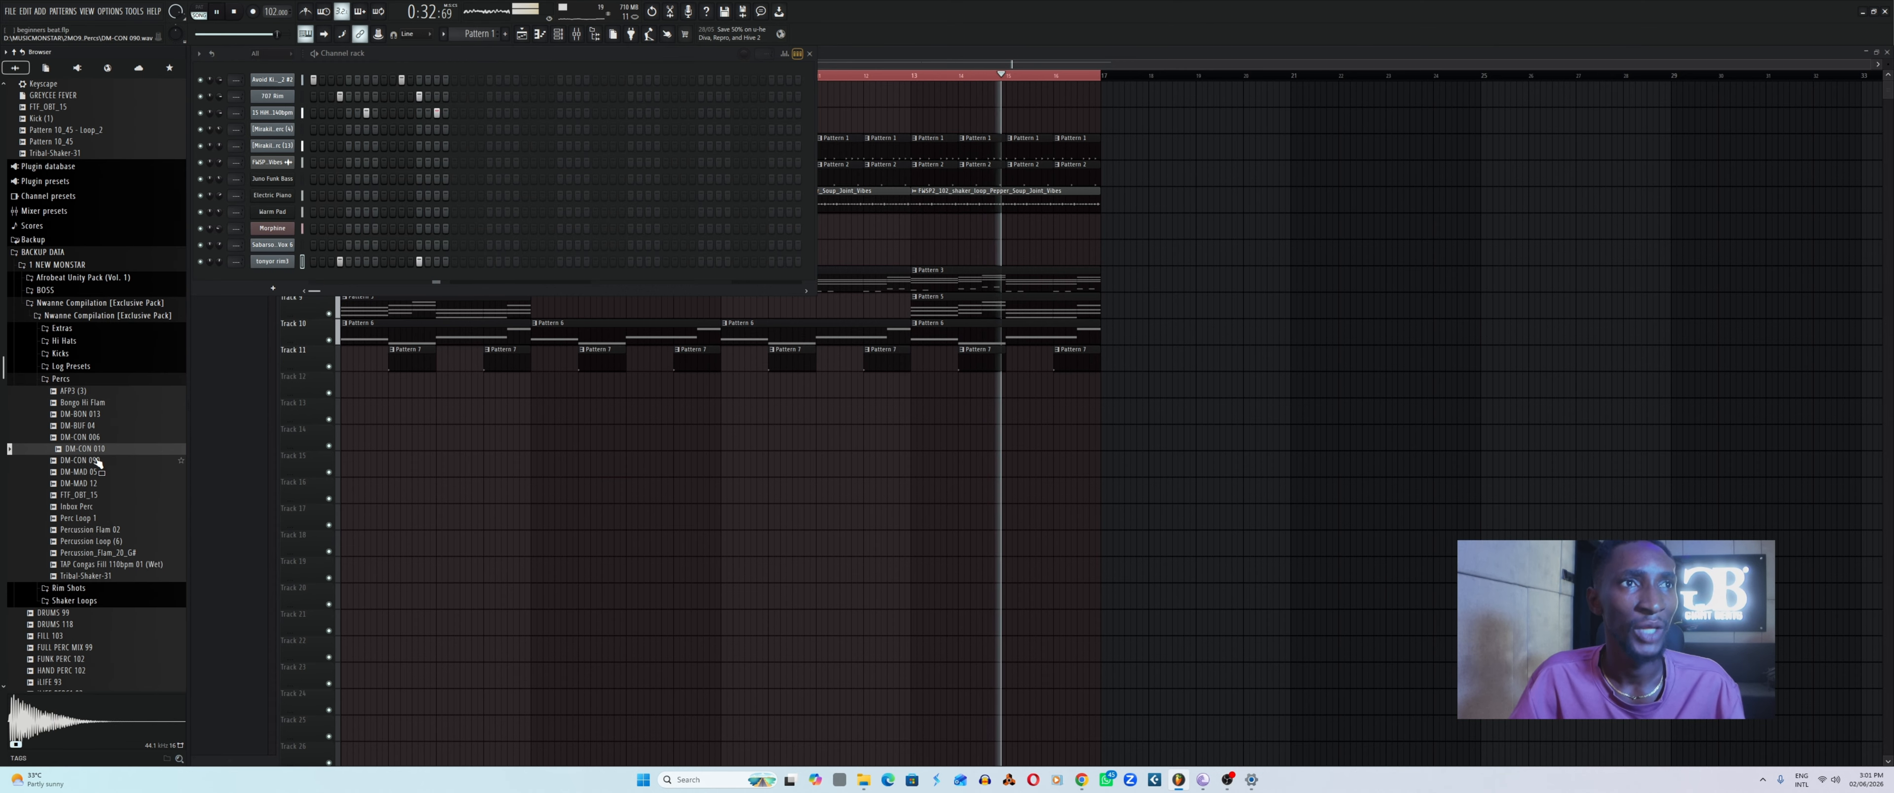
{"action": "left_click", "coordinate": [96, 450]}
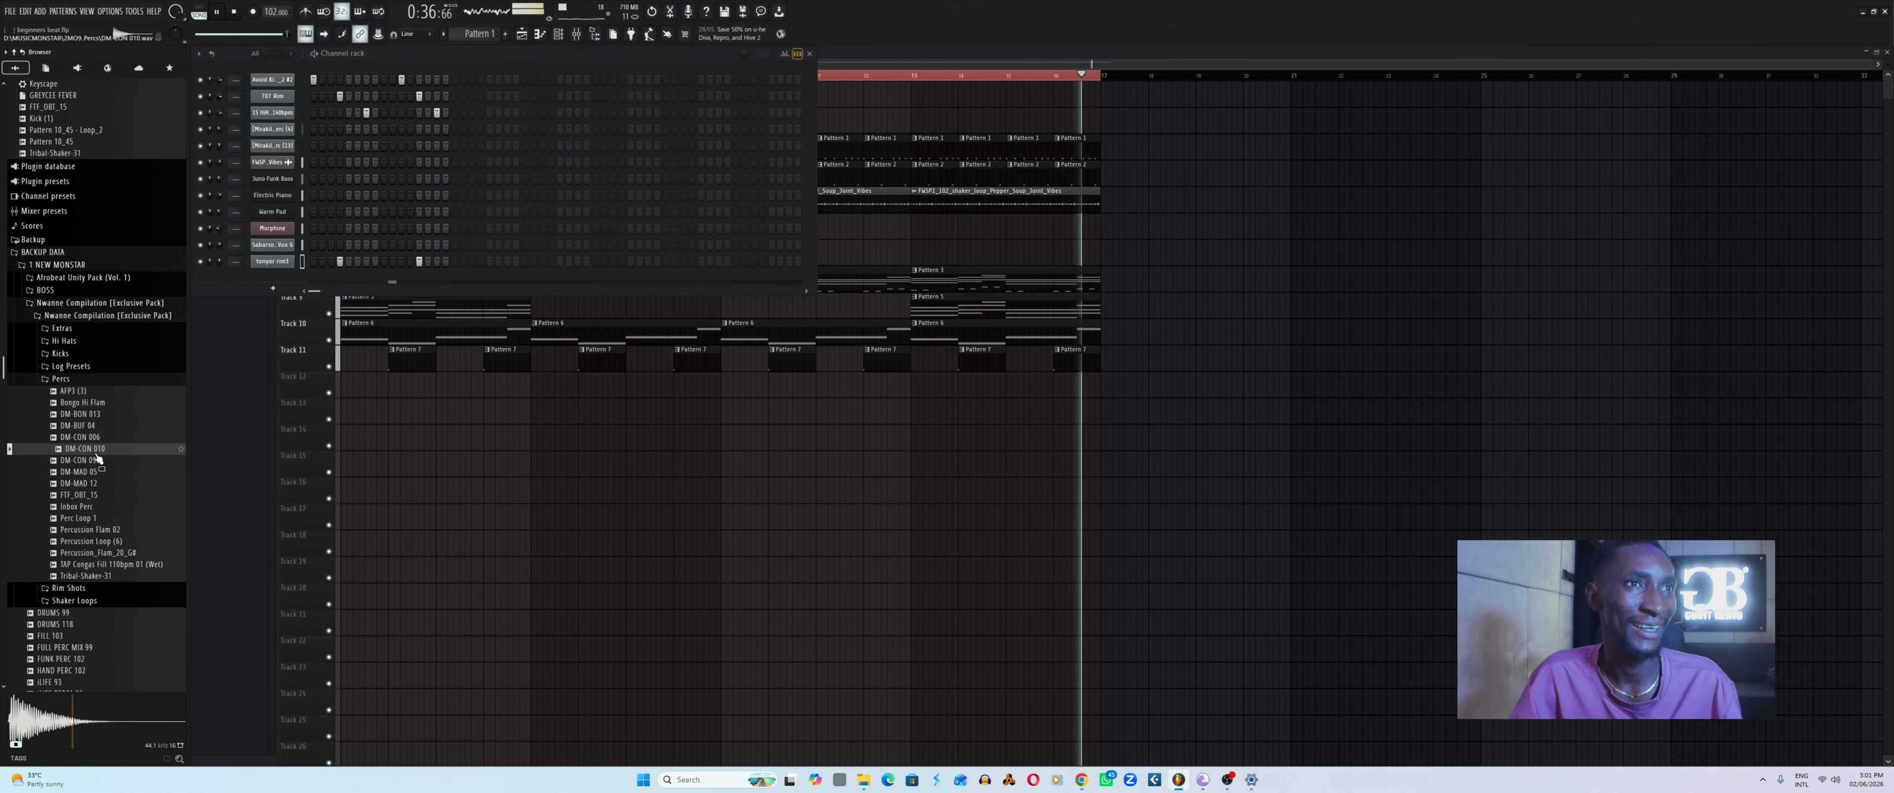
{"action": "key", "text": "space"}
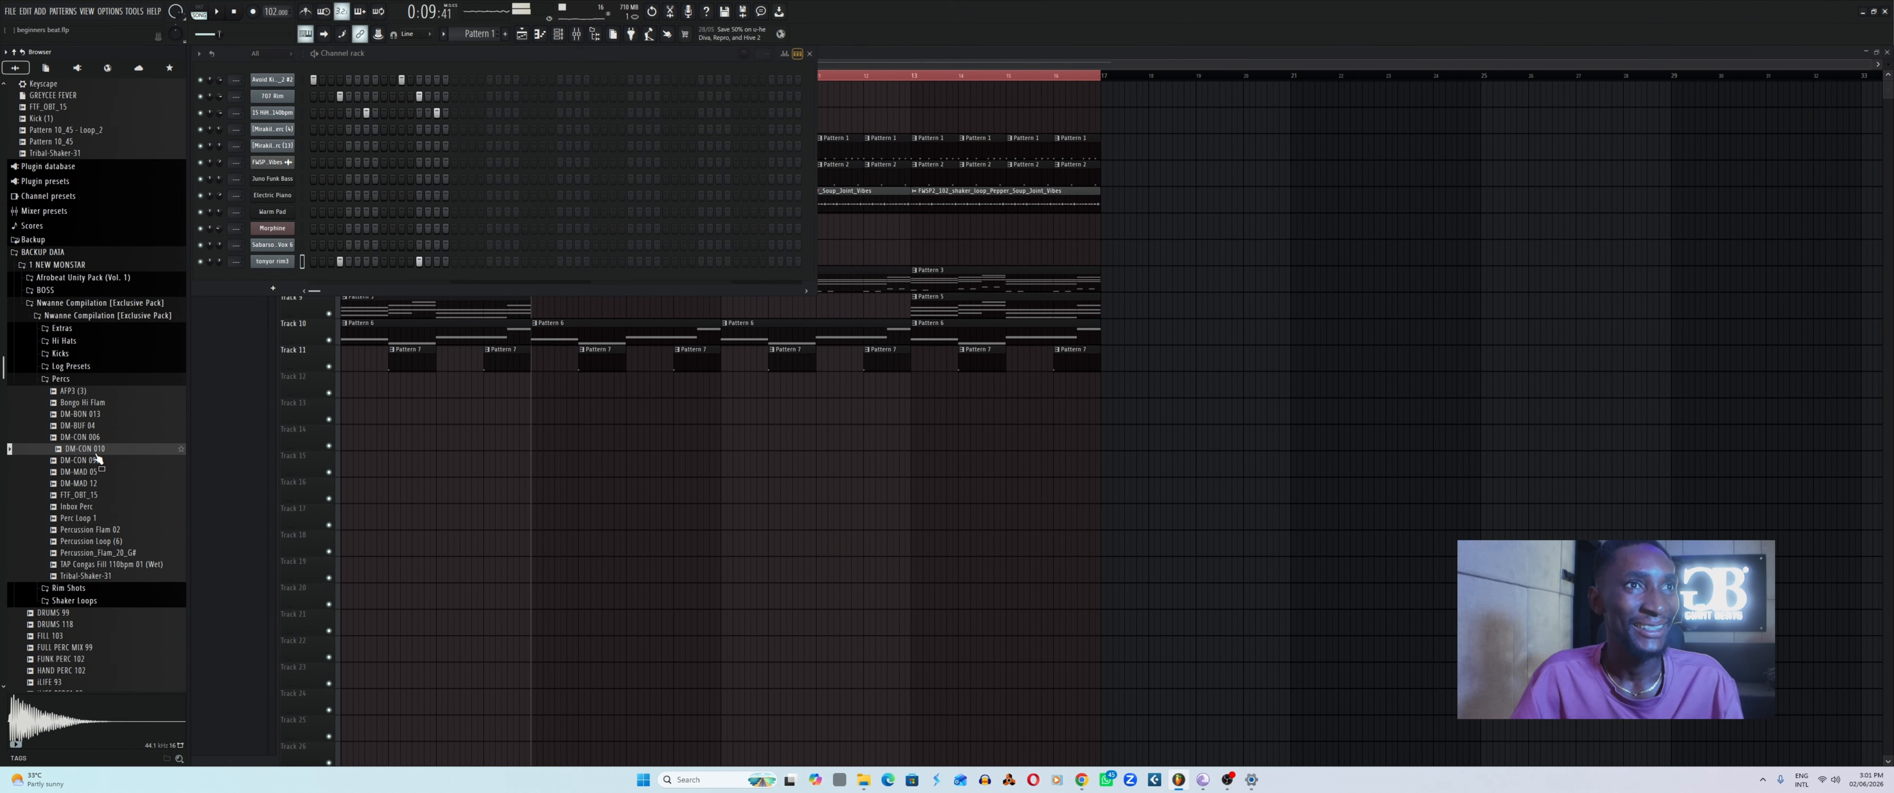
{"action": "key", "text": "space"}
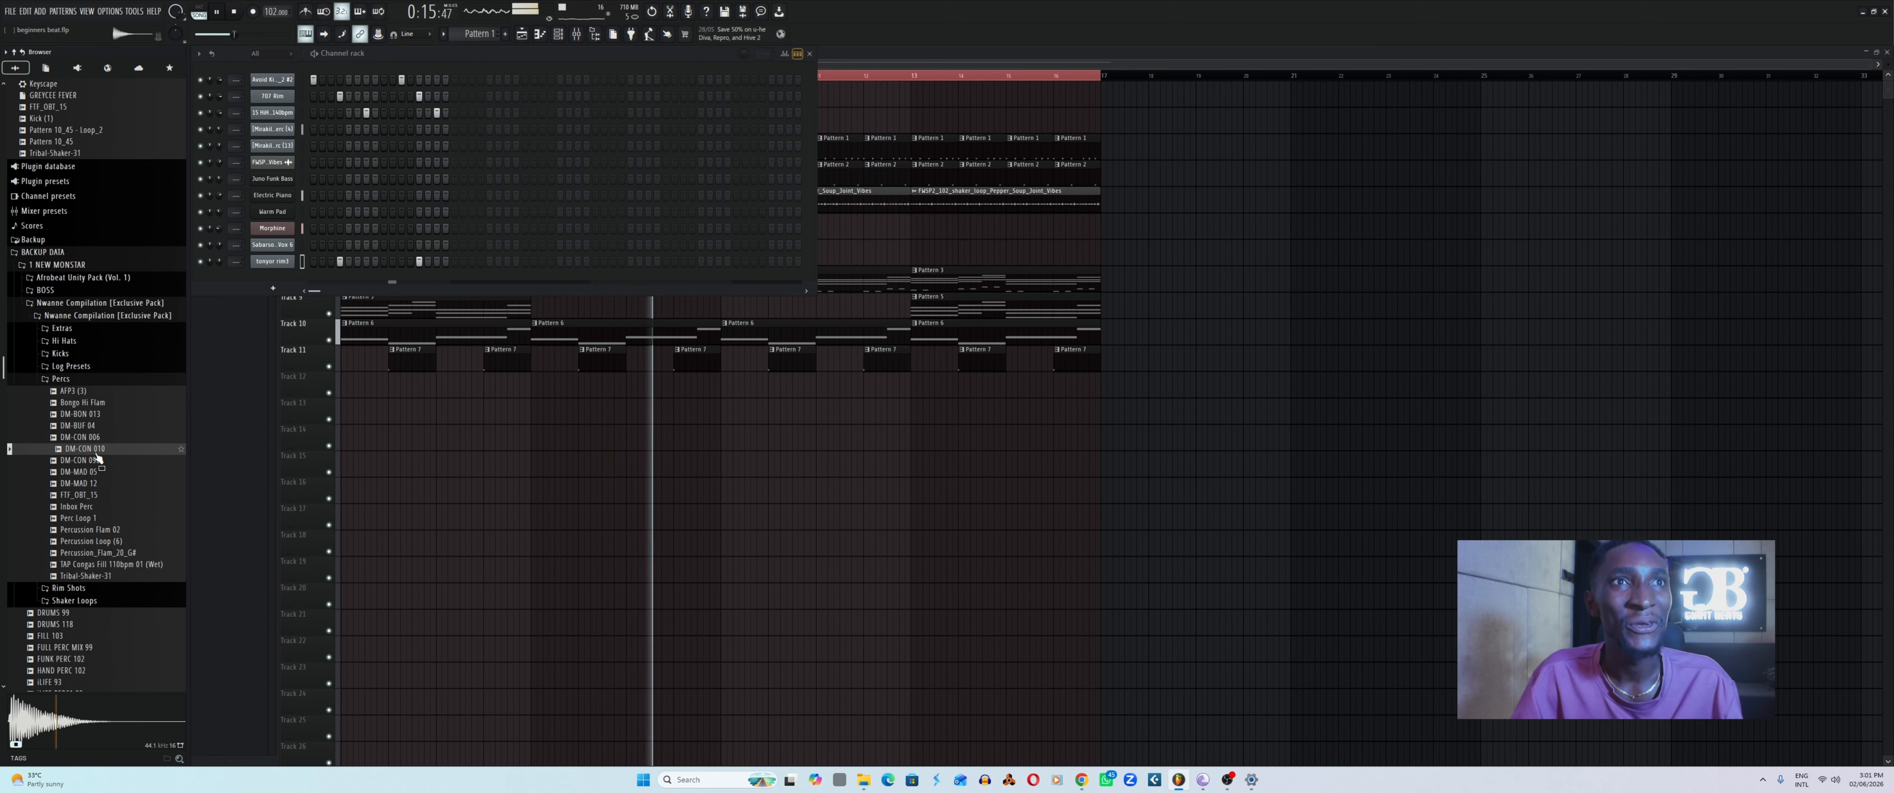
{"action": "key", "text": "space"}
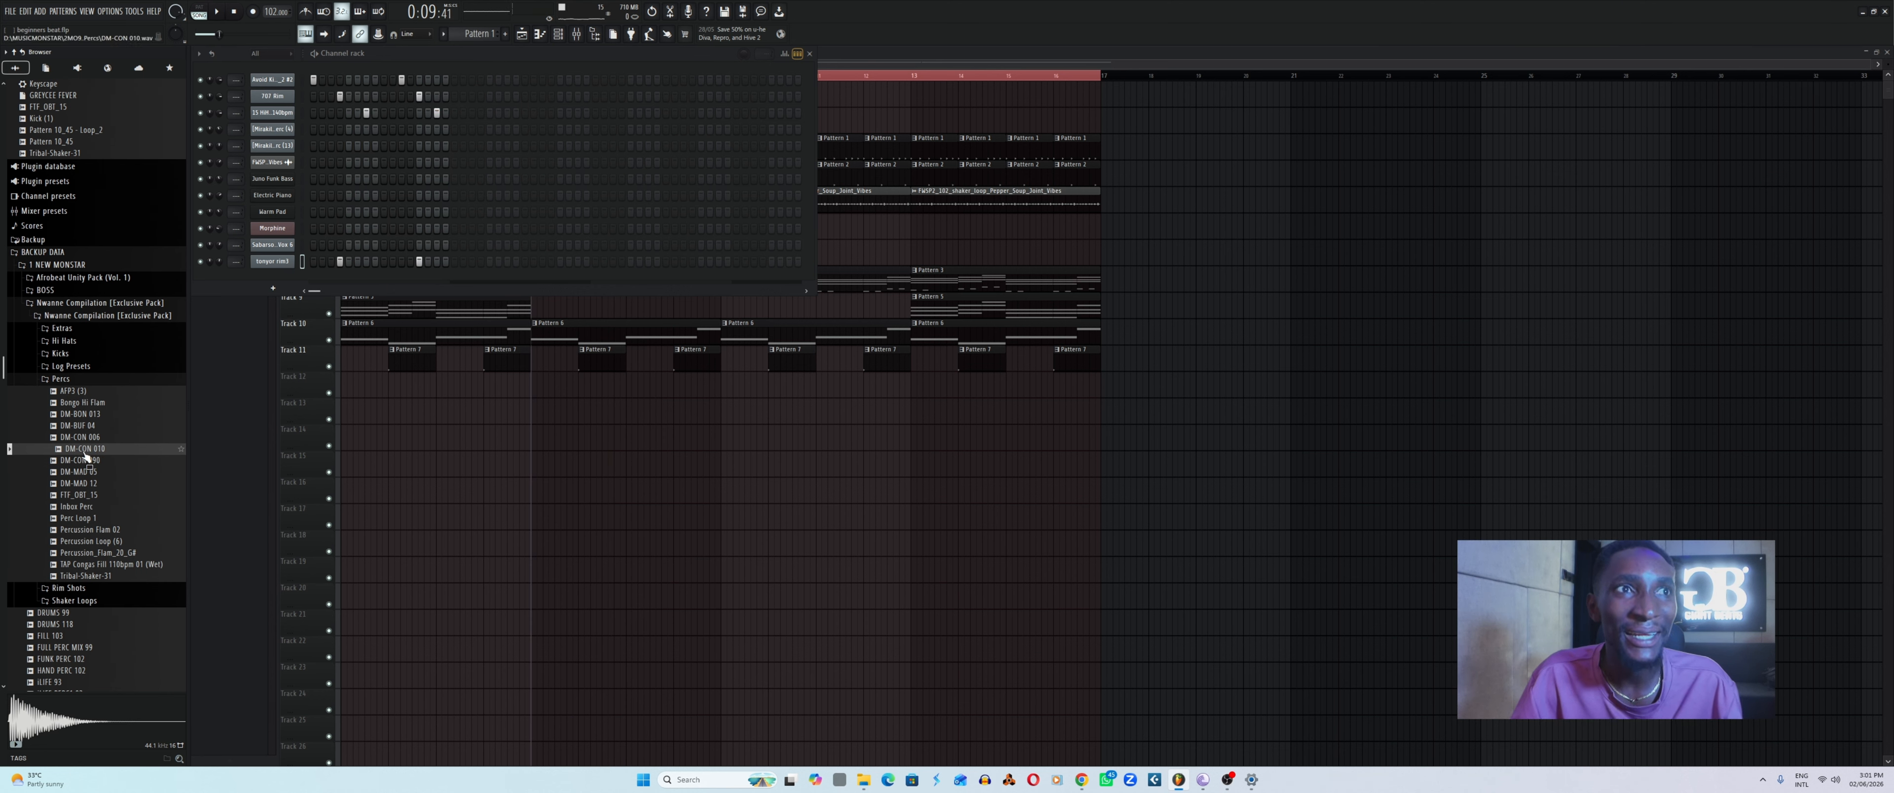
{"action": "key", "text": "space"}
{"action": "key", "text": "space"}
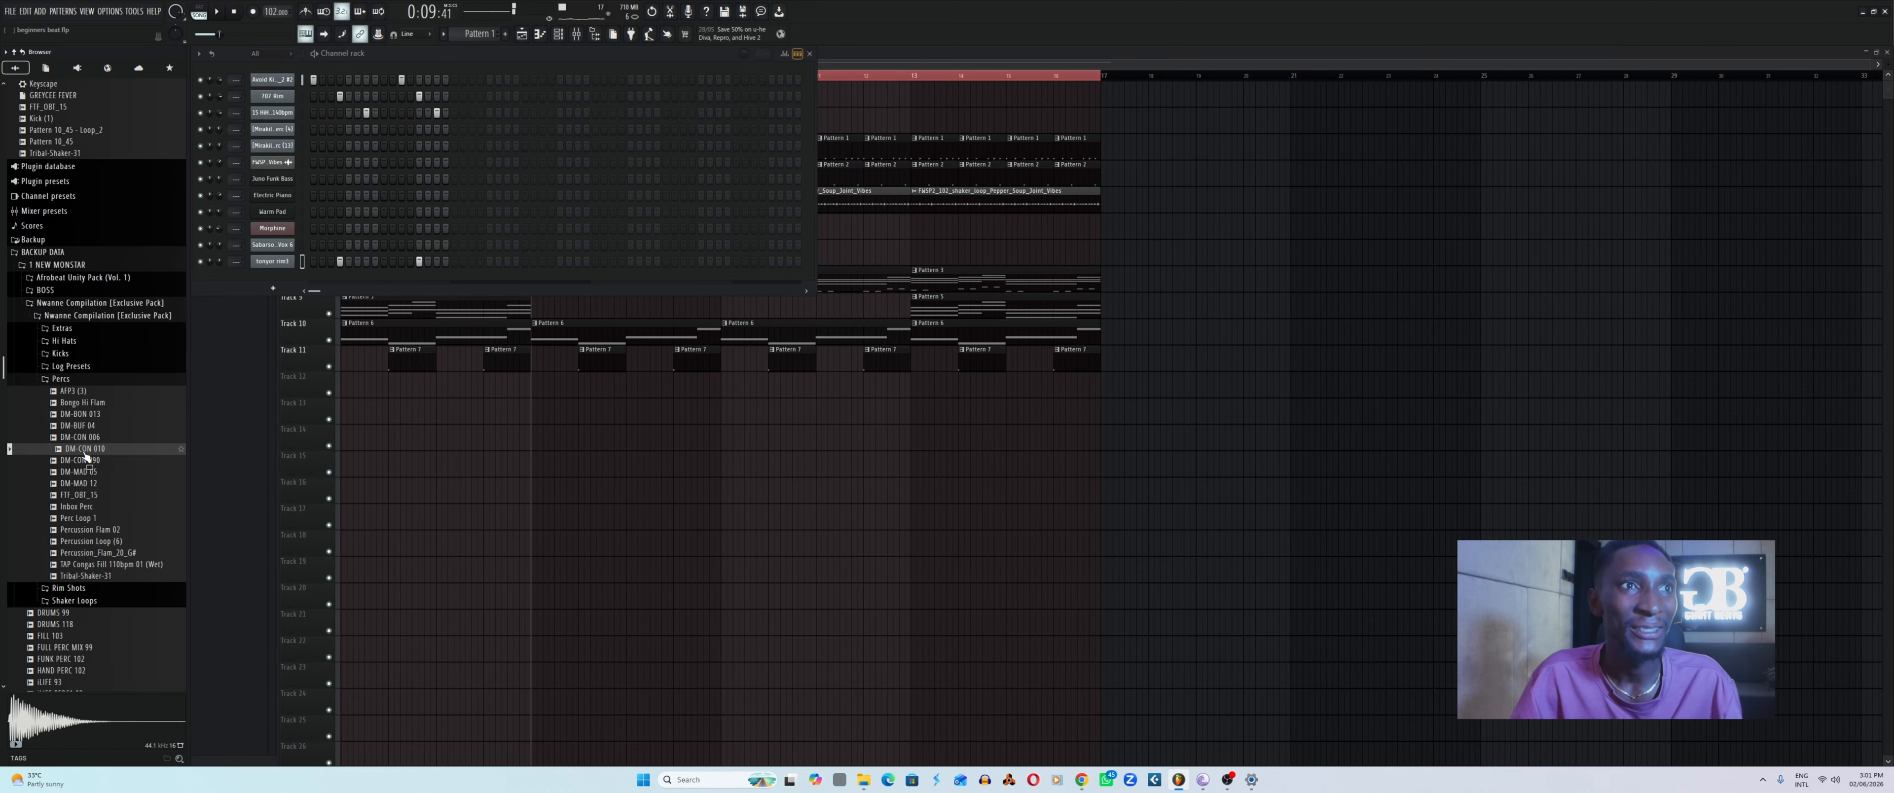
Load DM-CON 010 into a new channel with a hit on step 9 of Pattern 1, and lower its volume during playback.
{"action": "right_click", "coordinate": [84, 451]}
{"action": "left_click", "coordinate": [107, 468]}
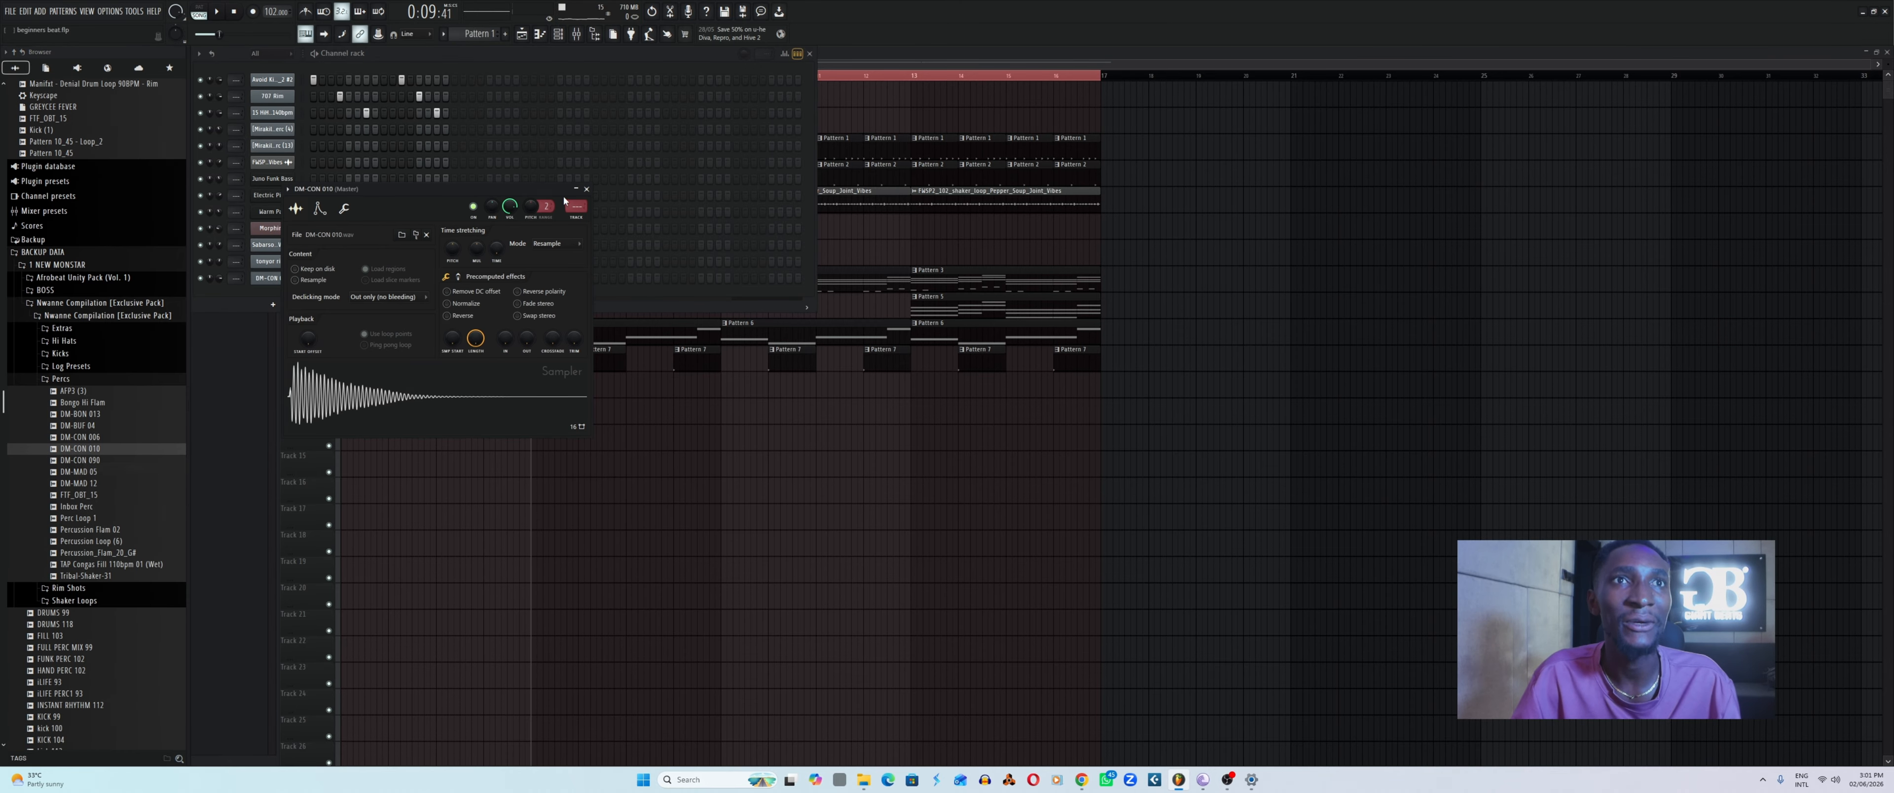
{"action": "left_click", "coordinate": [585, 194]}
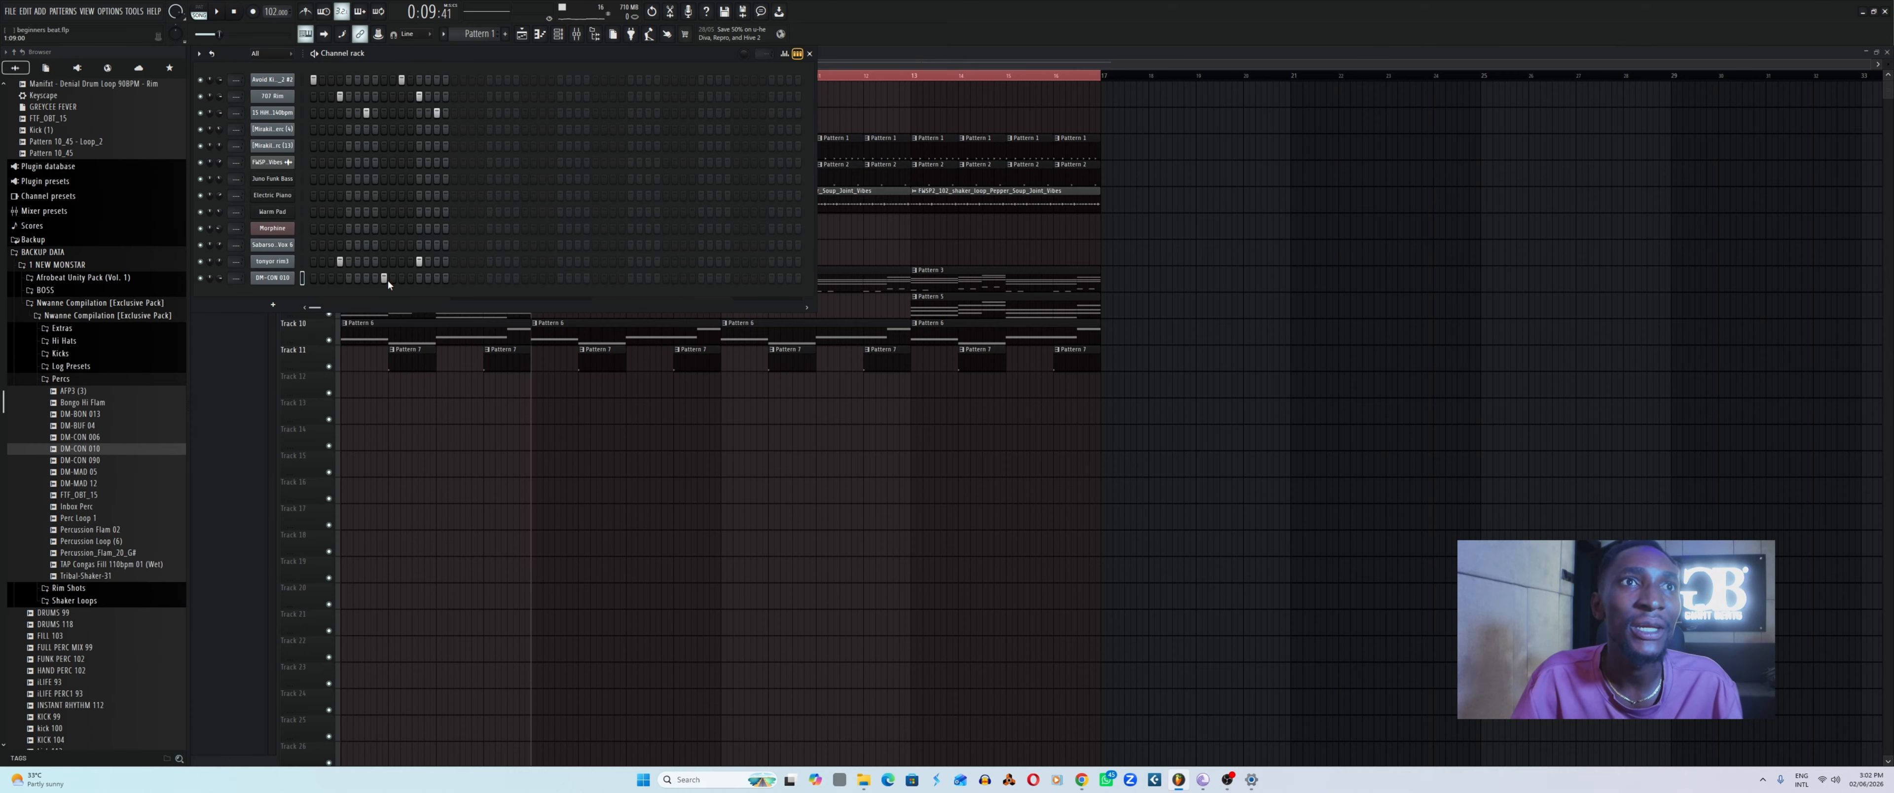
{"action": "key", "text": "space"}
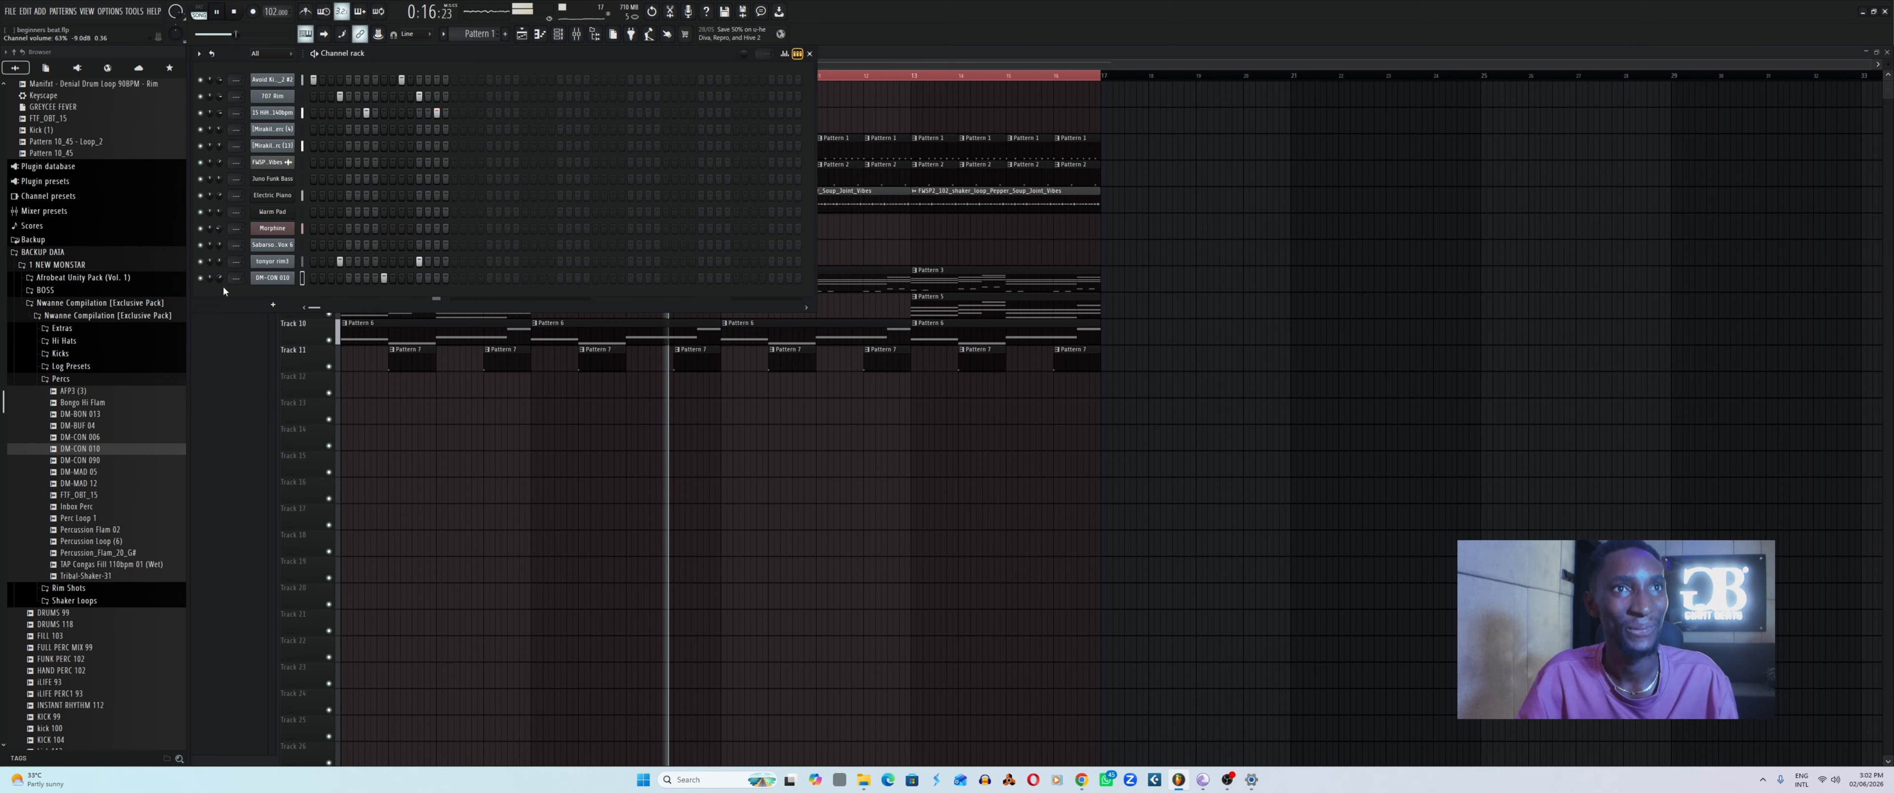
Audition further samples in the Percs folder and load FTF_OBT_15 into a new channel.
{"action": "left_click", "coordinate": [82, 472]}
{"action": "left_click", "coordinate": [96, 495]}
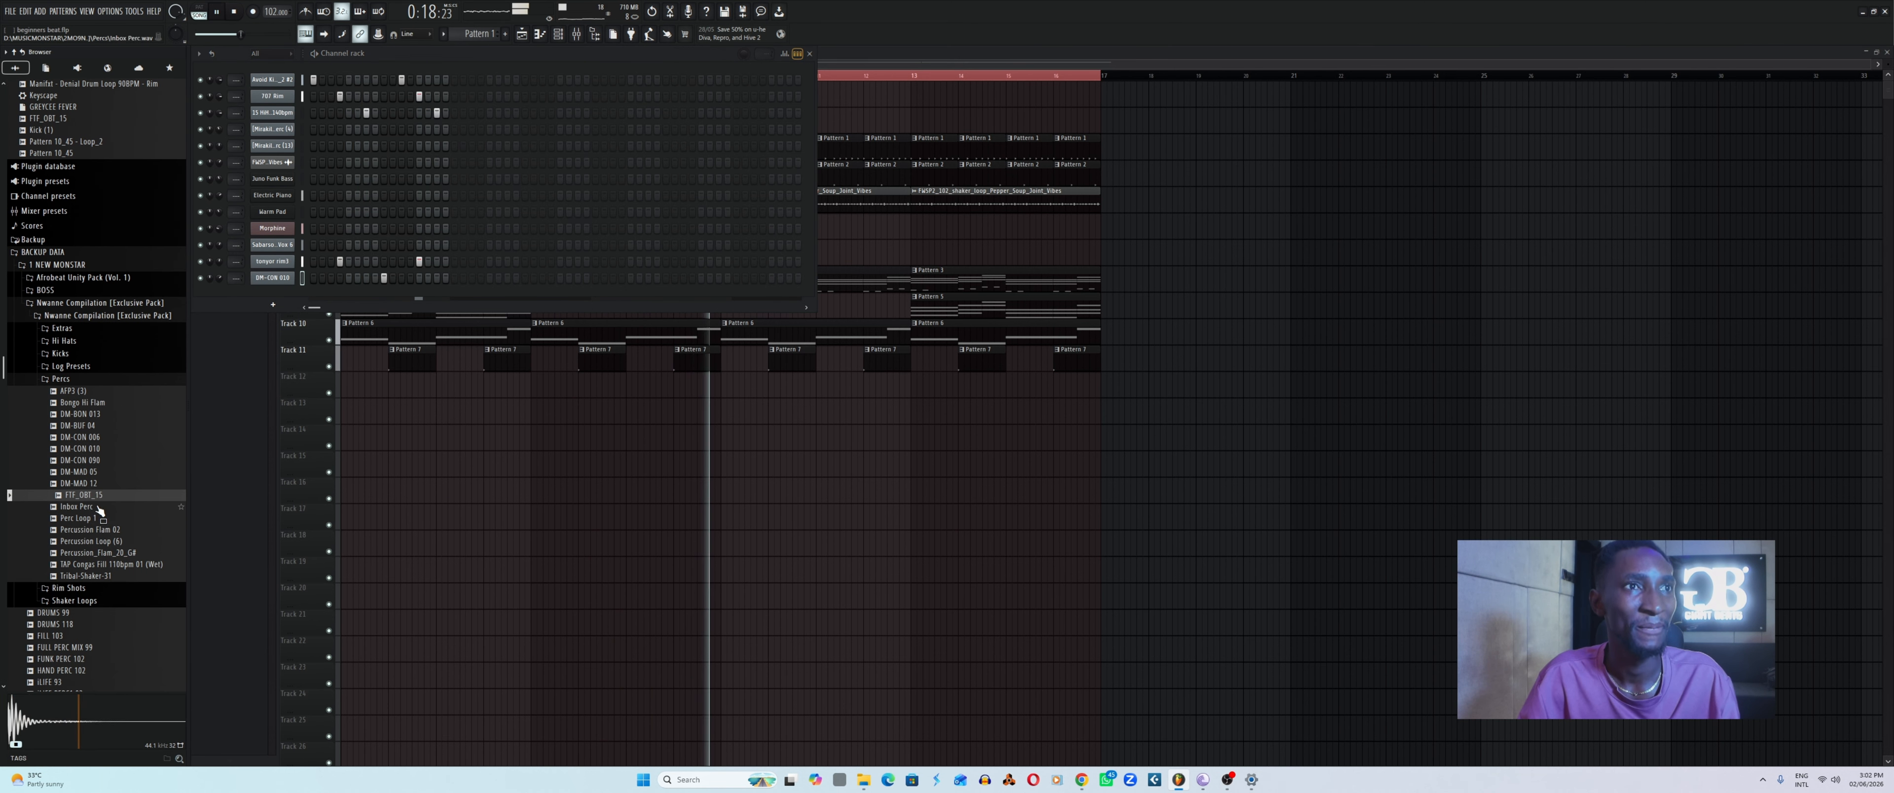
{"action": "right_click", "coordinate": [95, 495]}
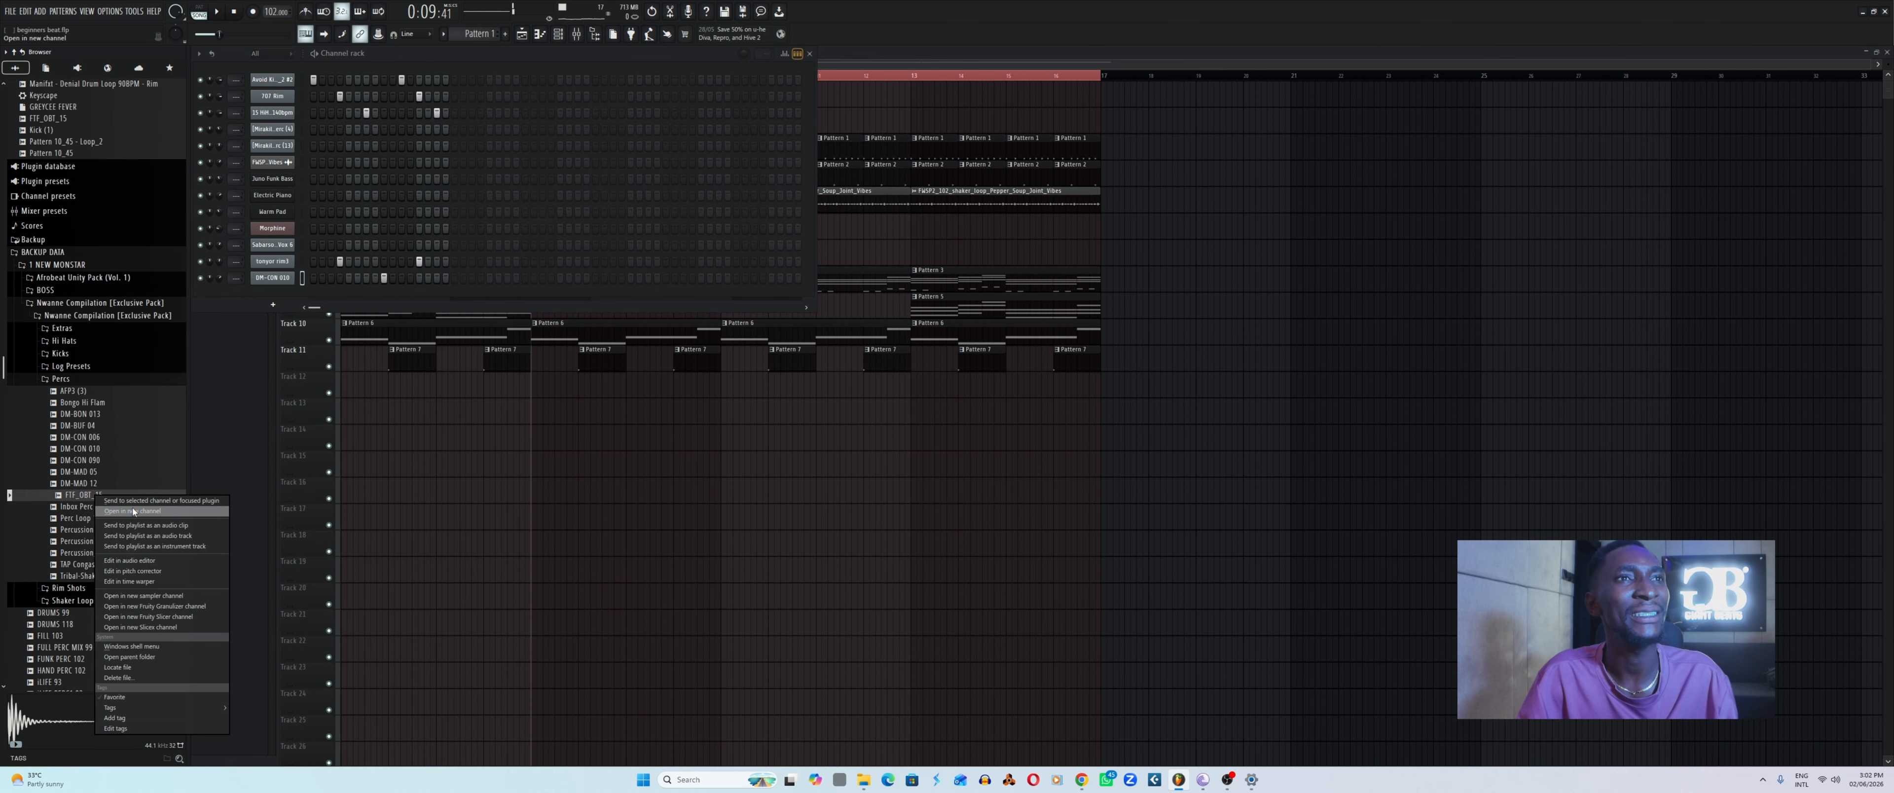
{"action": "left_click", "coordinate": [132, 506]}
{"action": "left_click", "coordinate": [600, 203]}
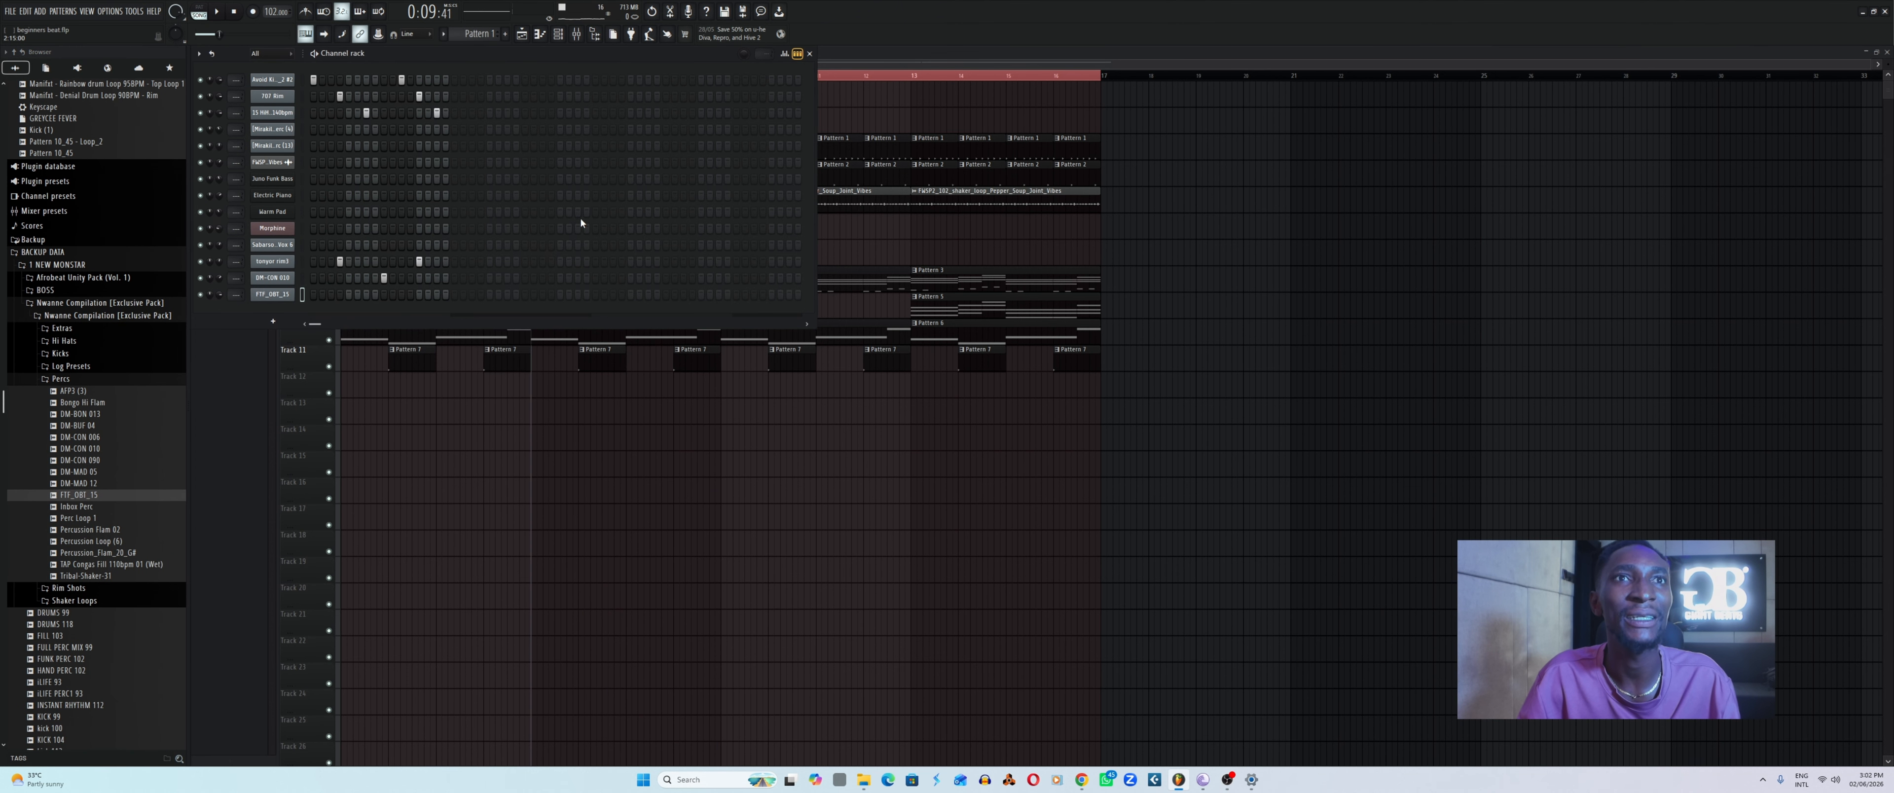
Add FTF_OBT_15 hits on steps 11 and 15 of Pattern 1 and play them against the arrangement.
{"action": "left_click", "coordinate": [437, 295]}
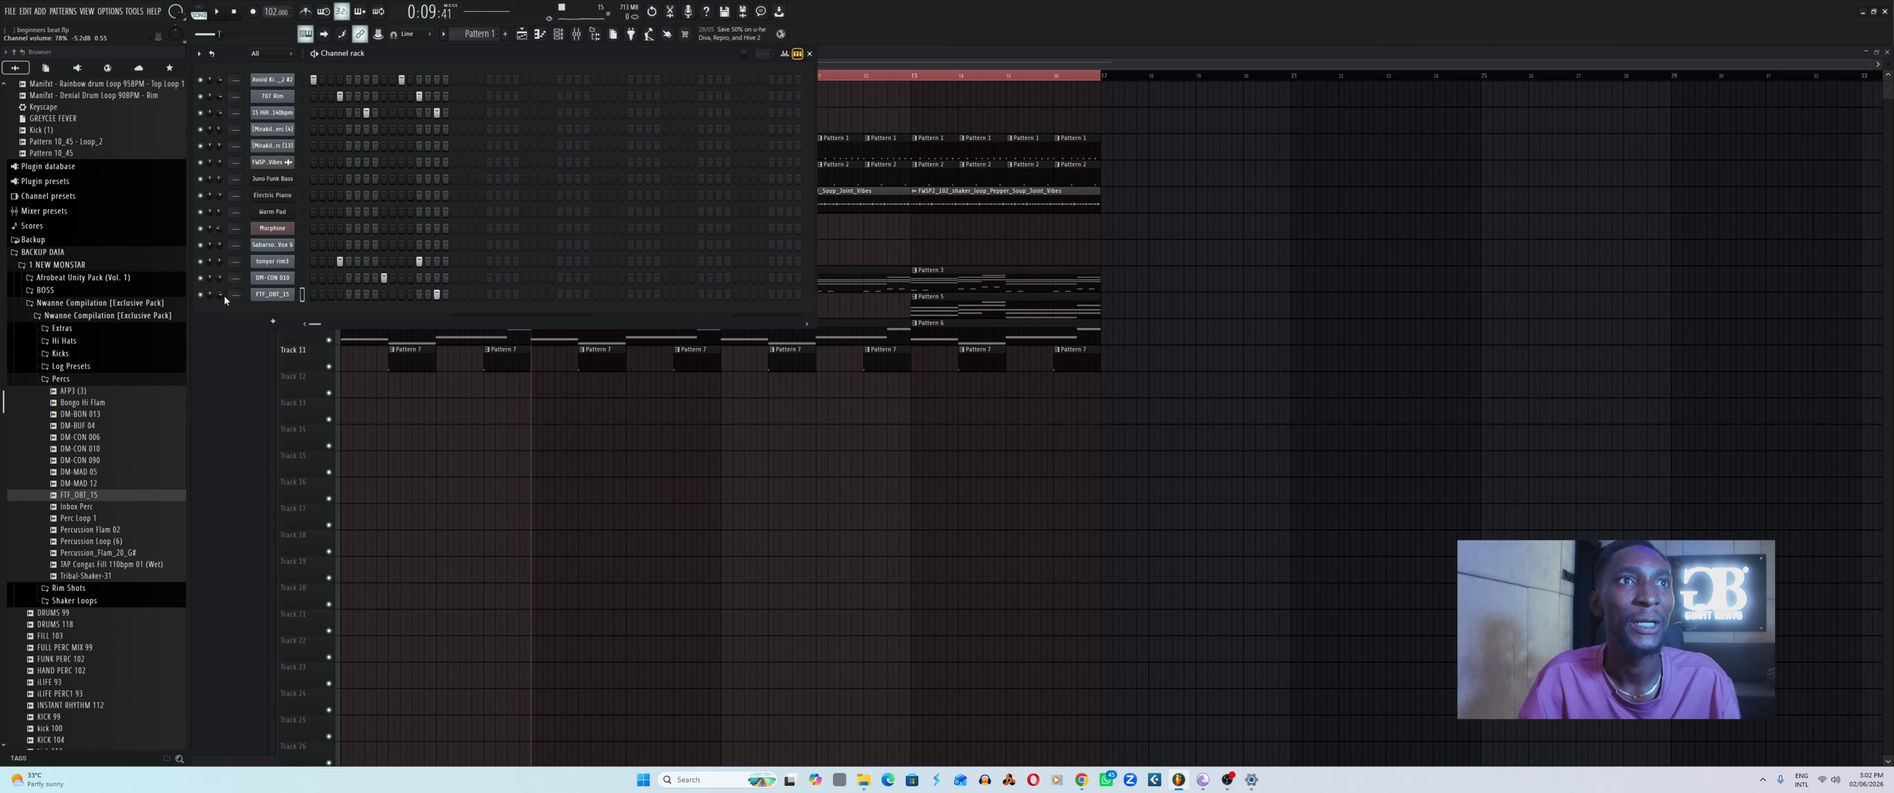
{"action": "key", "text": "space"}
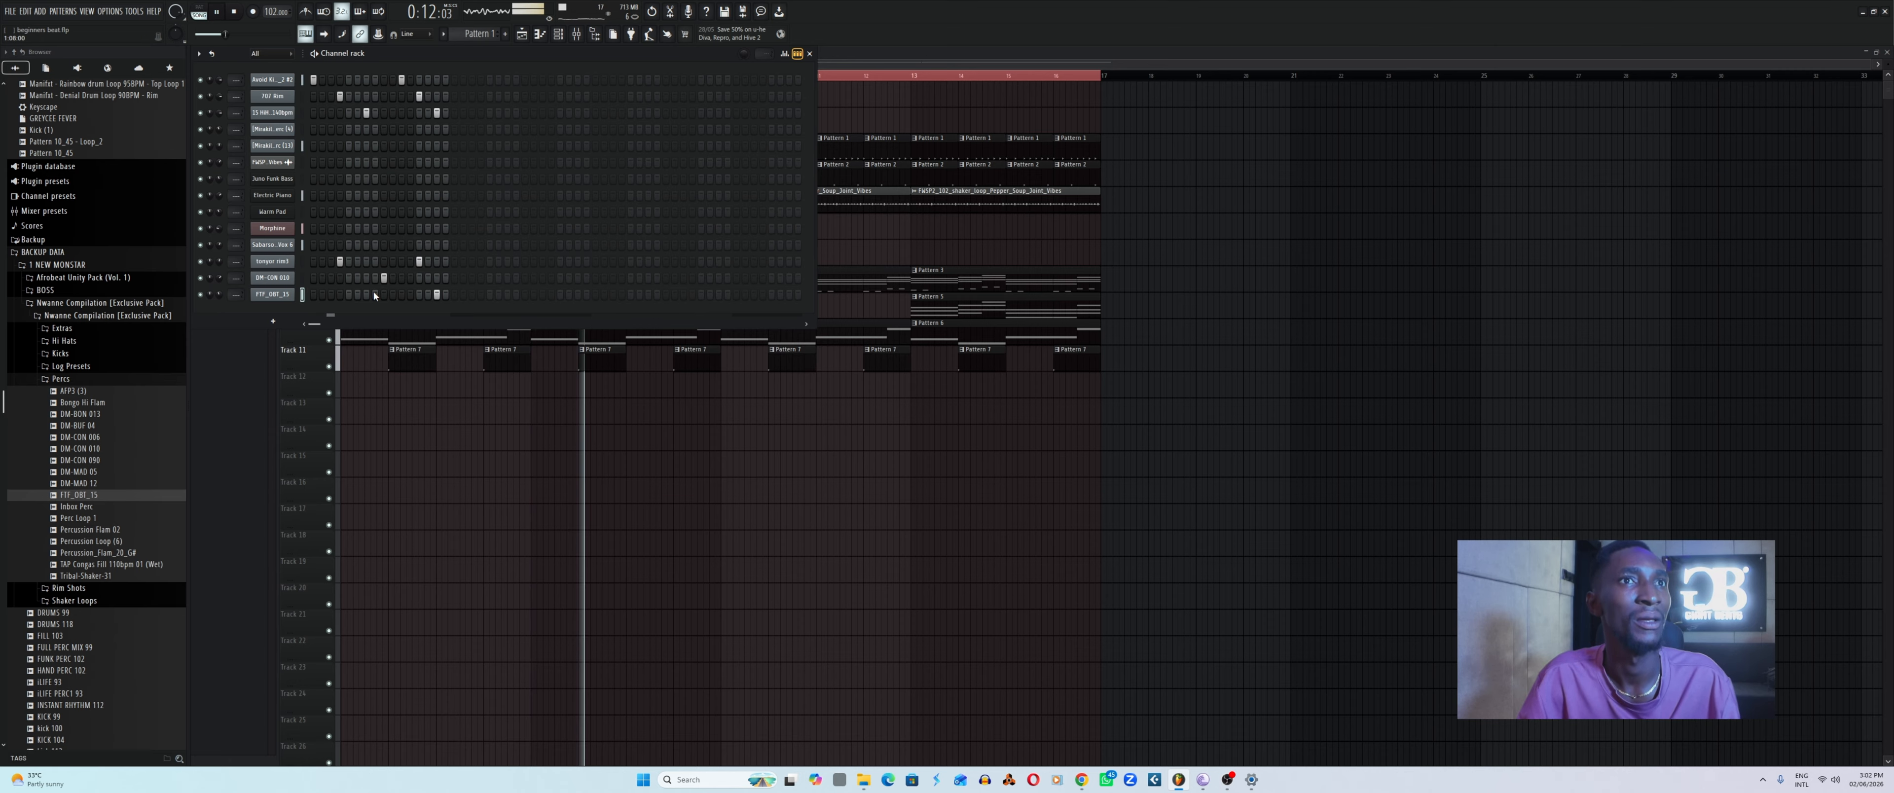
{"action": "key", "text": "space"}
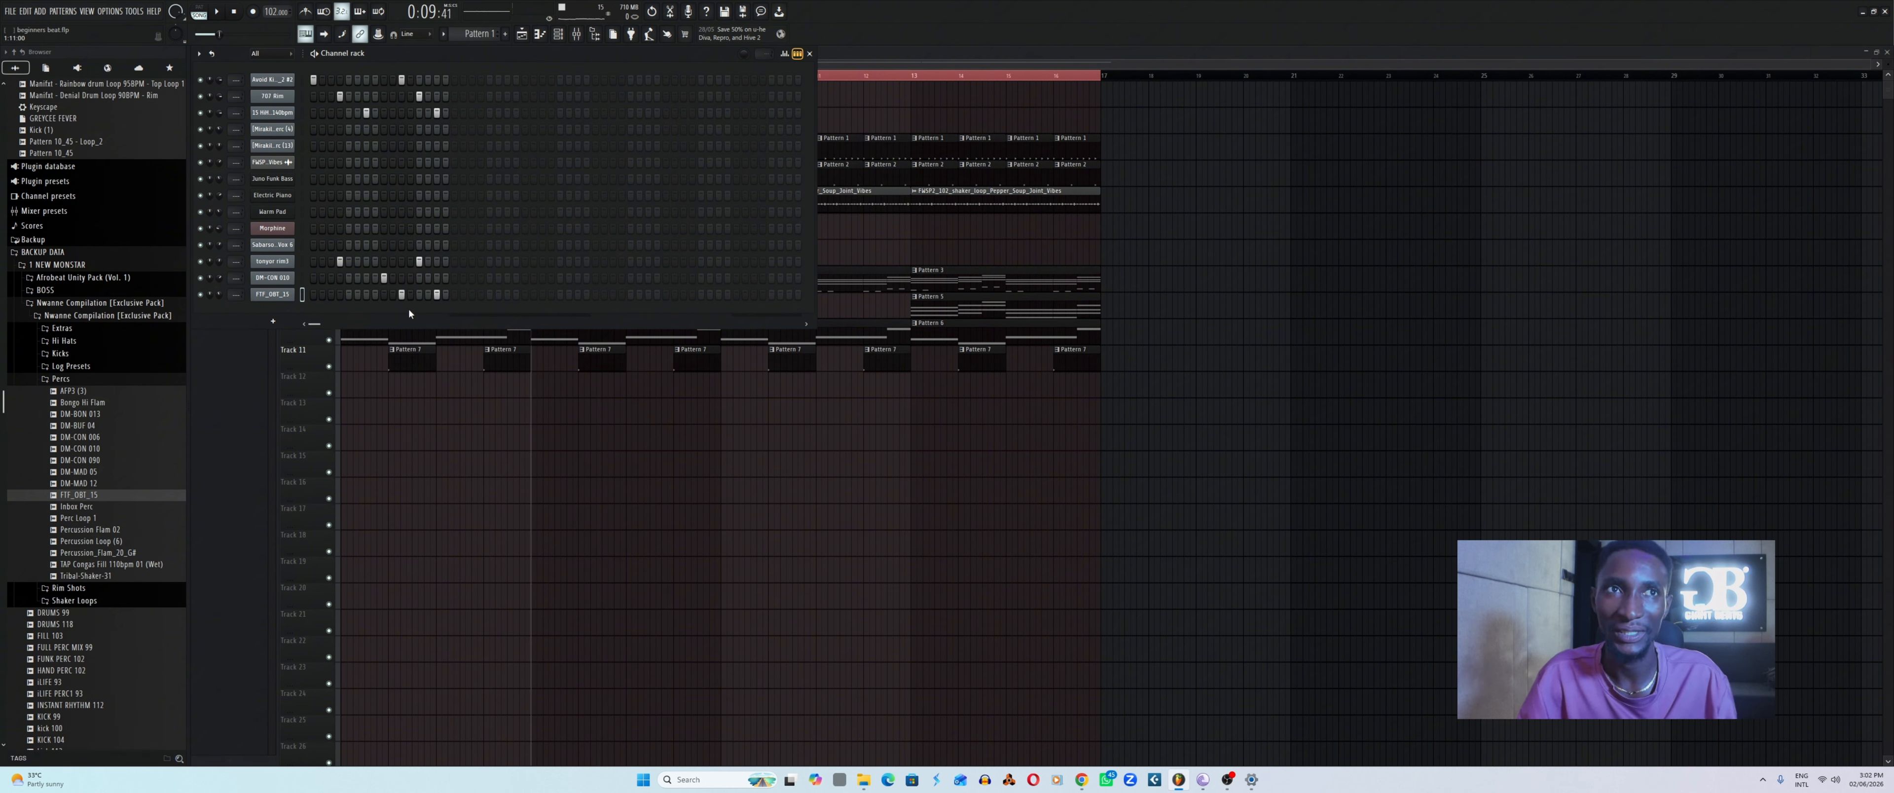
{"action": "key", "text": "space"}
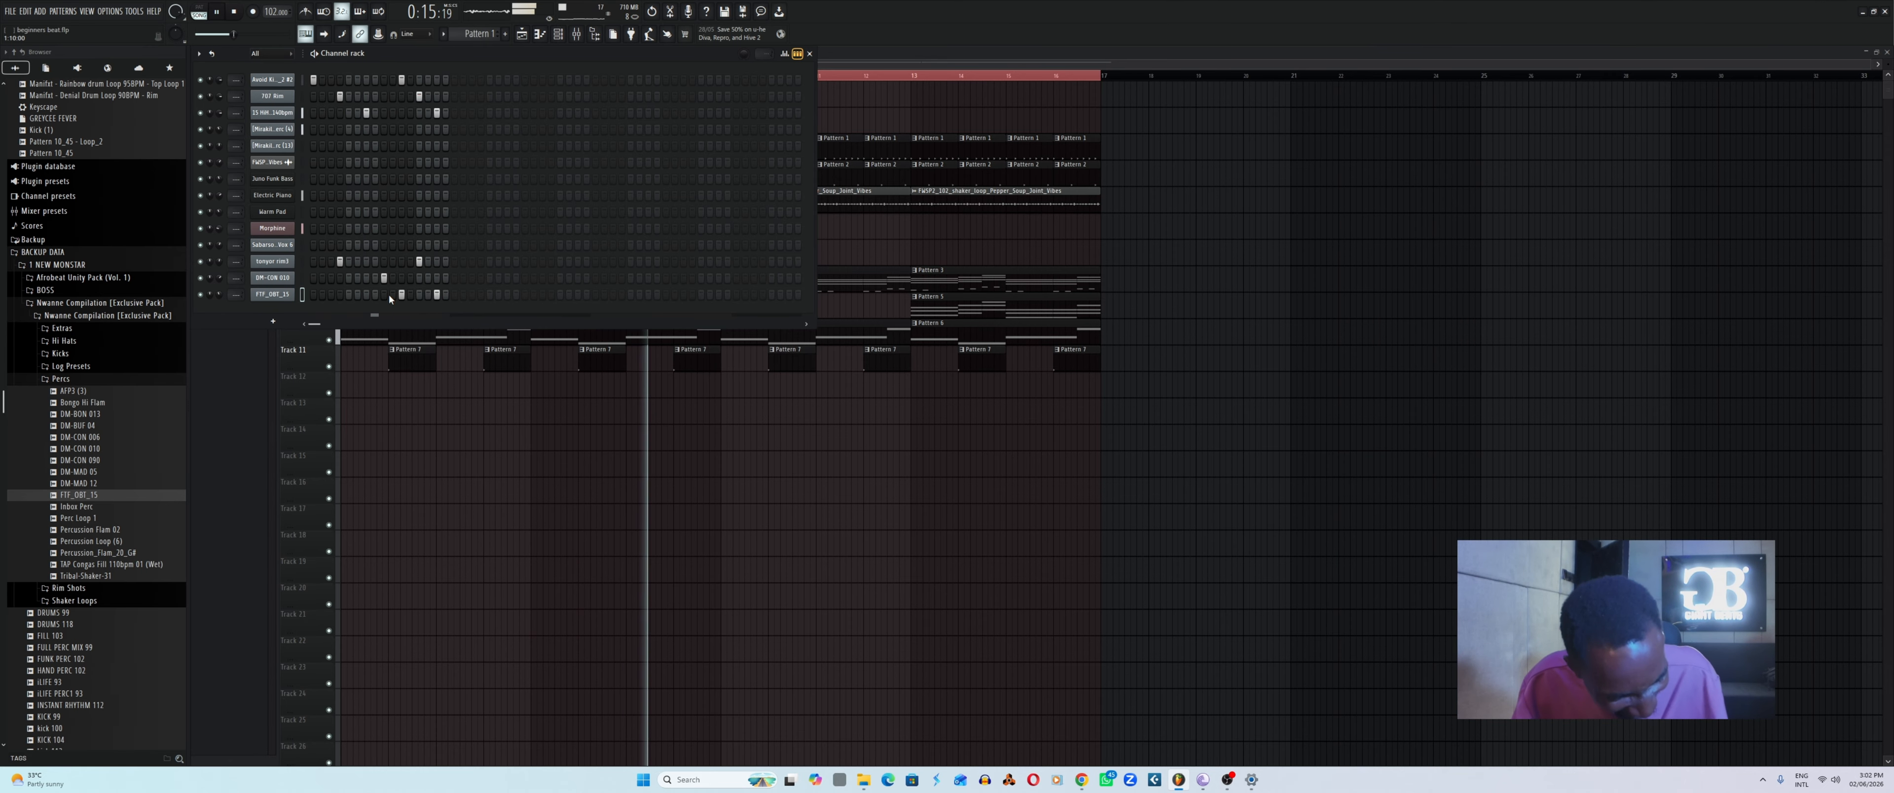
Audition Inbox Perc during playback and load it into a new channel.
{"action": "left_click", "coordinate": [82, 508]}
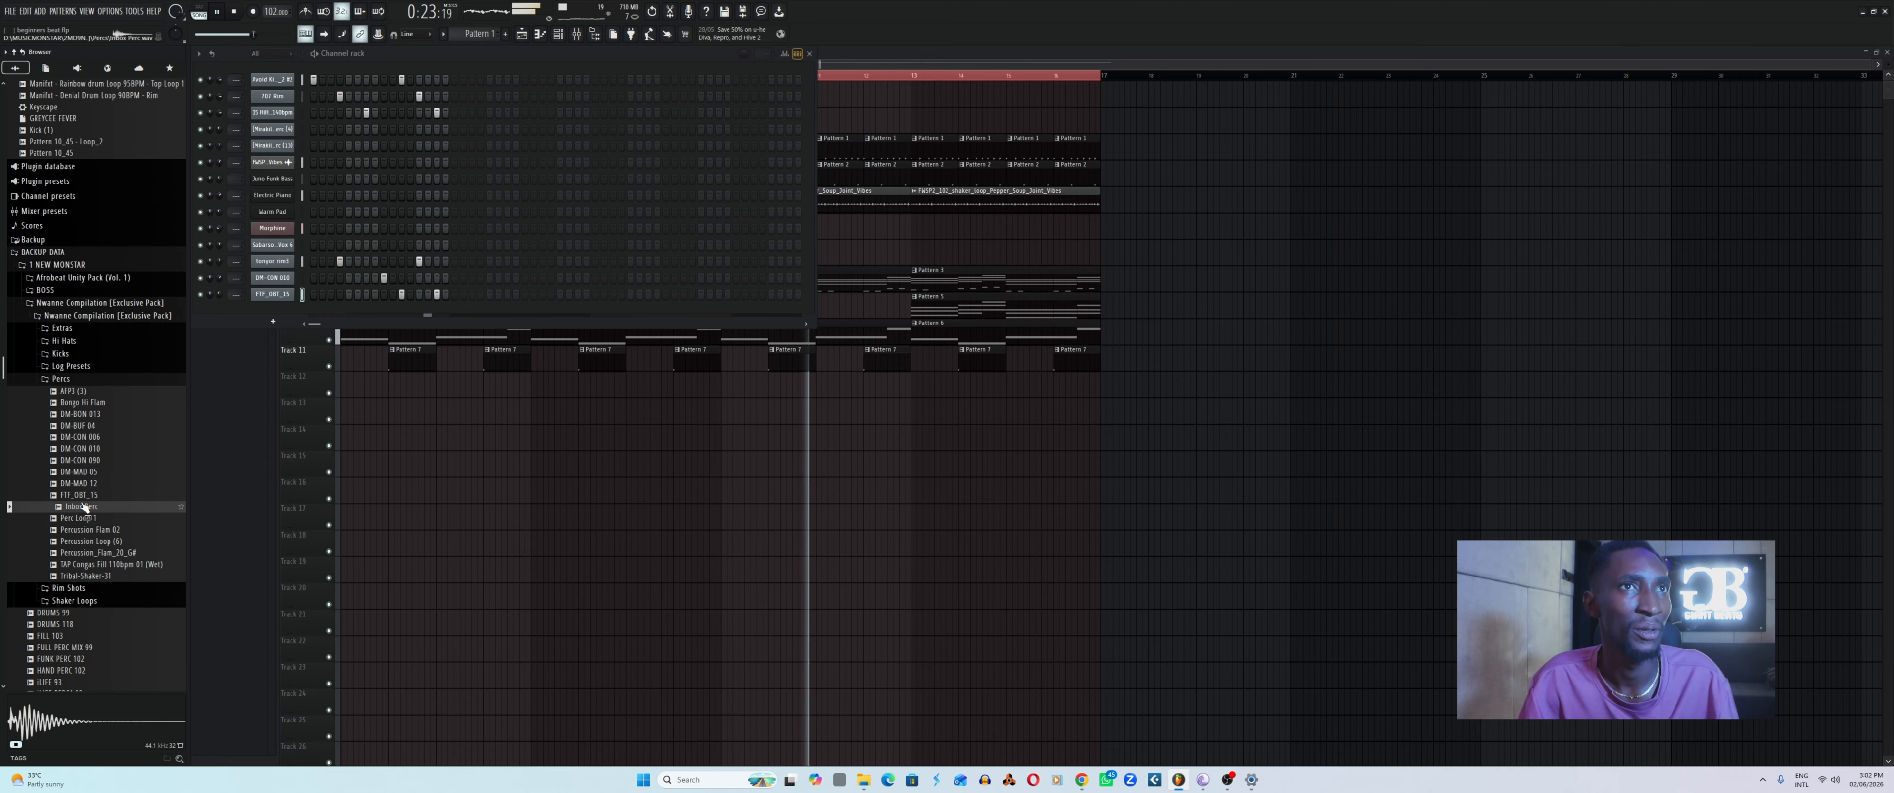
{"action": "key", "text": "space"}
{"action": "right_click", "coordinate": [82, 507]}
{"action": "left_click", "coordinate": [124, 515]}
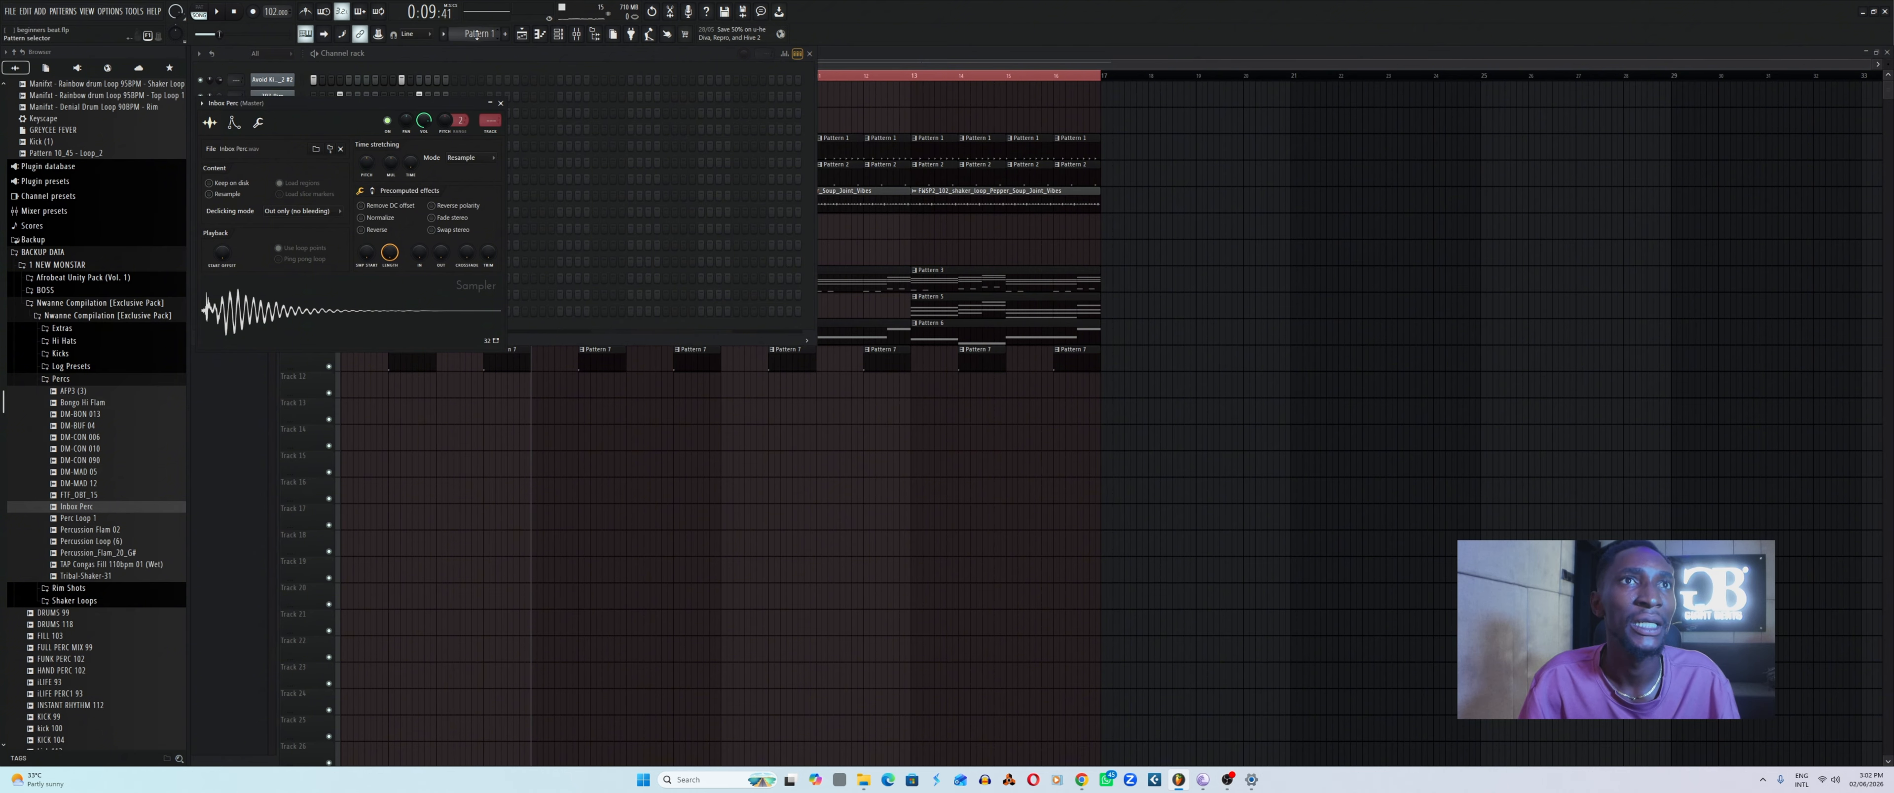
{"action": "left_click", "coordinate": [501, 103]}
Place an Inbox Perc hit on step 7 of Pattern 1, lower its volume during playback, and save the project.
{"action": "scroll", "coordinate": [472, 35], "scroll_direction": "down", "scroll_amount": 1}
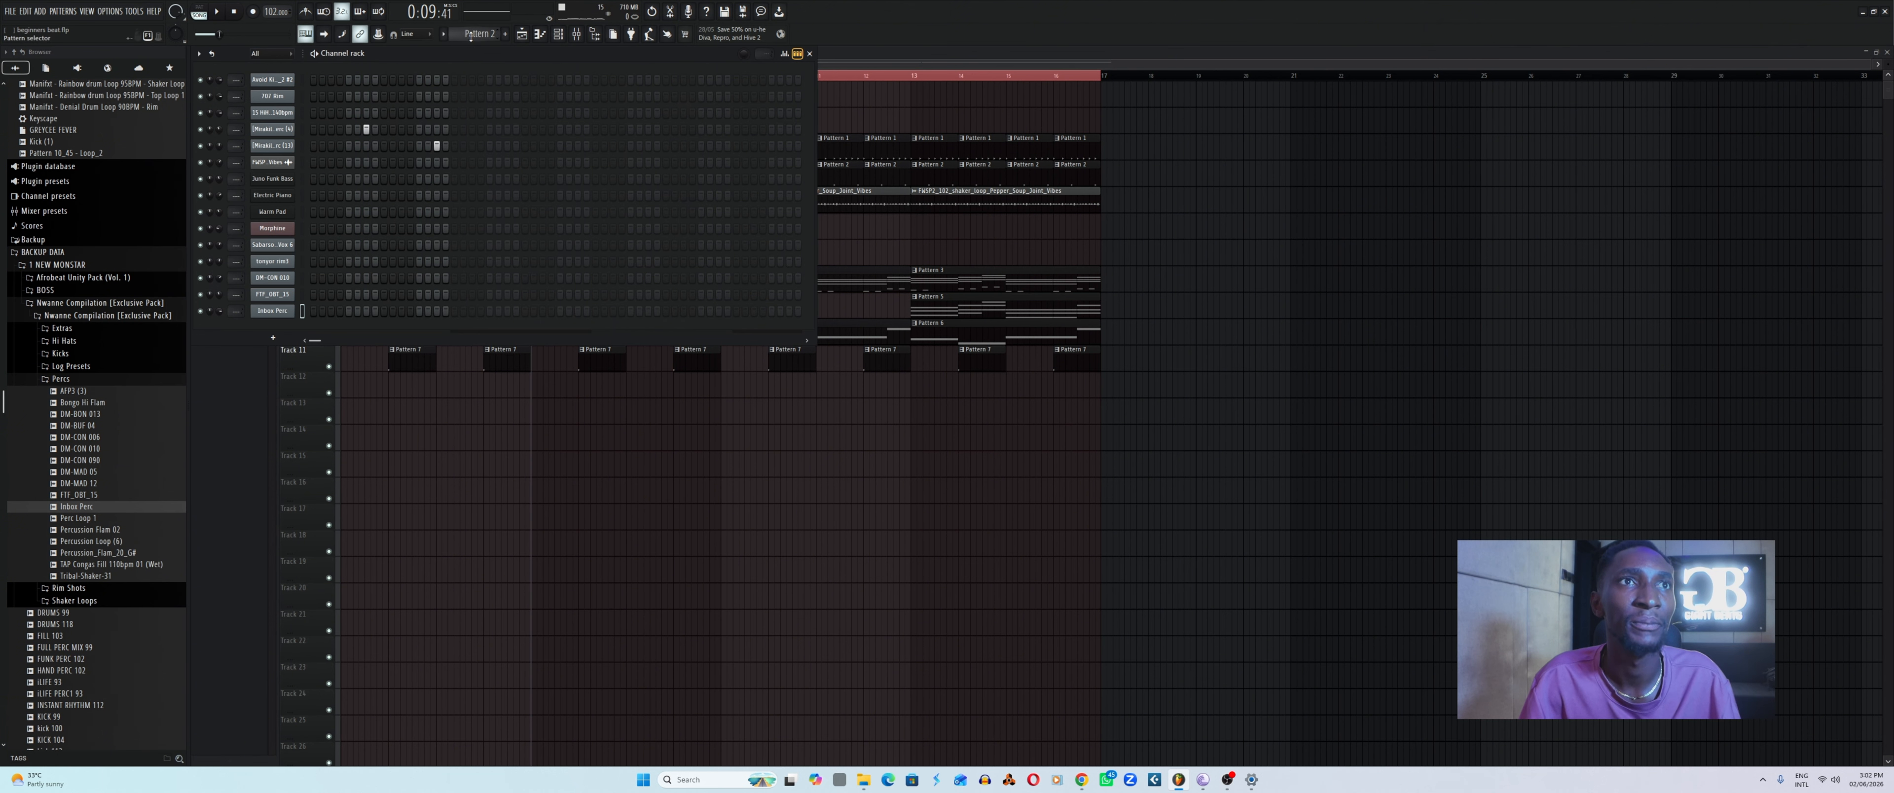
{"action": "scroll", "coordinate": [471, 35], "scroll_direction": "up", "scroll_amount": 1}
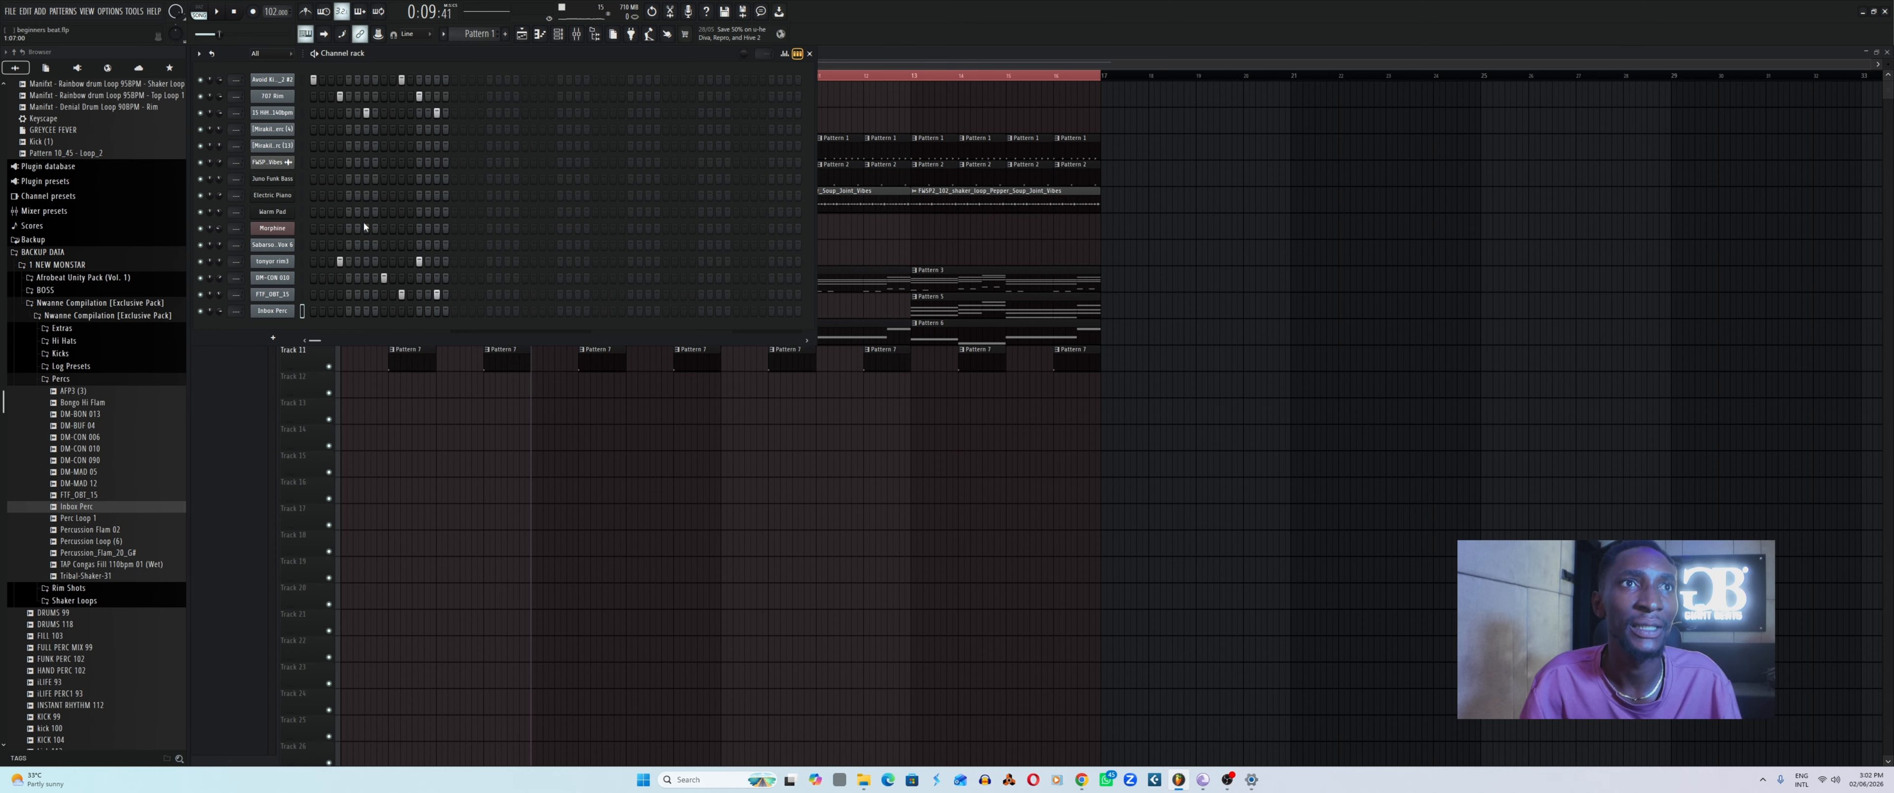
{"action": "left_click", "coordinate": [366, 312]}
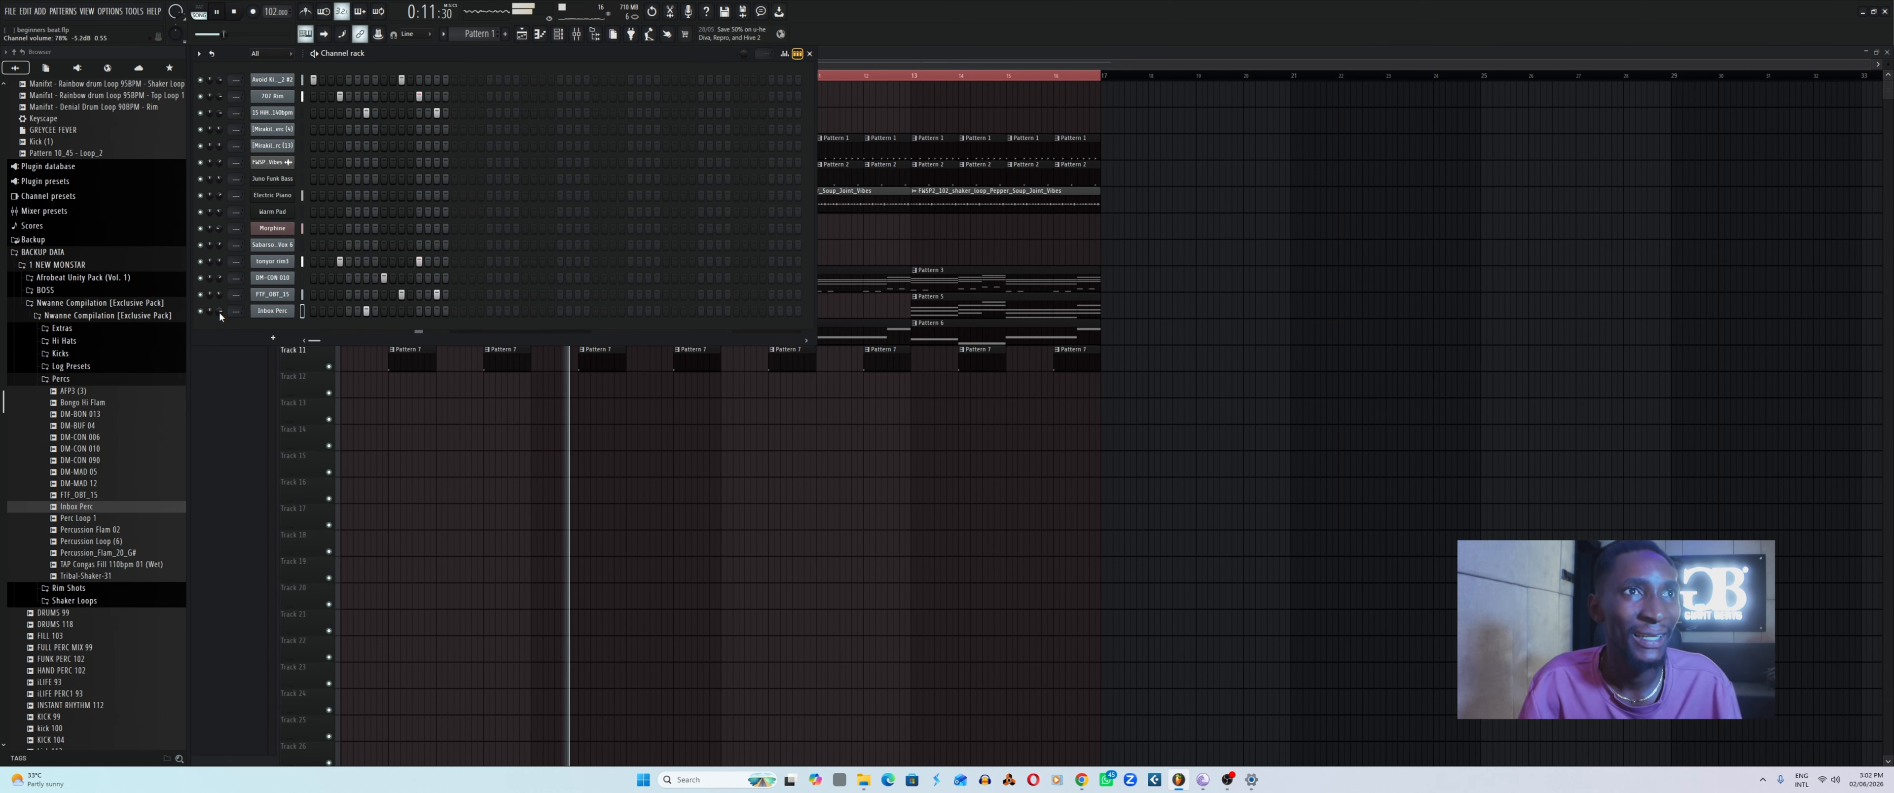
{"action": "left_click_drag", "start_coordinate": [222, 314], "coordinate": [226, 322]}
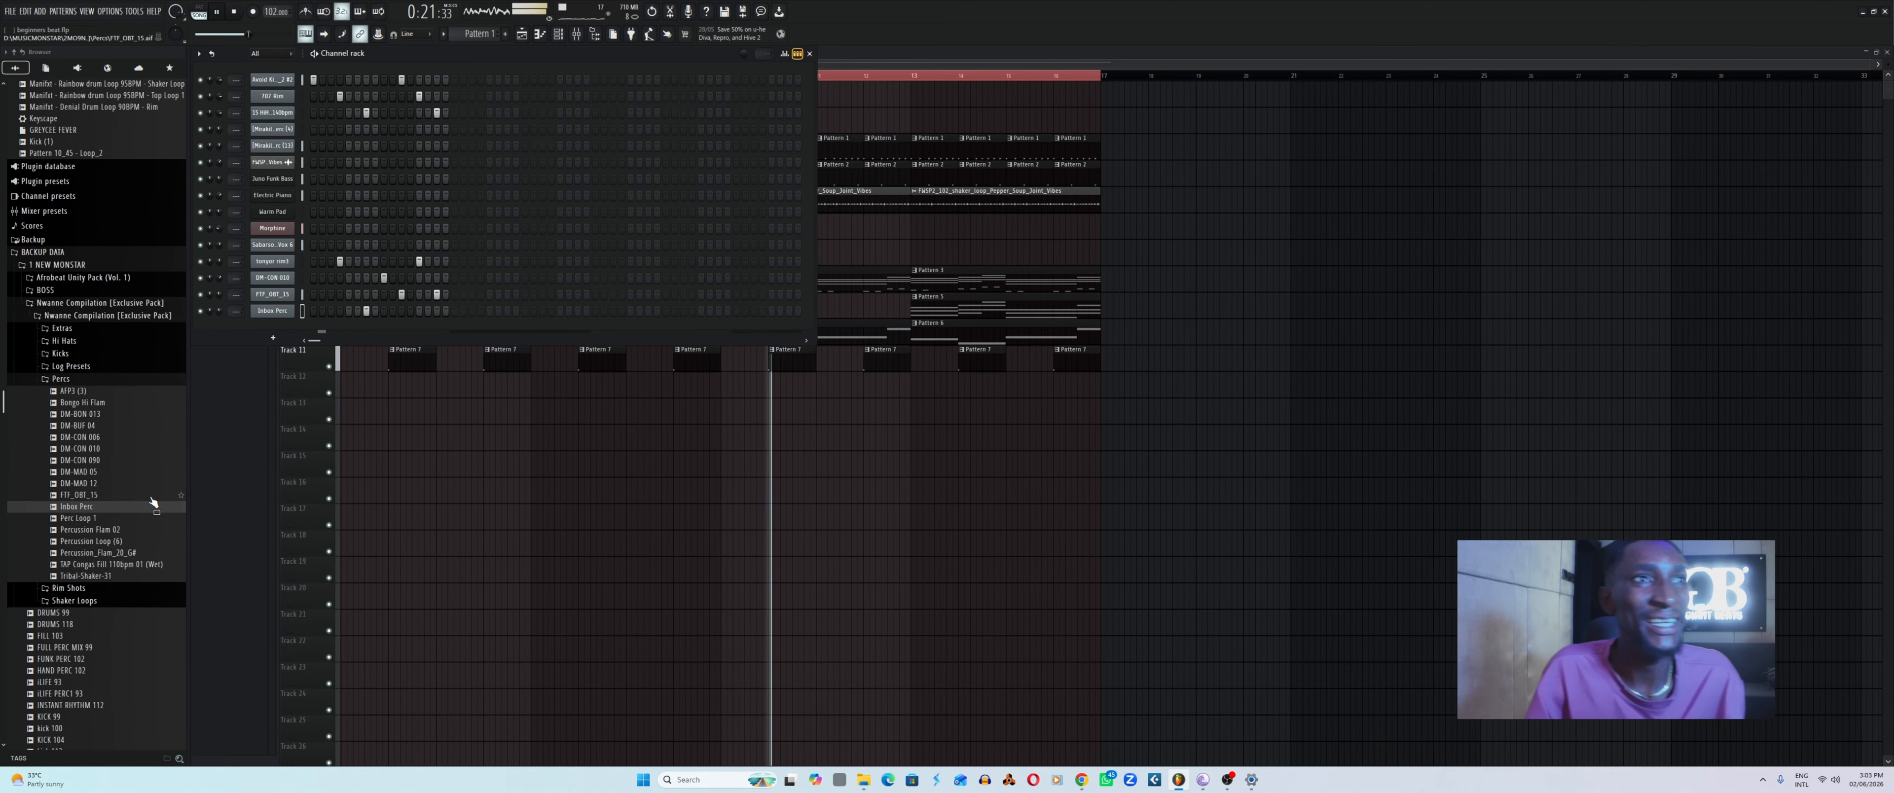
{"action": "key", "text": "space"}
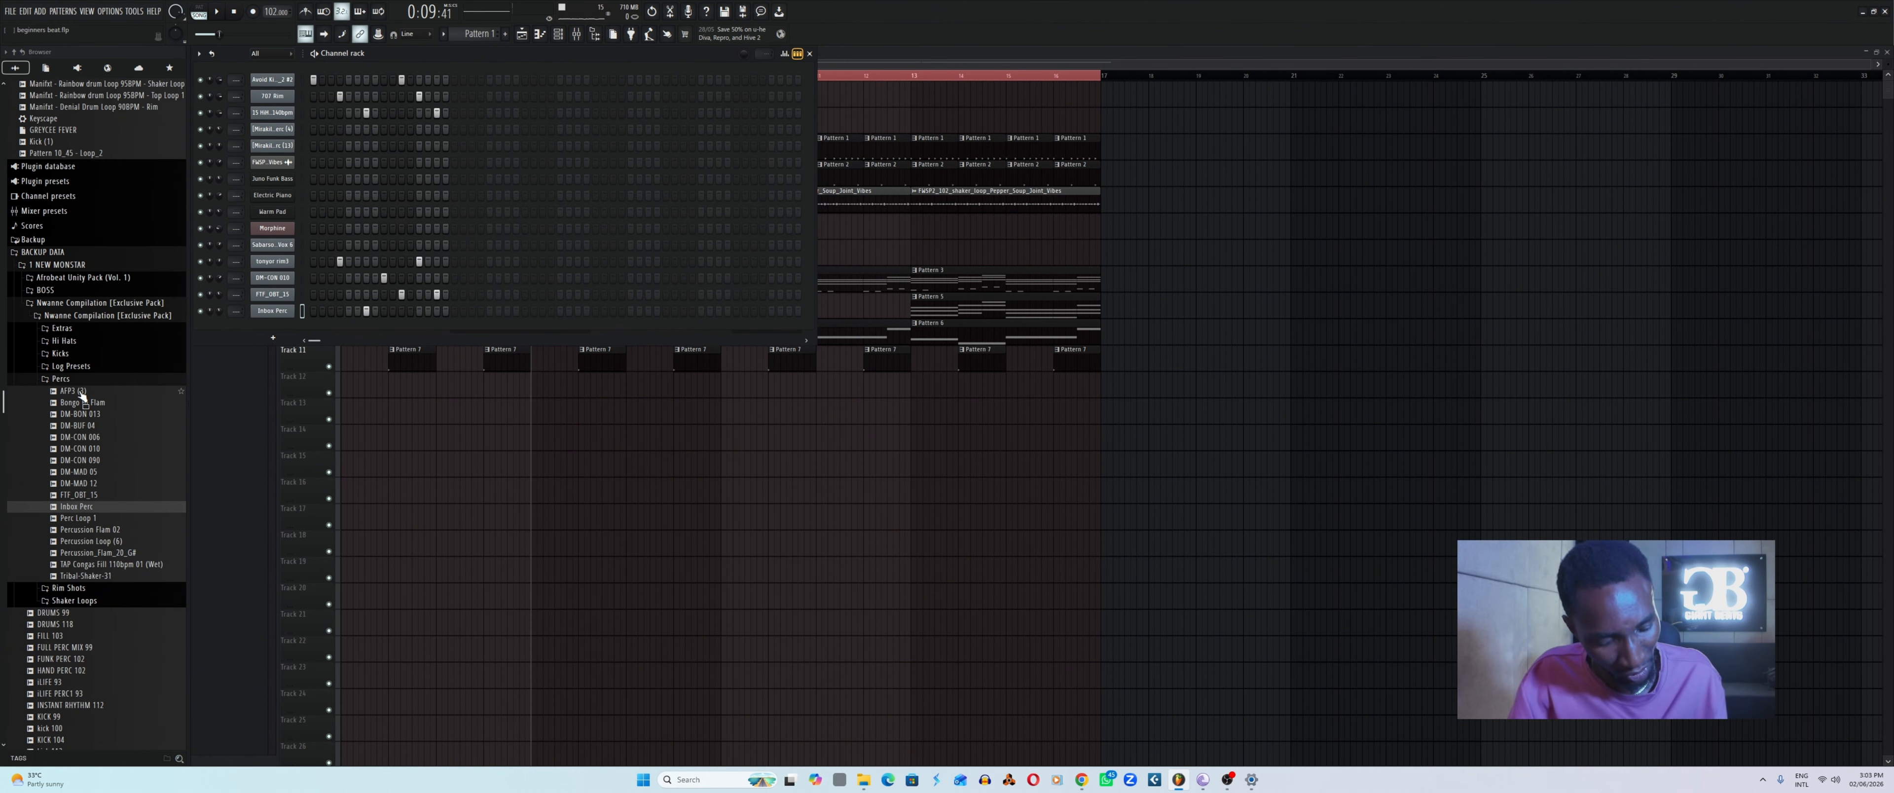
{"action": "key", "text": "ctrl+s"}
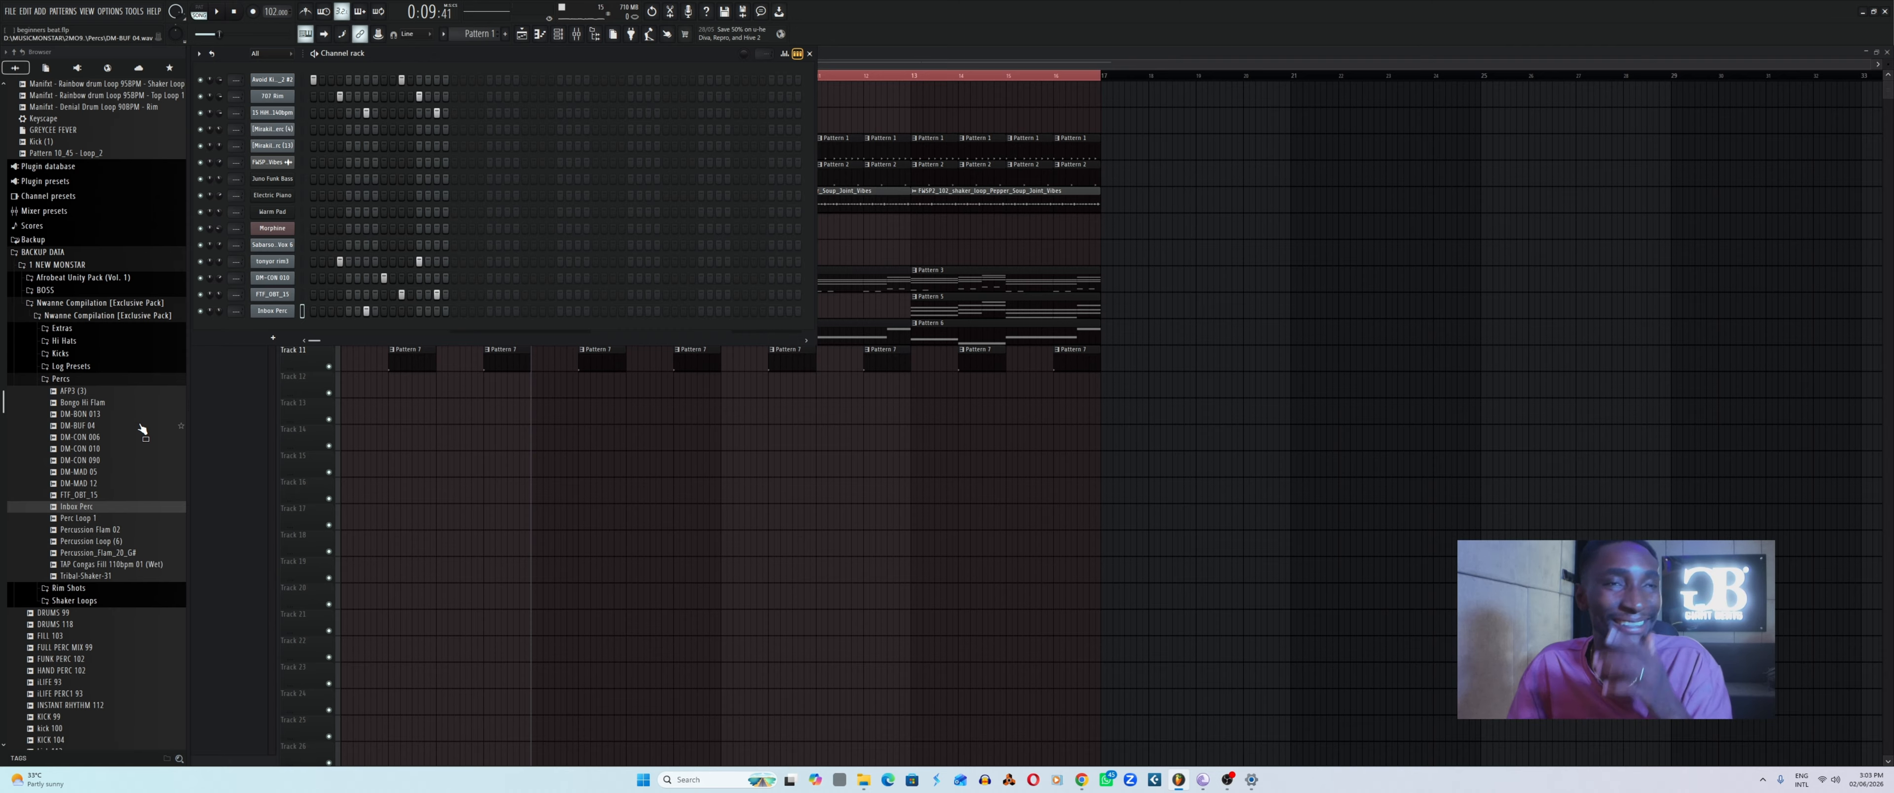
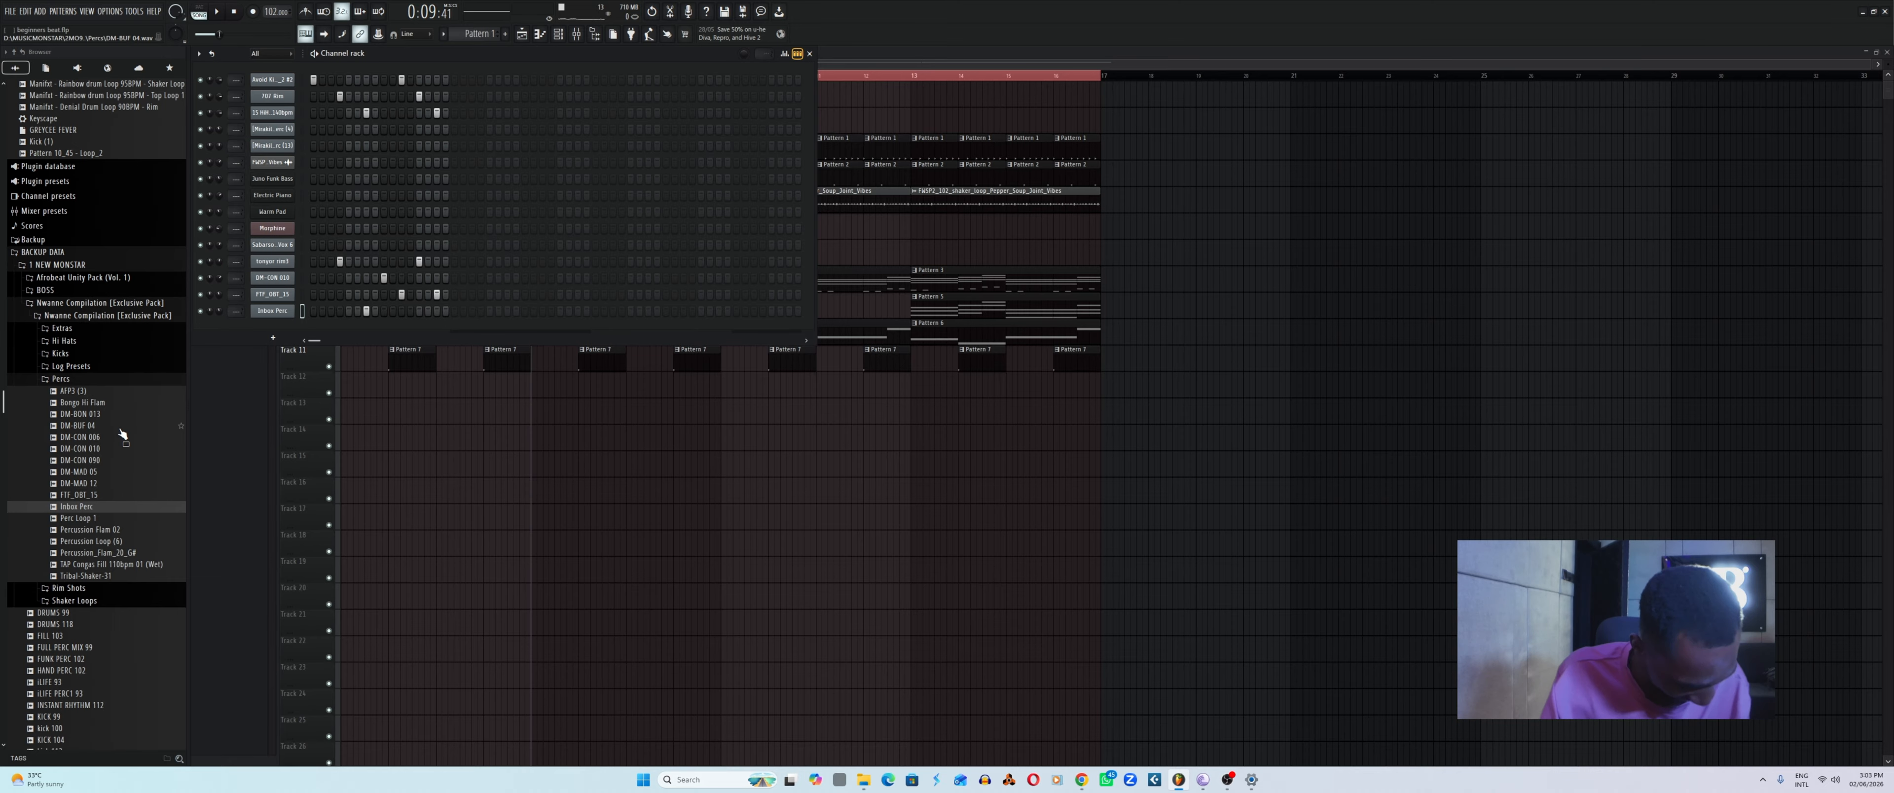
{"action": "key", "text": "ctrl+s"}
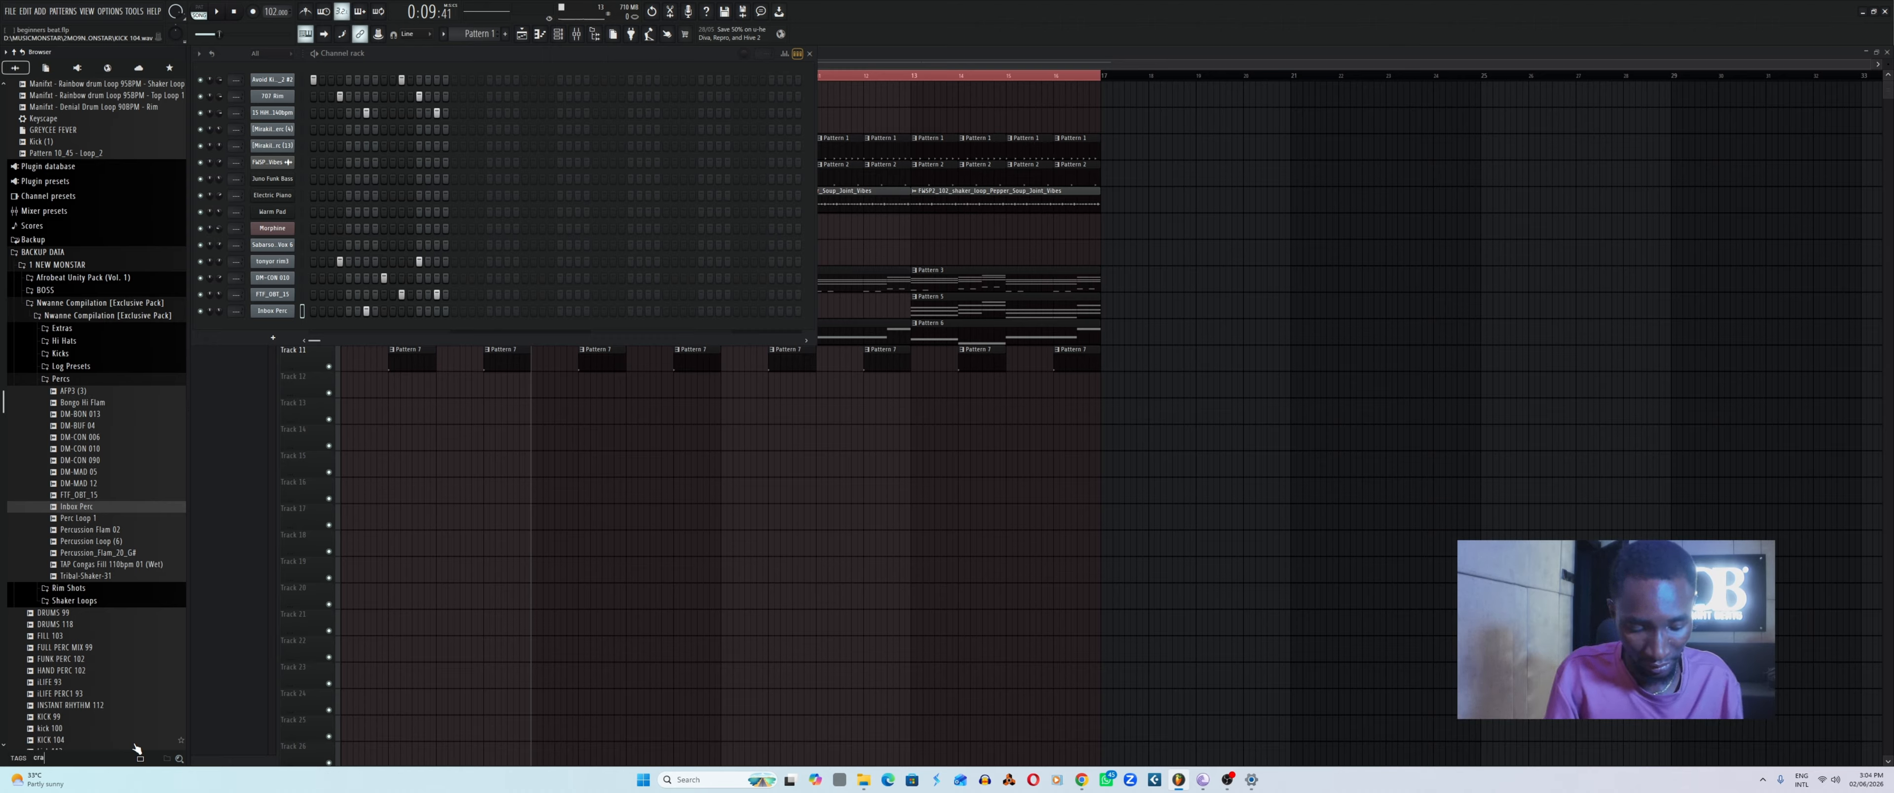
Search the sample browser for "crash" and look through the resulting crash samples.
{"action": "key", "text": "Return"}
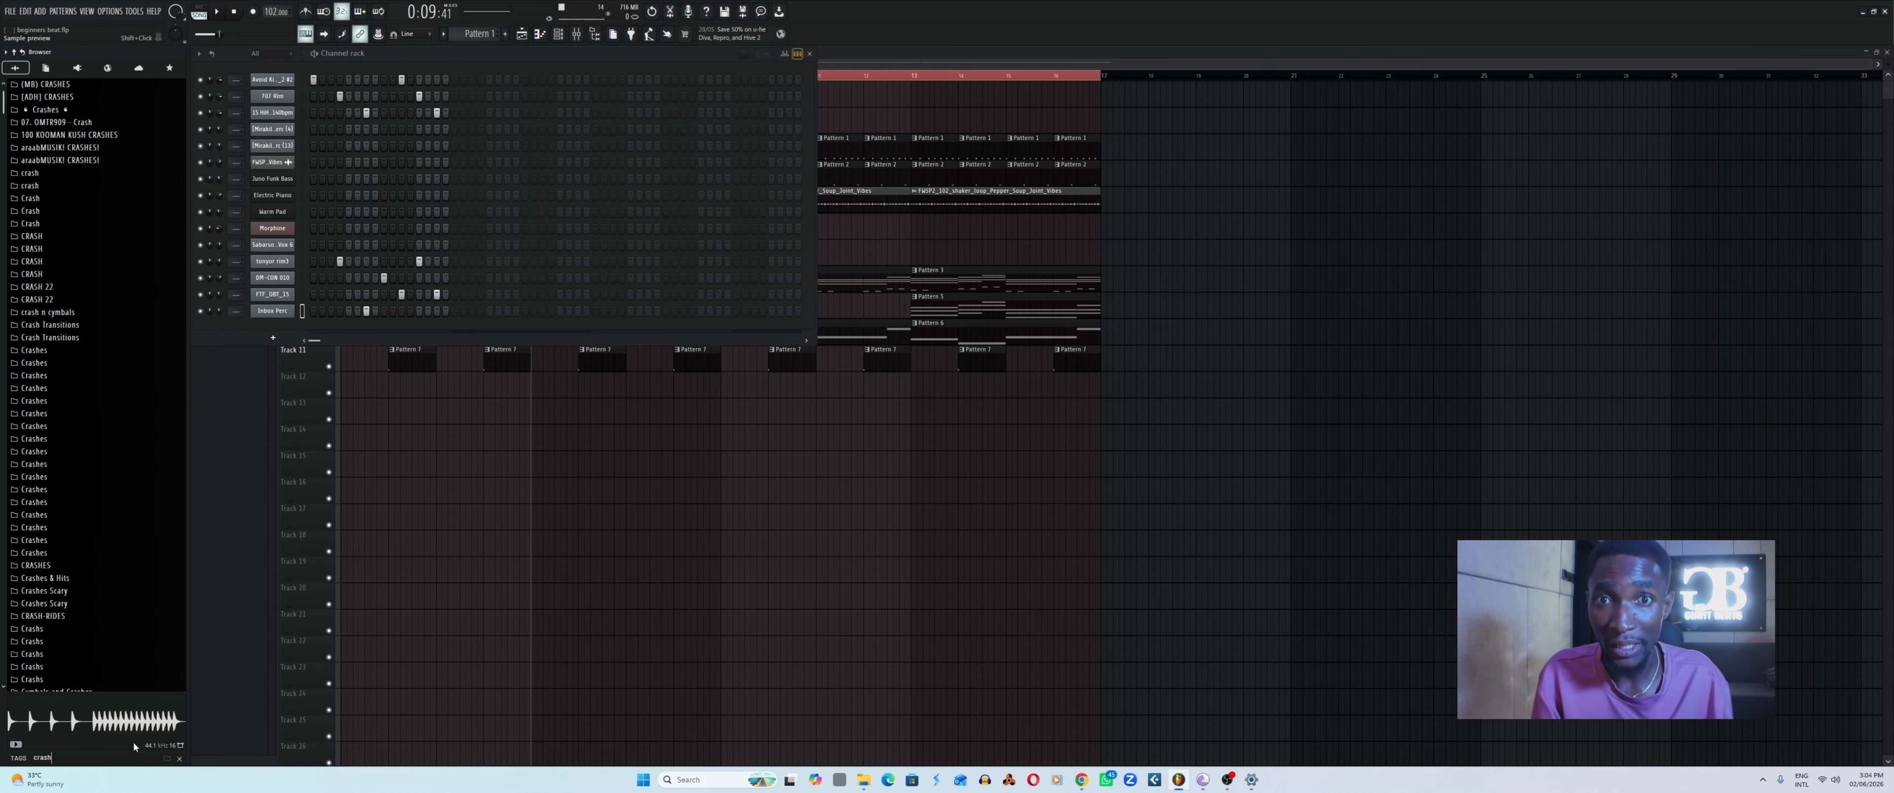
{"action": "scroll", "coordinate": [137, 382], "scroll_direction": "down", "scroll_amount": 10}
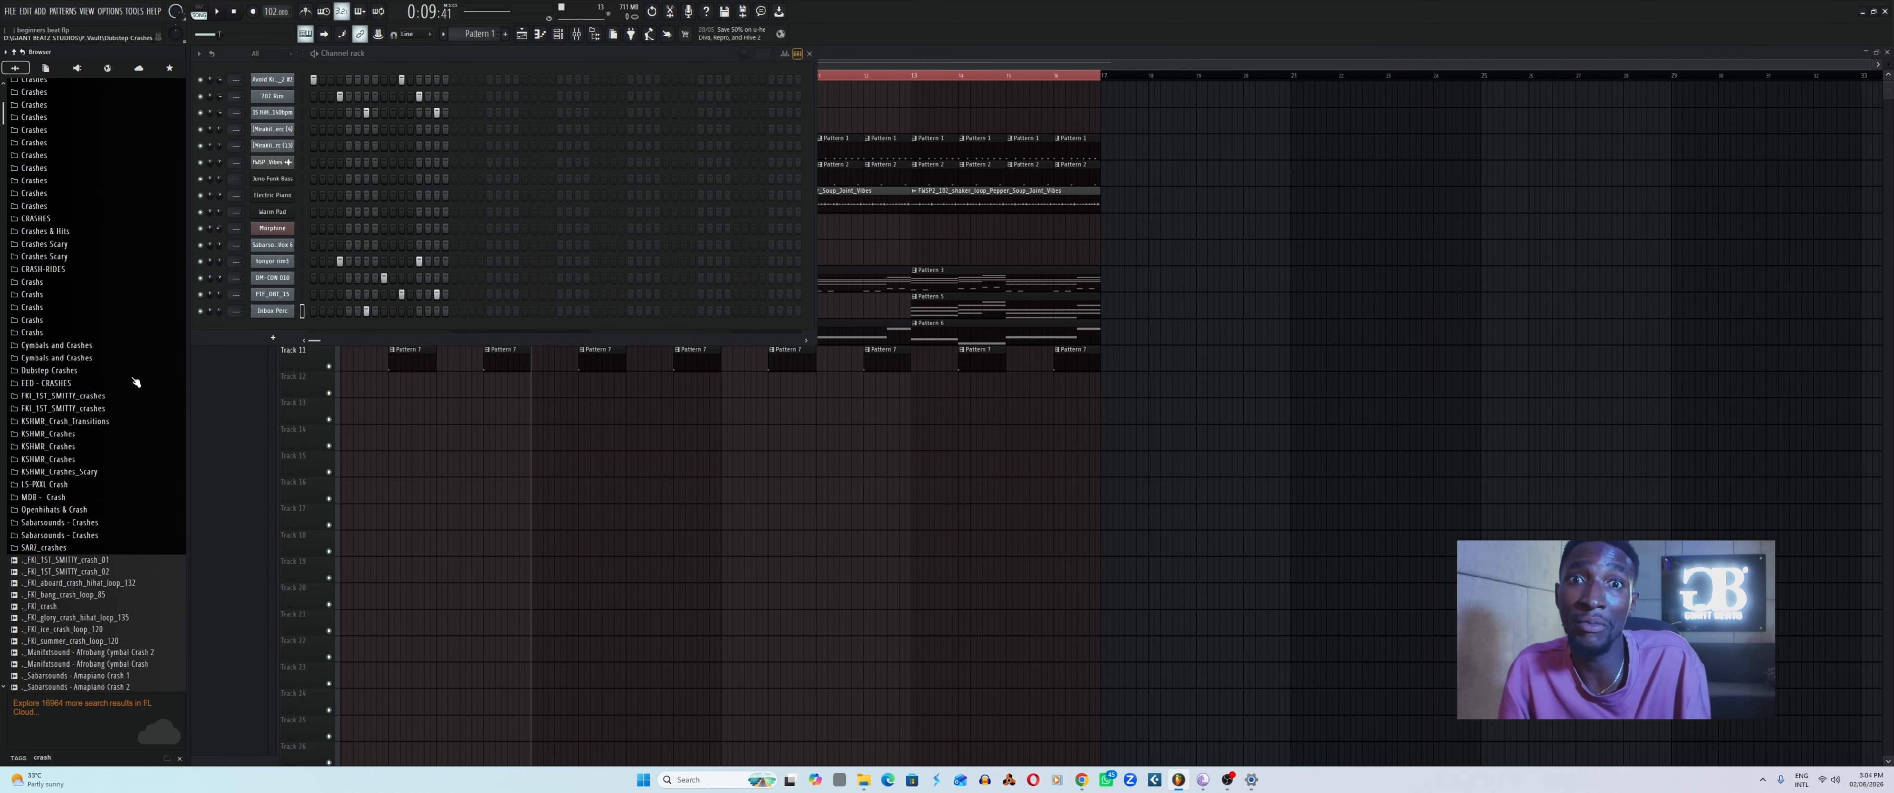
{"action": "scroll", "coordinate": [132, 392], "scroll_direction": "down", "scroll_amount": 15}
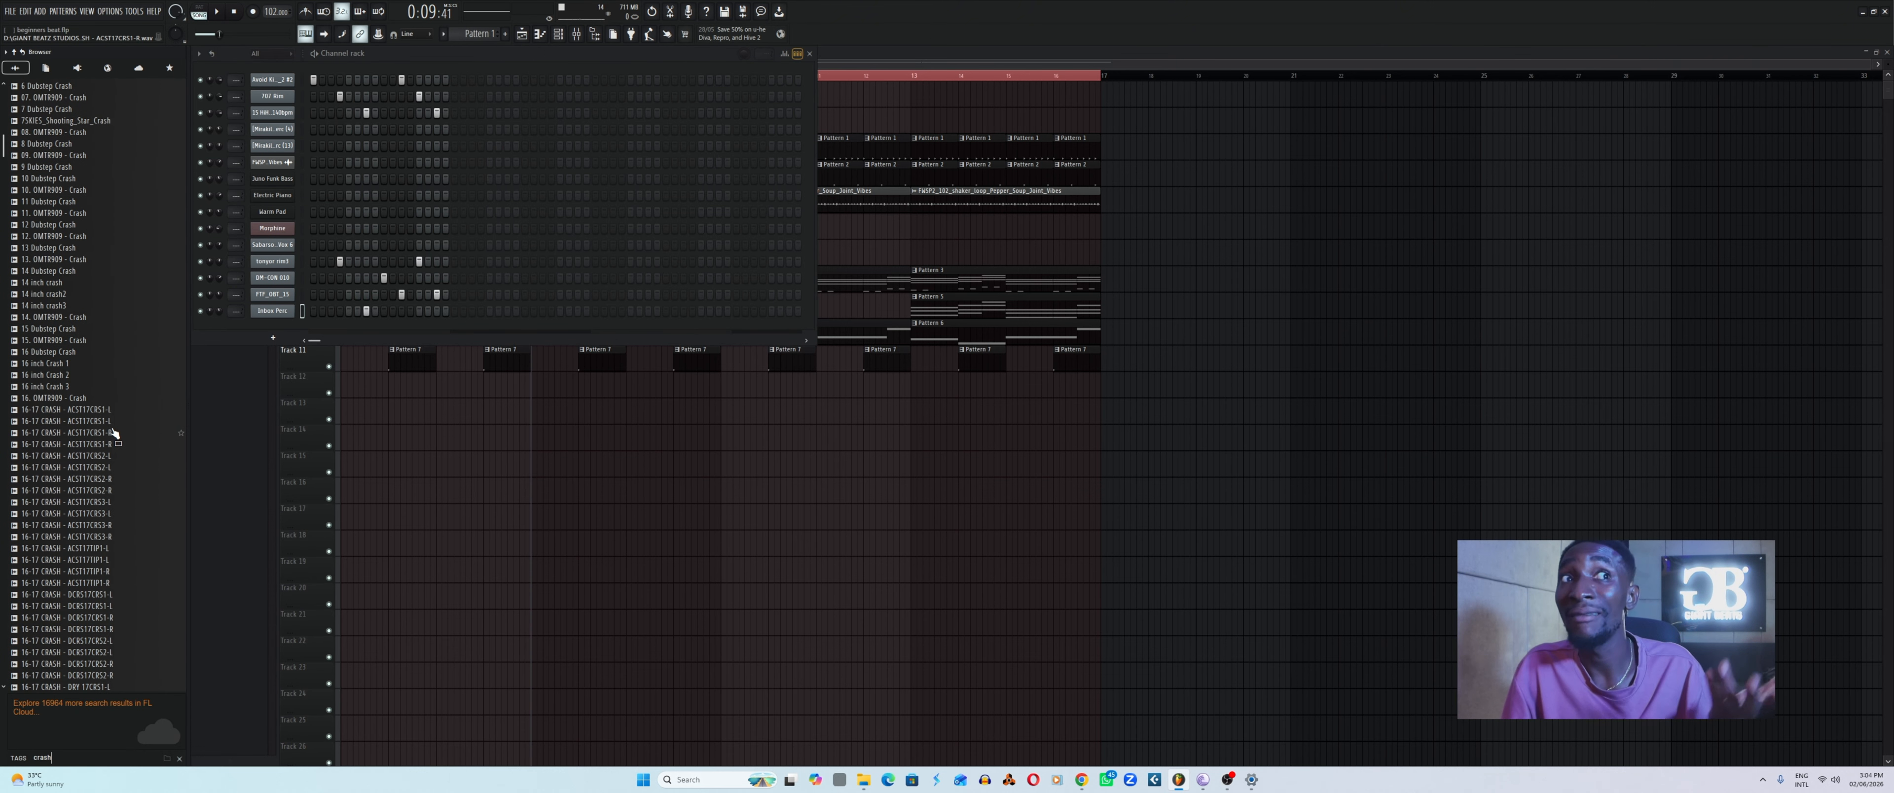
{"action": "scroll", "coordinate": [109, 439], "scroll_direction": "down", "scroll_amount": 15}
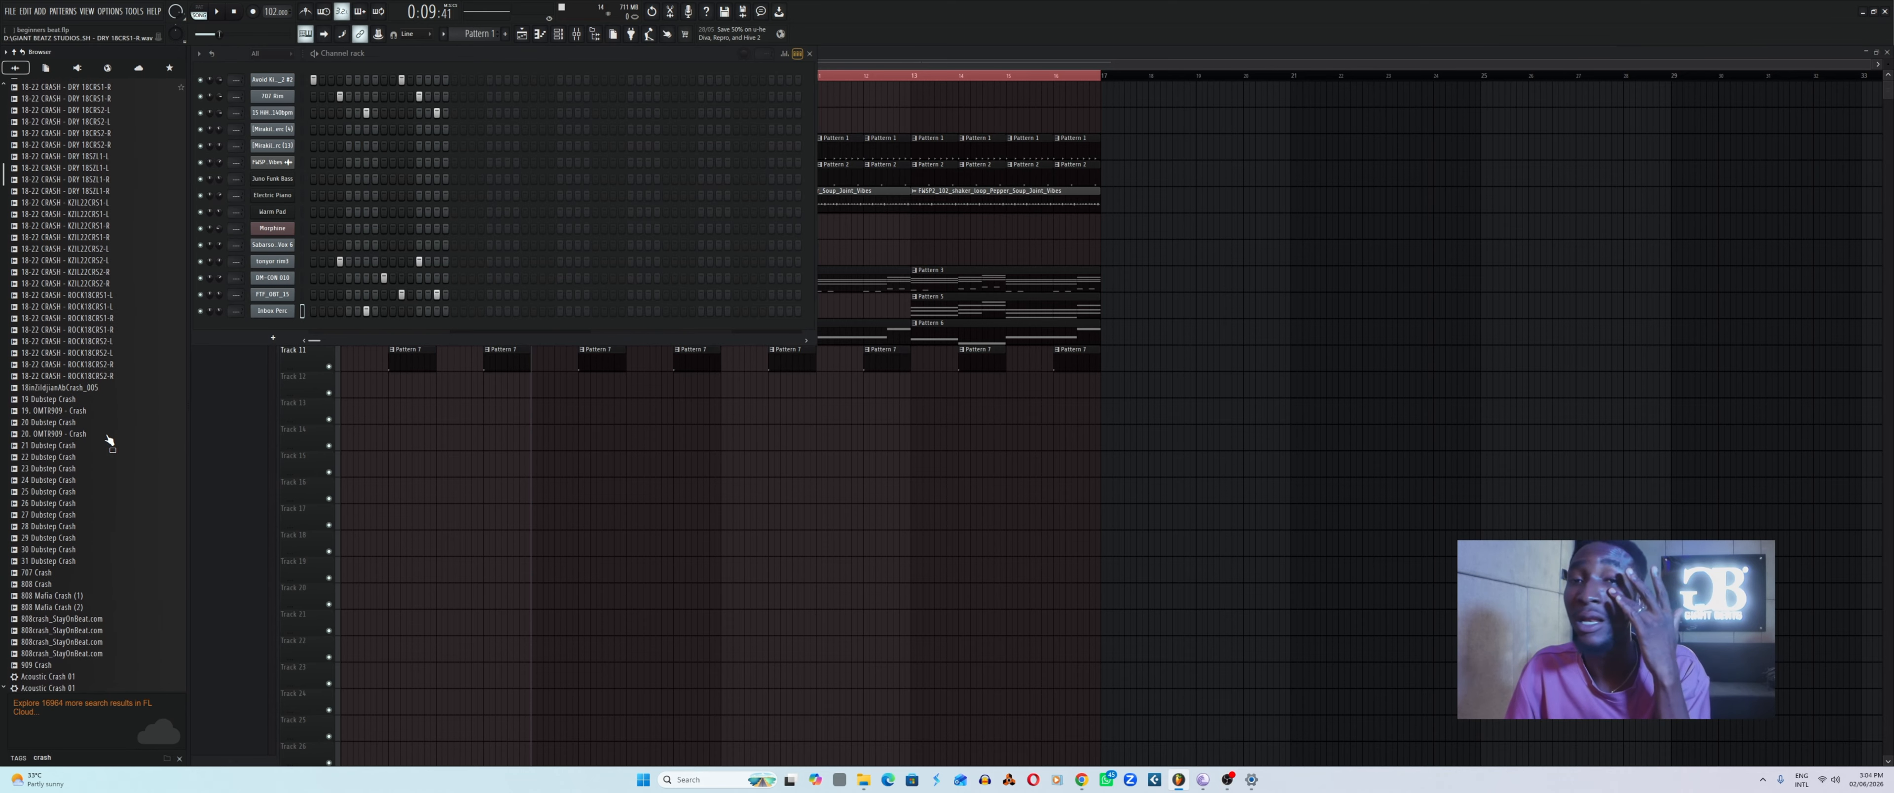
{"action": "scroll", "coordinate": [109, 440], "scroll_direction": "down", "scroll_amount": 20}
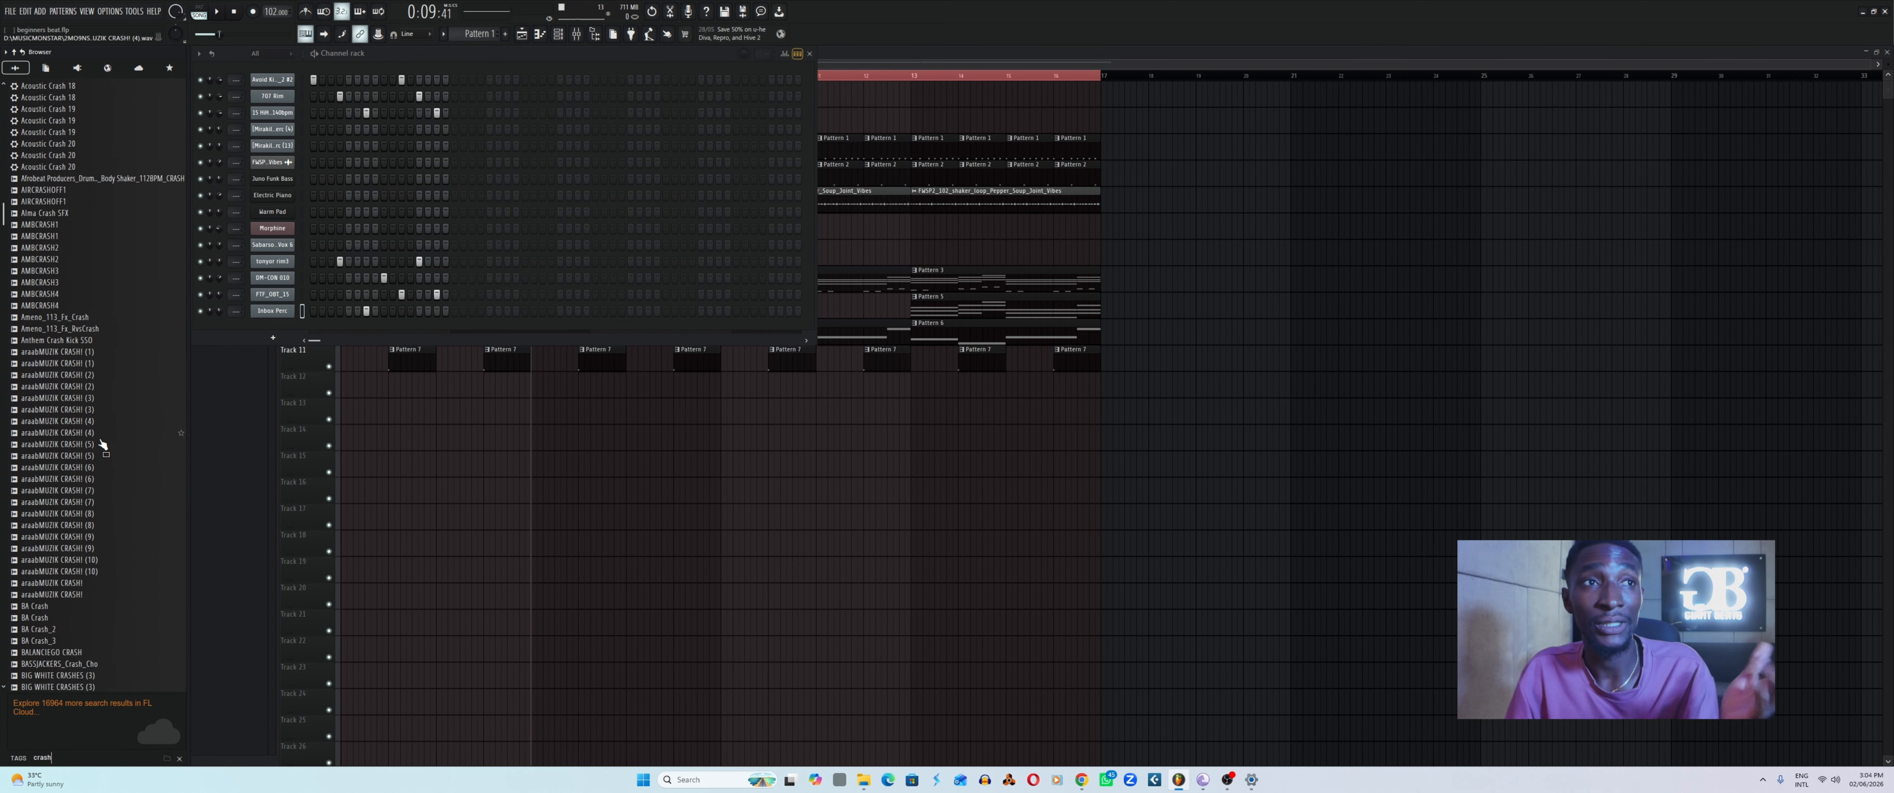
{"action": "scroll", "coordinate": [102, 442], "scroll_direction": "down", "scroll_amount": 15}
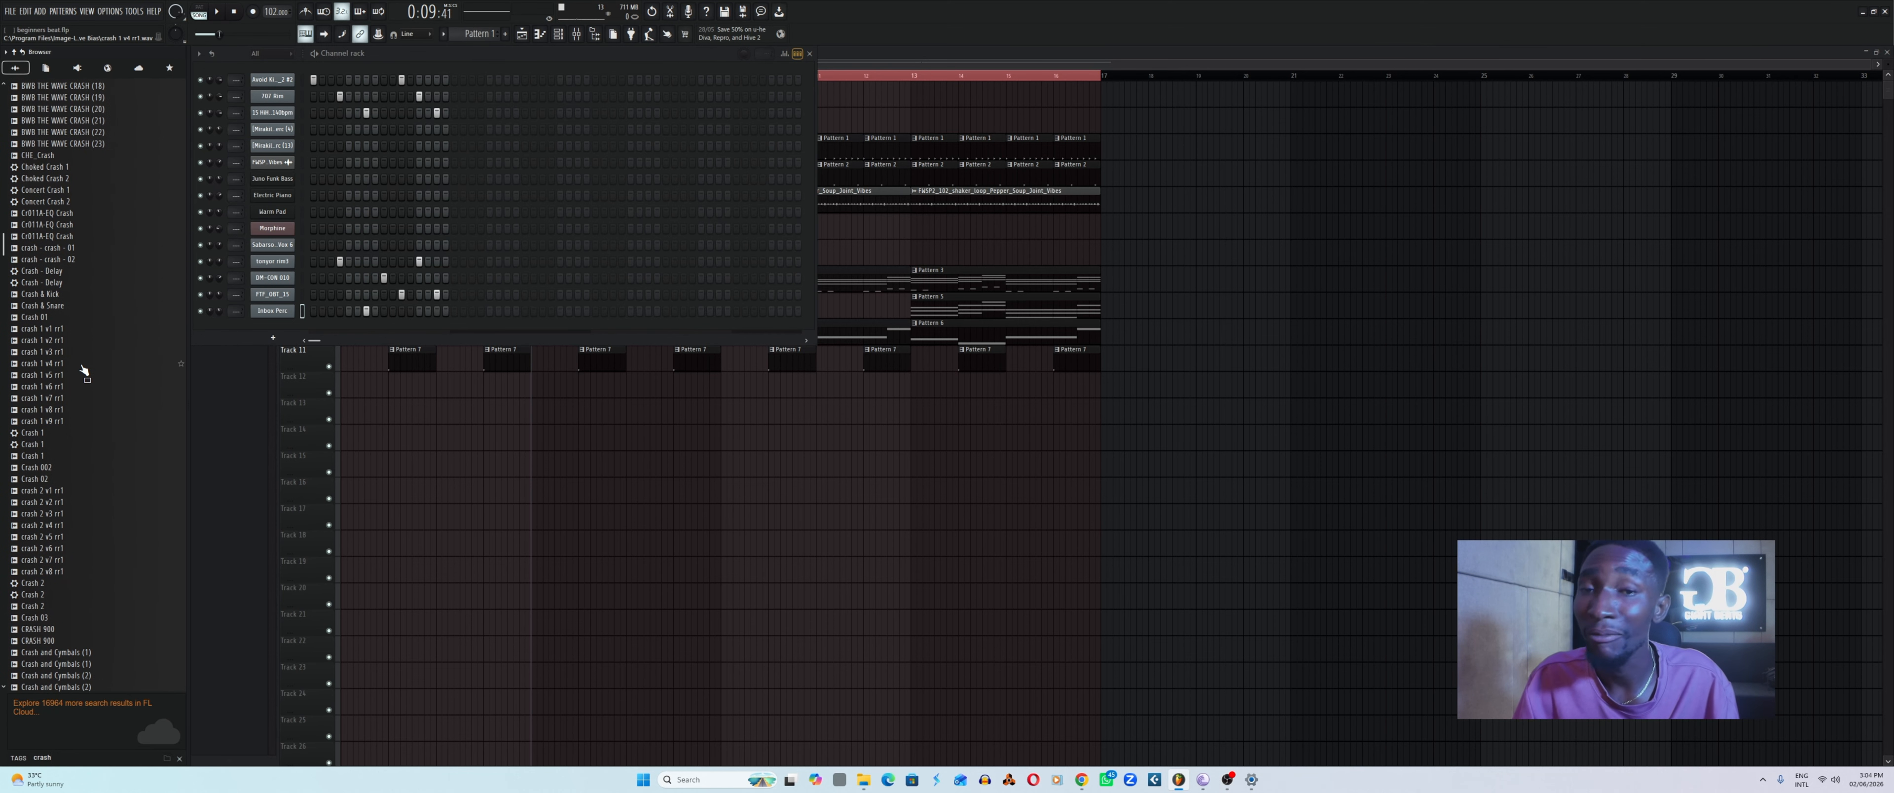
Audition several of the BWB THE WAVE CRASH samples.
{"action": "left_click", "coordinate": [62, 282]}
{"action": "scroll", "coordinate": [51, 456], "scroll_direction": "up", "scroll_amount": 15}
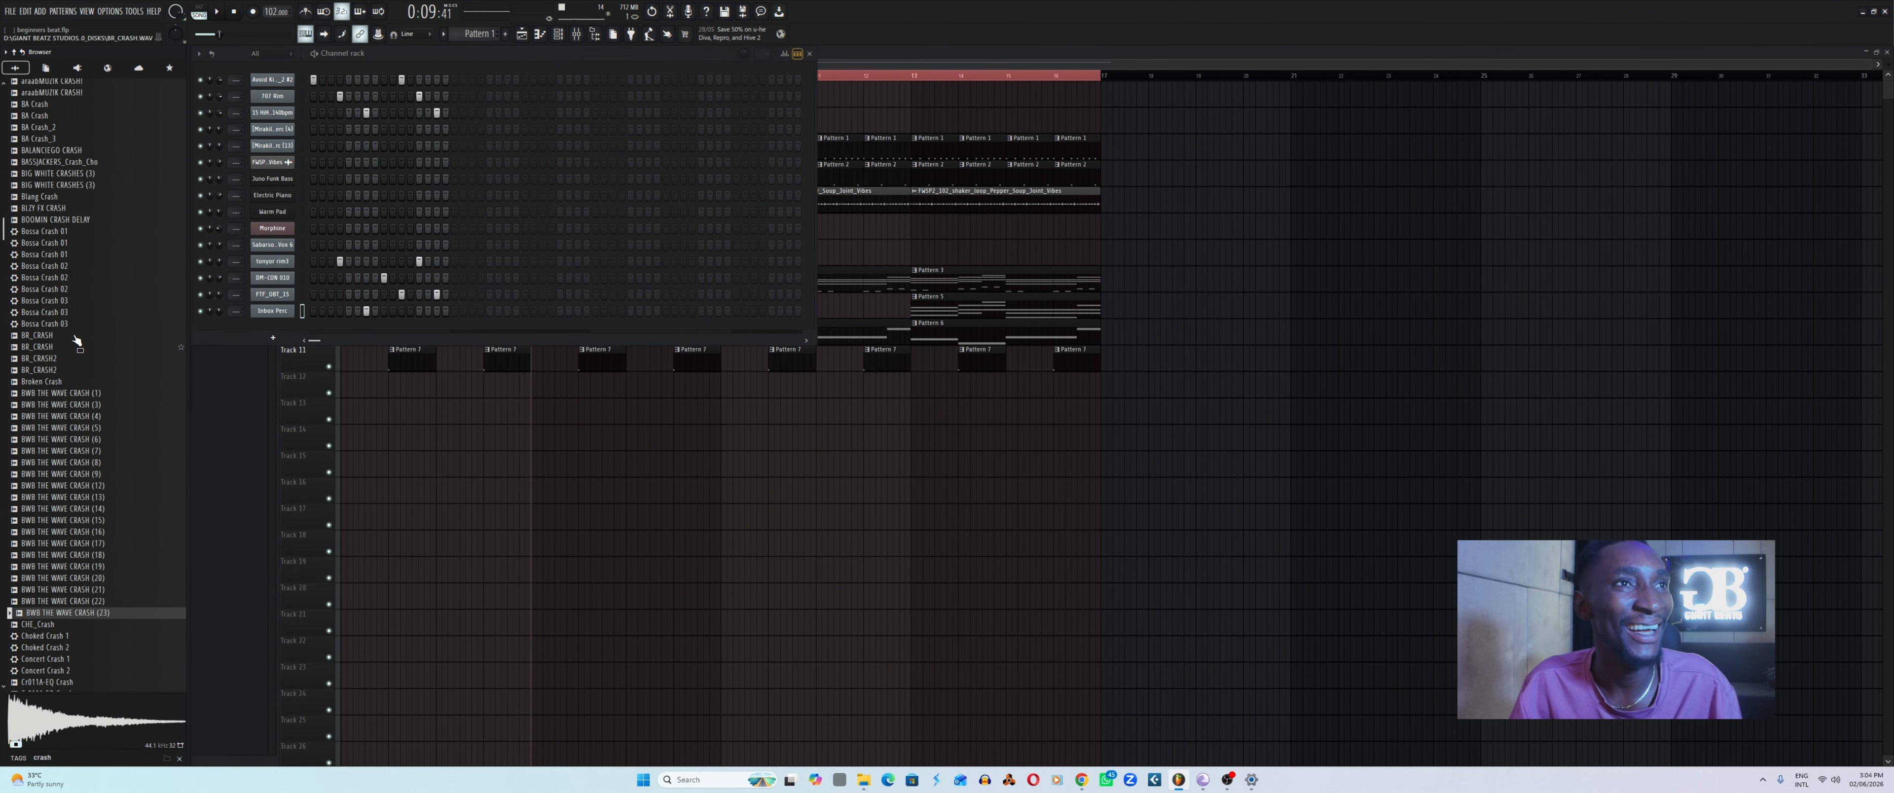
{"action": "left_click", "coordinate": [51, 457]}
{"action": "left_click", "coordinate": [61, 422]}
{"action": "left_click", "coordinate": [62, 411]}
{"action": "left_click", "coordinate": [60, 491]}
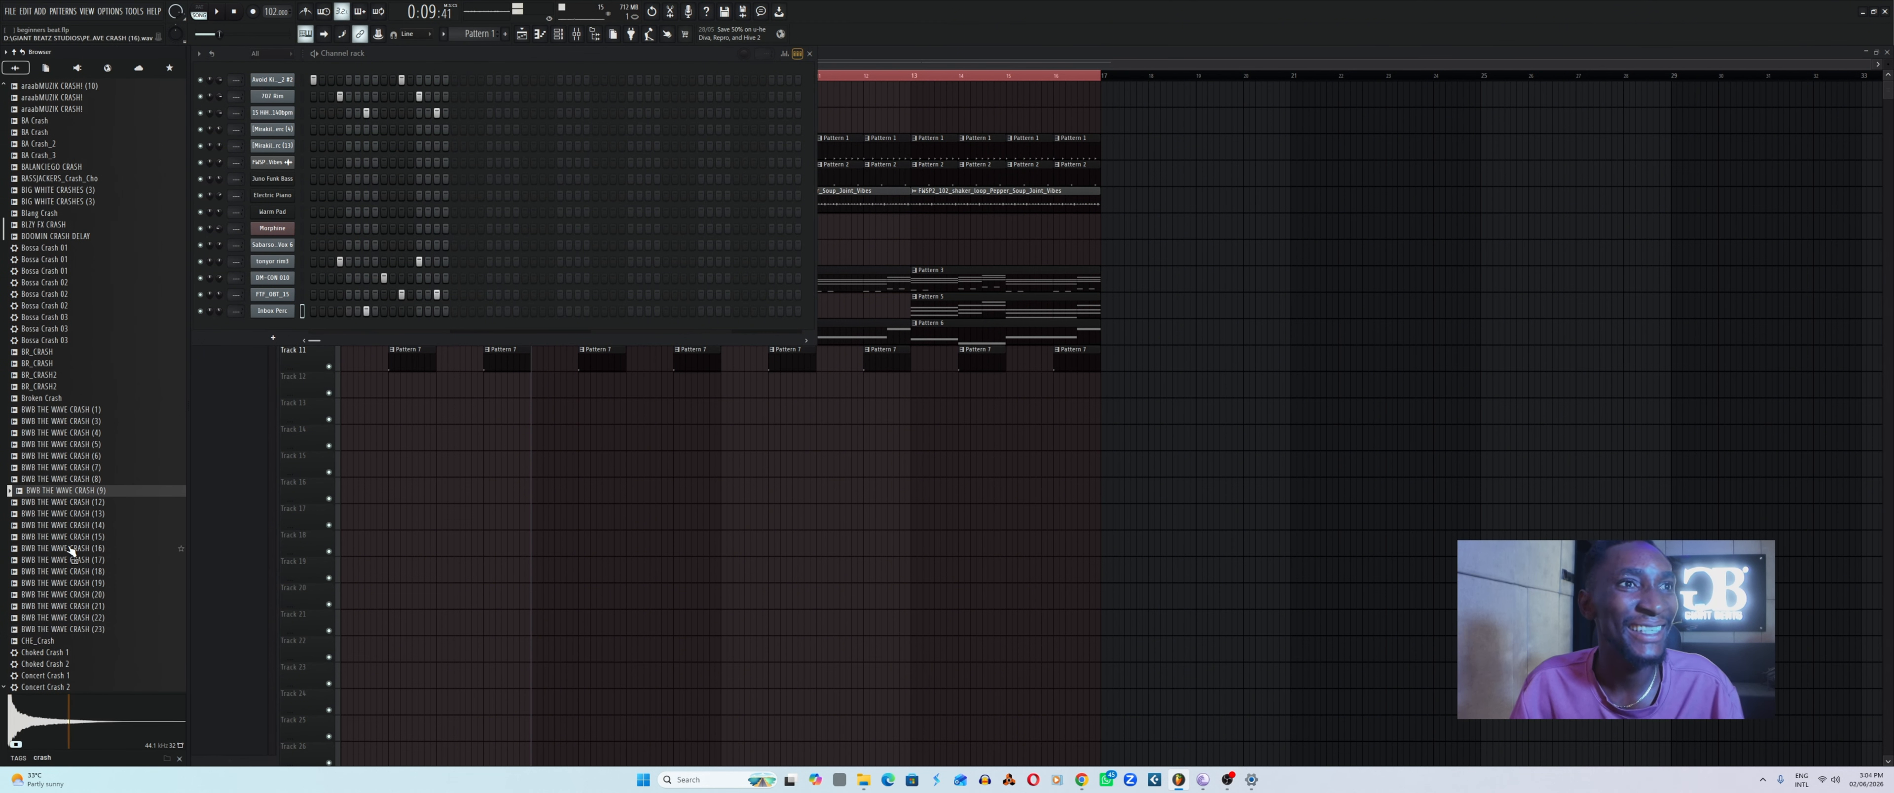
{"action": "left_click", "coordinate": [71, 548]}
Audition crash 1 v7 rr1 and the Crash and Cymbals samples, including Crash and Cymbals (5).
{"action": "scroll", "coordinate": [70, 541], "scroll_direction": "down", "scroll_amount": 9}
{"action": "scroll", "coordinate": [70, 542], "scroll_direction": "down", "scroll_amount": 2}
{"action": "left_click", "coordinate": [50, 468]}
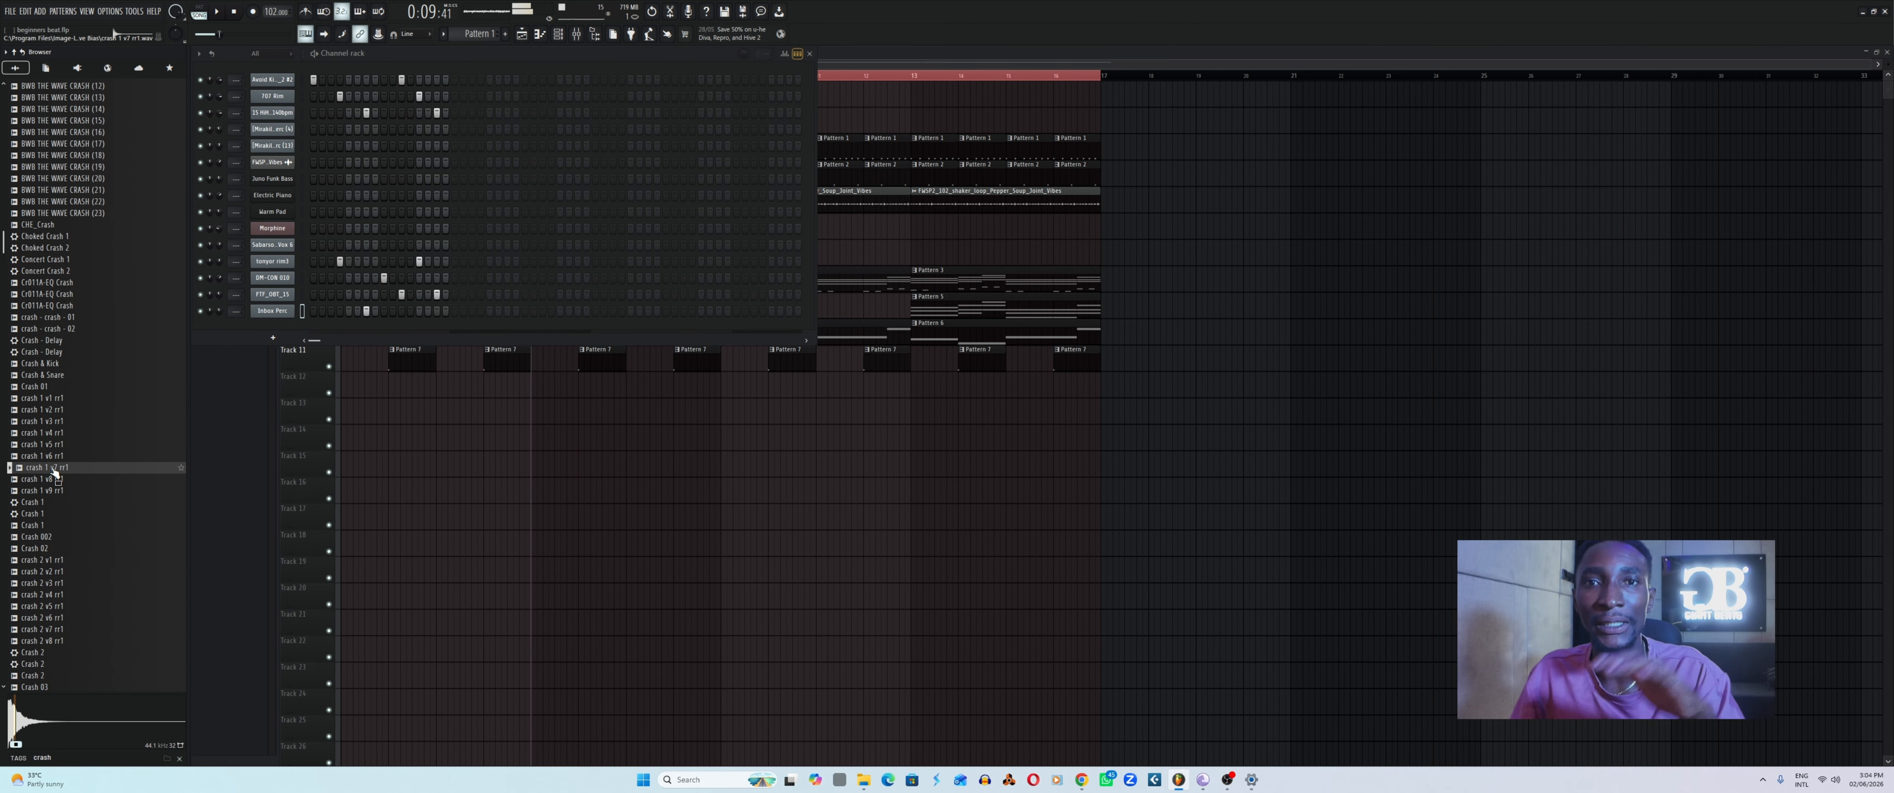
{"action": "scroll", "coordinate": [61, 500], "scroll_direction": "down", "scroll_amount": 8}
{"action": "left_click", "coordinate": [66, 500]}
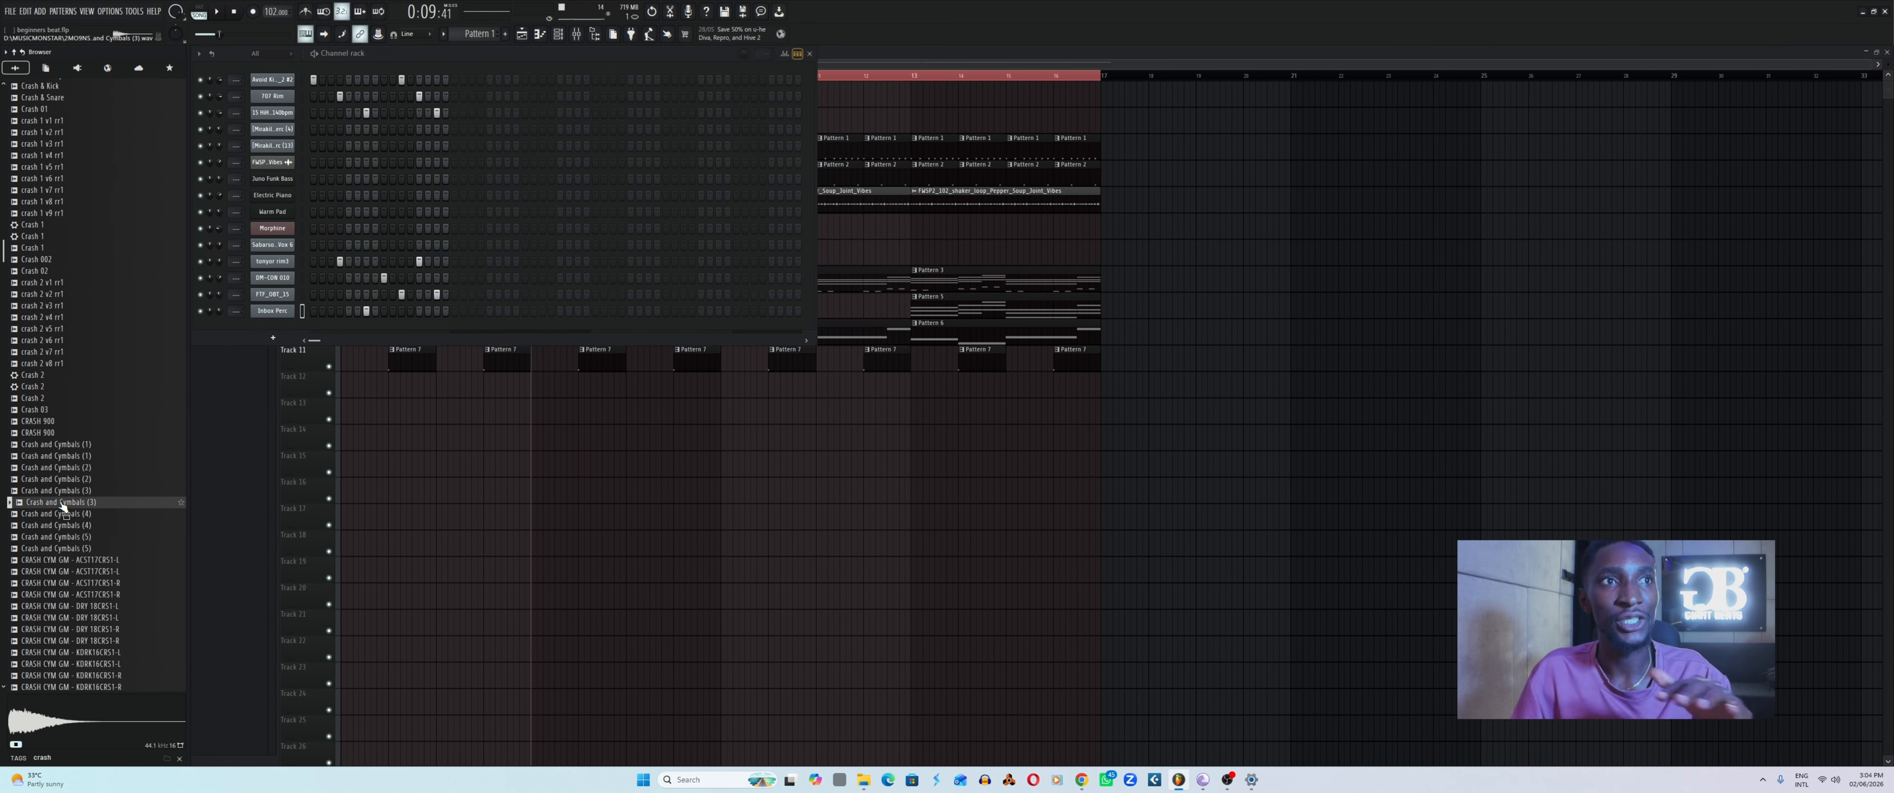
{"action": "key", "text": "Up"}
{"action": "key", "text": "Up"}
{"action": "key", "text": "Up"}
{"action": "key", "text": "Up"}
{"action": "key", "text": "Up"}
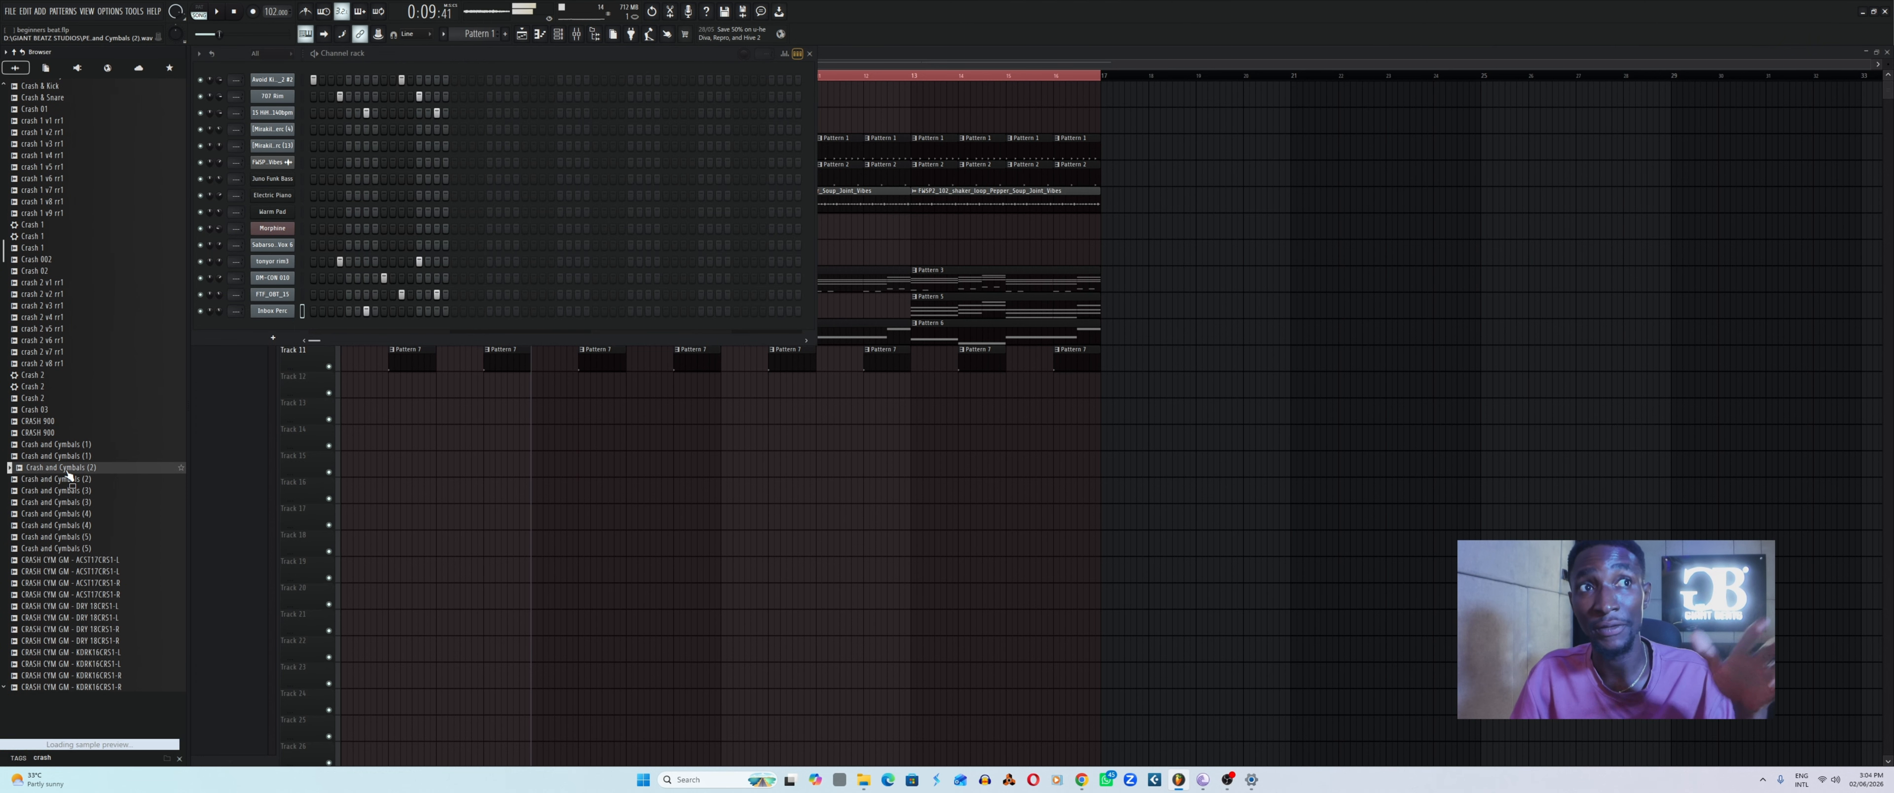
{"action": "left_click", "coordinate": [73, 538]}
{"action": "scroll", "coordinate": [70, 548], "scroll_direction": "down", "scroll_amount": 12}
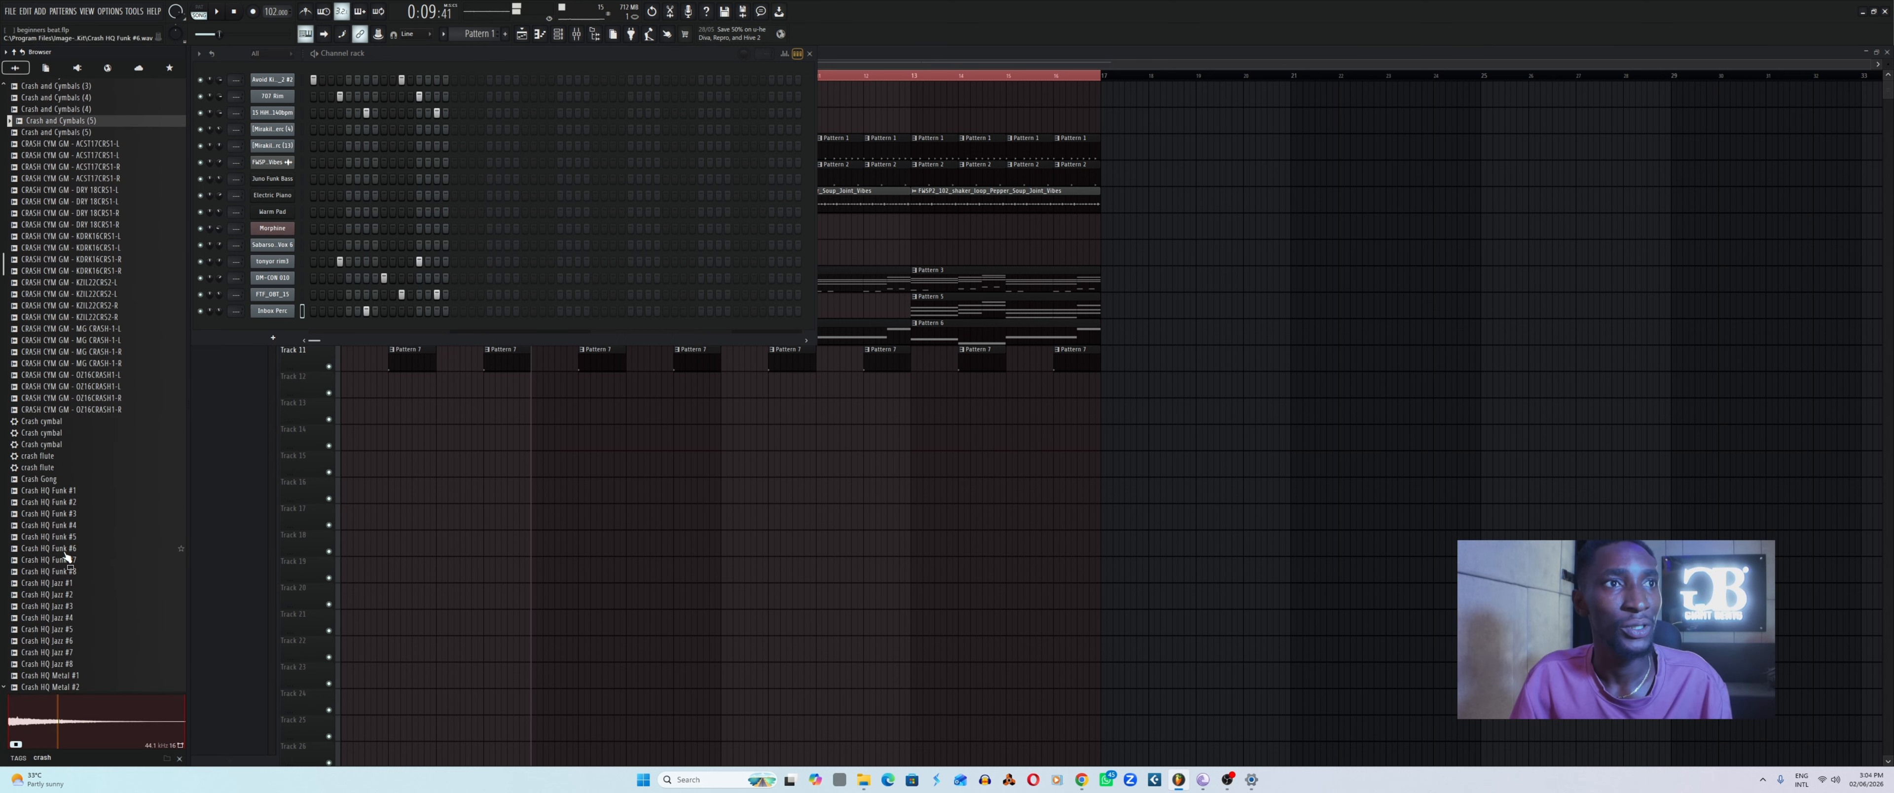
{"action": "scroll", "coordinate": [60, 458], "scroll_direction": "up", "scroll_amount": 10}
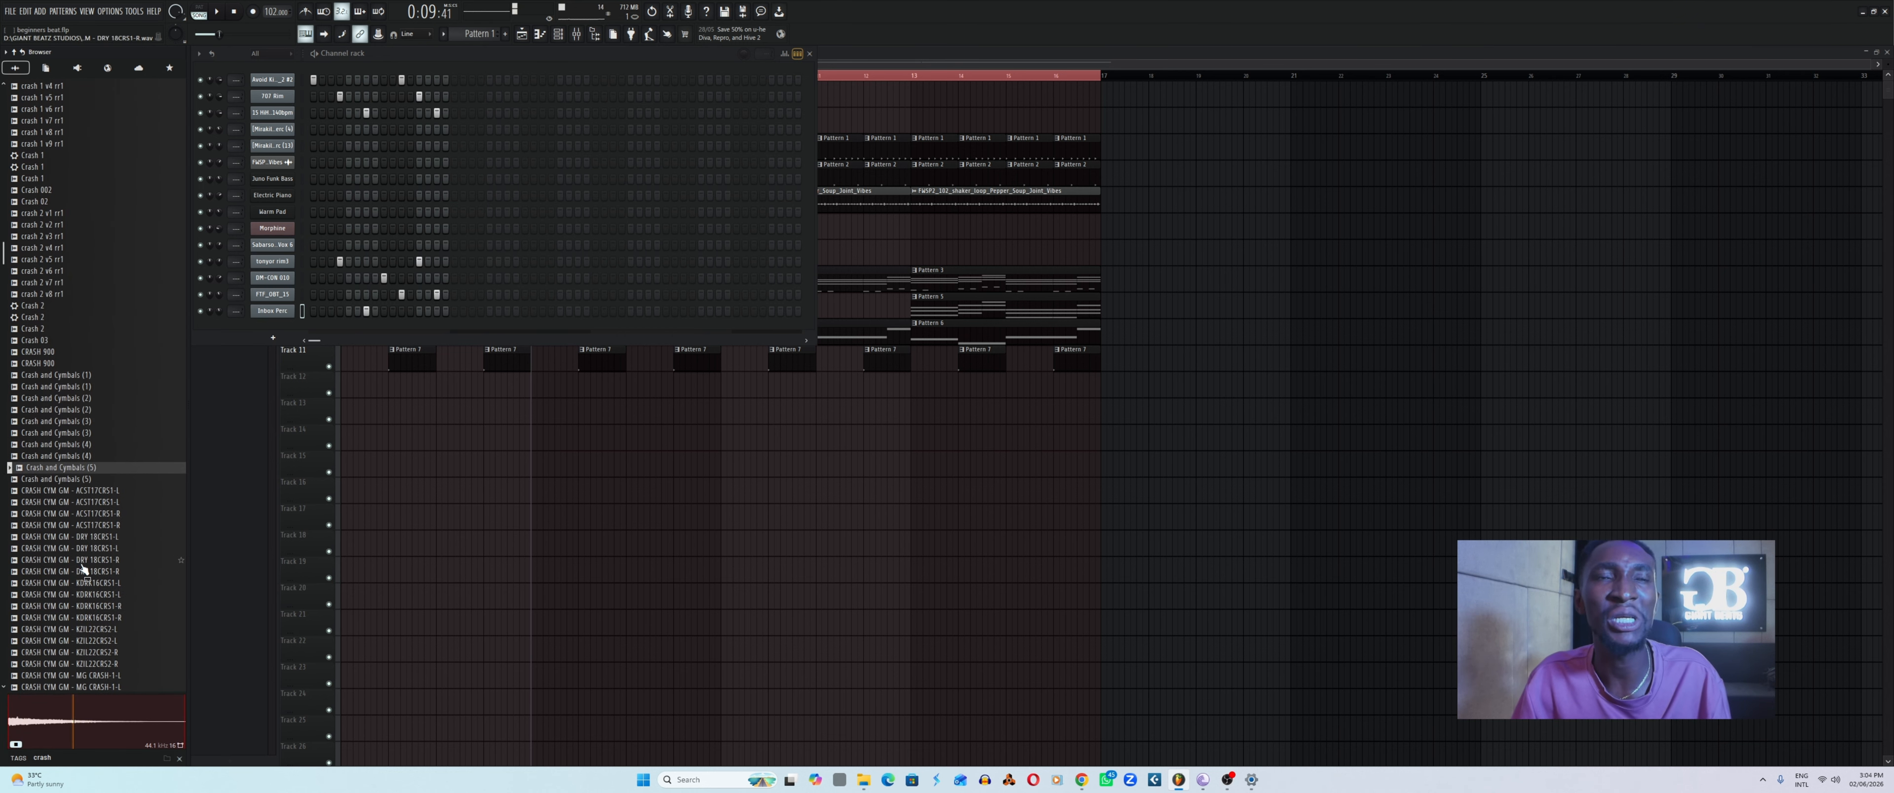
Show the playlist and place Crash and Cymbals (5) on Track 13 at bars 5 and 13.
{"action": "left_click", "coordinate": [522, 34]}
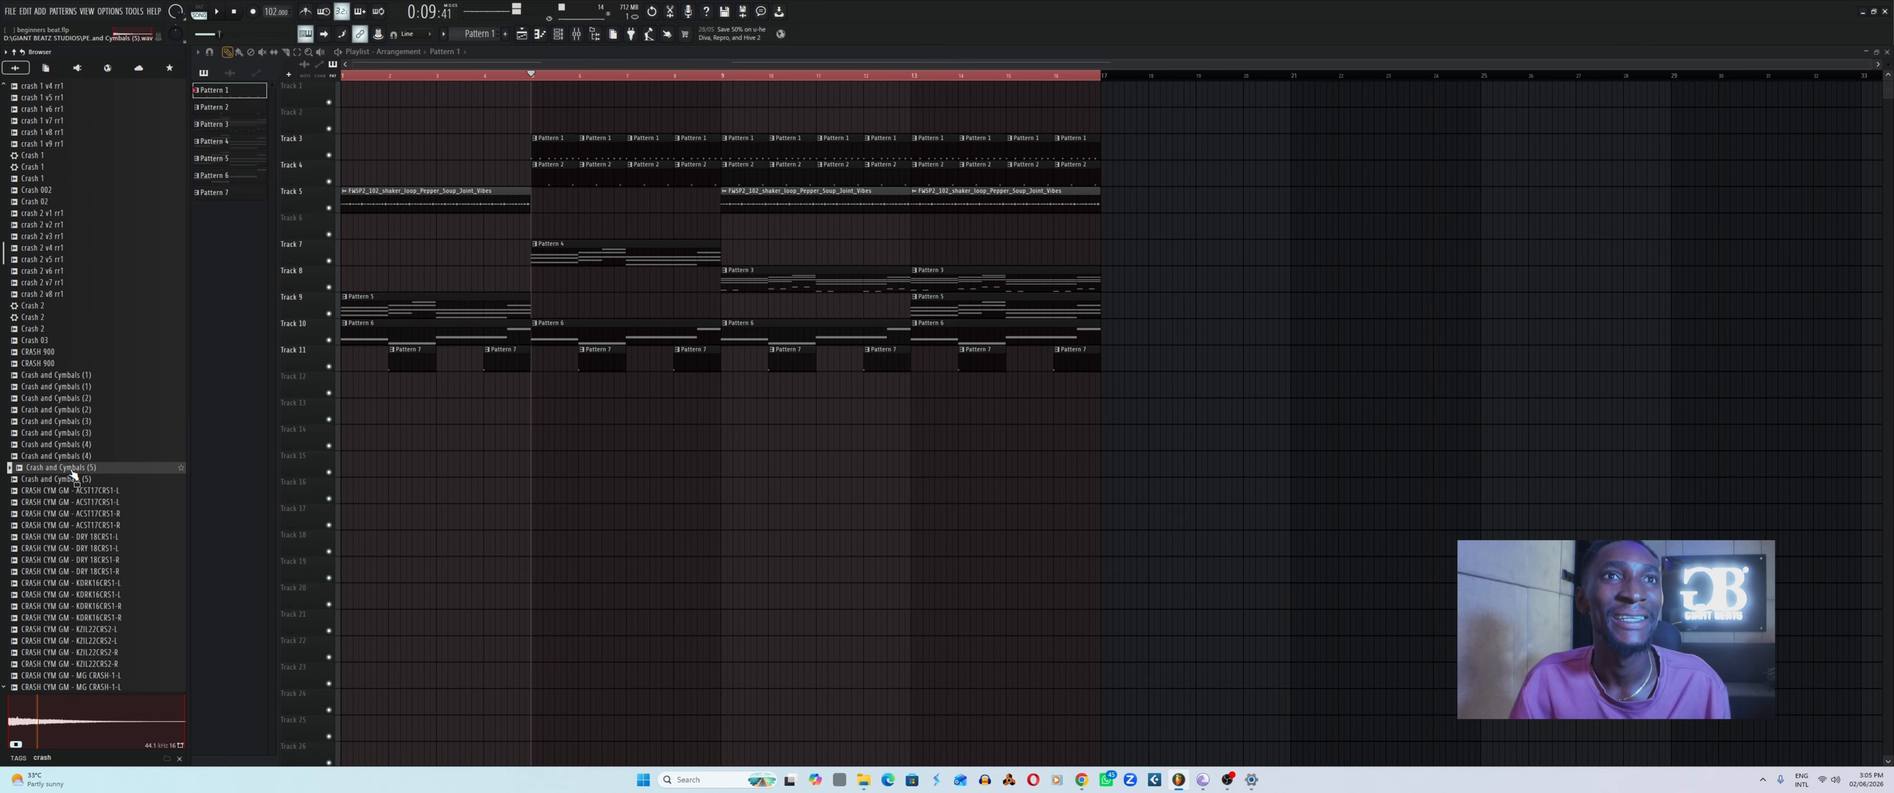
{"action": "left_click_drag", "start_coordinate": [74, 475], "coordinate": [533, 416]}
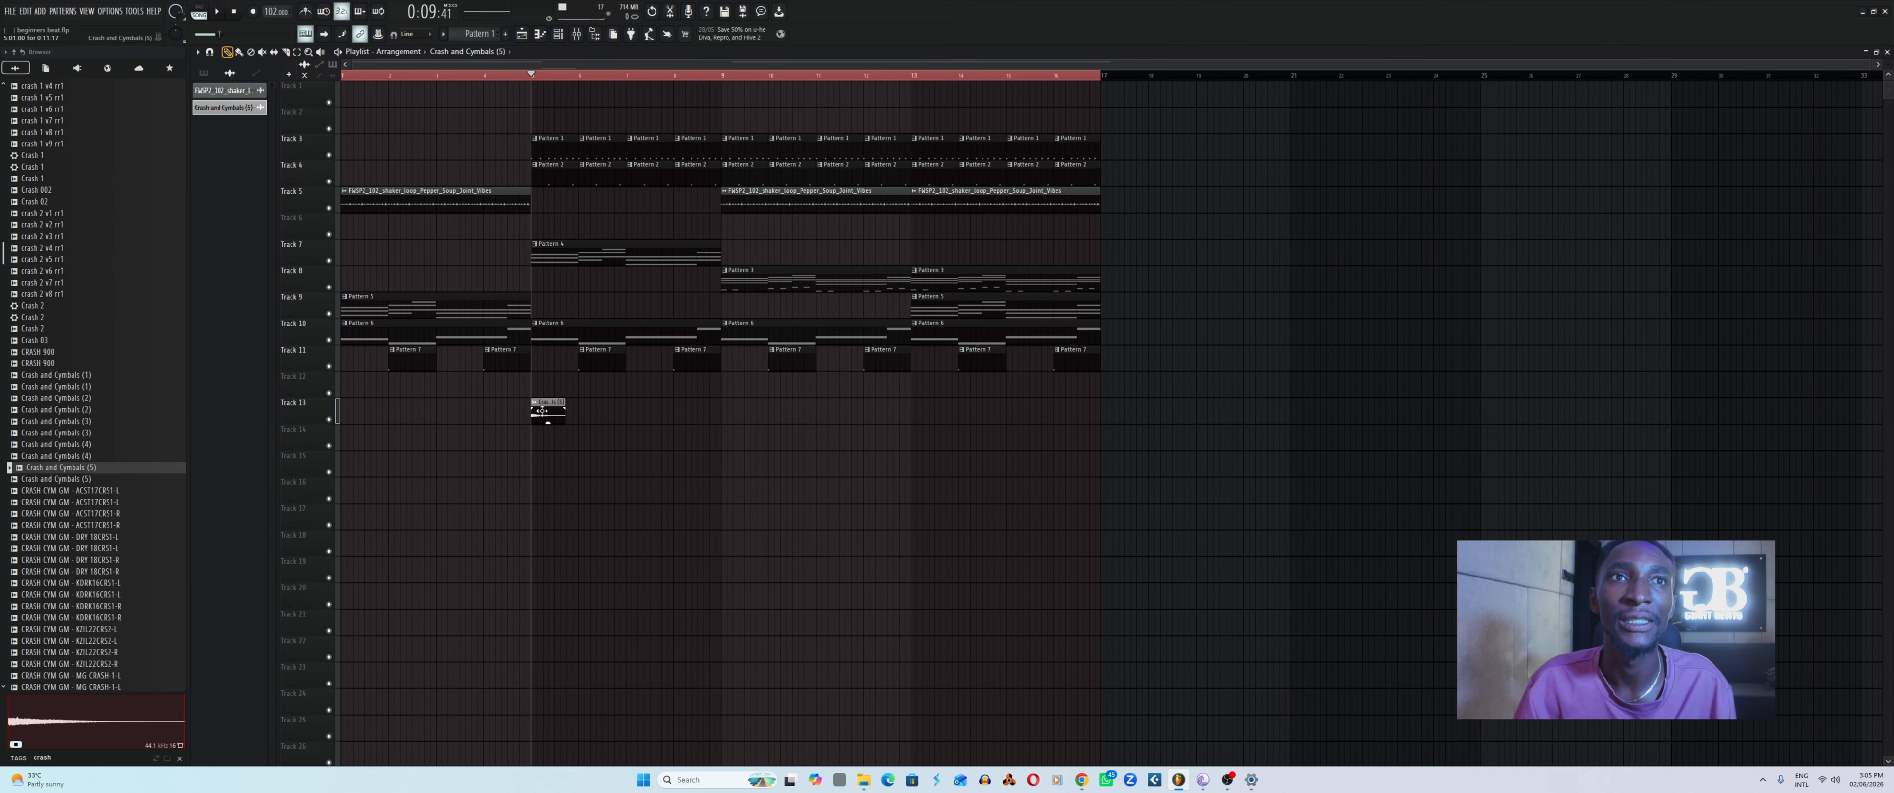
{"action": "left_click", "coordinate": [912, 421]}
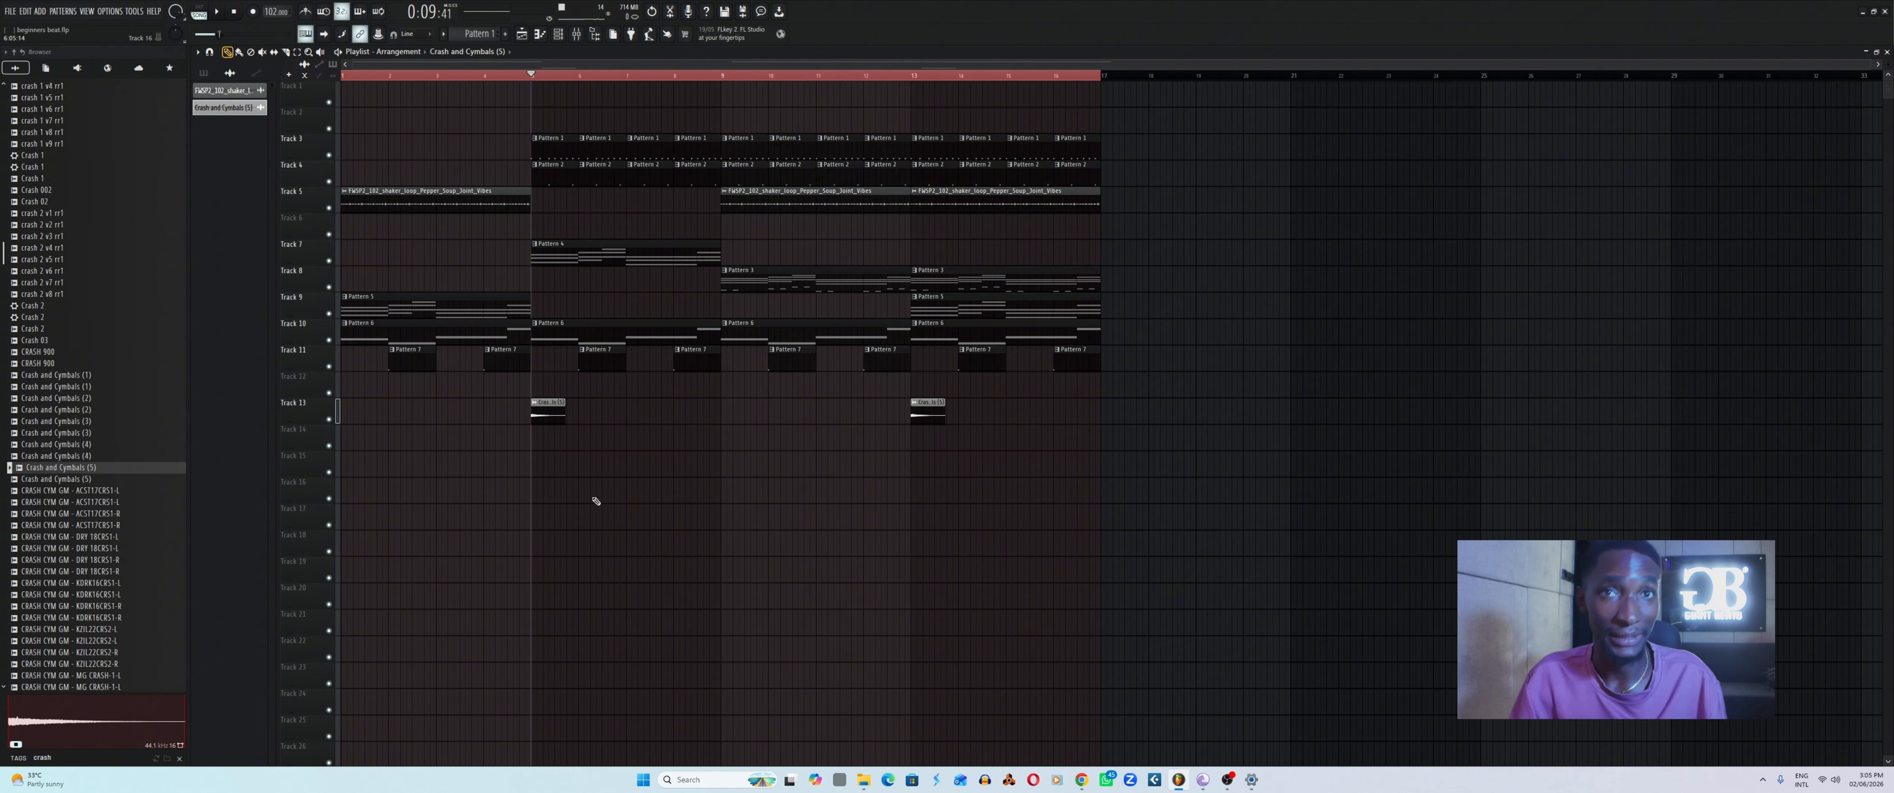
Check the channel settings of the crash clip at bar 5, close them, and save the project.
{"action": "double_click", "coordinate": [547, 411]}
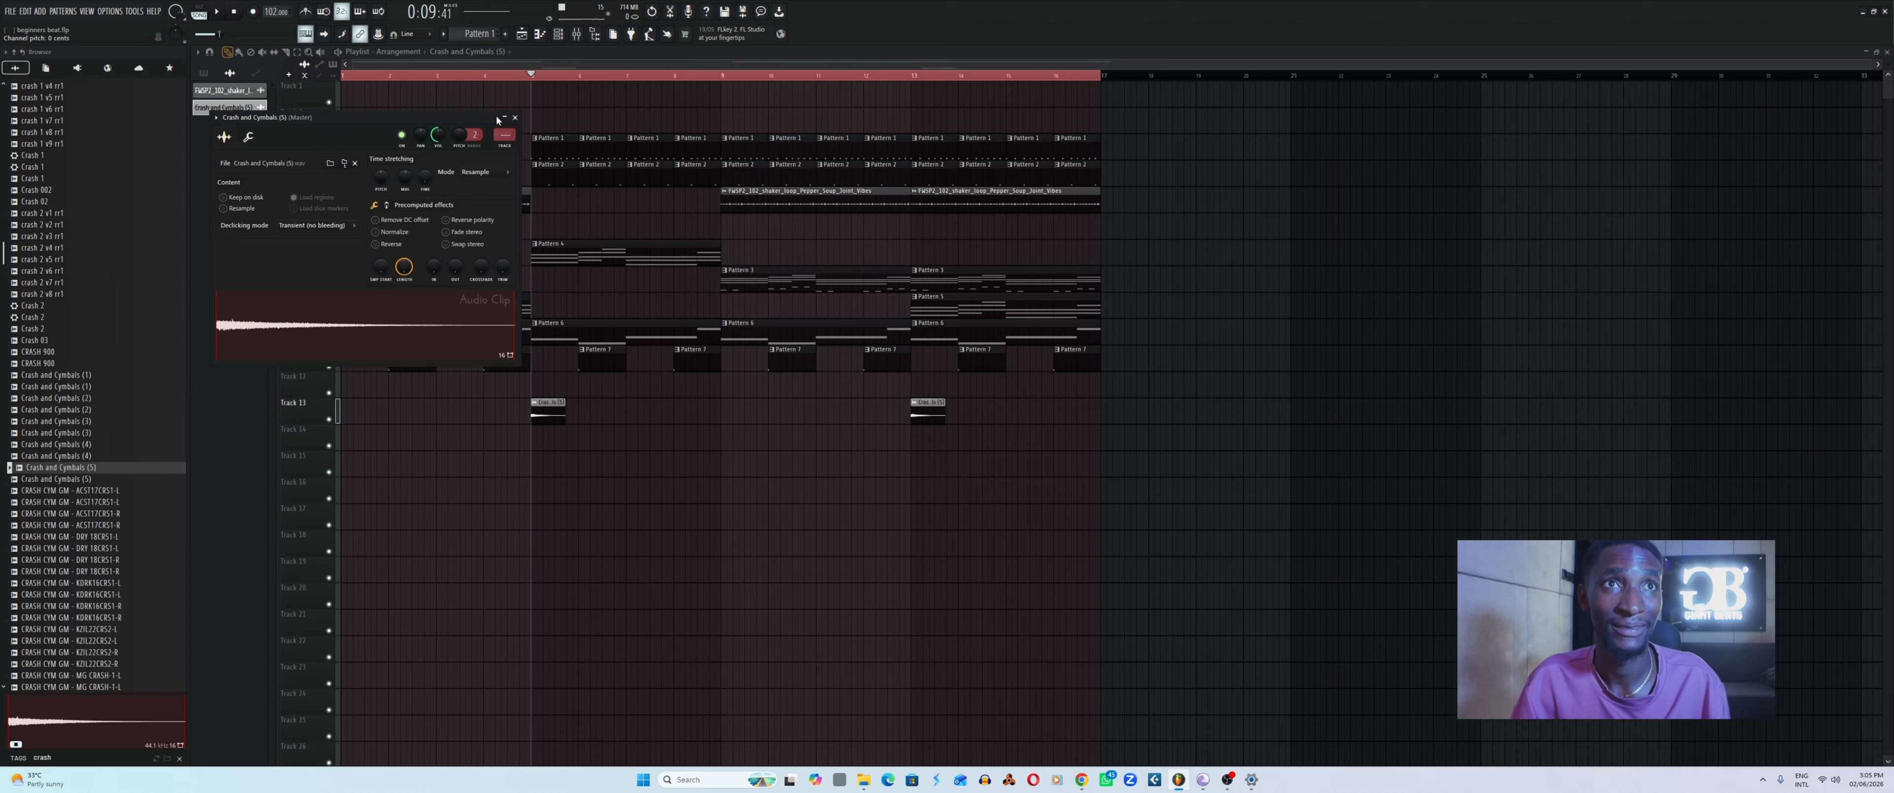
{"action": "left_click", "coordinate": [514, 118]}
{"action": "key", "text": "ctrl+s"}
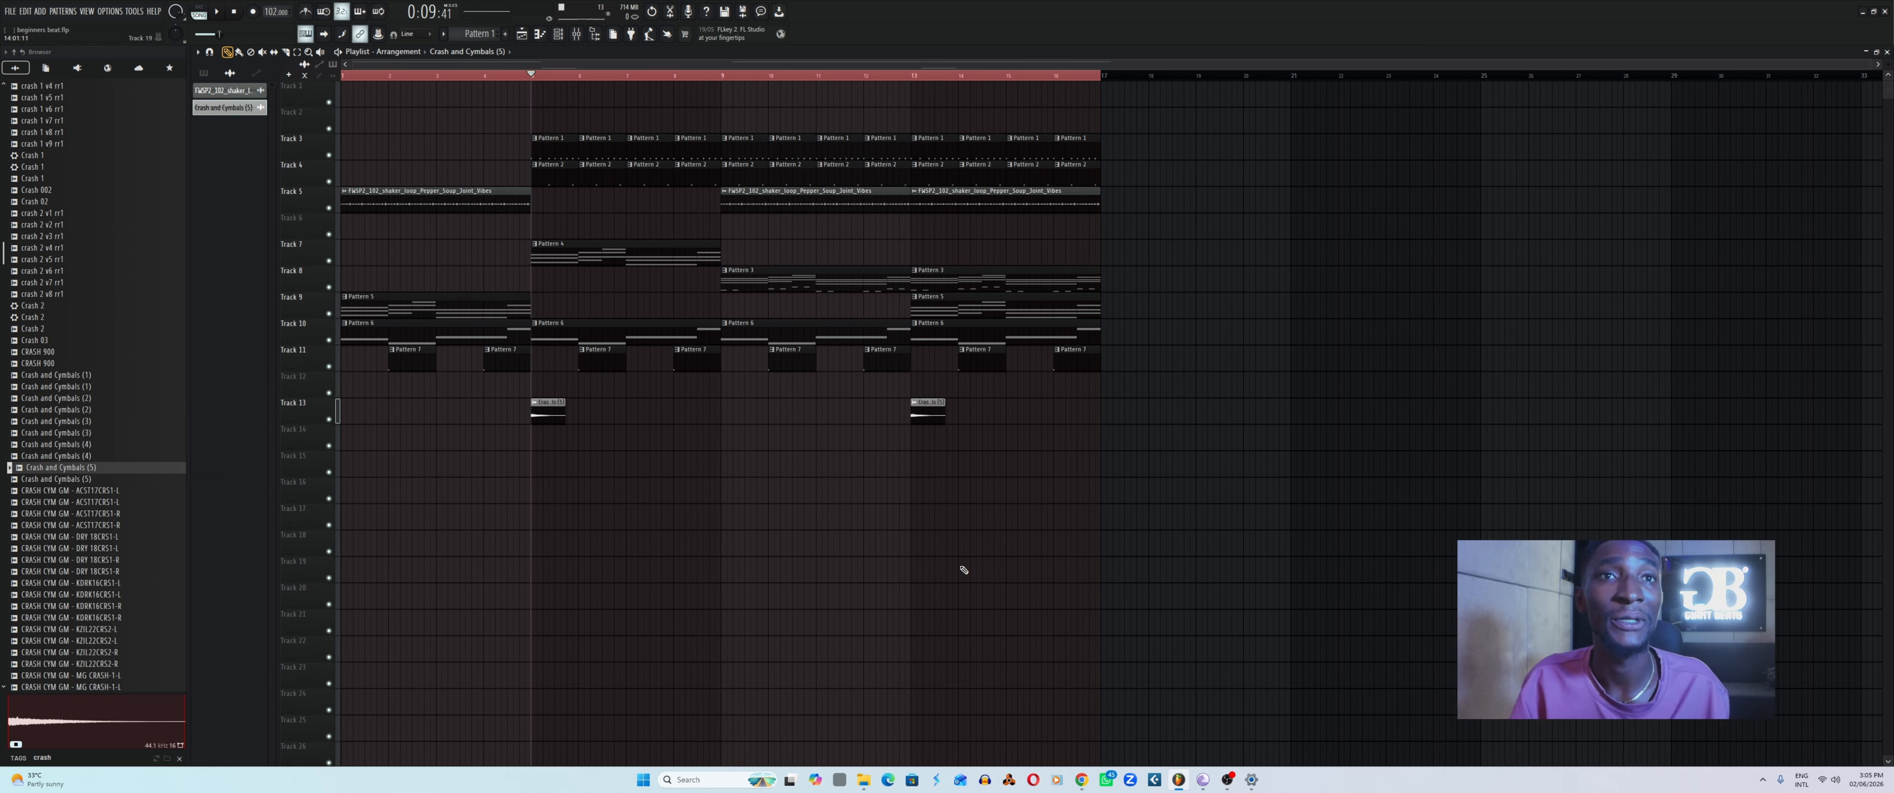
Audition CRASH CYM GM - ACST17CRS1-R and Crash and Cymbals (4), and move playback to bar 13.
{"action": "left_click", "coordinate": [72, 516]}
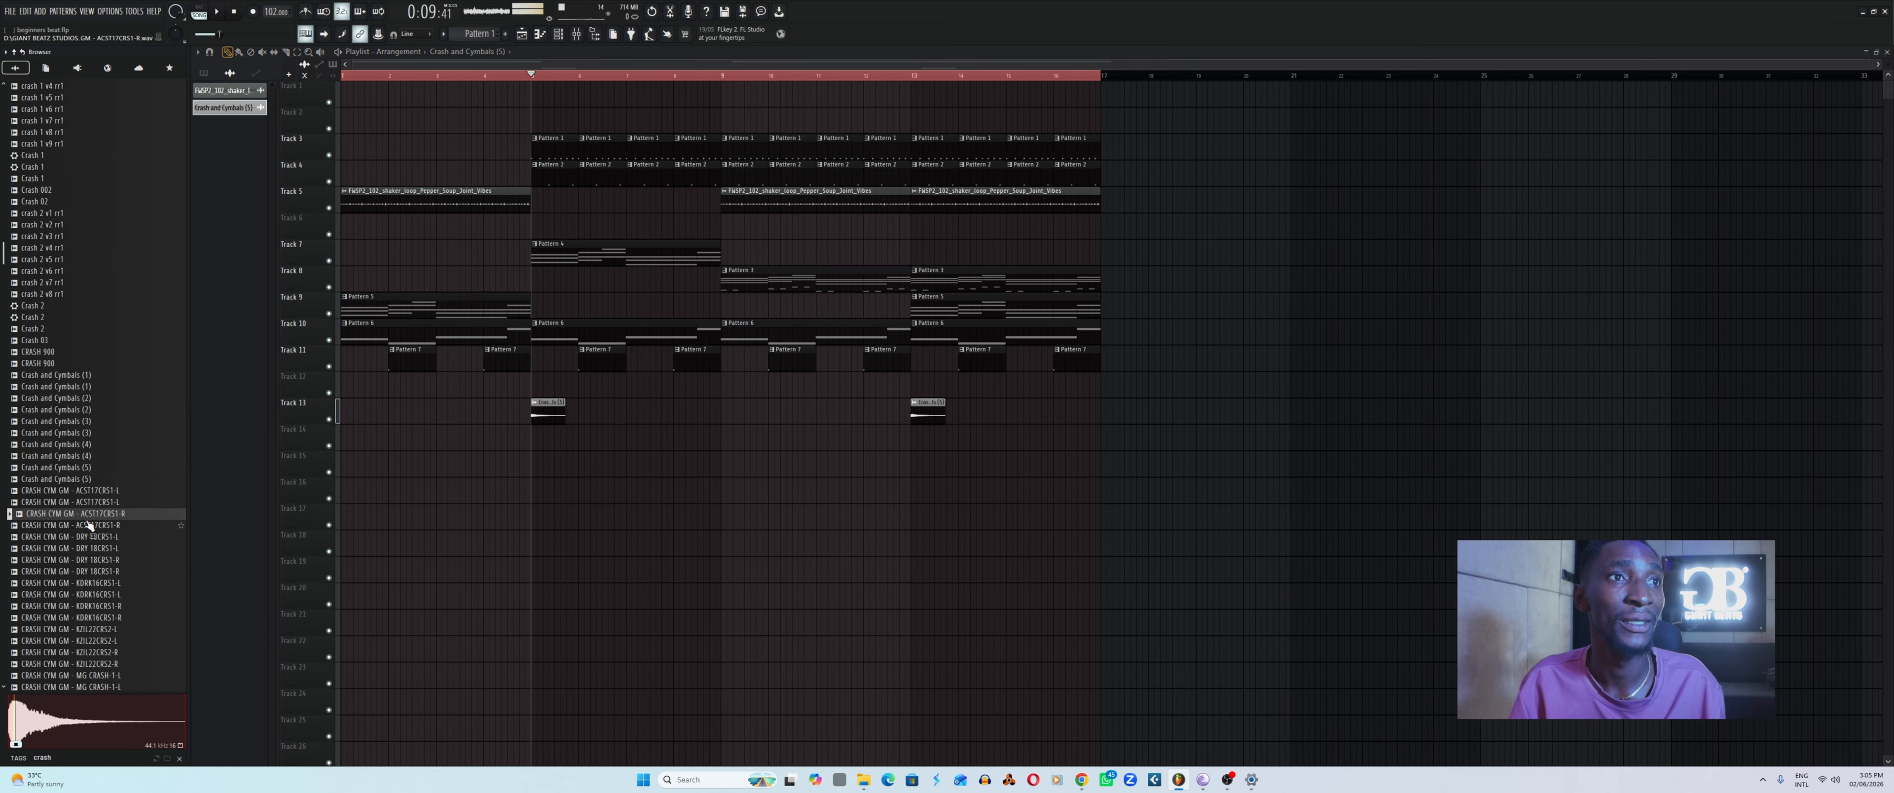
{"action": "left_click", "coordinate": [63, 446]}
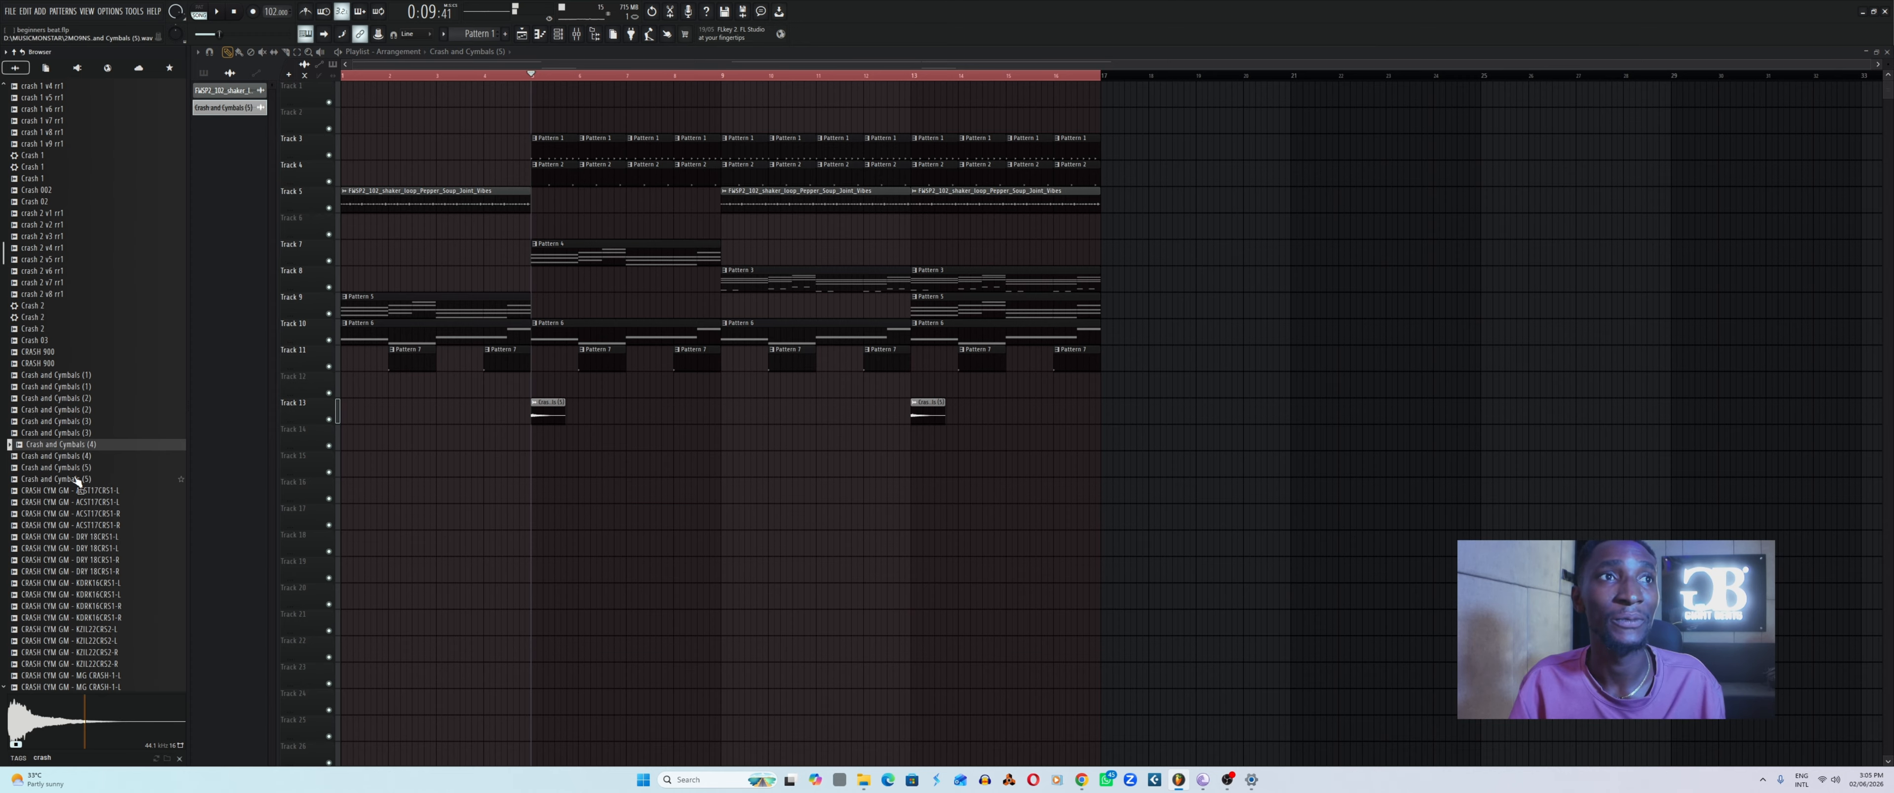
{"action": "scroll", "coordinate": [25, 355], "scroll_direction": "down", "scroll_amount": 4}
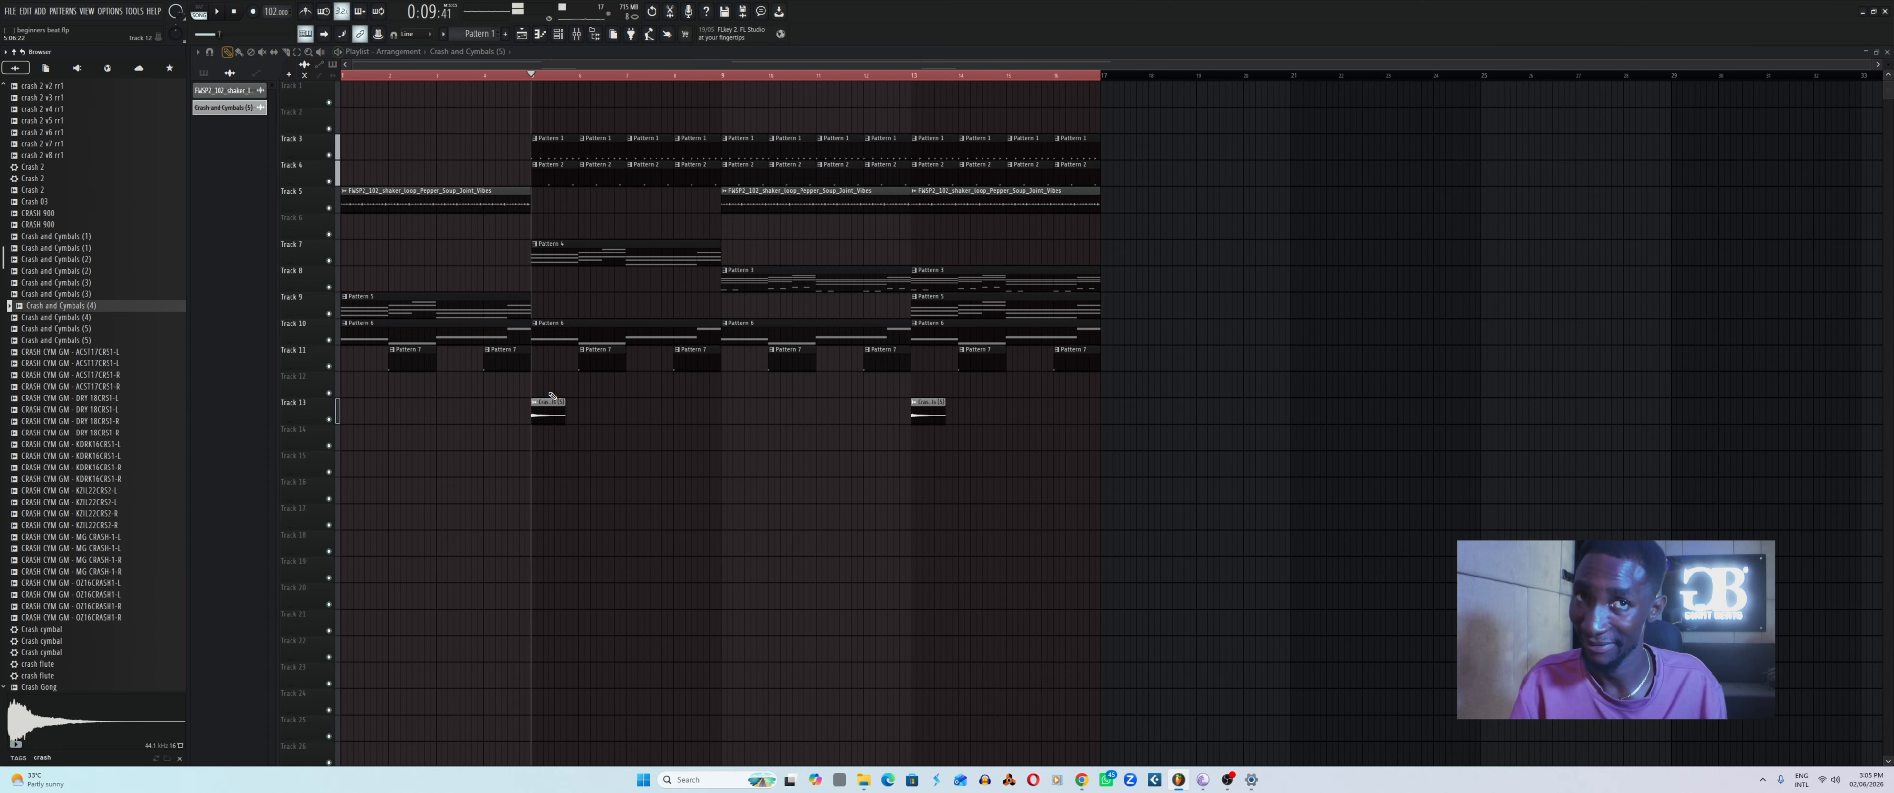
{"action": "left_click", "coordinate": [914, 84]}
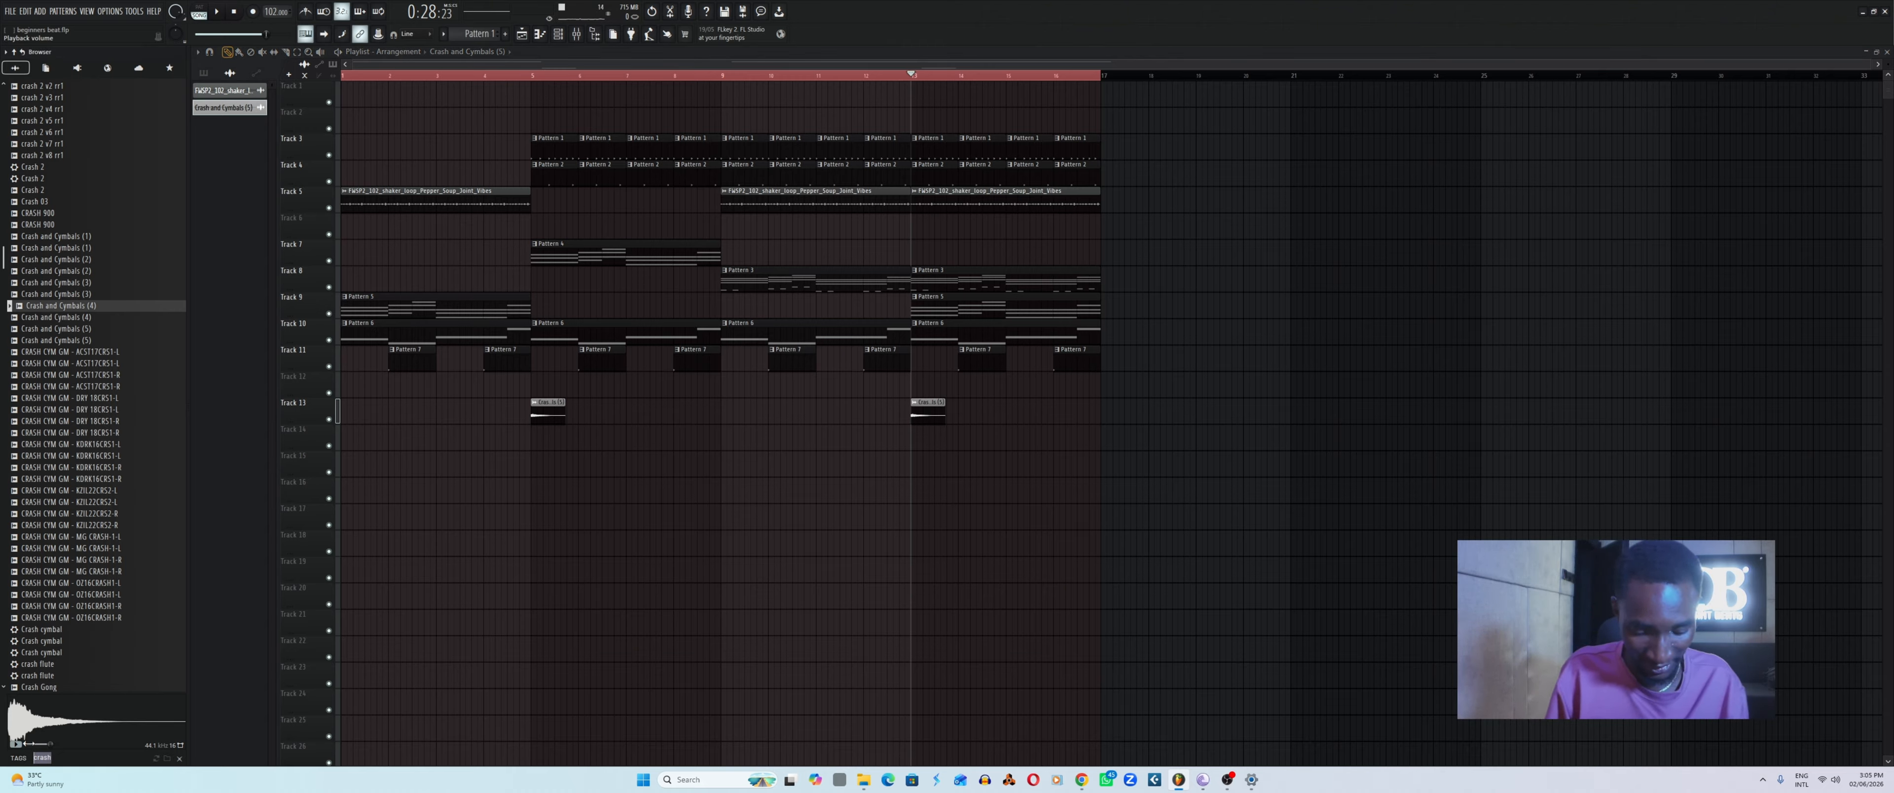
Search the browser for "clap fx", audition Clap FX_5 and Job FX Clap, and place Job FX Clap on Track 14 at bar 9.
{"action": "type", "text": "p fx"}
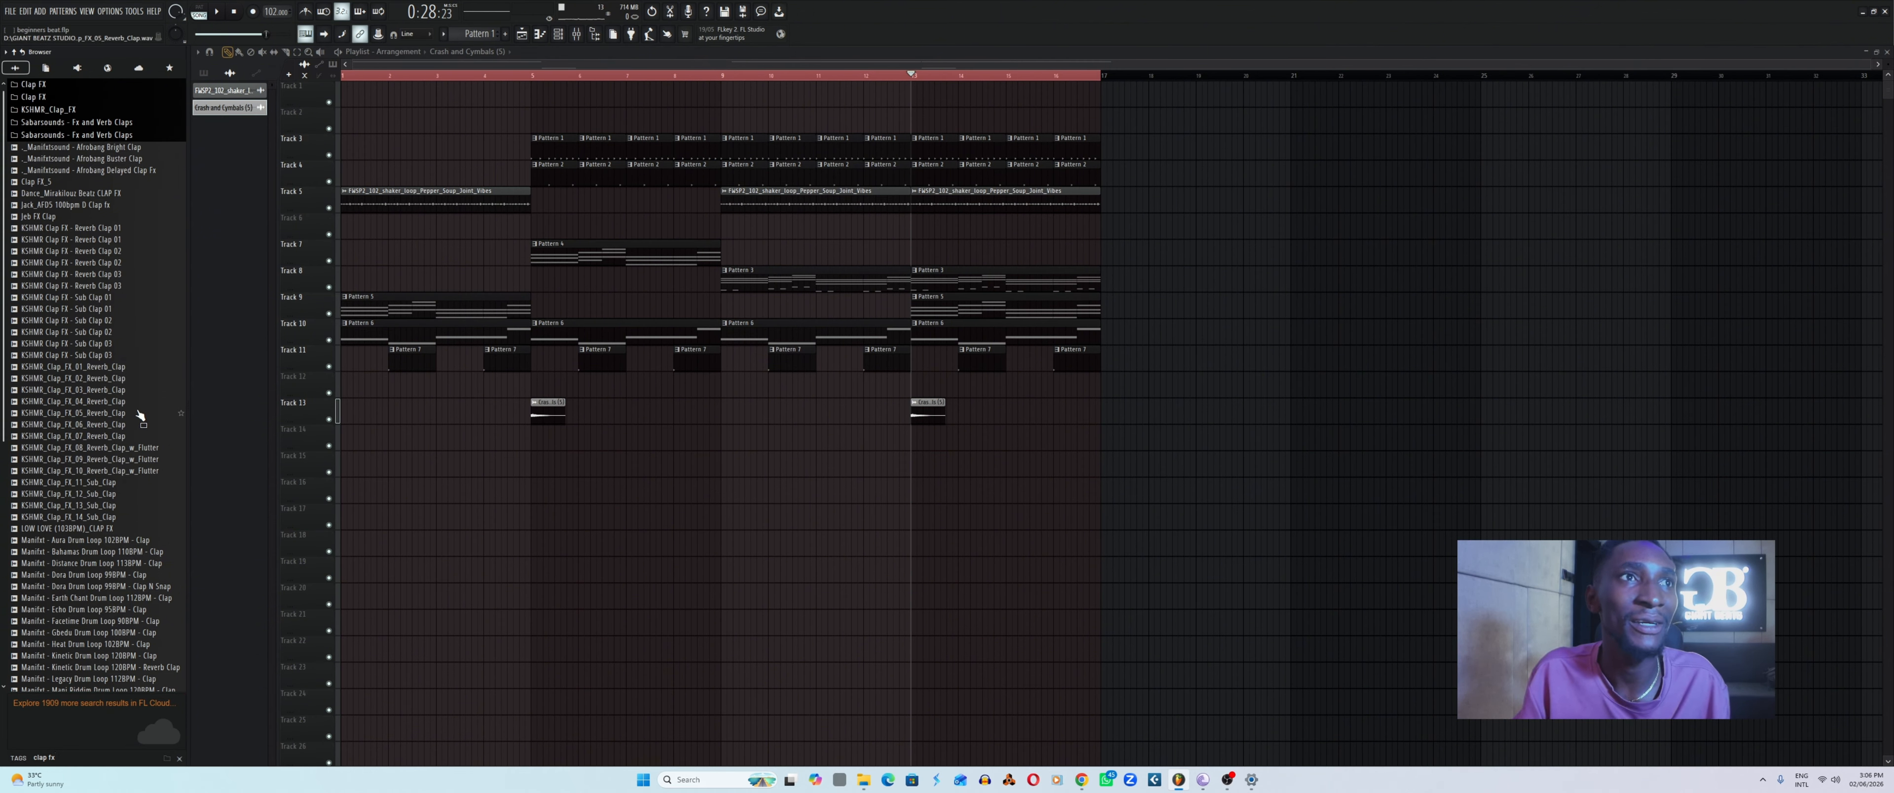
{"action": "left_click", "coordinate": [98, 181]}
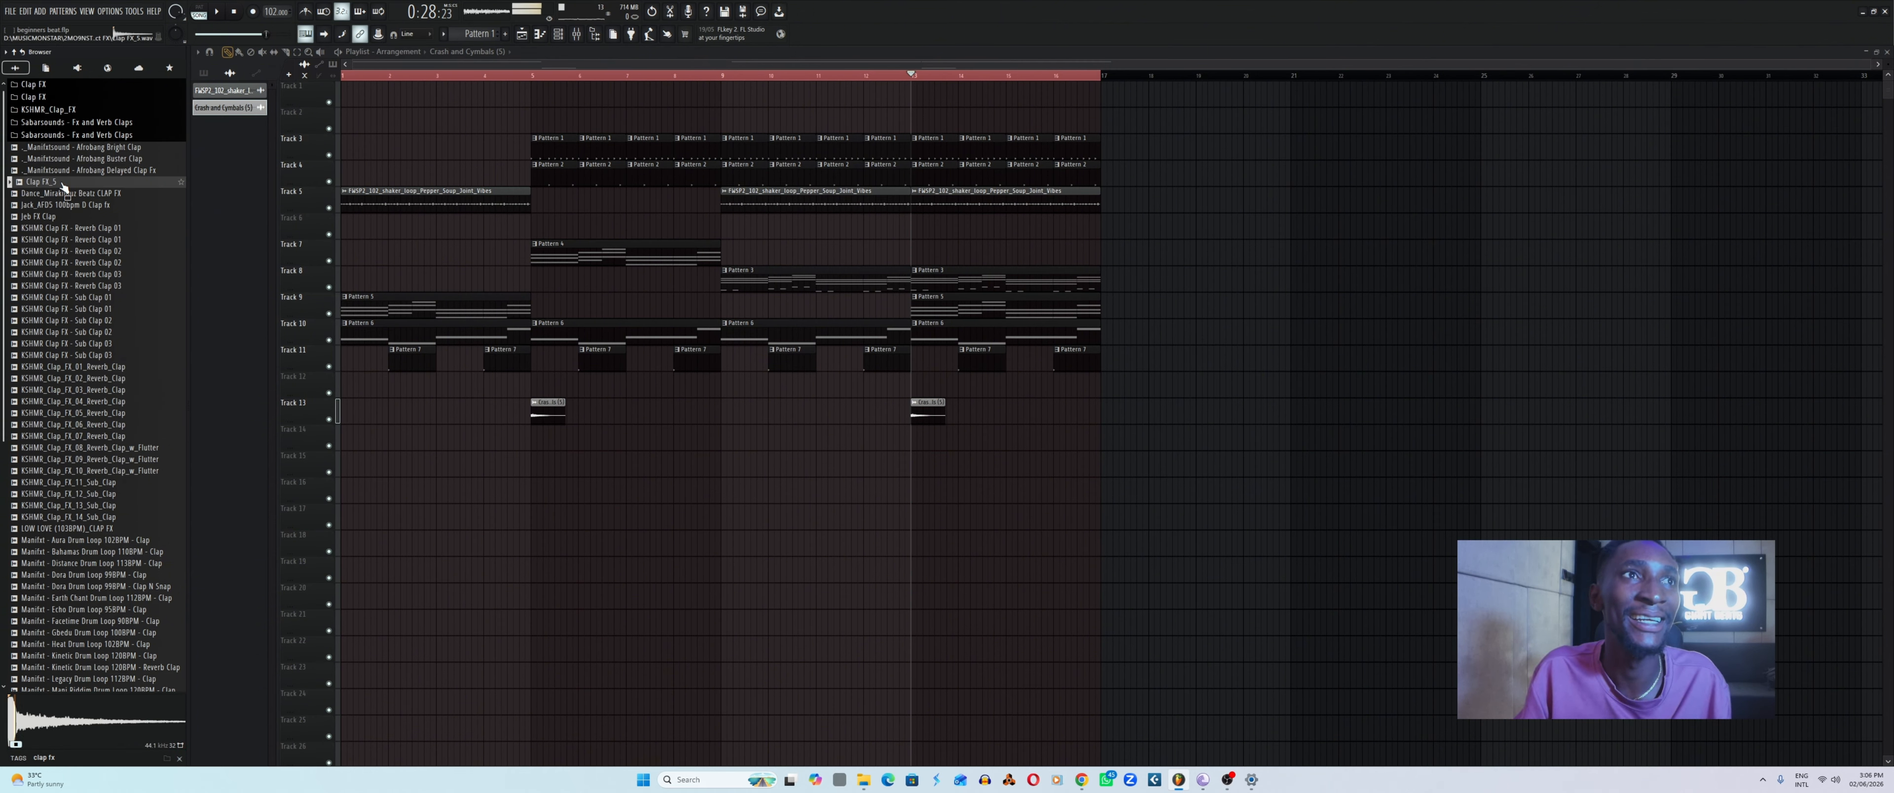
{"action": "left_click", "coordinate": [49, 217]}
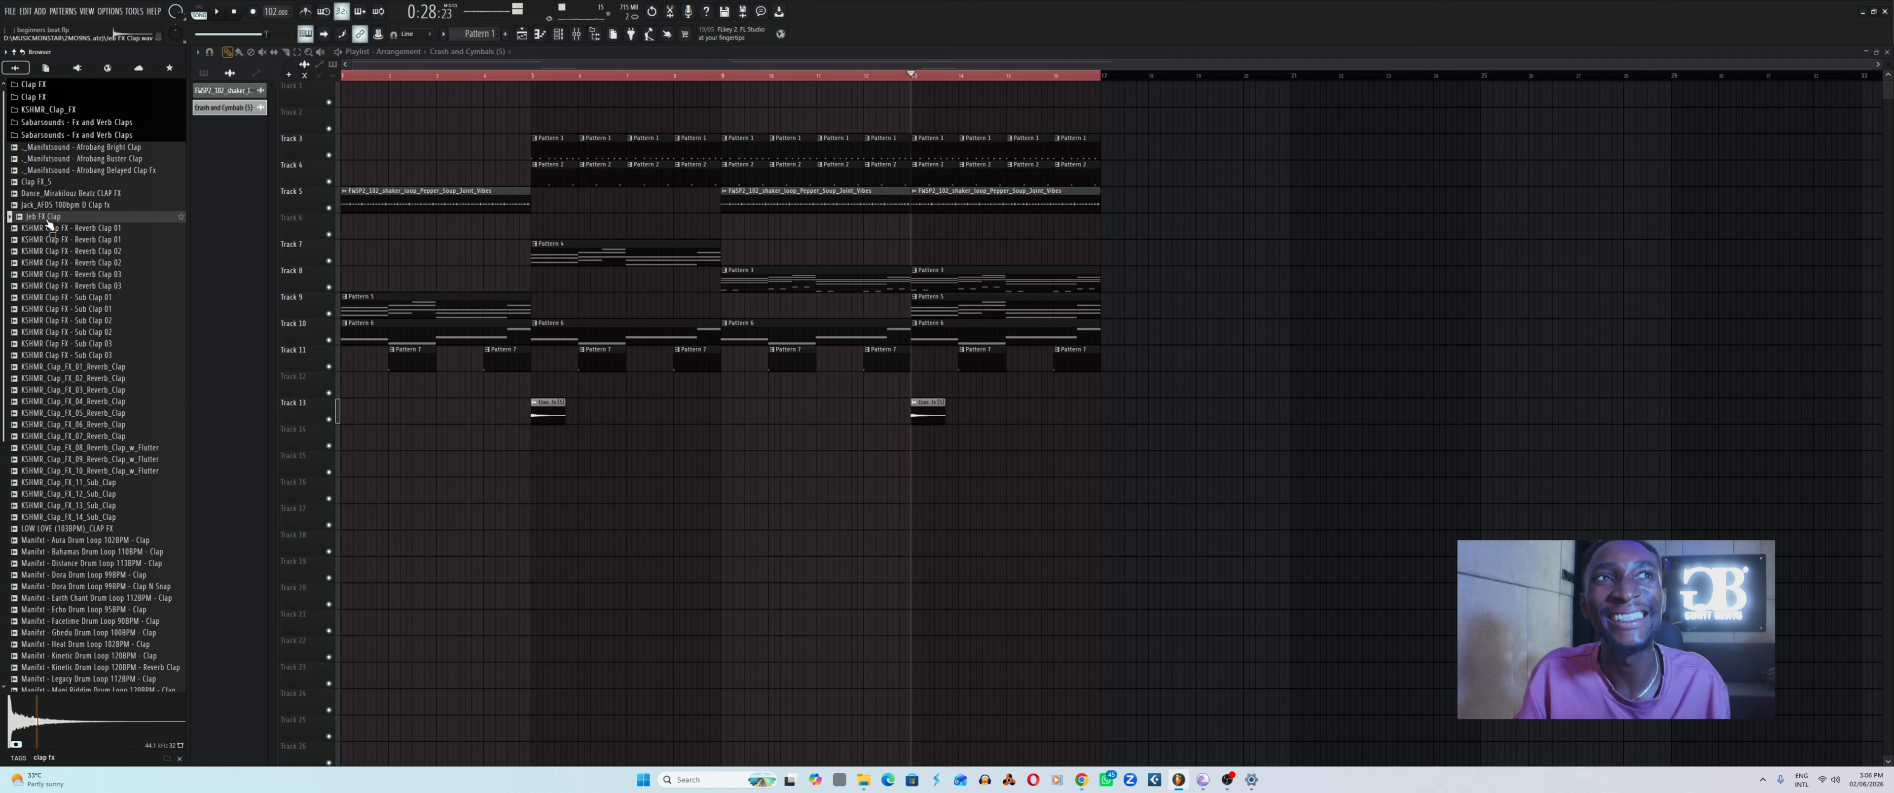
{"action": "left_click_drag", "start_coordinate": [48, 223], "coordinate": [724, 440]}
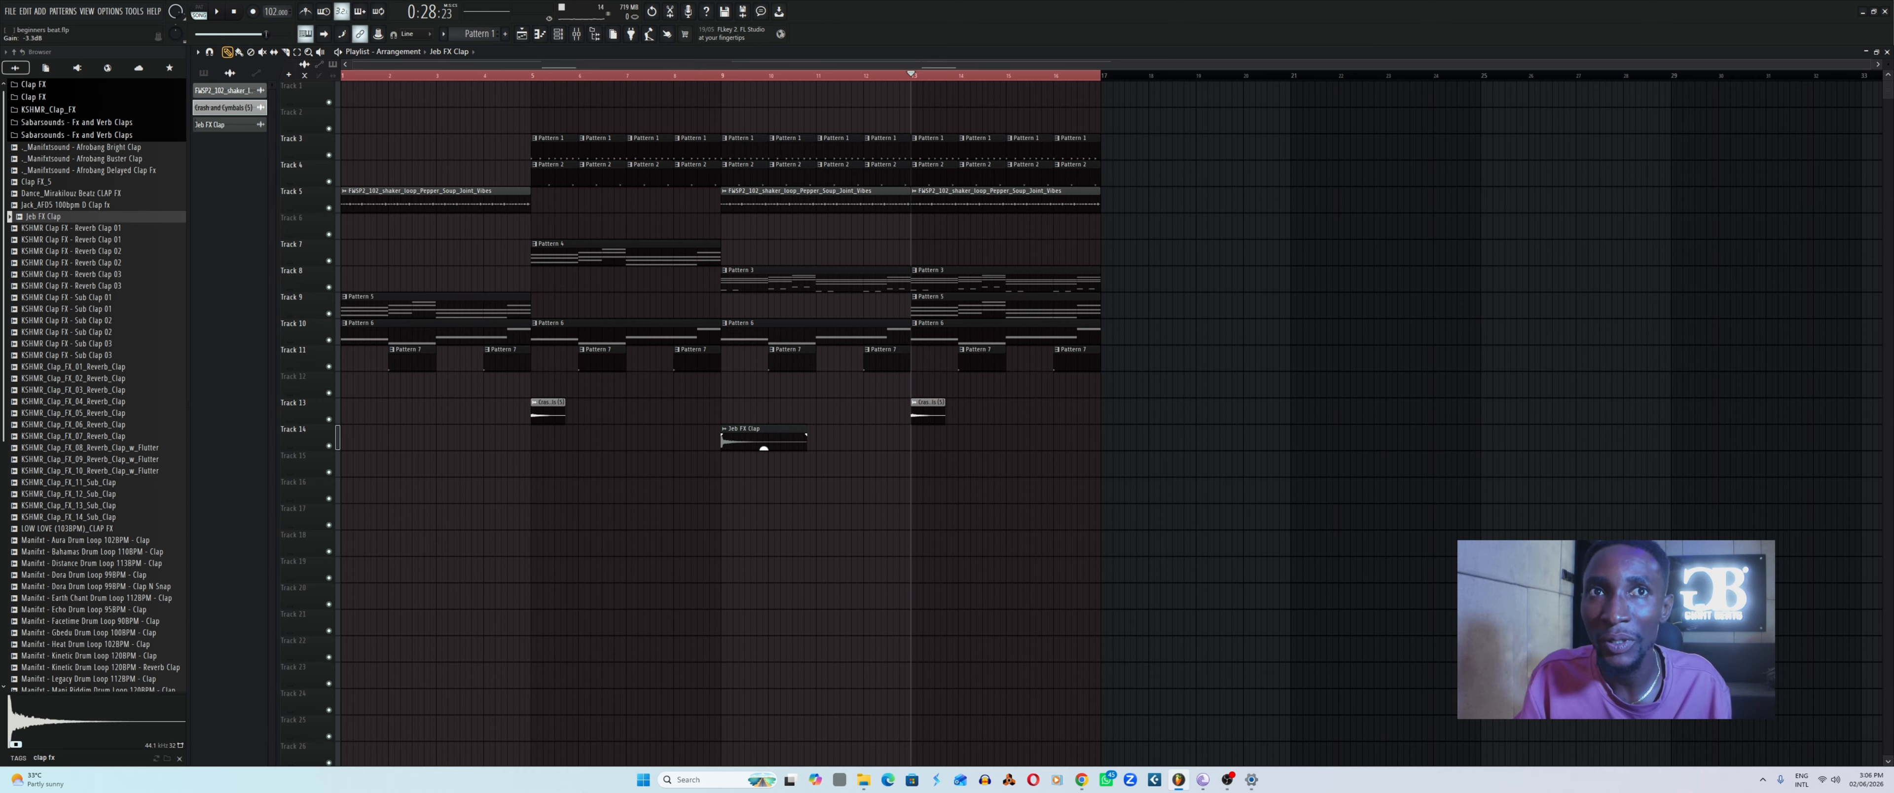
{"action": "double_click", "coordinate": [764, 435]}
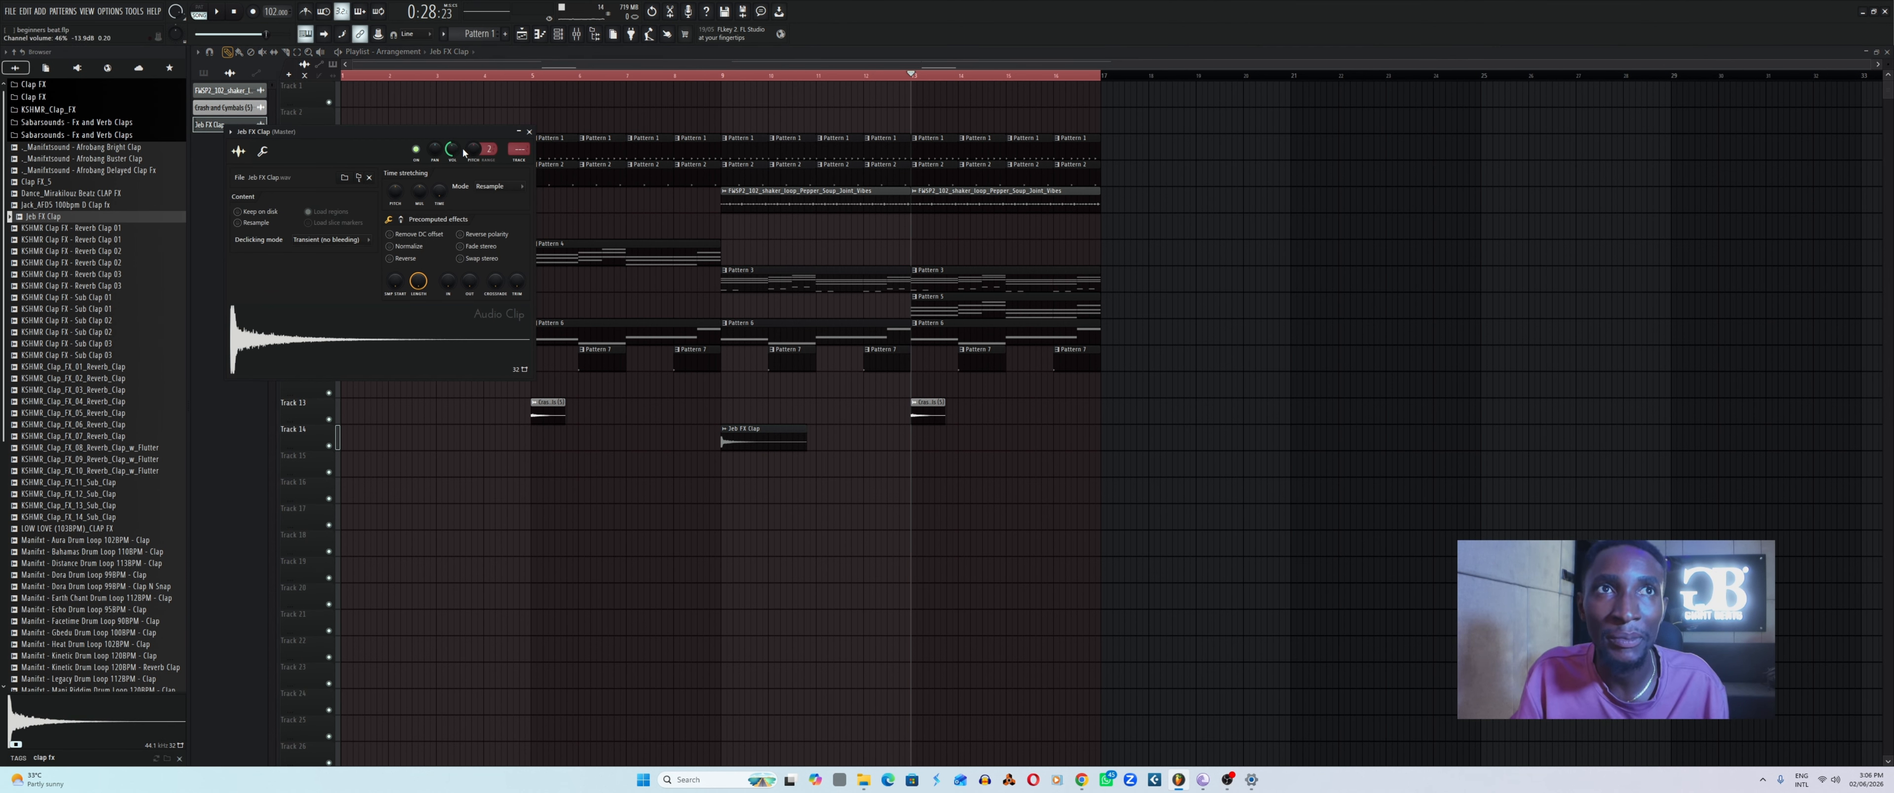
{"action": "left_click", "coordinate": [529, 133]}
{"action": "key", "text": "space"}
{"action": "left_click", "coordinate": [703, 74]}
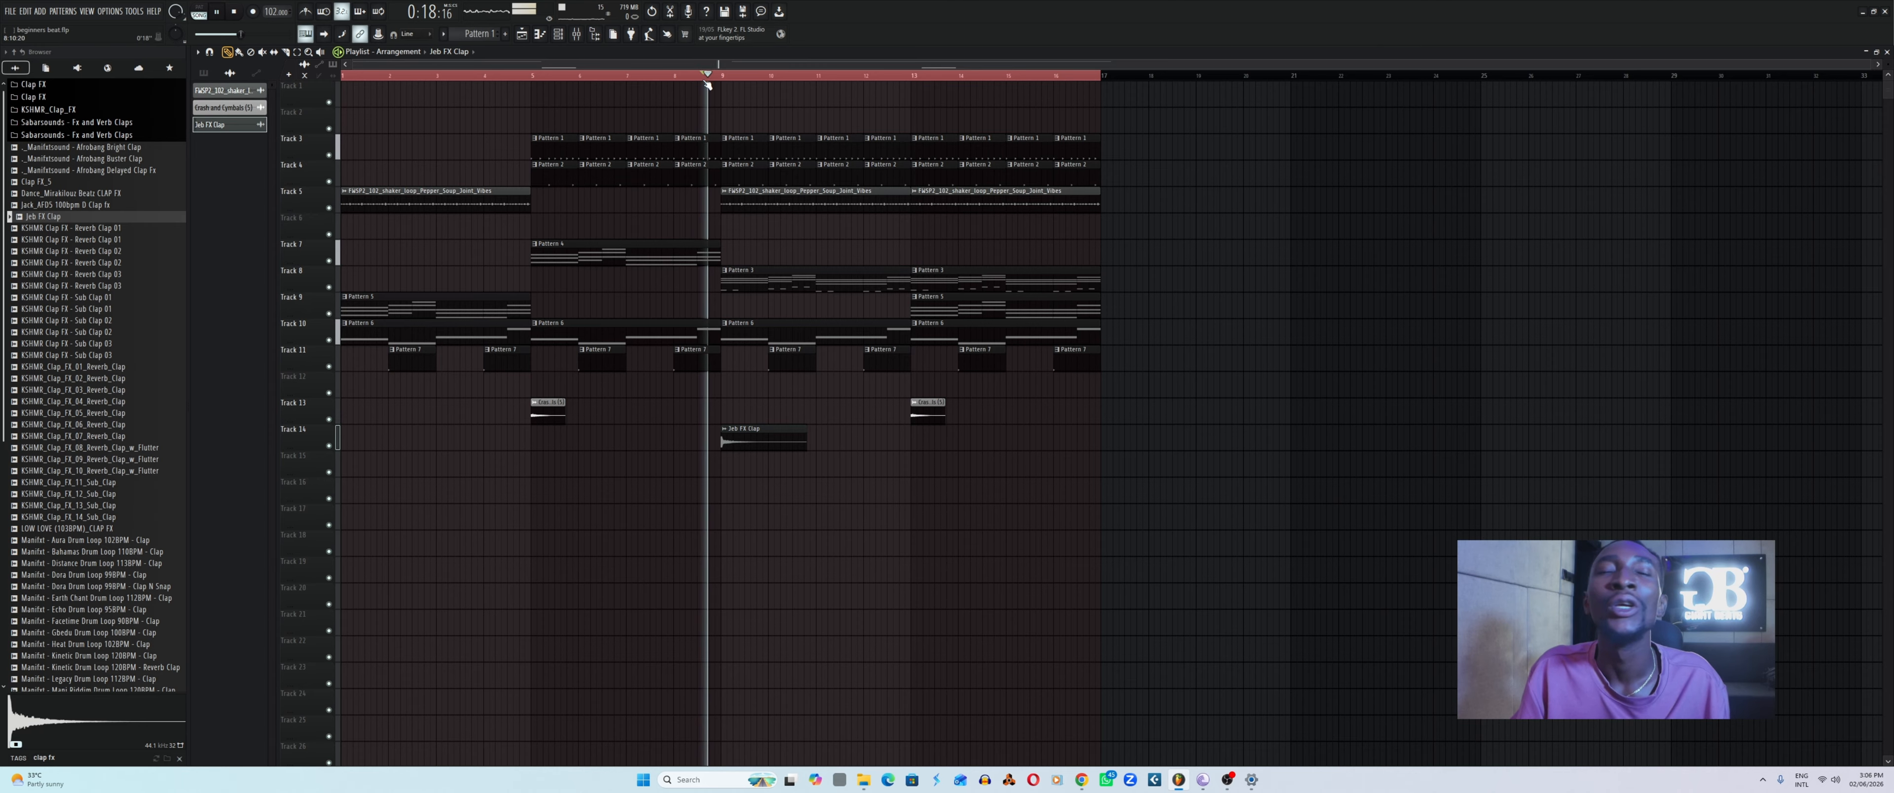
{"action": "key", "text": "space"}
{"action": "double_click", "coordinate": [731, 431]}
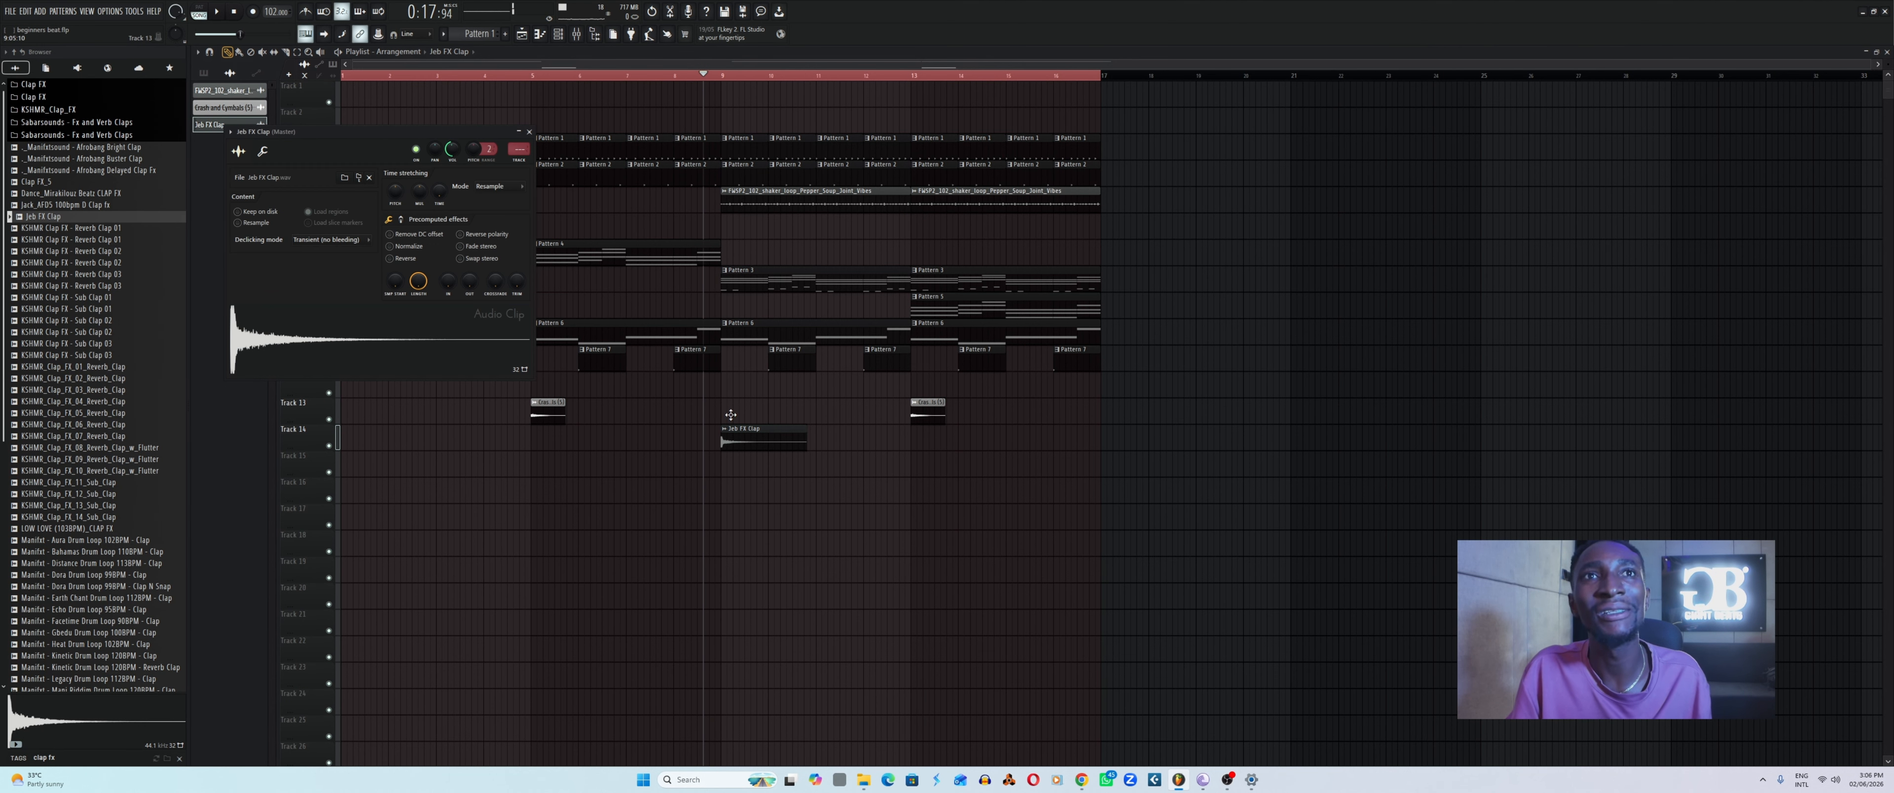
{"action": "key", "text": "space"}
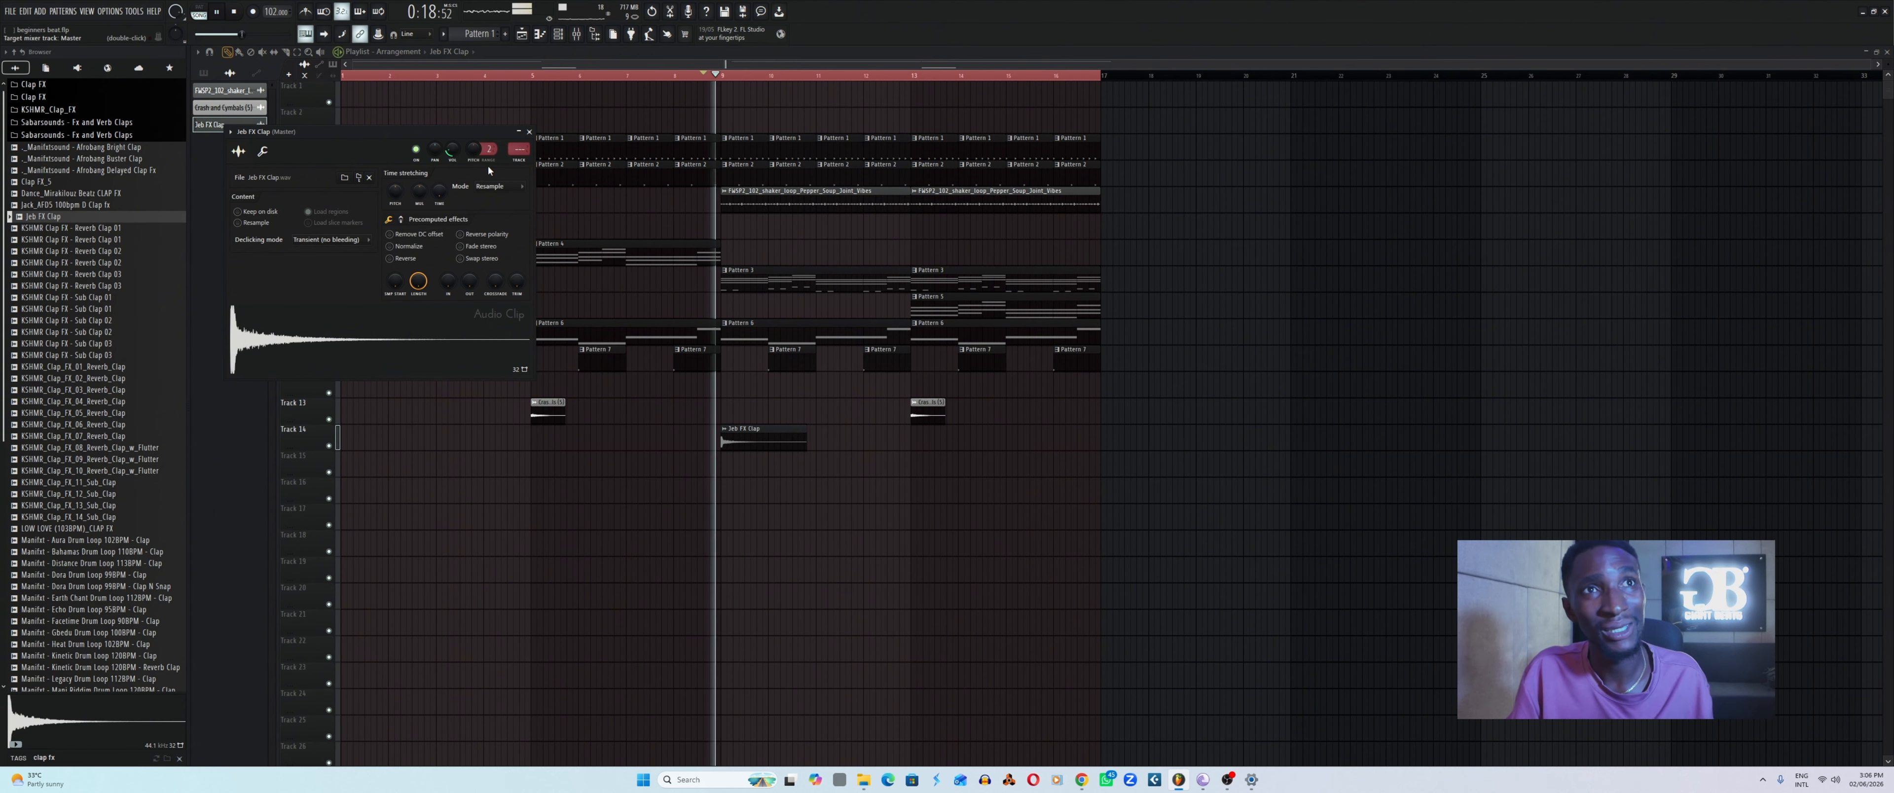
{"action": "key", "text": "space"}
{"action": "key", "text": "space"}
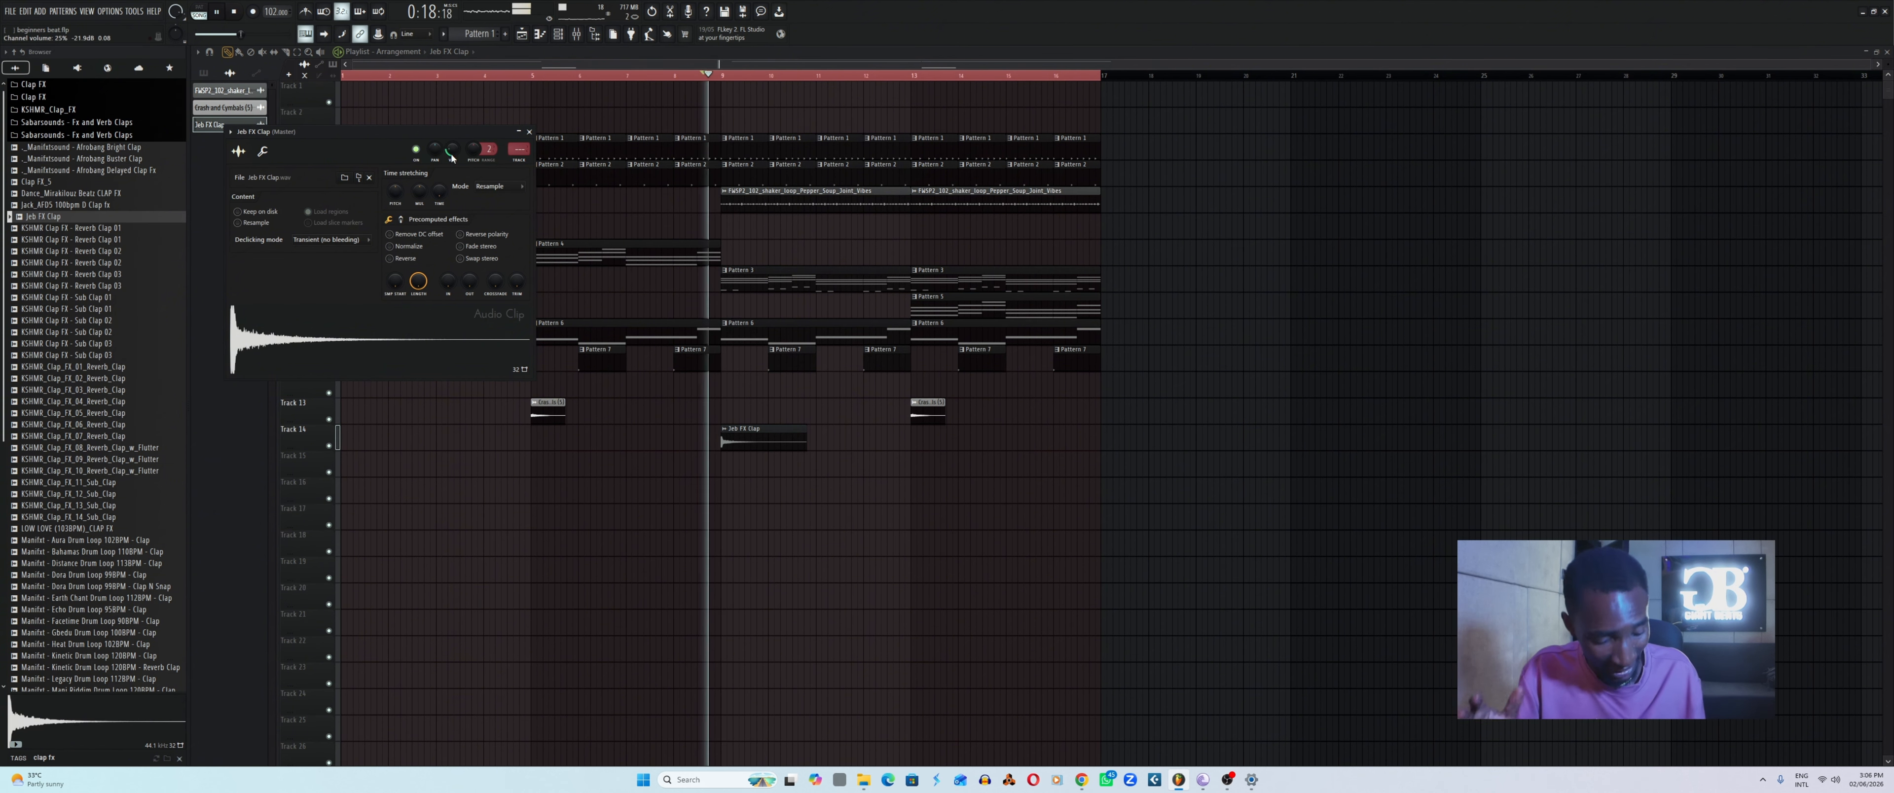
{"action": "key", "text": "space"}
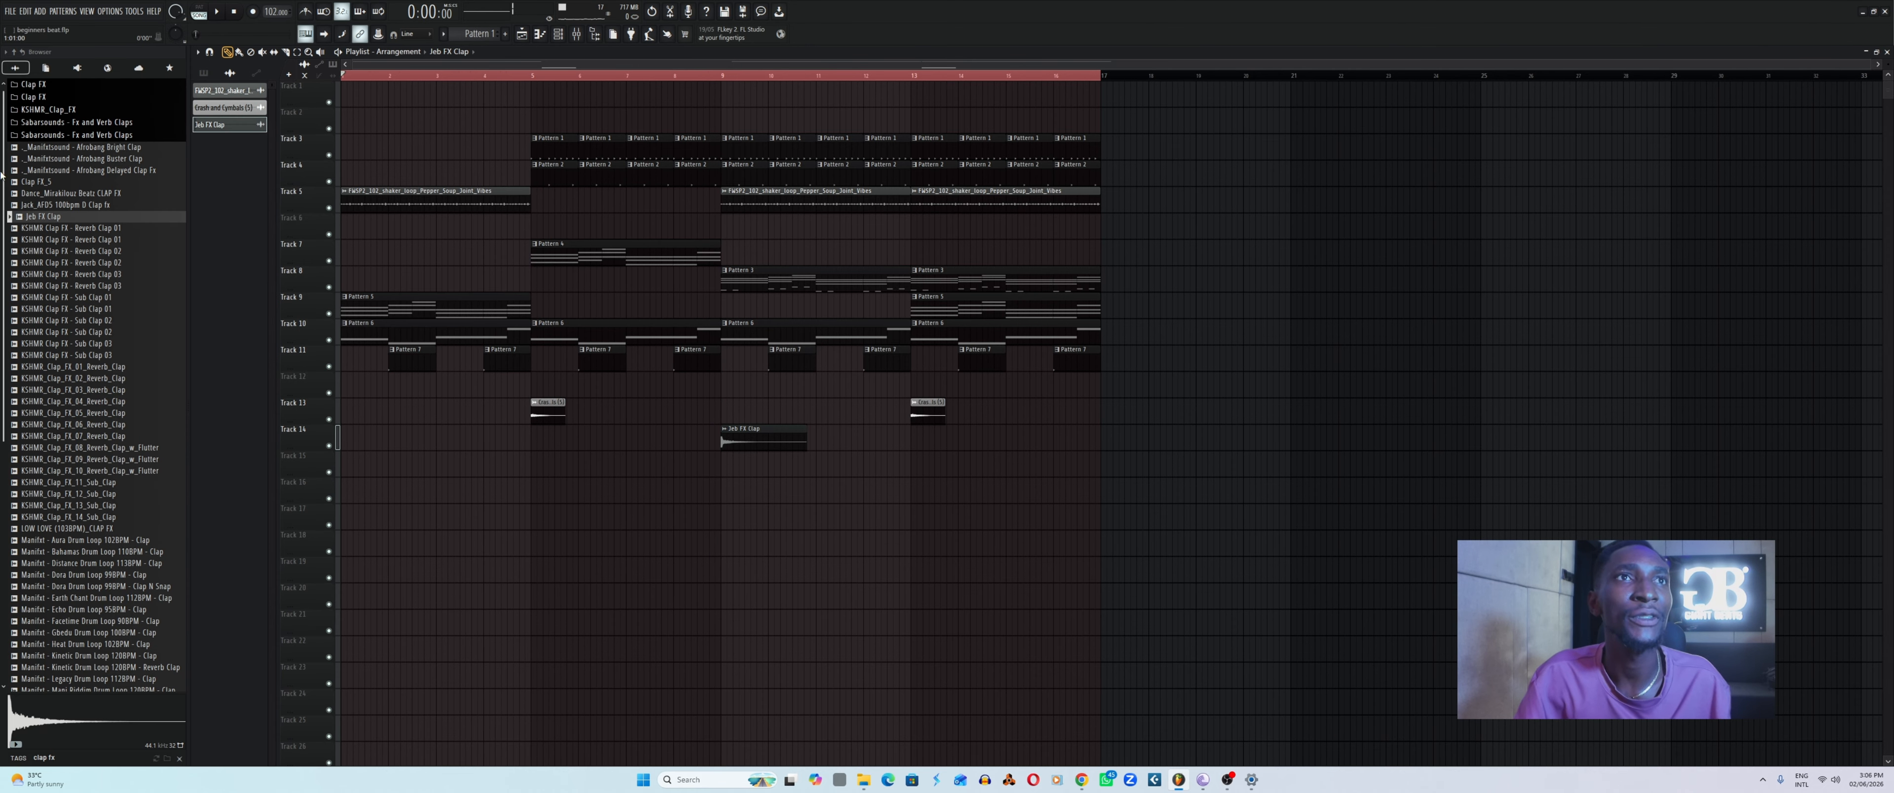
{"action": "key", "text": "ctrl+s"}
Search the browser for "riser" and audition several ABVC_FX_RISERS samples and the Apiano riser over the playing arrangement.
{"action": "key", "text": "space"}
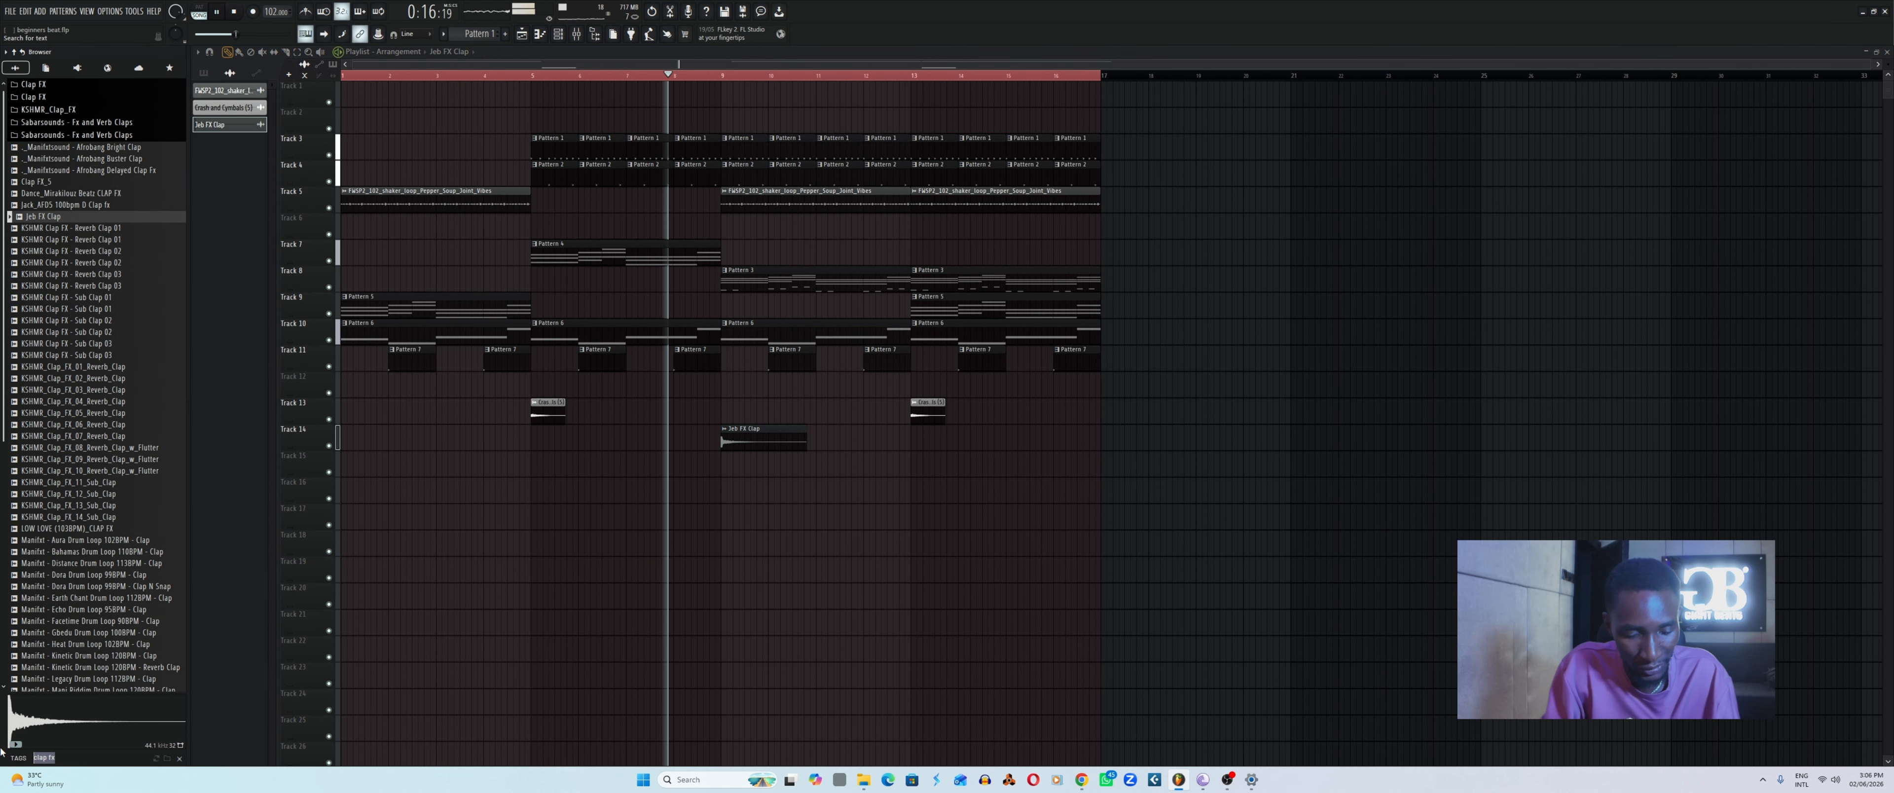
{"action": "type", "text": "riser"}
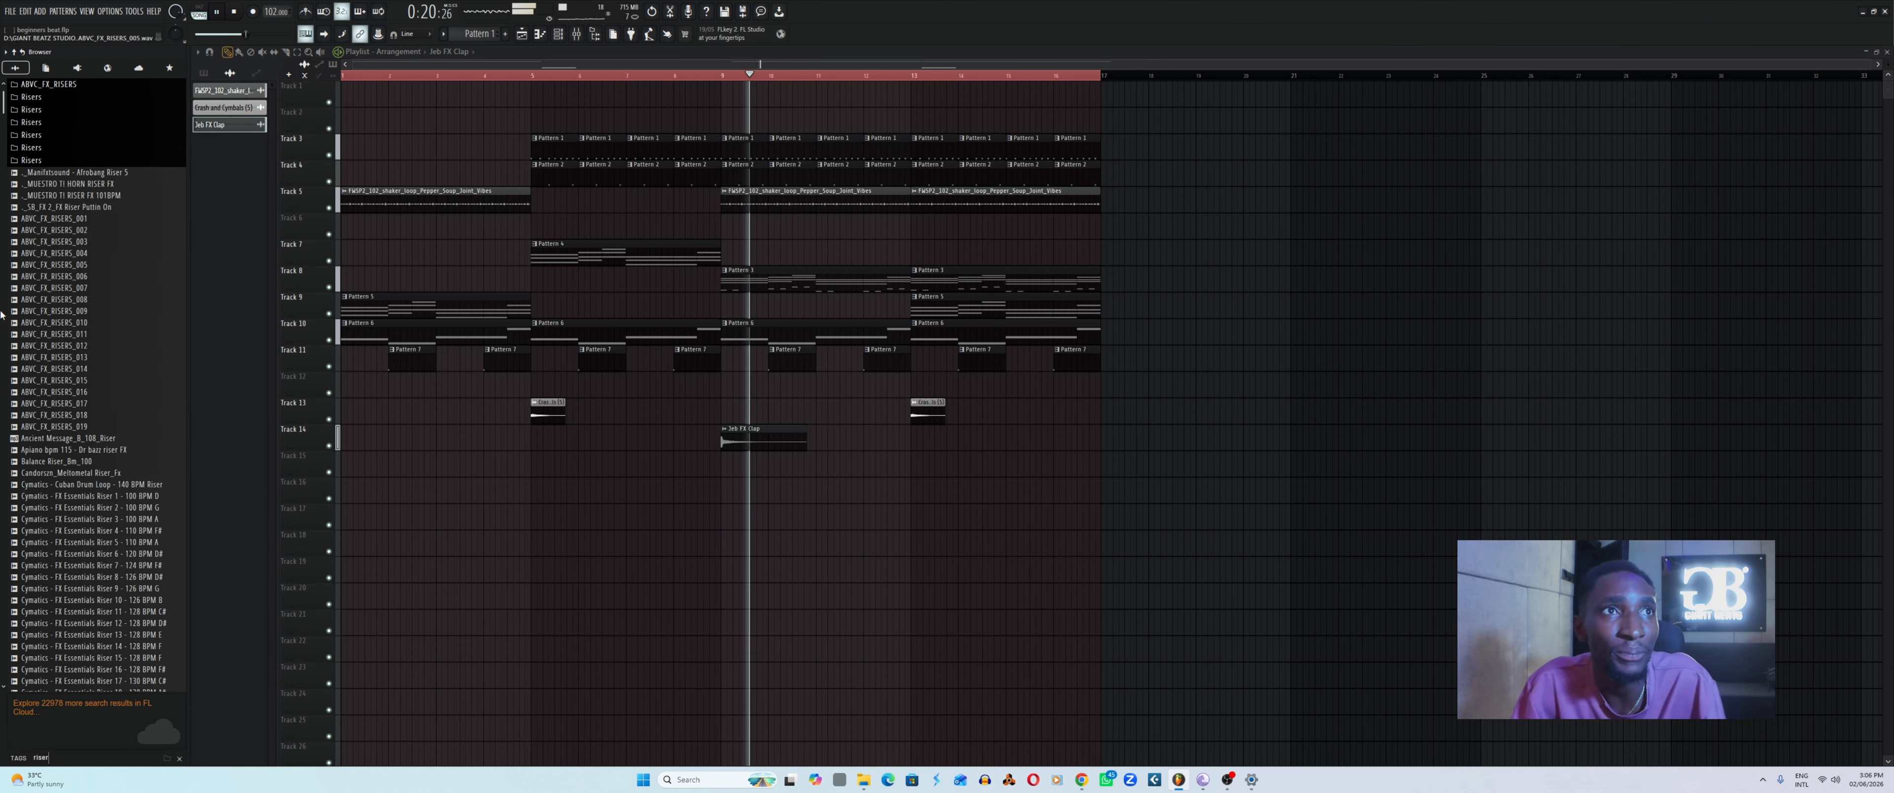
{"action": "left_click", "coordinate": [55, 218]}
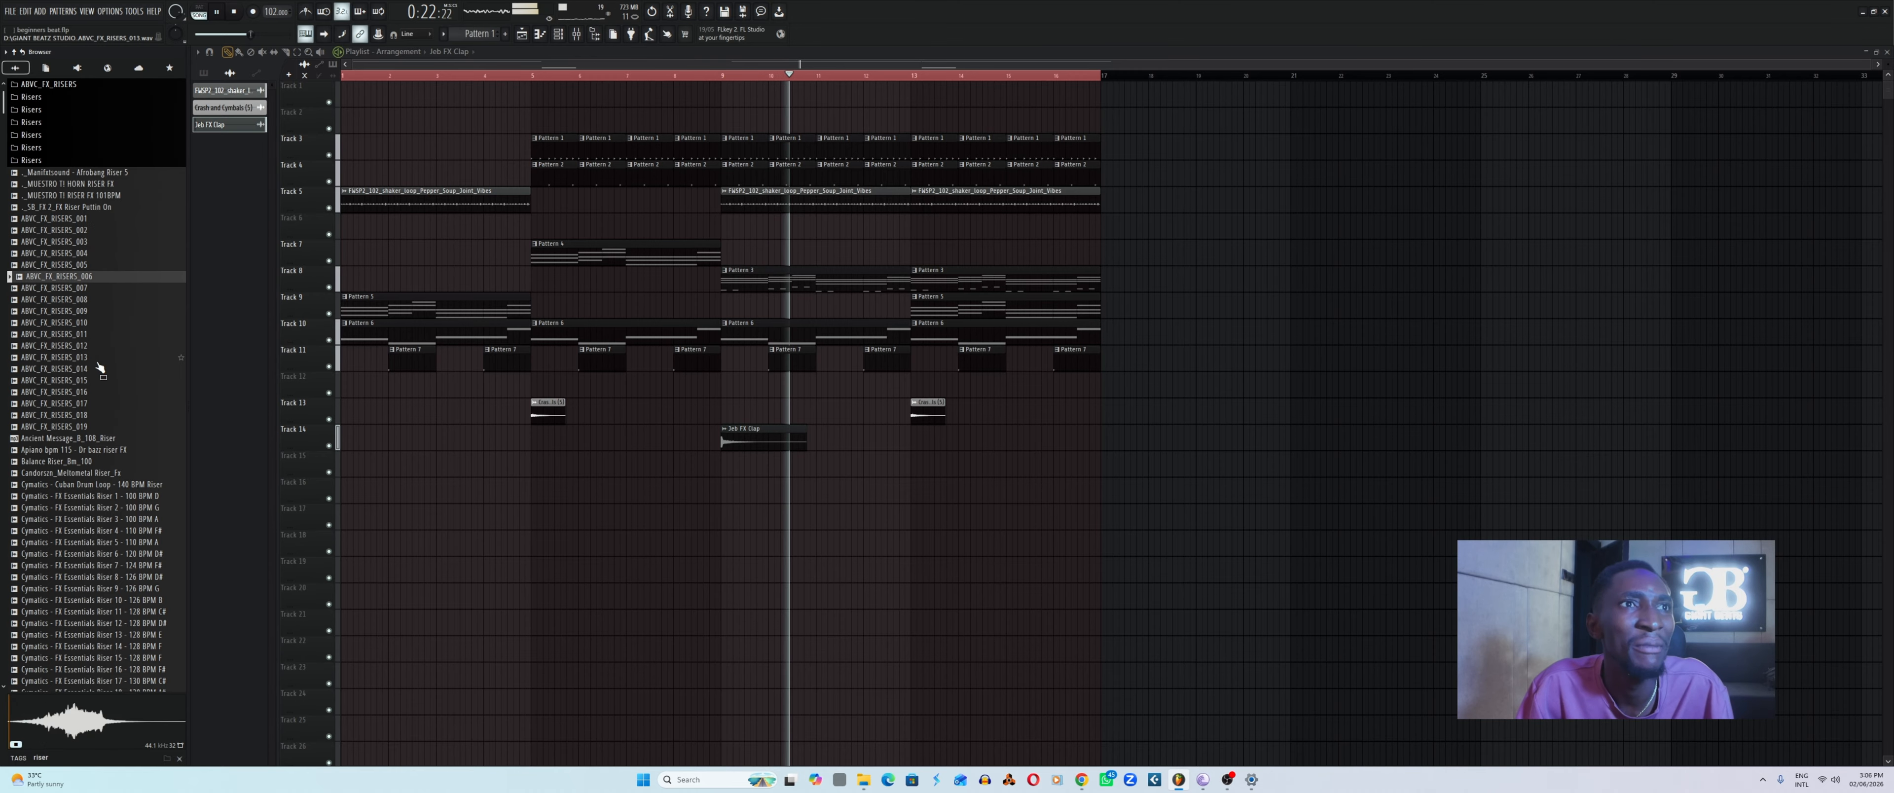
{"action": "left_click", "coordinate": [84, 426]}
{"action": "left_click", "coordinate": [92, 448]}
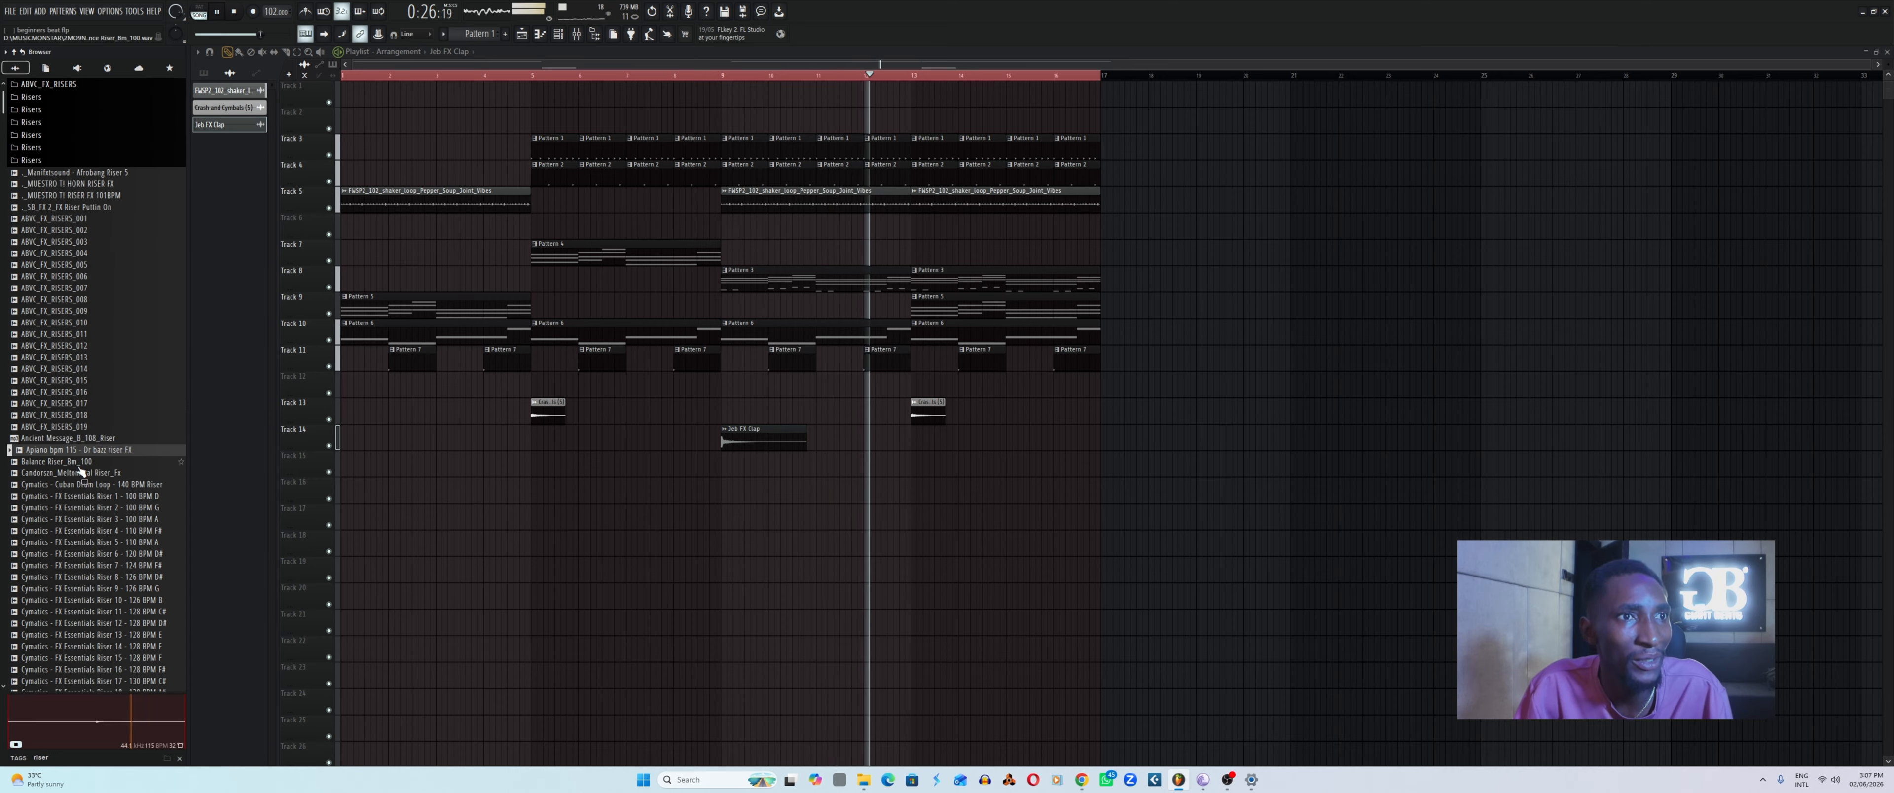
{"action": "key", "text": "space"}
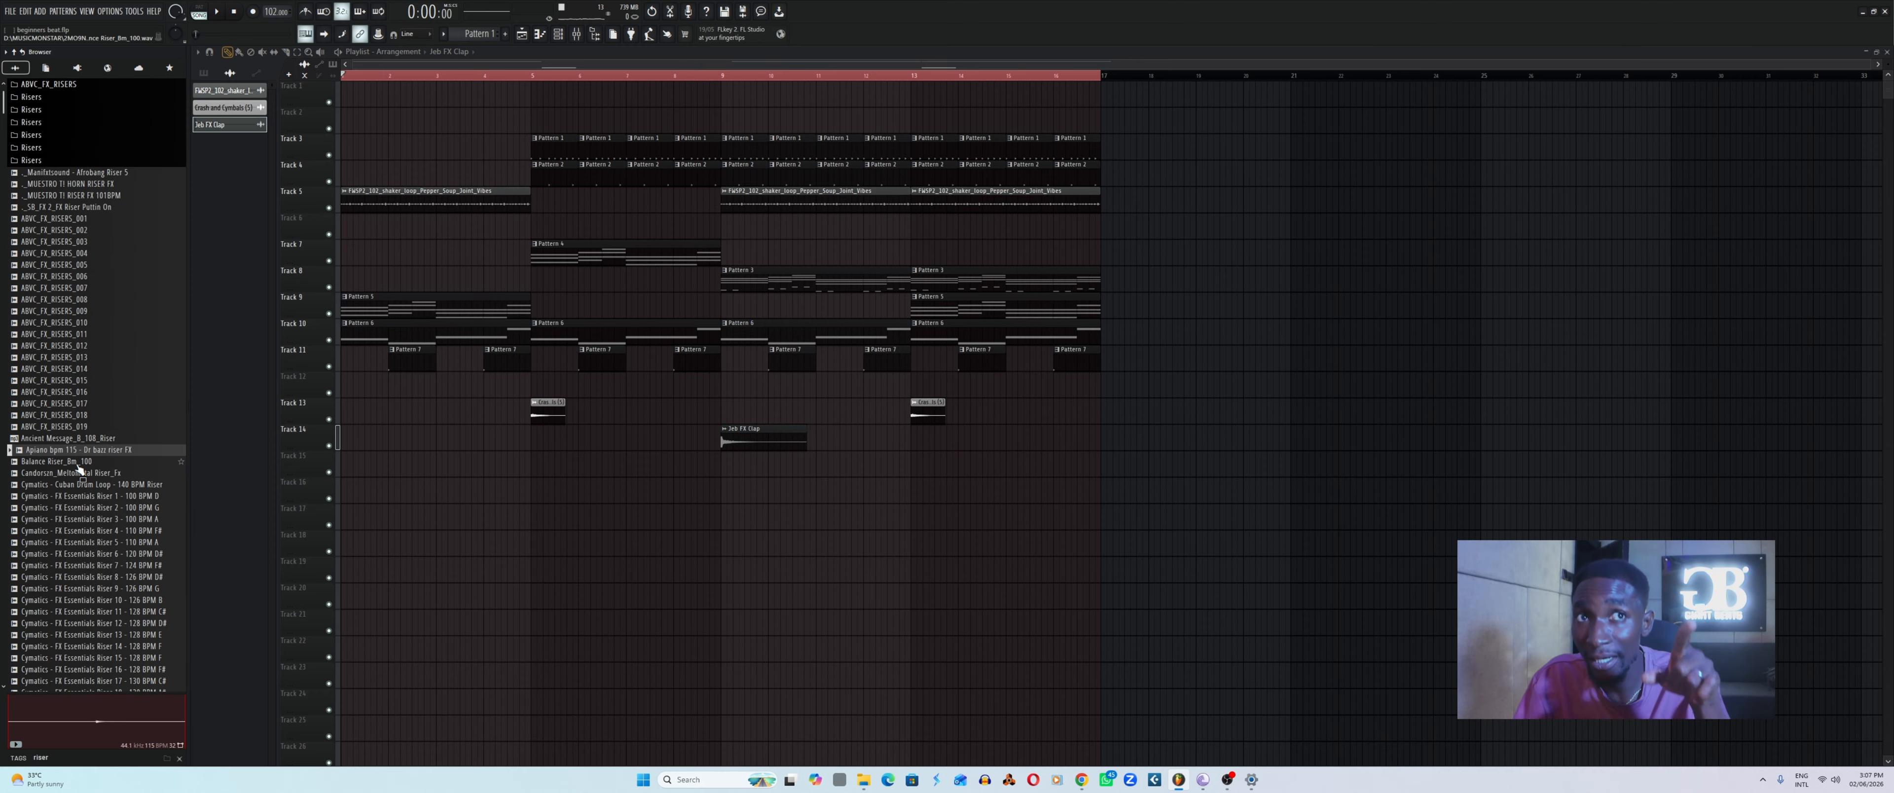
Audition Balance Riser_Bm_100 and the Melhometal riser, and place Balance Riser_Bm_100 on Track 15 from bar 1.
{"action": "left_click", "coordinate": [69, 463]}
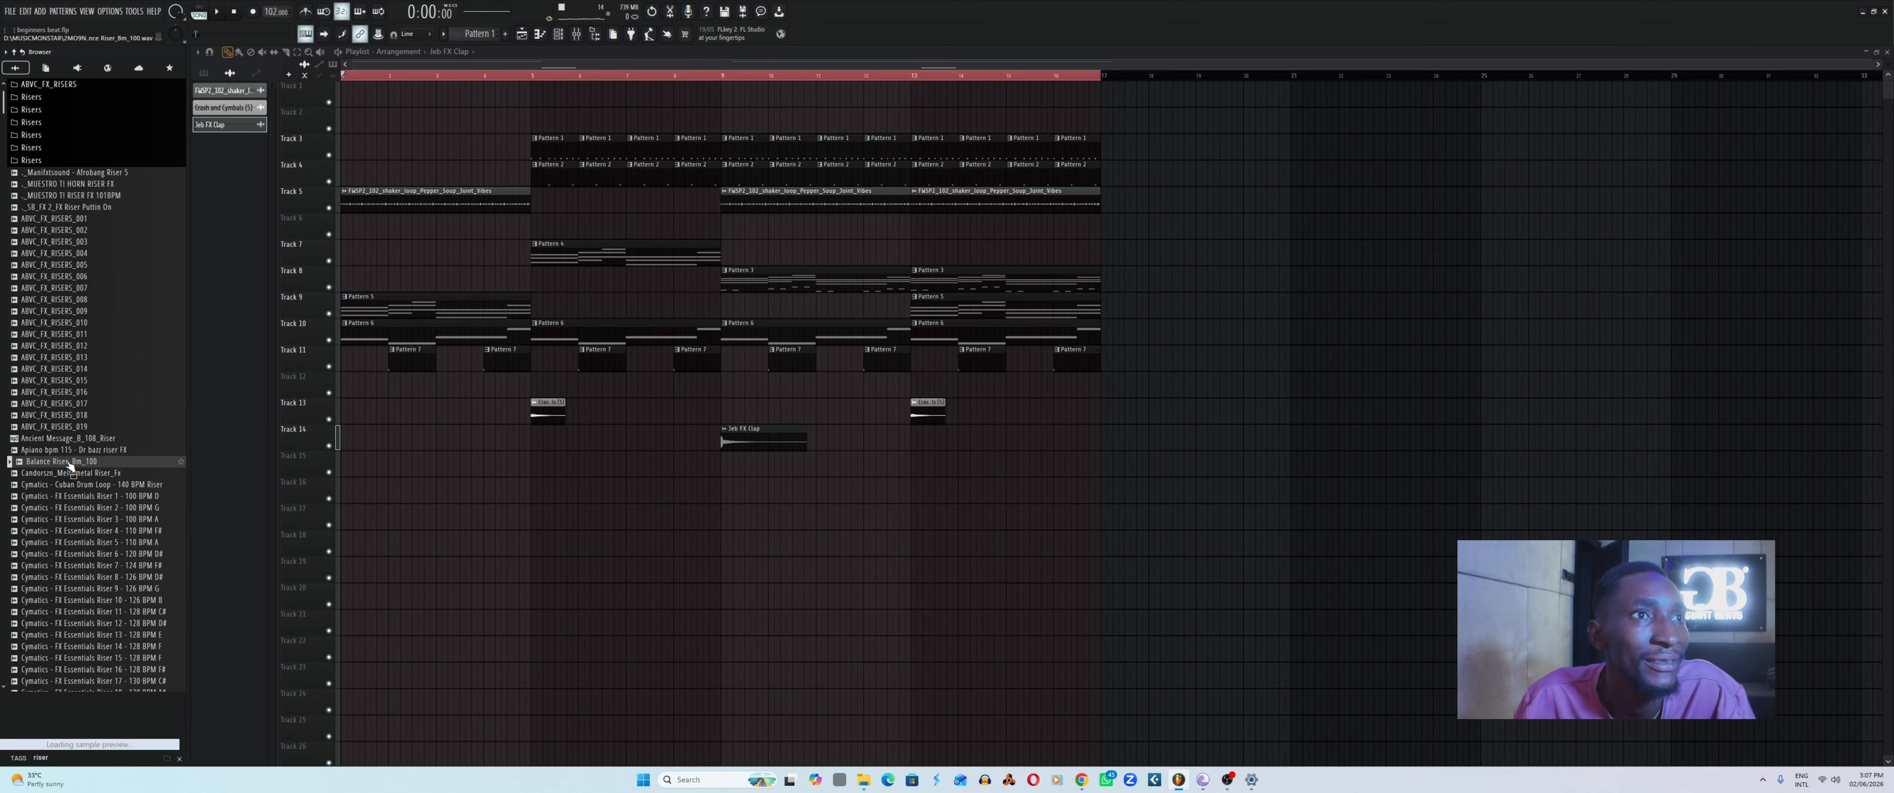
{"action": "left_click", "coordinate": [77, 475]}
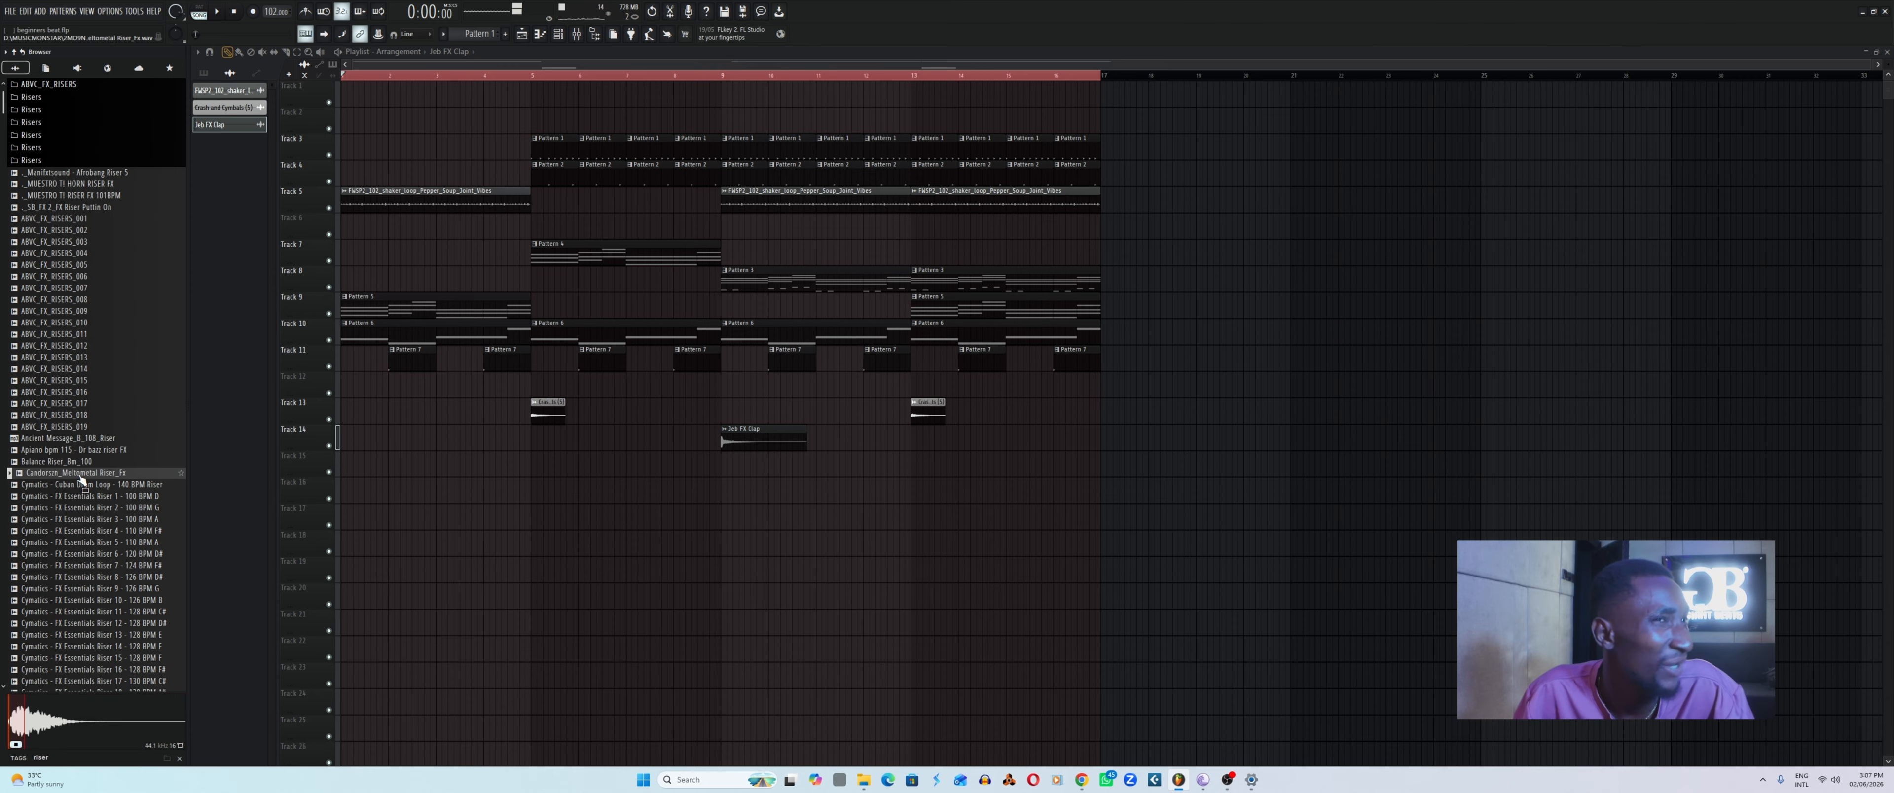
{"action": "left_click", "coordinate": [85, 463]}
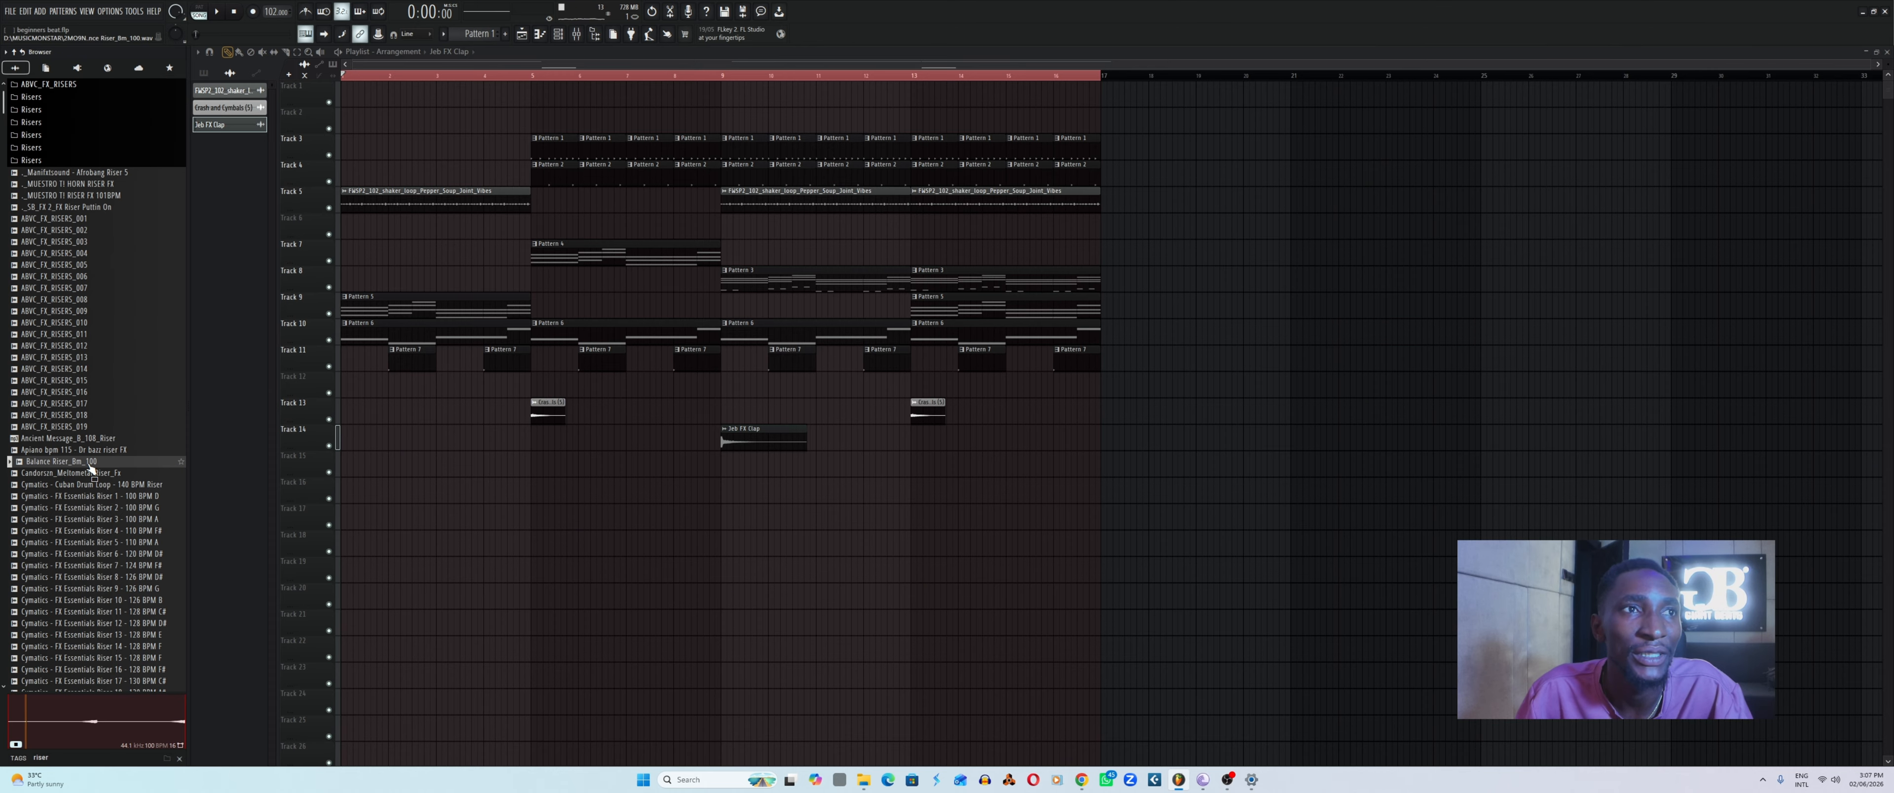
{"action": "left_click_drag", "start_coordinate": [91, 468], "coordinate": [412, 470]}
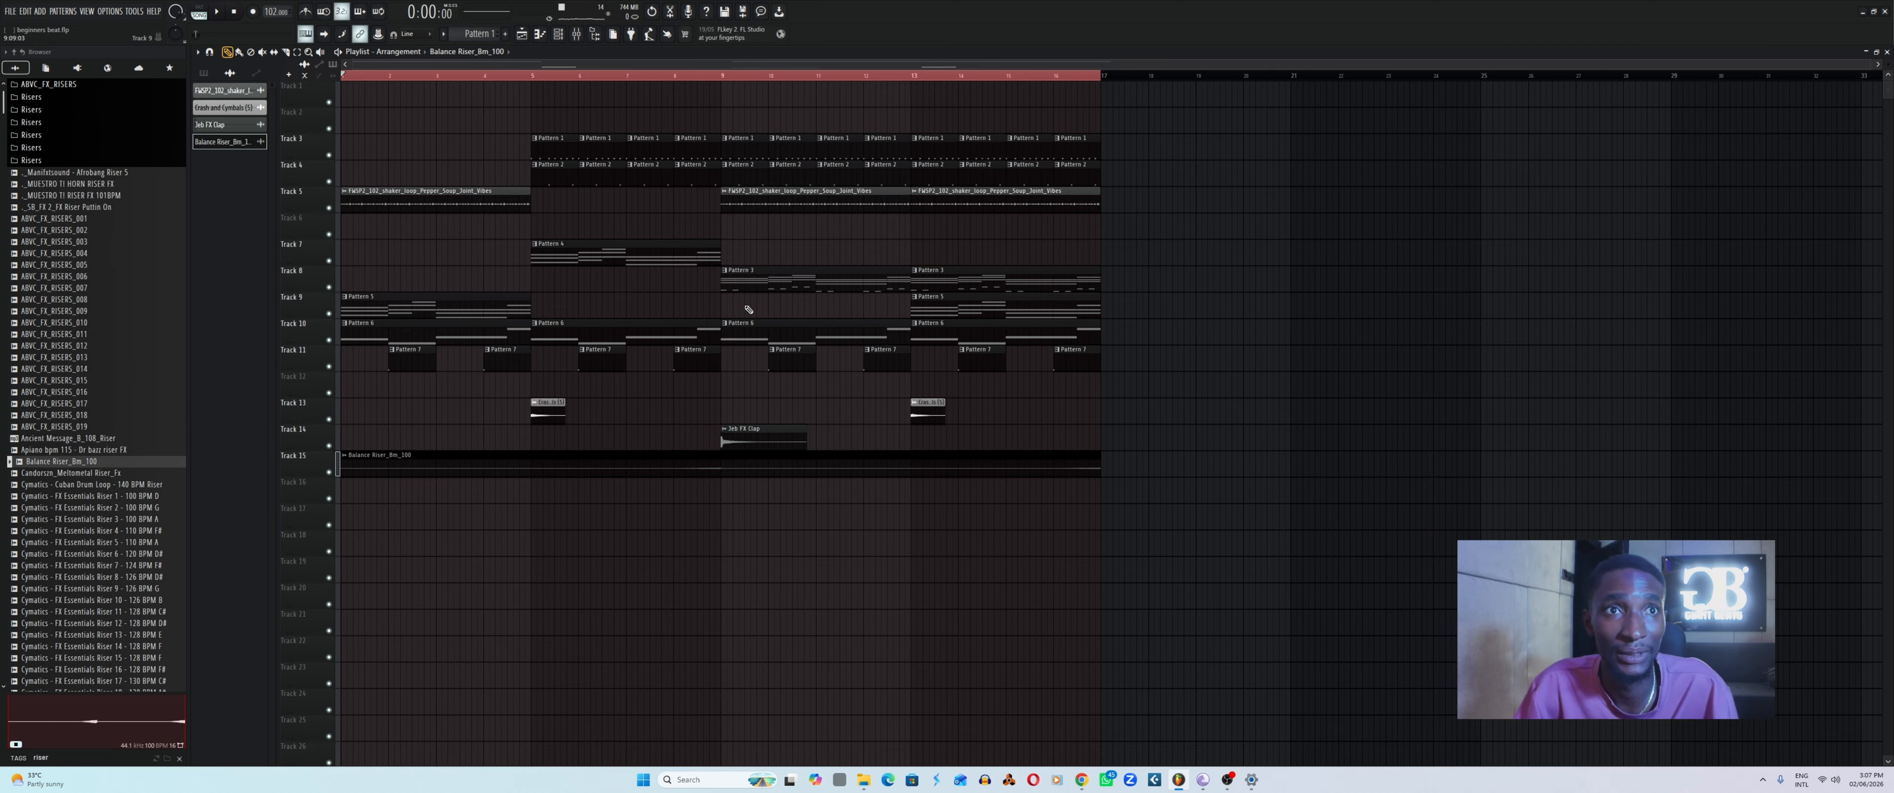
Normalize the Balance Riser_Bm_100 clip, lower its channel volume to about 31%, and play the lead-in to bar 9.
{"action": "double_click", "coordinate": [650, 468]}
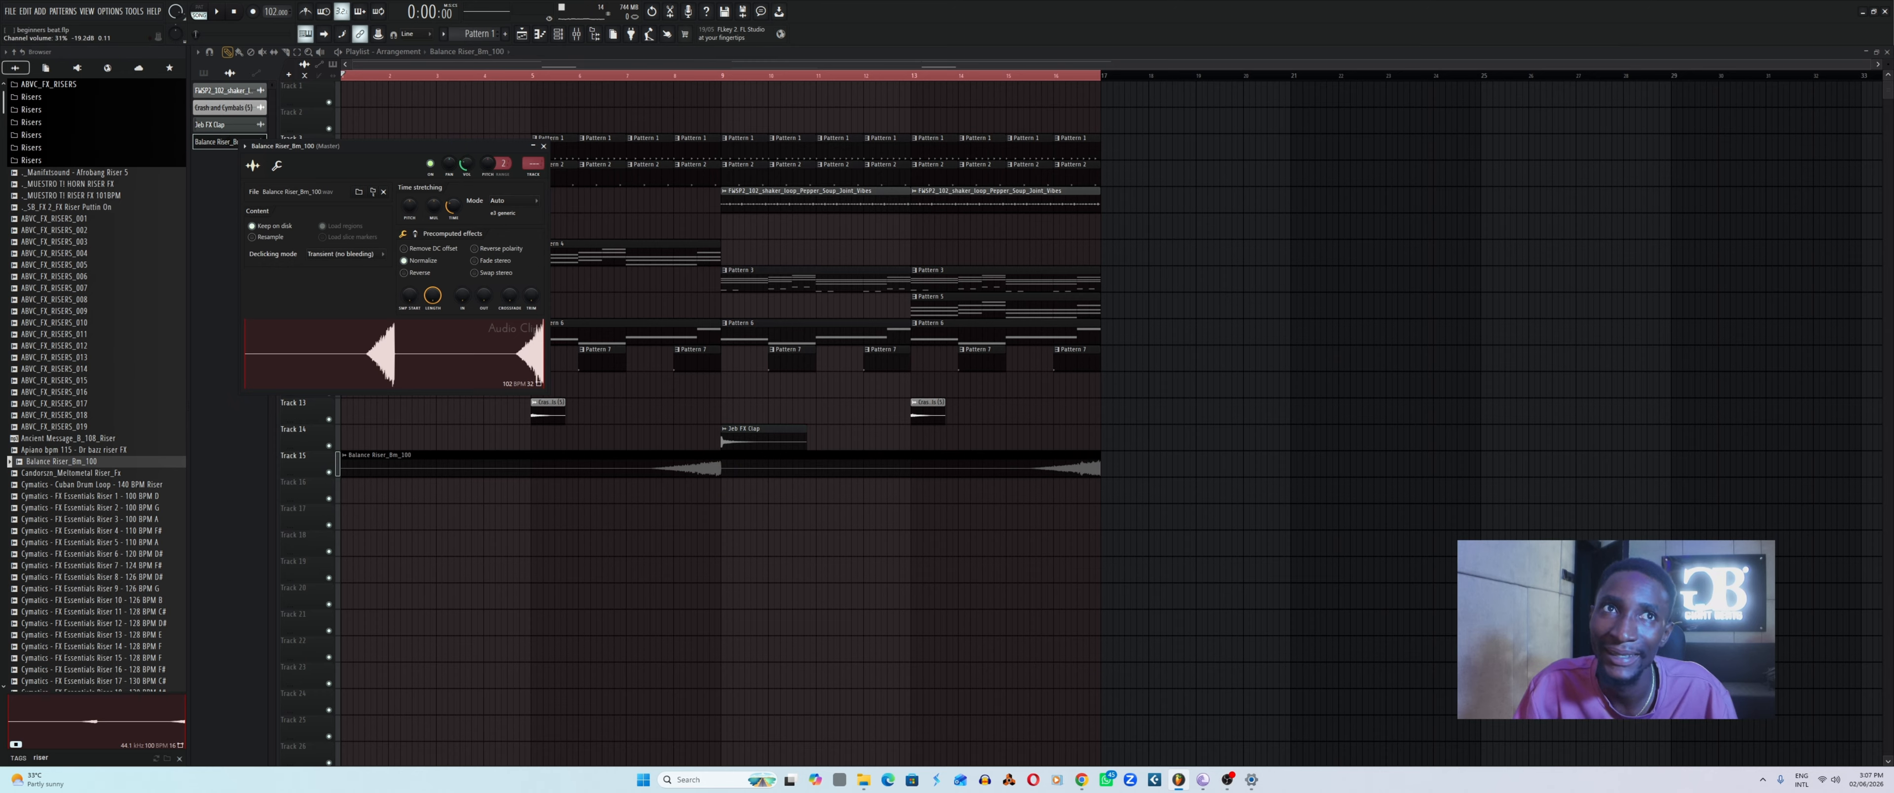
{"action": "left_click", "coordinate": [692, 82]}
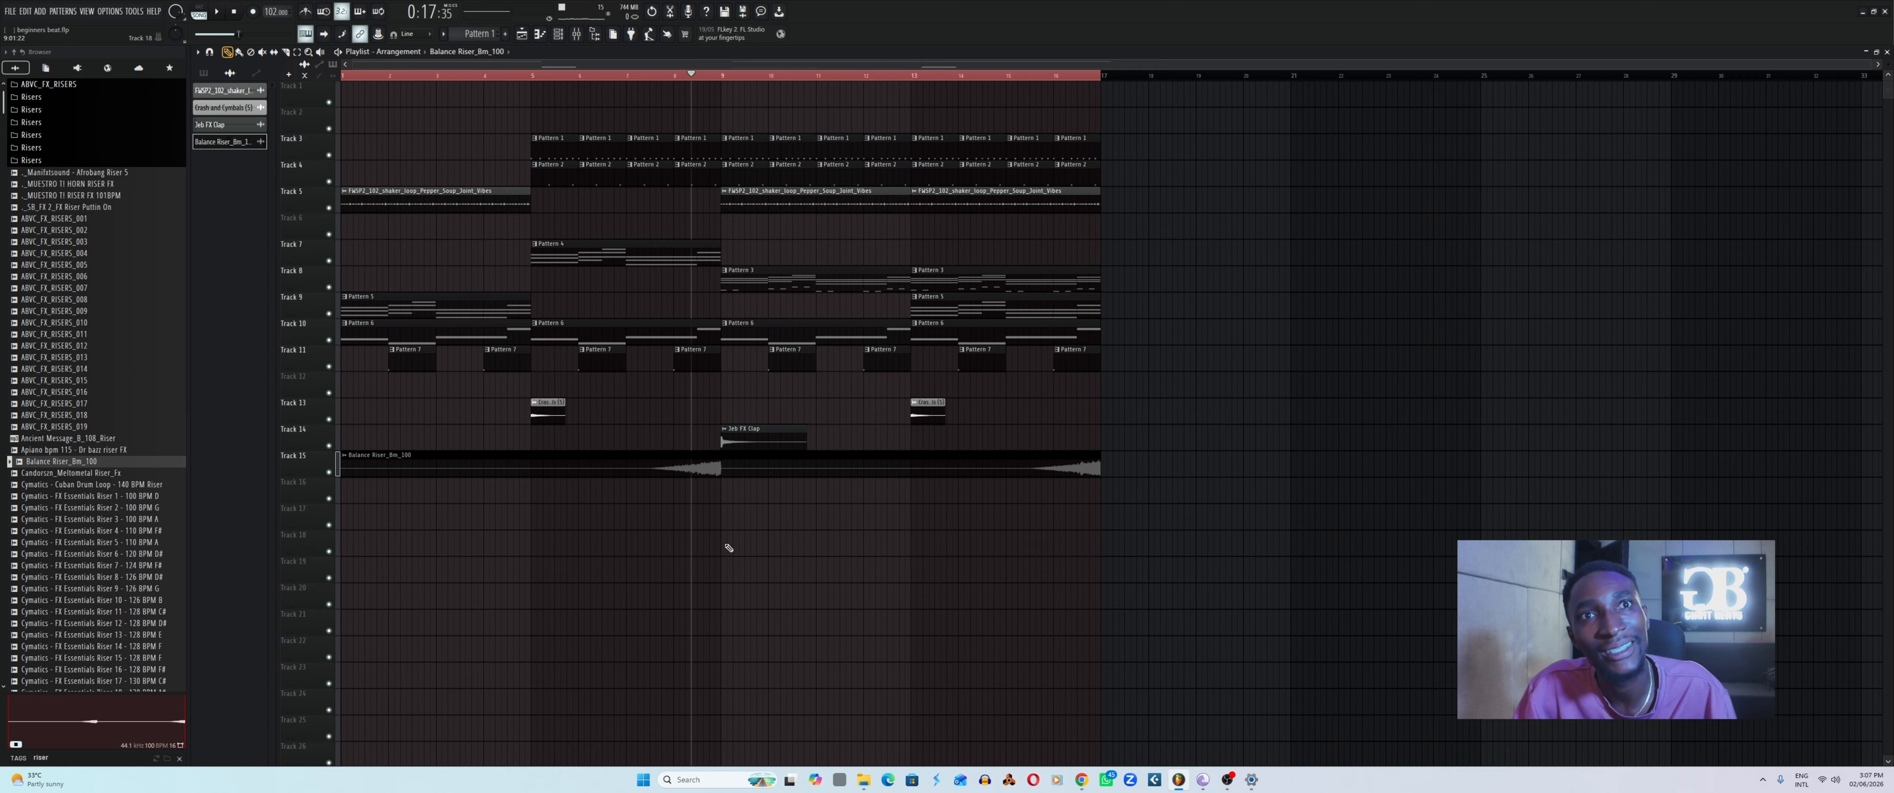
{"action": "key", "text": "space"}
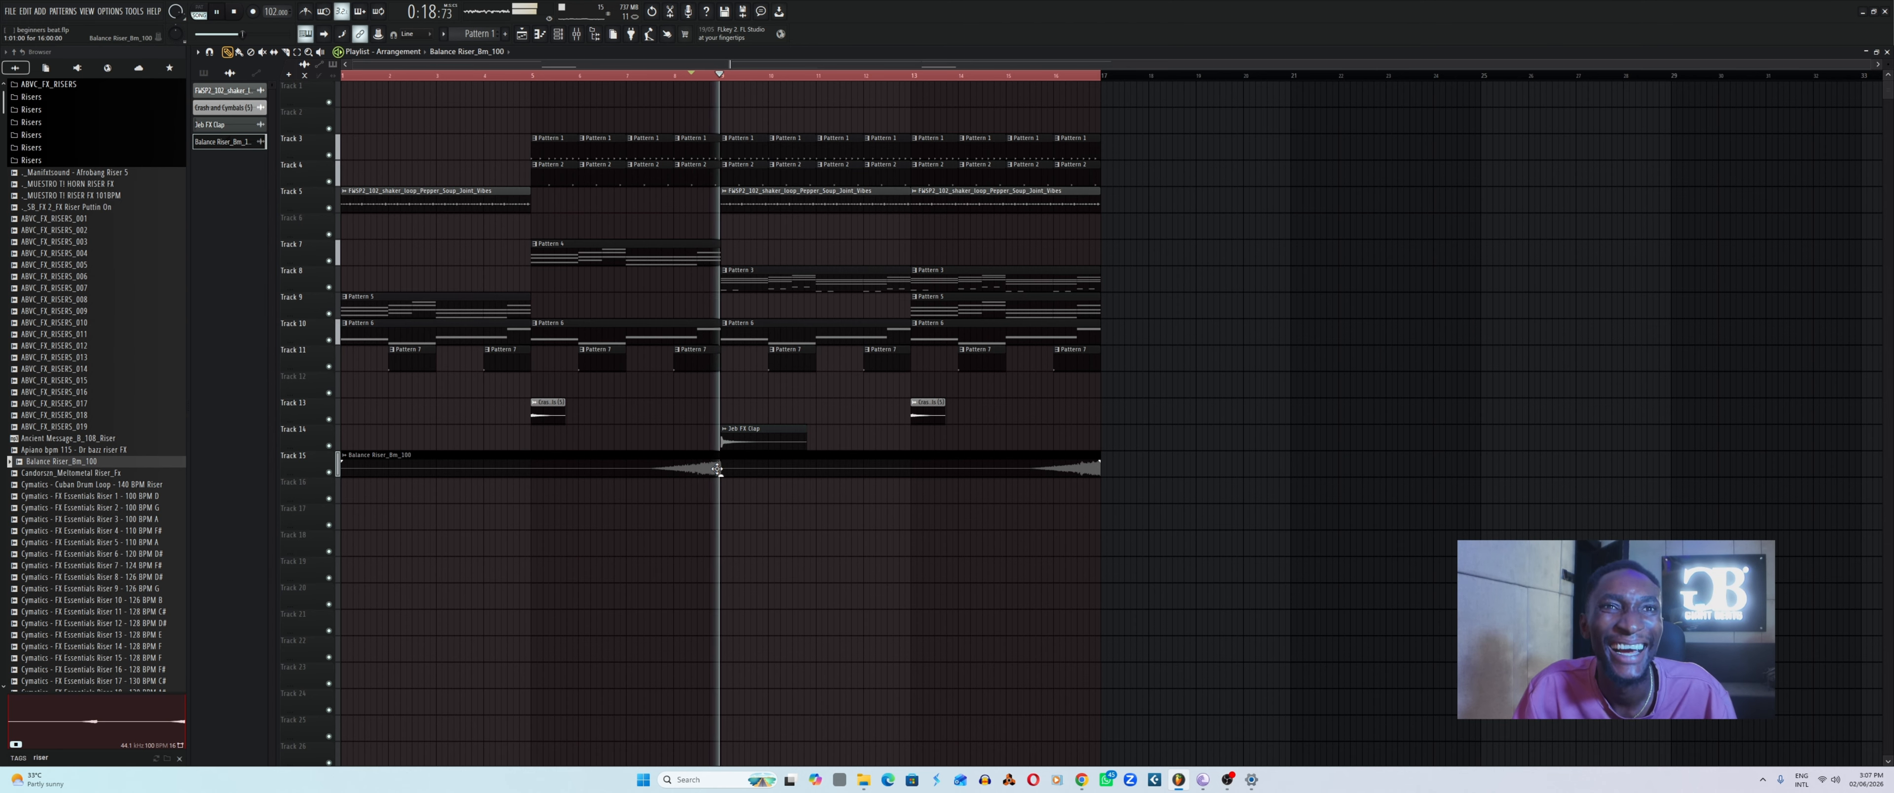
{"action": "key", "text": "space"}
Lower the riser's channel volume to about 11% while replaying the lead-in to bar 9, close its settings, and save the project.
{"action": "double_click", "coordinate": [712, 474]}
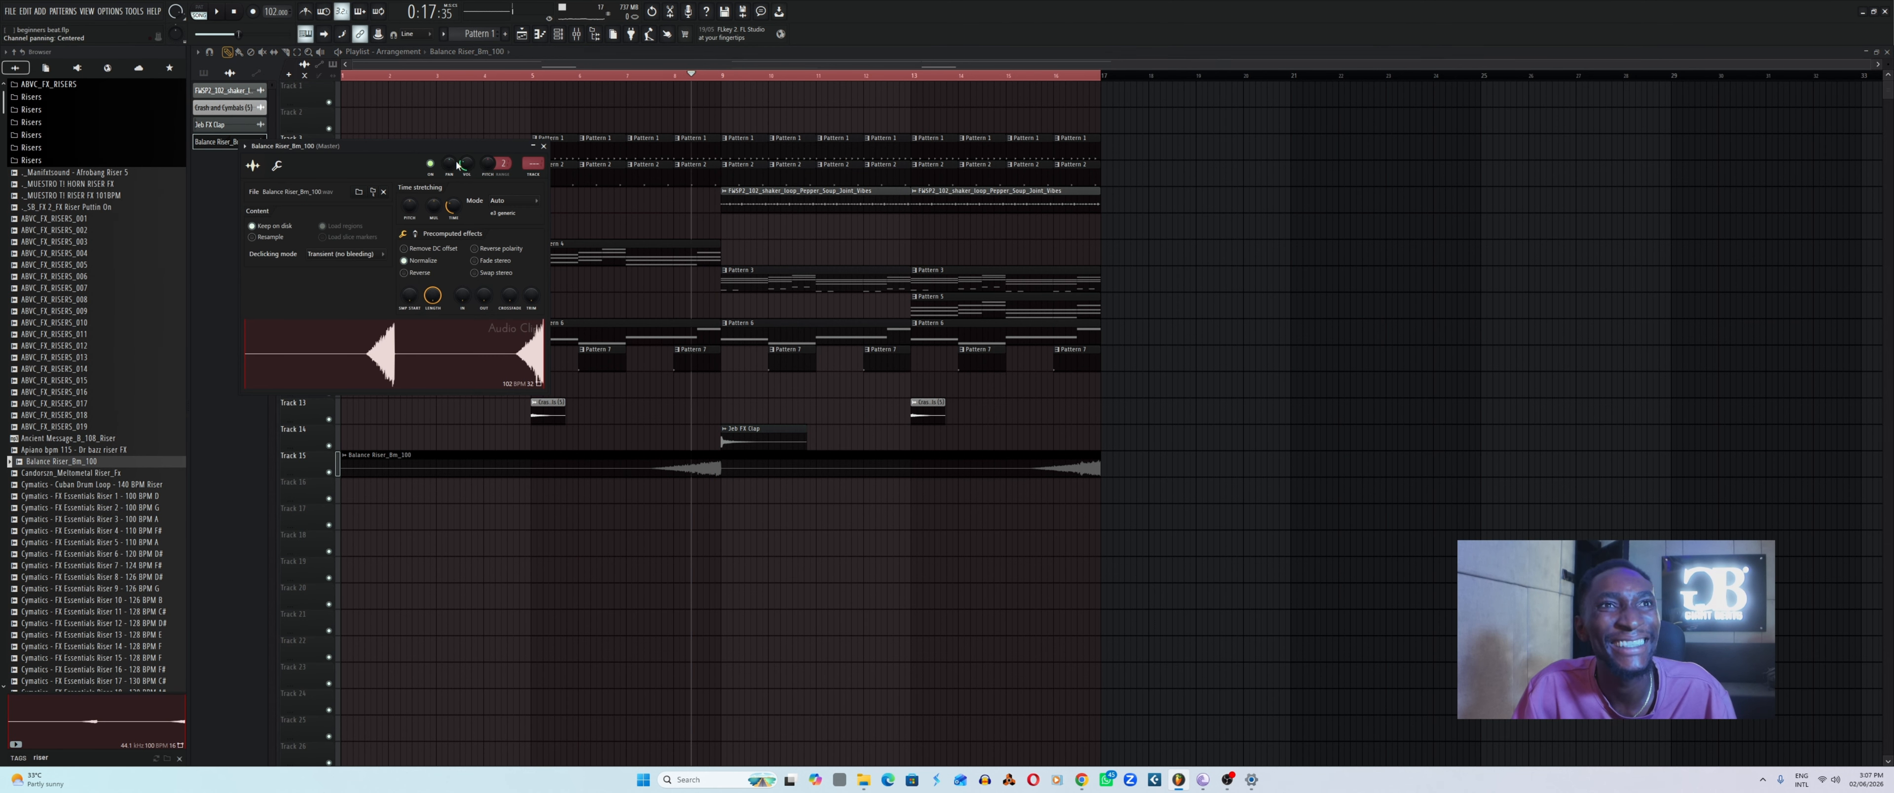
{"action": "key", "text": "space"}
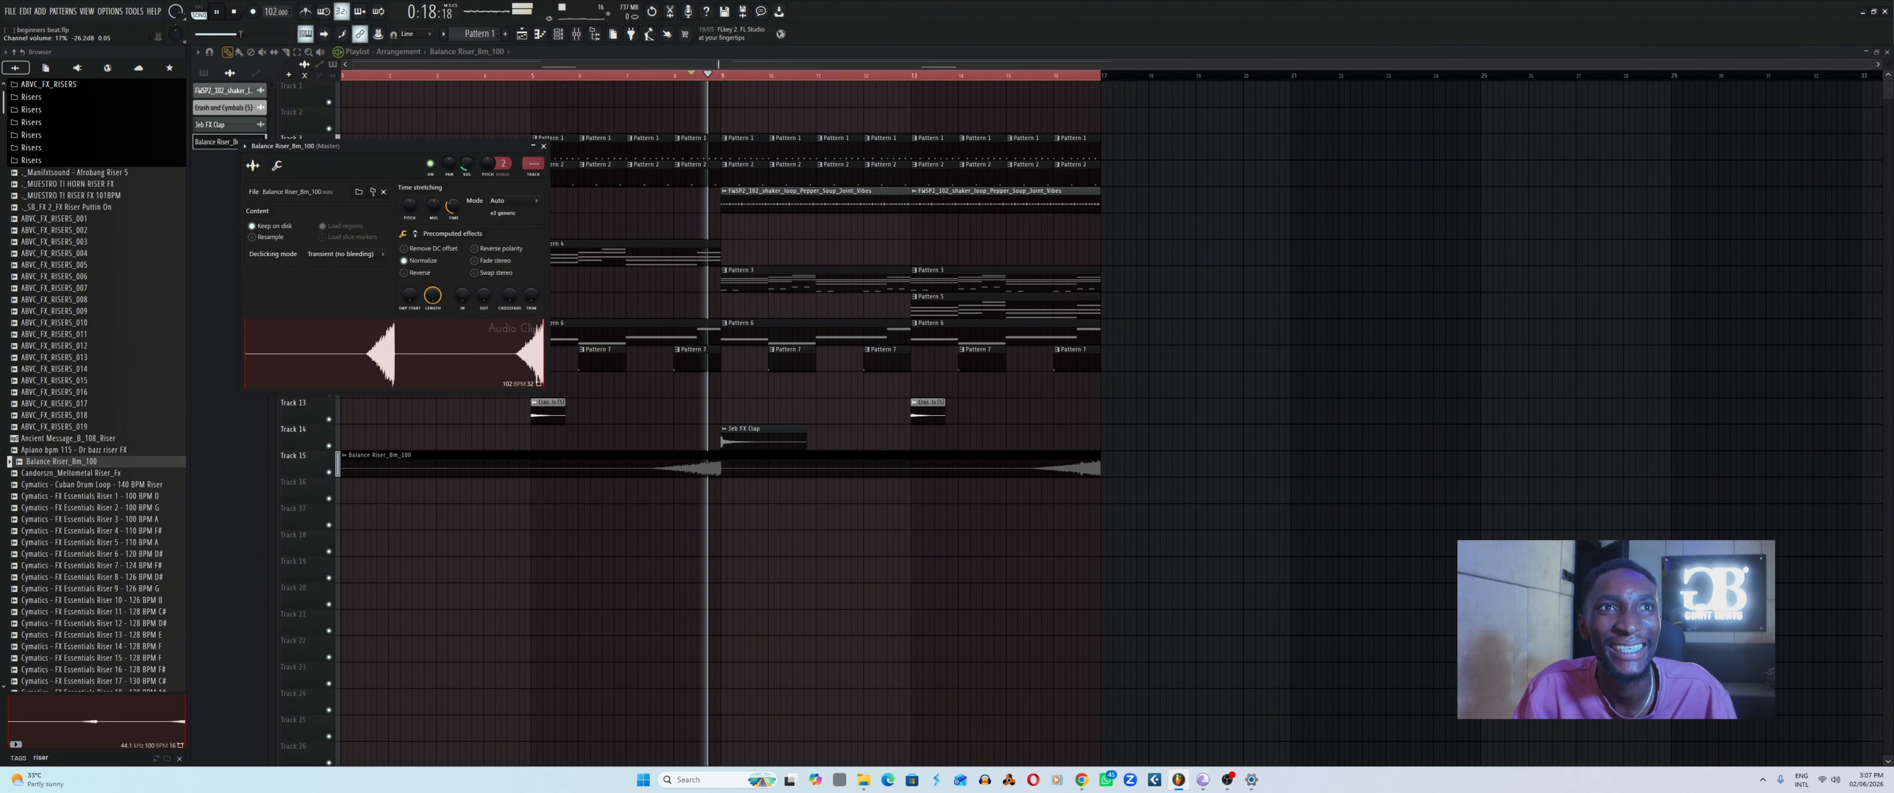
{"action": "key", "text": "space"}
{"action": "key", "text": "space"}
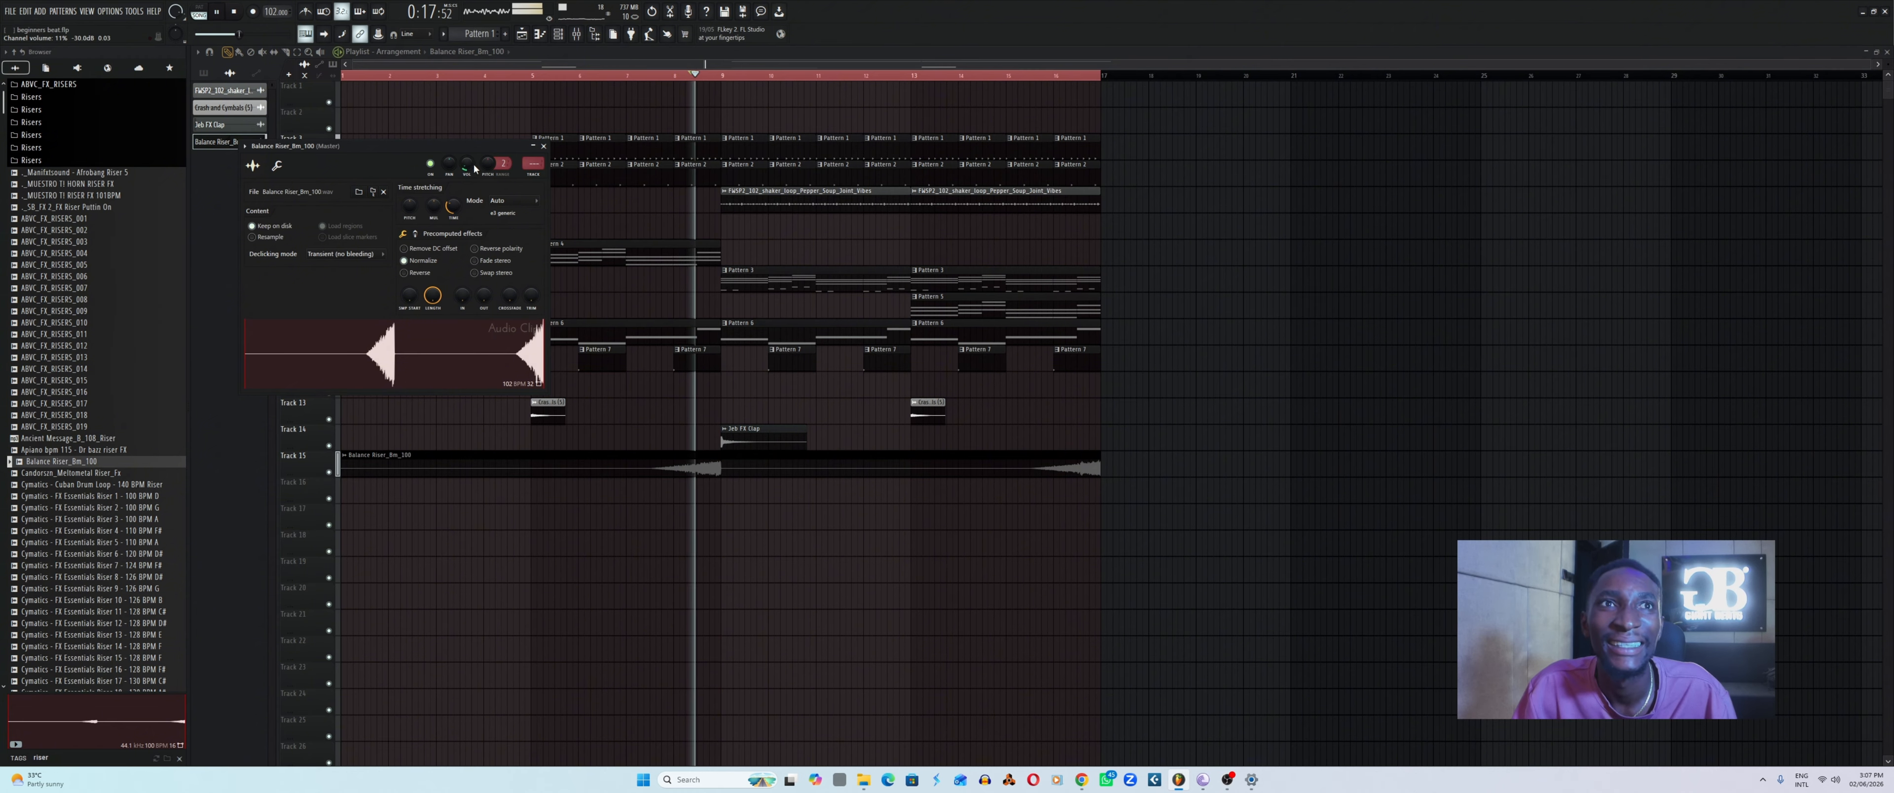
{"action": "left_click_drag", "start_coordinate": [467, 164], "coordinate": [476, 181]}
{"action": "key", "text": "Escape"}
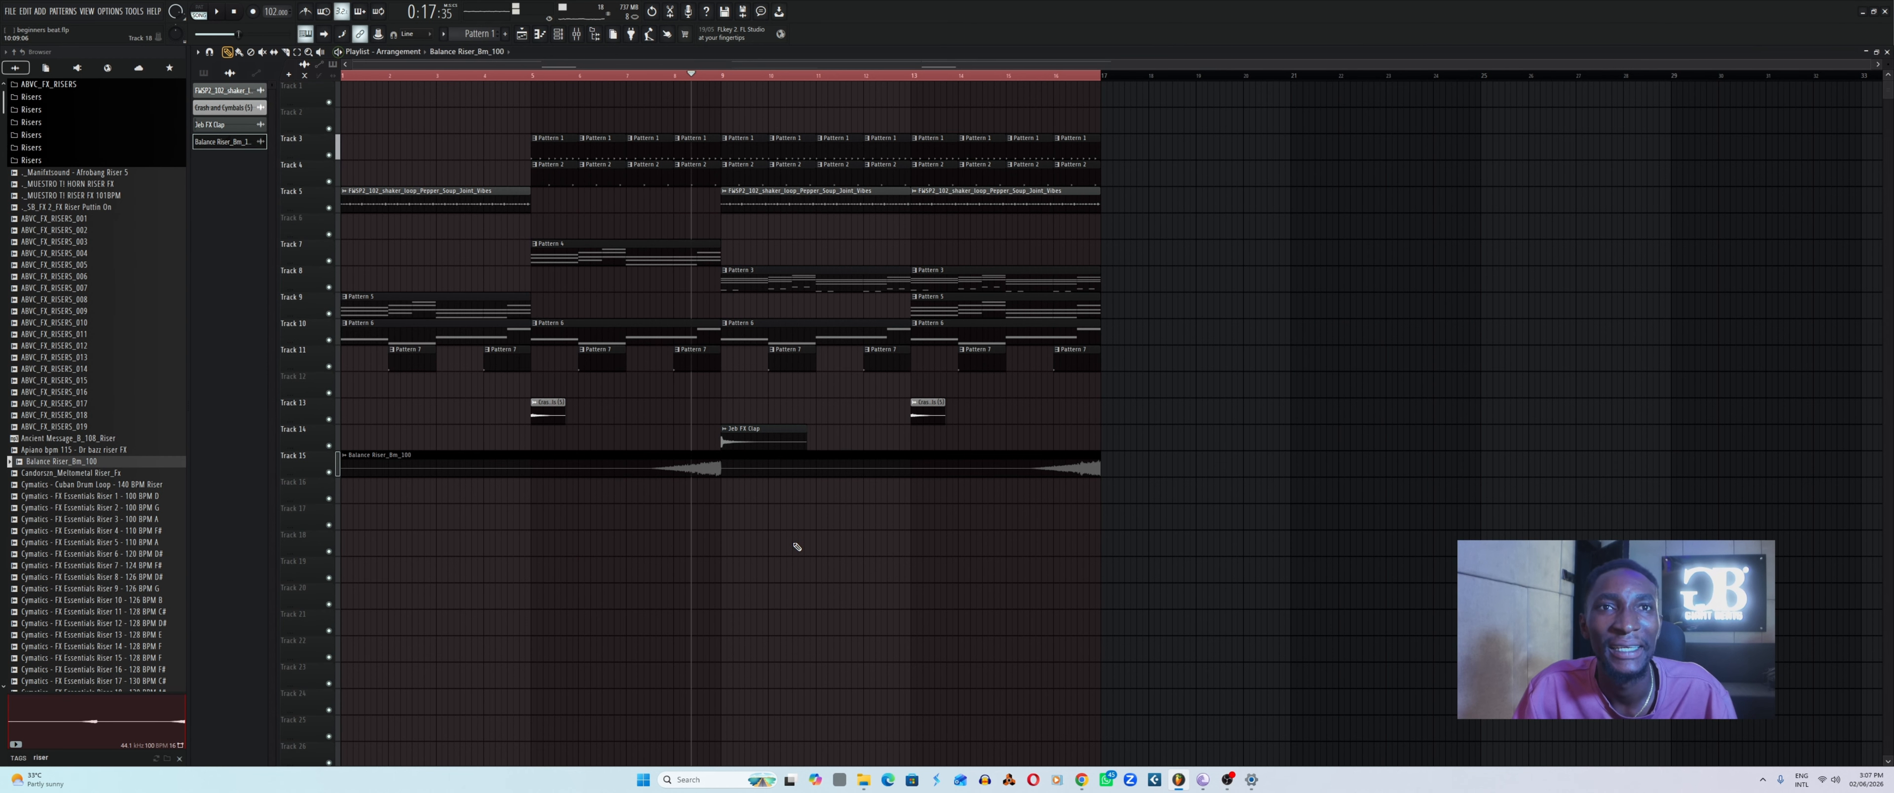
{"action": "key", "text": "space"}
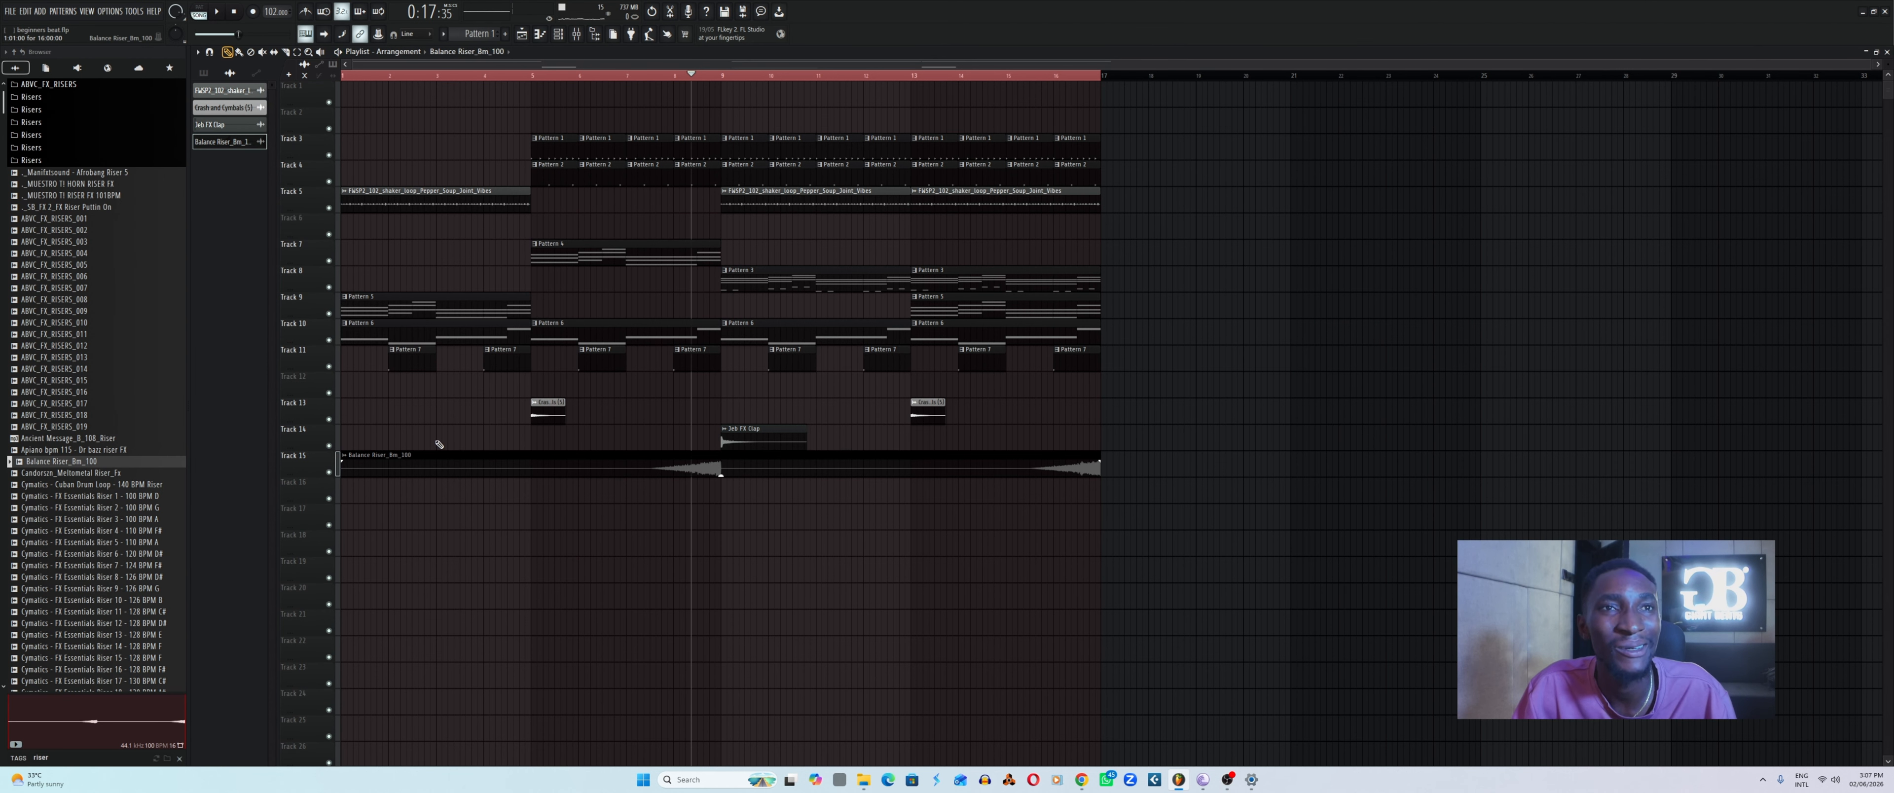
{"action": "key", "text": "ctrl+s"}
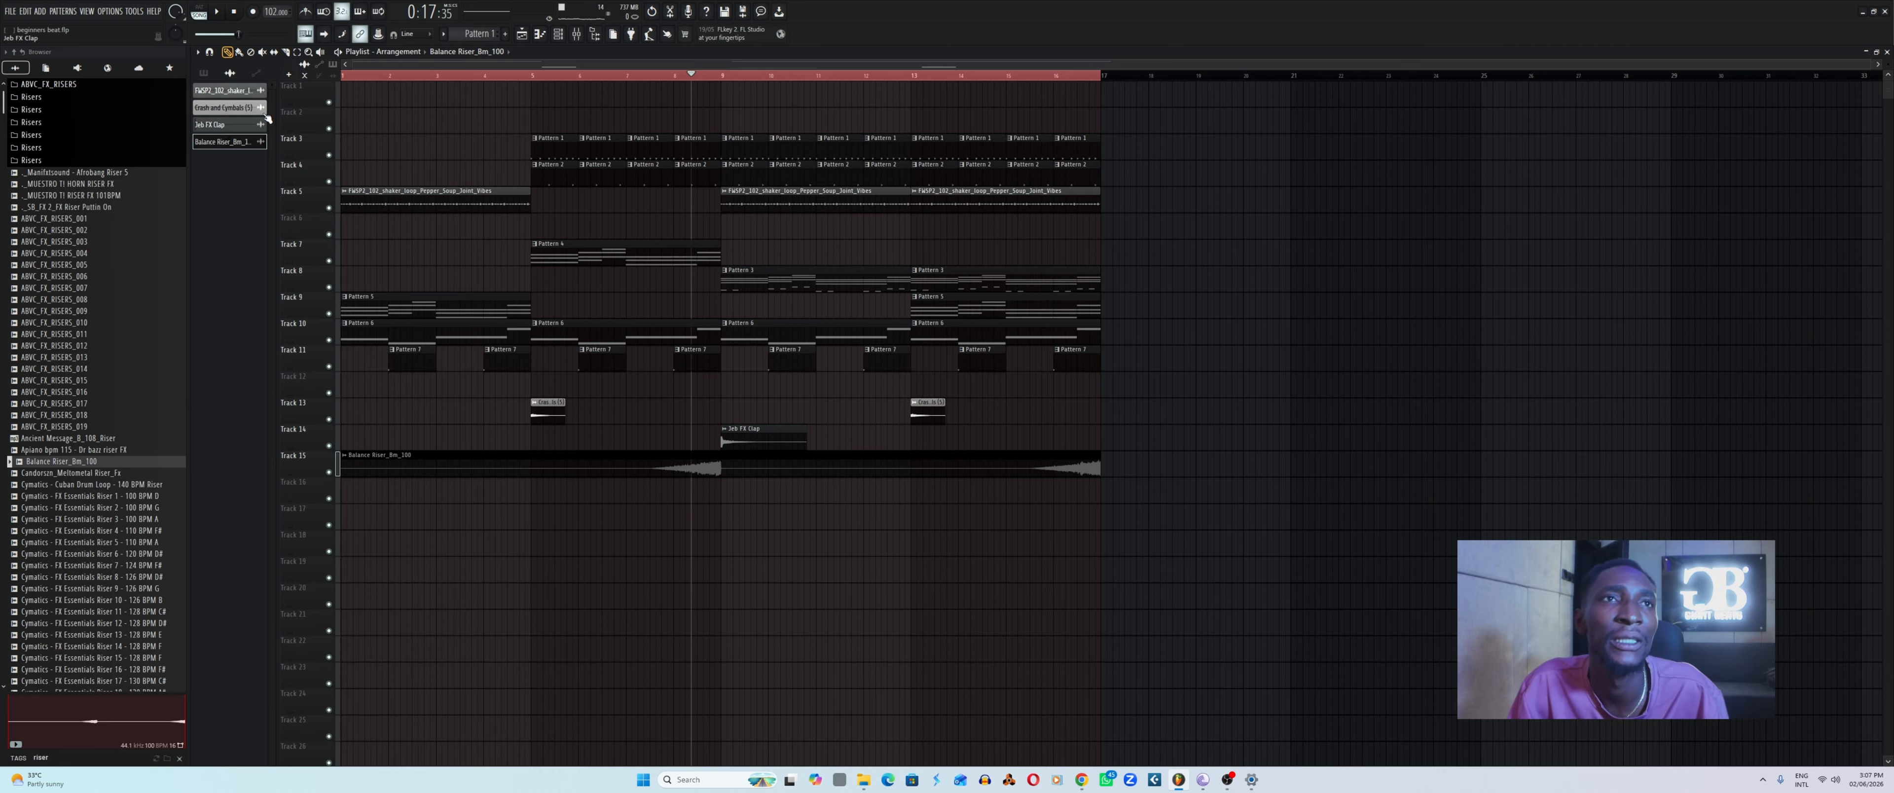
Play back the arrangement to review the mix with the added clap effect and riser.
{"action": "key", "text": "space"}
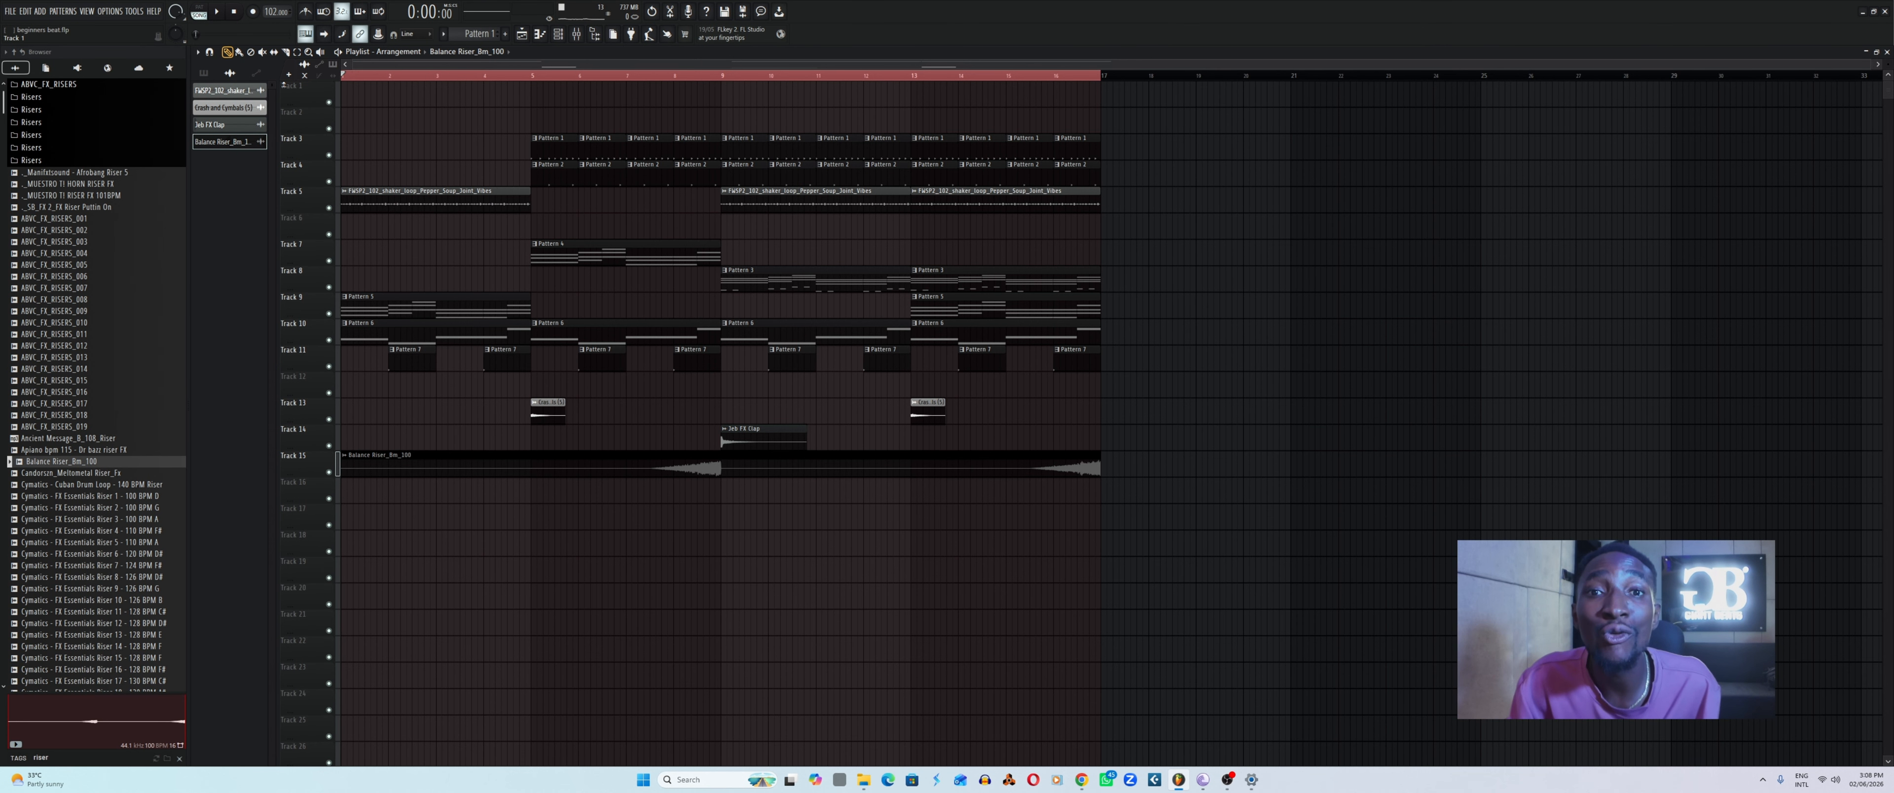
{"action": "key", "text": "space"}
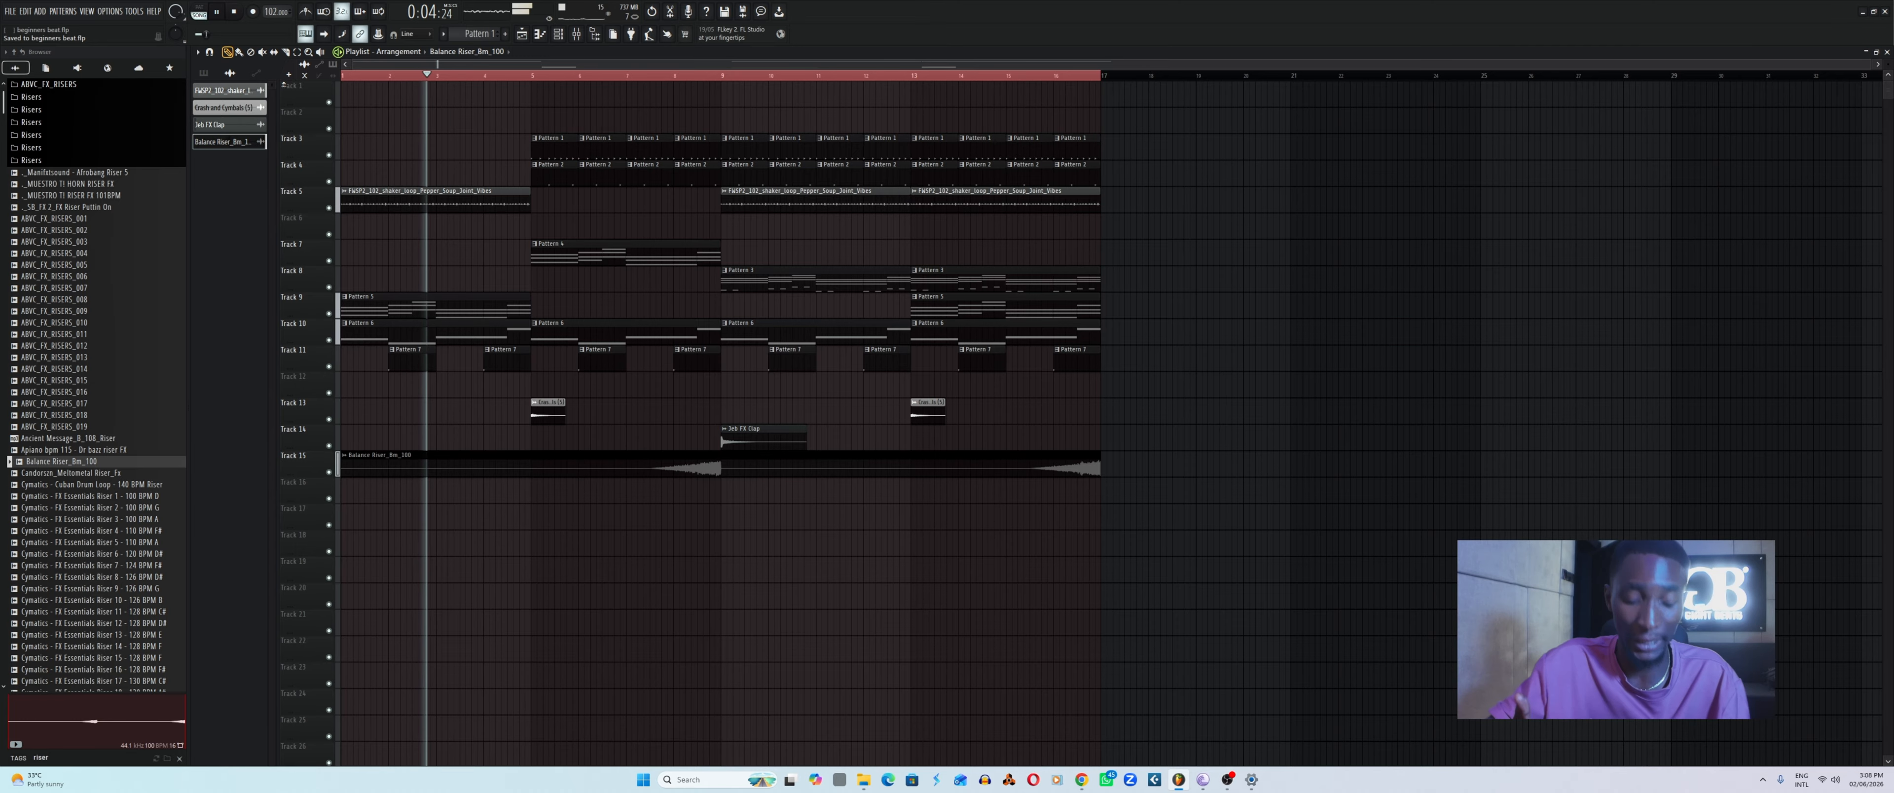
{"action": "key", "text": "space"}
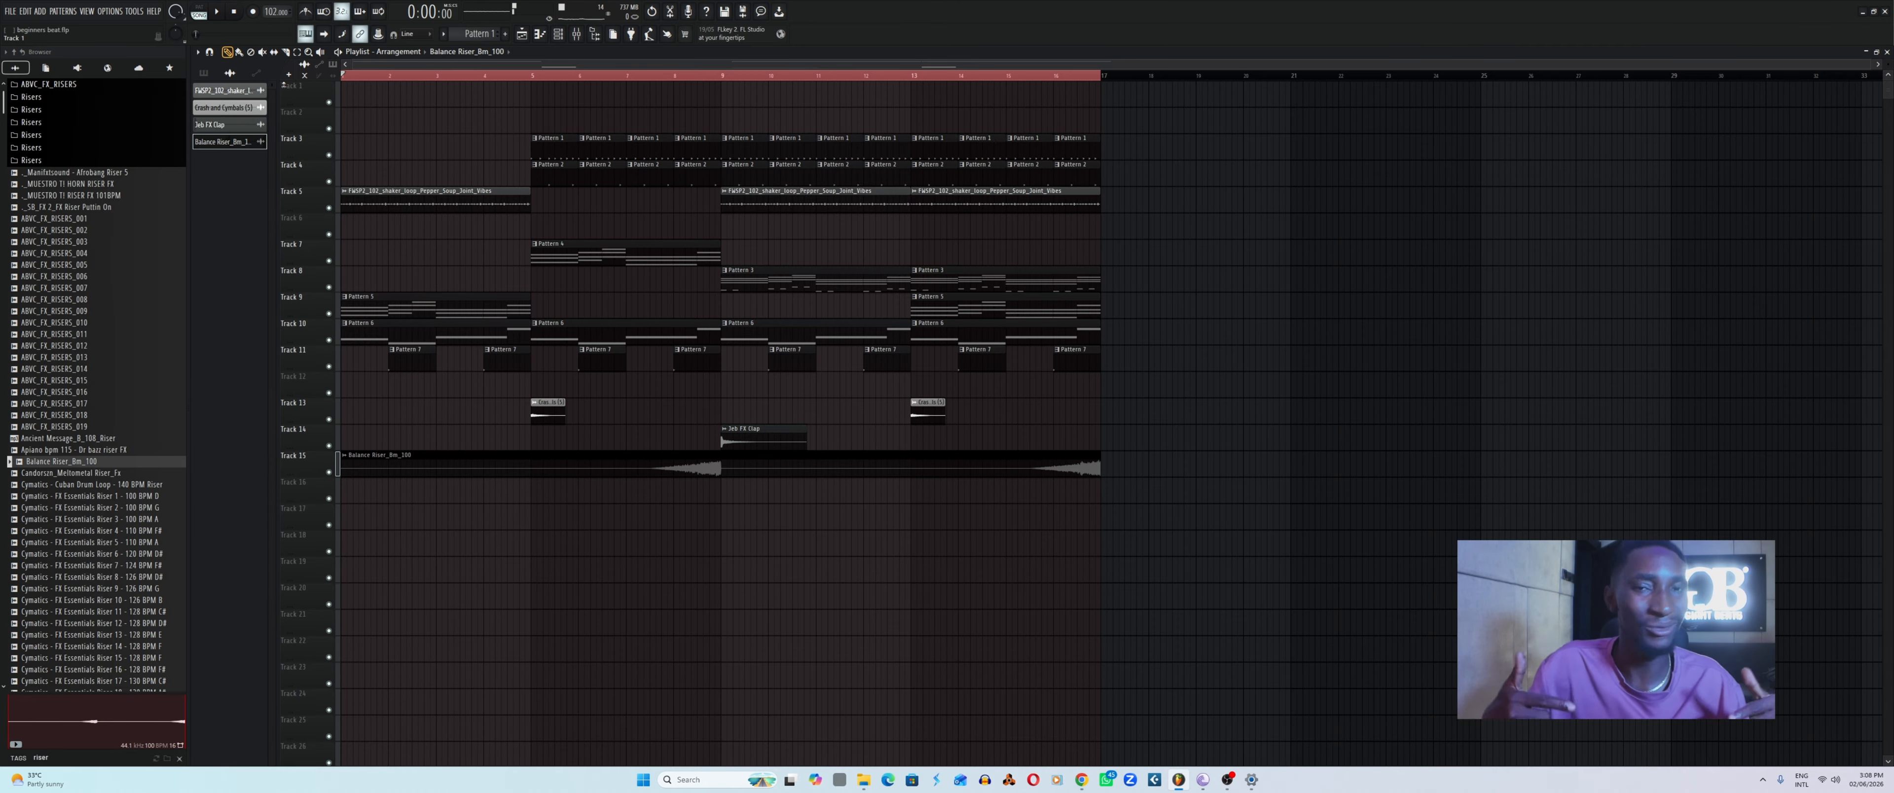
Play the arrangement from the start, hide the sample preview and return the browser to the sample pack folders.
{"action": "key", "text": "space"}
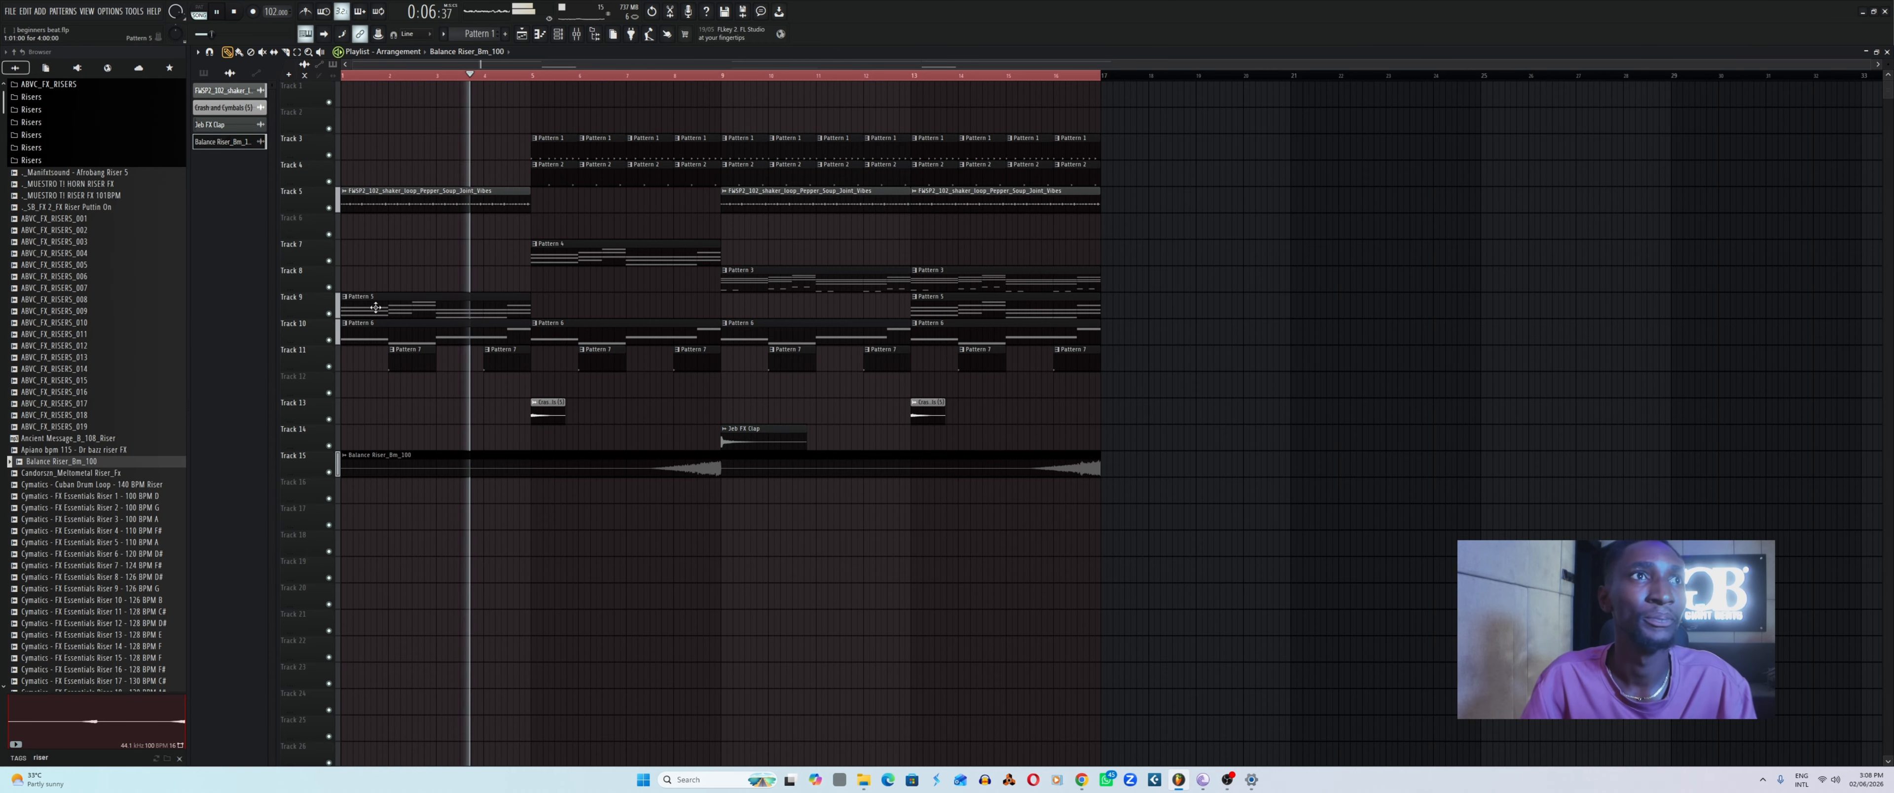
{"action": "scroll", "coordinate": [110, 368], "scroll_direction": "down", "scroll_amount": 10}
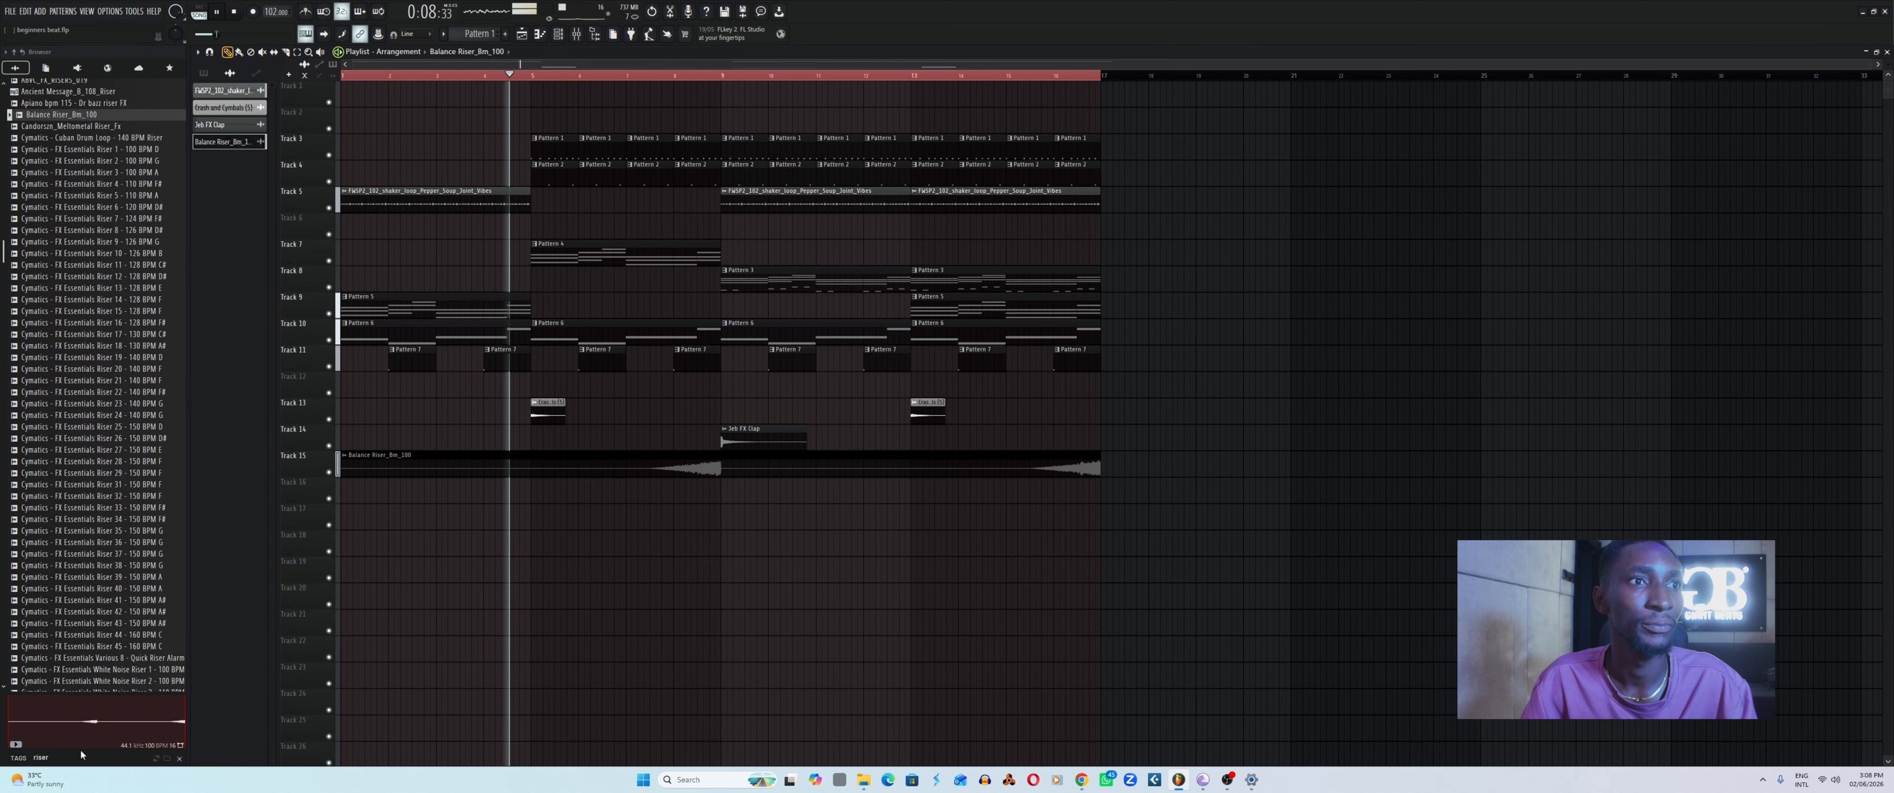
{"action": "left_click", "coordinate": [179, 759]}
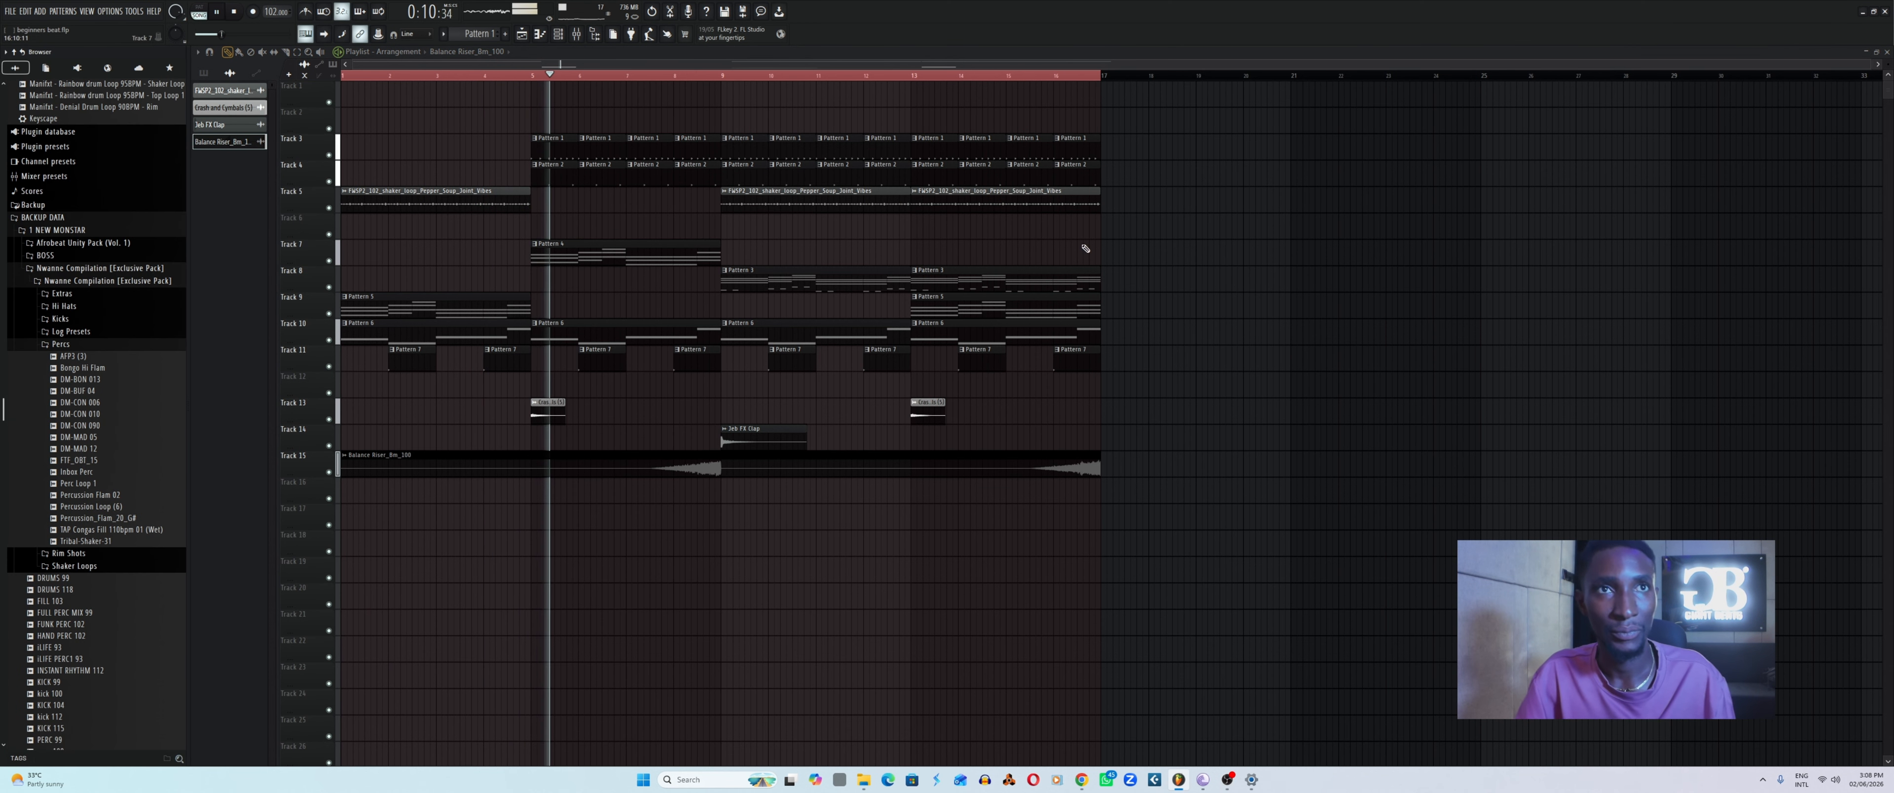
Stop playback, show all channels in the Channel rack and switch to the empty Pattern 8.
{"action": "left_click", "coordinate": [558, 34]}
{"action": "key", "text": "space"}
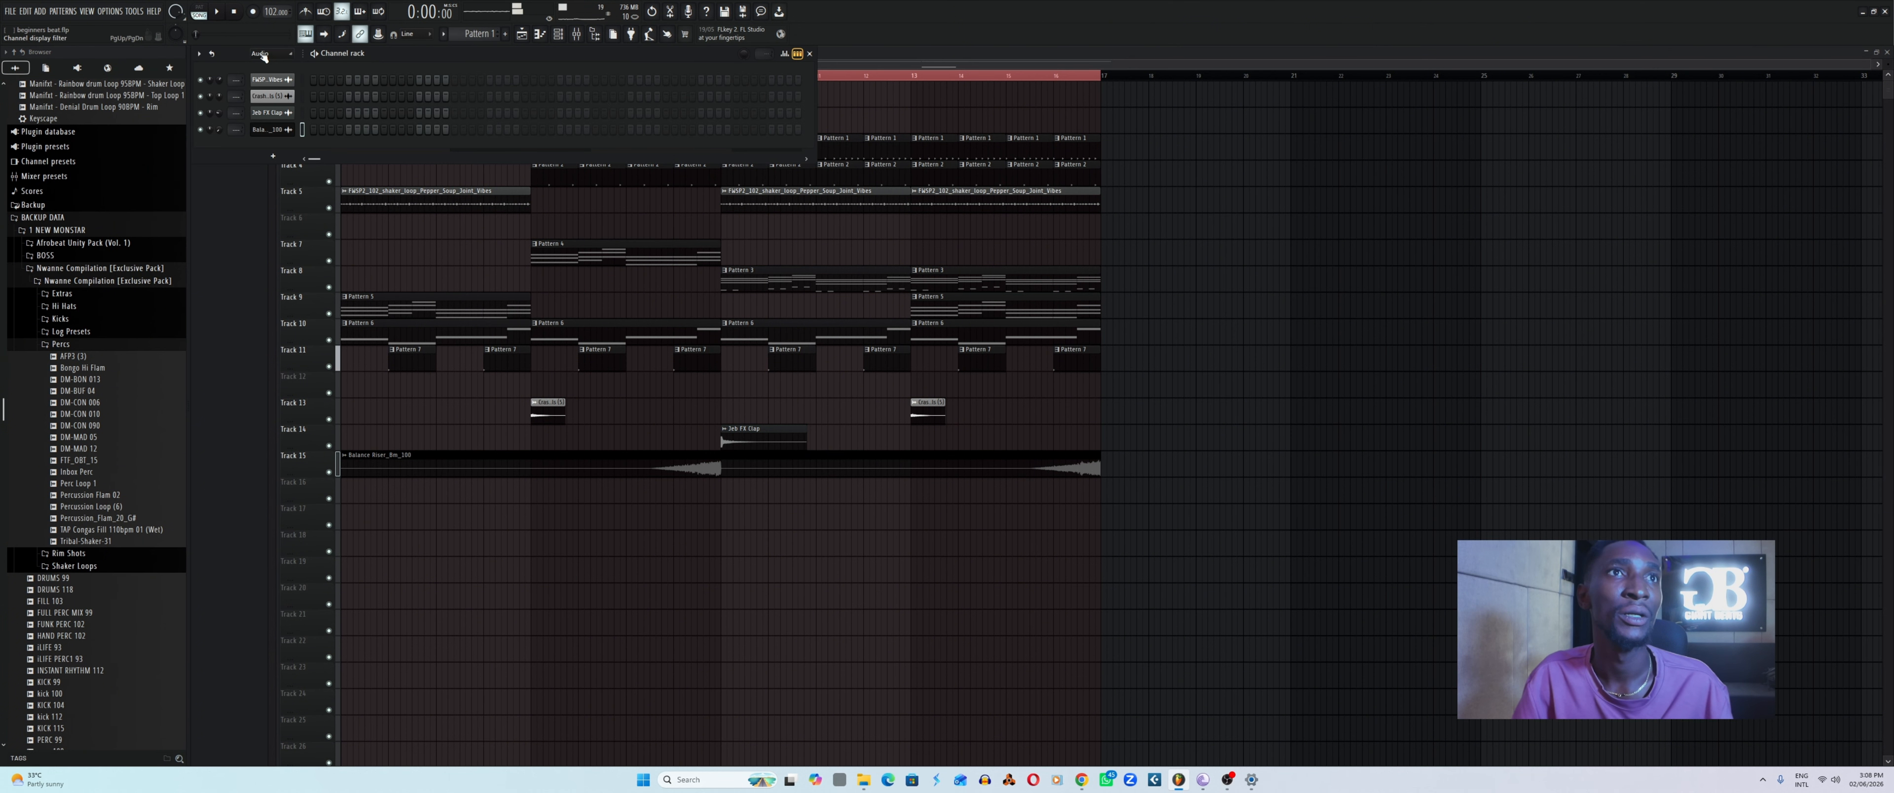
{"action": "left_click", "coordinate": [263, 54]}
{"action": "left_click", "coordinate": [267, 64]}
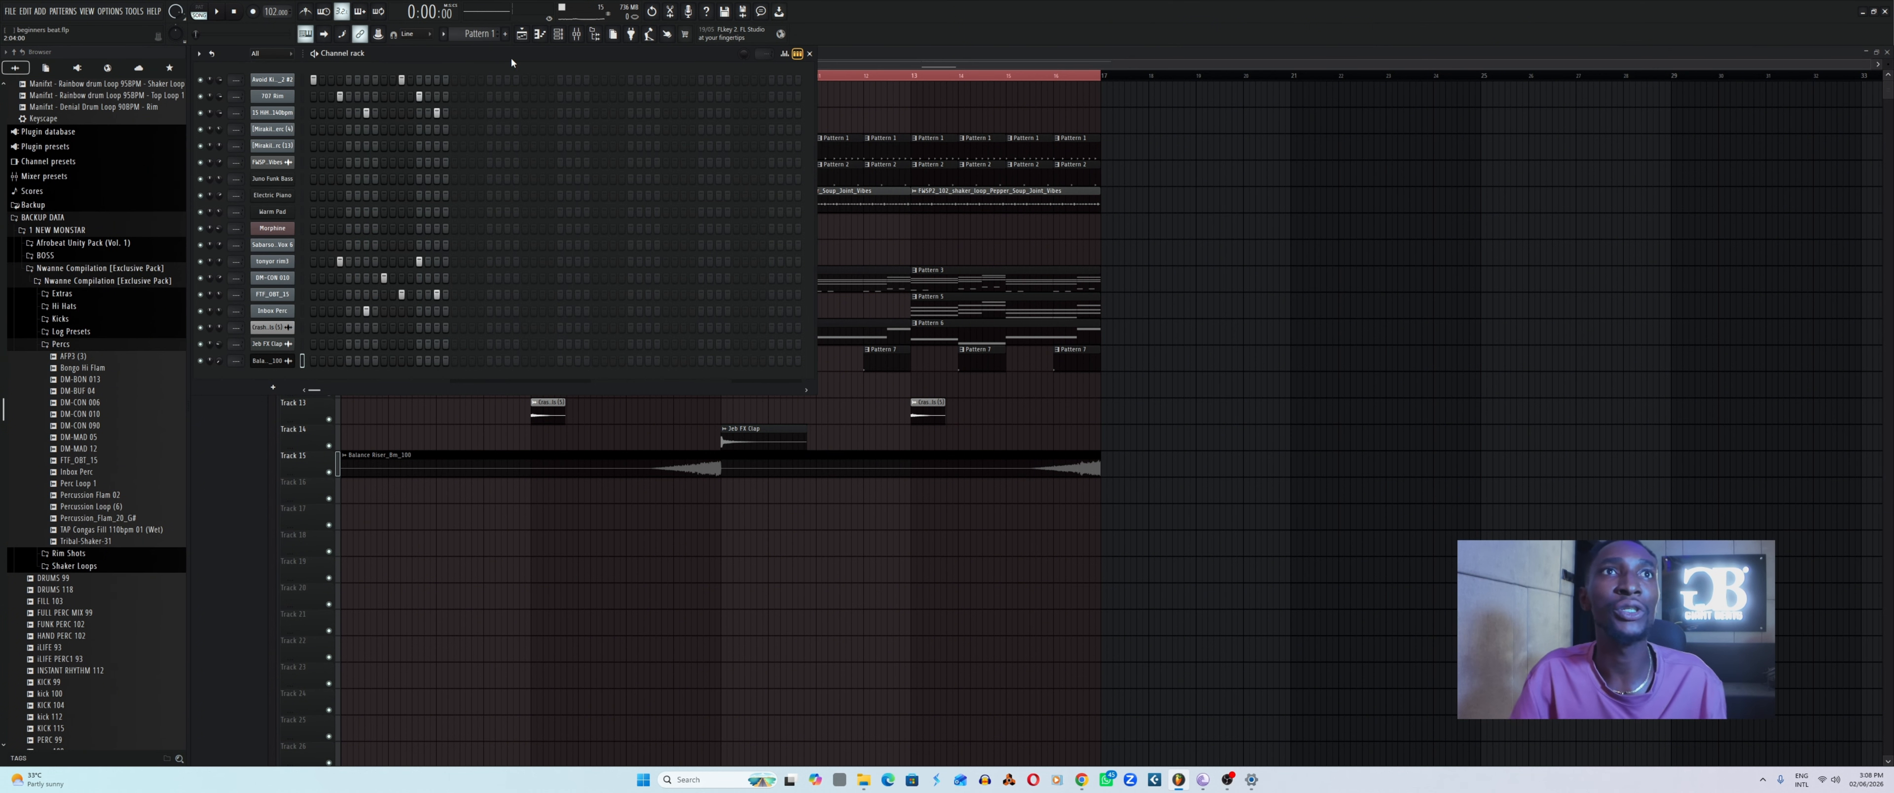
{"action": "scroll", "coordinate": [487, 34], "scroll_direction": "down", "scroll_amount": 5}
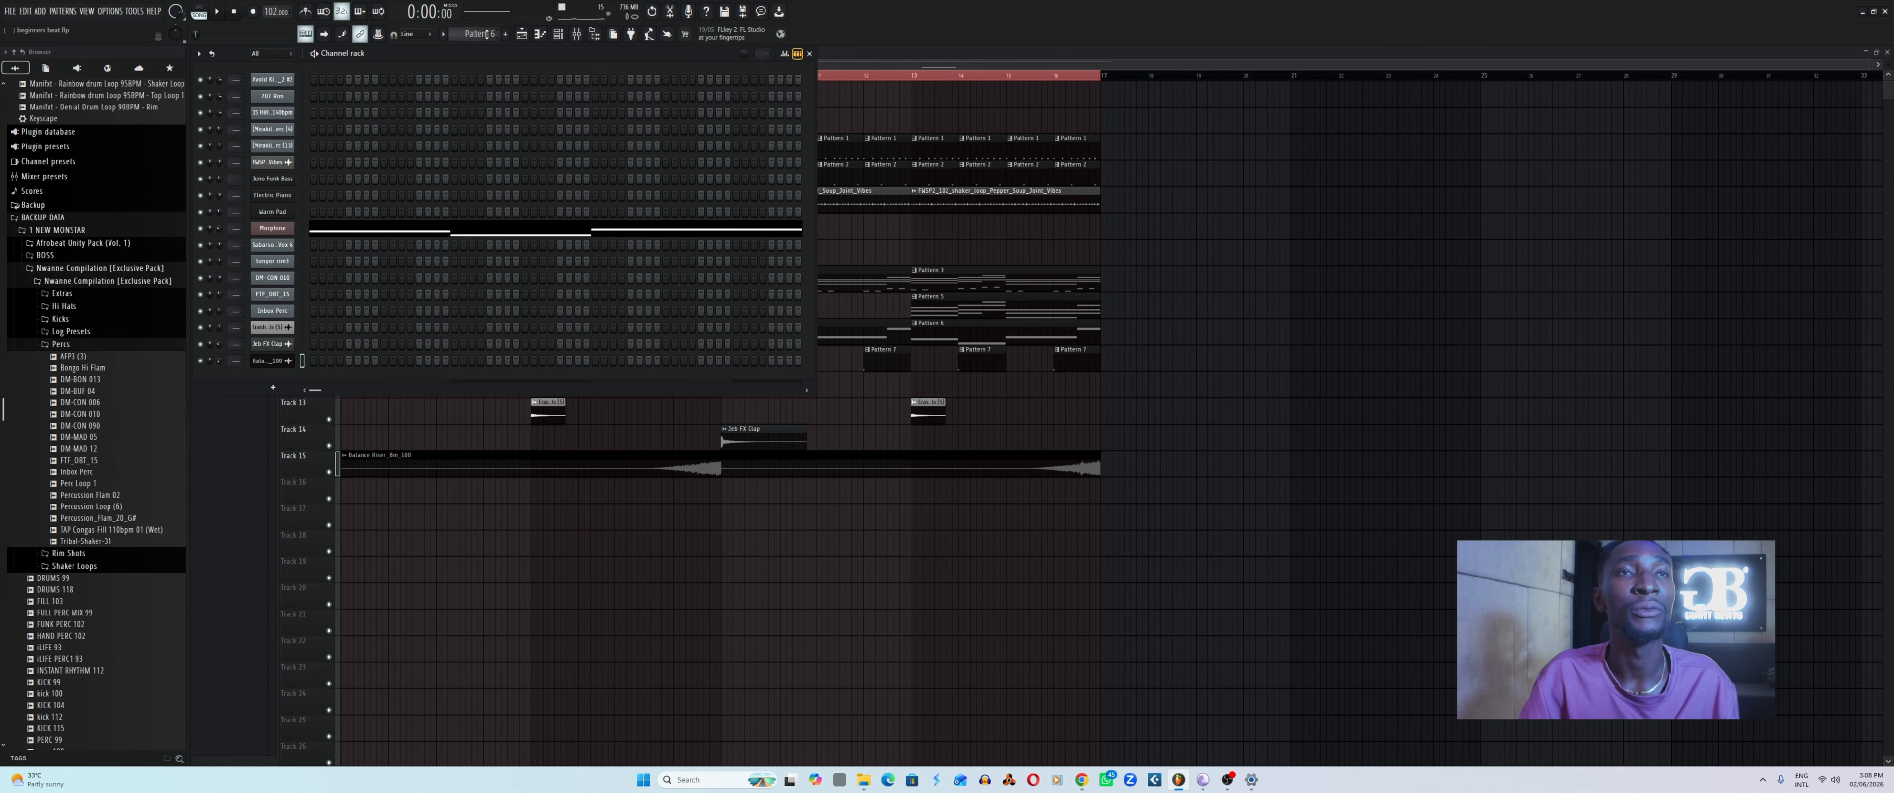
{"action": "scroll", "coordinate": [487, 34], "scroll_direction": "down", "scroll_amount": 1}
{"action": "scroll", "coordinate": [481, 34], "scroll_direction": "down", "scroll_amount": 1}
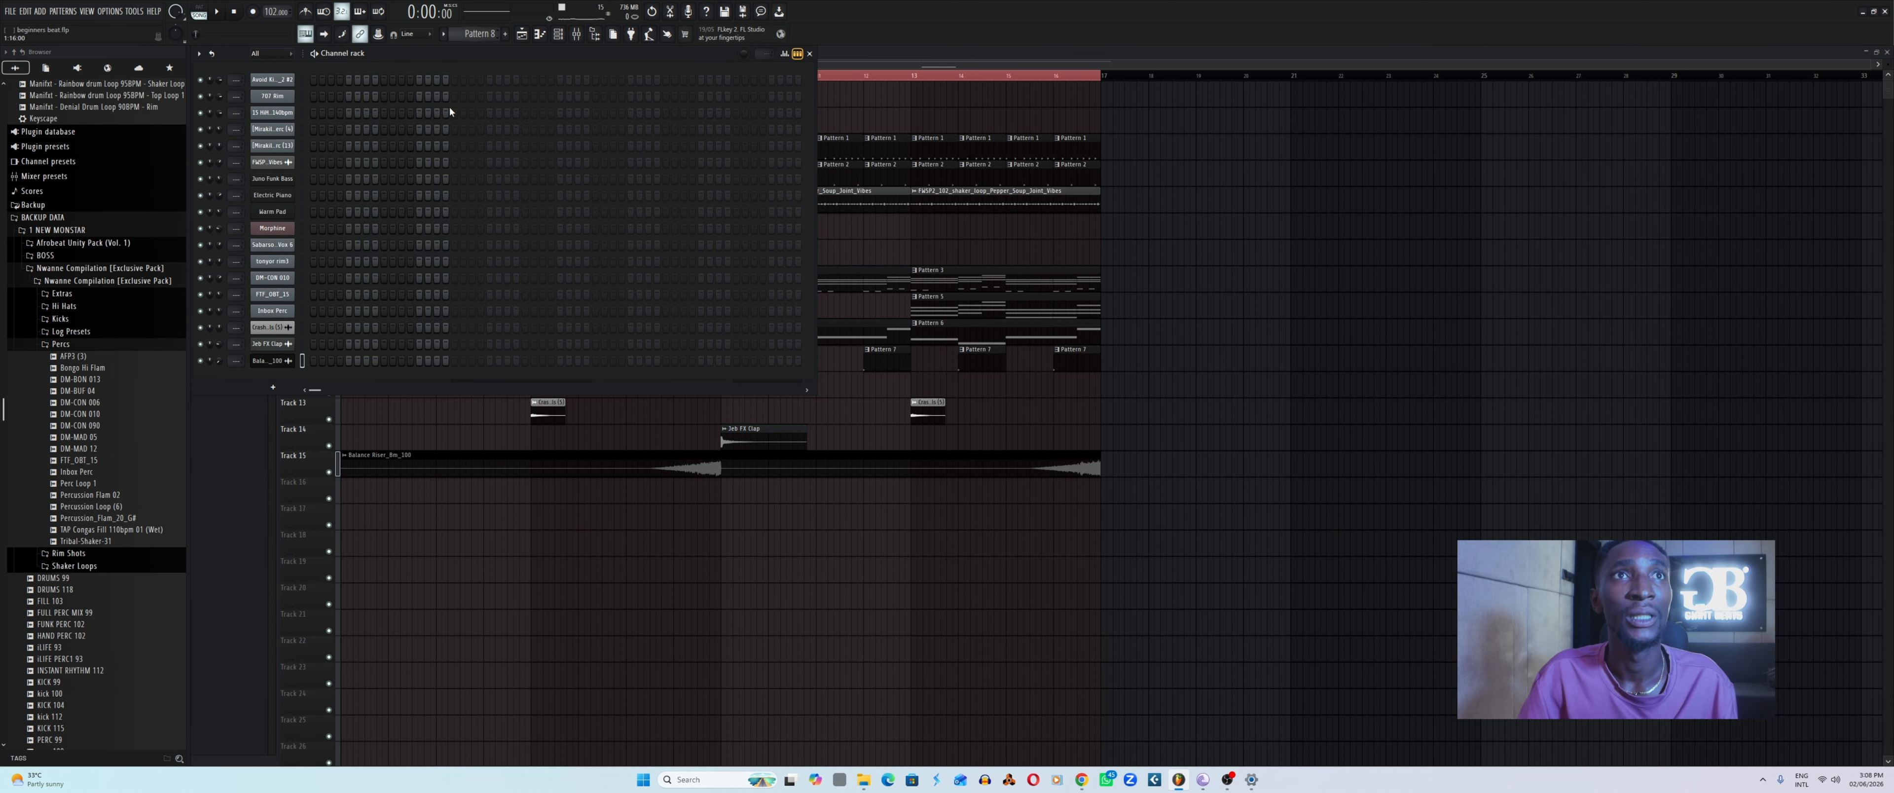
Add a new Morphine instrument channel to the Channel rack.
{"action": "left_click", "coordinate": [275, 386]}
{"action": "left_click", "coordinate": [274, 387]}
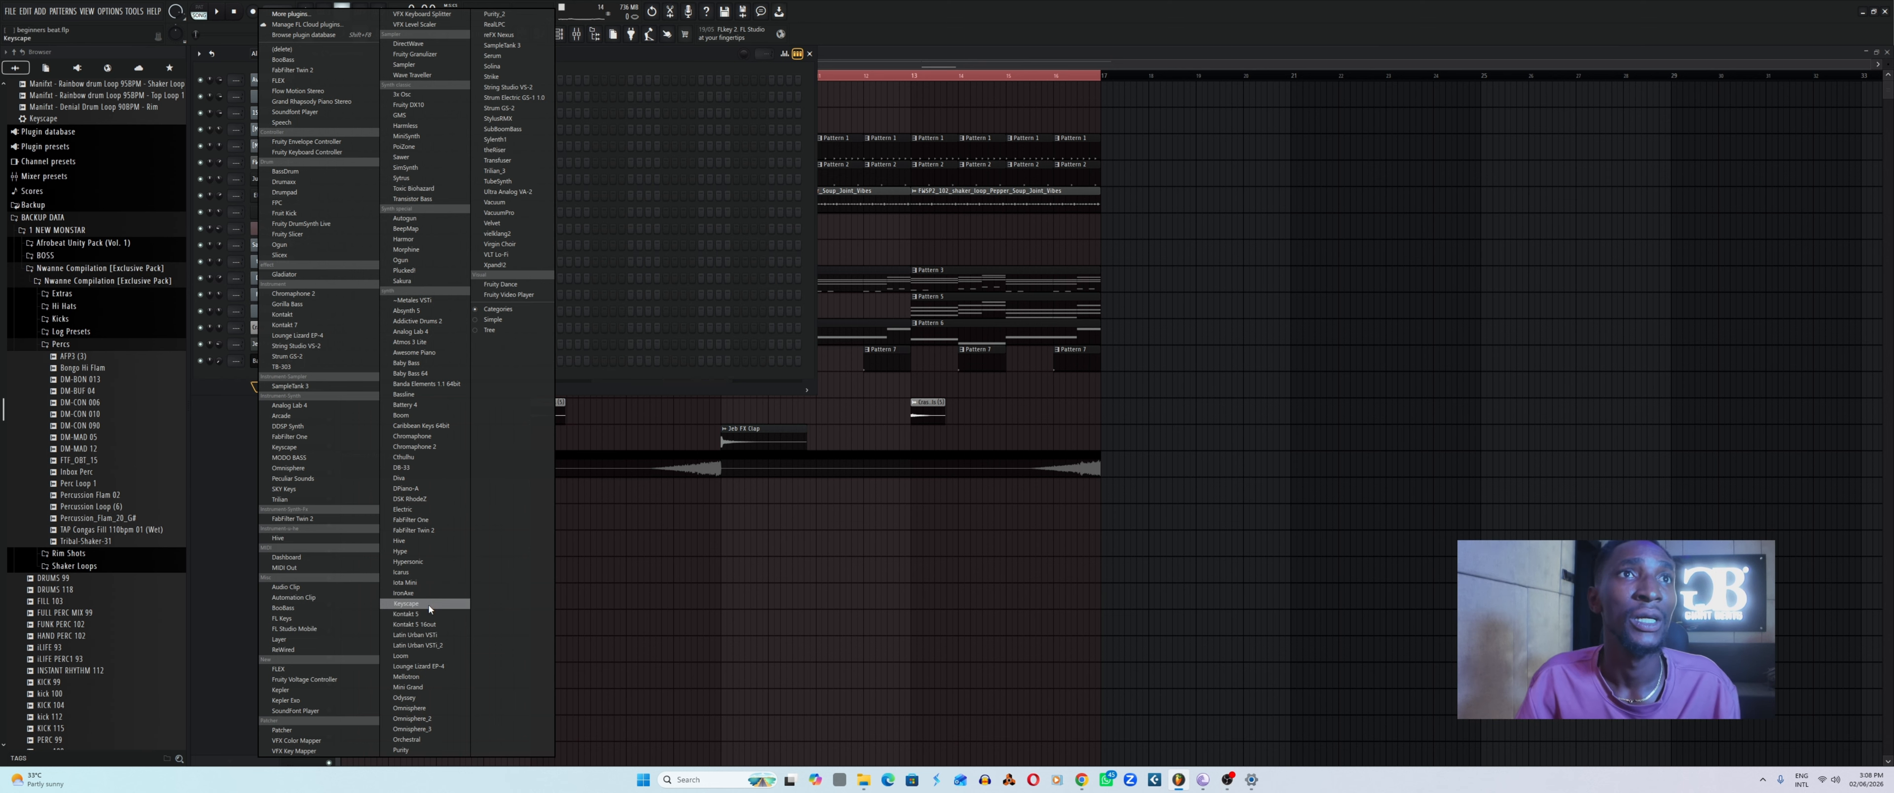
{"action": "left_click", "coordinate": [418, 251]}
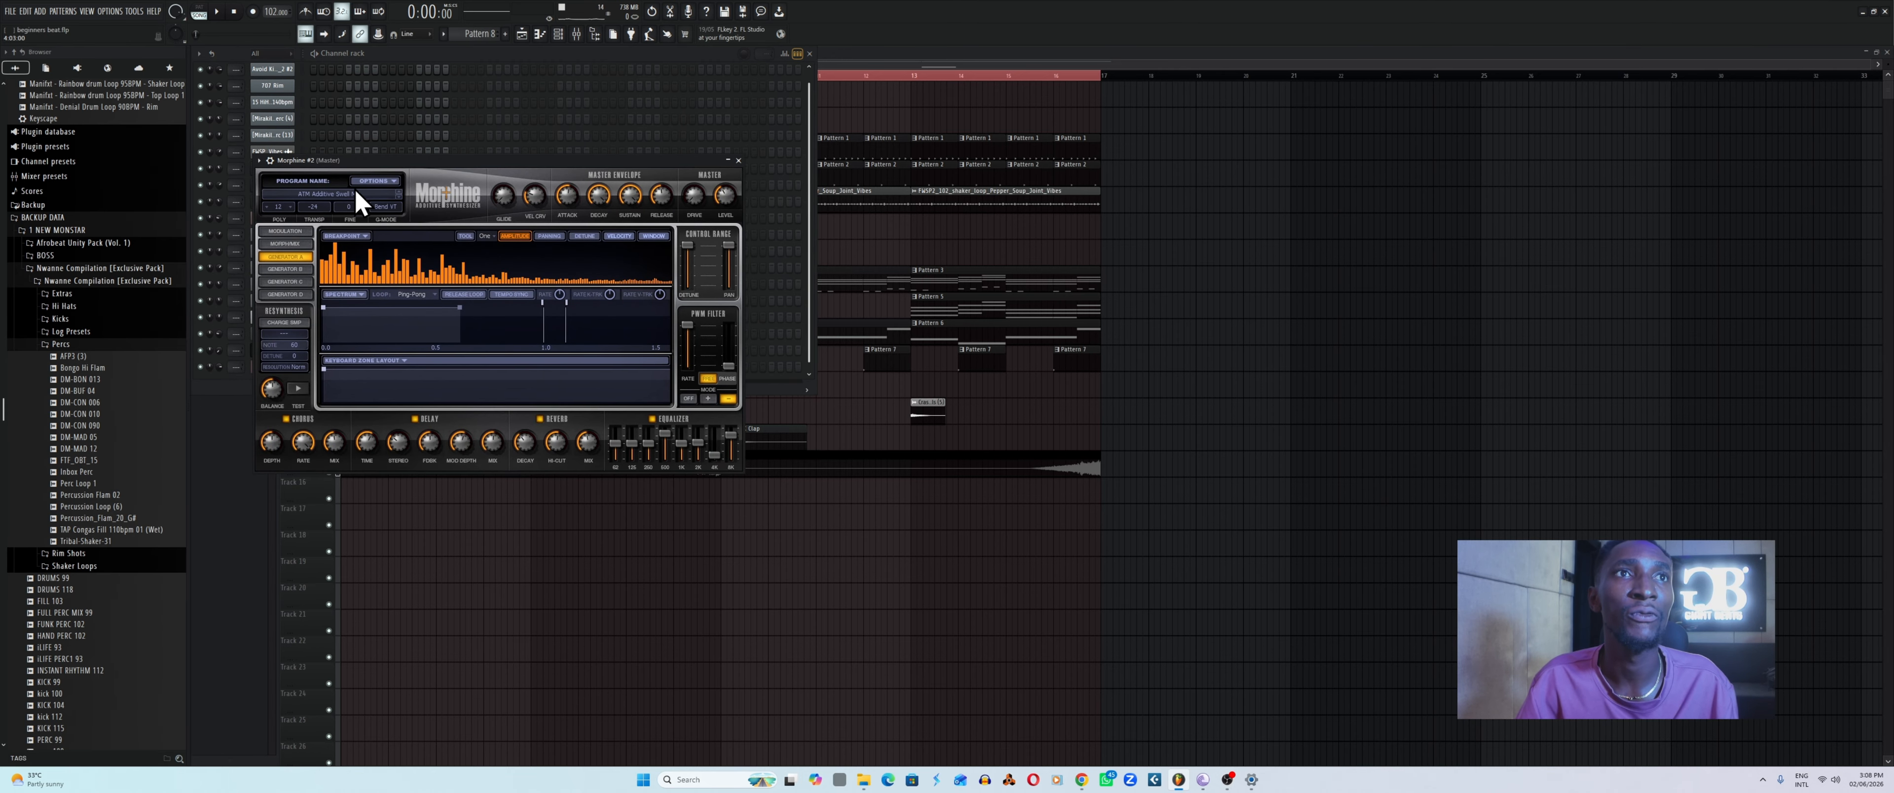
Audition Morphine's Percussion presets, including Smooth Vibes and Glass Bell, load PRC D50 Bell FG, and close the instrument.
{"action": "left_click", "coordinate": [333, 193]}
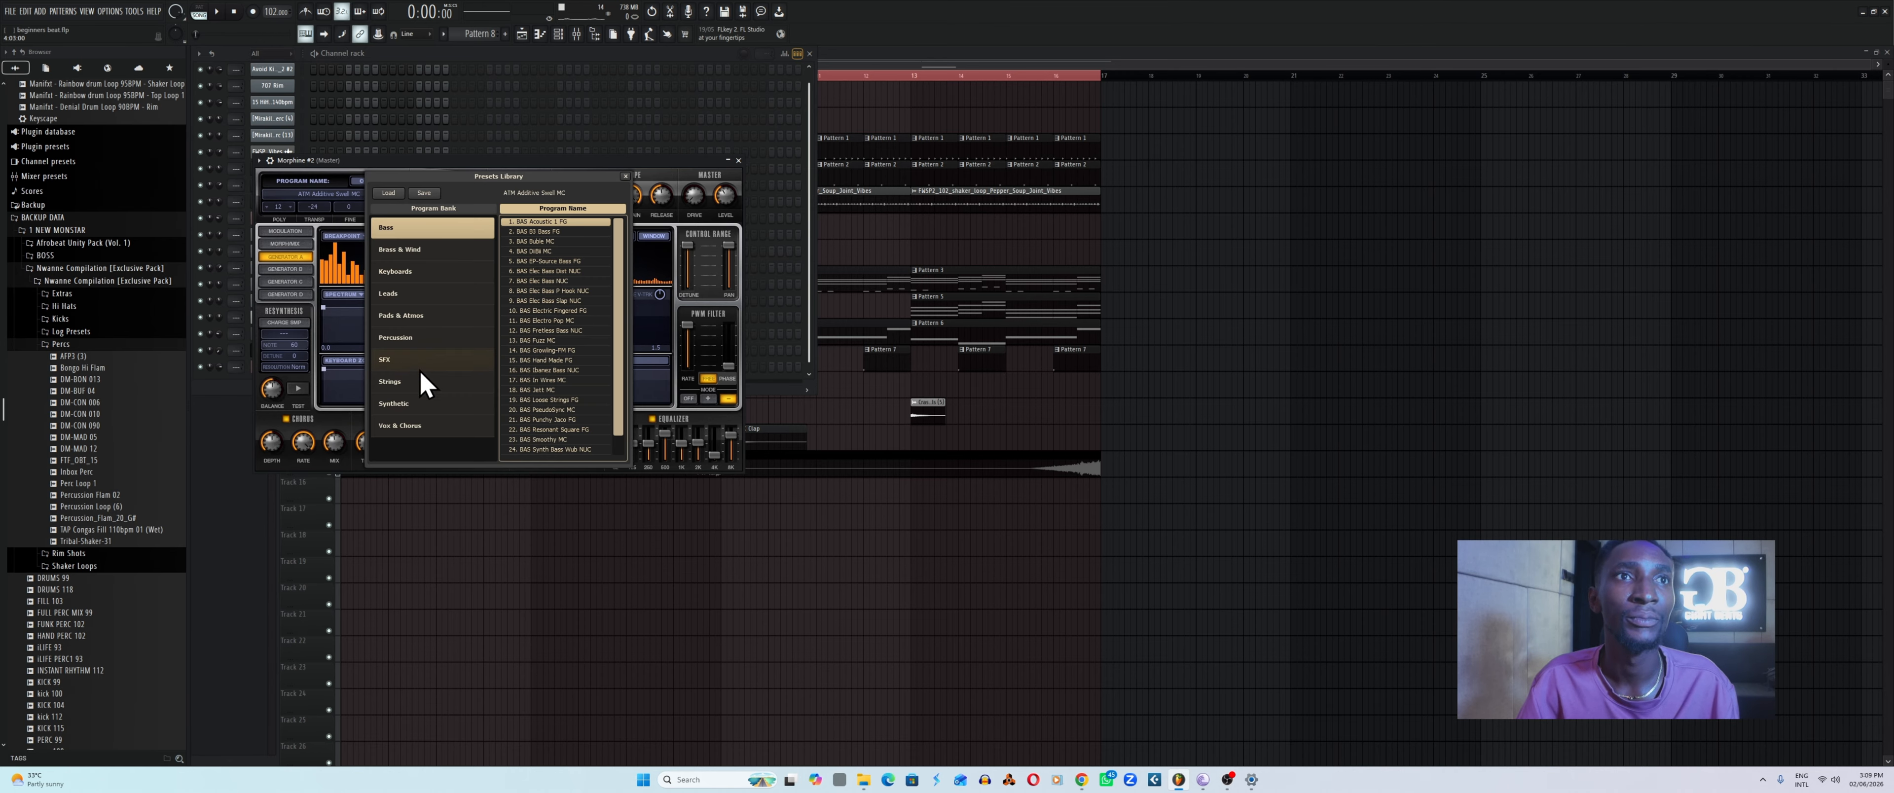
{"action": "scroll", "coordinate": [425, 398], "scroll_direction": "down", "scroll_amount": 1}
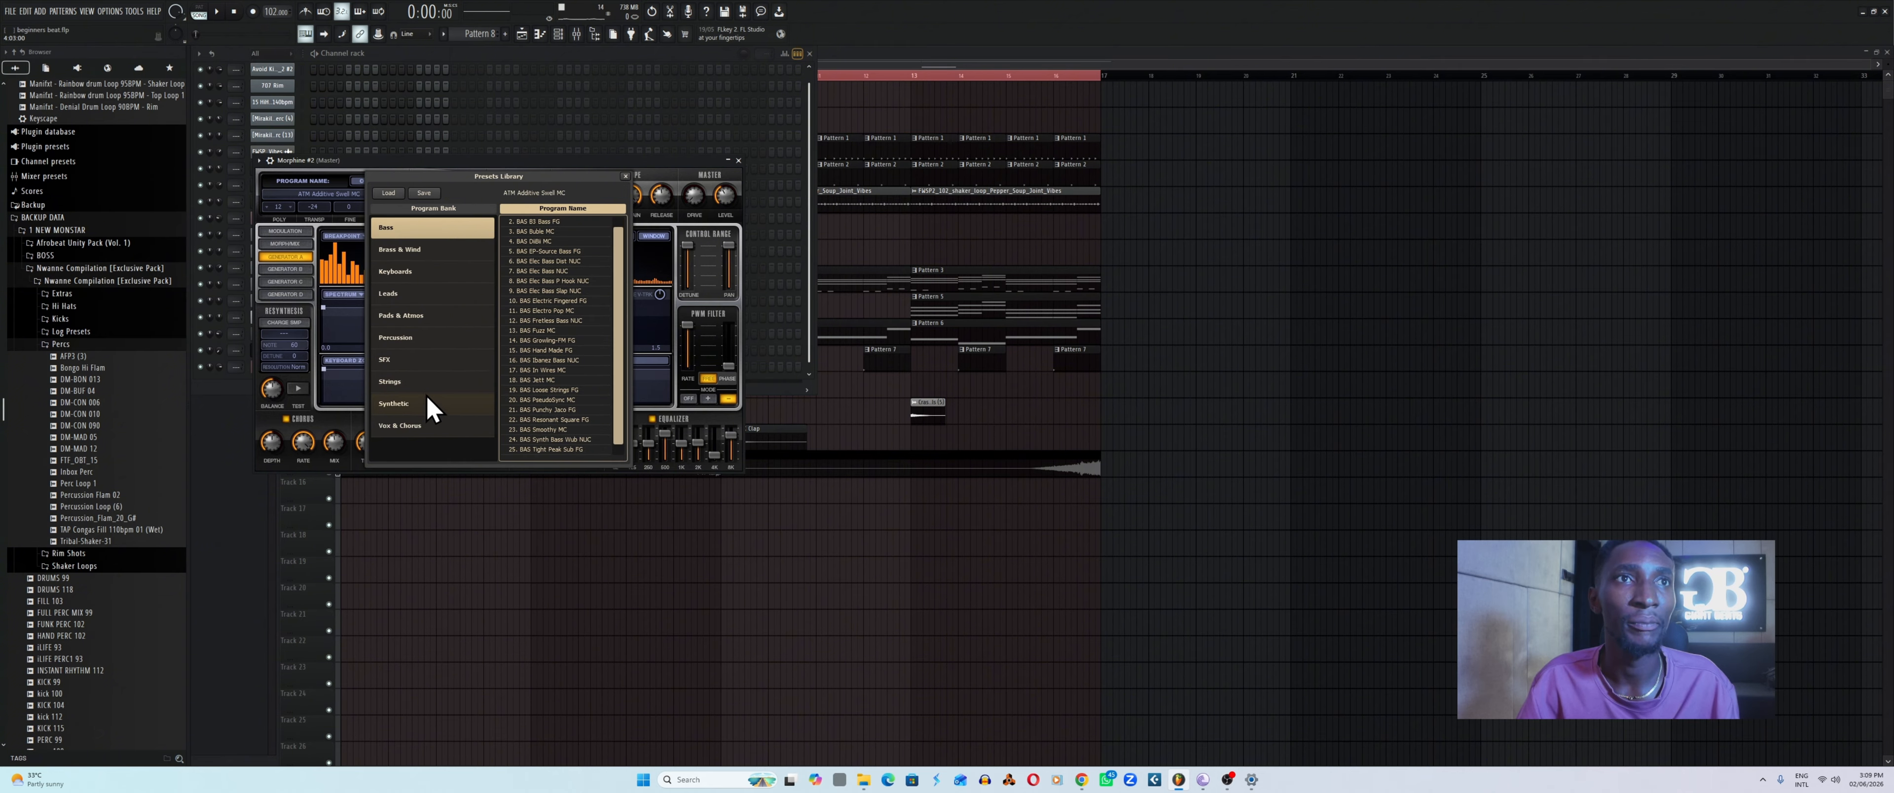
{"action": "left_click", "coordinate": [418, 340]}
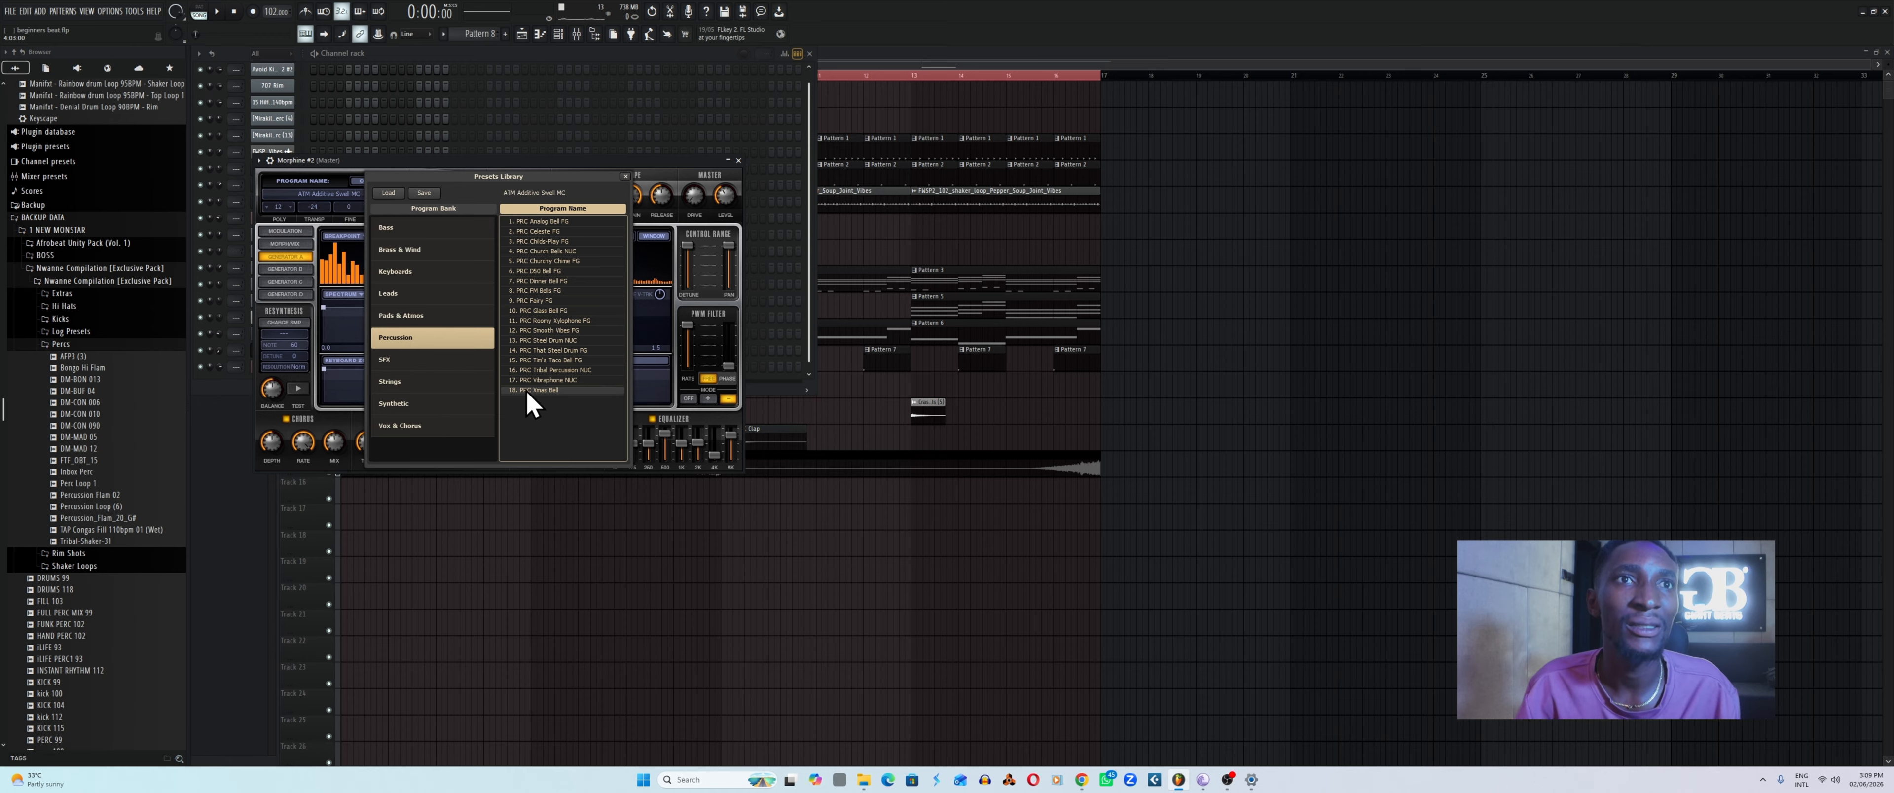
{"action": "left_click", "coordinate": [548, 322]}
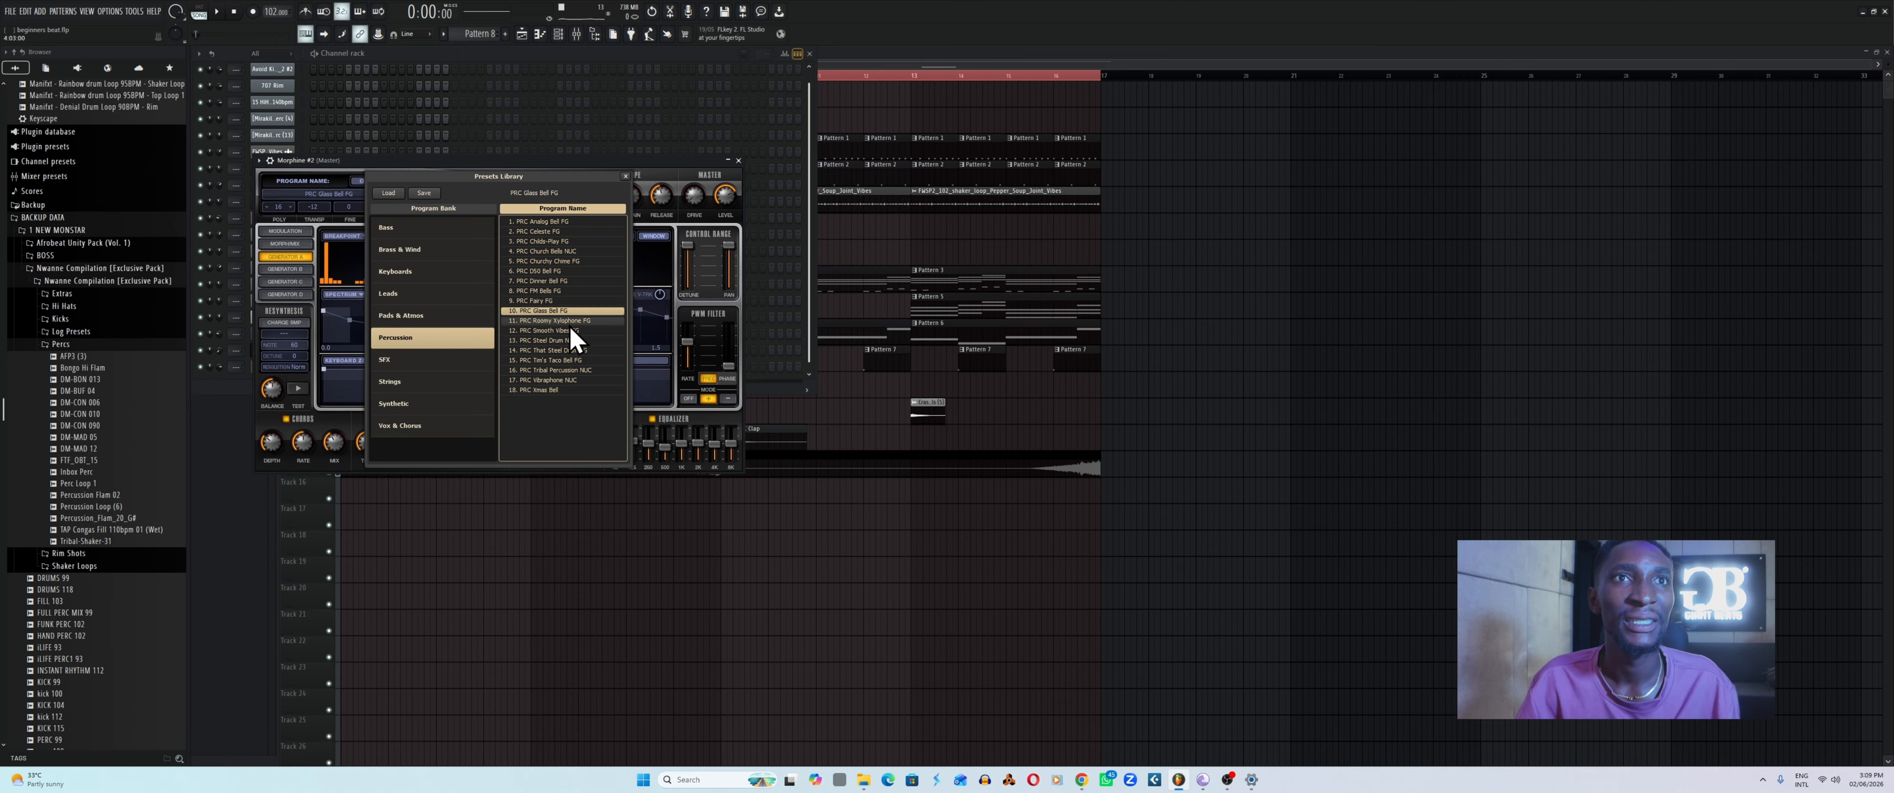
{"action": "left_click", "coordinate": [572, 331]}
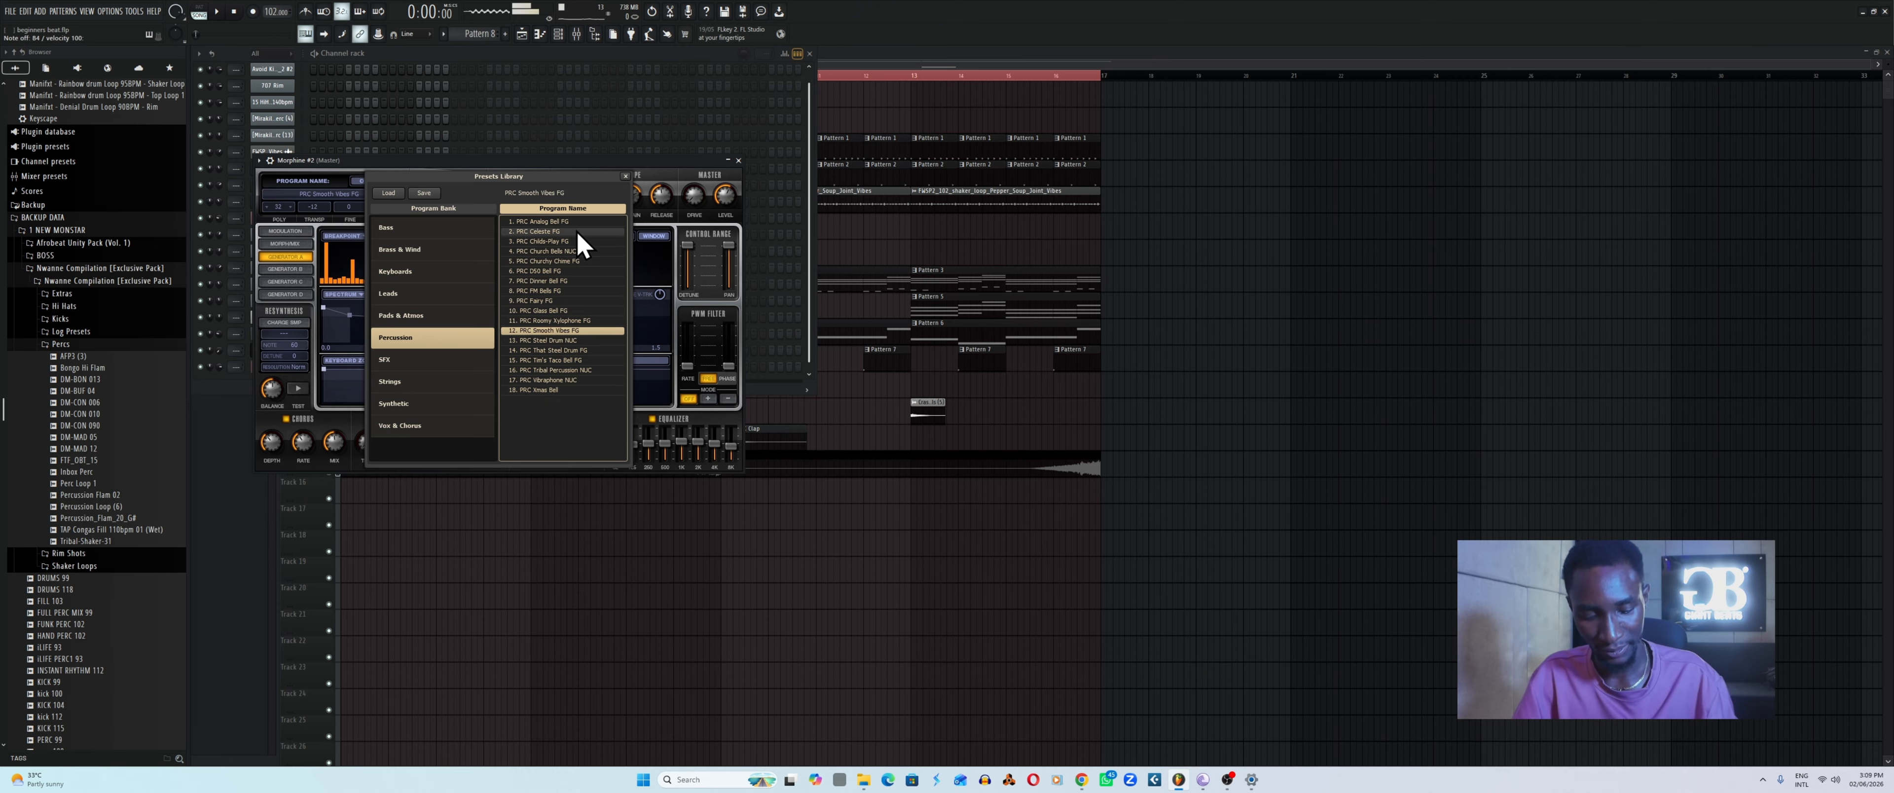
{"action": "left_click", "coordinate": [561, 312]}
{"action": "key", "text": "c"}
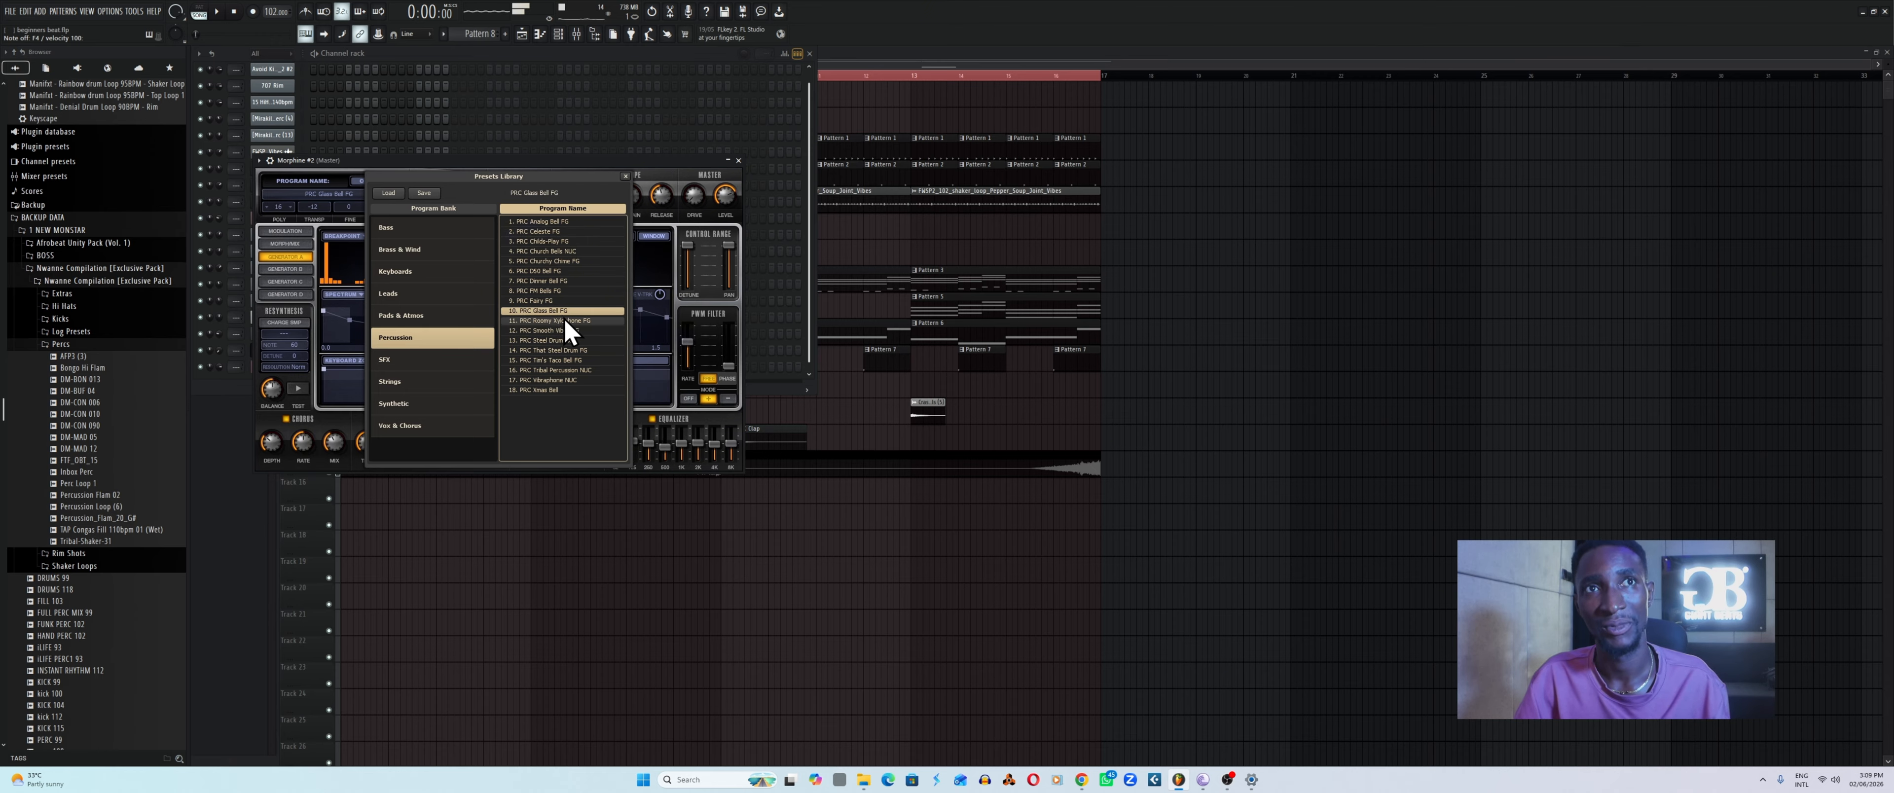
{"action": "left_click", "coordinate": [567, 322]}
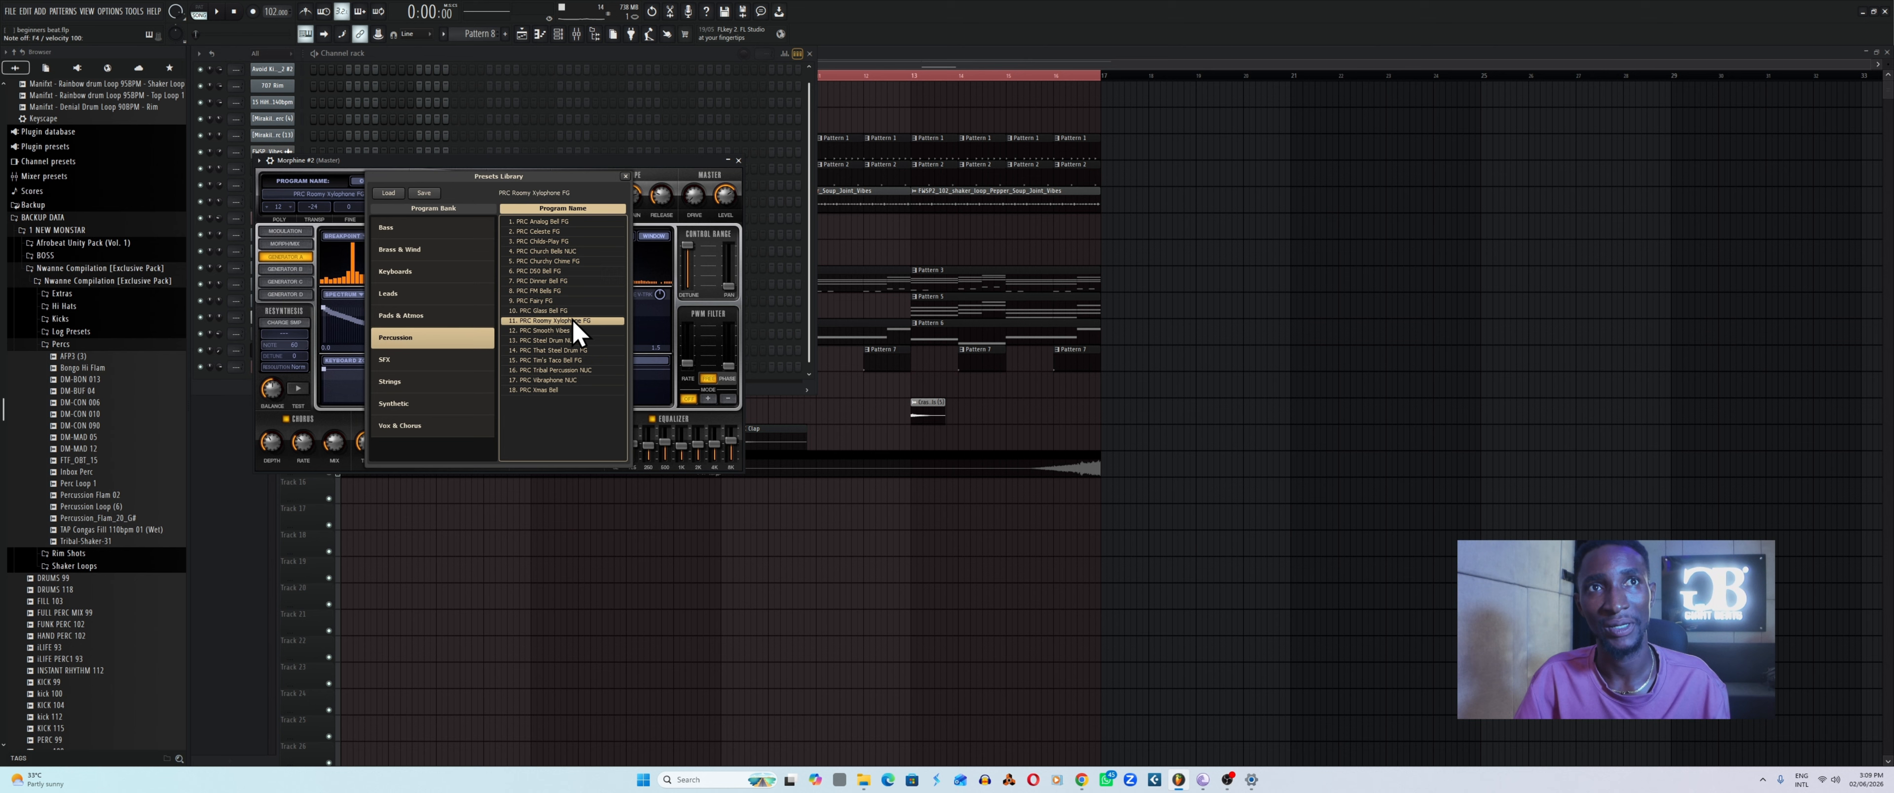
{"action": "left_click", "coordinate": [561, 291]}
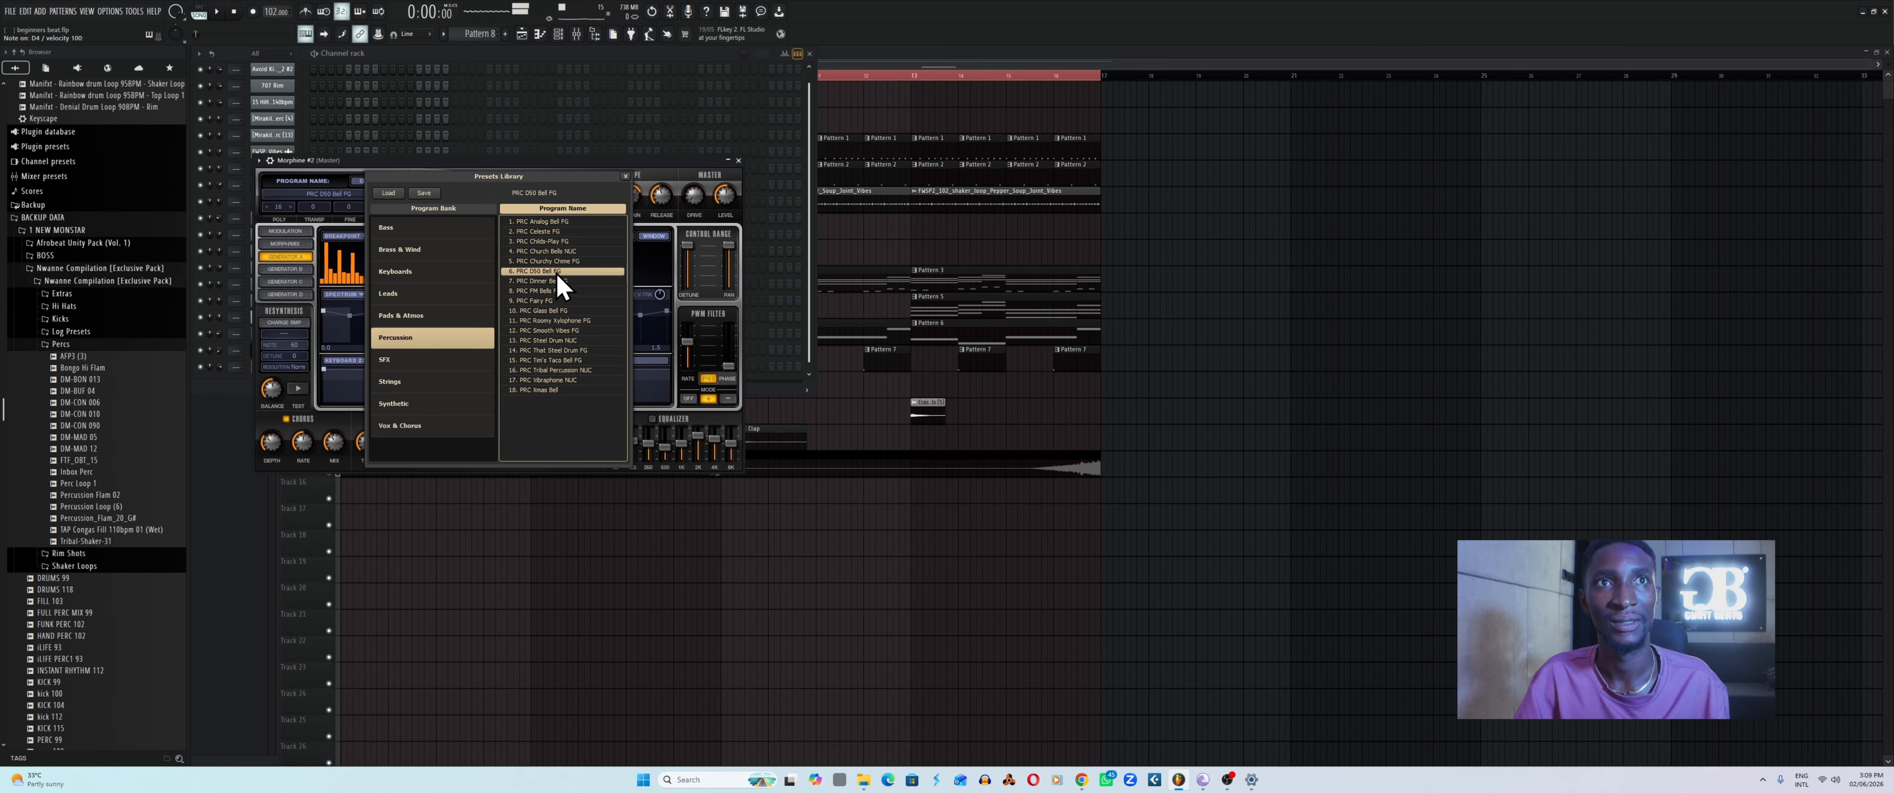
{"action": "left_click", "coordinate": [561, 272]}
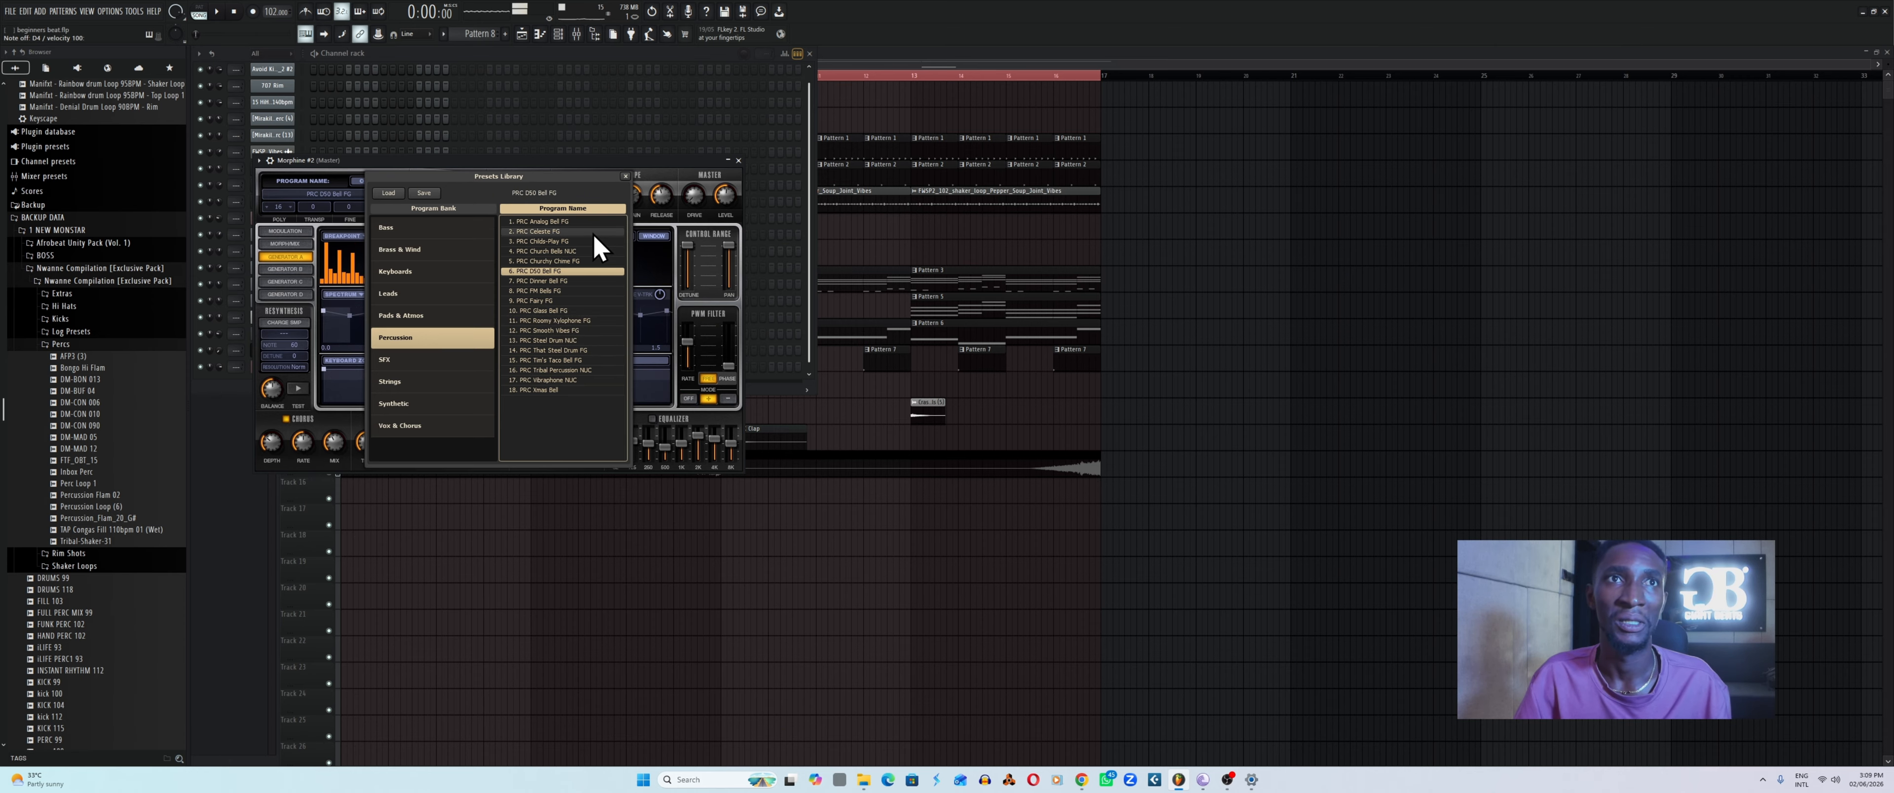
{"action": "left_click", "coordinate": [739, 160]}
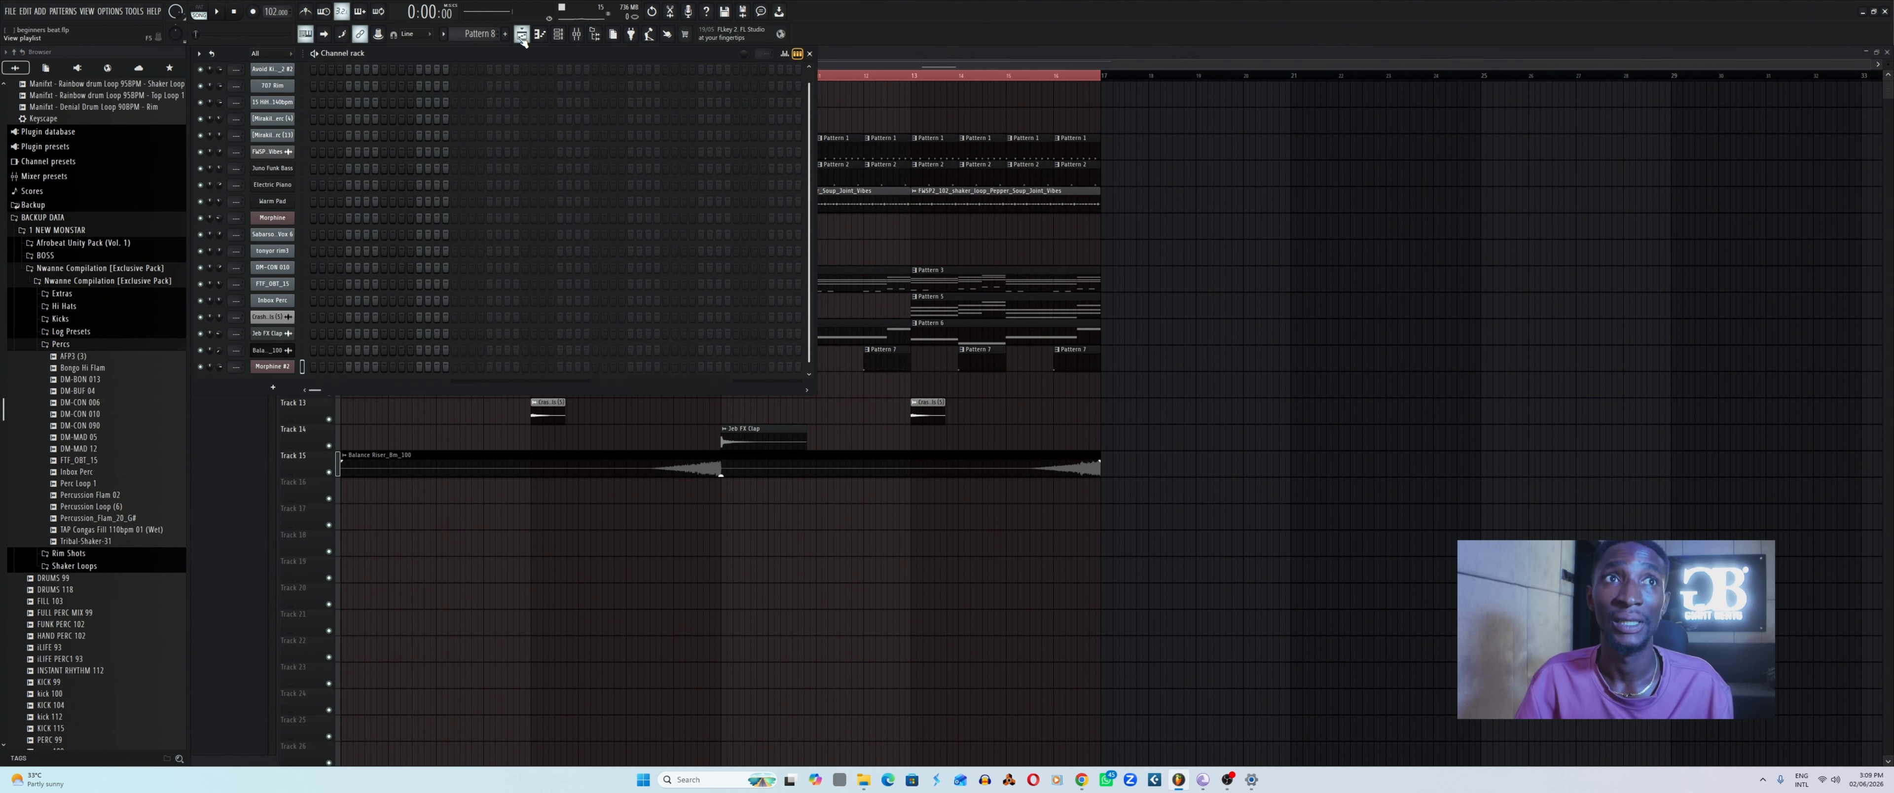
Place Pattern 8 on Track 17 from bar 5, extend it to bar 9, and set the playback position to bar 5.
{"action": "key", "text": "F6"}
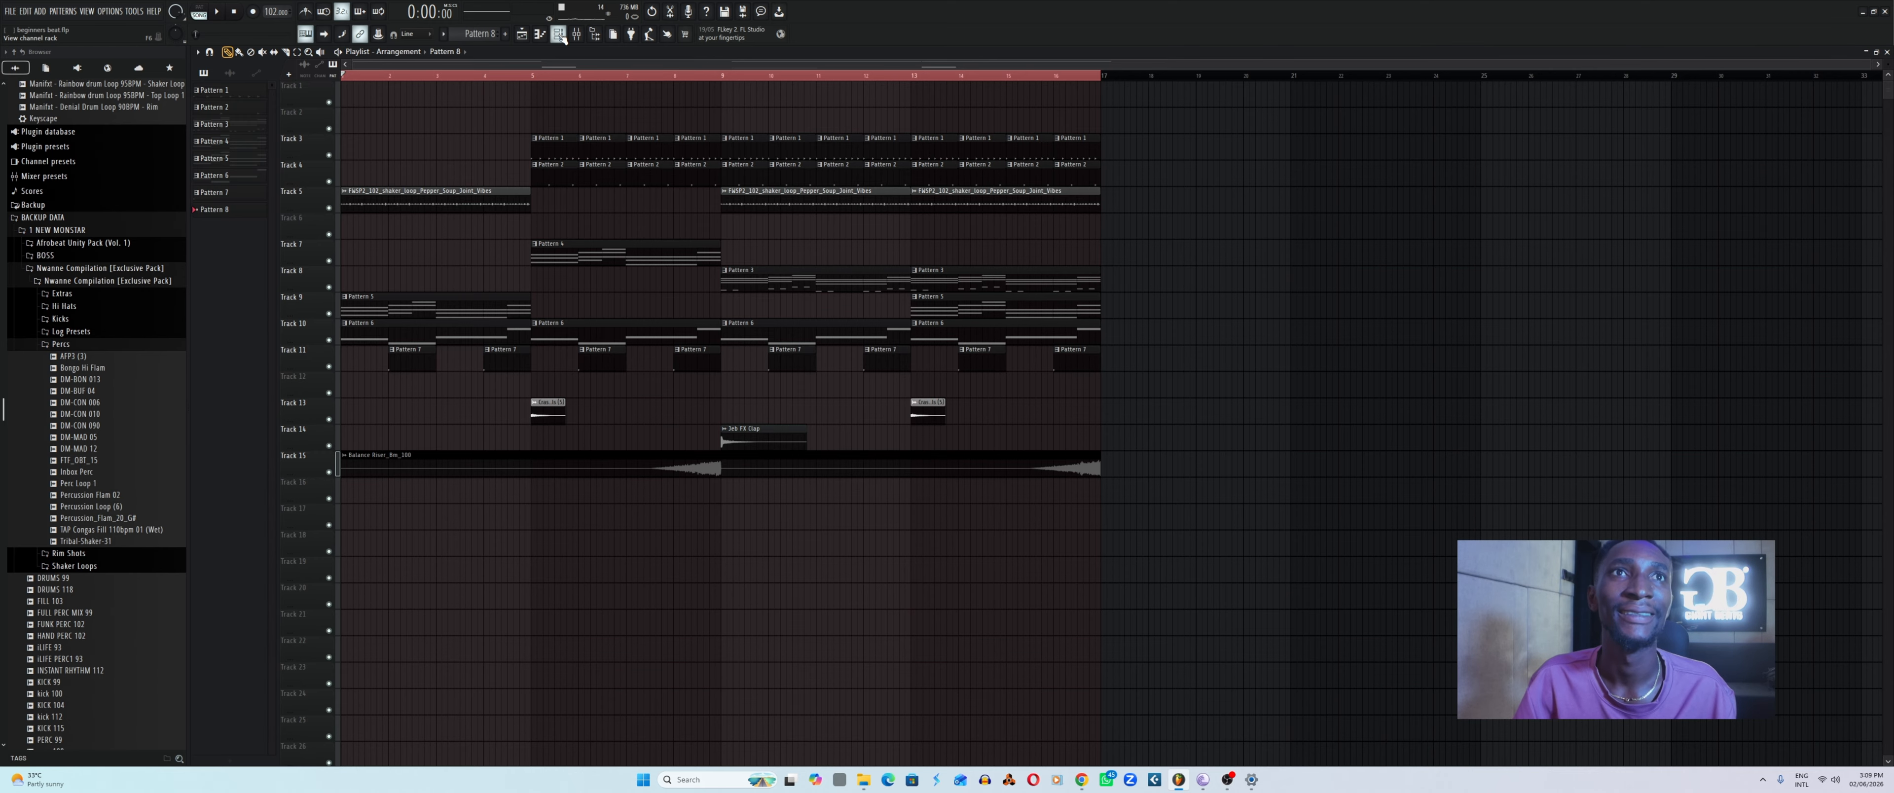
{"action": "left_click", "coordinate": [548, 44]}
{"action": "left_click", "coordinate": [548, 44]}
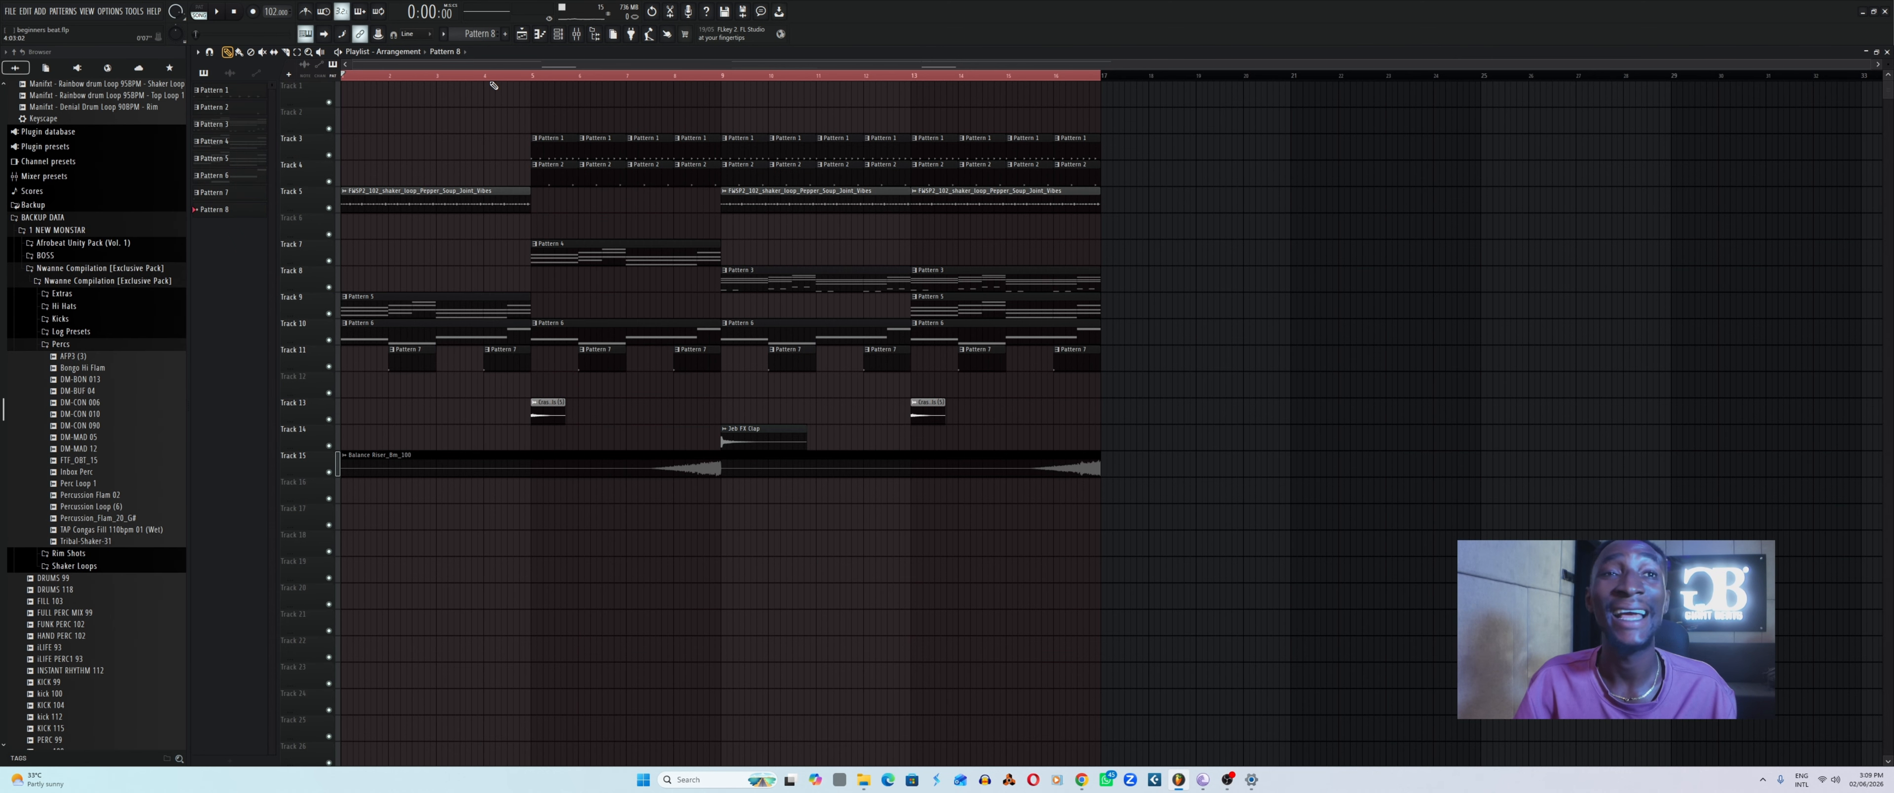
{"action": "left_click", "coordinate": [558, 33]}
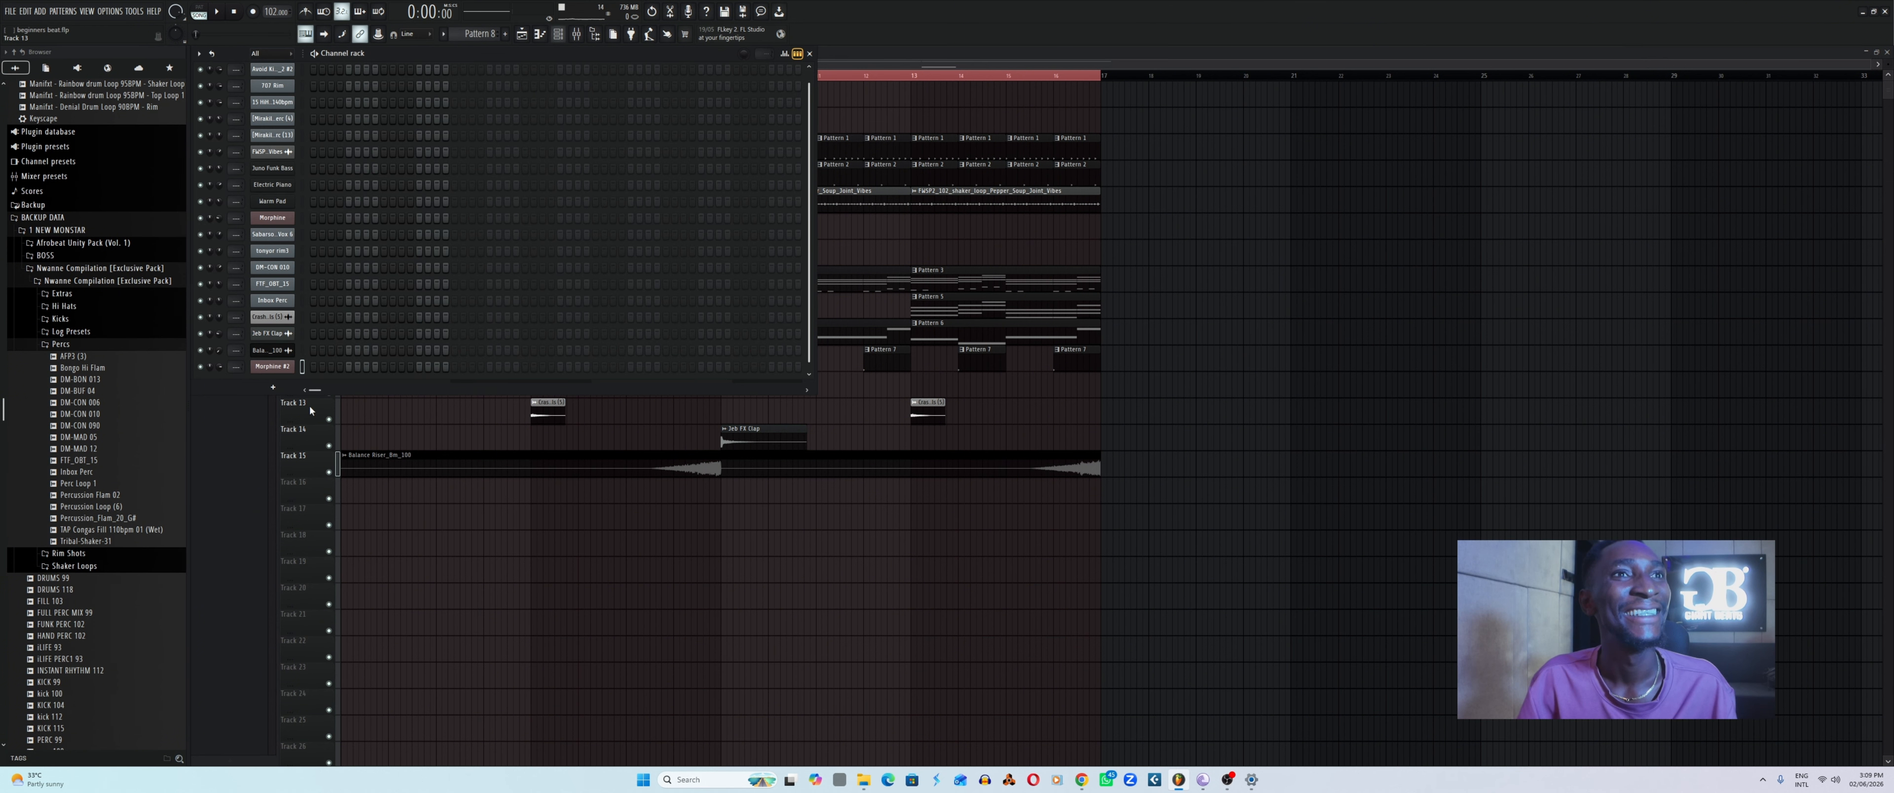
{"action": "left_click", "coordinate": [522, 35]}
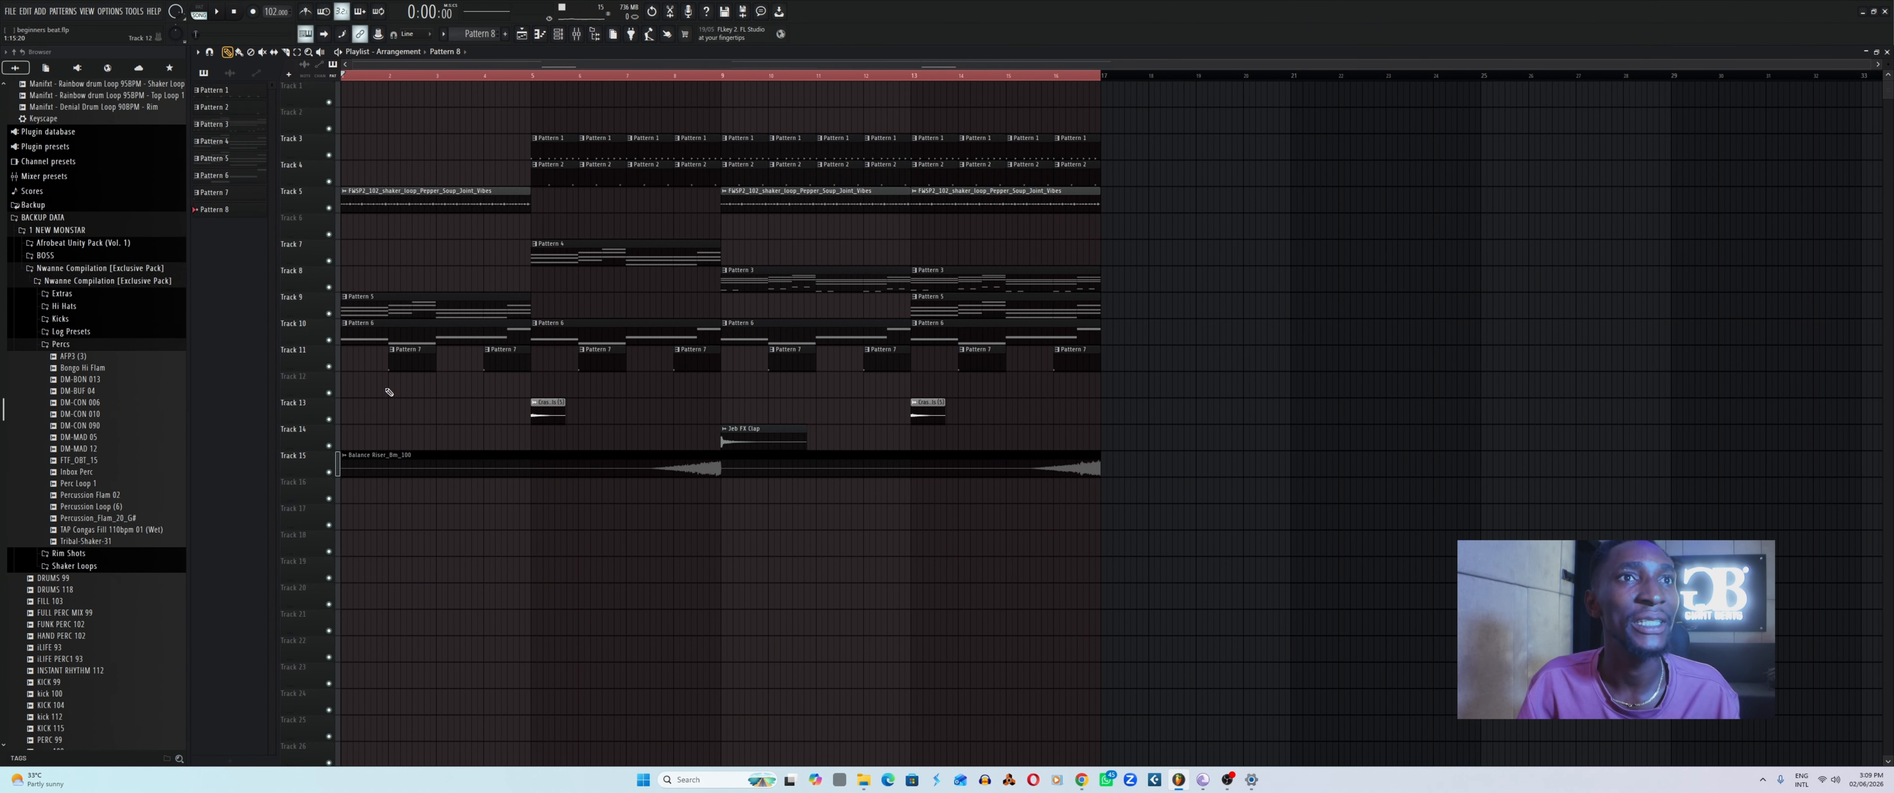
{"action": "left_click_drag", "start_coordinate": [393, 490], "coordinate": [548, 519]}
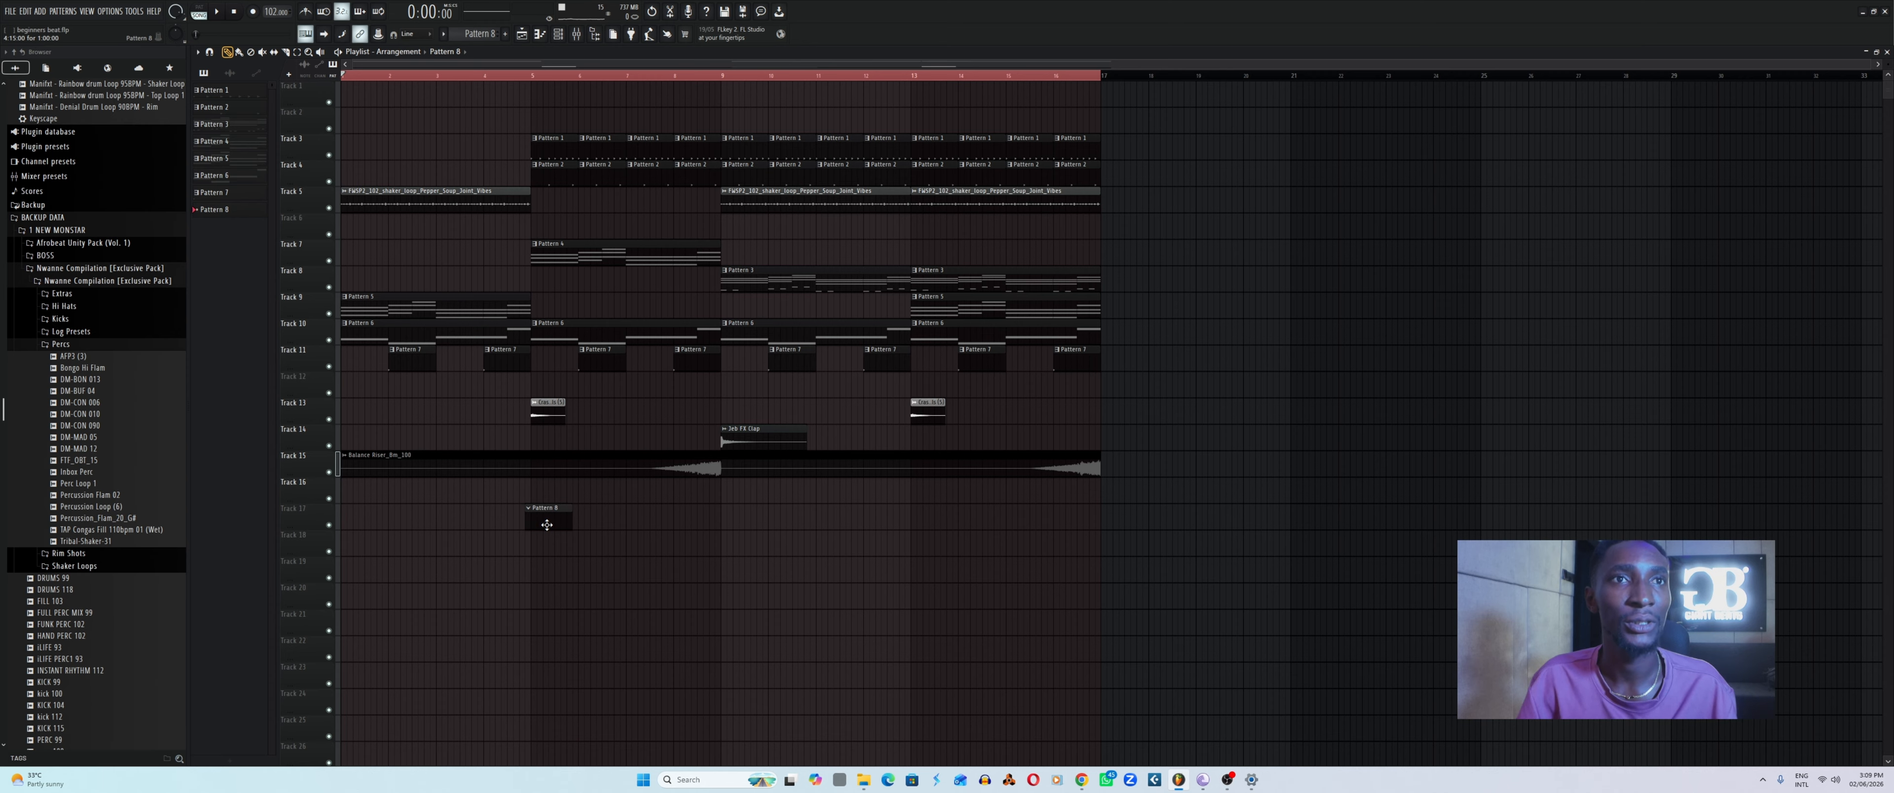
{"action": "left_click", "coordinate": [536, 74]}
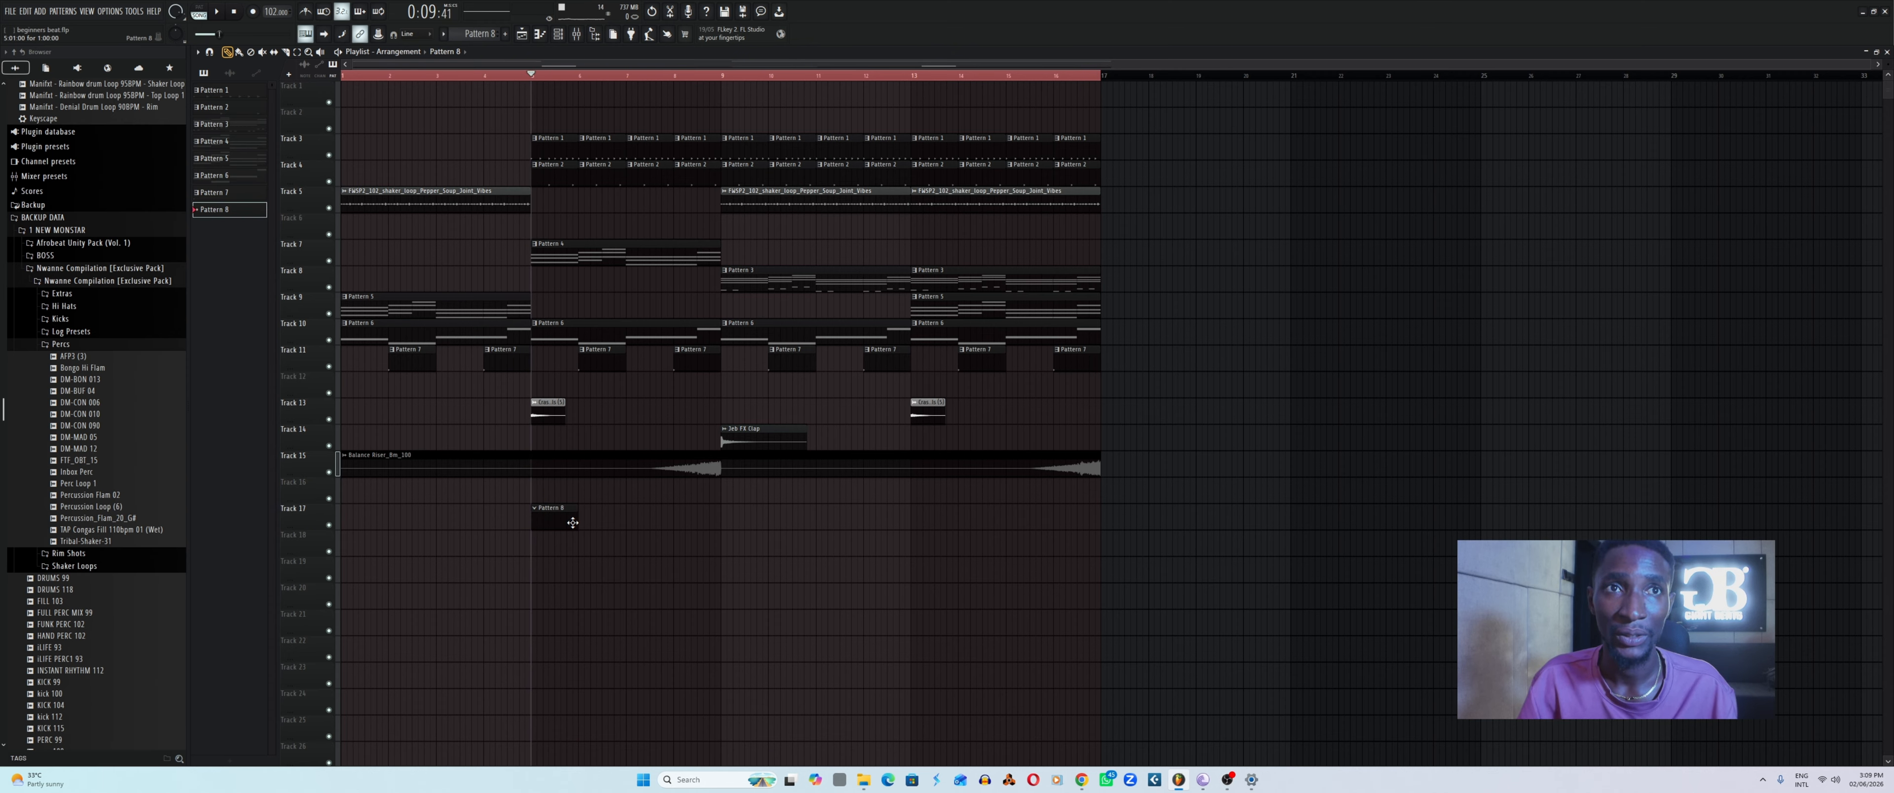
{"action": "left_click_drag", "start_coordinate": [578, 521], "coordinate": [717, 558]}
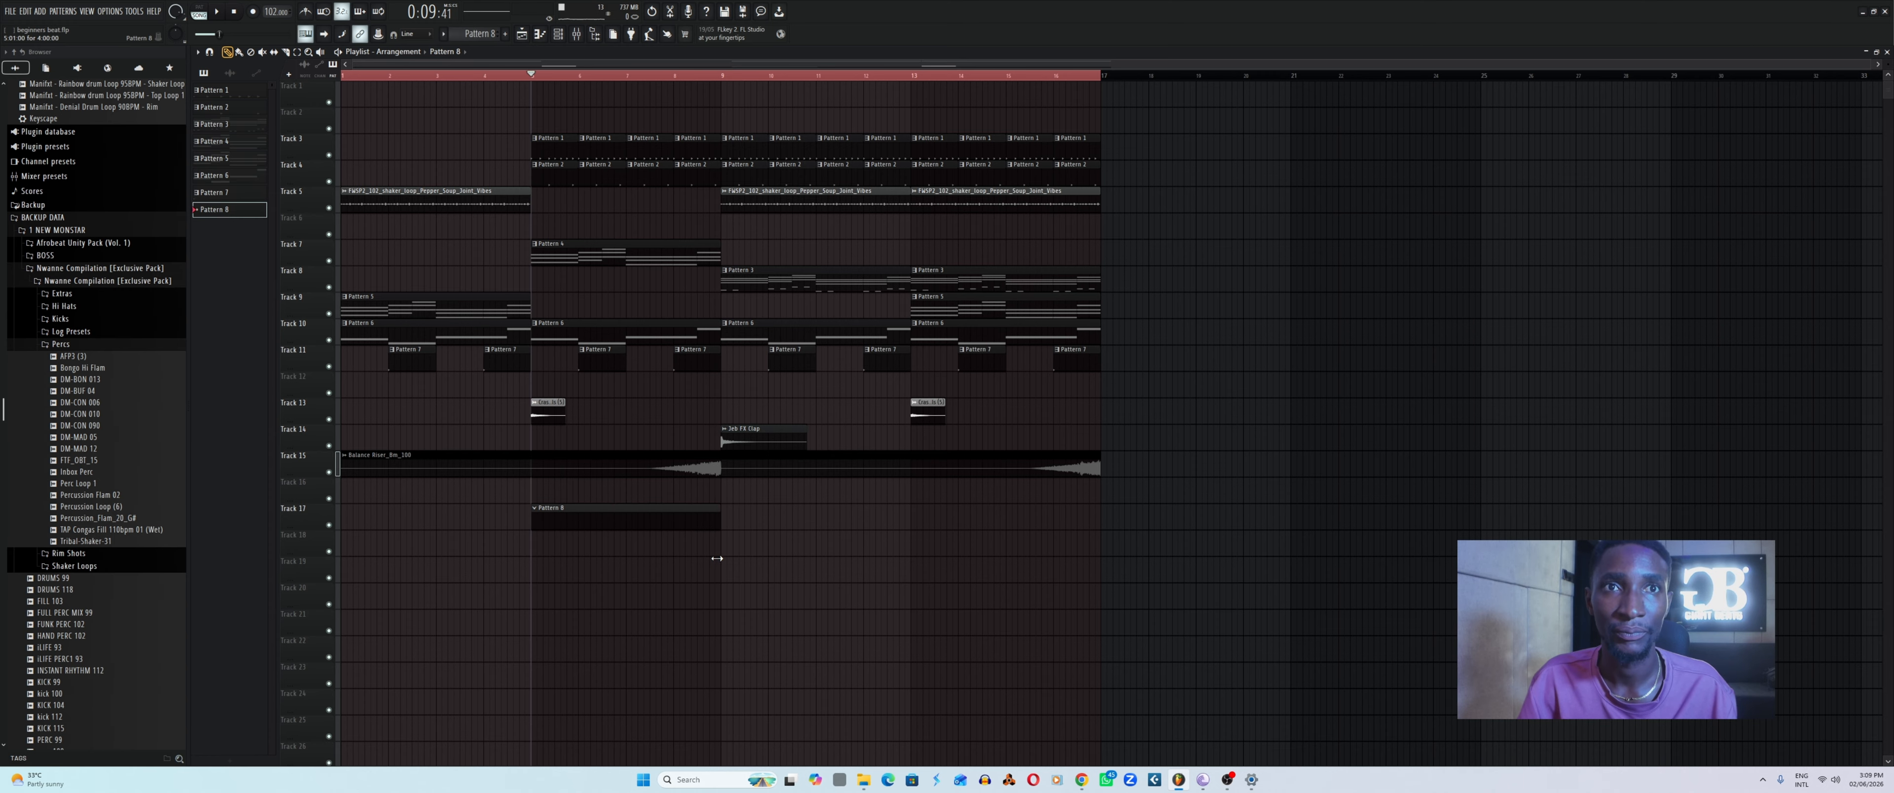
Open the Morphine #2 piano roll and audition neighbouring keys between C3 and C4 for the bell melody.
{"action": "left_click", "coordinate": [540, 34]}
{"action": "scroll", "coordinate": [227, 346], "scroll_direction": "down", "scroll_amount": 3}
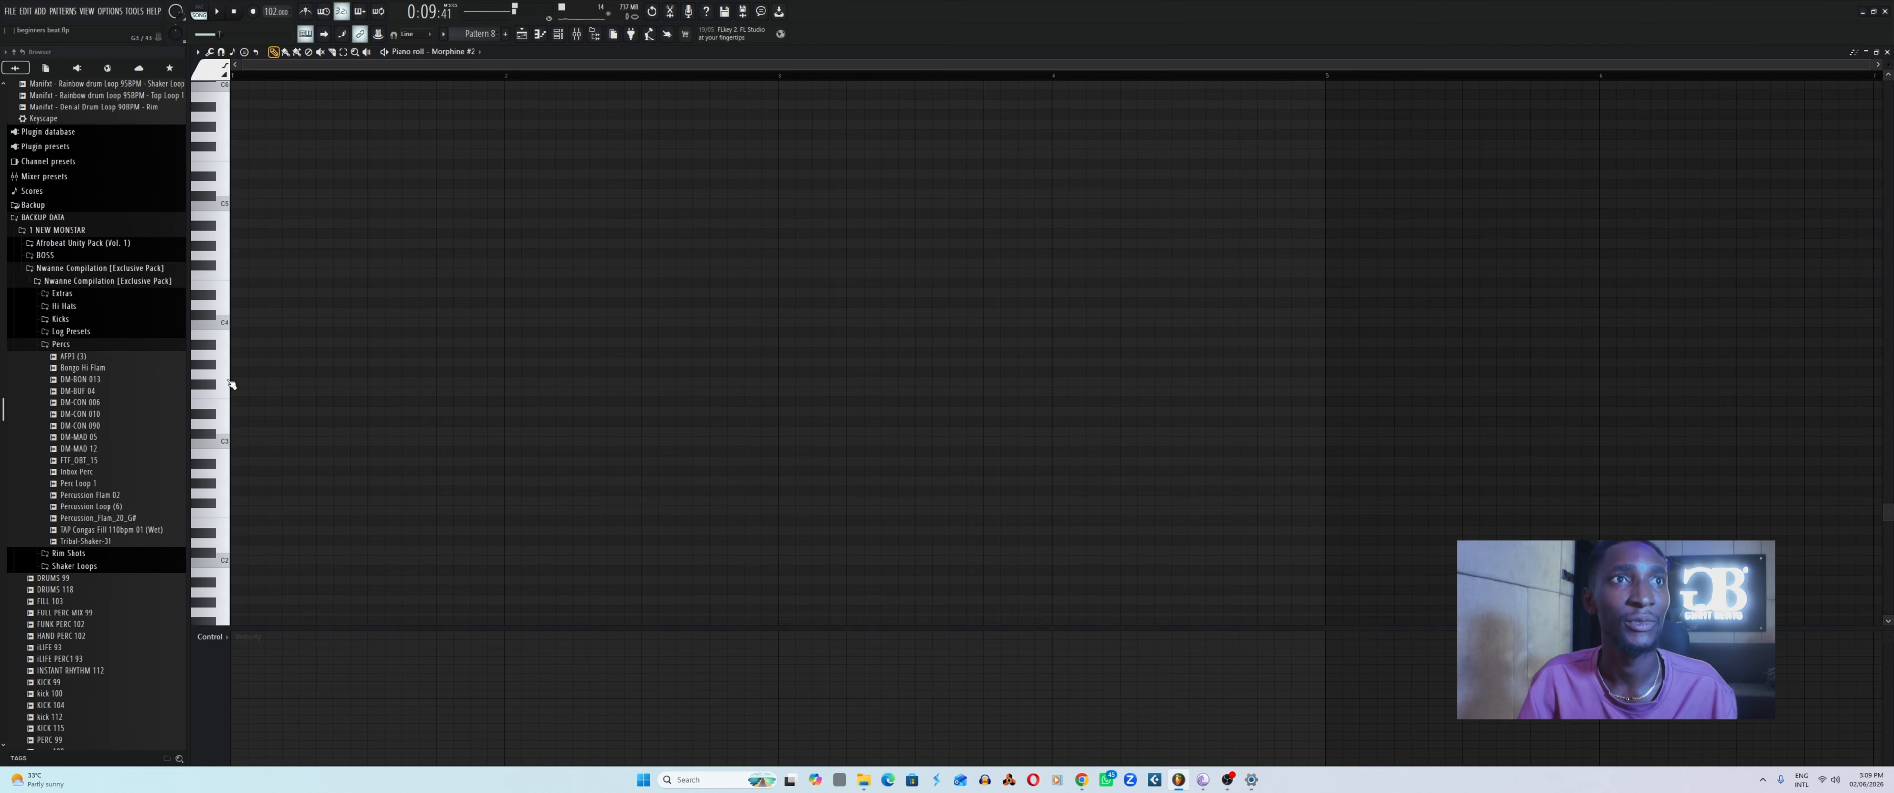
{"action": "left_click", "coordinate": [222, 339]}
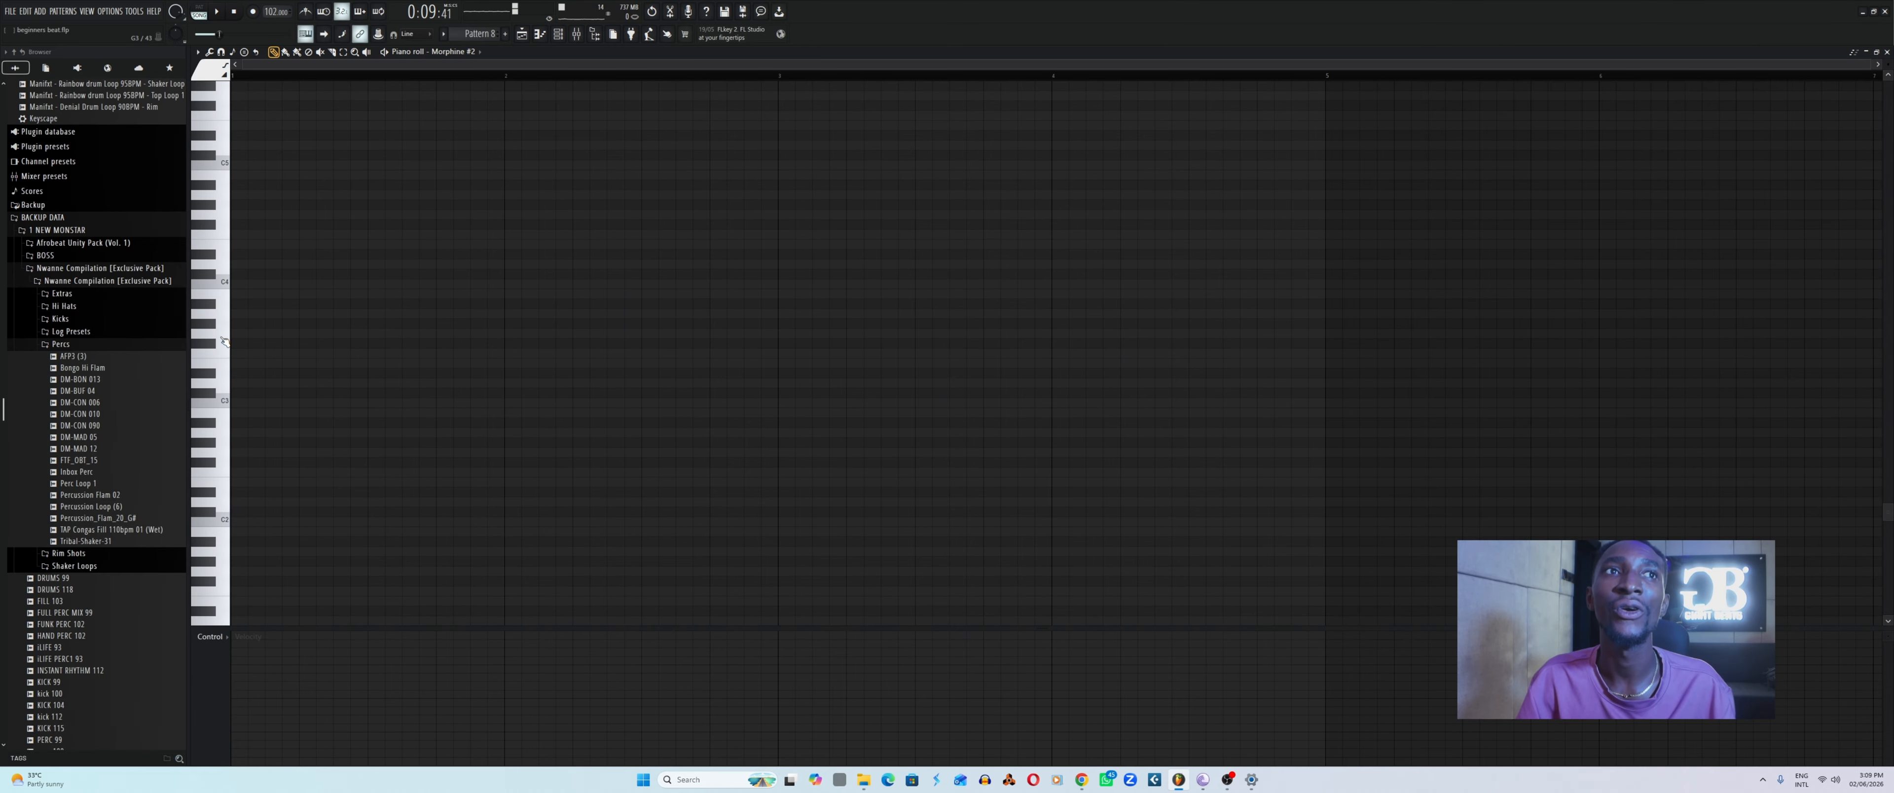
{"action": "left_click", "coordinate": [221, 340]}
{"action": "left_click", "coordinate": [223, 316]}
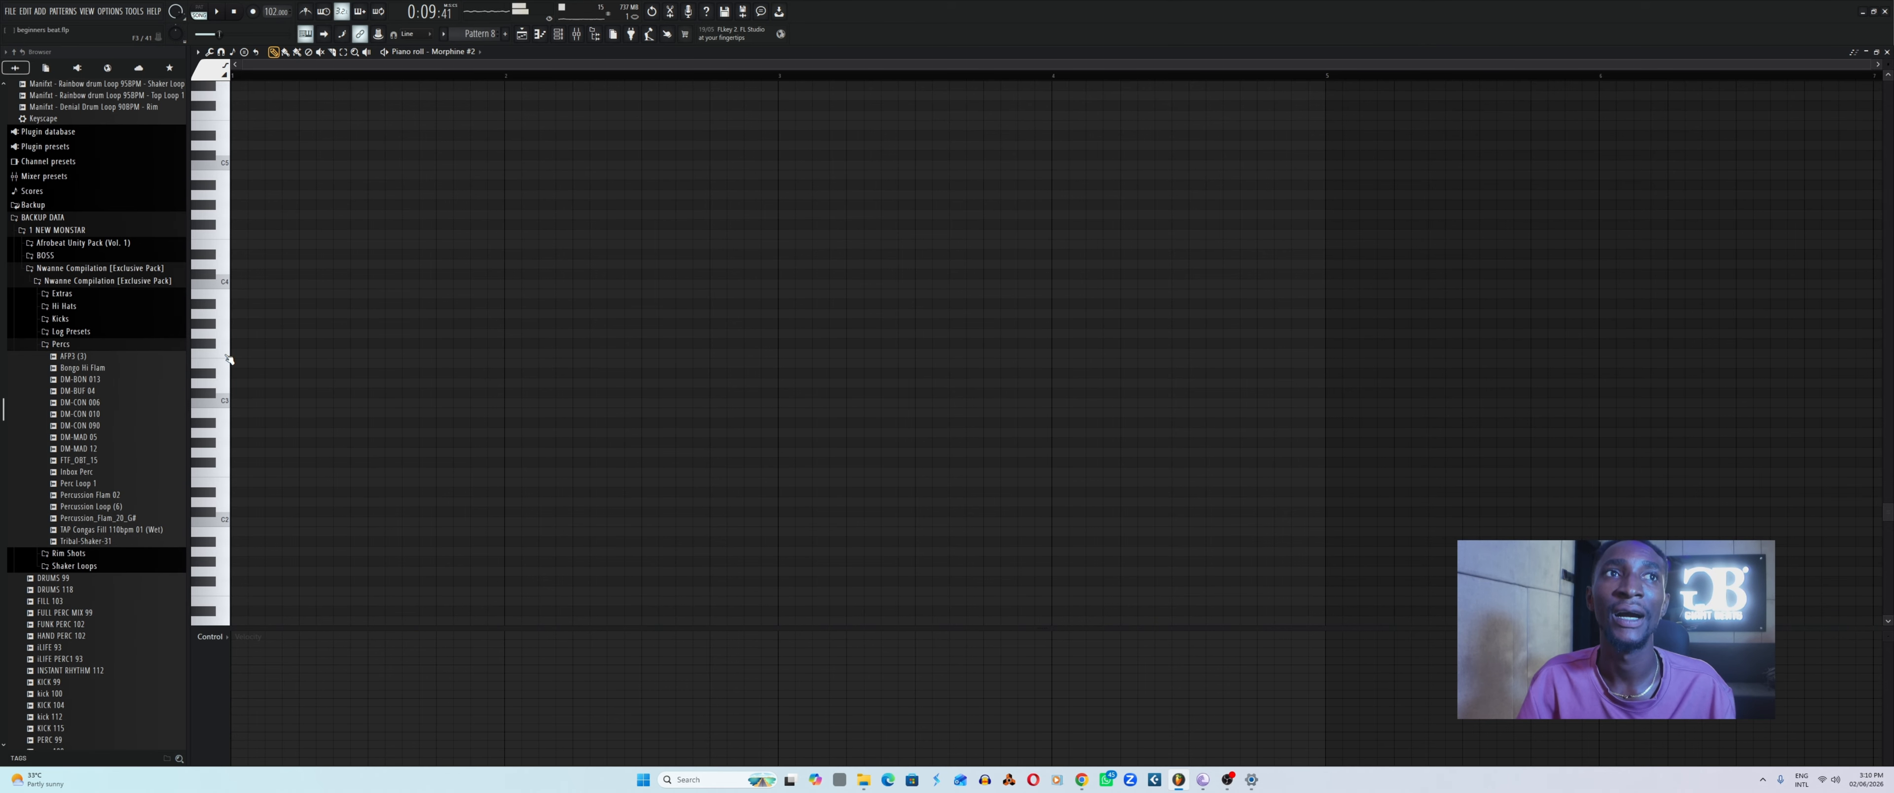
{"action": "left_click", "coordinate": [227, 355]}
{"action": "left_click", "coordinate": [226, 353]}
{"action": "left_click", "coordinate": [227, 334]}
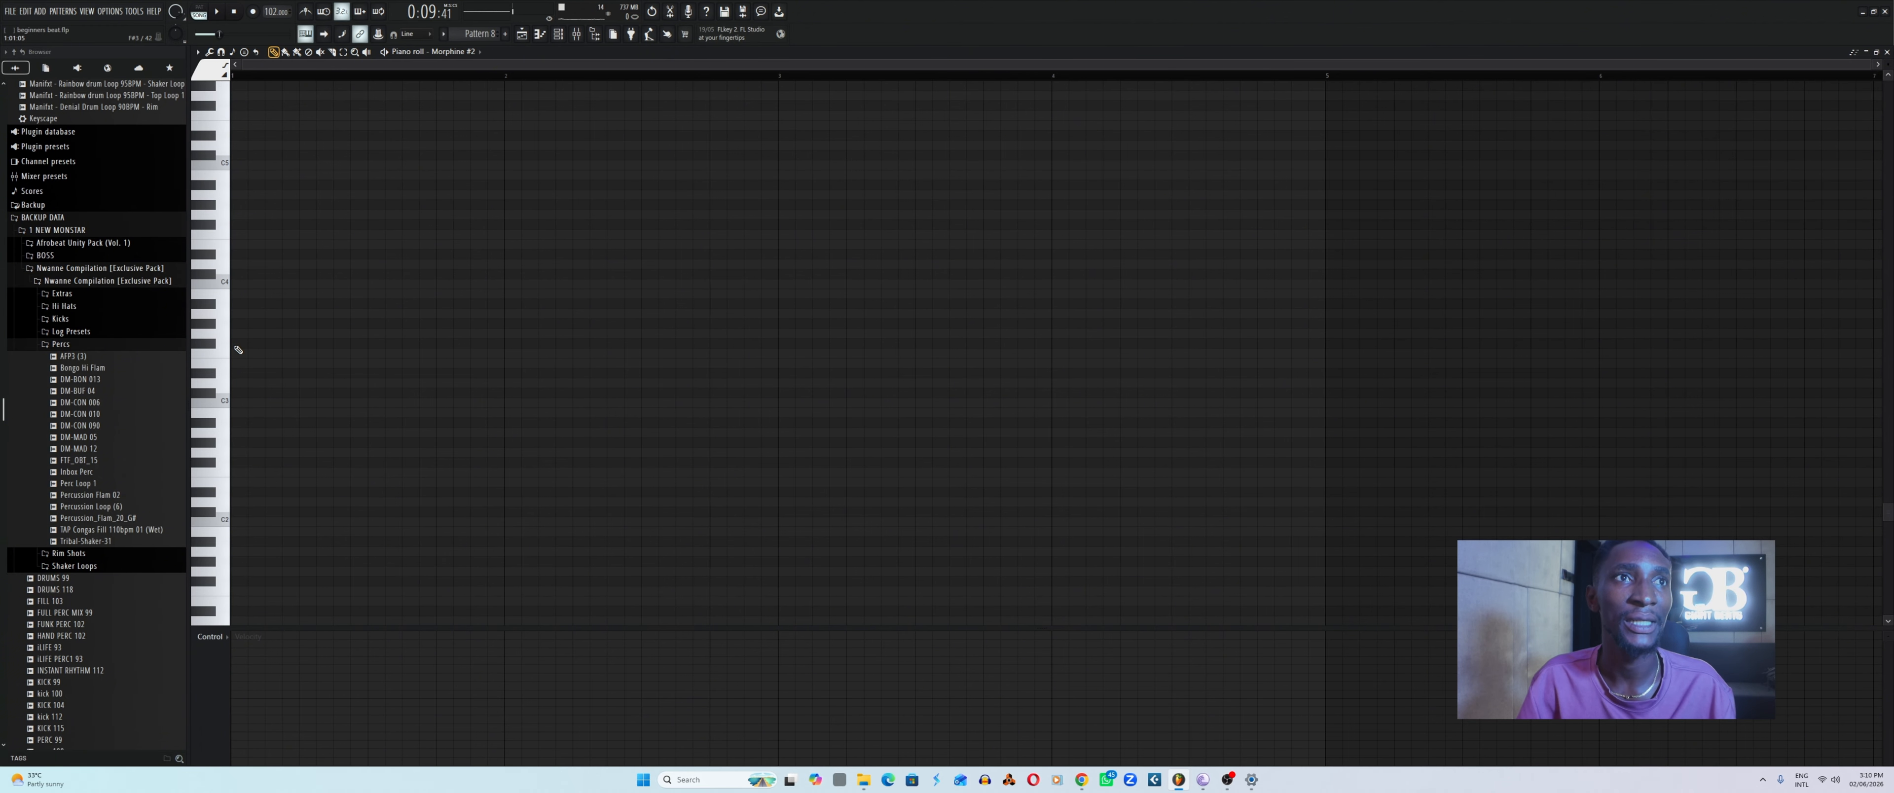
Draw two one-step notes of the same pitch on beats 1 and 2 of the first bar, checking the timing with playback.
{"action": "left_click", "coordinate": [237, 335]}
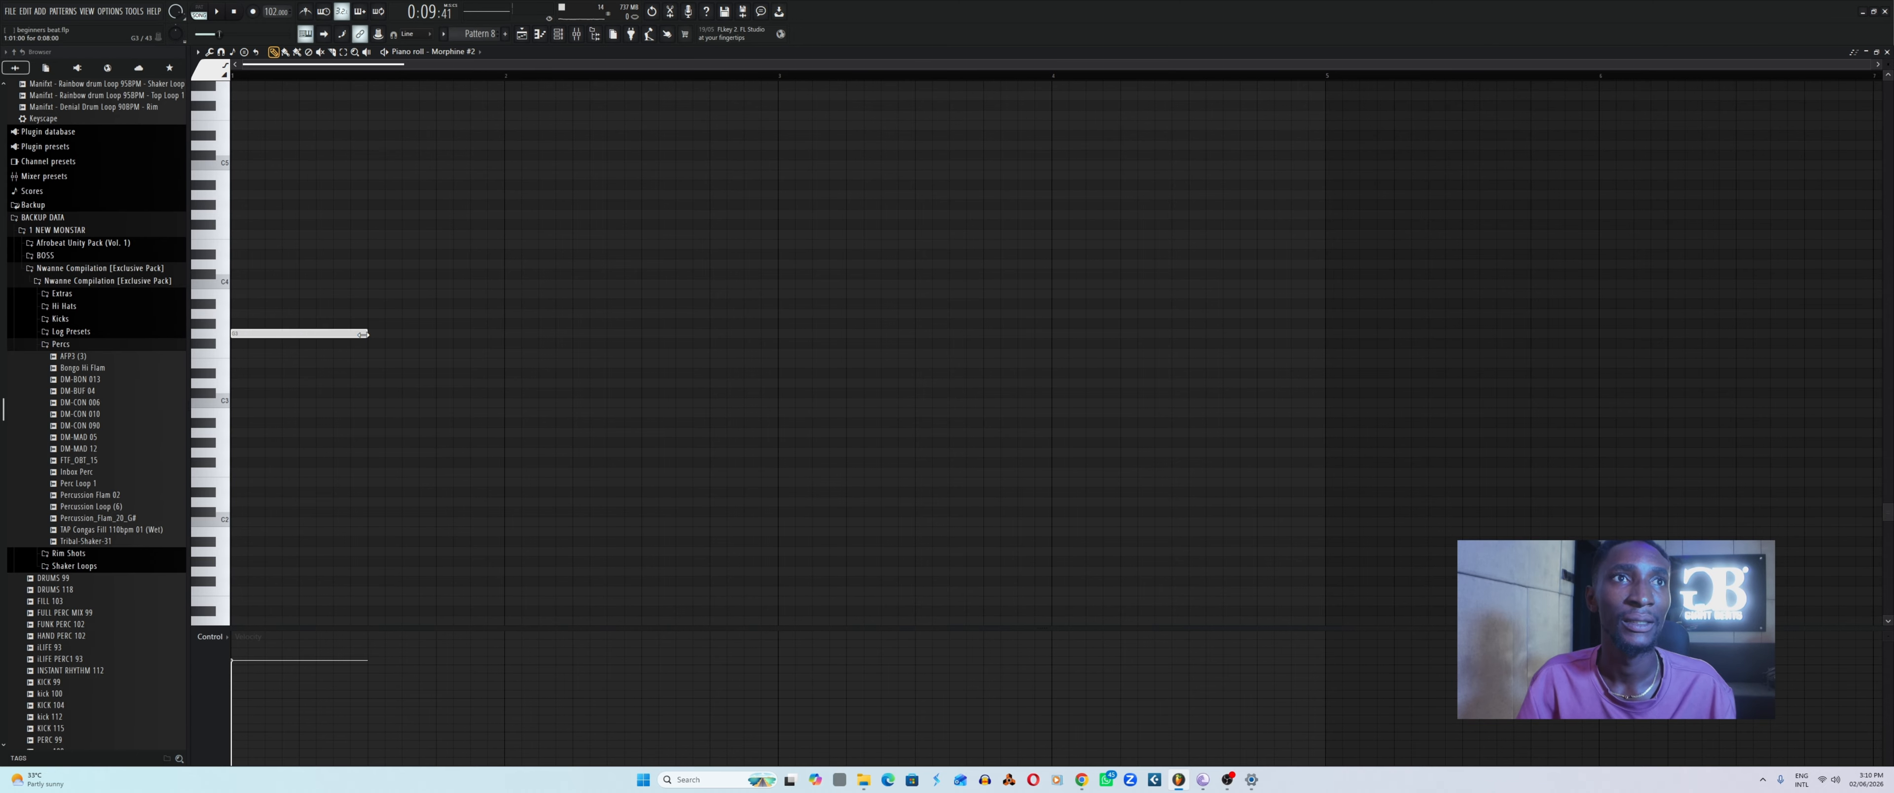
{"action": "left_click_drag", "start_coordinate": [363, 335], "coordinate": [248, 335]}
{"action": "key", "text": "space"}
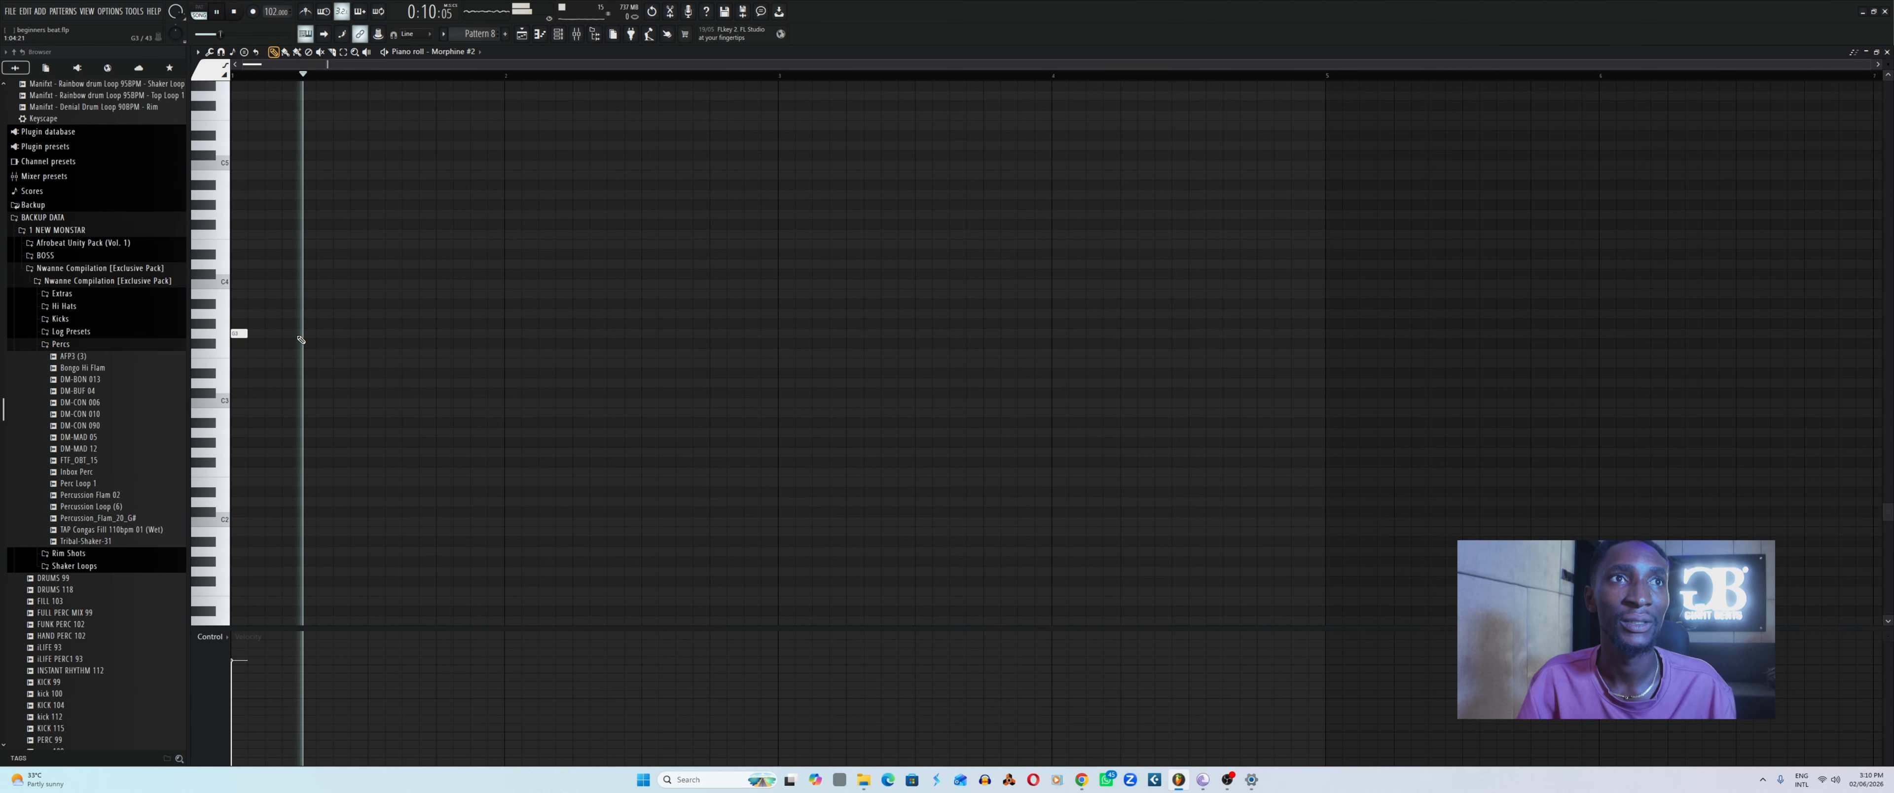
{"action": "key", "text": "space"}
{"action": "left_click", "coordinate": [301, 336]}
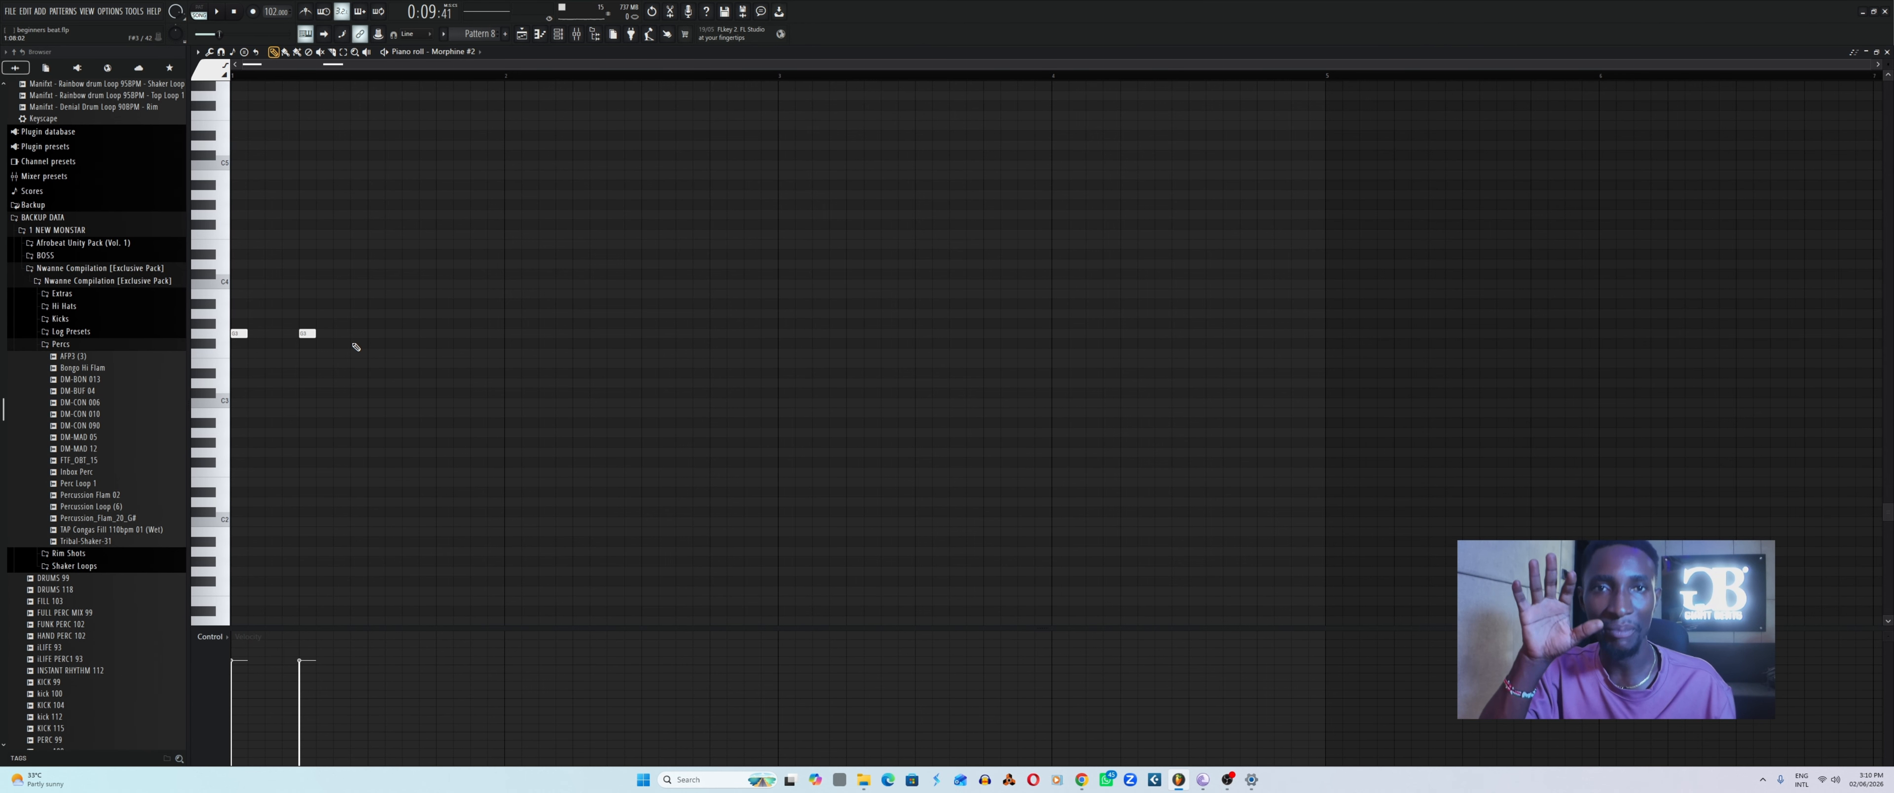
{"action": "key", "text": "space"}
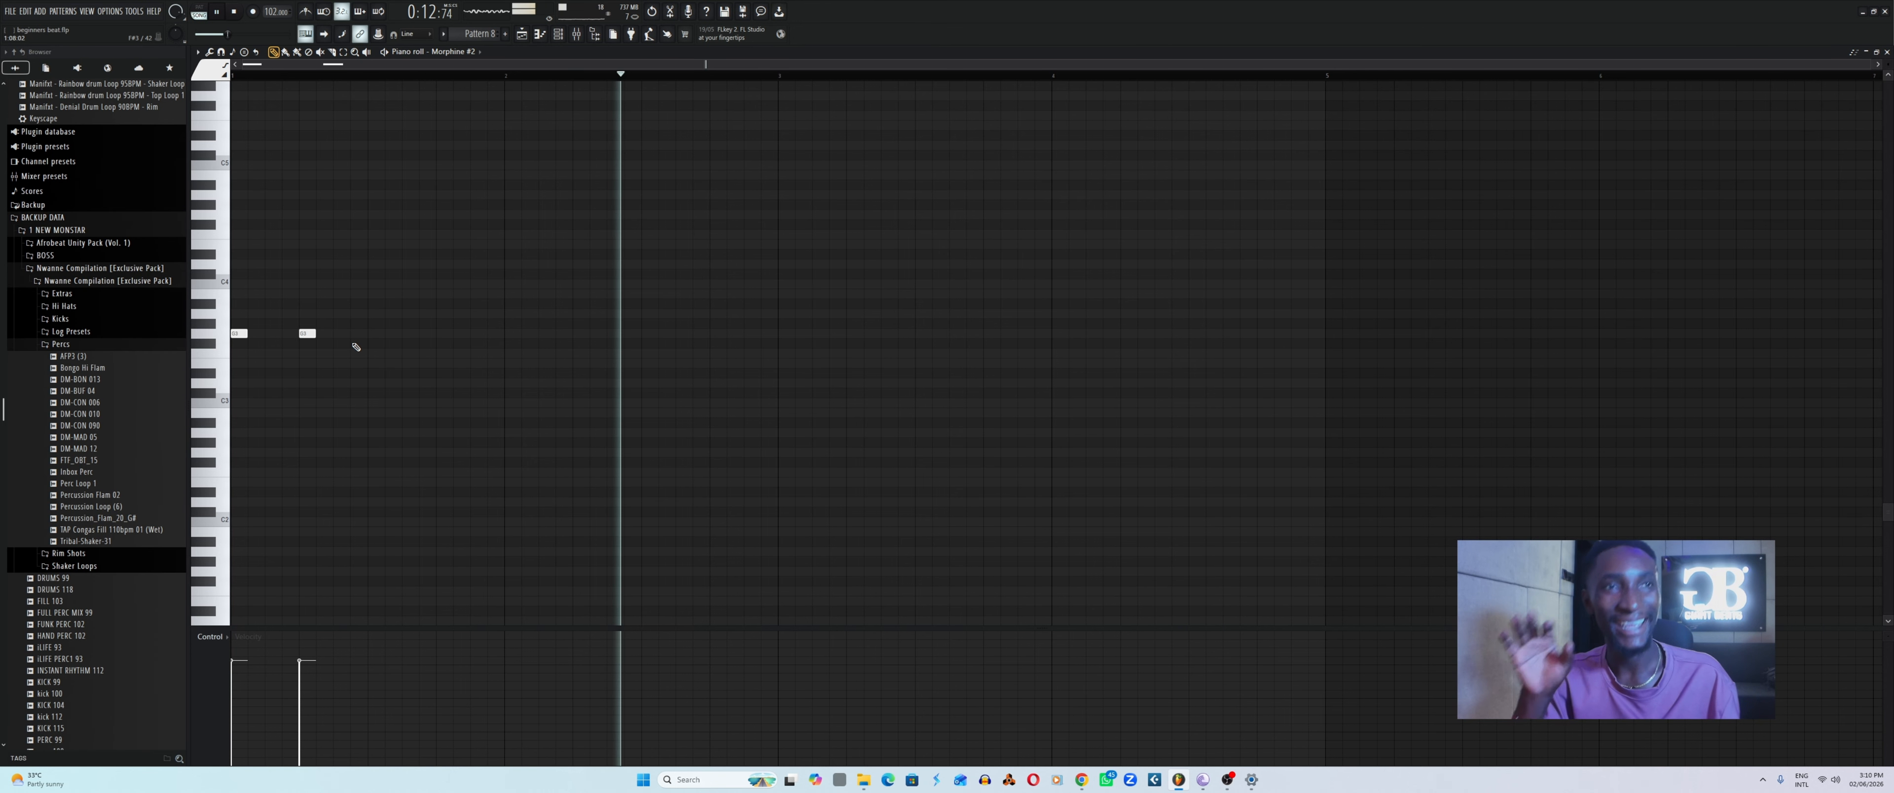
{"action": "key", "text": "space"}
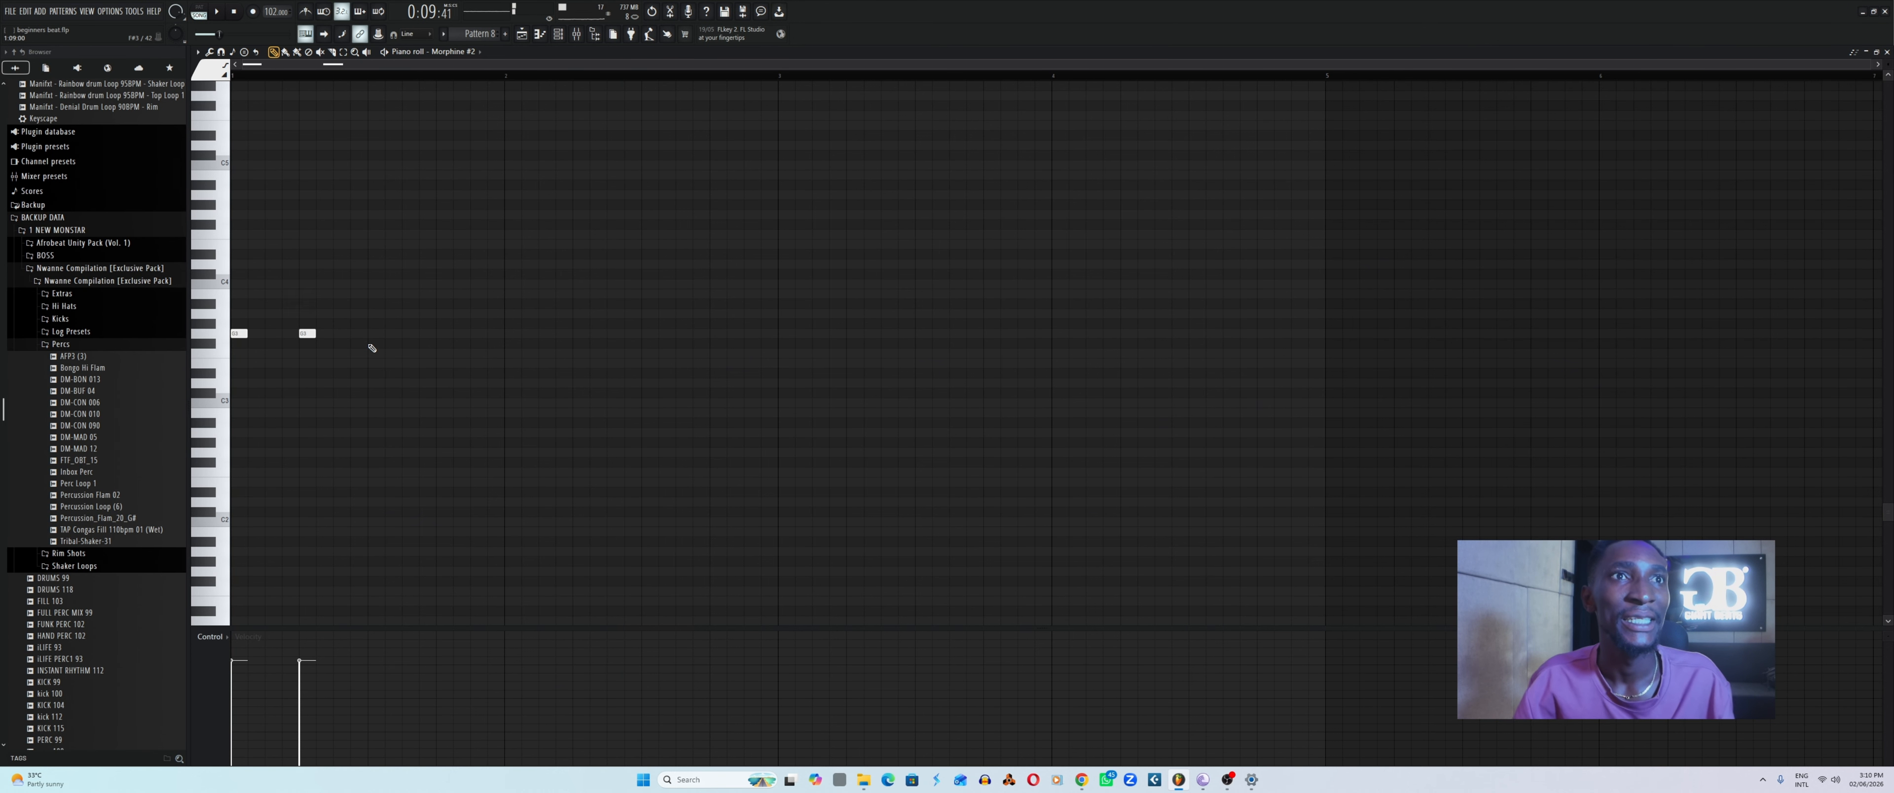
Add G3 notes on beats 3 and 4 of bar 1, and A3 notes on all four beats of bar 2.
{"action": "left_click", "coordinate": [373, 336]}
{"action": "left_click", "coordinate": [439, 336]}
{"action": "key", "text": "space"}
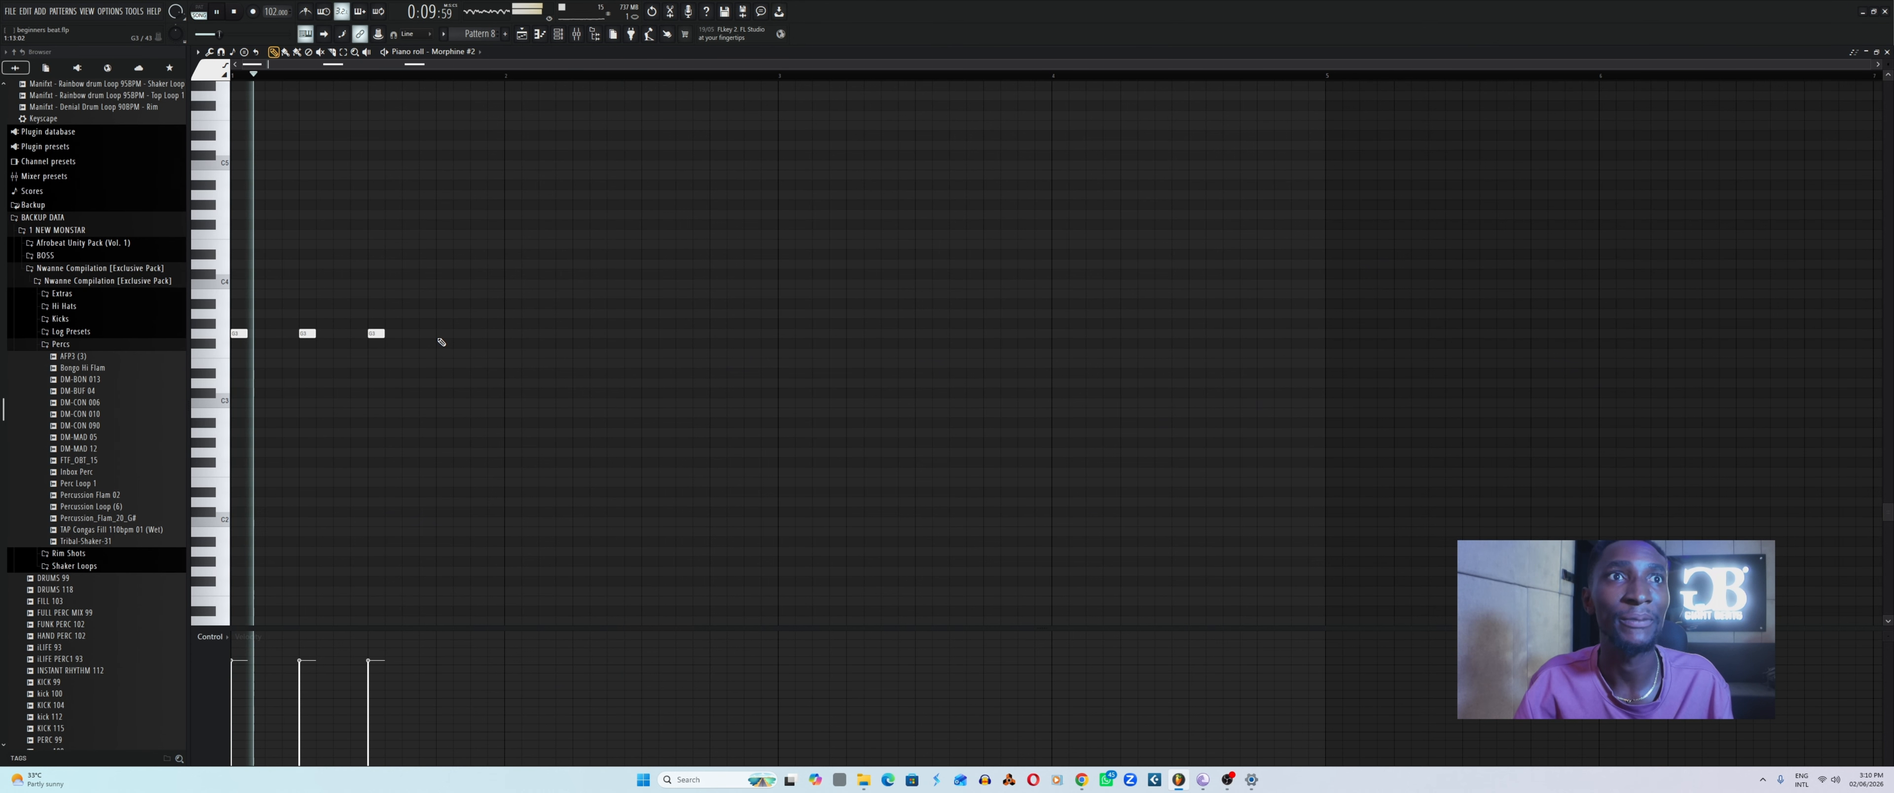
{"action": "left_click", "coordinate": [508, 314]}
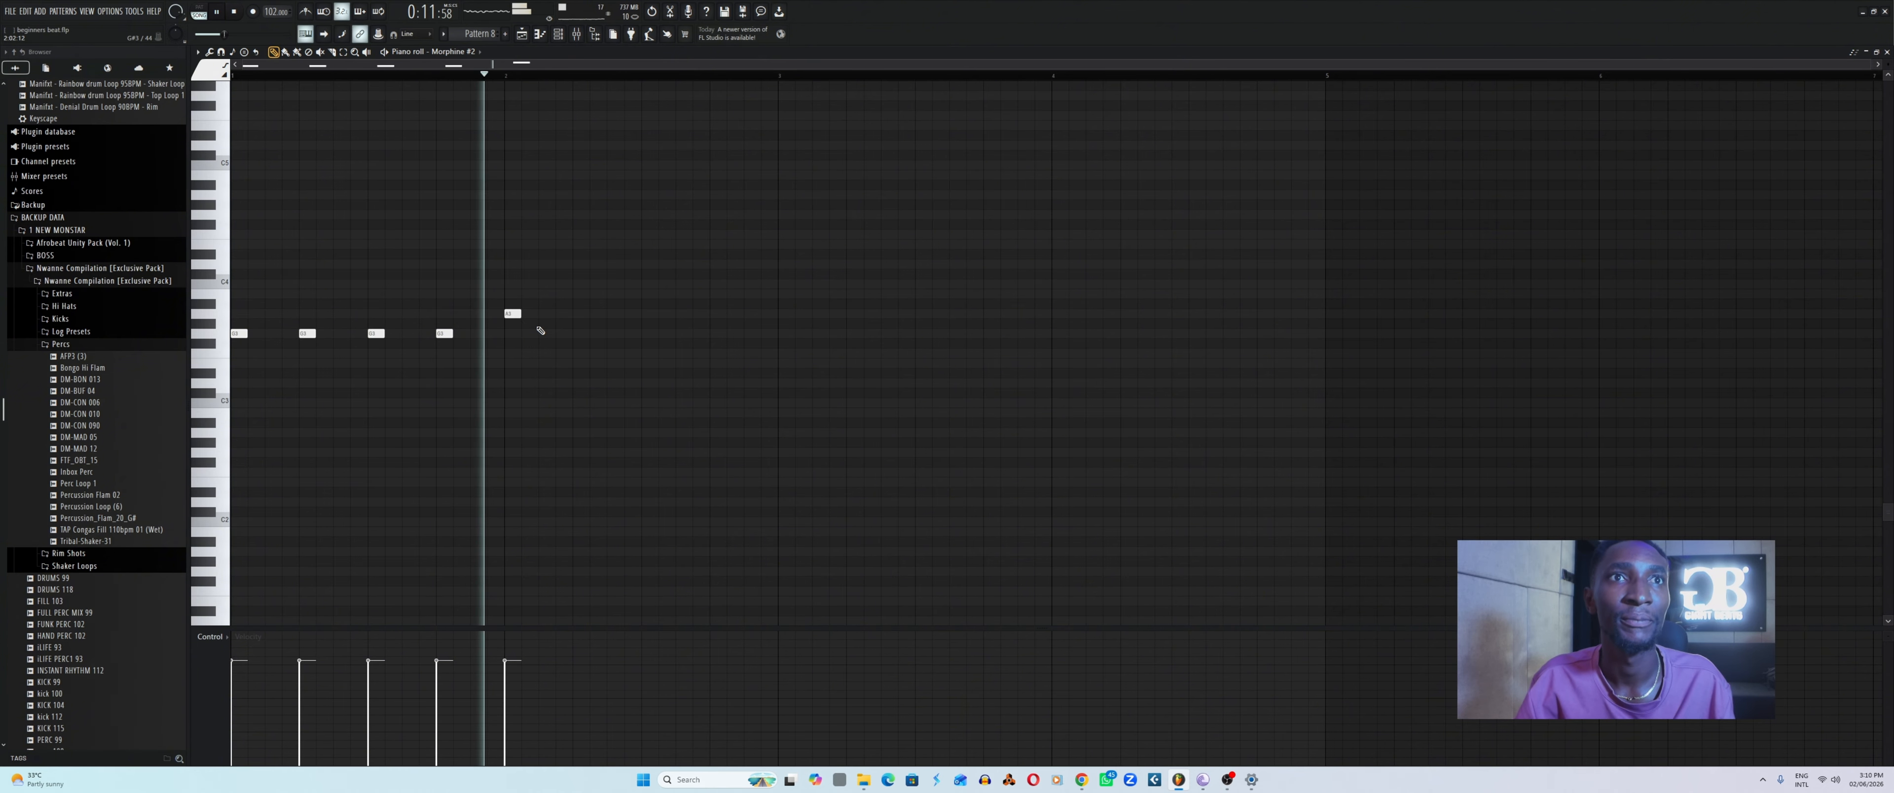
{"action": "left_click", "coordinate": [576, 314]}
{"action": "left_click", "coordinate": [639, 316]}
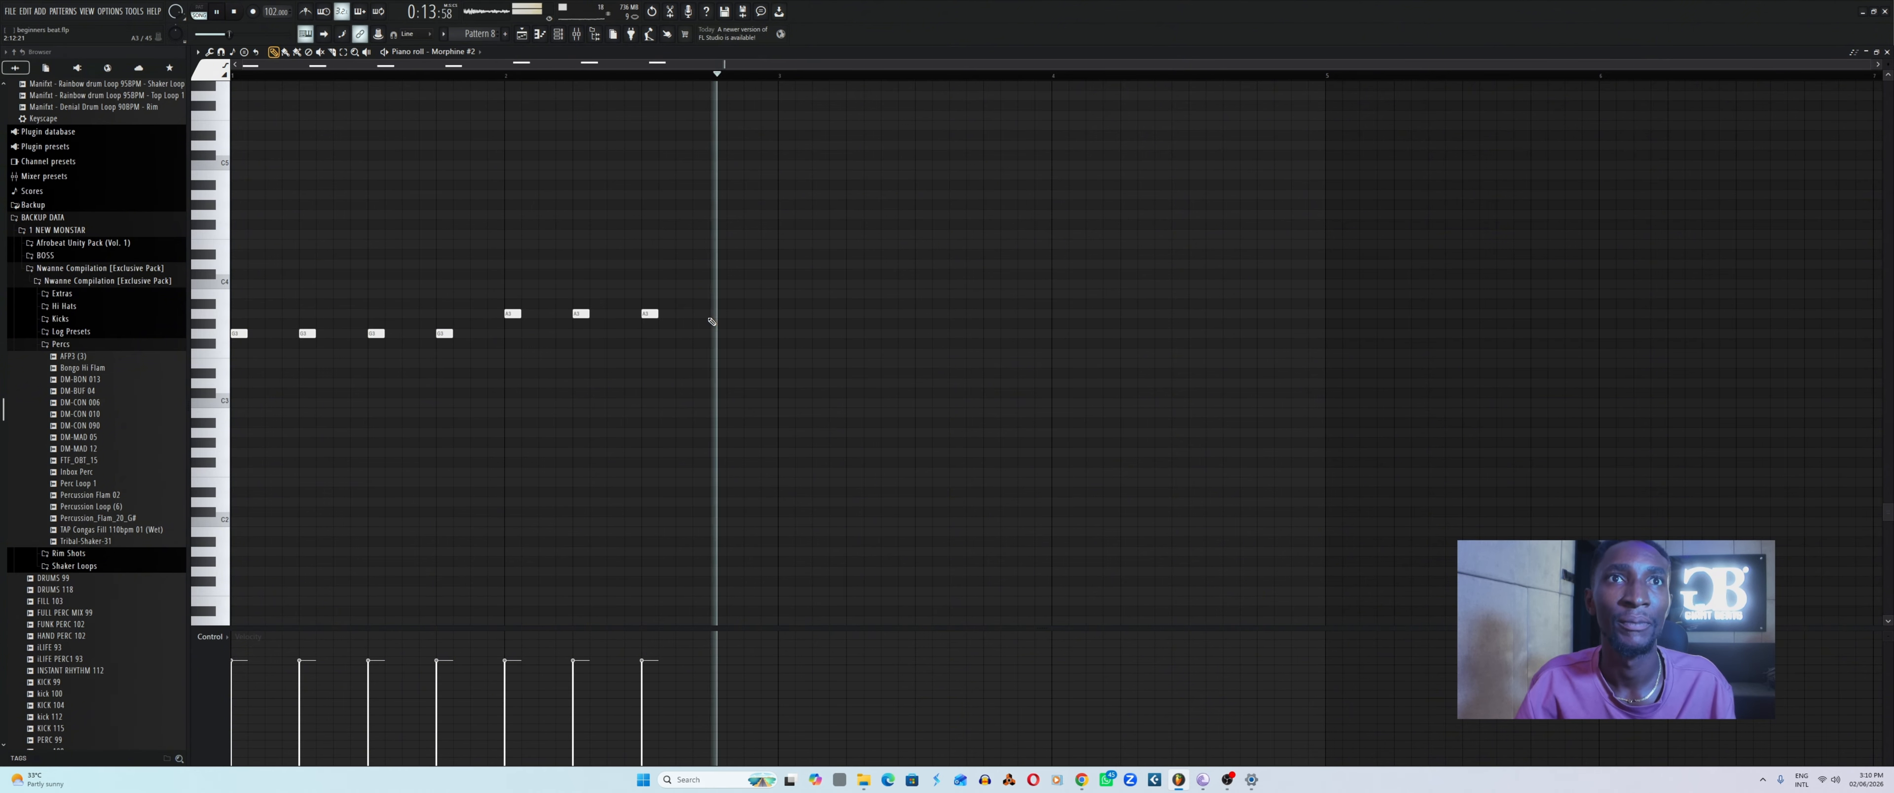
{"action": "left_click", "coordinate": [711, 316]}
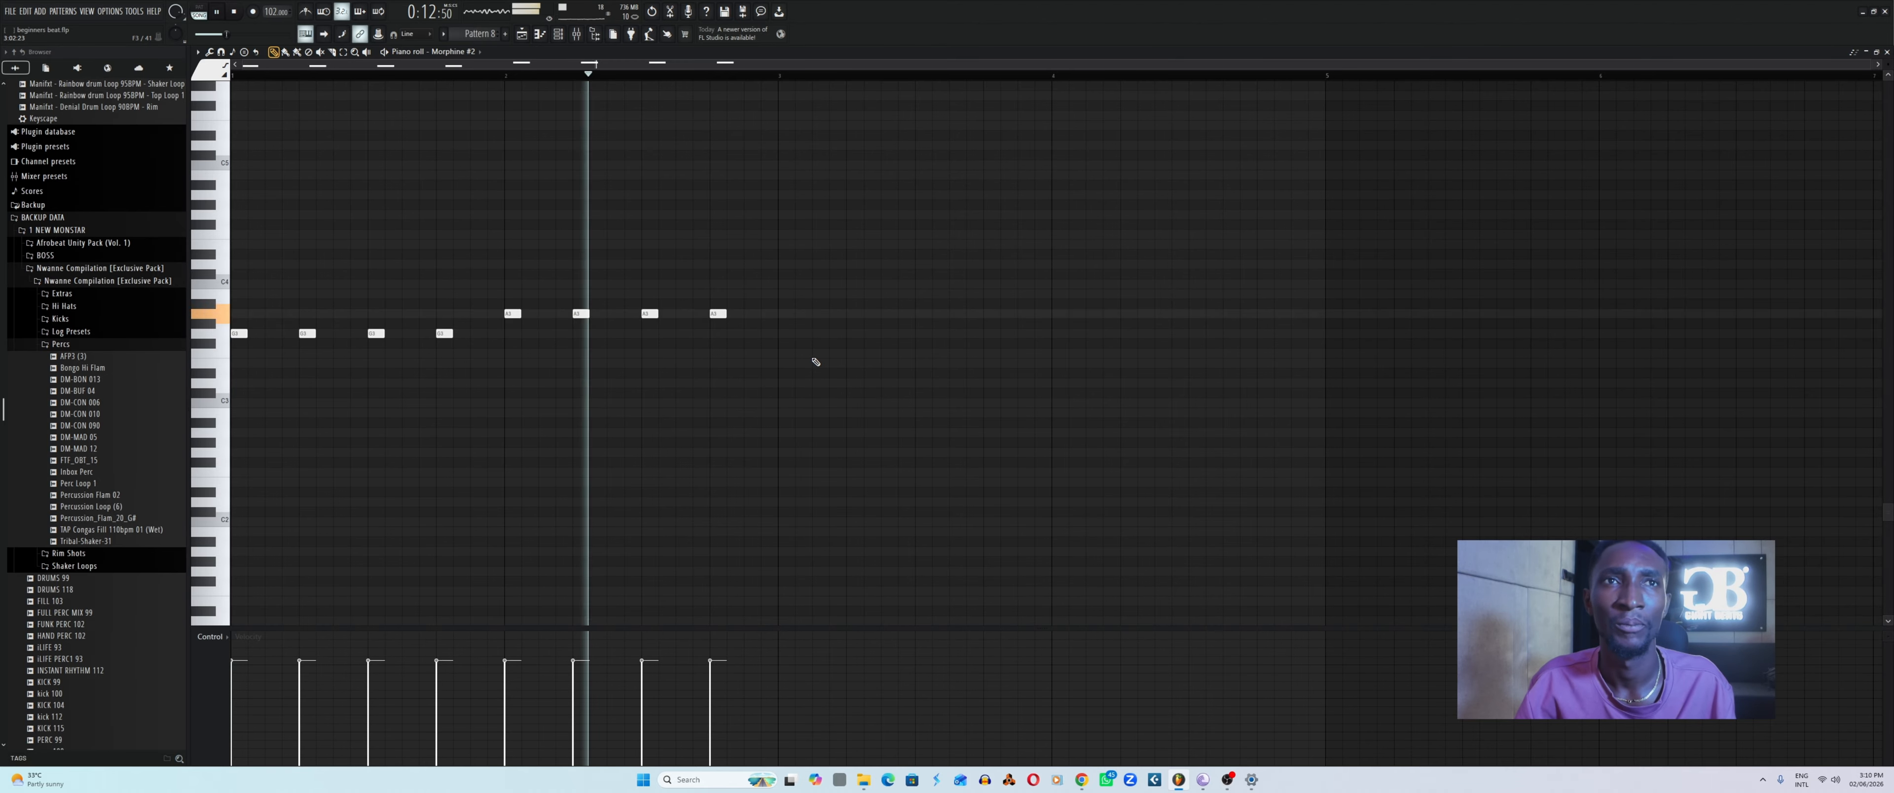
Draw F3 notes on every beat from bar 3 through beat 3 of bar 4, and end on an A3, checking with playback.
{"action": "left_click", "coordinate": [784, 353]}
{"action": "left_click", "coordinate": [853, 353]}
{"action": "left_click", "coordinate": [922, 354]}
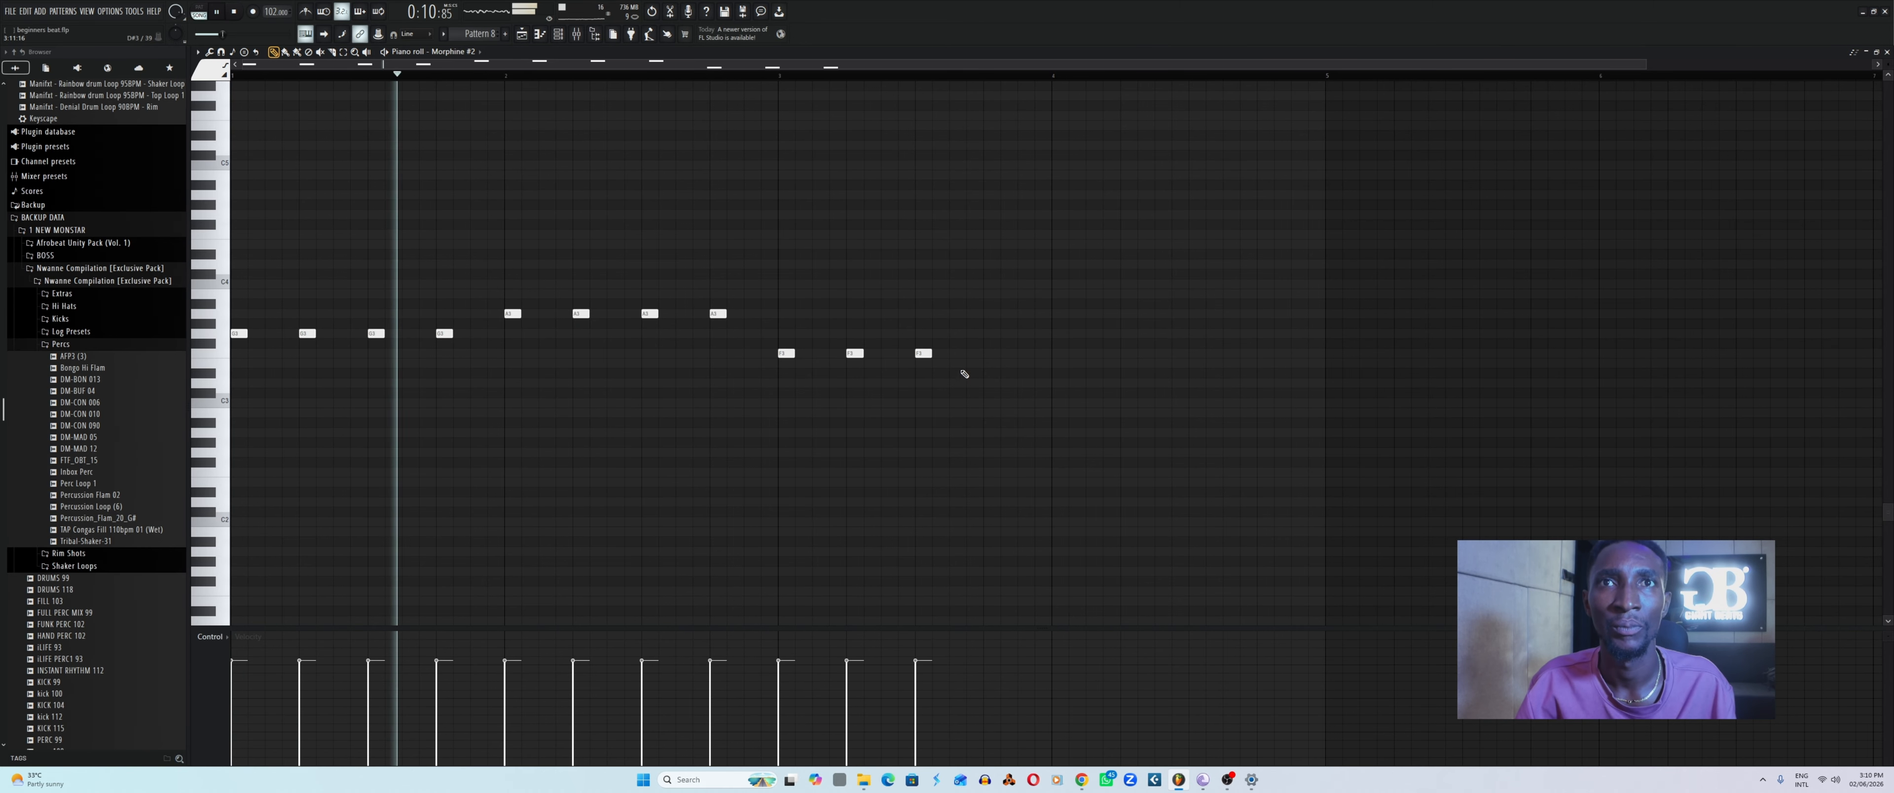
{"action": "left_click", "coordinate": [989, 354]}
{"action": "left_click", "coordinate": [1049, 354]}
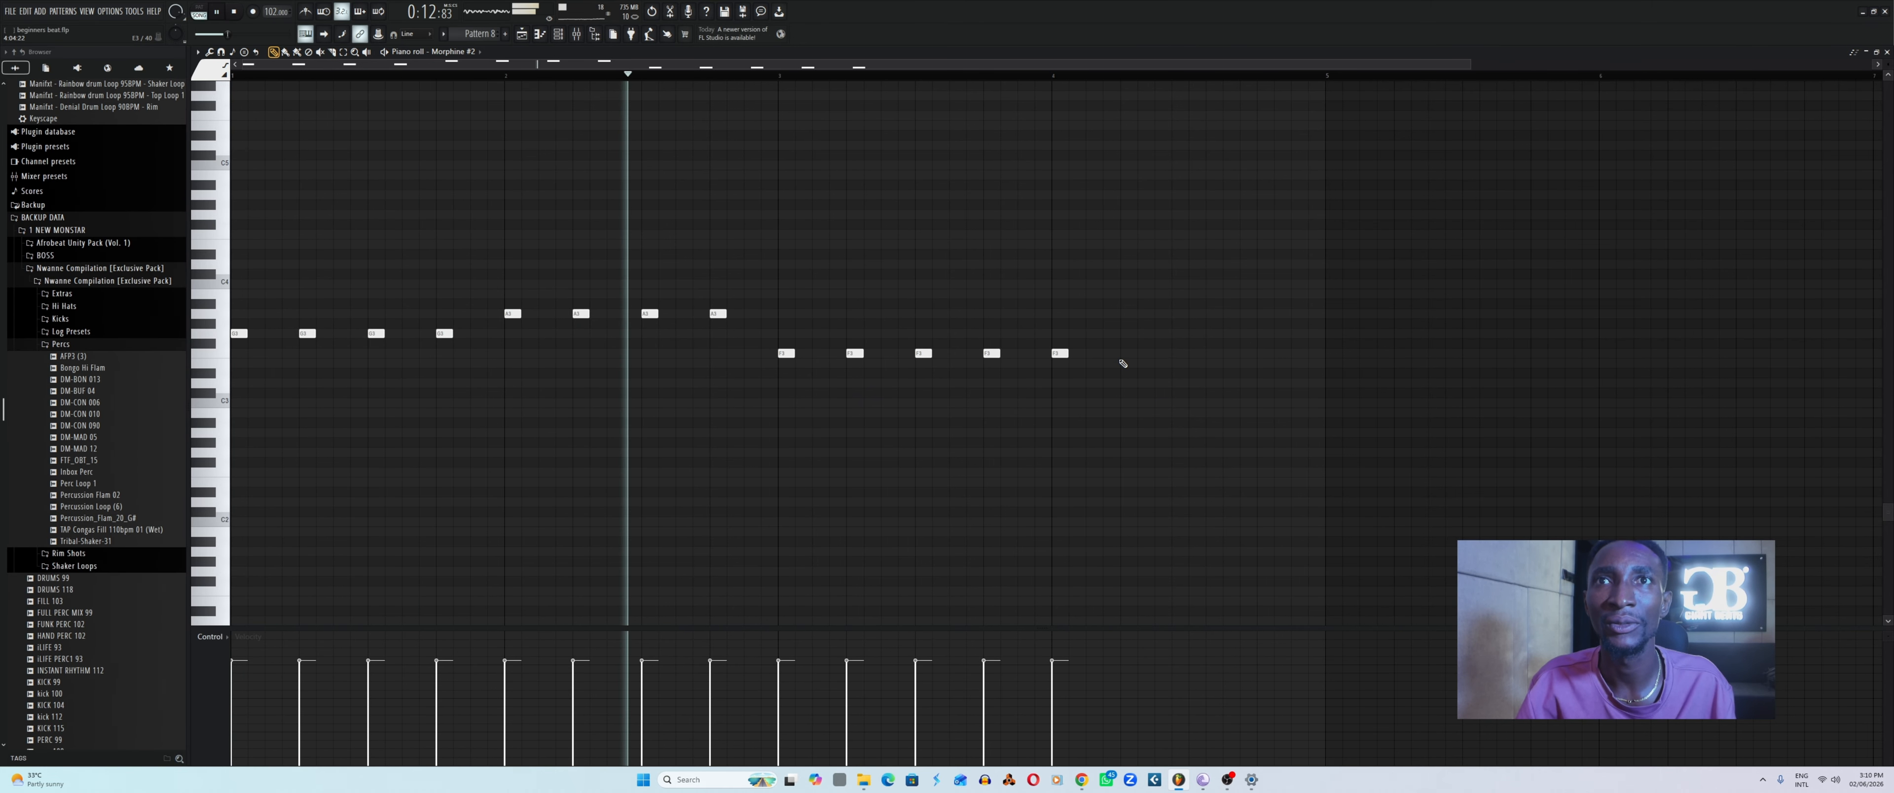
{"action": "left_click", "coordinate": [1122, 355]}
{"action": "left_click", "coordinate": [1190, 355]}
{"action": "left_click", "coordinate": [1262, 313]}
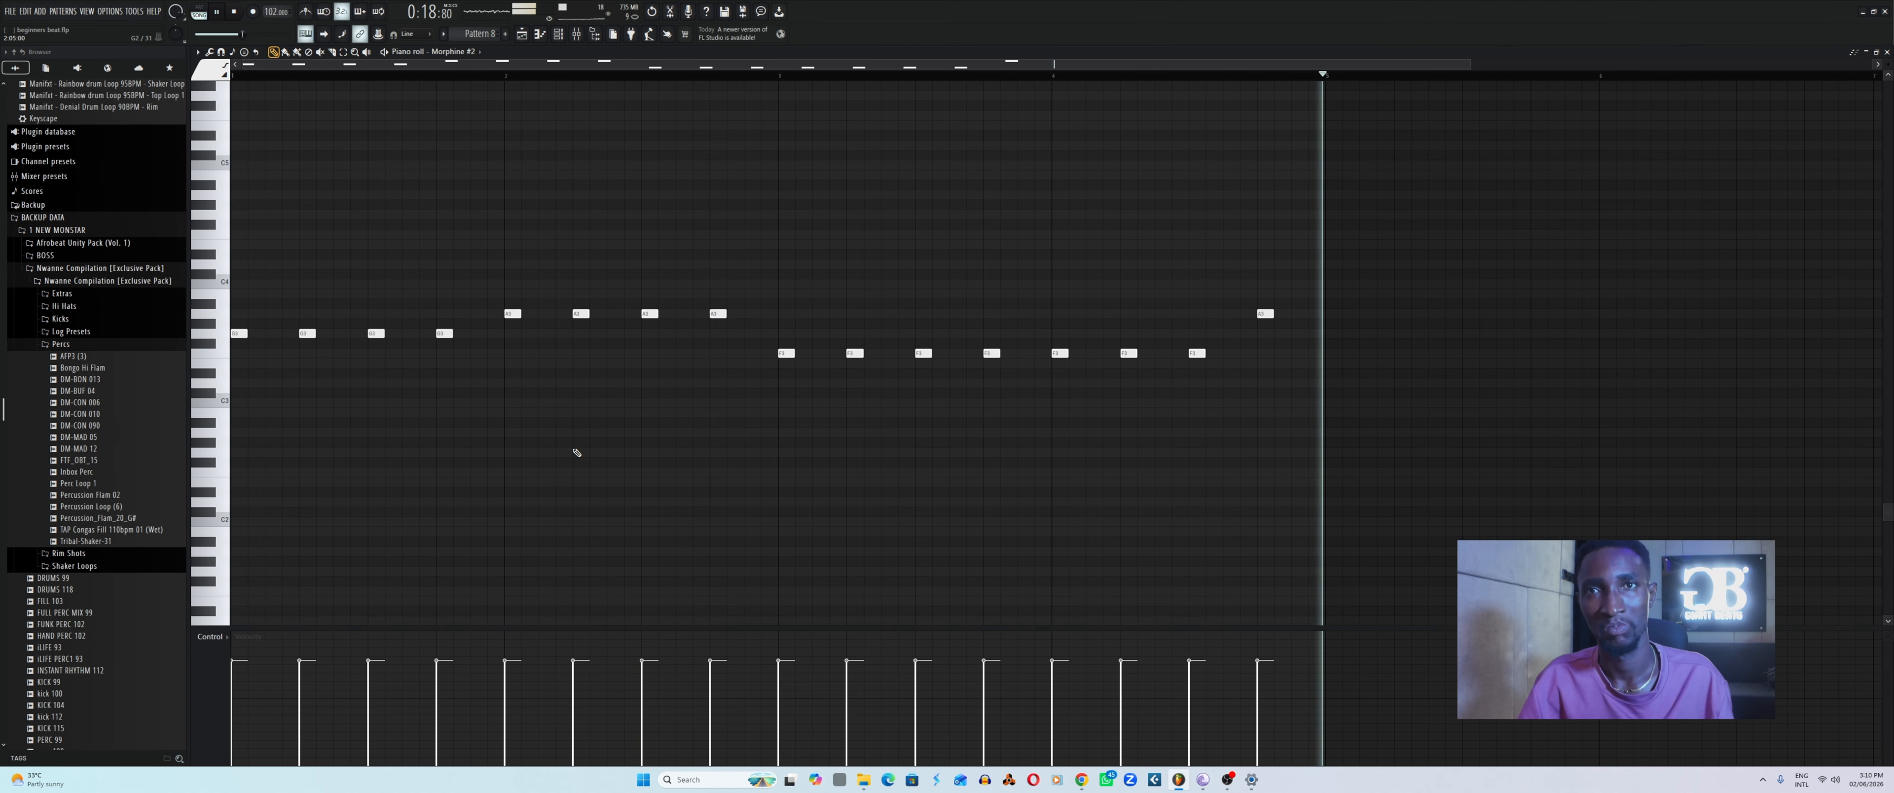
{"action": "key", "text": "space"}
Place another Pattern 8 clip on Track 17 from bar 9 in the playlist and reopen the pattern's bell piano roll.
{"action": "left_click", "coordinate": [524, 37]}
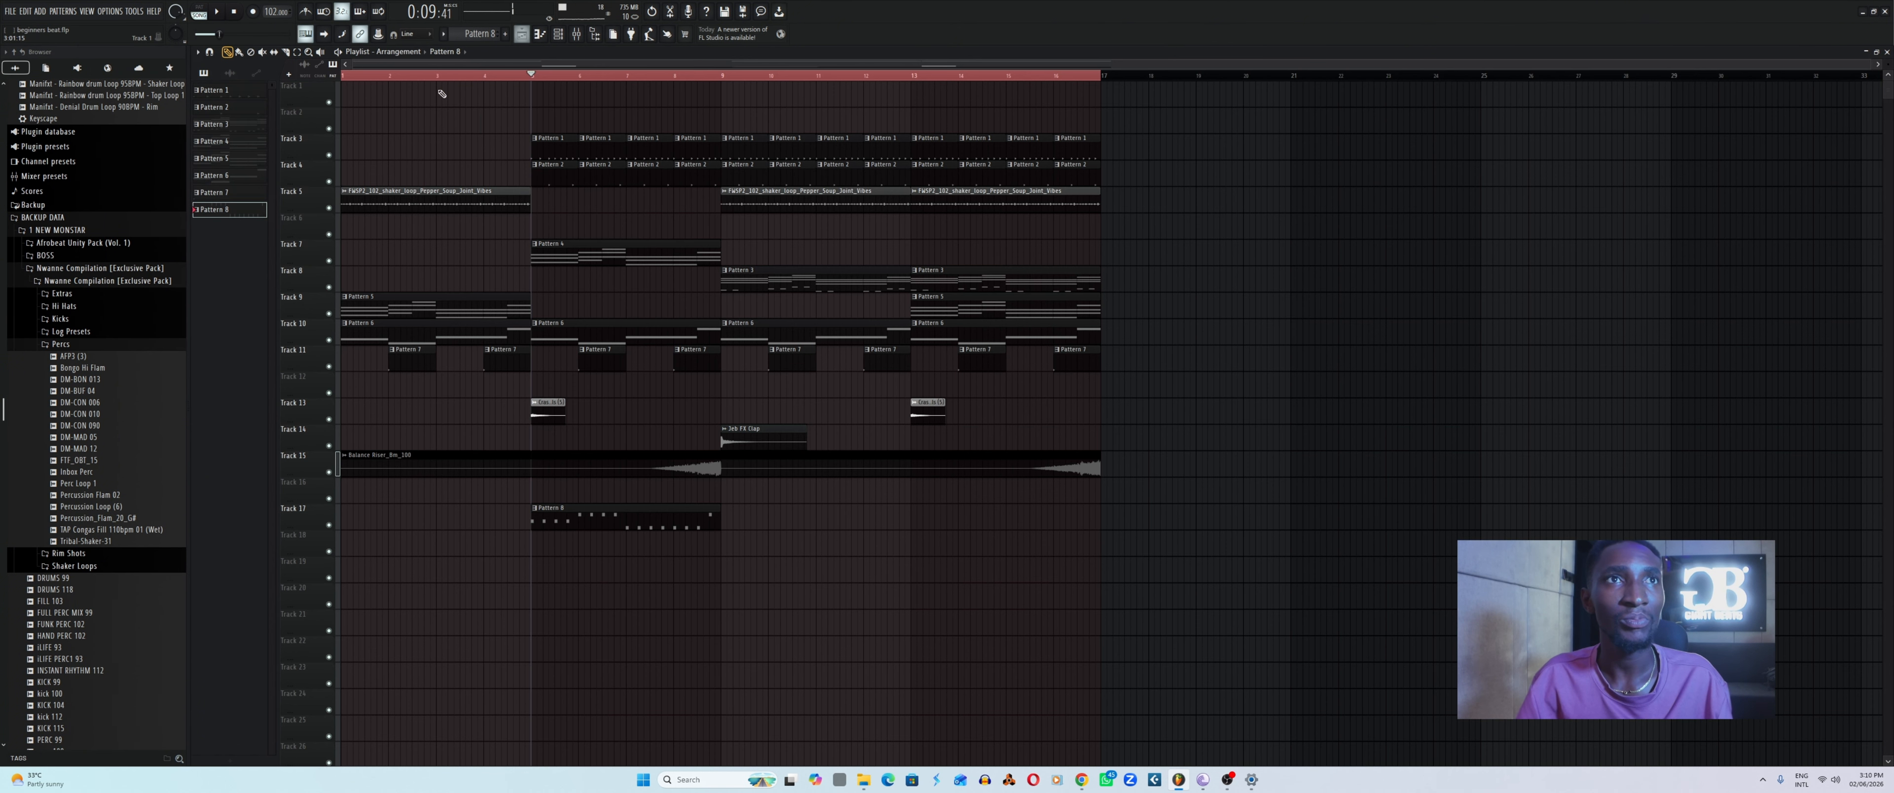
{"action": "left_click", "coordinate": [728, 522]}
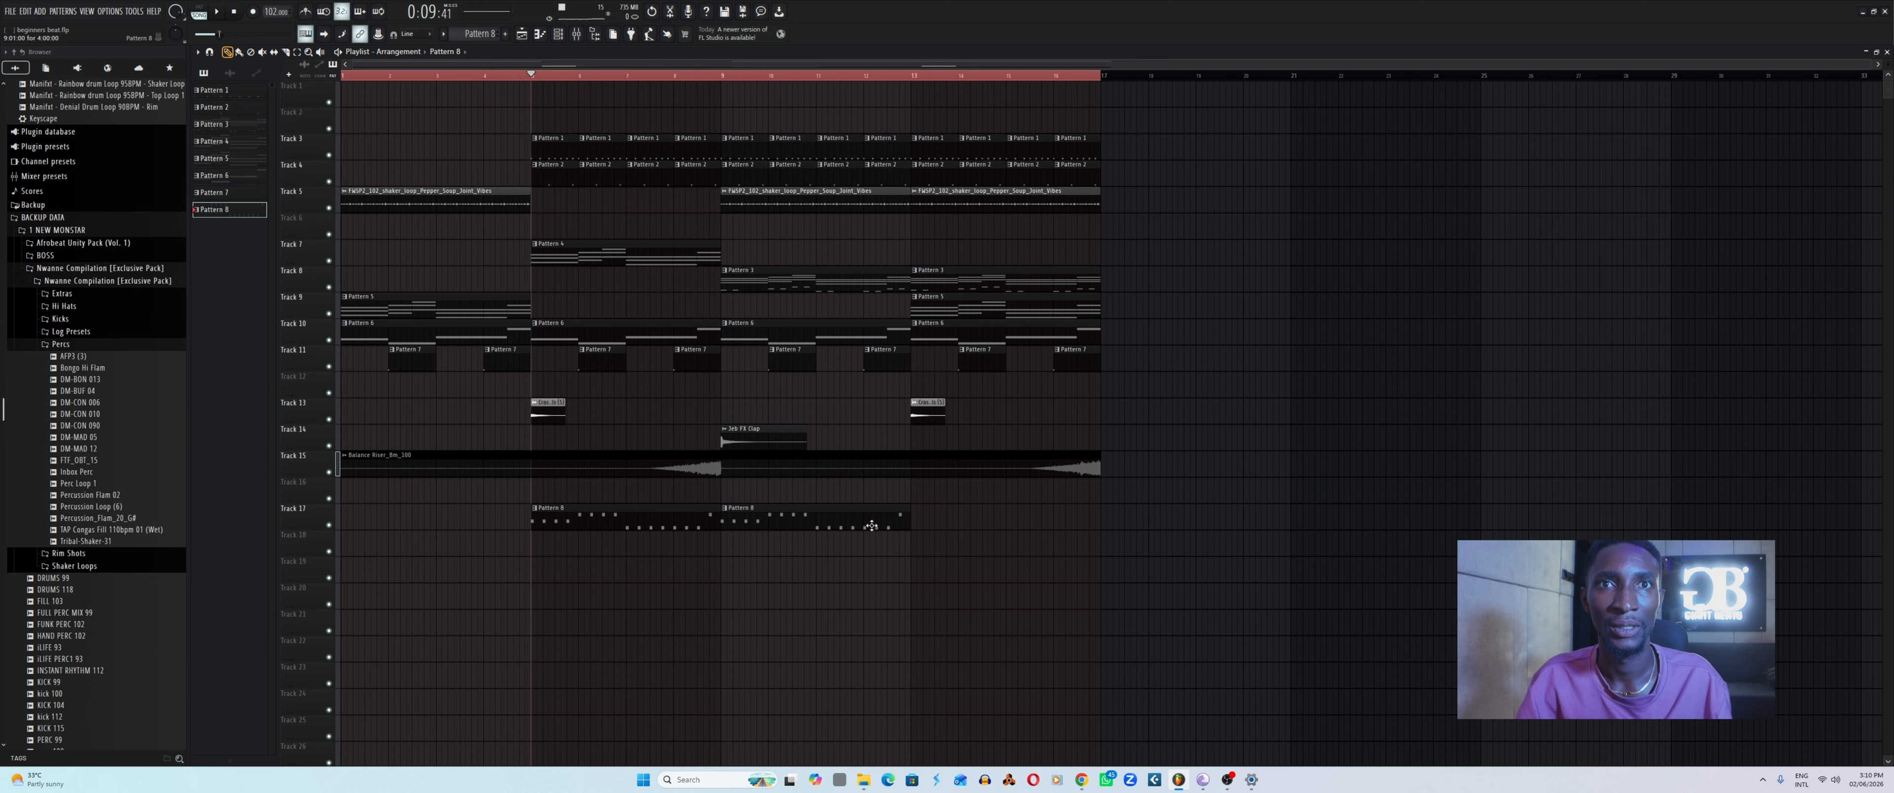
{"action": "double_click", "coordinate": [647, 523]}
{"action": "left_click_drag", "start_coordinate": [877, 65], "coordinate": [449, 68]}
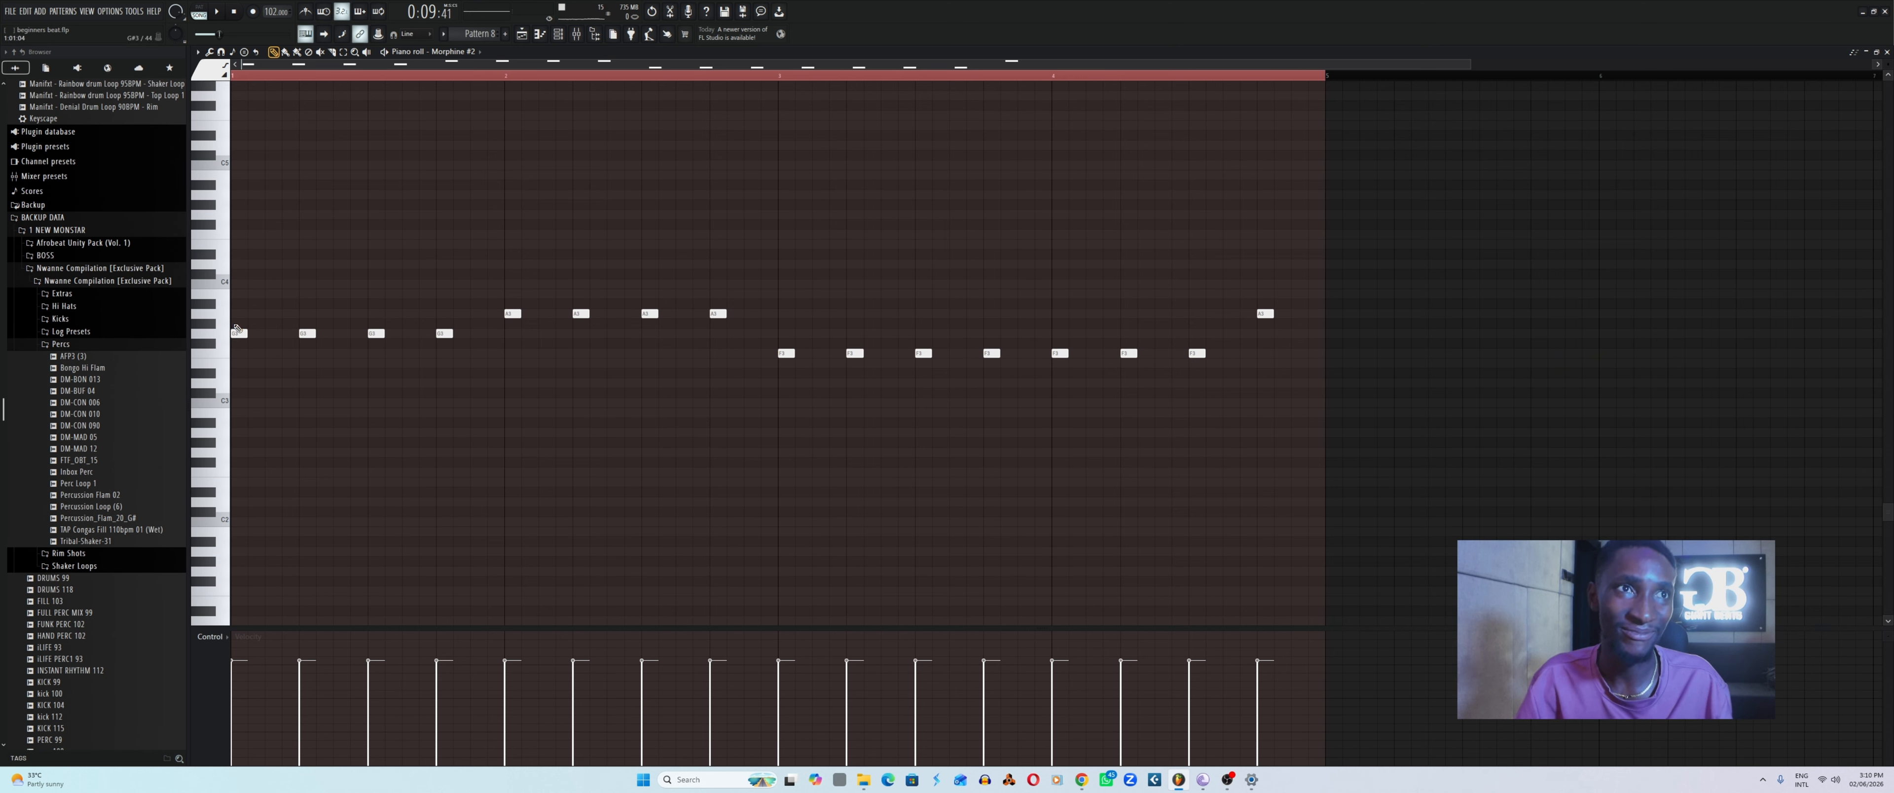
Stack B3 and D4 above each G3 note in bar 1 to form four G major chords.
{"action": "left_click", "coordinate": [237, 294]}
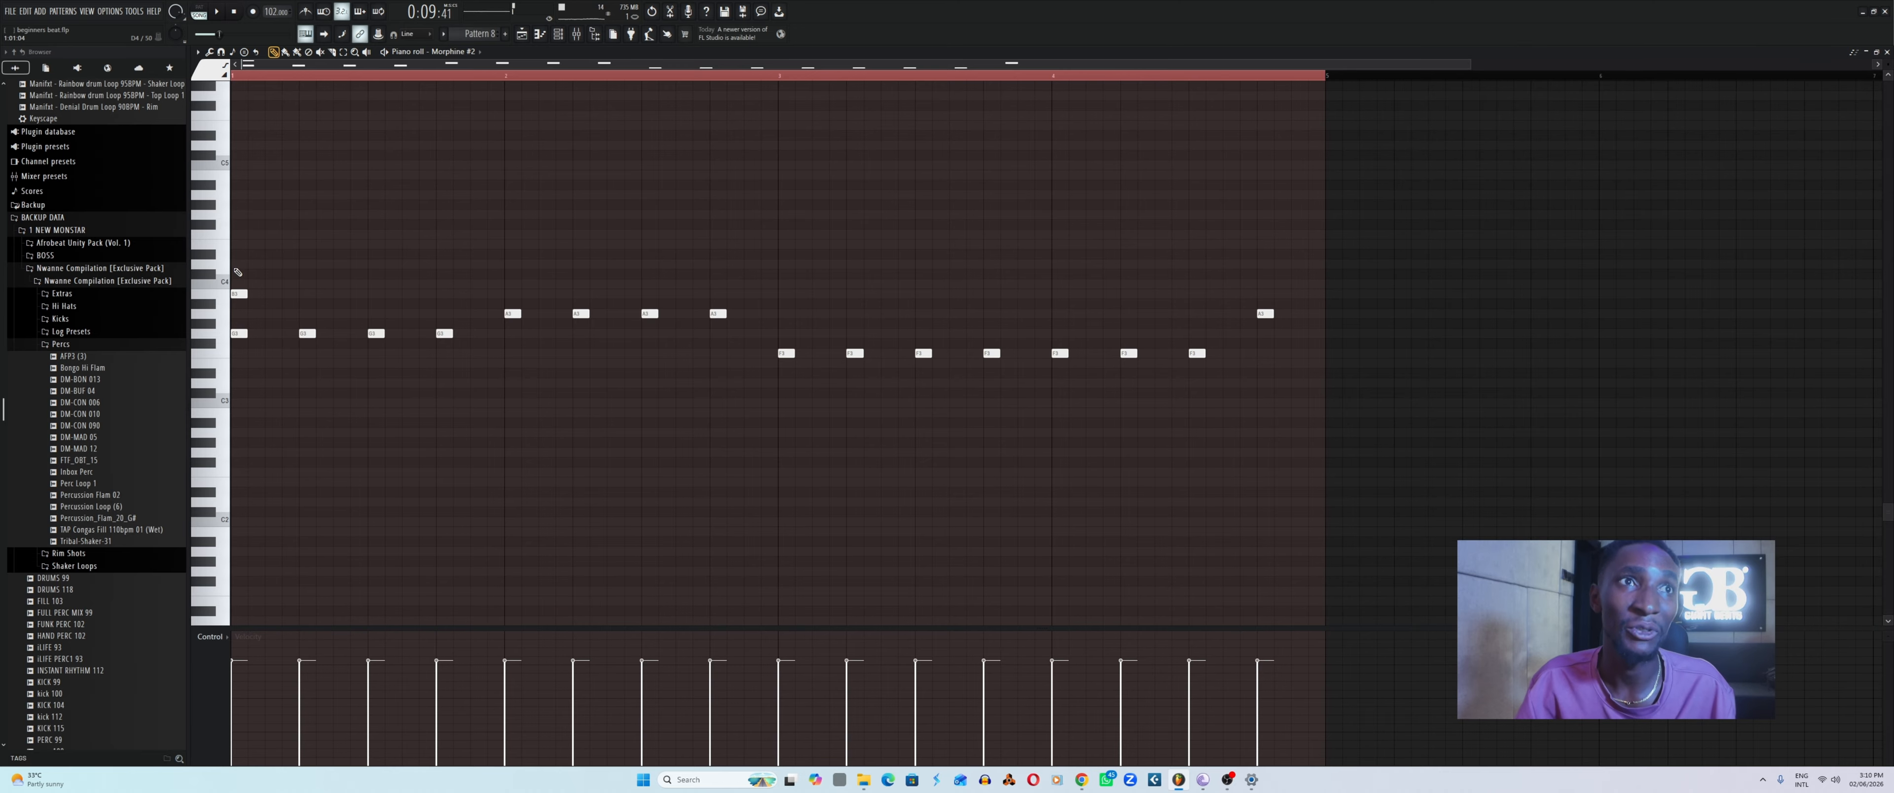
{"action": "left_click", "coordinate": [236, 265]}
{"action": "left_click", "coordinate": [304, 293]}
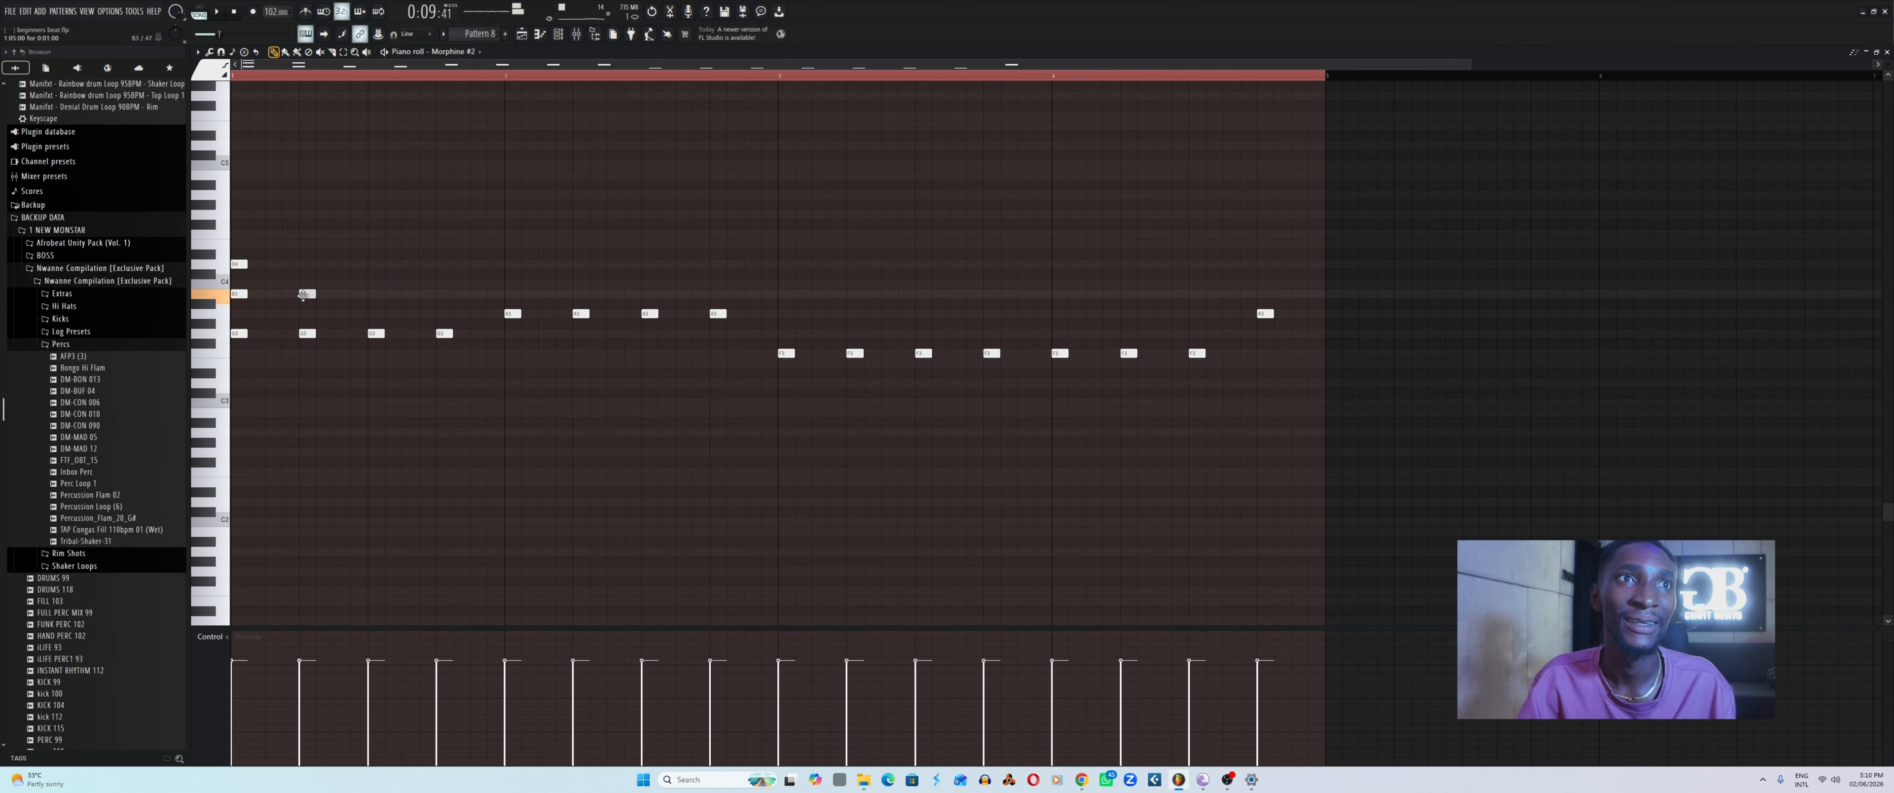
{"action": "left_click", "coordinate": [305, 264]}
{"action": "left_click", "coordinate": [372, 293]}
{"action": "left_click", "coordinate": [441, 293]}
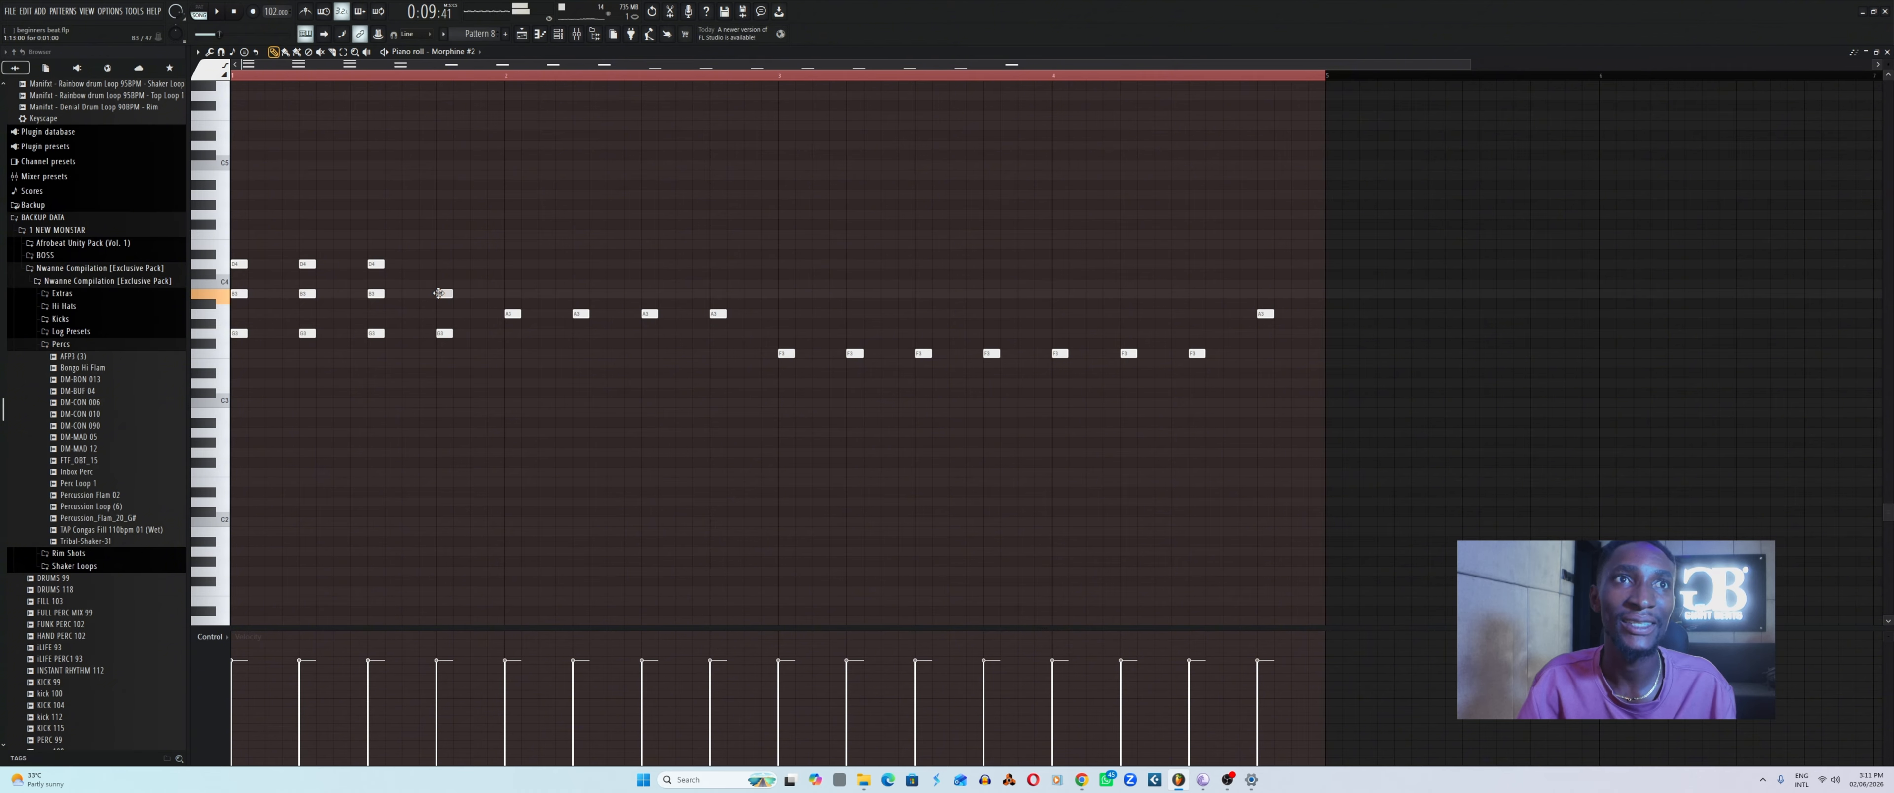
{"action": "left_click", "coordinate": [441, 264]}
Stack the melody notes of bars 2 to 4 into A minor and F major chords, and preview the progression.
{"action": "left_click", "coordinate": [509, 284]}
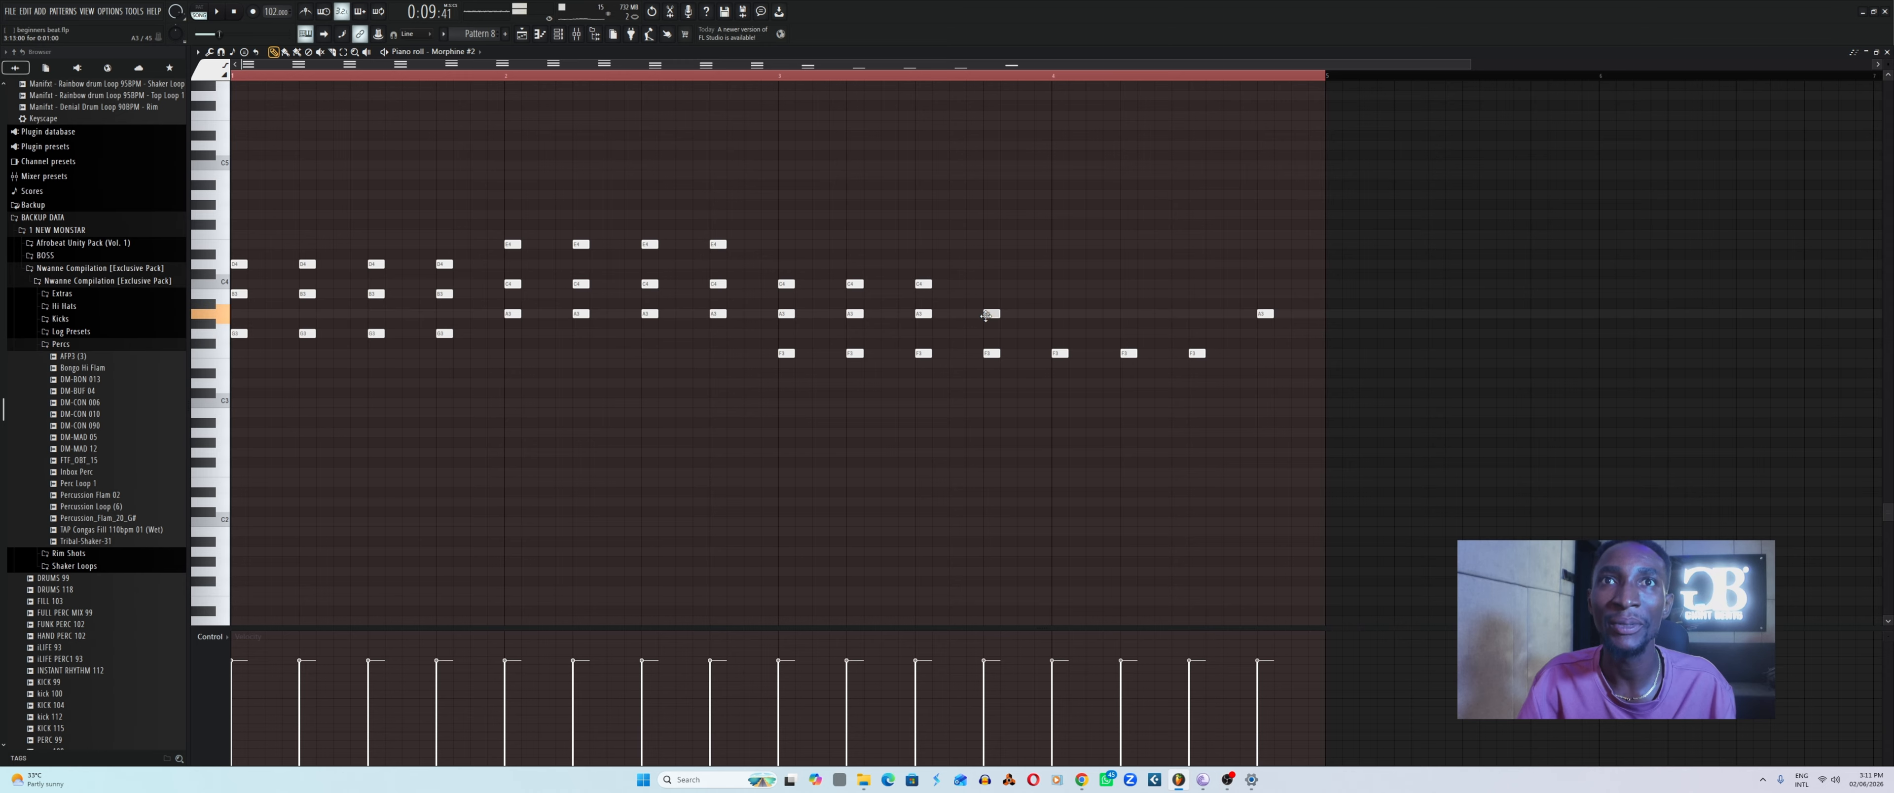
{"action": "left_click", "coordinate": [988, 286]}
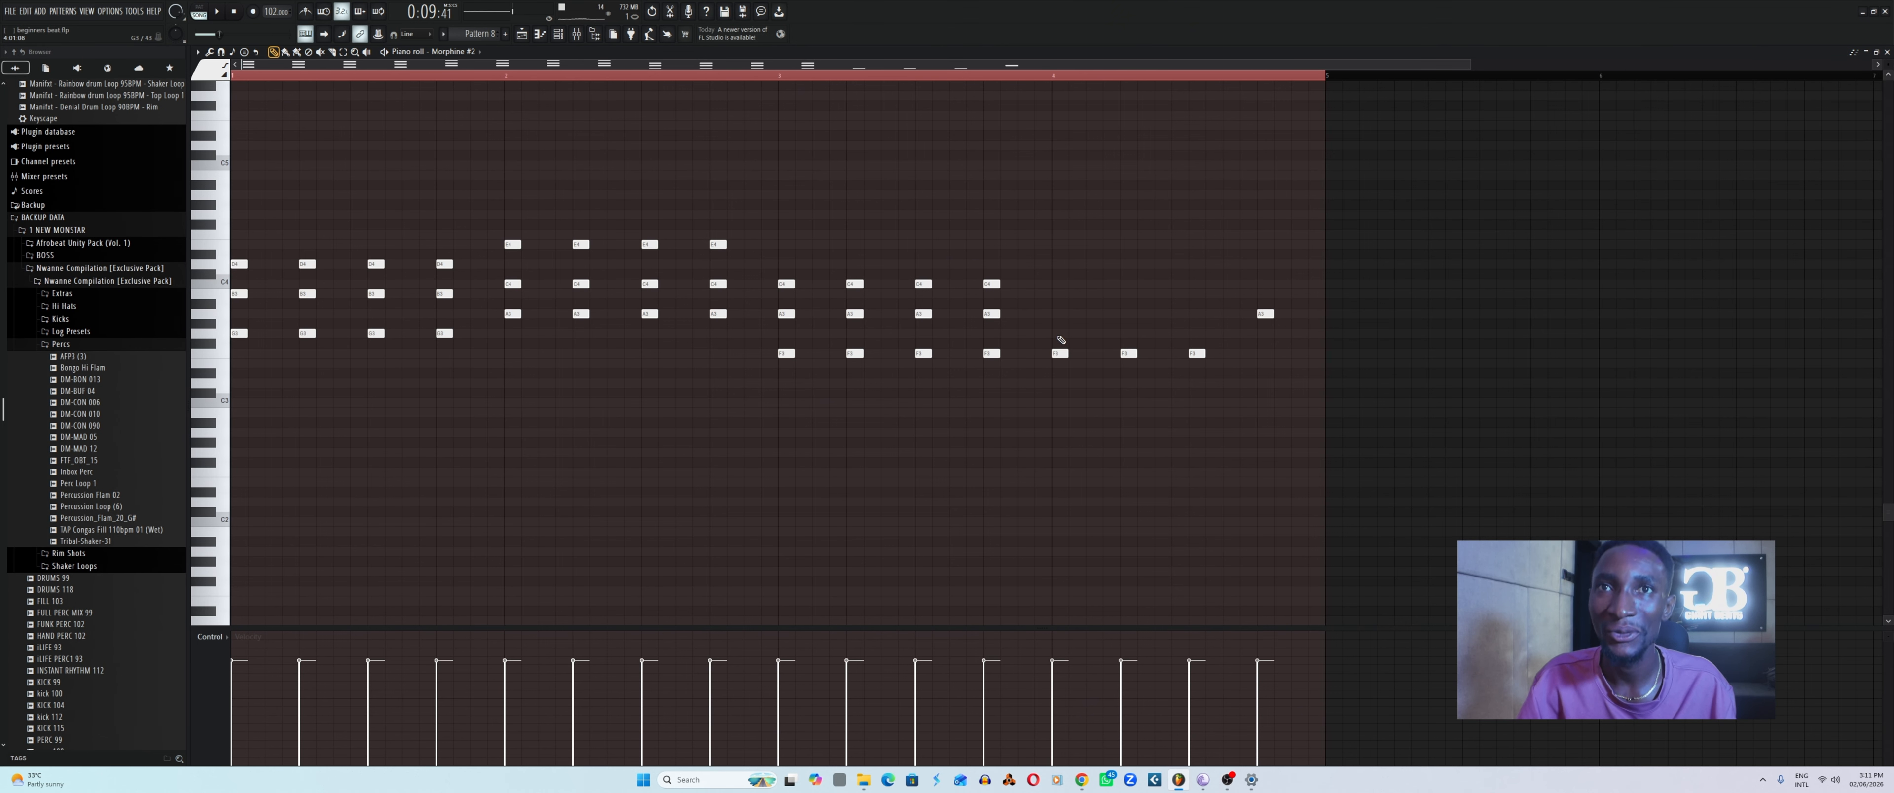
{"action": "left_click", "coordinate": [1056, 316]}
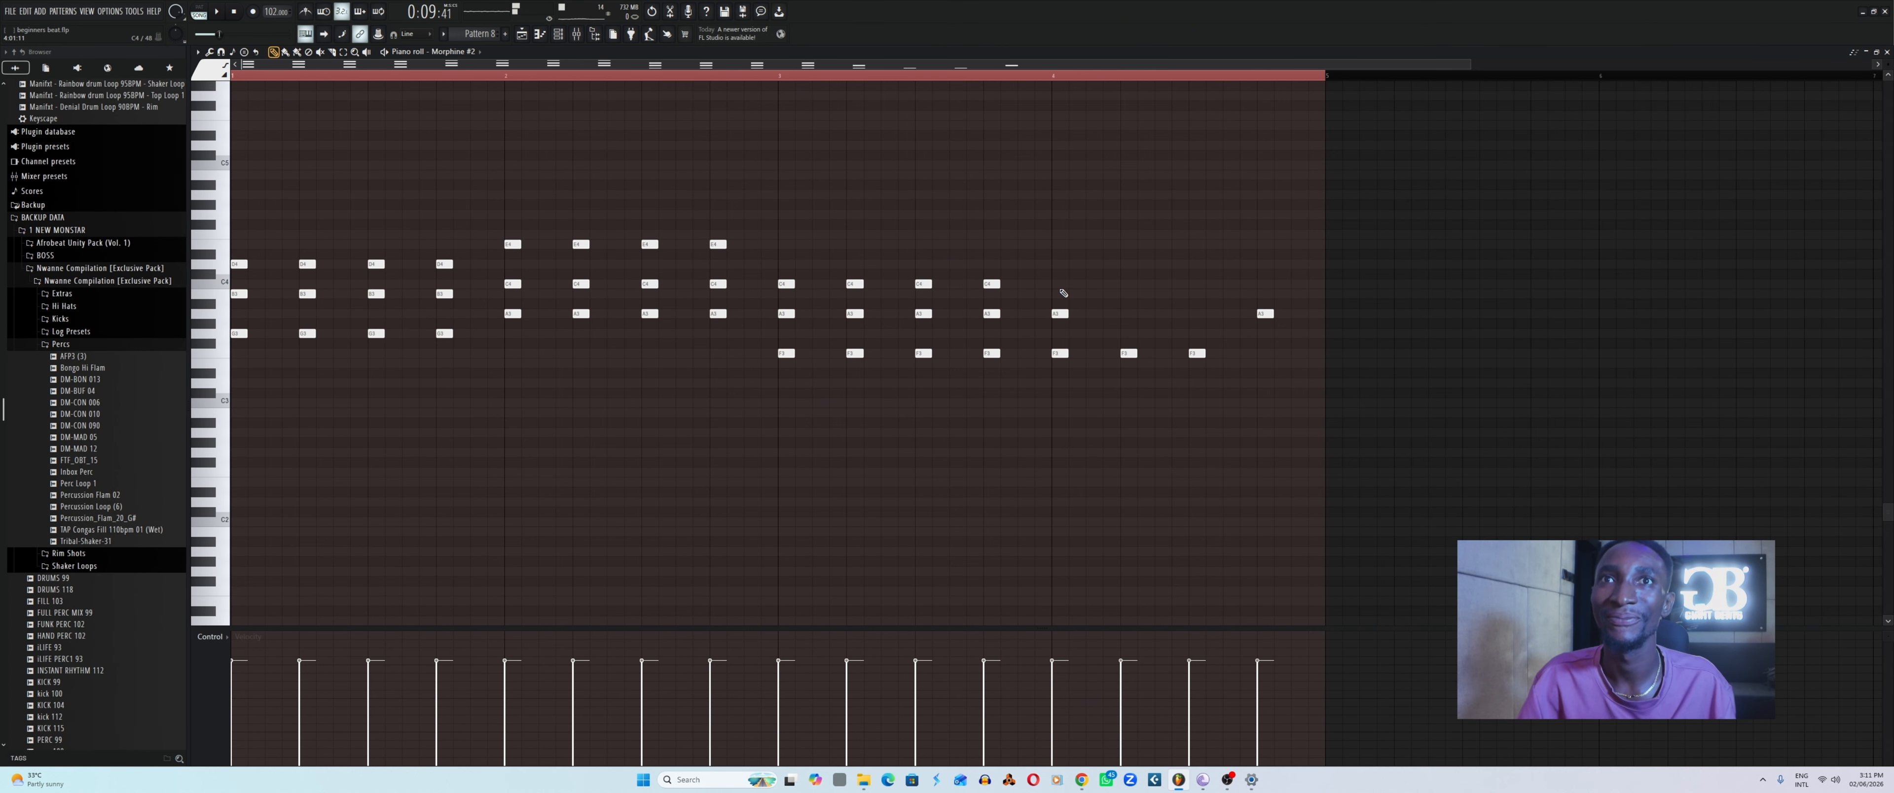
{"action": "left_click", "coordinate": [1264, 284]}
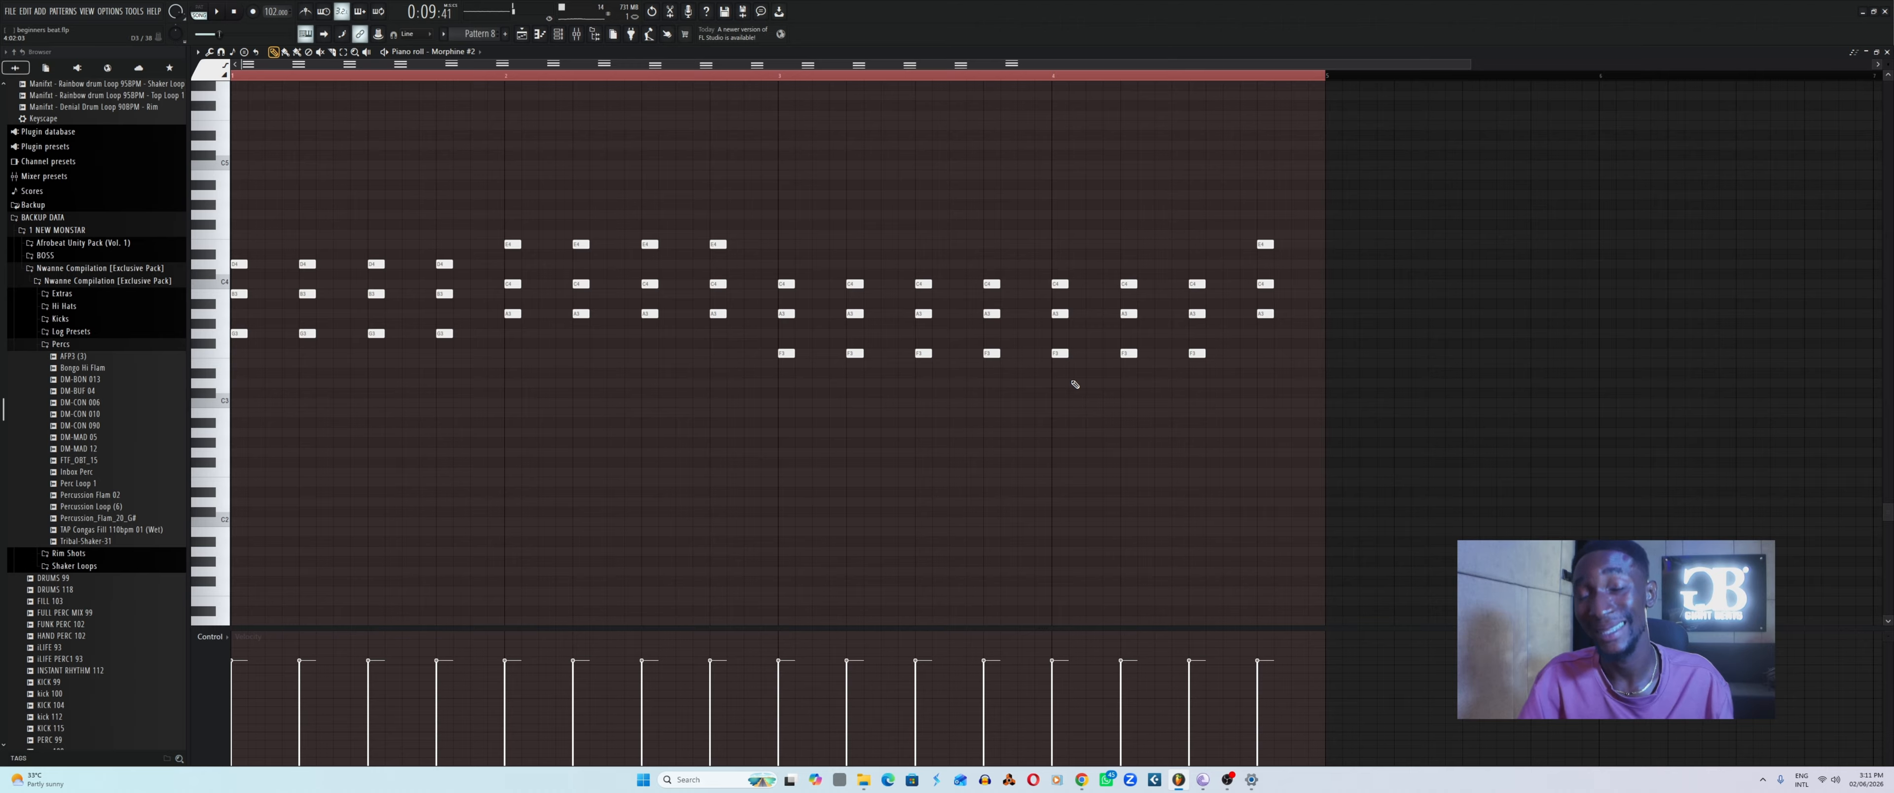
{"action": "key", "text": "space"}
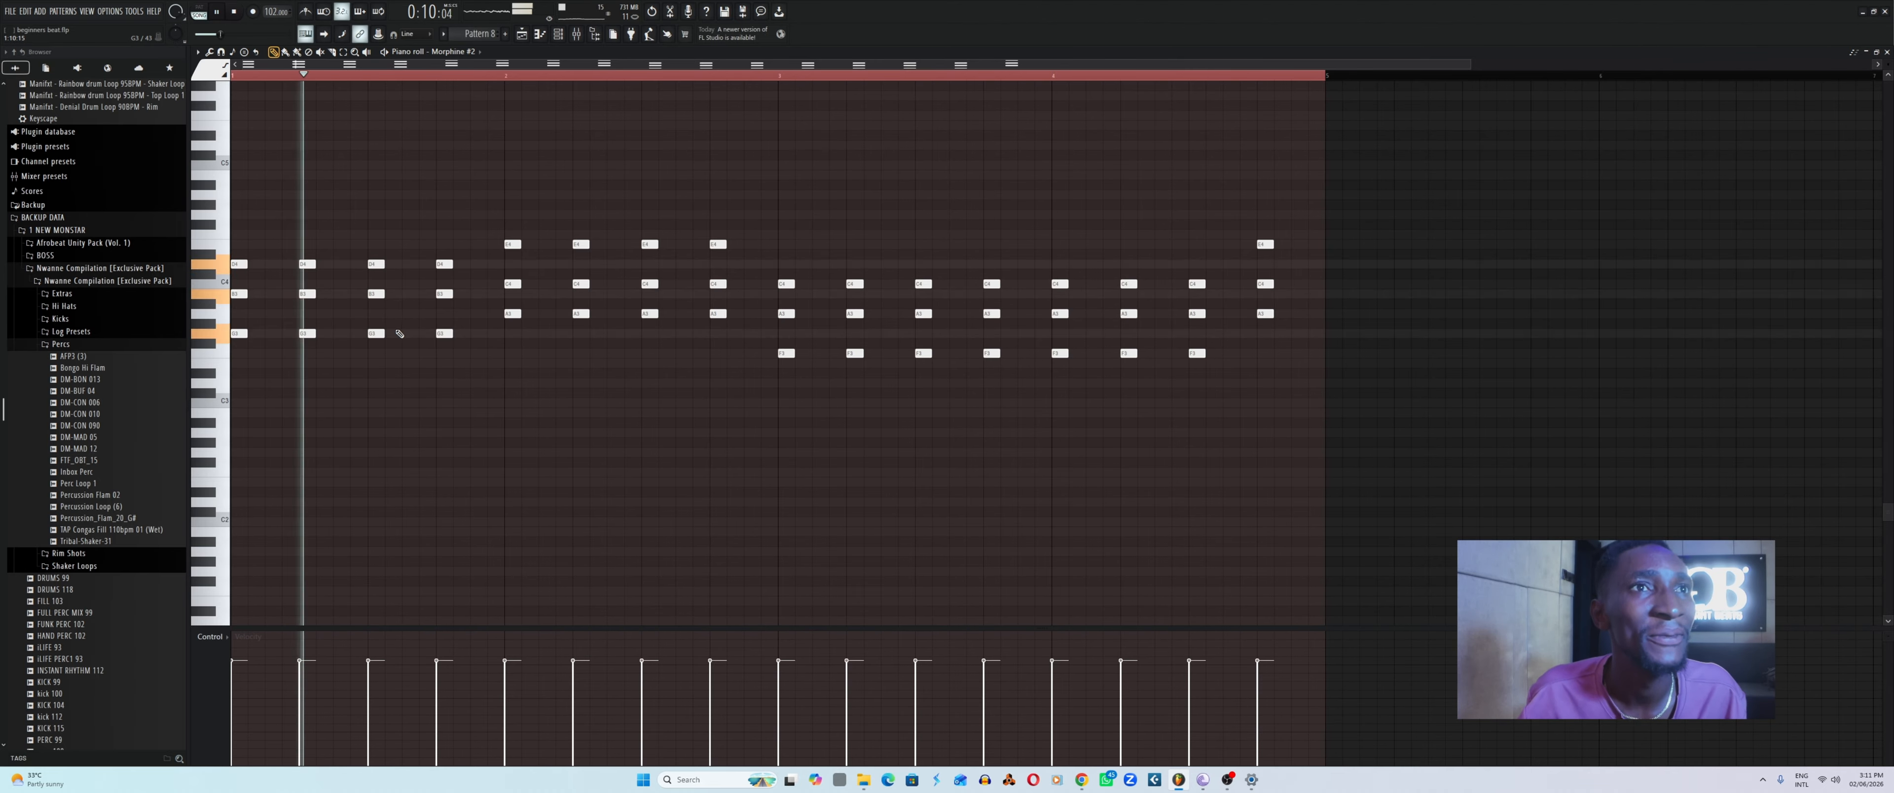
{"action": "key", "text": "space"}
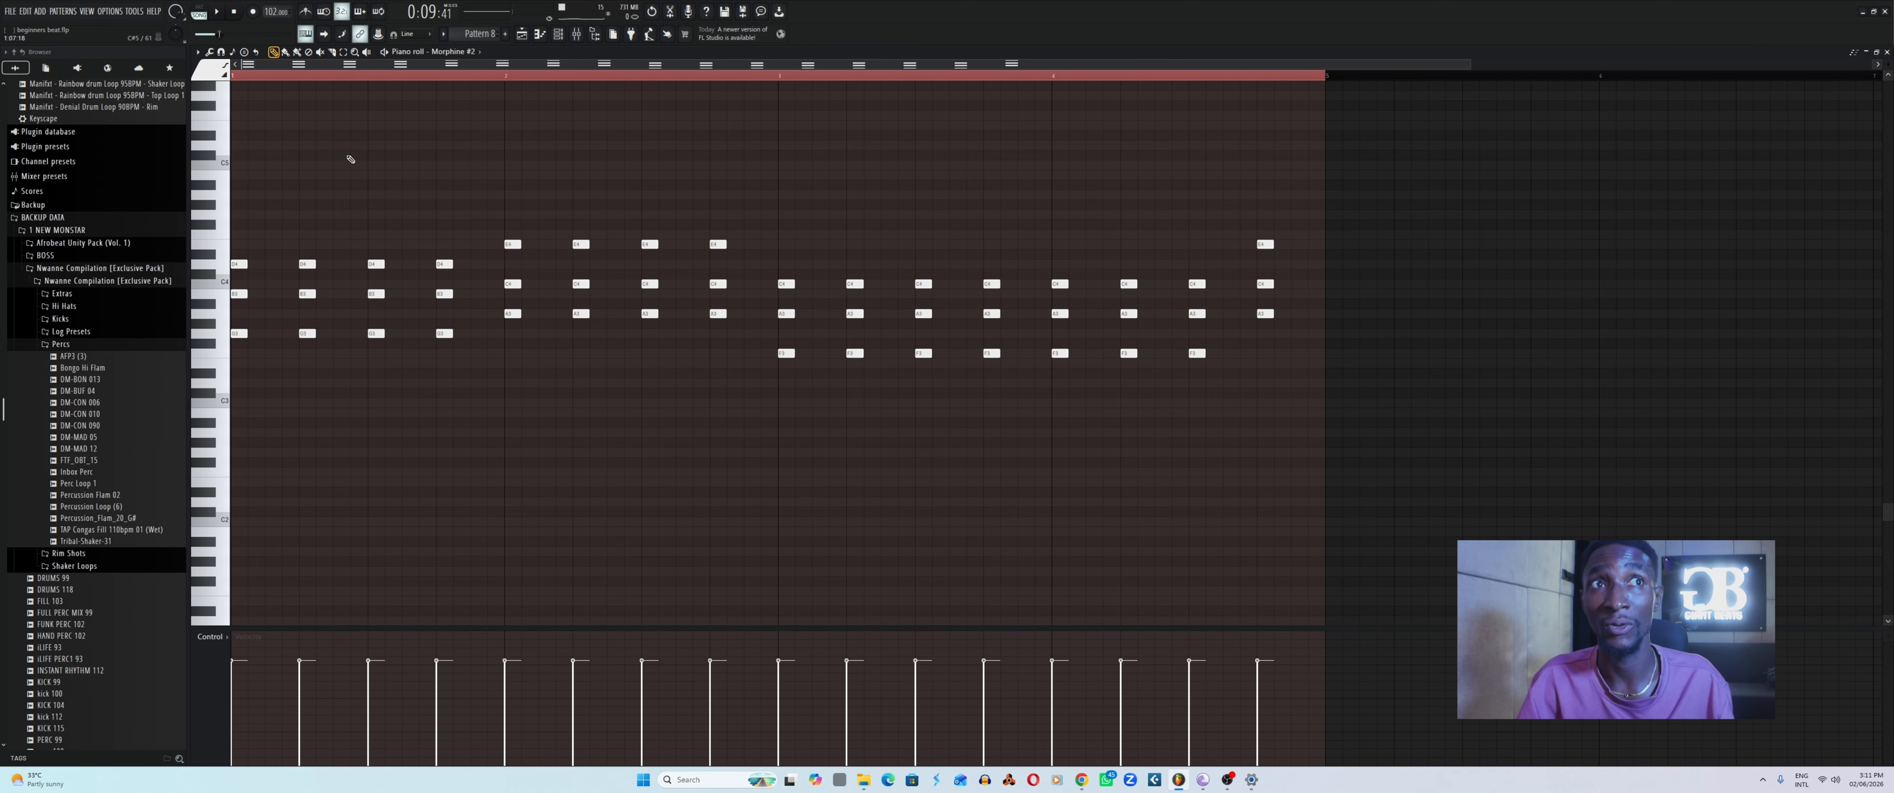
{"action": "key", "text": "space"}
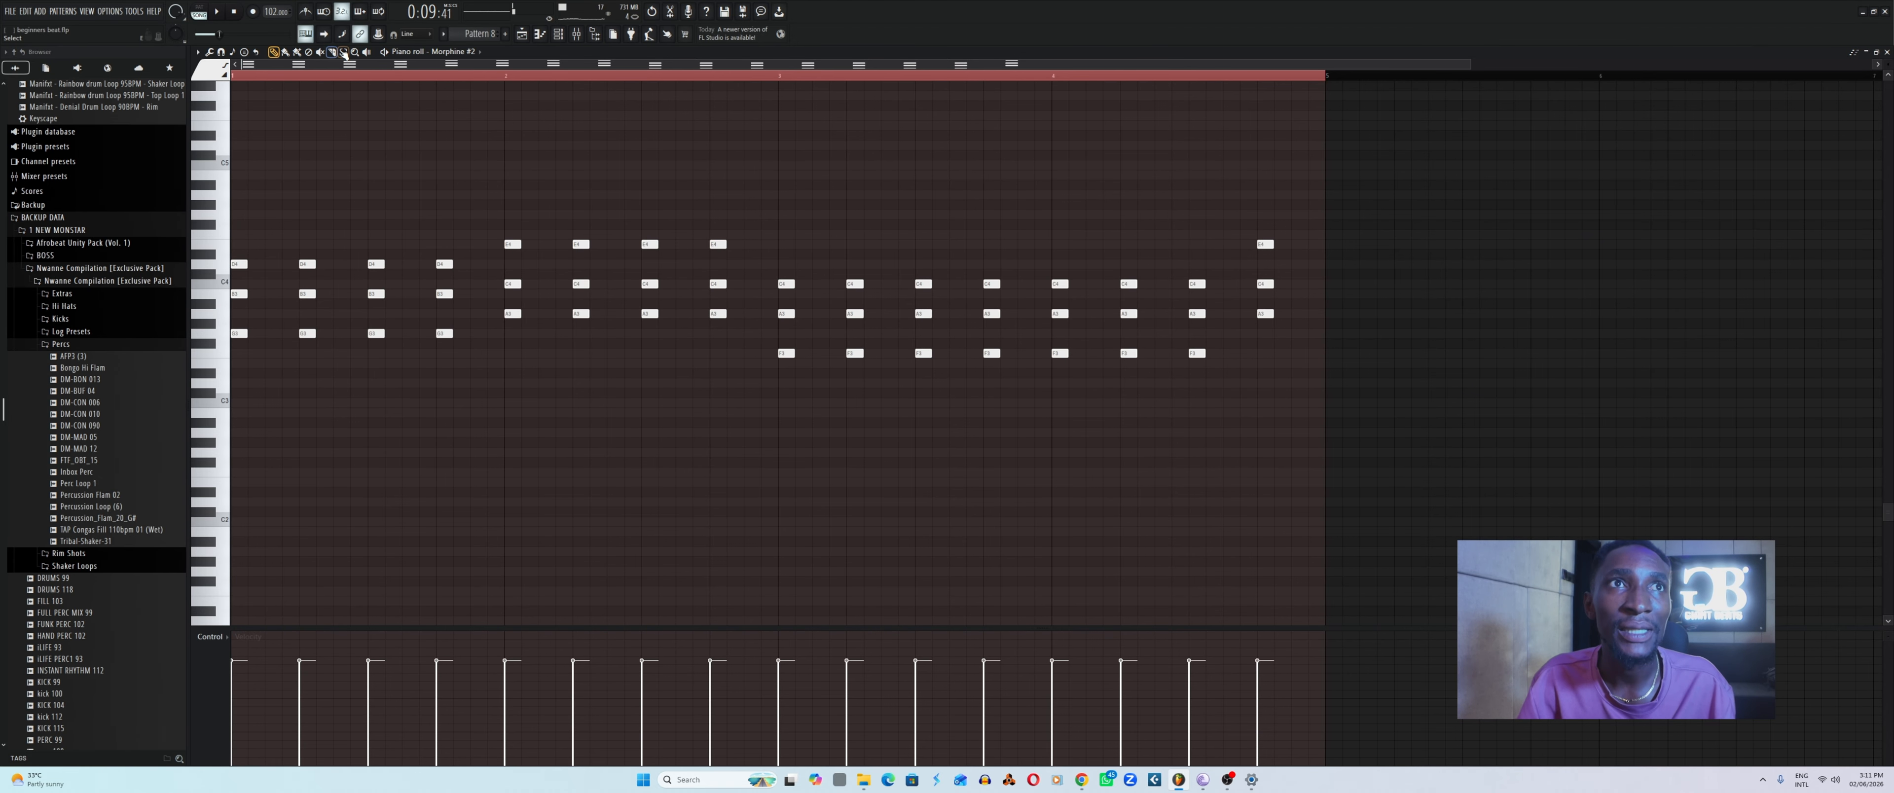
Delete the chords on beats 3 and 4 of bars 1 and 2, checking the rhythm with playback.
{"action": "left_click_drag", "start_coordinate": [355, 219], "coordinate": [471, 414]}
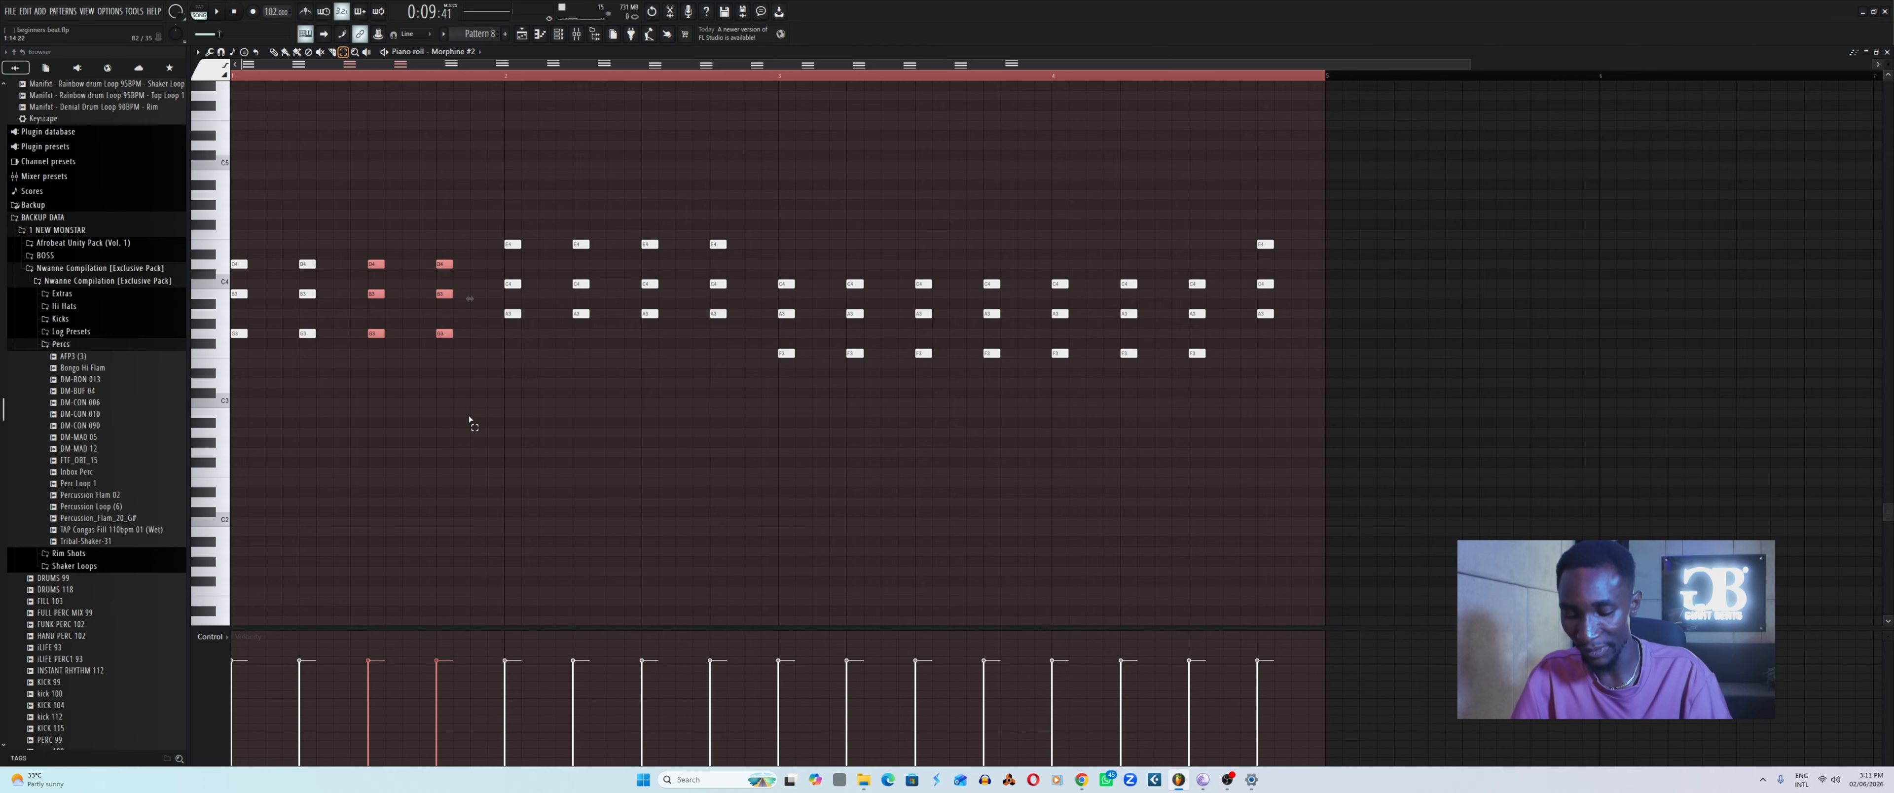
{"action": "key", "text": "Delete"}
{"action": "key", "text": "space"}
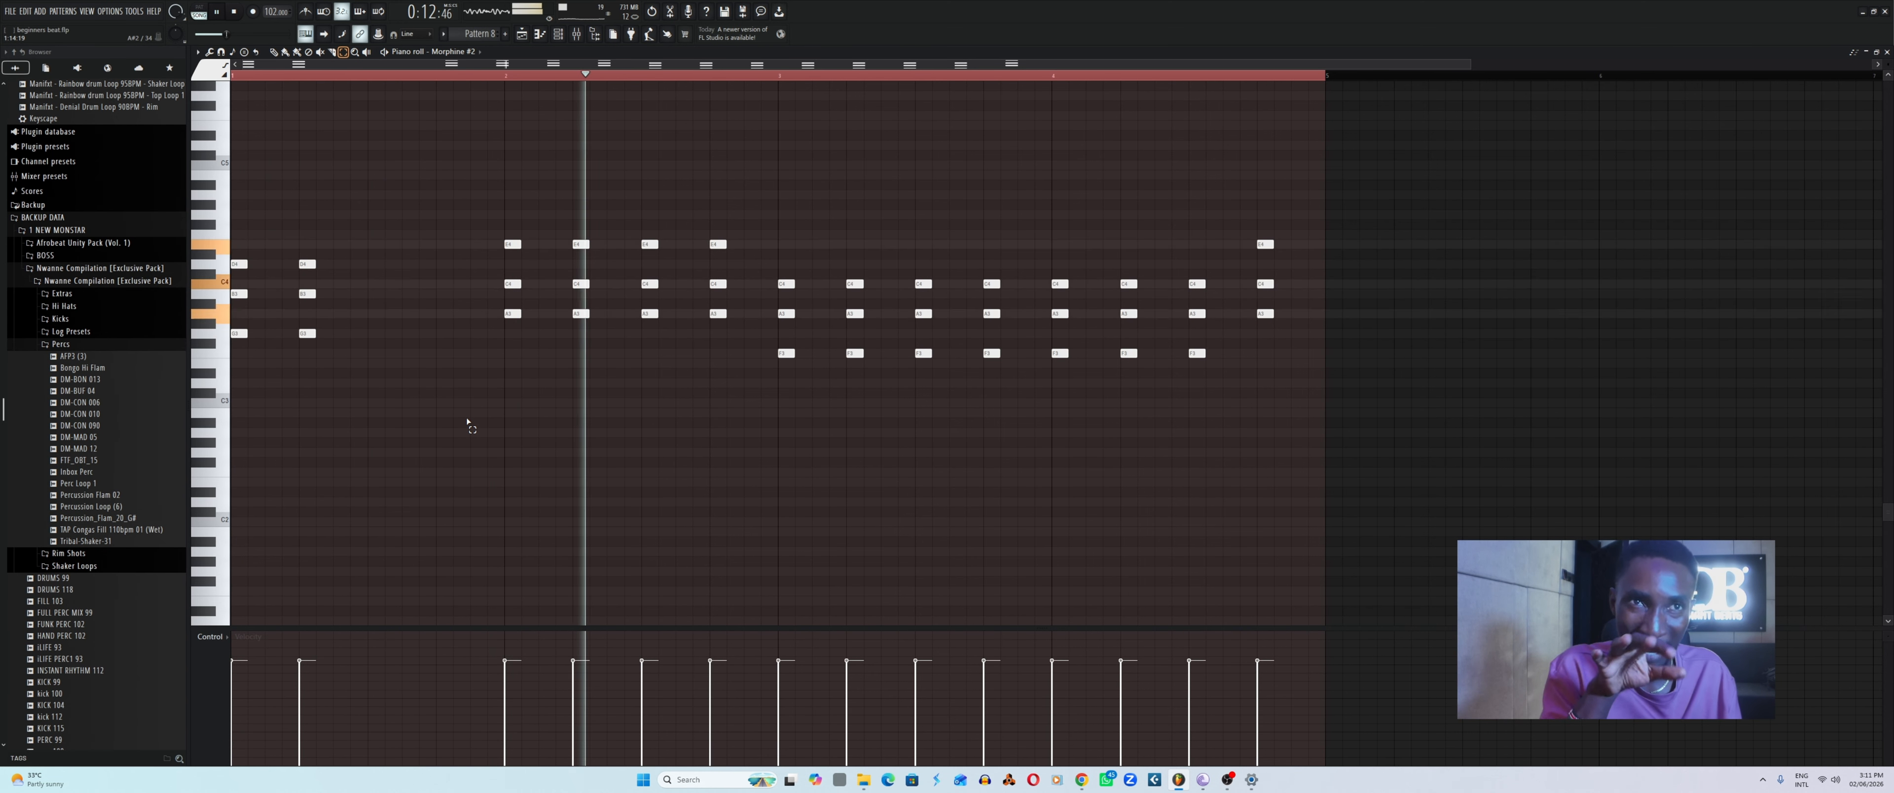
{"action": "key", "text": "space"}
{"action": "left_click_drag", "start_coordinate": [642, 218], "coordinate": [725, 351]}
{"action": "key", "text": "Delete"}
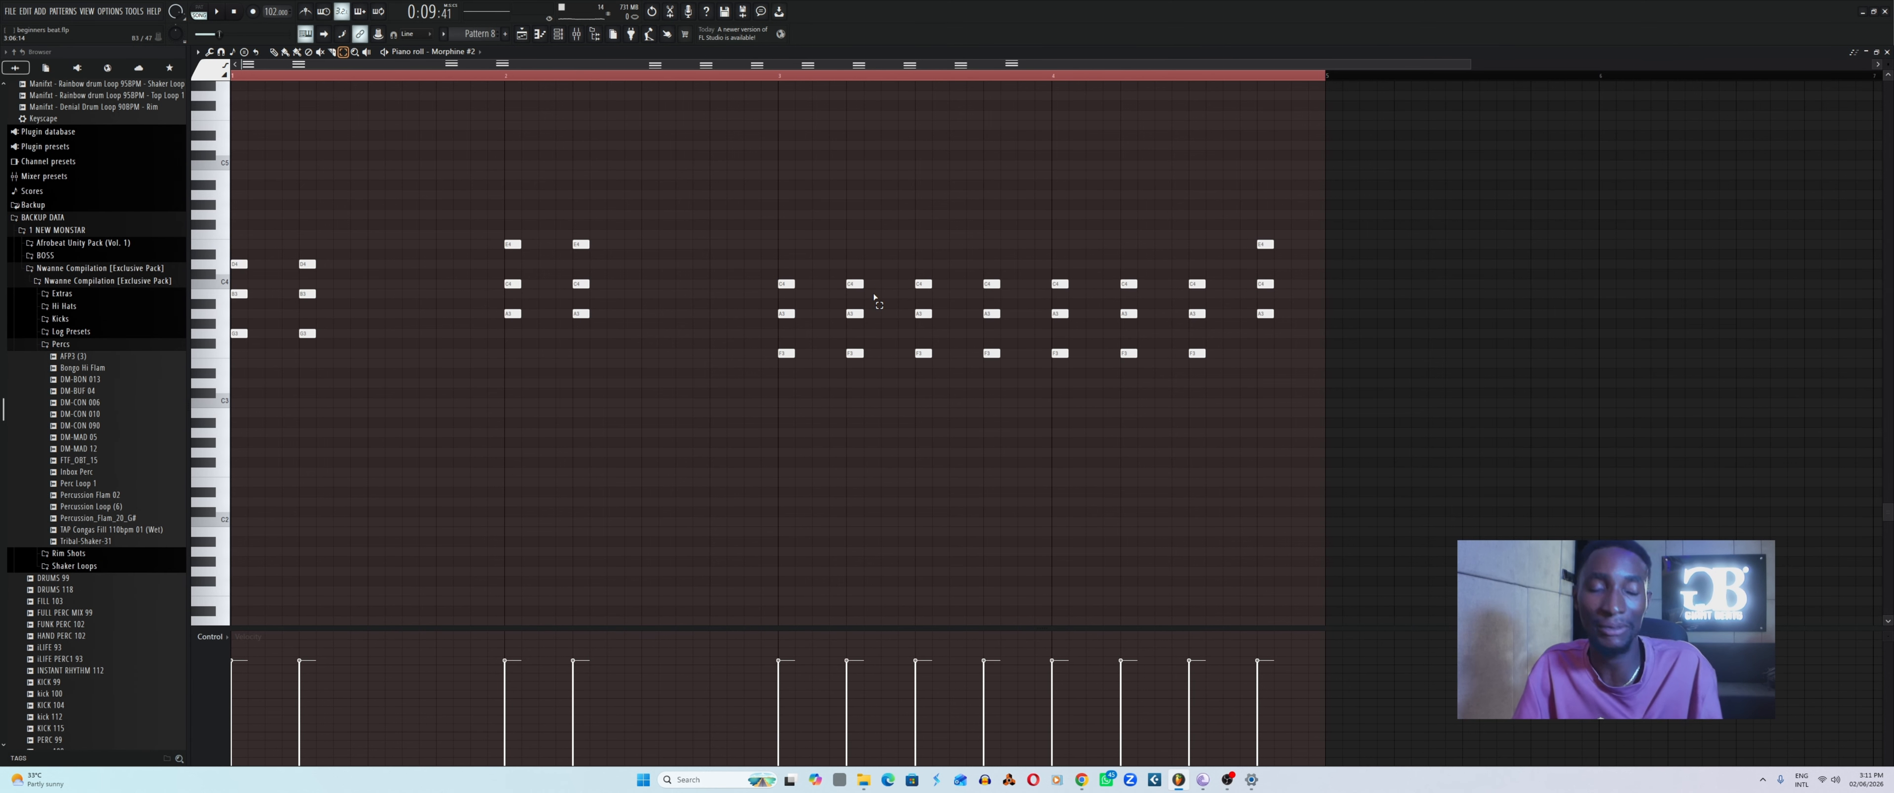
Thin out the second half by deleting the chords on beats 3 and 4 of bar 3 and beat 3 of bar 4 during playback.
{"action": "key", "text": "space"}
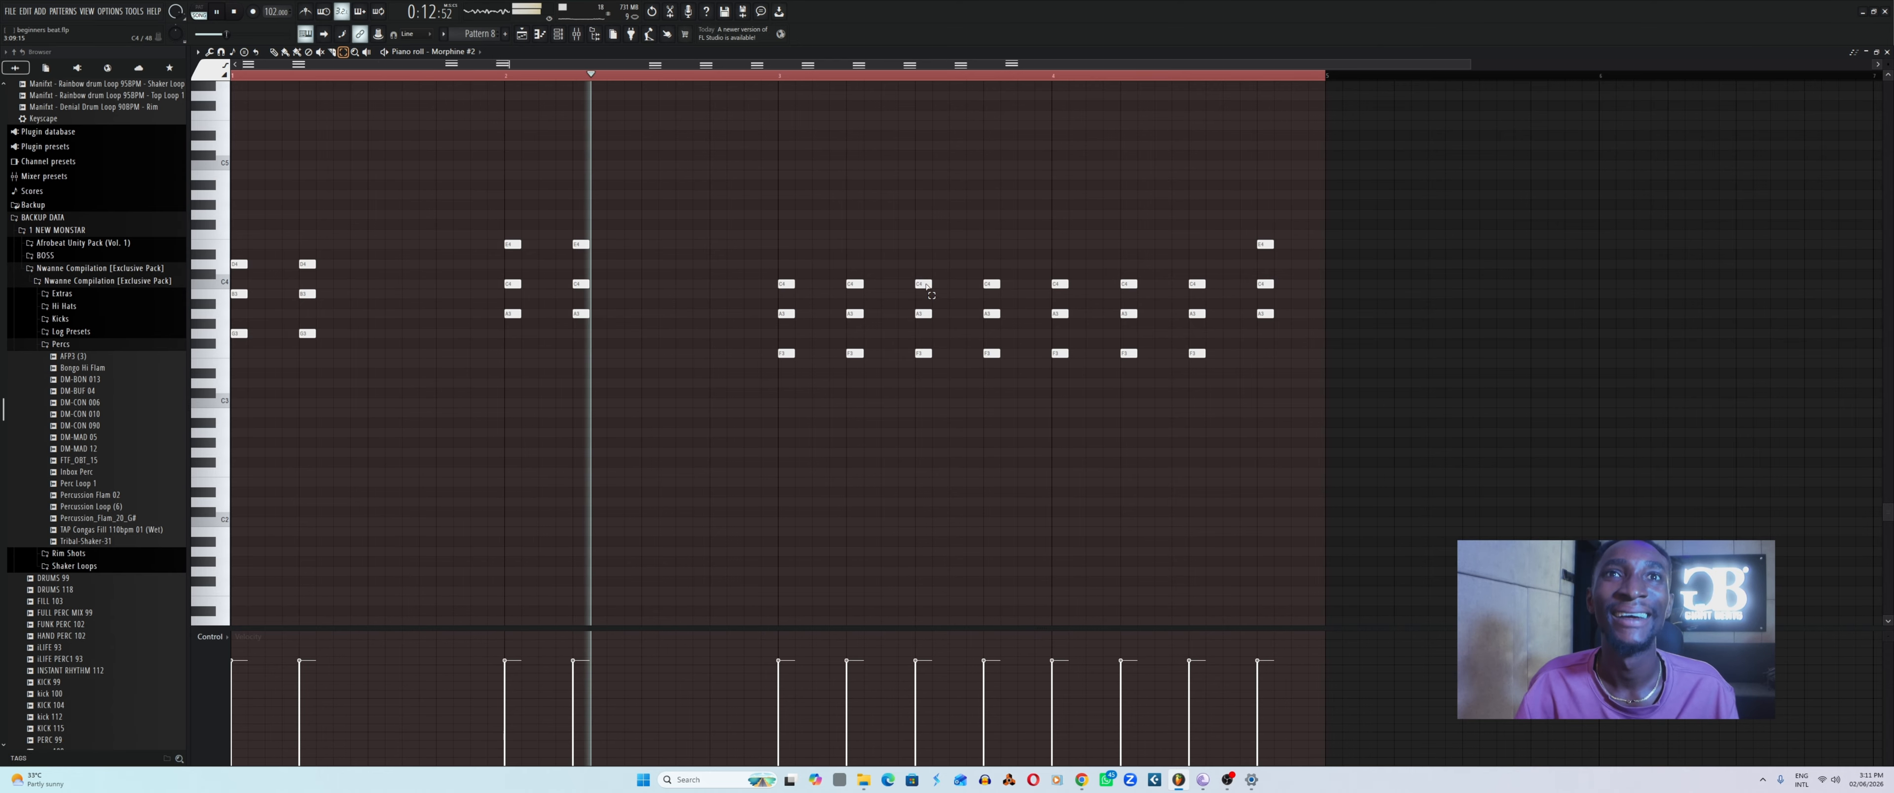
{"action": "left_click_drag", "start_coordinate": [923, 266], "coordinate": [989, 399]}
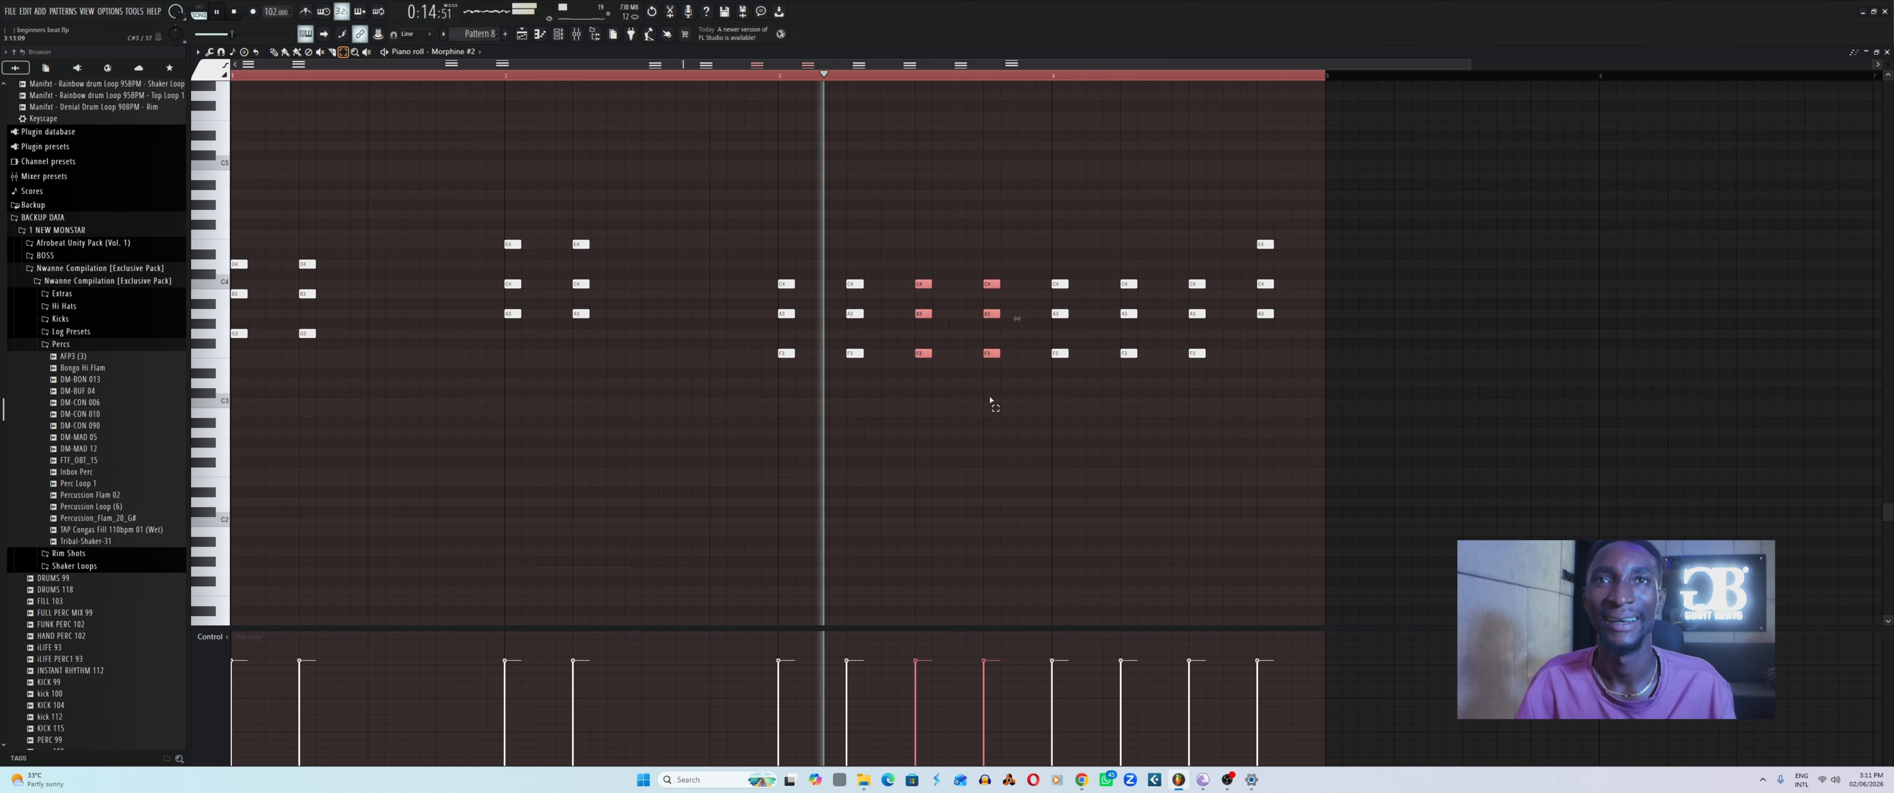
{"action": "key", "text": "Delete"}
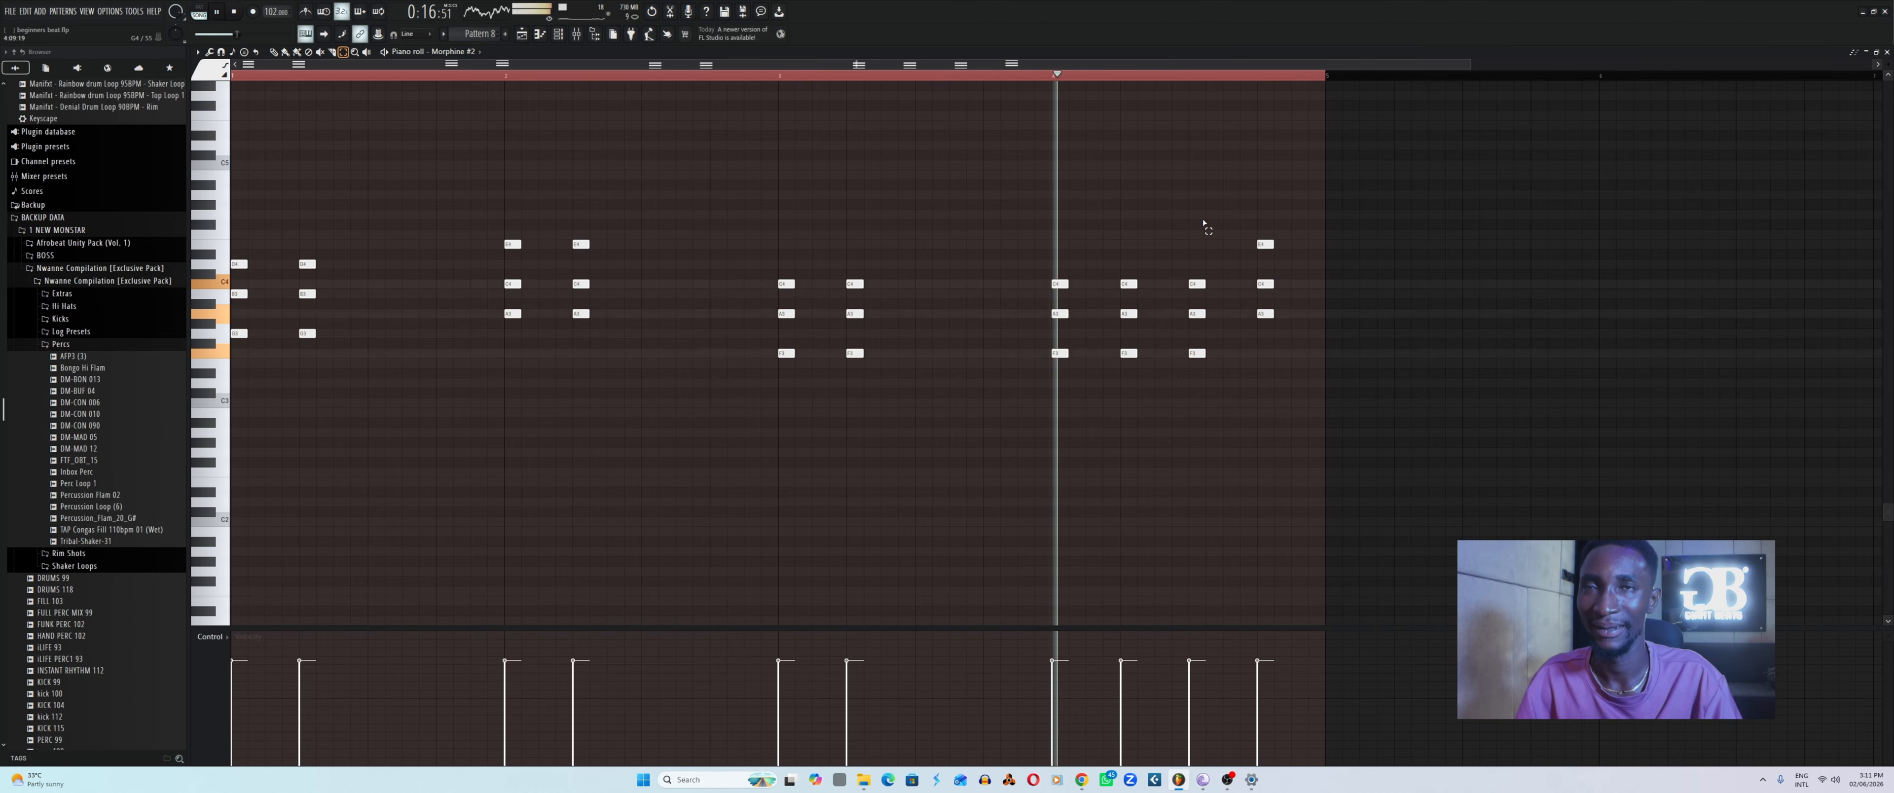
{"action": "left_click_drag", "start_coordinate": [1205, 232], "coordinate": [1206, 361]}
{"action": "key", "text": "Delete"}
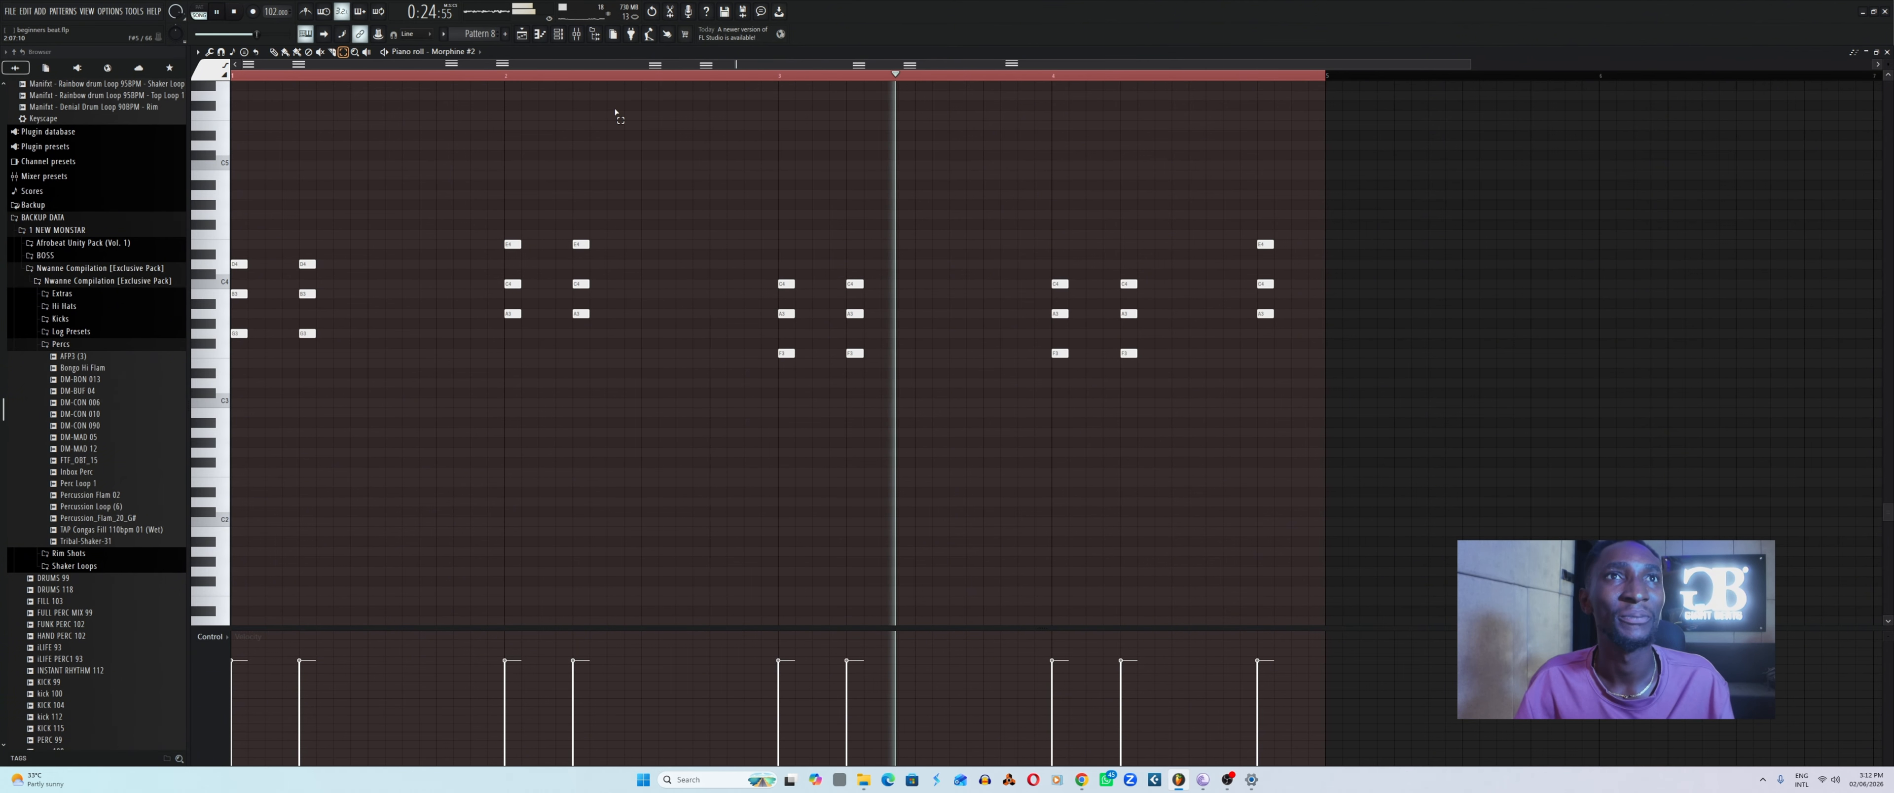
{"action": "key", "text": "space"}
Audition Morphine #2's Percussion presets, including Crunchy Chime and Church Bells, load PRC Fairy FG, and close the instrument.
{"action": "left_click", "coordinate": [557, 34]}
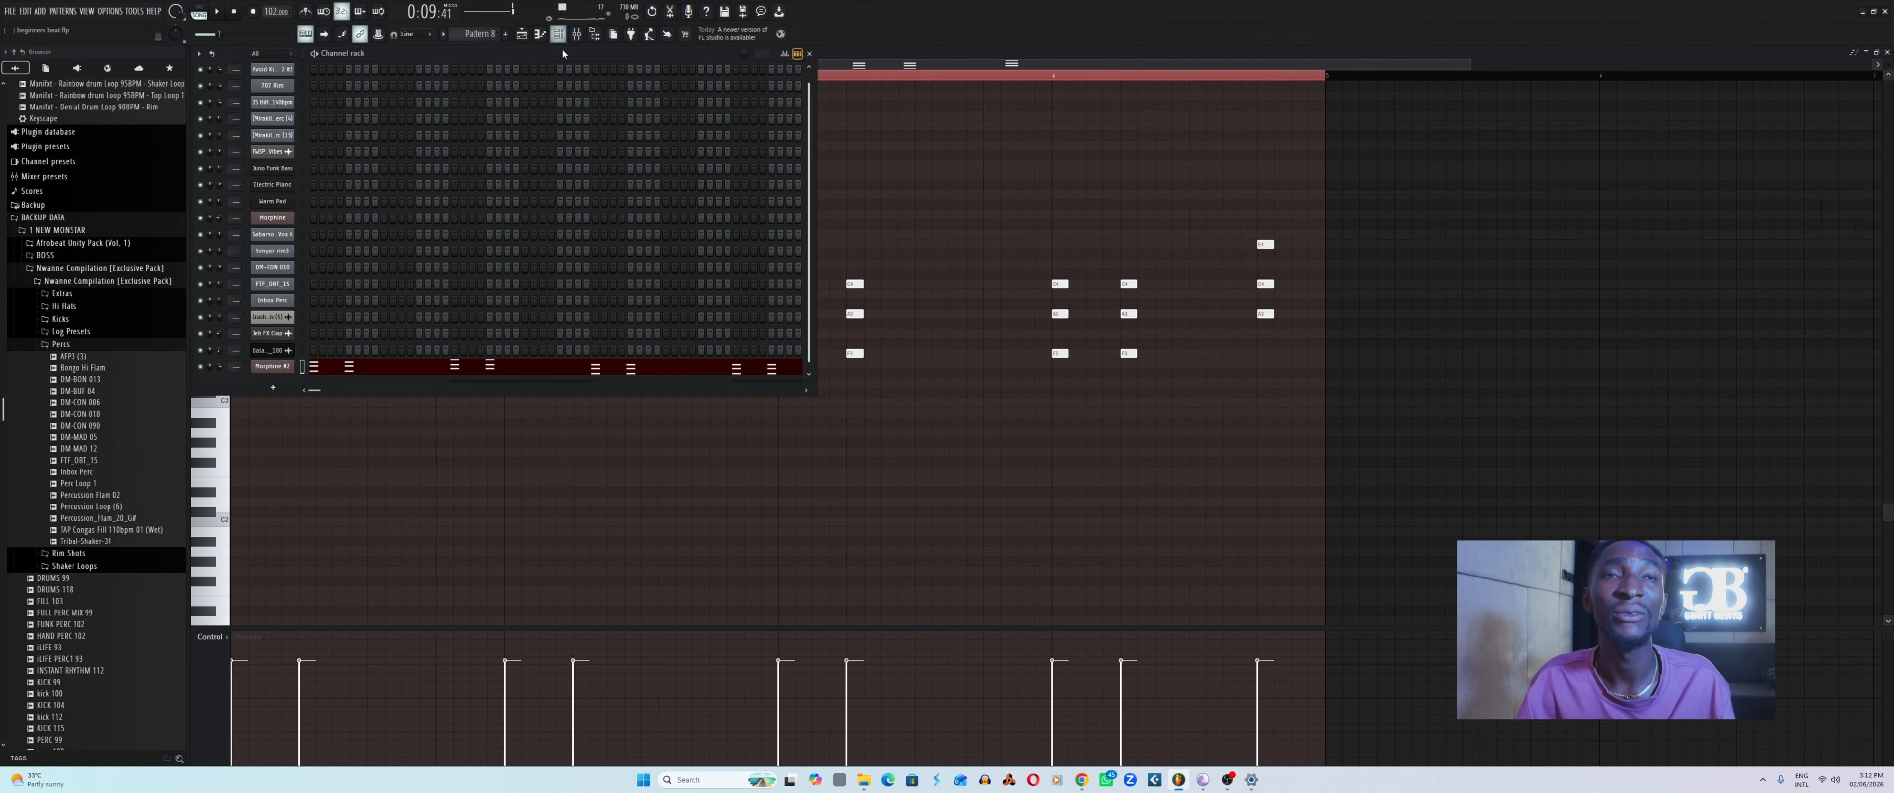
{"action": "left_click", "coordinate": [272, 367]}
{"action": "key", "text": "space"}
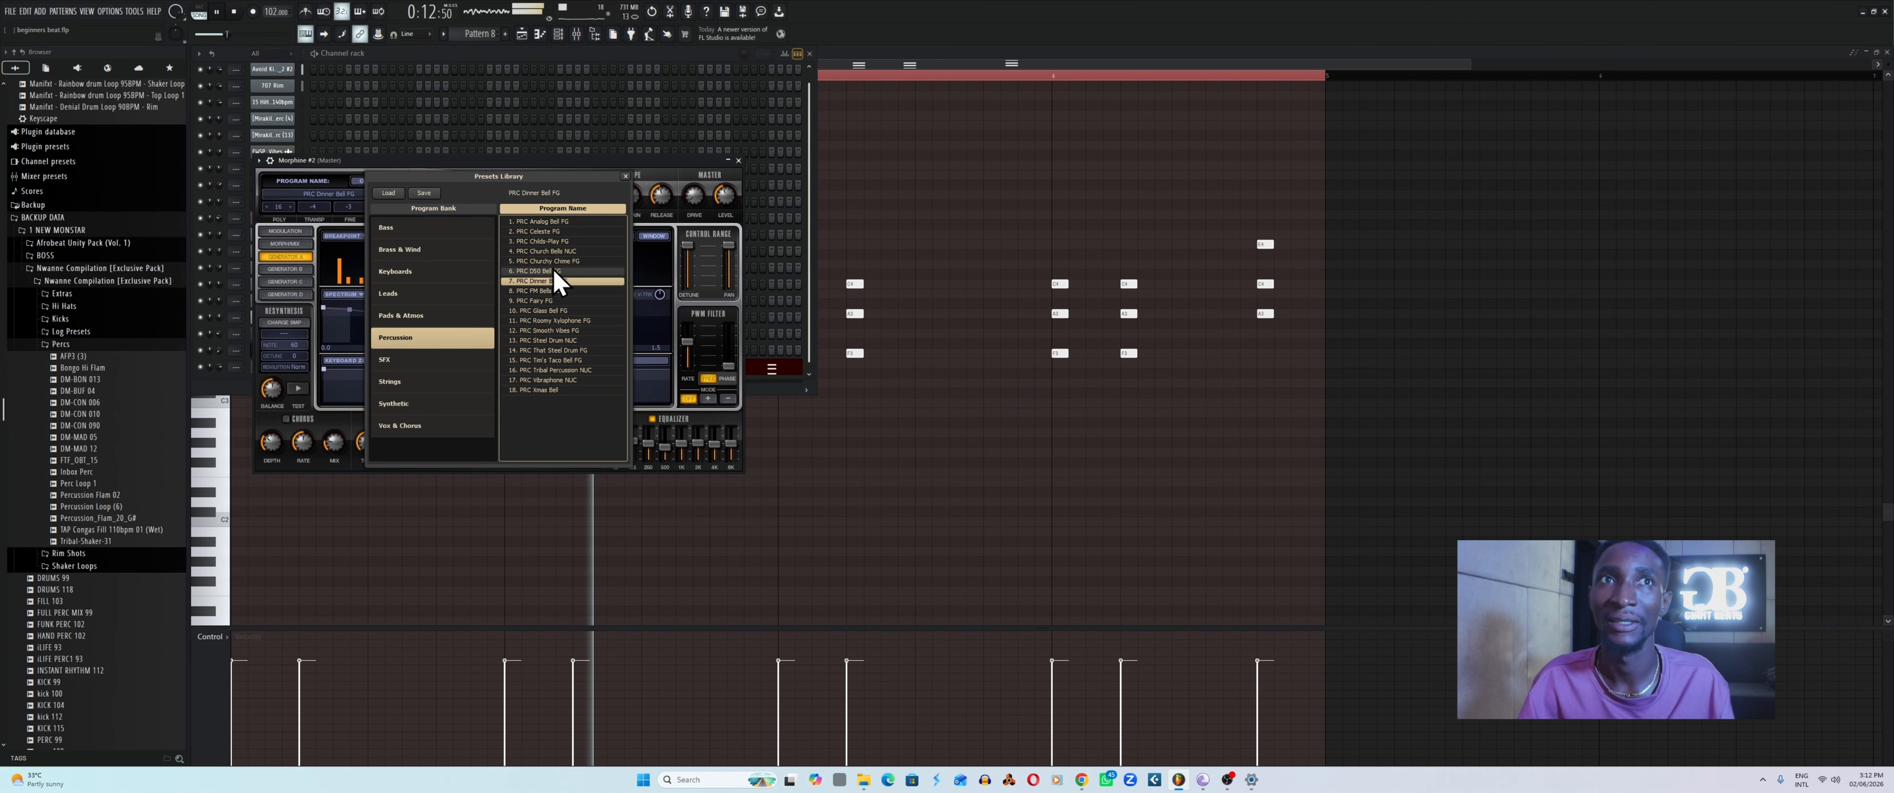
{"action": "left_click", "coordinate": [559, 262]}
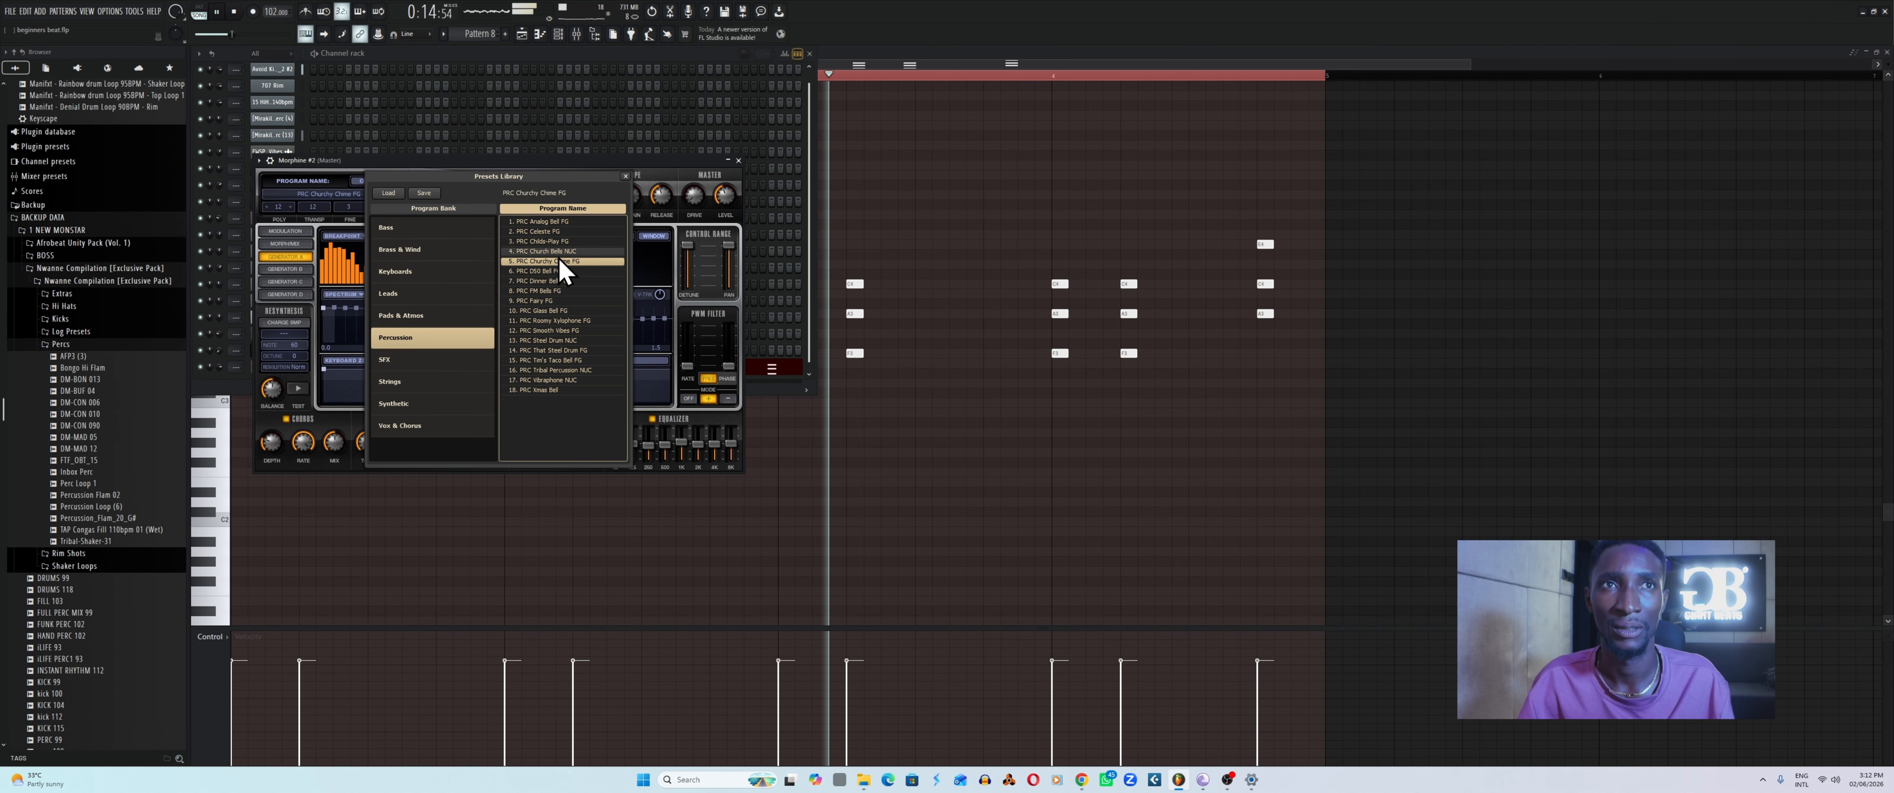
{"action": "left_click", "coordinate": [562, 252]}
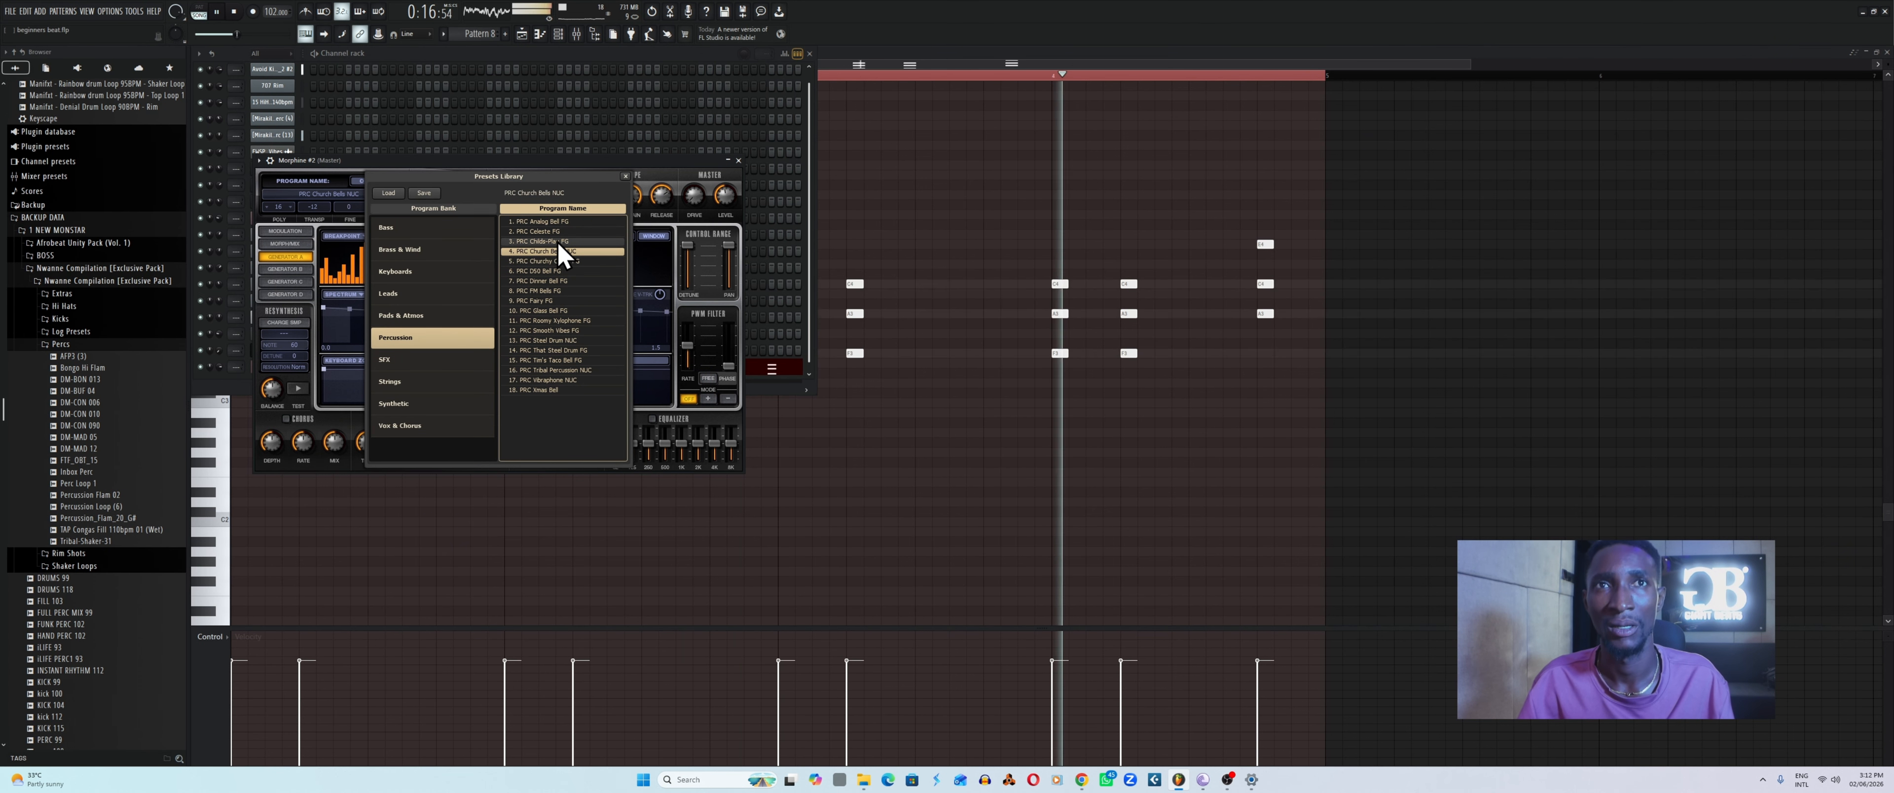
{"action": "left_click", "coordinate": [555, 302]}
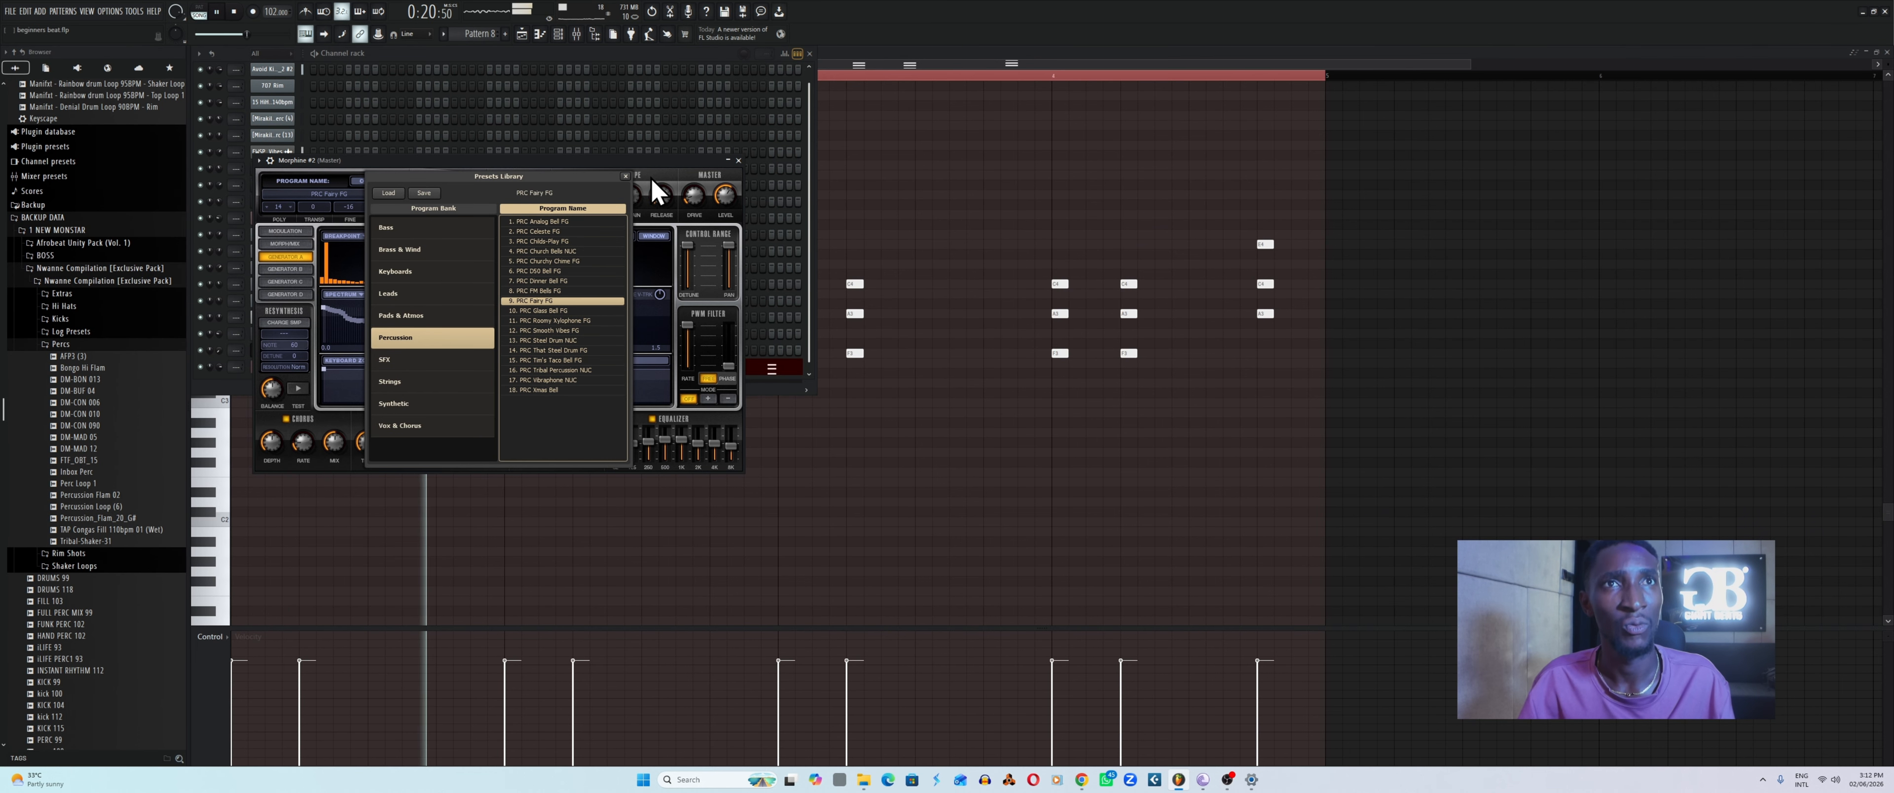
{"action": "left_click", "coordinate": [740, 161]}
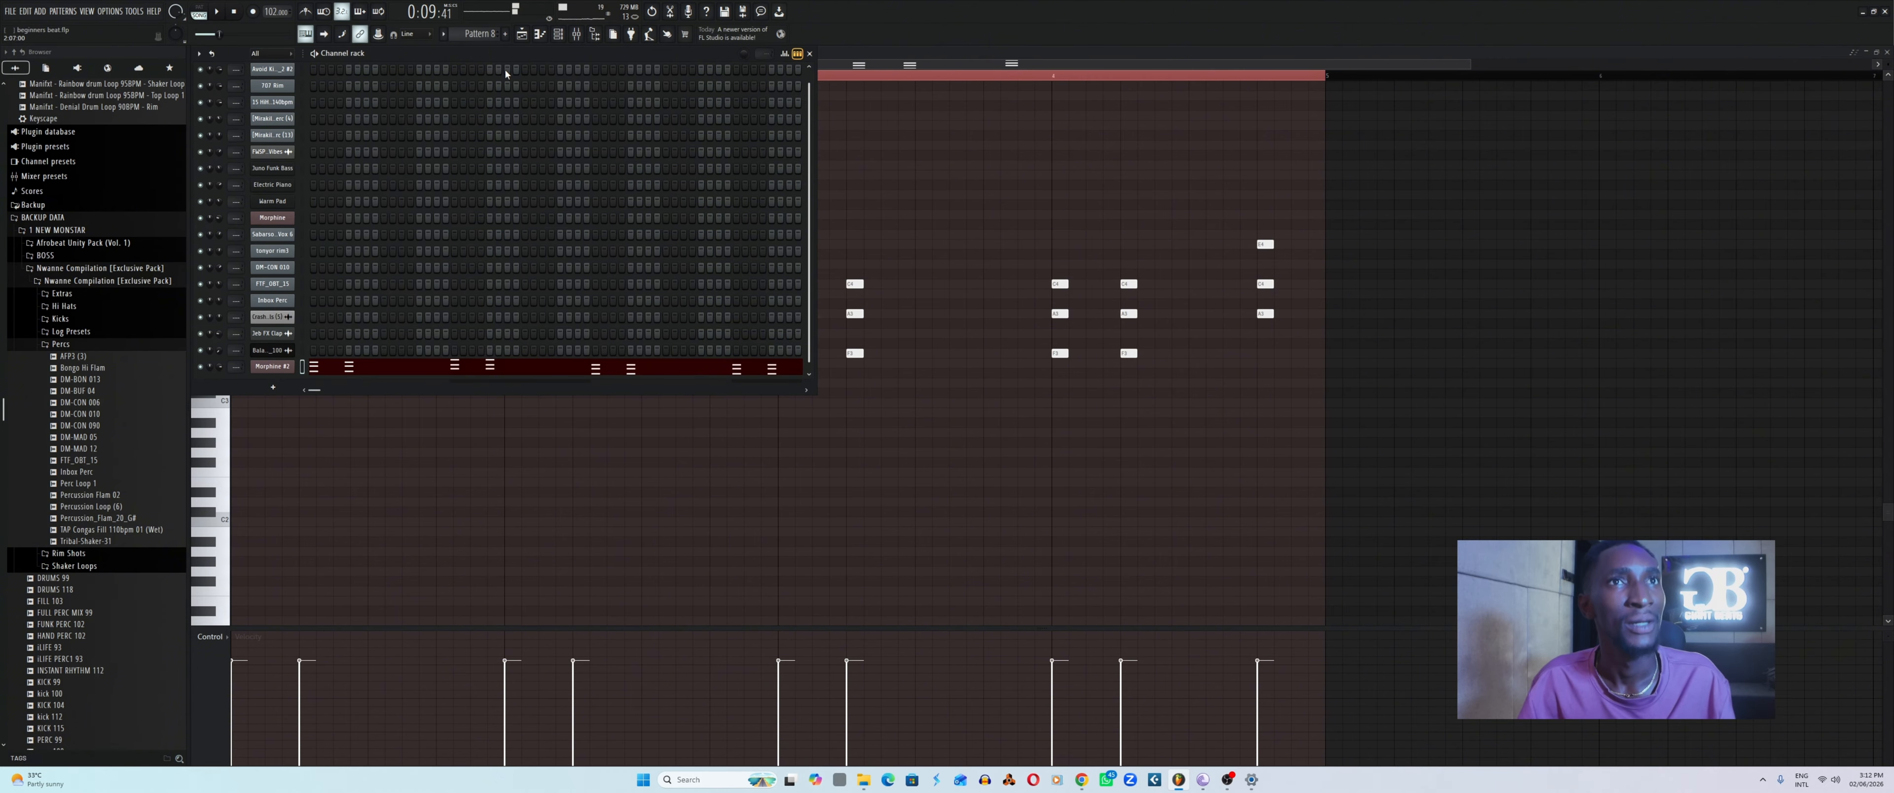
Reopen the Morphine #2 channel's piano roll from the channel rack.
{"action": "right_click", "coordinate": [297, 367]}
{"action": "left_click", "coordinate": [317, 365]}
{"action": "right_click", "coordinate": [297, 366]}
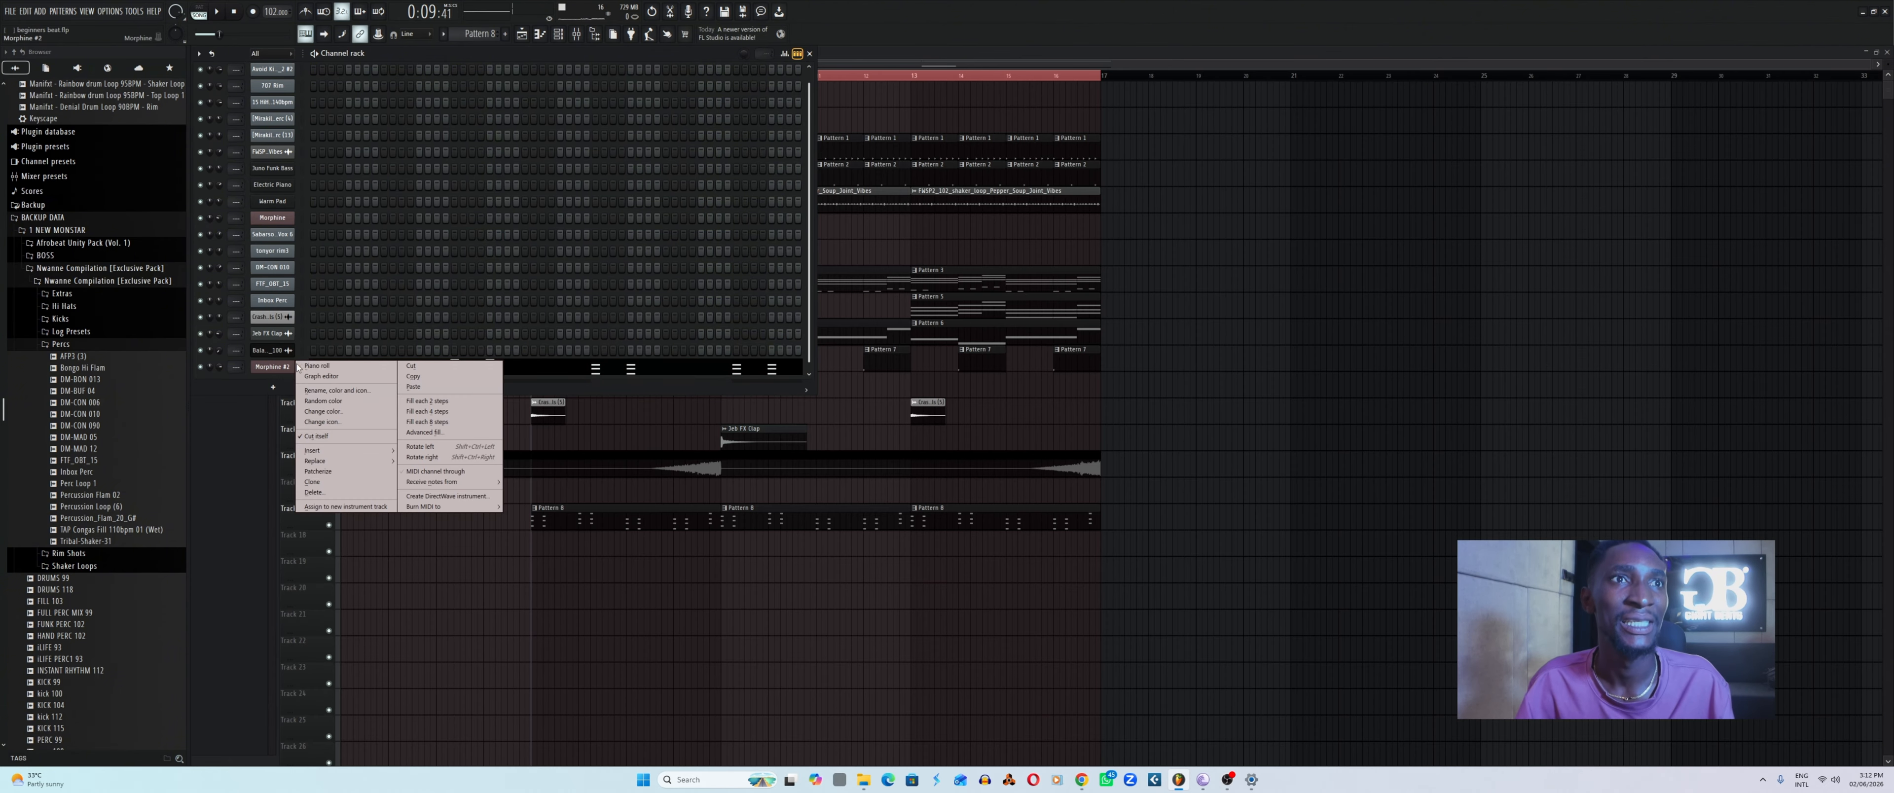
{"action": "left_click", "coordinate": [313, 366]}
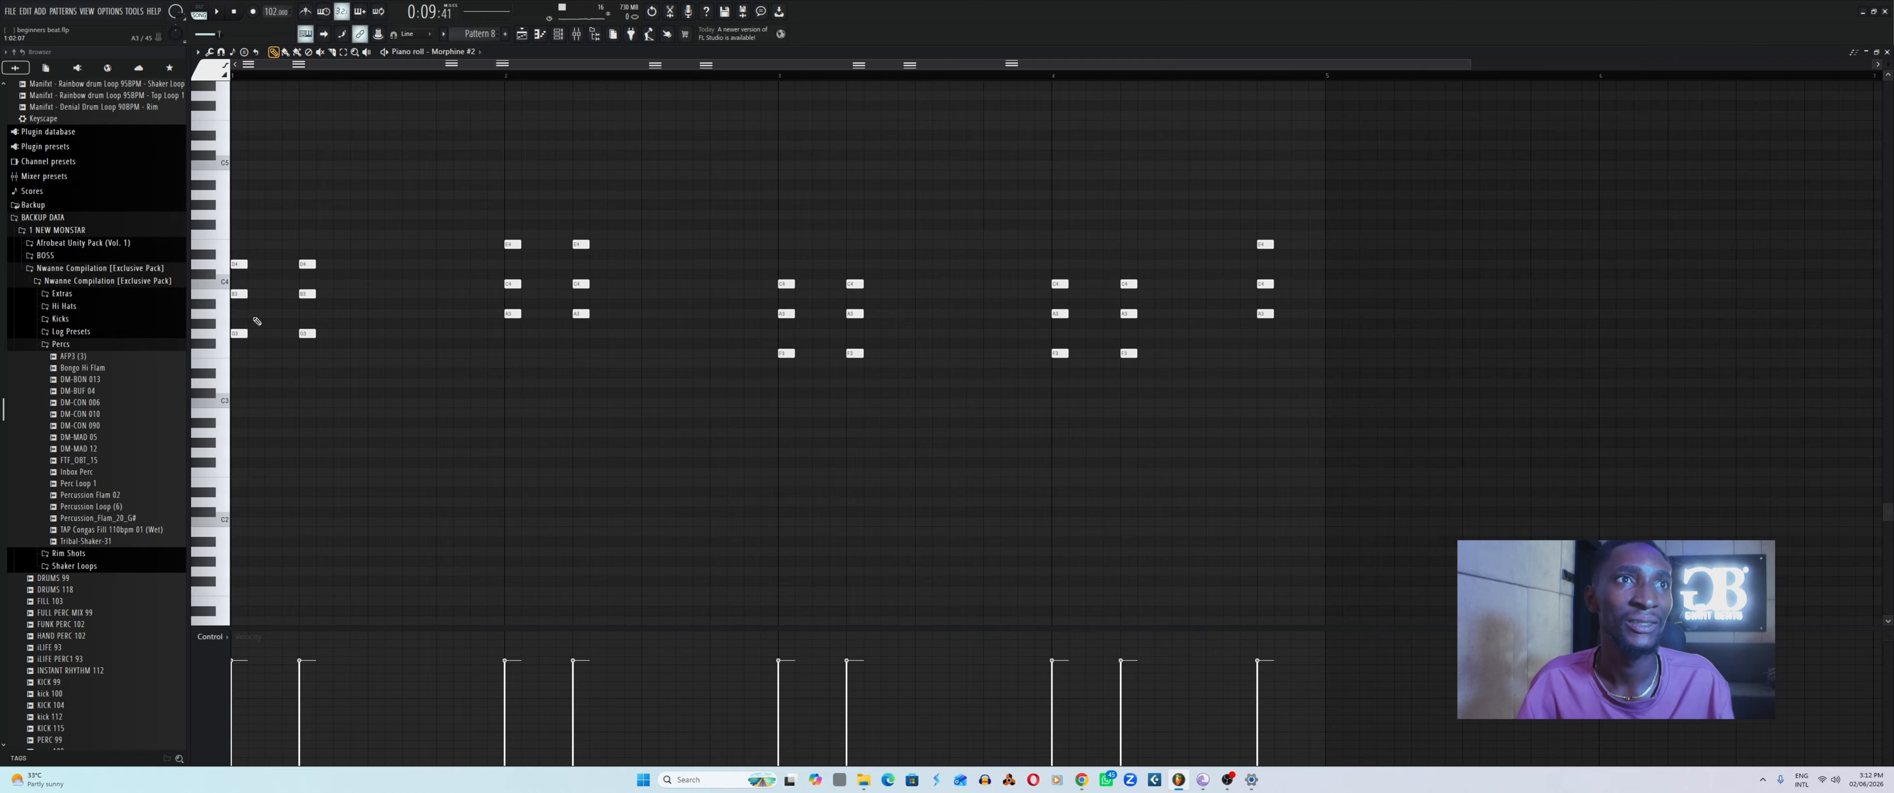
Add single offbeat notes between the chord pairs in bars 1 to 4, plus one half a beat before the last chord, during playback.
{"action": "left_click", "coordinate": [224, 304]}
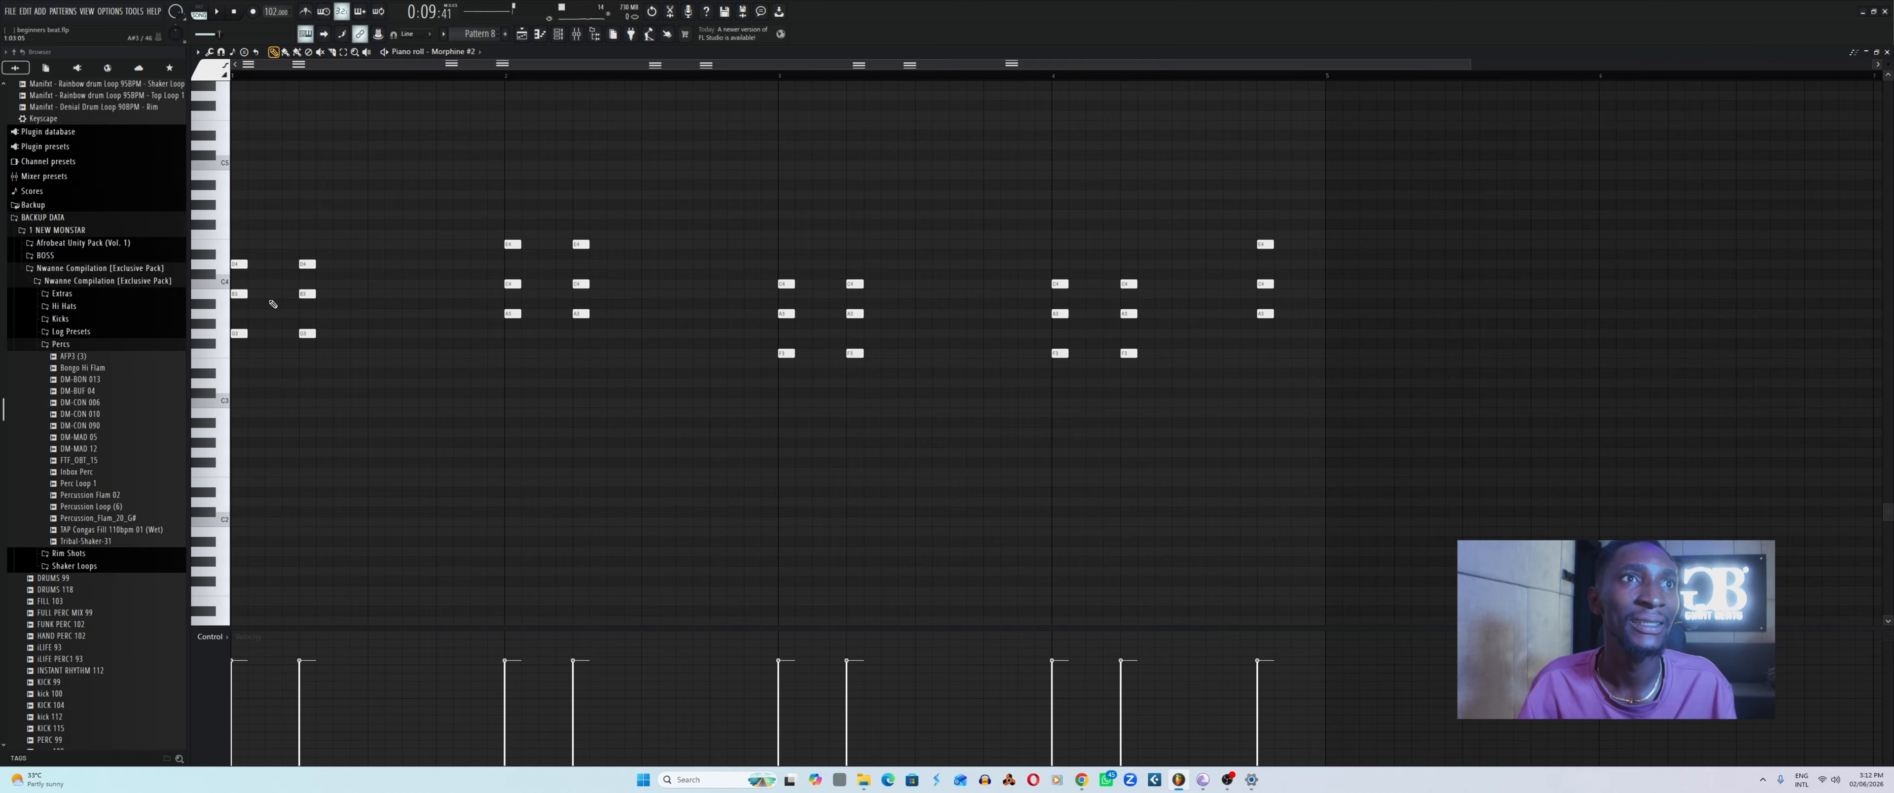
{"action": "key", "text": "space"}
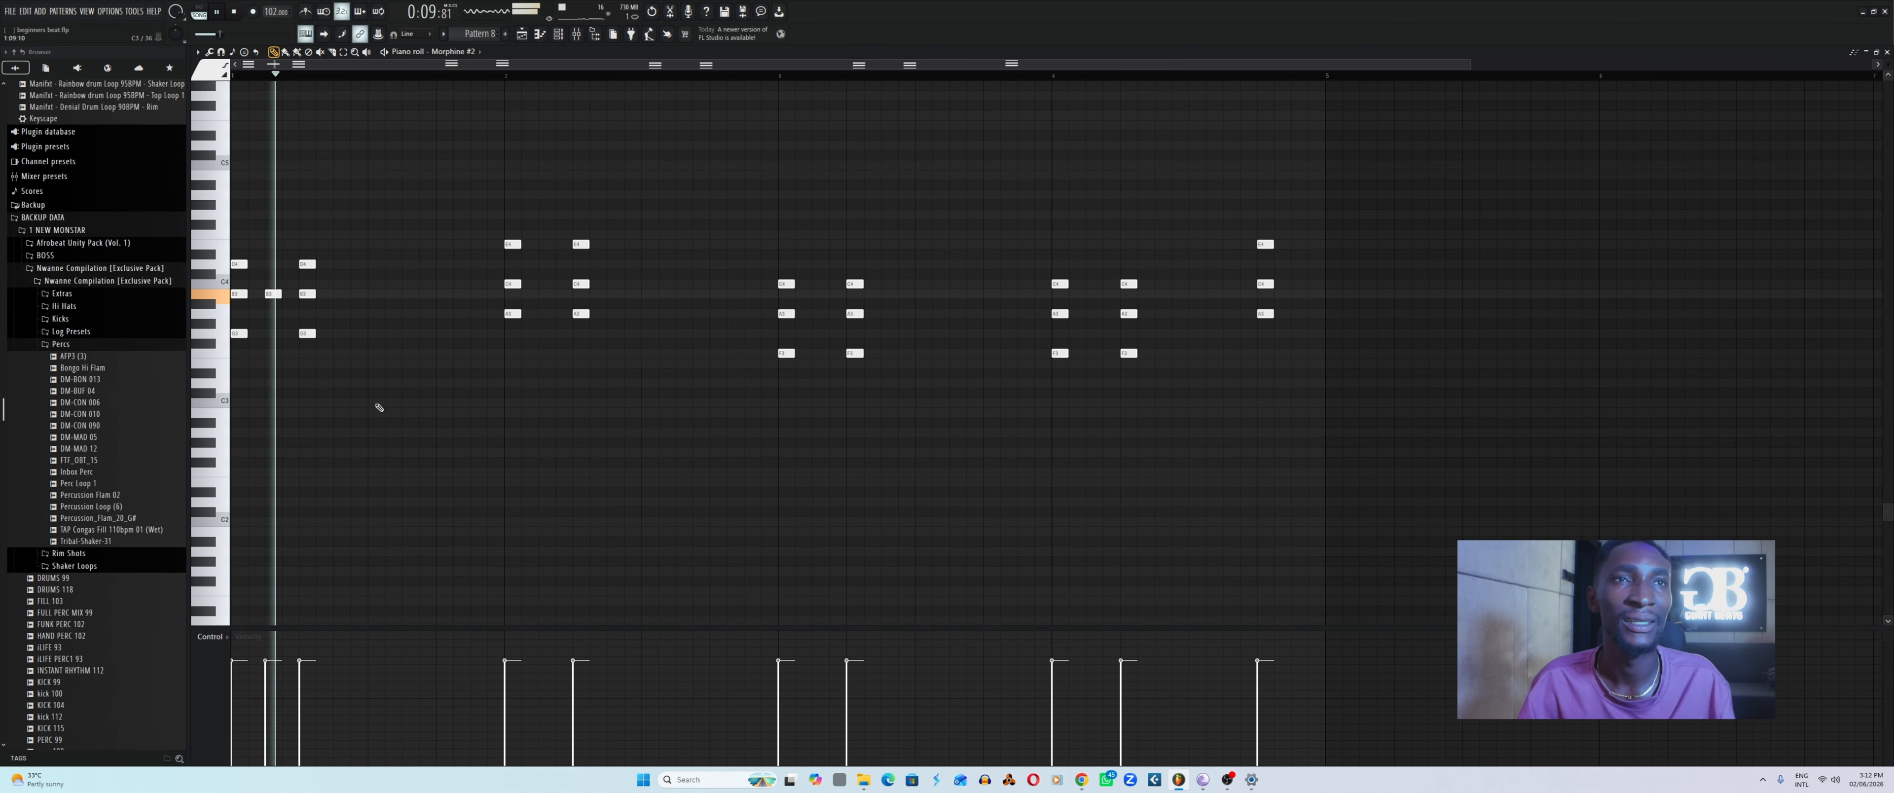
{"action": "left_click", "coordinate": [544, 284]}
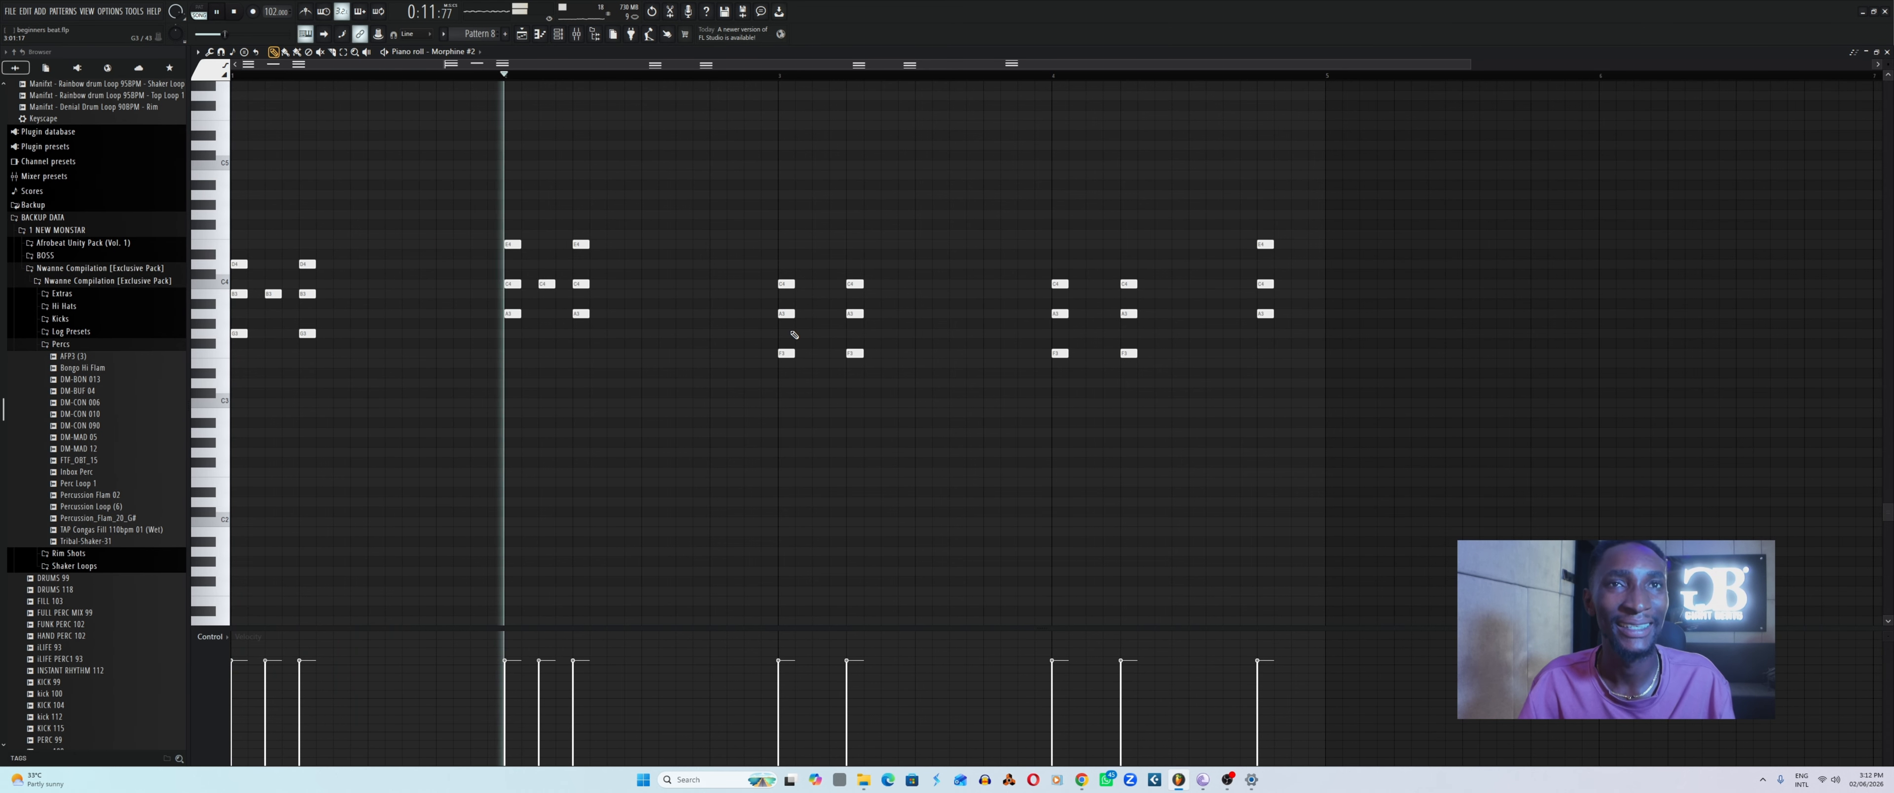
{"action": "left_click", "coordinate": [819, 313]}
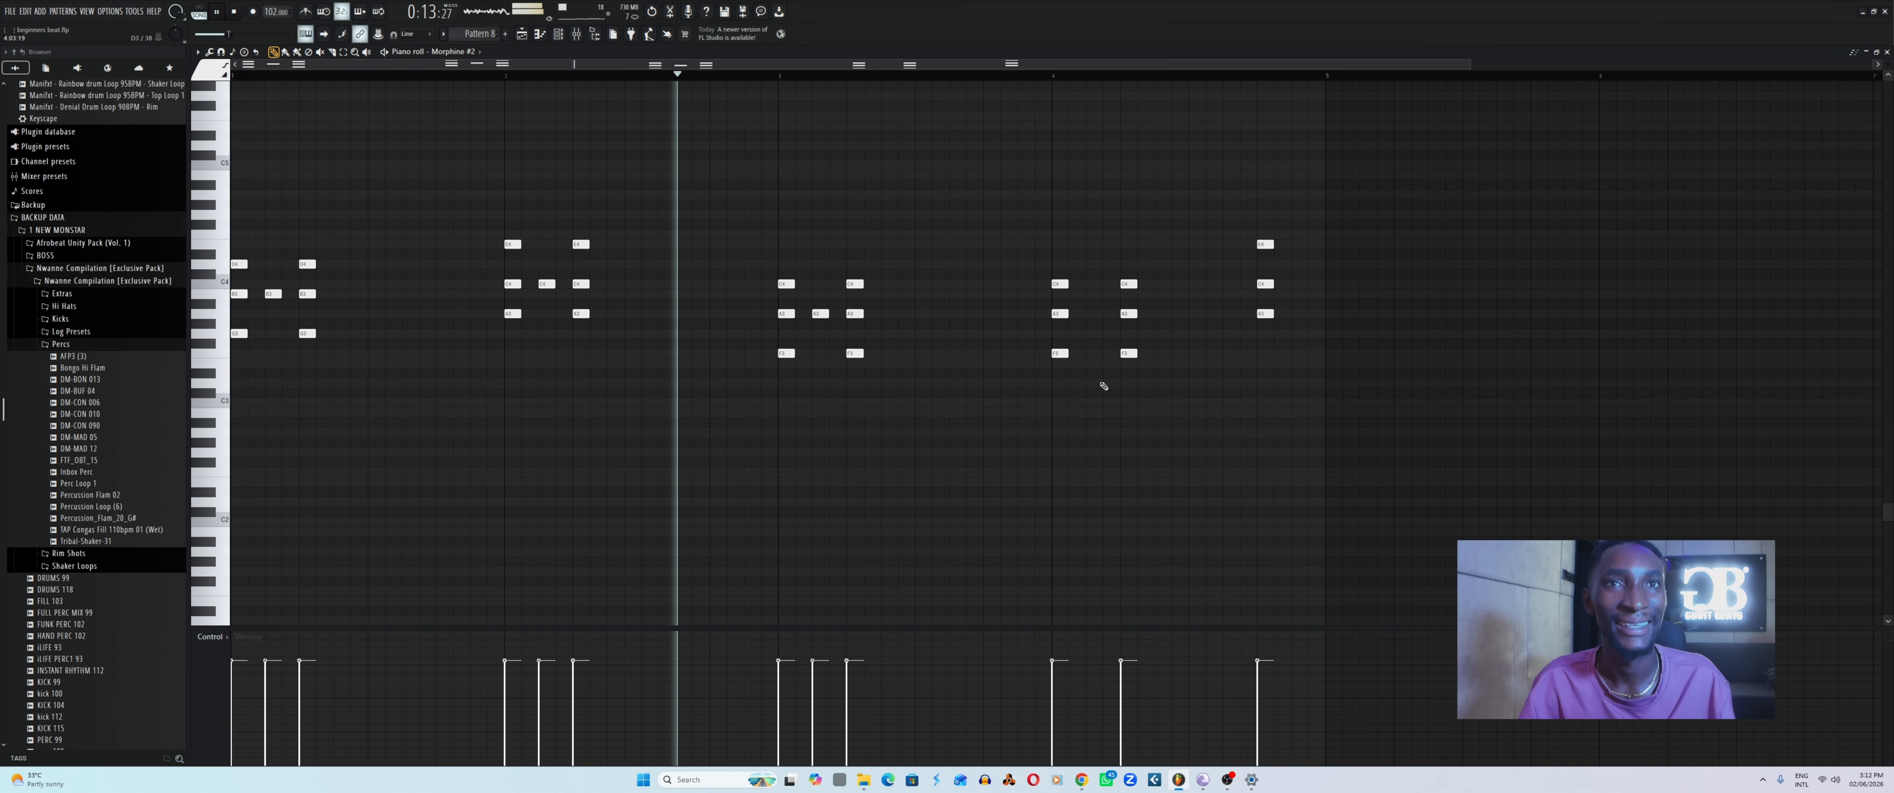
{"action": "left_click", "coordinate": [1093, 314]}
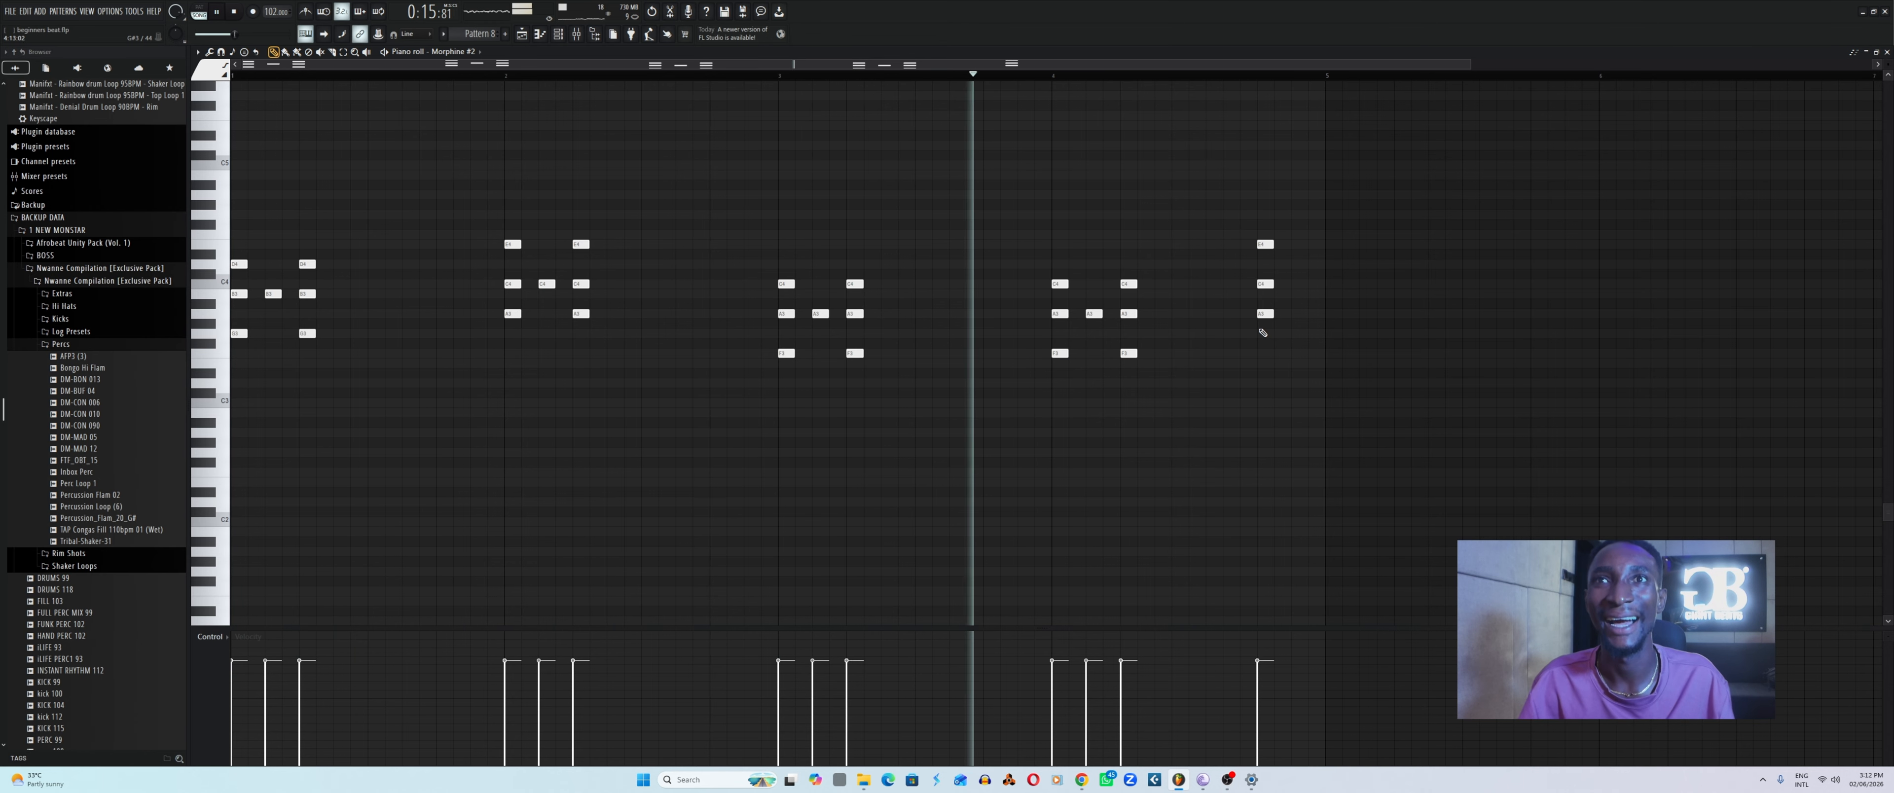
{"action": "left_click", "coordinate": [1229, 313]}
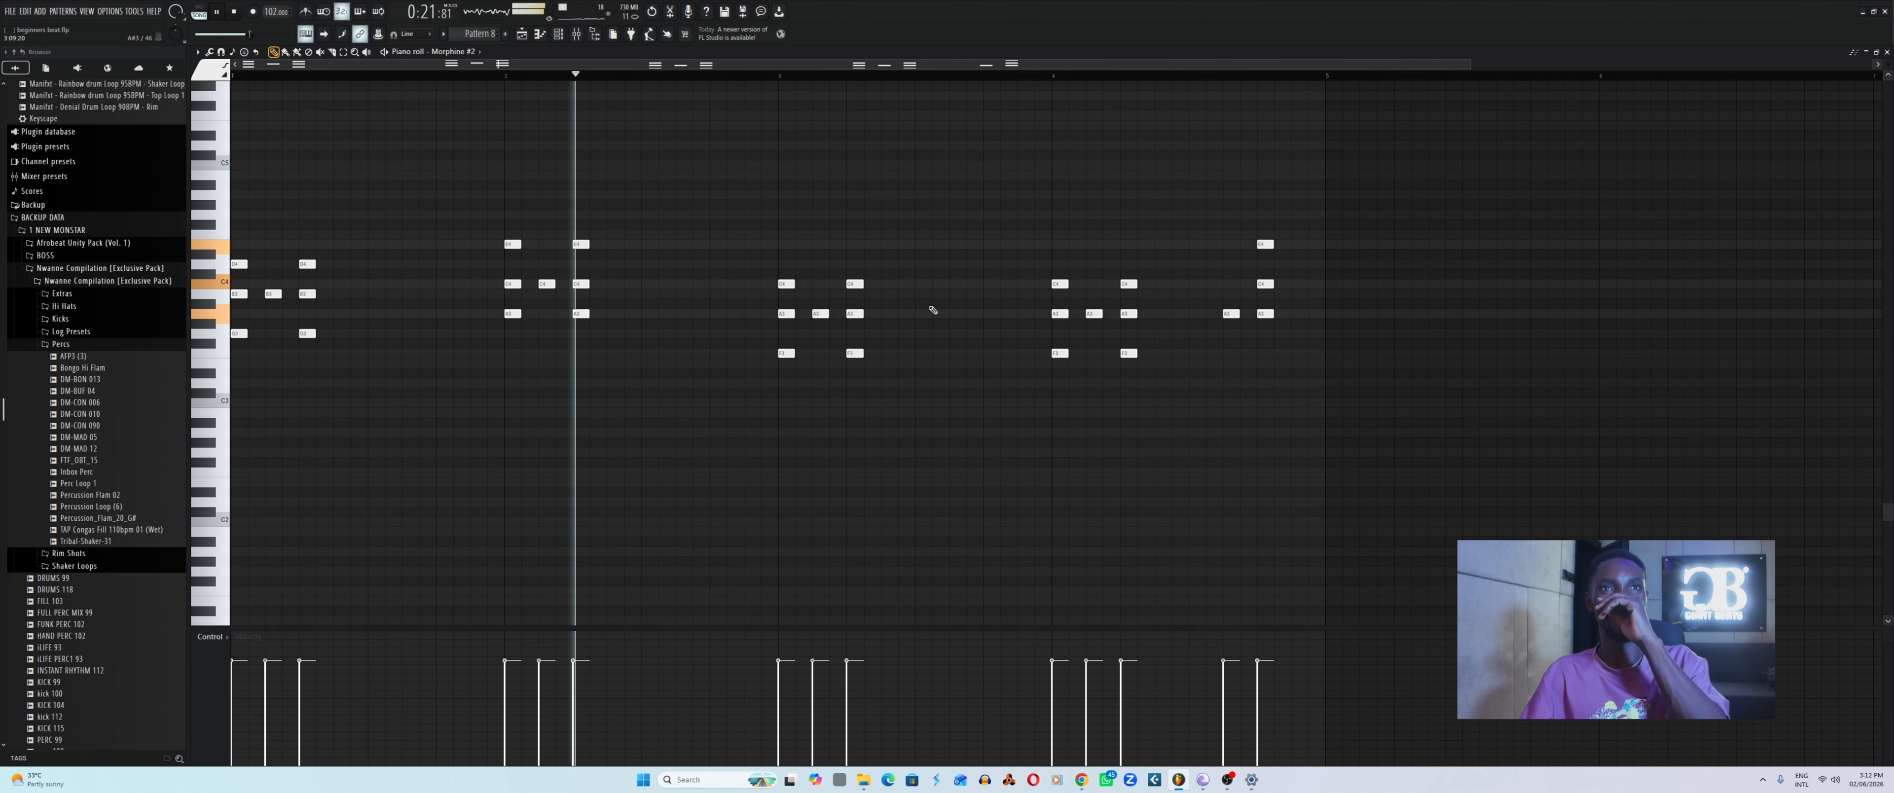
Return to the playlist, listen to the arrangement with the revised bell part, and stop playback.
{"action": "key", "text": "F6"}
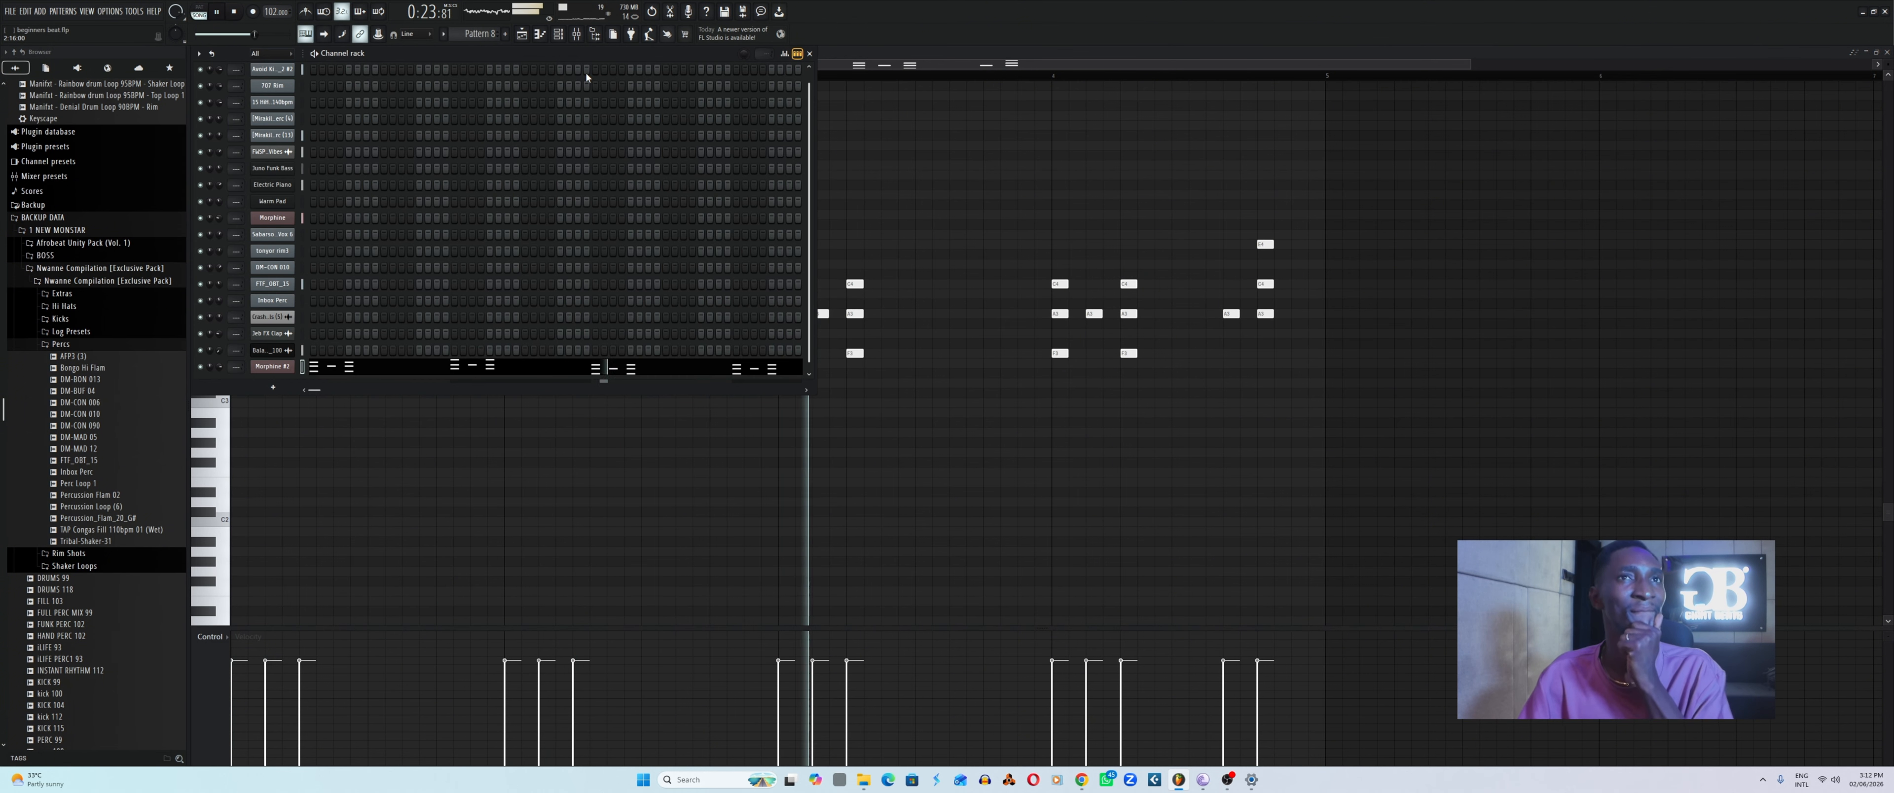
{"action": "key", "text": "F5"}
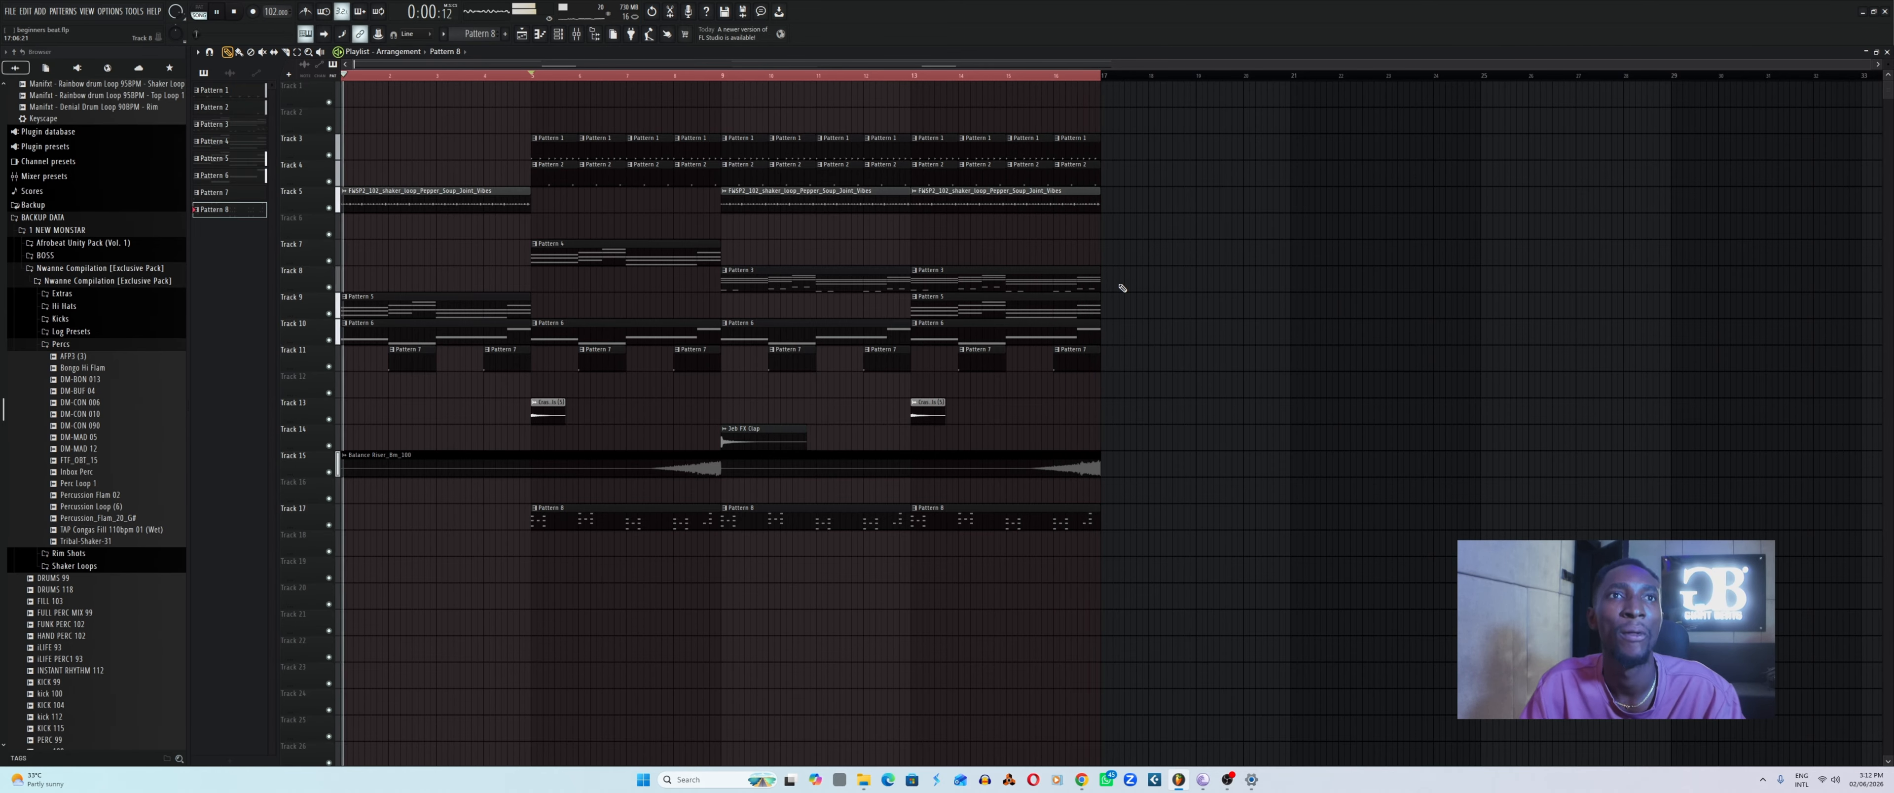
{"action": "key", "text": "space"}
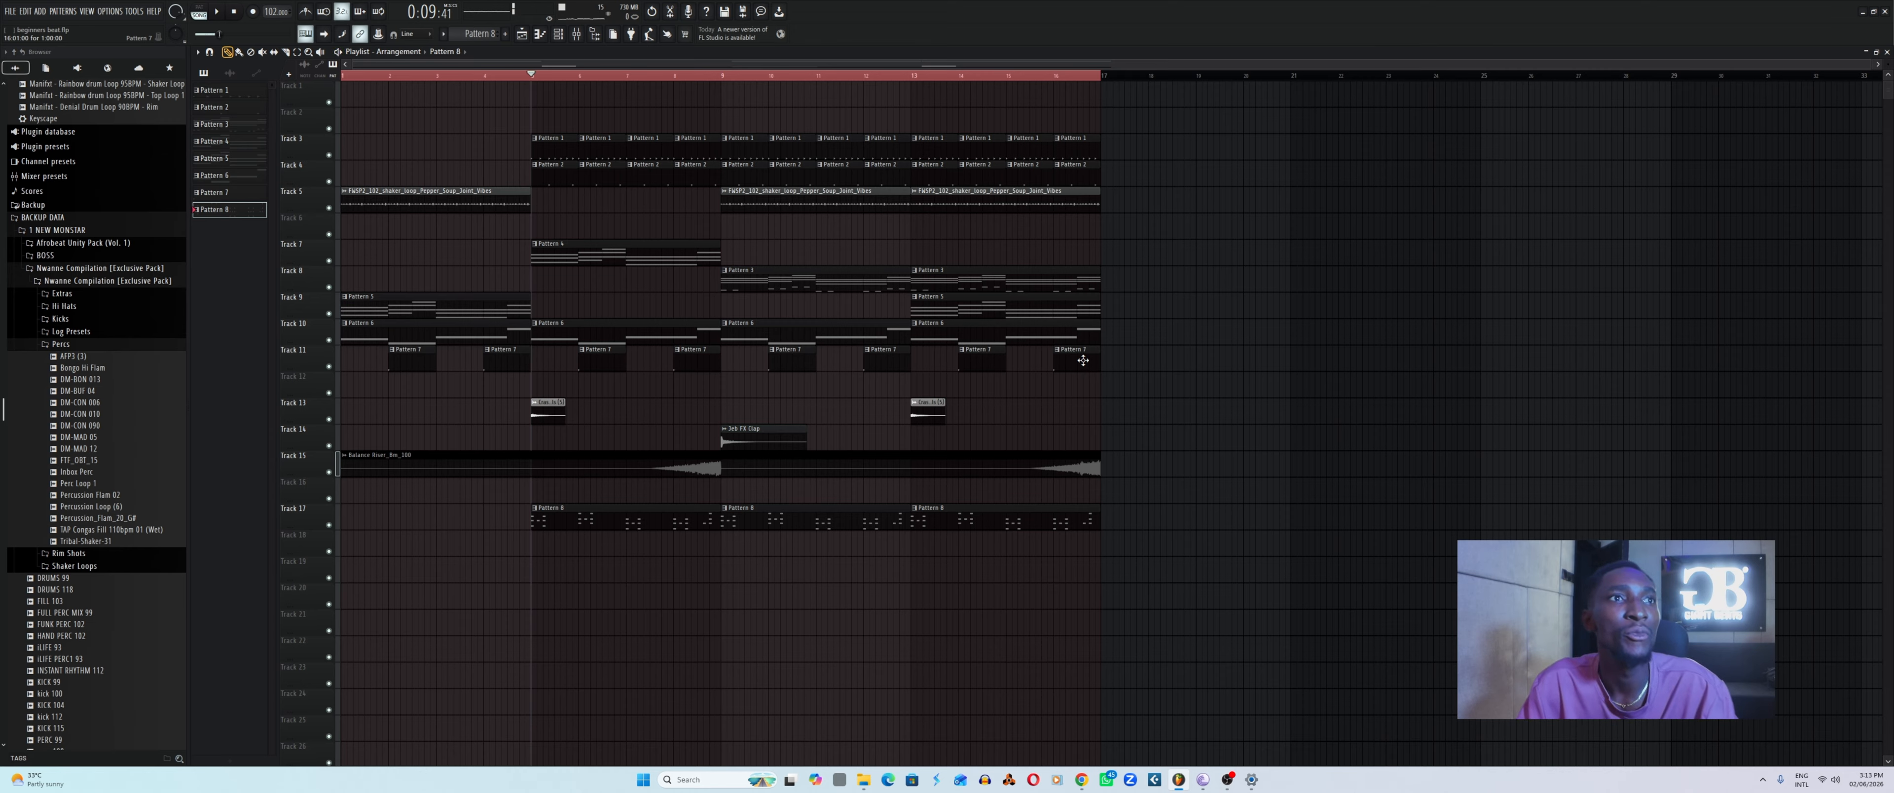
Look through the sample pack folders, search the browser for "roll", and browse the drum roll samples.
{"action": "scroll", "coordinate": [118, 604], "scroll_direction": "down", "scroll_amount": 15}
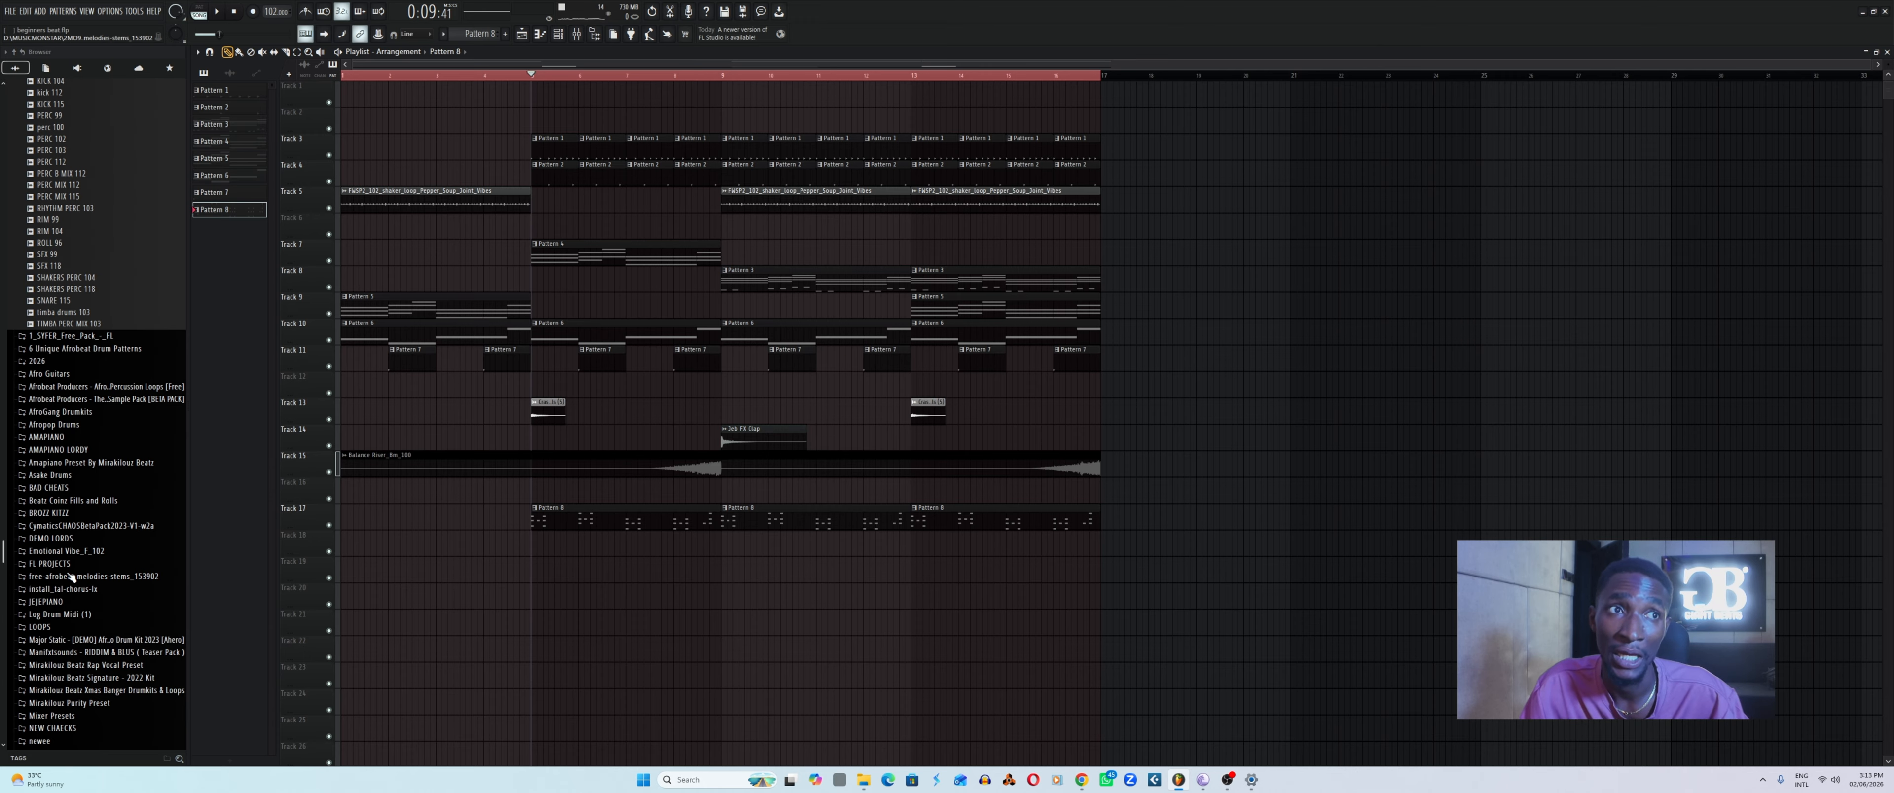
{"action": "scroll", "coordinate": [74, 571], "scroll_direction": "down", "scroll_amount": 4}
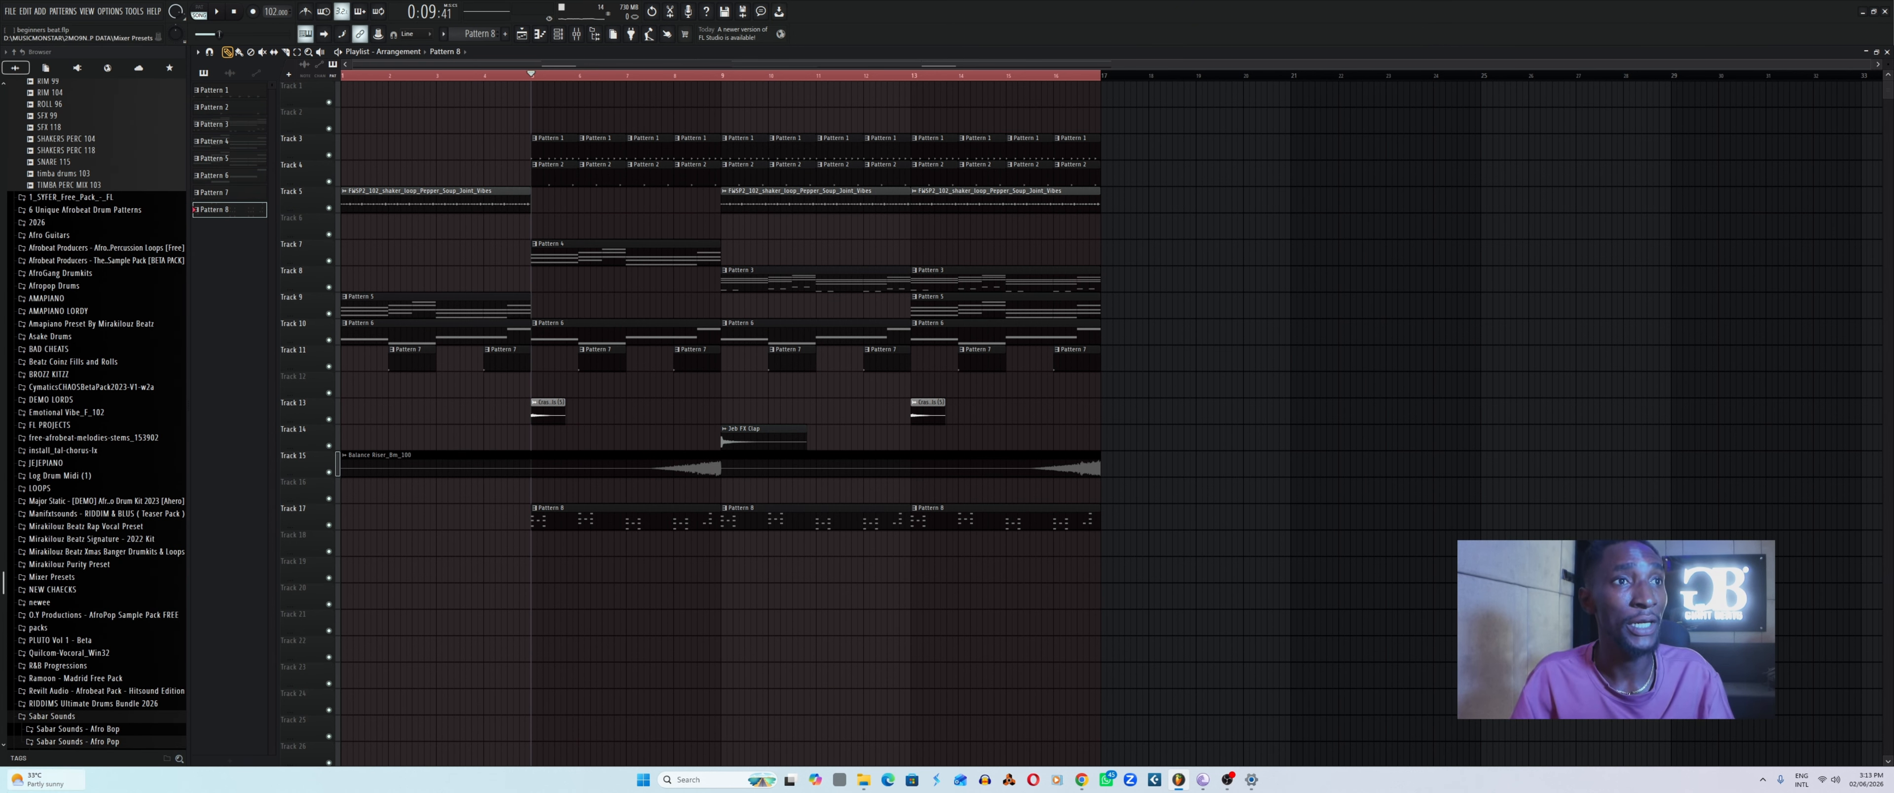
{"action": "left_click", "coordinate": [99, 617]}
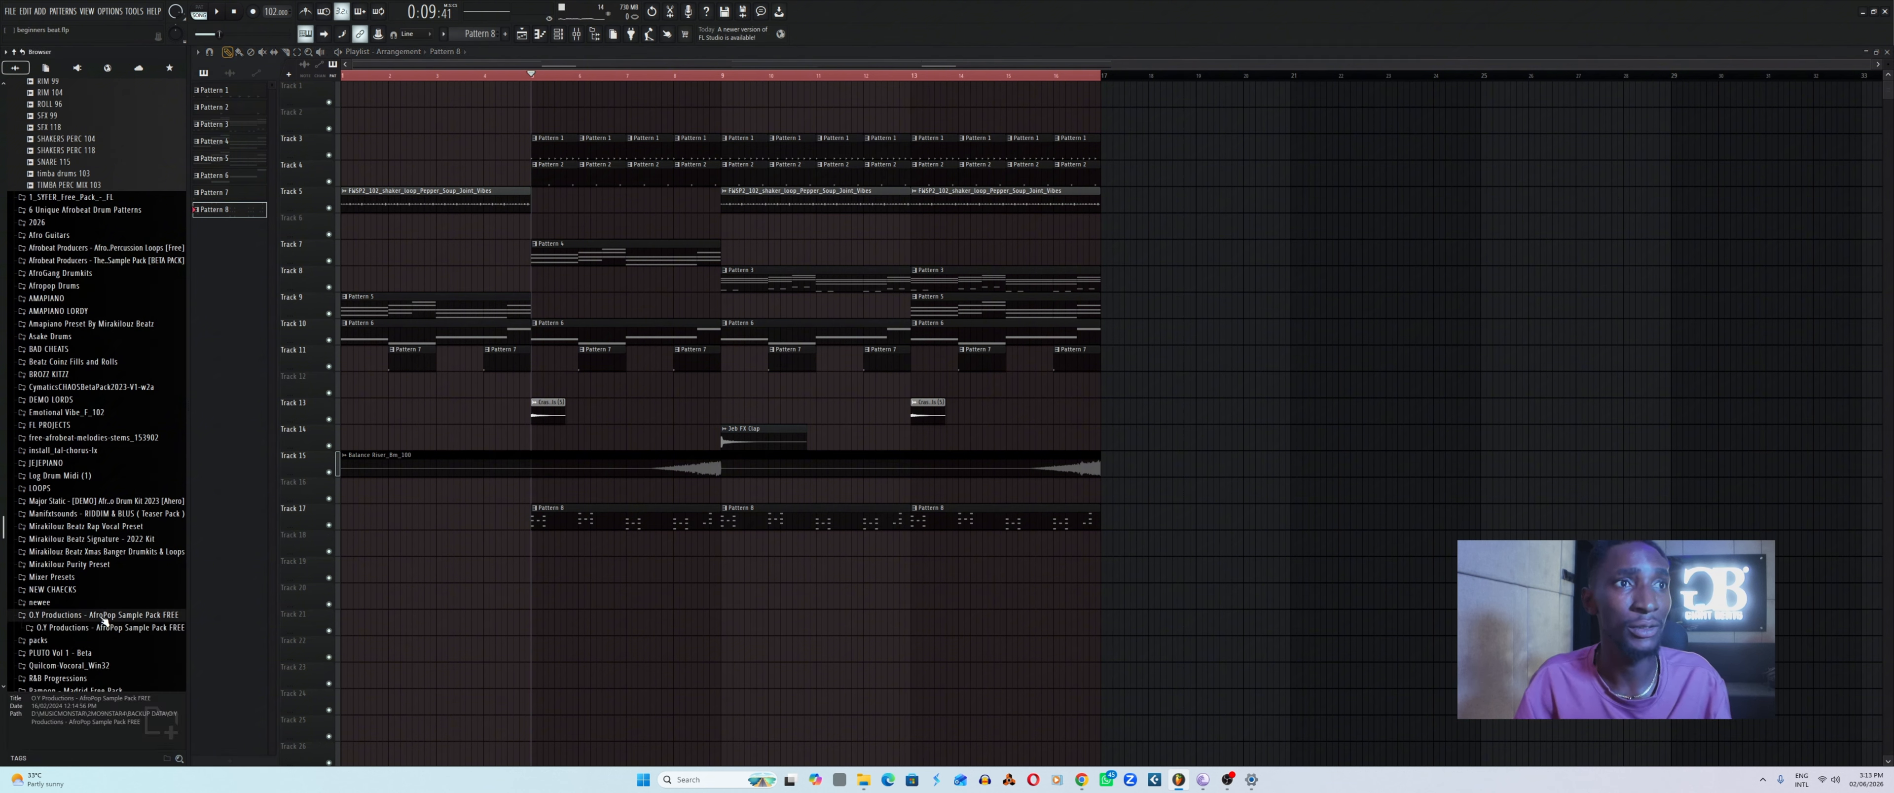
{"action": "left_click", "coordinate": [103, 620]}
{"action": "left_click", "coordinate": [84, 754]}
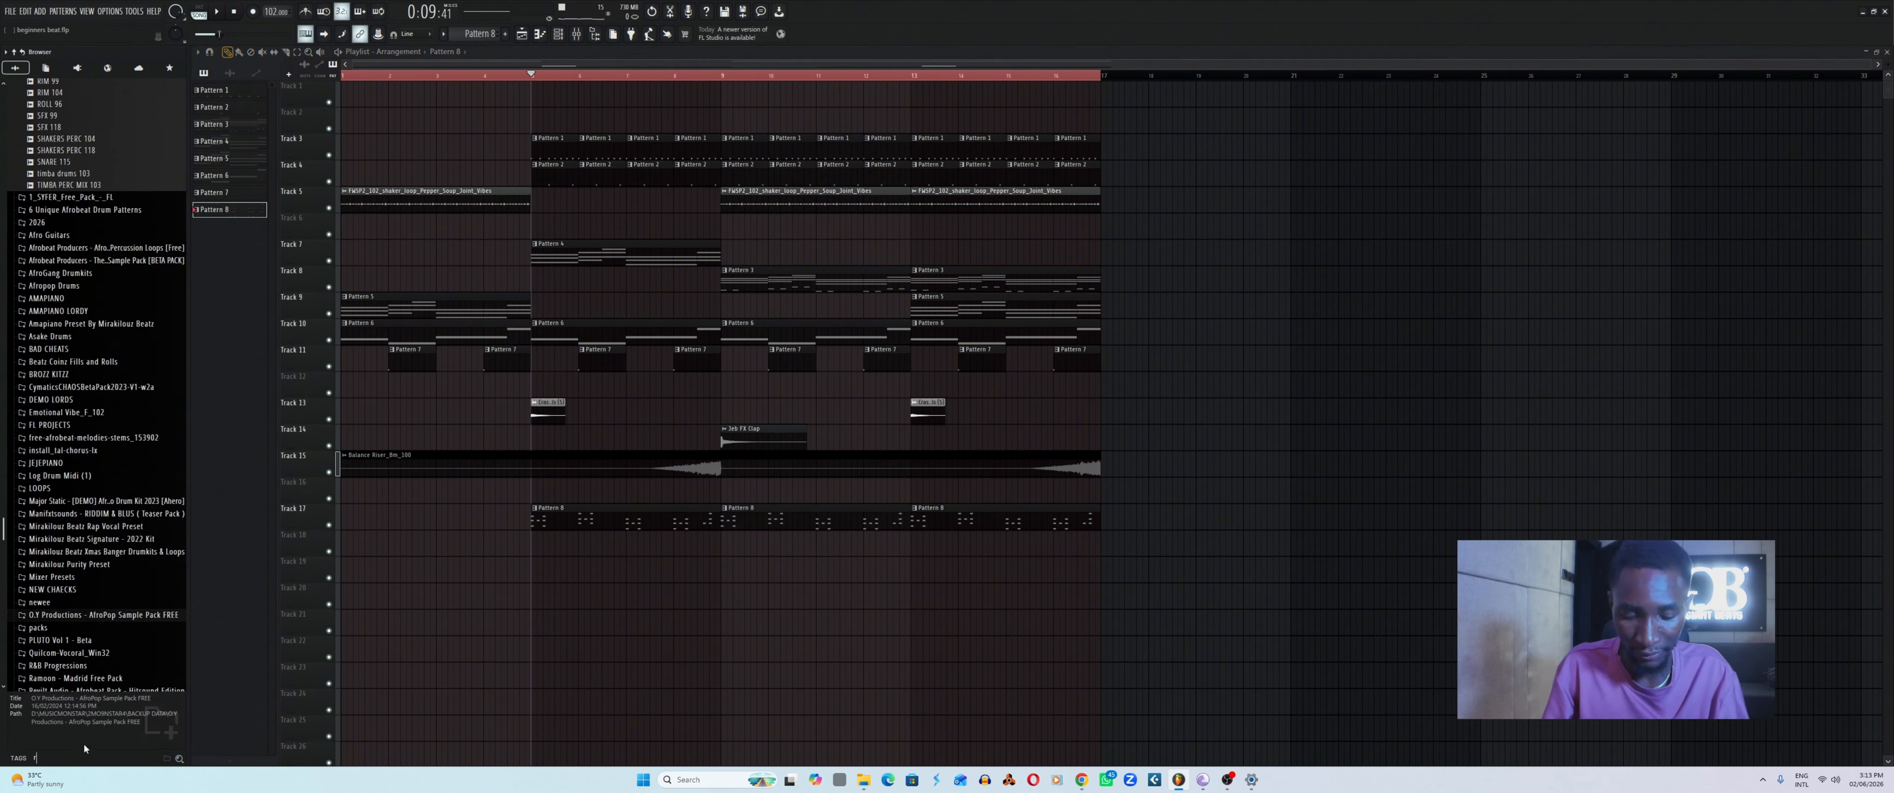
{"action": "type", "text": "roll"}
{"action": "key", "text": "Return"}
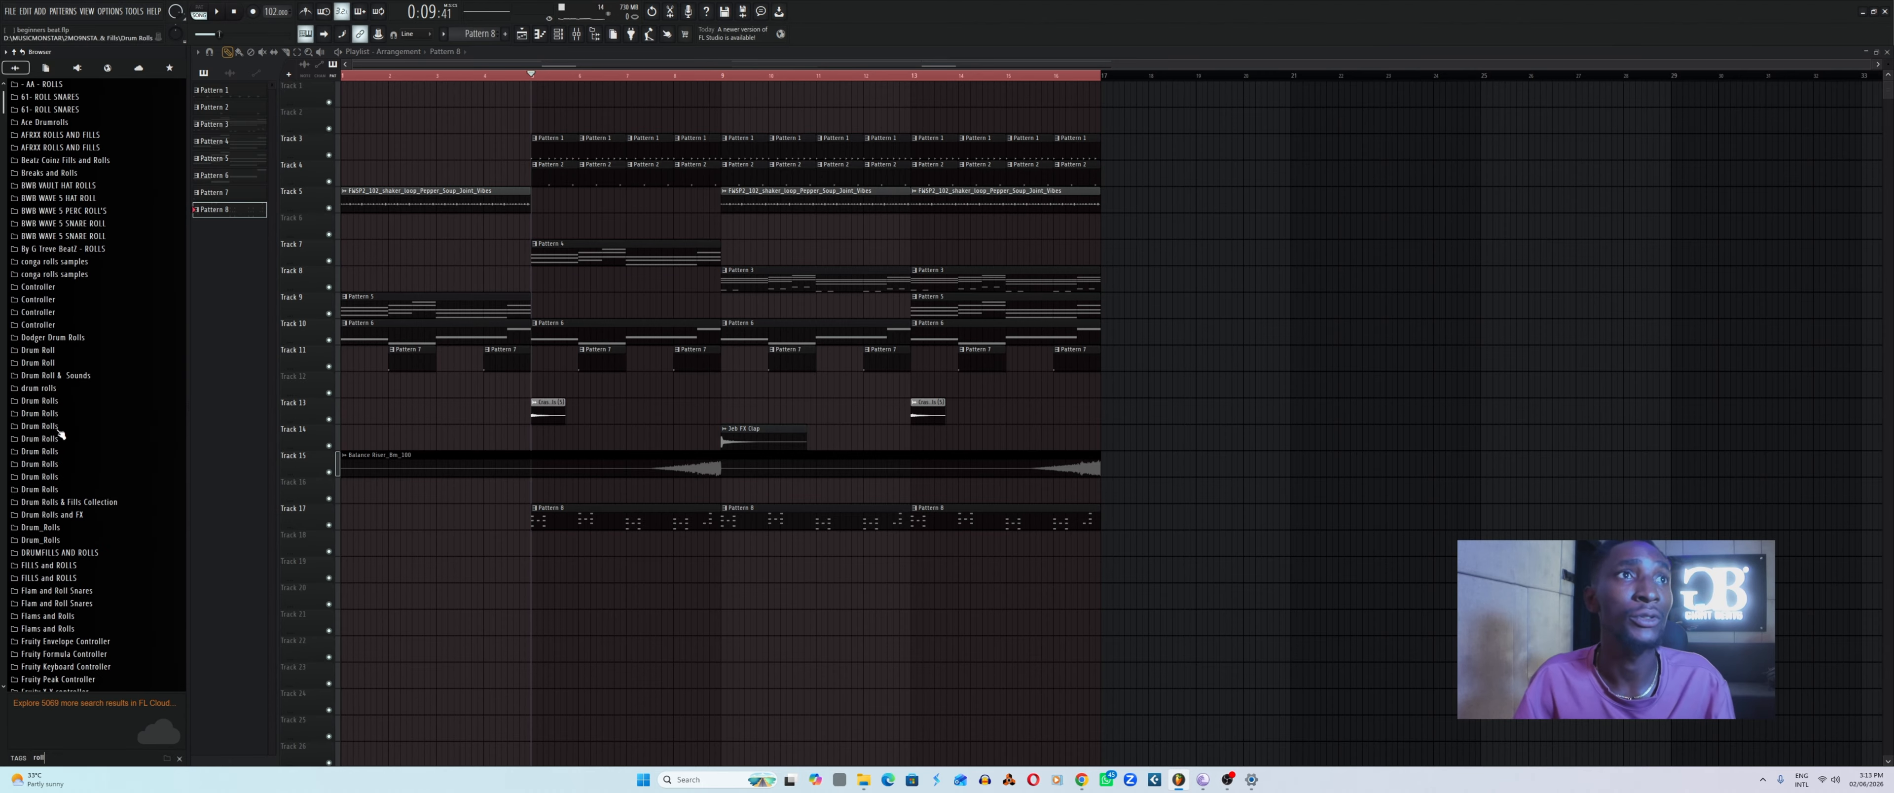
{"action": "scroll", "coordinate": [66, 459], "scroll_direction": "down", "scroll_amount": 5}
{"action": "scroll", "coordinate": [66, 461], "scroll_direction": "down", "scroll_amount": 5}
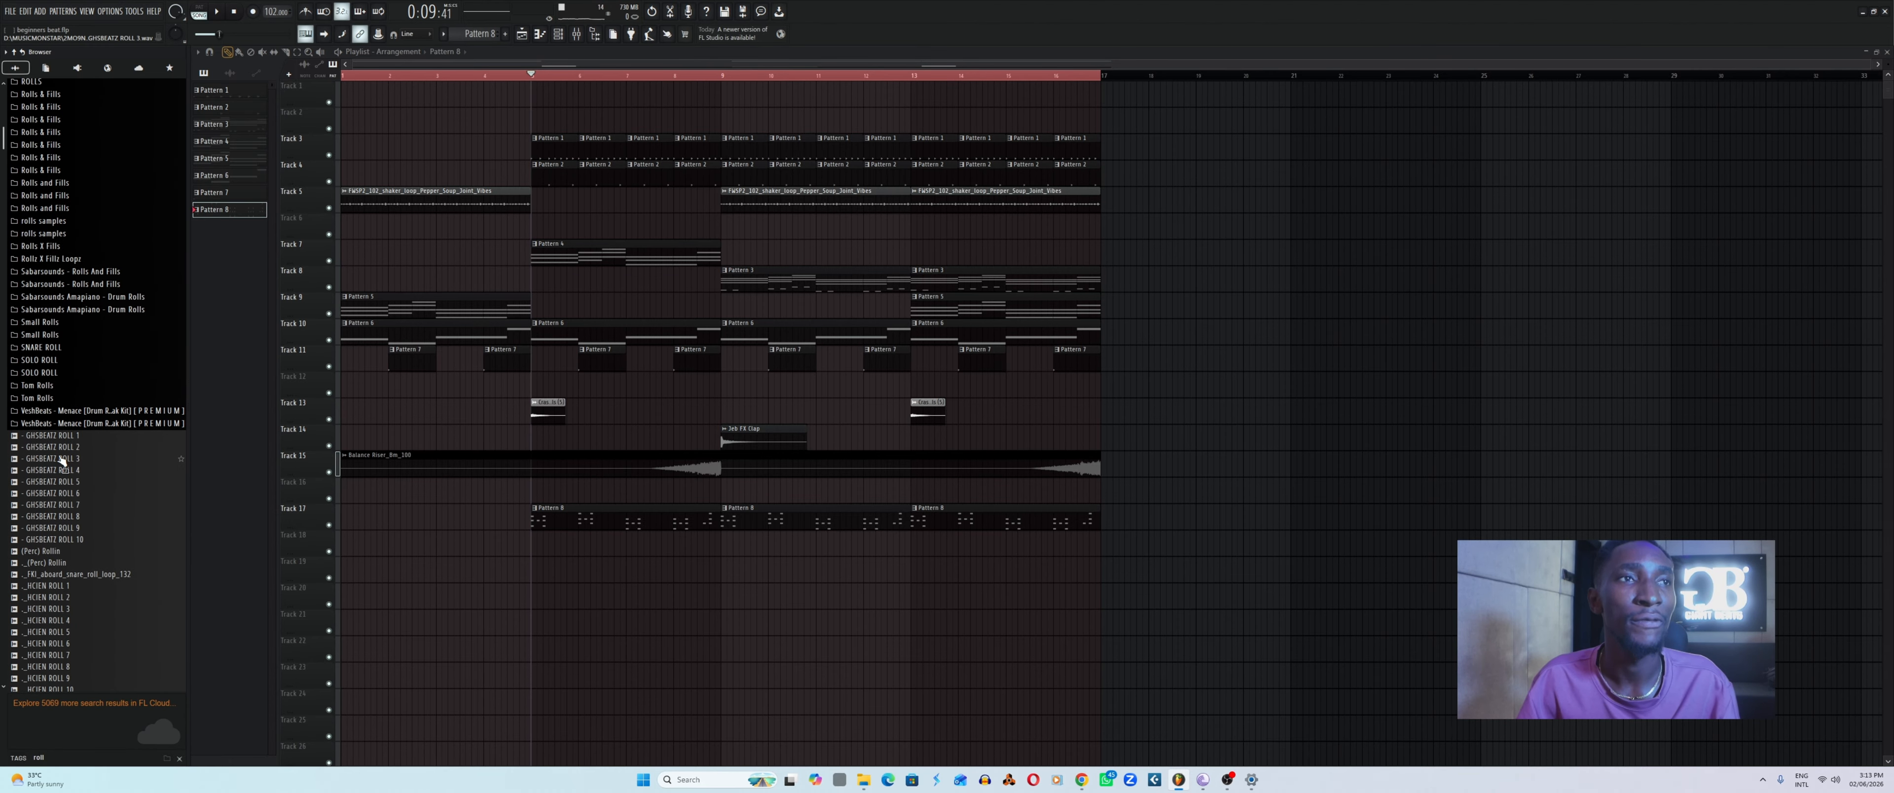
{"action": "scroll", "coordinate": [62, 460], "scroll_direction": "down", "scroll_amount": 7}
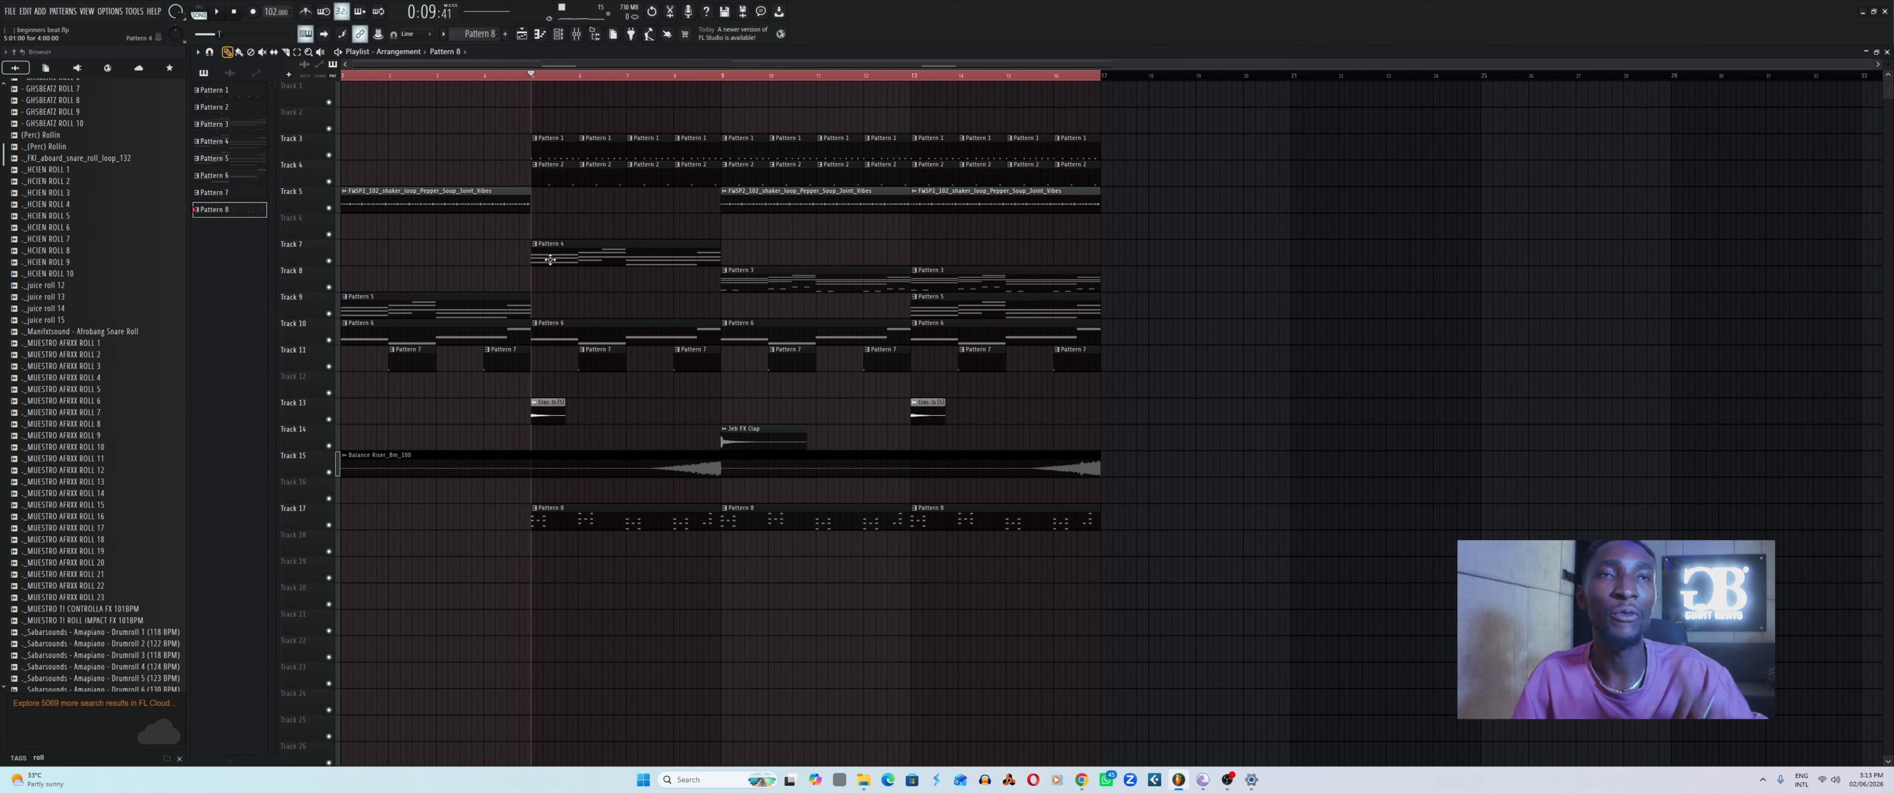
Trim the last beat before bar 9 off the Pattern 1, 2, 4, 6 and 8 clips to leave a gap for a fill.
{"action": "left_click", "coordinate": [703, 78]}
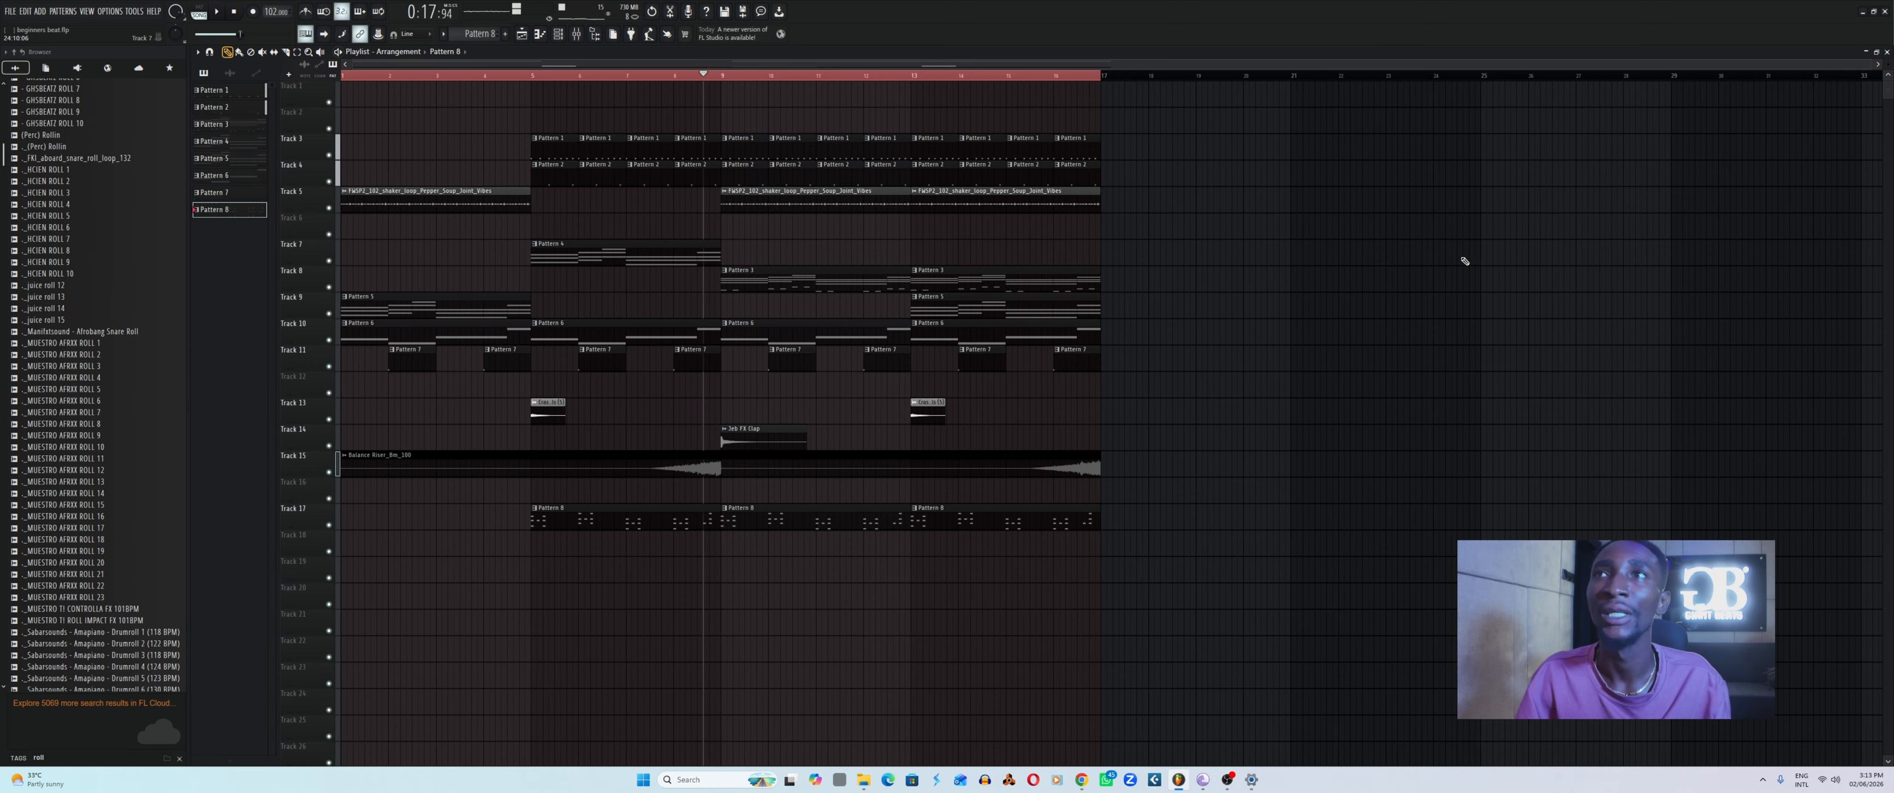
{"action": "left_click_drag", "start_coordinate": [1870, 66], "coordinate": [966, 173]}
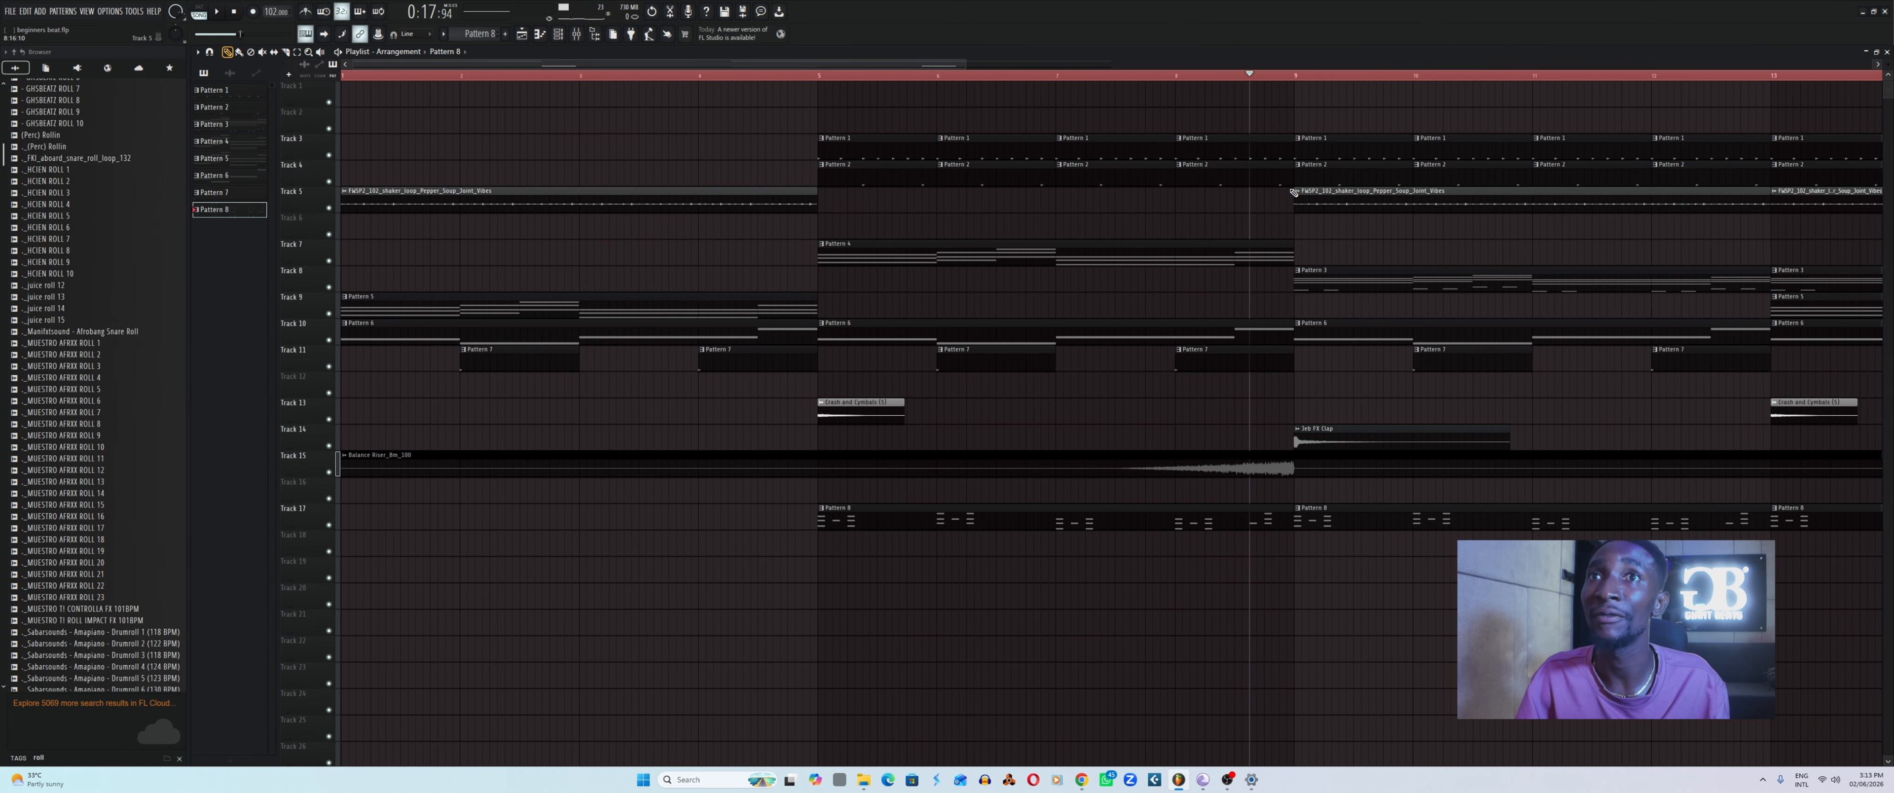
{"action": "left_click_drag", "start_coordinate": [1290, 184], "coordinate": [1268, 155]}
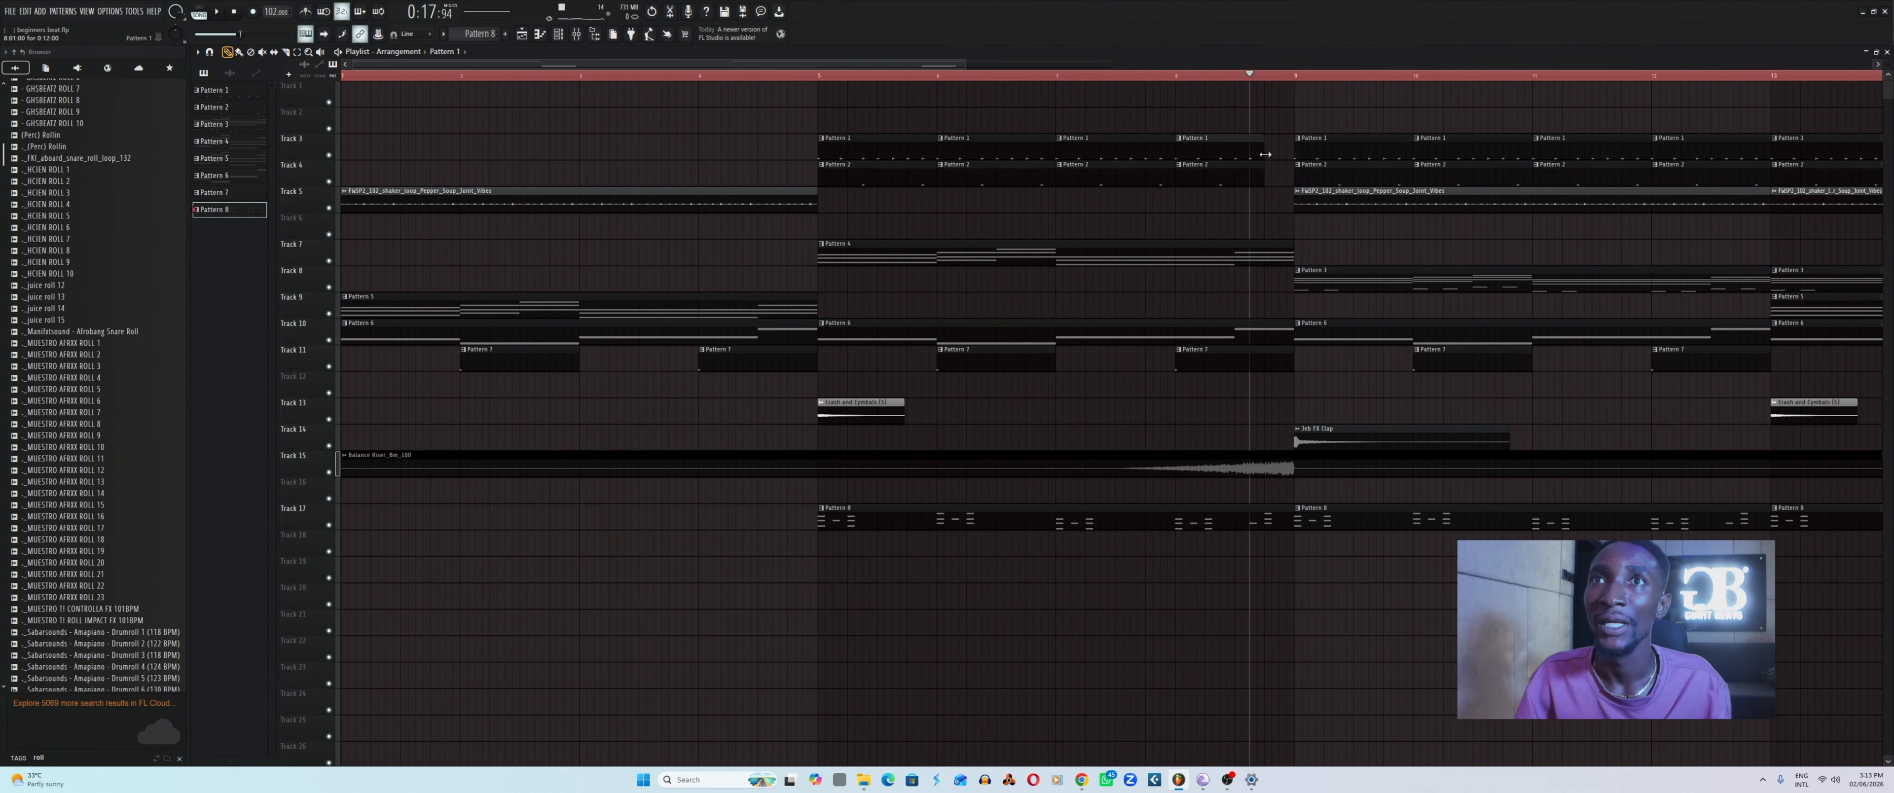
{"action": "left_click", "coordinate": [1289, 240]}
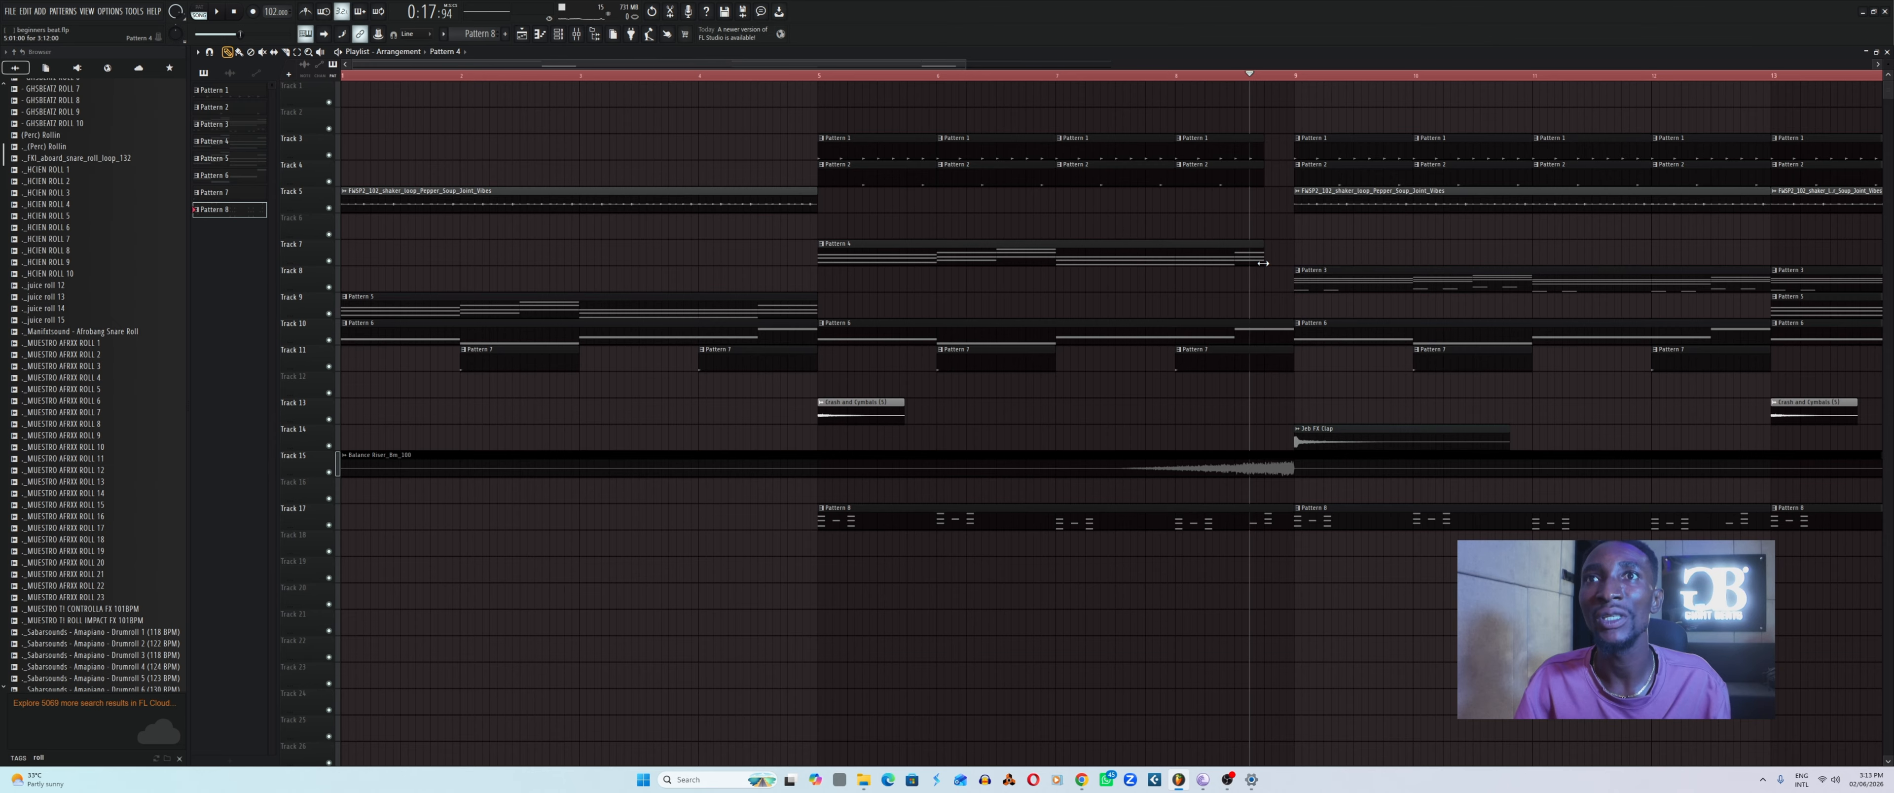
{"action": "left_click_drag", "start_coordinate": [1291, 337], "coordinate": [1266, 337]}
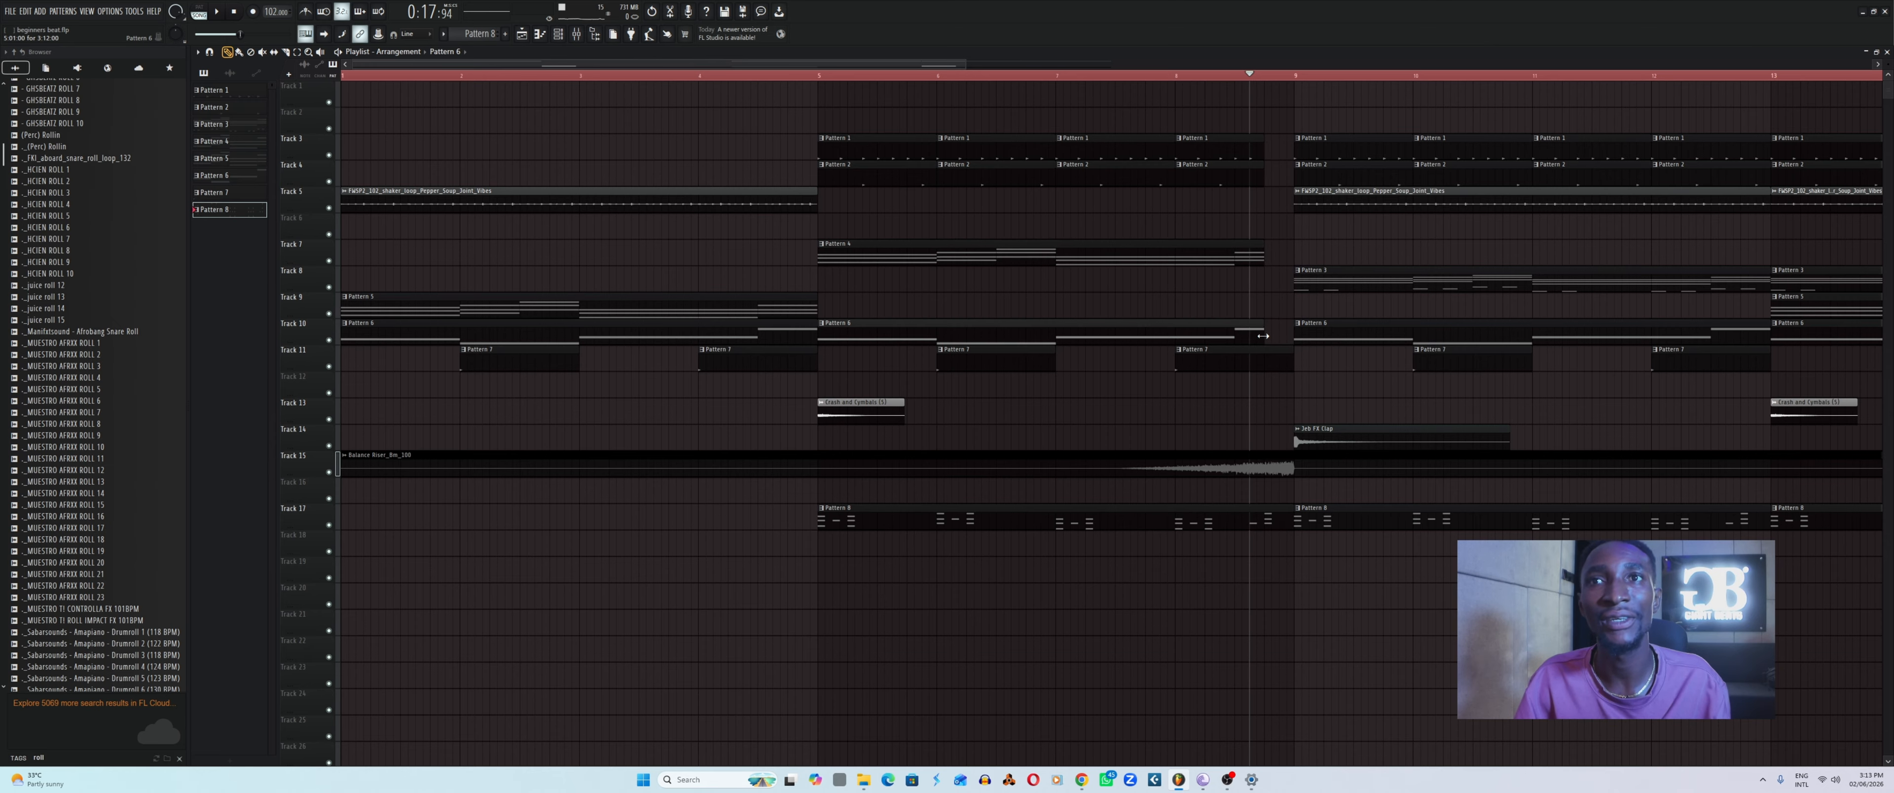
{"action": "left_click_drag", "start_coordinate": [1292, 527], "coordinate": [1269, 525]}
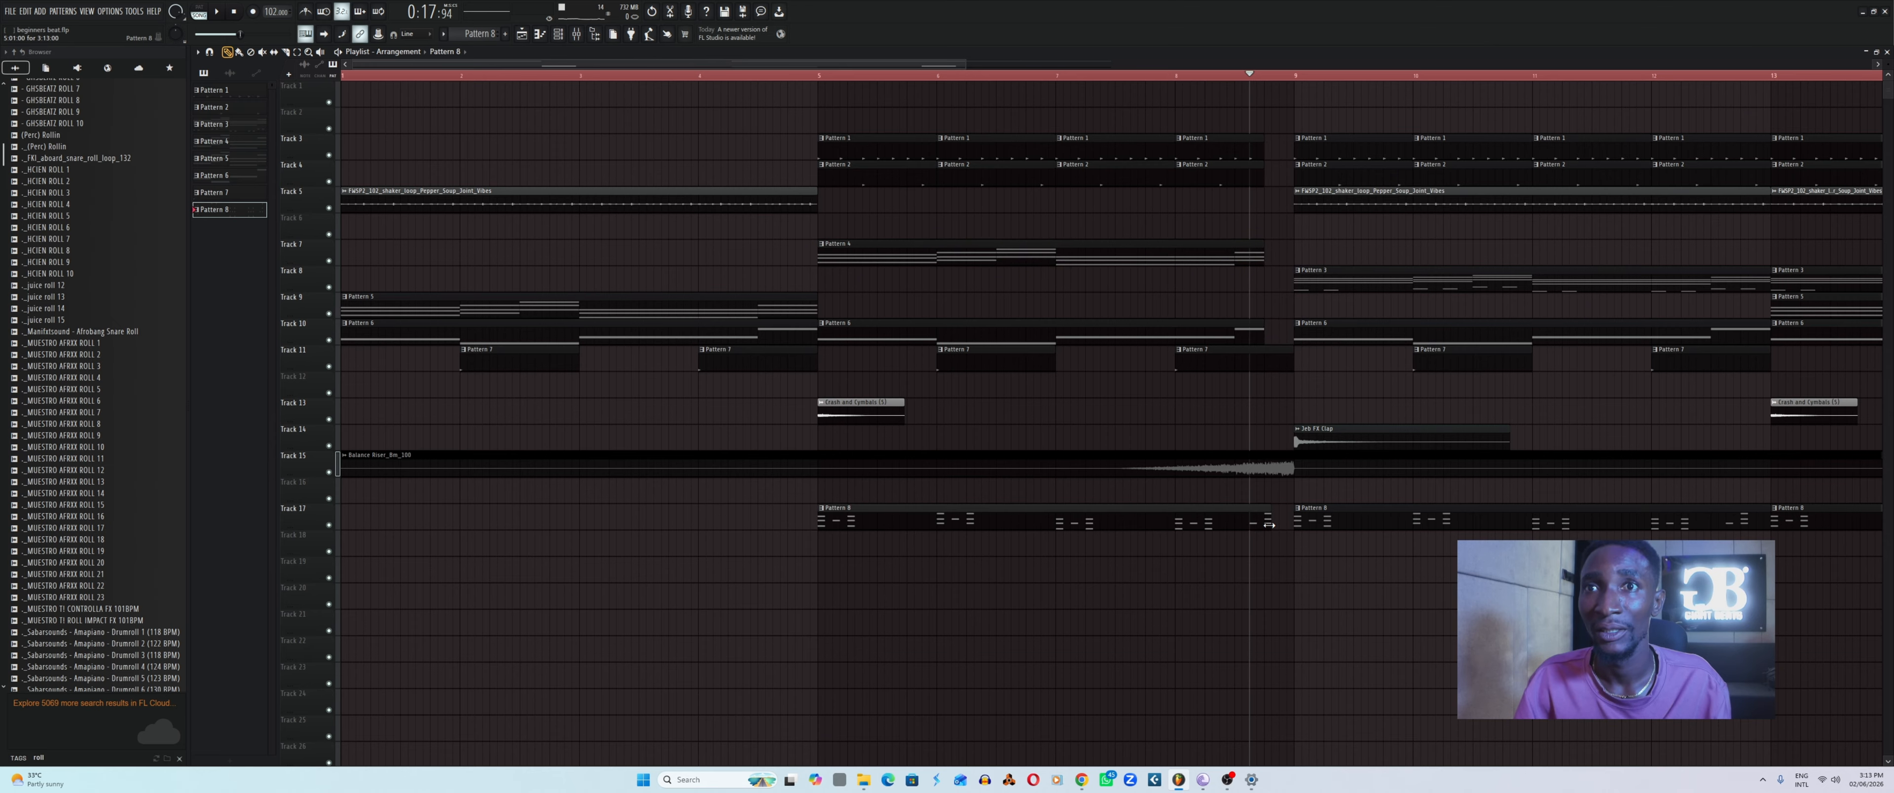
Play the arrangement from bar 7 to check the break before bar 9, and stop playback.
{"action": "left_click", "coordinate": [1057, 75]}
{"action": "key", "text": "space"}
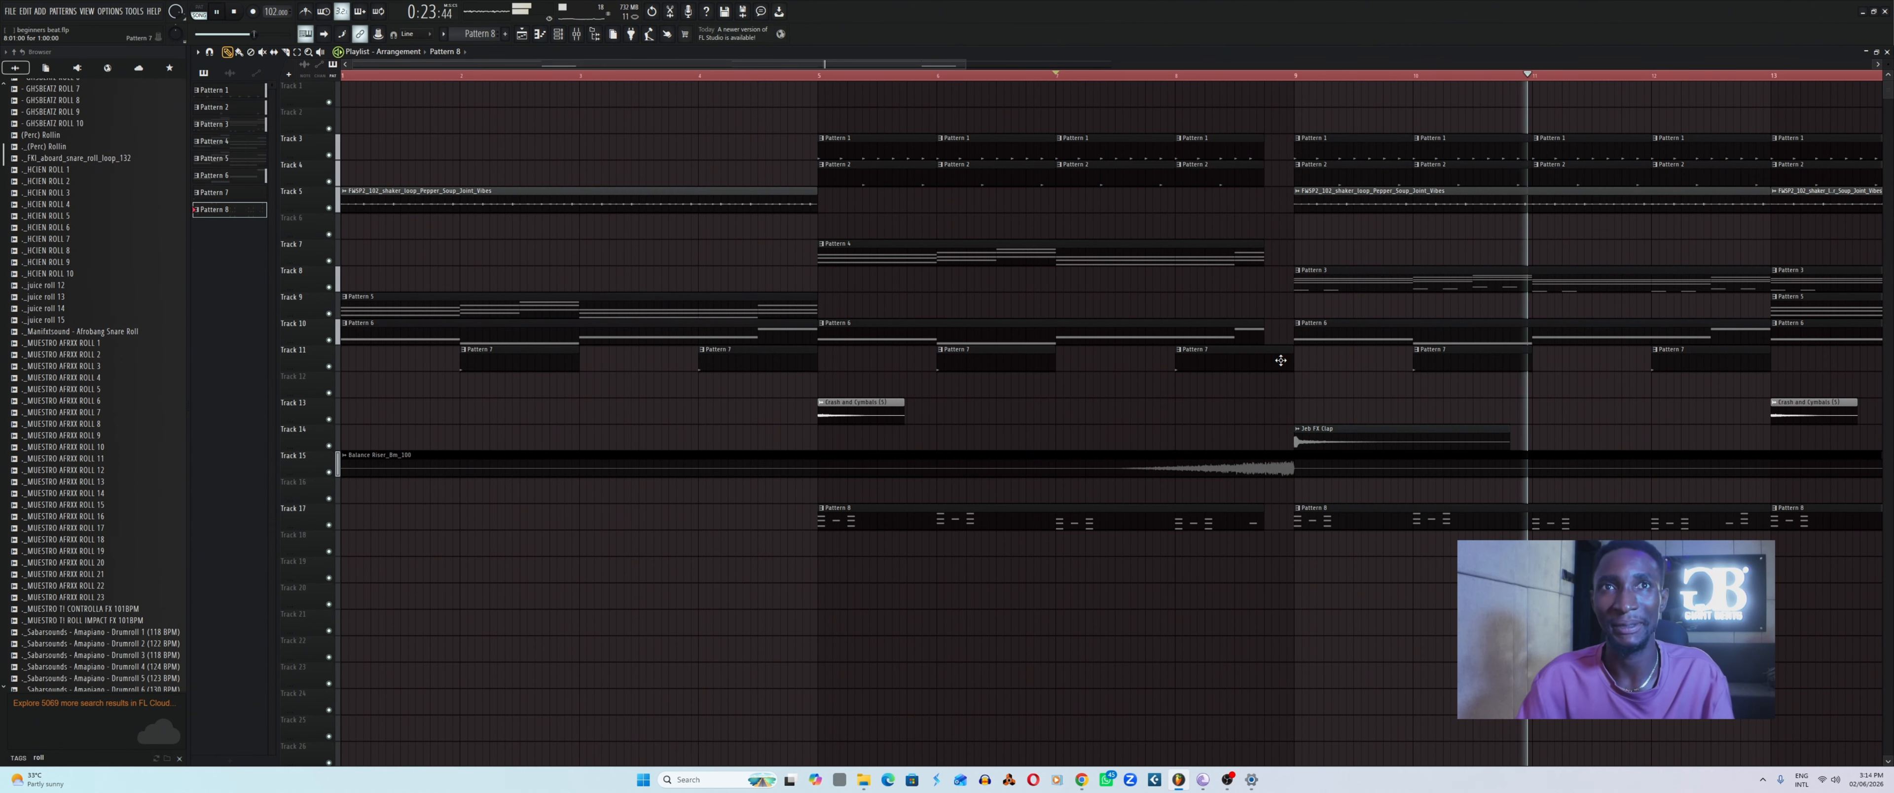
{"action": "key", "text": "space"}
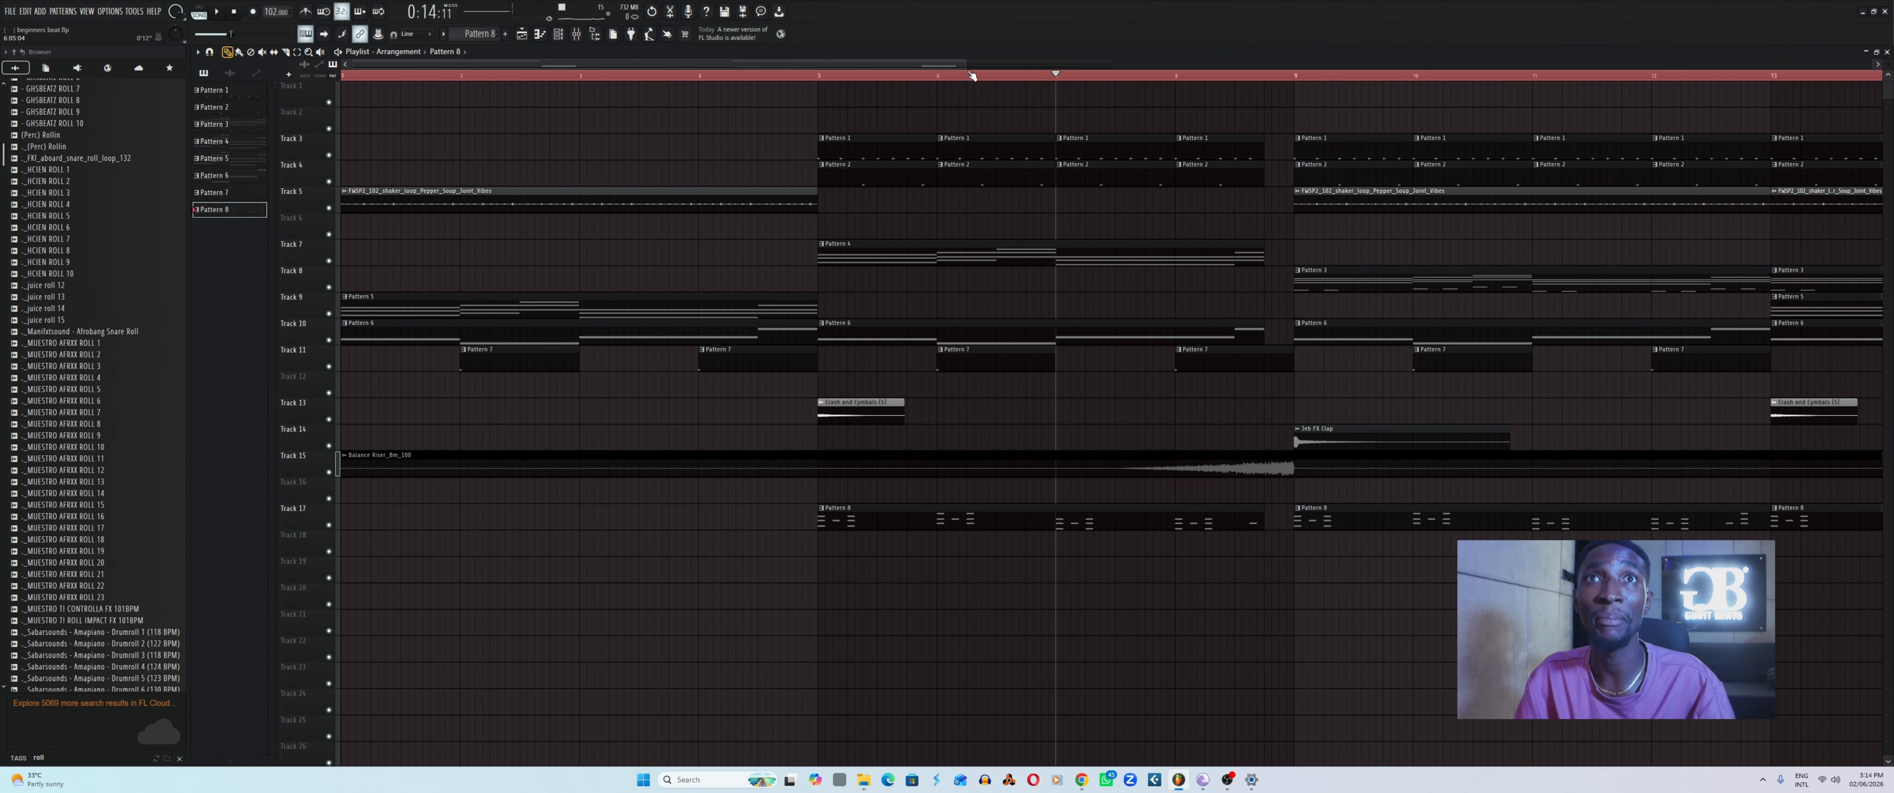
{"action": "left_click_drag", "start_coordinate": [981, 65], "coordinate": [1111, 351]}
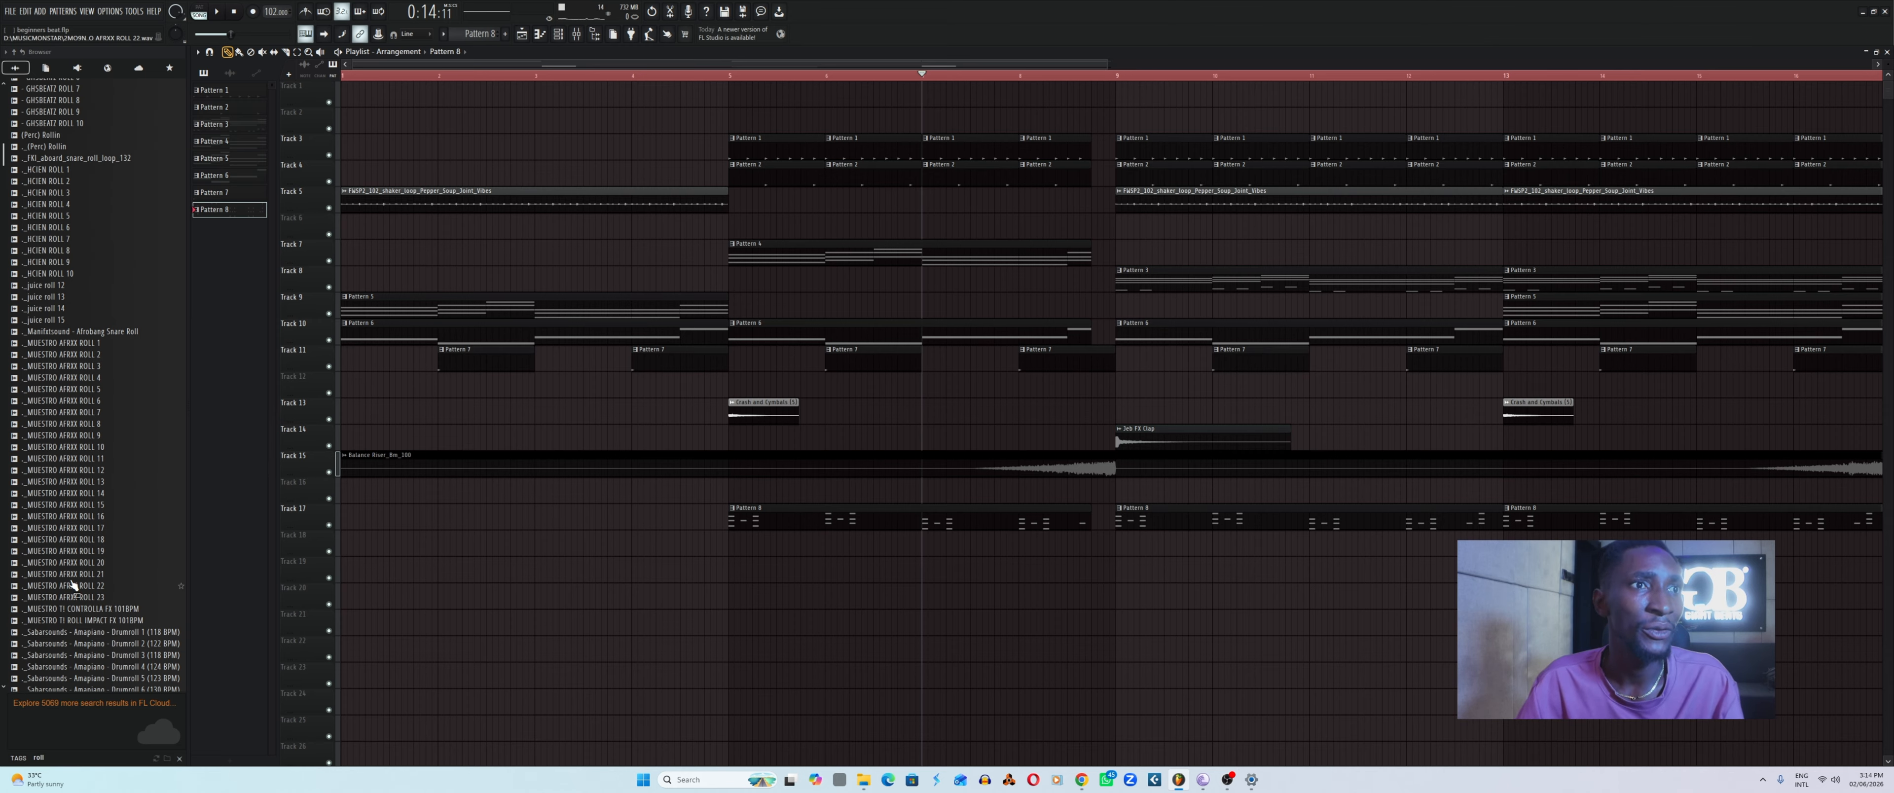
Find the Afrobeat Producers_Rolls & Fills 9_105BPM_1BAR sample among the roll results and place it on Track 19 ahead of bar 5.
{"action": "scroll", "coordinate": [88, 360], "scroll_direction": "down", "scroll_amount": 15}
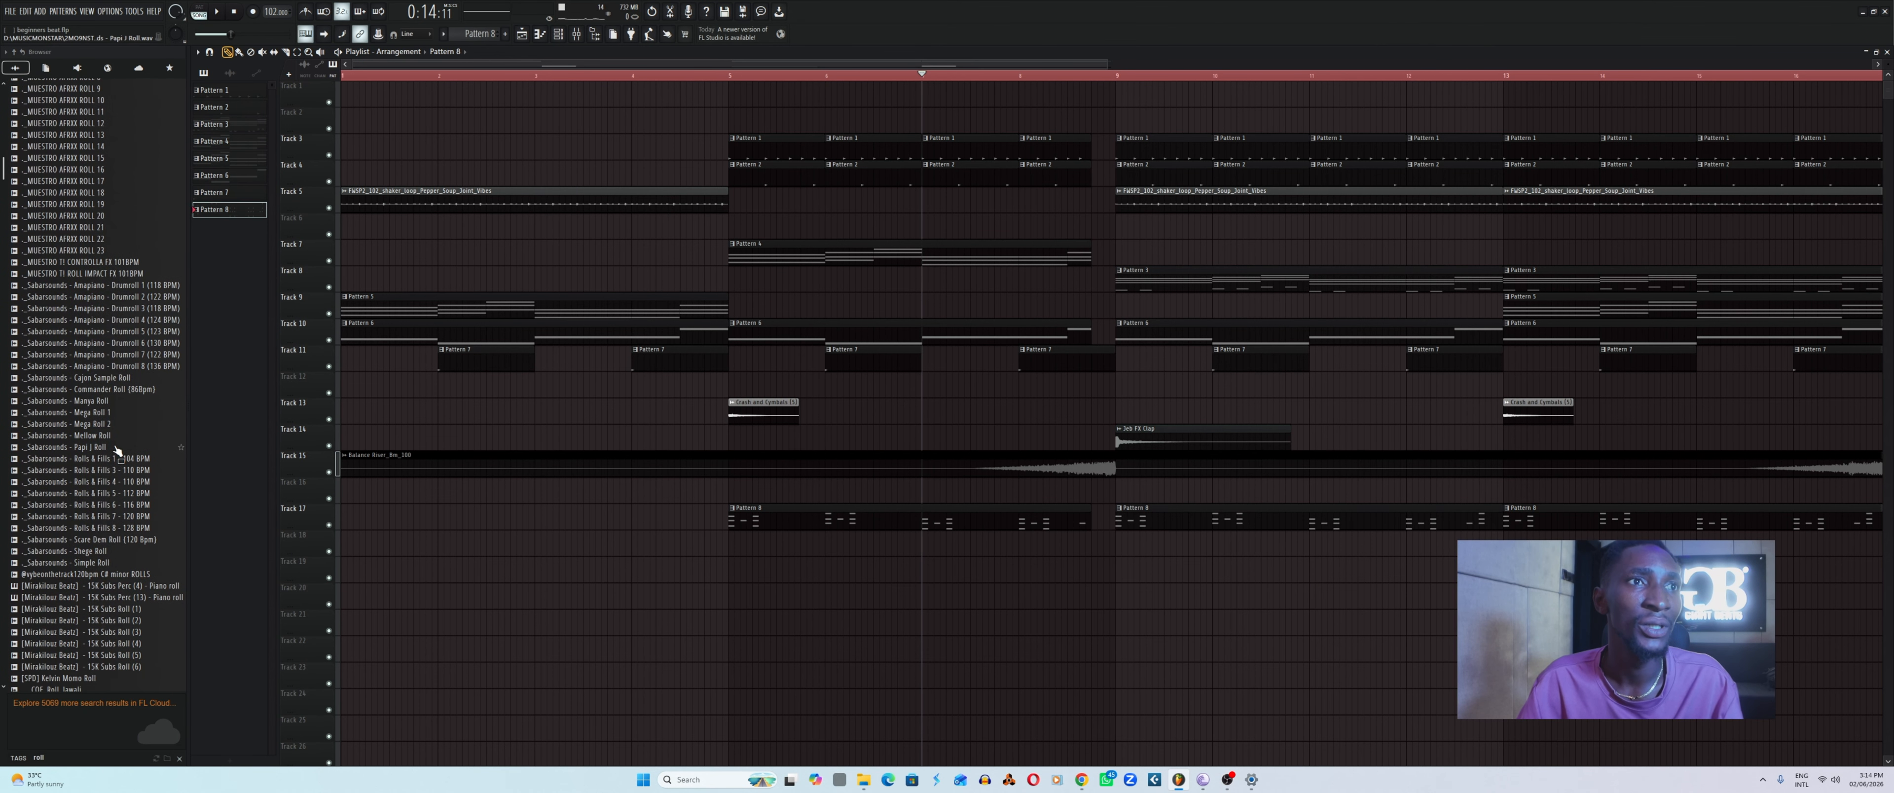
{"action": "scroll", "coordinate": [103, 407], "scroll_direction": "down", "scroll_amount": 20}
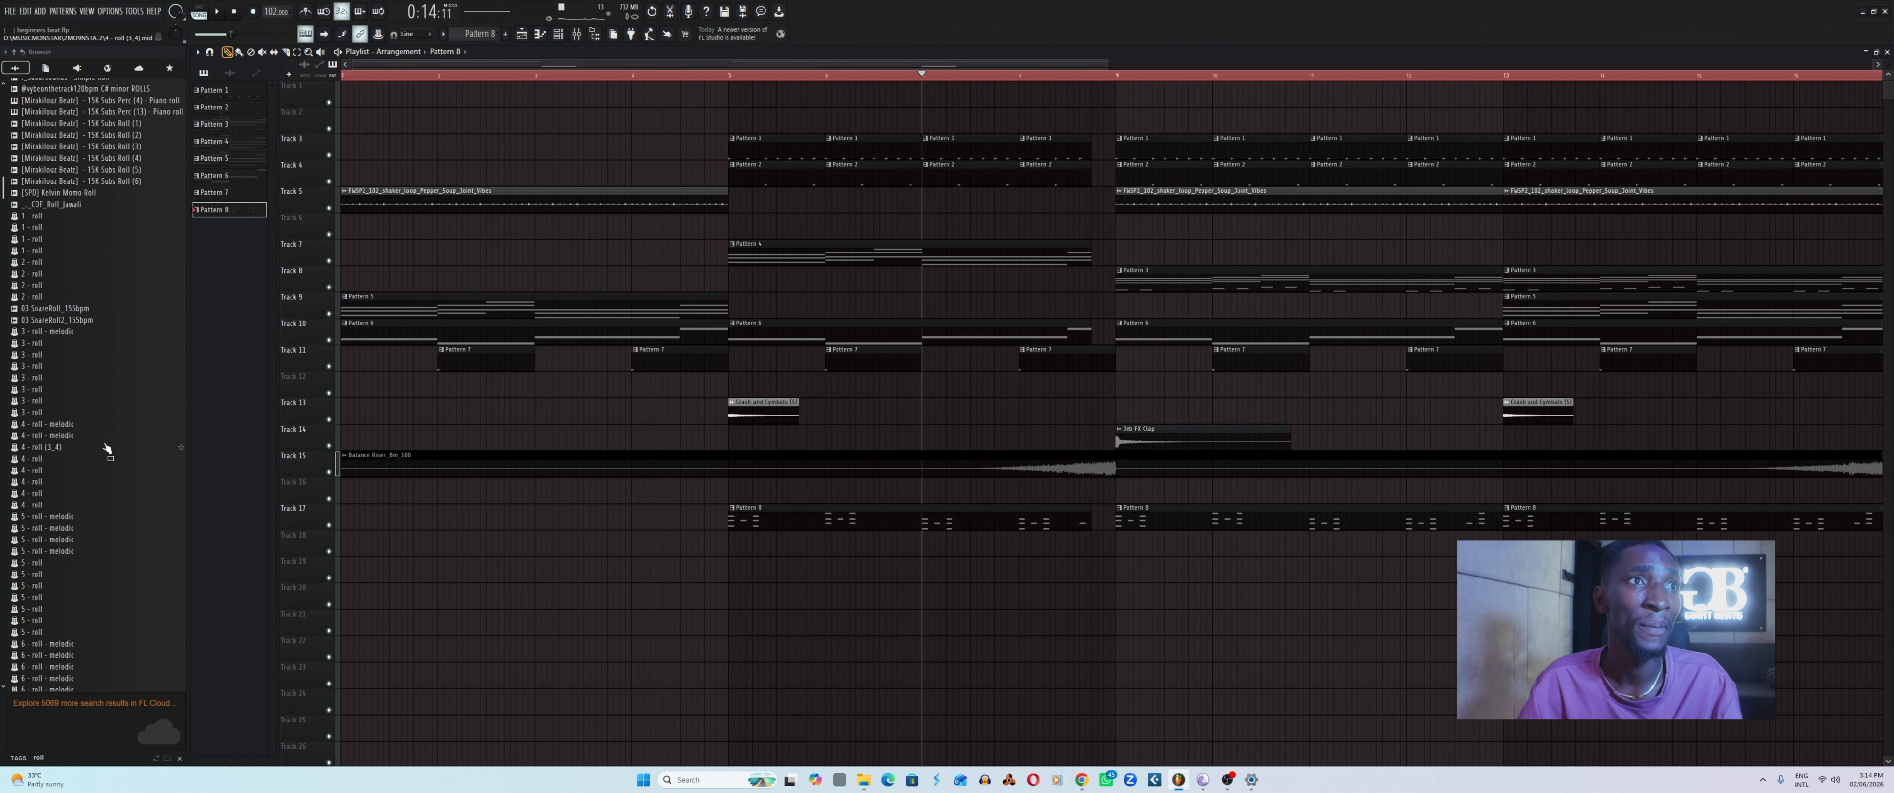
{"action": "scroll", "coordinate": [102, 447], "scroll_direction": "down", "scroll_amount": 12}
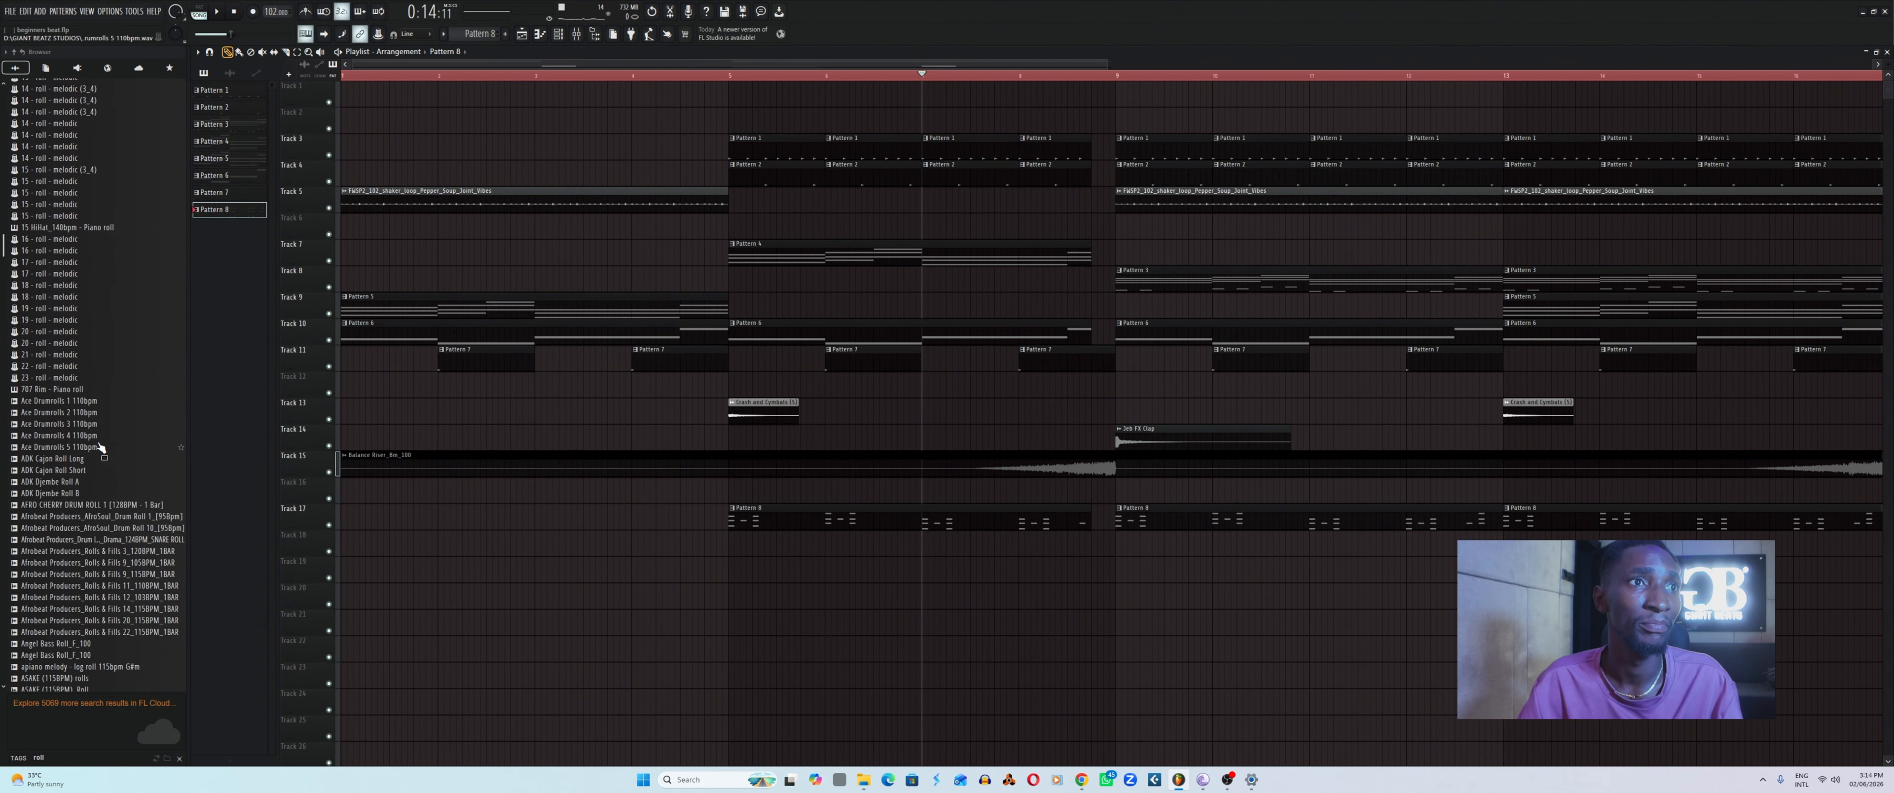
{"action": "scroll", "coordinate": [102, 448], "scroll_direction": "down", "scroll_amount": 4}
{"action": "left_click", "coordinate": [109, 425]}
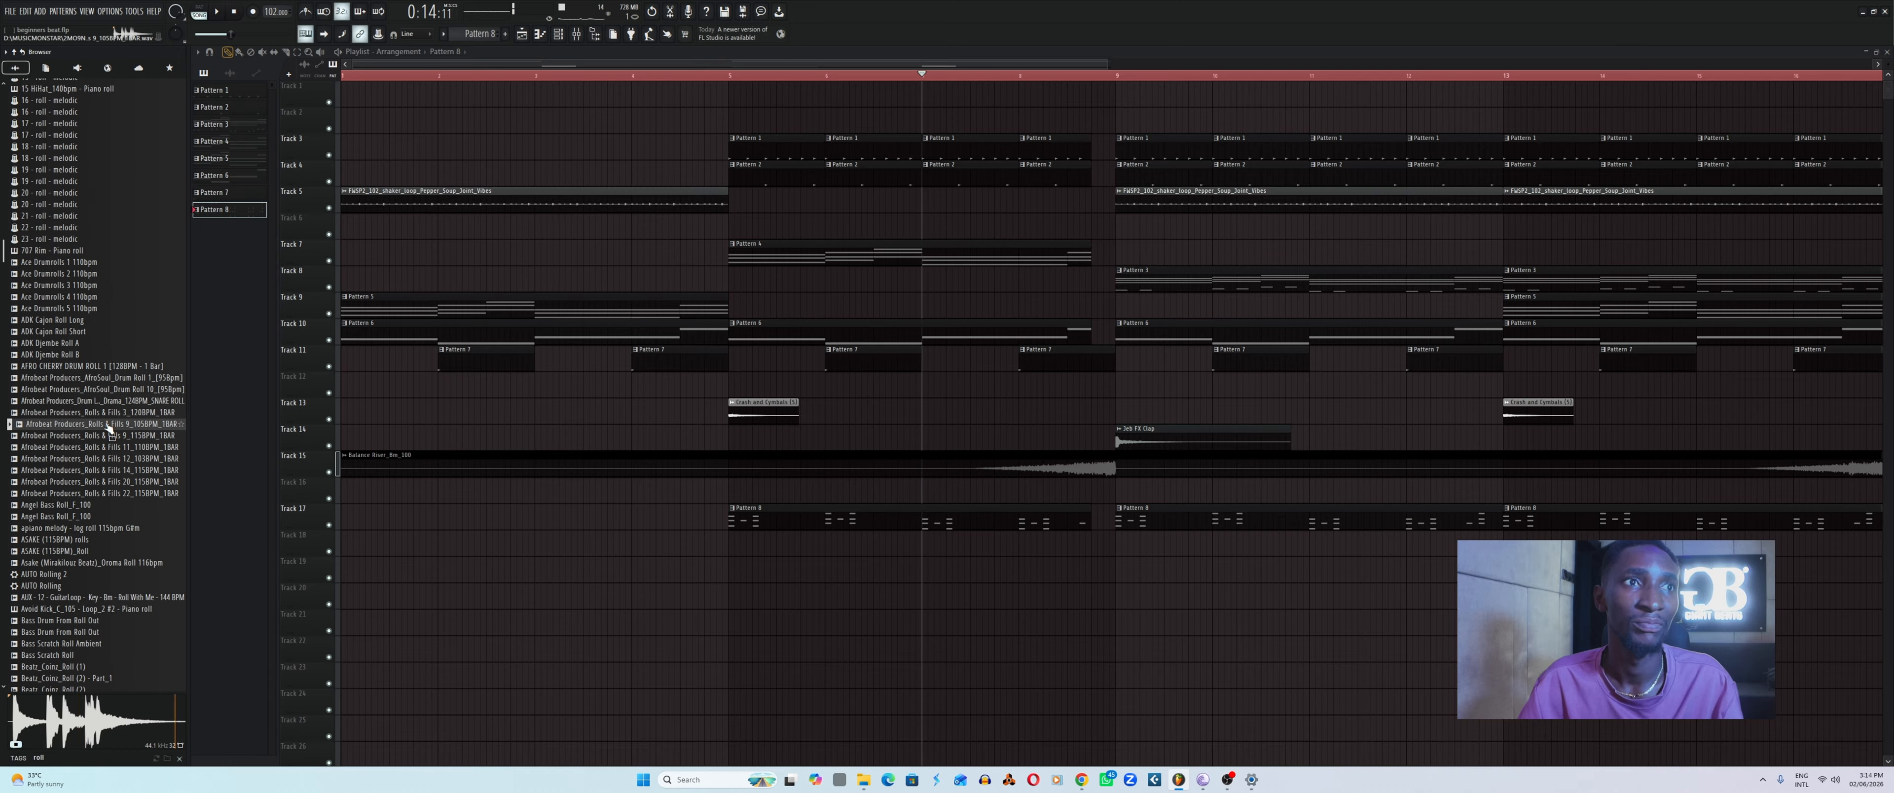
{"action": "left_click_drag", "start_coordinate": [109, 427], "coordinate": [747, 594]}
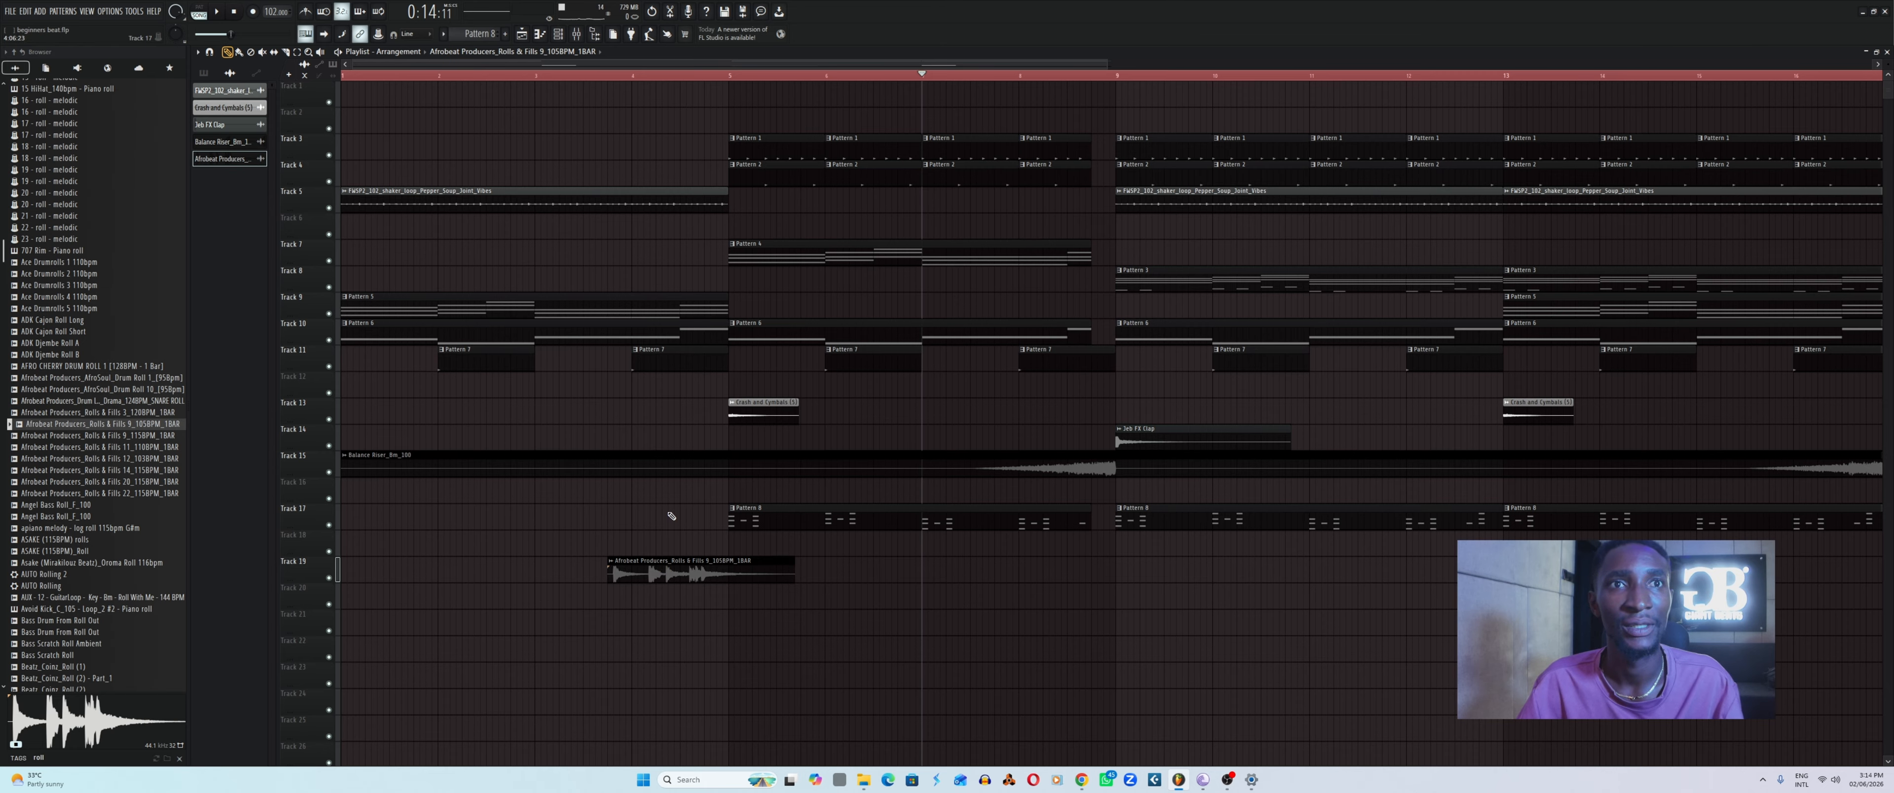
Move the roll clip on Track 19 to start at bar 4 and play the transition into bar 5.
{"action": "key", "text": "space"}
{"action": "left_click", "coordinate": [541, 75]}
{"action": "left_click_drag", "start_coordinate": [680, 577], "coordinate": [686, 578]}
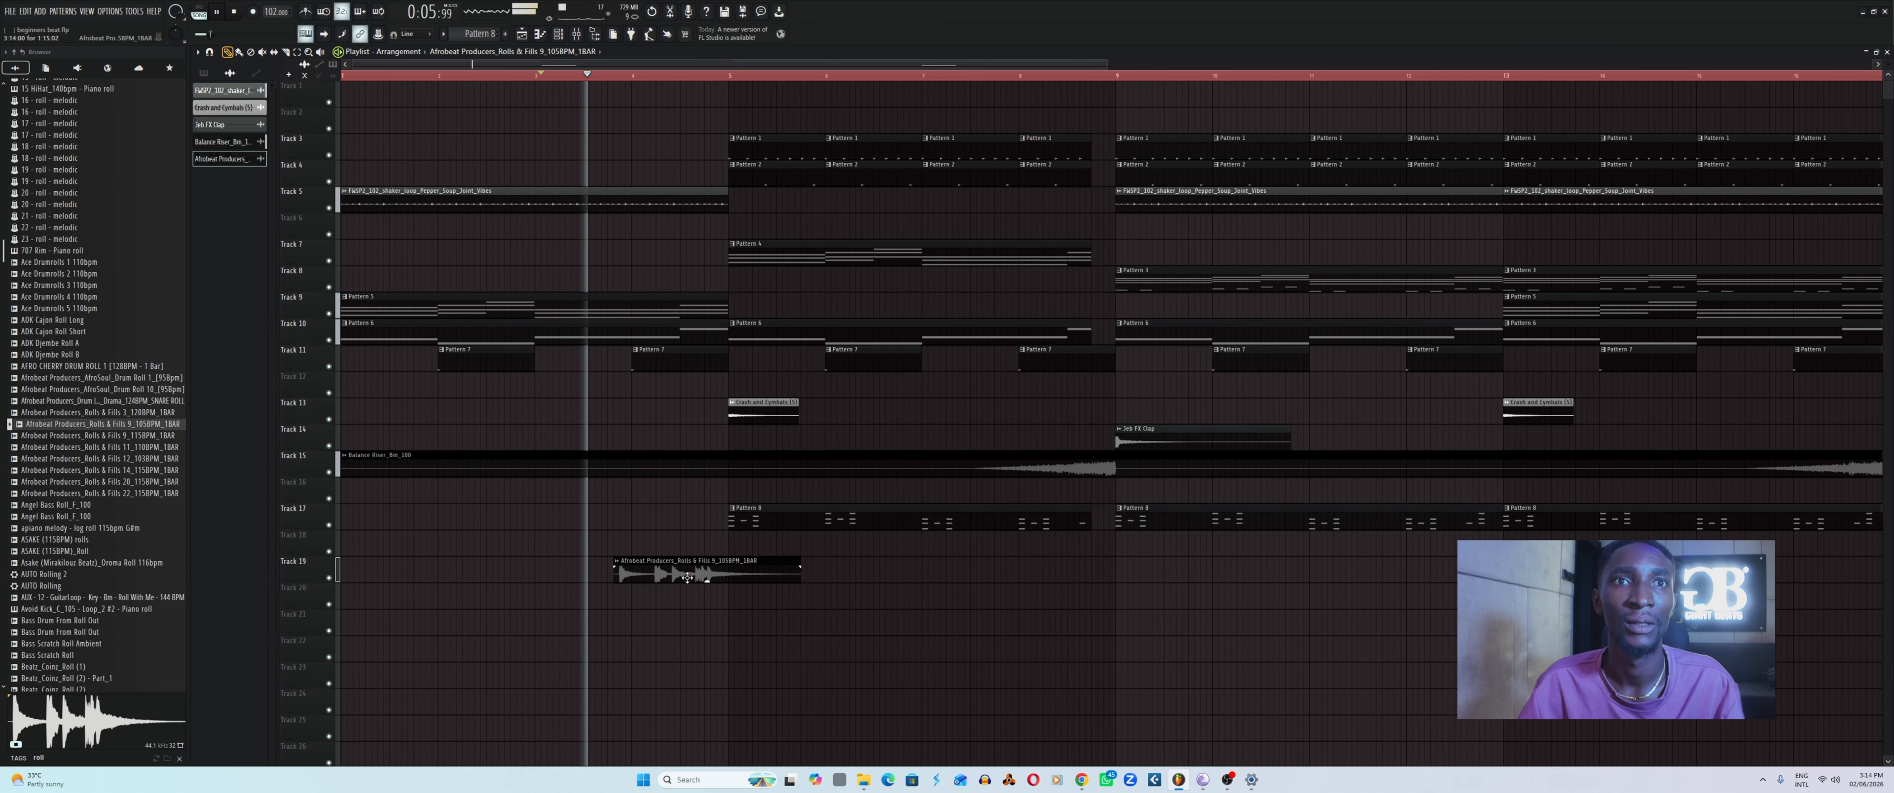
{"action": "key", "text": "space"}
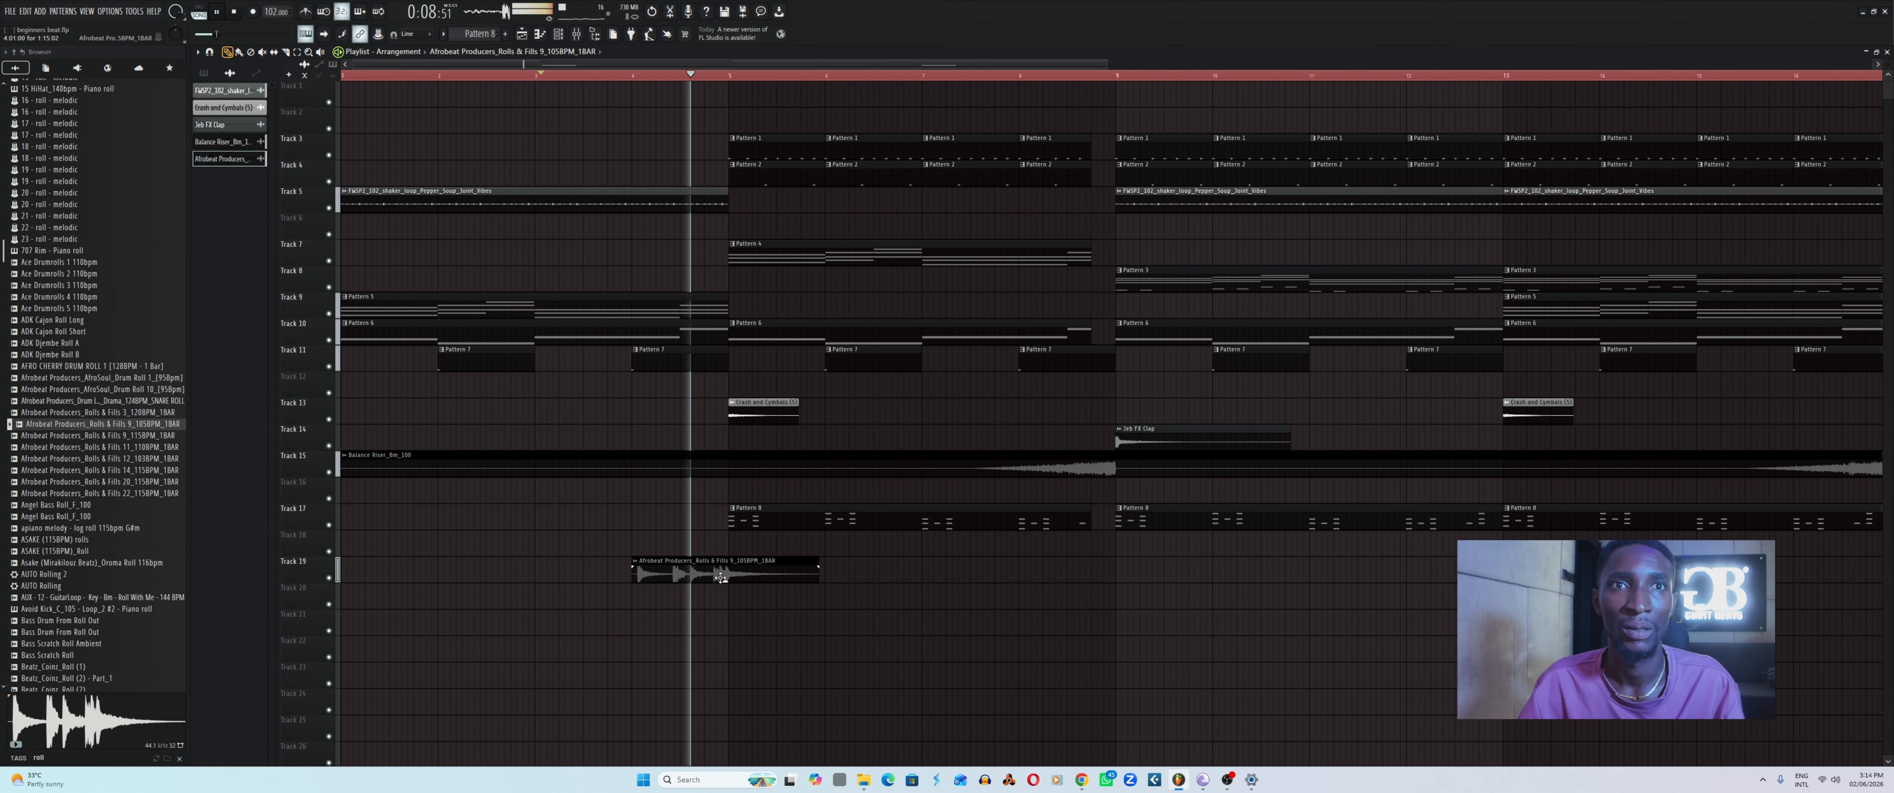
{"action": "key", "text": "space"}
{"action": "key", "text": "space"}
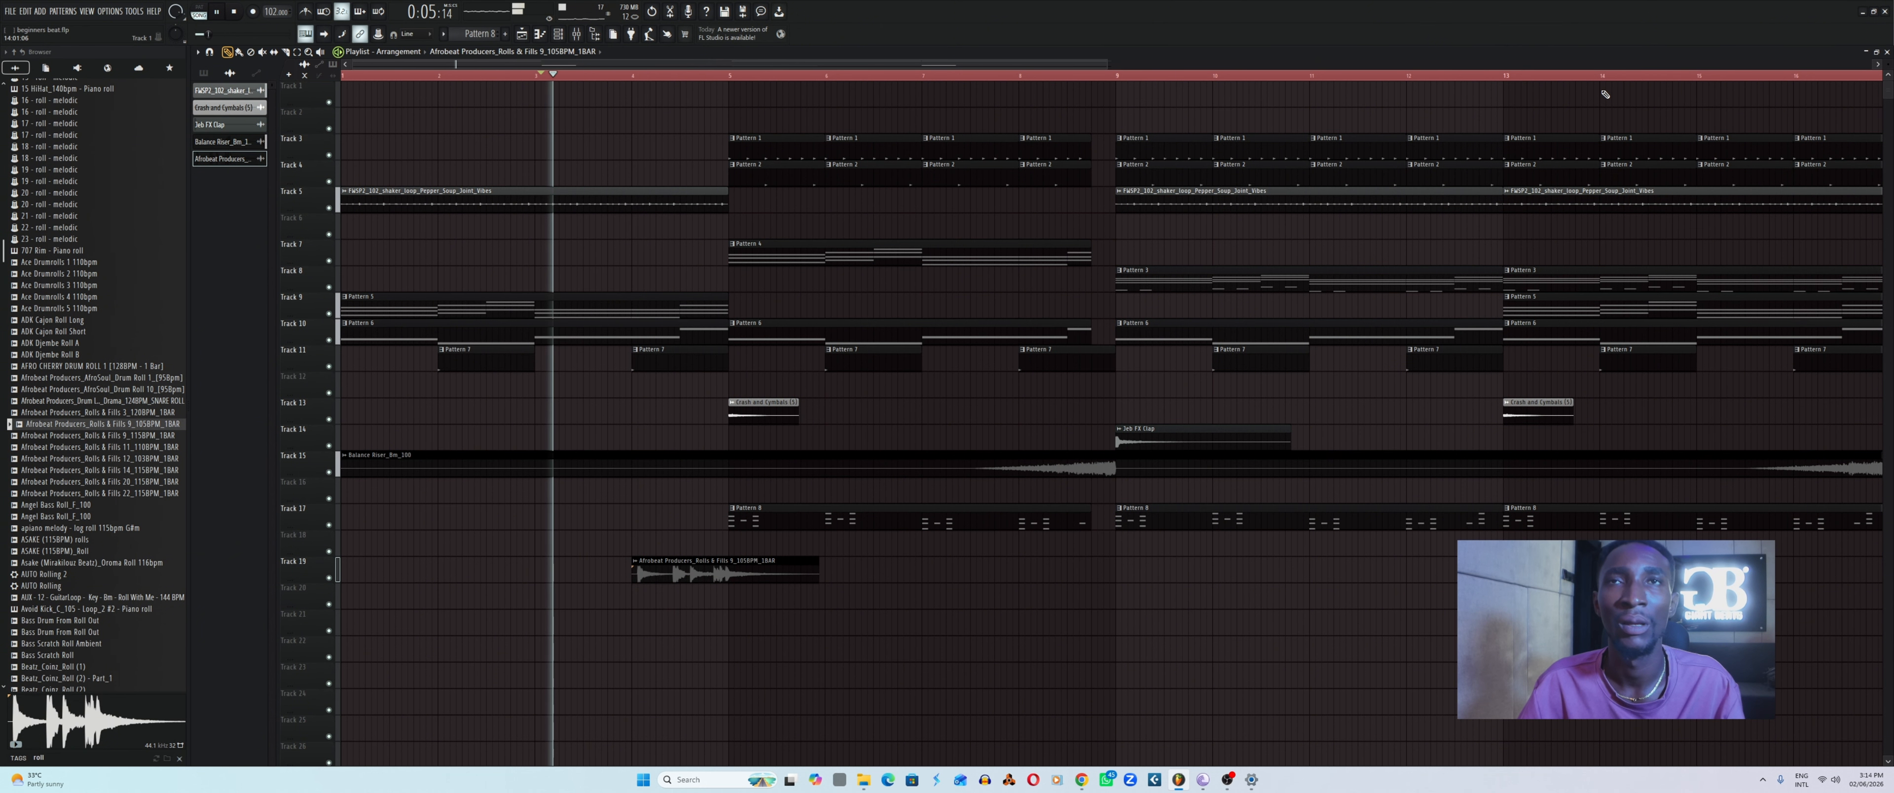
{"action": "scroll", "coordinate": [761, 184], "scroll_direction": "up", "scroll_amount": 3}
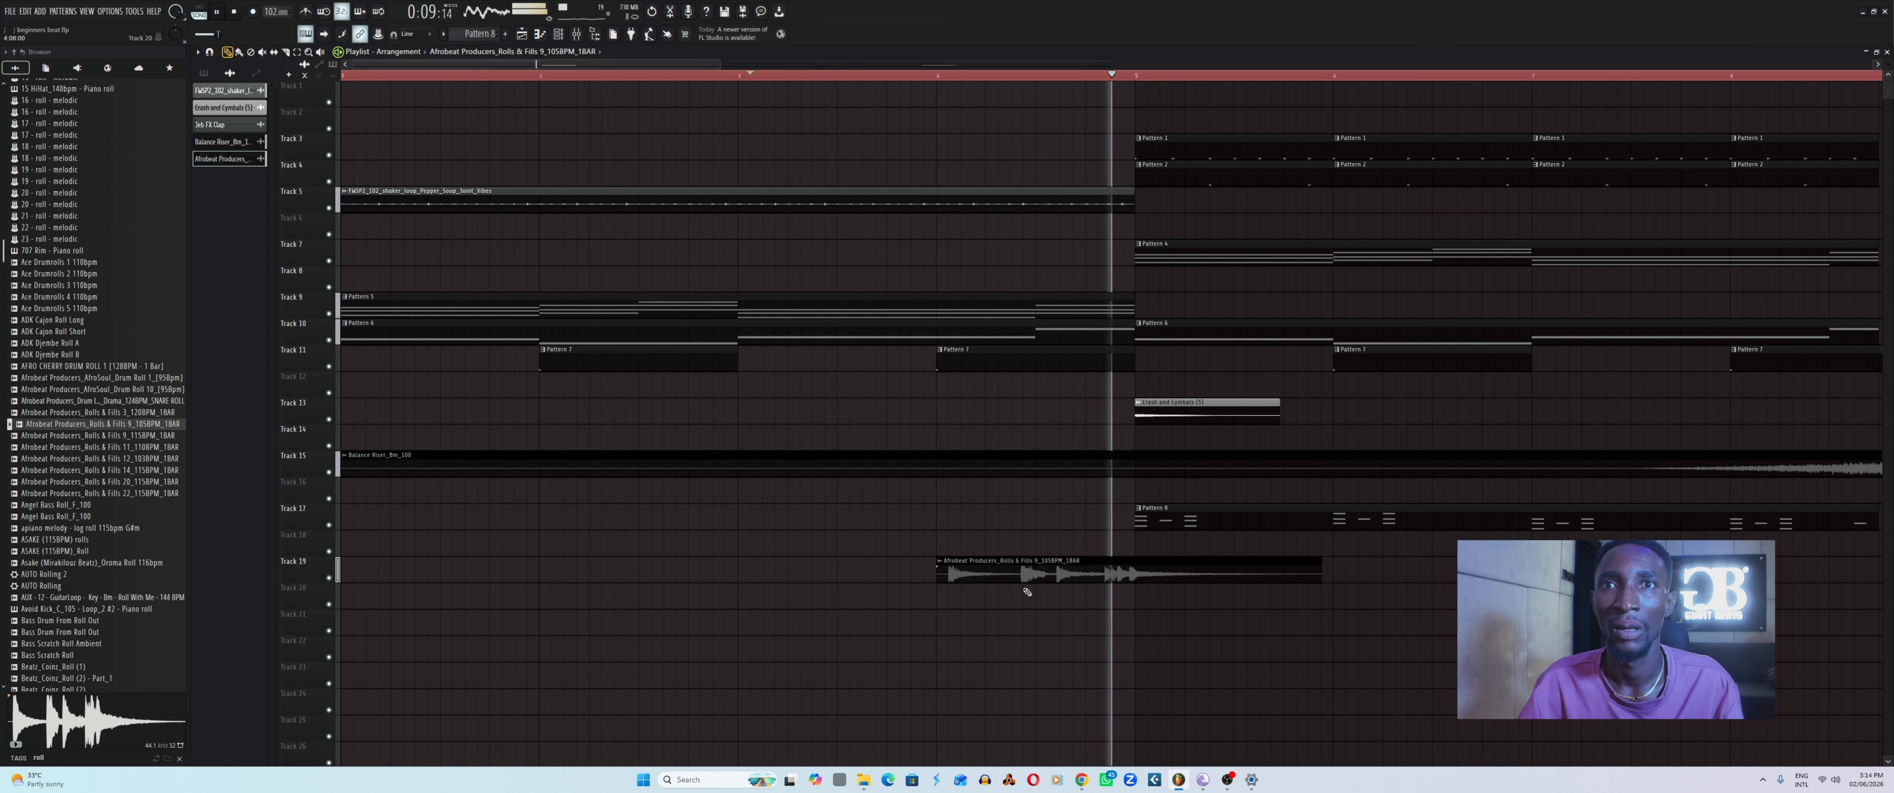
{"action": "key", "text": "space"}
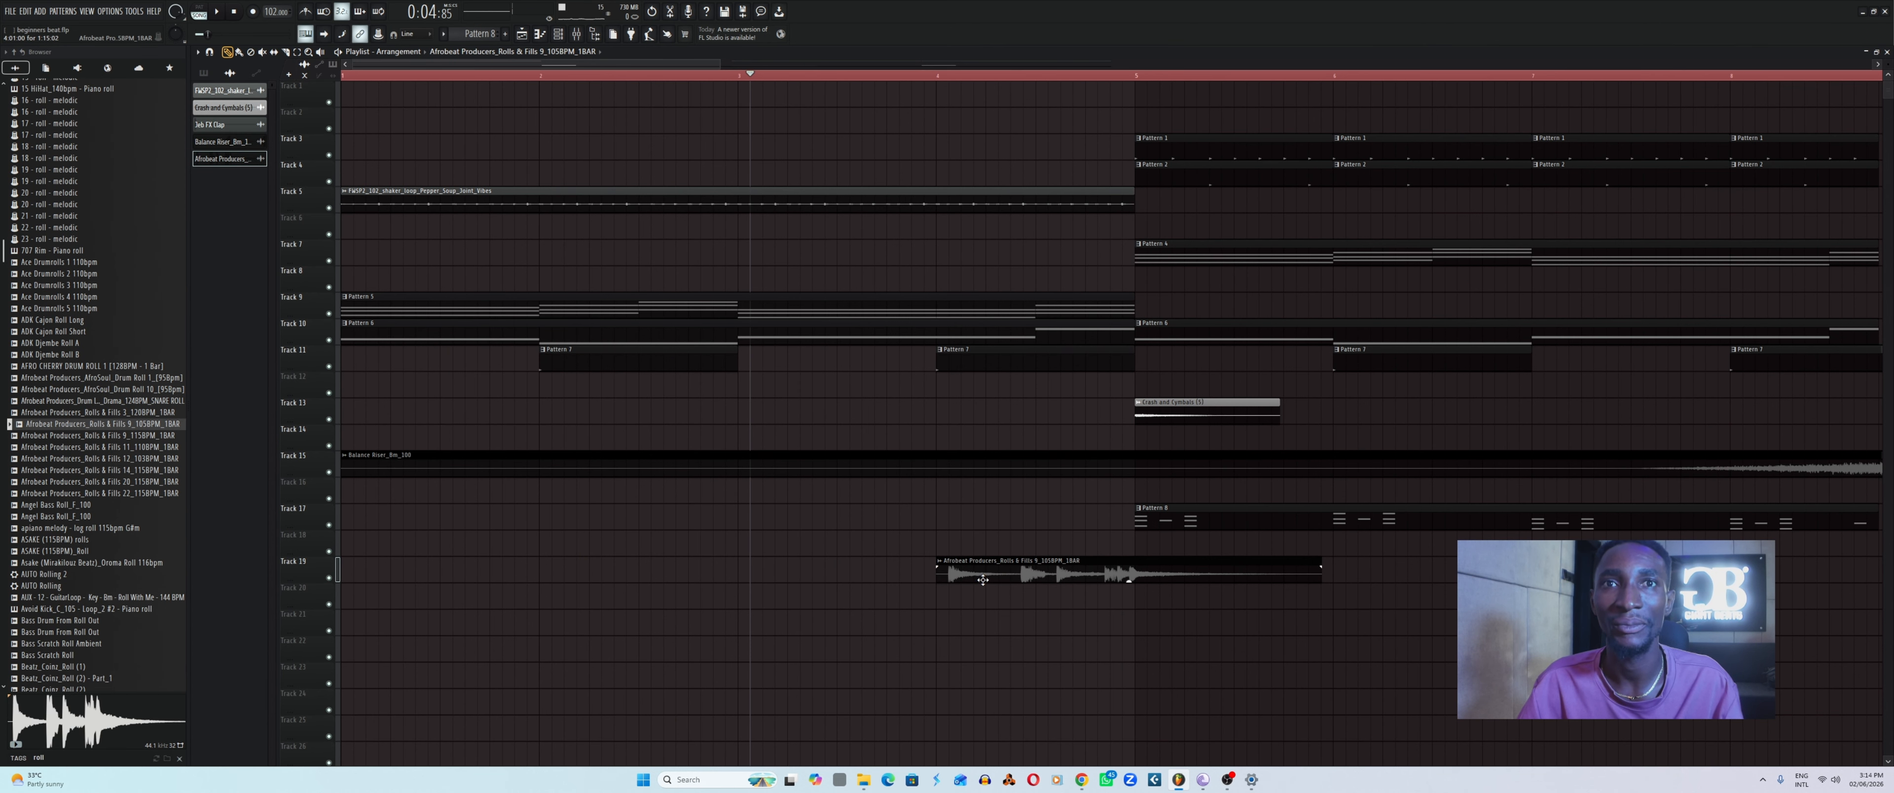
Fit the Track 19 roll clip to the project tempo and play the transition again.
{"action": "right_click", "coordinate": [939, 565]}
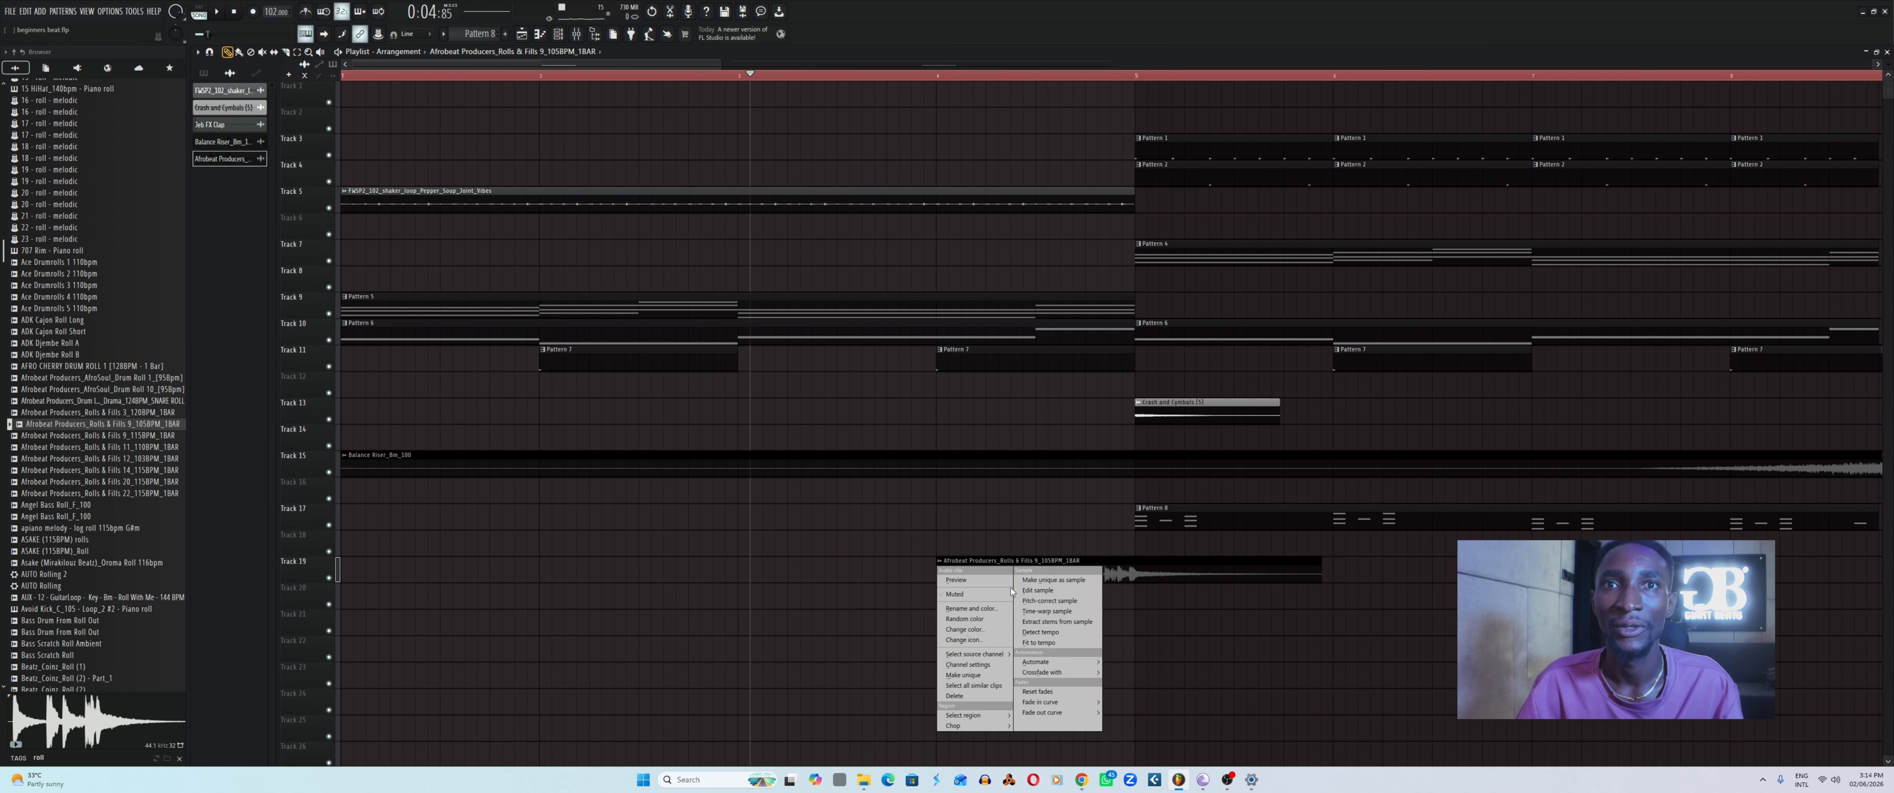
{"action": "left_click", "coordinate": [1050, 643]}
{"action": "left_click", "coordinate": [946, 394]}
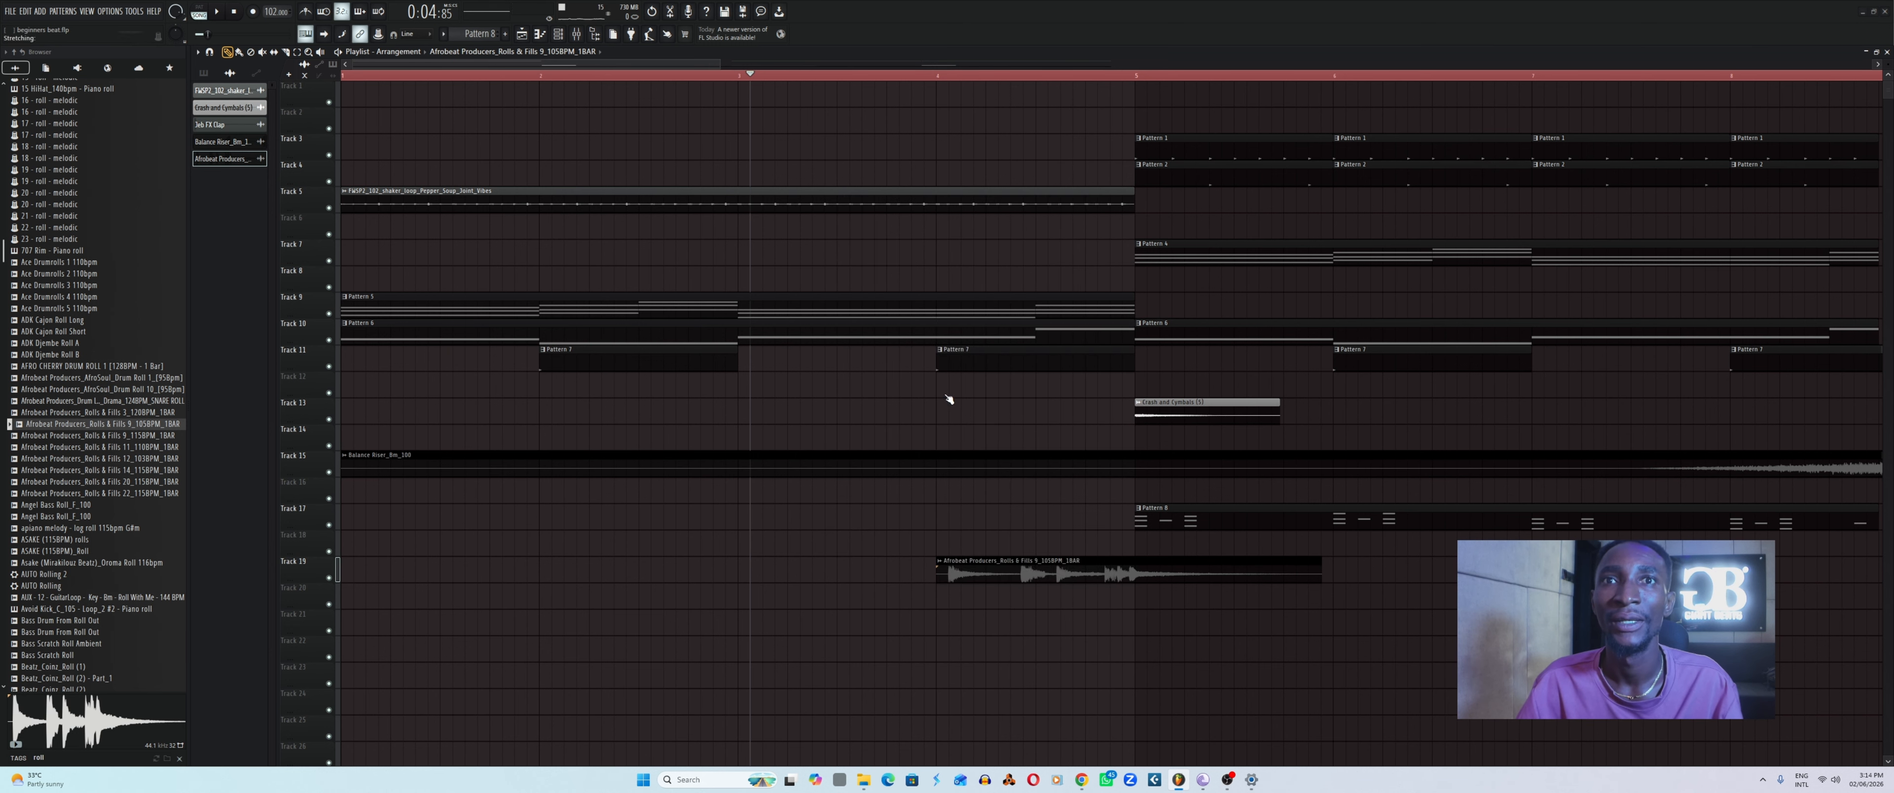
{"action": "key", "text": "space"}
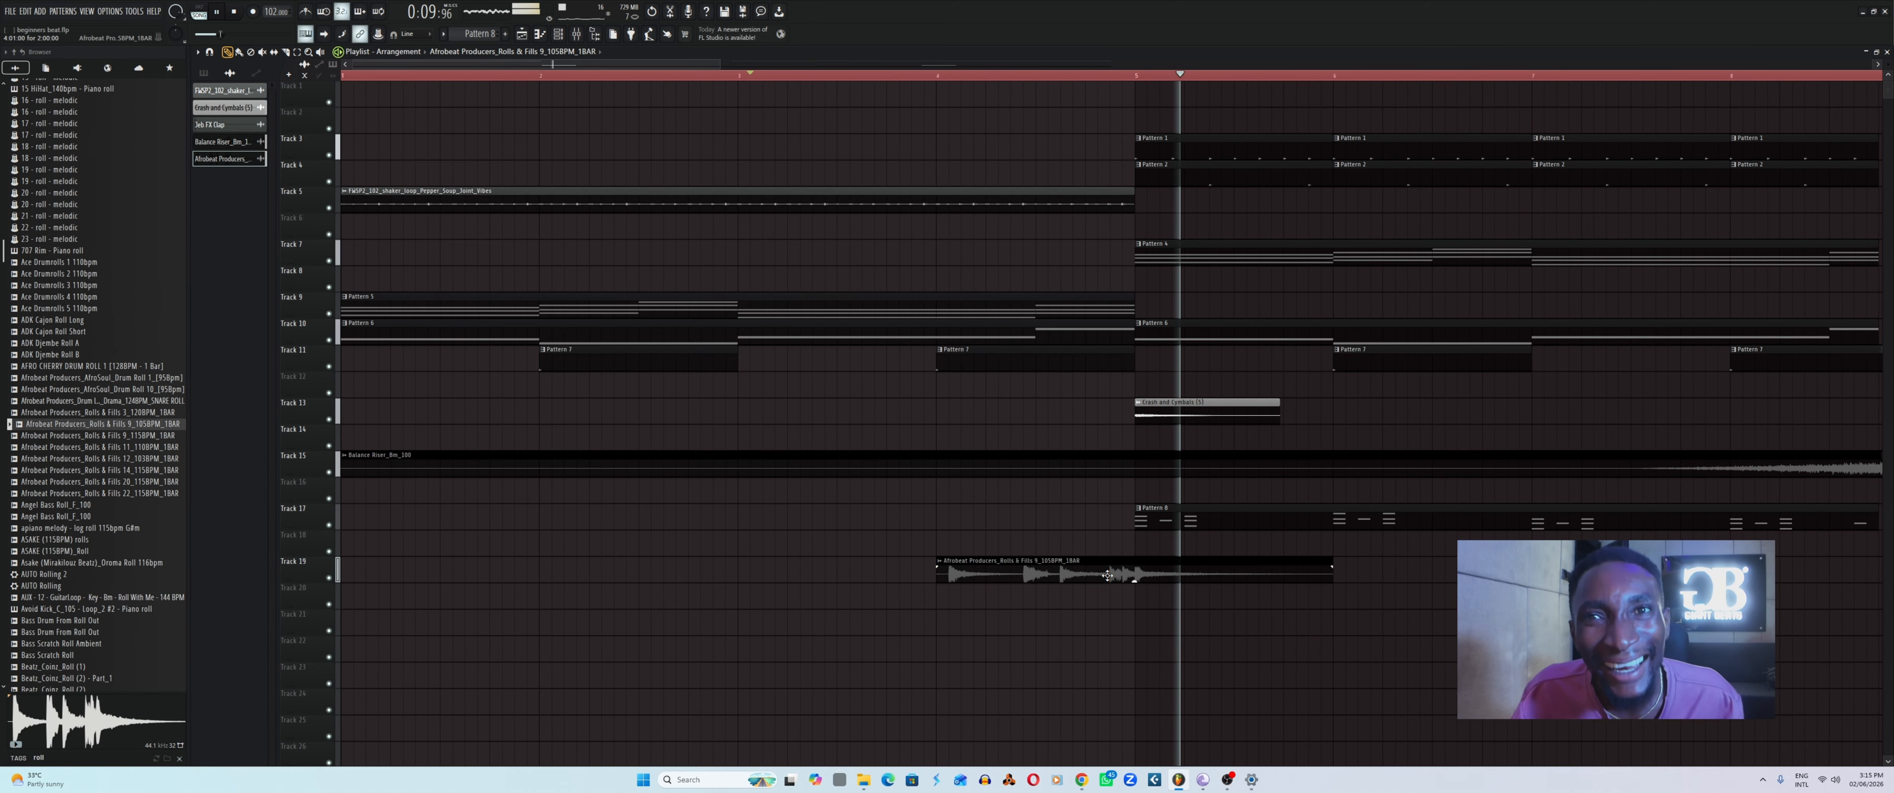
{"action": "key", "text": "space"}
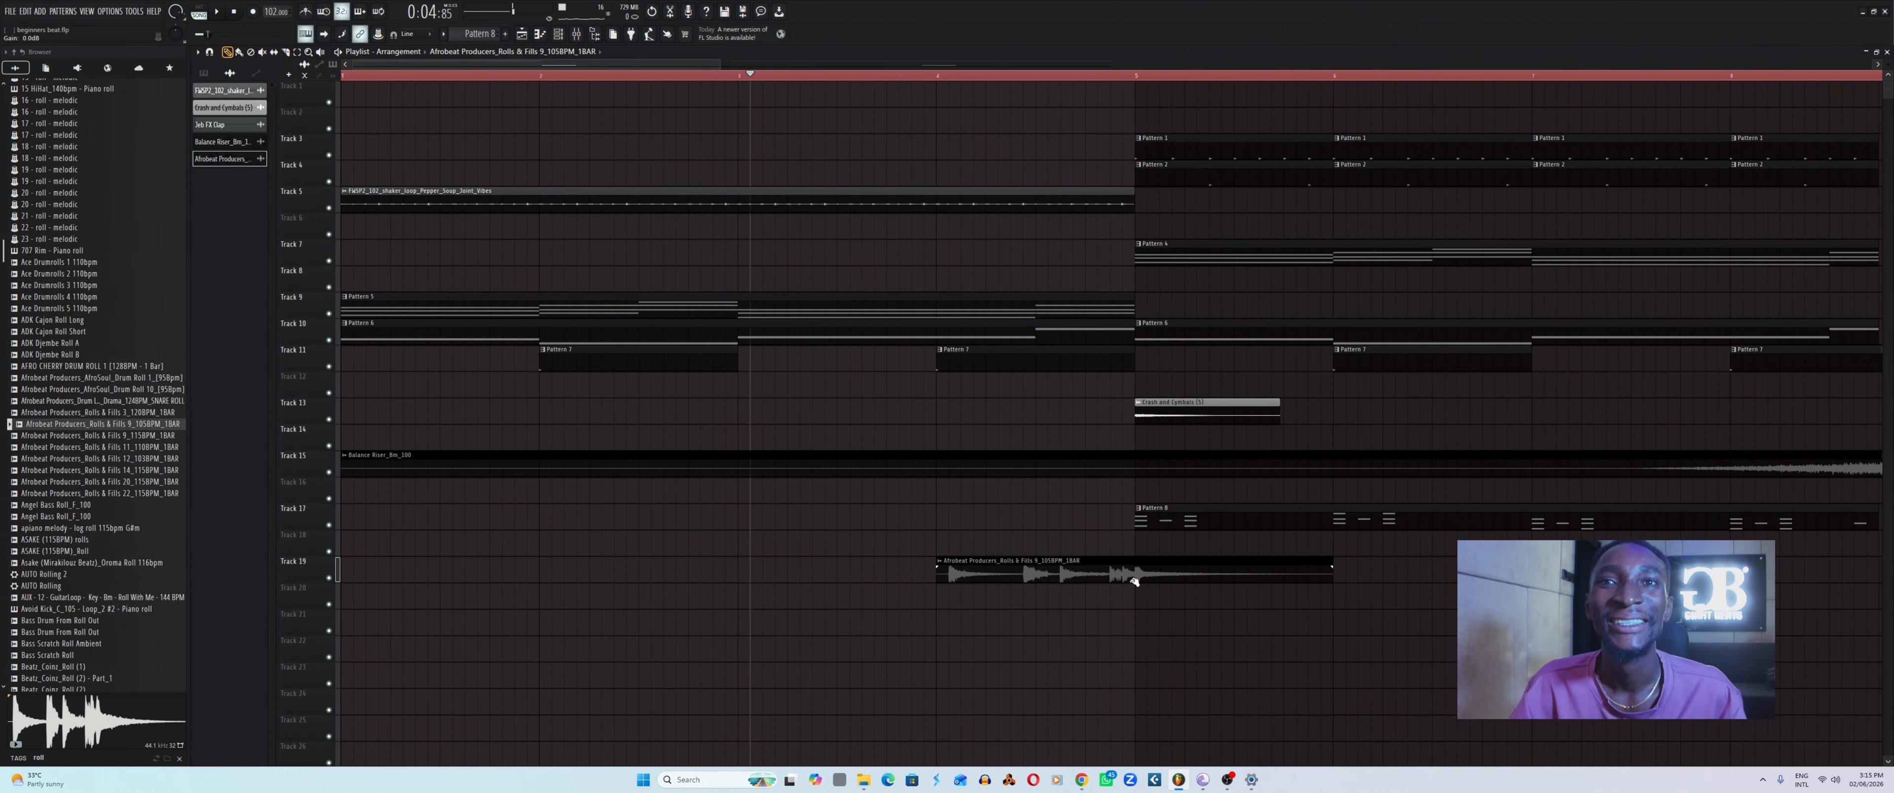
Delete the Afrobeat Producers roll sample from the project, removing its clip from Track 19.
{"action": "right_click", "coordinate": [243, 162]}
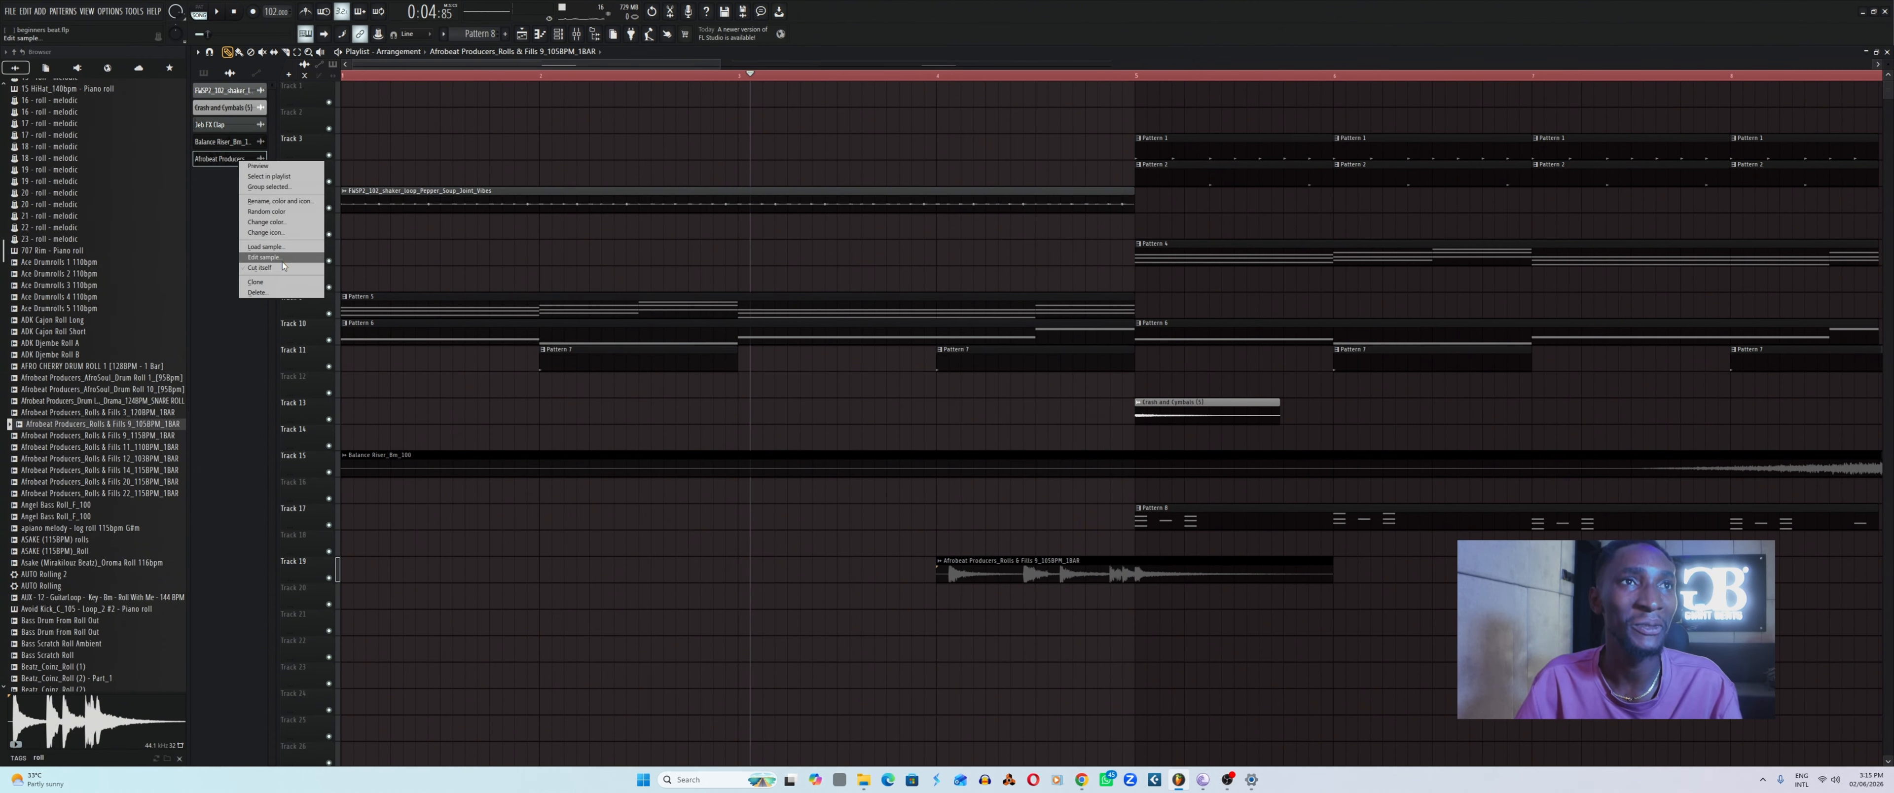
{"action": "left_click", "coordinate": [289, 293]}
{"action": "left_click", "coordinate": [953, 438]}
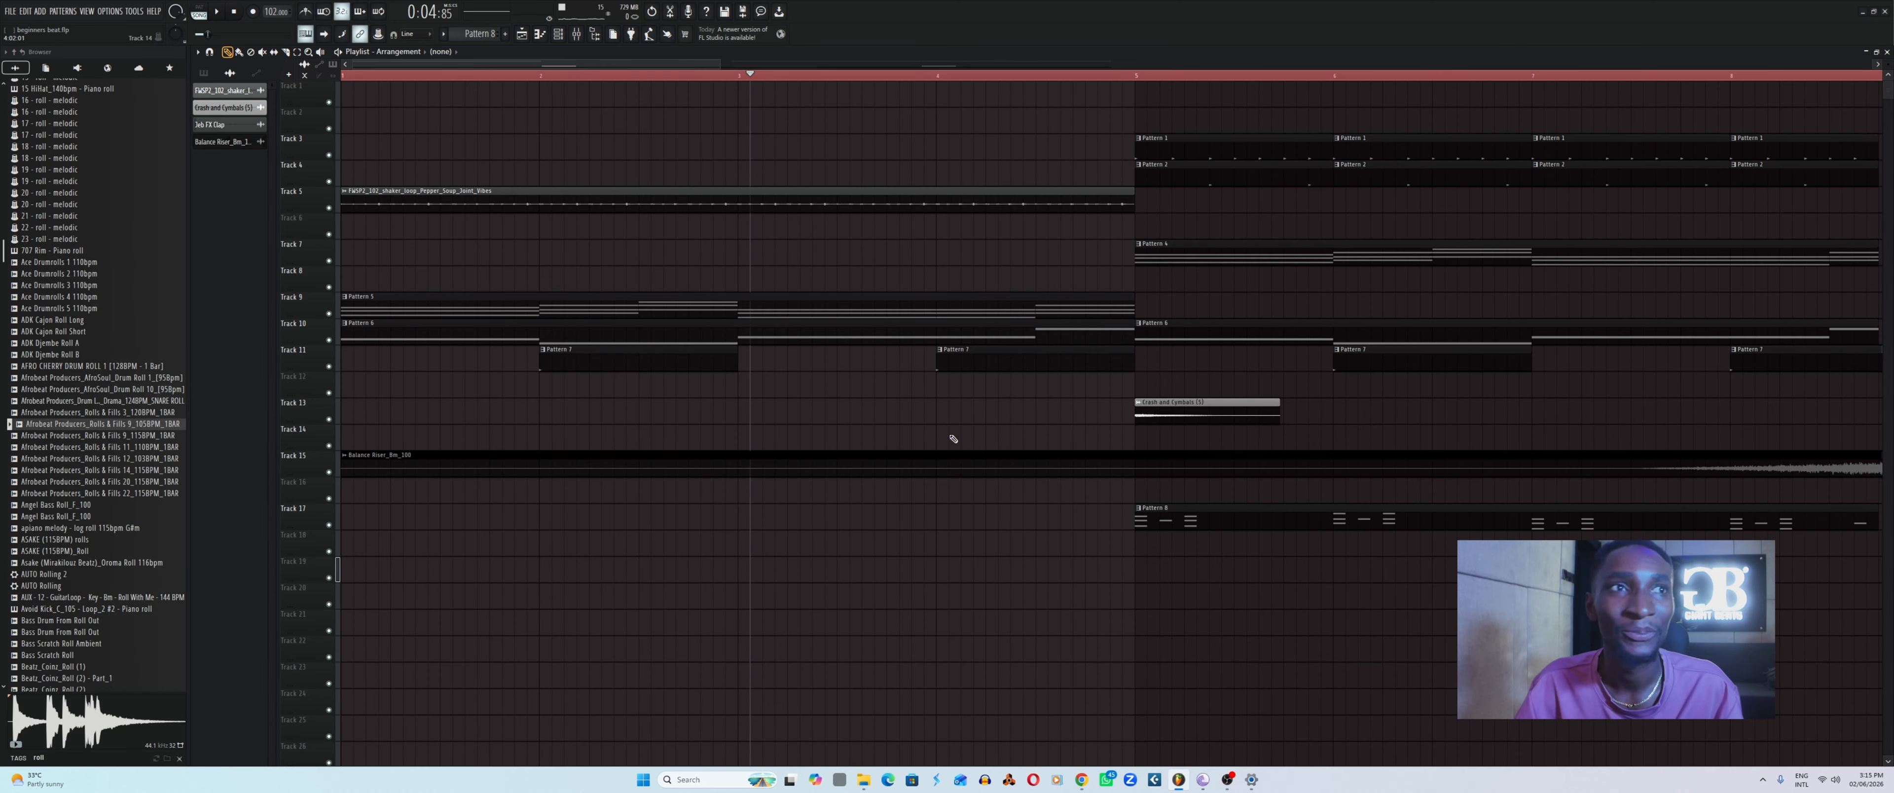
Audition the BWB VAULT HAT ROLLS and SNARE samples, ending with the Travis hat roll, and play the arrangement to judge the fit.
{"action": "scroll", "coordinate": [81, 529], "scroll_direction": "down", "scroll_amount": 2}
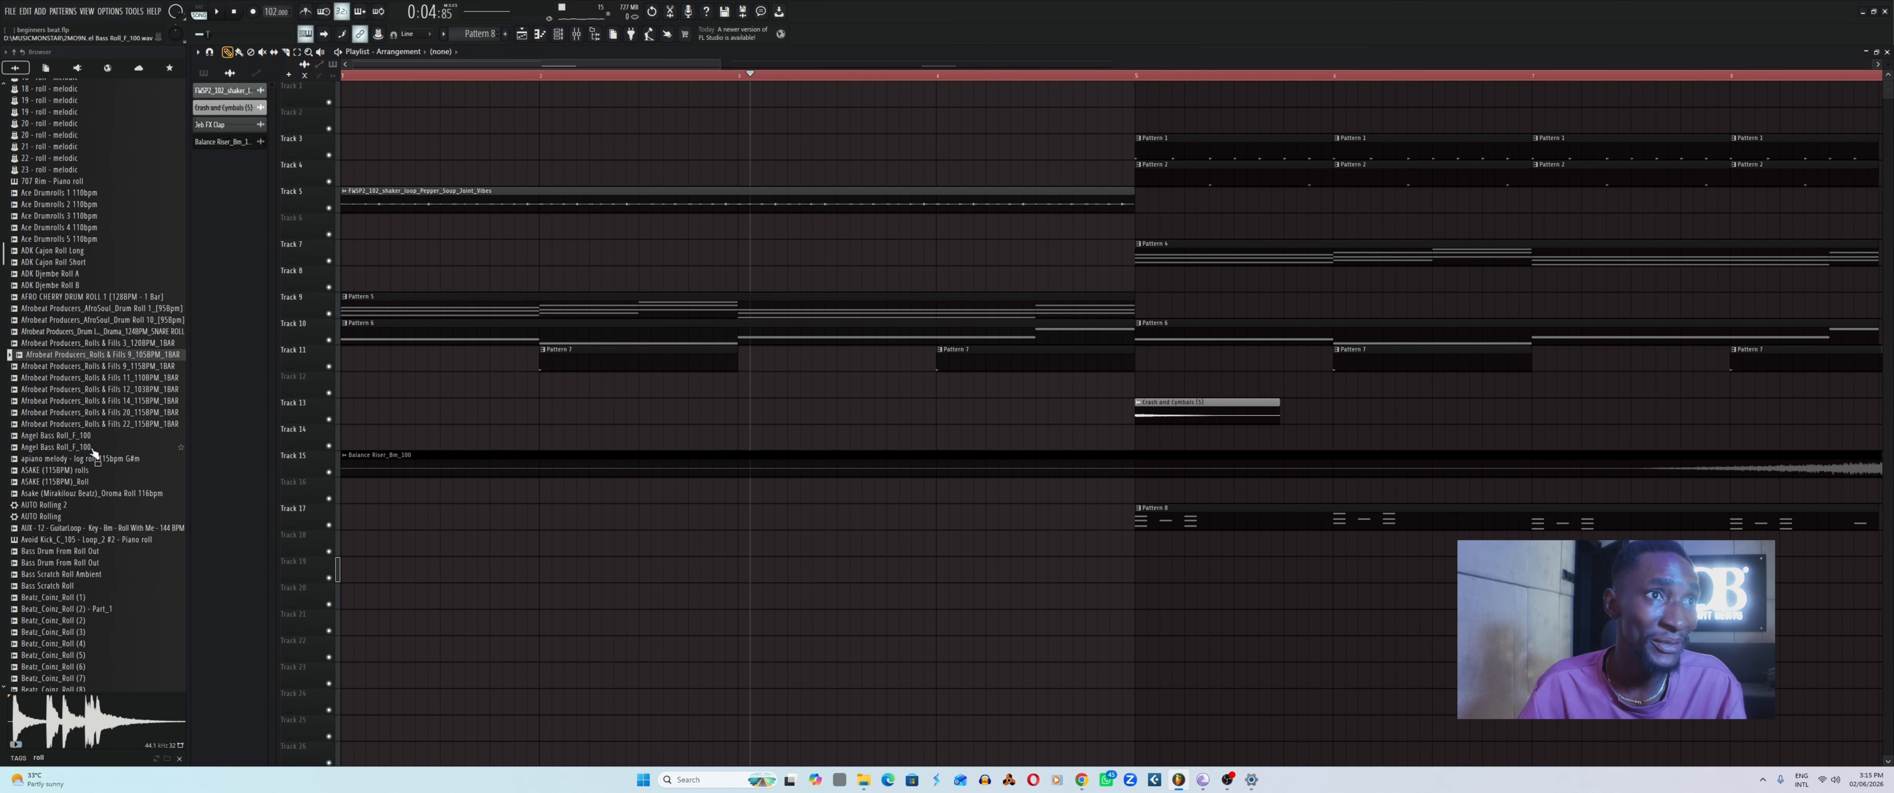
{"action": "scroll", "coordinate": [73, 478], "scroll_direction": "down", "scroll_amount": 2}
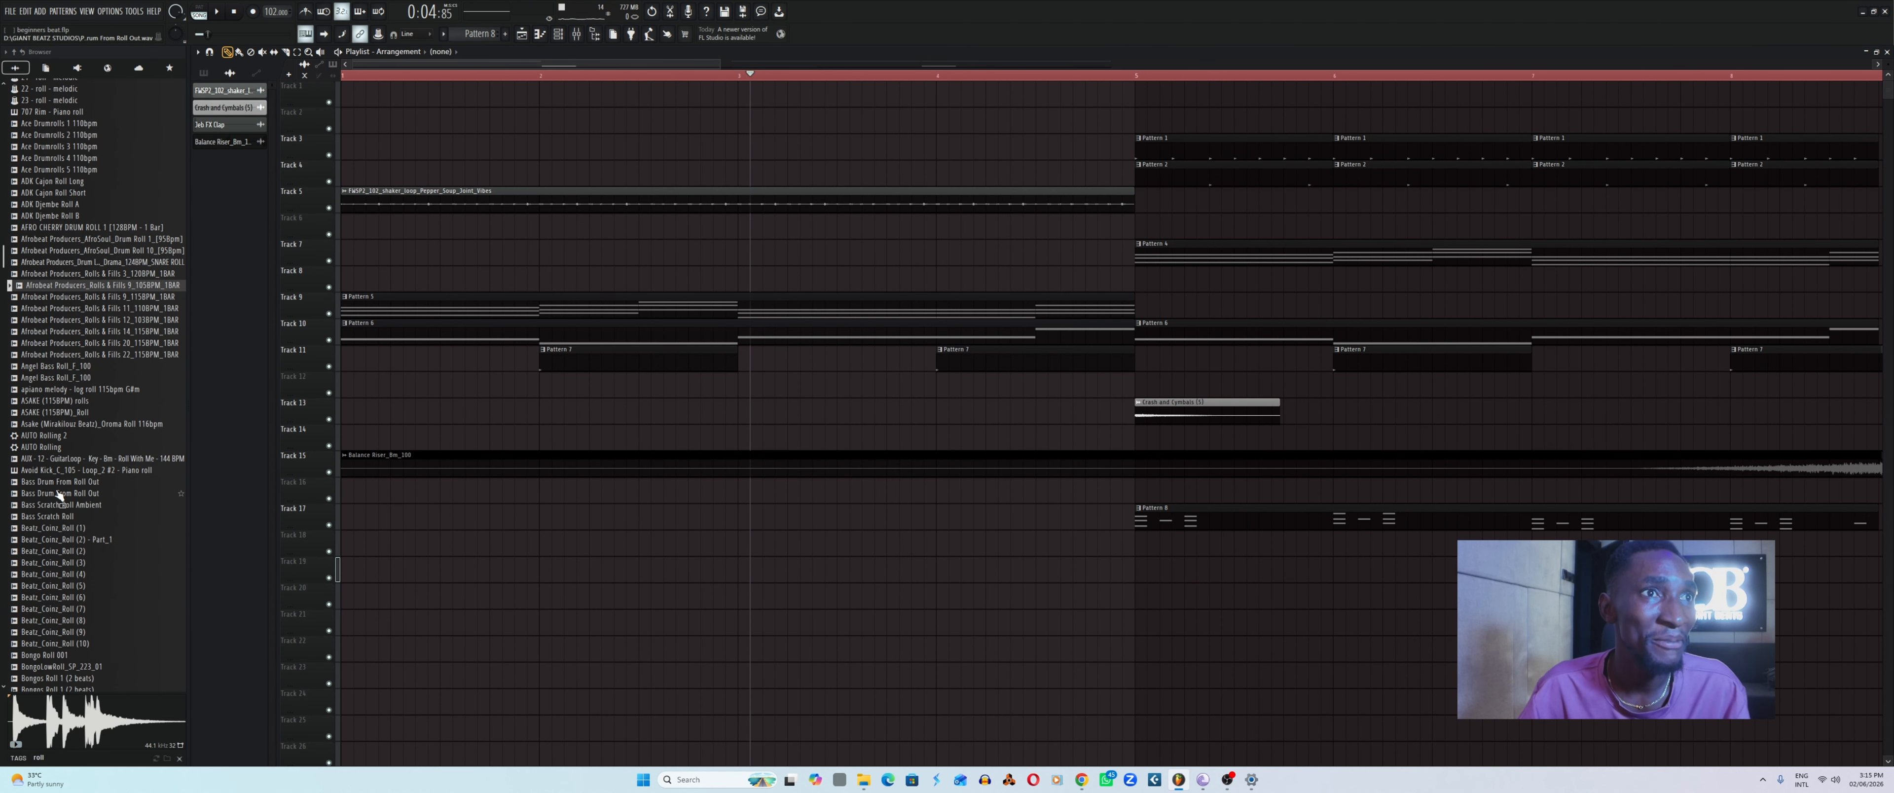
{"action": "scroll", "coordinate": [72, 519], "scroll_direction": "down", "scroll_amount": 8}
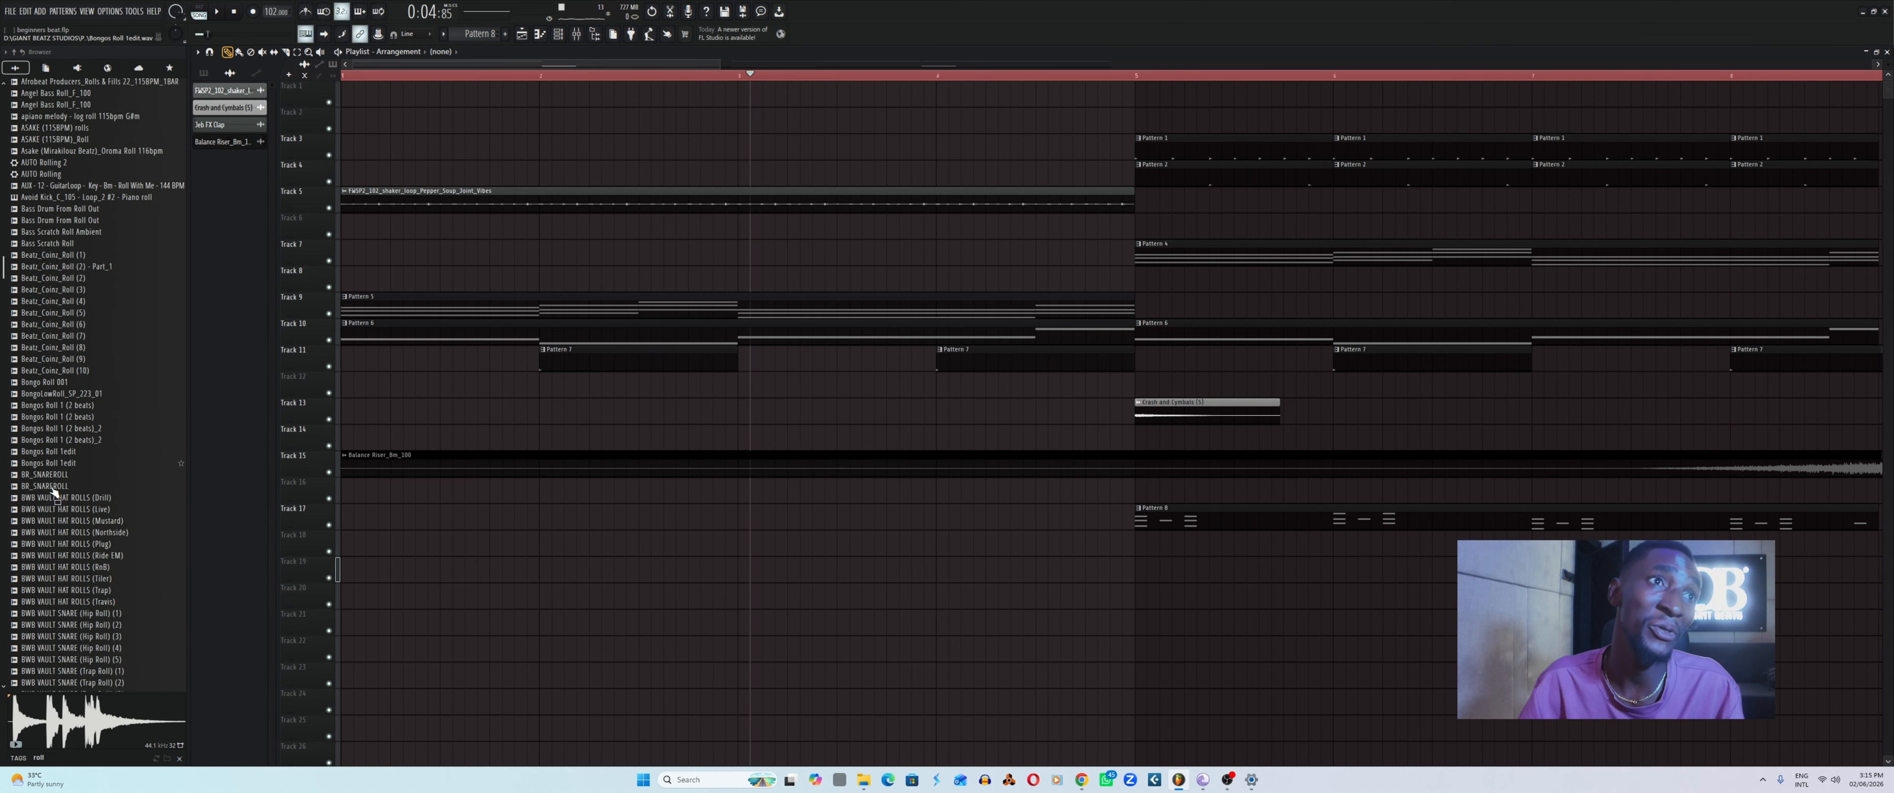
{"action": "scroll", "coordinate": [83, 434], "scroll_direction": "down", "scroll_amount": 4}
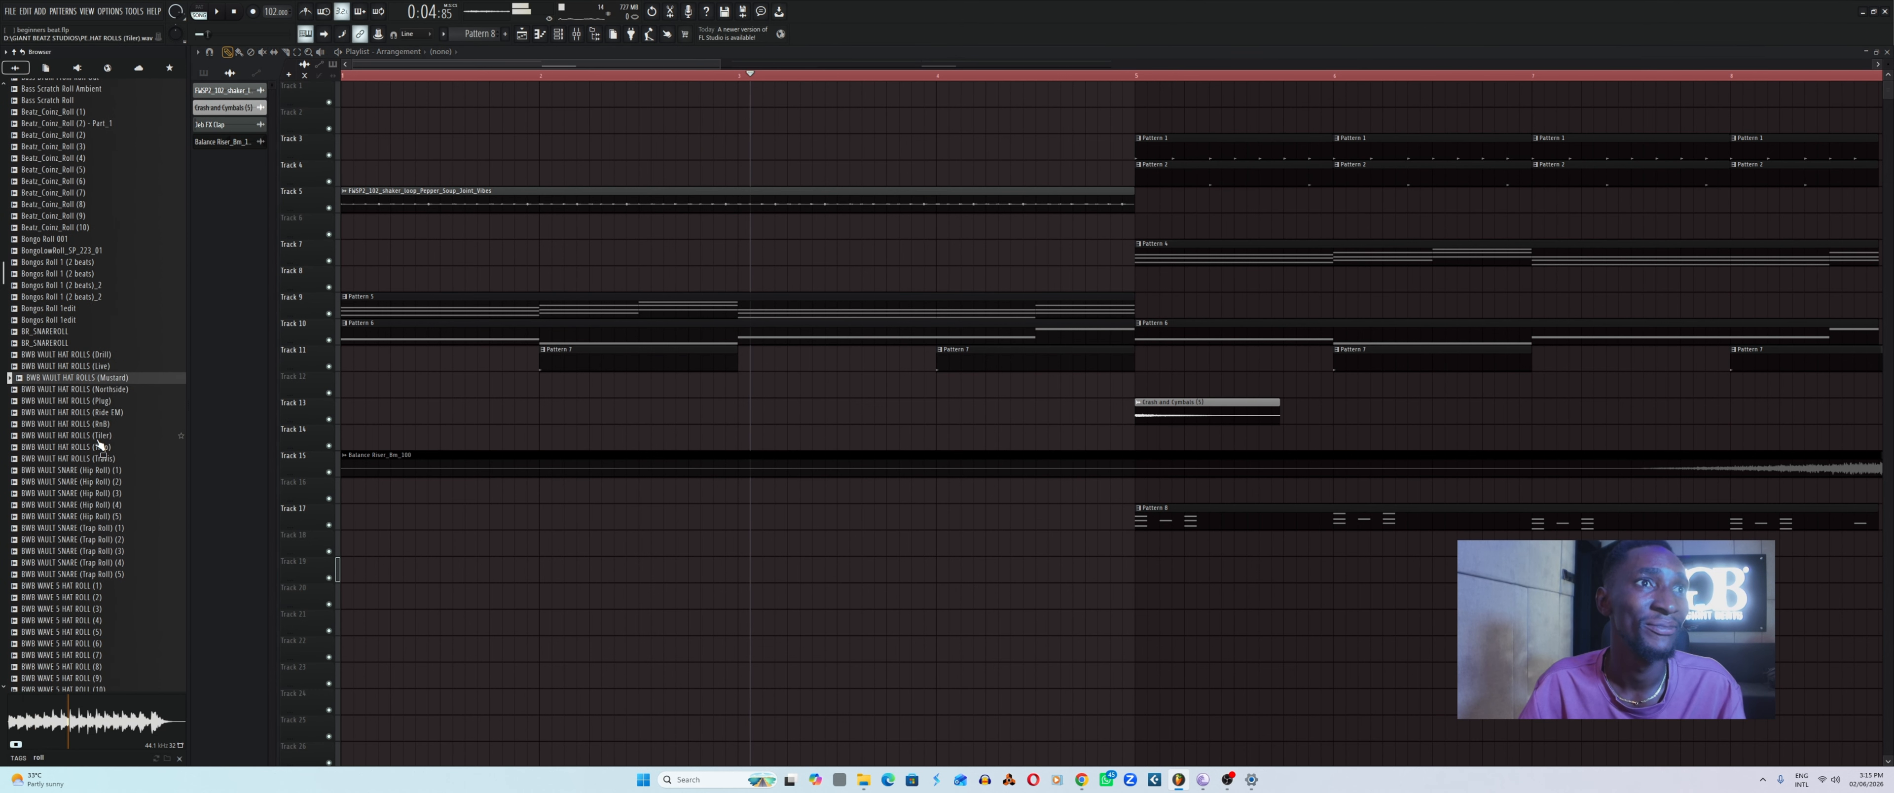
{"action": "left_click", "coordinate": [108, 412]}
{"action": "left_click", "coordinate": [96, 448]}
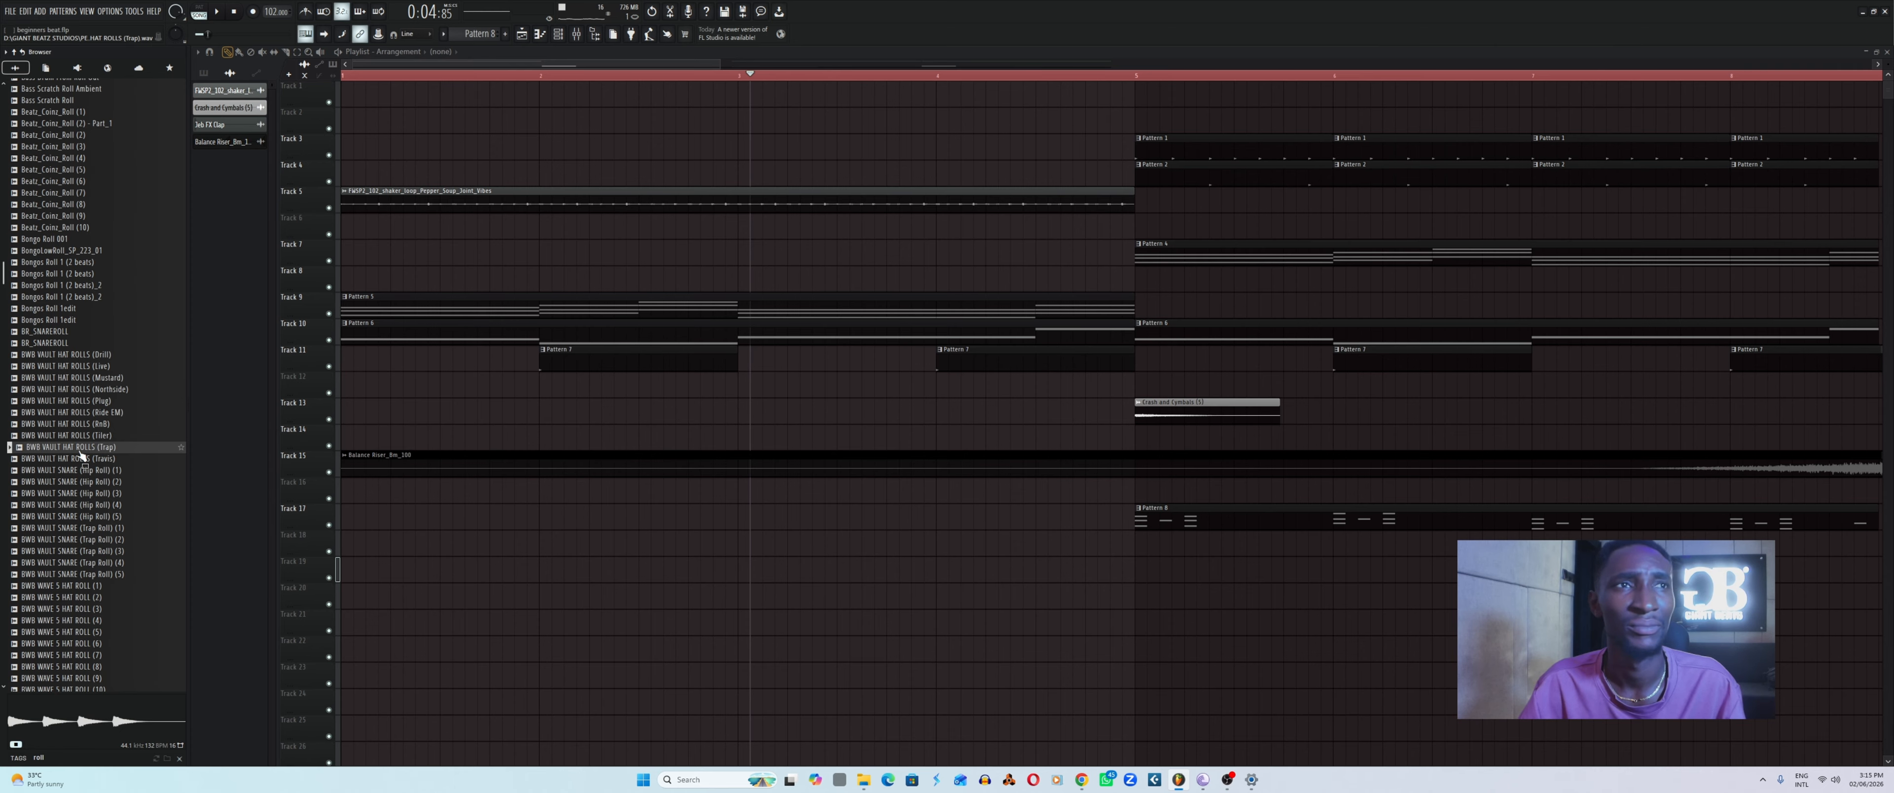
{"action": "left_click", "coordinate": [103, 517]}
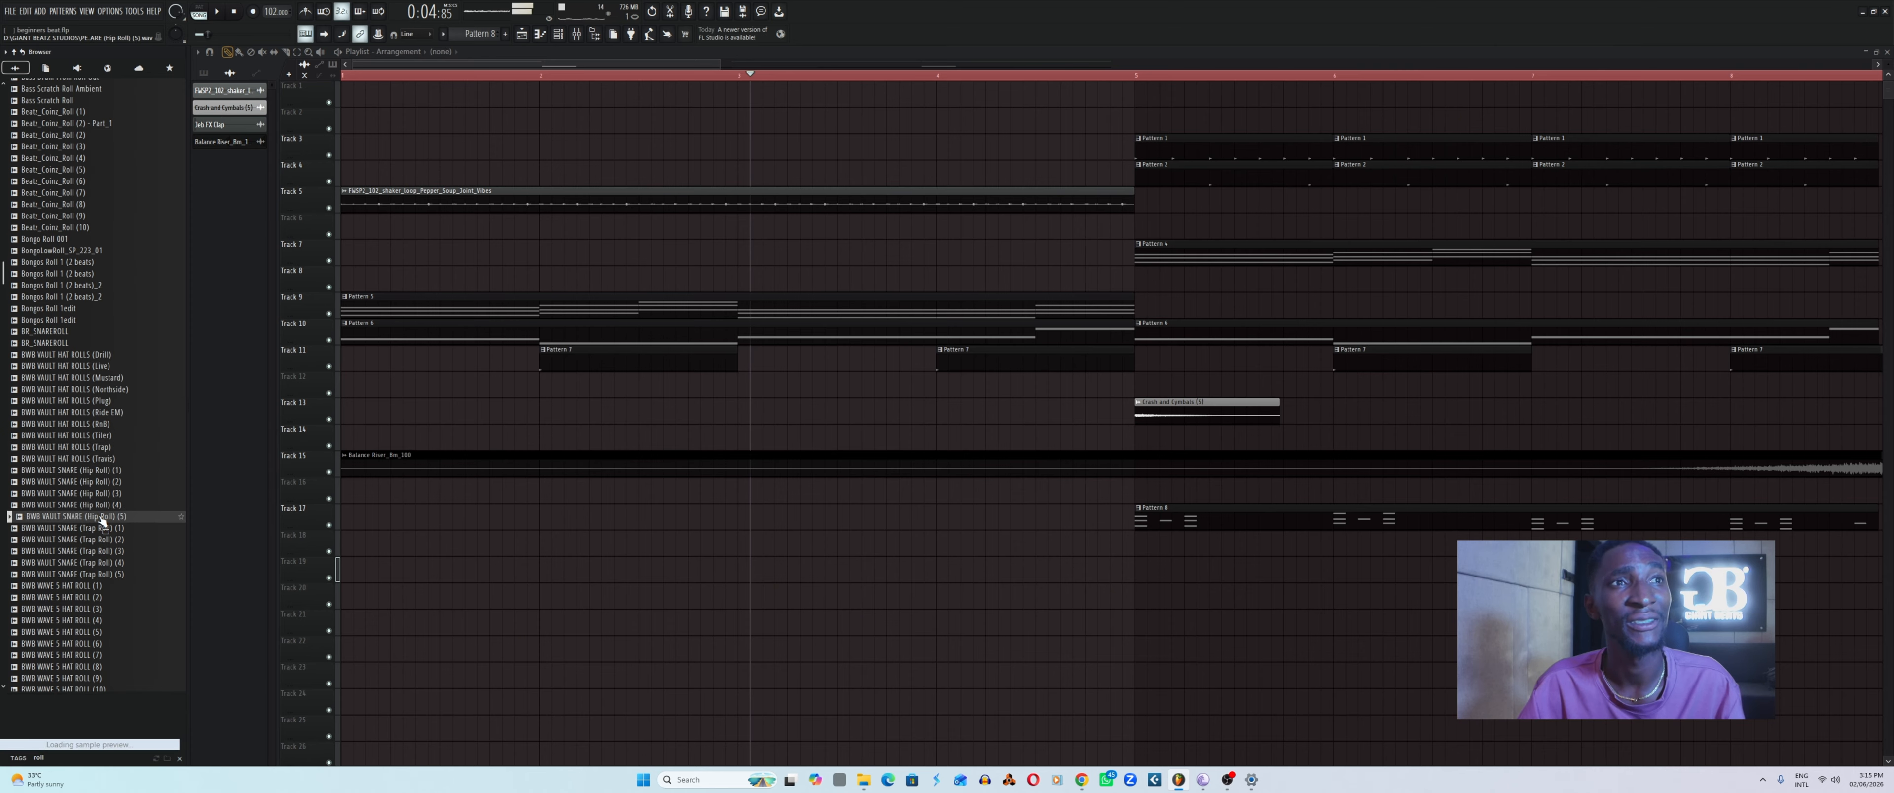
{"action": "left_click", "coordinate": [81, 402]}
{"action": "left_click", "coordinate": [80, 378]}
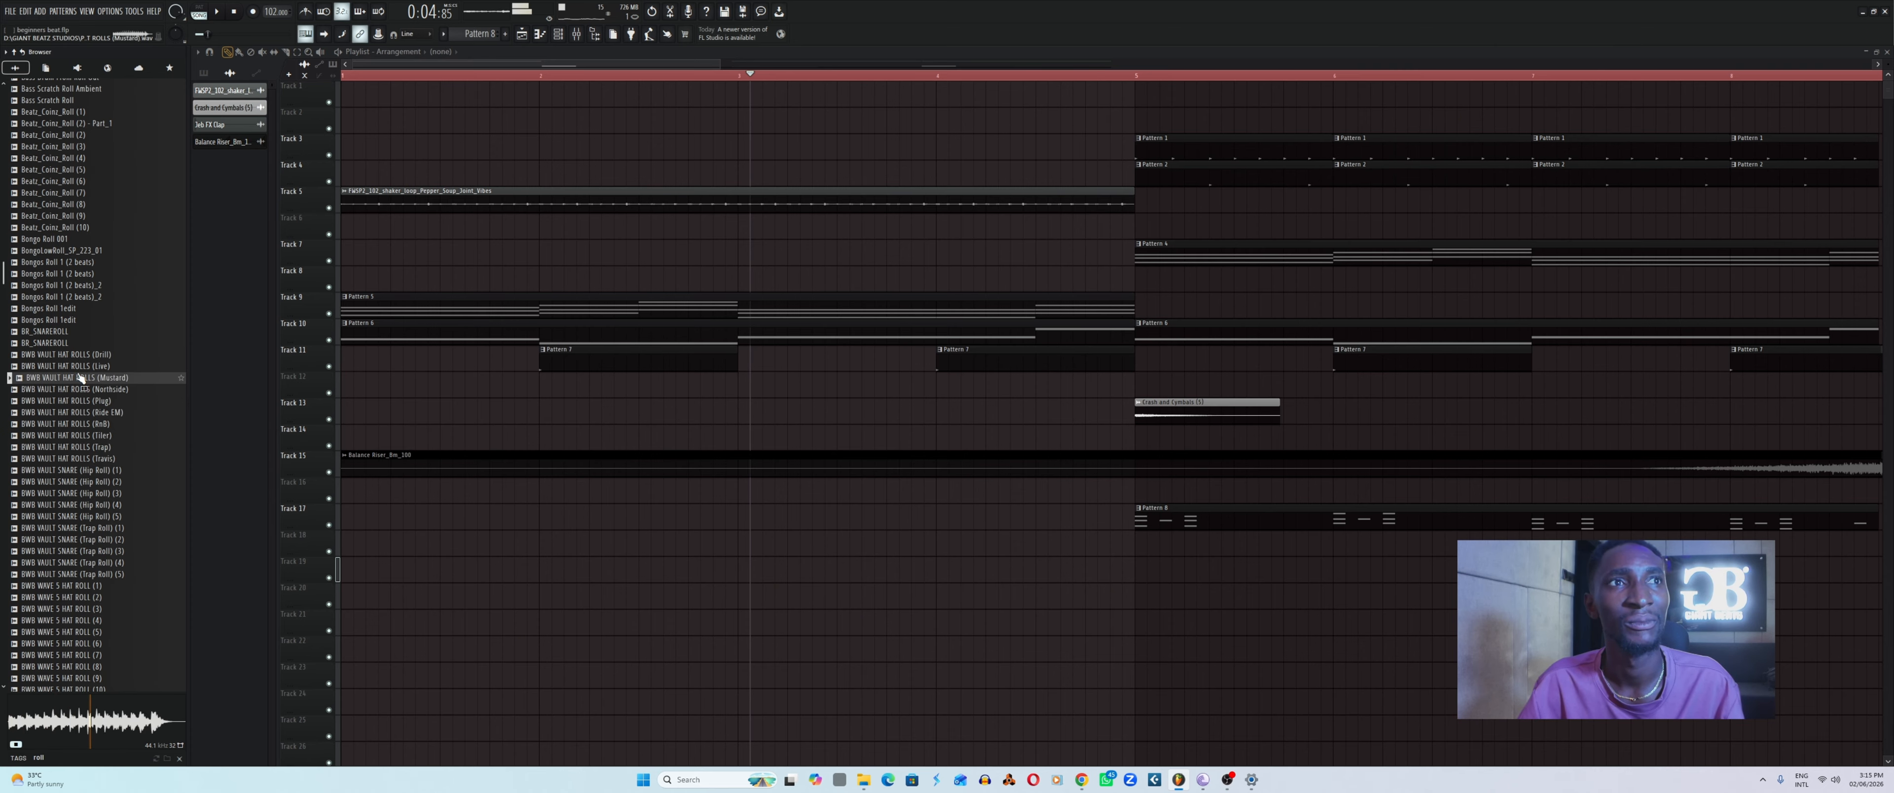
{"action": "left_click", "coordinate": [84, 356]}
{"action": "left_click", "coordinate": [88, 367]}
{"action": "left_click", "coordinate": [89, 358]}
{"action": "left_click", "coordinate": [88, 390]}
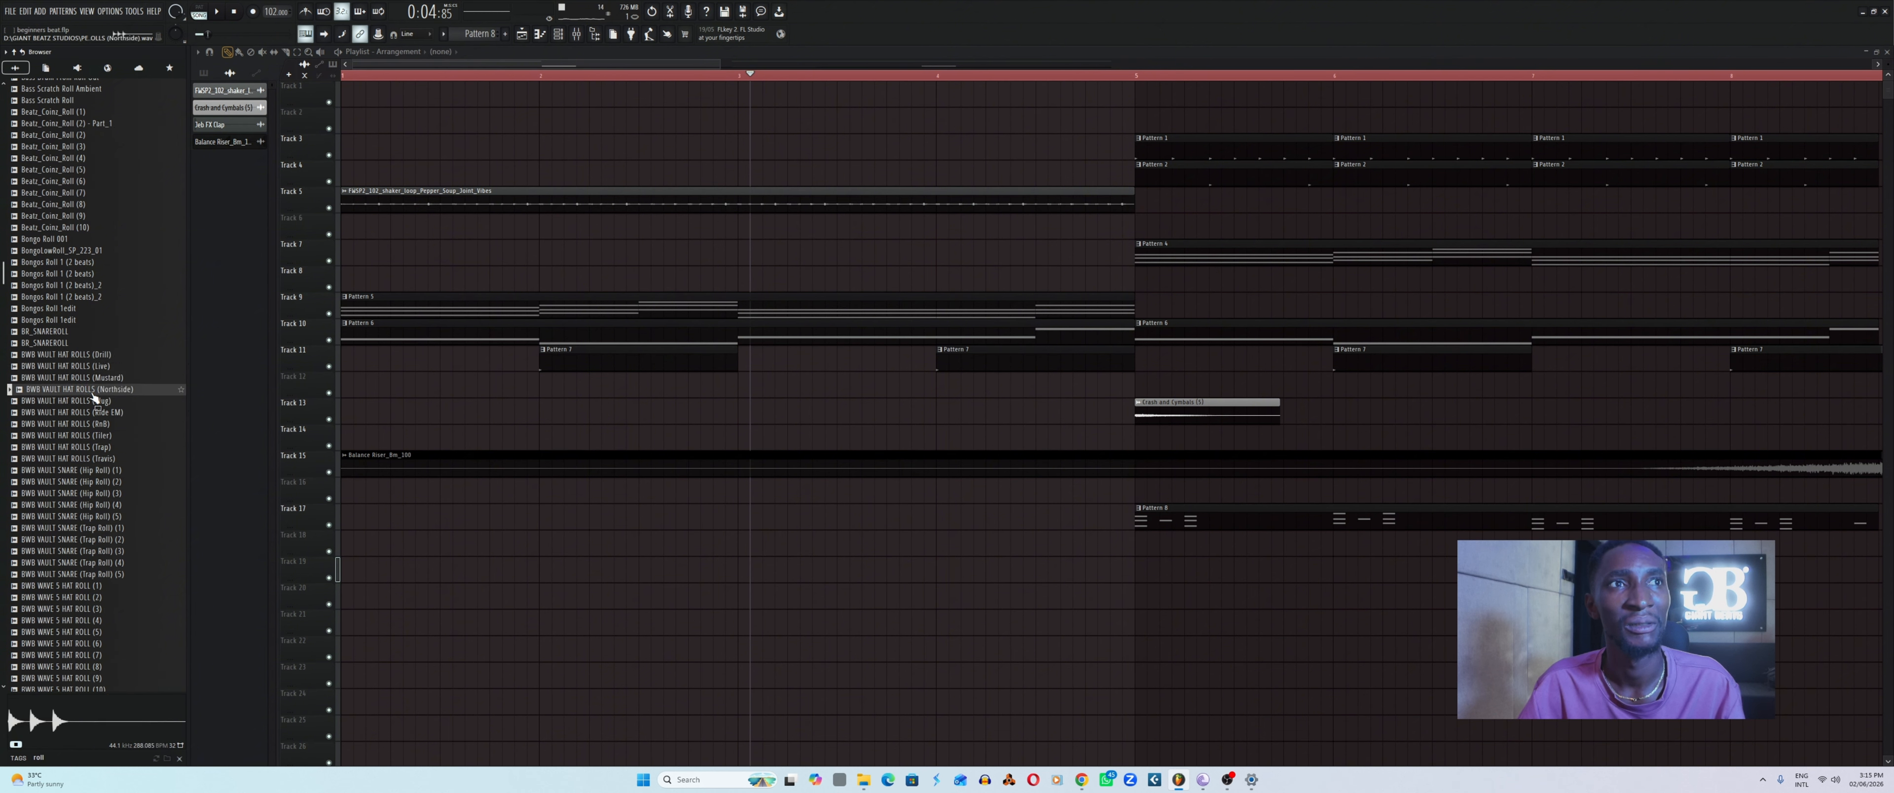
{"action": "left_click", "coordinate": [94, 403]}
{"action": "left_click", "coordinate": [105, 417]}
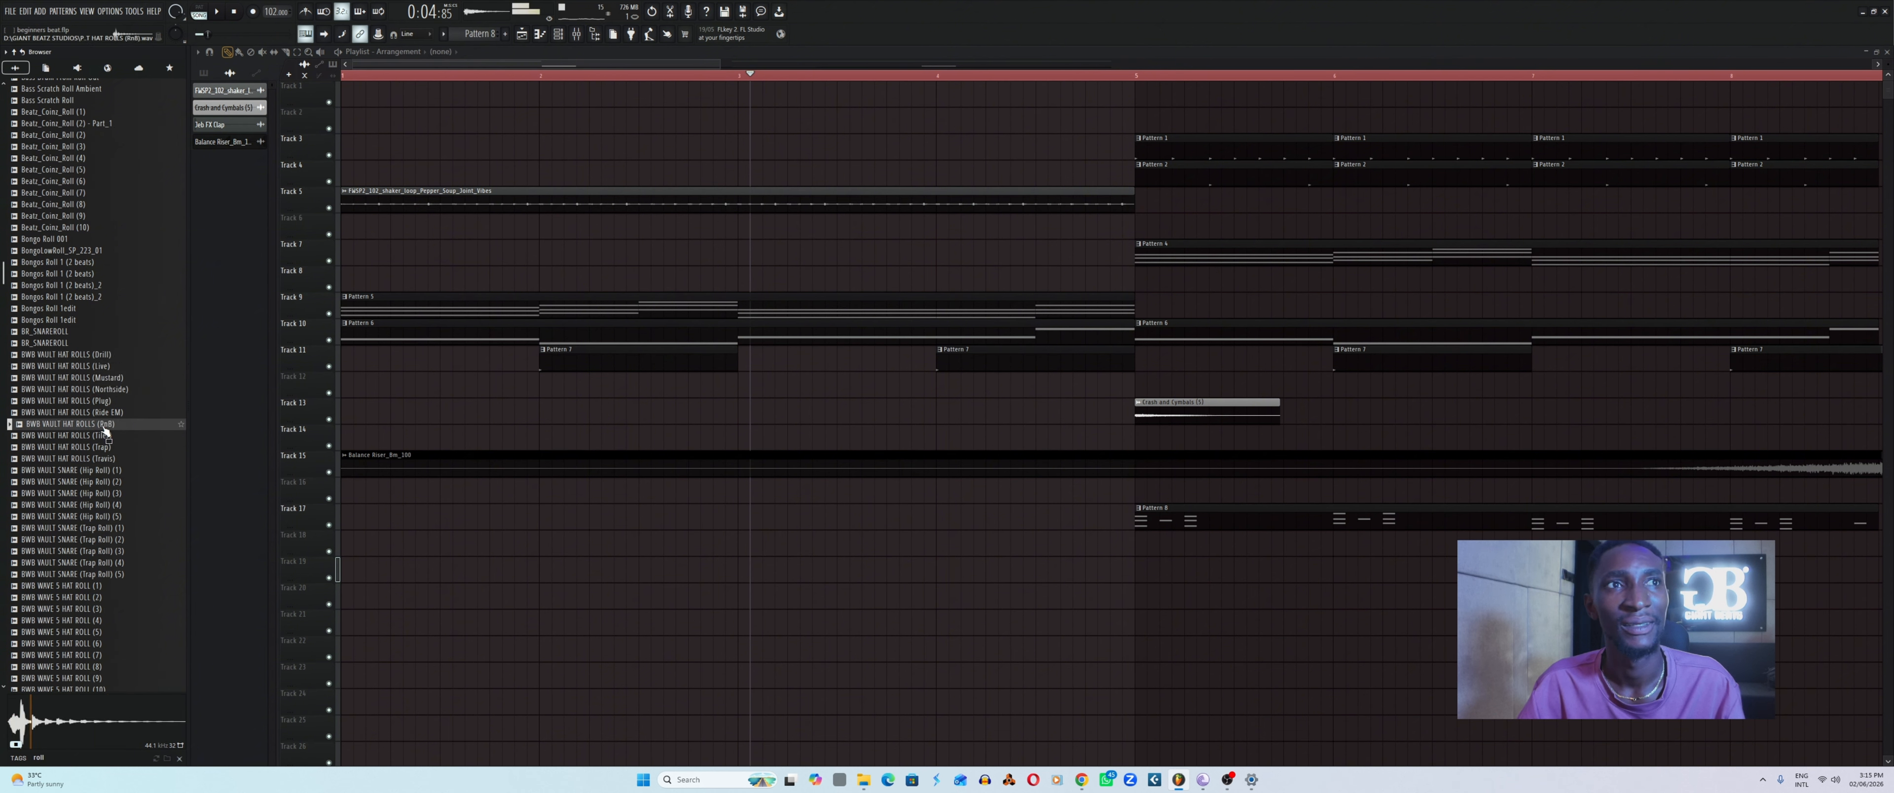
{"action": "left_click", "coordinate": [109, 458]}
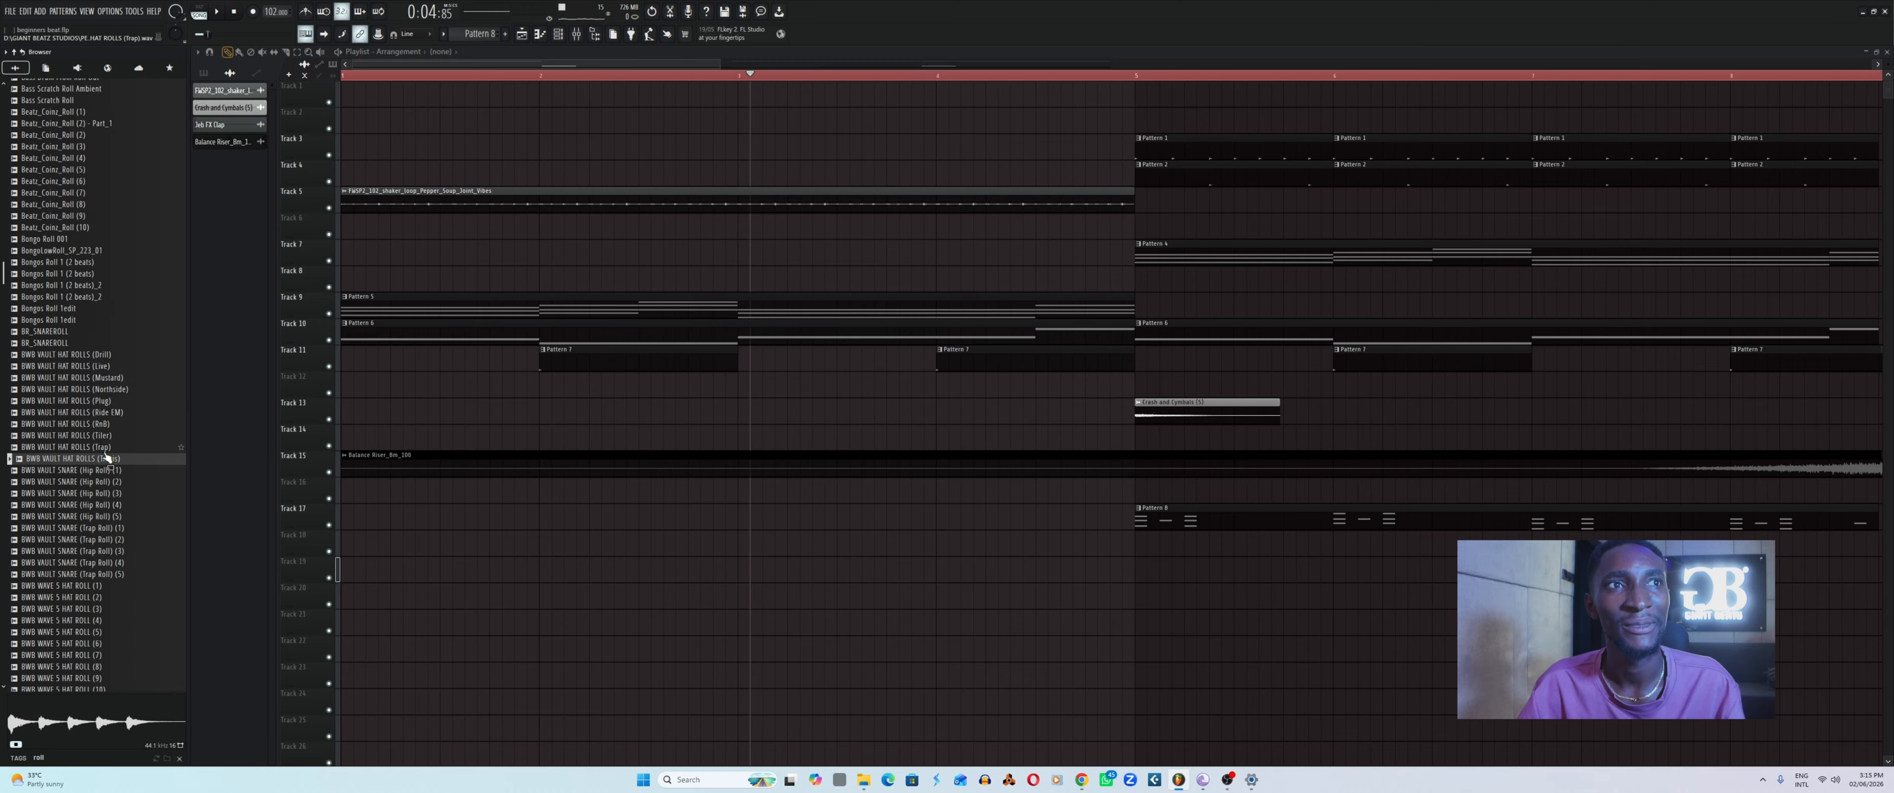
{"action": "key", "text": "space"}
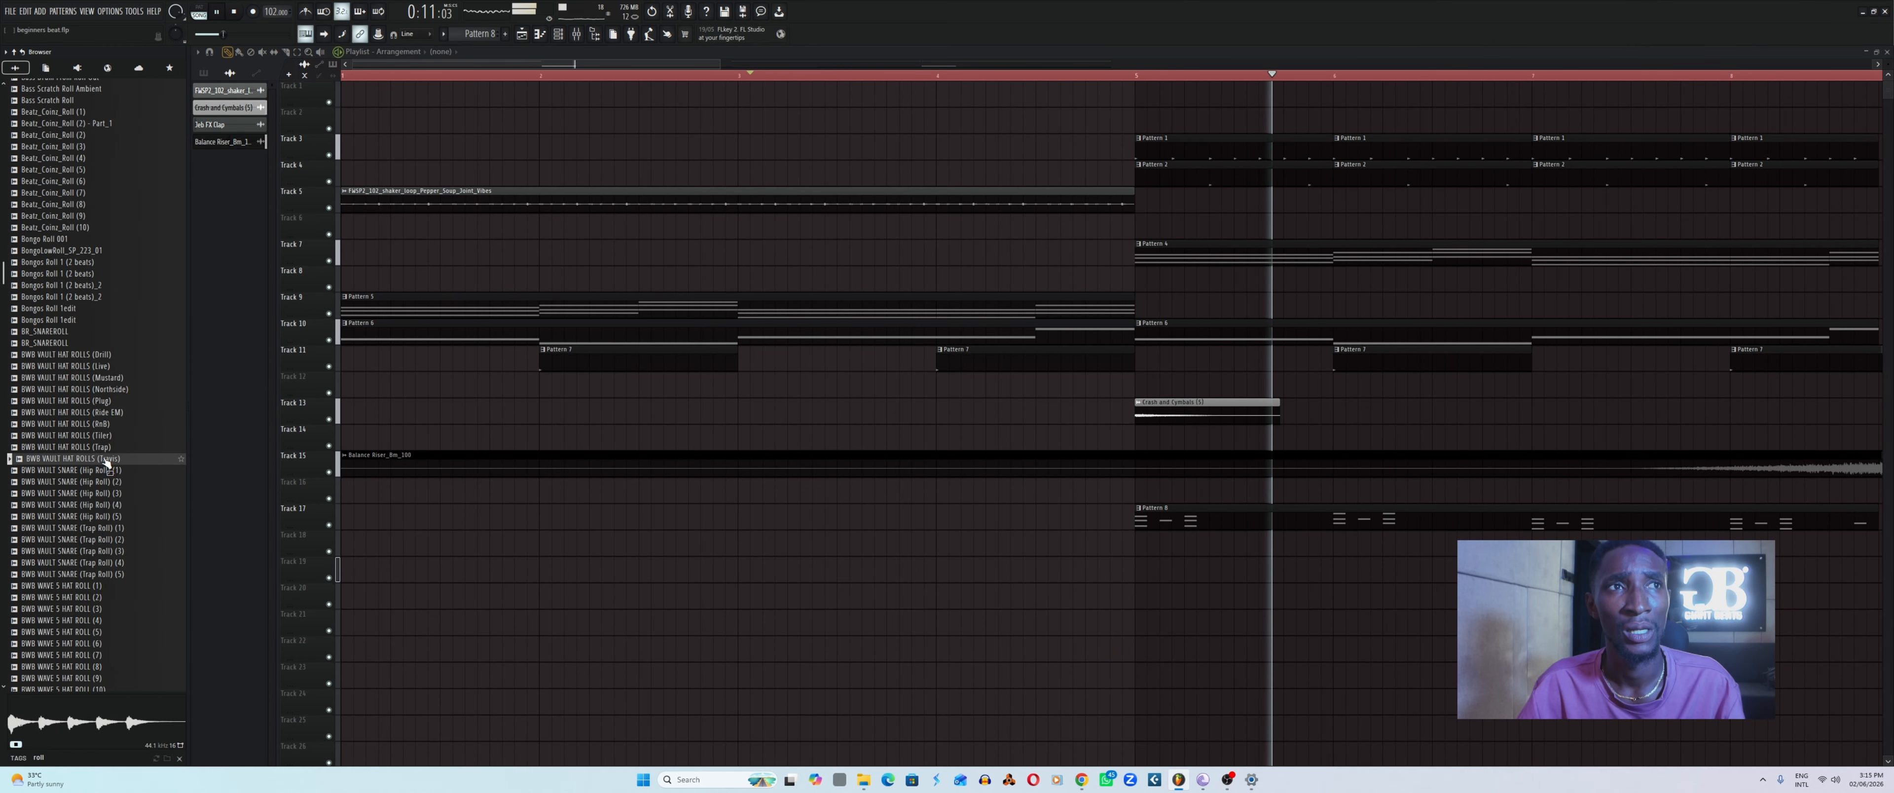
Open BWB VAULT HAT ROLLS (Travis) in a new channel and place a hit on step 11 of Pattern 1.
{"action": "right_click", "coordinate": [109, 461]}
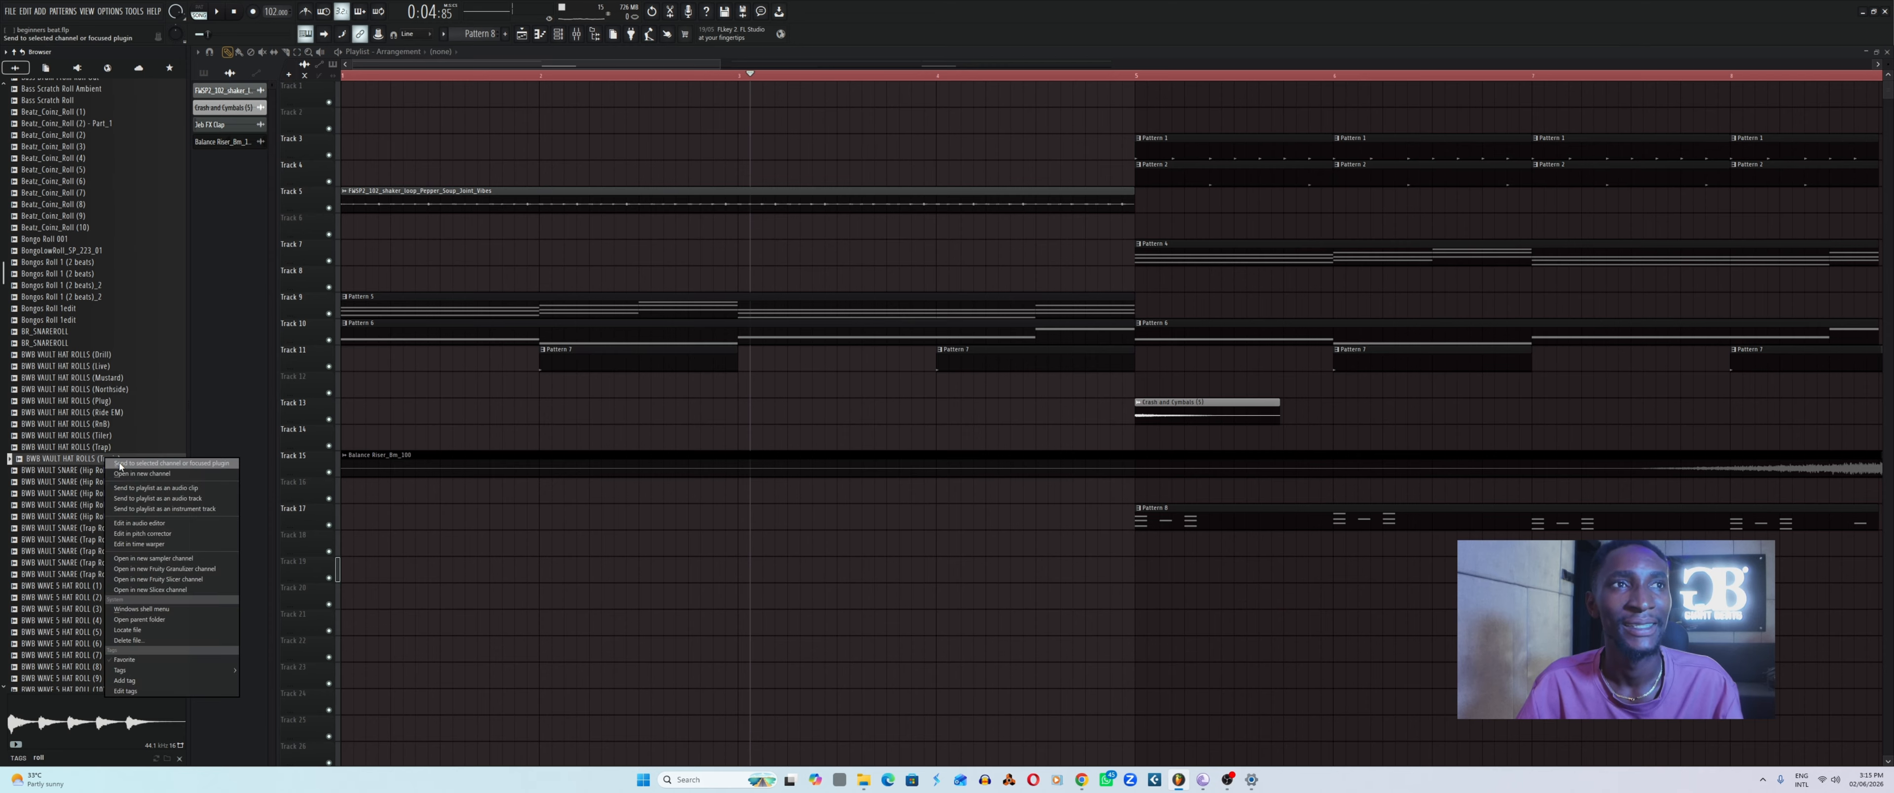
{"action": "left_click", "coordinate": [137, 475]}
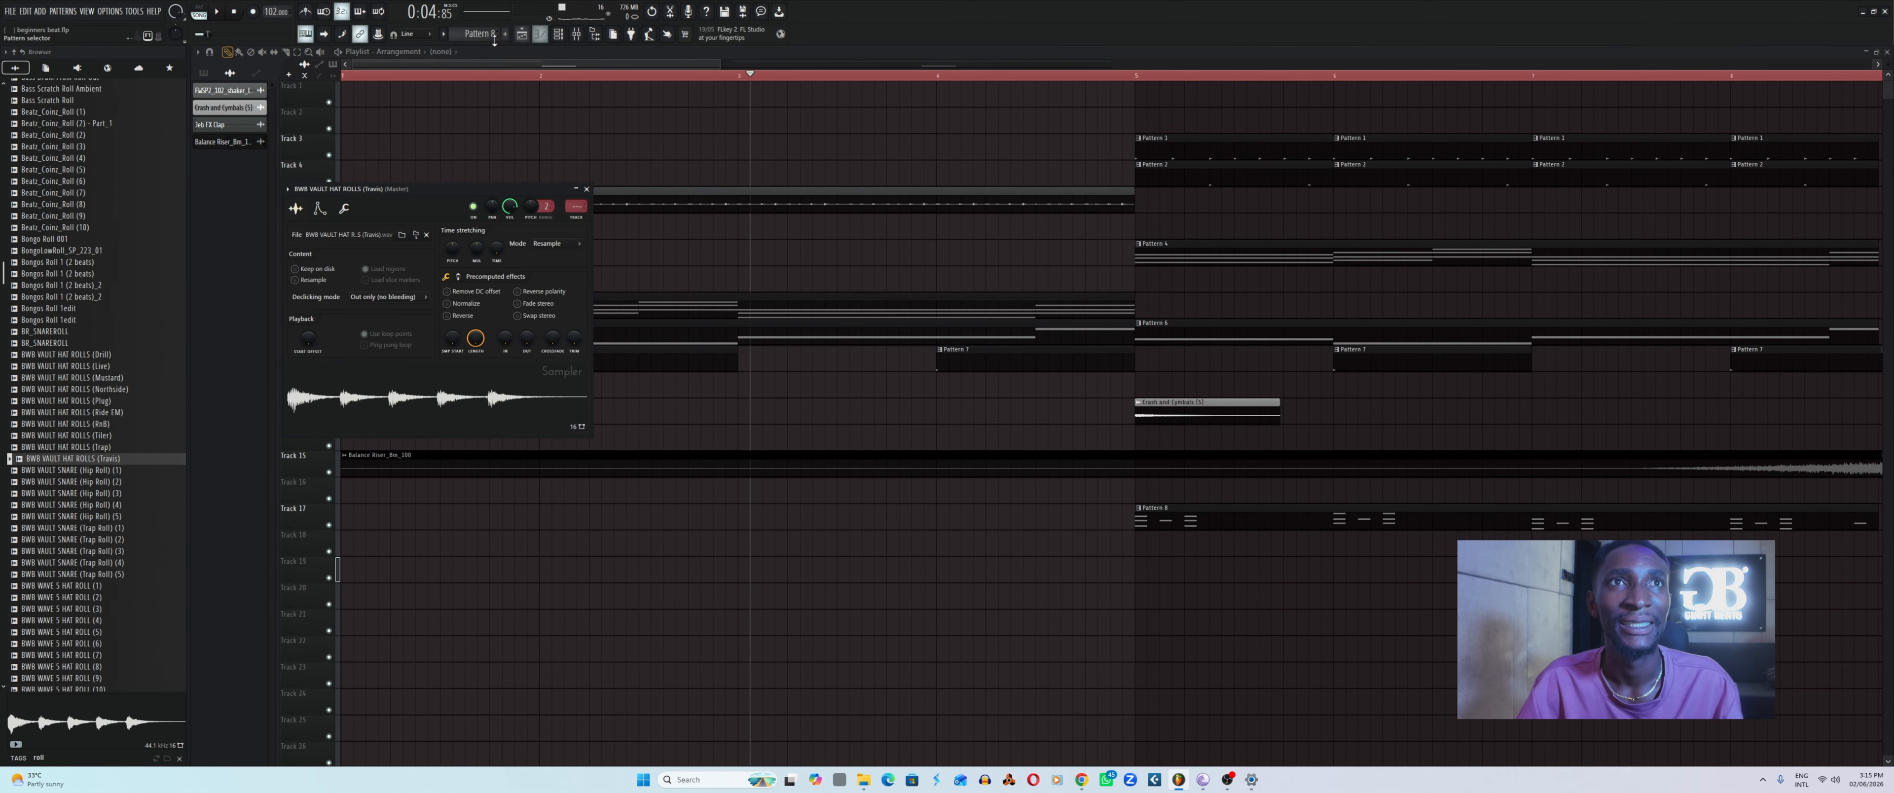
{"action": "left_click", "coordinate": [558, 35]}
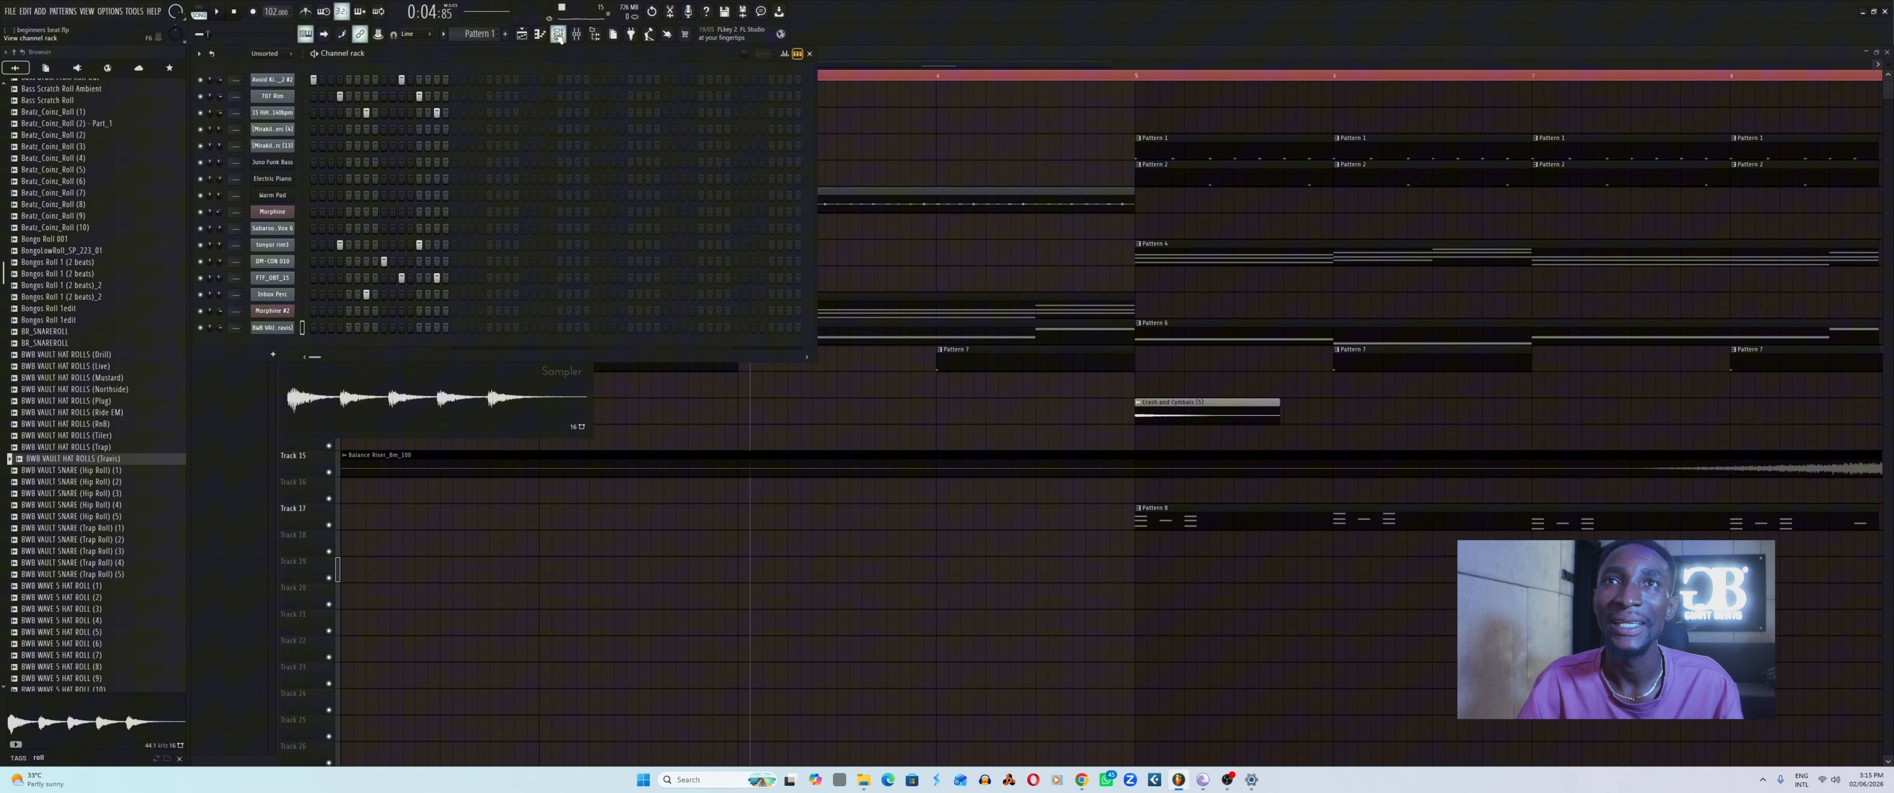
{"action": "left_click", "coordinate": [401, 328]}
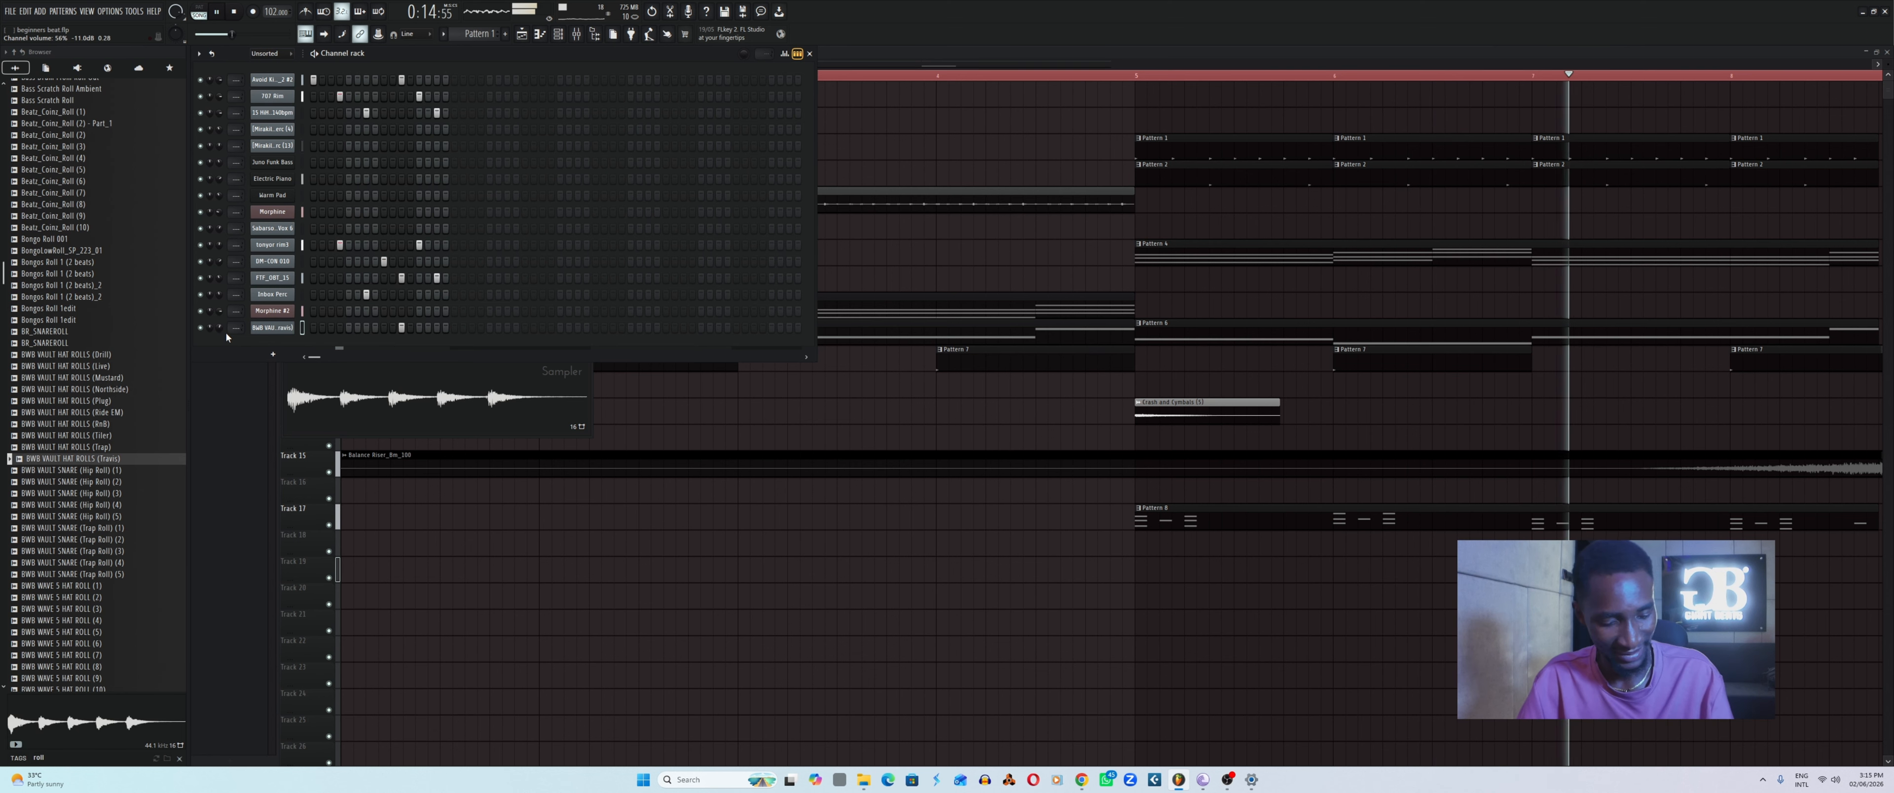
{"action": "key", "text": "F6"}
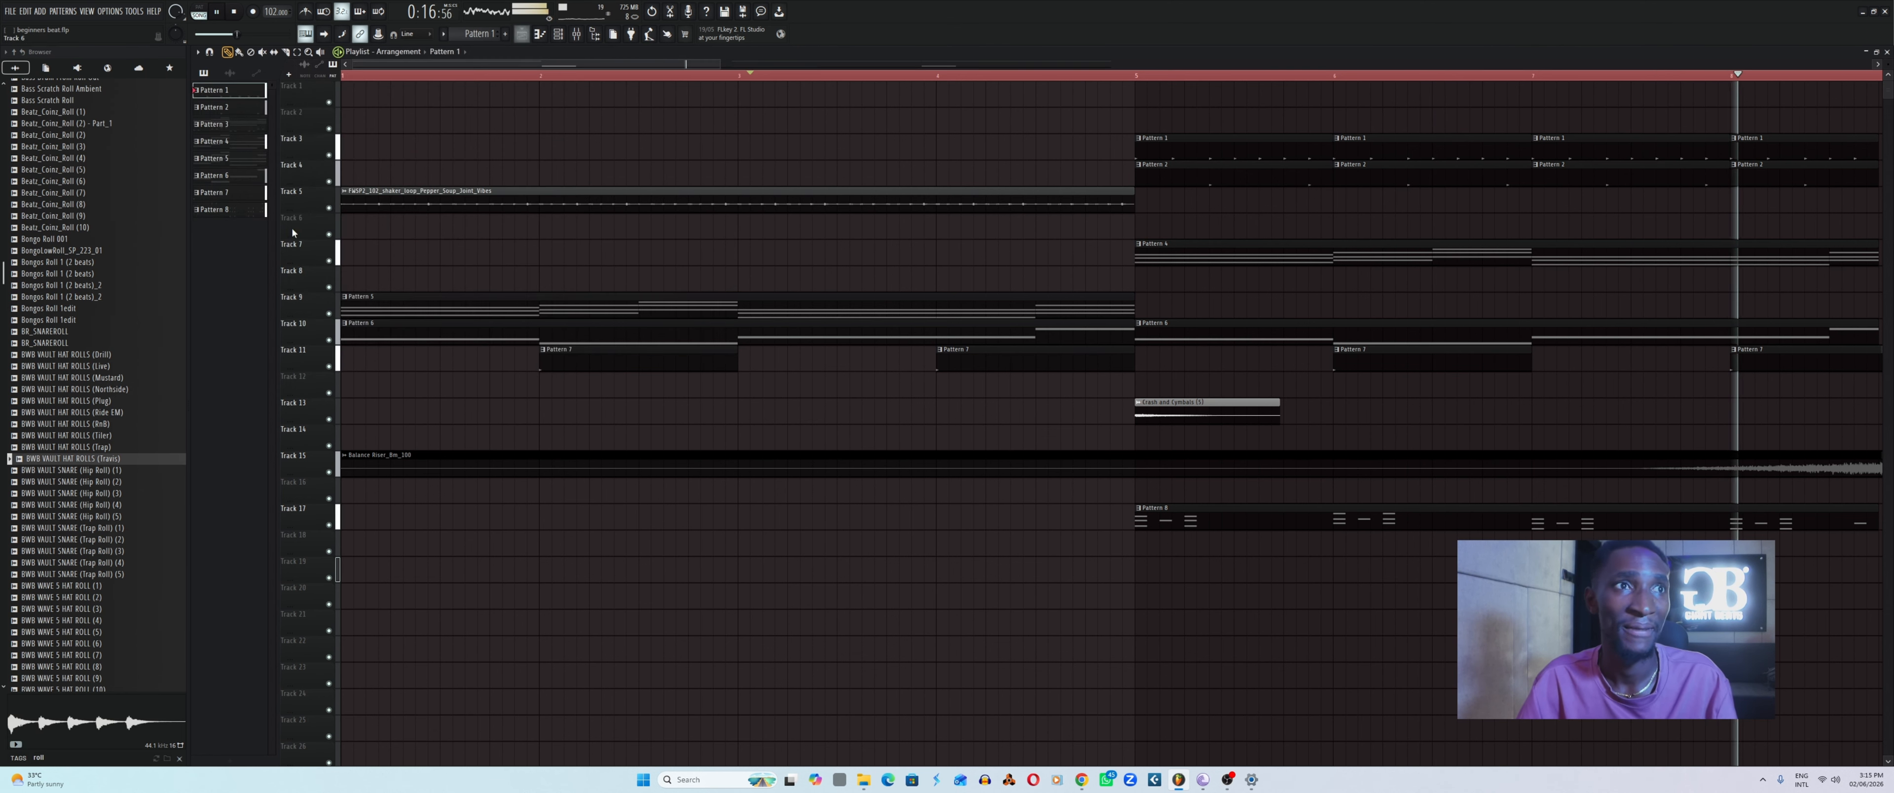
Audition the BWB WAVE perc rolls and By G Tree BeatZ rolls while the arrangement plays.
{"action": "scroll", "coordinate": [29, 513], "scroll_direction": "down", "scroll_amount": 7}
{"action": "scroll", "coordinate": [30, 511], "scroll_direction": "down", "scroll_amount": 1}
{"action": "left_click", "coordinate": [85, 416]}
{"action": "left_click", "coordinate": [76, 440]}
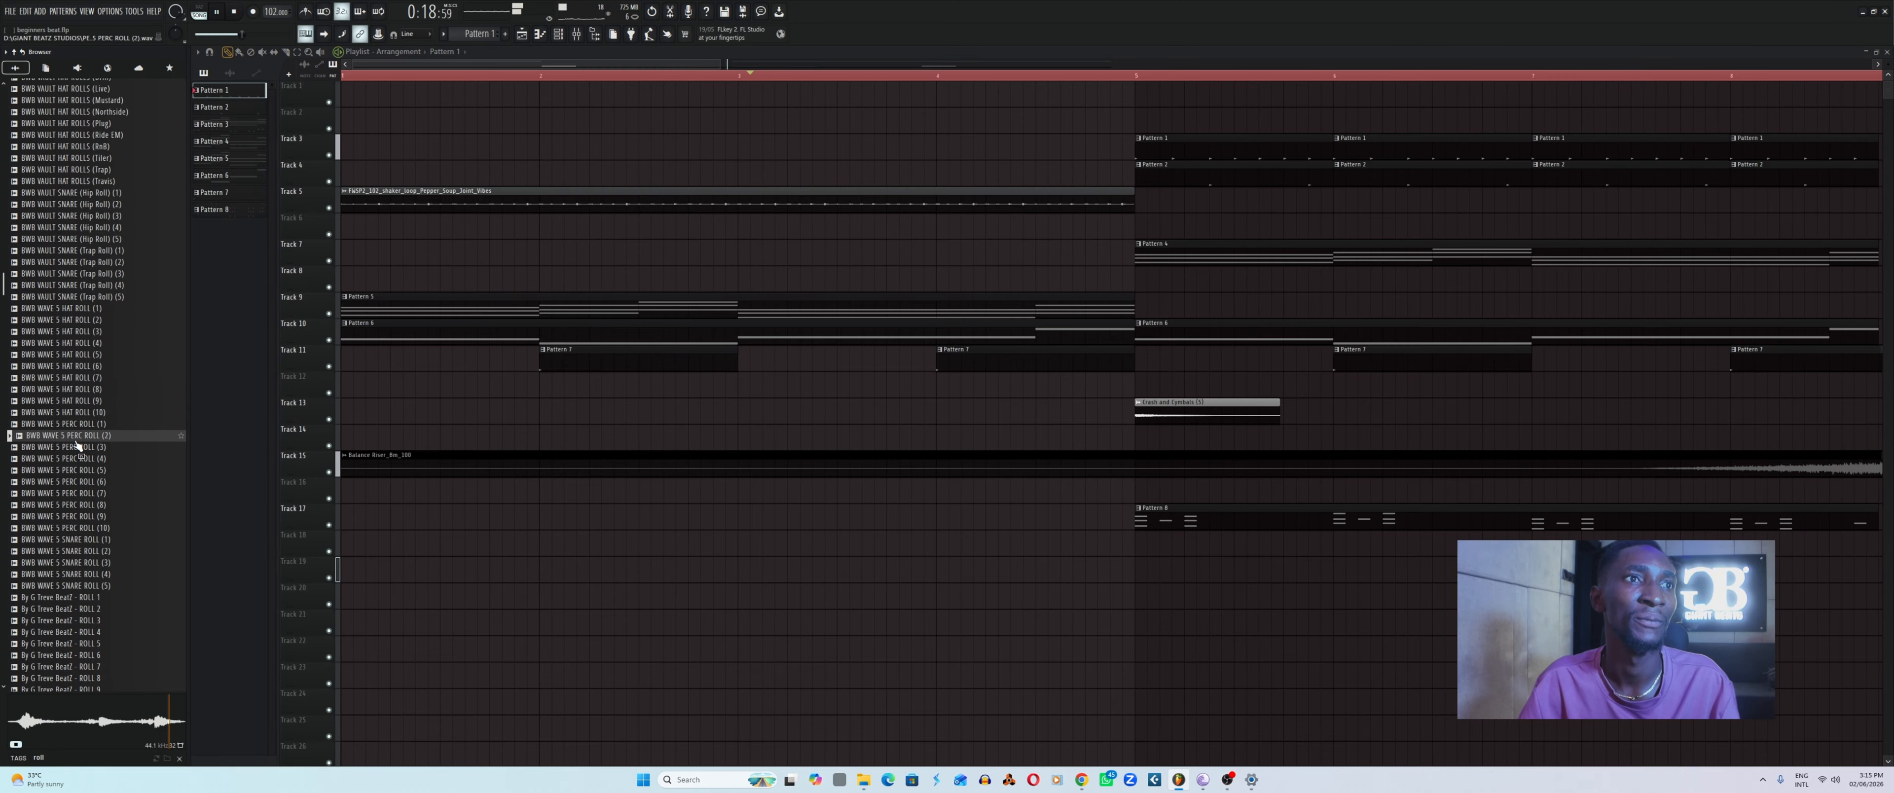
{"action": "left_click", "coordinate": [79, 494]}
{"action": "scroll", "coordinate": [91, 519], "scroll_direction": "down", "scroll_amount": 6}
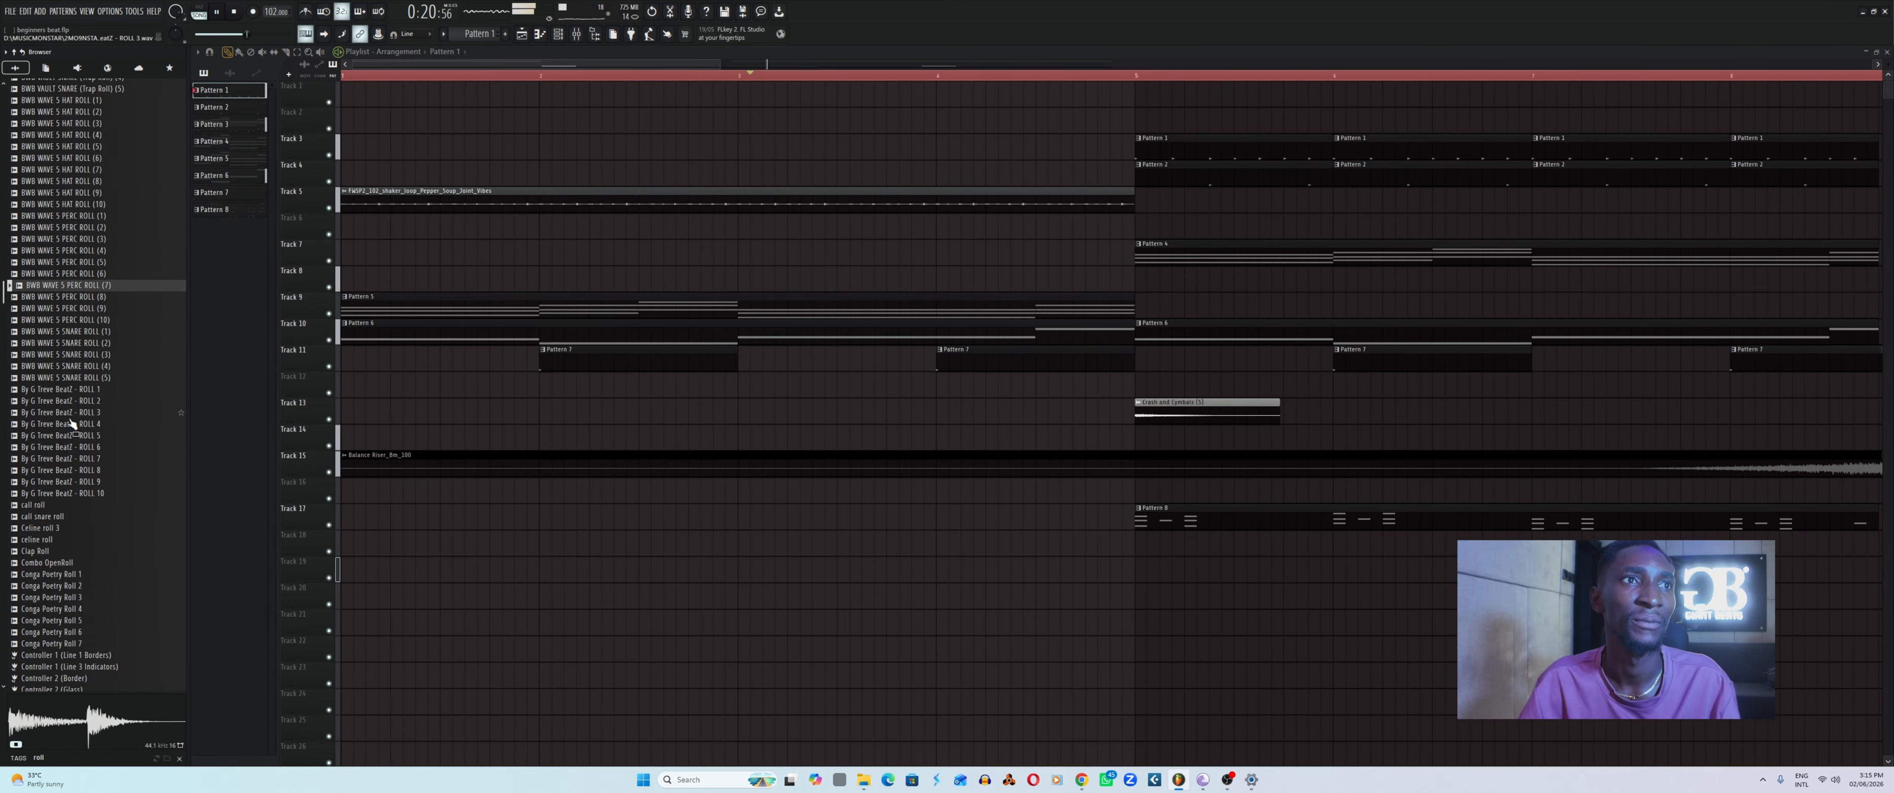
{"action": "left_click", "coordinate": [72, 414]}
{"action": "scroll", "coordinate": [61, 519], "scroll_direction": "down", "scroll_amount": 10}
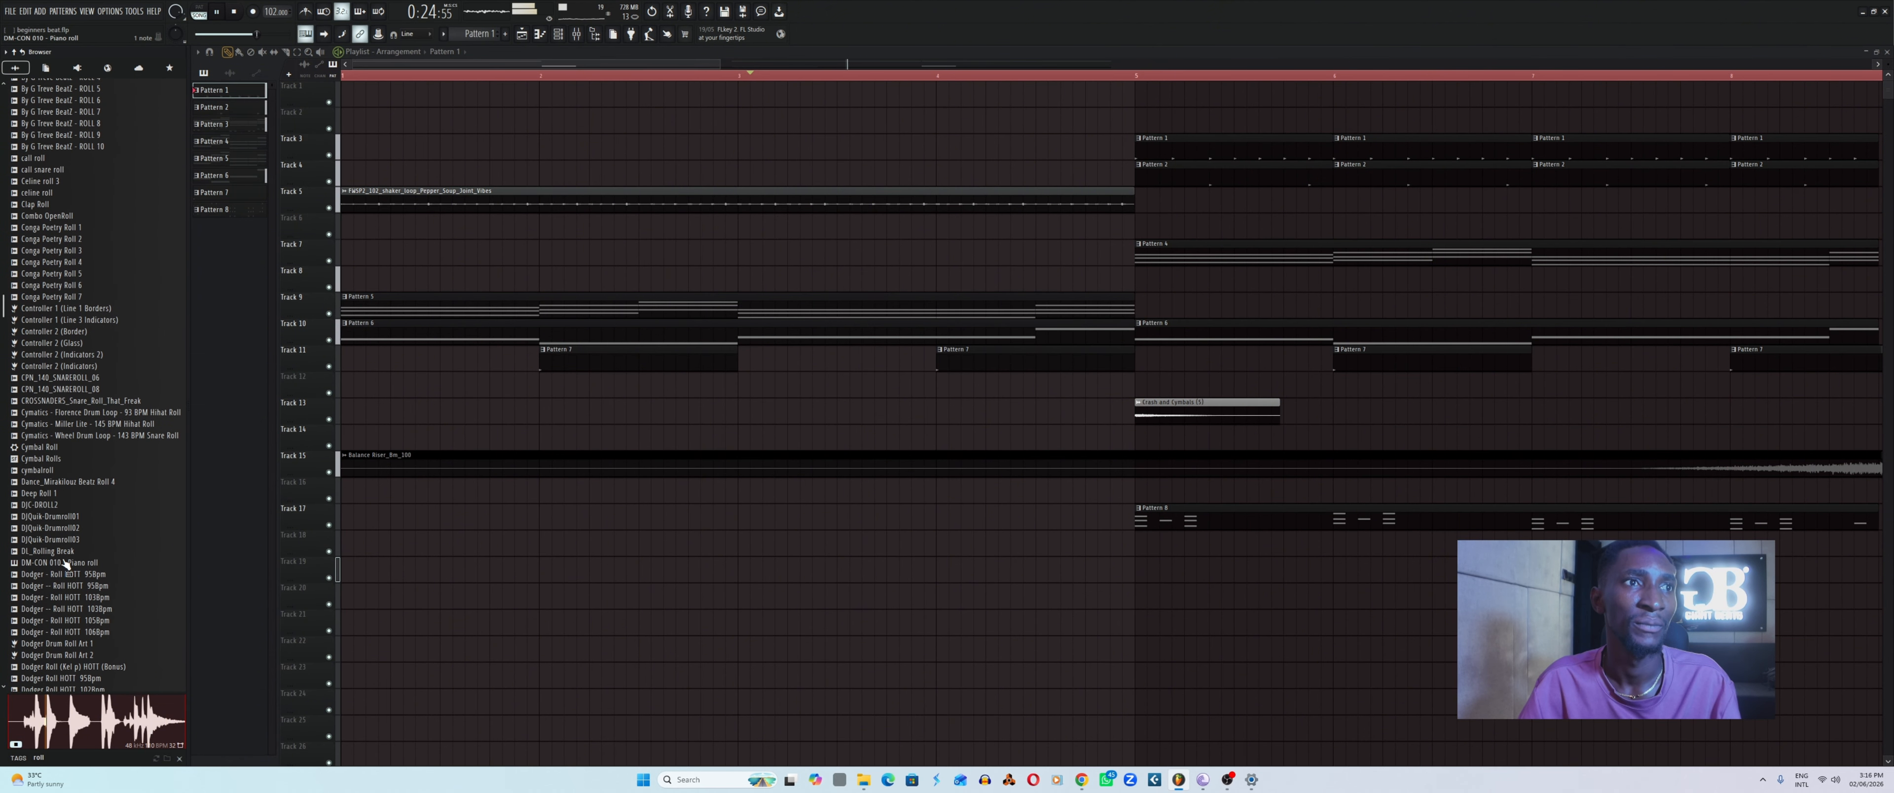
Audition the Dodger - Roll HOTT samples against the arrangement, ending with the 106Bpm version.
{"action": "left_click", "coordinate": [90, 597]}
{"action": "scroll", "coordinate": [90, 560], "scroll_direction": "down", "scroll_amount": 2}
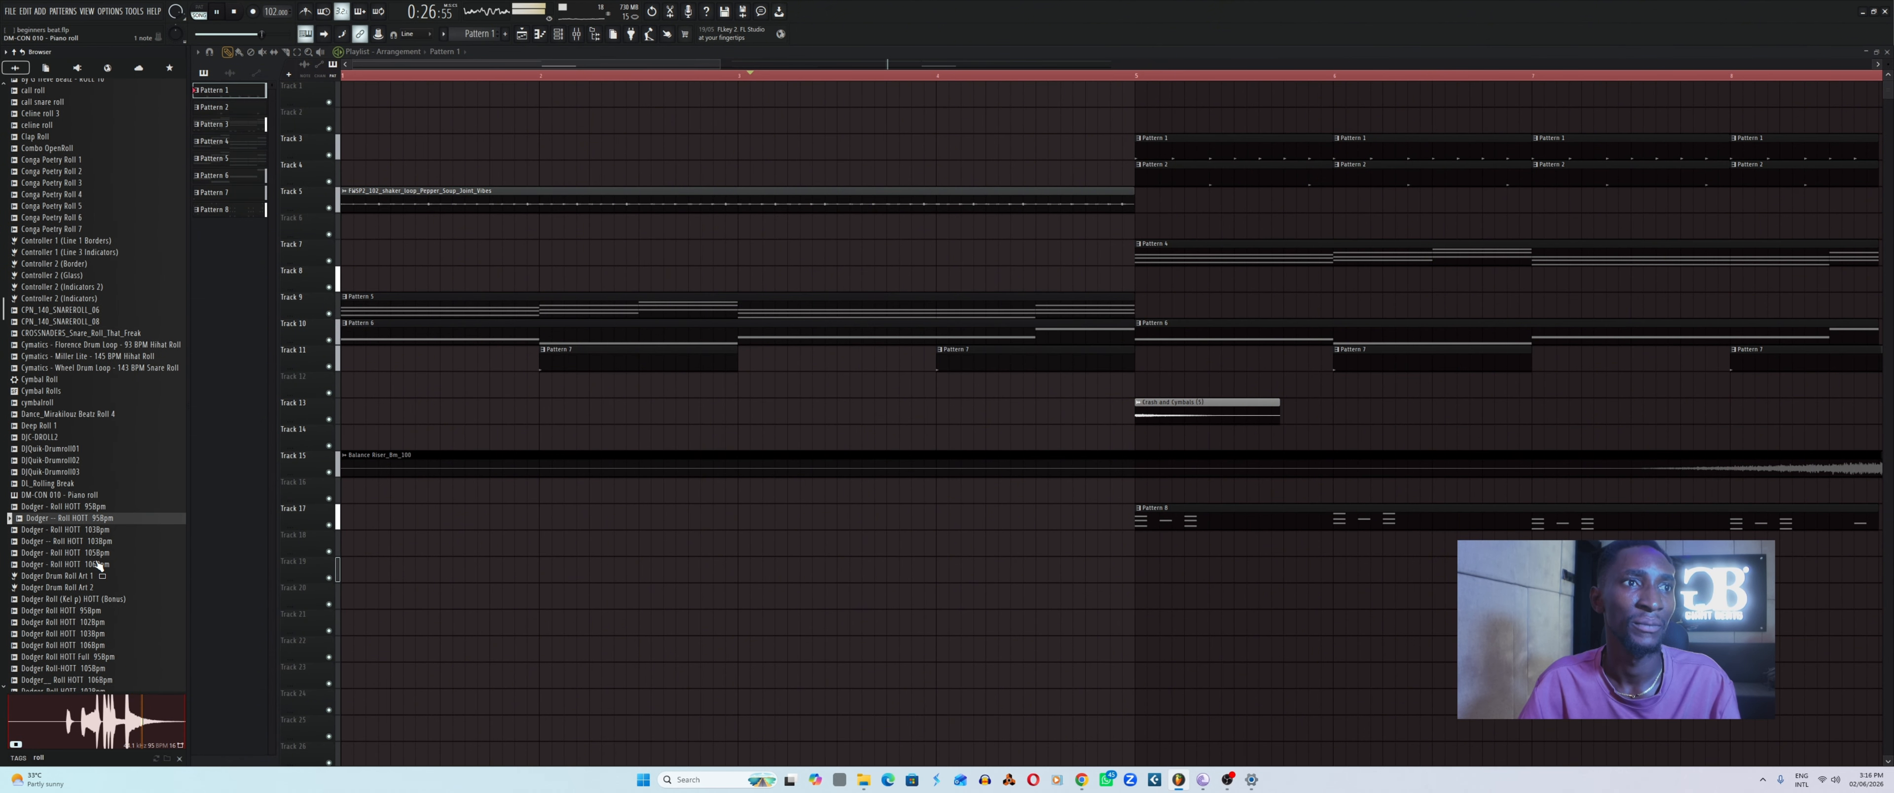
{"action": "left_click", "coordinate": [89, 504]}
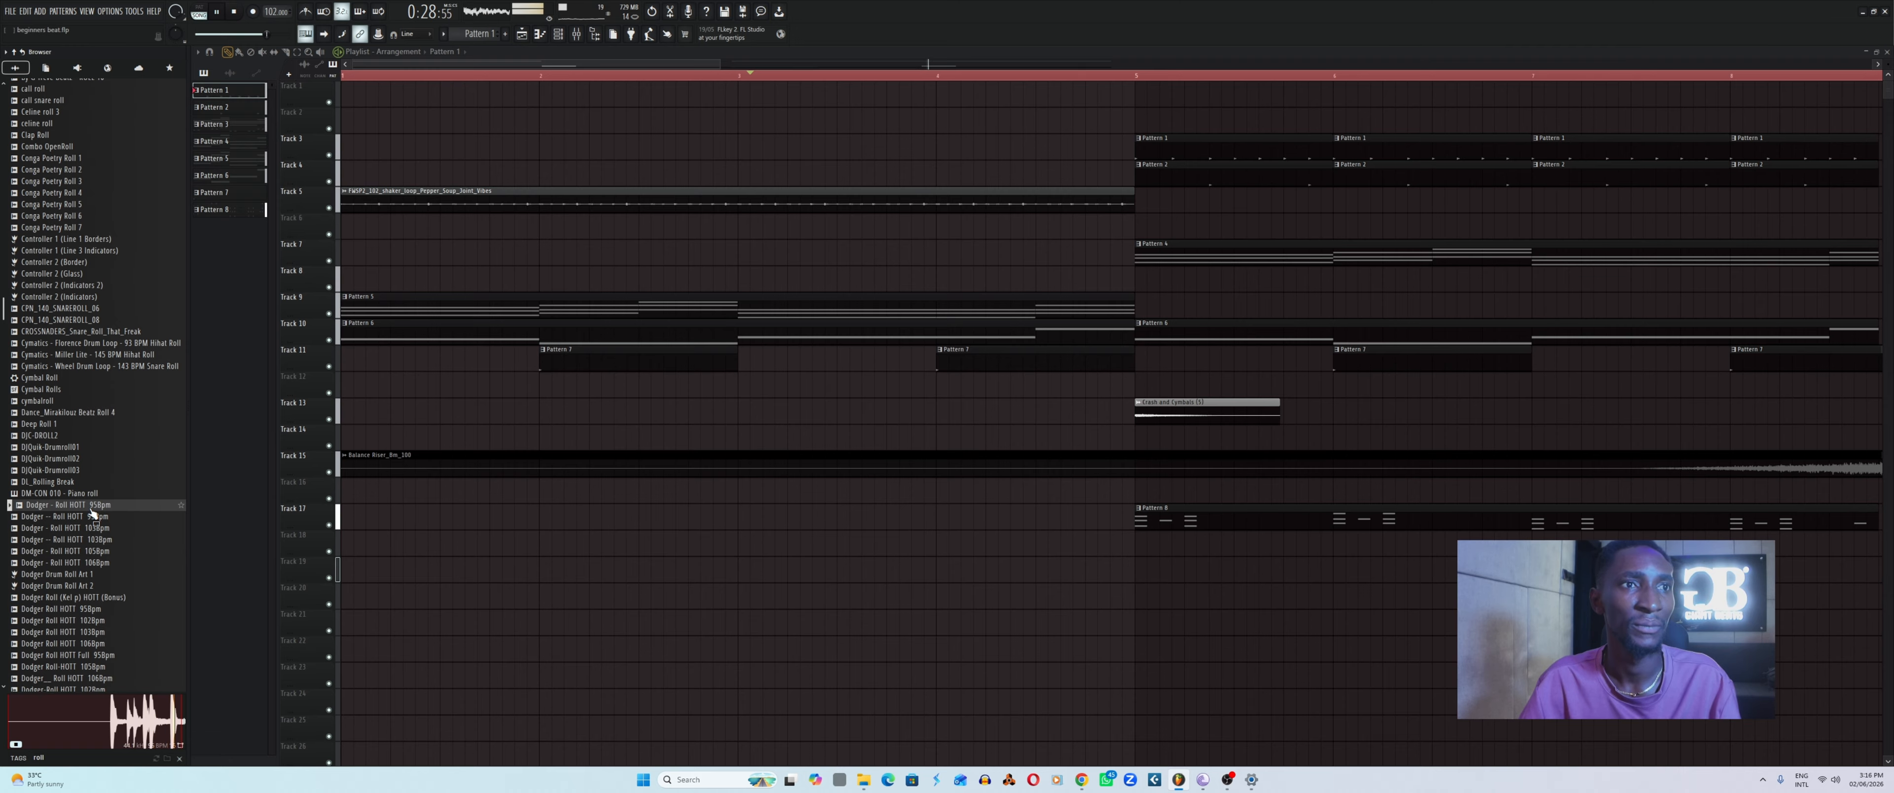
{"action": "left_click", "coordinate": [92, 517]}
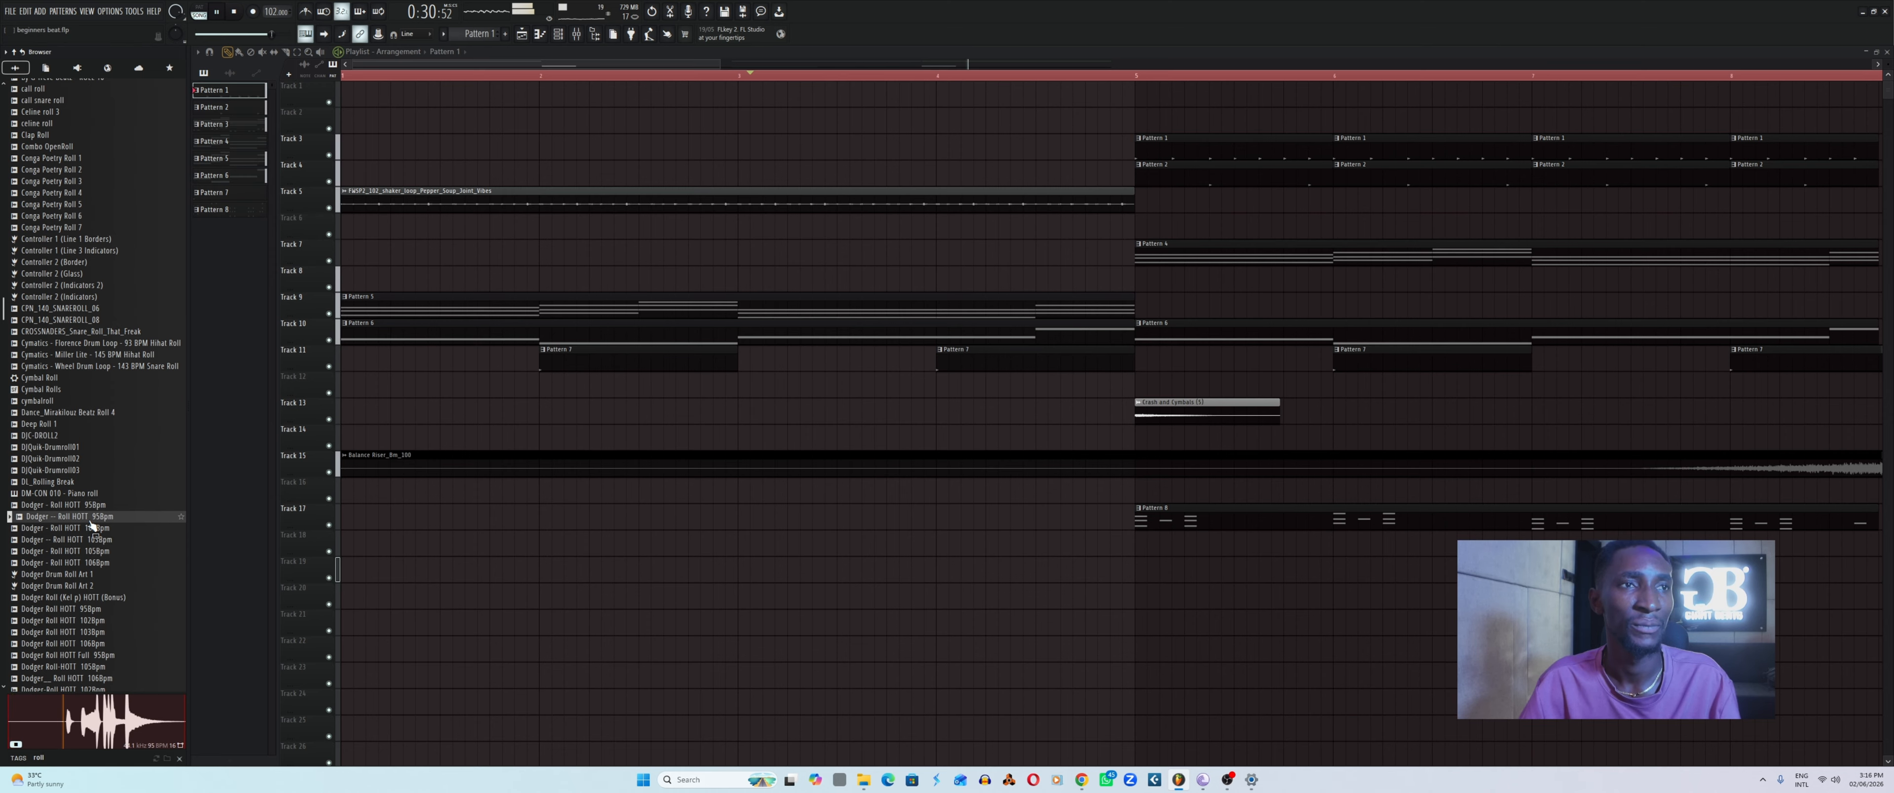
{"action": "left_click", "coordinate": [92, 529]}
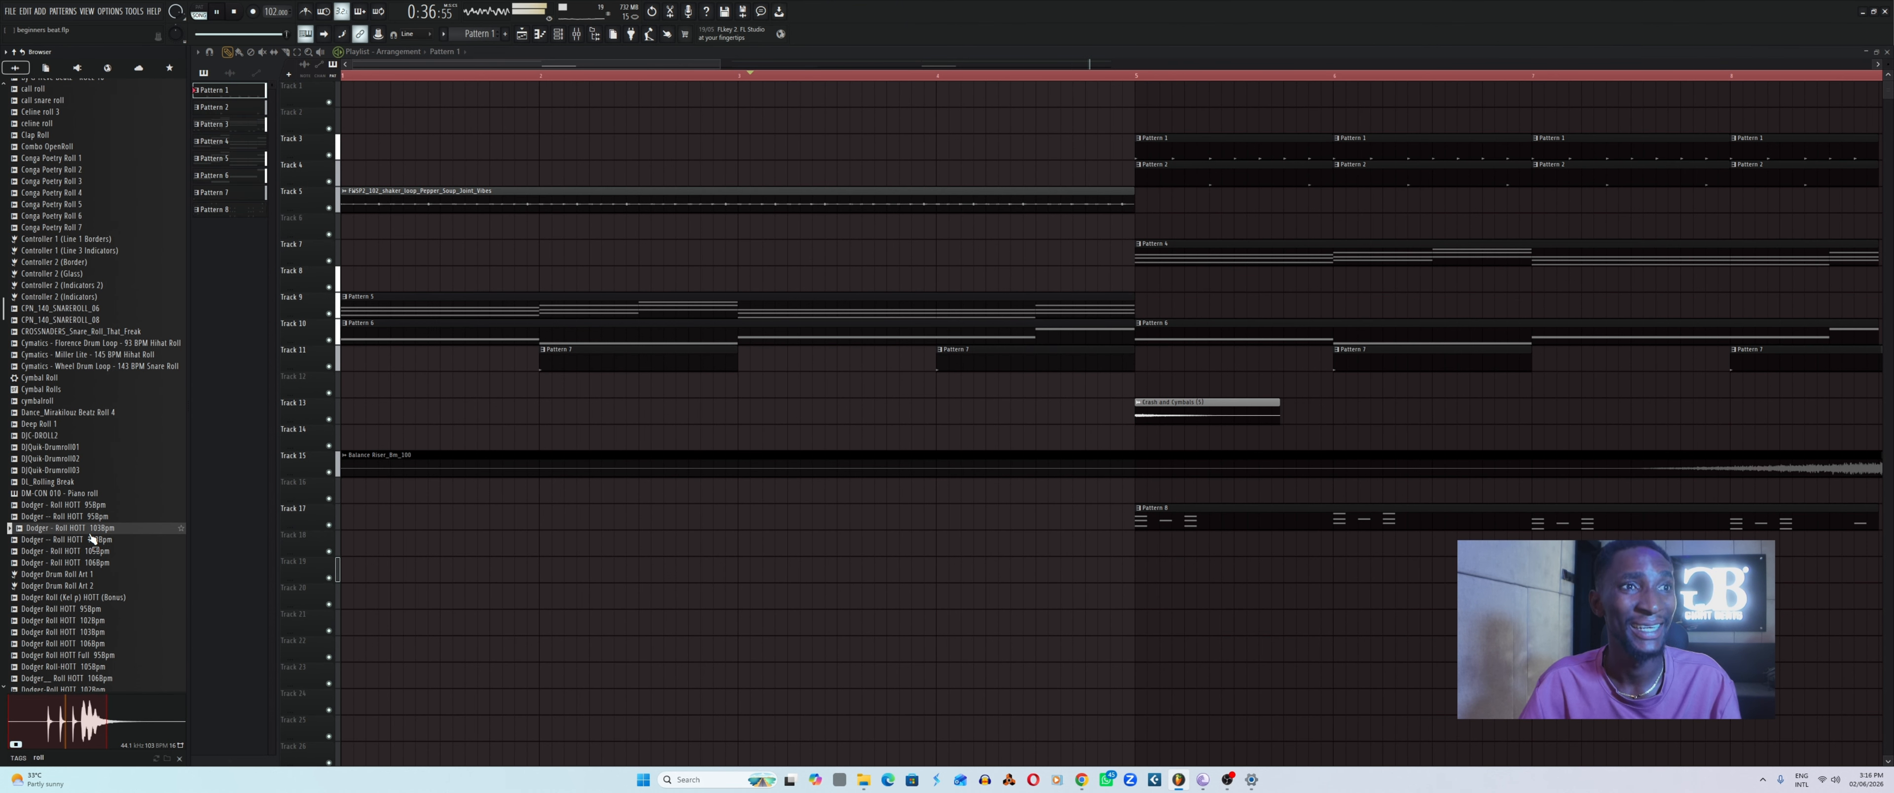
{"action": "left_click", "coordinate": [90, 551]}
{"action": "key", "text": "space"}
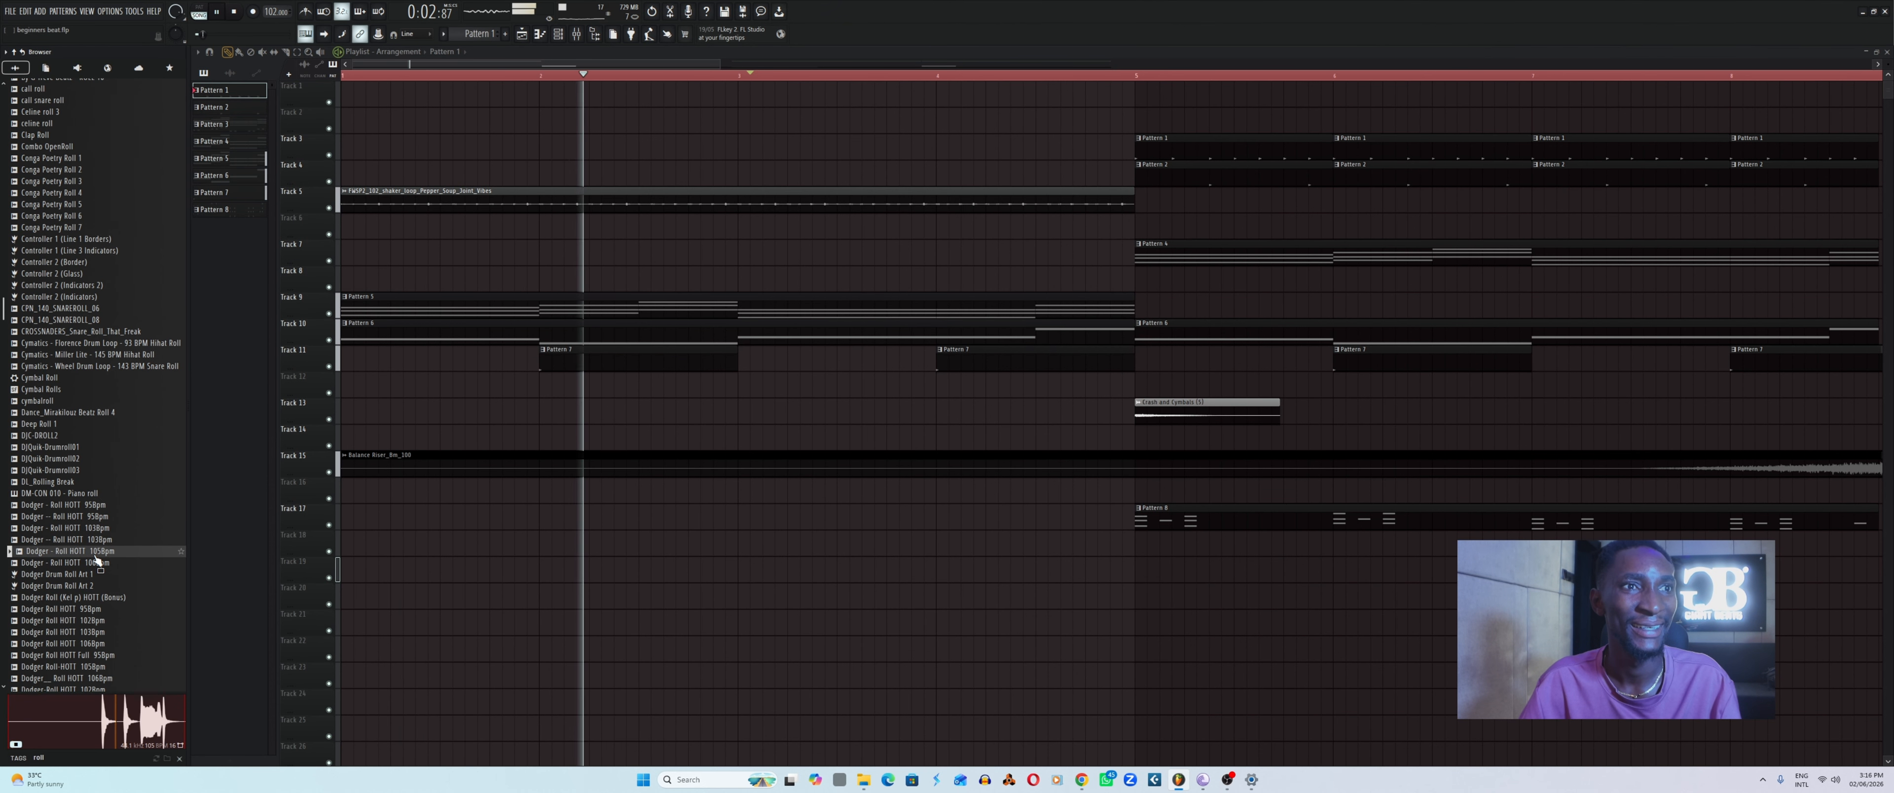
{"action": "key", "text": "Up"}
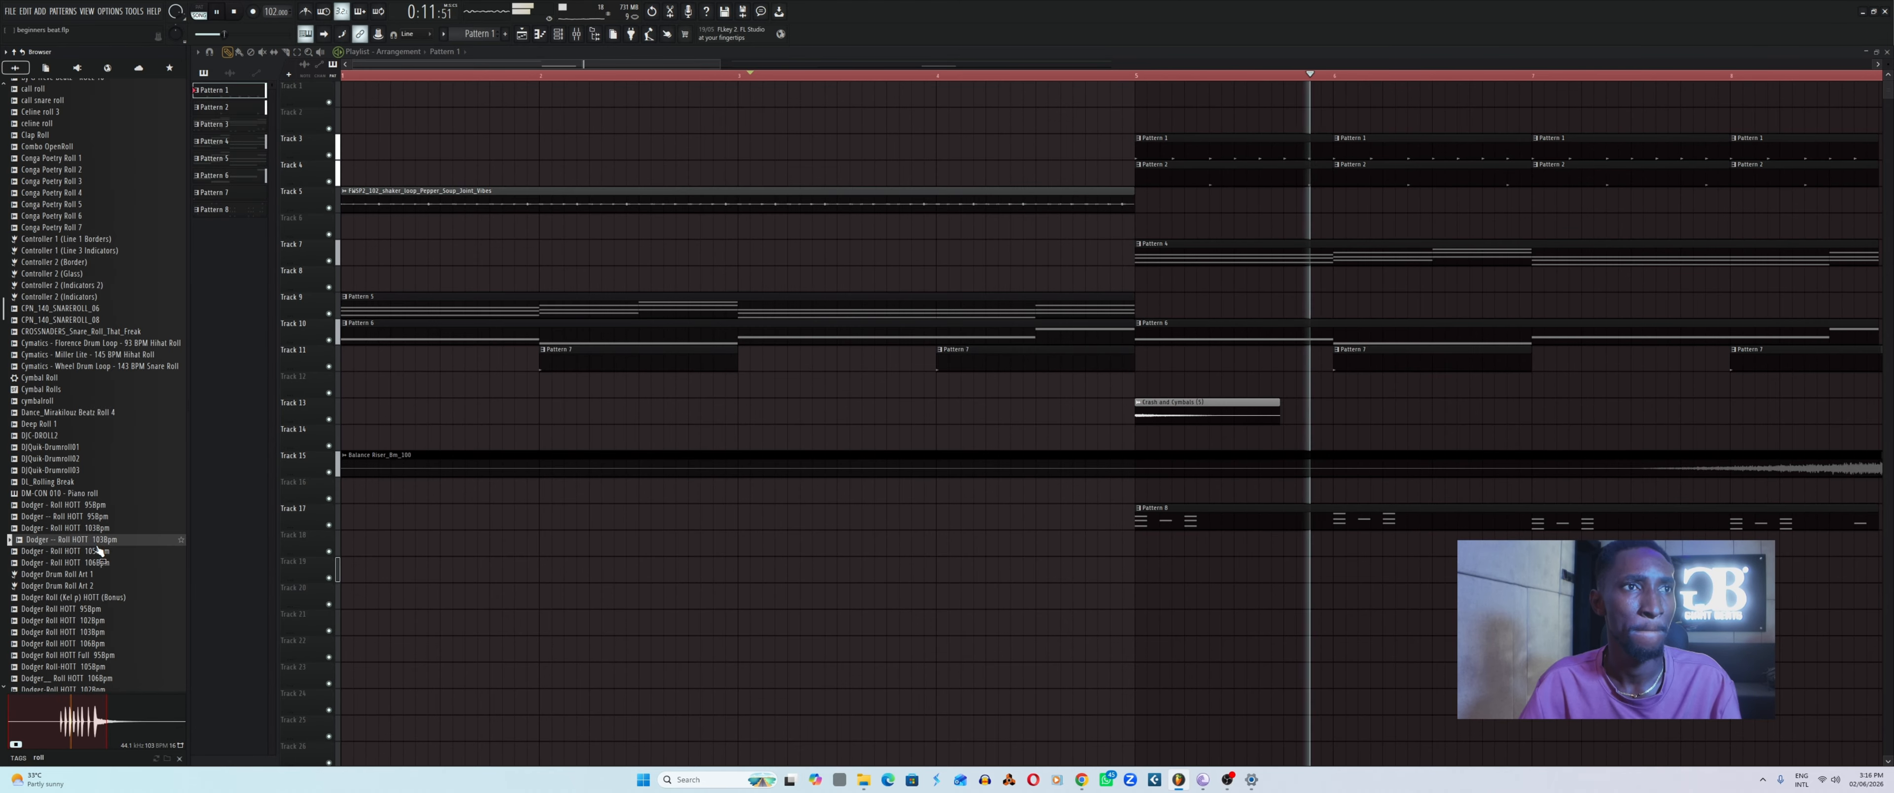
{"action": "left_click", "coordinate": [98, 564]}
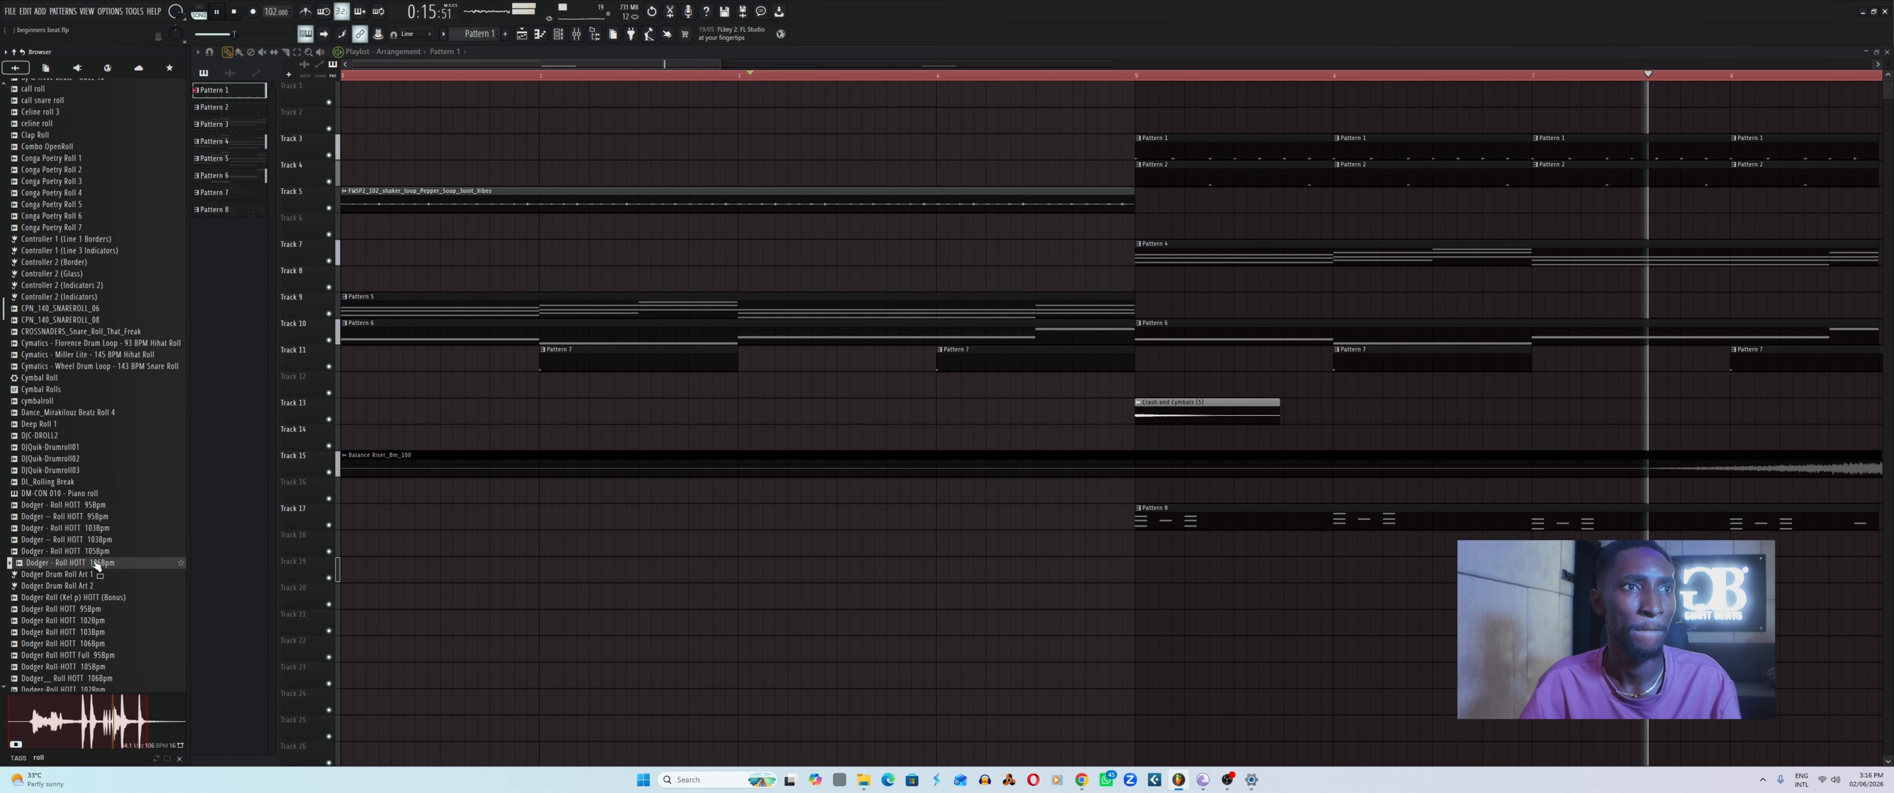
Place the Dodger - Roll HOTT 106Bpm sample on Track 19 at bar 3 and fit it using its embedded tempo of 106.
{"action": "key", "text": "space"}
{"action": "mouse_move", "coordinate": [98, 564]}
{"action": "left_mouse_down"}
{"action": "mouse_move", "coordinate": [1160, 662]}
{"action": "mouse_move", "coordinate": [1059, 582]}
{"action": "mouse_move", "coordinate": [961, 573]}
{"action": "left_mouse_up"}
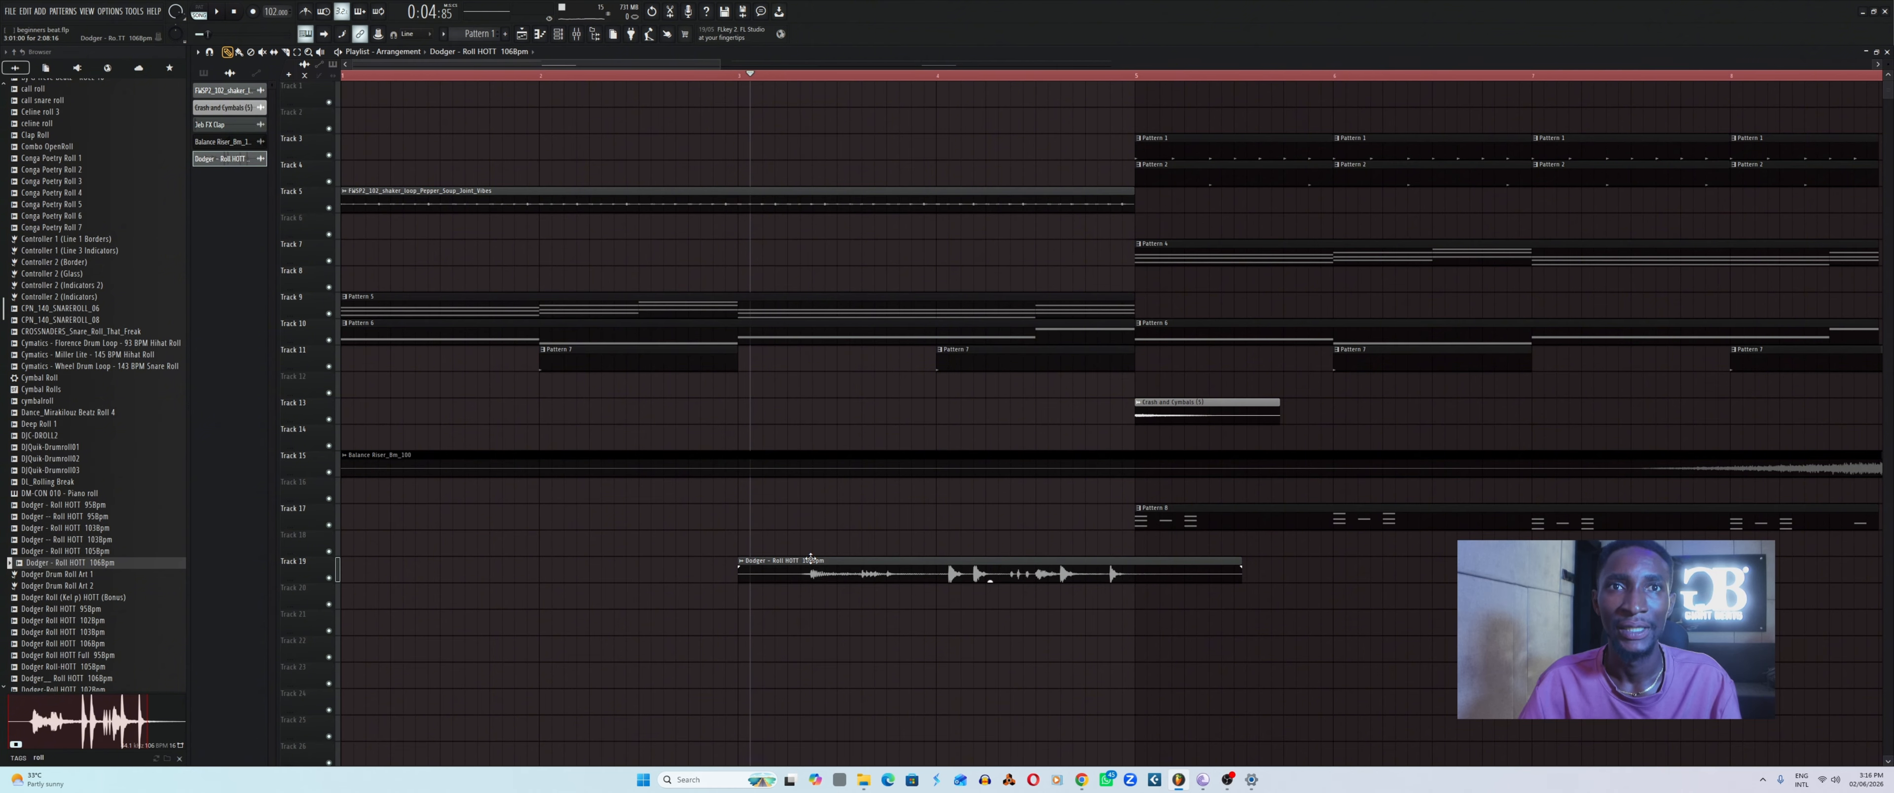
{"action": "left_click", "coordinate": [742, 561]}
{"action": "left_click", "coordinate": [847, 643]}
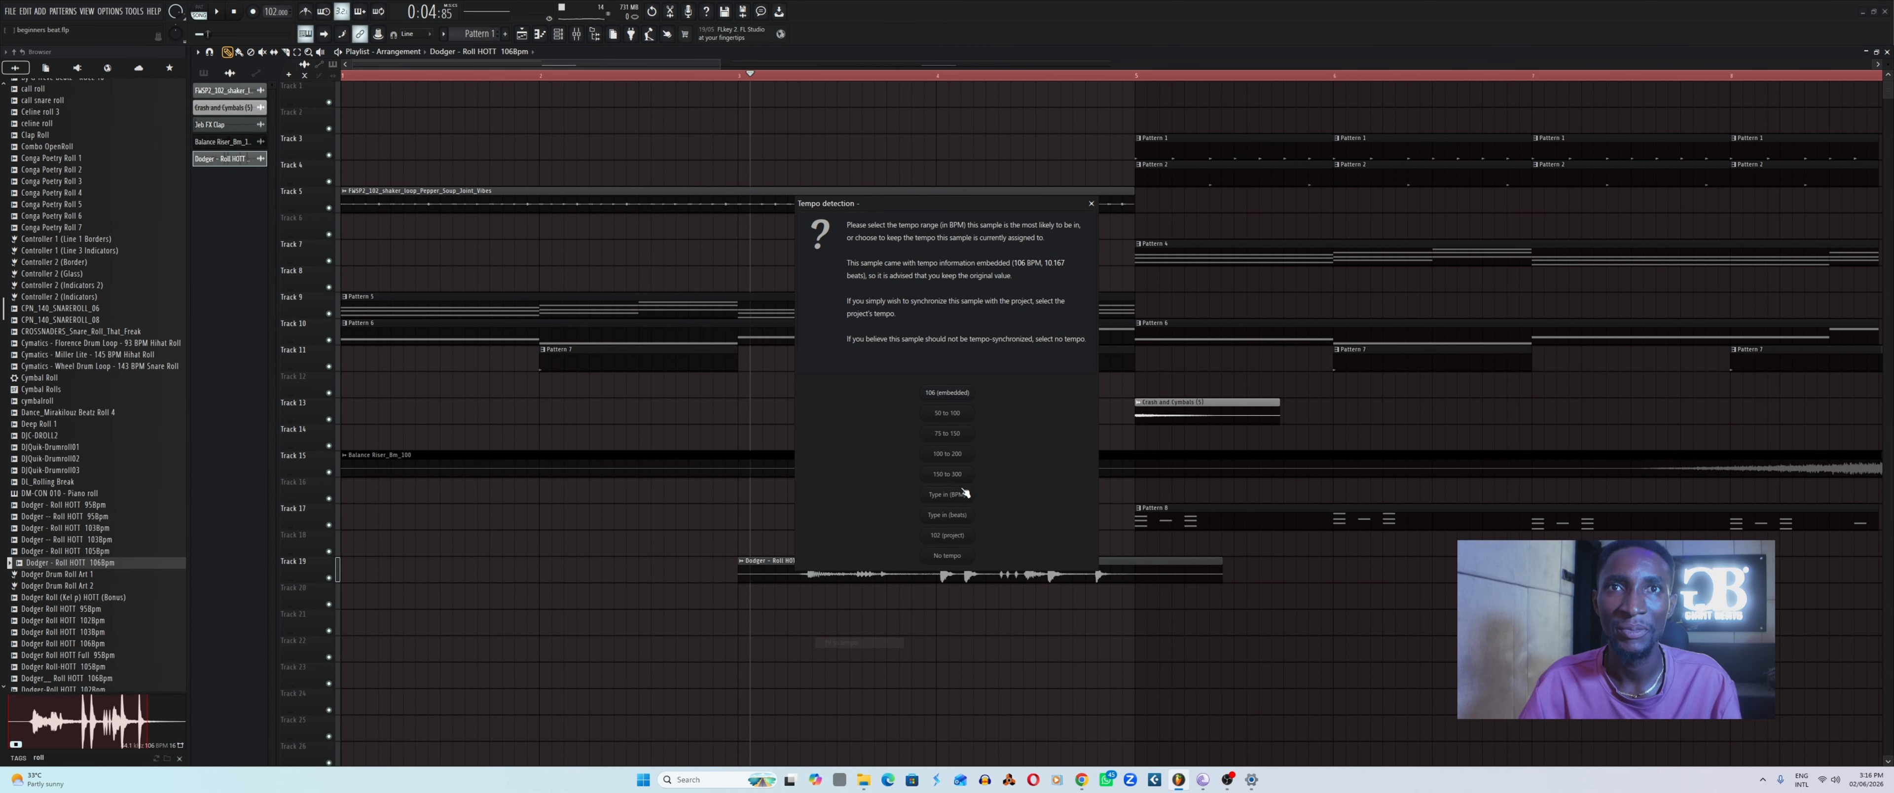
{"action": "left_click", "coordinate": [946, 394]}
Play the Dodger roll, shift its Track 19 clip to start just after bar 4, and play the transition into bar 5.
{"action": "key", "text": "space"}
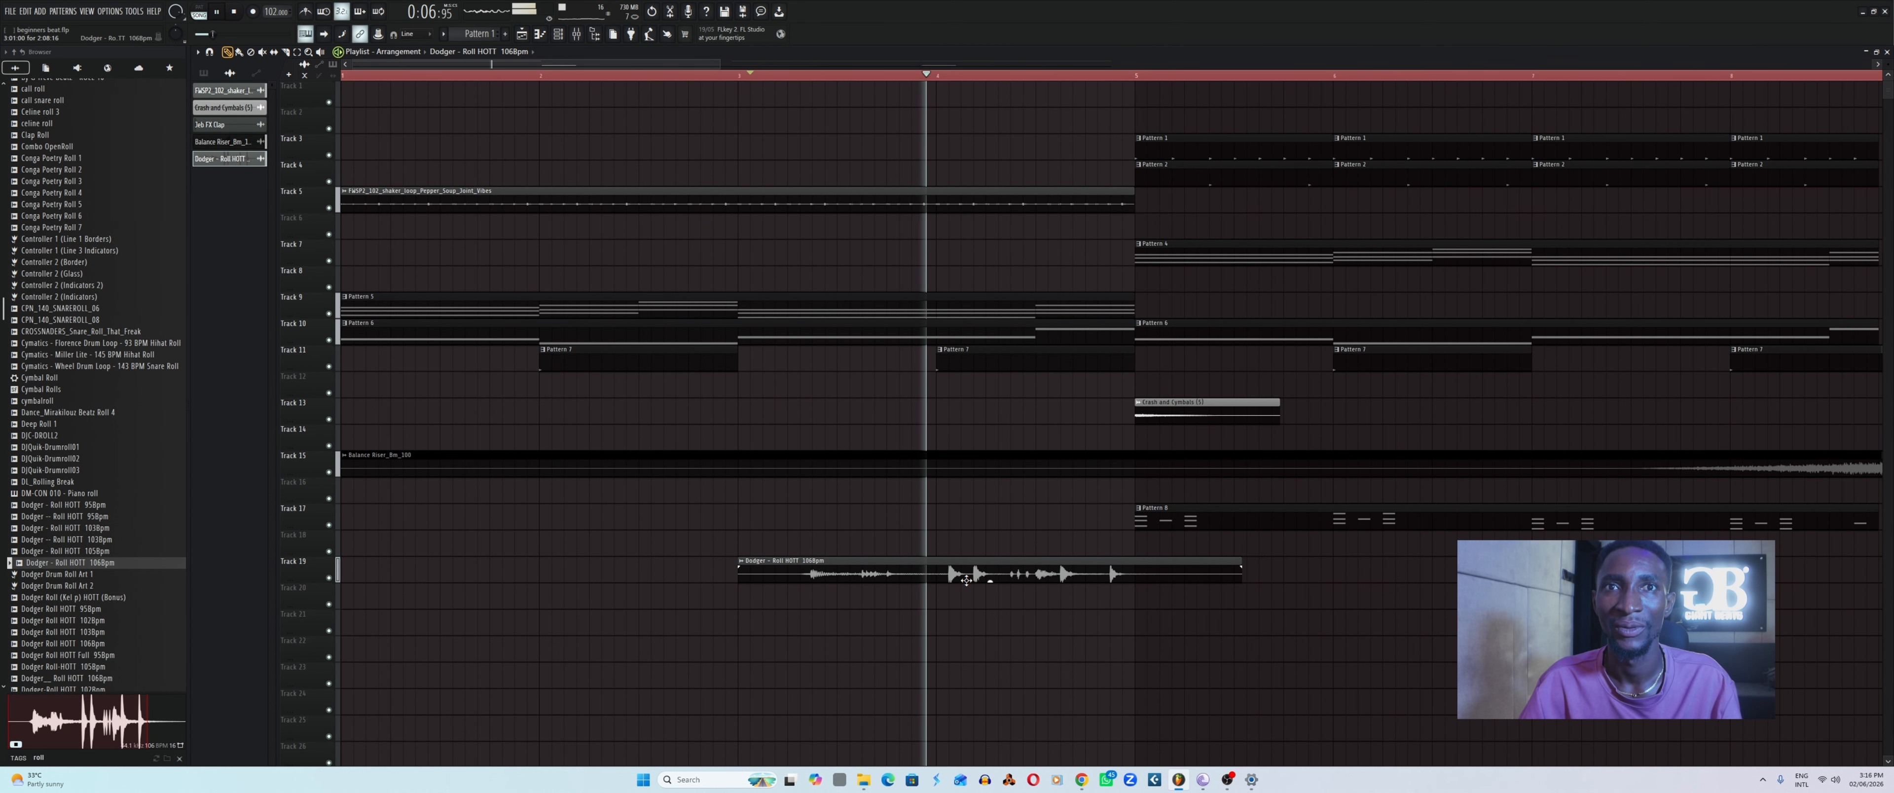
{"action": "key", "text": "space"}
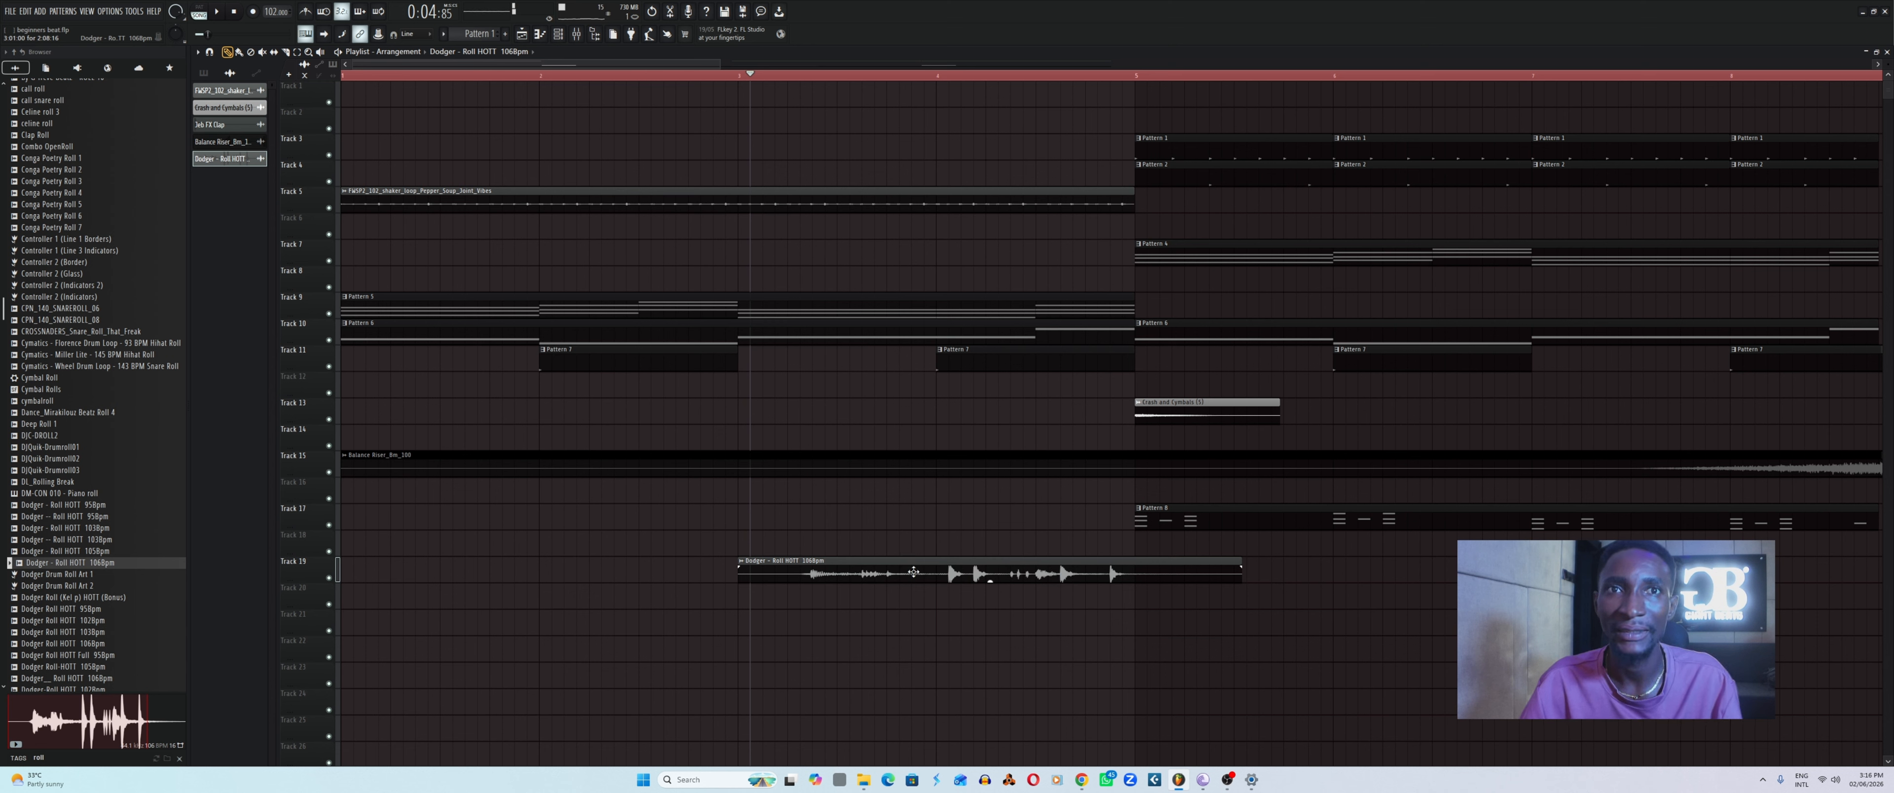
{"action": "left_click_drag", "start_coordinate": [874, 581], "coordinate": [1086, 588]}
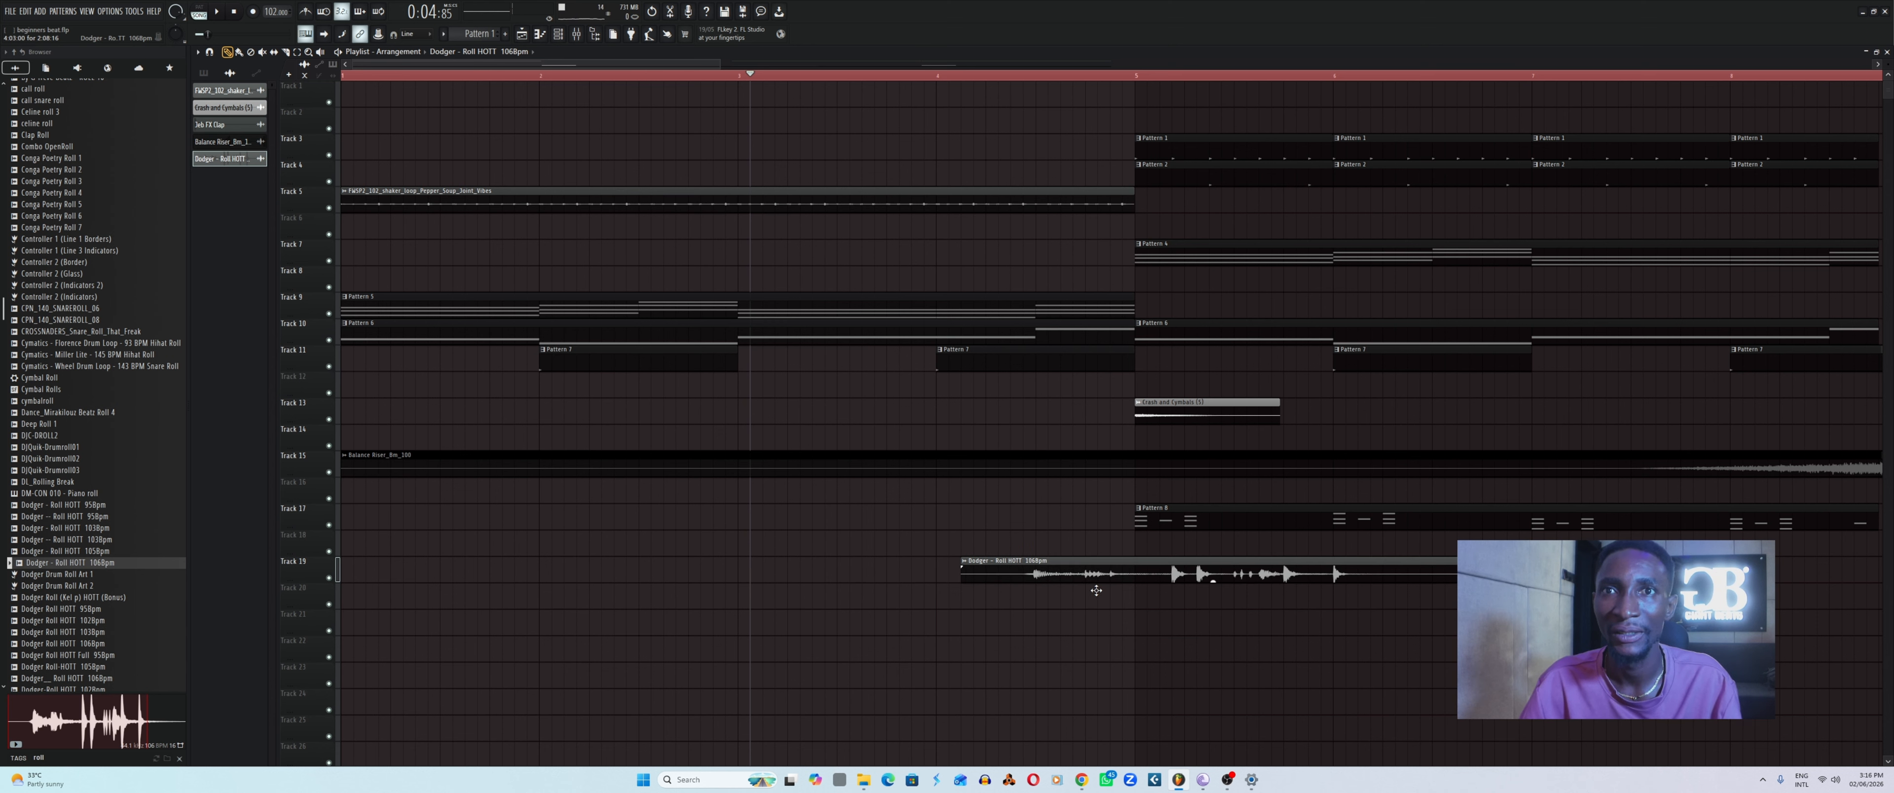
{"action": "key", "text": "space"}
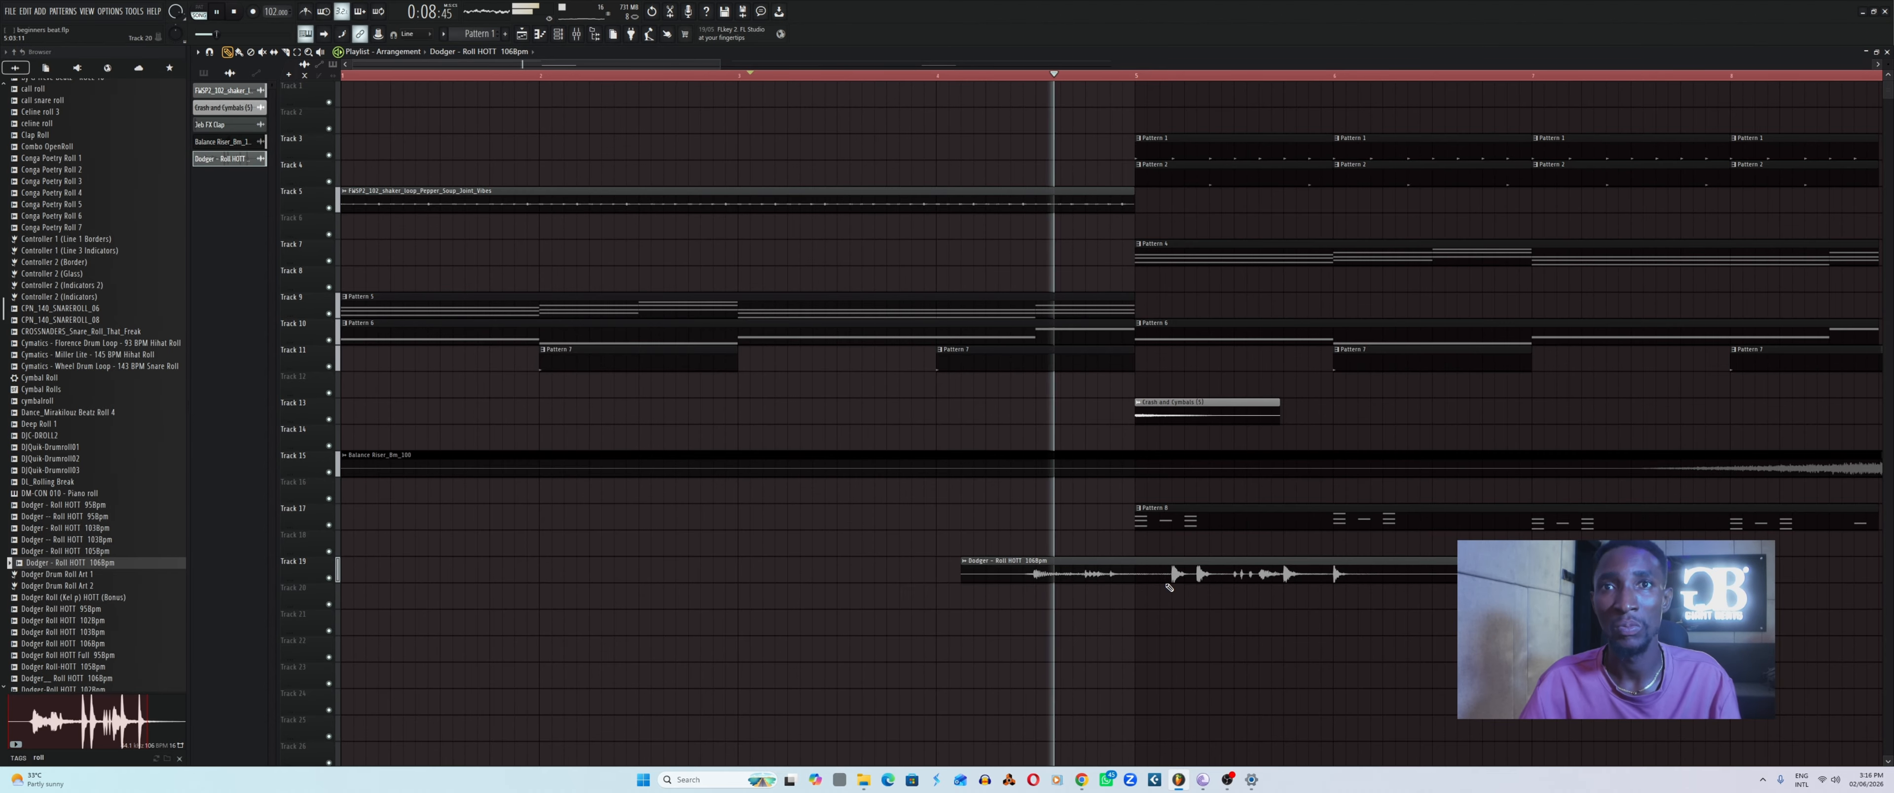
{"action": "key", "text": "space"}
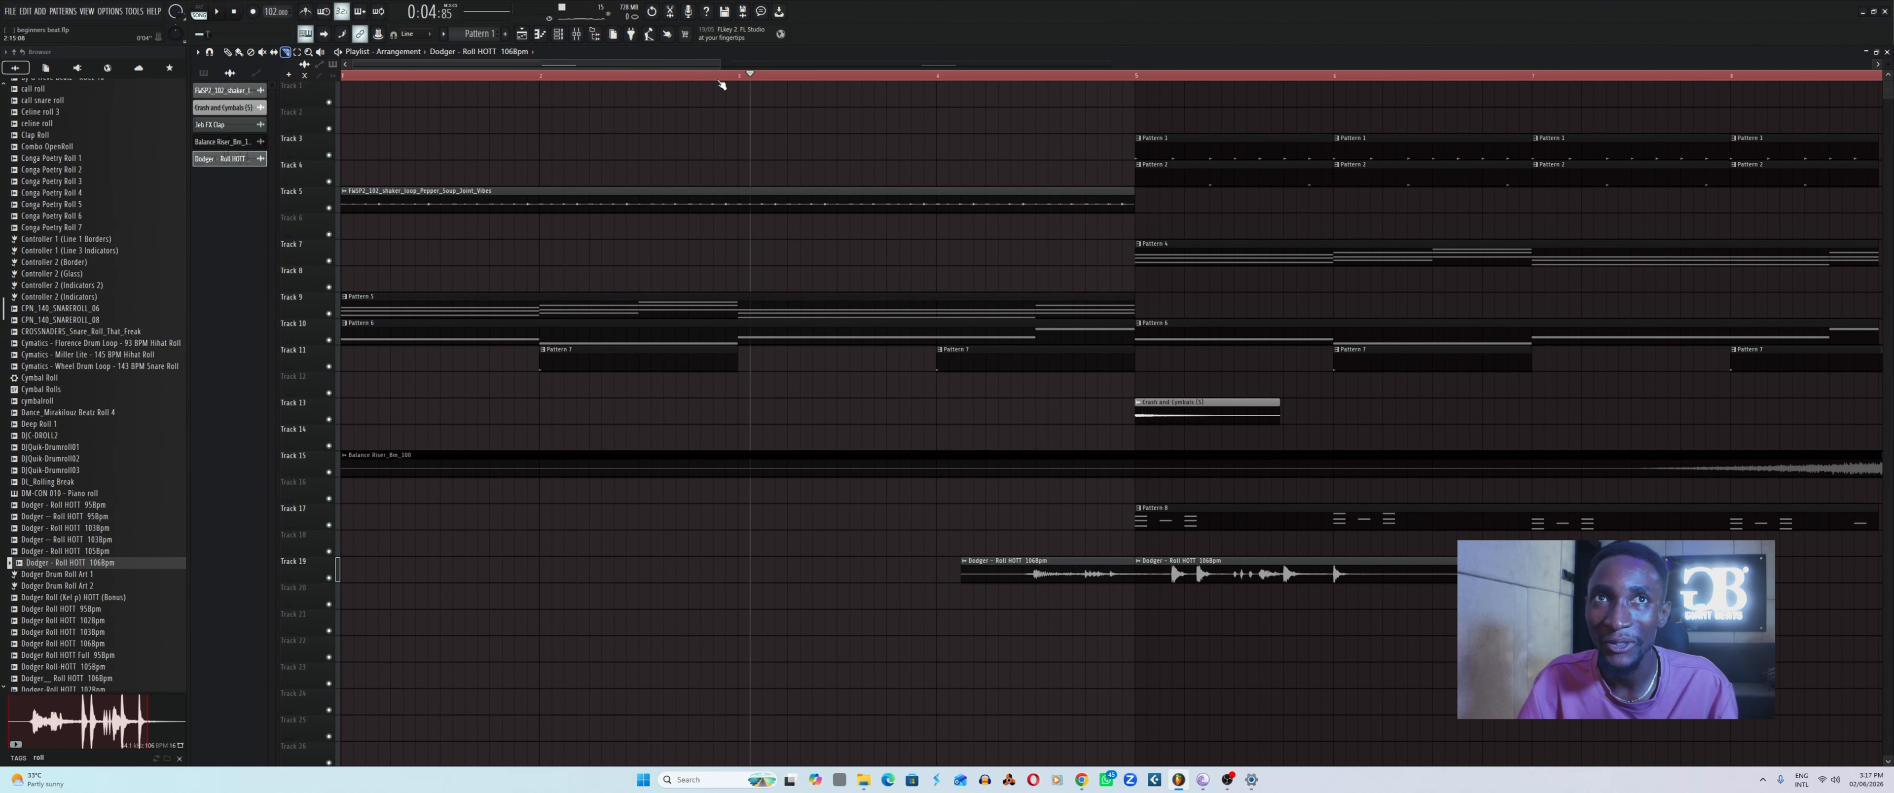
Move the second part of the split Dodger roll on Track 19 to bar 12 and play both transitions.
{"action": "left_click_drag", "start_coordinate": [716, 63], "coordinate": [1280, 63]}
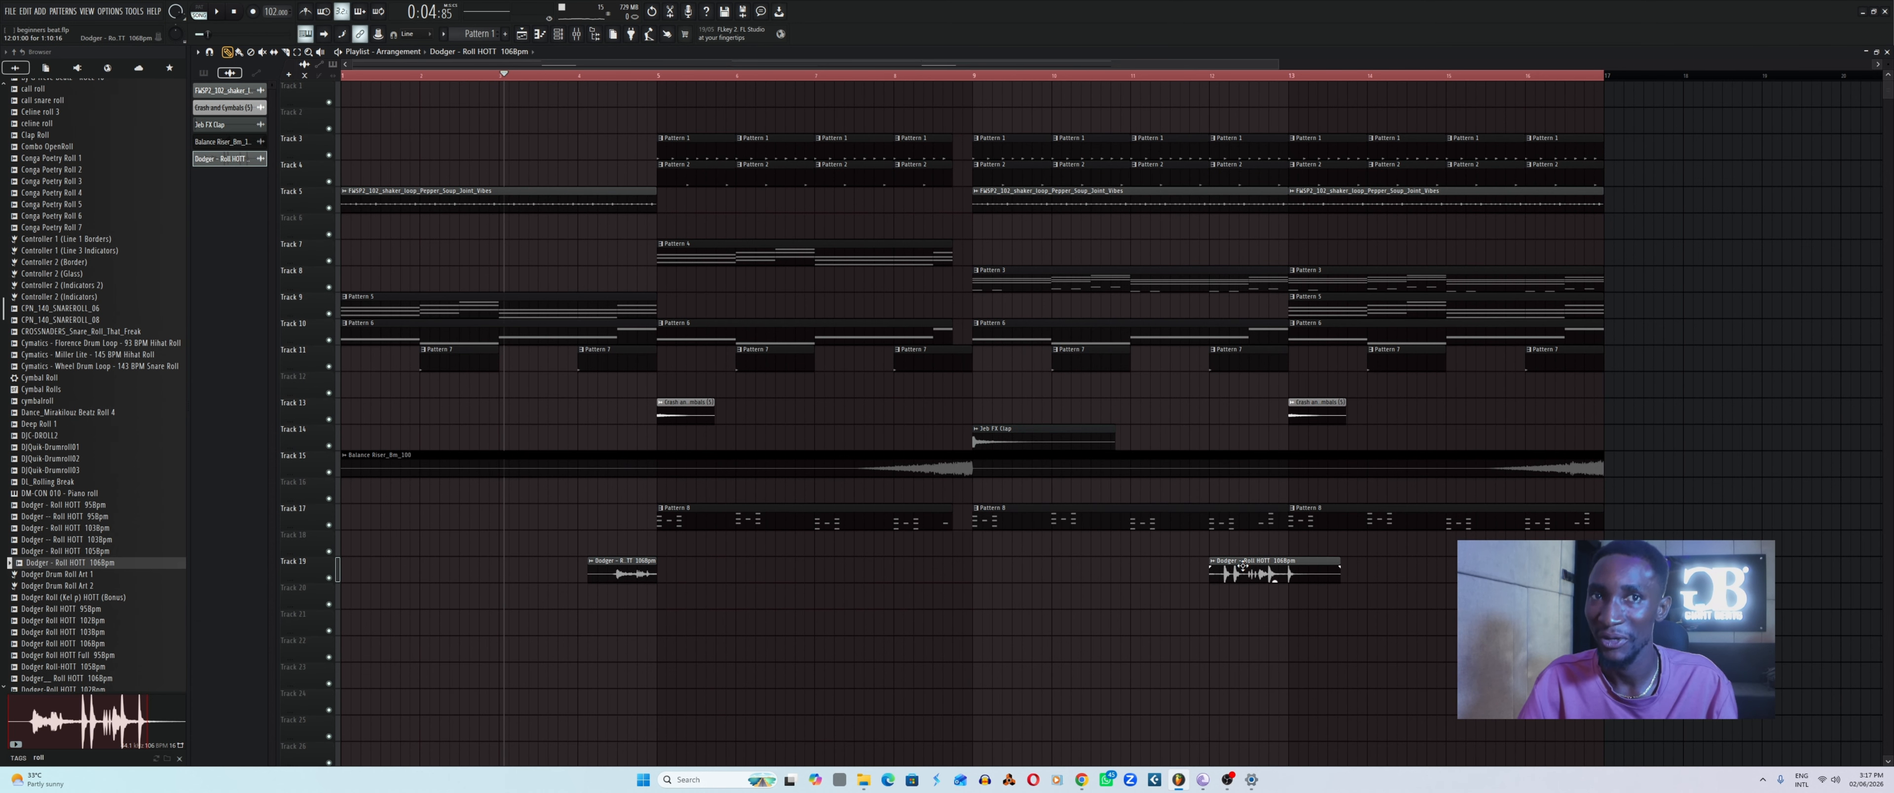
{"action": "key", "text": "space"}
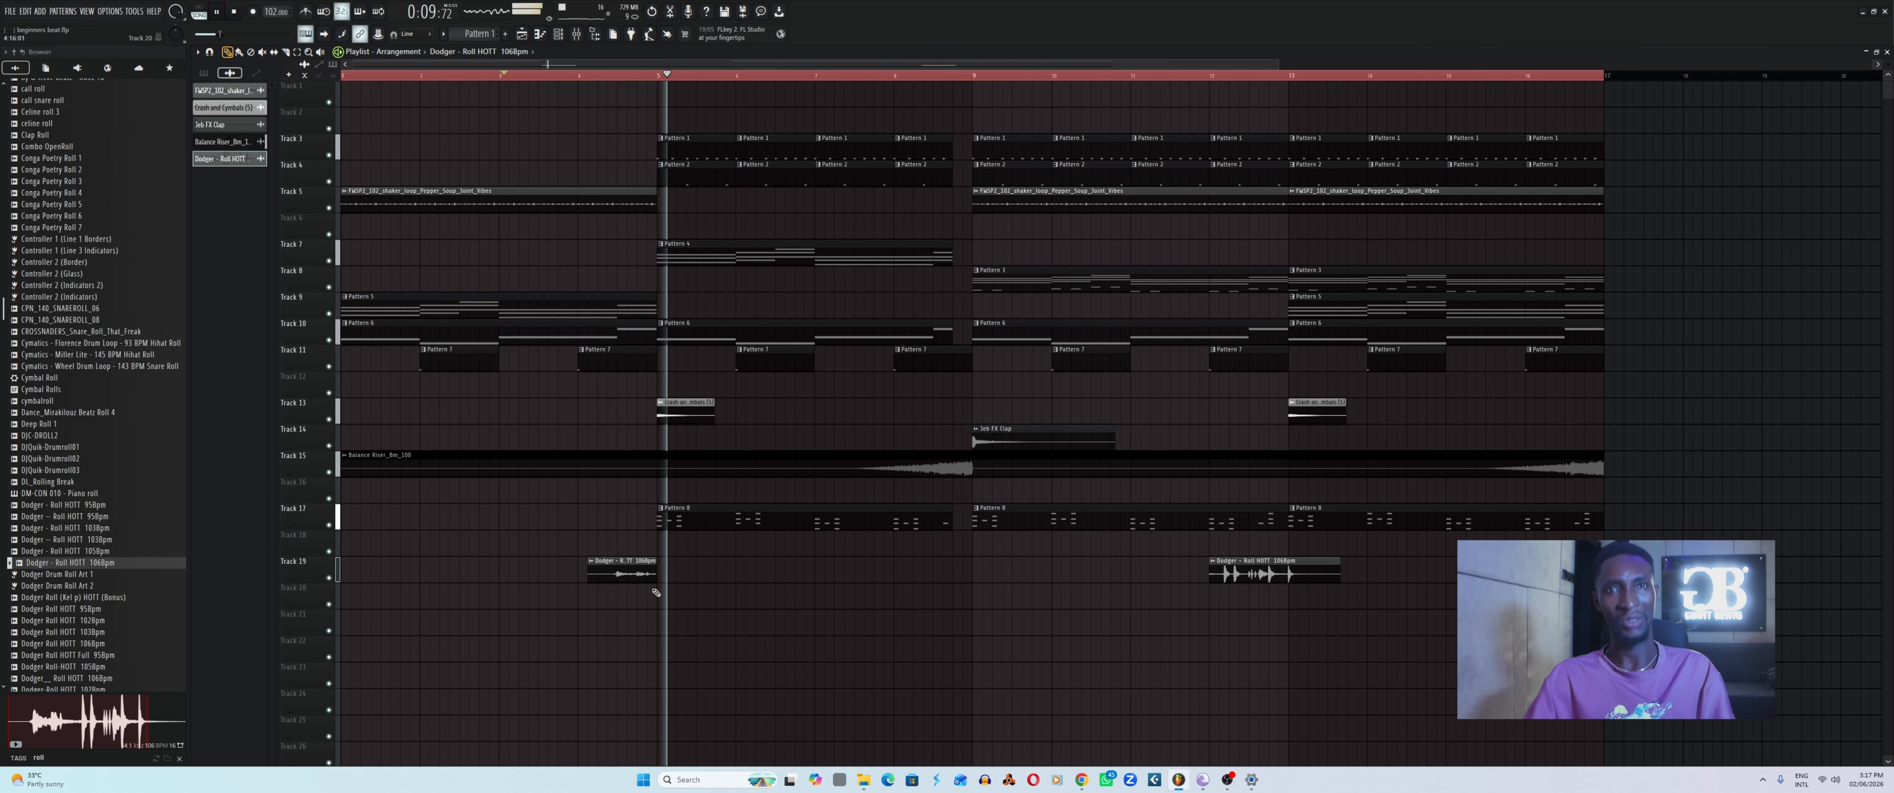
{"action": "left_click", "coordinate": [1188, 74]}
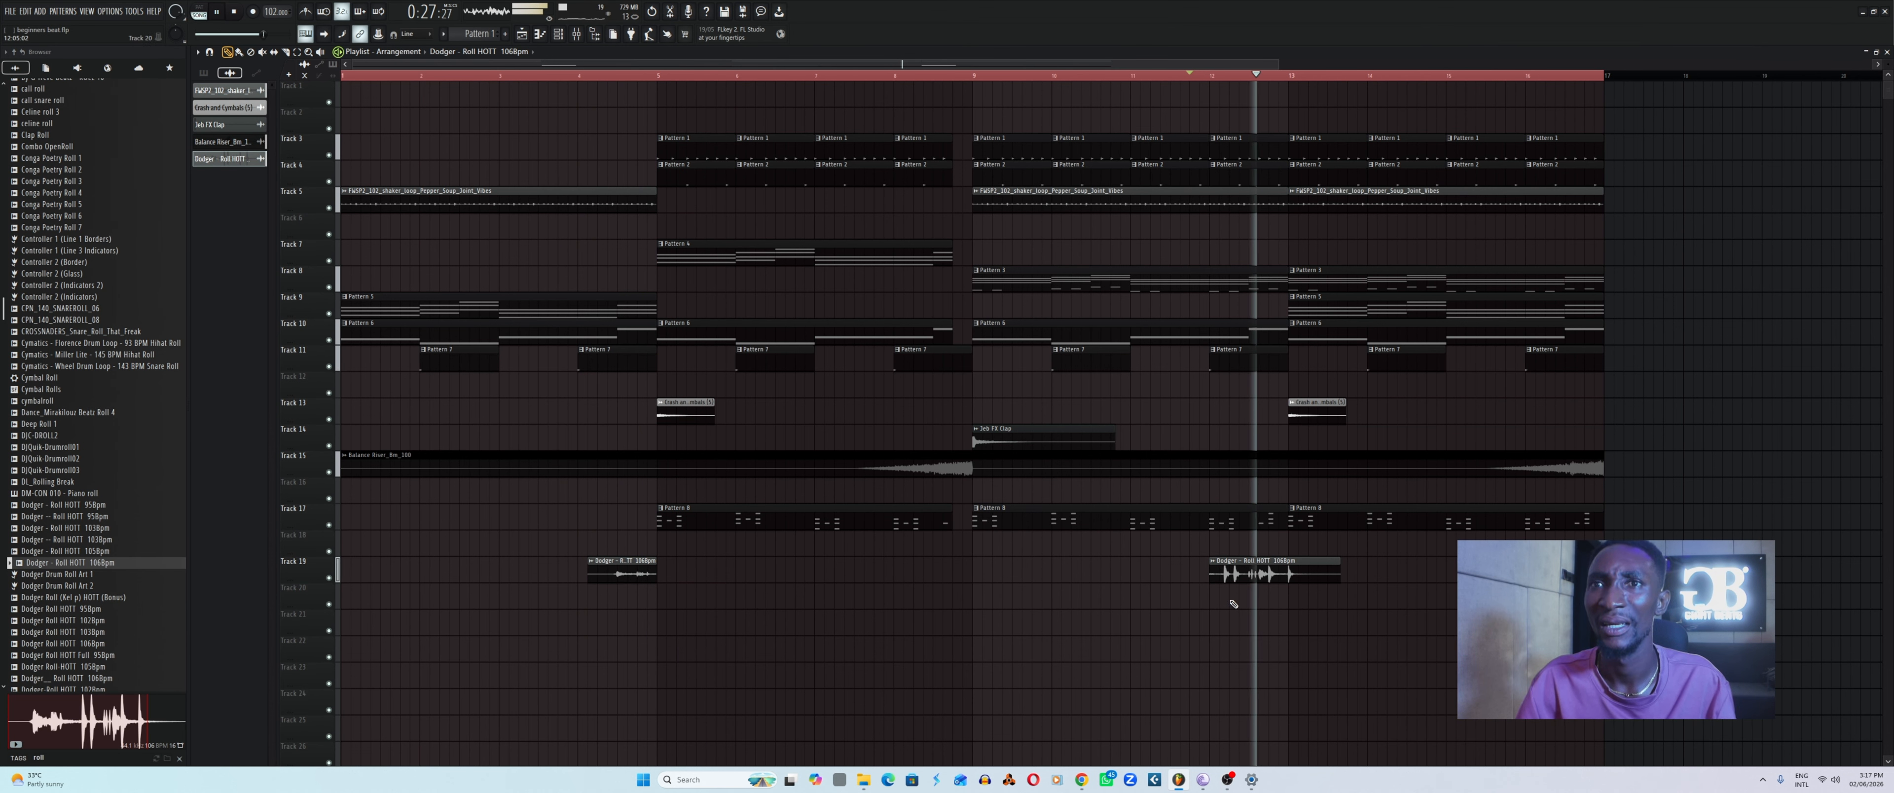
Trim the start of the second Dodger roll clip to midway through bar 12 while replaying the transition.
{"action": "key", "text": "space"}
{"action": "key", "text": "space"}
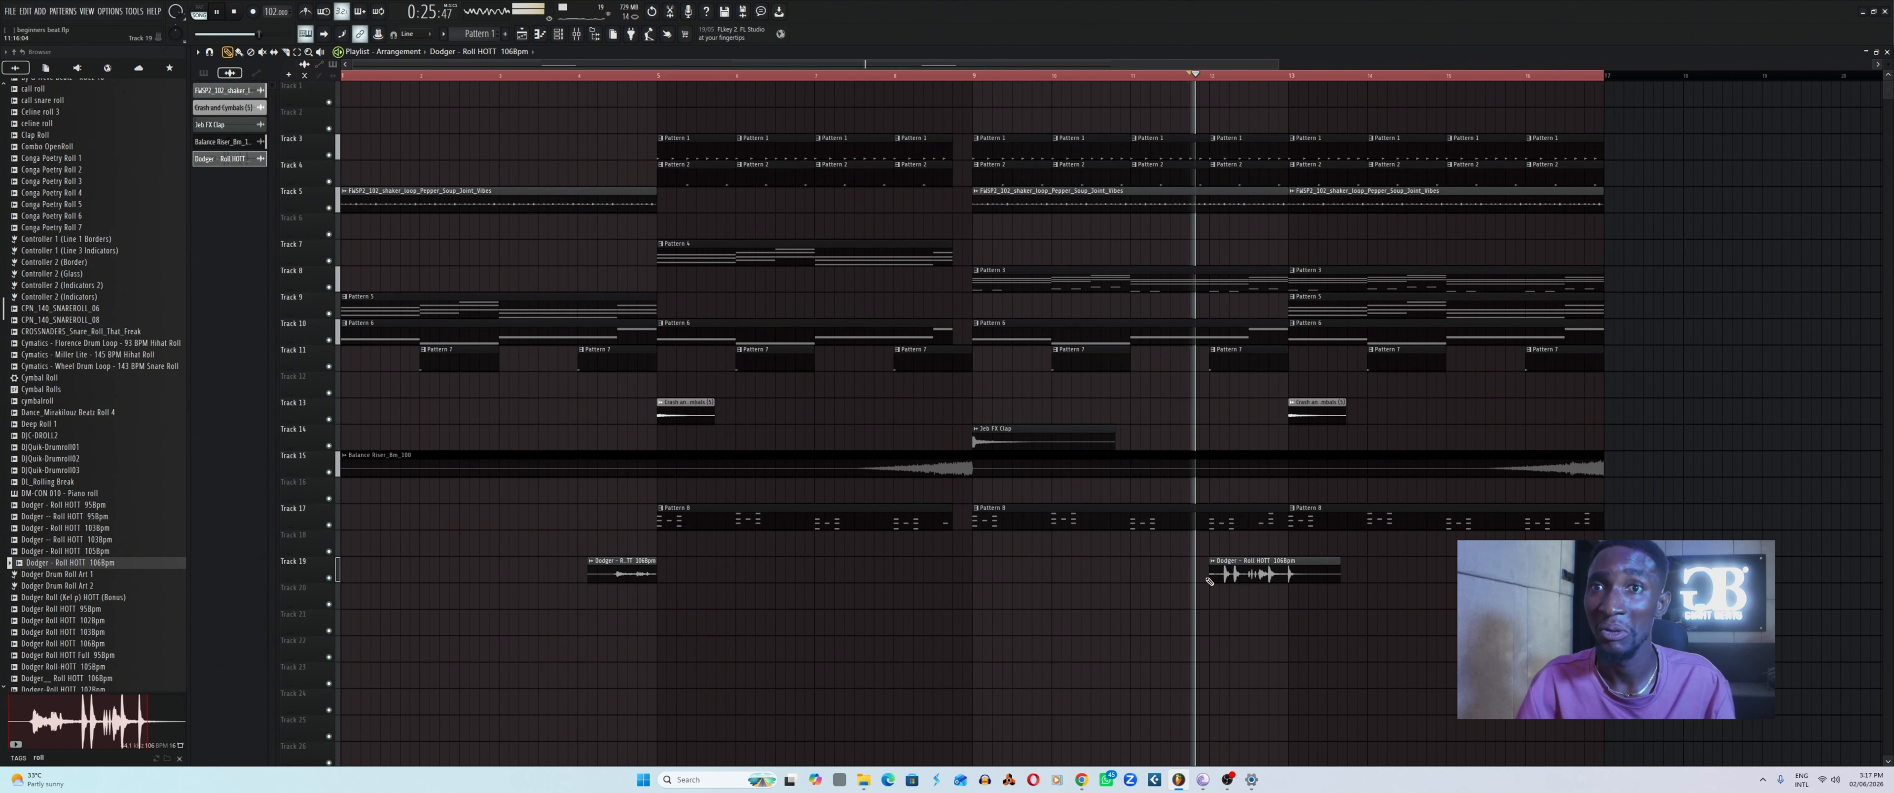
{"action": "key", "text": "space"}
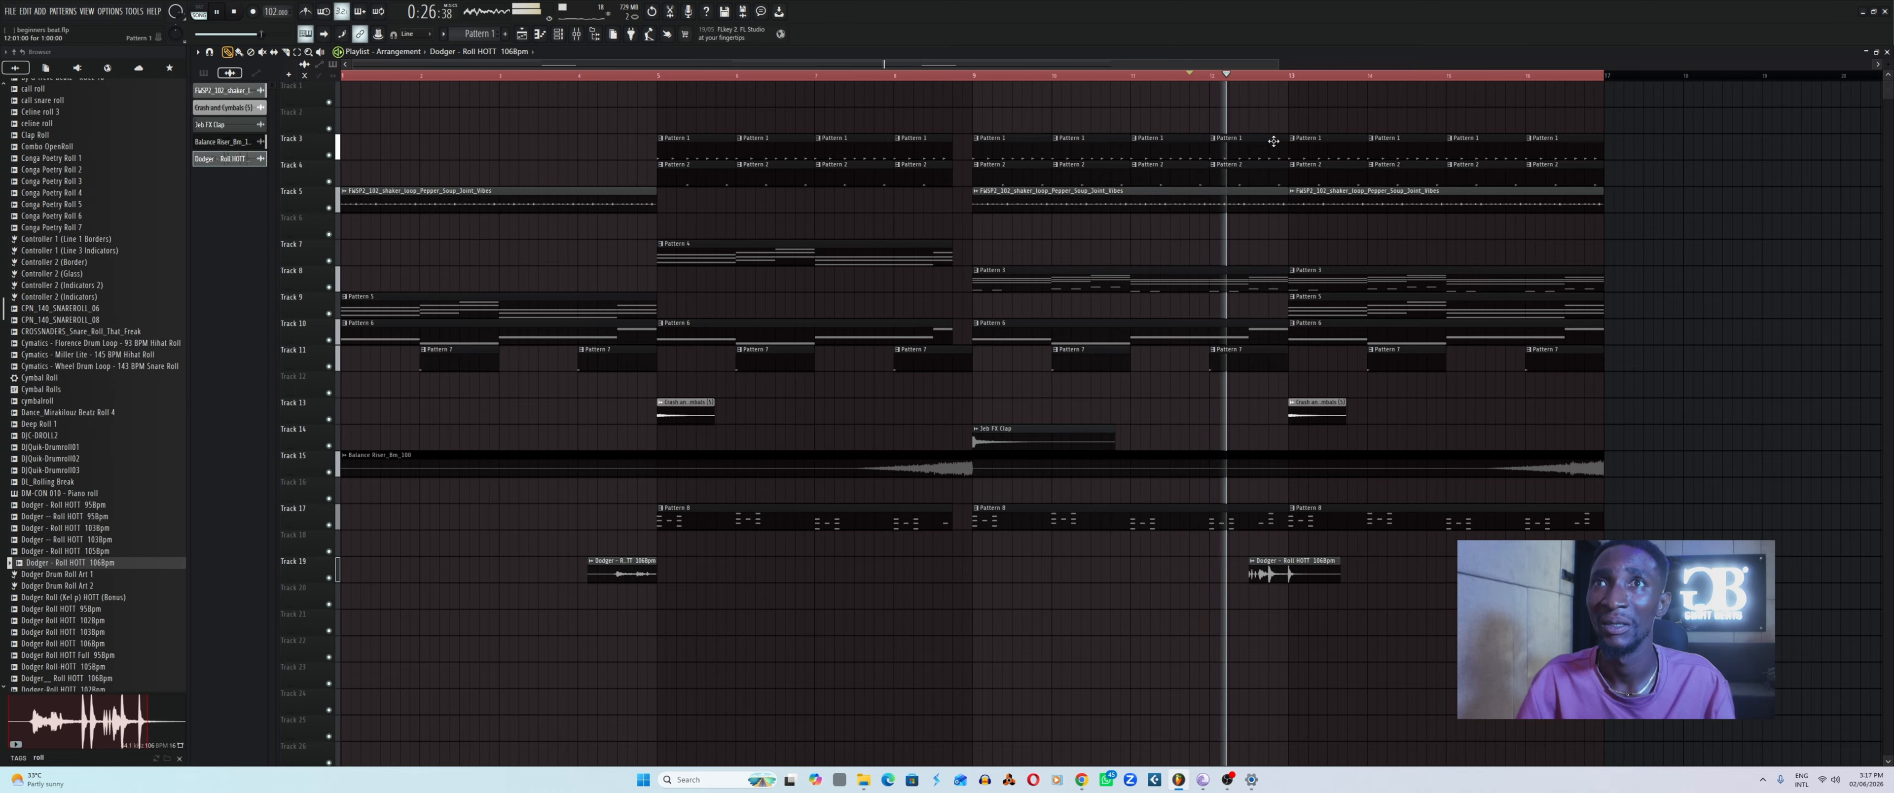
Shorten the Pattern 1 clip on Track 3 and the shaker loop on Track 5 to end one beat before bar 13.
{"action": "key", "text": "space"}
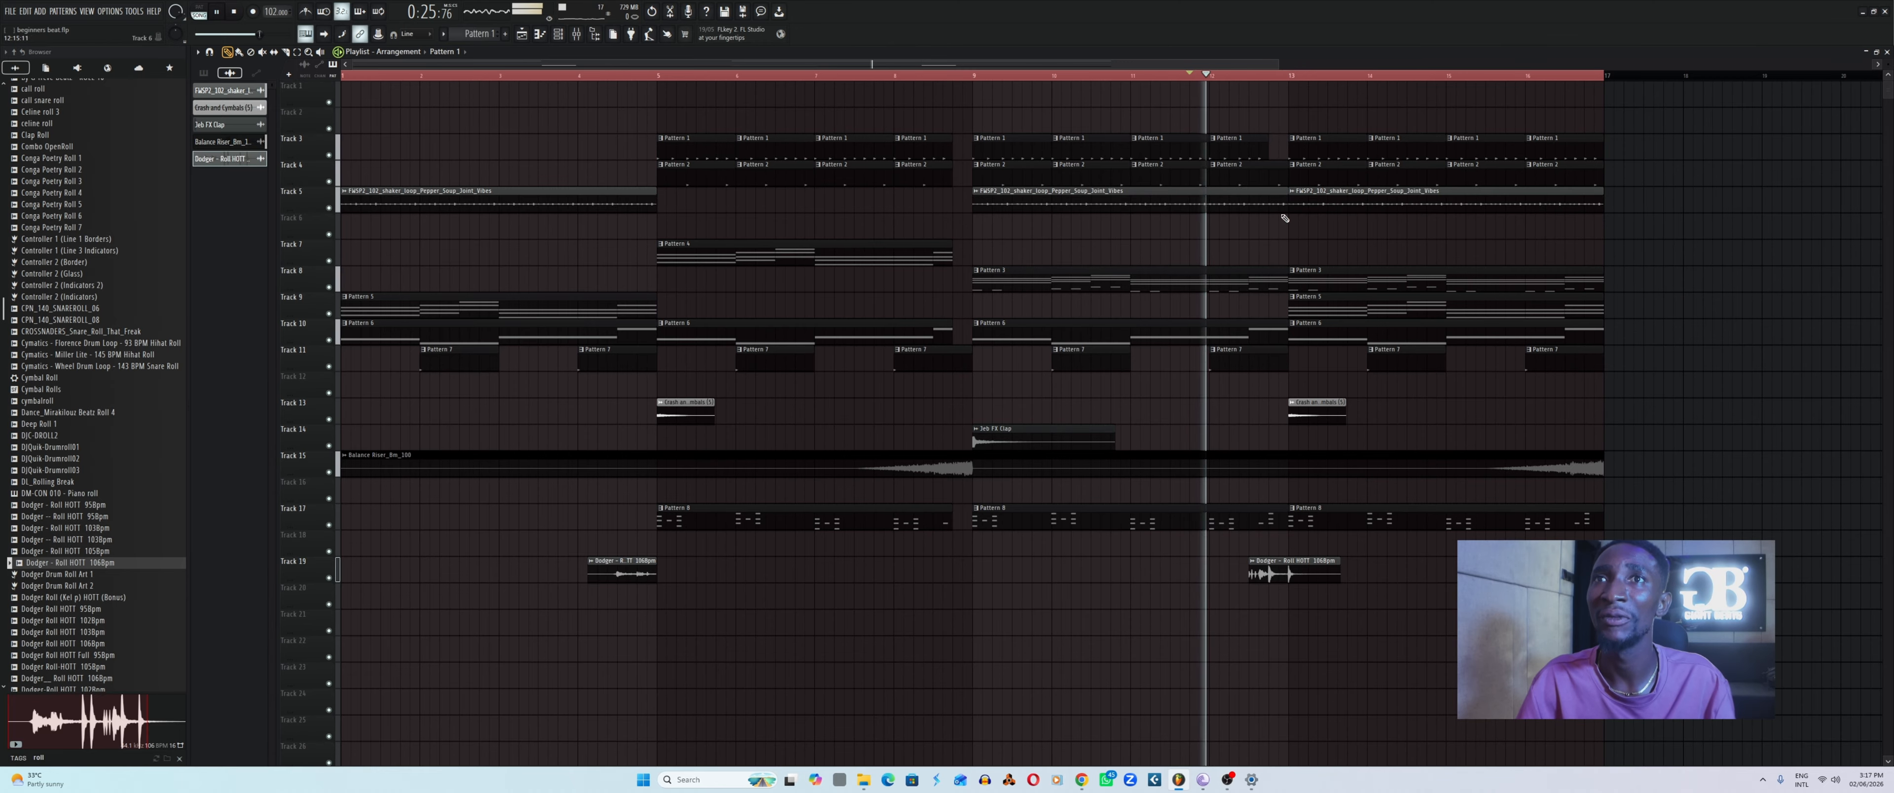
{"action": "key", "text": "space"}
{"action": "key", "text": "space"}
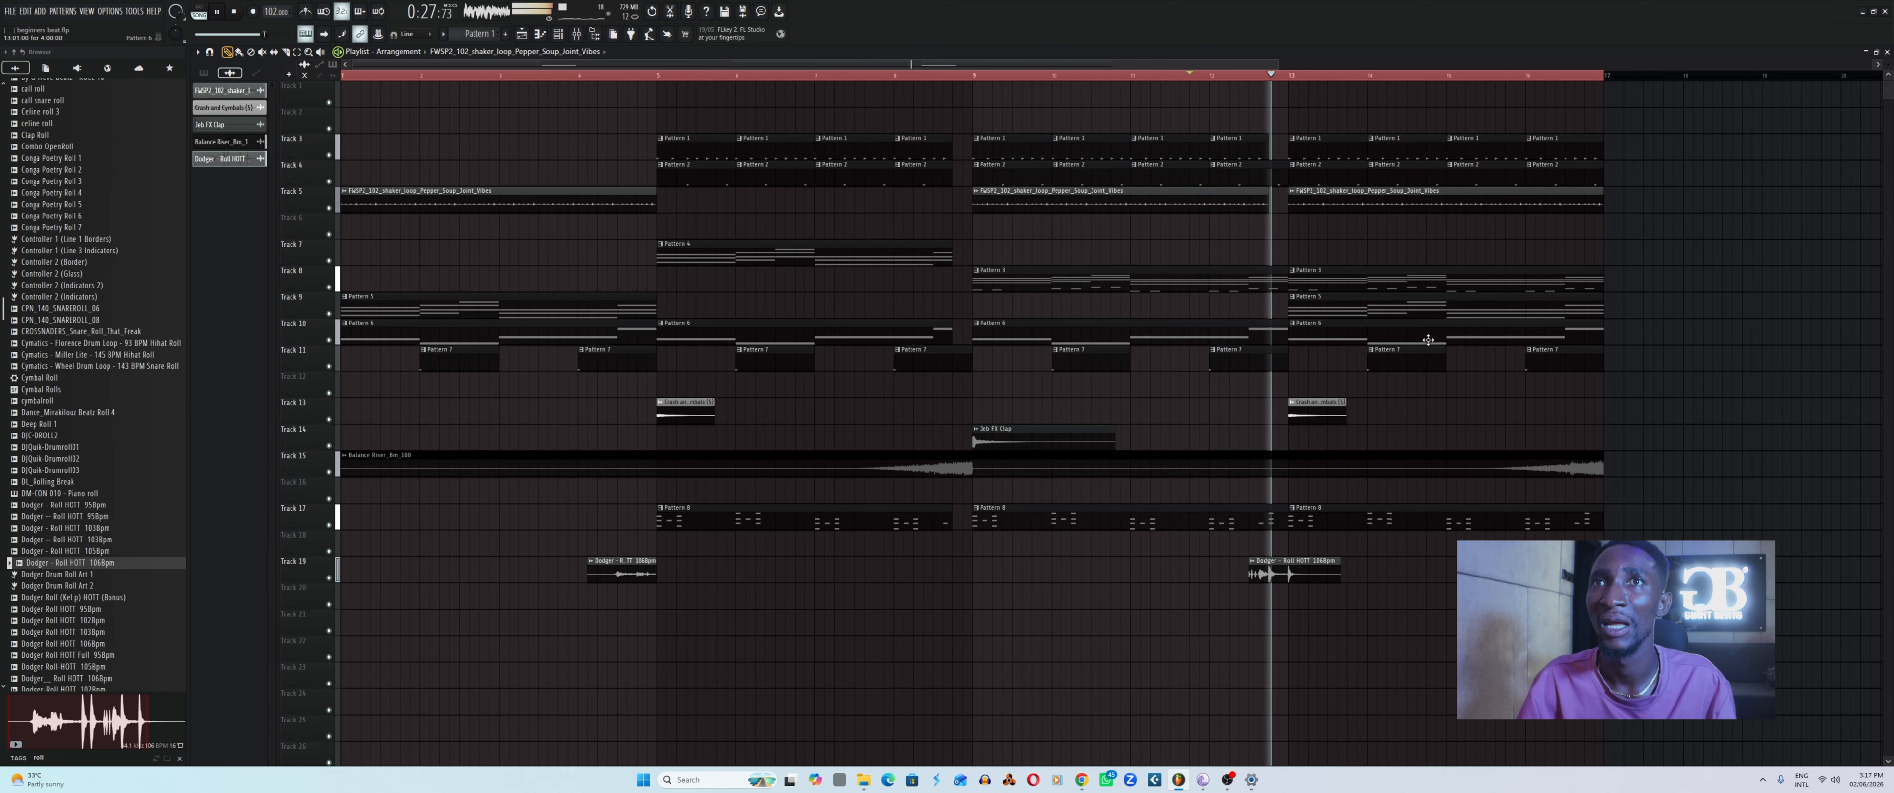
{"action": "key", "text": "space"}
{"action": "key", "text": "space"}
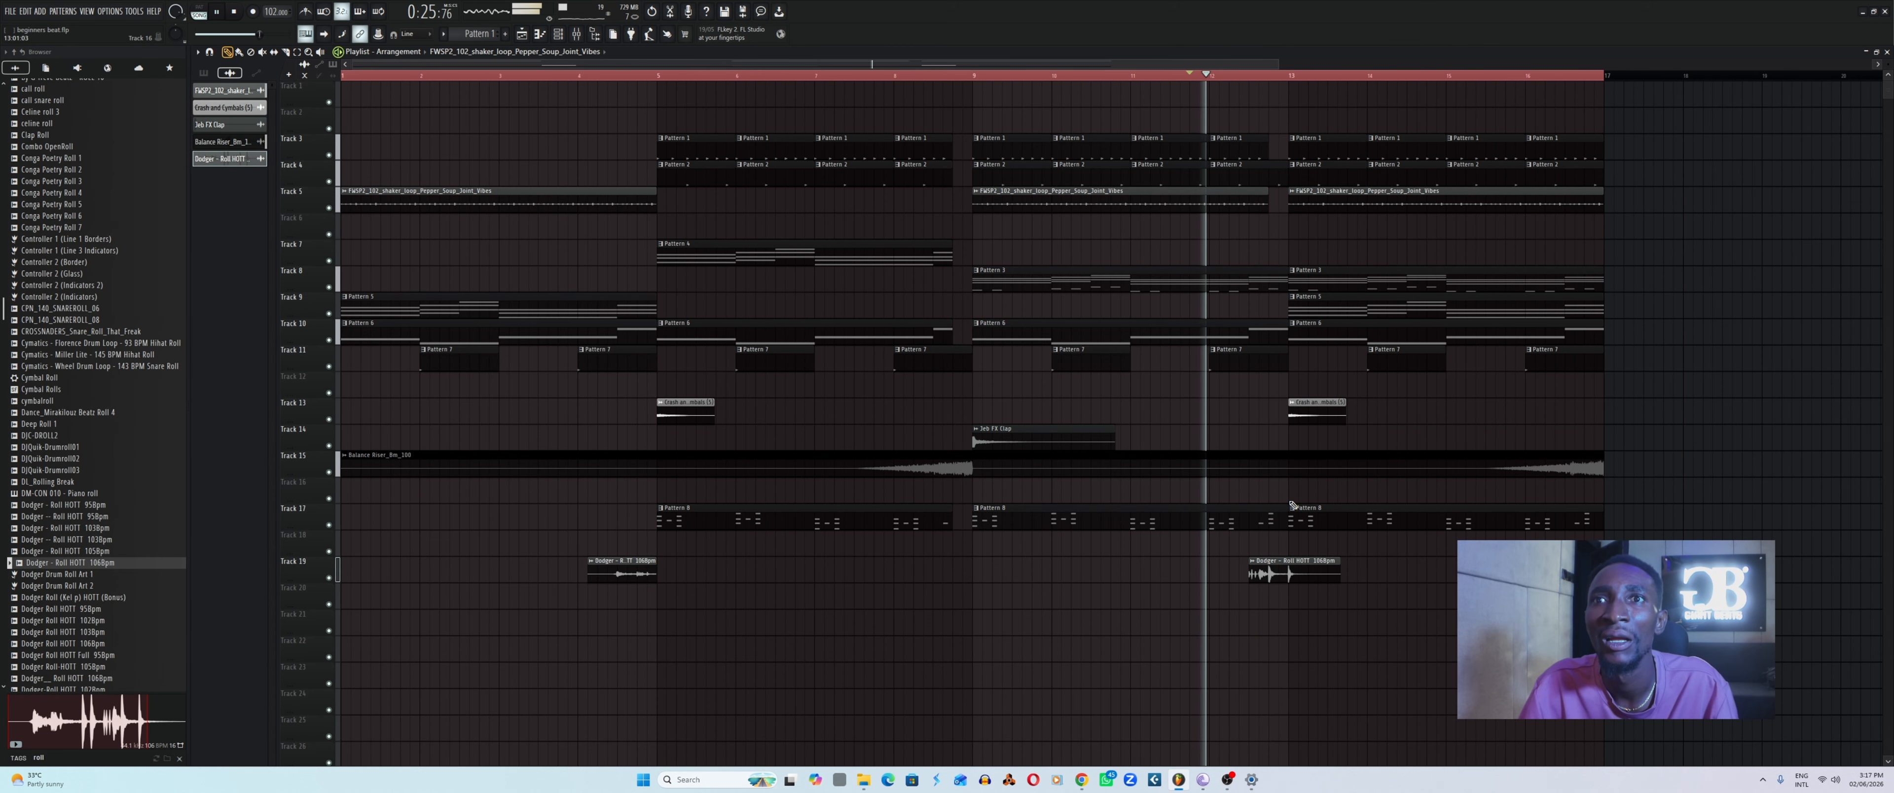
Move the second Dodger roll clip to start one beat before bar 13 and trim its end to bar 13.
{"action": "key", "text": "space"}
{"action": "key", "text": "space"}
{"action": "left_click_drag", "start_coordinate": [1272, 582], "coordinate": [1291, 582]}
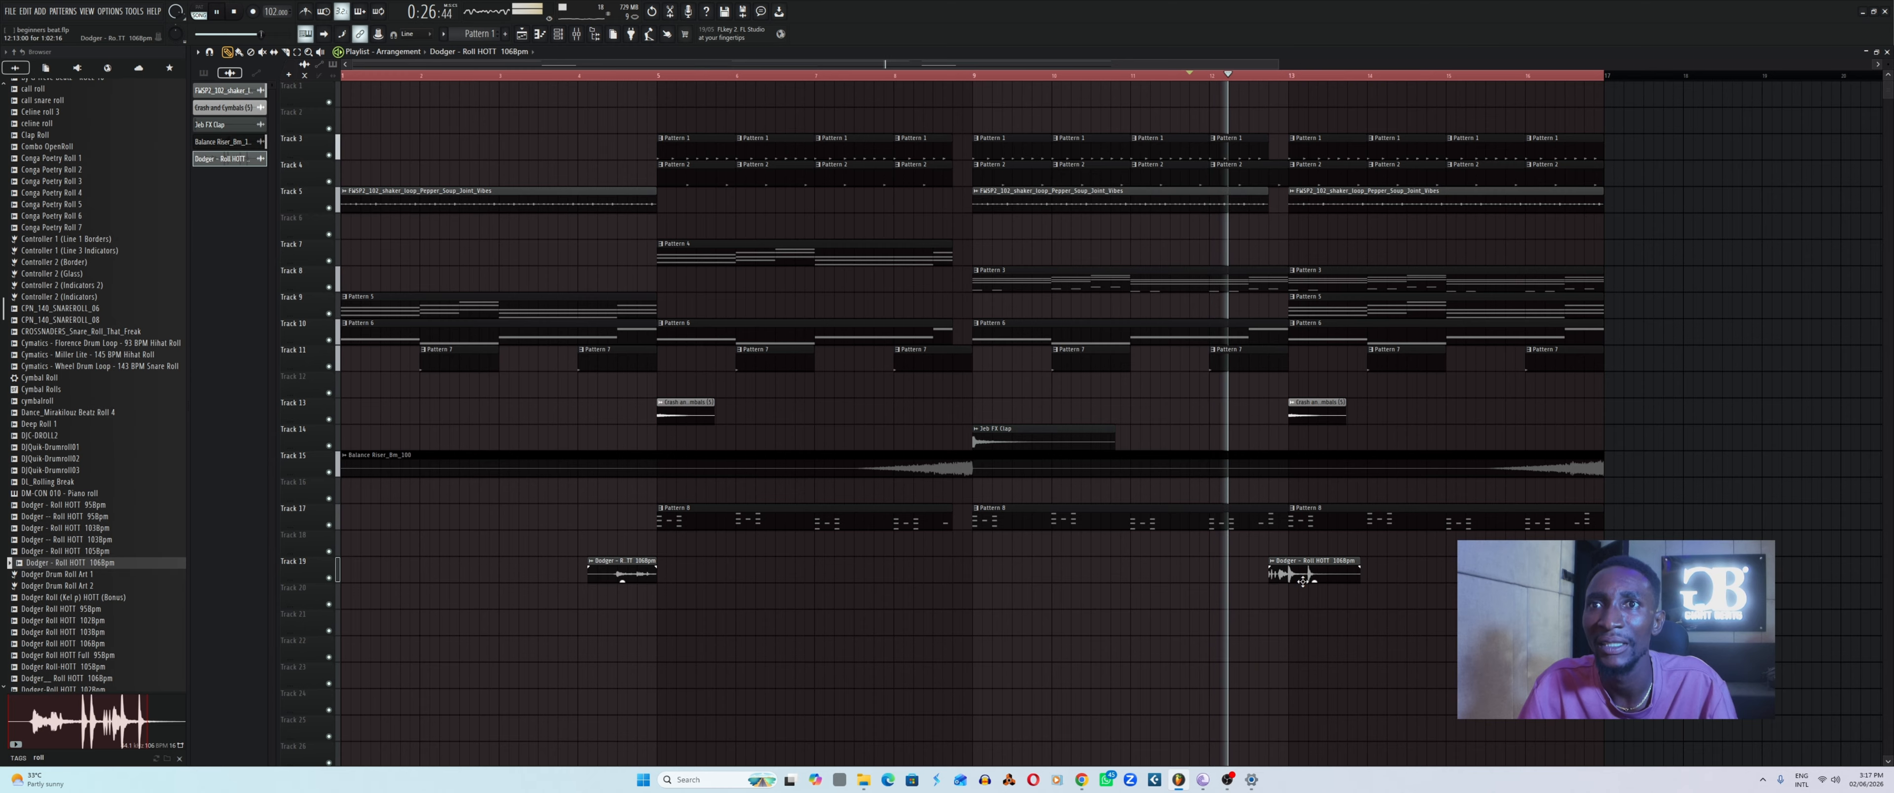
{"action": "key", "text": "space"}
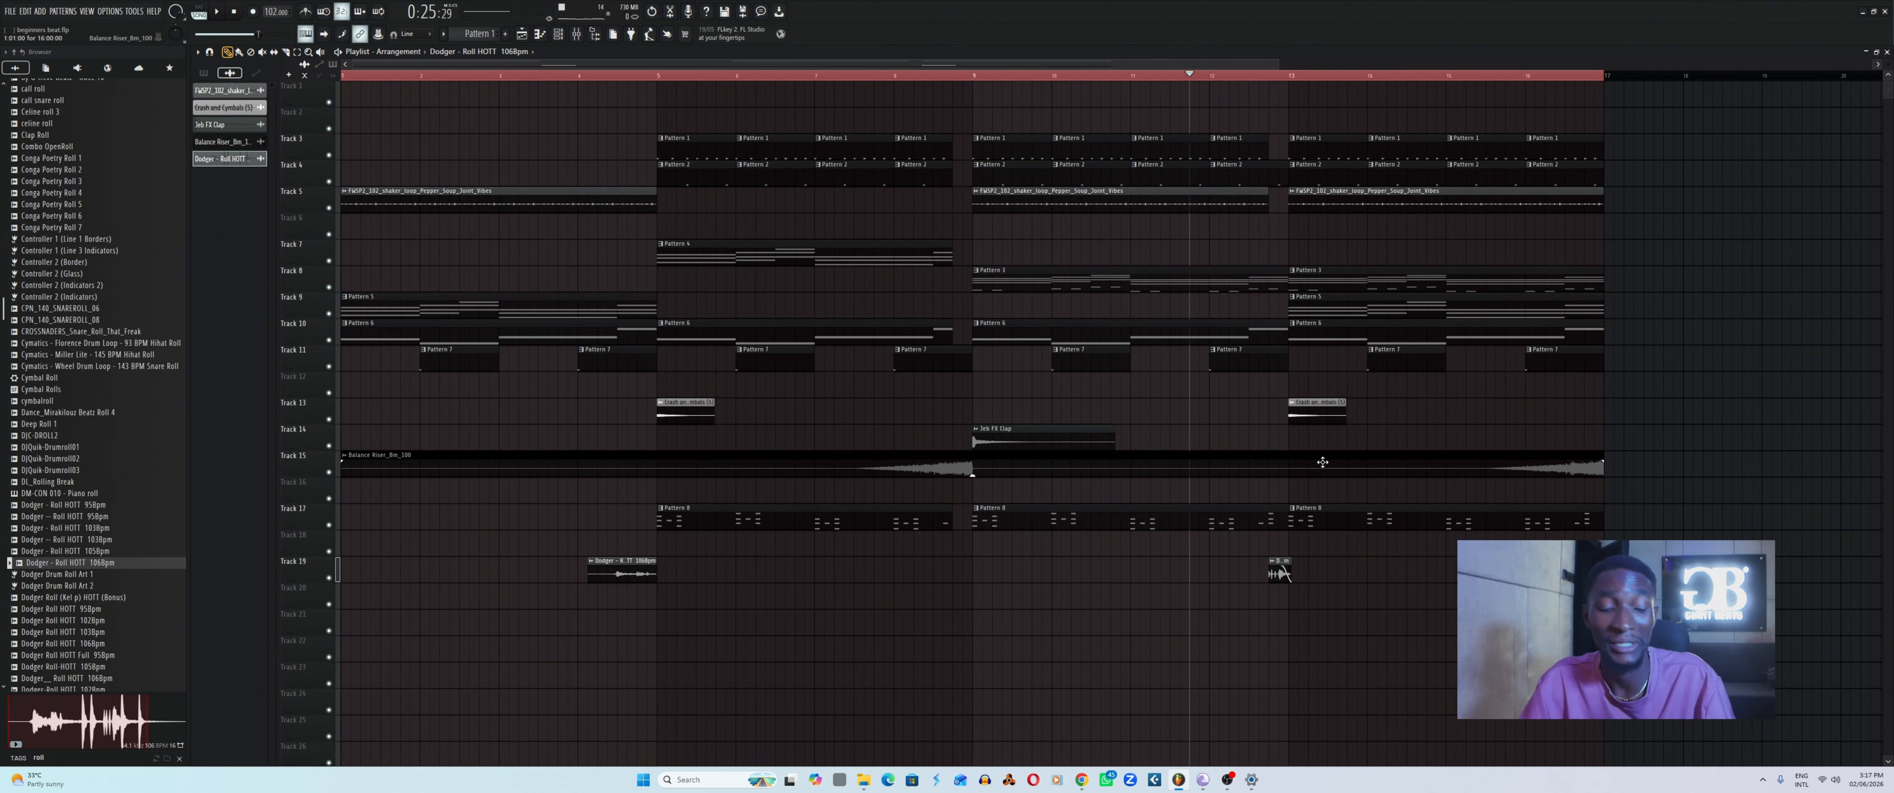
Play the transition into bar 13 and the arrangement with the new rolls, and save the project.
{"action": "key", "text": "space"}
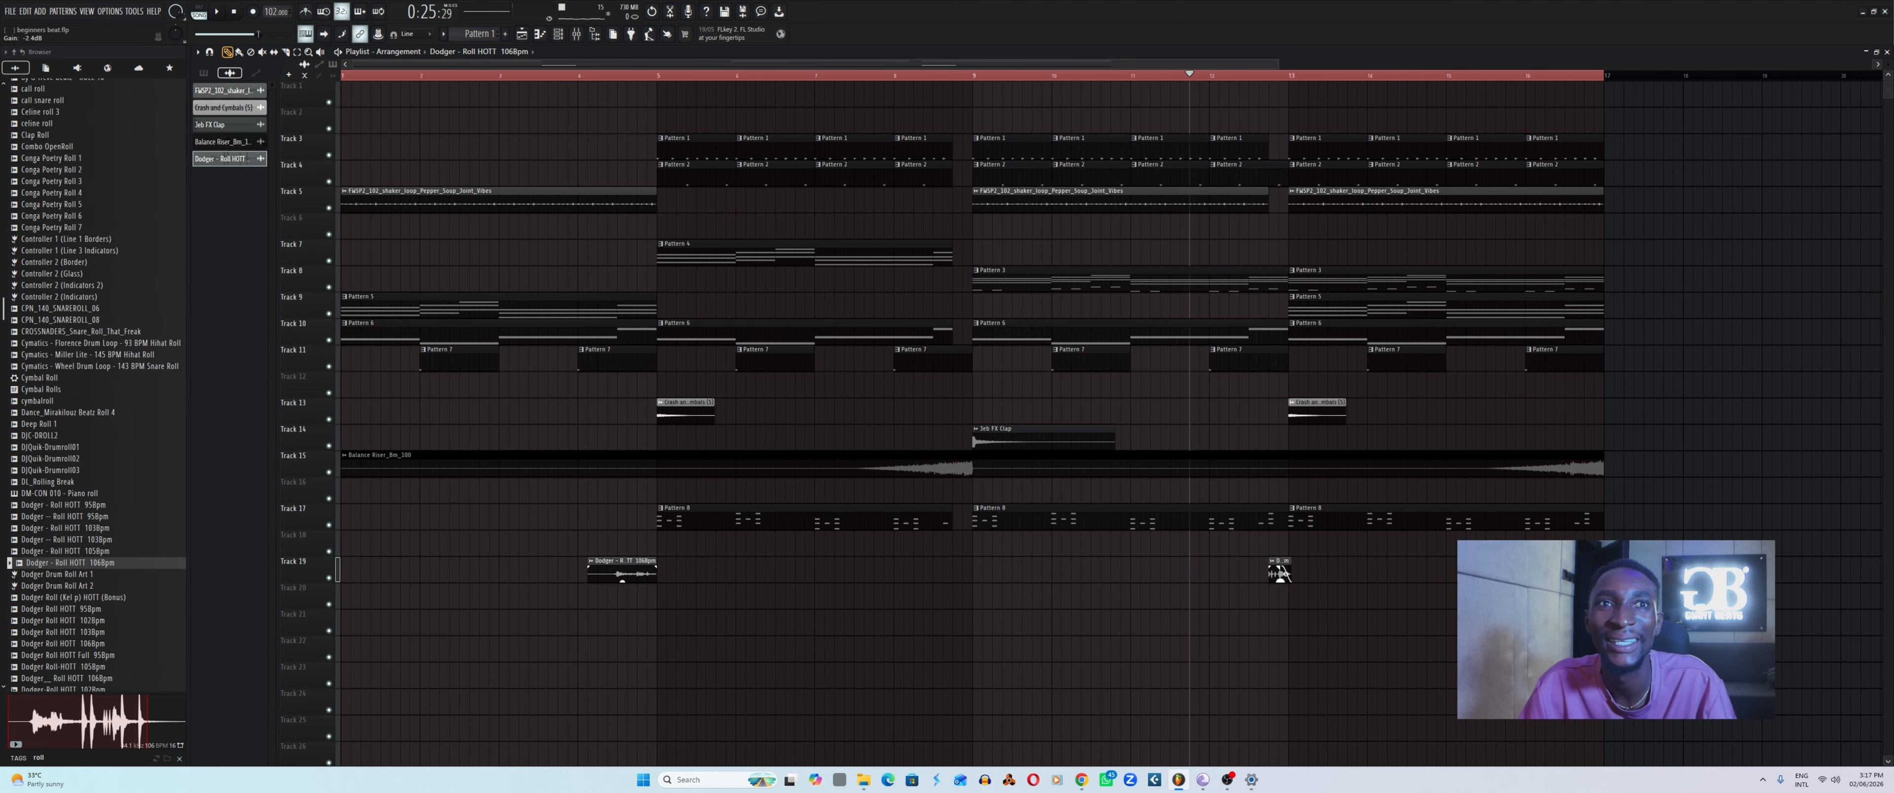
{"action": "key", "text": "space"}
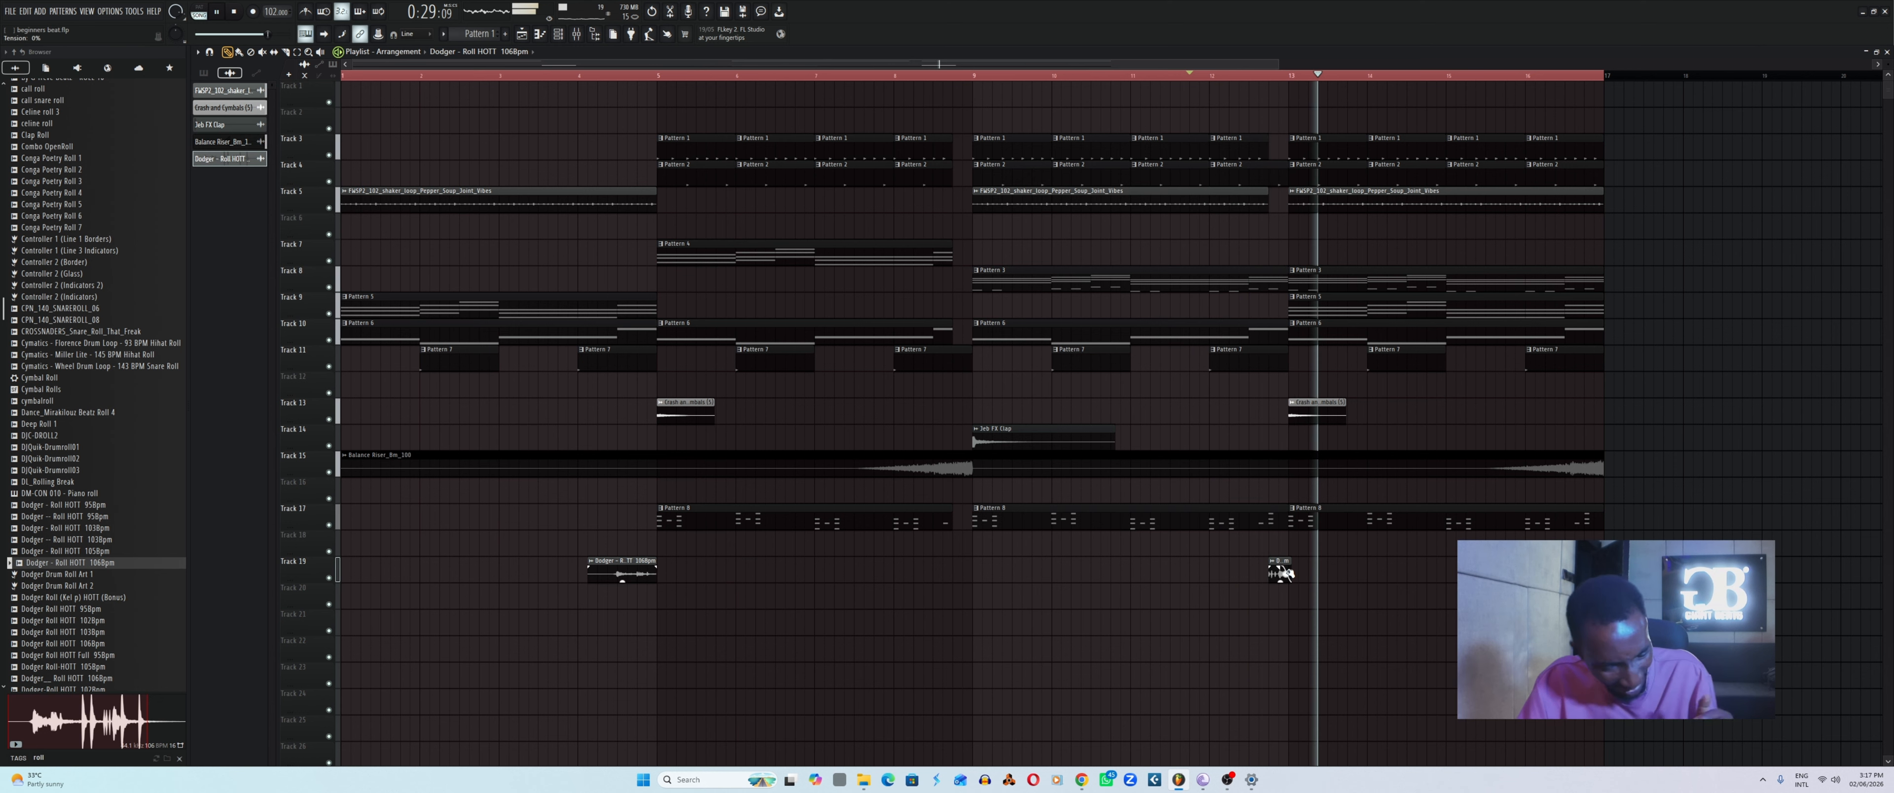
{"action": "key", "text": "ctrl+s"}
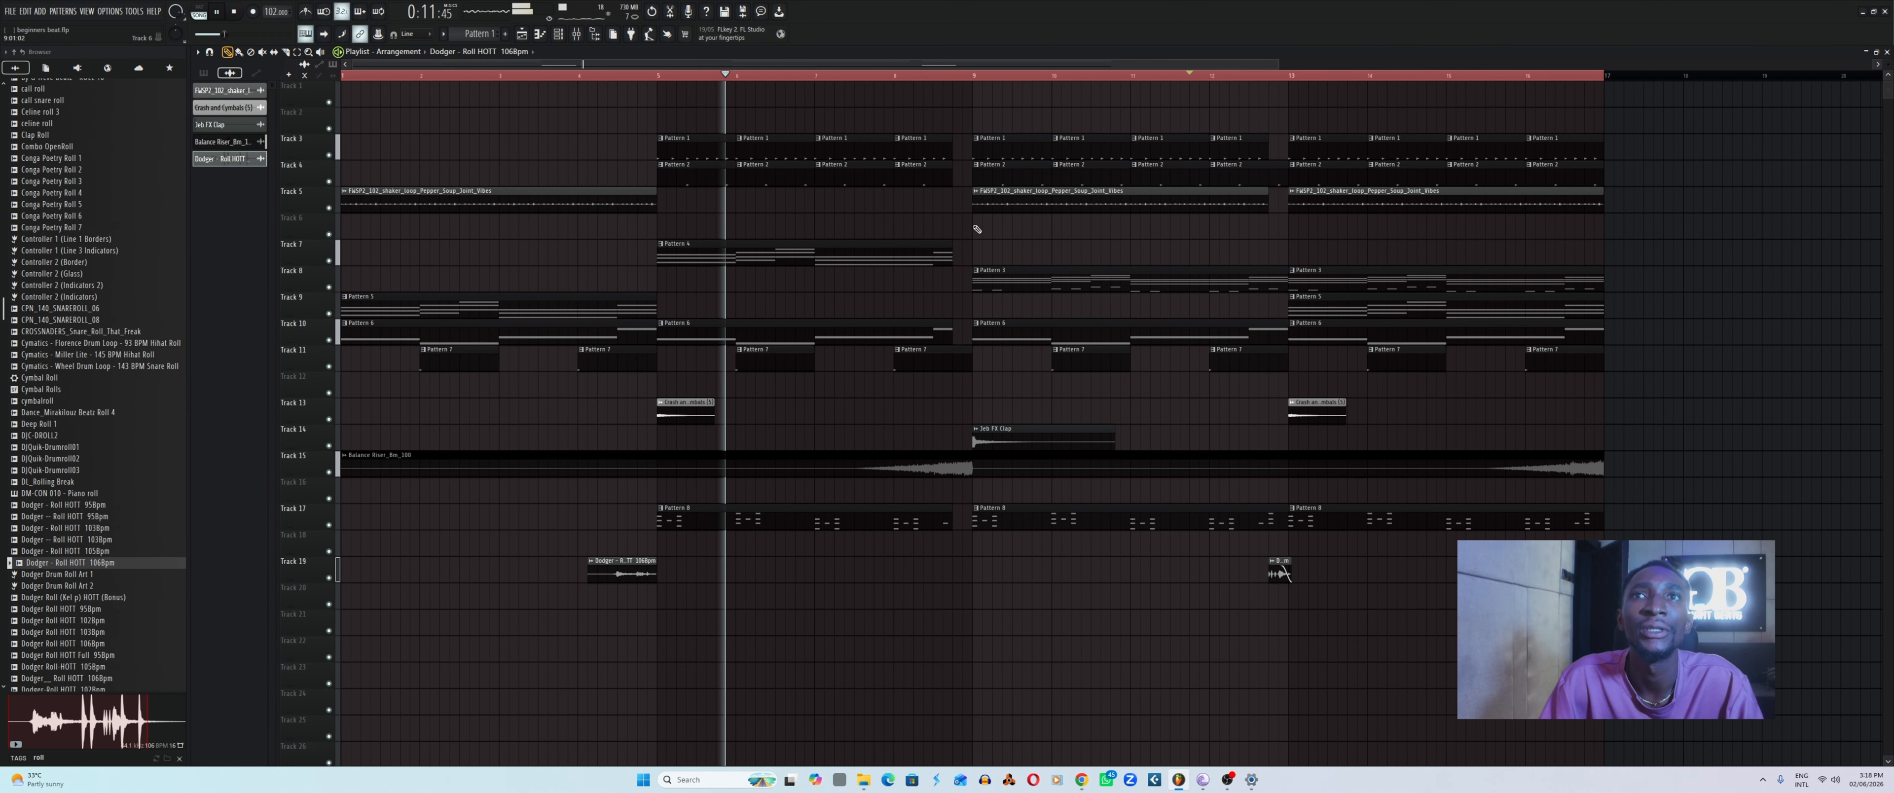
{"action": "key", "text": "space"}
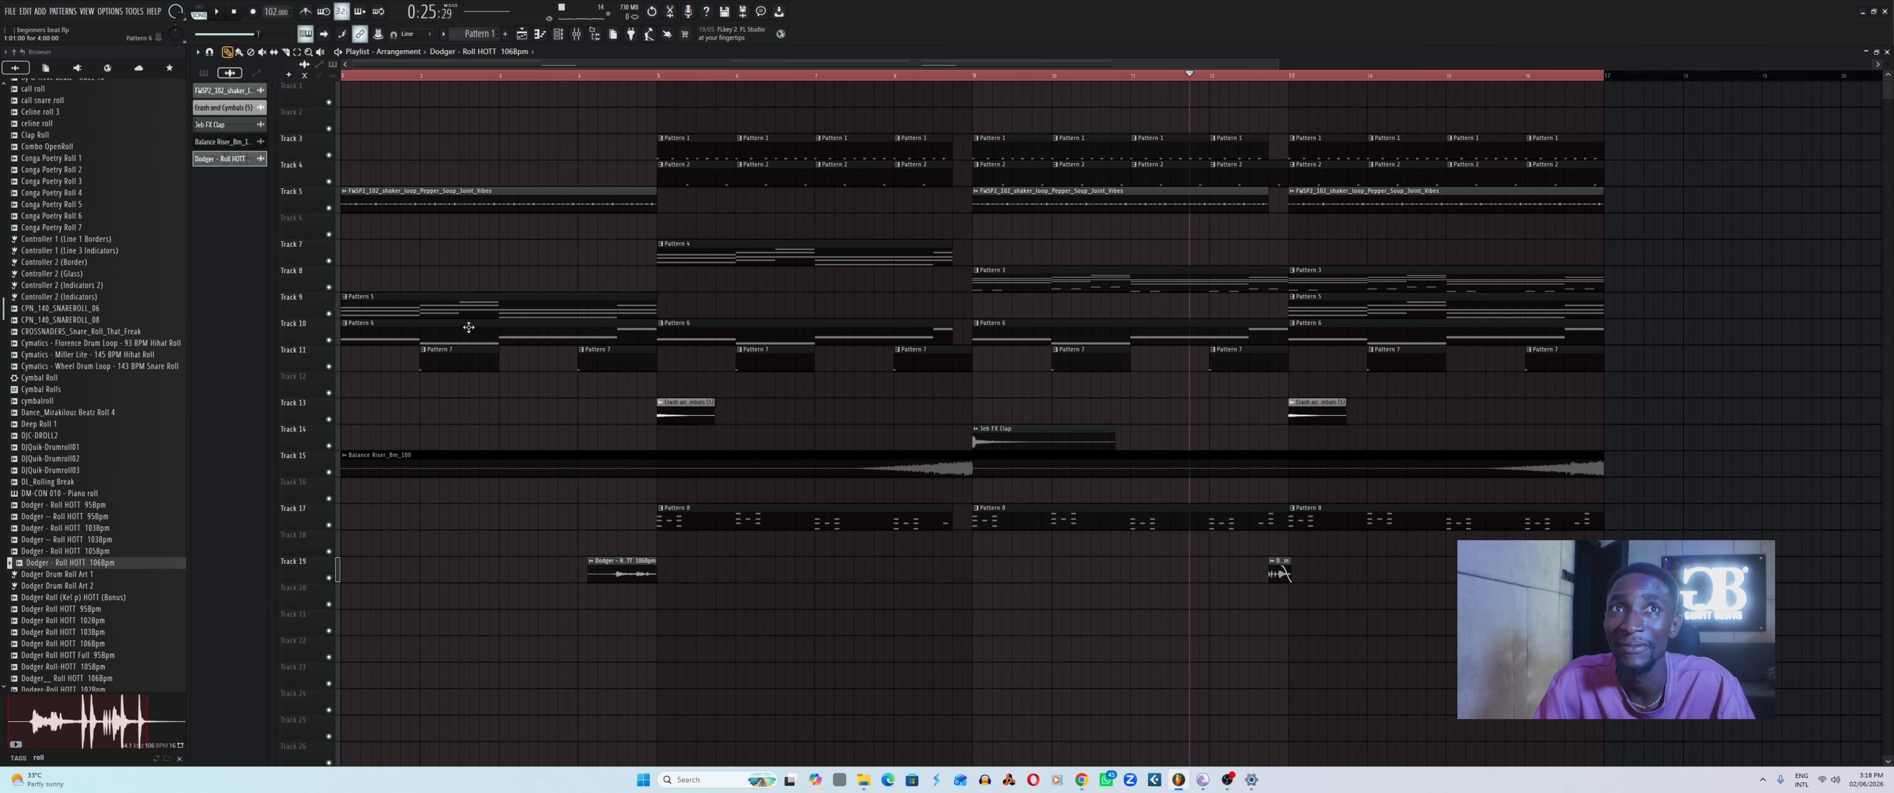
Make the first Pattern 1 clip on Track 3 at bar 5 unique and open the new pattern's steps in the Channel rack.
{"action": "right_click", "coordinate": [664, 141]}
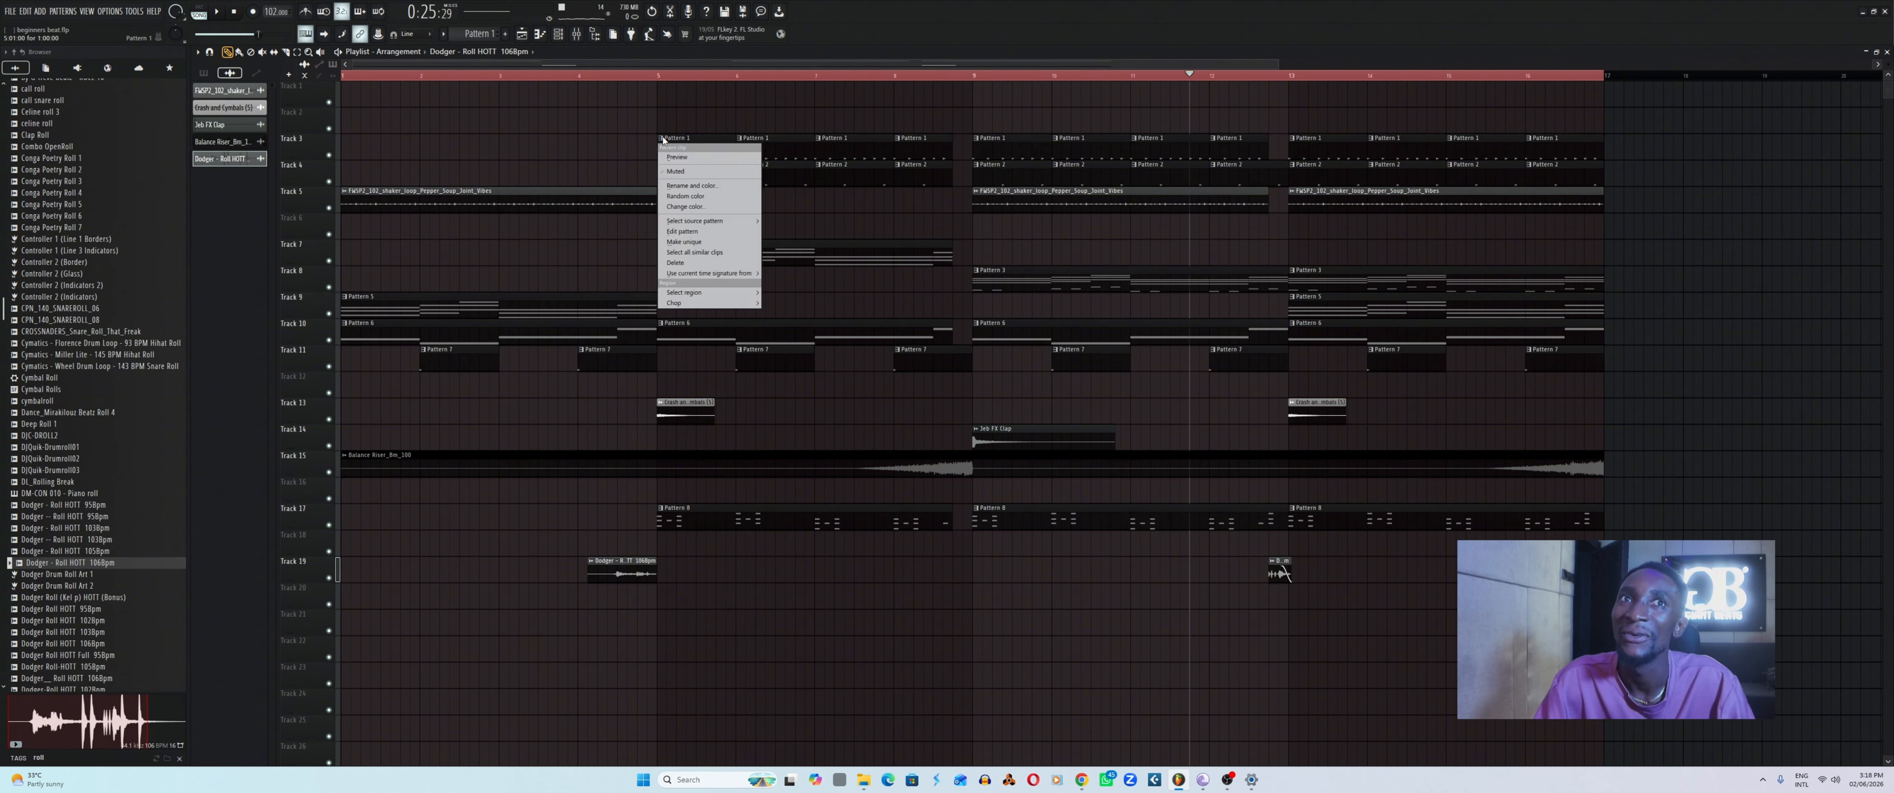
{"action": "left_click", "coordinate": [661, 134]}
{"action": "left_click", "coordinate": [663, 139]}
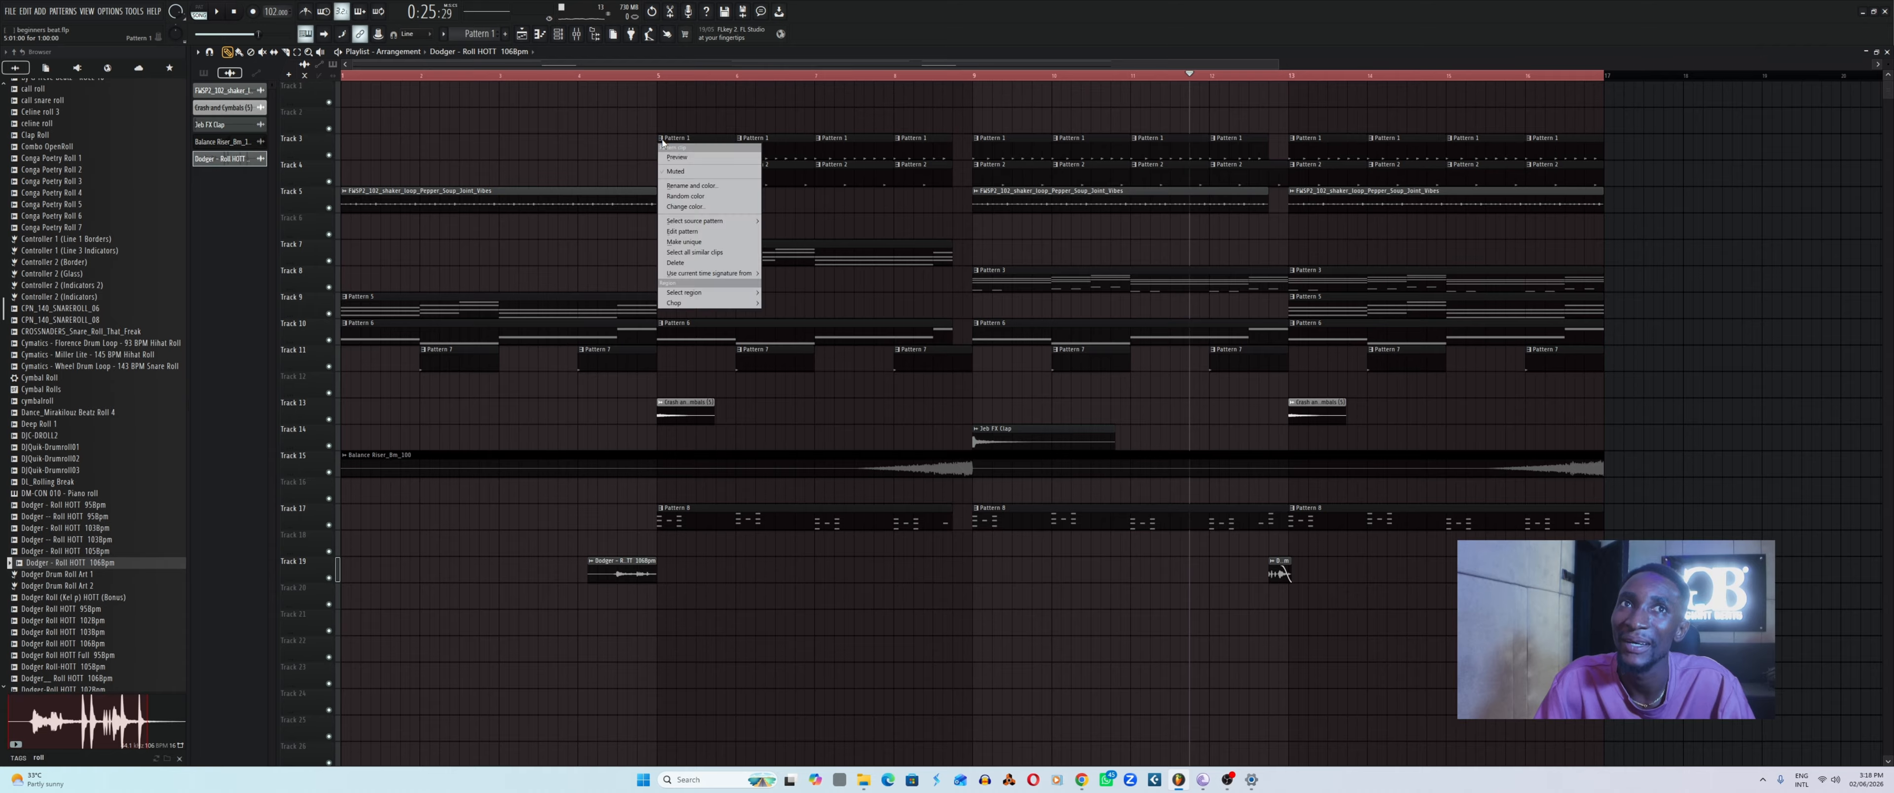
{"action": "left_click", "coordinate": [685, 244]}
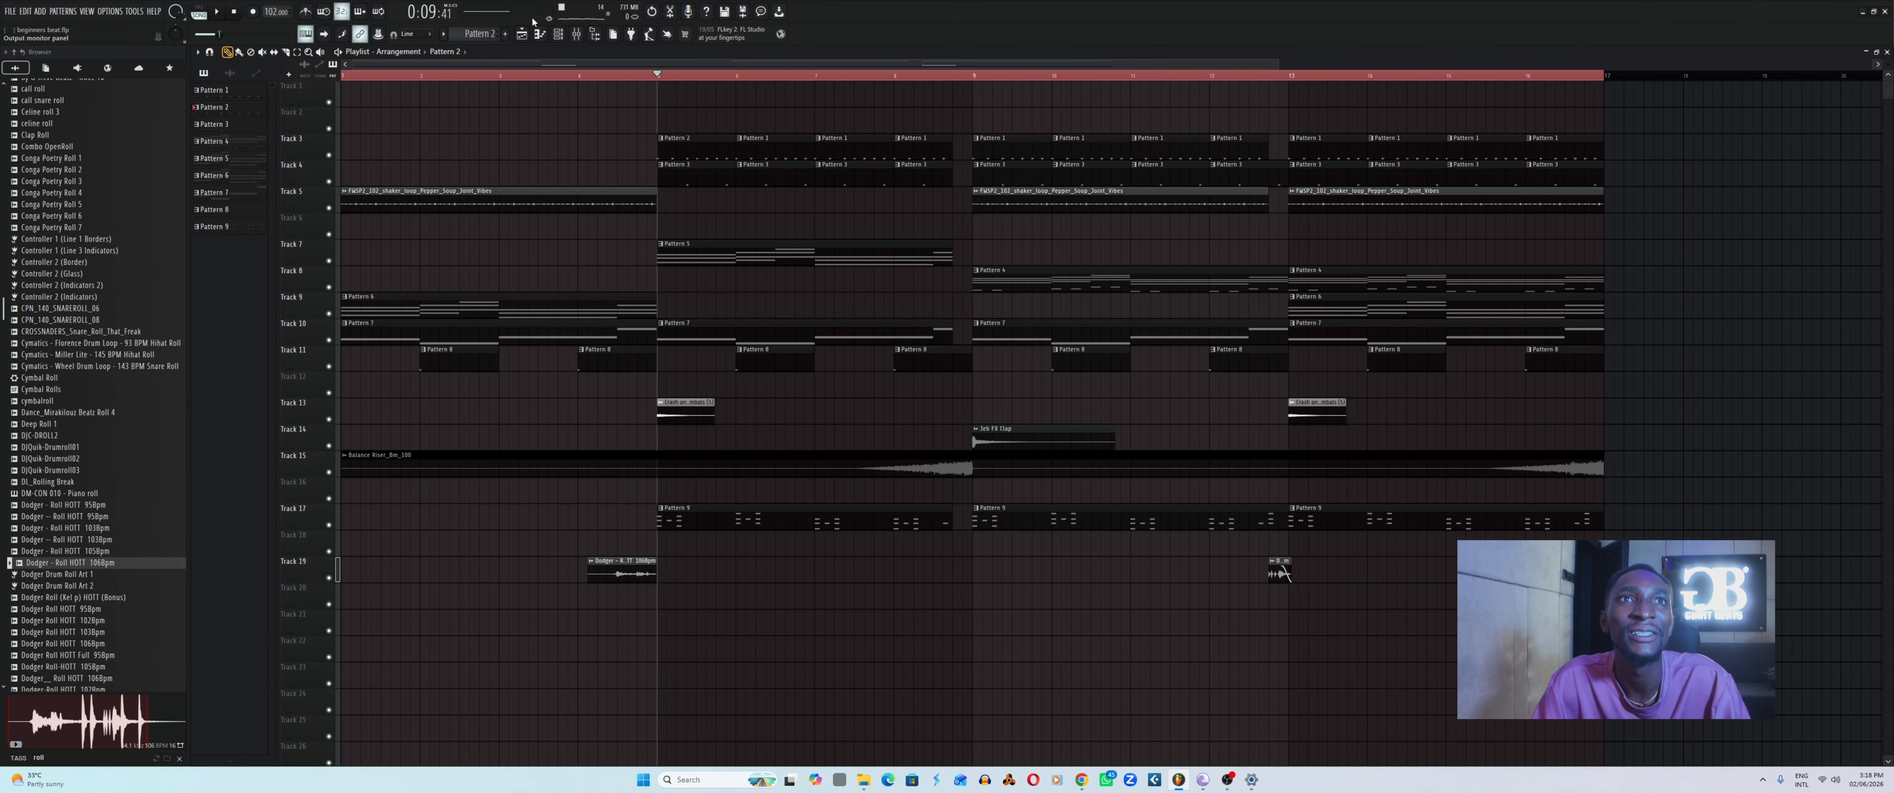
{"action": "left_click", "coordinate": [557, 34]}
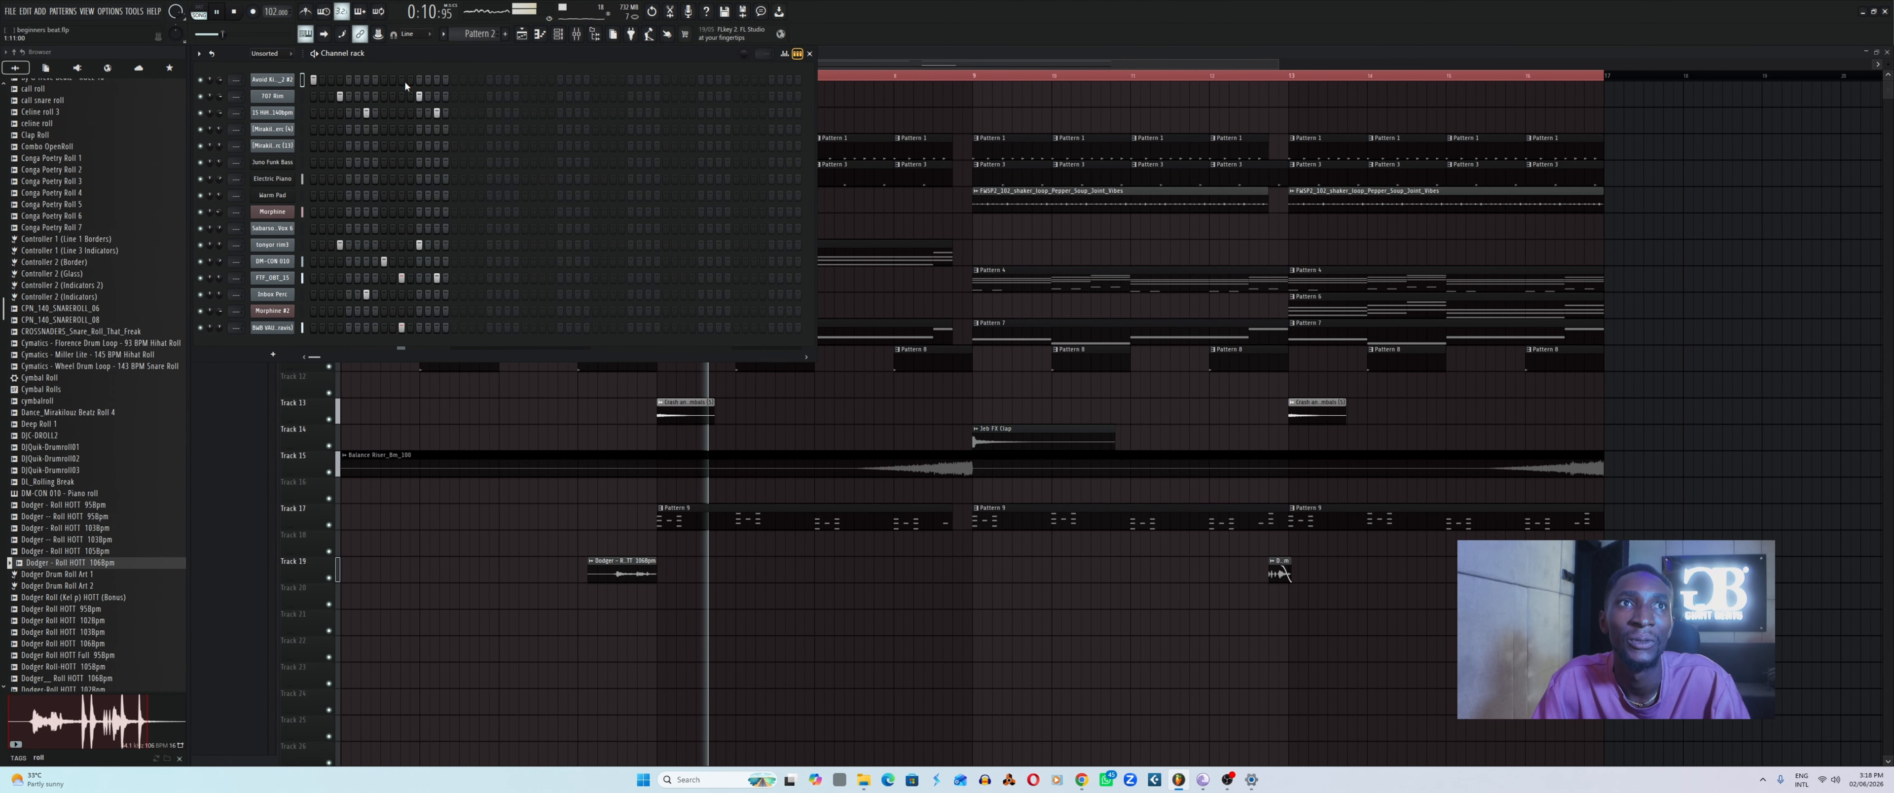
Try extra kick hits on steps 15 and 7 of Pattern 2 during playback and remove them again.
{"action": "key", "text": "space"}
{"action": "key", "text": "ctrl+z"}
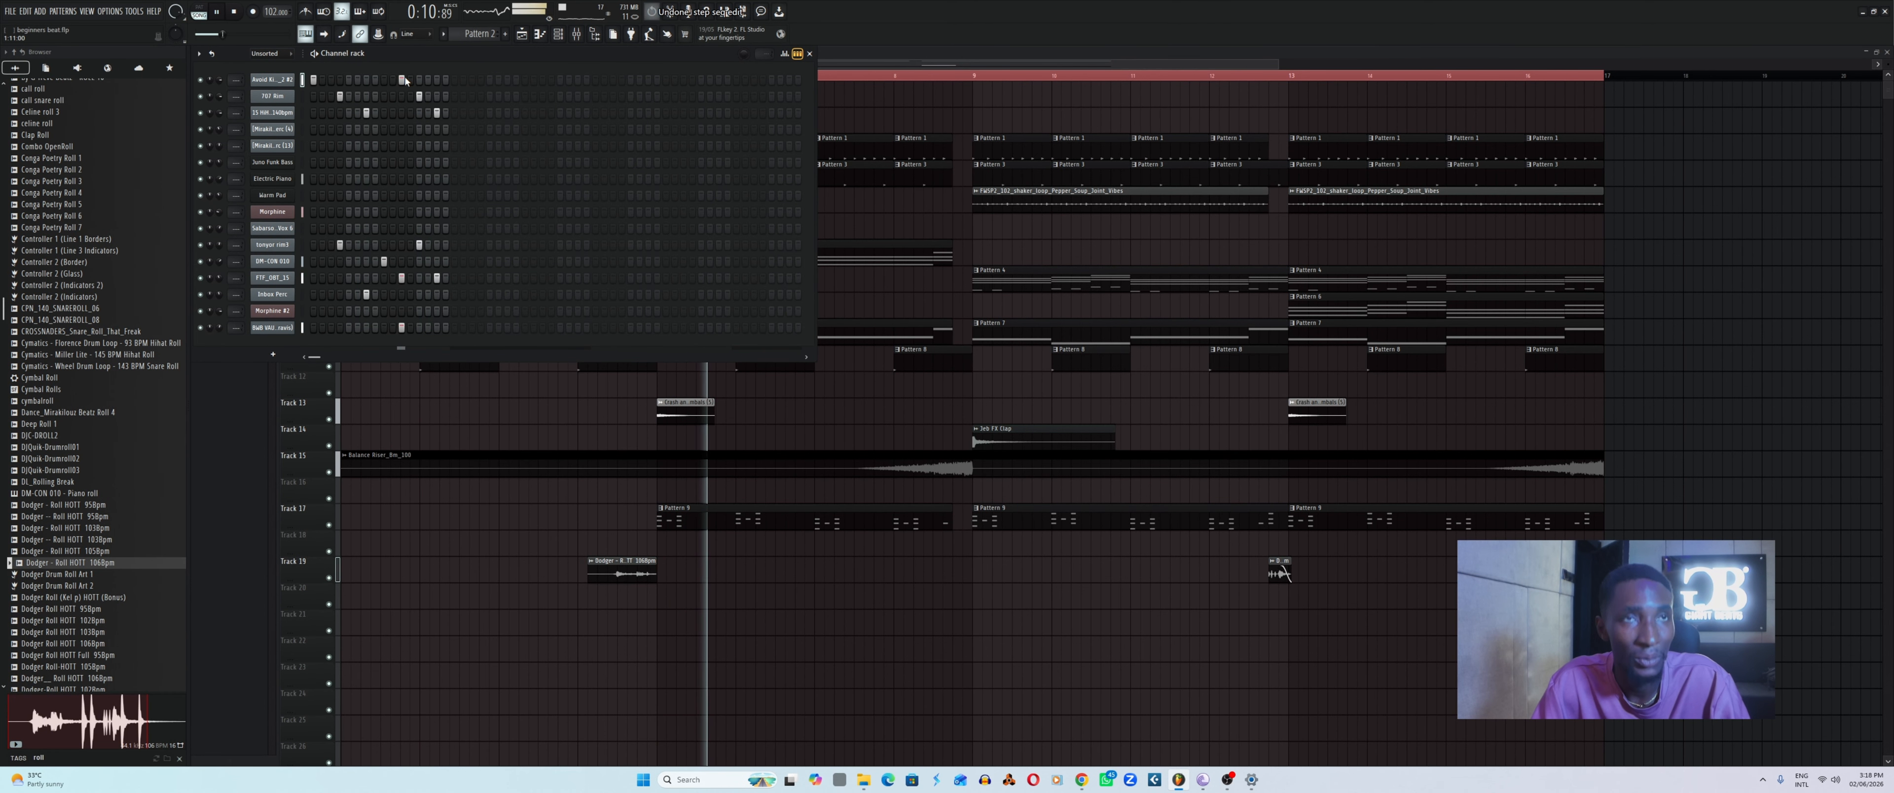
{"action": "key", "text": "space"}
{"action": "key", "text": "space"}
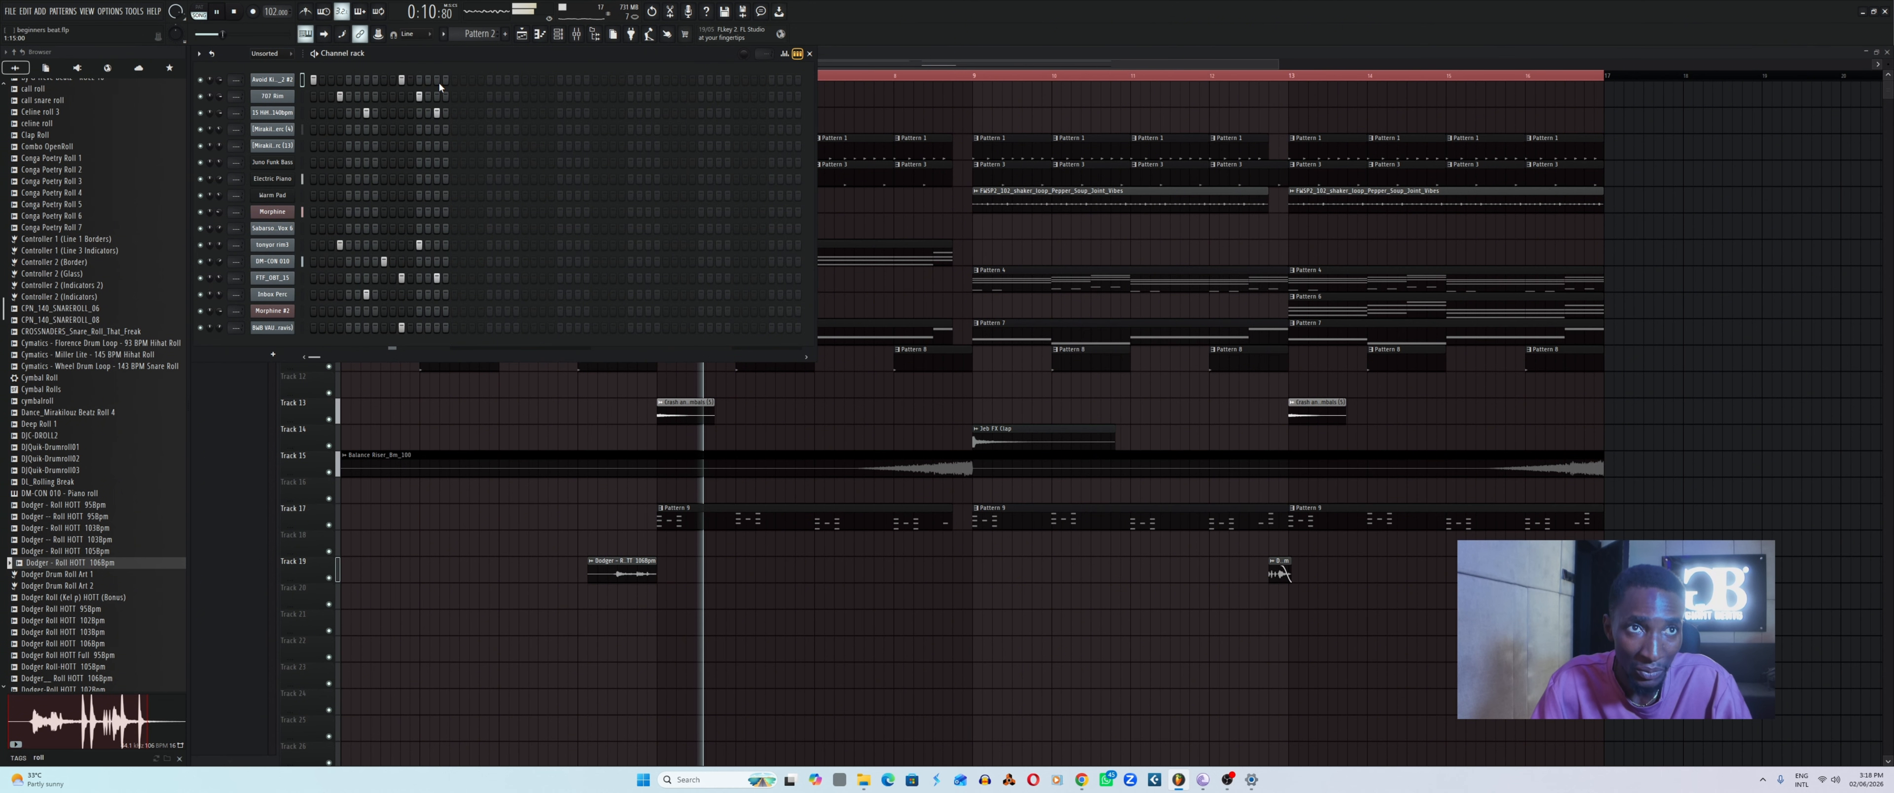
{"action": "left_click", "coordinate": [437, 80]}
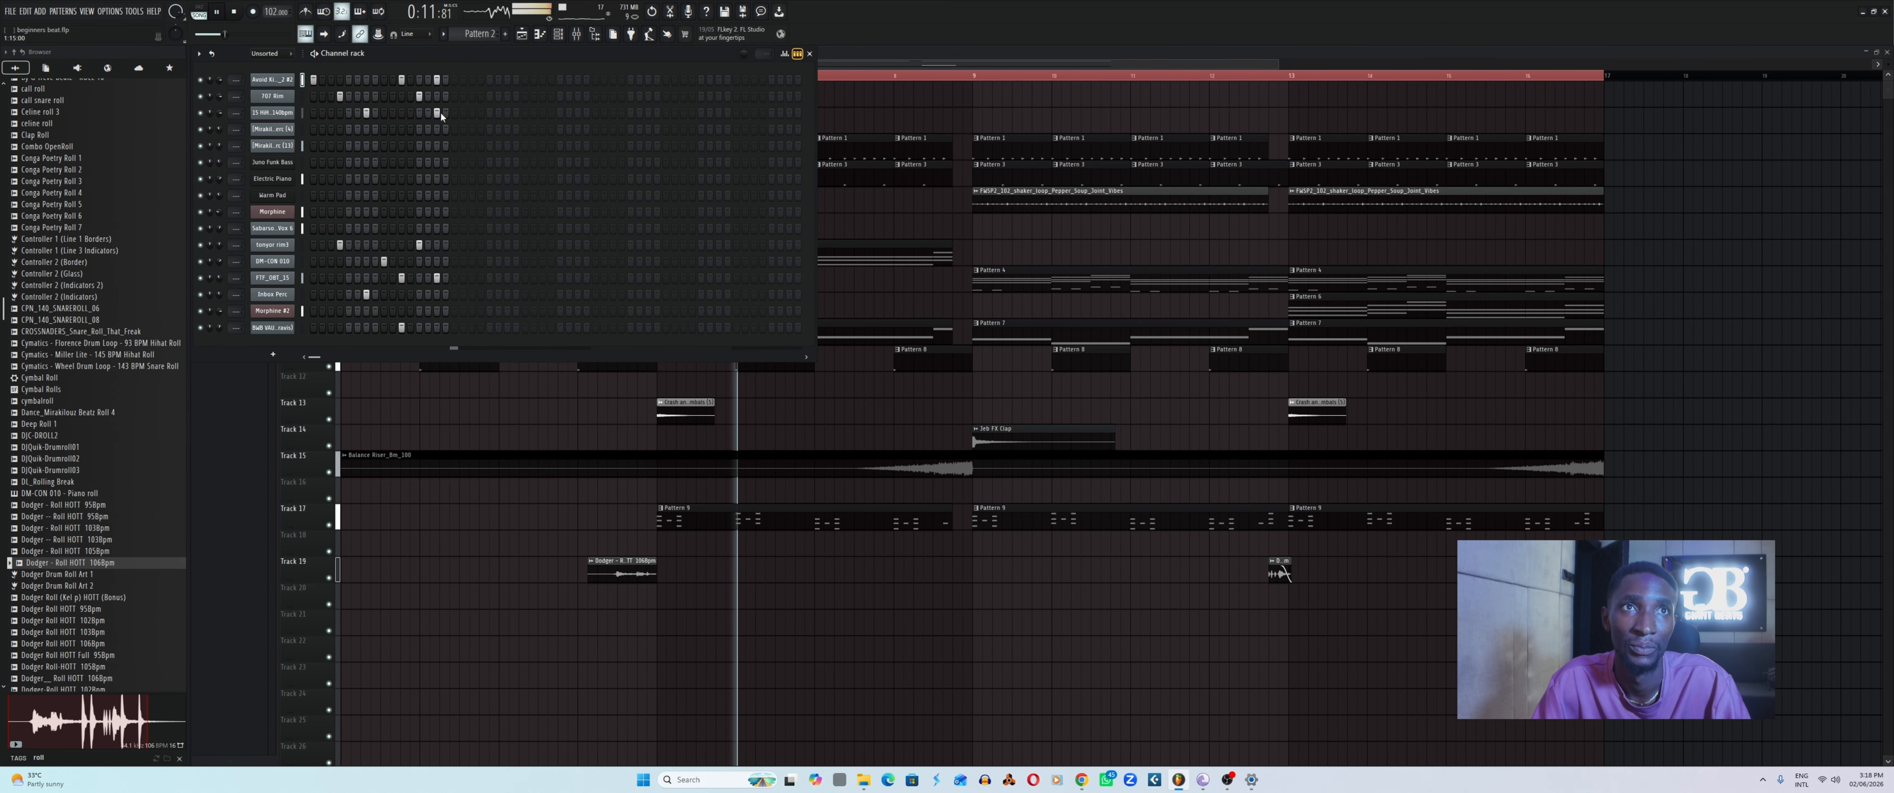
{"action": "left_click", "coordinate": [437, 80]}
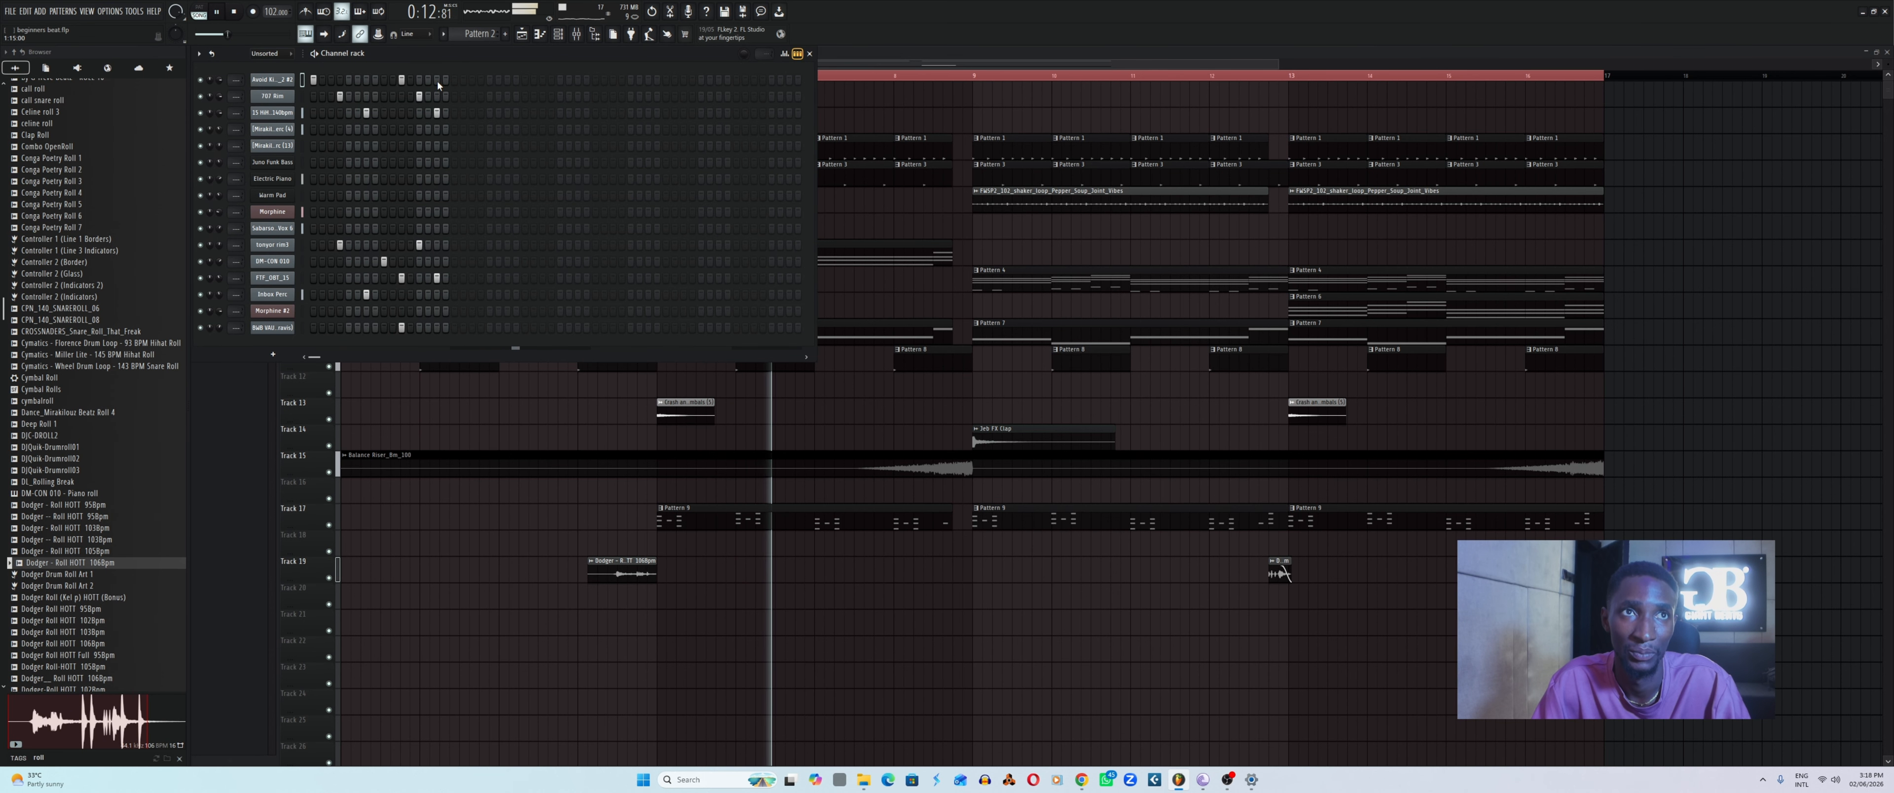
{"action": "left_click", "coordinate": [370, 81]}
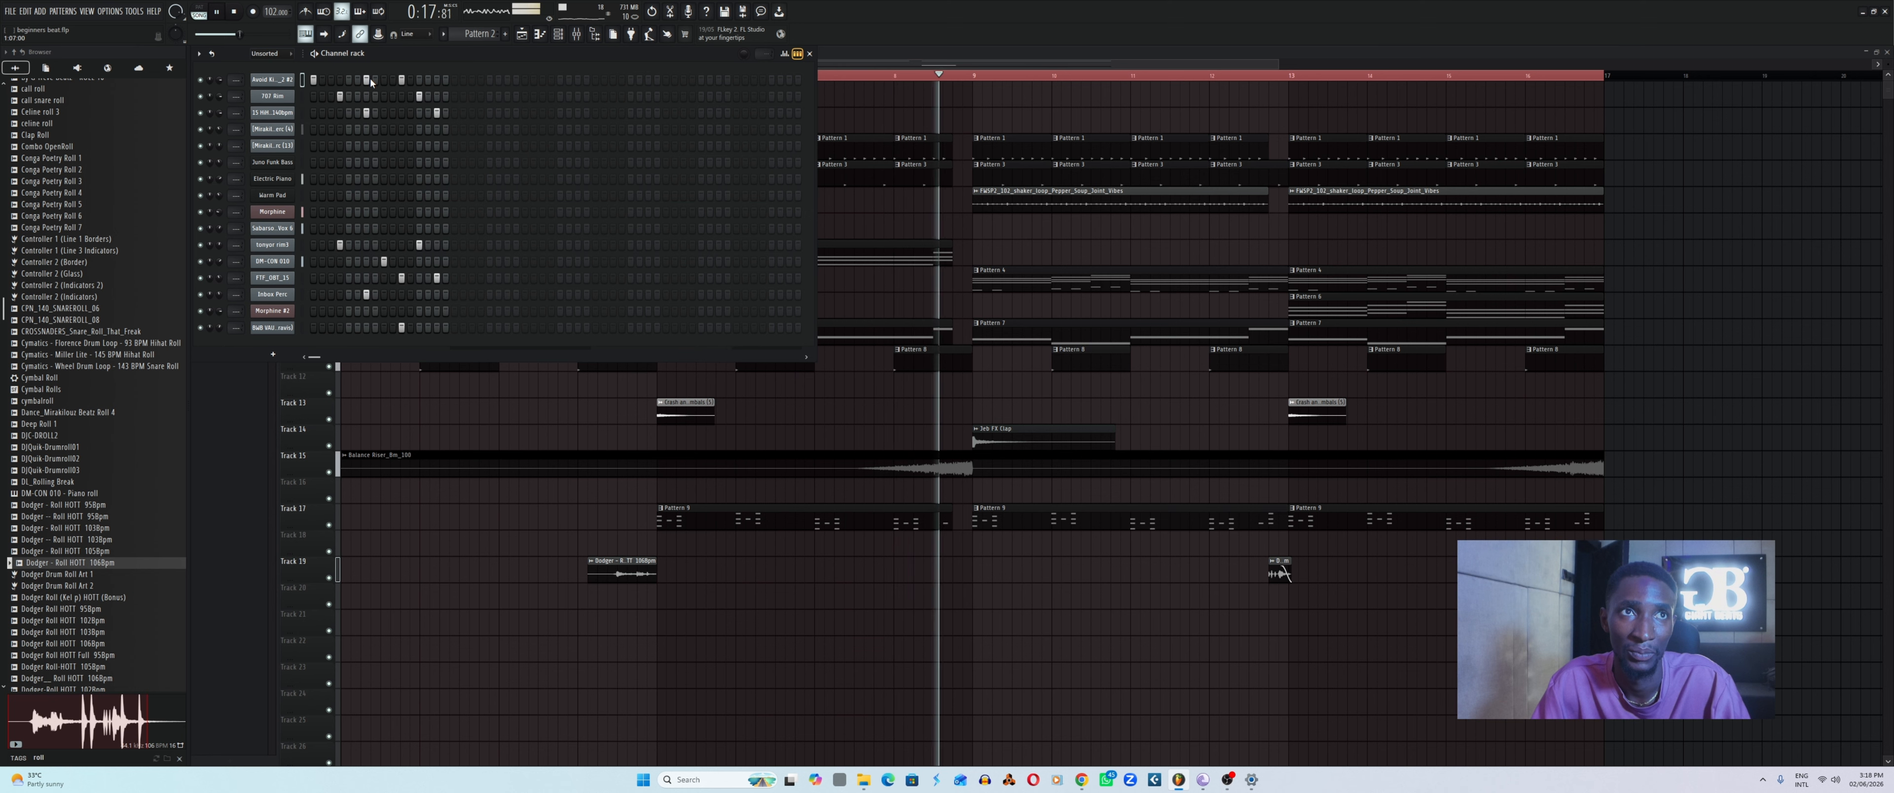
{"action": "left_click", "coordinate": [370, 83]}
{"action": "key", "text": "space"}
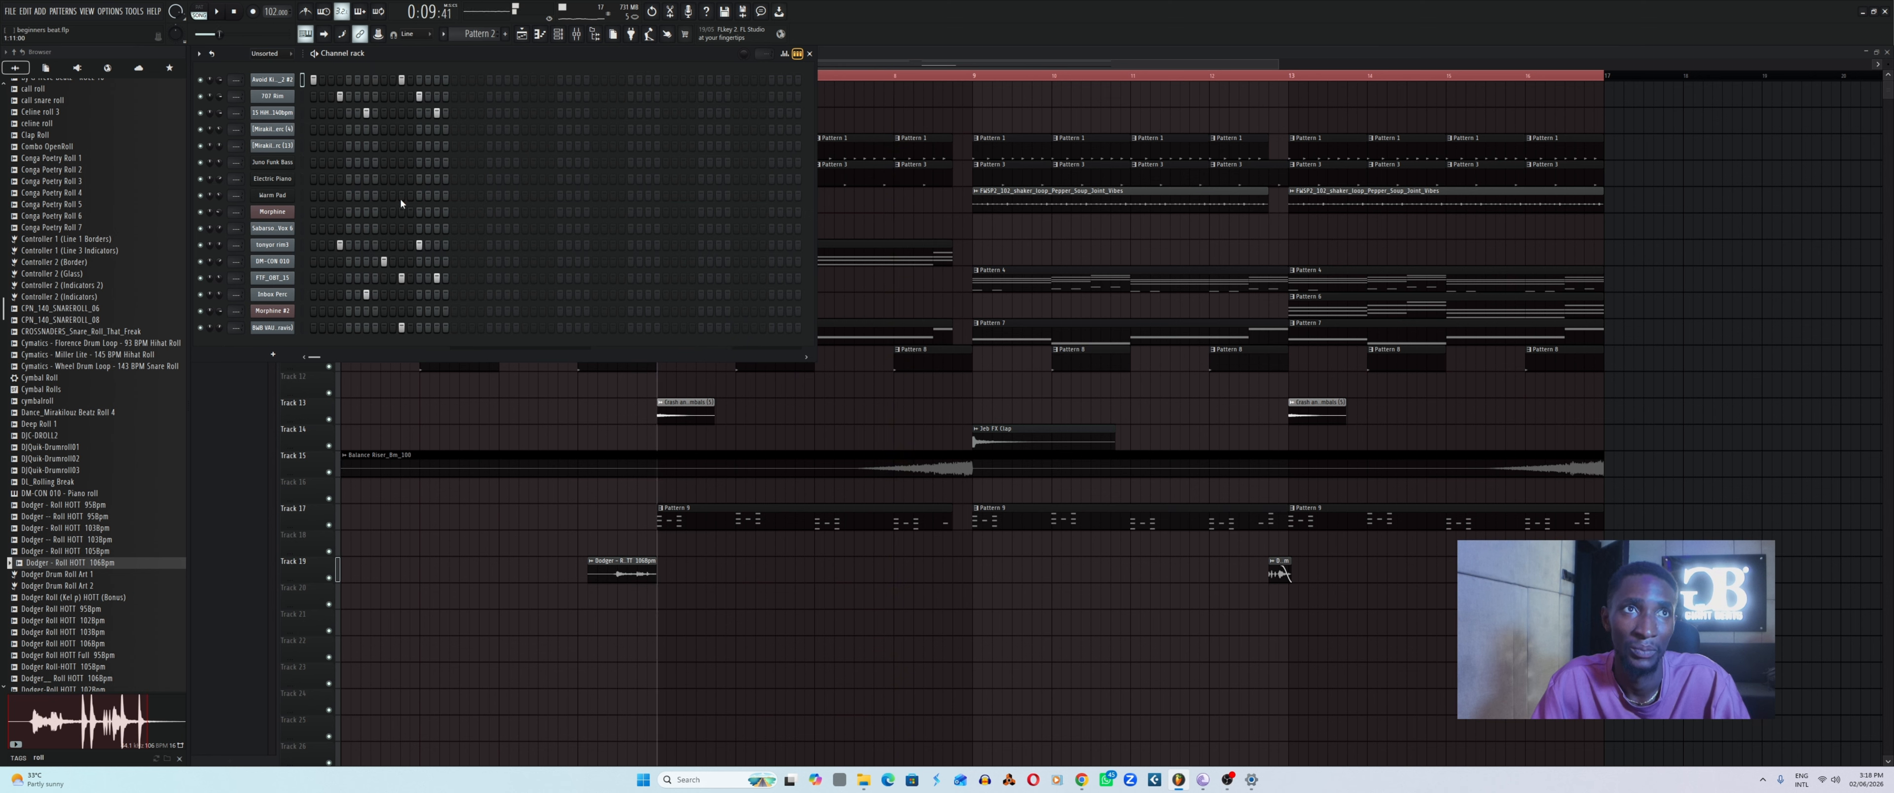
Move Pattern 2's second kick hit to step 7, play the change and return to the Playlist.
{"action": "left_click", "coordinate": [374, 80]}
{"action": "key", "text": "space"}
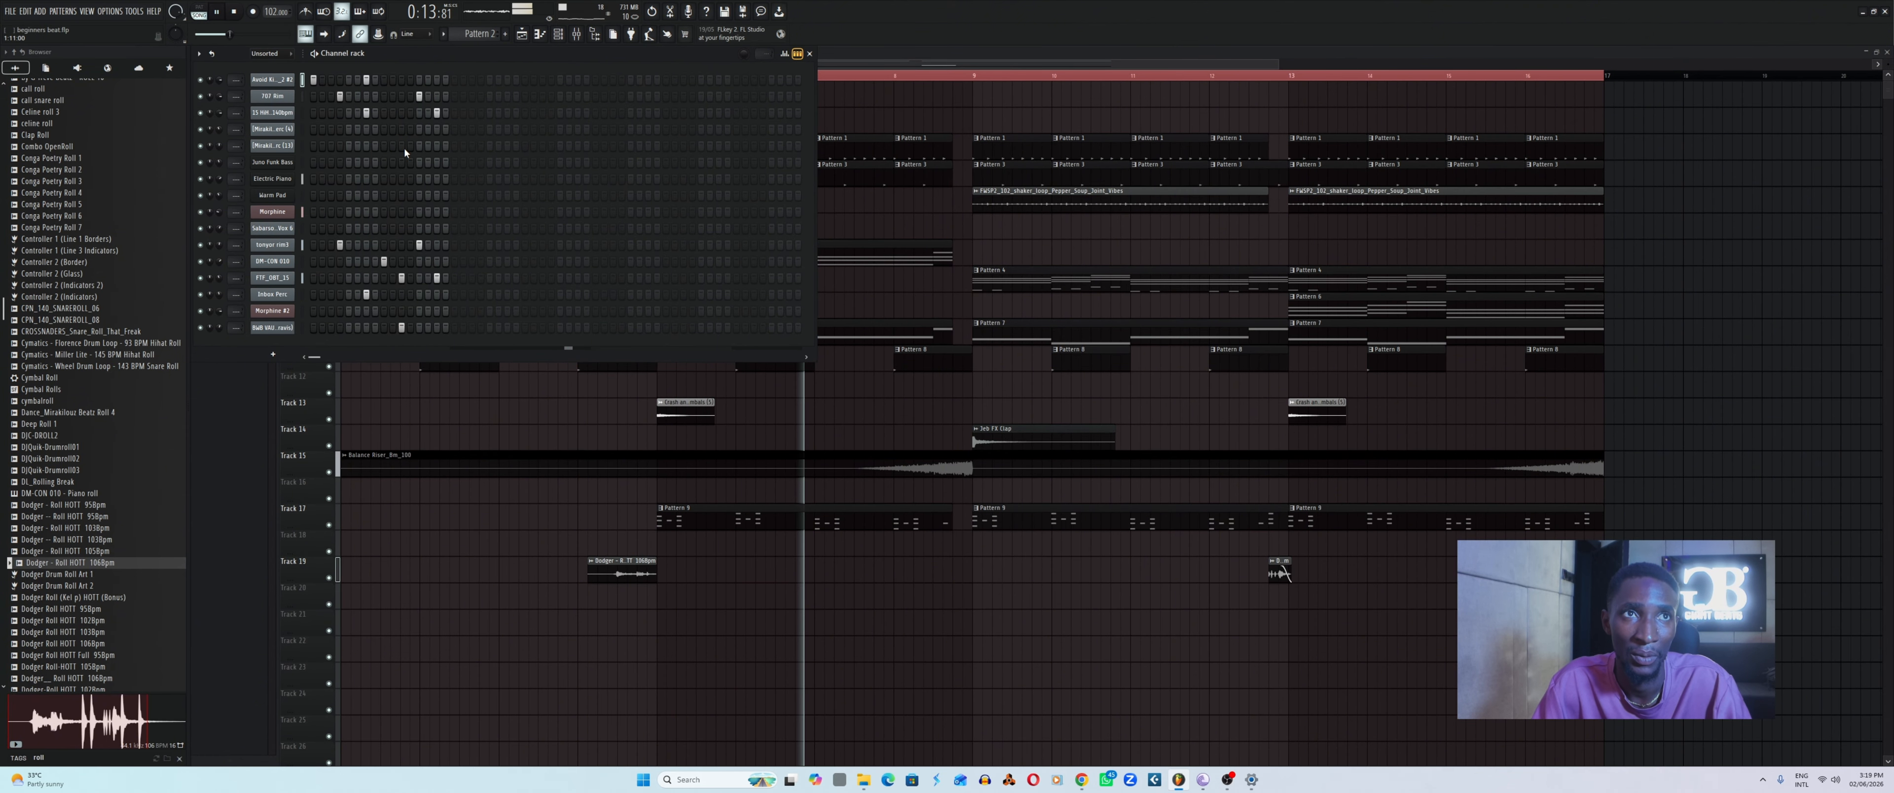
{"action": "key", "text": "space"}
{"action": "key", "text": "F6"}
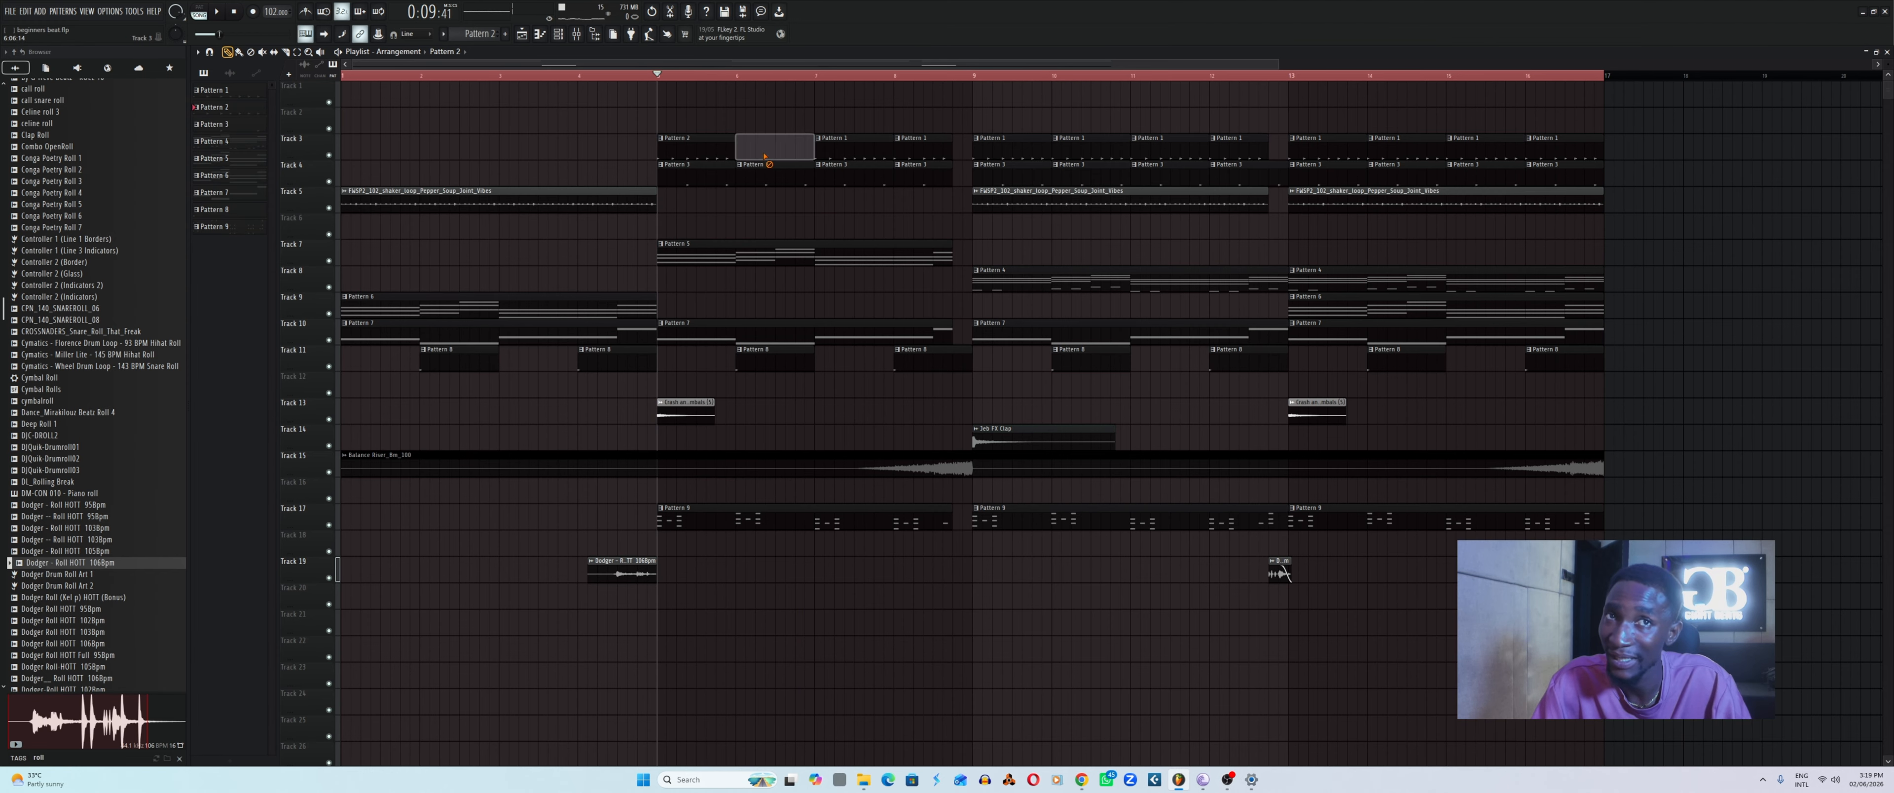
Replace the Track 3 drum clip at bar 6 with Pattern 2 and play the section from bar 5.
{"action": "left_click", "coordinate": [743, 152]}
{"action": "key", "text": "space"}
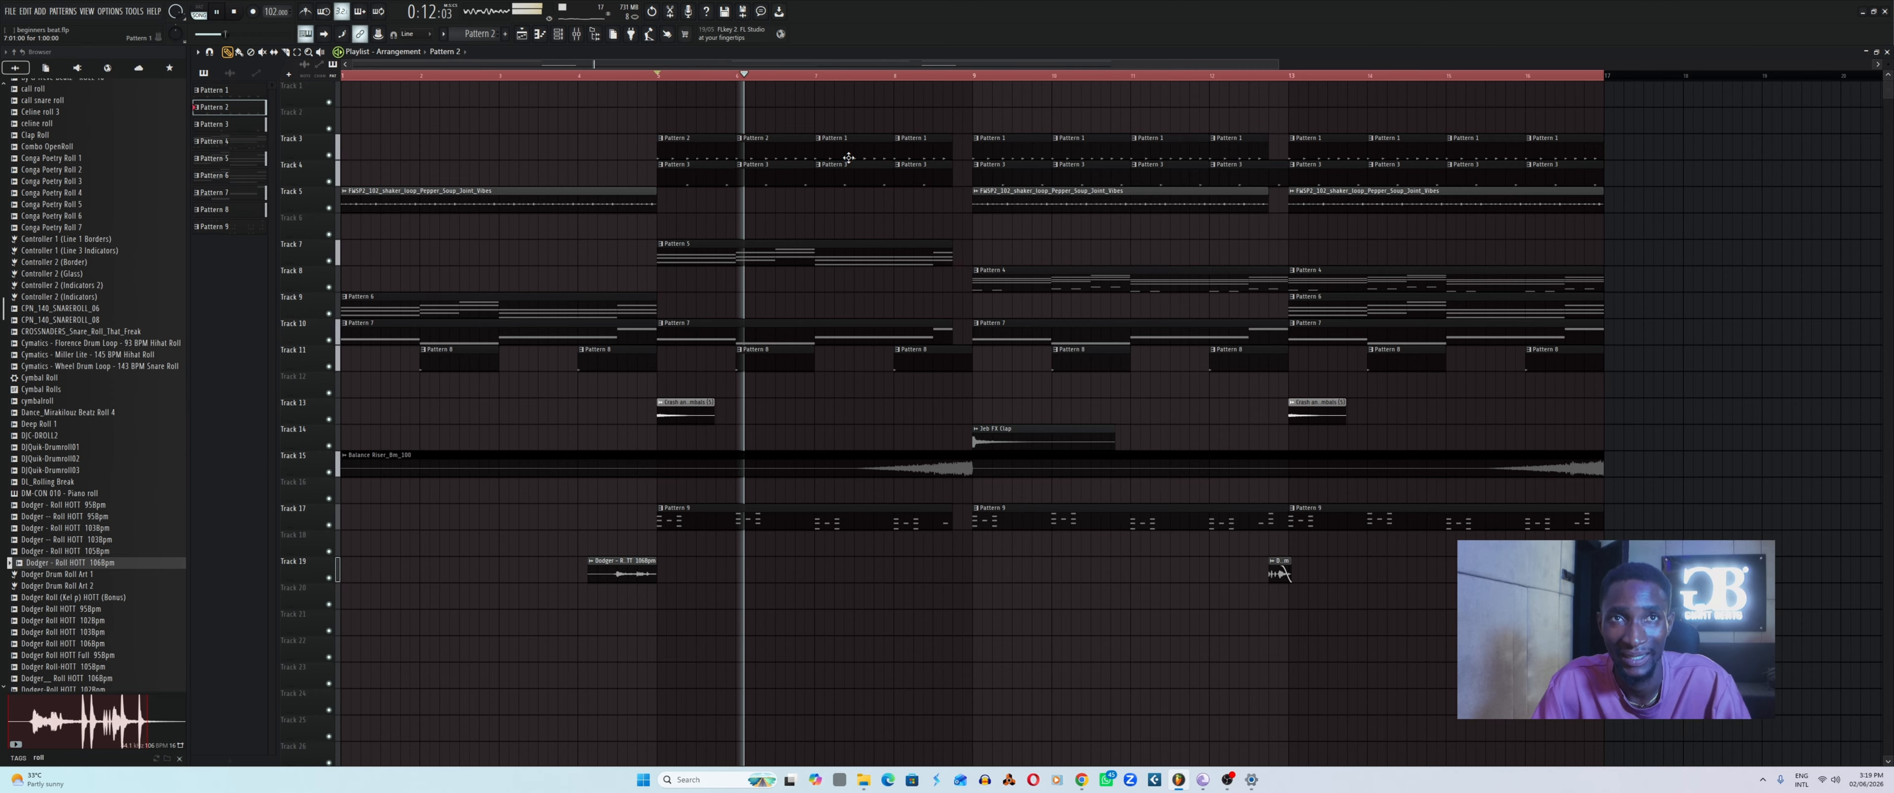
{"action": "key", "text": "space"}
{"action": "key", "text": "space"}
{"action": "right_click", "coordinate": [781, 155]}
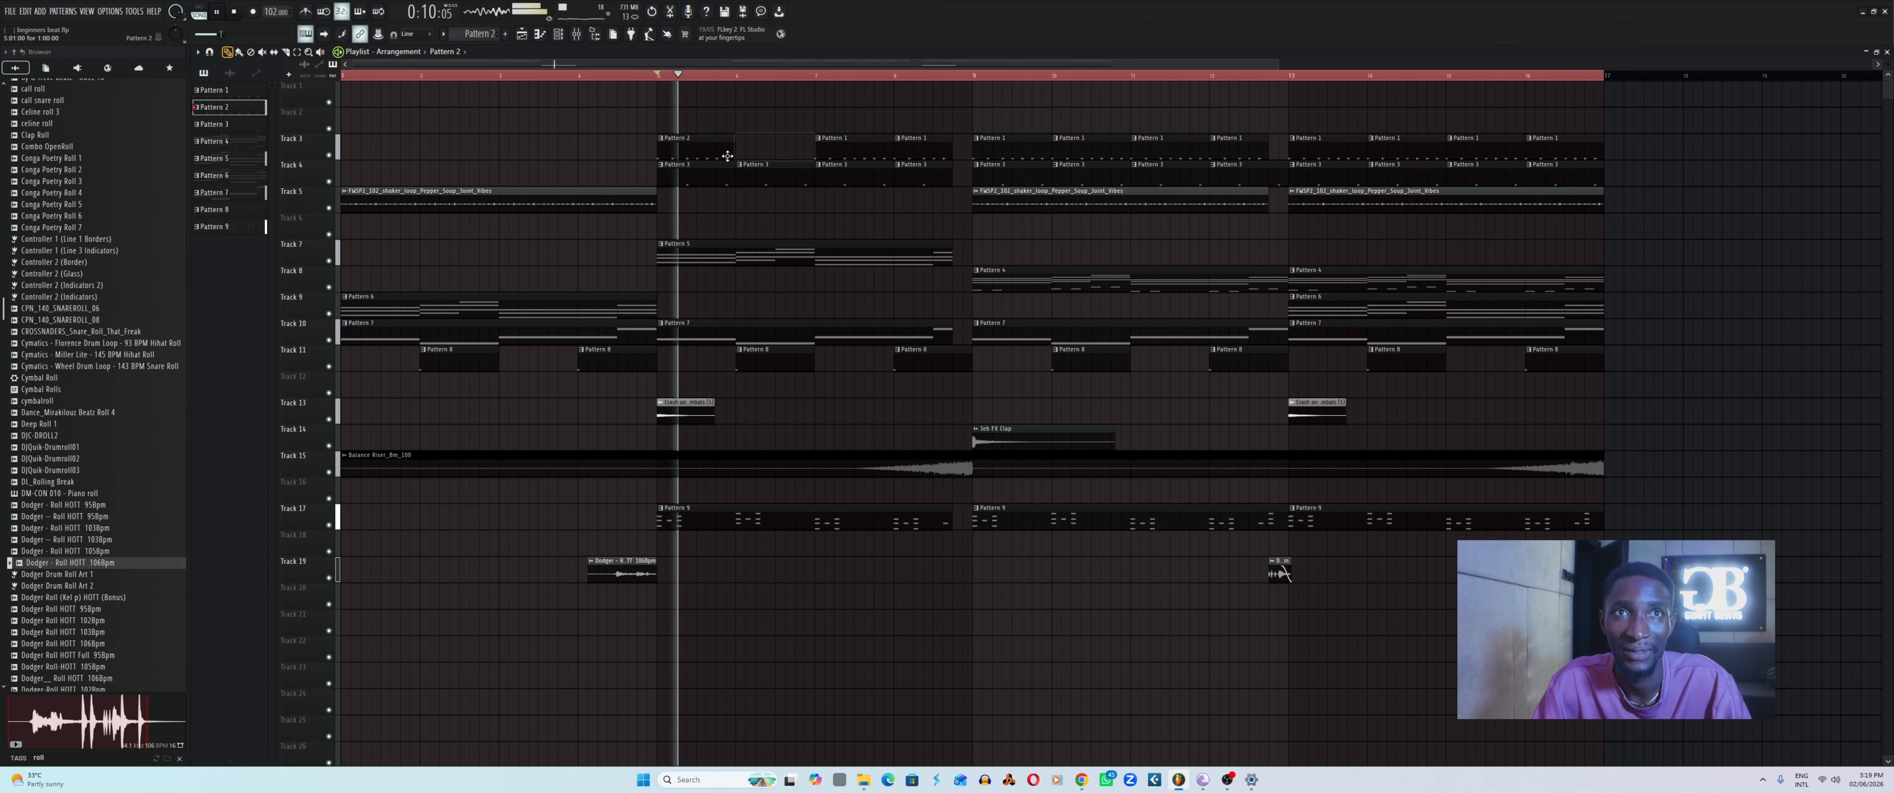
{"action": "key", "text": "space"}
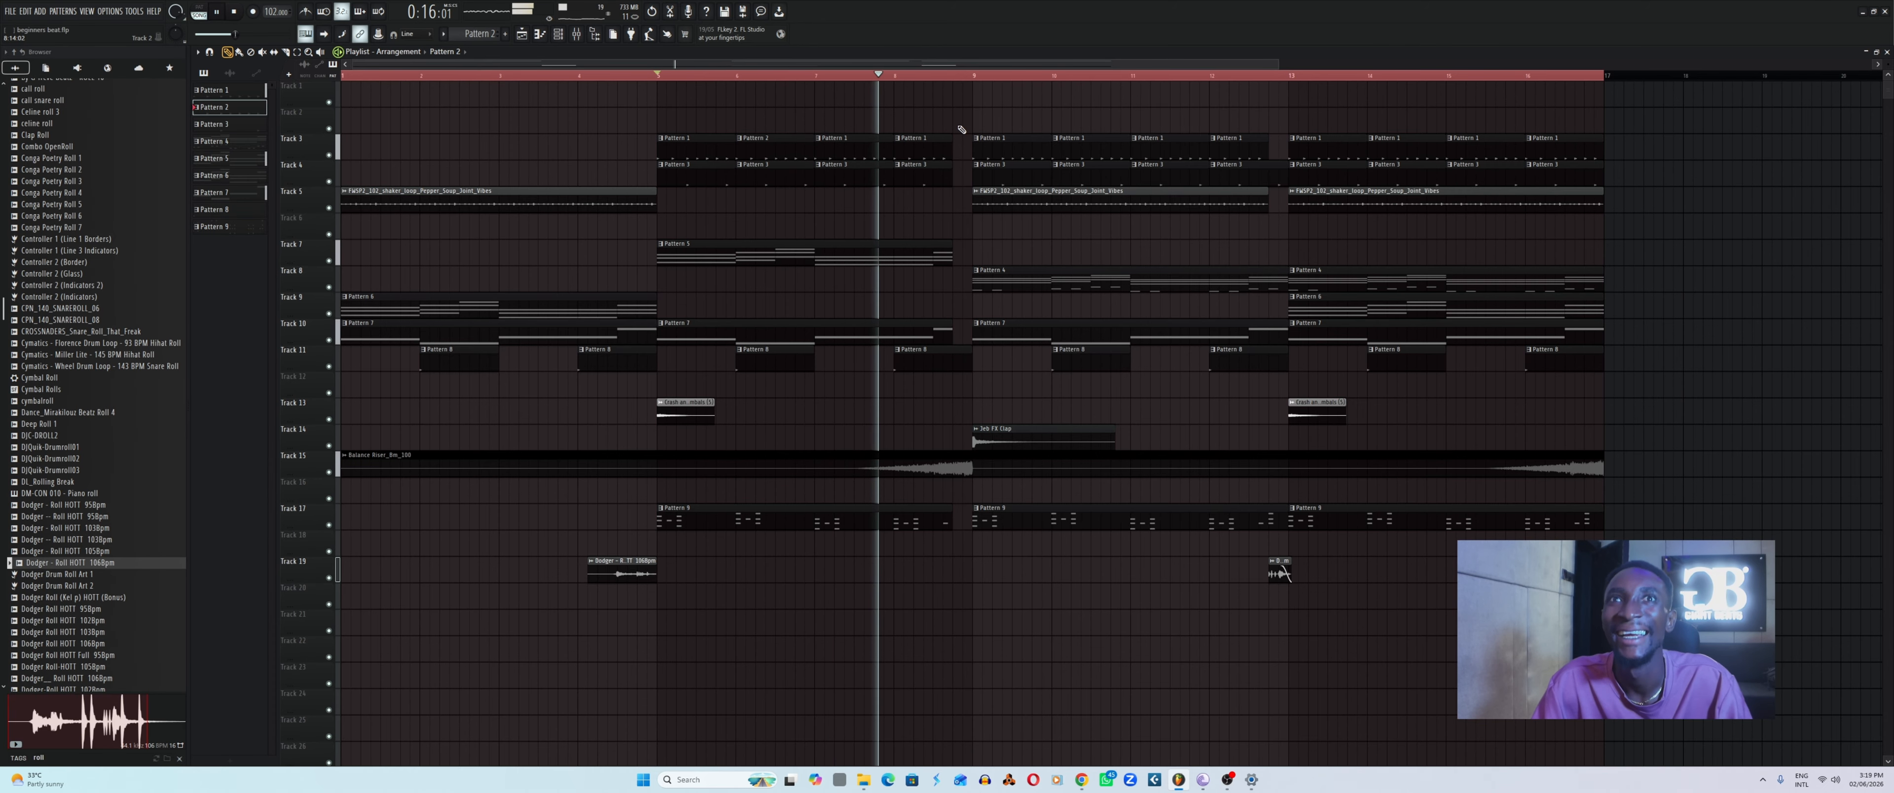
Replace the Track 3 drum clips at bars 10 and 15 with Pattern 2 and play through the arrangement.
{"action": "right_click", "coordinate": [1070, 153]}
{"action": "left_click", "coordinate": [1059, 153]}
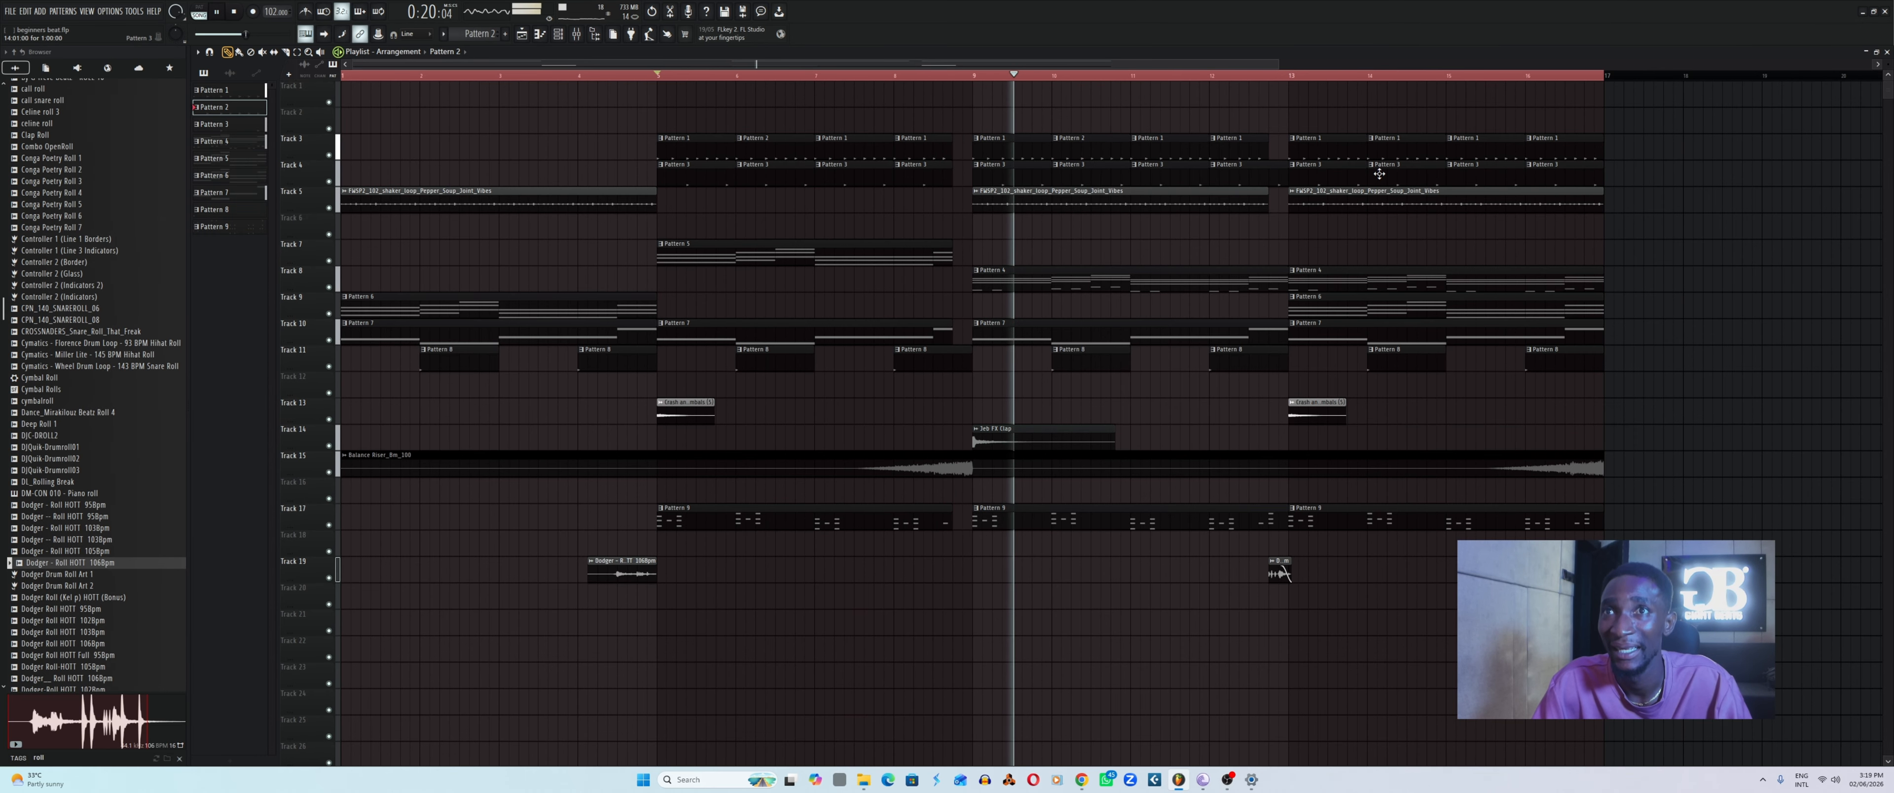
{"action": "right_click", "coordinate": [1463, 149]}
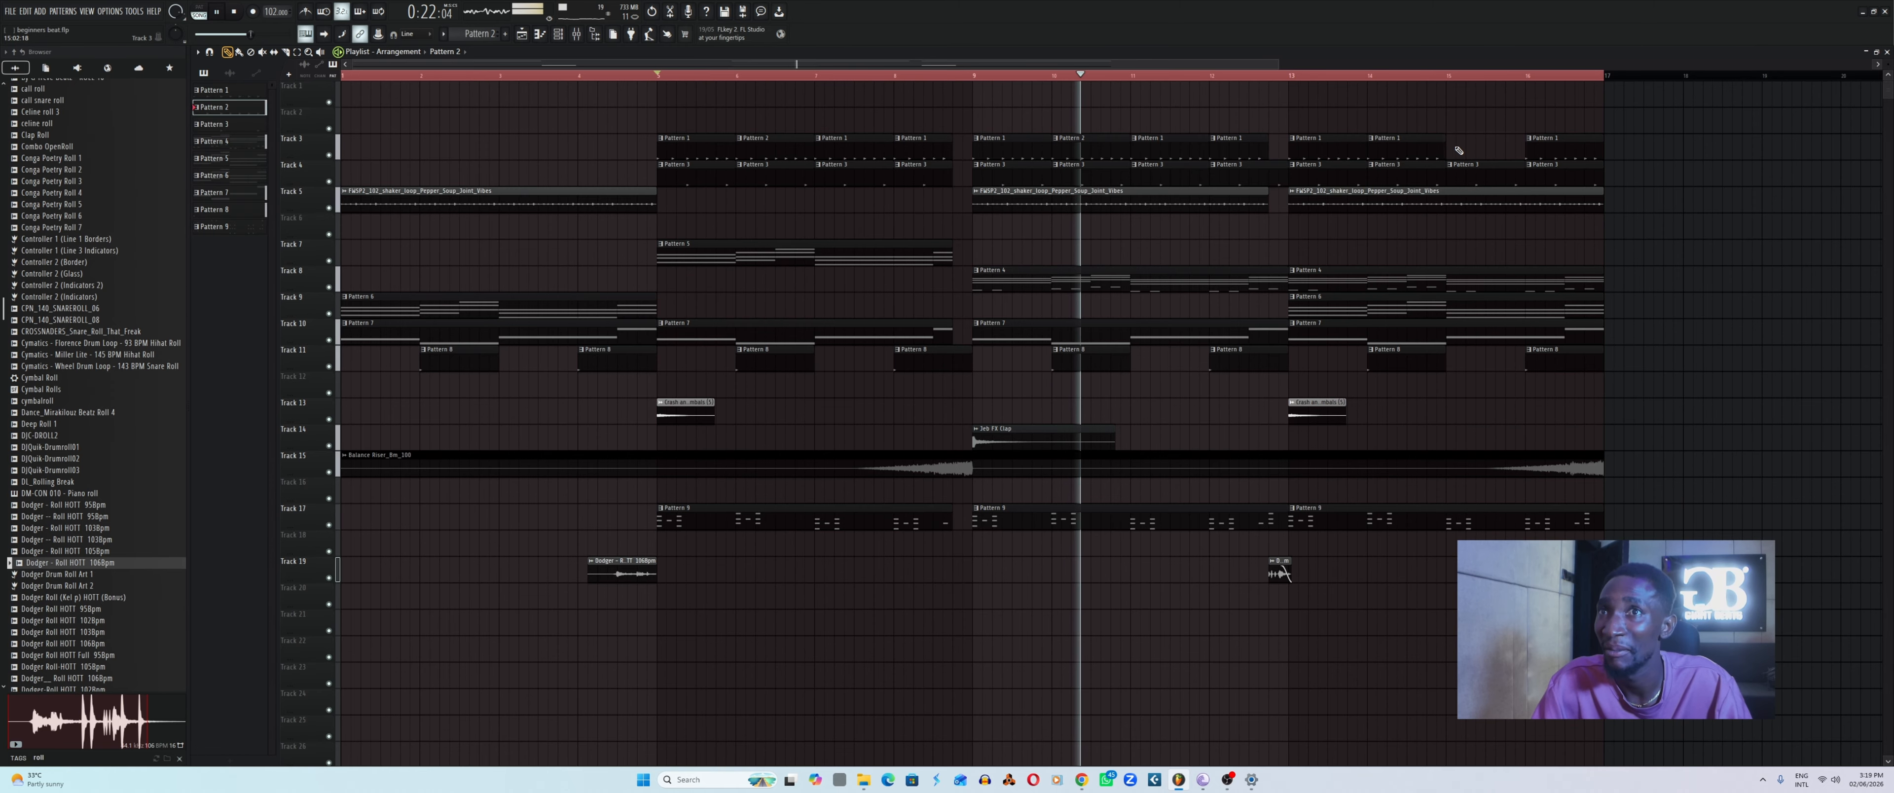
{"action": "left_click", "coordinate": [1463, 150]}
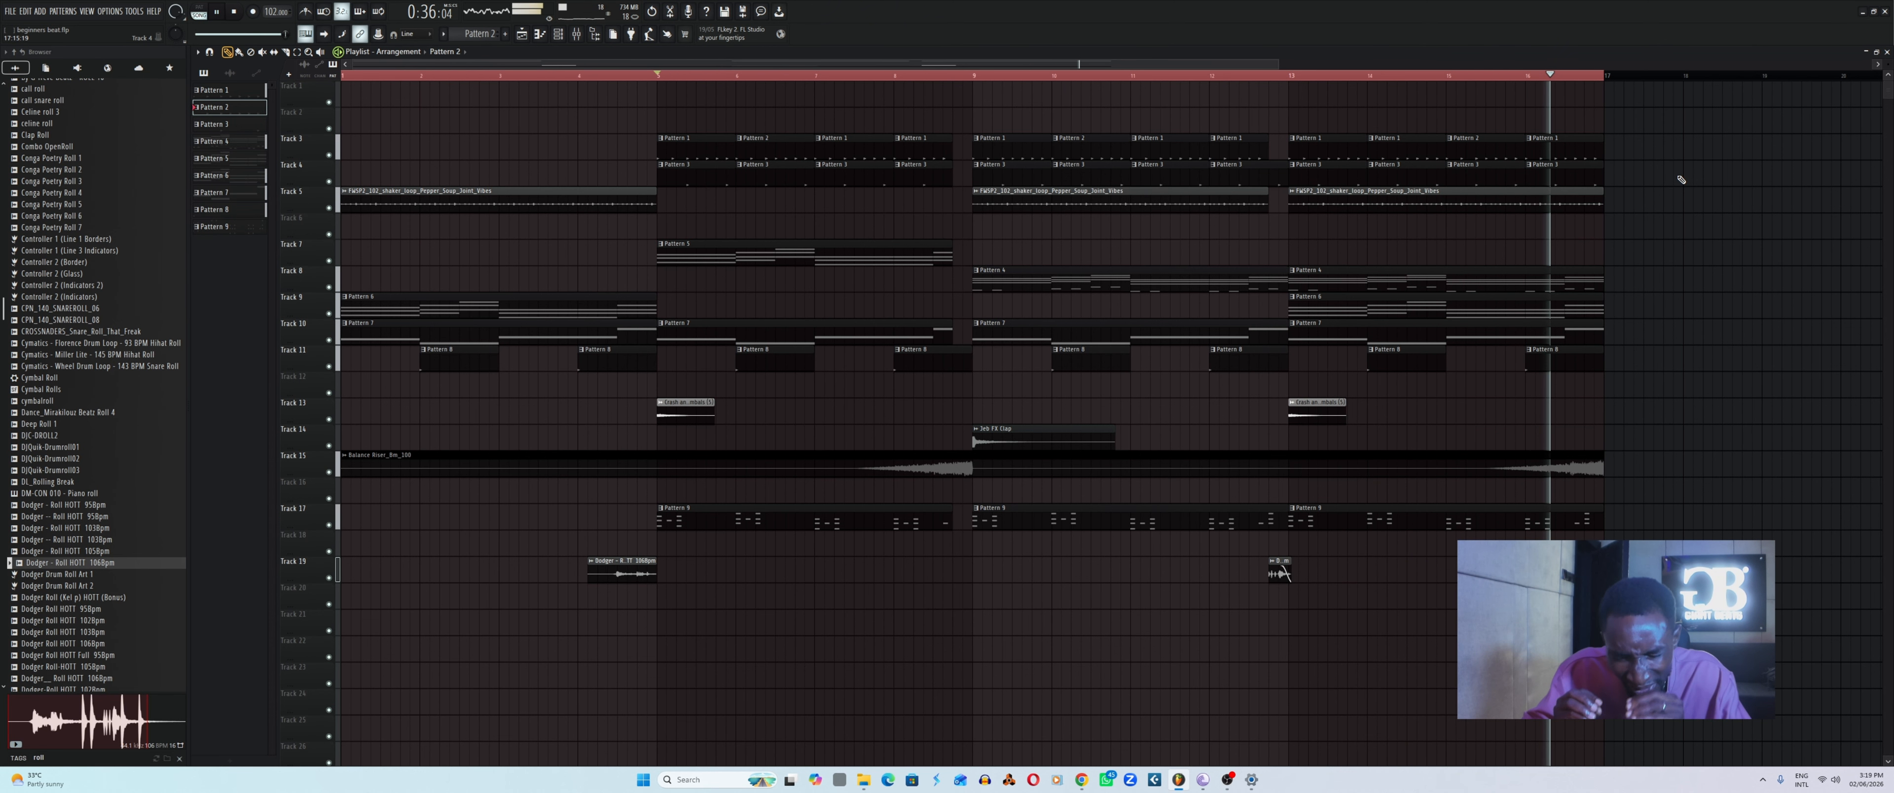
{"action": "key", "text": "space"}
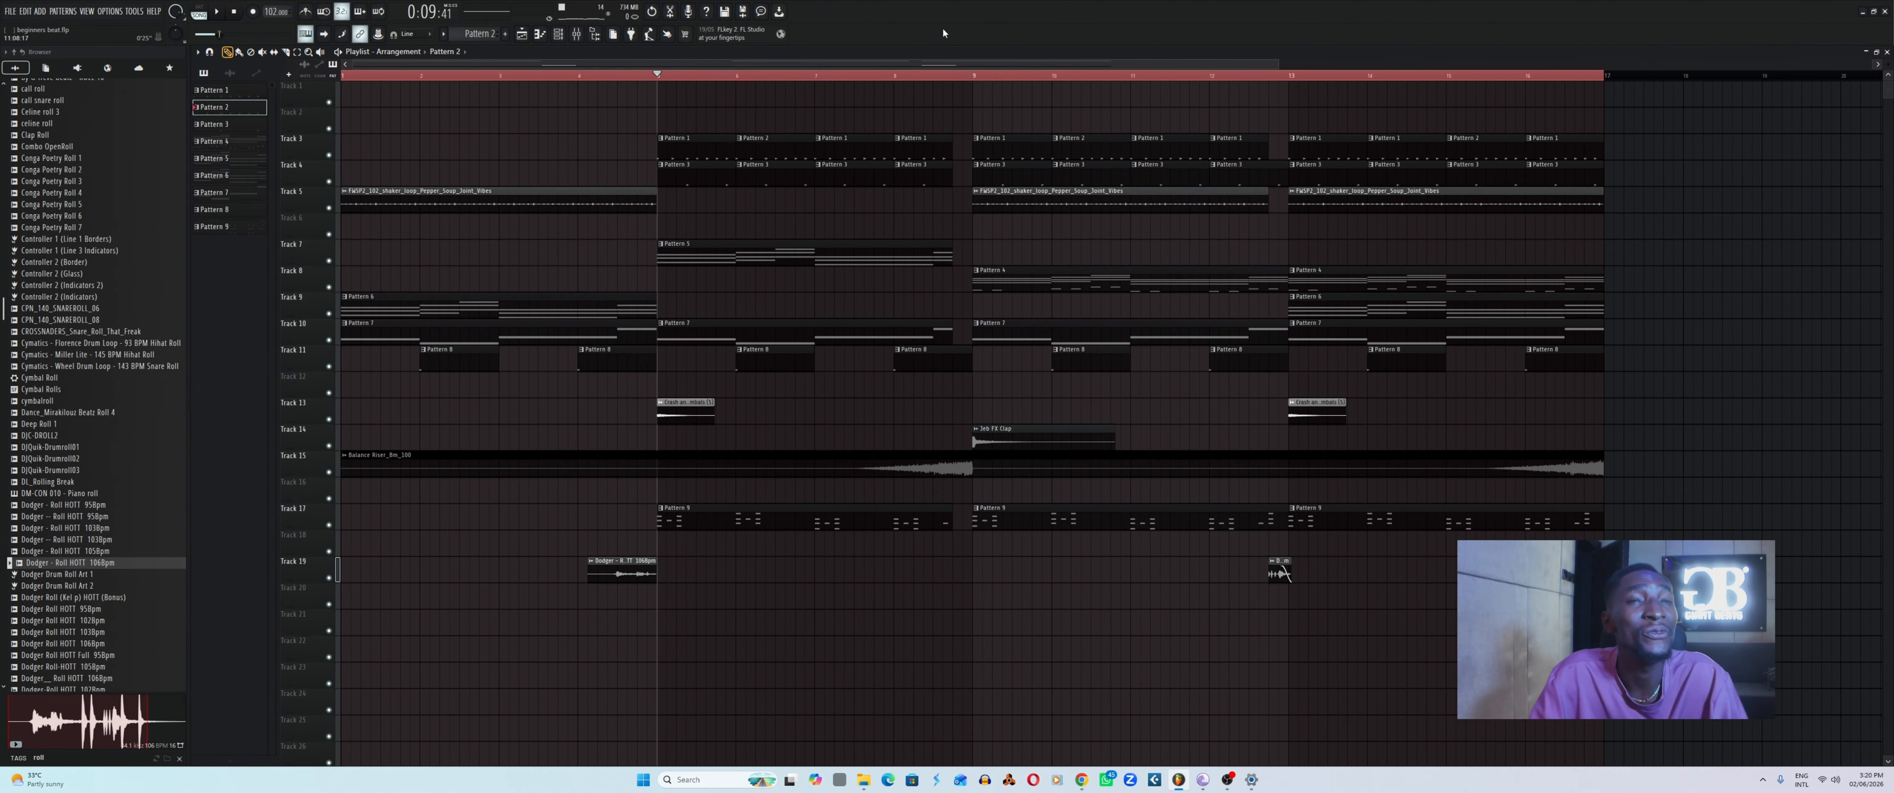
Check Pattern 2's steps in the Channel rack, return to the Playlist and clear the browser search.
{"action": "left_click", "coordinate": [560, 37]}
{"action": "left_click", "coordinate": [562, 39]}
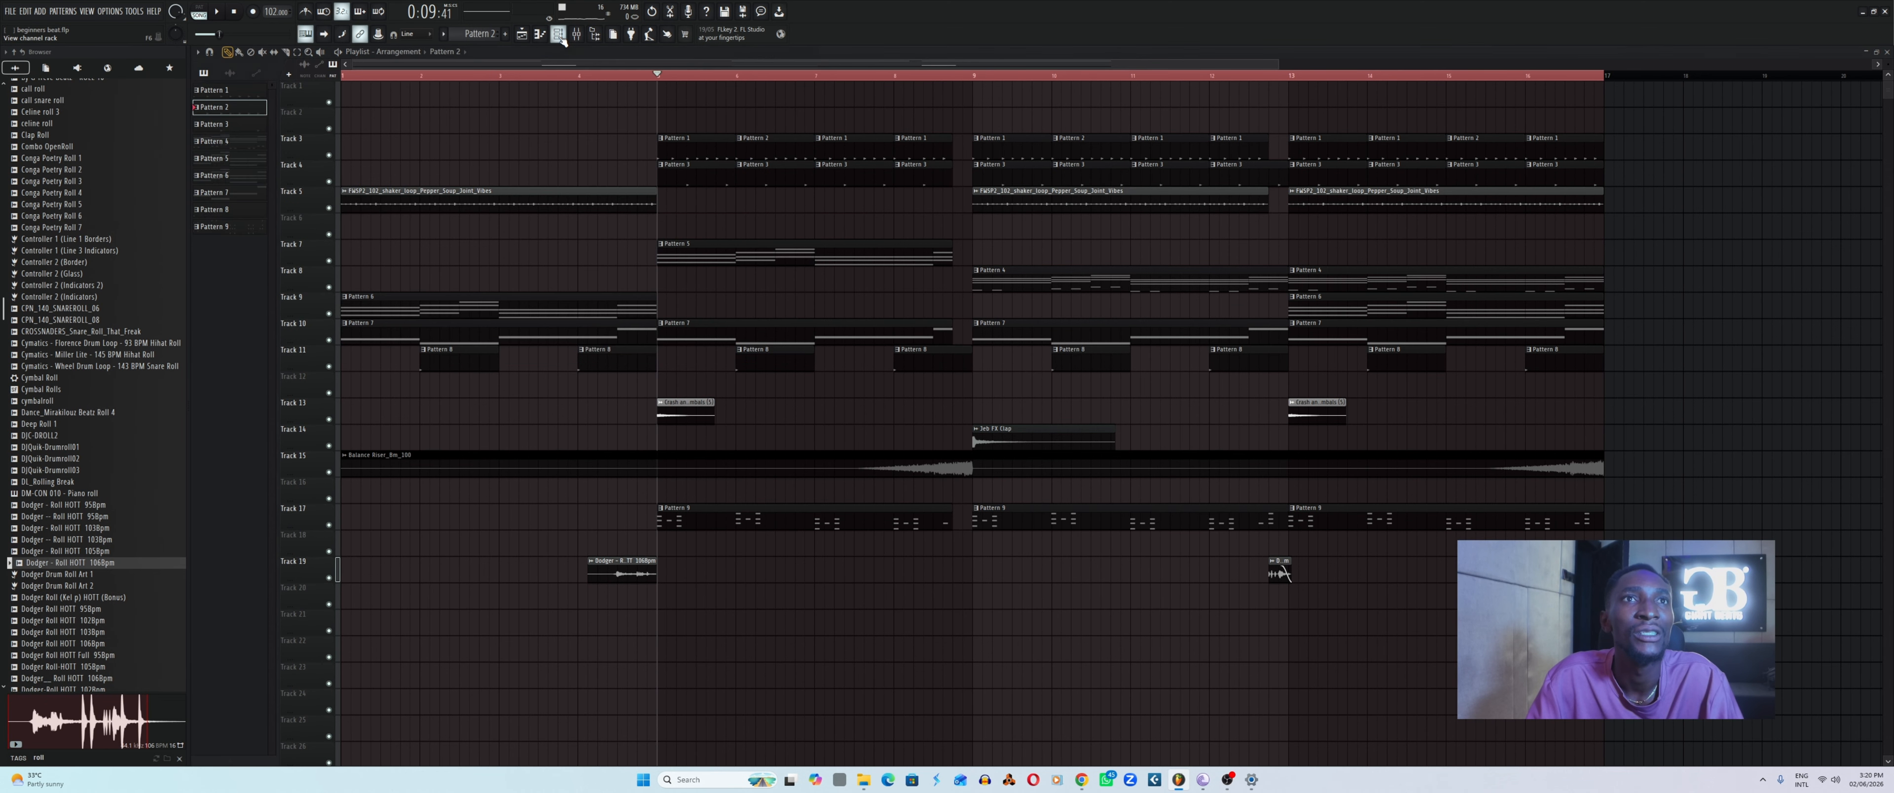
{"action": "left_click", "coordinate": [560, 37]}
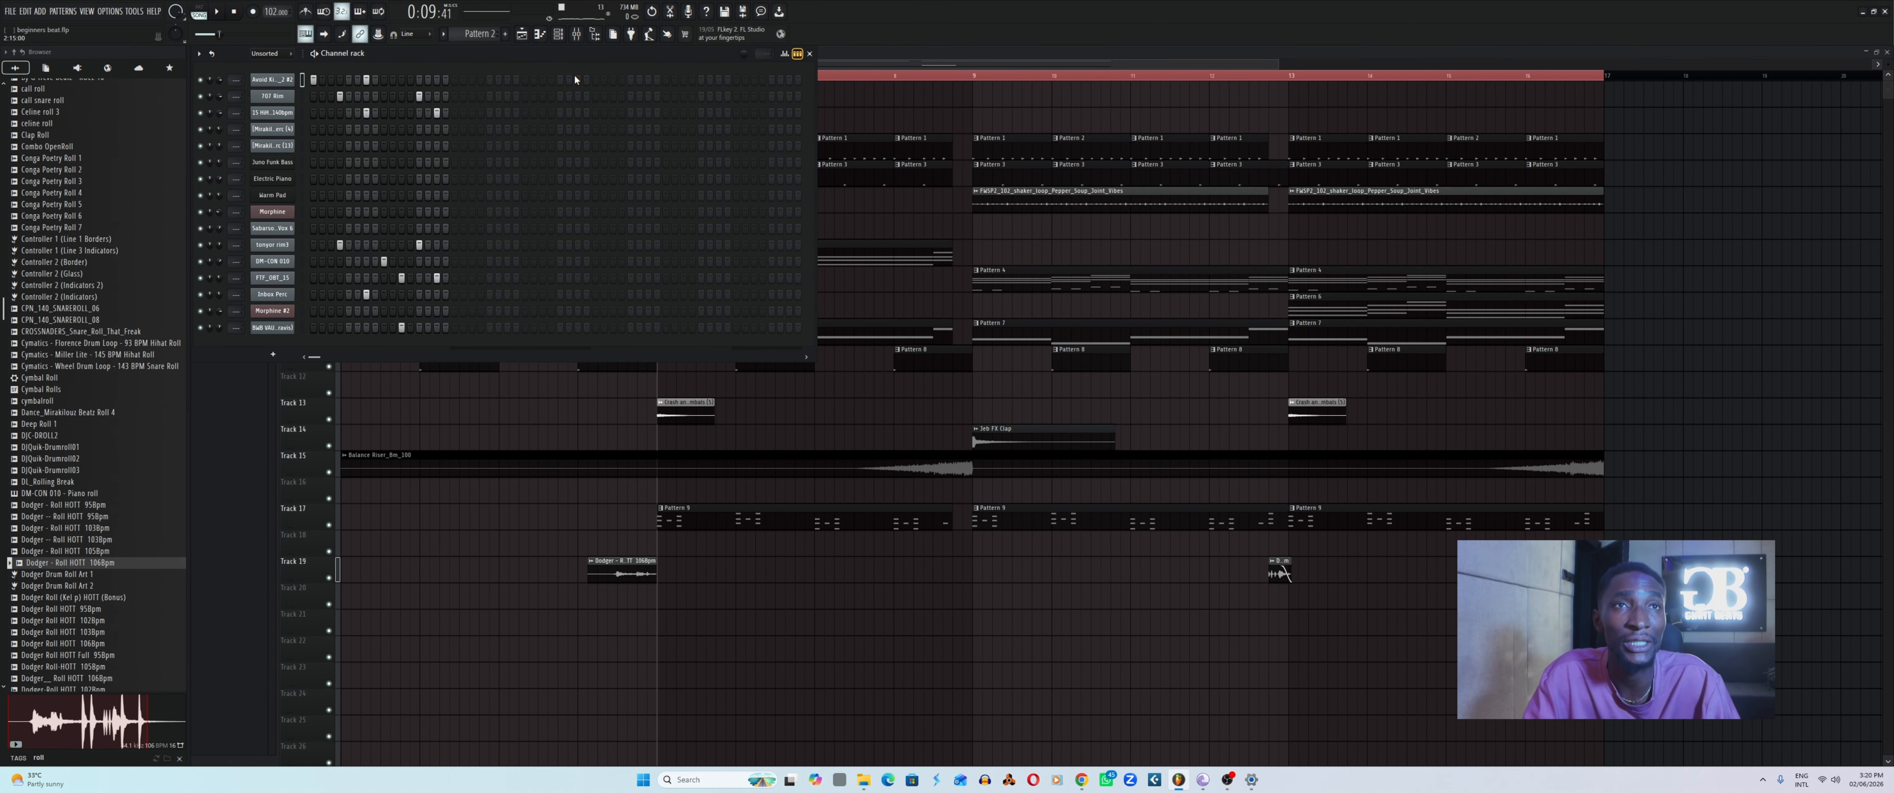
{"action": "left_click", "coordinate": [523, 37]}
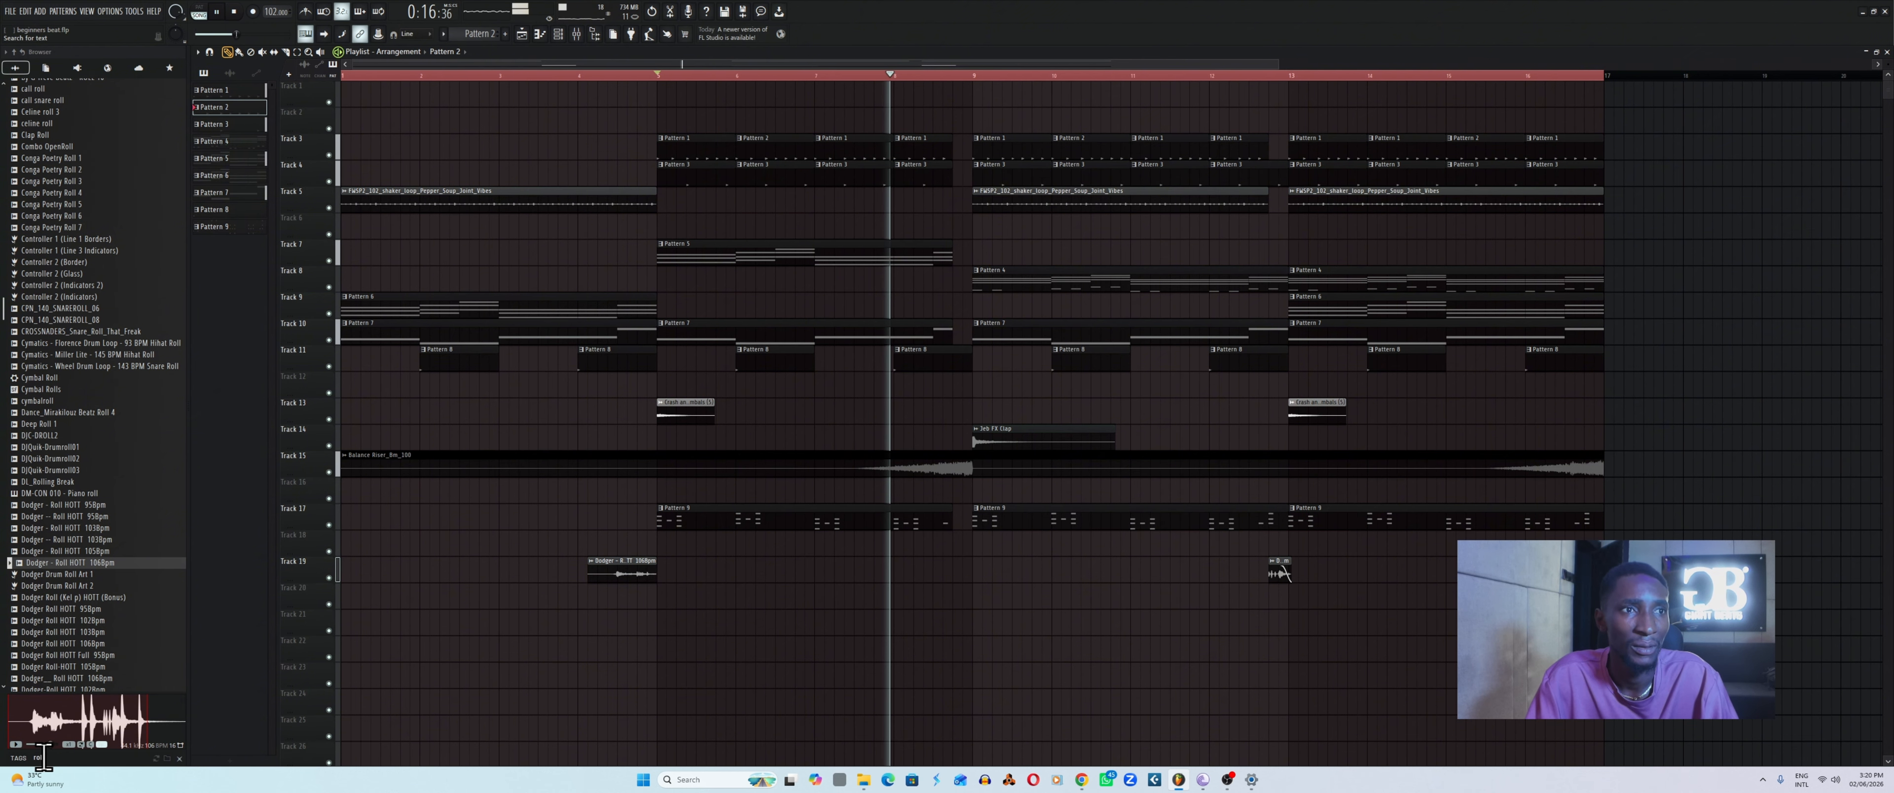
{"action": "left_click", "coordinate": [179, 758]}
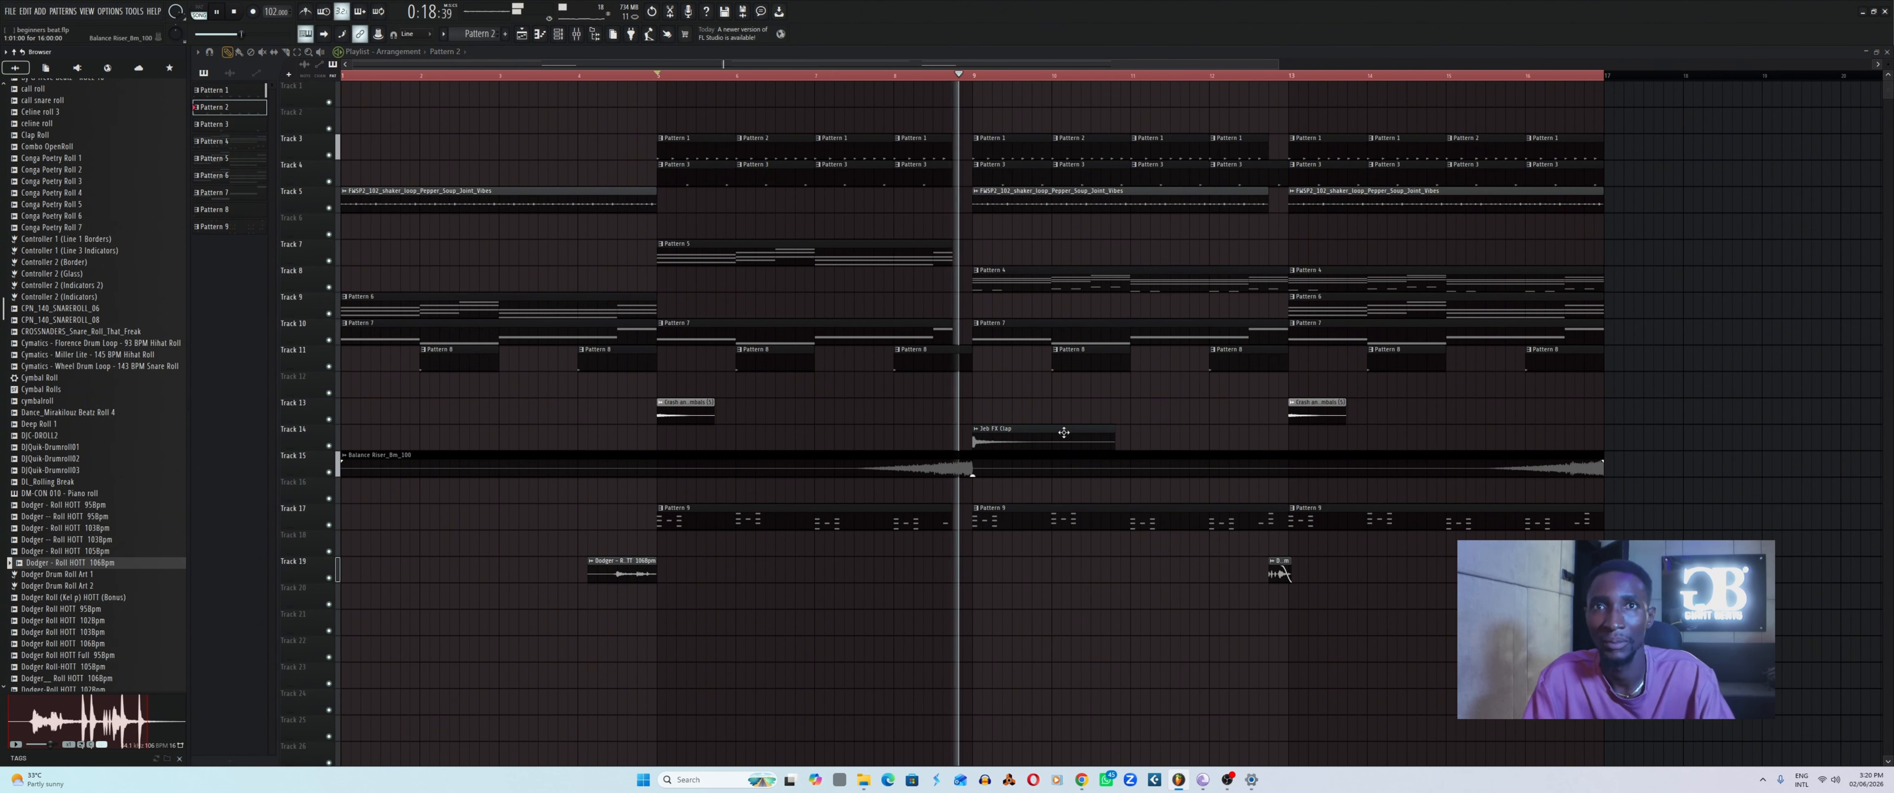
Switch to the empty Pattern 10 and show its steps in the Channel rack.
{"action": "left_click", "coordinate": [558, 34]}
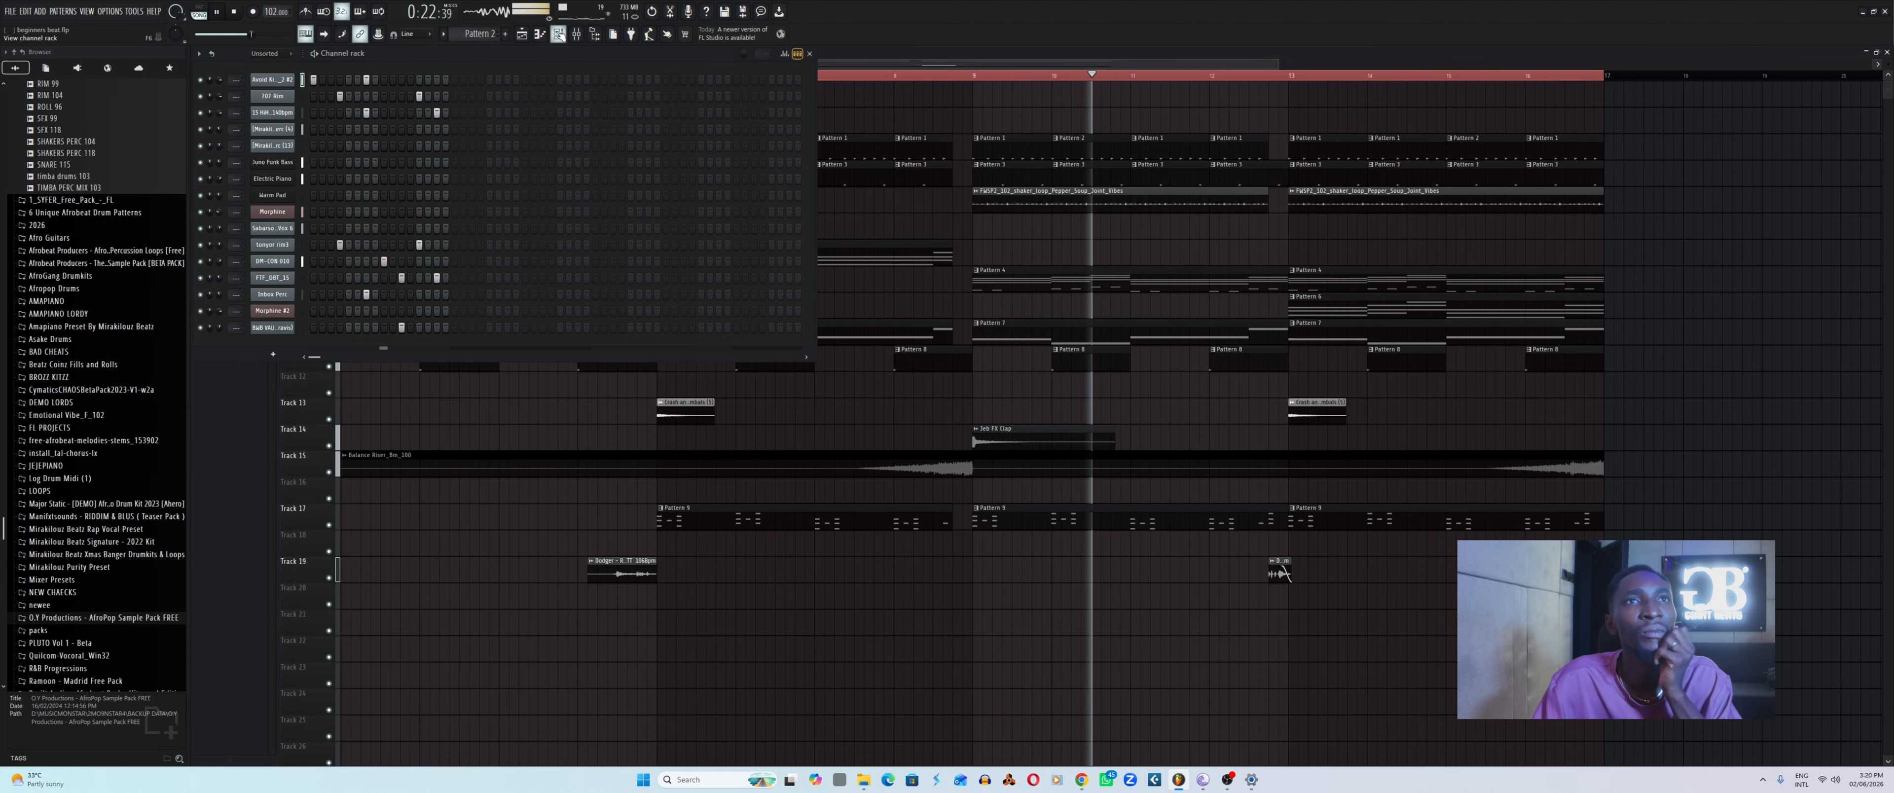
{"action": "scroll", "coordinate": [481, 33], "scroll_direction": "down", "scroll_amount": 7}
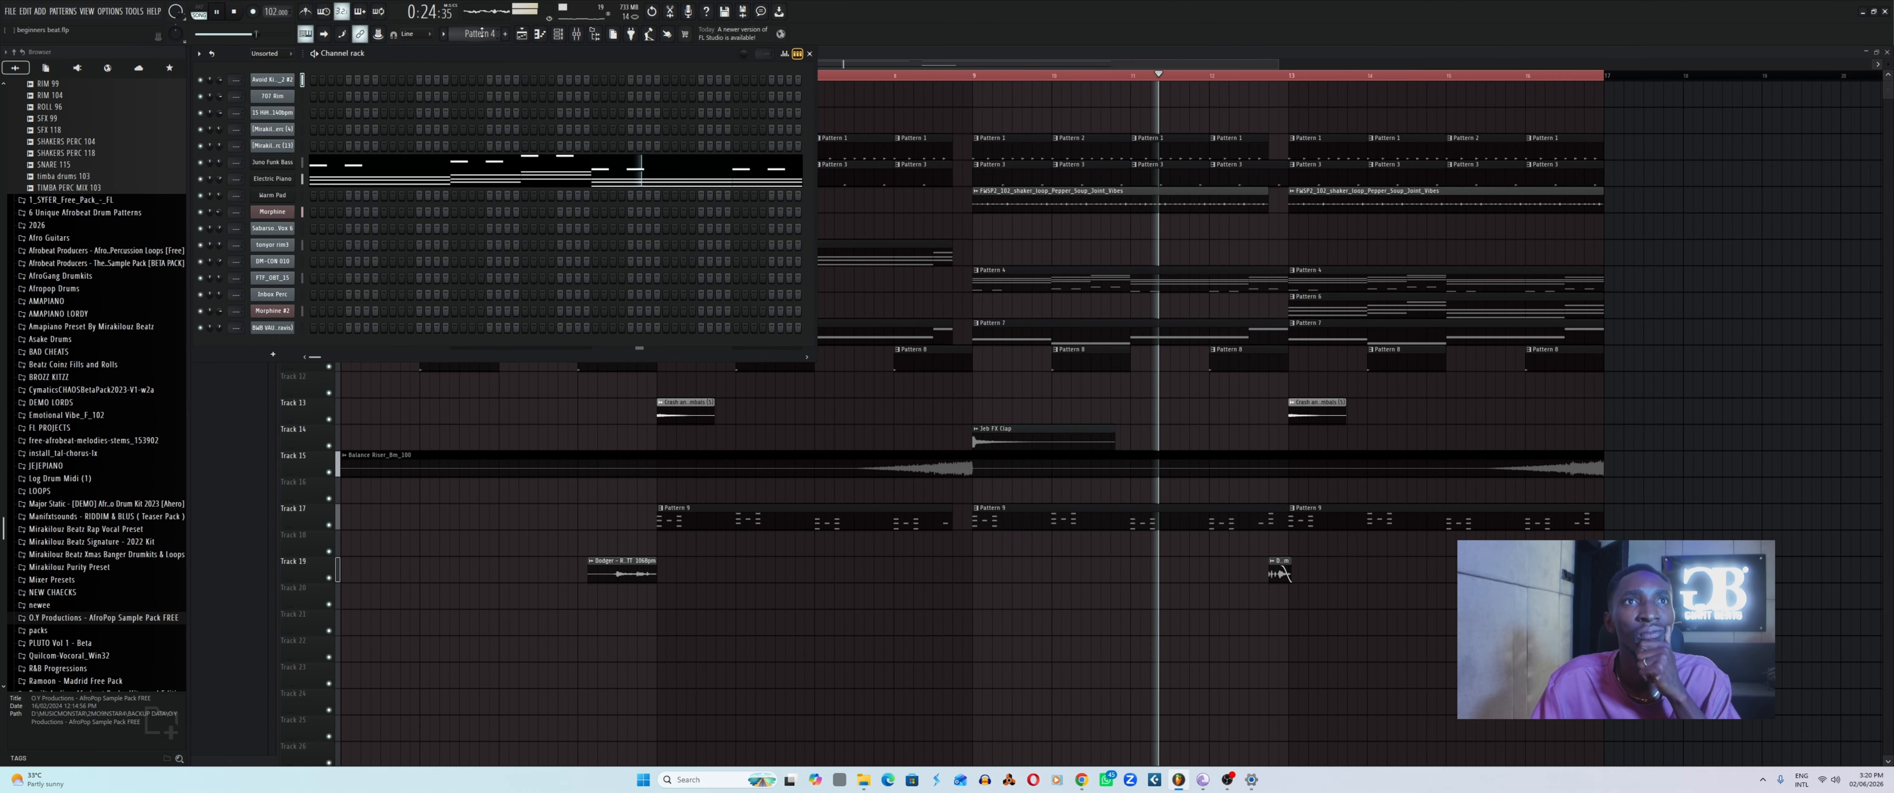
{"action": "scroll", "coordinate": [481, 33], "scroll_direction": "down", "scroll_amount": 2}
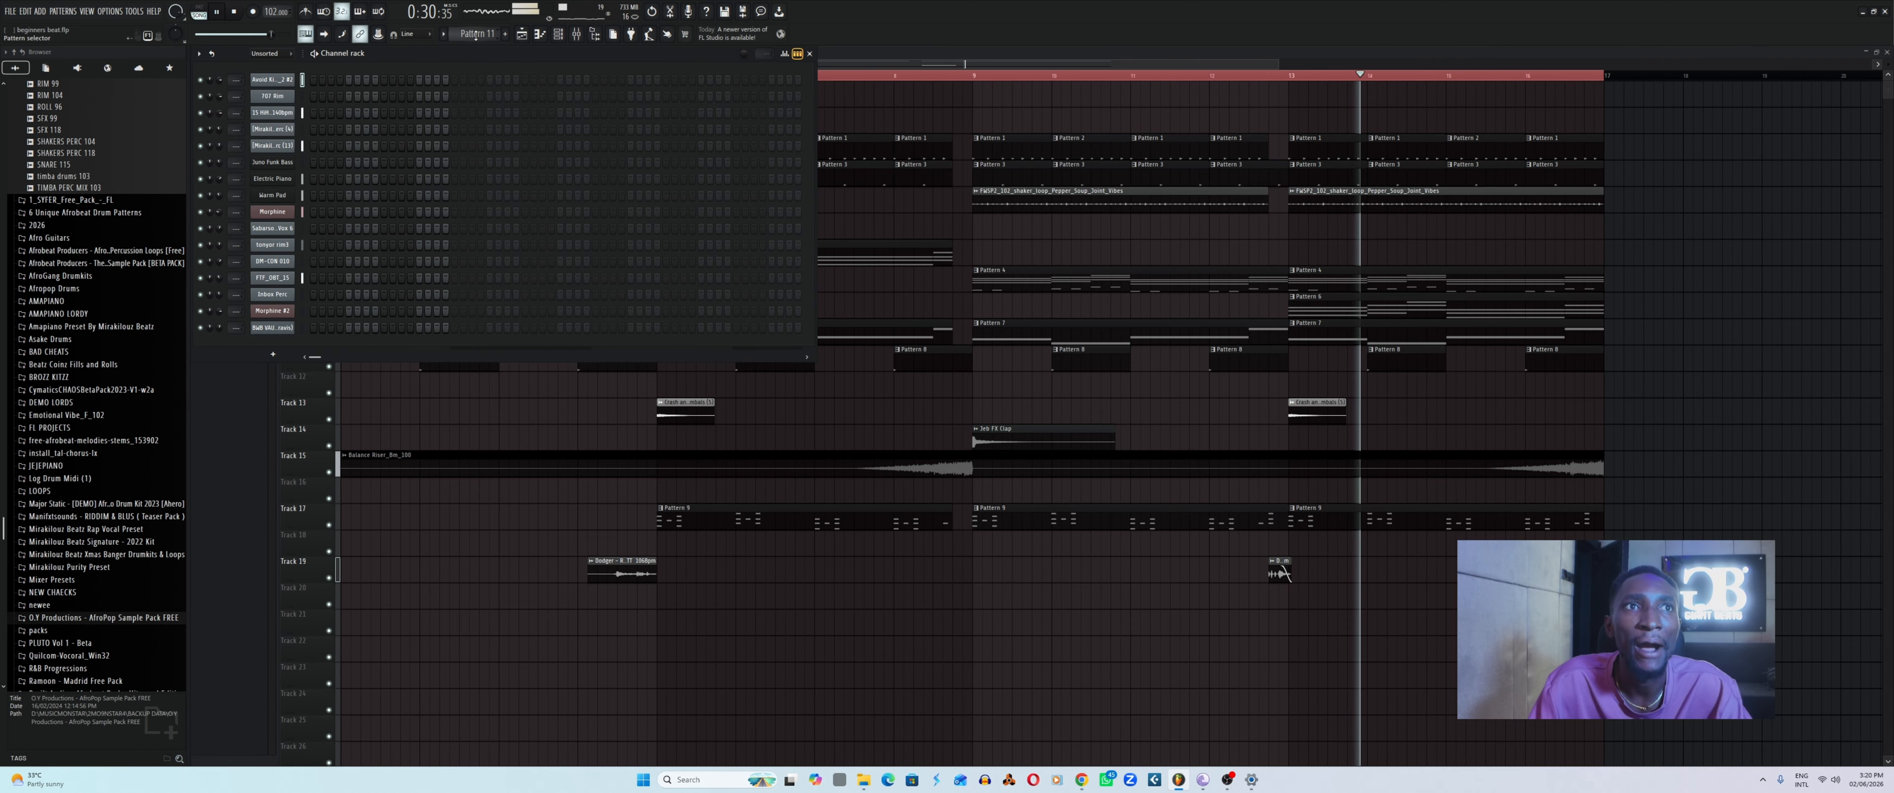
{"action": "key", "text": "space"}
{"action": "left_click", "coordinate": [523, 35]}
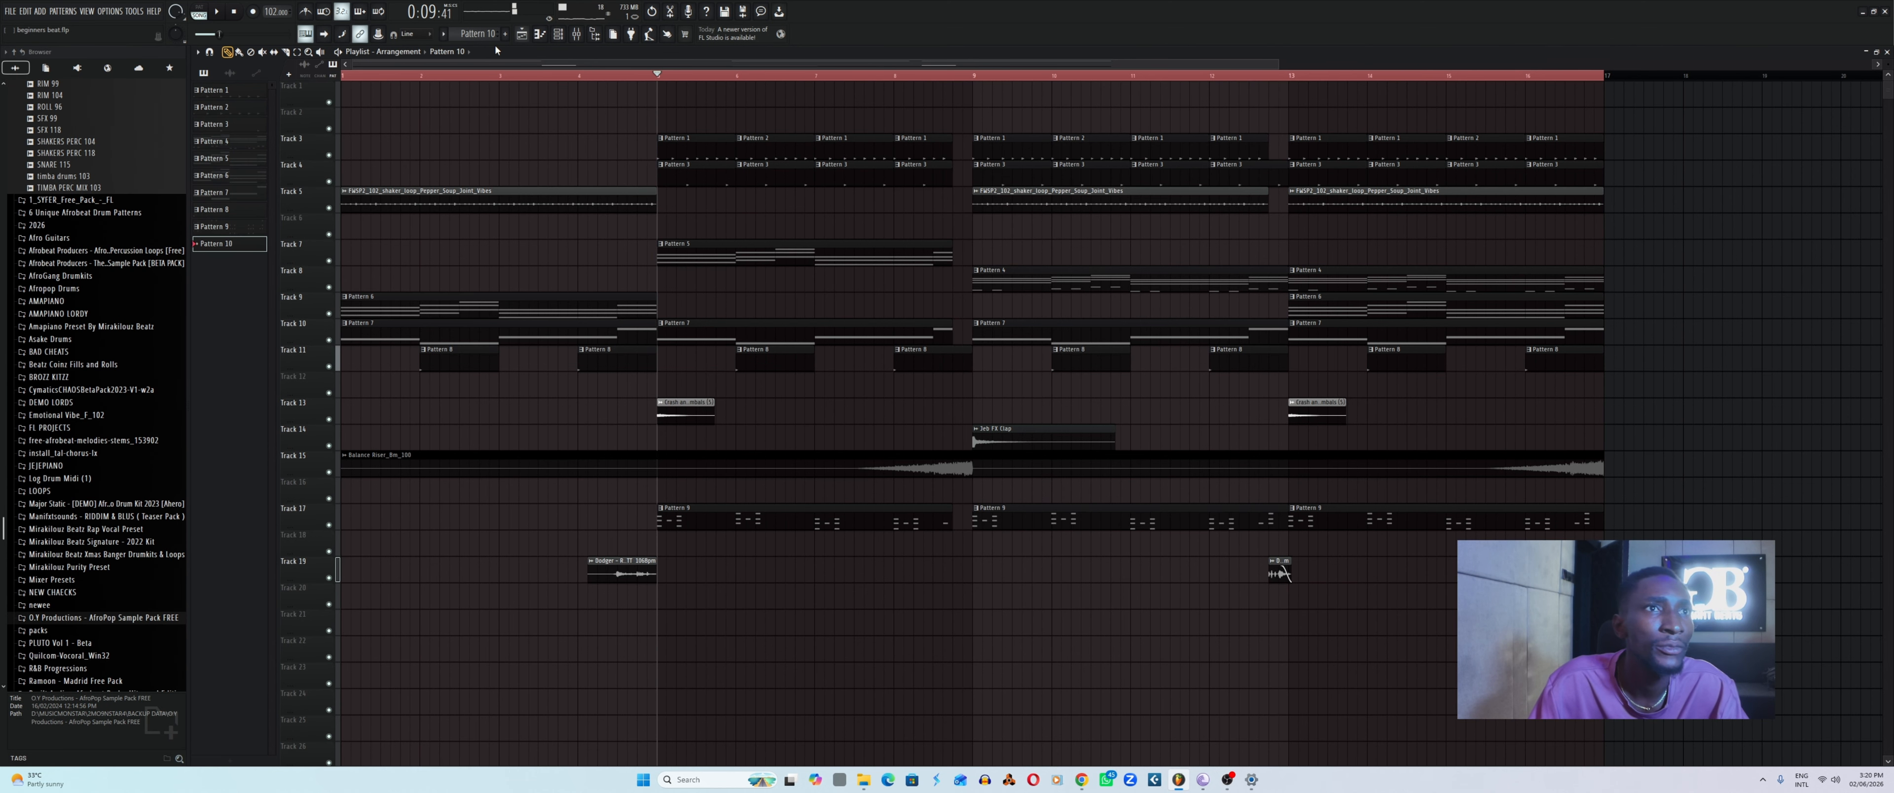
{"action": "left_click", "coordinate": [559, 34]}
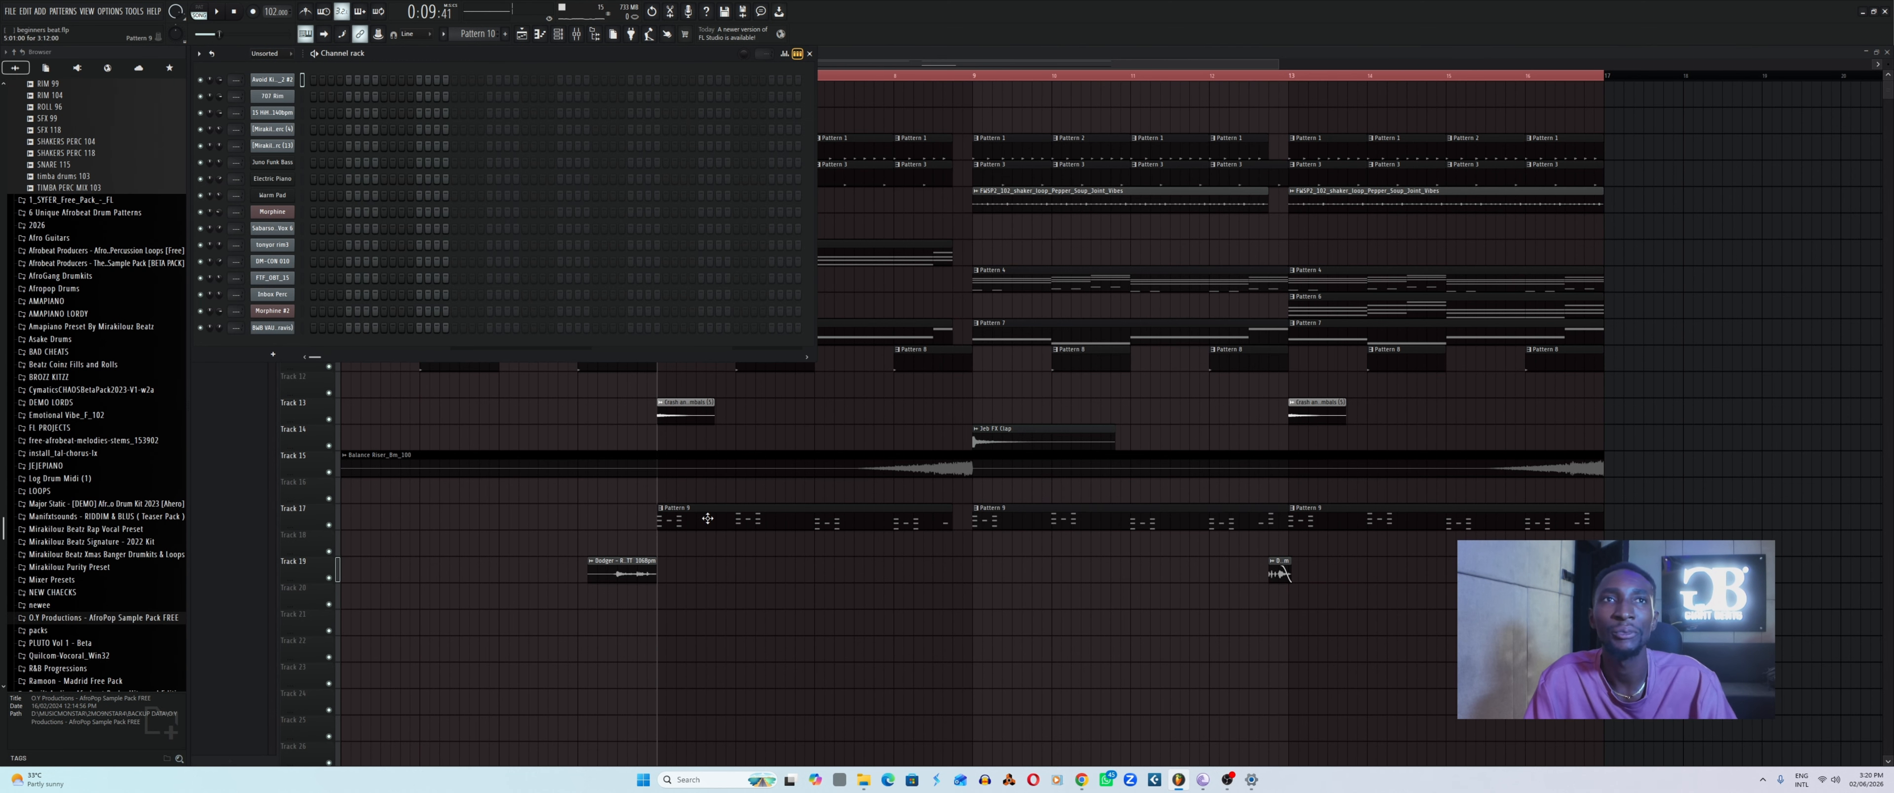
Add a FLEX channel and load the Violins Sustain preset from the Essential Strings pack.
{"action": "left_click", "coordinate": [276, 353]}
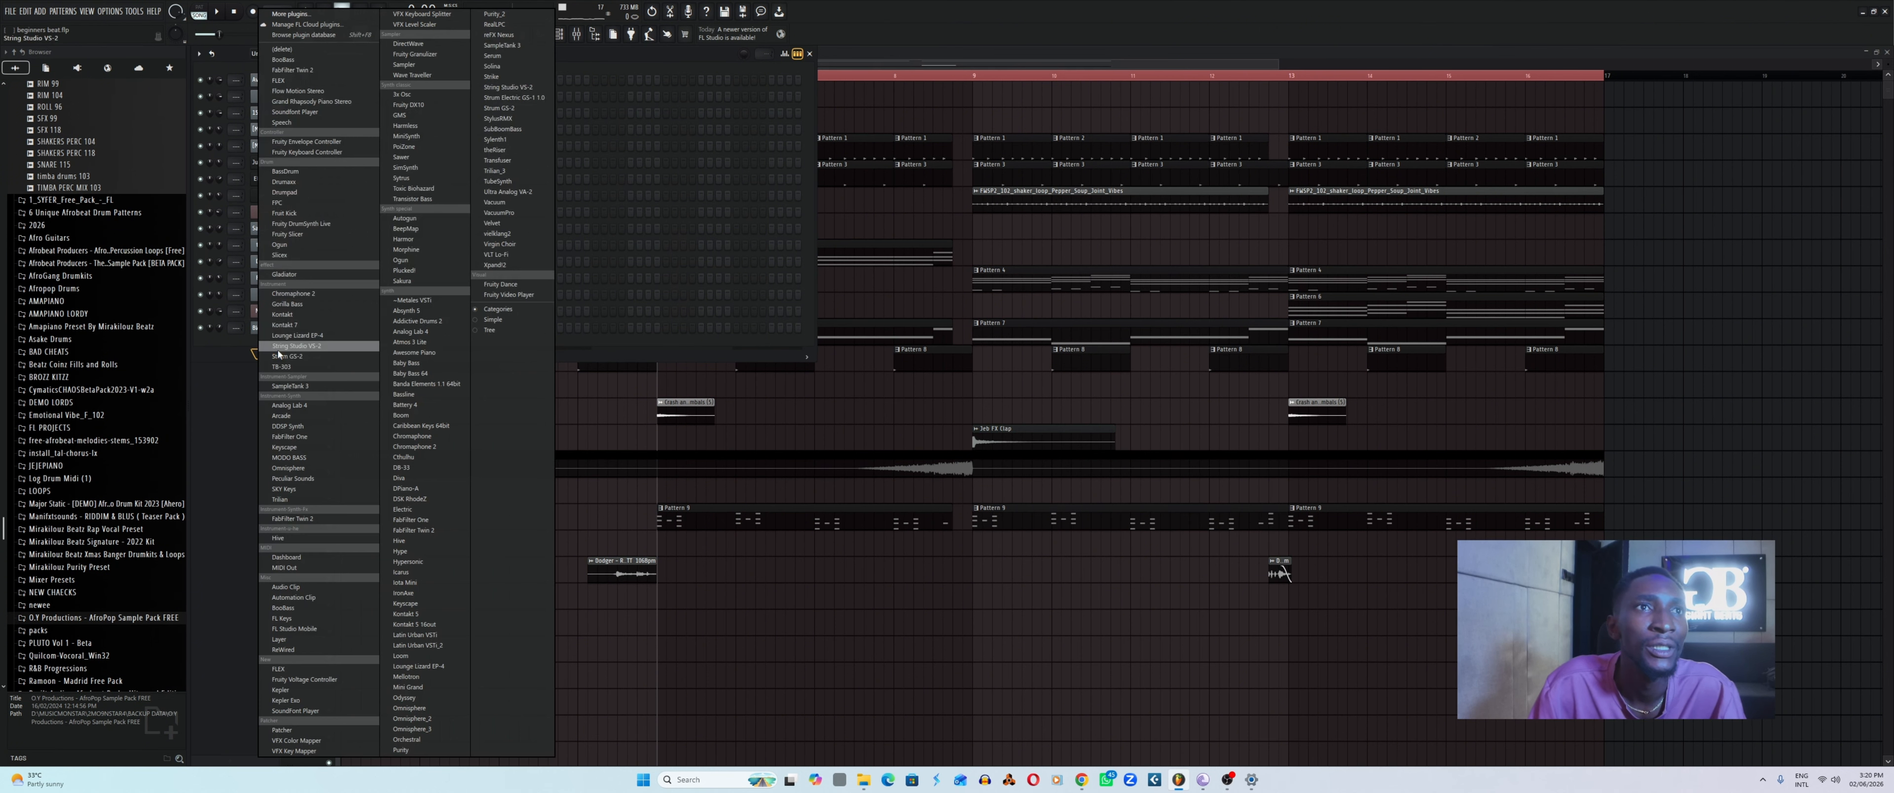
{"action": "left_click", "coordinate": [310, 83]}
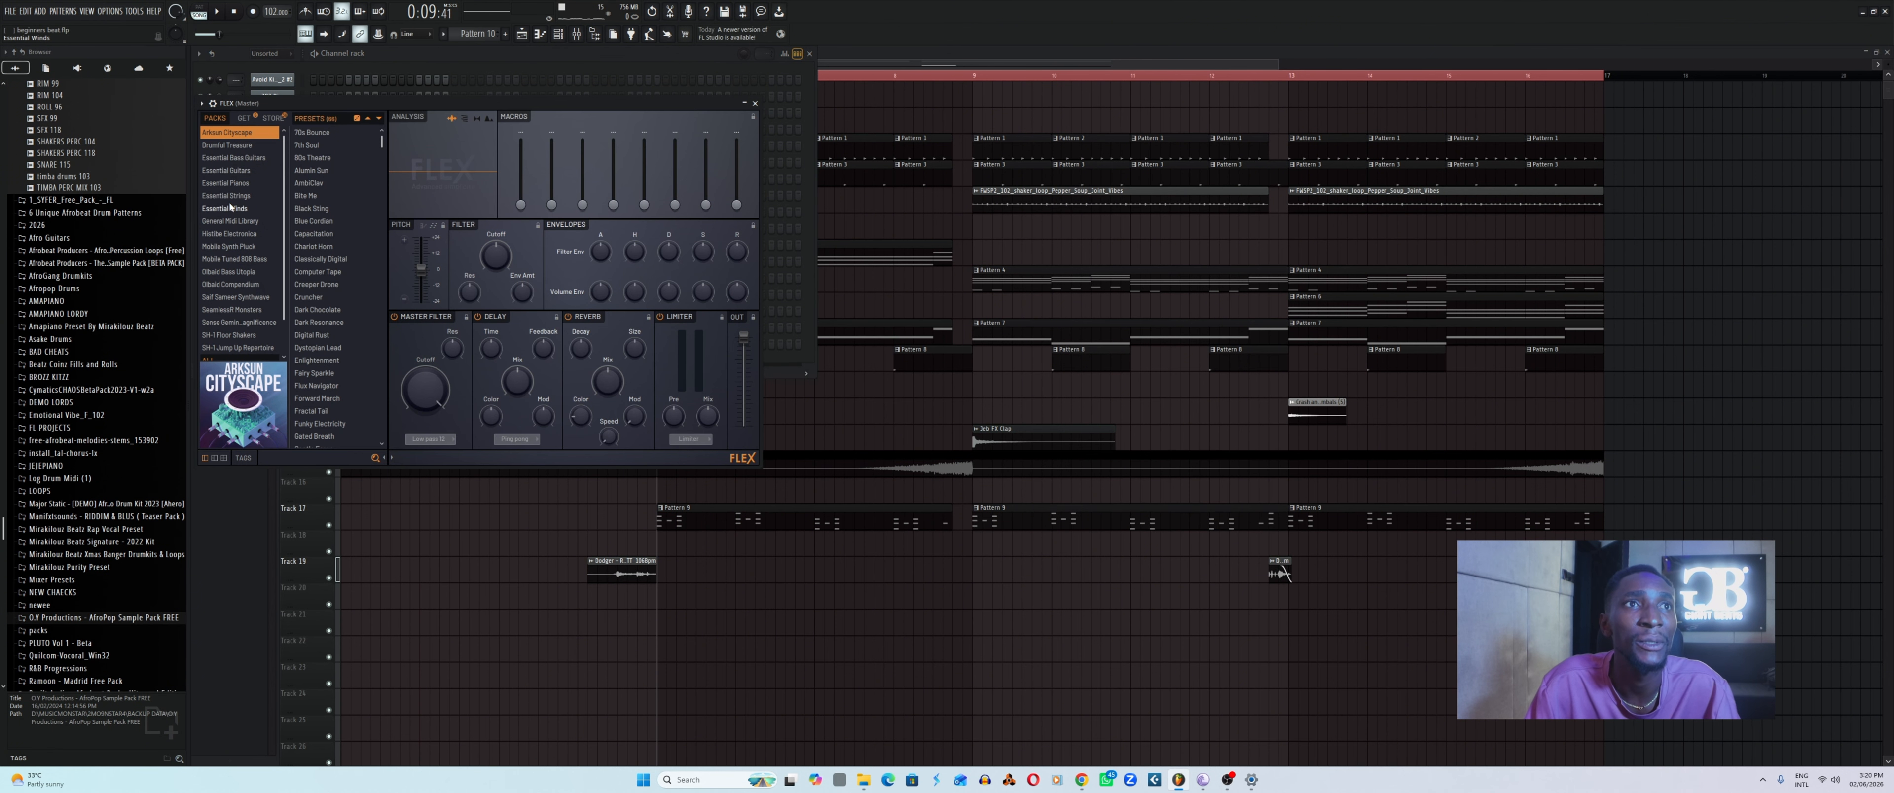
{"action": "left_click", "coordinate": [231, 197]}
{"action": "left_click", "coordinate": [233, 210]}
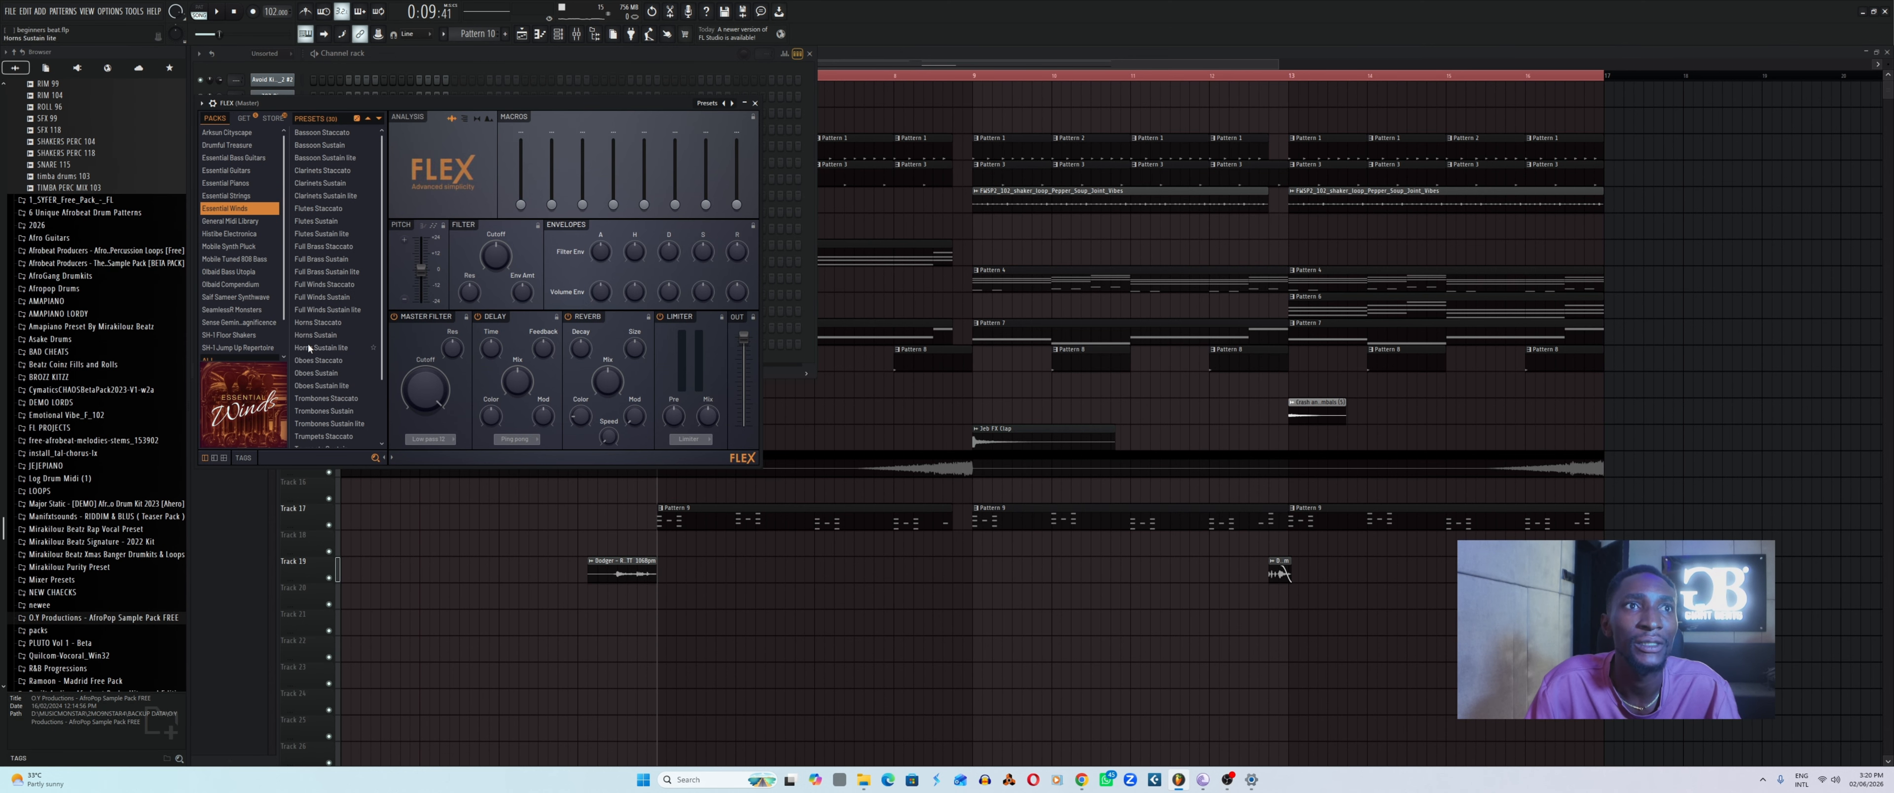
{"action": "scroll", "coordinate": [317, 383], "scroll_direction": "down", "scroll_amount": 2}
{"action": "left_click", "coordinate": [313, 380]}
{"action": "left_click", "coordinate": [235, 197]}
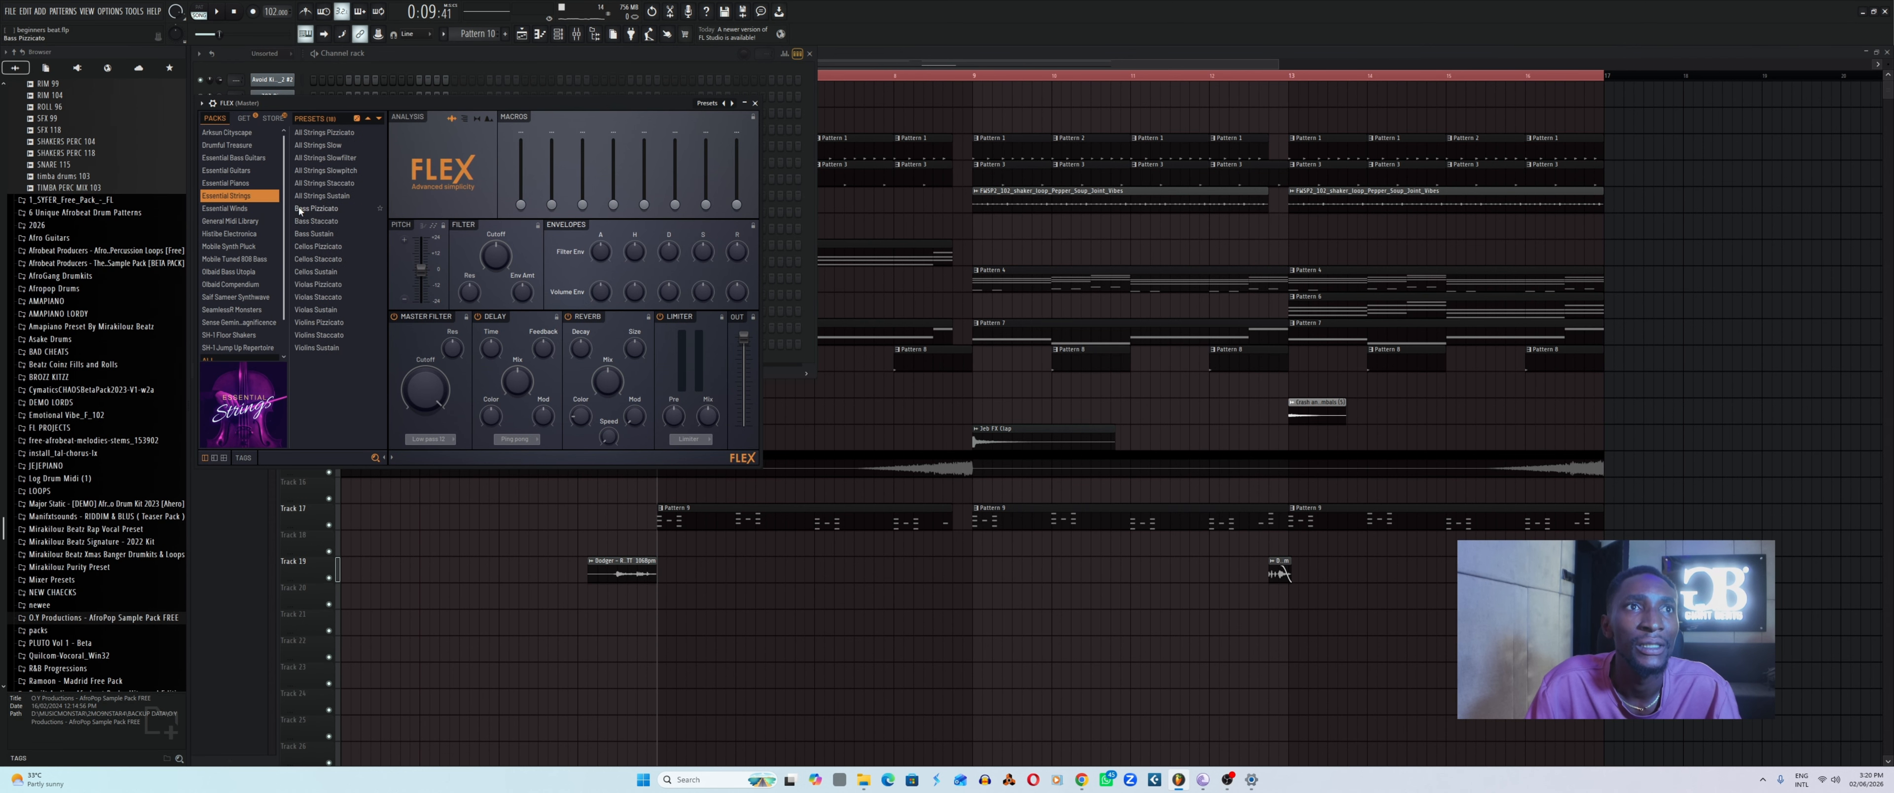
{"action": "left_click", "coordinate": [326, 350]}
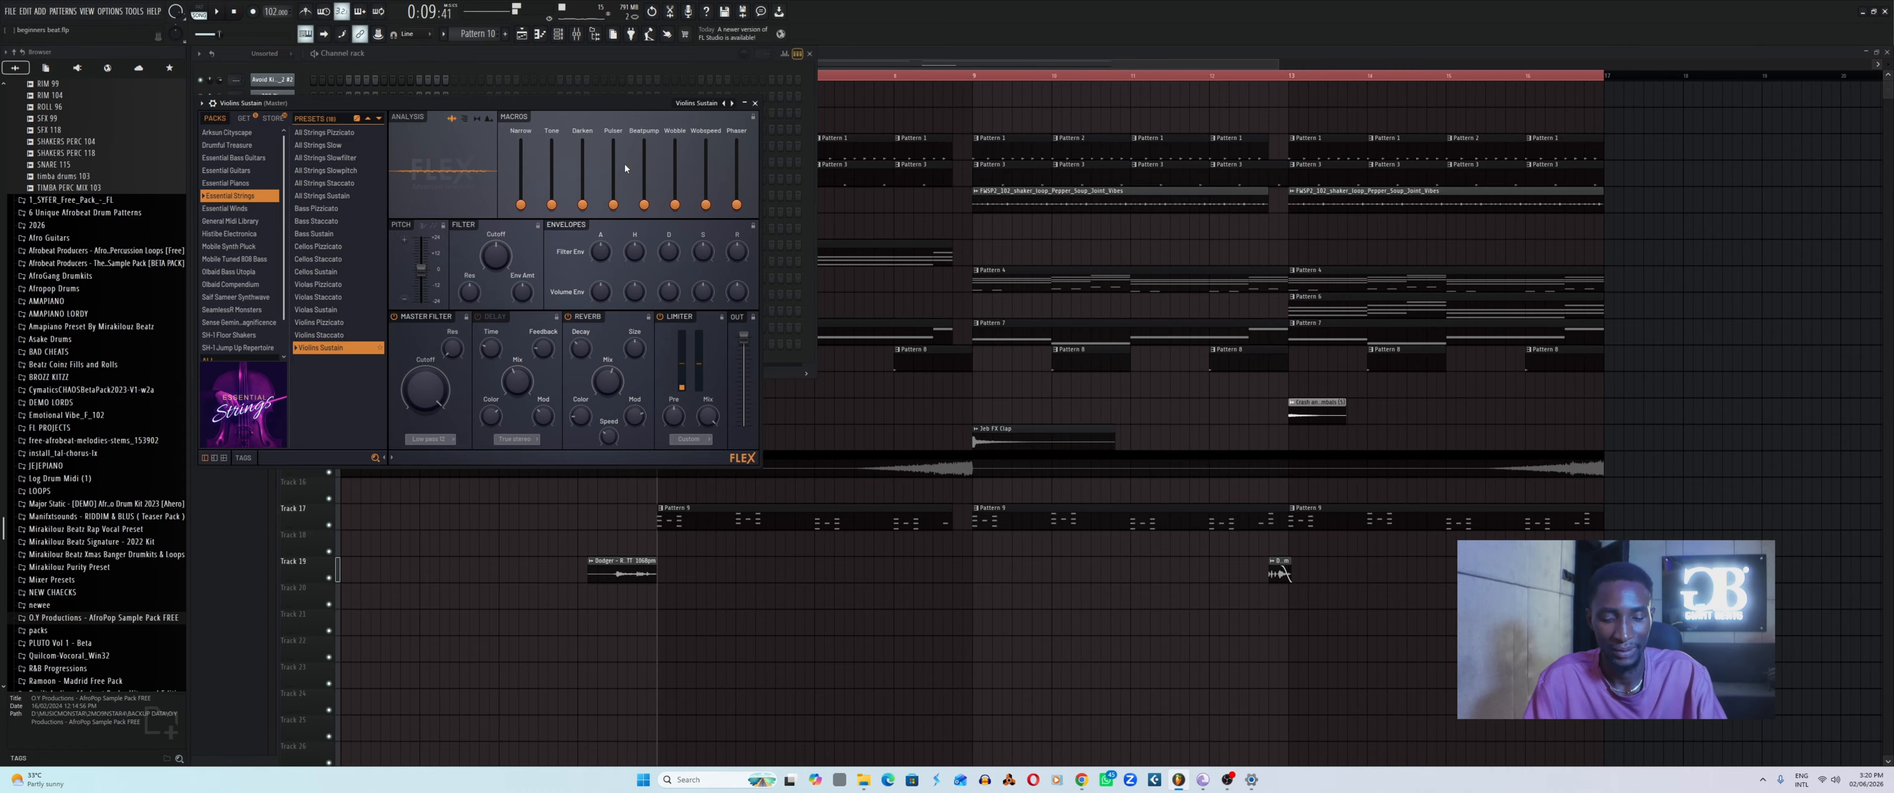
{"action": "left_click", "coordinate": [755, 103]}
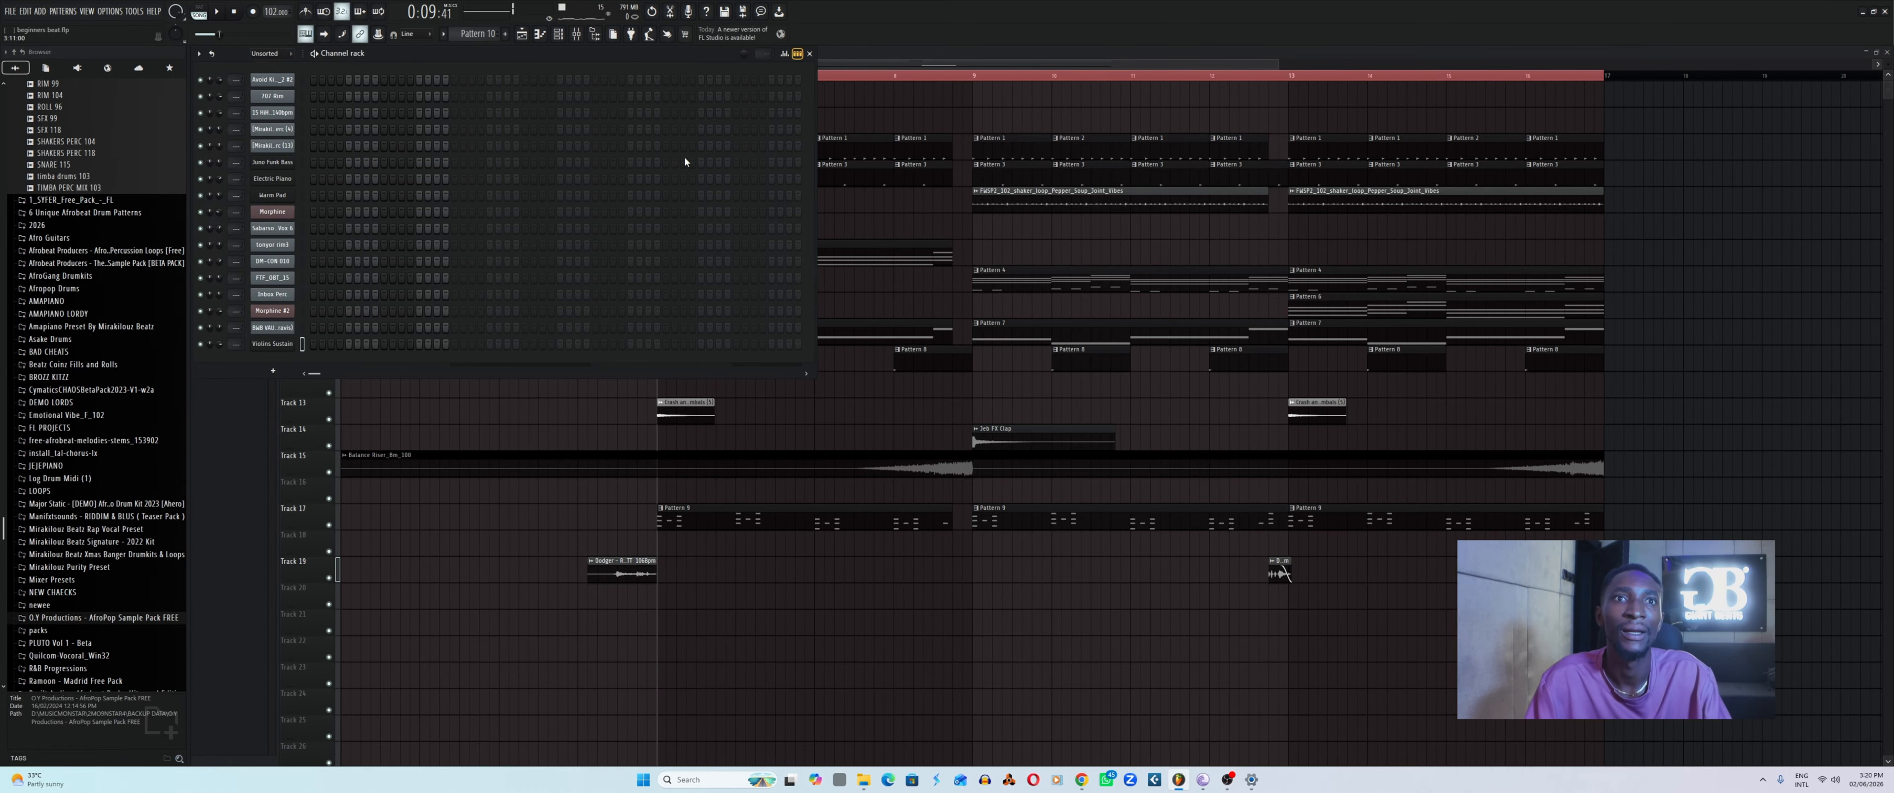
Place Pattern 10 clips on Track 20 in the Playlist, starting at bars 9 and 13.
{"action": "key", "text": "F6"}
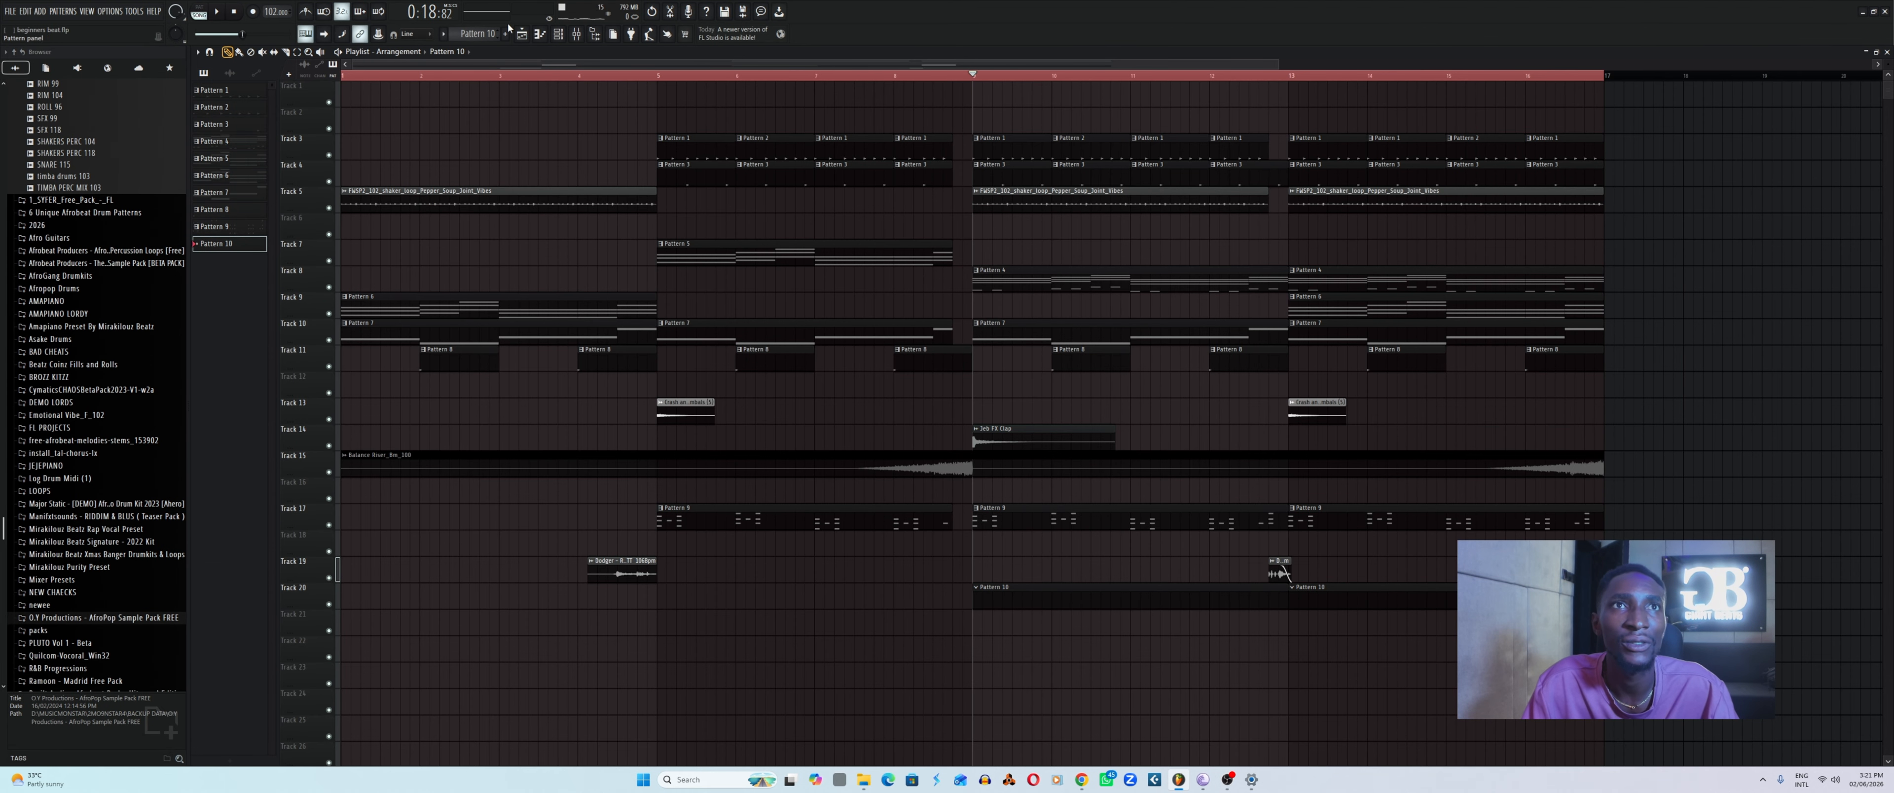
Open the Violins Sustain channel's piano roll and draw a short note at the start of the pattern.
{"action": "left_click", "coordinate": [558, 35]}
{"action": "right_click", "coordinate": [268, 348]}
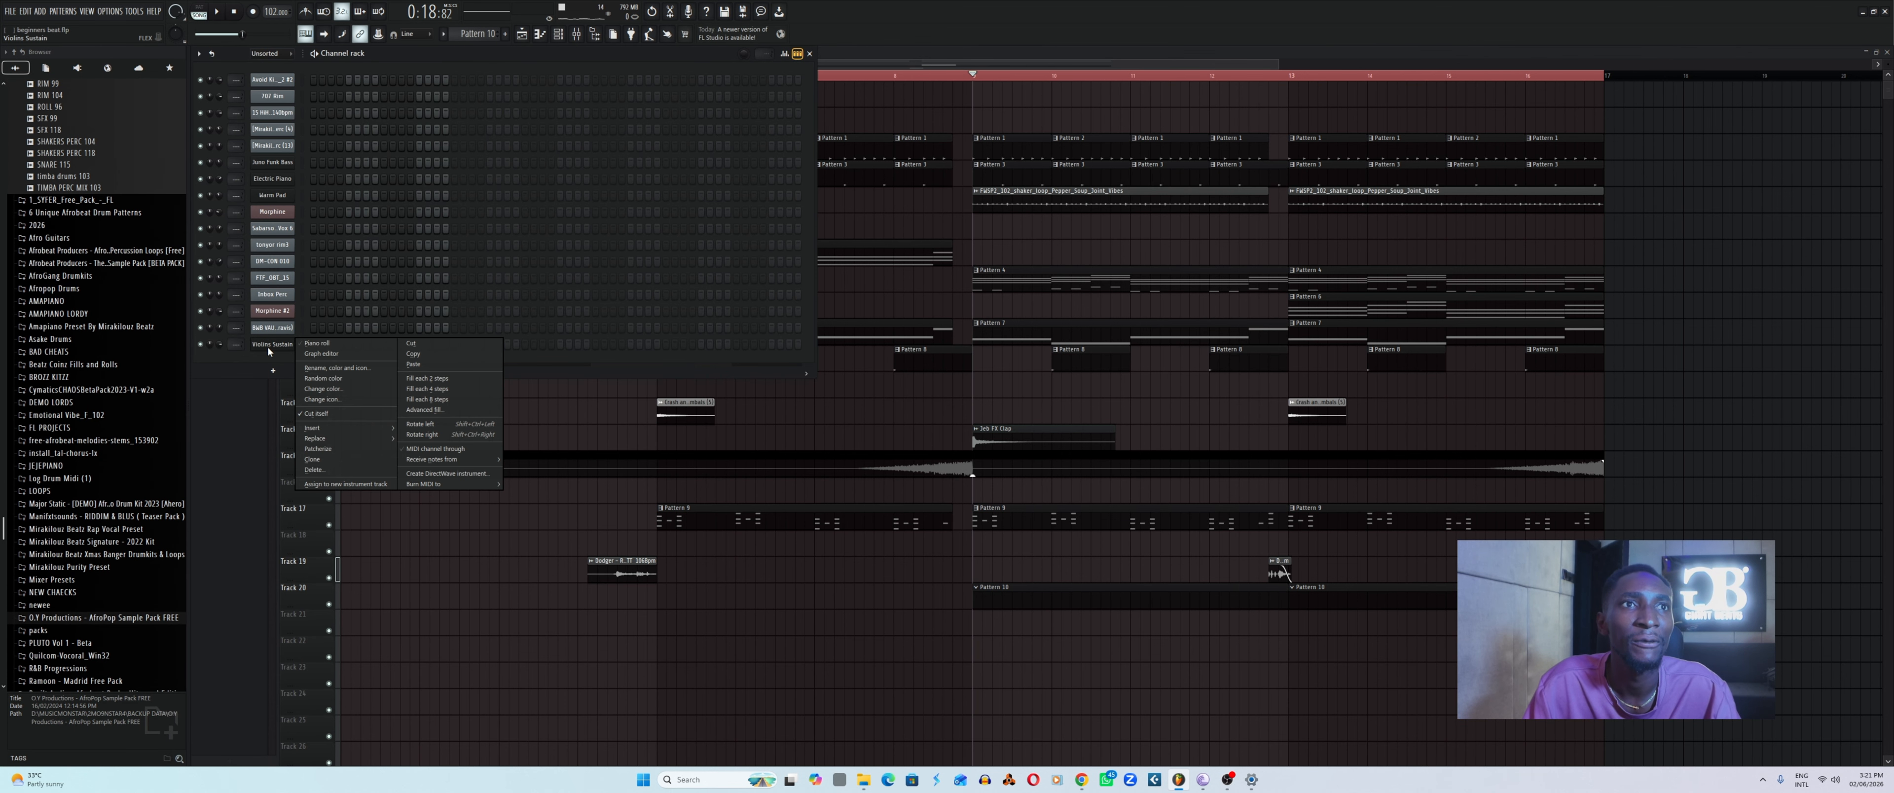
{"action": "left_click", "coordinate": [314, 344]}
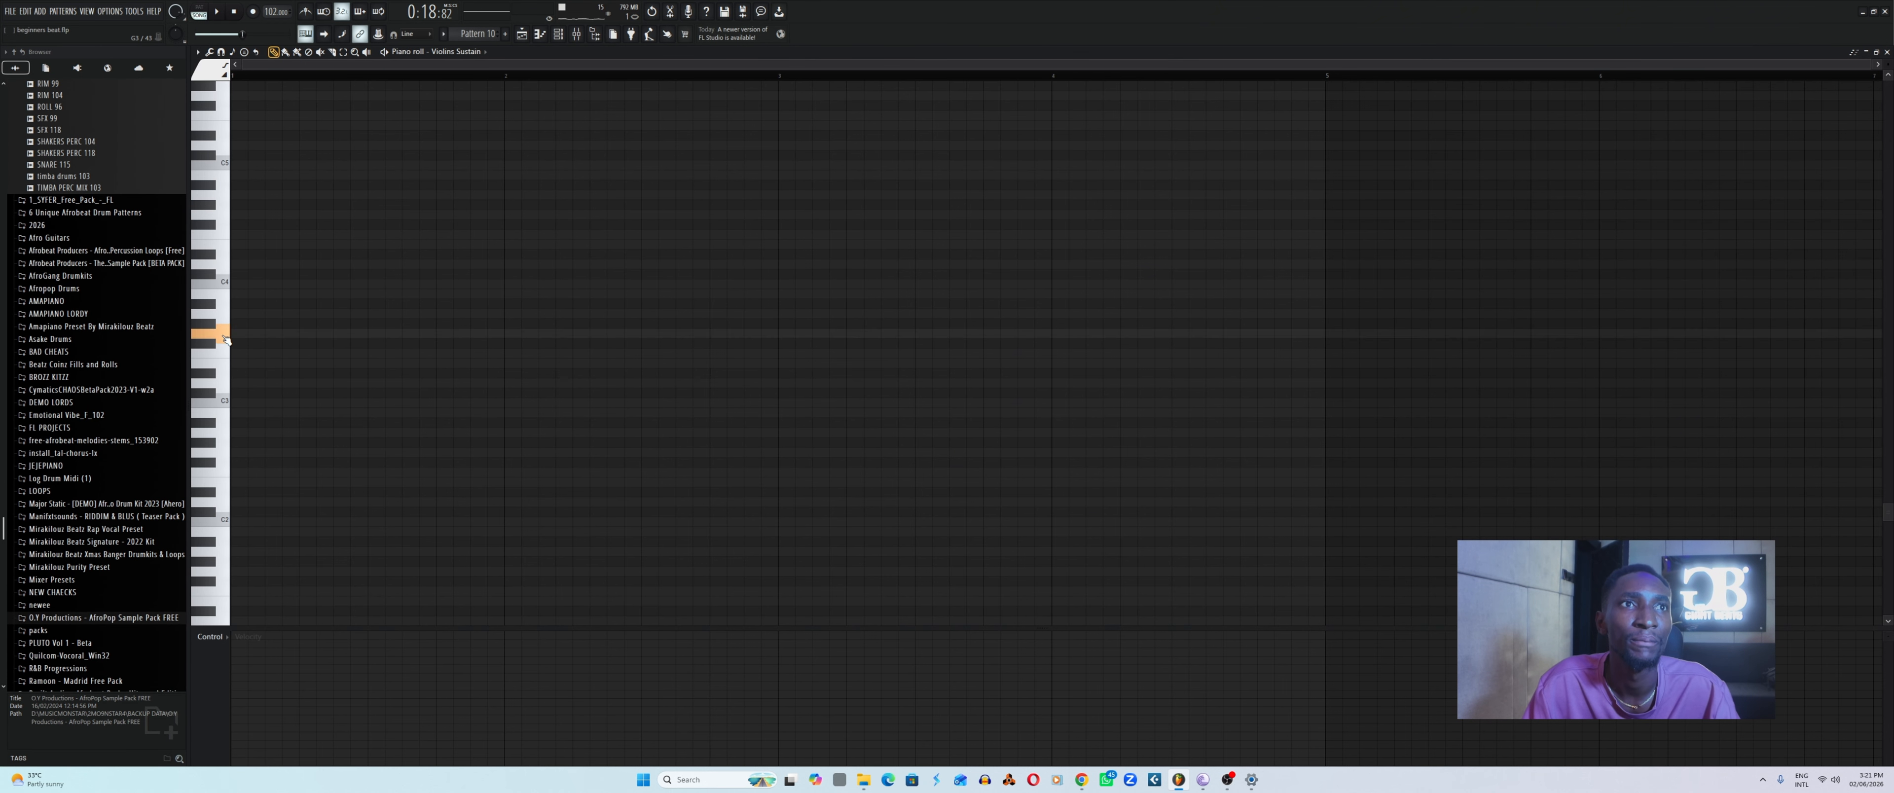
{"action": "scroll", "coordinate": [223, 224], "scroll_direction": "up", "scroll_amount": 4}
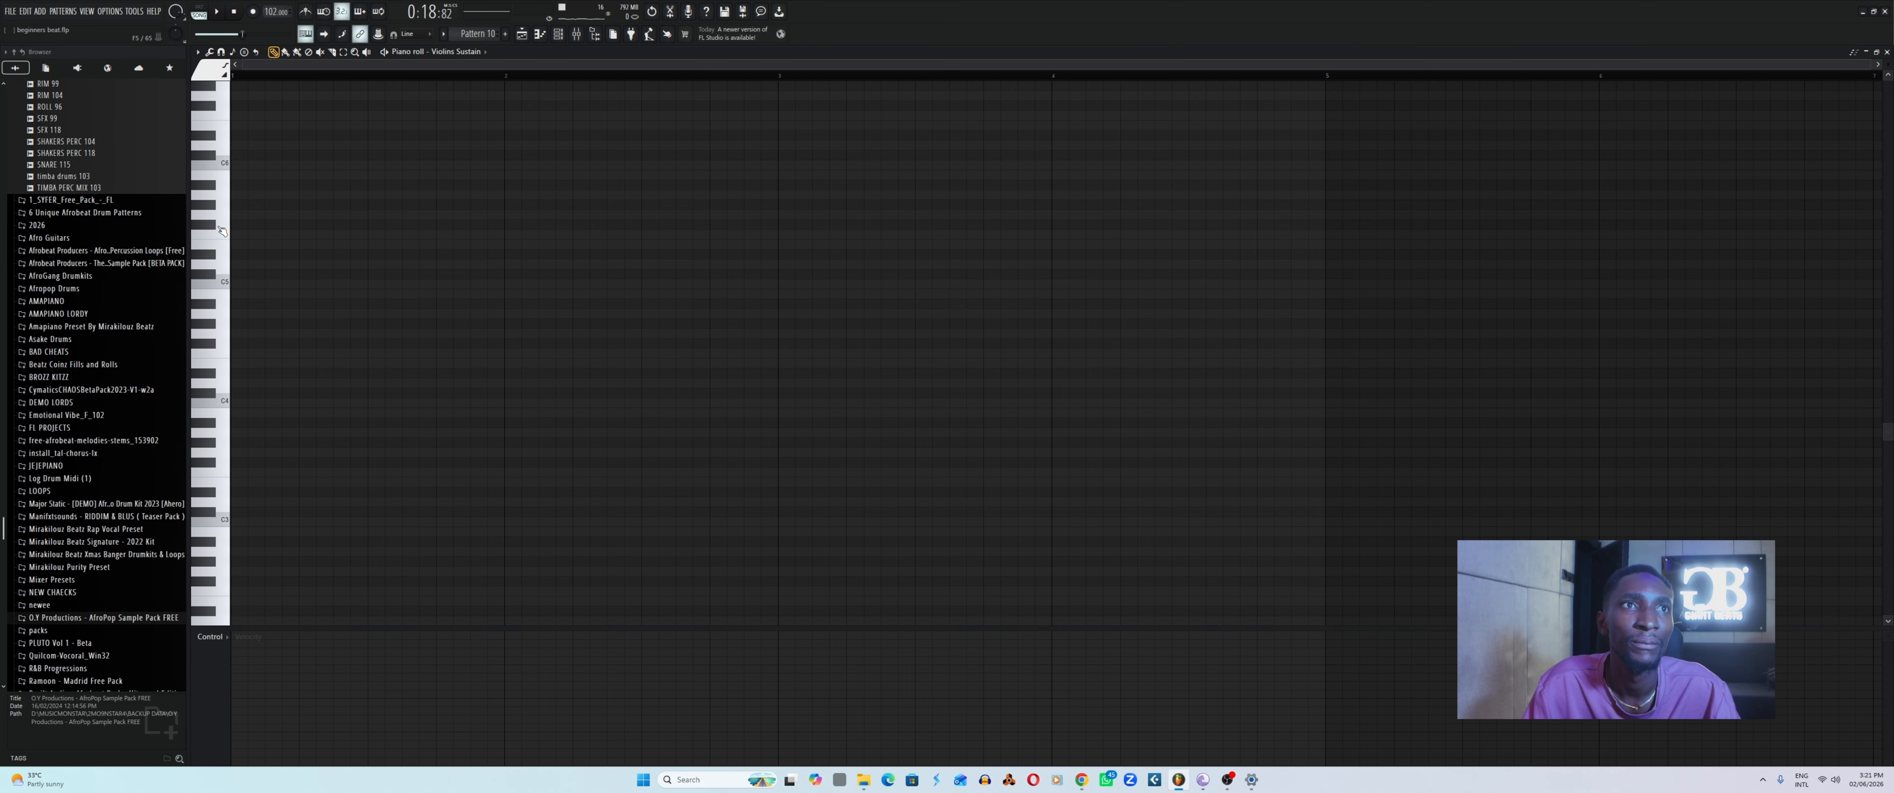
{"action": "scroll", "coordinate": [243, 317], "scroll_direction": "up", "scroll_amount": 3}
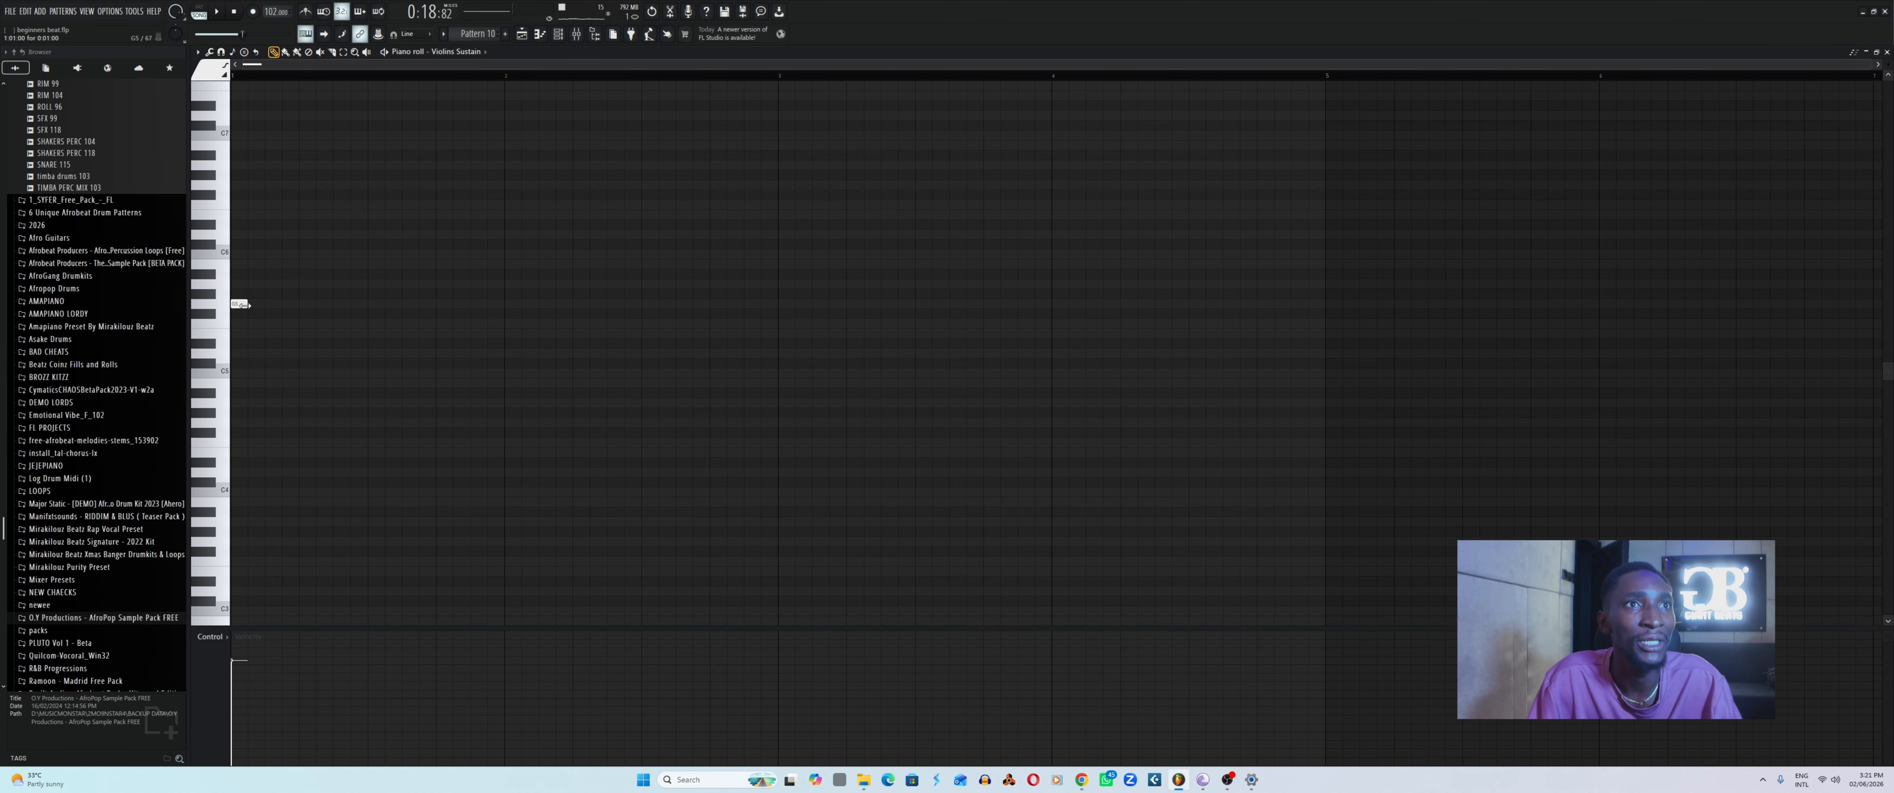
Stretch the opening G5 note to a full bar and add one-bar notes on A5 in bar 2 and F5 in bars 3 and 4.
{"action": "key", "text": "space"}
{"action": "left_click_drag", "start_coordinate": [384, 322], "coordinate": [494, 330]}
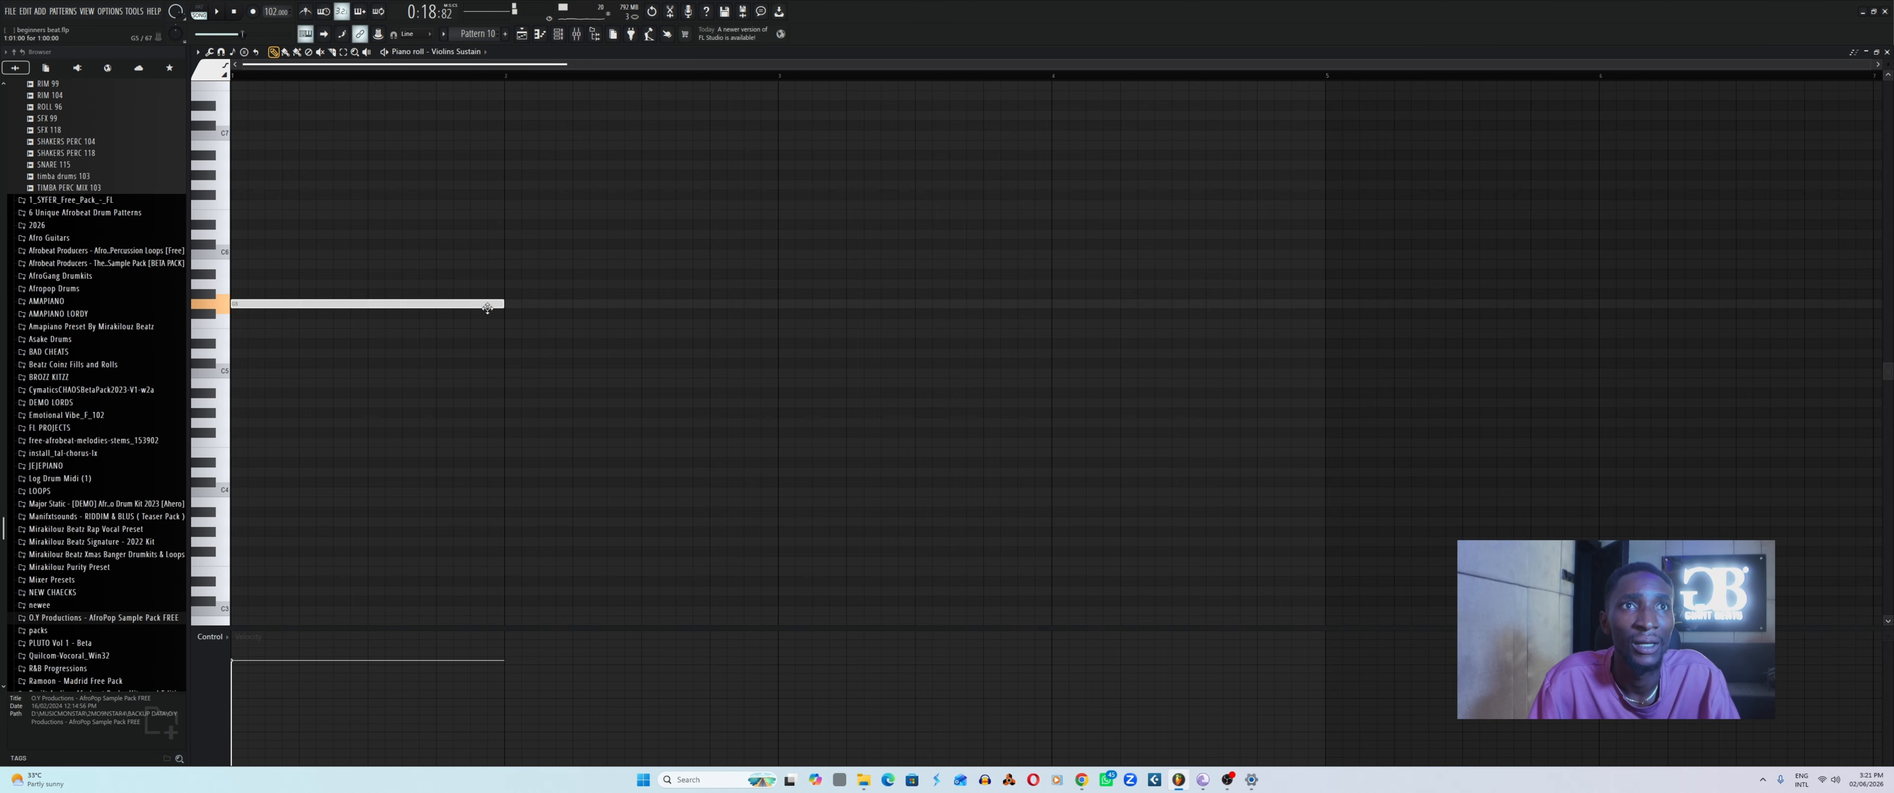
{"action": "left_click", "coordinate": [529, 284]}
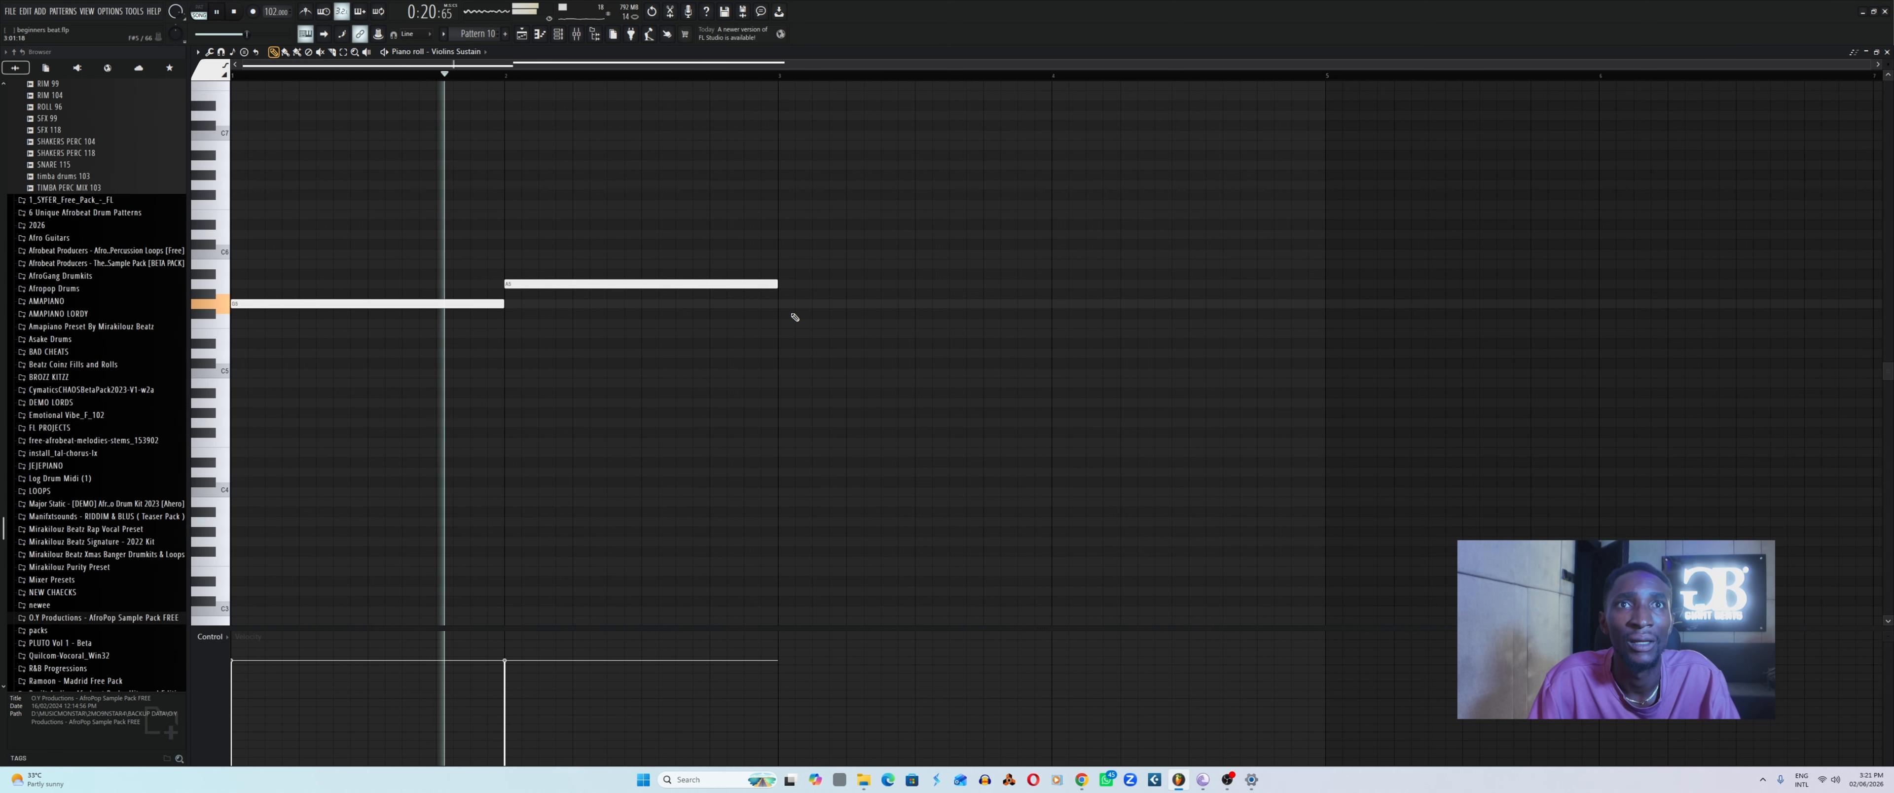
{"action": "left_click", "coordinate": [779, 323]}
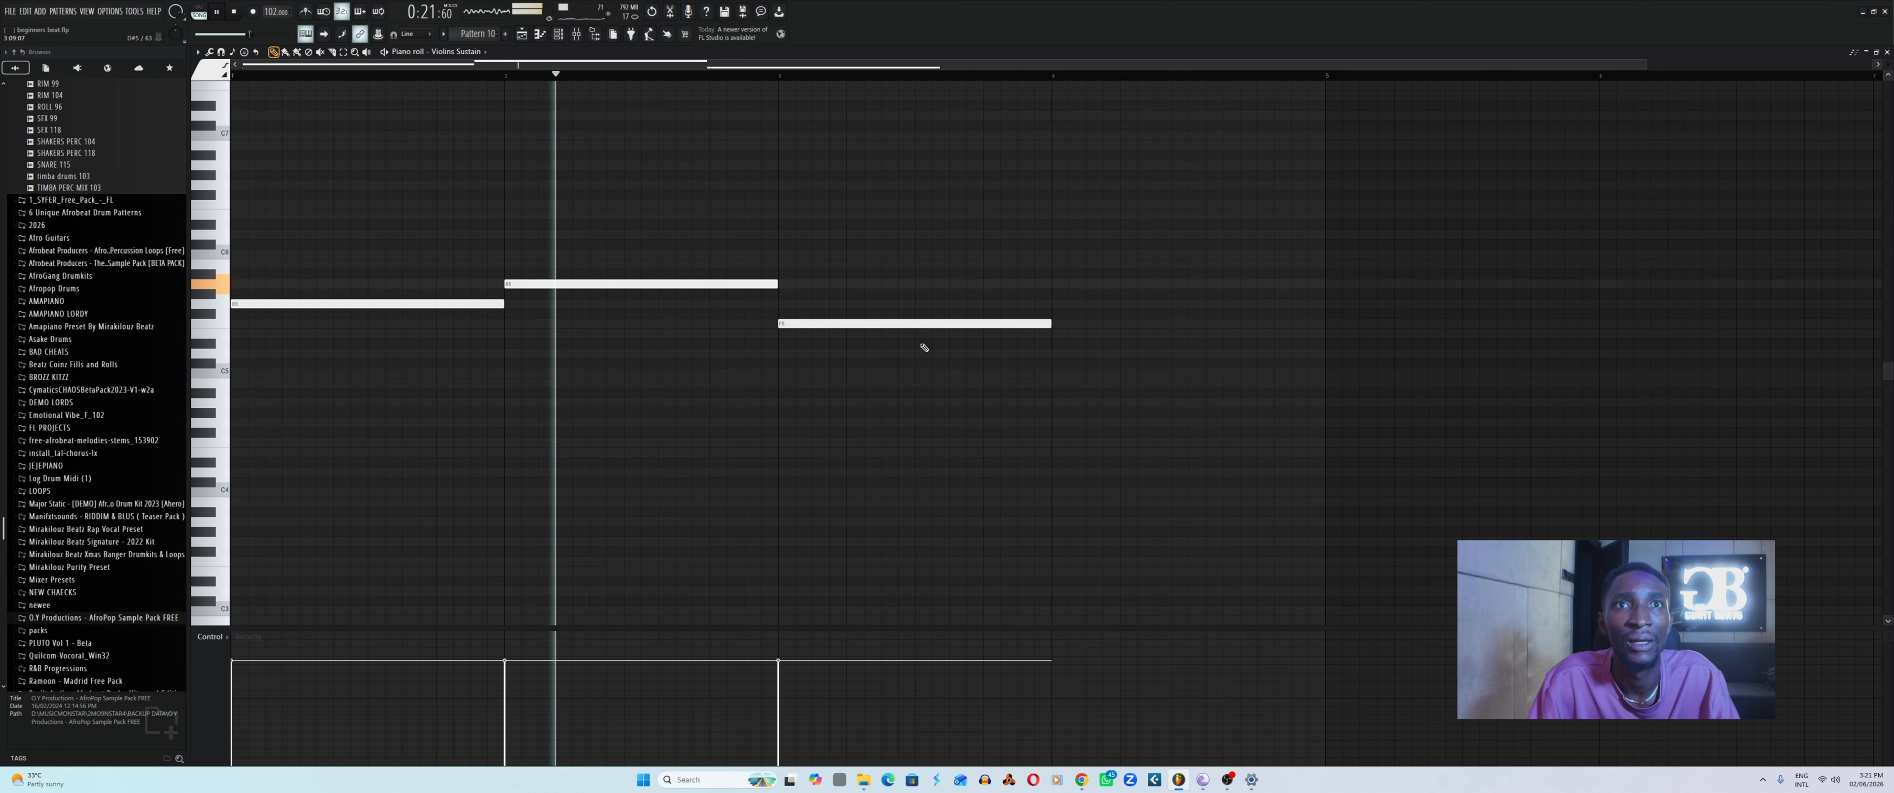
{"action": "left_click", "coordinate": [1057, 325]}
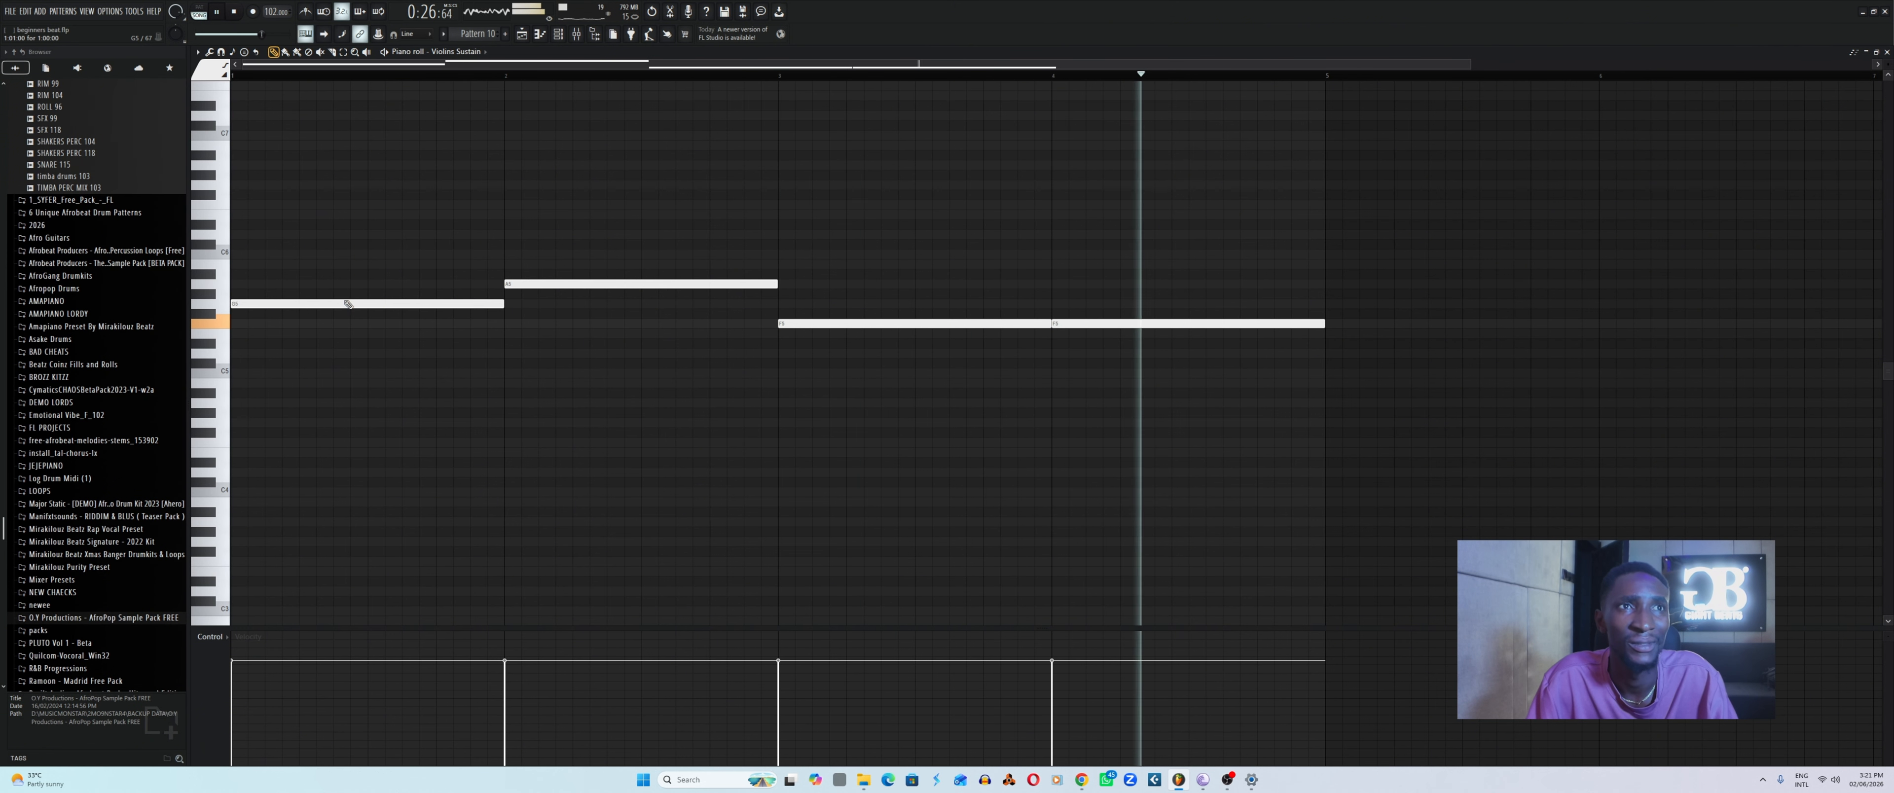
Add a one-bar harmony note on B6 above the first violin note and play it back.
{"action": "scroll", "coordinate": [360, 454], "scroll_direction": "up", "scroll_amount": 3}
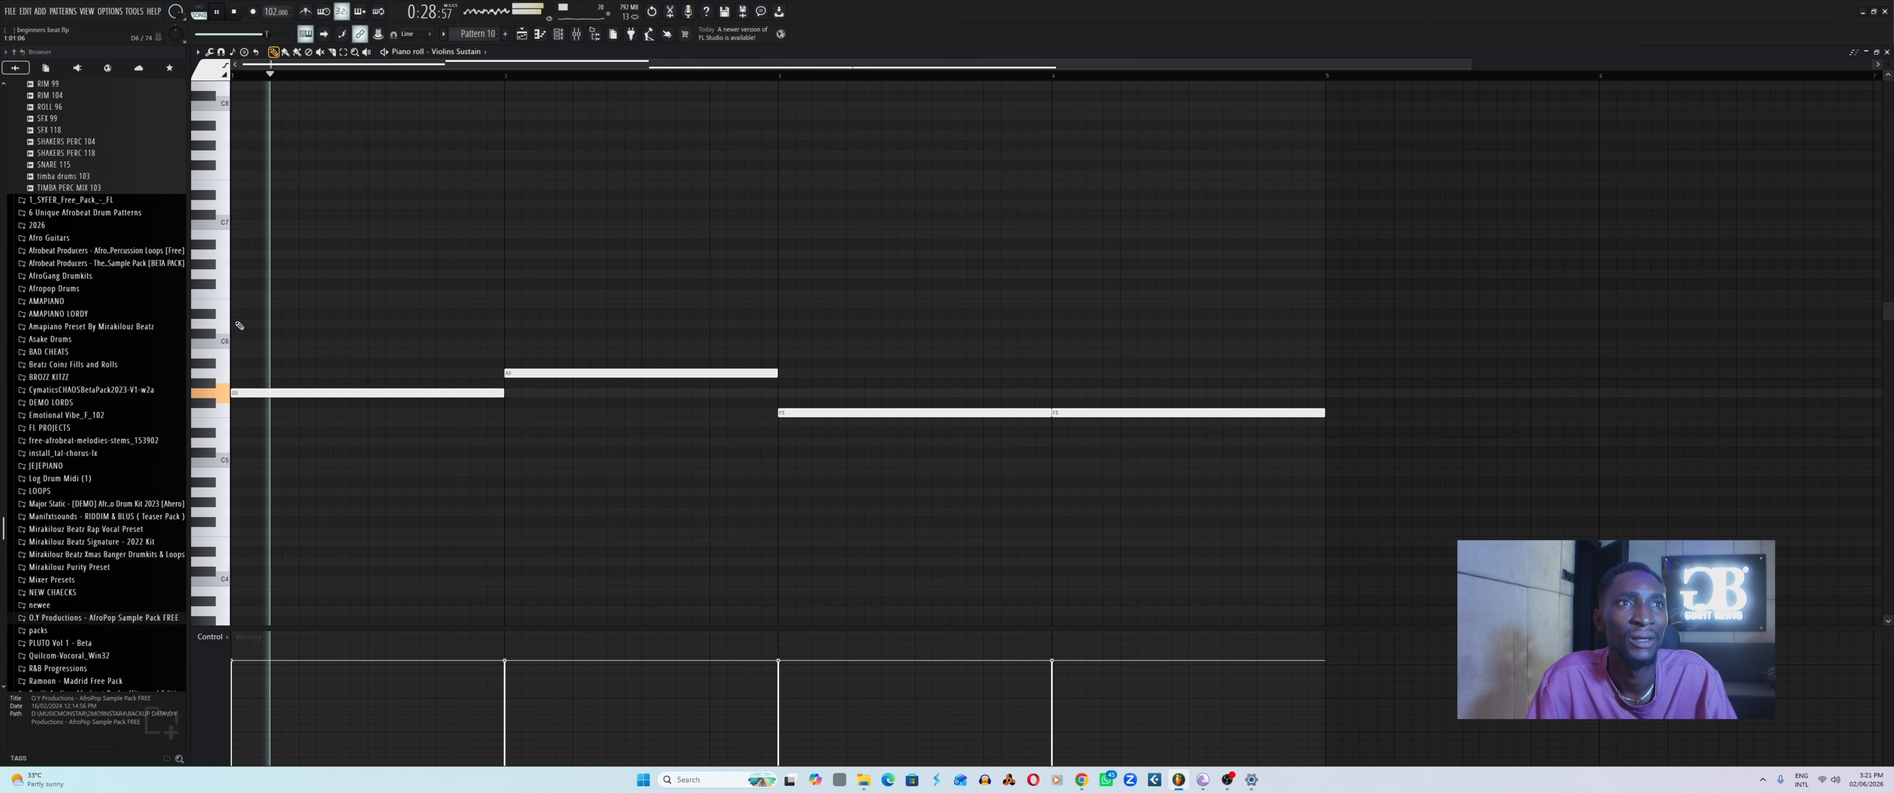
{"action": "key", "text": "space"}
{"action": "scroll", "coordinate": [224, 265], "scroll_direction": "up", "scroll_amount": 1}
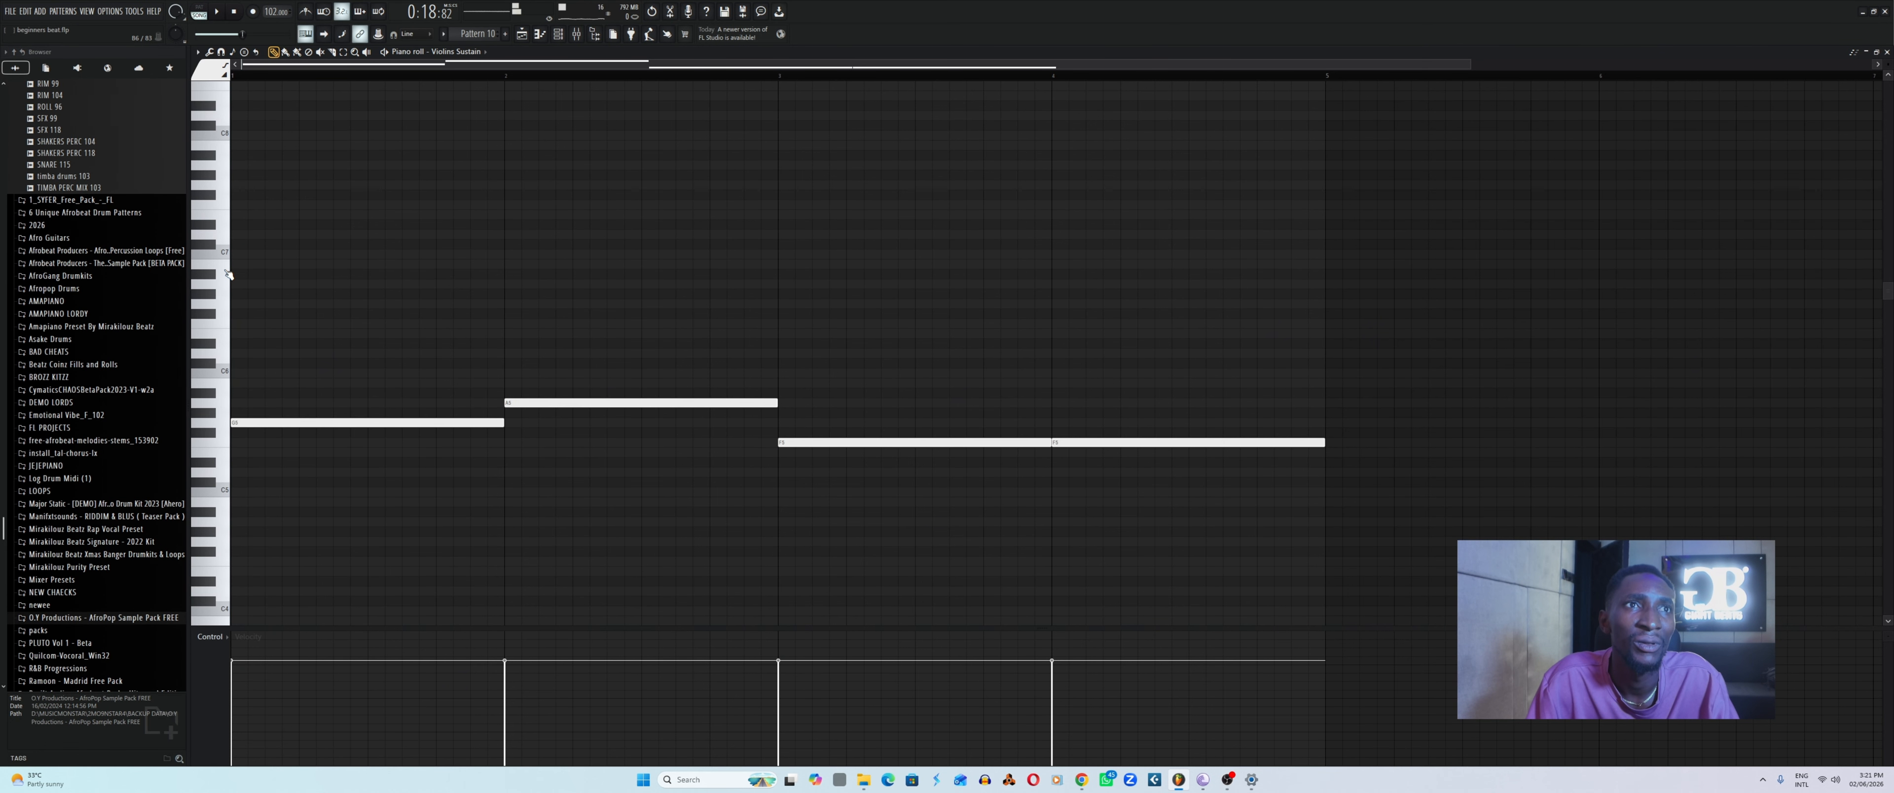
{"action": "left_click", "coordinate": [258, 265]}
{"action": "key", "text": "space"}
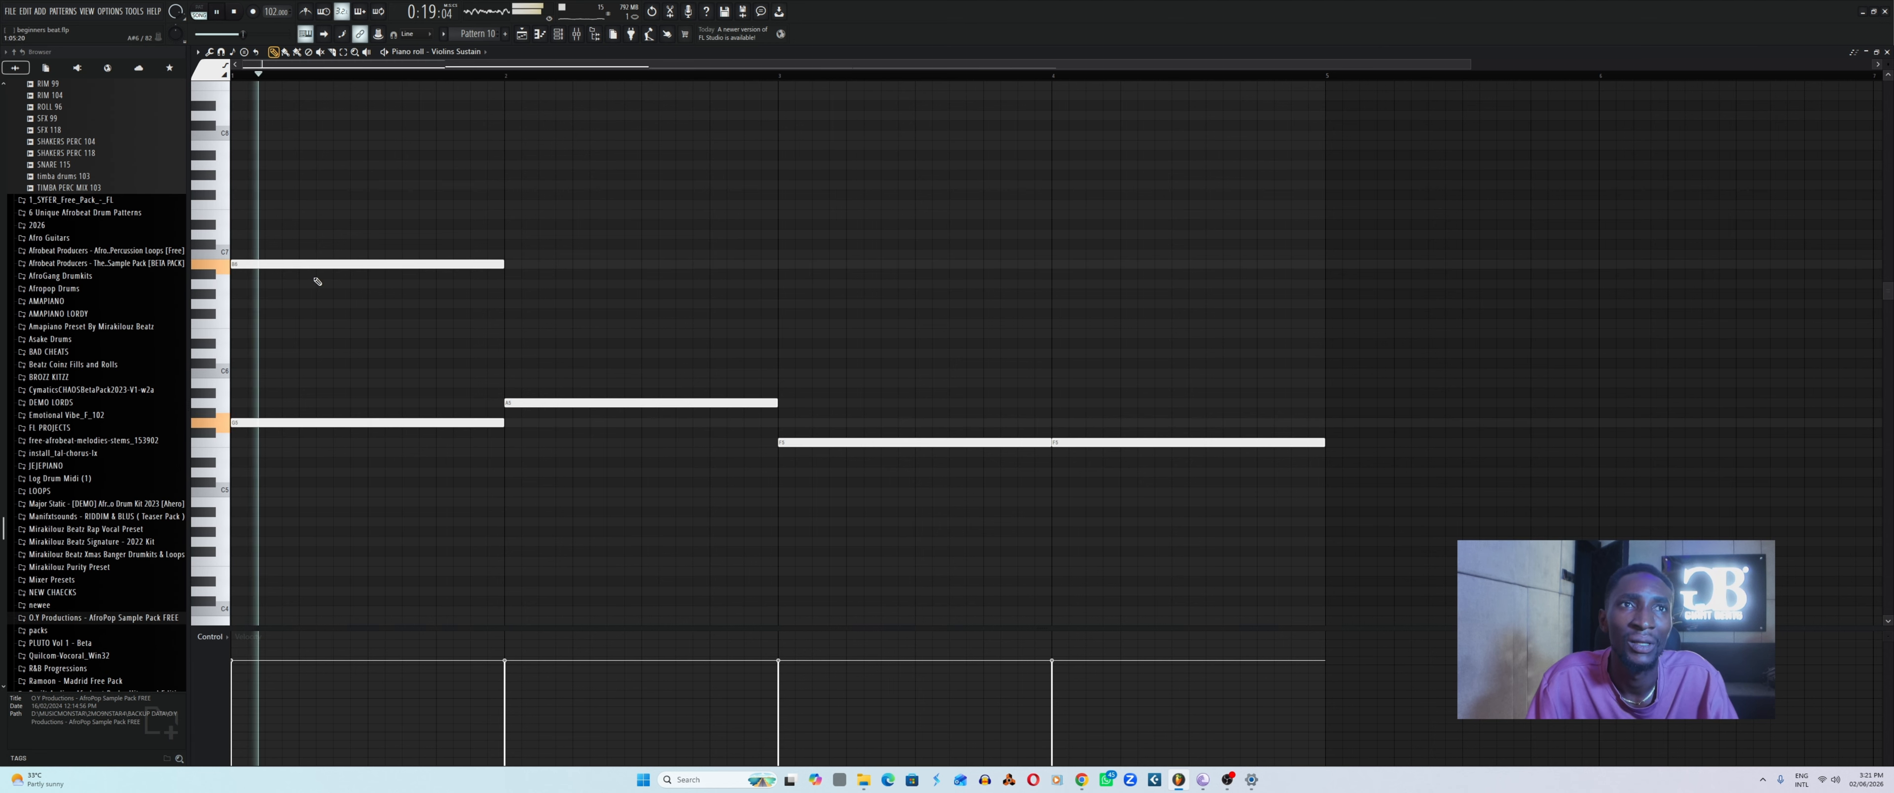
Try the first bar's upper note at D7 during playback and return it to B6.
{"action": "key", "text": "space"}
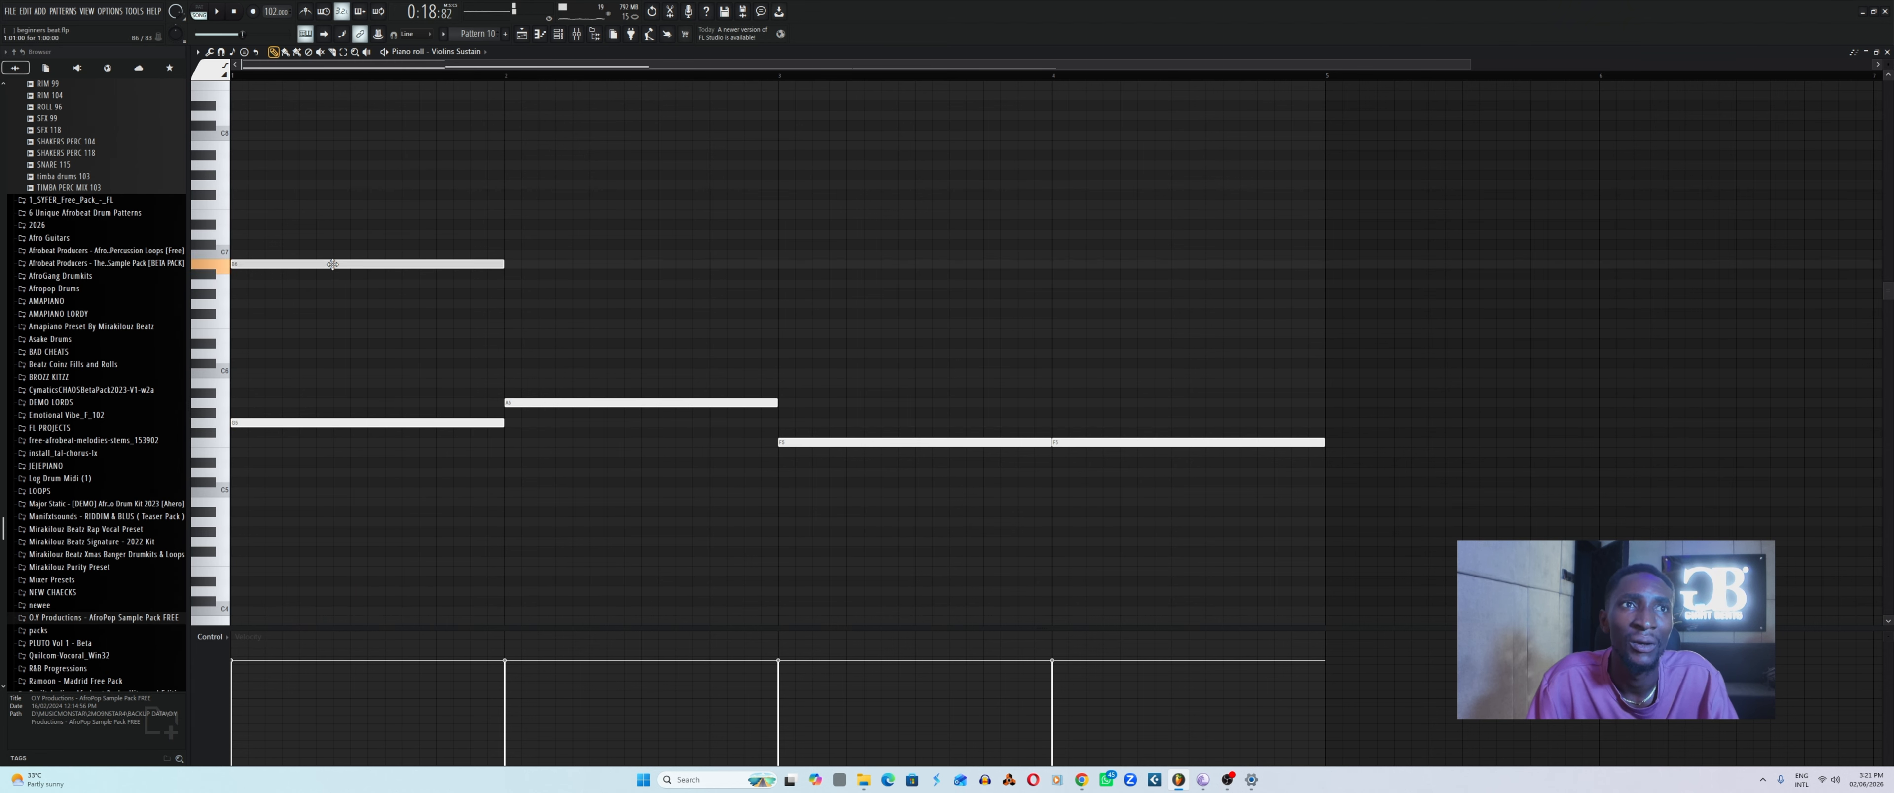
{"action": "left_click_drag", "start_coordinate": [332, 264], "coordinate": [332, 234]}
{"action": "key", "text": "space"}
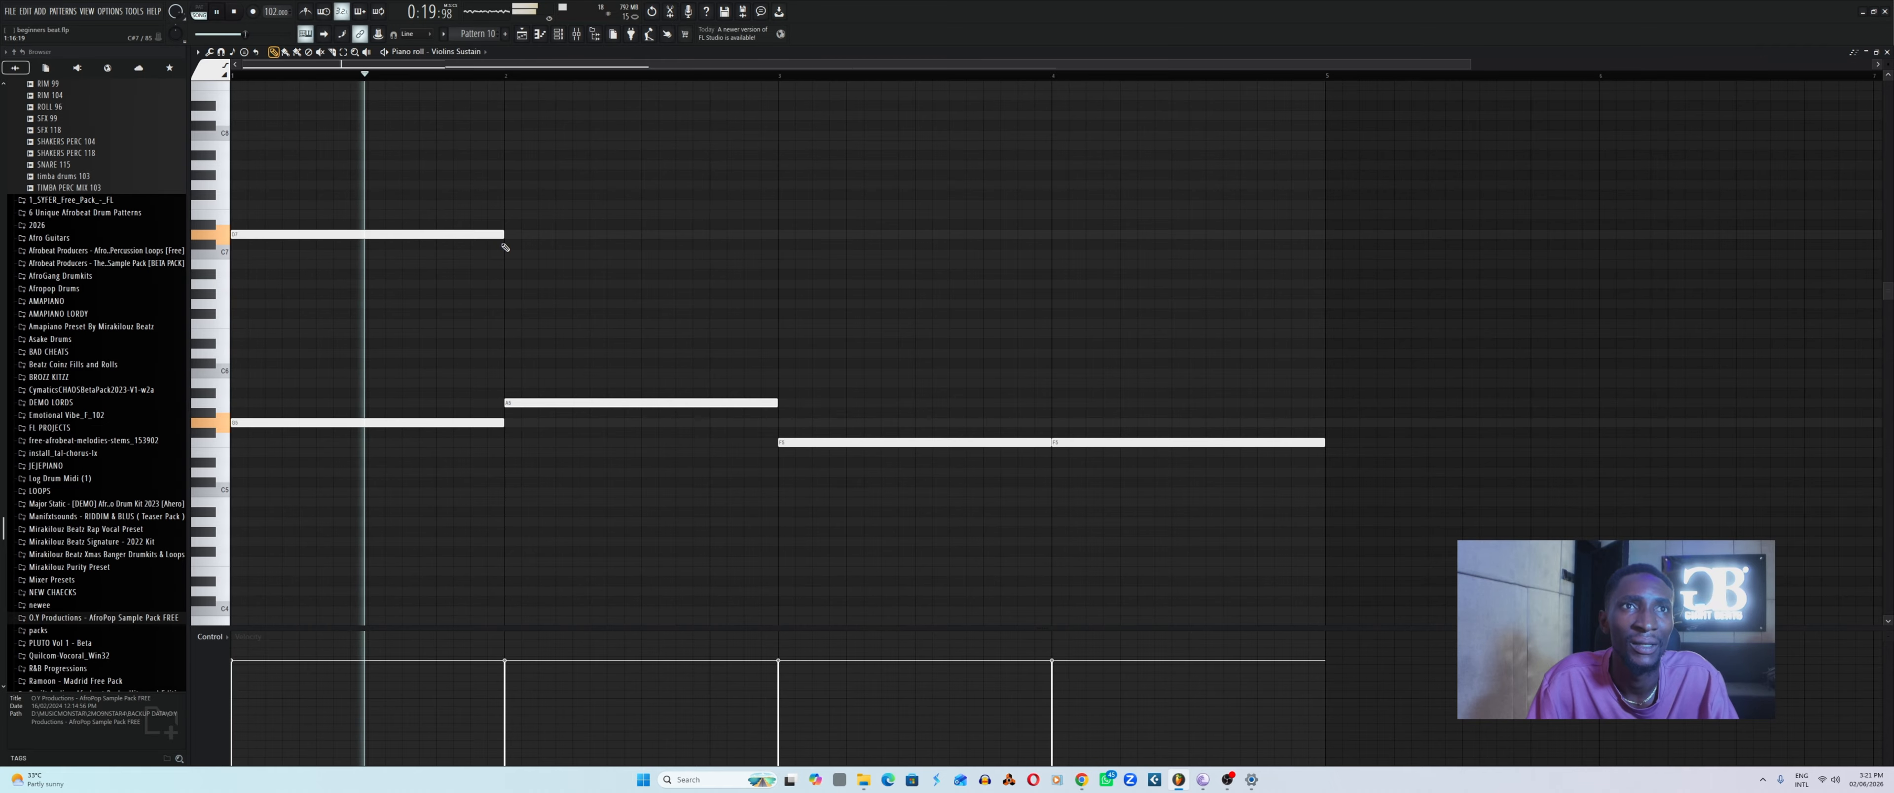
{"action": "mouse_move", "coordinate": [308, 235]}
{"action": "left_mouse_down"}
{"action": "mouse_move", "coordinate": [302, 357]}
{"action": "mouse_move", "coordinate": [307, 258]}
{"action": "left_mouse_up"}
{"action": "key", "text": "space"}
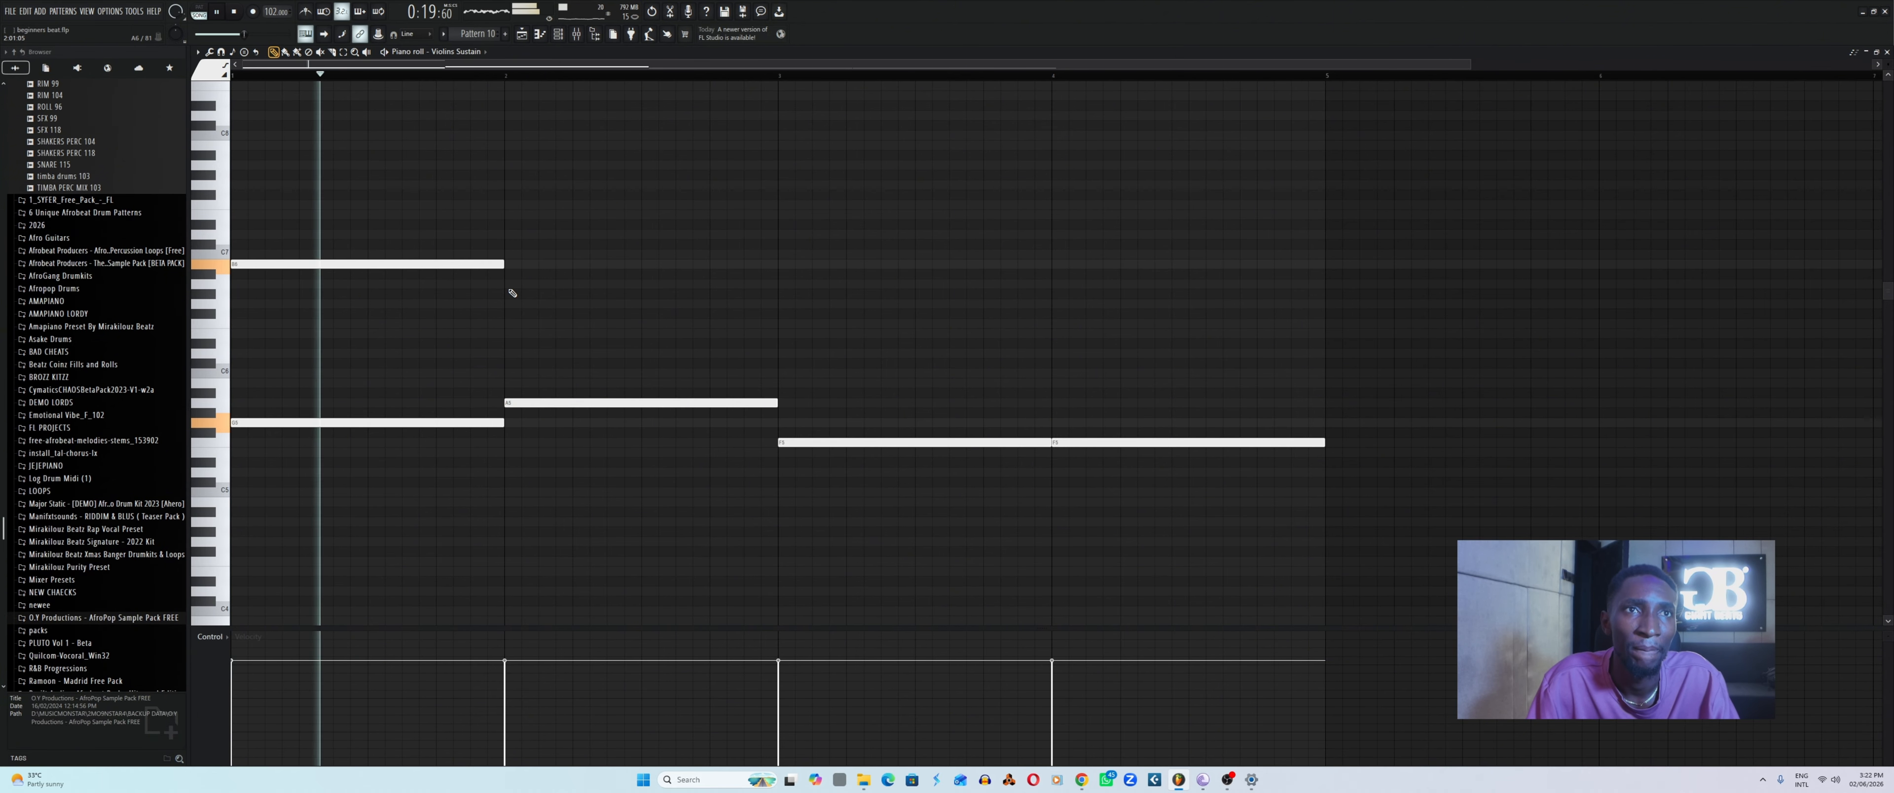
Complete the upper violin line with one-bar notes on C7 in bar 2, A6 in bar 3 and C6 in bar 4.
{"action": "left_click", "coordinate": [511, 255]}
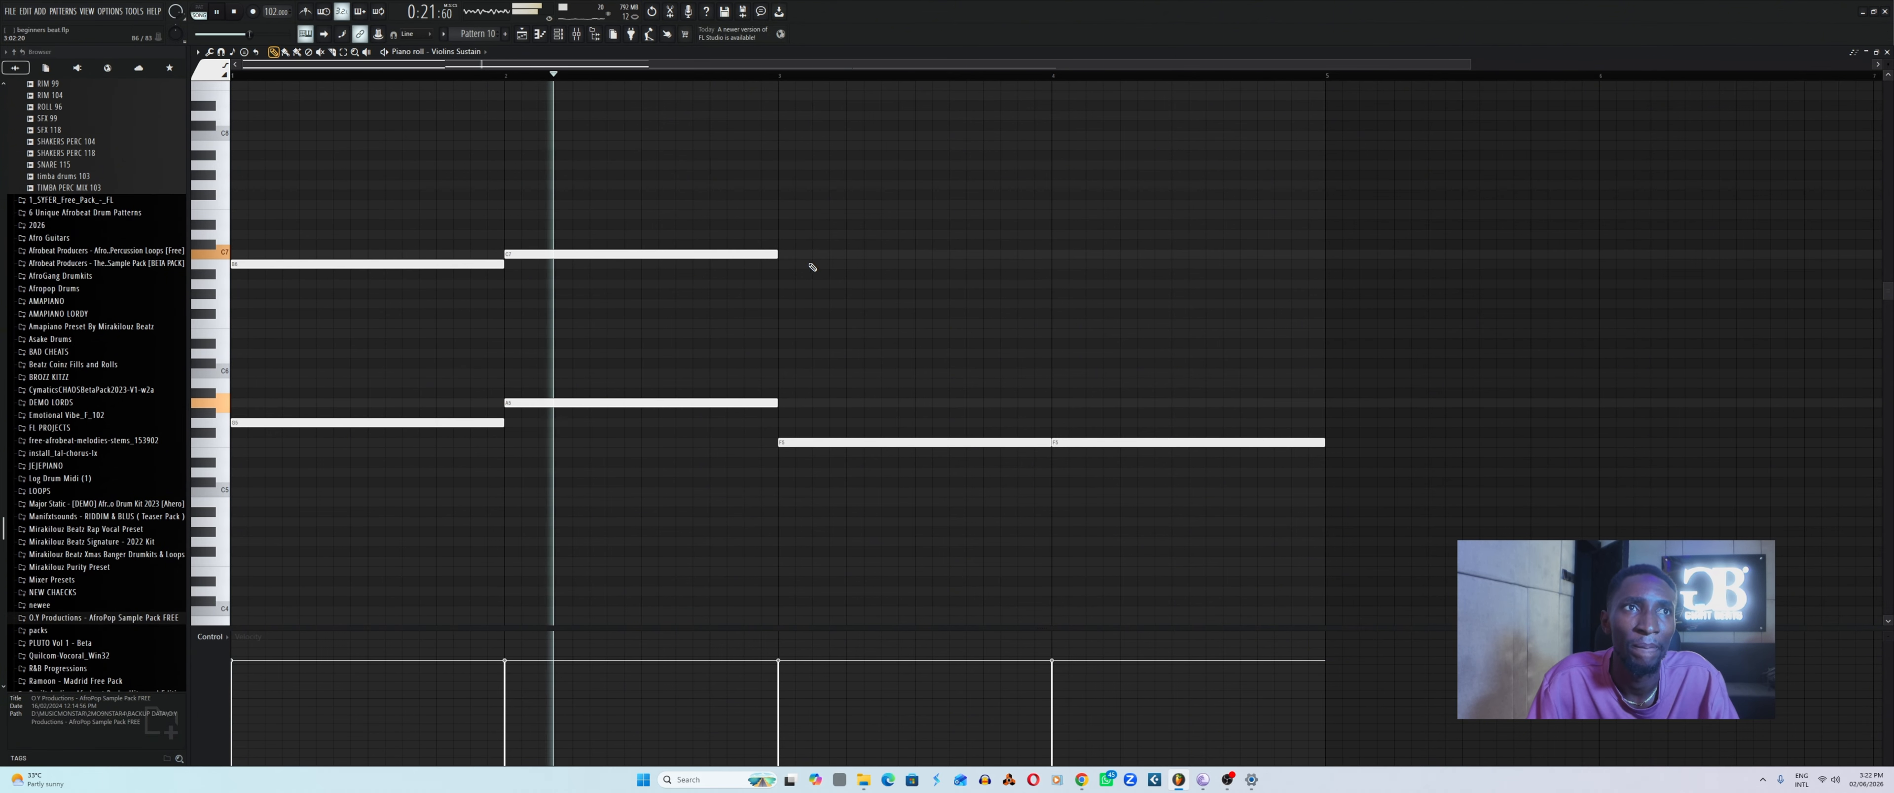
{"action": "left_click", "coordinate": [788, 284]}
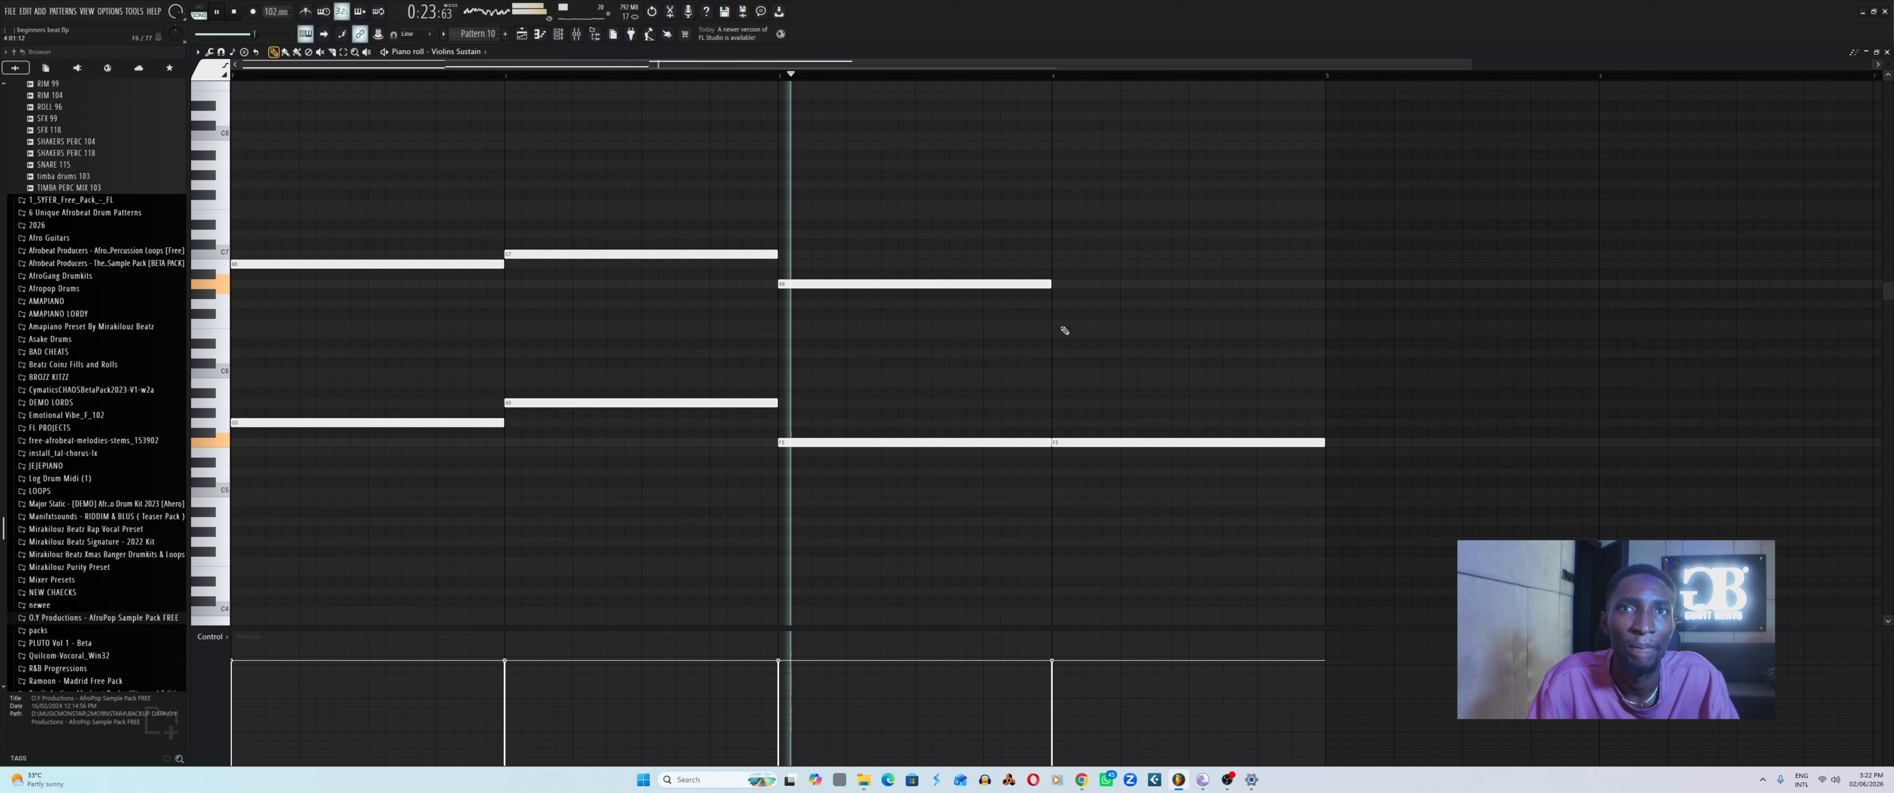
{"action": "left_click", "coordinate": [1063, 273]}
{"action": "left_click_drag", "start_coordinate": [1063, 273], "coordinate": [1064, 254]}
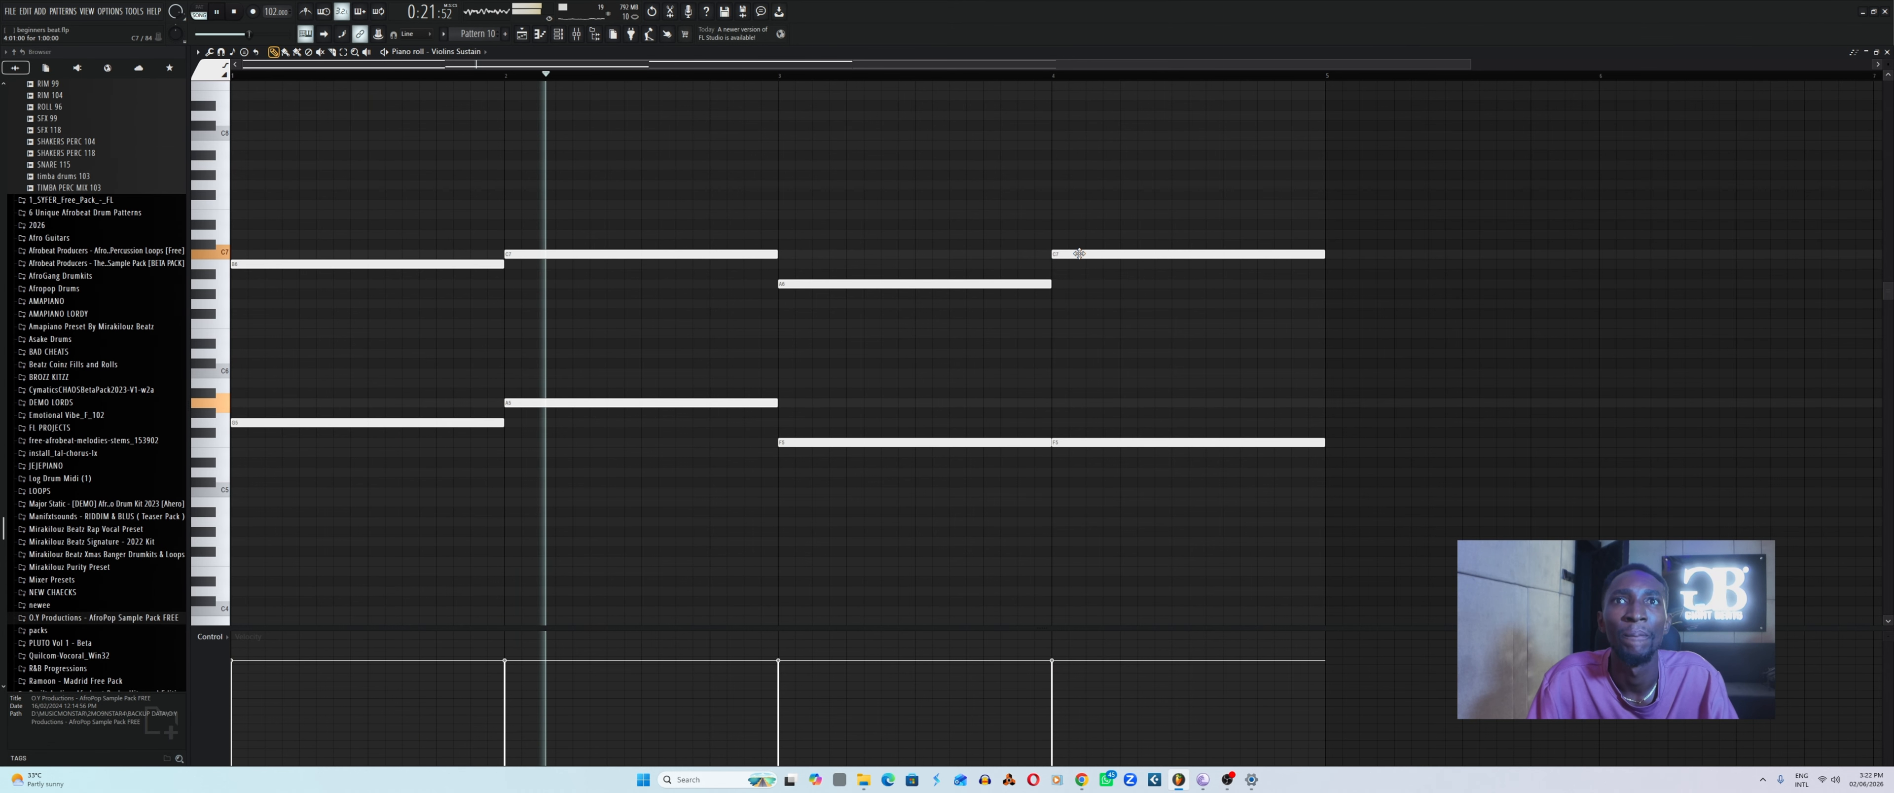
{"action": "left_click_drag", "start_coordinate": [1059, 255], "coordinate": [1075, 373]}
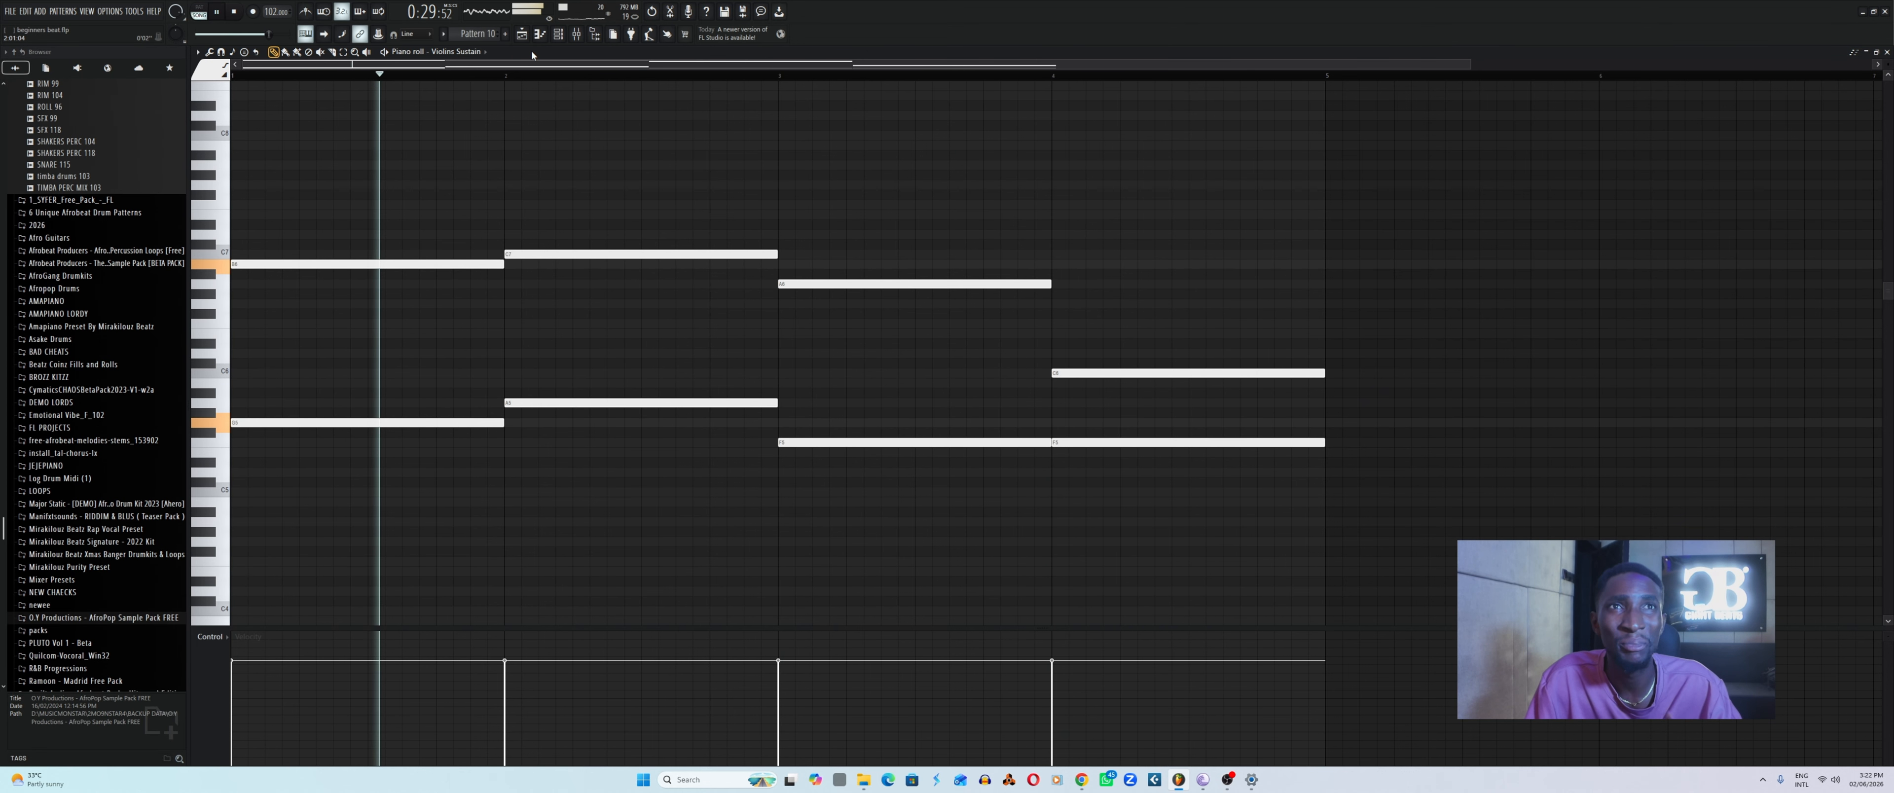
Check the violin part's channel and the Morphine channel's preset library while the arrangement plays.
{"action": "left_click", "coordinate": [557, 38]}
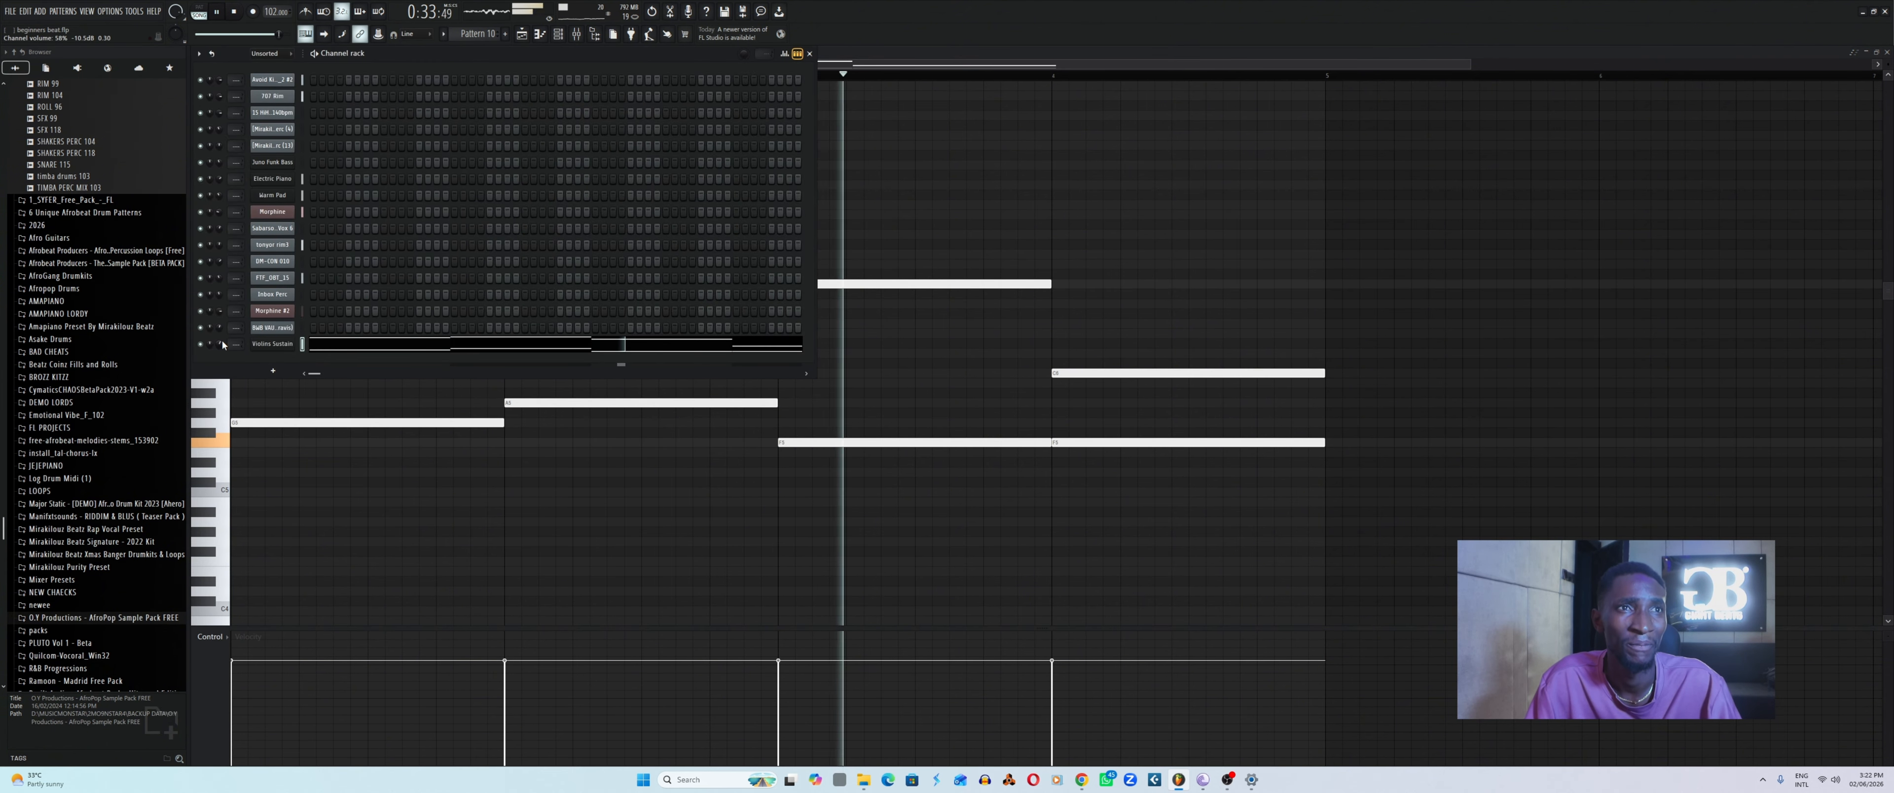
{"action": "key", "text": "F5"}
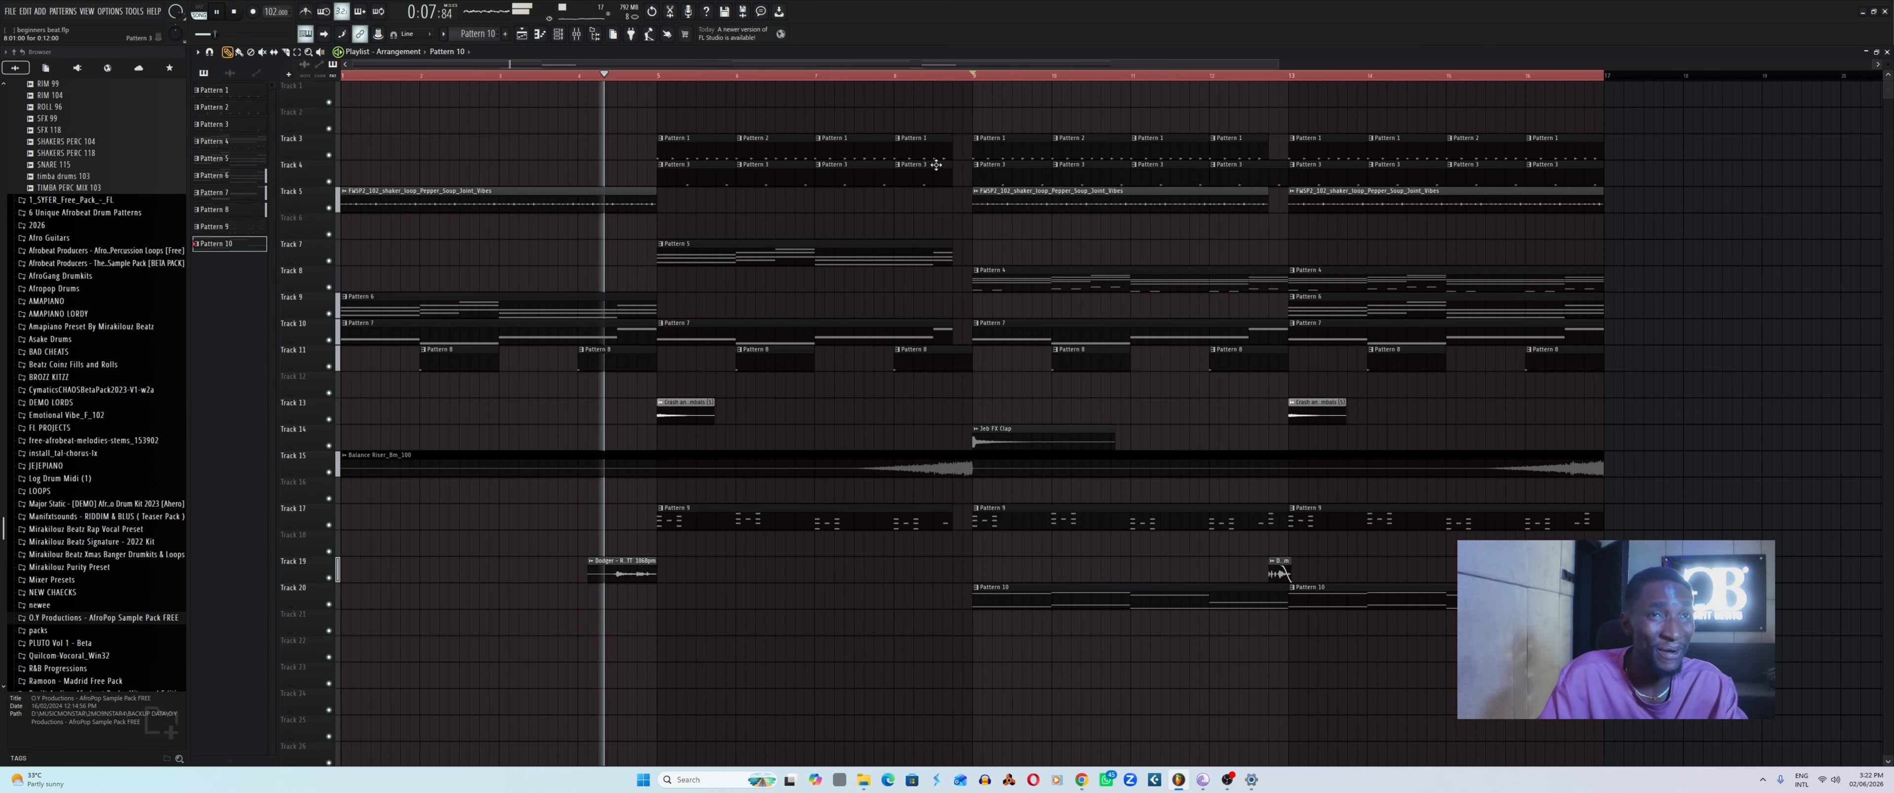
{"action": "left_click", "coordinate": [558, 34]}
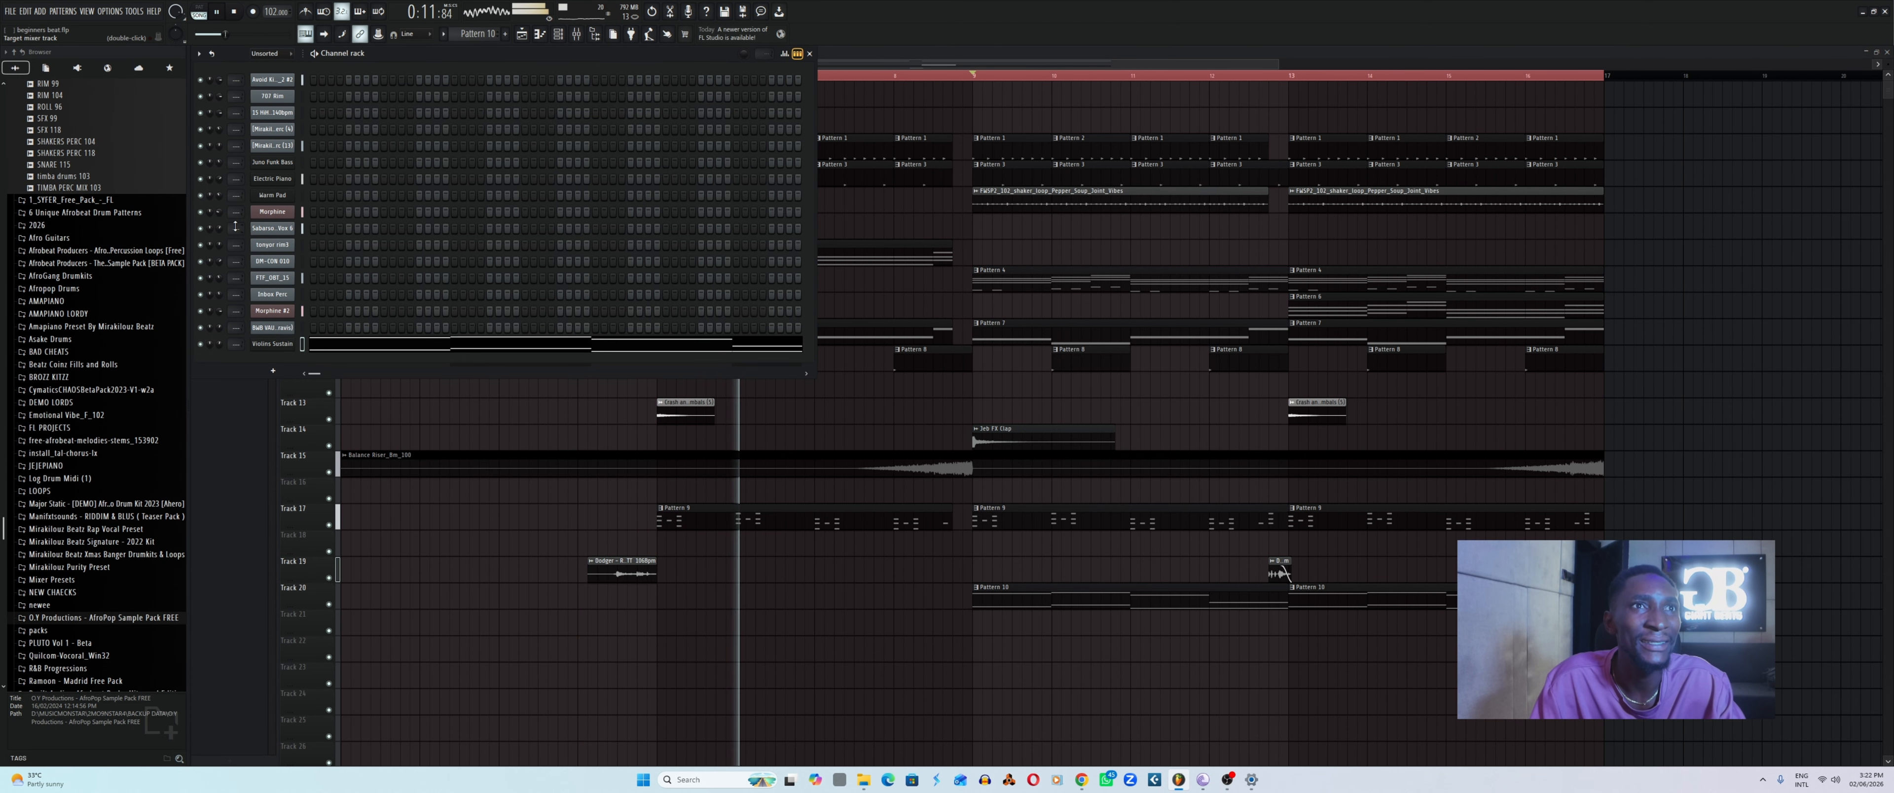
{"action": "left_click", "coordinate": [273, 211]}
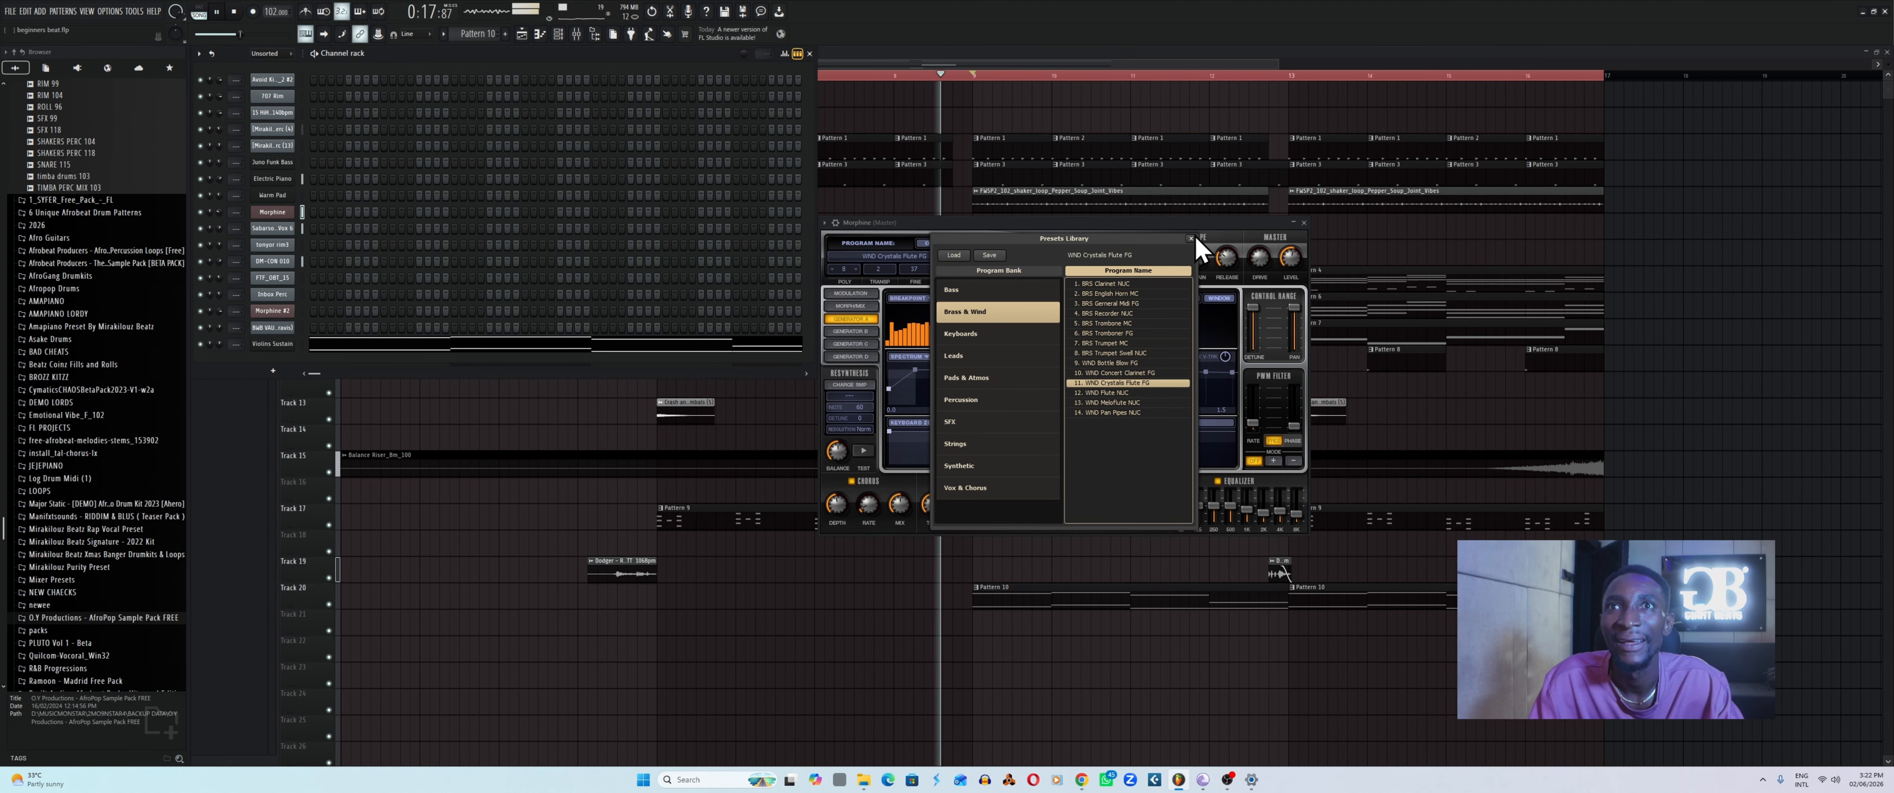
{"action": "left_click", "coordinate": [1303, 223]}
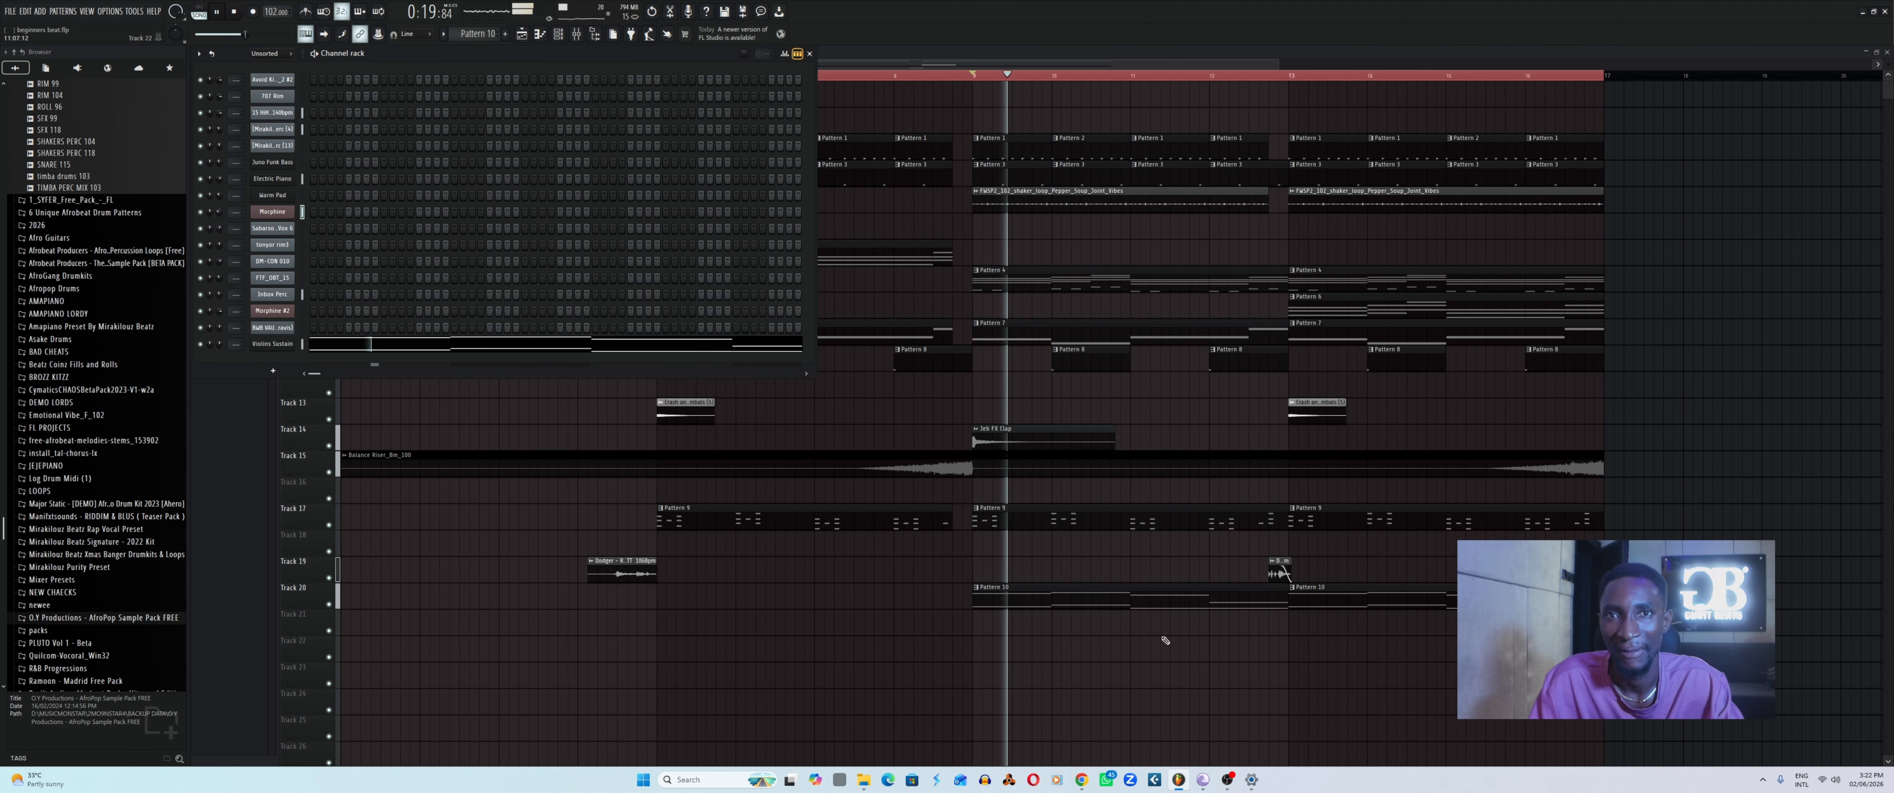
Listen to the arrangement with the violin layer through to its loop point and stop playback.
{"action": "key", "text": "F6"}
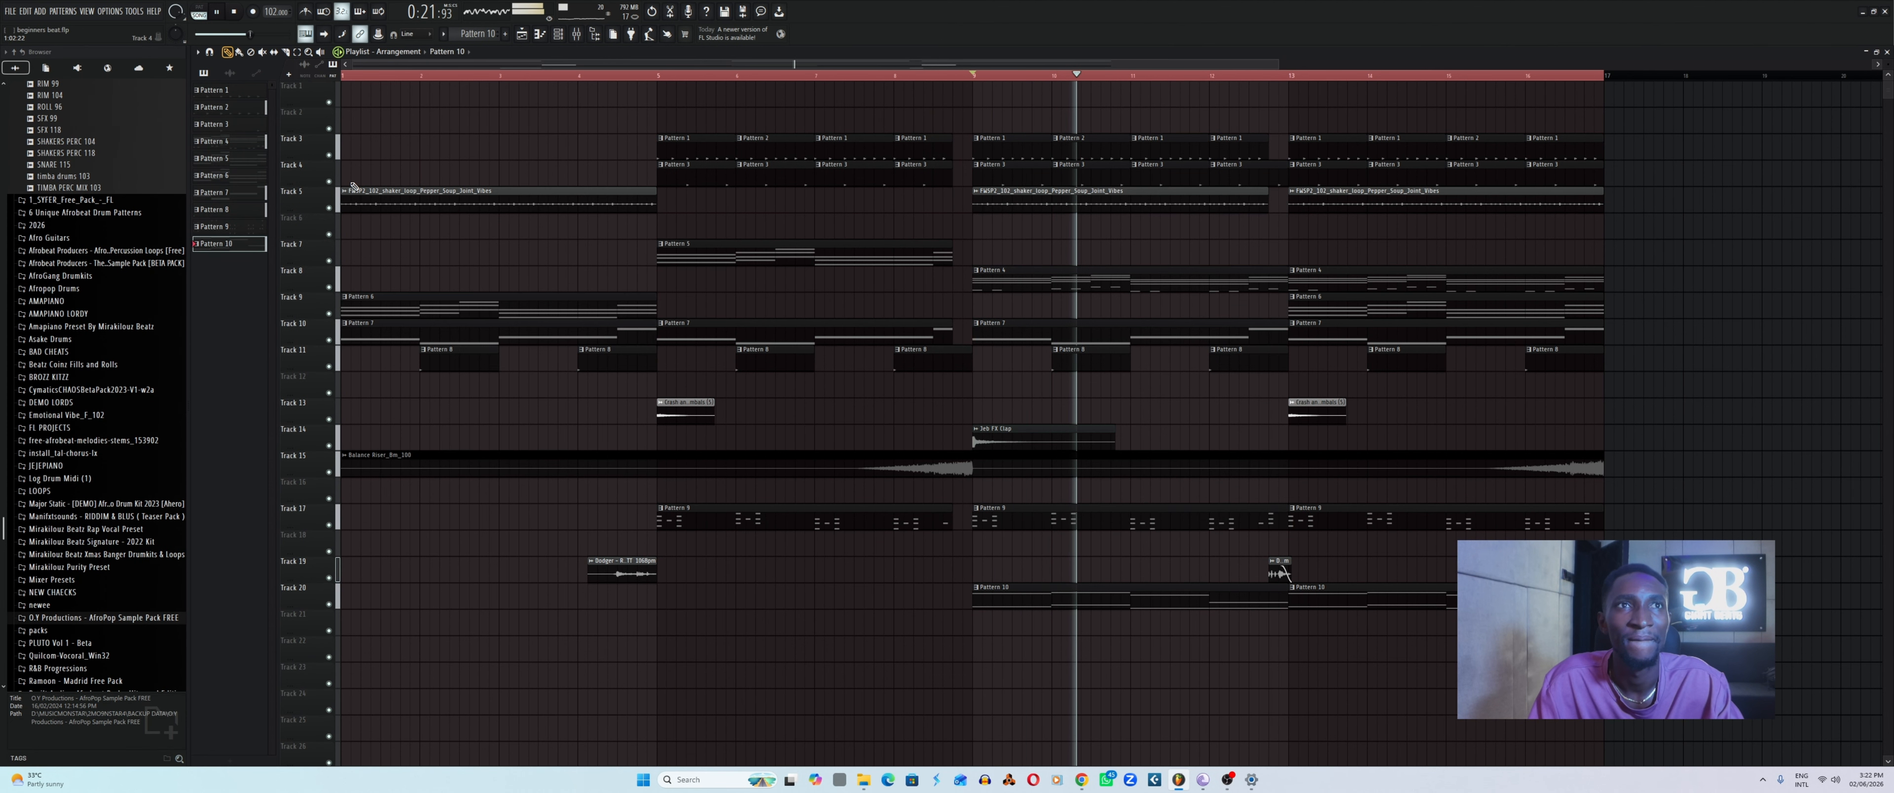
{"action": "key", "text": "F6"}
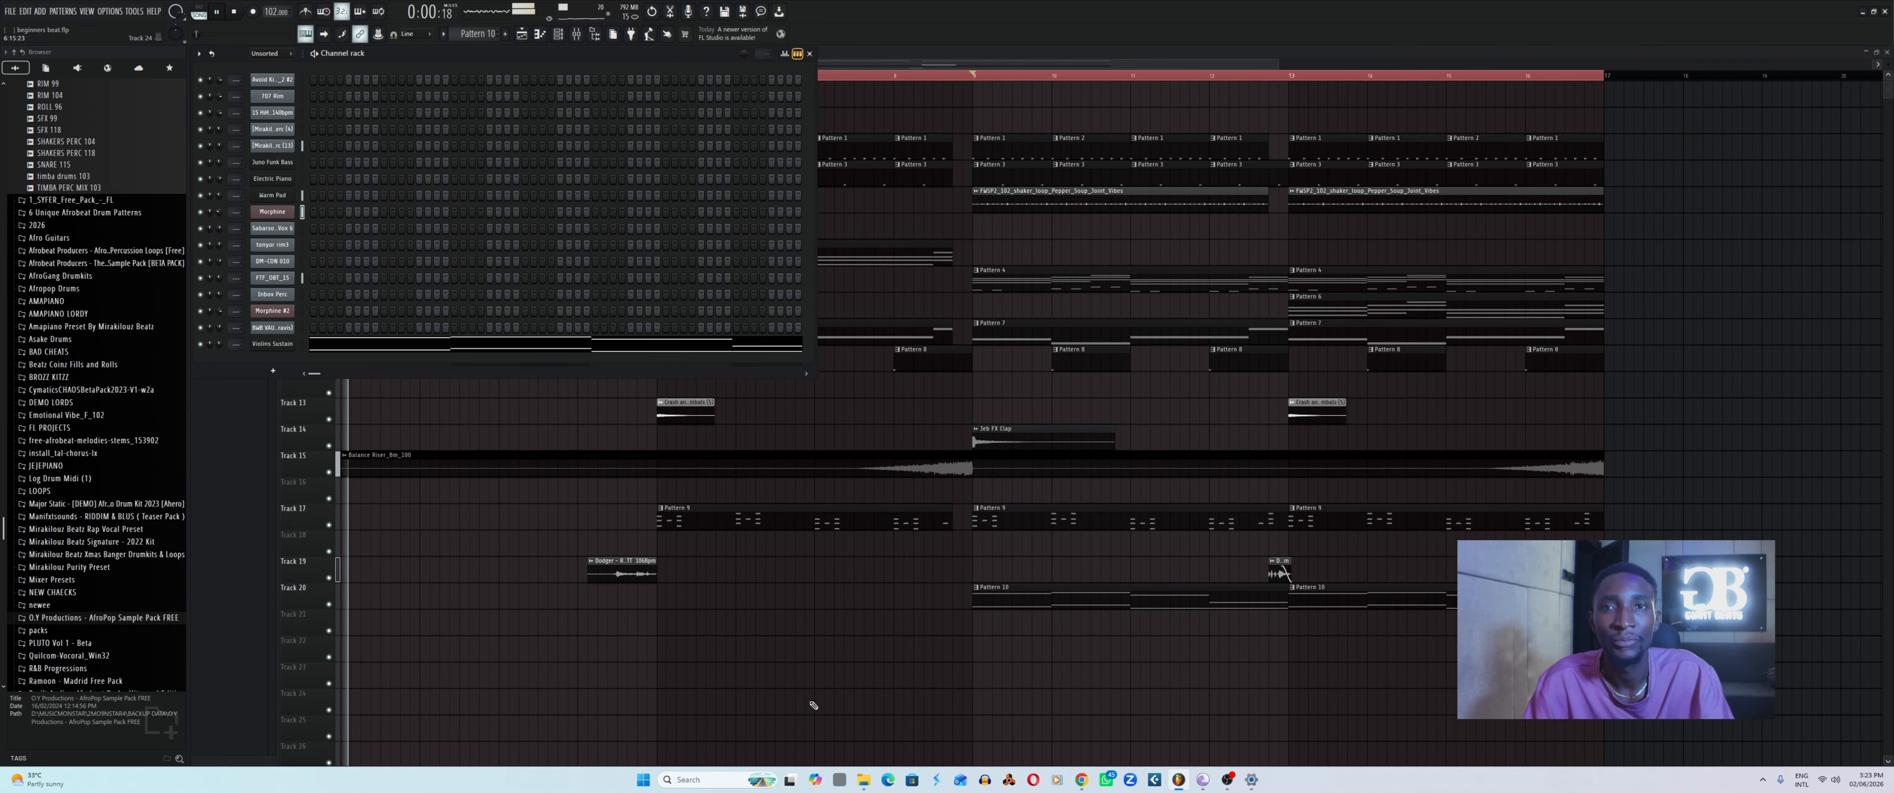
{"action": "key", "text": "space"}
Duplicate the bar 5 to 16 clips, including the Track 19 effect before bar 5, and align the copied section to bar 17.
{"action": "key", "text": "F6"}
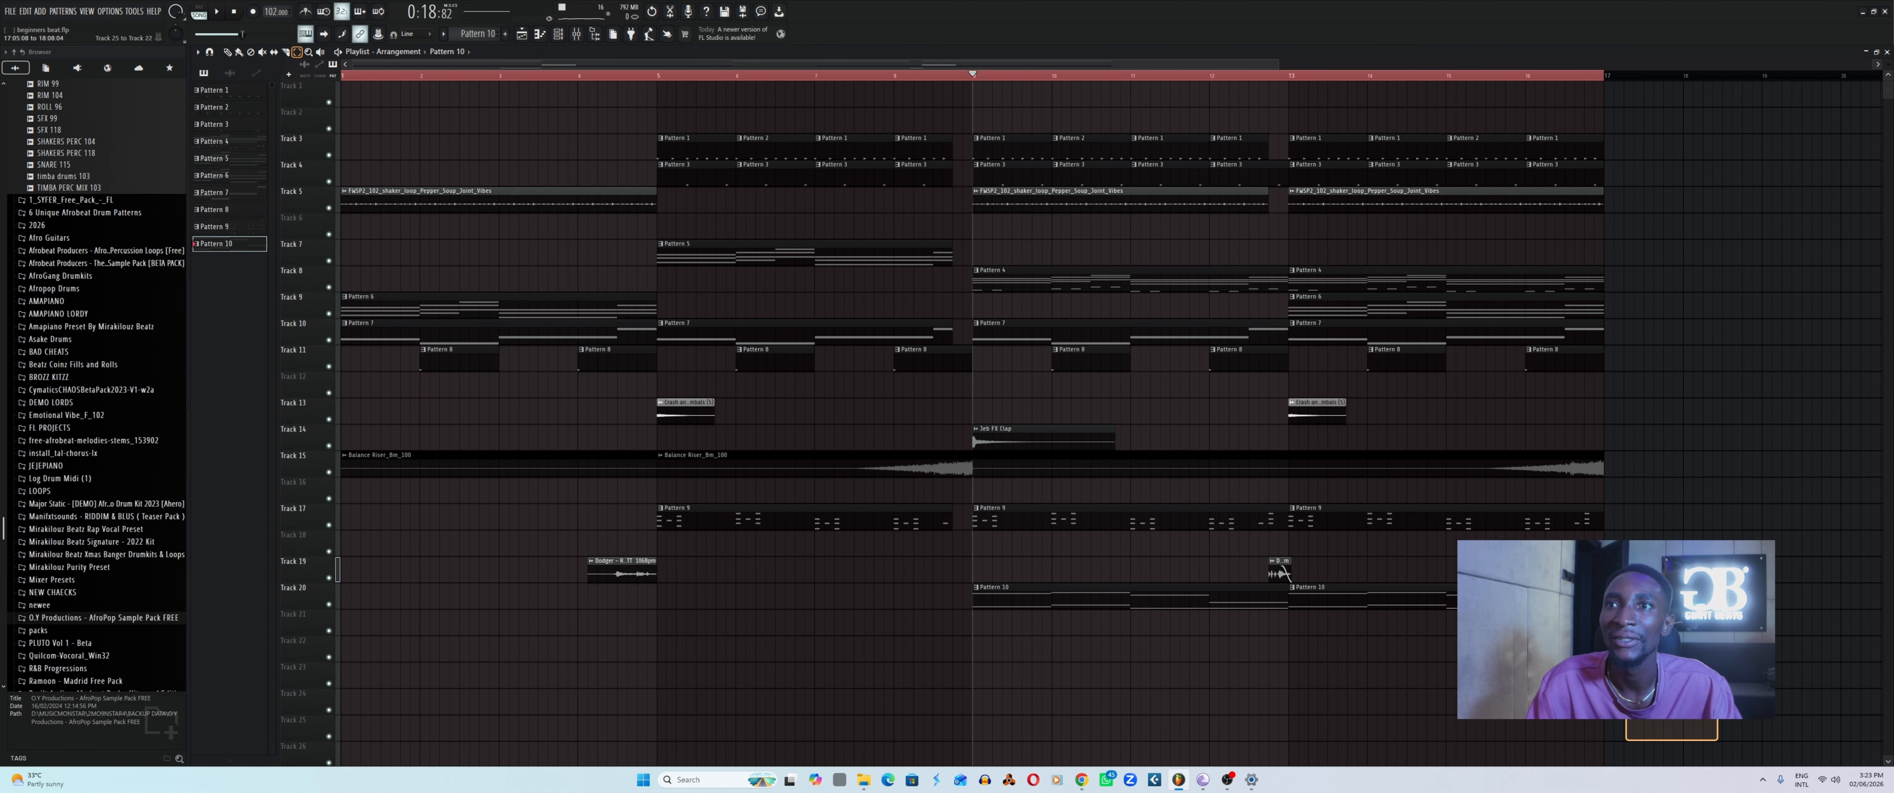
{"action": "left_click_drag", "start_coordinate": [1625, 721], "coordinate": [684, 9]}
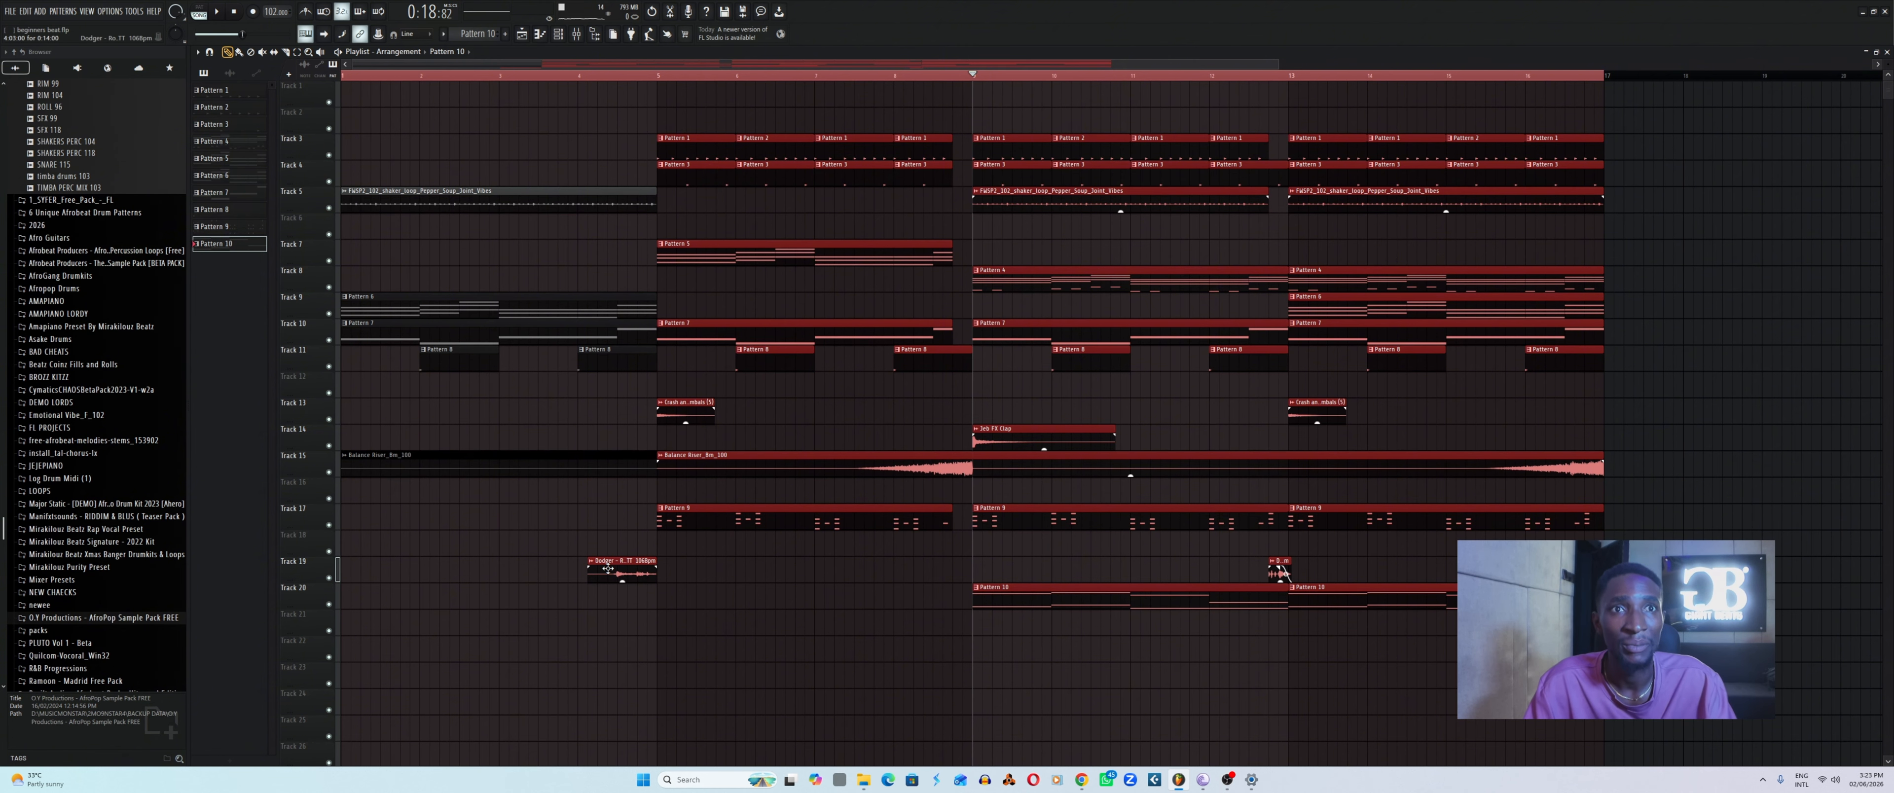
{"action": "key", "text": "ctrl+b"}
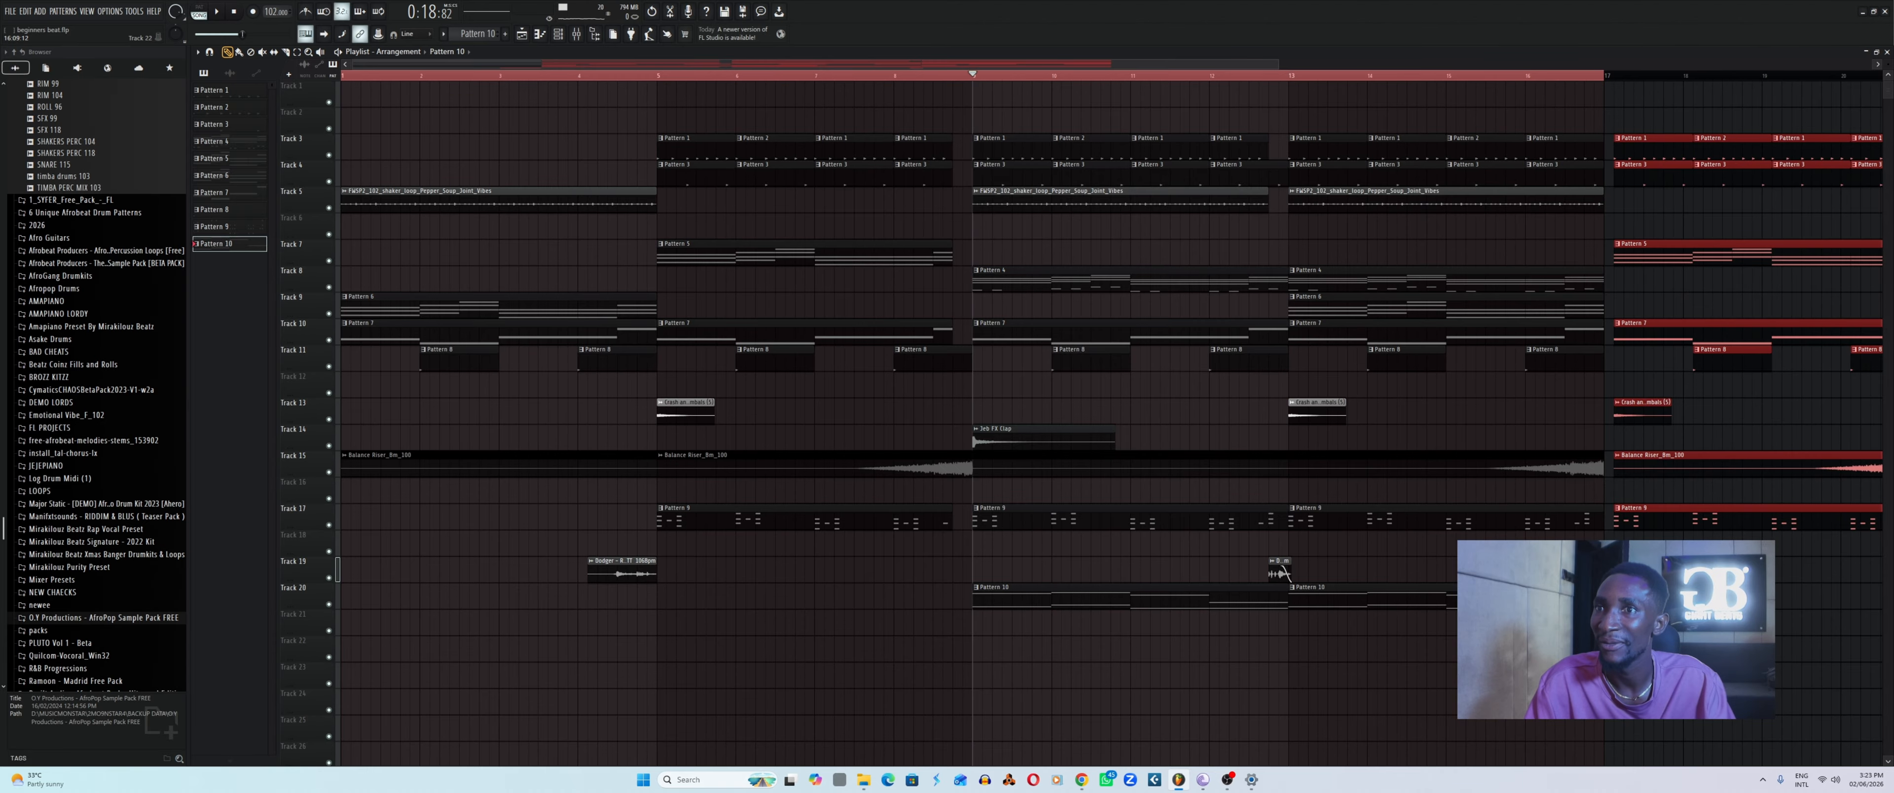
{"action": "key", "text": "shift+Left"}
{"action": "key", "text": "ctrl+d"}
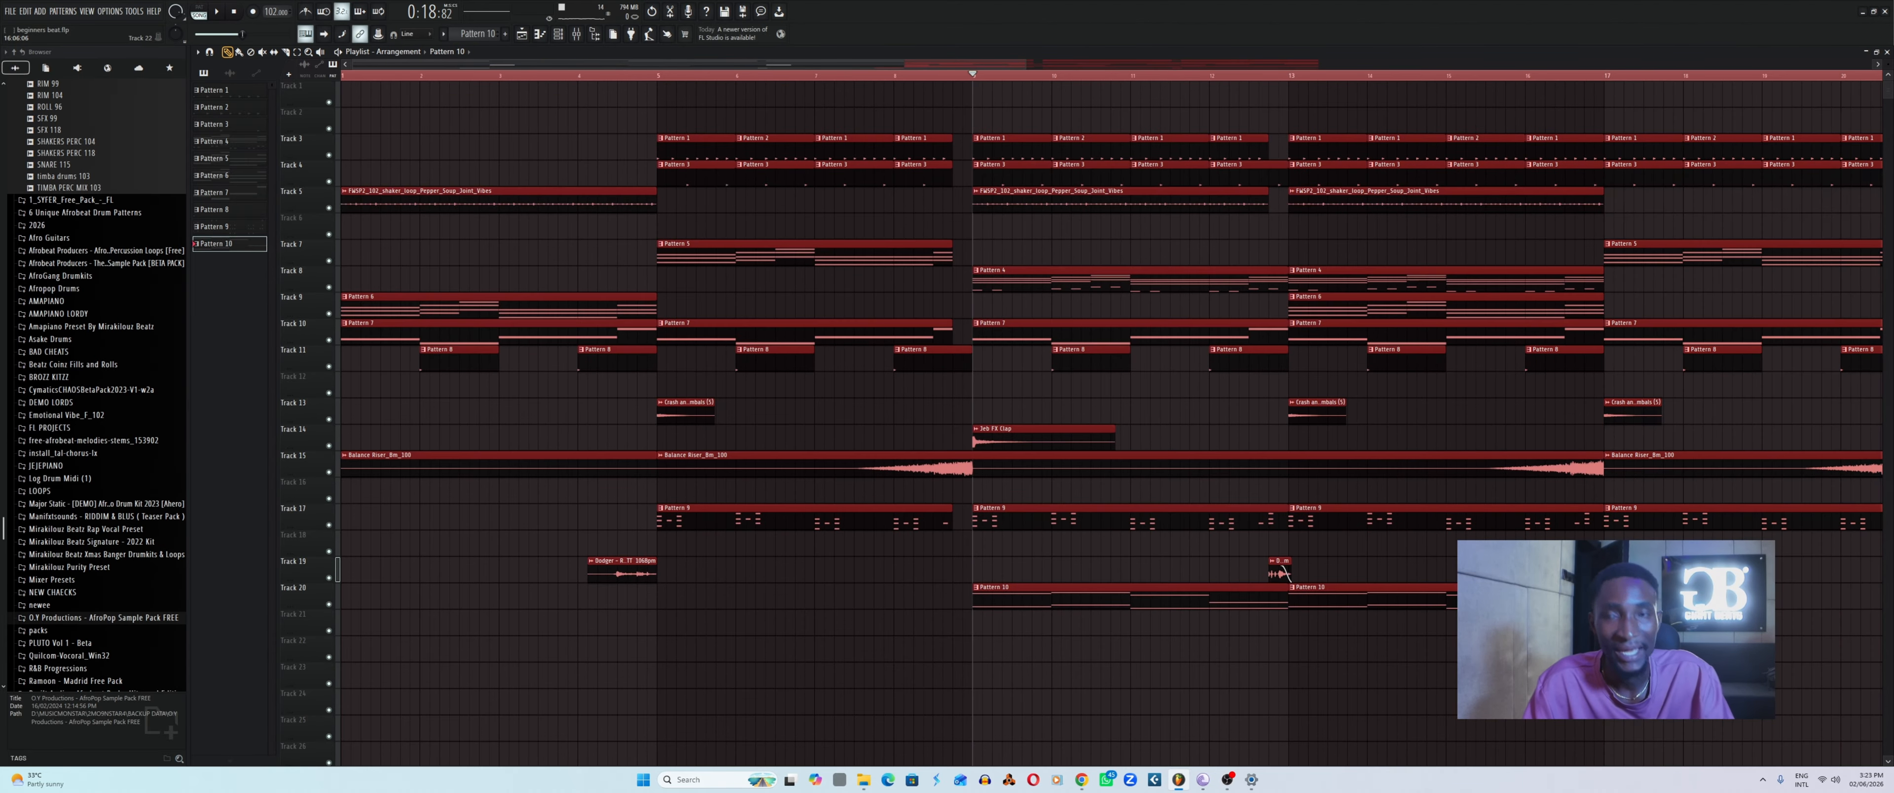
{"action": "key", "text": "ctrl+d"}
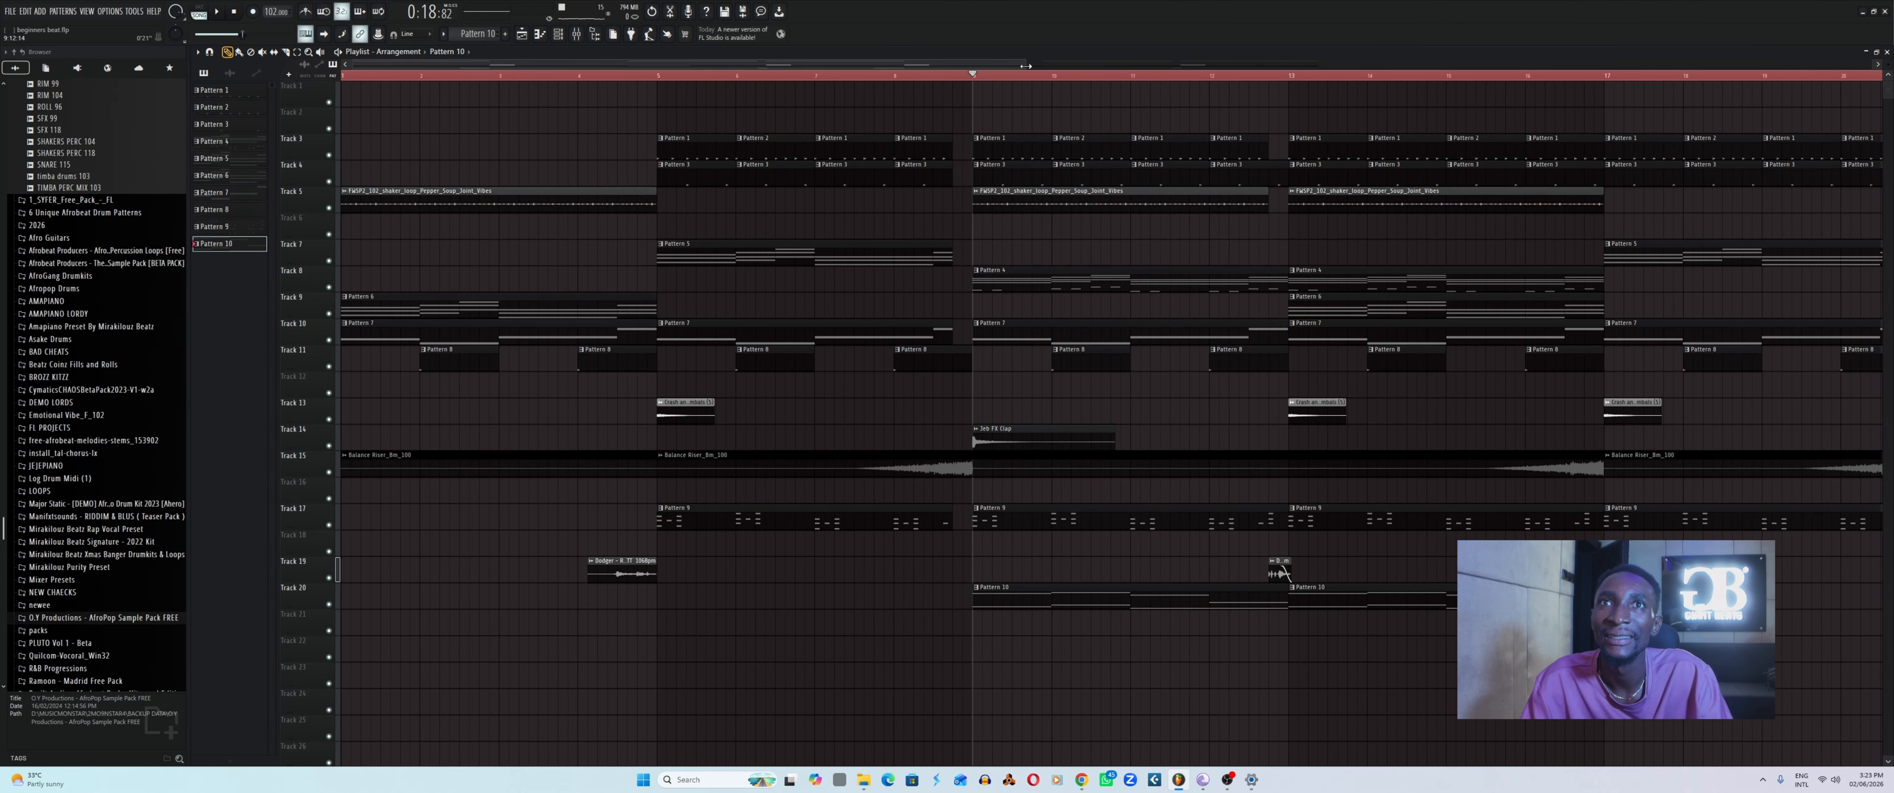
Audition the transition into bar 17 and replace its Pattern 5 clip on Track 7 with Pattern 6 on Track 9.
{"action": "left_click_drag", "start_coordinate": [1026, 66], "coordinate": [1873, 70]}
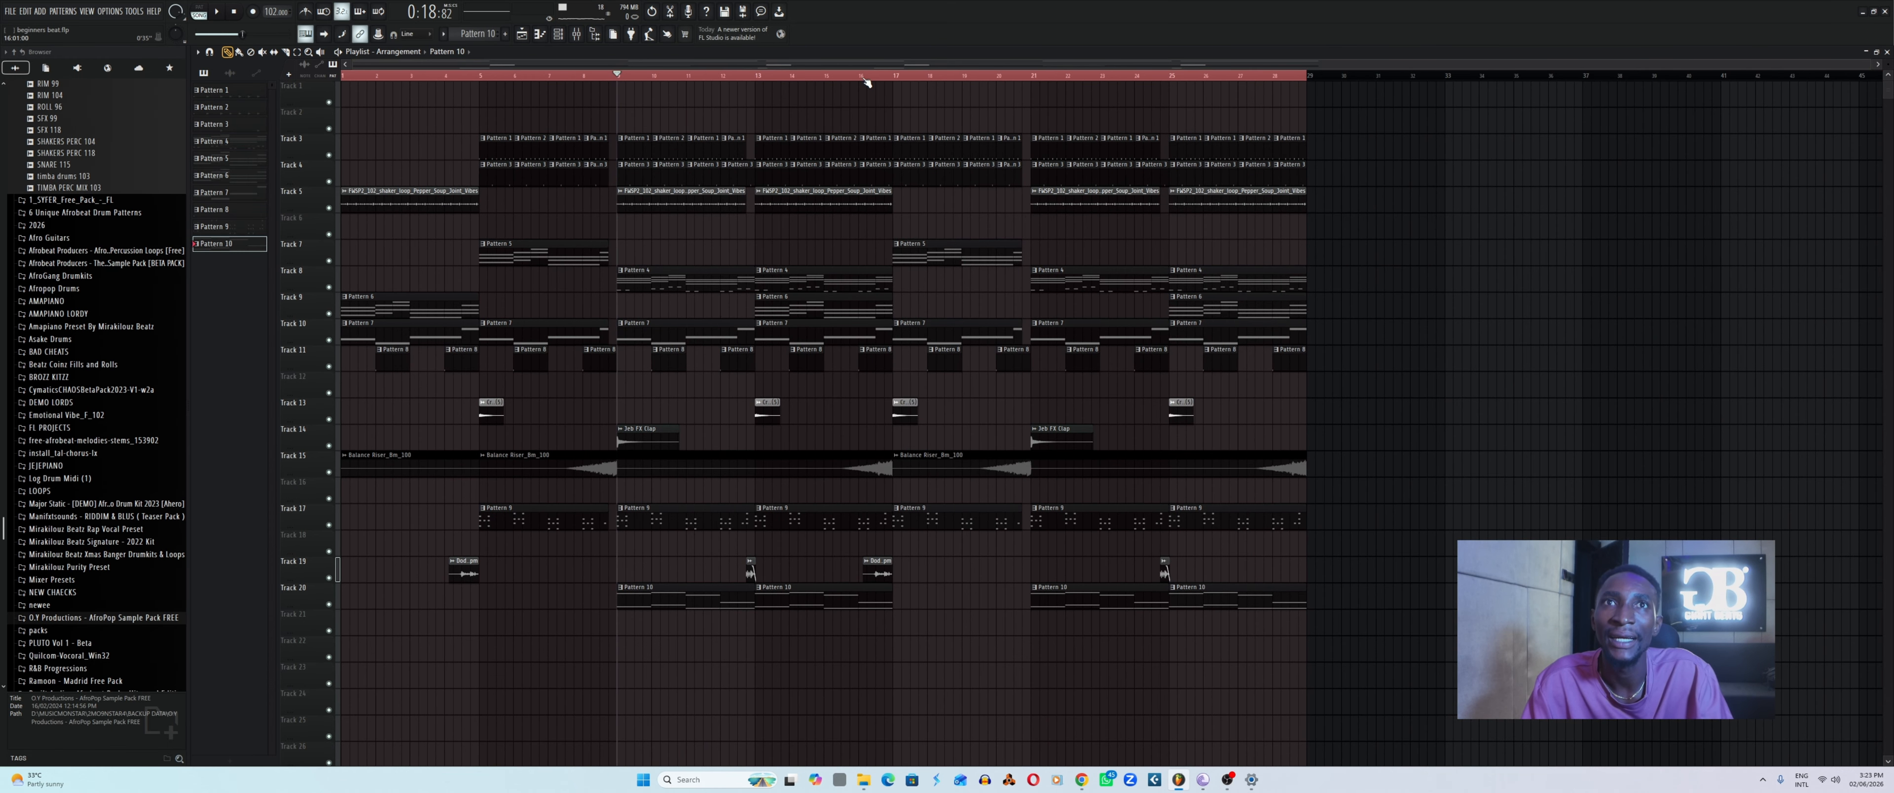
{"action": "key", "text": "space"}
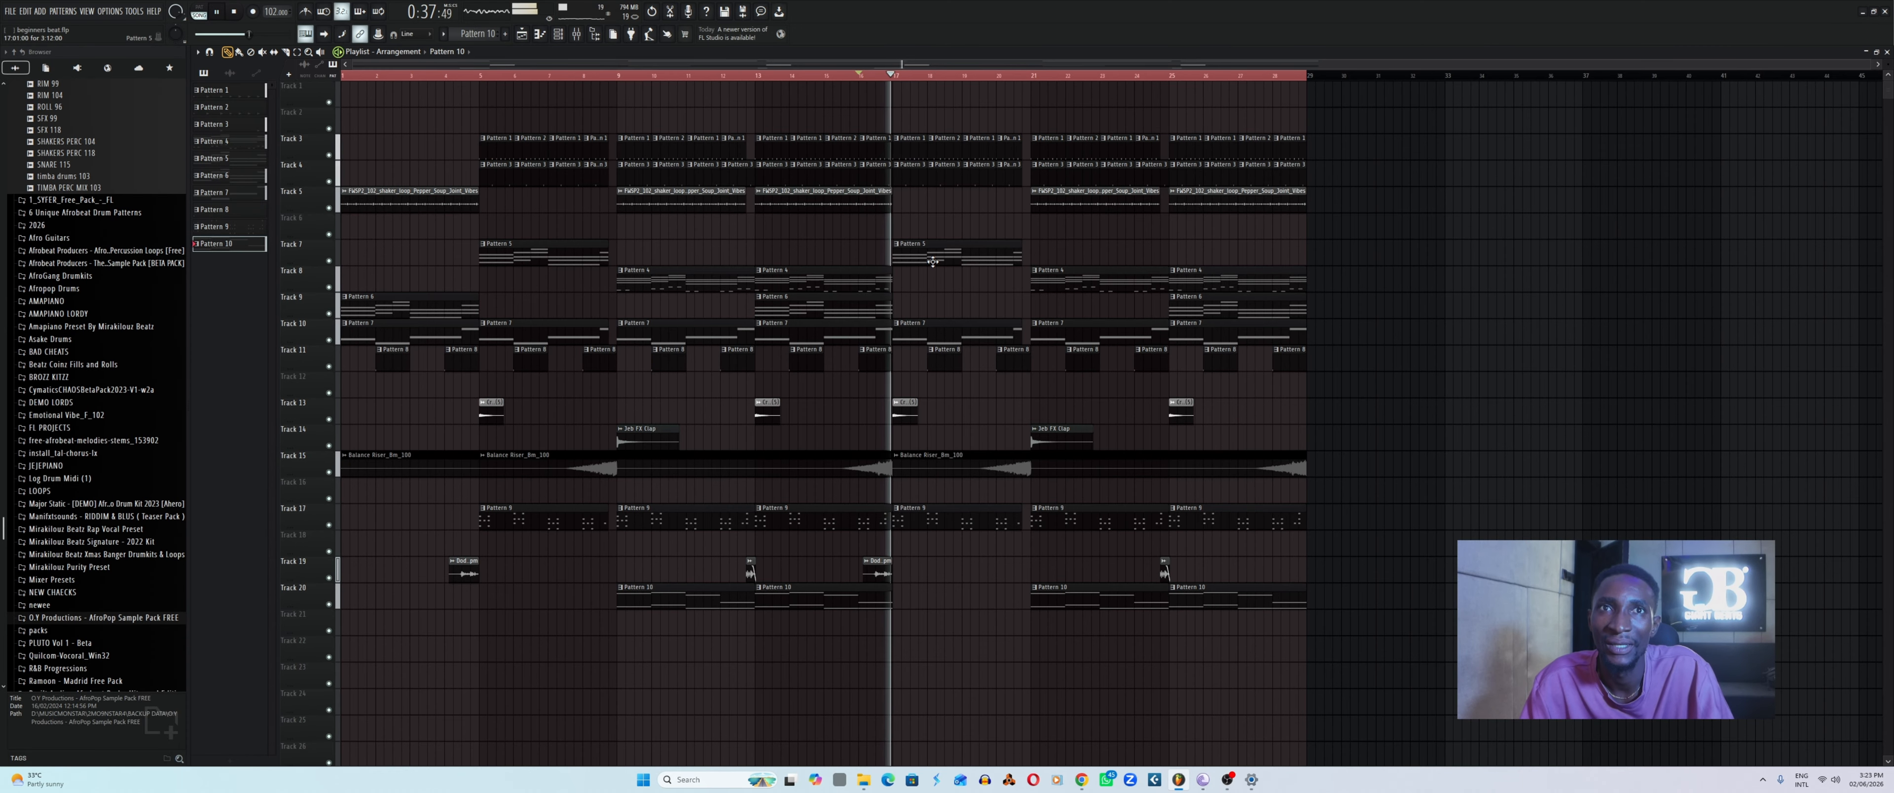
{"action": "key", "text": "space"}
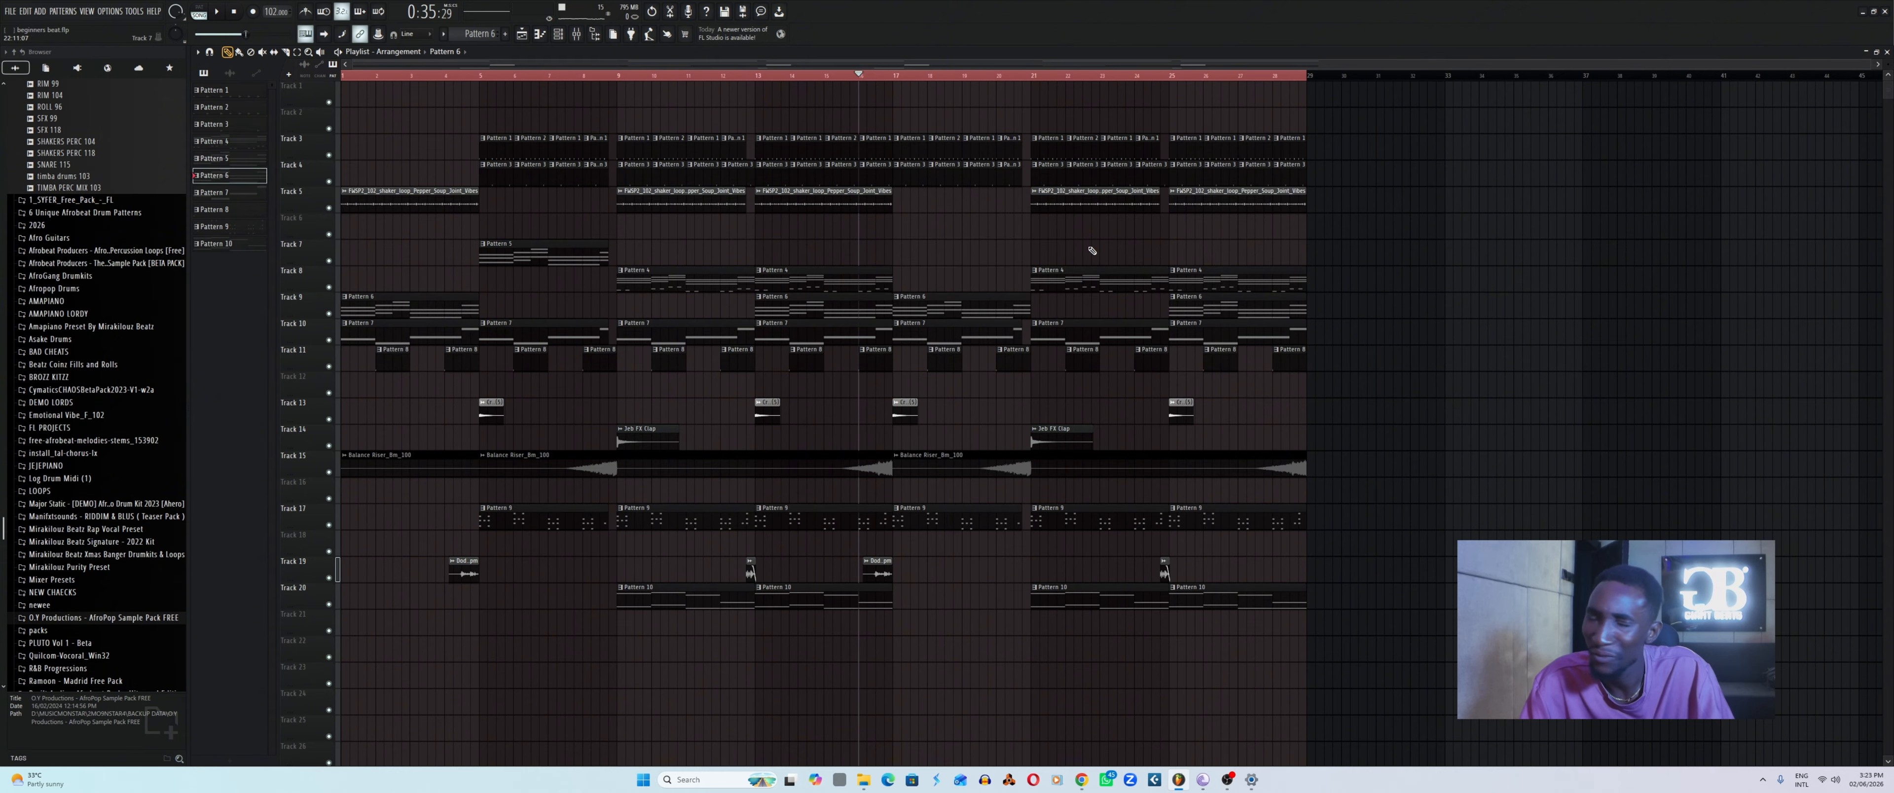
Play the extended section with the Channel rack open and save the project.
{"action": "key", "text": "space"}
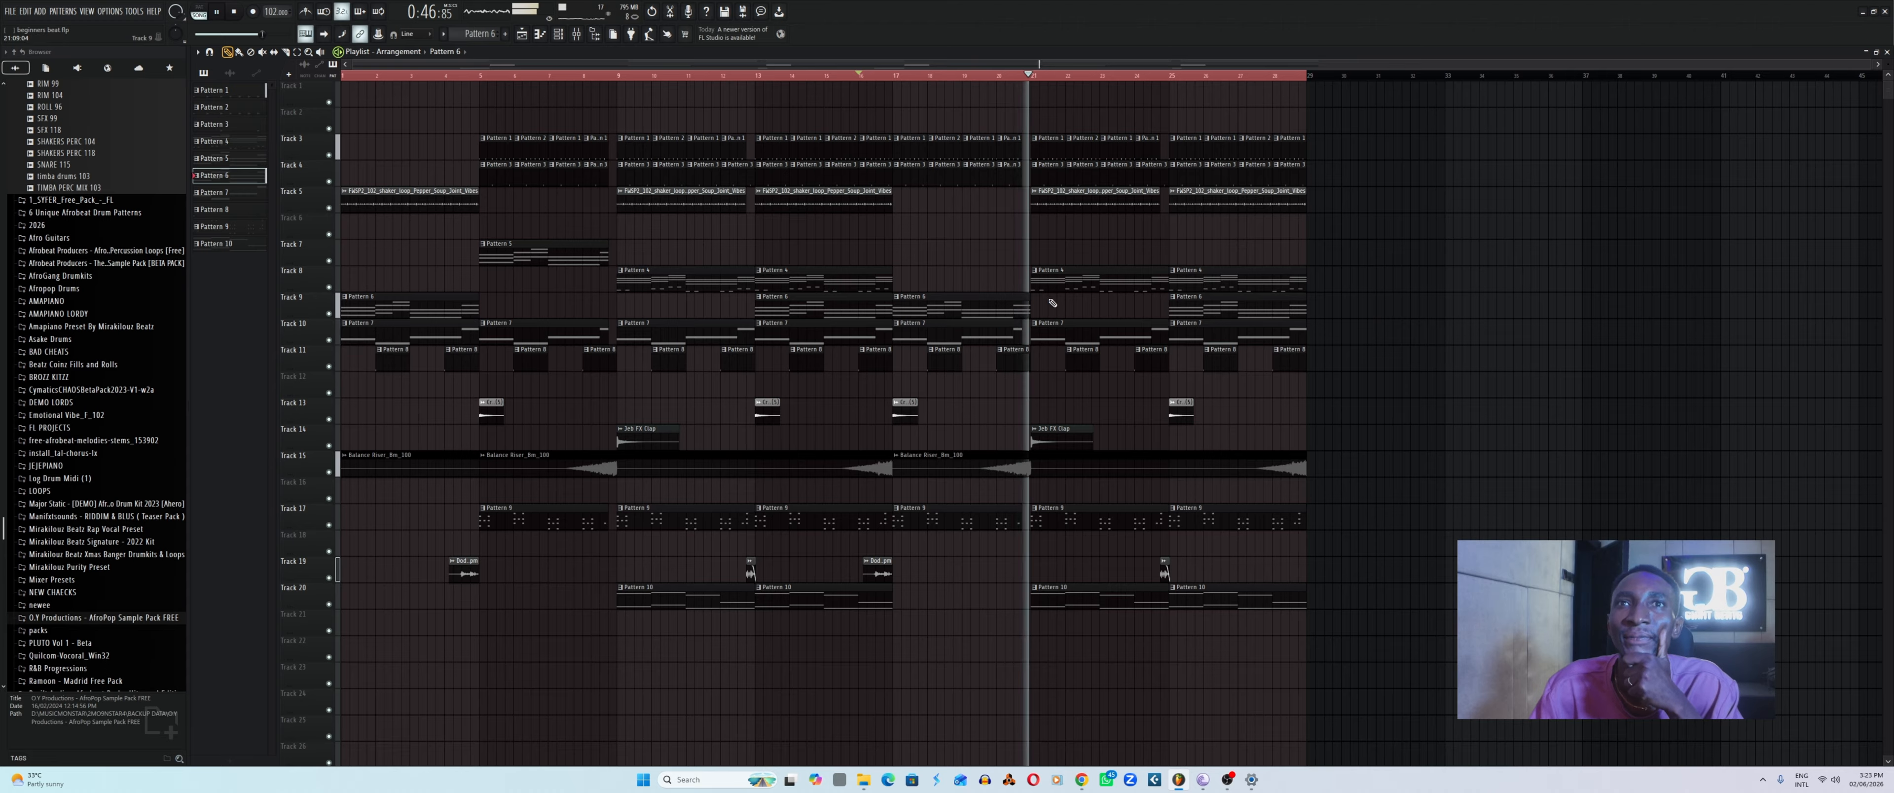
{"action": "left_click", "coordinate": [1134, 355]}
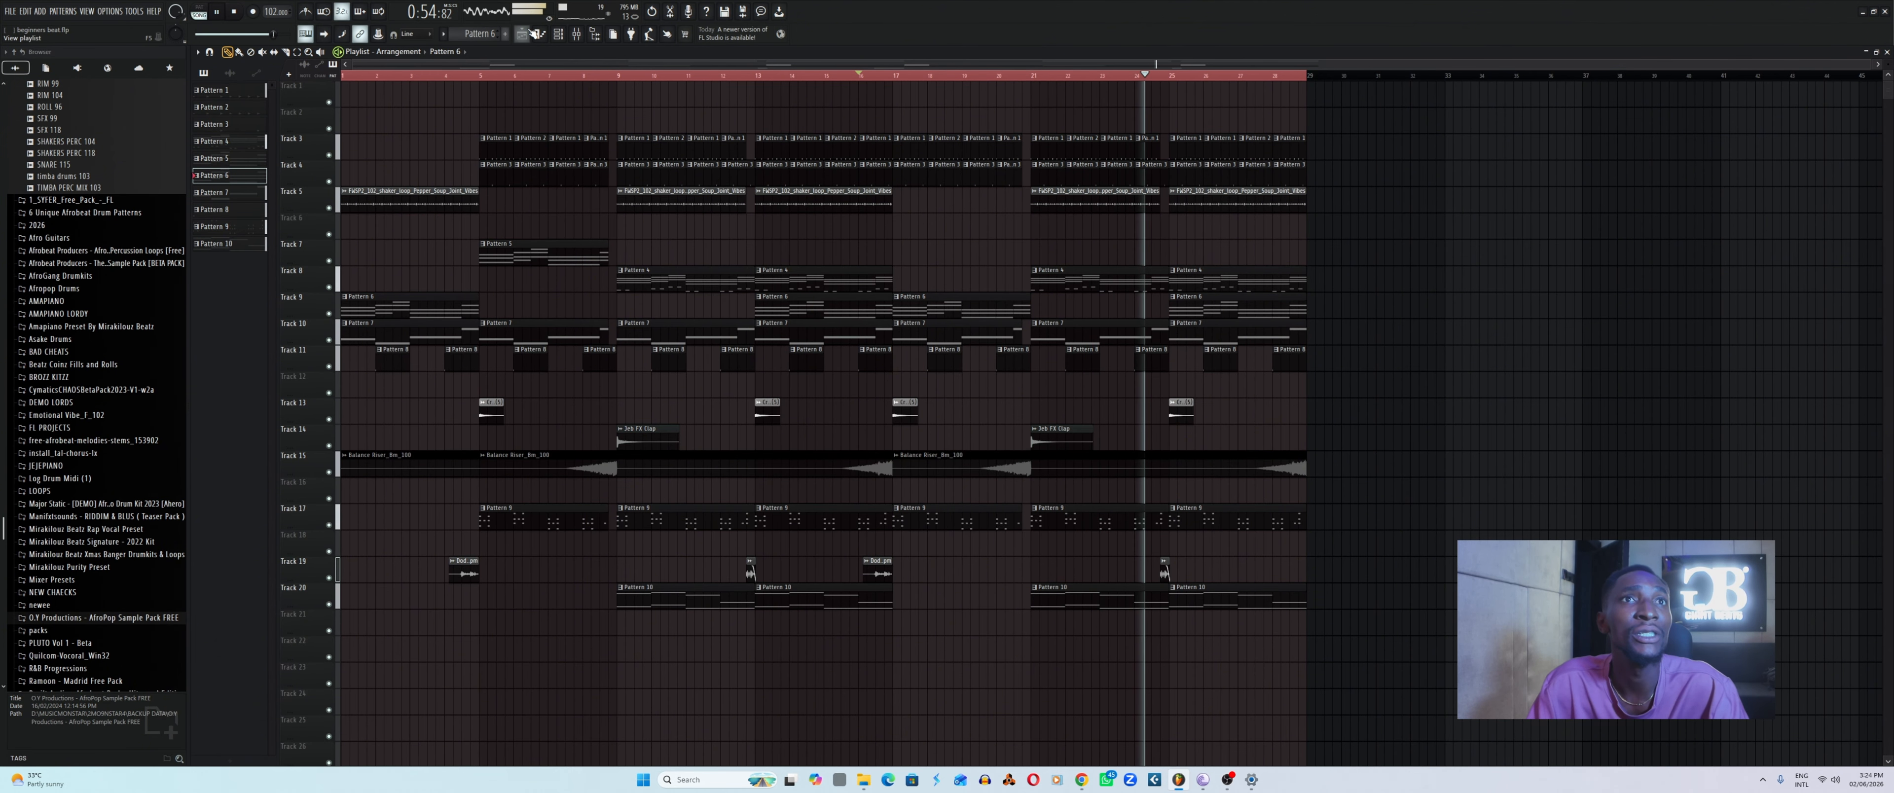
{"action": "left_click", "coordinate": [558, 35]}
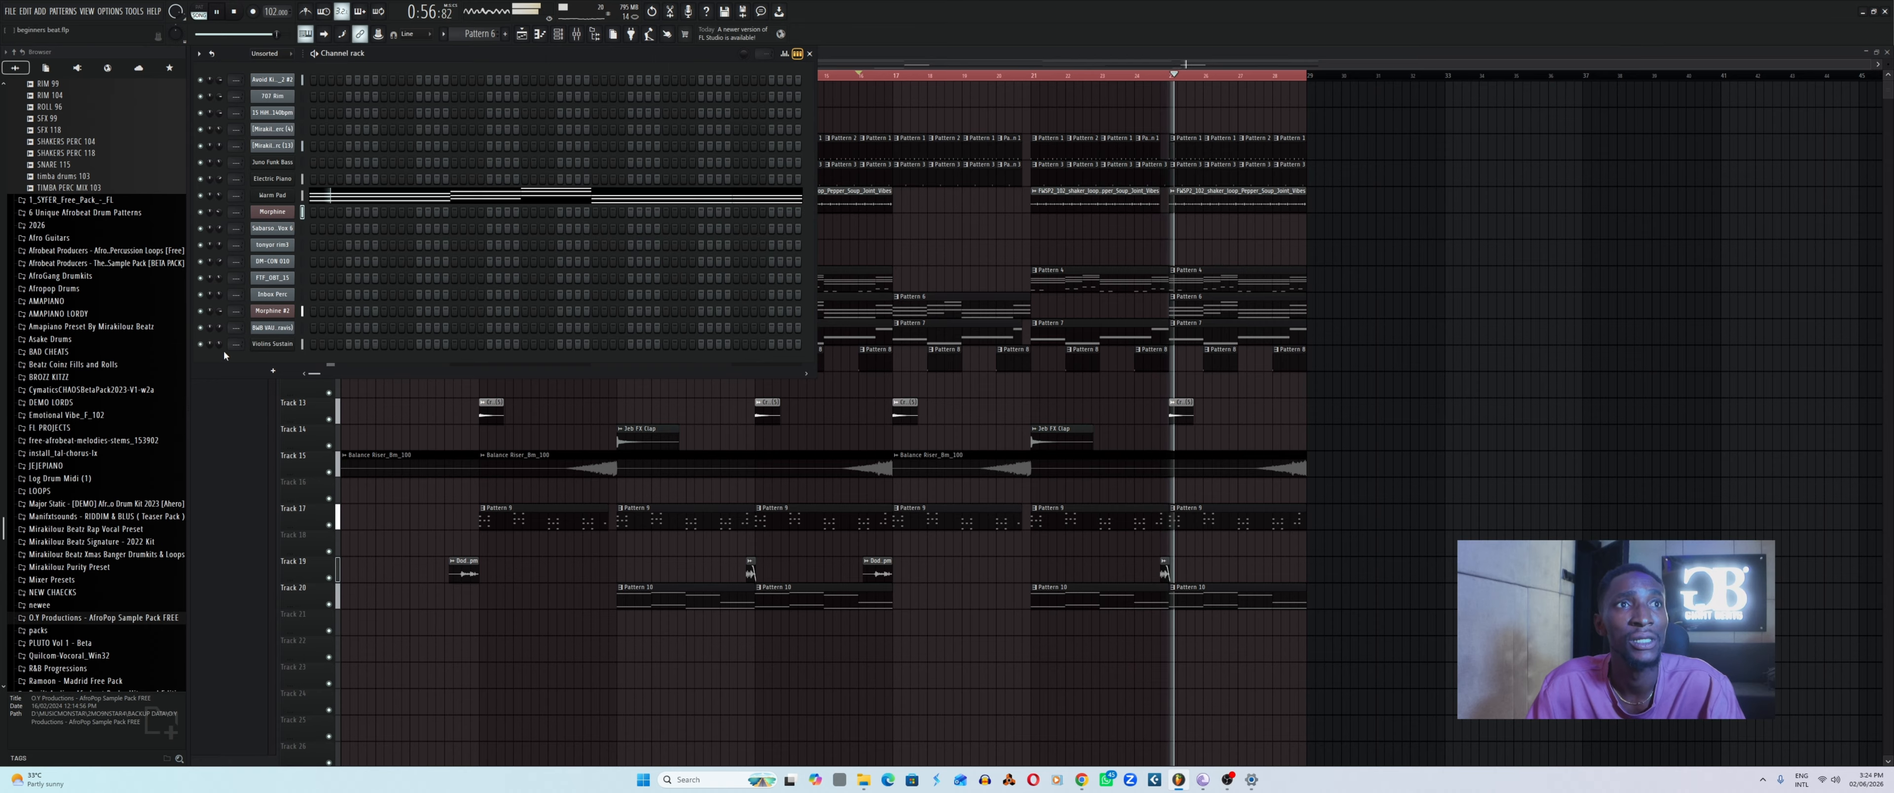
{"action": "key", "text": "ctrl+s"}
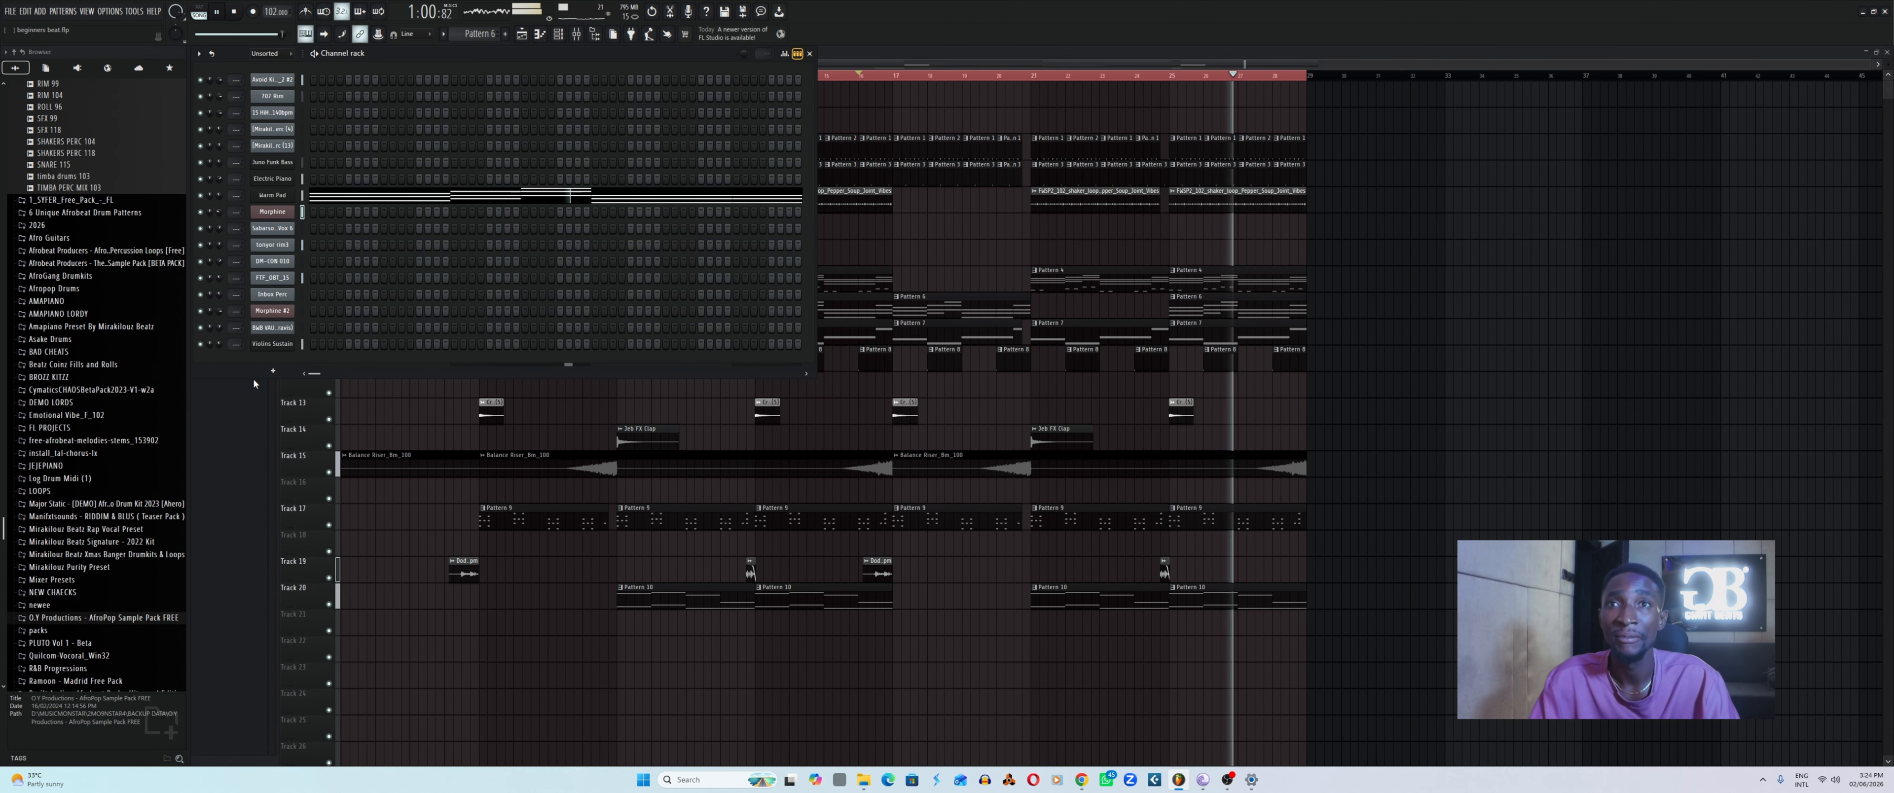
Stop playback and set the Channel rack filter to All.
{"action": "key", "text": "space"}
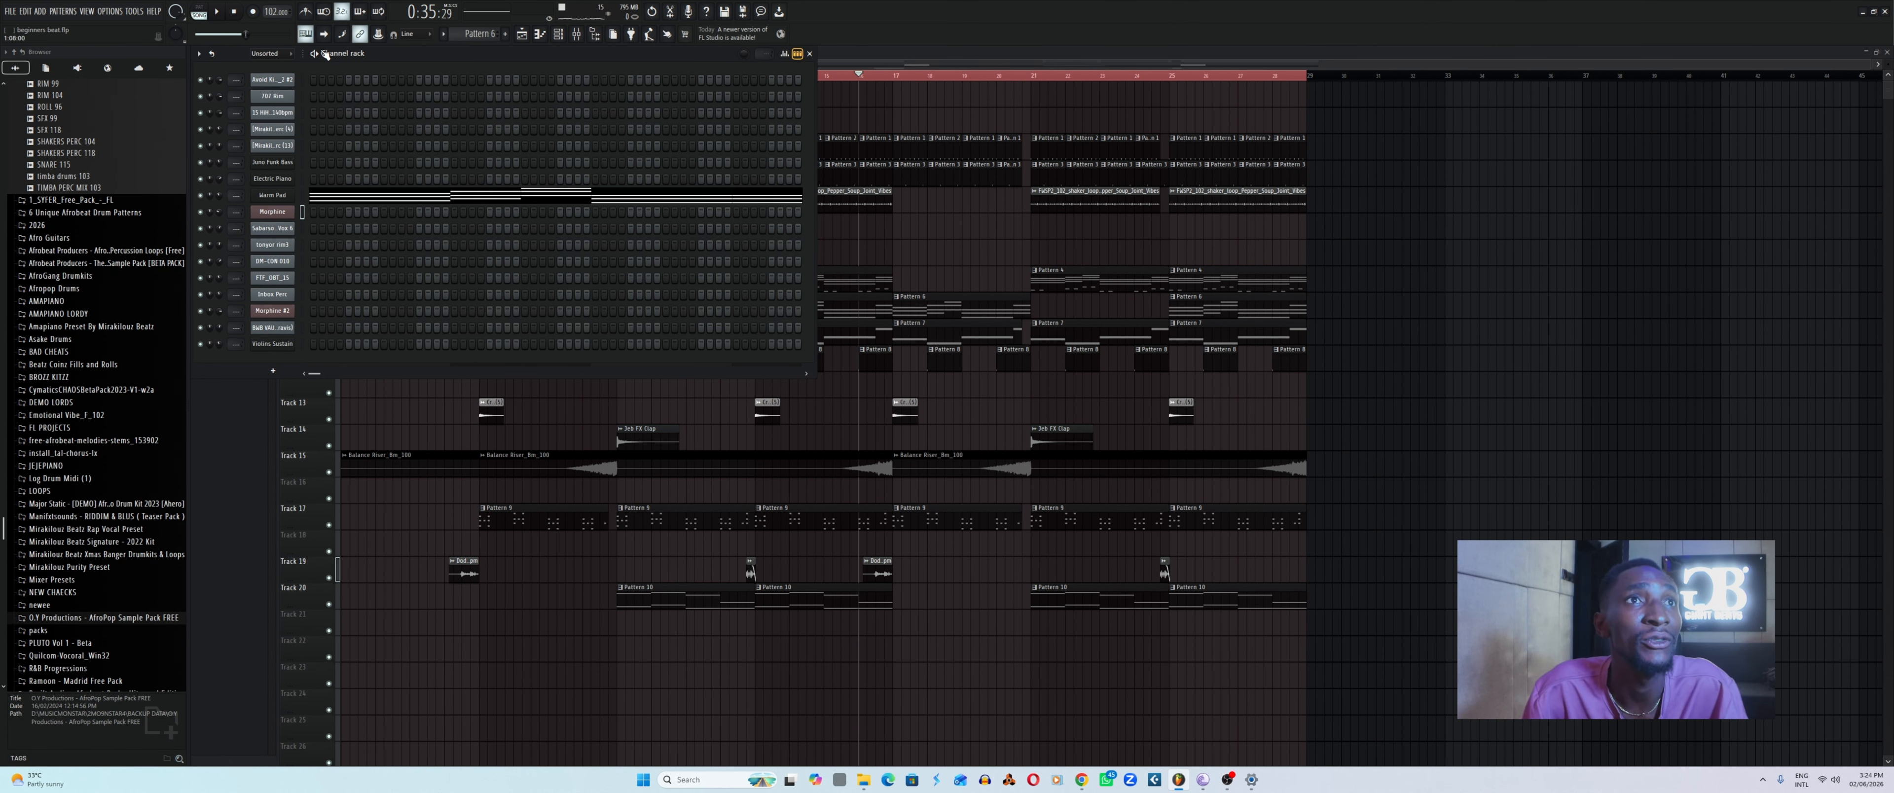
{"action": "left_click", "coordinate": [273, 65]}
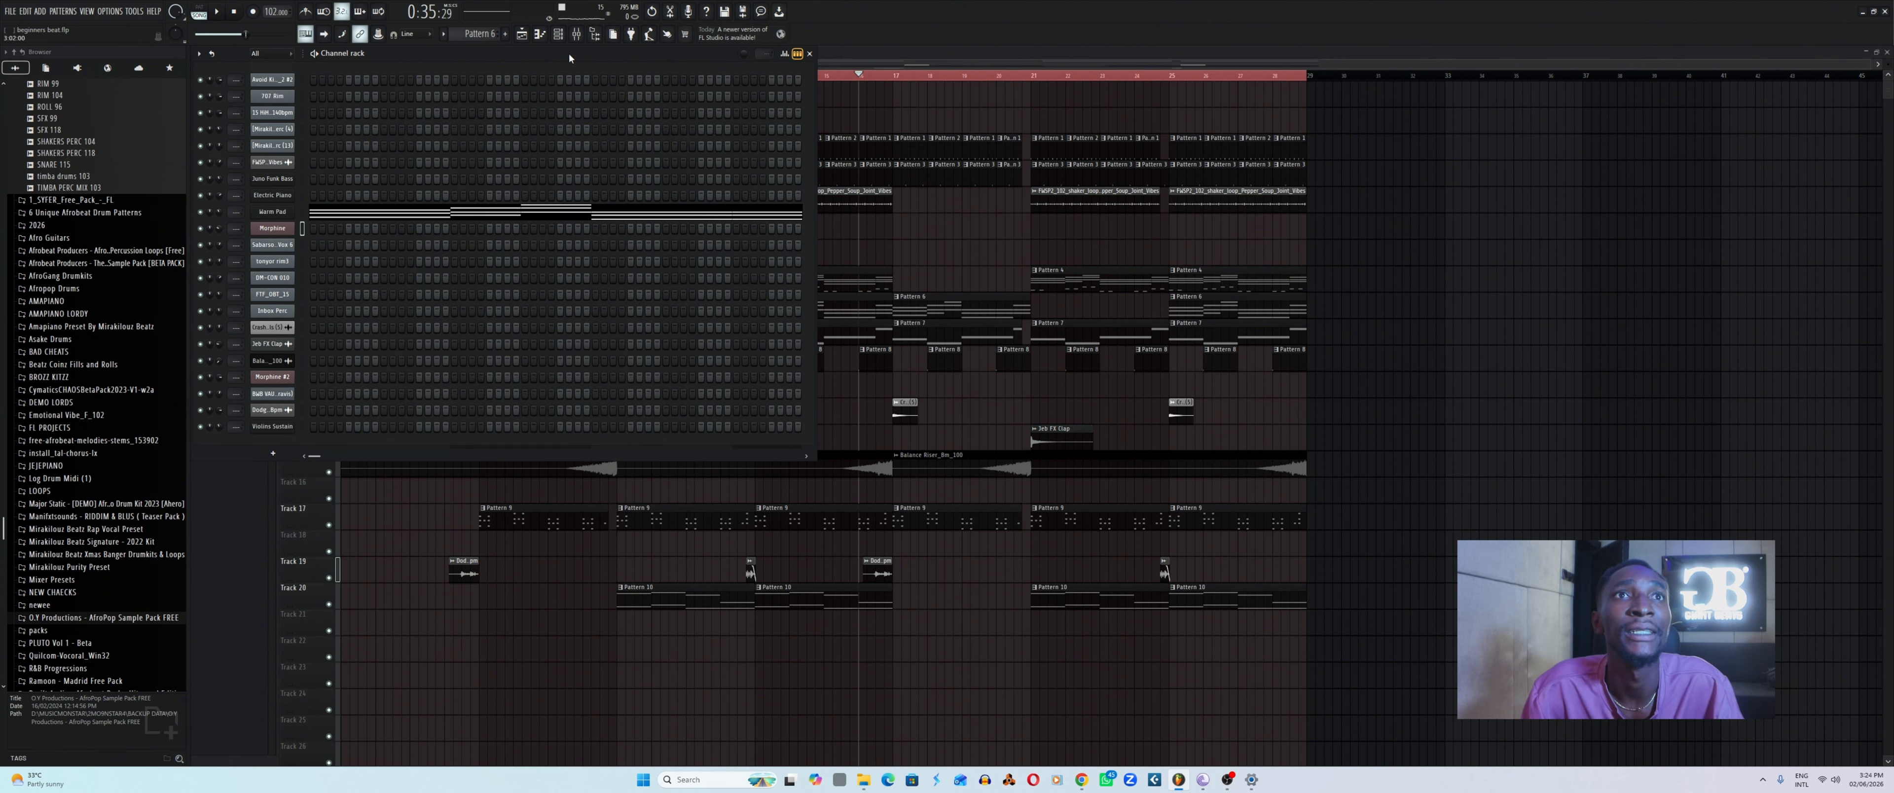
Save the project and hide the Channel rack to leave the Playlist in view.
{"action": "left_click", "coordinate": [11, 11]}
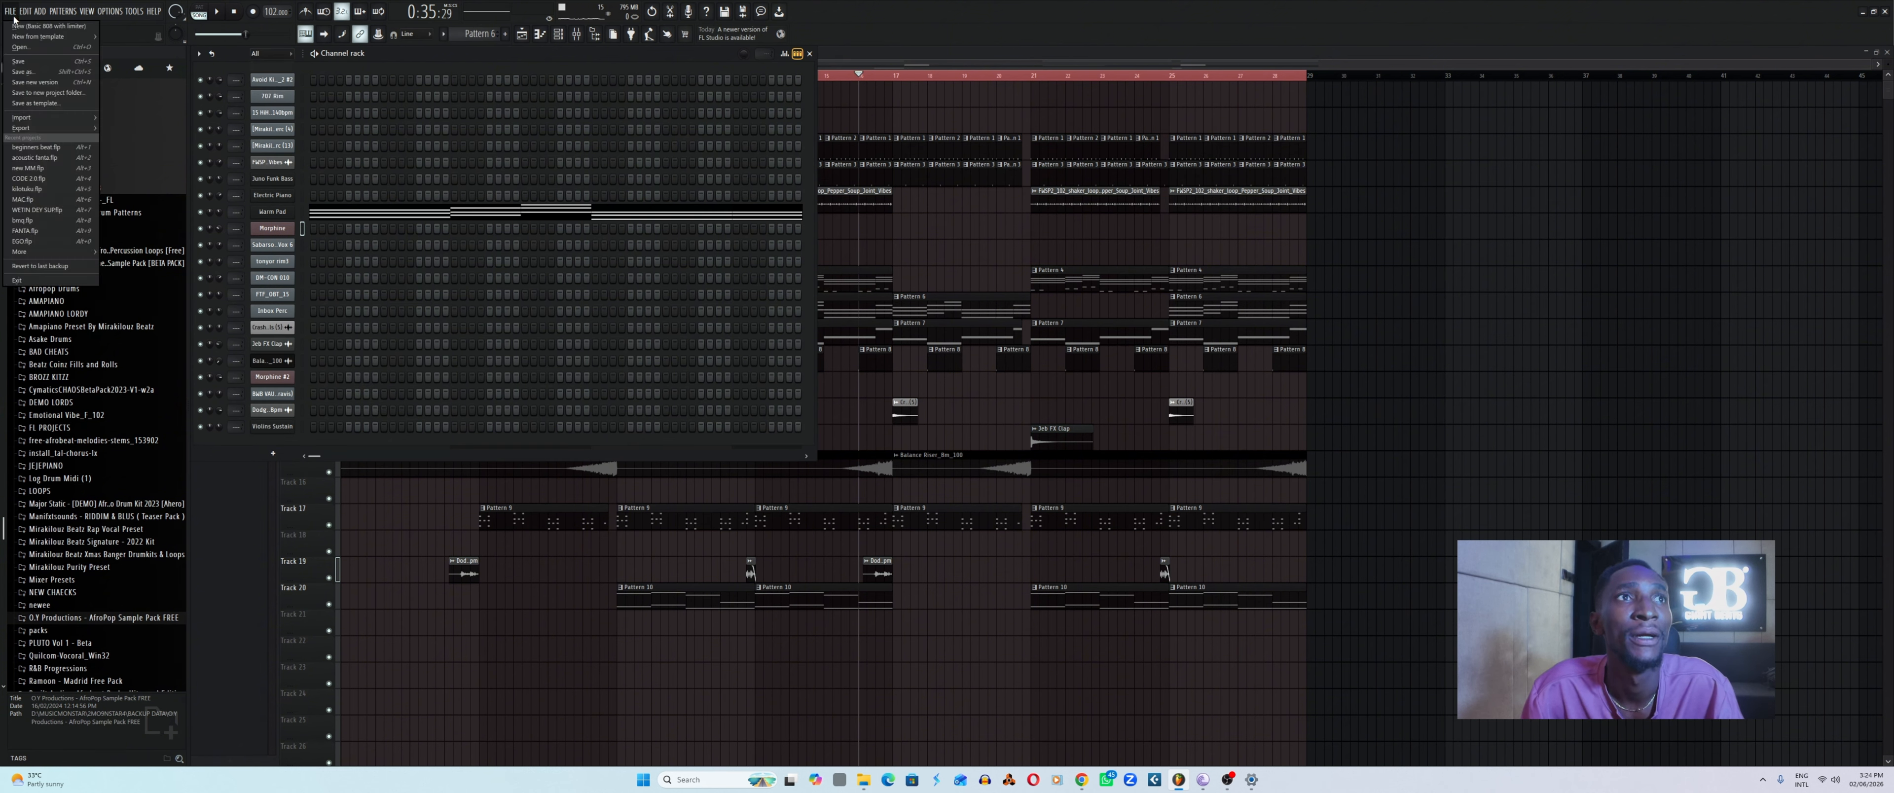
{"action": "left_click", "coordinate": [22, 64]}
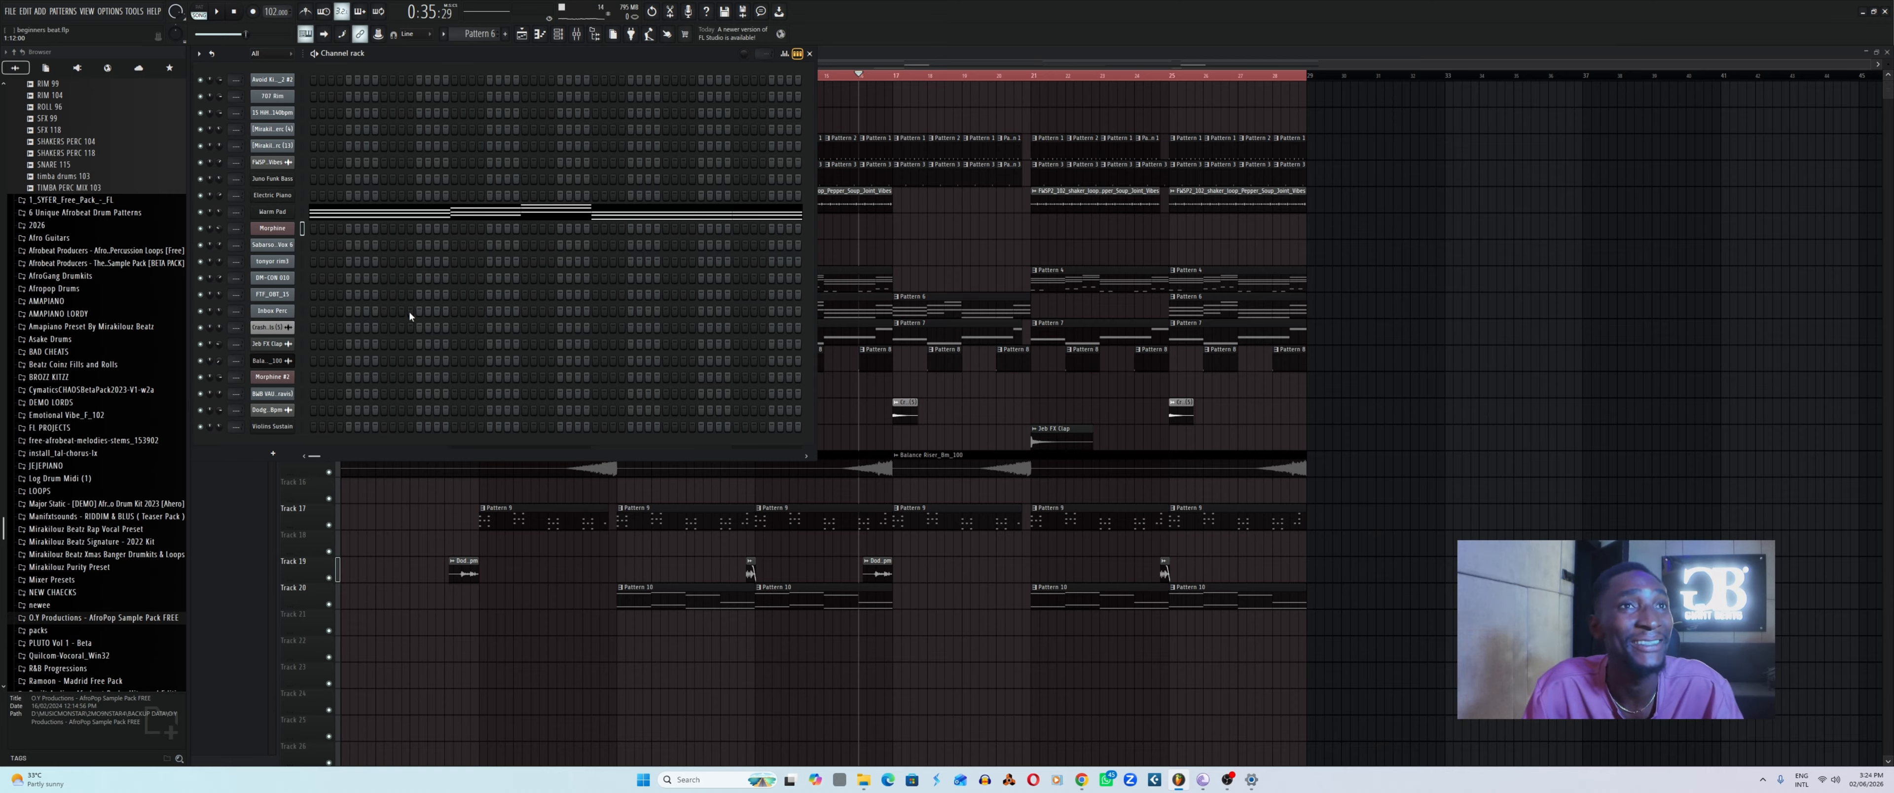
{"action": "left_click", "coordinate": [558, 33]}
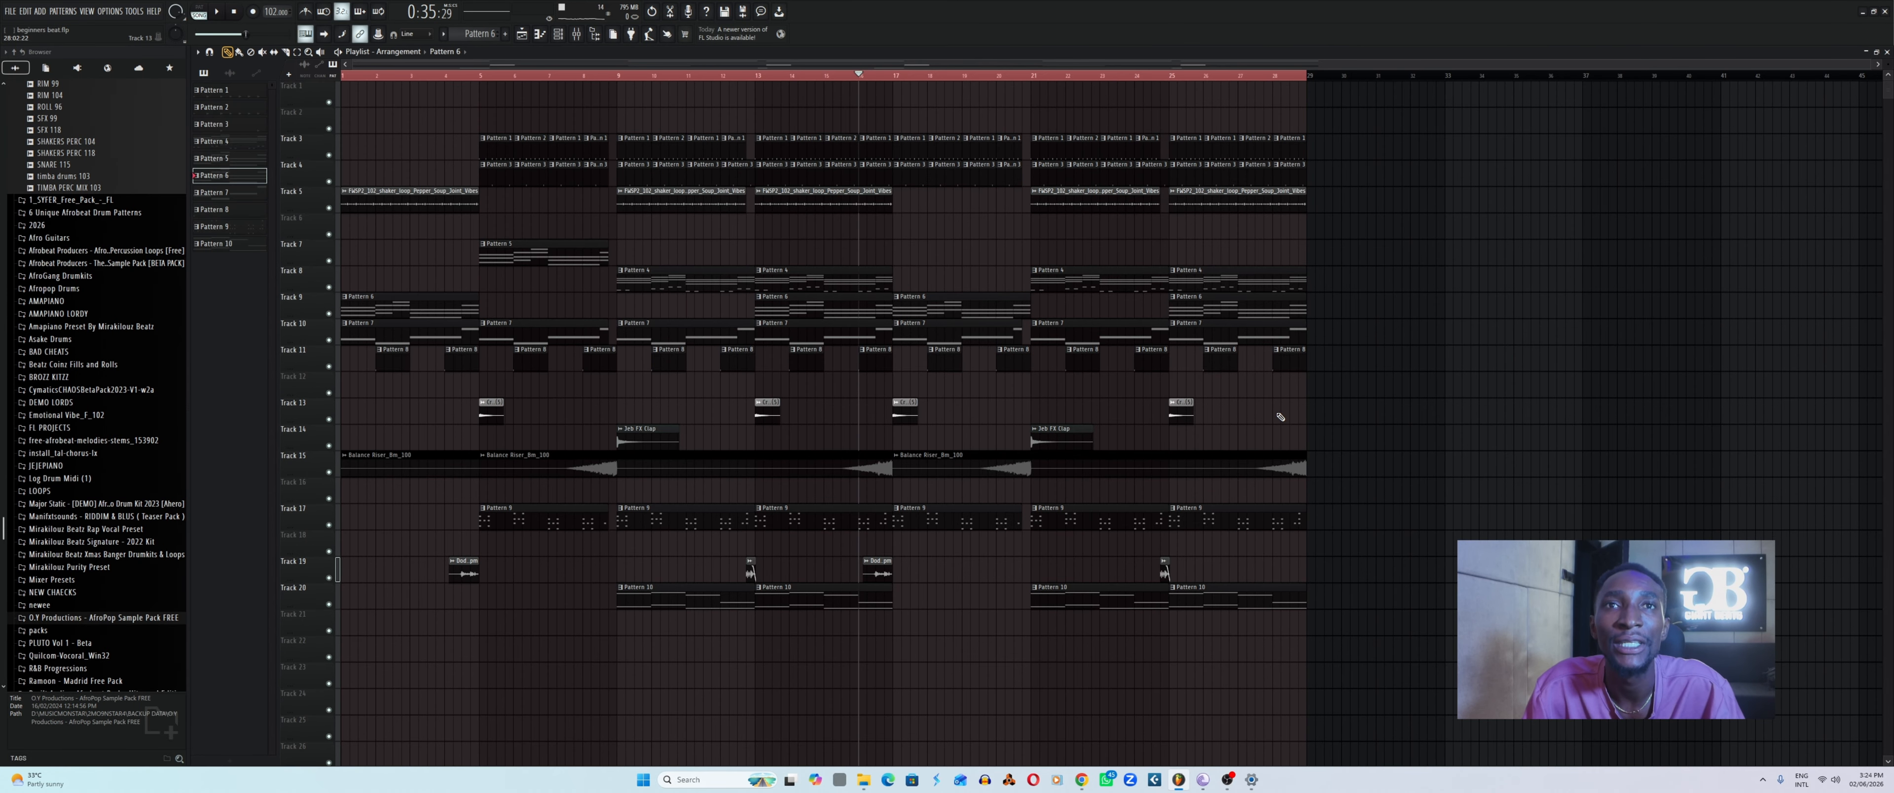
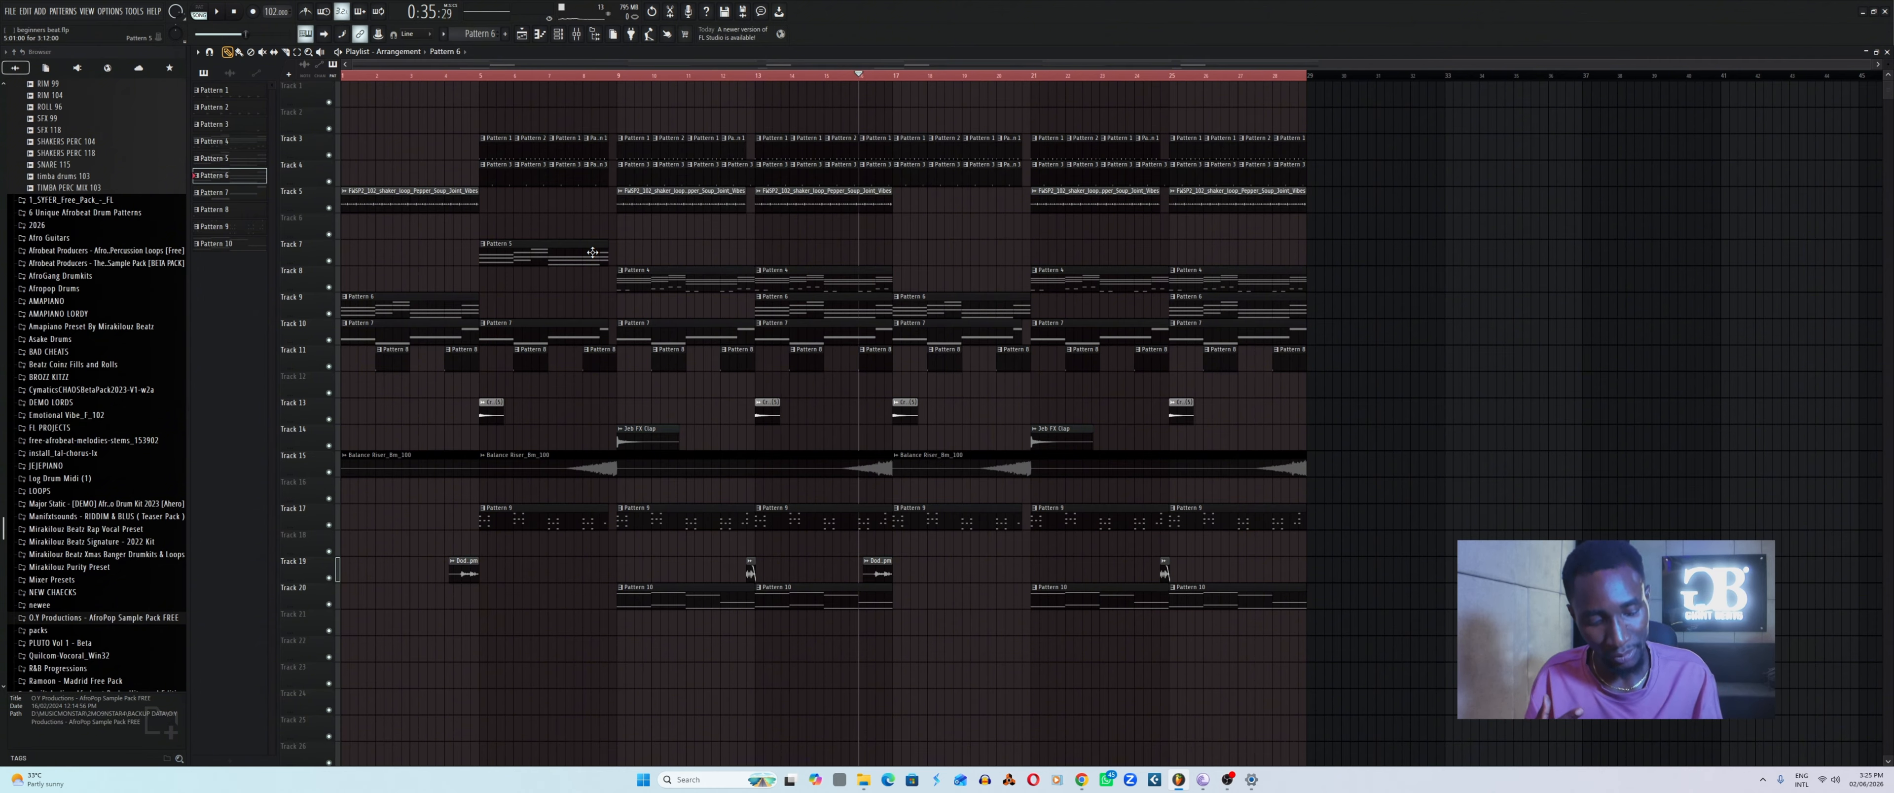
{"action": "key", "text": "ctrl+s"}
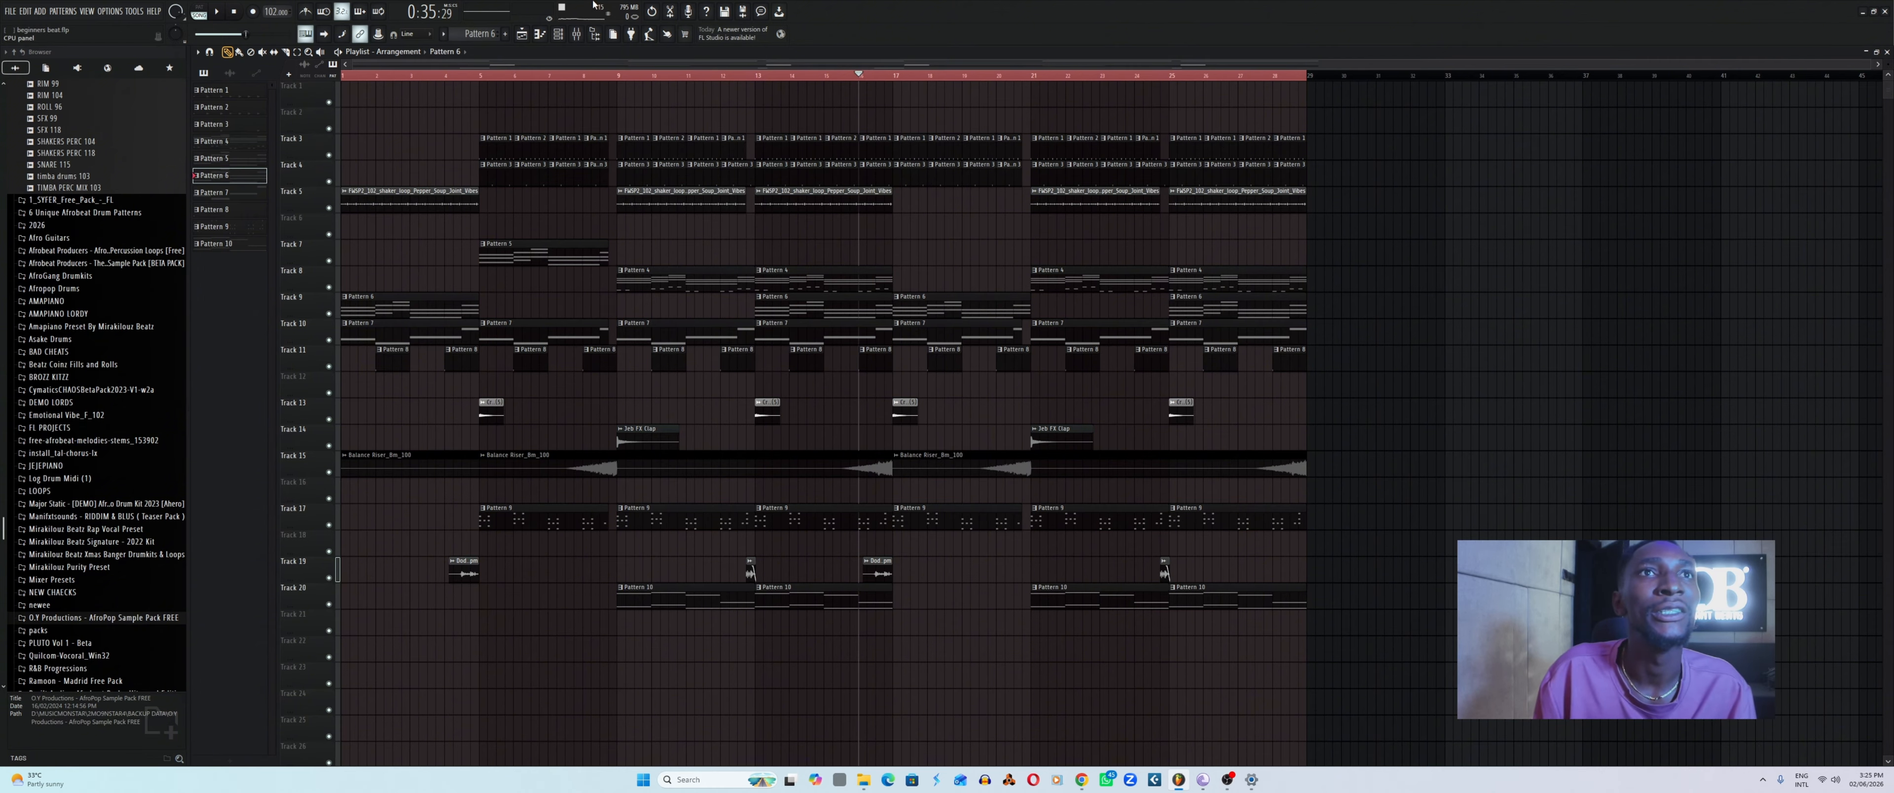
Reopen the Channel rack and briefly play the arrangement from the start.
{"action": "left_click", "coordinate": [557, 33]}
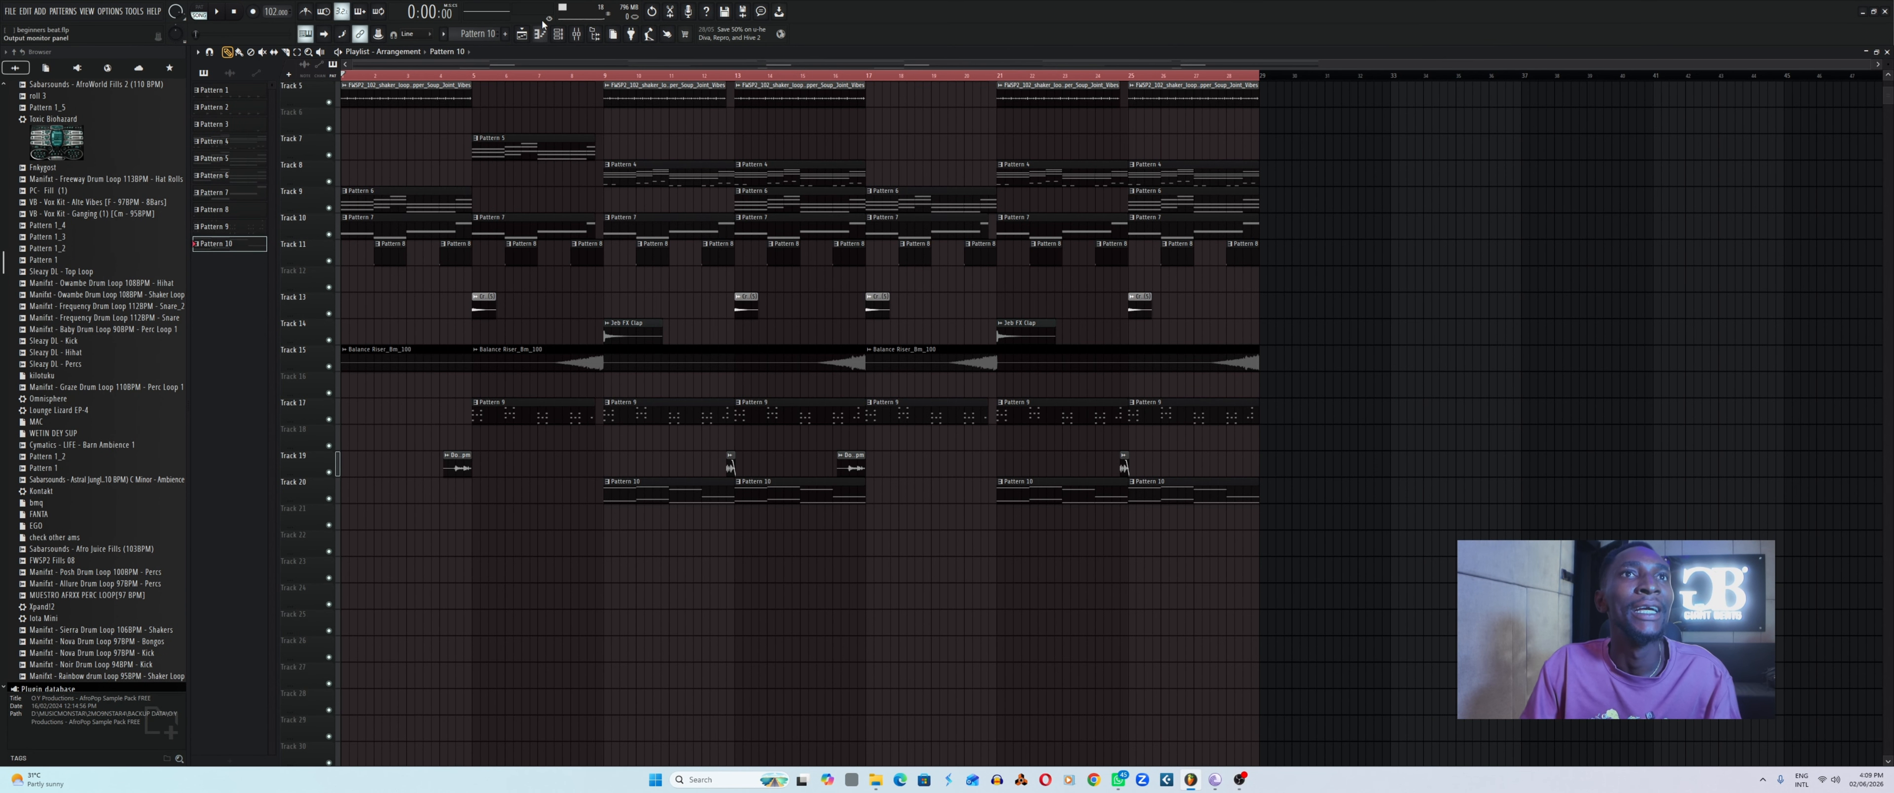
{"action": "left_click", "coordinate": [558, 34]}
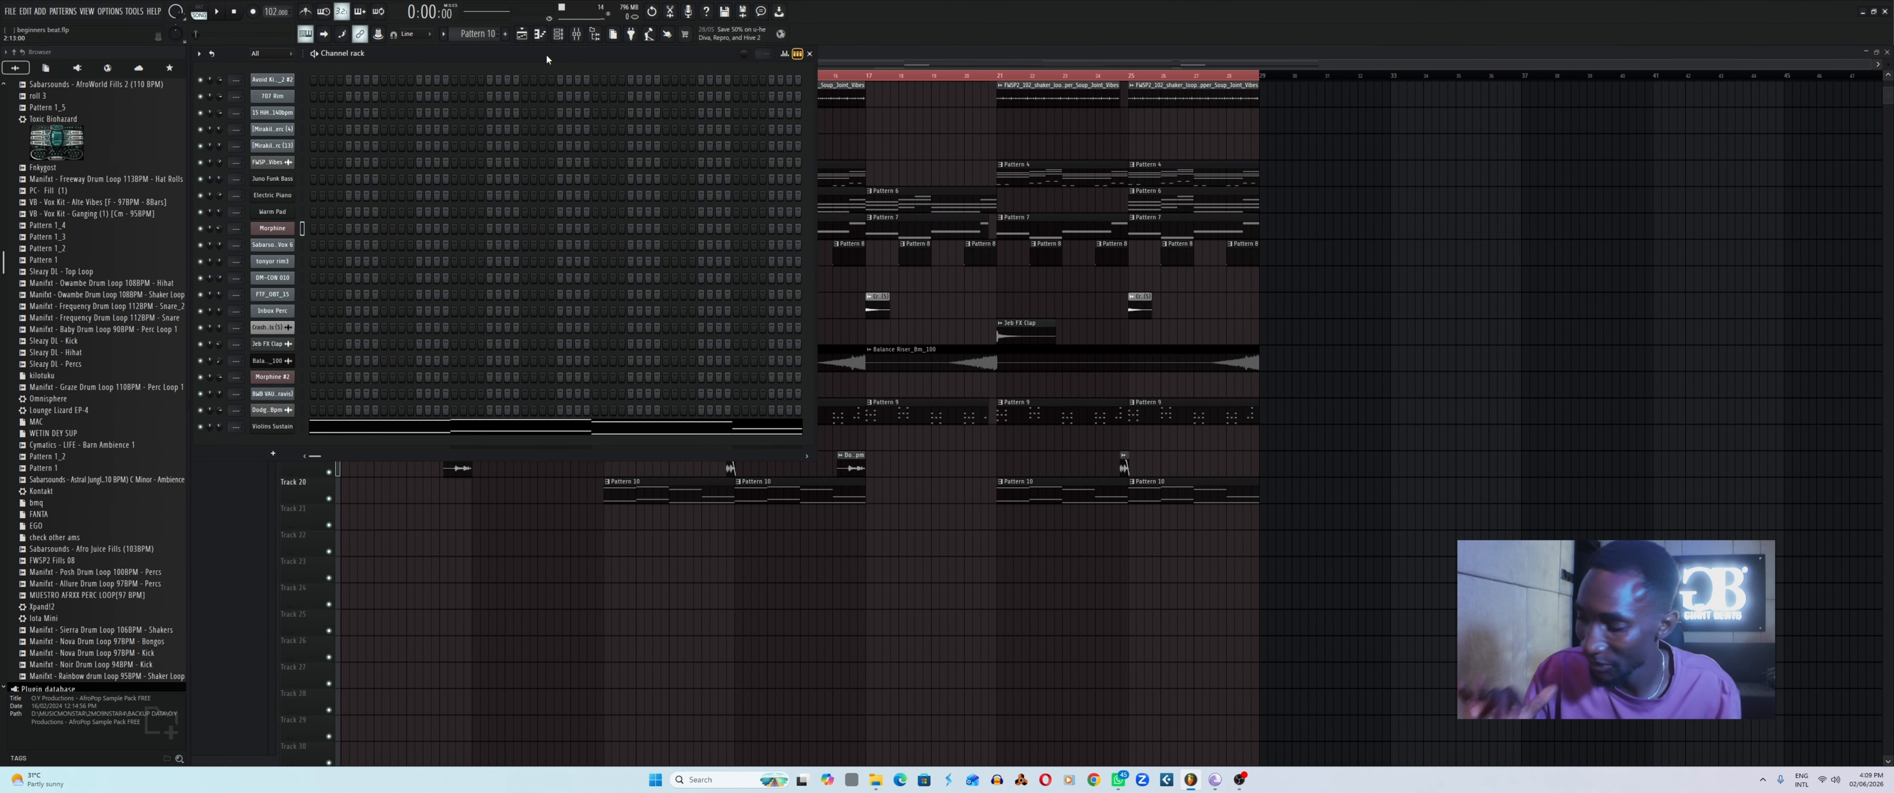
{"action": "key", "text": "space"}
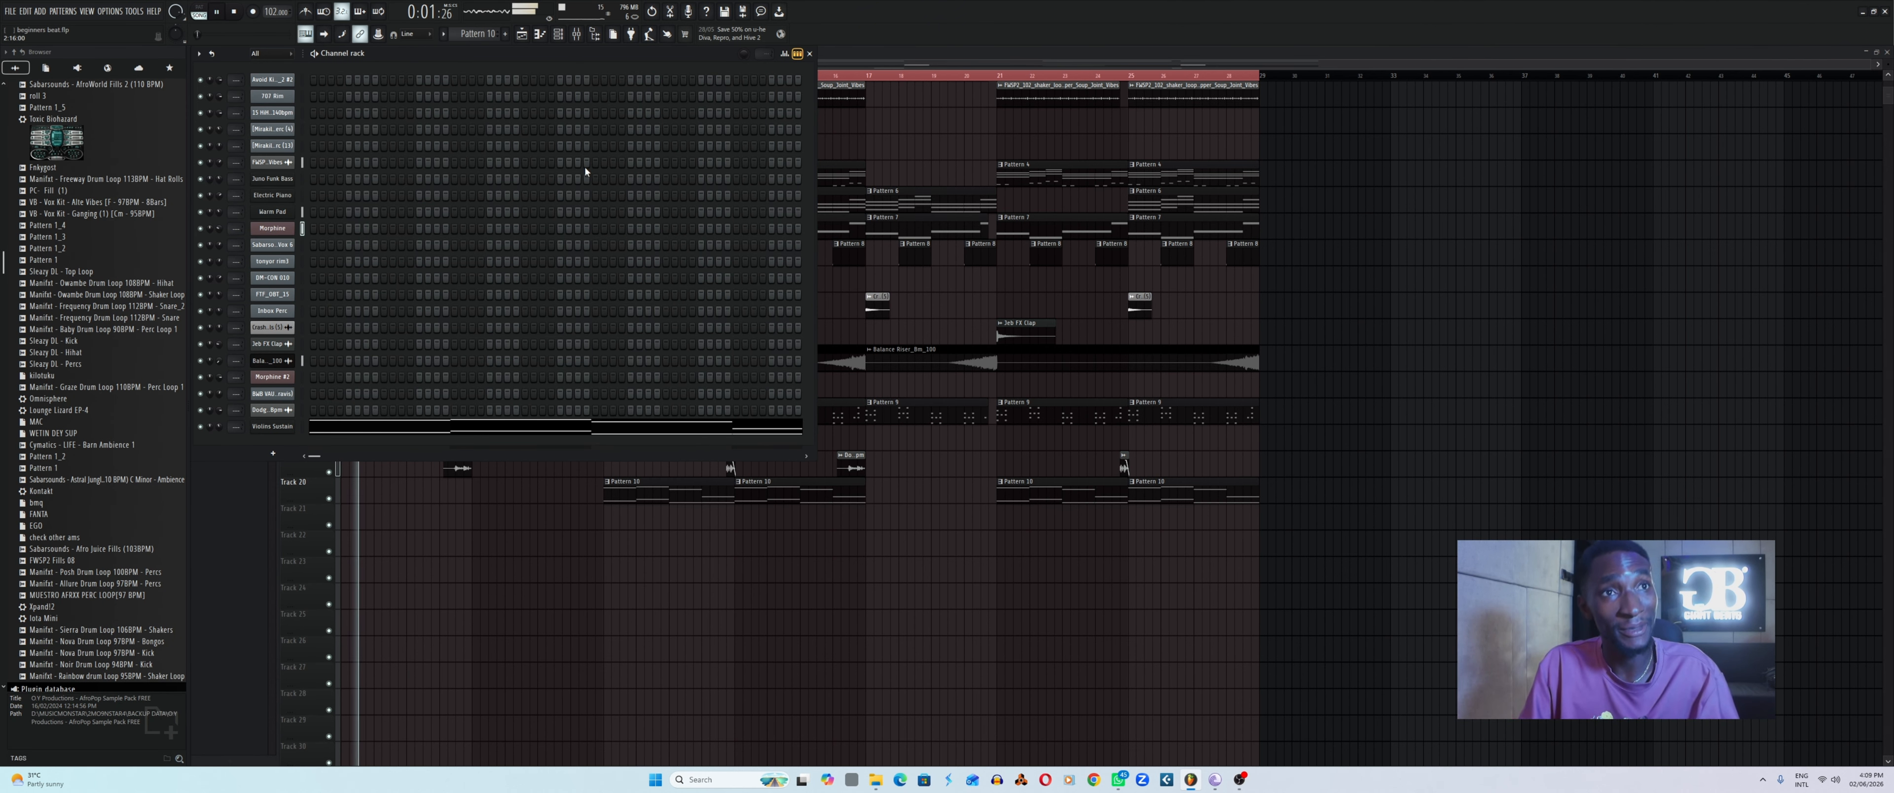
{"action": "key", "text": "space"}
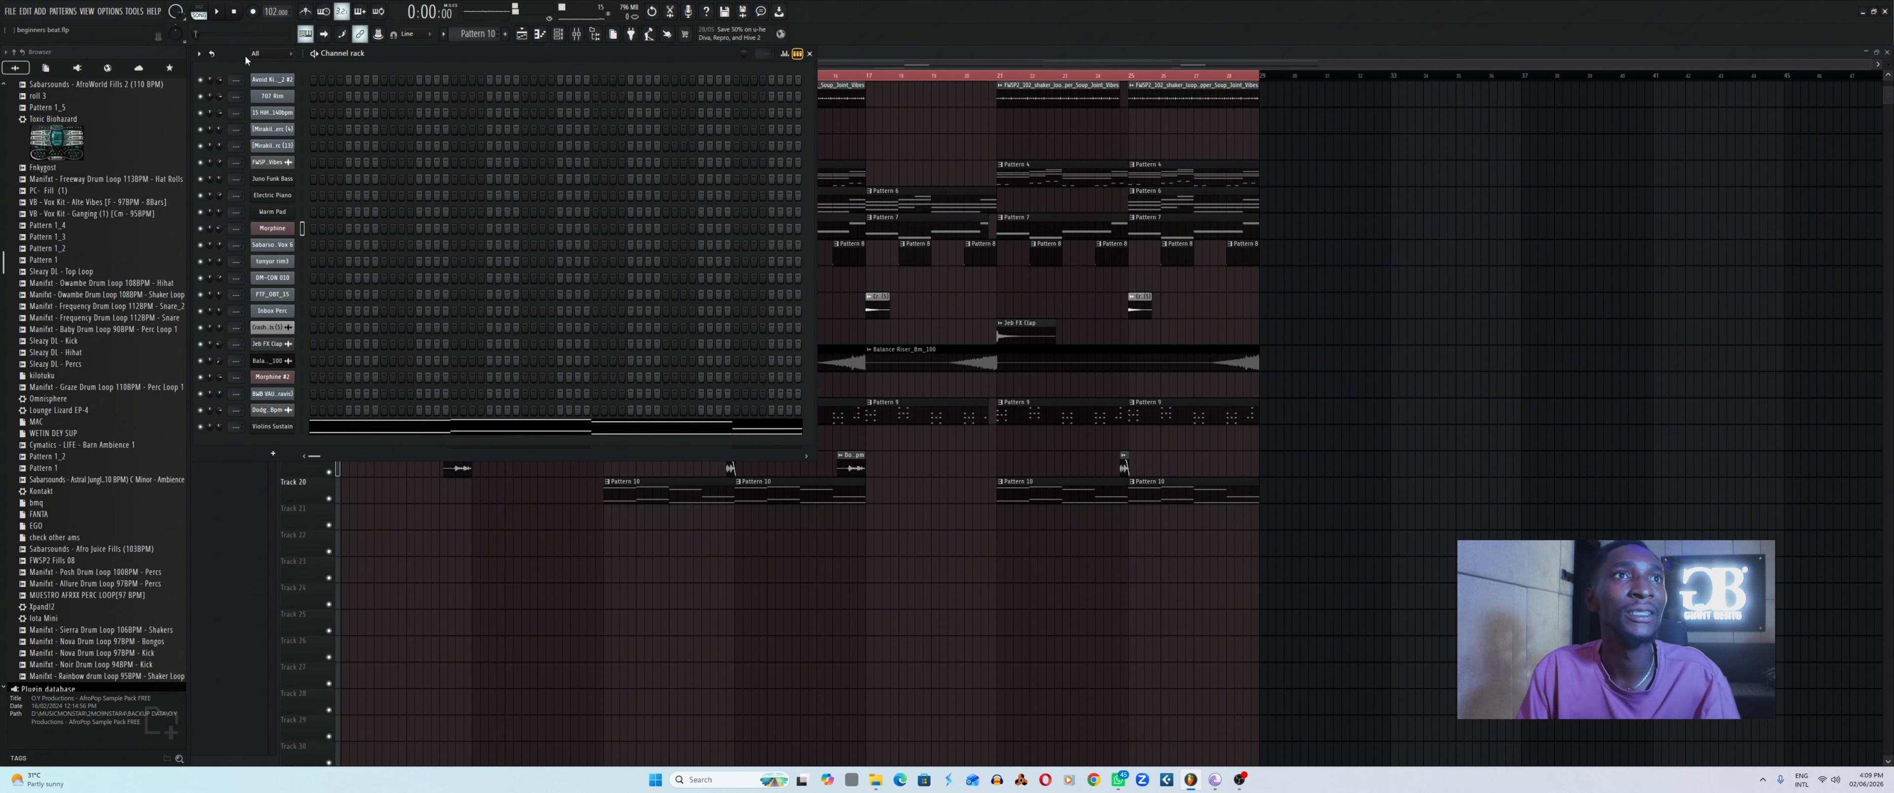
Select all channels in the Channel rack.
{"action": "double_click", "coordinate": [302, 82]}
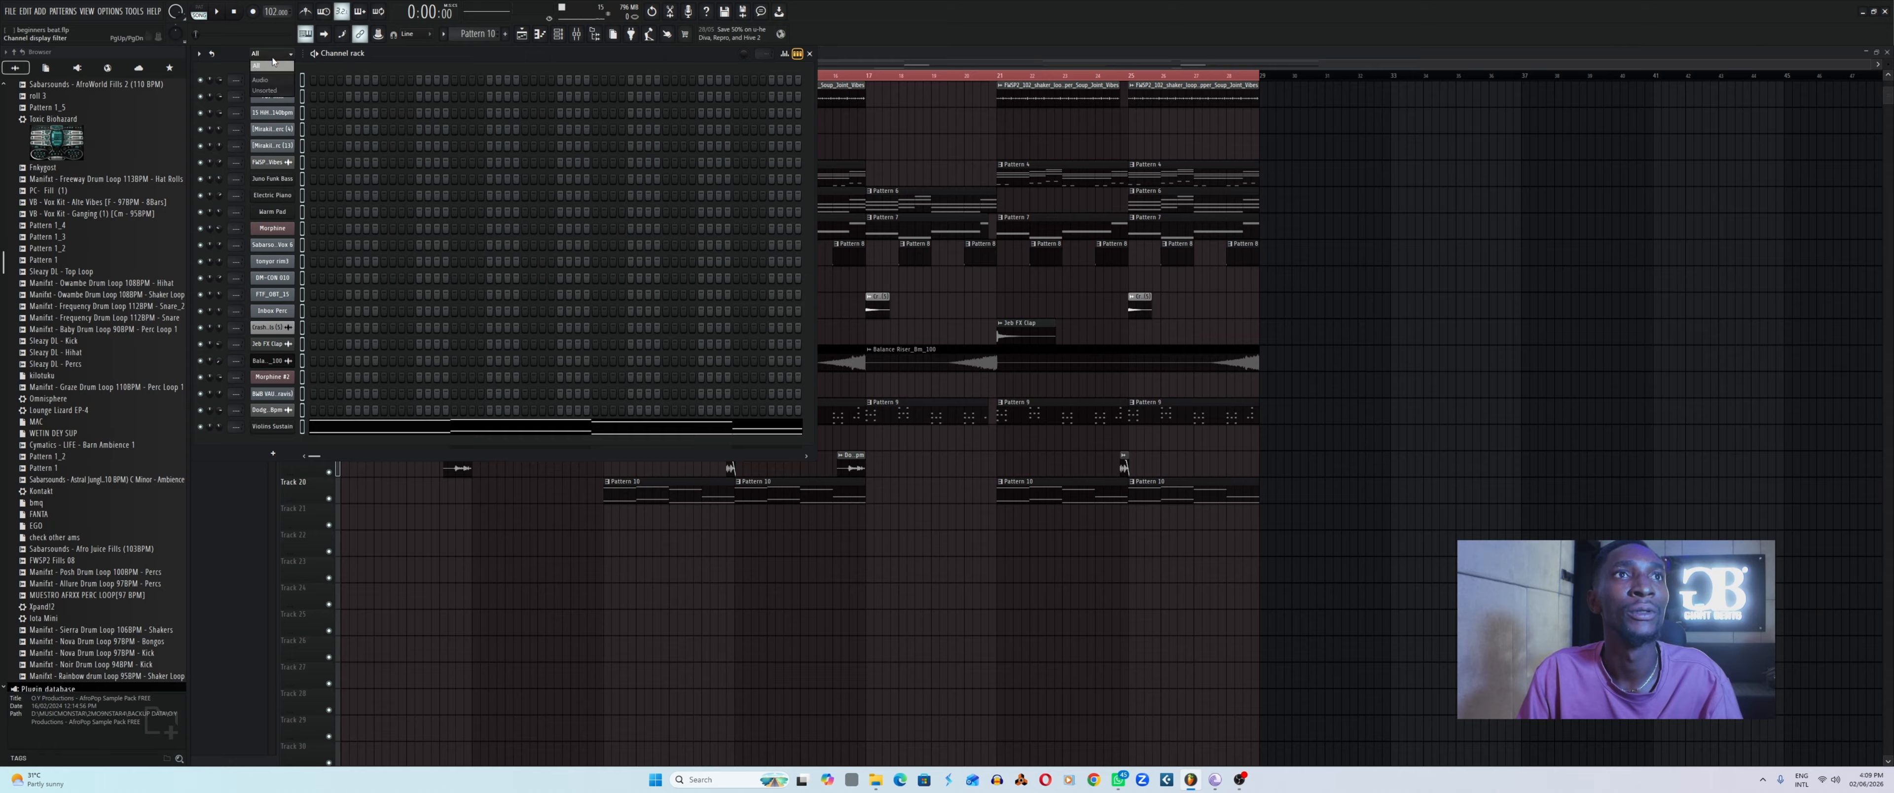
{"action": "double_click", "coordinate": [302, 80]}
{"action": "left_click", "coordinate": [303, 81]}
{"action": "double_click", "coordinate": [303, 81]}
{"action": "left_click", "coordinate": [302, 80]}
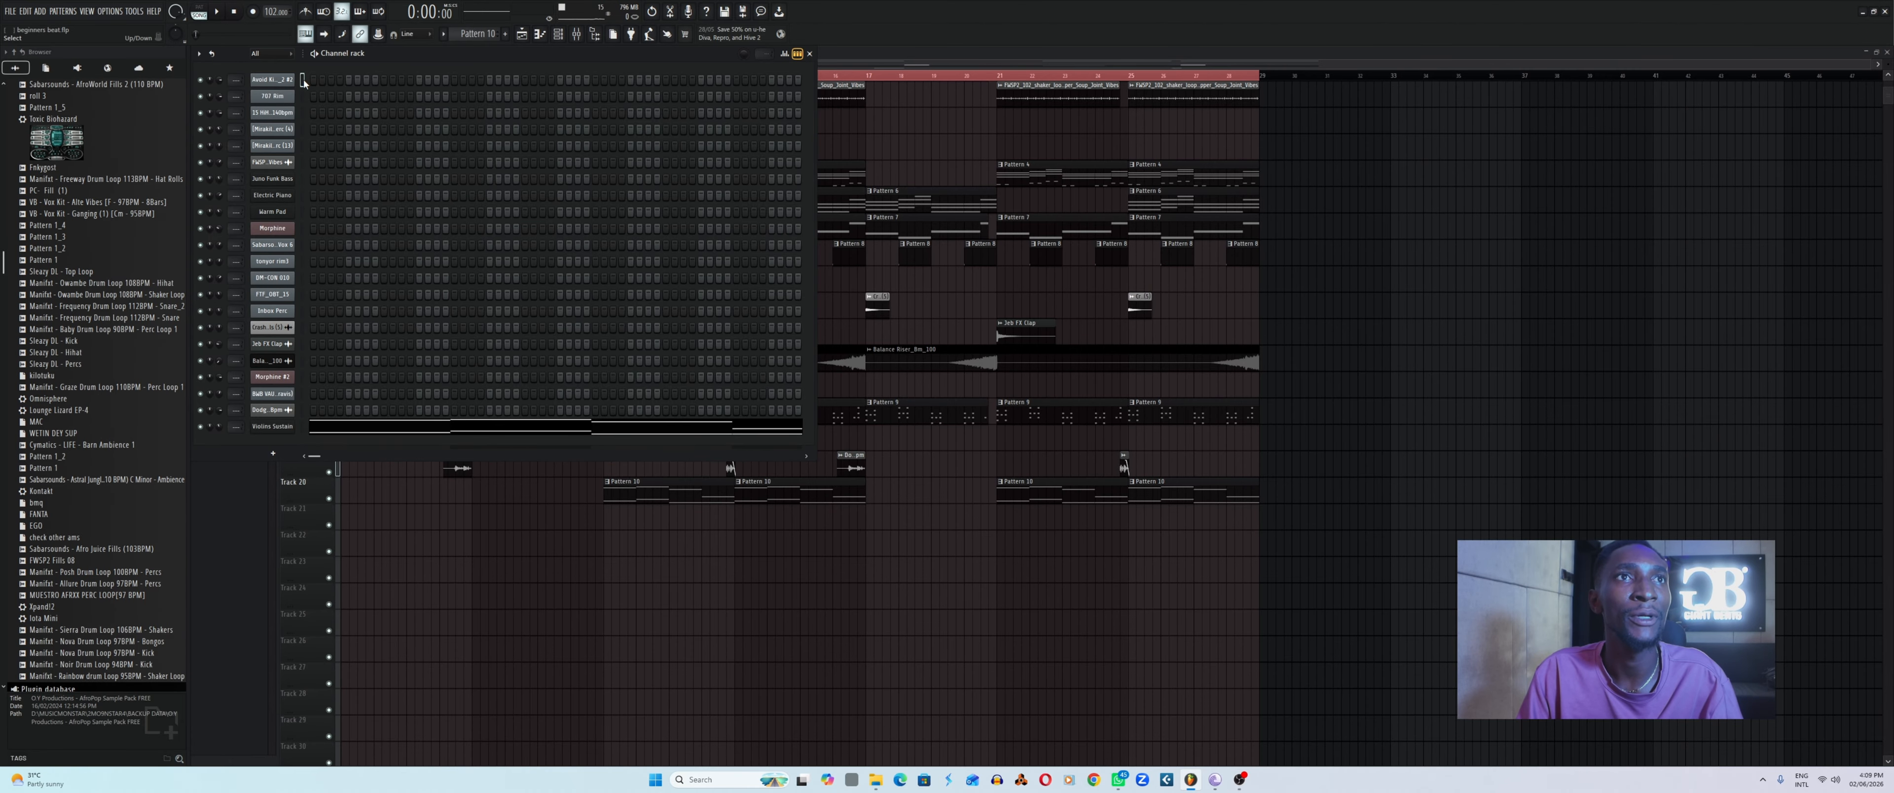
{"action": "double_click", "coordinate": [302, 80]}
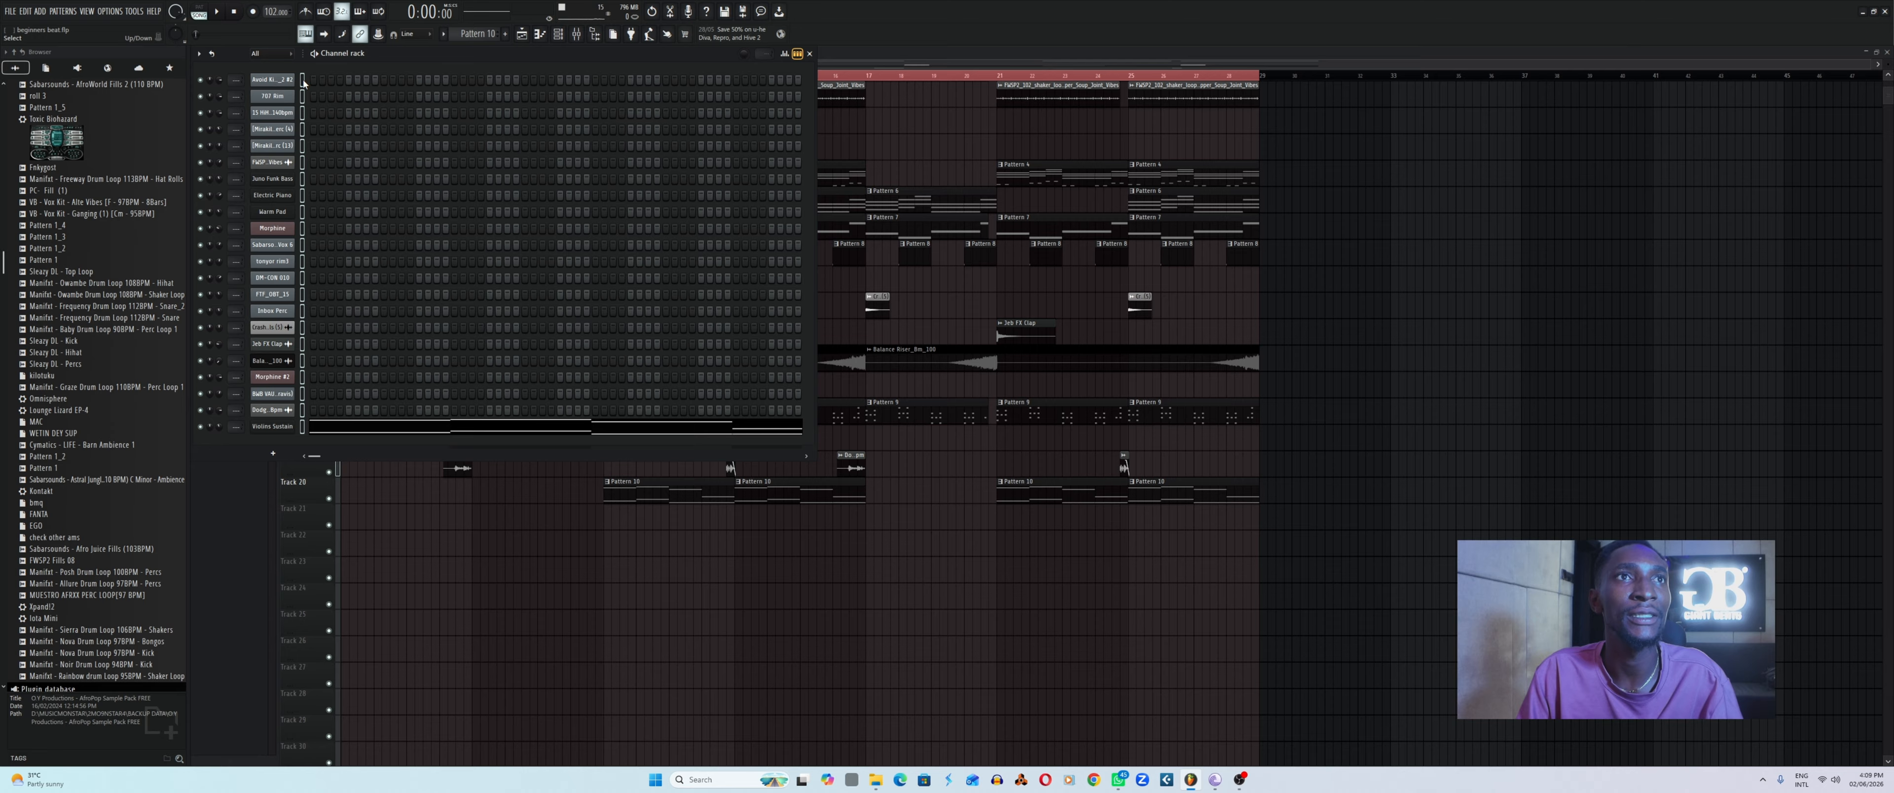
Route the selected channels to consecutive mixer tracks starting from Insert 1.
{"action": "left_click", "coordinate": [576, 34]}
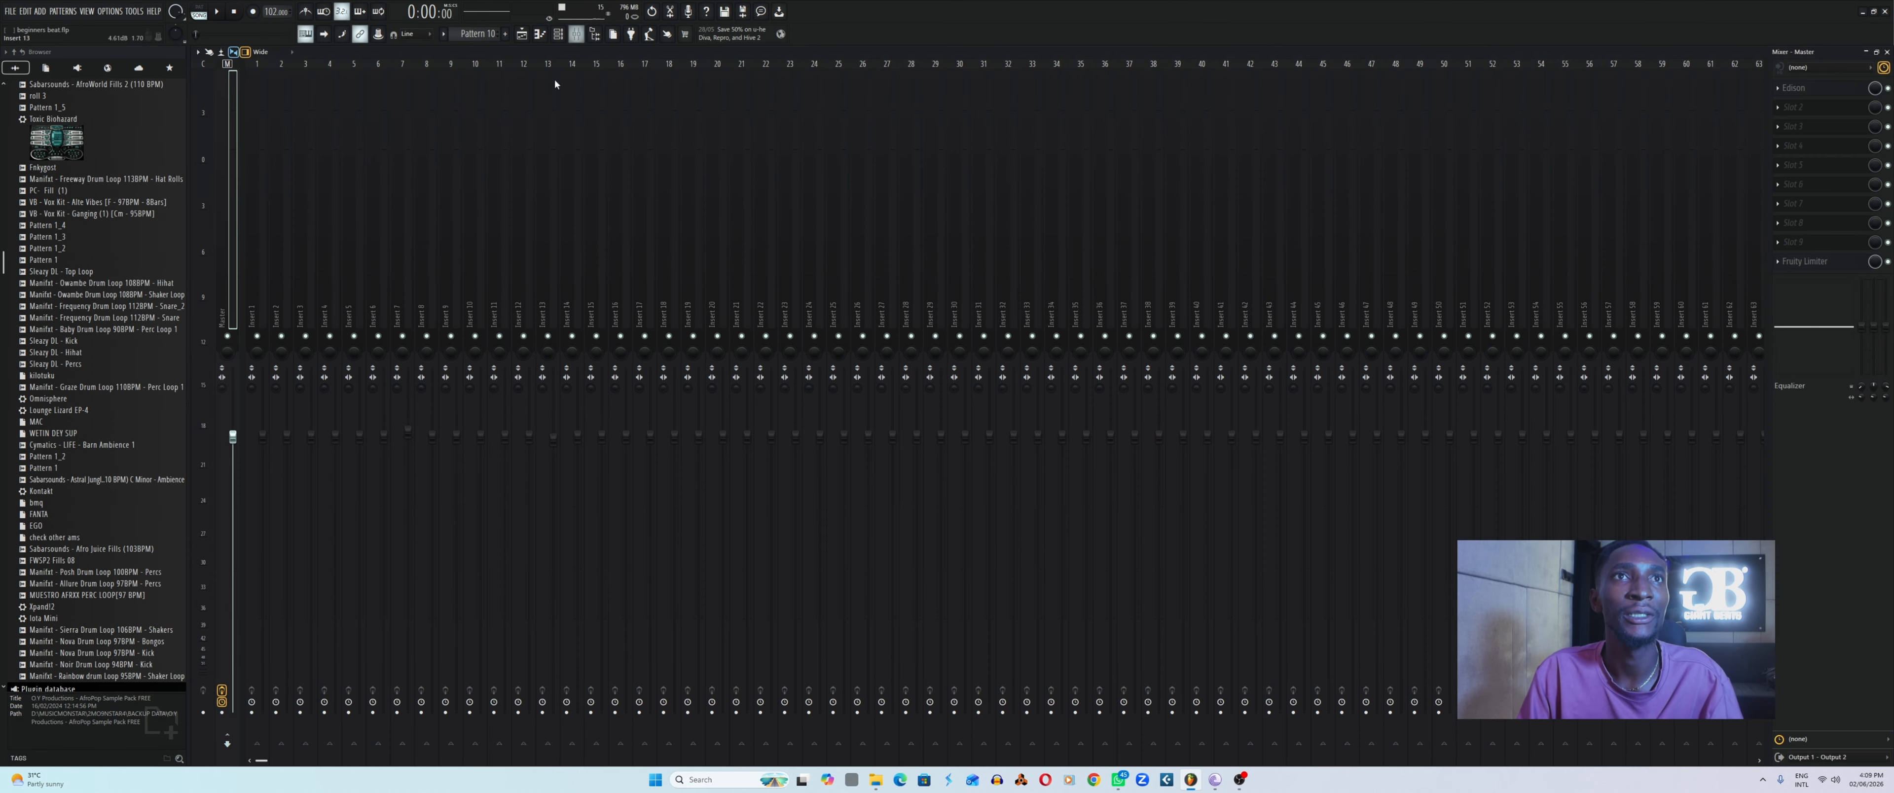
{"action": "left_click", "coordinate": [261, 299]}
{"action": "right_click", "coordinate": [264, 300]}
{"action": "left_click", "coordinate": [254, 299]}
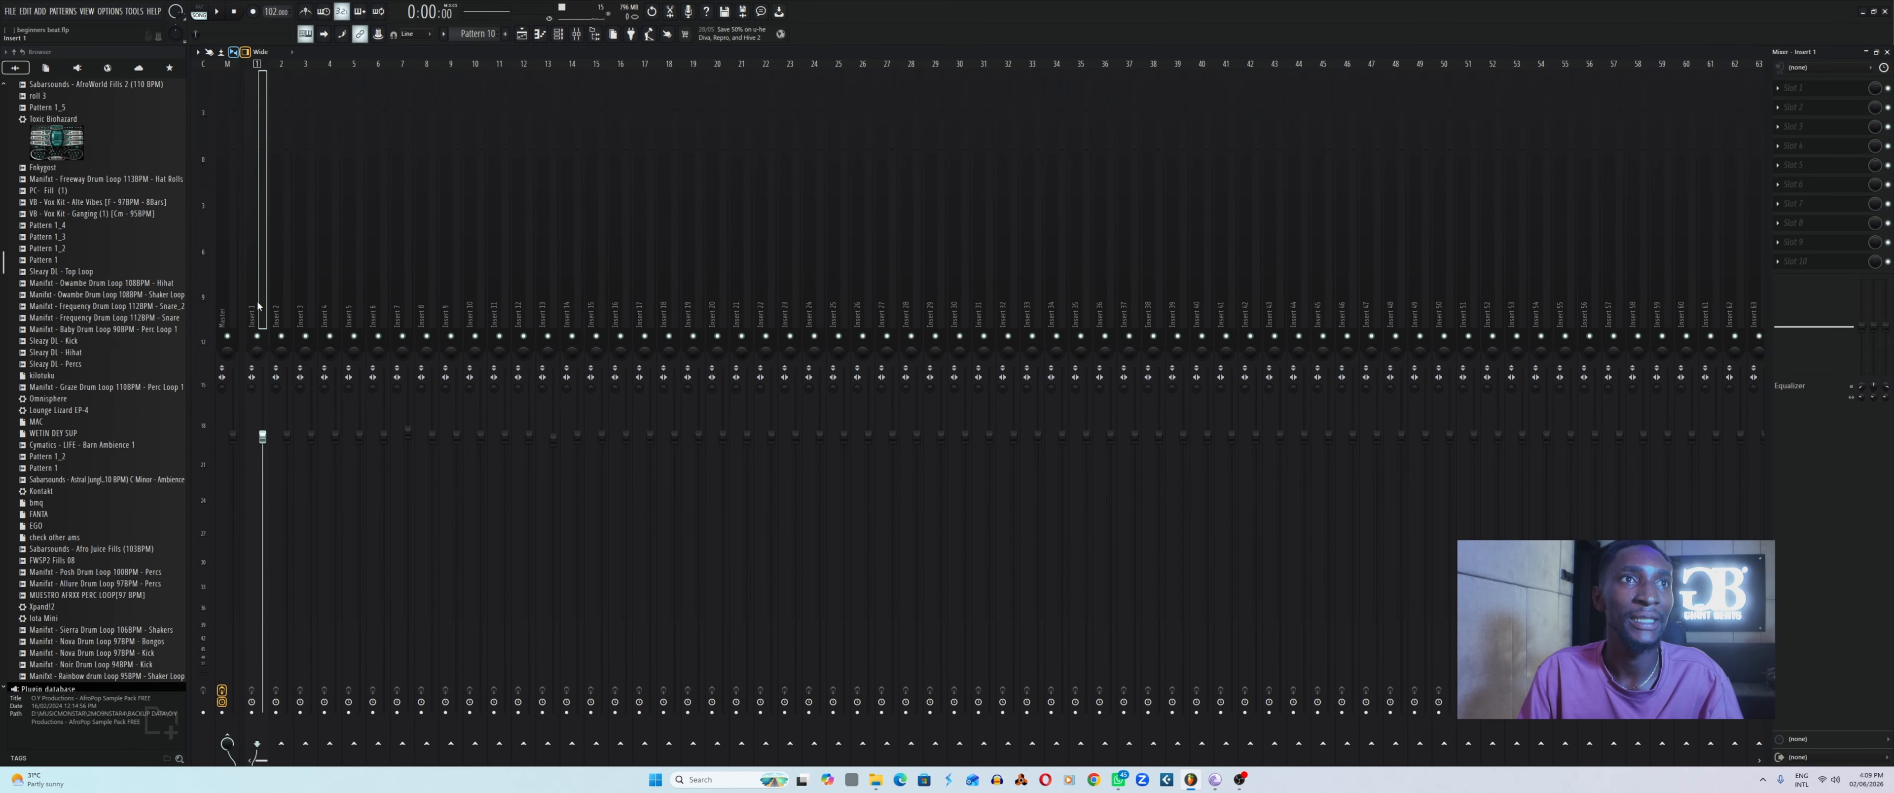
{"action": "right_click", "coordinate": [254, 300]}
{"action": "mouse_move", "coordinate": [302, 194]}
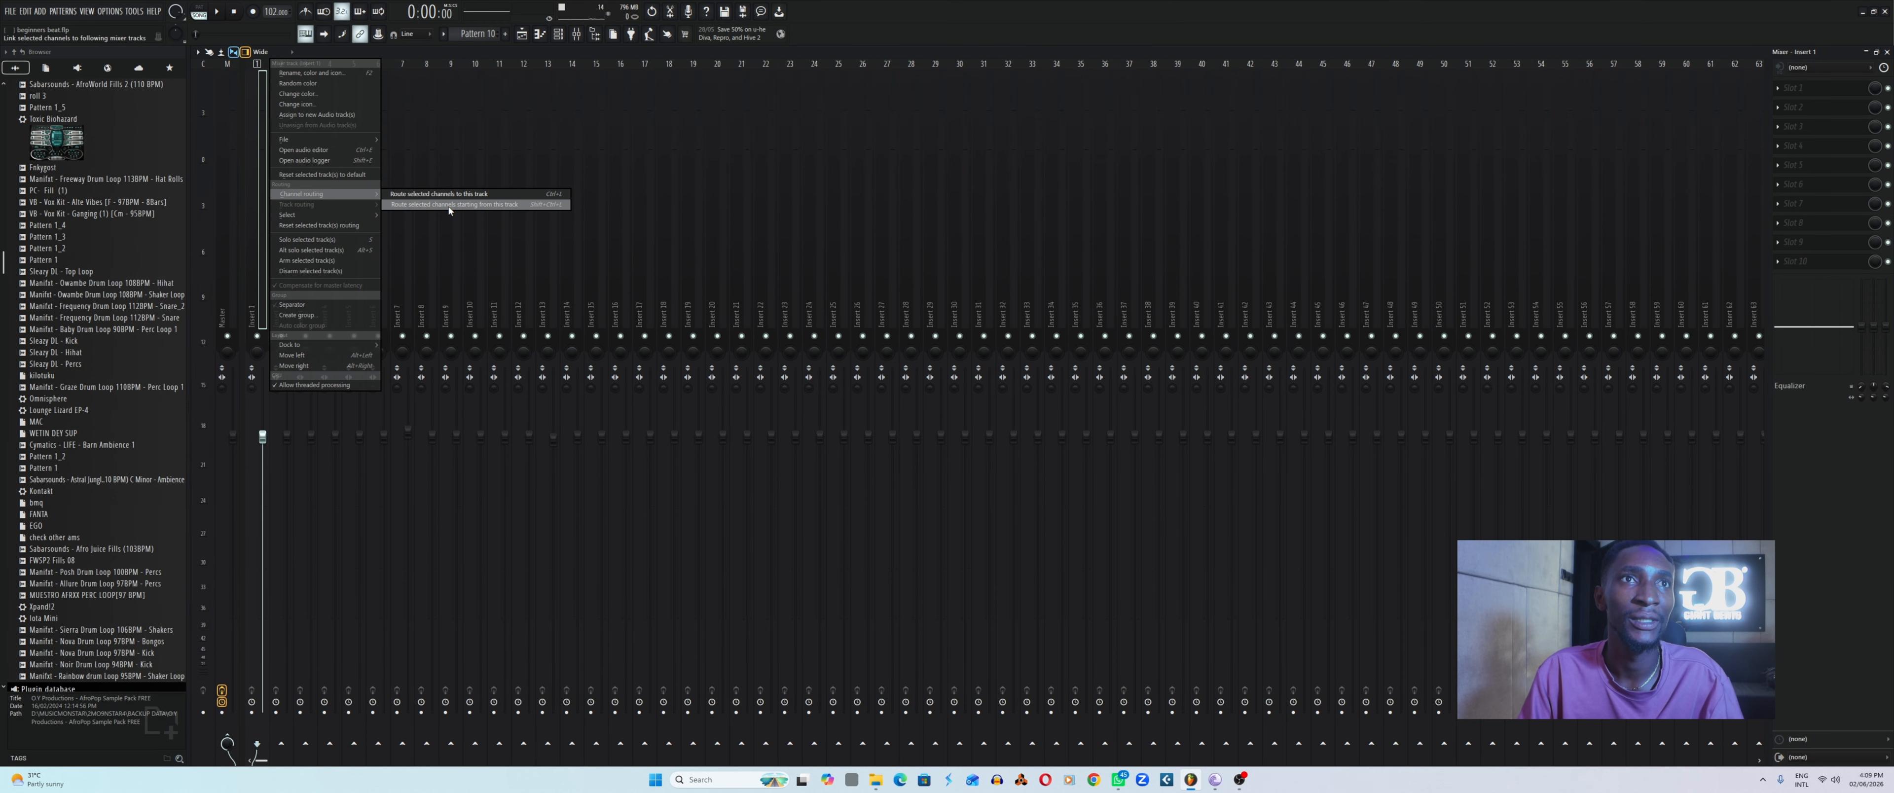
{"action": "left_click", "coordinate": [476, 205]}
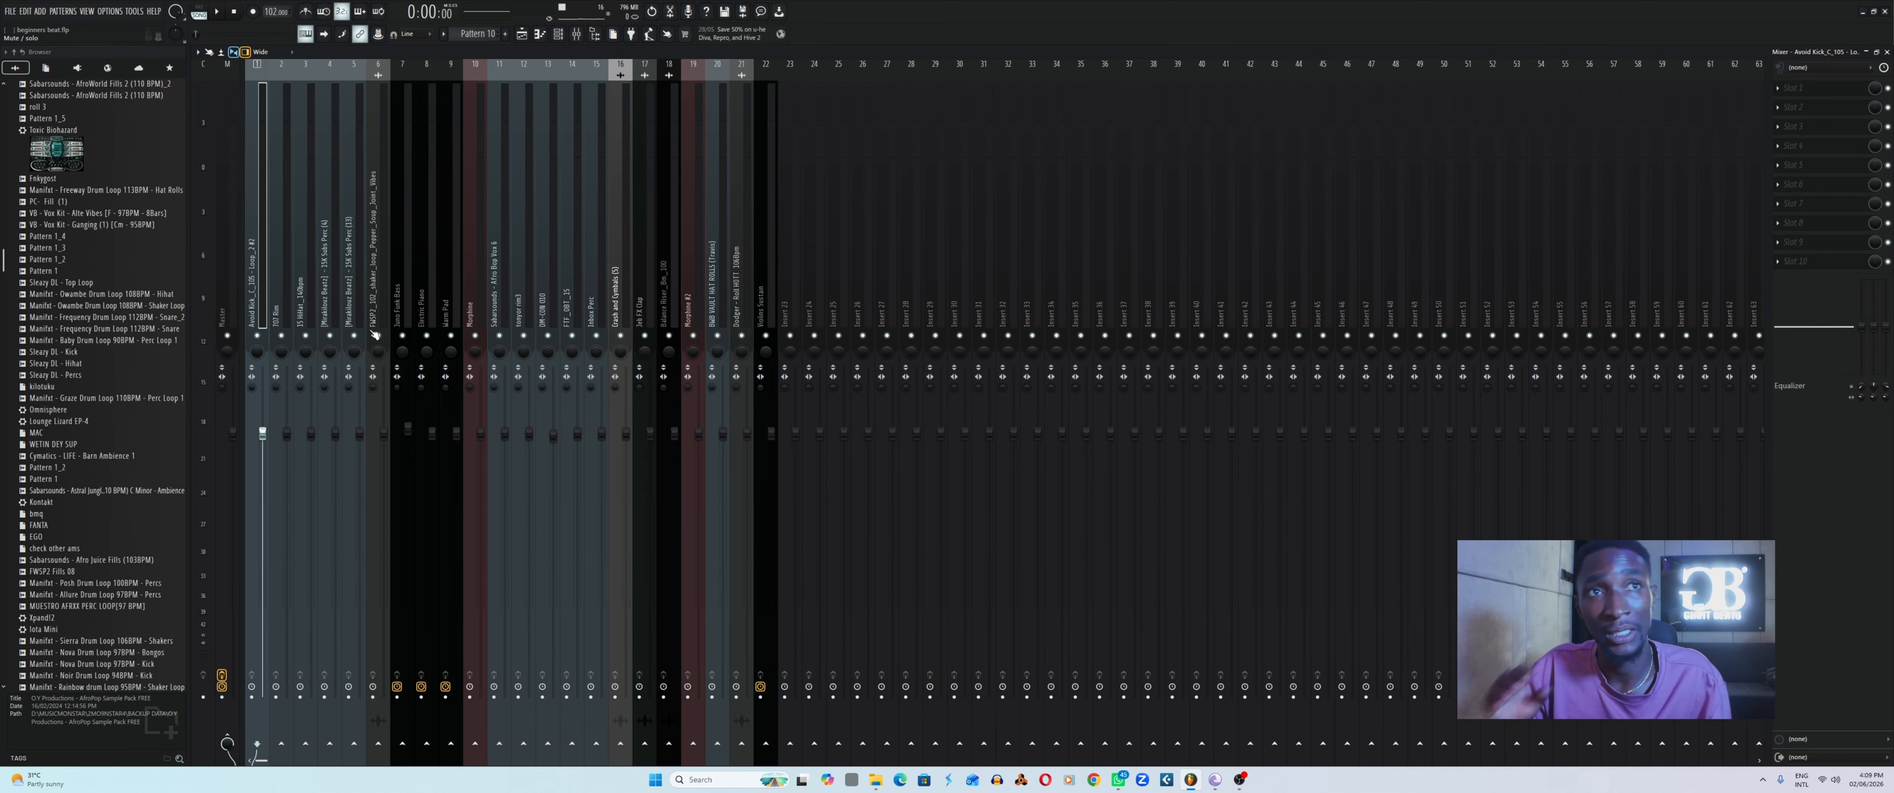
Adjust the stereo separation of the Master mixer track and briefly play the beat.
{"action": "key", "text": "space"}
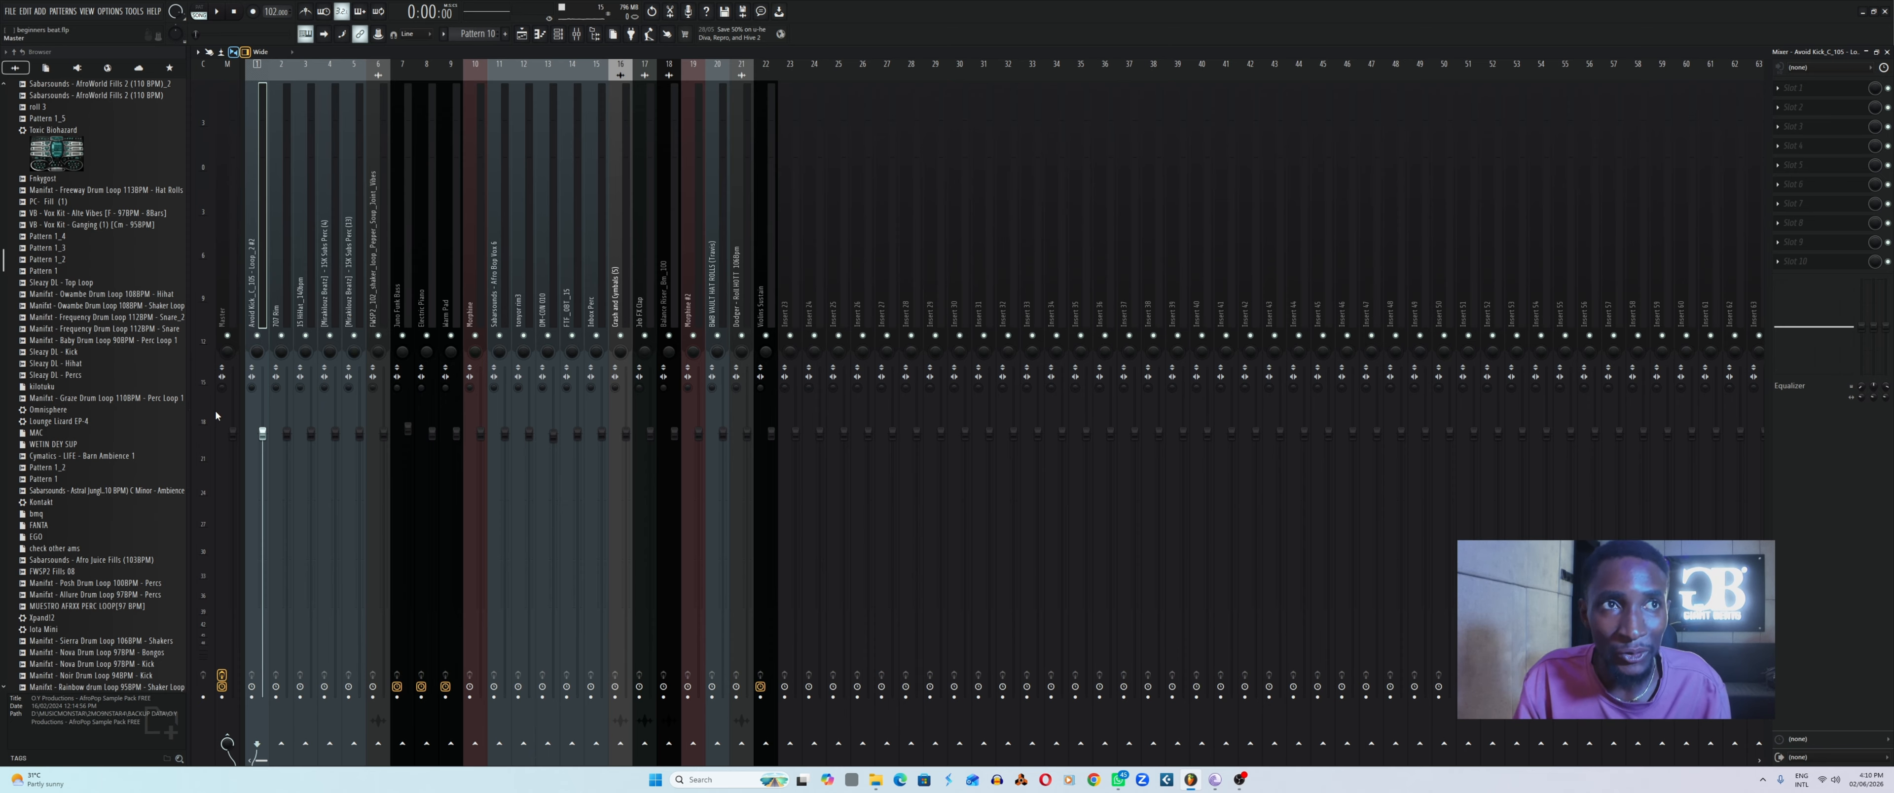
{"action": "left_click", "coordinate": [221, 392]}
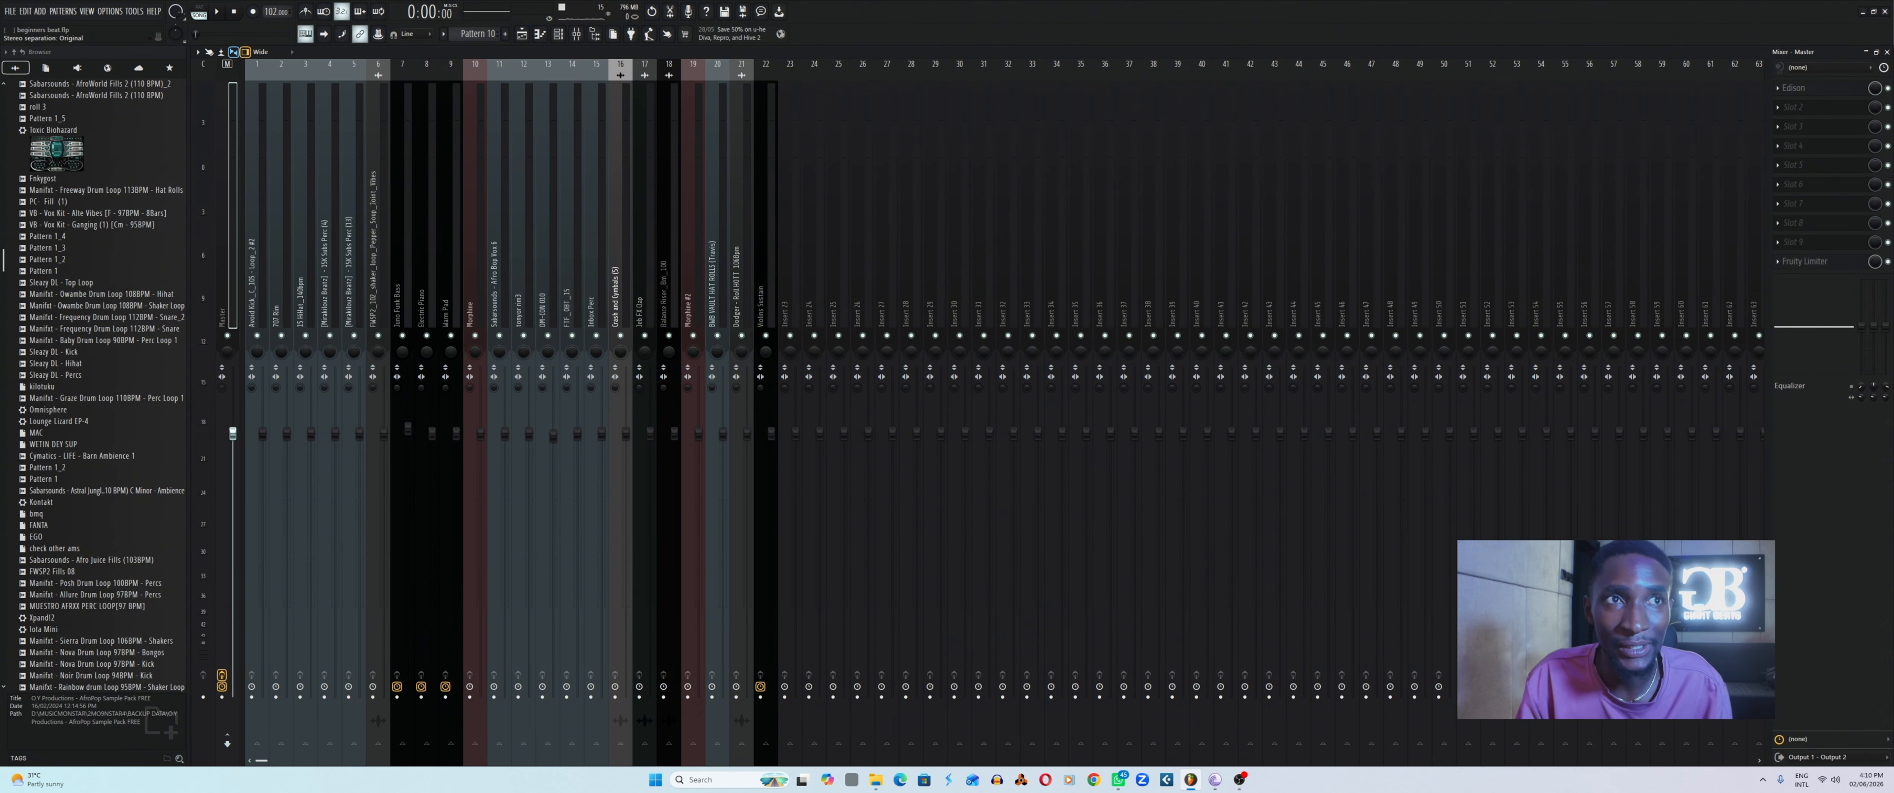
{"action": "left_click_drag", "start_coordinate": [222, 388], "coordinate": [221, 316]}
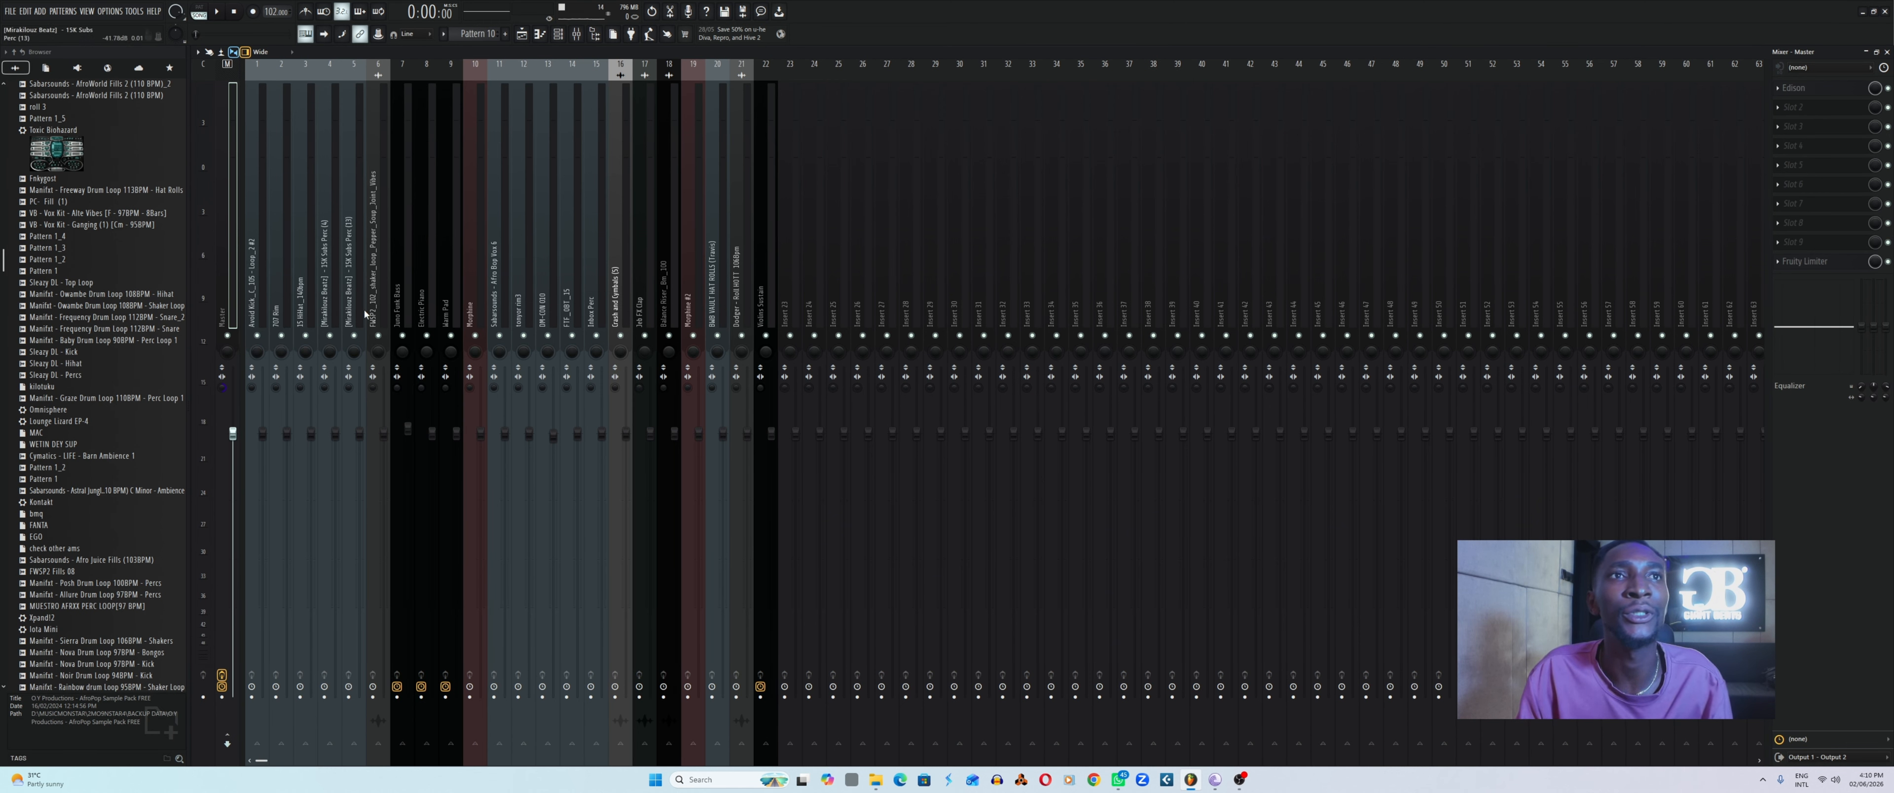
{"action": "key", "text": "space"}
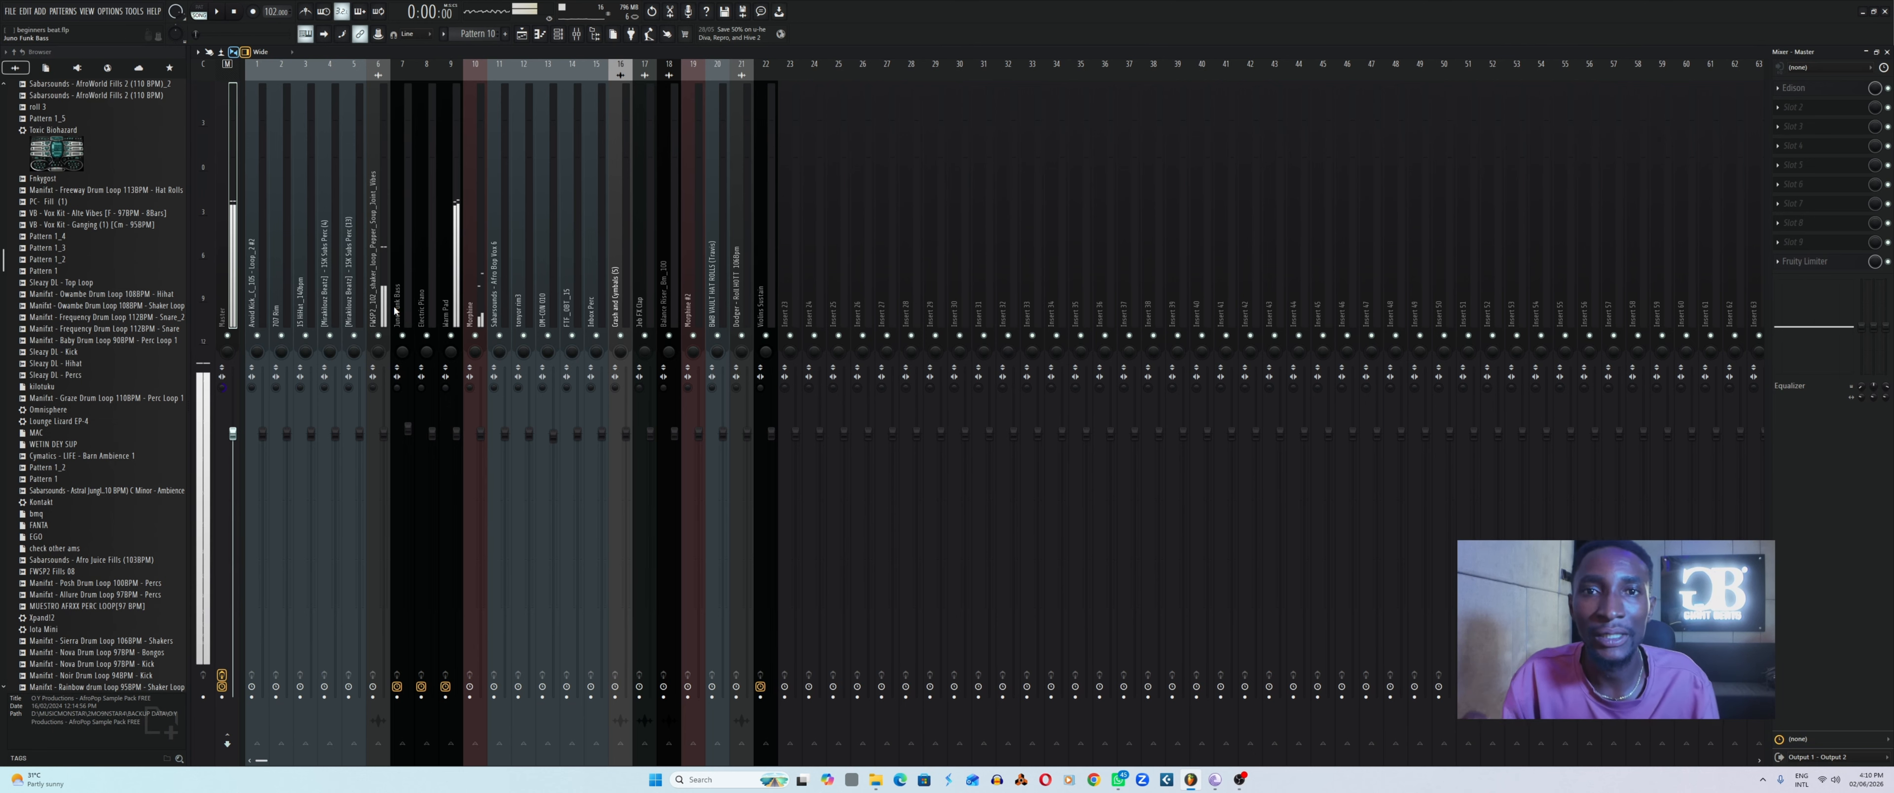
{"action": "key", "text": "space"}
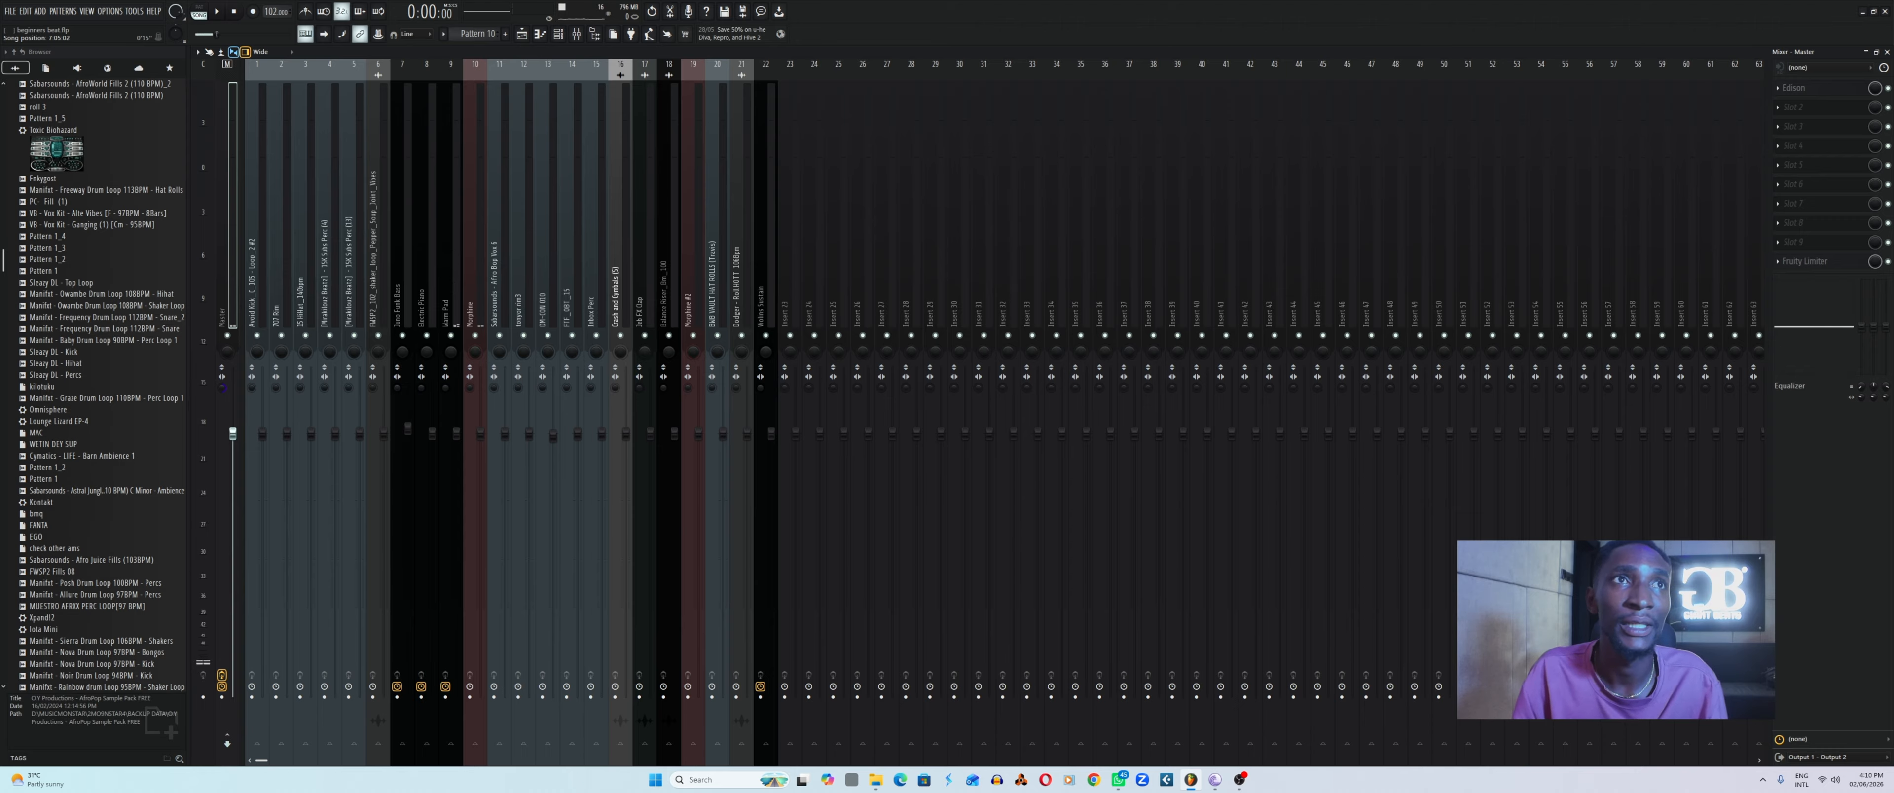
Audition the song from about 0:14 and check the levels of mixer tracks 1 and 2.
{"action": "left_click", "coordinate": [217, 35]}
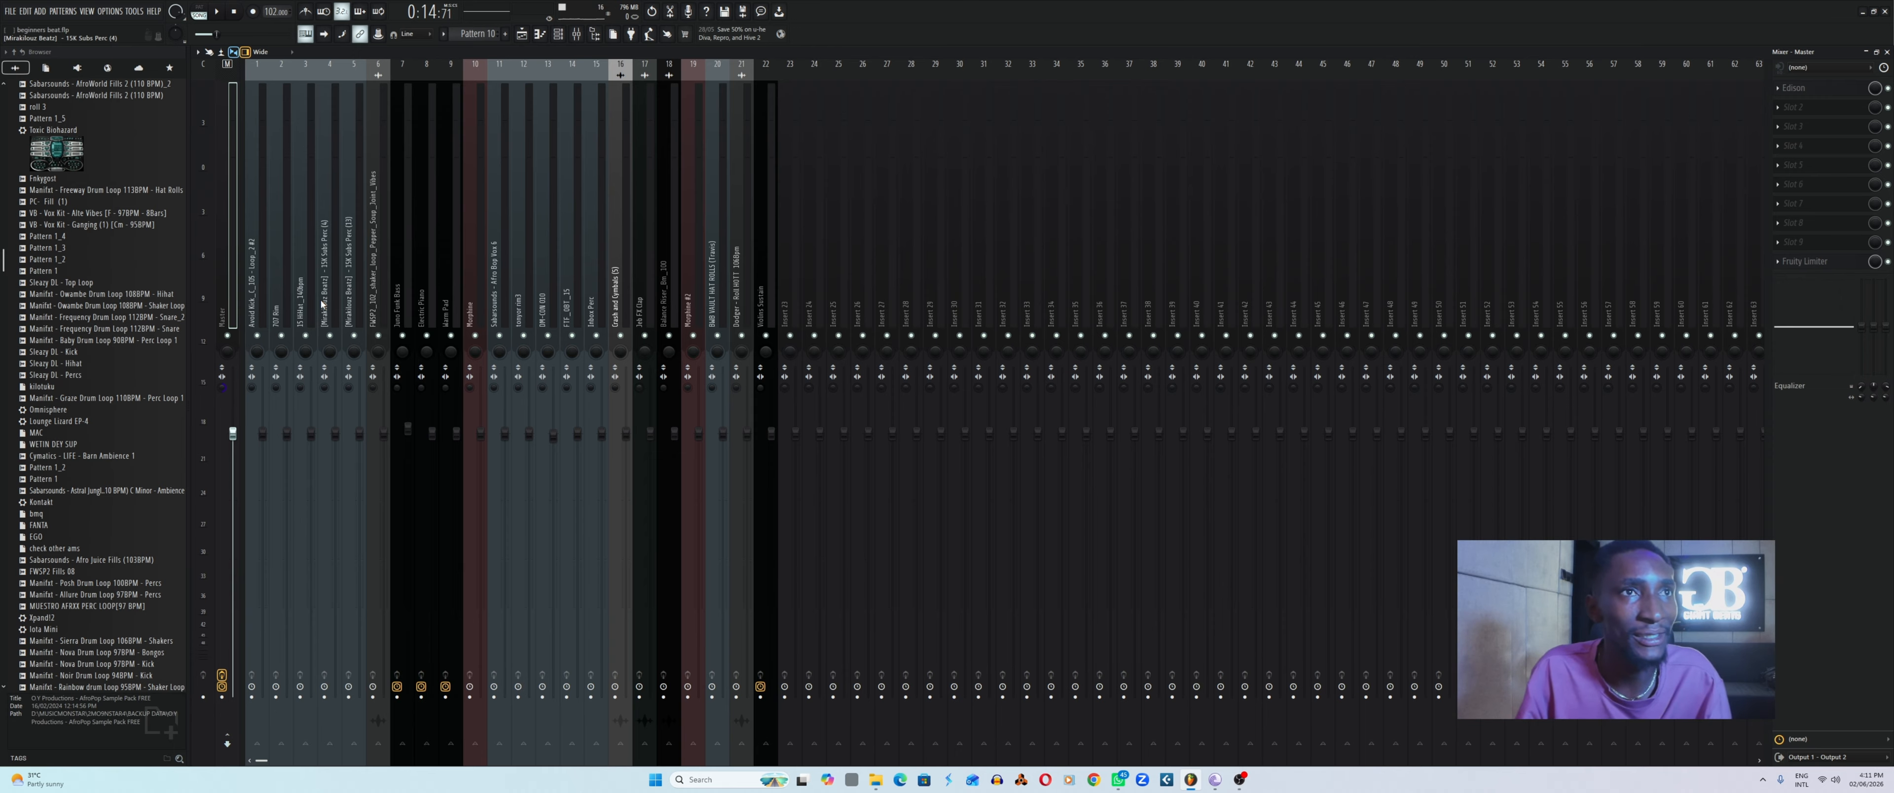
{"action": "key", "text": "space"}
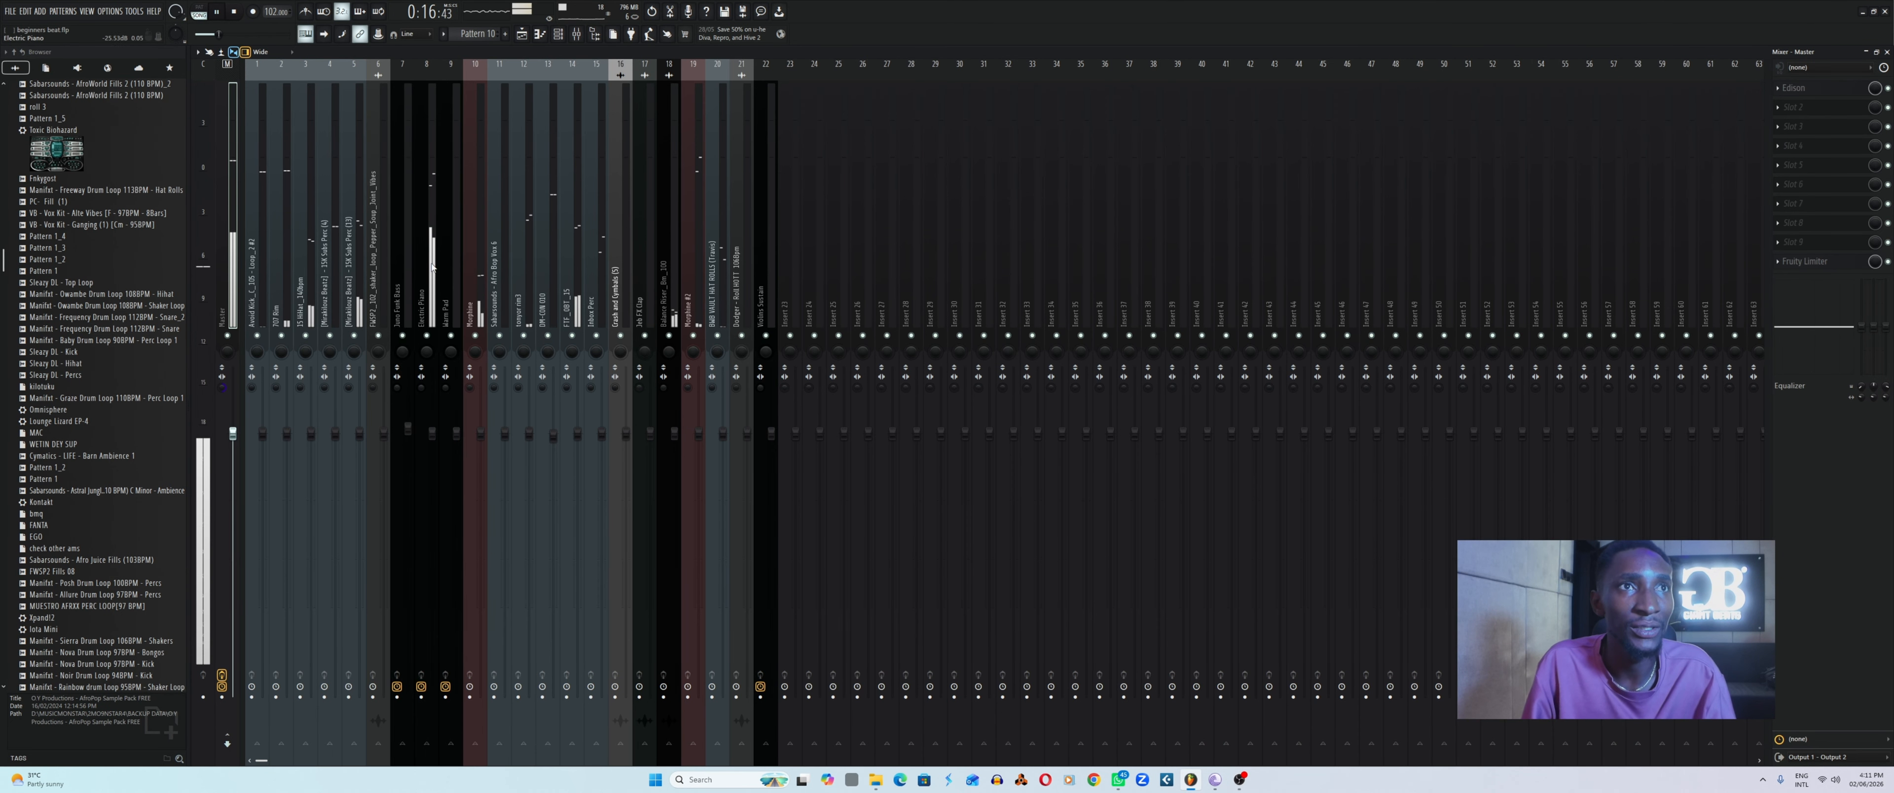
{"action": "left_click", "coordinate": [268, 239]}
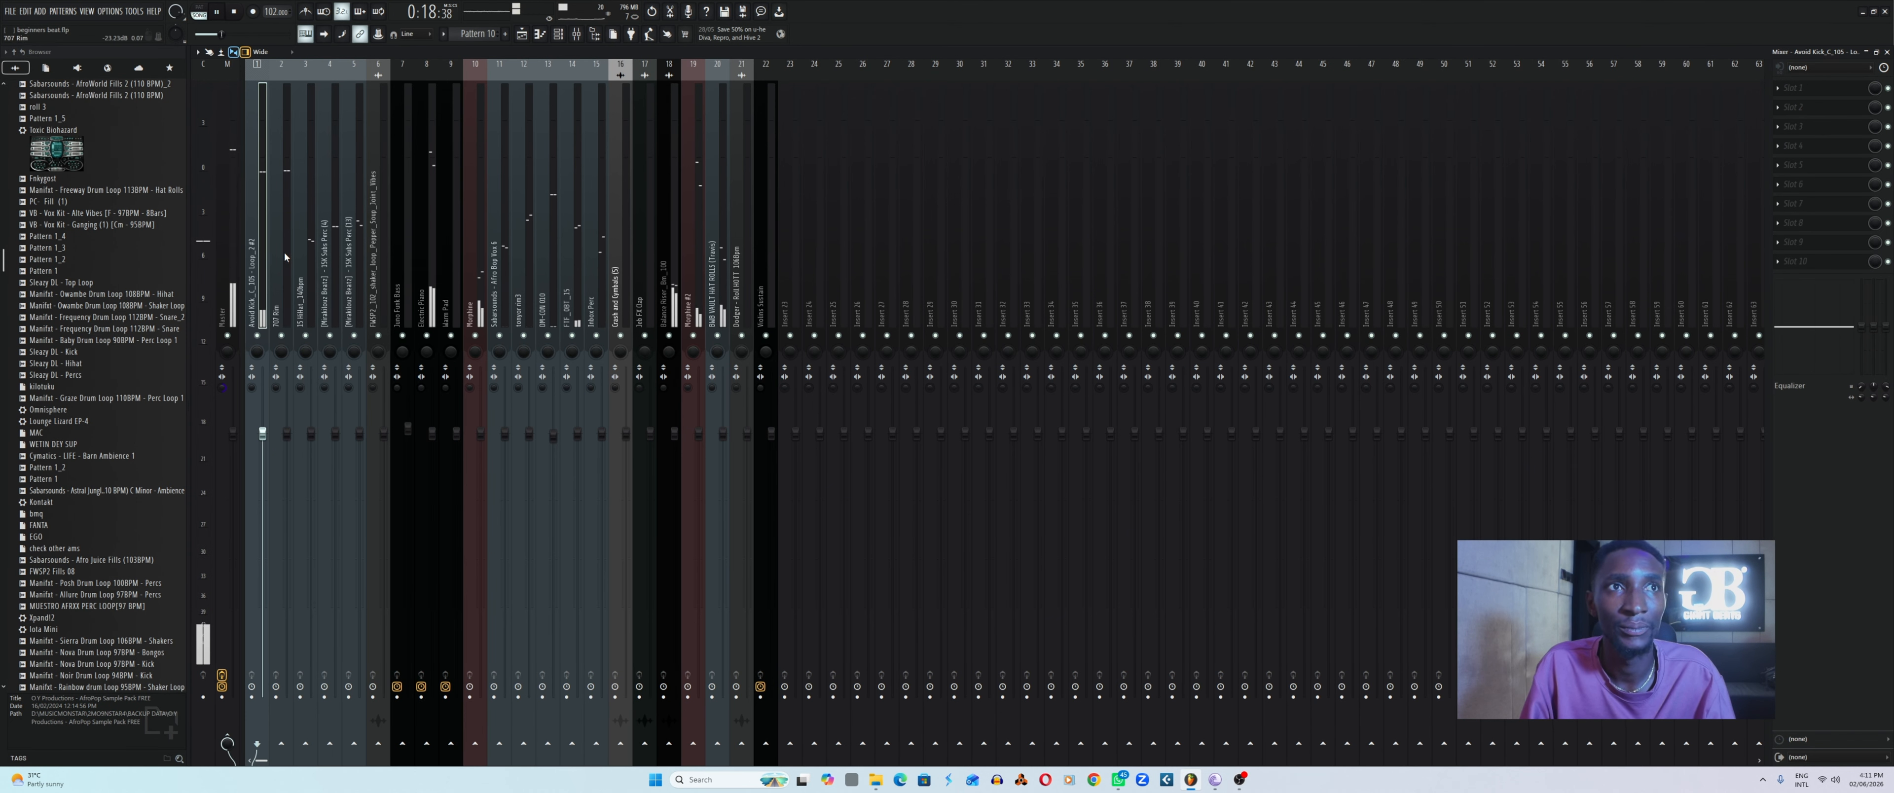
{"action": "left_click", "coordinate": [278, 270]}
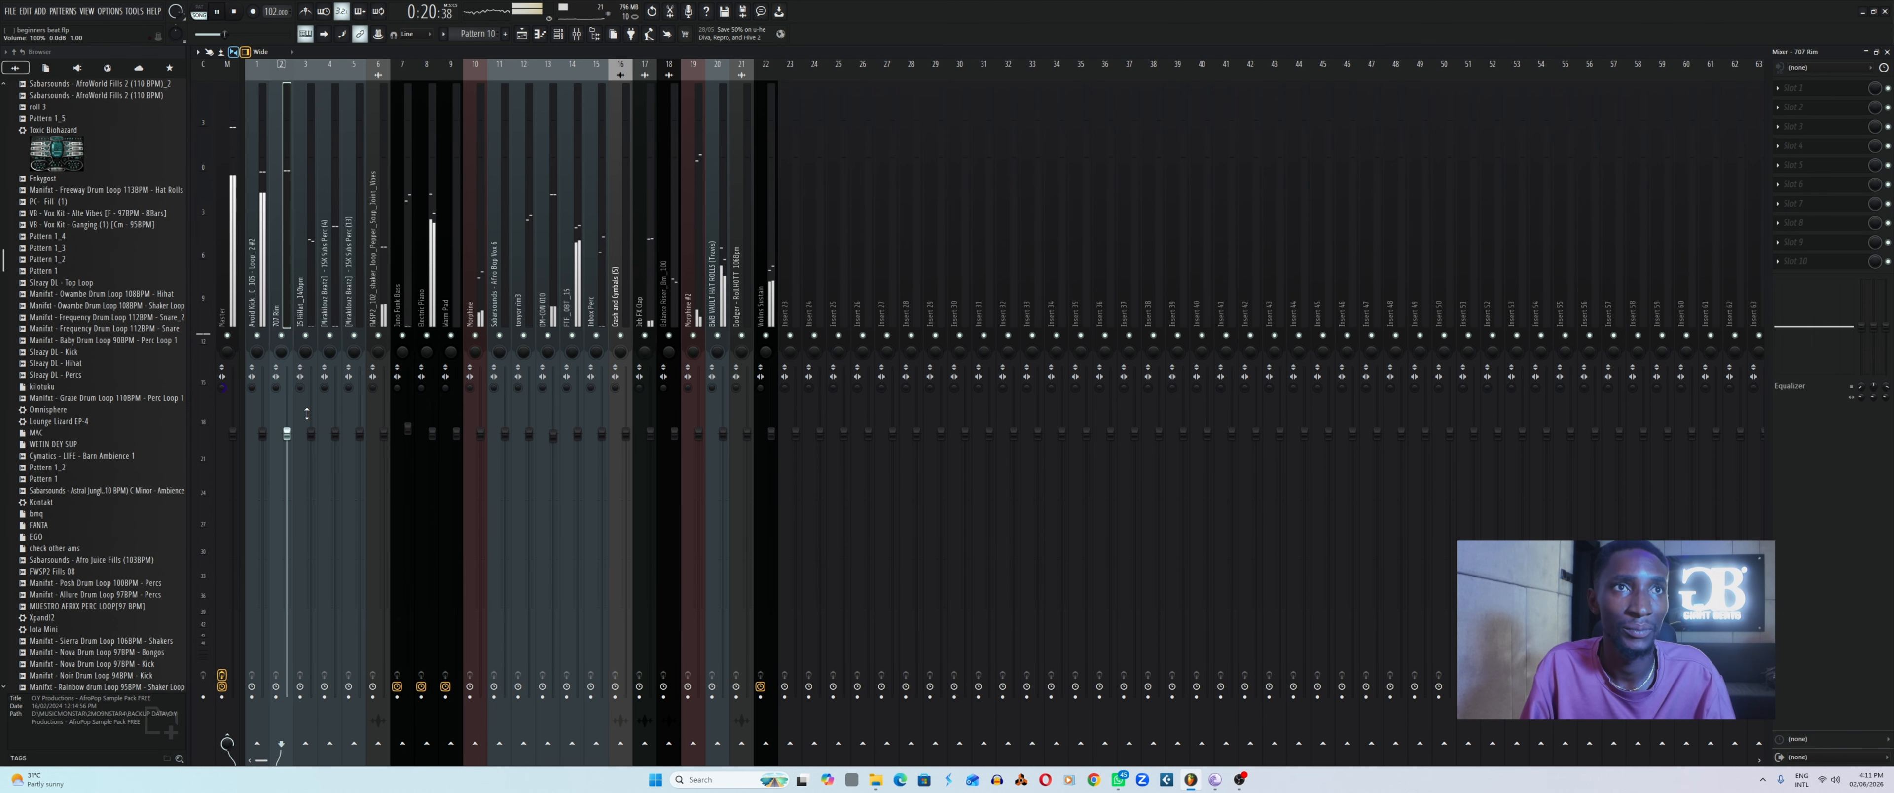
{"action": "key", "text": "space"}
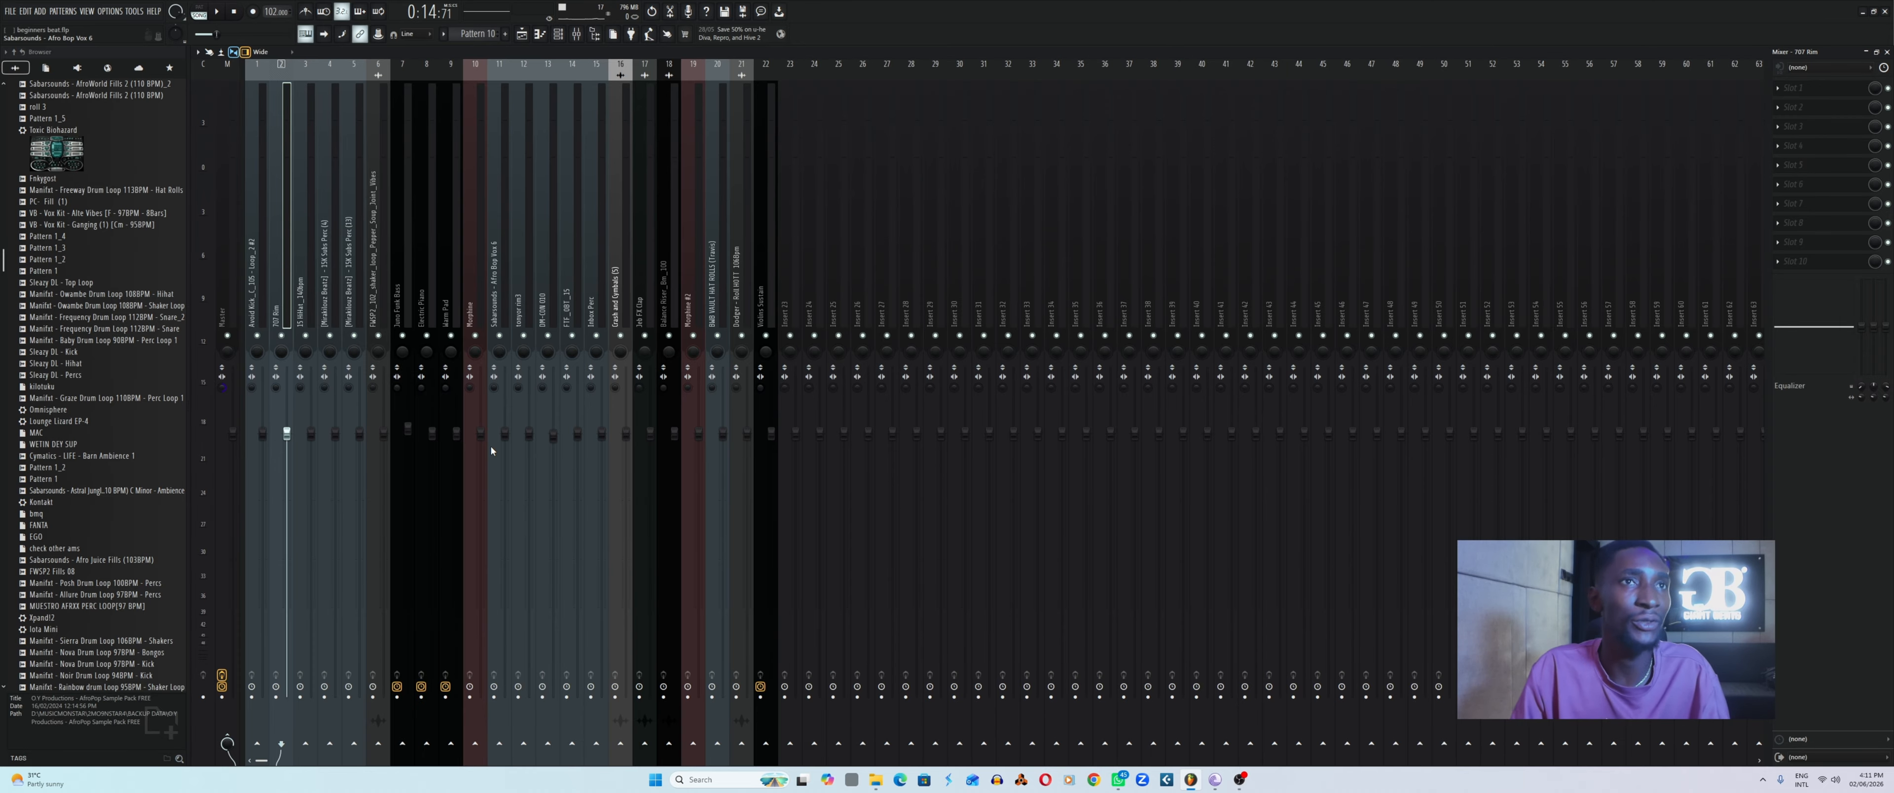
{"action": "key", "text": "space"}
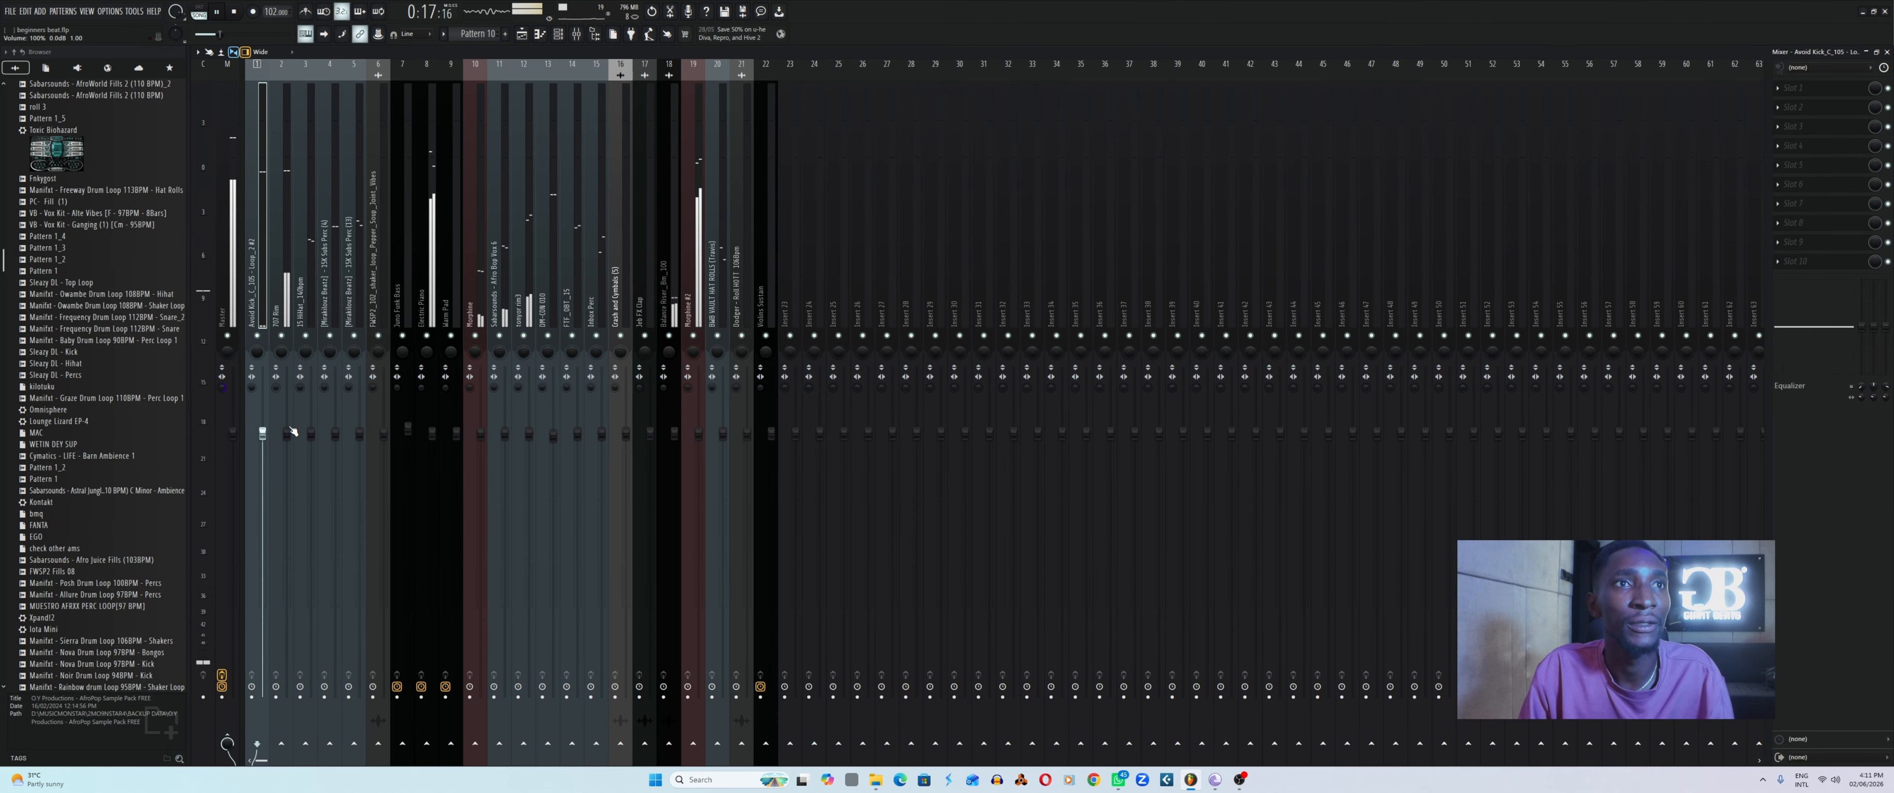
Lower the volume faders of mixer tracks 2, 3, 5 and 6 during playback.
{"action": "left_click_drag", "start_coordinate": [290, 455], "coordinate": [291, 491]}
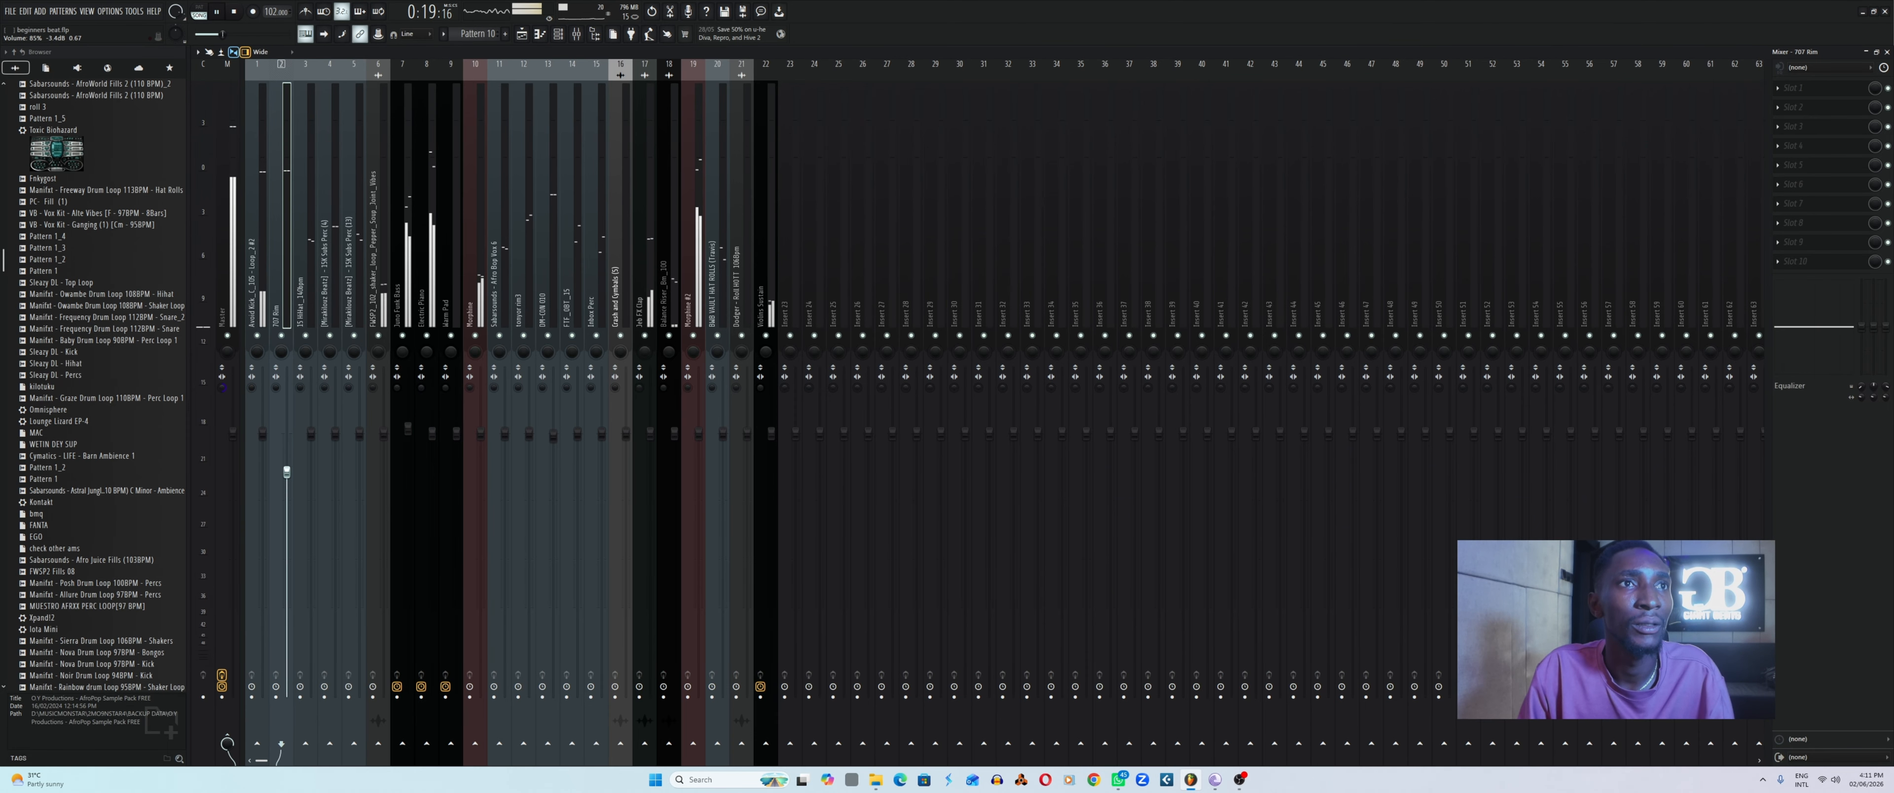
{"action": "left_click", "coordinate": [307, 428]}
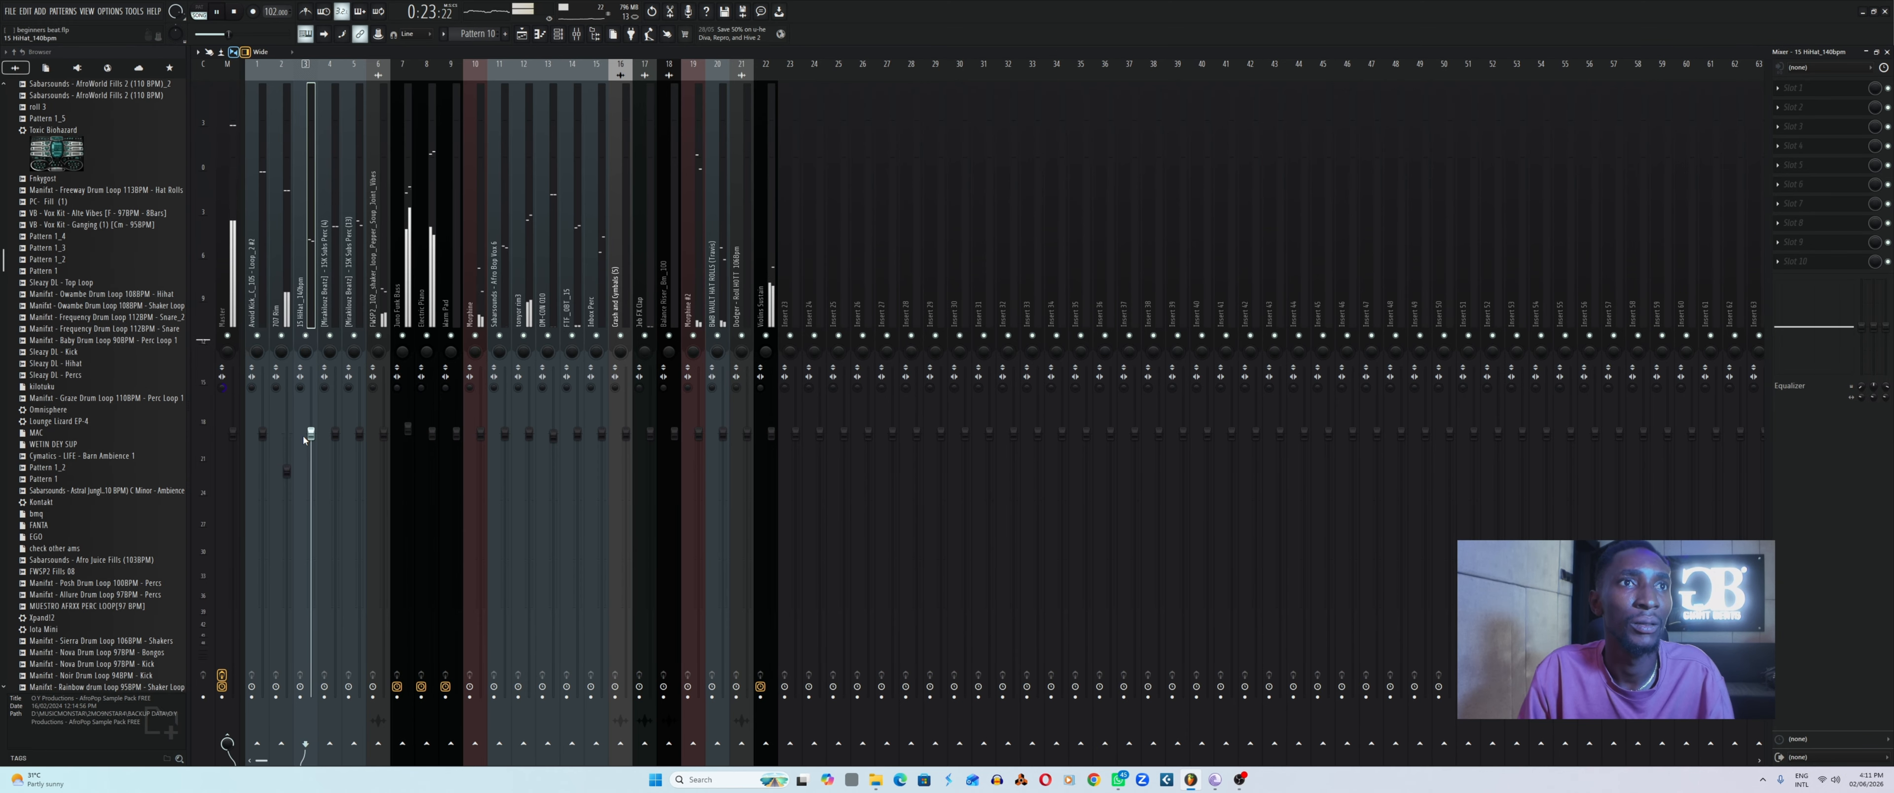
{"action": "left_click_drag", "start_coordinate": [311, 435], "coordinate": [310, 446]}
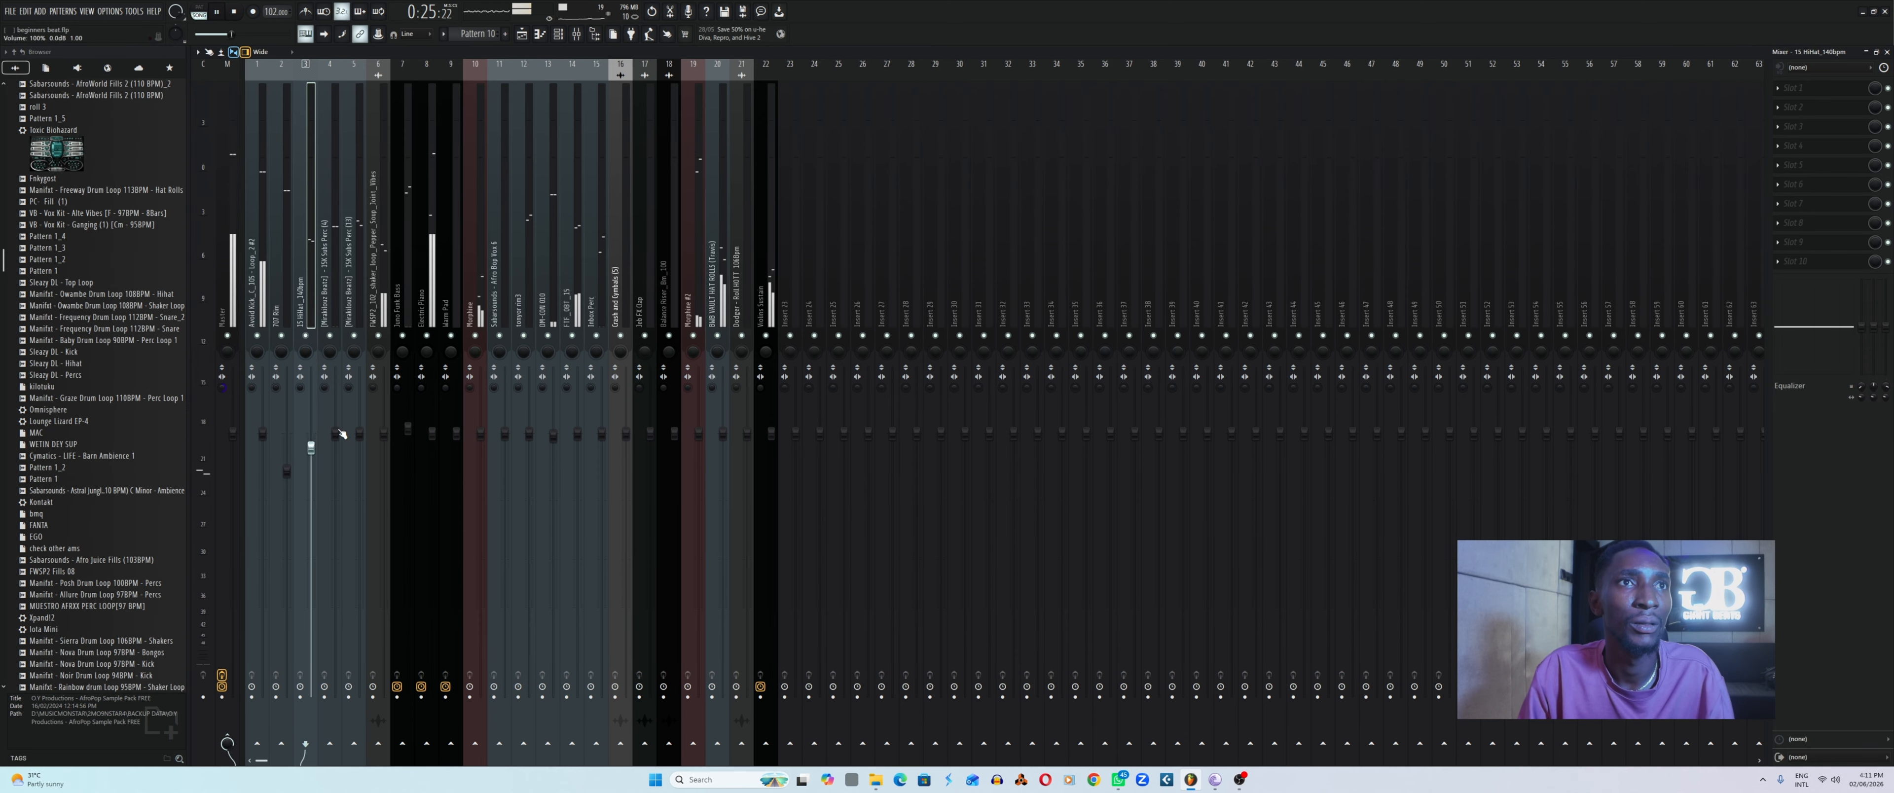
{"action": "left_click_drag", "start_coordinate": [360, 434], "coordinate": [383, 471]}
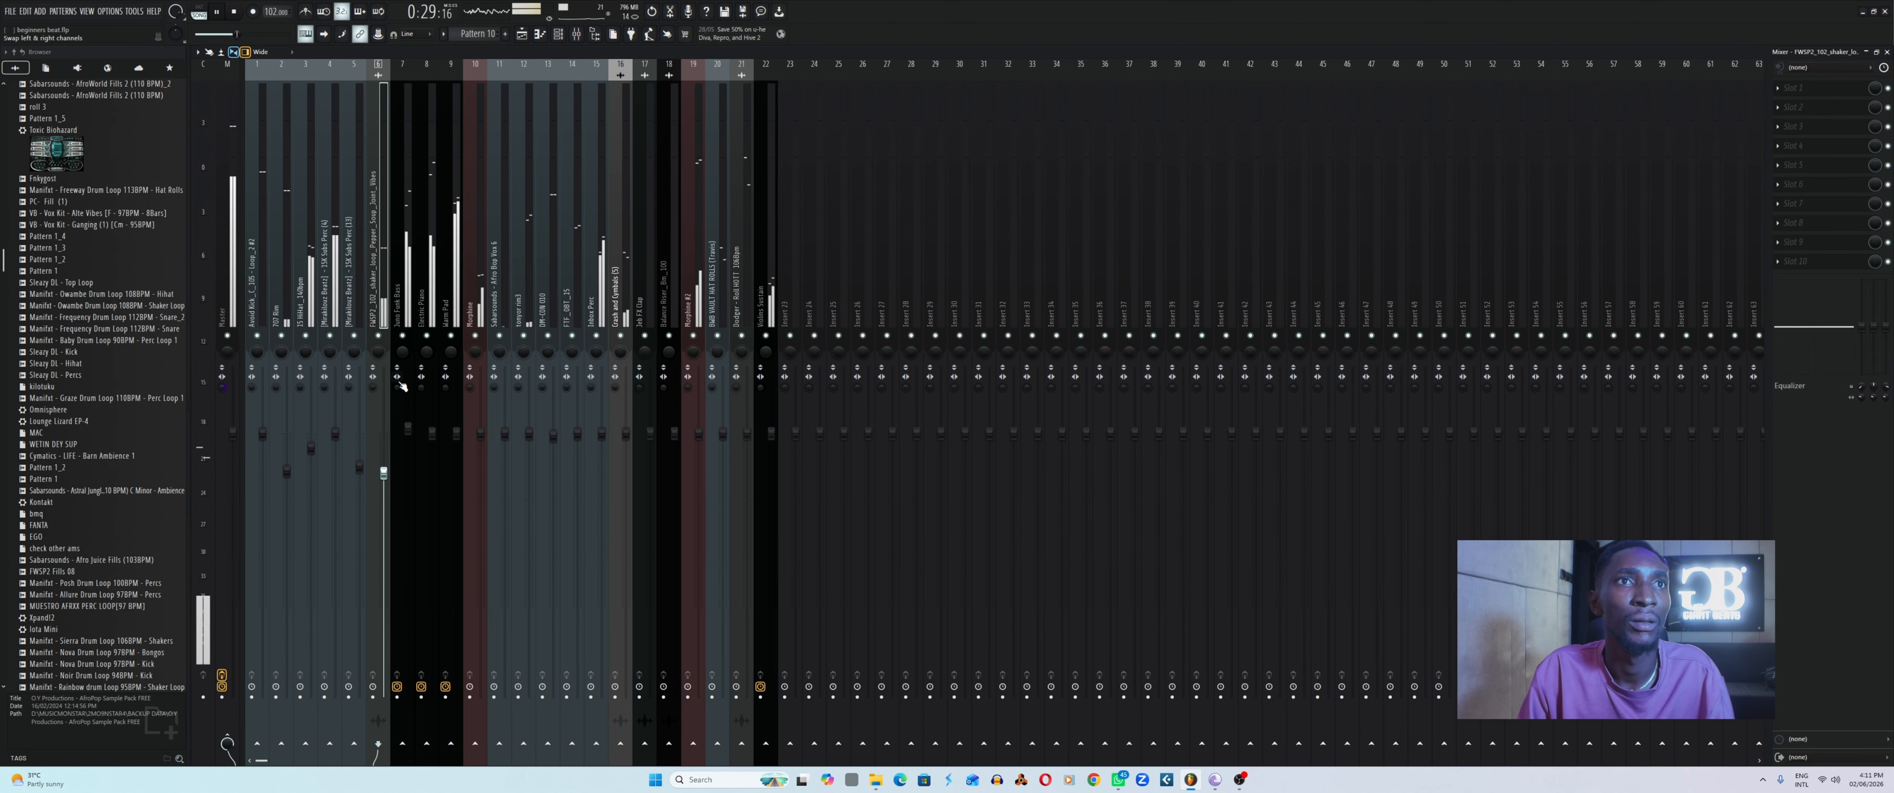
Lower the Juno Funk Bass volume, and lower the Electric Piano and Warm Pad tracks together to about 77%.
{"action": "left_click", "coordinate": [408, 326]}
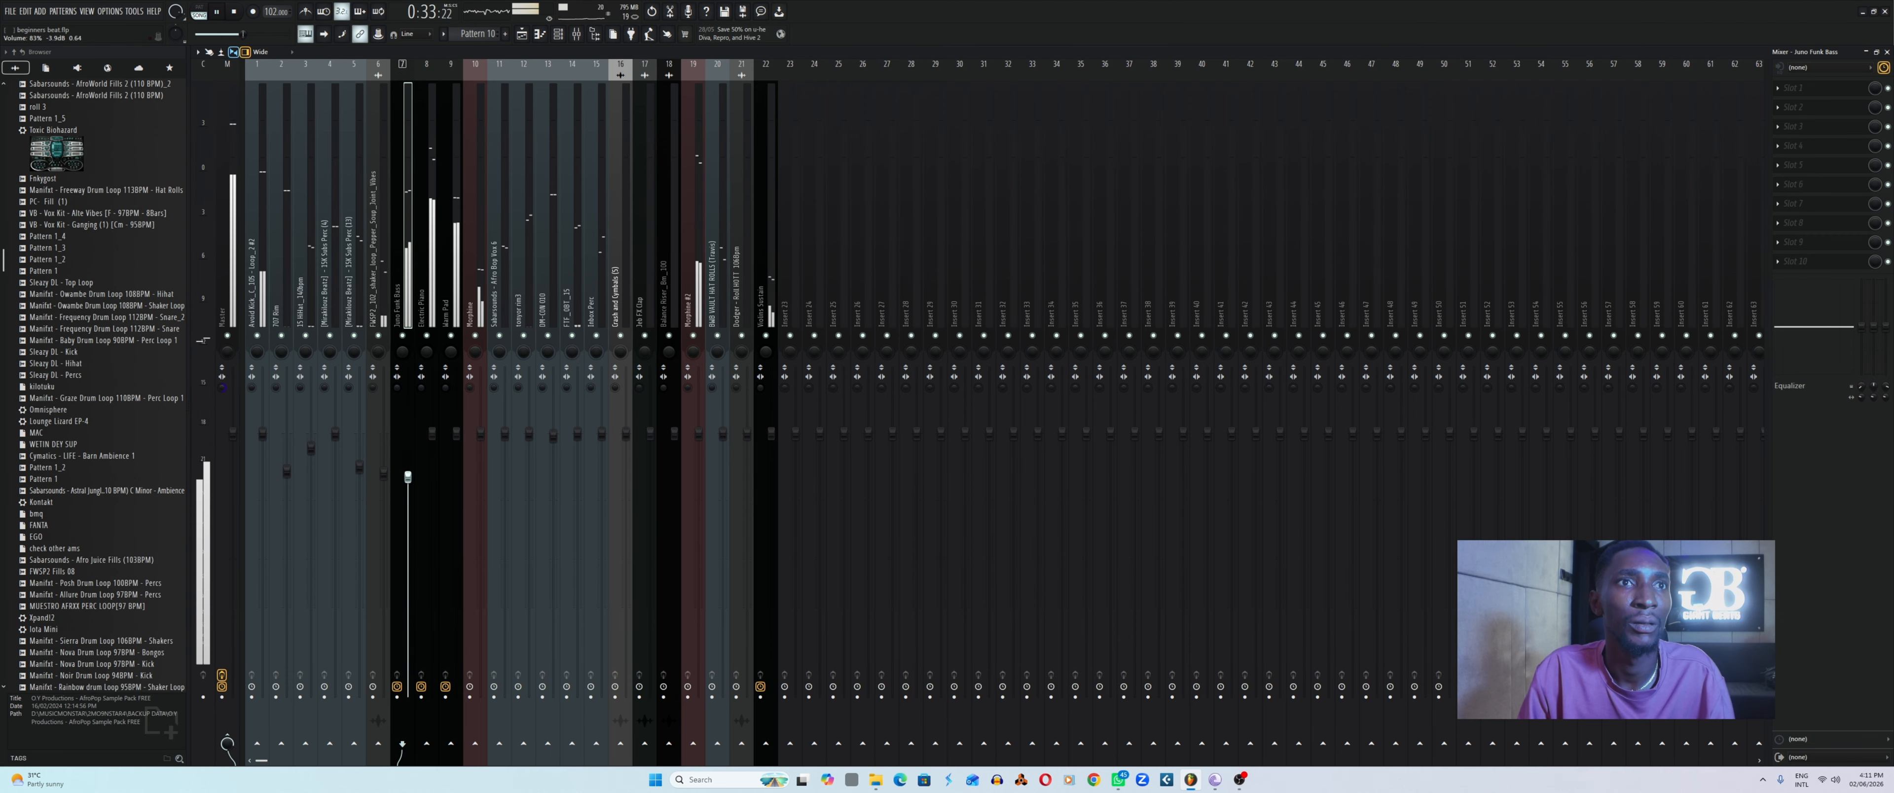
{"action": "left_click_drag", "start_coordinate": [407, 477], "coordinate": [408, 473]}
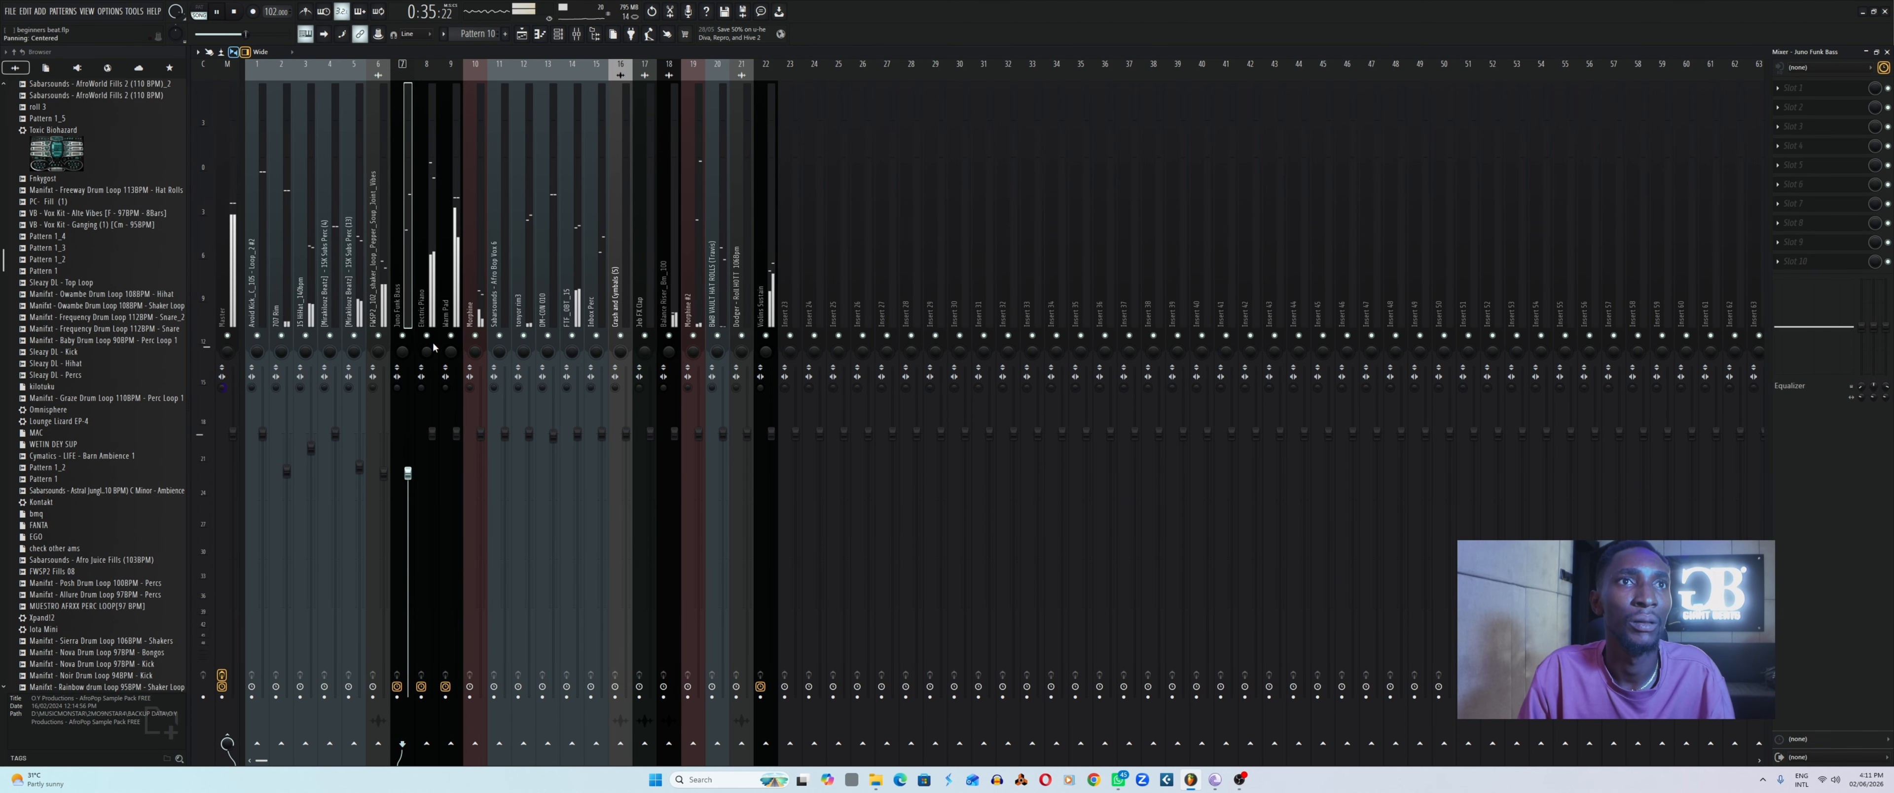
{"action": "left_click", "coordinate": [428, 309]}
{"action": "left_click", "coordinate": [451, 309], "text": "ctrl+shift"}
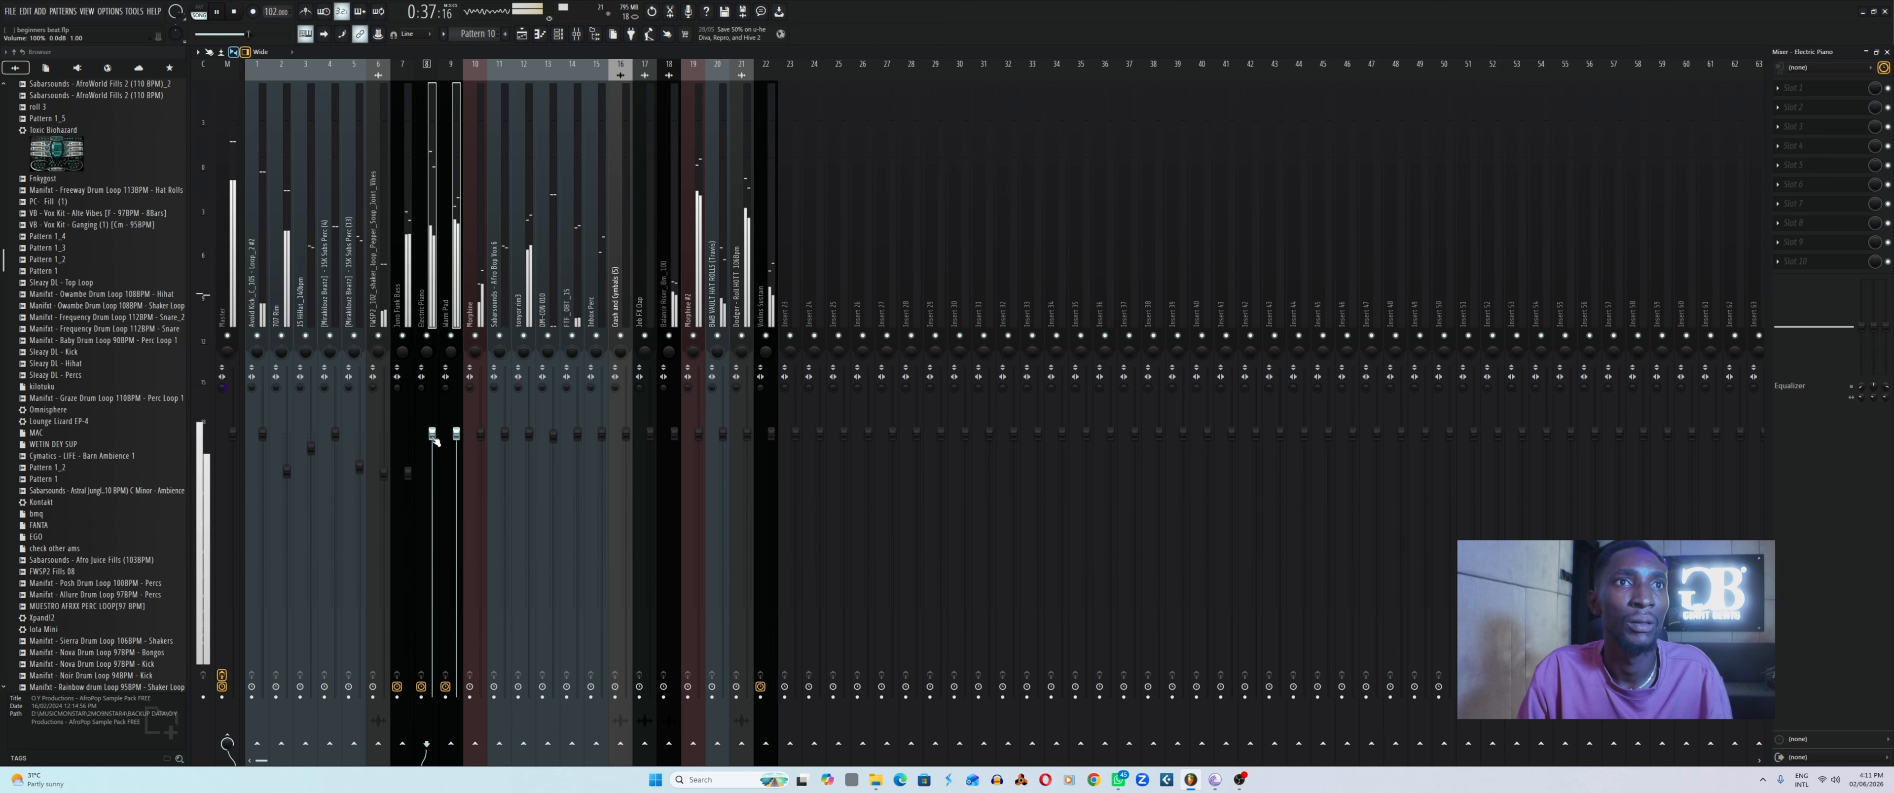
{"action": "left_click_drag", "start_coordinate": [432, 434], "coordinate": [432, 491]}
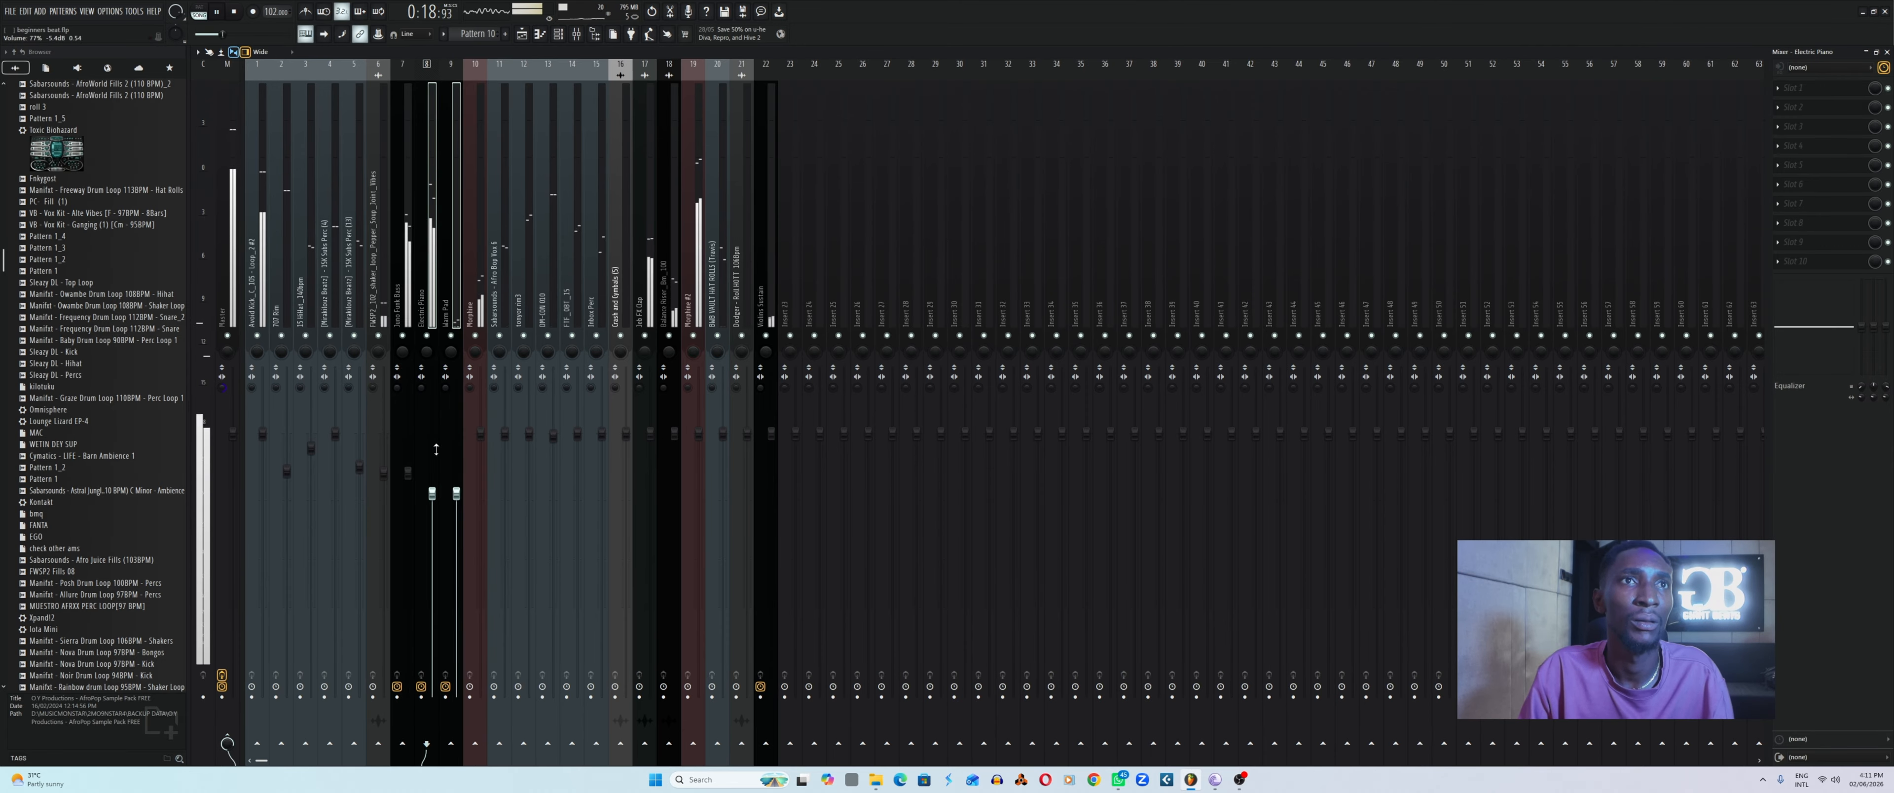
Lower the volume fader of the Electric Piano mixer track further, and lower the Warm Pad track separately during playback.
{"action": "left_click", "coordinate": [404, 292]}
{"action": "left_click", "coordinate": [424, 297]}
{"action": "left_click_drag", "start_coordinate": [432, 493], "coordinate": [431, 528]}
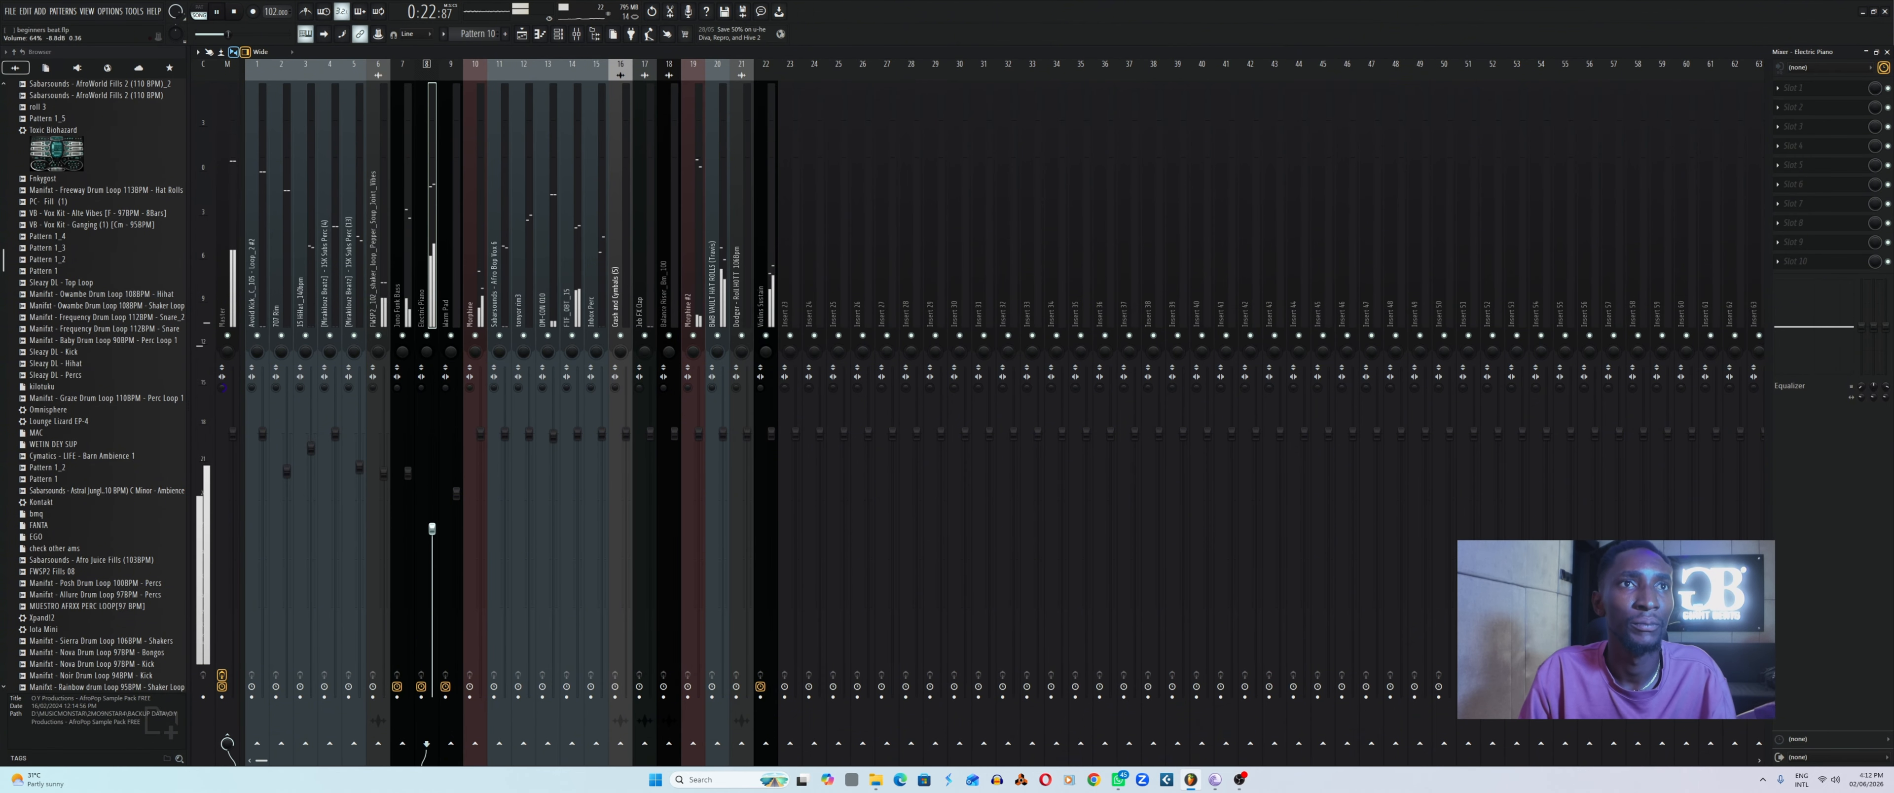
{"action": "left_click", "coordinate": [451, 474]}
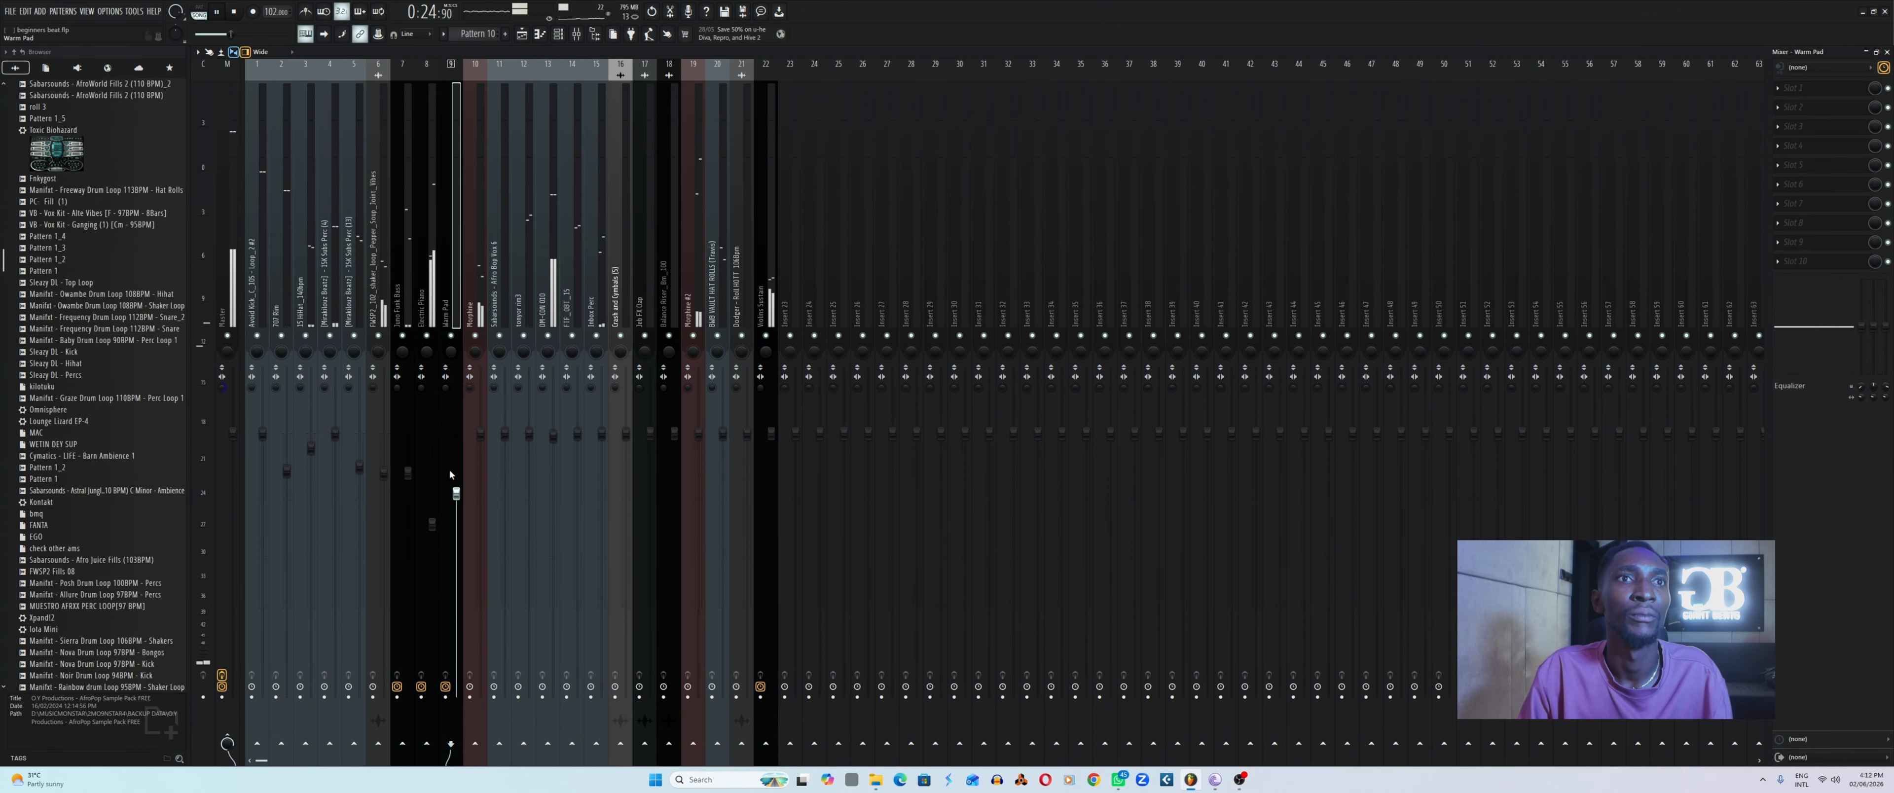
Lower the volume faders of the Morphine mixer track 10 and of tracks 11 and 12 while the song plays.
{"action": "left_click", "coordinate": [481, 306]}
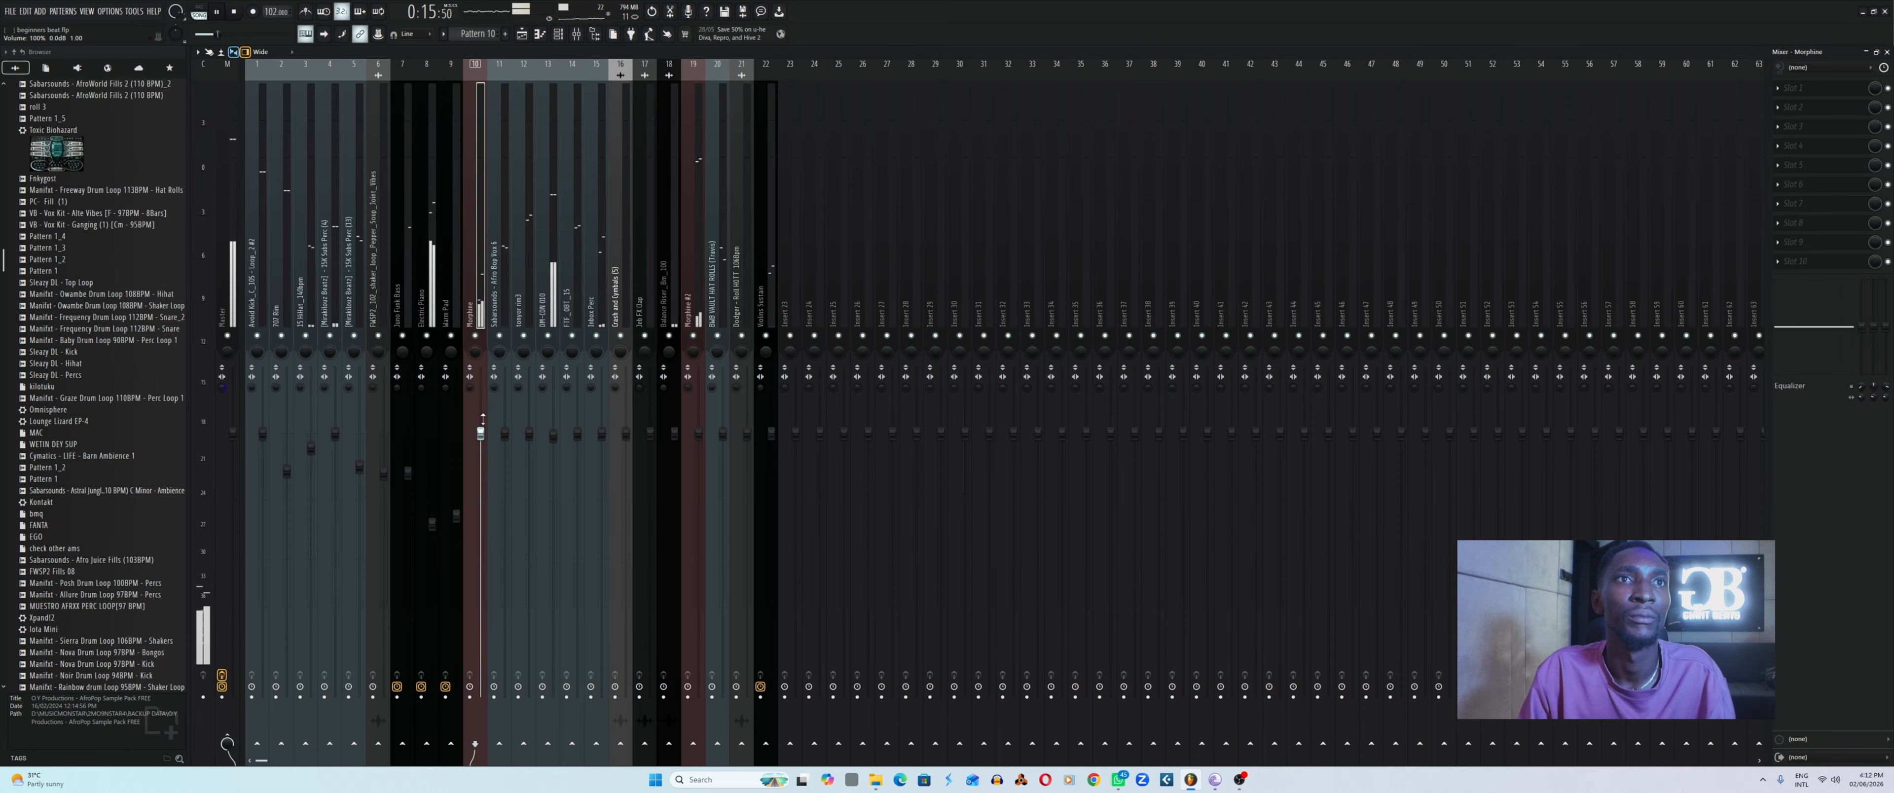
{"action": "left_click_drag", "start_coordinate": [483, 439], "coordinate": [479, 479]}
{"action": "left_click", "coordinate": [505, 279]}
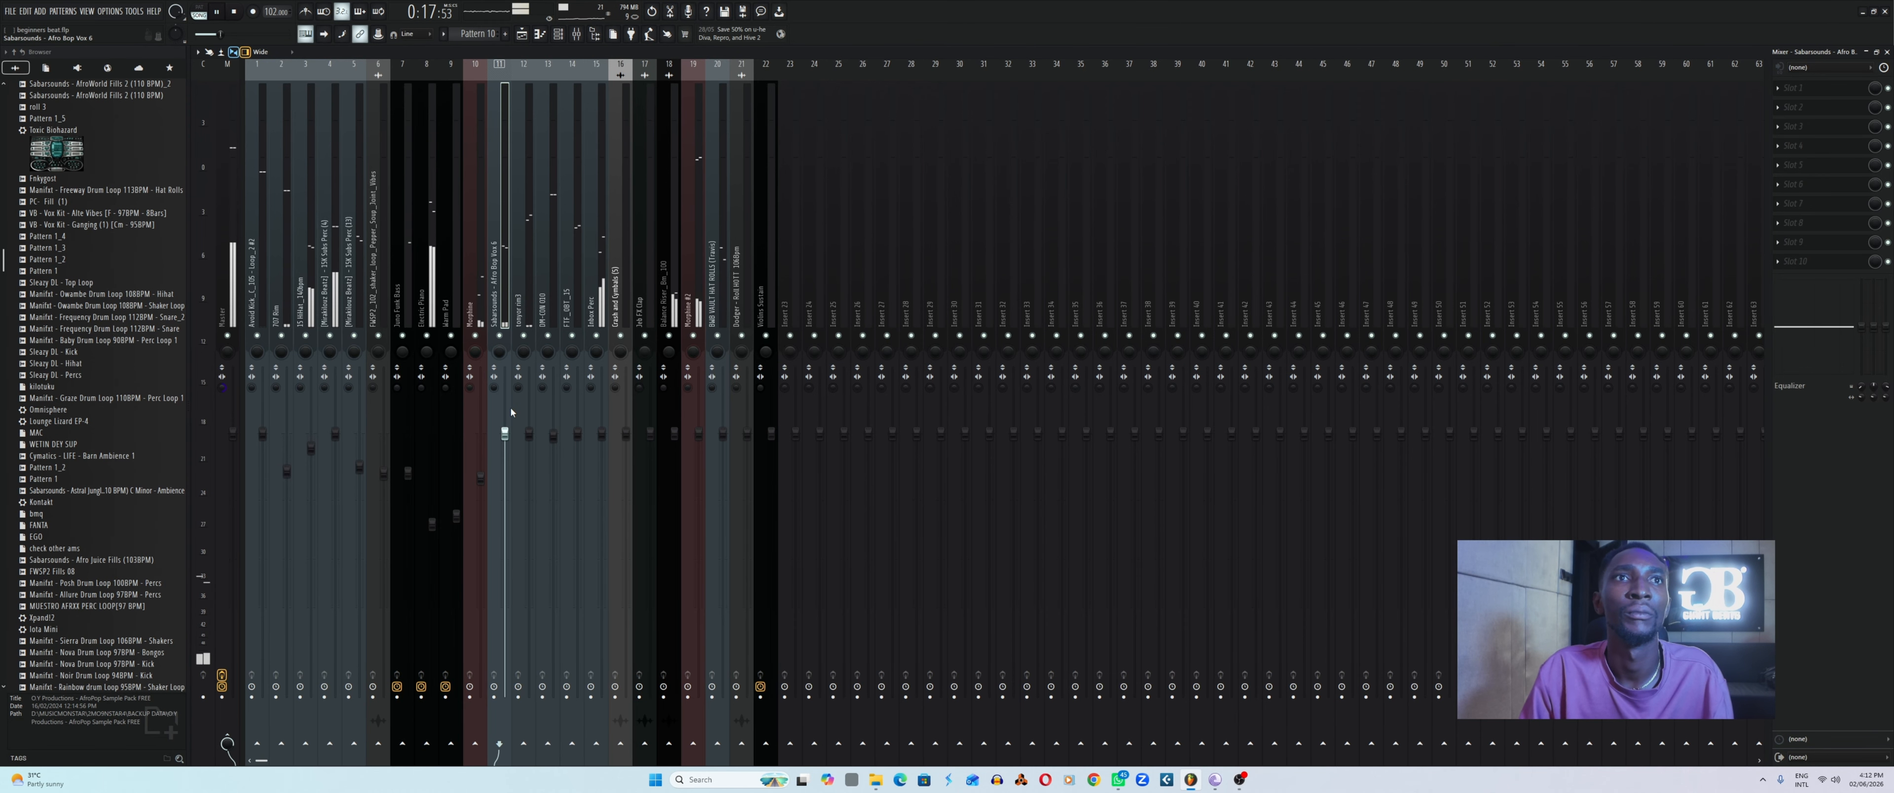
{"action": "left_click_drag", "start_coordinate": [506, 434], "coordinate": [529, 474]}
{"action": "left_click", "coordinate": [526, 432]}
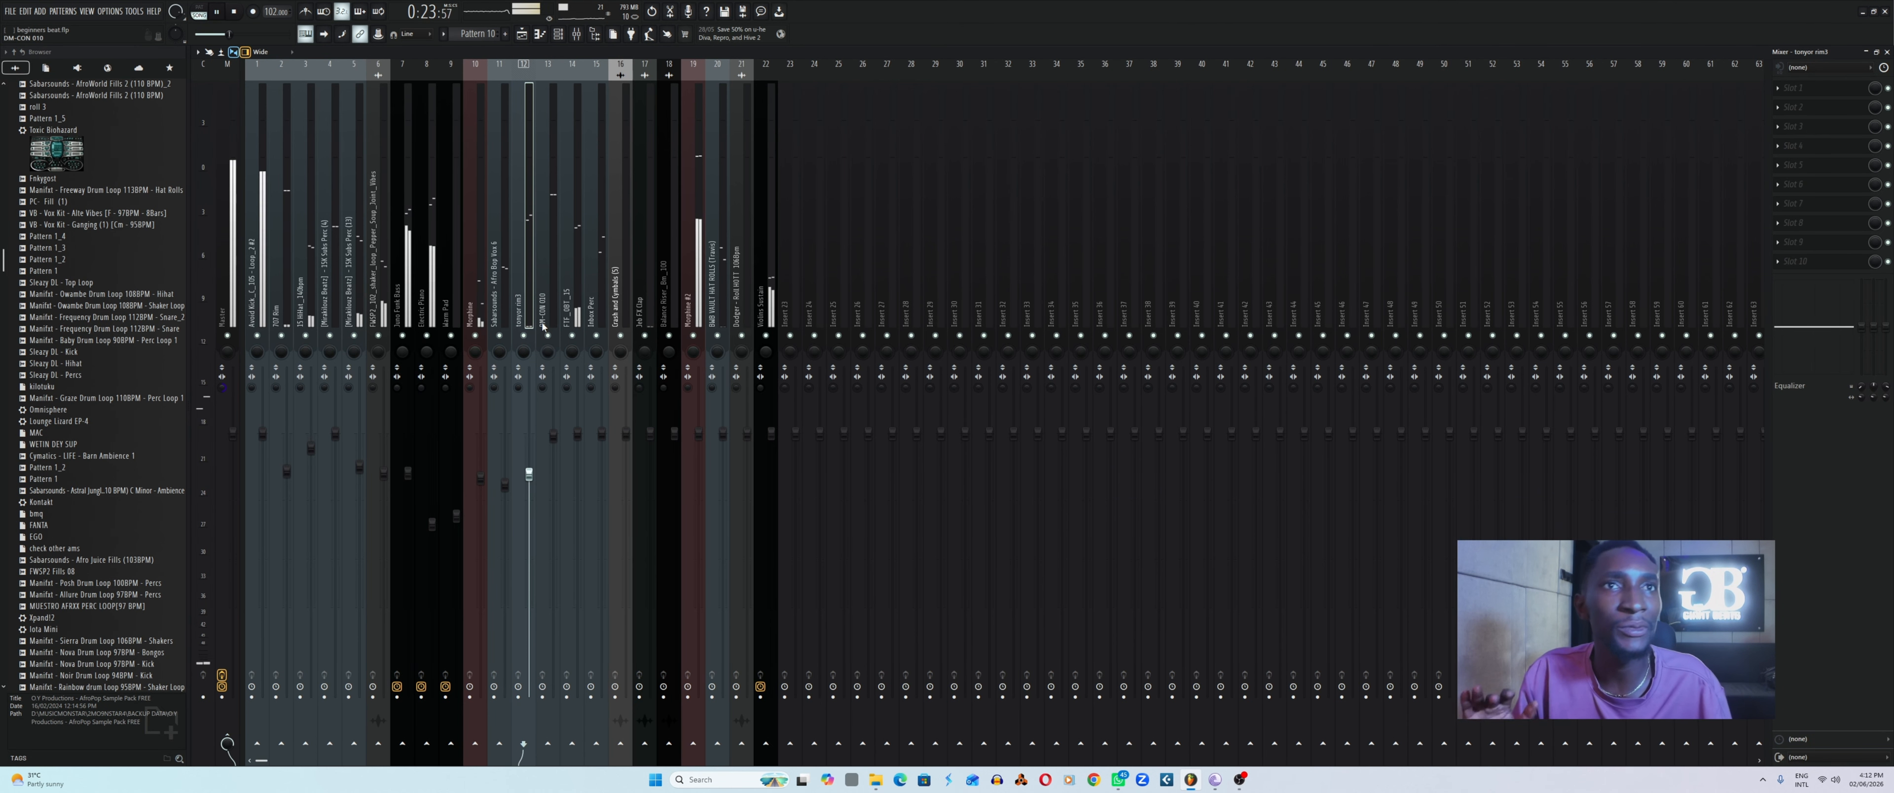
Lower the volume faders of mixer tracks 13 and 14 during playback.
{"action": "left_click", "coordinate": [553, 434]}
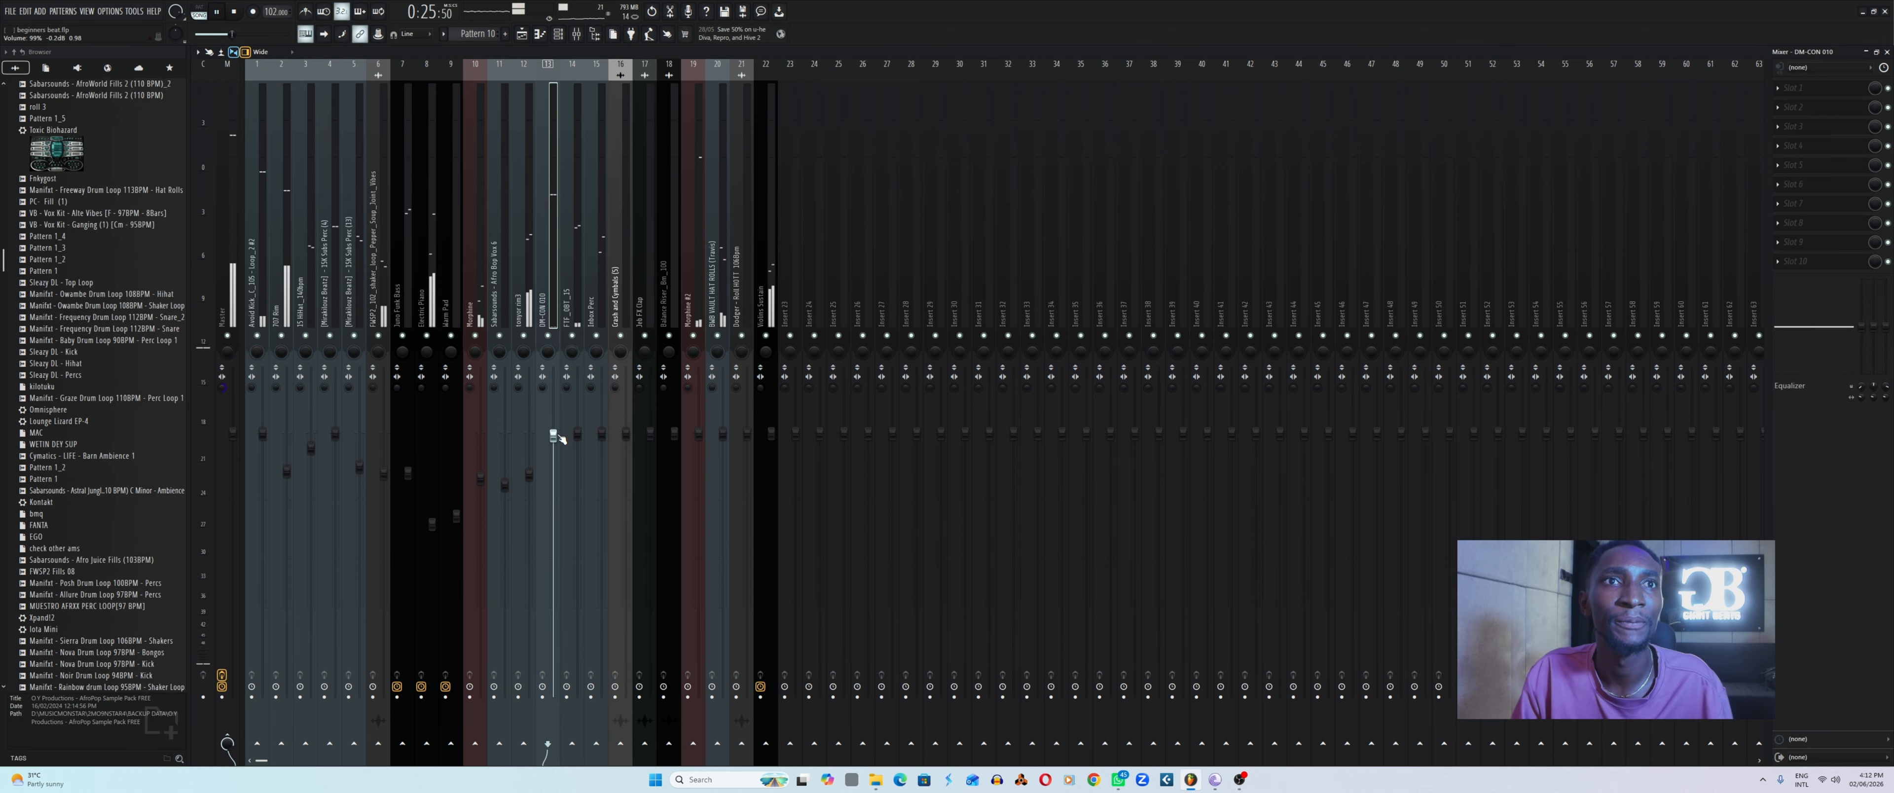
{"action": "left_click_drag", "start_coordinate": [553, 432], "coordinate": [577, 462]}
{"action": "left_click", "coordinate": [577, 432]}
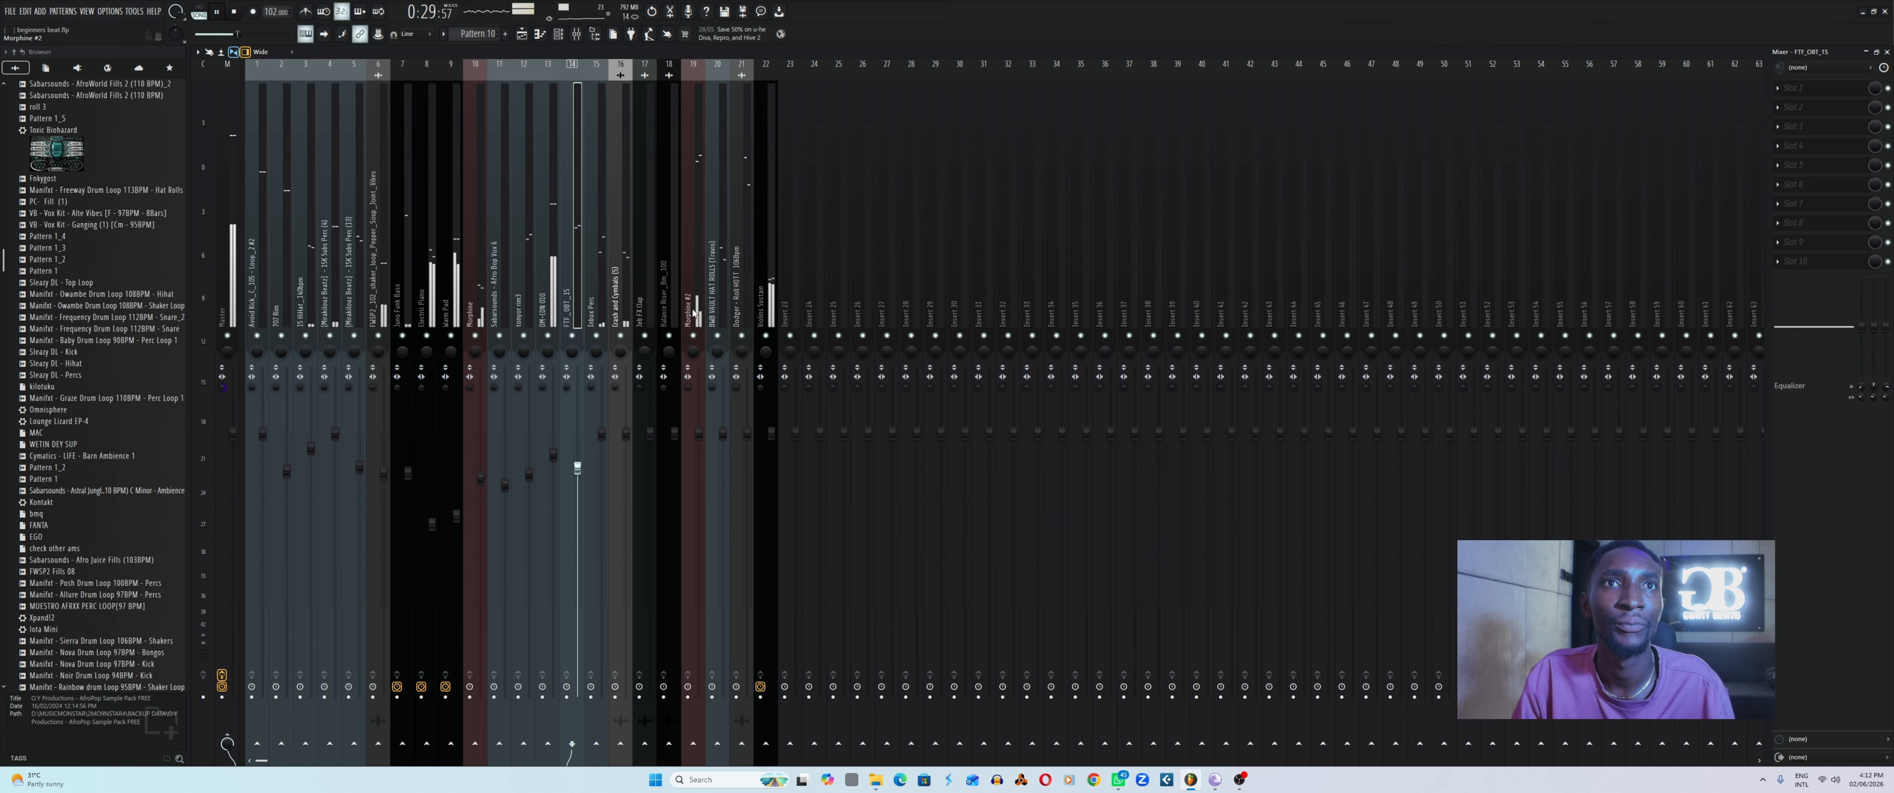
Lower the volume of the second Morphine track on mixer track 19, and slightly lower percussion track 15.
{"action": "left_click", "coordinate": [698, 434]}
{"action": "left_click_drag", "start_coordinate": [698, 433], "coordinate": [699, 485]}
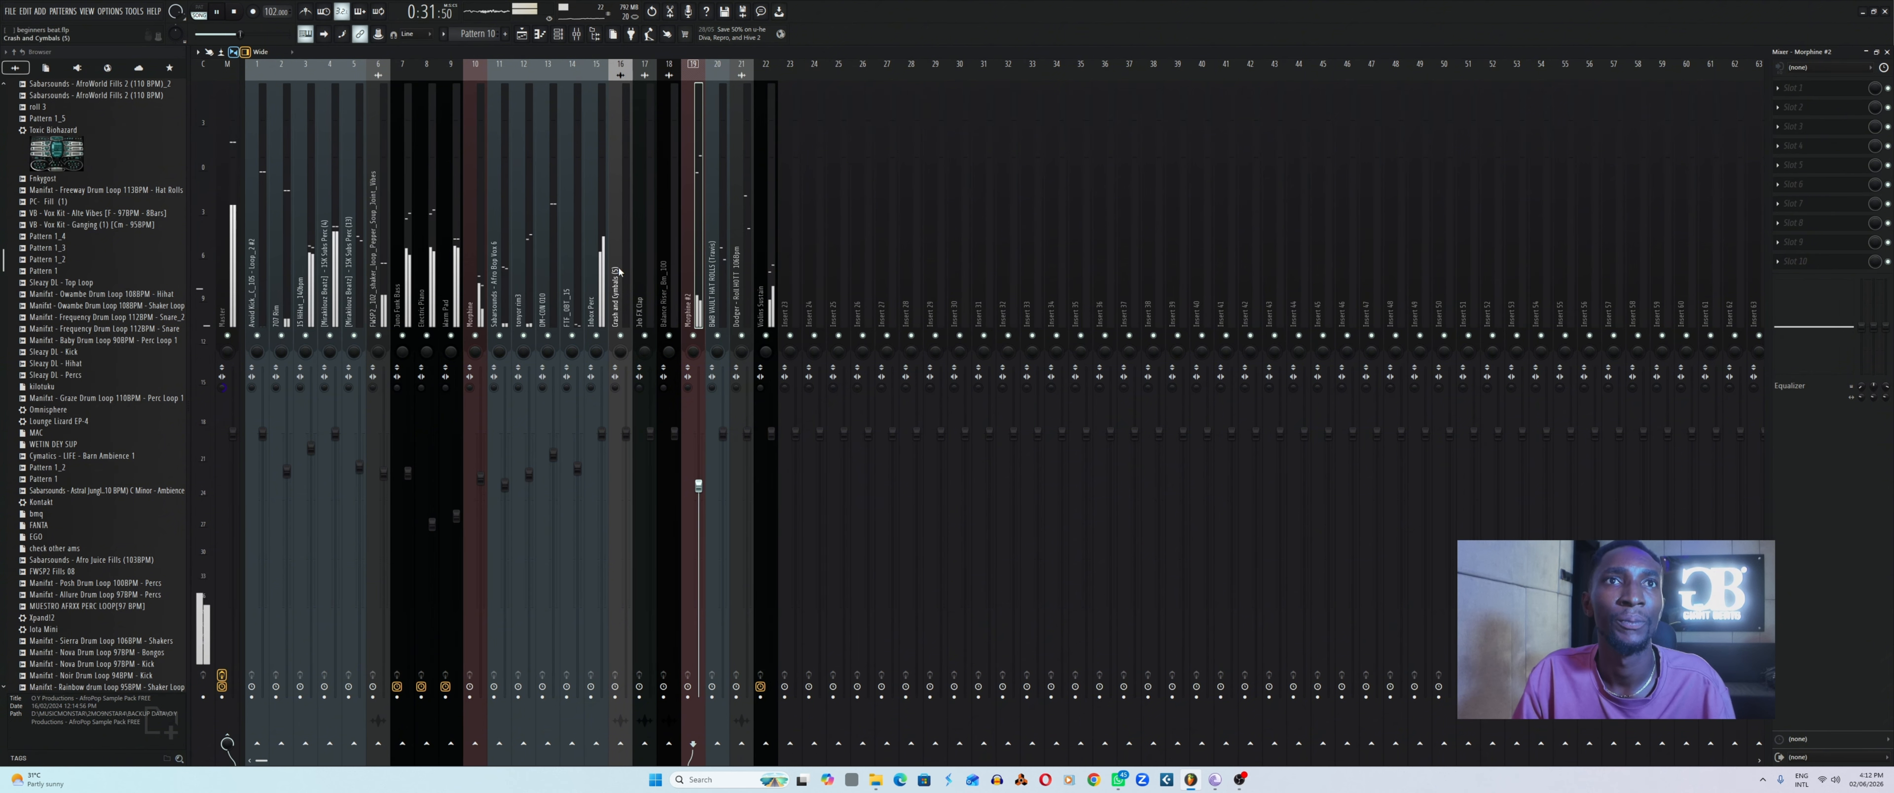
{"action": "left_click", "coordinate": [601, 433]}
{"action": "left_click_drag", "start_coordinate": [602, 432], "coordinate": [605, 454]}
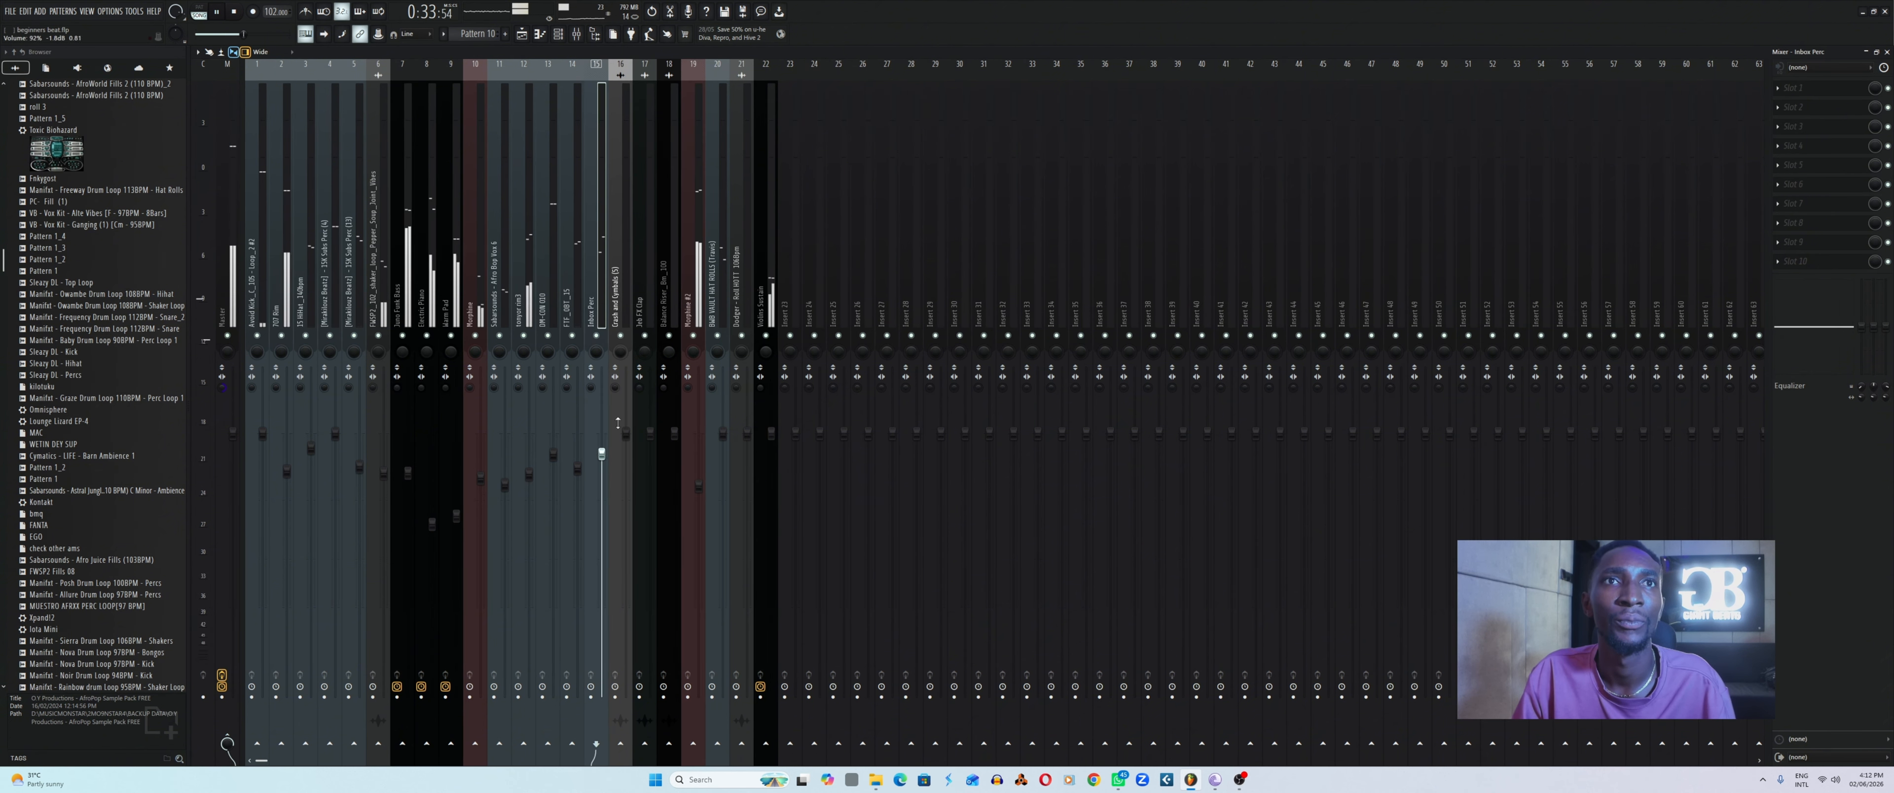
Check the Crash and Cymbals track, and lower the volume faders of mixer track 21 and the Violins Sustain track.
{"action": "left_click", "coordinate": [650, 433]}
{"action": "left_click", "coordinate": [615, 330]}
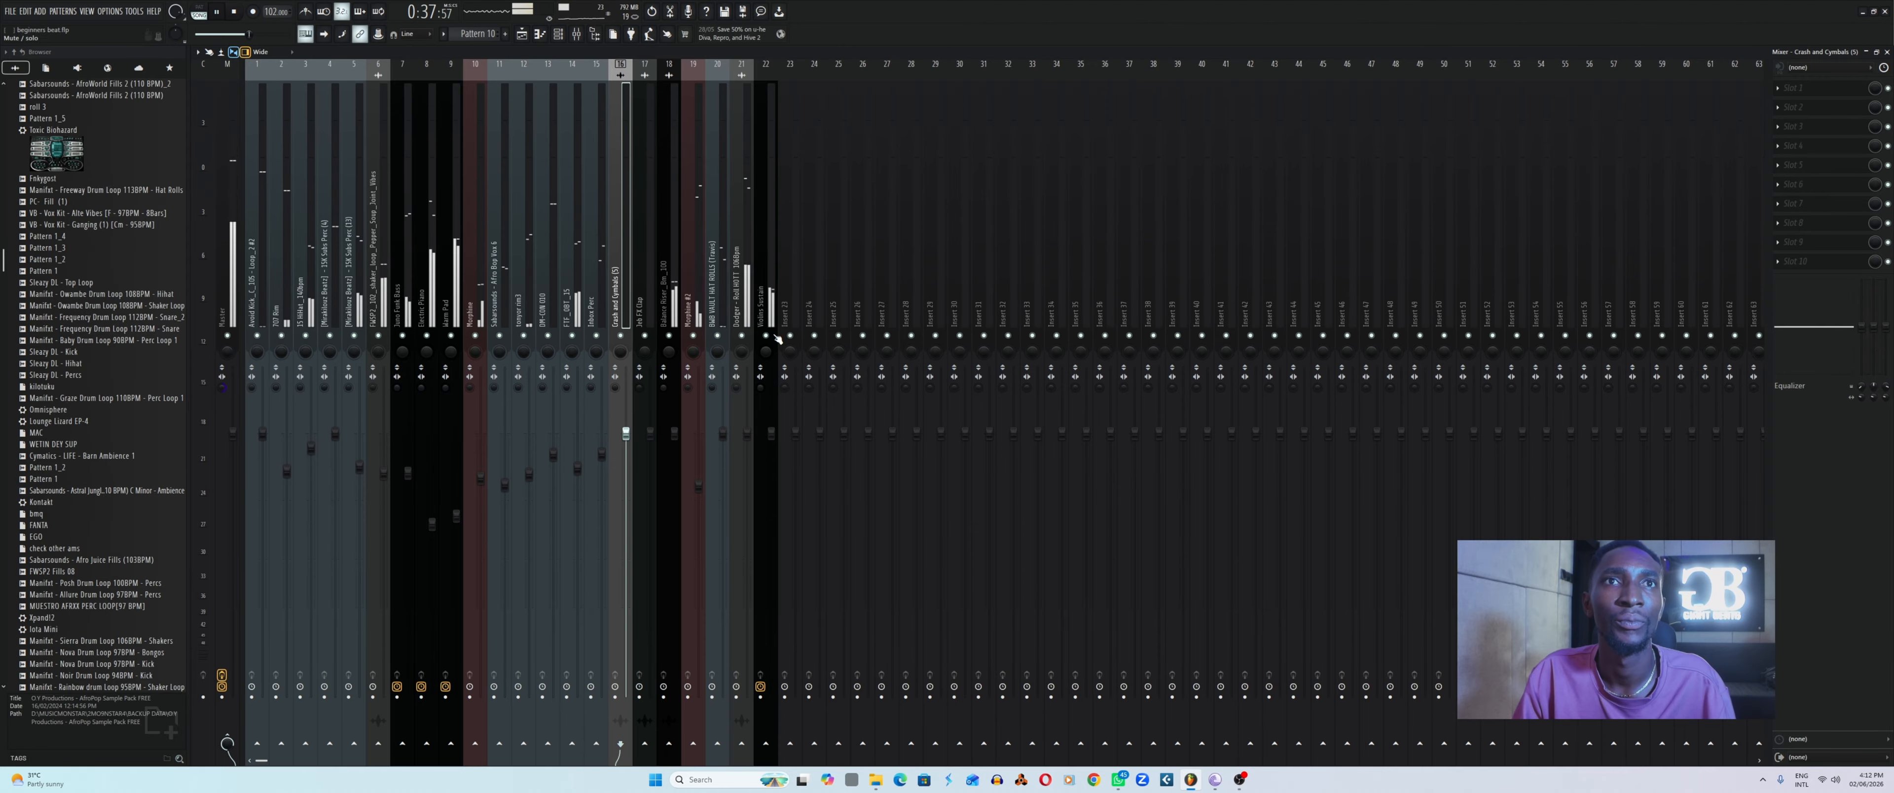
{"action": "left_click", "coordinate": [749, 441]}
{"action": "mouse_move", "coordinate": [747, 433]}
{"action": "left_mouse_down"}
{"action": "mouse_move", "coordinate": [747, 478]}
{"action": "mouse_move", "coordinate": [770, 465]}
{"action": "left_mouse_up"}
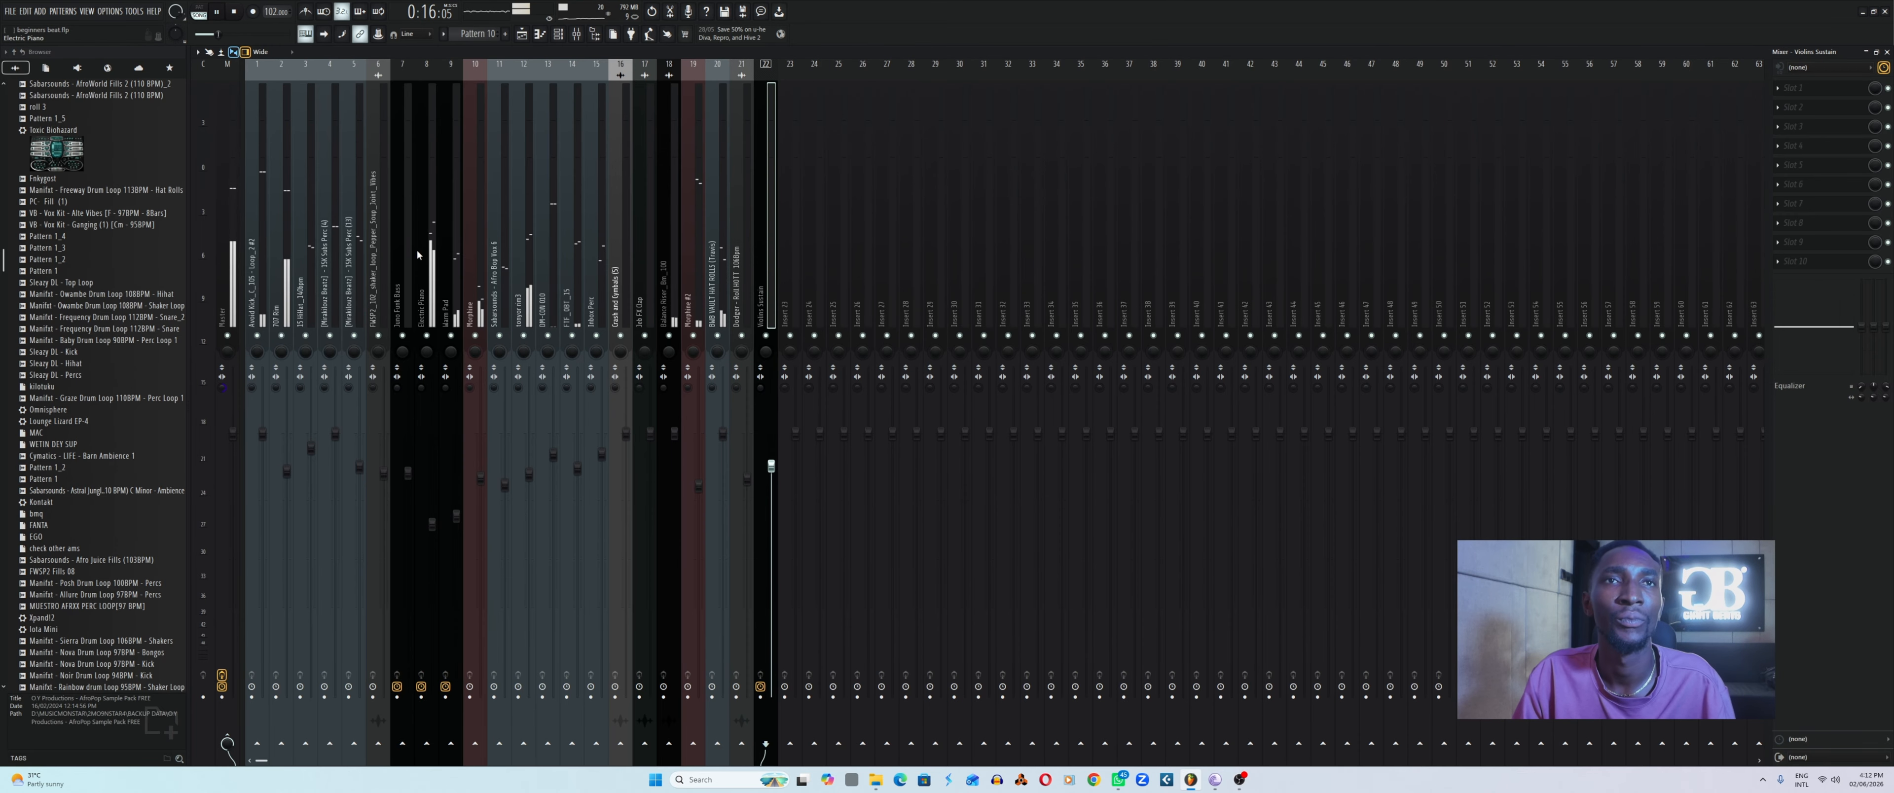
Lower the second Morphine track further, nudge the Electric Piano down, and reduce the Violins Sustain track and mixer track 21 again.
{"action": "left_click", "coordinate": [696, 297]}
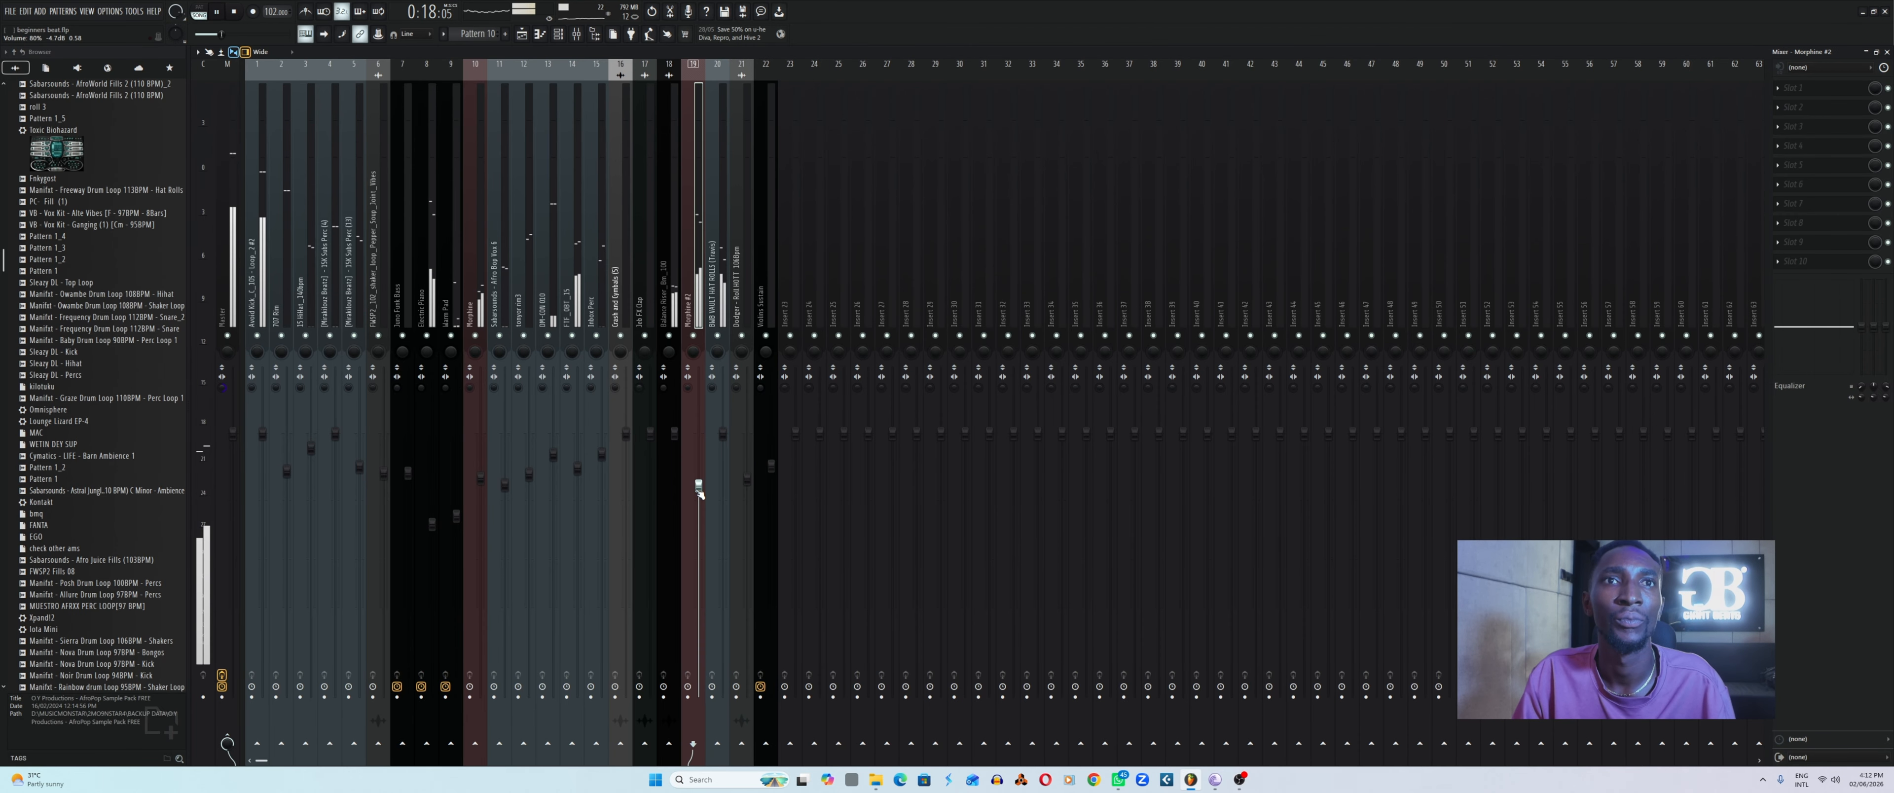
{"action": "left_click_drag", "start_coordinate": [698, 487], "coordinate": [698, 537]}
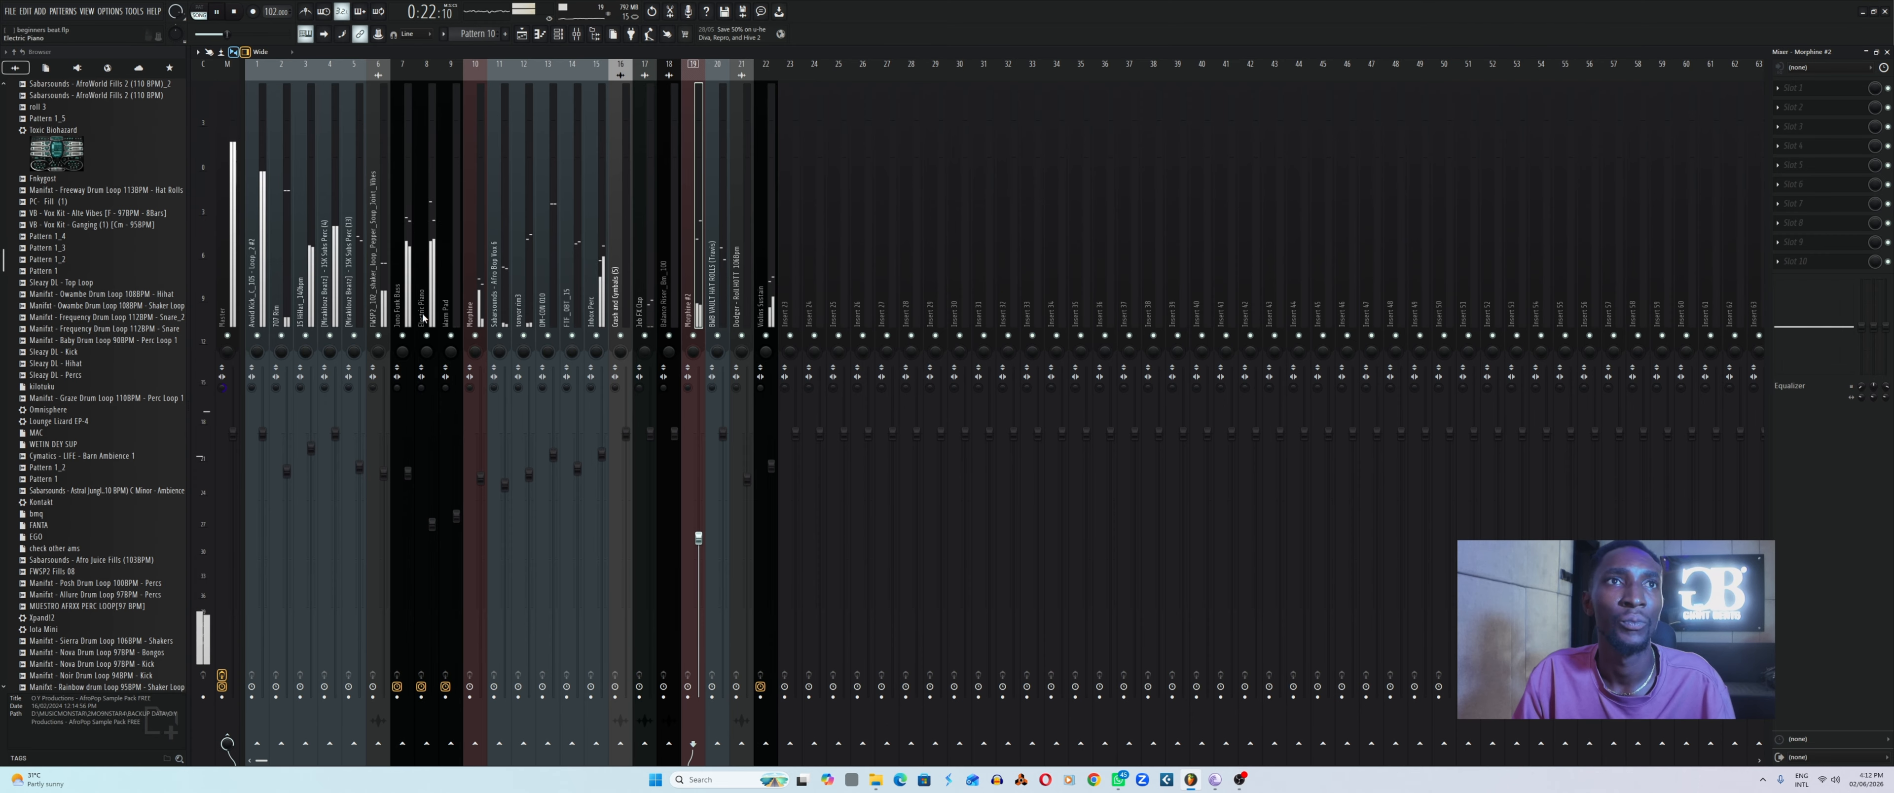
{"action": "left_click", "coordinate": [432, 523]}
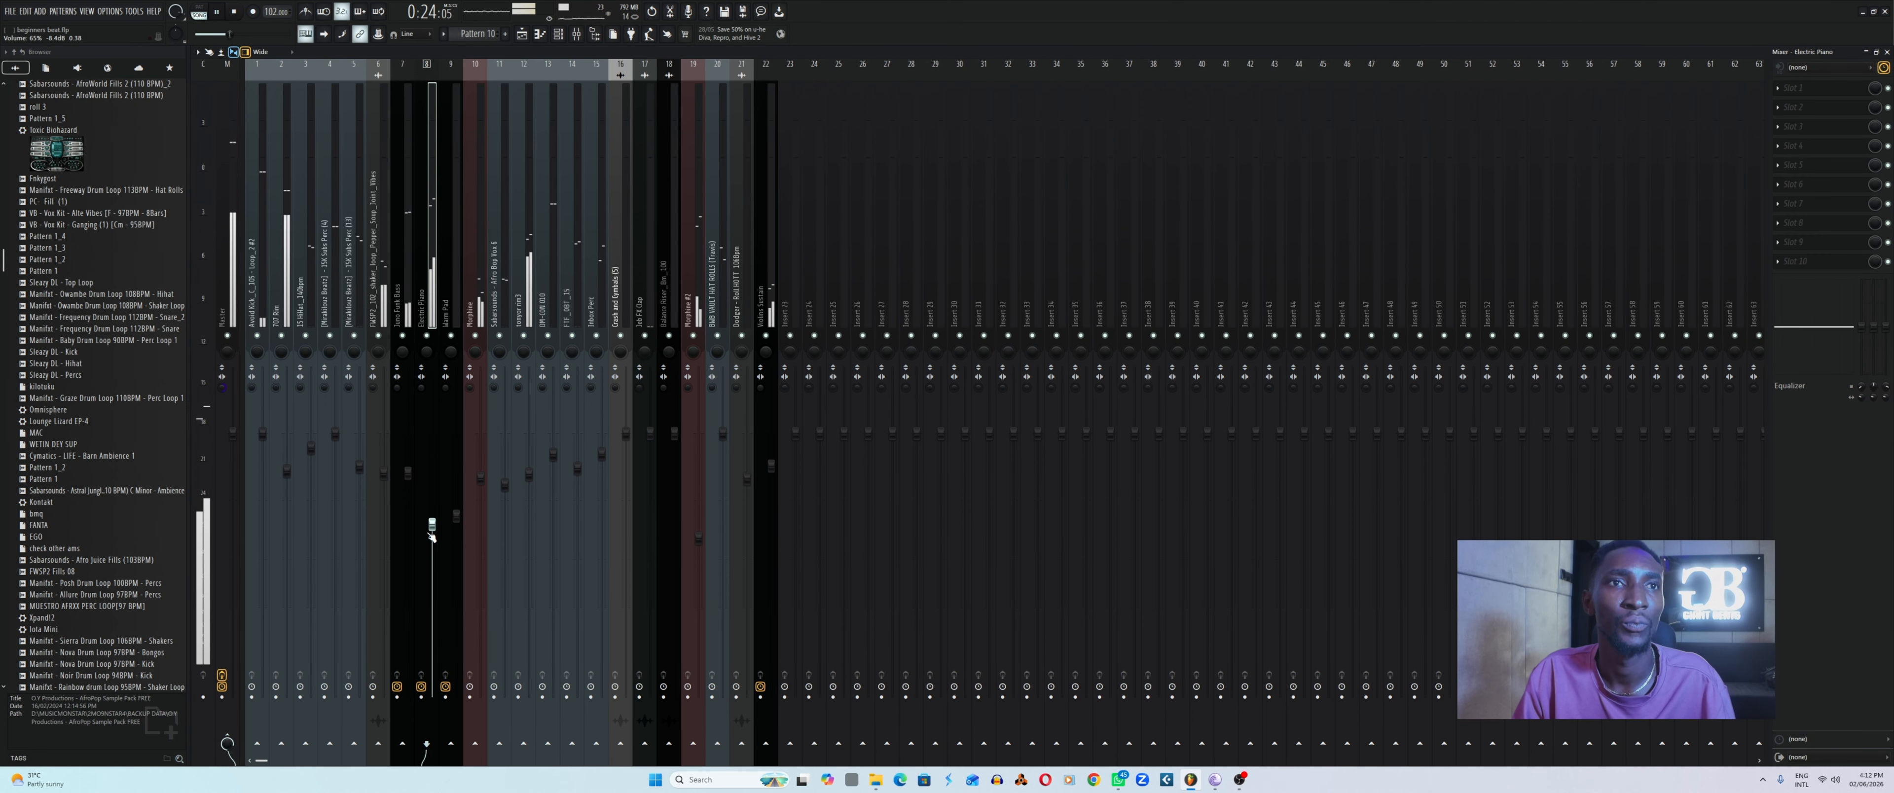
{"action": "left_click_drag", "start_coordinate": [433, 524], "coordinate": [433, 528]}
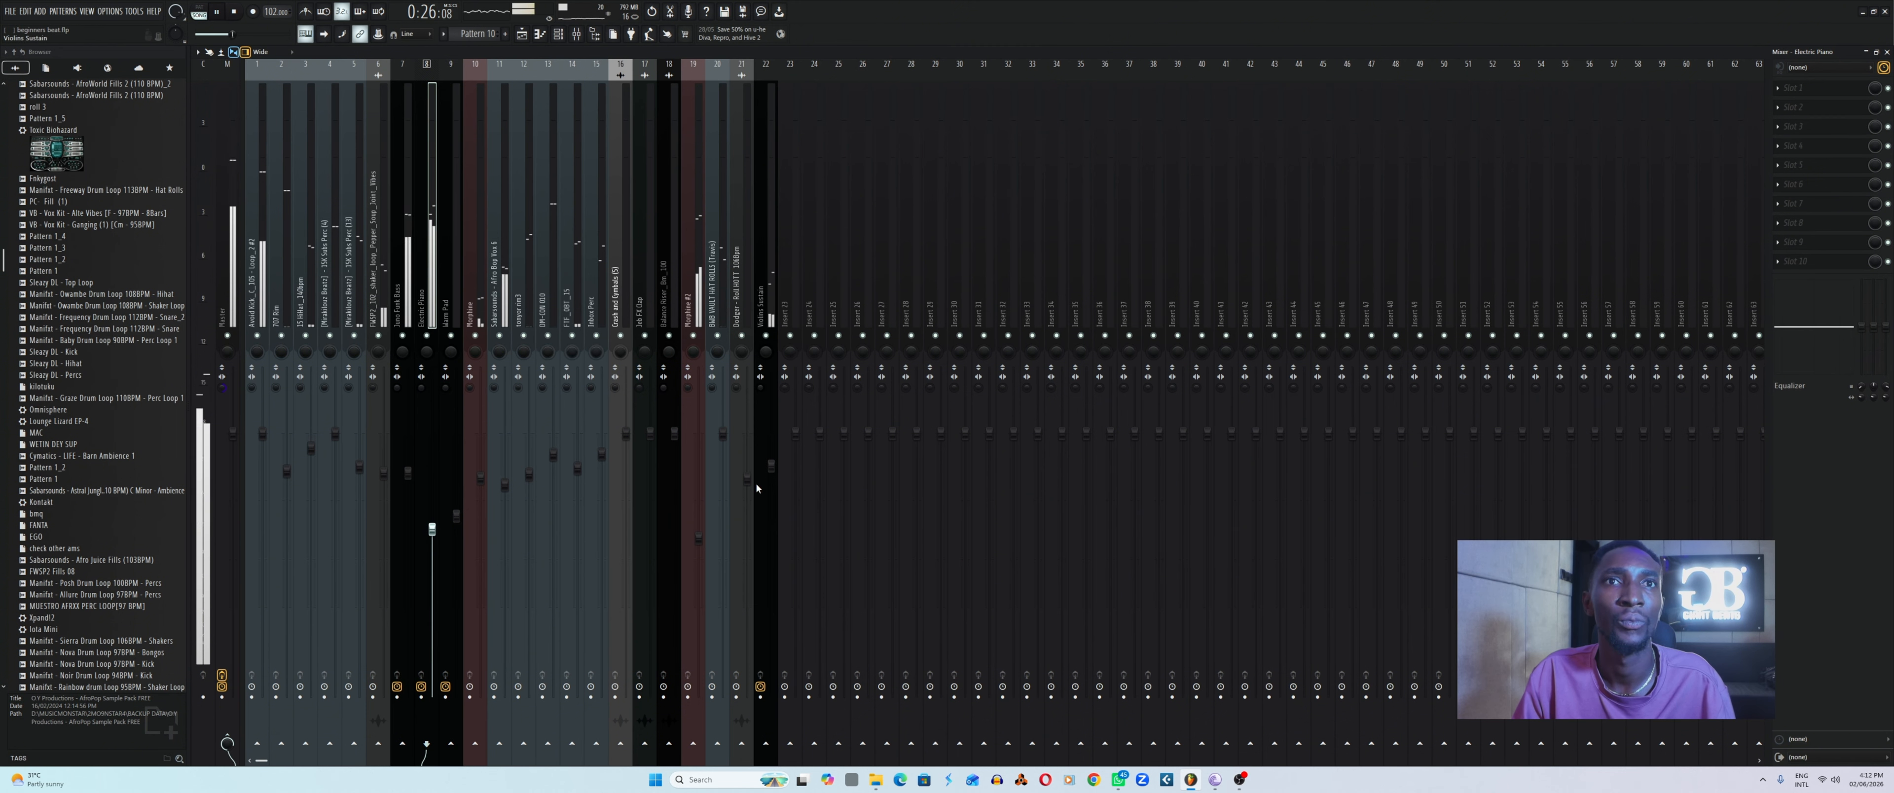
{"action": "mouse_move", "coordinate": [770, 465]}
{"action": "left_mouse_down"}
{"action": "mouse_move", "coordinate": [771, 497]}
{"action": "mouse_move", "coordinate": [748, 497]}
{"action": "left_mouse_up"}
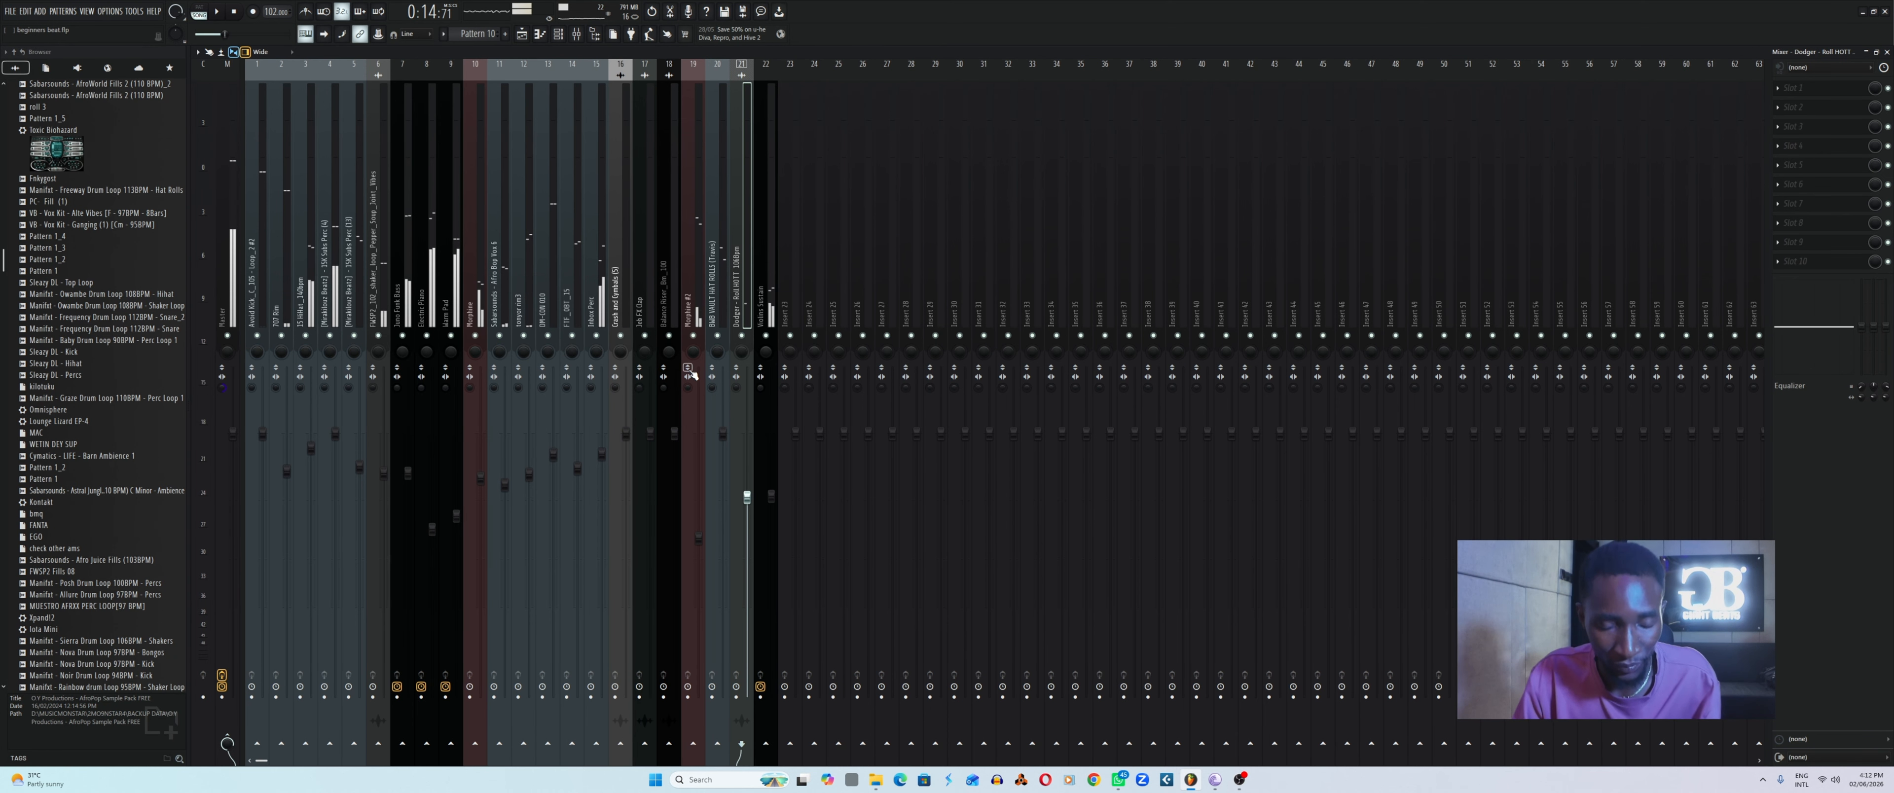
Replay the song from about 0:14, check the bass and piano tracks, and lower the second Morphine track and mixer track 13.
{"action": "key", "text": "space"}
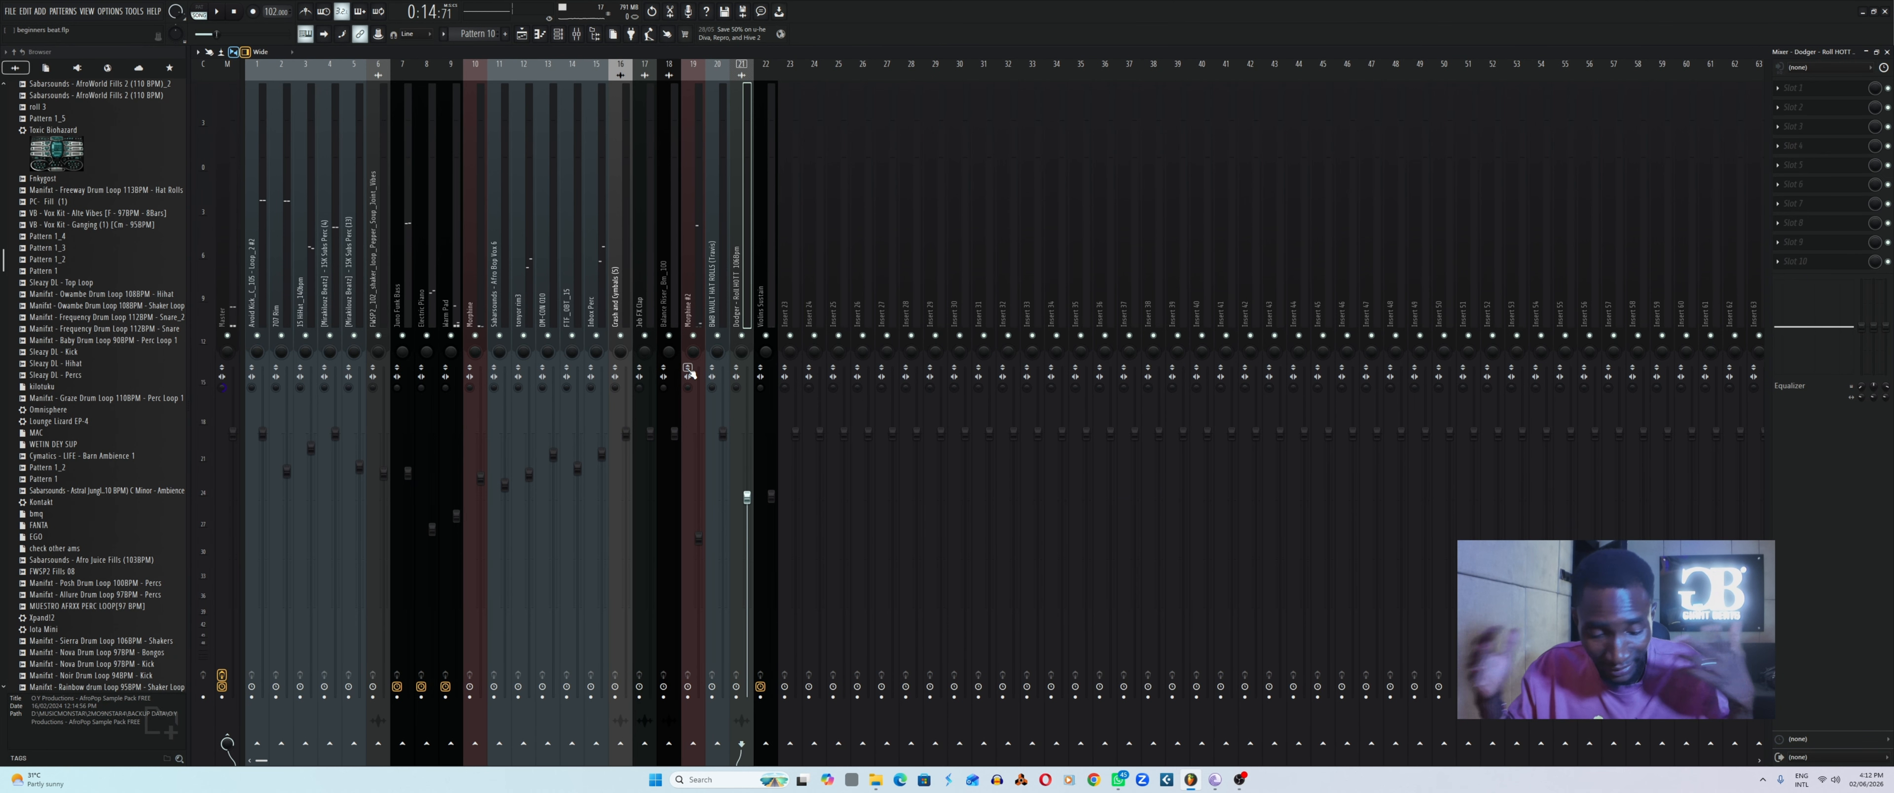
{"action": "key", "text": "space"}
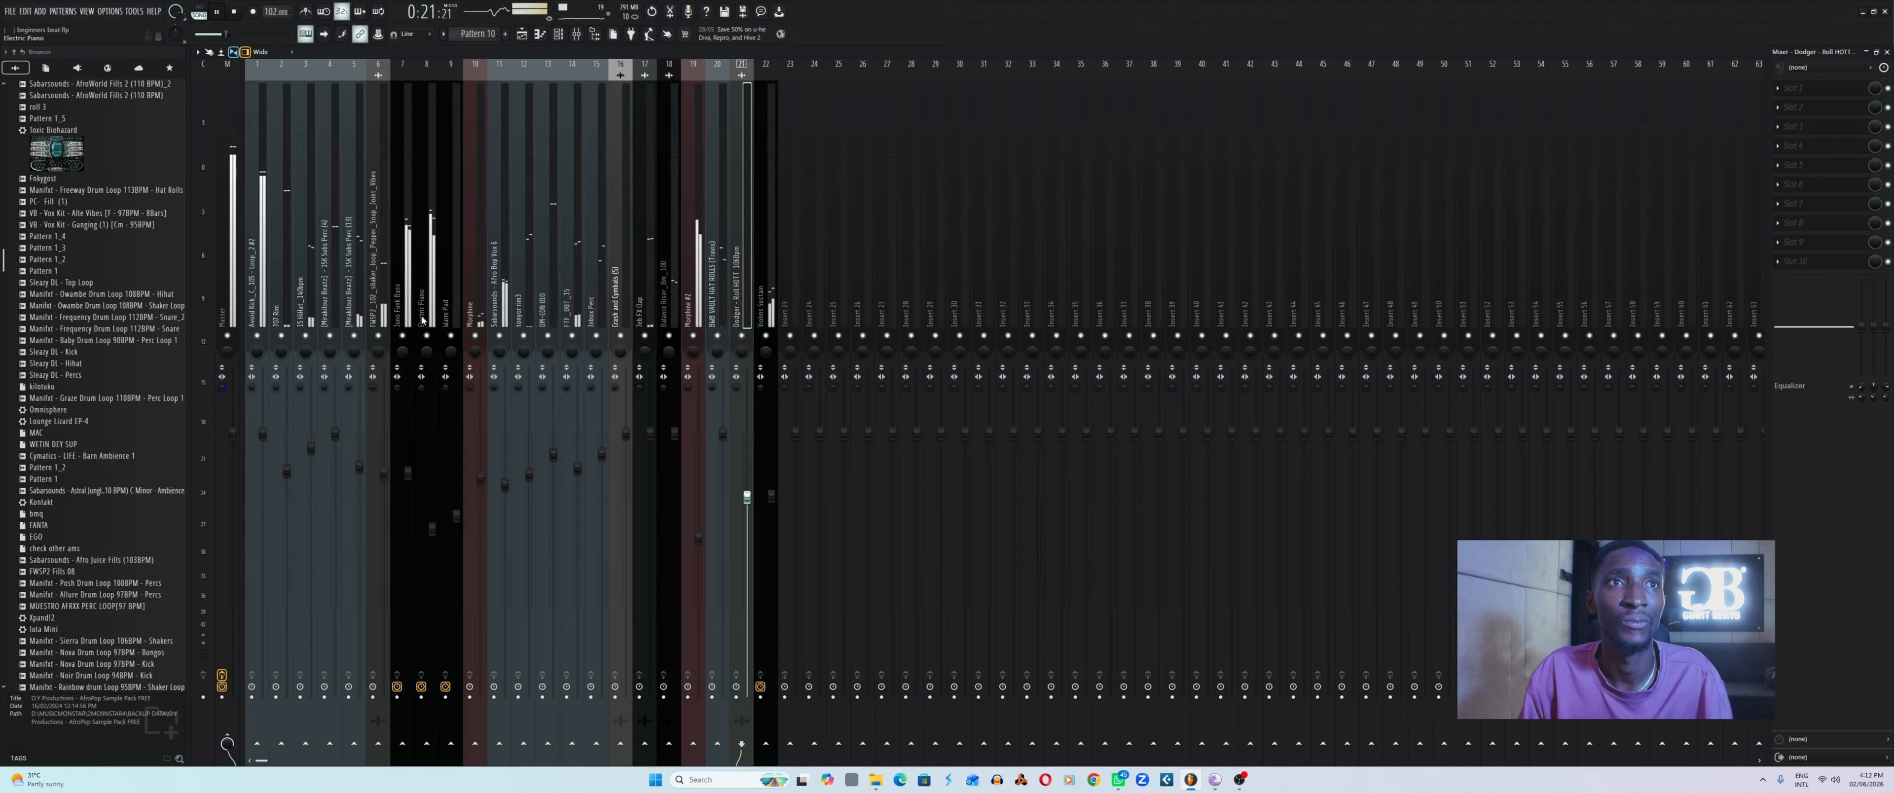
{"action": "left_click", "coordinate": [408, 286]}
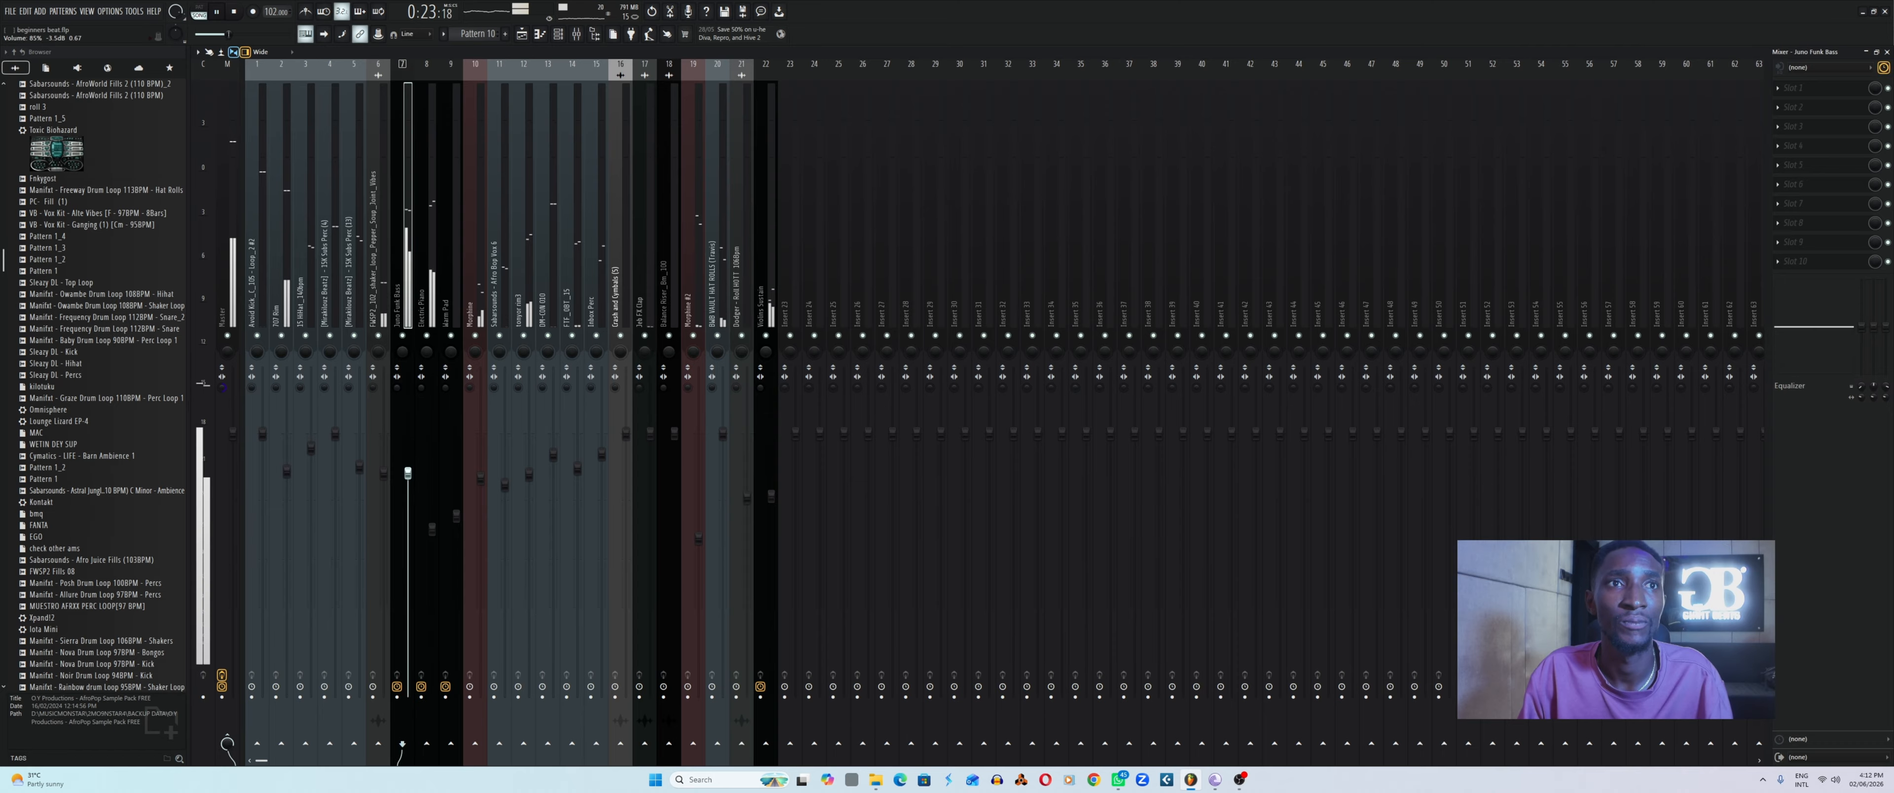
{"action": "left_click", "coordinate": [434, 328]}
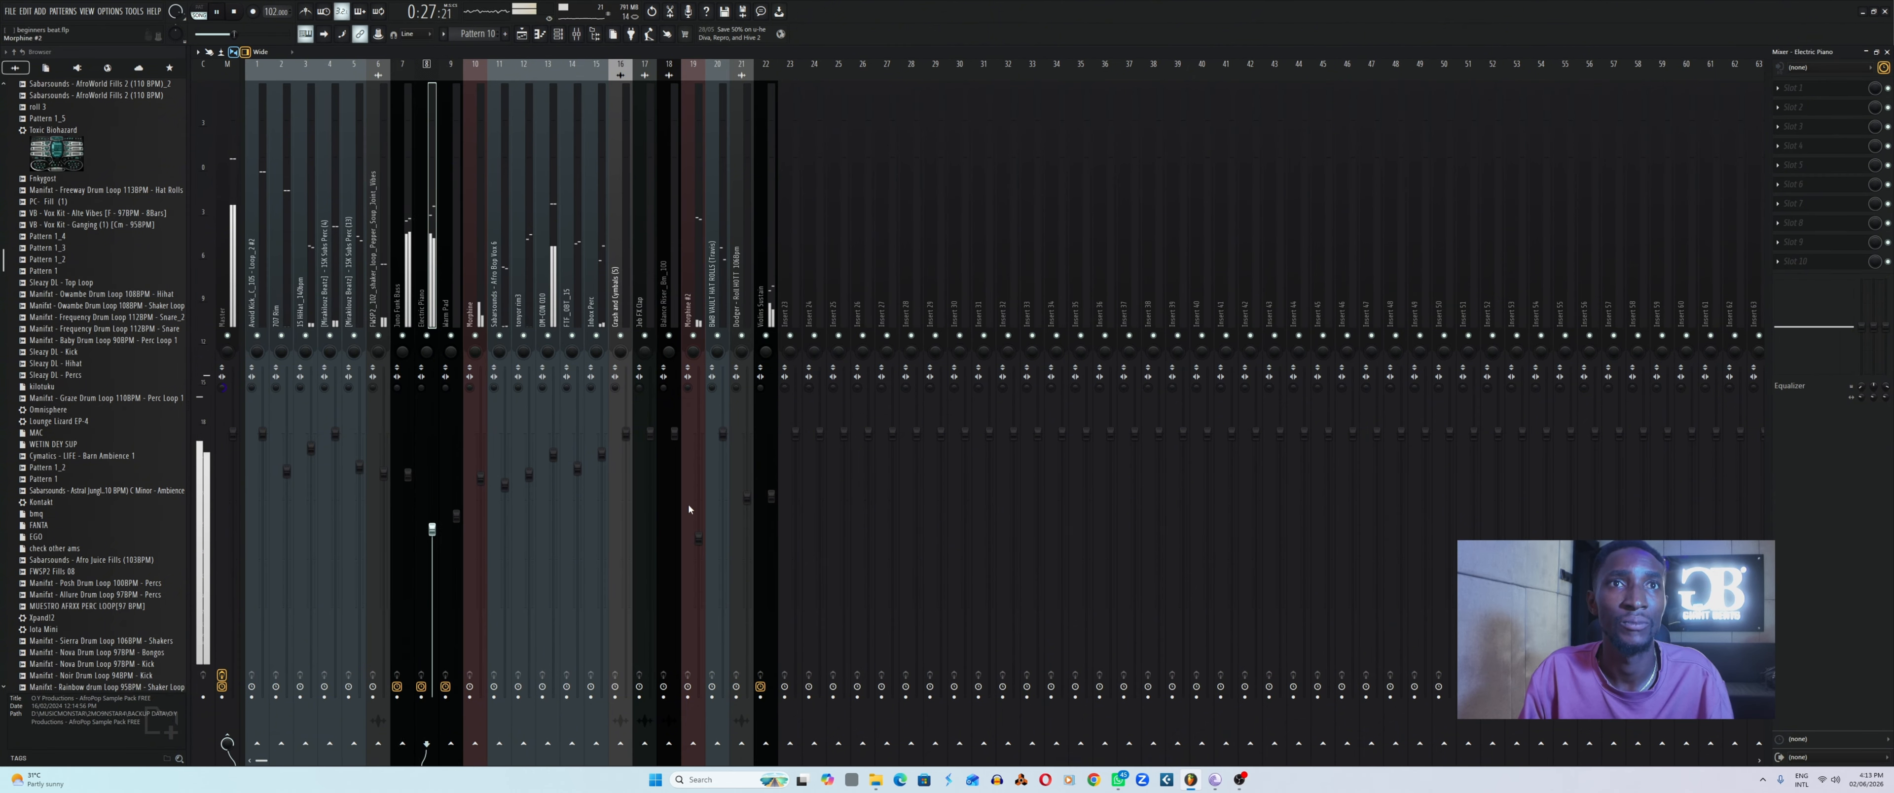
{"action": "left_click_drag", "start_coordinate": [699, 539], "coordinate": [701, 551]}
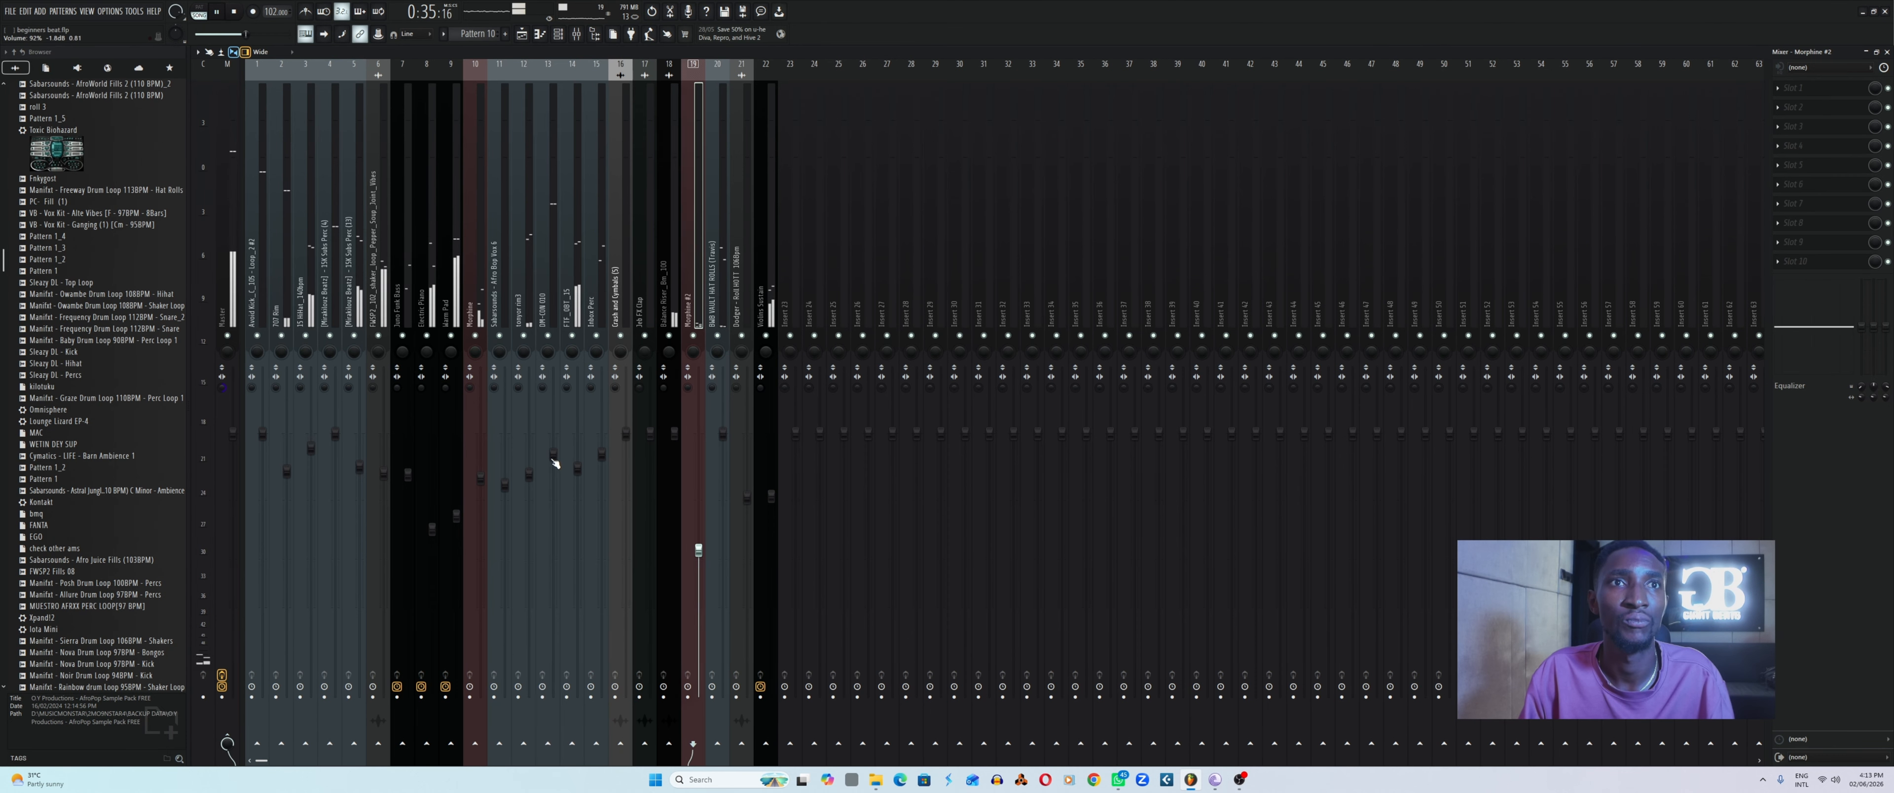
{"action": "left_click_drag", "start_coordinate": [555, 463], "coordinate": [556, 480]}
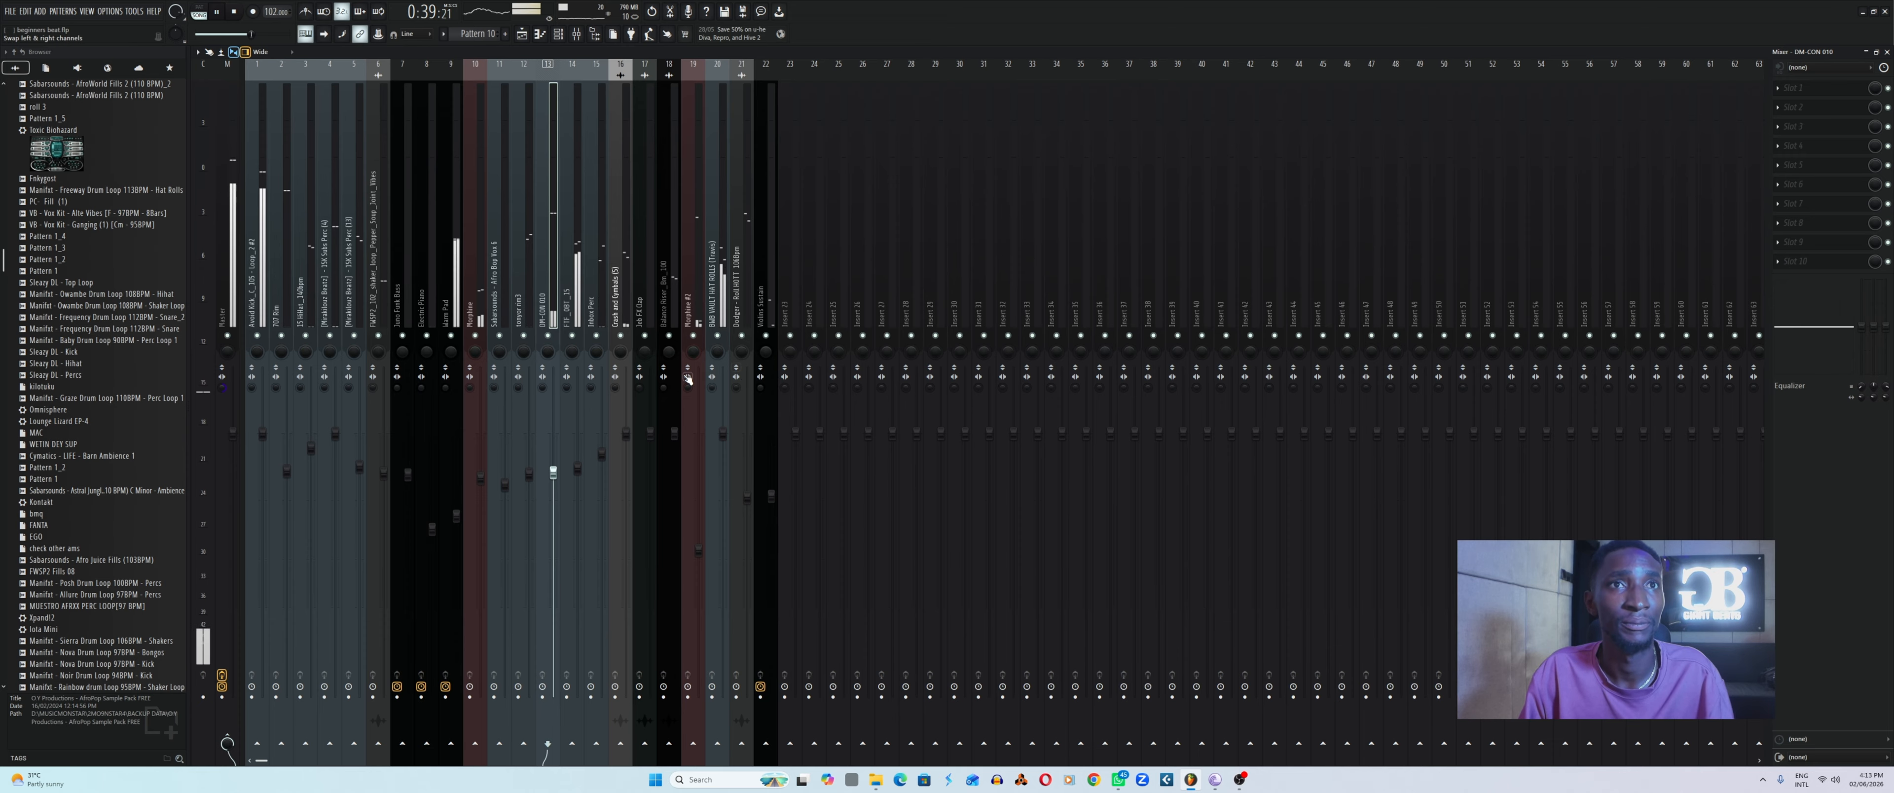
Adjust the Master track's stereo separation, and audition the song while checking the hi-hat and the two percussion tracks 4 and 5.
{"action": "right_click", "coordinate": [224, 387]}
{"action": "left_click", "coordinate": [242, 398]}
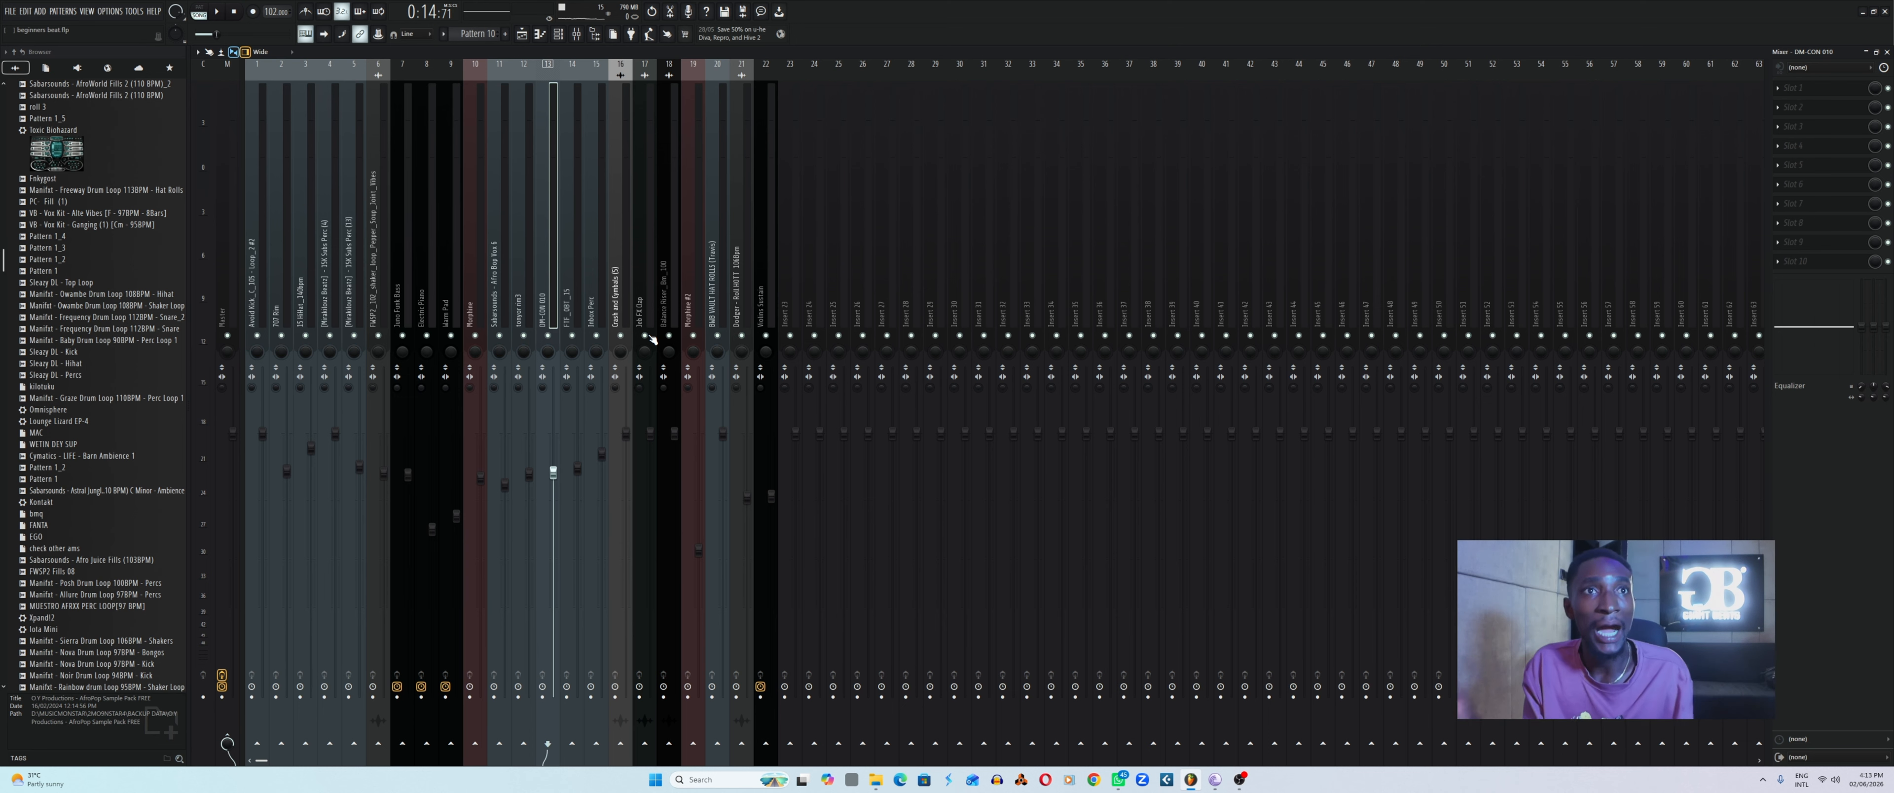
{"action": "key", "text": "space"}
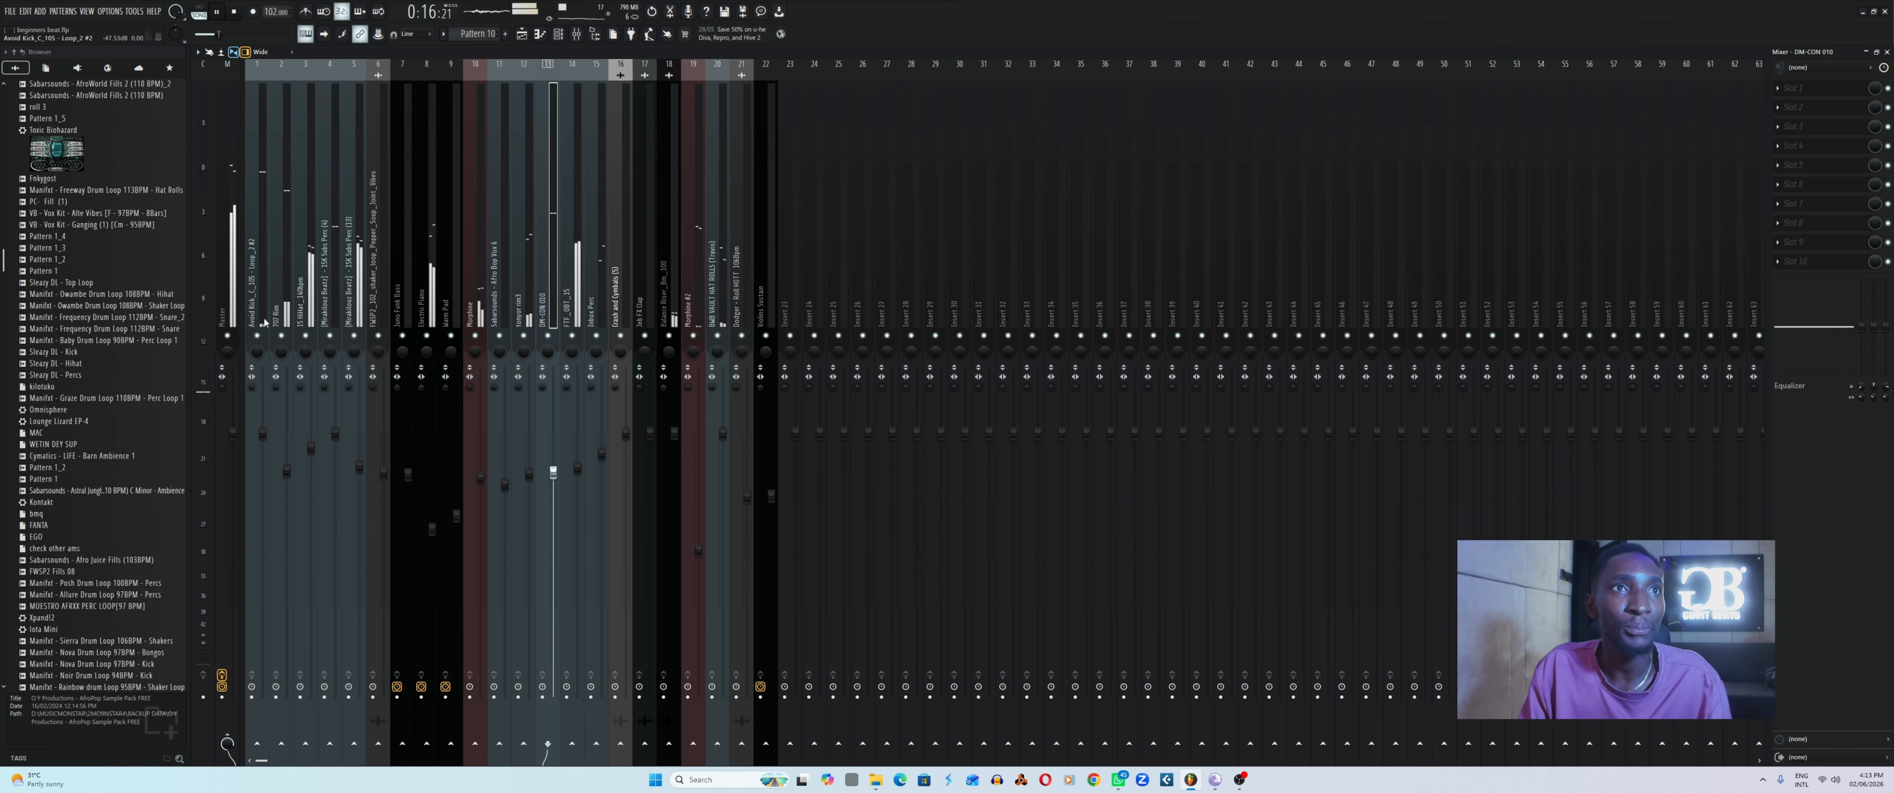
{"action": "left_click", "coordinate": [310, 320]}
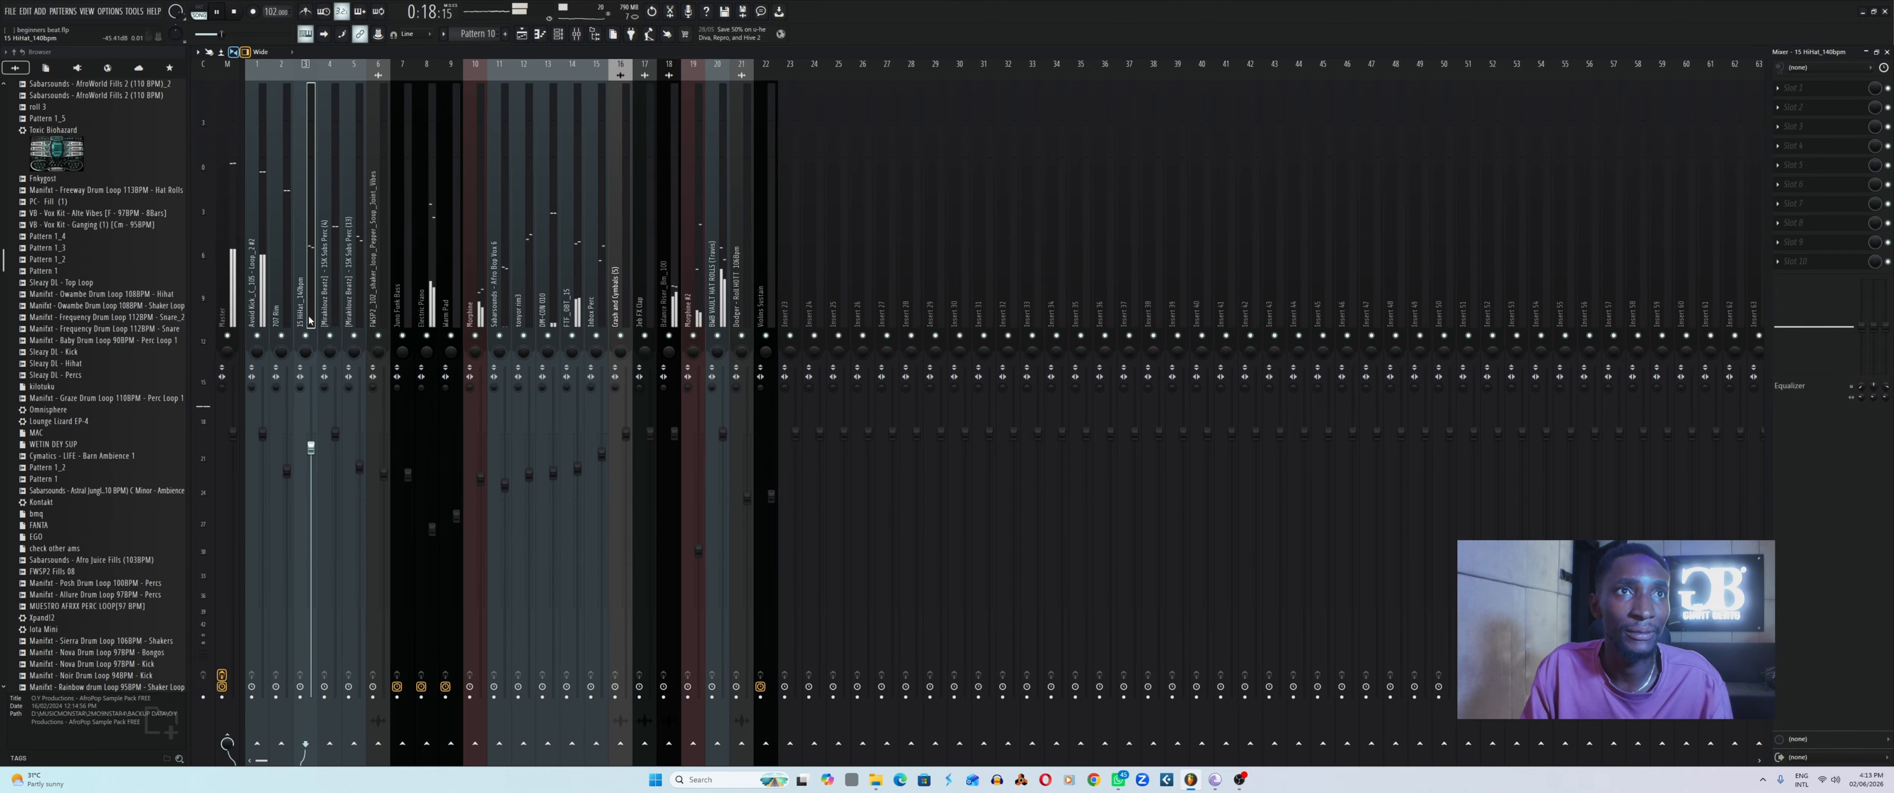
{"action": "left_click", "coordinate": [326, 309]}
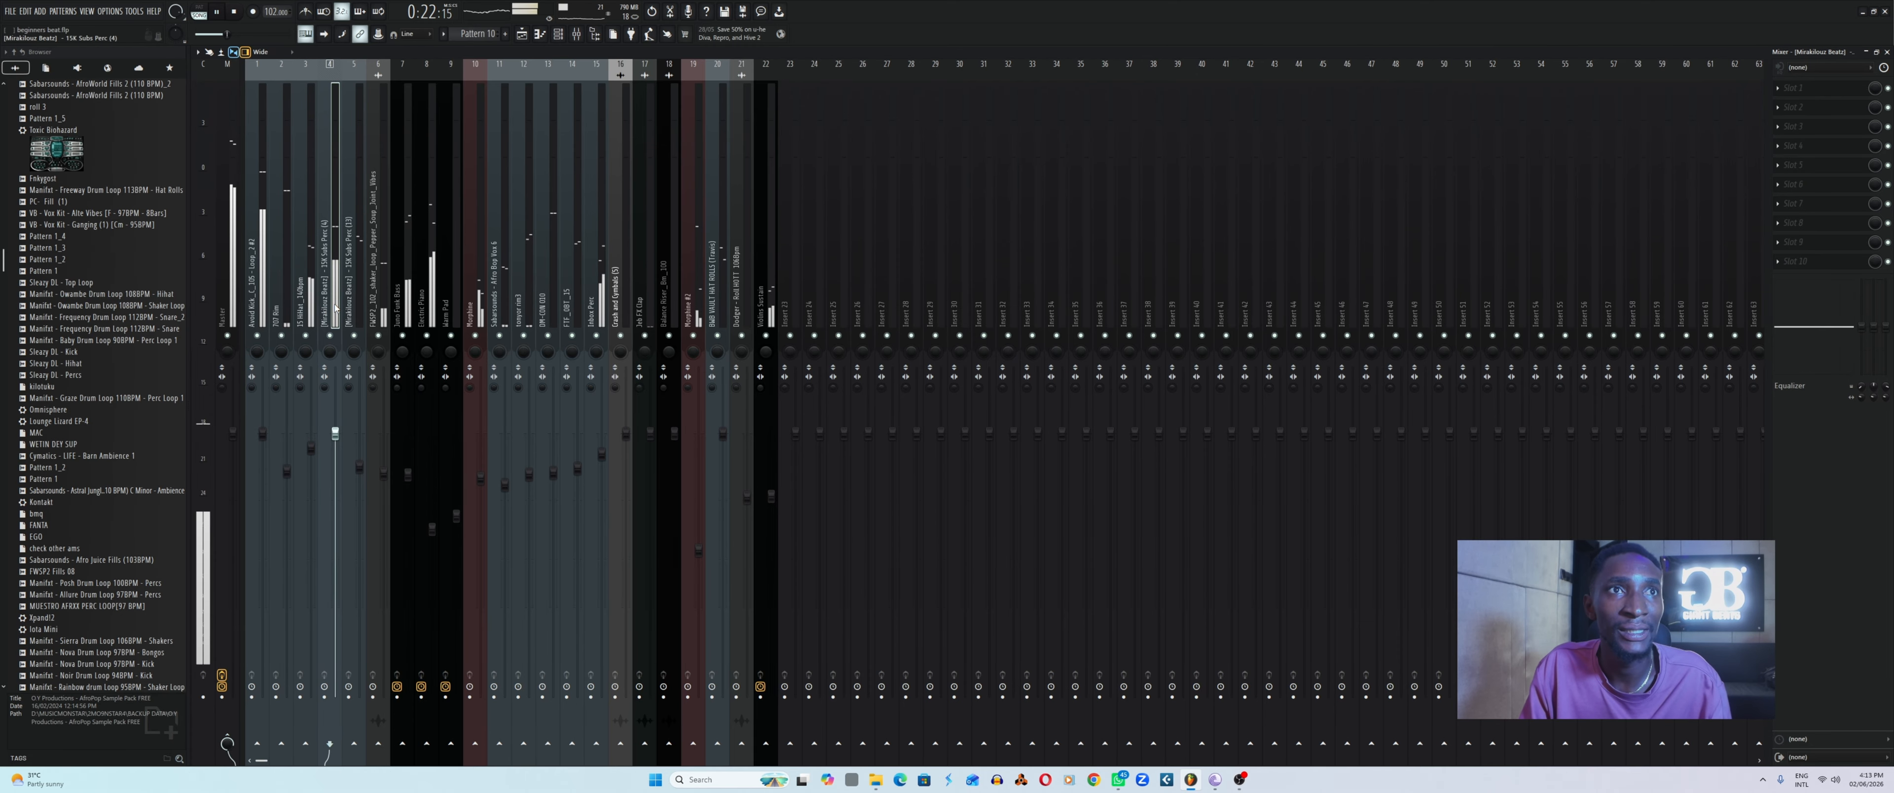
{"action": "left_click", "coordinate": [352, 306]}
{"action": "key", "text": "space"}
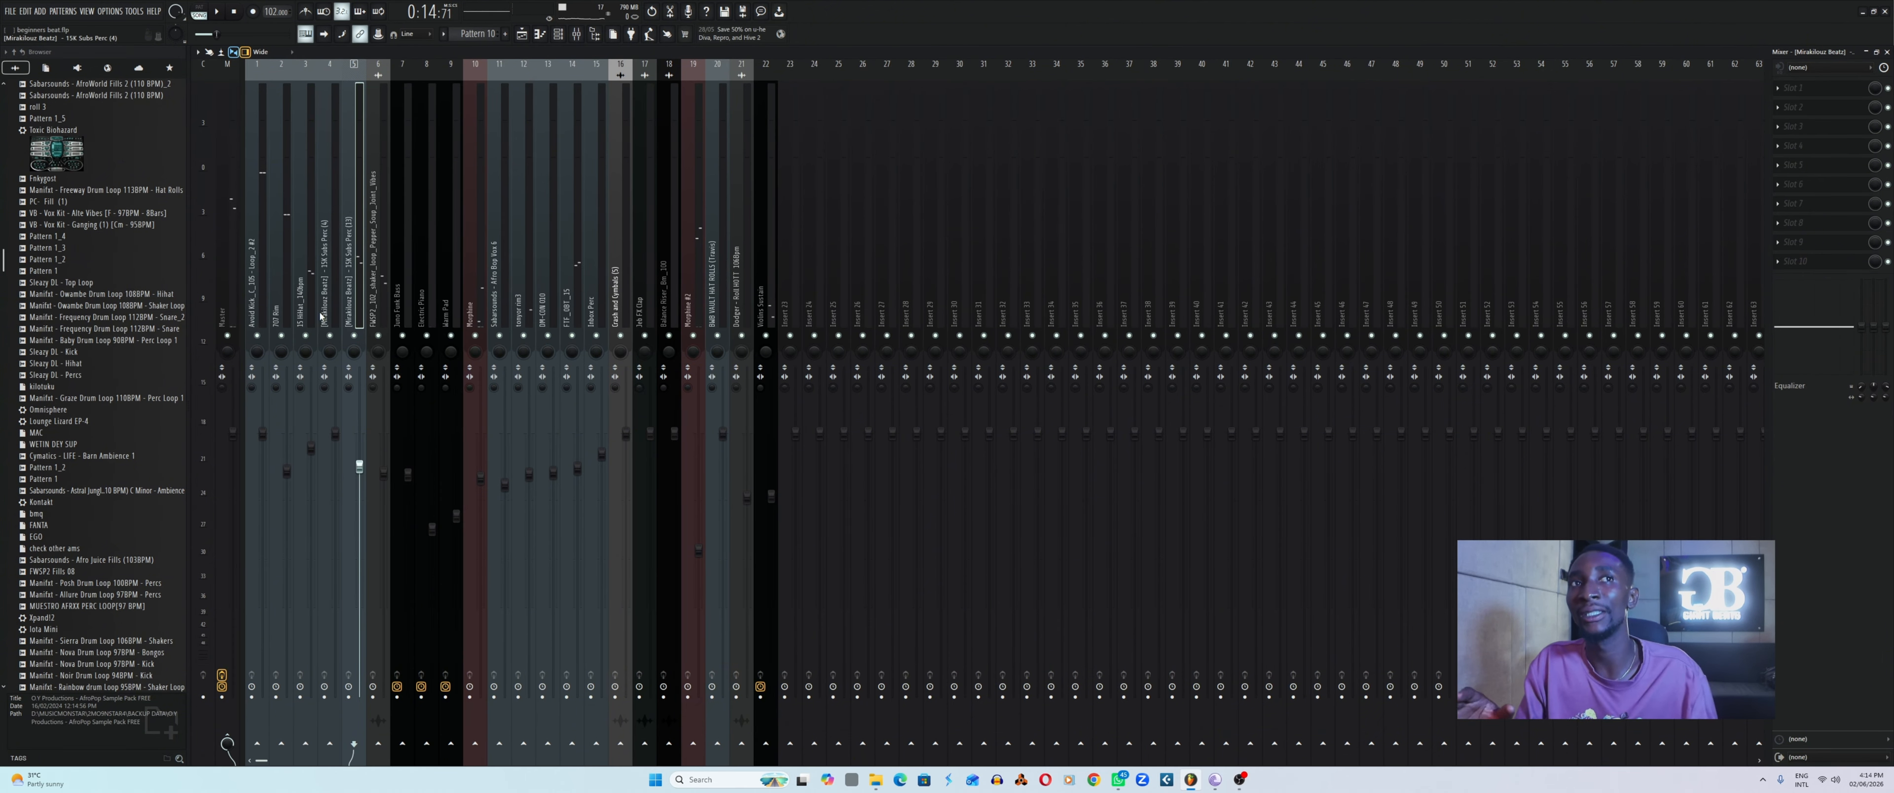
Audition the hi-hat and percussion tracks without the melodic tracks, pan the hi-hat on mixer track 3 off-centre, and adjust track 4's panning.
{"action": "key", "text": "space"}
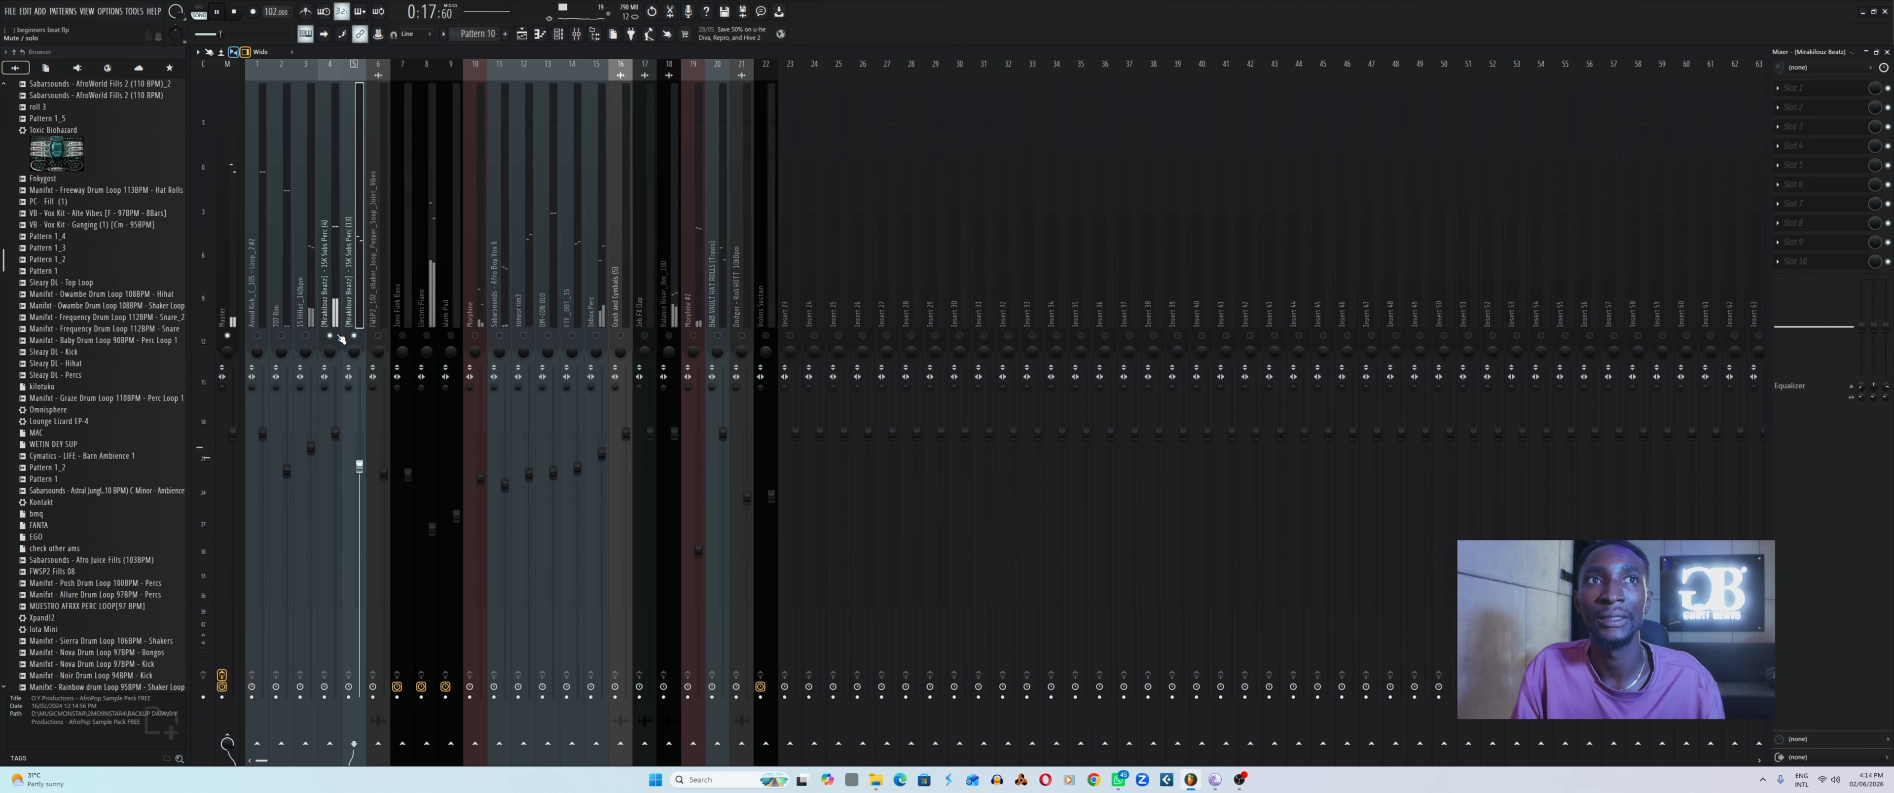
{"action": "left_click", "coordinate": [306, 336]}
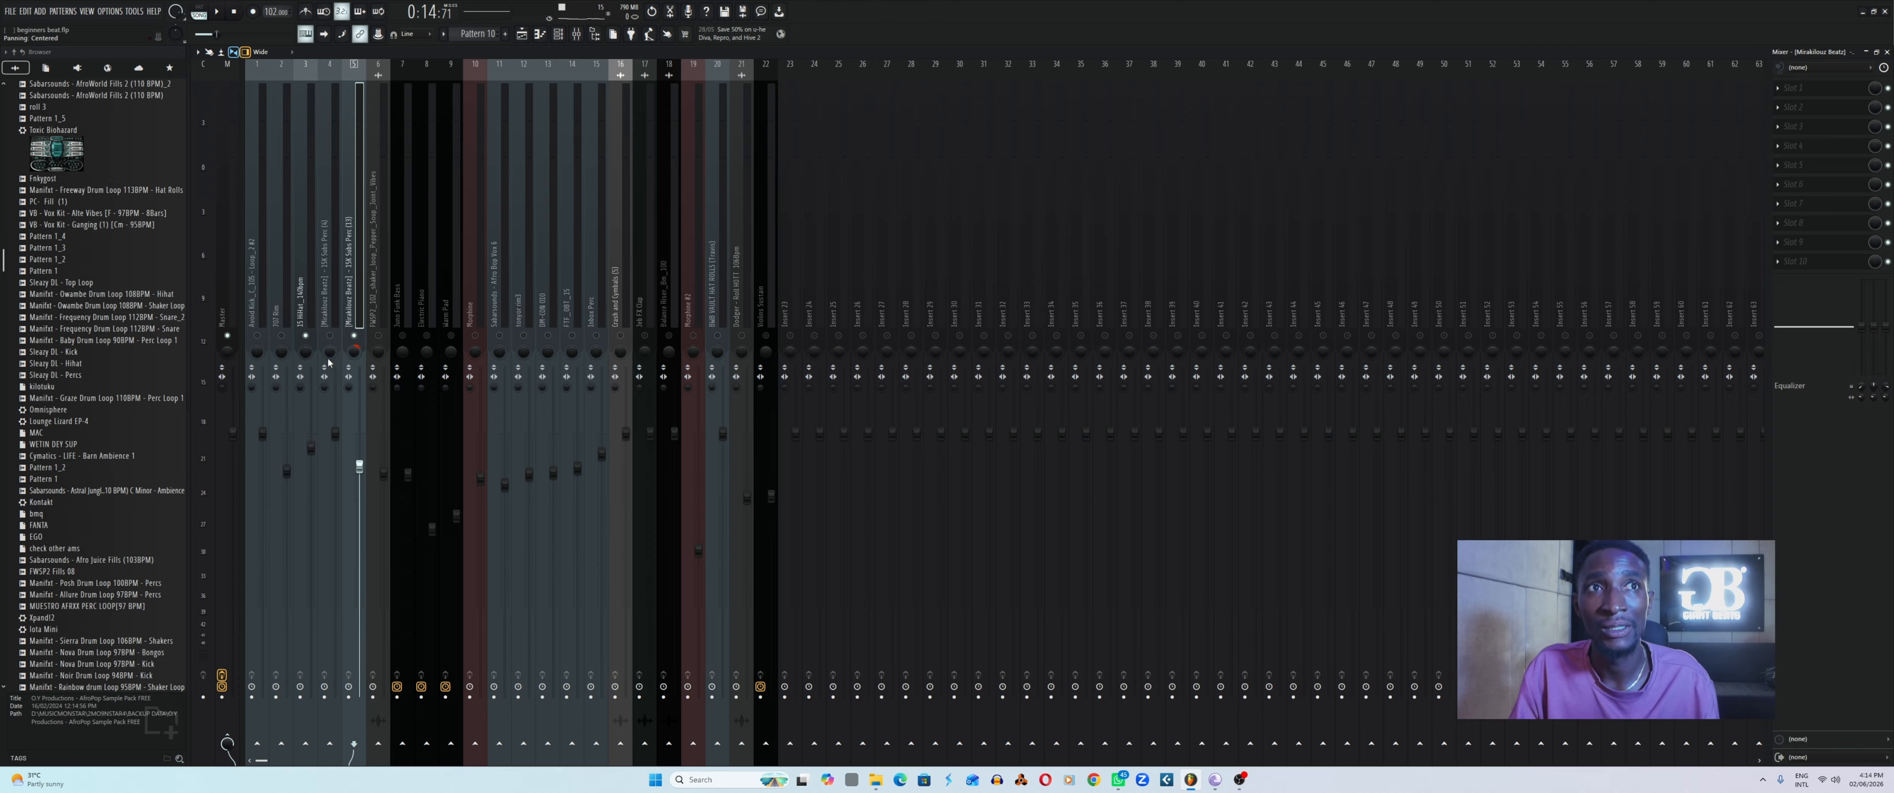
{"action": "left_click_drag", "start_coordinate": [307, 355], "coordinate": [307, 364]}
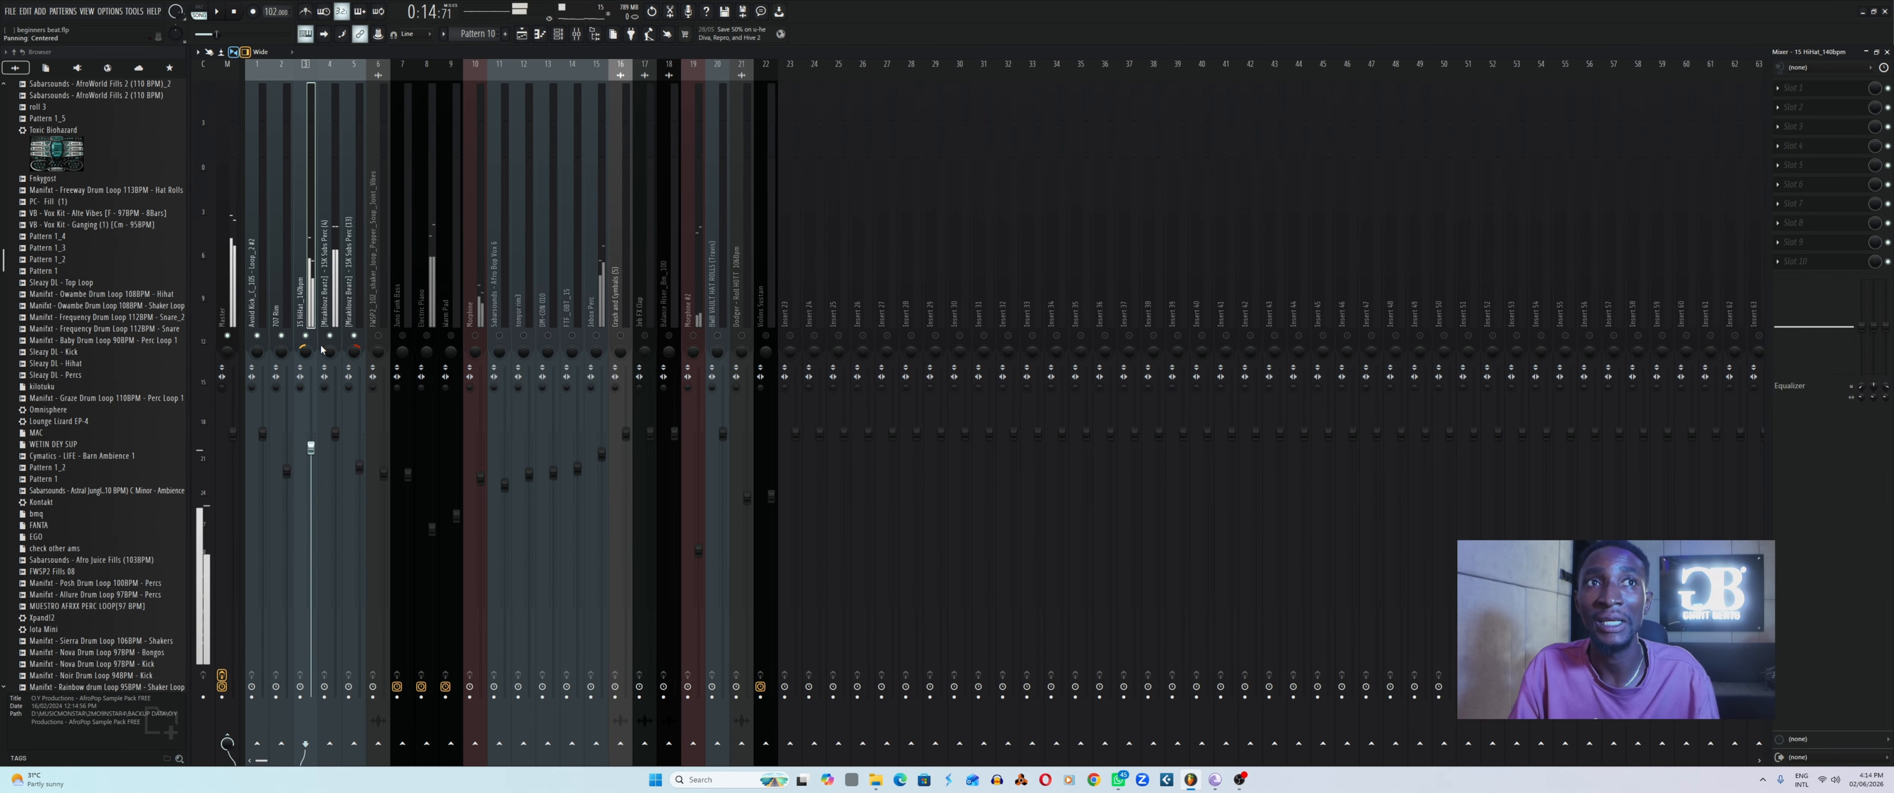
{"action": "left_click_drag", "start_coordinate": [330, 352], "coordinate": [330, 348]}
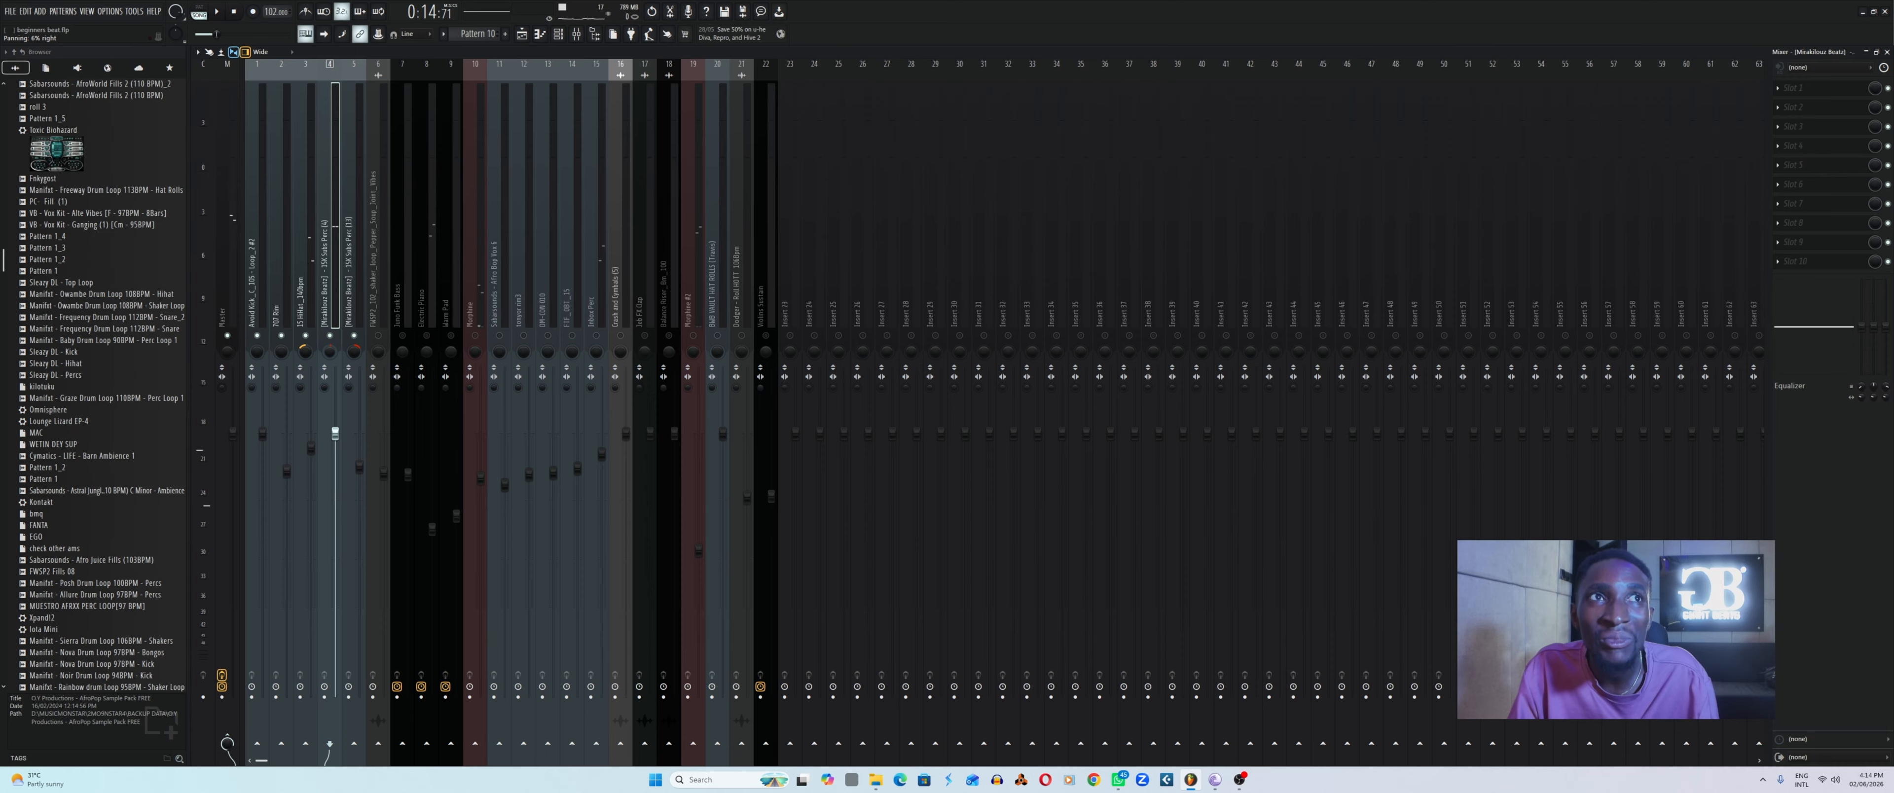
Play the song from about 0:14, bring the bass on mixer track 7 back in, lower it, and check percussion track 5.
{"action": "key", "text": "space"}
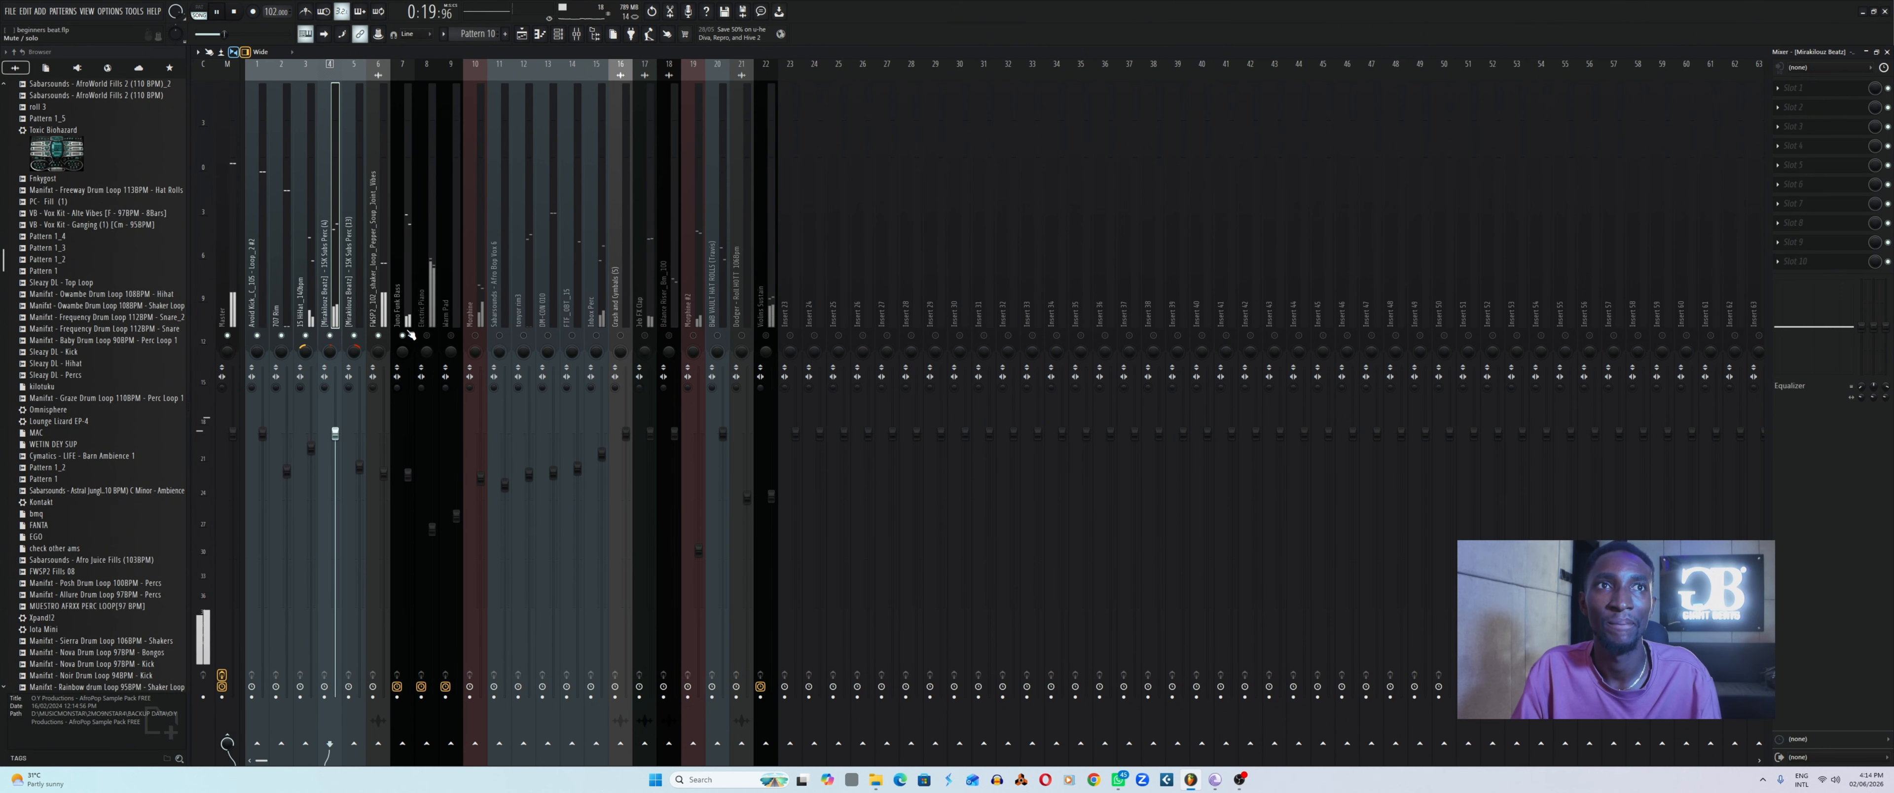
{"action": "left_click", "coordinate": [388, 311]}
{"action": "left_click", "coordinate": [403, 464]}
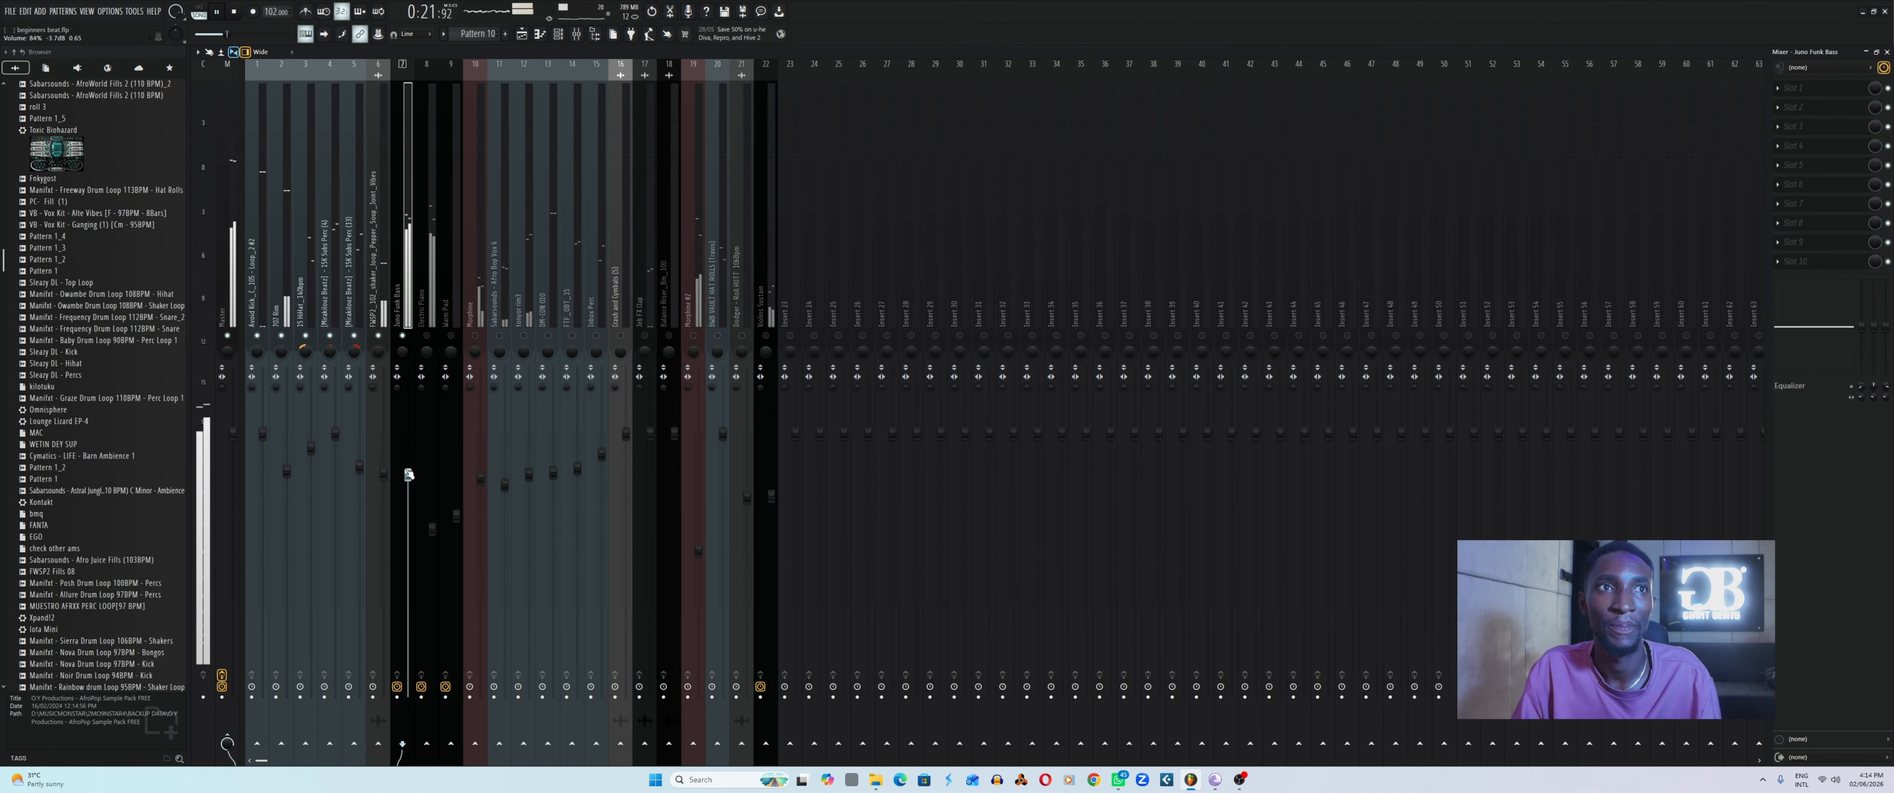
{"action": "left_click", "coordinate": [359, 479]}
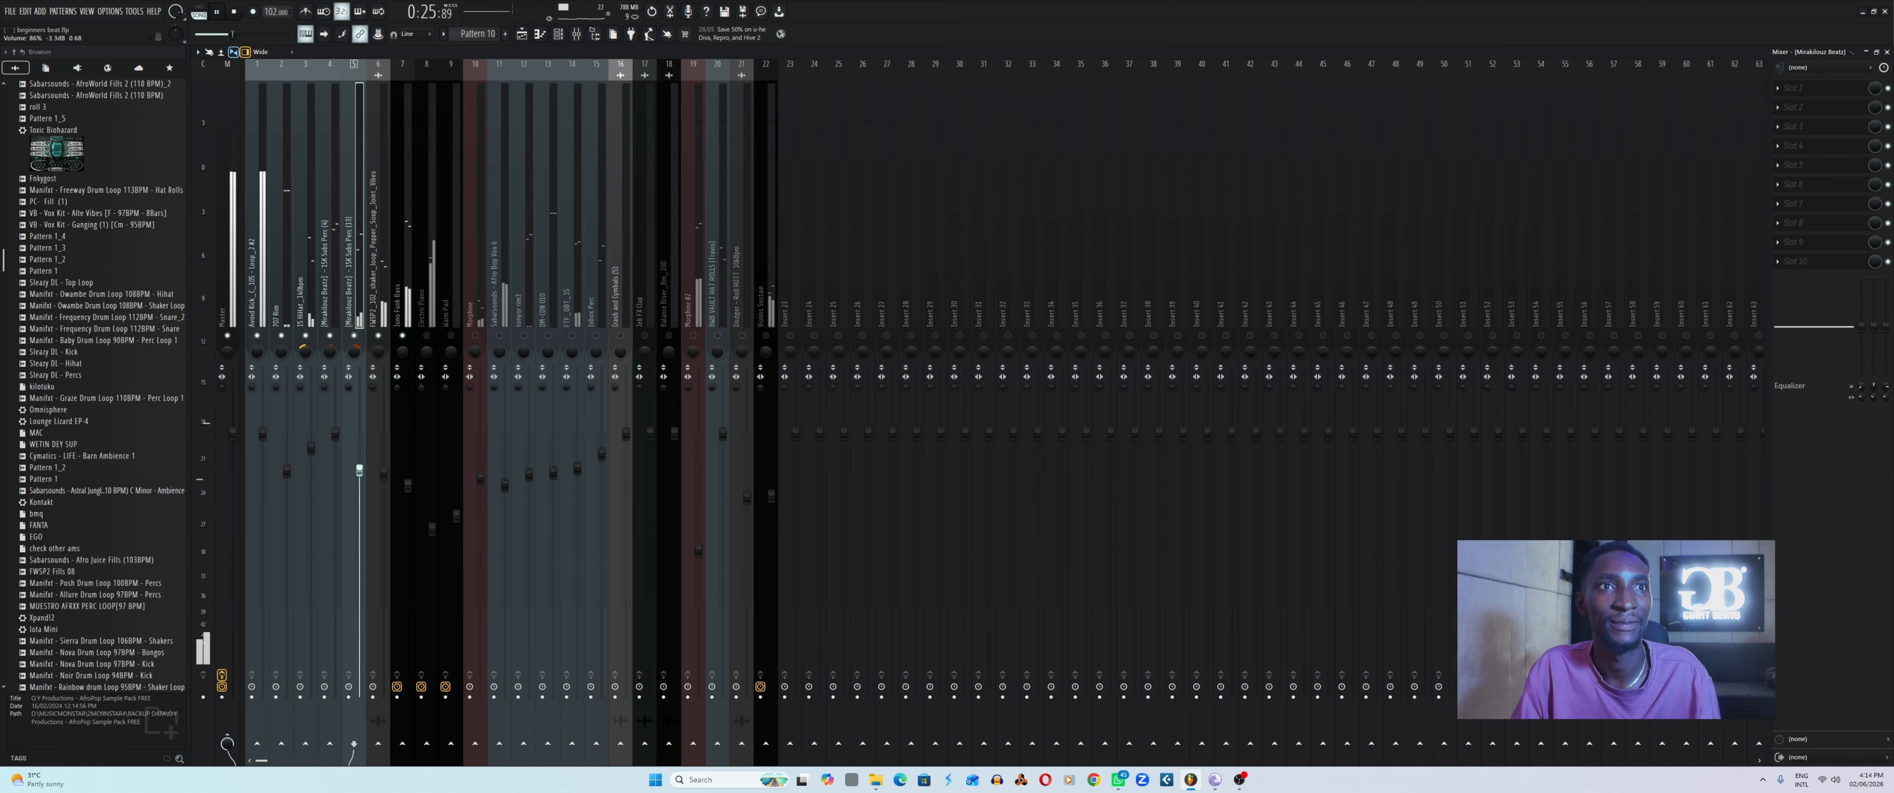
Compare percussion tracks 4 and 5 with the shaker loop on track 6, and adjust the shaker's panning.
{"action": "left_click", "coordinate": [335, 432]}
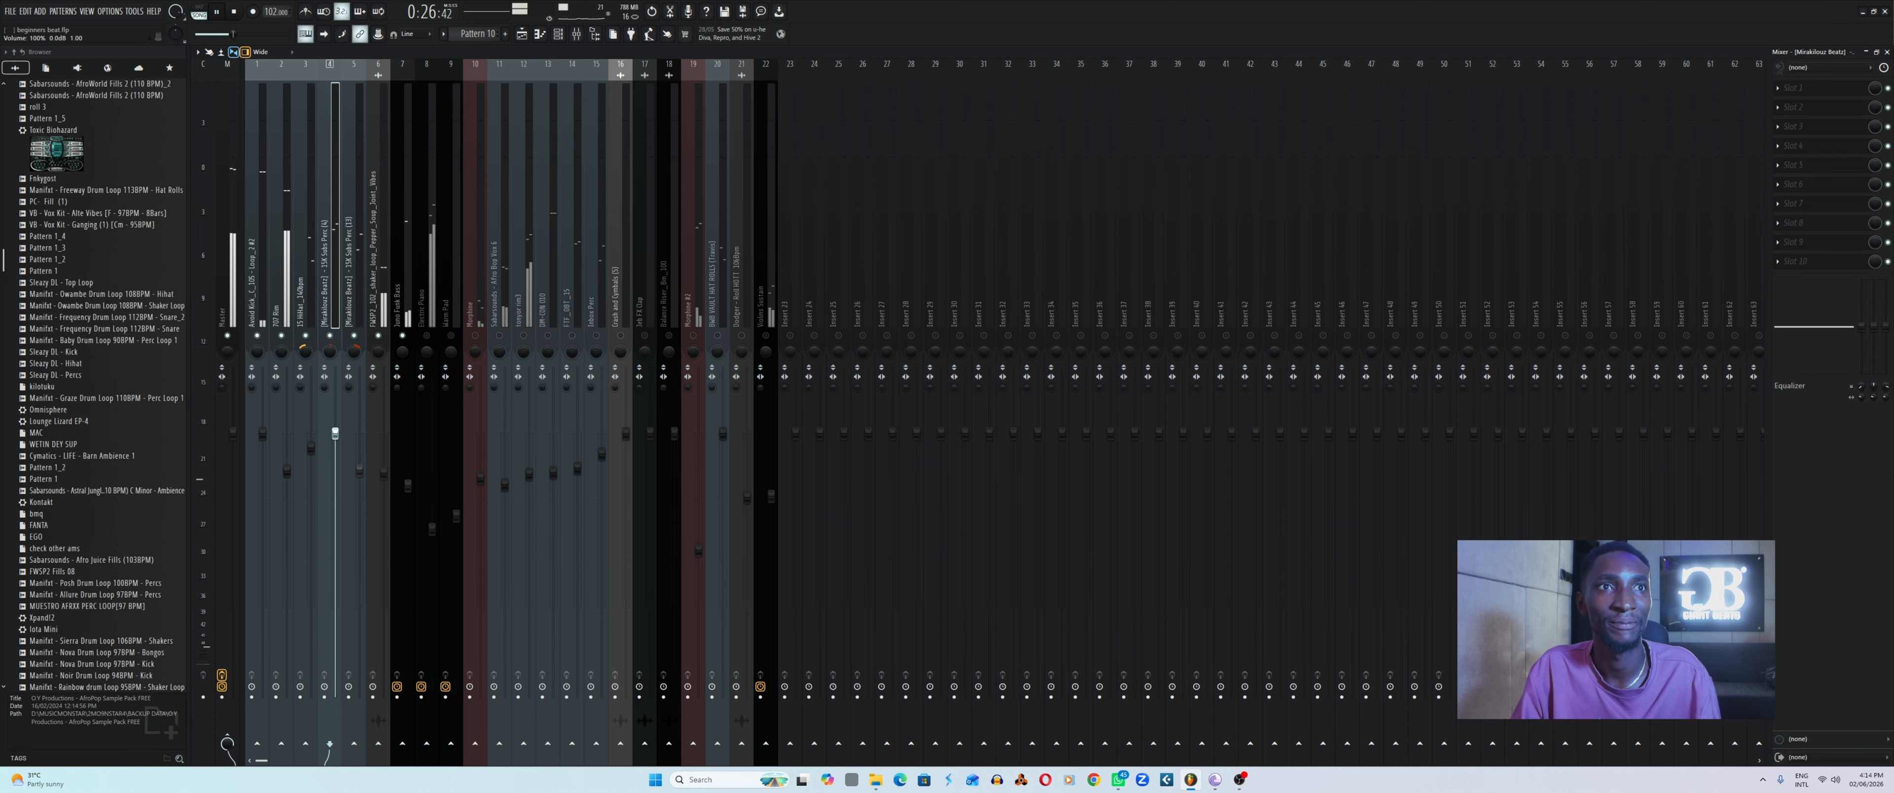
{"action": "left_click", "coordinate": [388, 301]}
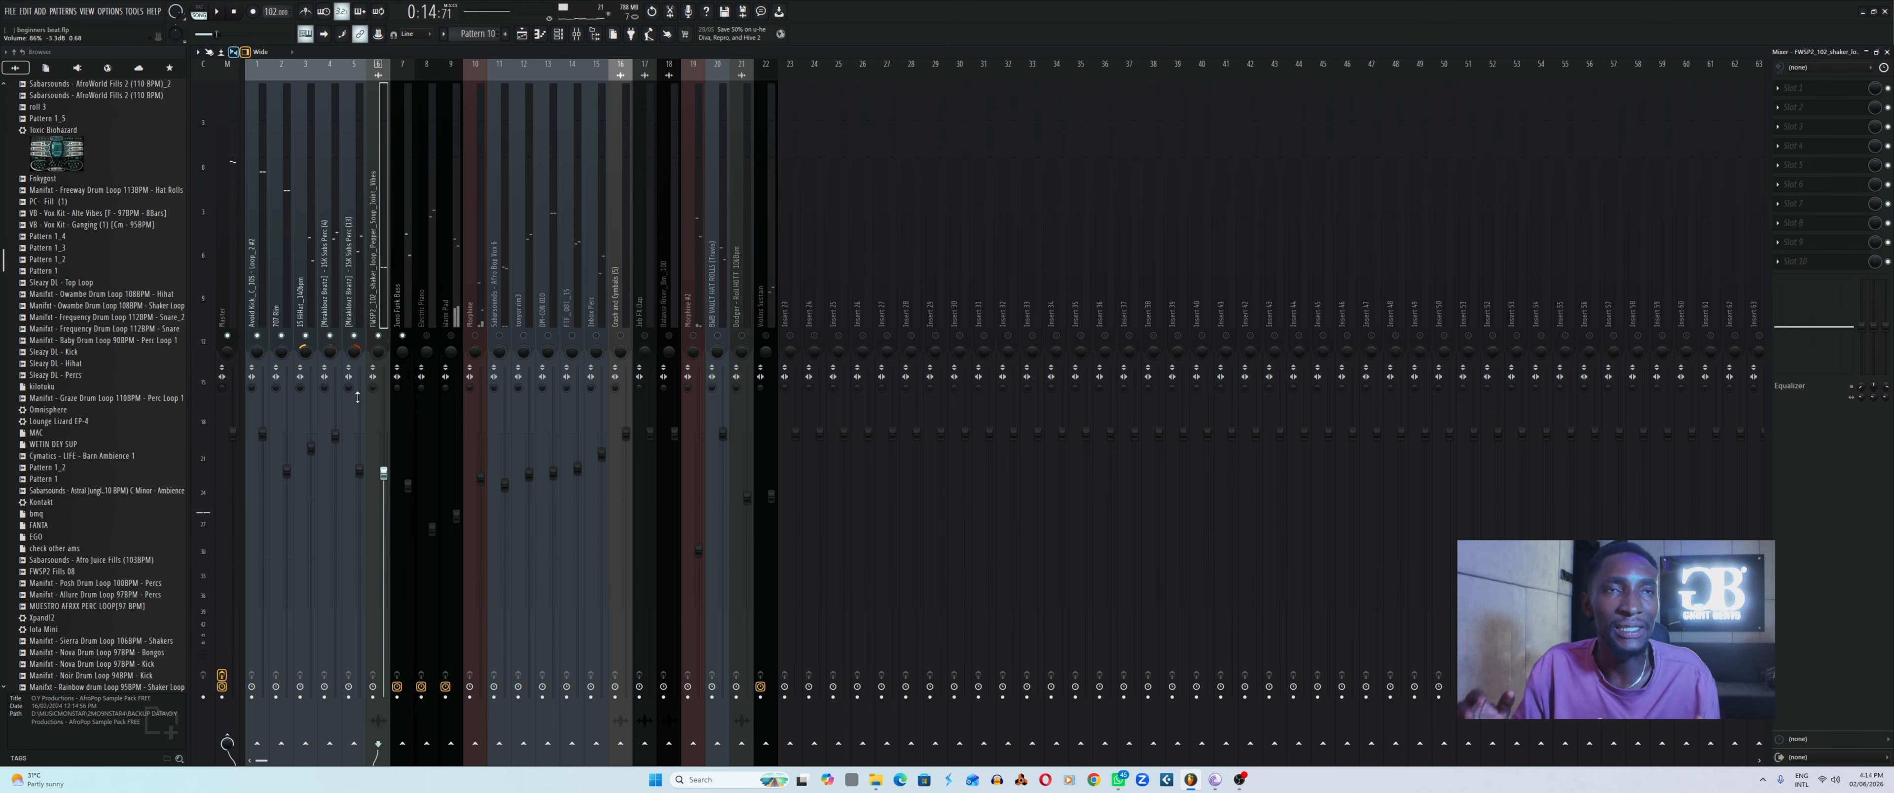
{"action": "left_click", "coordinate": [338, 308]}
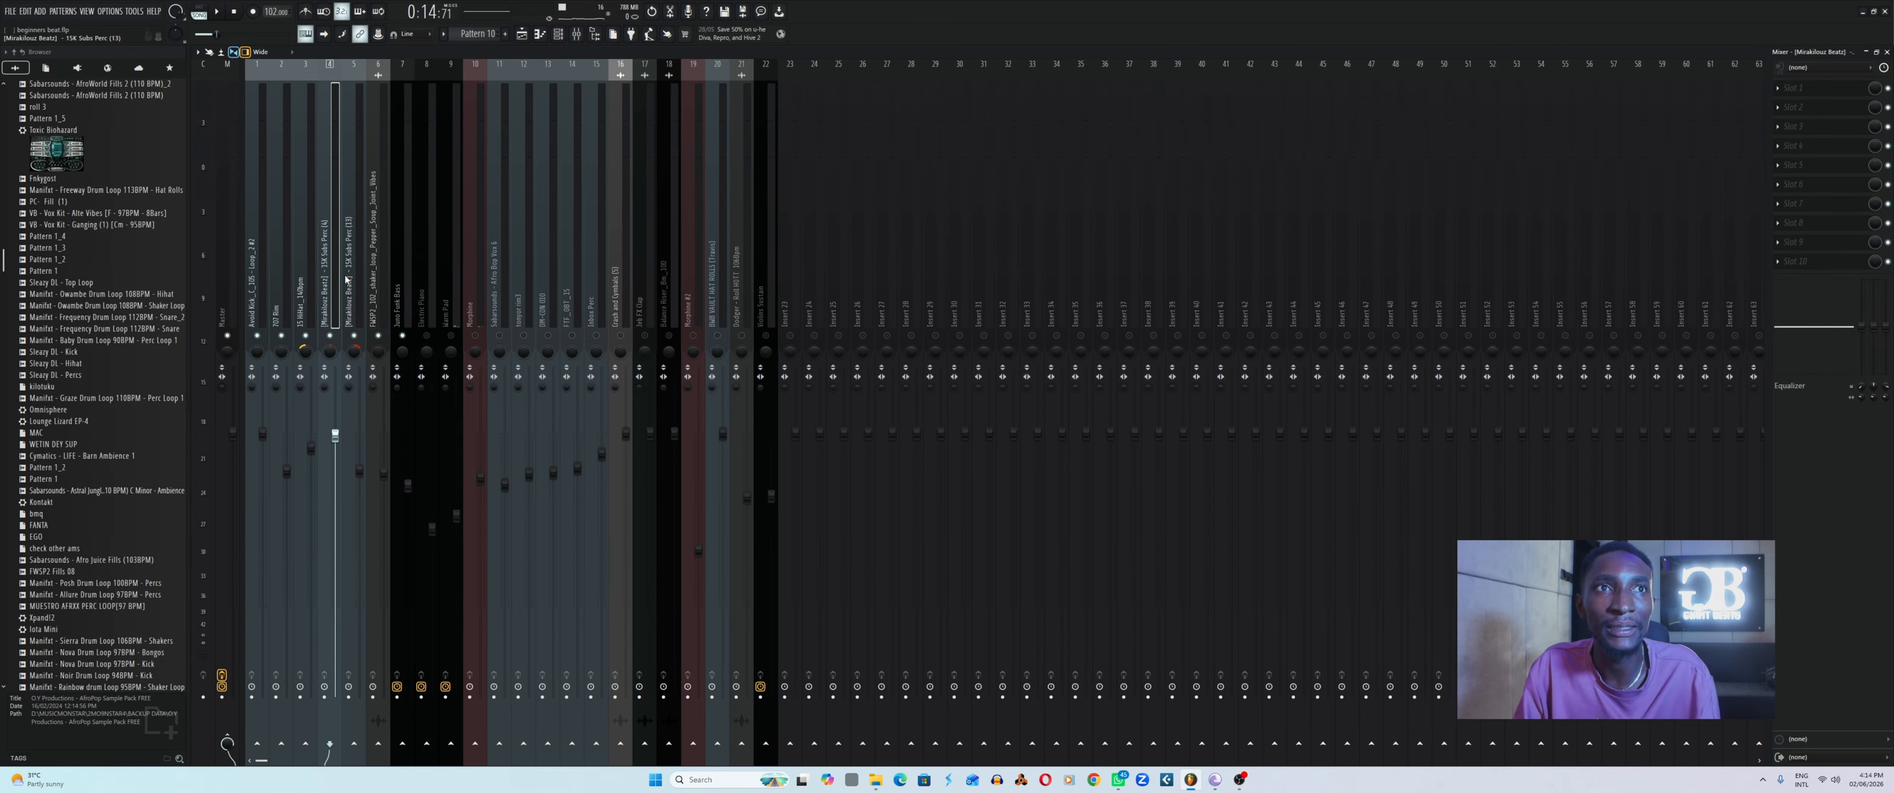
{"action": "left_click_drag", "start_coordinate": [378, 355], "coordinate": [377, 361]}
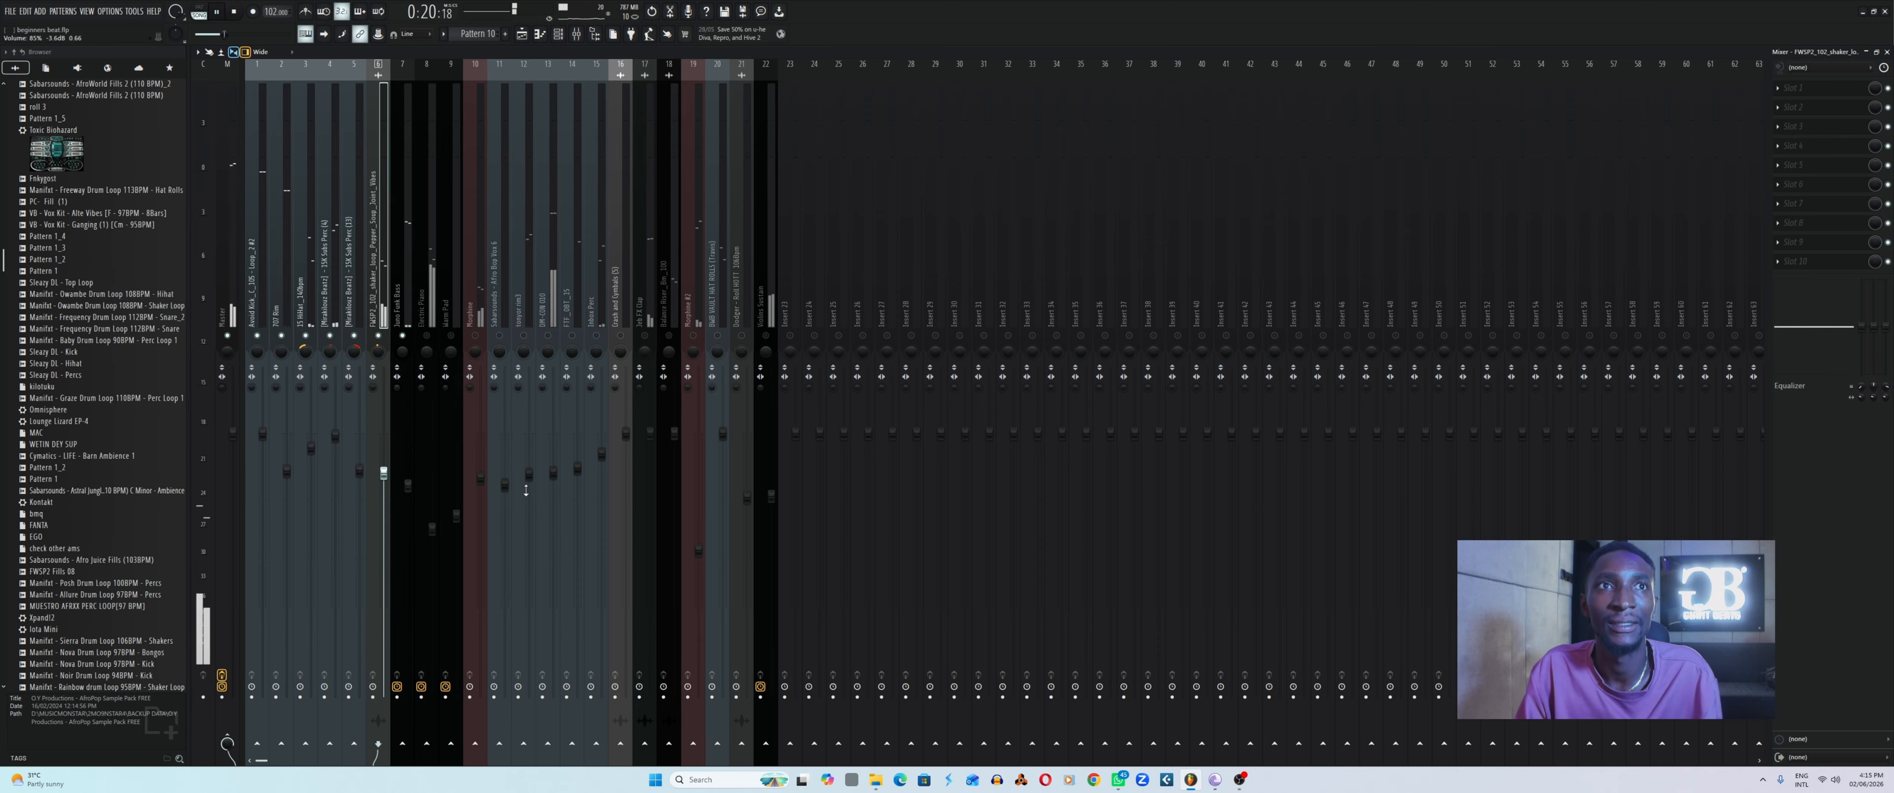
Bring percussion tracks 13 to 15 back in with adjusted panning, and lower the hat rolls on mixer track 20.
{"action": "left_click", "coordinate": [548, 351]}
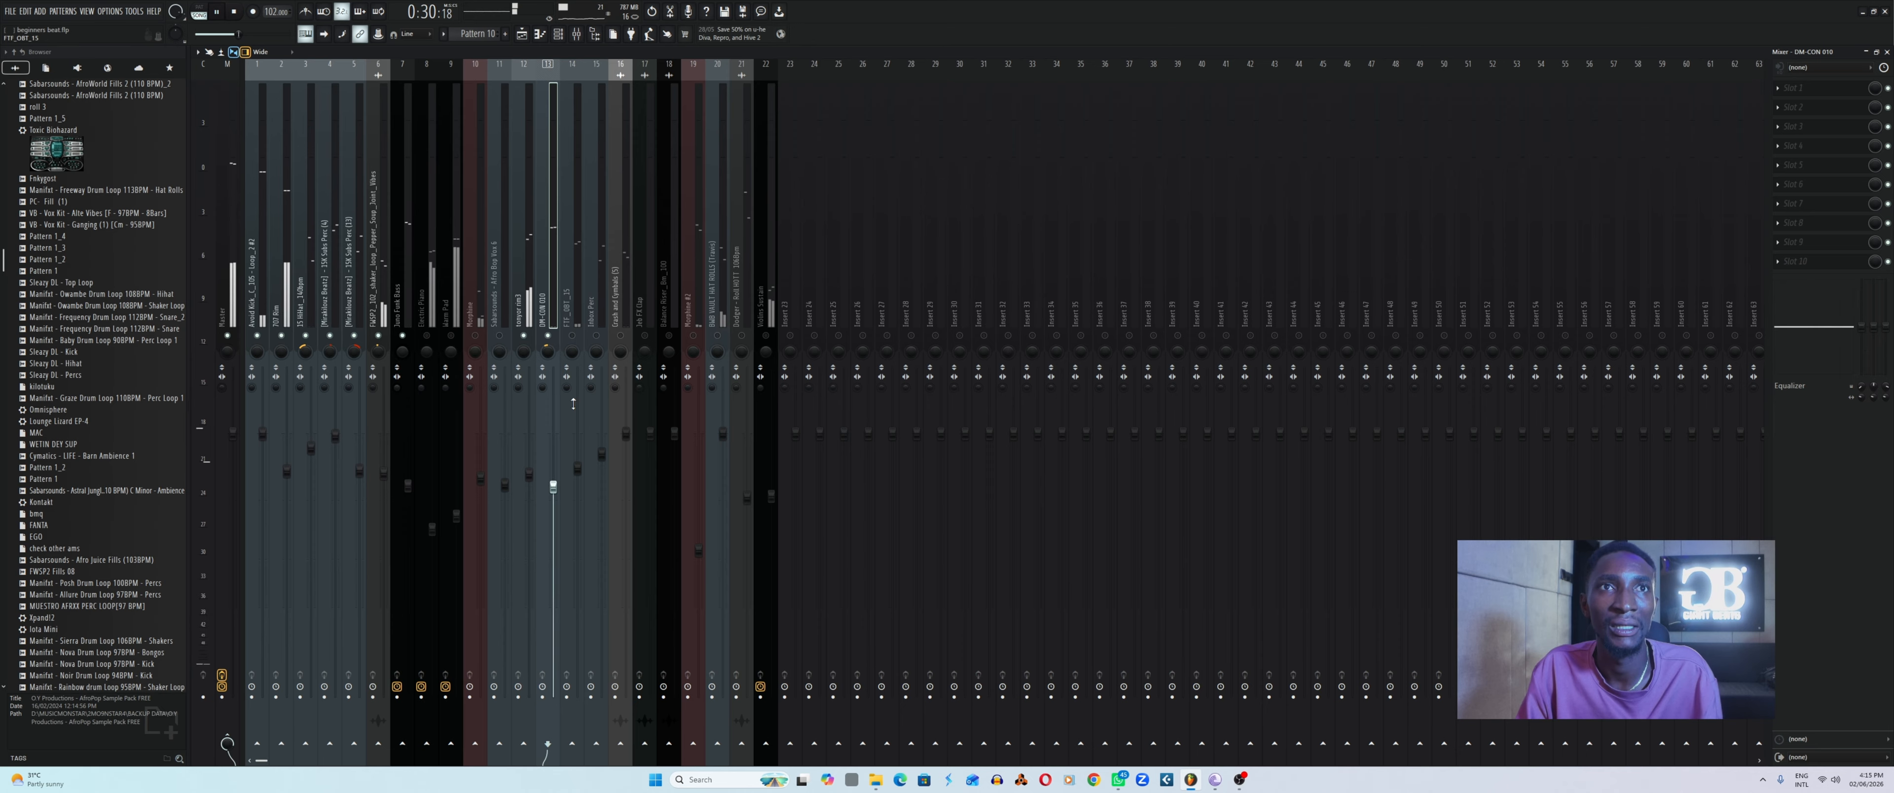
{"action": "left_click", "coordinate": [576, 323]}
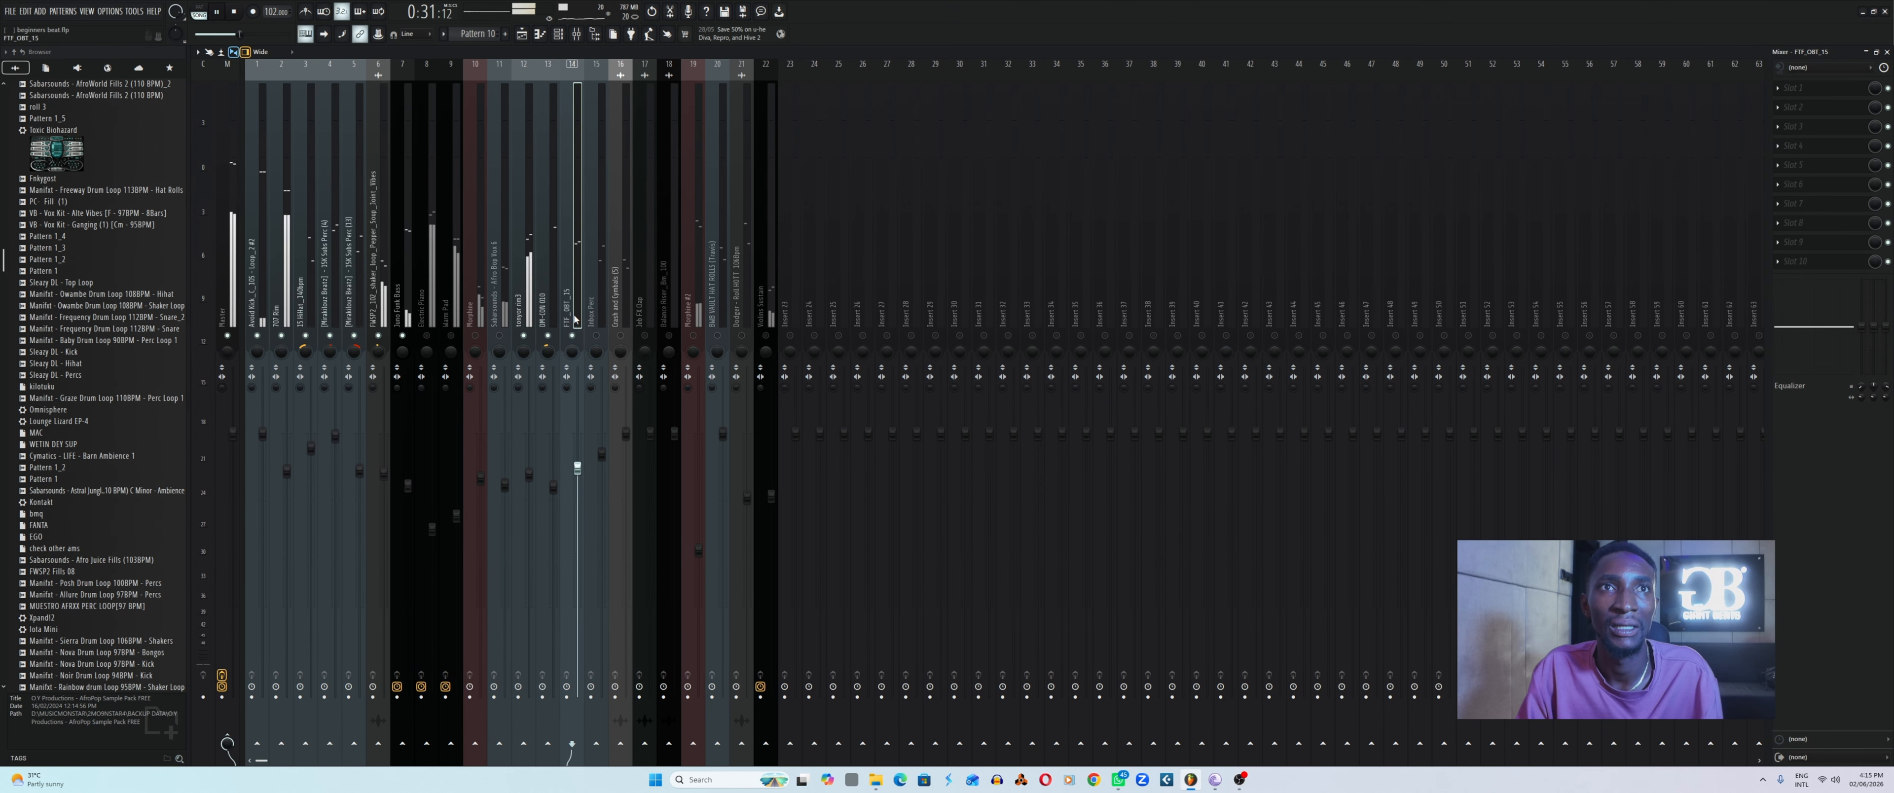
{"action": "left_click", "coordinate": [595, 351]}
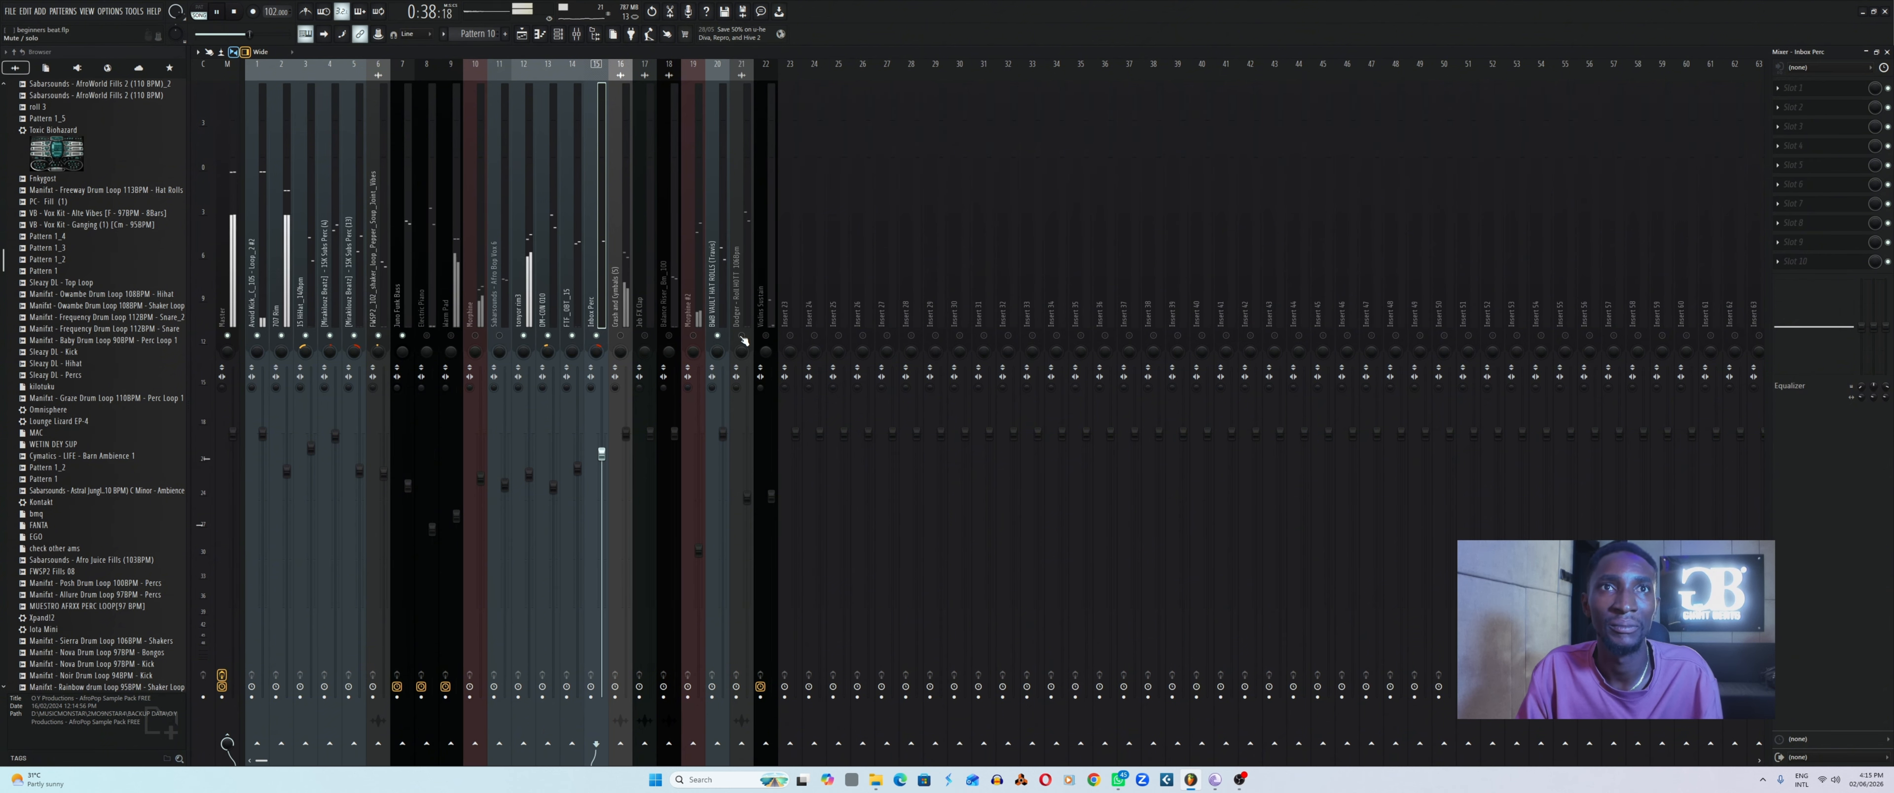
{"action": "left_click", "coordinate": [721, 337]}
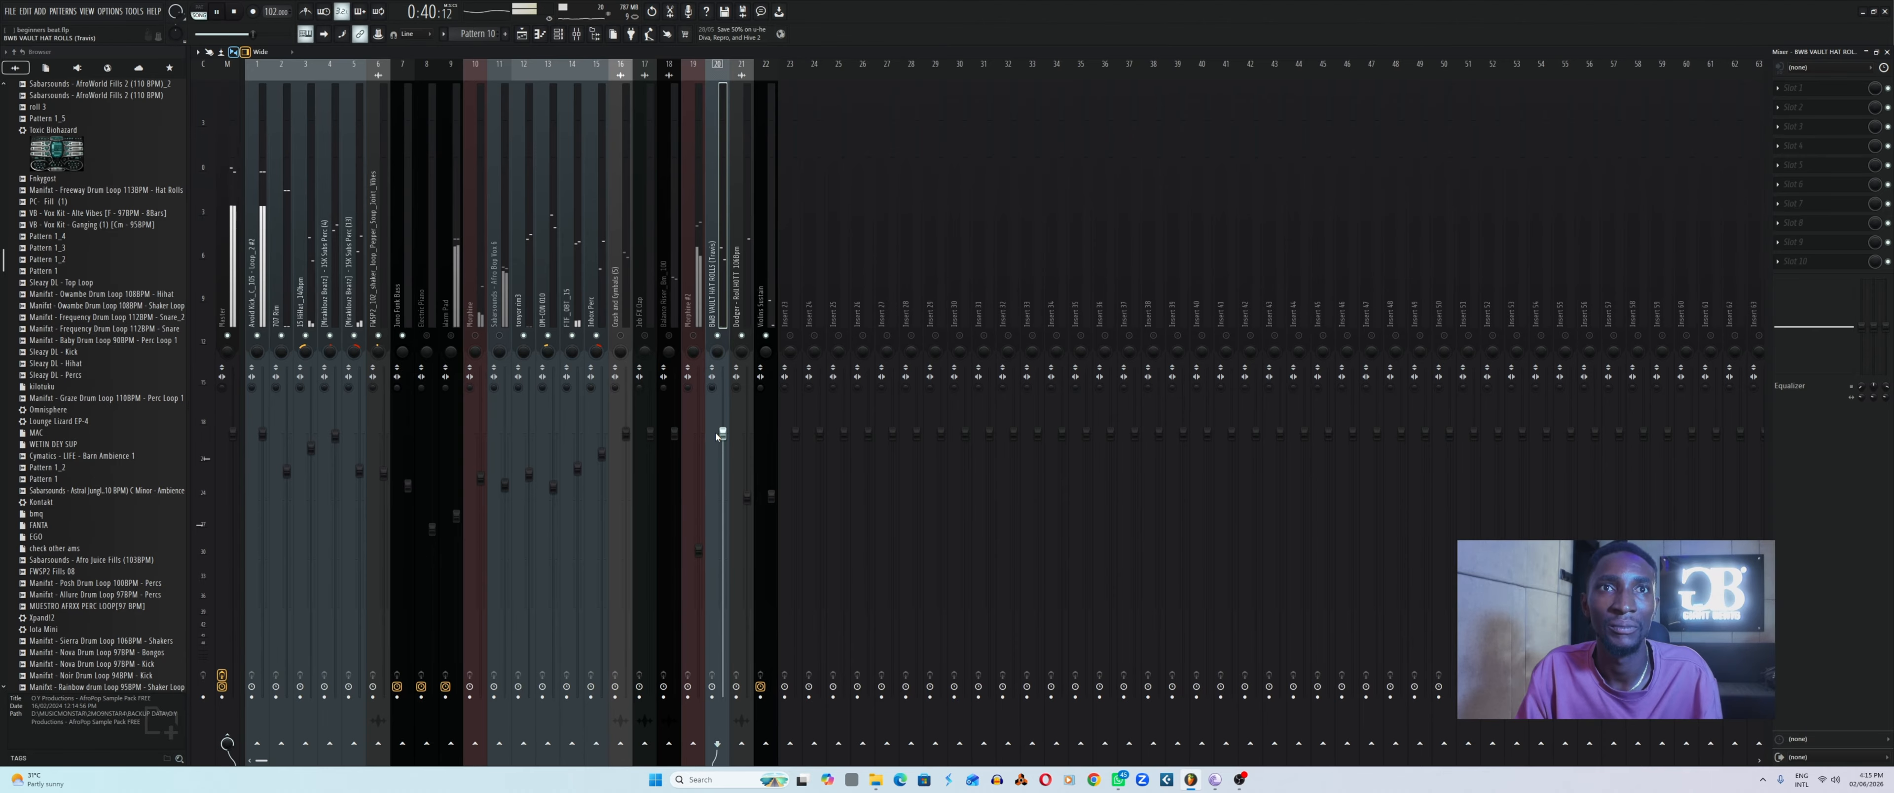
{"action": "left_click_drag", "start_coordinate": [723, 433], "coordinate": [723, 456]}
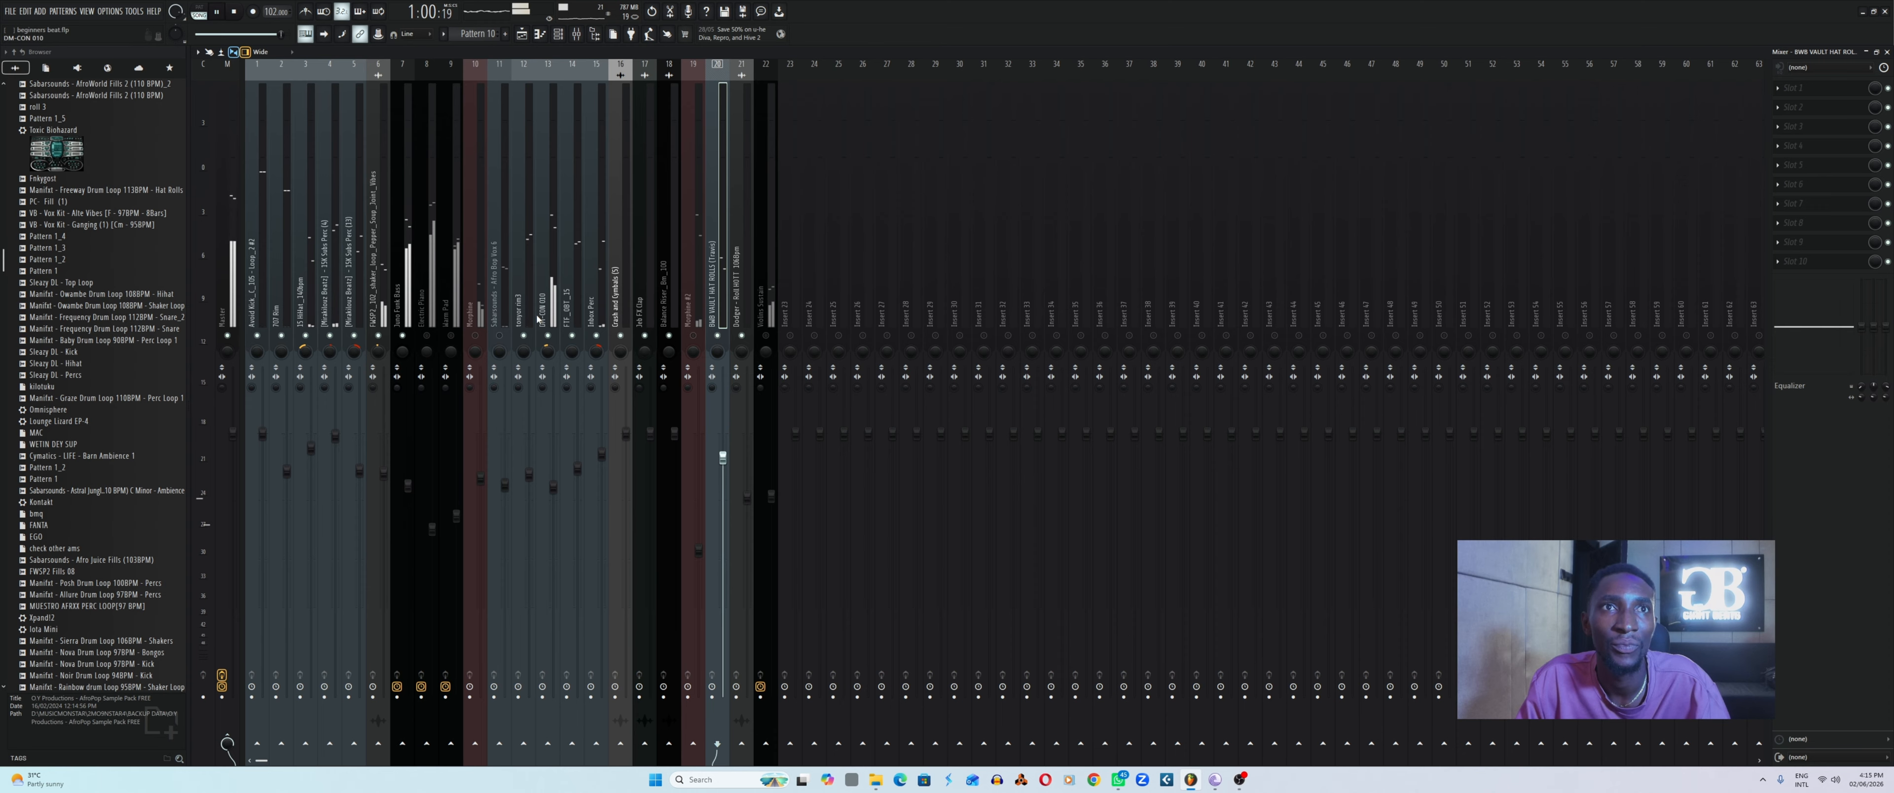
Lower the Electric Piano on mixer track 8 slightly and mixer track 9 more strongly.
{"action": "left_click", "coordinate": [433, 530]}
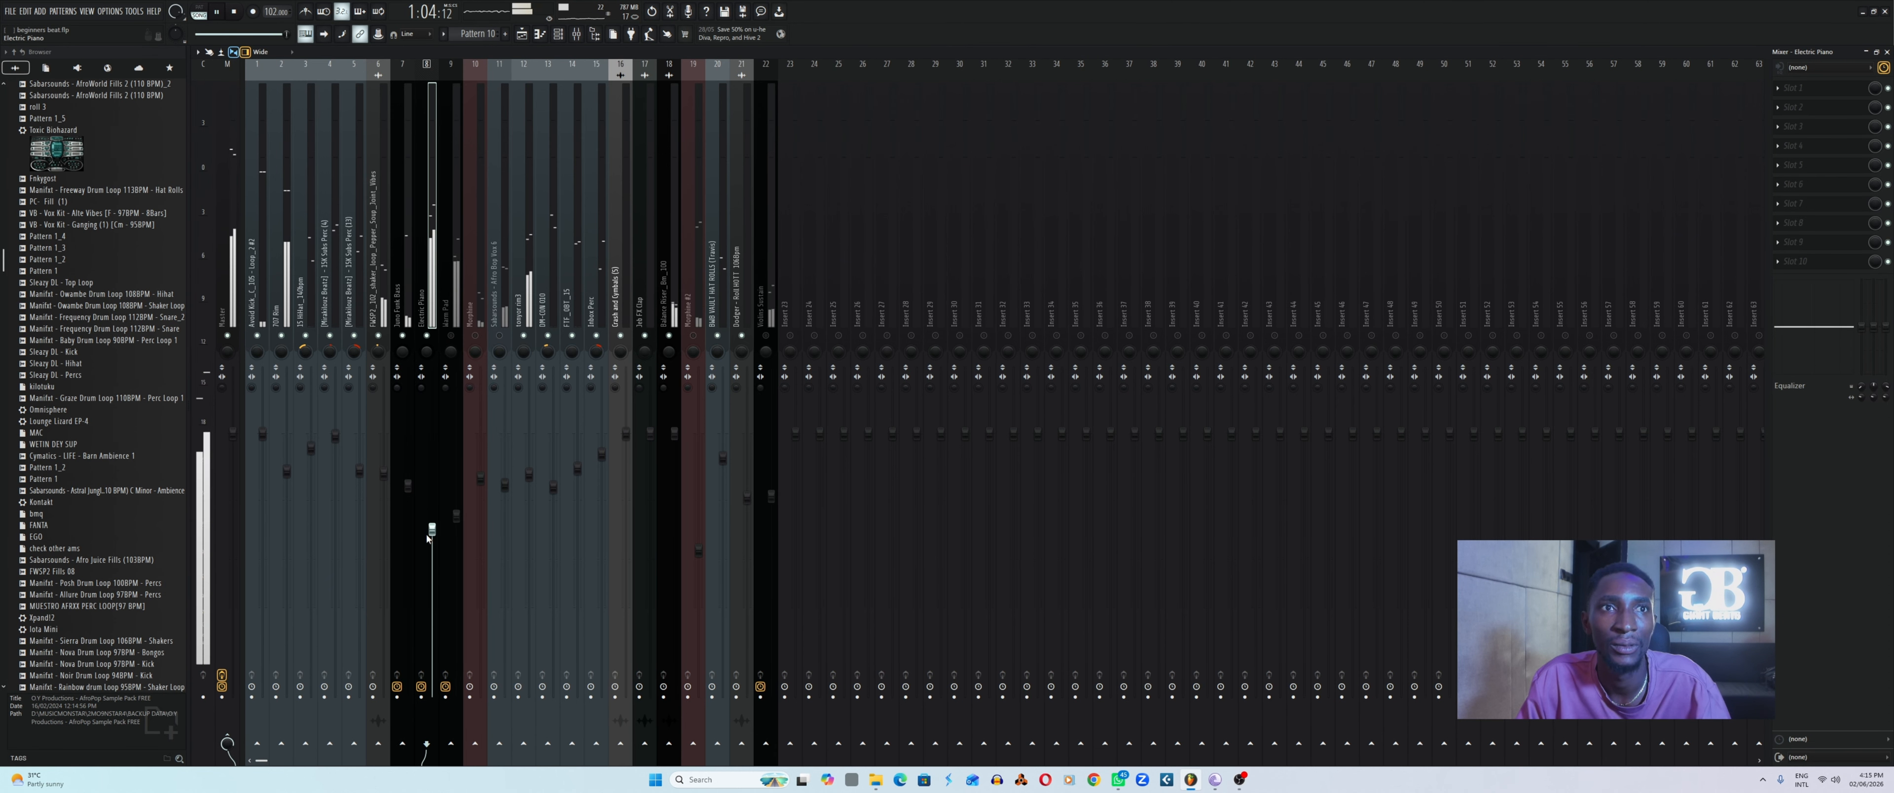
{"action": "left_click_drag", "start_coordinate": [432, 530], "coordinate": [432, 543]}
{"action": "left_click", "coordinate": [450, 537]}
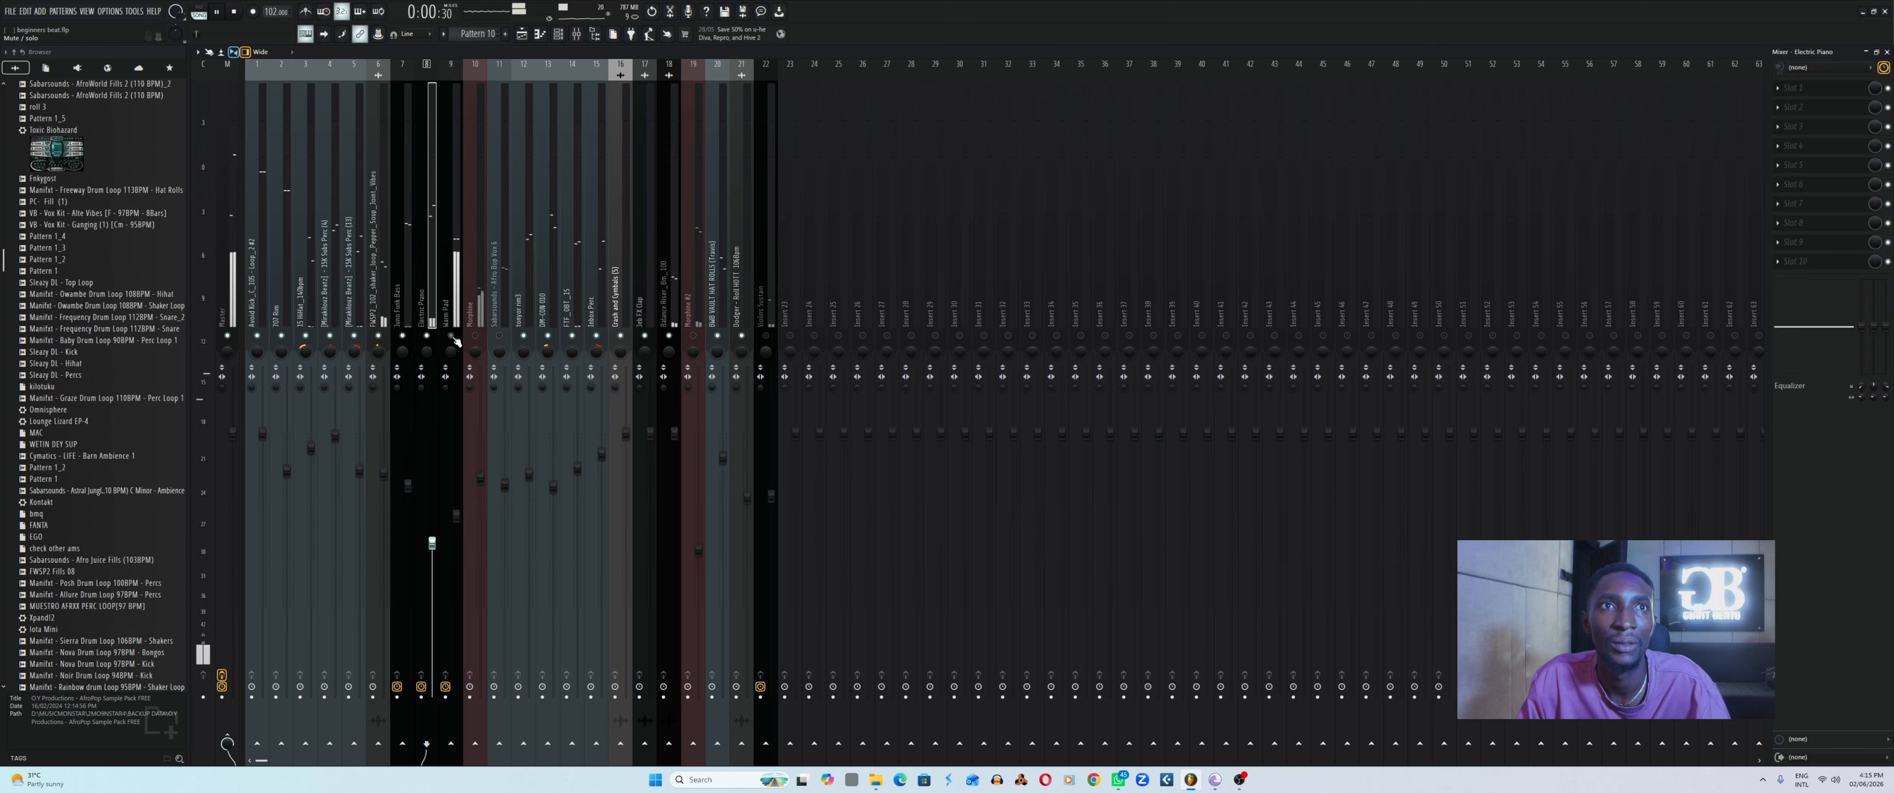
{"action": "left_click_drag", "start_coordinate": [456, 515], "coordinate": [456, 547]}
Bring the remaining melodic tracks back into playback and check both Morphine tracks and the Violins Sustain track.
{"action": "left_click", "coordinate": [480, 477]}
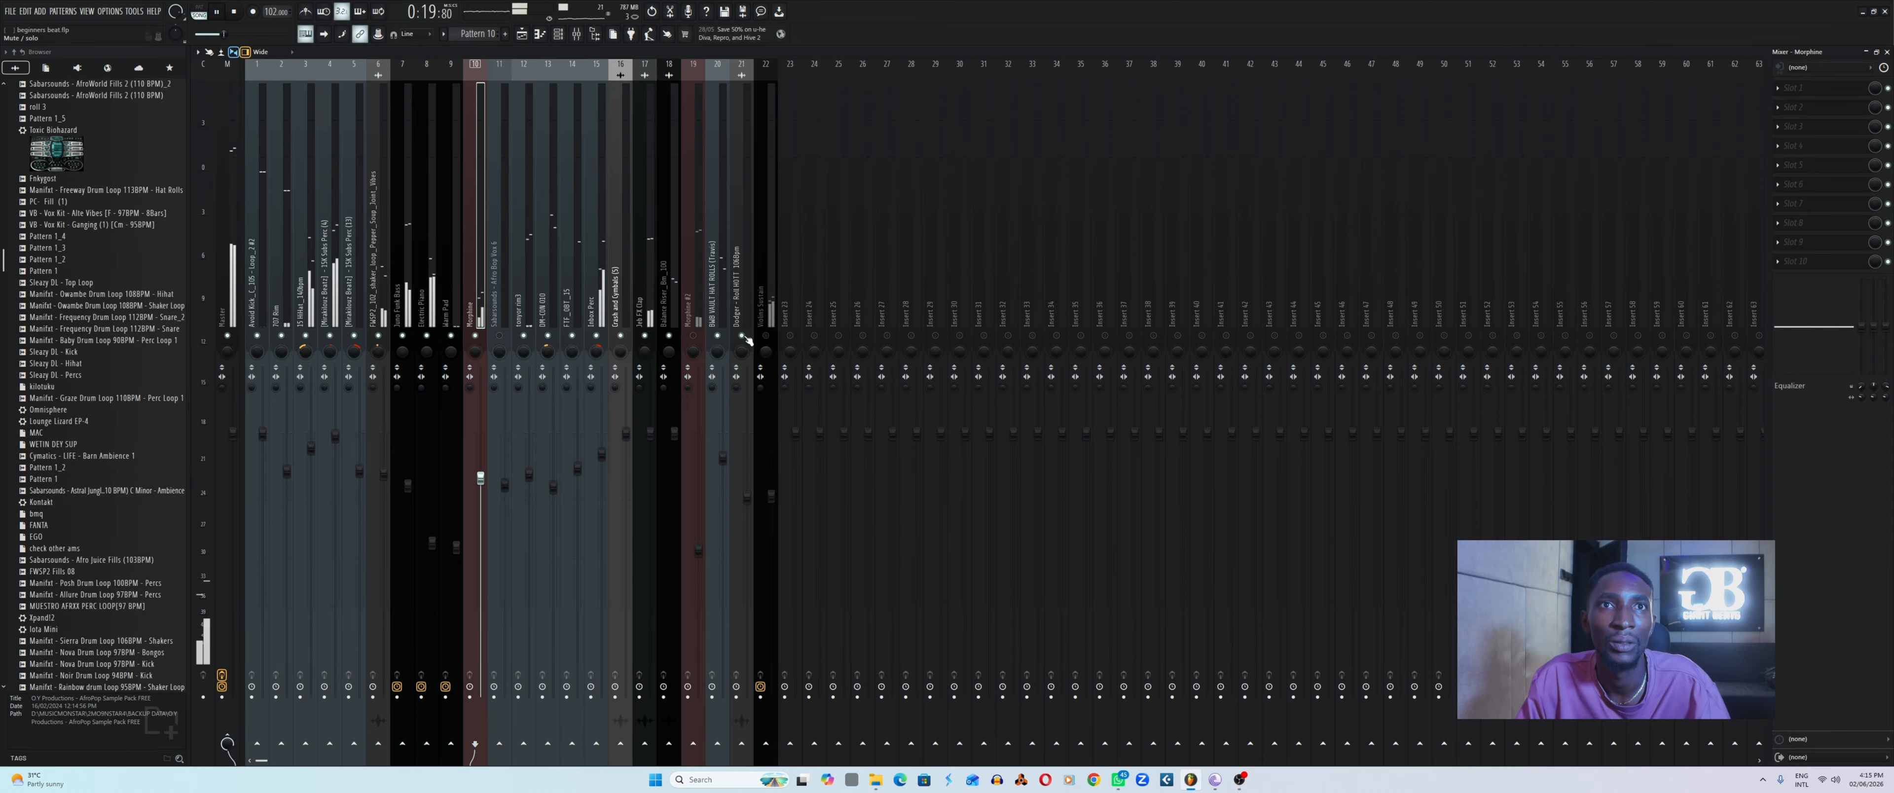
{"action": "left_click", "coordinate": [682, 549]}
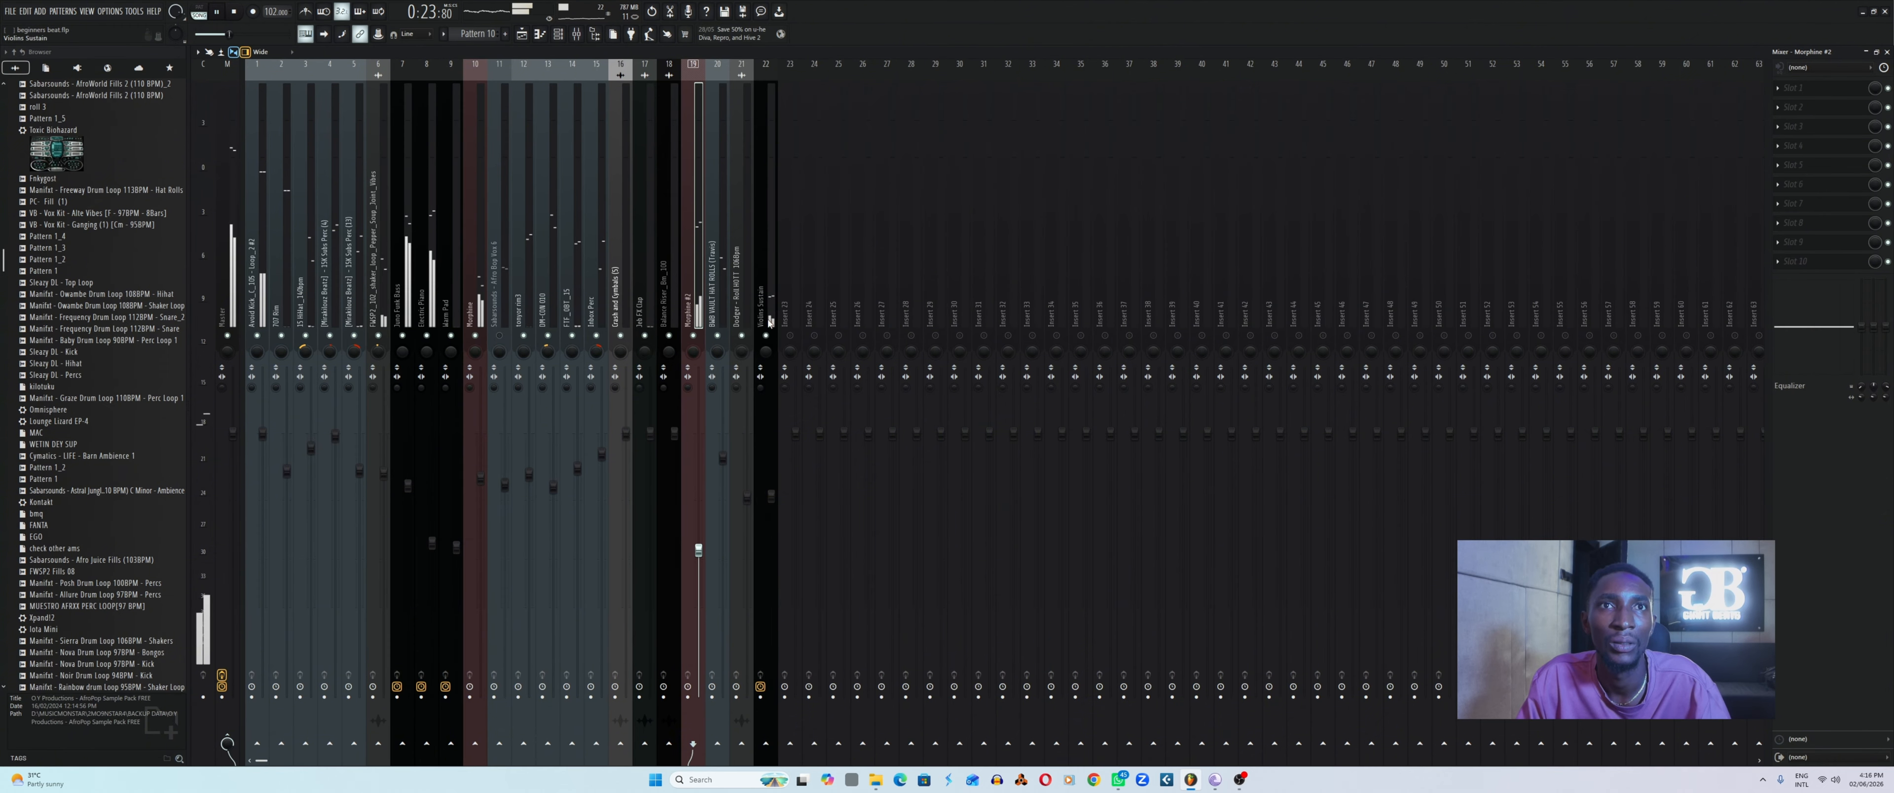
{"action": "left_click", "coordinate": [755, 436]}
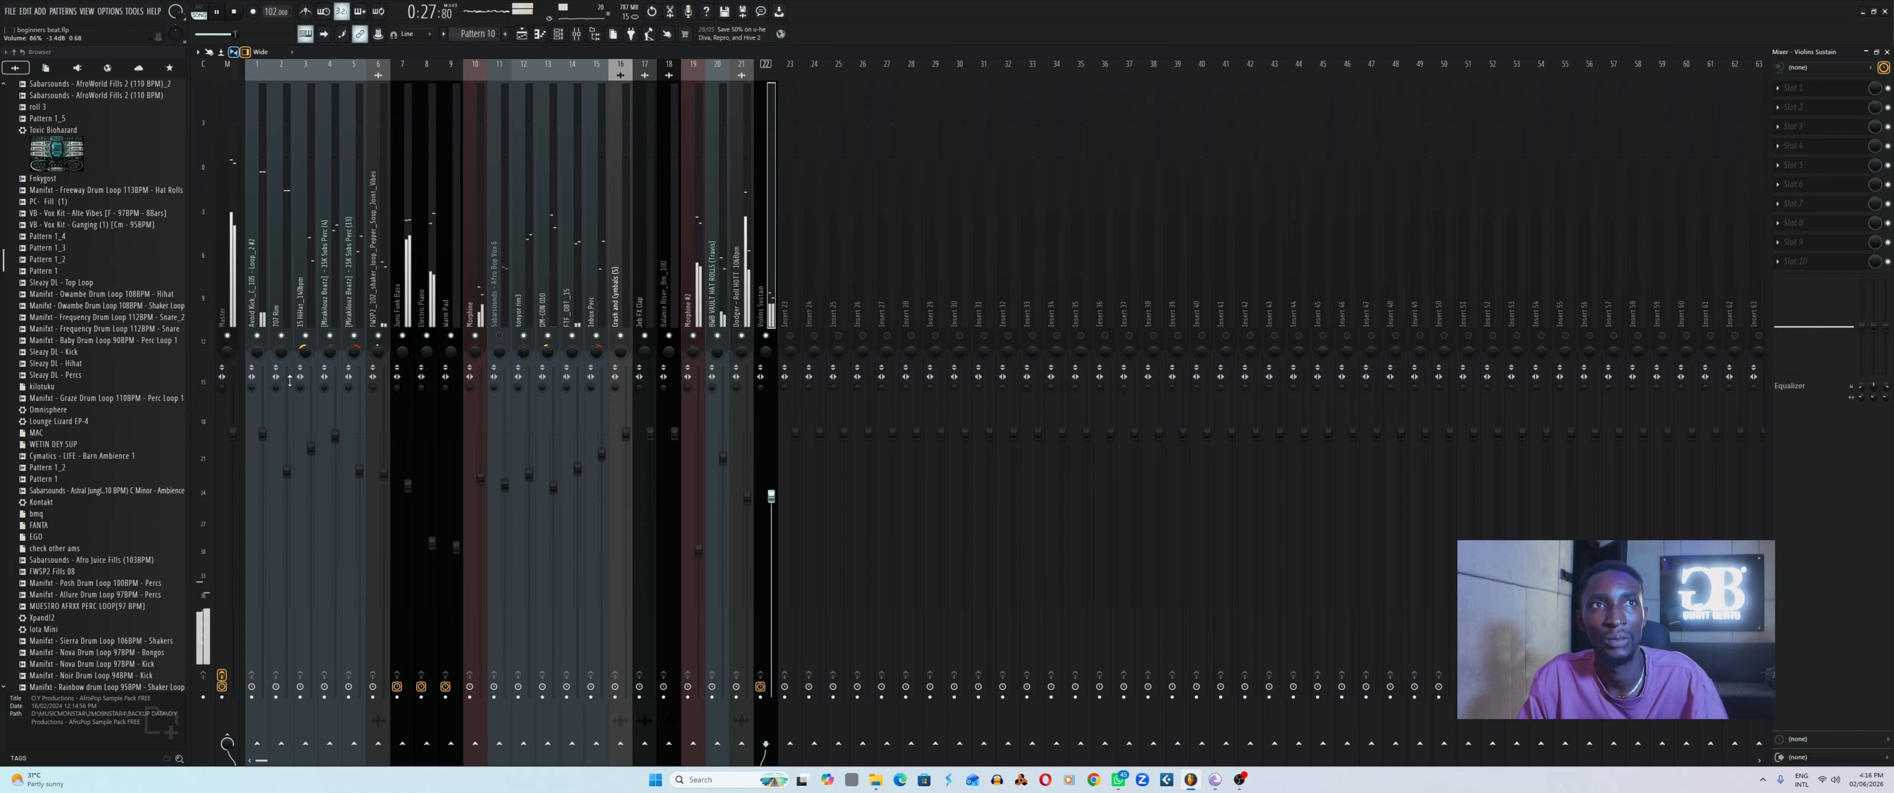
Delete the Fruity Limiter and Edison from the Master track's effect slots, and briefly play the song.
{"action": "left_click", "coordinate": [232, 433]}
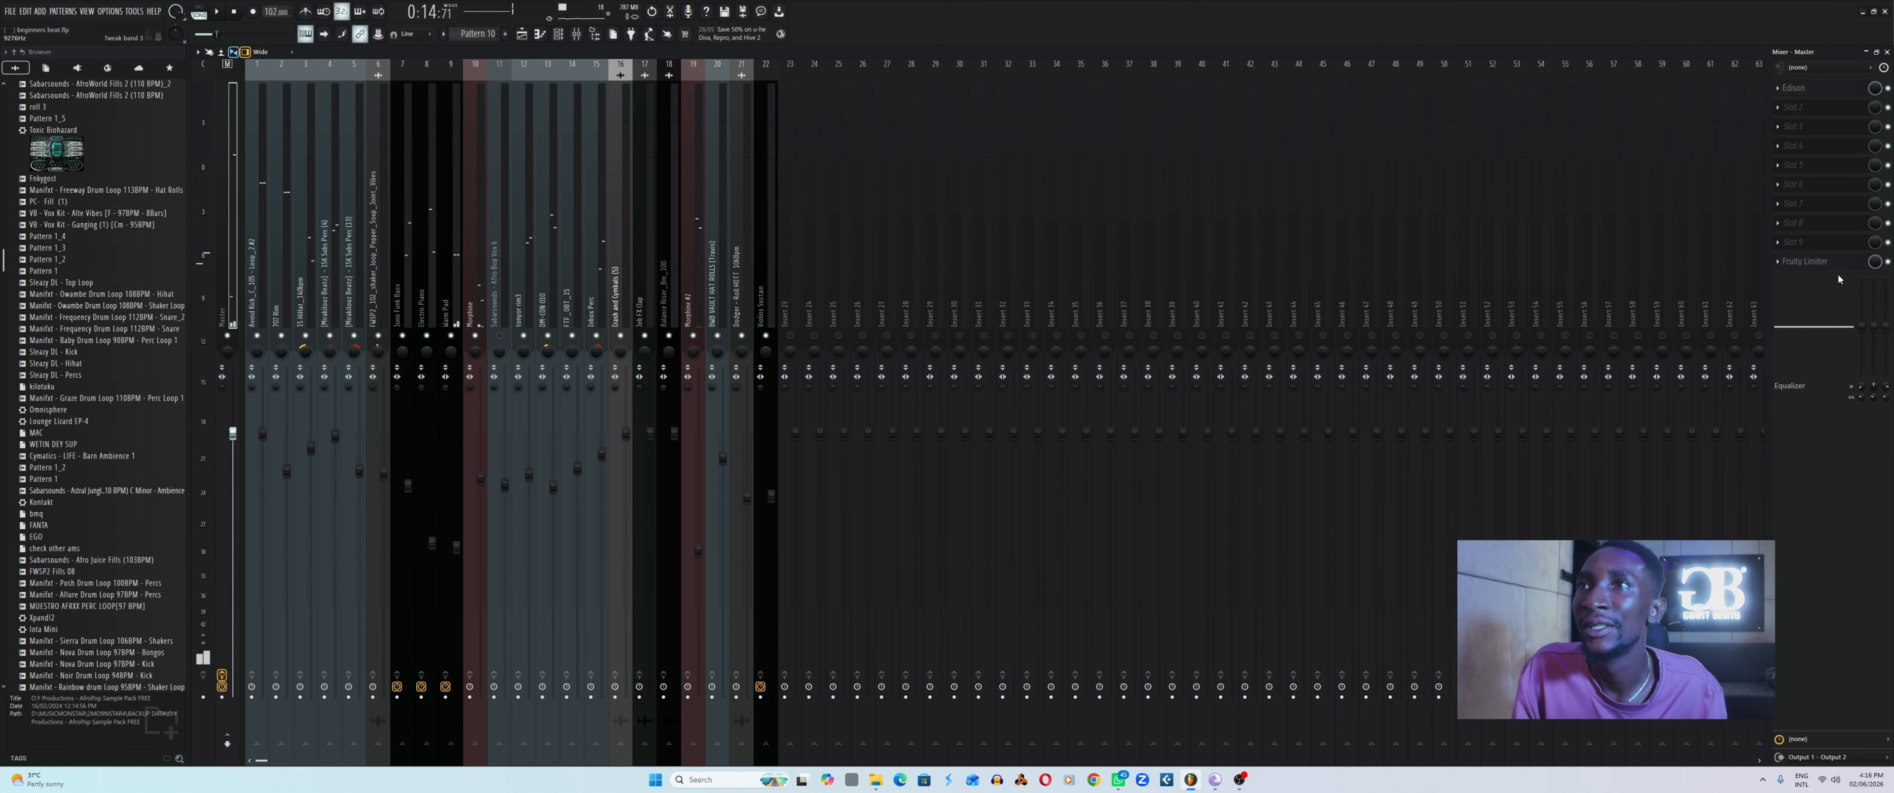
{"action": "left_click", "coordinate": [1780, 263]}
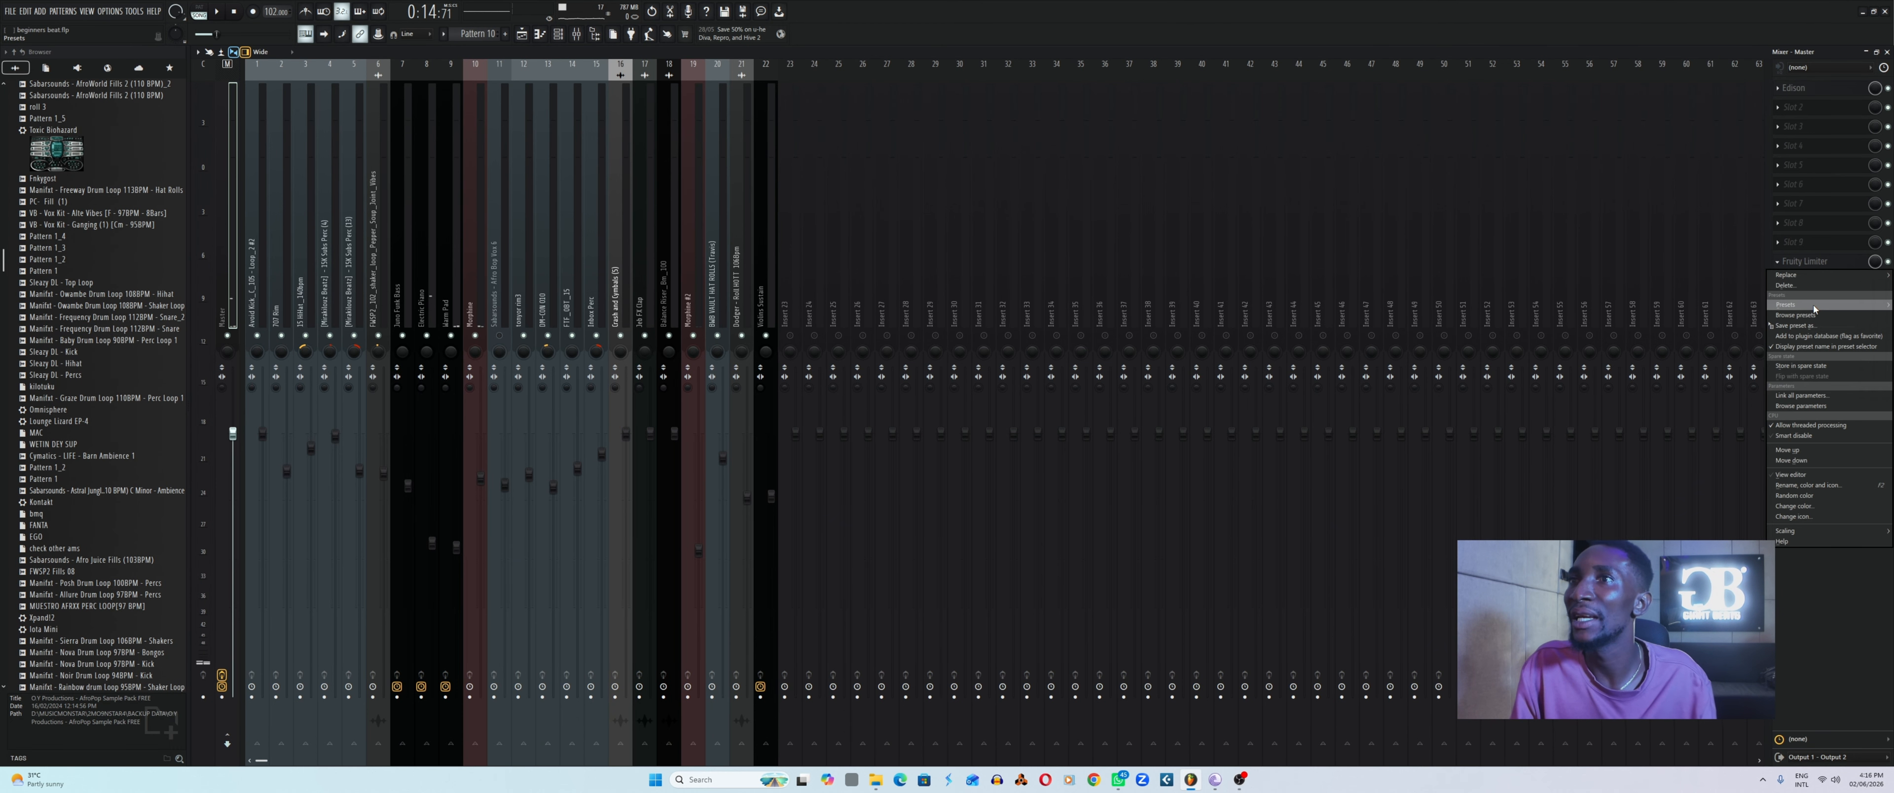
{"action": "left_click", "coordinate": [1788, 286]}
{"action": "left_click", "coordinate": [983, 423]}
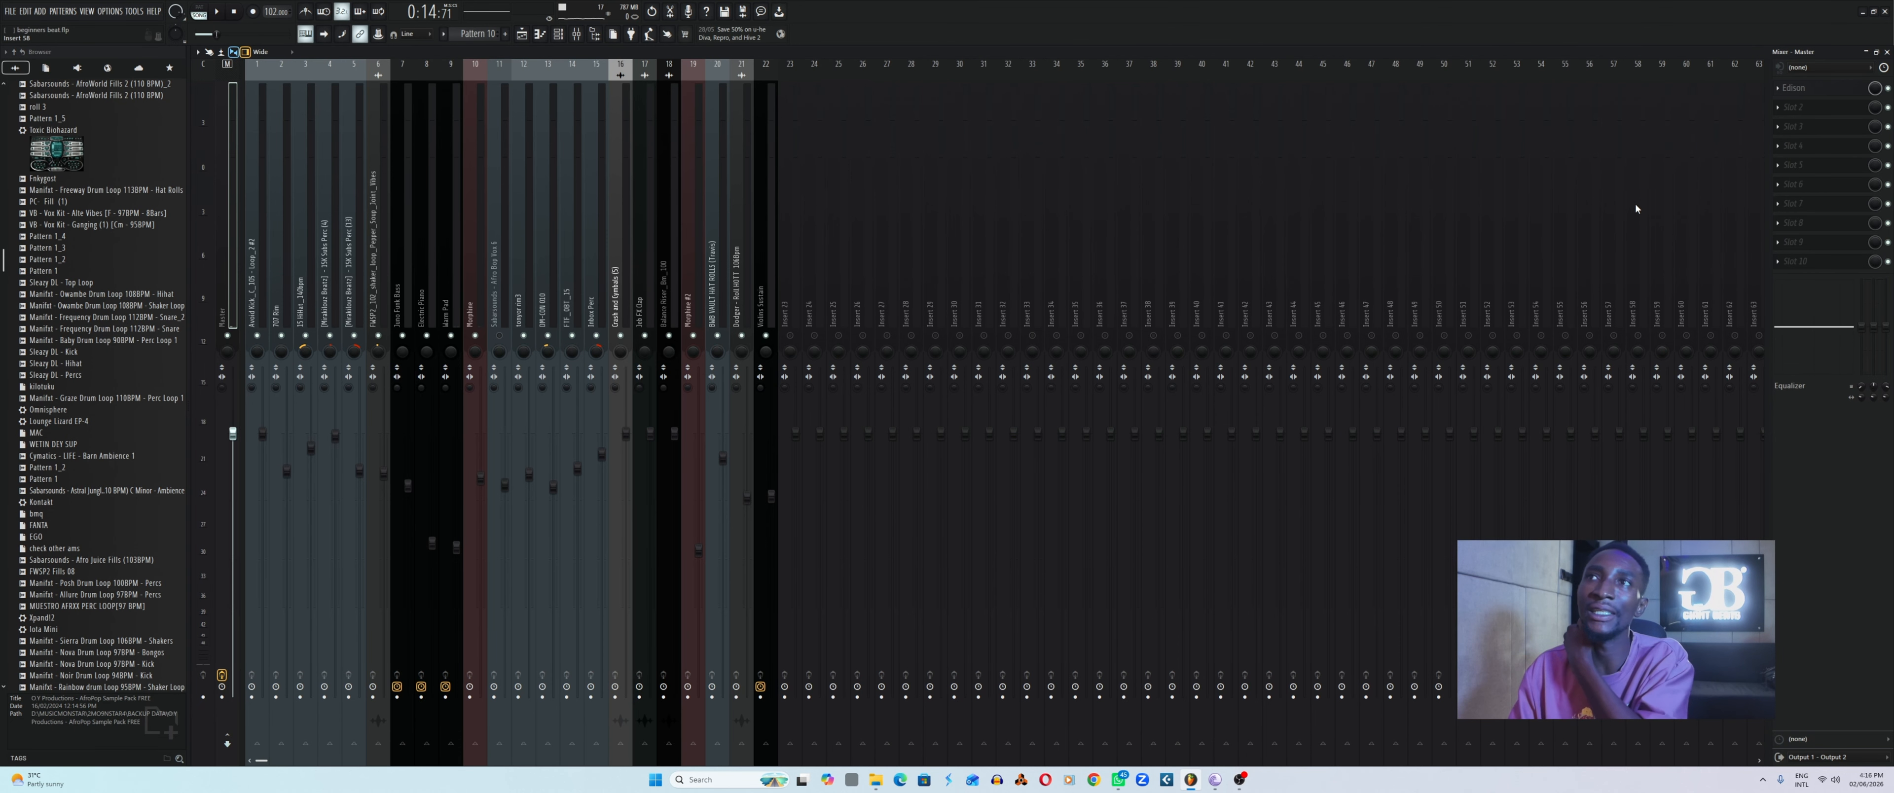
{"action": "left_click", "coordinate": [1786, 89]}
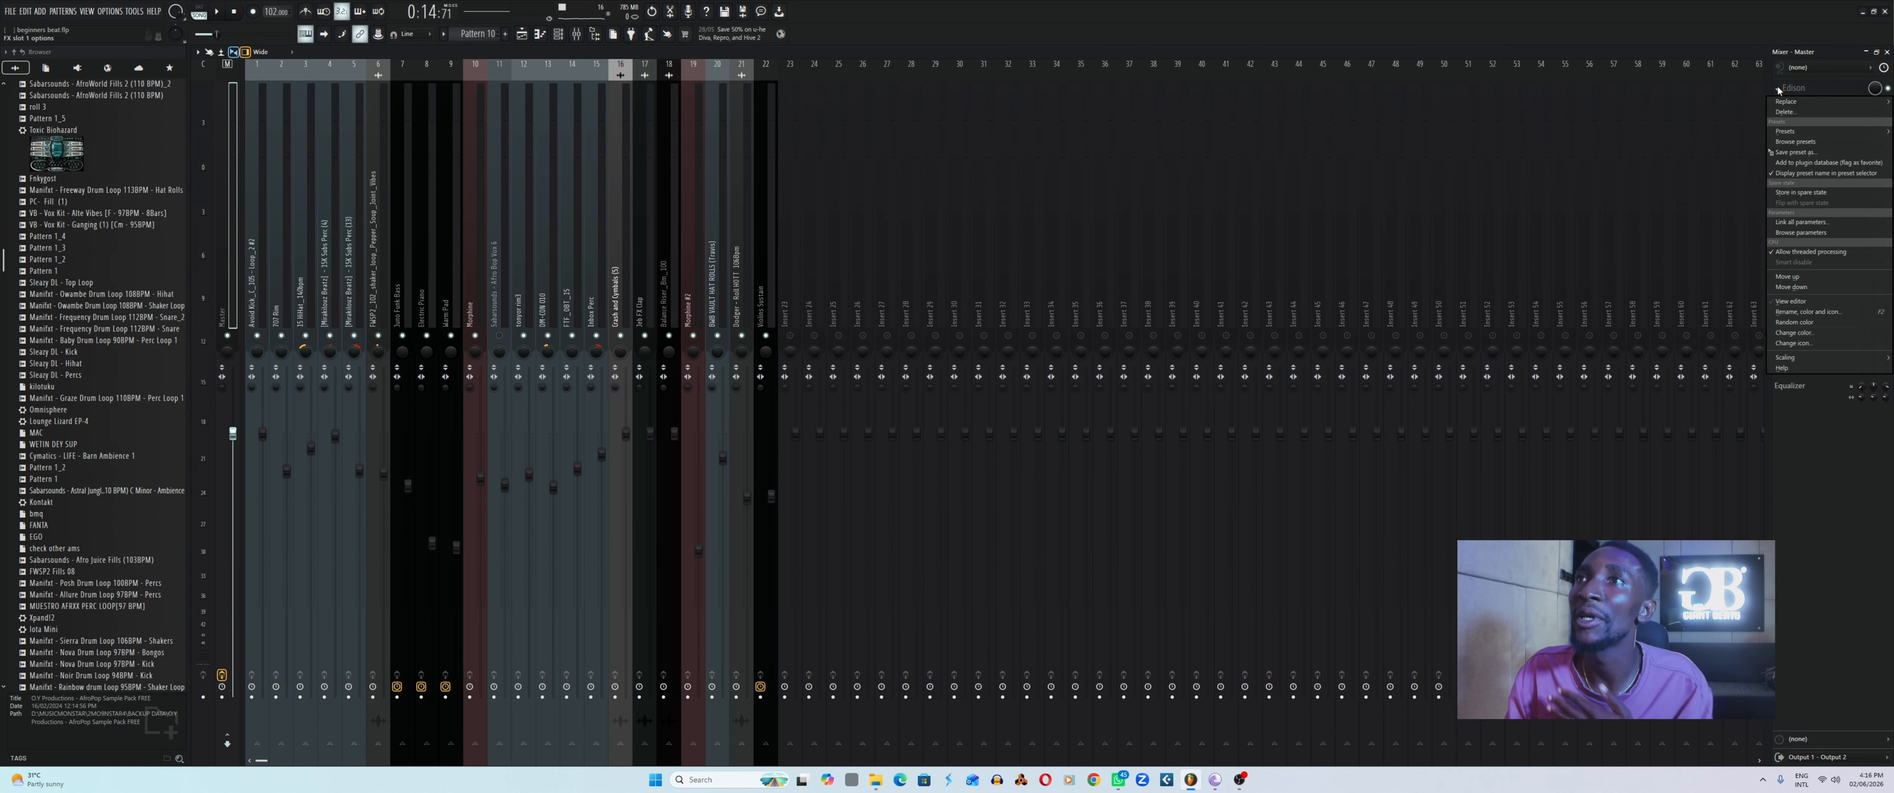
{"action": "left_click", "coordinate": [1784, 112]}
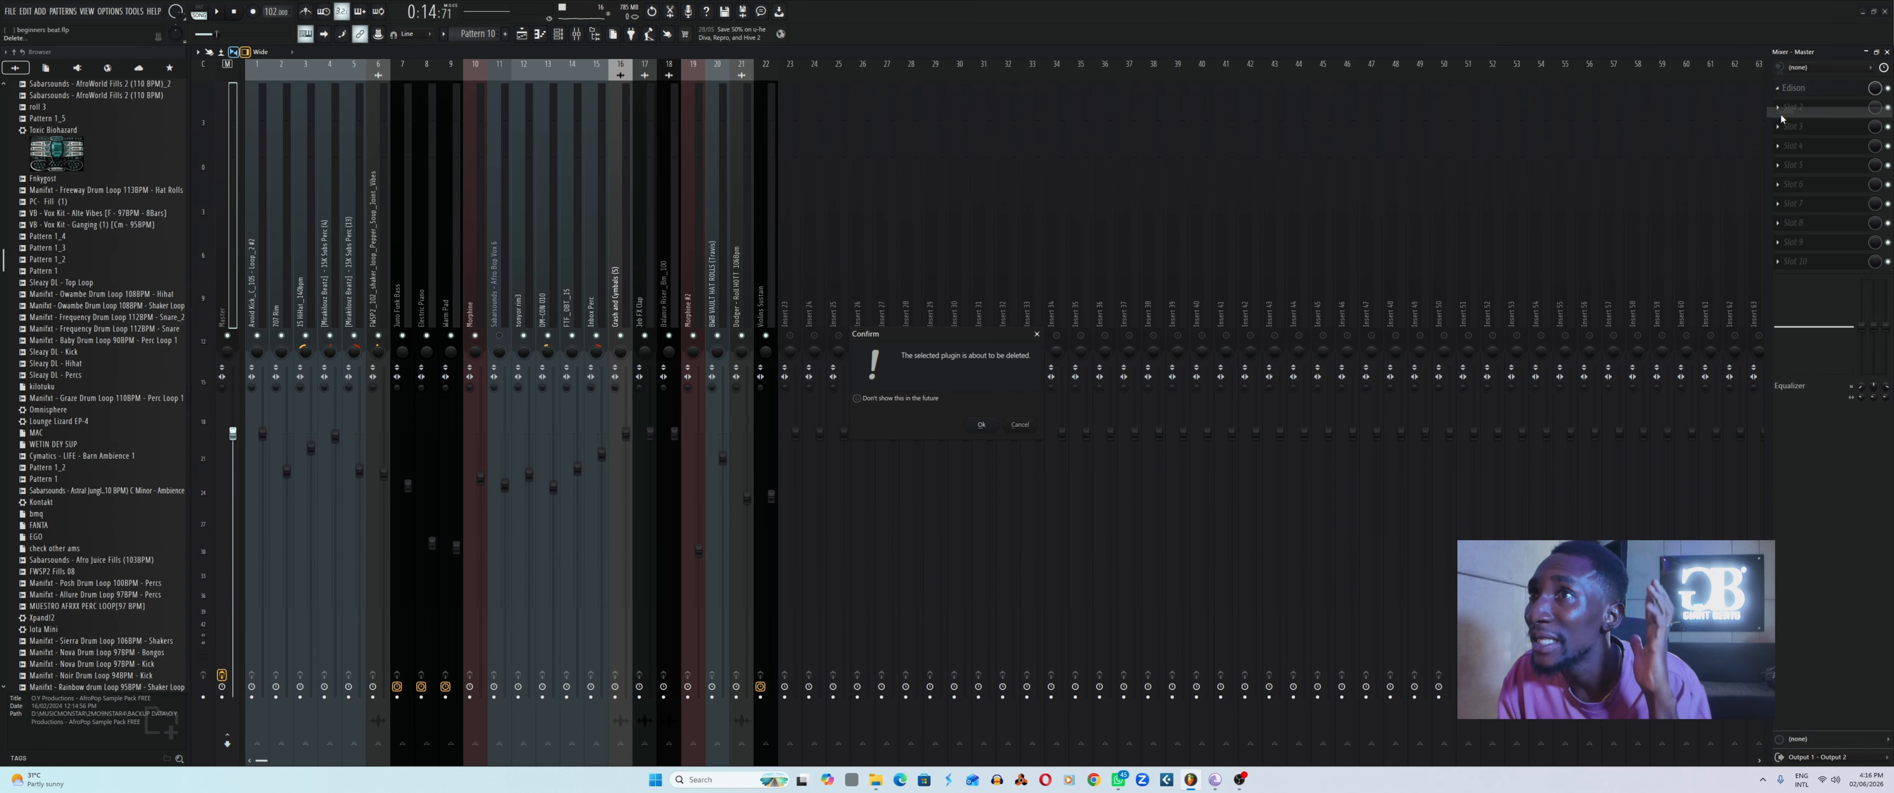
{"action": "left_click", "coordinate": [982, 426]}
{"action": "key", "text": "space"}
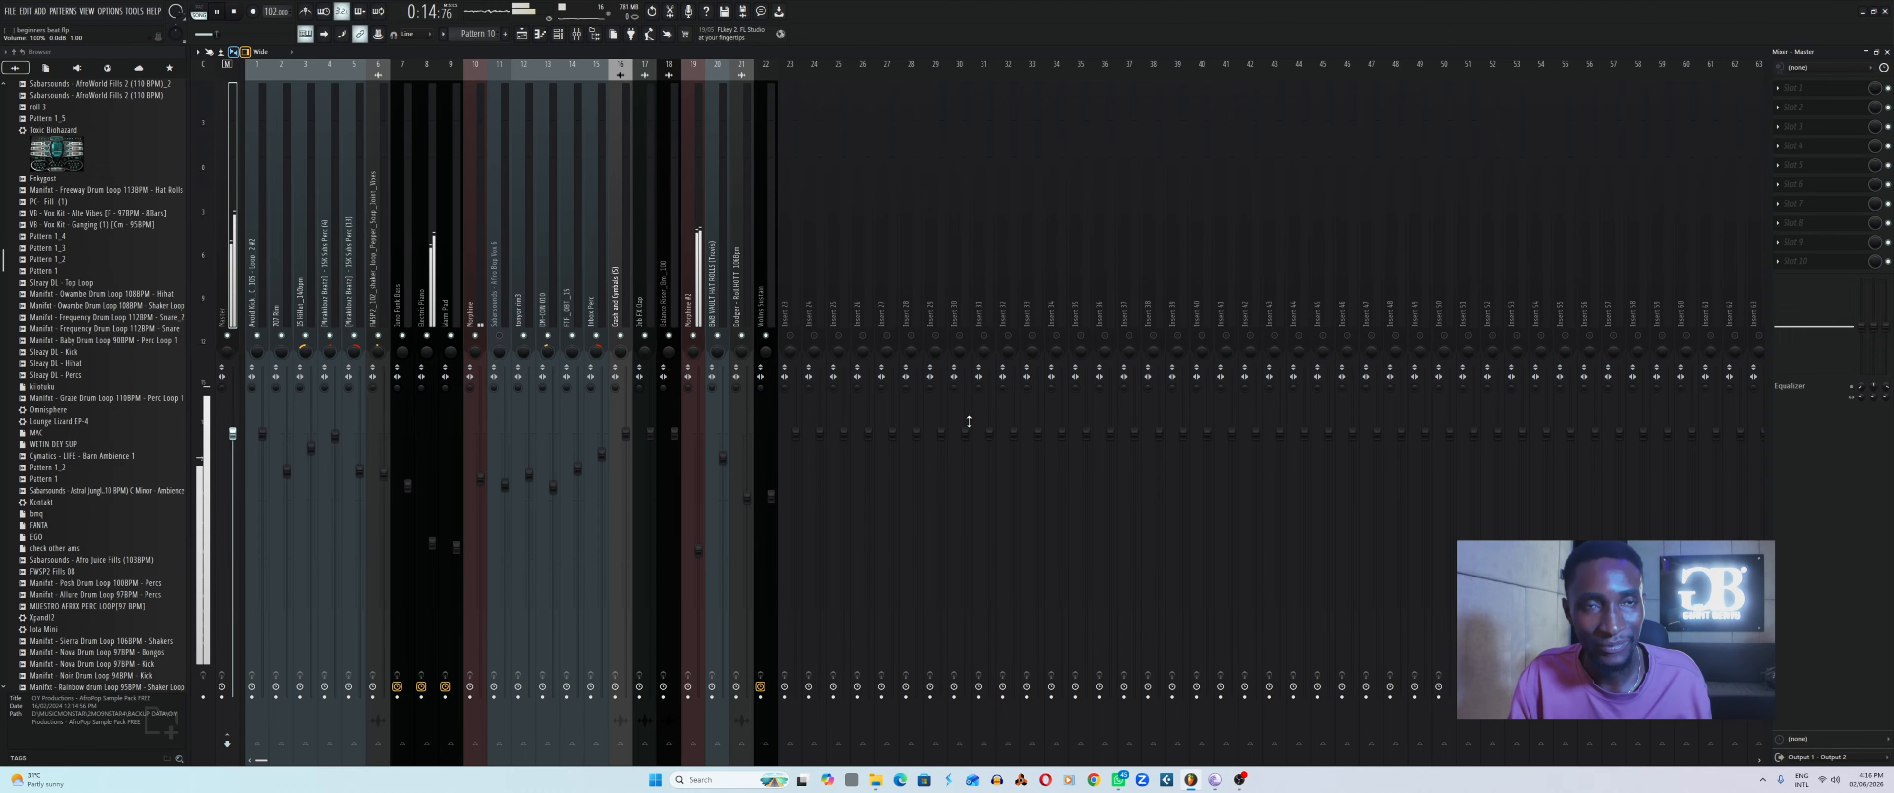
{"action": "key", "text": "space"}
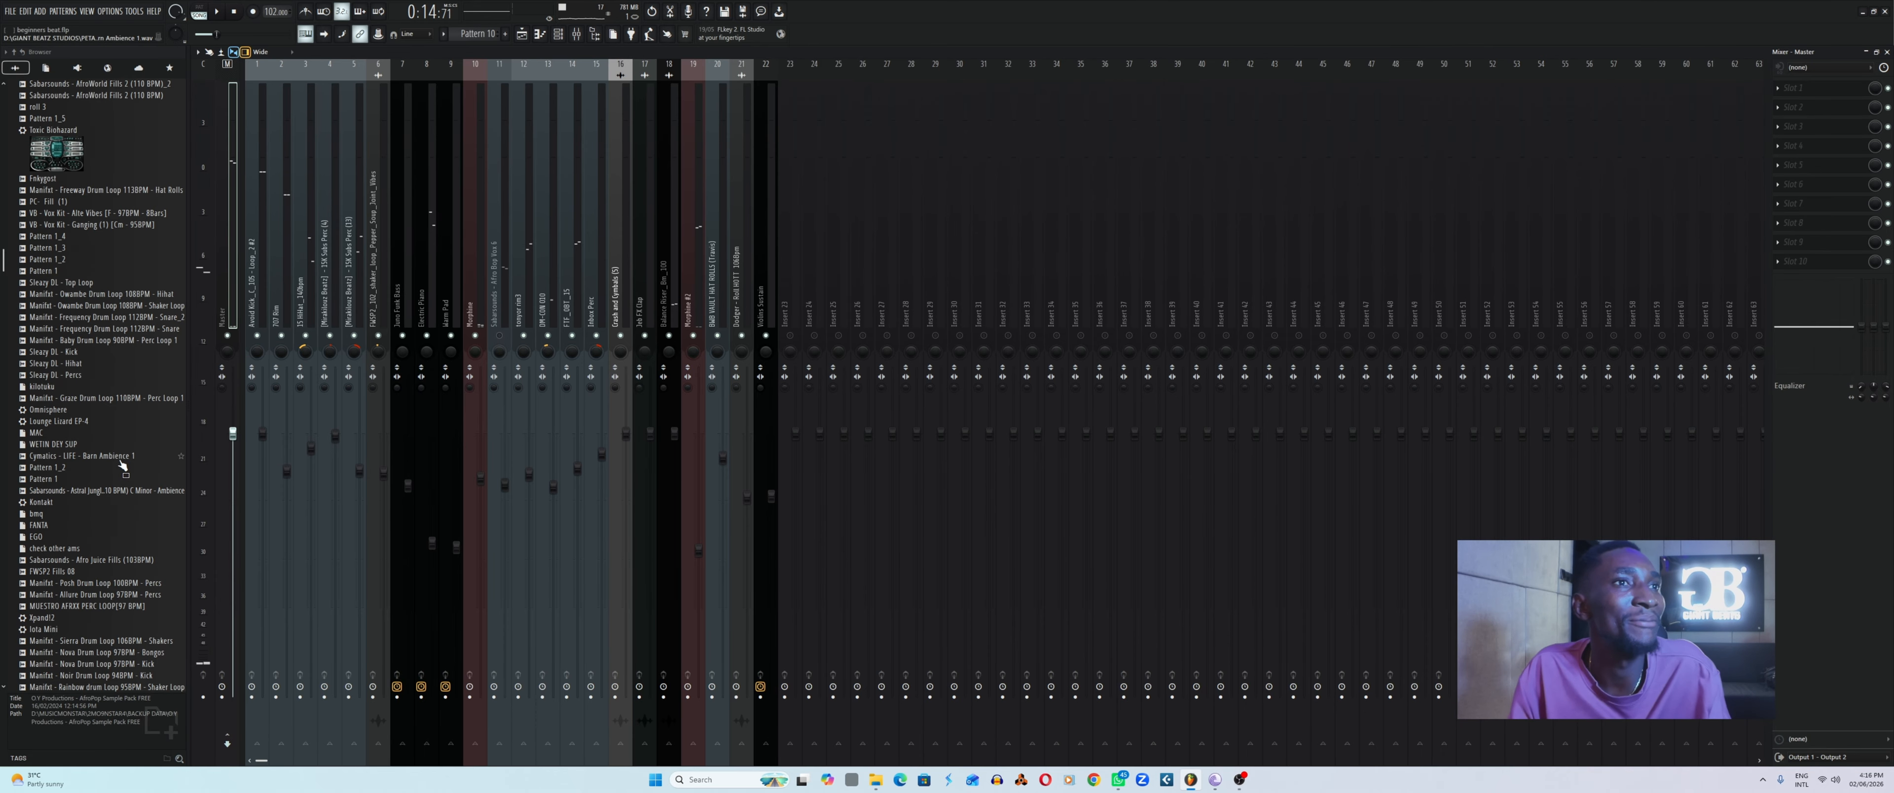
Find the NEW SAMPLE audio file in the browser and place it on playlist Track 23 near the end of the intro.
{"action": "left_click", "coordinate": [529, 34]}
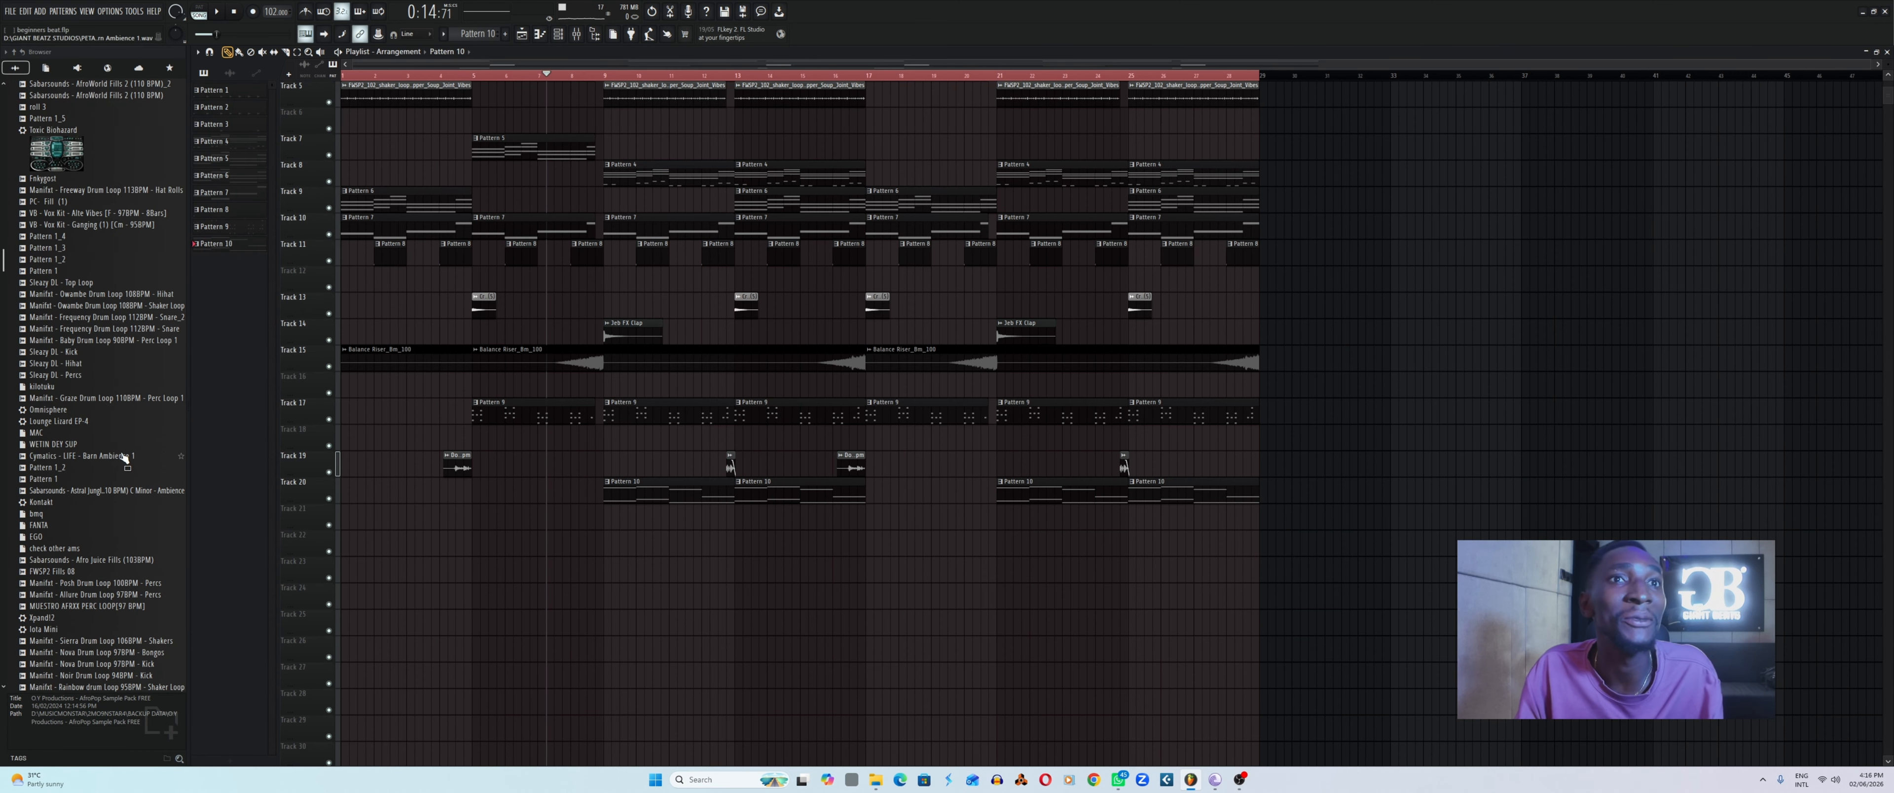
{"action": "scroll", "coordinate": [123, 484], "scroll_direction": "up", "scroll_amount": 10}
{"action": "scroll", "coordinate": [123, 484], "scroll_direction": "up", "scroll_amount": 8}
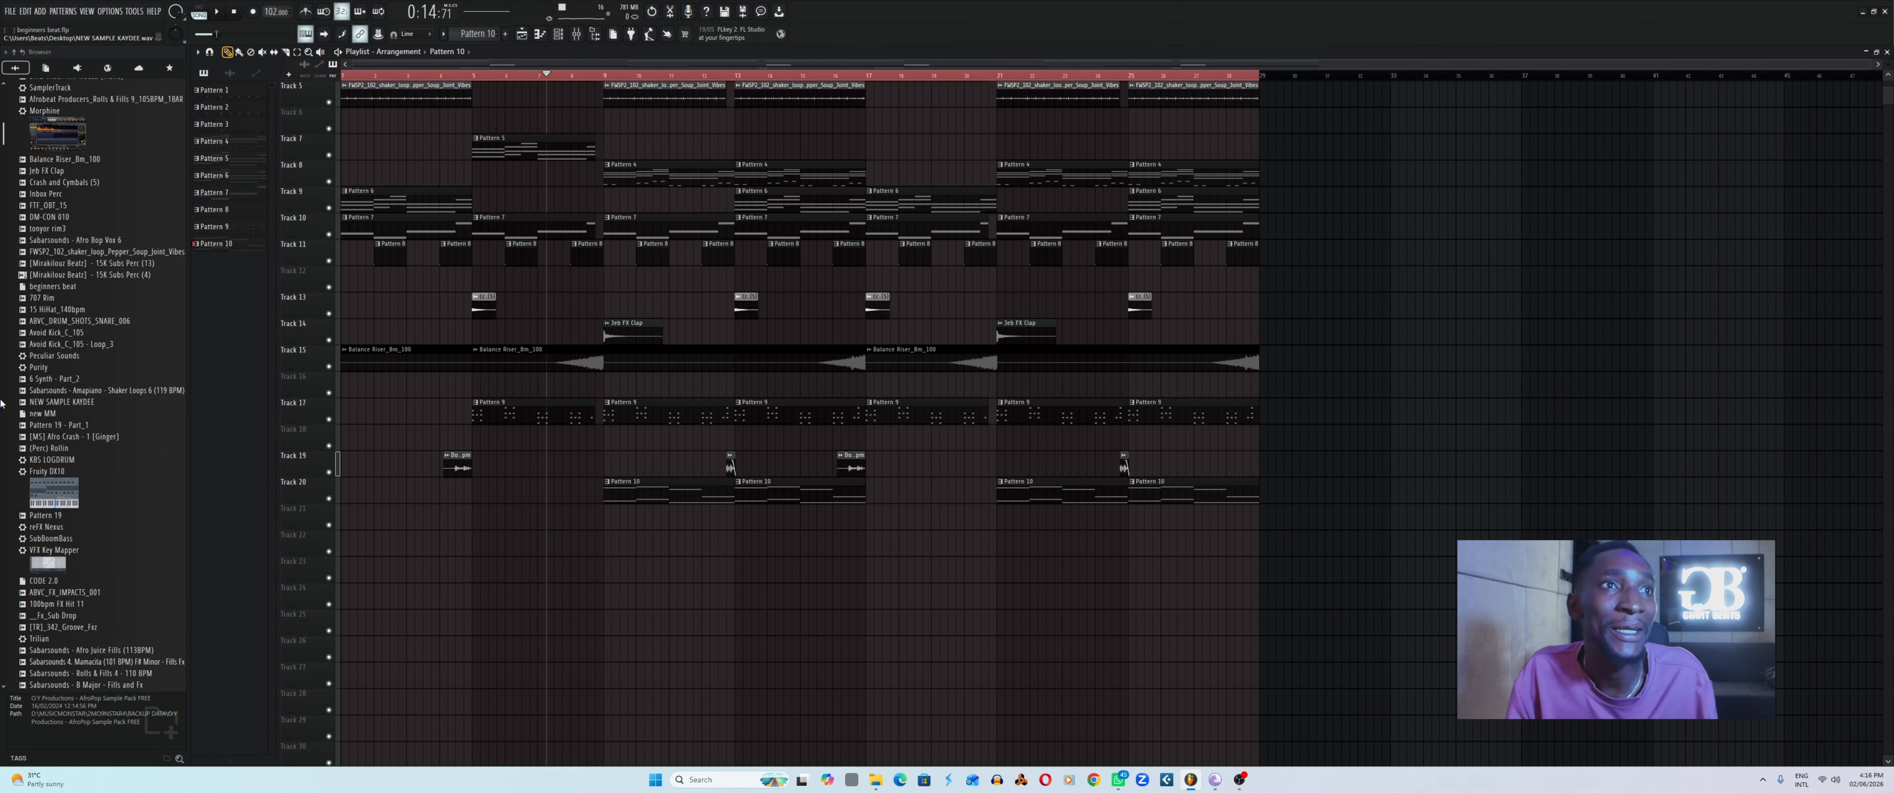
{"action": "left_click", "coordinate": [71, 404]}
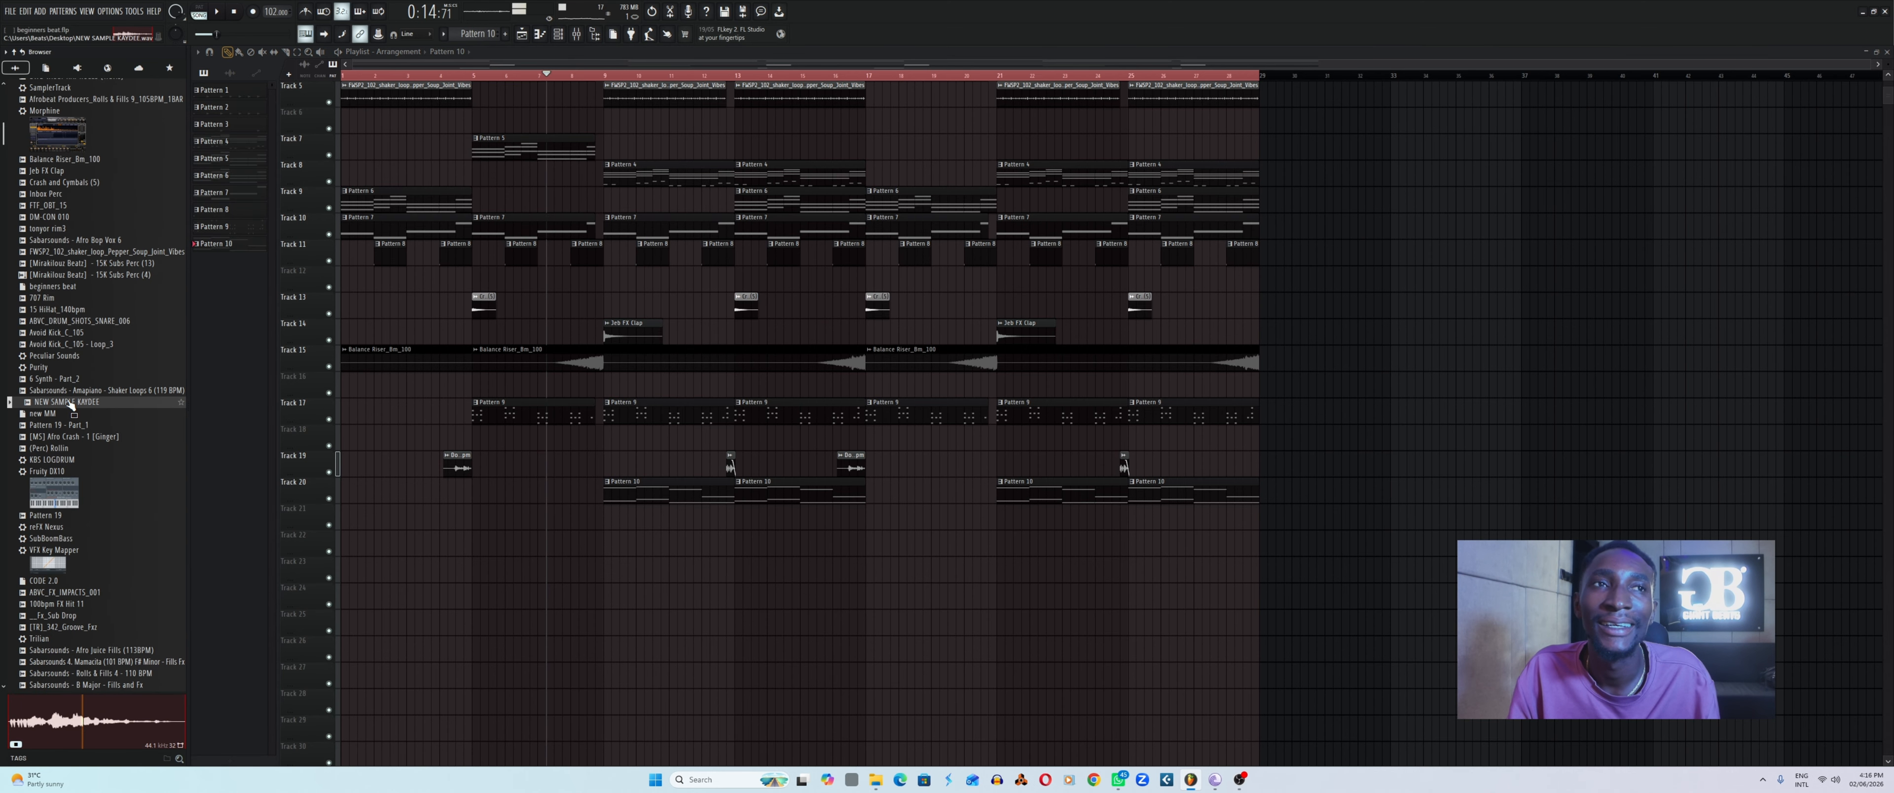
{"action": "left_click_drag", "start_coordinate": [73, 406], "coordinate": [439, 567]}
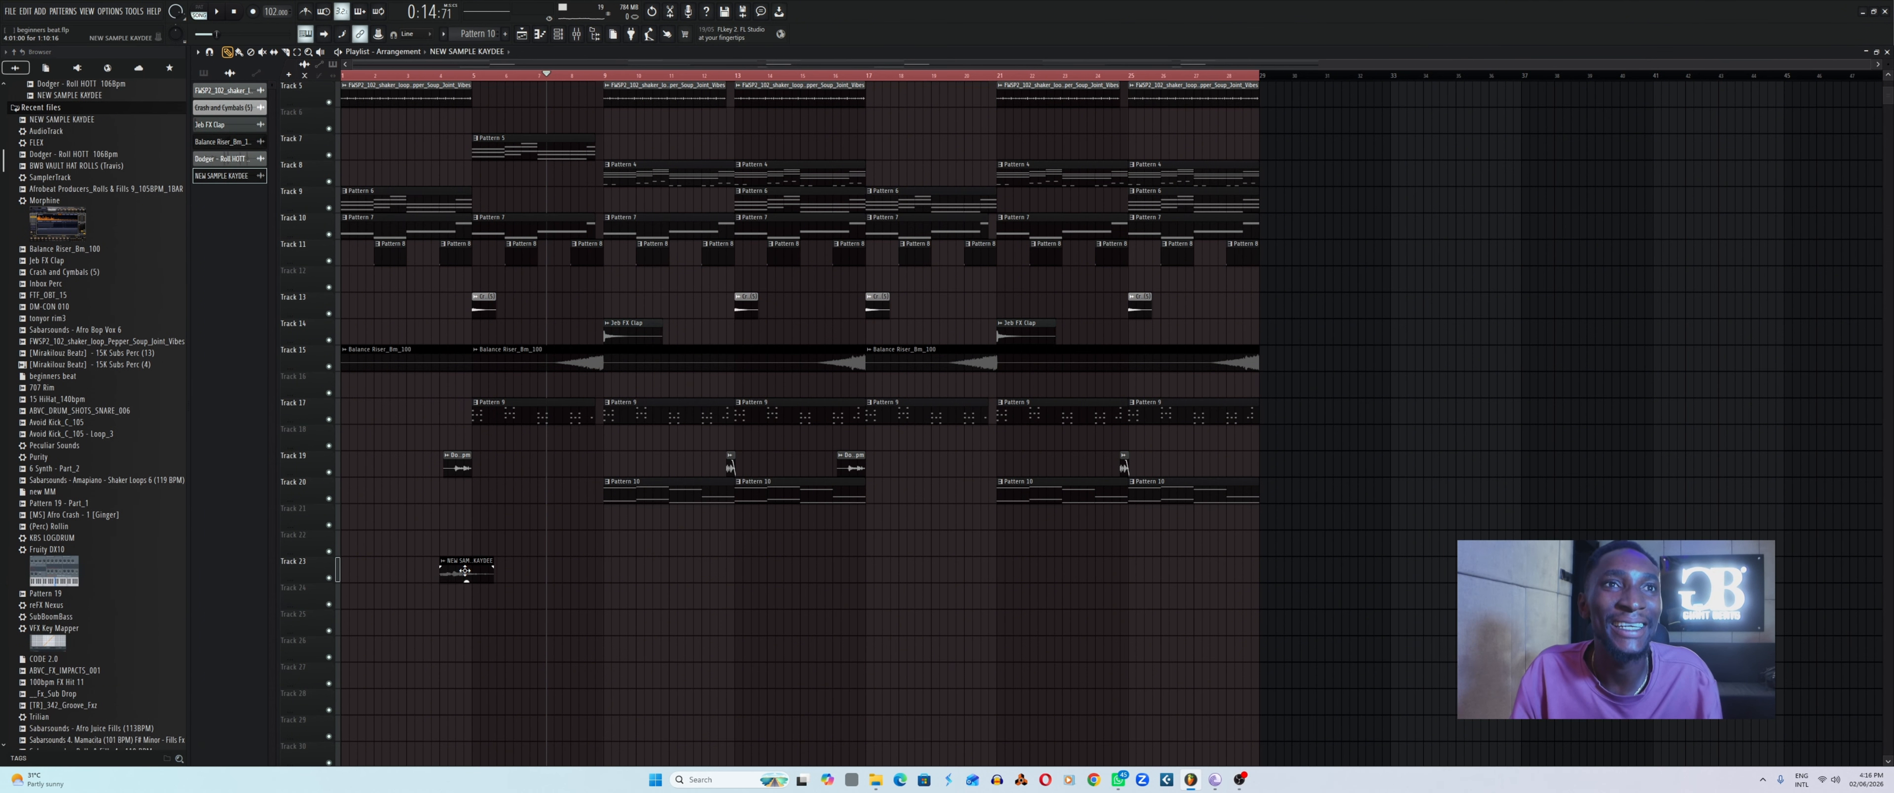
Route the new sample's channel to the empty mixer track 23.
{"action": "left_click", "coordinate": [577, 34]}
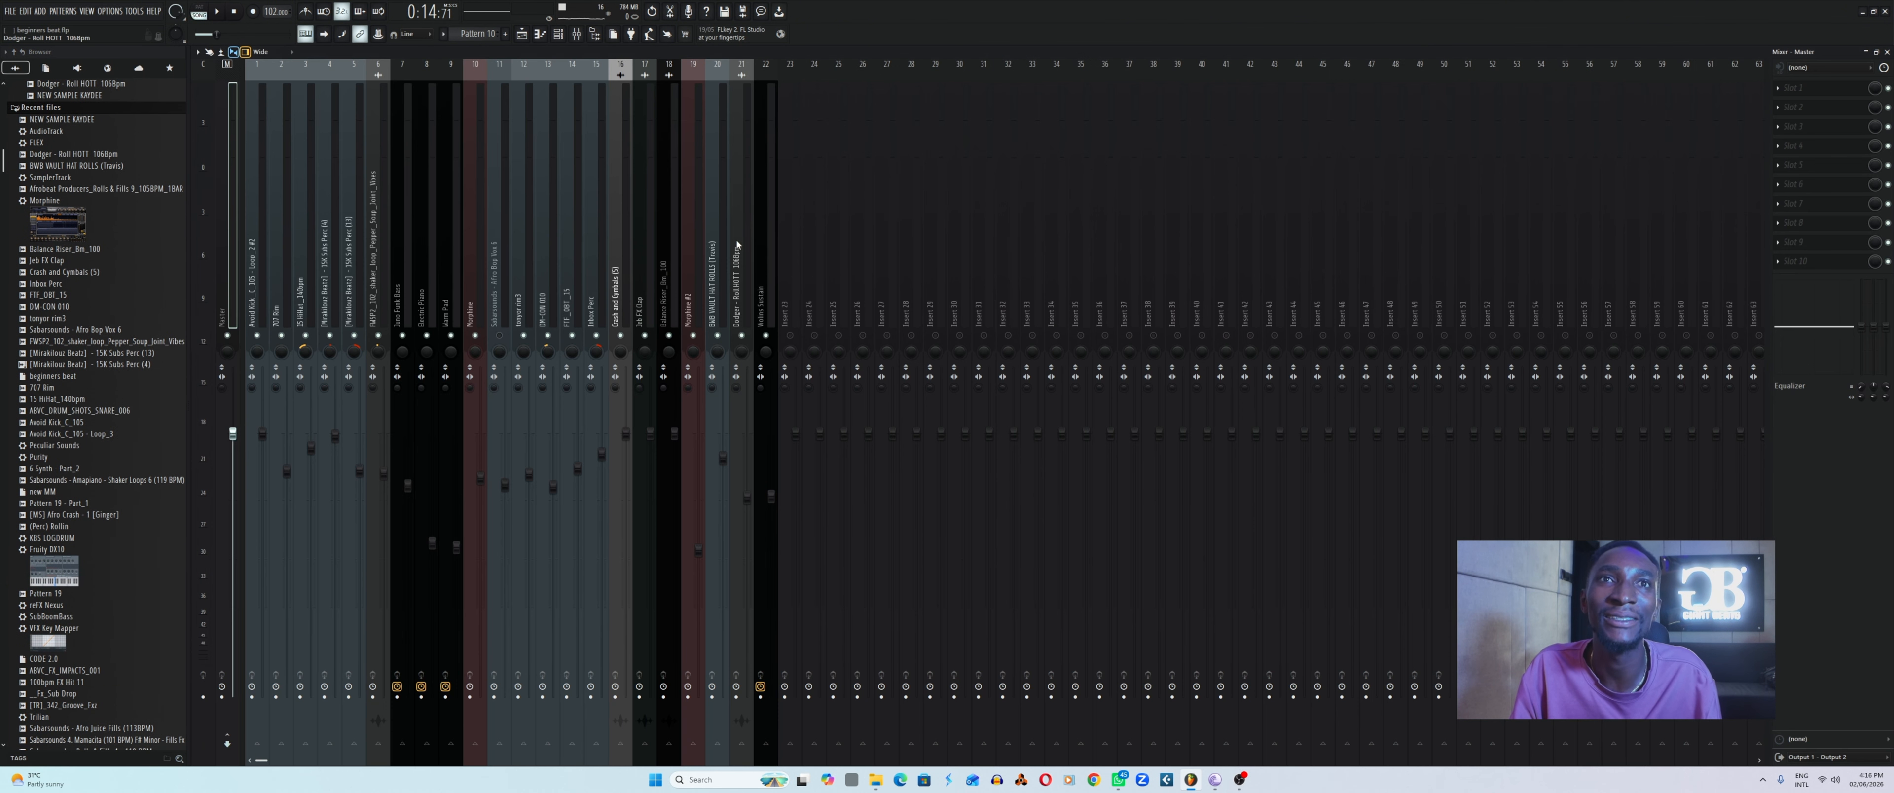
{"action": "right_click", "coordinate": [795, 316]}
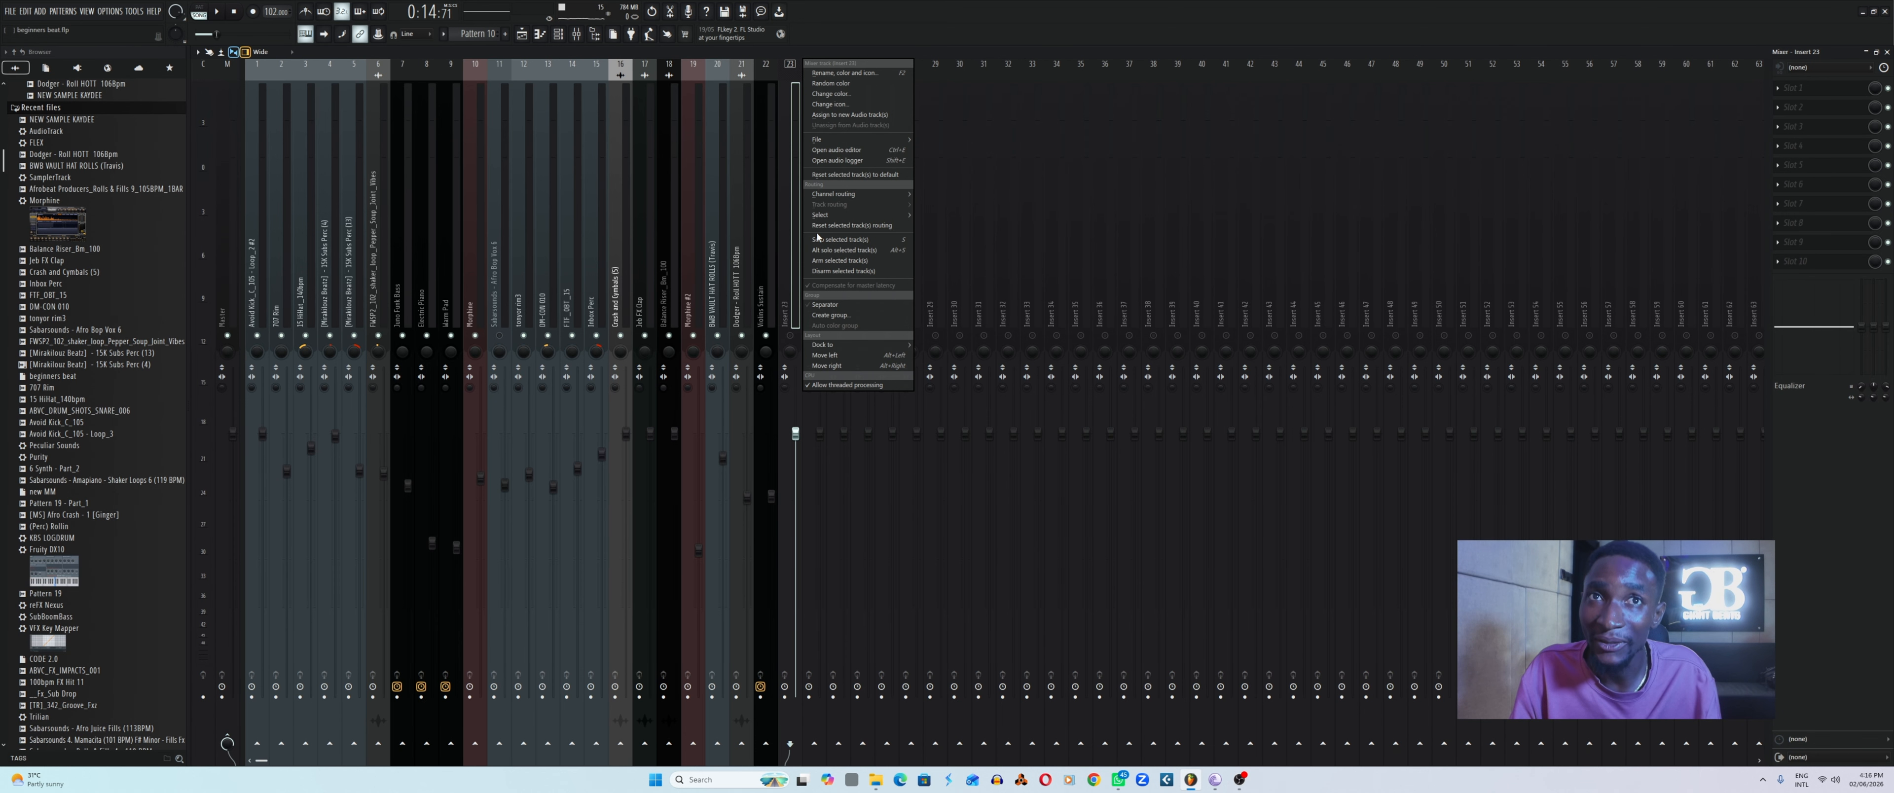
{"action": "mouse_move", "coordinate": [878, 194]}
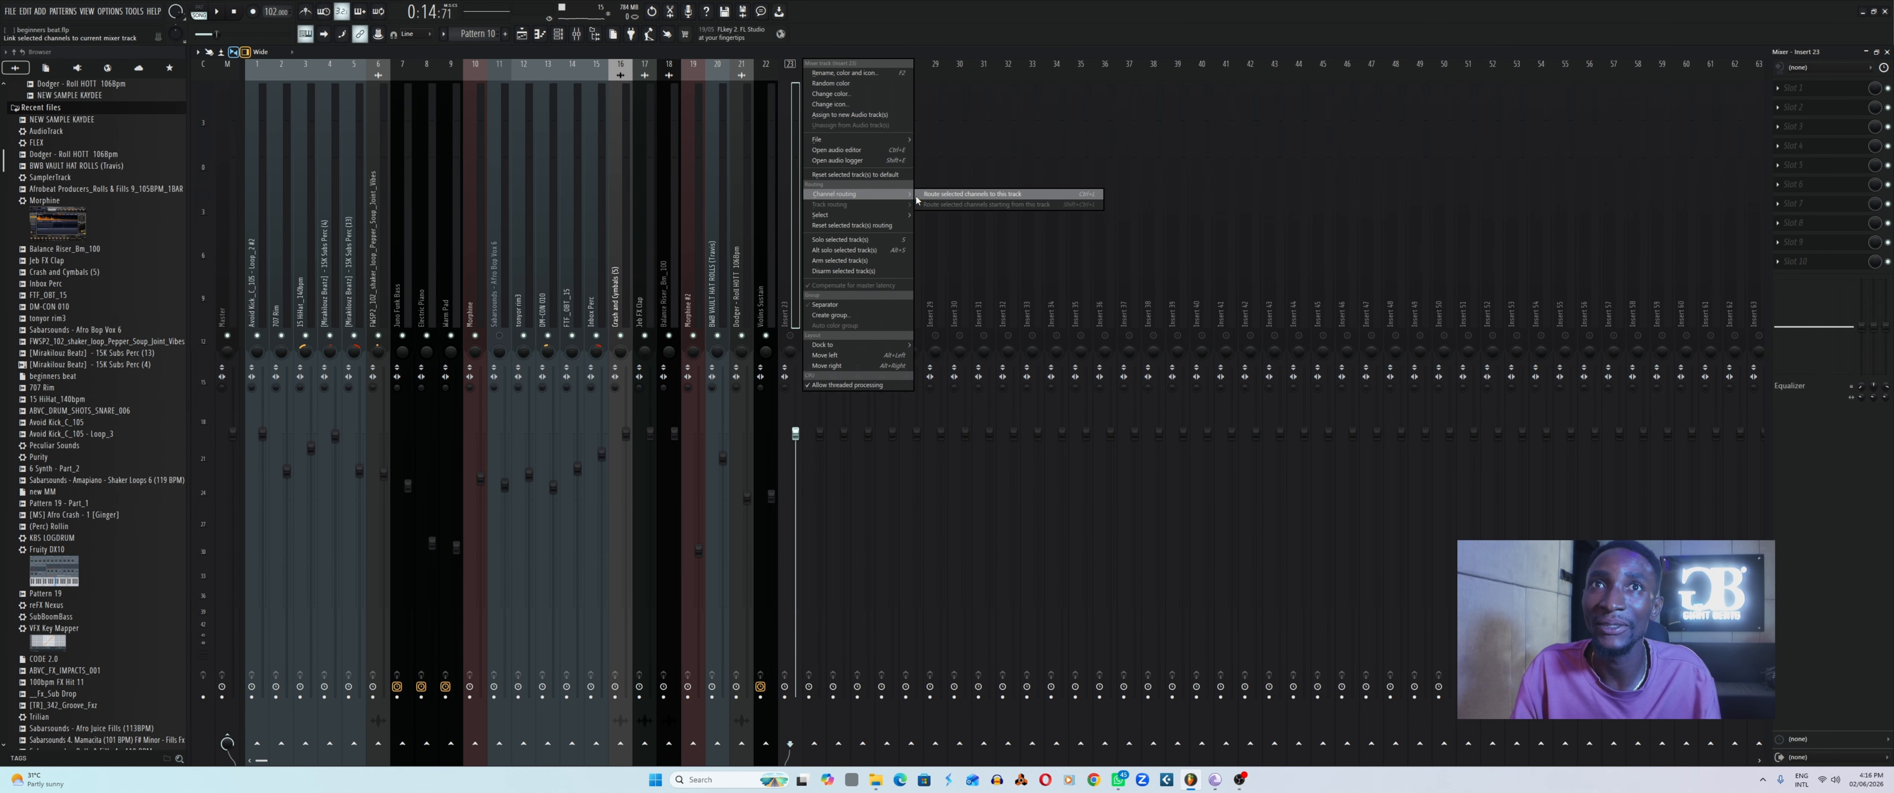
{"action": "left_click", "coordinate": [972, 195]}
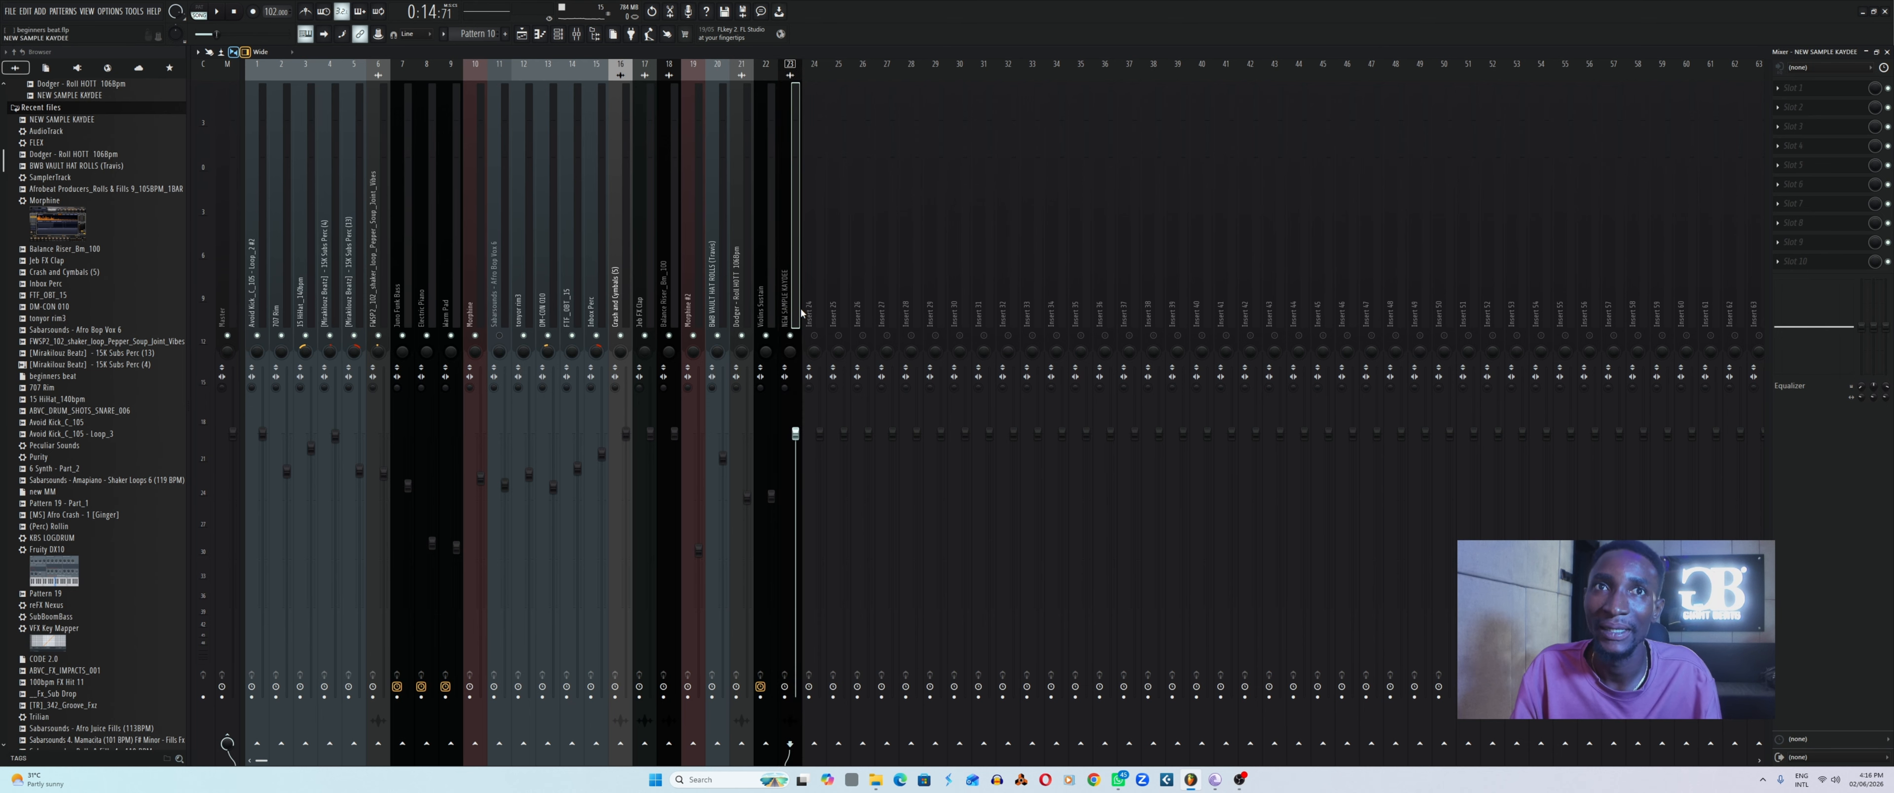
Lower the new sample's volume on mixer track 23 while playing the song from about 0:05.
{"action": "key", "text": "space"}
{"action": "left_click_drag", "start_coordinate": [795, 434], "coordinate": [795, 502]}
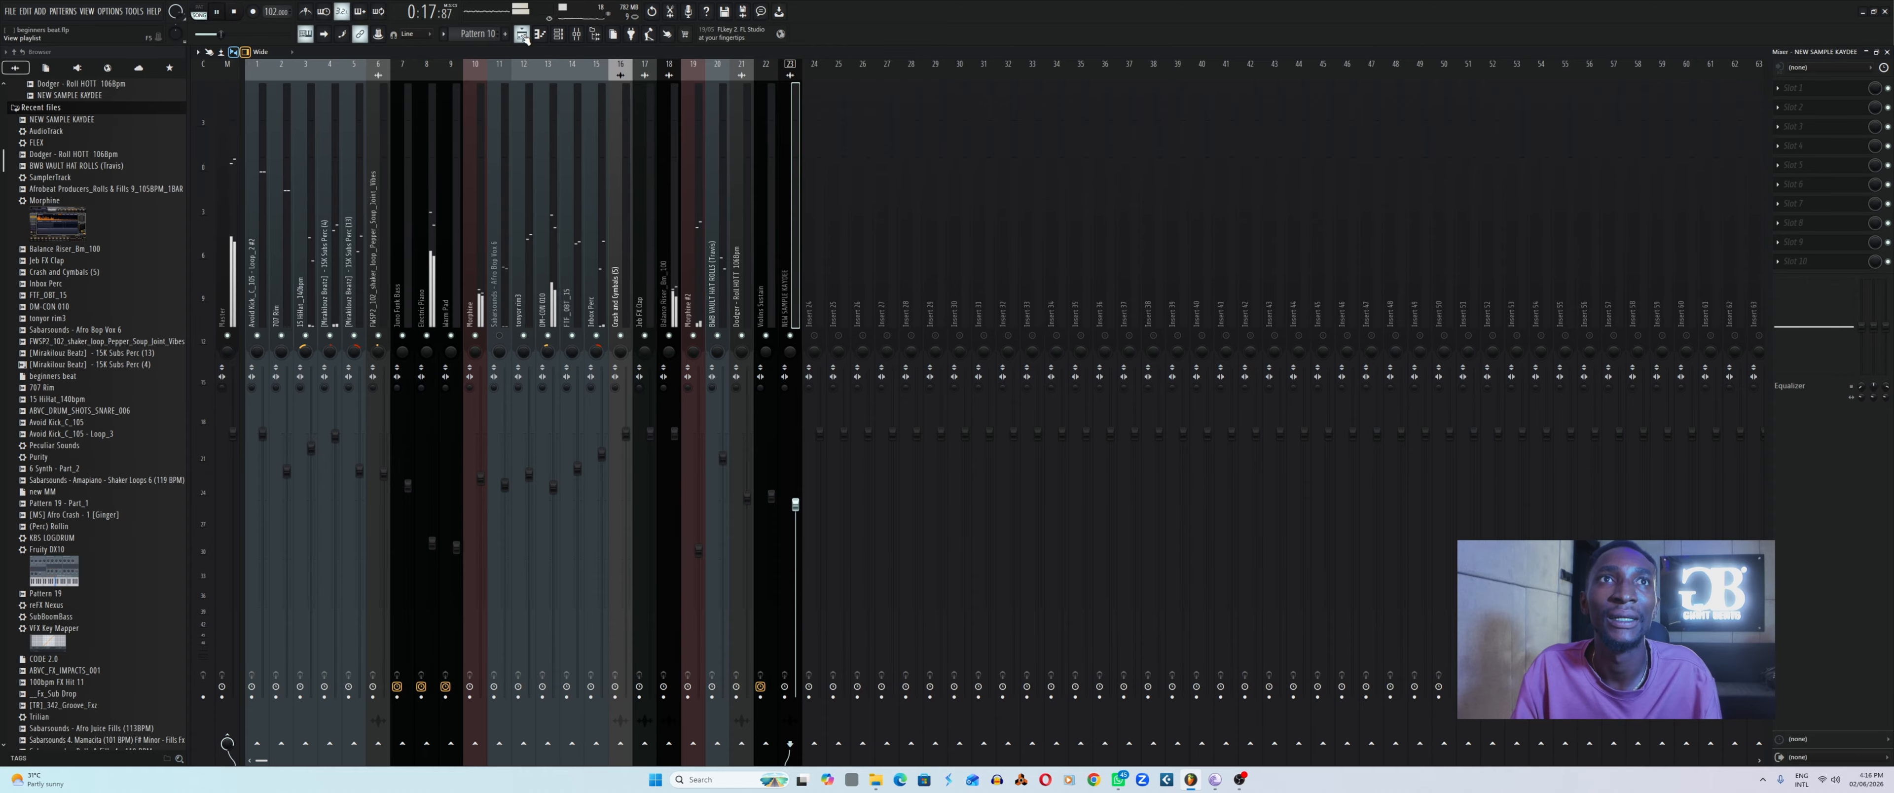
{"action": "key", "text": "F5"}
{"action": "left_click", "coordinate": [411, 75]}
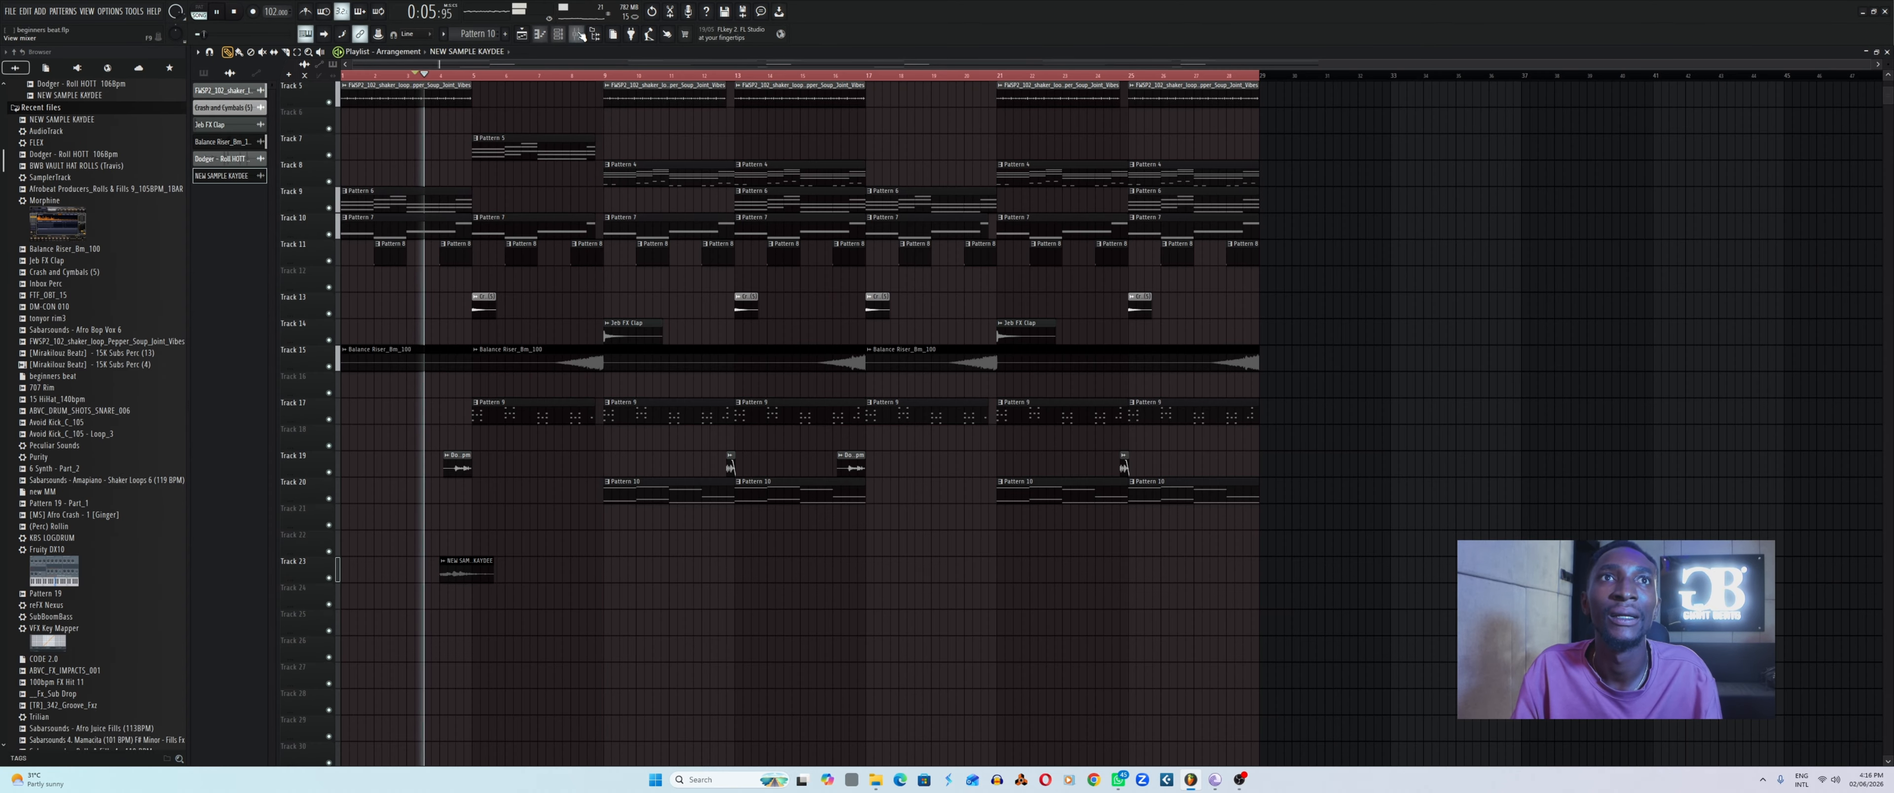
{"action": "key", "text": "F9"}
{"action": "left_click_drag", "start_coordinate": [795, 515], "coordinate": [794, 550]}
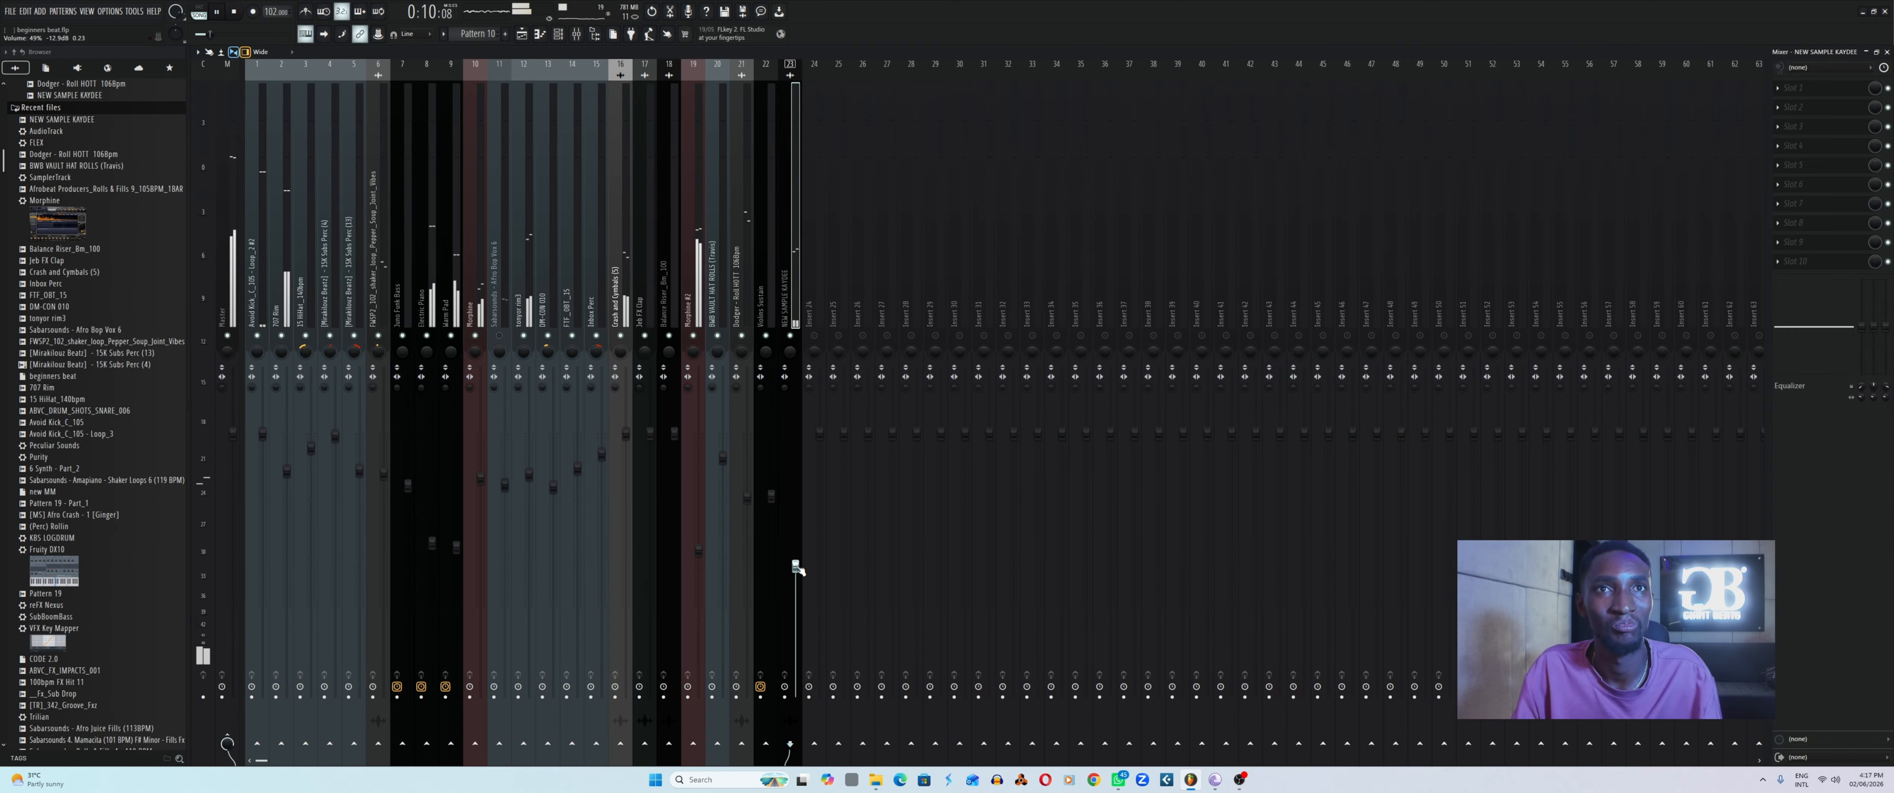
Slightly raise the new sample's volume on mixer track 23 and lower the Afro Bop Vox volume on track 11 during playback.
{"action": "key", "text": "space"}
{"action": "left_click_drag", "start_coordinate": [794, 566], "coordinate": [795, 562]}
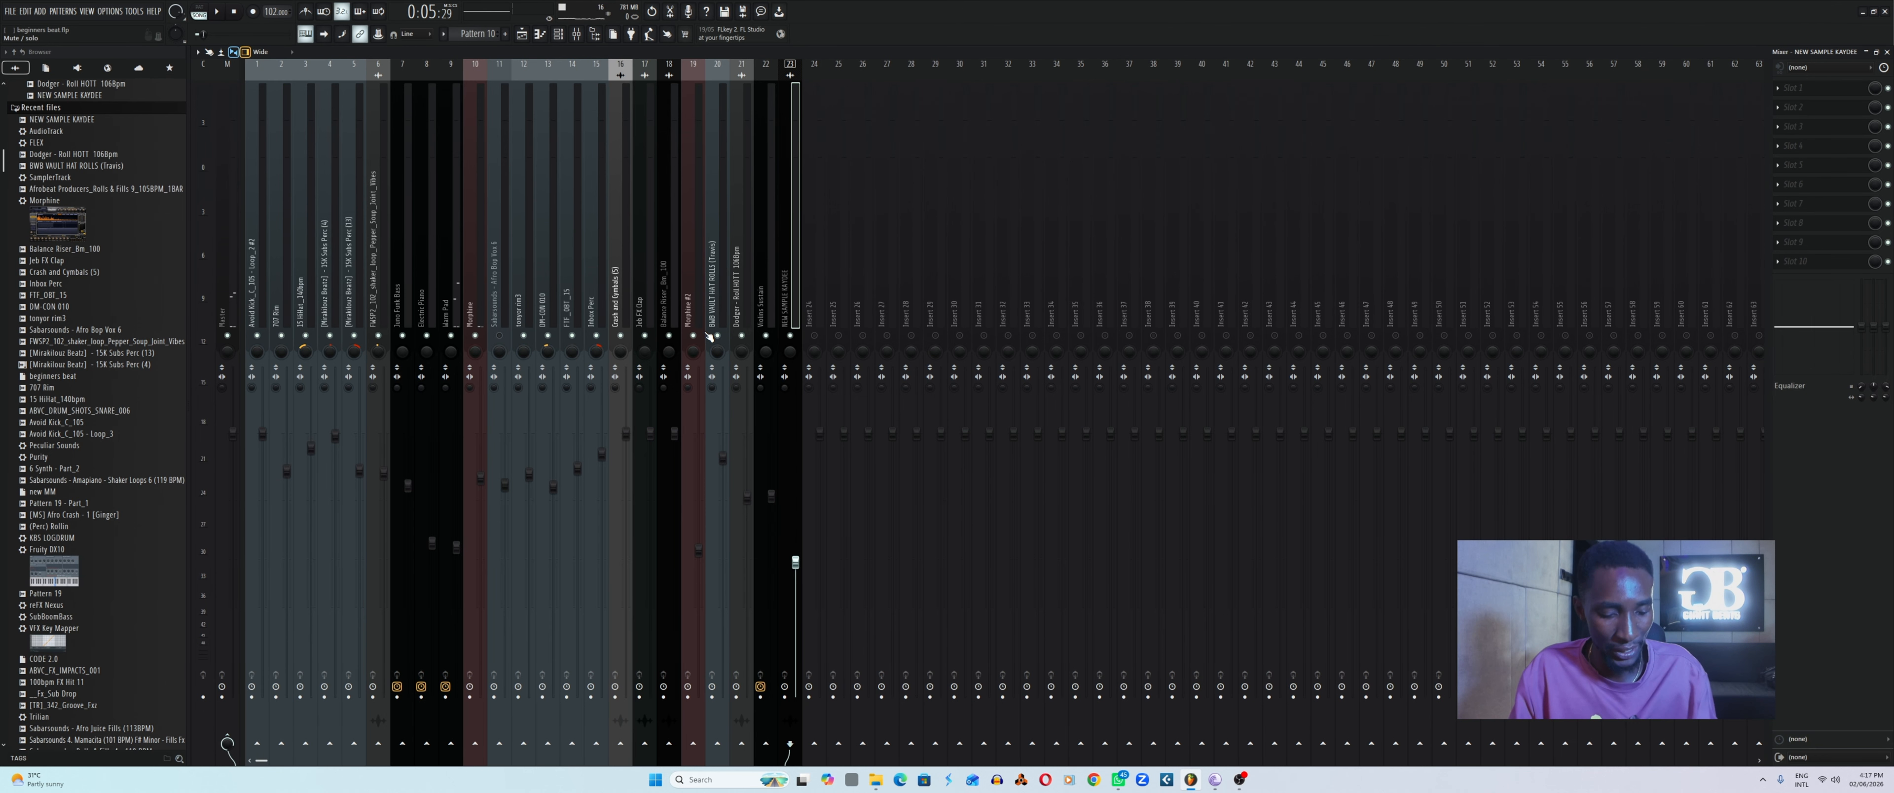
{"action": "key", "text": "space"}
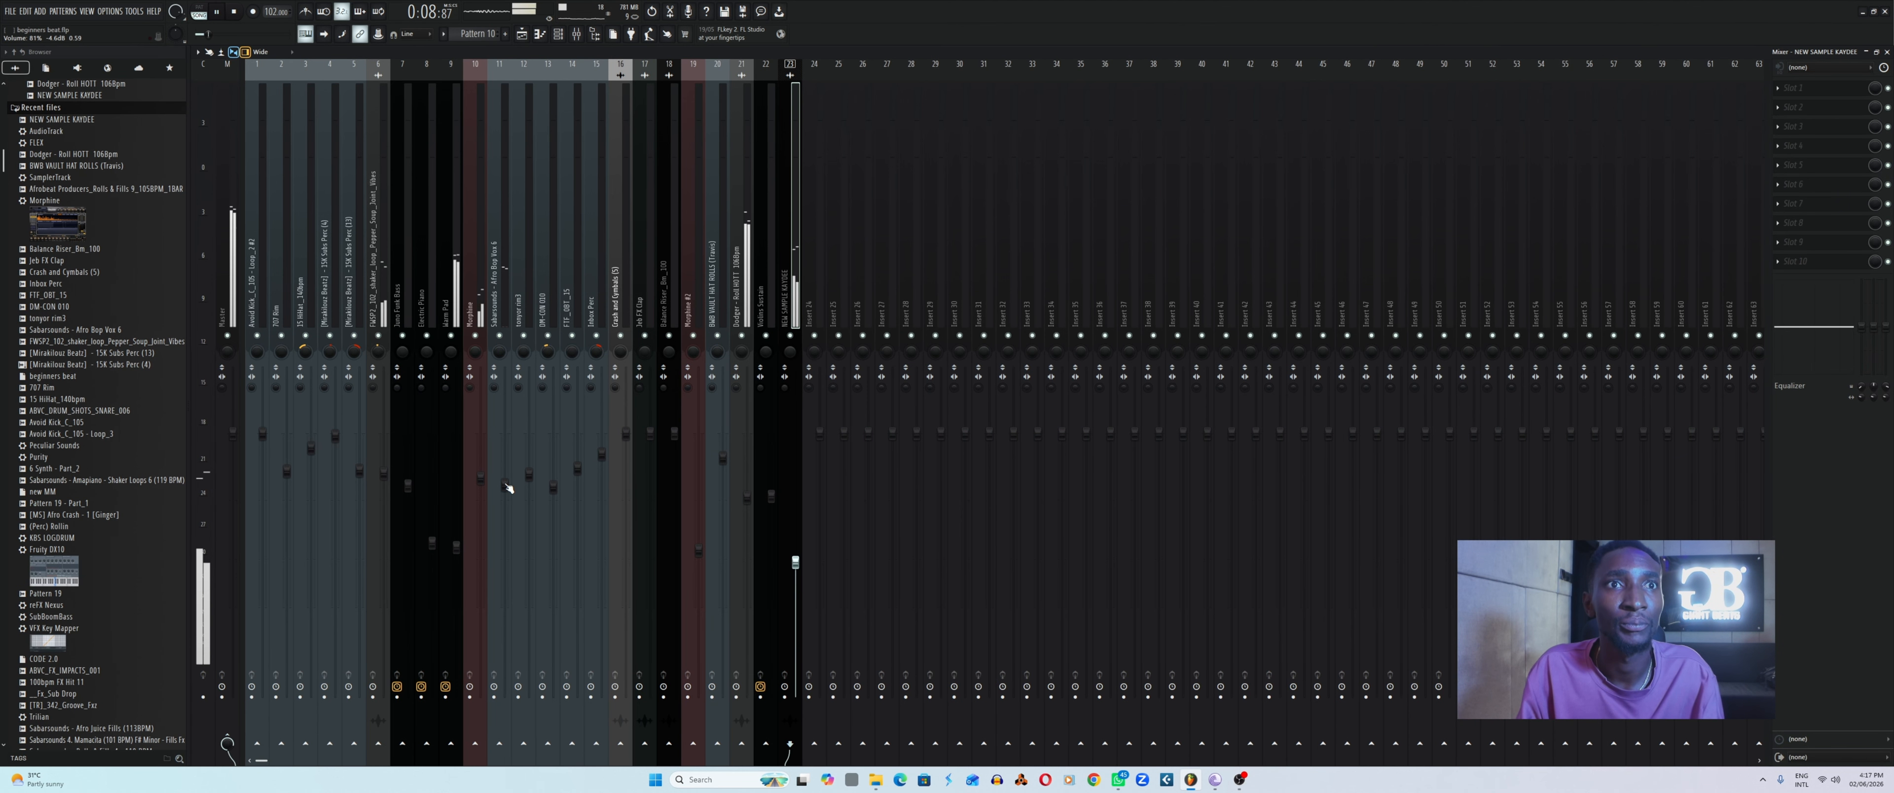
{"action": "left_click_drag", "start_coordinate": [506, 485], "coordinate": [505, 503]}
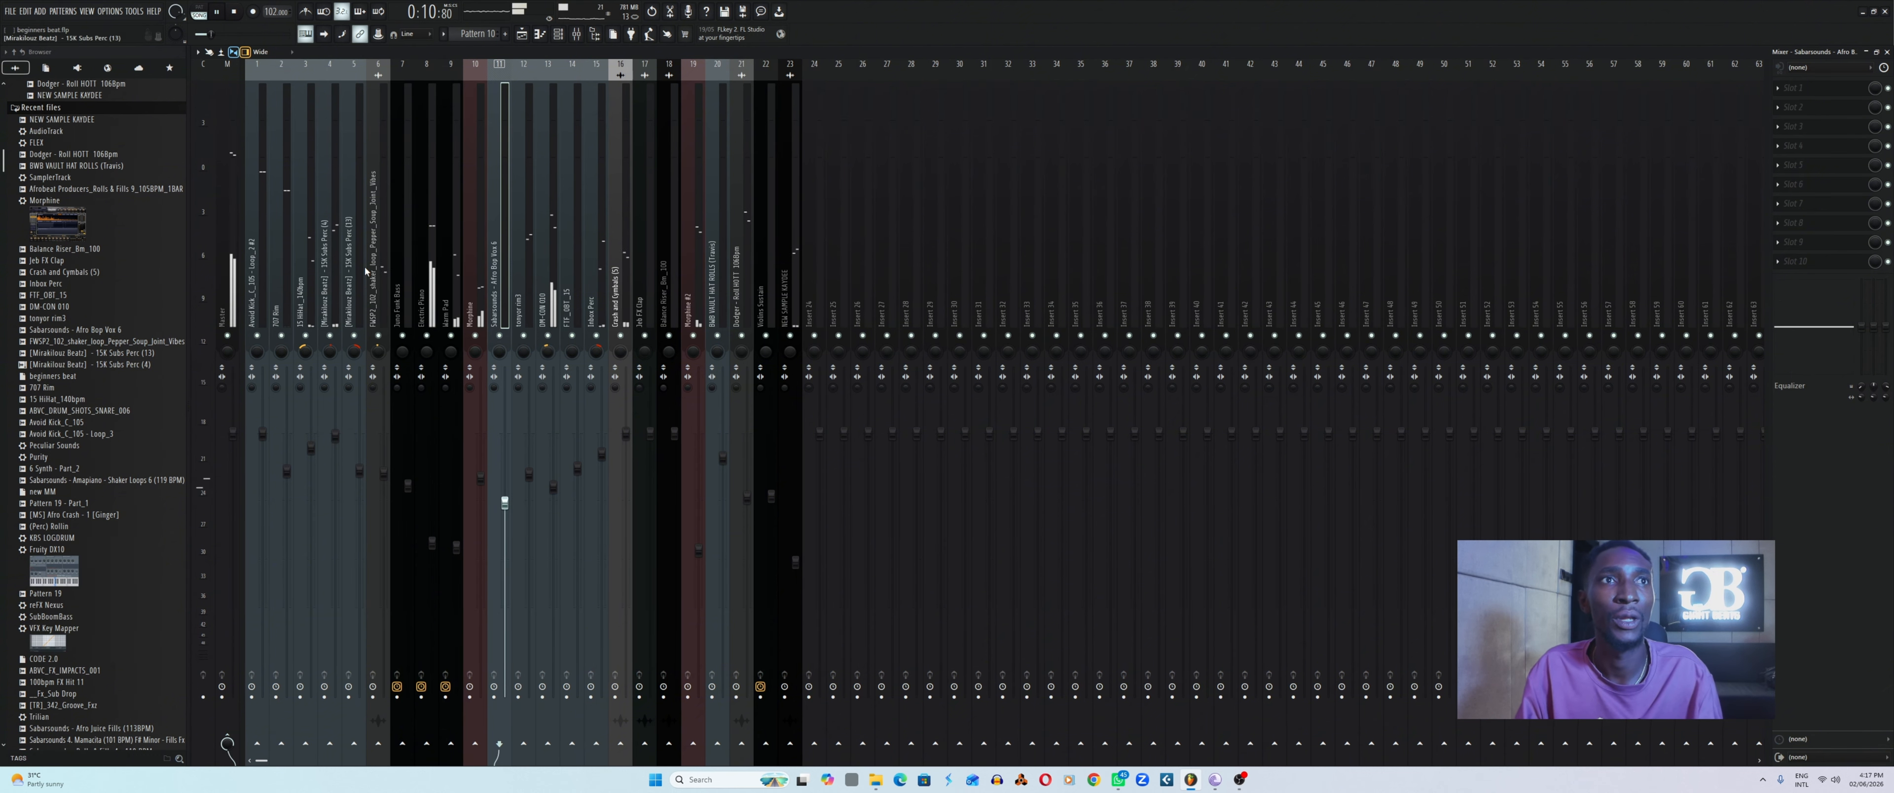
Add a Fruity Soft Clipper to slot 7 of the Master track and play the song through it.
{"action": "left_click", "coordinate": [230, 237]}
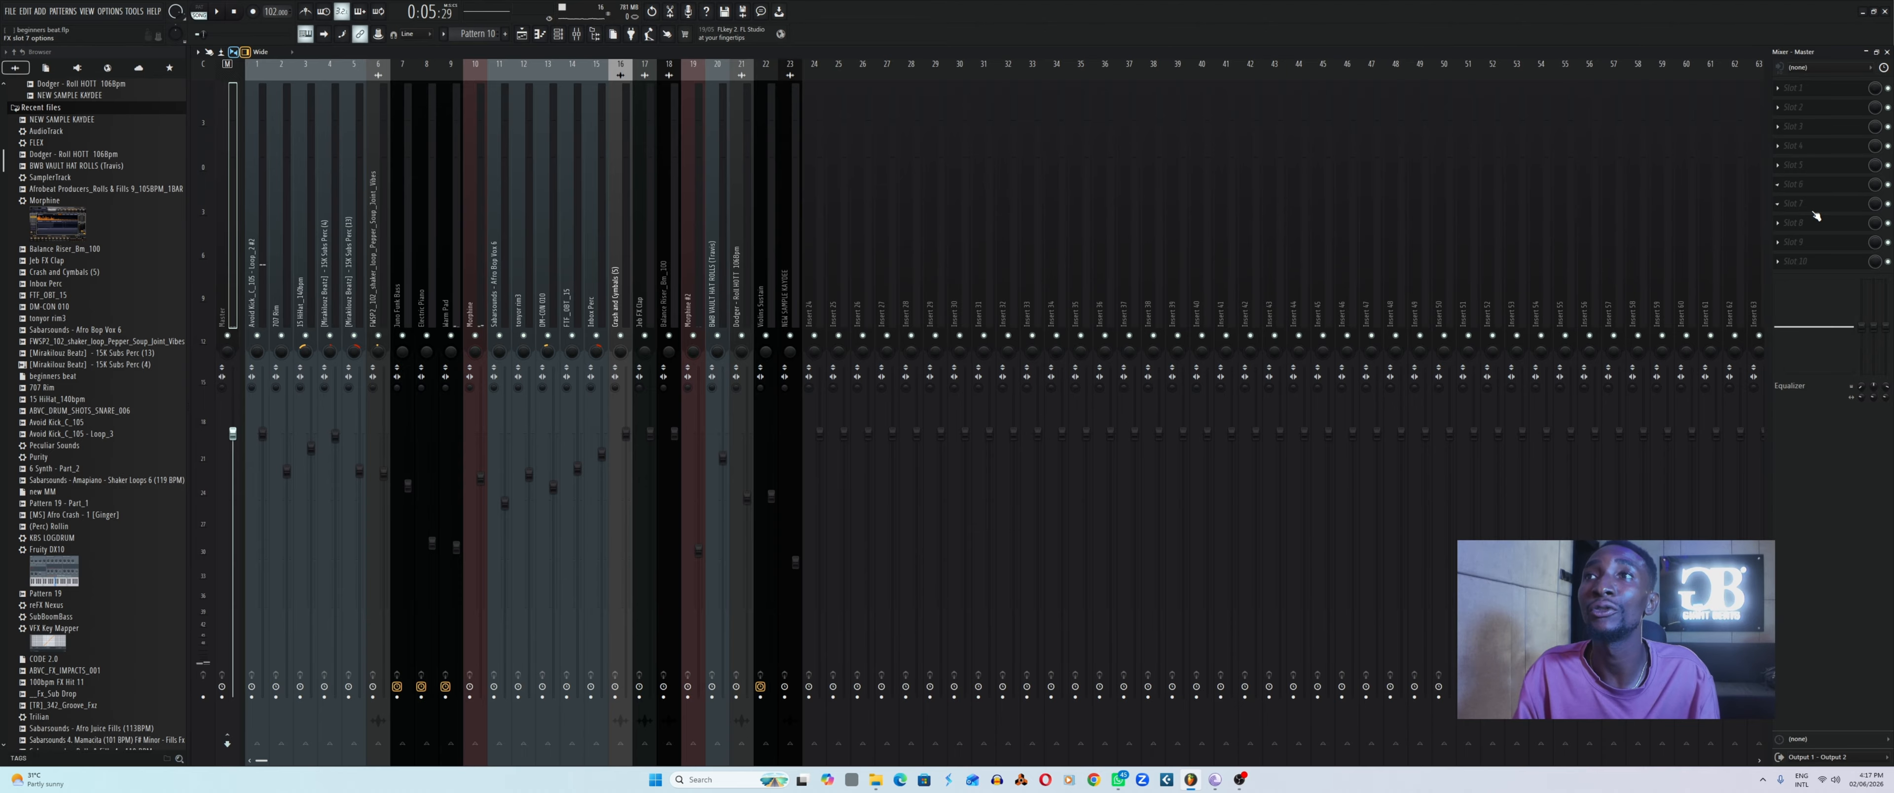
{"action": "left_click", "coordinate": [1814, 211]}
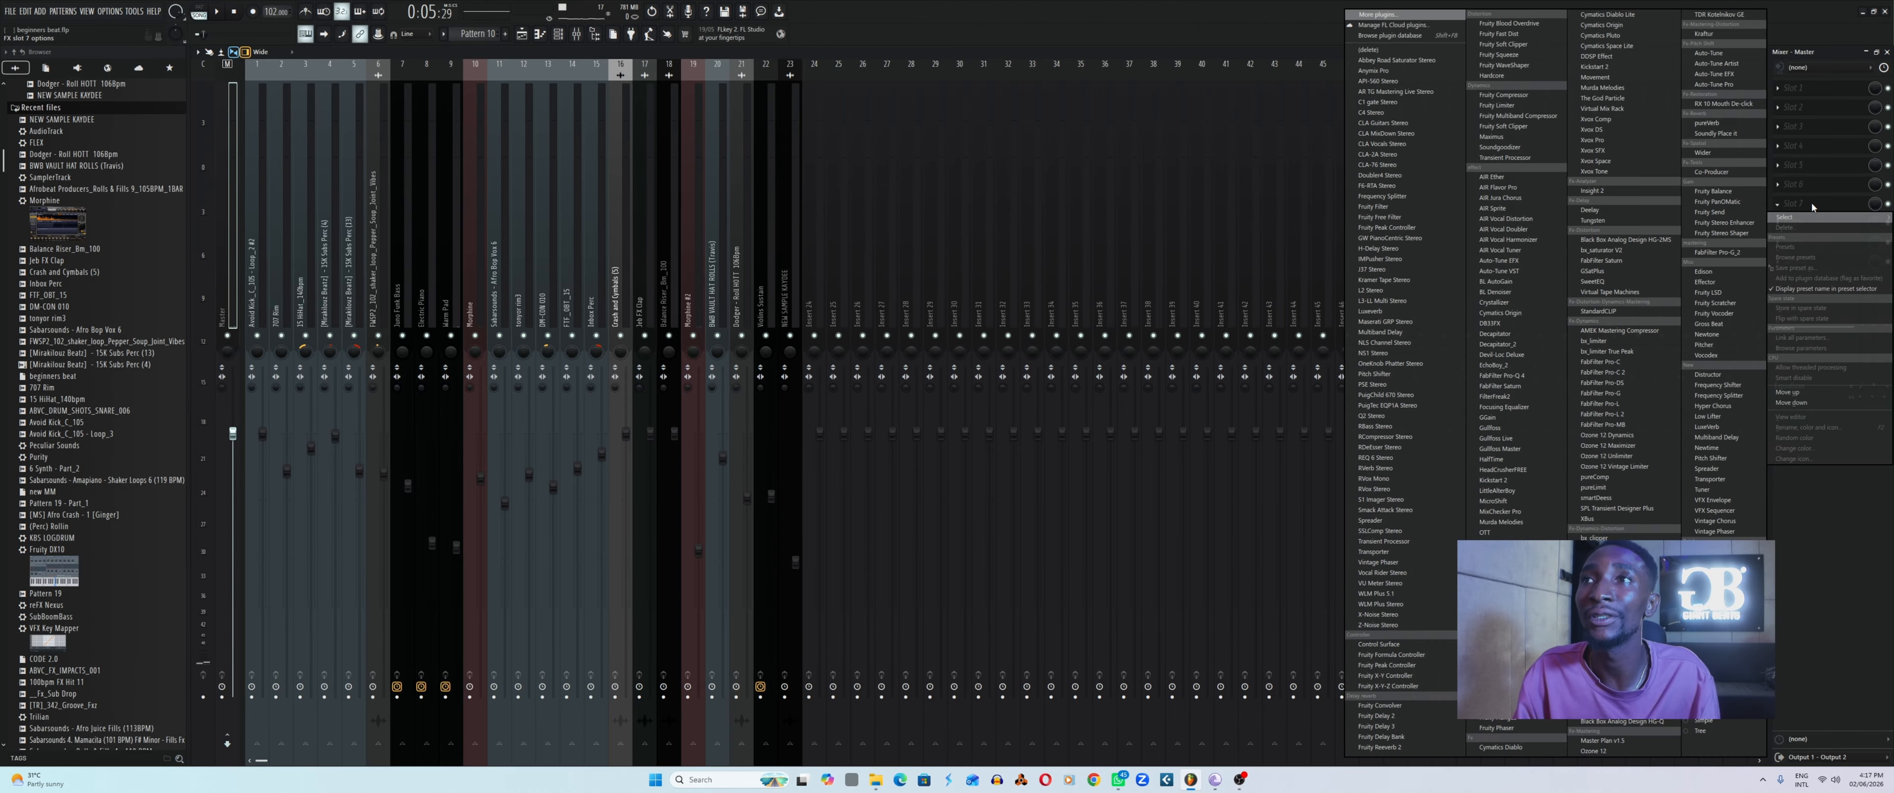
{"action": "left_click", "coordinate": [1518, 46]}
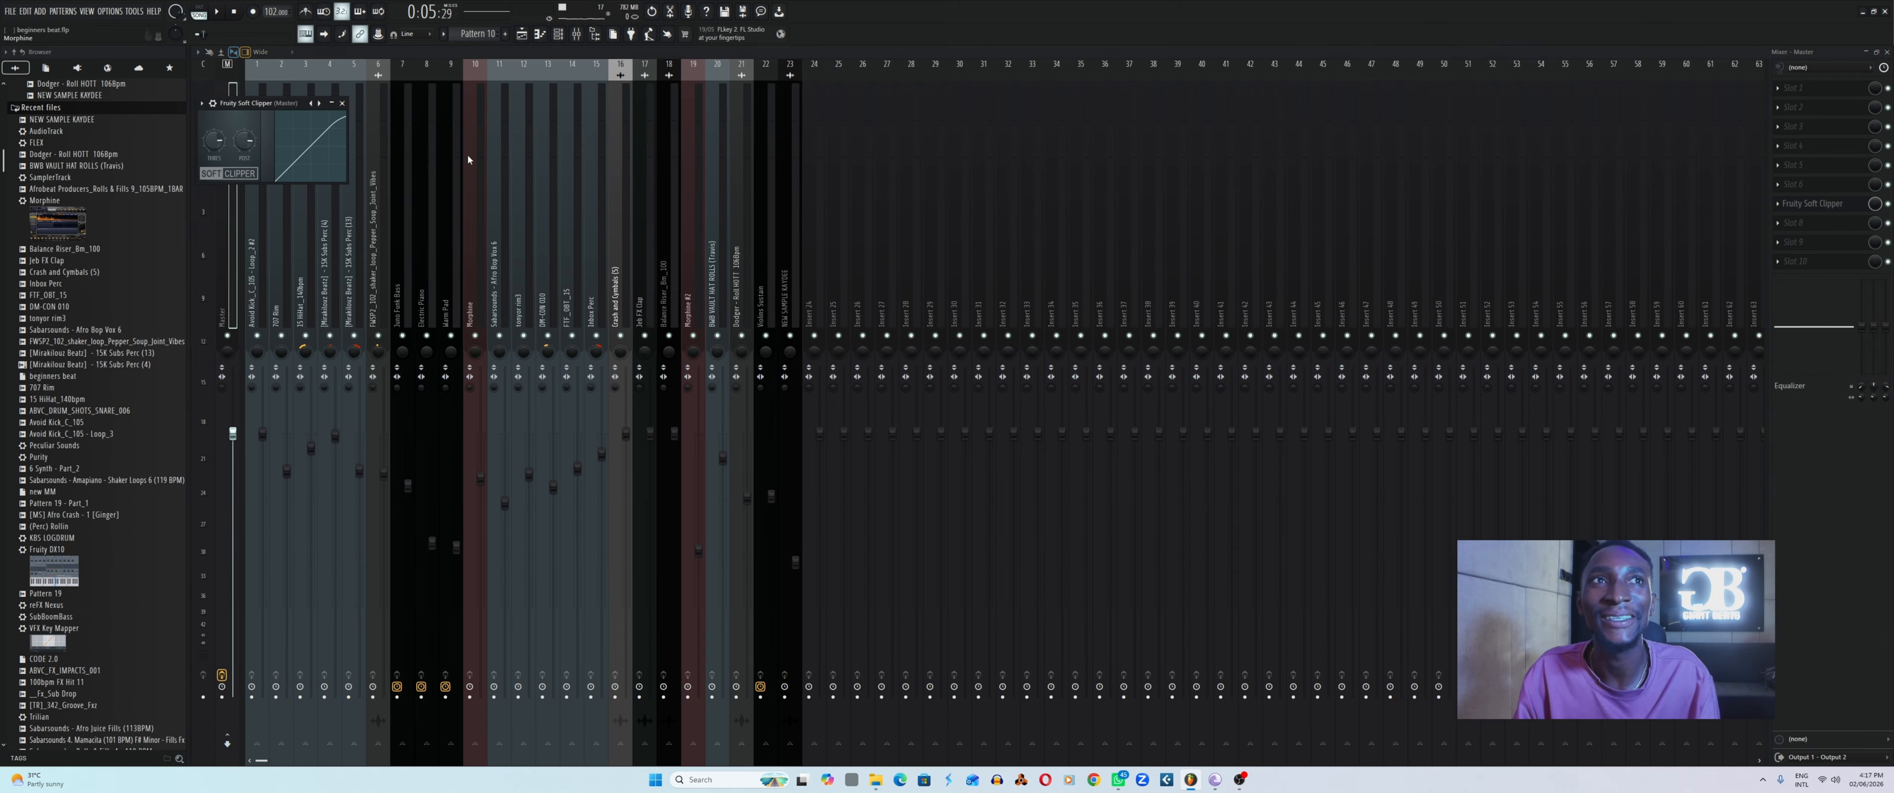
{"action": "left_click", "coordinate": [342, 104]}
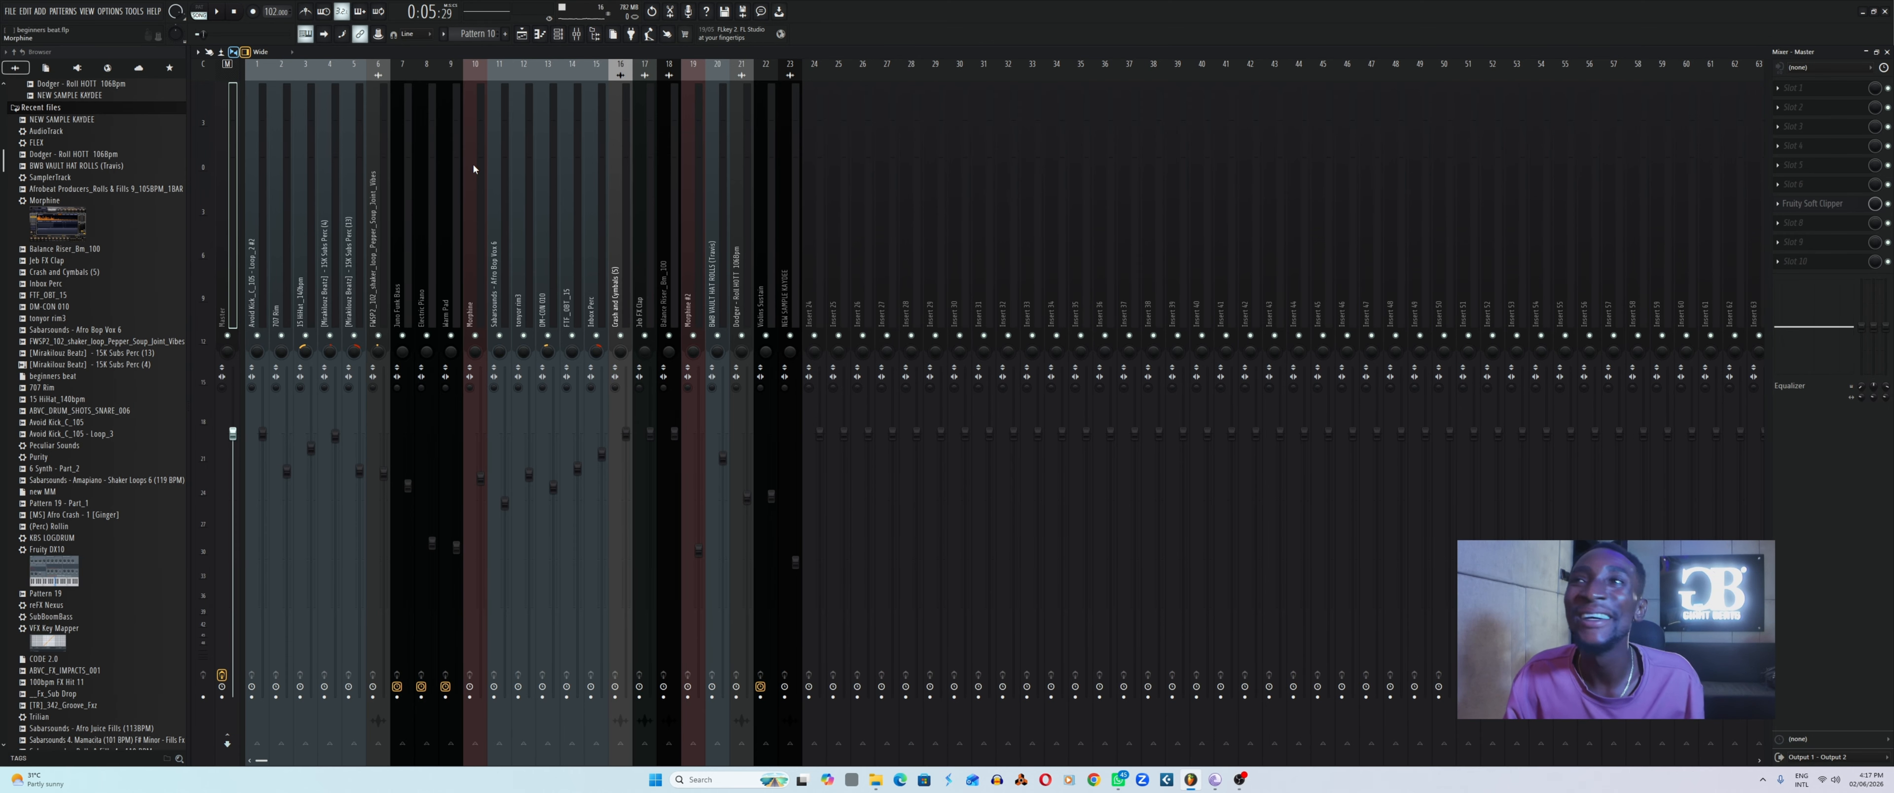
{"action": "key", "text": "space"}
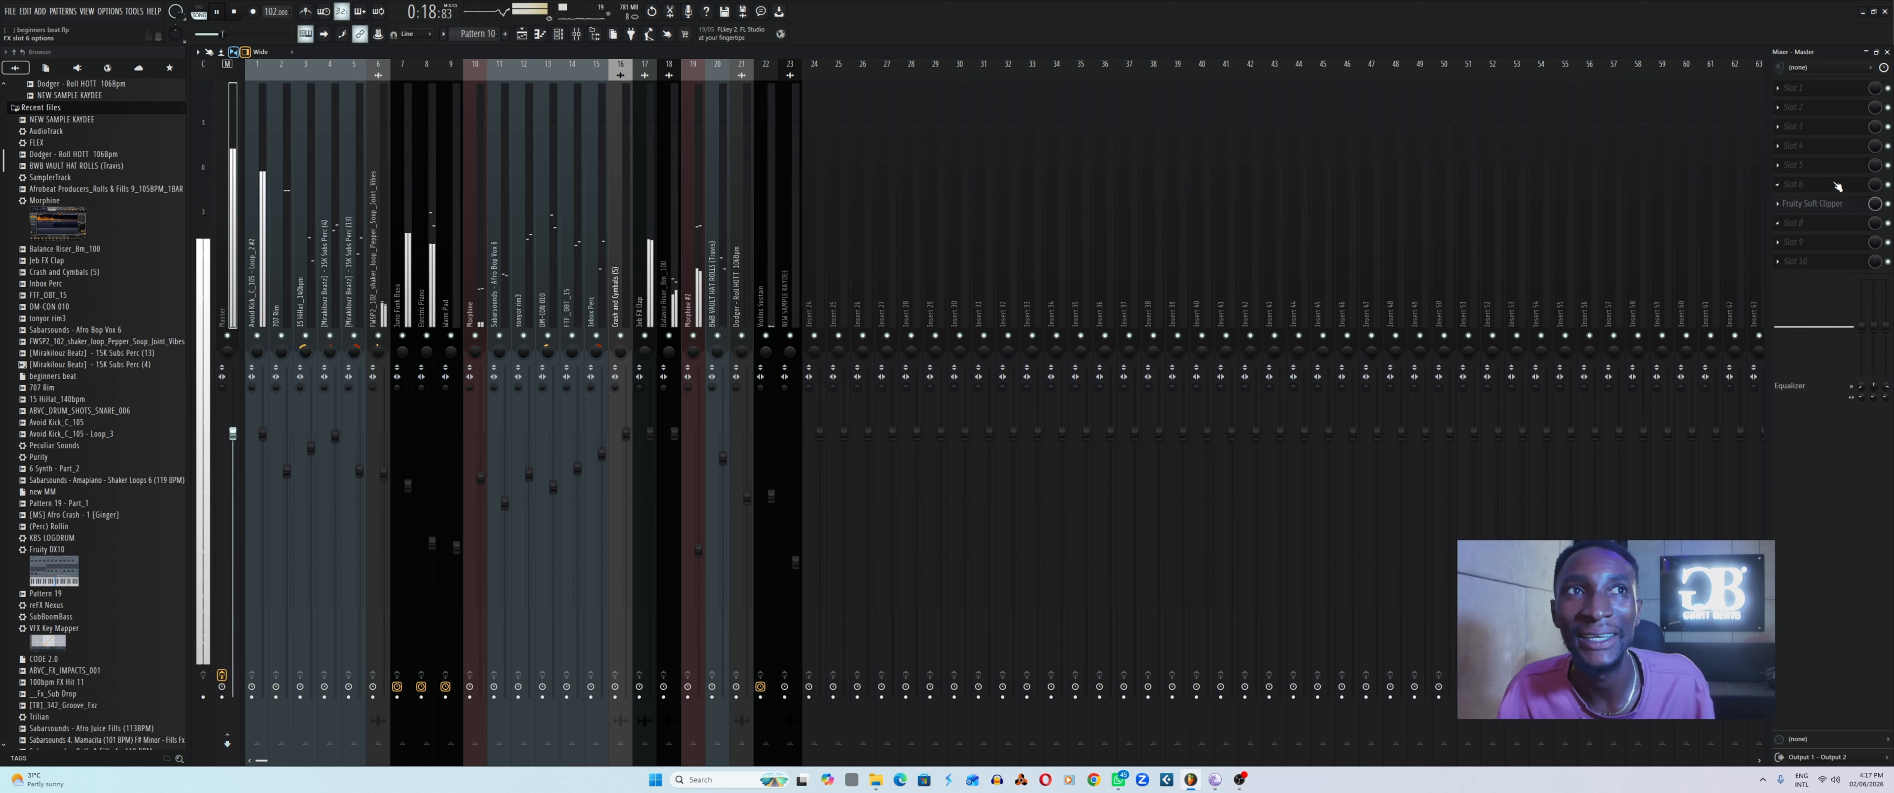
{"action": "key", "text": "space"}
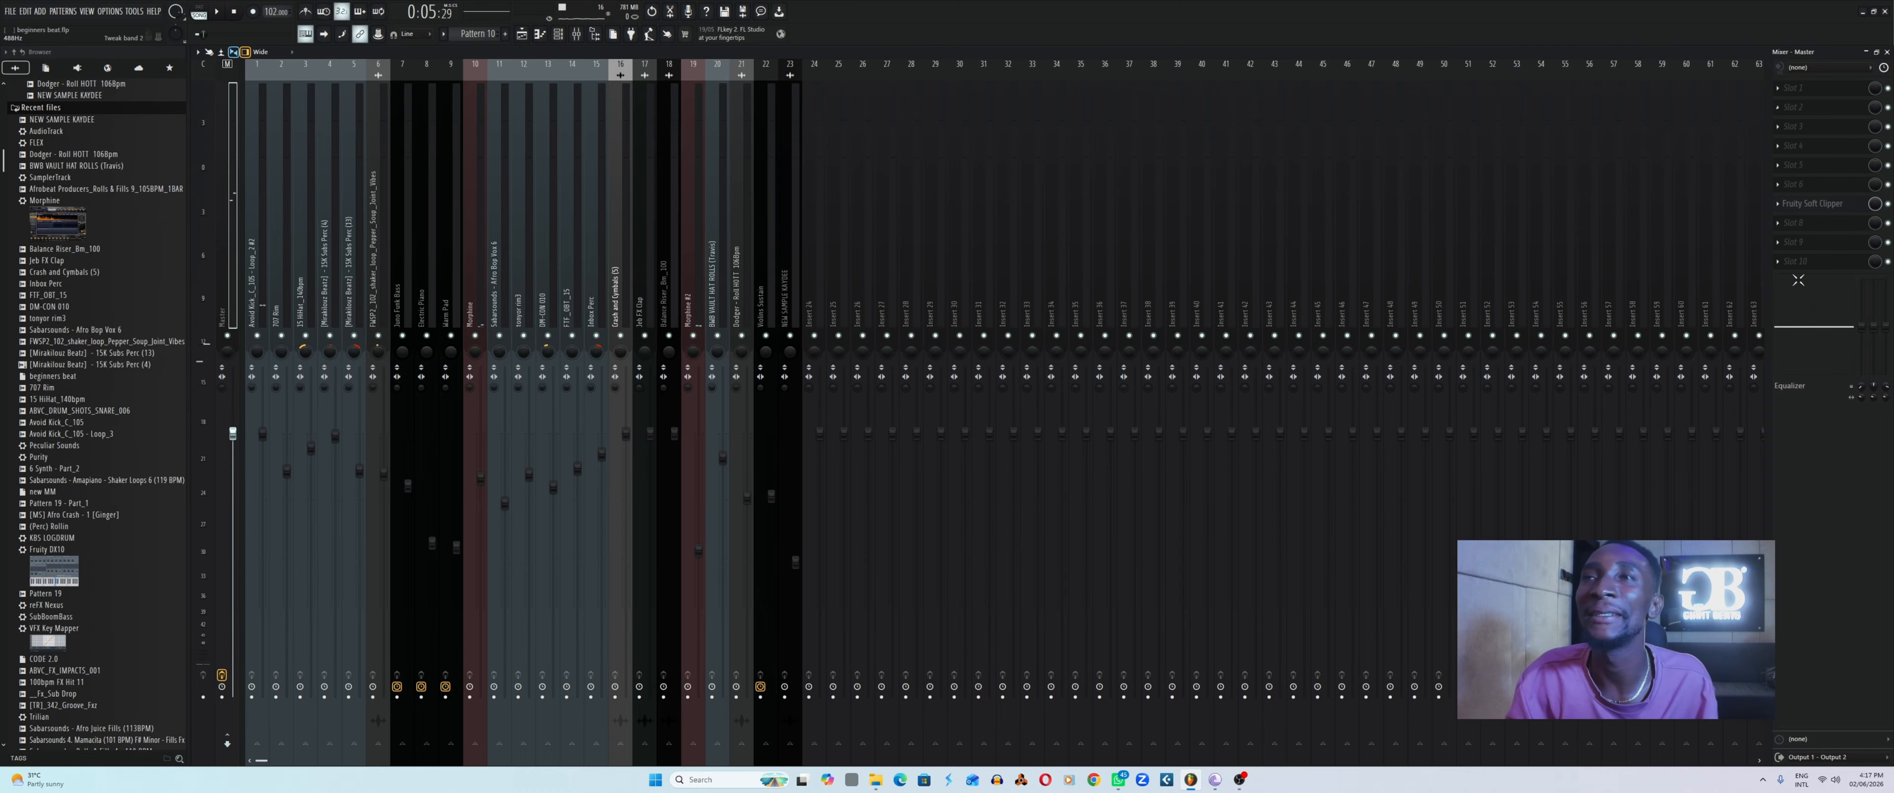
Add a Fruity Multiband Compressor to the Master track's first slot, load its General purpose preset, and audition it during playback.
{"action": "left_click", "coordinate": [1809, 88]}
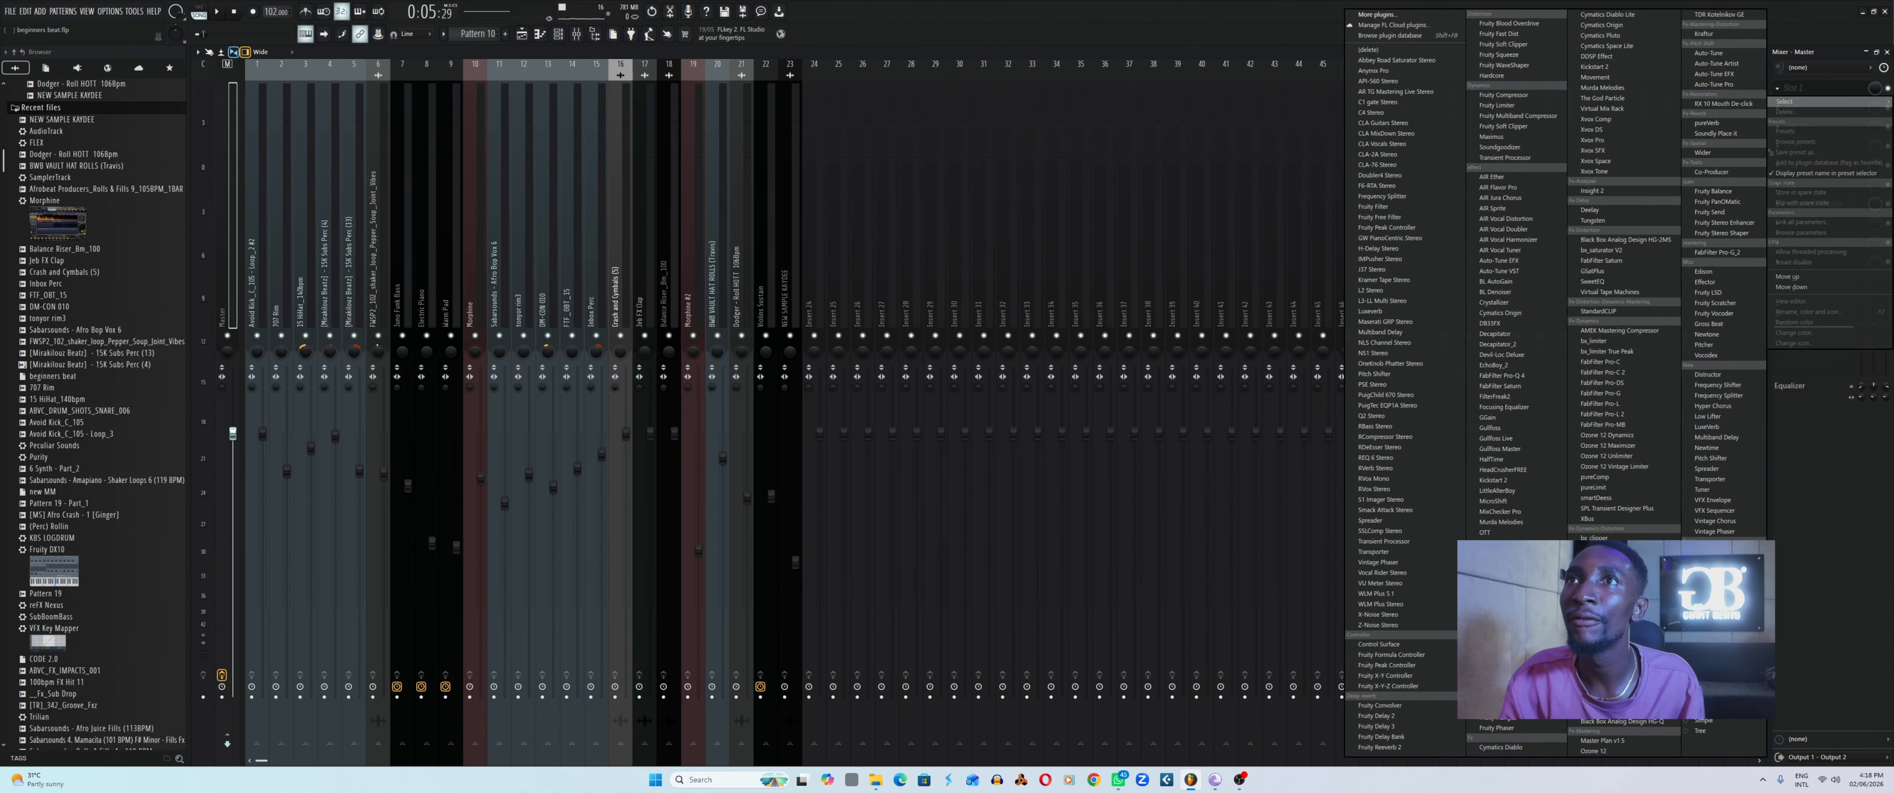
{"action": "left_click", "coordinate": [1533, 118]}
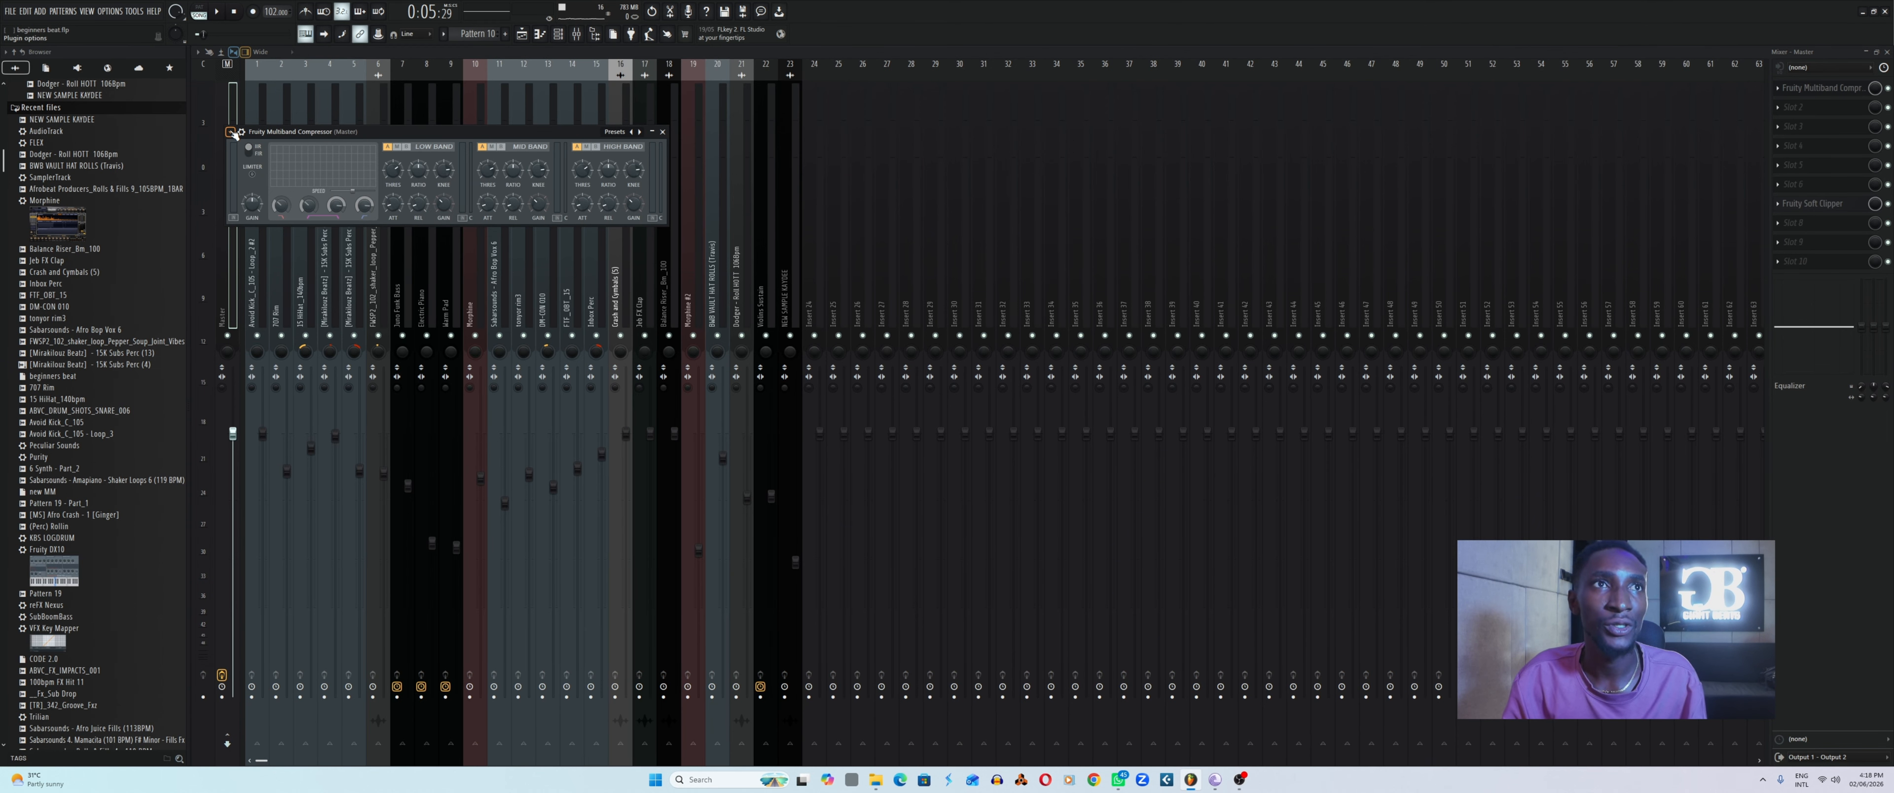
{"action": "left_click", "coordinate": [230, 133]}
{"action": "mouse_move", "coordinate": [294, 173]}
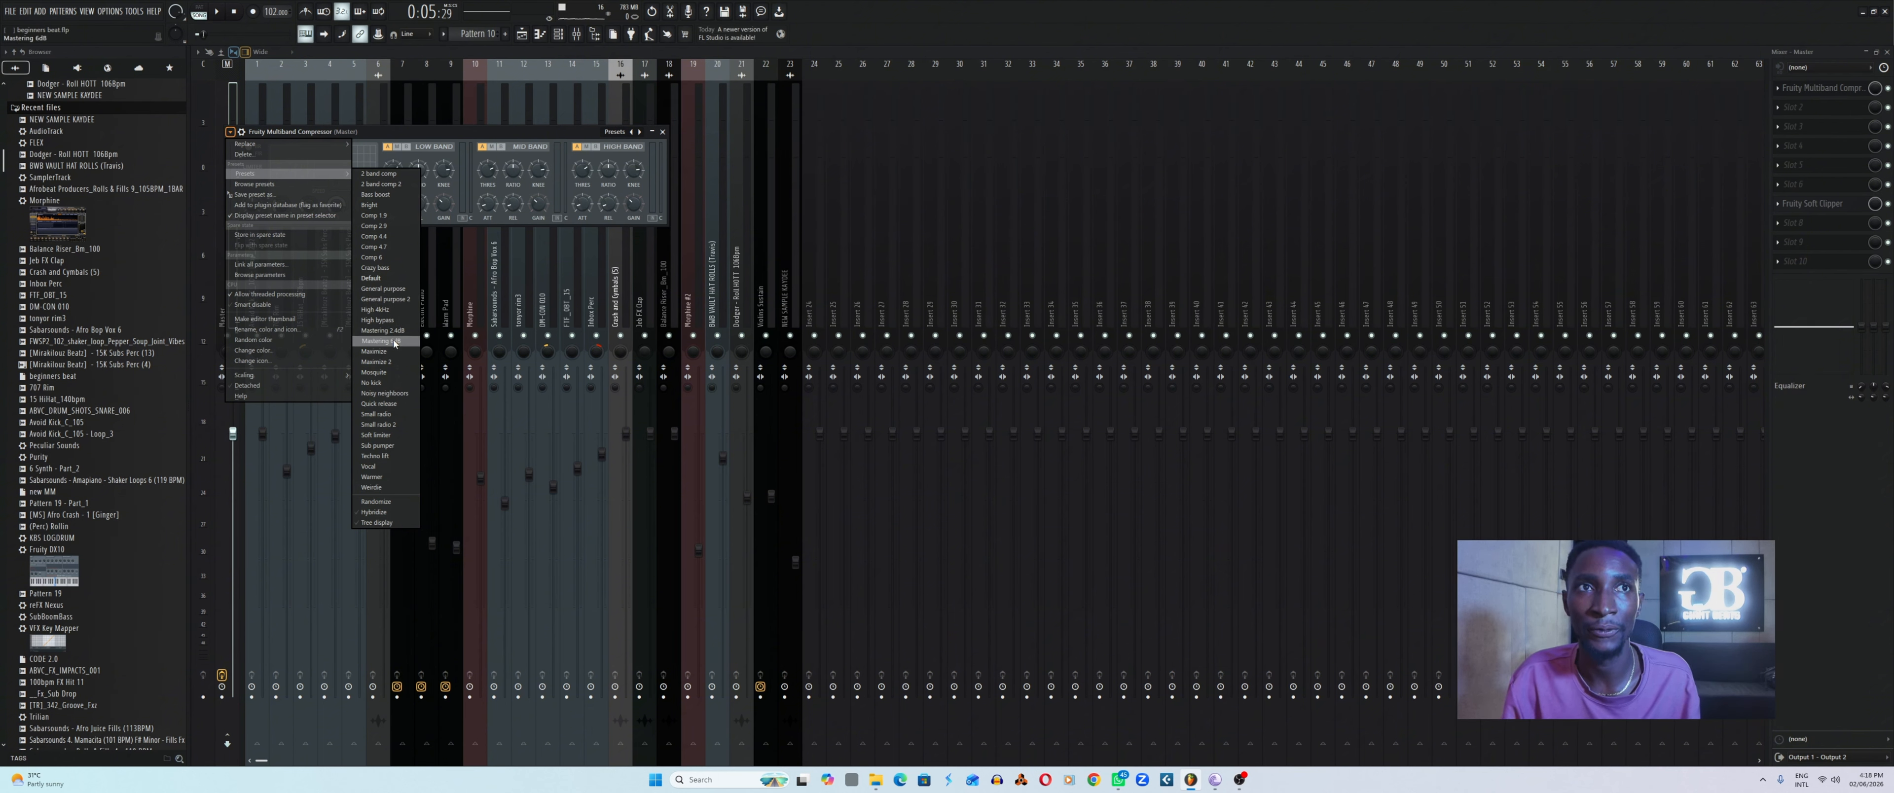
{"action": "left_click", "coordinate": [386, 289]}
{"action": "key", "text": "space"}
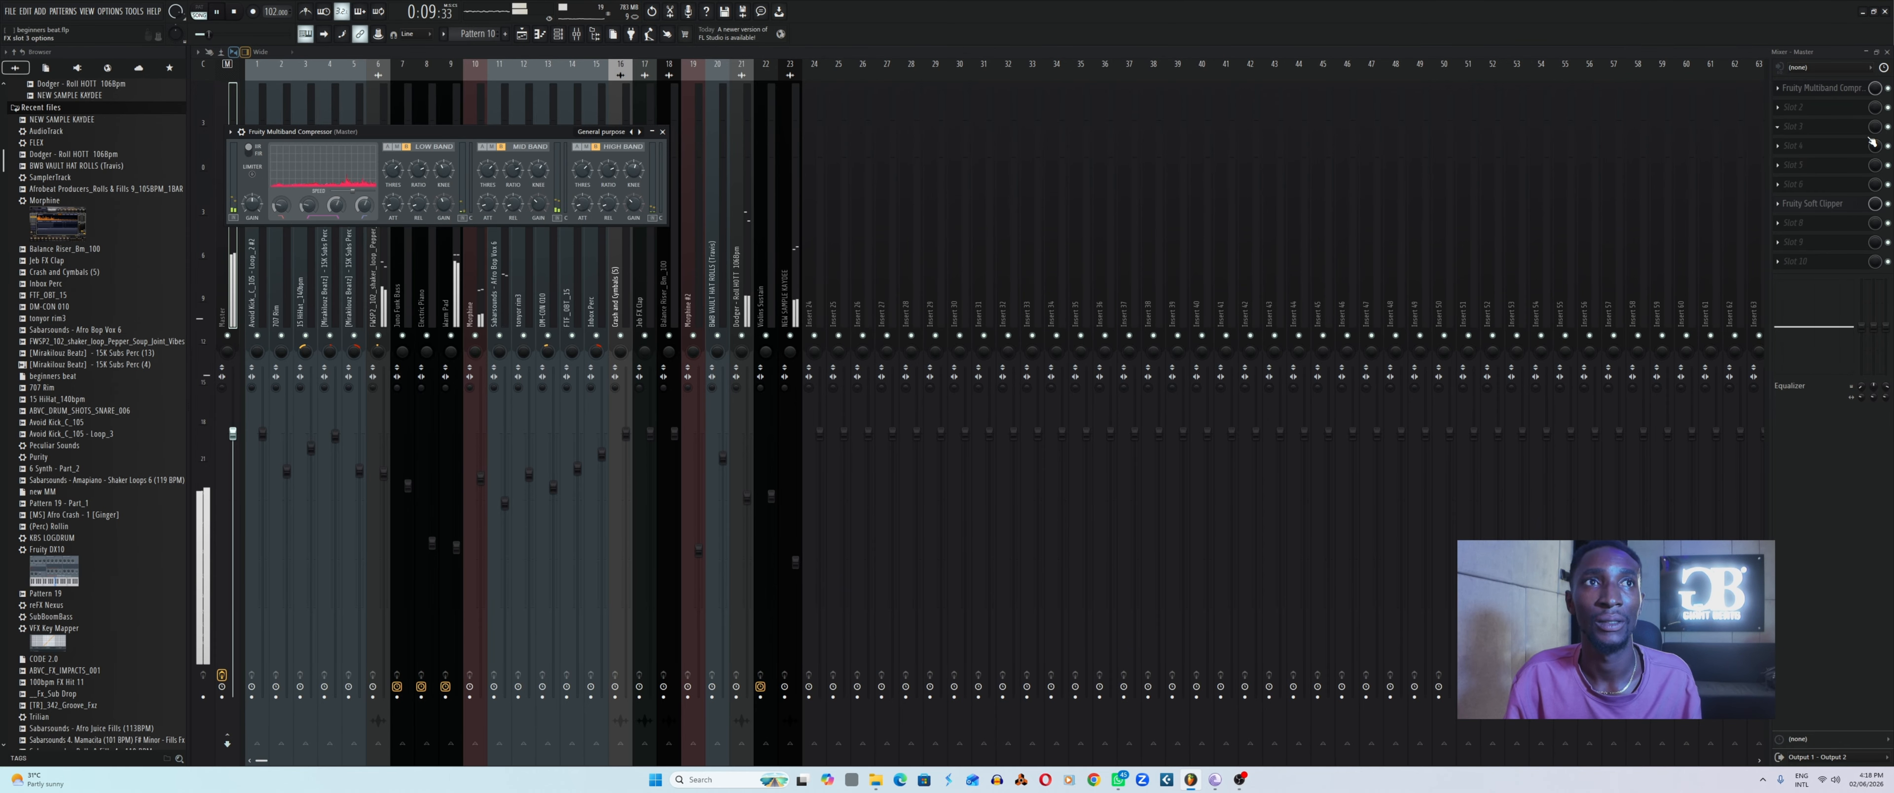
{"action": "left_click", "coordinate": [1890, 88]}
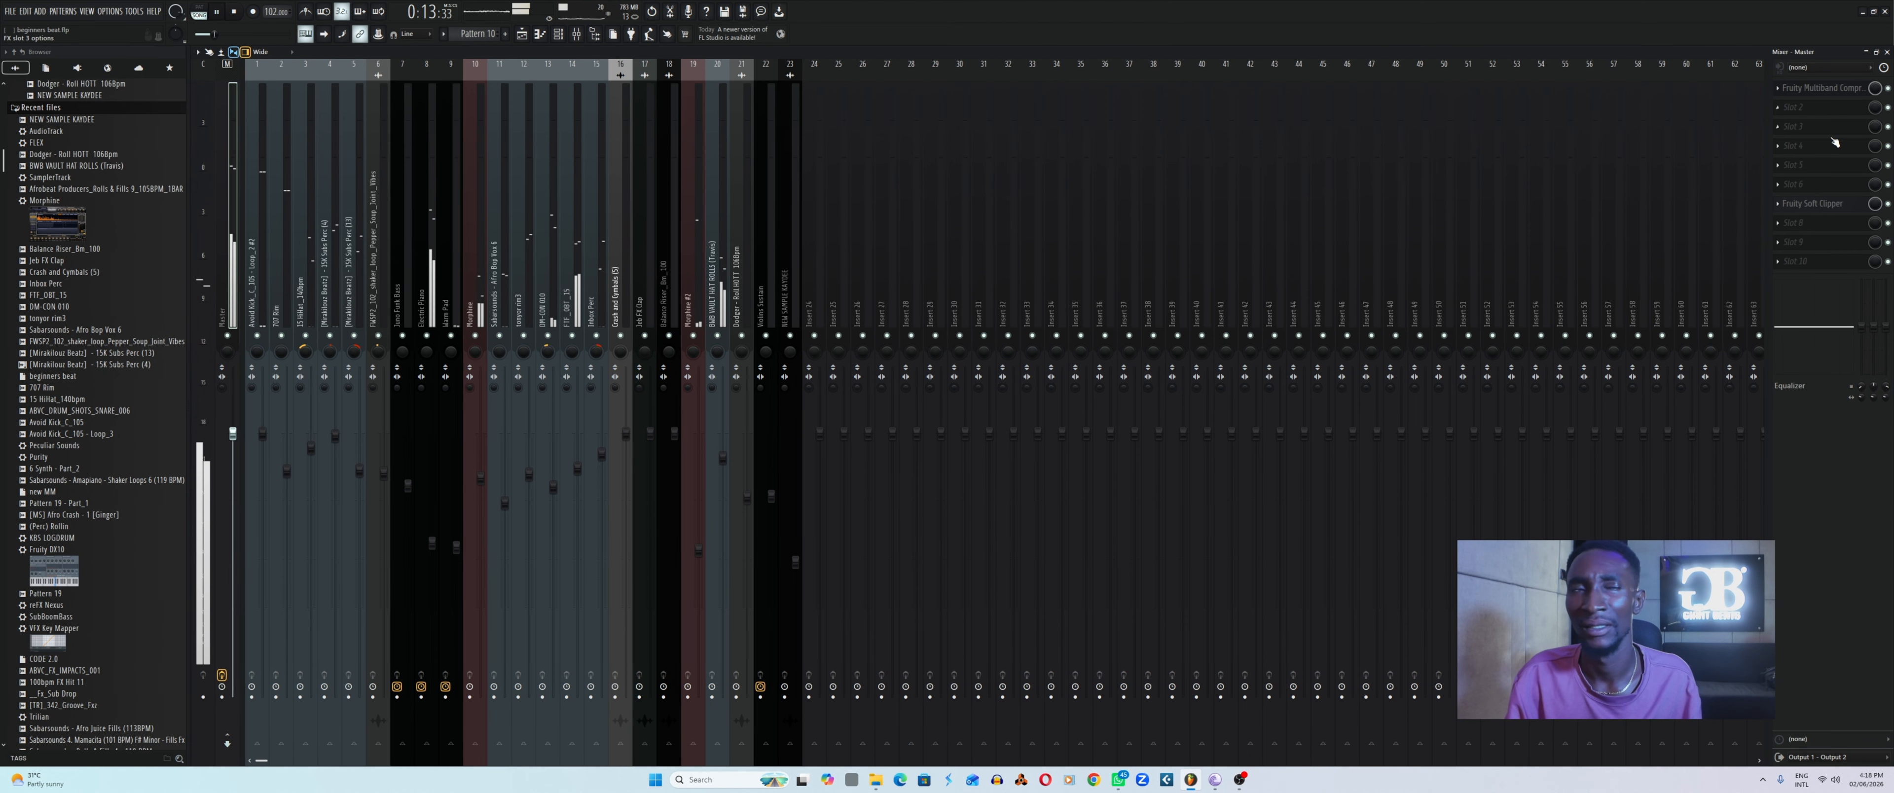
Load the General purpose 2 preset in the Master's Fruity Multiband Compressor and check its effect while the song plays.
{"action": "left_click", "coordinate": [1816, 88]}
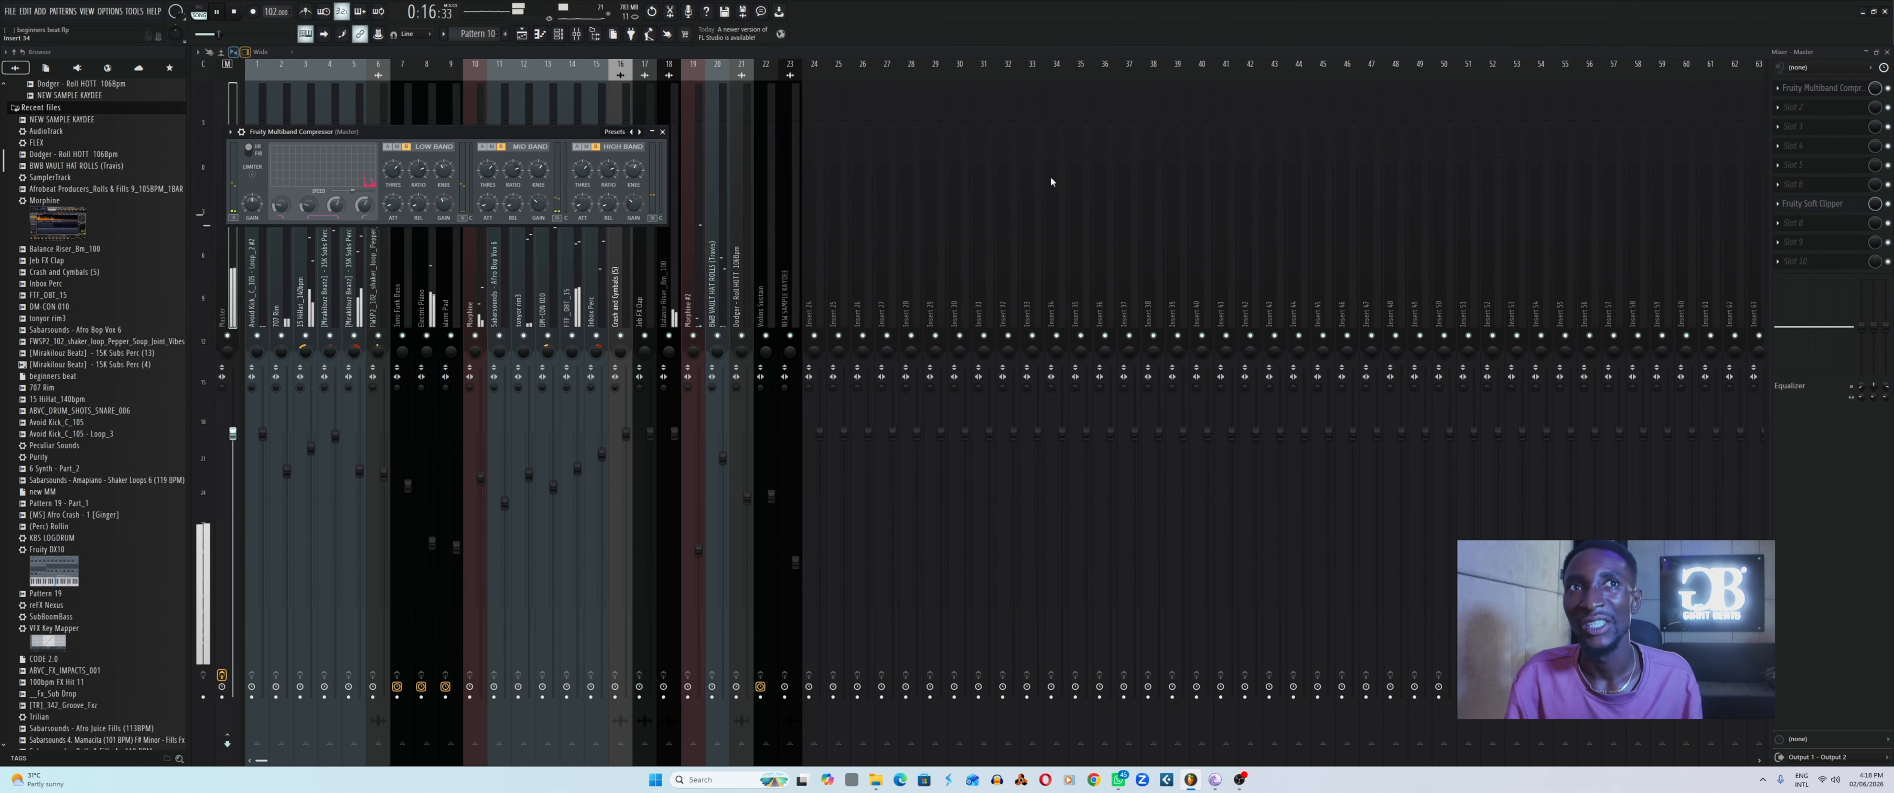
{"action": "left_click", "coordinate": [231, 132]}
{"action": "mouse_move", "coordinate": [309, 174]}
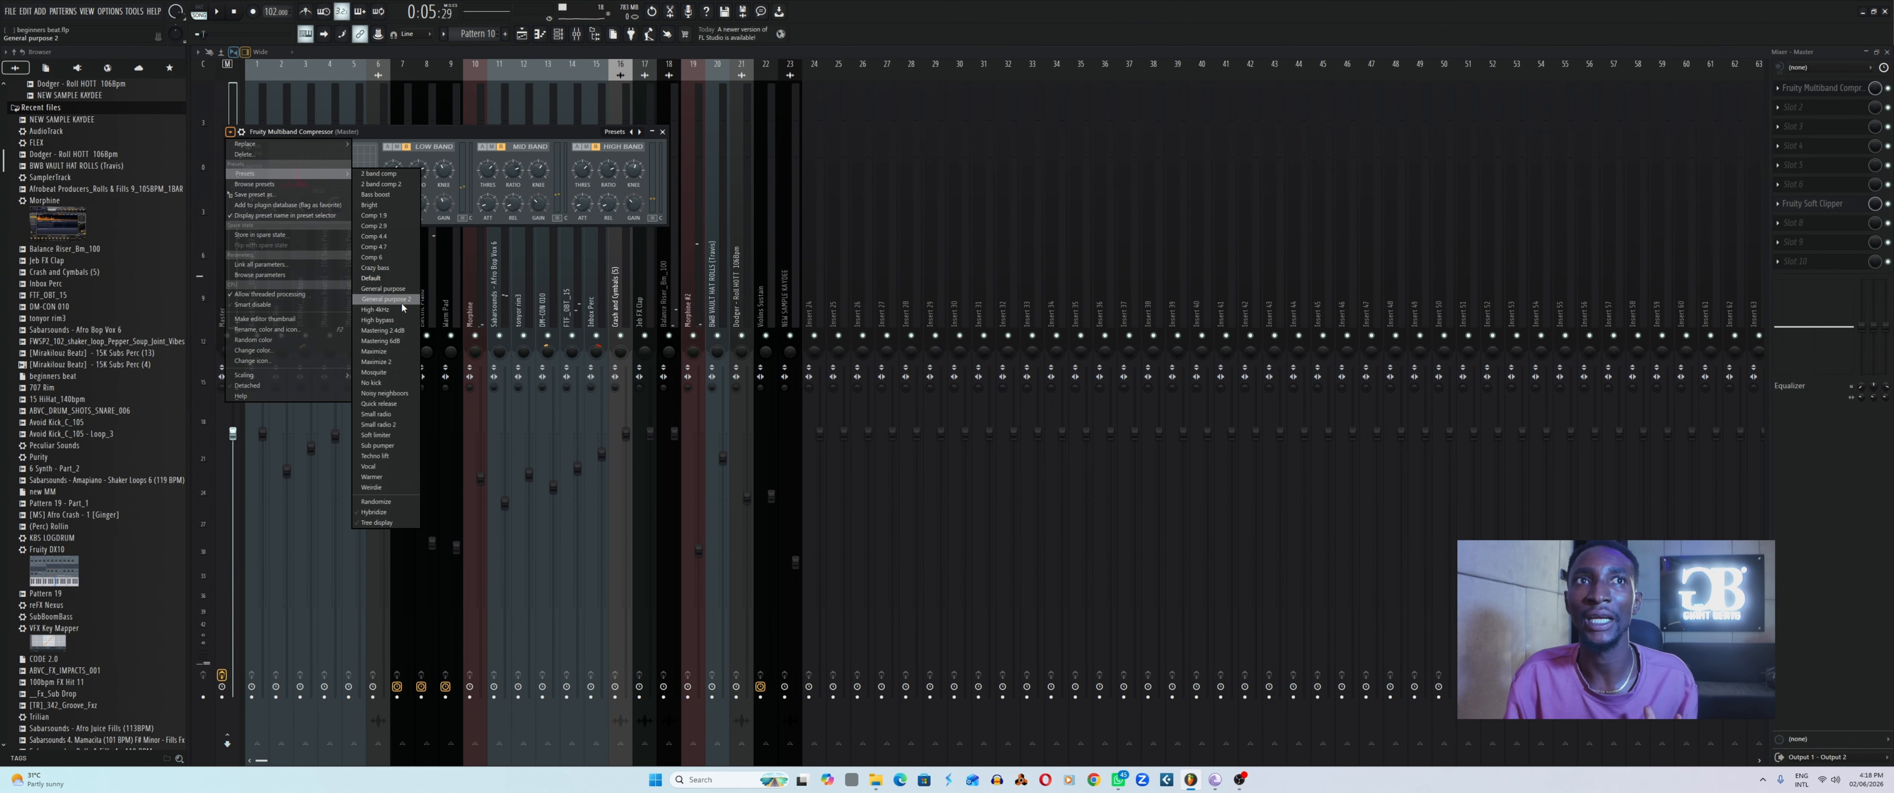
{"action": "left_click", "coordinate": [402, 302]}
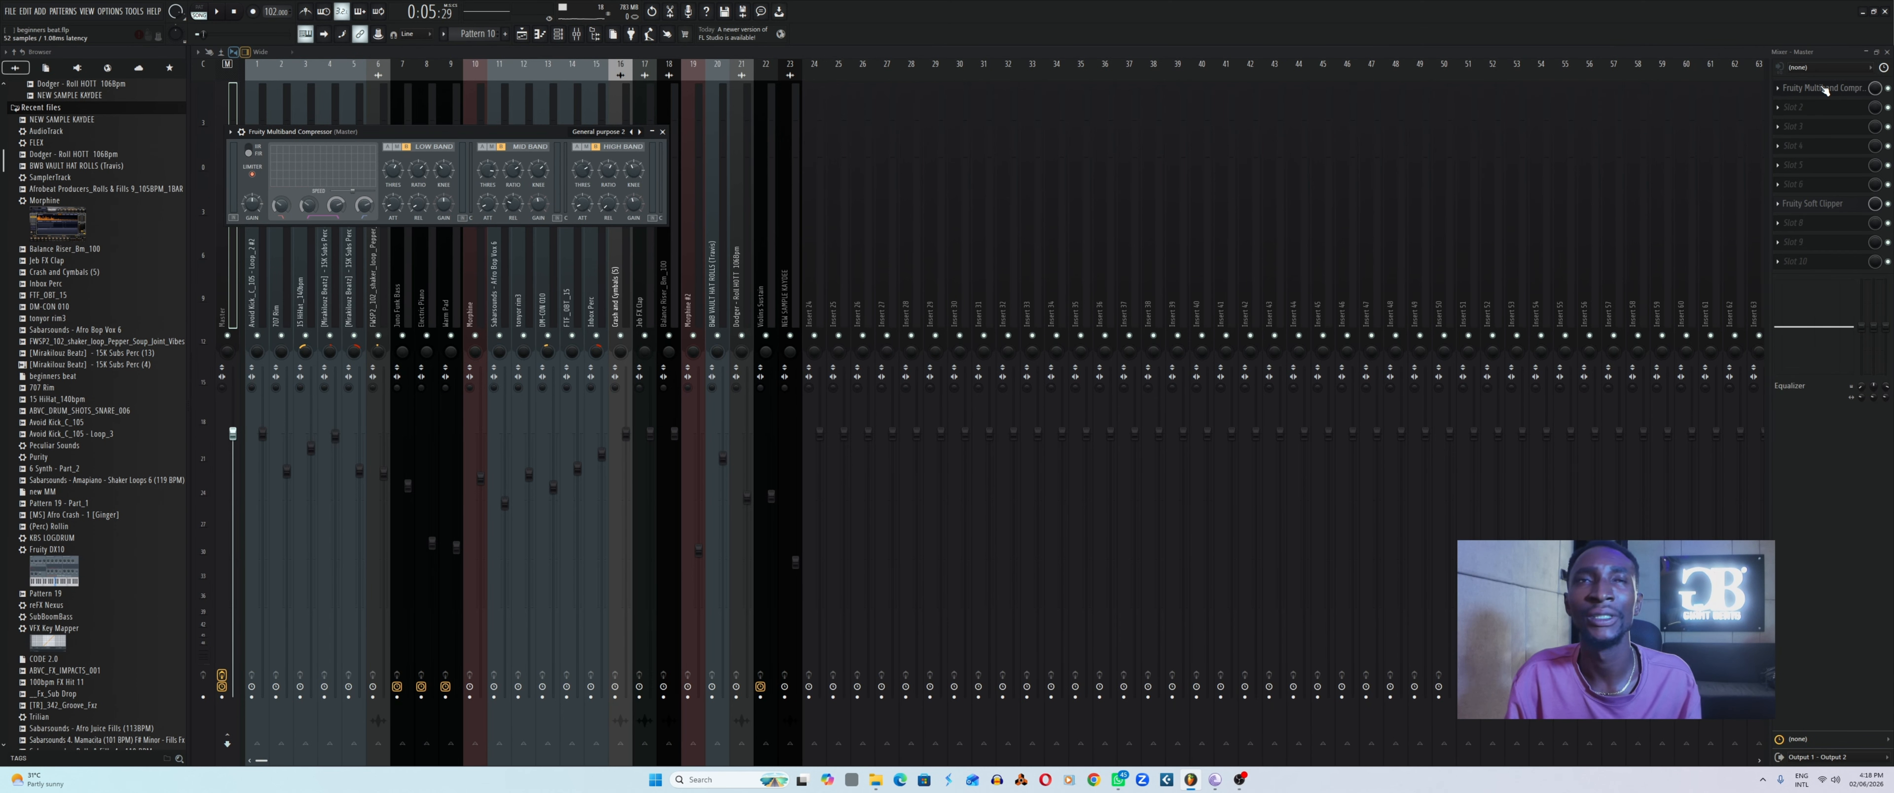
{"action": "key", "text": "space"}
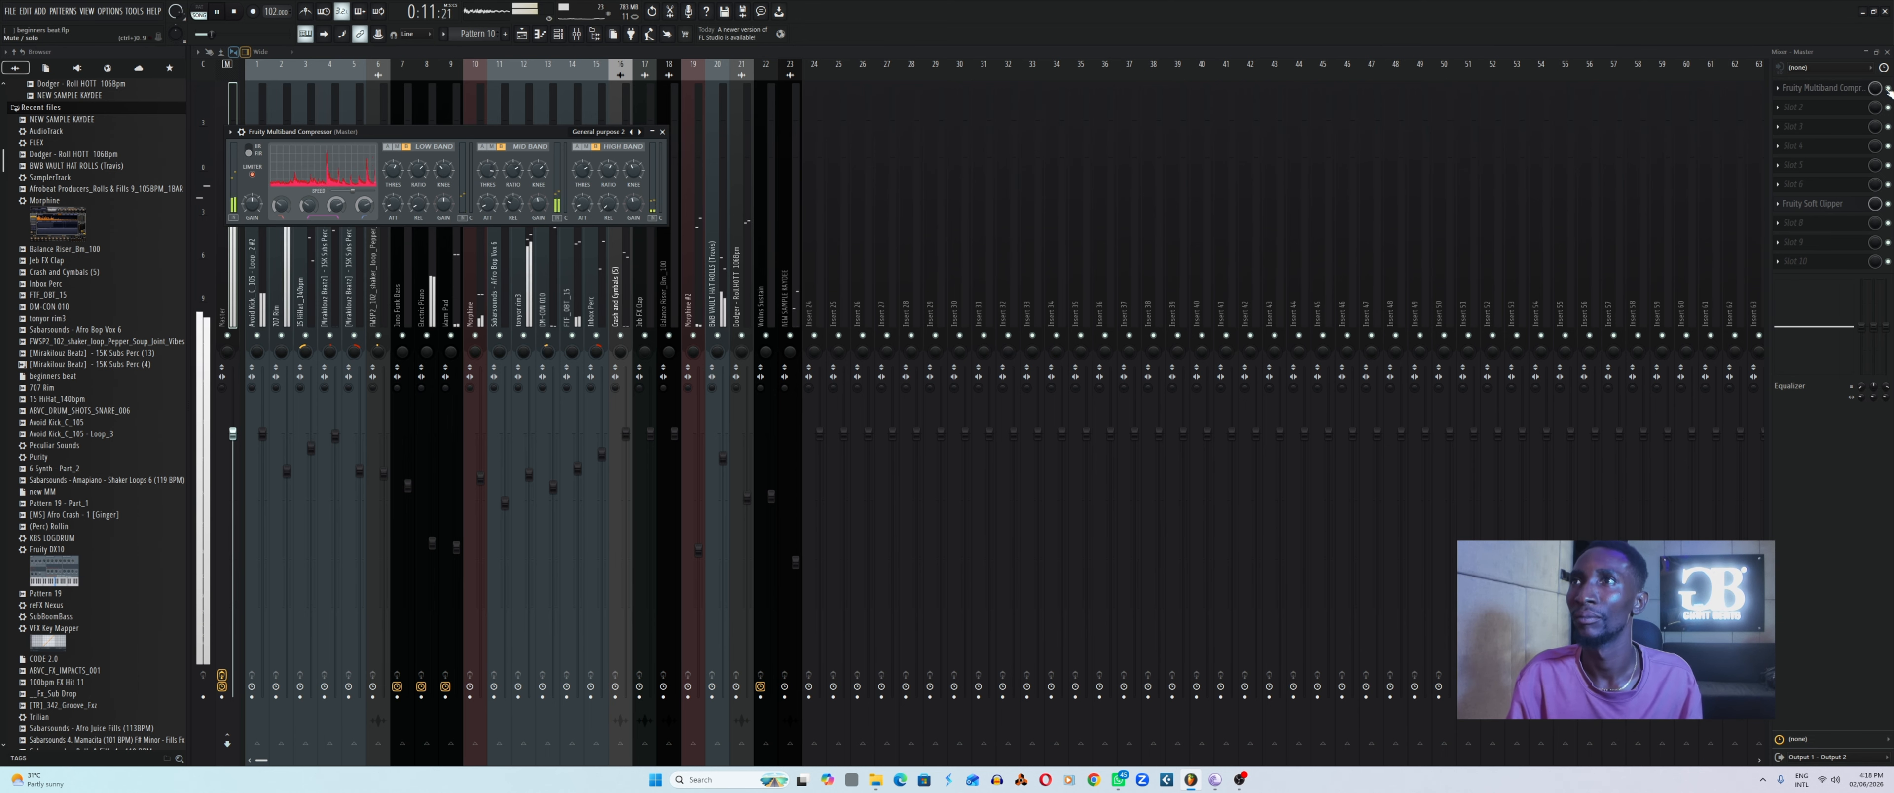
{"action": "left_click", "coordinate": [1888, 88]}
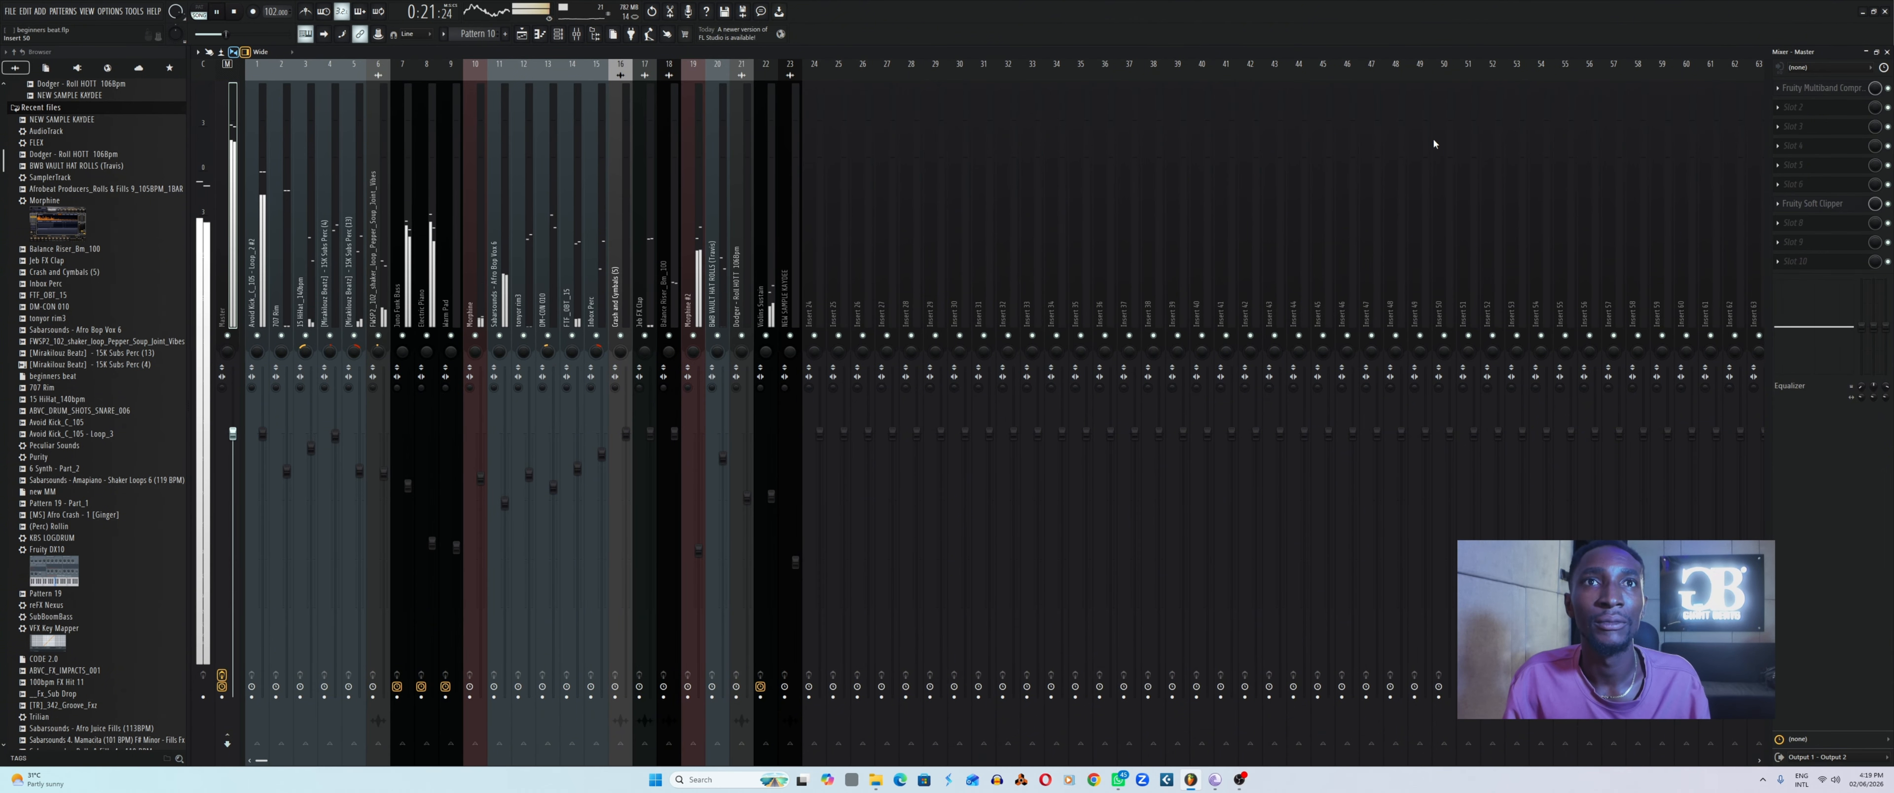
{"action": "key", "text": "space"}
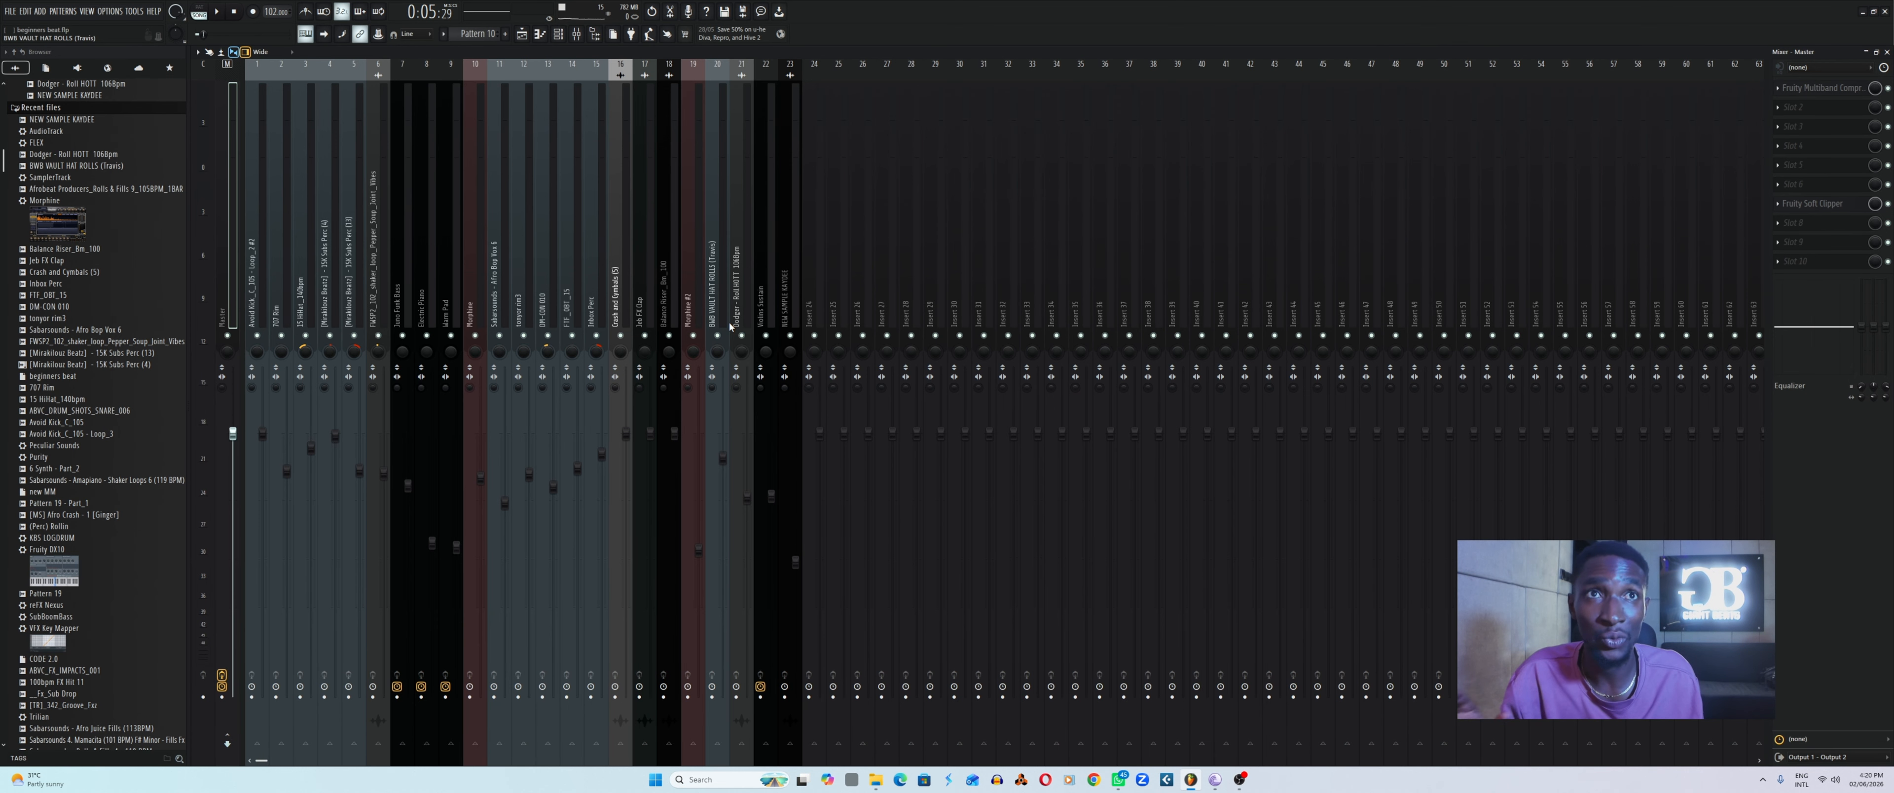
Play the song and slightly lower the volumes of DM-CON 010 on mixer track 13 and Inbox Perc on track 15.
{"action": "key", "text": "space"}
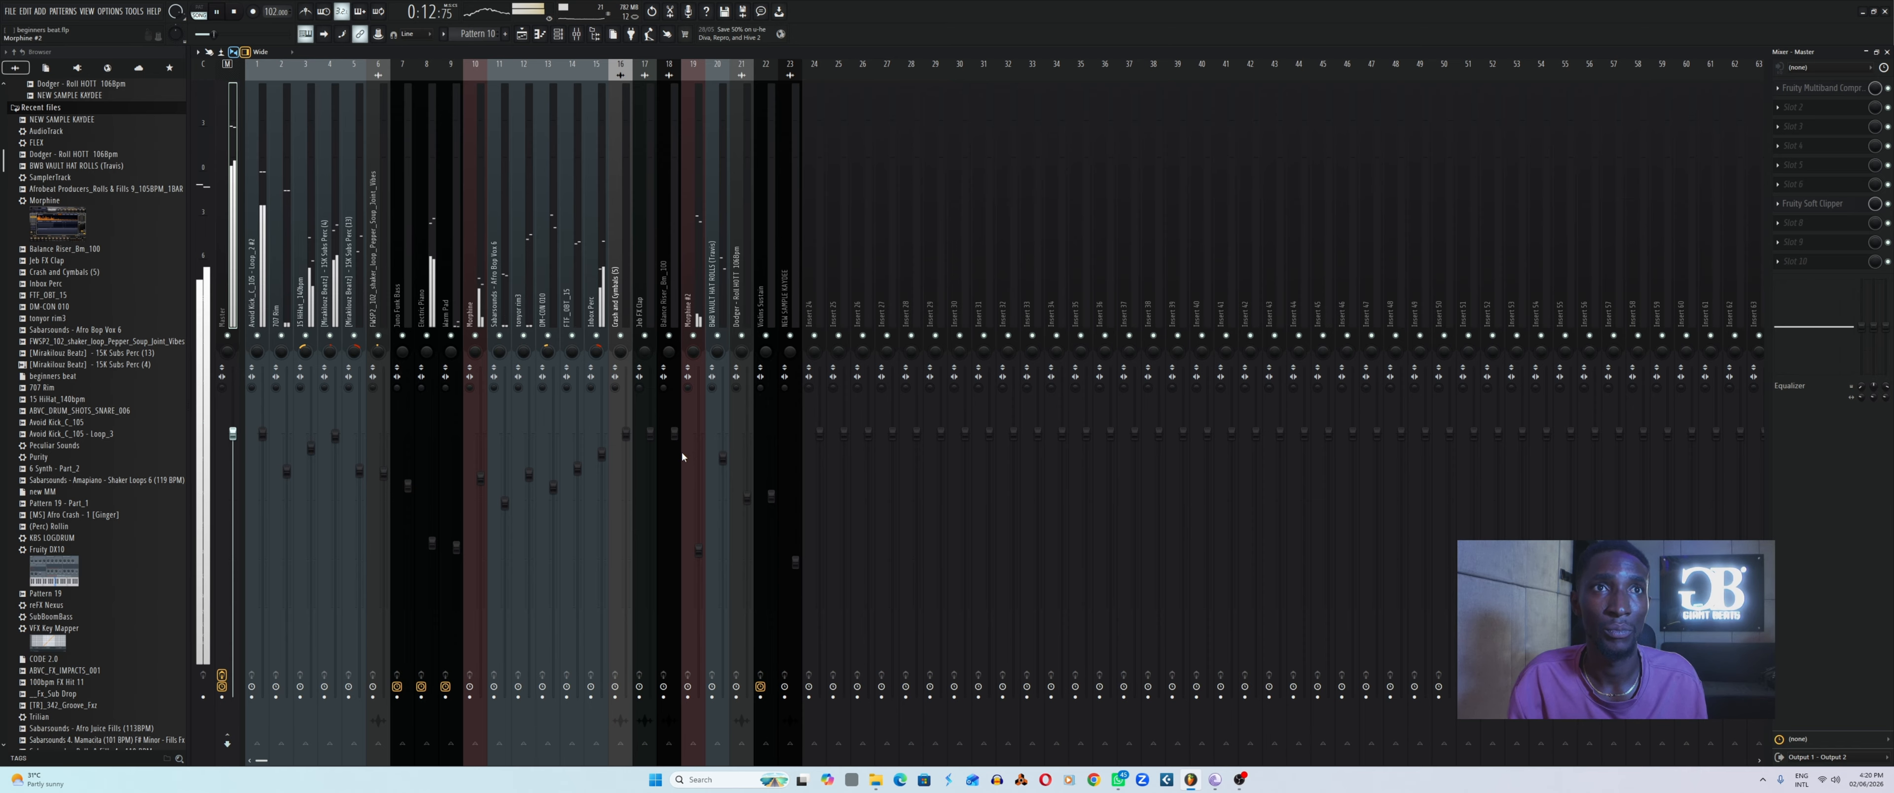
{"action": "left_click", "coordinate": [553, 489]}
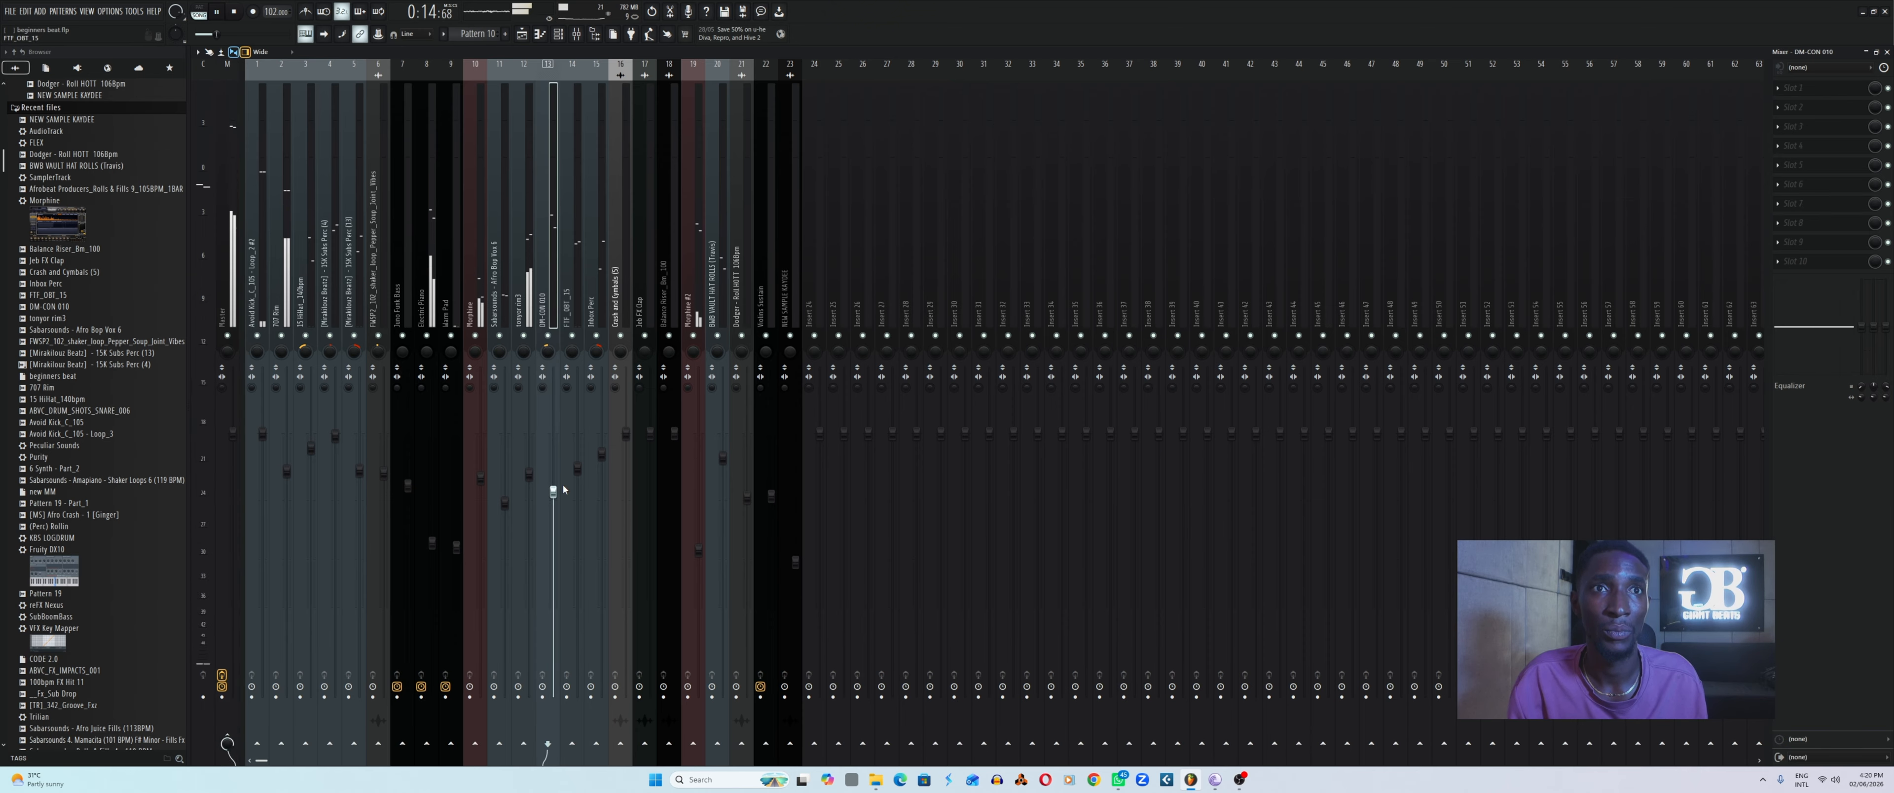
{"action": "left_click", "coordinate": [581, 471]}
{"action": "left_click", "coordinate": [601, 460]}
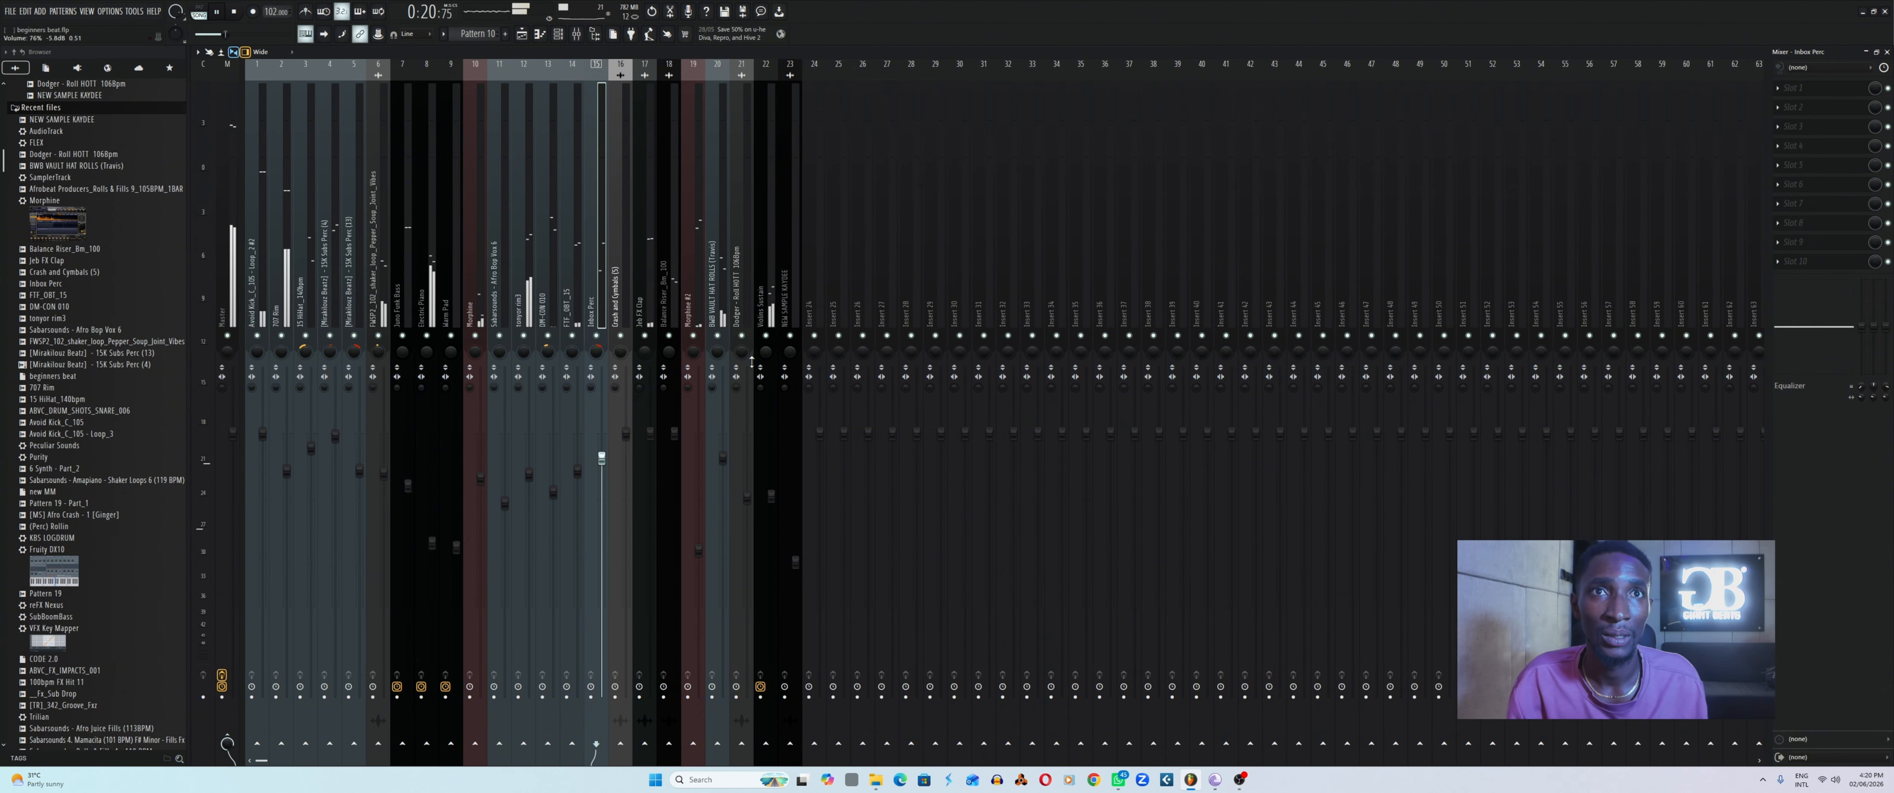
Lower the volumes of the violins on mixer track 22 and Warm Pad on track 9, and slightly raise Morphine on track 10.
{"action": "left_click_drag", "start_coordinate": [770, 495], "coordinate": [771, 509]}
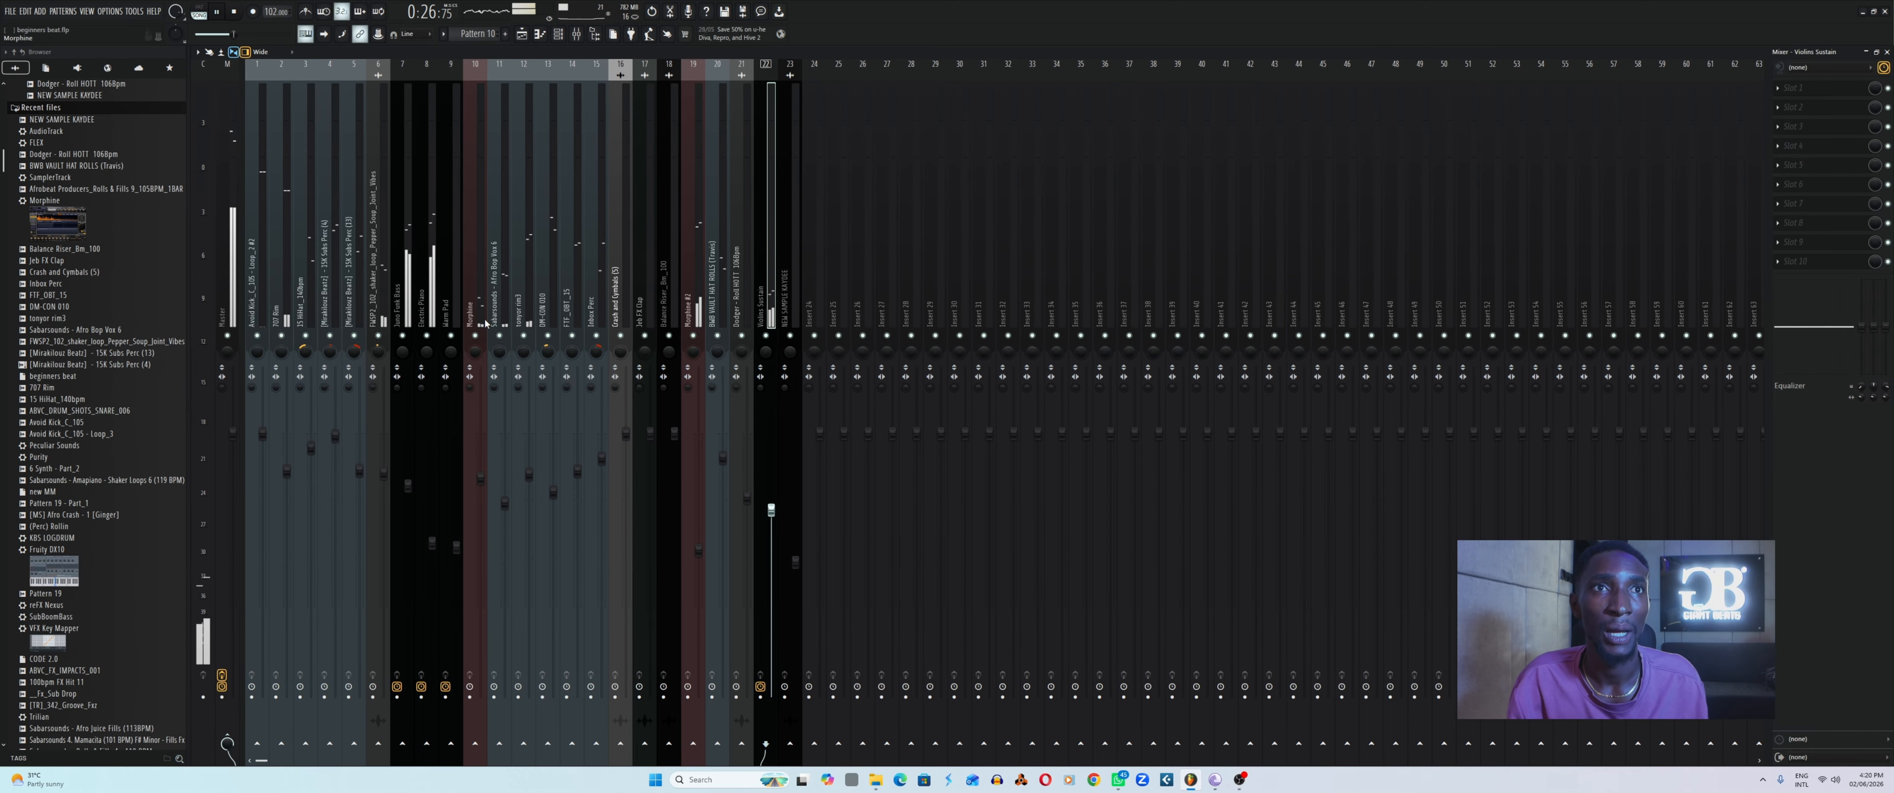
{"action": "left_click", "coordinate": [481, 474]}
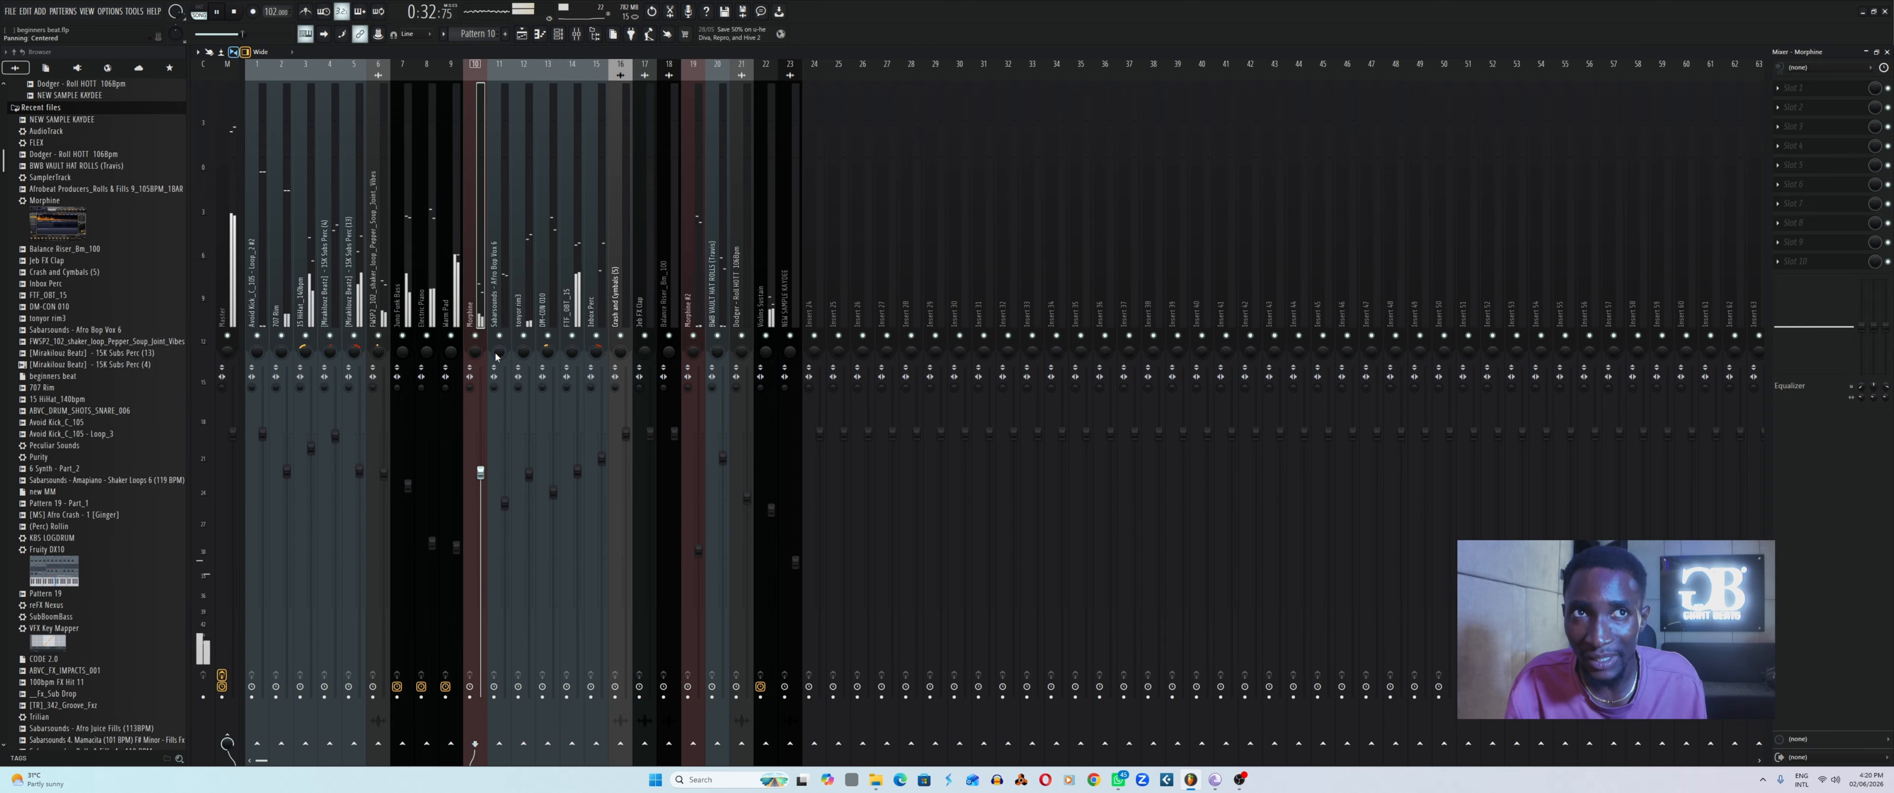
{"action": "left_click", "coordinate": [456, 547]}
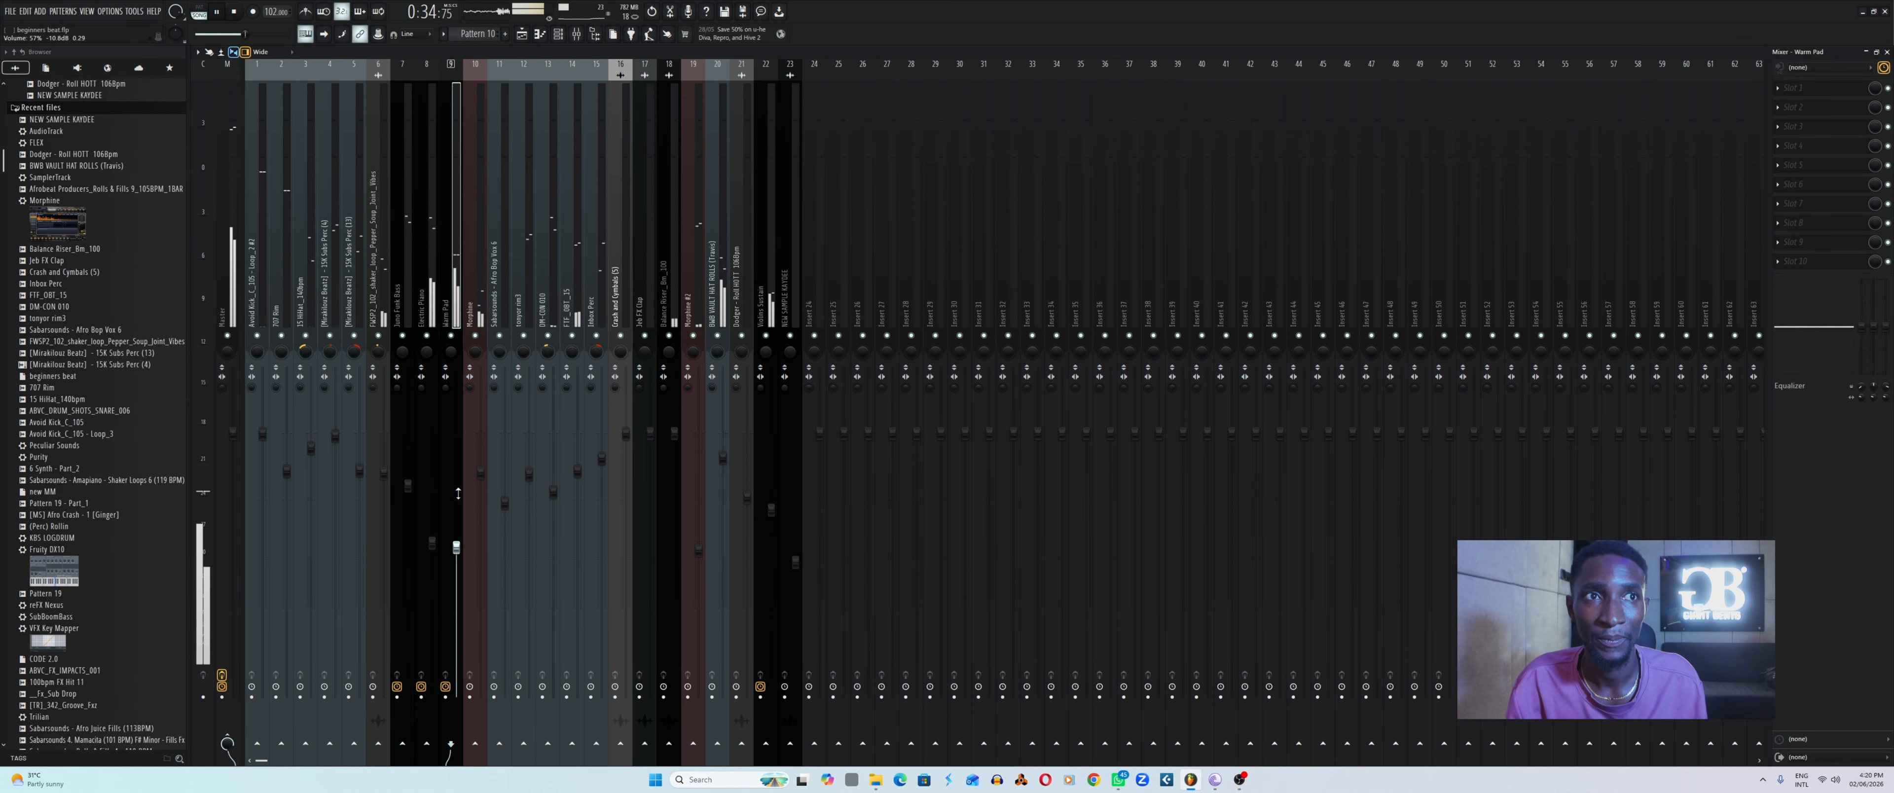
{"action": "left_click_drag", "start_coordinate": [457, 557], "coordinate": [458, 564]}
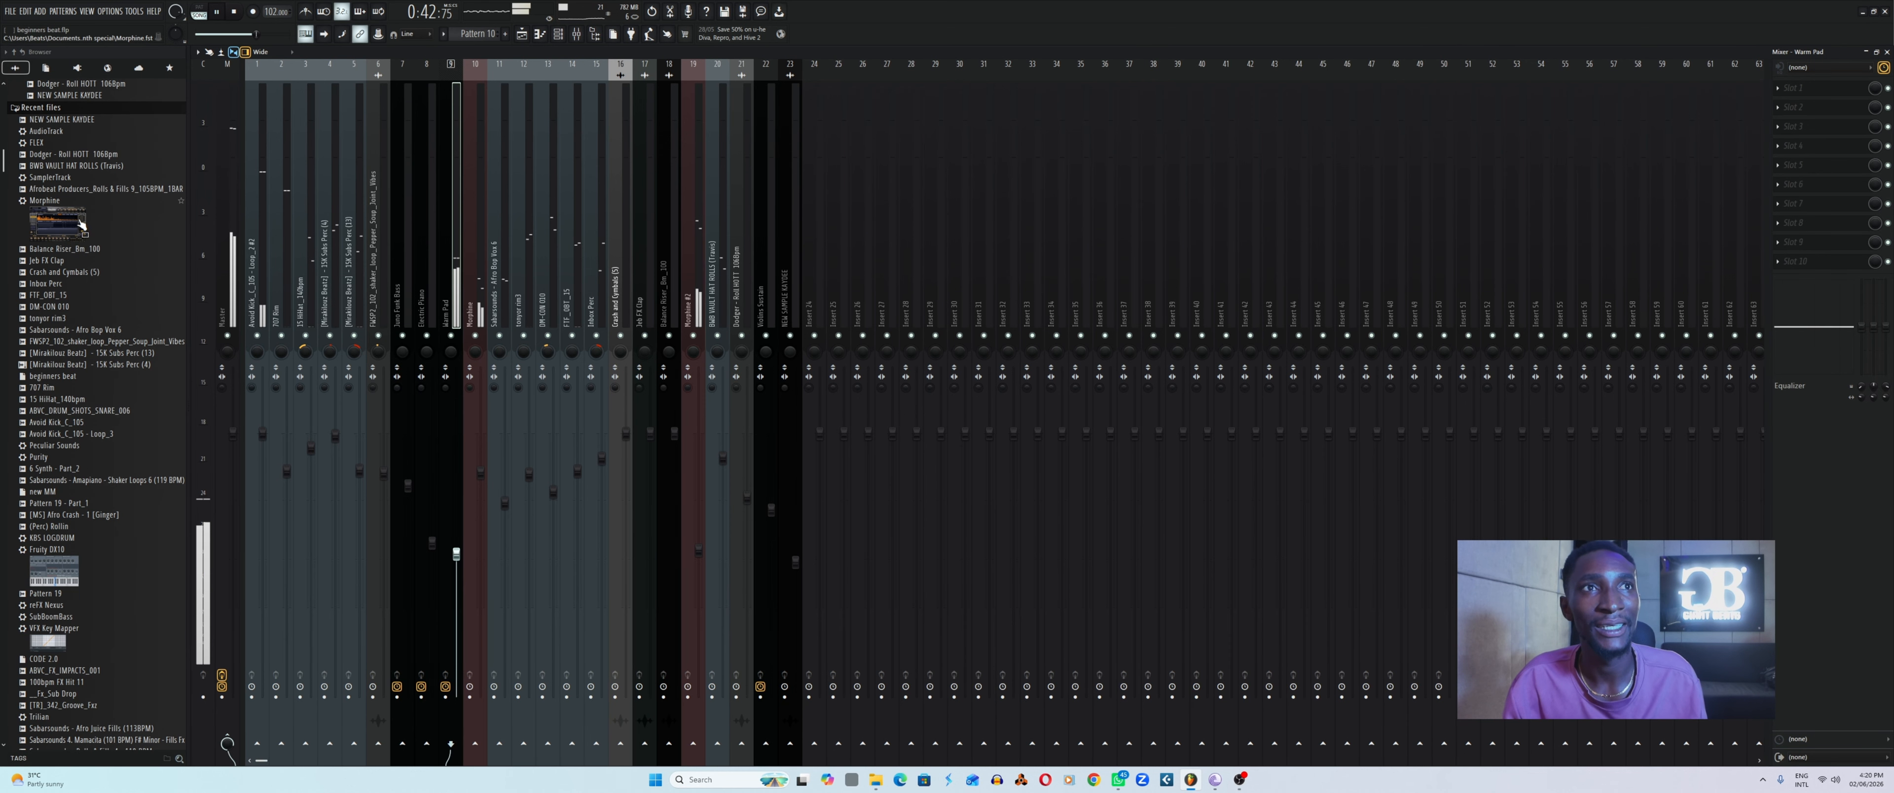
Review the whole arrangement in the playlist, stop playback, and briefly check the channel rack.
{"action": "key", "text": "F5"}
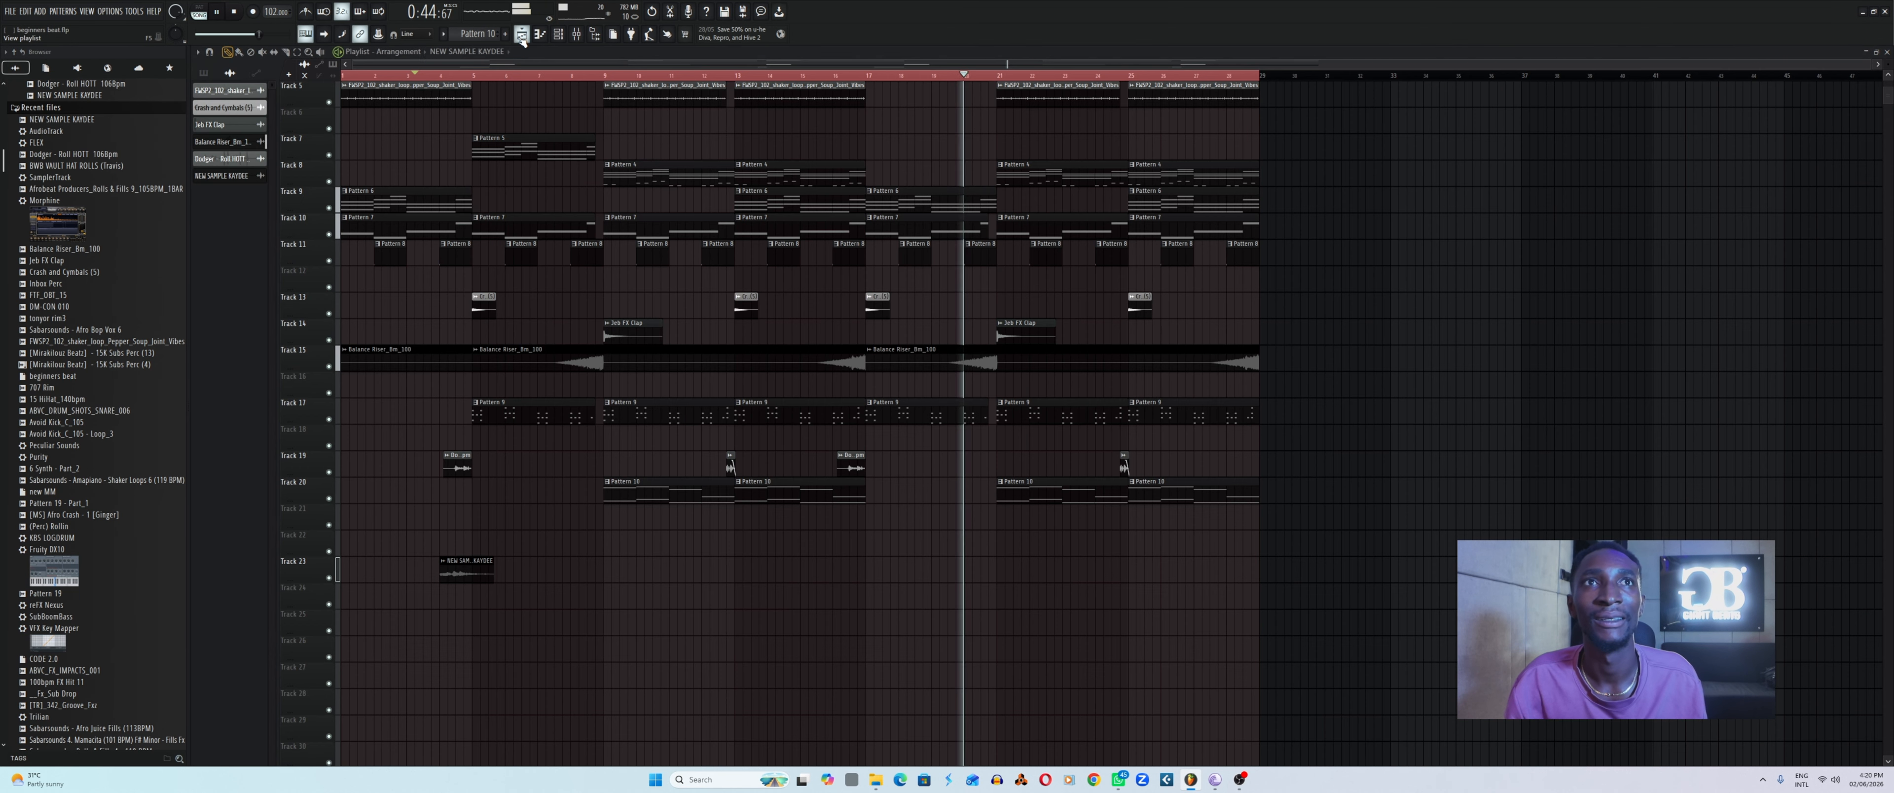
{"action": "scroll", "coordinate": [1678, 445], "scroll_direction": "up", "scroll_amount": 2}
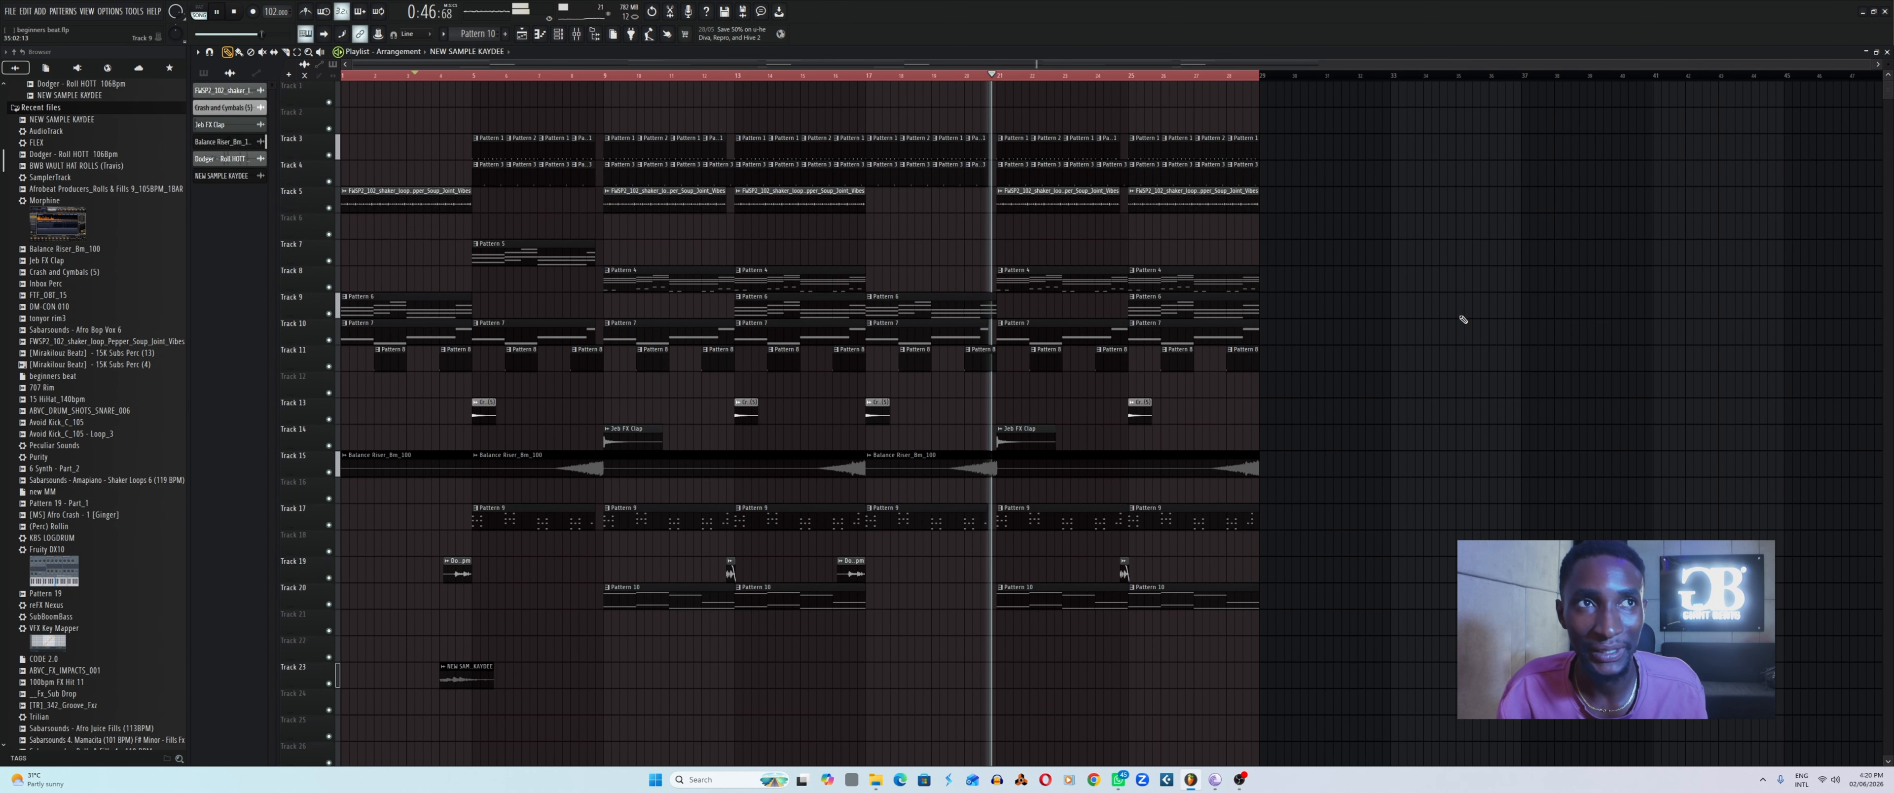
{"action": "key", "text": "space"}
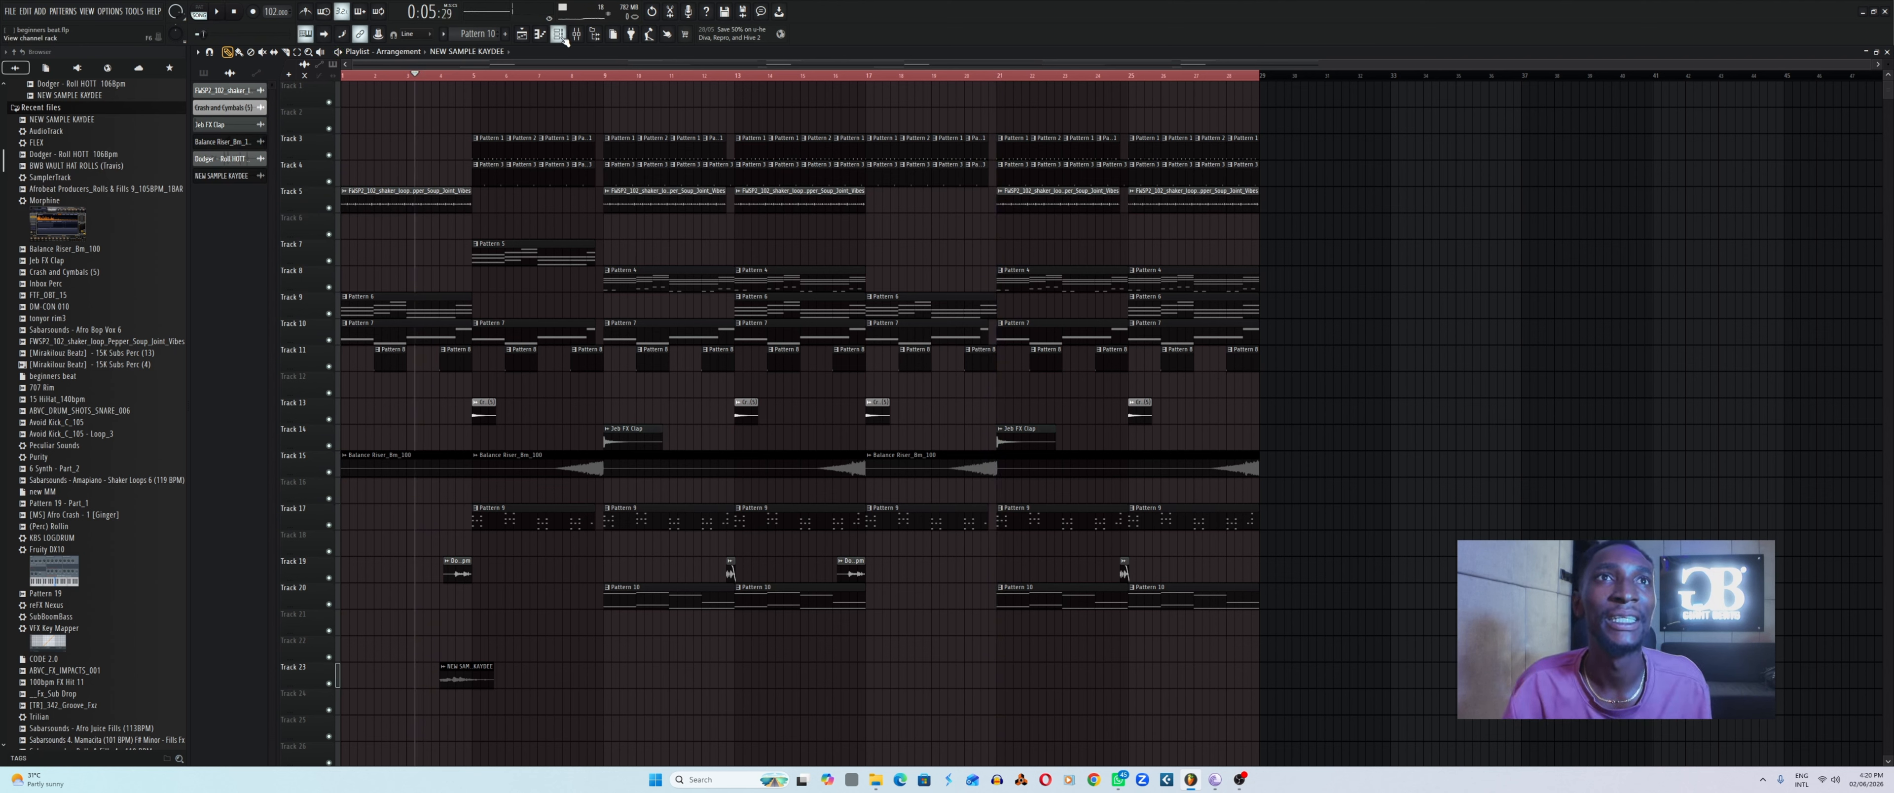
{"action": "left_click", "coordinate": [561, 37]}
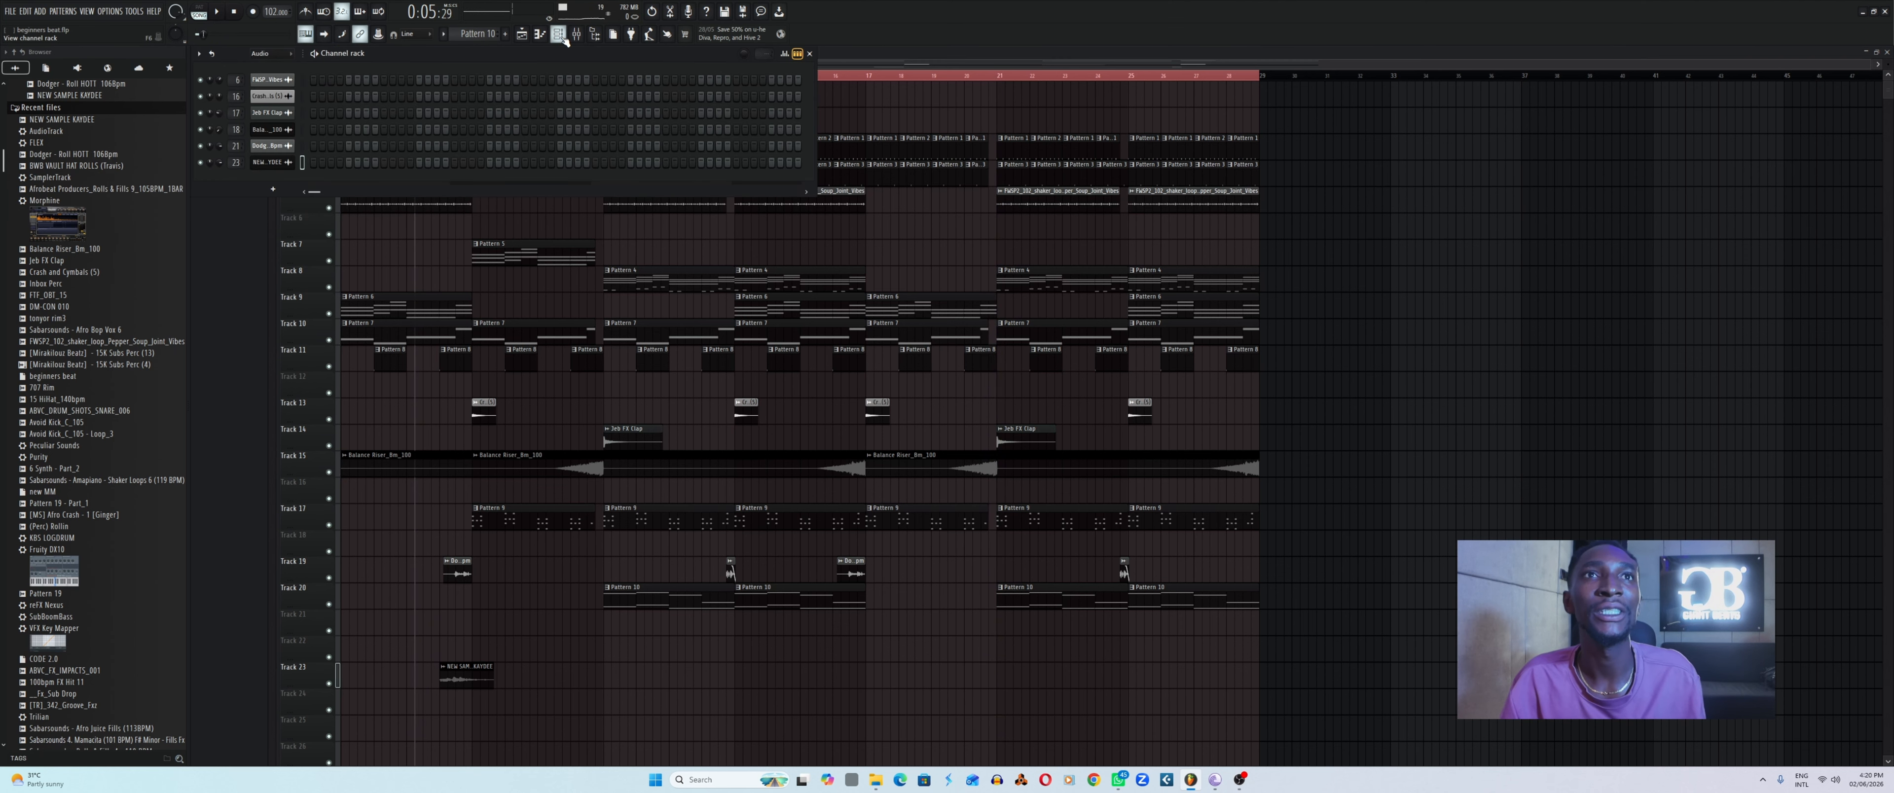
{"action": "left_click", "coordinate": [521, 34]}
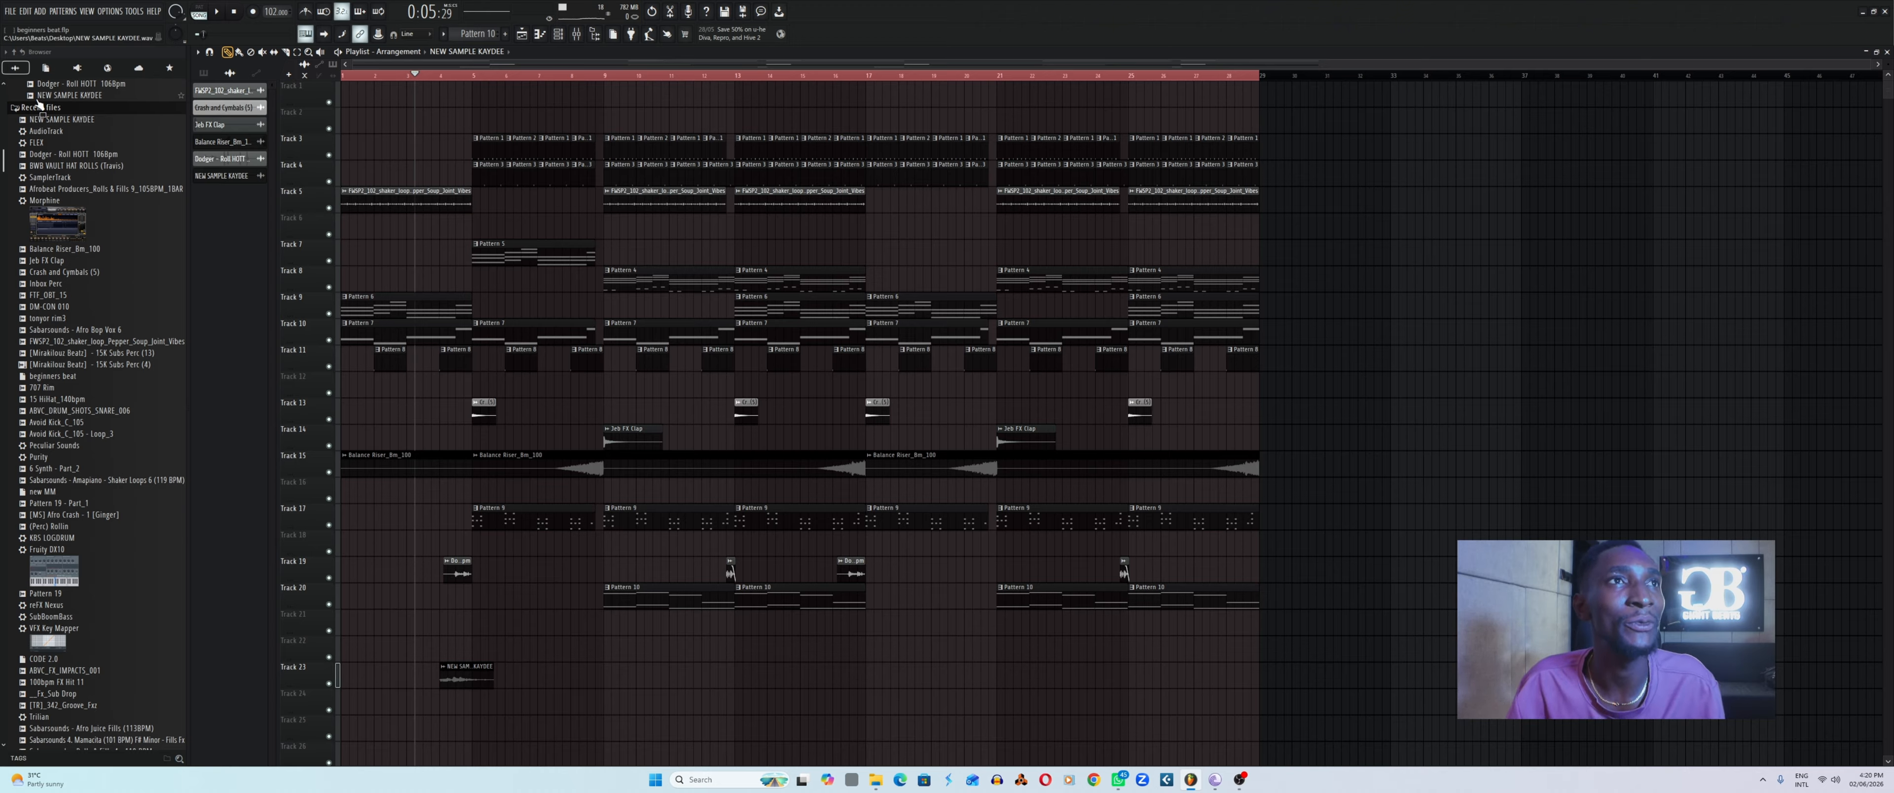
Export the project as a wave file named beginners beat 102 in the beginners beat folder.
{"action": "left_click", "coordinate": [13, 12]}
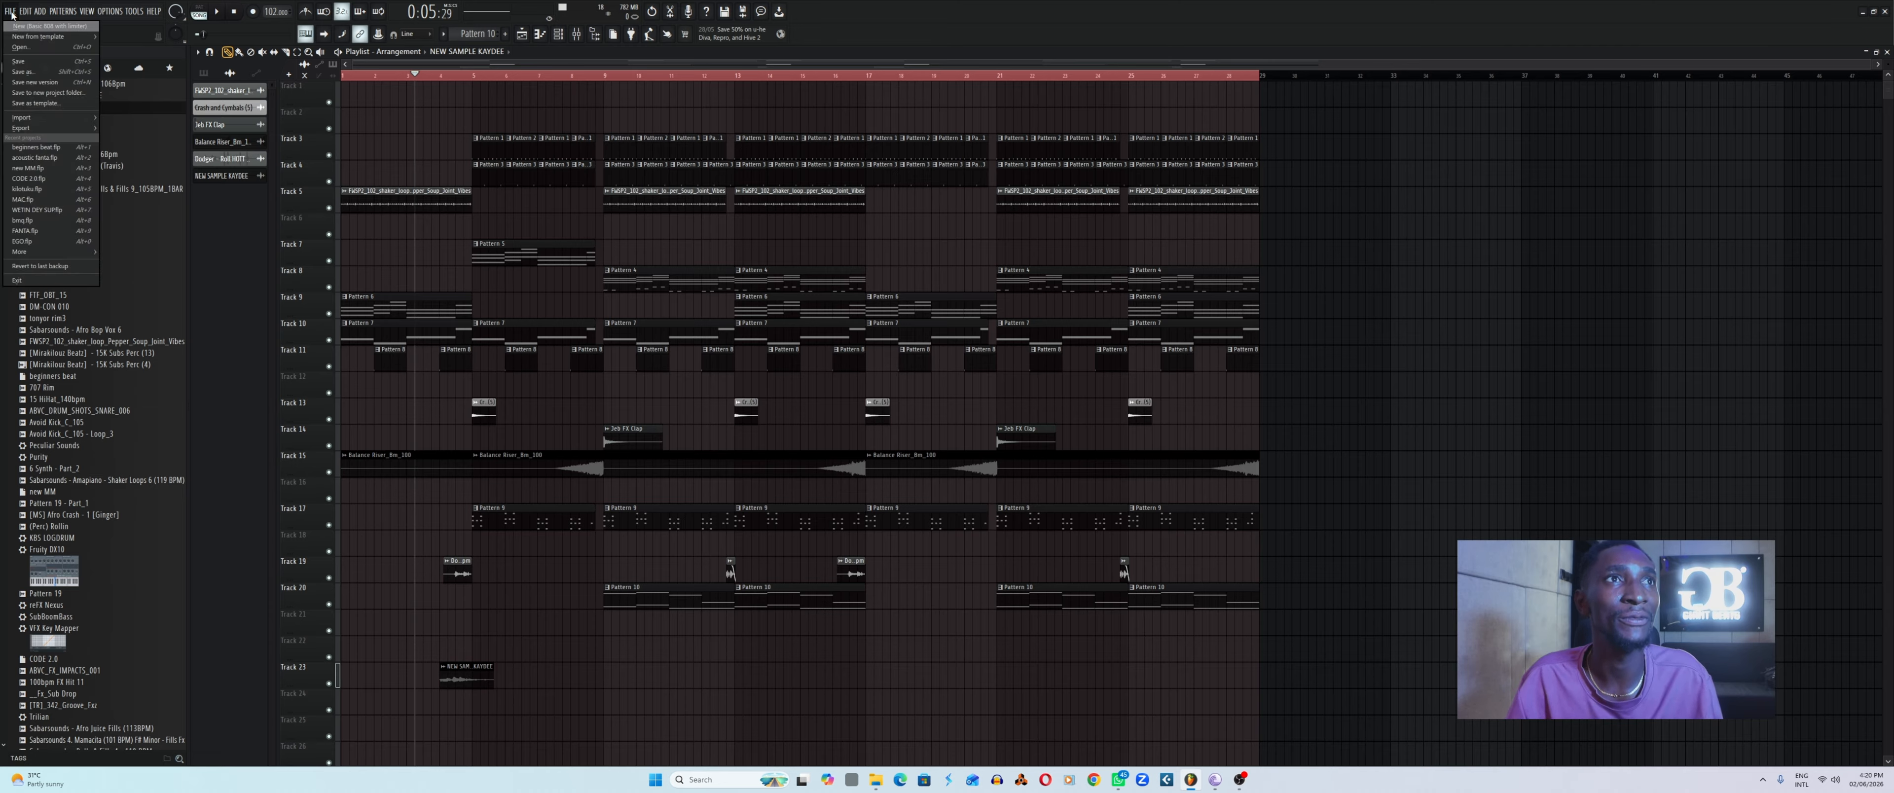
{"action": "mouse_move", "coordinate": [87, 133]}
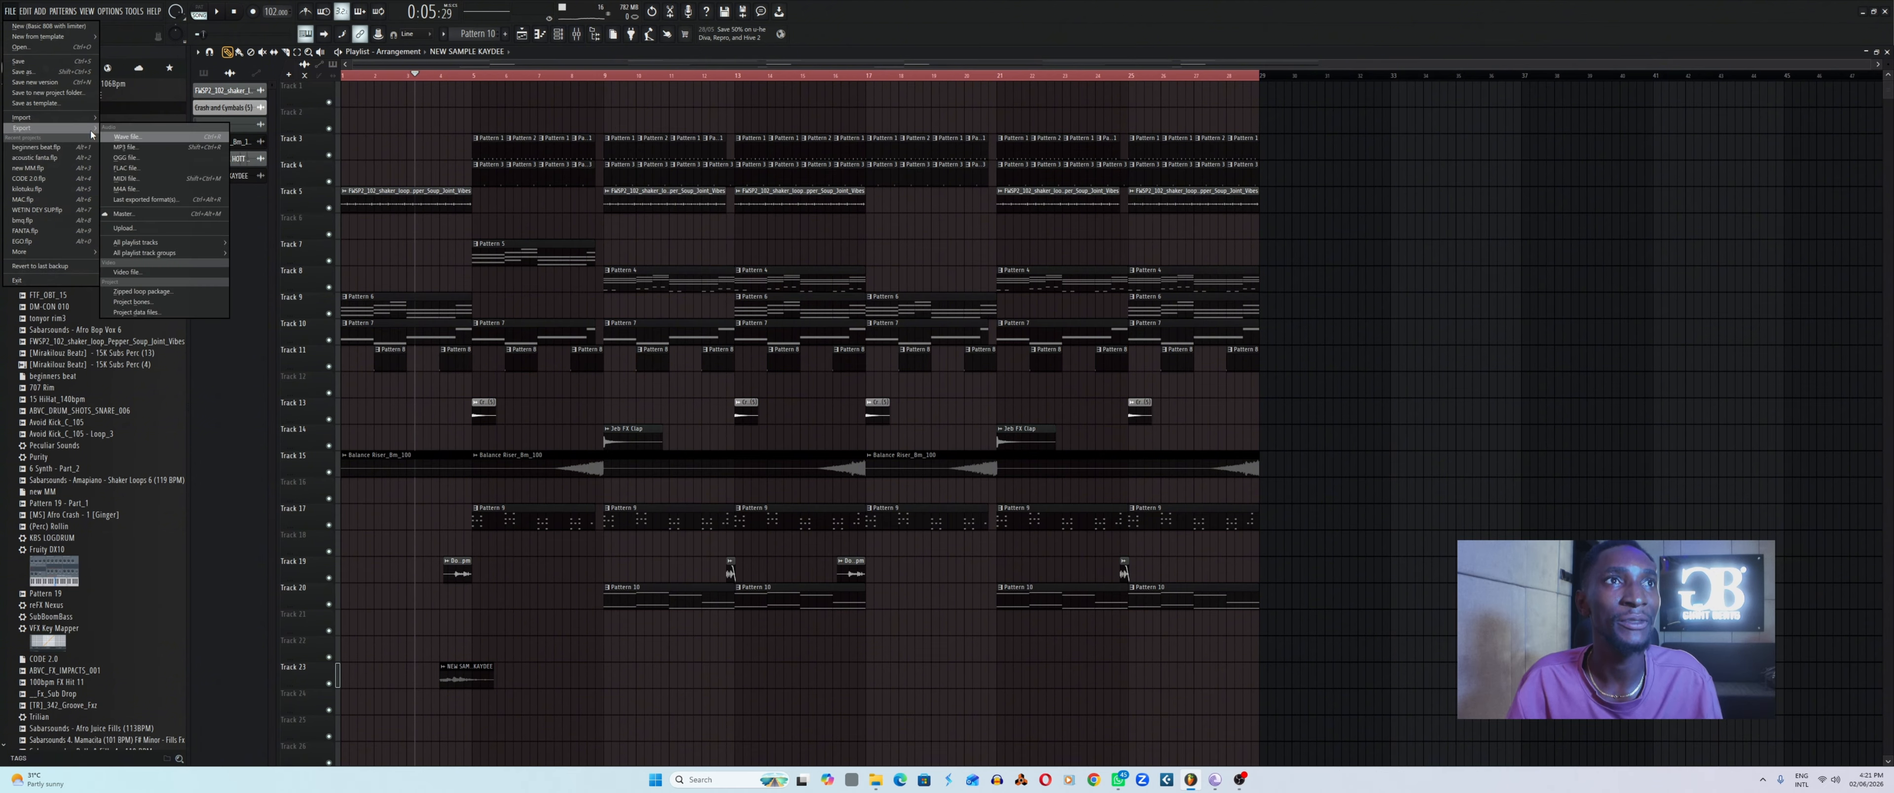
{"action": "left_click", "coordinate": [149, 141]}
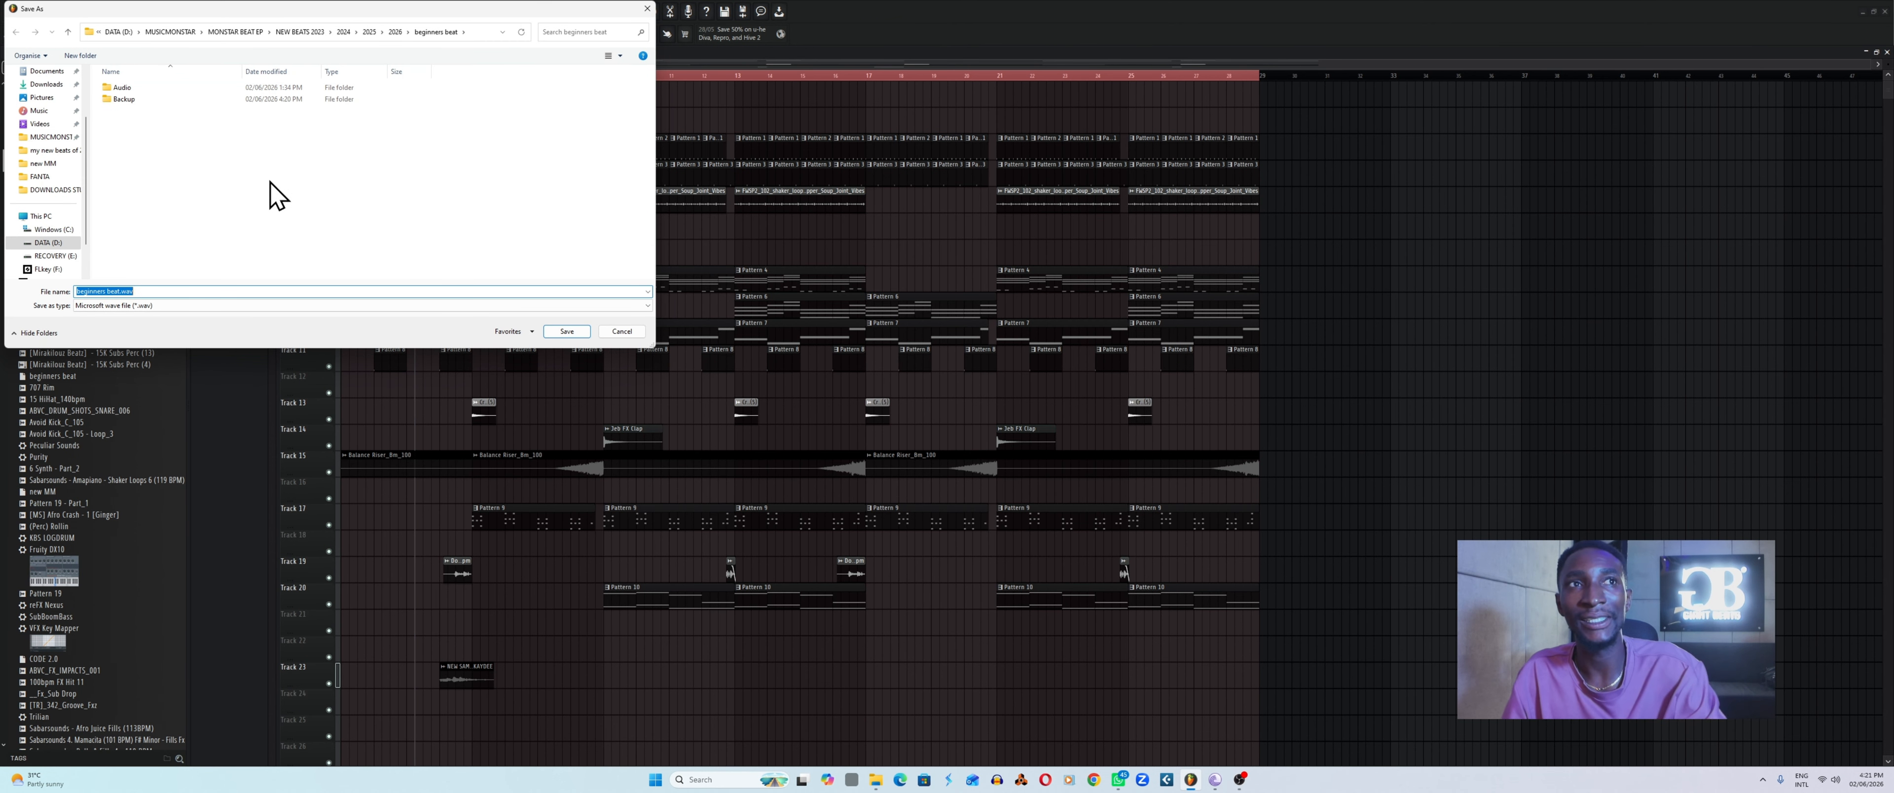
{"action": "left_click", "coordinate": [188, 290]}
{"action": "left_click_drag", "start_coordinate": [234, 2], "coordinate": [1247, 192]}
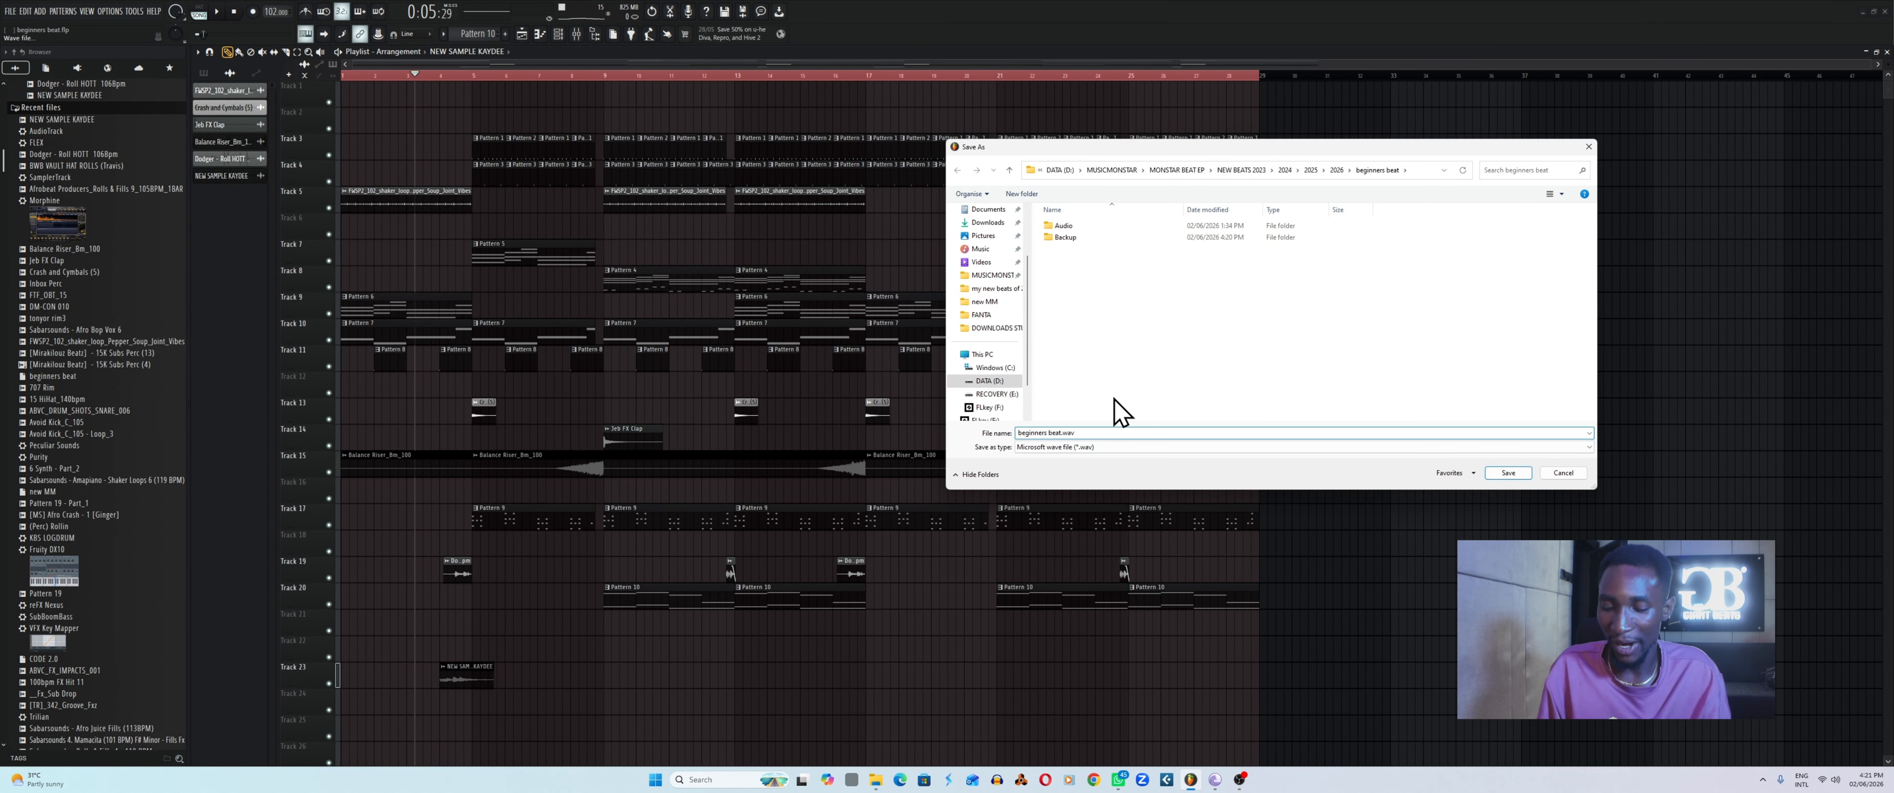
{"action": "key", "text": "BackSpace"}
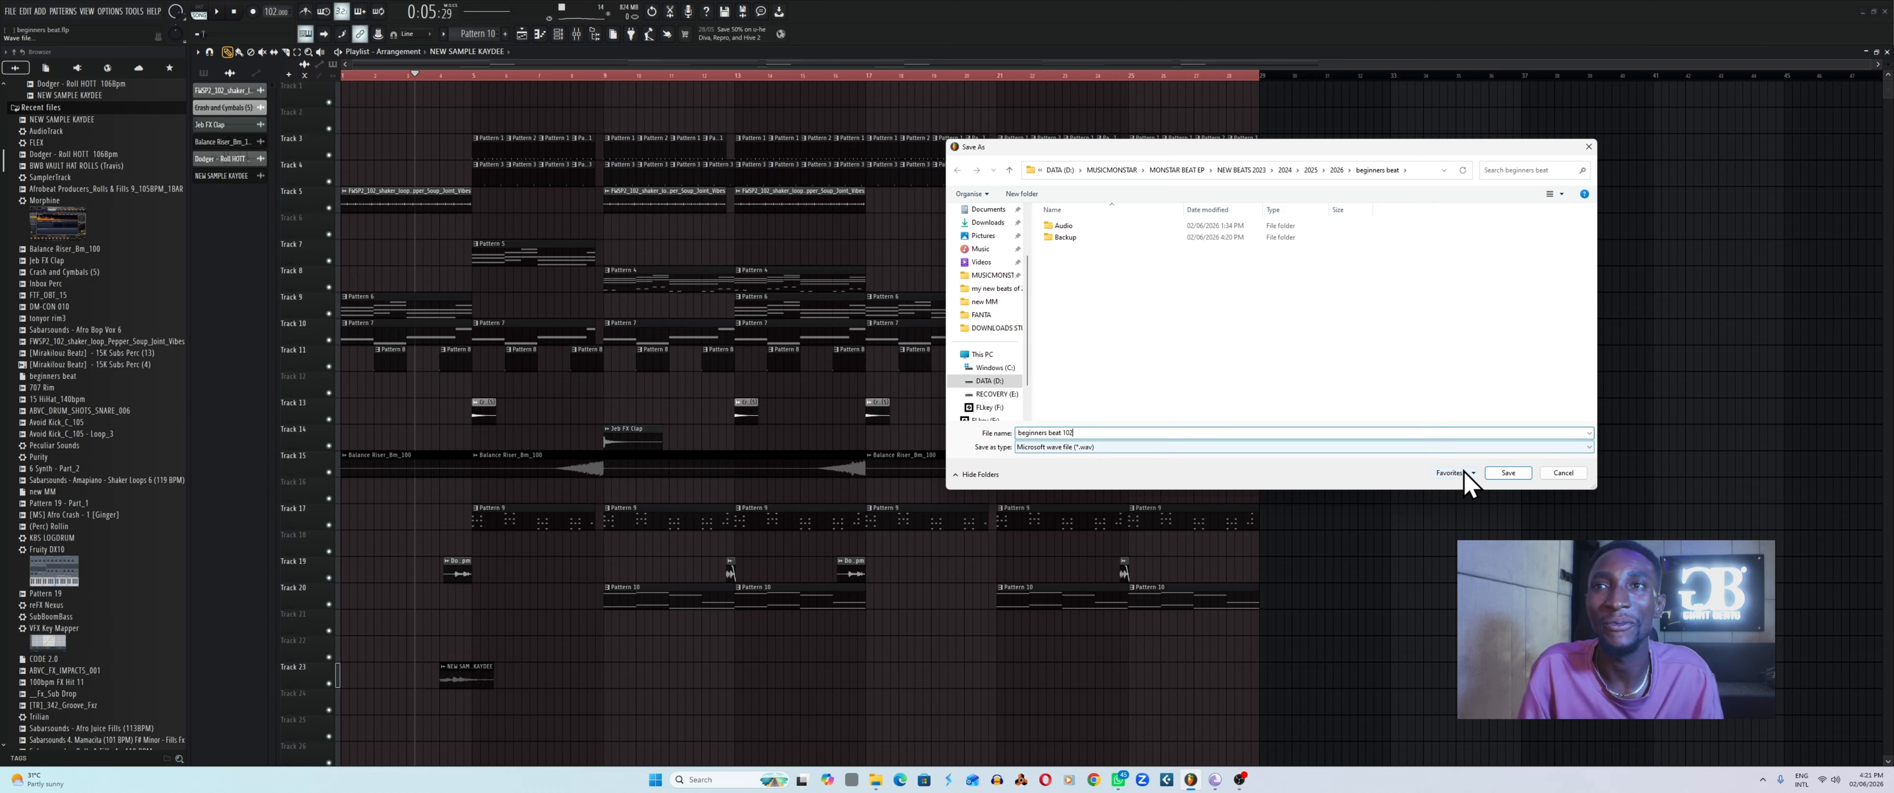
{"action": "left_click", "coordinate": [1508, 473]}
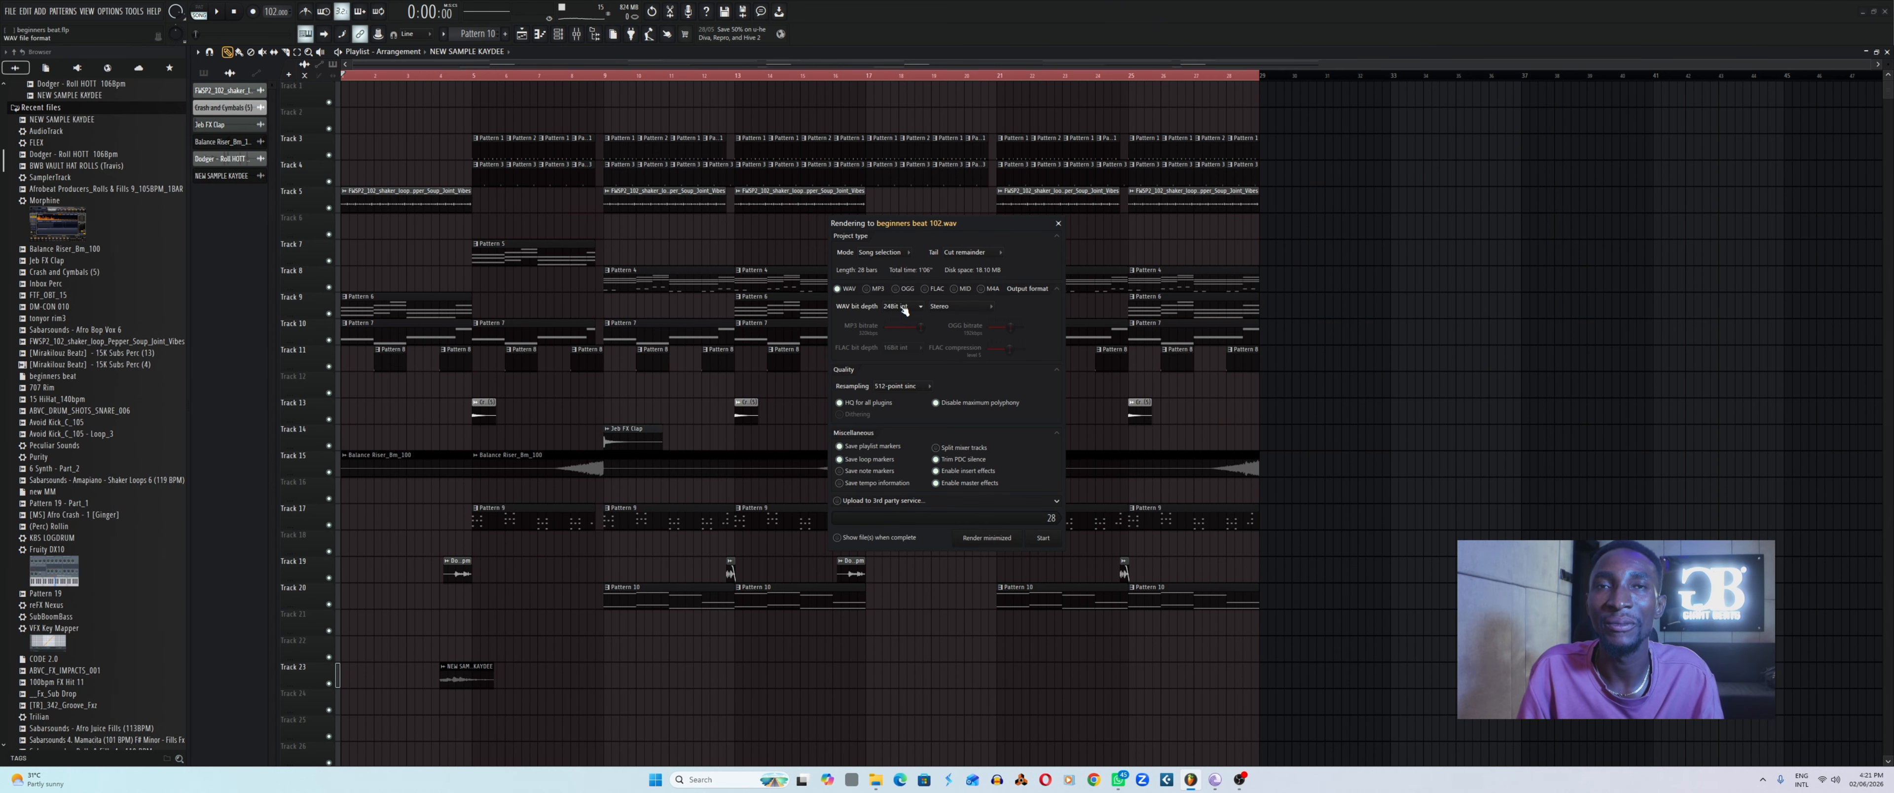
Keep the resampling at 512-point sinc and start rendering the WAV file.
{"action": "left_click", "coordinate": [905, 391]}
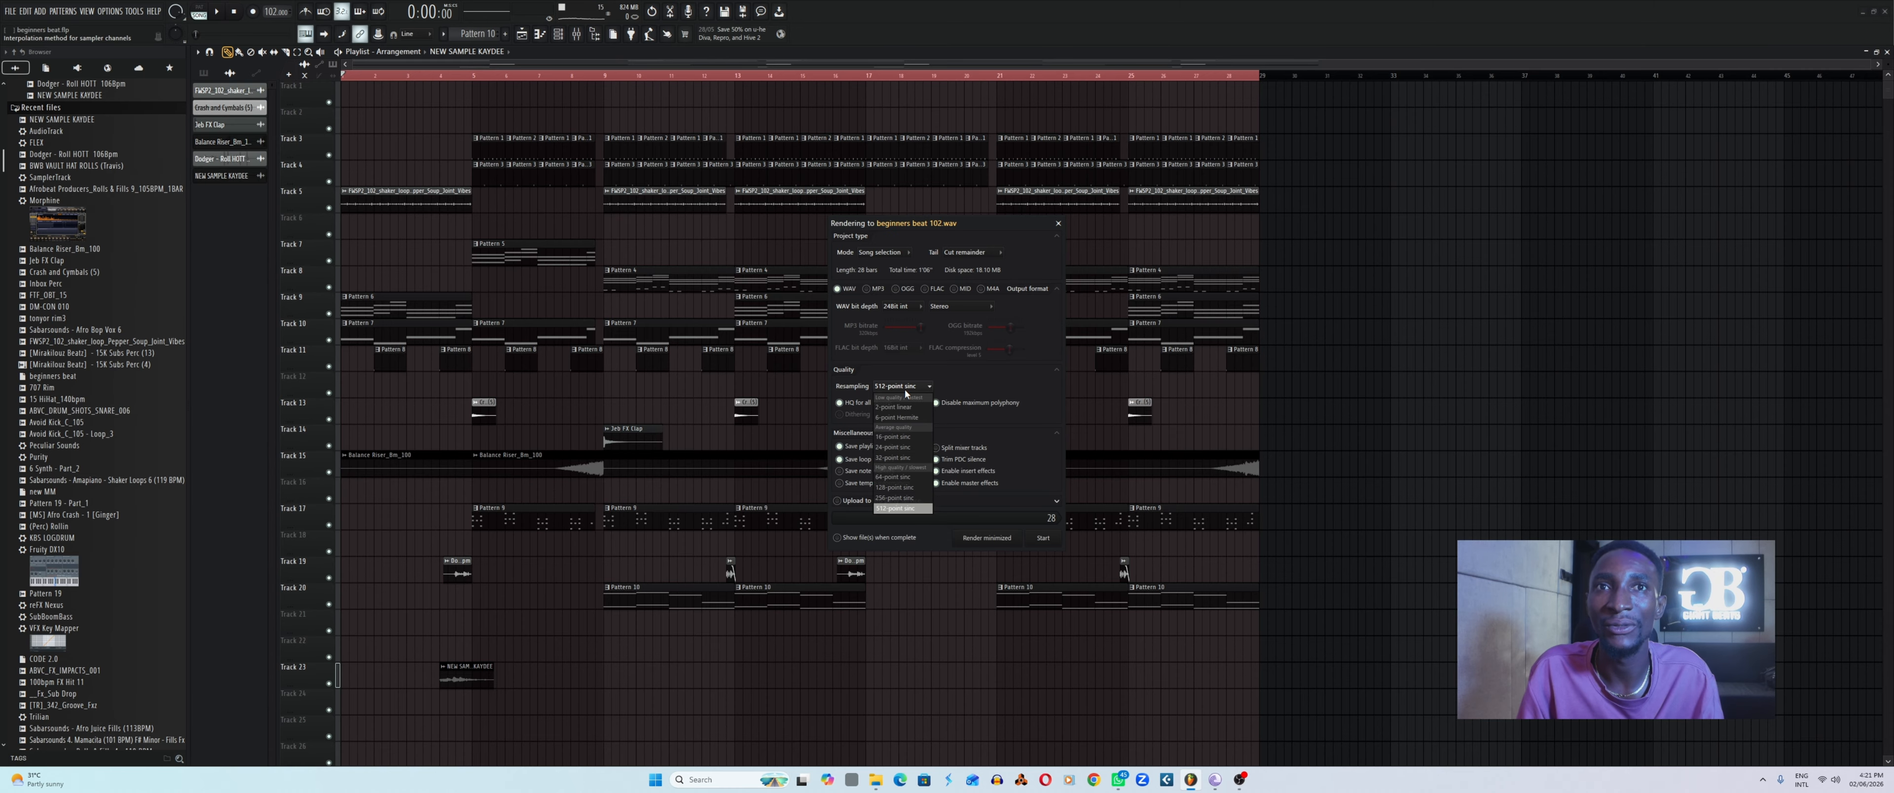
{"action": "left_click", "coordinate": [923, 386]}
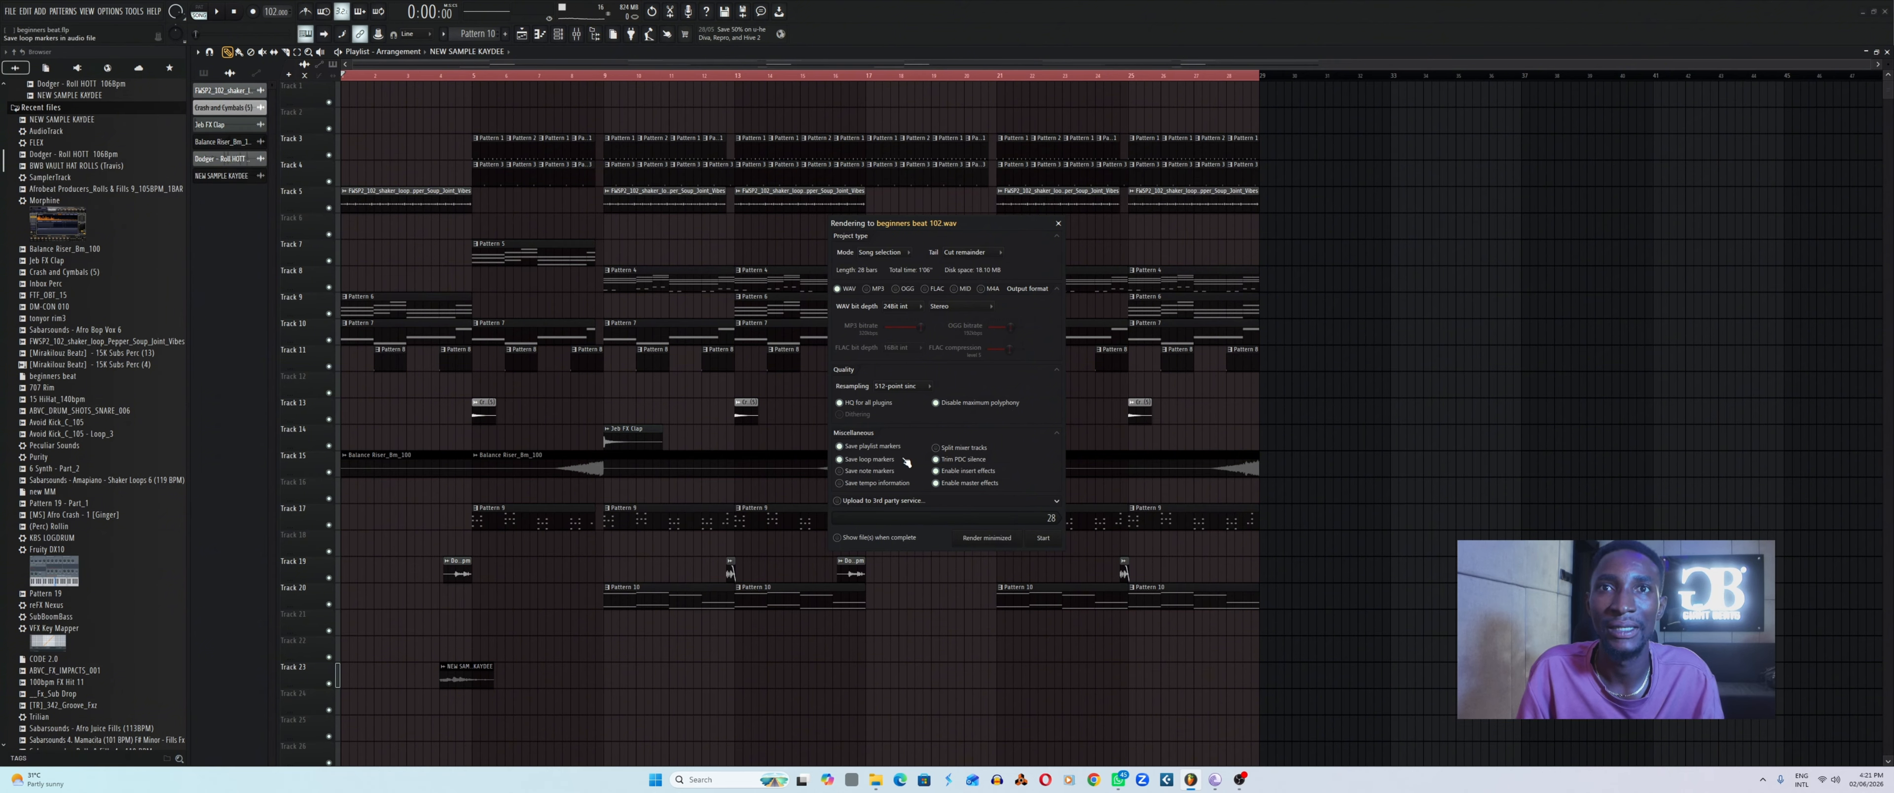
{"action": "left_click", "coordinate": [1045, 539]}
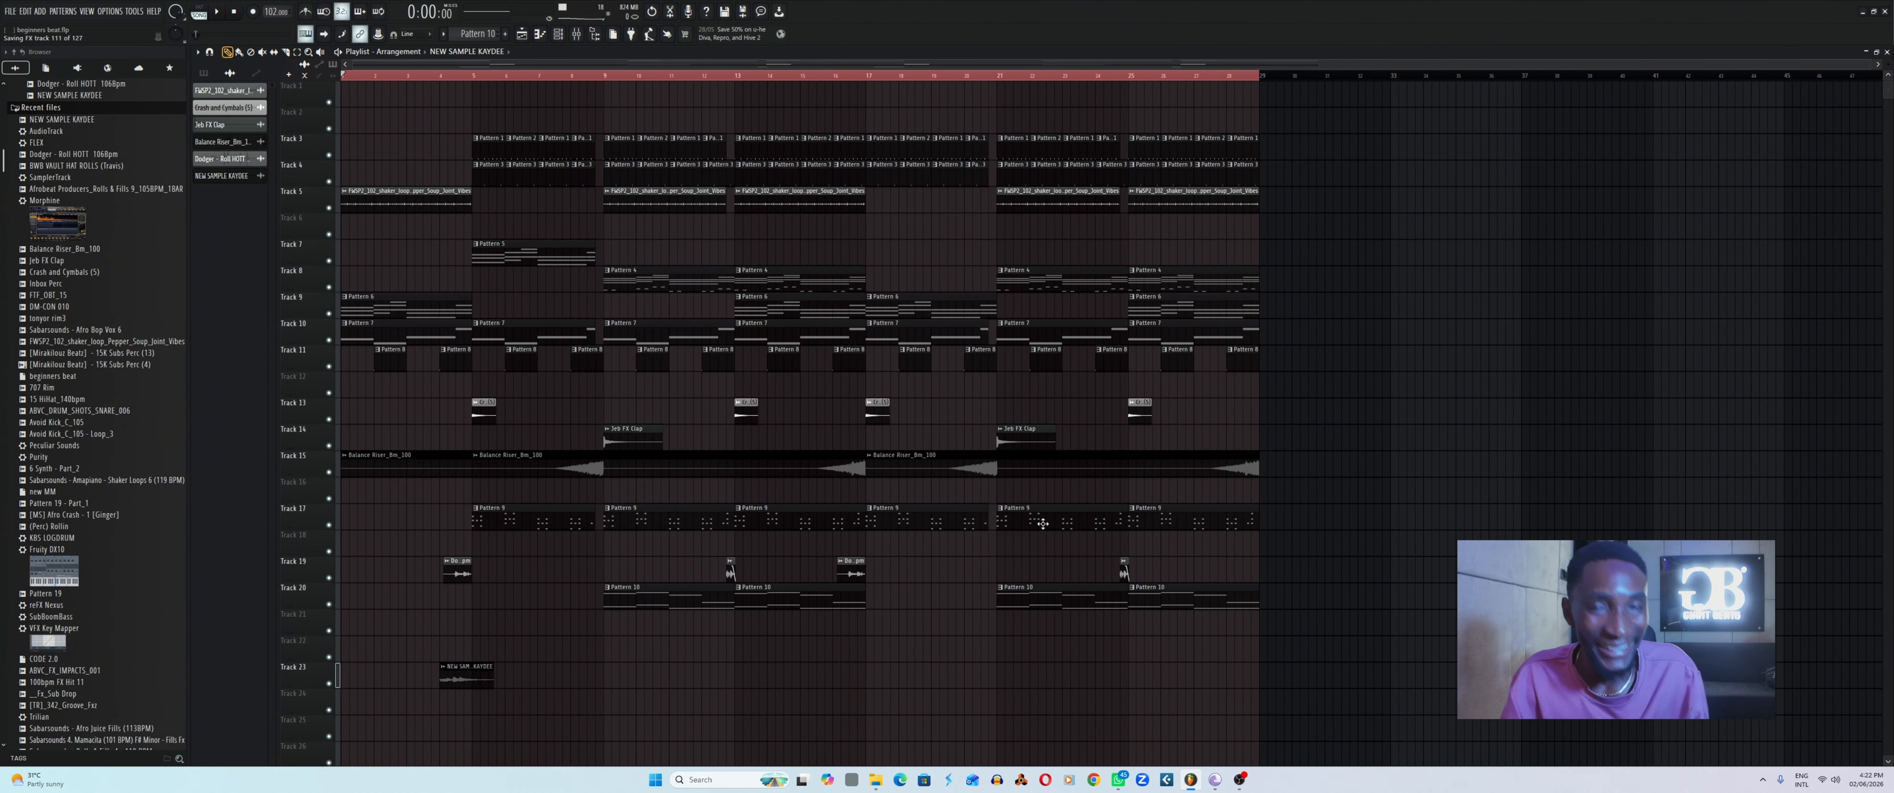
Switch to File Explorer and open the NEW BEATS 2023 folder inside MUSICMONSTAR > MONSTAR BEAT EP.
{"action": "mouse_move", "coordinate": [875, 784]}
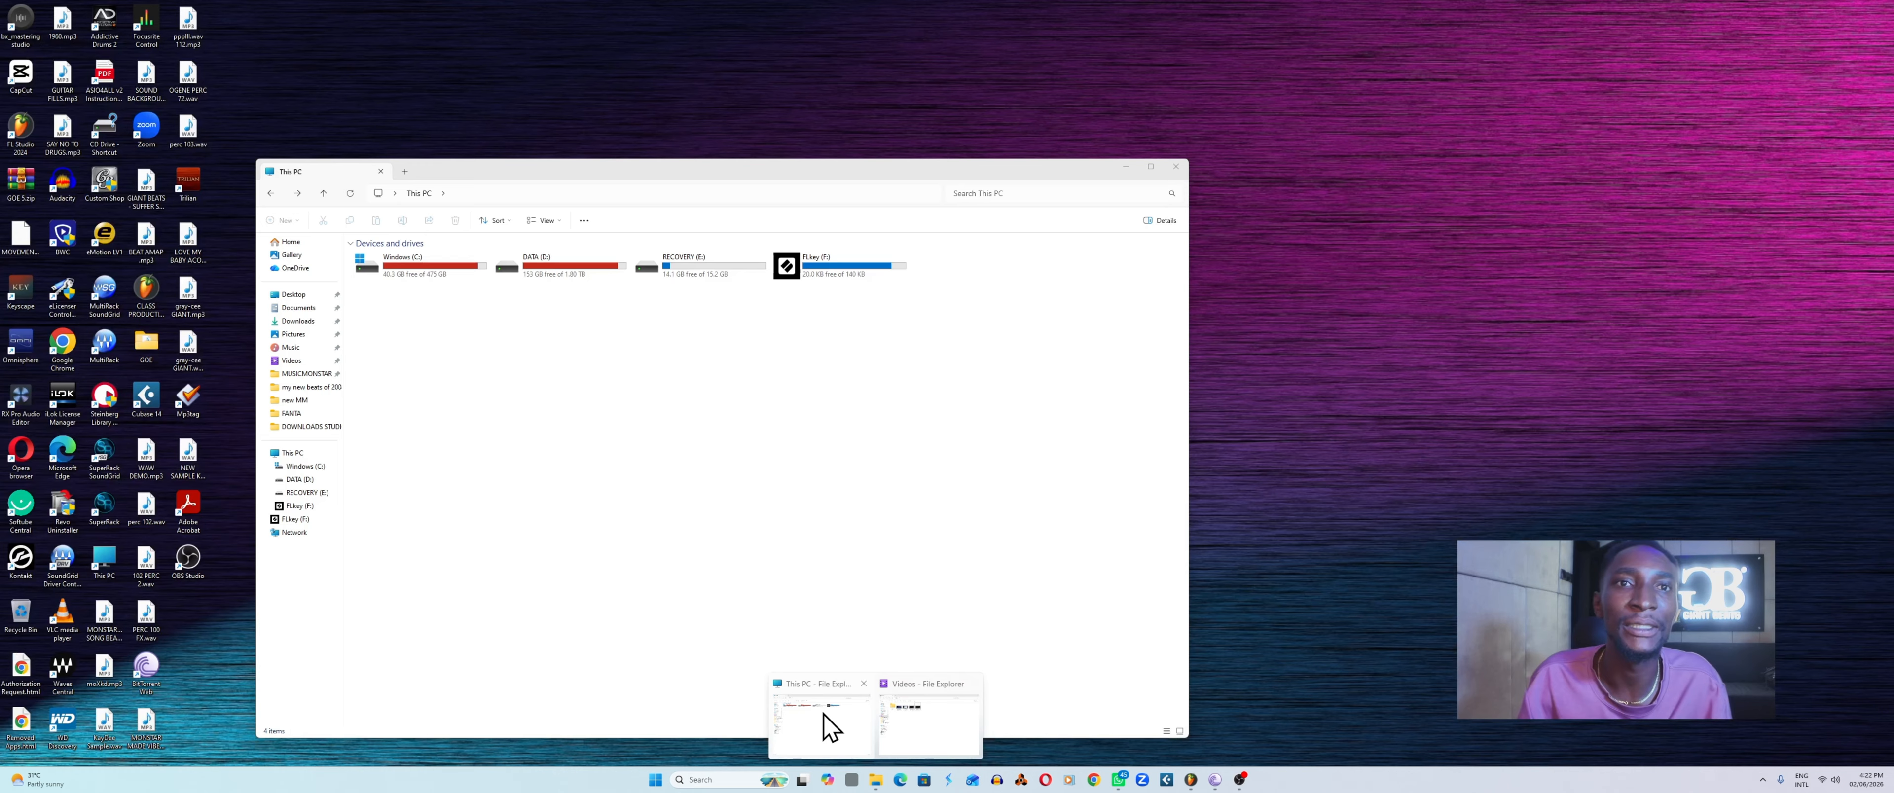
{"action": "left_click", "coordinate": [833, 720]}
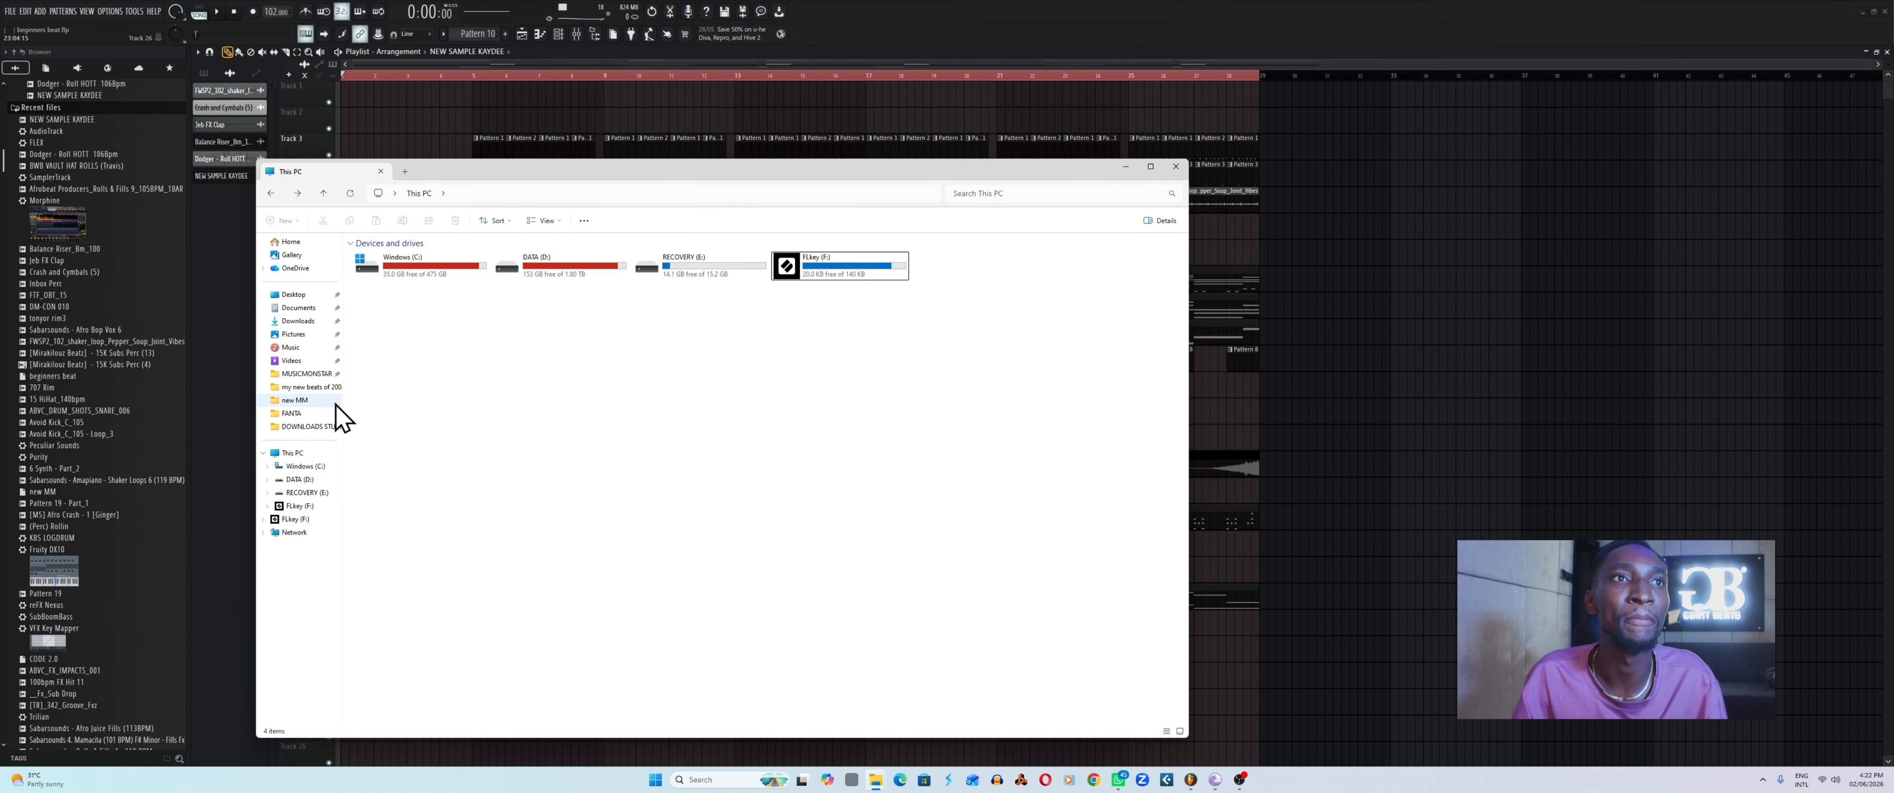
{"action": "left_click", "coordinate": [306, 426]}
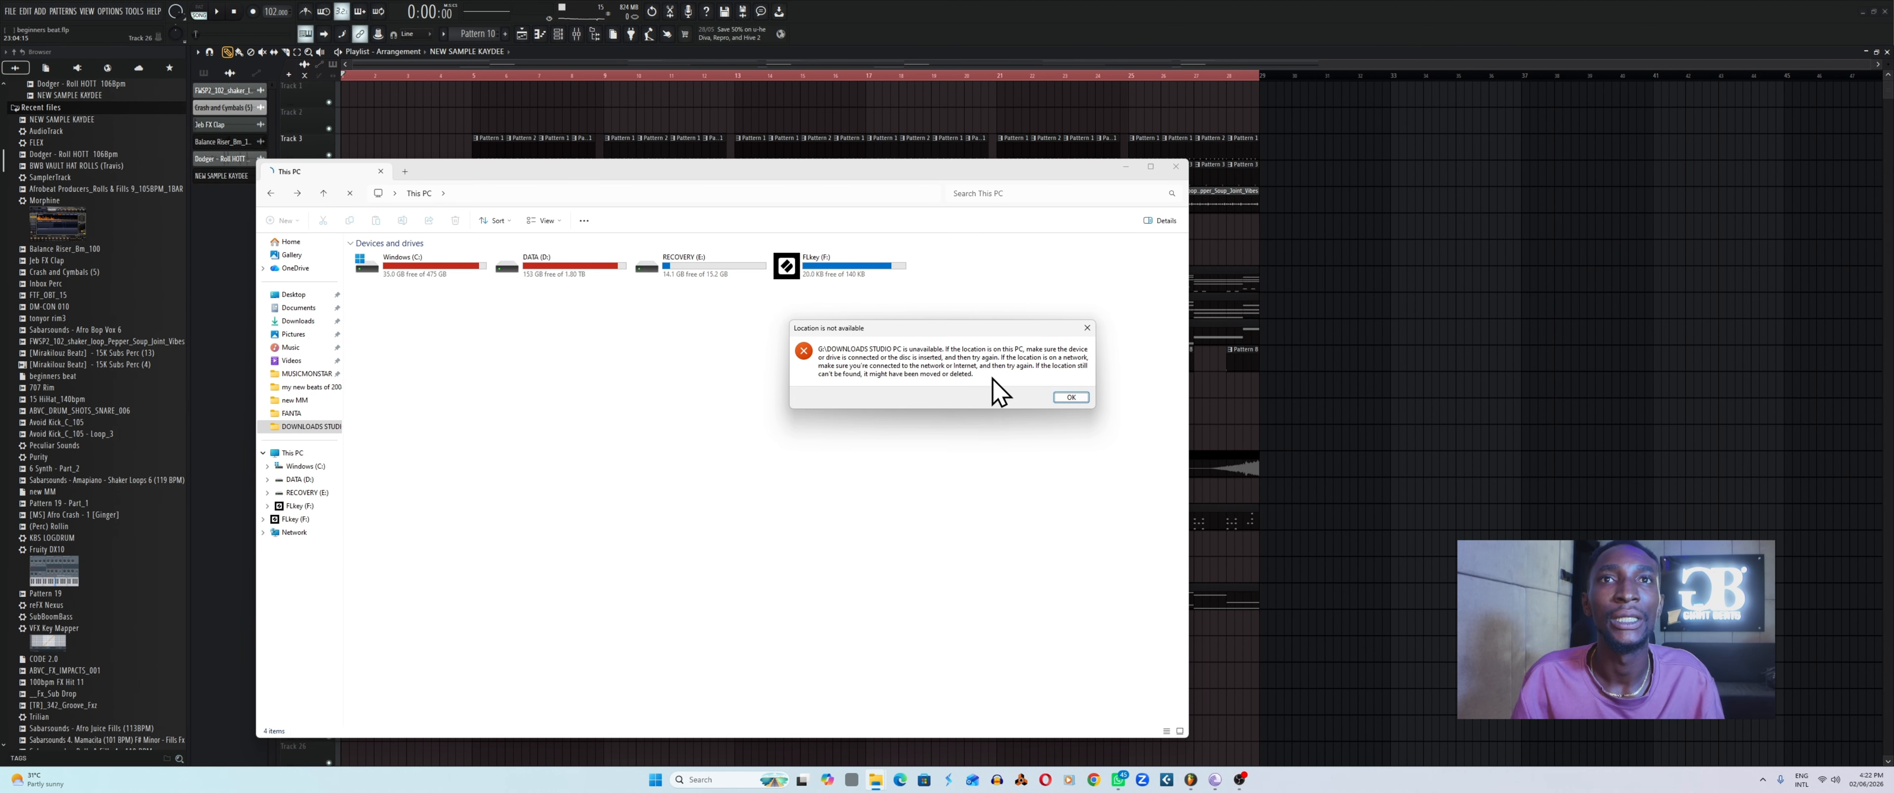
{"action": "left_click", "coordinate": [1088, 328]}
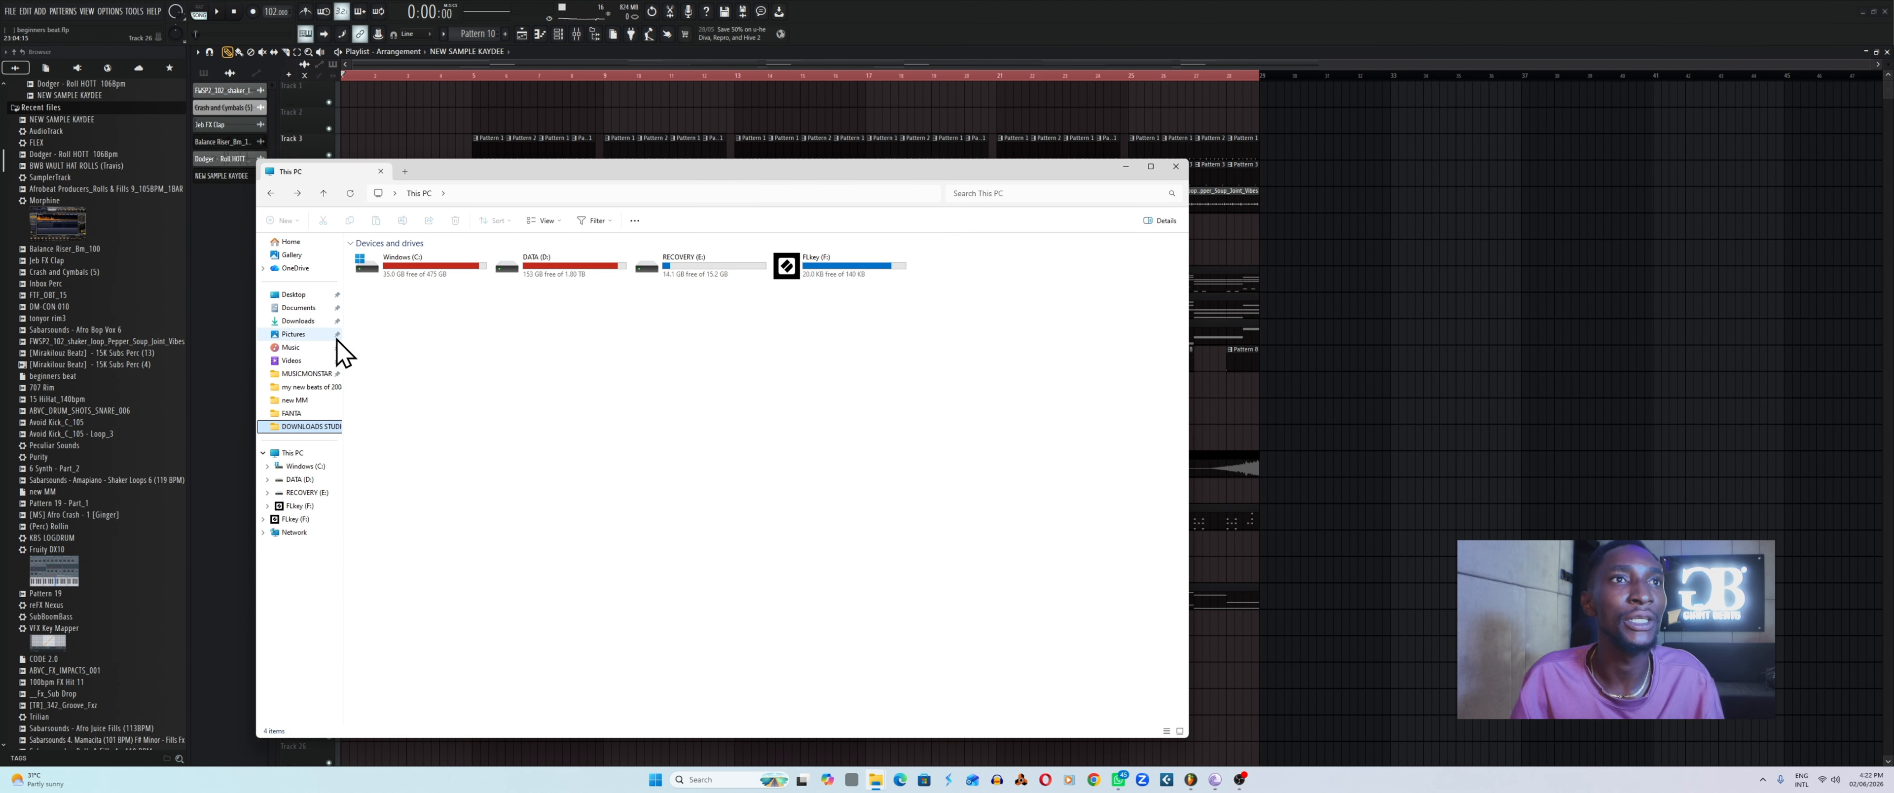
{"action": "left_click", "coordinate": [312, 373]}
{"action": "left_click", "coordinate": [397, 395]}
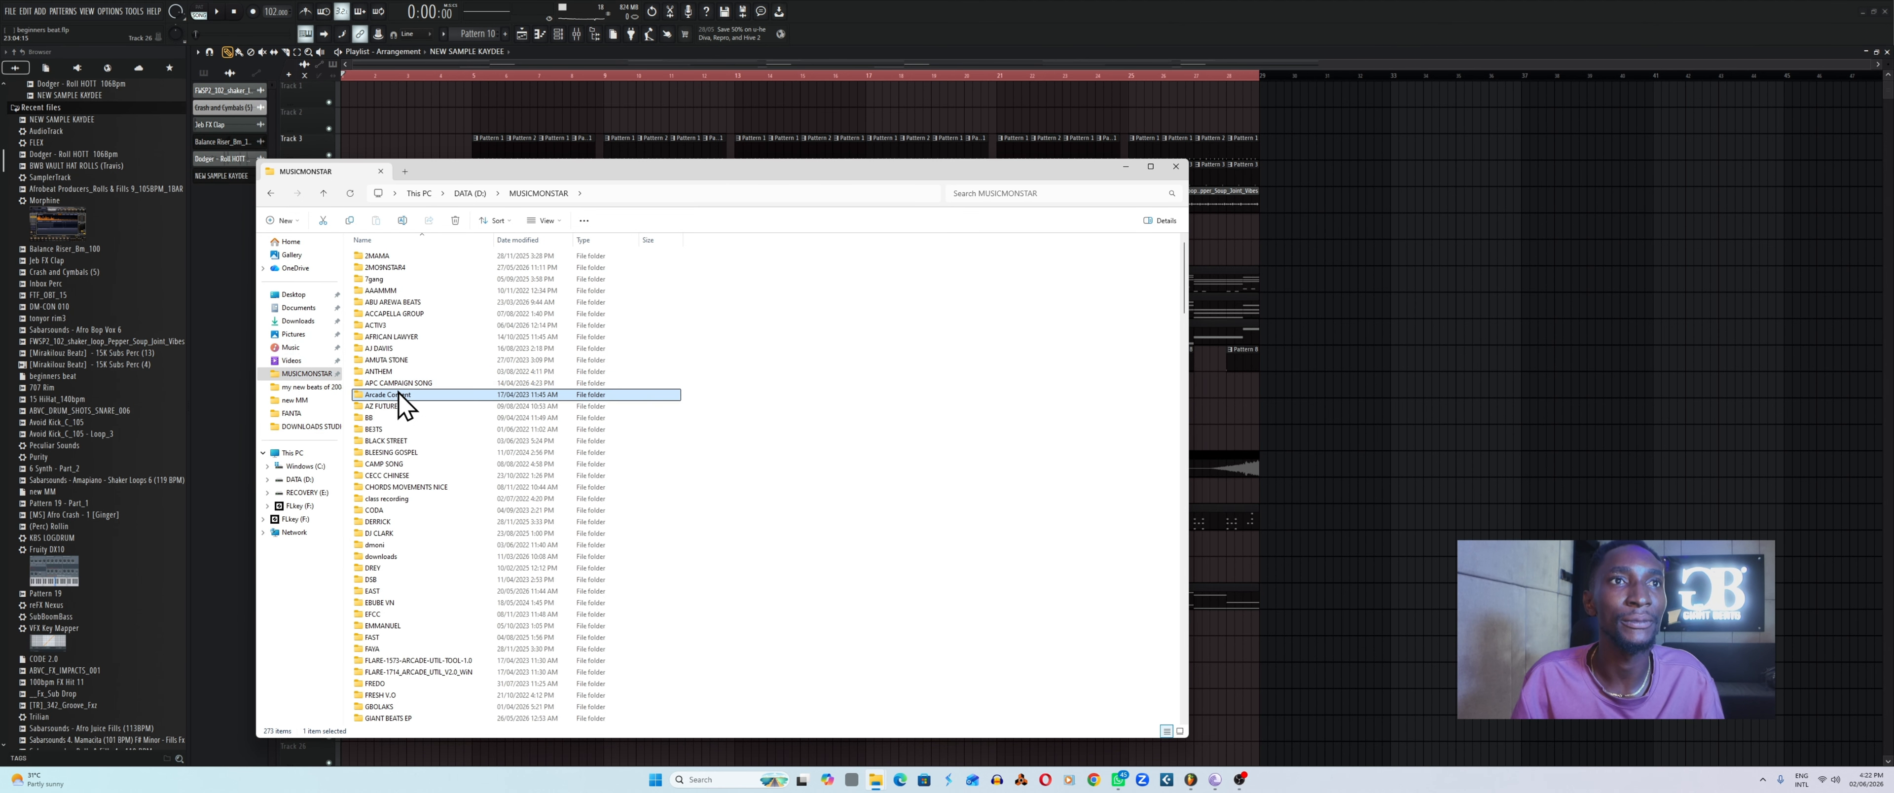
{"action": "key", "text": "m"}
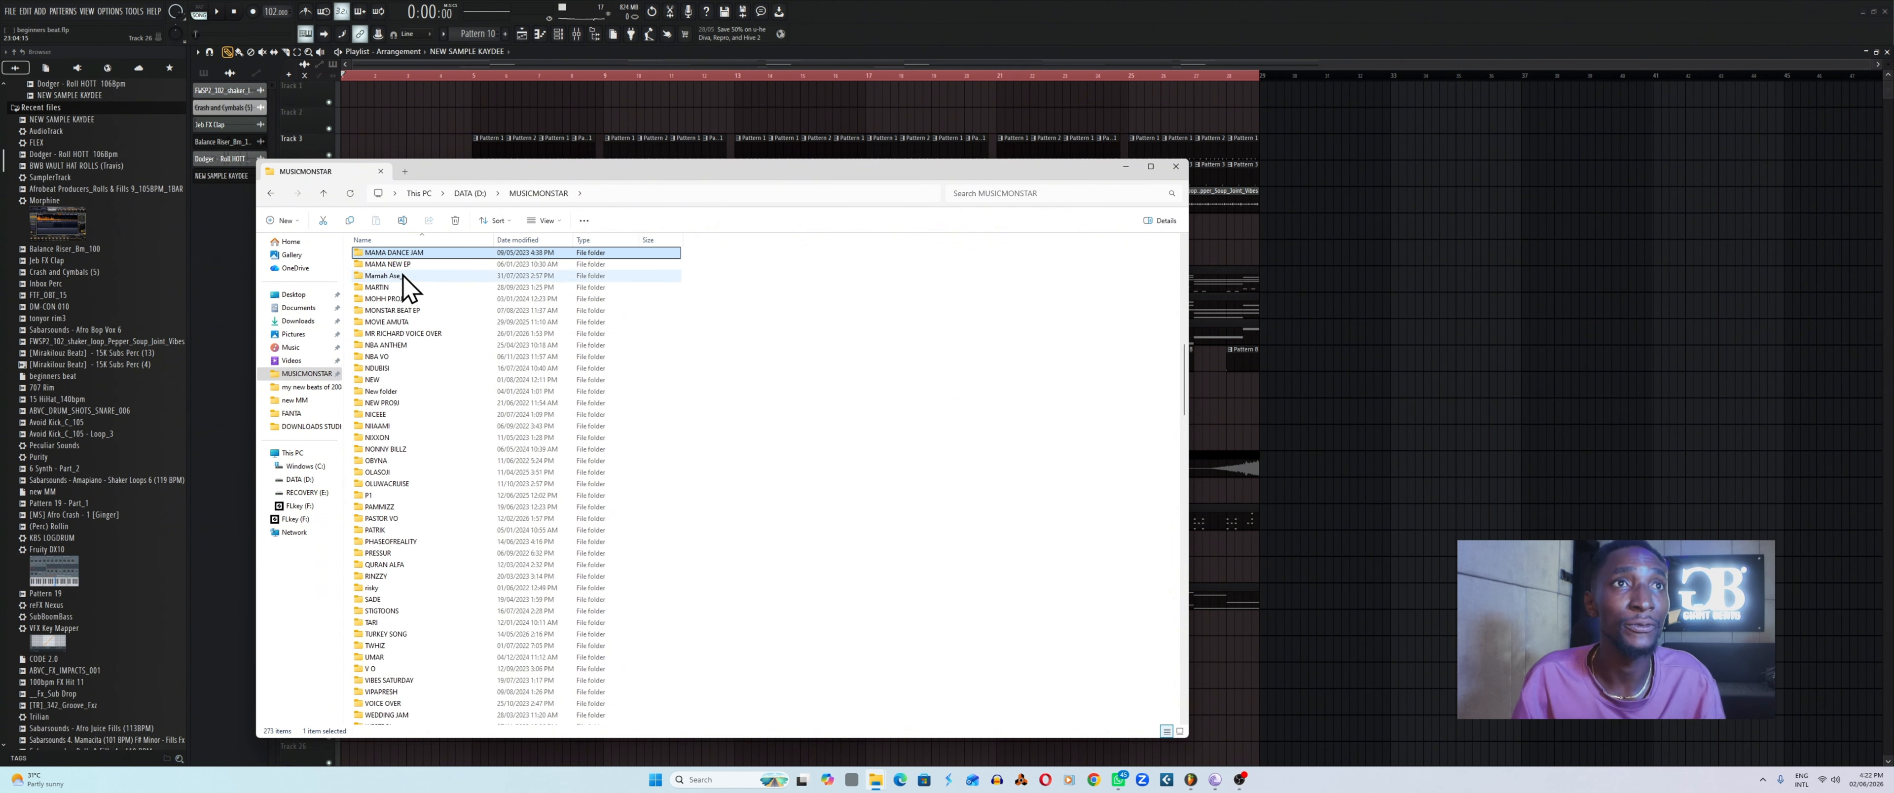
{"action": "double_click", "coordinate": [407, 311]}
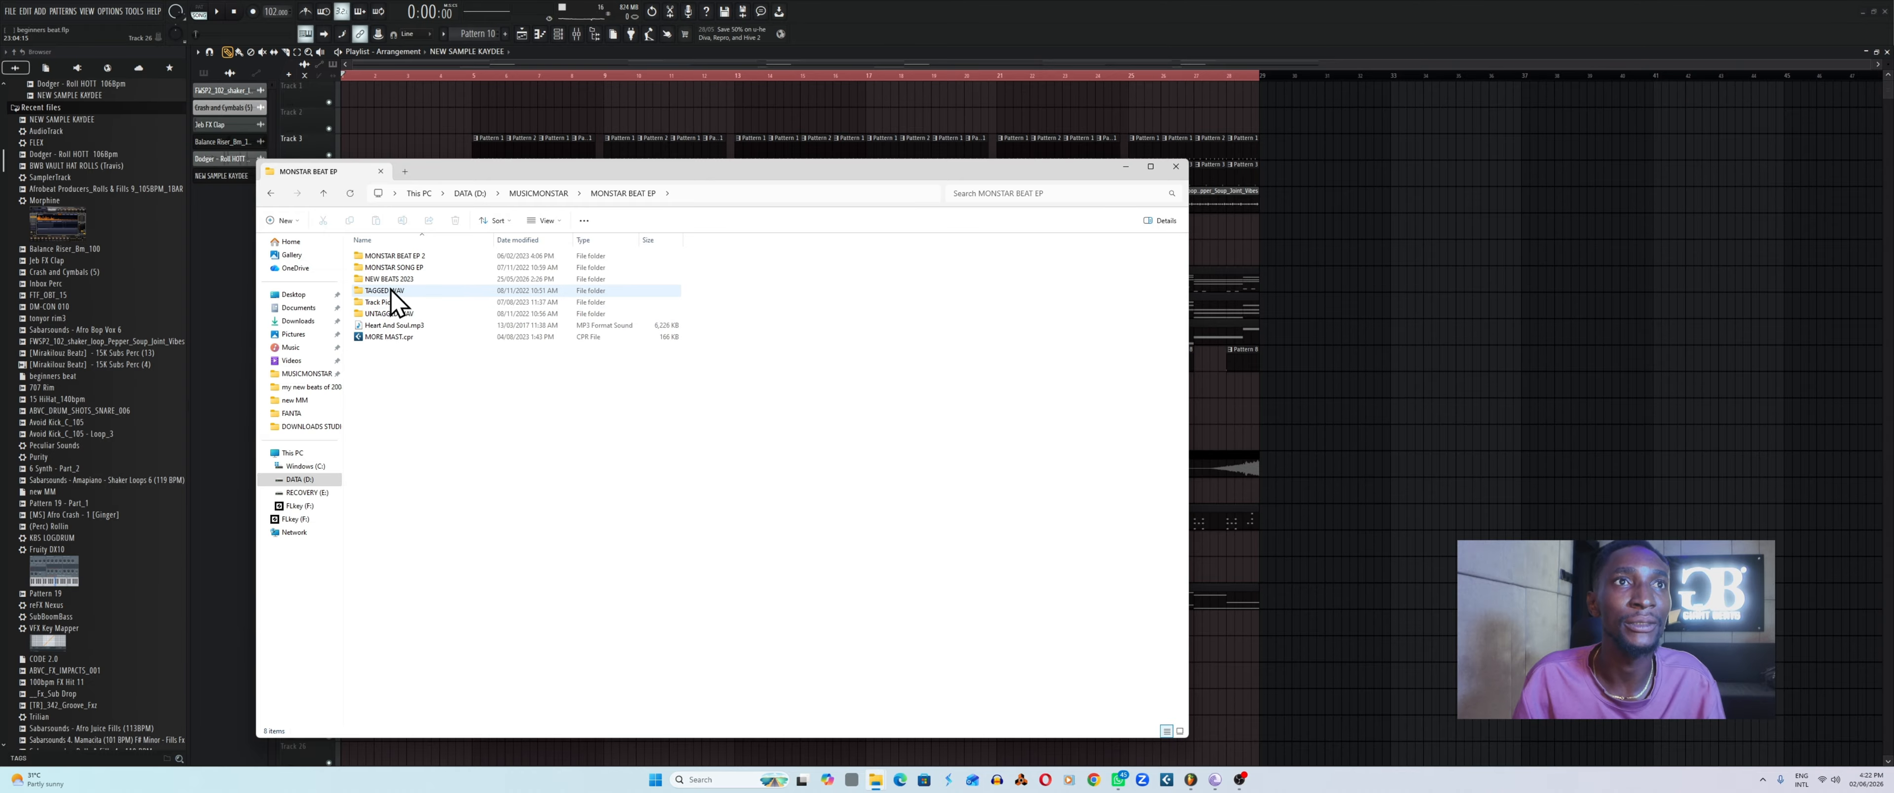
{"action": "left_click", "coordinate": [392, 280]}
{"action": "double_click", "coordinate": [393, 281]}
Open the 2024 folder at the end of NEW BEATS 2023 and its 2025 subfolder.
{"action": "scroll", "coordinate": [390, 331], "scroll_direction": "down", "scroll_amount": 15}
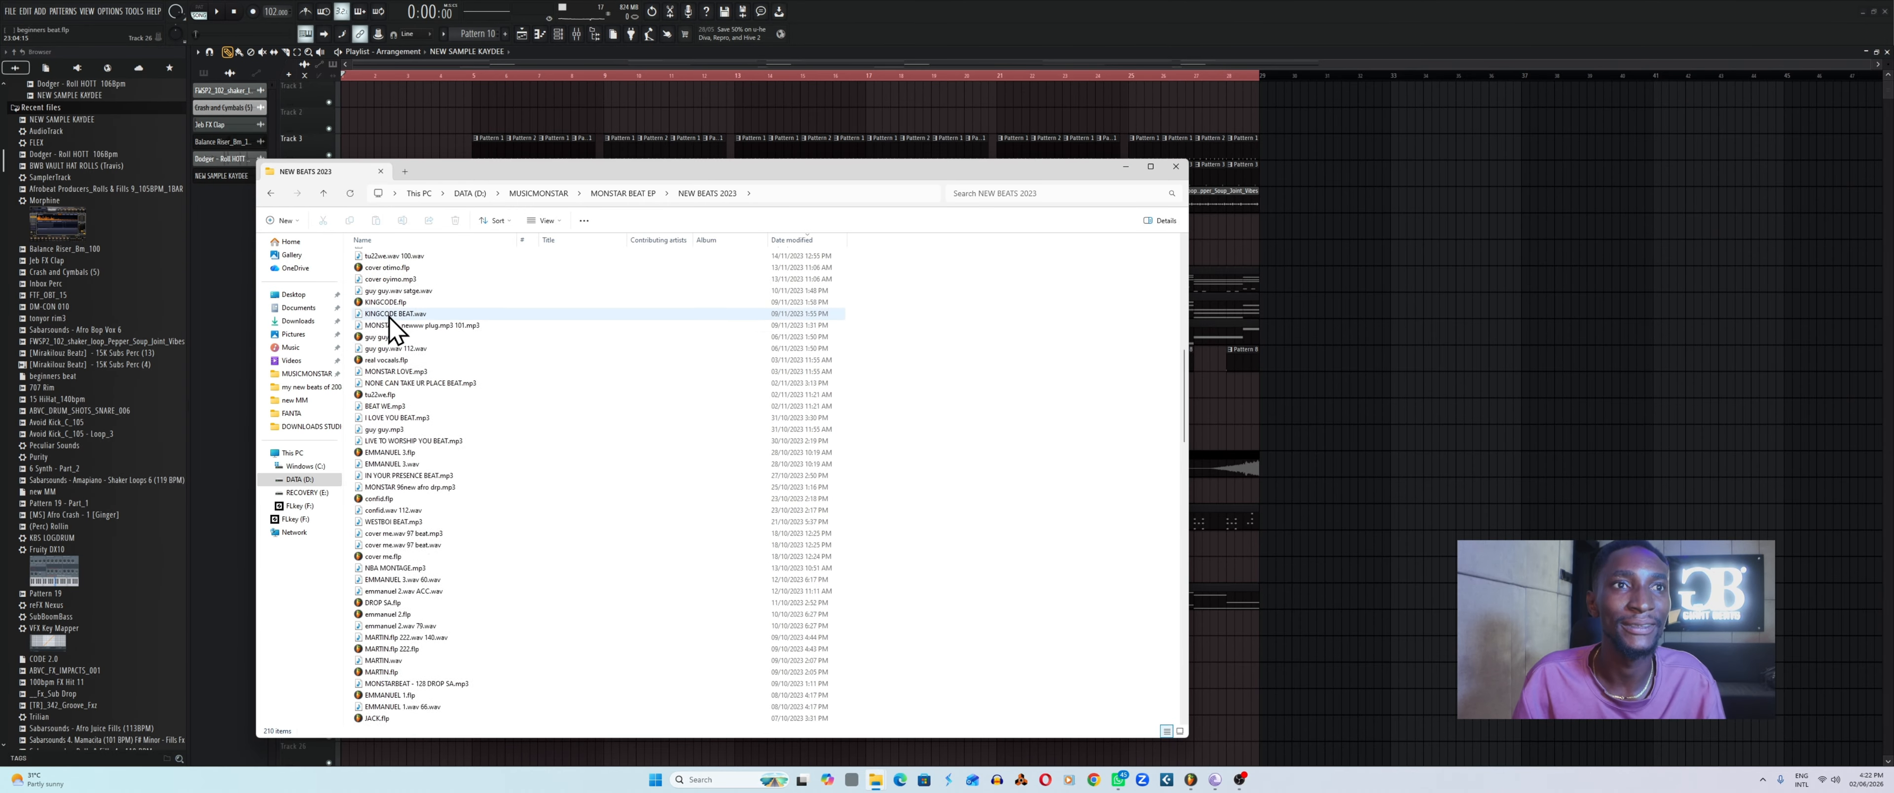
{"action": "scroll", "coordinate": [390, 371], "scroll_direction": "down", "scroll_amount": 20}
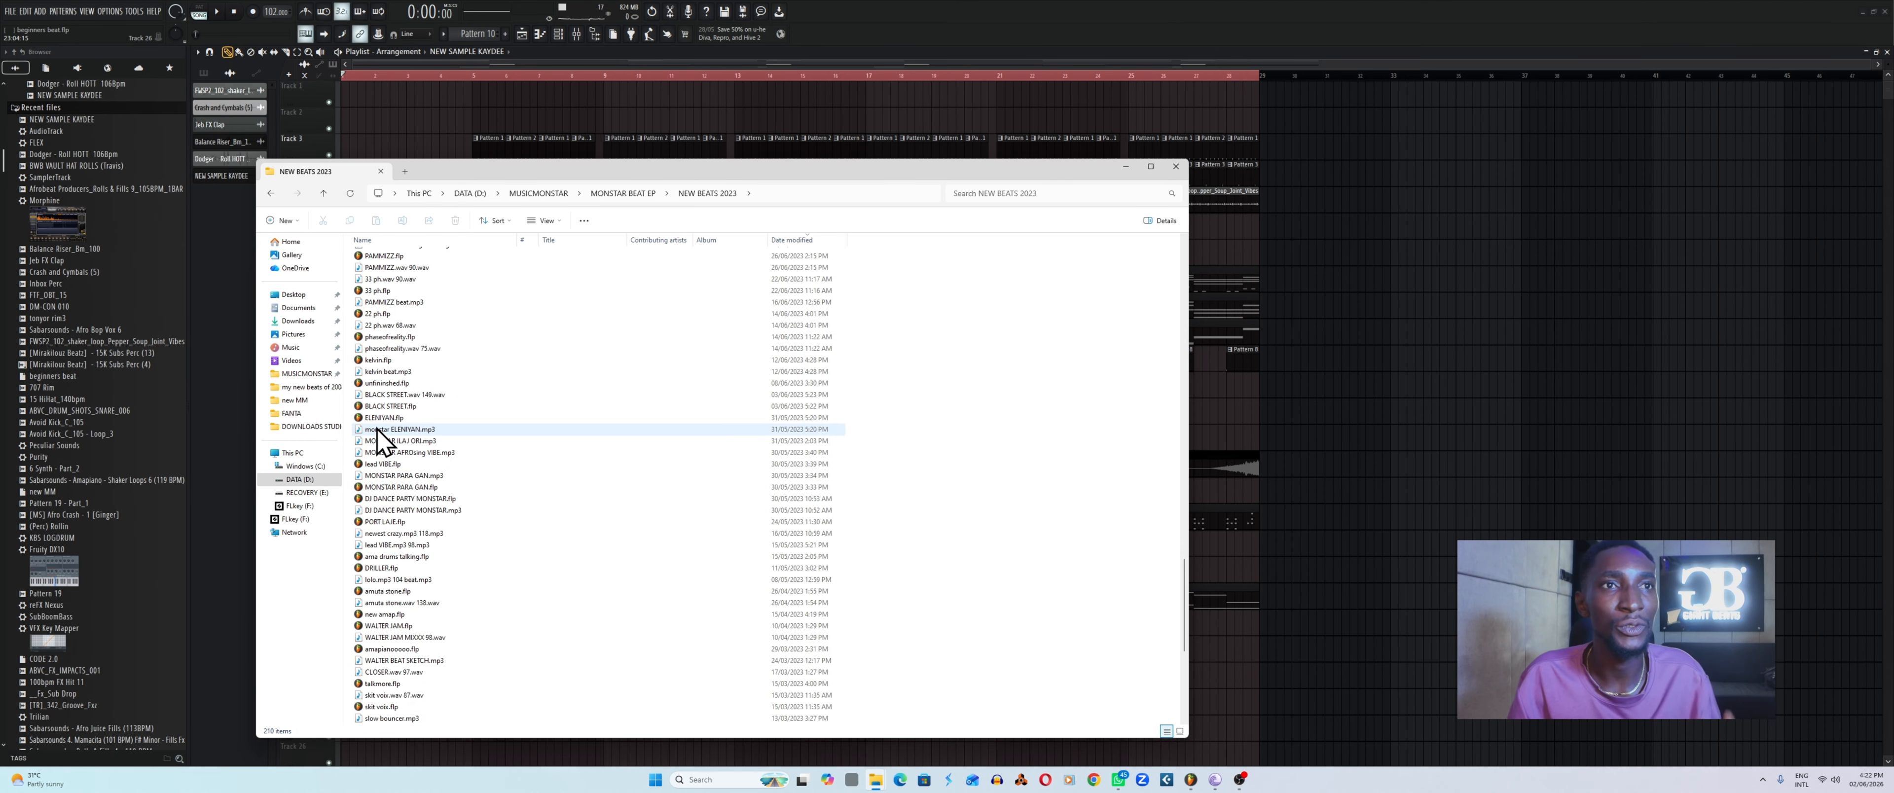
{"action": "scroll", "coordinate": [388, 471], "scroll_direction": "down", "scroll_amount": 3}
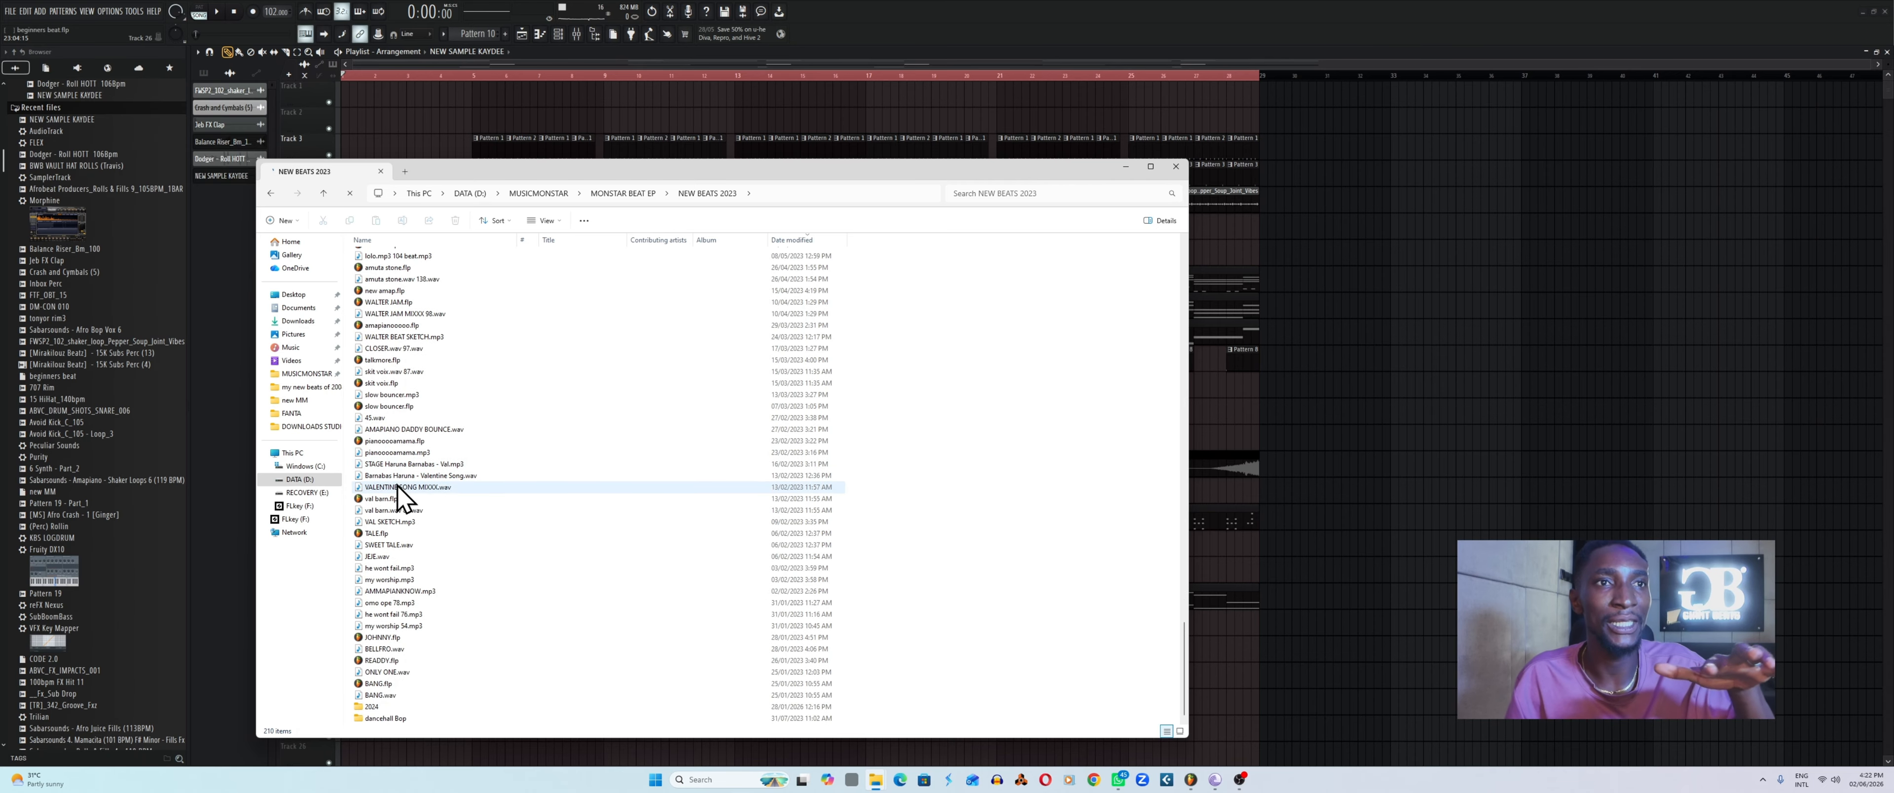
{"action": "left_click", "coordinate": [378, 708]}
{"action": "double_click", "coordinate": [377, 708]}
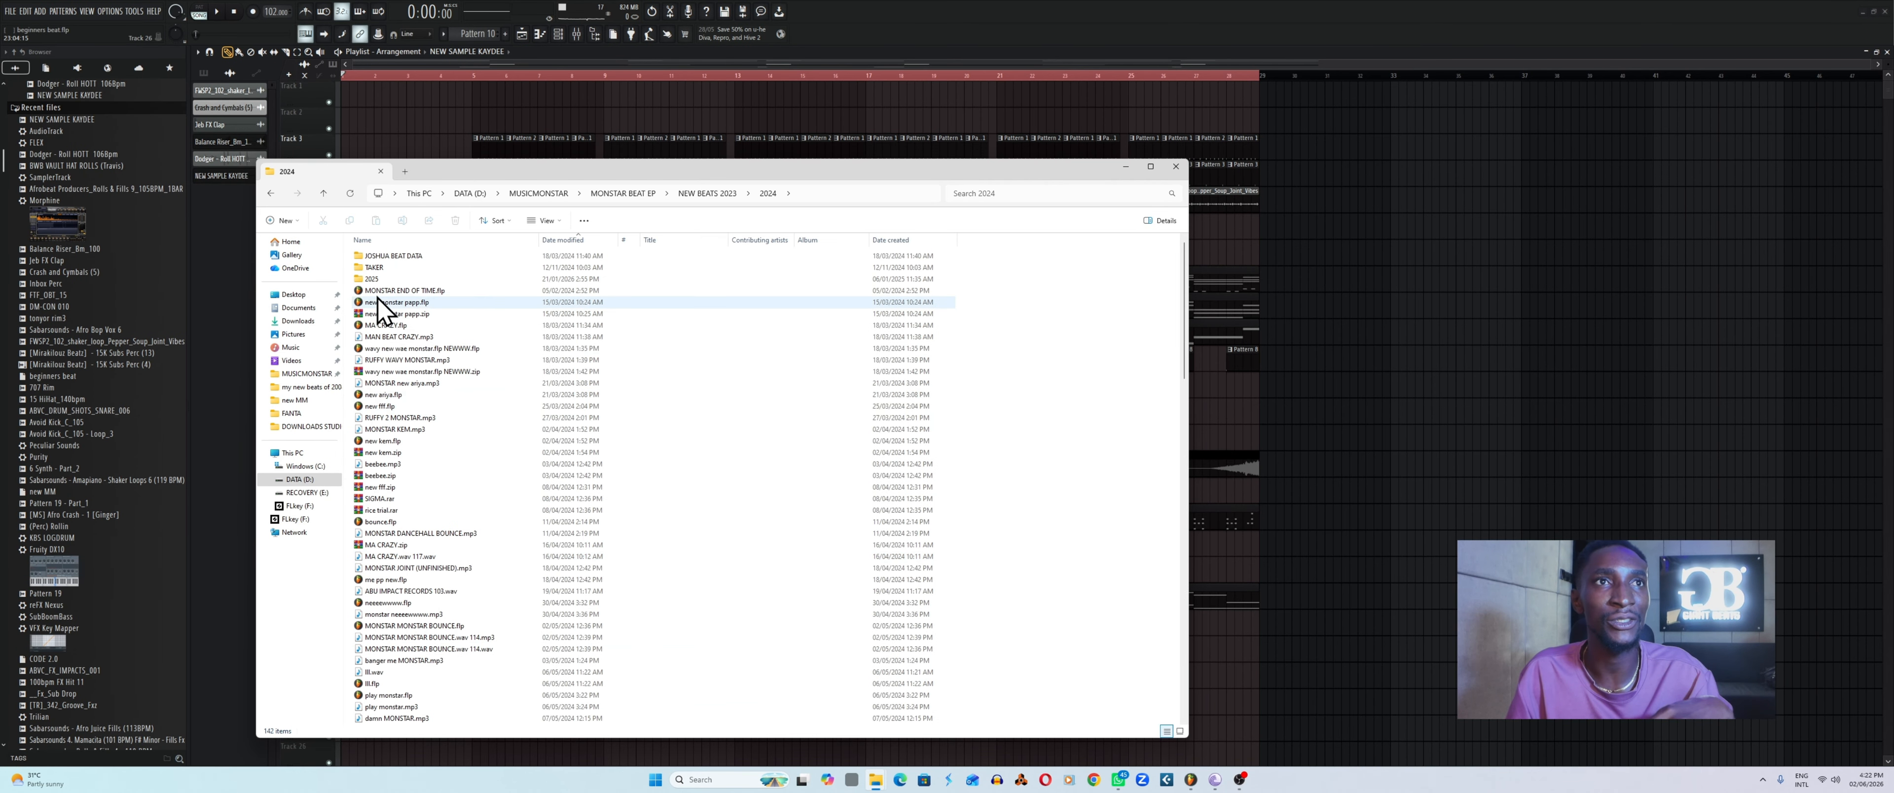
{"action": "double_click", "coordinate": [379, 280]}
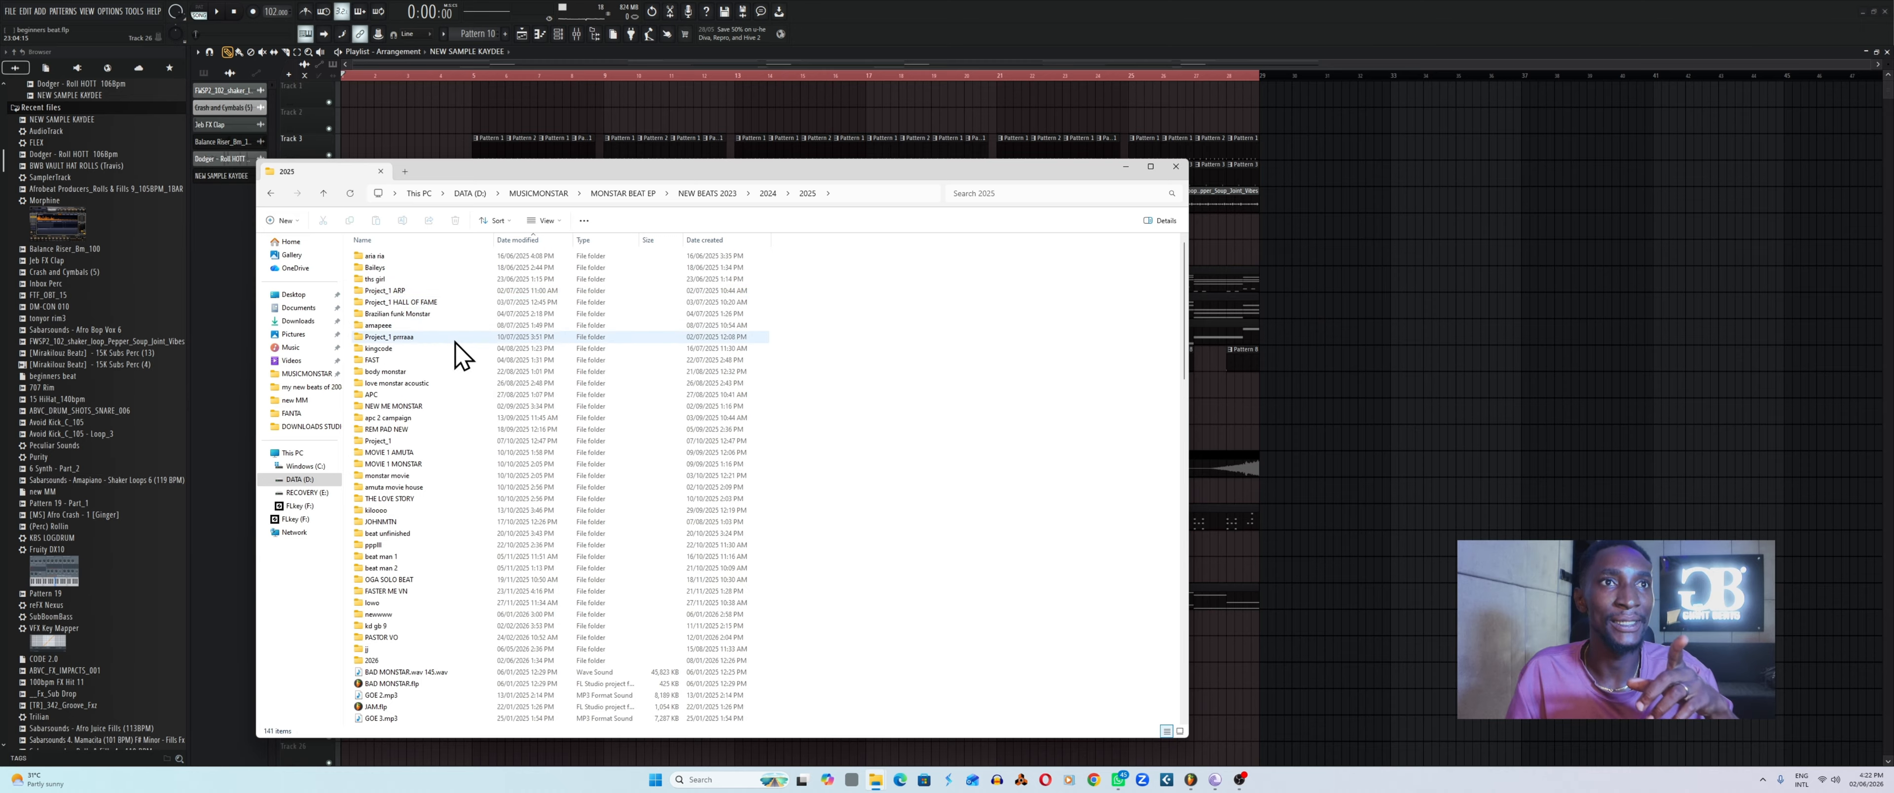
Look through the 2025 folder and open the beginners beat project folder inside its 2026 subfolder.
{"action": "scroll", "coordinate": [455, 361], "scroll_direction": "down", "scroll_amount": 2}
{"action": "scroll", "coordinate": [457, 369], "scroll_direction": "up", "scroll_amount": 3}
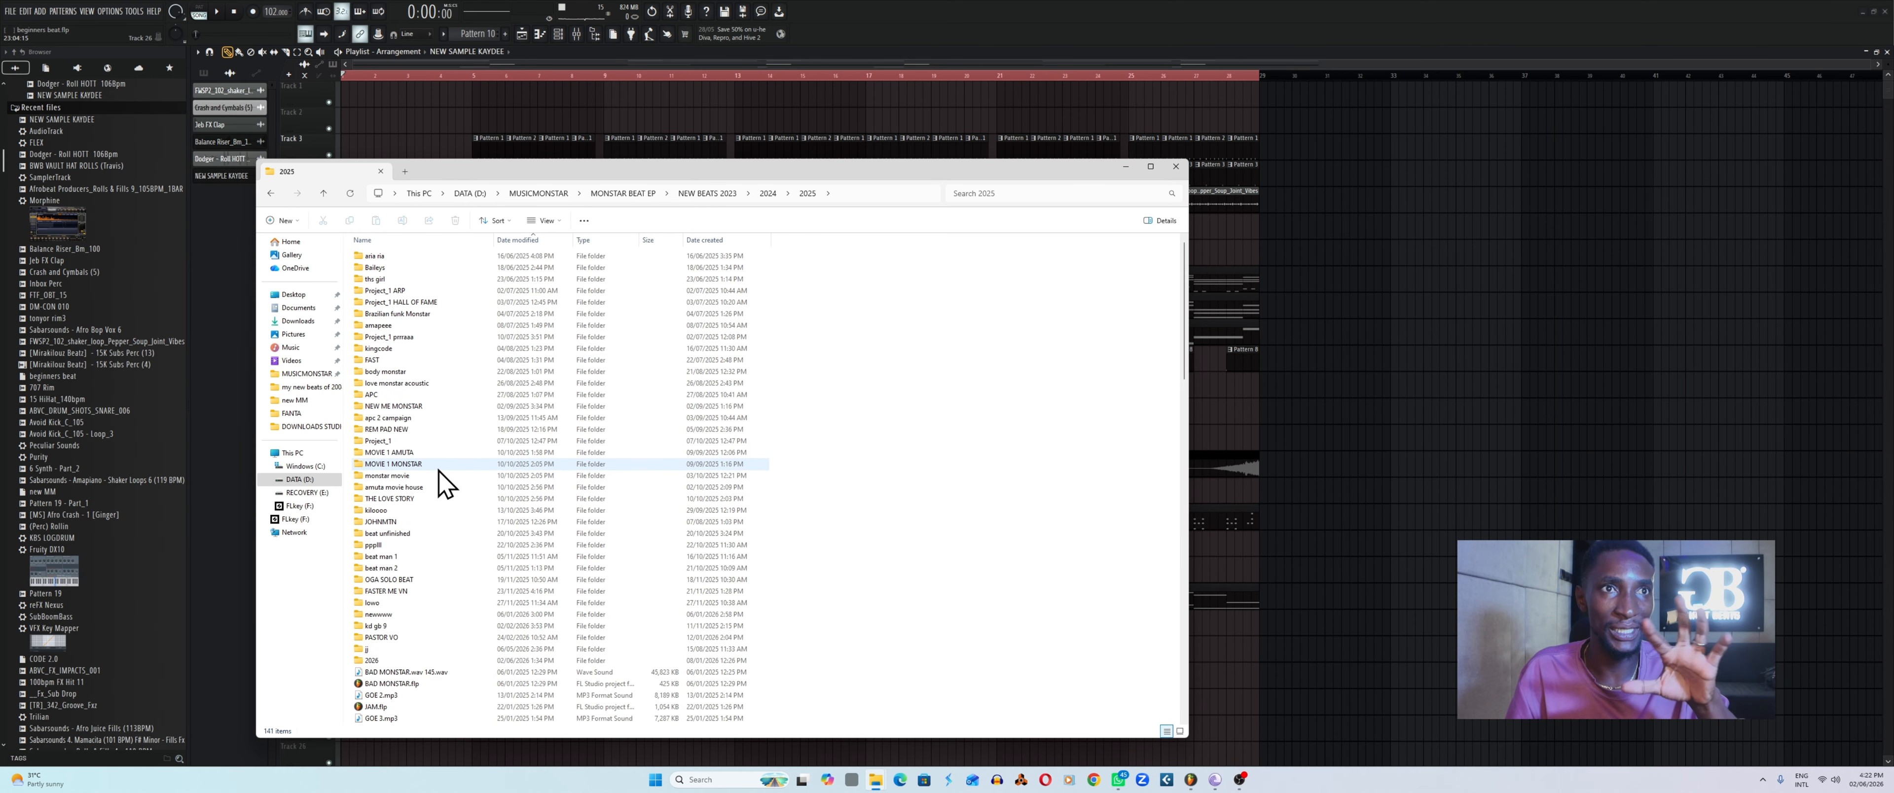
{"action": "scroll", "coordinate": [439, 484], "scroll_direction": "down", "scroll_amount": 19}
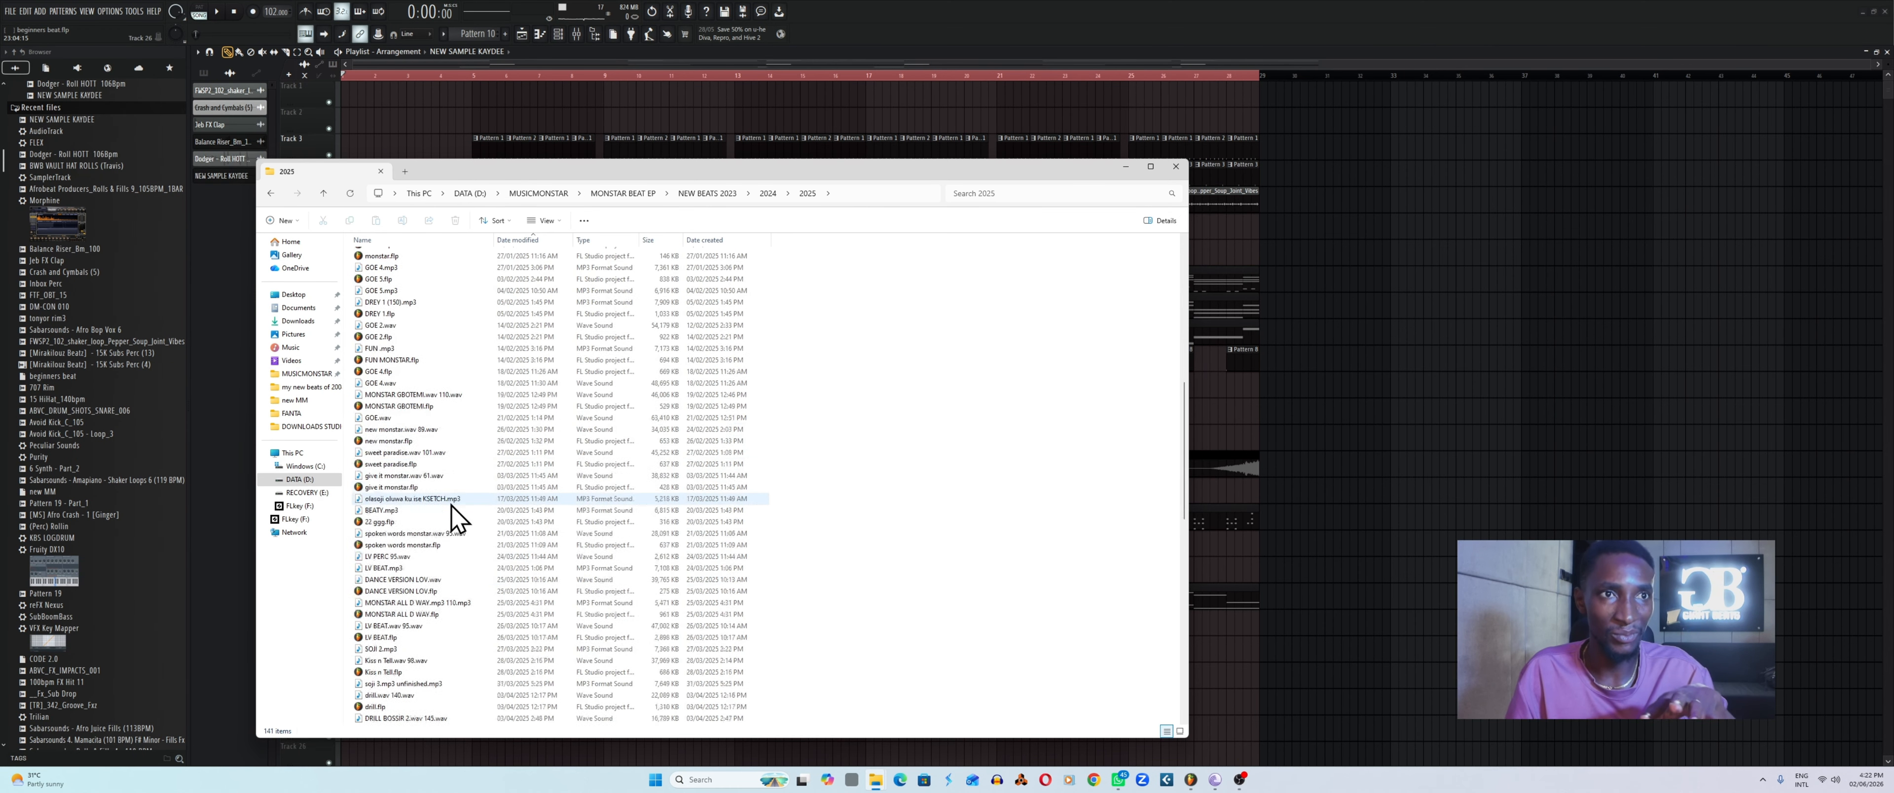
{"action": "scroll", "coordinate": [449, 531], "scroll_direction": "up", "scroll_amount": 14}
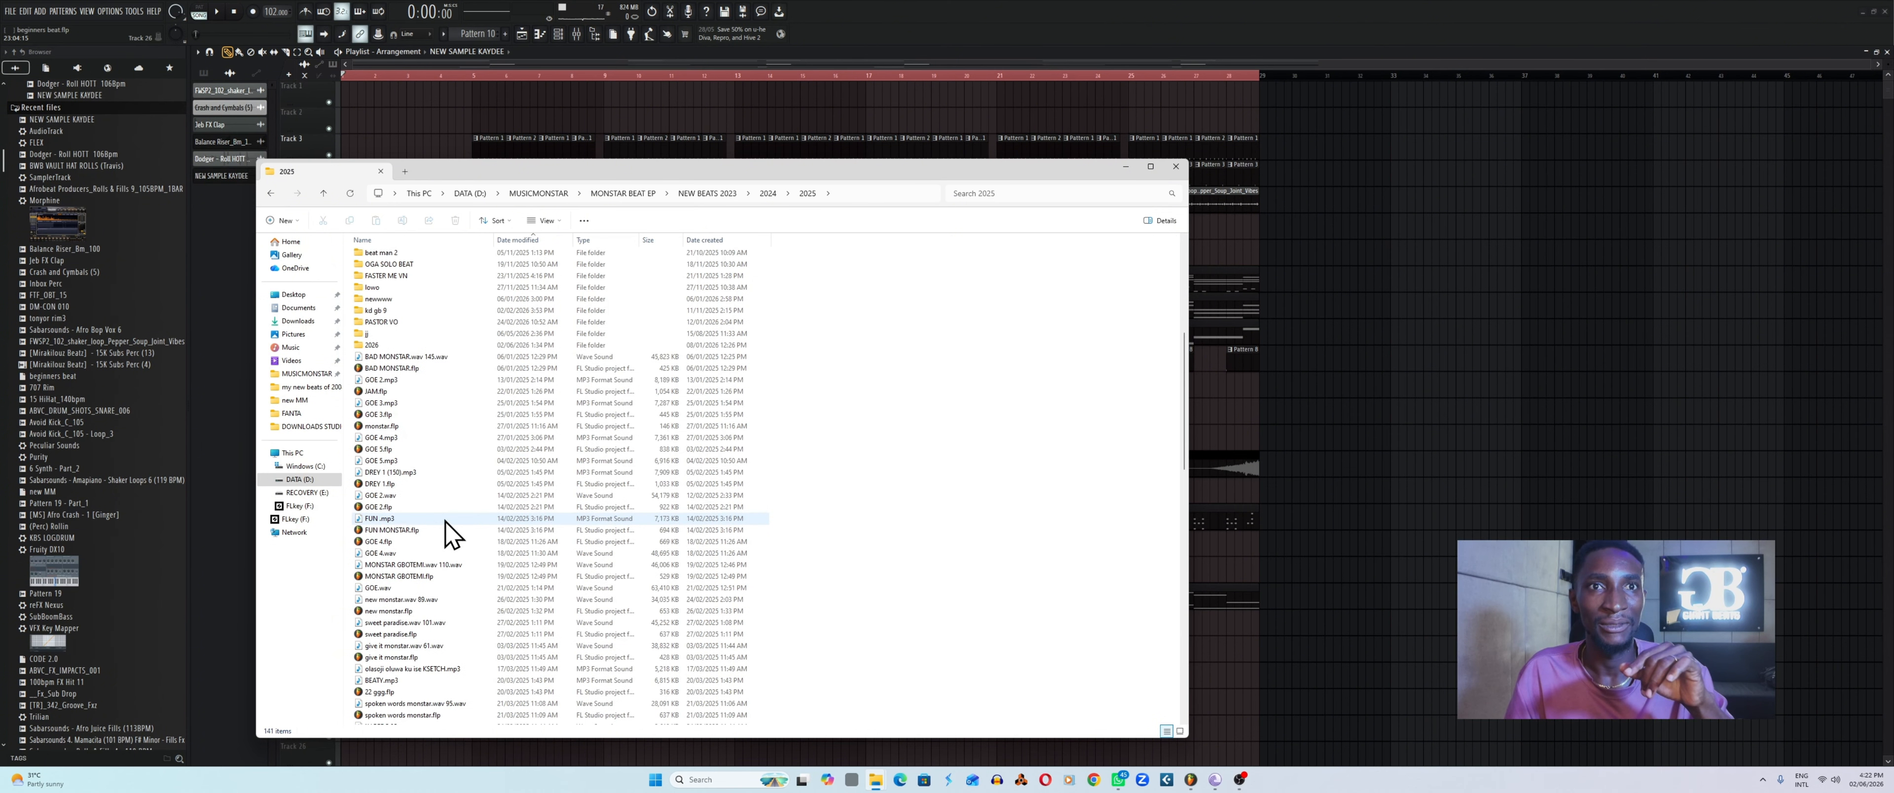
{"action": "scroll", "coordinate": [449, 531], "scroll_direction": "up", "scroll_amount": 4}
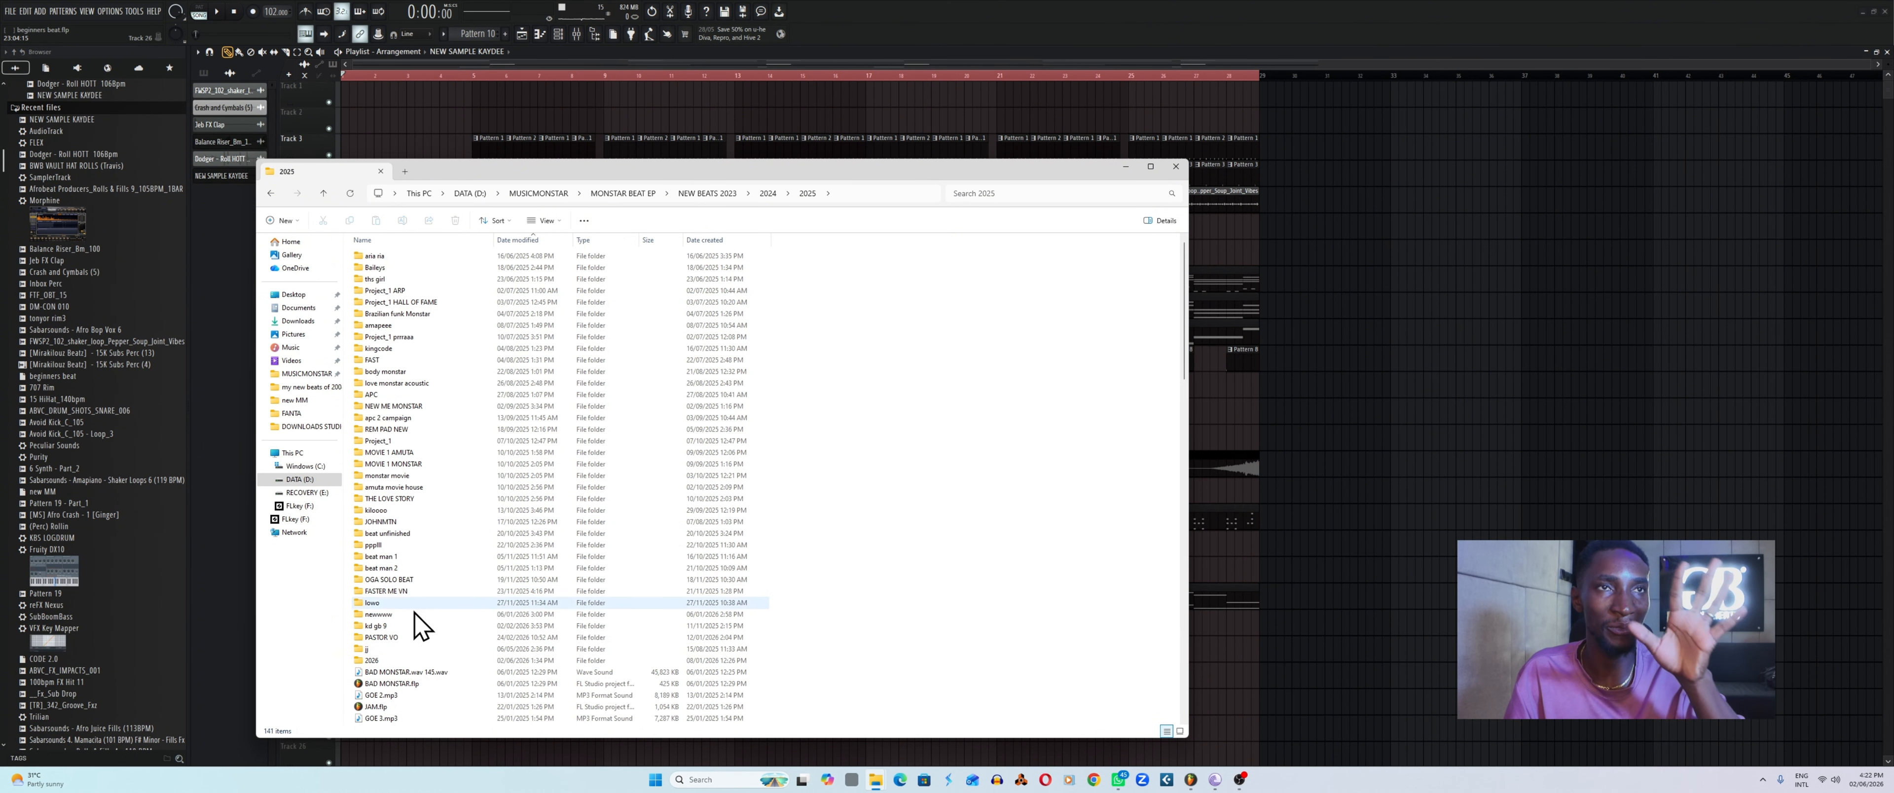
{"action": "double_click", "coordinate": [376, 661]}
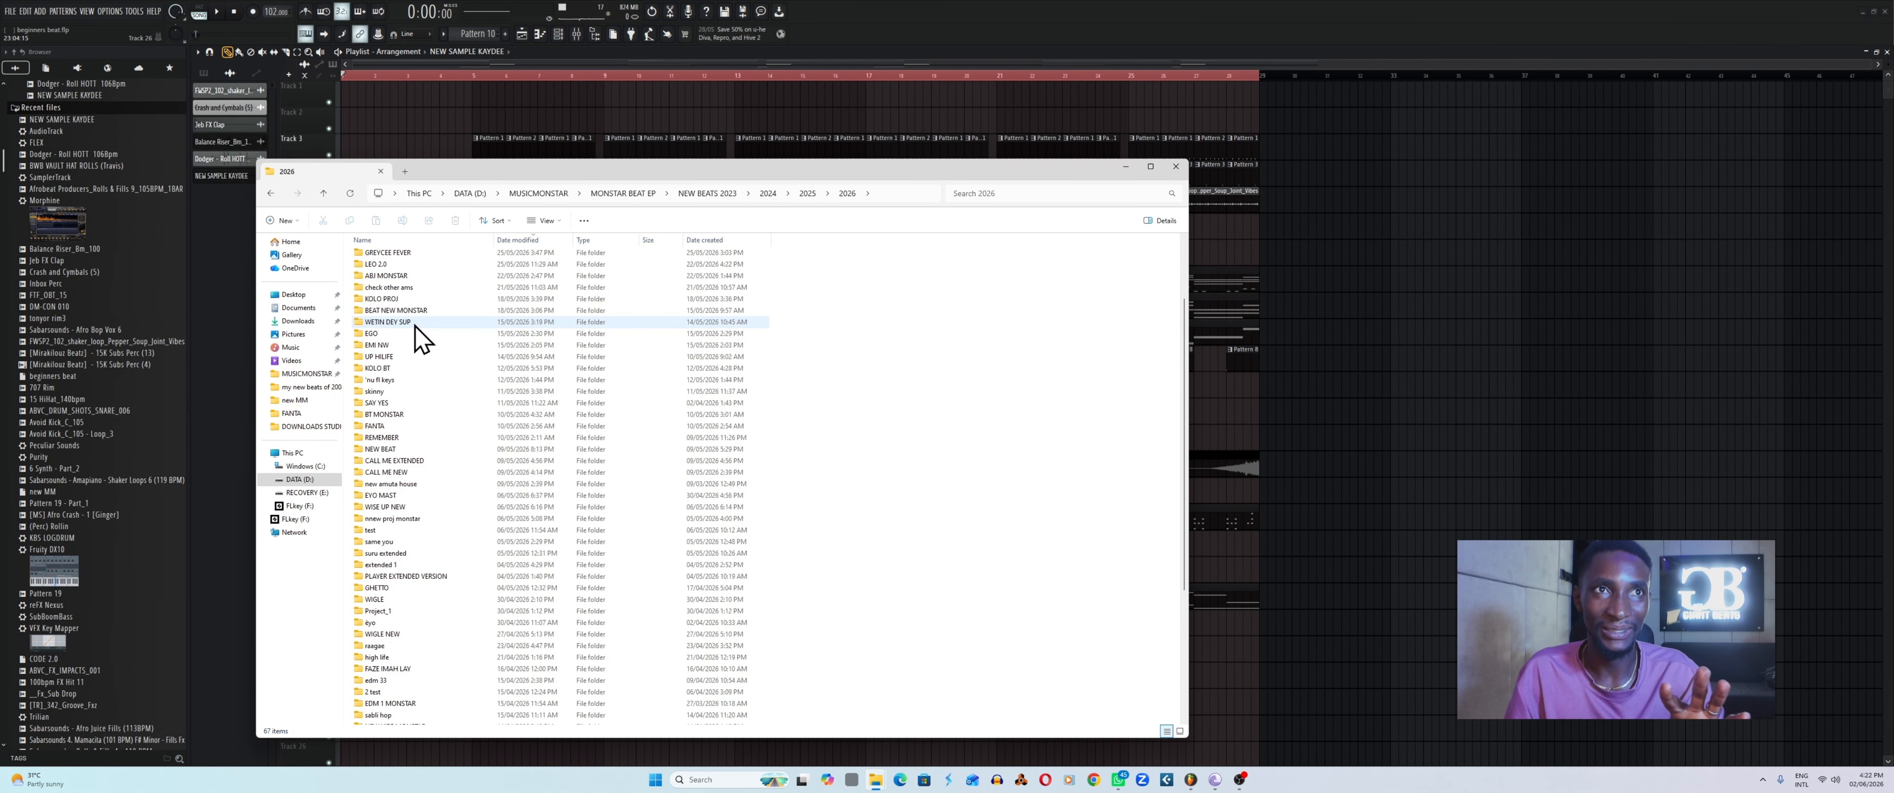
{"action": "double_click", "coordinate": [401, 280]}
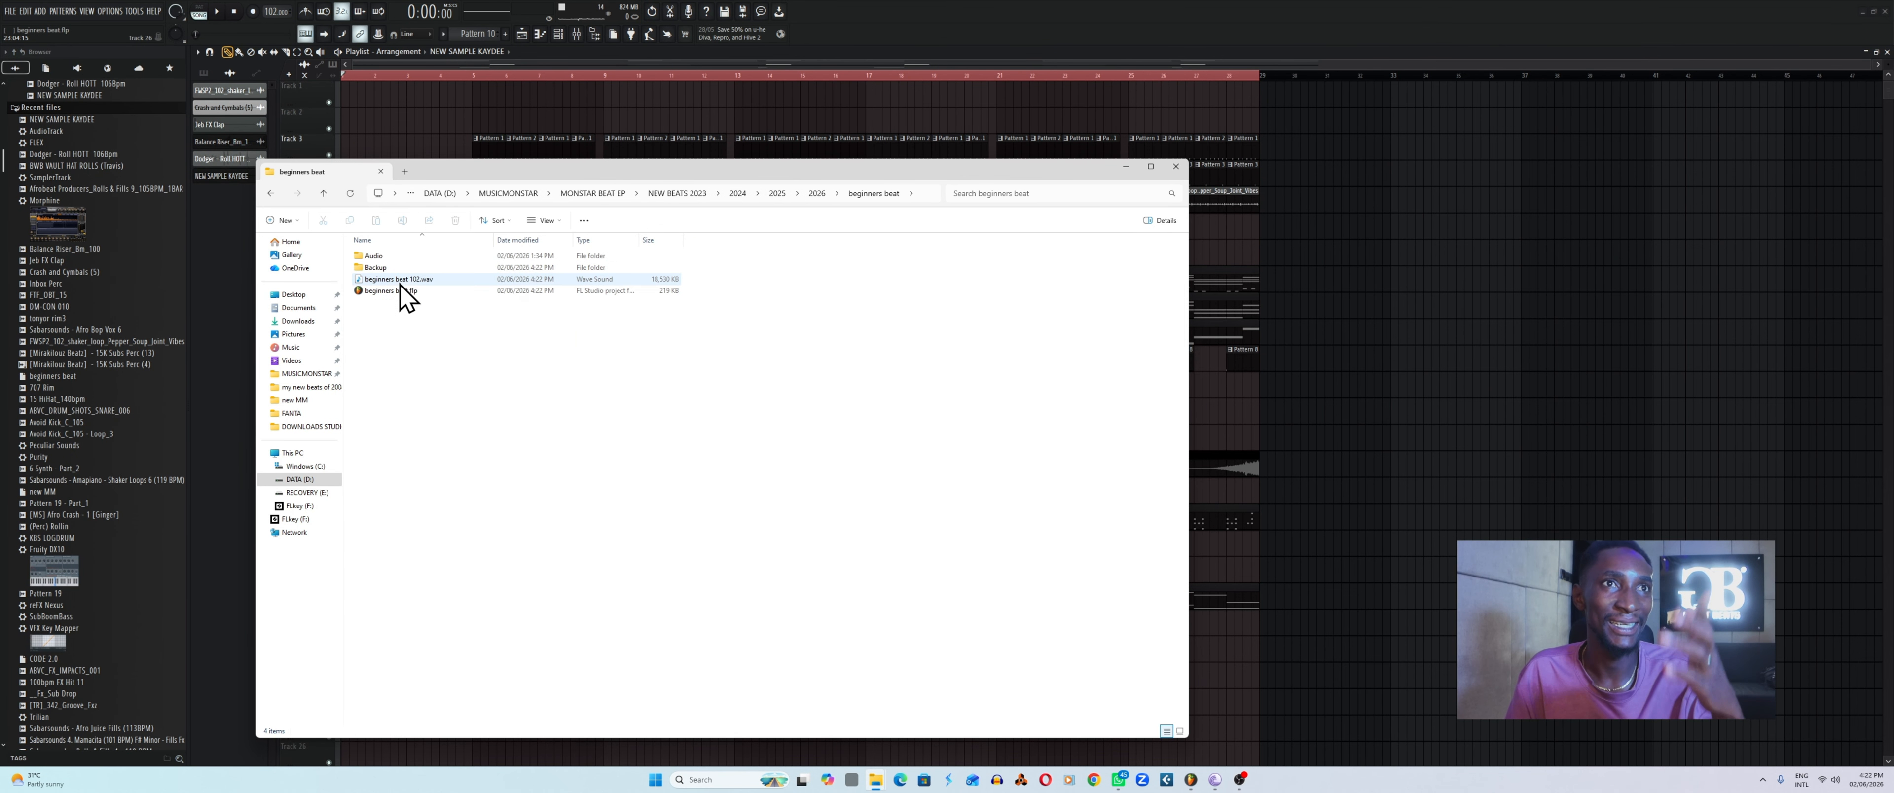
Play the exported beginners beat 102.wav in the media player at maximum volume, and pause it after listening.
{"action": "left_click", "coordinate": [421, 280]}
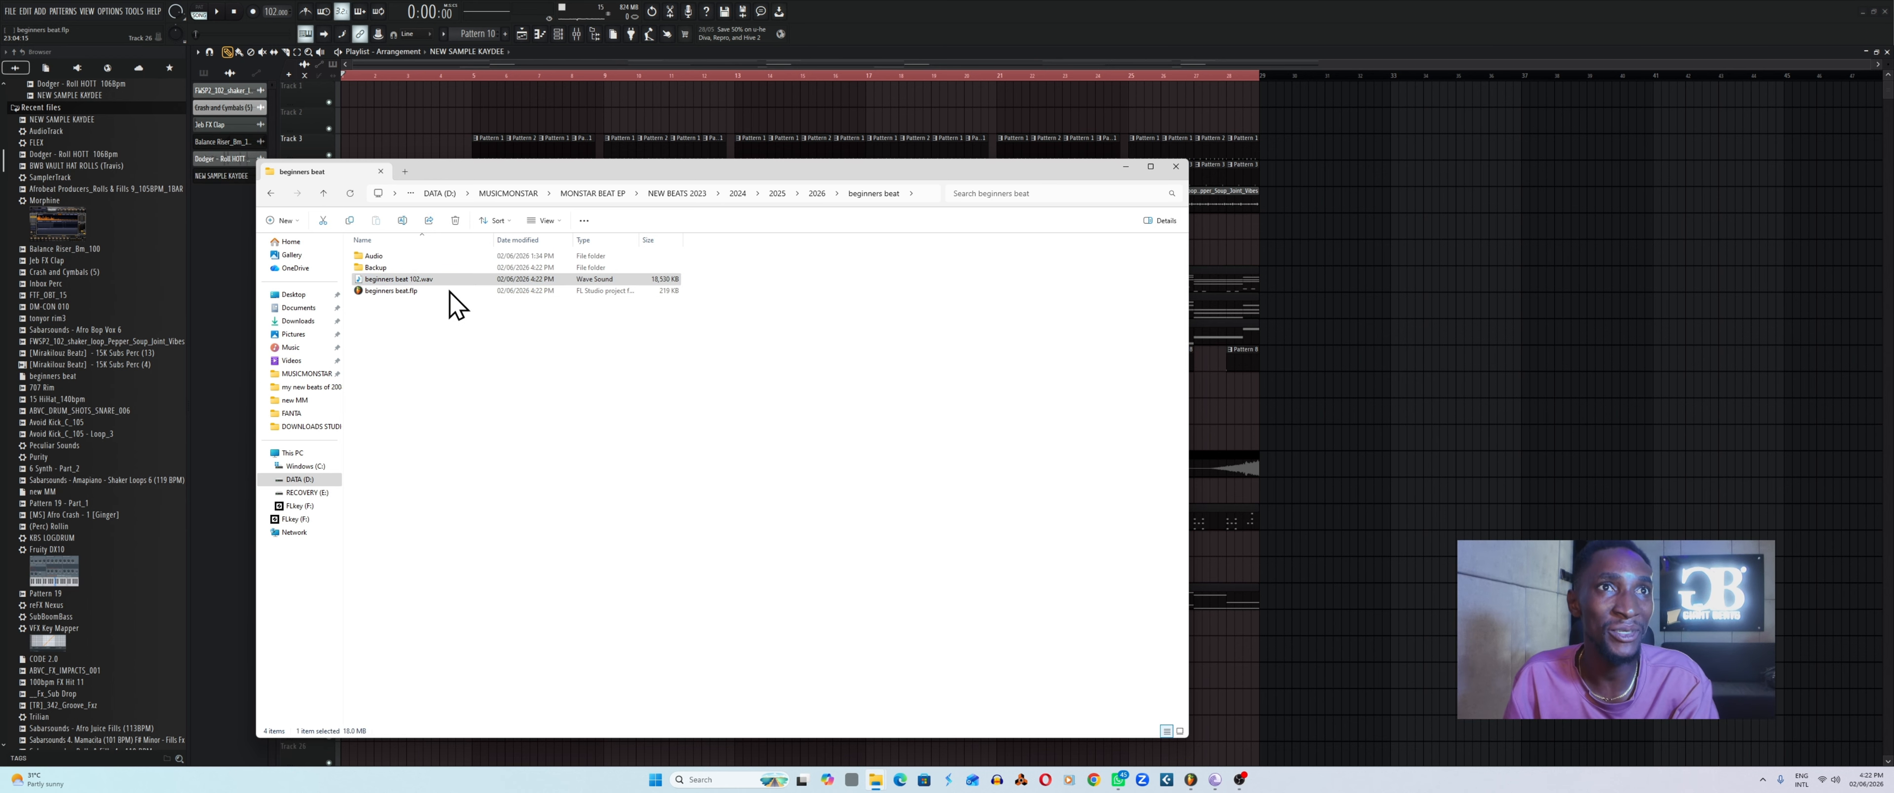
{"action": "right_click", "coordinate": [436, 289]}
{"action": "left_click", "coordinate": [451, 316]}
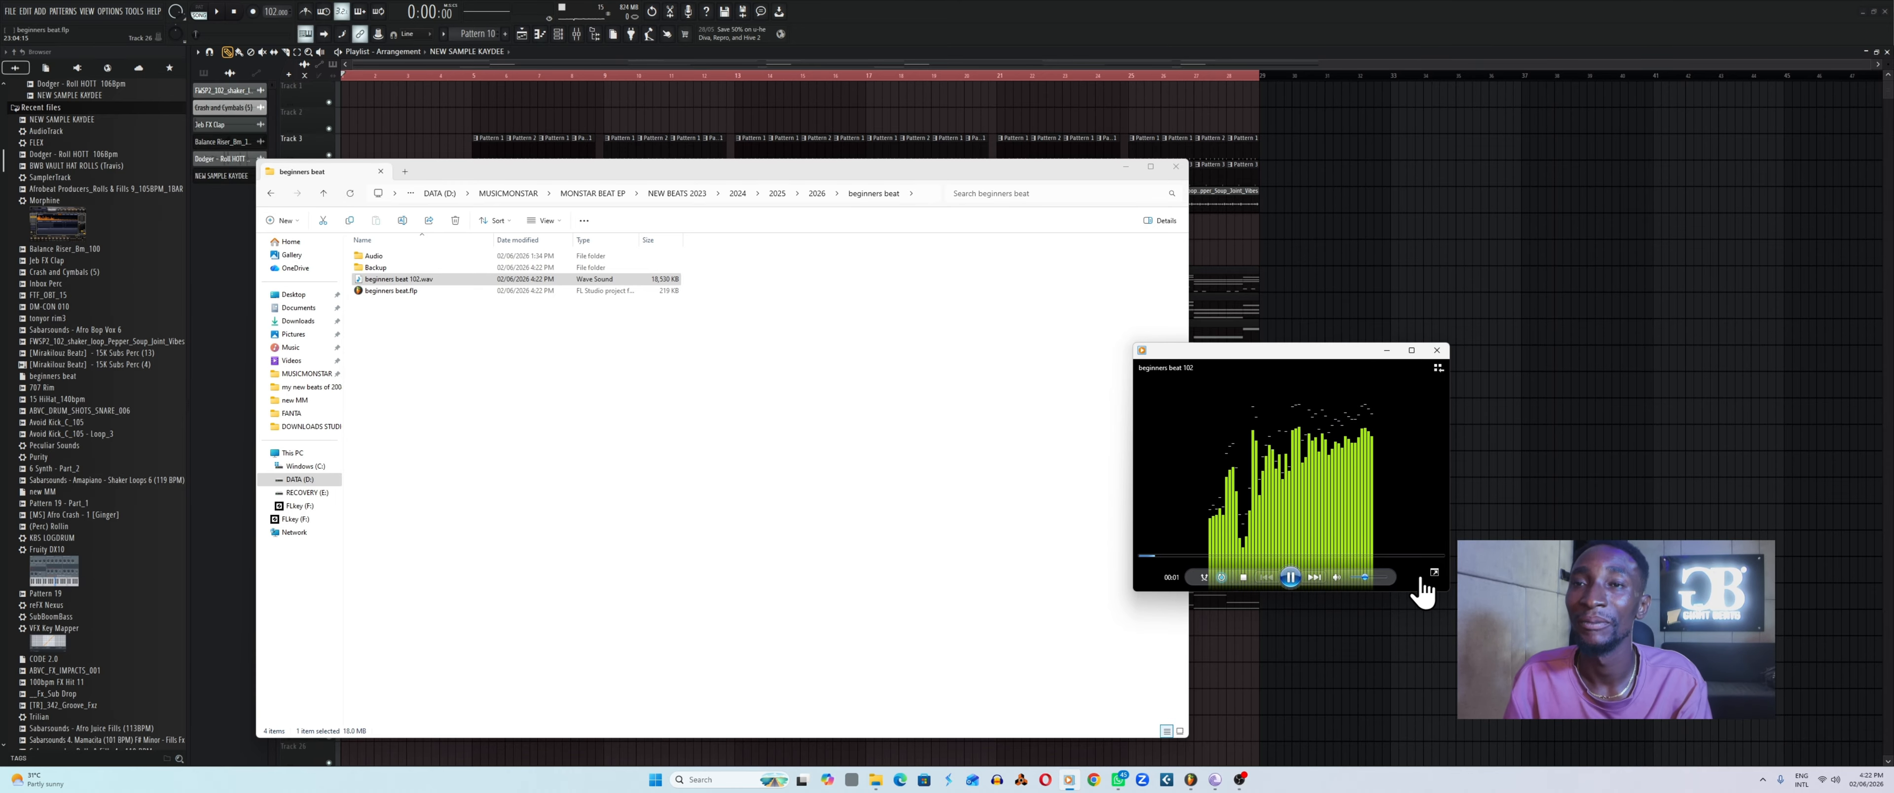
{"action": "left_click_drag", "start_coordinate": [1364, 578], "coordinate": [1421, 578]}
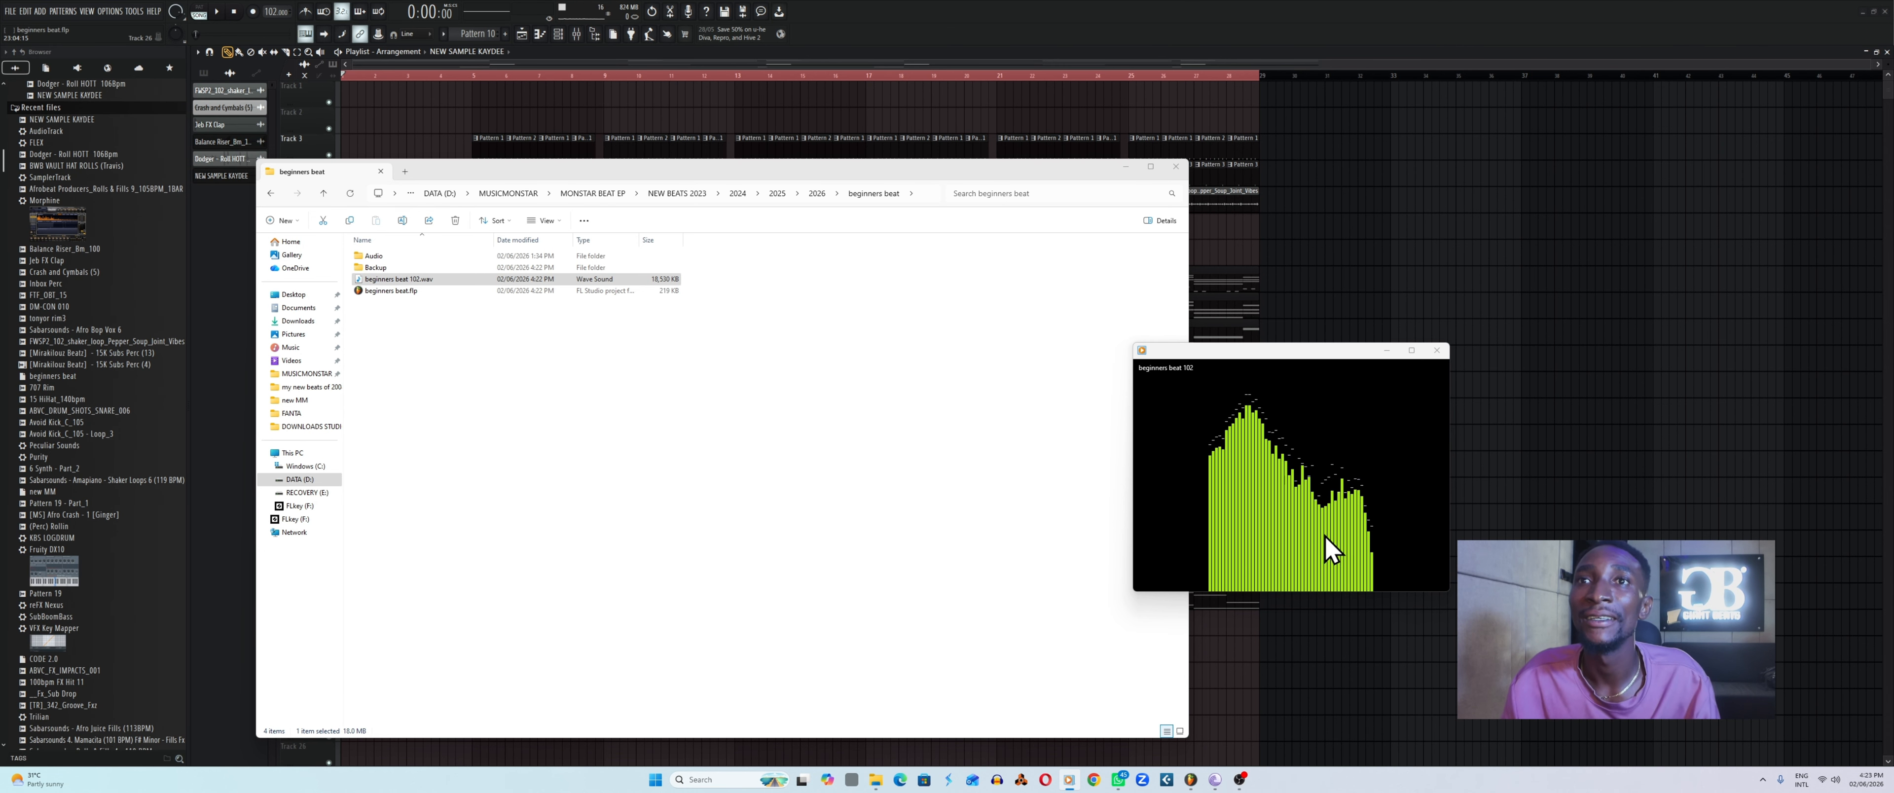
{"action": "mouse_move", "coordinate": [1272, 487]}
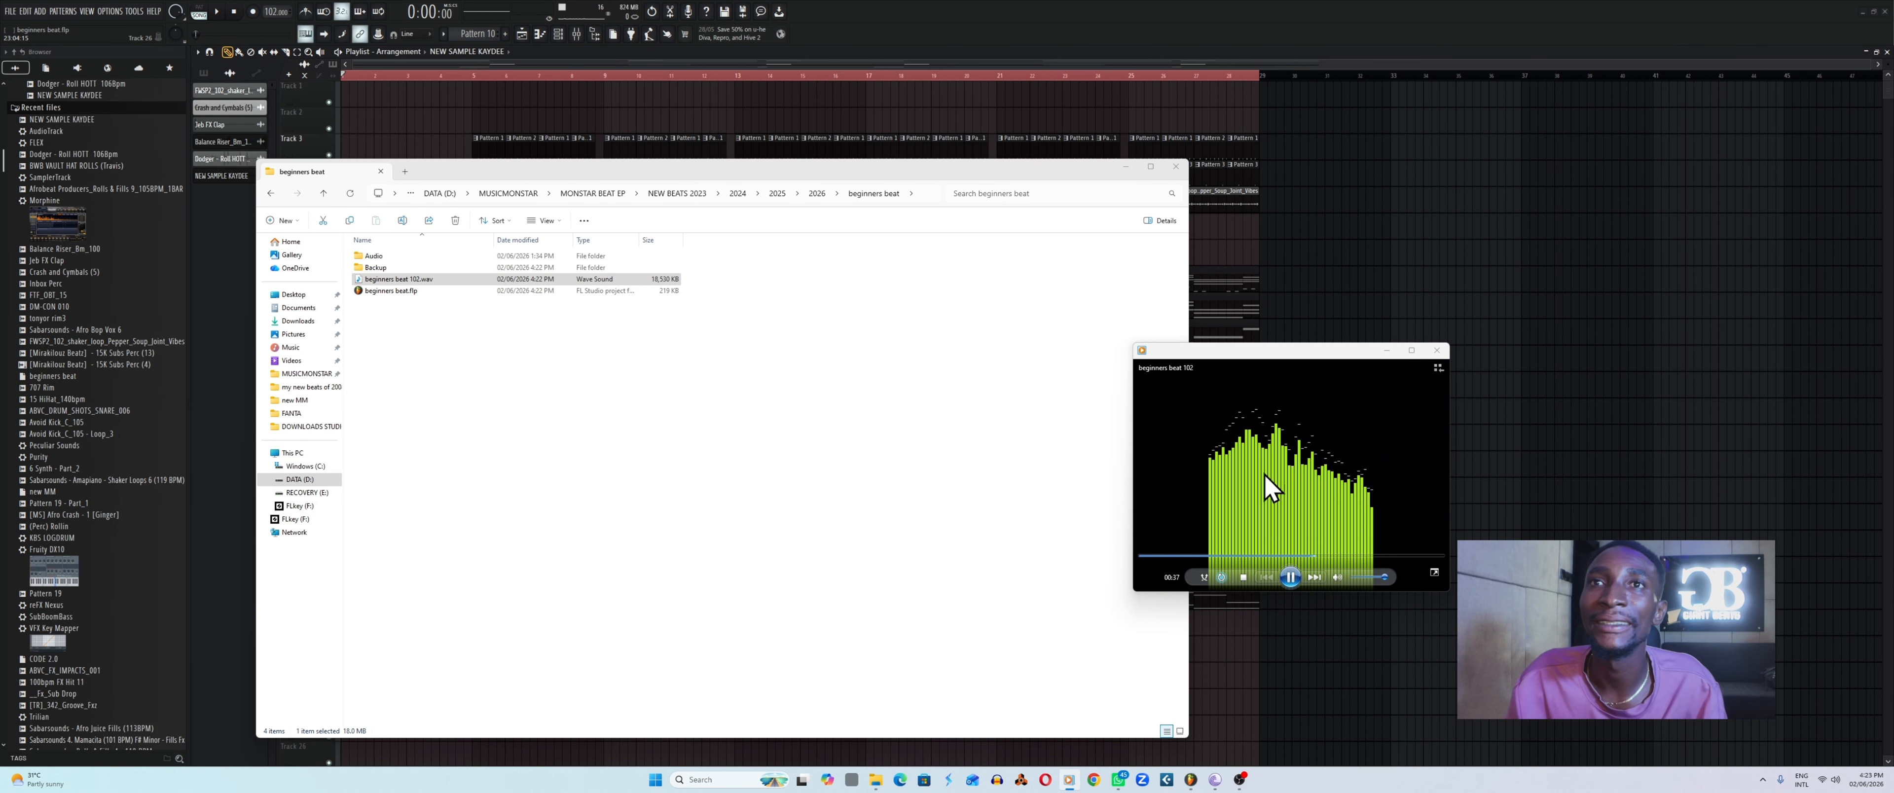
{"action": "left_click", "coordinate": [1290, 578]}
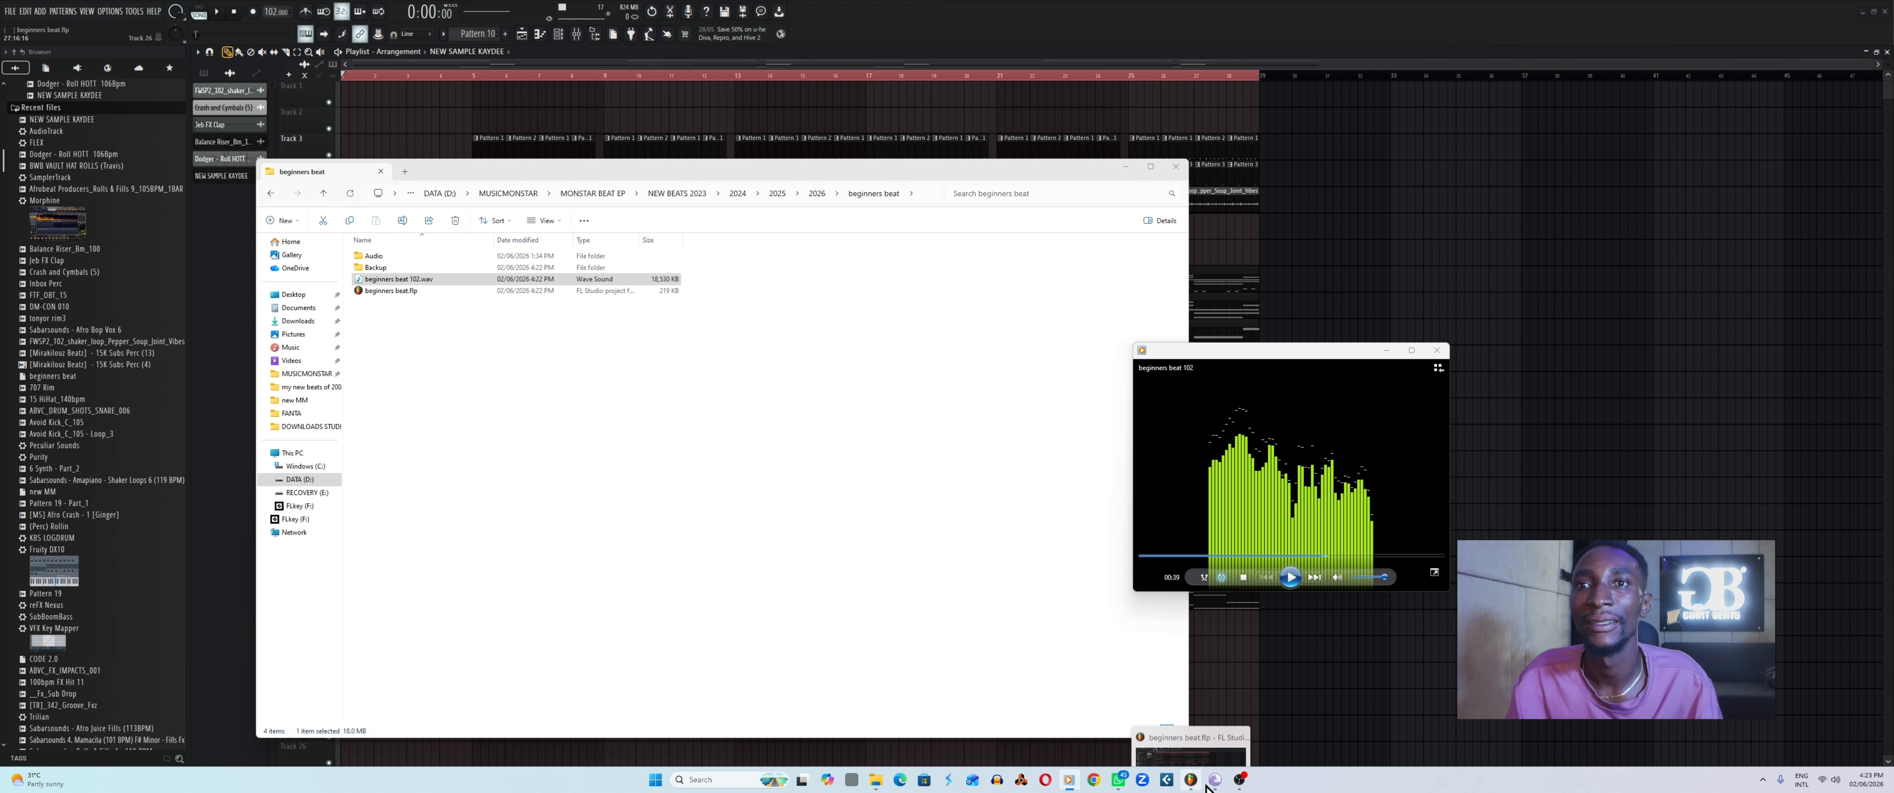